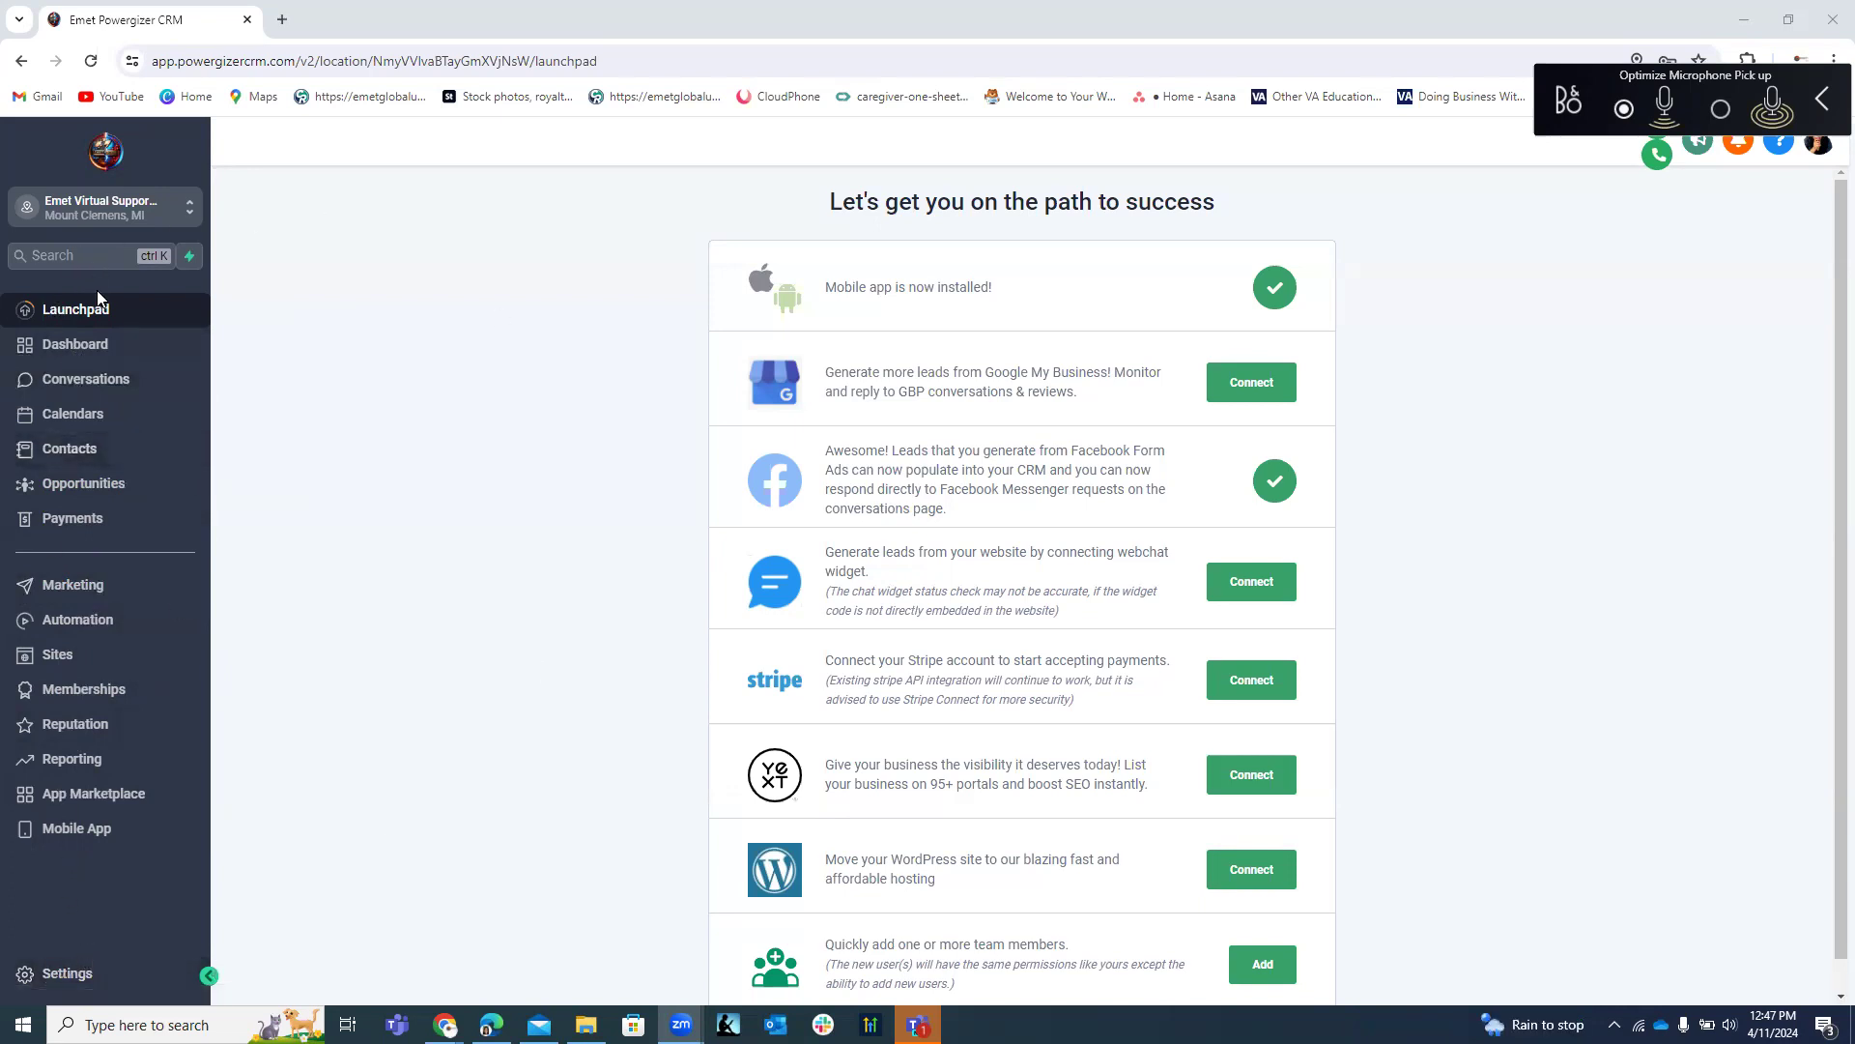
Open Settings from the sidebar to show the Business Profile Settings page.
{"action": "left_click", "coordinate": [66, 976]}
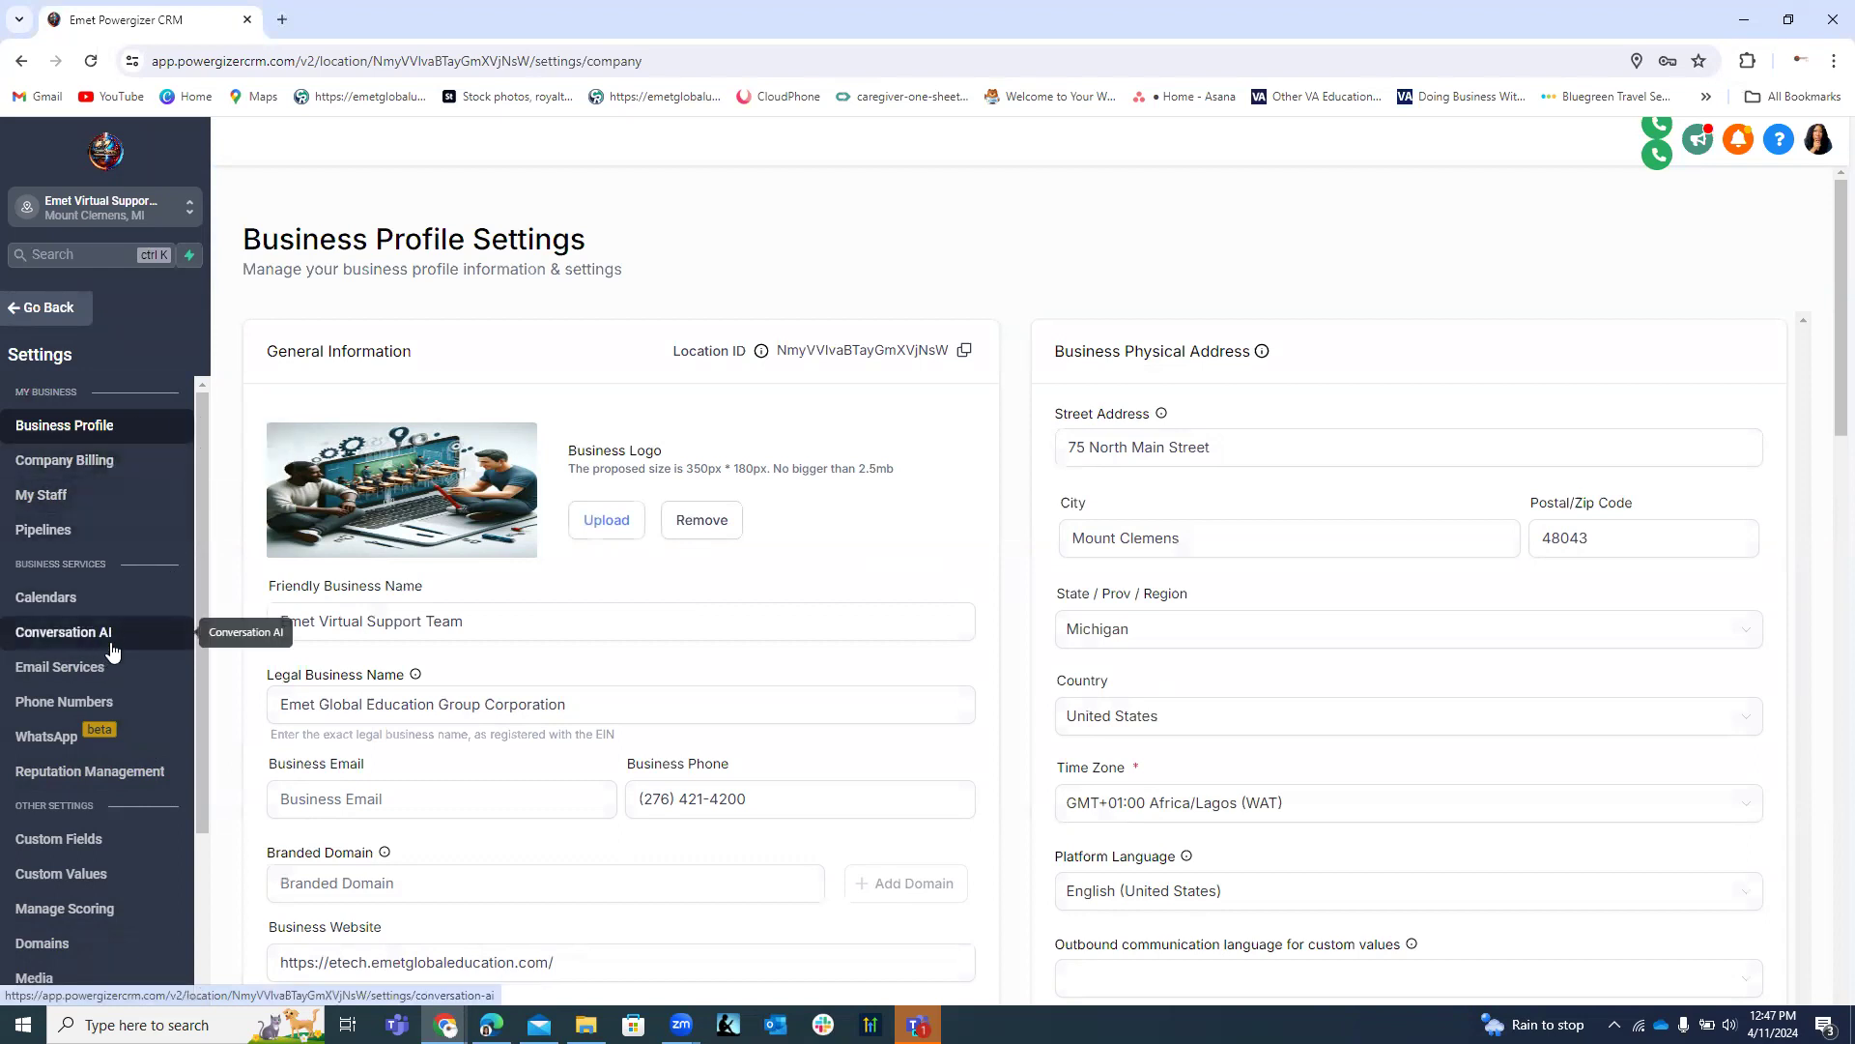
Go to Custom Fields and list the Contact, General Info and Additional Info folders.
{"action": "left_click", "coordinate": [62, 844]}
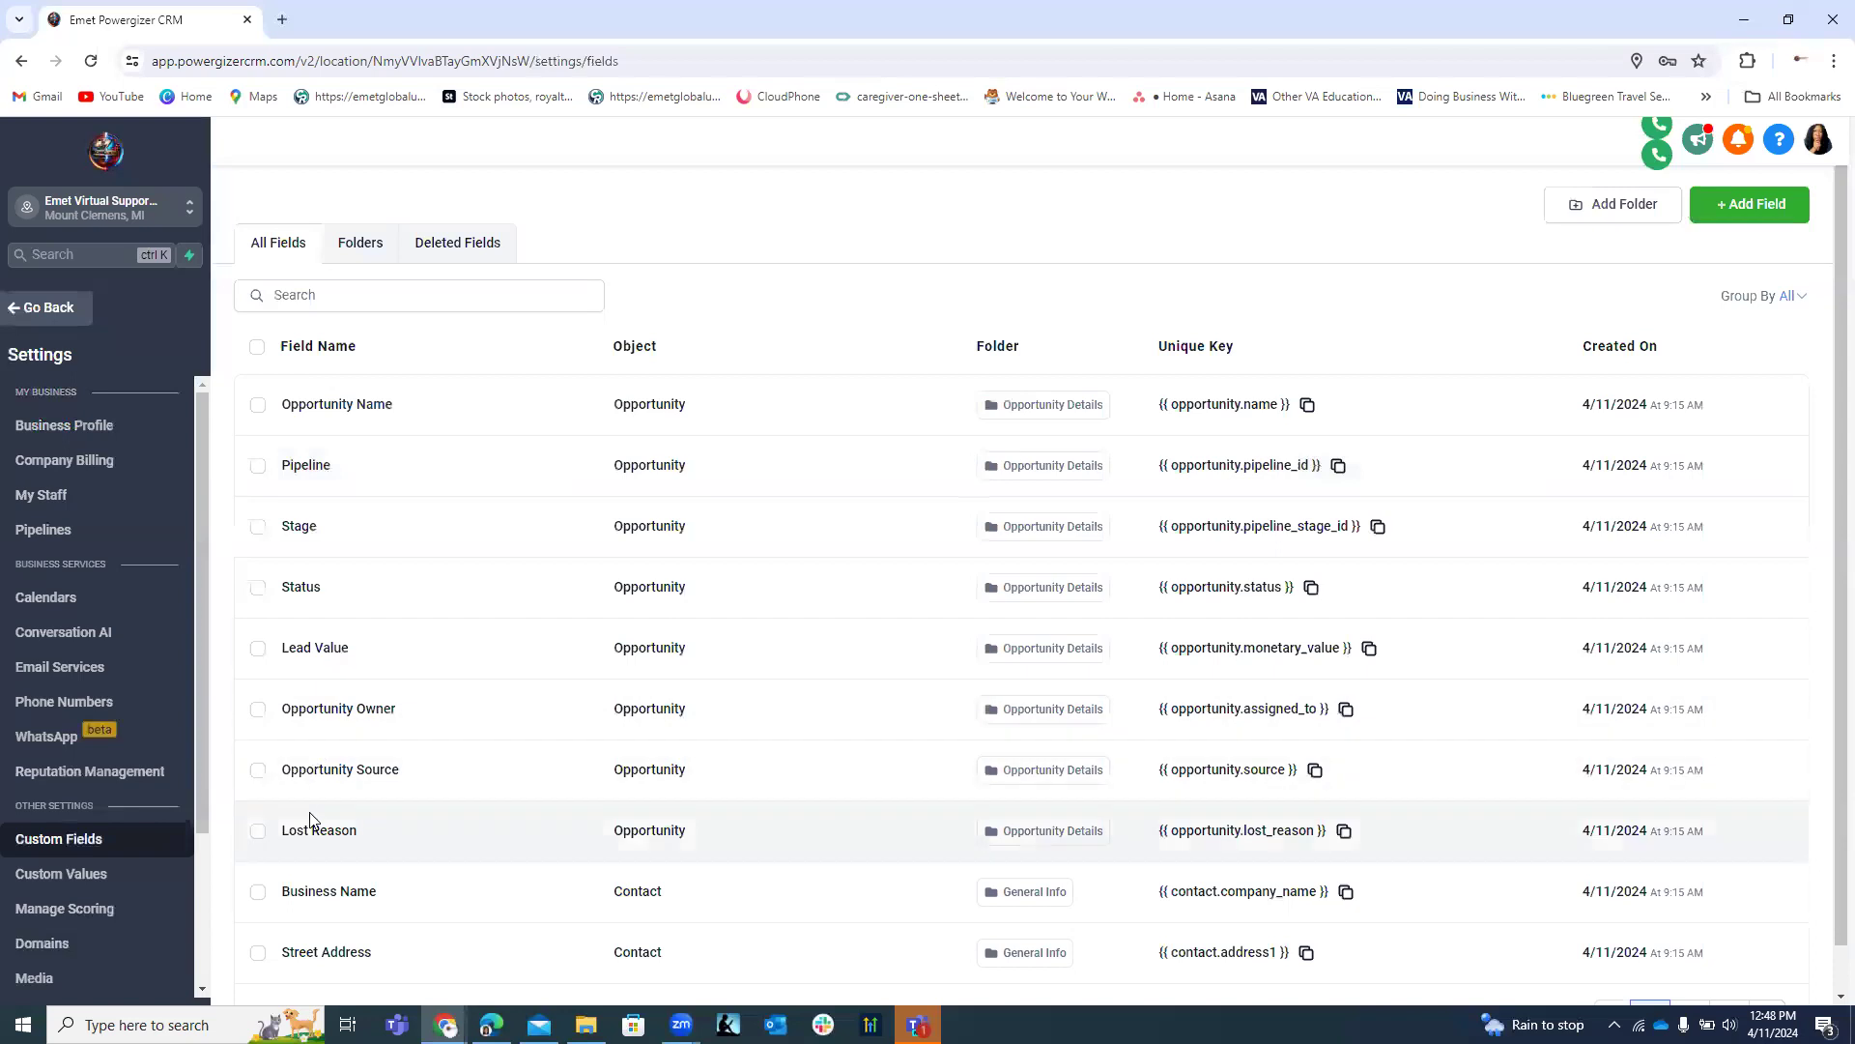
{"action": "scroll", "coordinate": [802, 719], "scroll_direction": "down", "scroll_amount": 1}
{"action": "scroll", "coordinate": [793, 719], "scroll_direction": "up", "scroll_amount": 1}
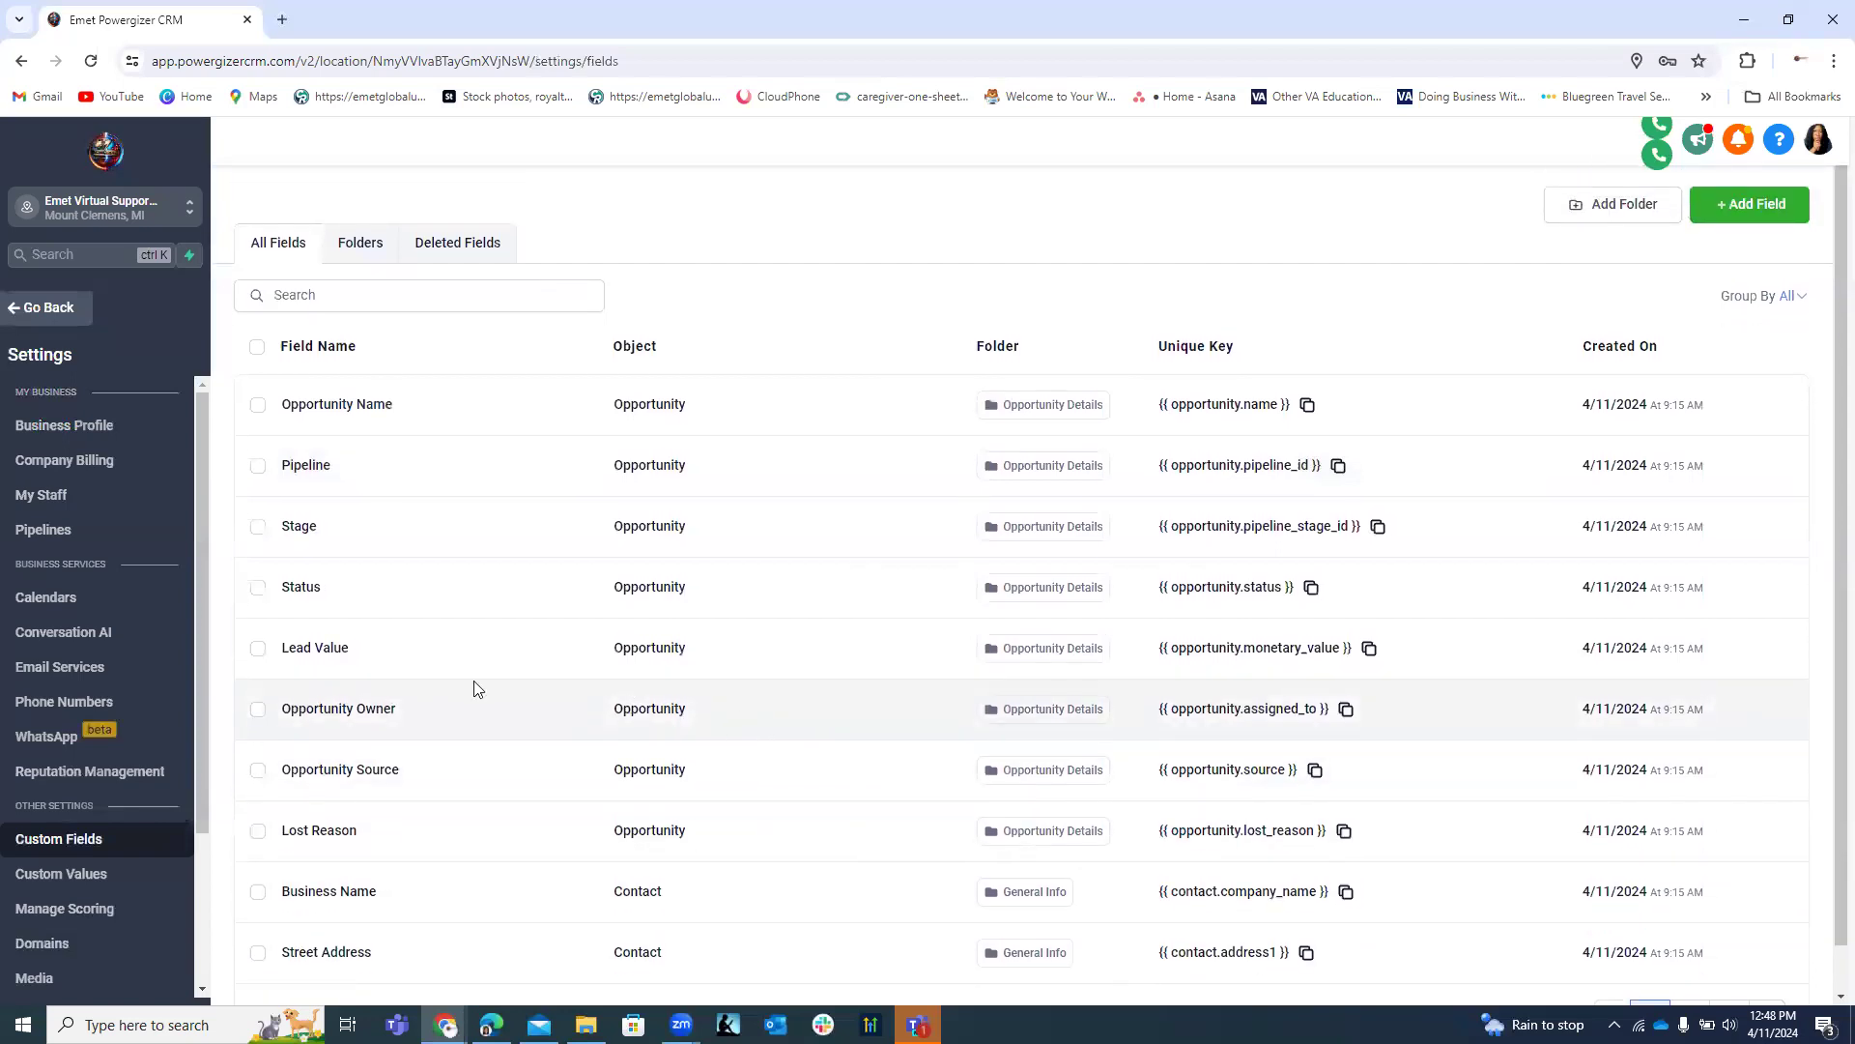
{"action": "left_click", "coordinate": [359, 247]}
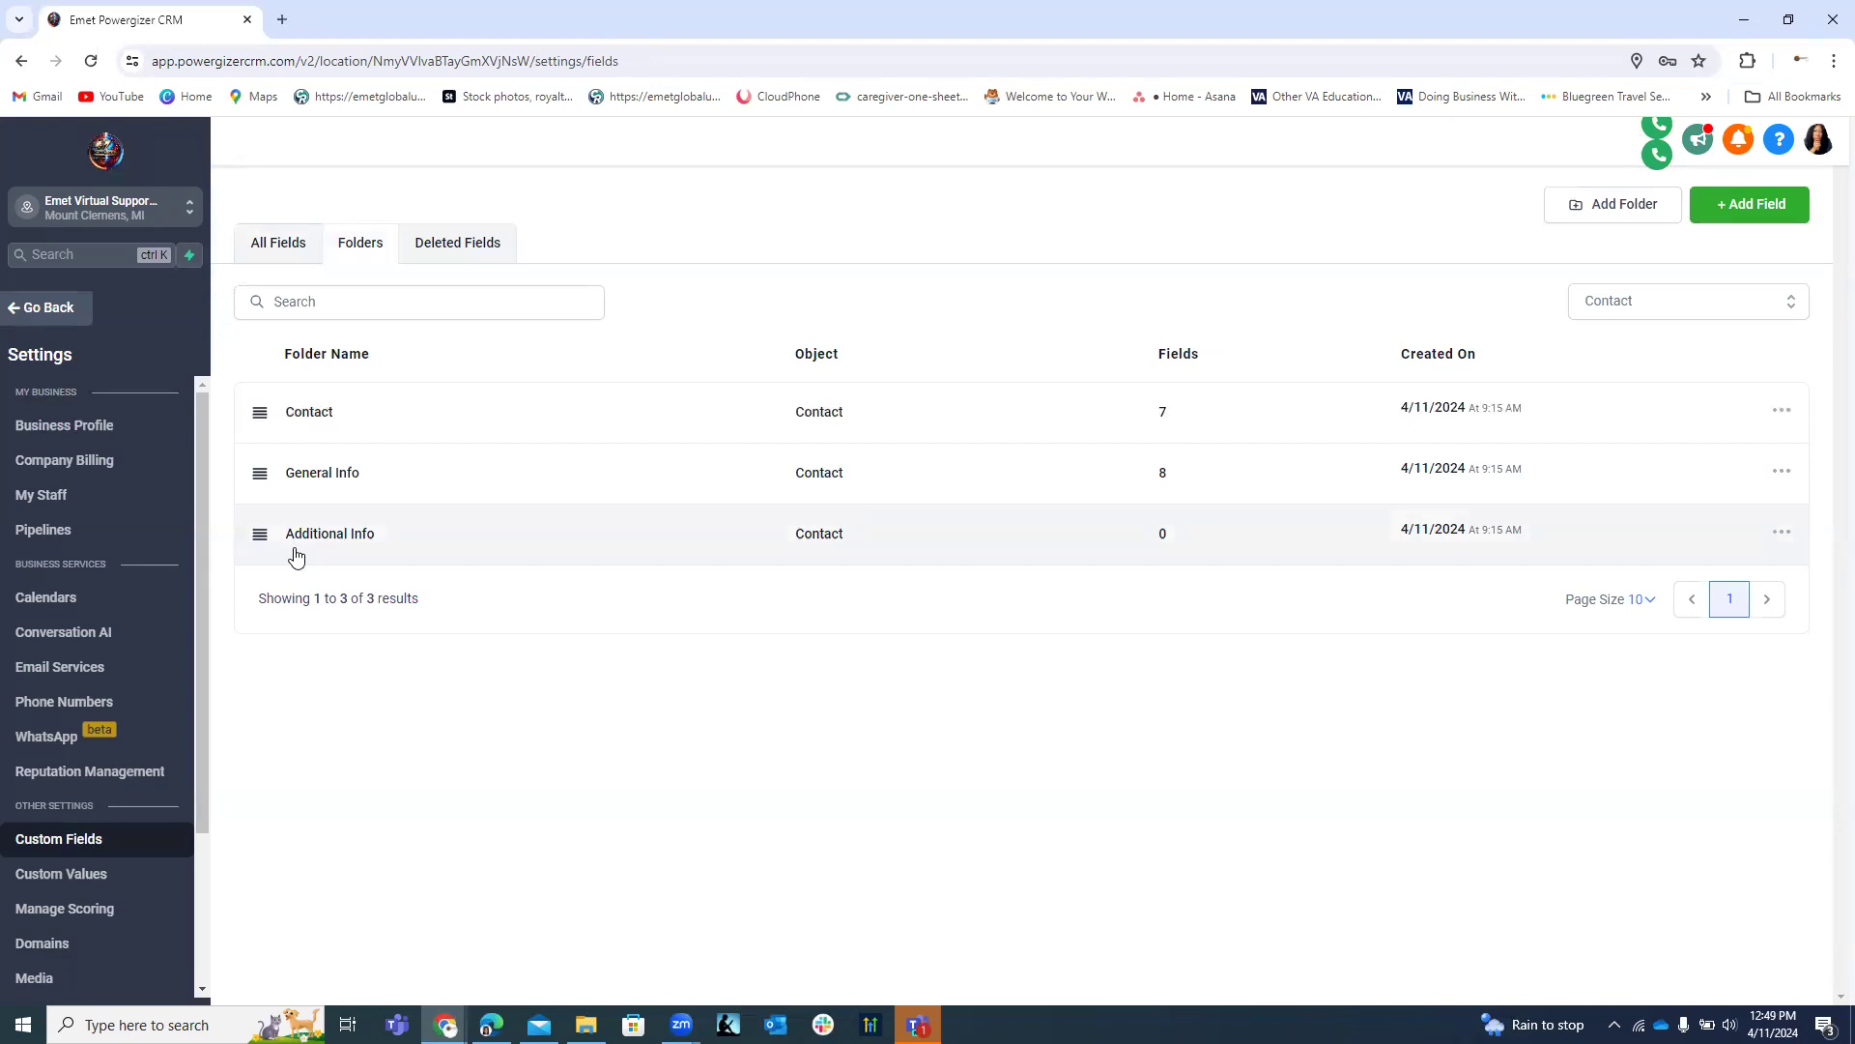
{"action": "left_click", "coordinate": [1627, 210]}
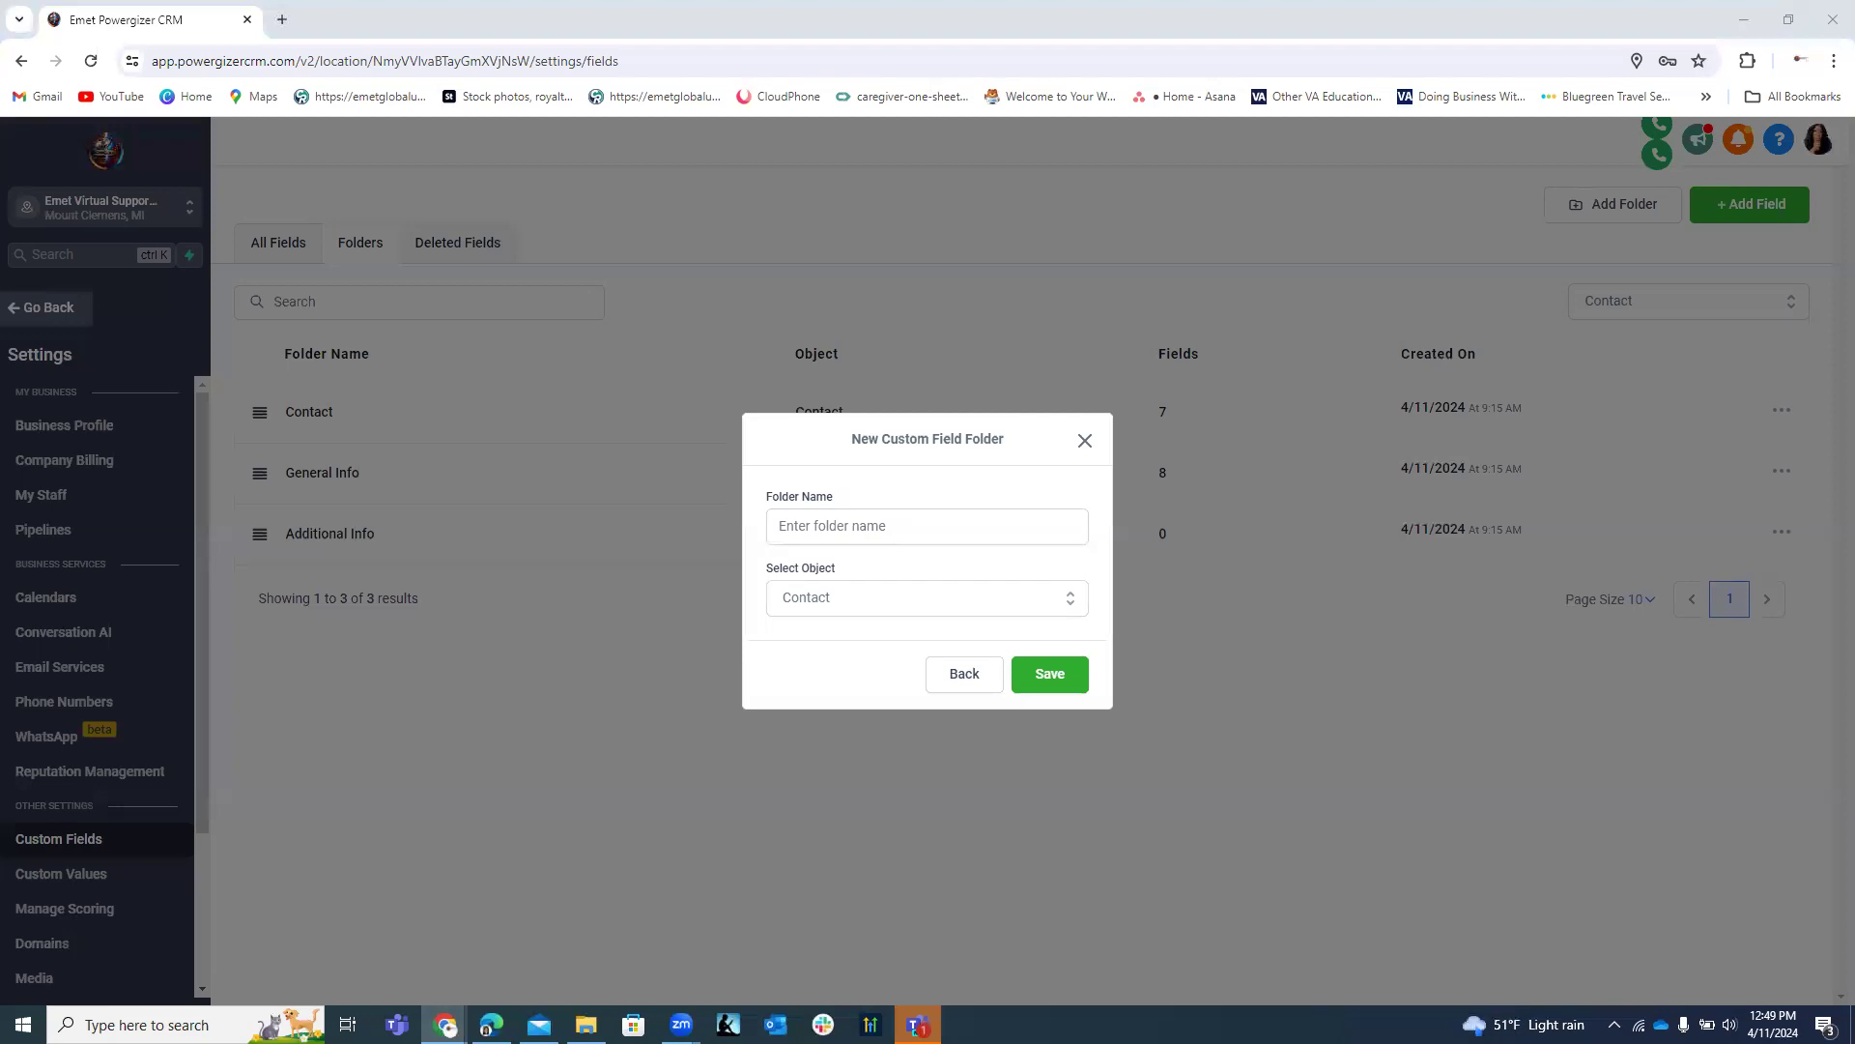
Create a new Contact folder named 'Issue Details'.
{"action": "left_click", "coordinate": [881, 524]}
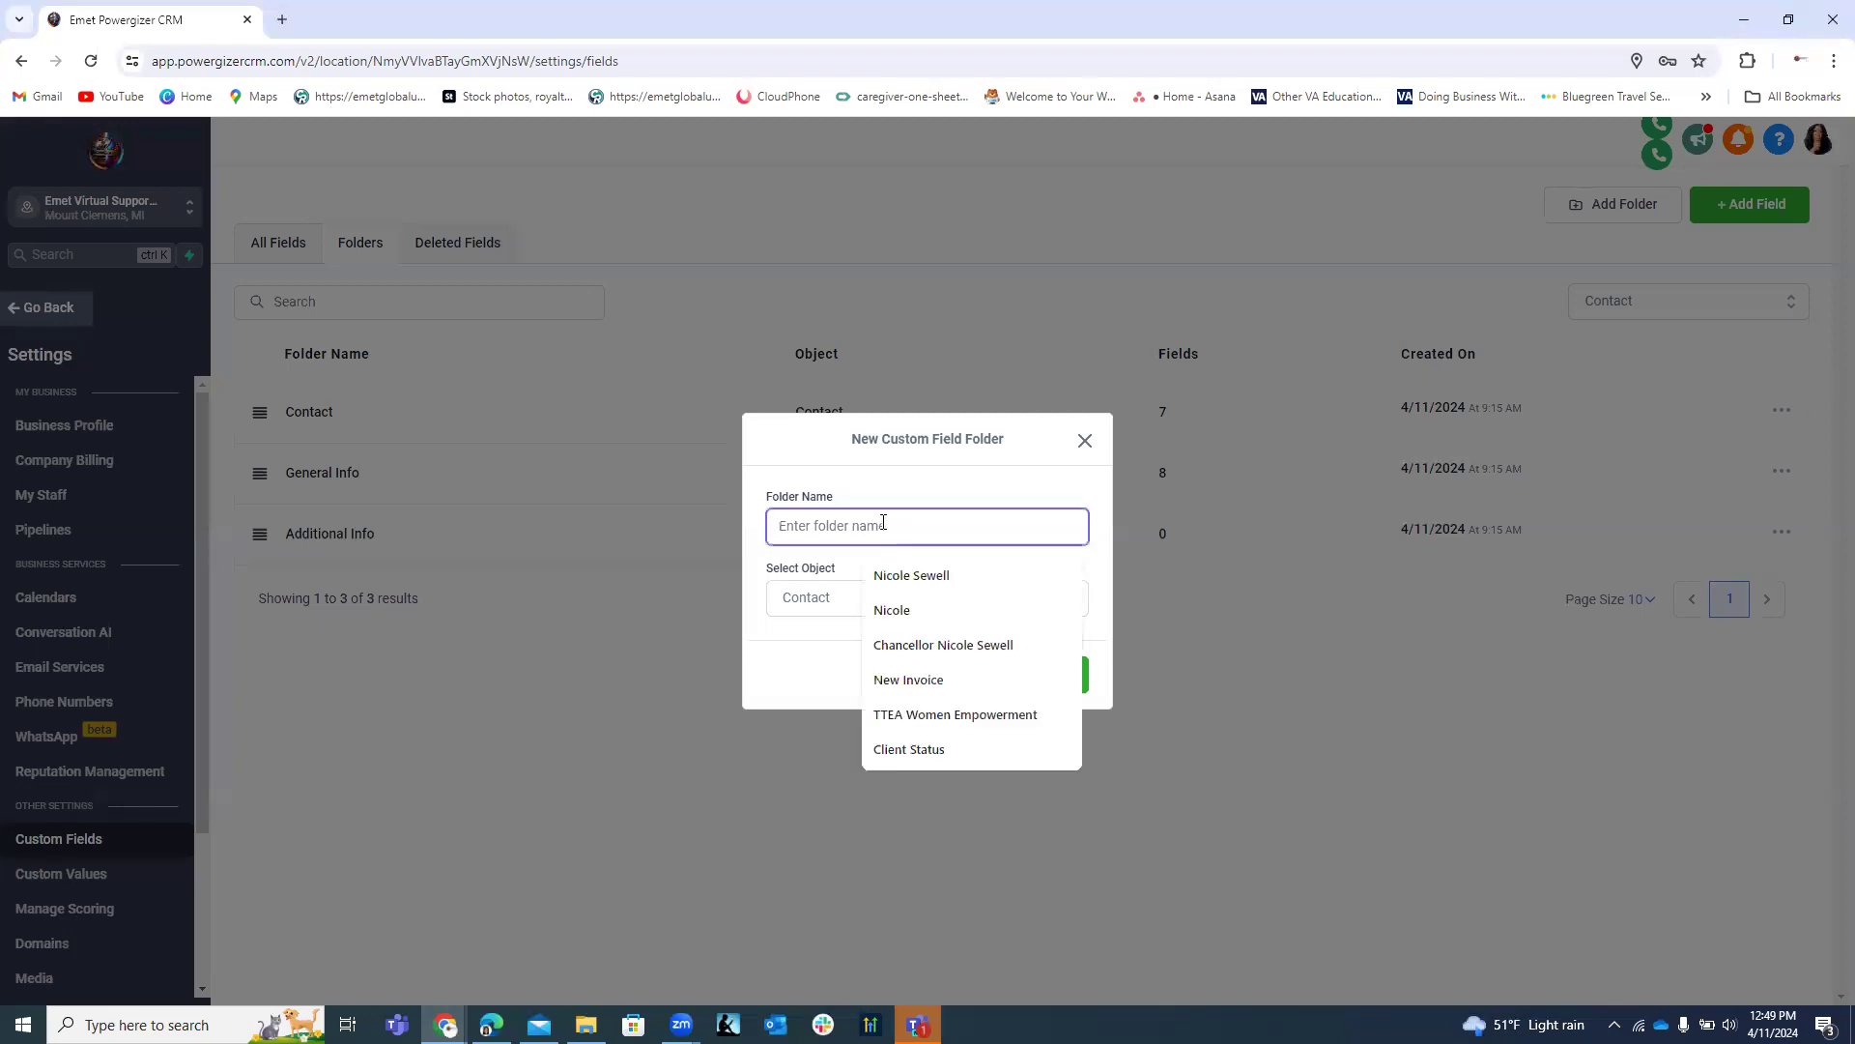
{"action": "type", "text": "Issue Details"}
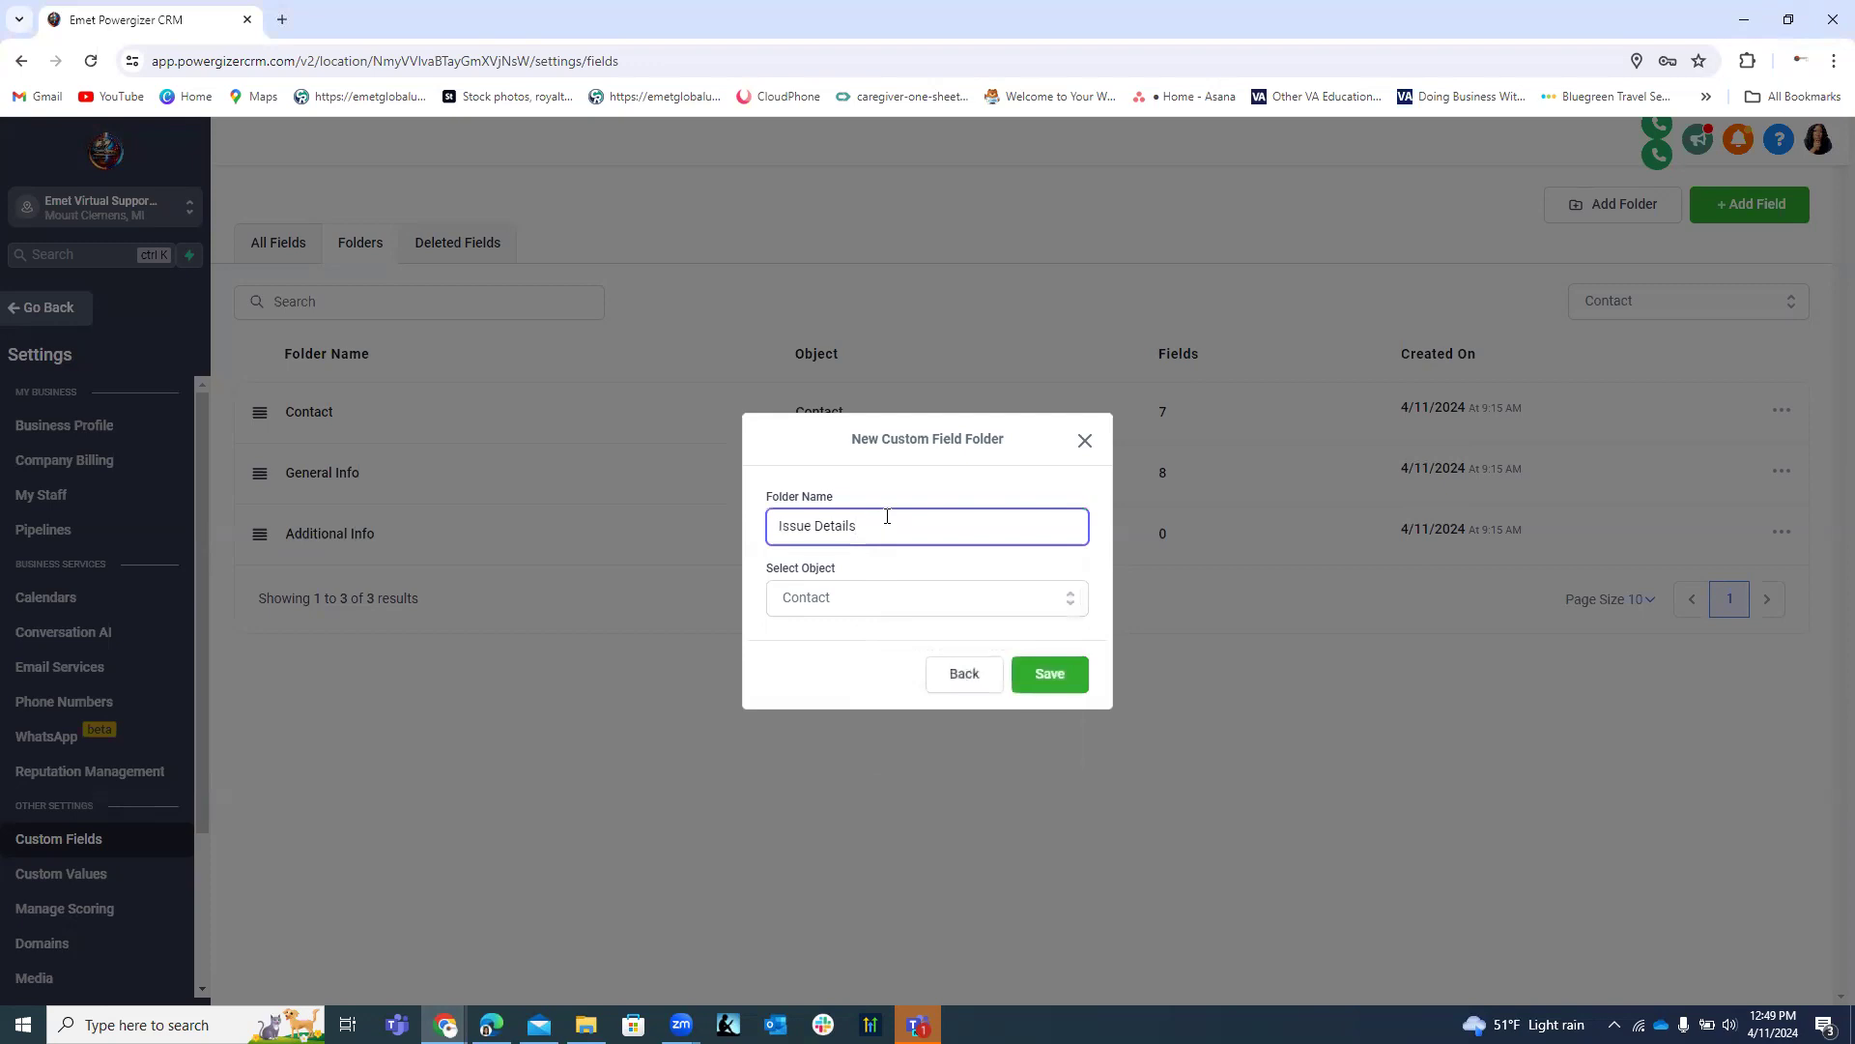
{"action": "left_click", "coordinate": [816, 602]}
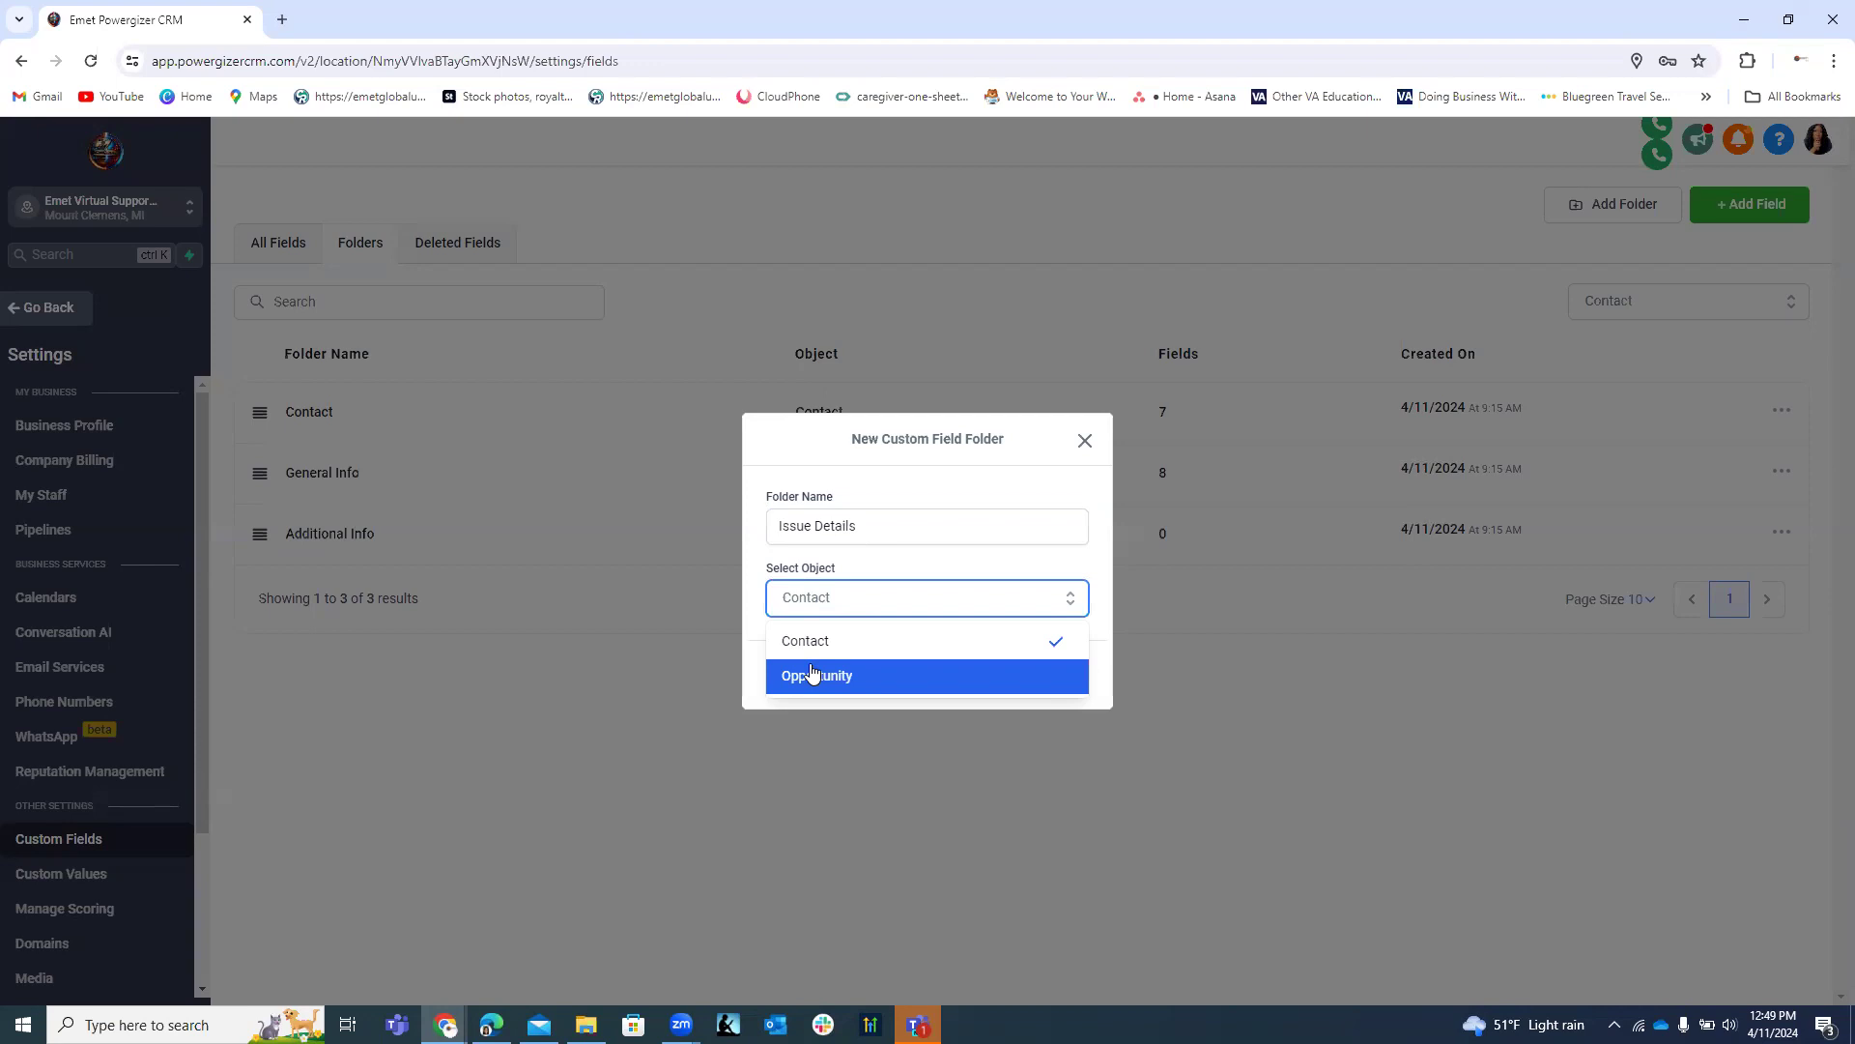
{"action": "left_click", "coordinate": [808, 640]}
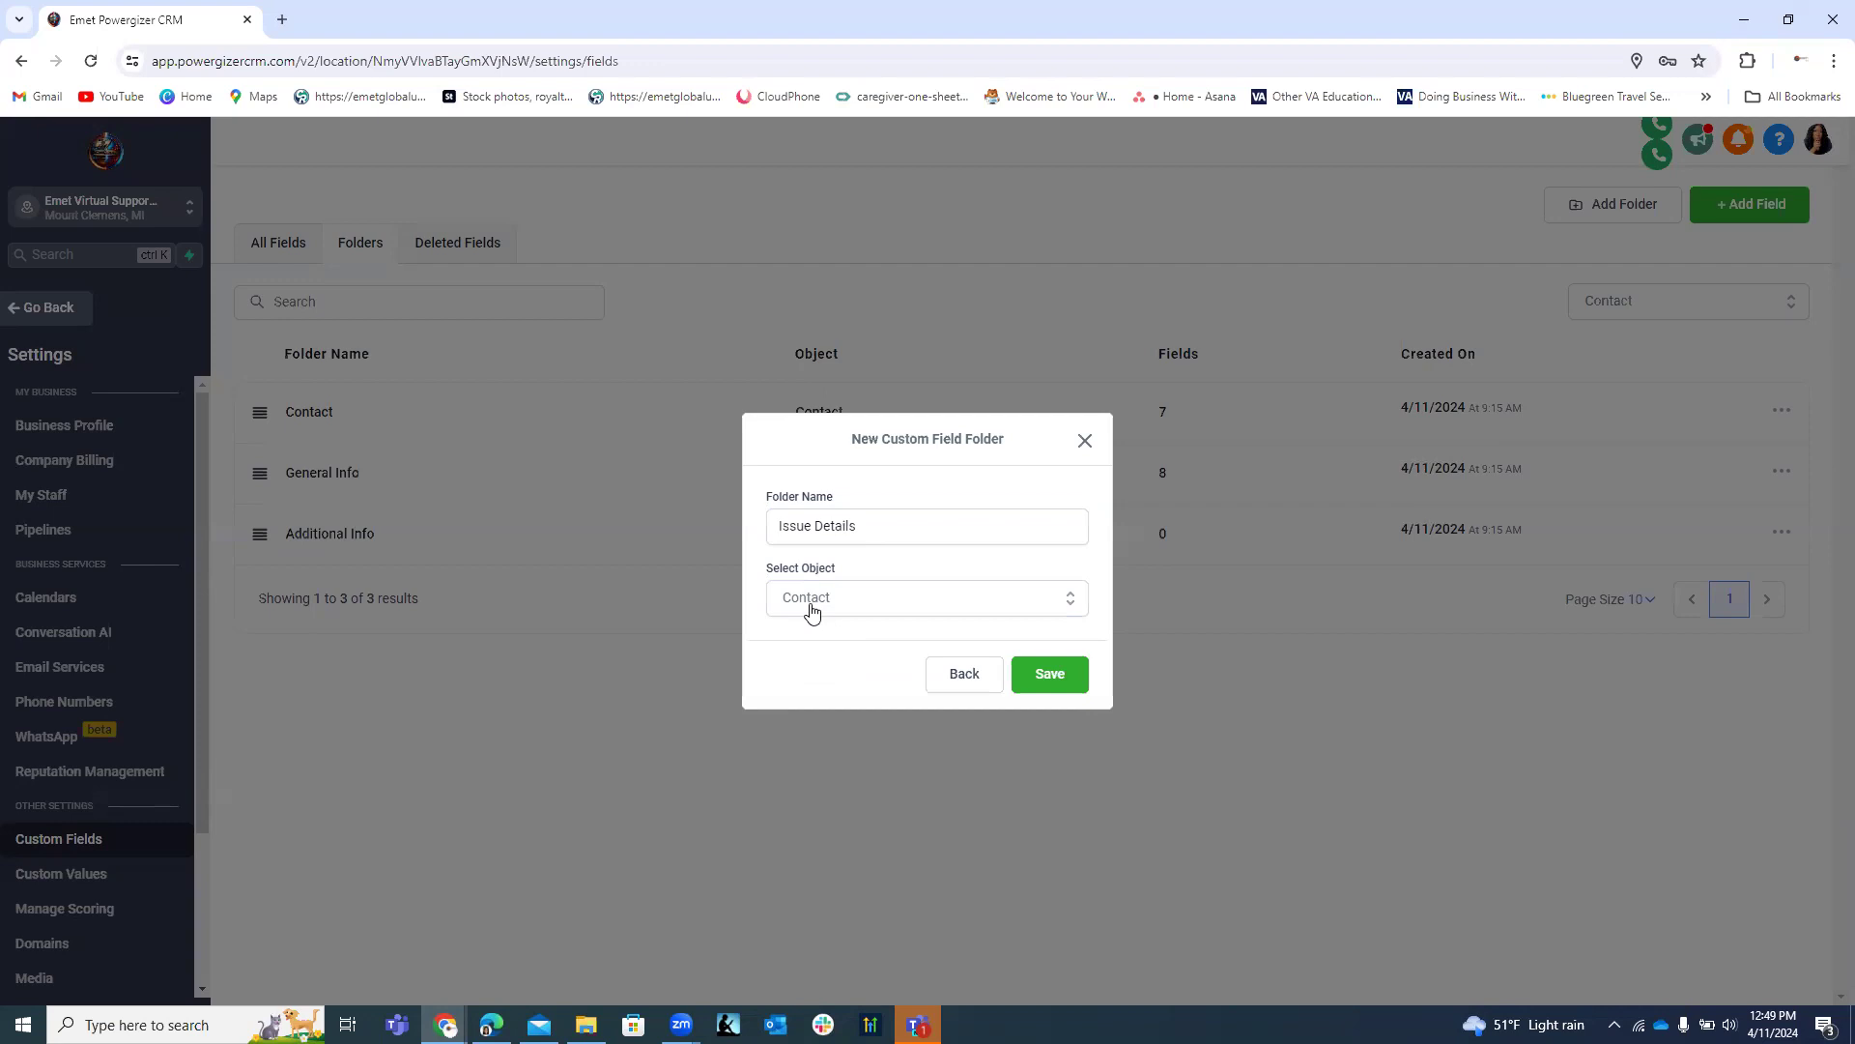
{"action": "left_click", "coordinate": [1049, 676]}
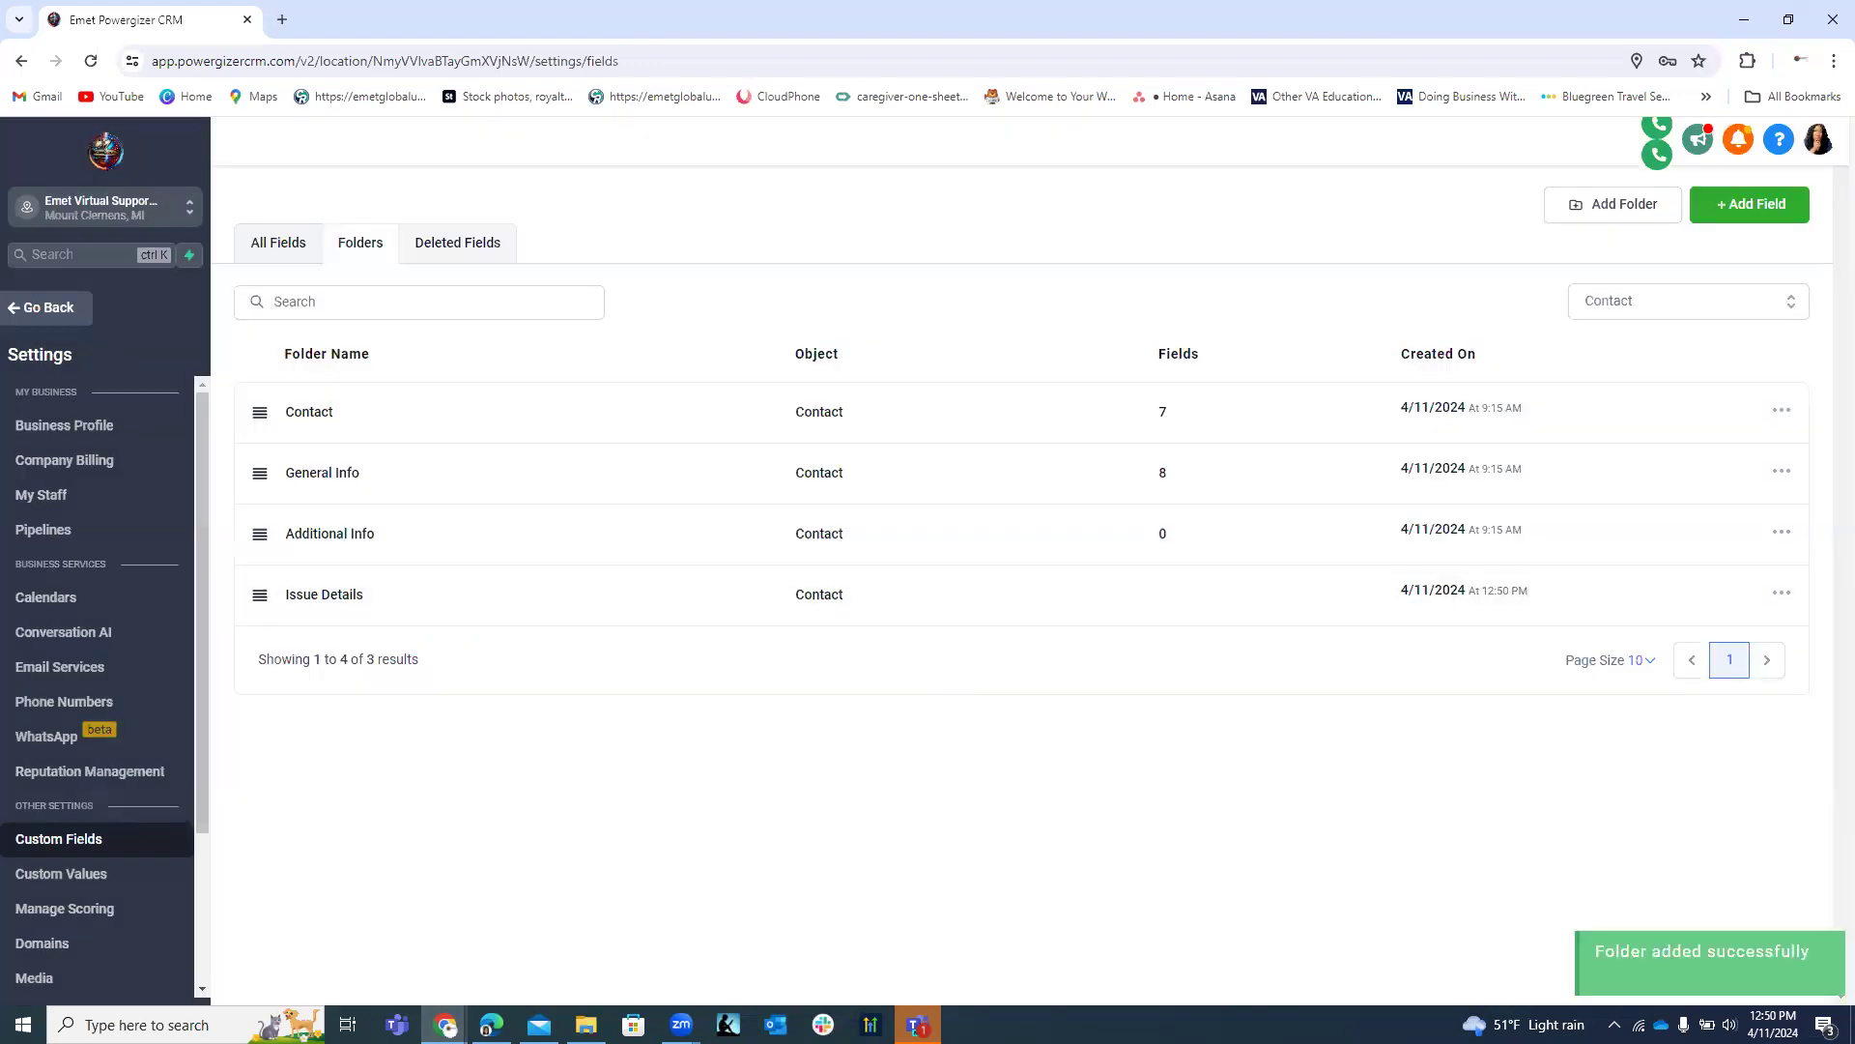
{"action": "left_click", "coordinate": [1613, 204]}
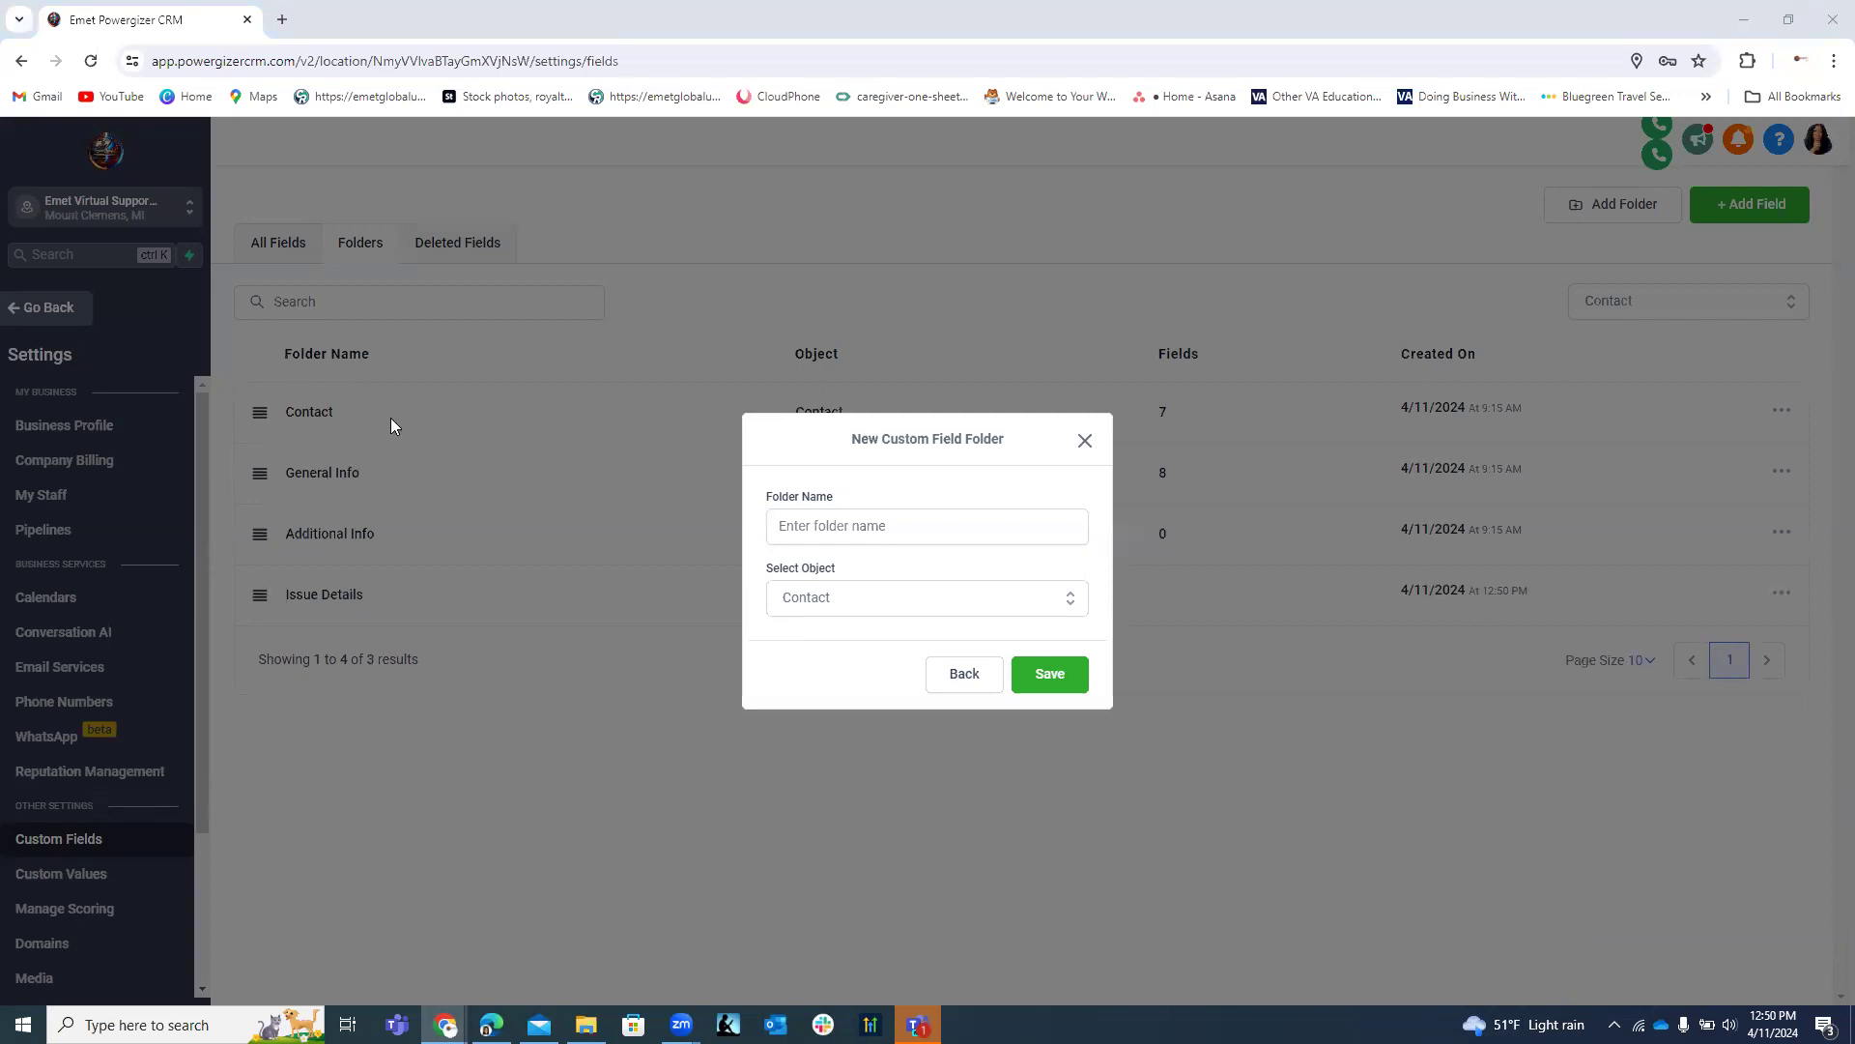
Add a Contact folder named 'Ticket Management'.
{"action": "left_click", "coordinate": [888, 527]}
{"action": "type", "text": "Ticket Management"}
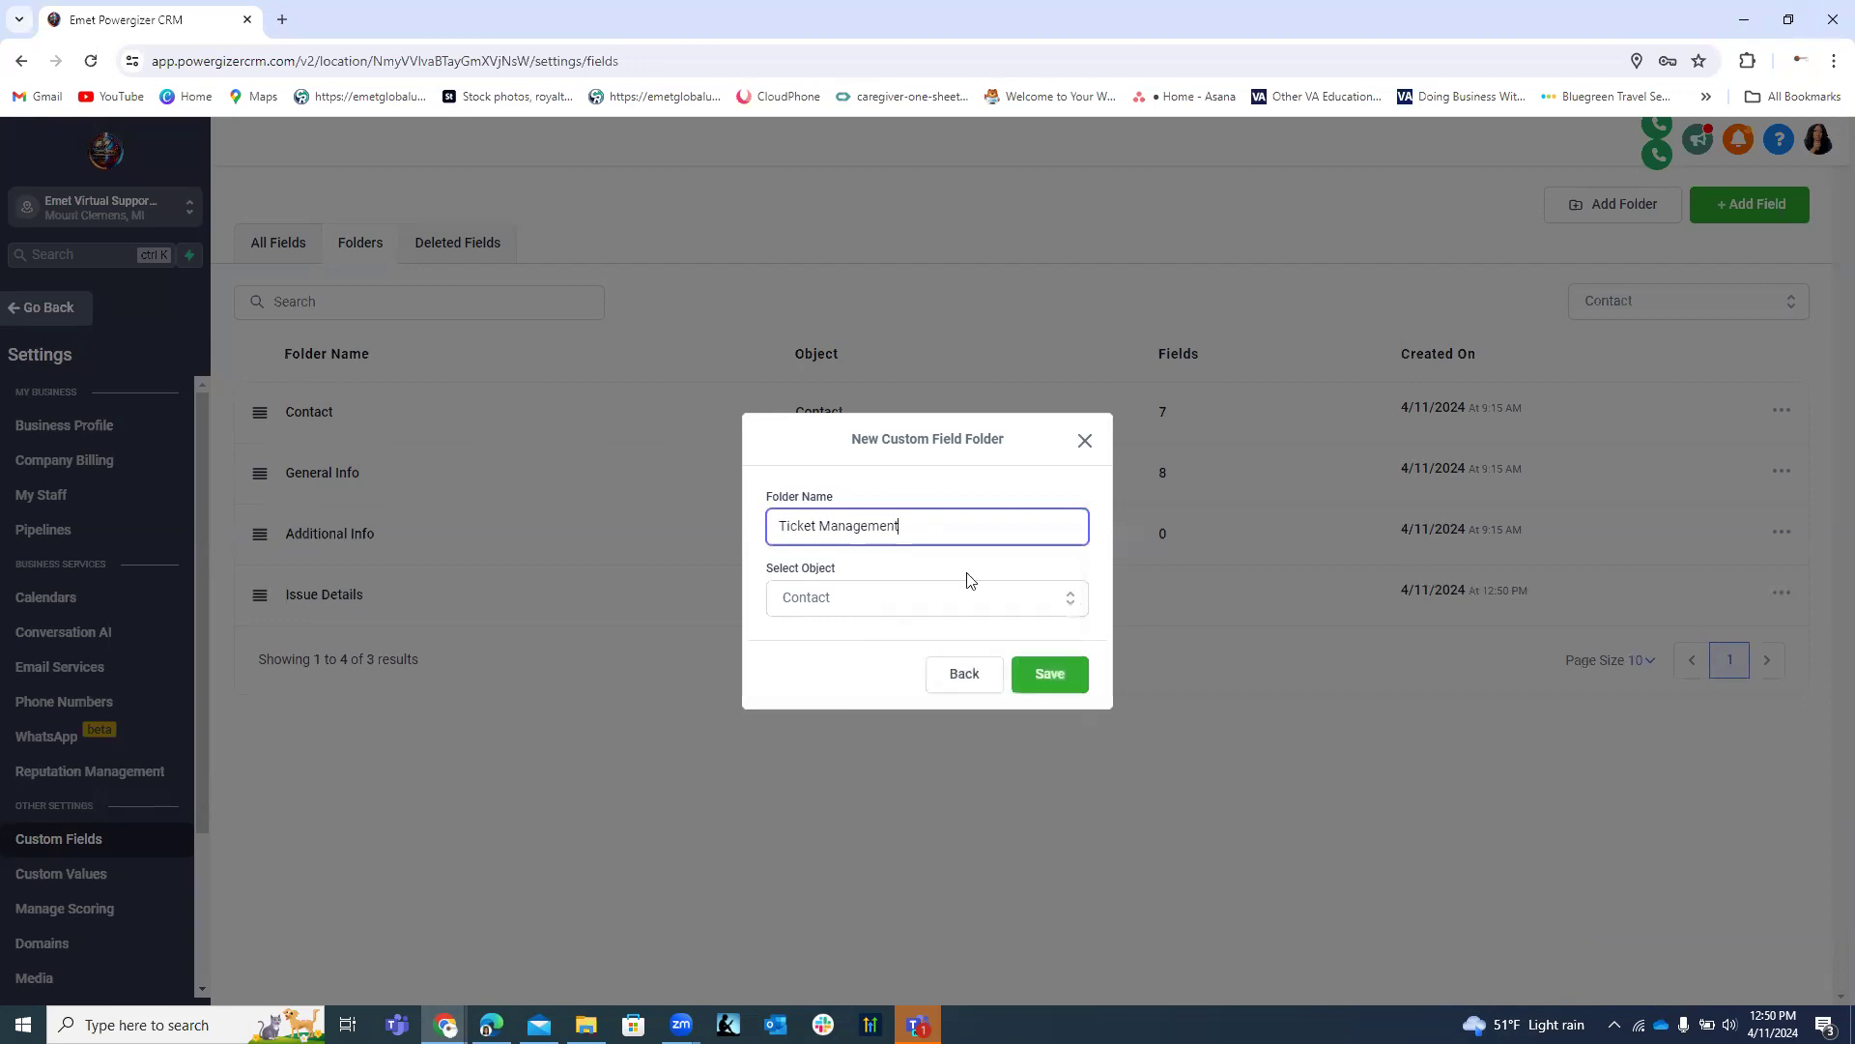
{"action": "left_click", "coordinate": [1069, 677]}
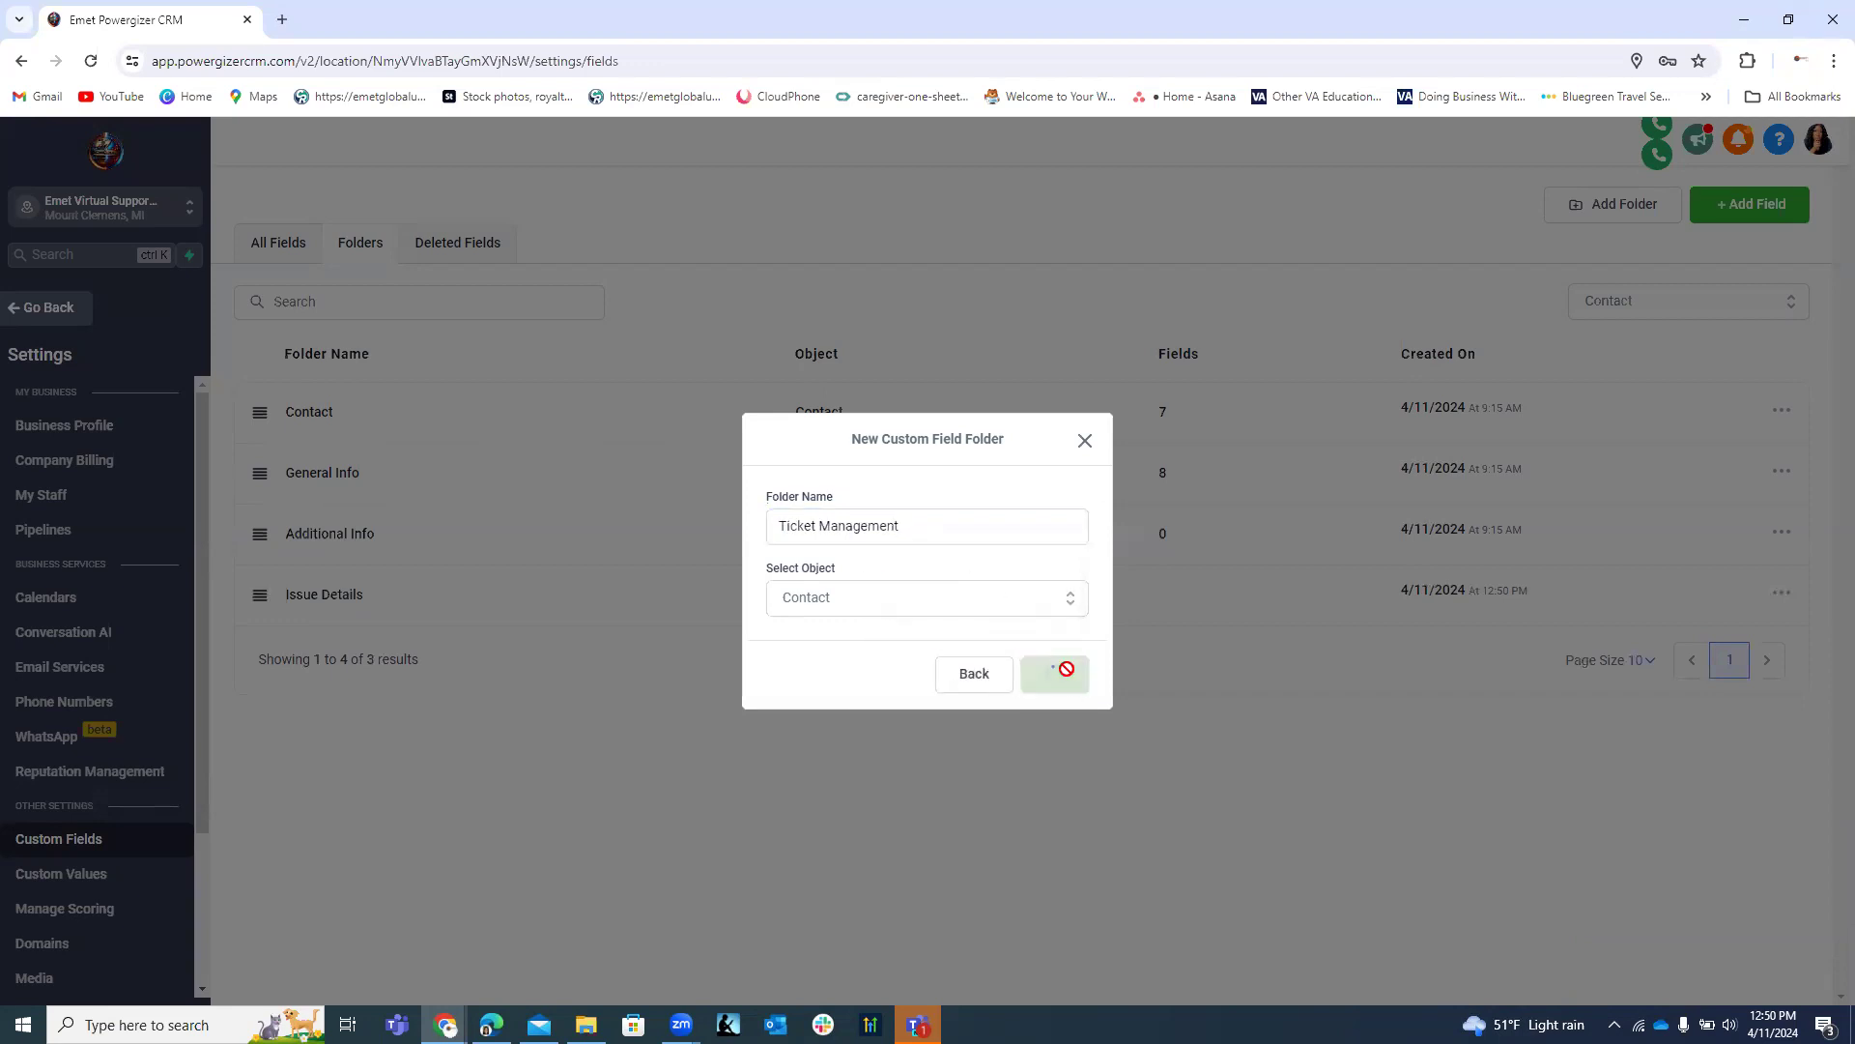
Add a 'Resolution And Feedback' folder, then check the Contact and General Info folder menus.
{"action": "left_click", "coordinate": [1610, 205]}
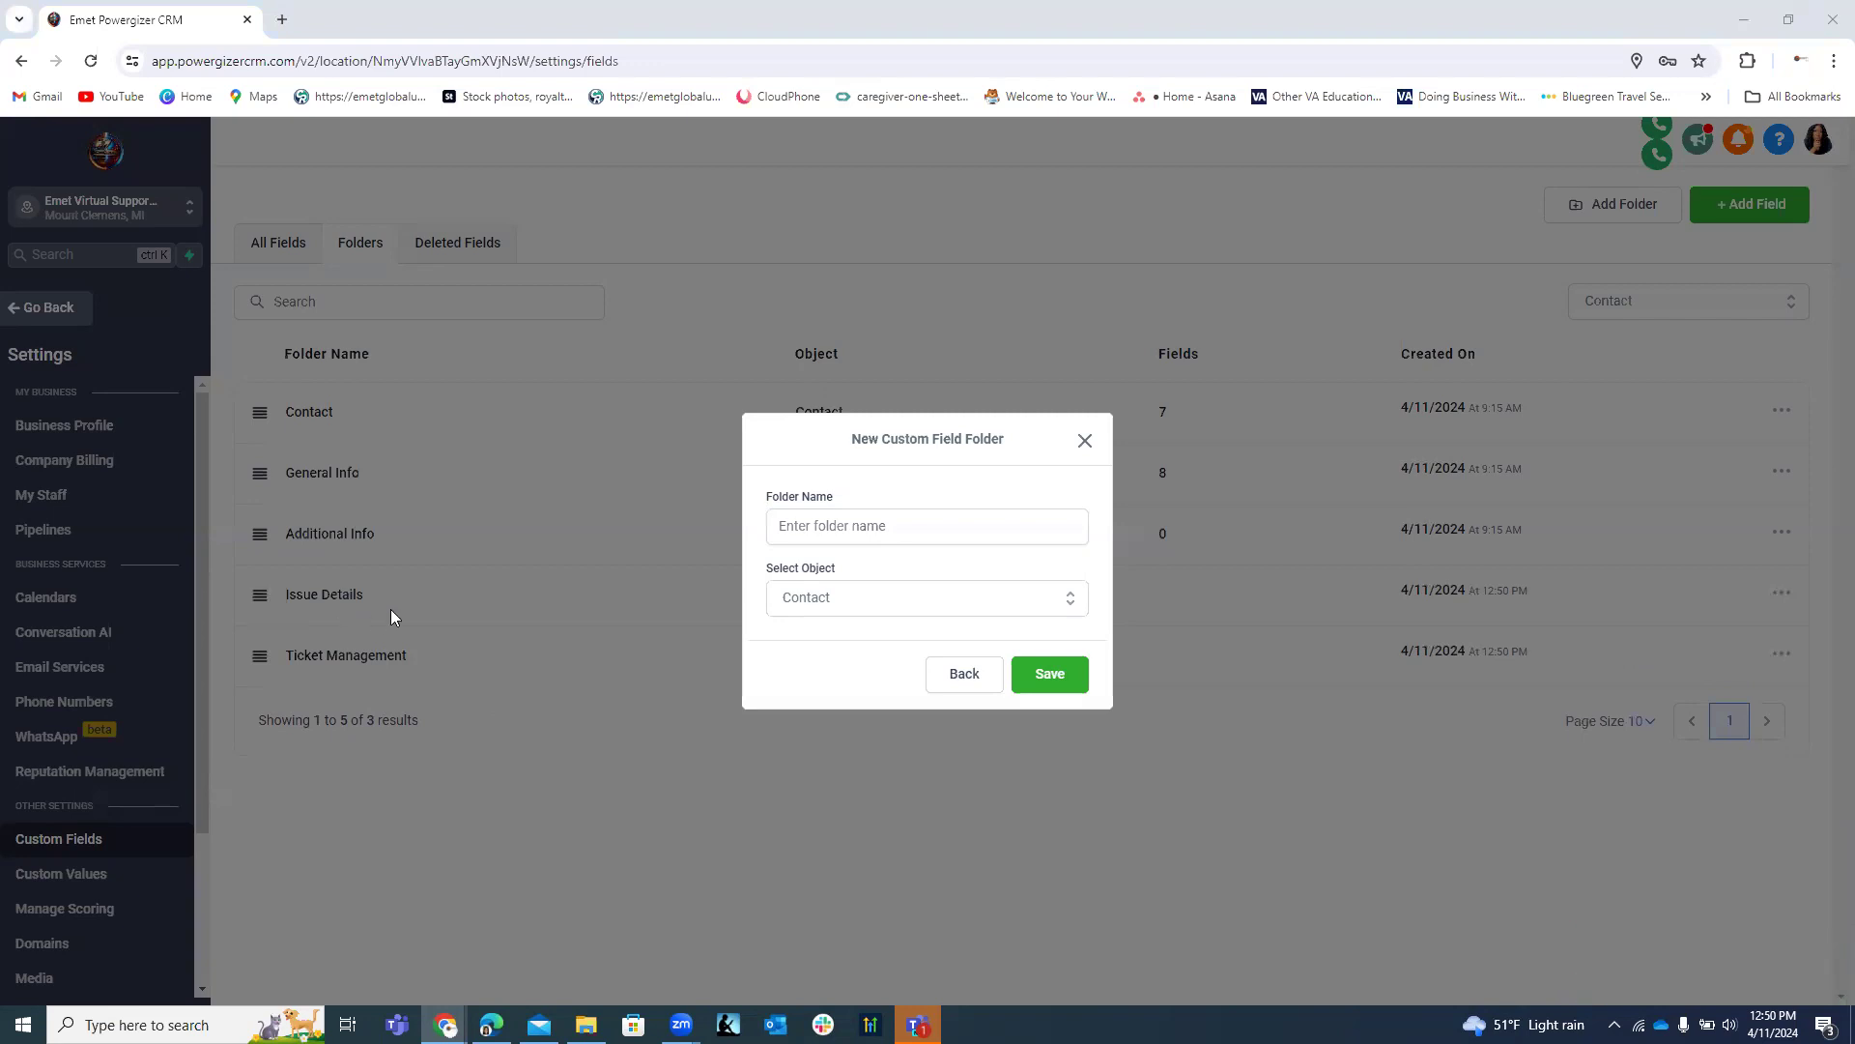
{"action": "left_click", "coordinate": [856, 529]}
{"action": "type", "text": "Resolution and Feedback"}
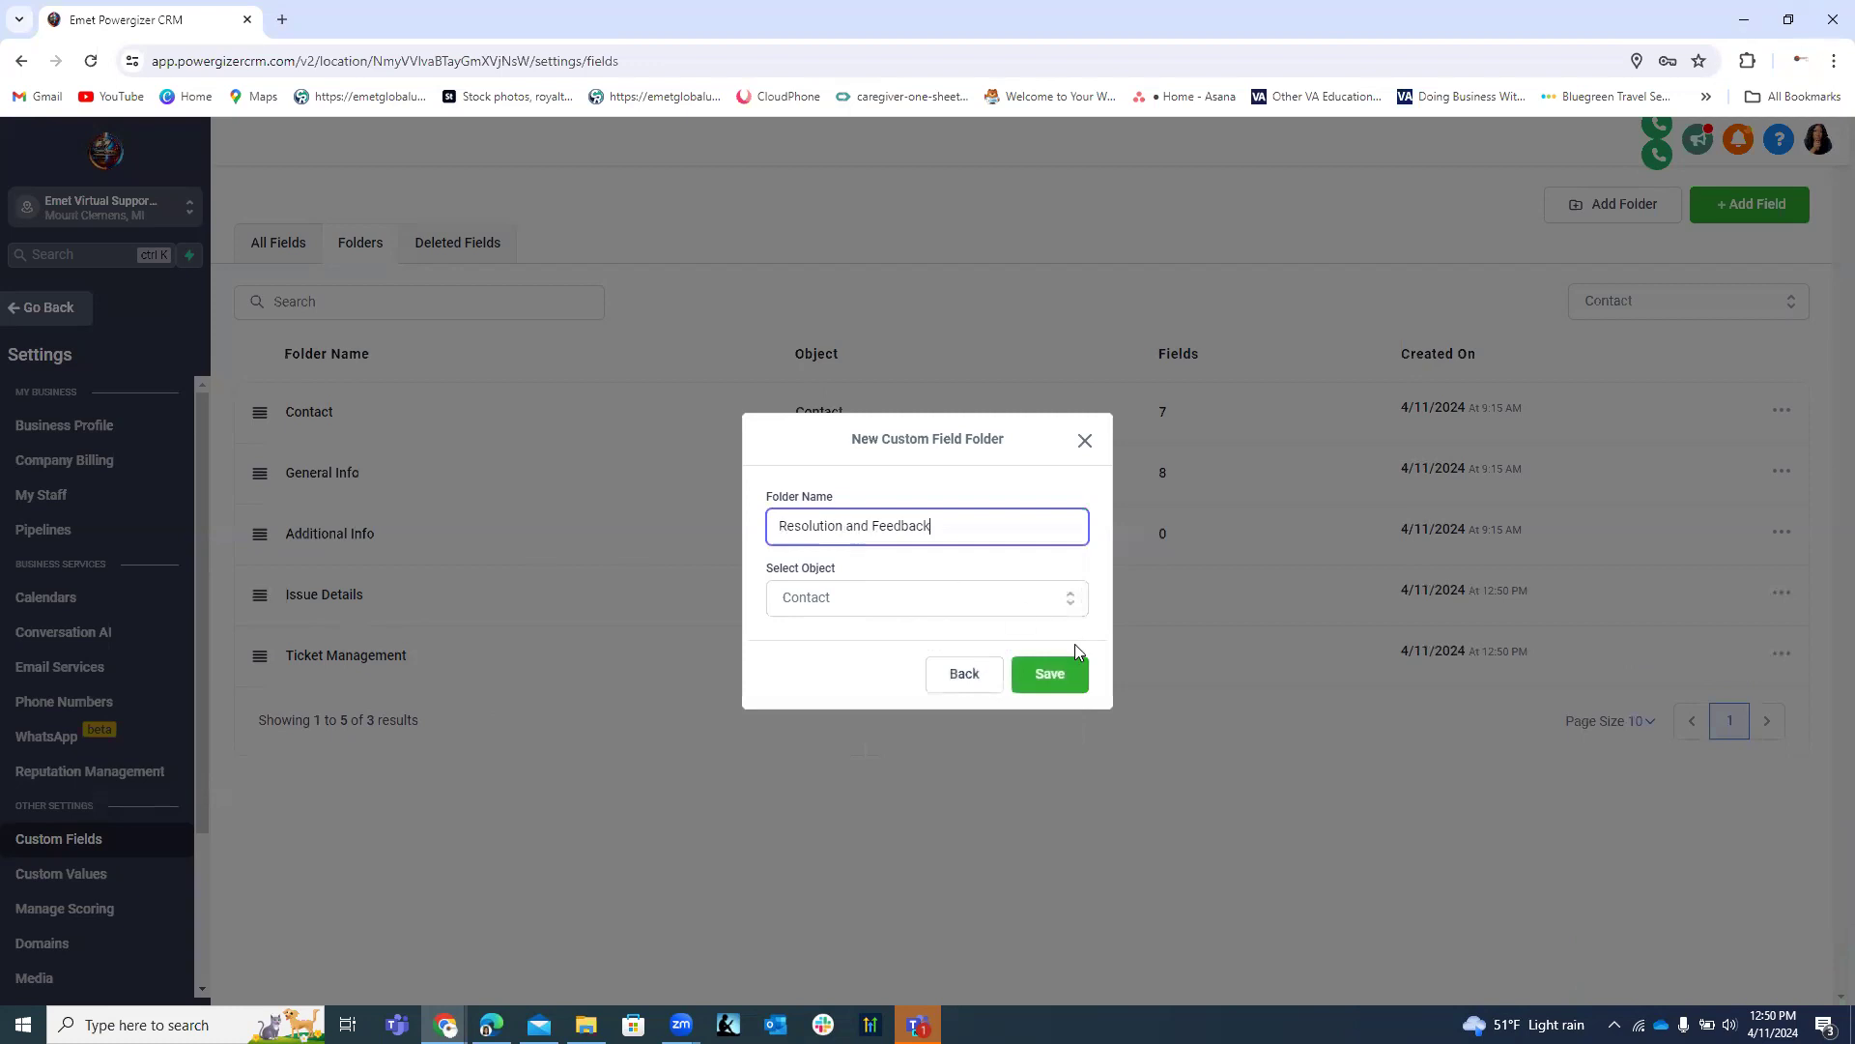
{"action": "left_click", "coordinate": [1058, 677]}
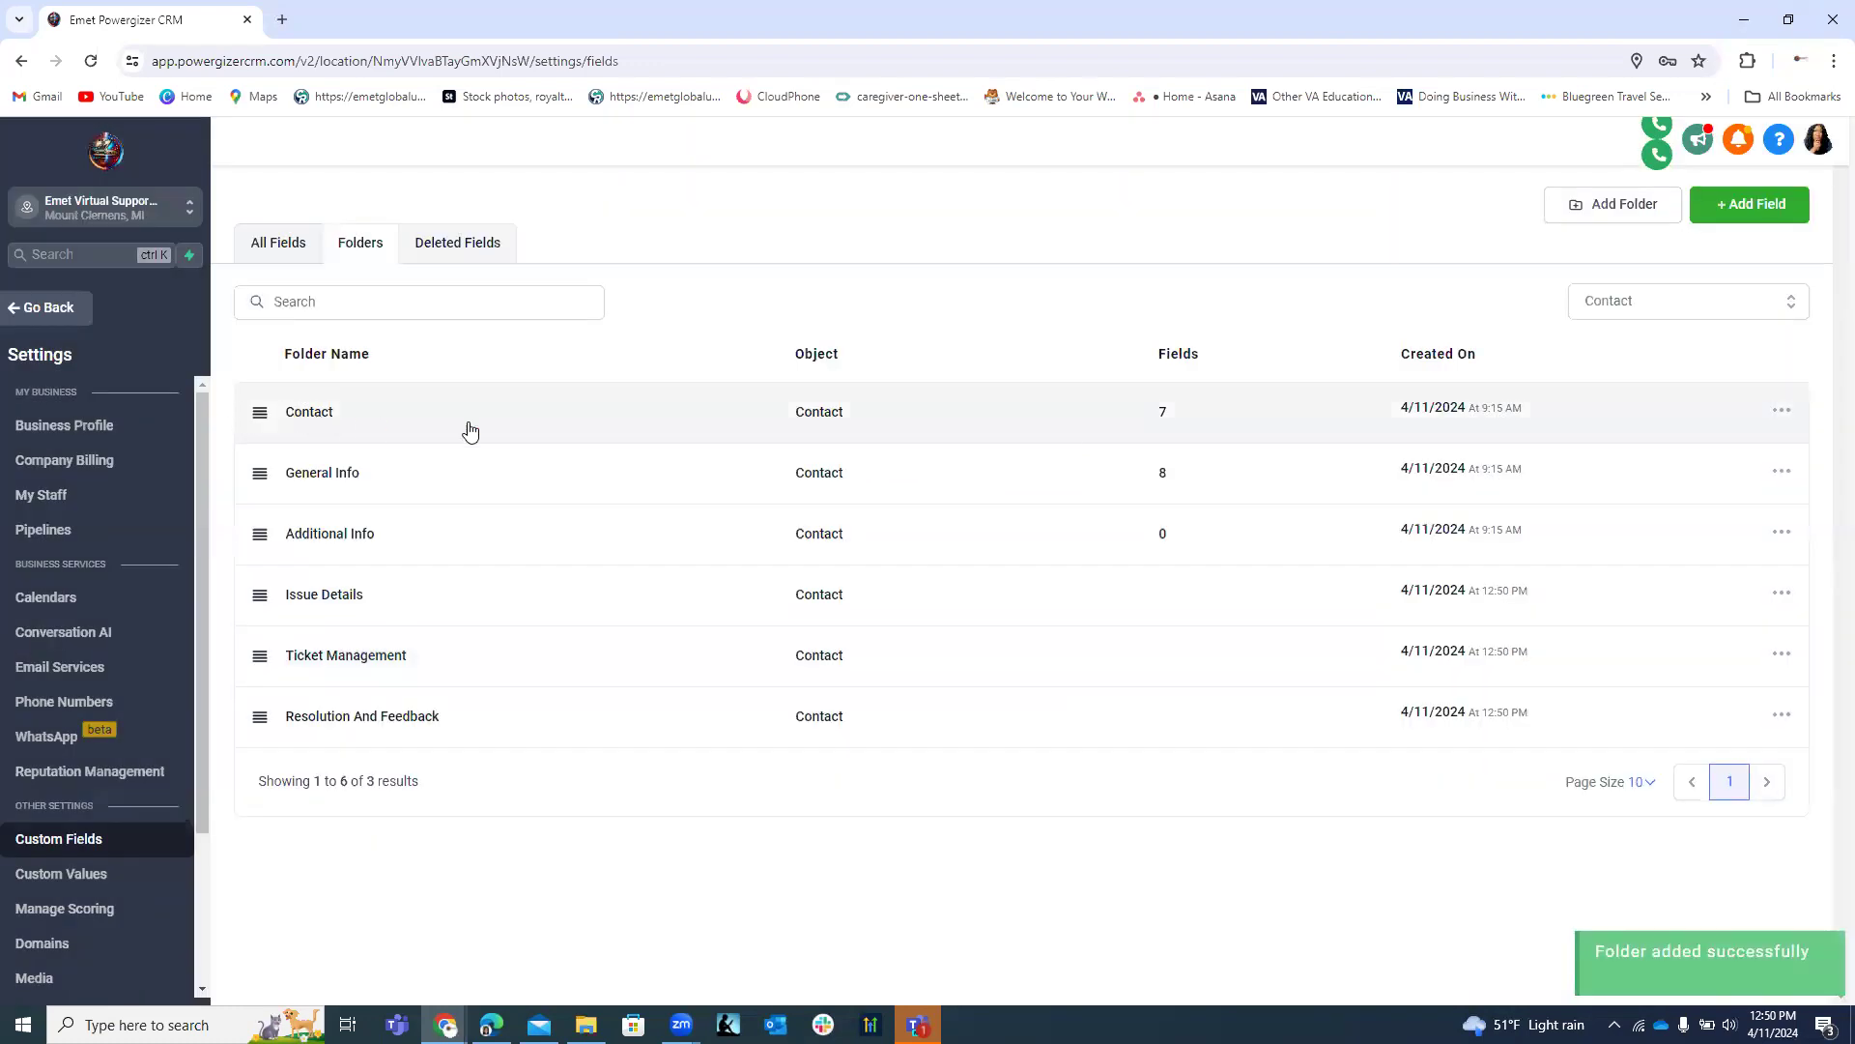
{"action": "left_click", "coordinate": [1781, 412]}
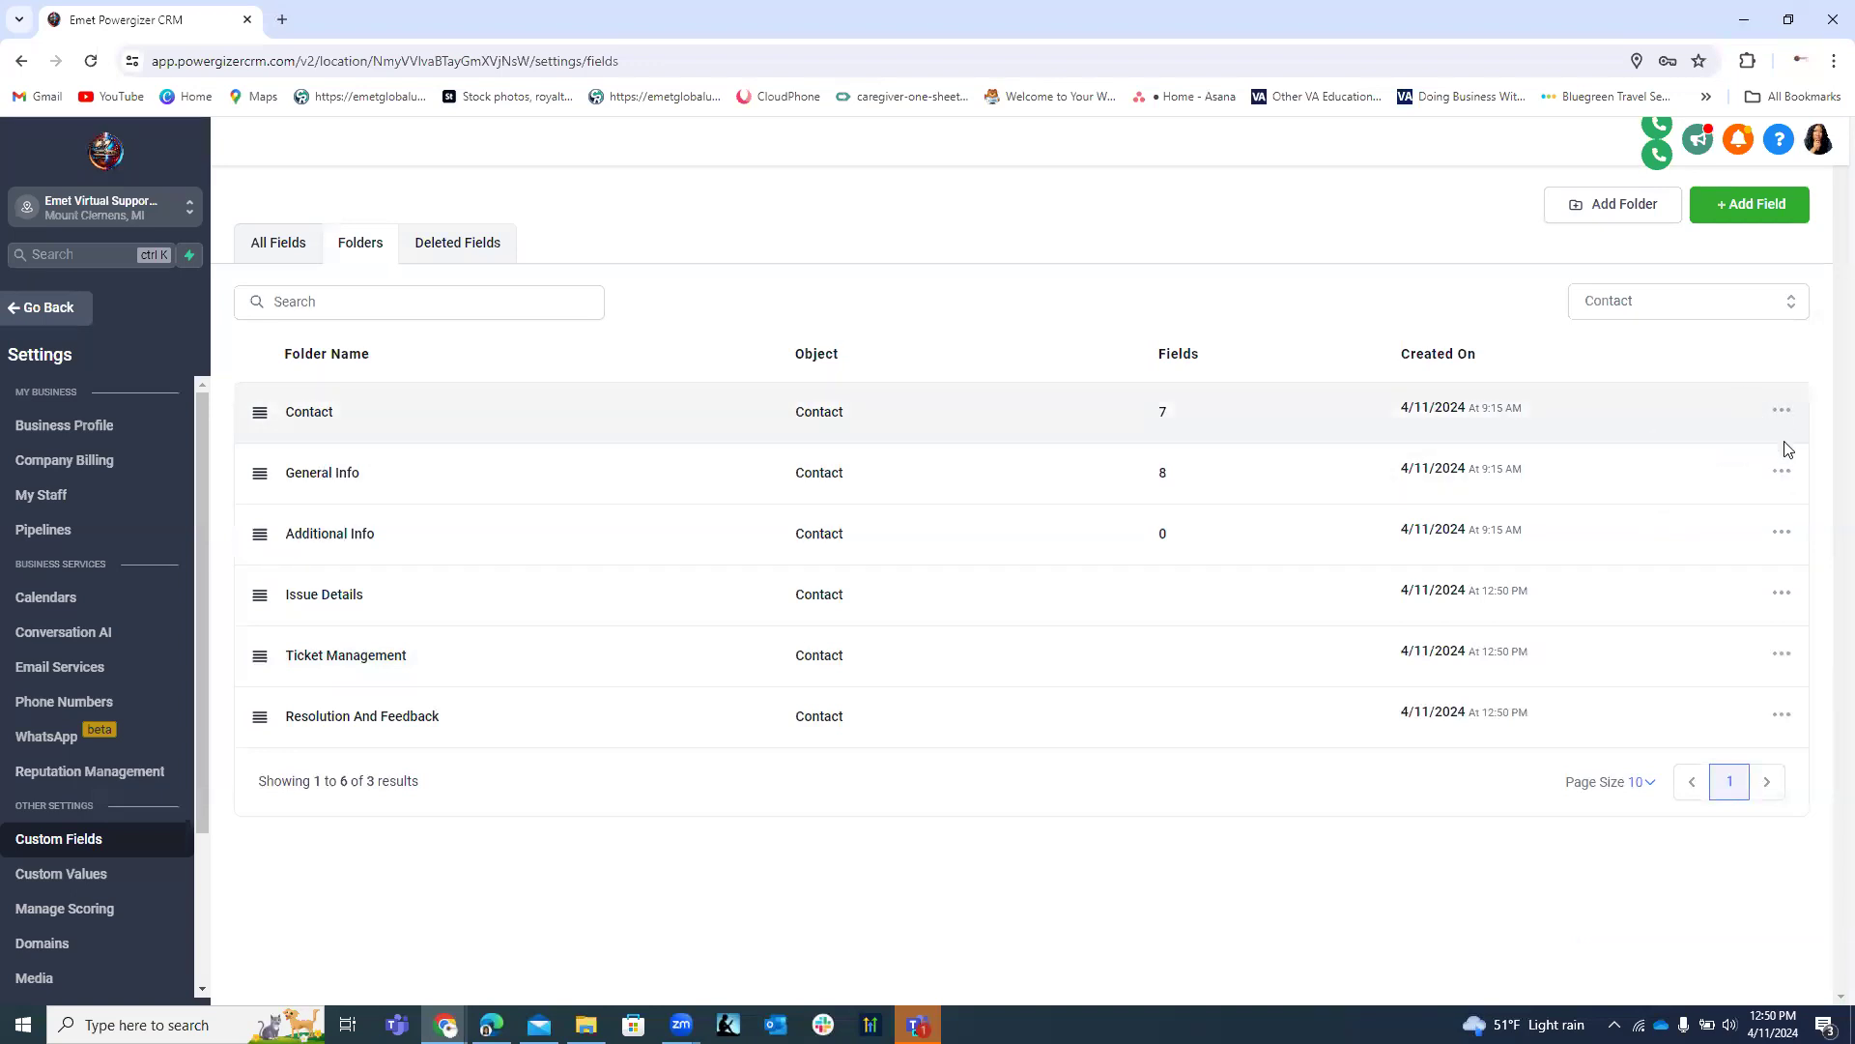
{"action": "left_click", "coordinate": [1781, 472]}
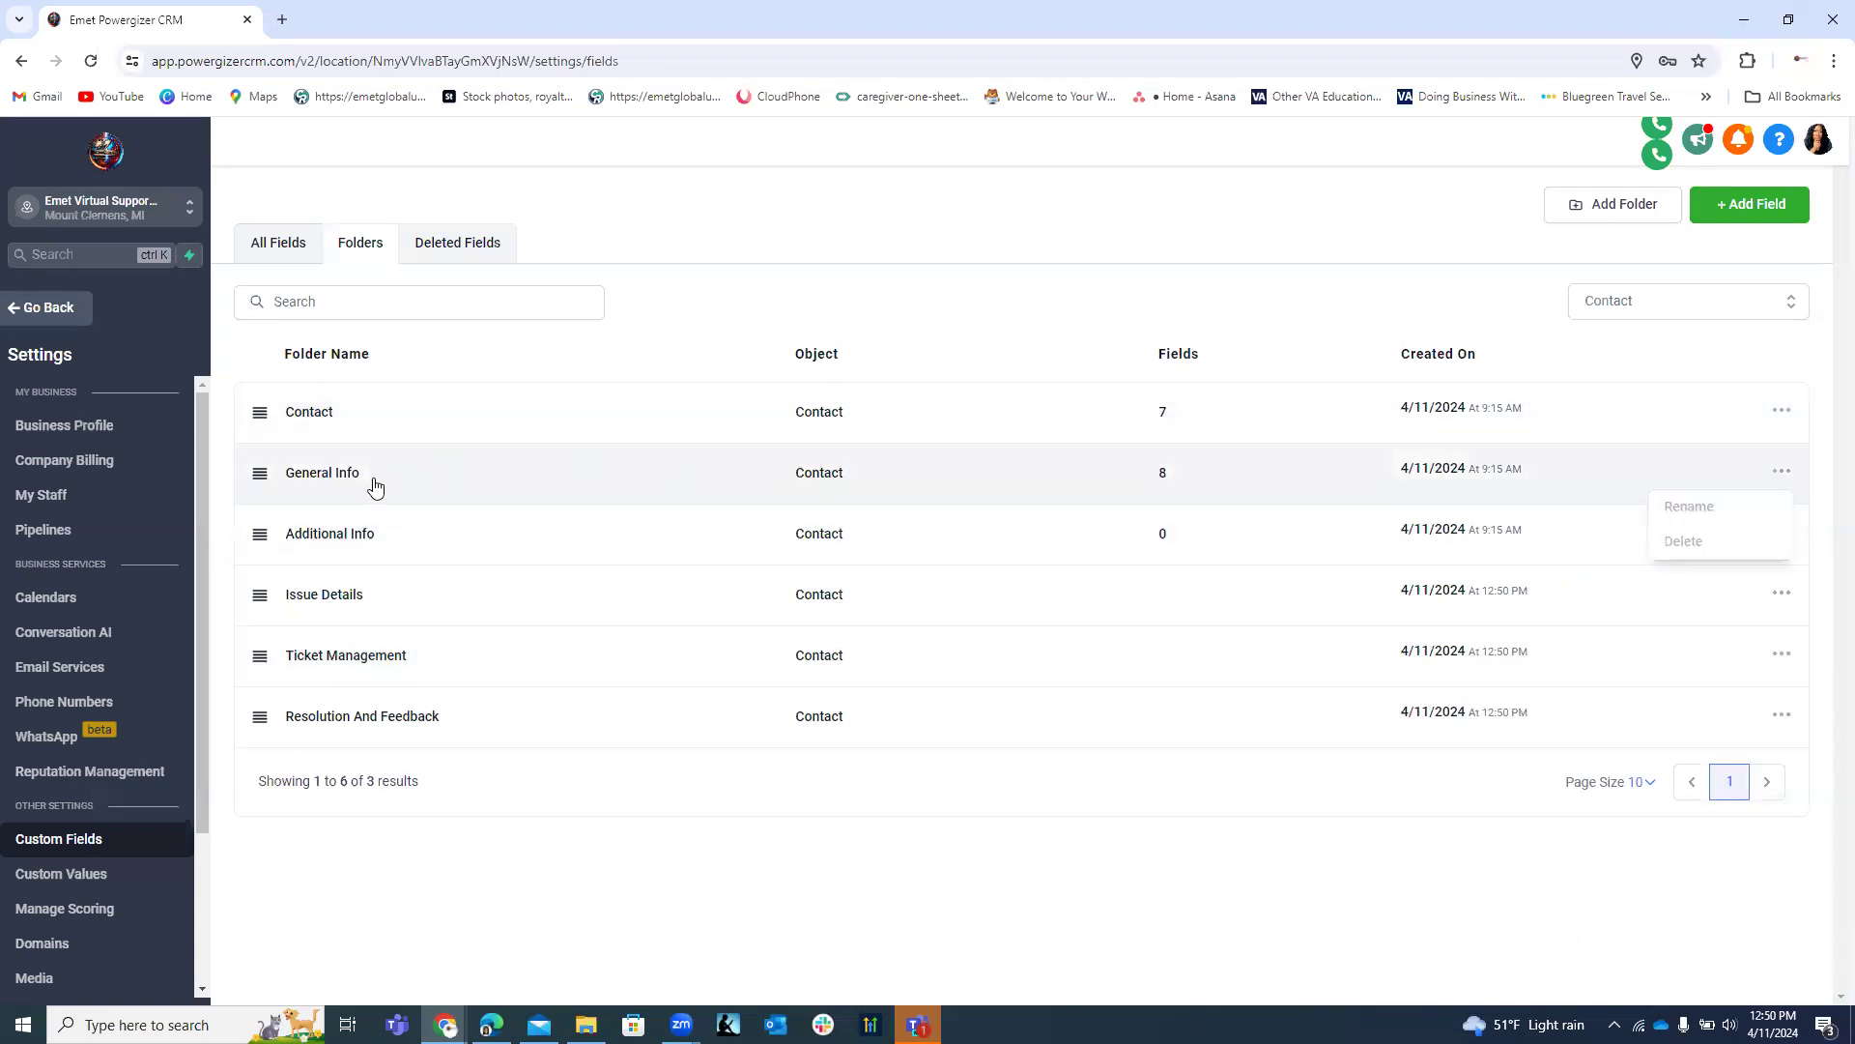
Review the Additional Info folder menu, then open the Contact folder's seven standard fields.
{"action": "left_click", "coordinate": [1781, 471]}
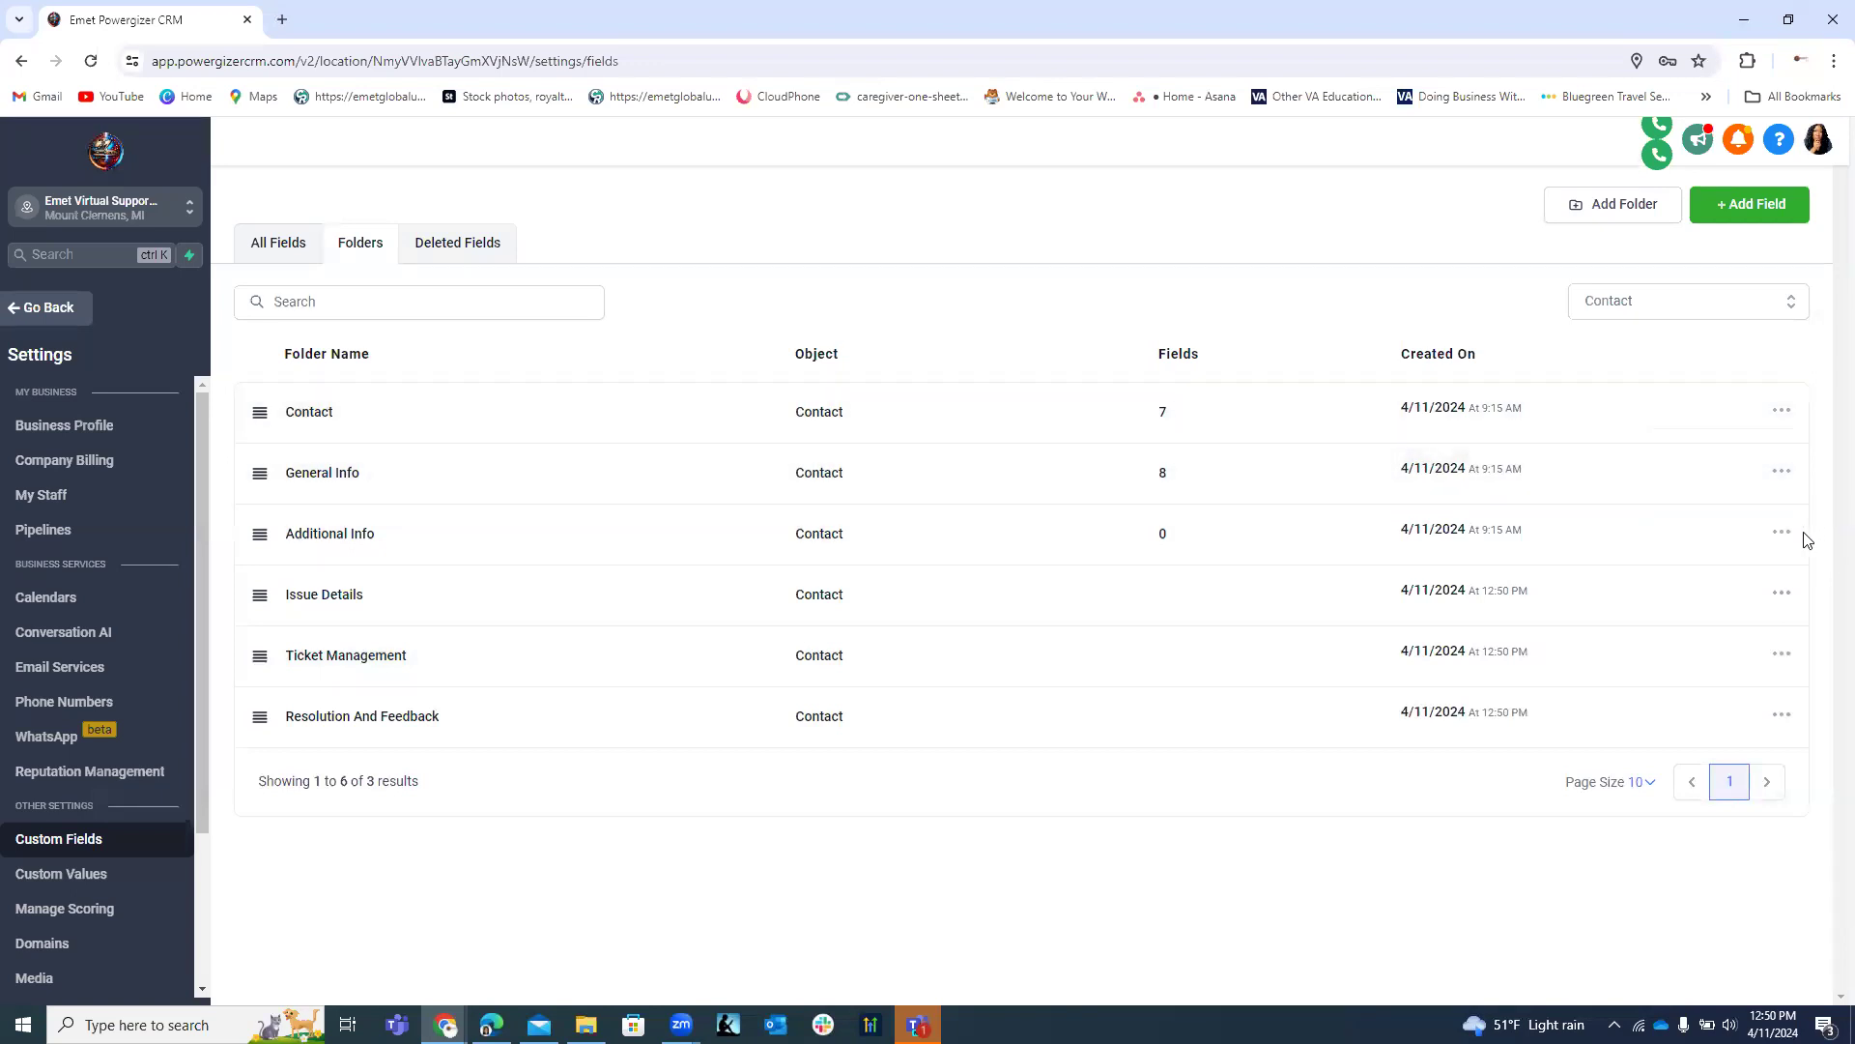
{"action": "left_click", "coordinate": [1780, 532]}
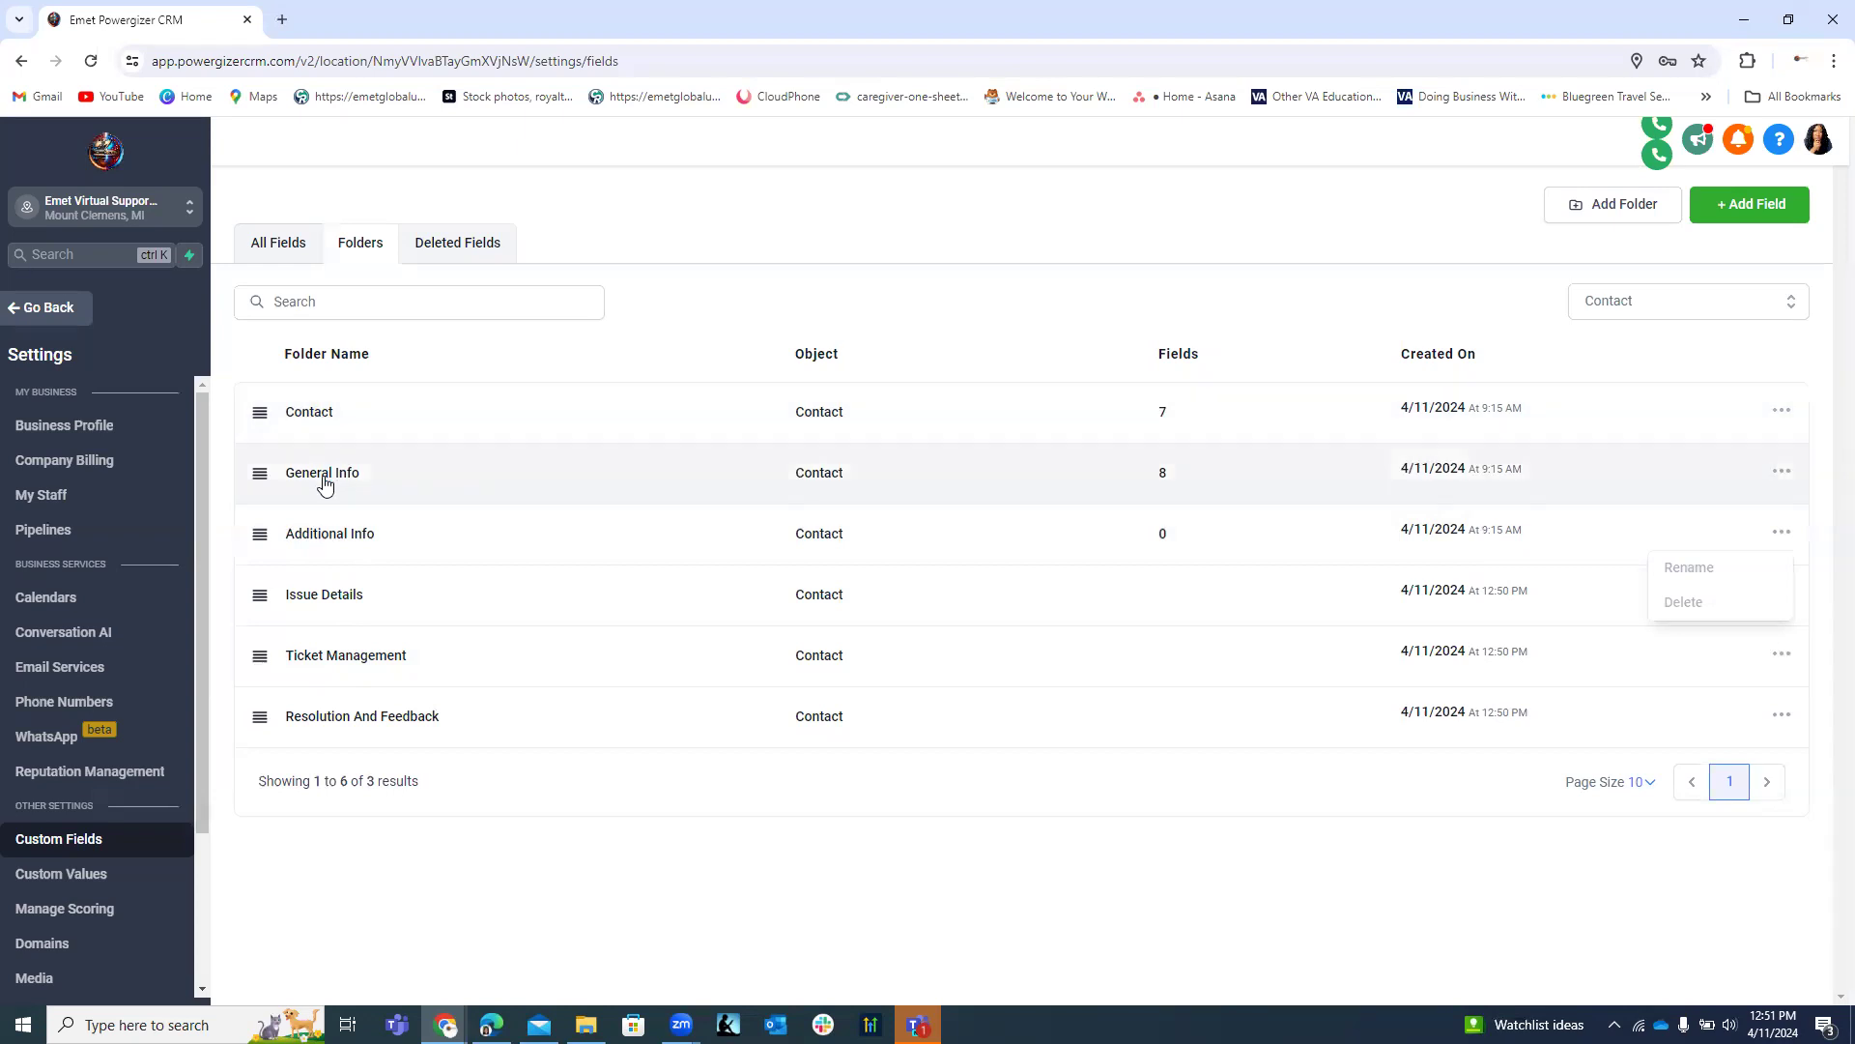
{"action": "left_click", "coordinate": [318, 425]}
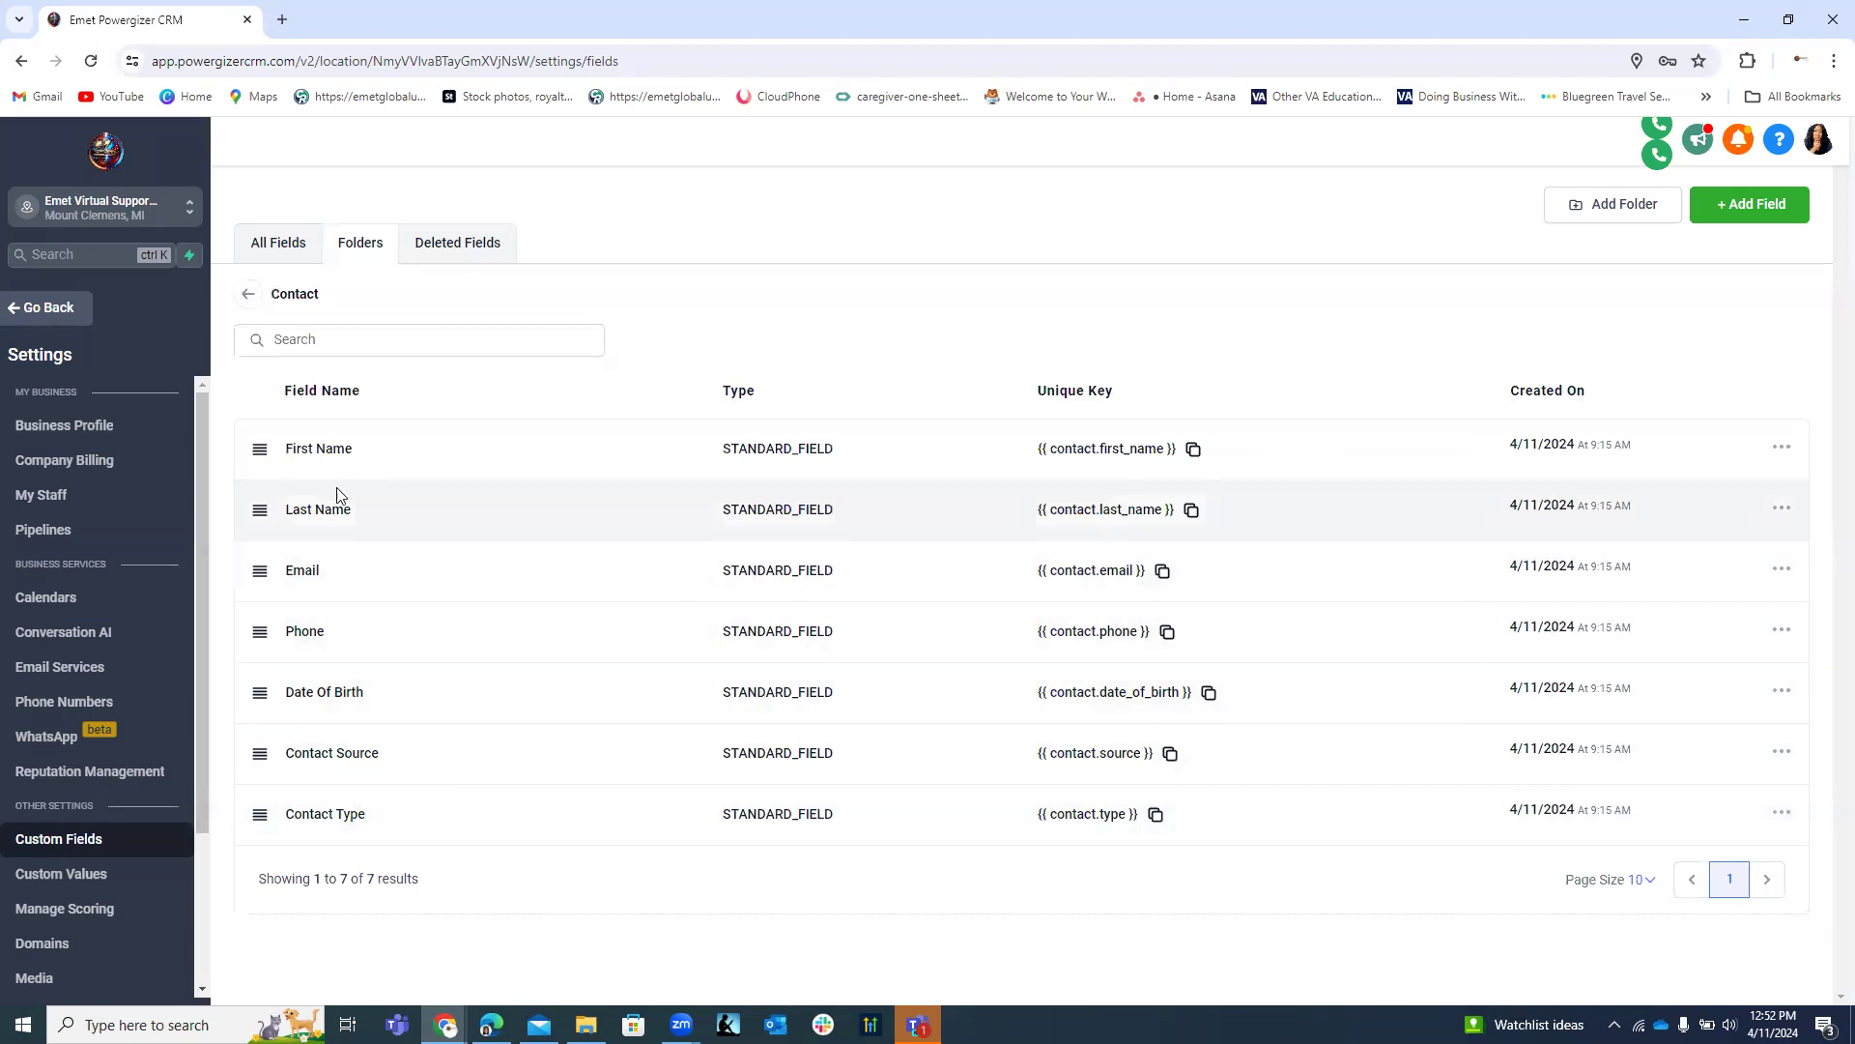
{"action": "left_click", "coordinate": [1782, 815]}
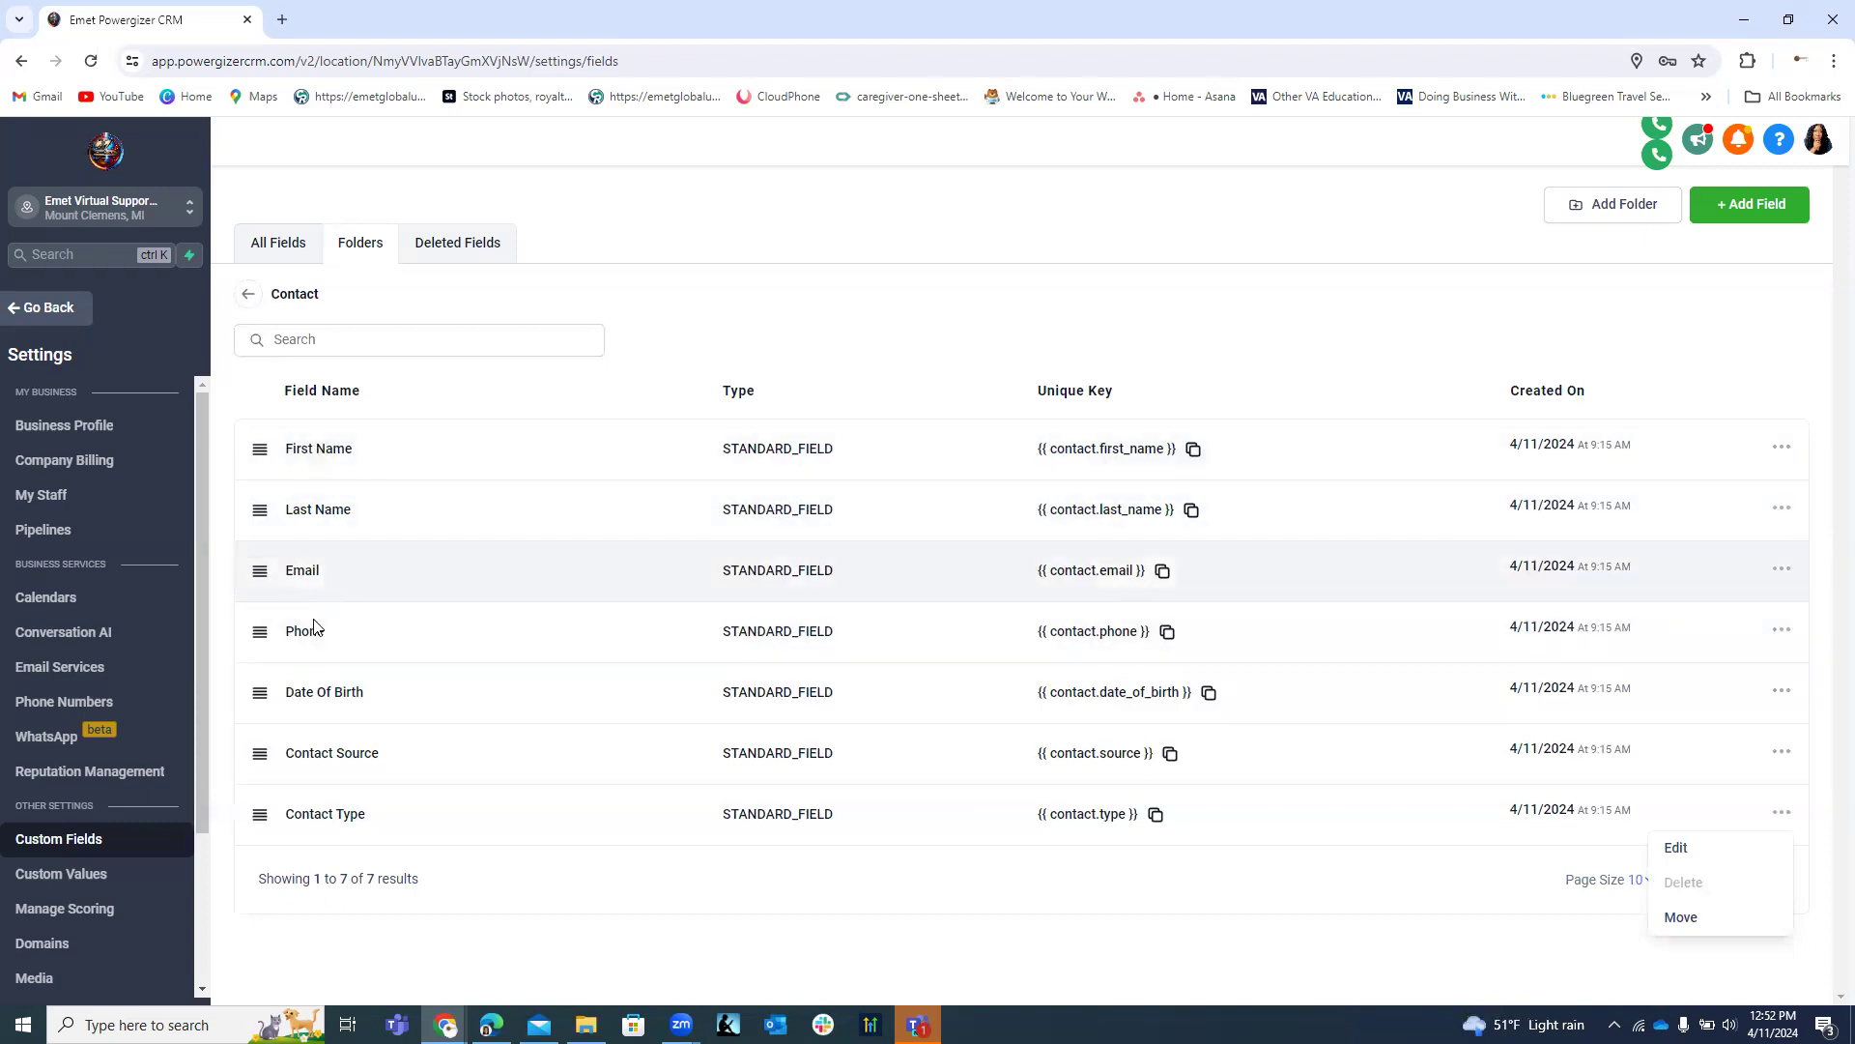
Check each field's options menu, copying the First Name and Last Name unique keys.
{"action": "left_click", "coordinate": [1781, 448]}
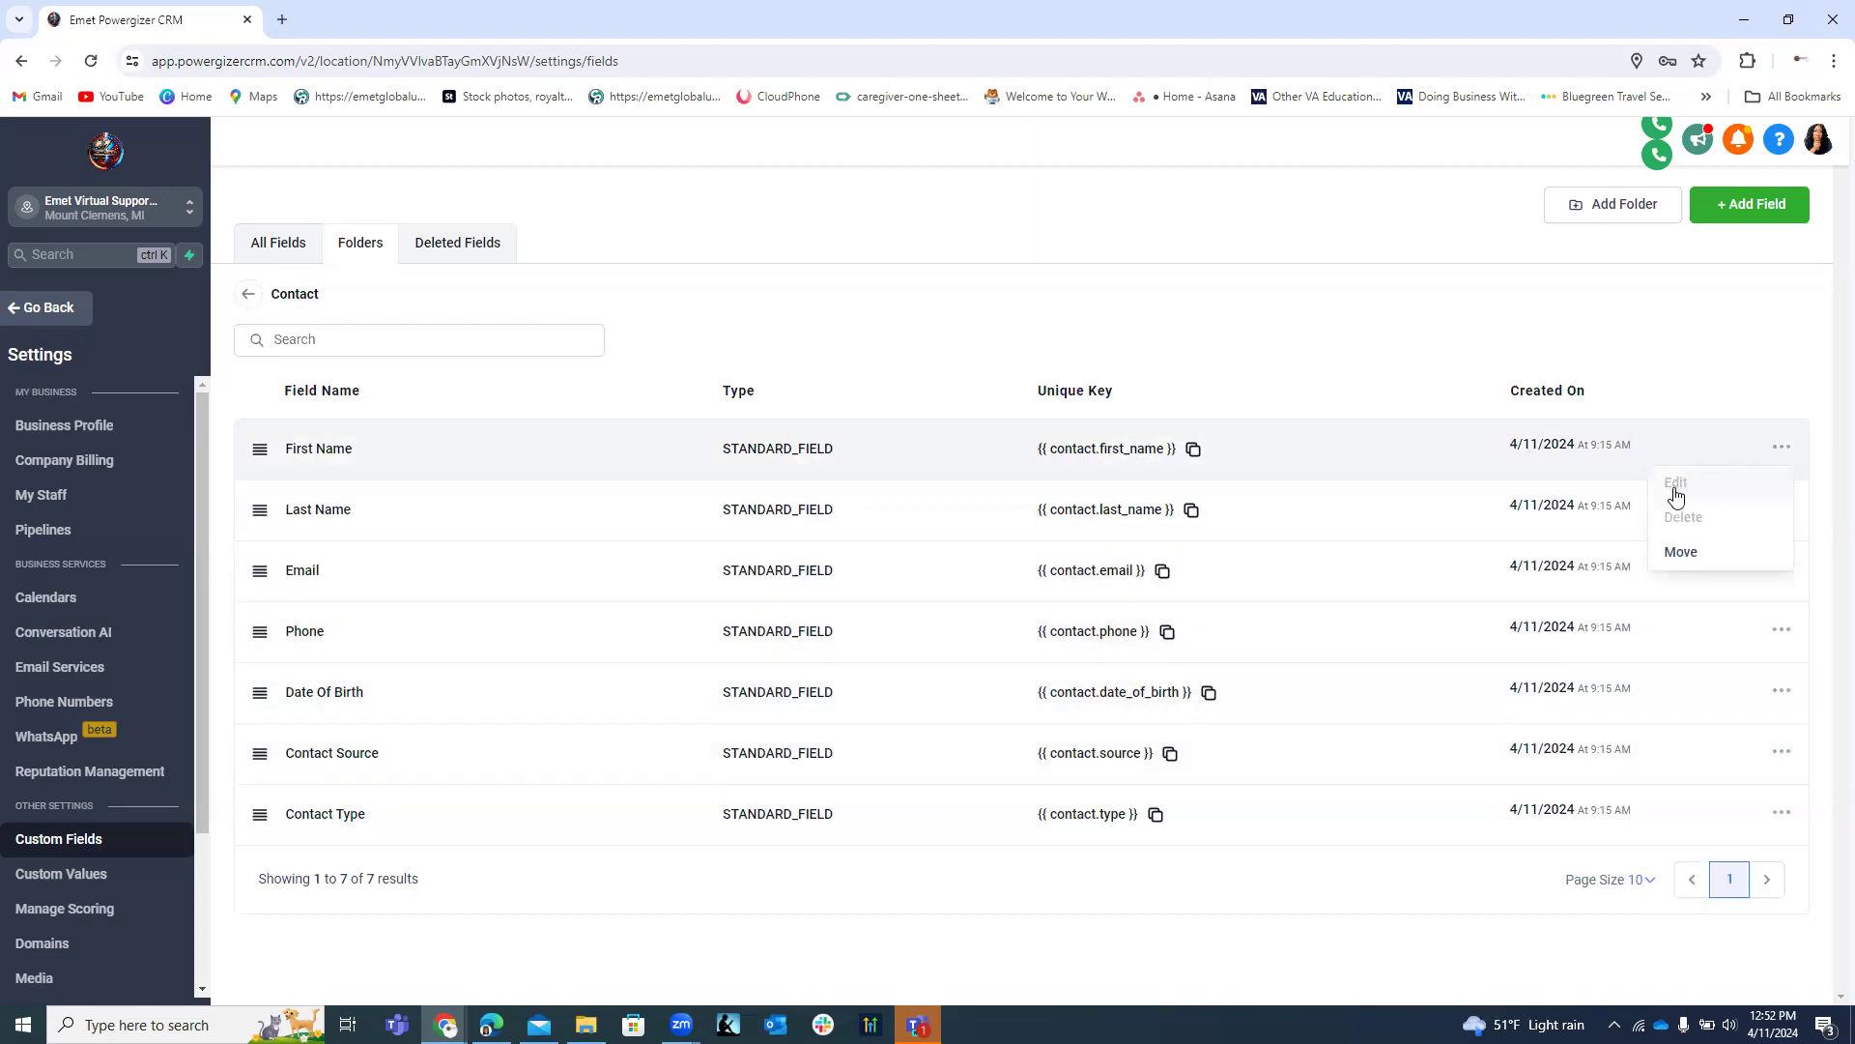
{"action": "left_click", "coordinate": [1449, 504]}
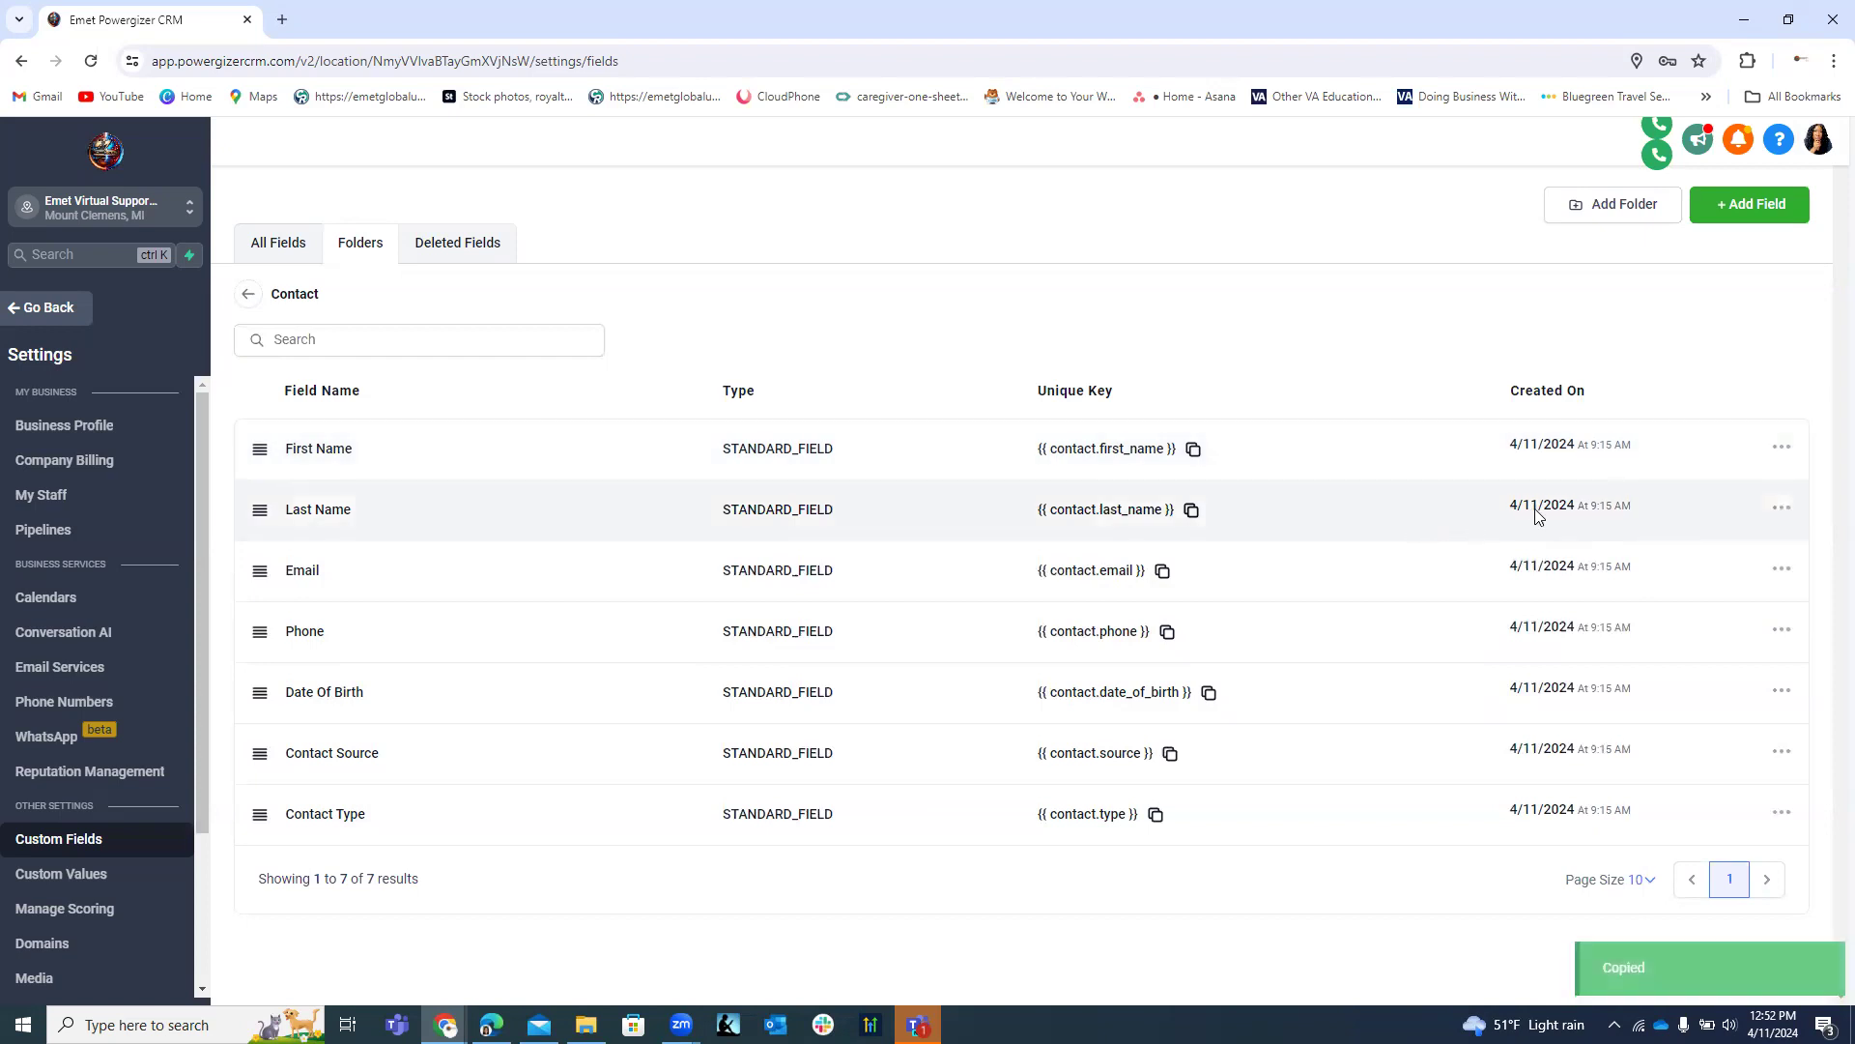
{"action": "left_click", "coordinate": [1781, 508]}
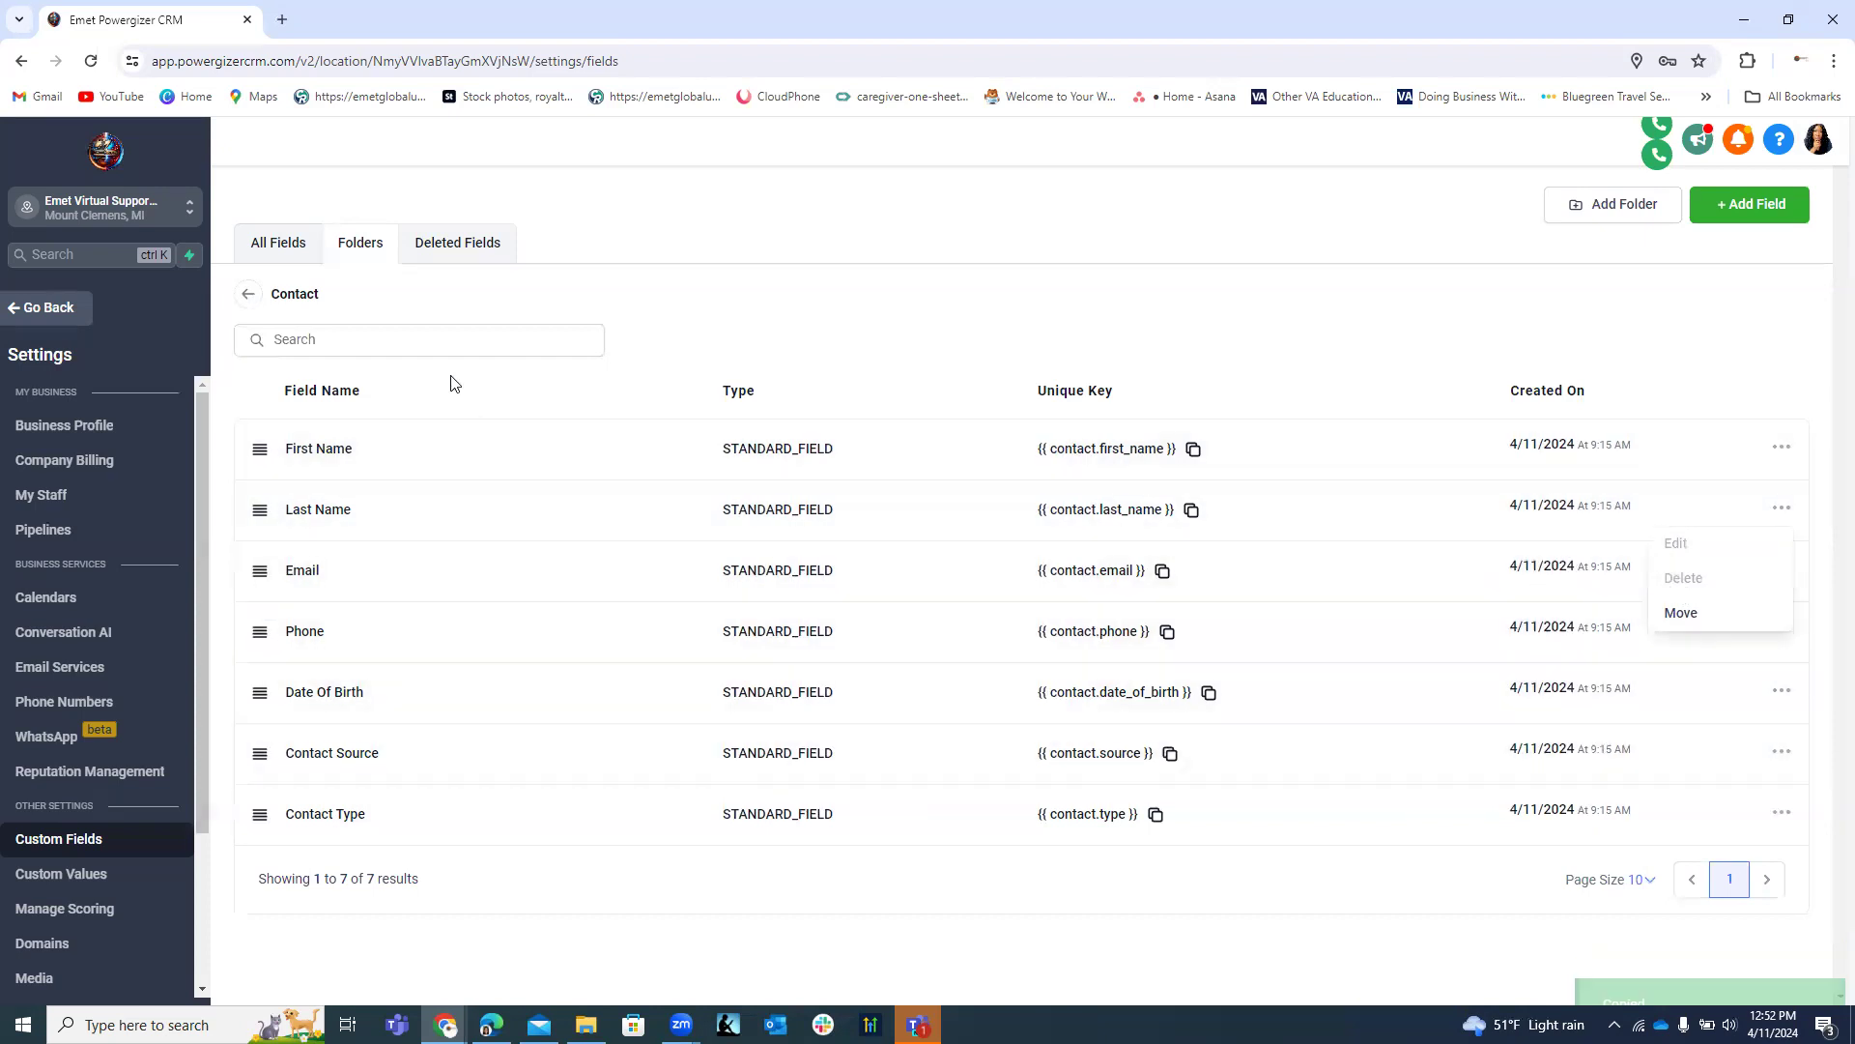
{"action": "left_click", "coordinate": [1426, 578]}
{"action": "left_click", "coordinate": [1783, 572]}
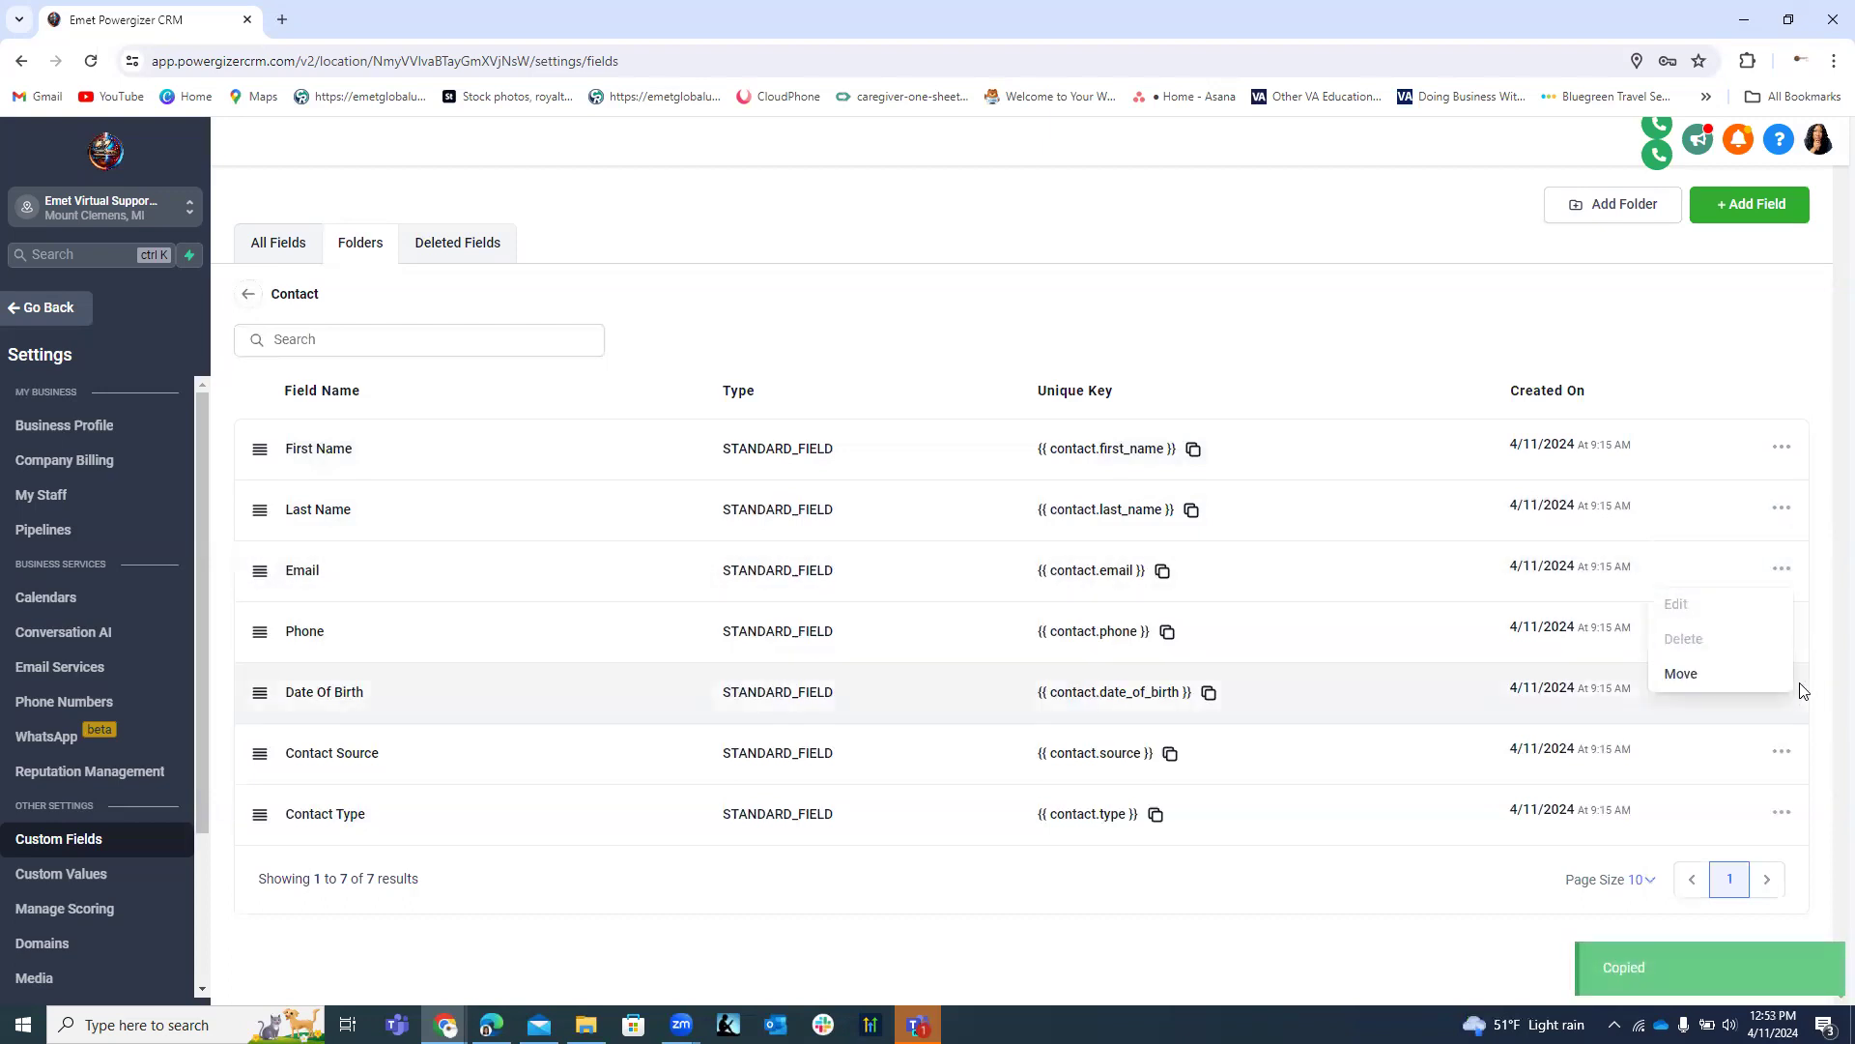
{"action": "left_click", "coordinate": [1783, 633]}
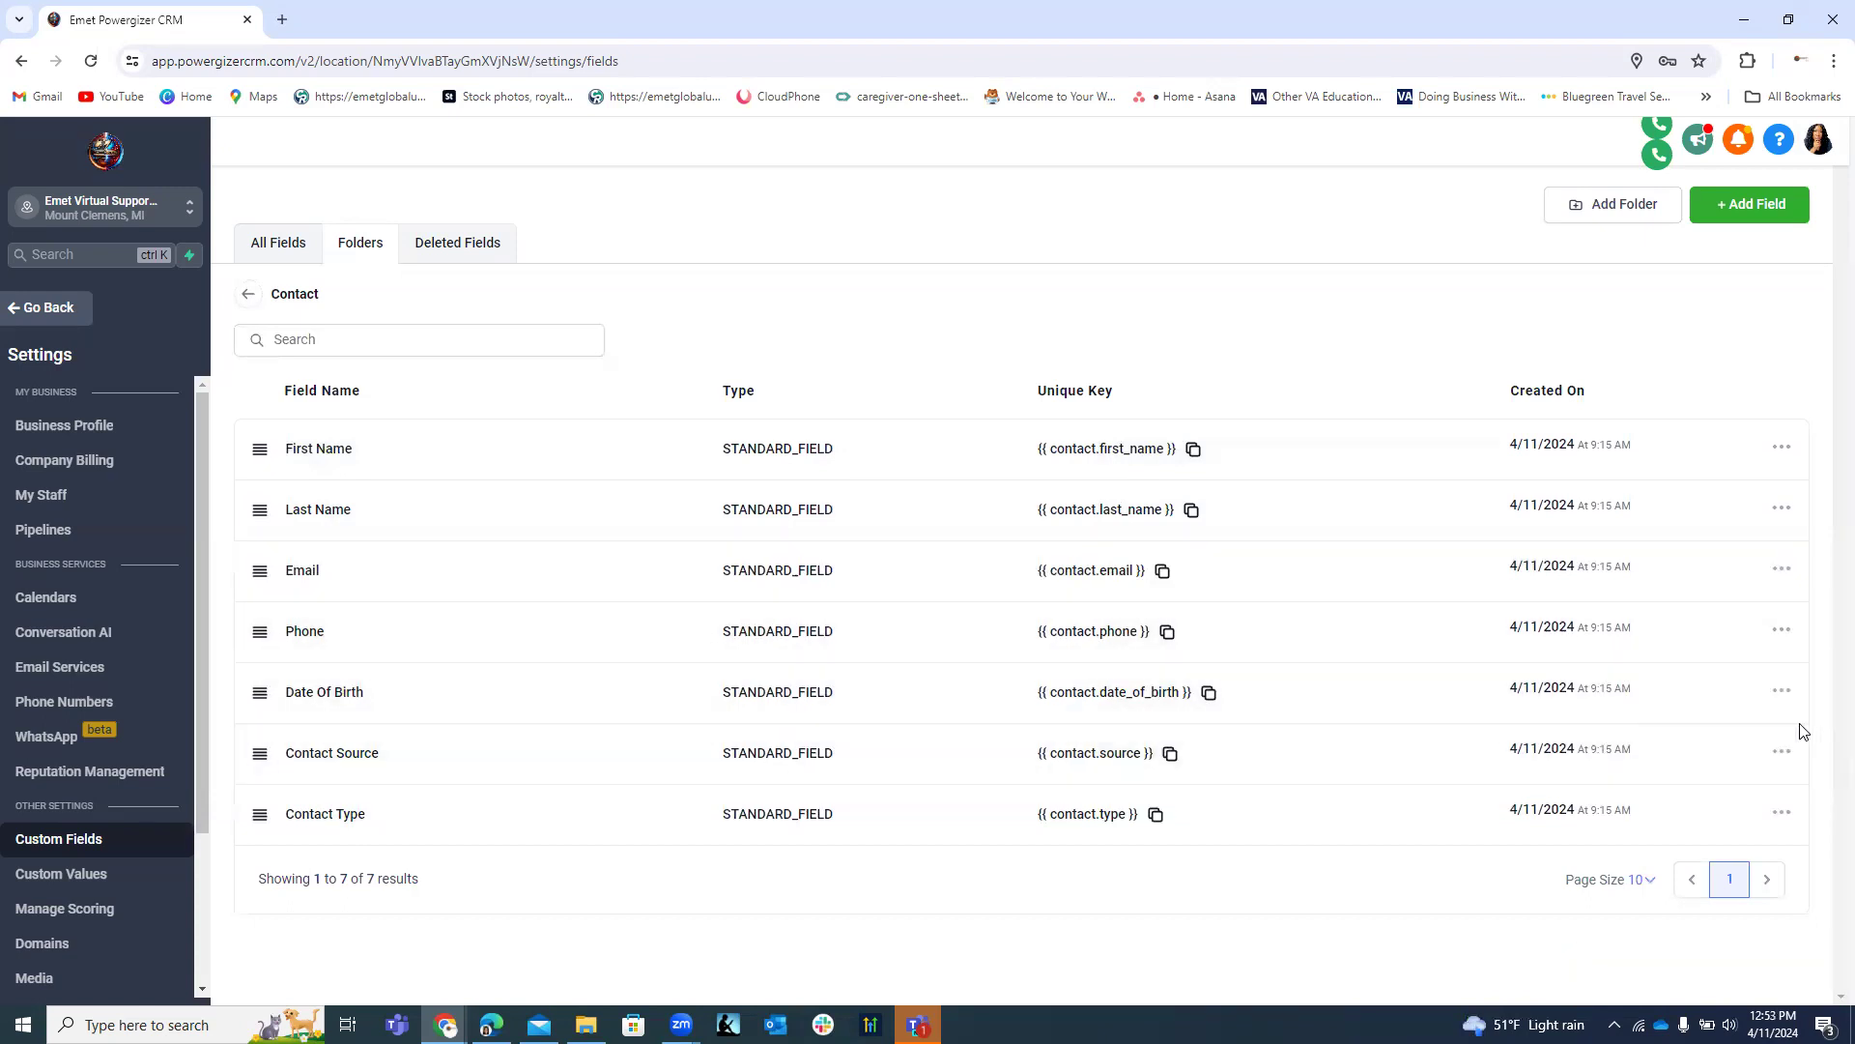
{"action": "left_click", "coordinate": [1783, 690]}
{"action": "left_click", "coordinate": [1782, 750]}
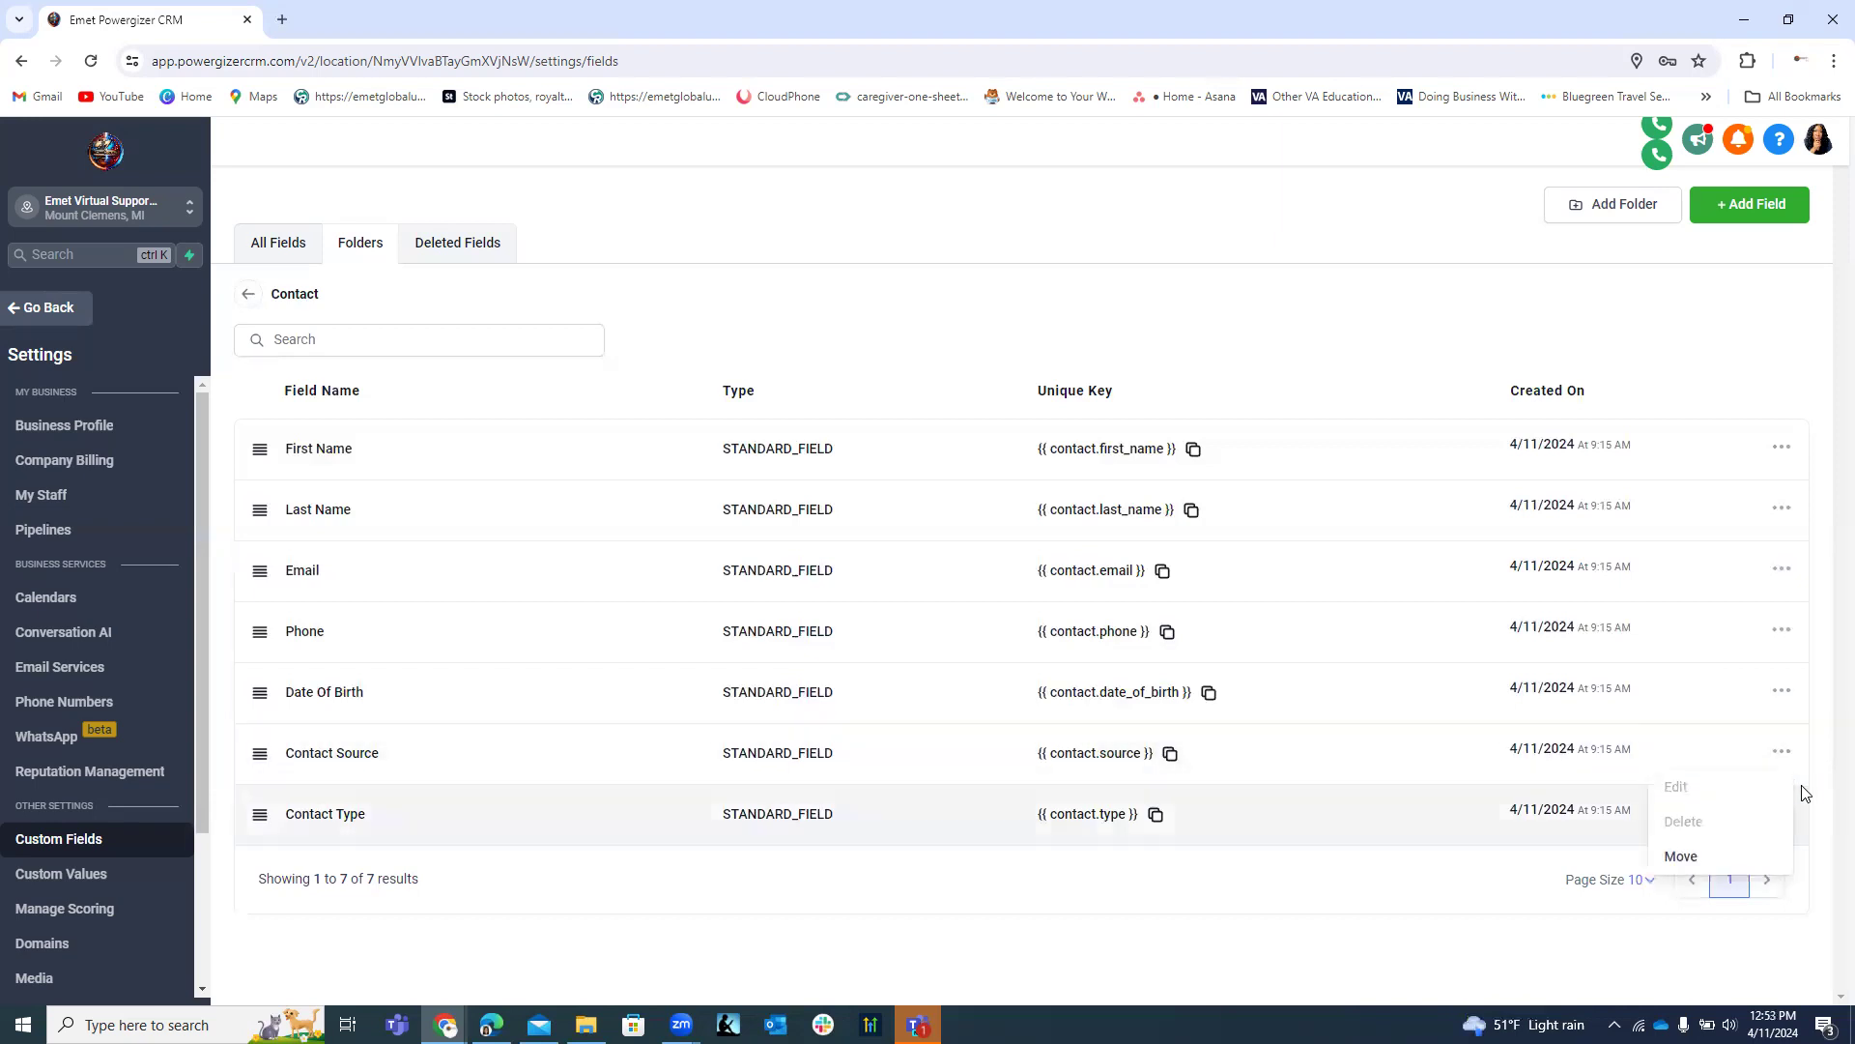
Edit the Contact Type field to show its Lead and Customer dropdown options.
{"action": "left_click", "coordinate": [1414, 811]}
{"action": "left_click", "coordinate": [1780, 815]}
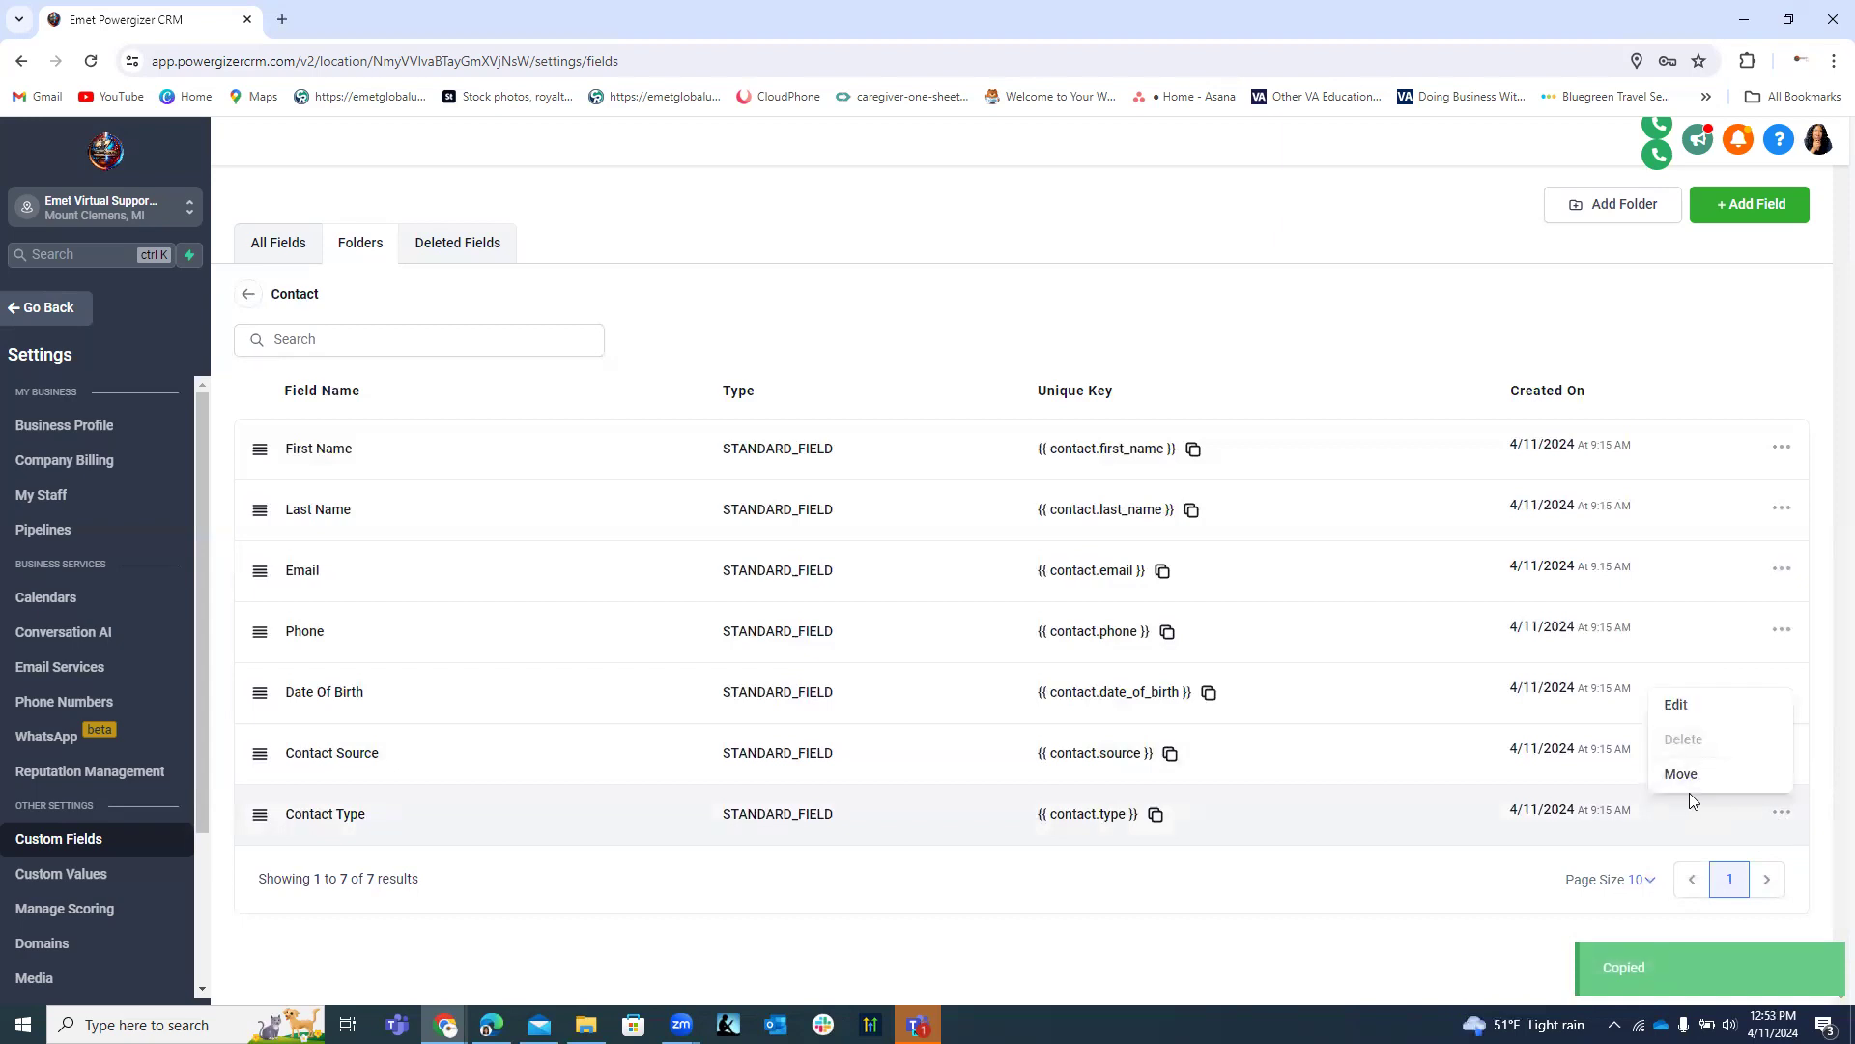
{"action": "left_click", "coordinate": [1676, 708]}
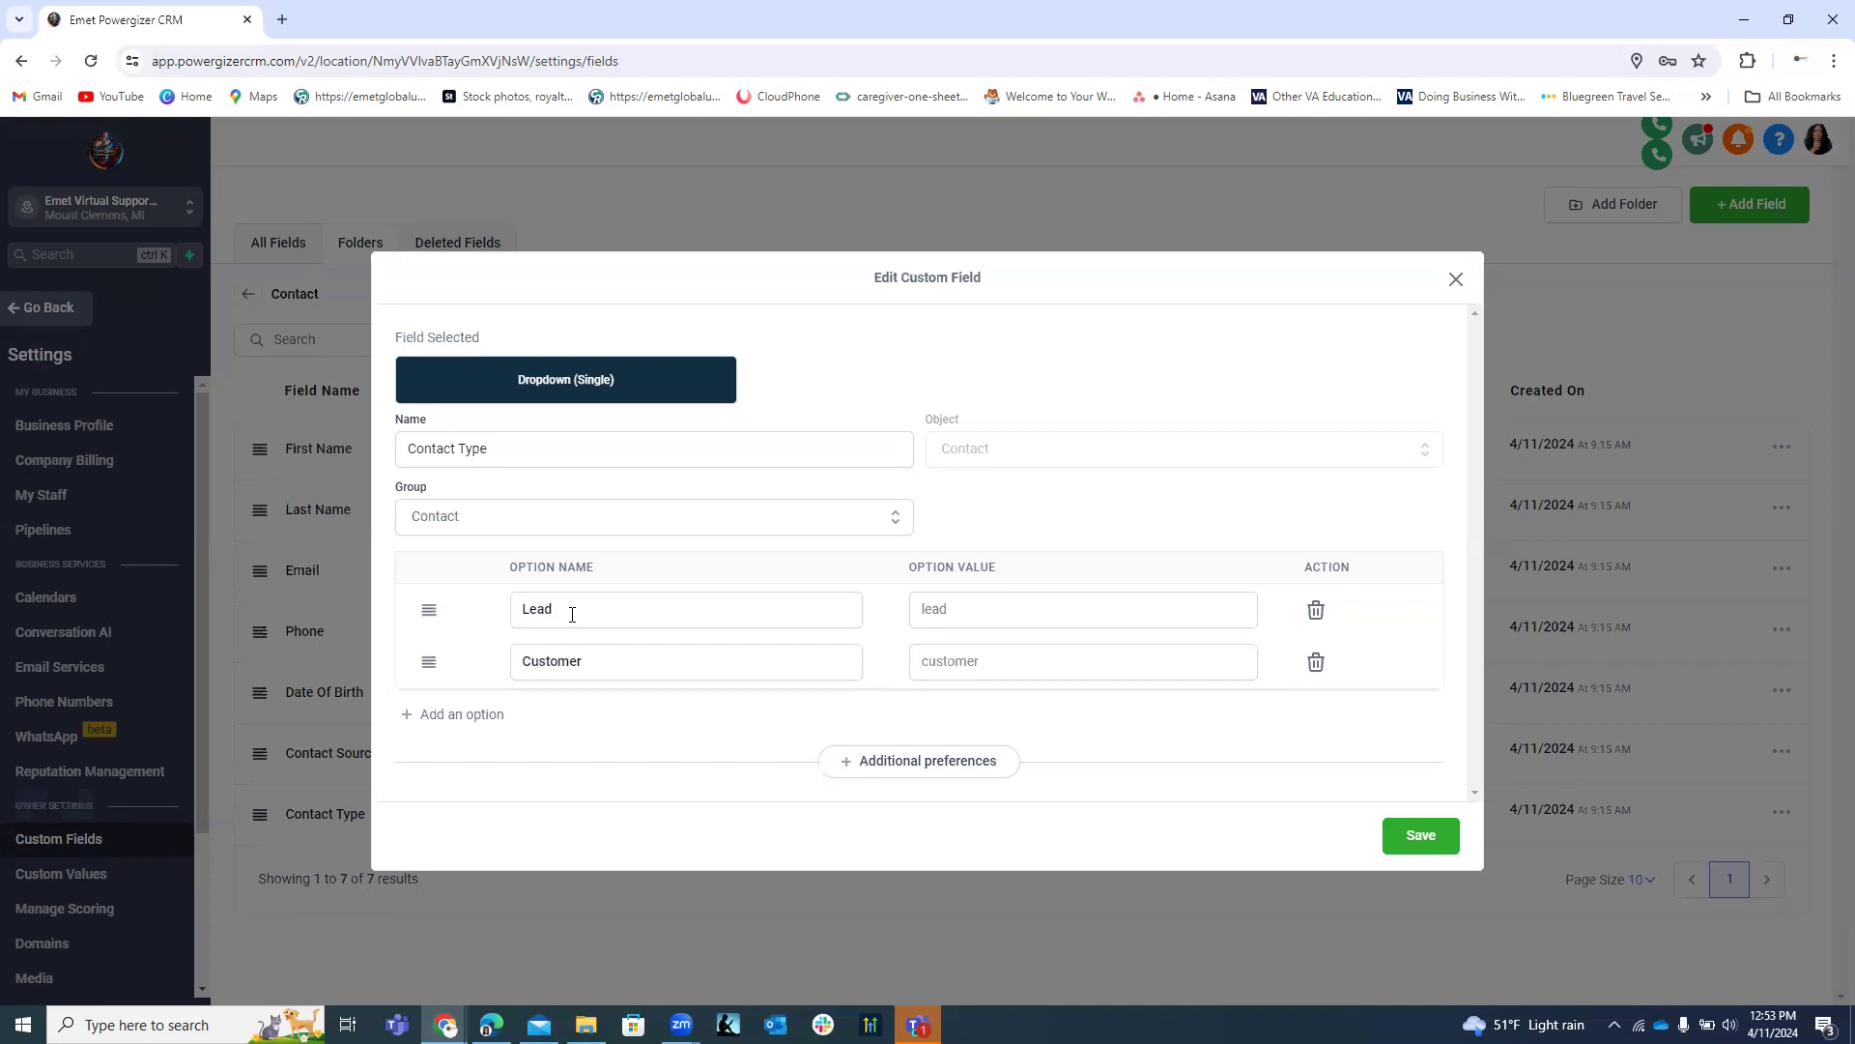
{"action": "left_click", "coordinate": [564, 610]}
Rename the first option from Lead to 'Students' and add a blank third option row.
{"action": "left_click_drag", "start_coordinate": [547, 610], "coordinate": [522, 612]}
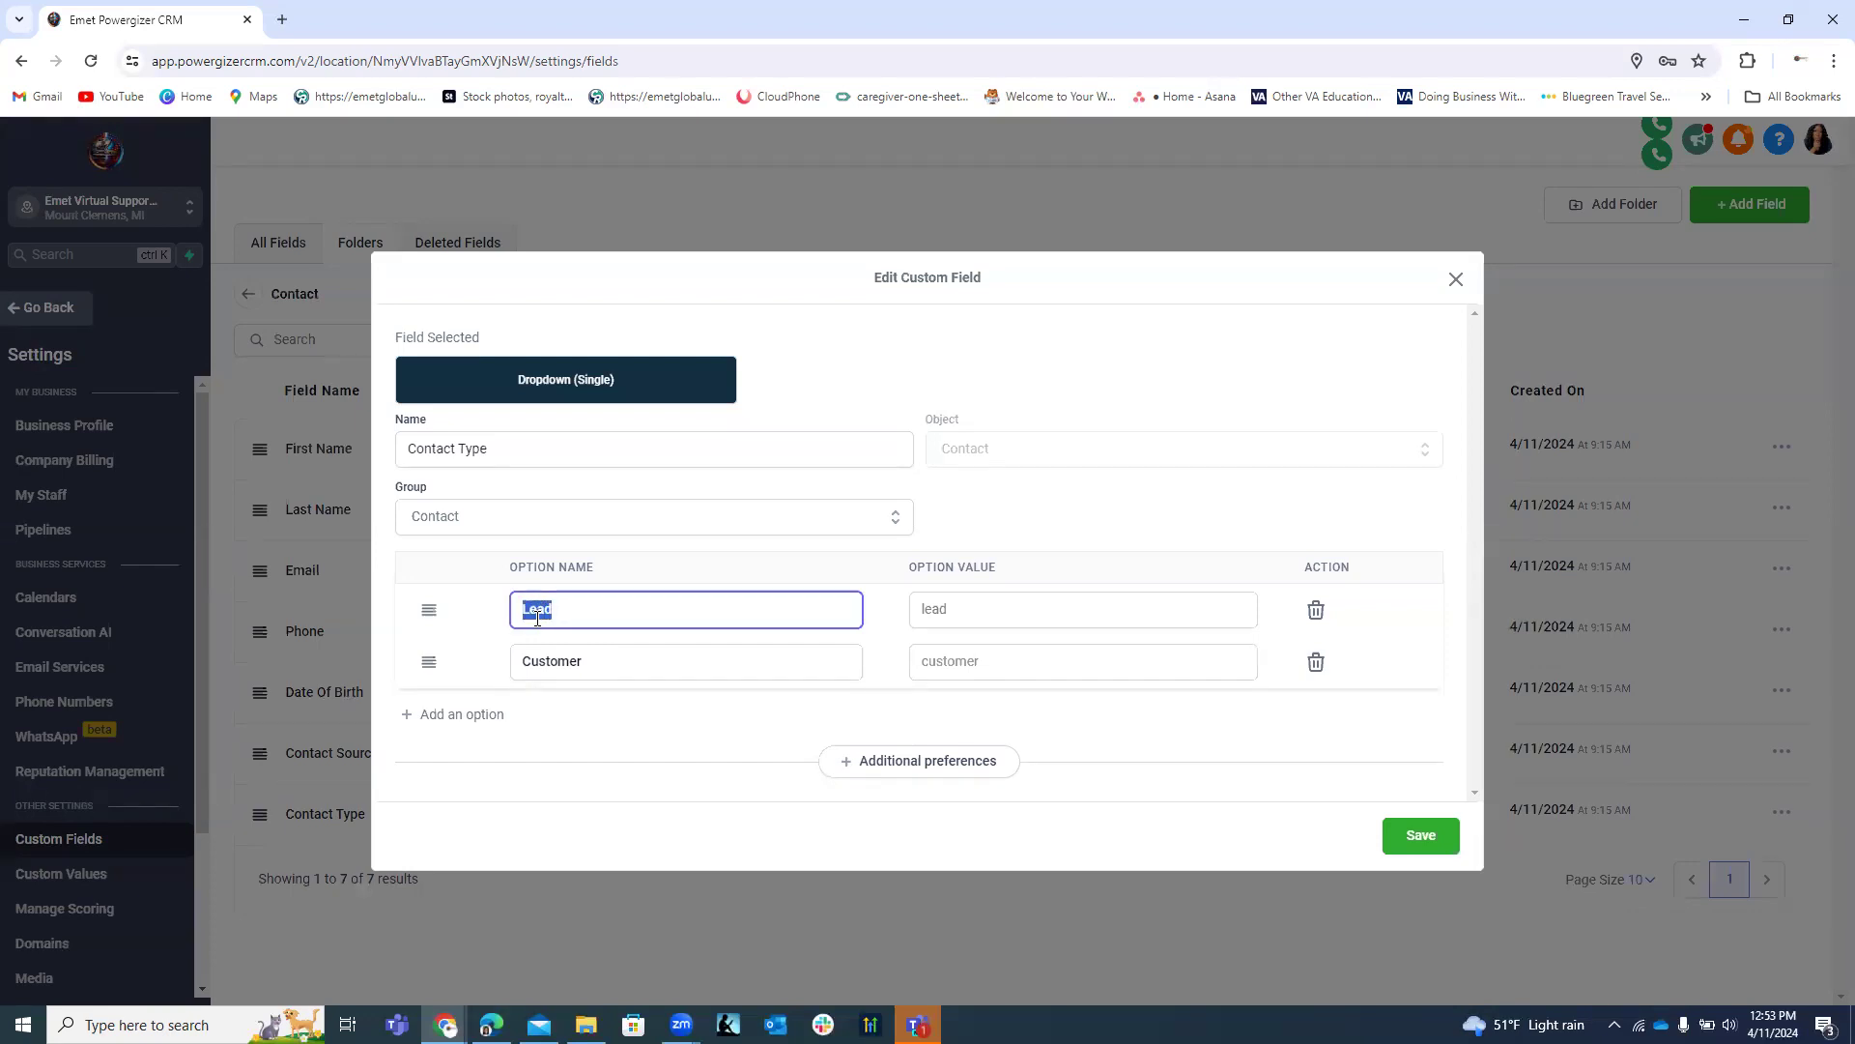
{"action": "type", "text": "S"}
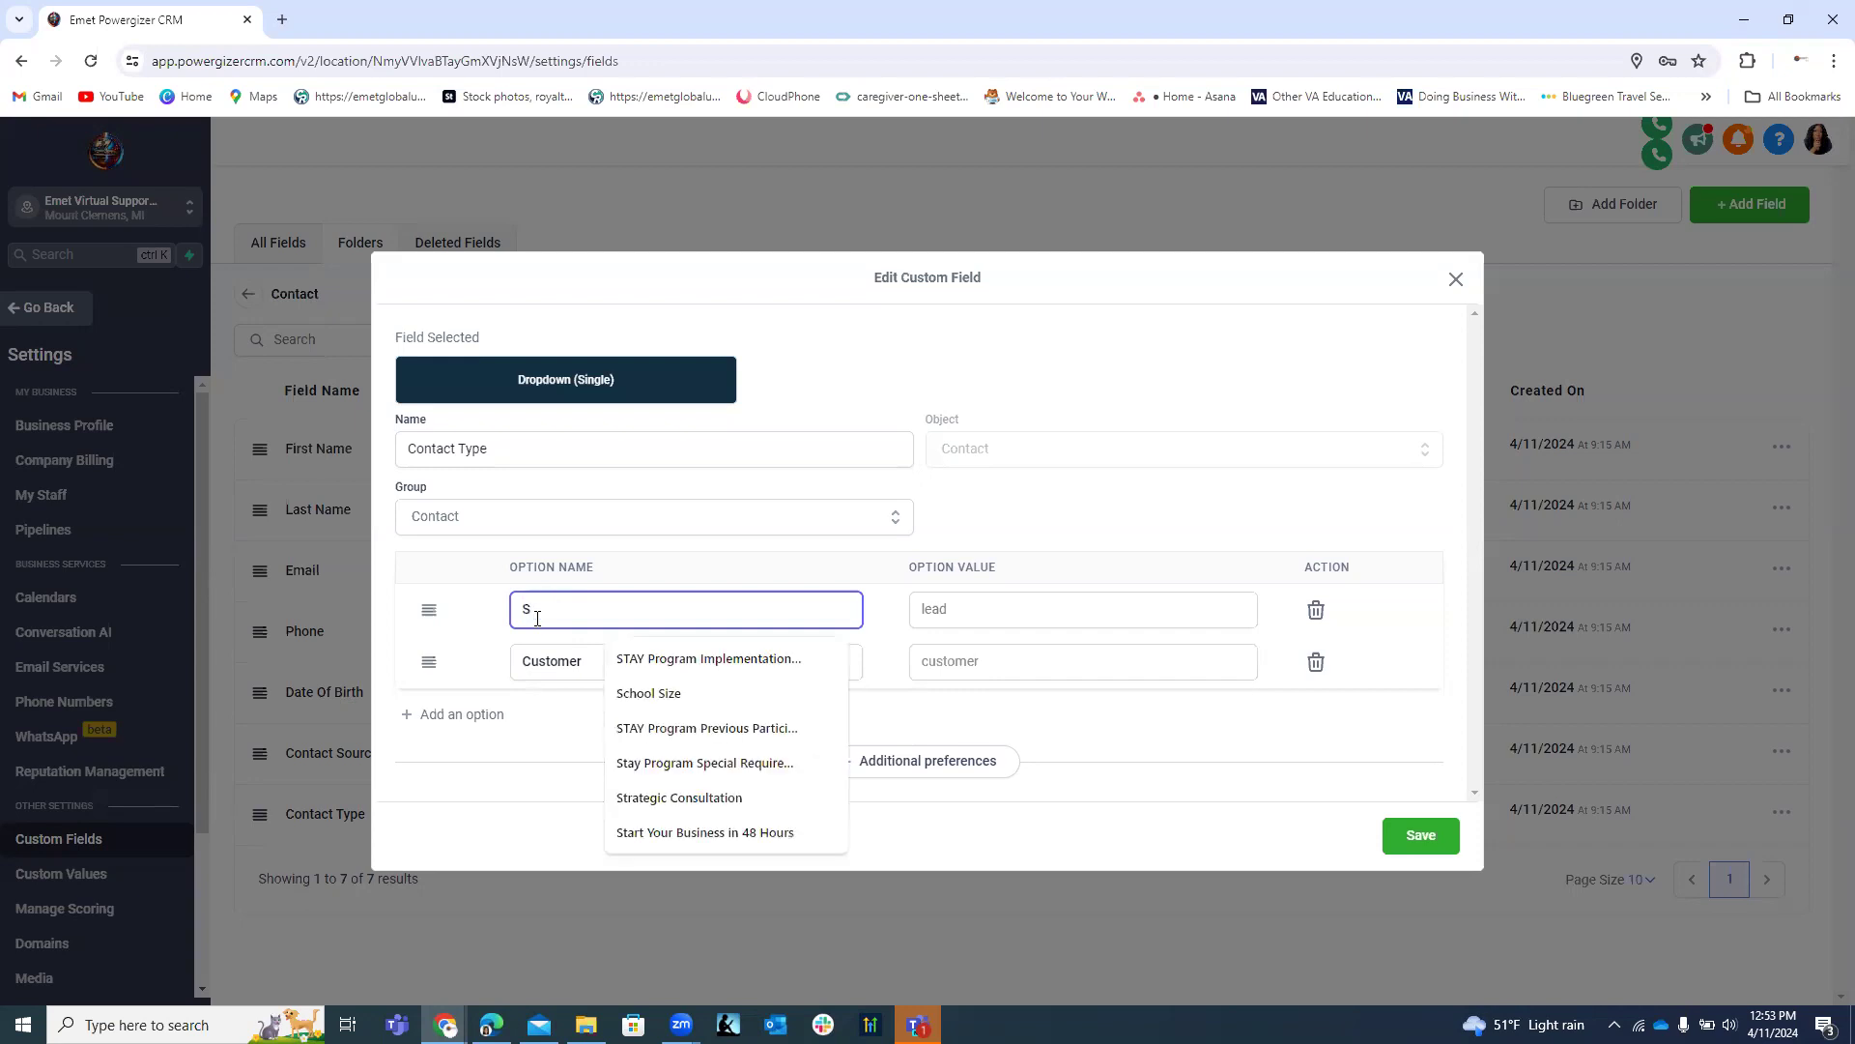
{"action": "type", "text": "tudent"}
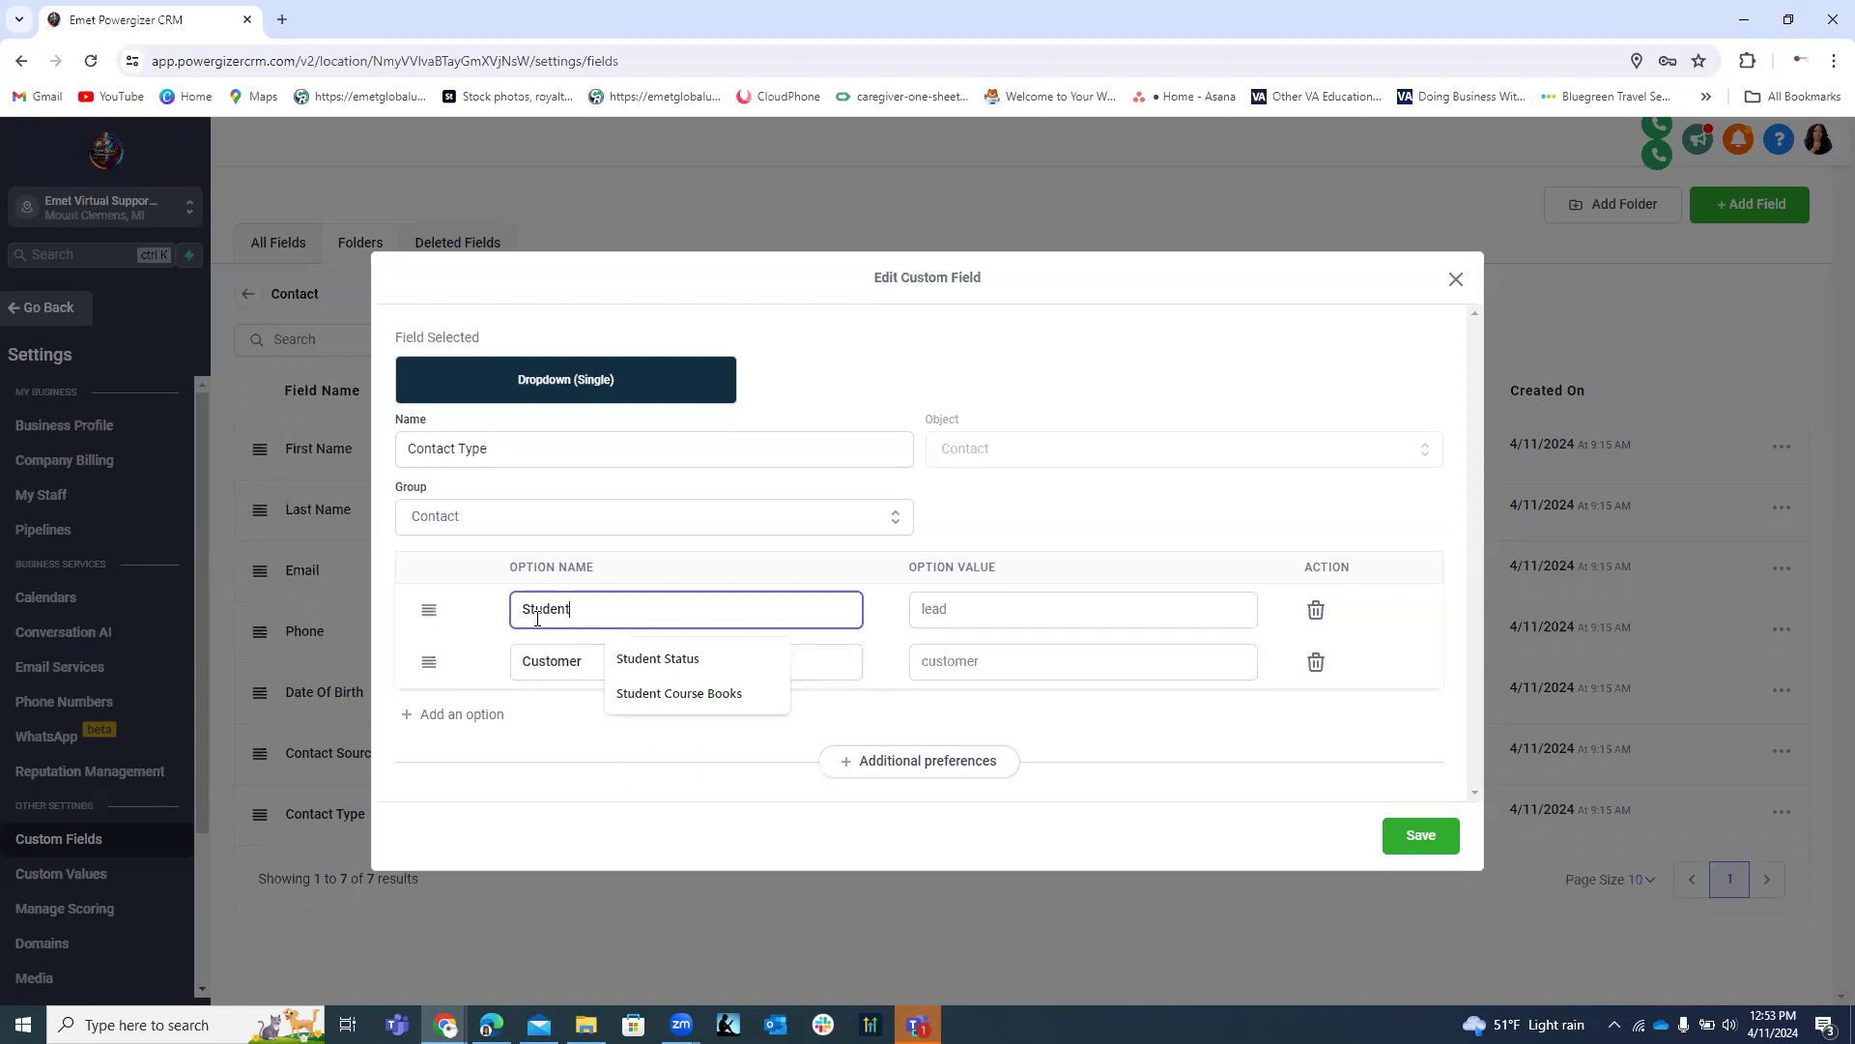
{"action": "type", "text": "s"}
{"action": "left_click_drag", "start_coordinate": [583, 661], "coordinate": [527, 667]}
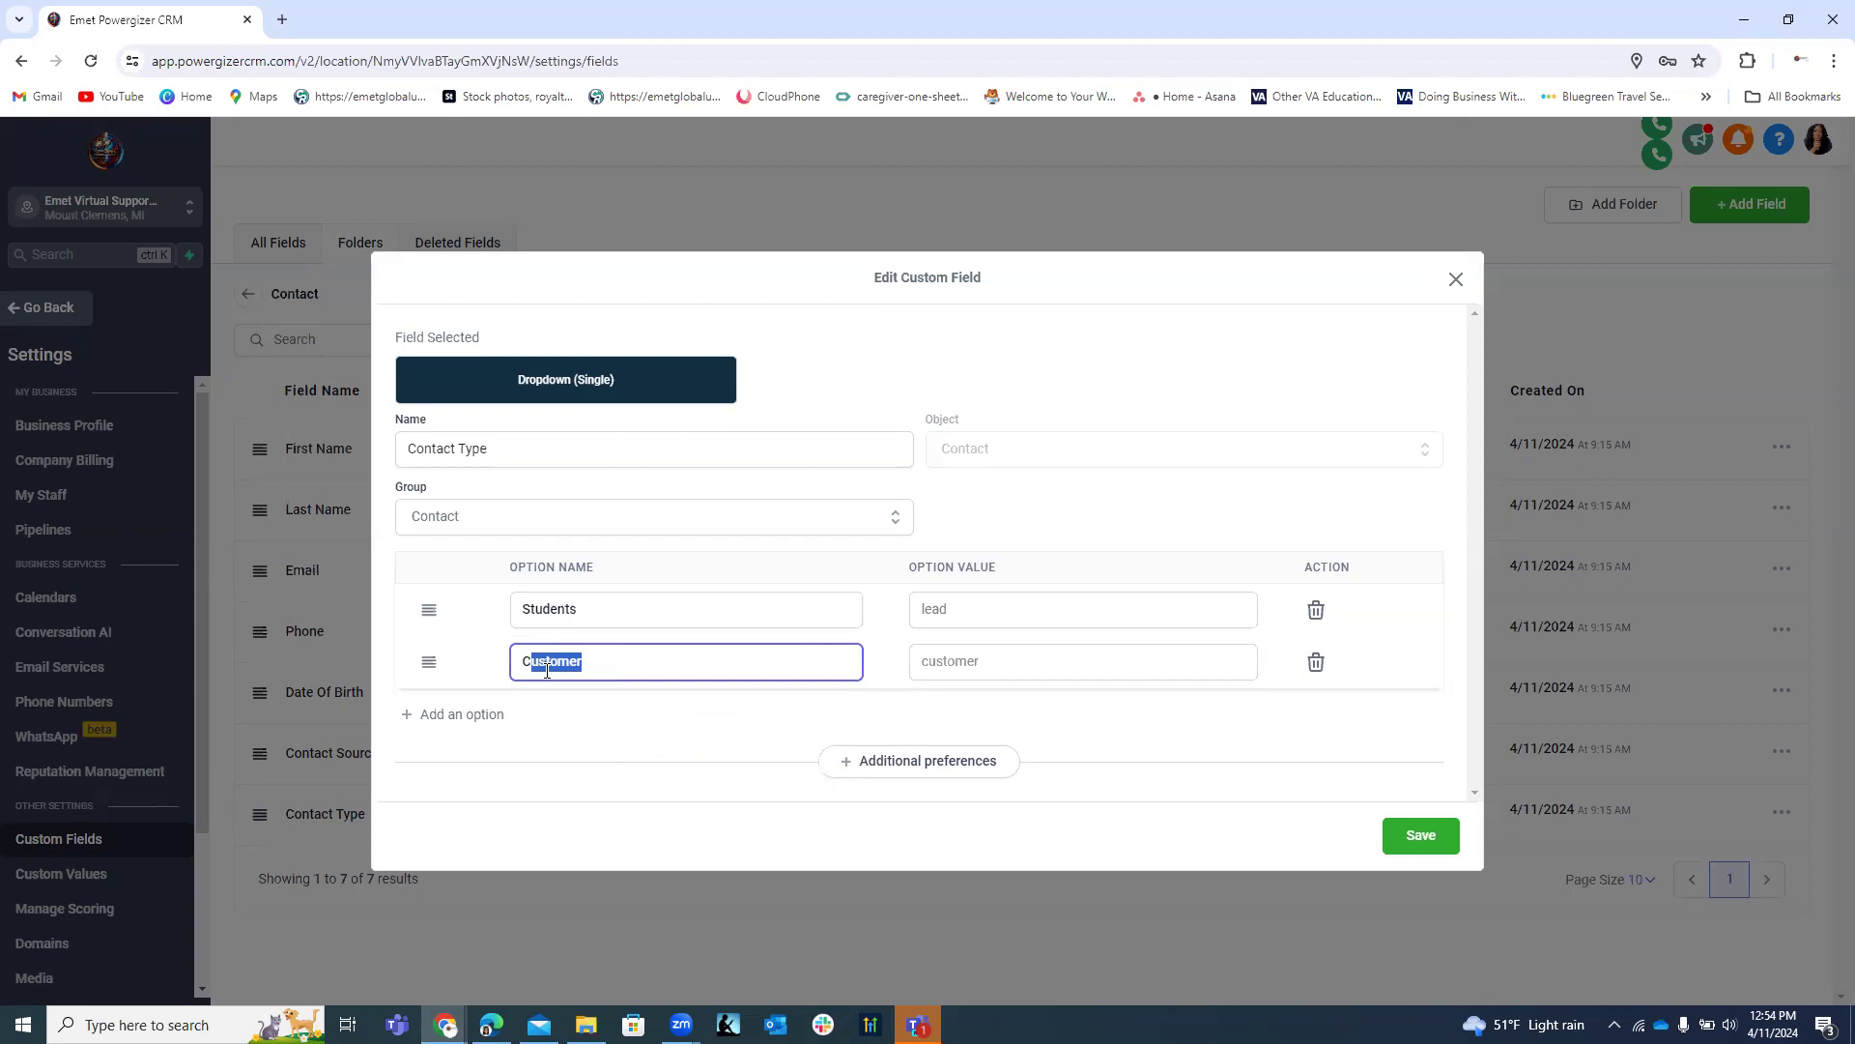
{"action": "left_click", "coordinate": [490, 715]}
{"action": "left_click_drag", "start_coordinate": [588, 643], "coordinate": [521, 649]}
Rename 'Customer' to 'Purchesee', correcting a typo, and name the third option 'Client'.
{"action": "type", "text": "P"}
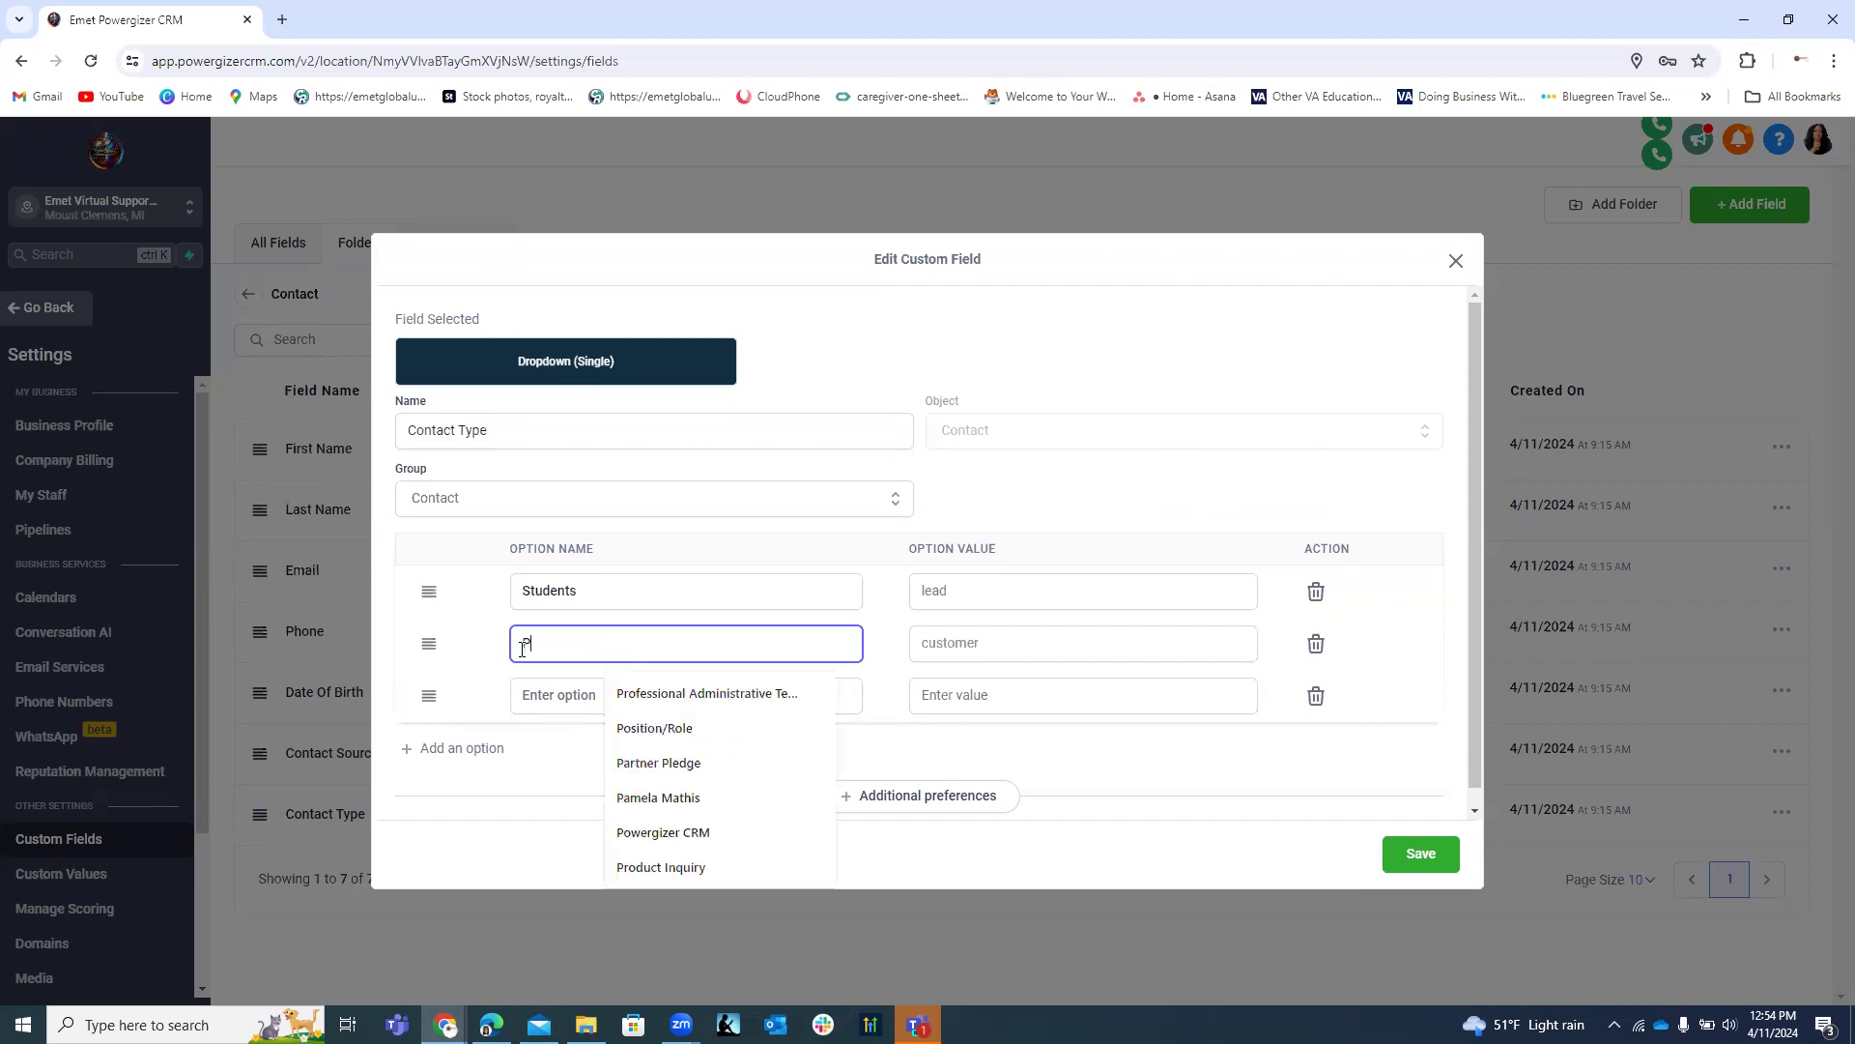
{"action": "type", "text": "urcheser"}
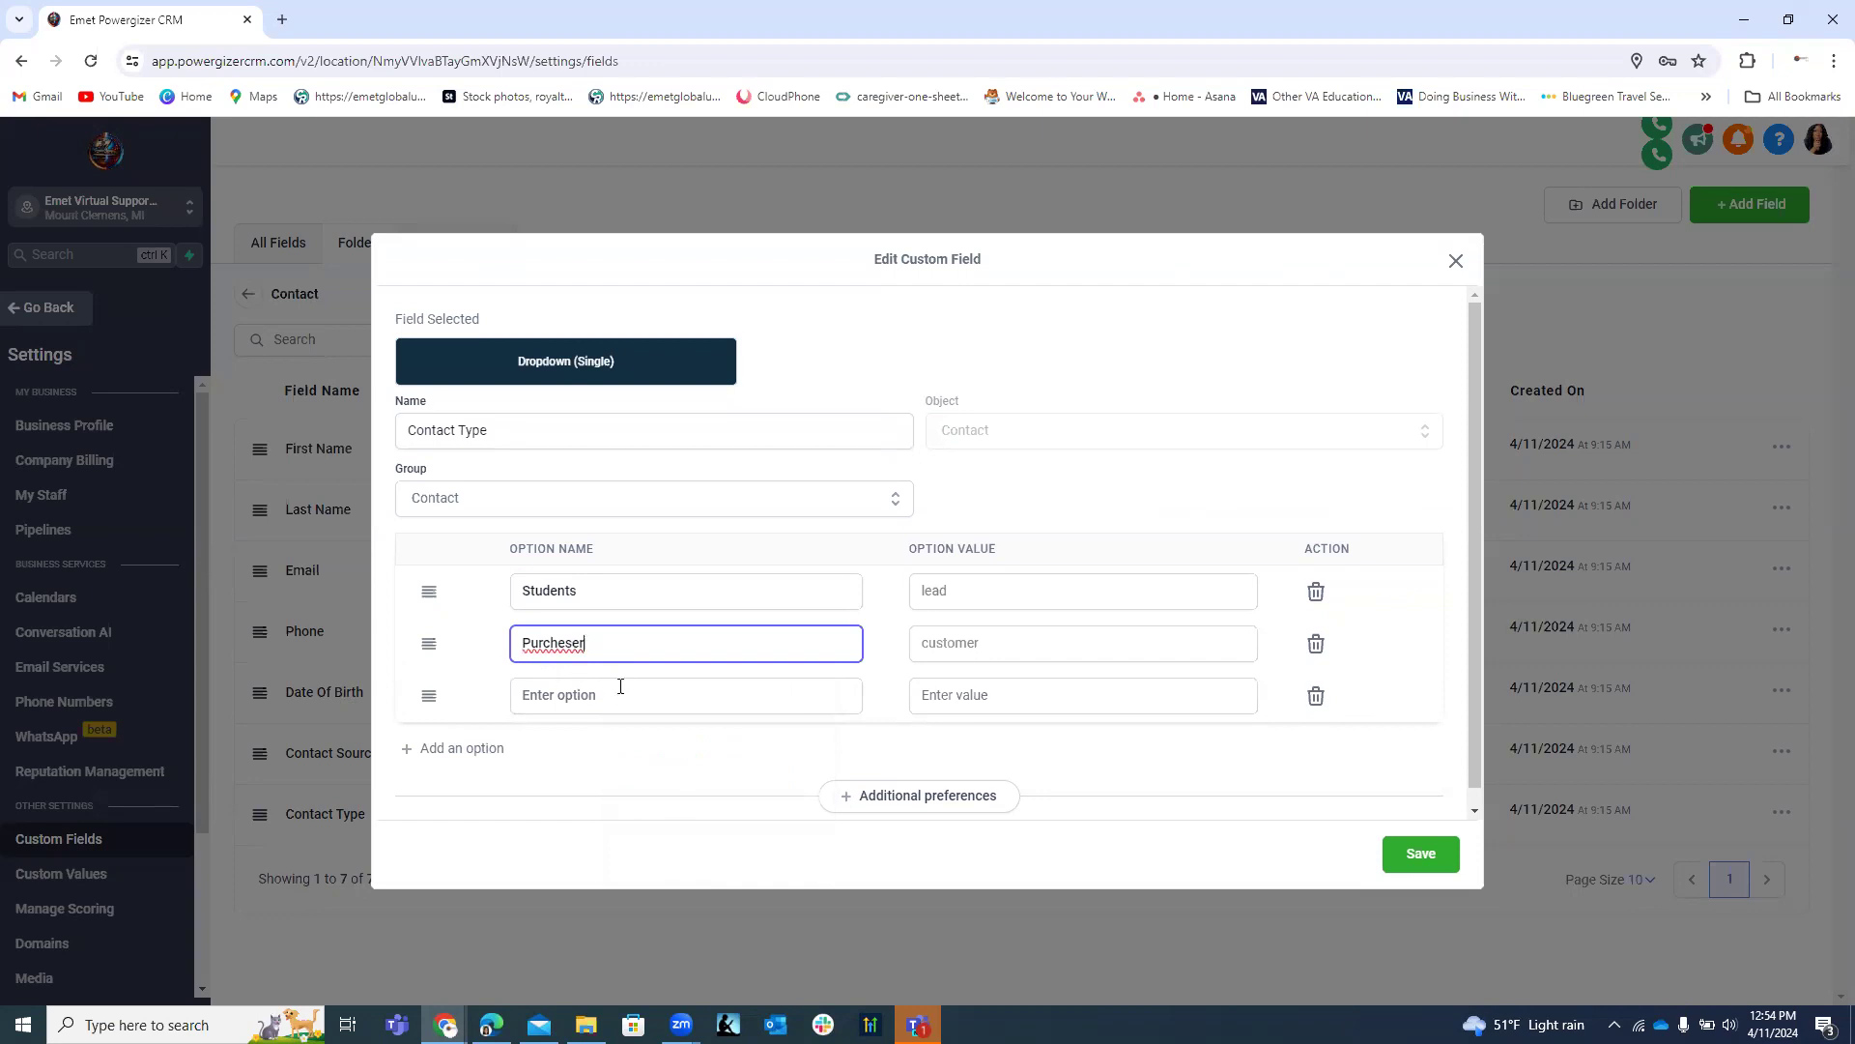
{"action": "left_click_drag", "start_coordinate": [586, 645], "coordinate": [547, 644]}
{"action": "type", "text": "ee"}
{"action": "left_click", "coordinate": [589, 694]}
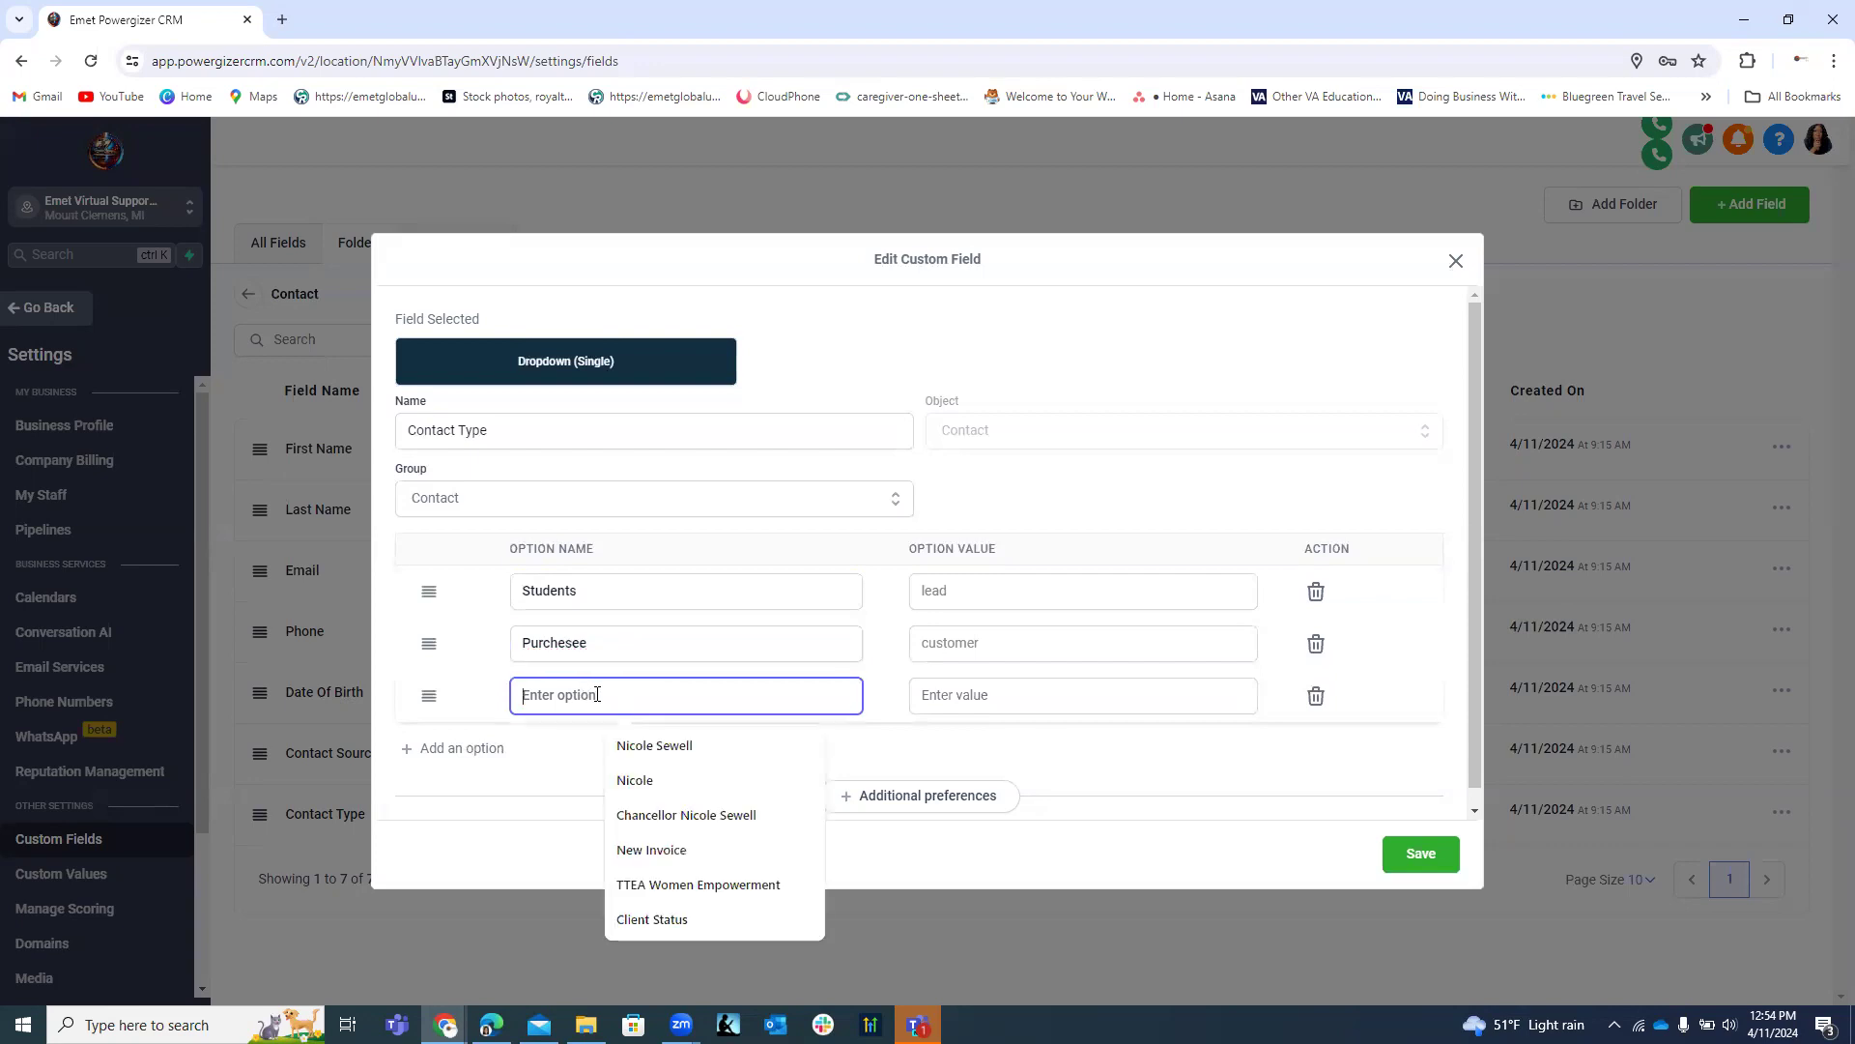
{"action": "type", "text": "Client"}
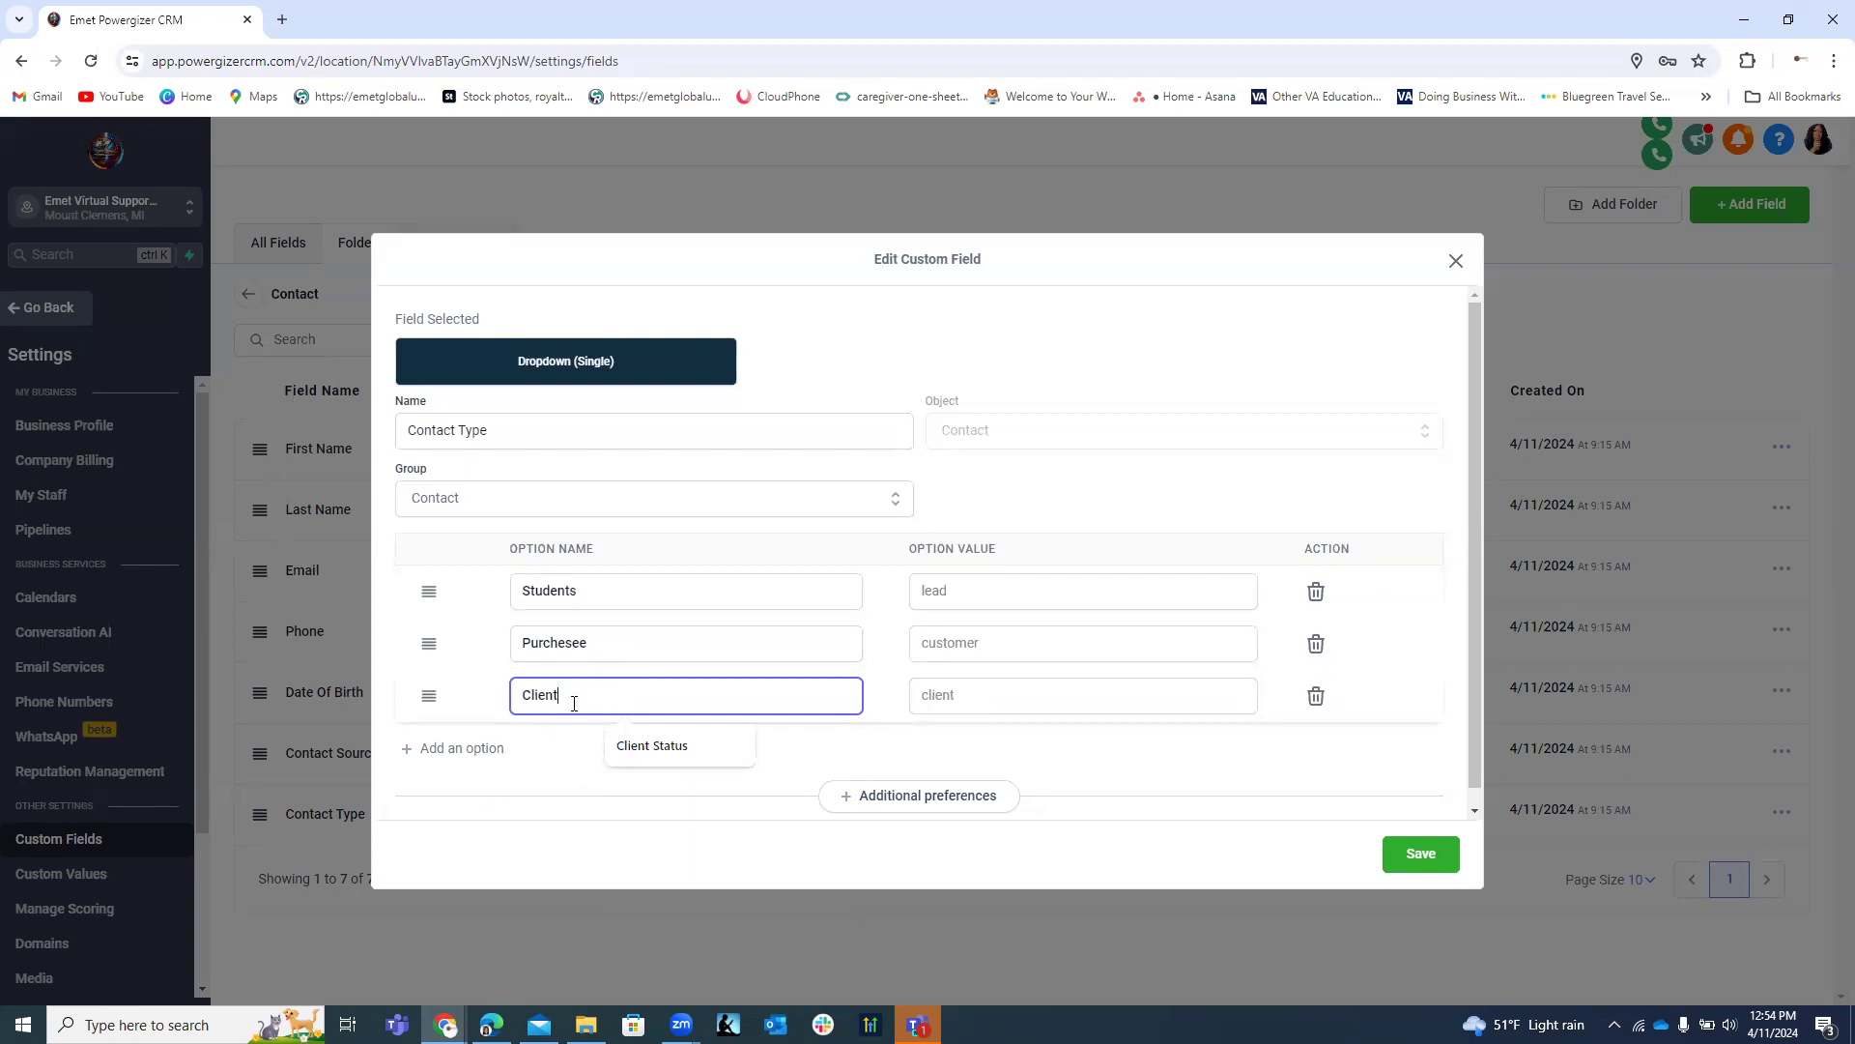
{"action": "left_click", "coordinate": [595, 645]}
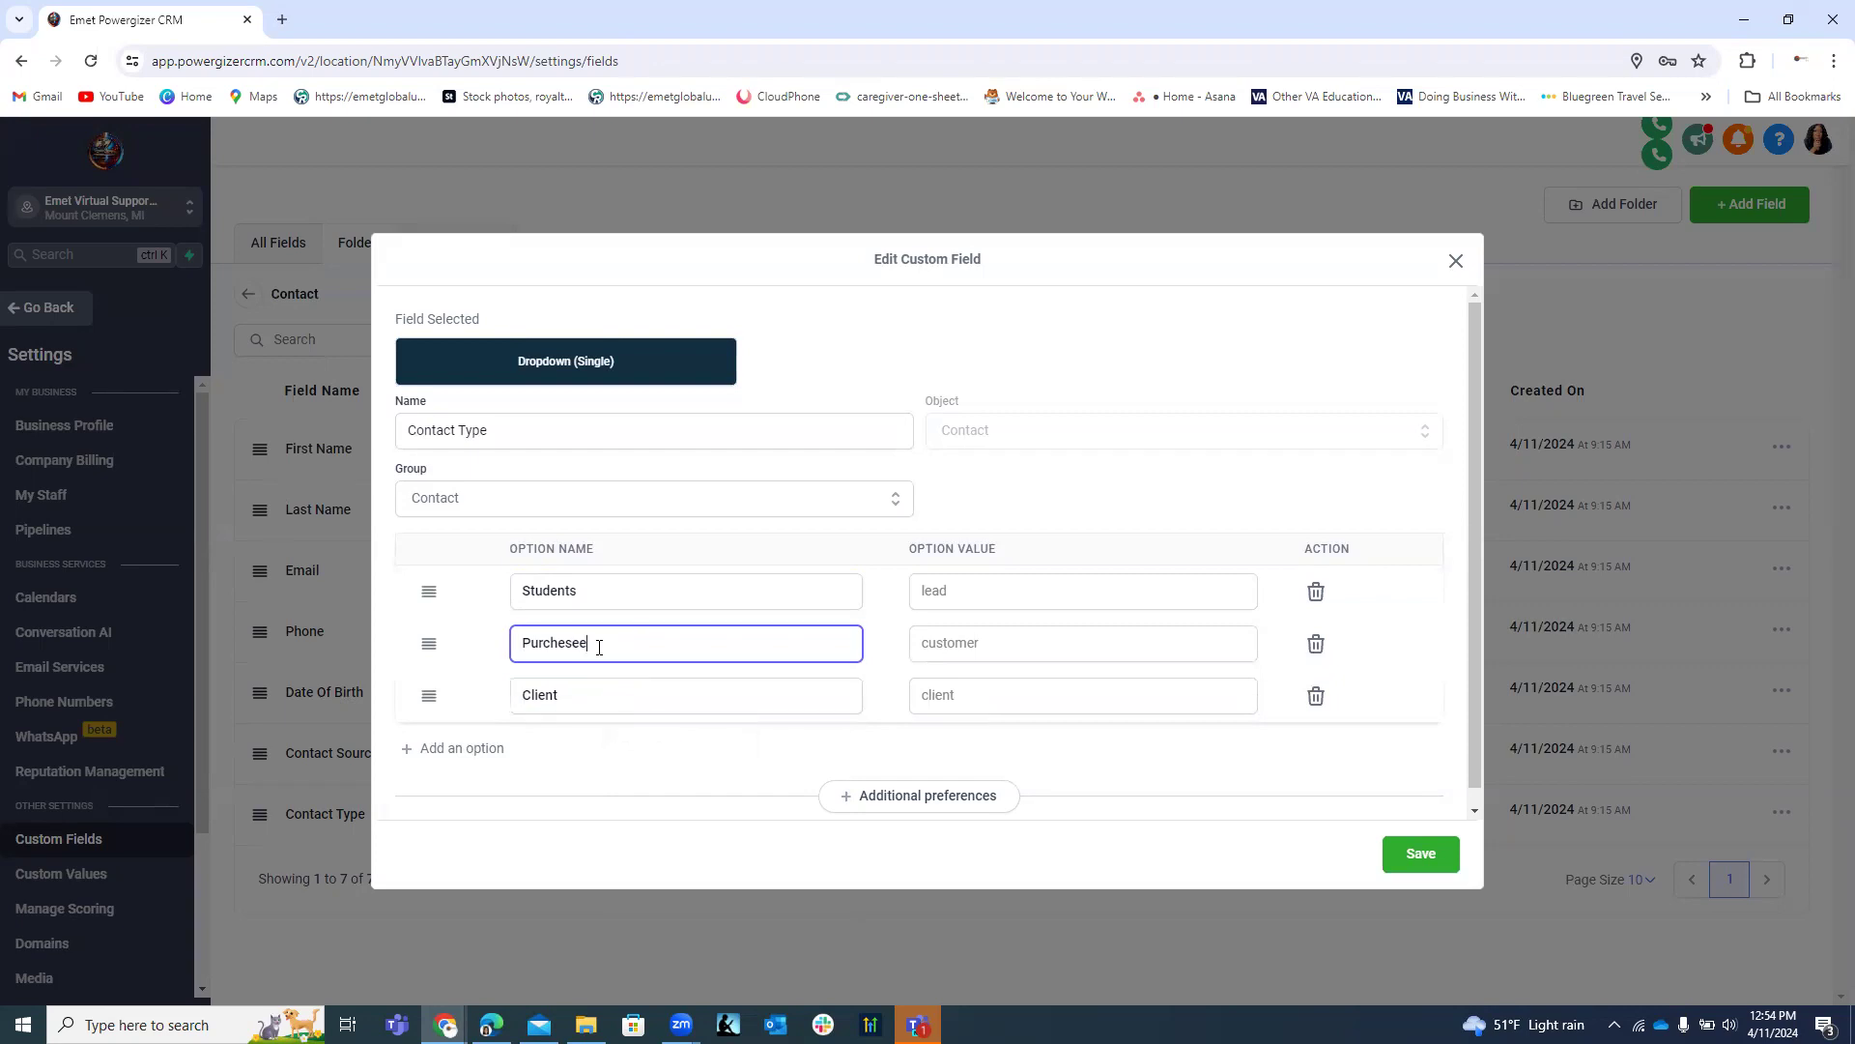
Add a 'Staff' option and extend 'Client' to 'Client Owner'.
{"action": "left_click", "coordinate": [491, 756]}
{"action": "left_click", "coordinate": [544, 746]}
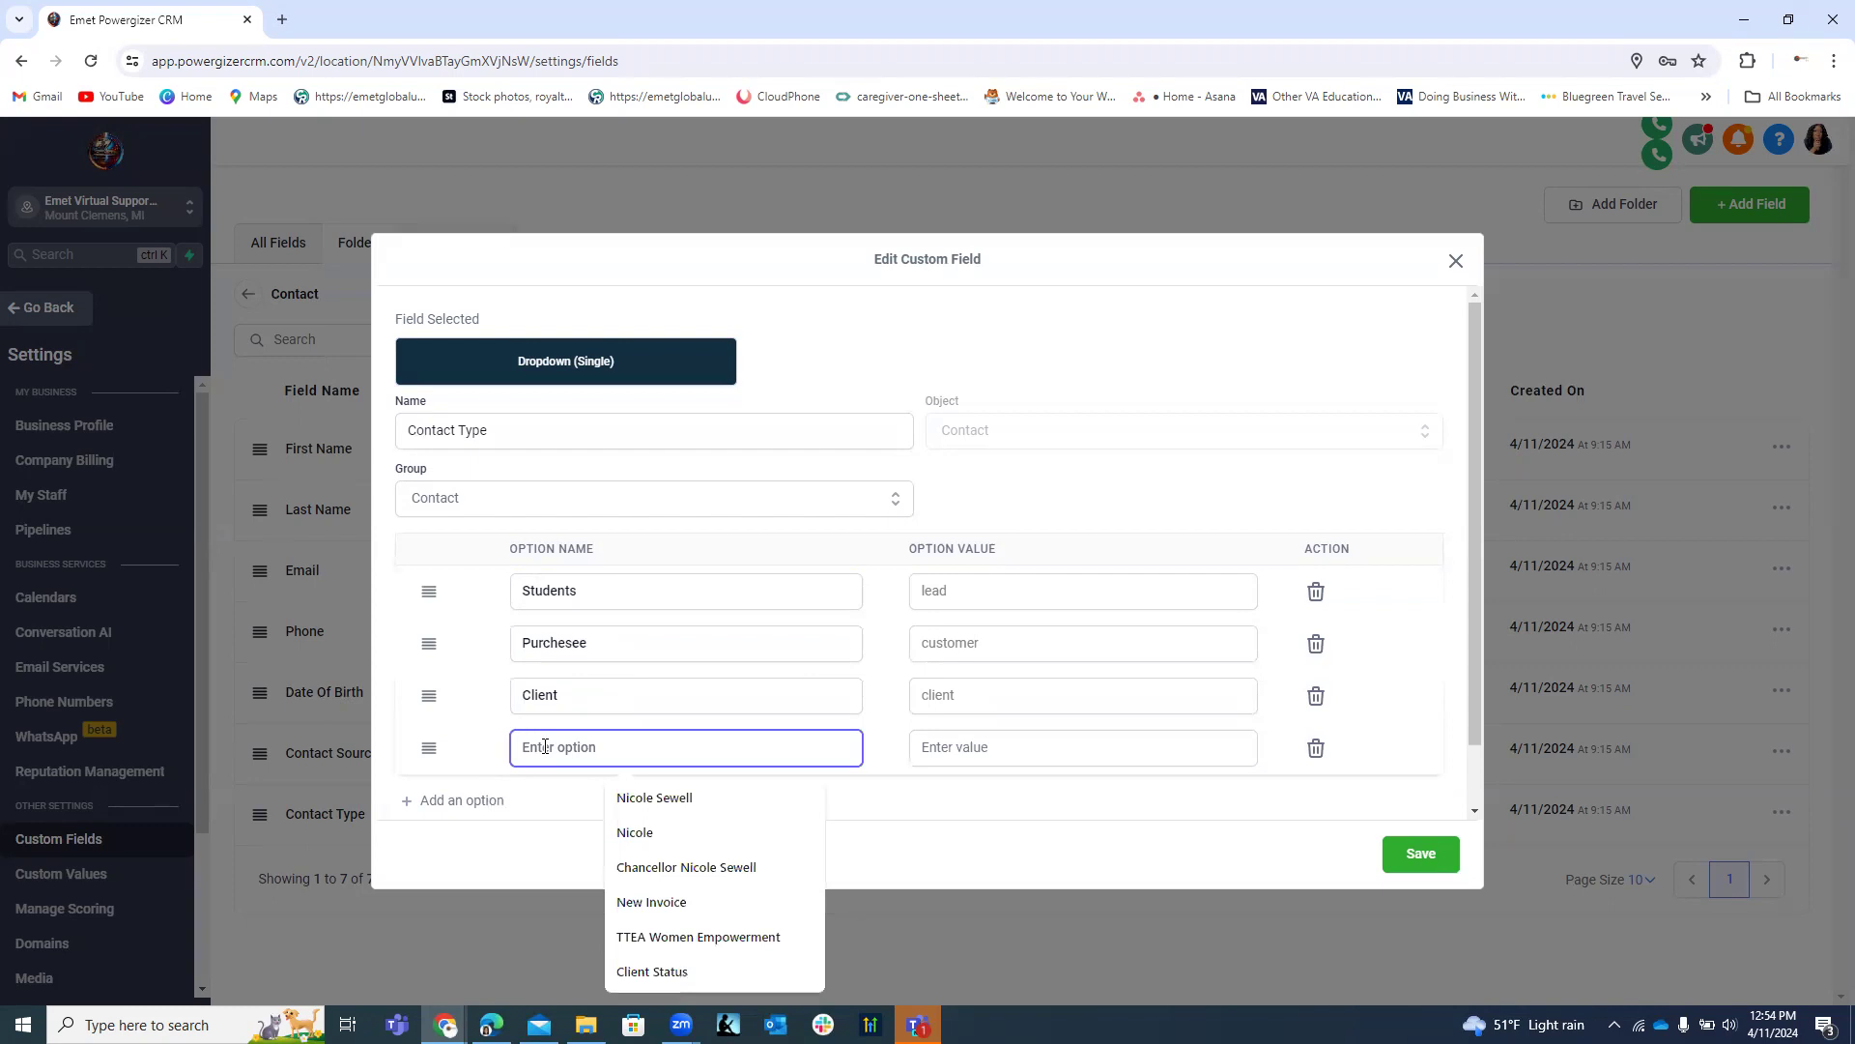
{"action": "type", "text": "Staff"}
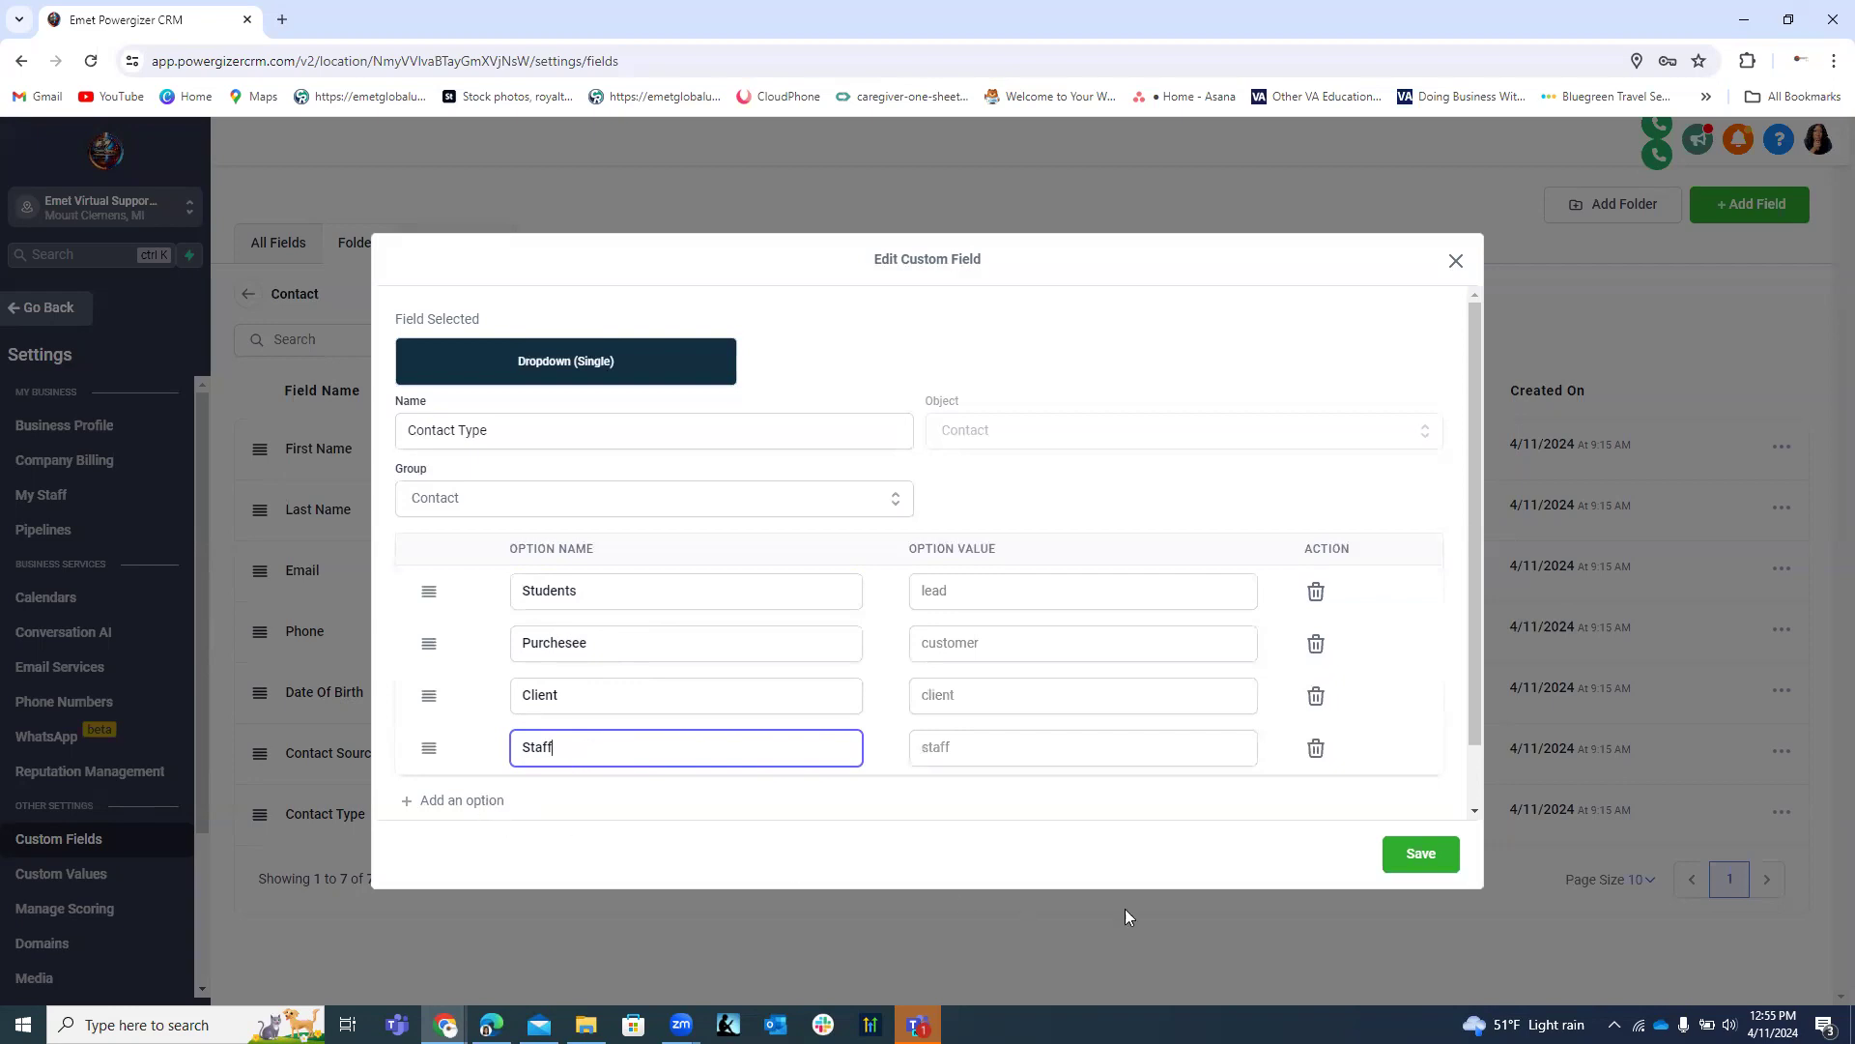
{"action": "left_click", "coordinate": [572, 697]}
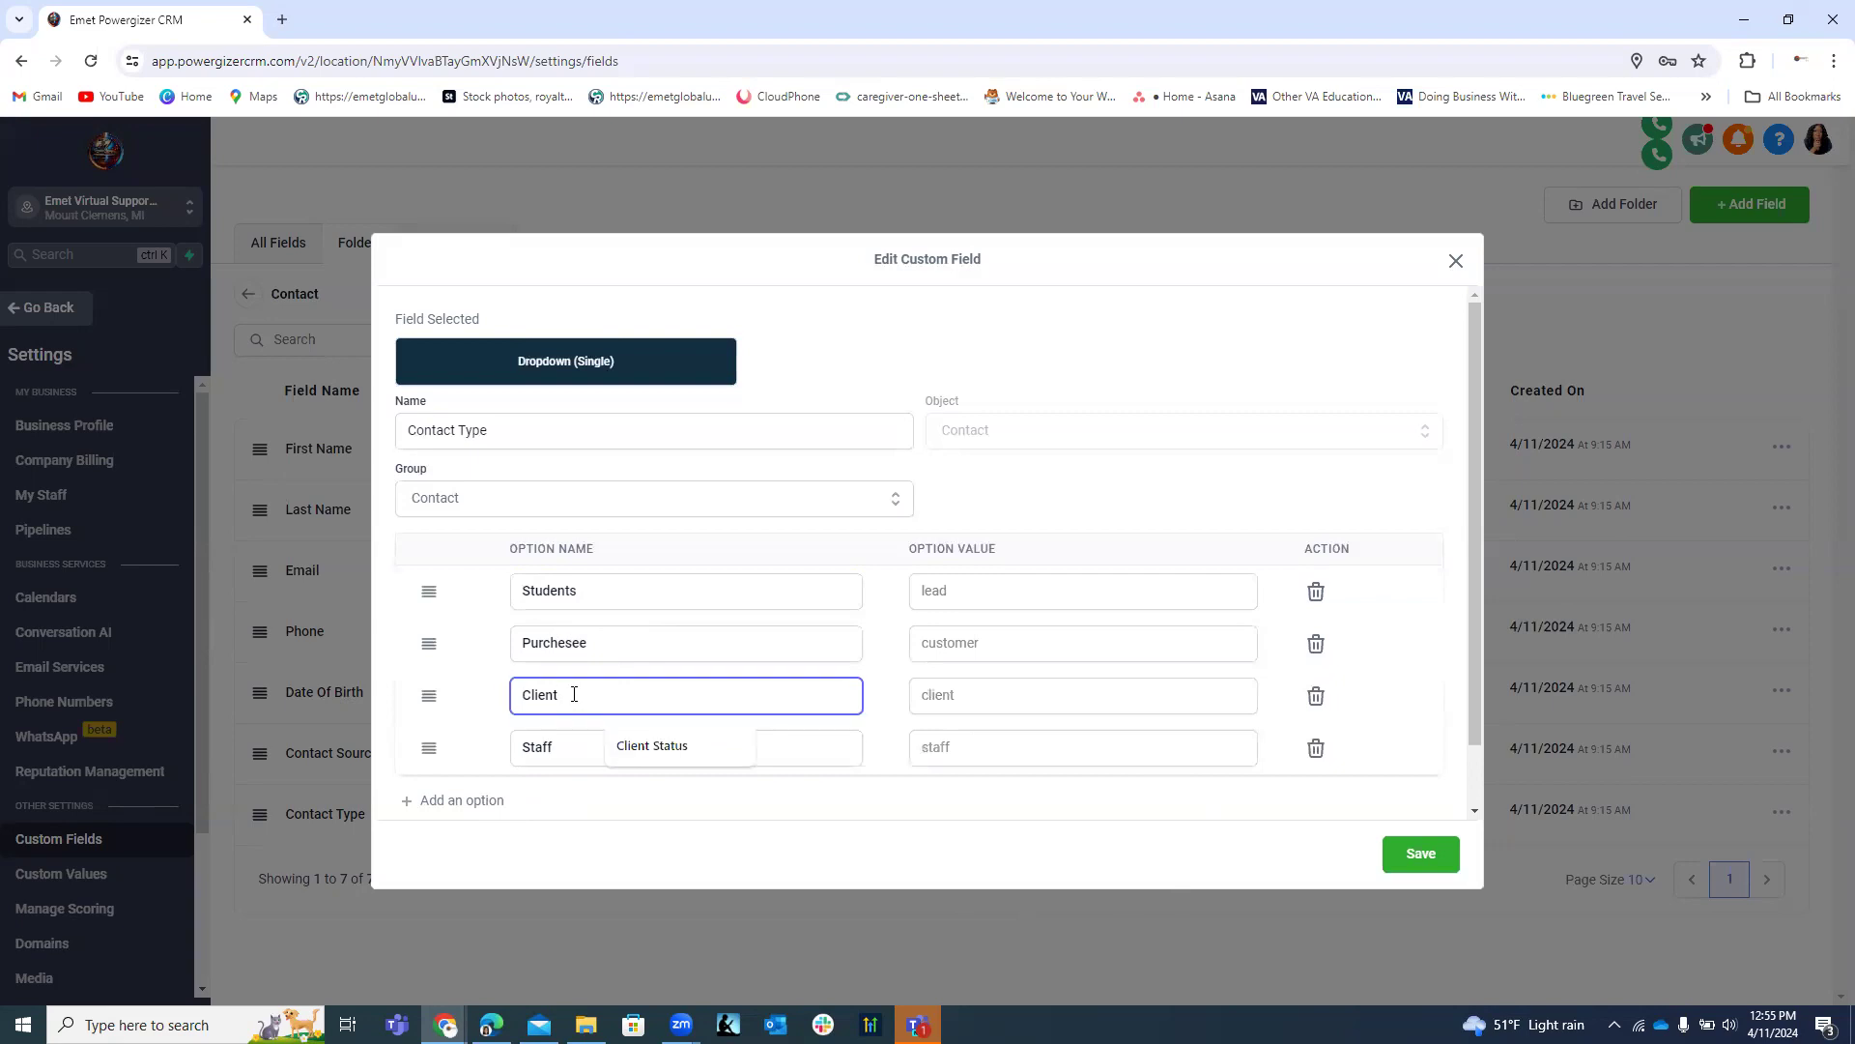
{"action": "type", "text": "Owner"}
Add a fifth option named 'Client Employee'.
{"action": "left_click", "coordinate": [469, 801]}
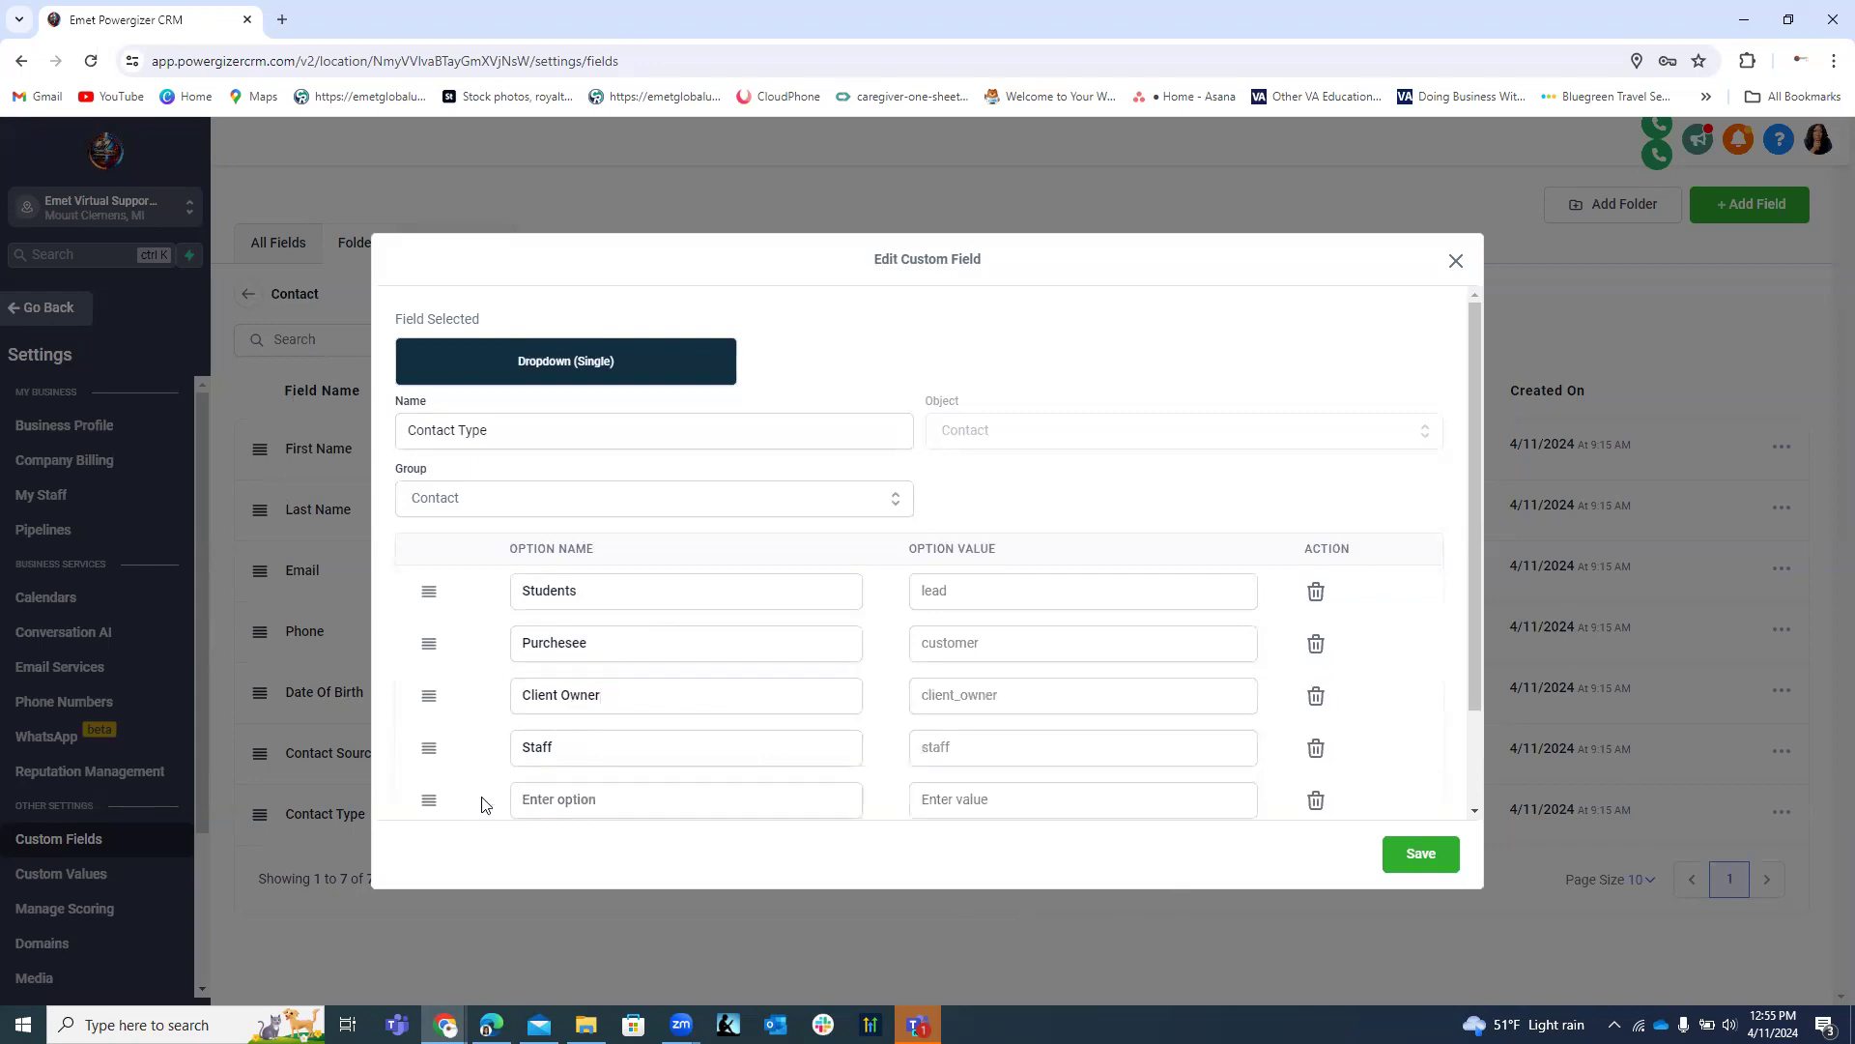
{"action": "left_click", "coordinate": [584, 800]}
{"action": "type", "text": "C"}
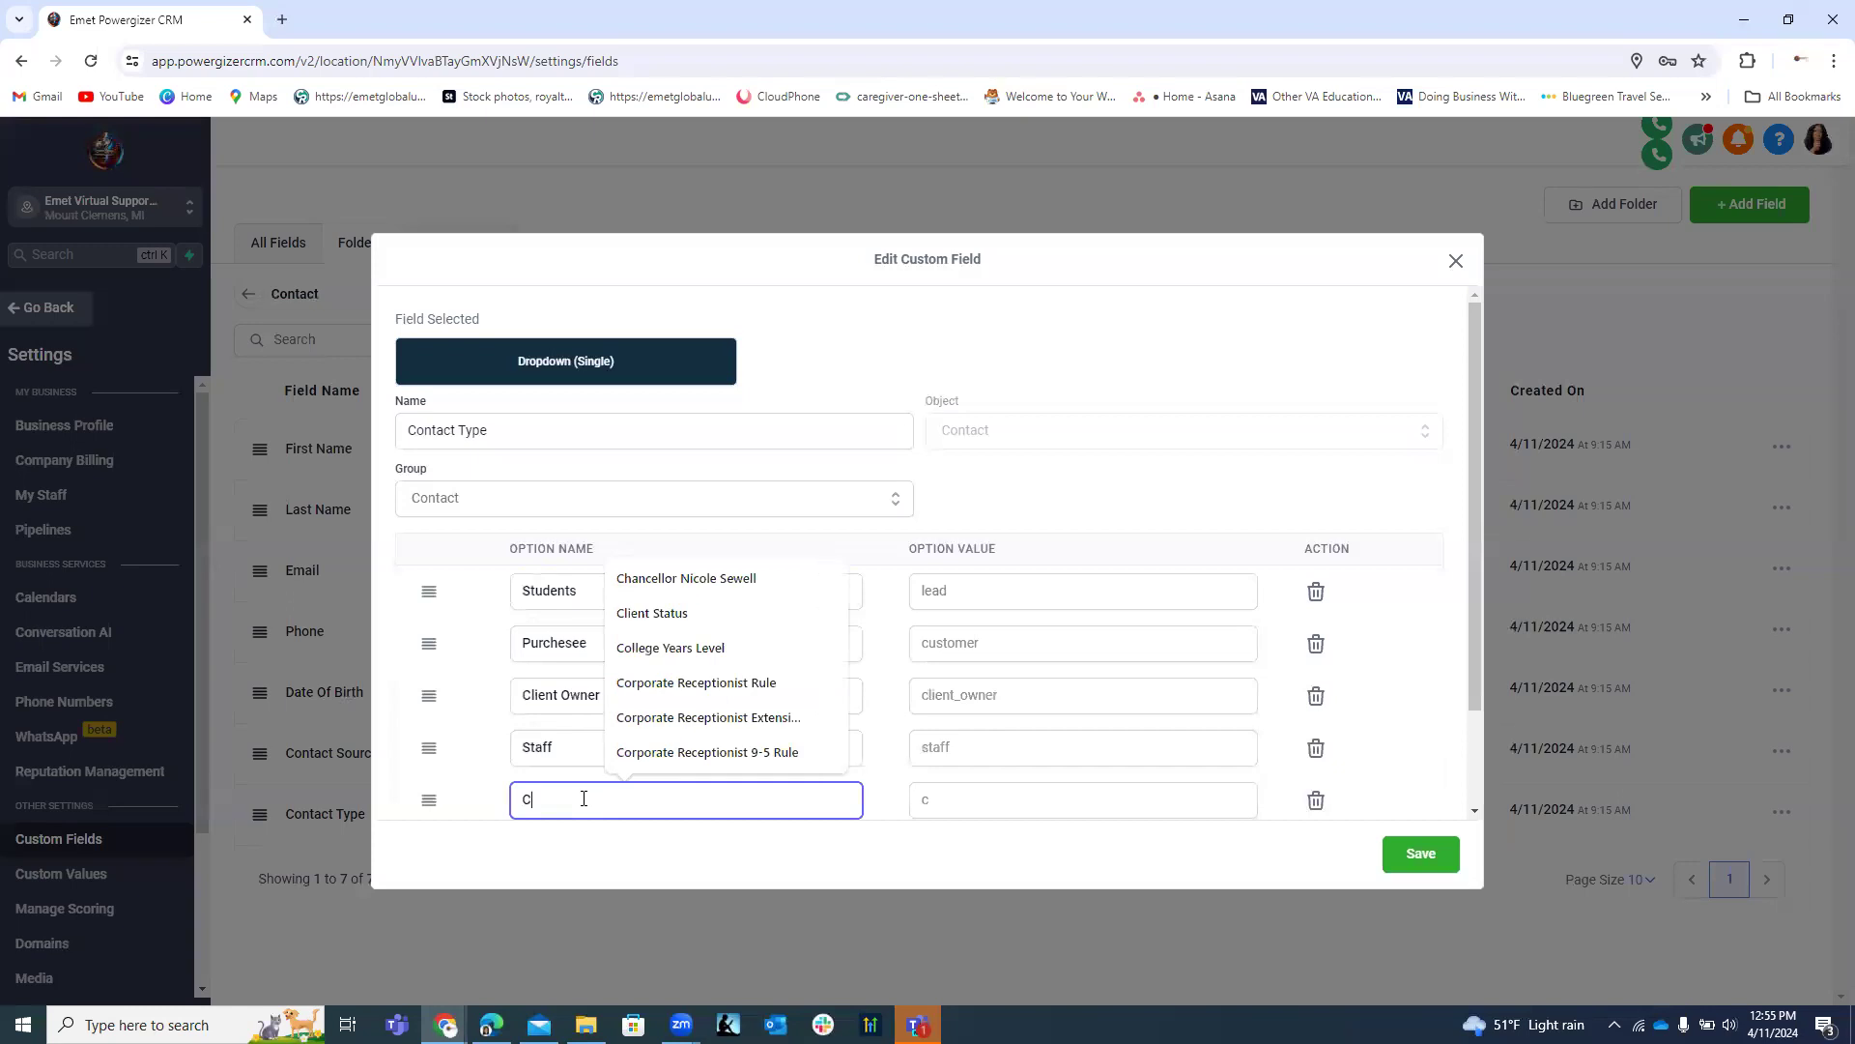
{"action": "type", "text": "lien"}
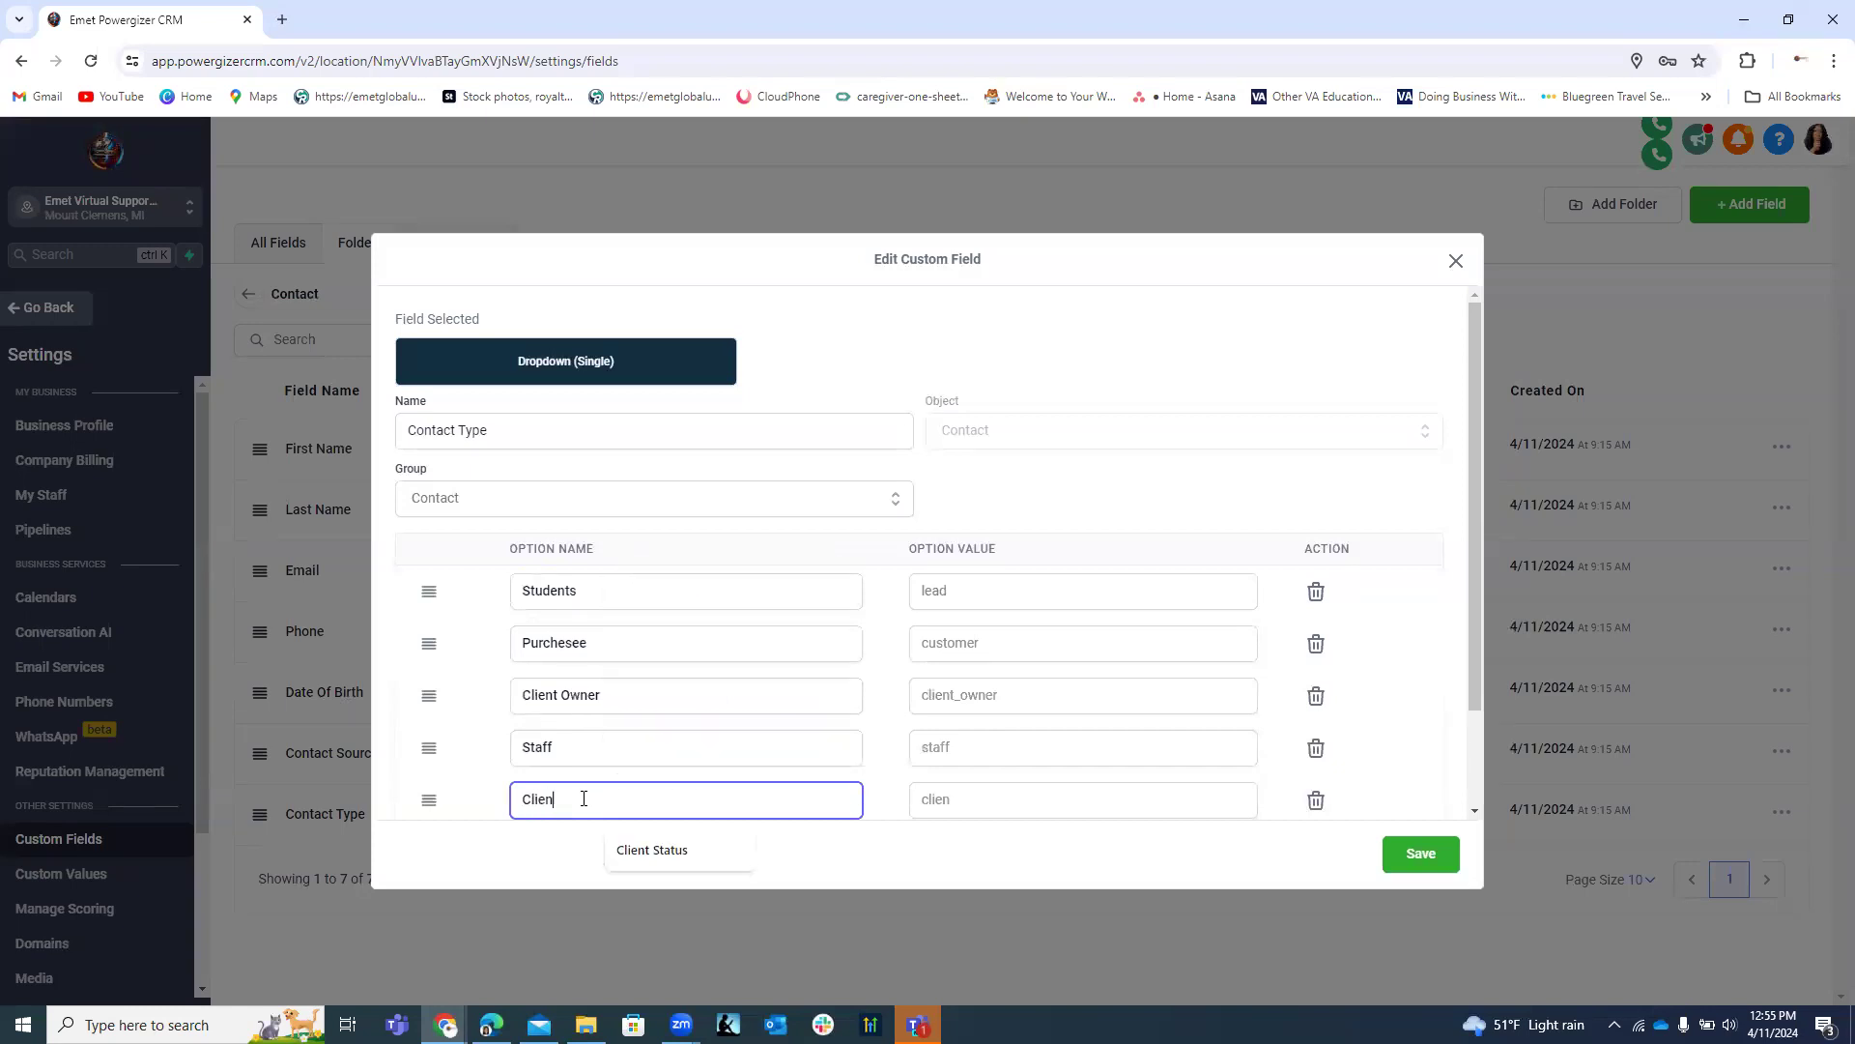
{"action": "type", "text": "t Employee"}
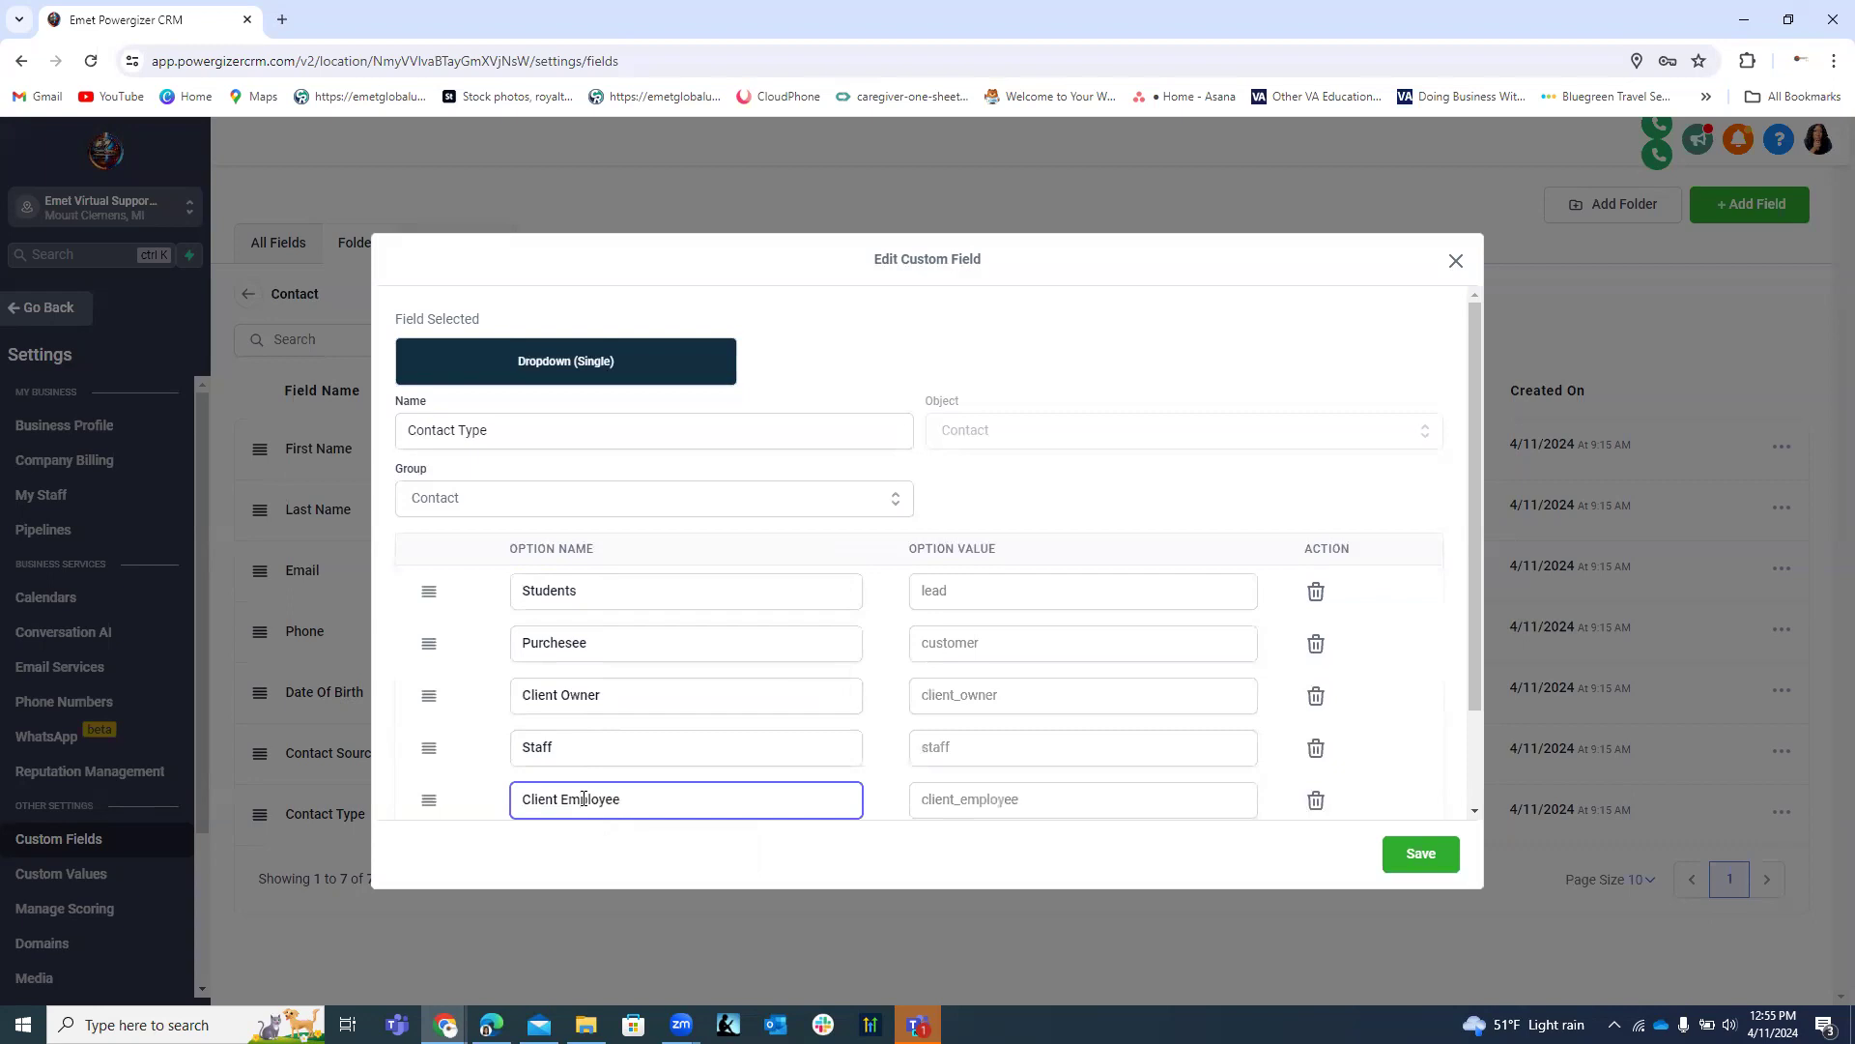
{"action": "scroll", "coordinate": [640, 659], "scroll_direction": "down", "scroll_amount": 1}
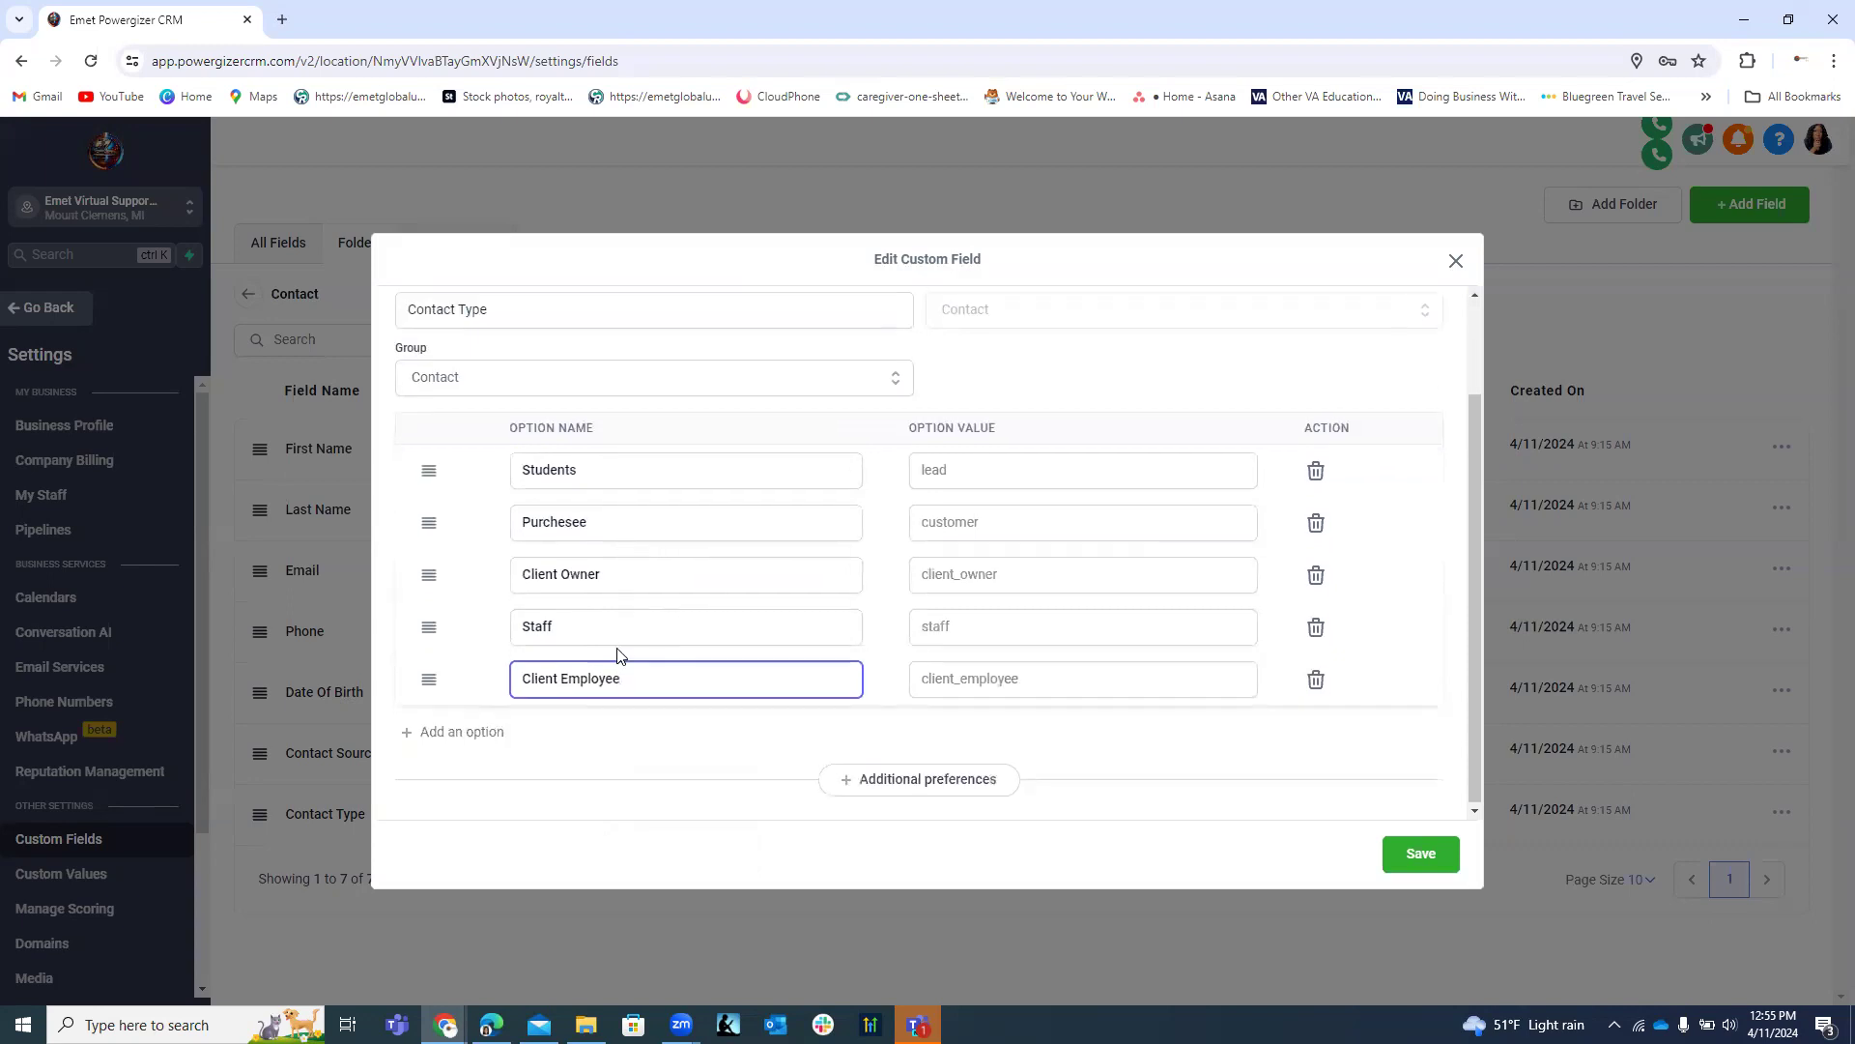
Add a 'Client Contractors' option and drag it and Client Employee above Staff.
{"action": "left_click", "coordinate": [489, 732]}
{"action": "left_click", "coordinate": [542, 728]}
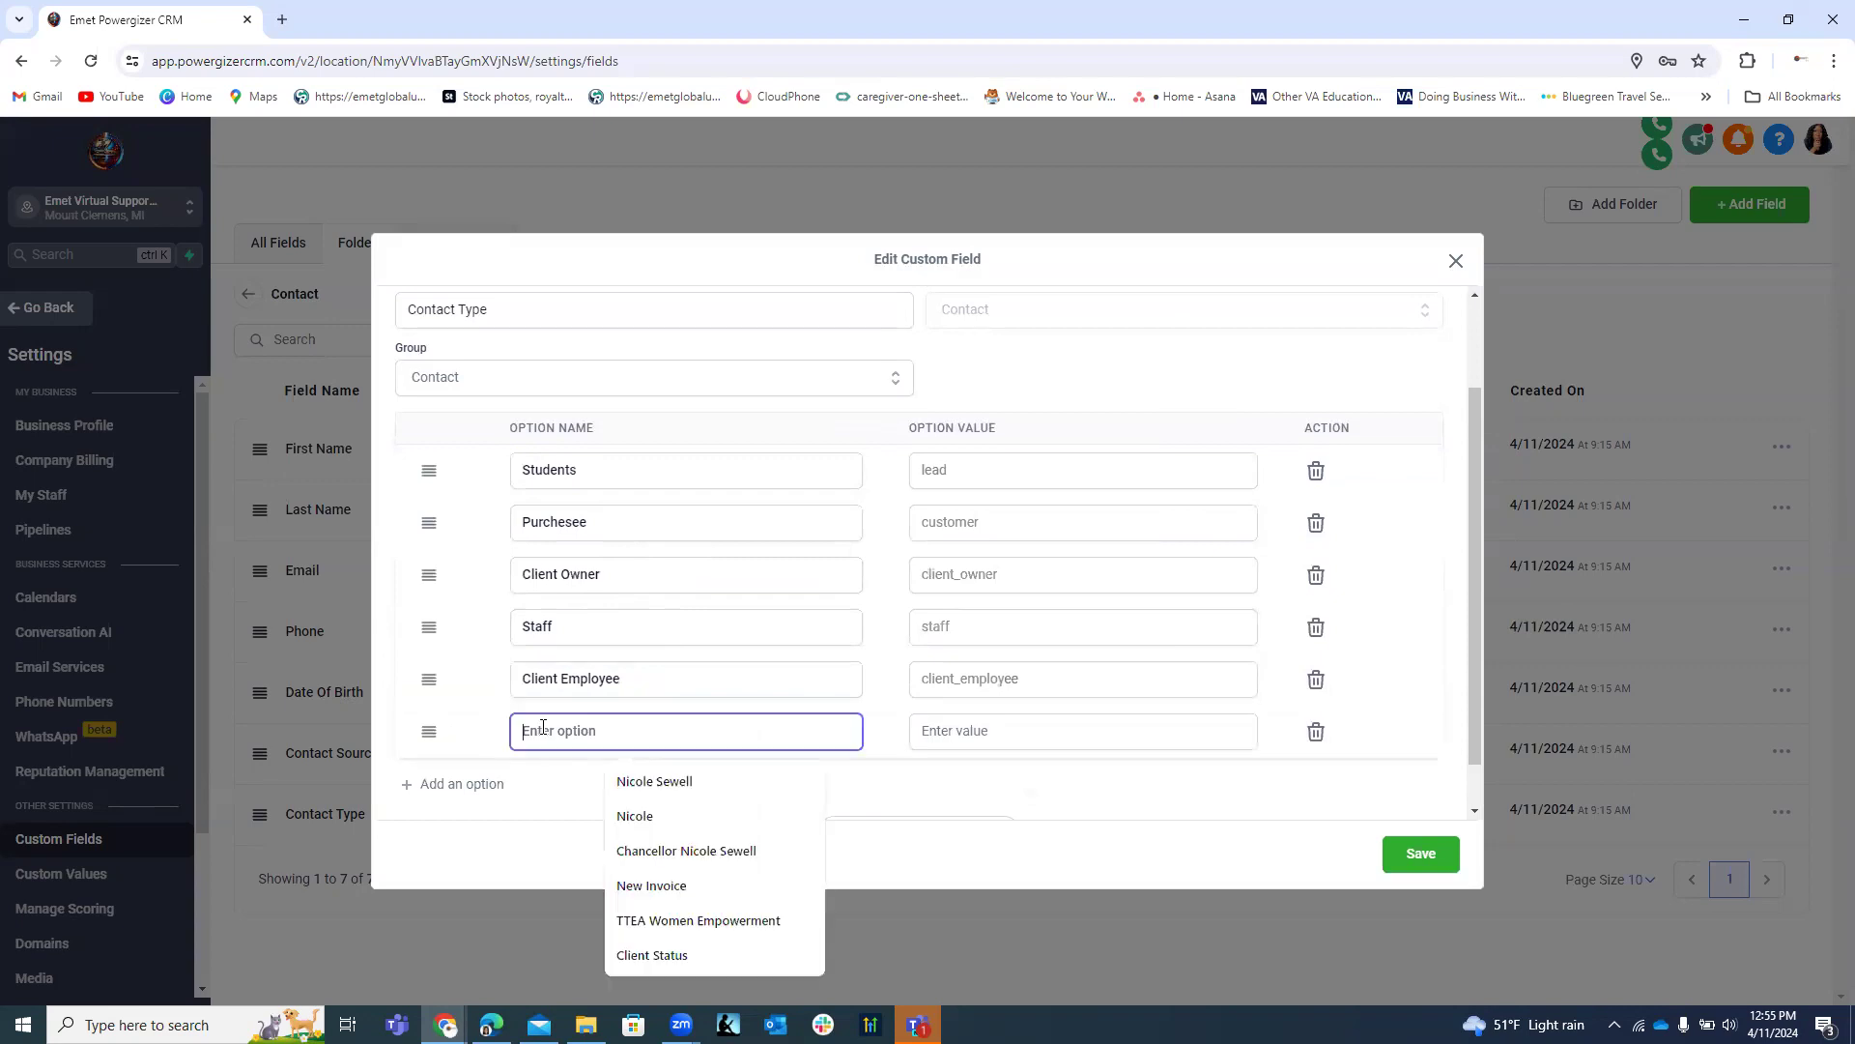
{"action": "type", "text": "E"}
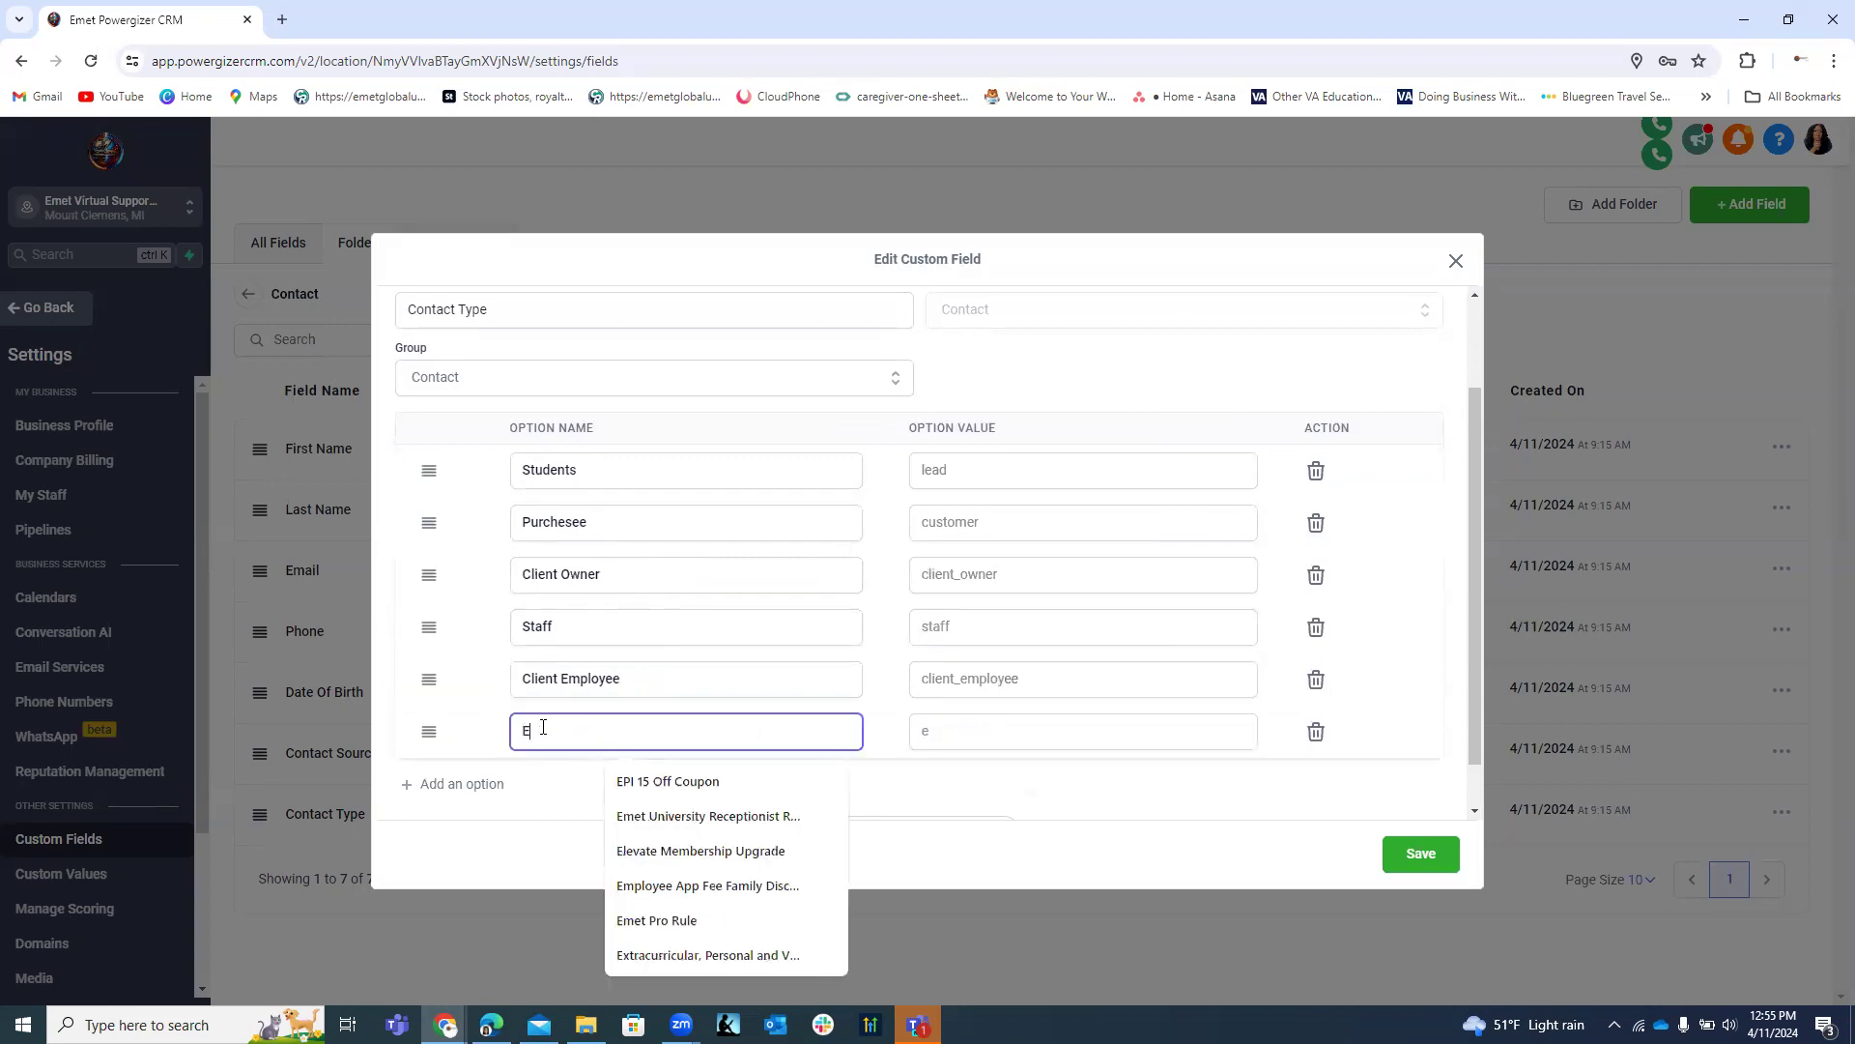
{"action": "key", "text": "BackSpace"}
{"action": "type", "text": "C"}
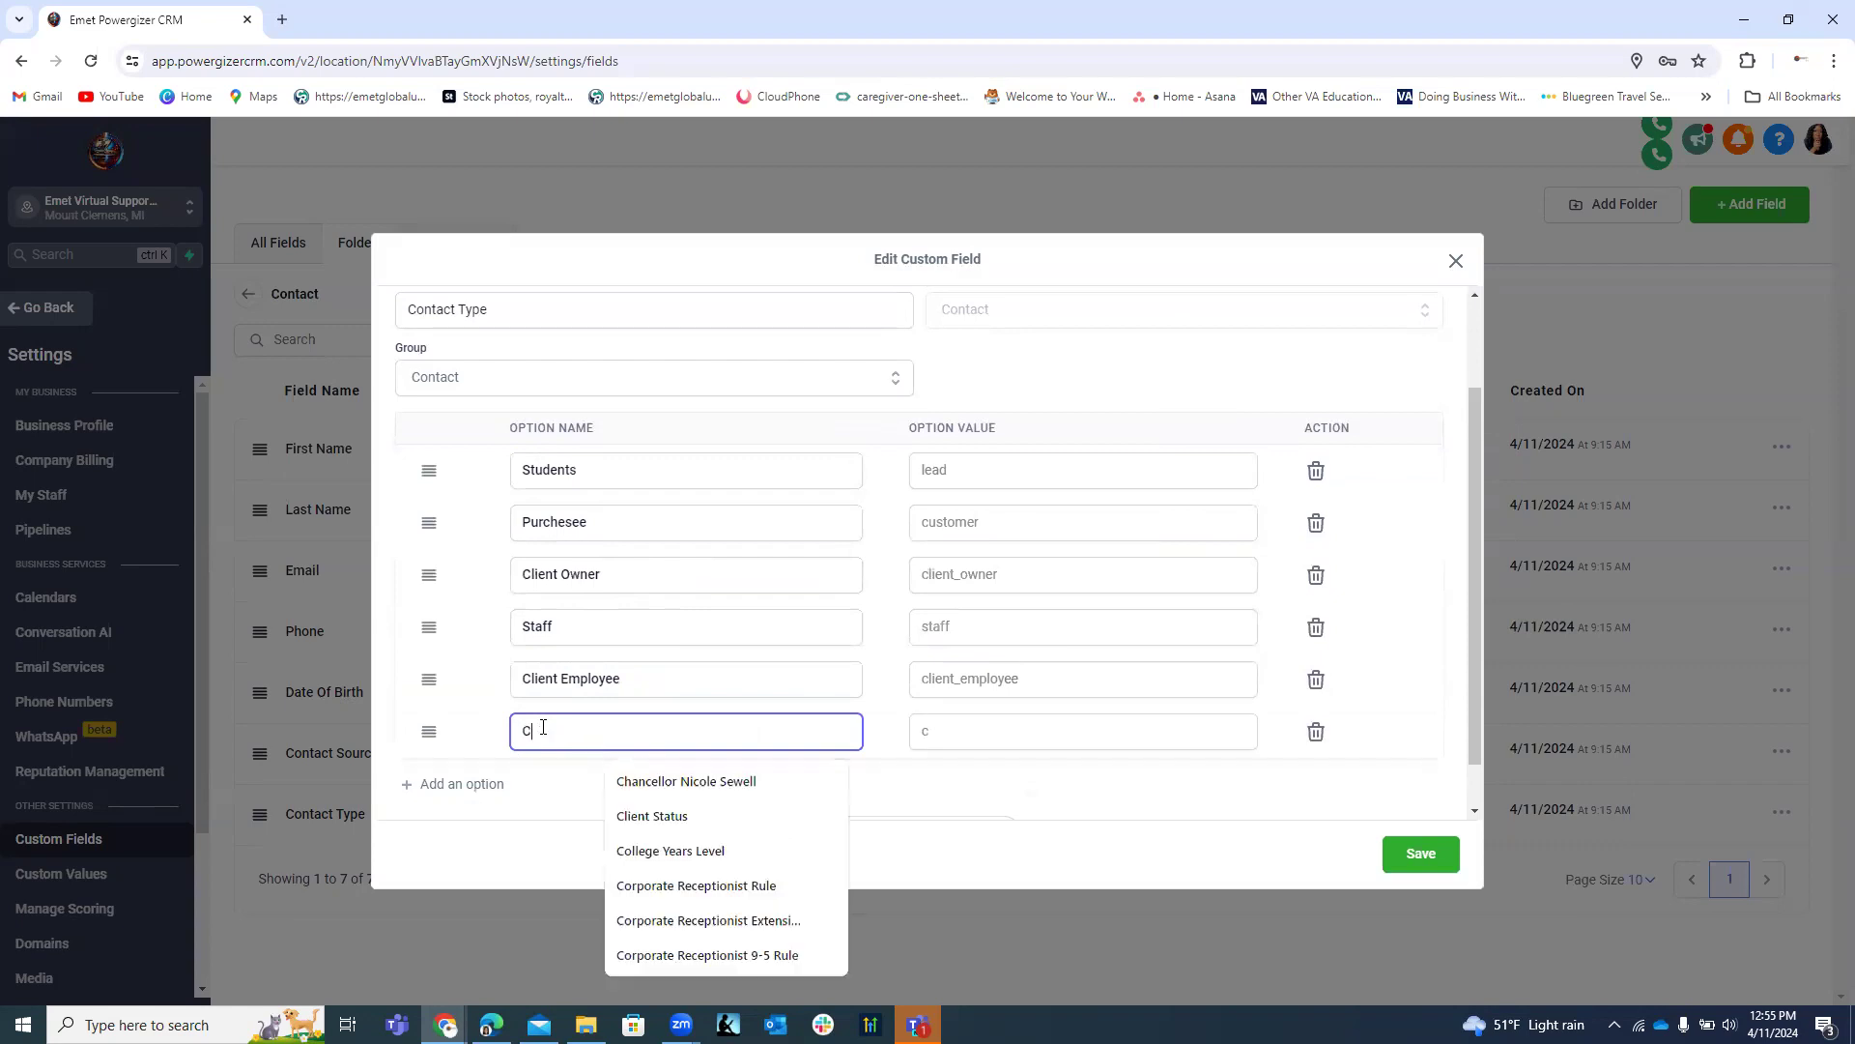
{"action": "type", "text": "lient"}
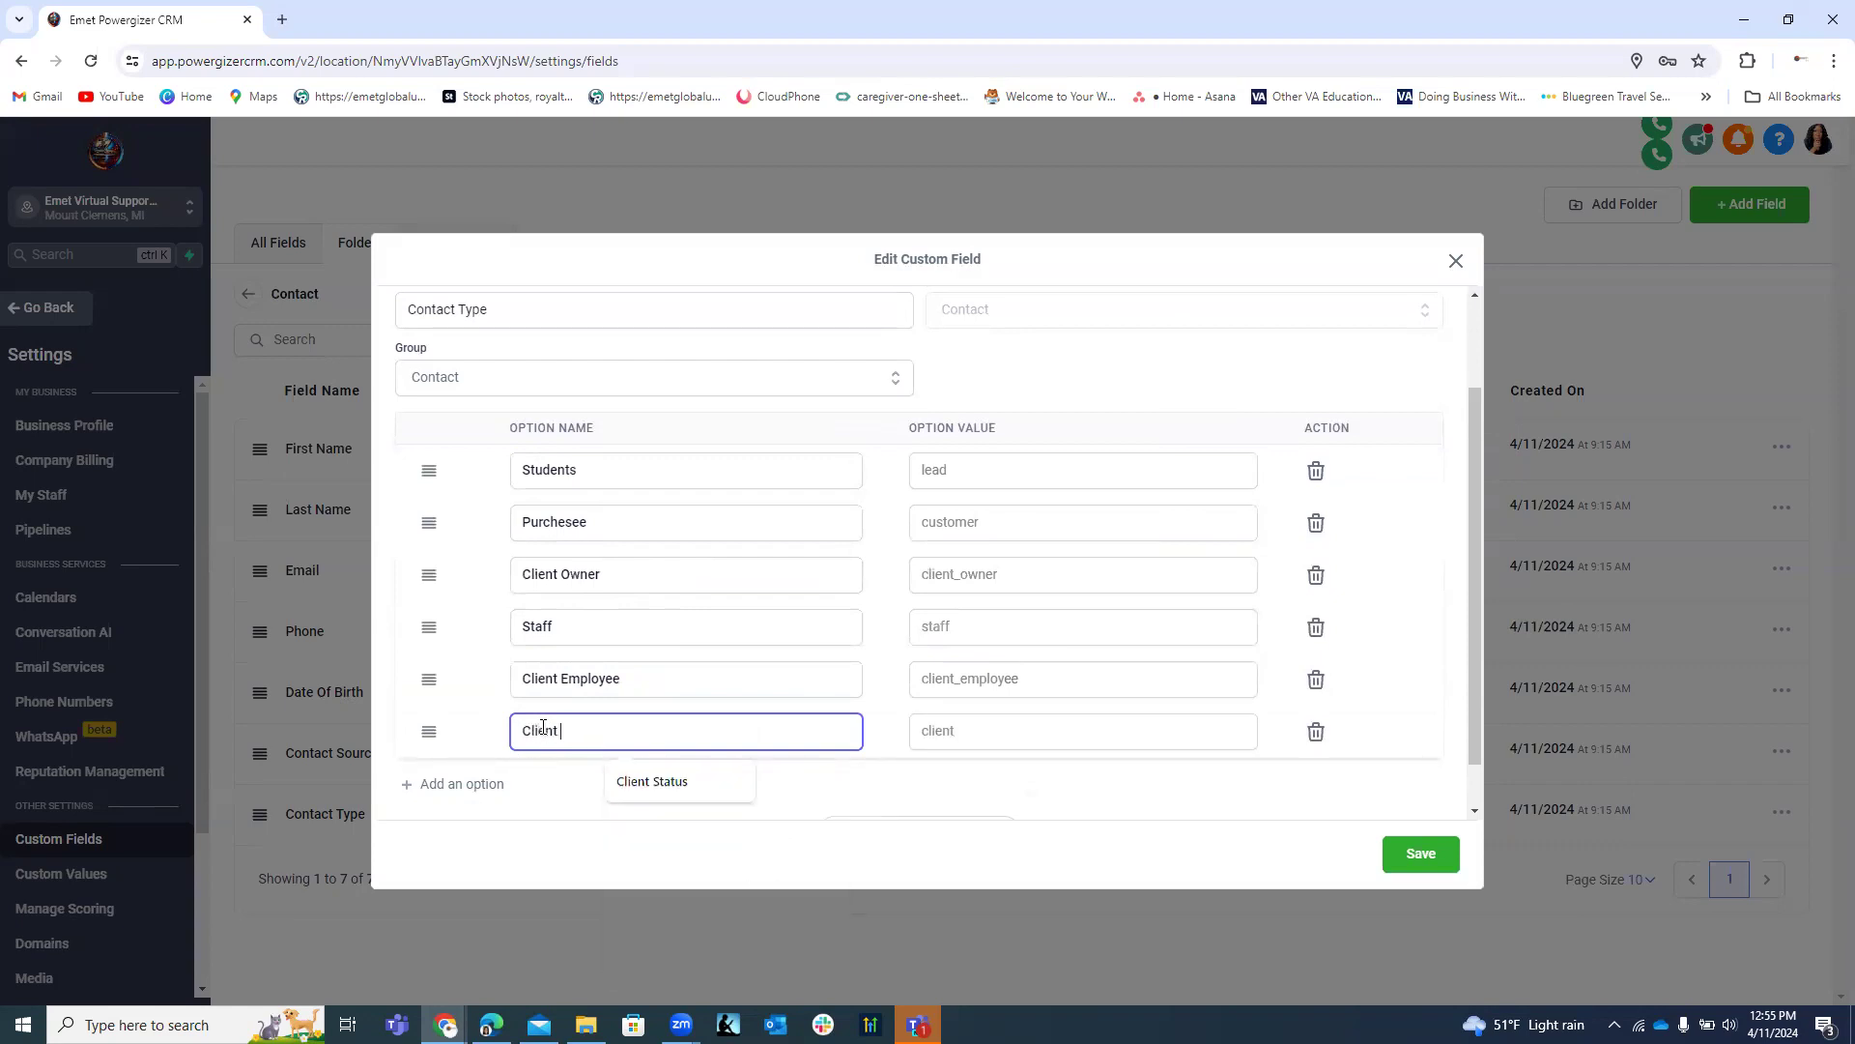
{"action": "type", "text": " Con"}
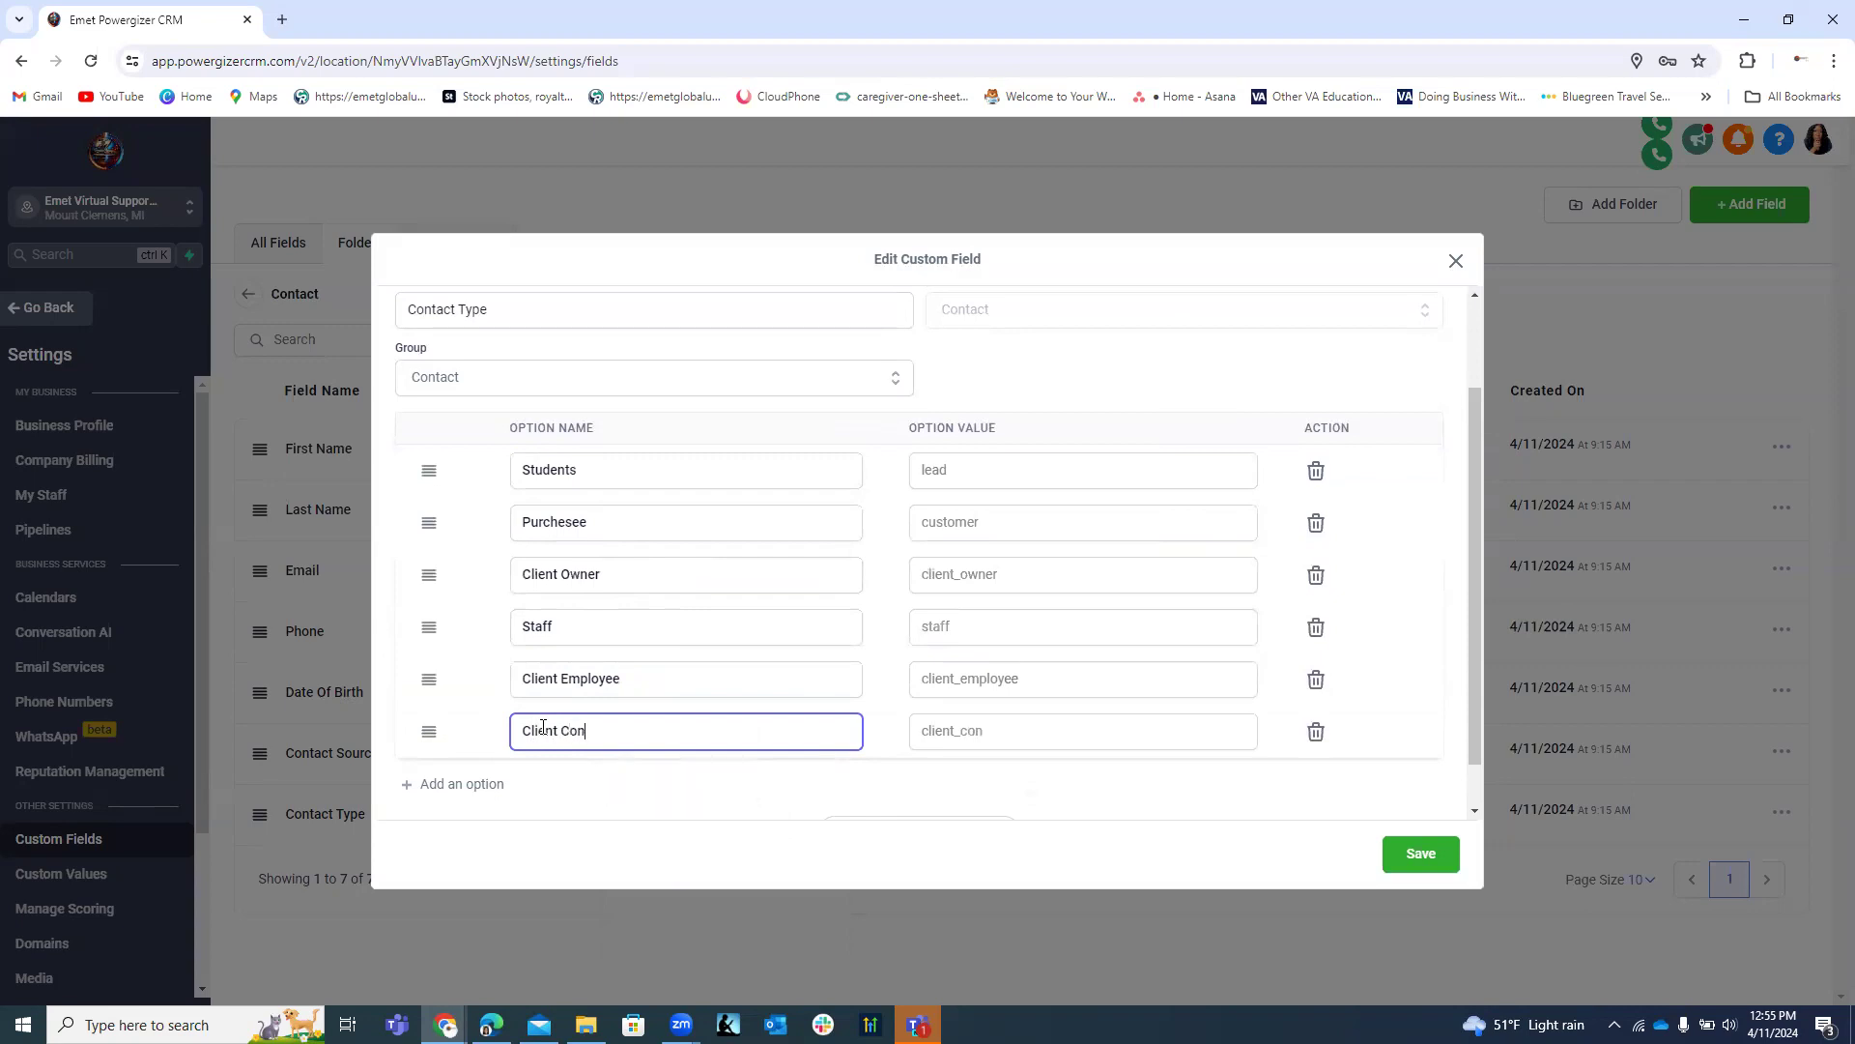
{"action": "type", "text": "tractors"}
{"action": "left_click", "coordinate": [430, 677]}
{"action": "left_click_drag", "start_coordinate": [421, 663], "coordinate": [415, 623]}
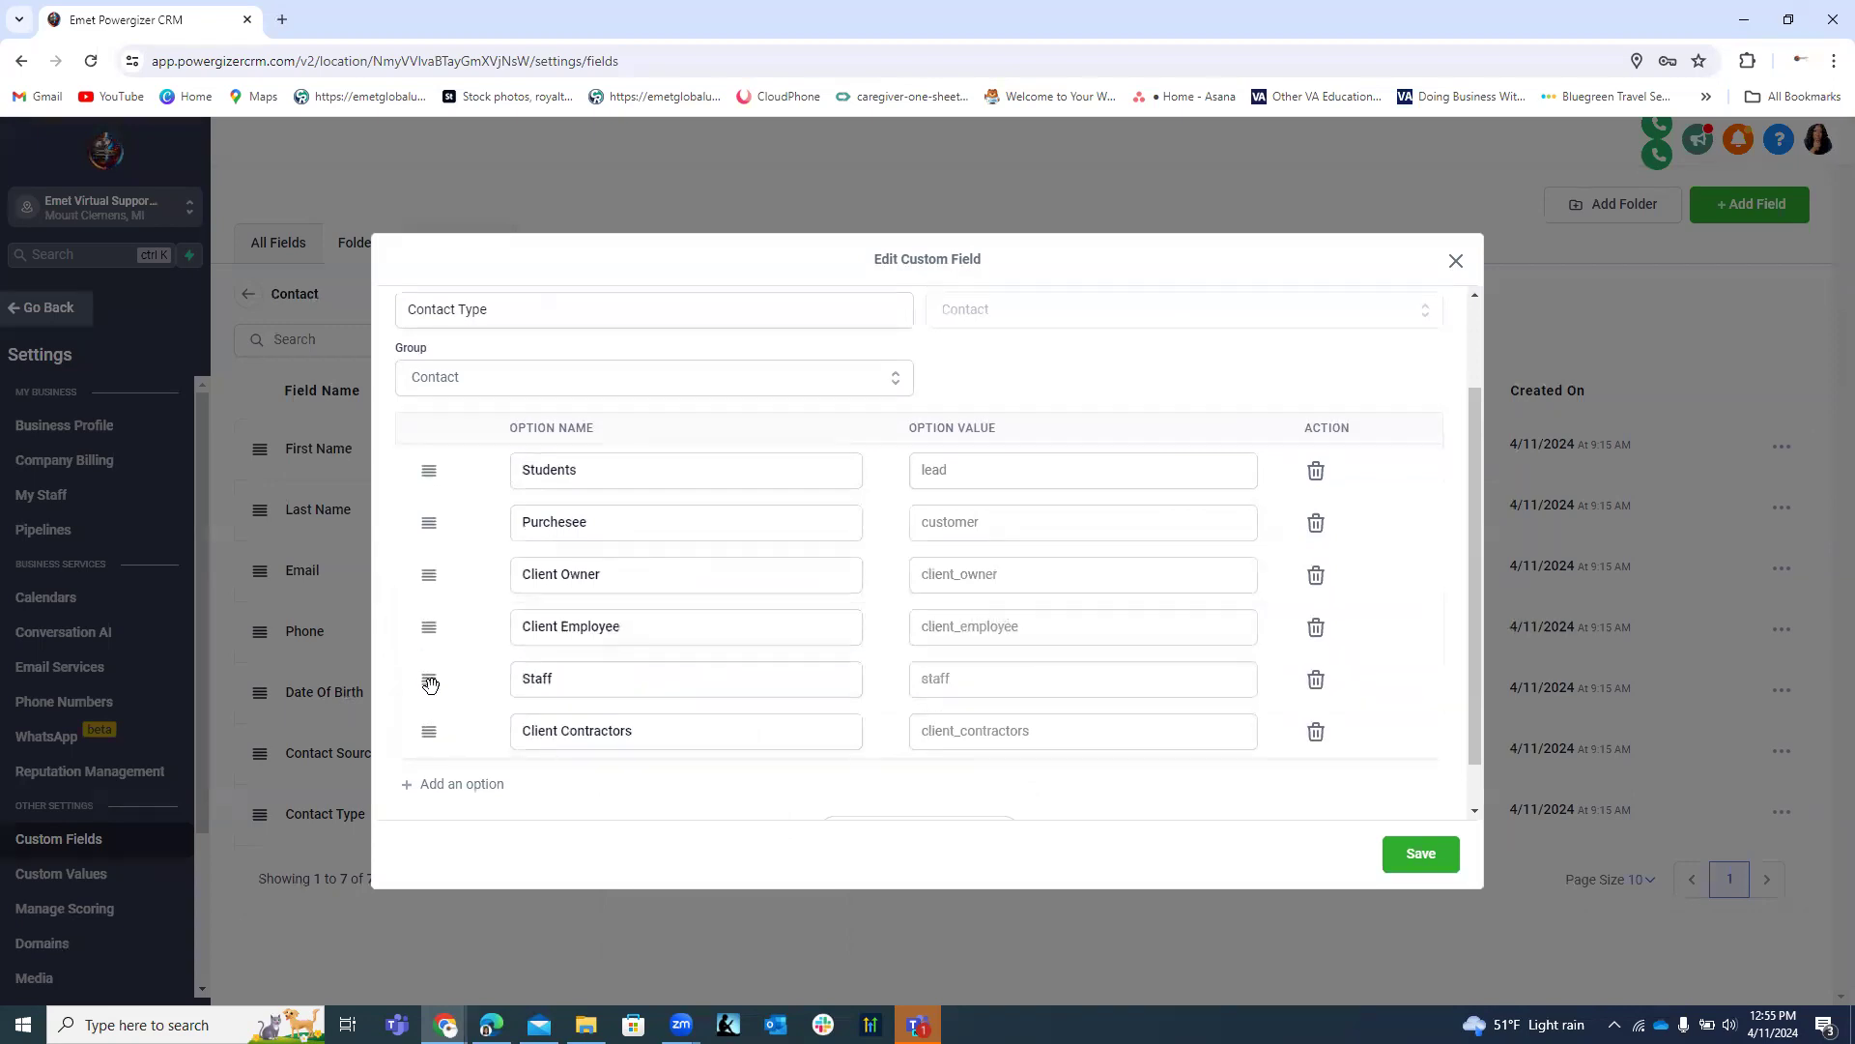
{"action": "left_click_drag", "start_coordinate": [426, 673], "coordinate": [426, 676]}
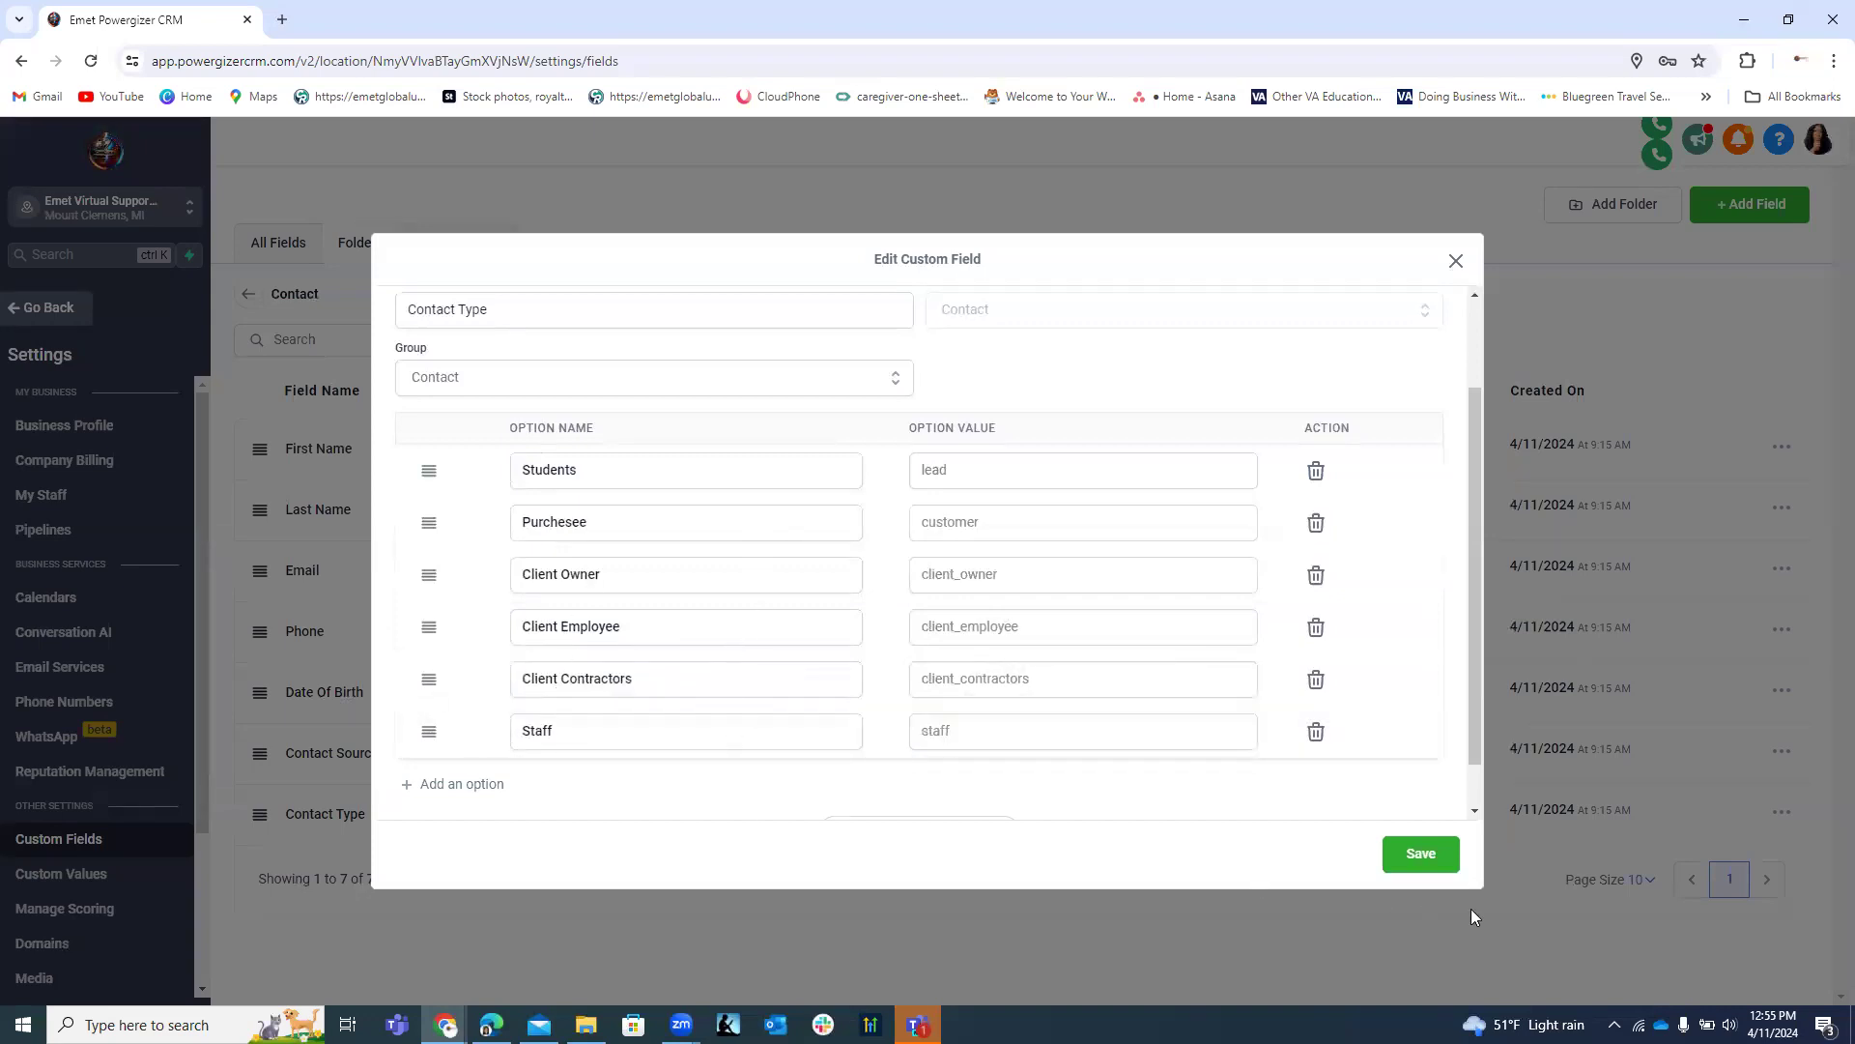
Save the updated Contact Type options and return to the empty Contacts All list.
{"action": "left_click", "coordinate": [1422, 856]}
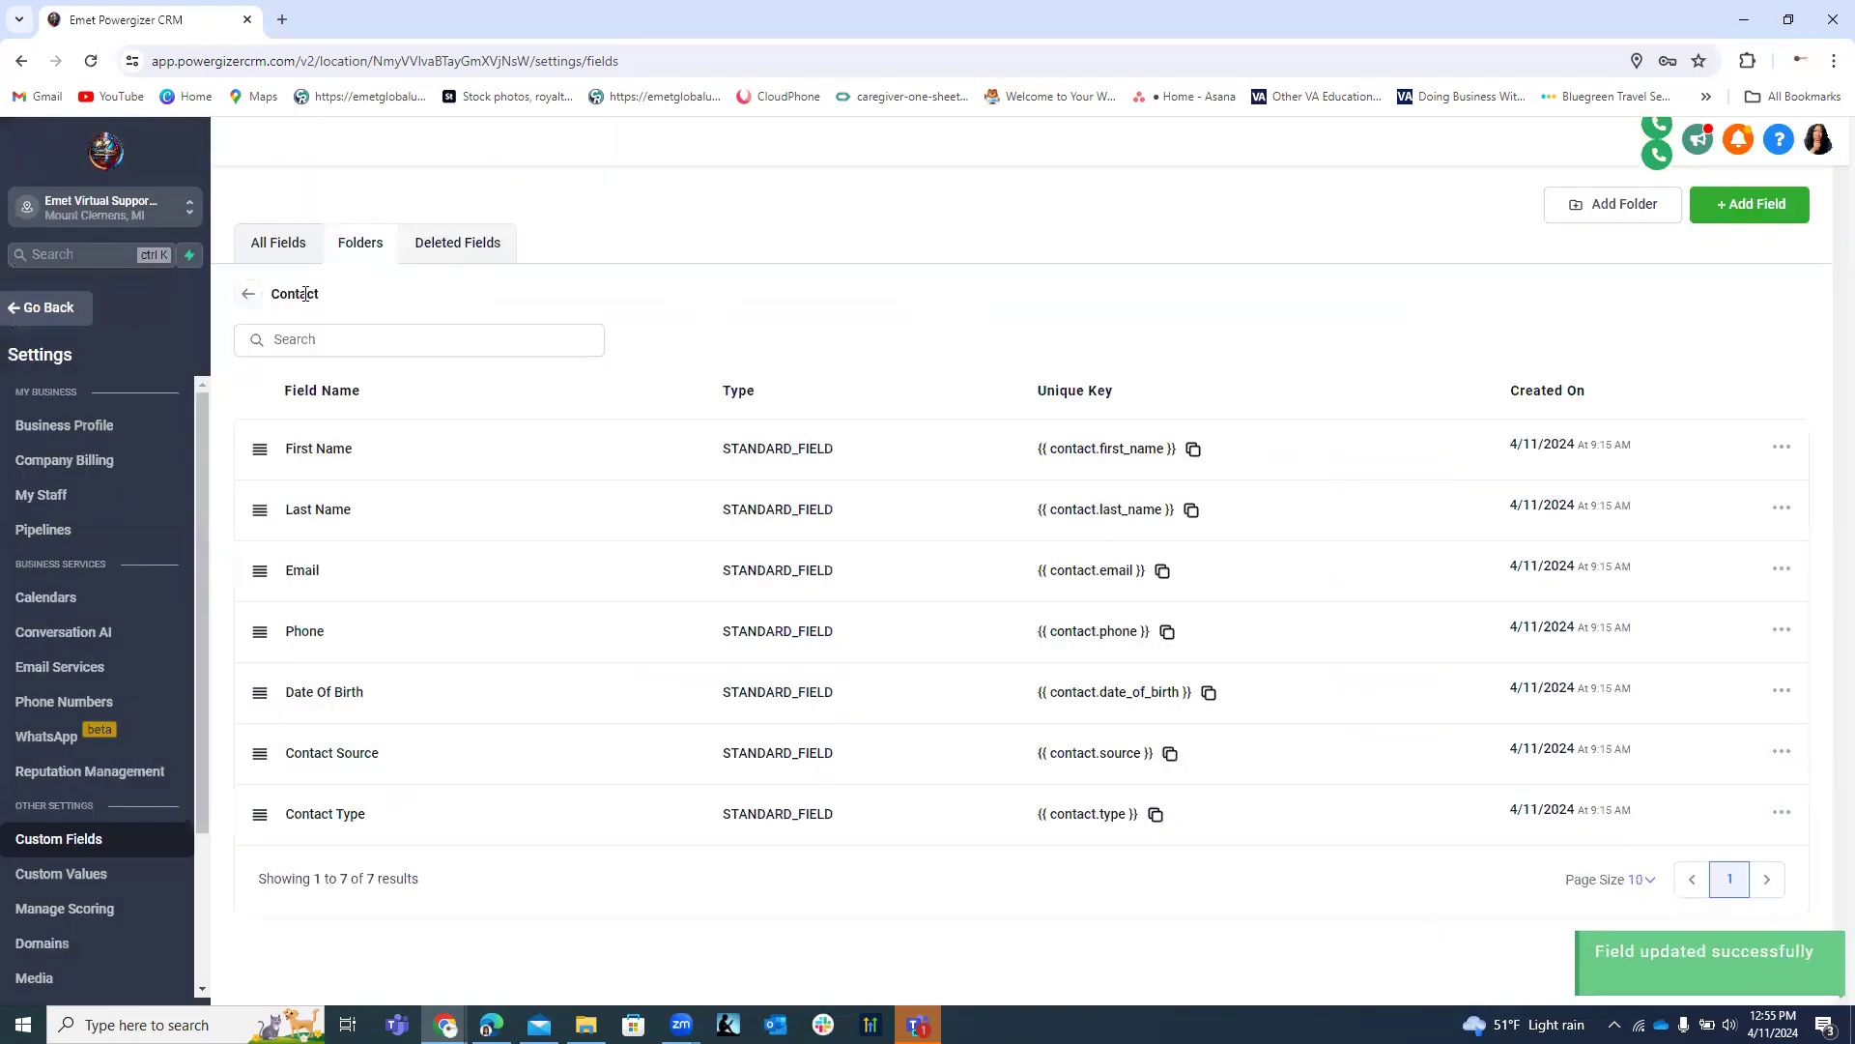
{"action": "left_click", "coordinate": [248, 299]}
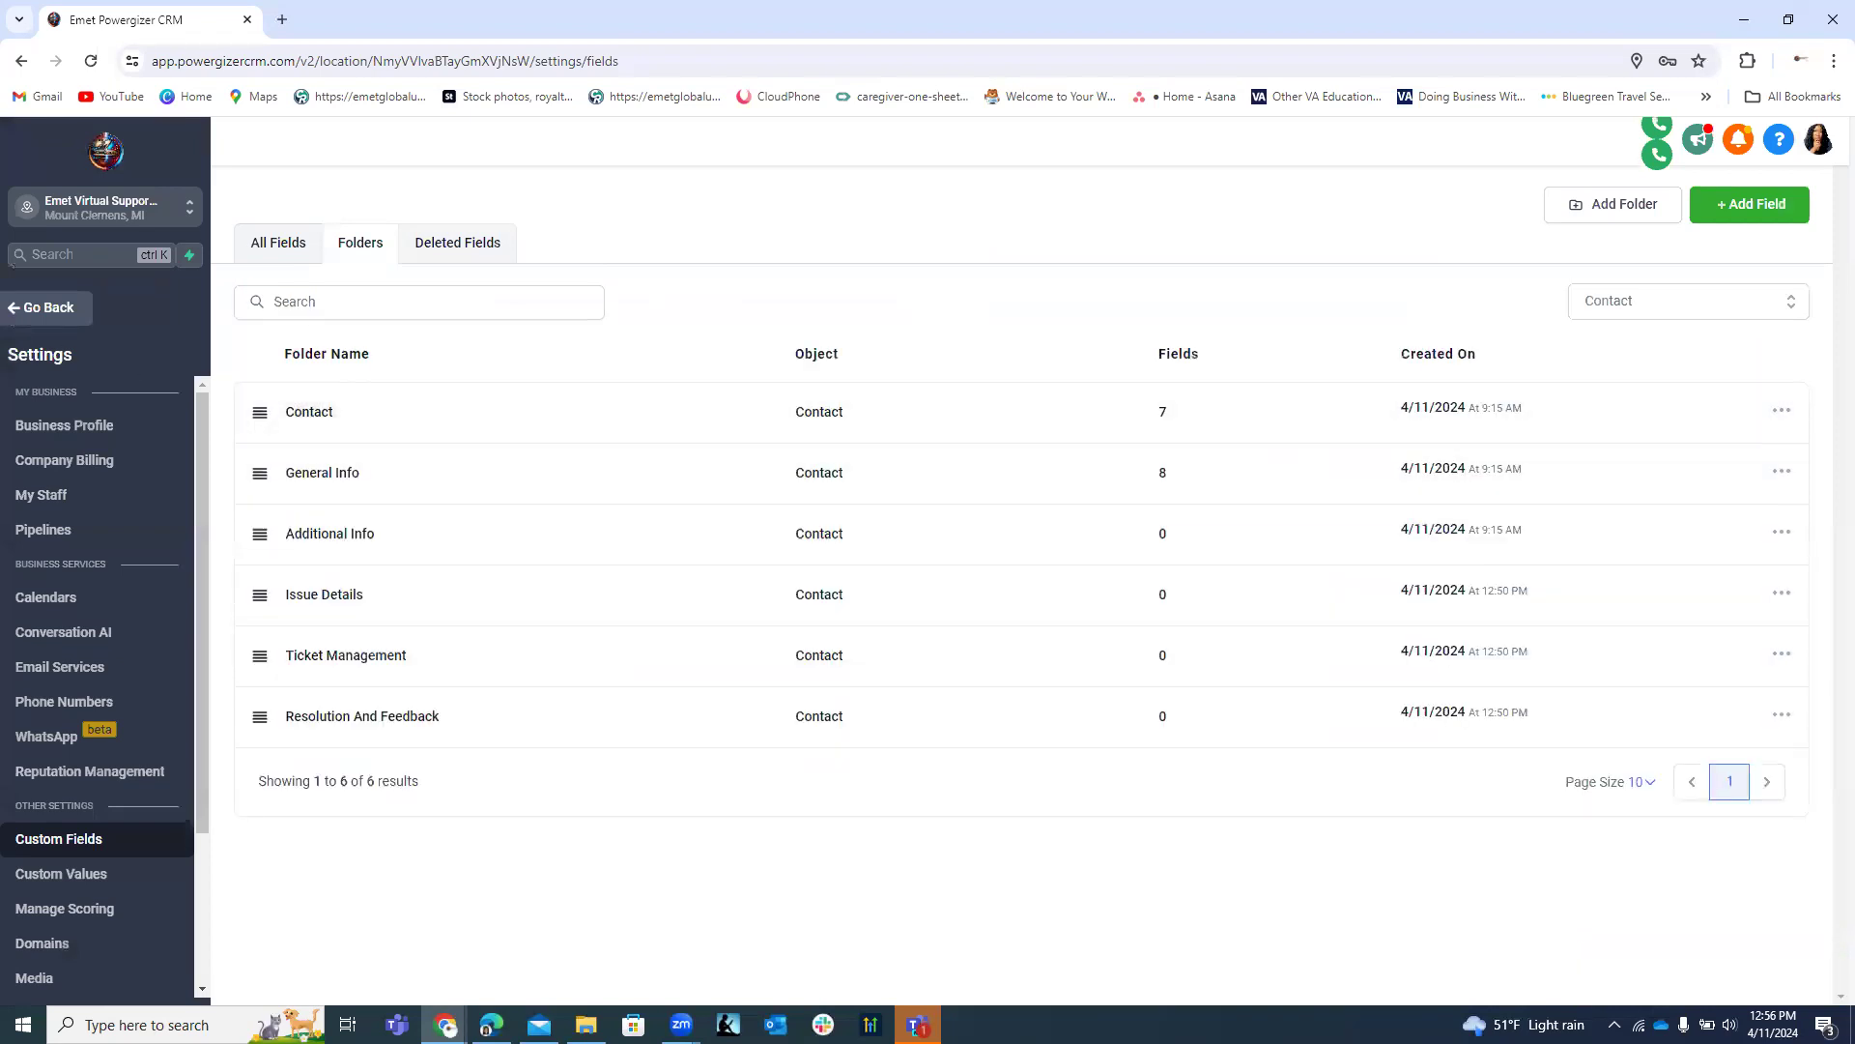
{"action": "left_click", "coordinate": [33, 311]}
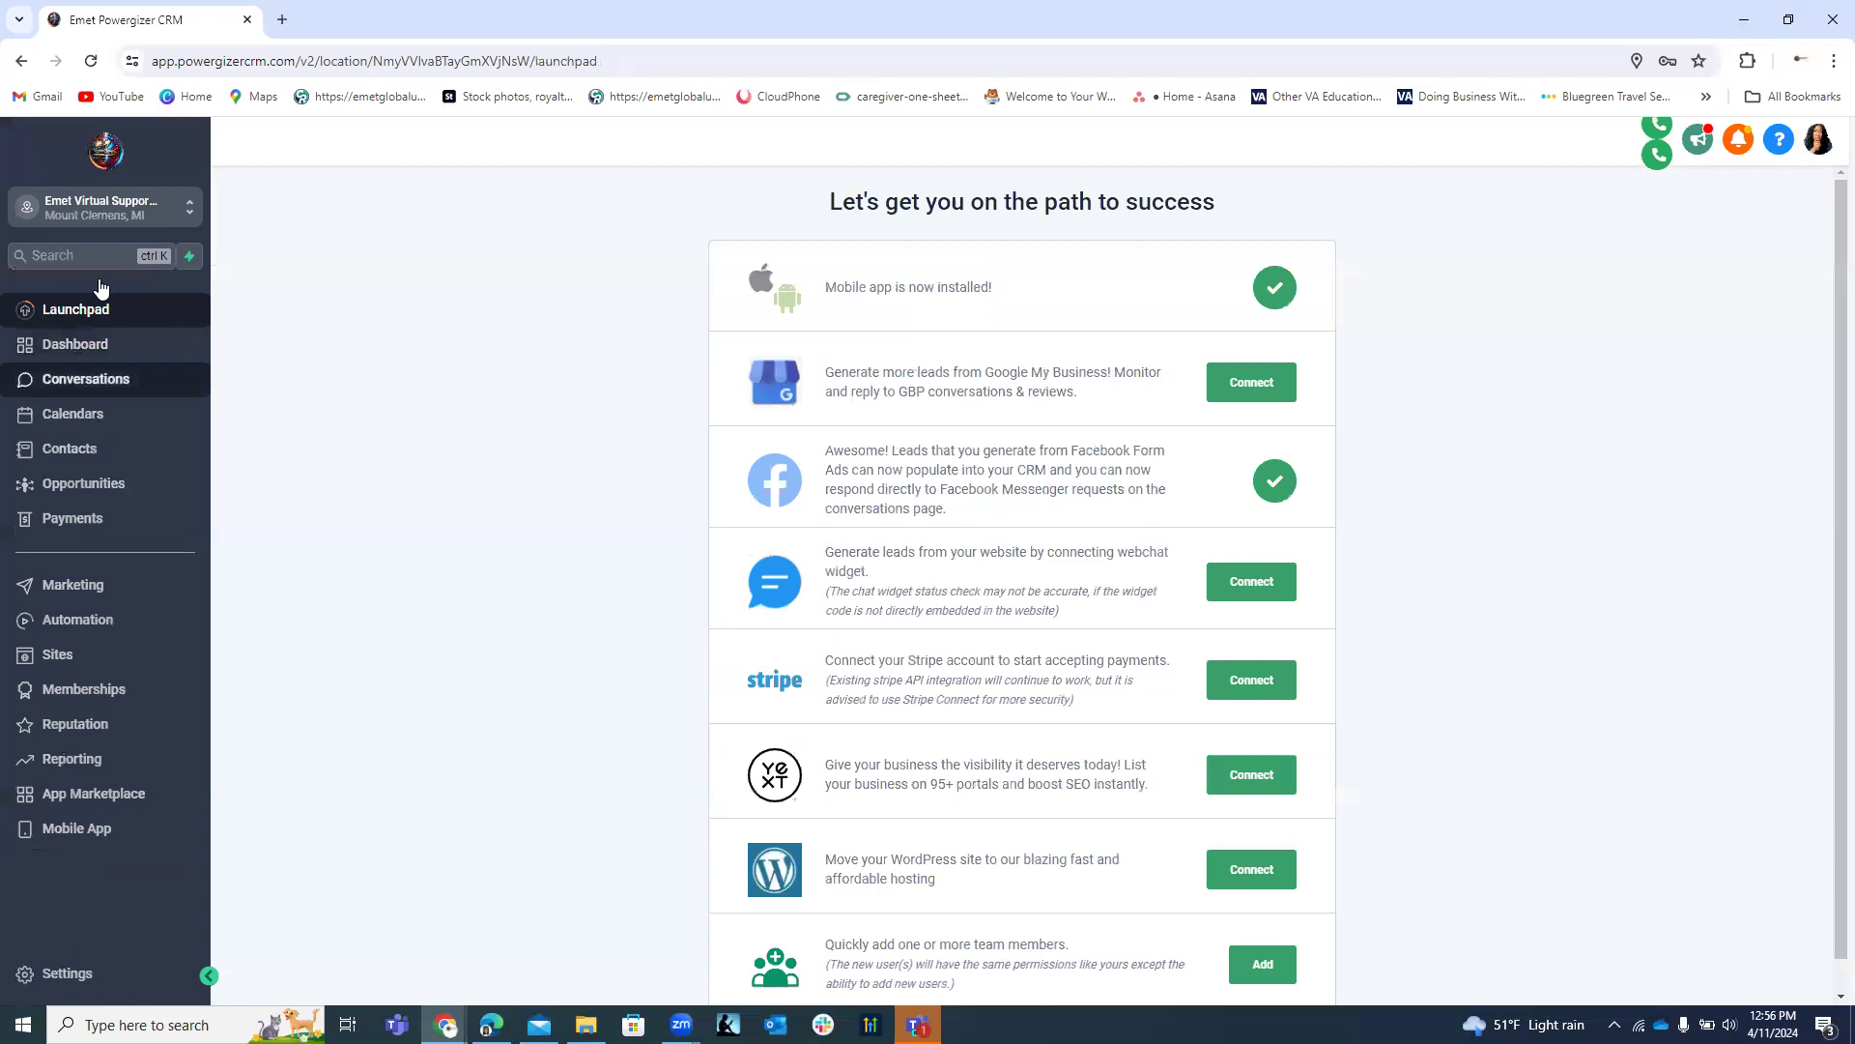
{"action": "left_click", "coordinate": [88, 446]}
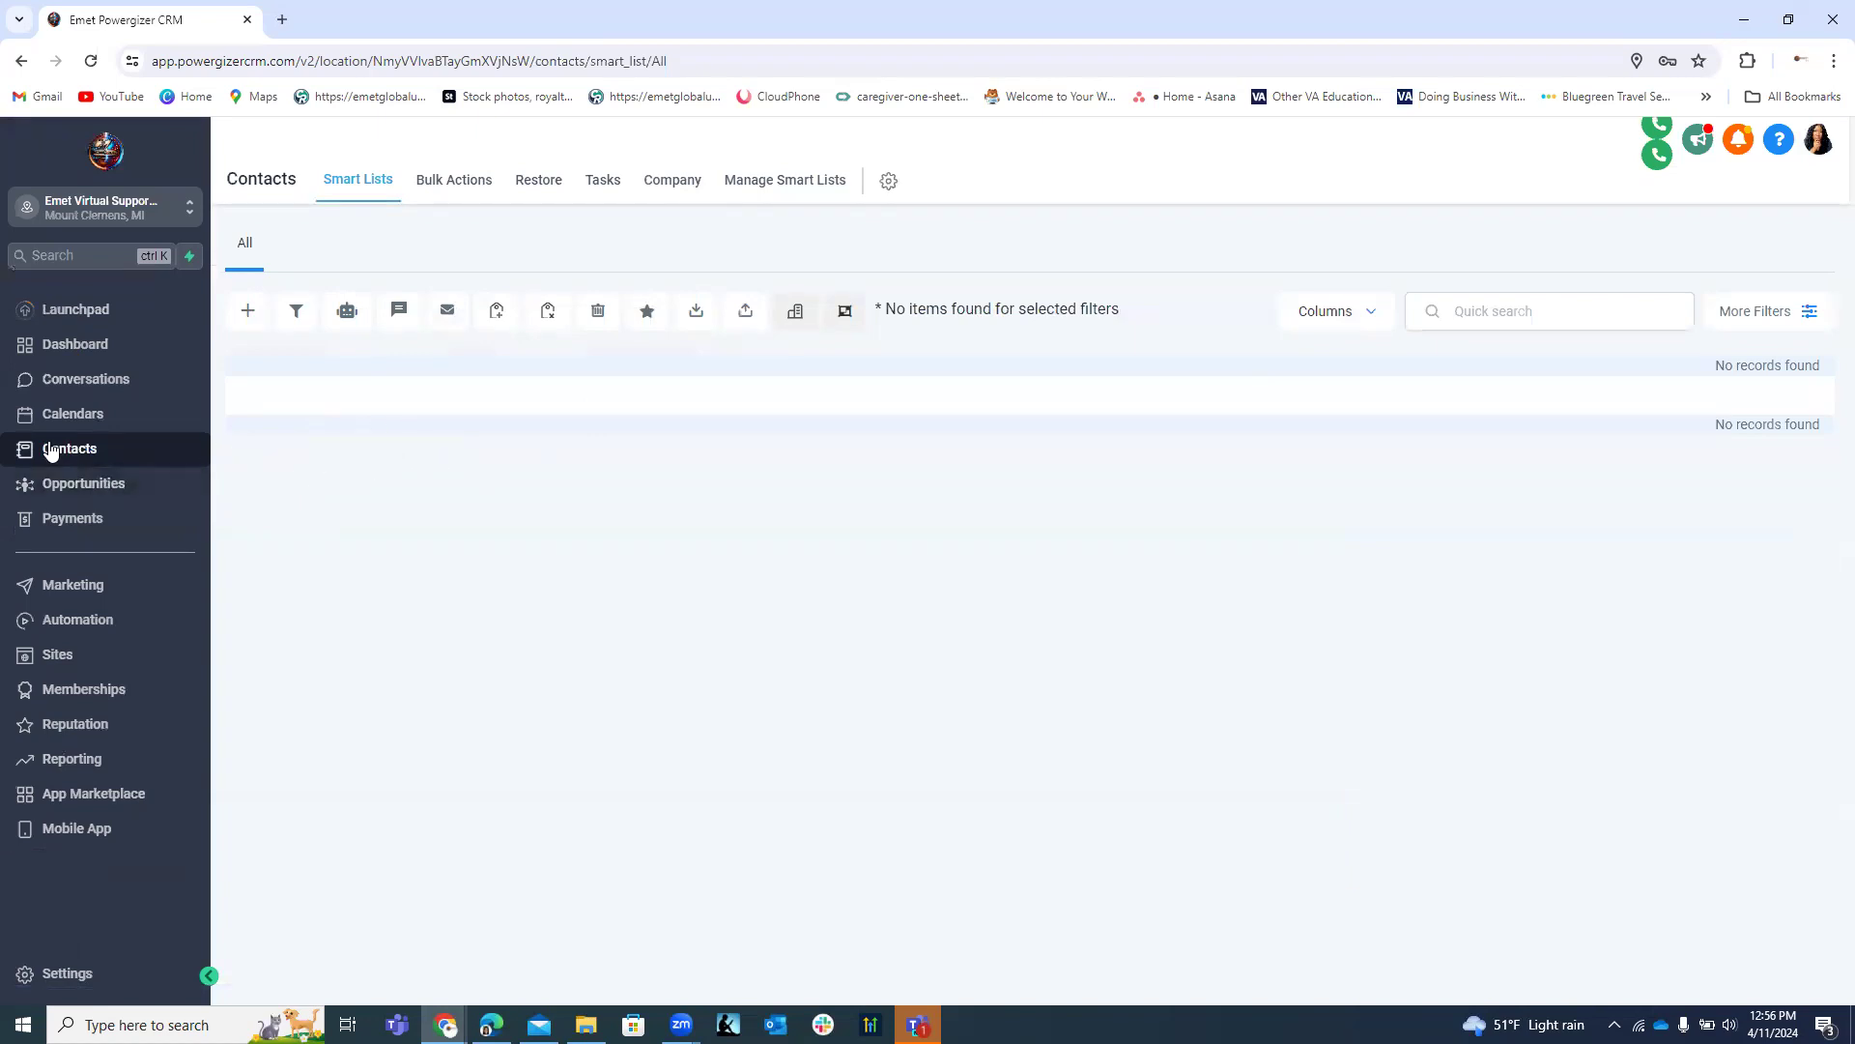
{"action": "left_click", "coordinate": [247, 310]}
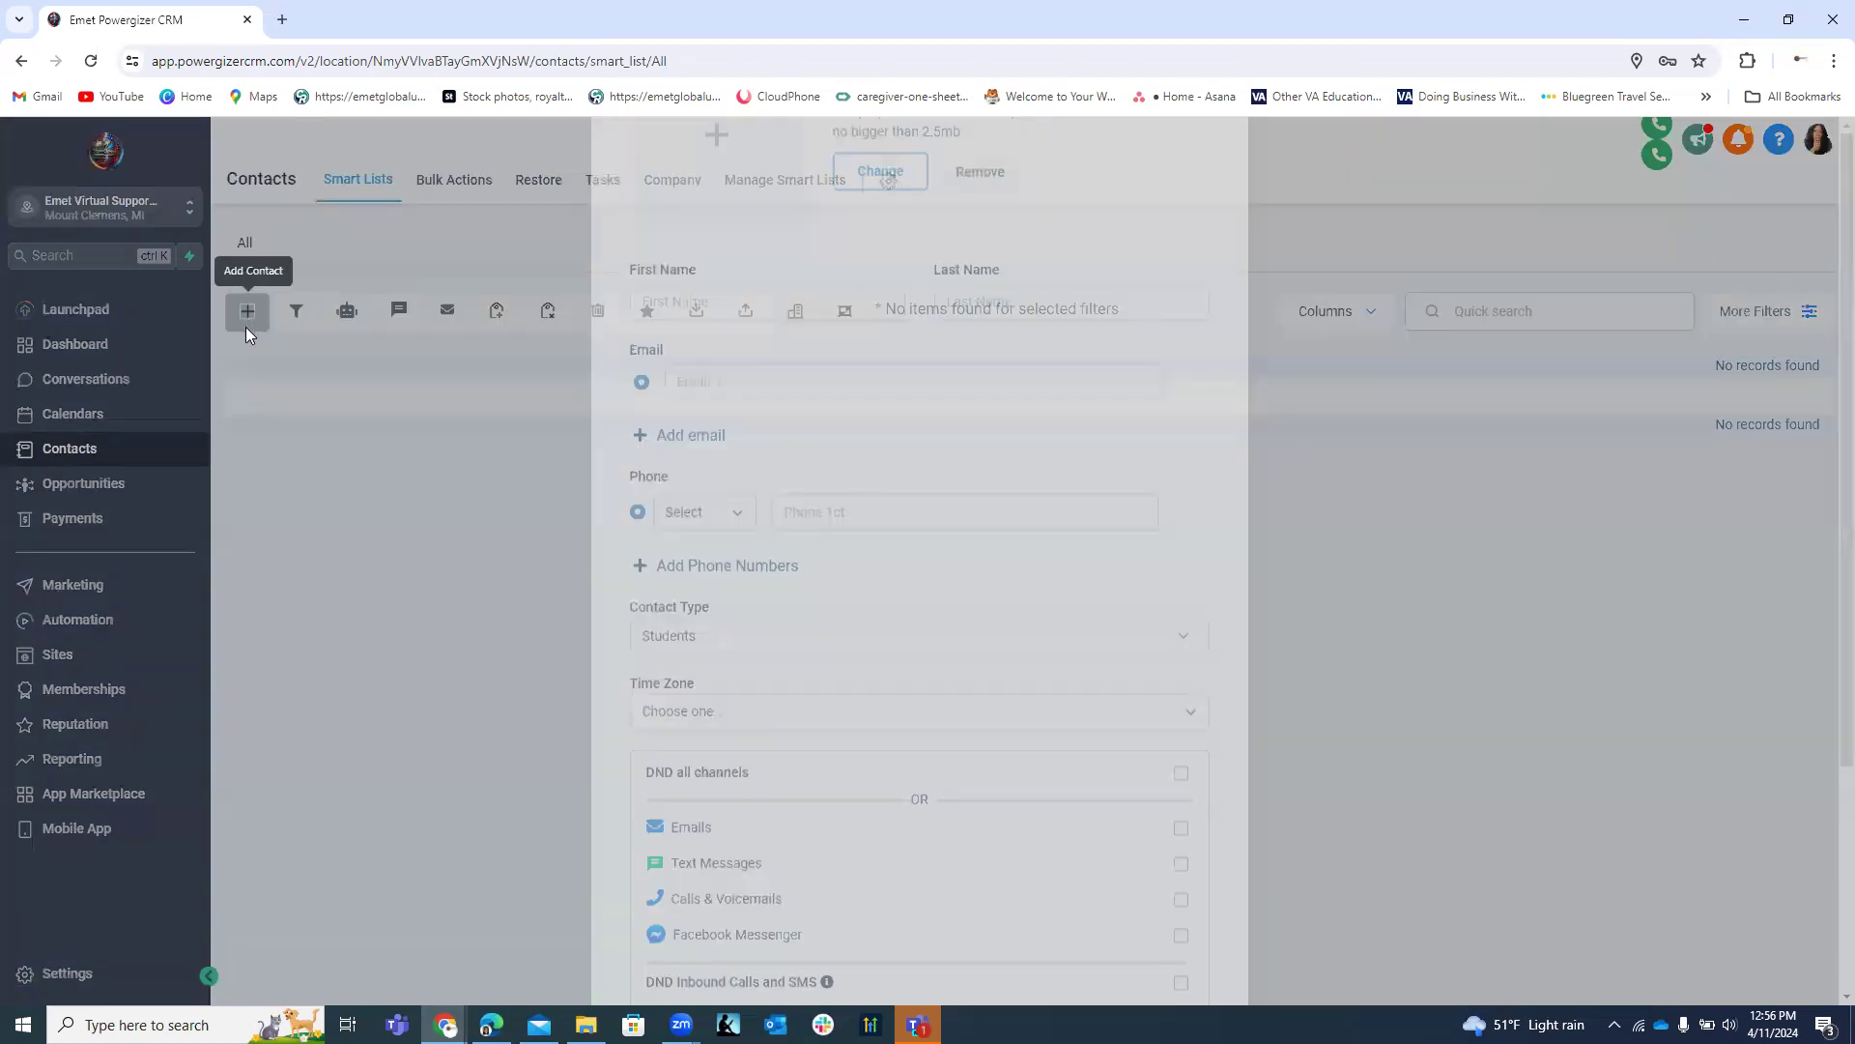
{"action": "scroll", "coordinate": [817, 483], "scroll_direction": "down", "scroll_amount": 3}
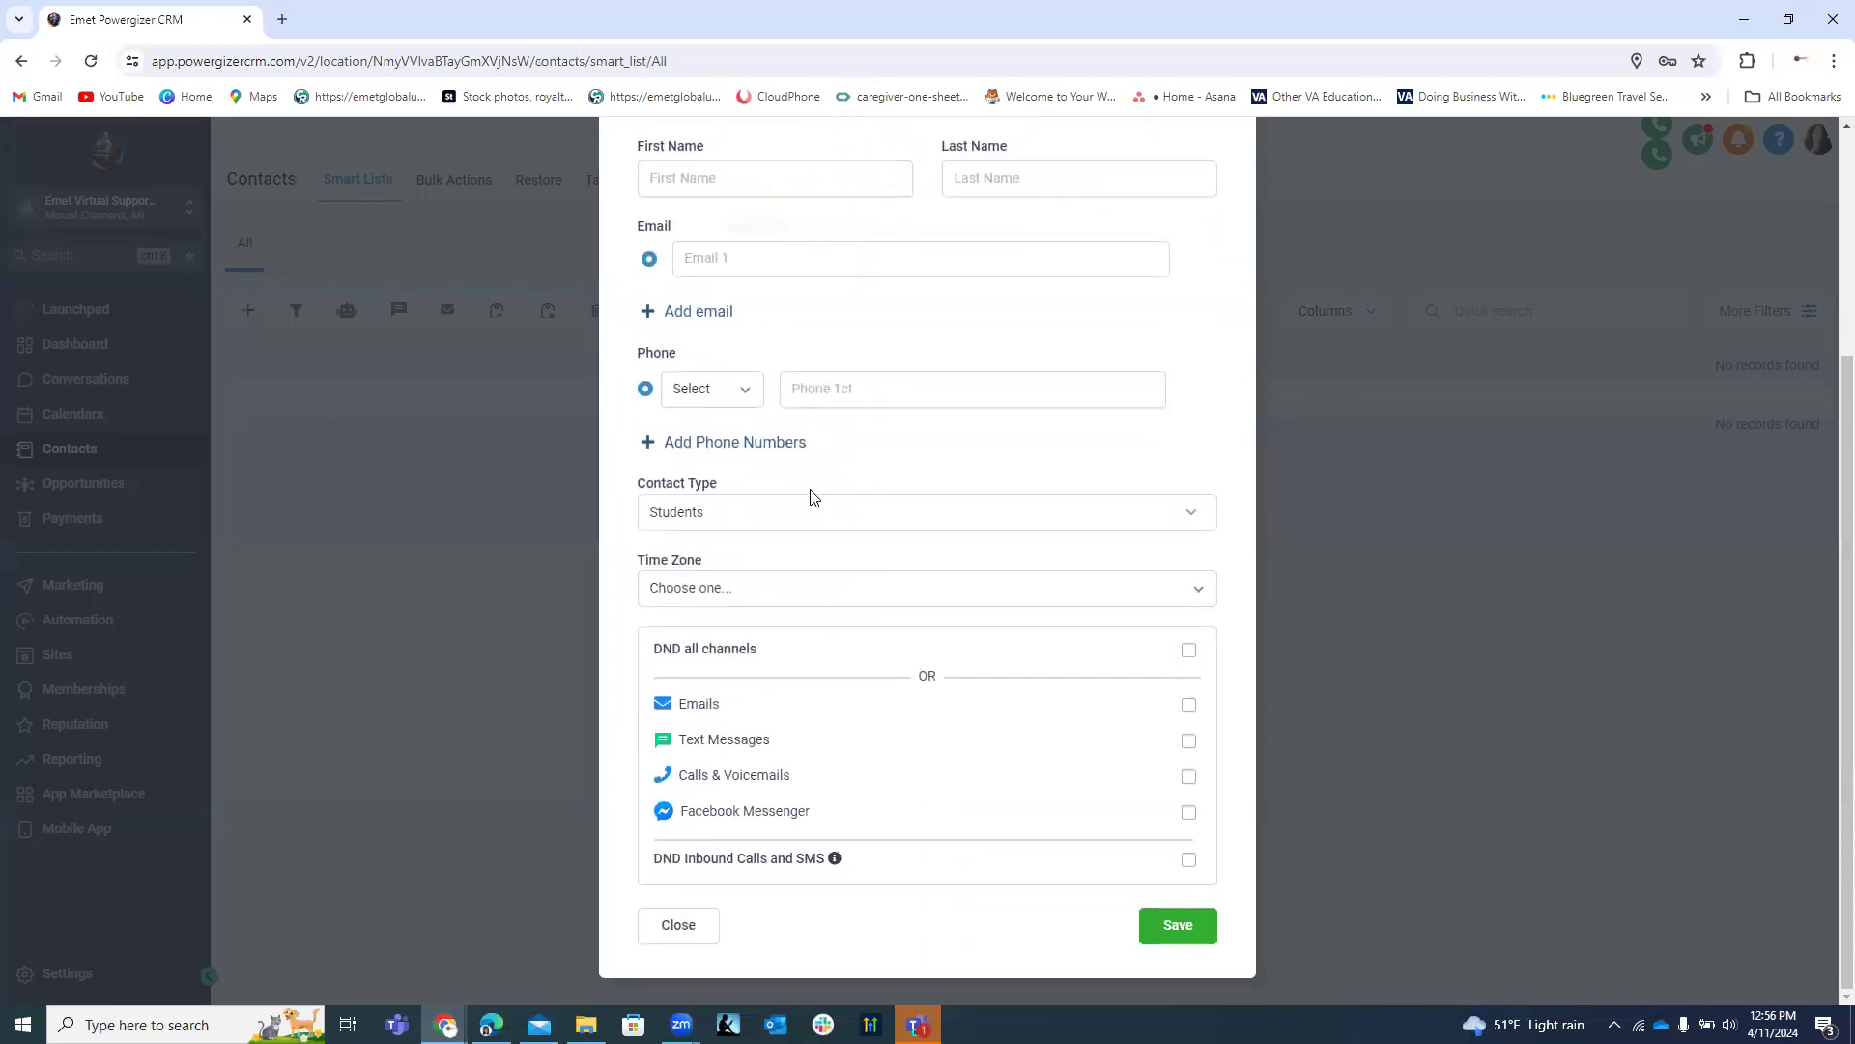
{"action": "left_click", "coordinate": [711, 522]}
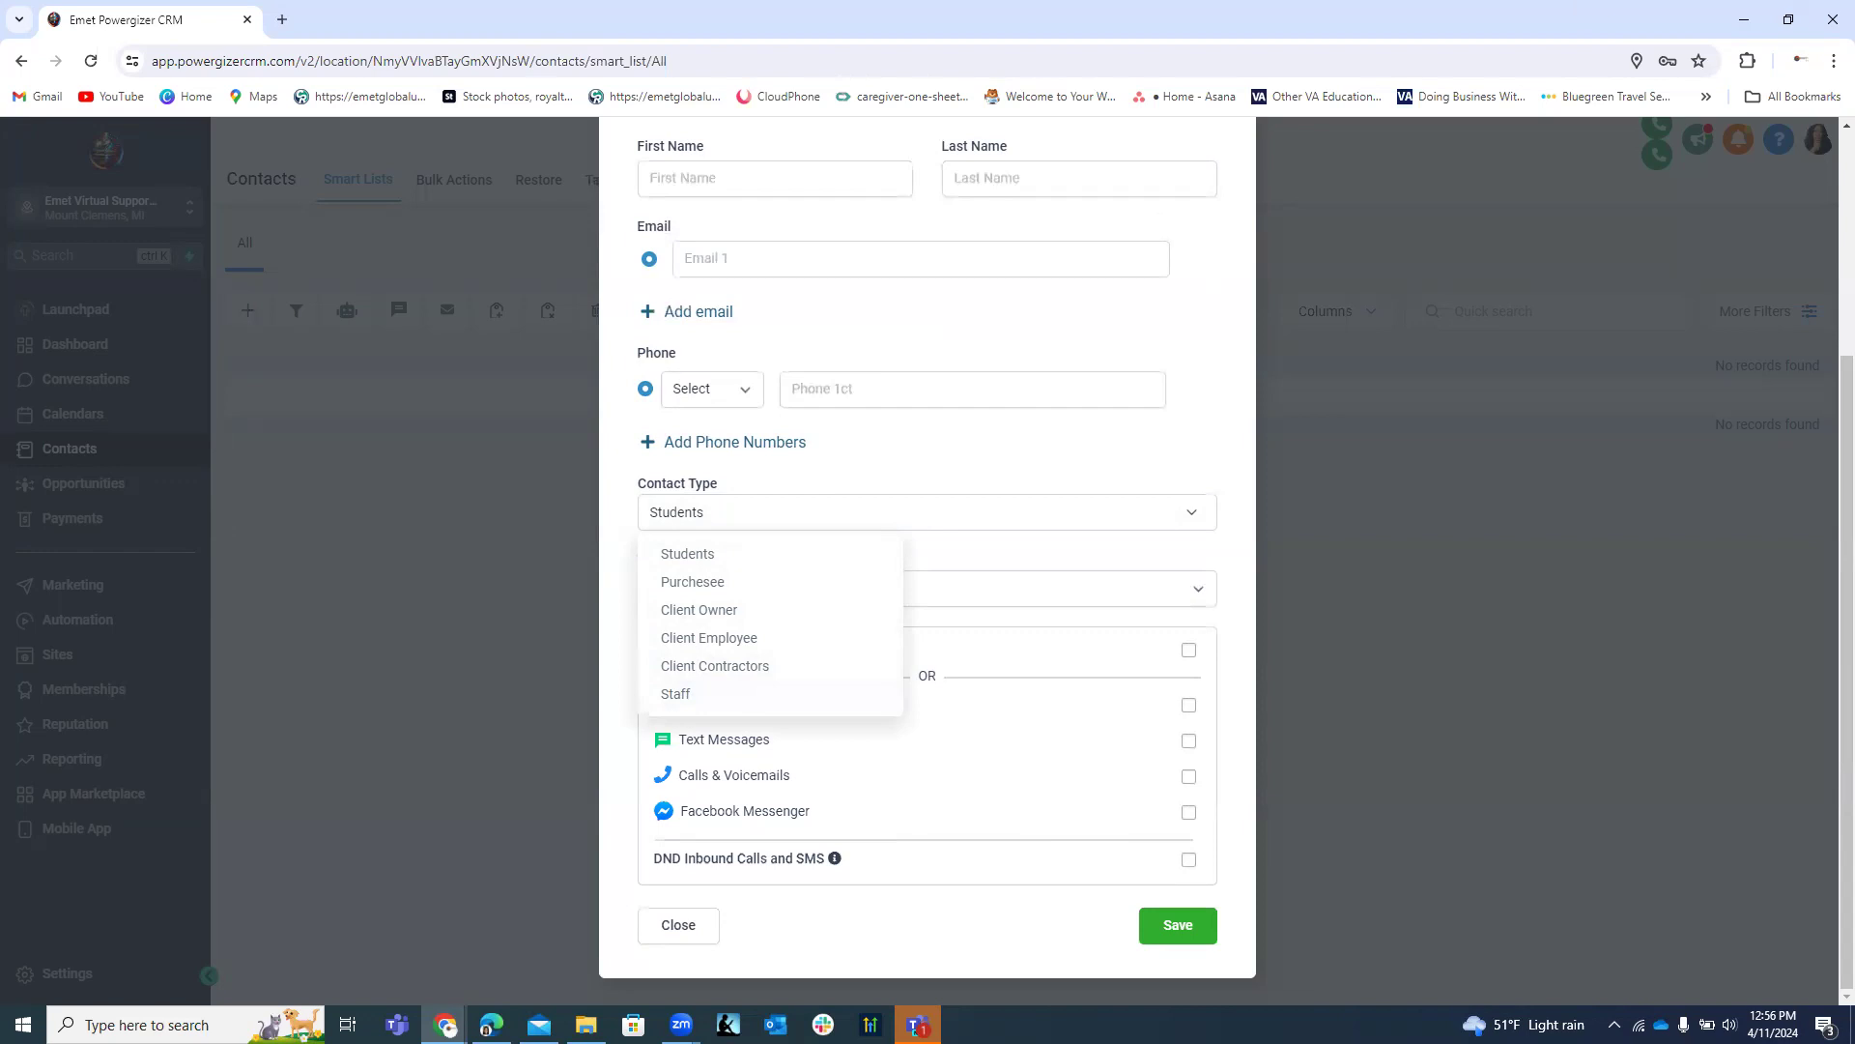
{"action": "left_click", "coordinate": [706, 920]}
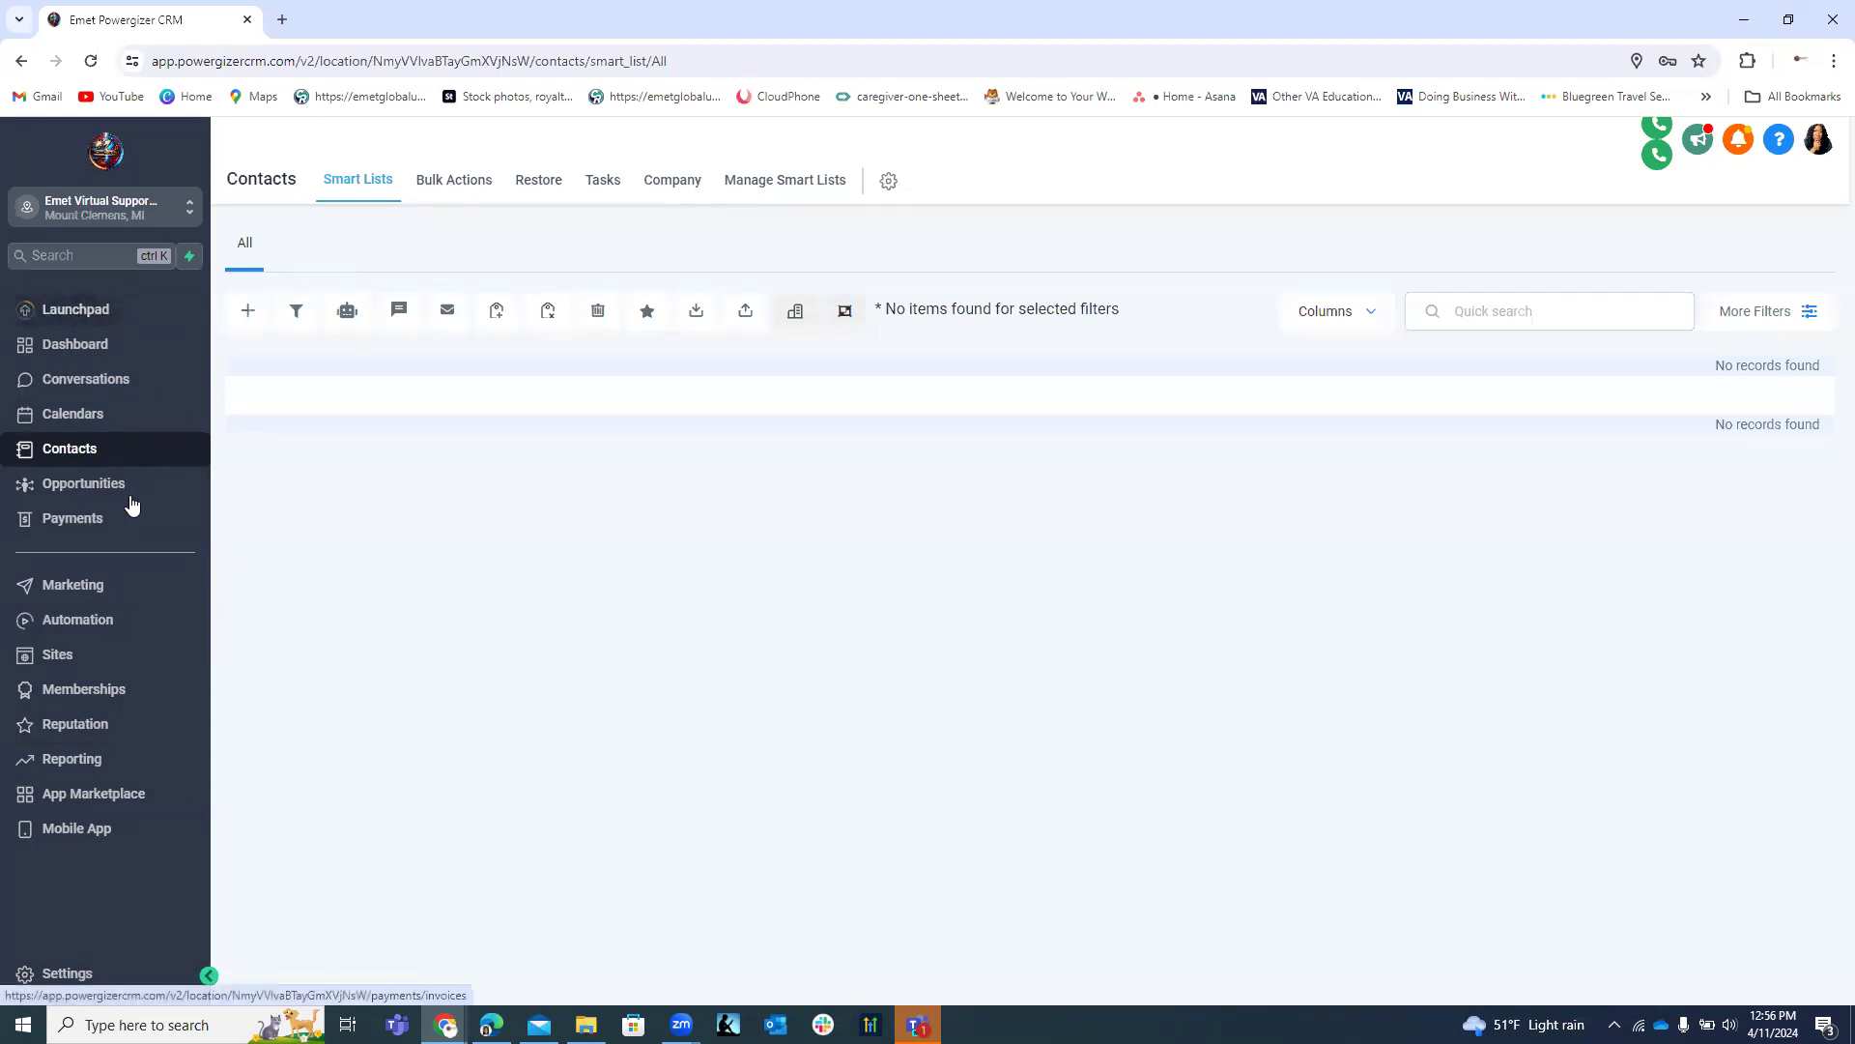
{"action": "left_click", "coordinate": [68, 974]}
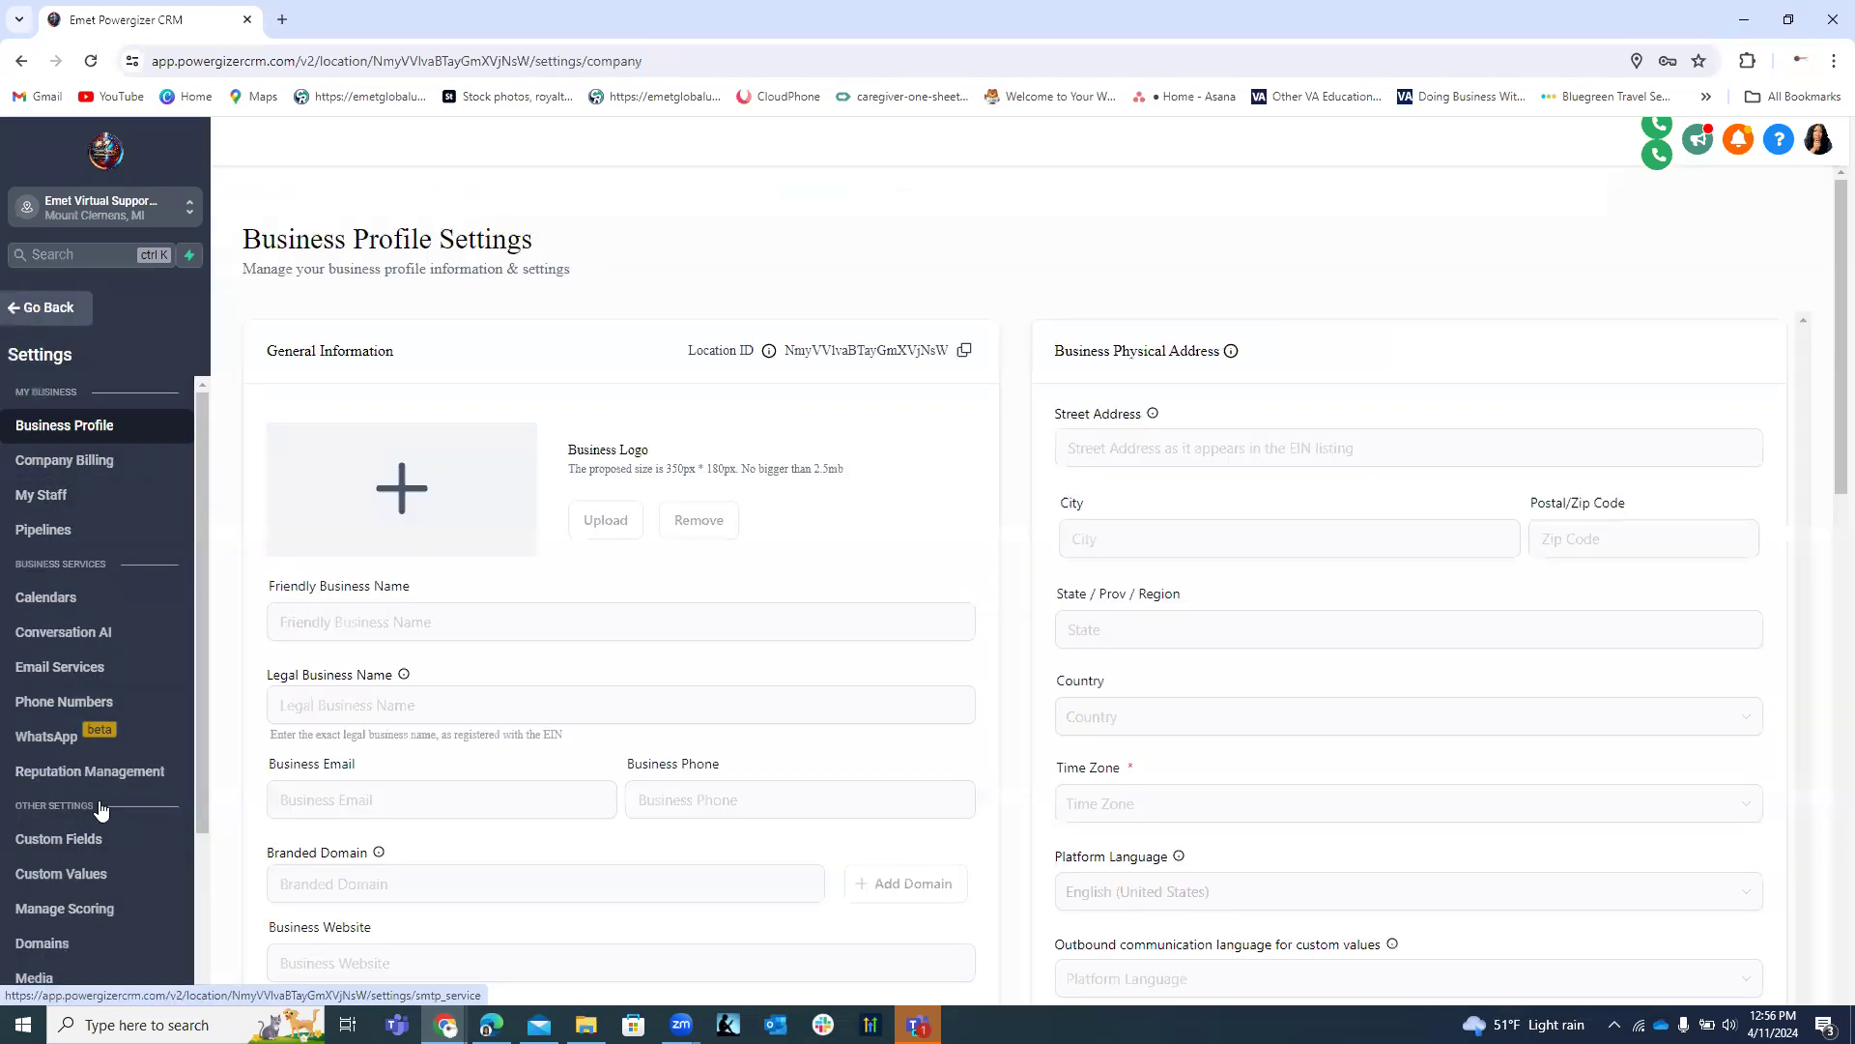
Go to Settings Custom Fields, Folders, and open the Contact folder's field list.
{"action": "left_click", "coordinate": [90, 838]}
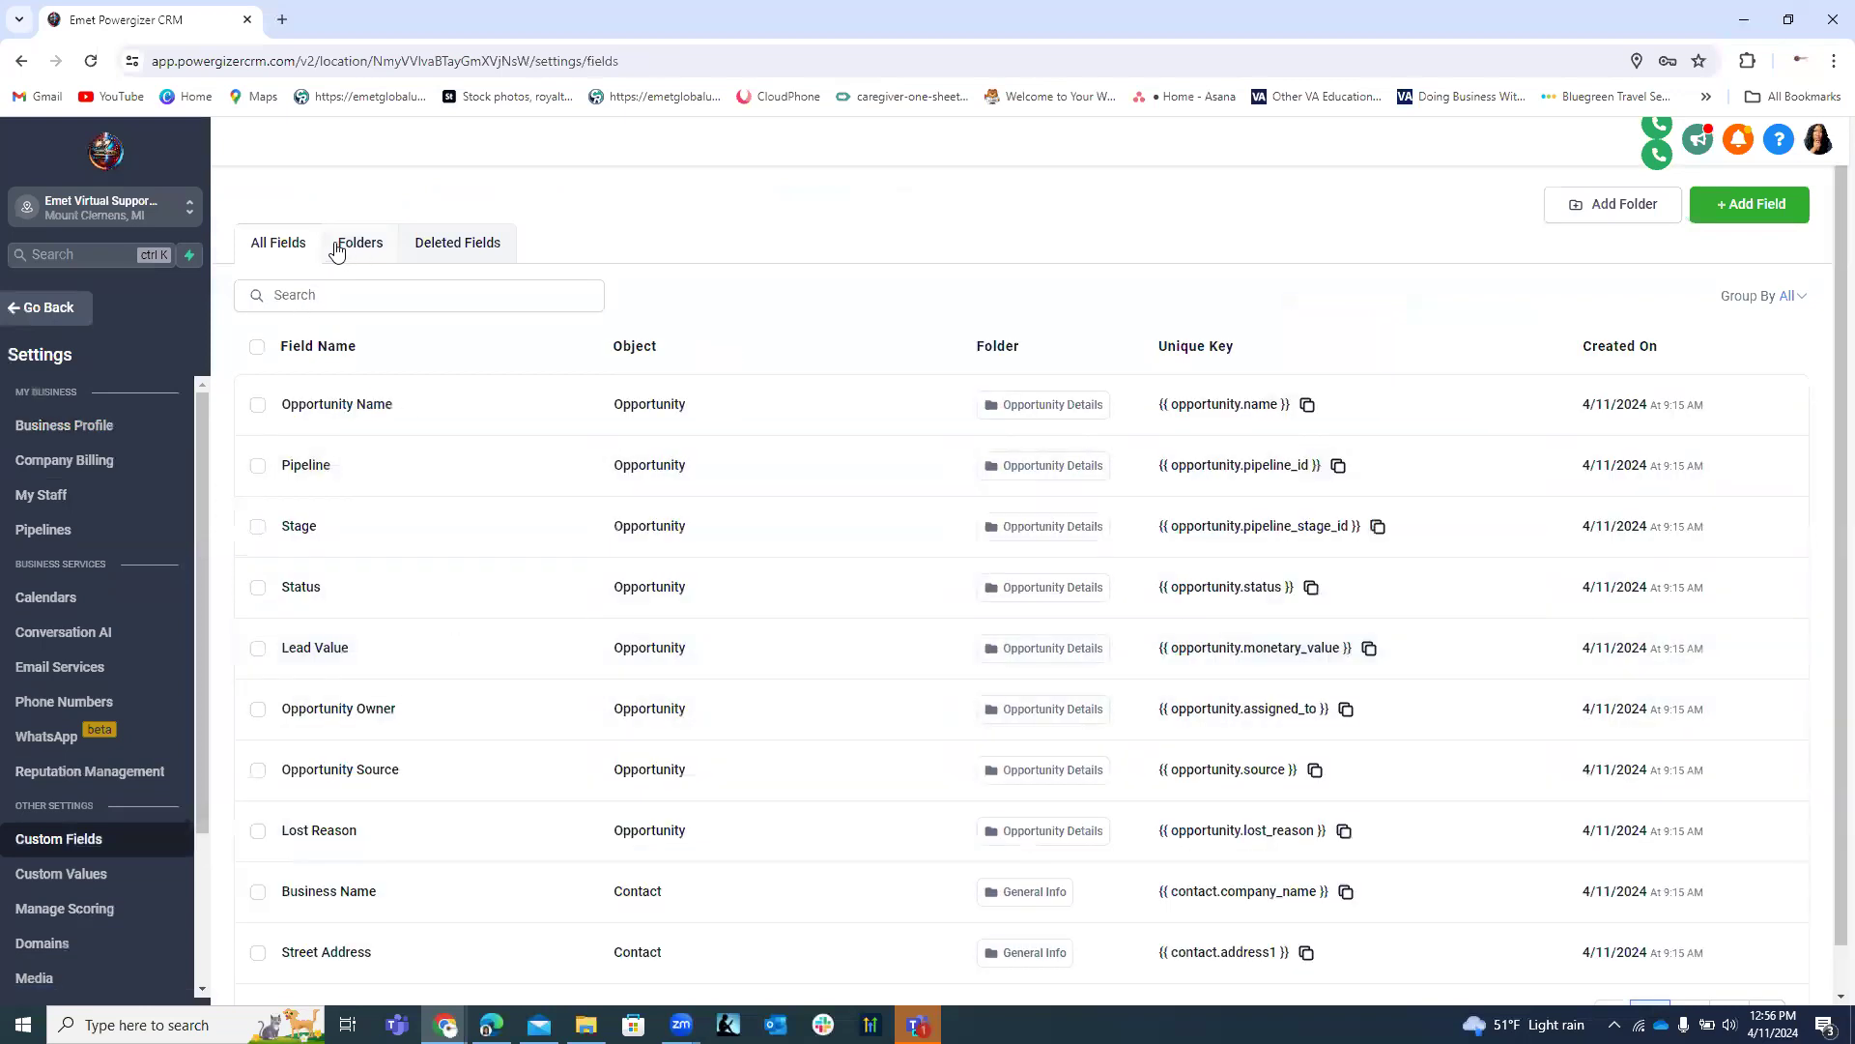
{"action": "left_click", "coordinate": [358, 243]}
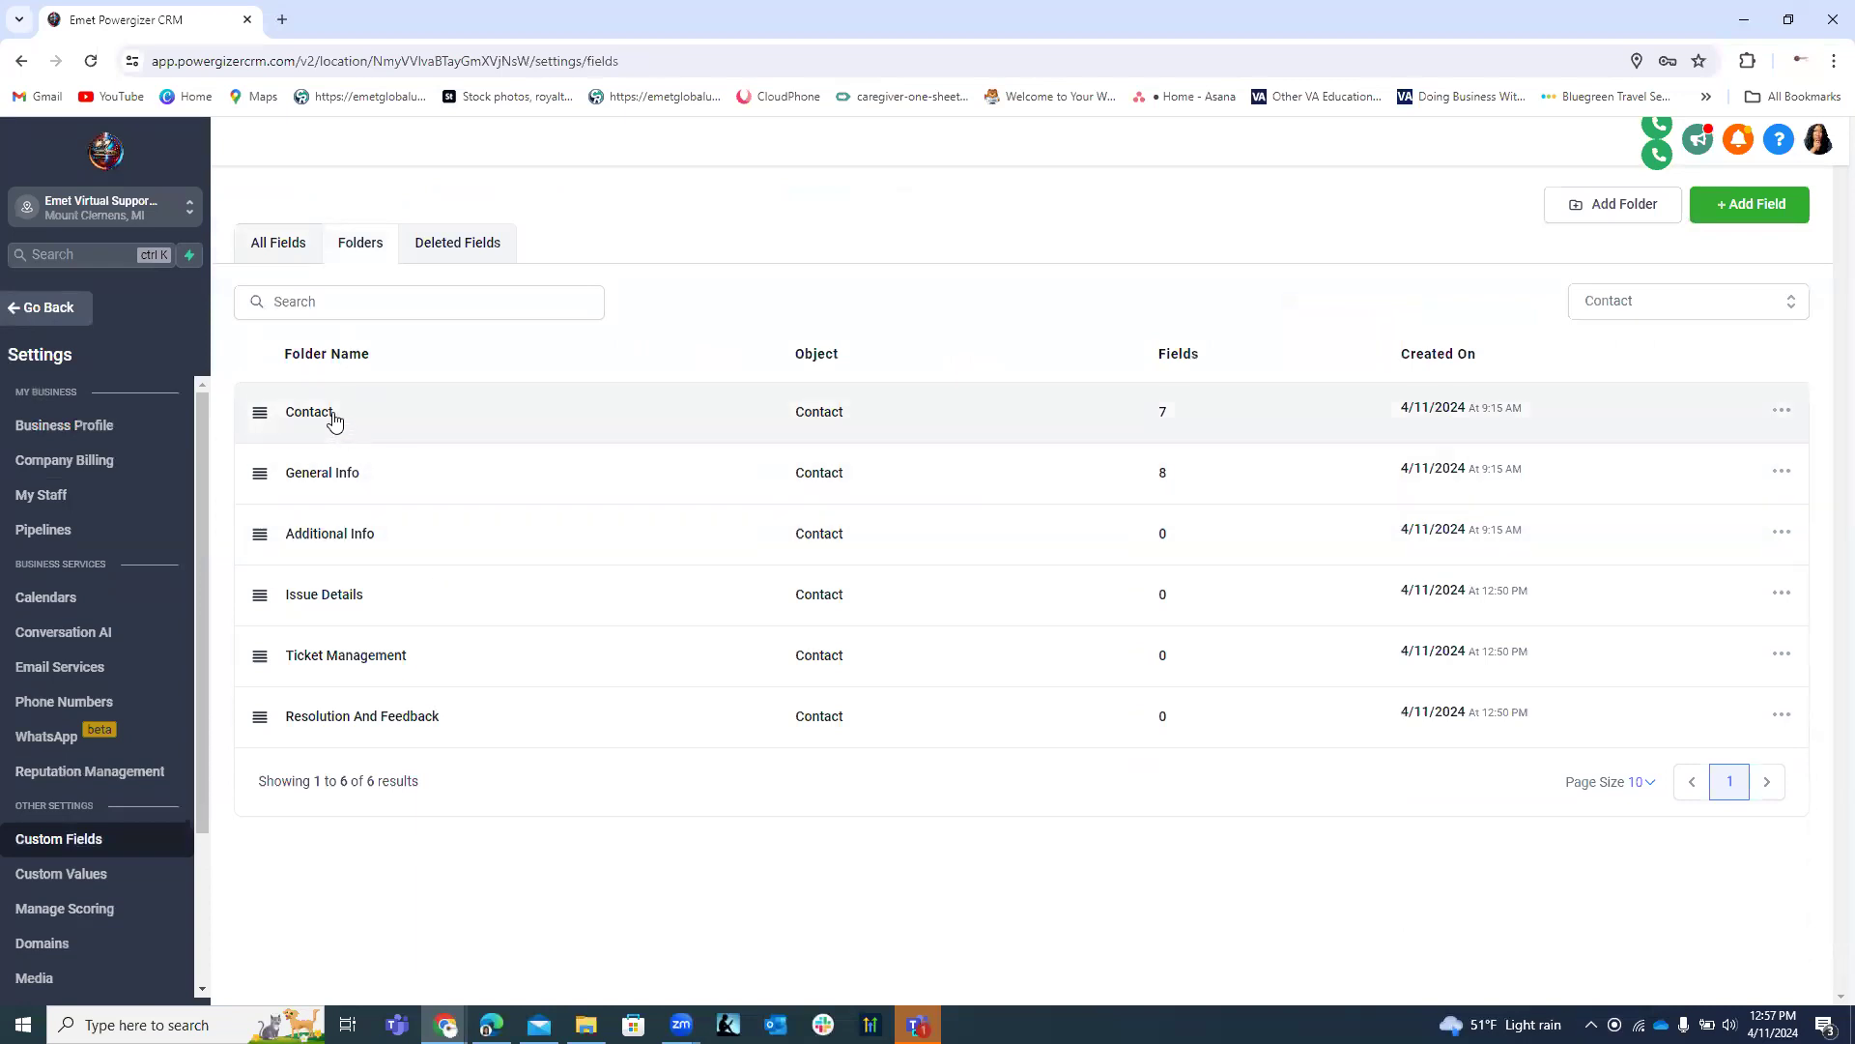
{"action": "left_click", "coordinate": [312, 420]}
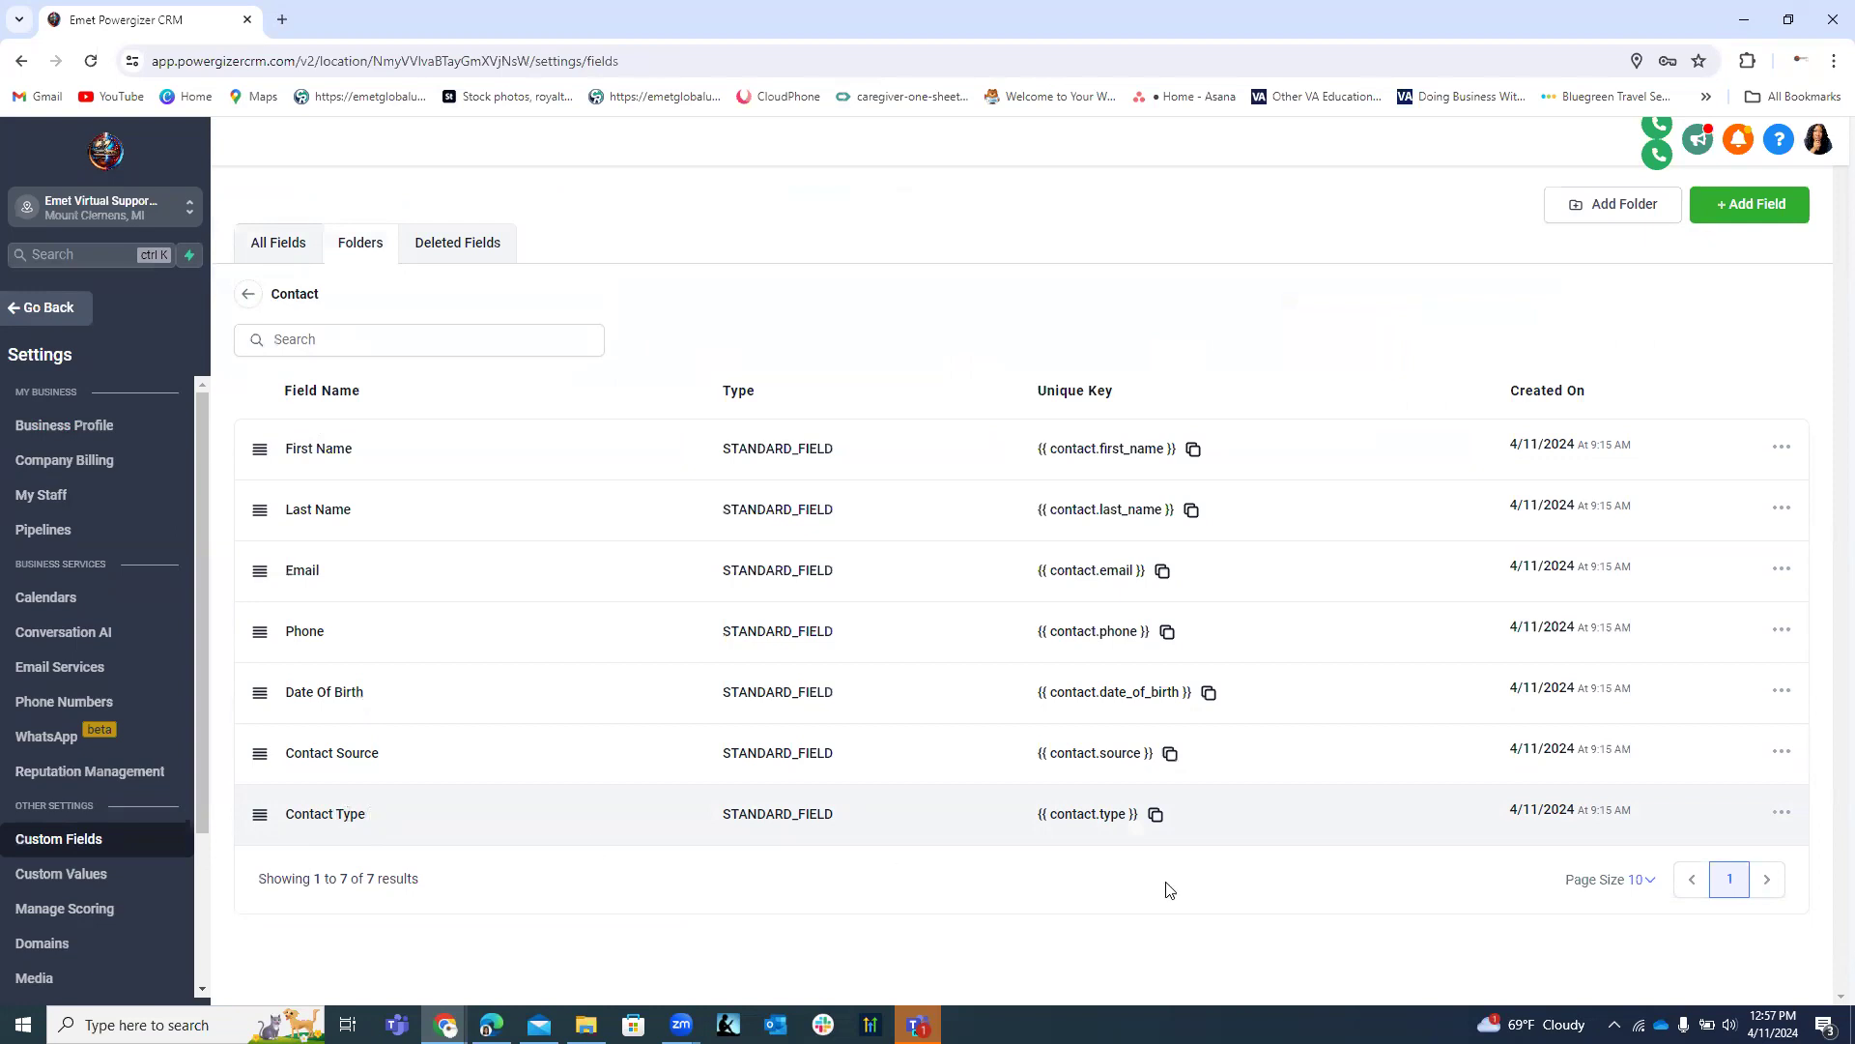
{"action": "left_click", "coordinate": [1783, 814]}
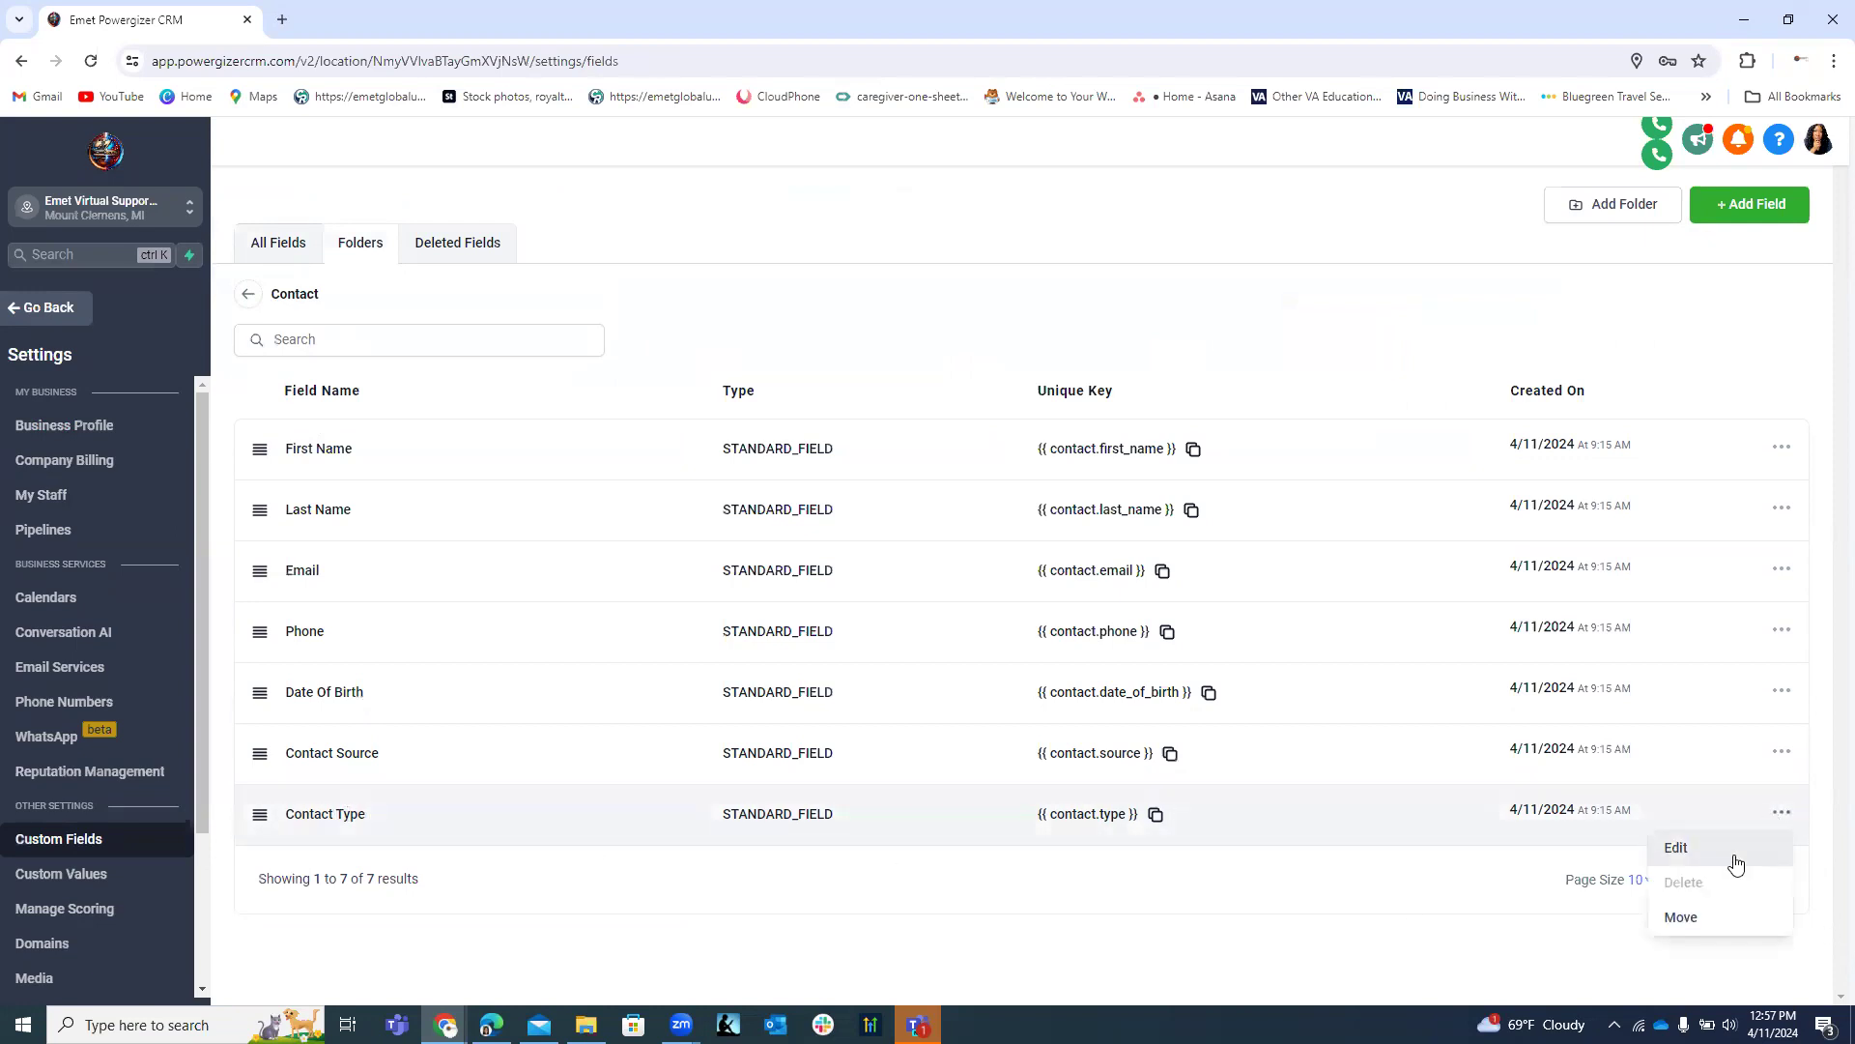
{"action": "left_click", "coordinate": [1677, 848]}
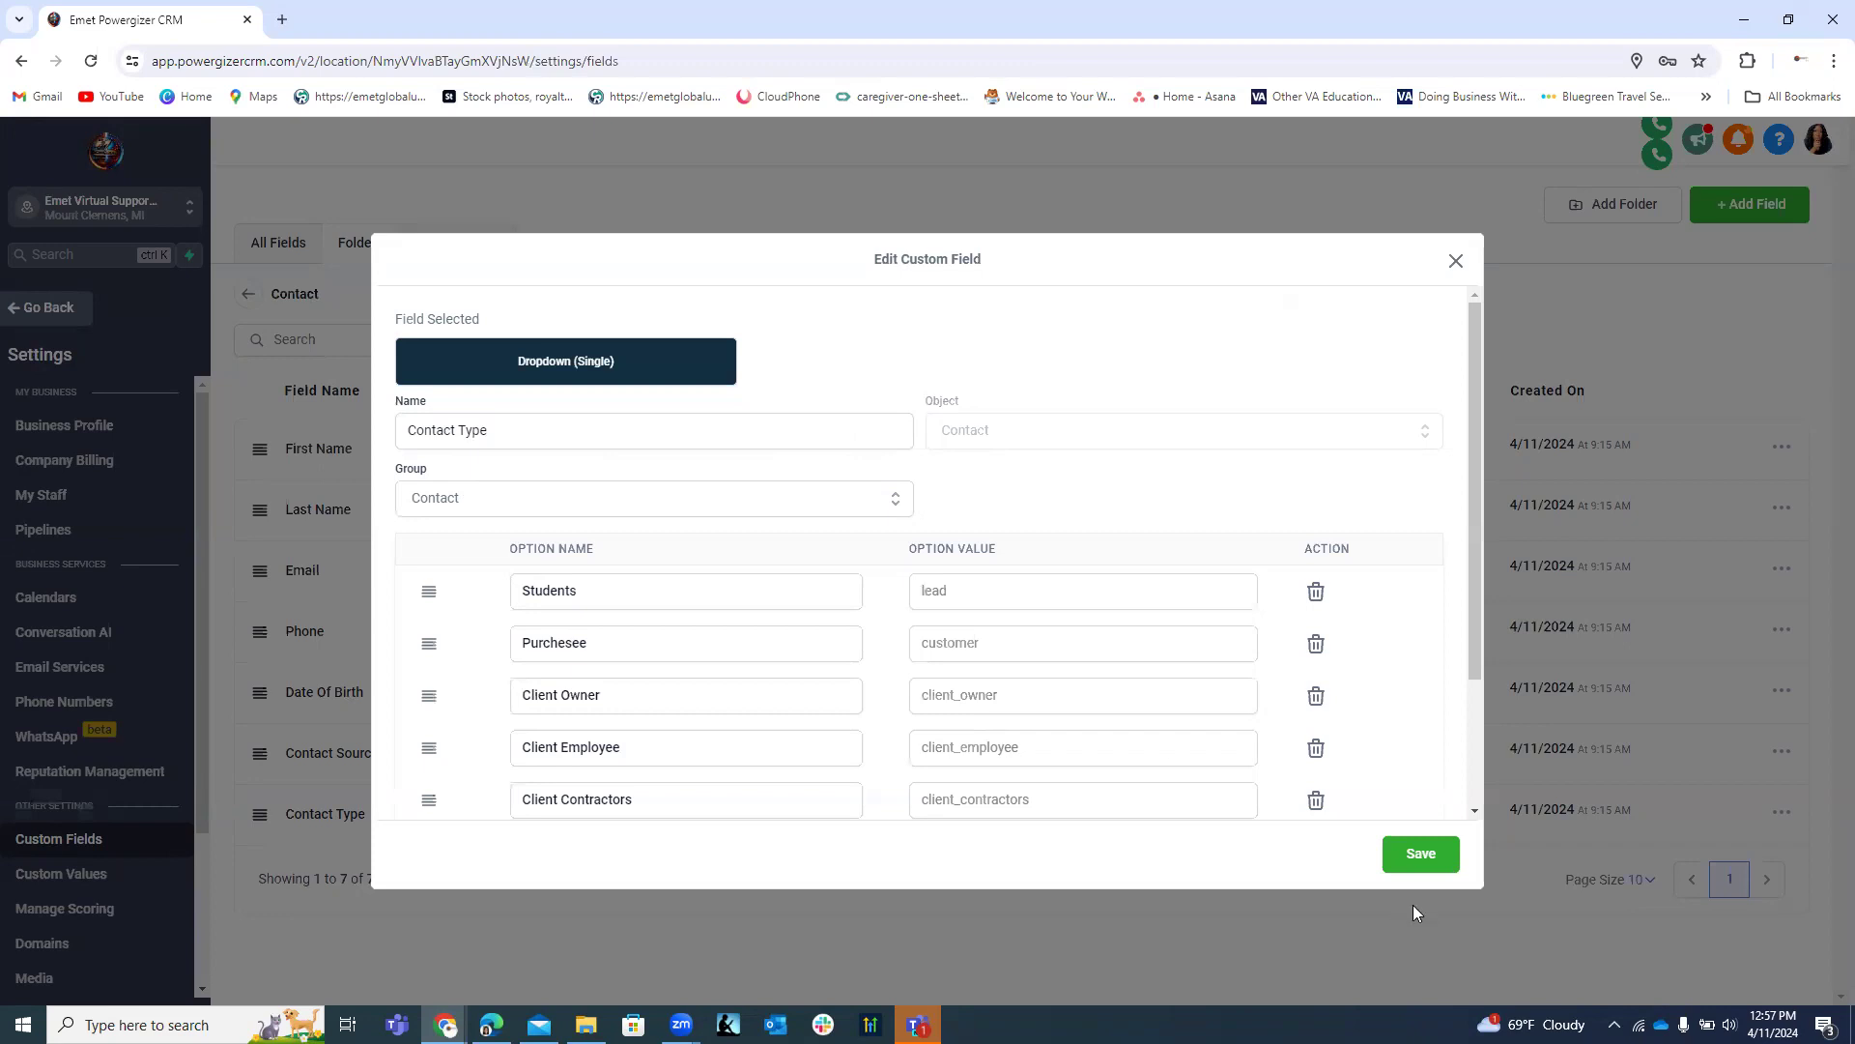
{"action": "left_click", "coordinate": [601, 590]}
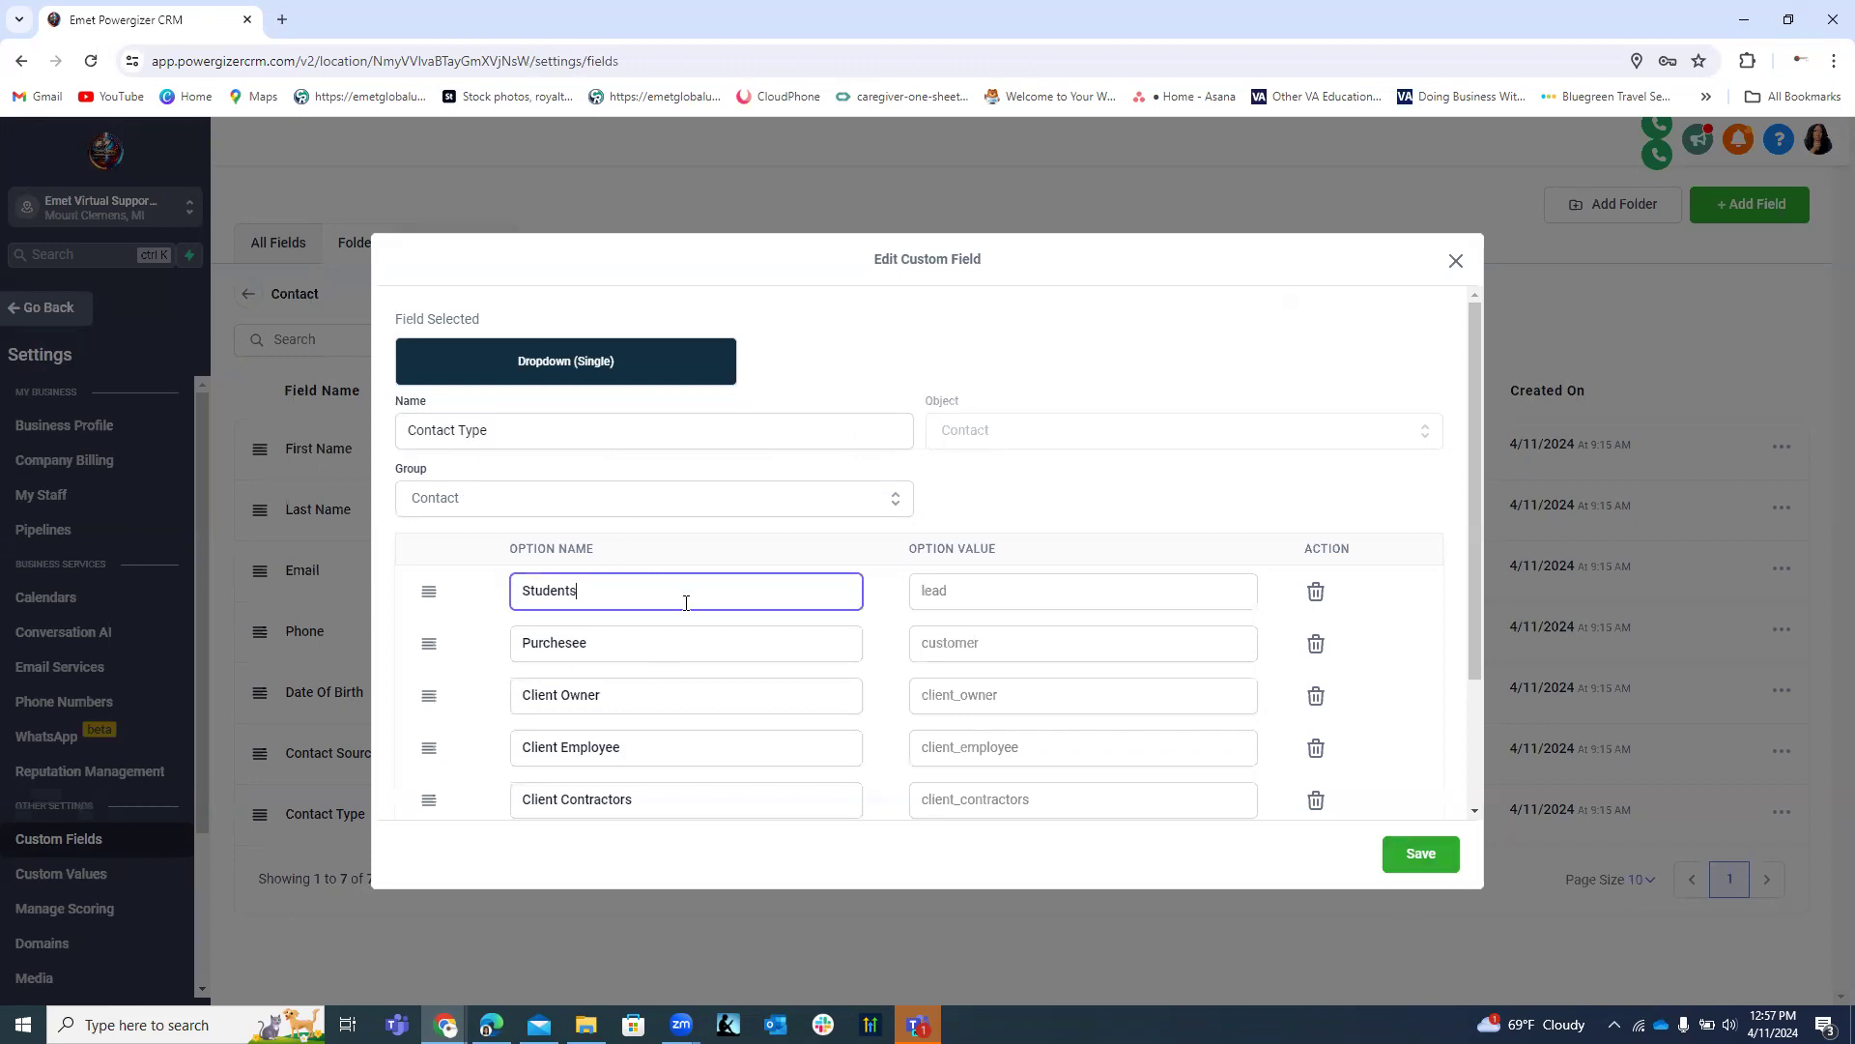
{"action": "left_click", "coordinate": [1421, 853]}
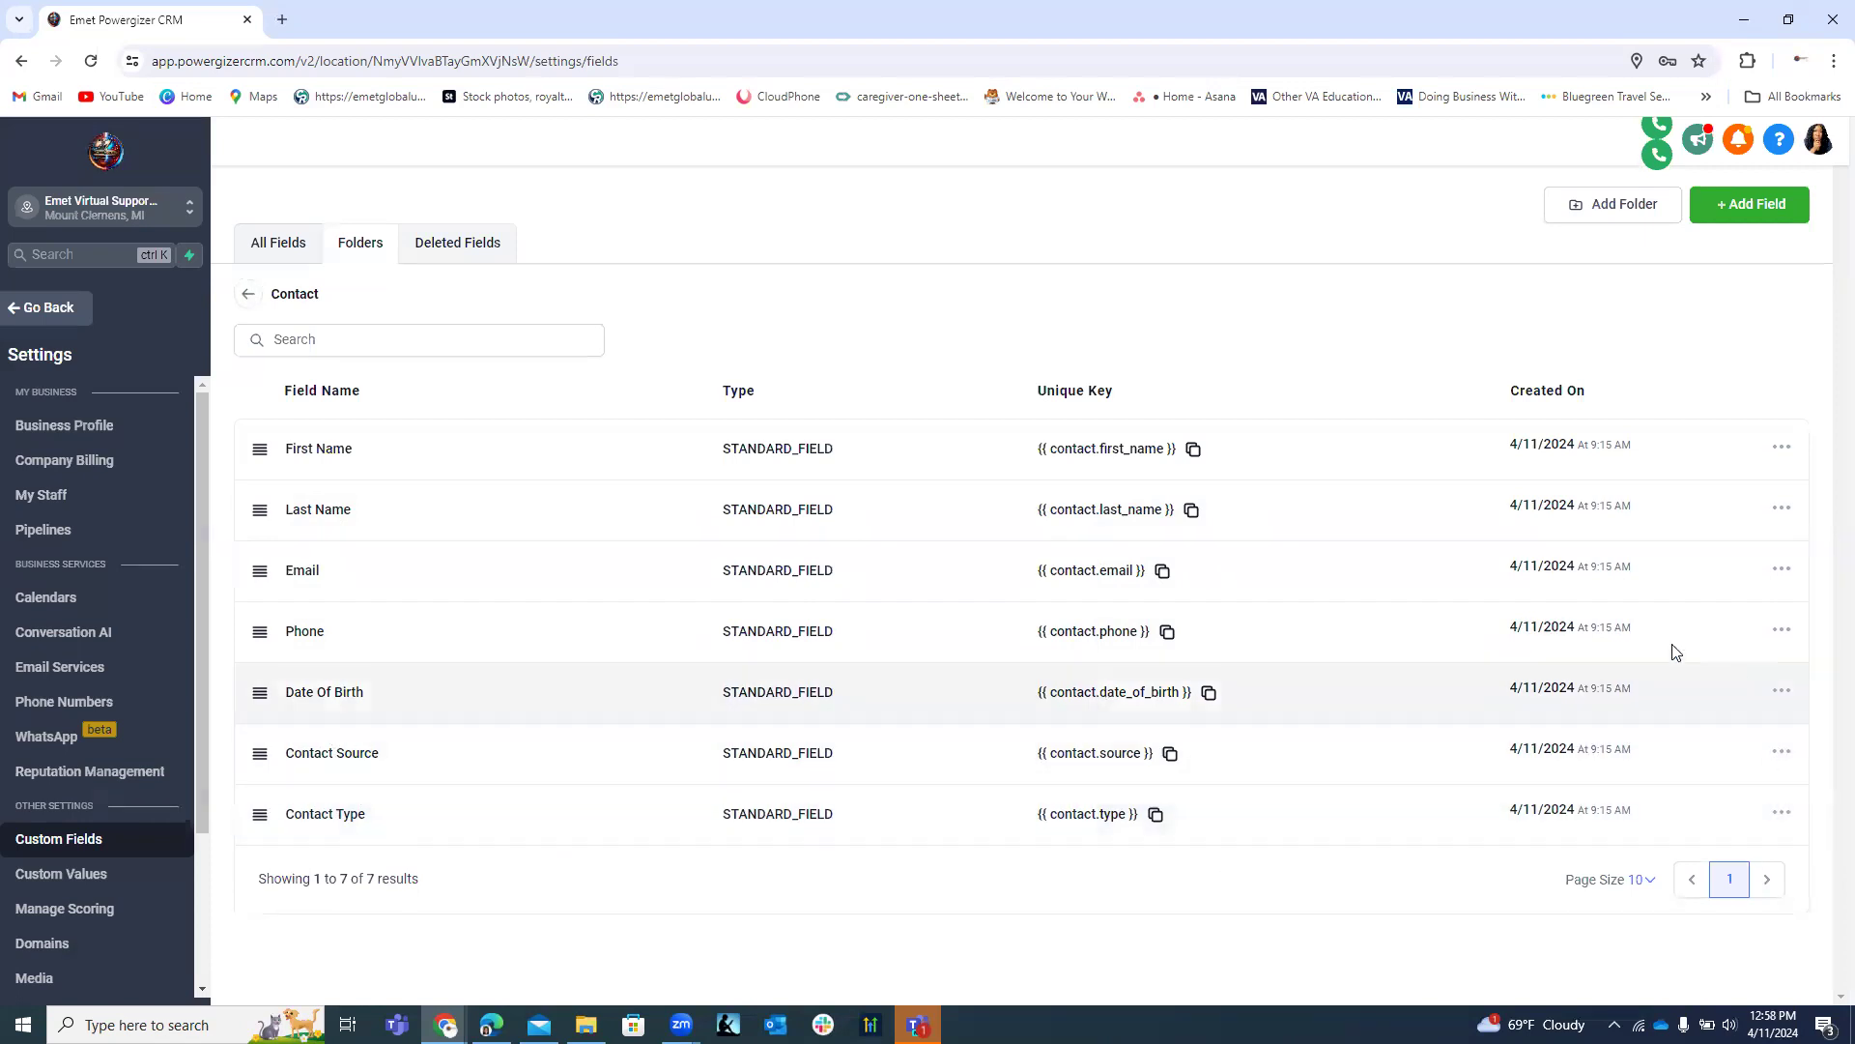
Create and save a Single Line field 'Department/School' (key contact.departmentschool) in the Contact folder.
{"action": "left_click", "coordinate": [1736, 205]}
{"action": "left_click", "coordinate": [468, 414]}
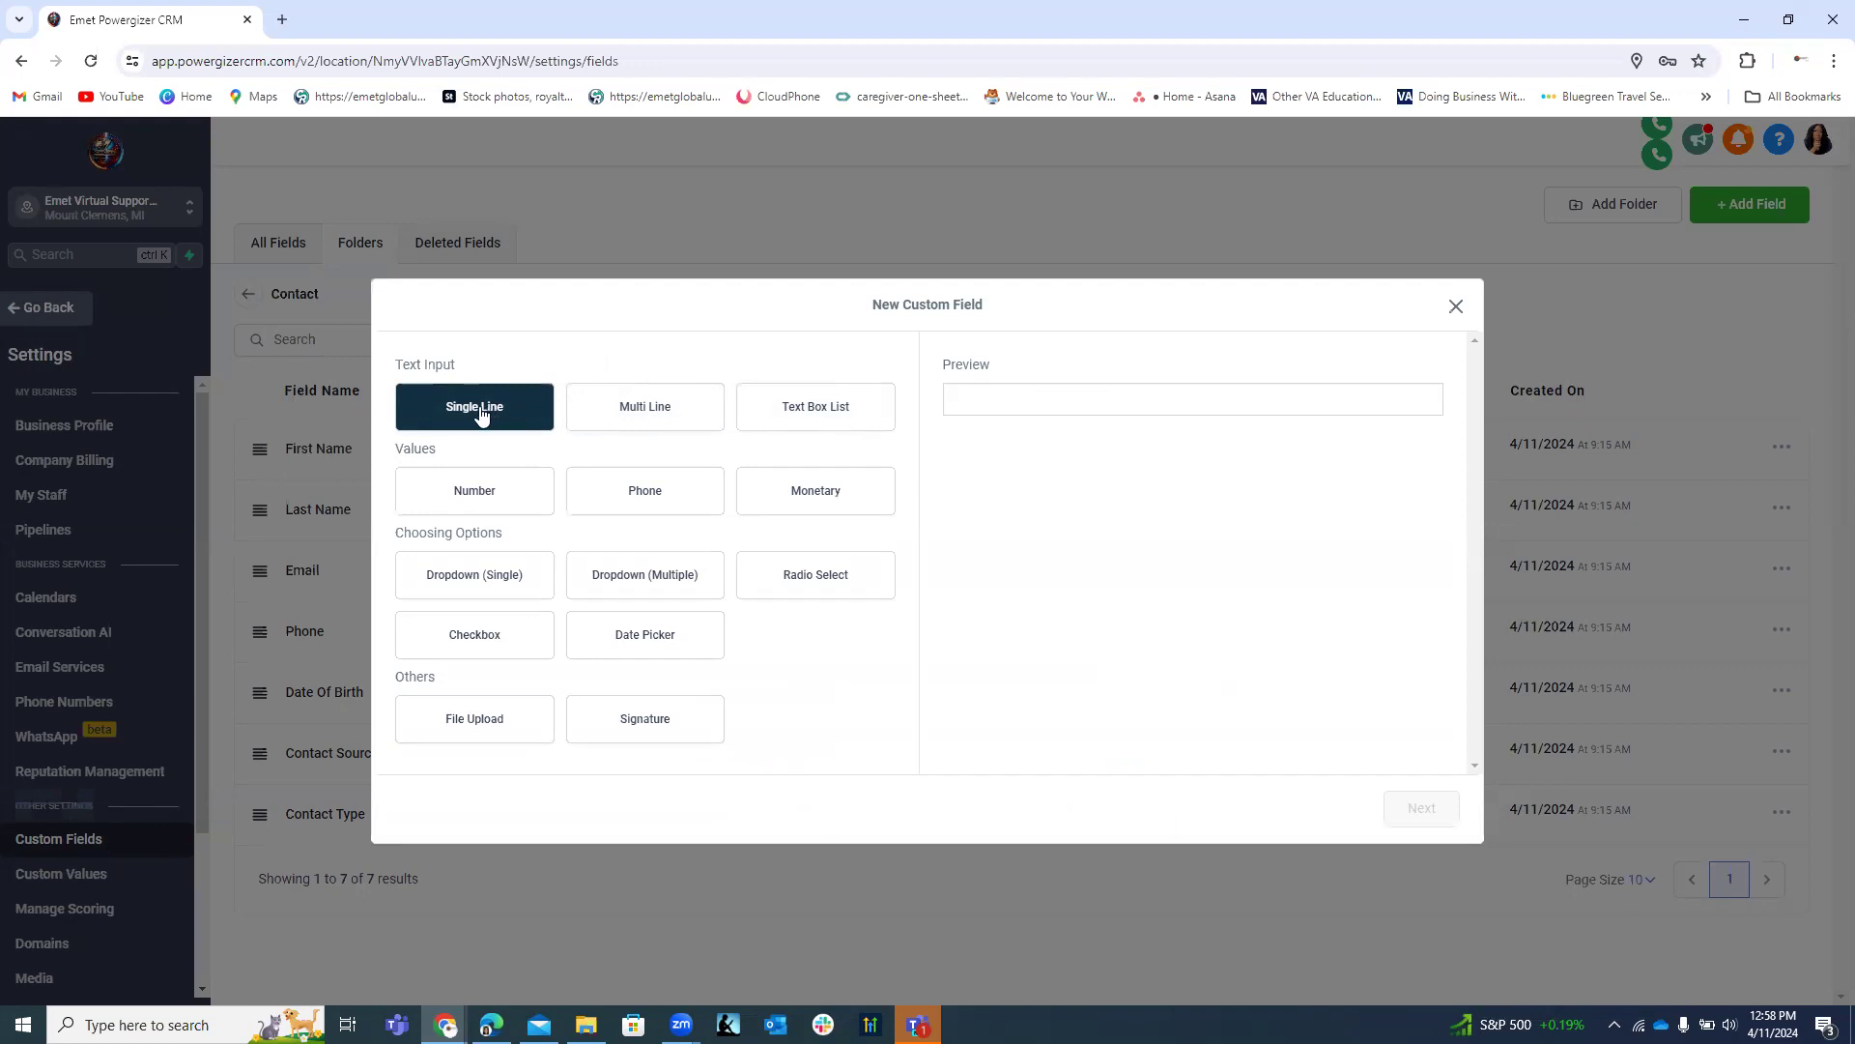
{"action": "left_click", "coordinate": [485, 415]}
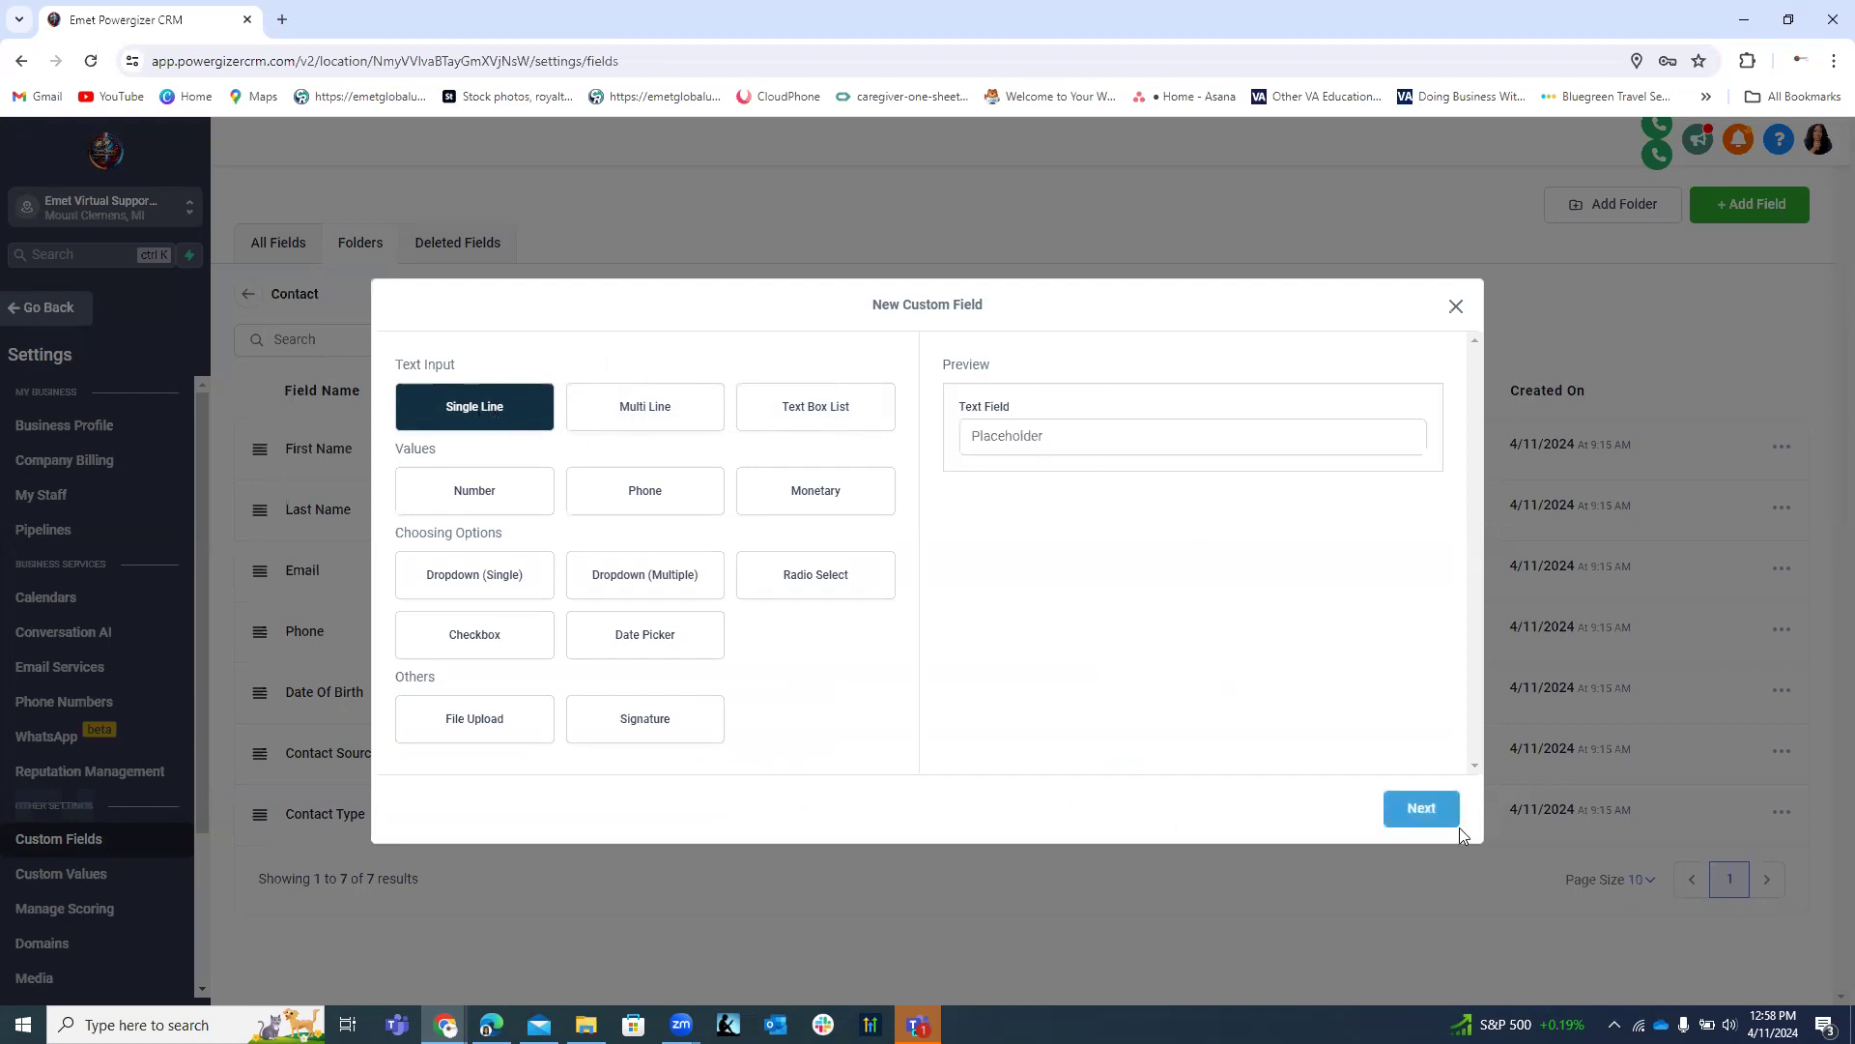
{"action": "left_click", "coordinate": [1418, 811]}
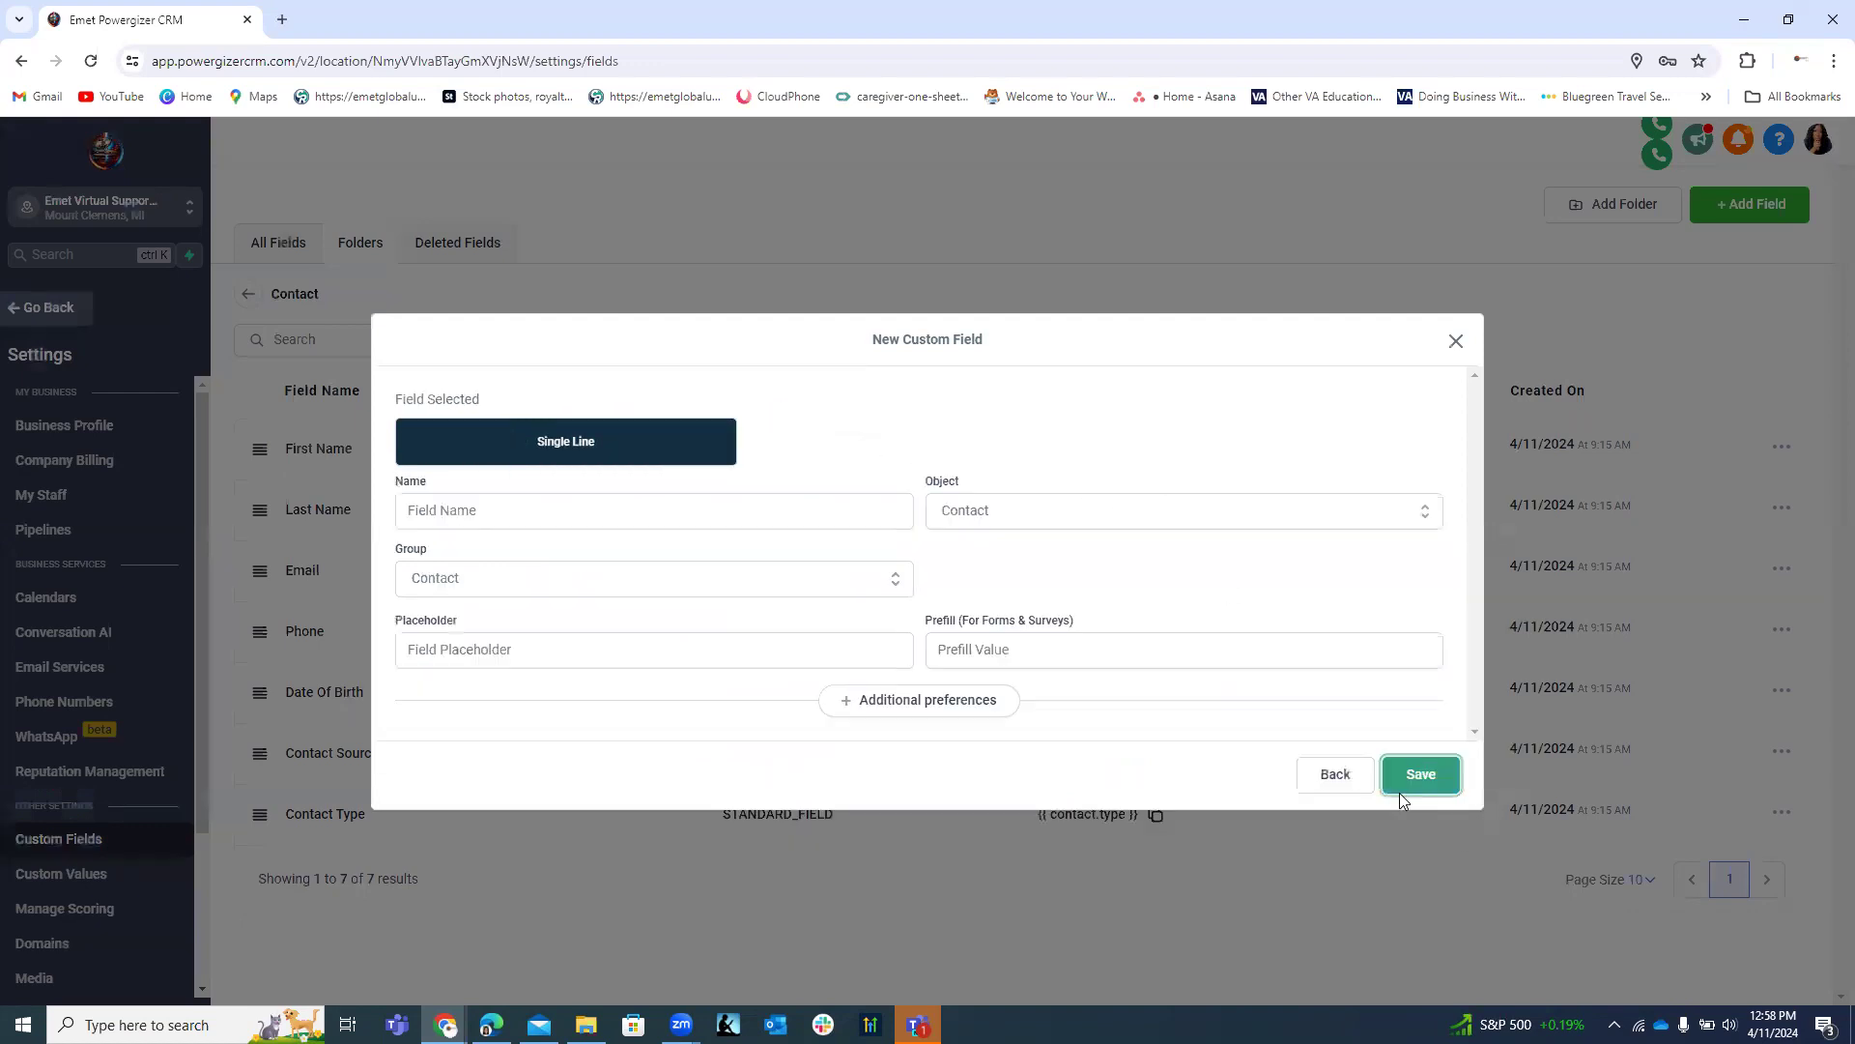
{"action": "left_click", "coordinate": [624, 517]}
{"action": "type", "text": "Department/School"}
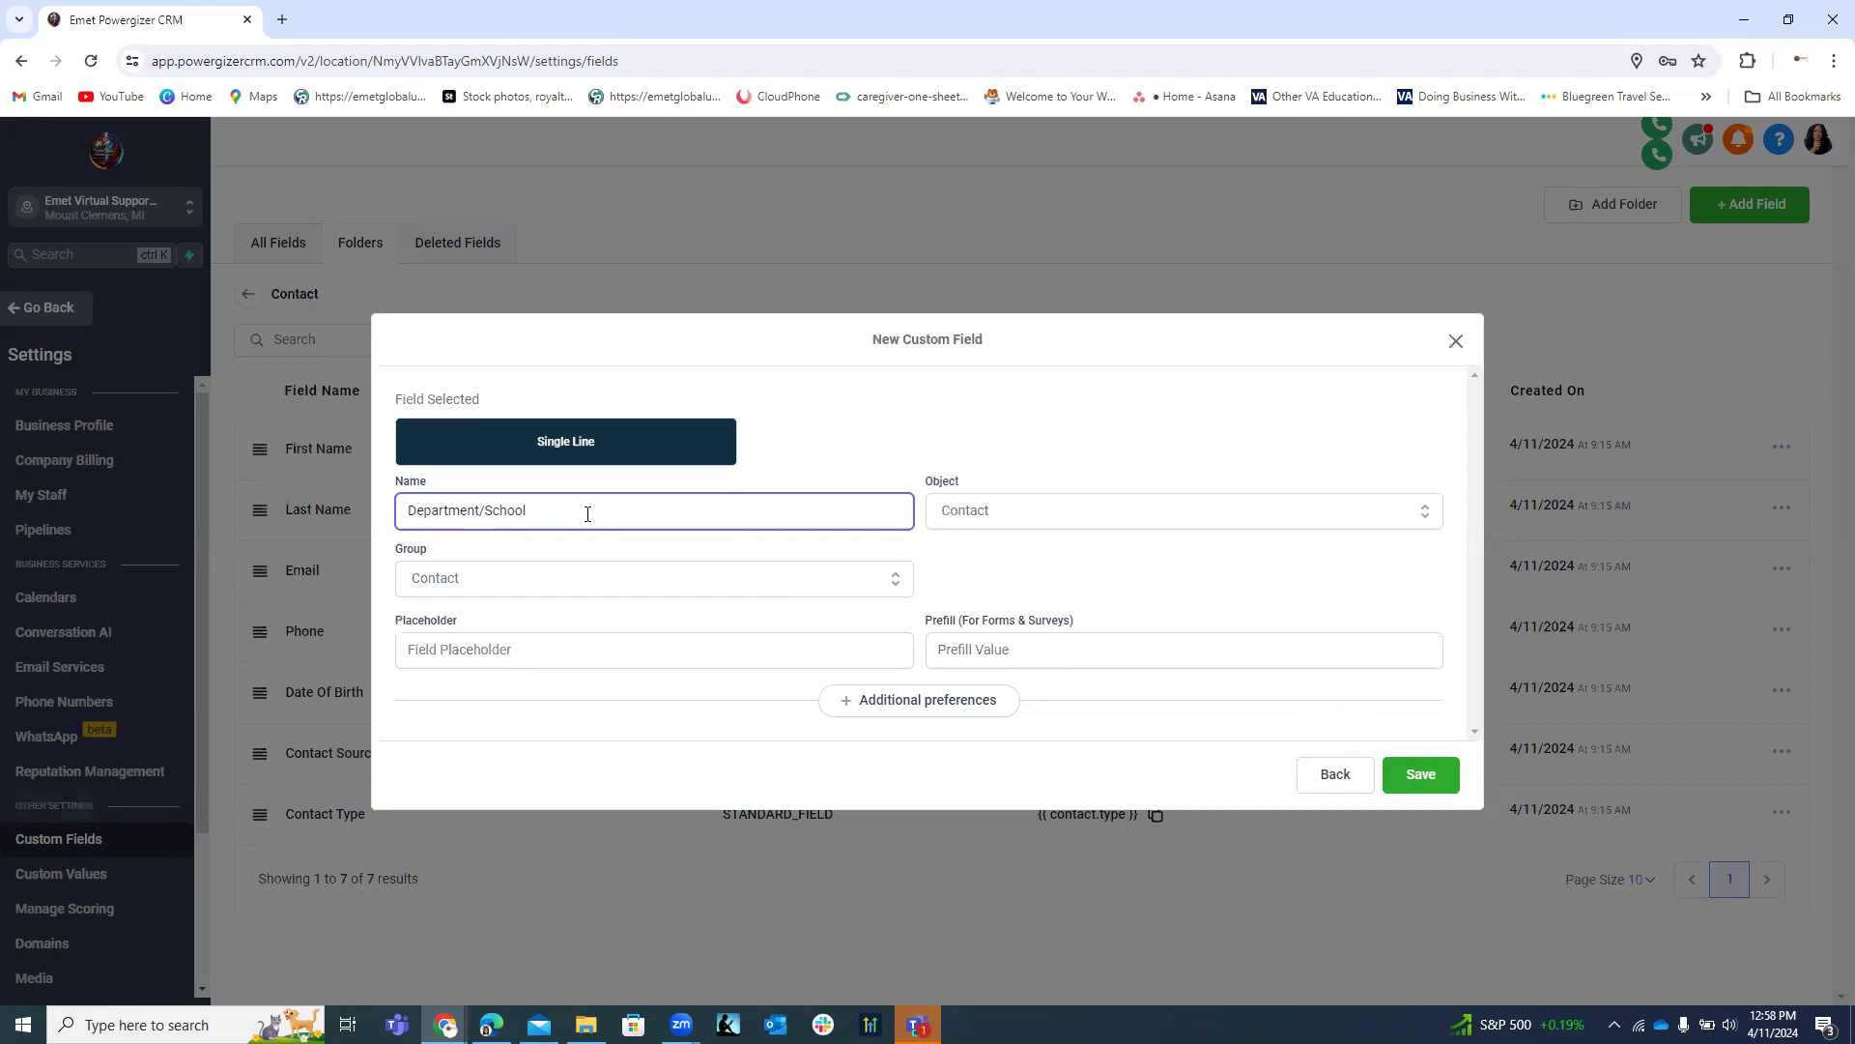
{"action": "left_click", "coordinate": [1426, 776]}
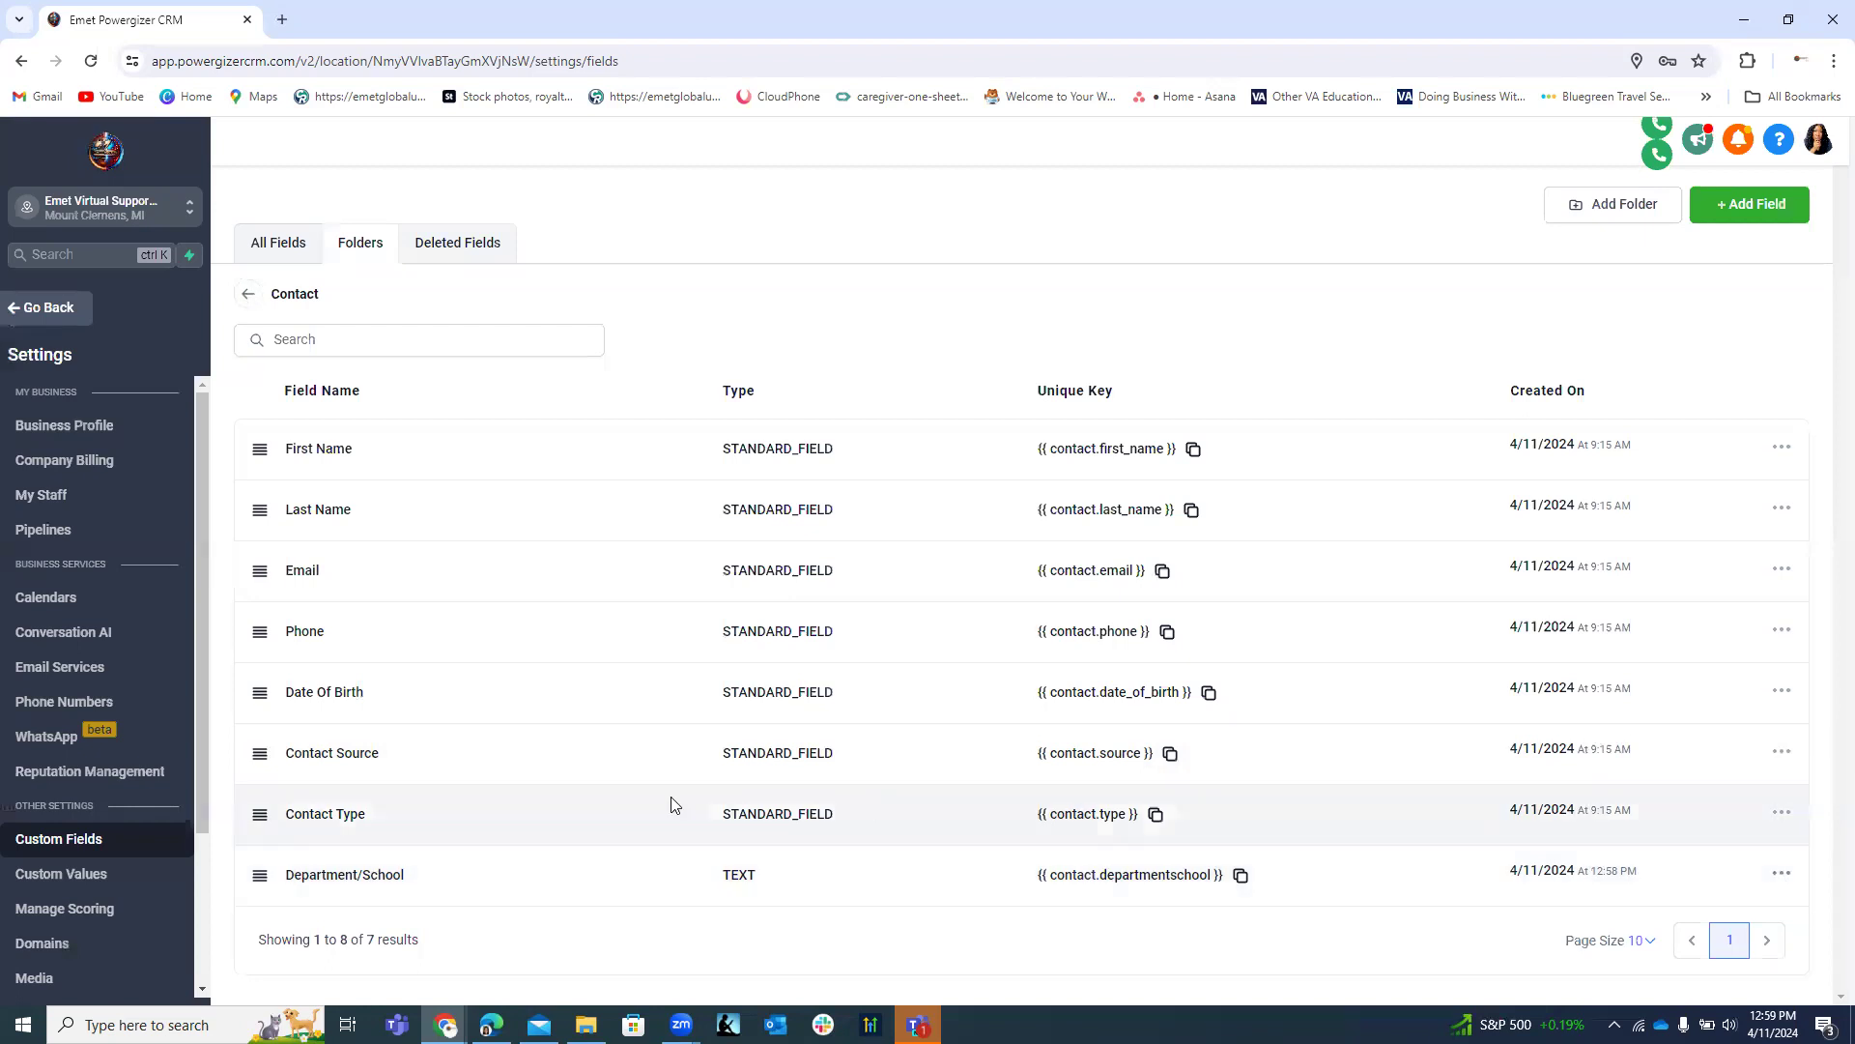
Start a new custom field of type Dropdown (Multiple).
{"action": "left_click", "coordinate": [1750, 212]}
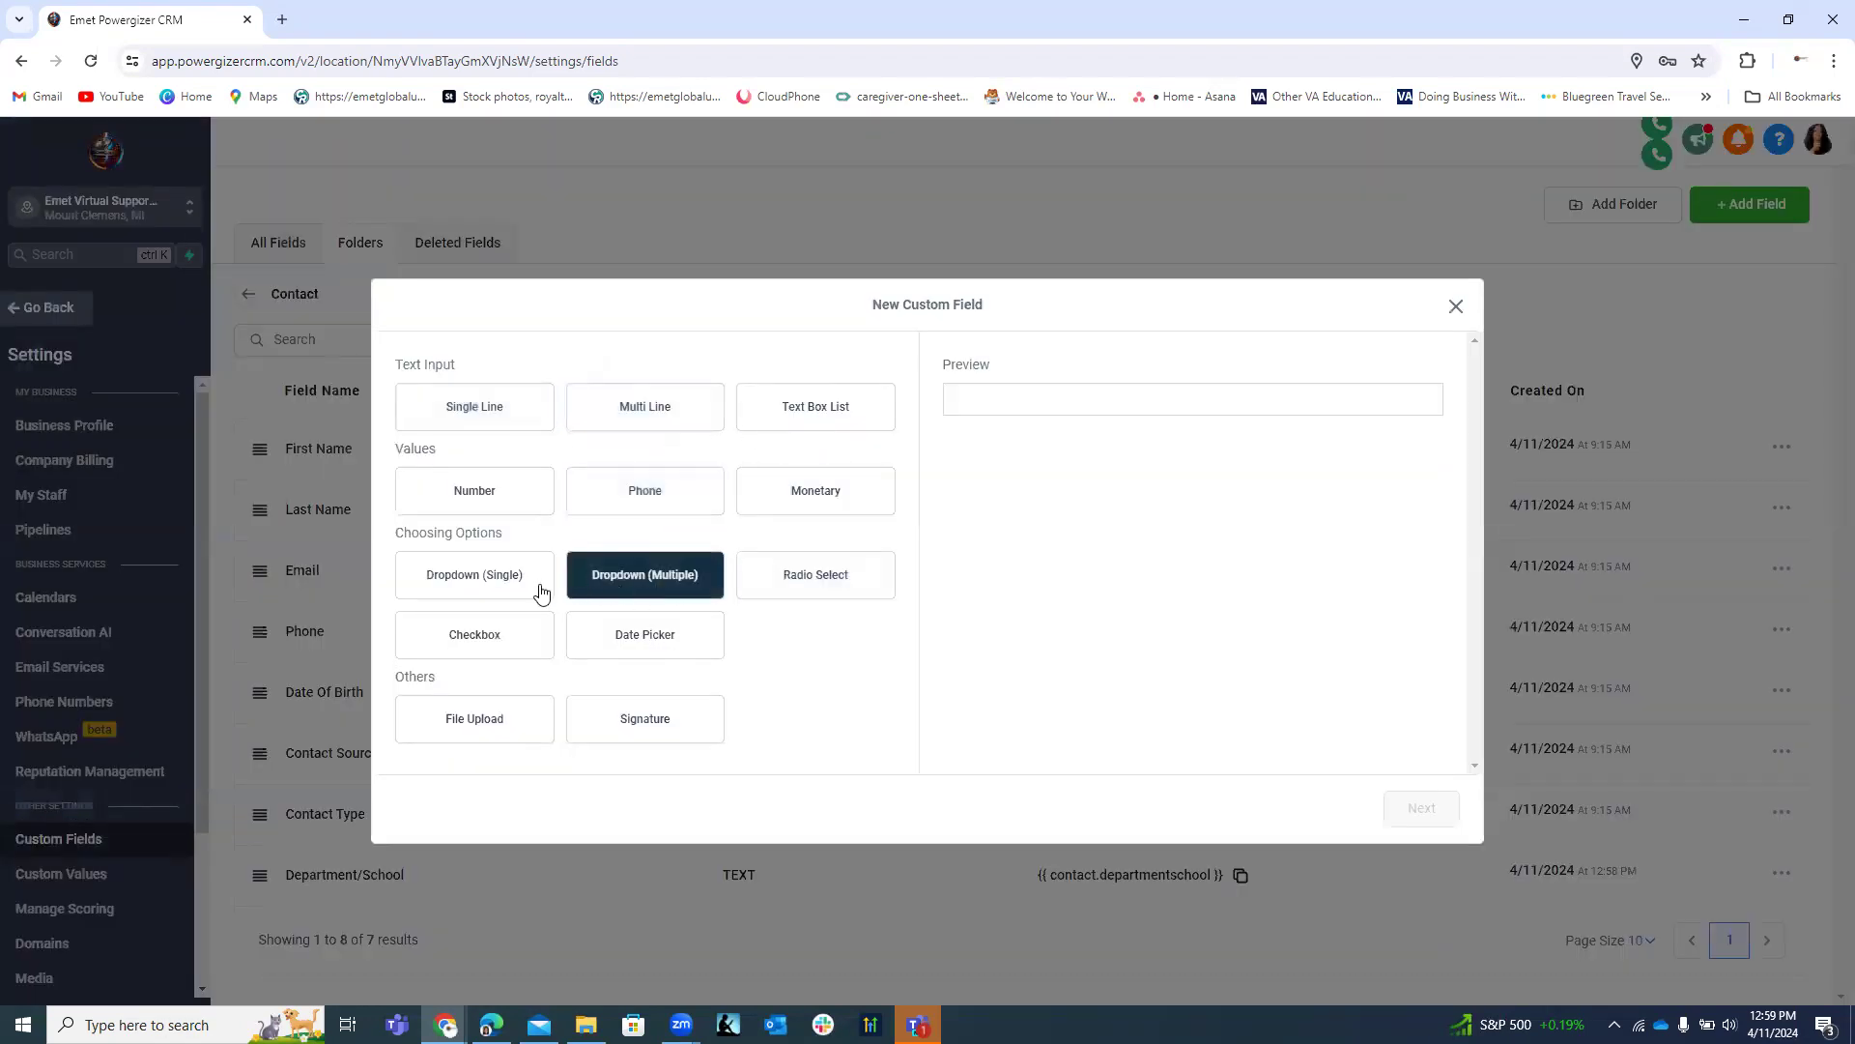
{"action": "left_click", "coordinate": [497, 587]}
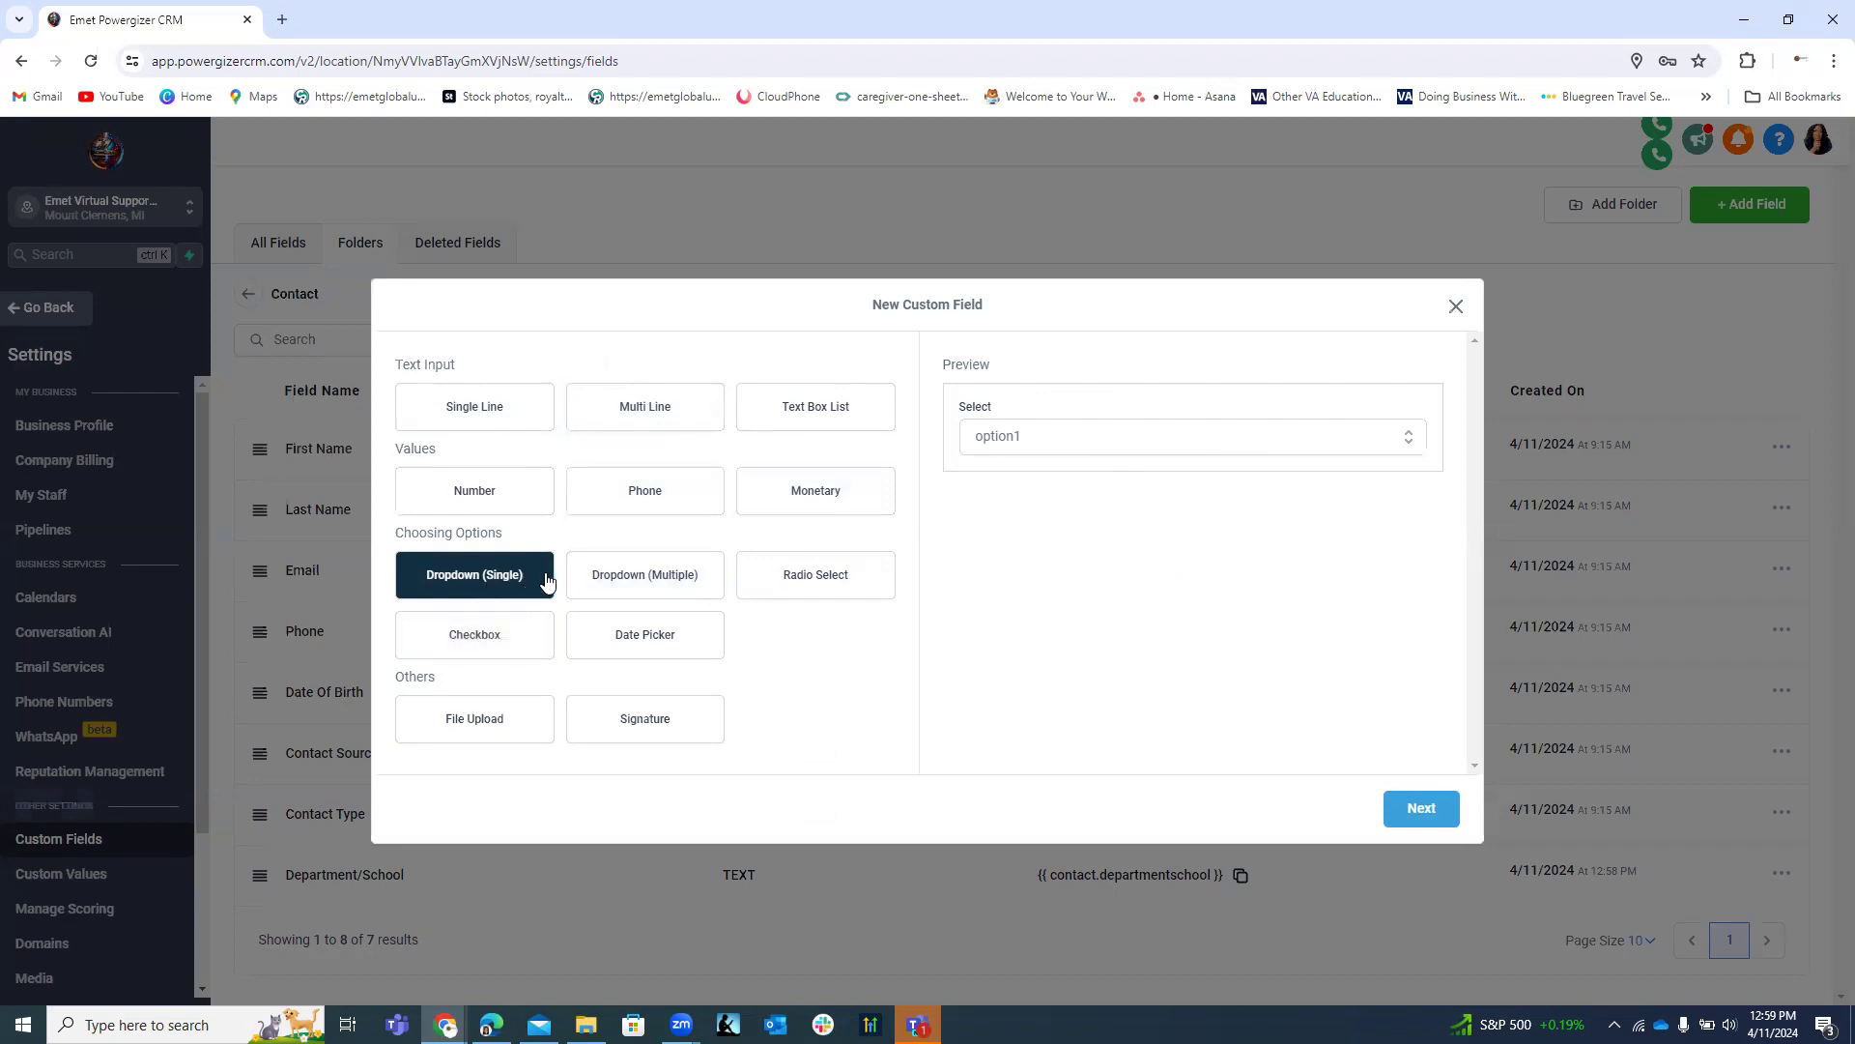
{"action": "left_click", "coordinate": [620, 585]}
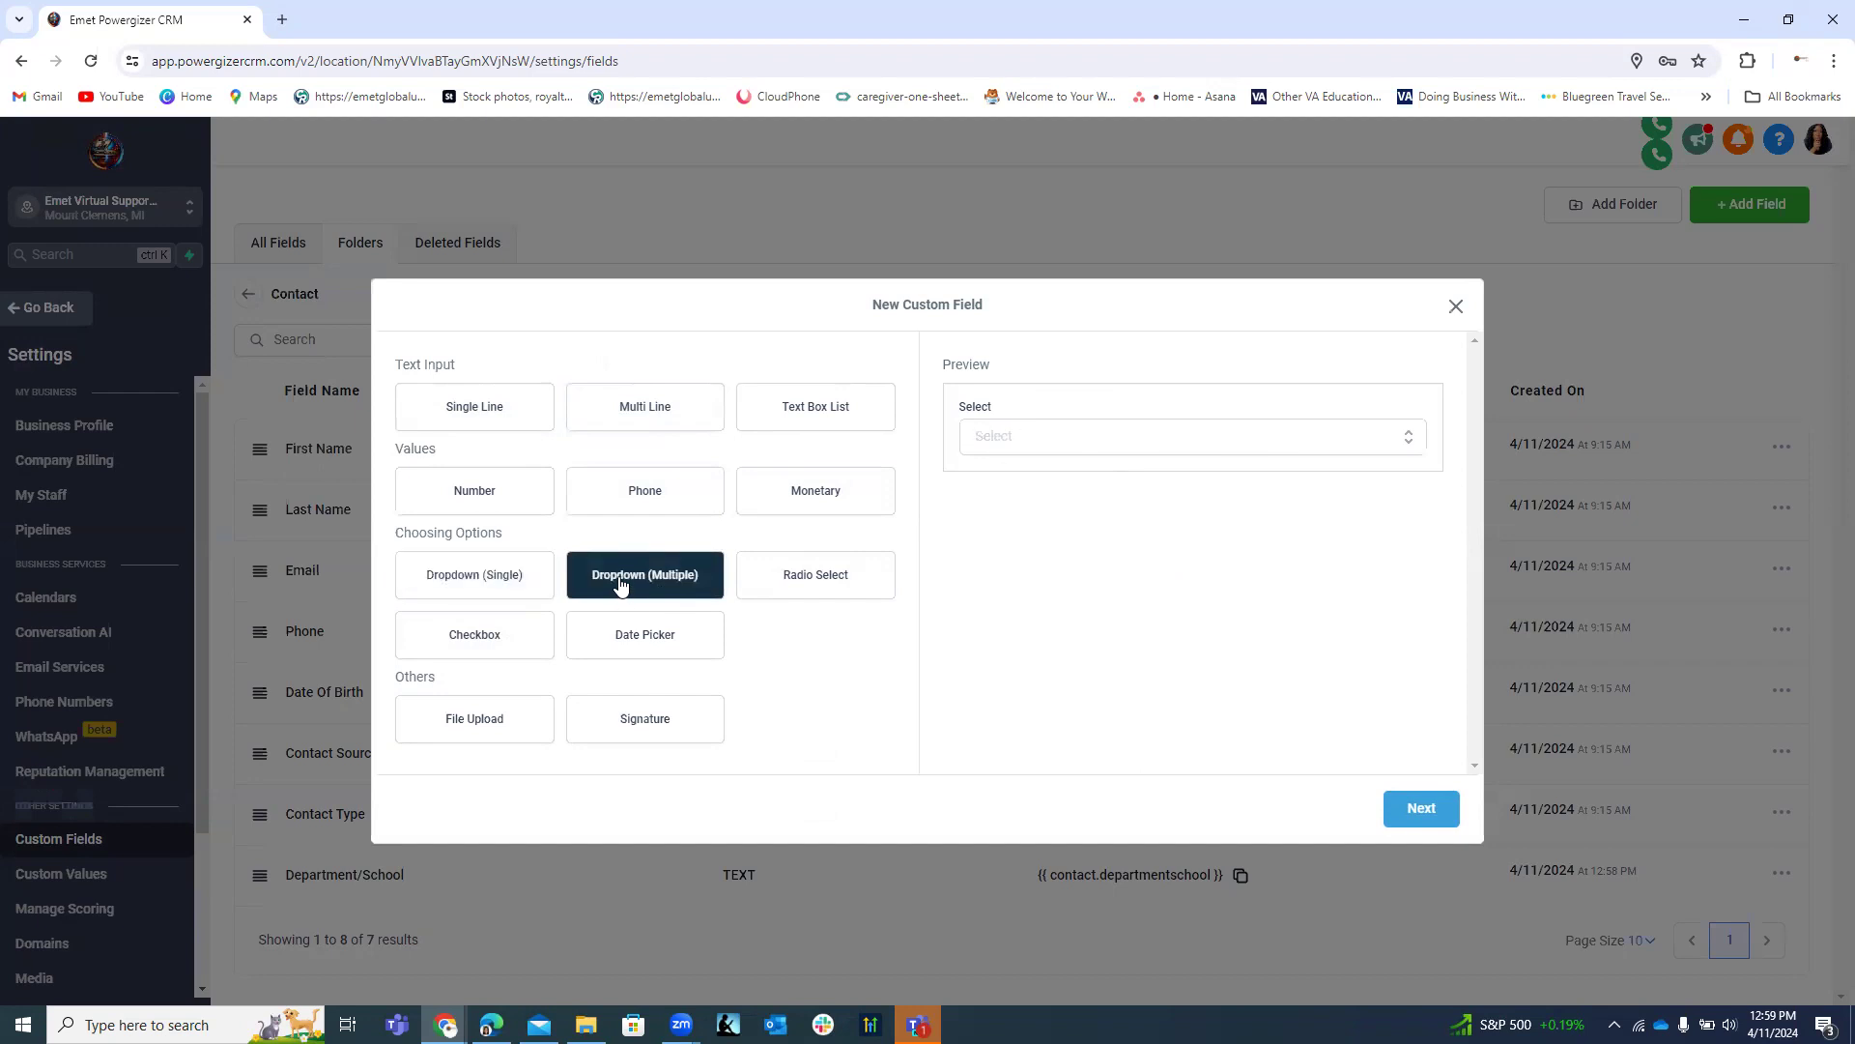
{"action": "left_click", "coordinate": [1413, 811]}
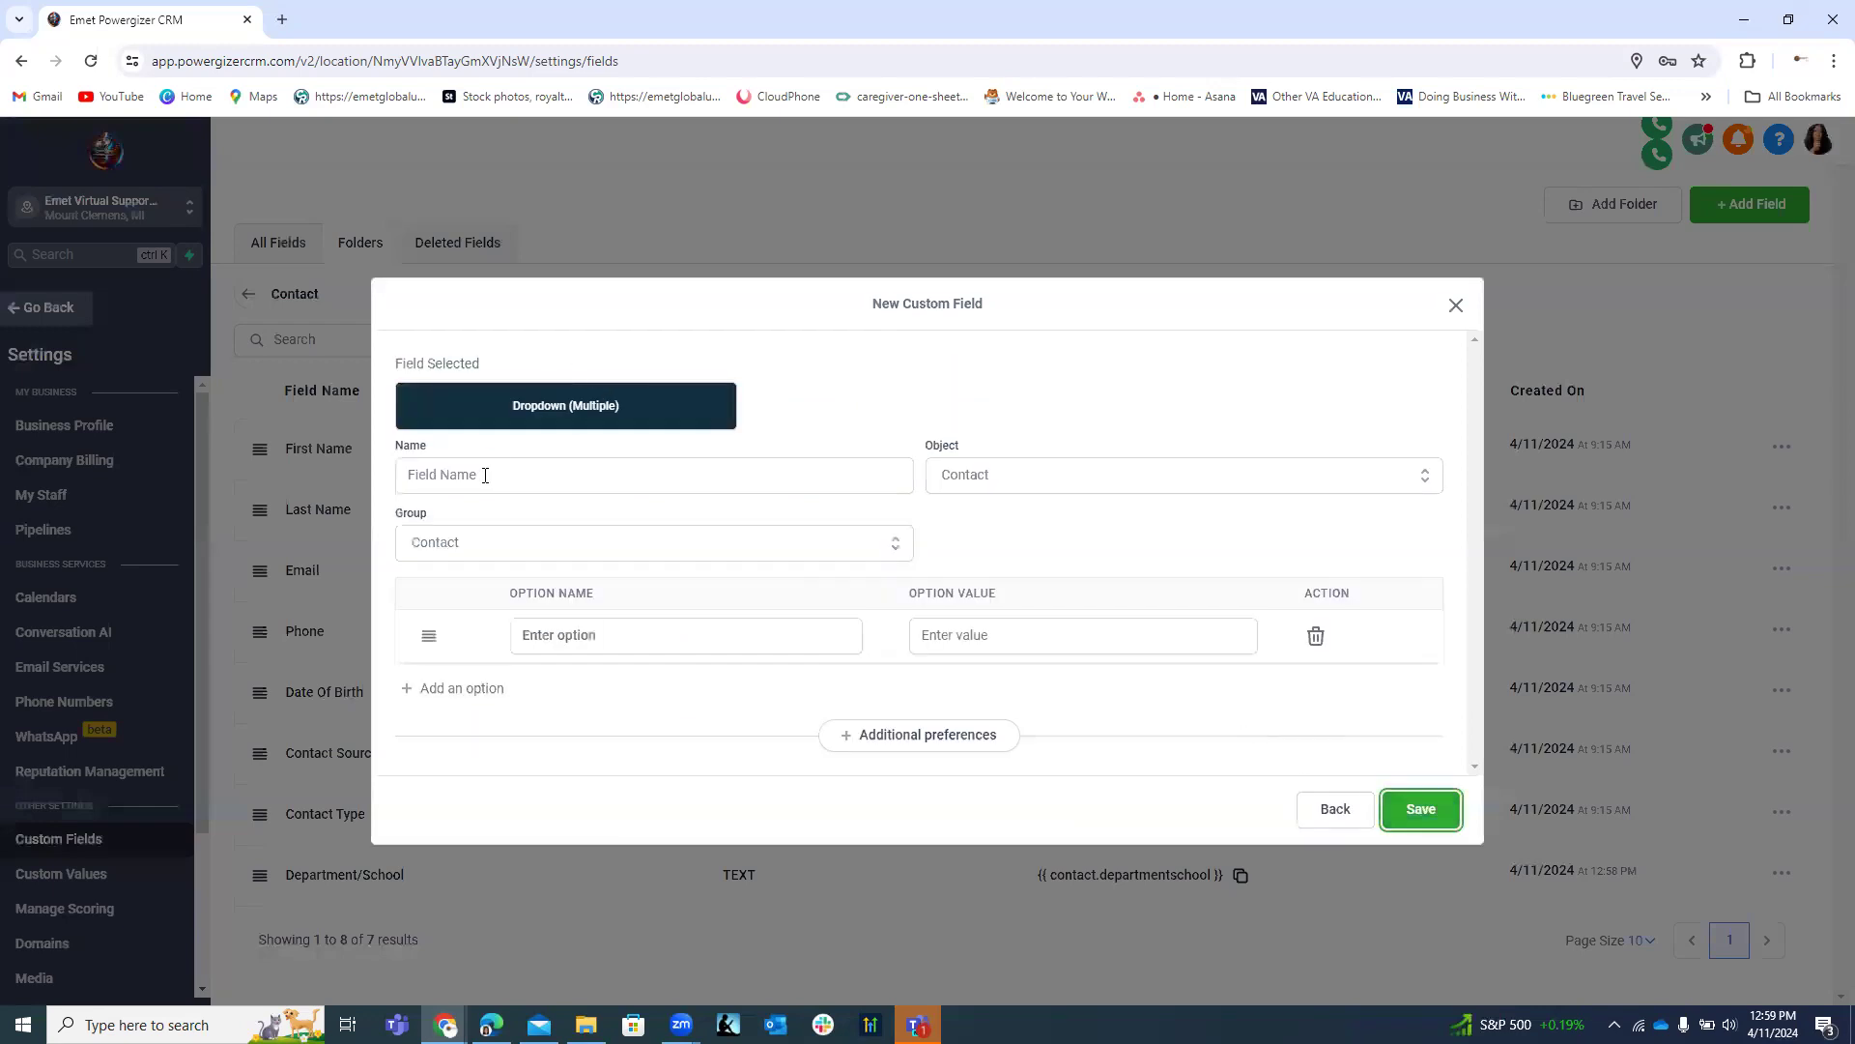
Name the field School/Department with first option 'Emet Global Education Group'.
{"action": "left_click", "coordinate": [485, 475]}
{"action": "type", "text": "Dep"}
{"action": "key", "text": "BackSpace"}
{"action": "key", "text": "BackSpace"}
{"action": "key", "text": "BackSpace"}
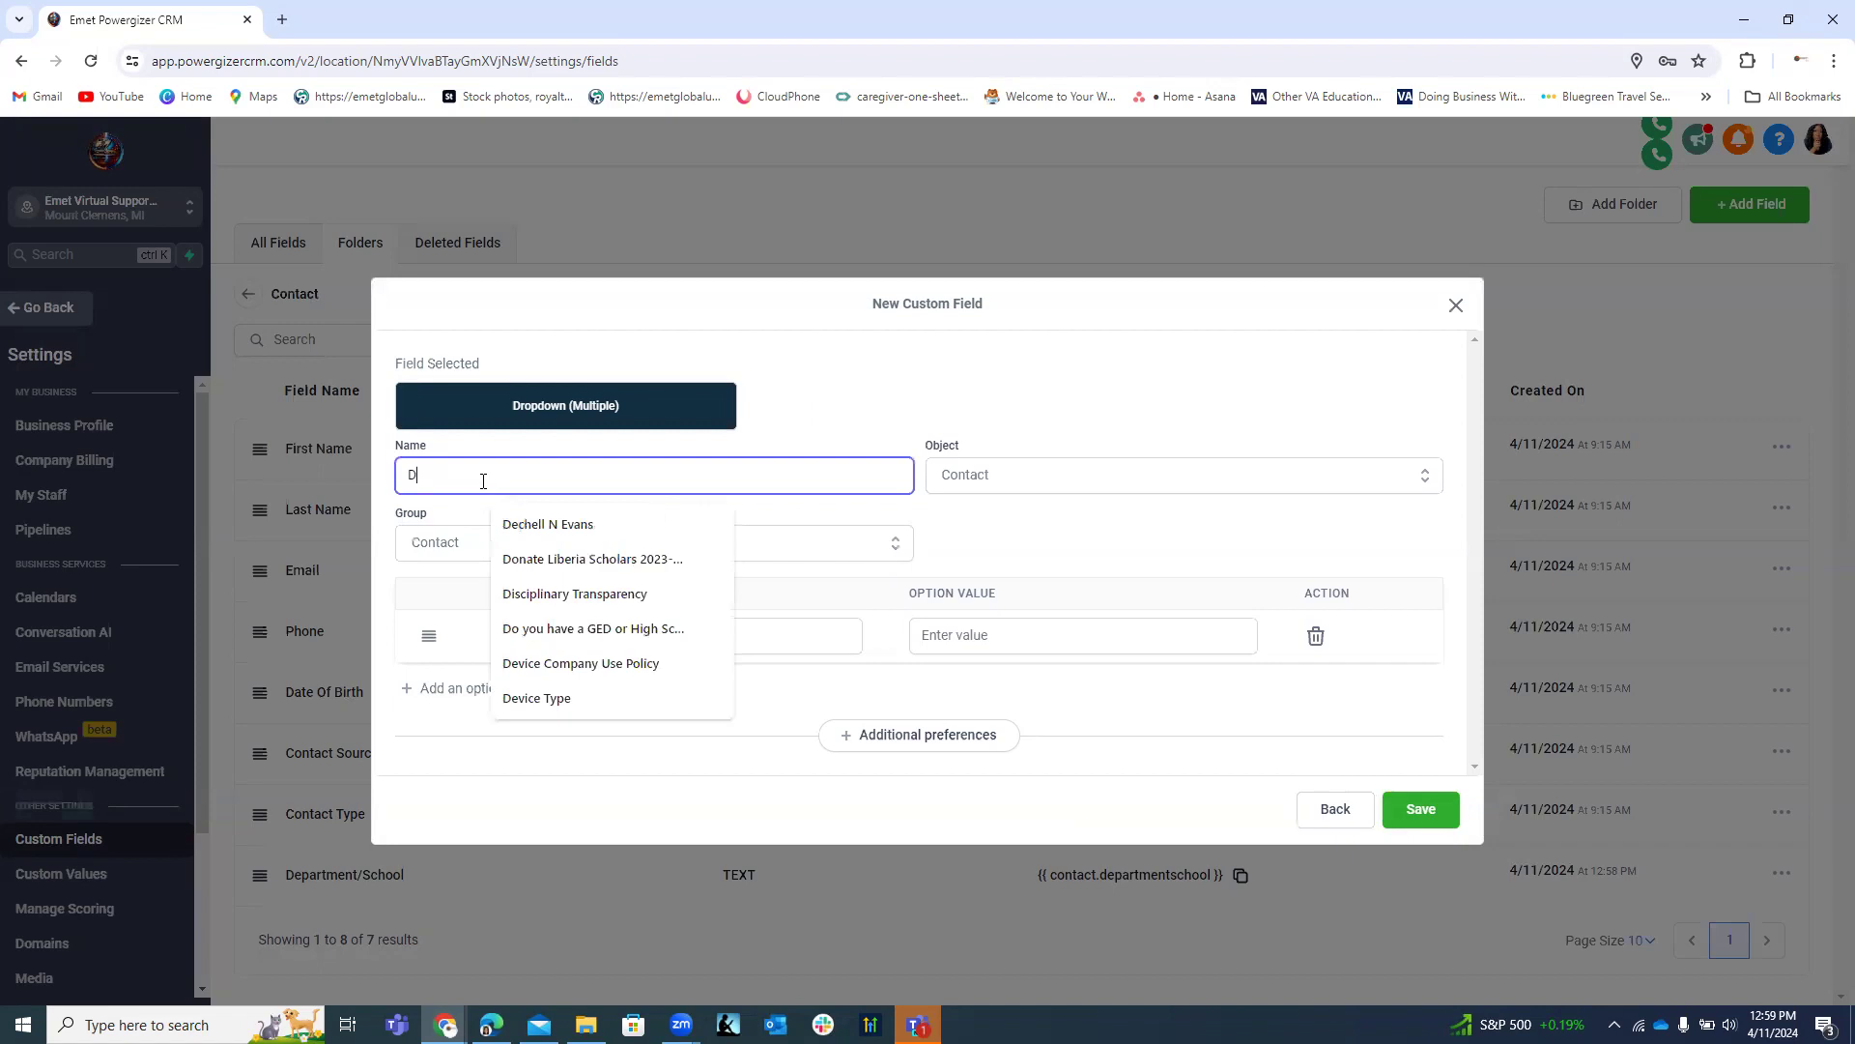
{"action": "type", "text": "Sc"}
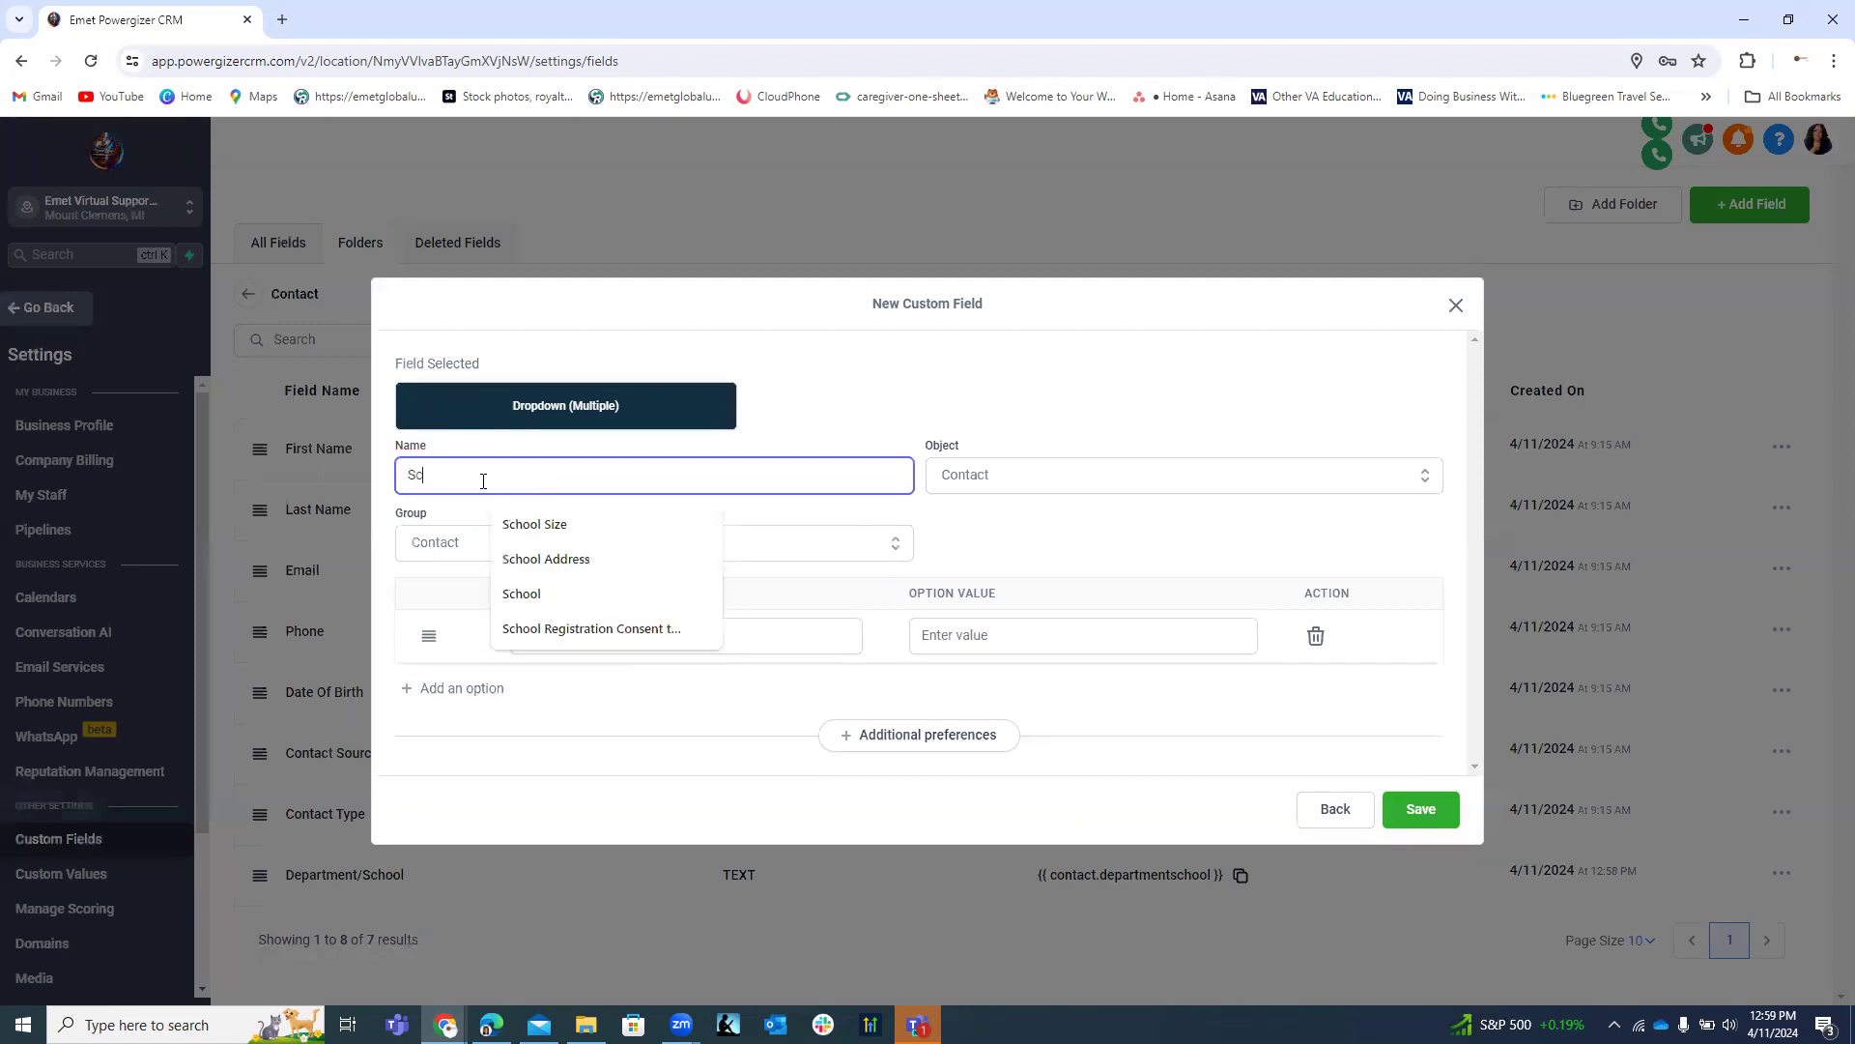
{"action": "type", "text": "hool/Department"}
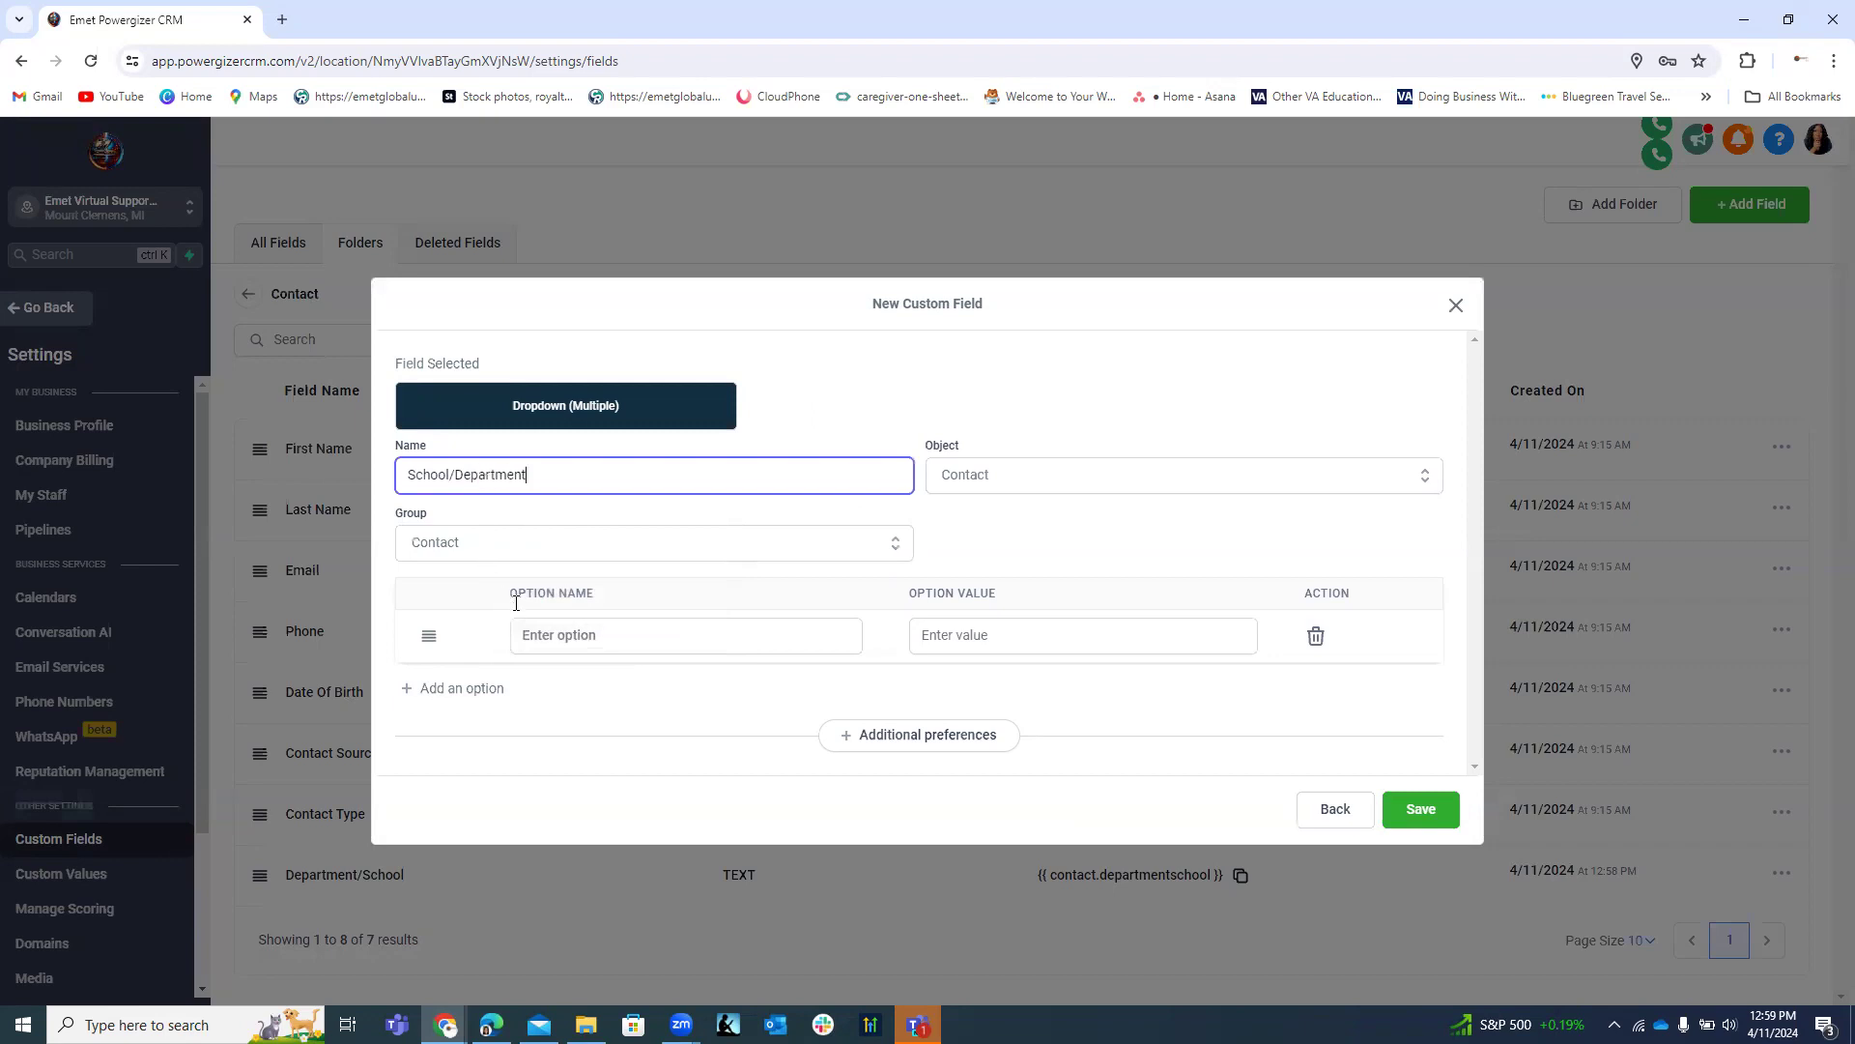
{"action": "left_click", "coordinate": [537, 638]}
{"action": "type", "text": "Emet"}
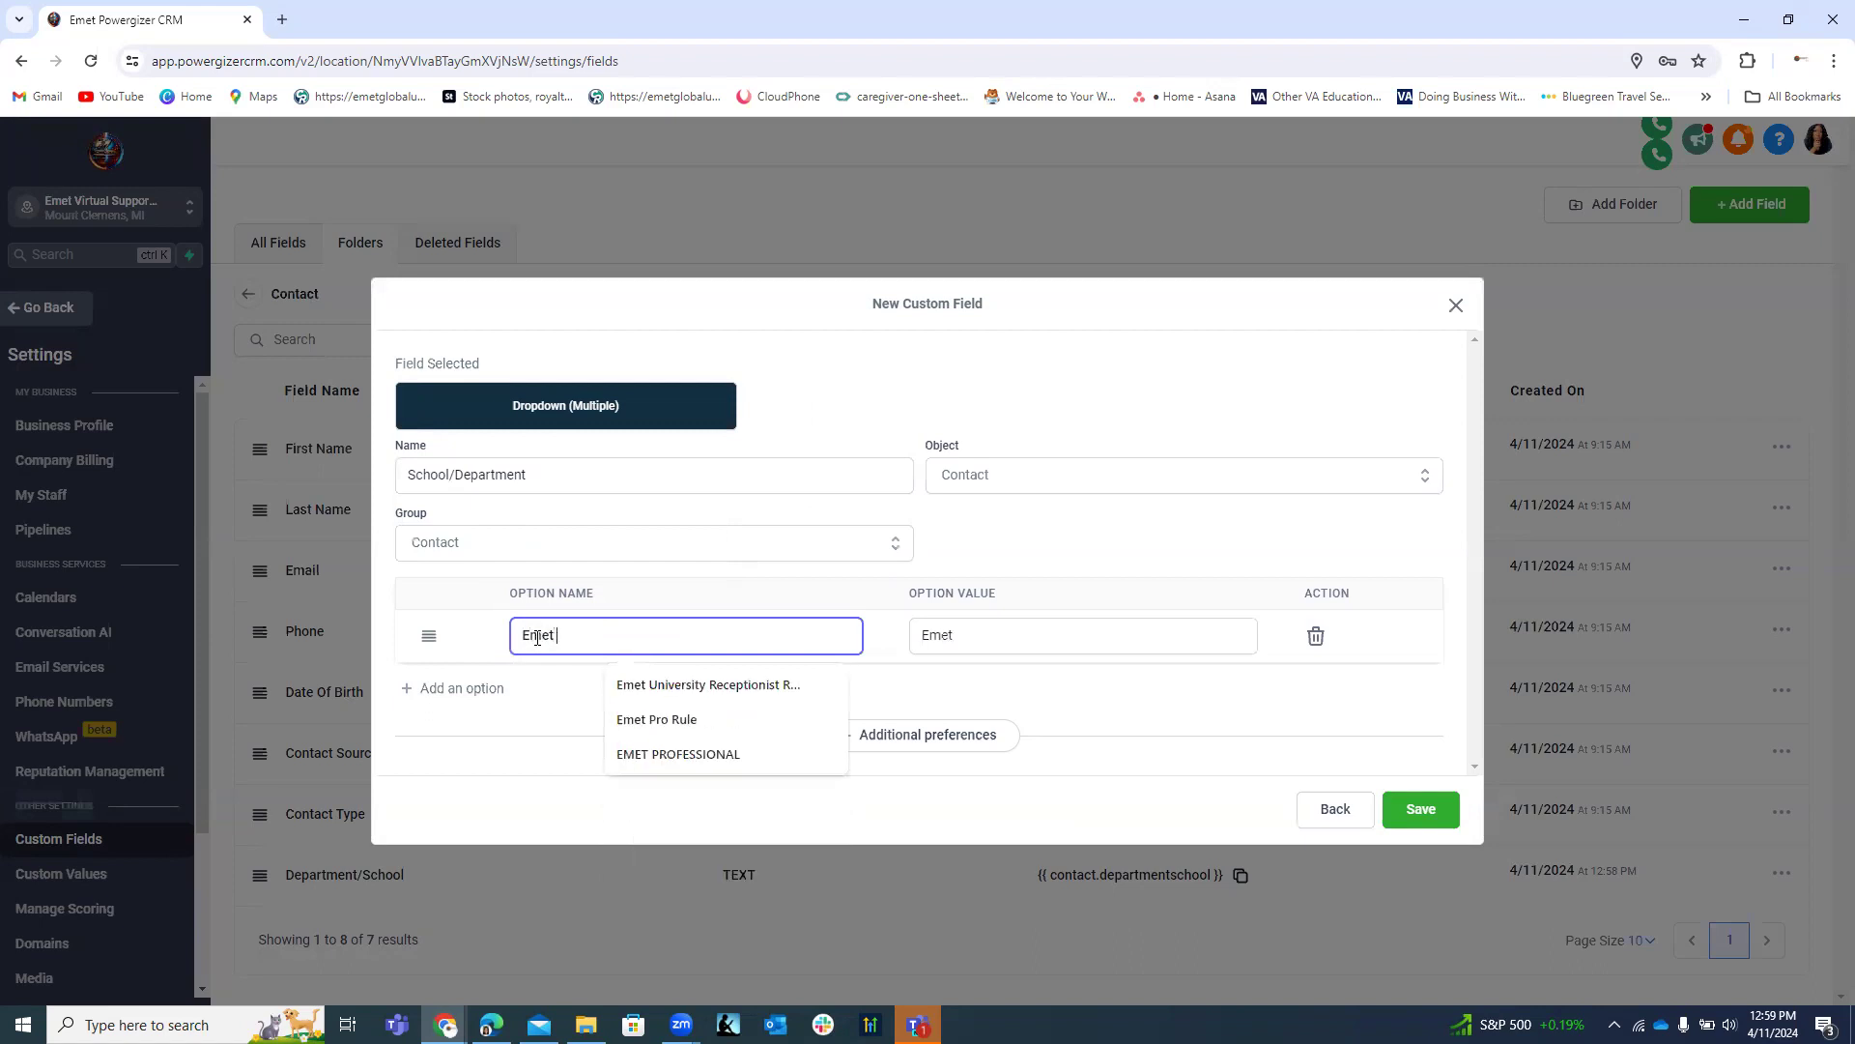
{"action": "type", "text": " Global"}
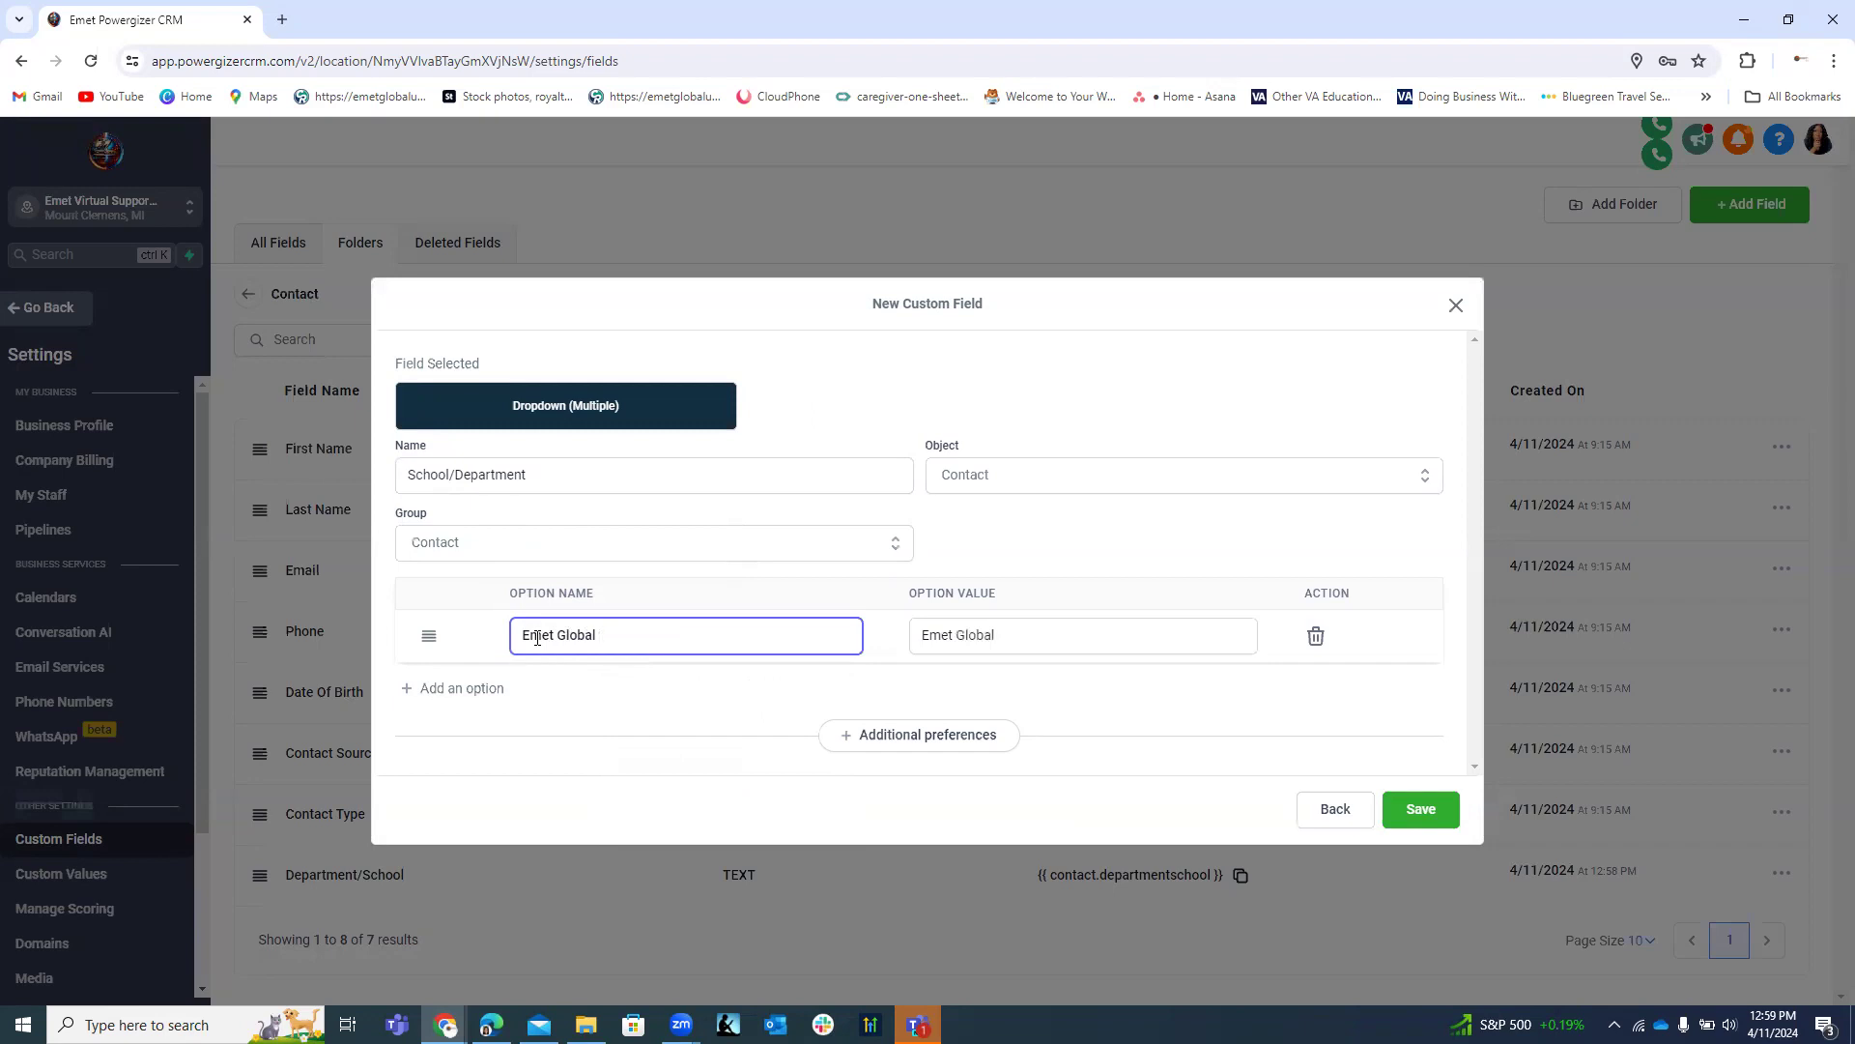
{"action": "type", "text": "Education Group"}
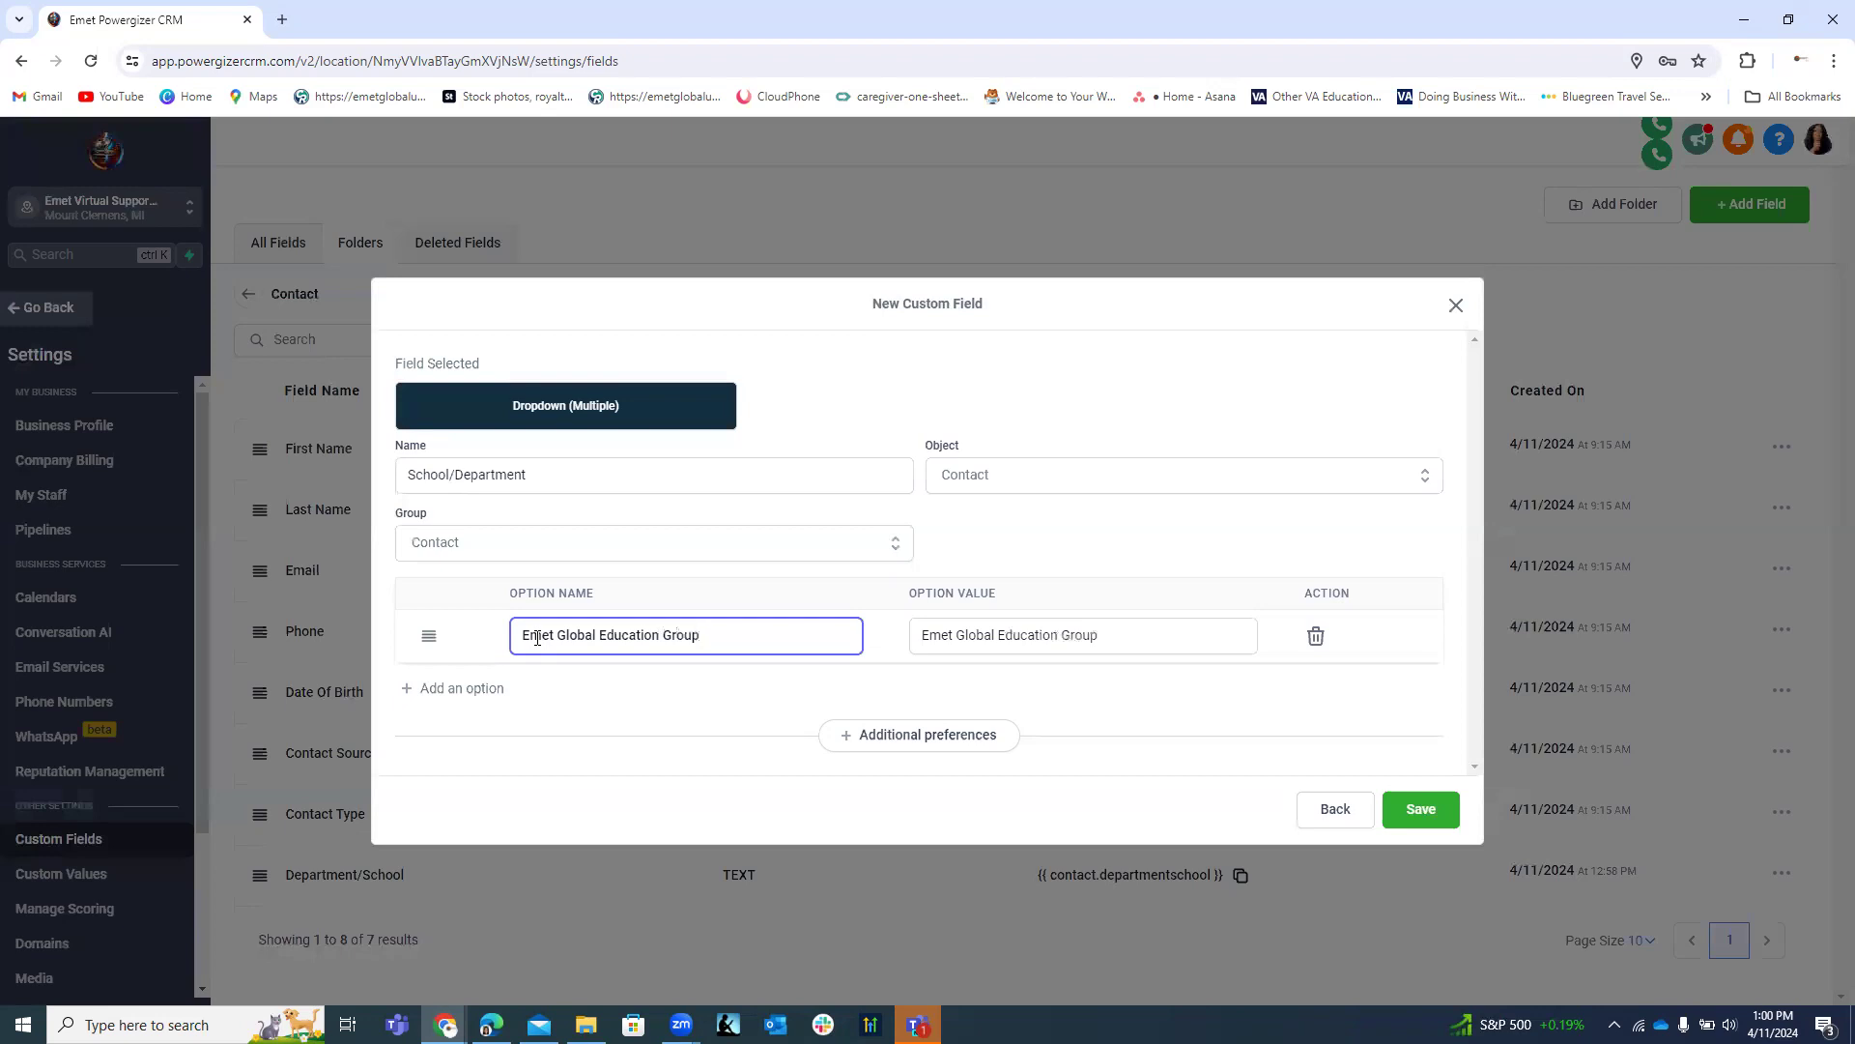
Add dropdown options 'Emet University' and 'Emet School of Ministry'.
{"action": "left_click", "coordinate": [470, 689]}
{"action": "left_click", "coordinate": [544, 661]}
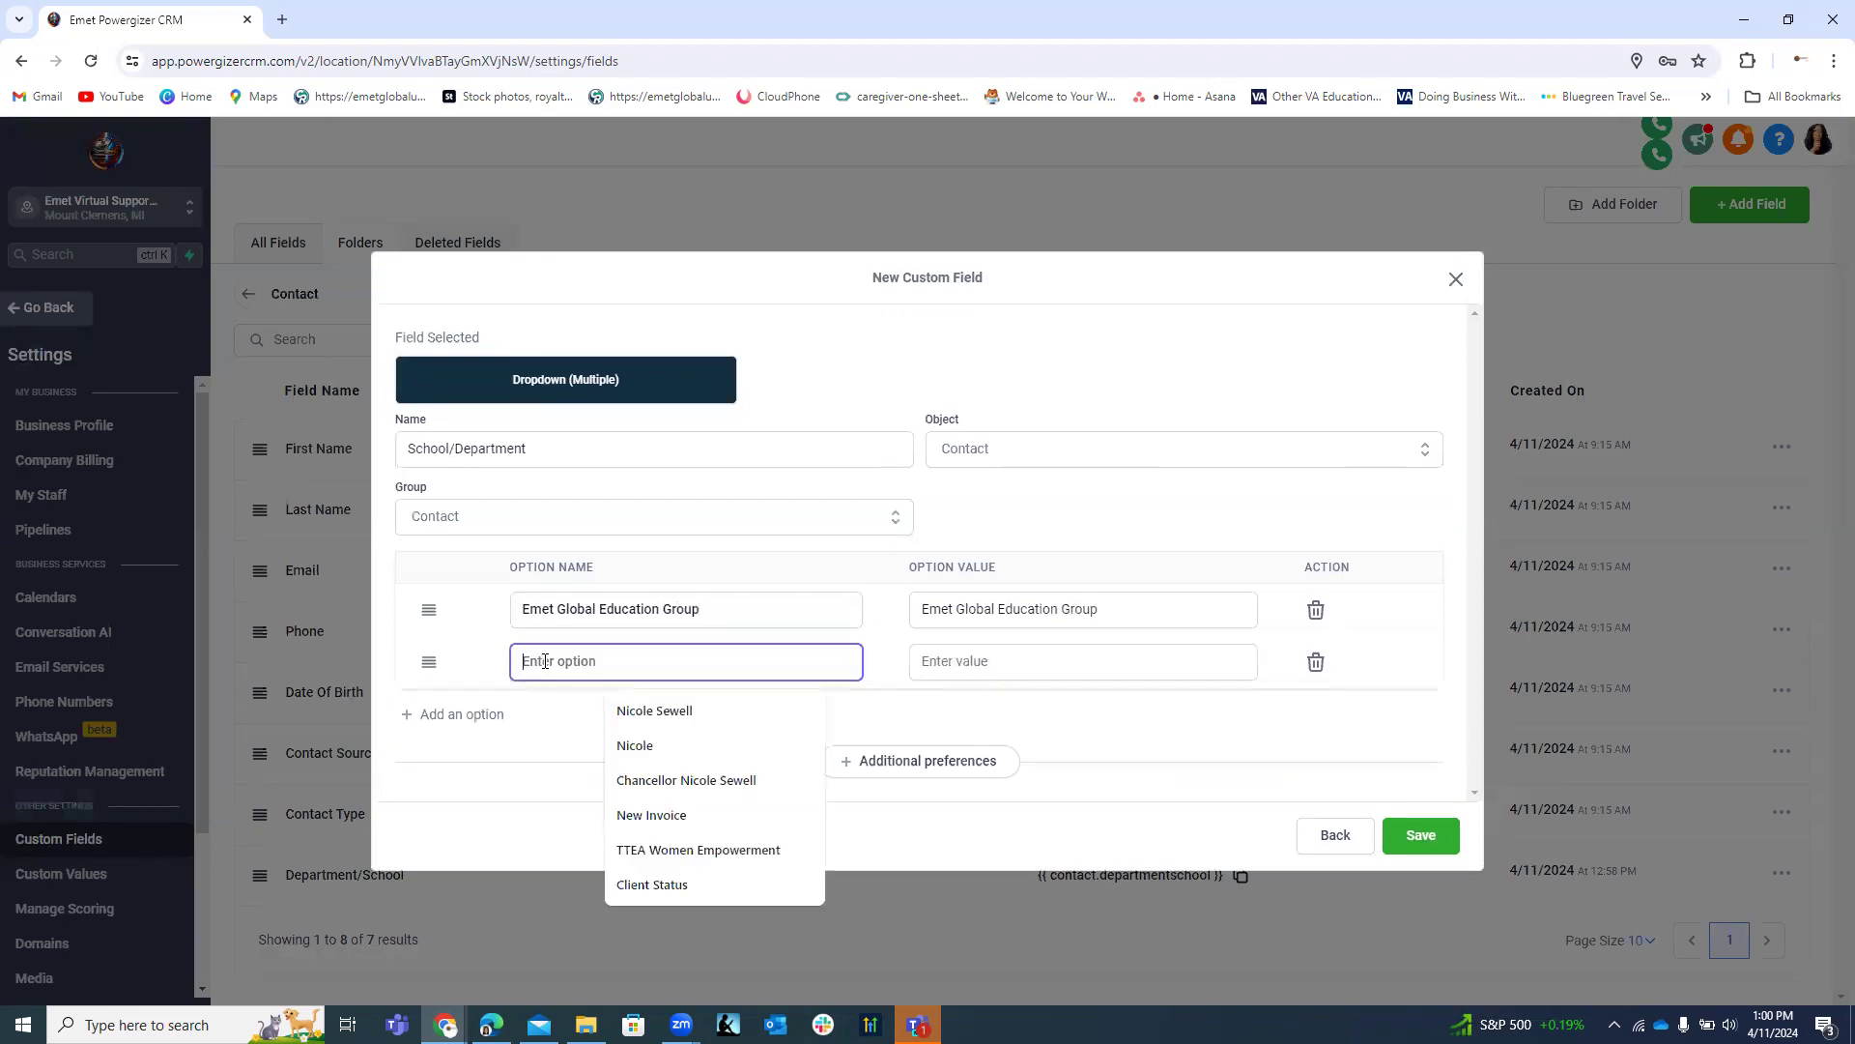
{"action": "type", "text": "Emet G"}
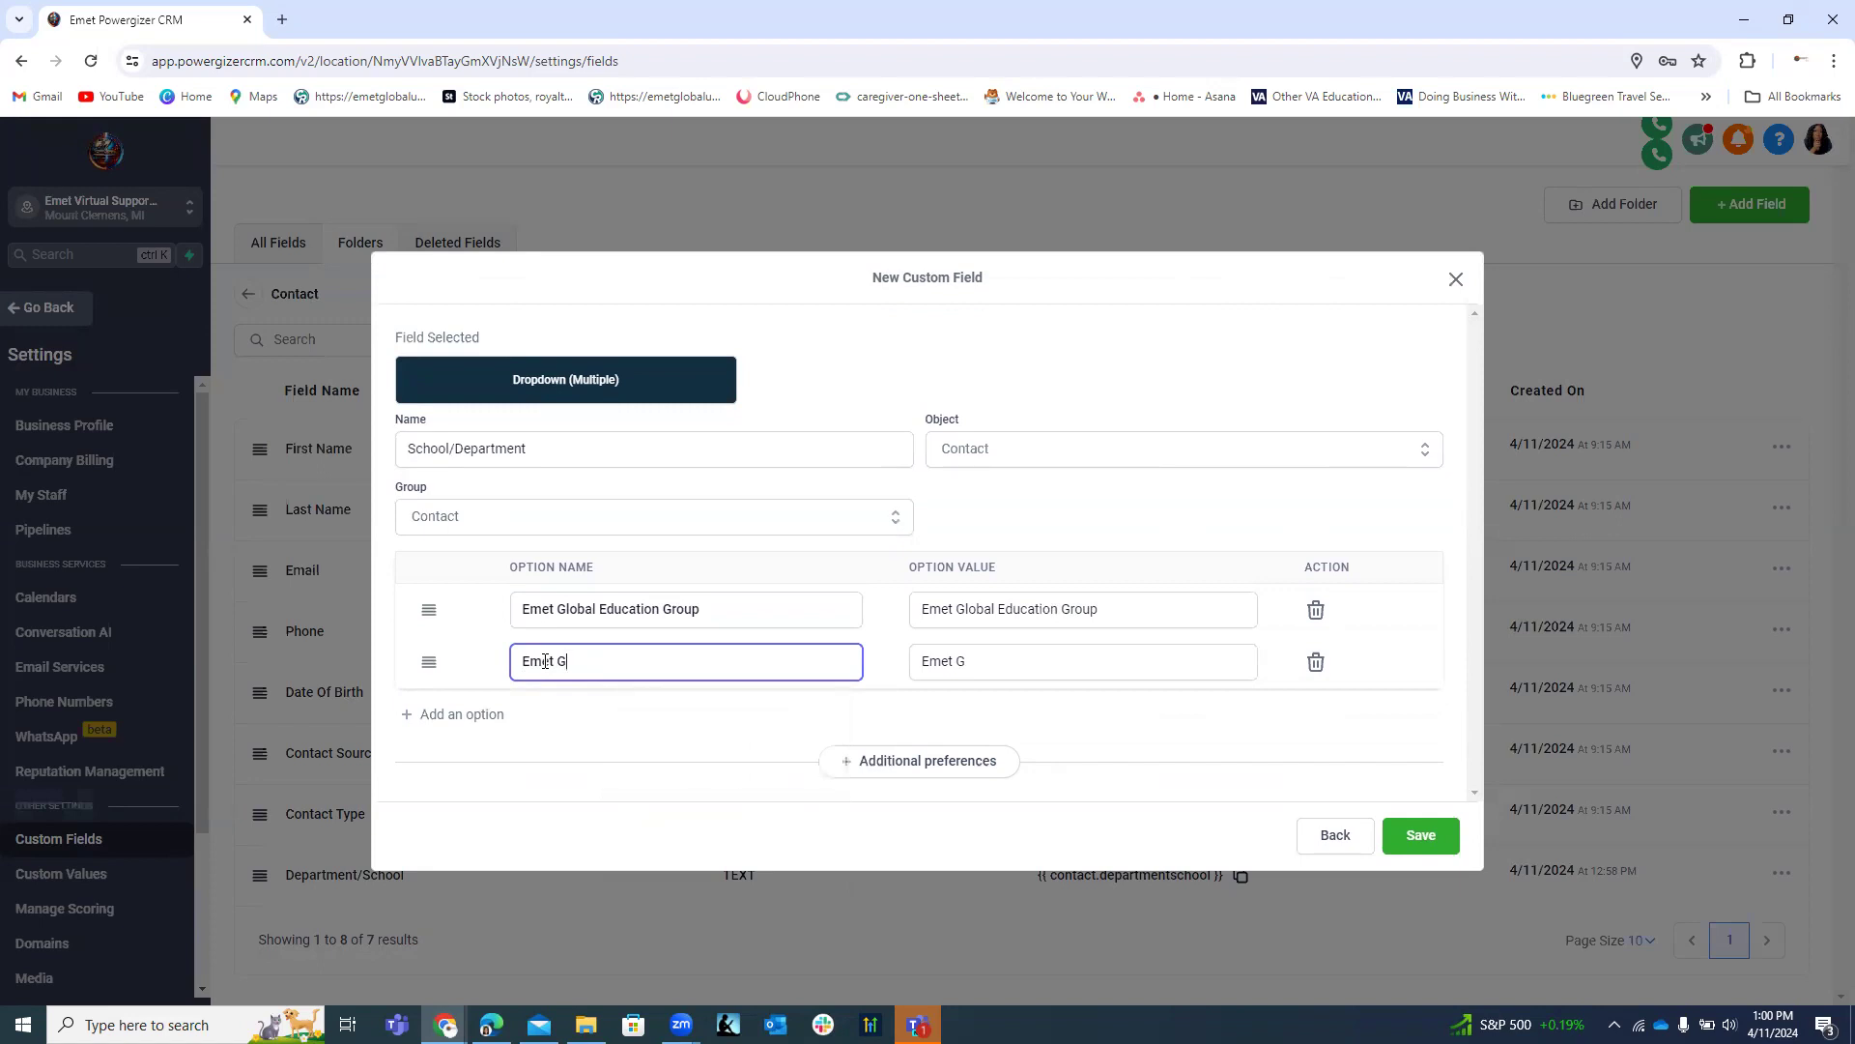
{"action": "key", "text": "BackSpace"}
{"action": "type", "text": "Un"}
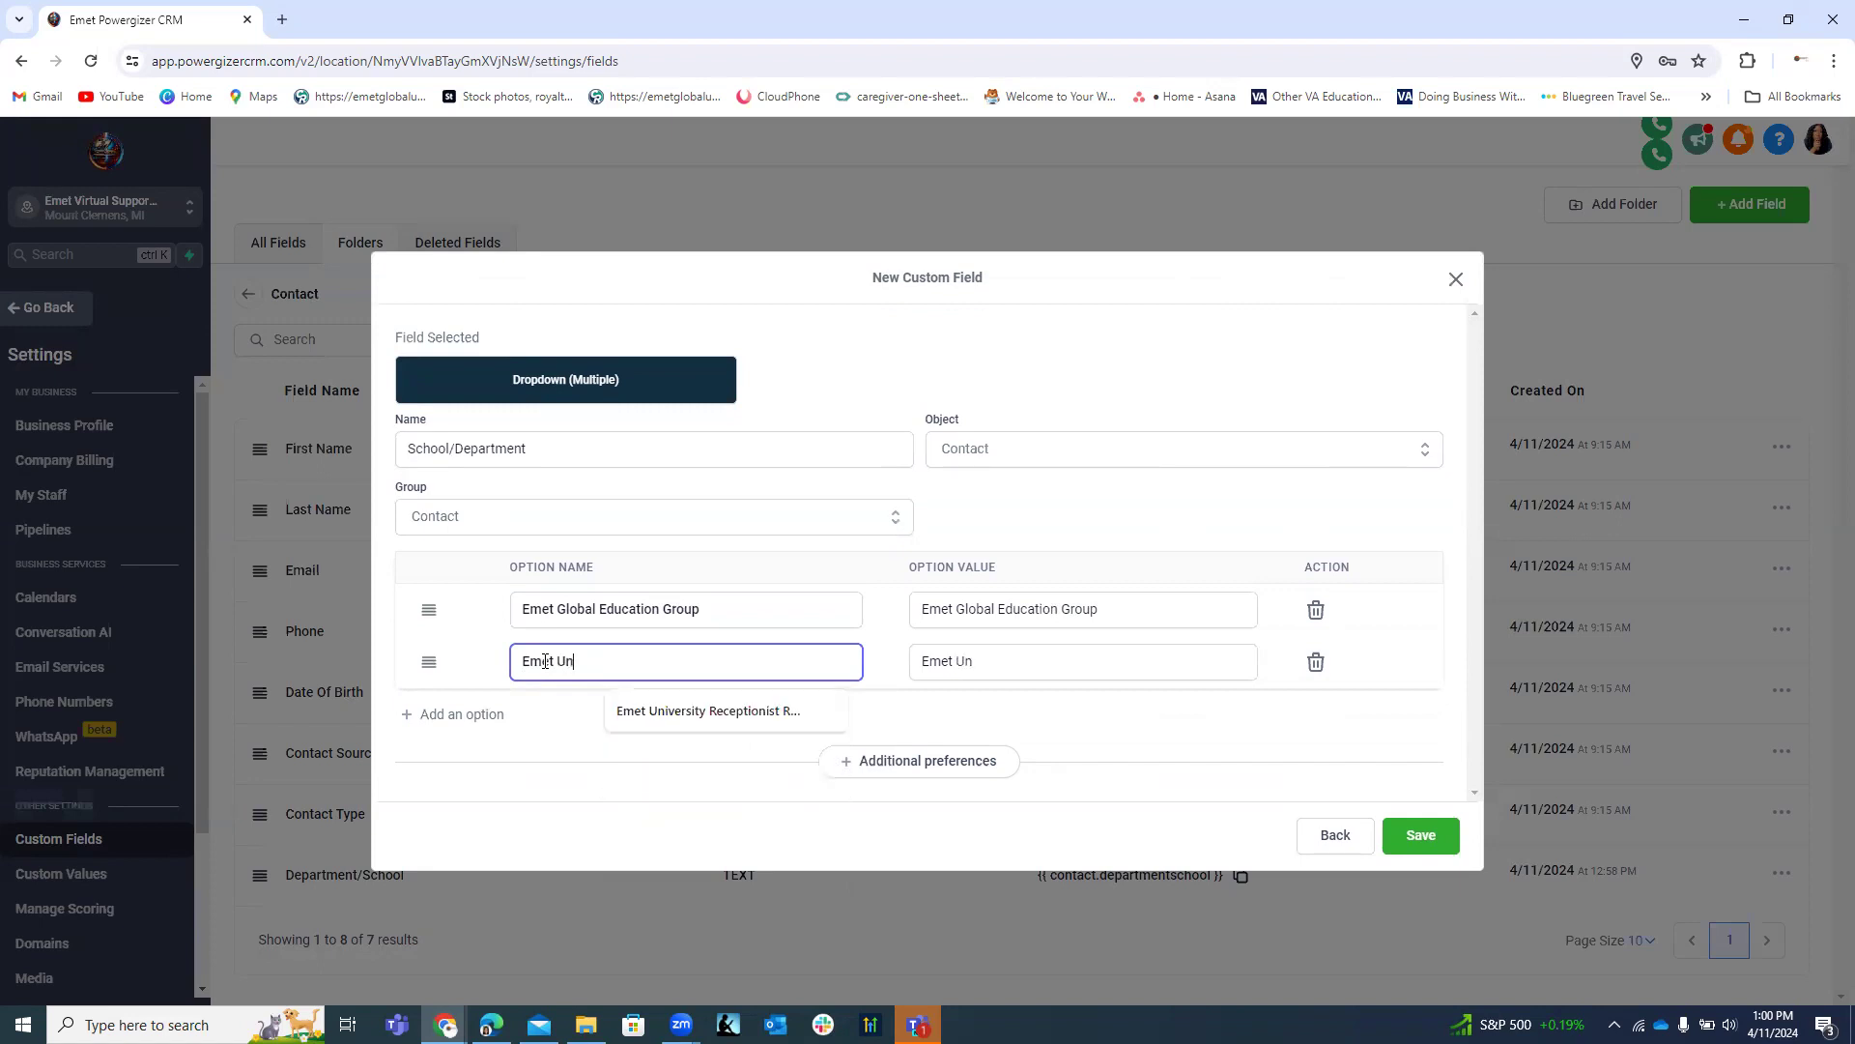
{"action": "type", "text": "in-"}
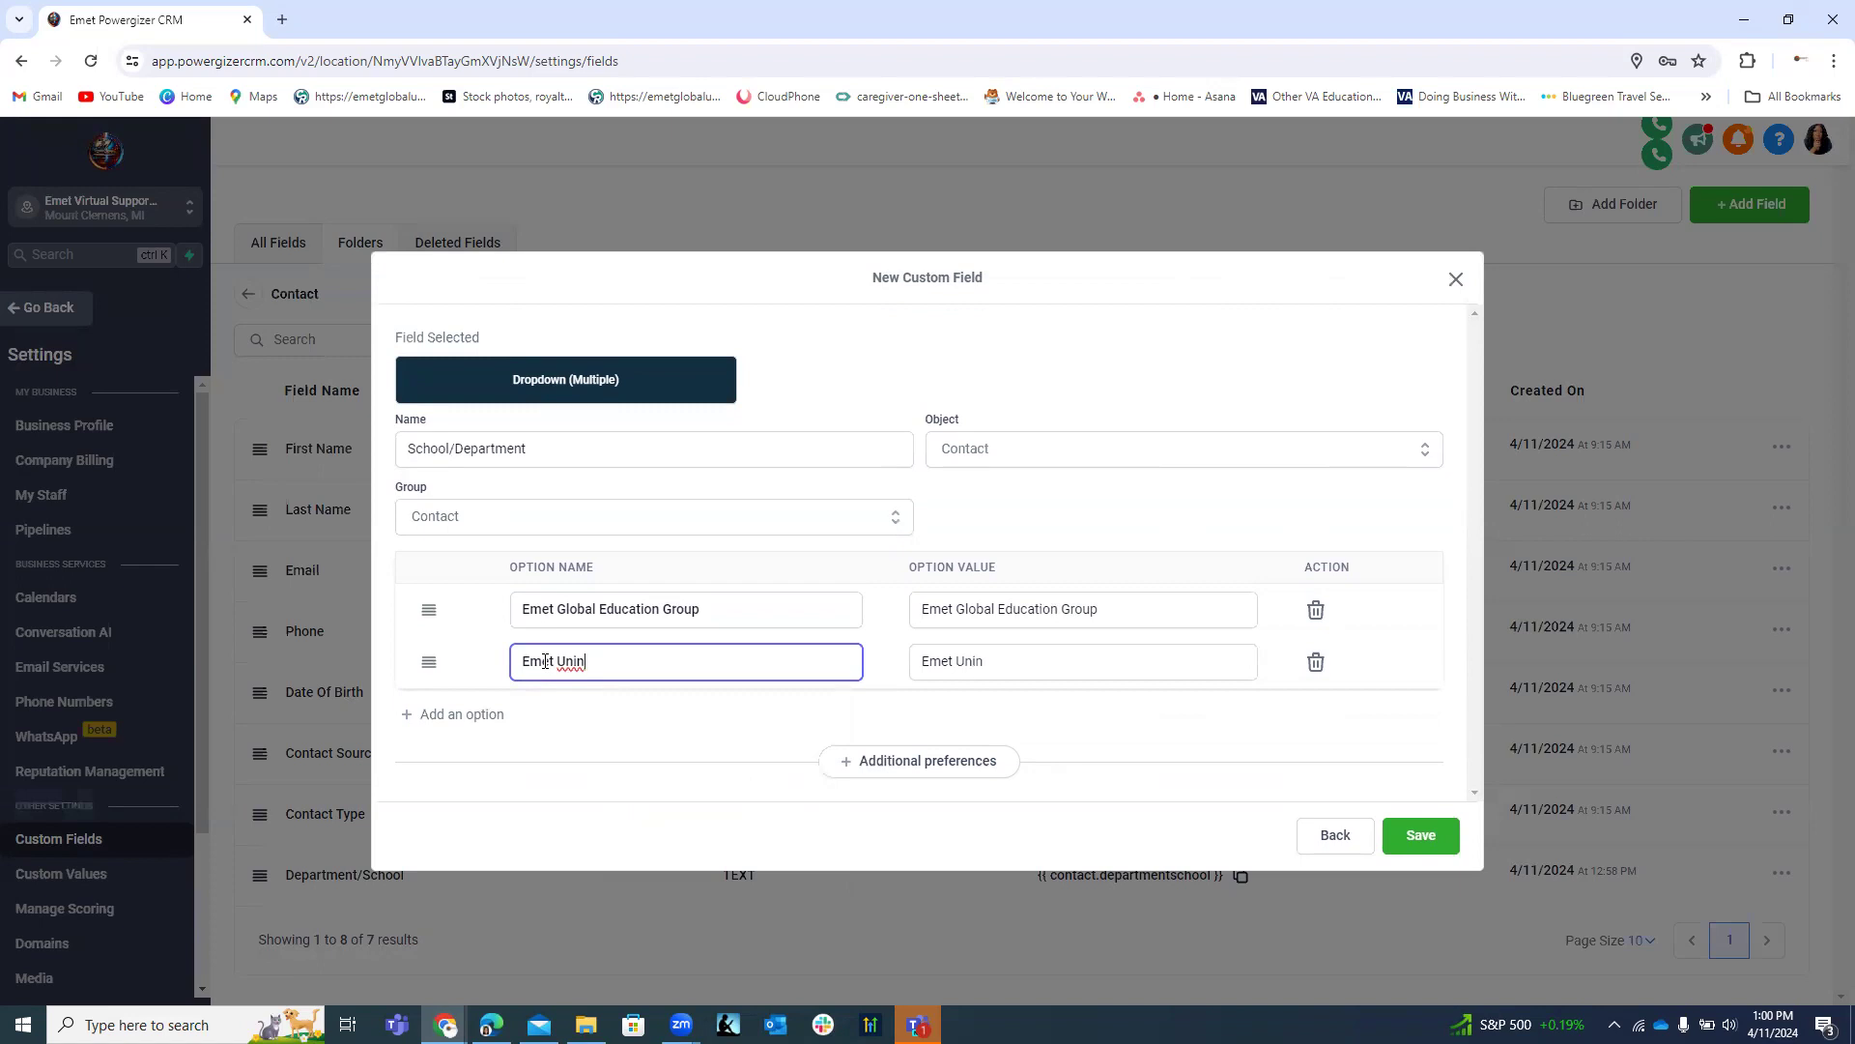
{"action": "key", "text": "BackSpace"}
{"action": "key", "text": "BackSpace"}
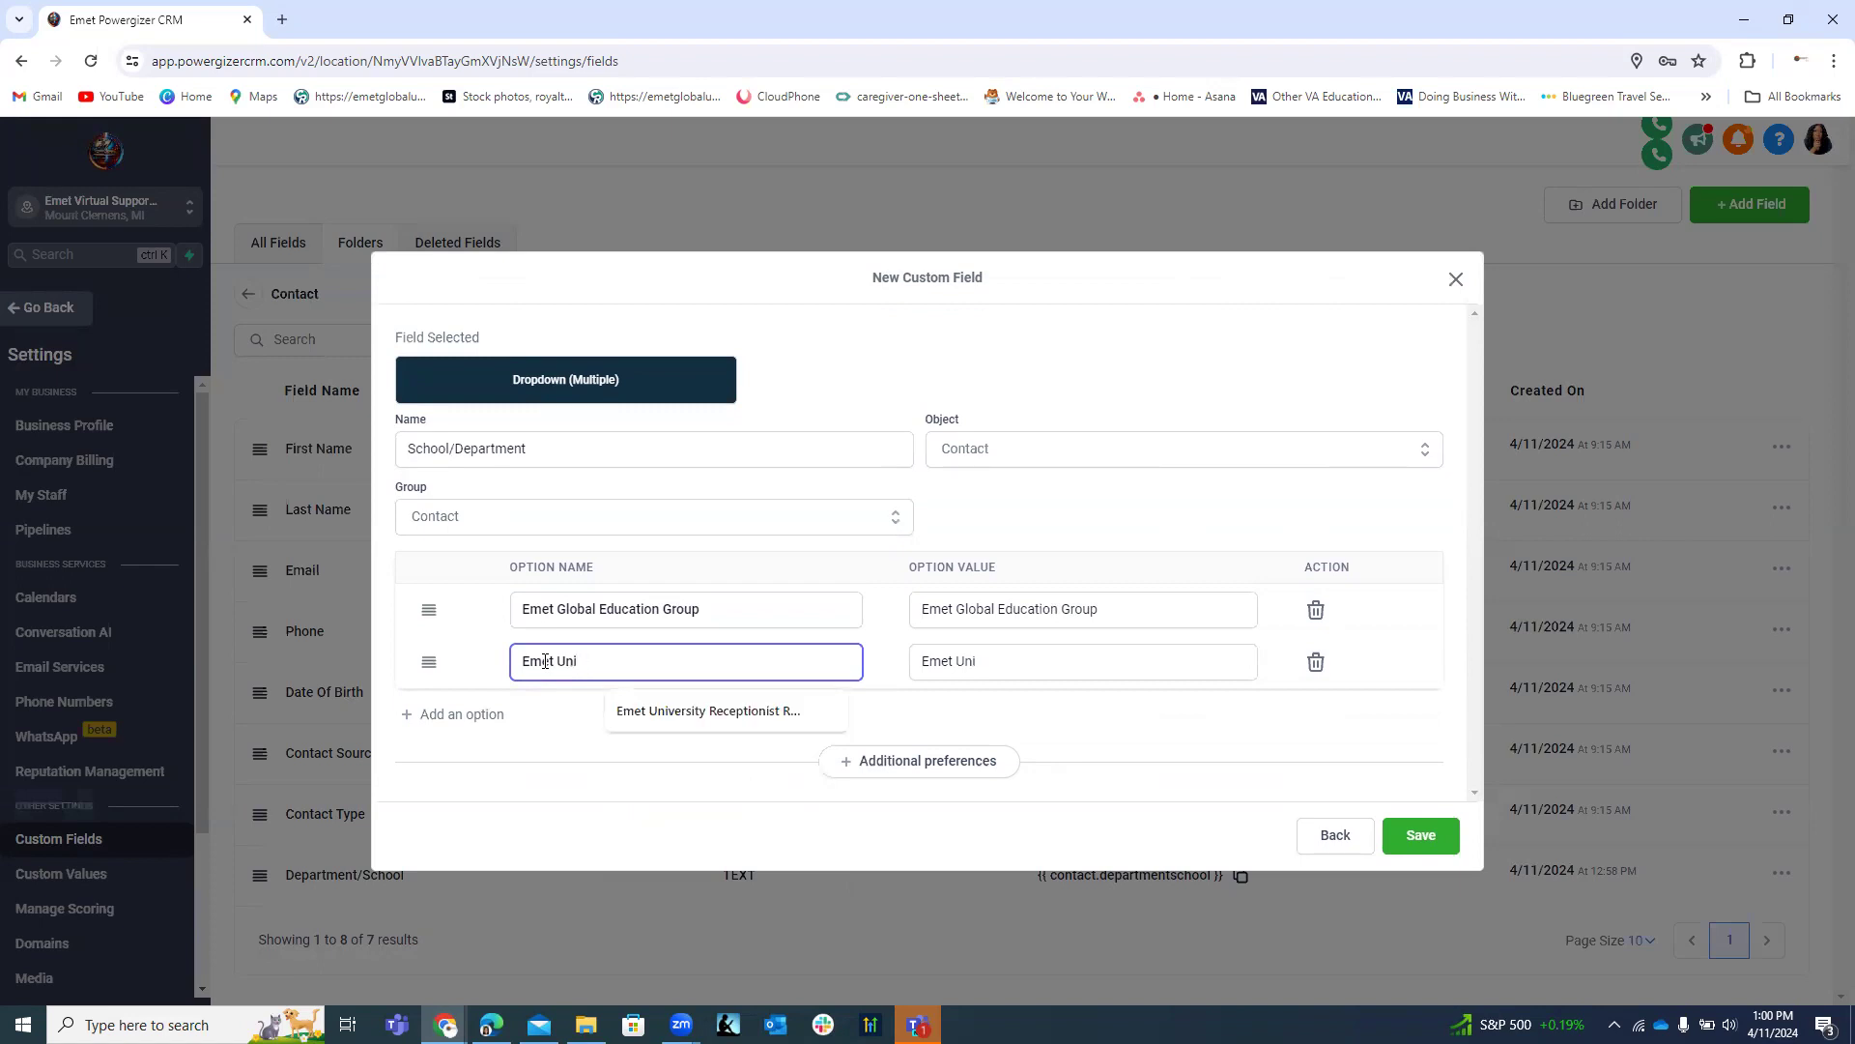
{"action": "type", "text": "versity"}
{"action": "left_click", "coordinate": [484, 715]}
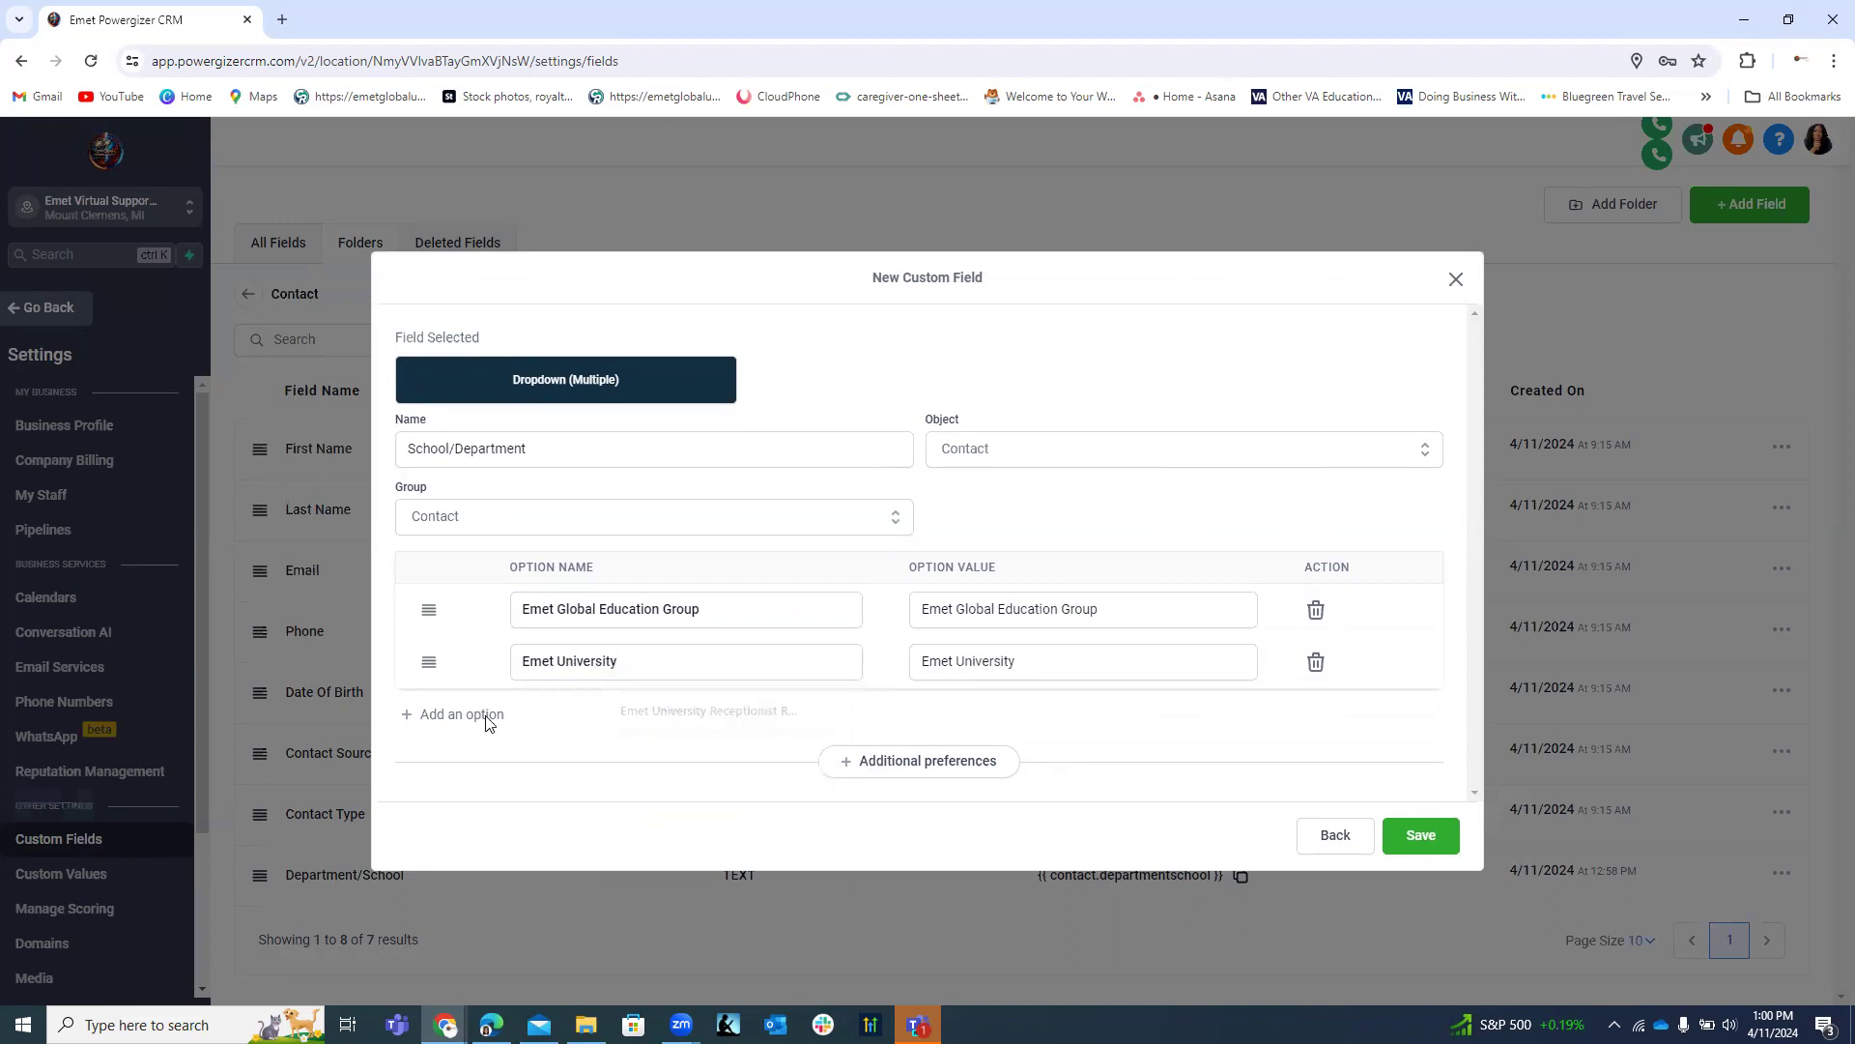
{"action": "left_click", "coordinate": [553, 696]}
{"action": "type", "text": "E"}
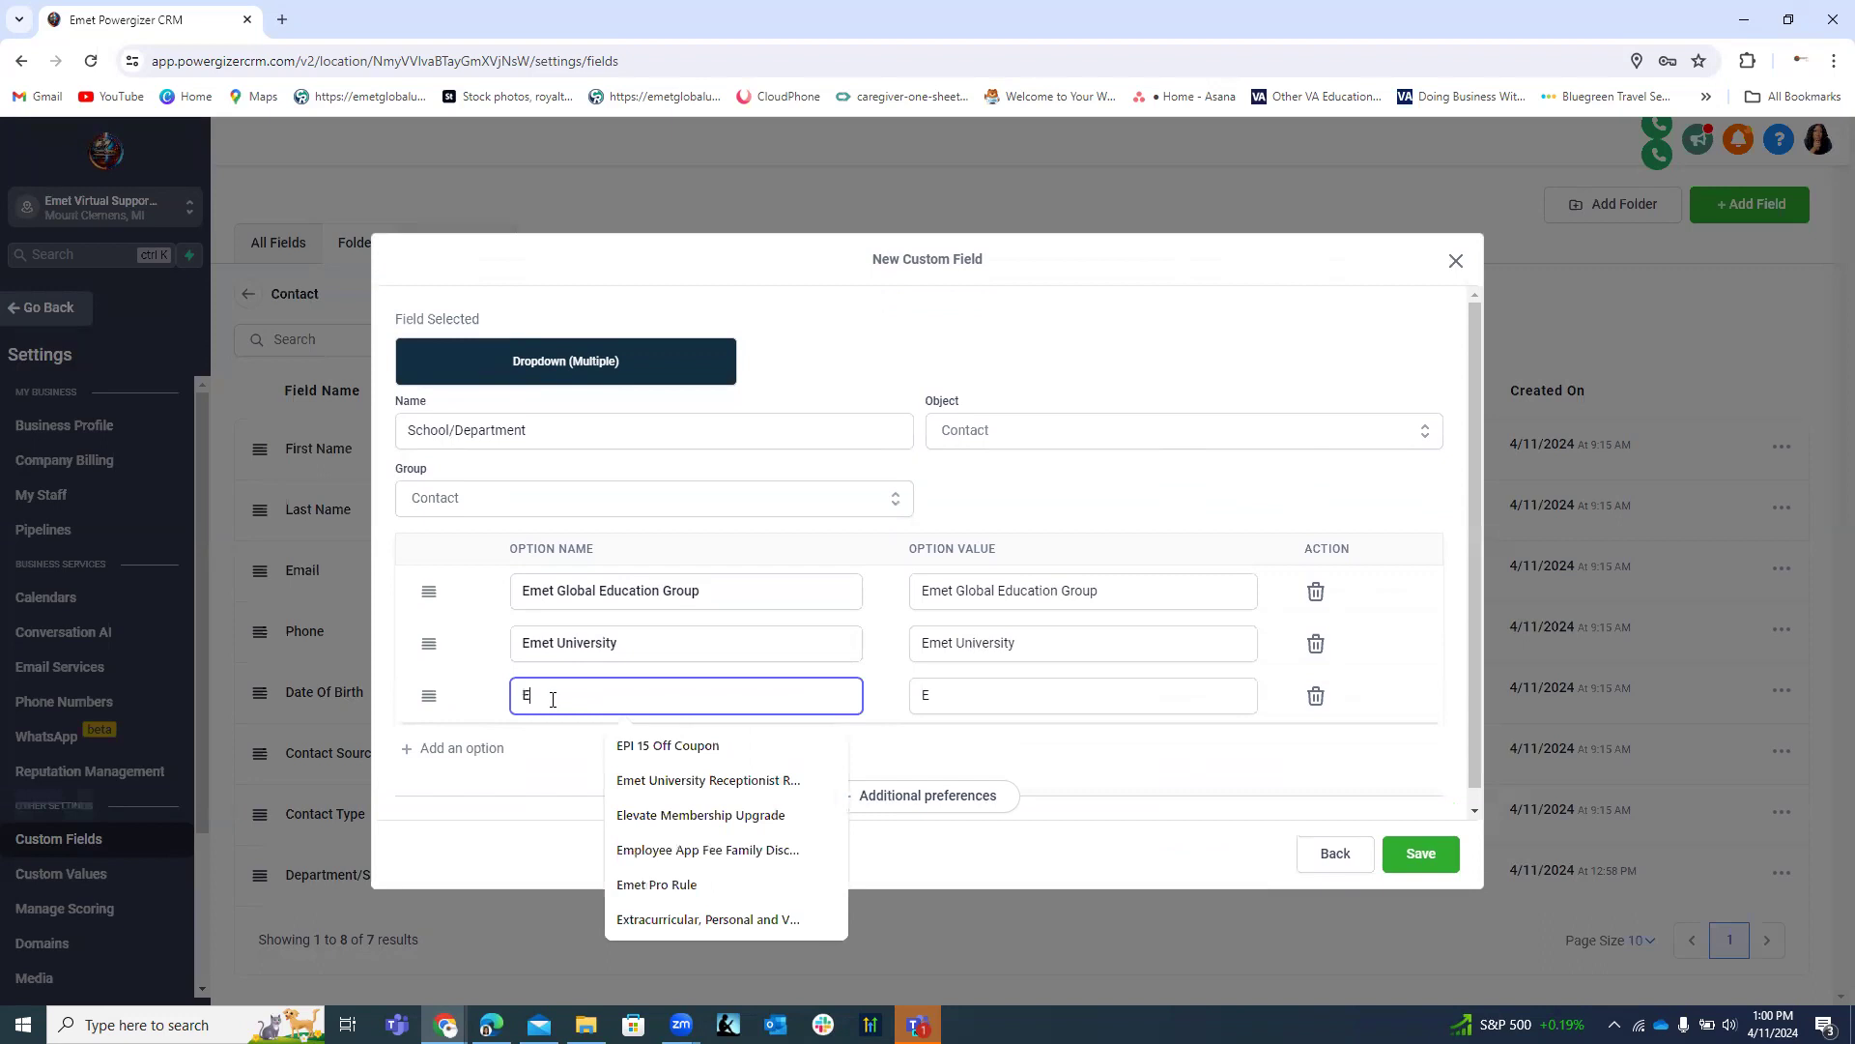
{"action": "type", "text": "met"}
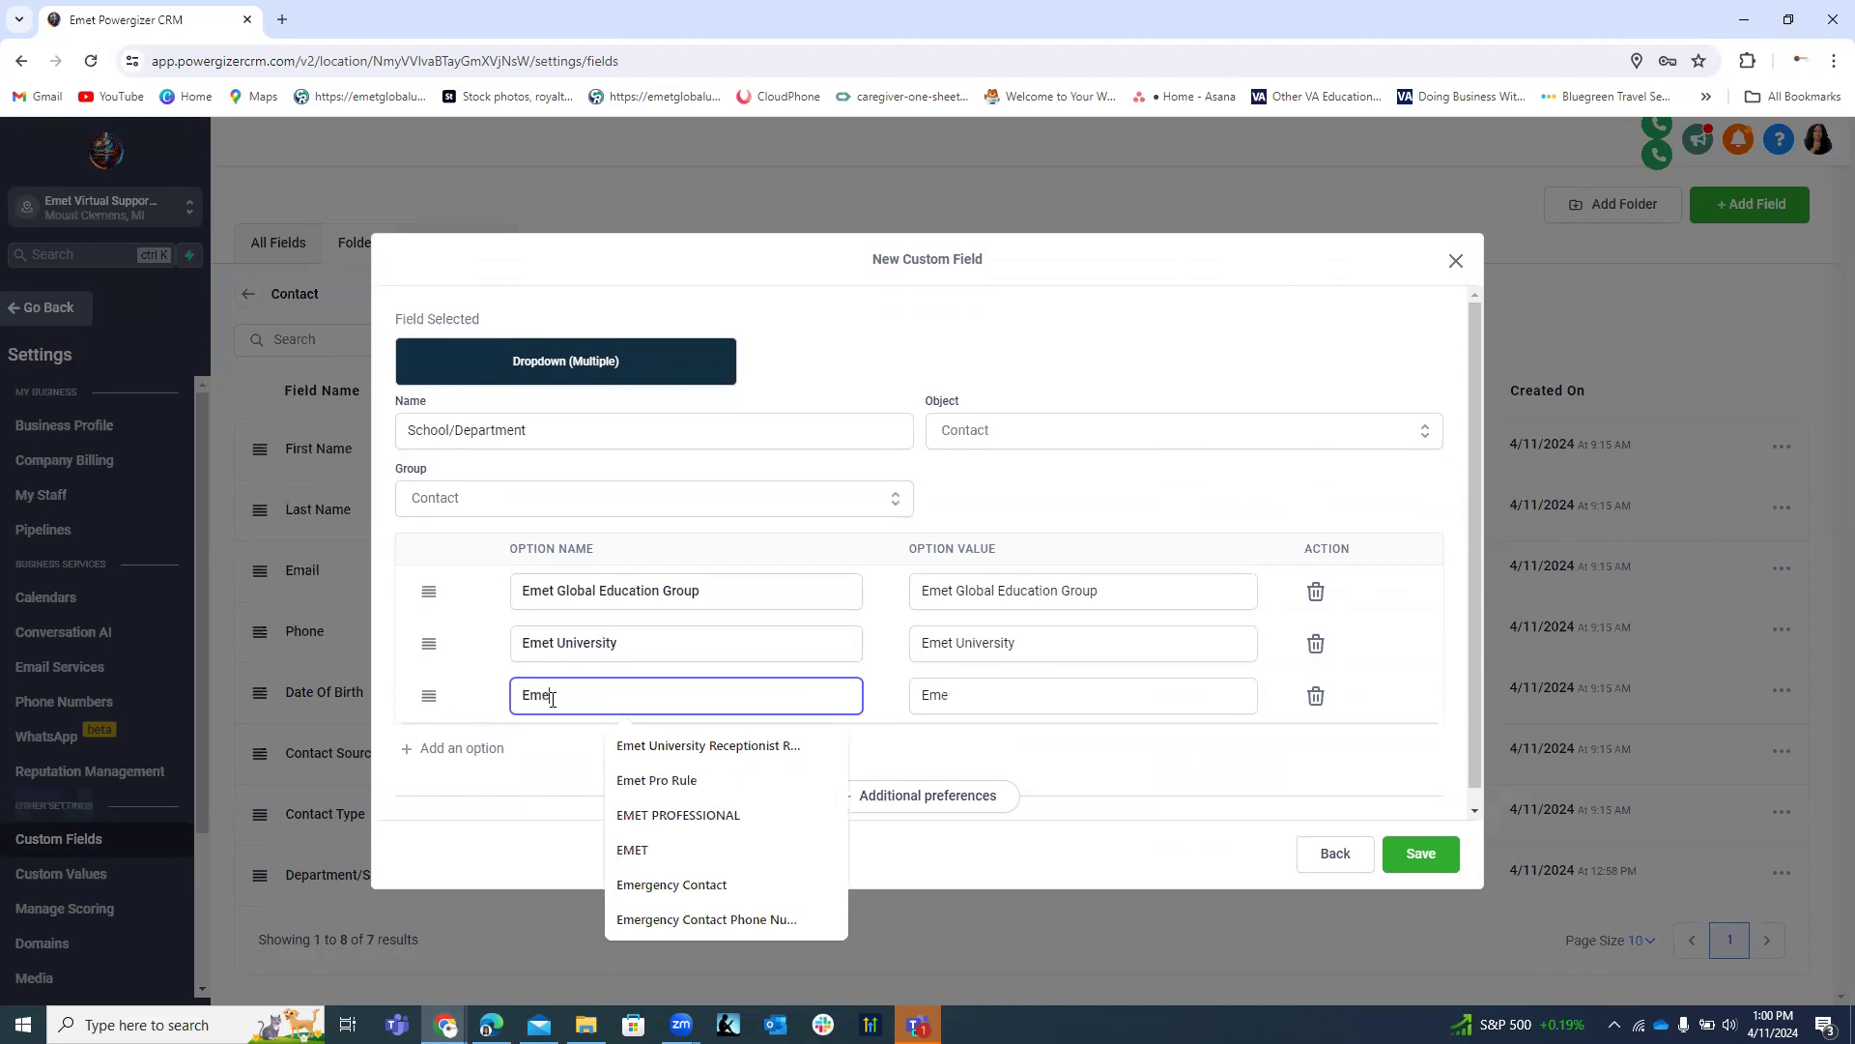
{"action": "type", "text": " School"}
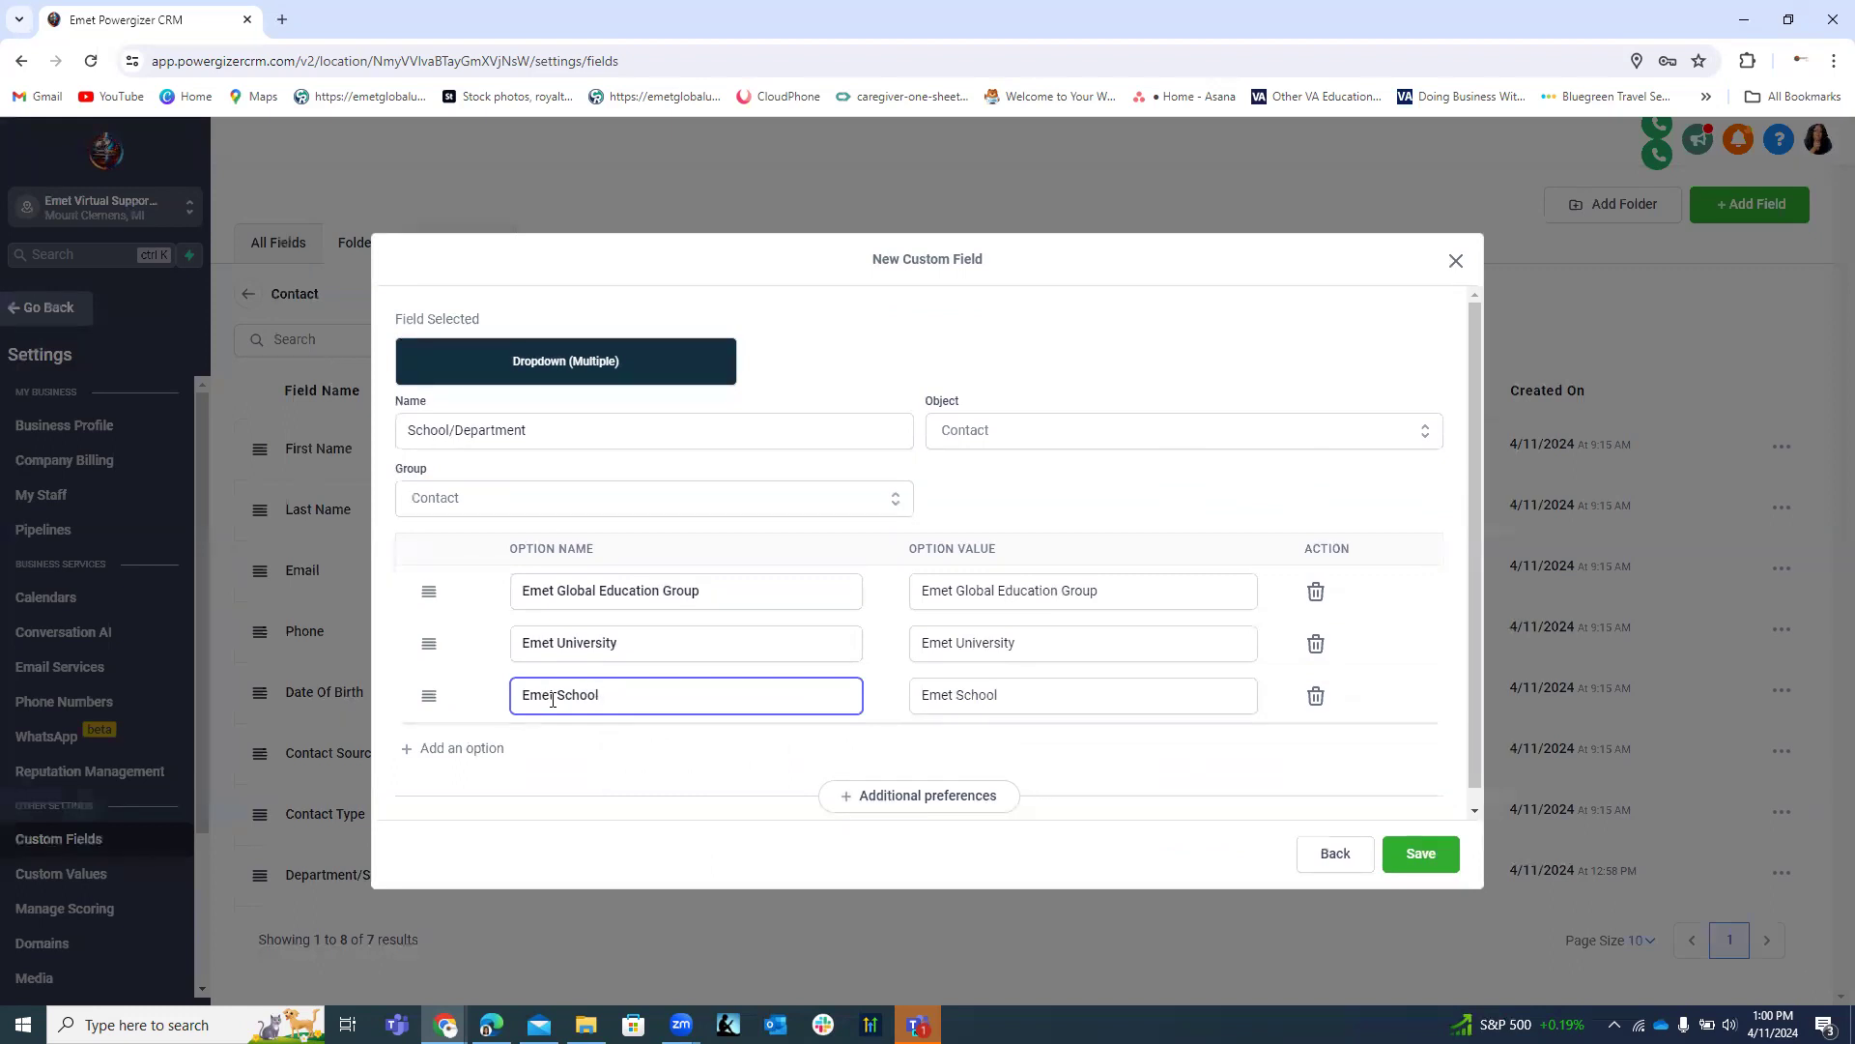
{"action": "type", "text": " of Ministry"}
Add option 'Emet Professional Institute' plus a blank fifth option row.
{"action": "left_click", "coordinate": [444, 751]}
{"action": "left_click", "coordinate": [547, 750]}
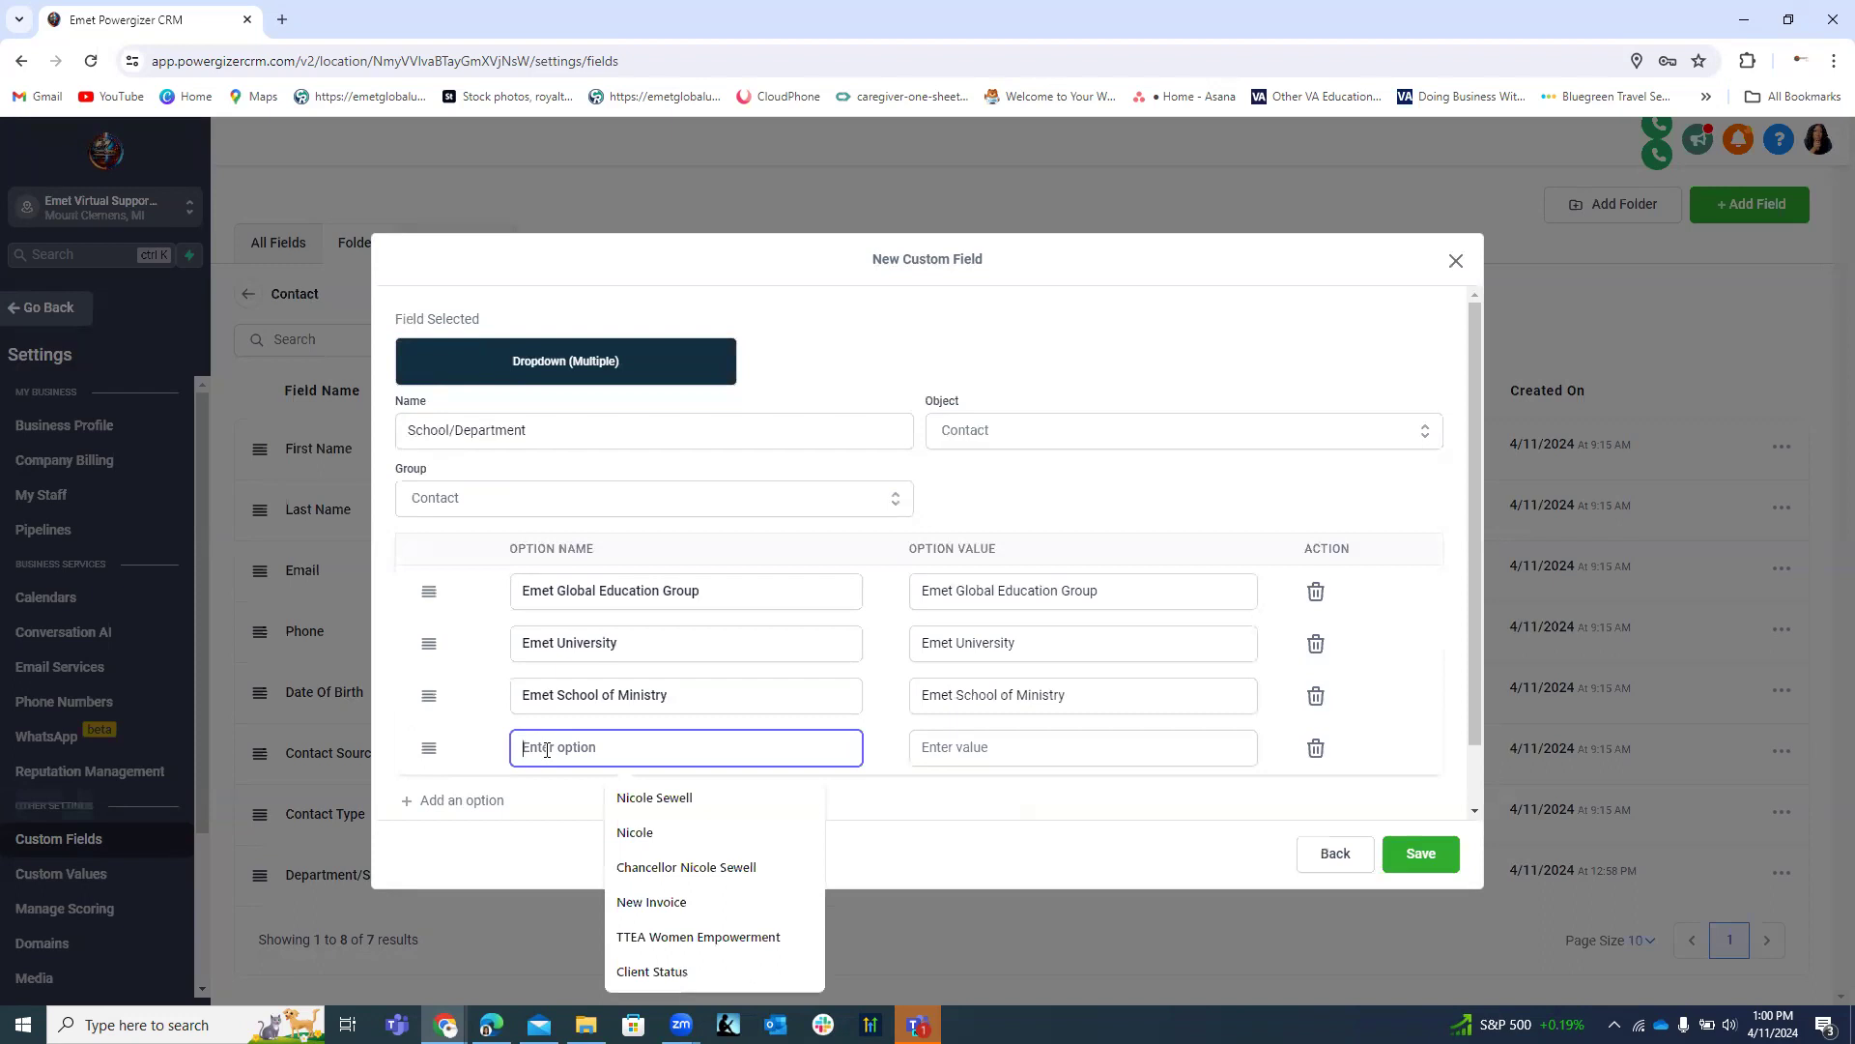
{"action": "type", "text": "Emet Professional Institute"}
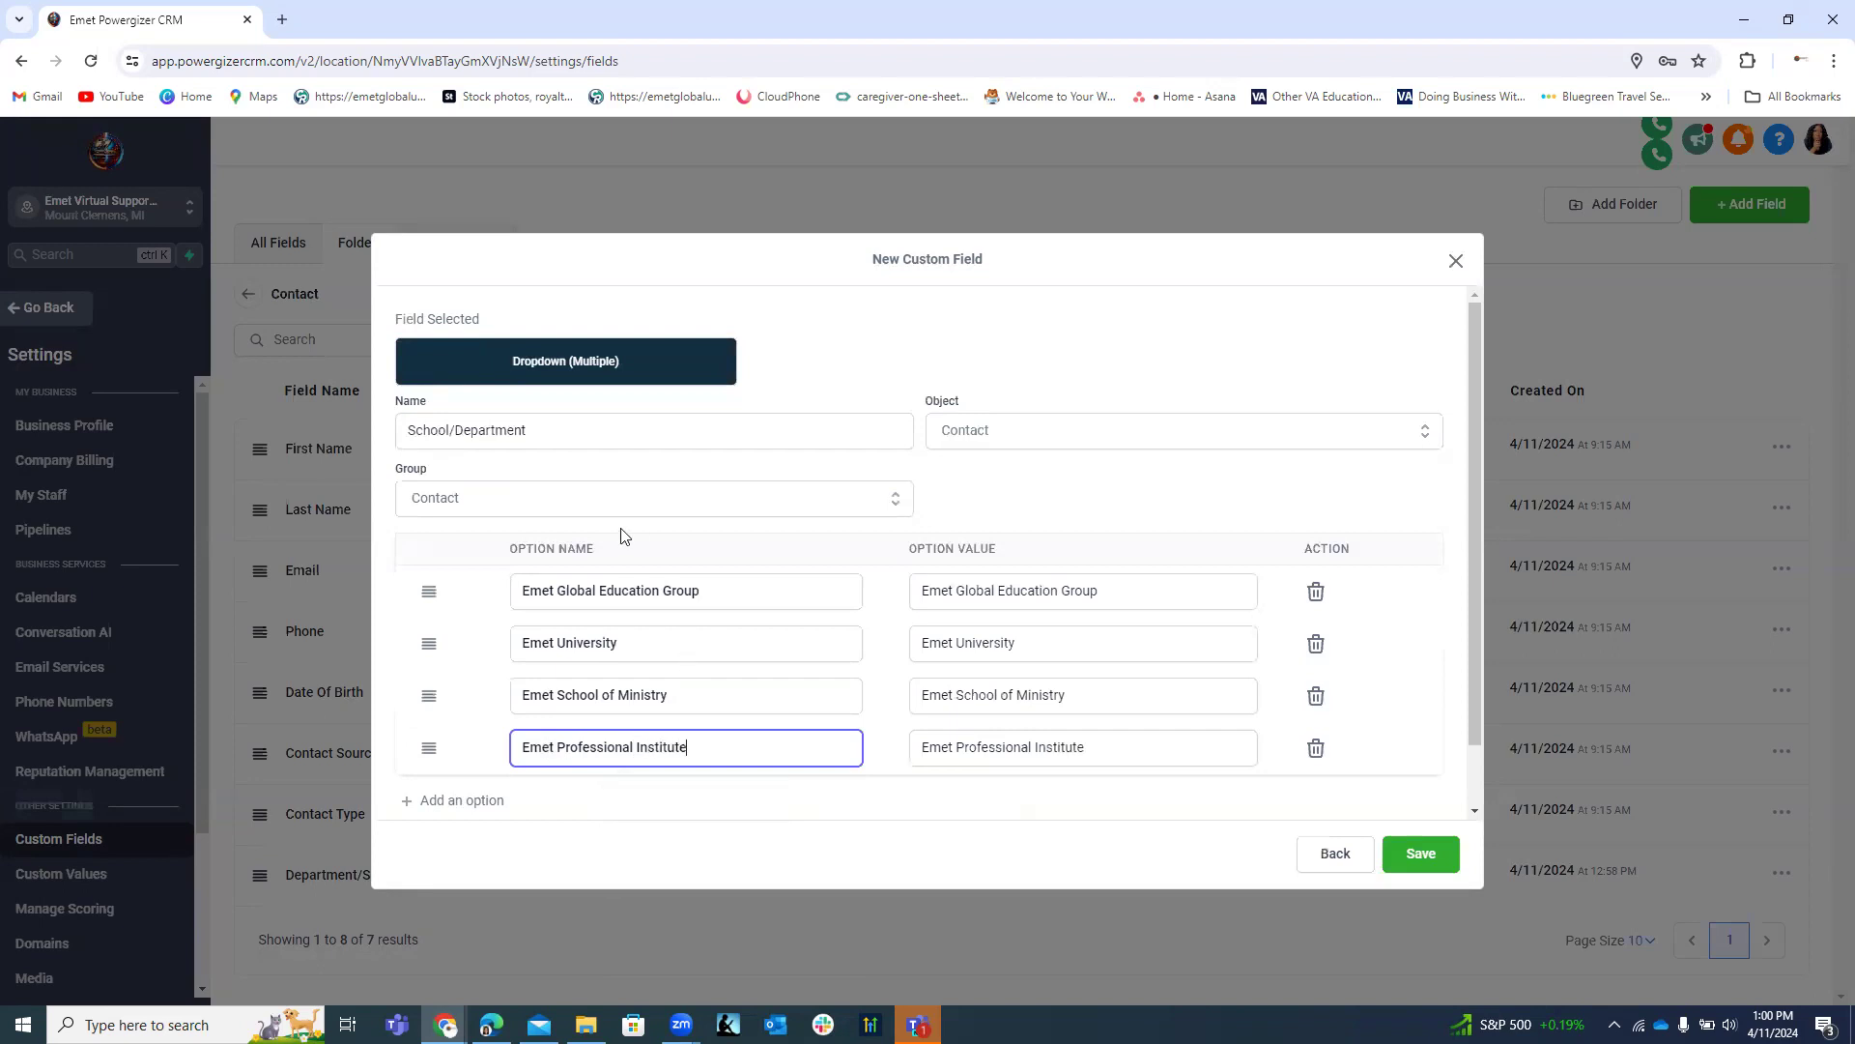
{"action": "left_click", "coordinate": [473, 801]}
{"action": "left_click", "coordinate": [535, 801]}
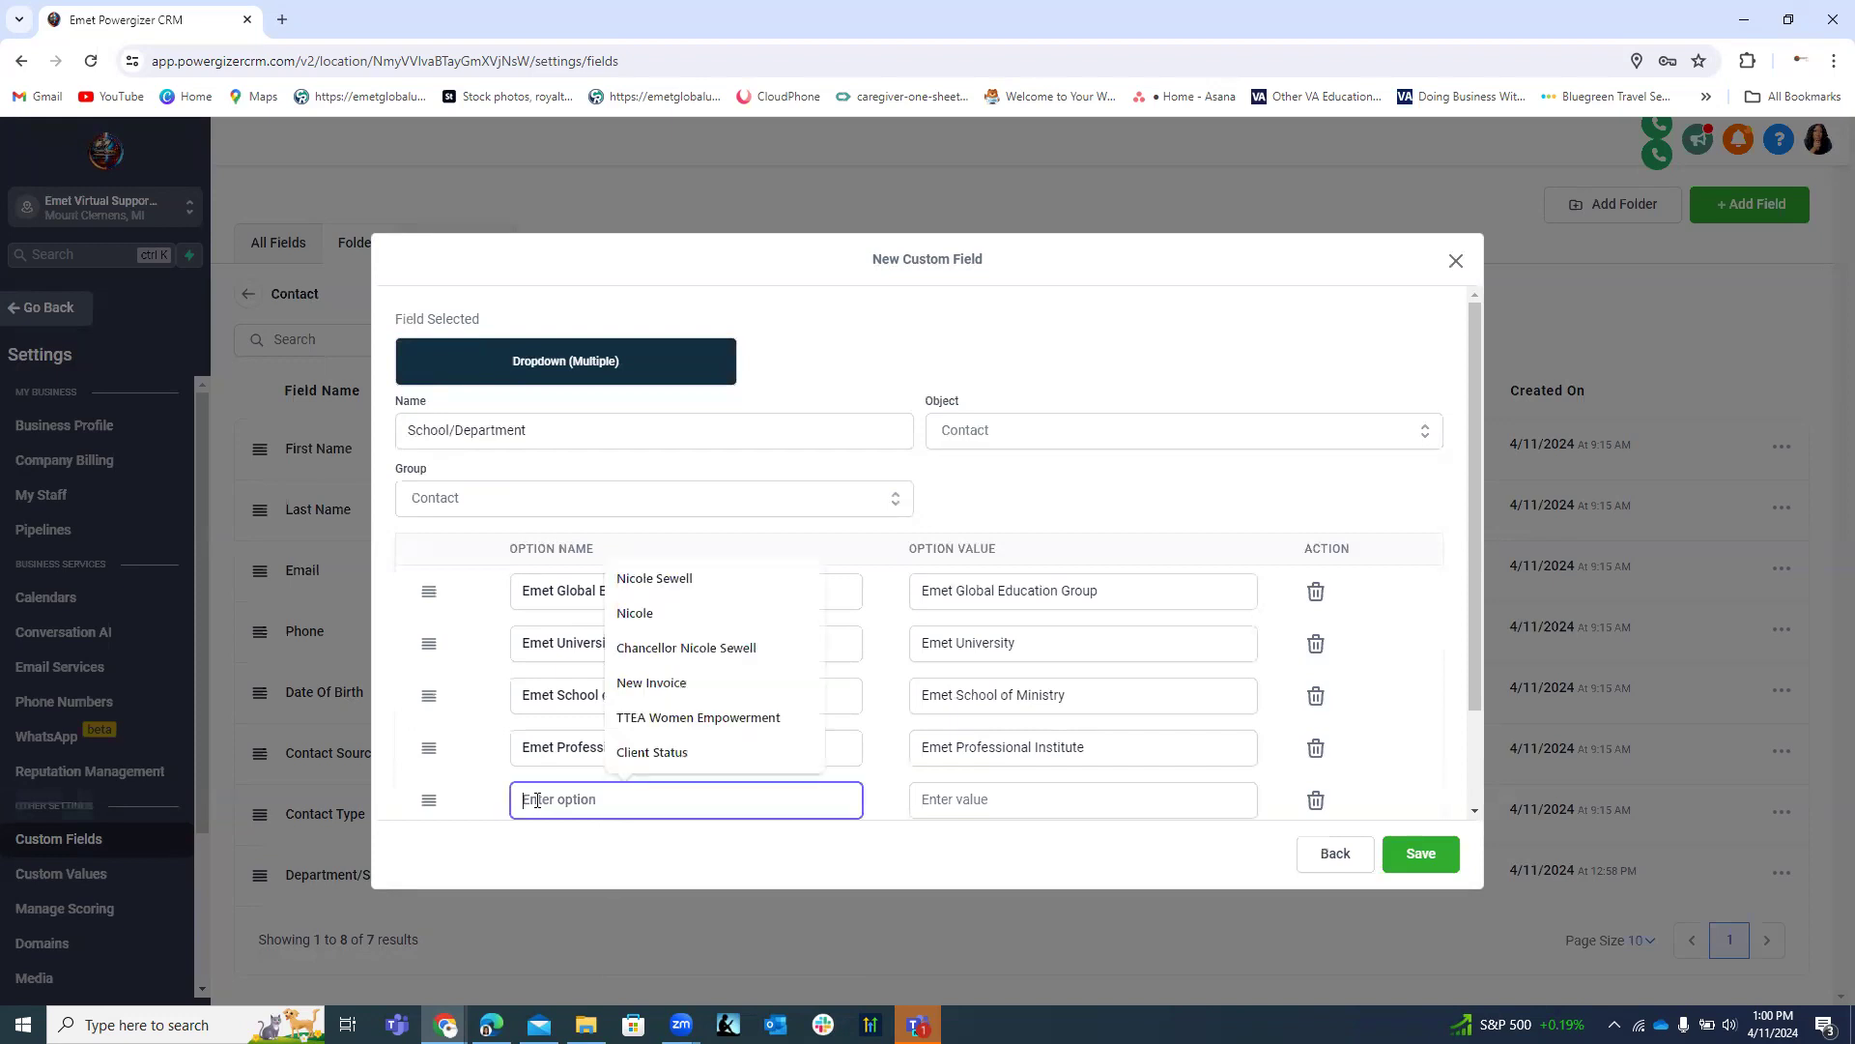
Fill in options 'Emet Professional Services' and 'Emet Powergizer CRM'.
{"action": "scroll", "coordinate": [724, 794], "scroll_direction": "down", "scroll_amount": 1}
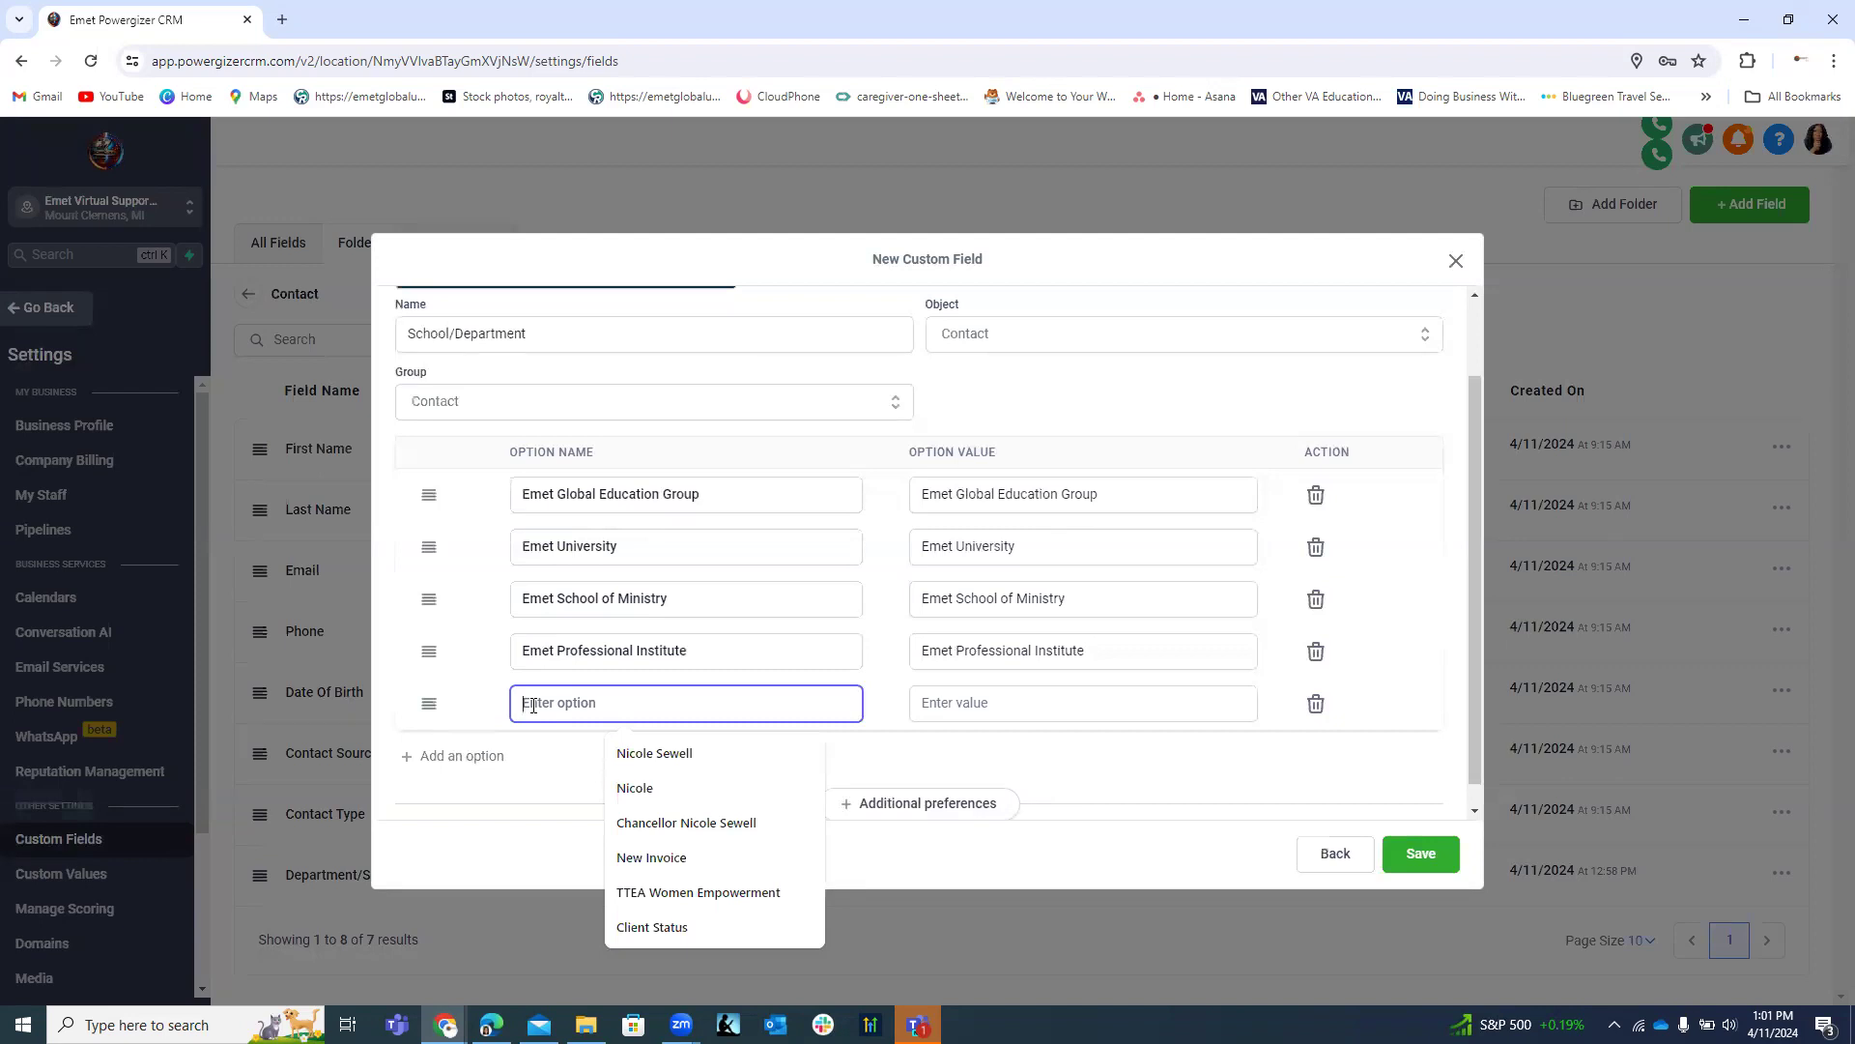
{"action": "type", "text": "Emet "}
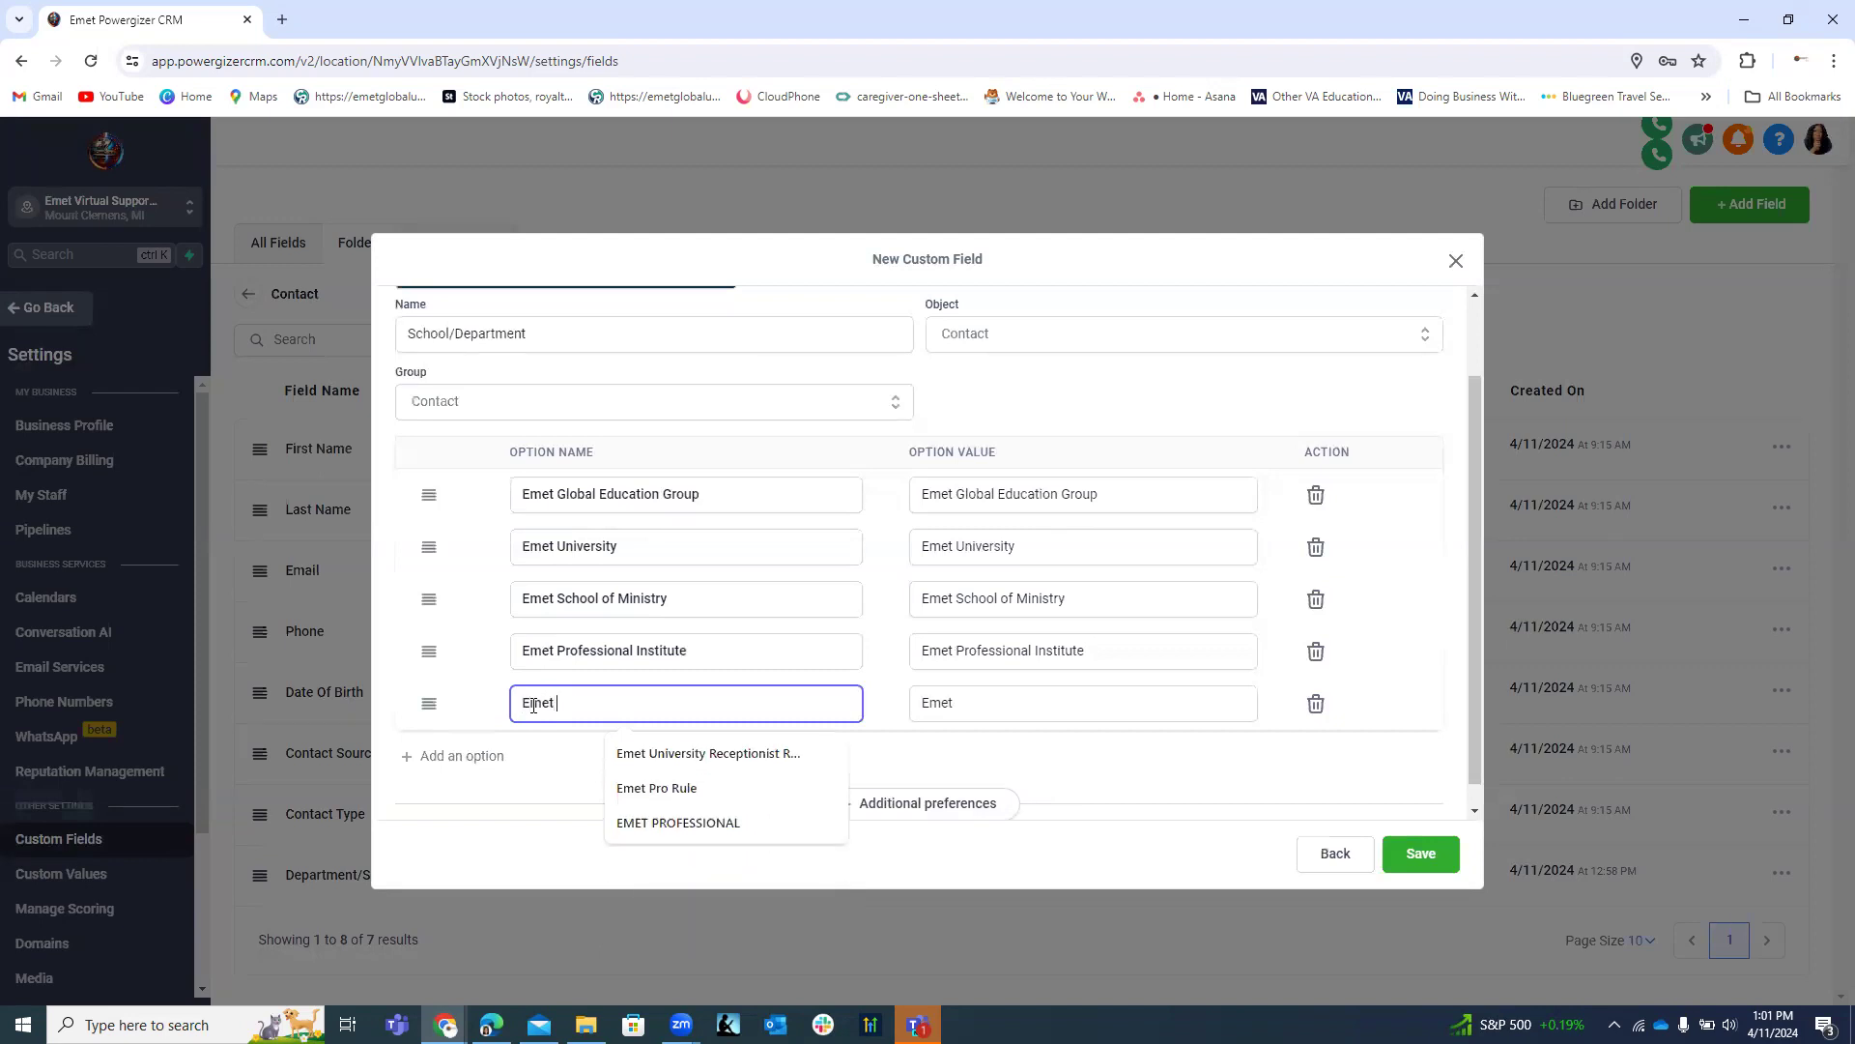
{"action": "type", "text": "Prof"}
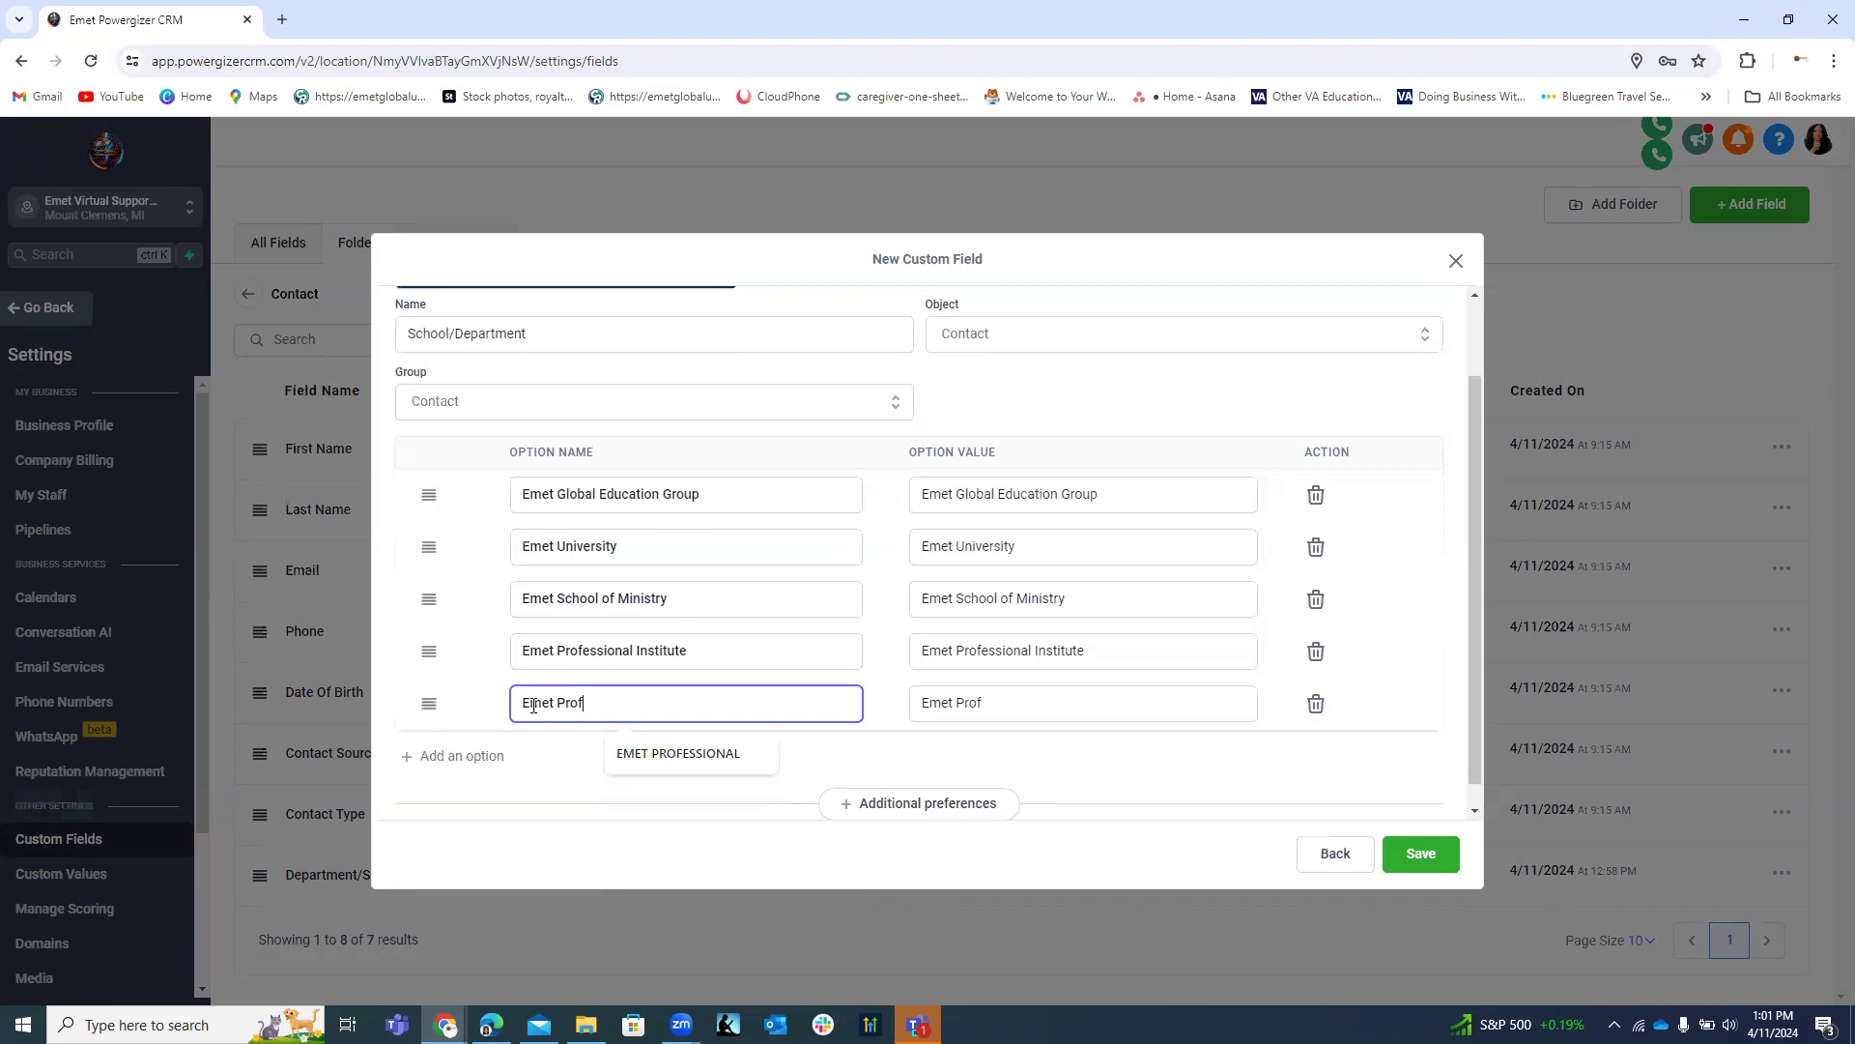
{"action": "type", "text": "essional "}
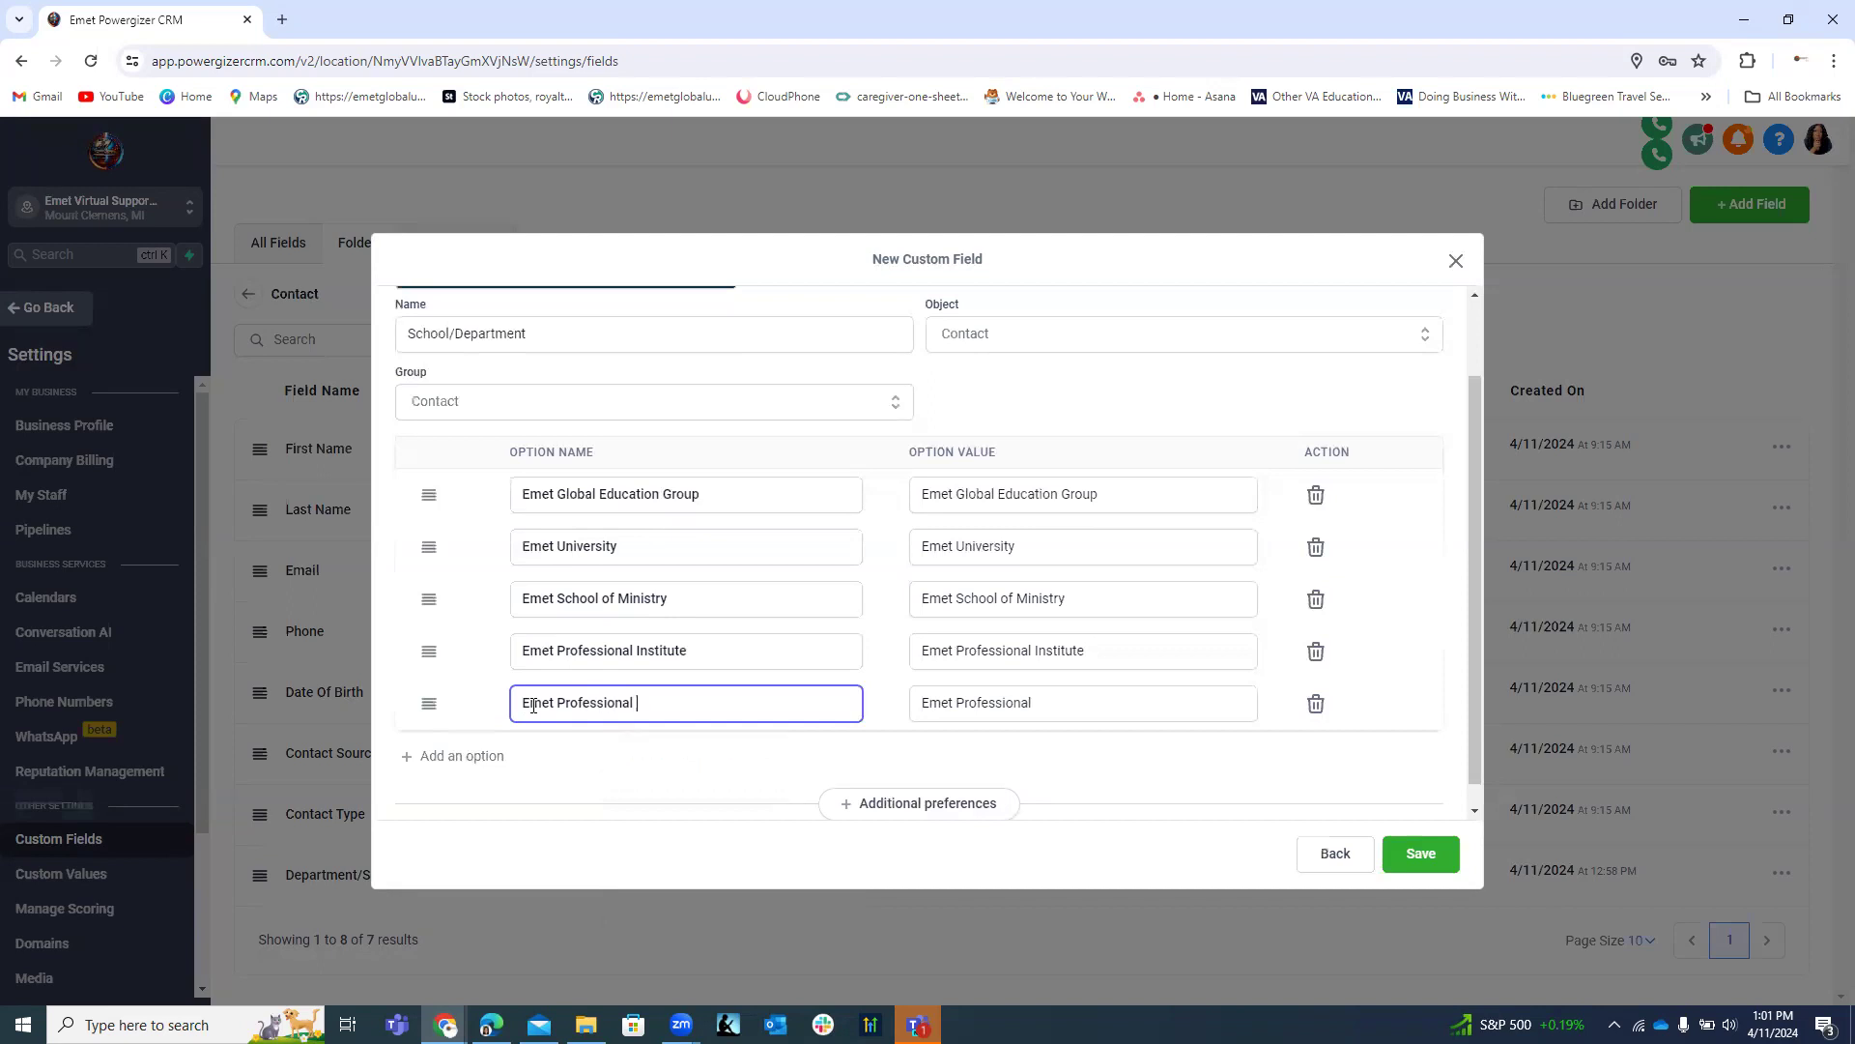
{"action": "type", "text": "Services"}
{"action": "left_click", "coordinate": [464, 761]}
{"action": "left_click", "coordinate": [556, 758]}
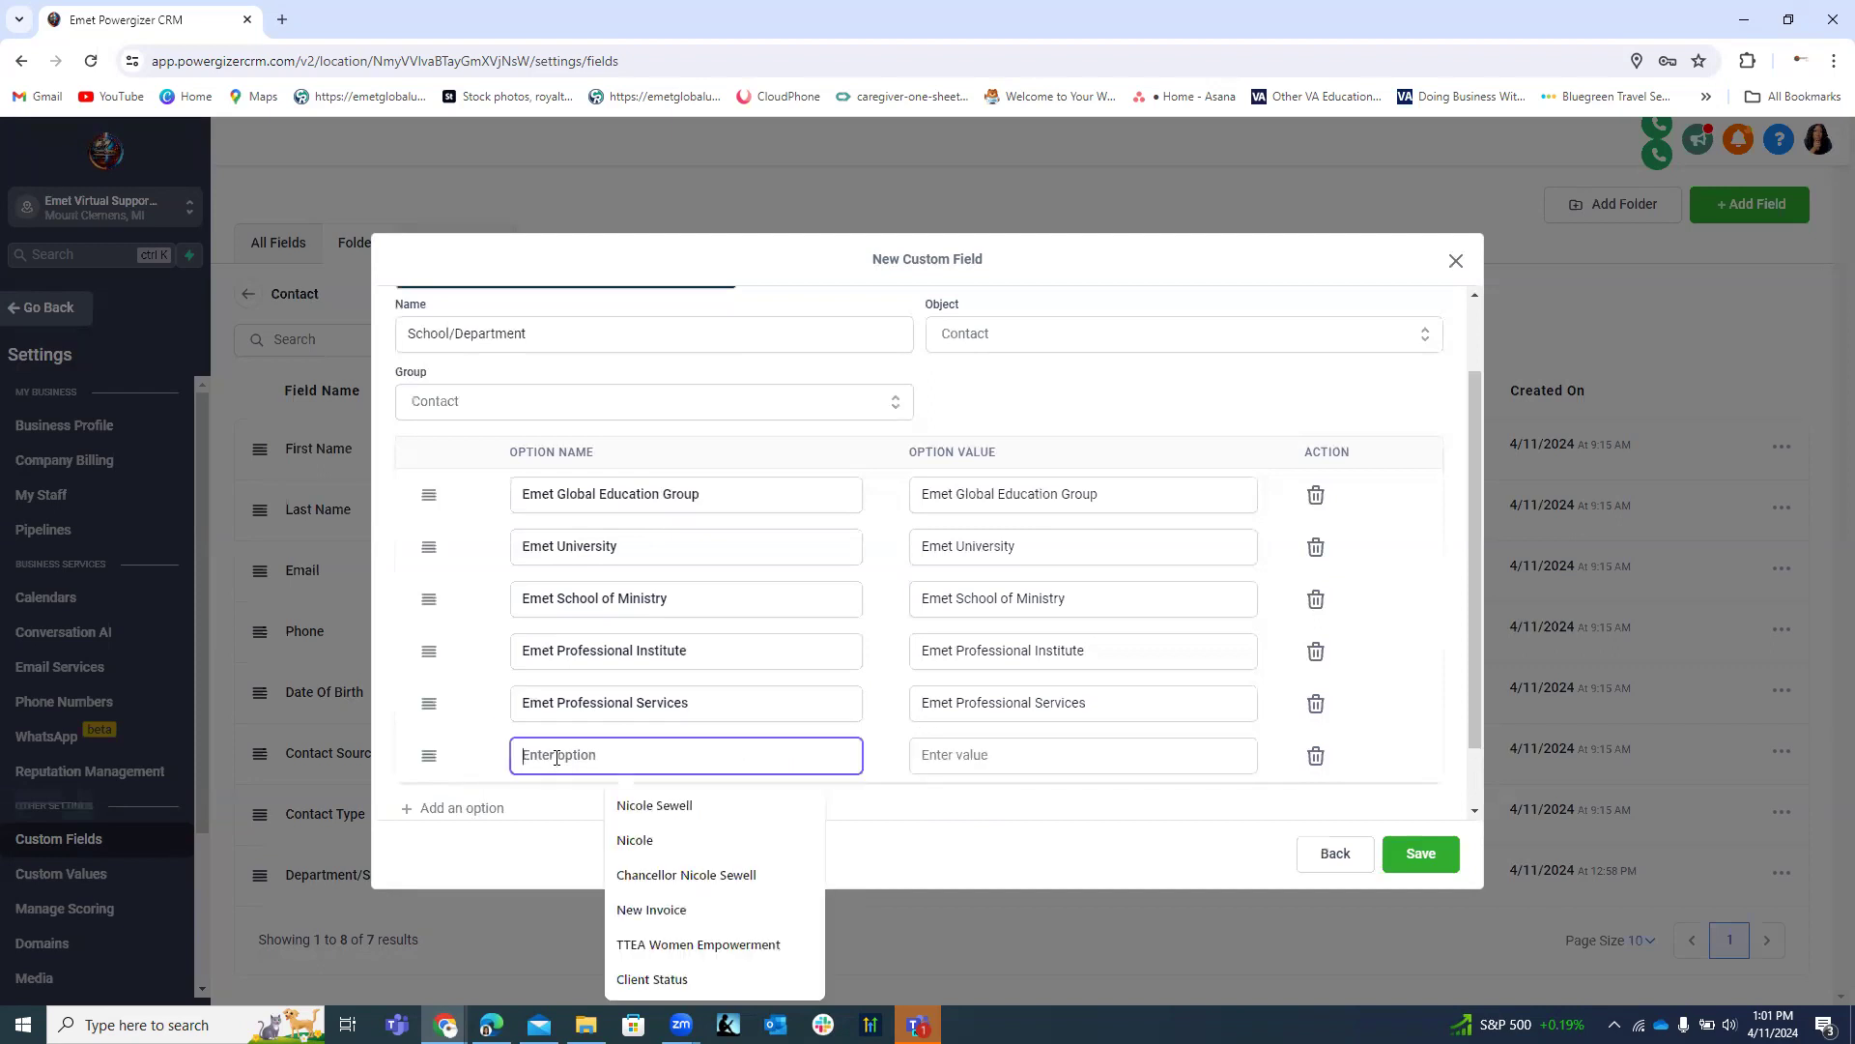
{"action": "type", "text": "Emet"}
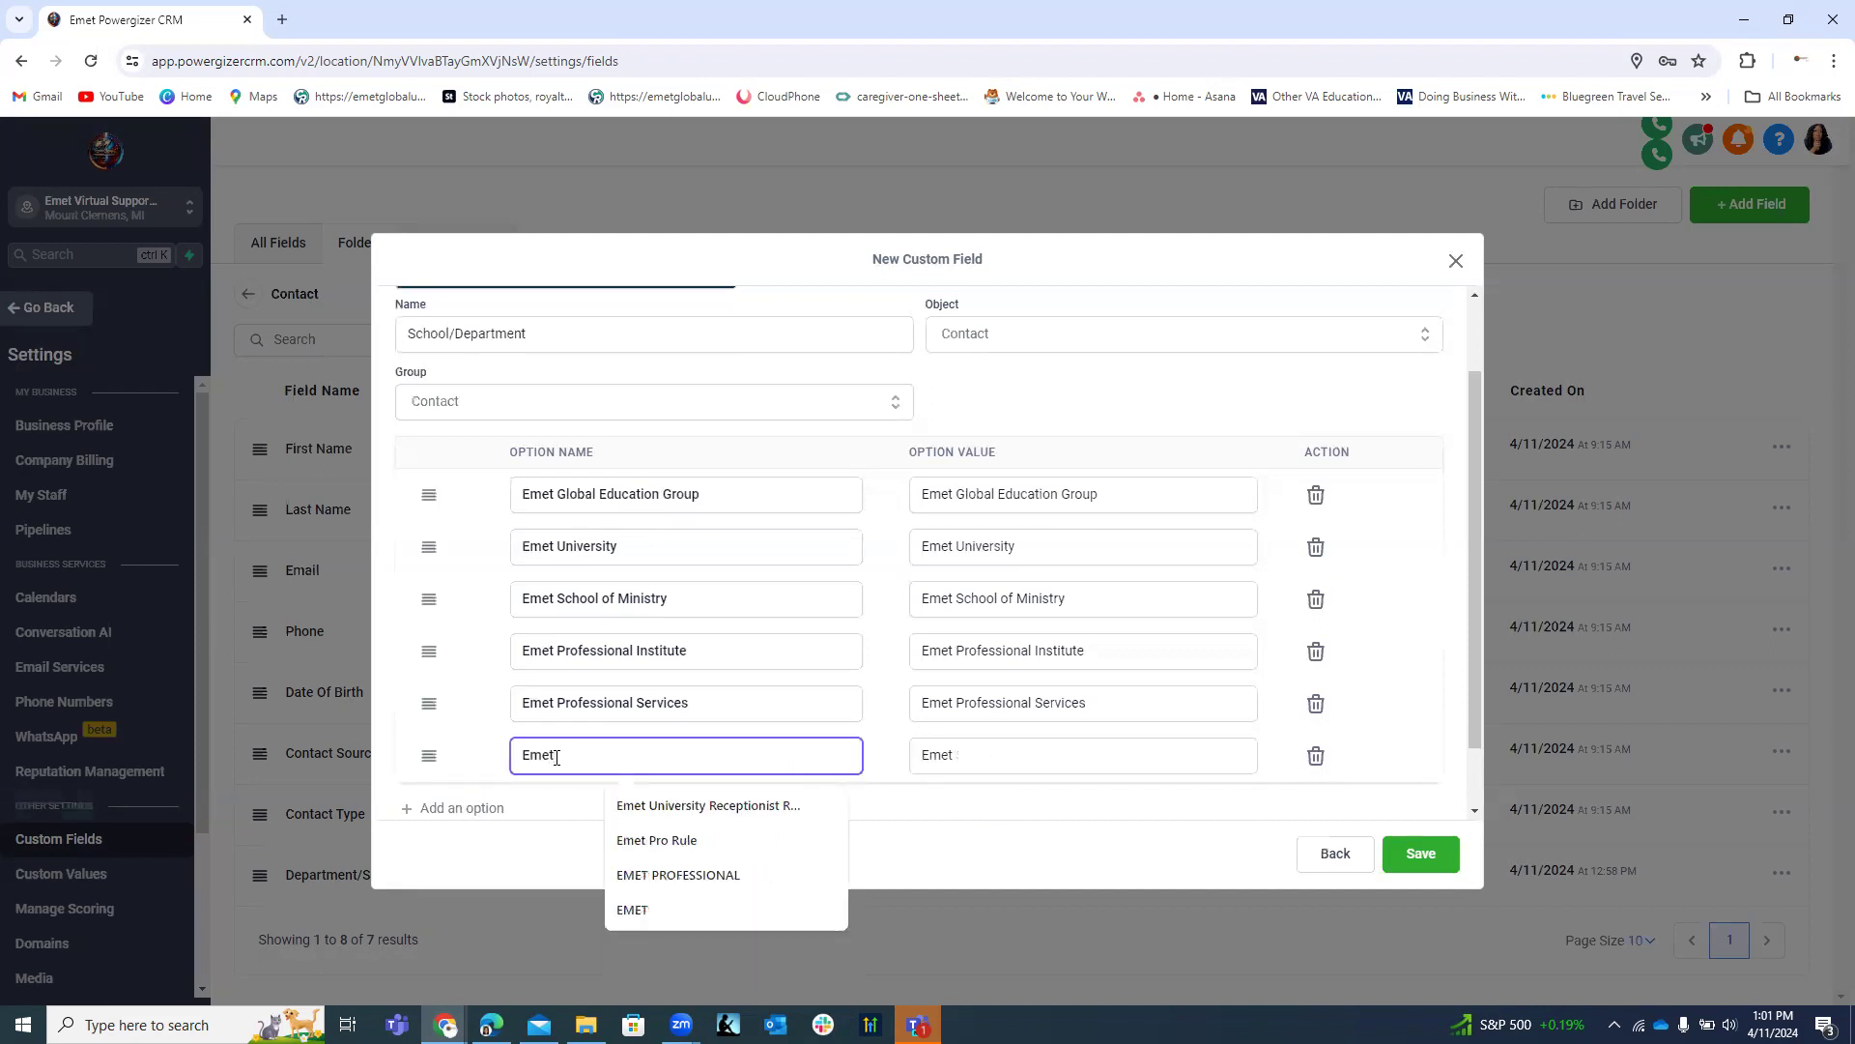
{"action": "type", "text": " Po"}
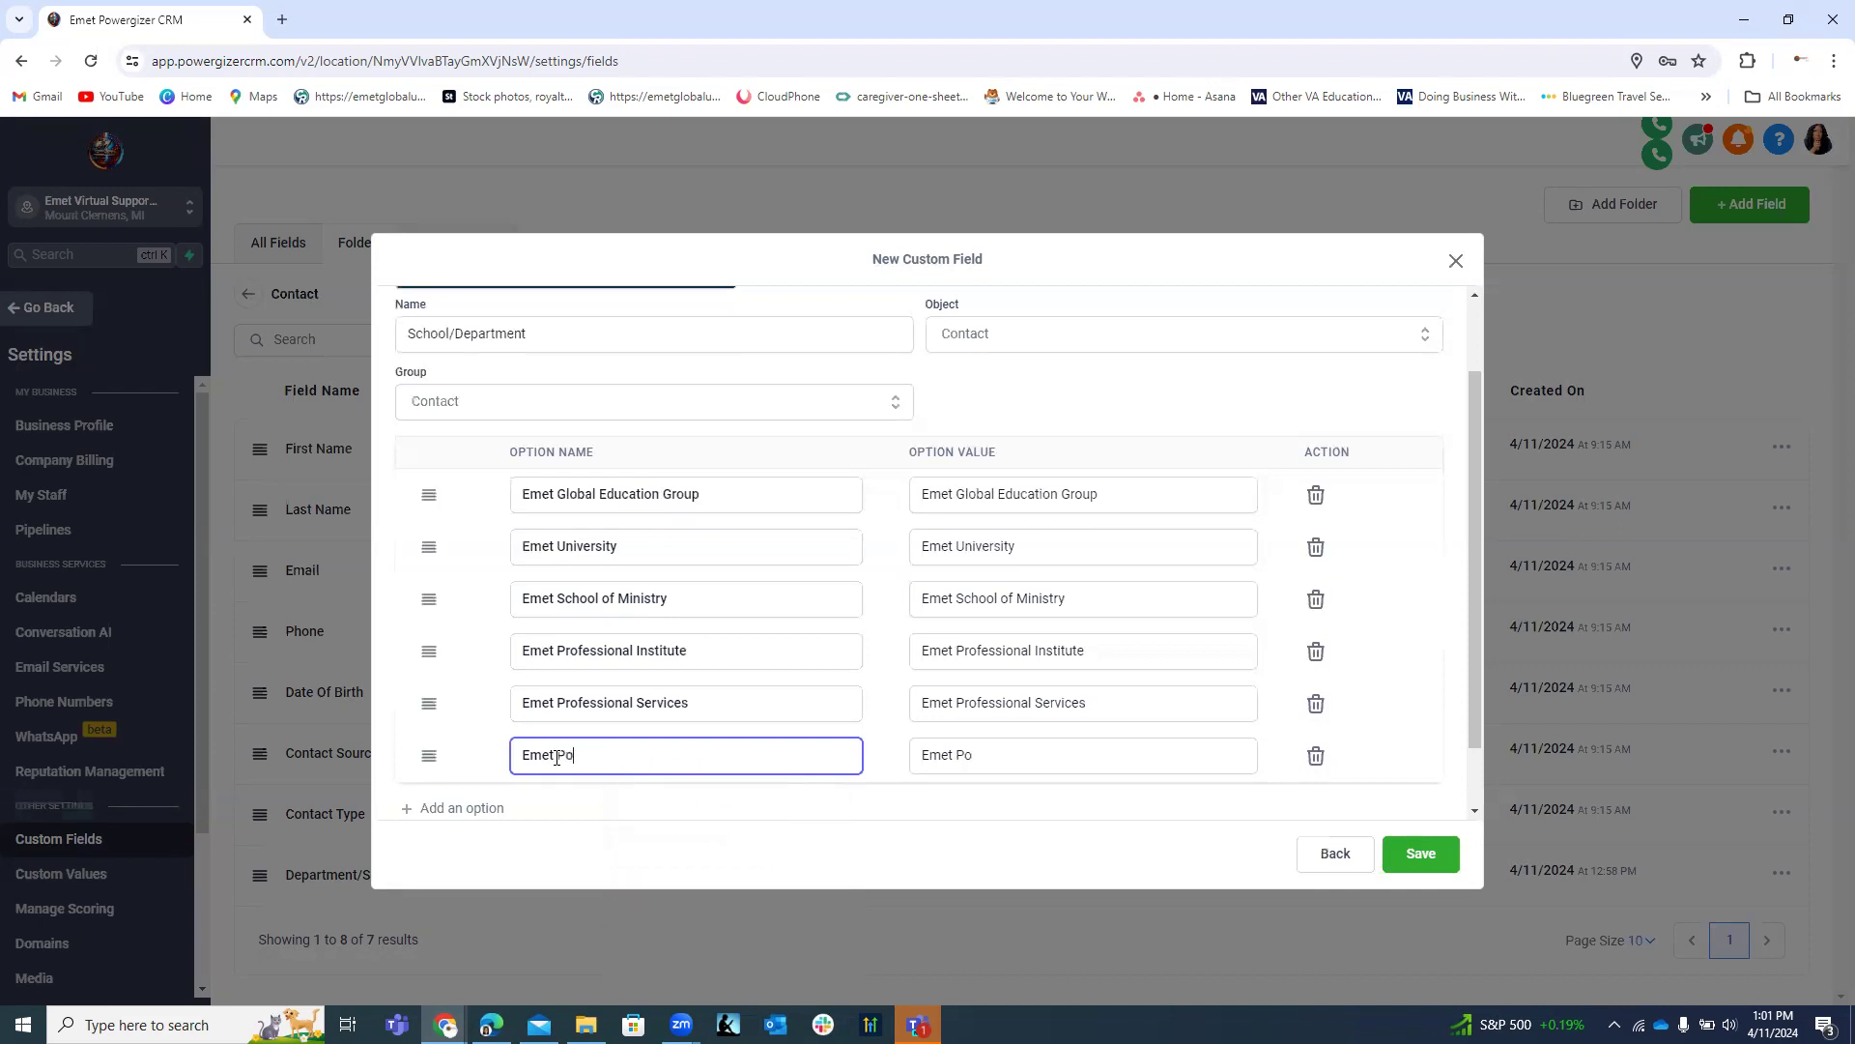
{"action": "type", "text": "wergi"}
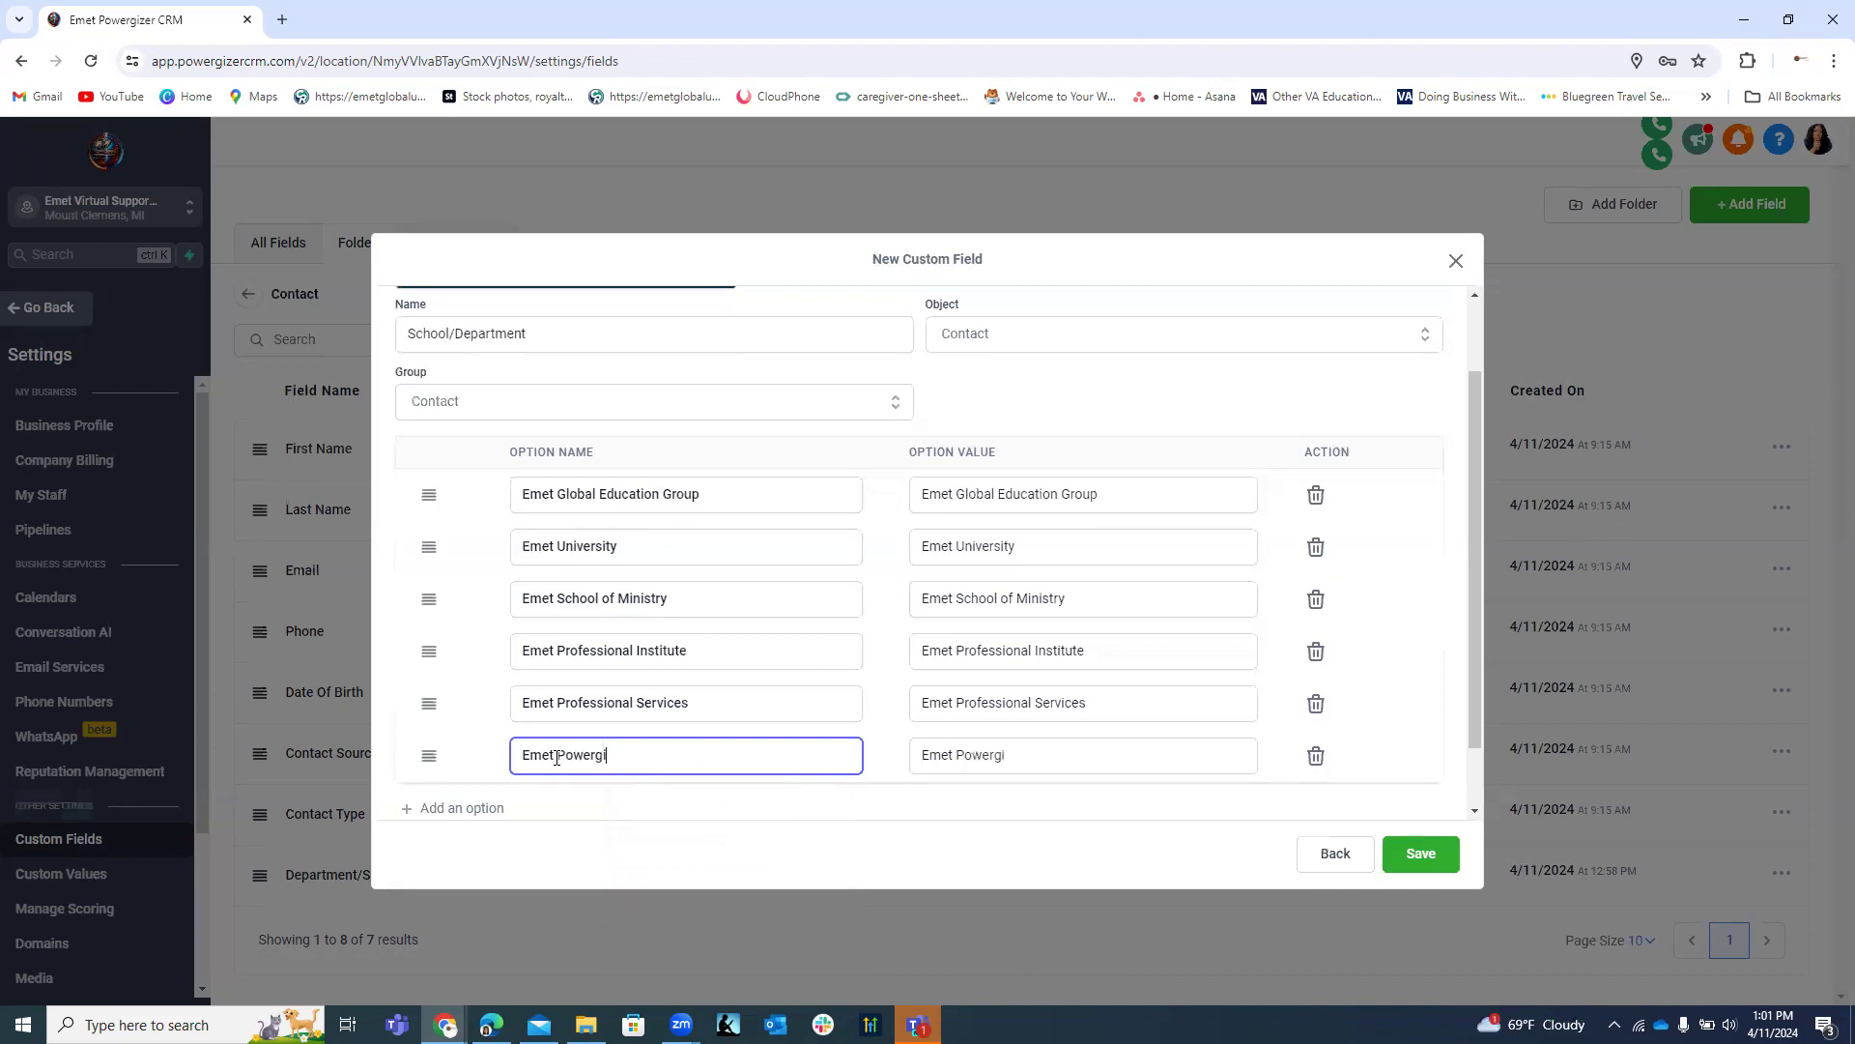
{"action": "type", "text": "zer CRM"}
Add a seventh option '5 Fold Certification Board', fixing its capitalisation.
{"action": "left_click", "coordinate": [462, 809]}
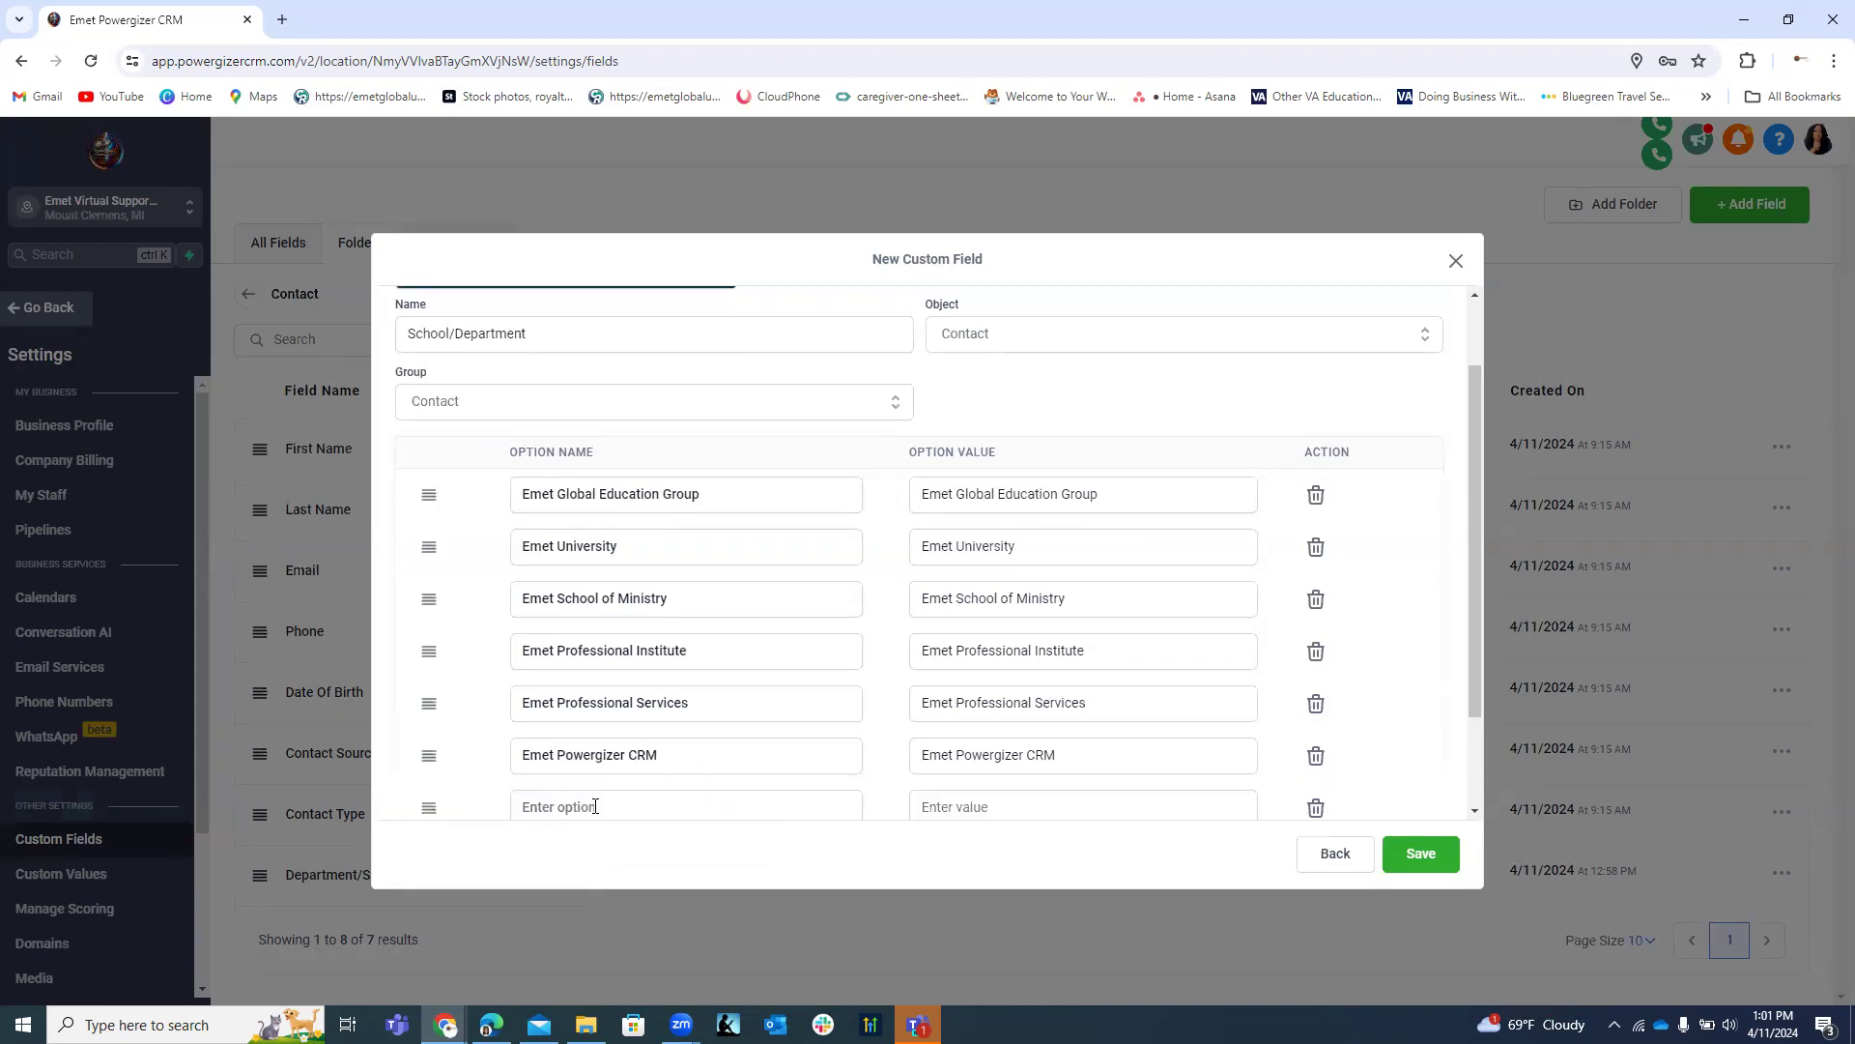
{"action": "left_click", "coordinate": [596, 806]}
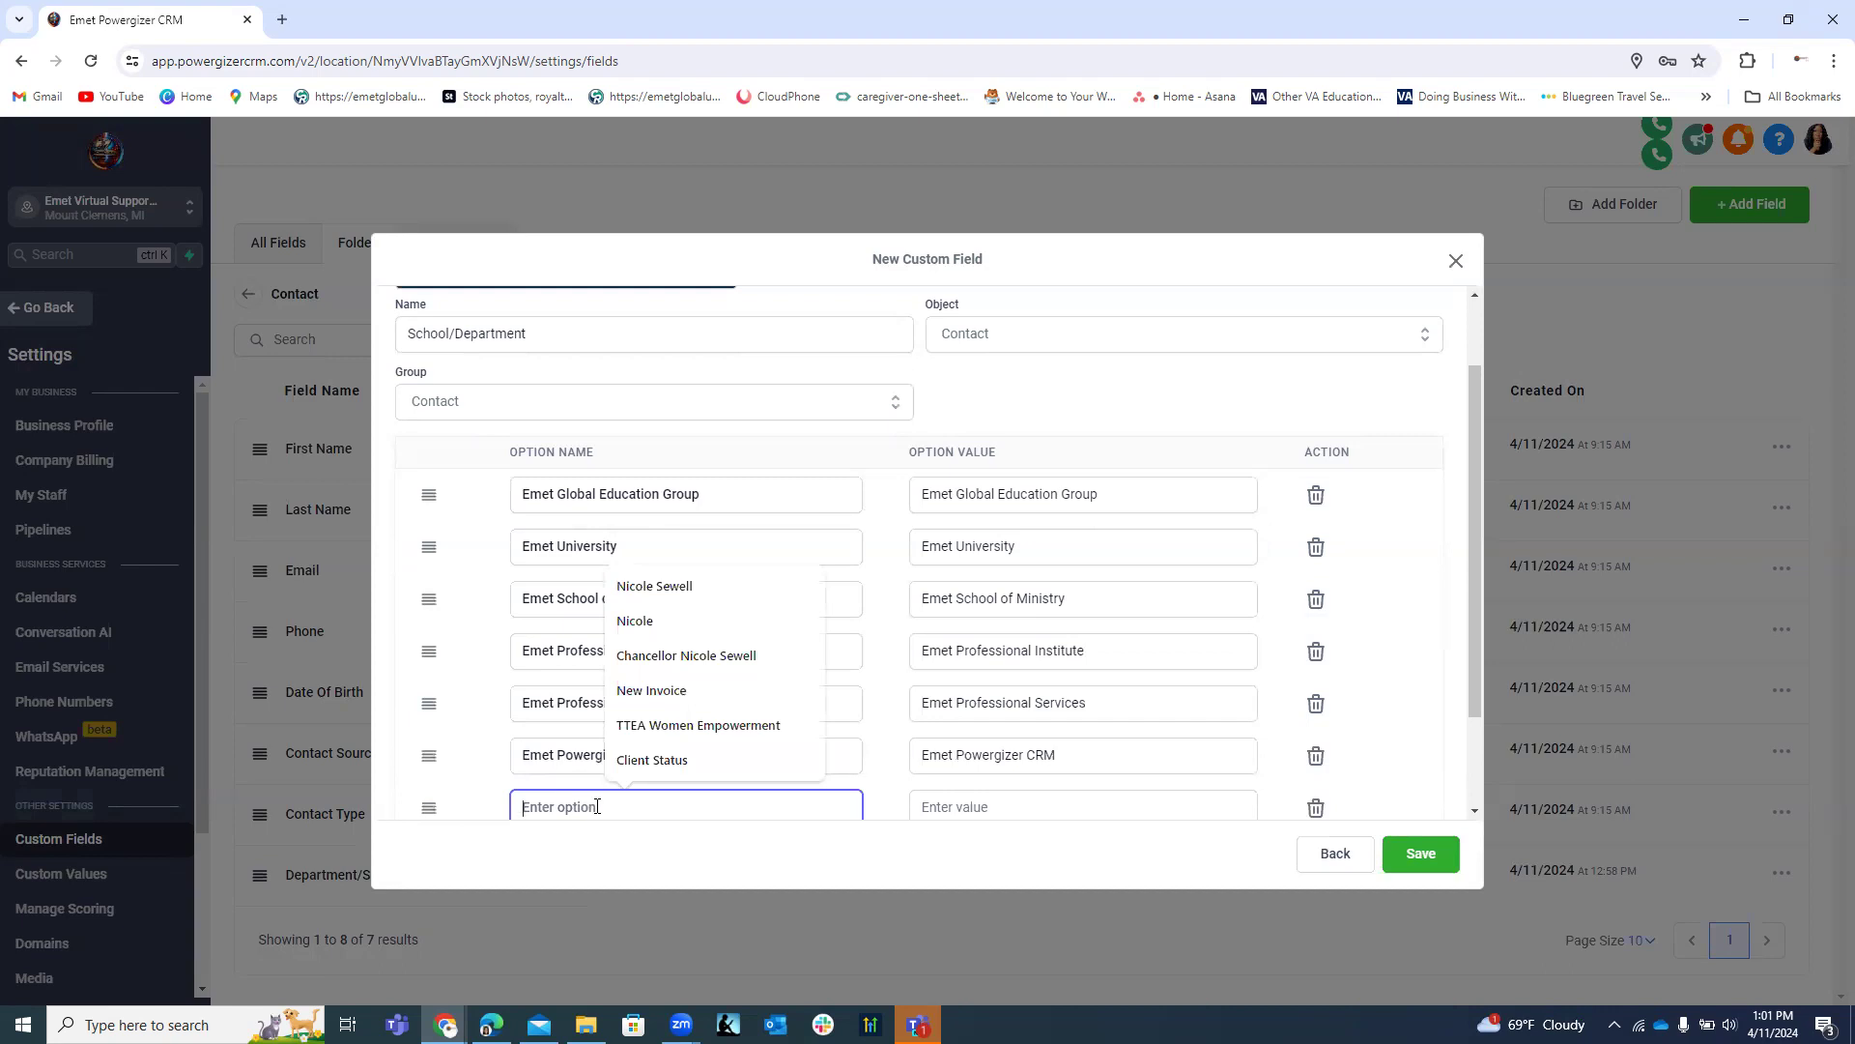
{"action": "type", "text": "5 fOLD"}
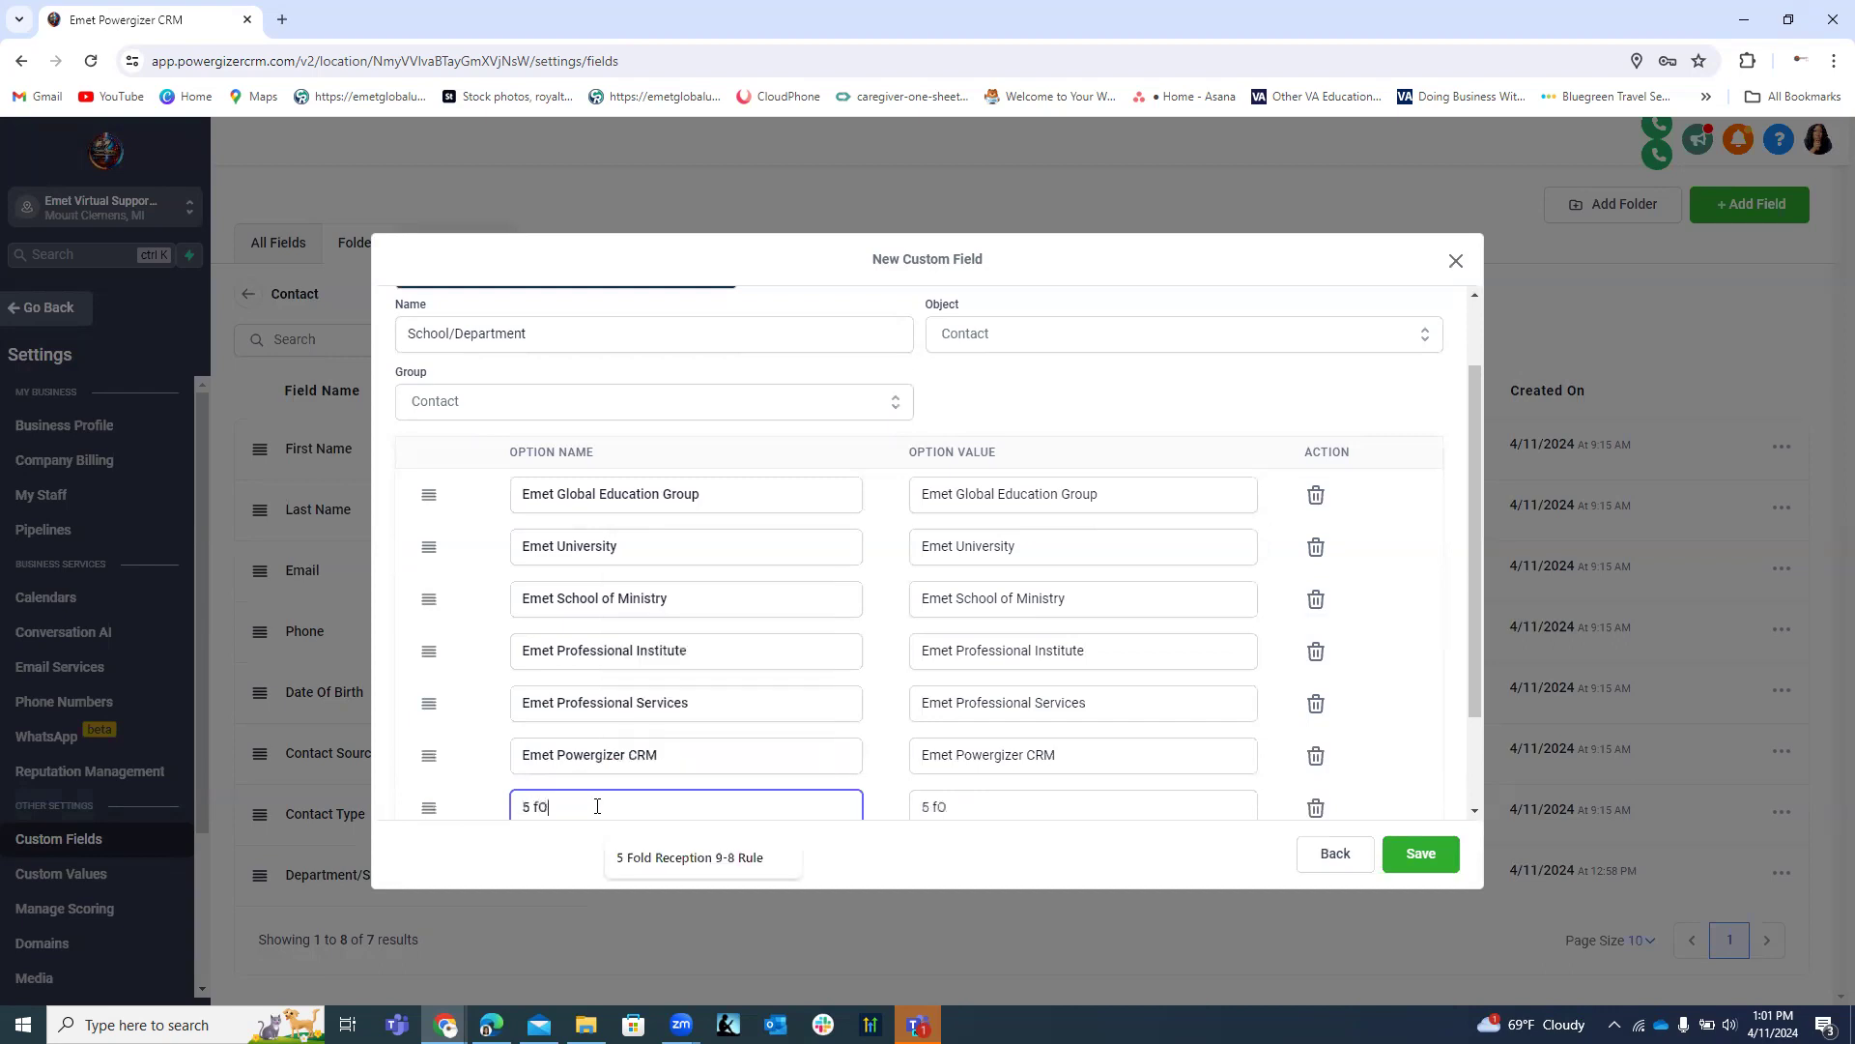
{"action": "key", "text": "BackSpace"}
{"action": "key", "text": "BackSpace"}
{"action": "key", "text": "BackSpace"}
{"action": "key", "text": "BackSpace"}
{"action": "key", "text": "BackSpace"}
{"action": "type", "text": "fOL"}
{"action": "key", "text": "BackSpace"}
{"action": "key", "text": "BackSpace"}
{"action": "key", "text": "BackSpace"}
{"action": "type", "text": "Fold"}
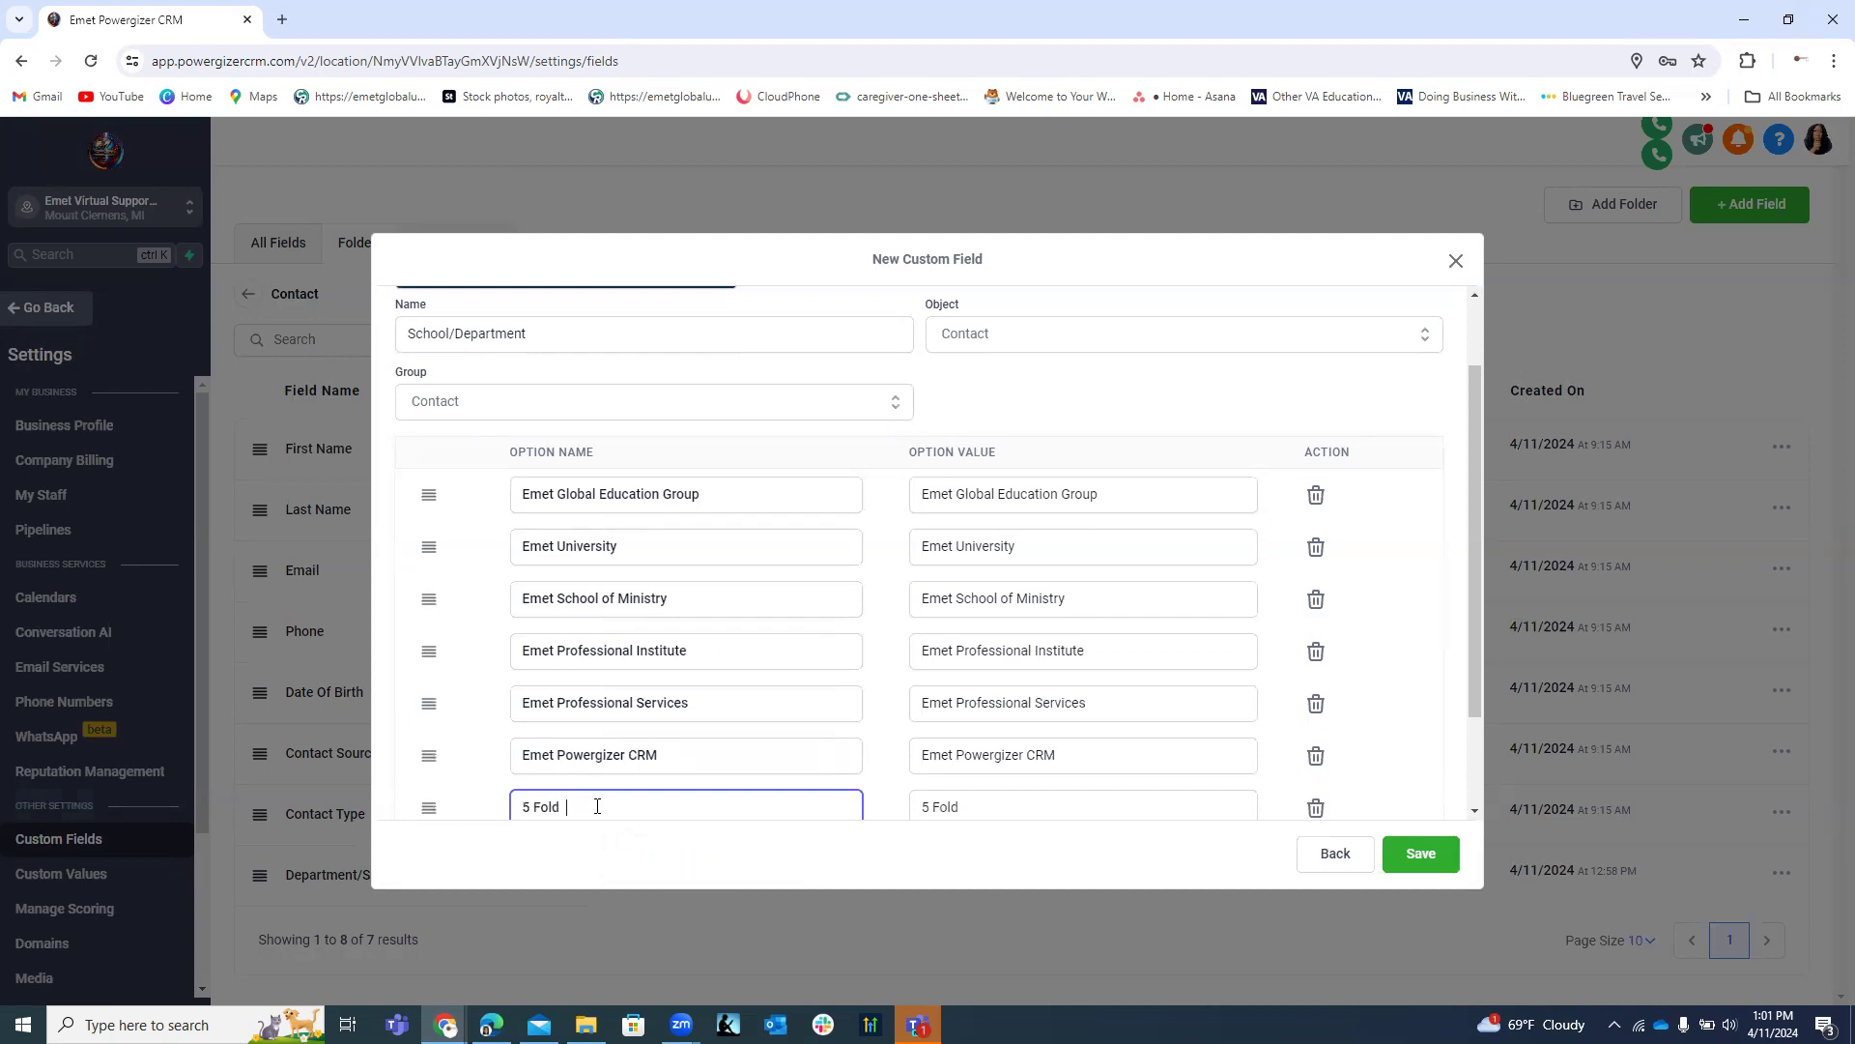
{"action": "type", "text": " Certification Board"}
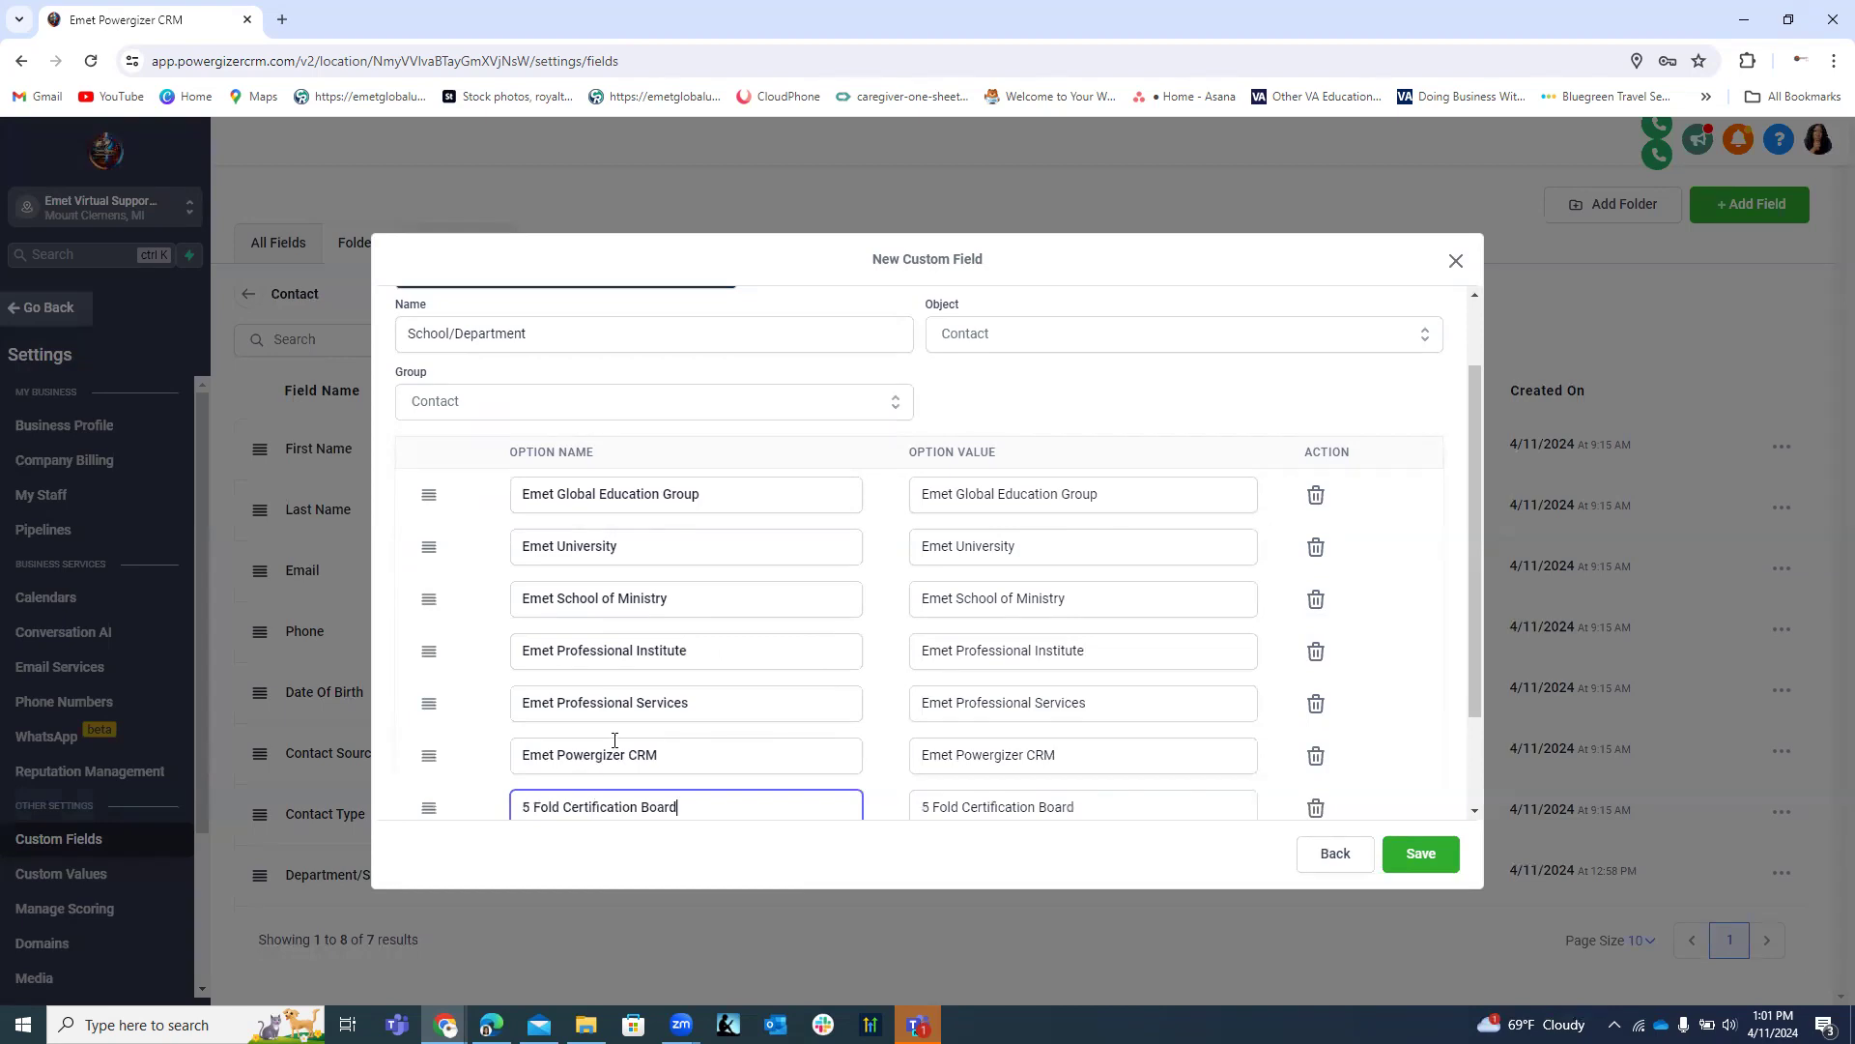
{"action": "scroll", "coordinate": [705, 683], "scroll_direction": "down", "scroll_amount": 2}
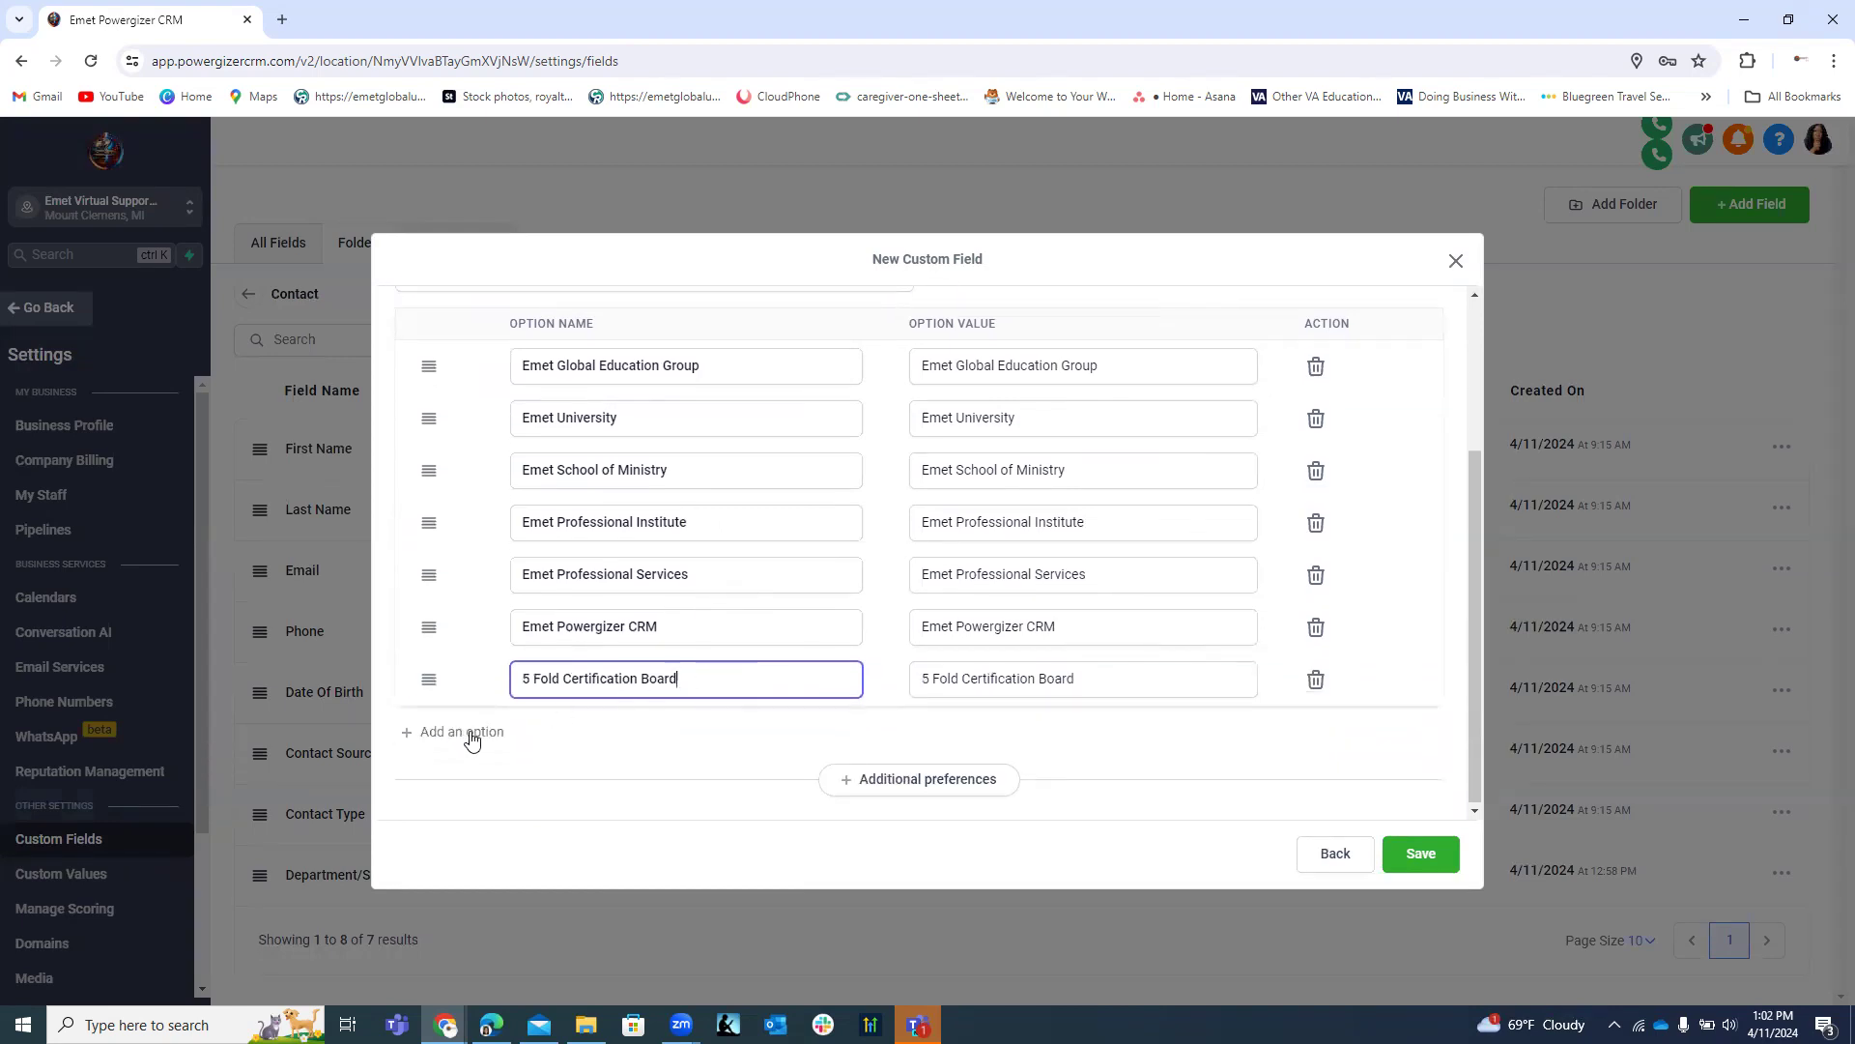
{"action": "scroll", "coordinate": [730, 607], "scroll_direction": "up", "scroll_amount": 4}
{"action": "scroll", "coordinate": [729, 607], "scroll_direction": "down", "scroll_amount": 4}
{"action": "scroll", "coordinate": [674, 502], "scroll_direction": "up", "scroll_amount": 1}
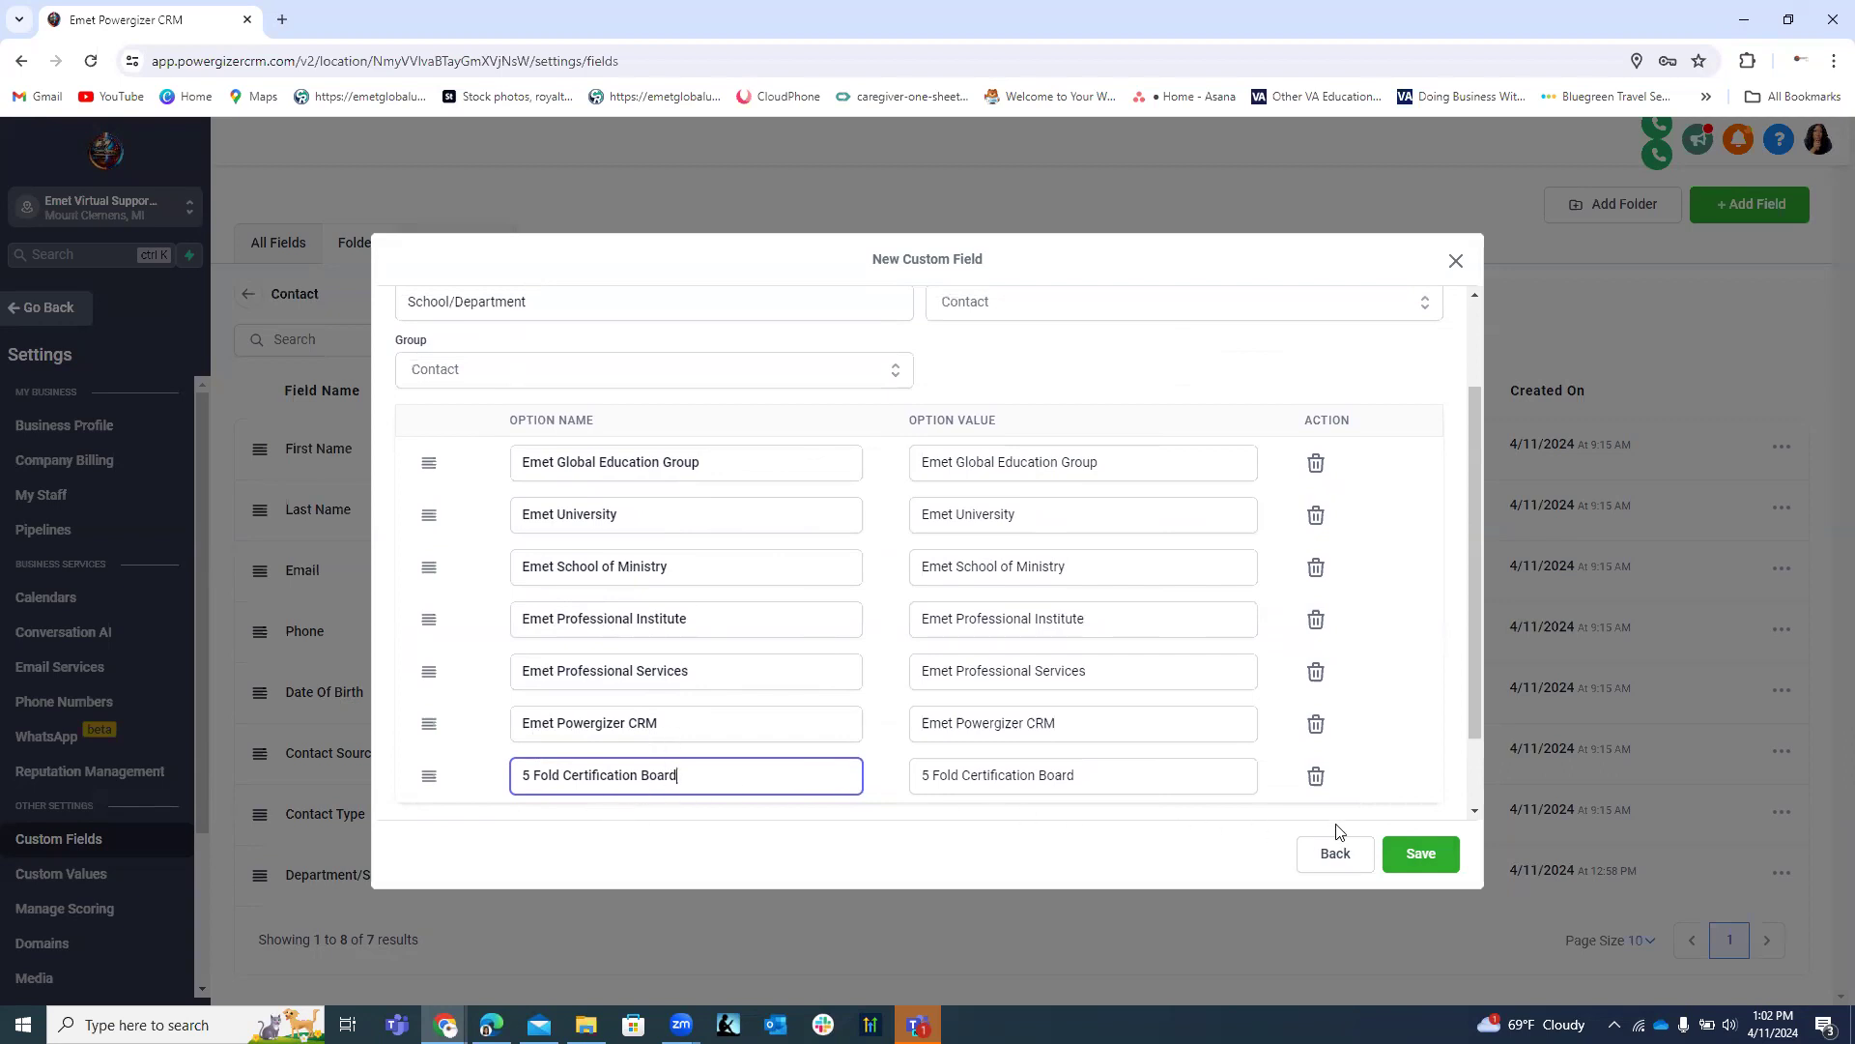
Save the School/Department multiple-options field, go back to Contacts and start a new contact.
{"action": "left_click", "coordinate": [1434, 857]}
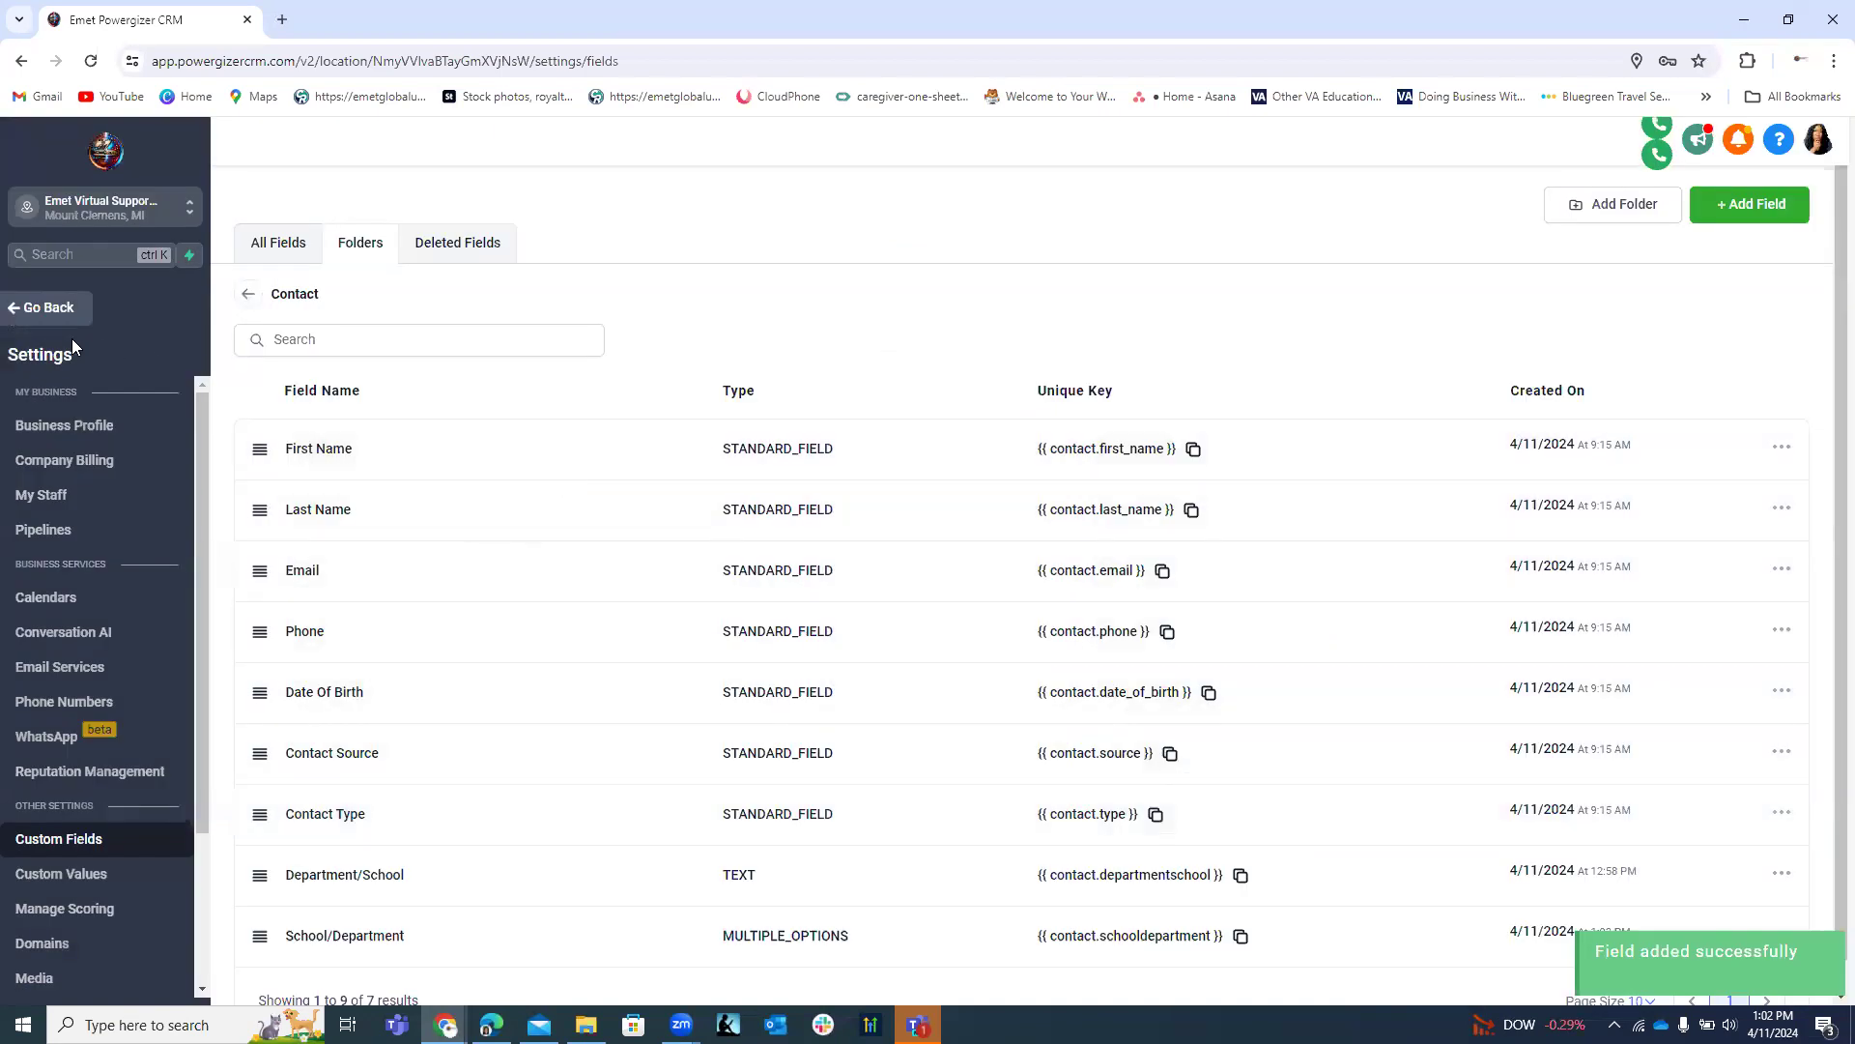
{"action": "left_click", "coordinate": [37, 308]}
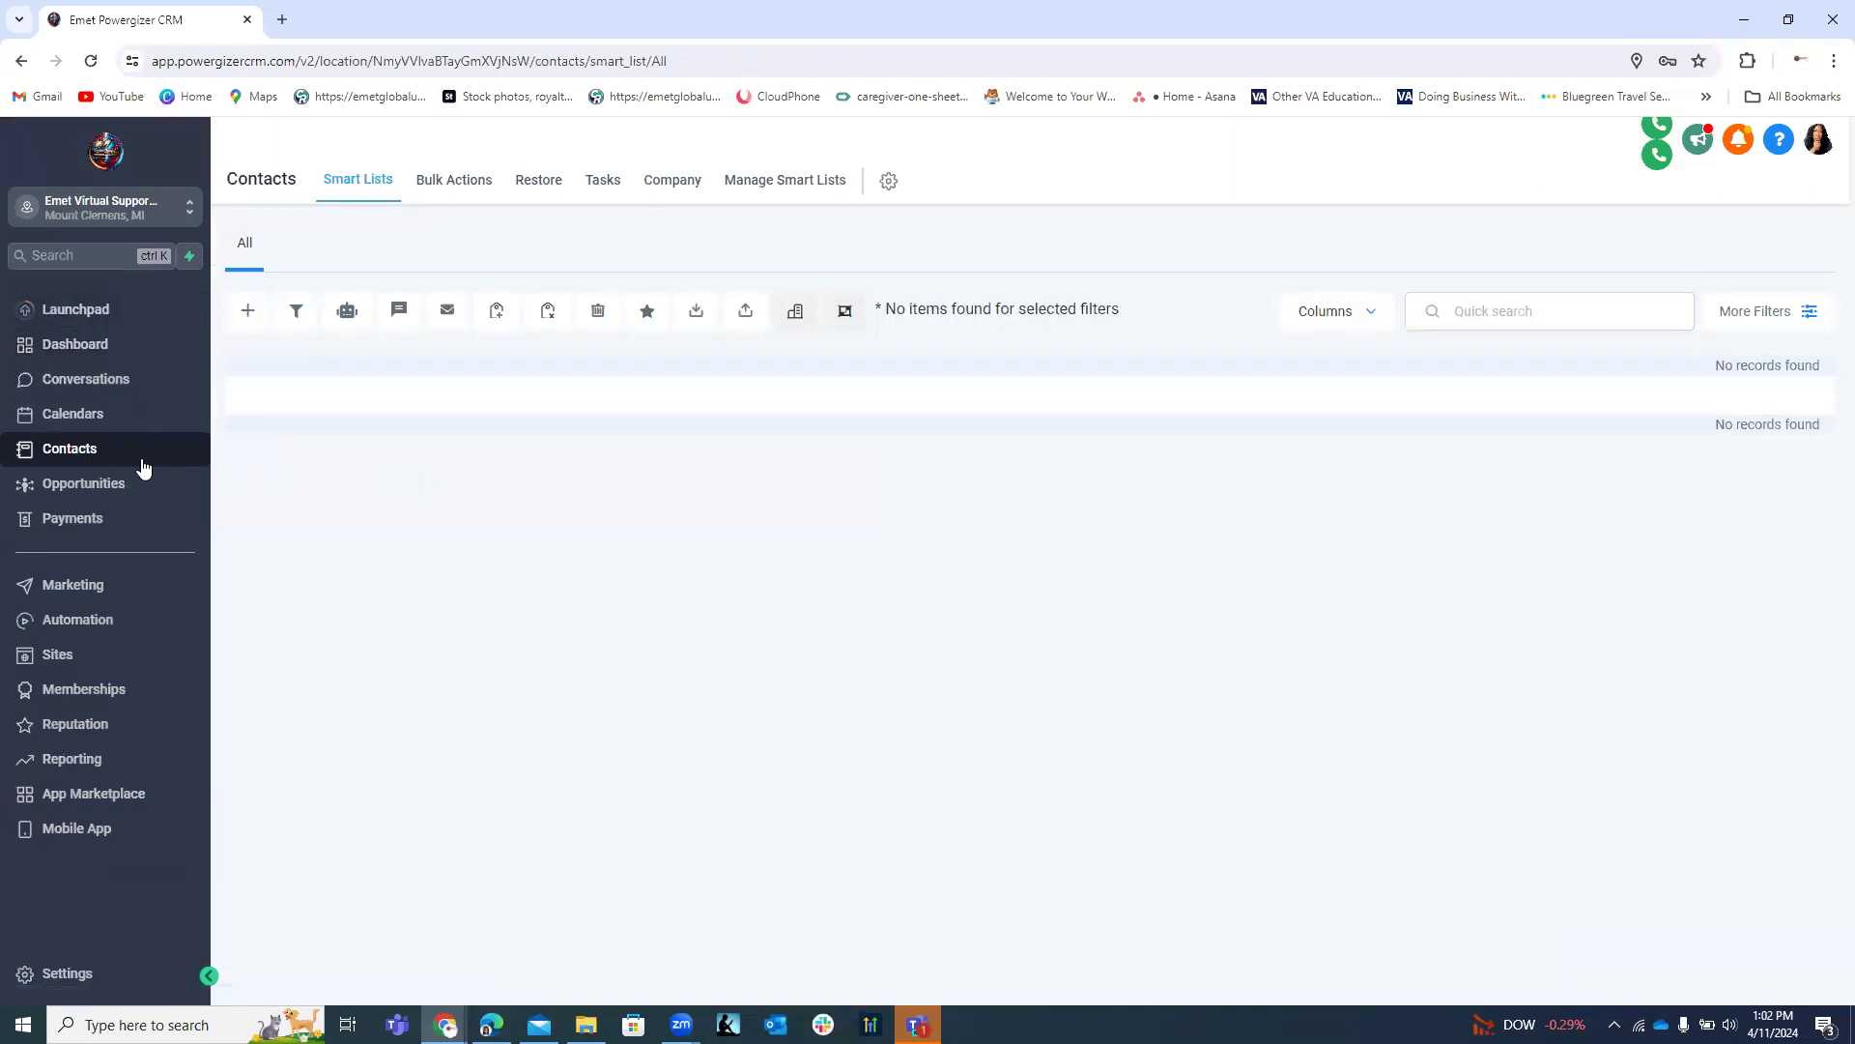
{"action": "left_click", "coordinate": [247, 314]}
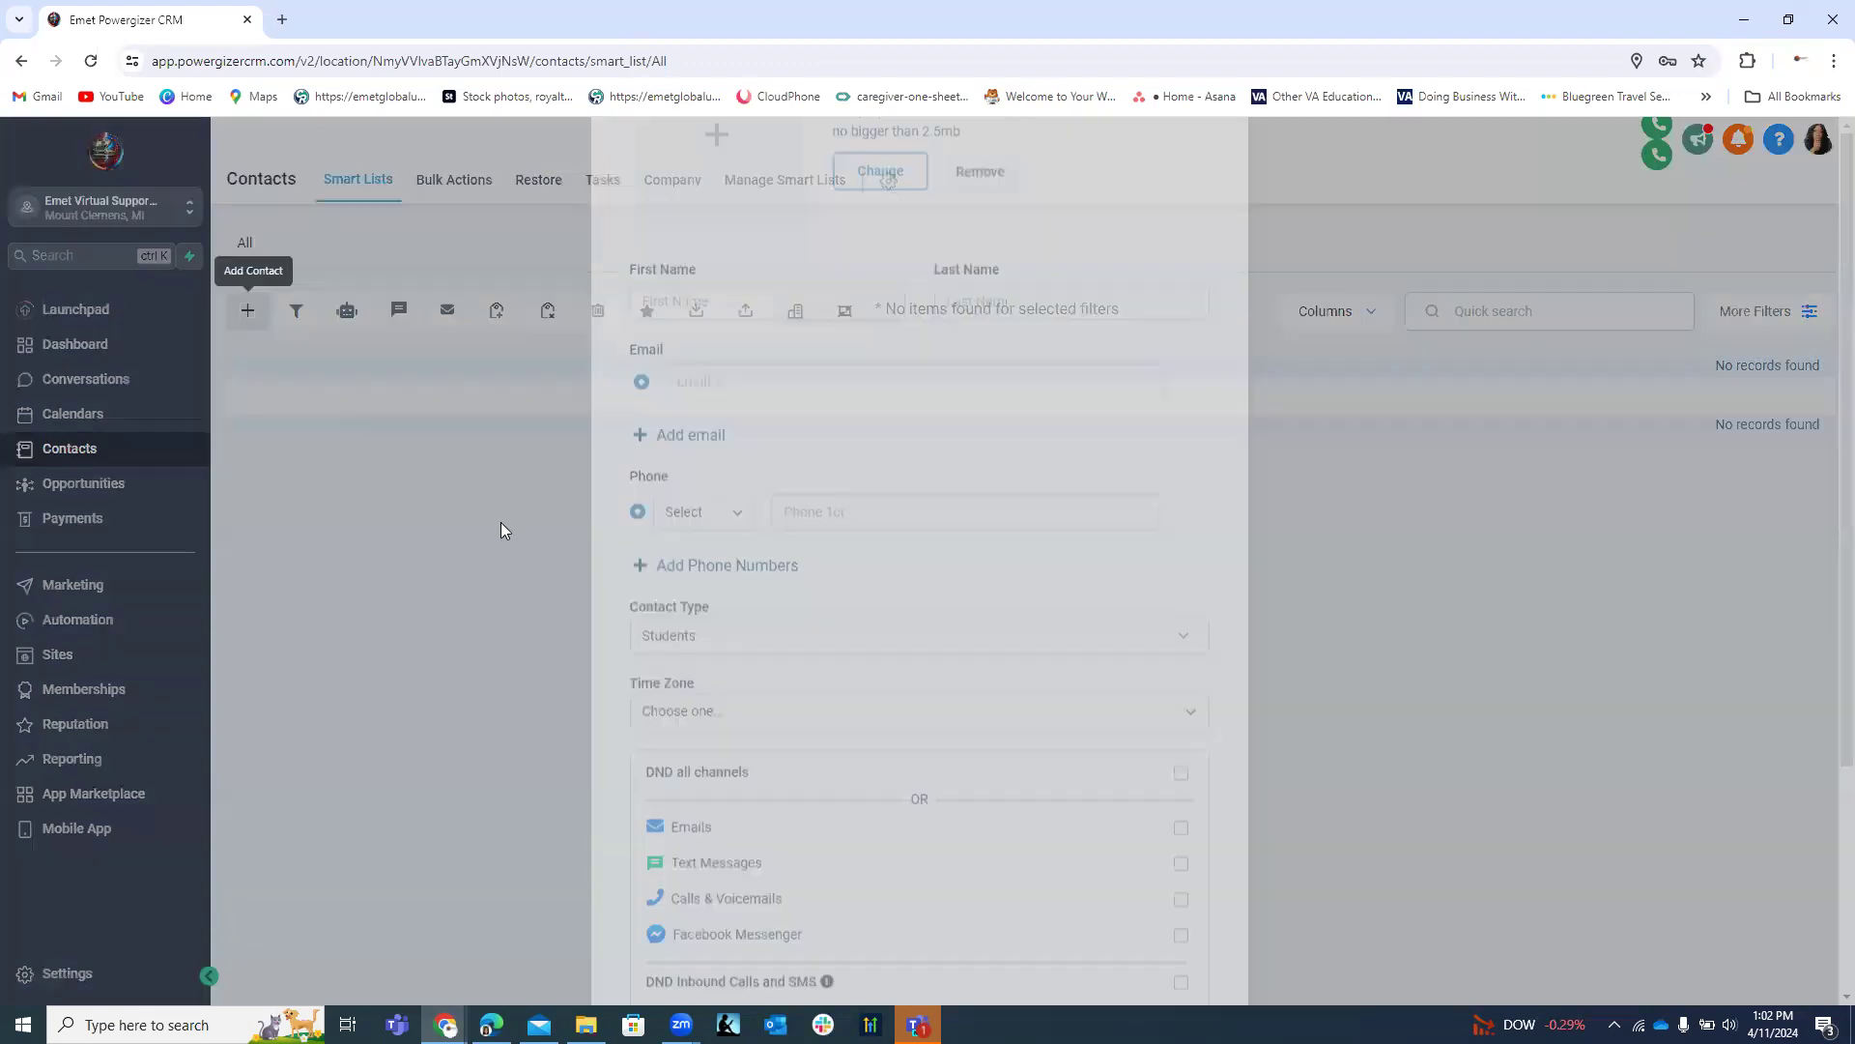
Enter the contact's first name, last name, e-mail and the start of the phone number.
{"action": "scroll", "coordinate": [768, 531], "scroll_direction": "down", "scroll_amount": 3}
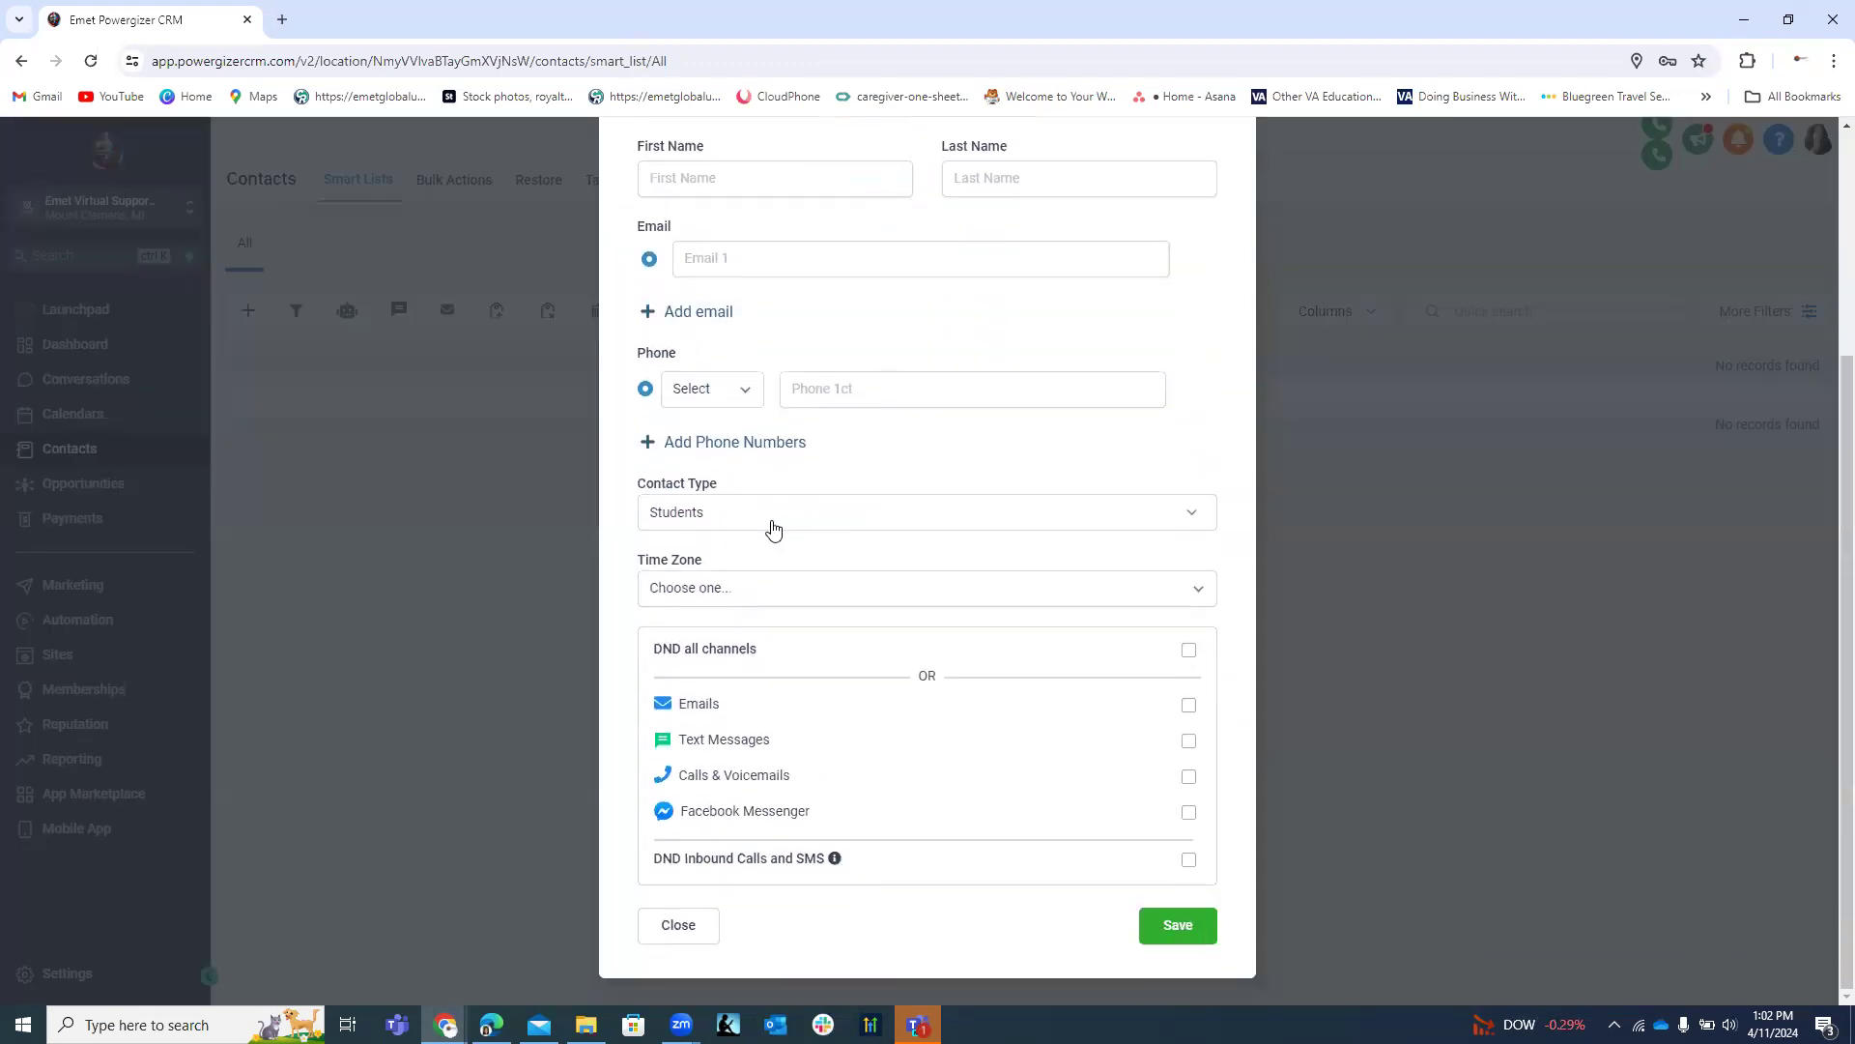
{"action": "scroll", "coordinate": [778, 526], "scroll_direction": "up", "scroll_amount": 1}
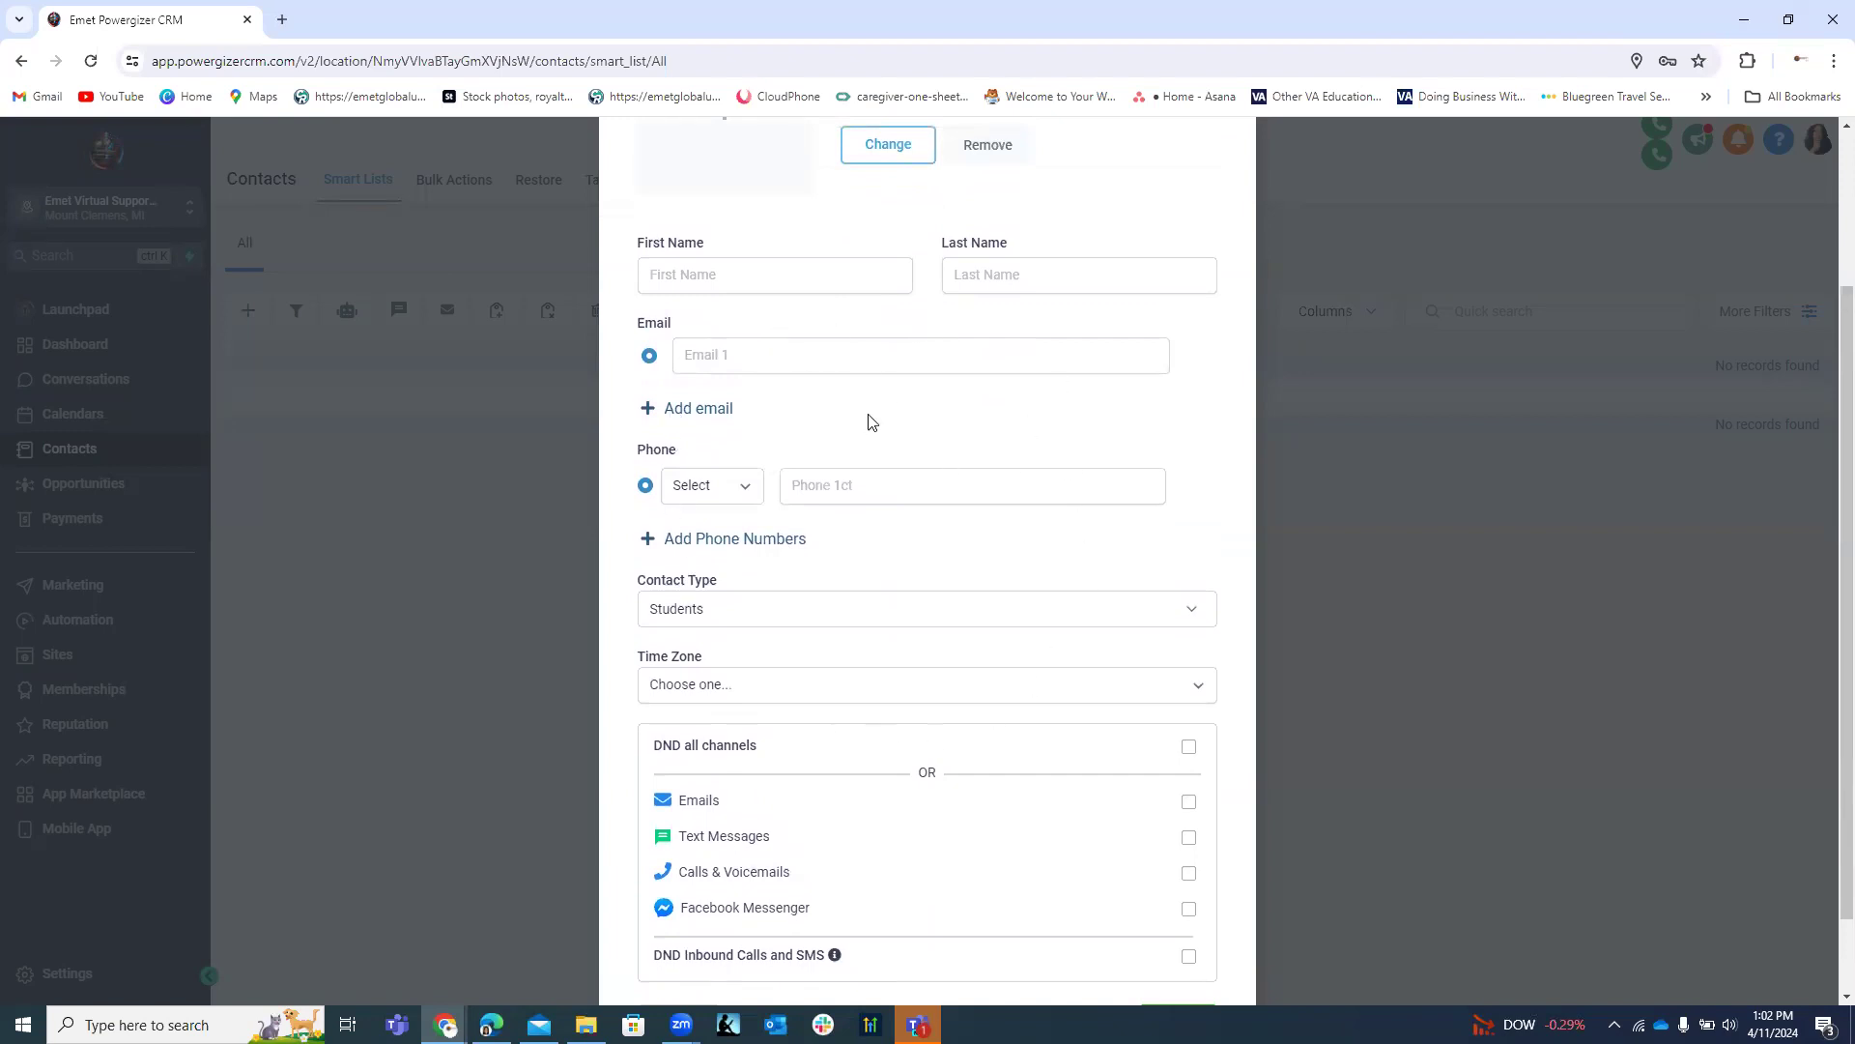
{"action": "scroll", "coordinate": [870, 319], "scroll_direction": "up", "scroll_amount": 2}
{"action": "left_click", "coordinate": [717, 465]}
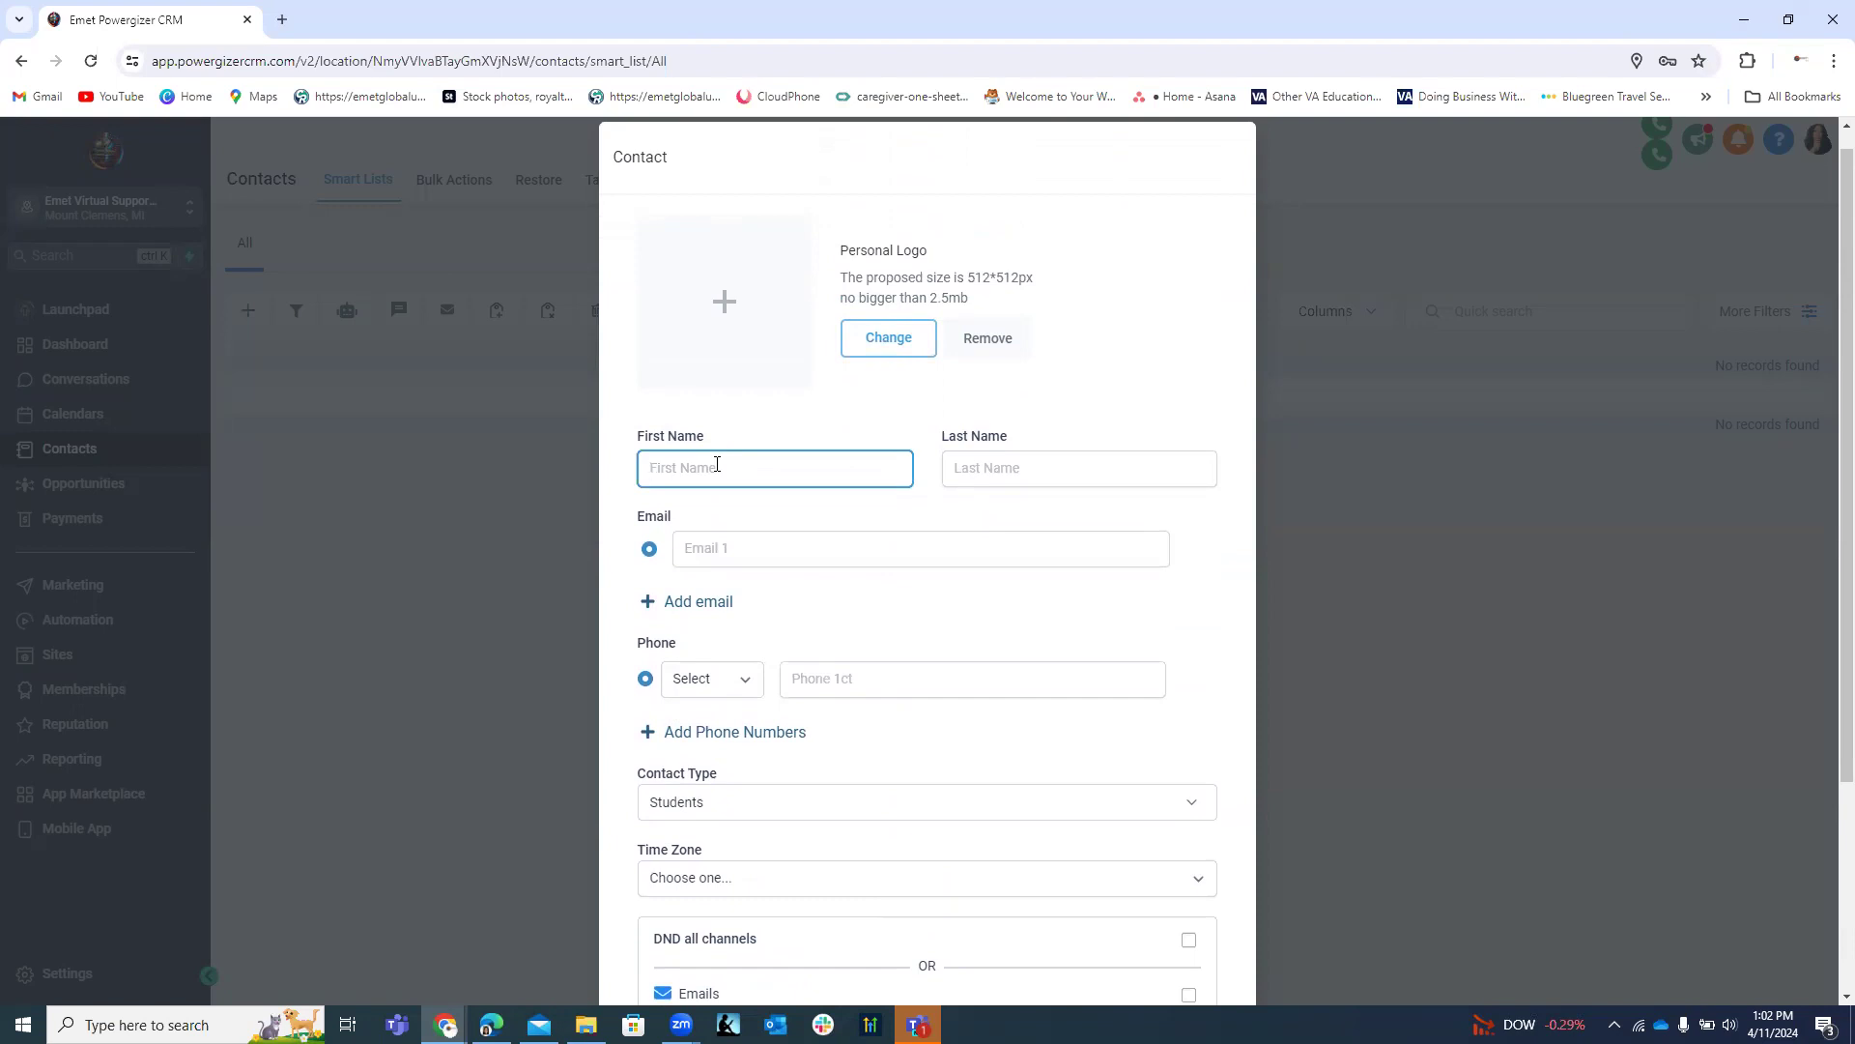
{"action": "type", "text": "Joe"}
{"action": "left_click", "coordinate": [957, 456]}
{"action": "type", "text": "Test"}
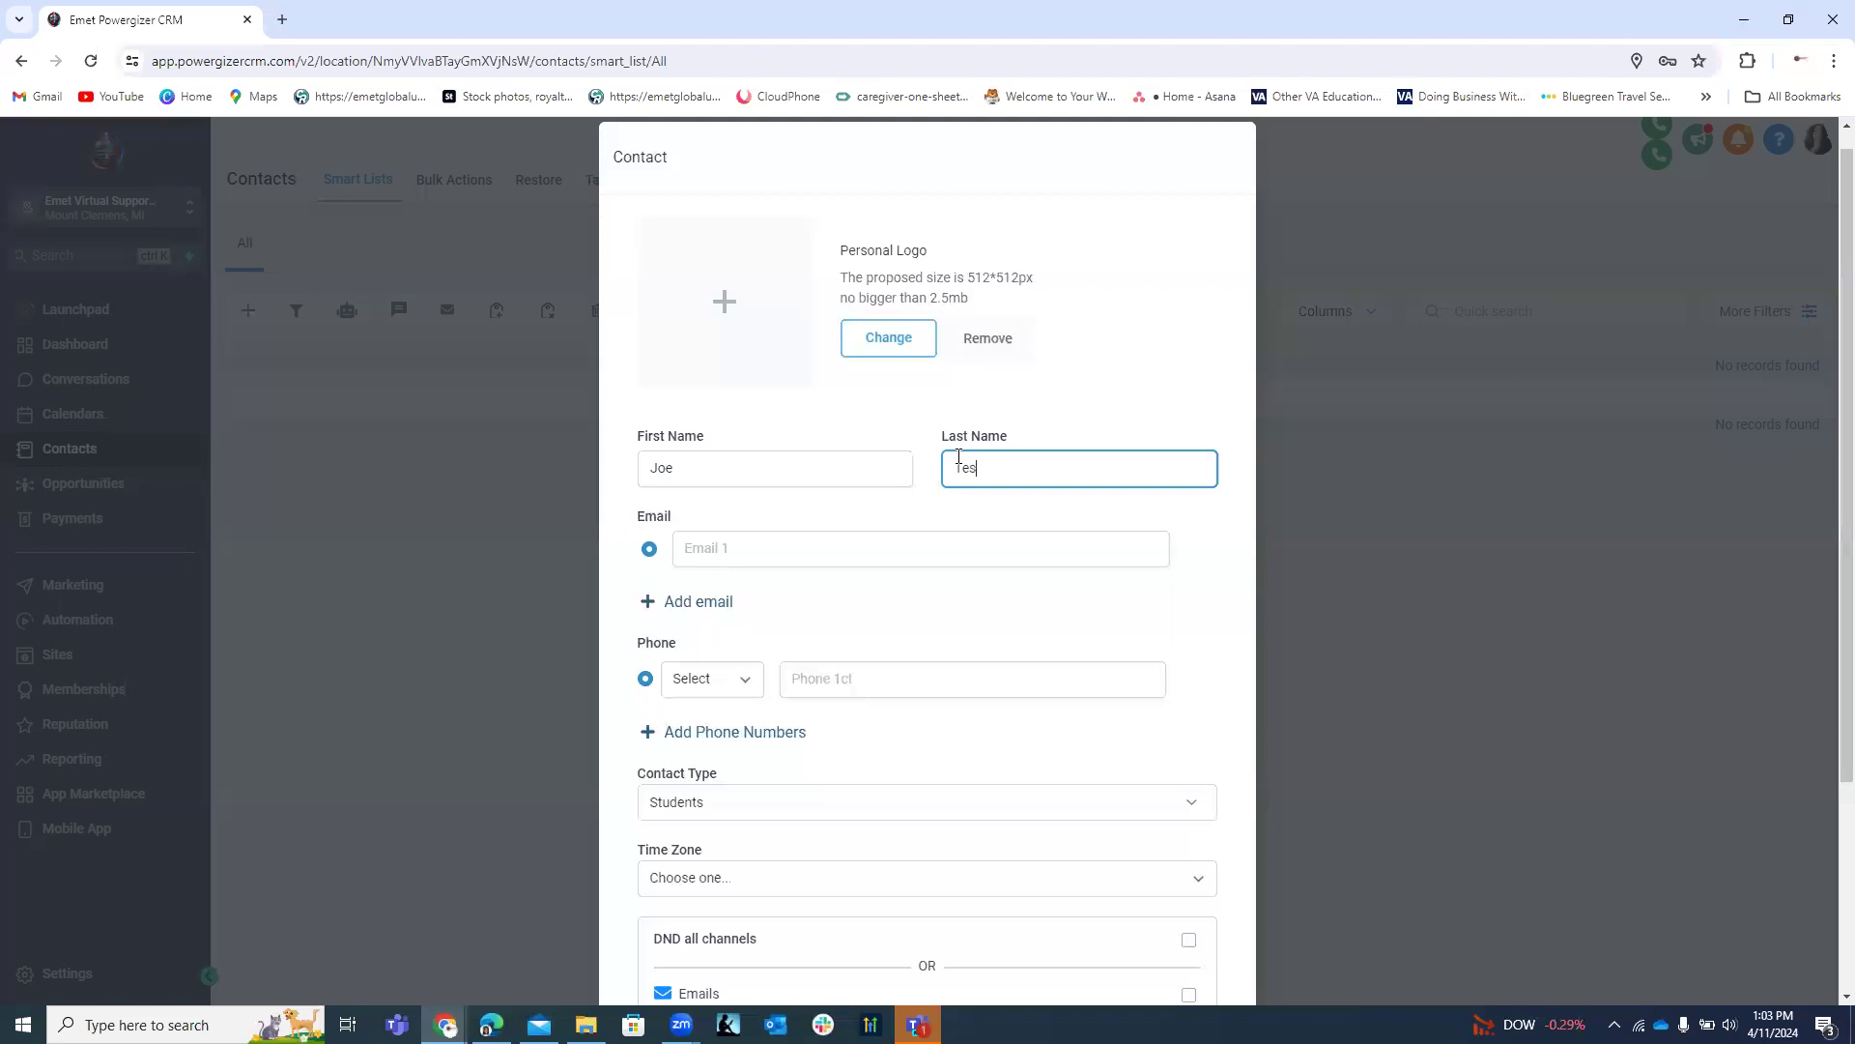
{"action": "left_click", "coordinate": [892, 542]}
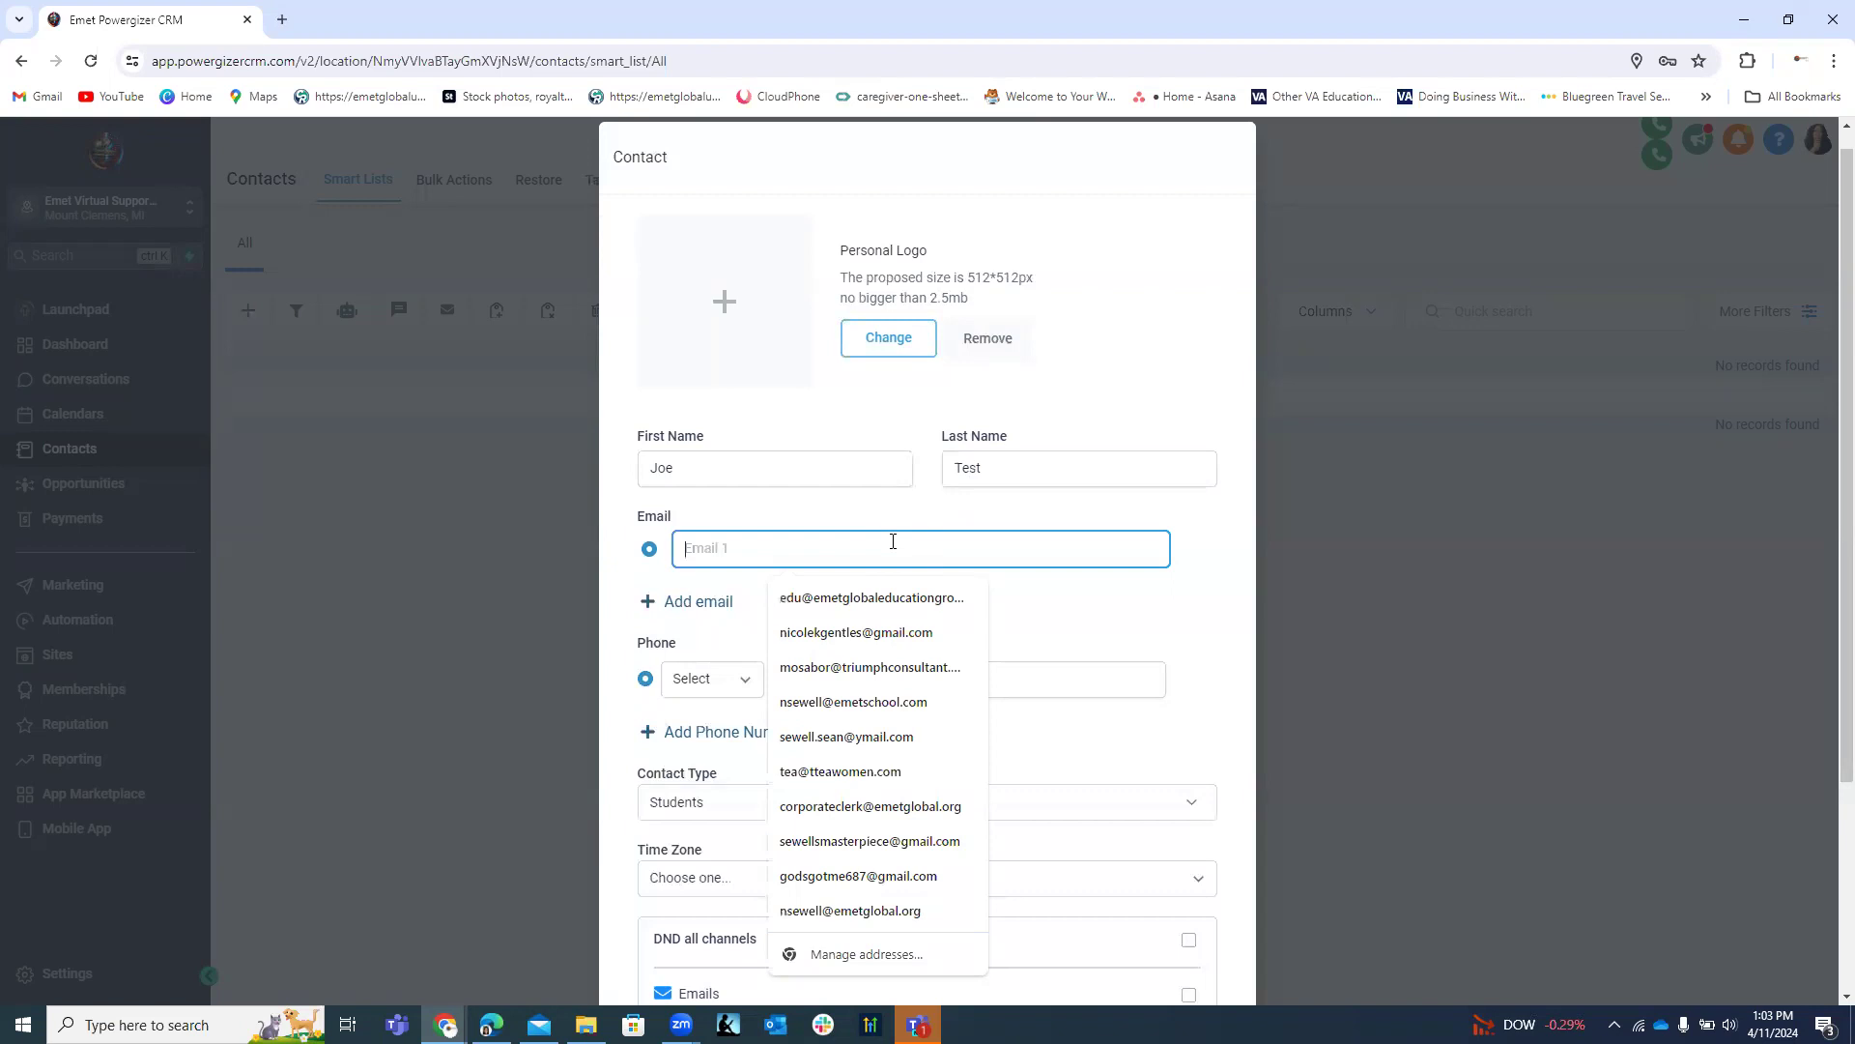
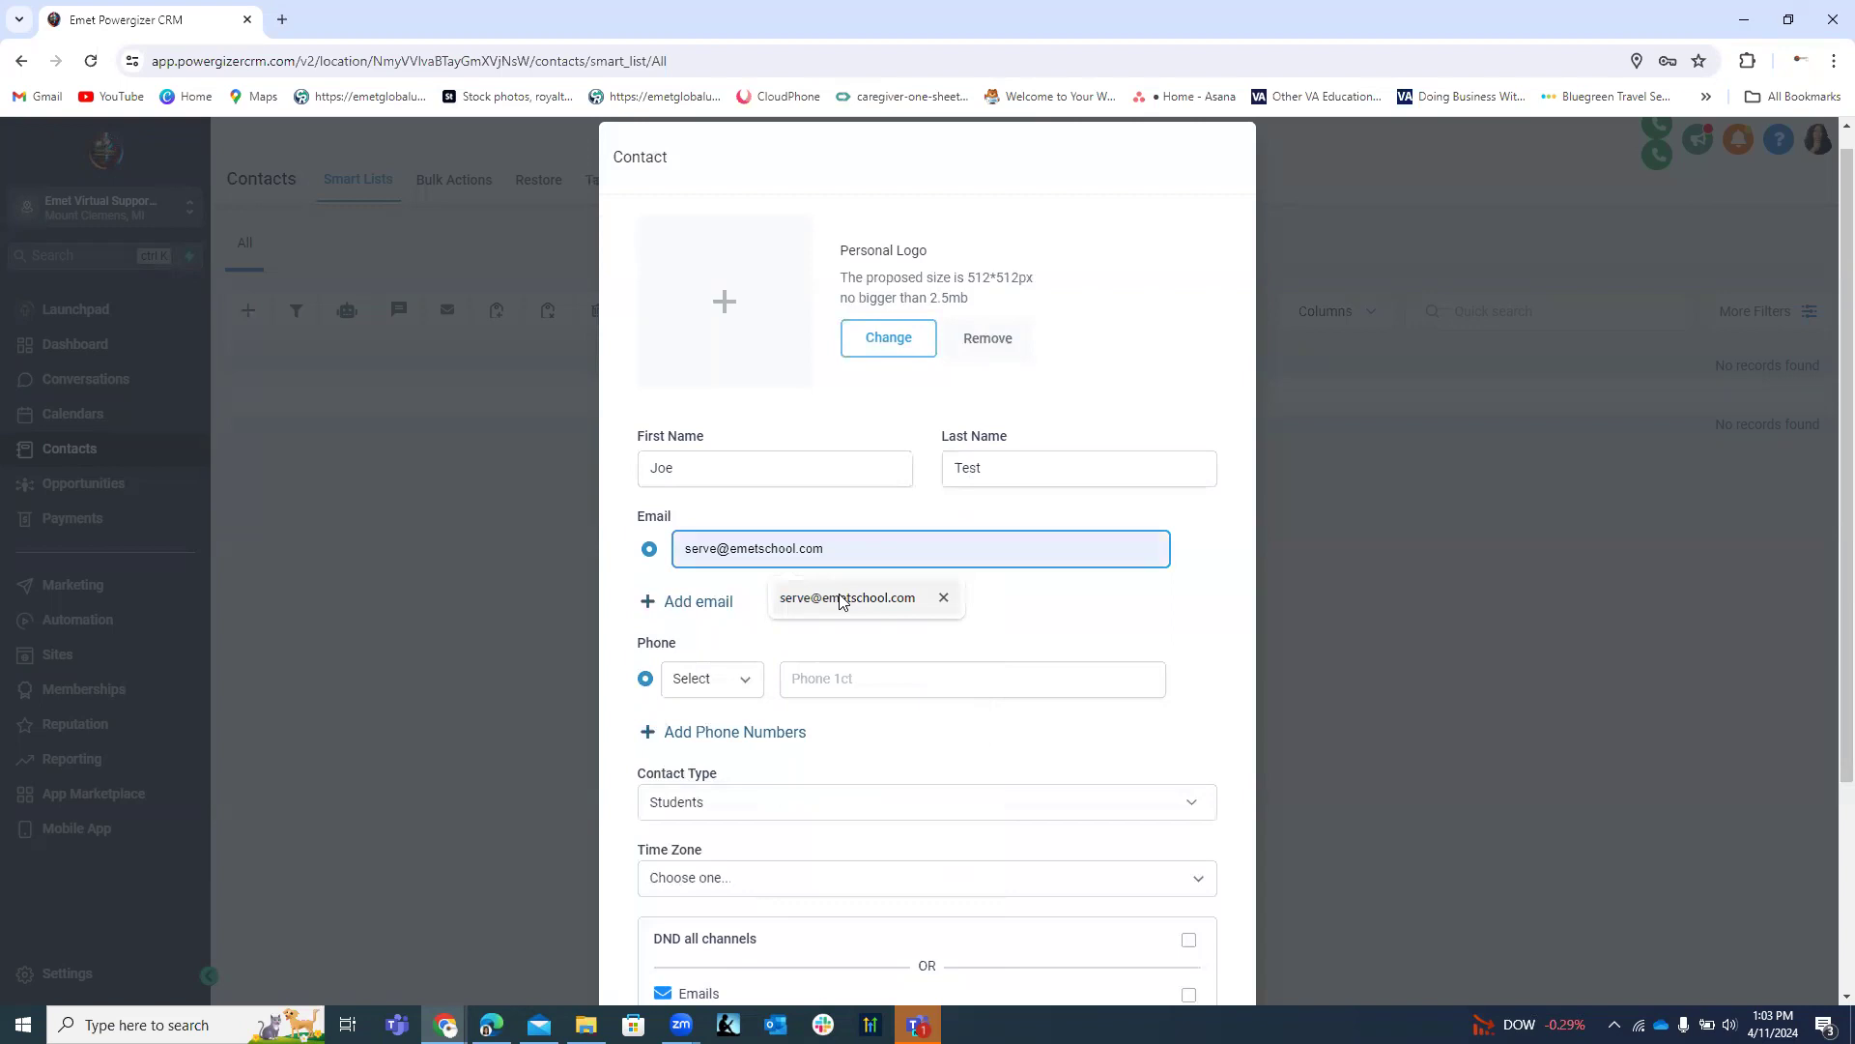
{"action": "left_click", "coordinate": [840, 599]}
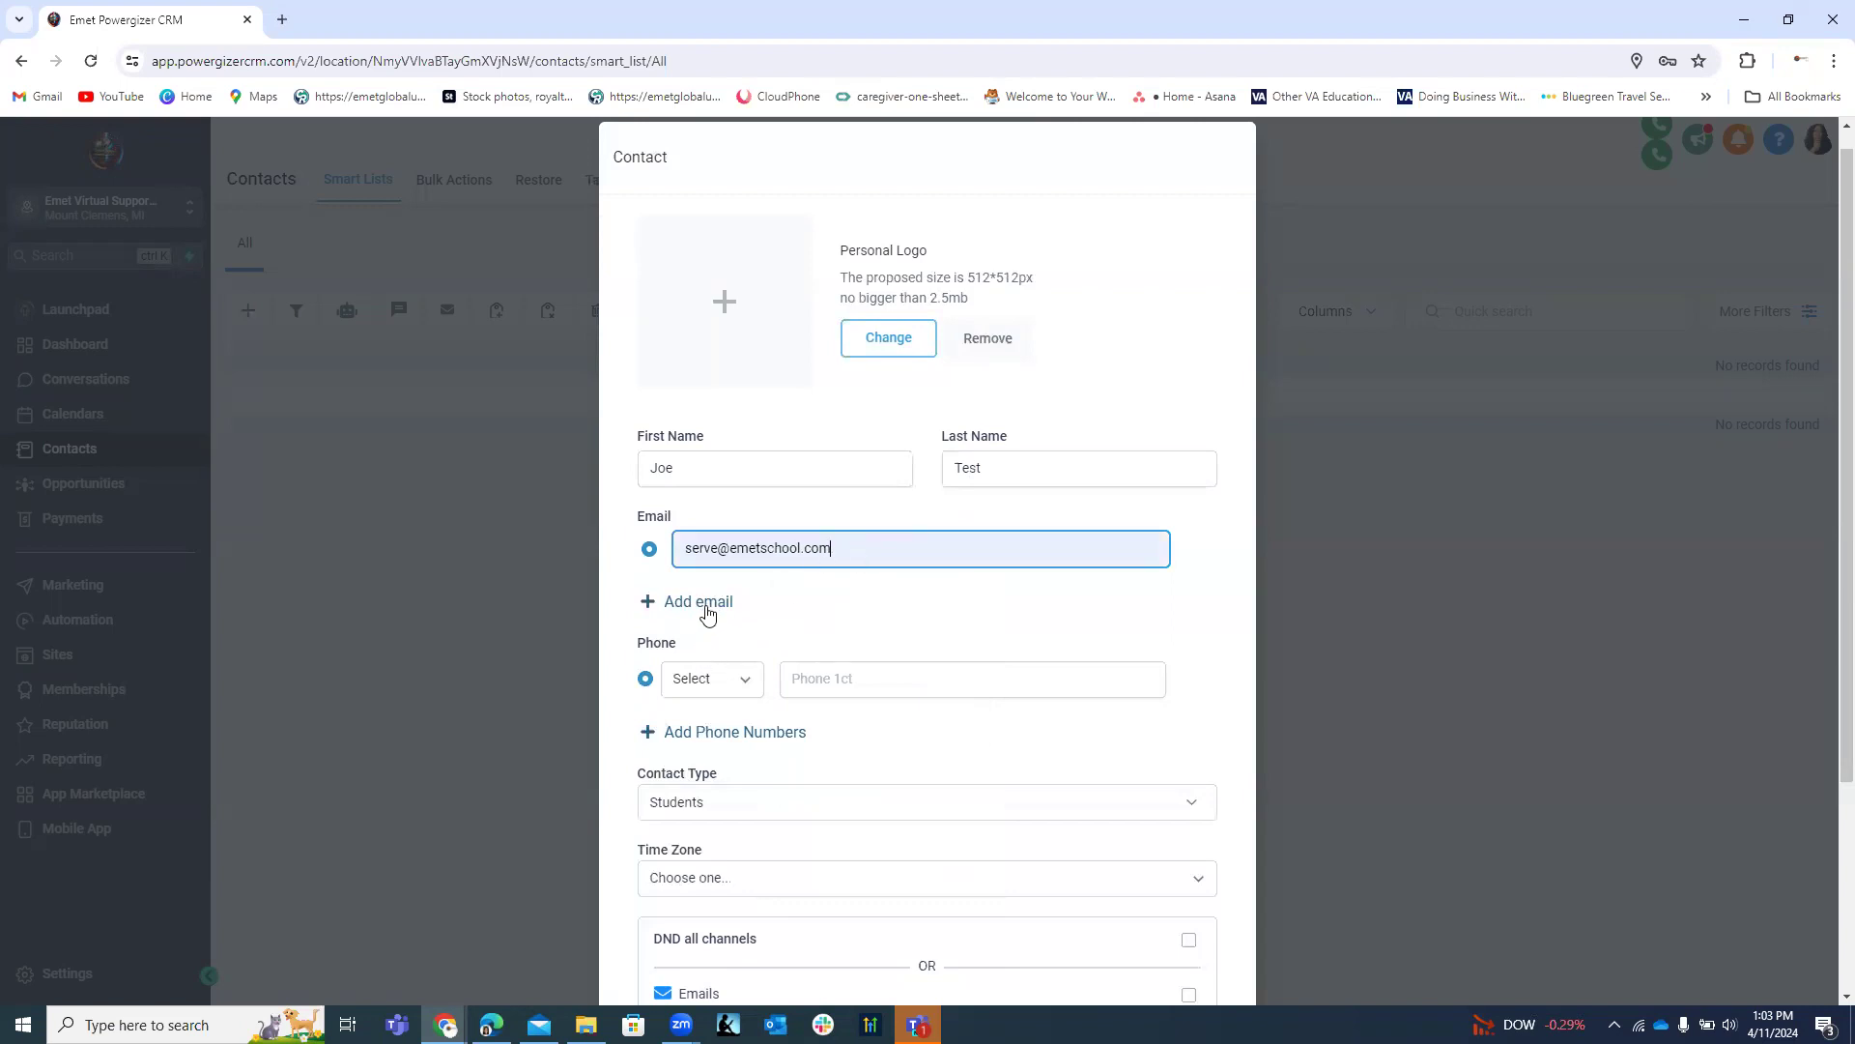
{"action": "left_click", "coordinate": [807, 680]}
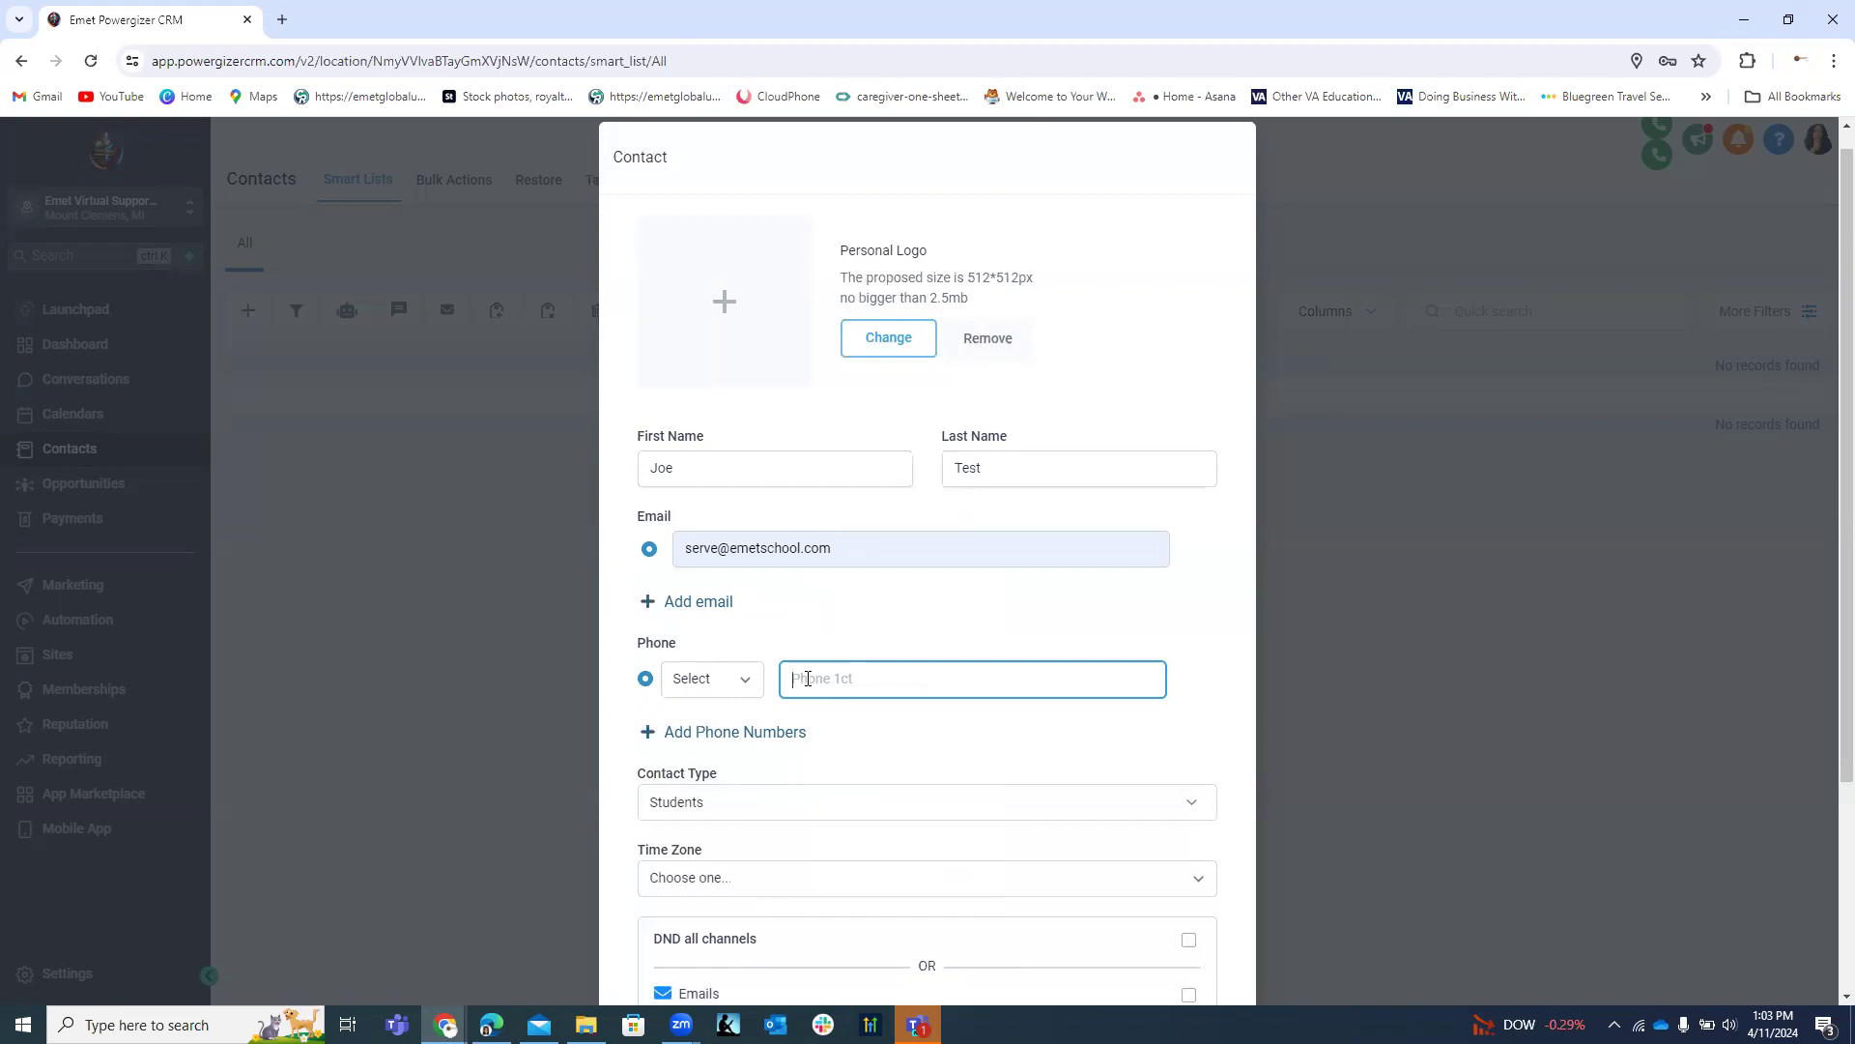
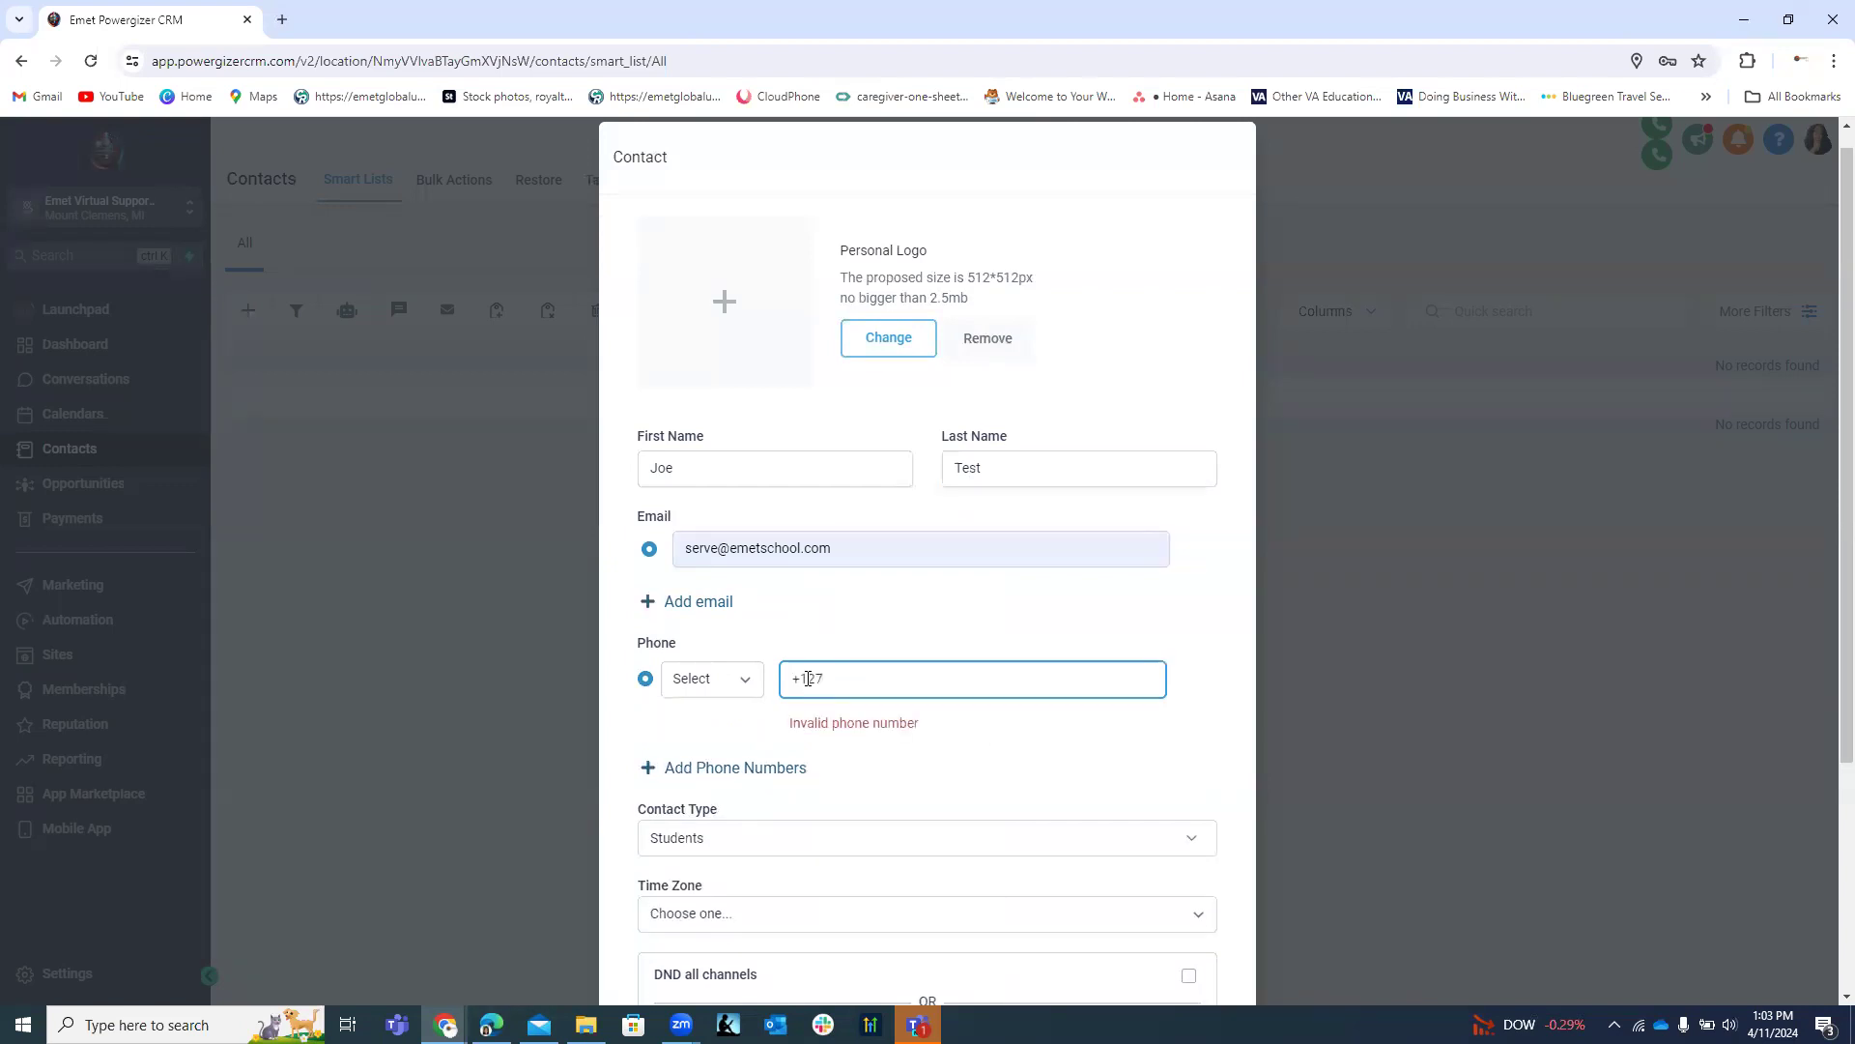
Replace the e-mail prefix, first and last name, and finish the phone number.
{"action": "left_click_drag", "start_coordinate": [720, 549], "coordinate": [667, 555]}
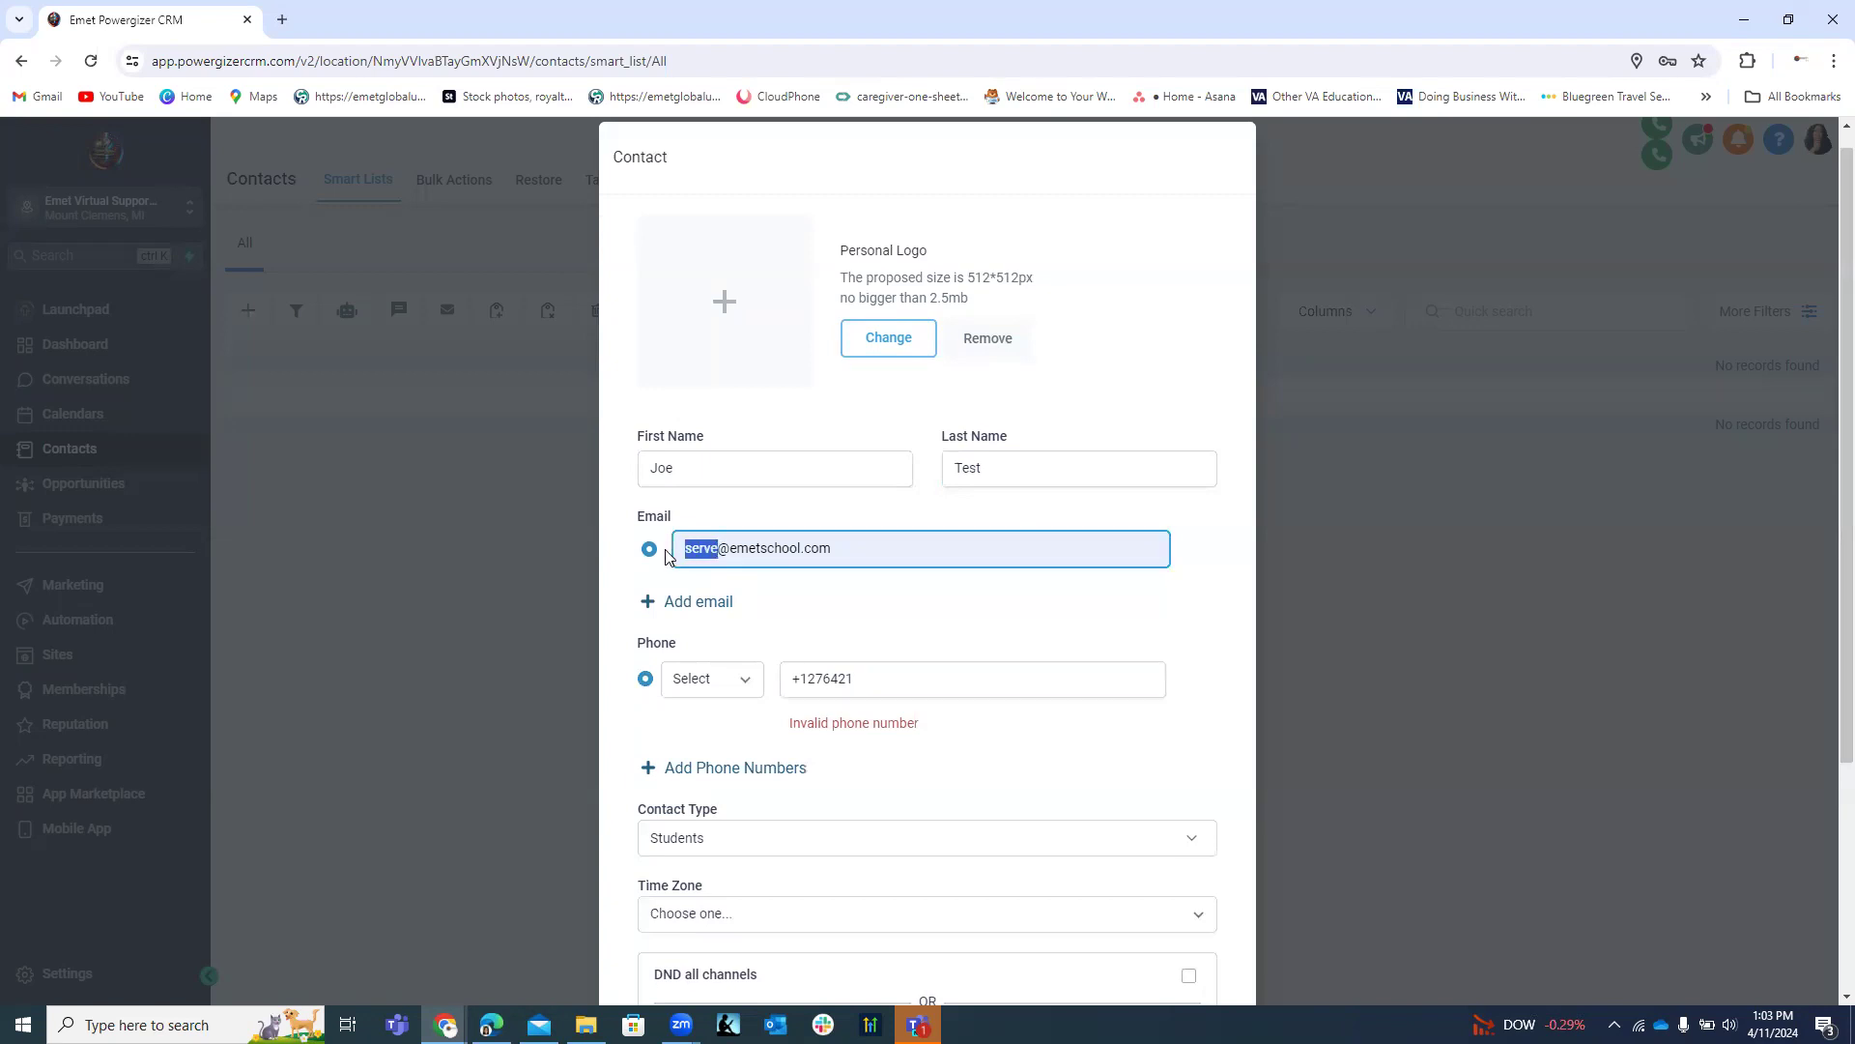
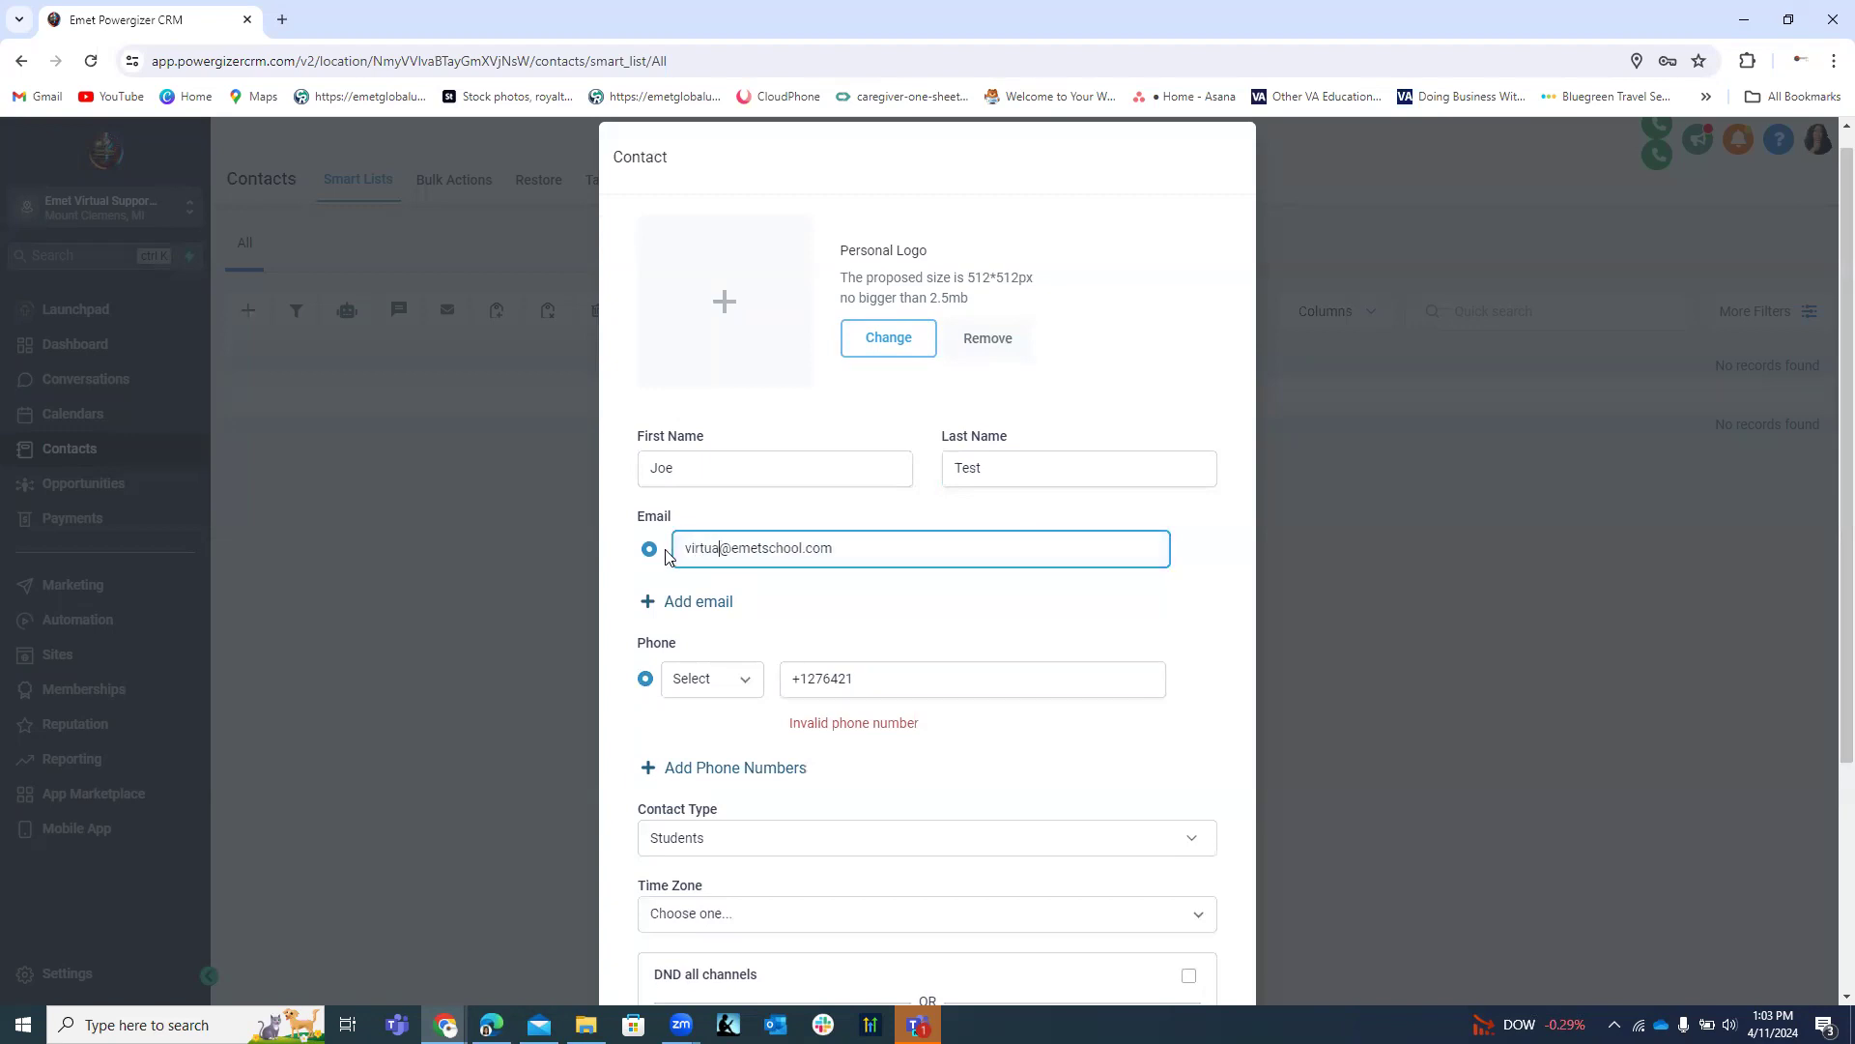
{"action": "double_click", "coordinate": [638, 476]}
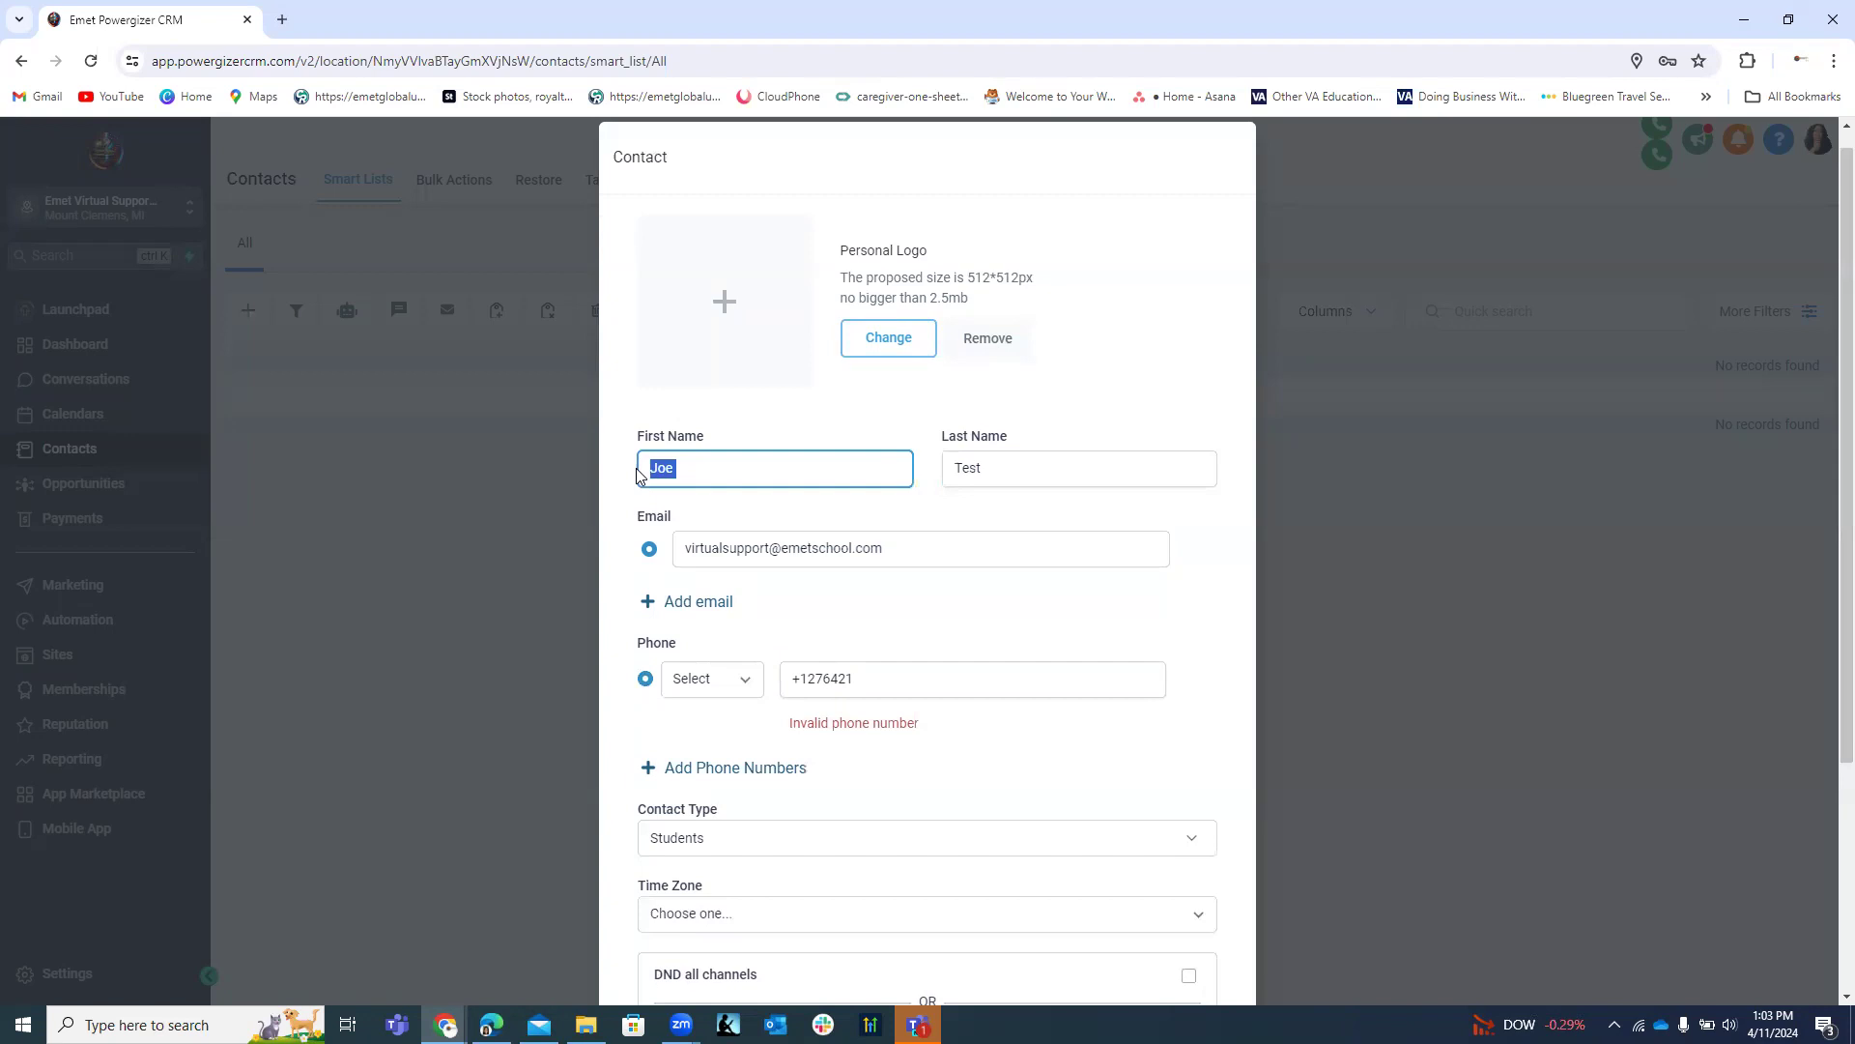
{"action": "type", "text": "Emet Virtual"}
{"action": "double_click", "coordinate": [947, 467]}
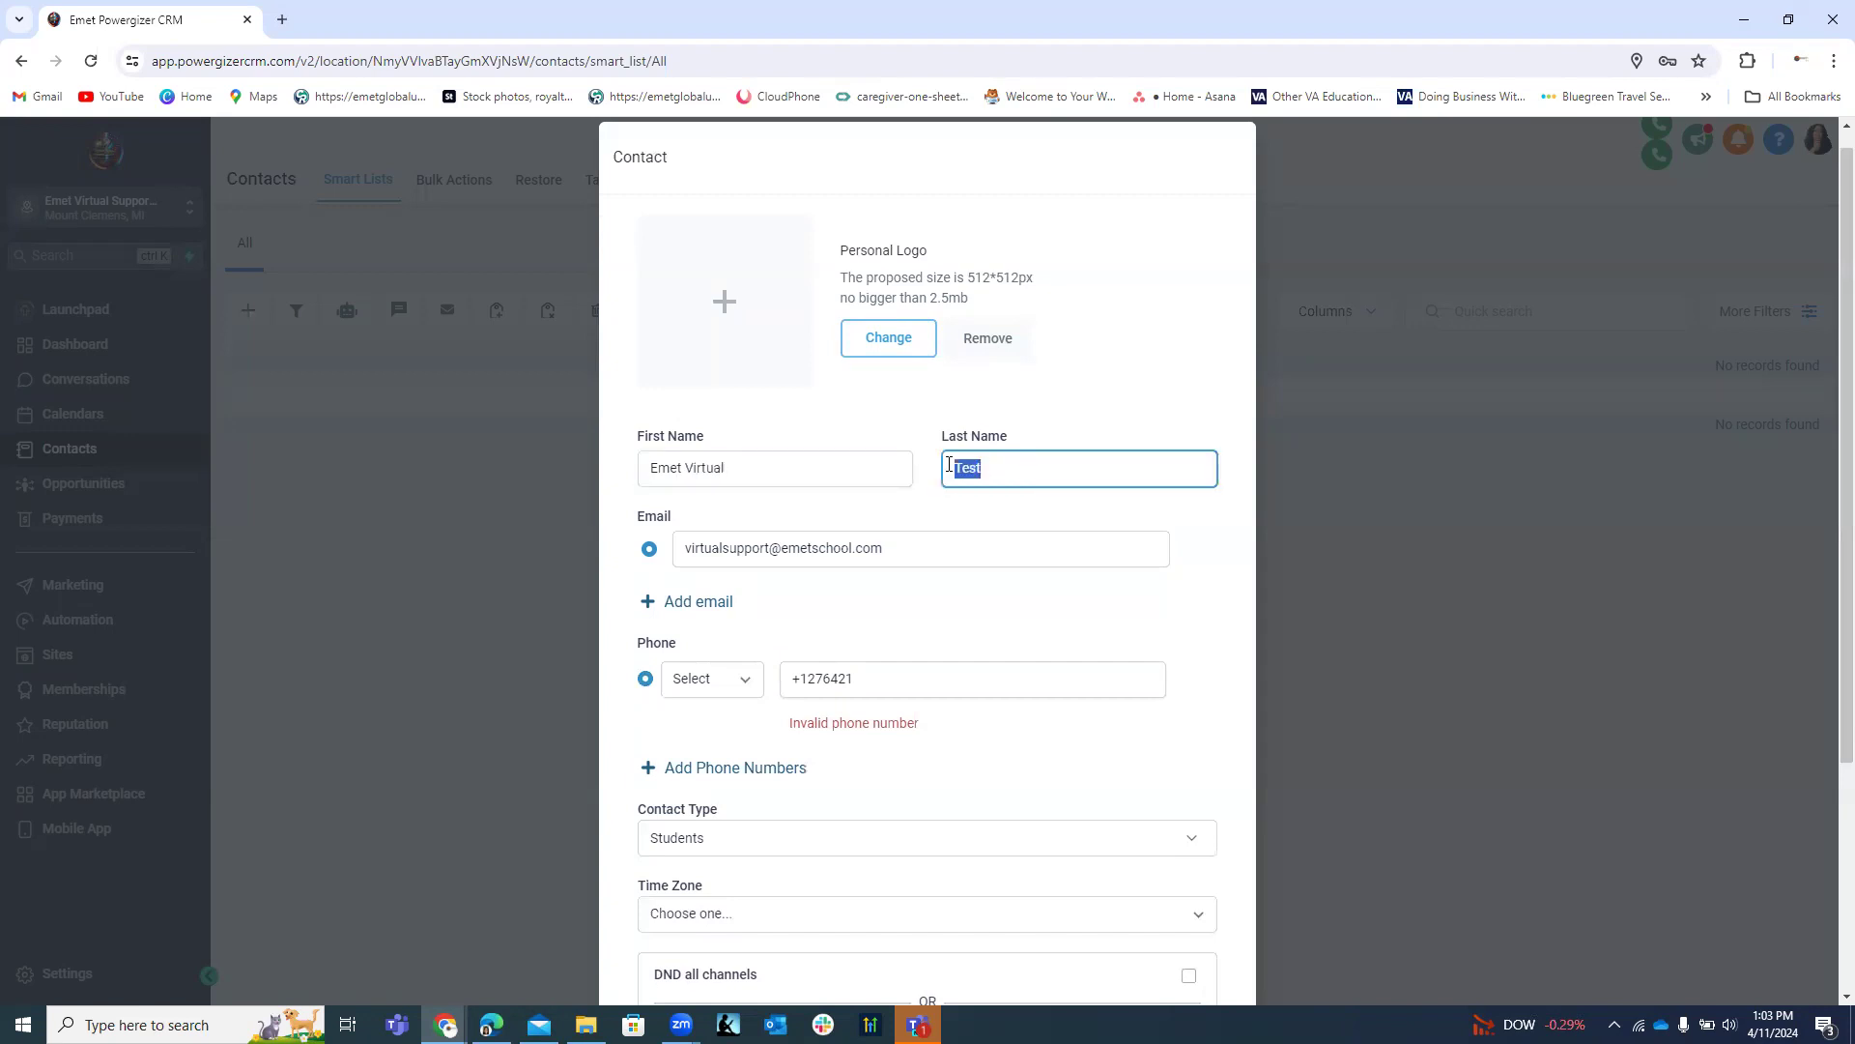
{"action": "type", "text": "Support Team"}
{"action": "left_click", "coordinate": [882, 677]}
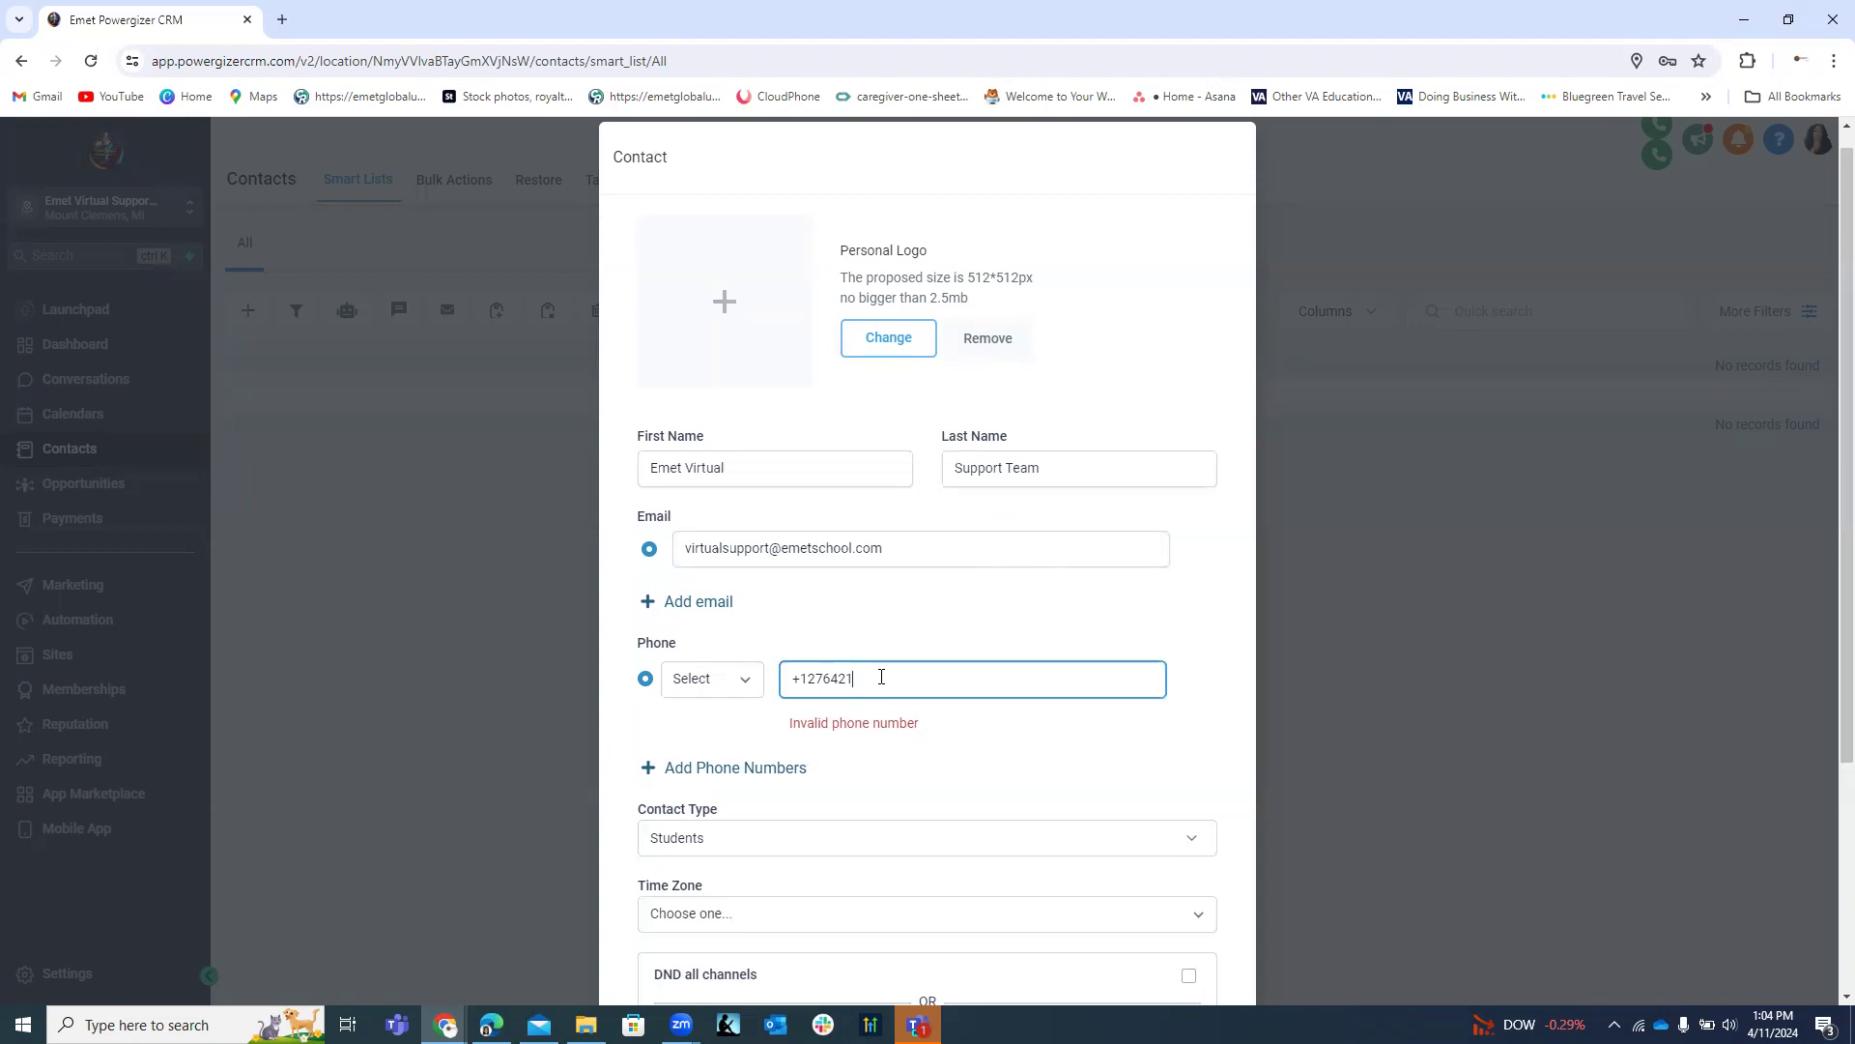
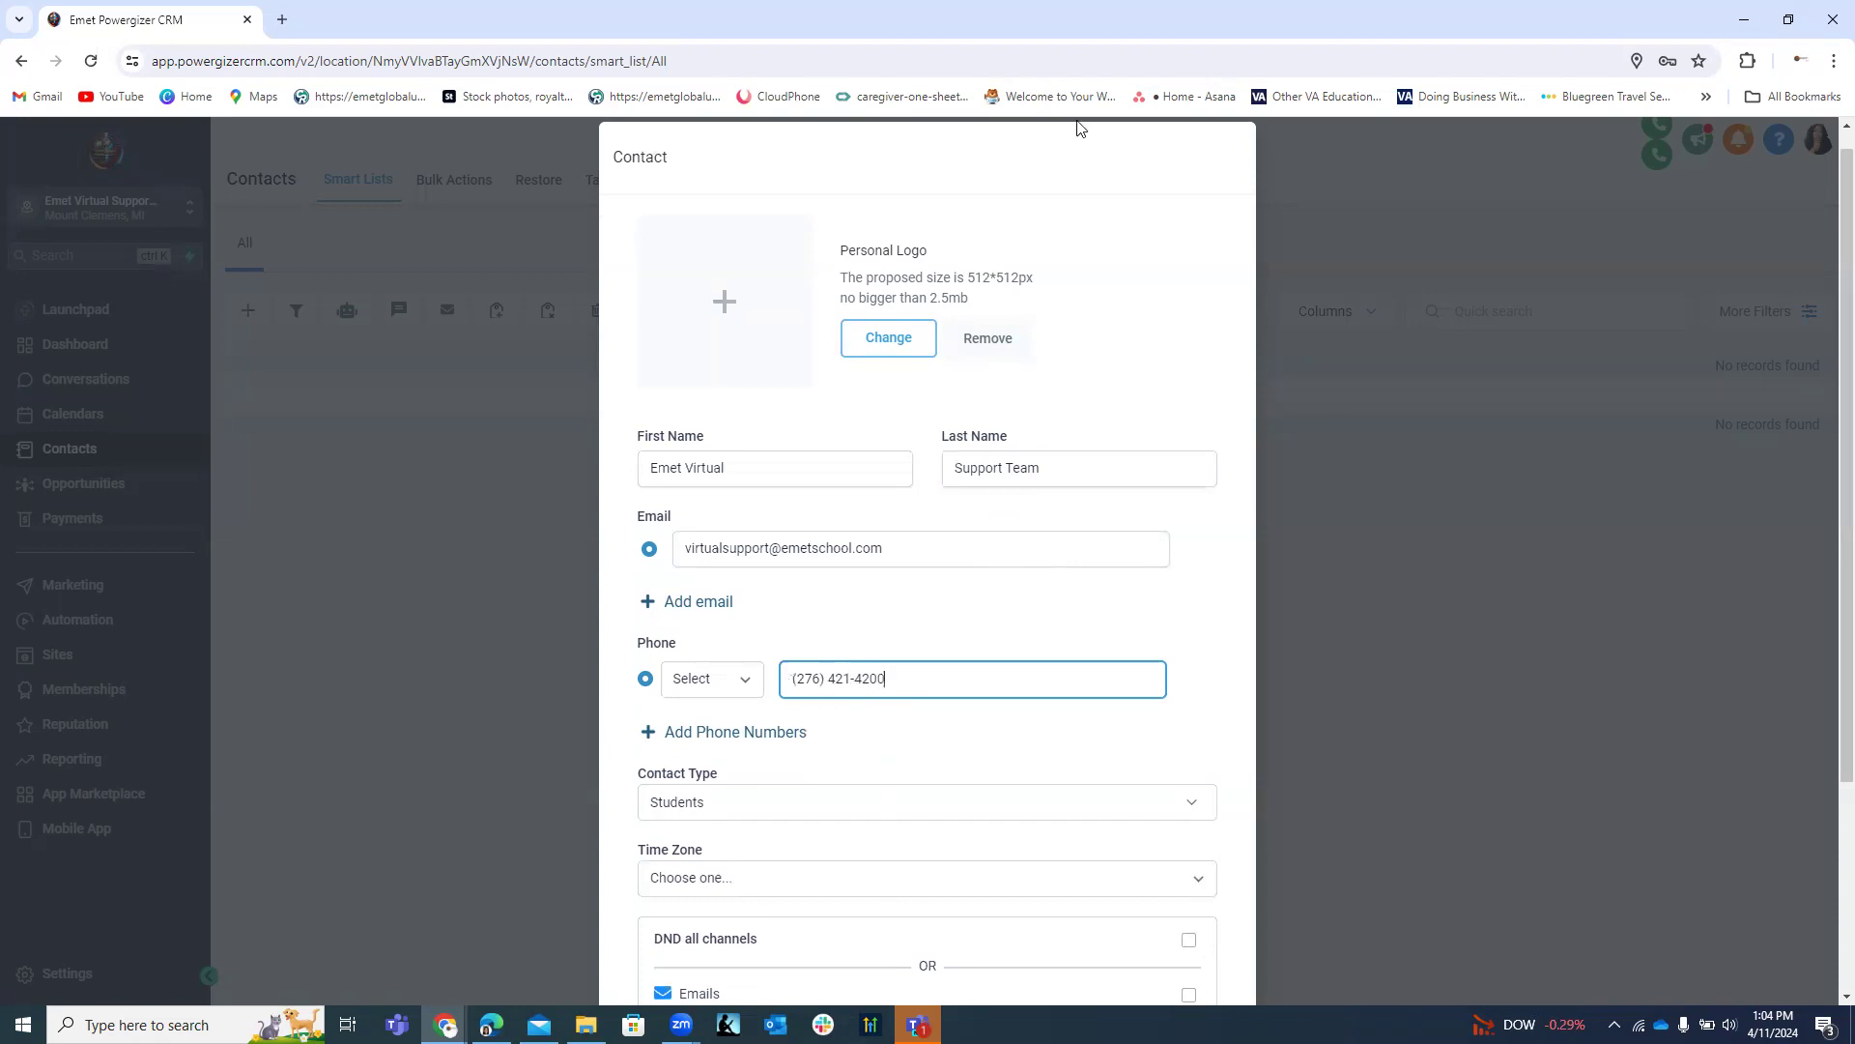
{"action": "scroll", "coordinate": [937, 758], "scroll_direction": "down", "scroll_amount": 3}
Set Contact Type to Staff and time zone to GMT+01:00 Africa/Lagos (WAT), then save.
{"action": "left_click", "coordinate": [770, 513]}
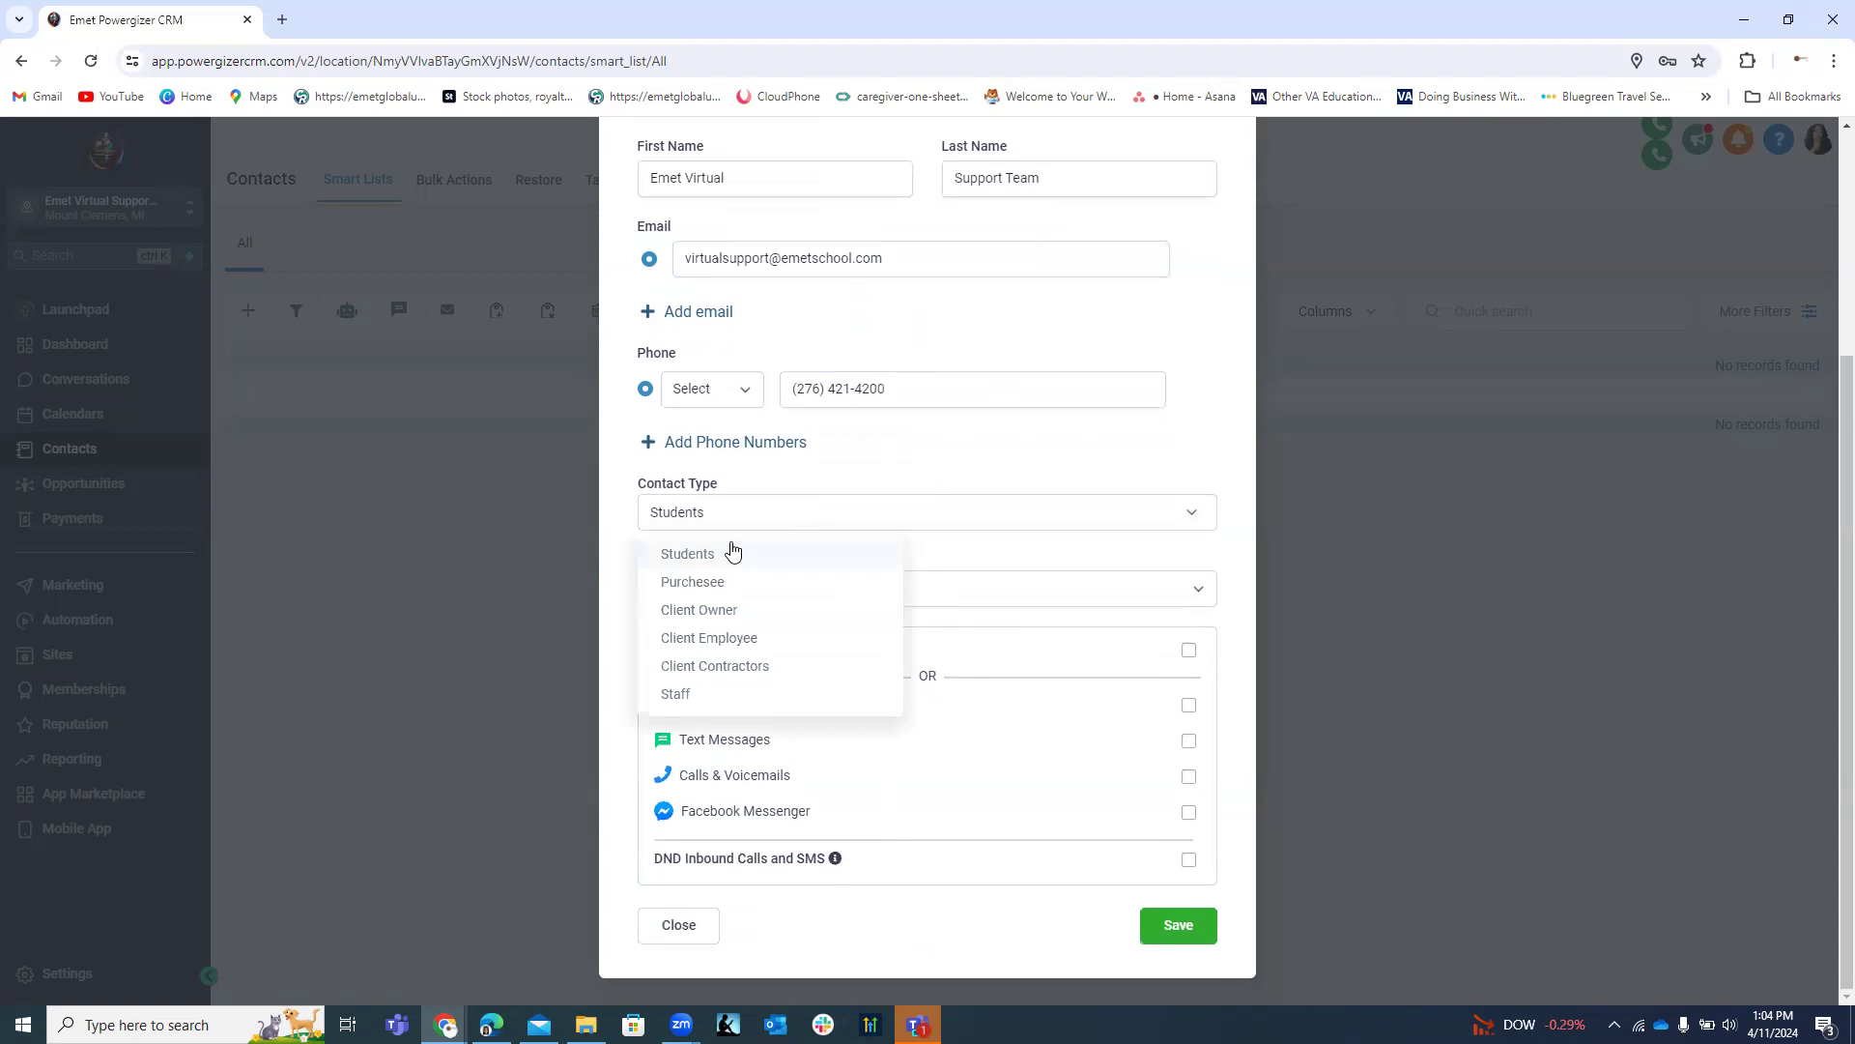
{"action": "left_click", "coordinate": [681, 692]}
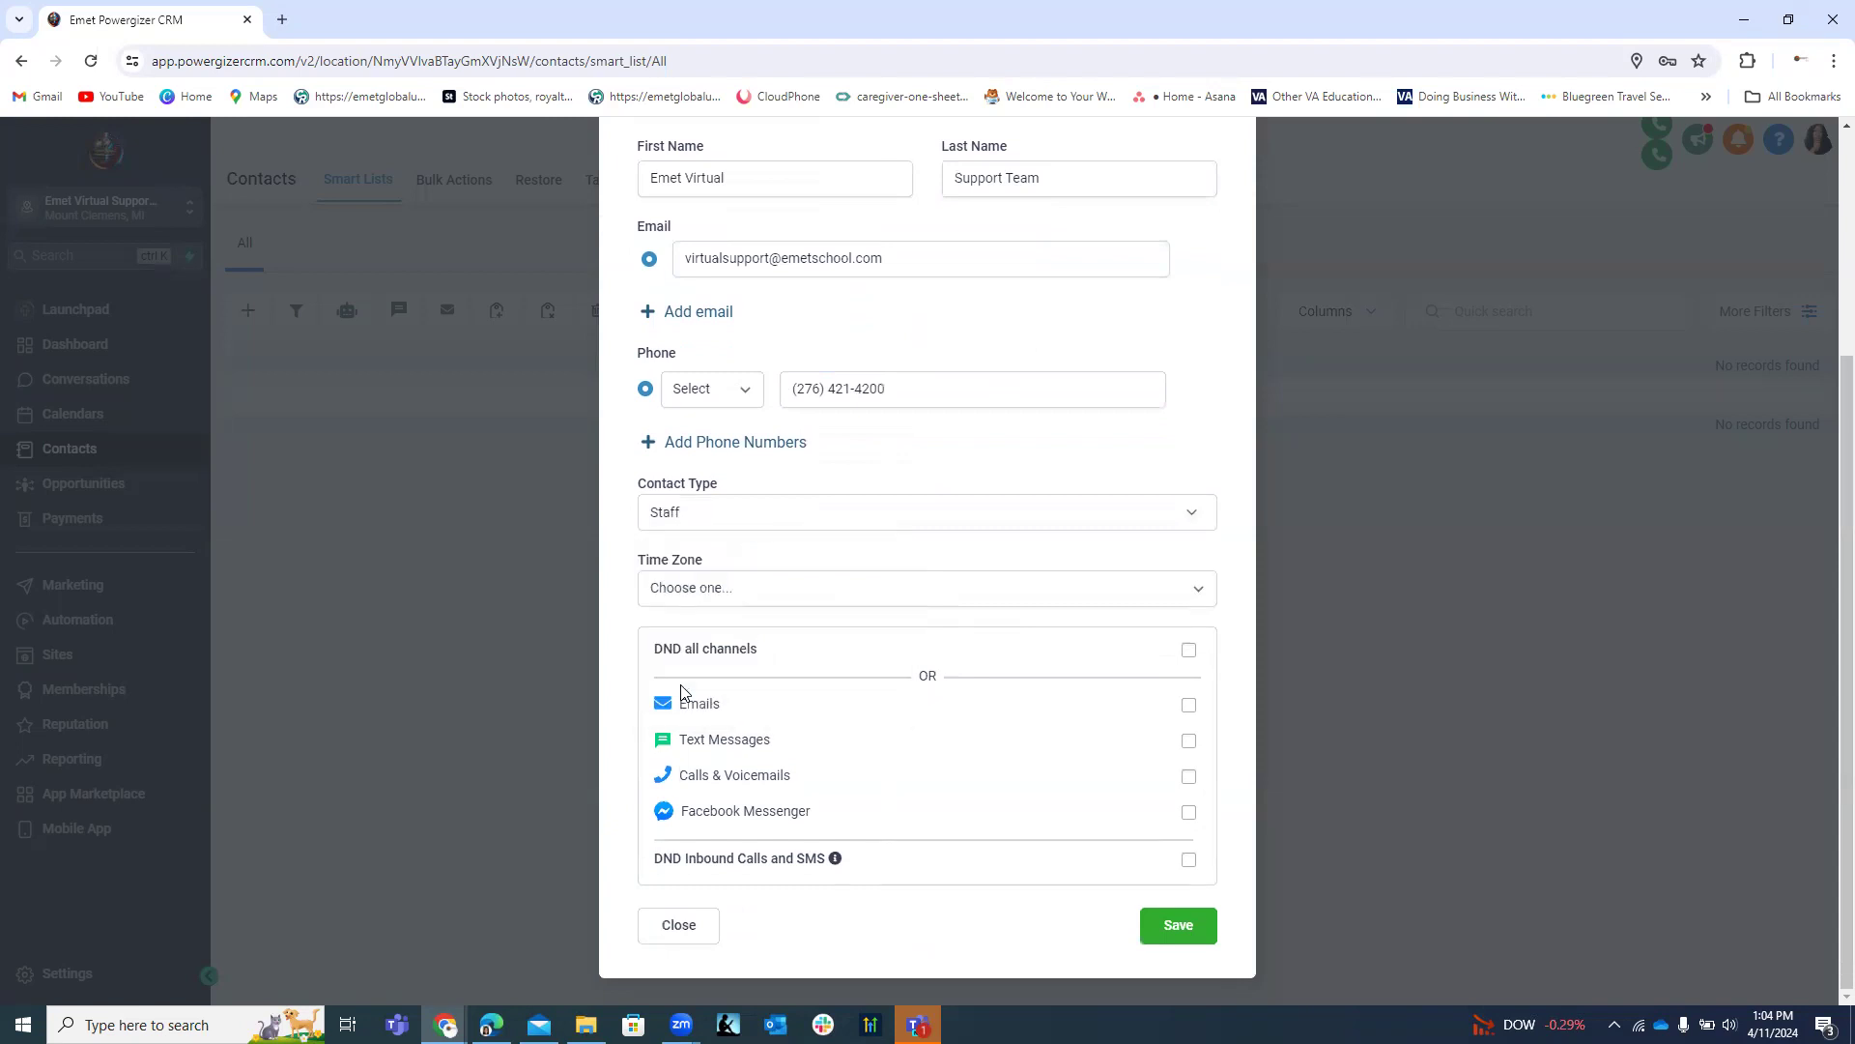
{"action": "left_click", "coordinate": [755, 591]}
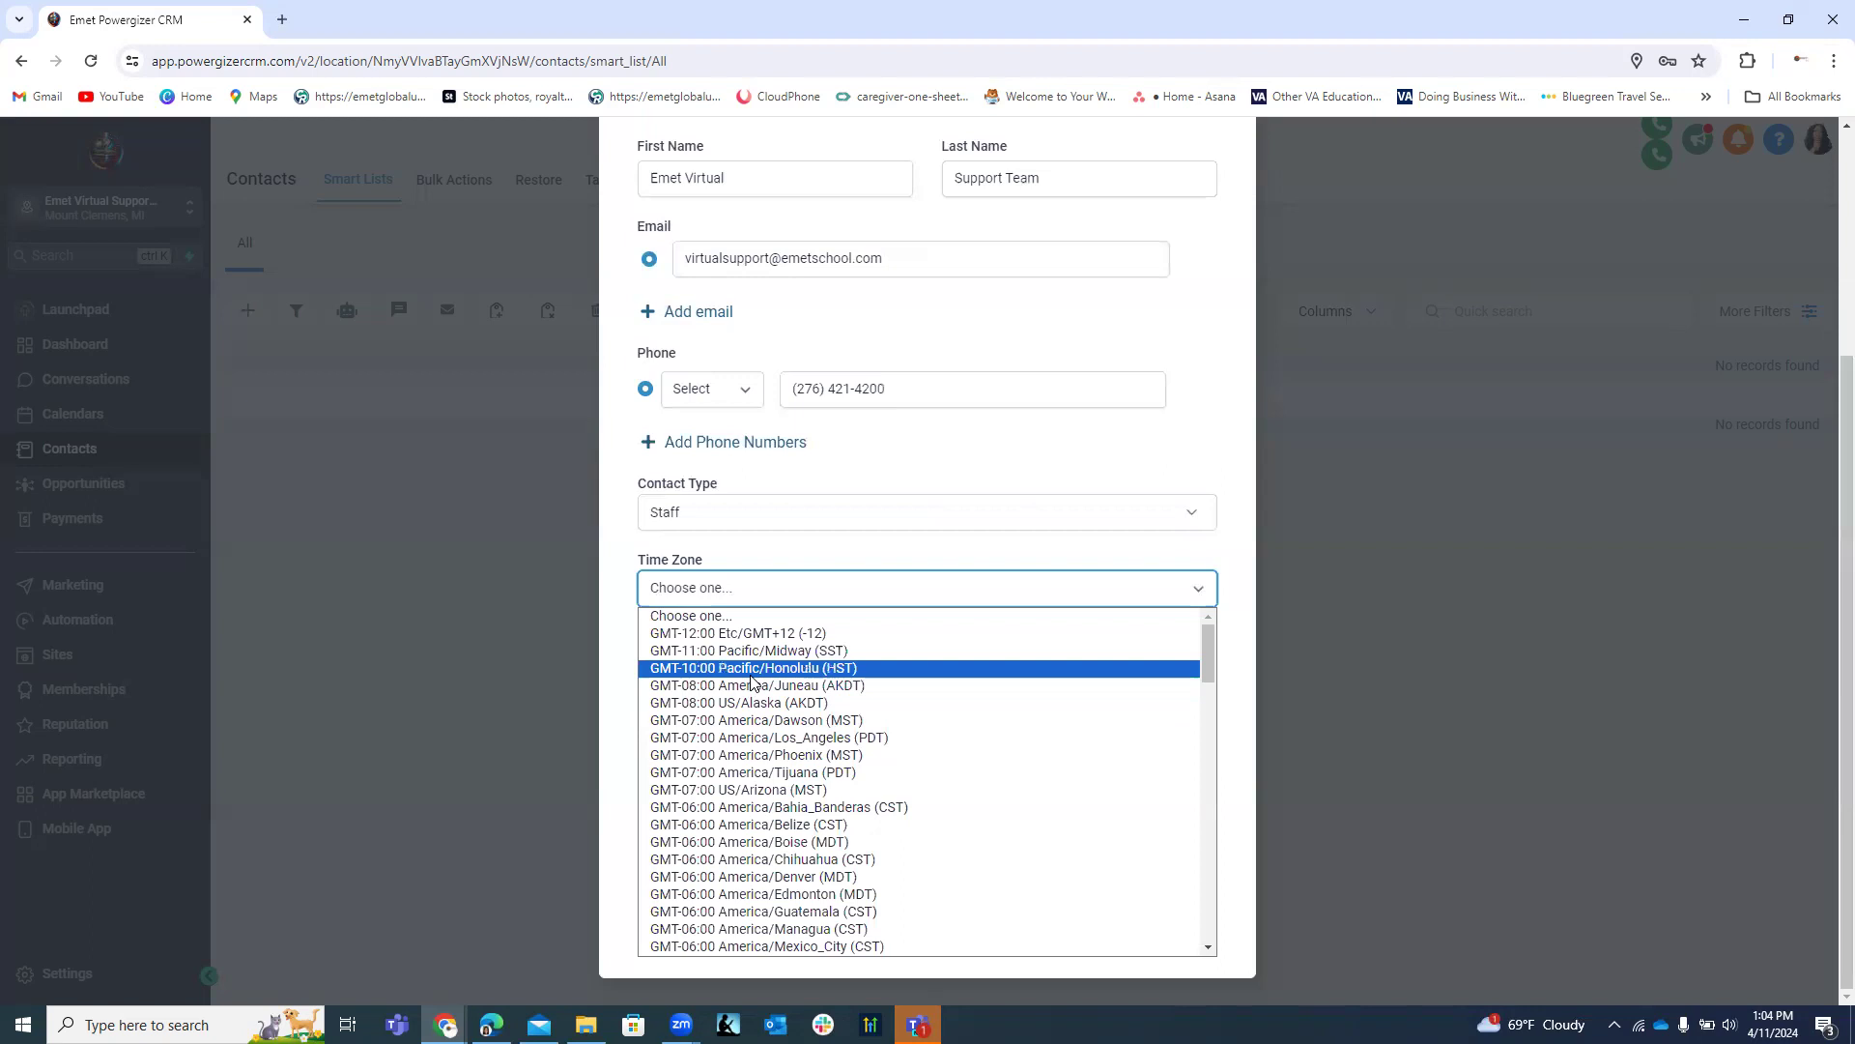
{"action": "scroll", "coordinate": [752, 682], "scroll_direction": "down", "scroll_amount": 5}
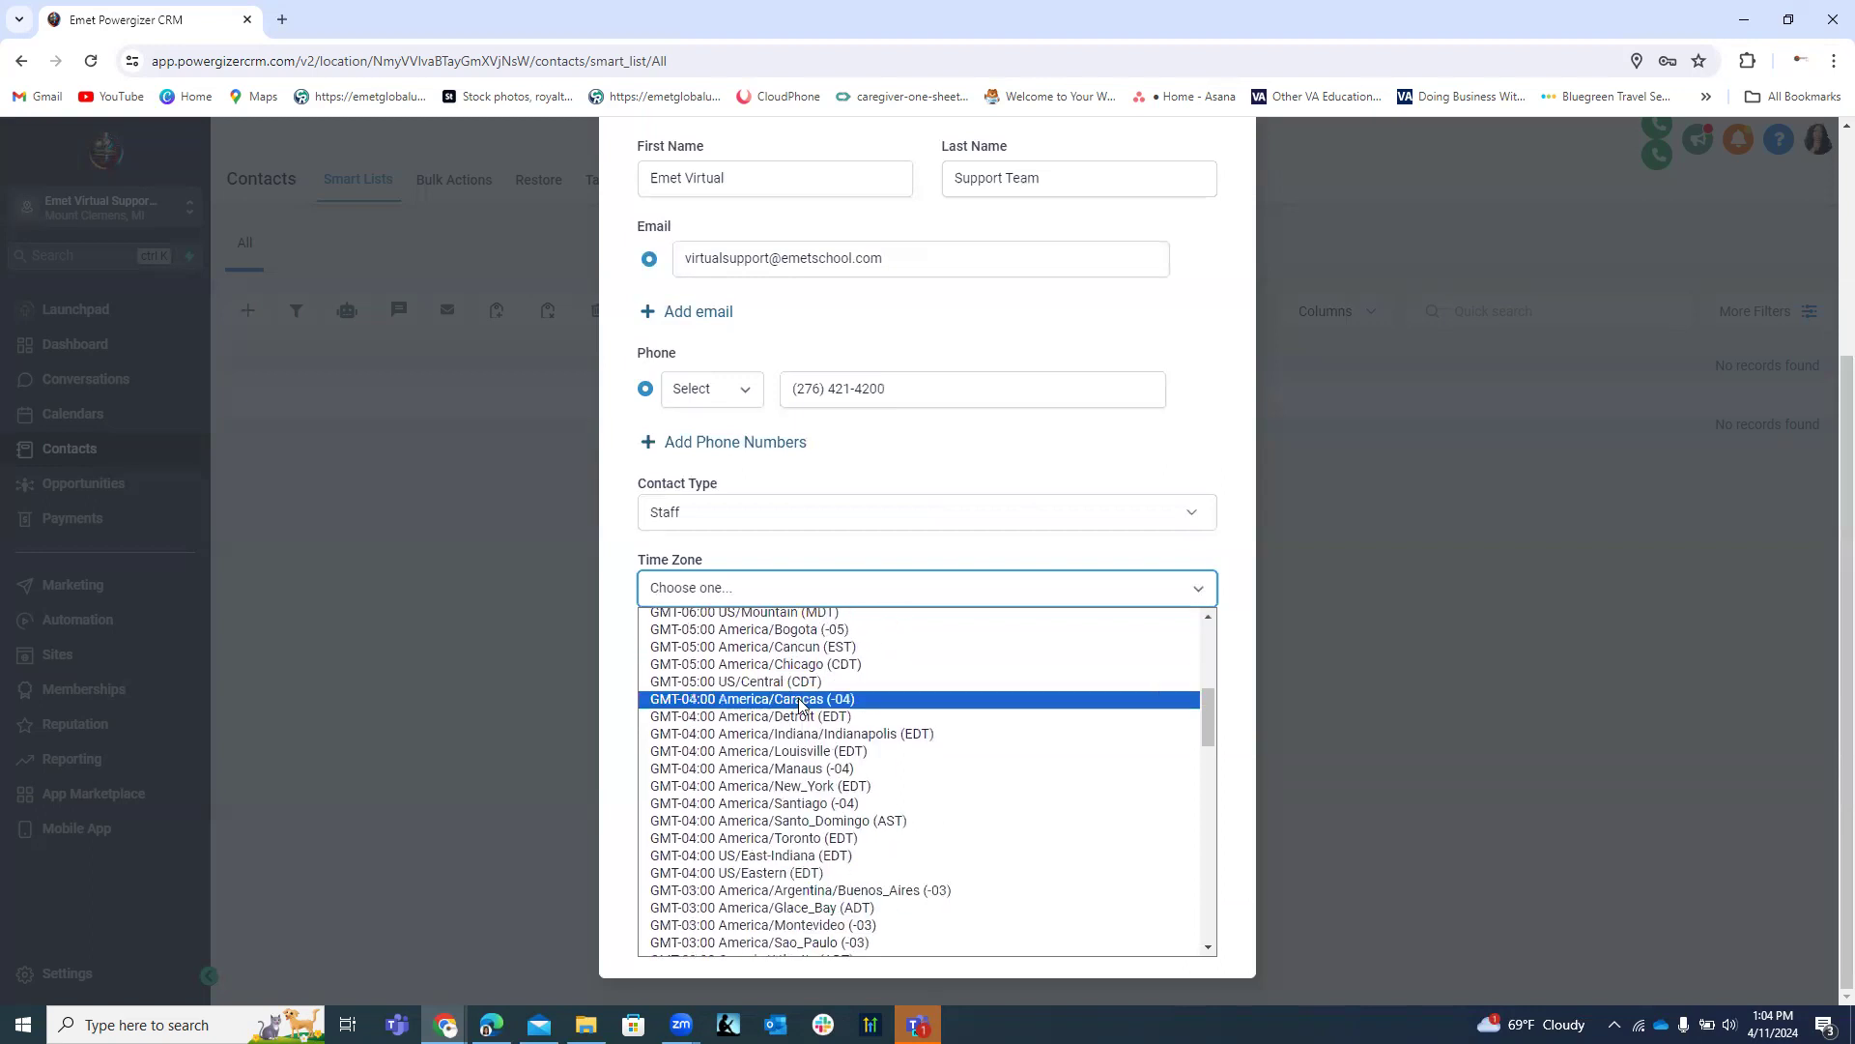
{"action": "scroll", "coordinate": [800, 704], "scroll_direction": "down", "scroll_amount": 2}
{"action": "scroll", "coordinate": [817, 700], "scroll_direction": "down", "scroll_amount": 2}
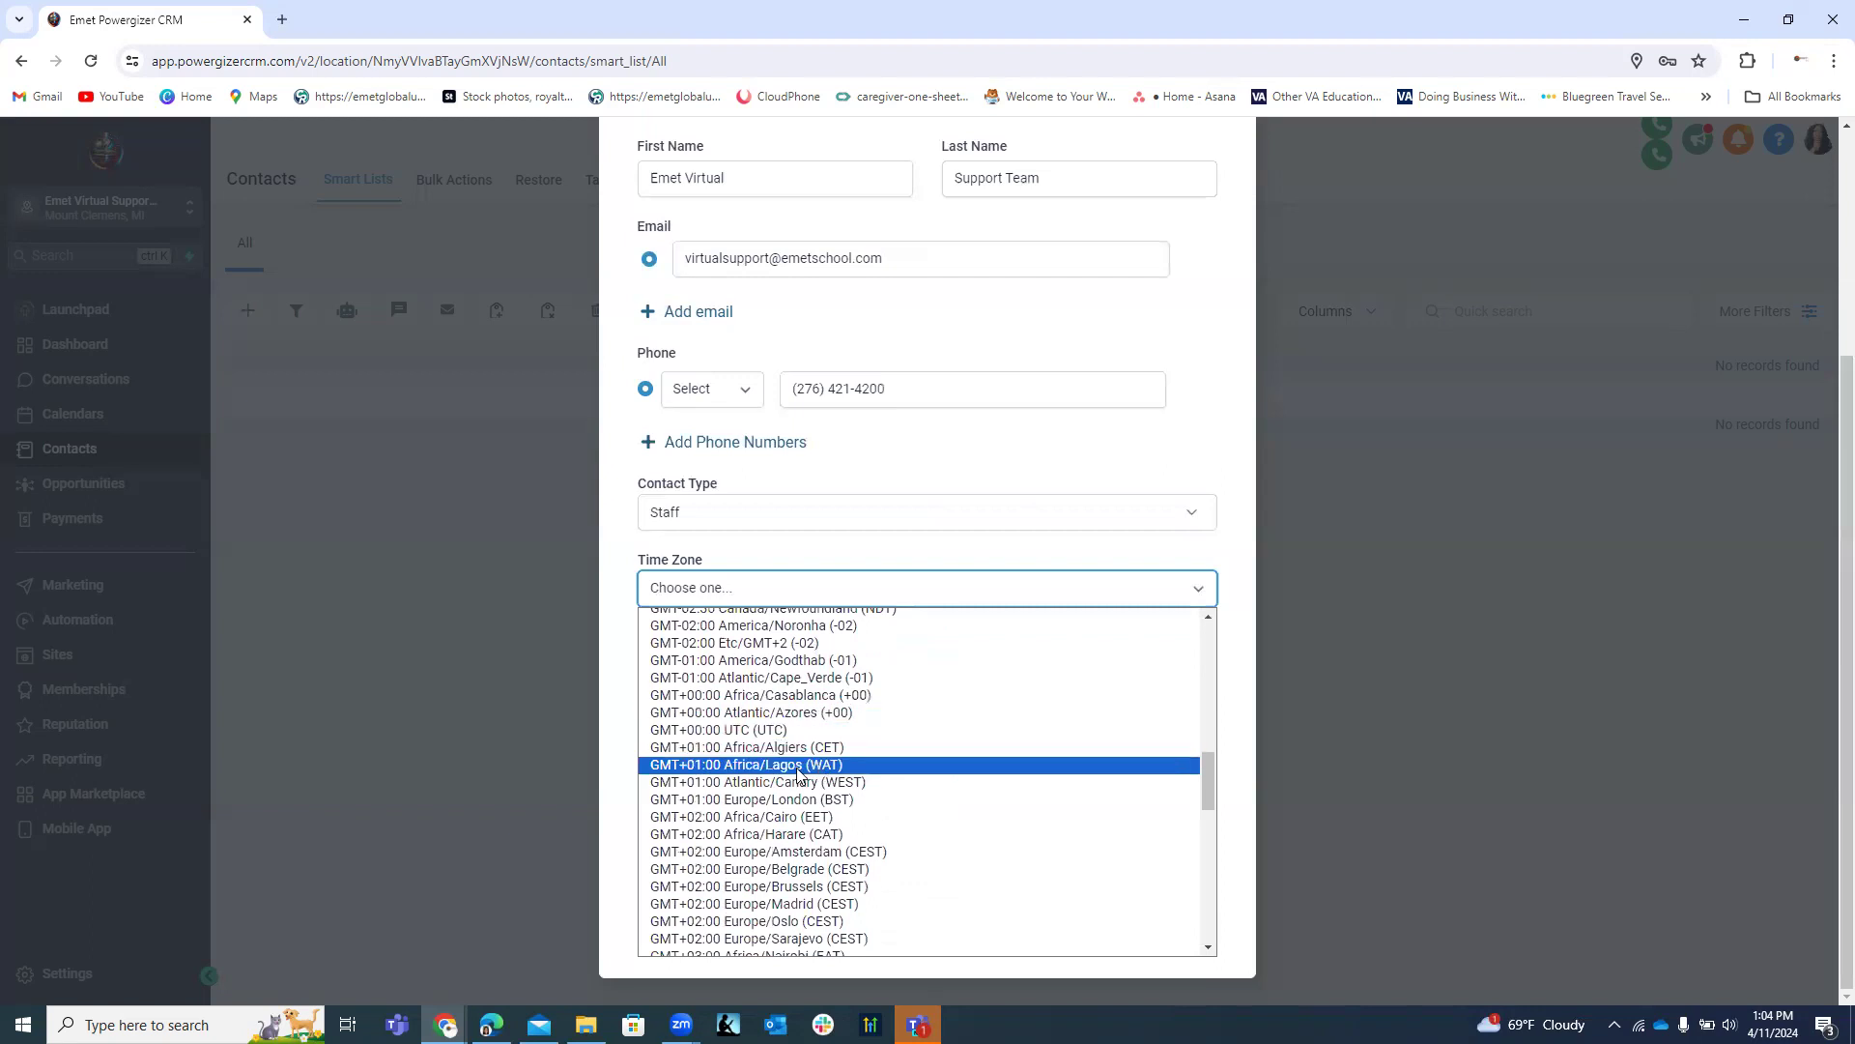
{"action": "left_click", "coordinate": [798, 769]}
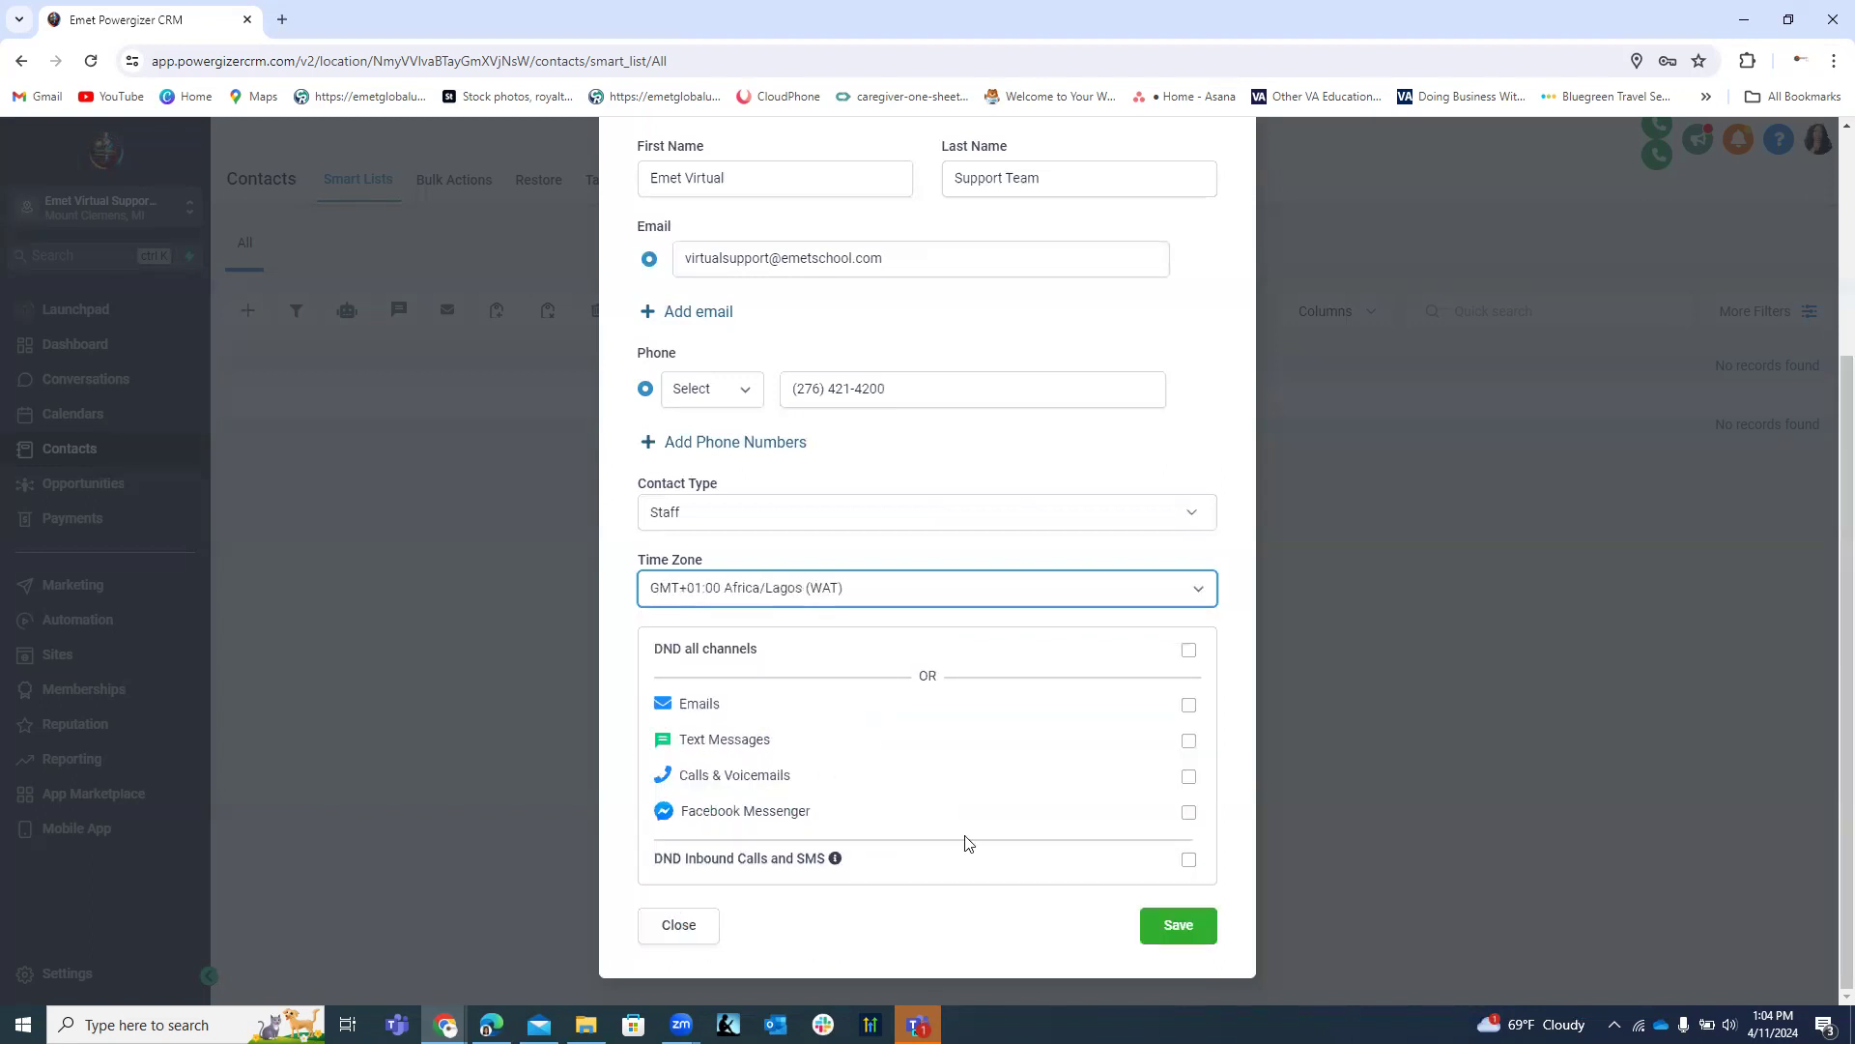
{"action": "left_click", "coordinate": [1185, 931]}
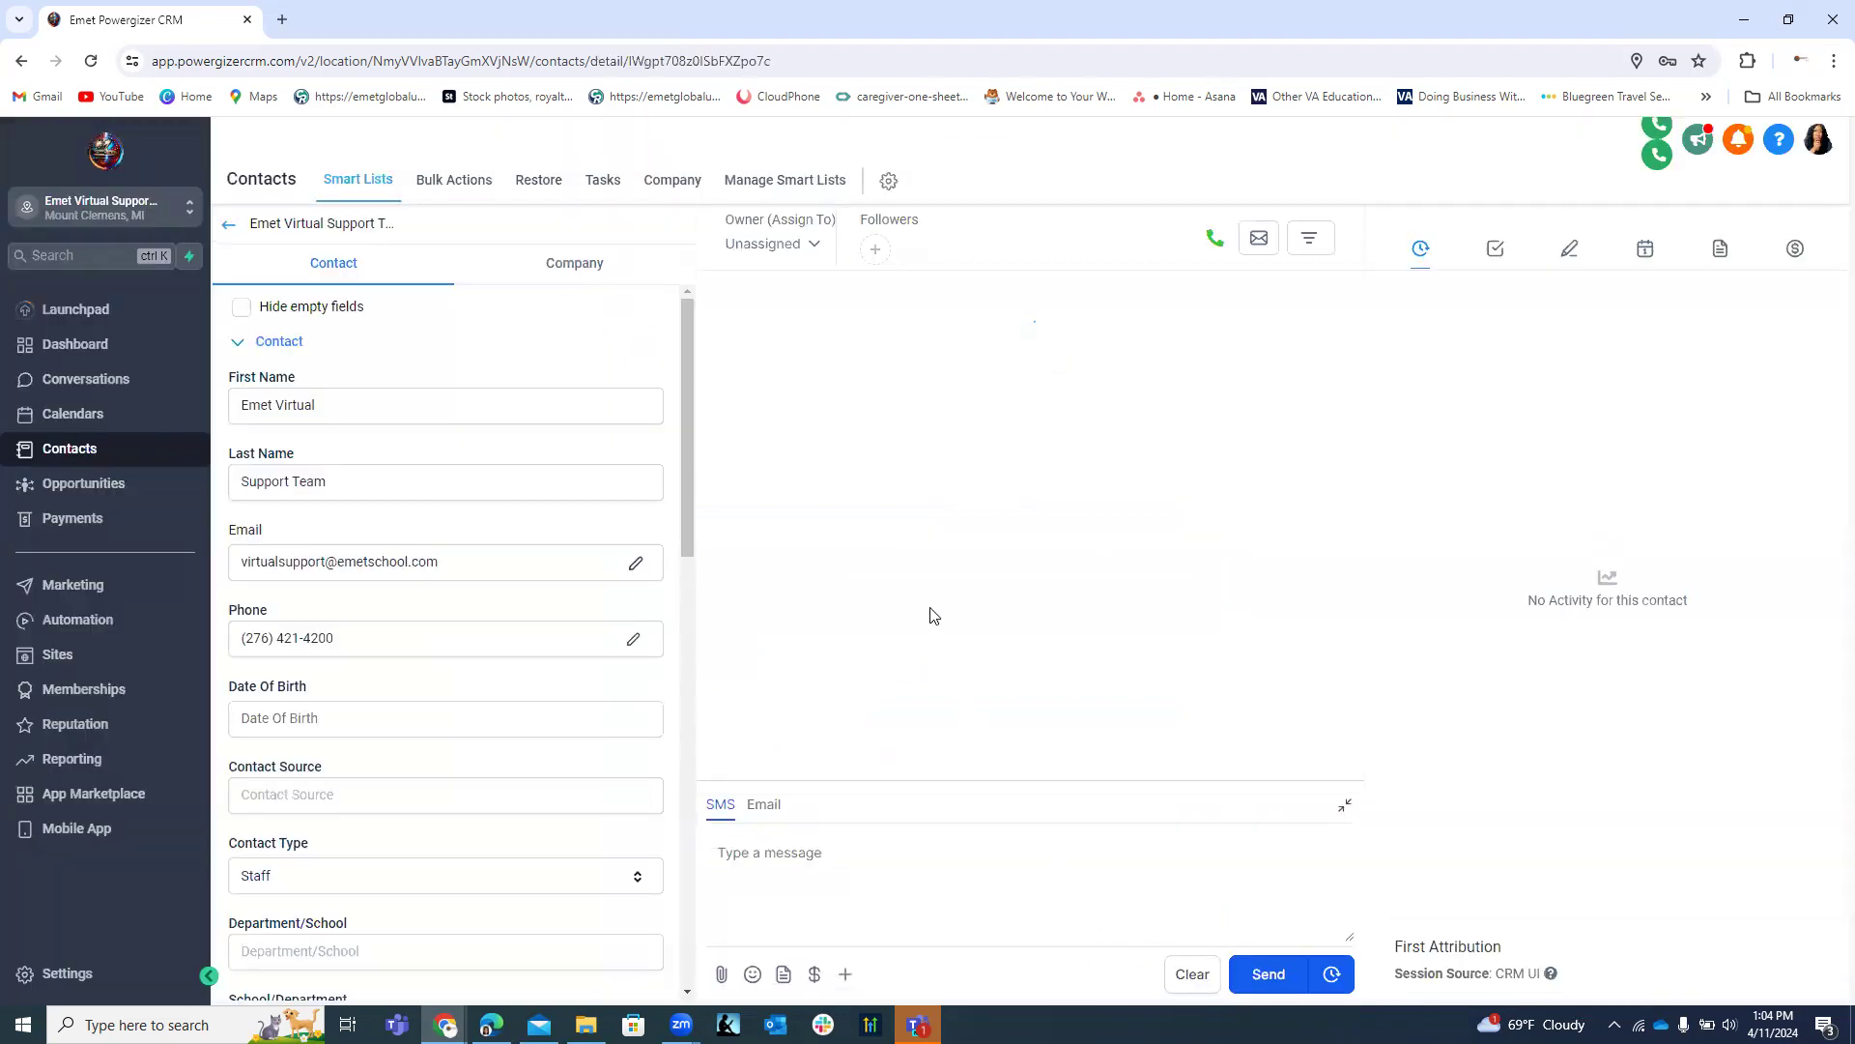
Cut the phone number from the contact's detail page and save with it empty.
{"action": "scroll", "coordinate": [504, 369], "scroll_direction": "down", "scroll_amount": 1}
{"action": "scroll", "coordinate": [505, 372], "scroll_direction": "up", "scroll_amount": 1}
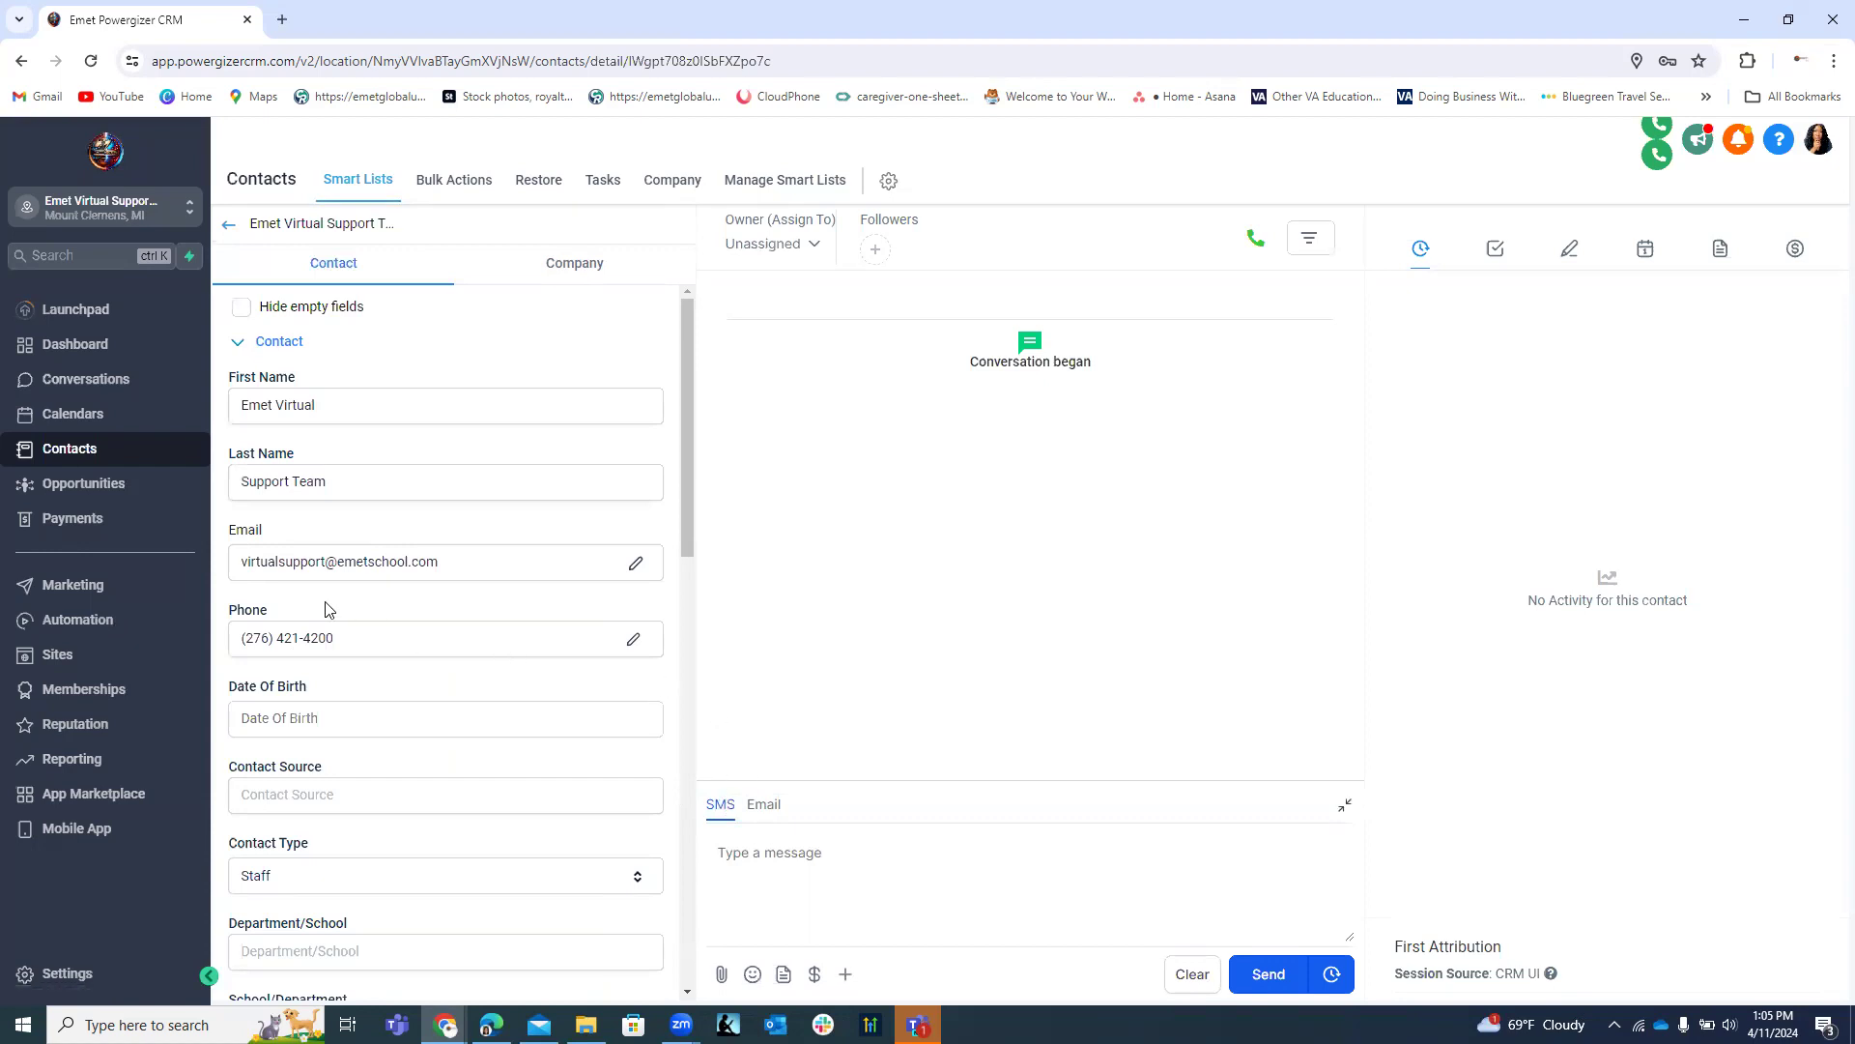
{"action": "left_click_drag", "start_coordinate": [350, 638], "coordinate": [240, 638]}
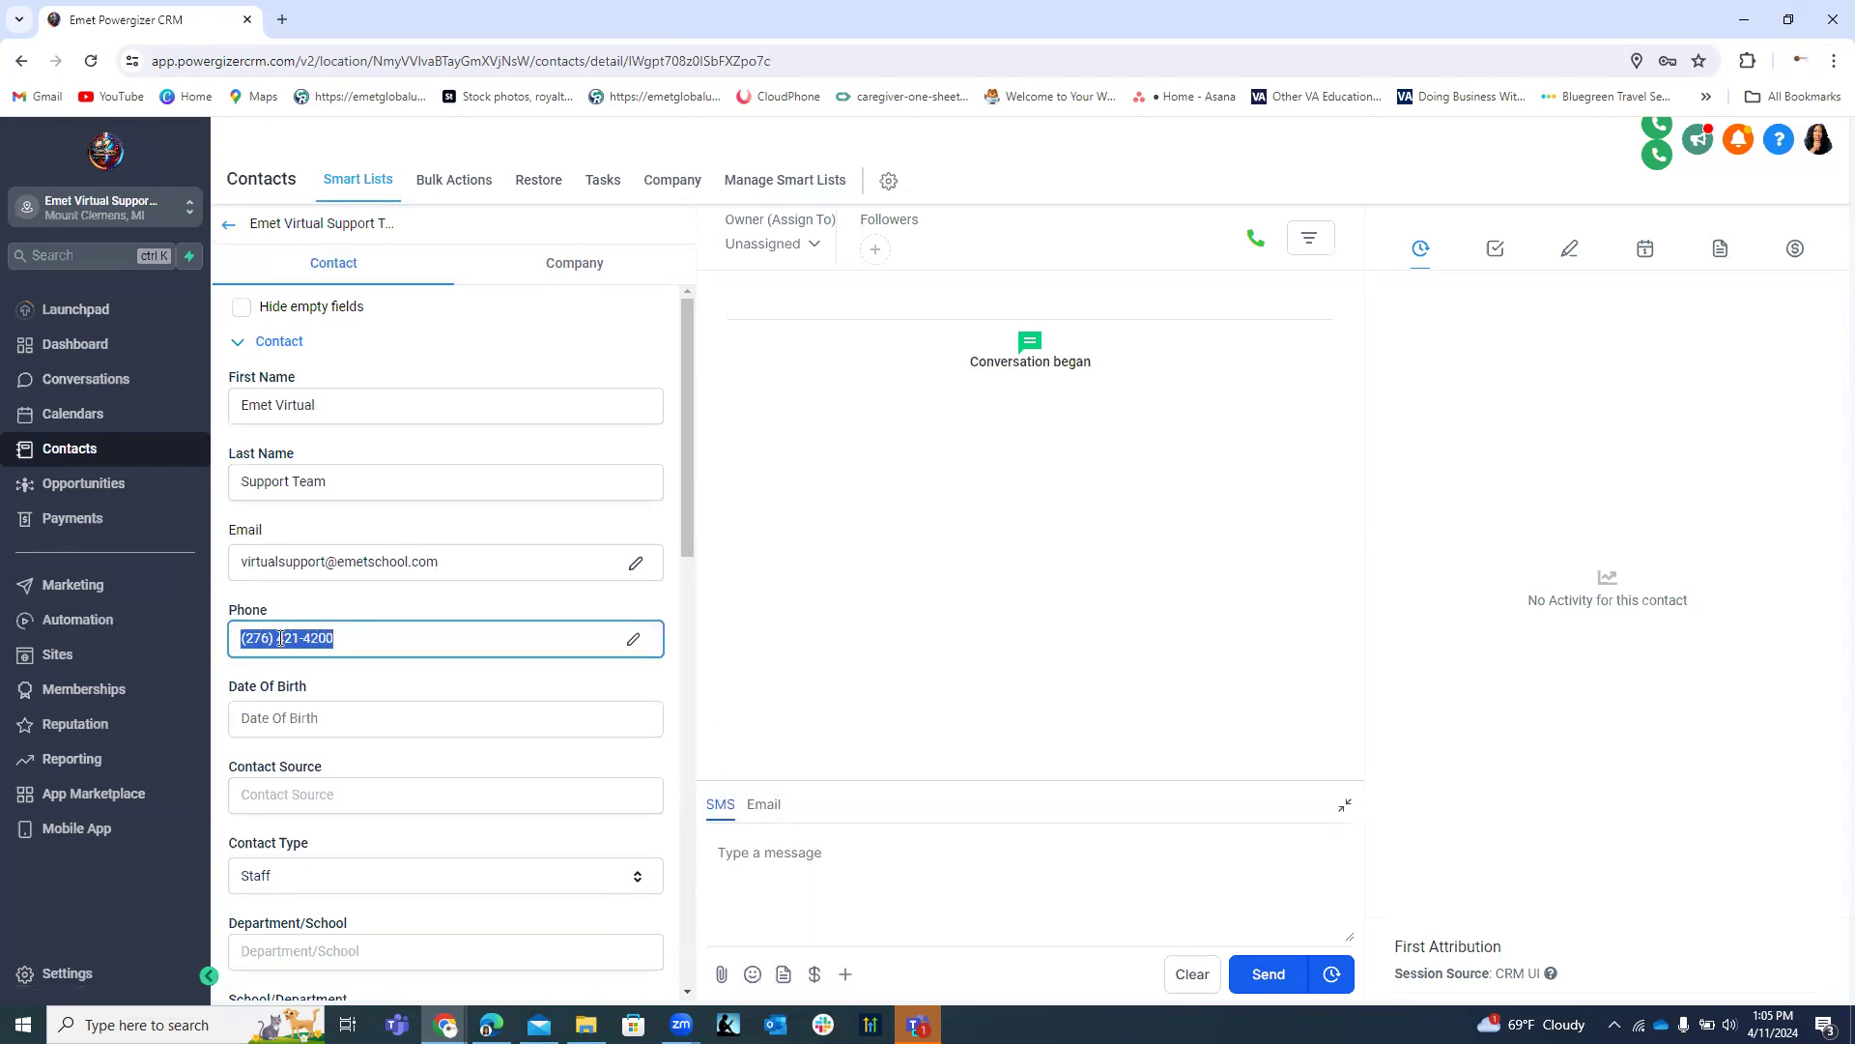
{"action": "right_click", "coordinate": [280, 638]}
{"action": "left_click", "coordinate": [319, 275]}
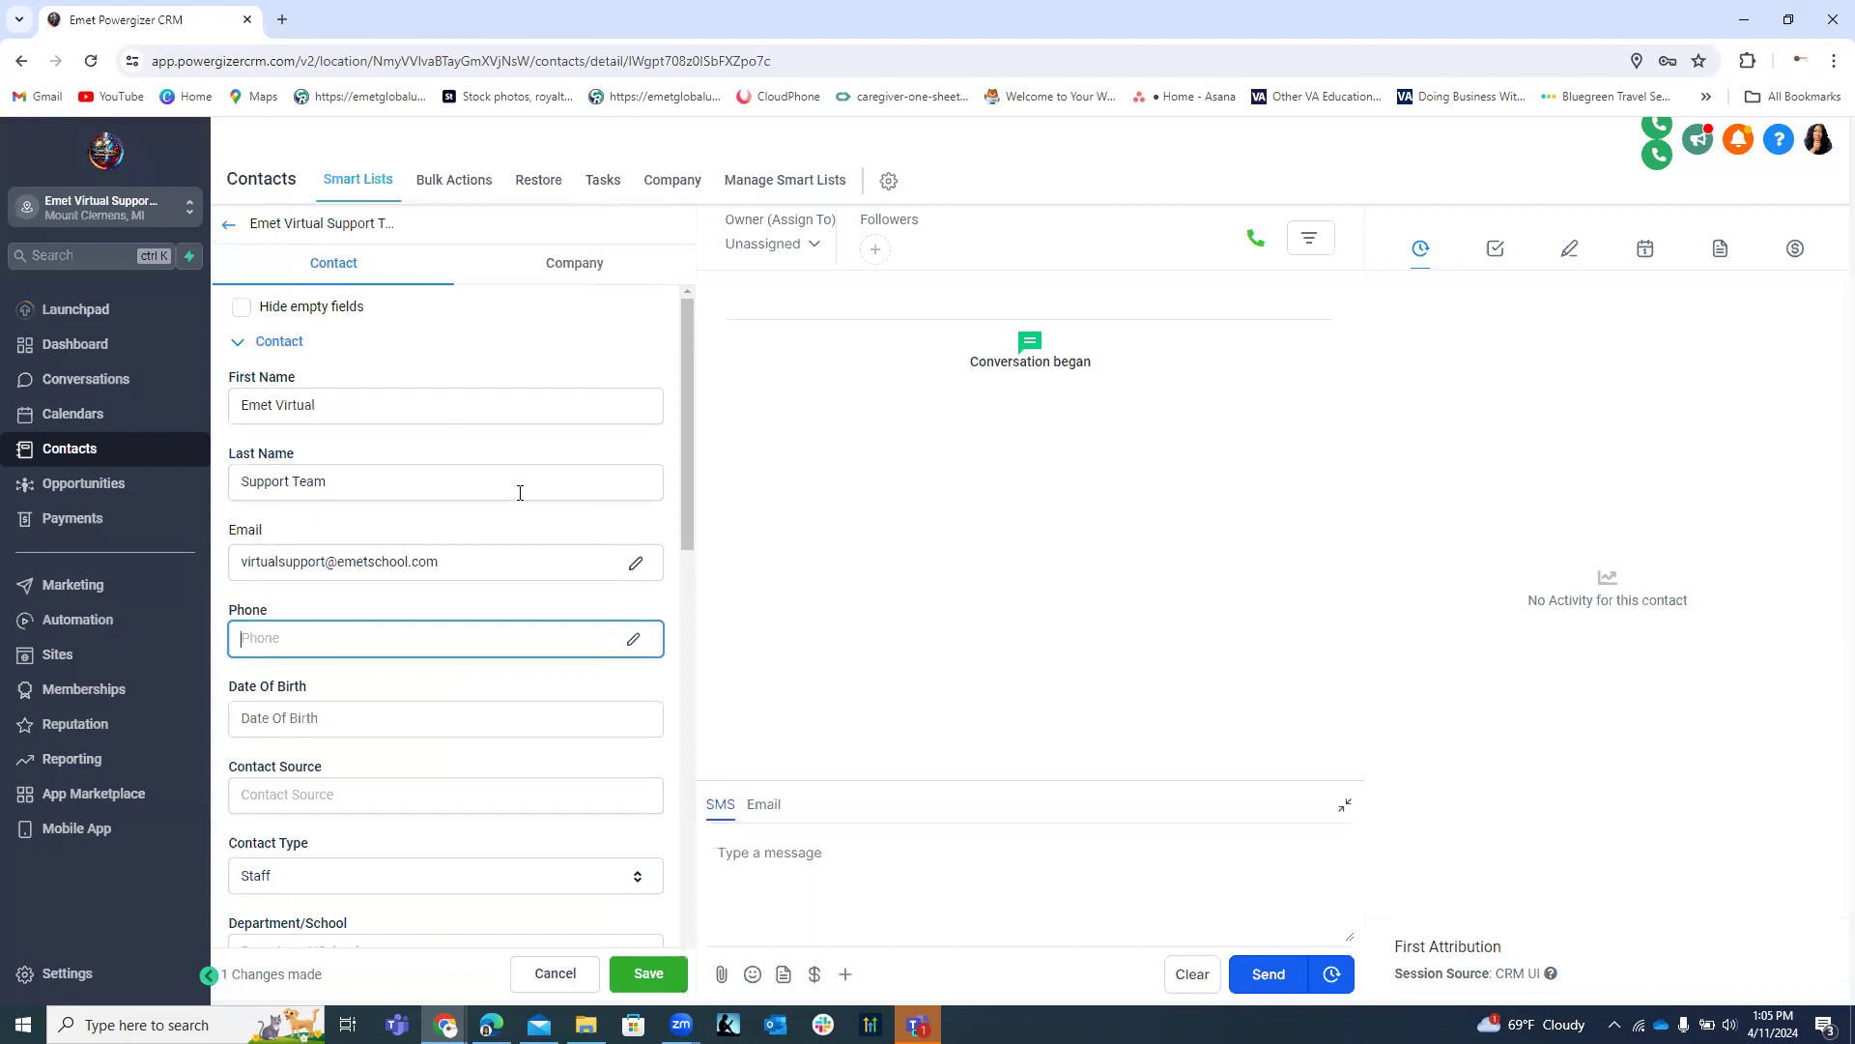
{"action": "left_click", "coordinate": [829, 679]}
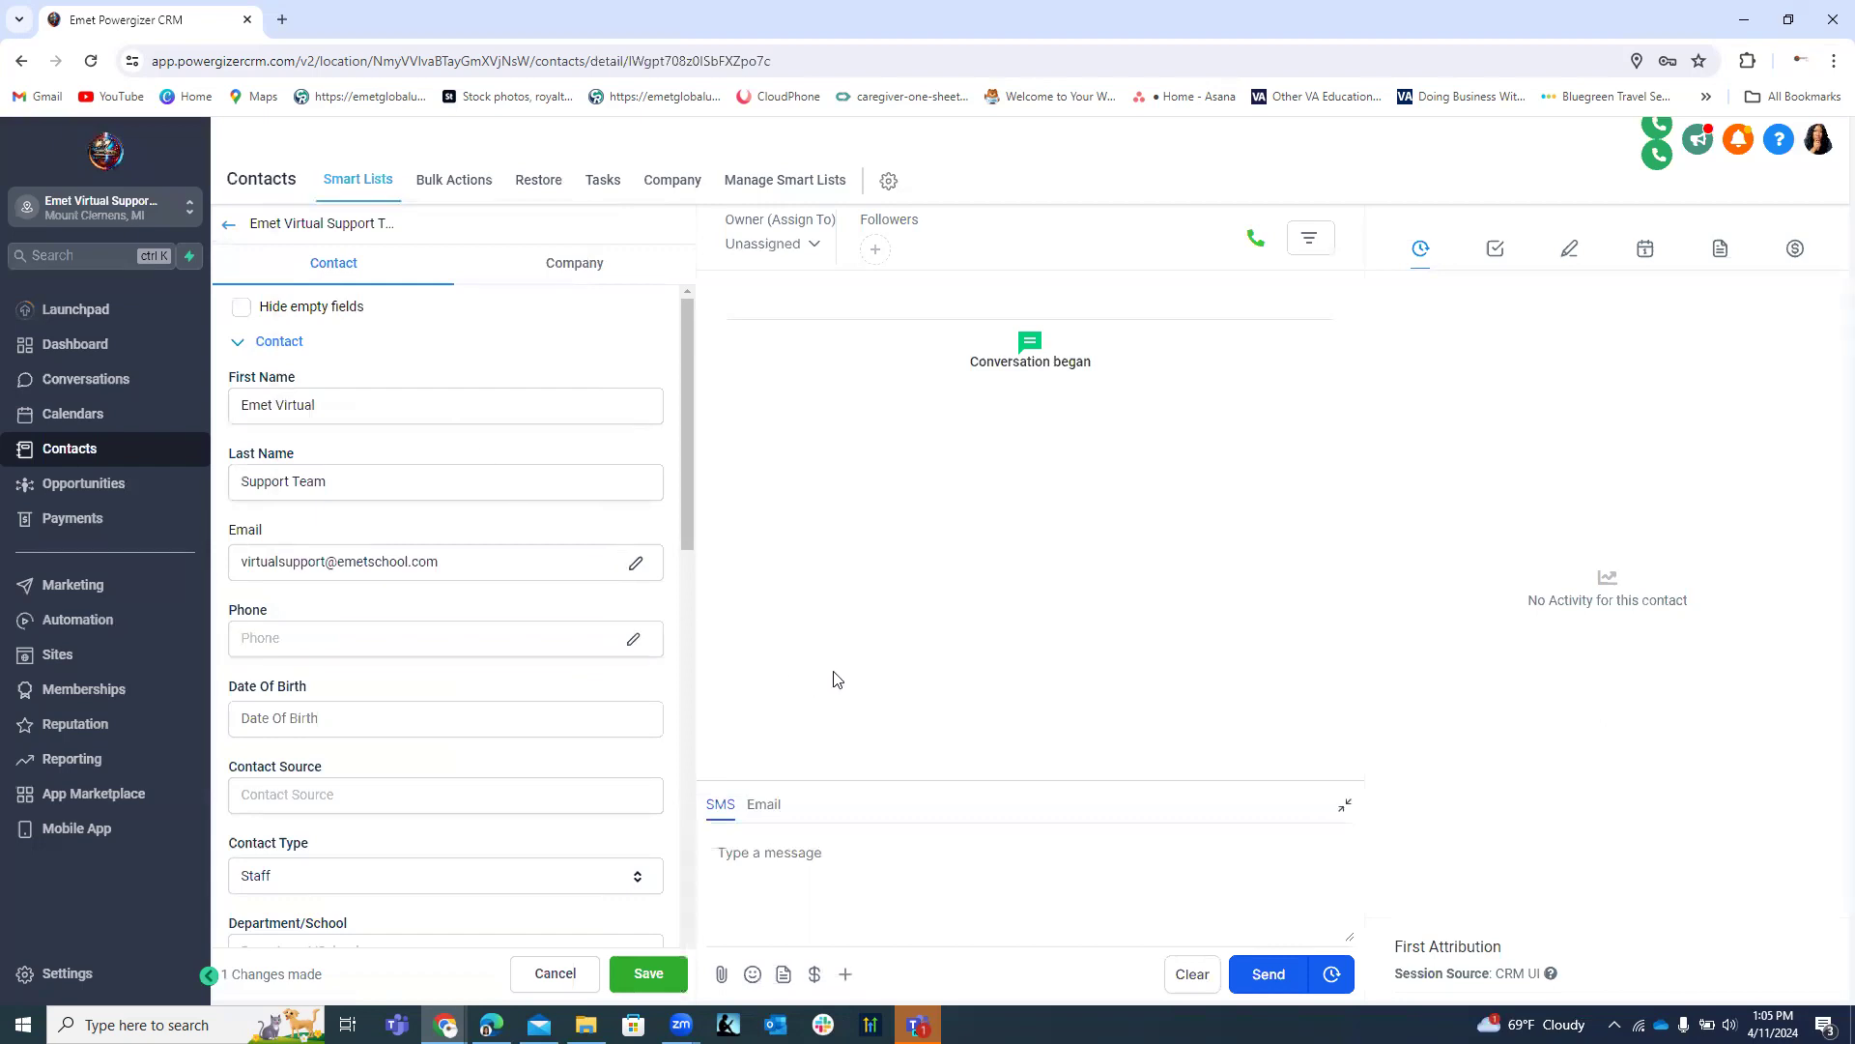
{"action": "left_click", "coordinate": [647, 957]}
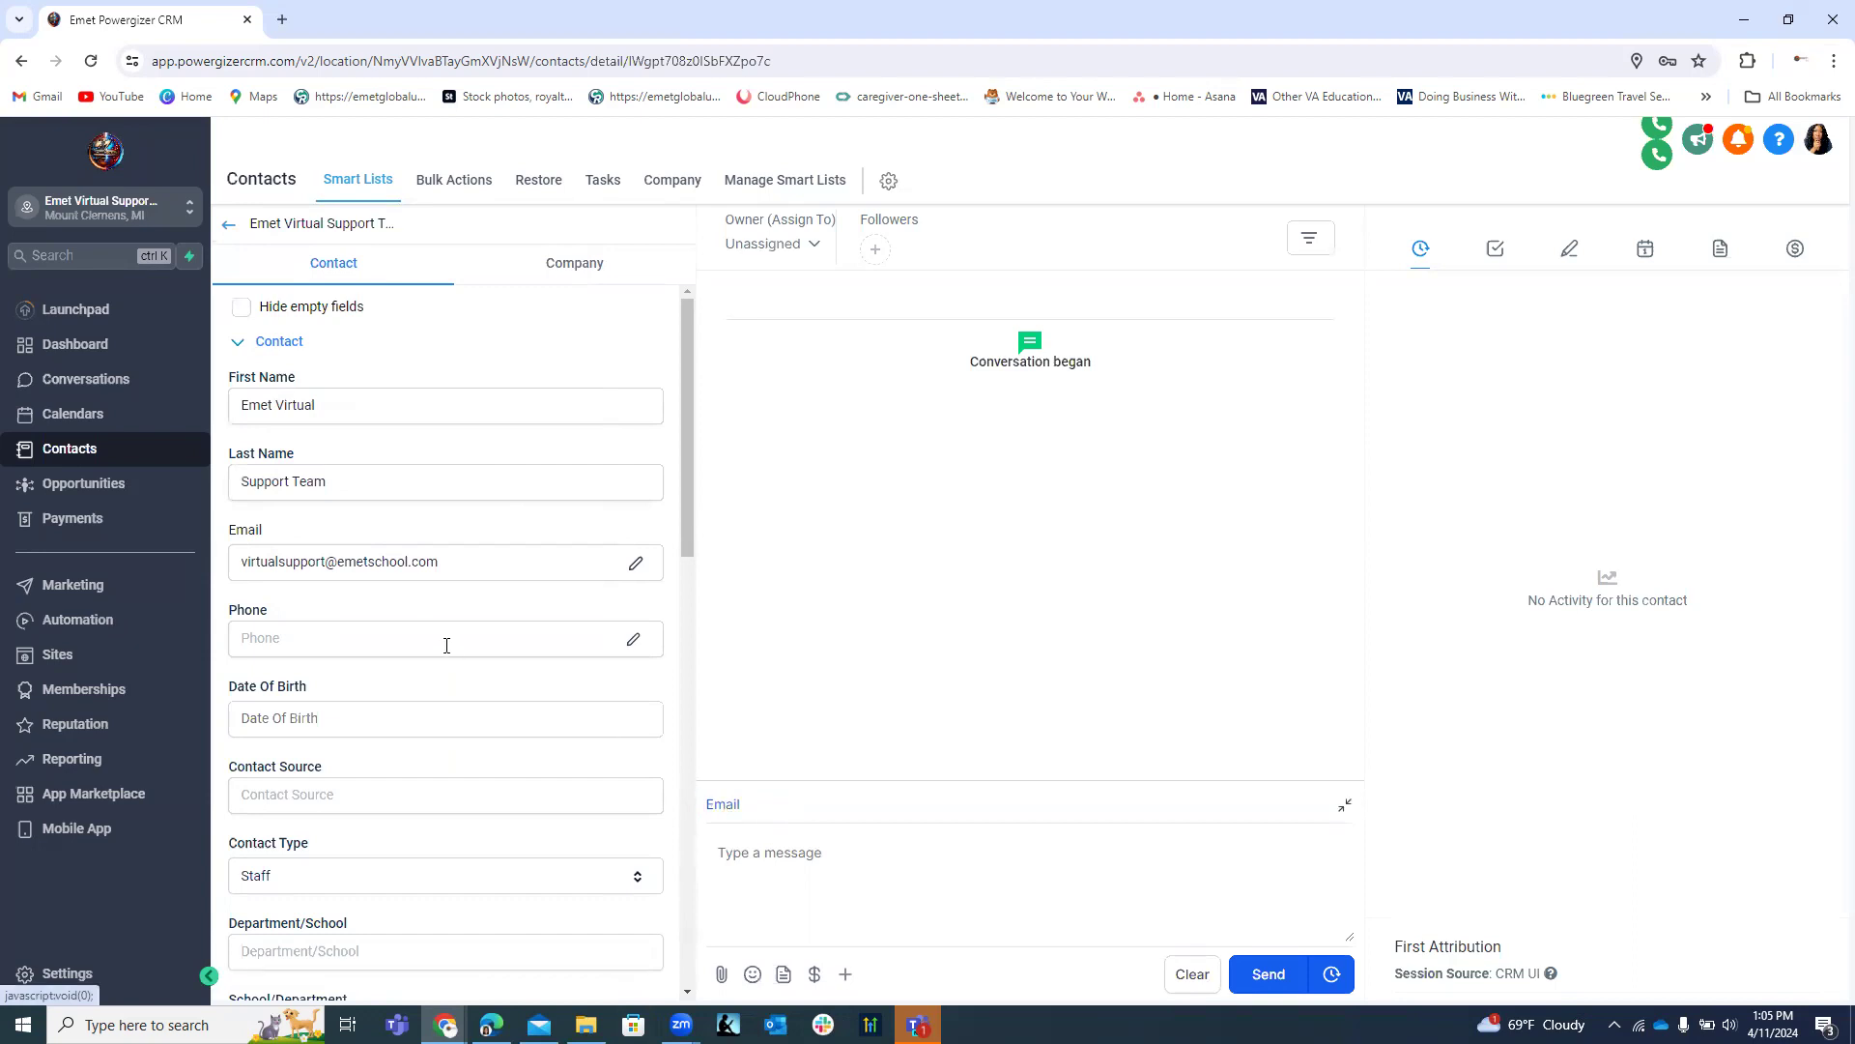
Paste the phone number back into the Phone field and save the contact.
{"action": "left_click", "coordinate": [348, 637]}
{"action": "right_click", "coordinate": [348, 637]}
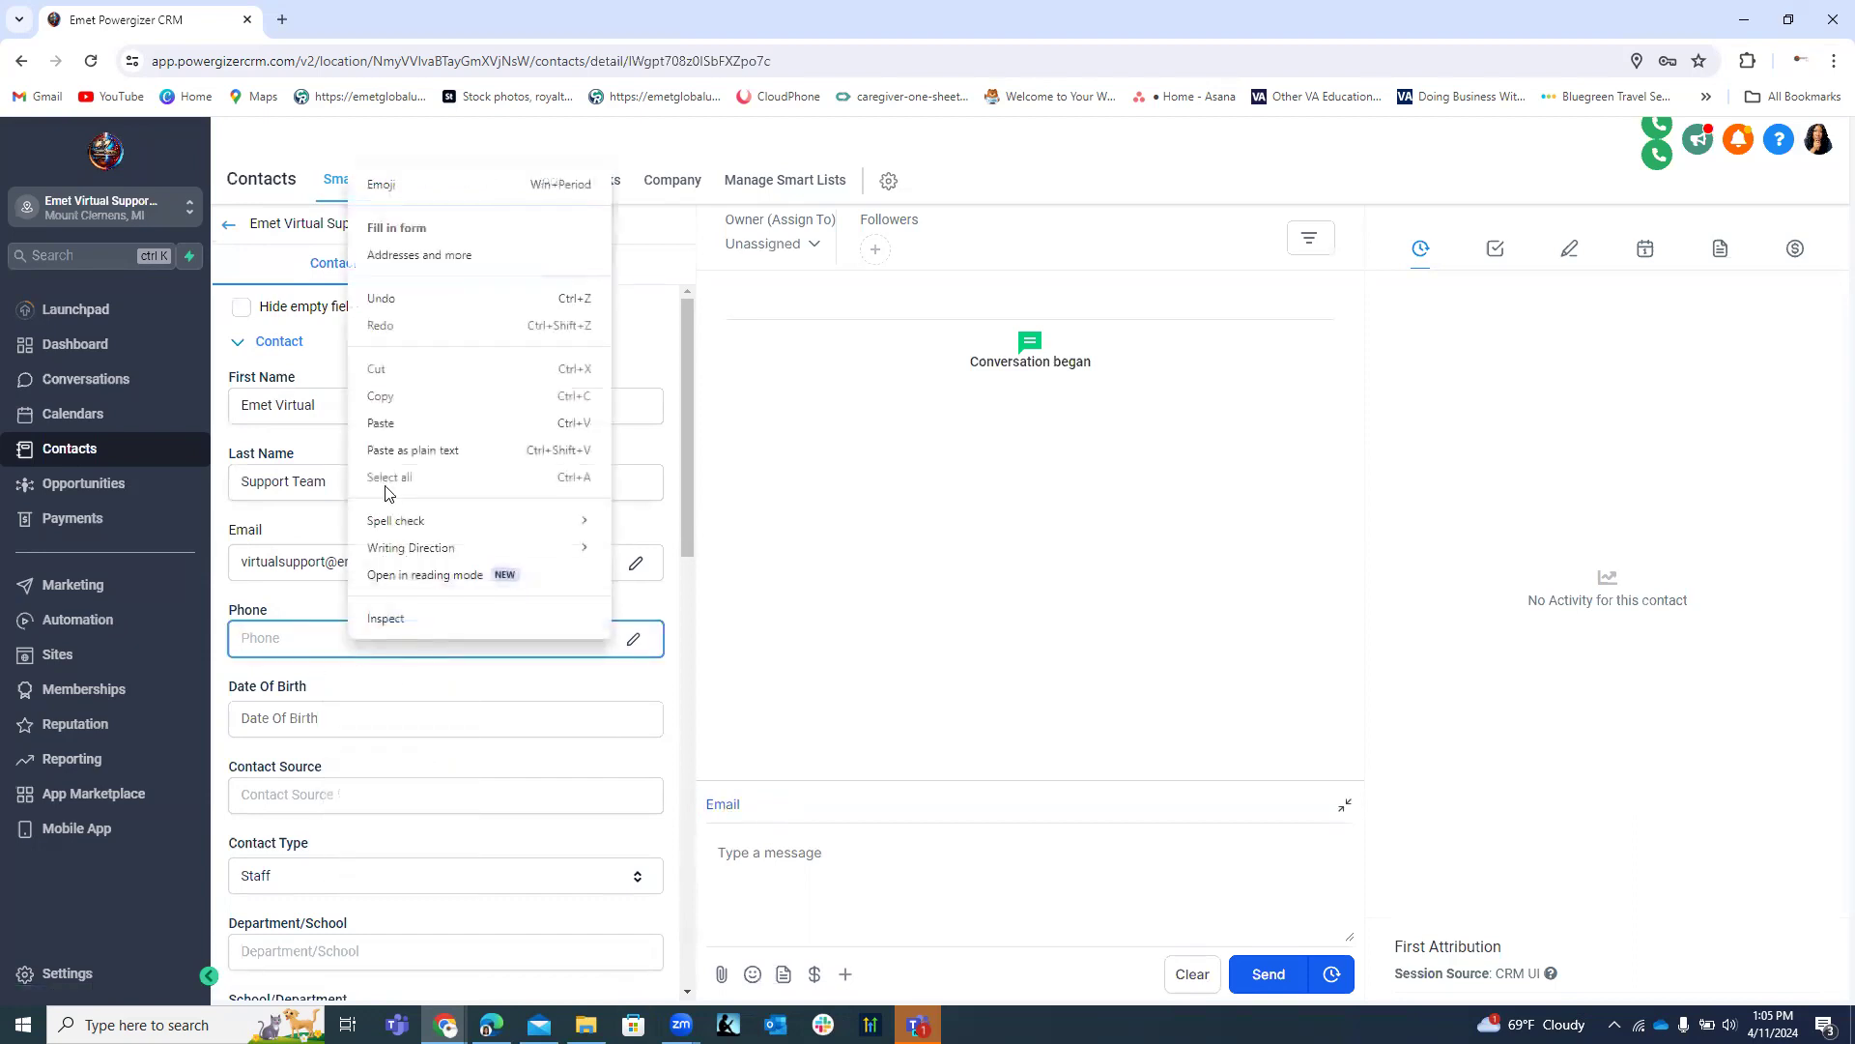
{"action": "left_click", "coordinate": [385, 424]}
{"action": "left_click", "coordinate": [649, 973]}
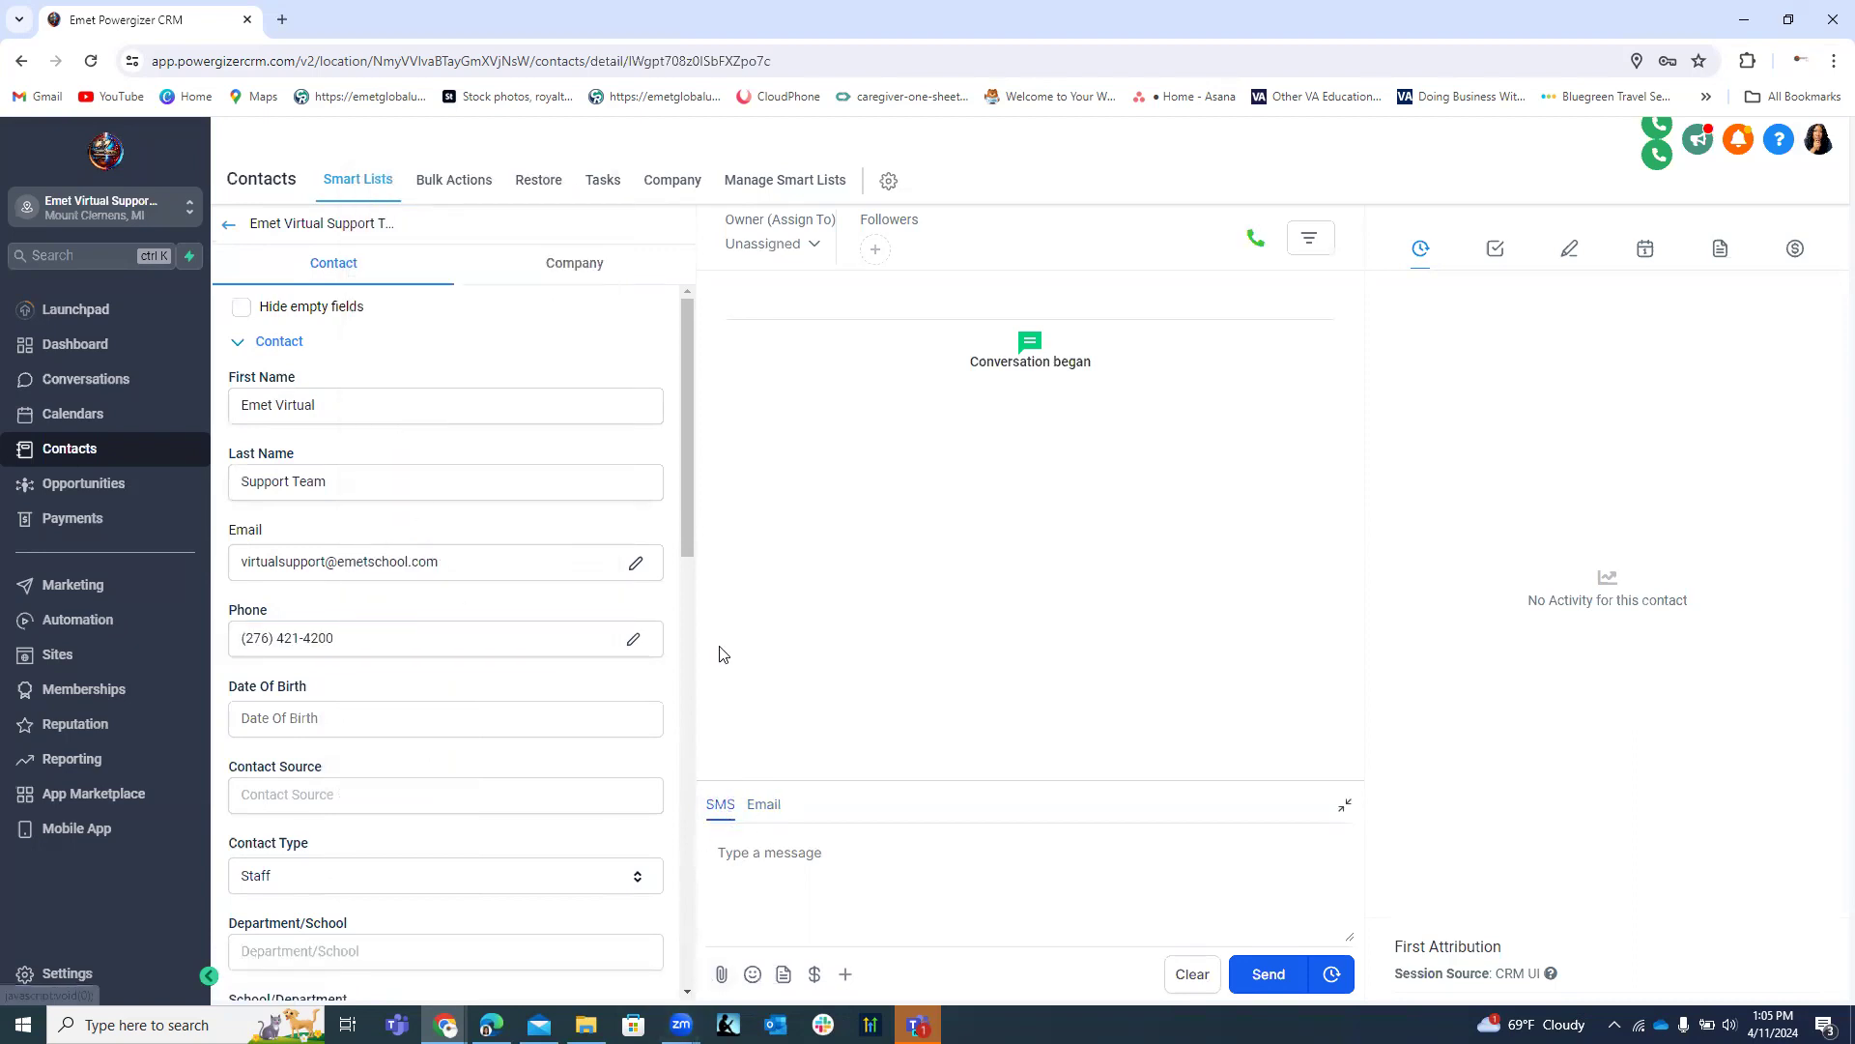
Look through the Contact Source suggestions, then dismiss them.
{"action": "left_click_drag", "start_coordinate": [685, 479], "coordinate": [676, 592]}
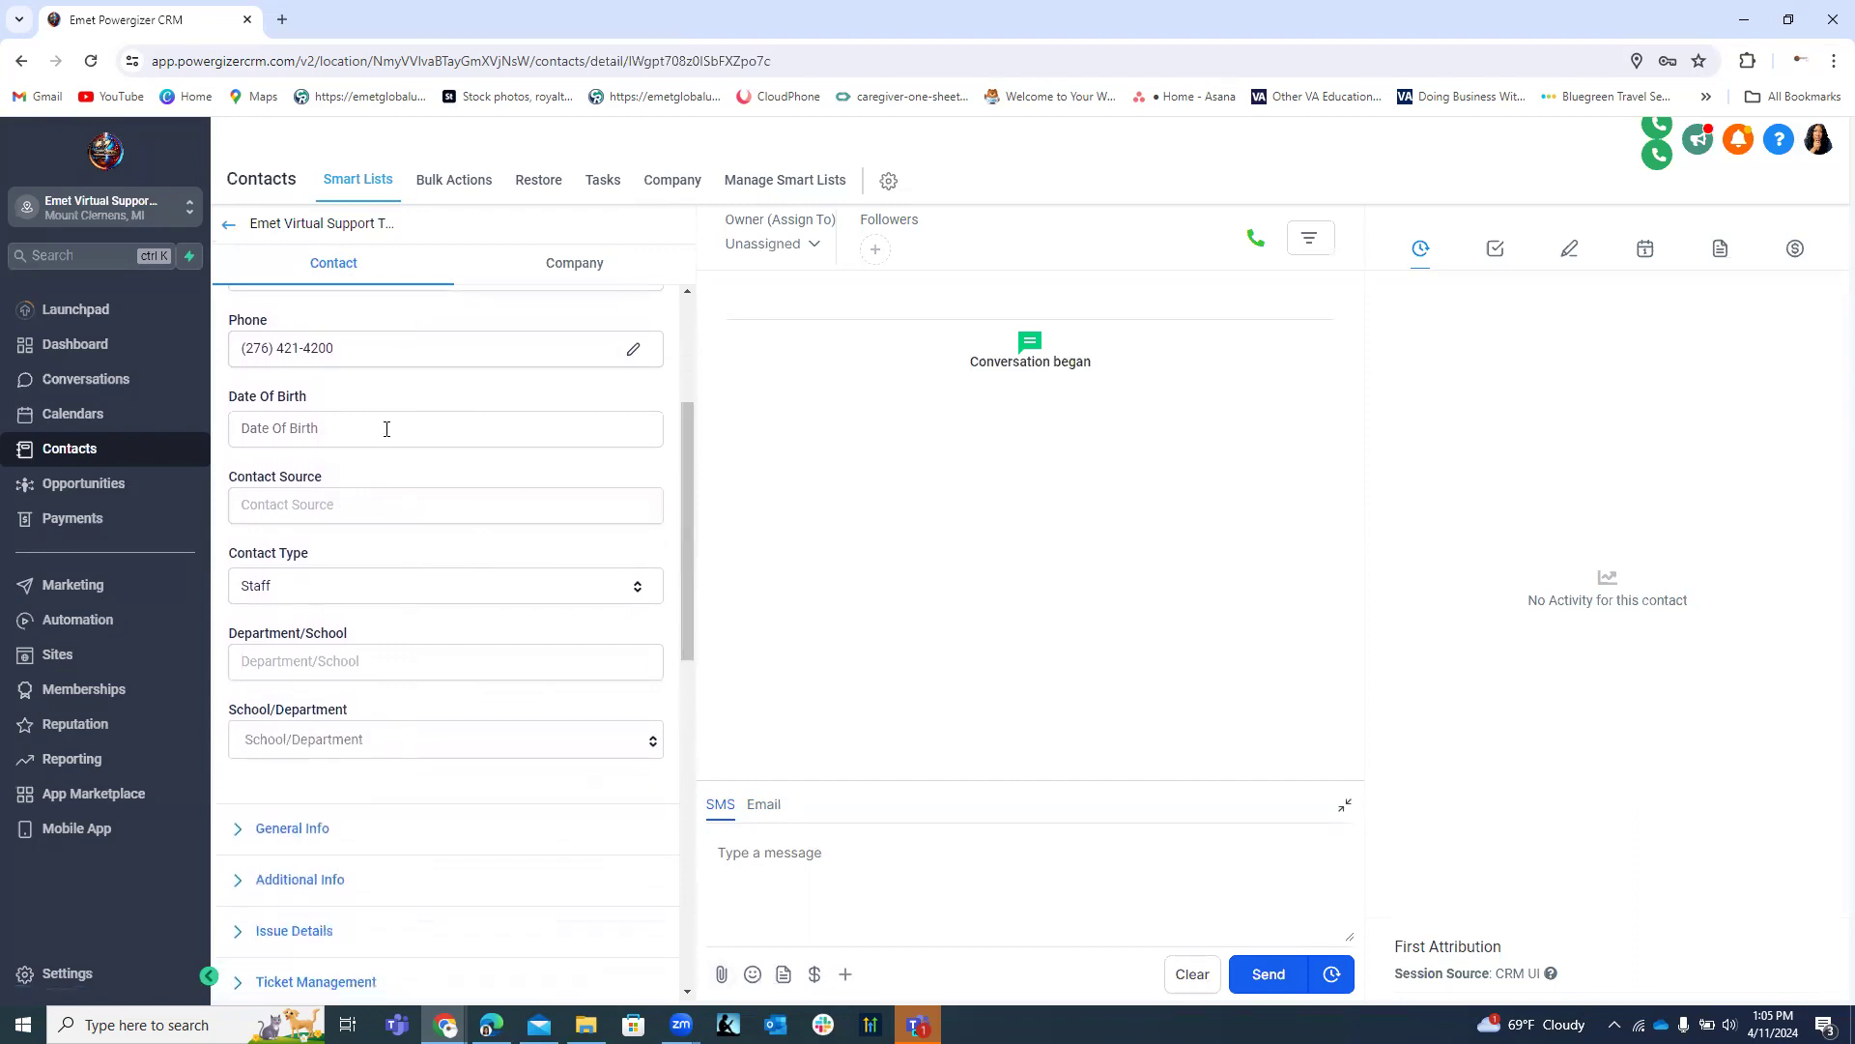
{"action": "left_click", "coordinate": [286, 505]}
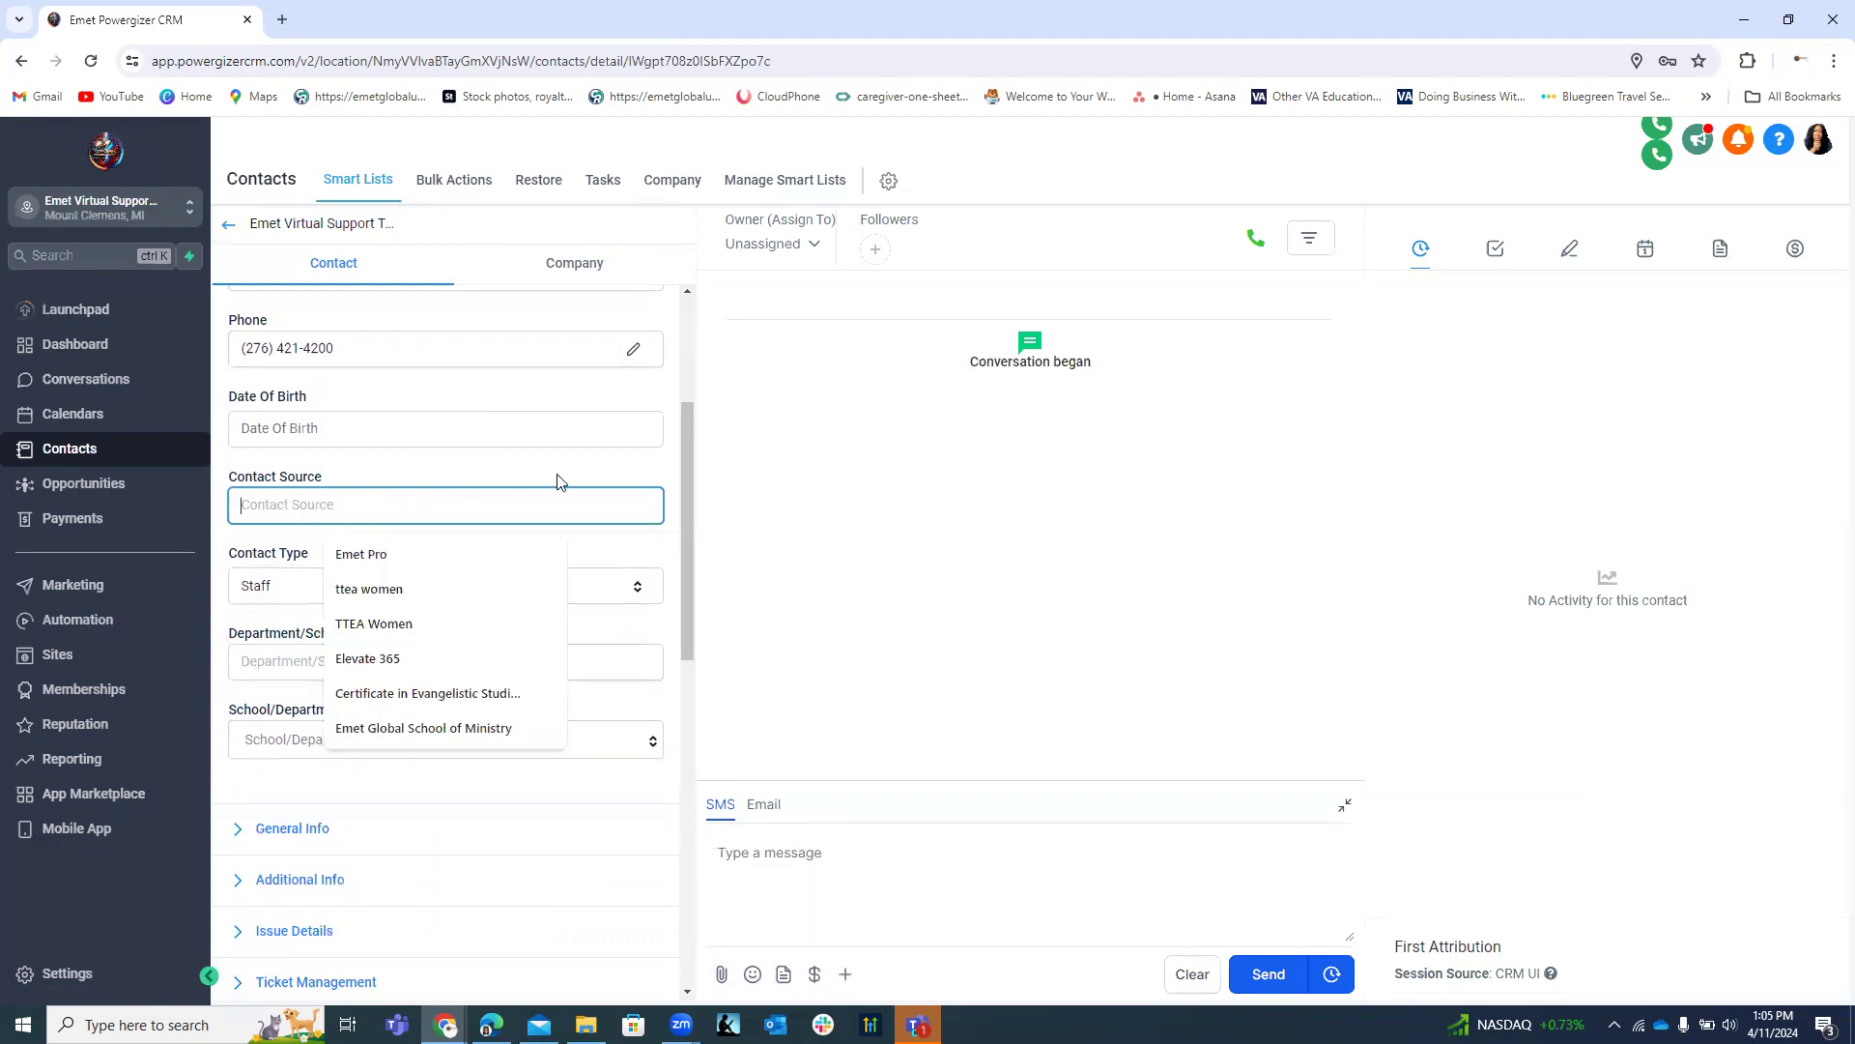
{"action": "left_click", "coordinate": [675, 472]}
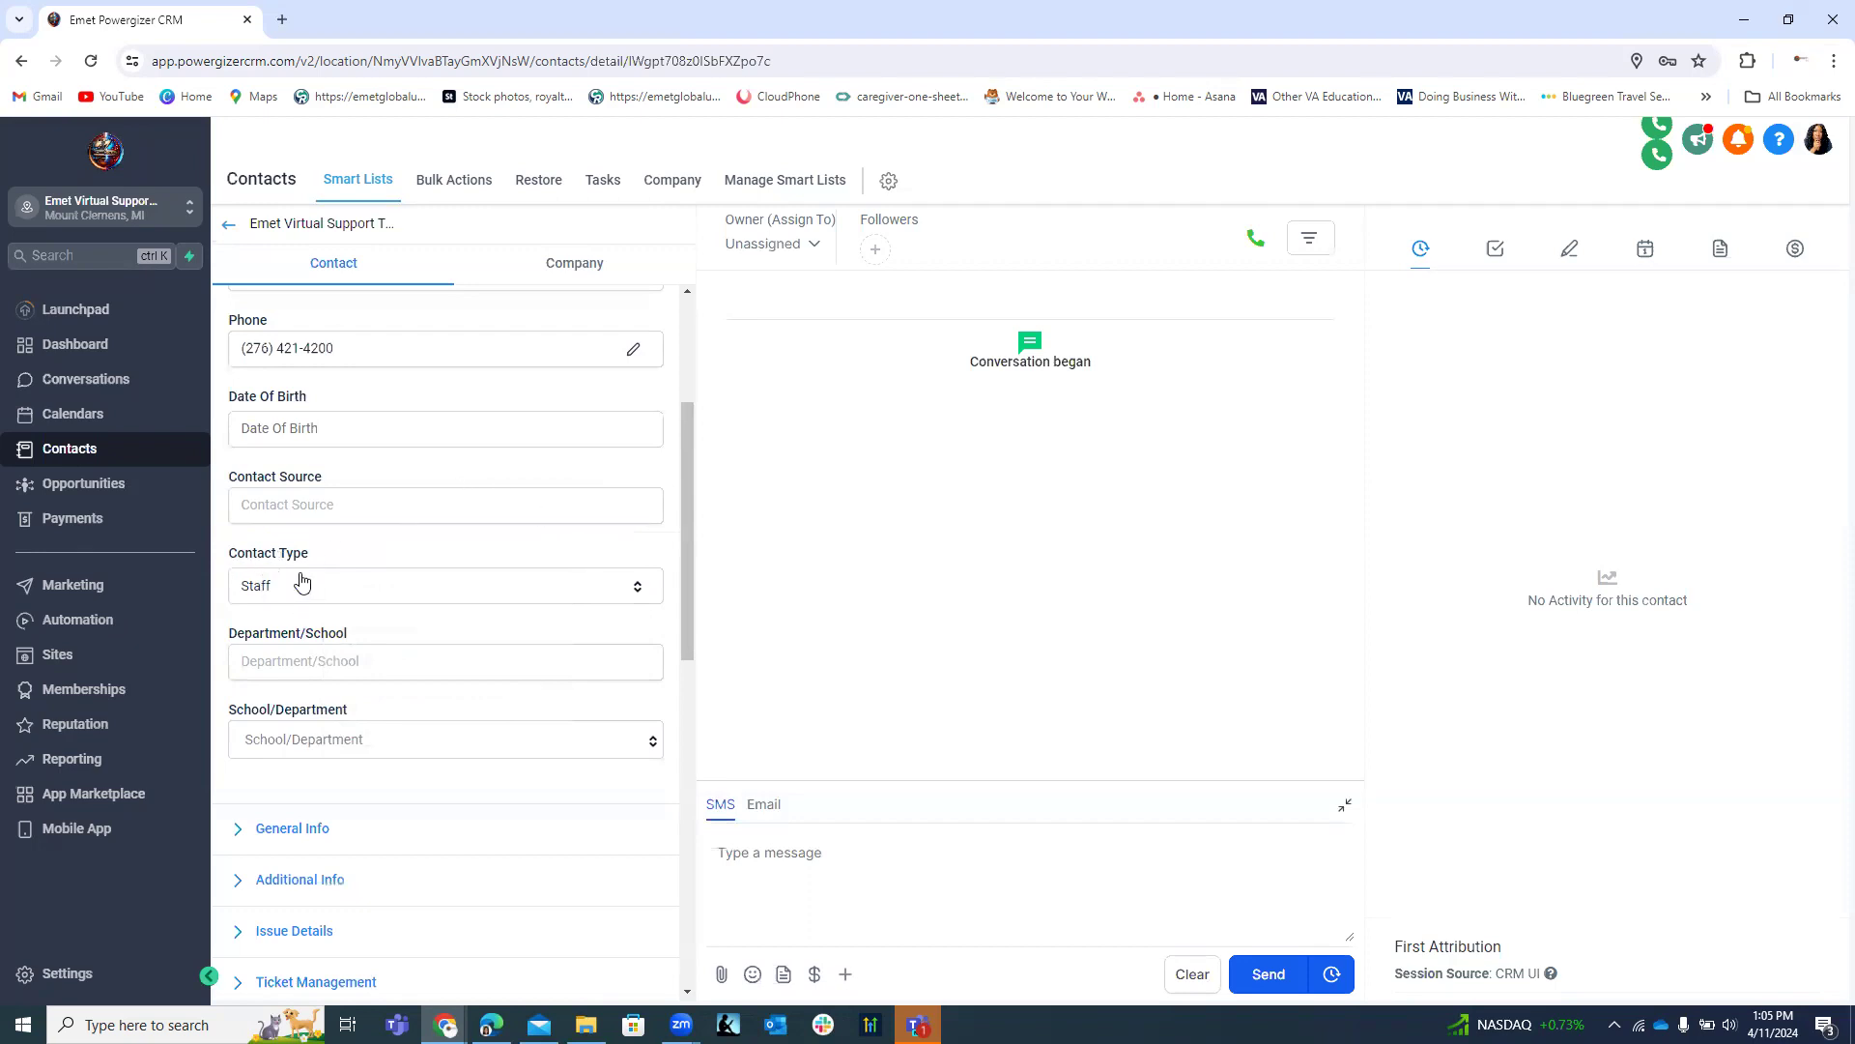
Set the contact's School/Department to Emet Global Education Group and save.
{"action": "left_click", "coordinate": [306, 663]}
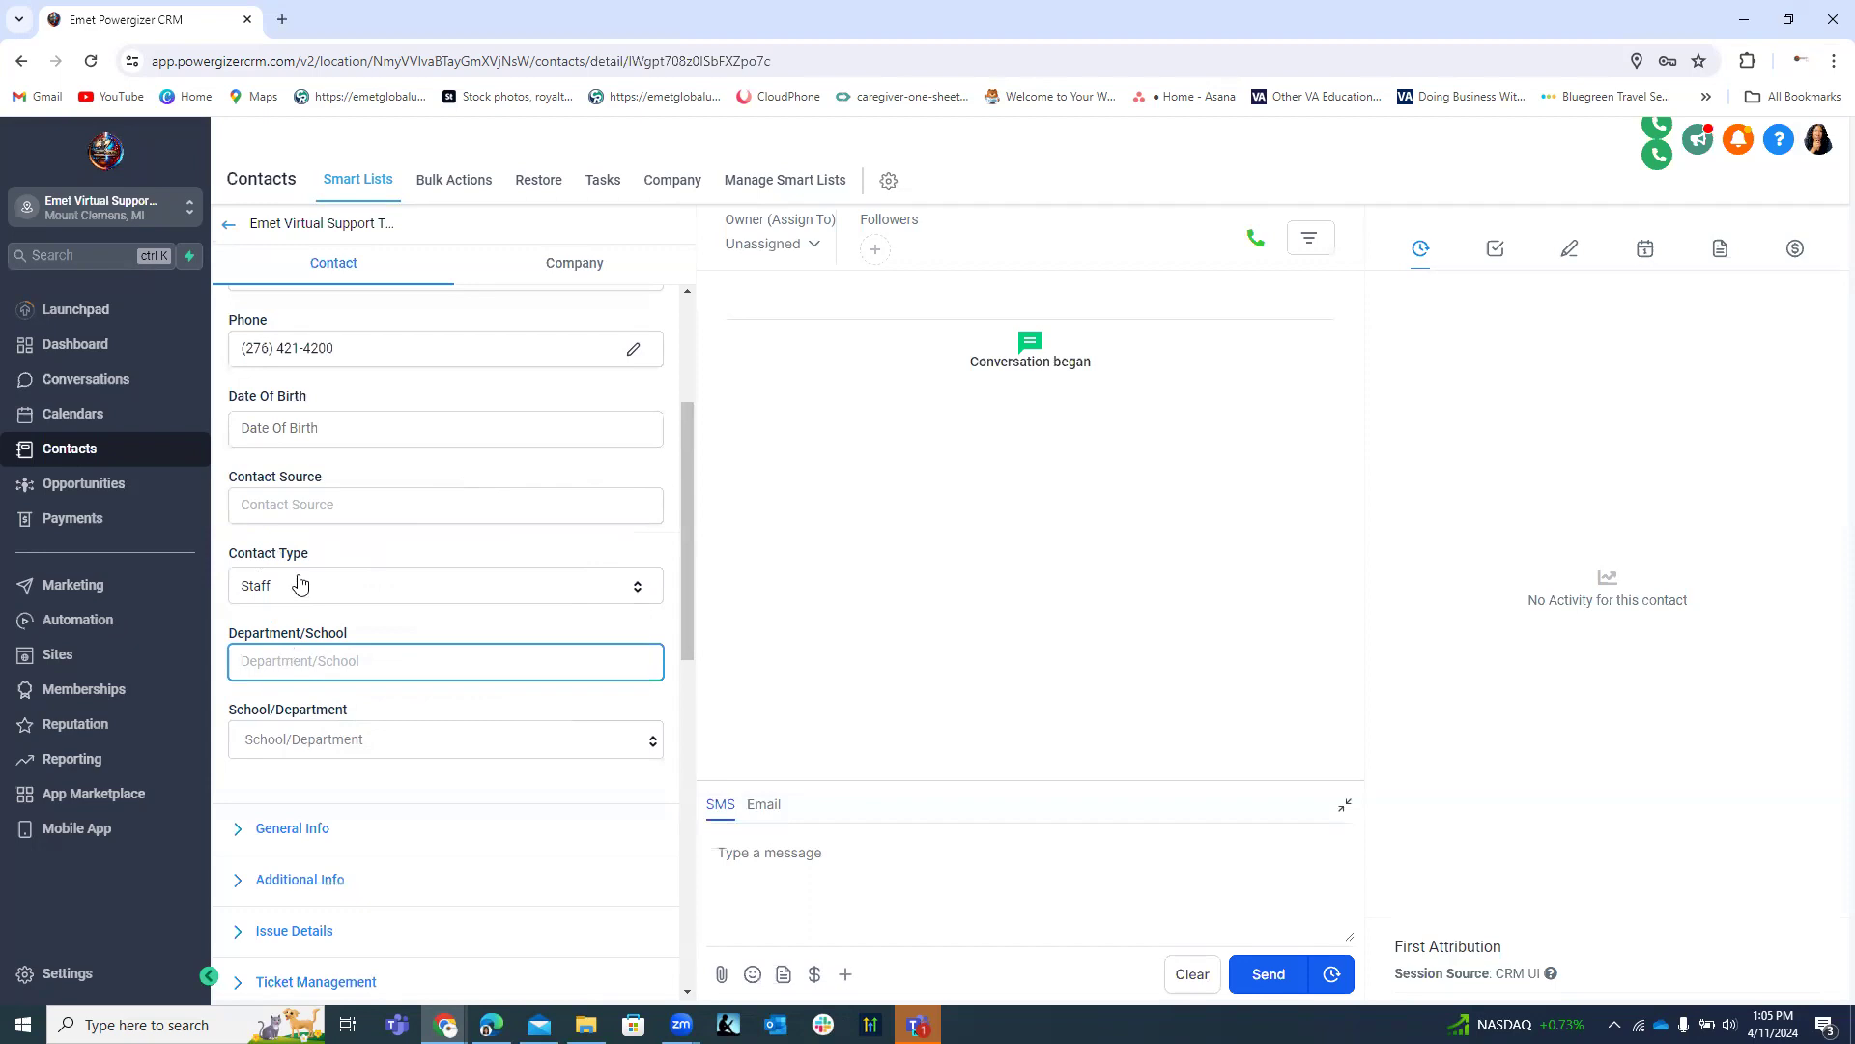
{"action": "left_click", "coordinate": [302, 742]}
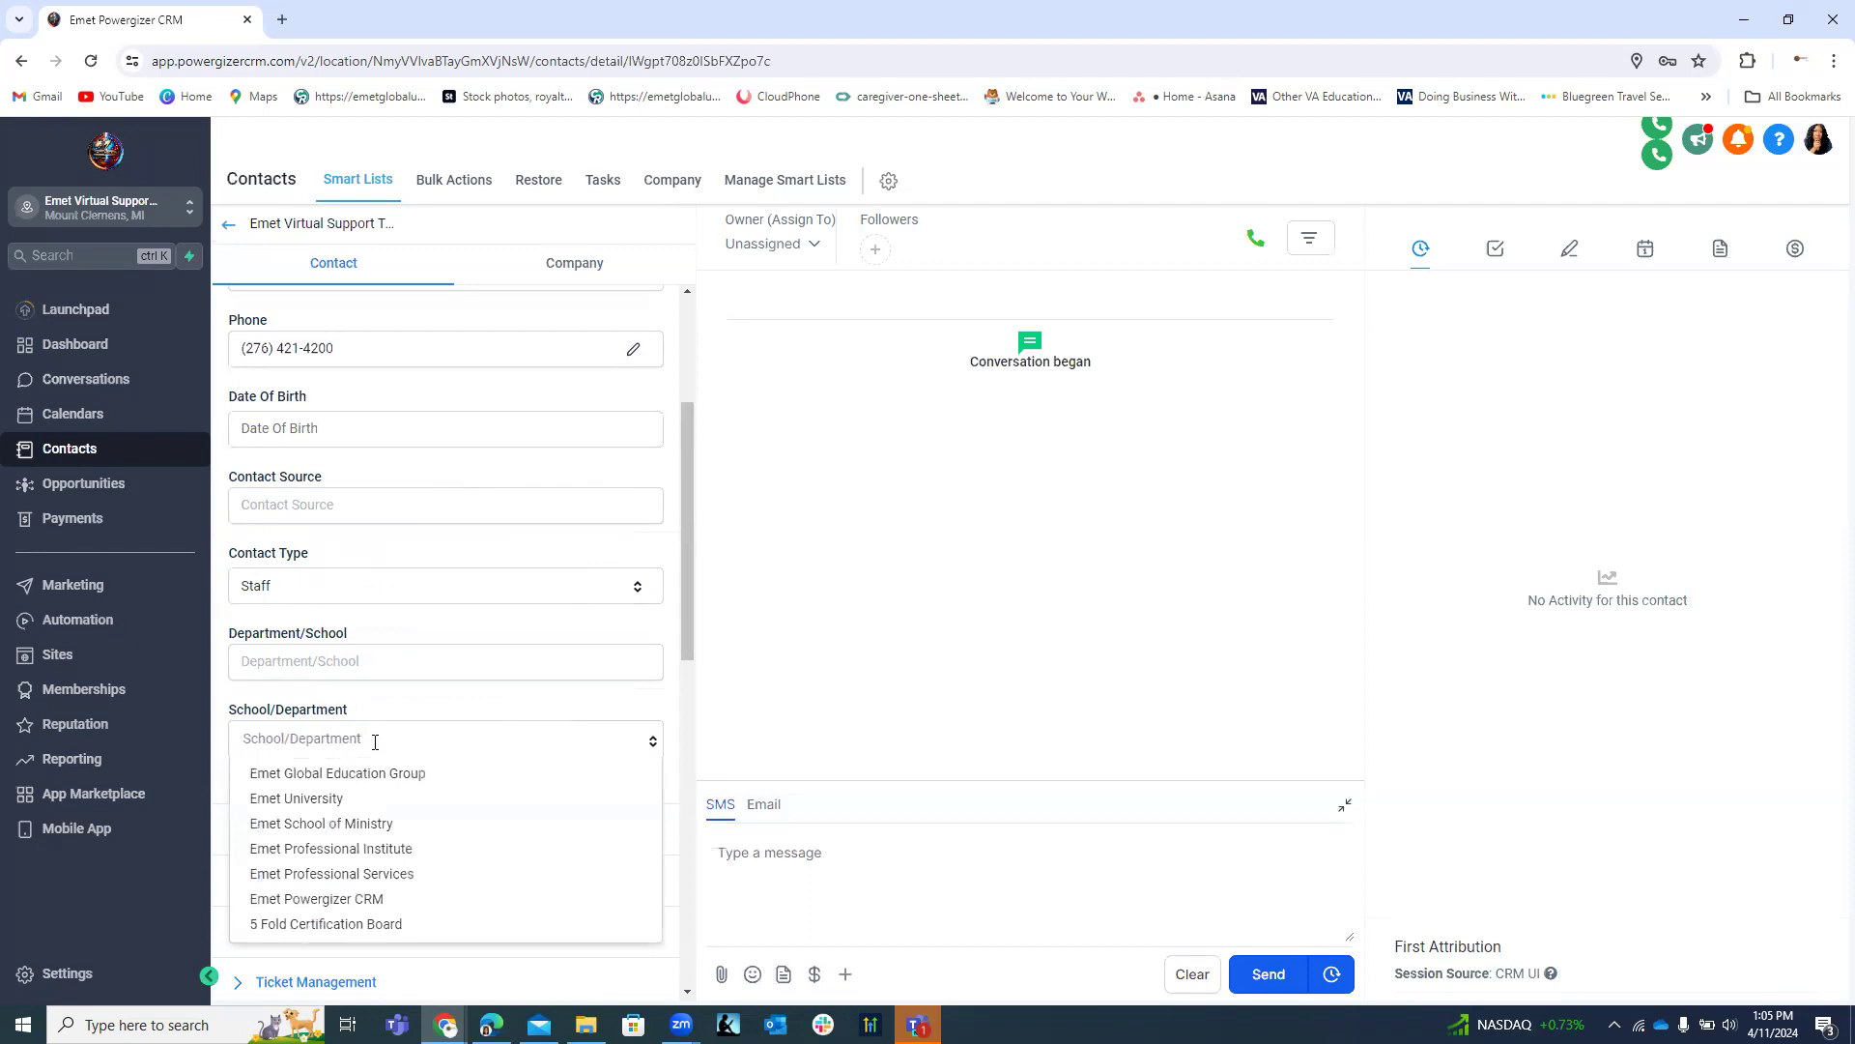
{"action": "scroll", "coordinate": [388, 727], "scroll_direction": "down", "scroll_amount": 2}
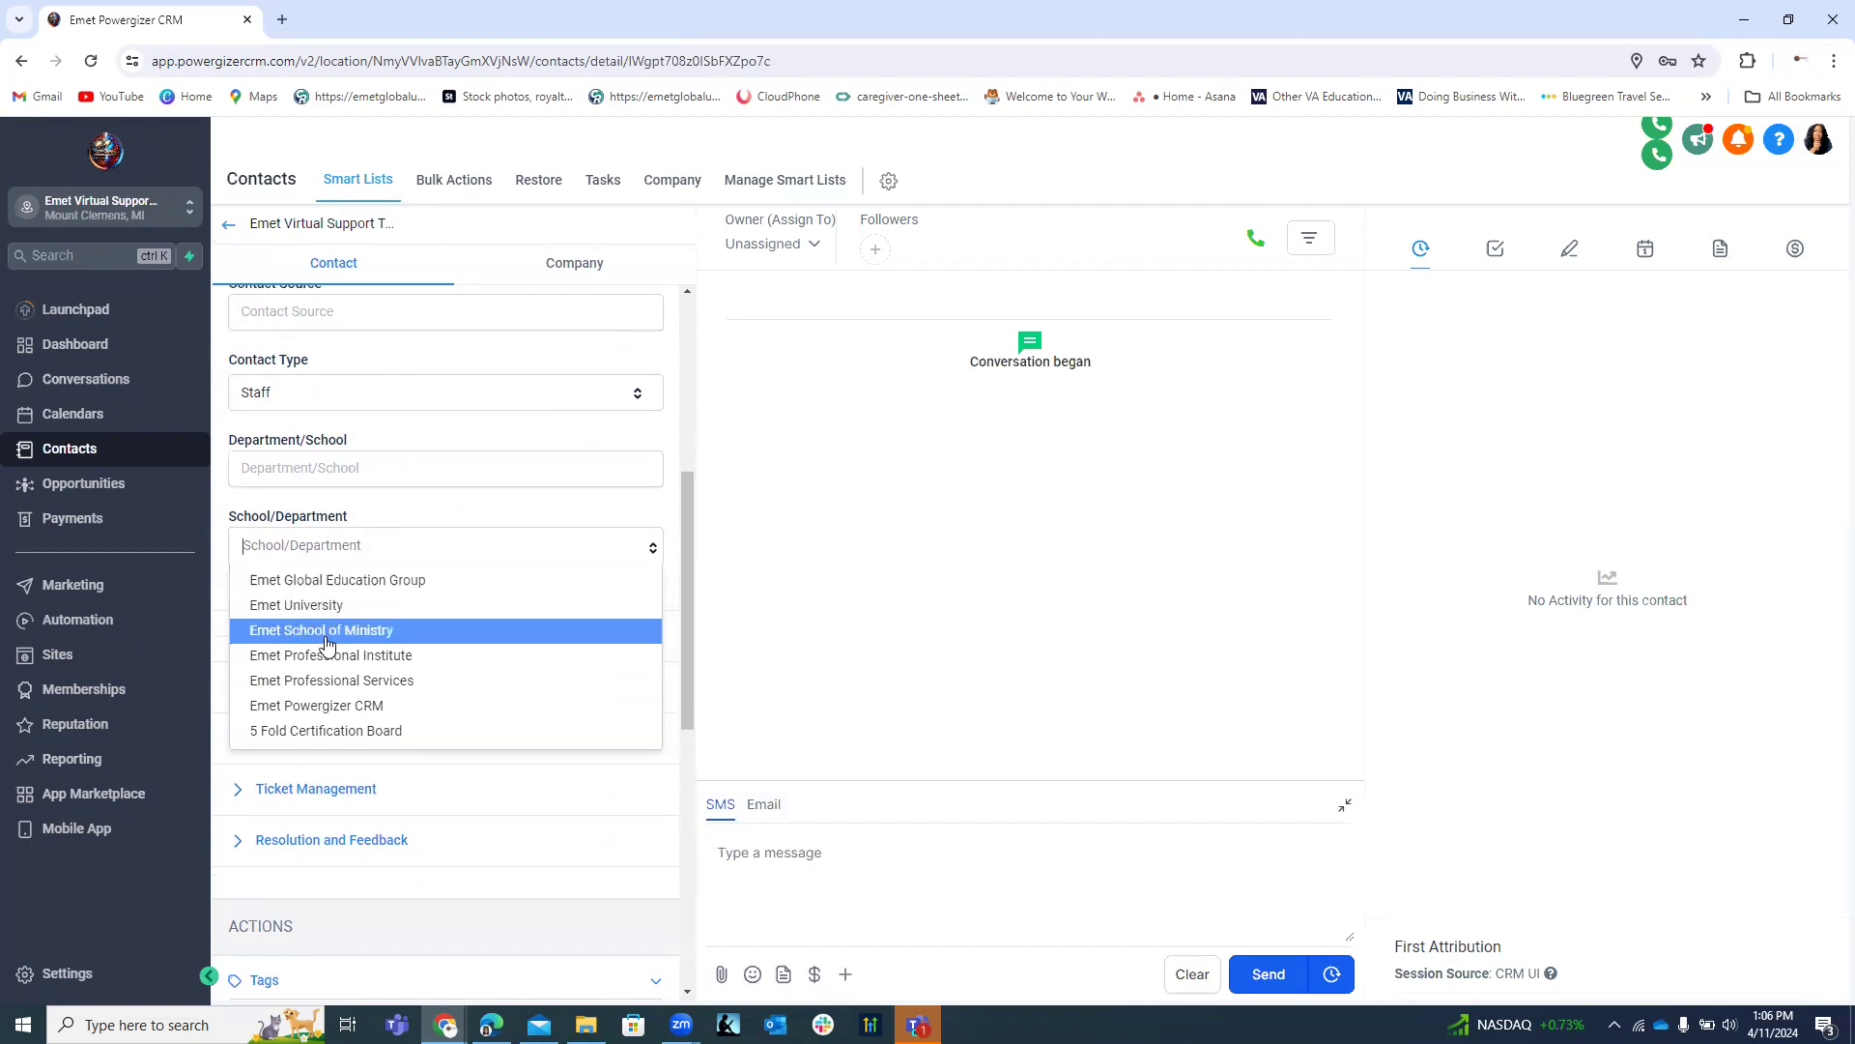
{"action": "left_click", "coordinate": [338, 581]}
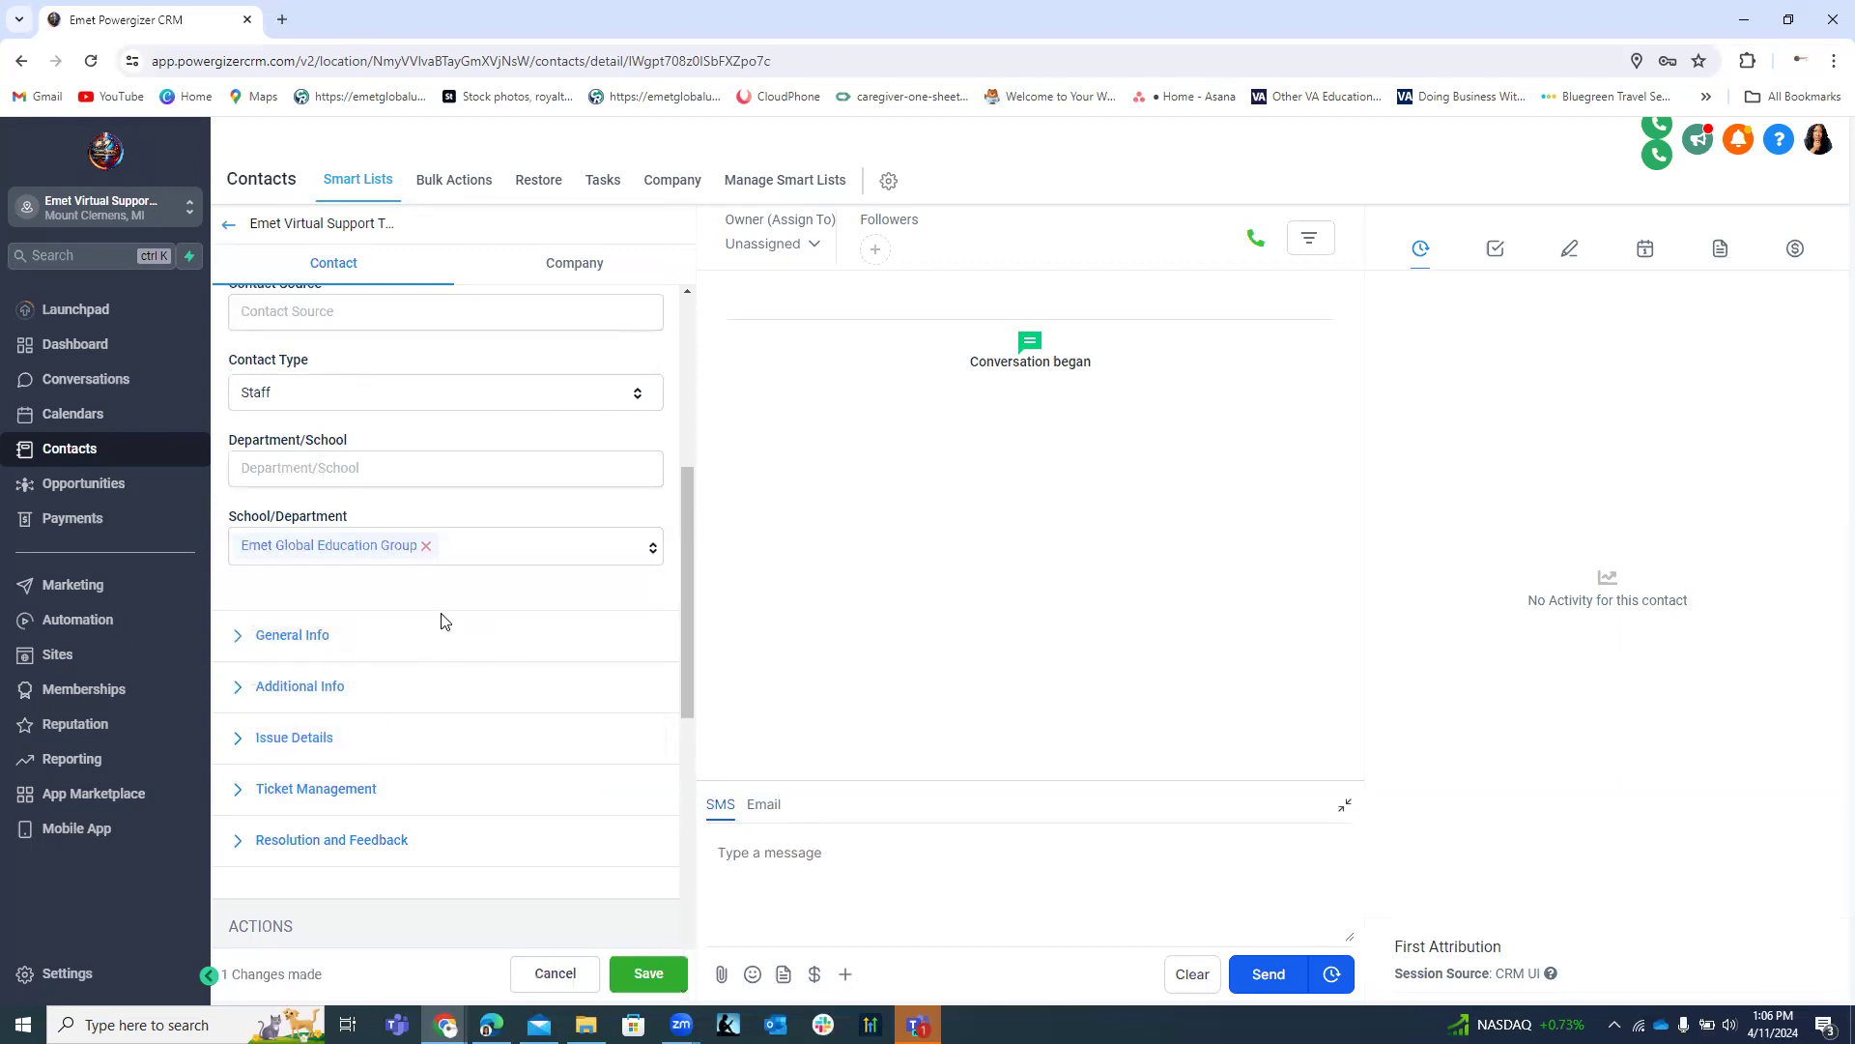
{"action": "left_click", "coordinate": [649, 976]}
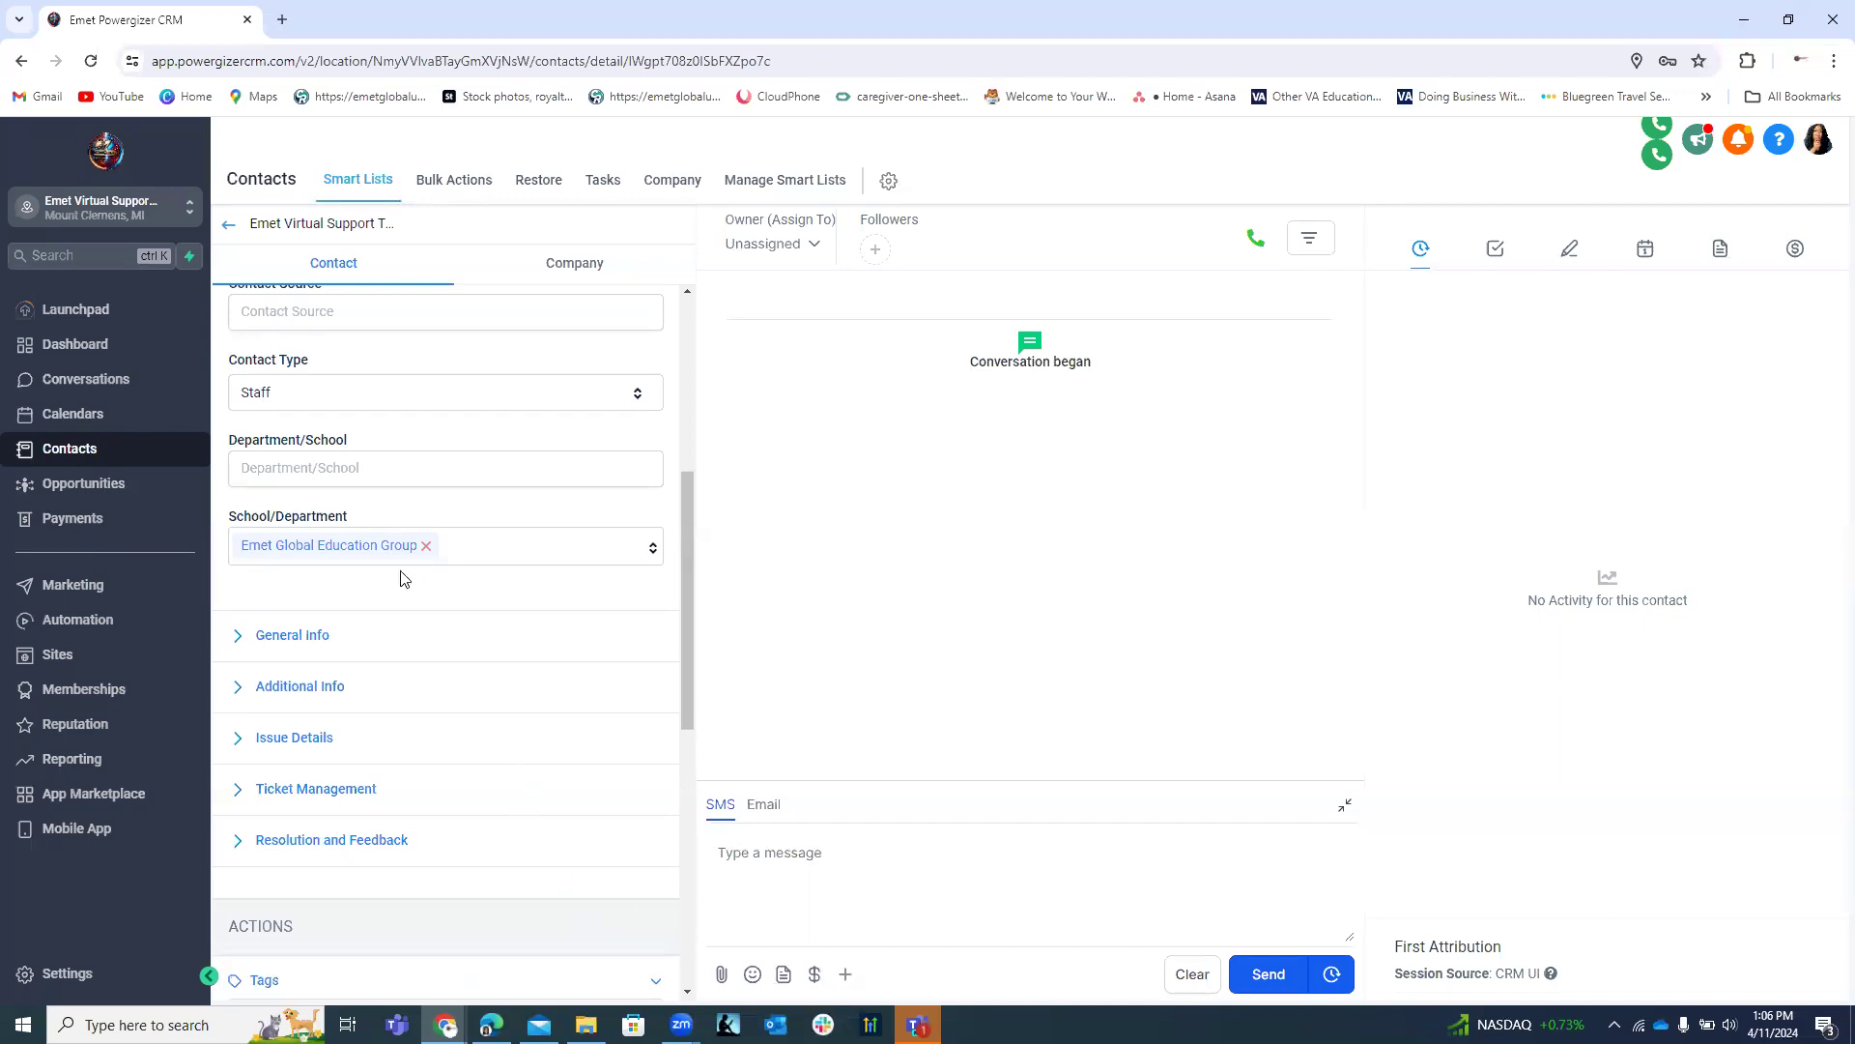
Enter 'Virtual Suppor' in the contact's Department/School field.
{"action": "left_click", "coordinate": [373, 467]}
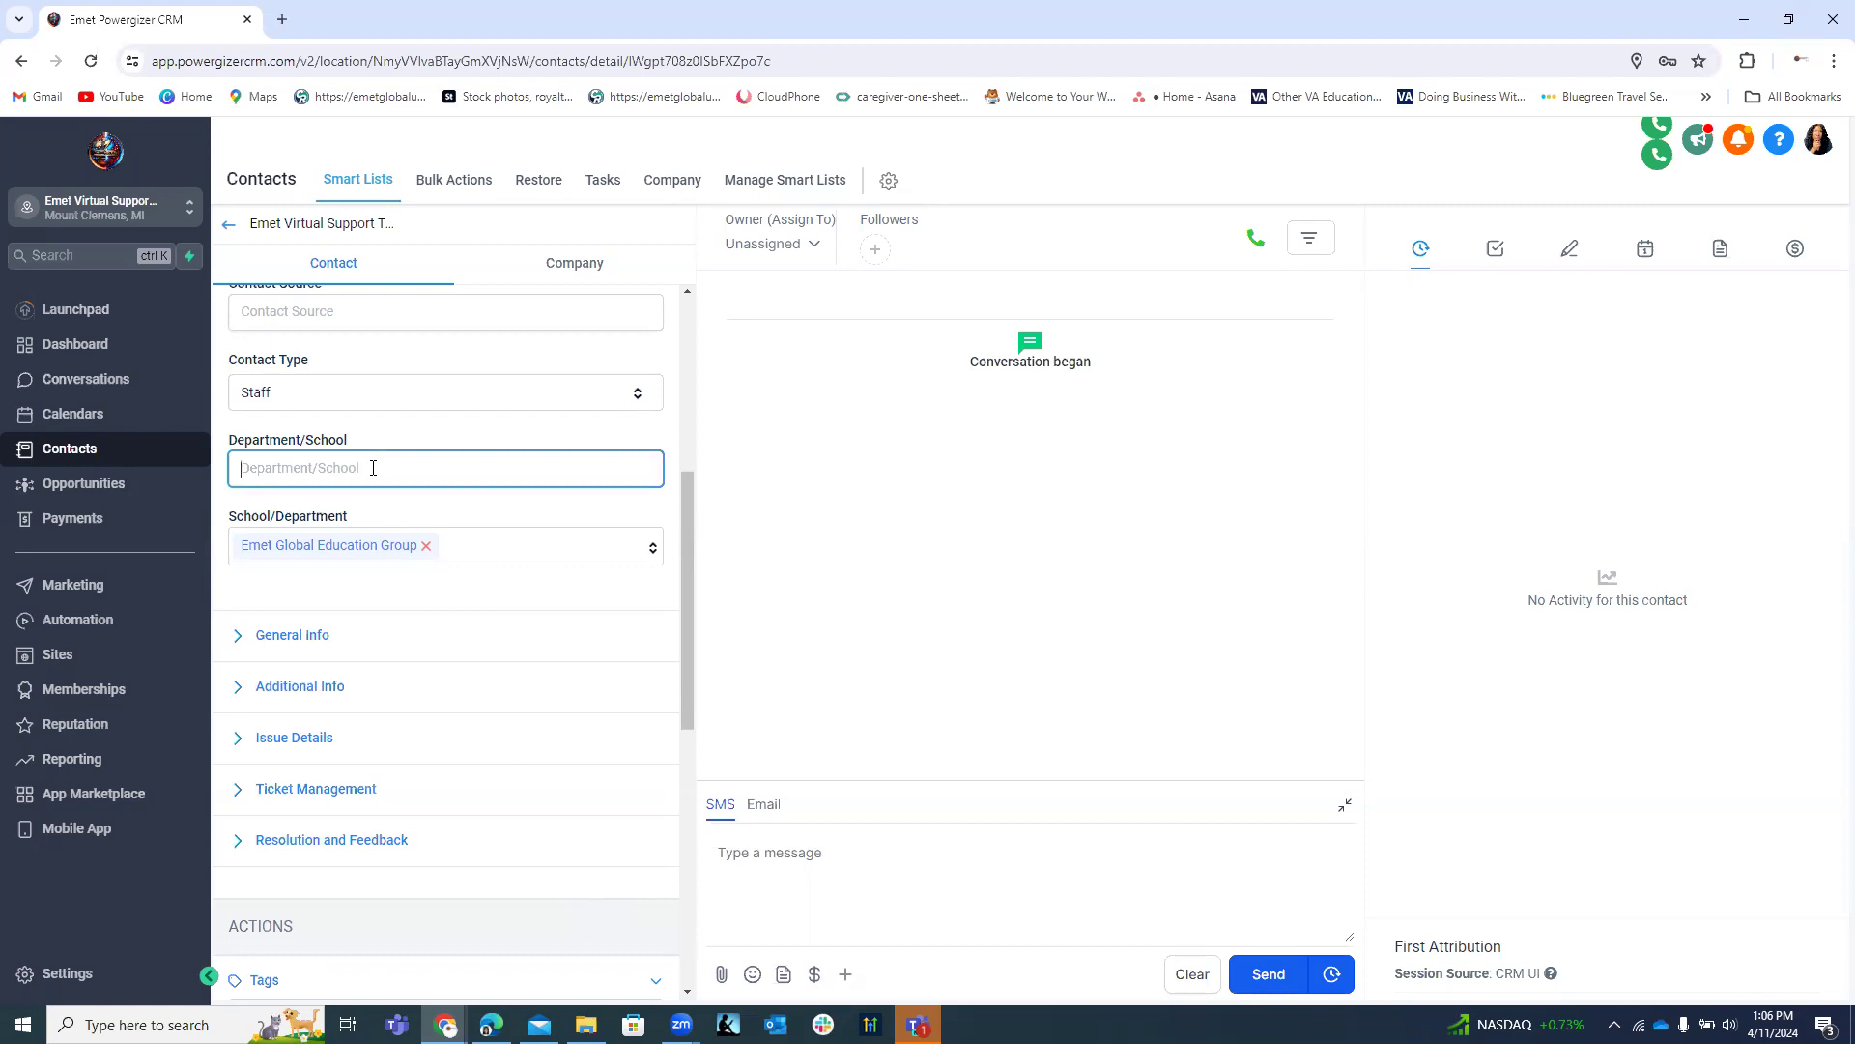
{"action": "type", "text": "Virtua"}
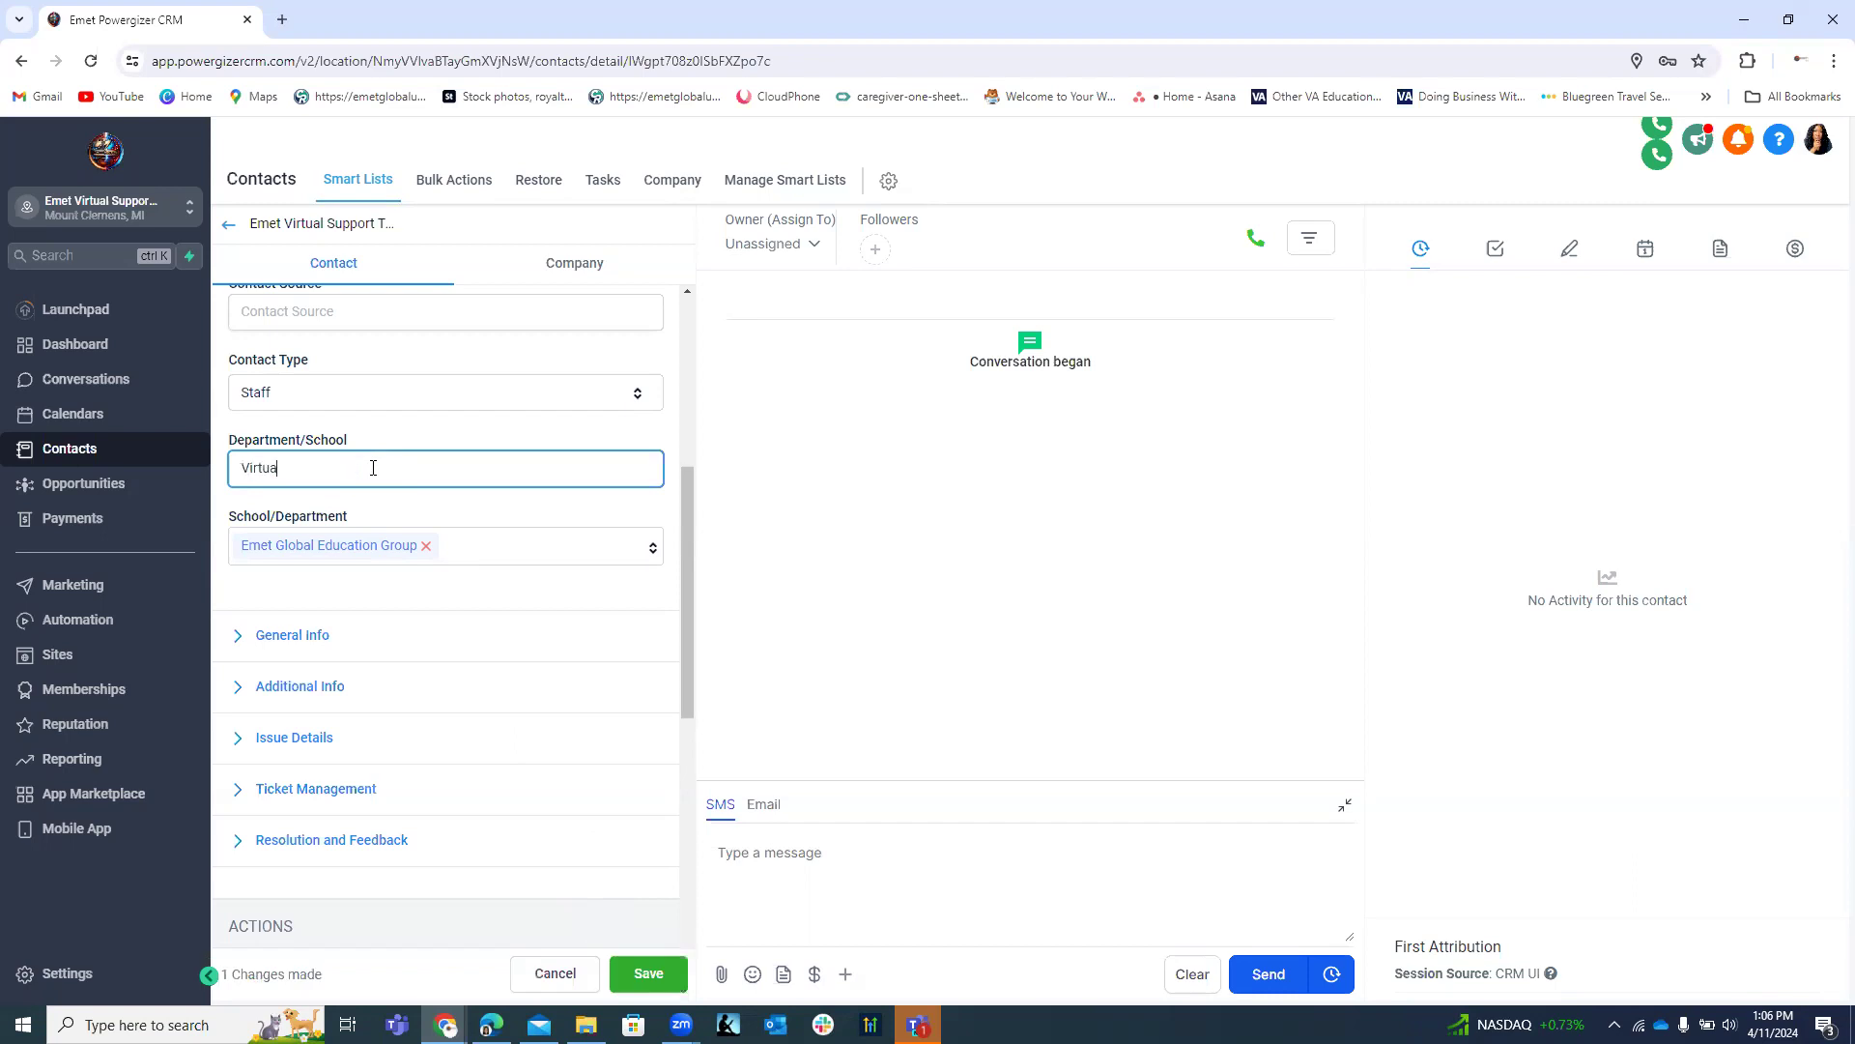
{"action": "type", "text": "l Support"}
{"action": "scroll", "coordinate": [389, 654], "scroll_direction": "down", "scroll_amount": 2}
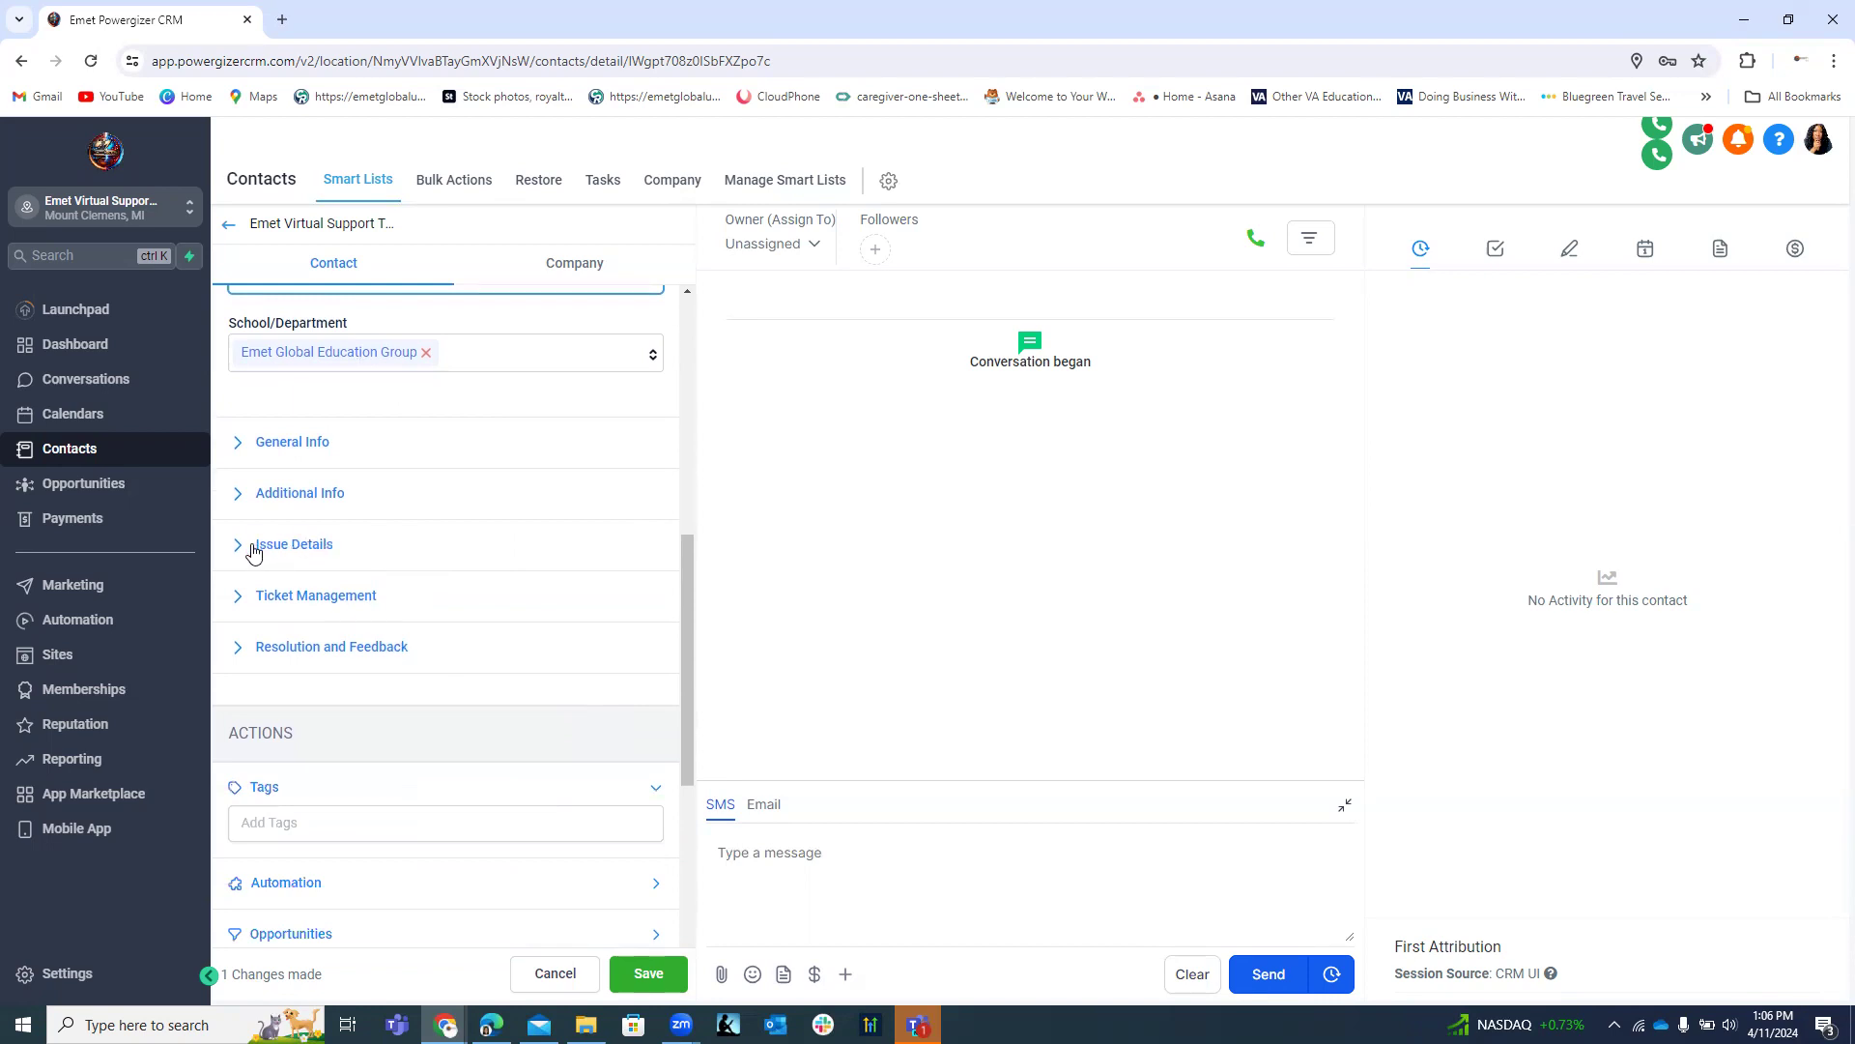
Check the empty Issue Details and General Info sections, then save the contact.
{"action": "left_click", "coordinate": [252, 554]}
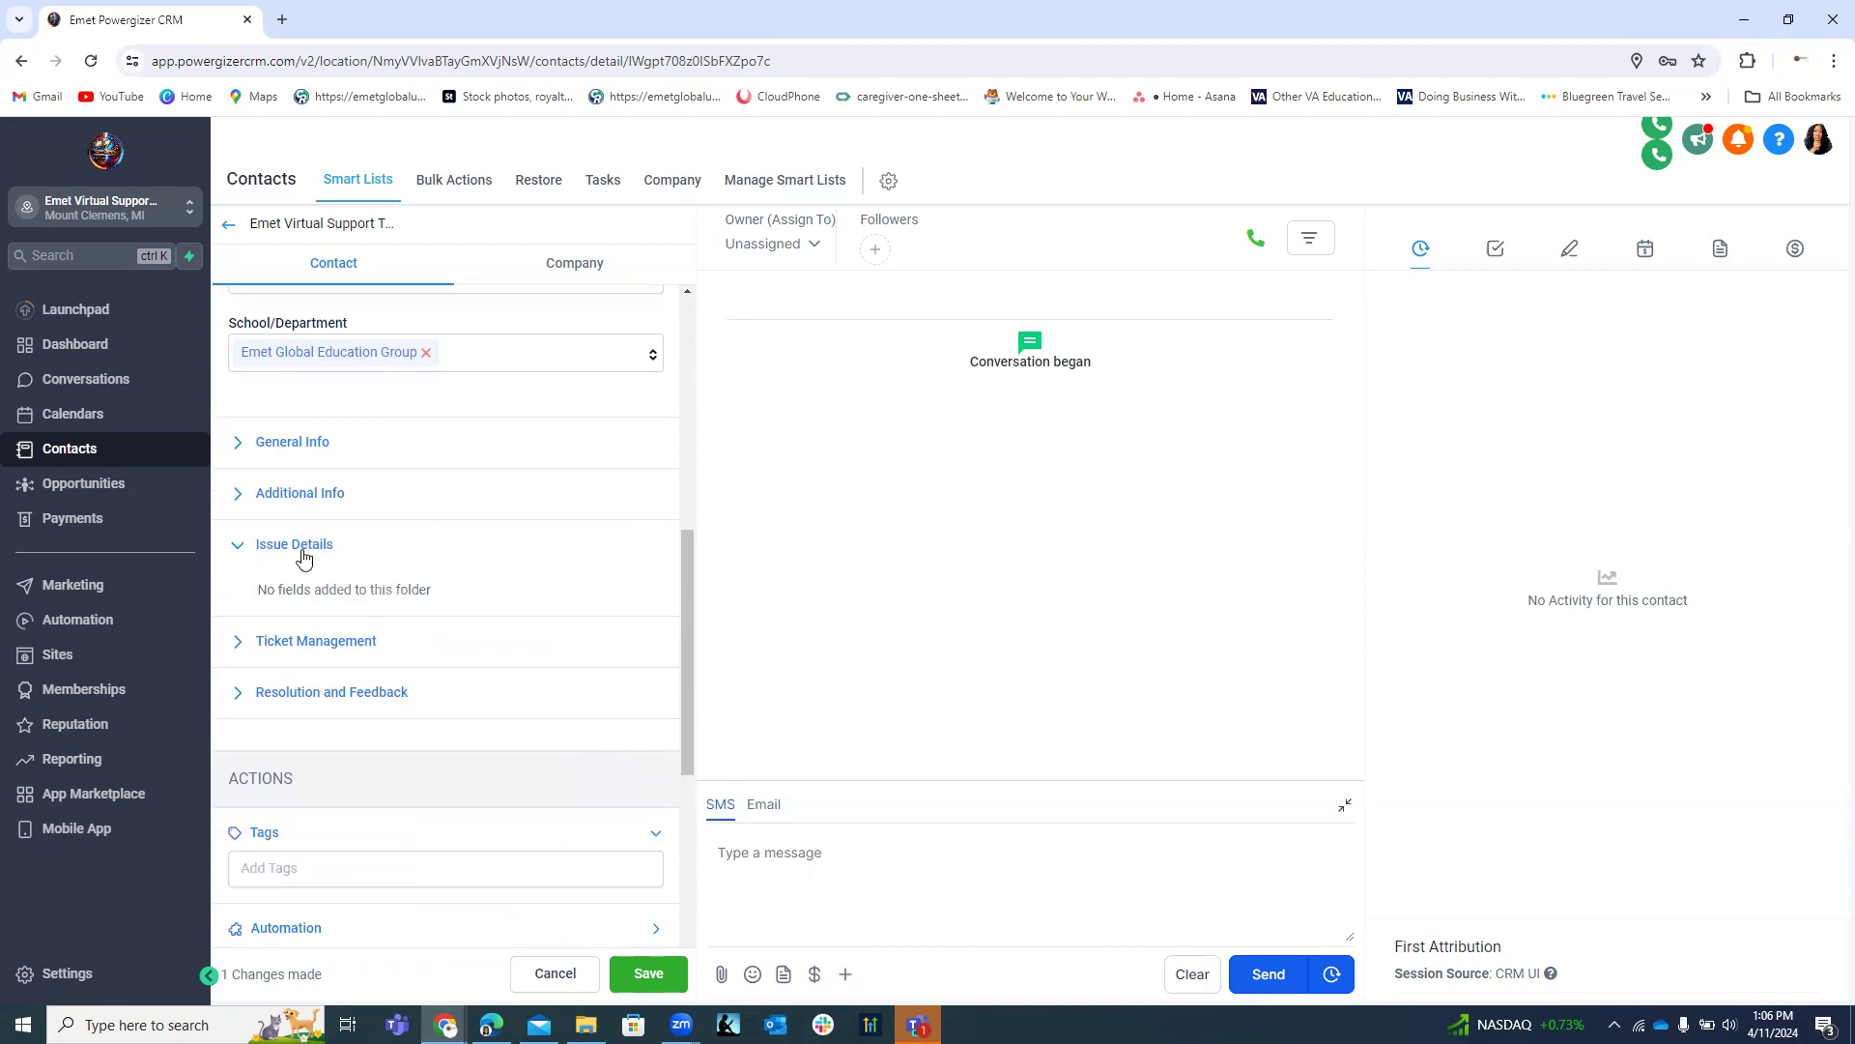
{"action": "left_click", "coordinate": [259, 544]}
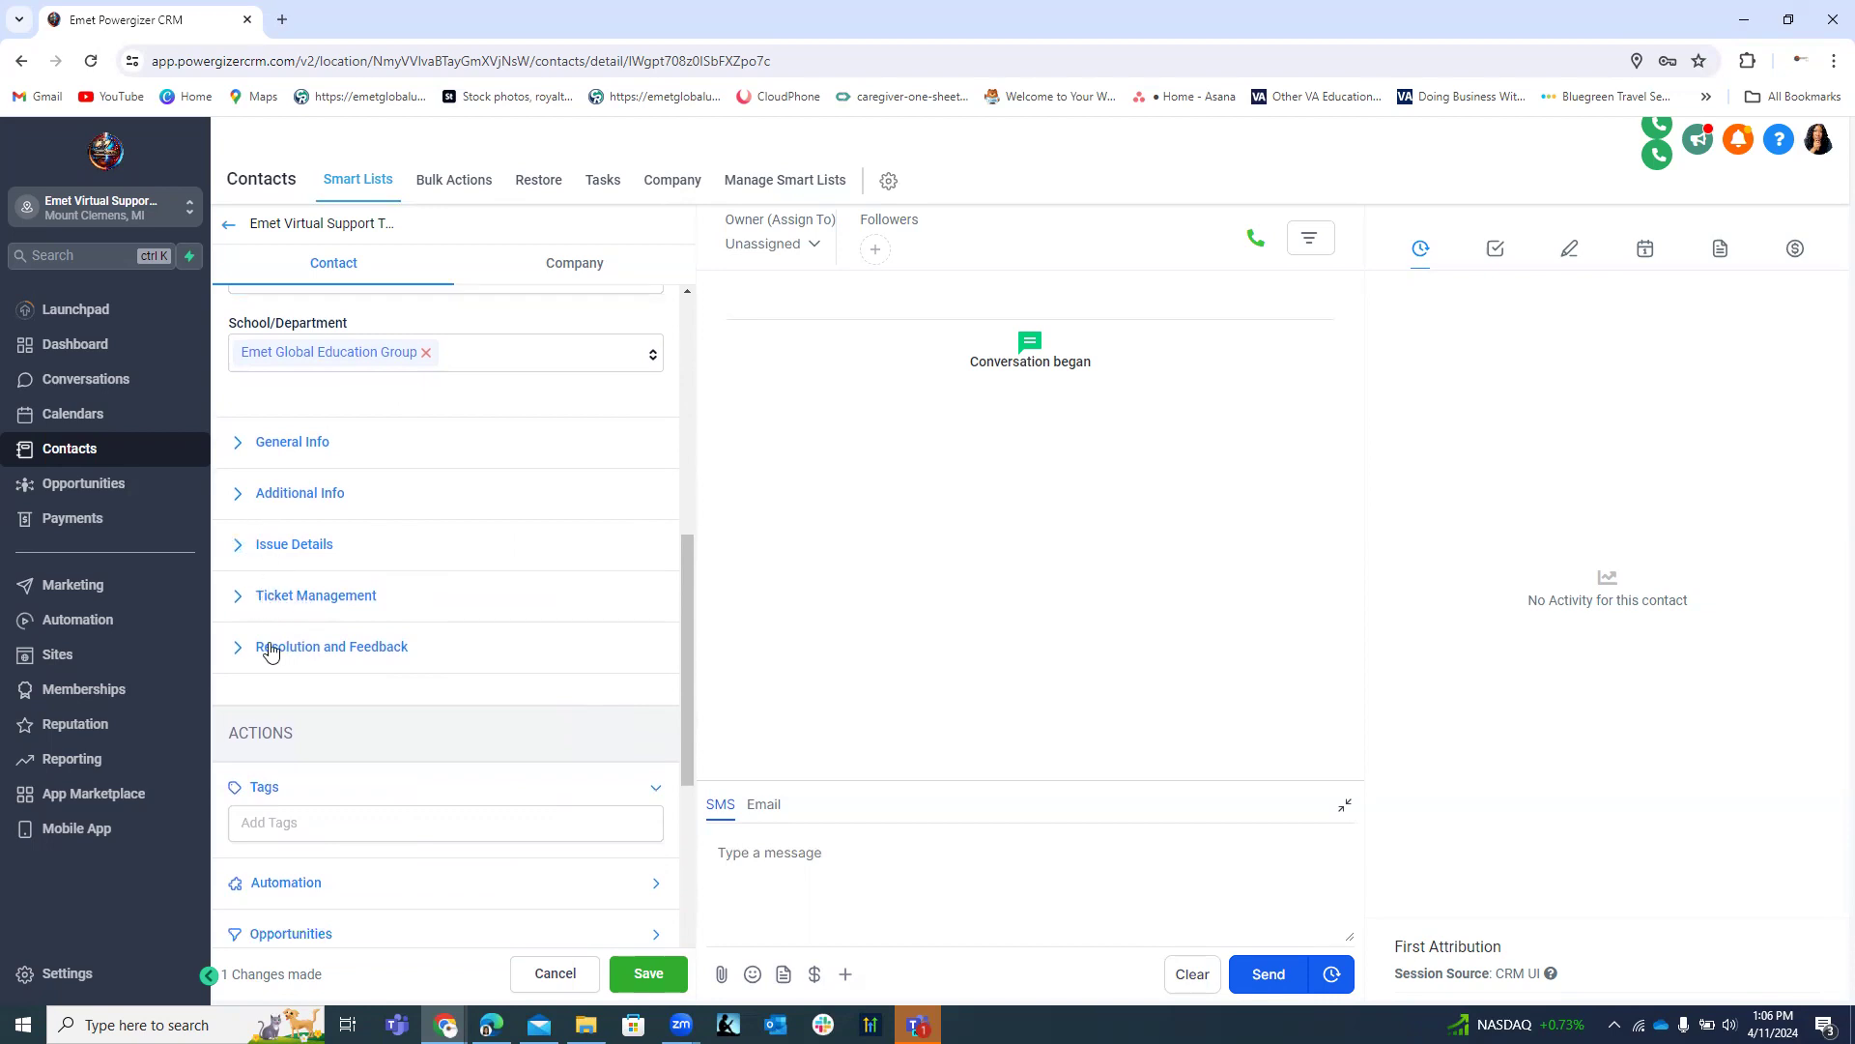
{"action": "left_click", "coordinate": [246, 447]}
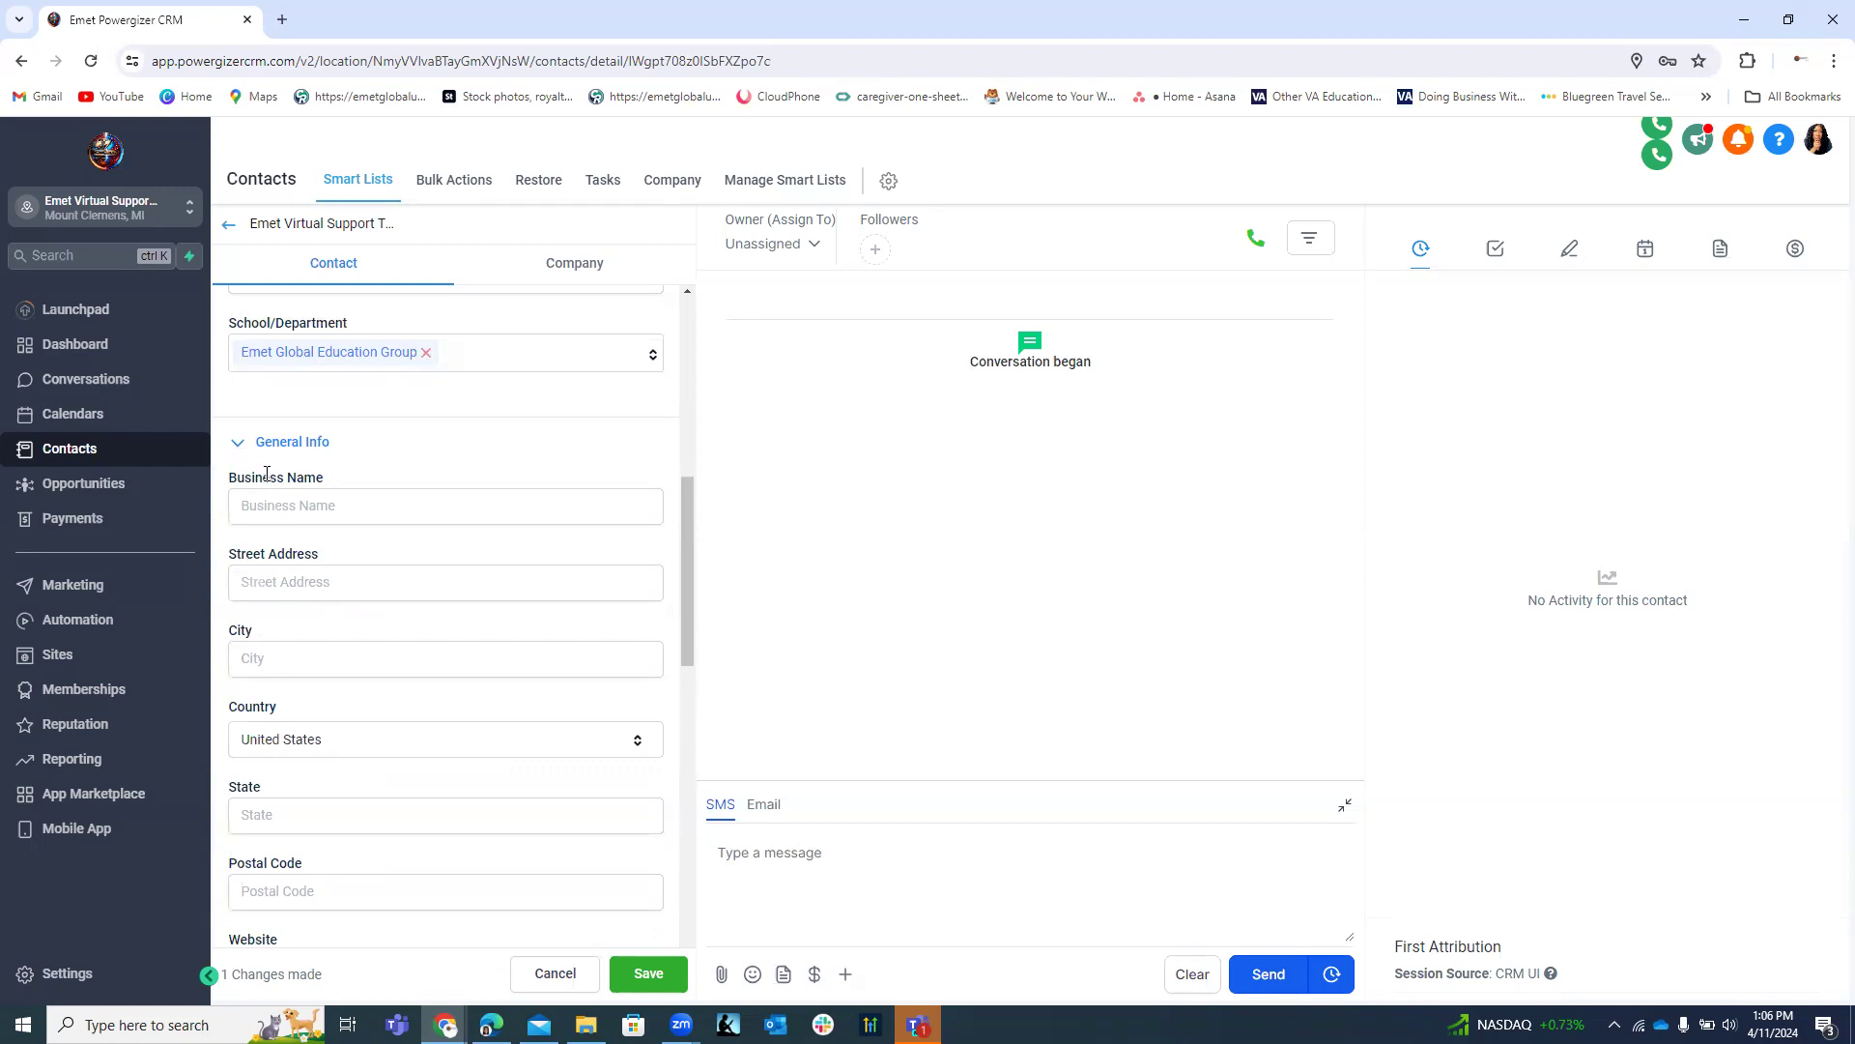
{"action": "left_click", "coordinate": [240, 442]}
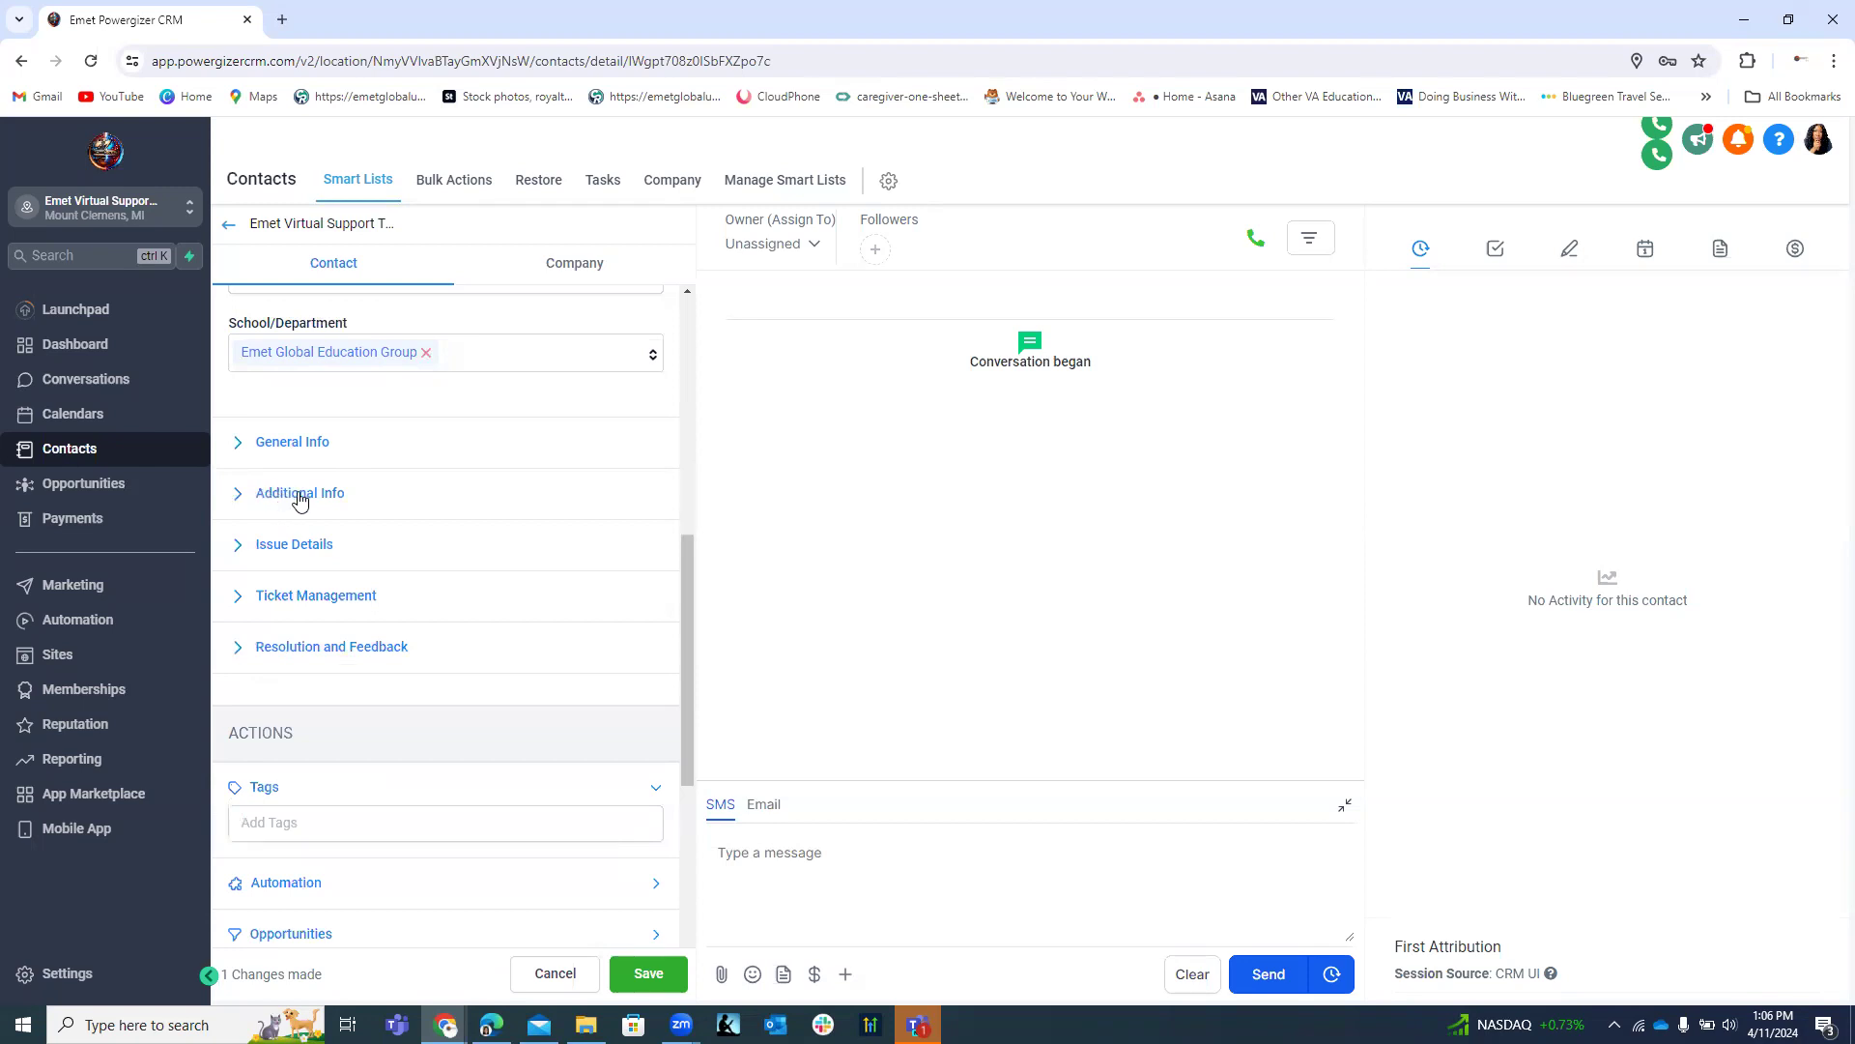
{"action": "left_click", "coordinate": [648, 973]}
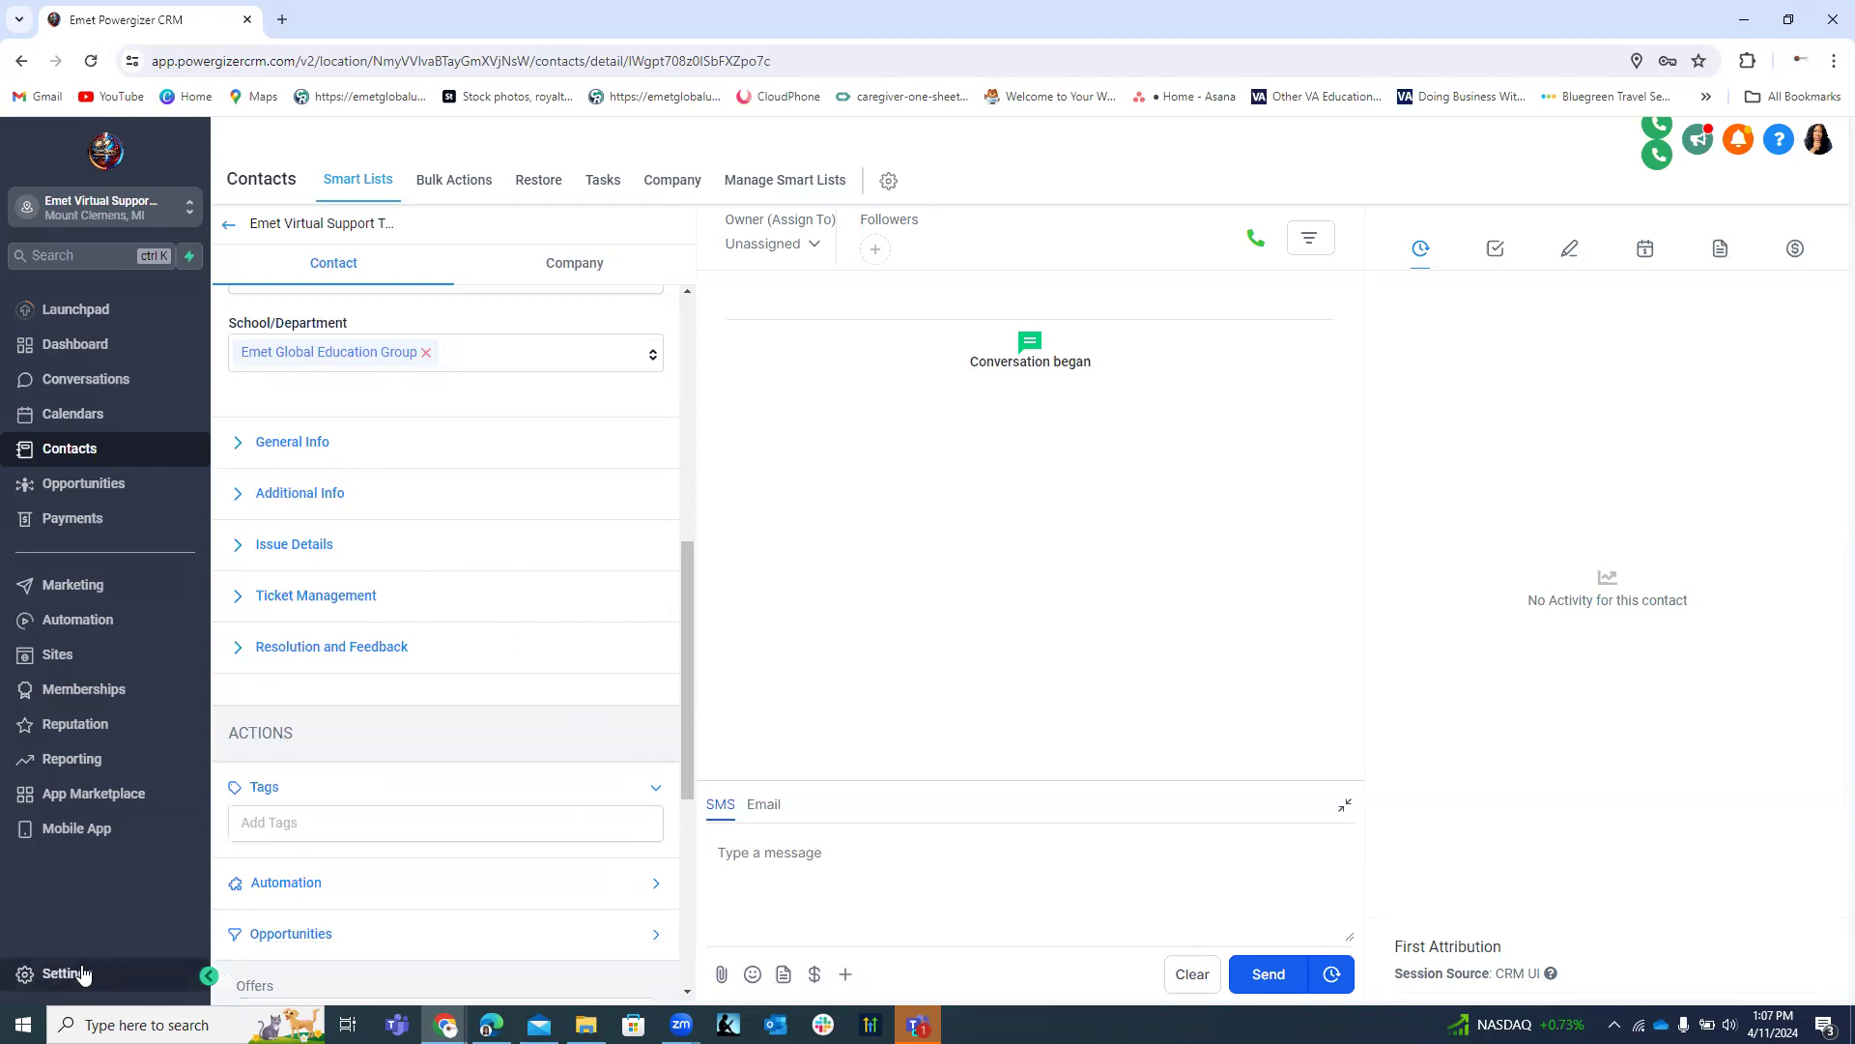
Go to Settings > Custom Fields and list the custom-field folders.
{"action": "left_click", "coordinate": [43, 974]}
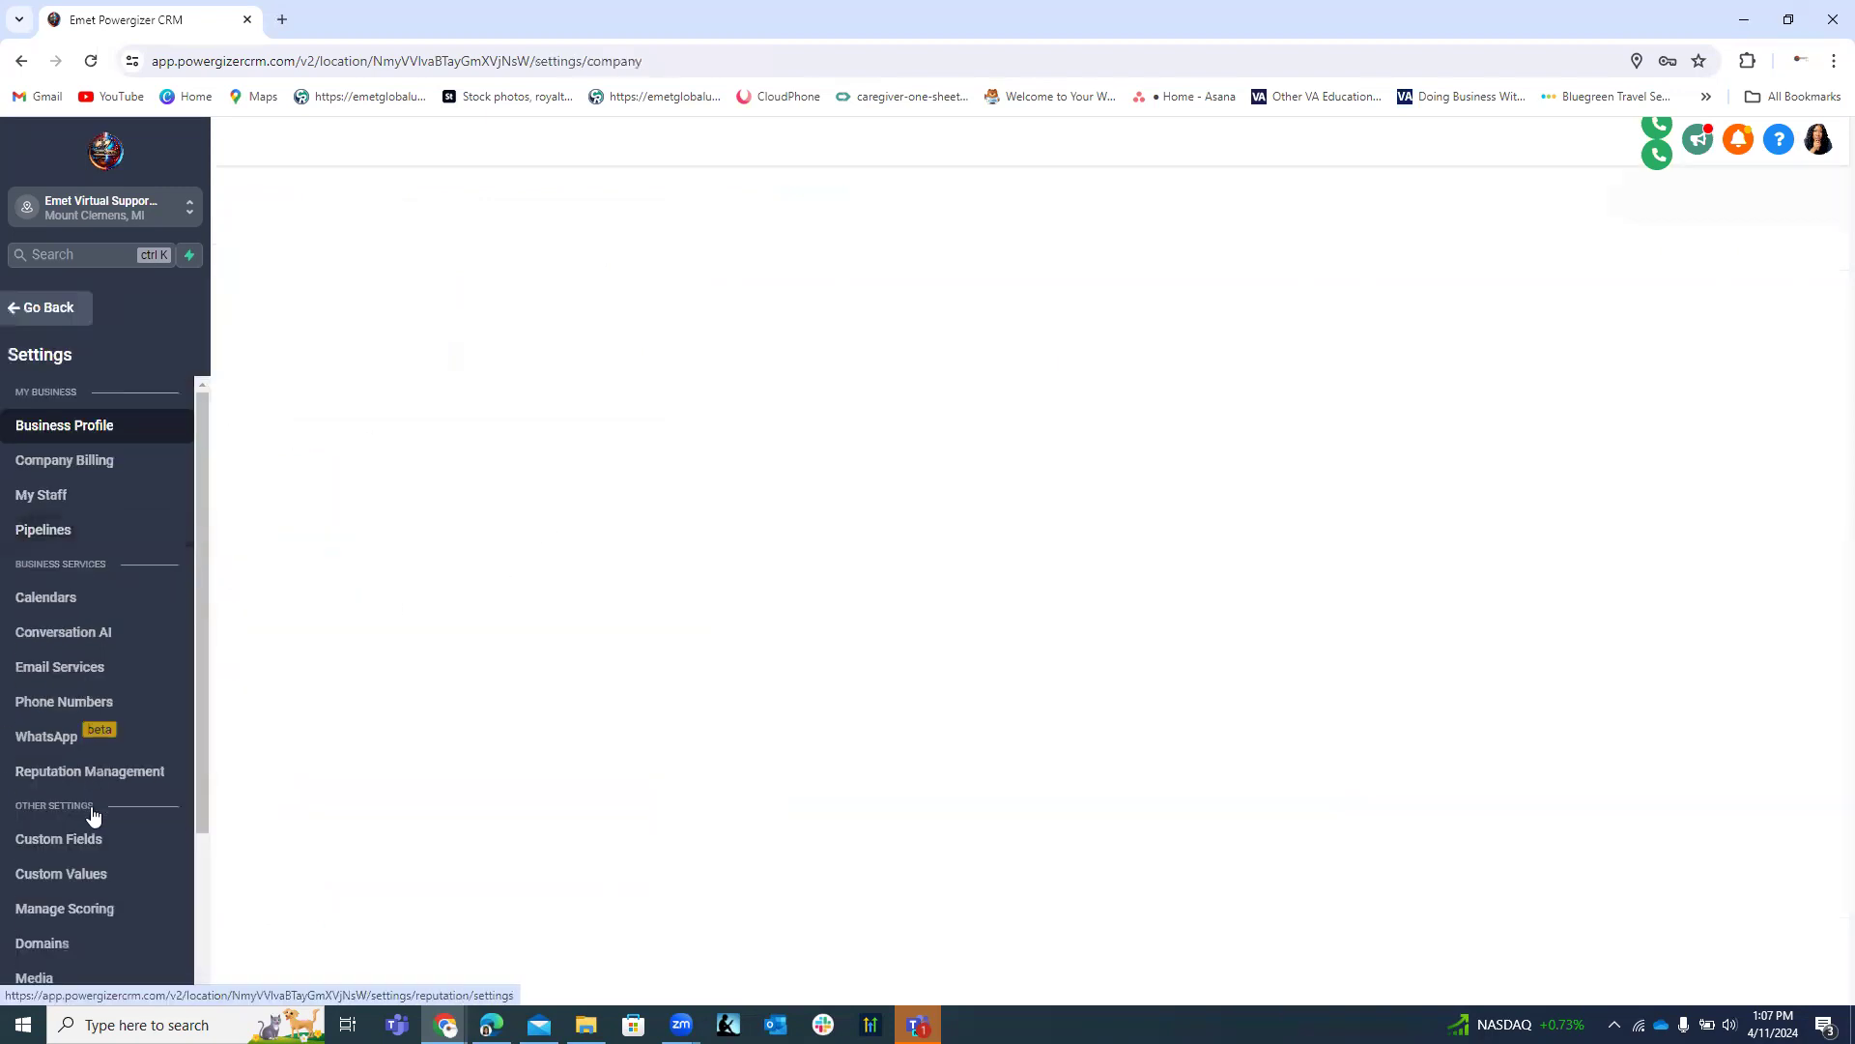
{"action": "left_click", "coordinate": [84, 839]}
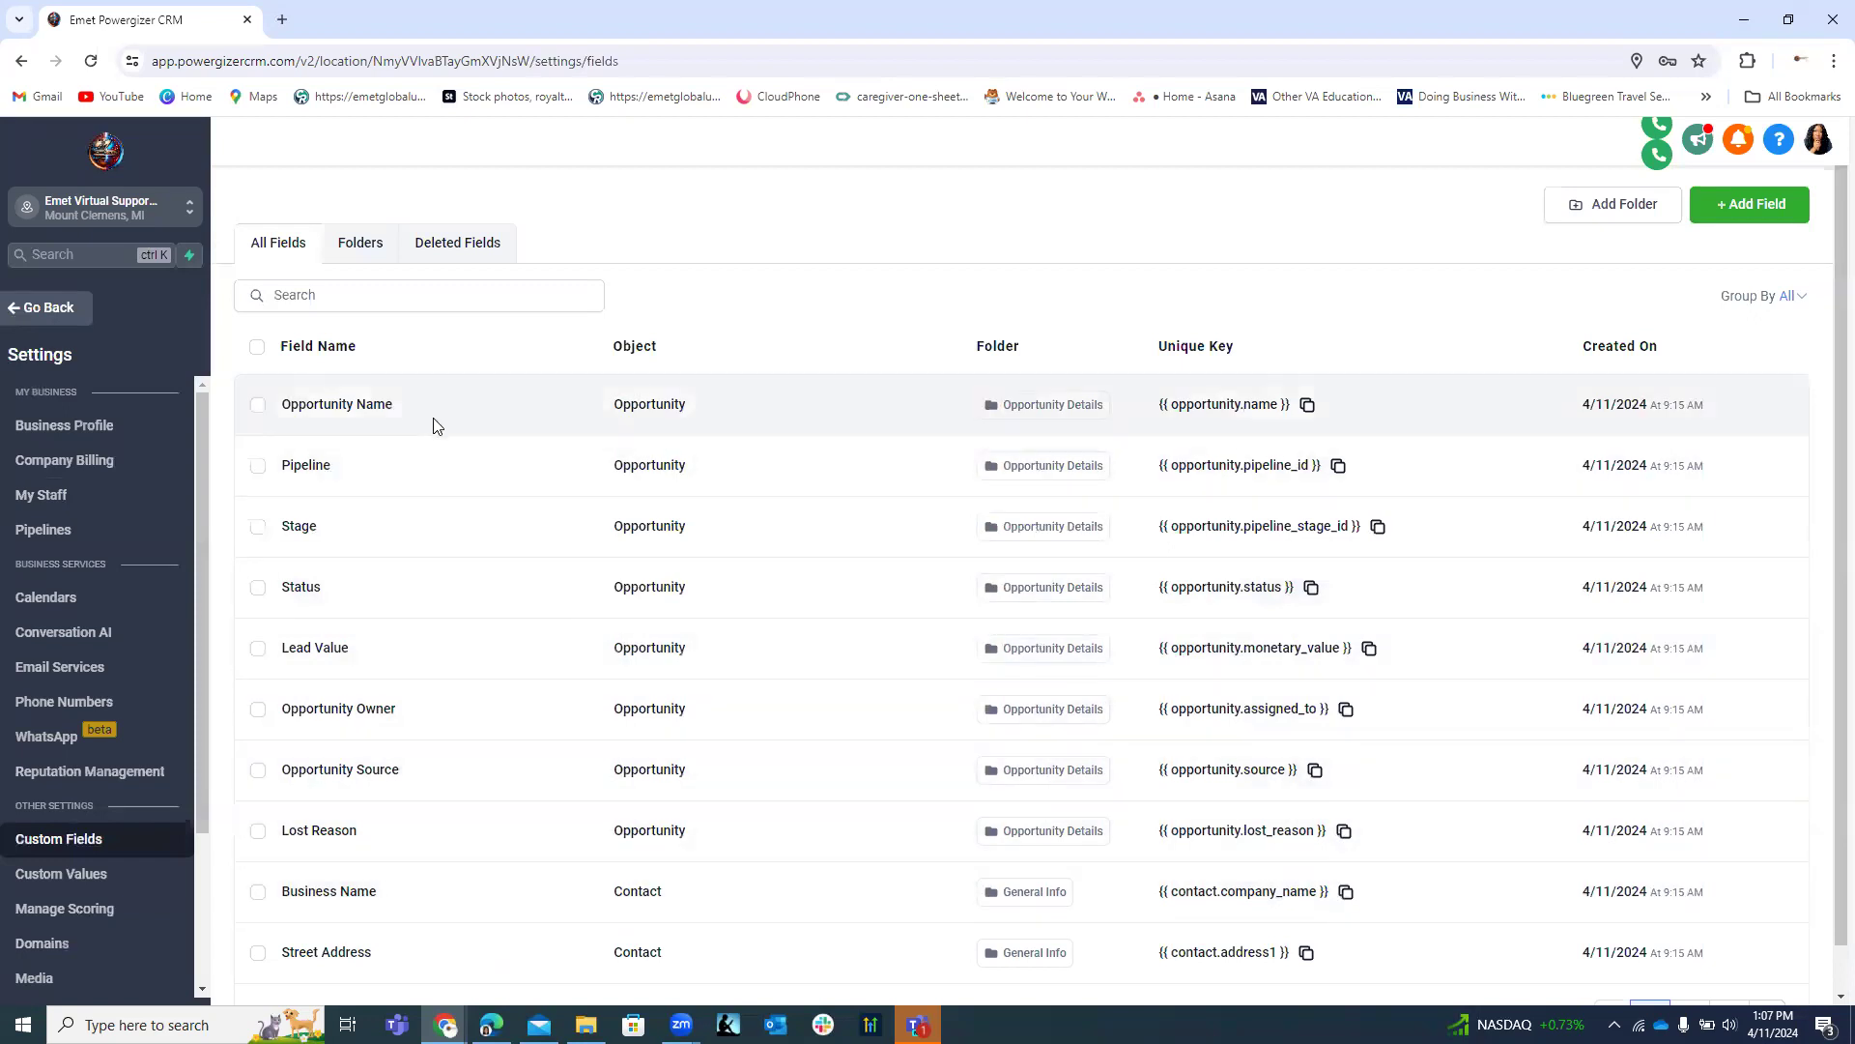
{"action": "left_click", "coordinate": [364, 246]}
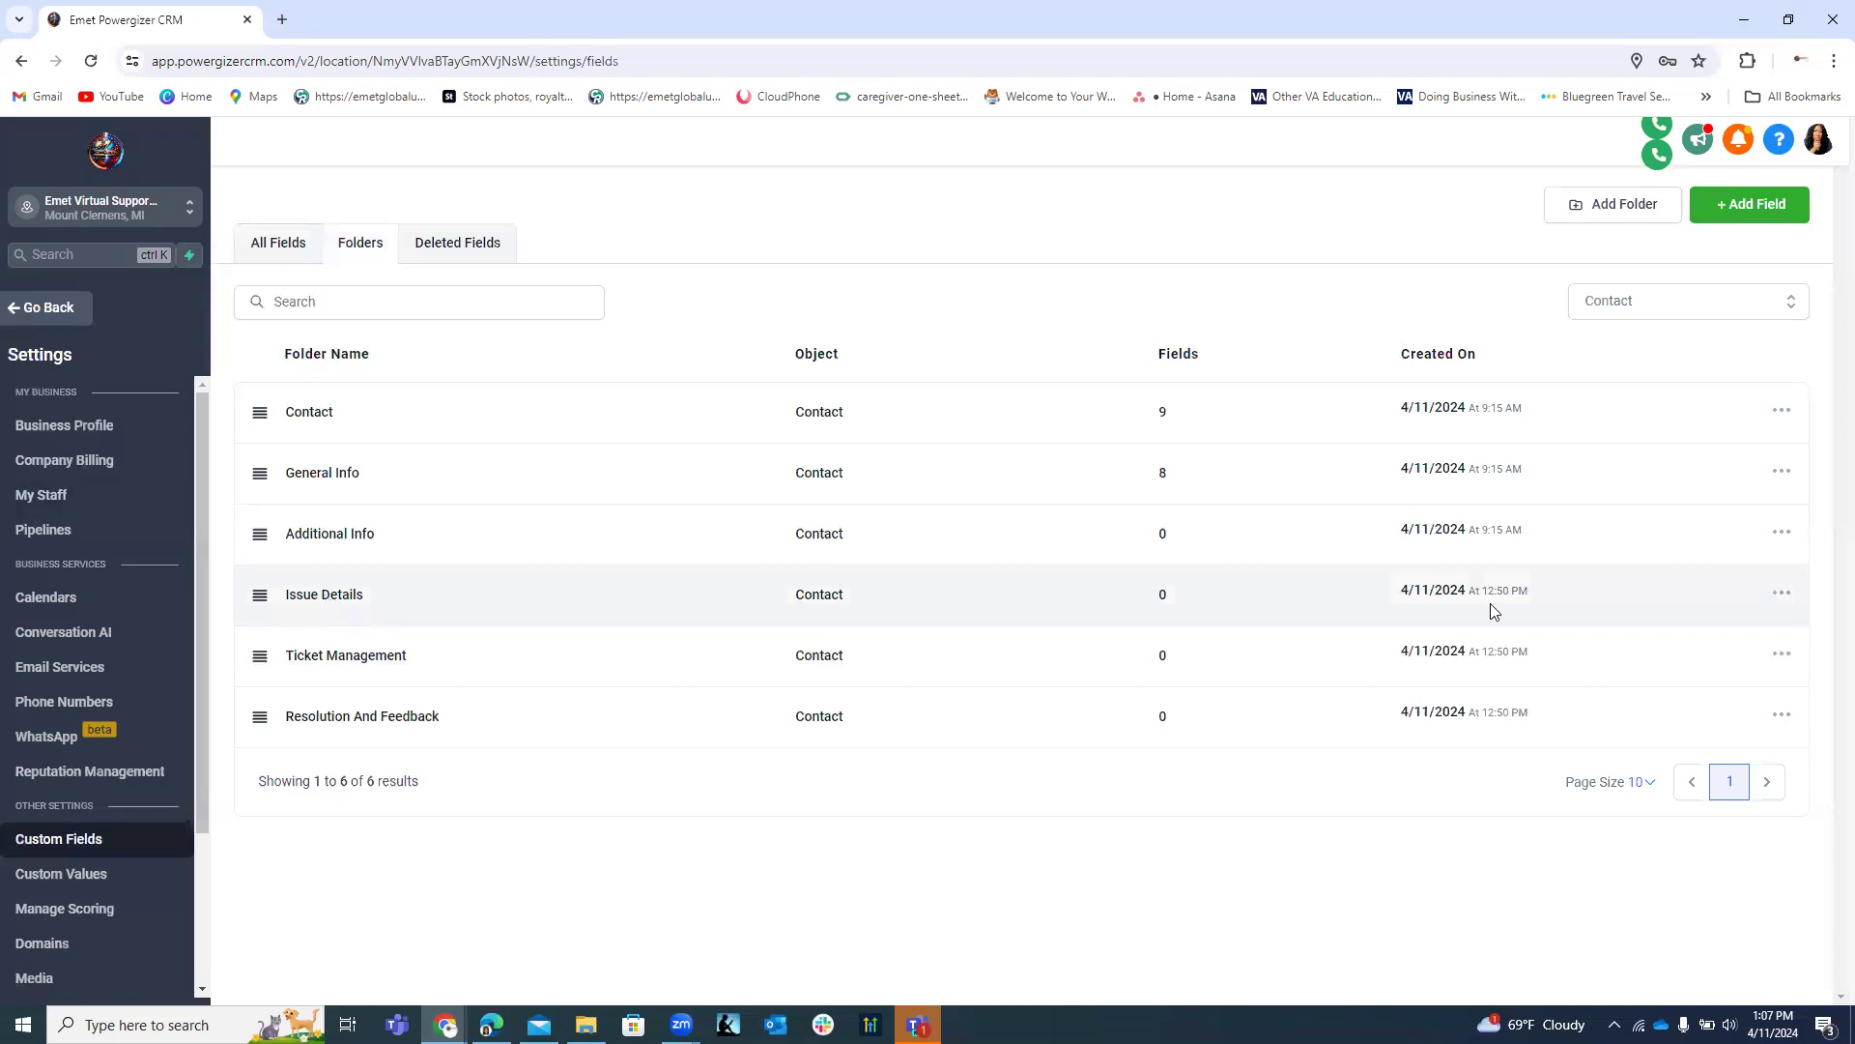
Open the empty Issue Details folder and begin adding a new custom field.
{"action": "left_click", "coordinate": [1780, 593]}
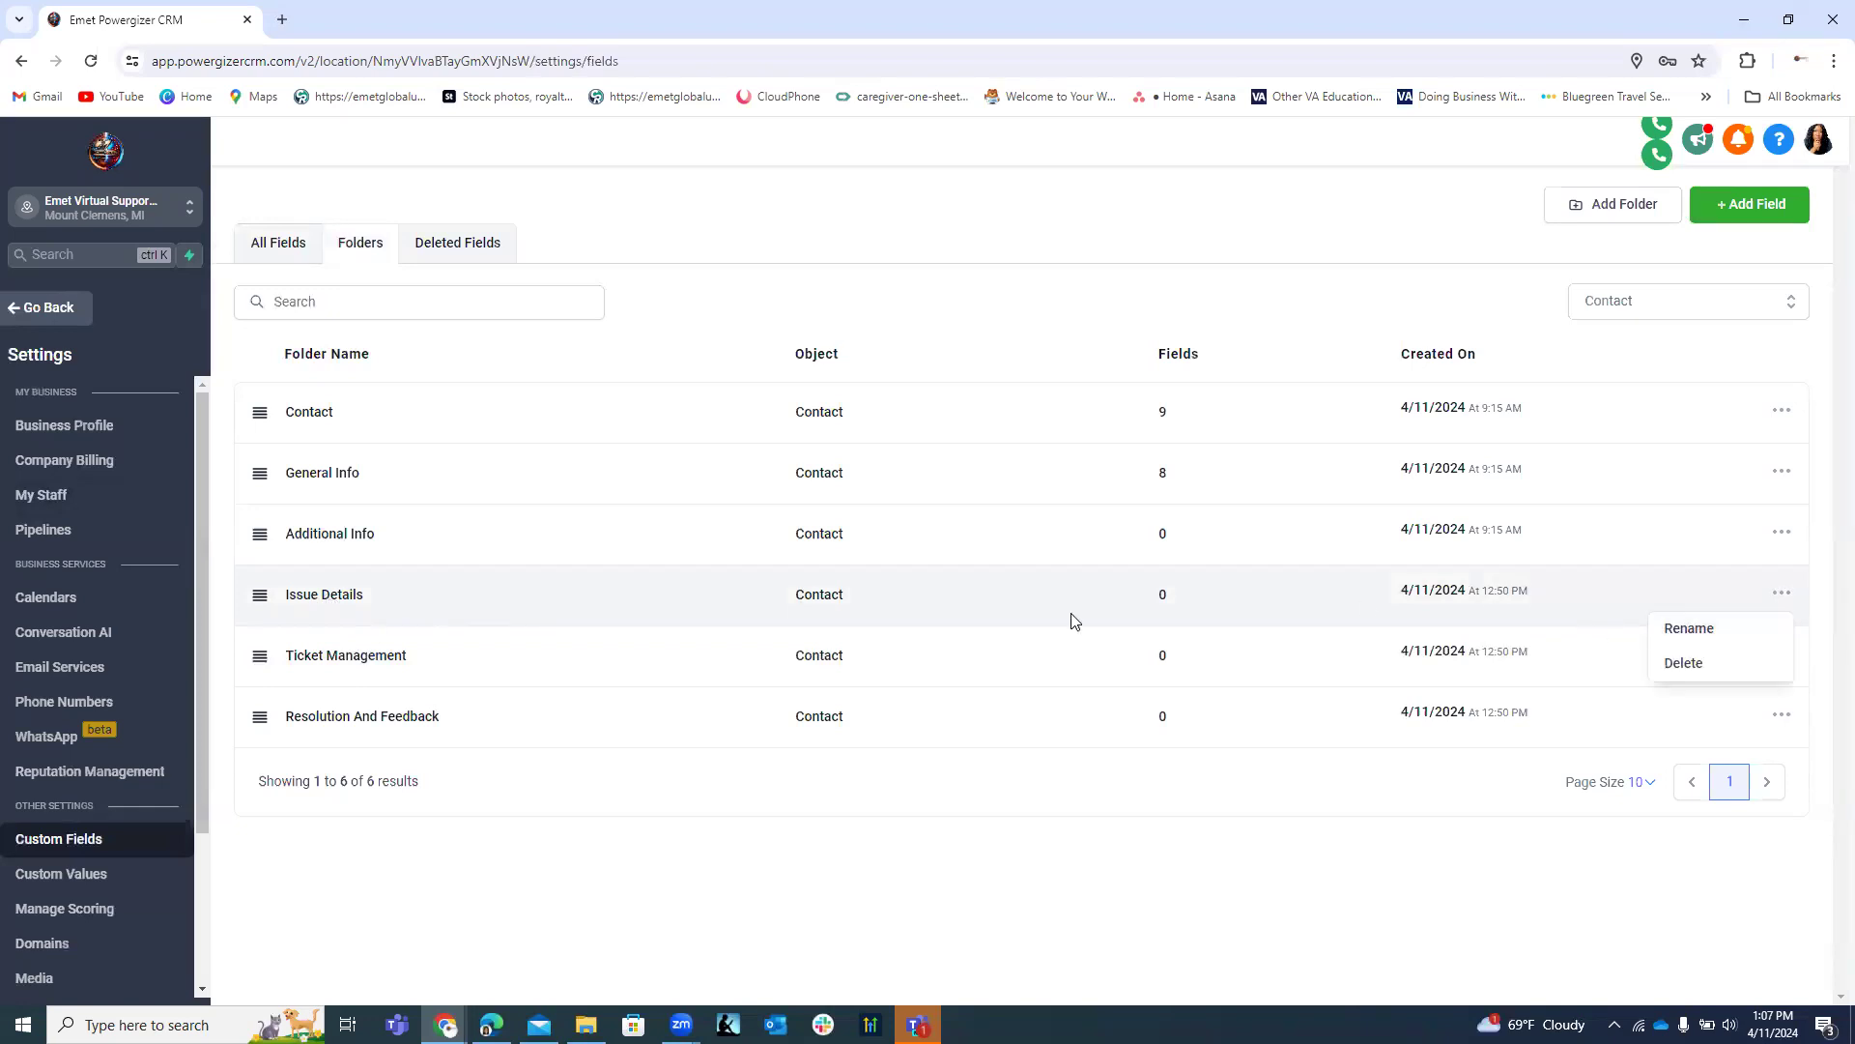
{"action": "left_click", "coordinate": [317, 596]}
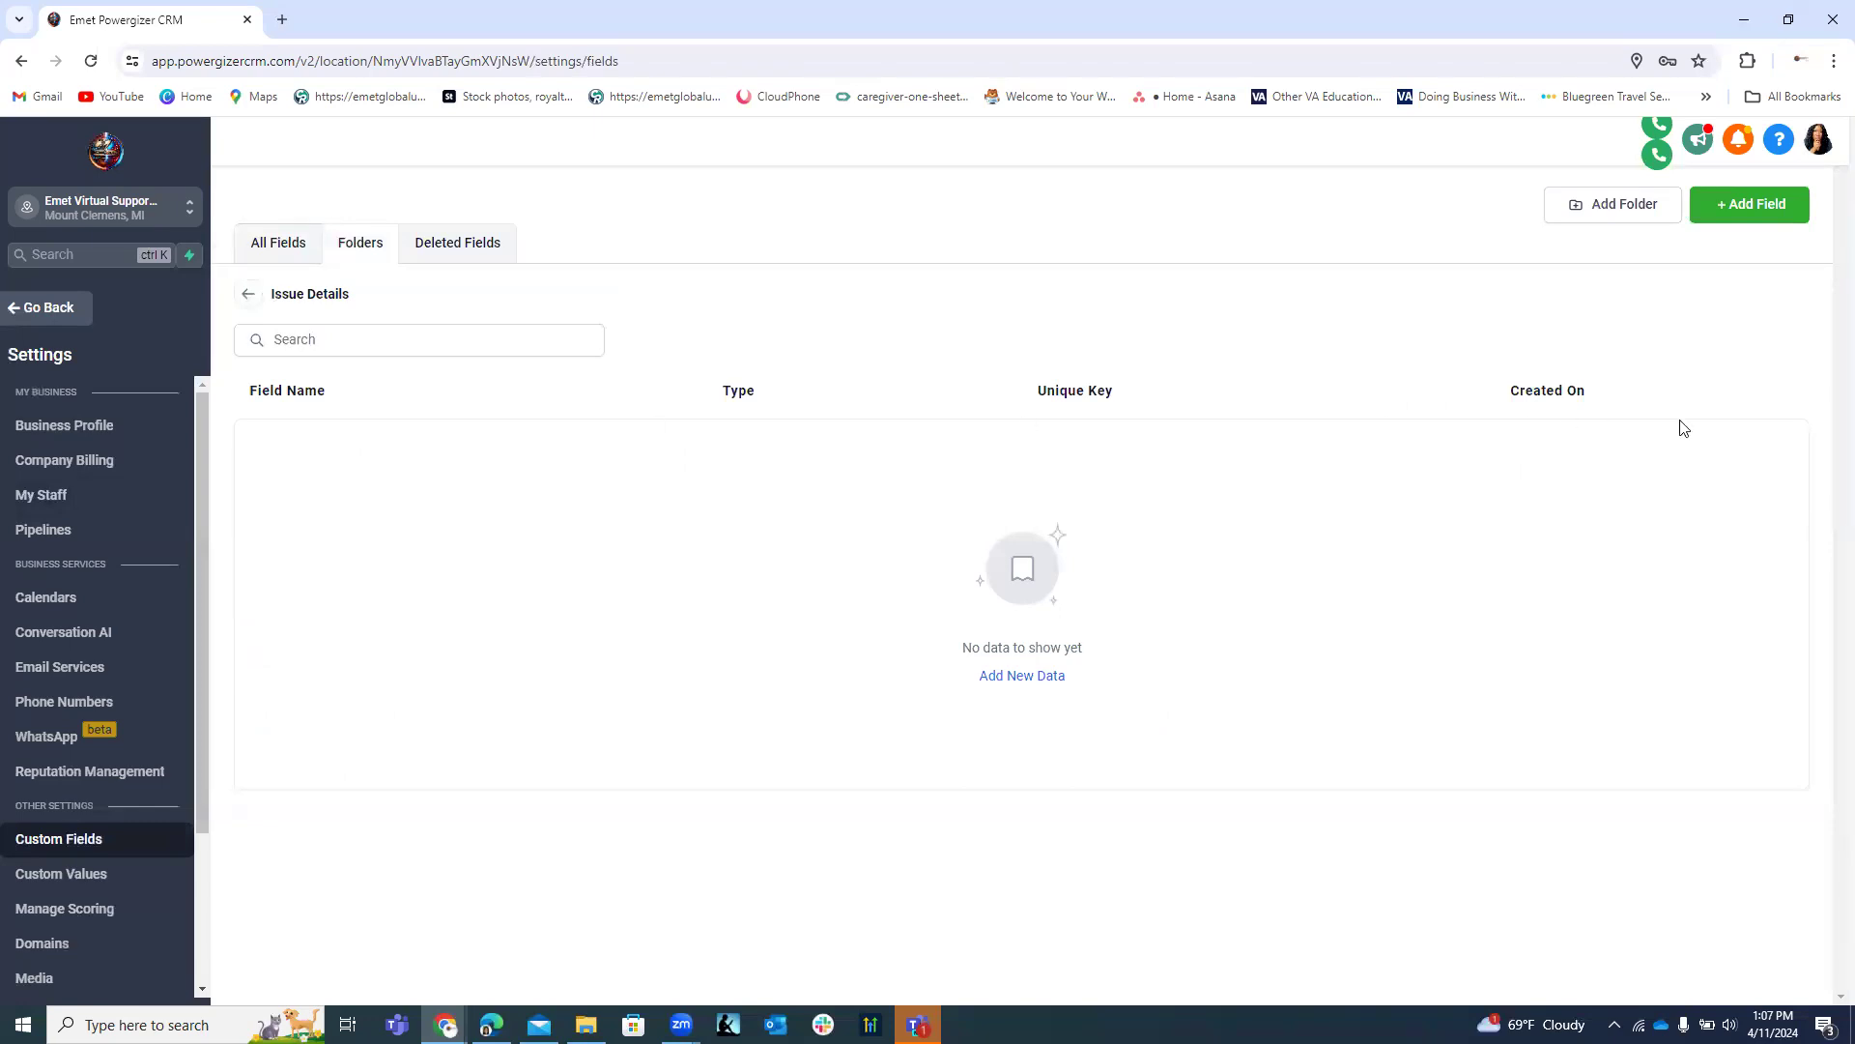
{"action": "left_click", "coordinate": [1745, 206]}
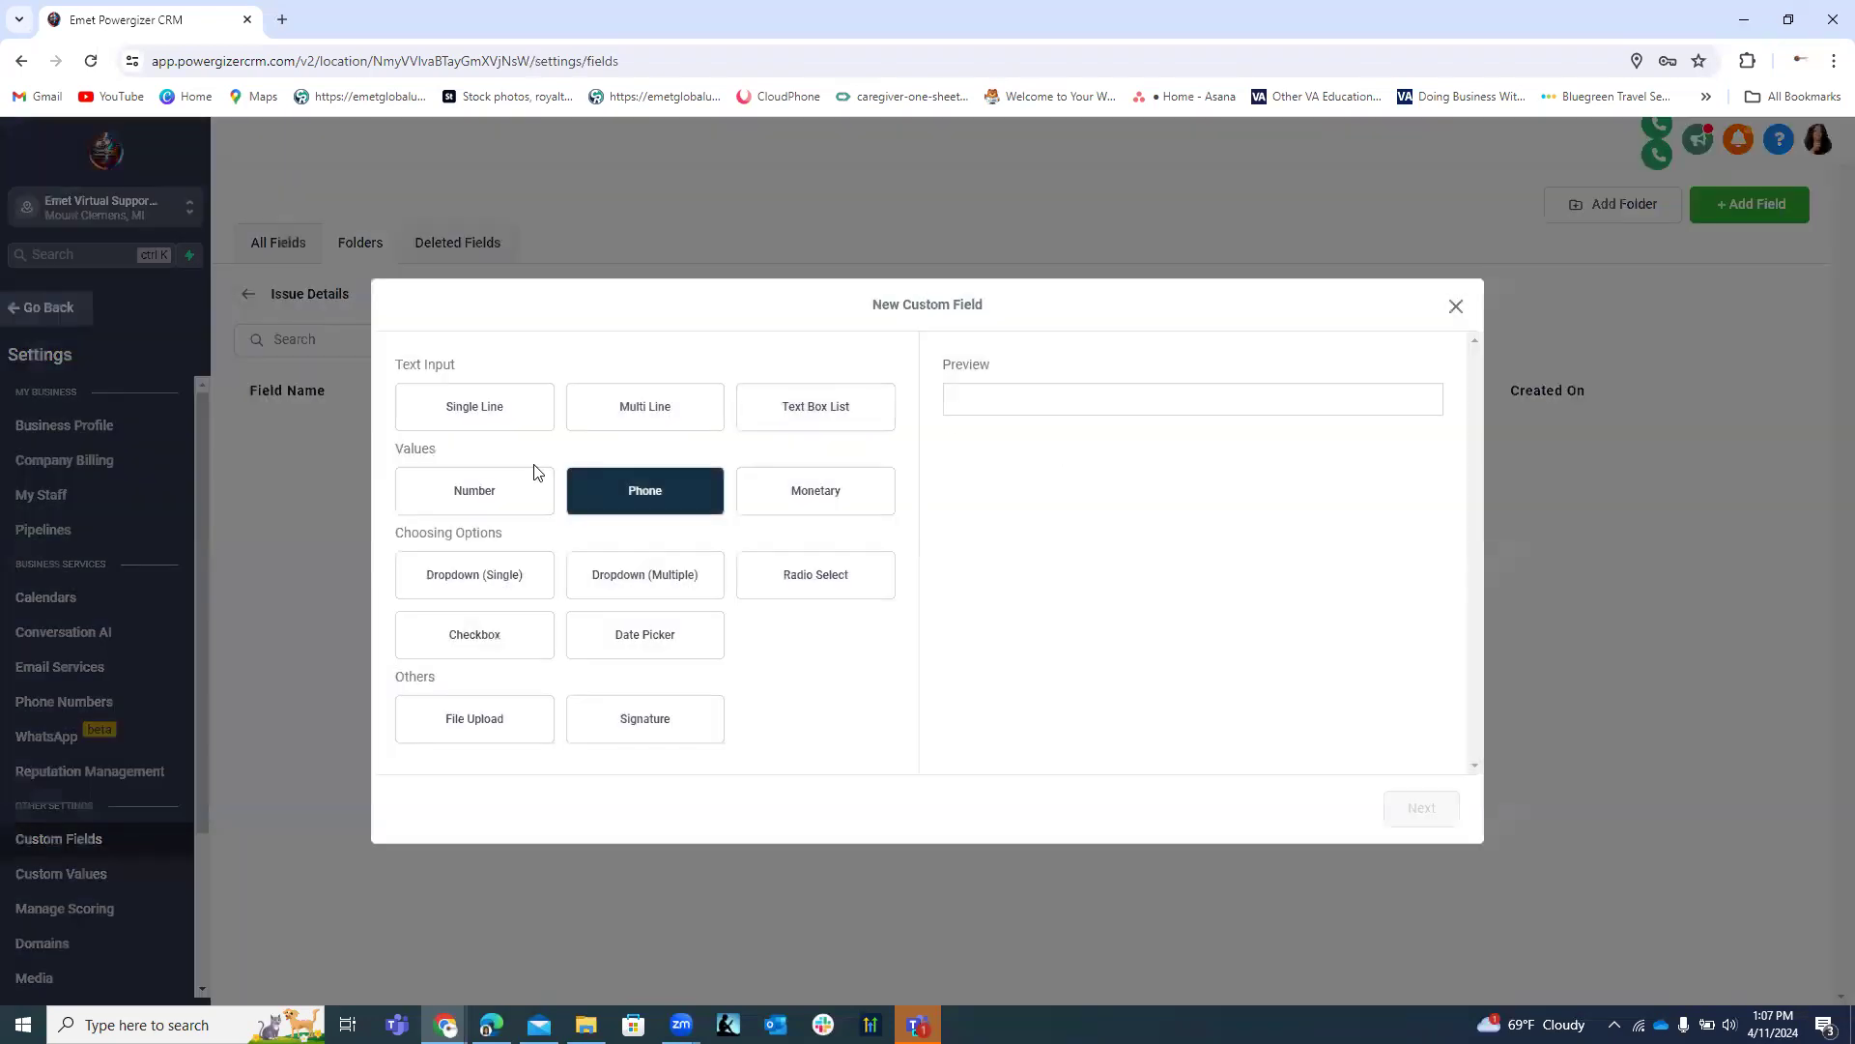
Compare Single Line, Dropdown and Checkbox types, then continue with Multi Line.
{"action": "left_click", "coordinate": [471, 416]}
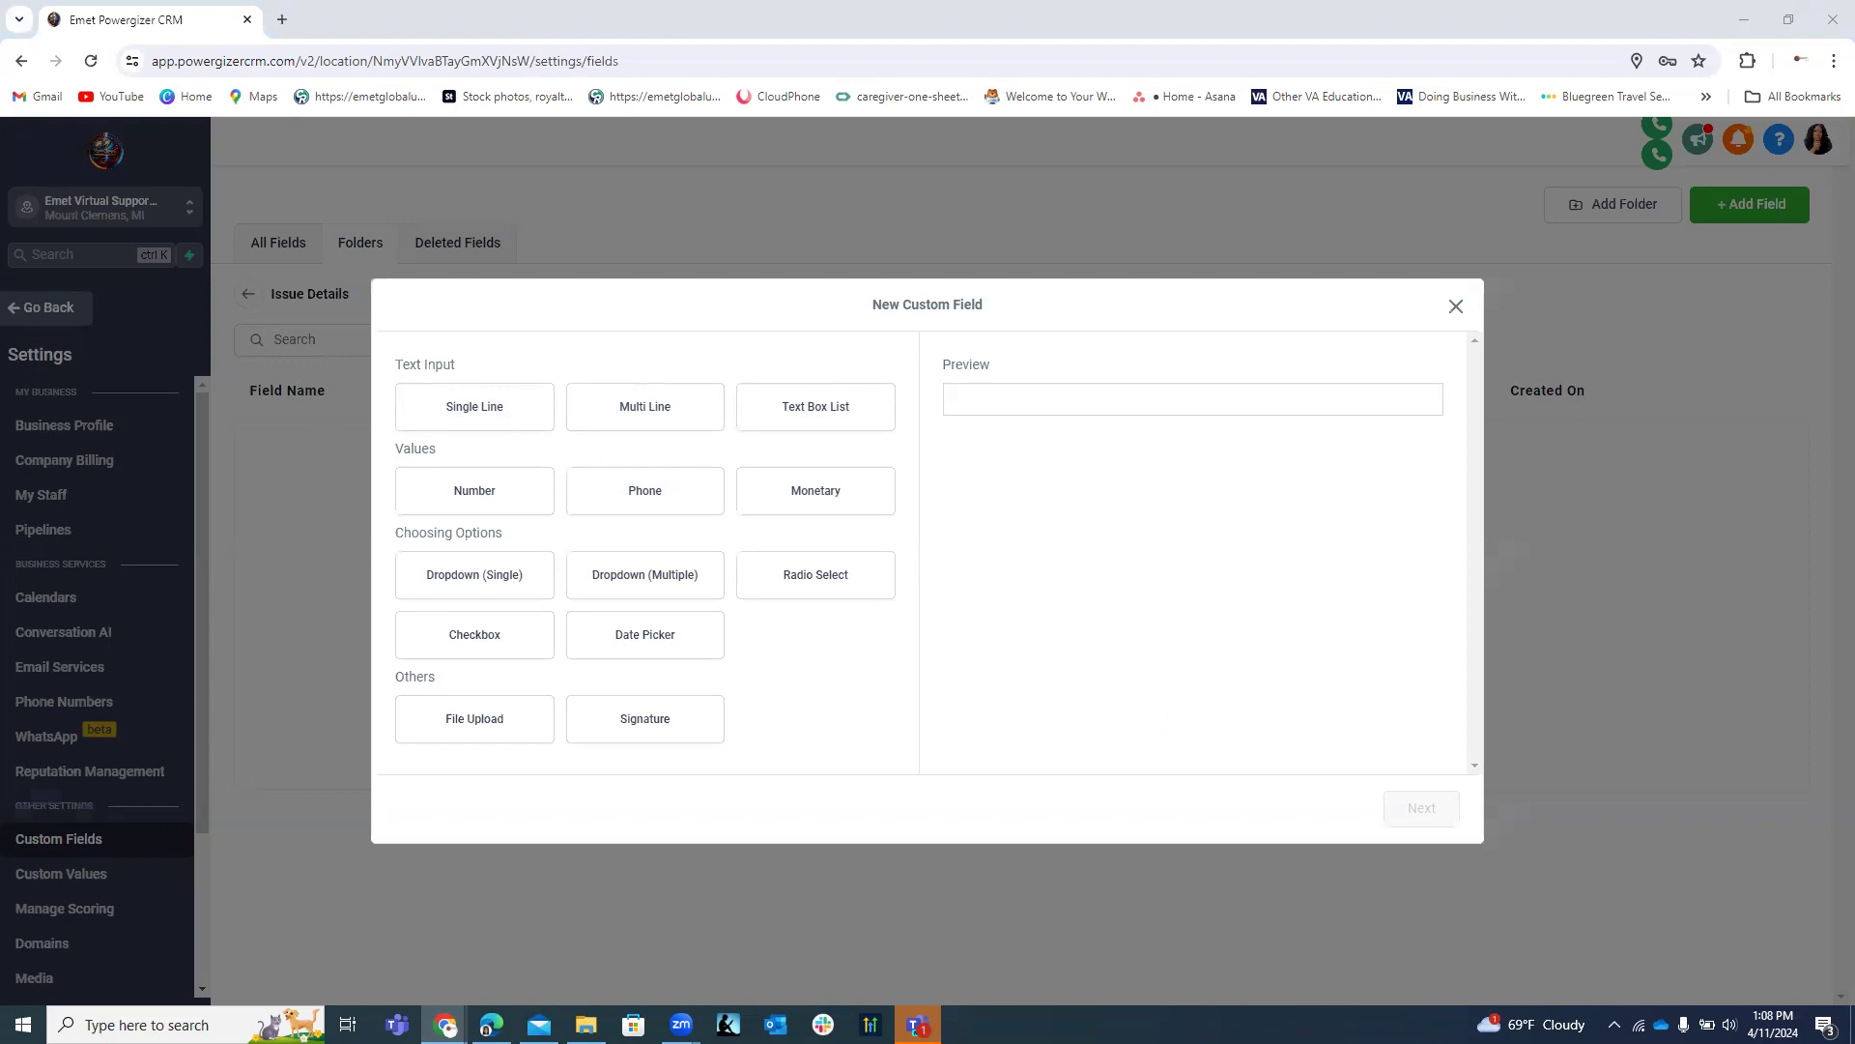
{"action": "left_click", "coordinate": [501, 404]}
{"action": "left_click", "coordinate": [522, 489]}
{"action": "left_click", "coordinate": [528, 573]}
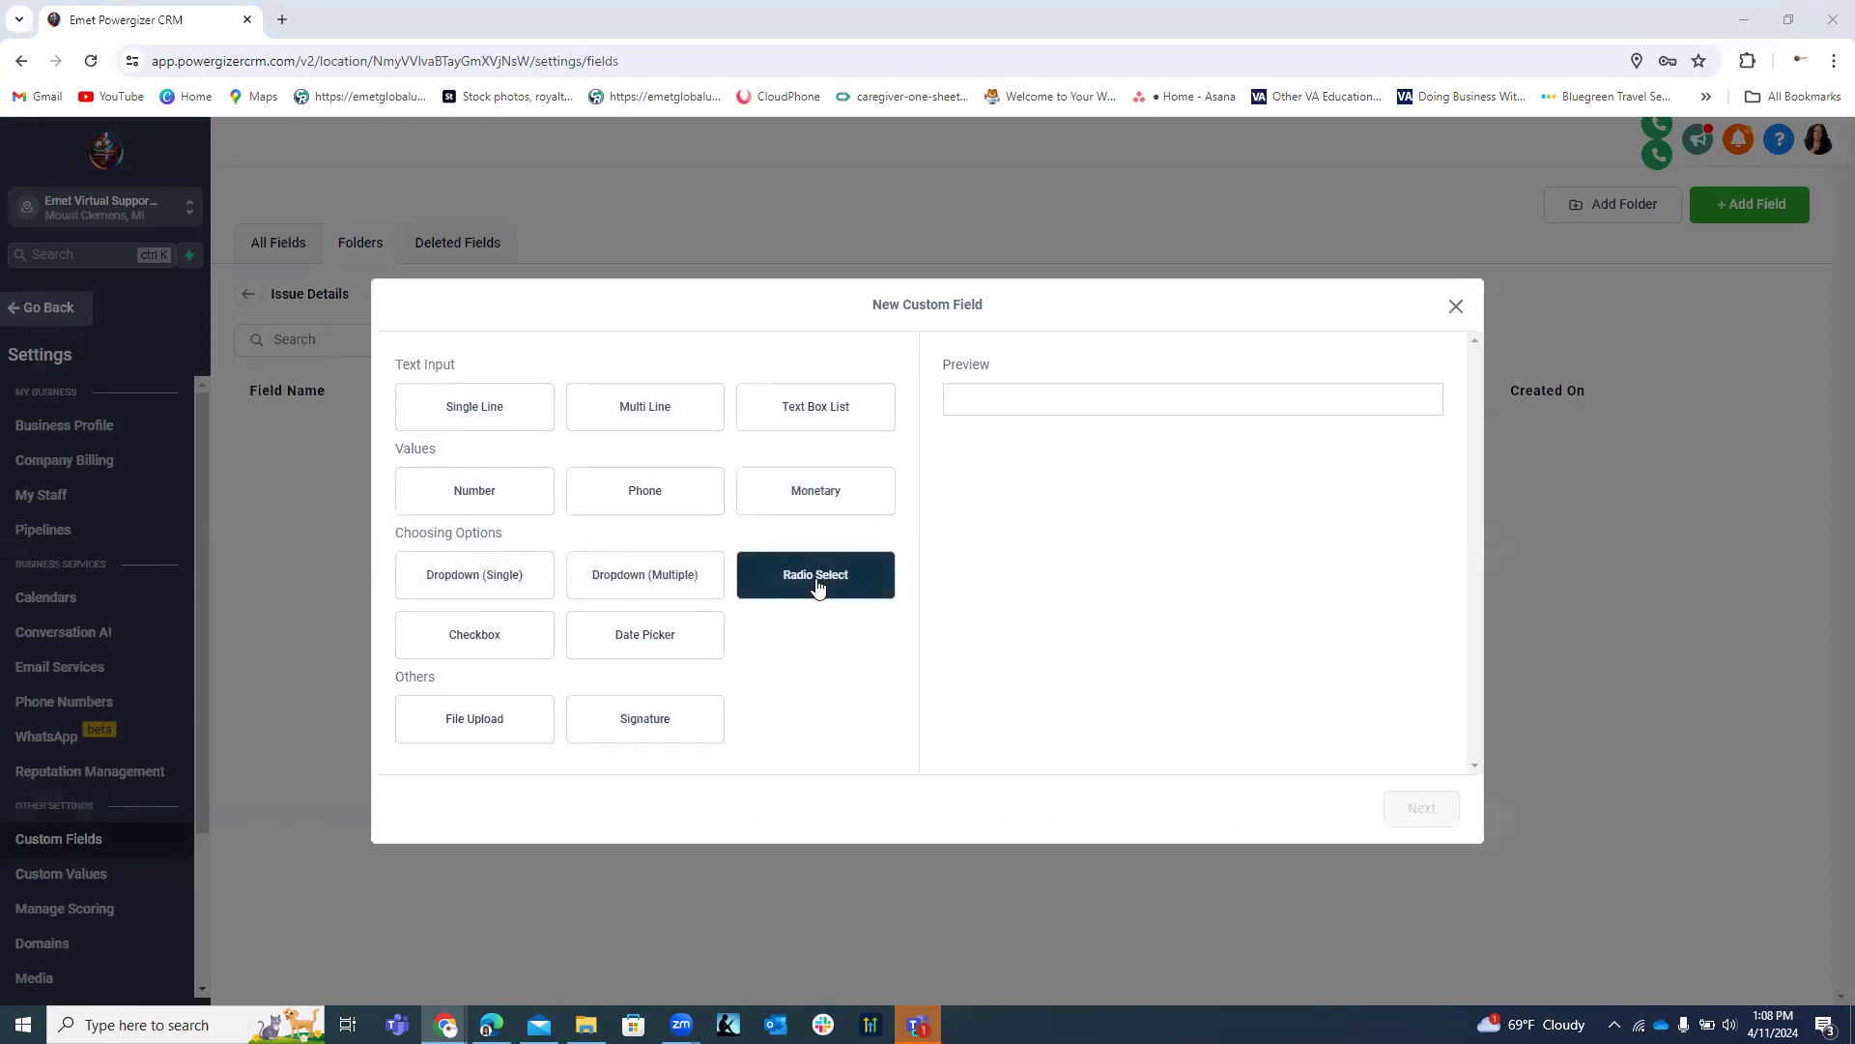
{"action": "left_click", "coordinate": [515, 640]}
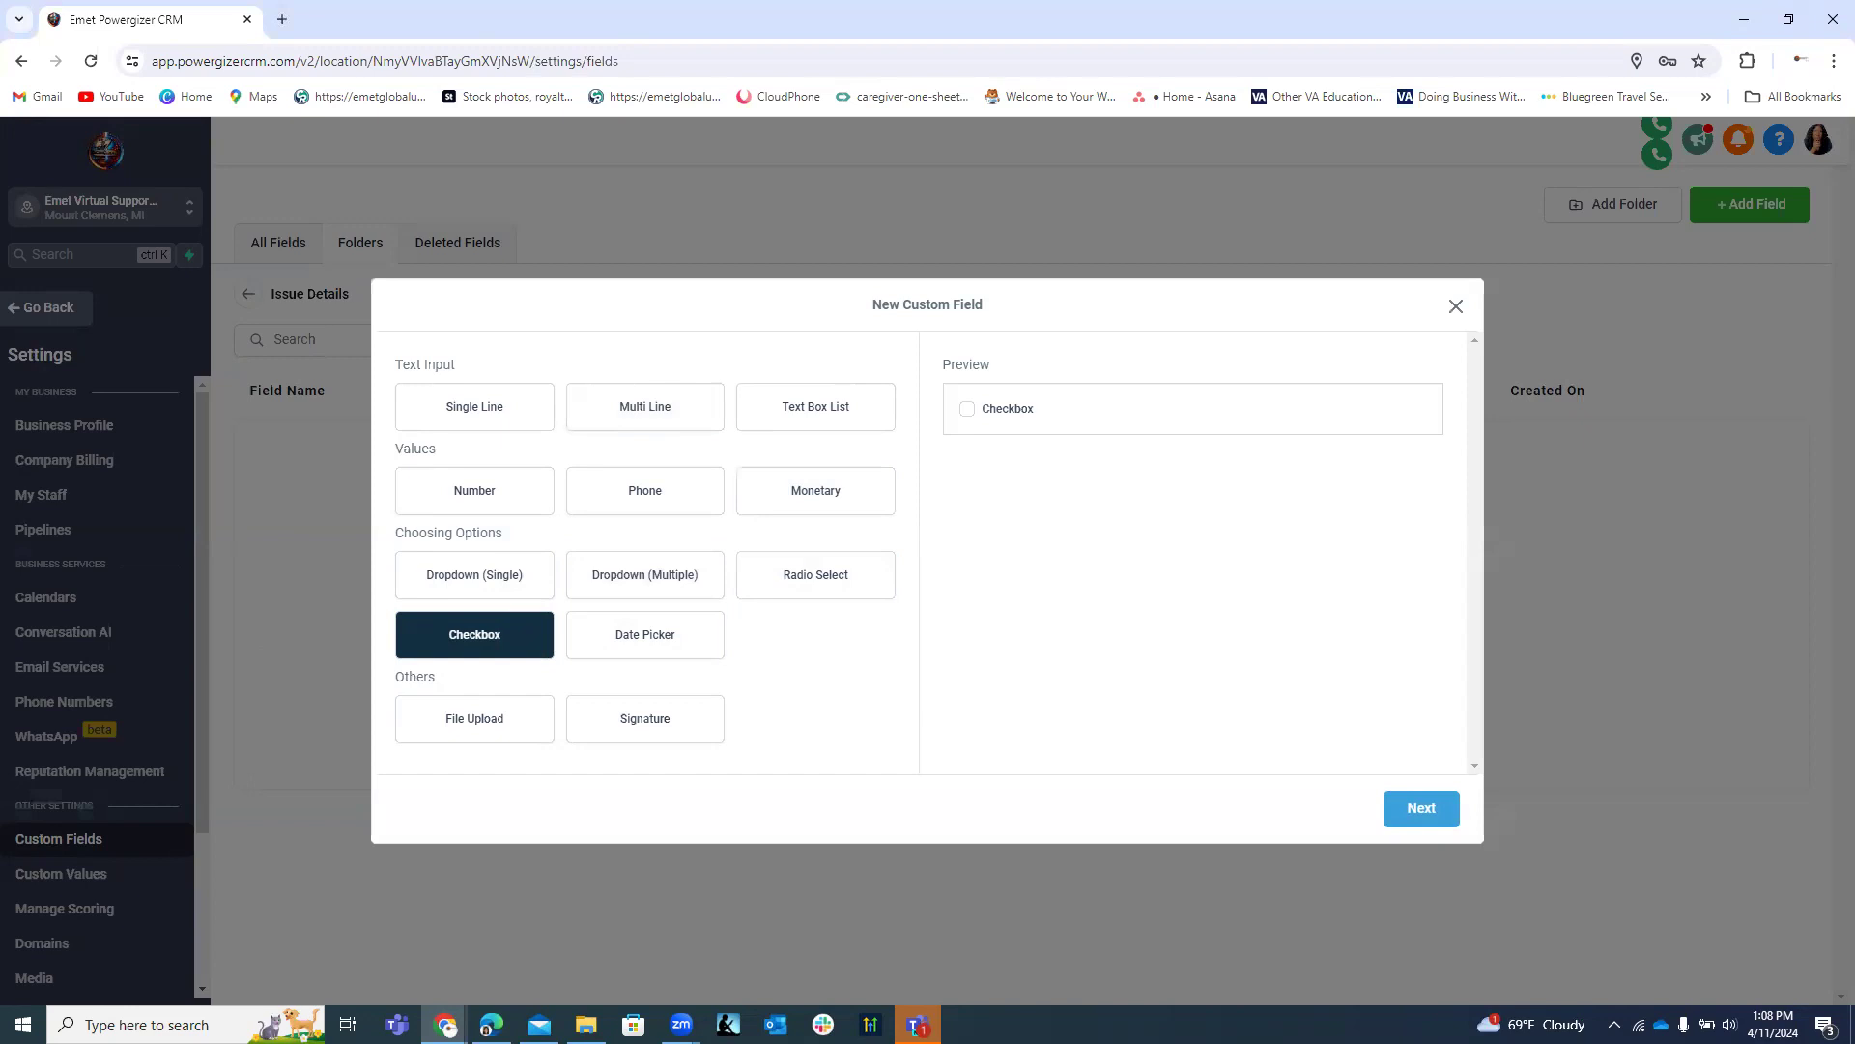
{"action": "left_click", "coordinate": [665, 414]}
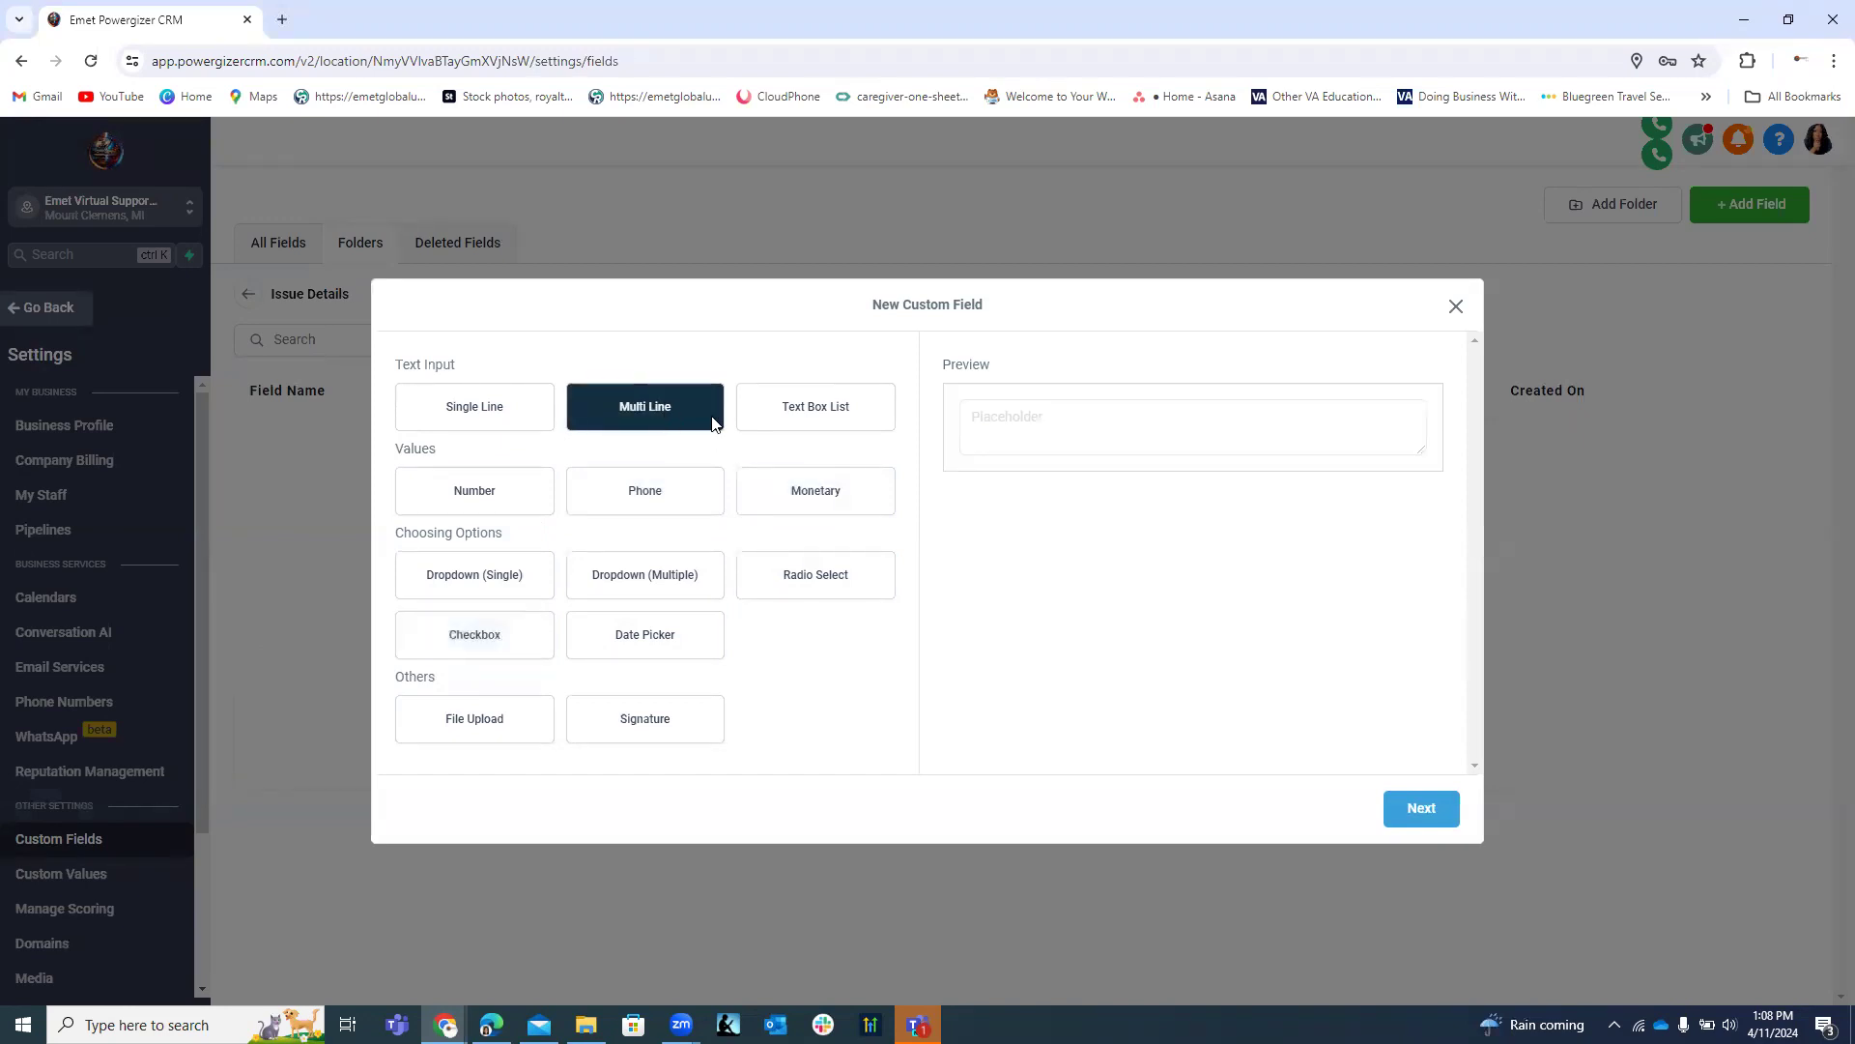
{"action": "left_click", "coordinate": [1420, 808]}
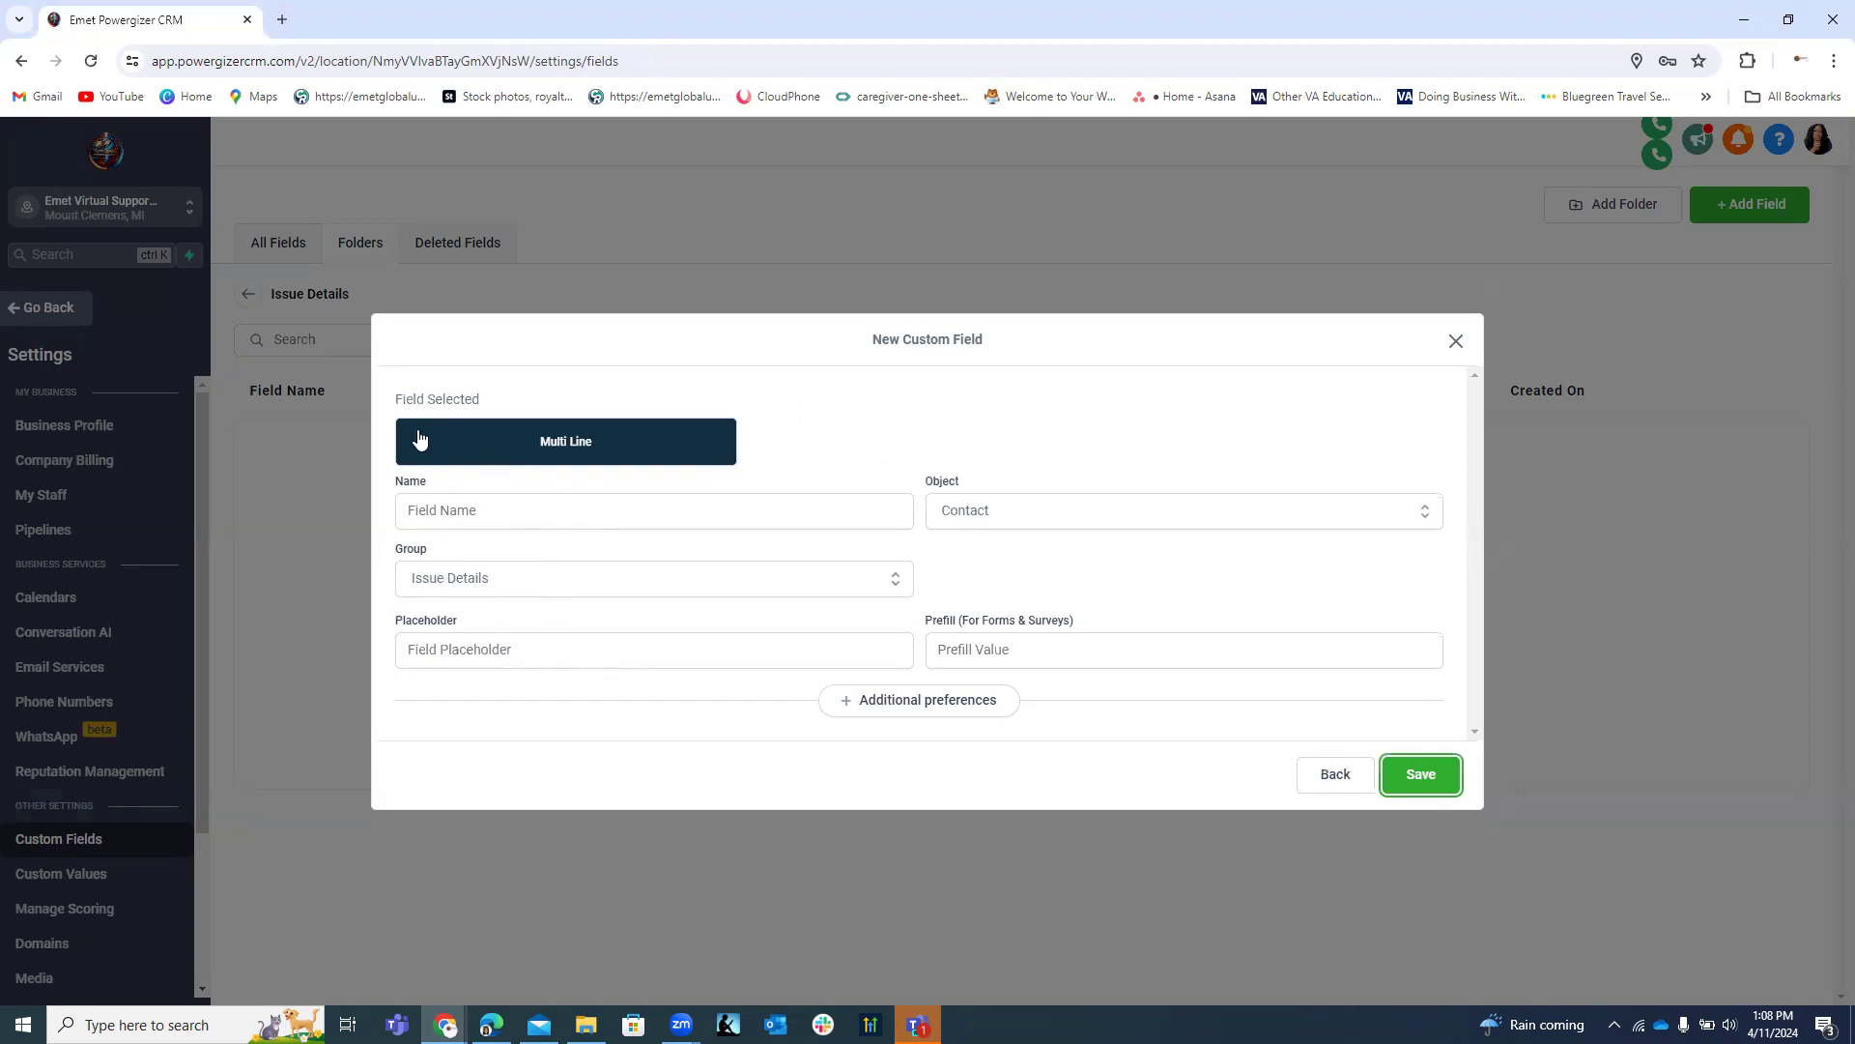
Try the Text Box List field type, then return to the type chooser.
{"action": "left_click", "coordinate": [1333, 775]}
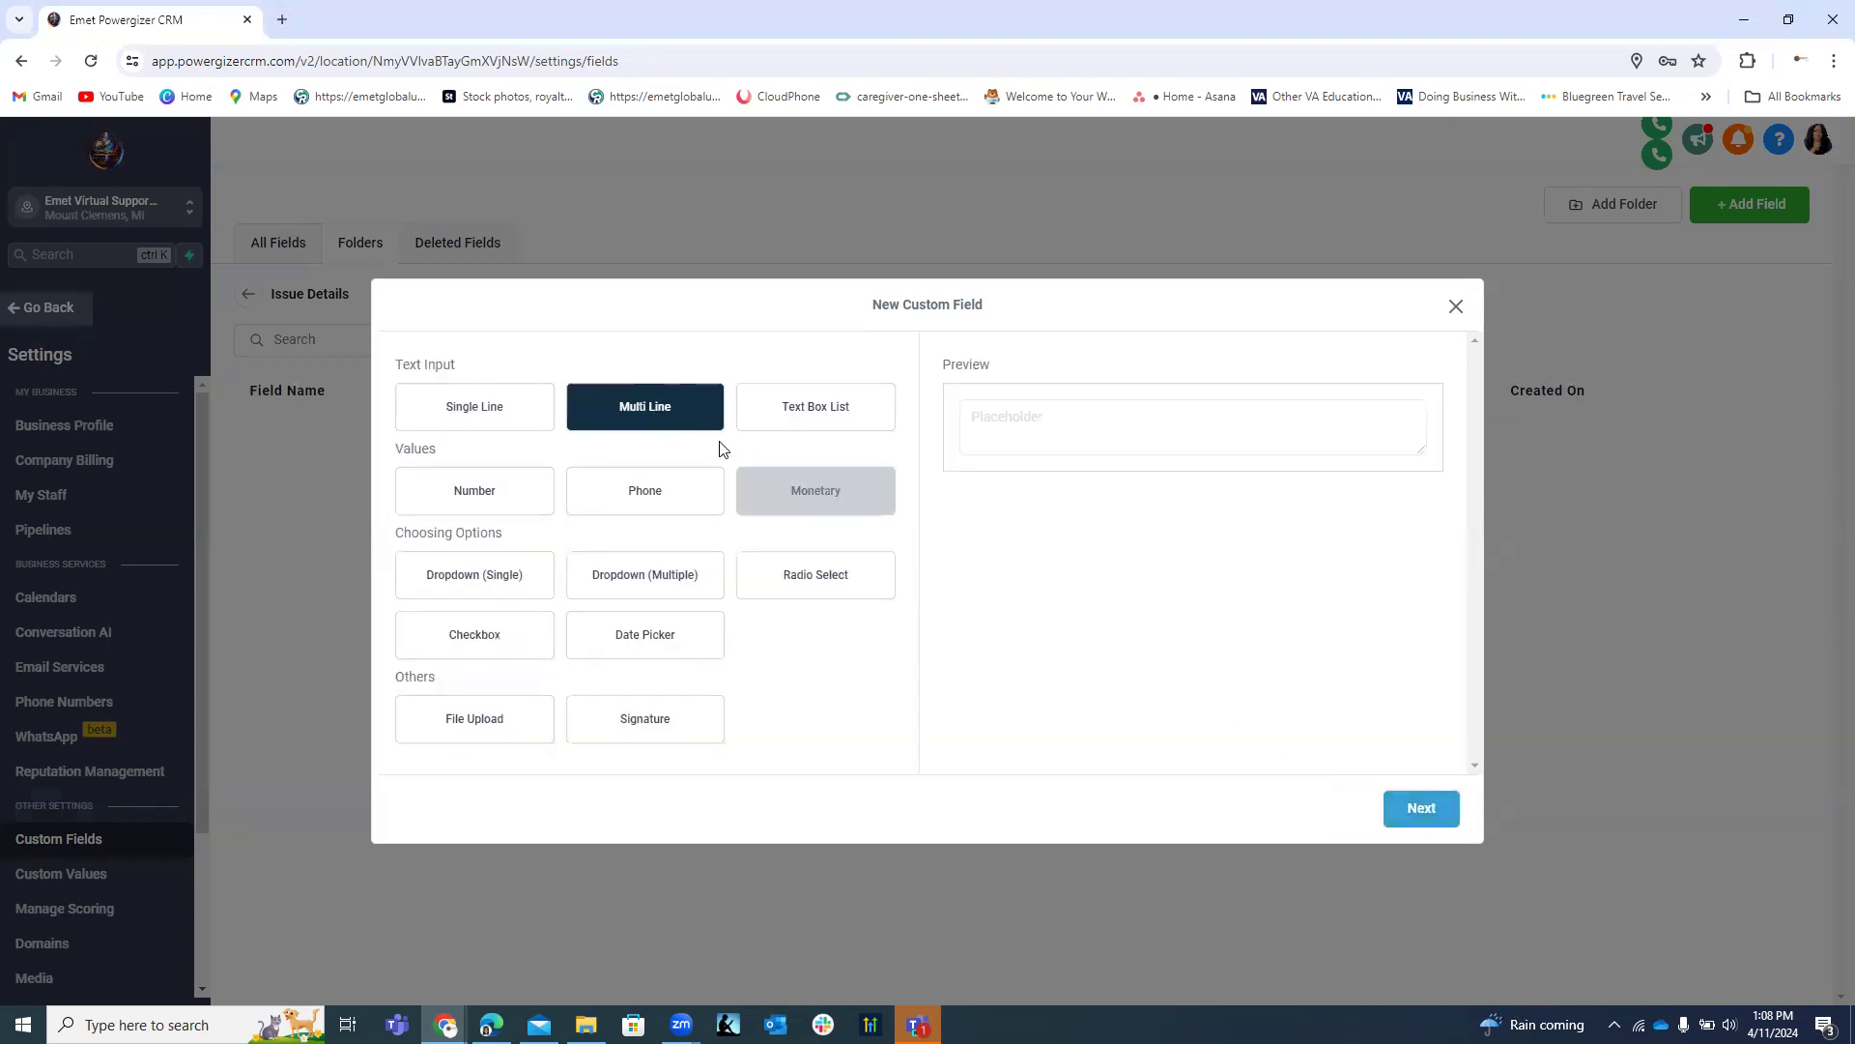
{"action": "left_click", "coordinate": [766, 416]}
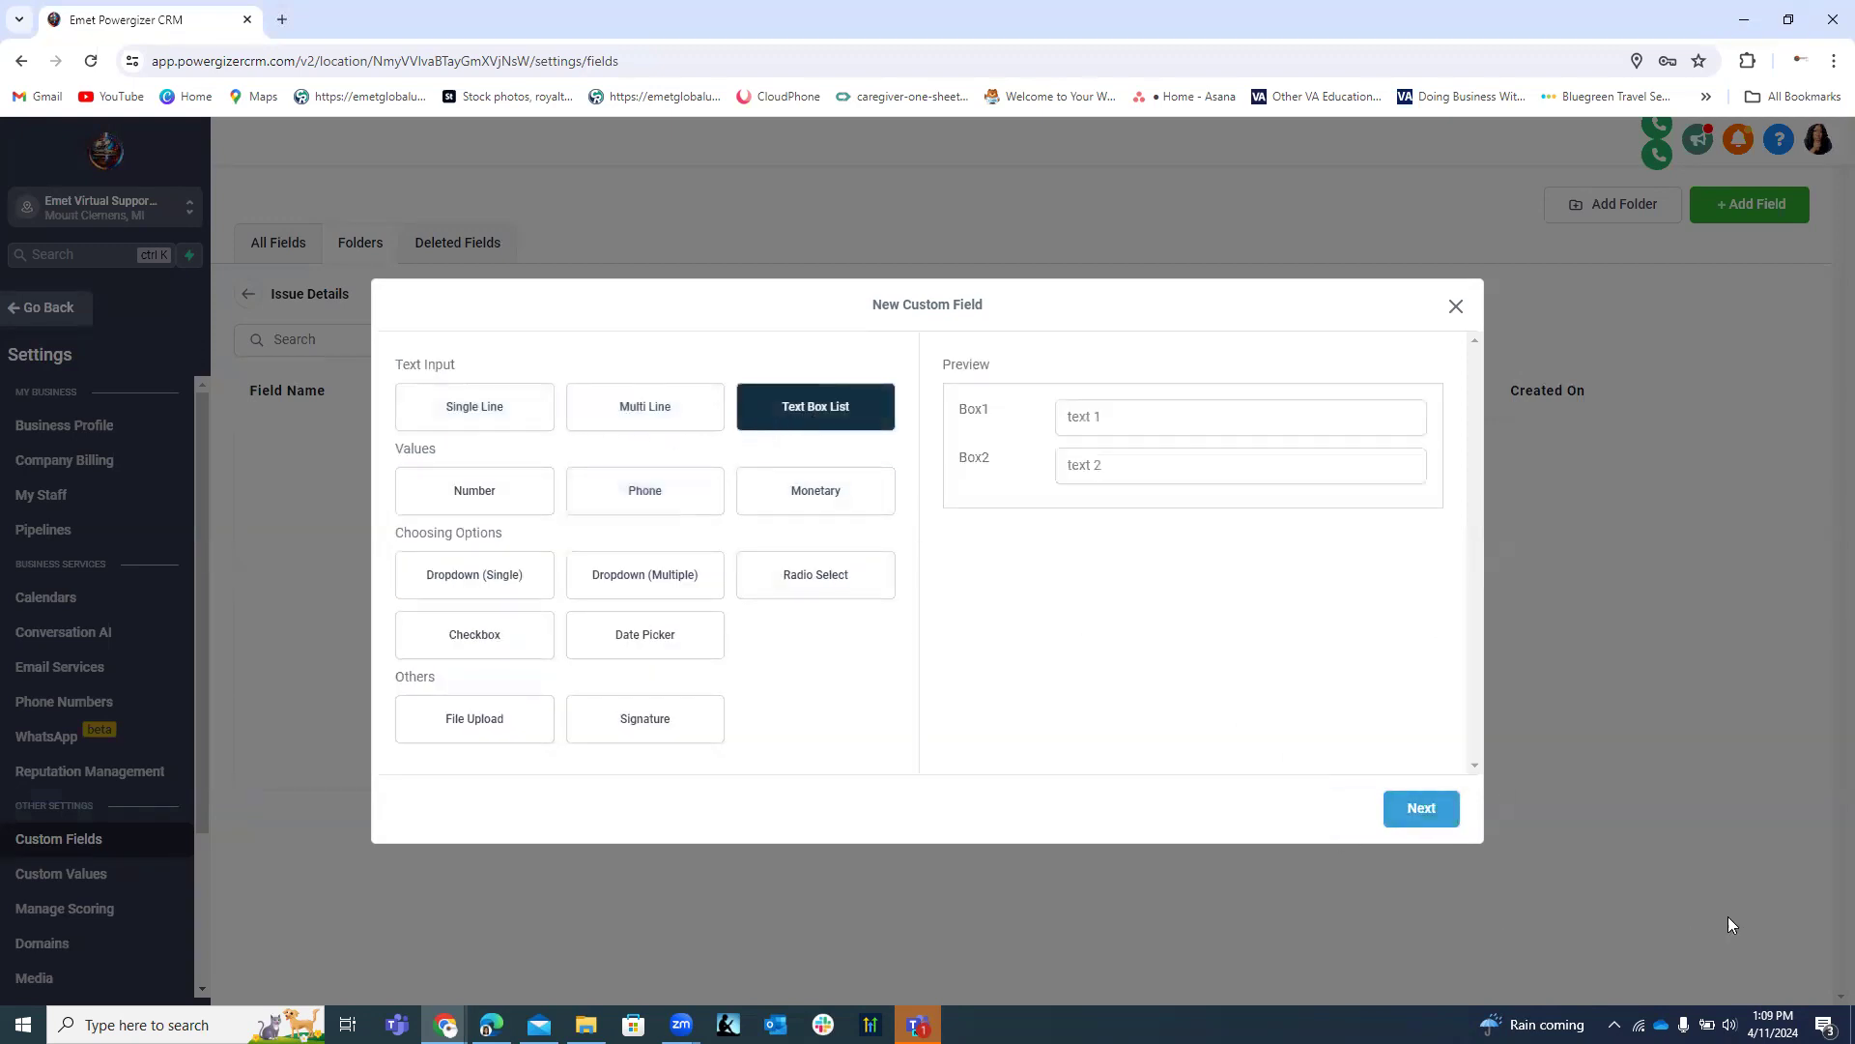
{"action": "left_click", "coordinate": [1422, 810]}
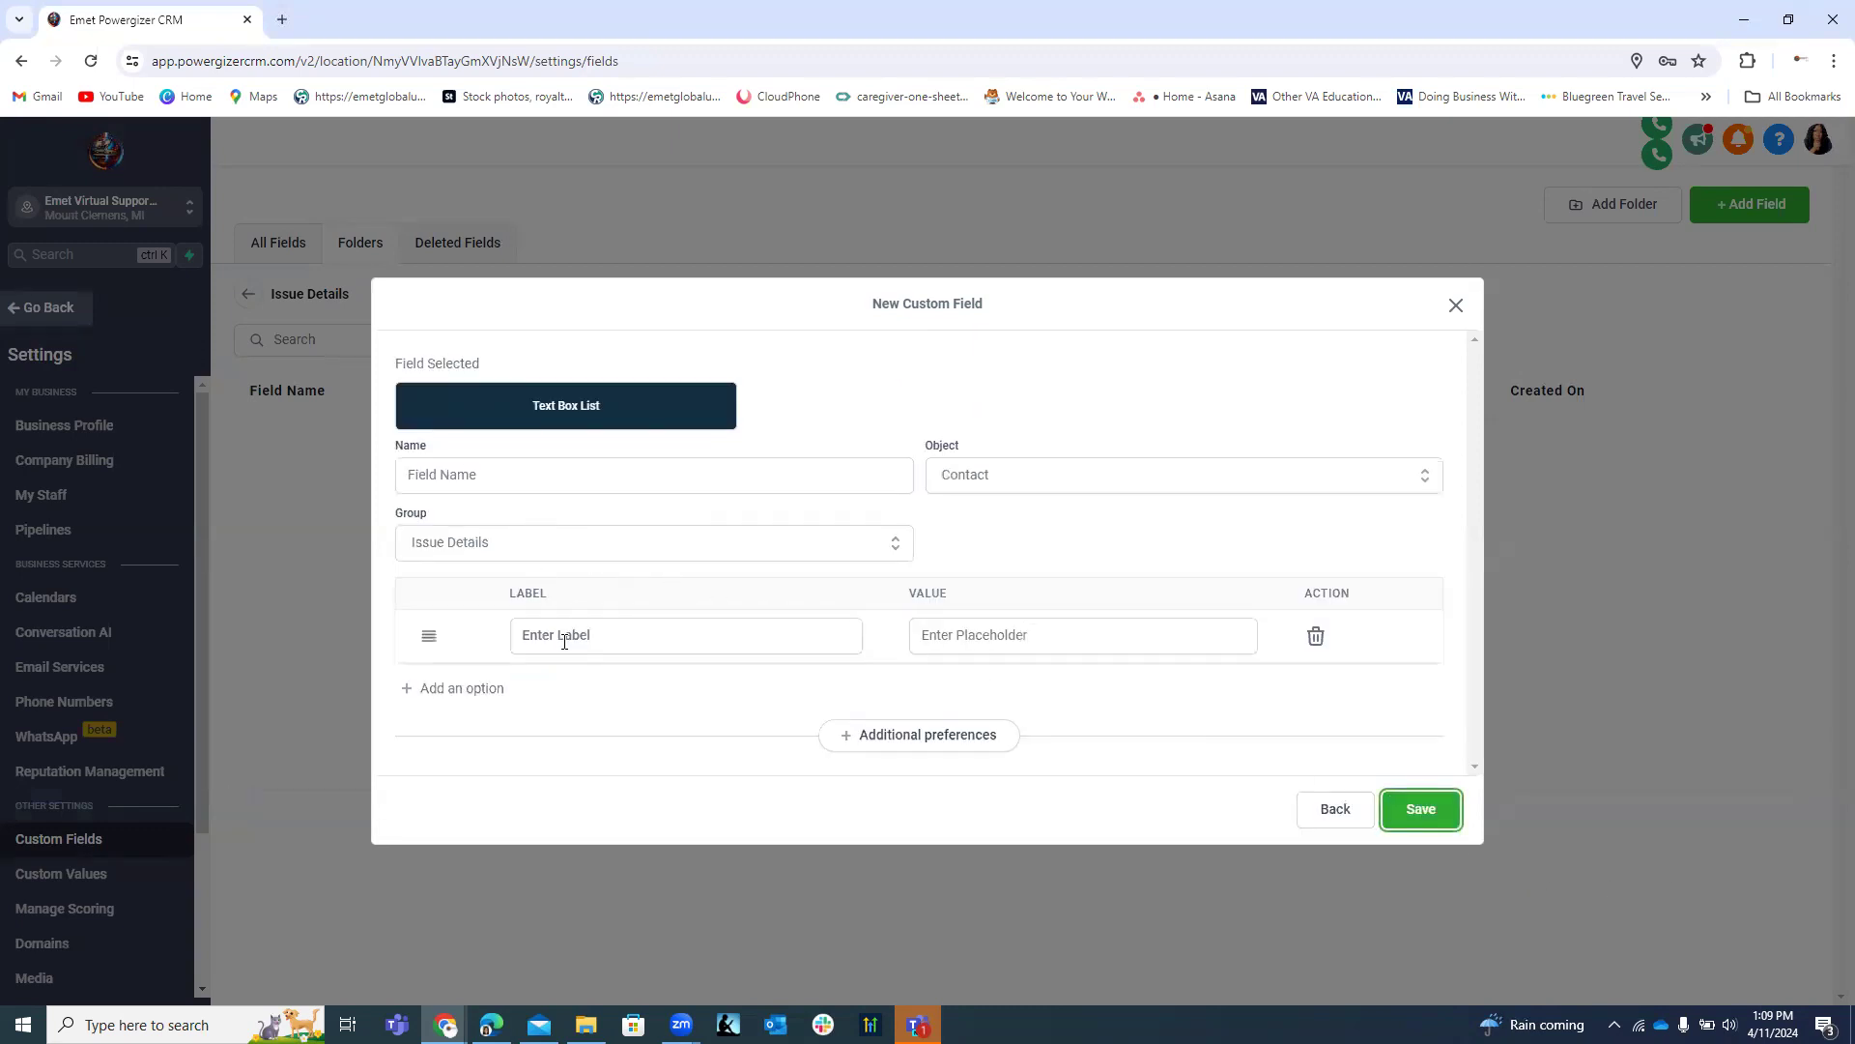
{"action": "left_click", "coordinate": [1336, 811]}
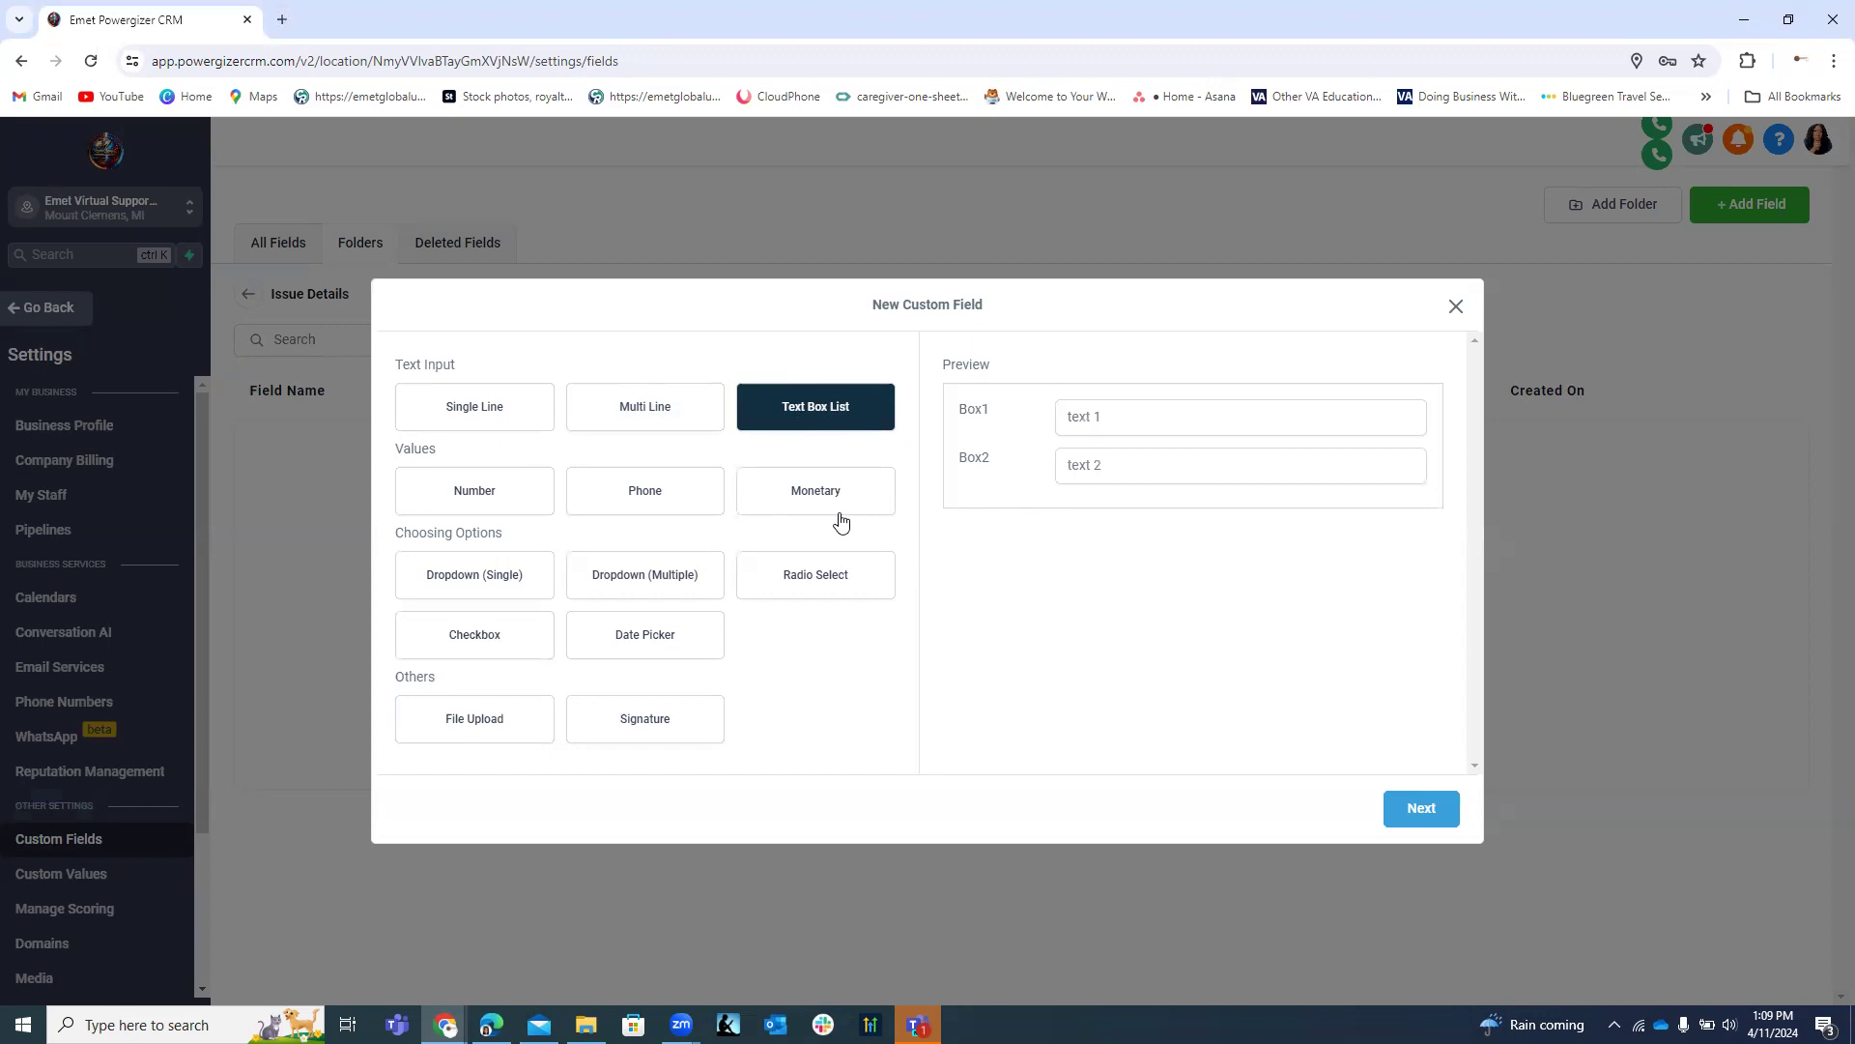
Draft a Dropdown (Single) field named 'Issue Category/Description', then go back and reselect Dropdown (Single).
{"action": "left_click", "coordinate": [507, 579]}
{"action": "left_click", "coordinate": [1422, 811]}
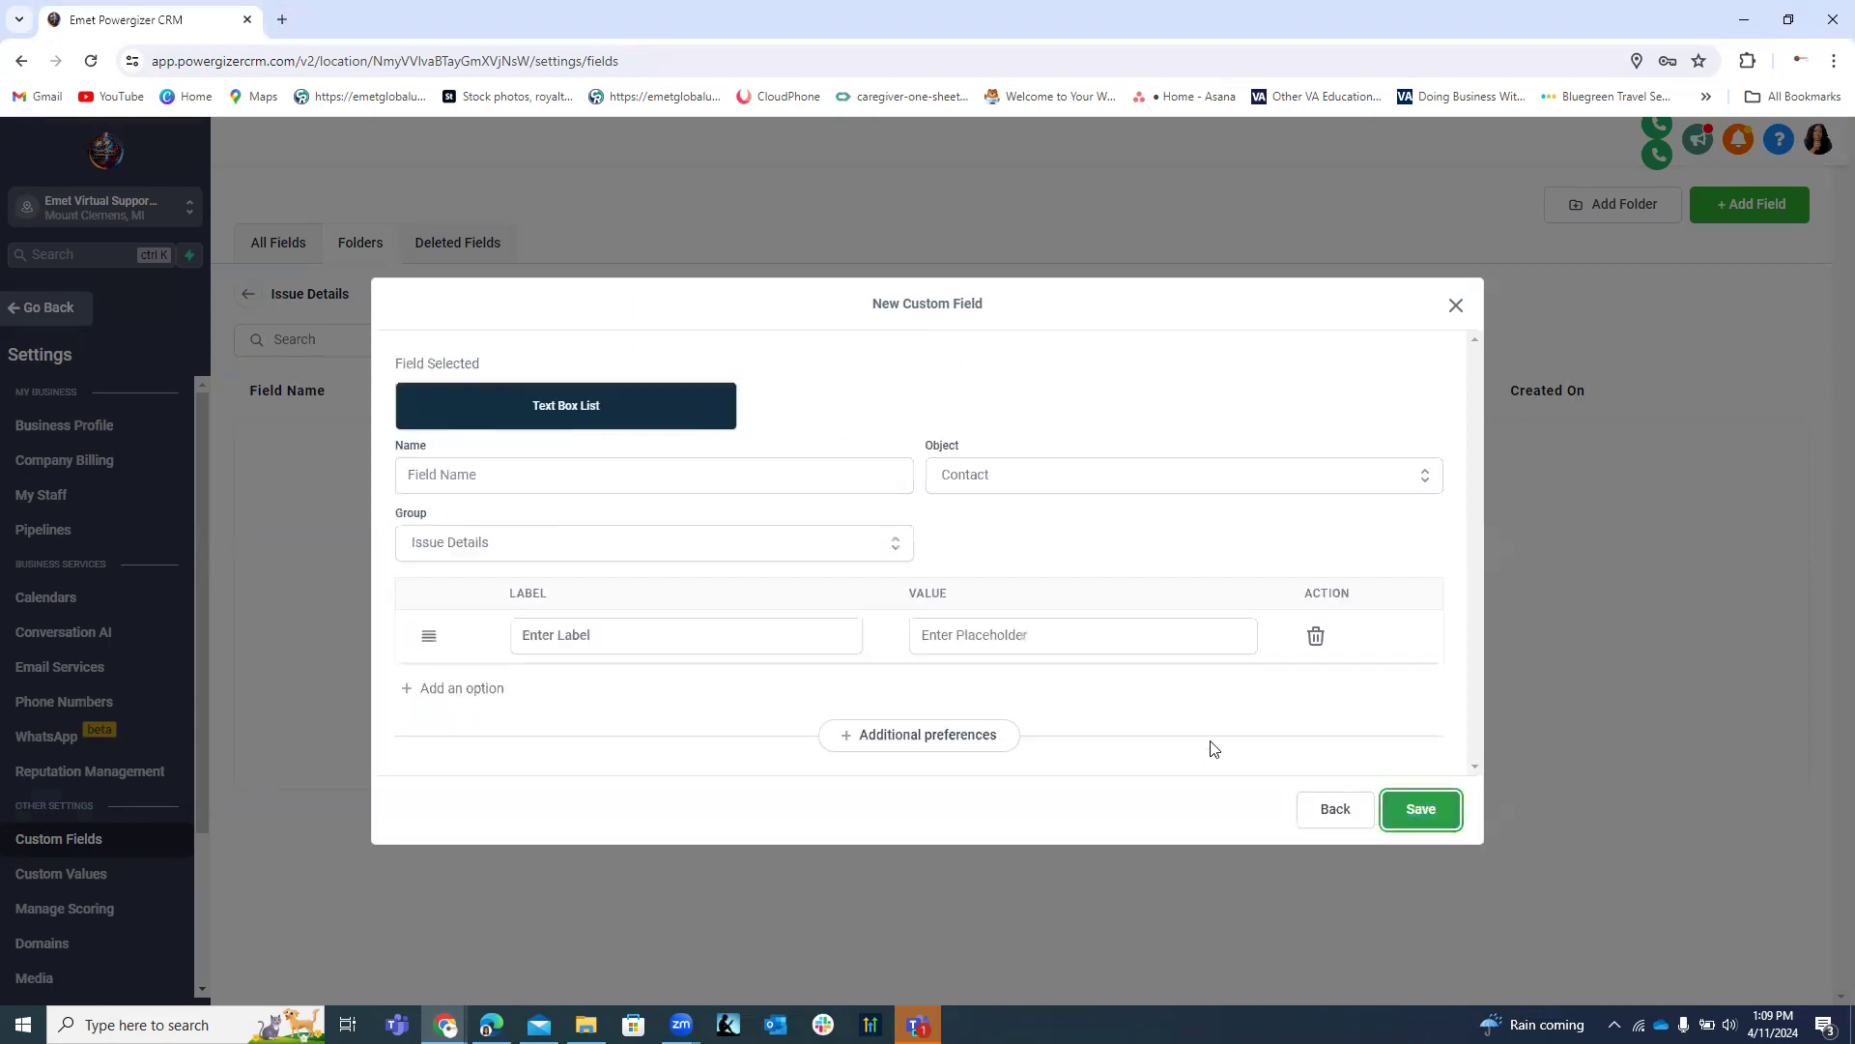
{"action": "left_click", "coordinate": [462, 478]}
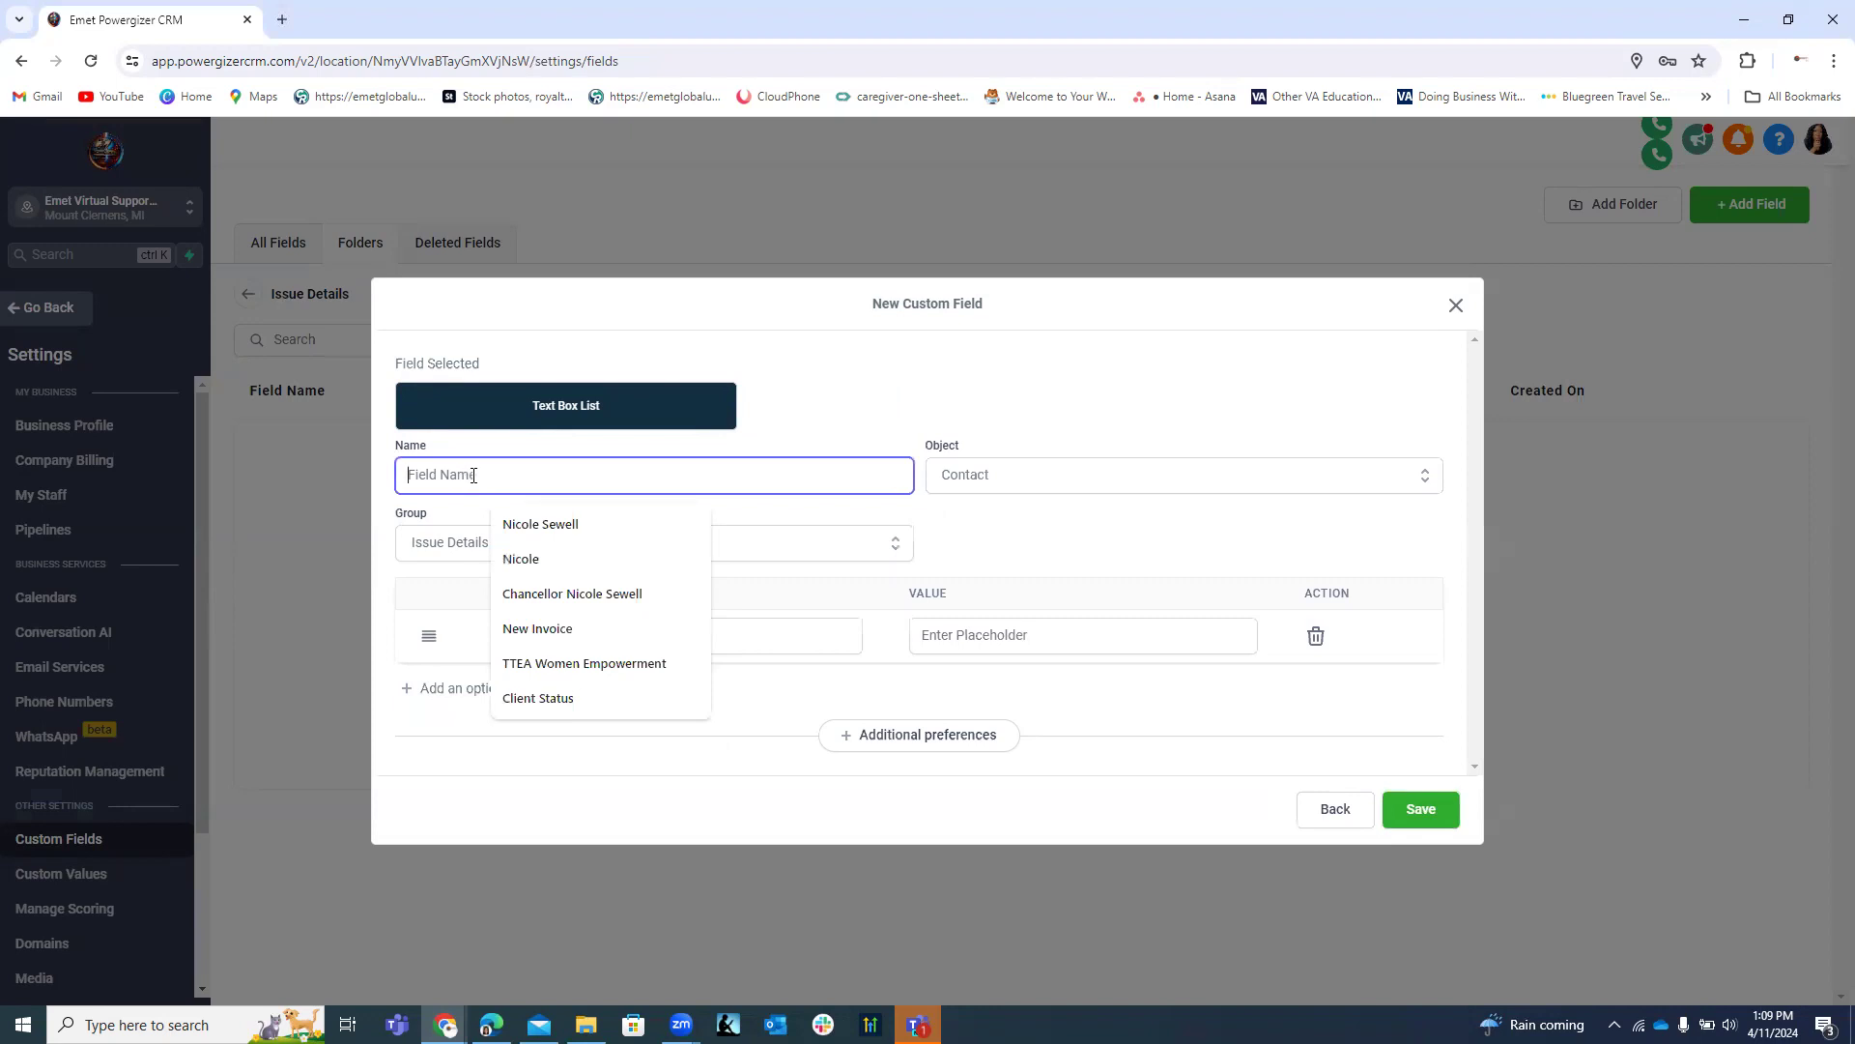
{"action": "type", "text": "Iss"}
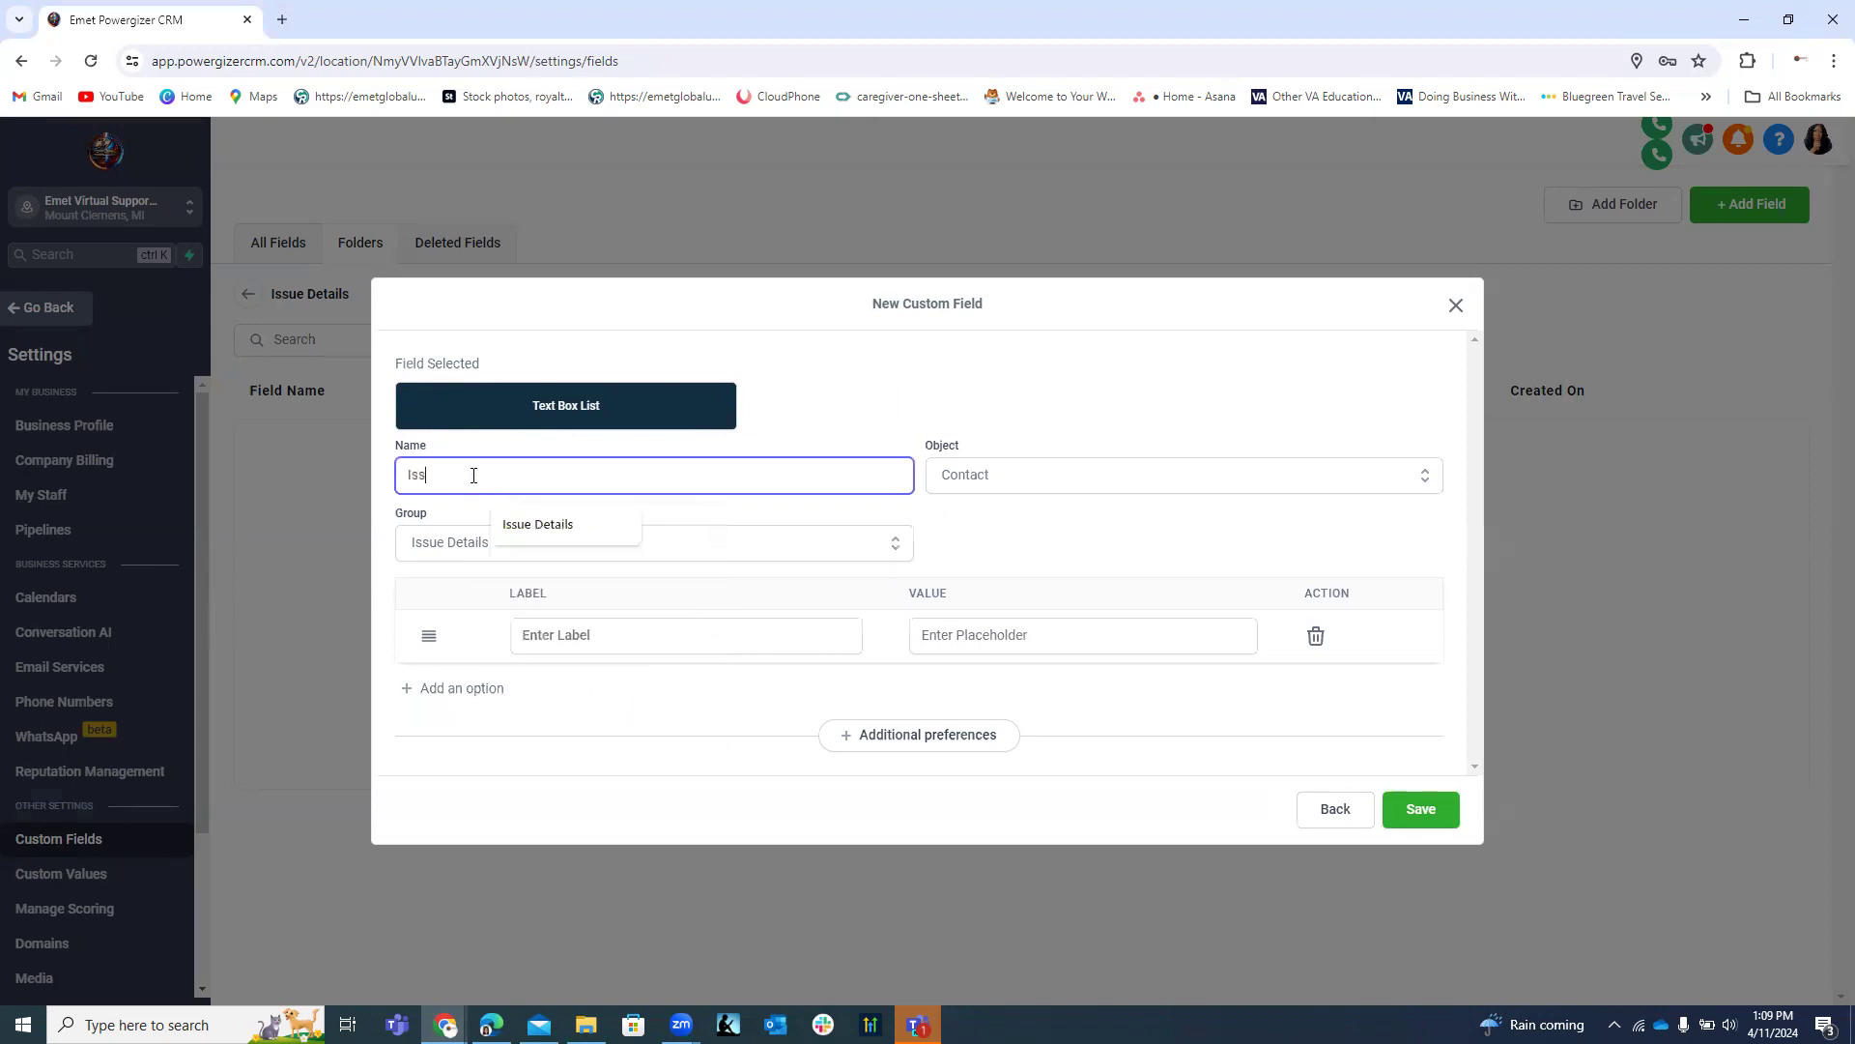
{"action": "type", "text": "ue Category/Description"}
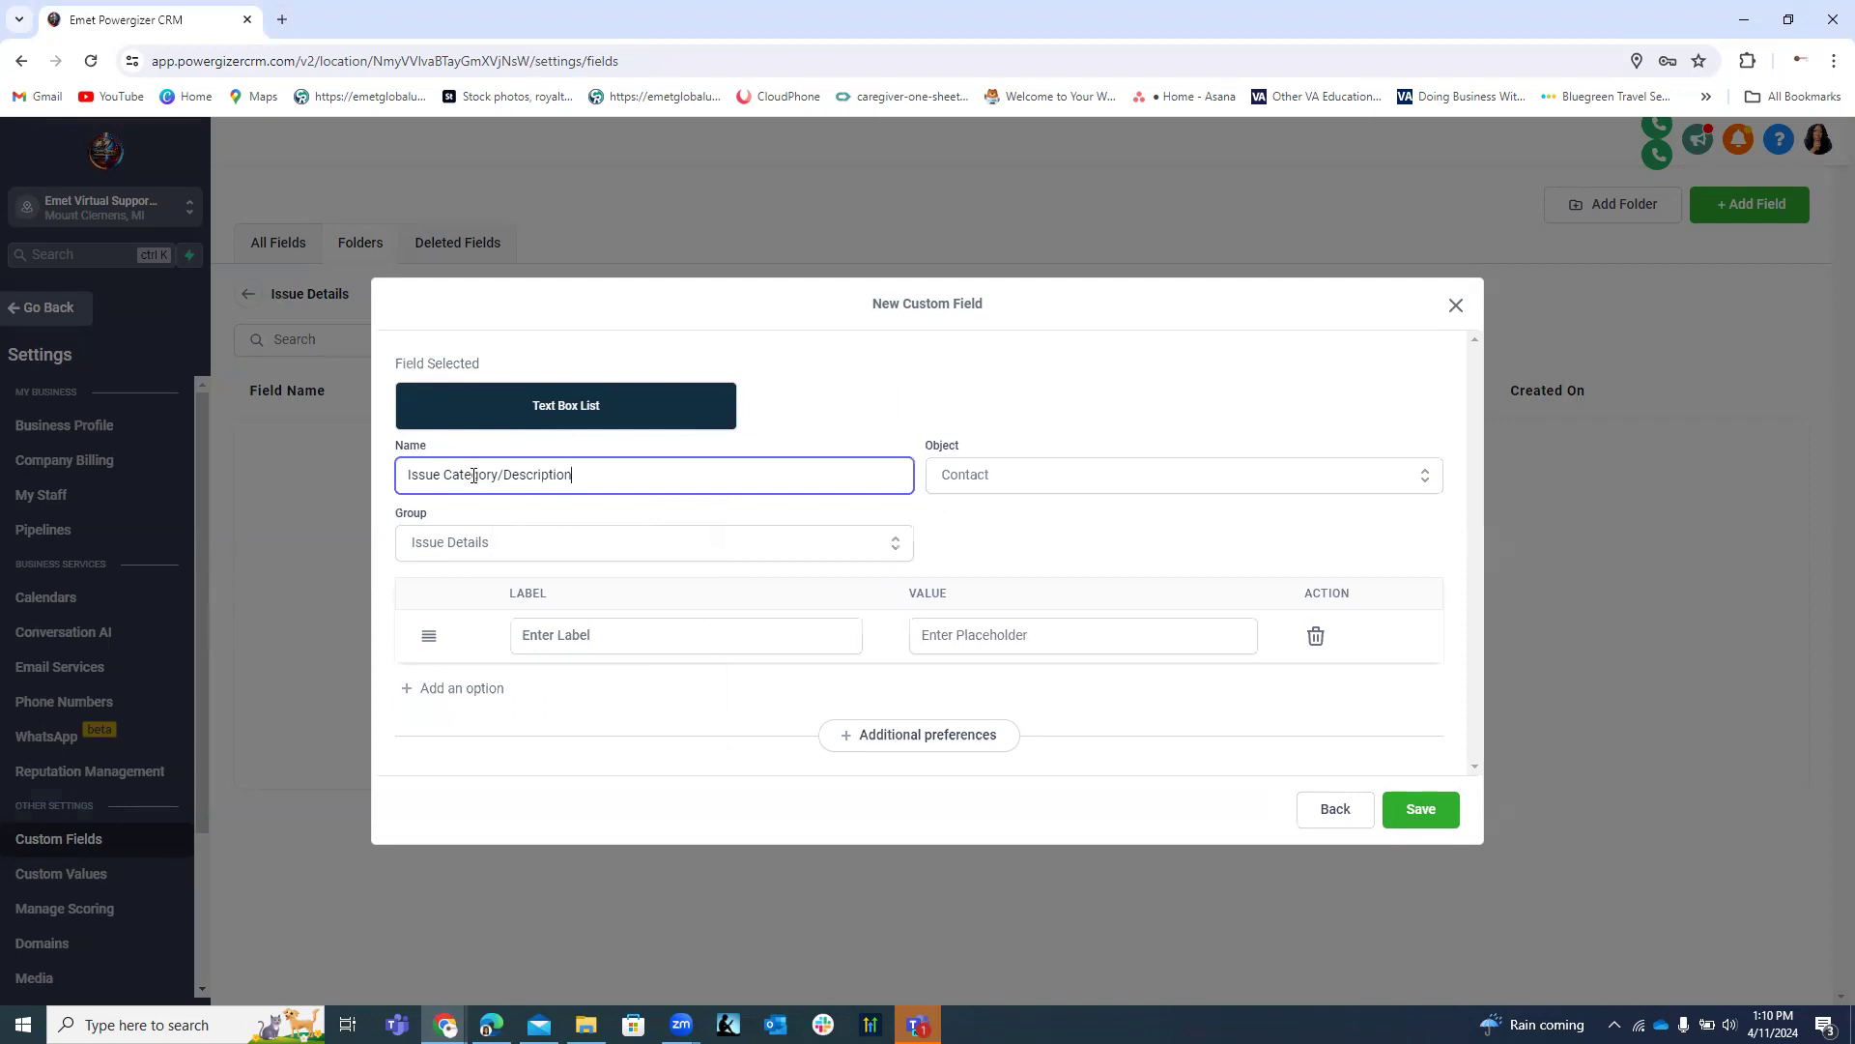
{"action": "left_click", "coordinate": [566, 635]}
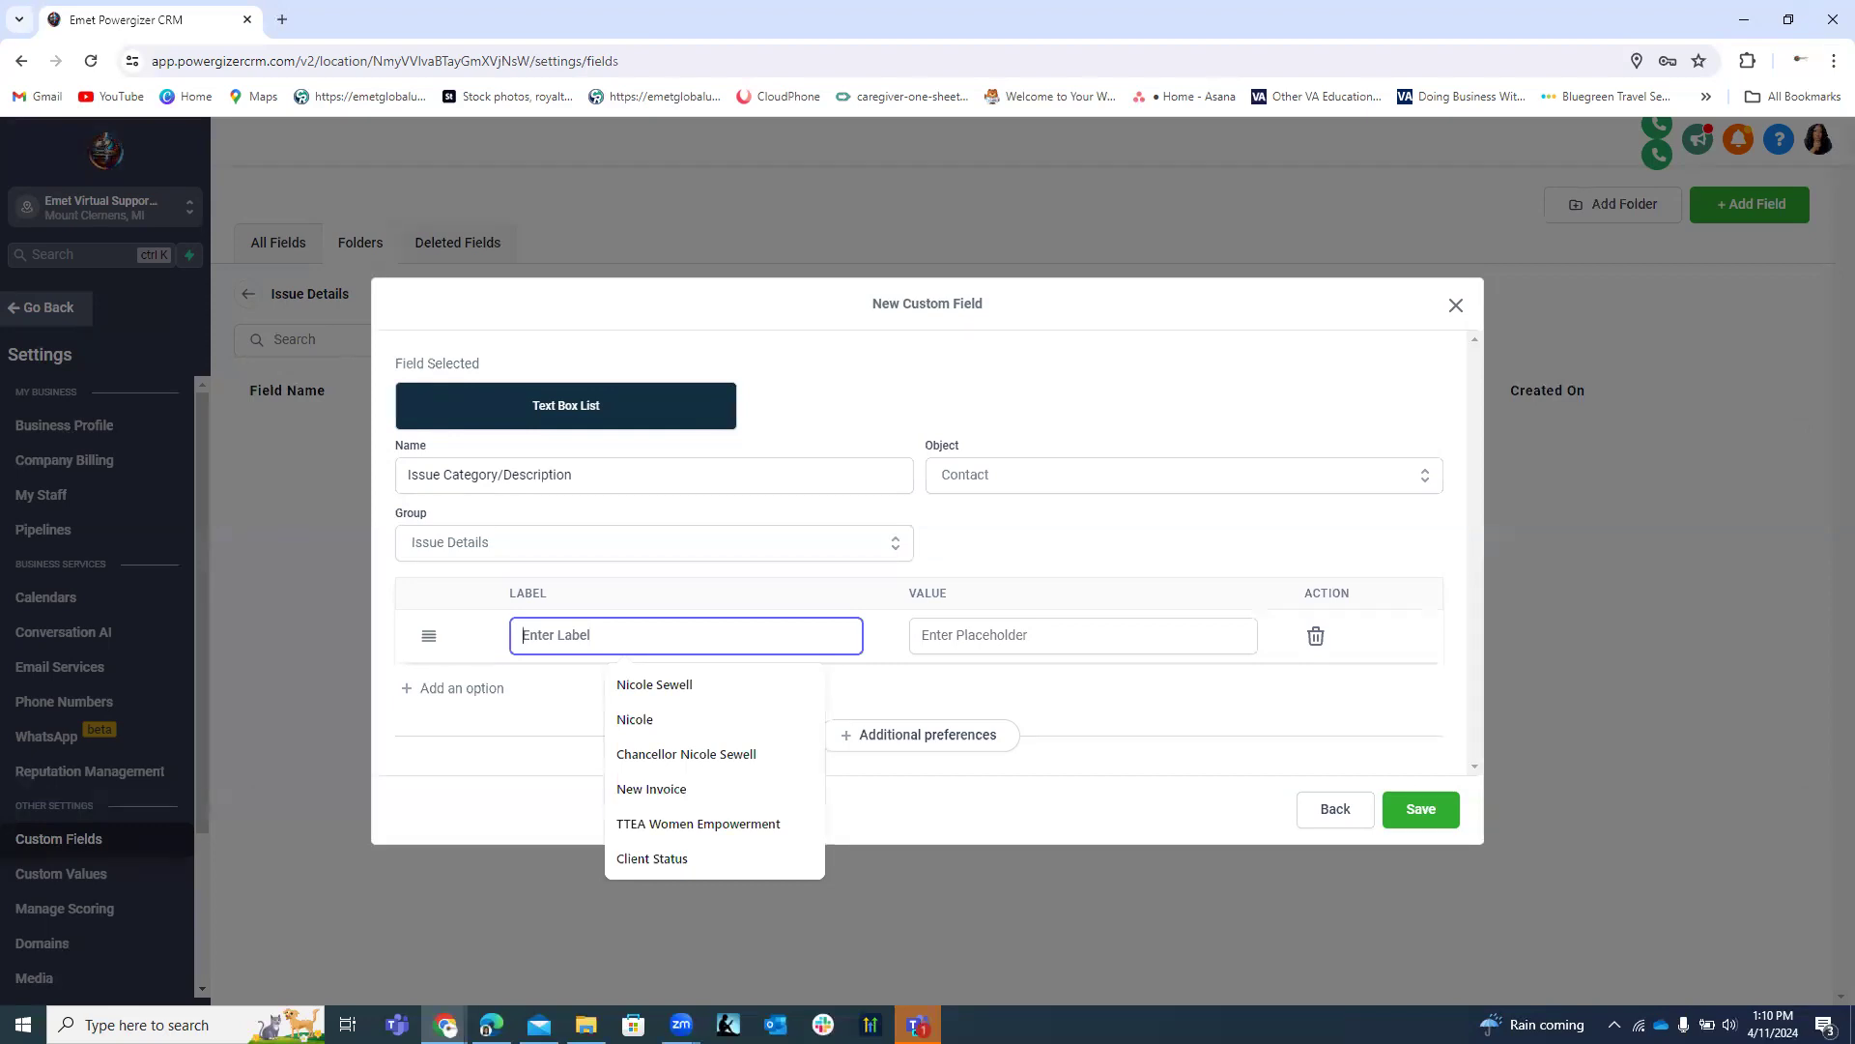
{"action": "left_click", "coordinate": [1333, 818]}
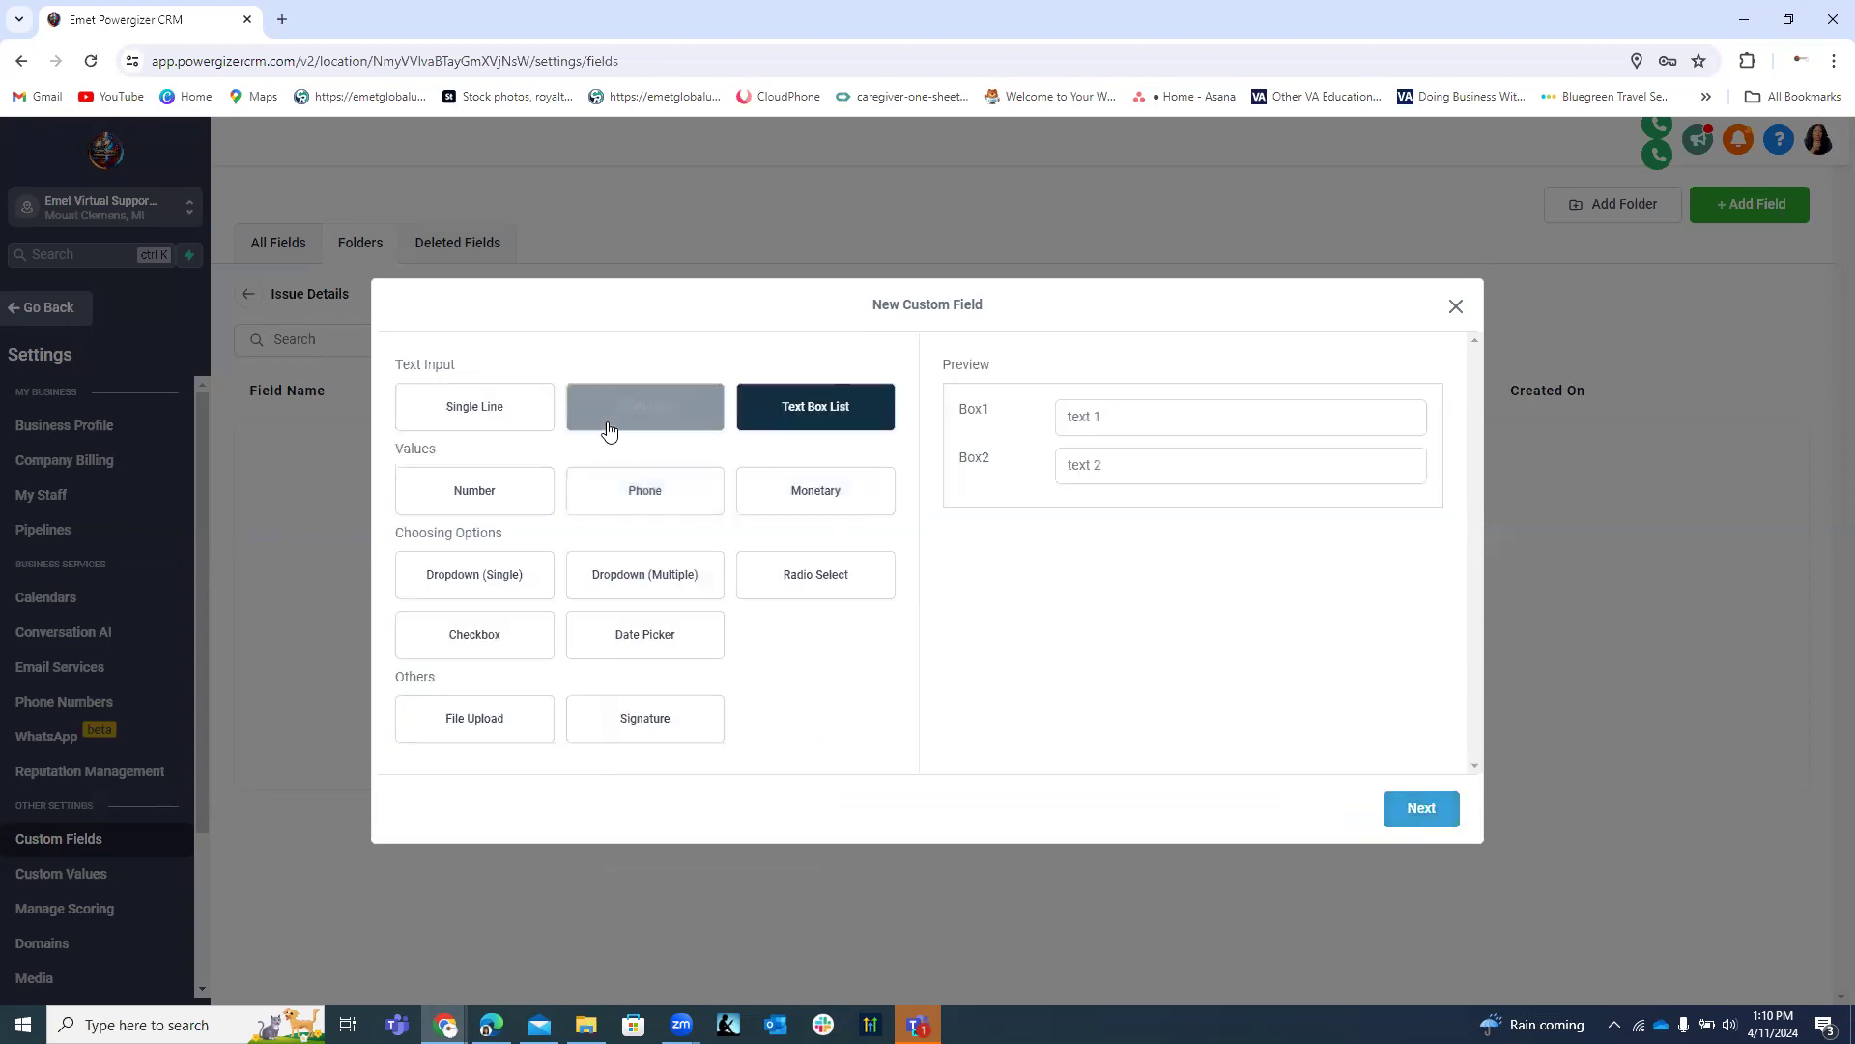
{"action": "left_click", "coordinate": [543, 565]}
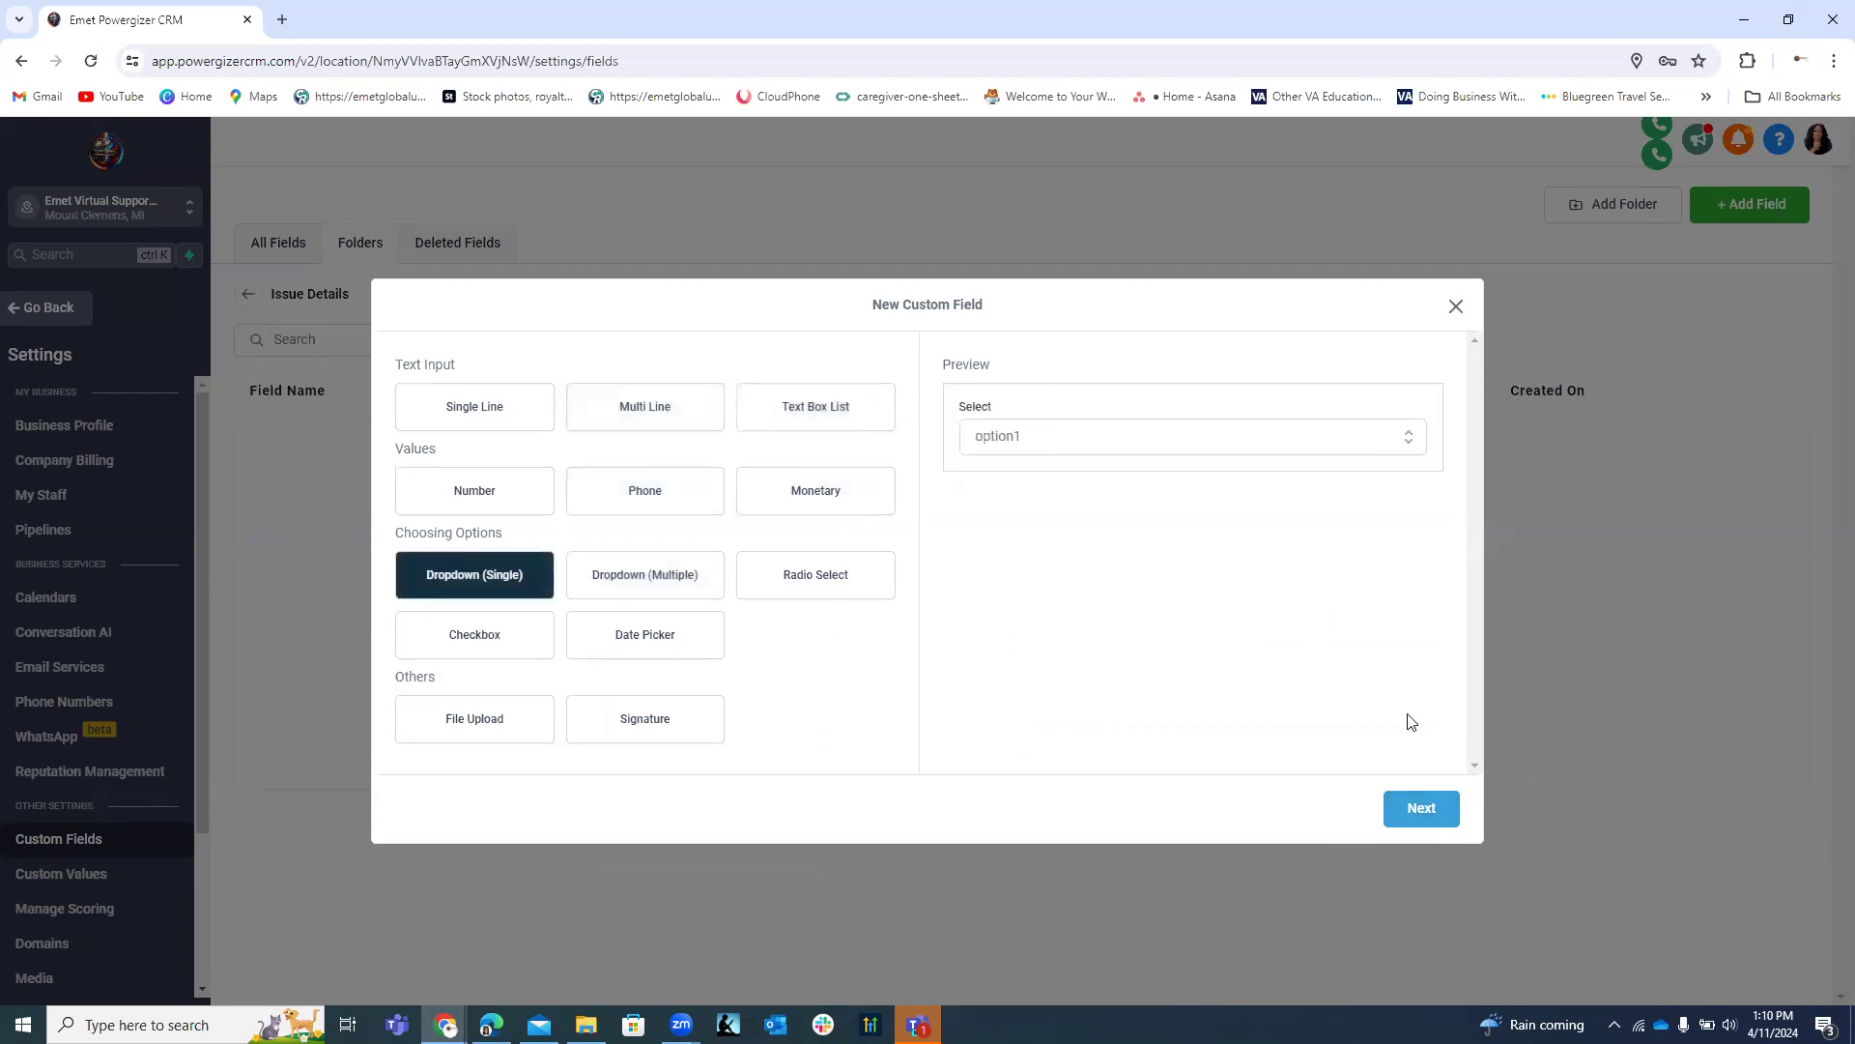
Name the Dropdown (Single) field 'Main Issue Category' in the Issue Details group.
{"action": "left_click", "coordinate": [1419, 812]}
{"action": "left_click", "coordinate": [475, 476]}
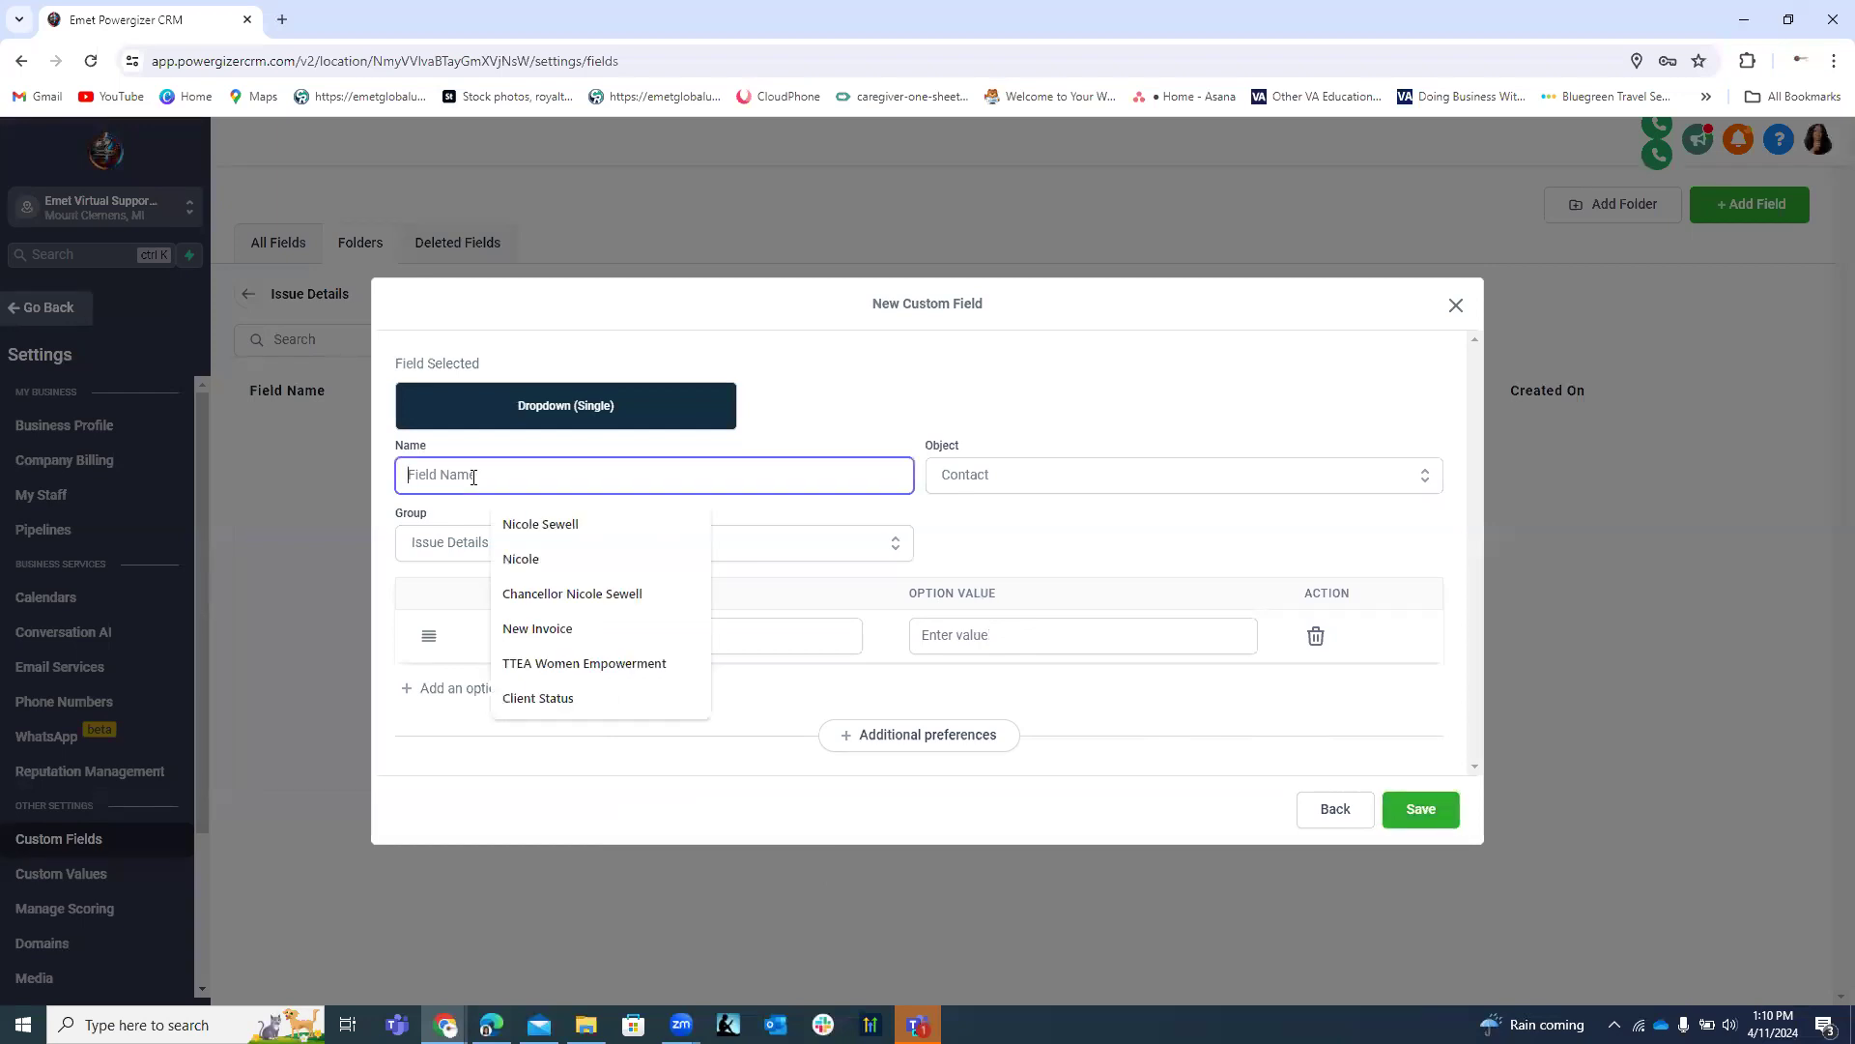
{"action": "type", "text": "Main Issue"}
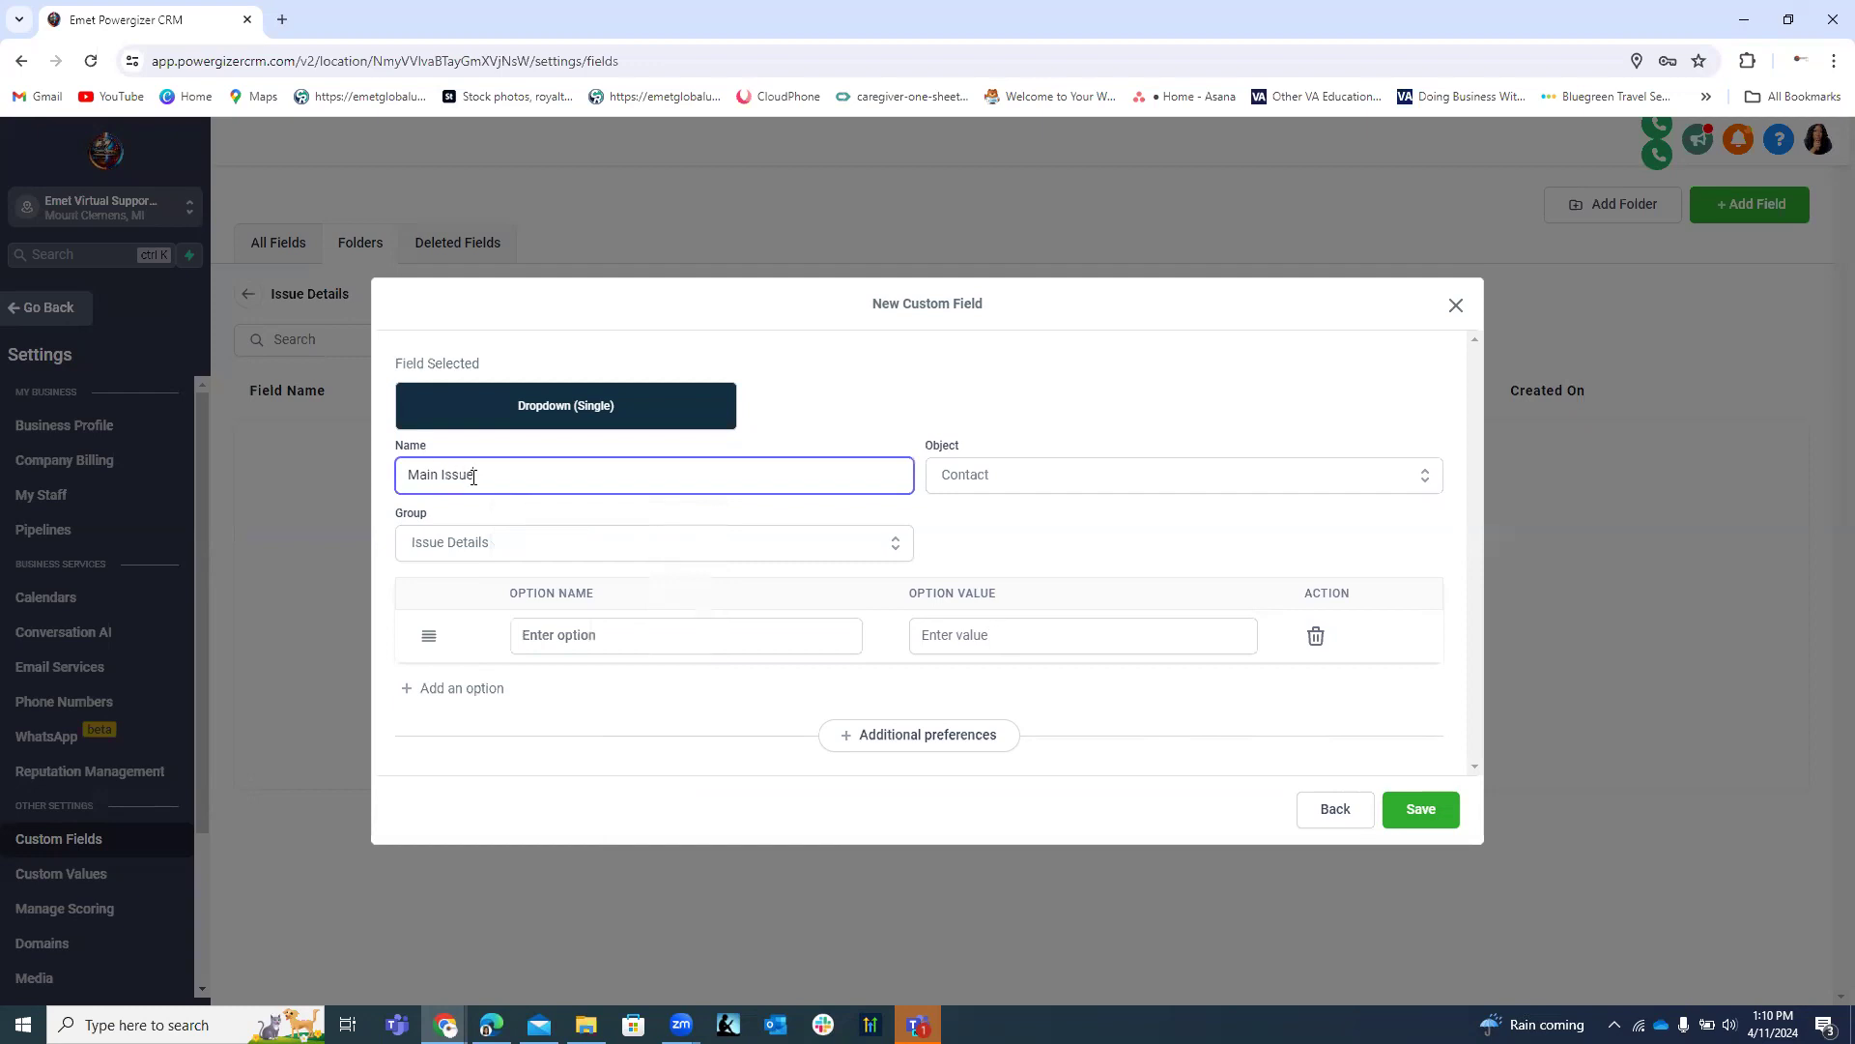
{"action": "type", "text": " Category"}
{"action": "left_click", "coordinate": [581, 628]}
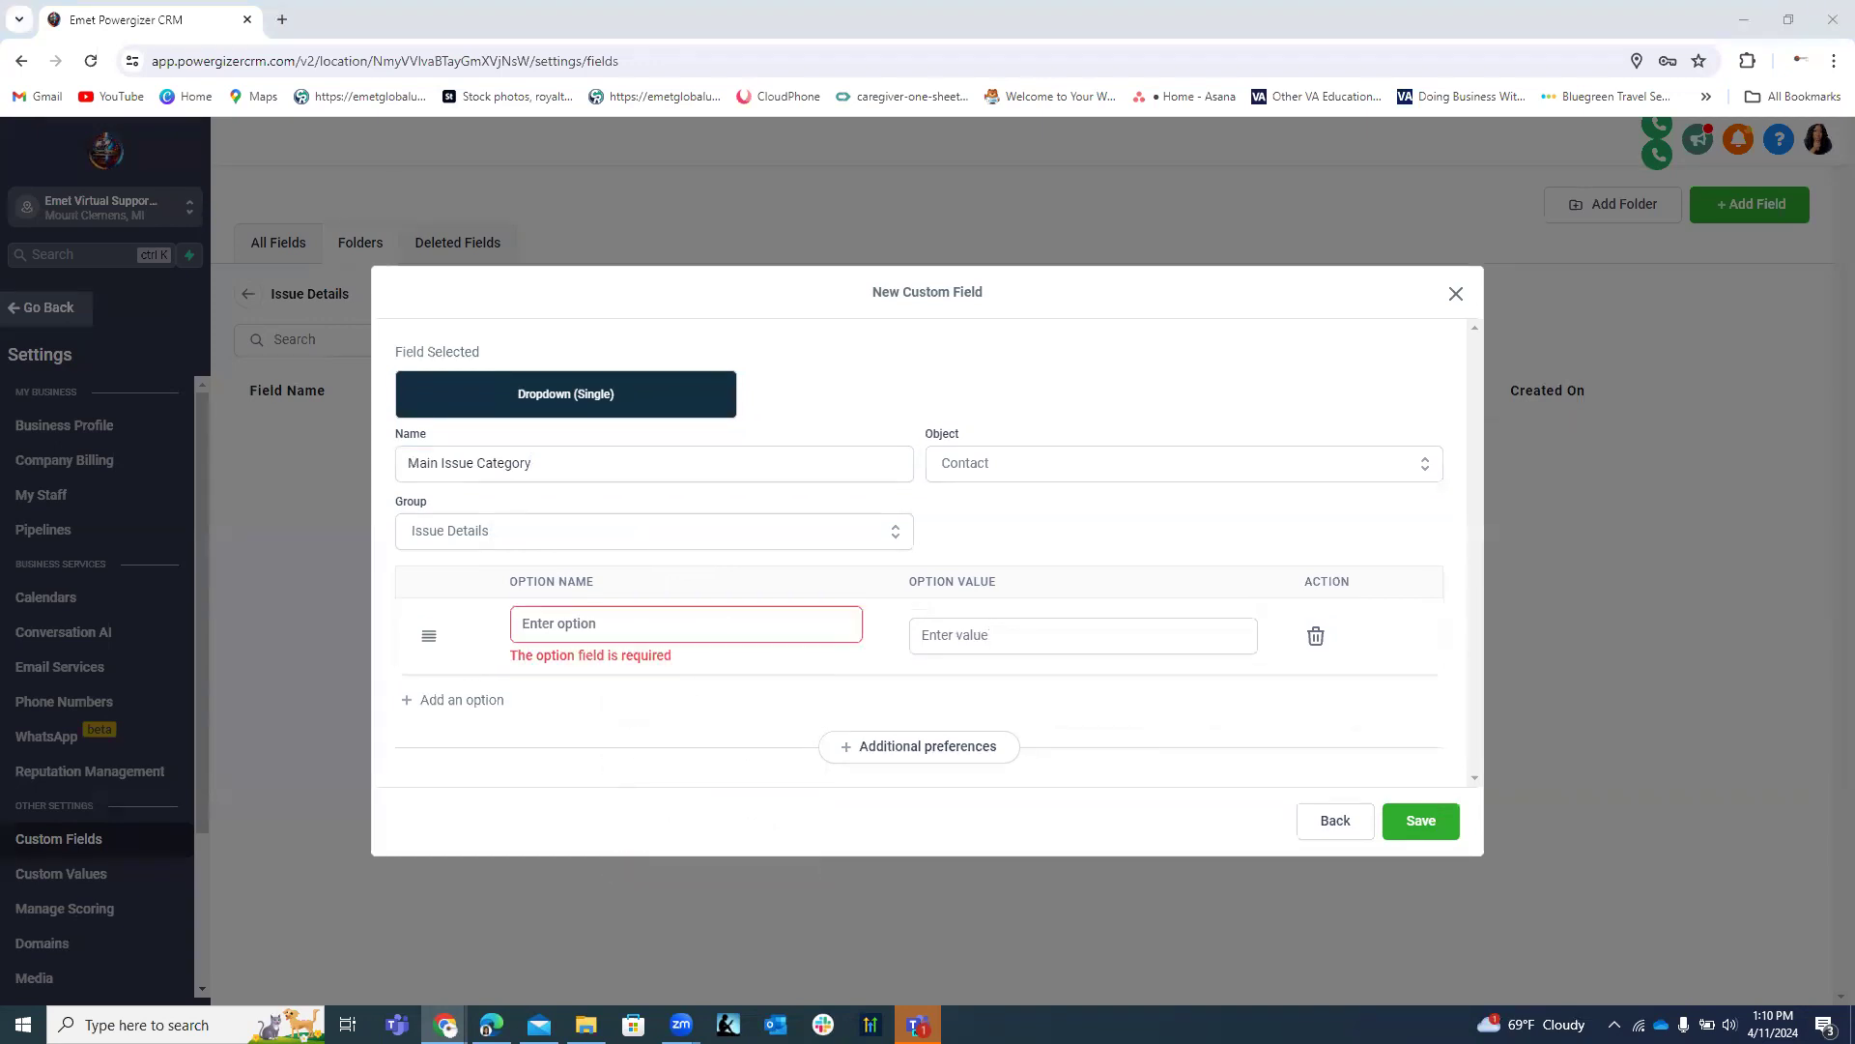
Add the first two dropdown options, Hardware and Software.
{"action": "left_click", "coordinate": [618, 611]}
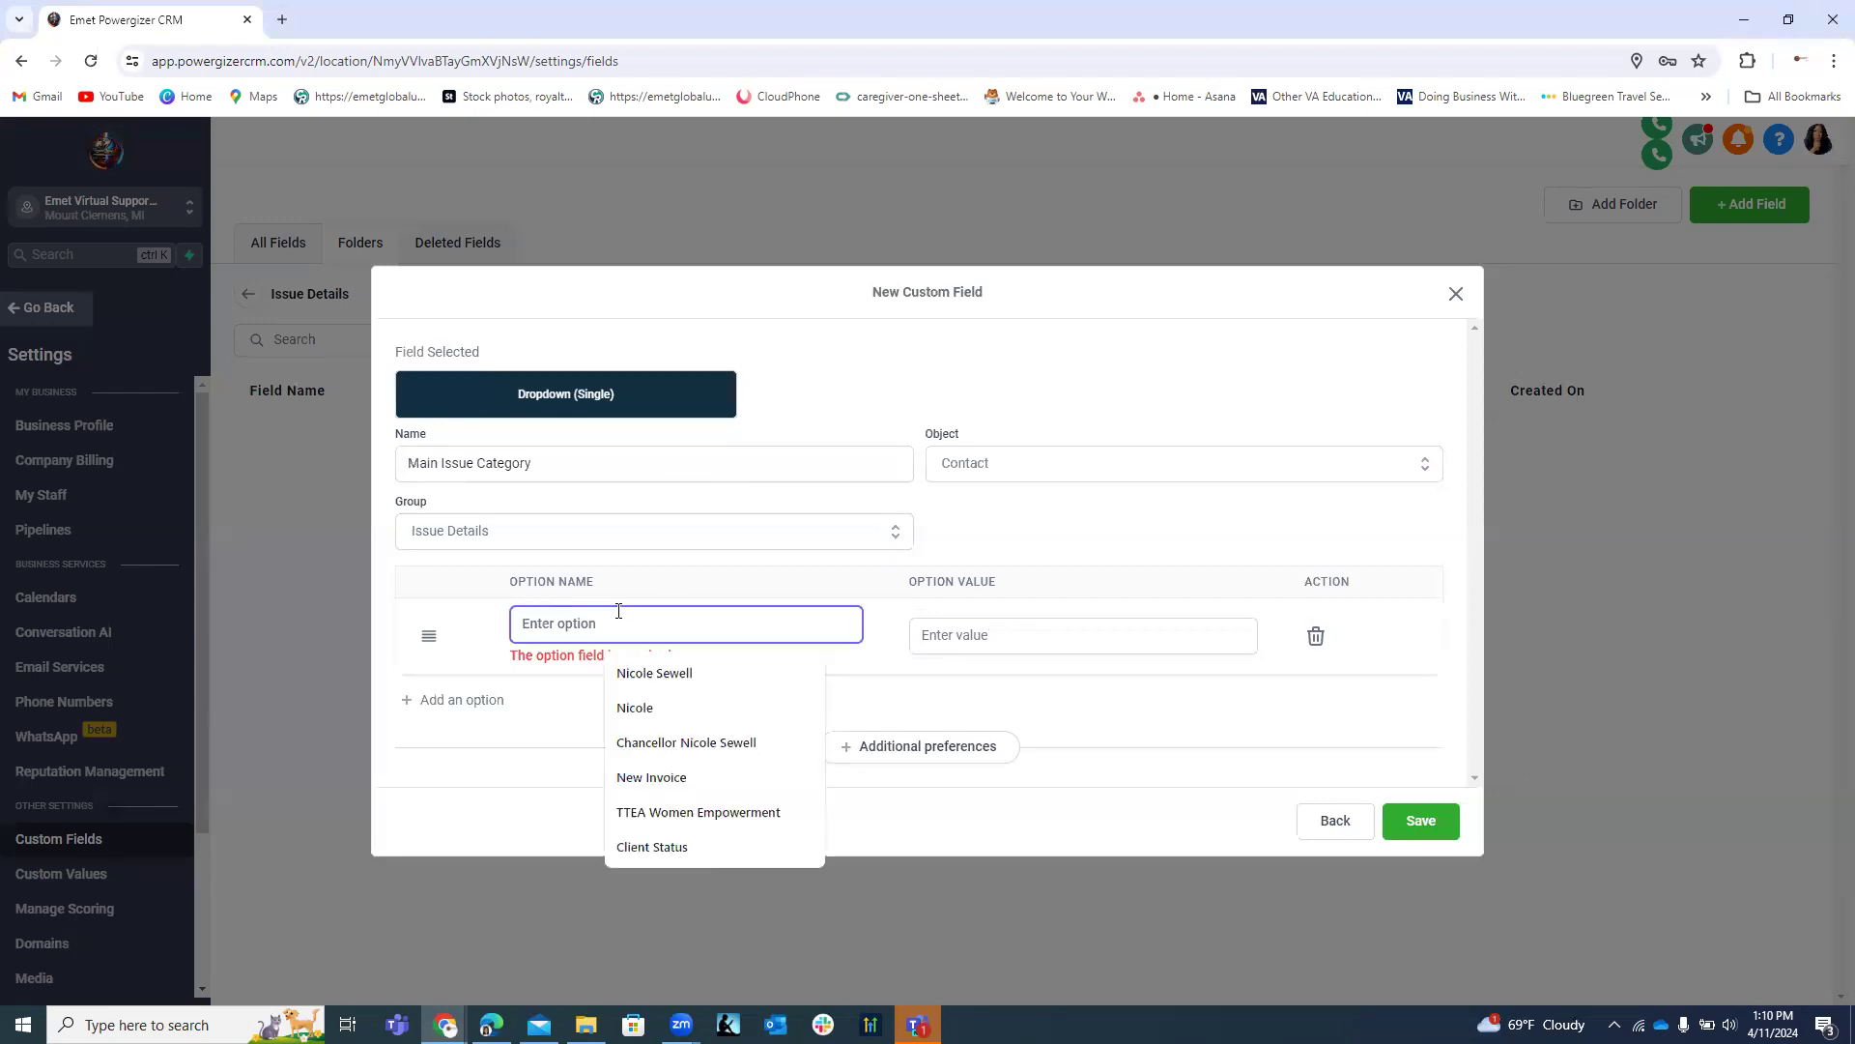
{"action": "type", "text": "Har"}
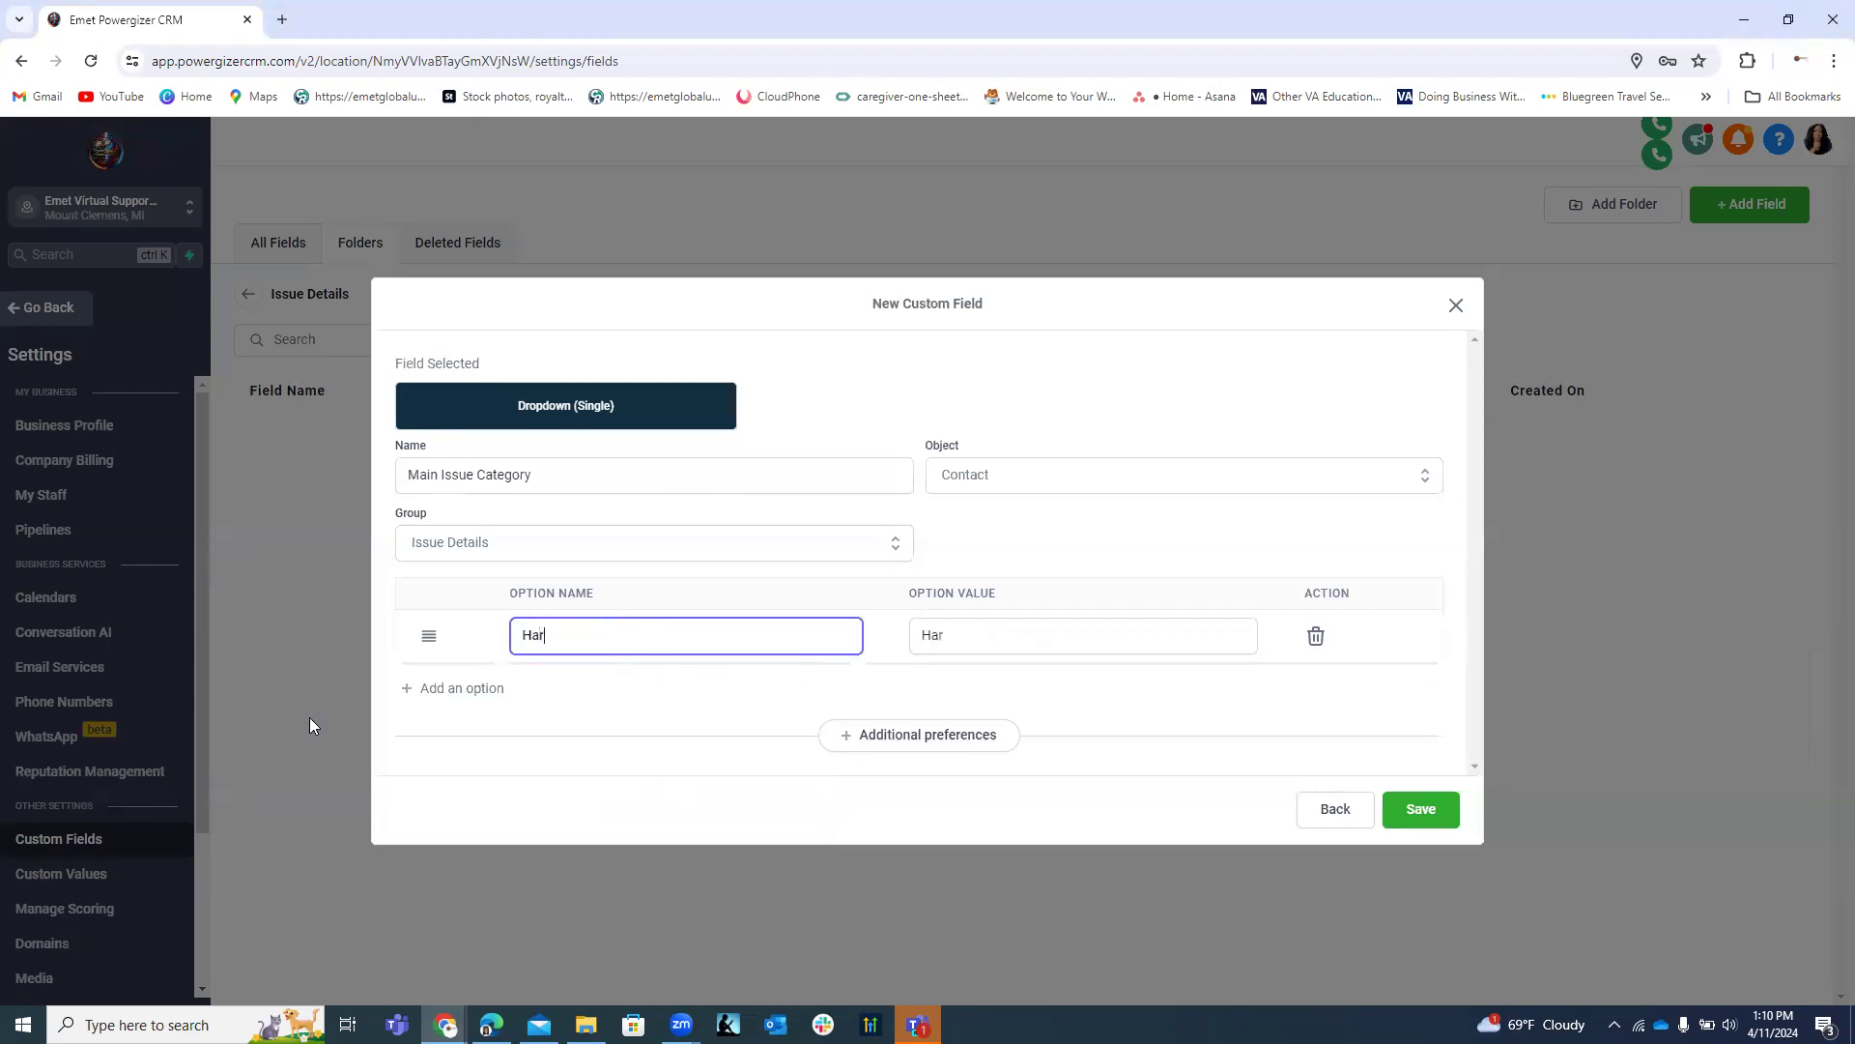
{"action": "type", "text": "dware"}
{"action": "left_click", "coordinate": [467, 689]}
{"action": "left_click", "coordinate": [552, 661]}
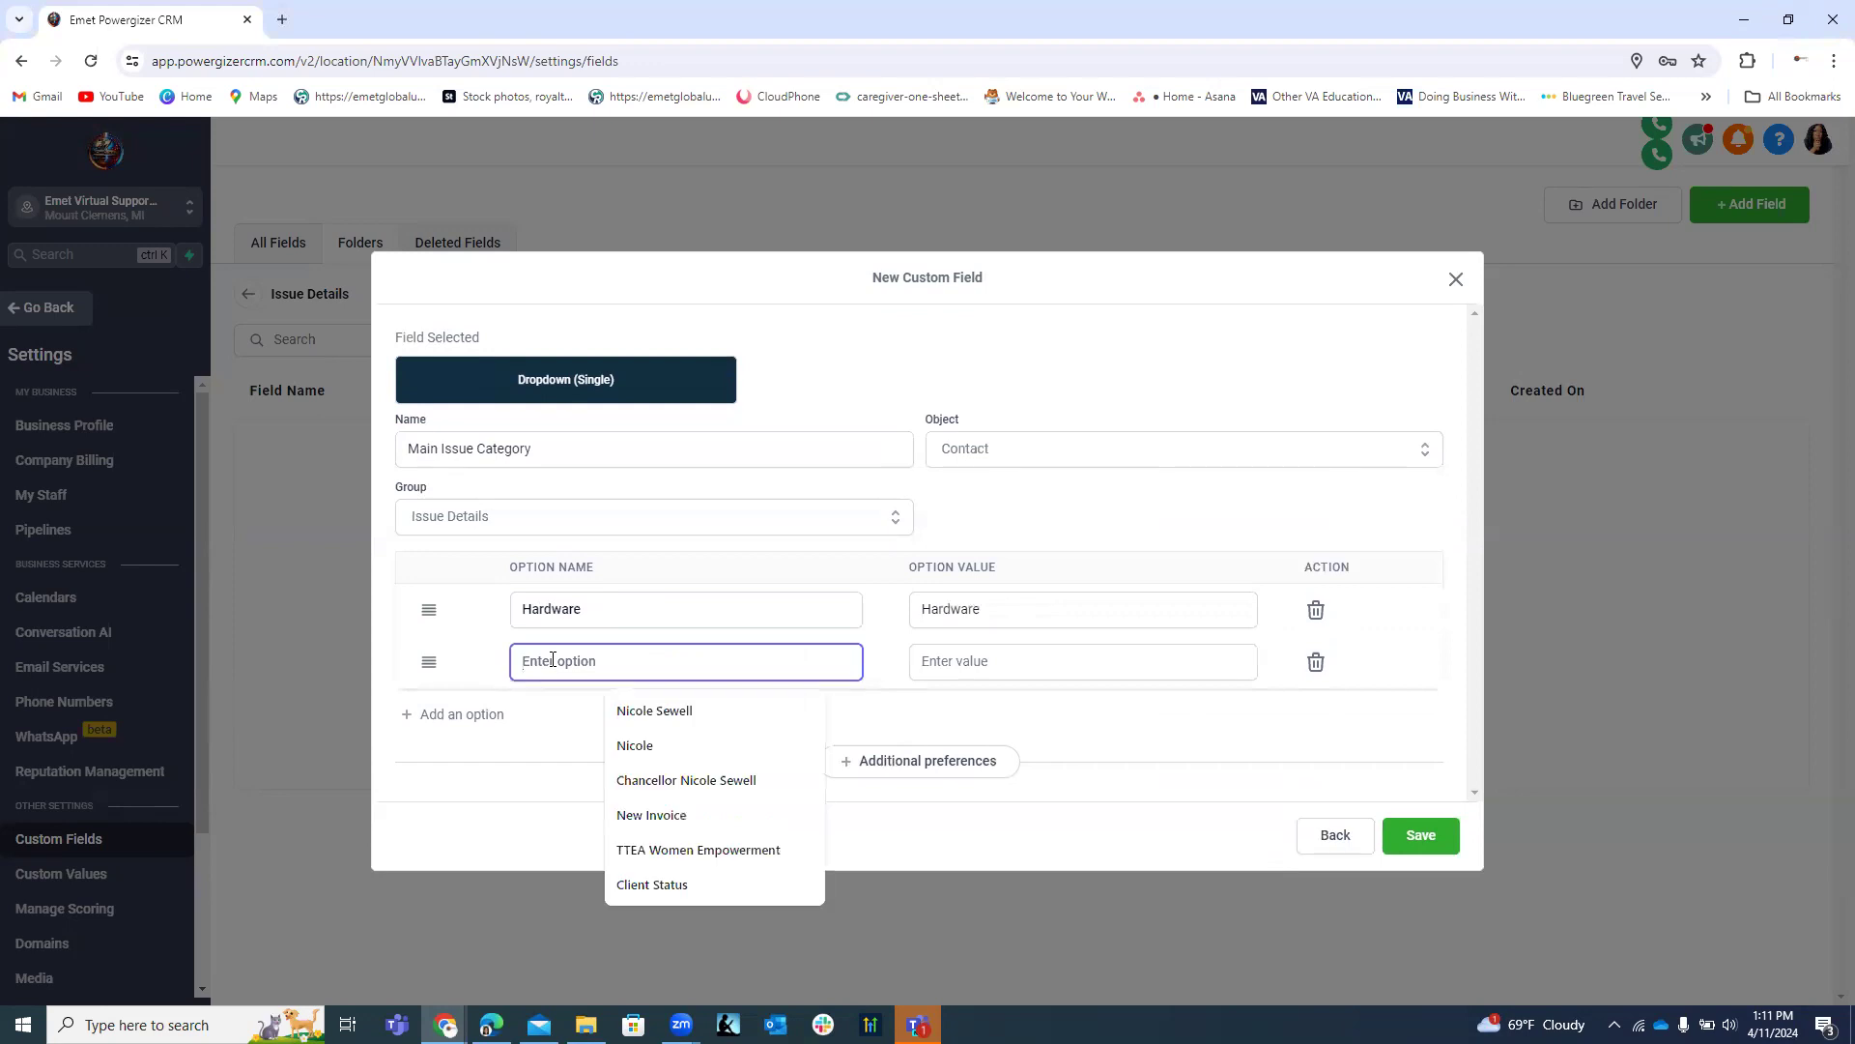
{"action": "type", "text": "Softe"}
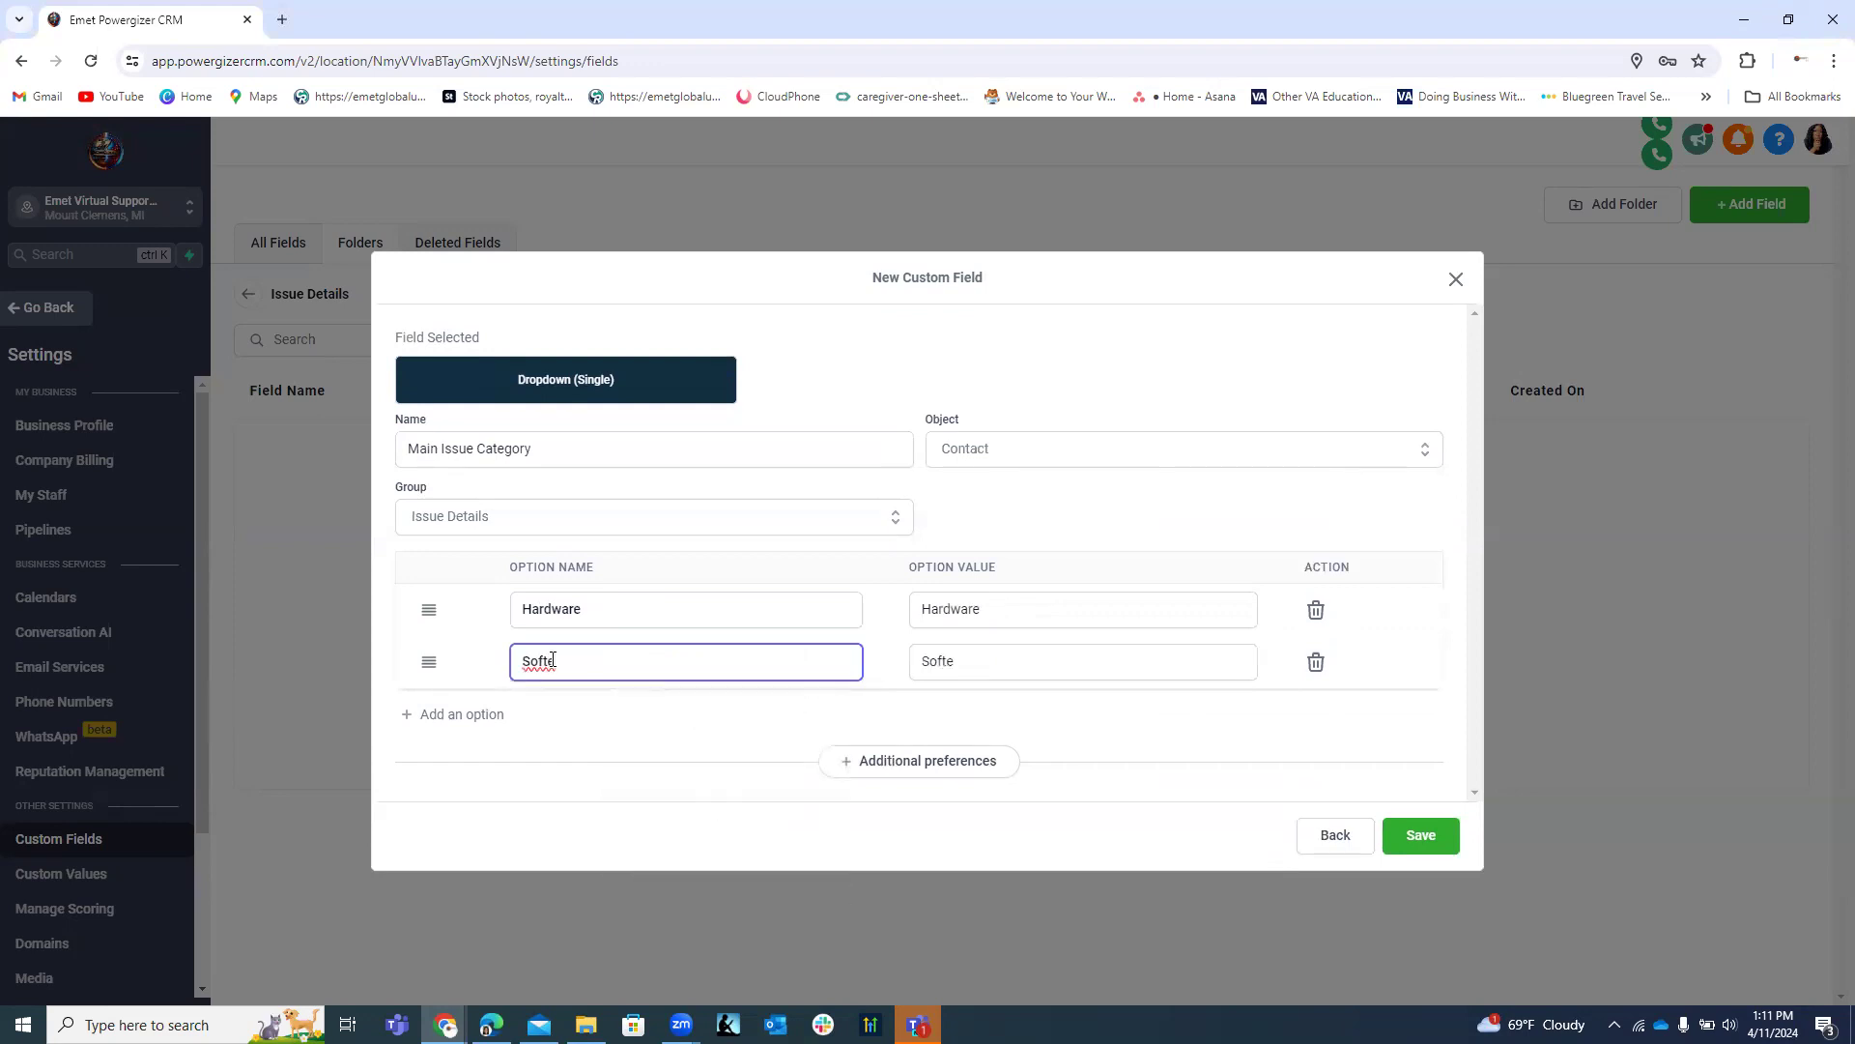
{"action": "key", "text": "BackSpace"}
{"action": "type", "text": "ware"}
Add options Network and Connectivity, Account Access Issue, and Security and Compliance.
{"action": "left_click", "coordinate": [468, 714]}
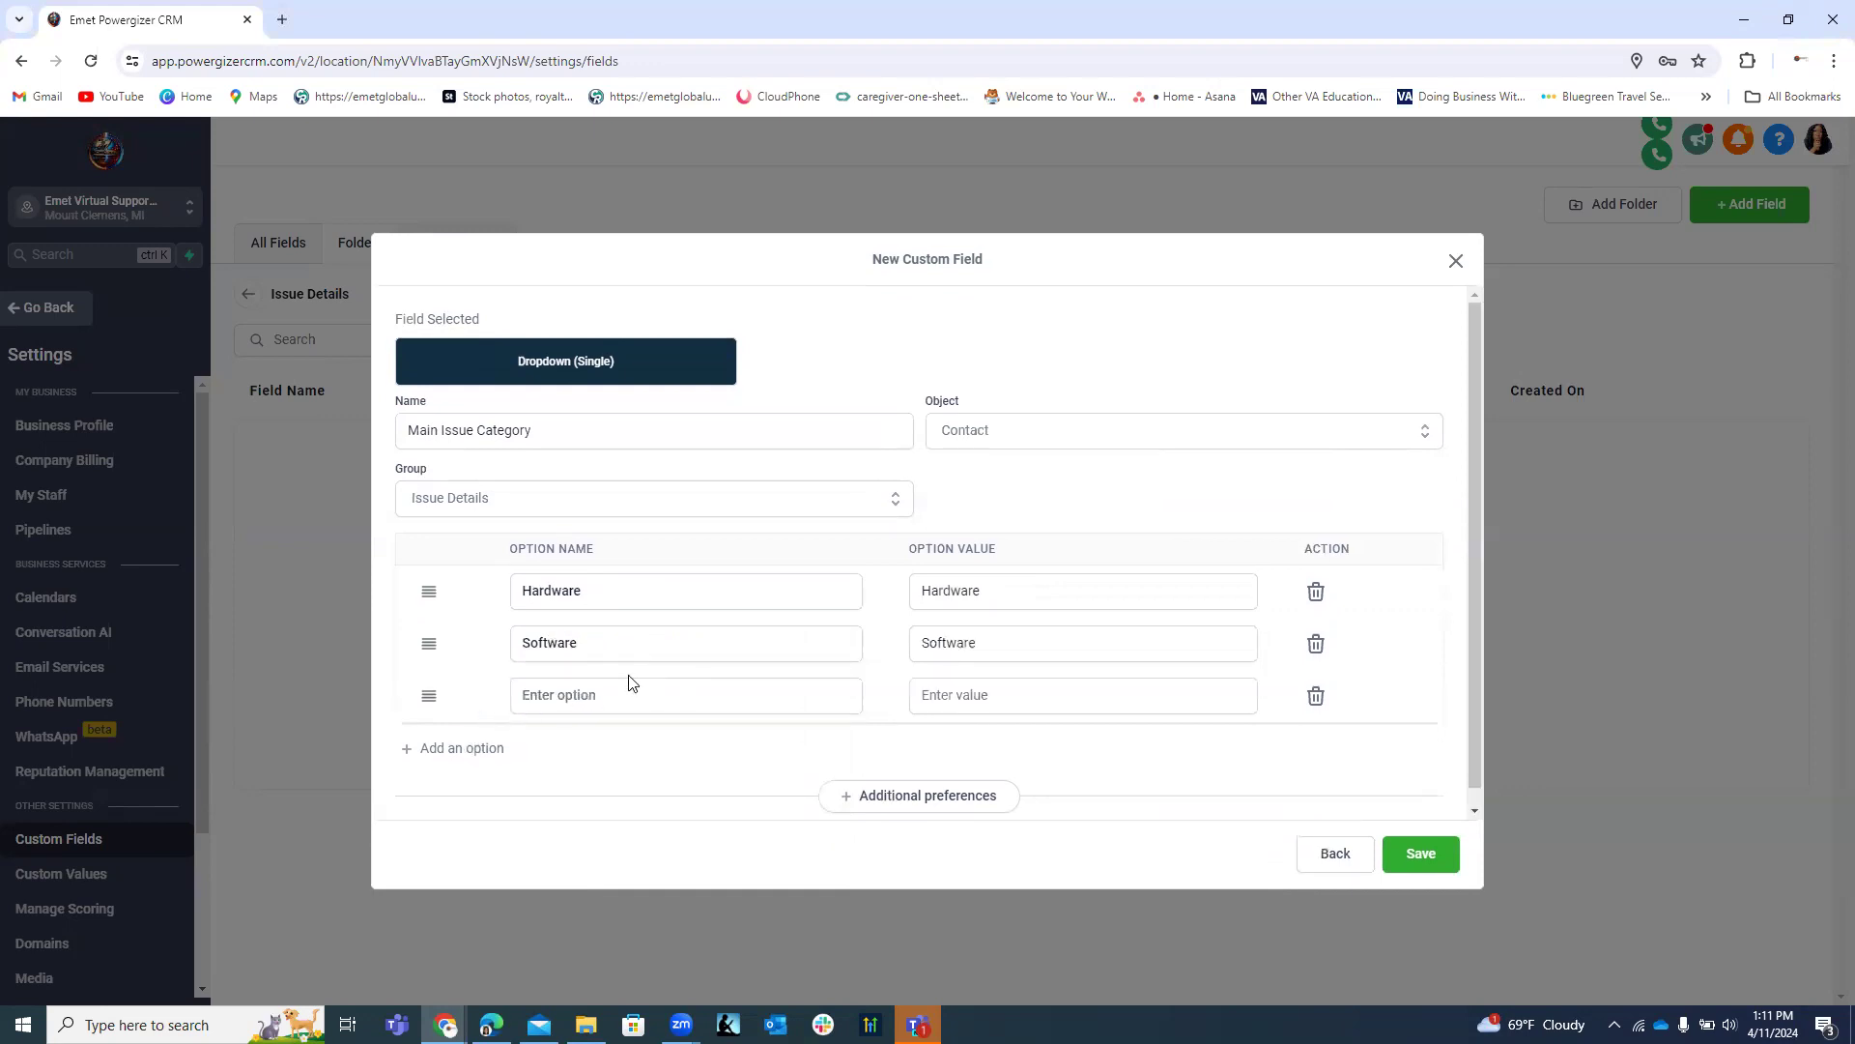
{"action": "left_click", "coordinate": [609, 693]}
{"action": "type", "text": "N"}
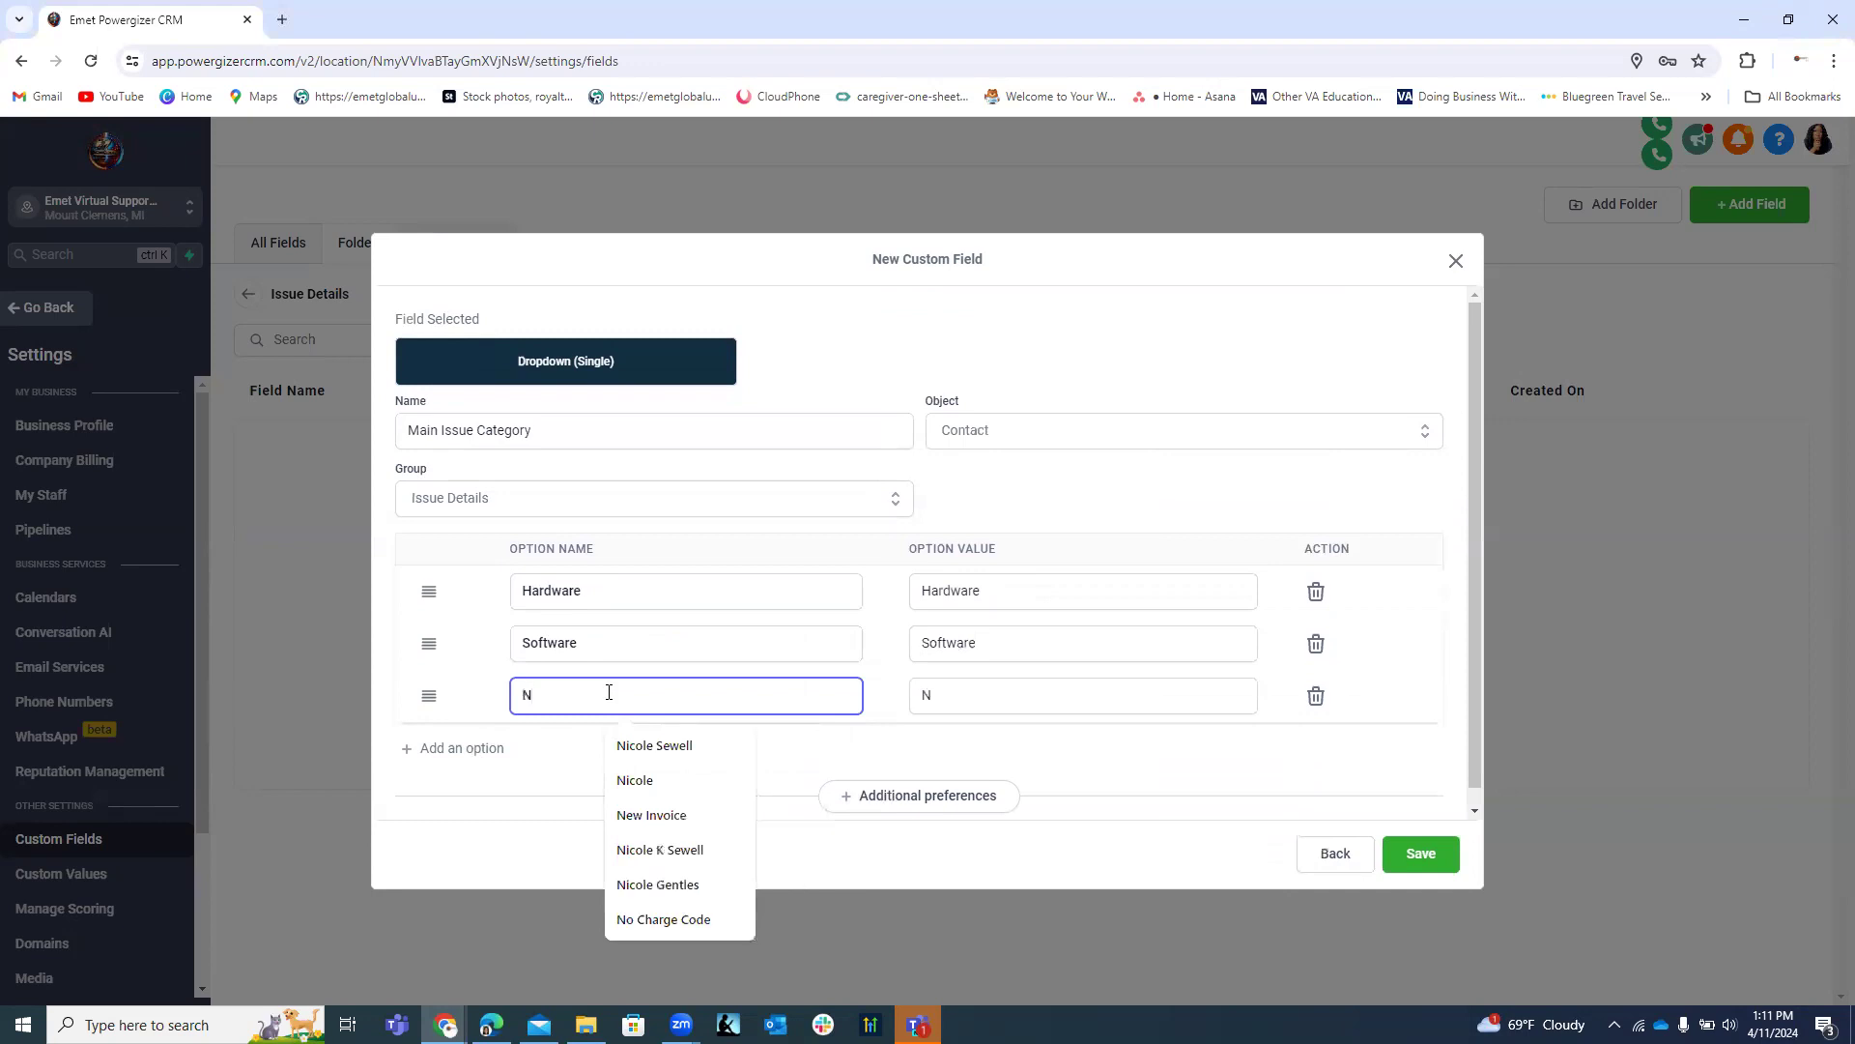
{"action": "type", "text": "etwork"}
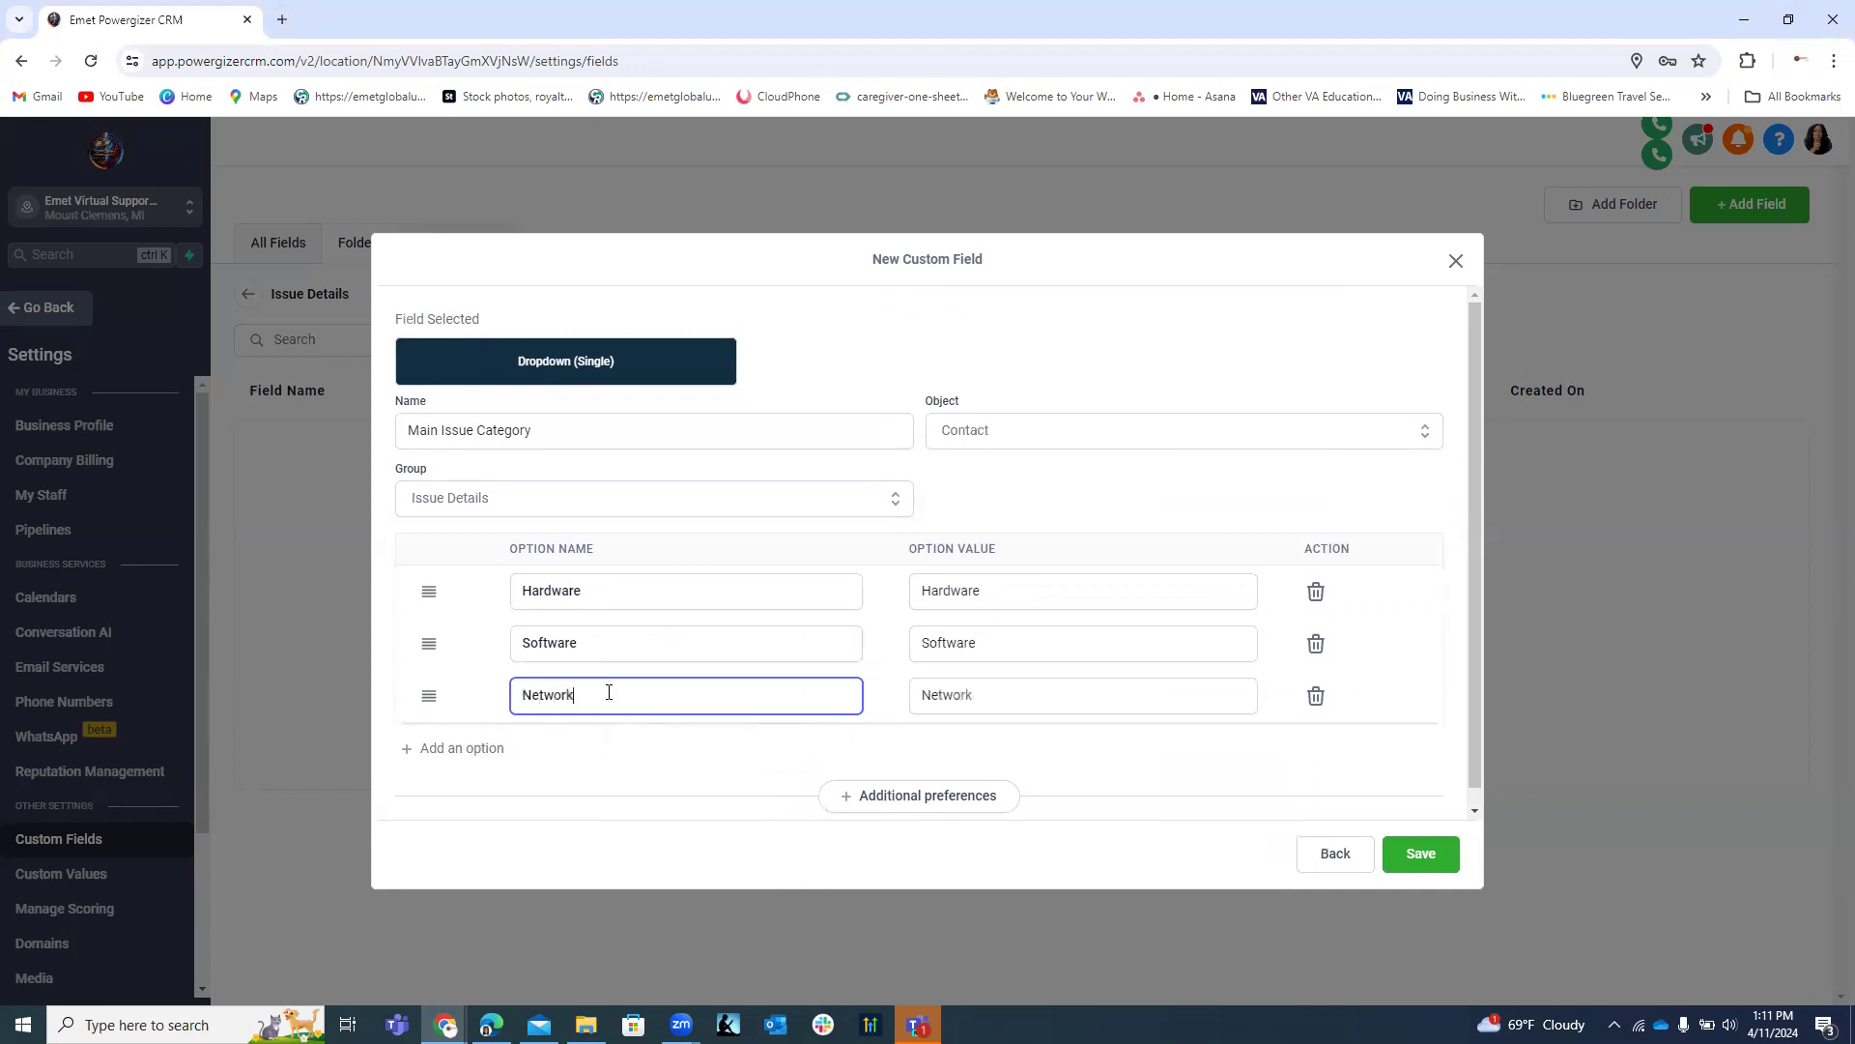
{"action": "type", "text": " and Connectivity"}
{"action": "left_click", "coordinate": [488, 754]}
{"action": "left_click", "coordinate": [567, 749]}
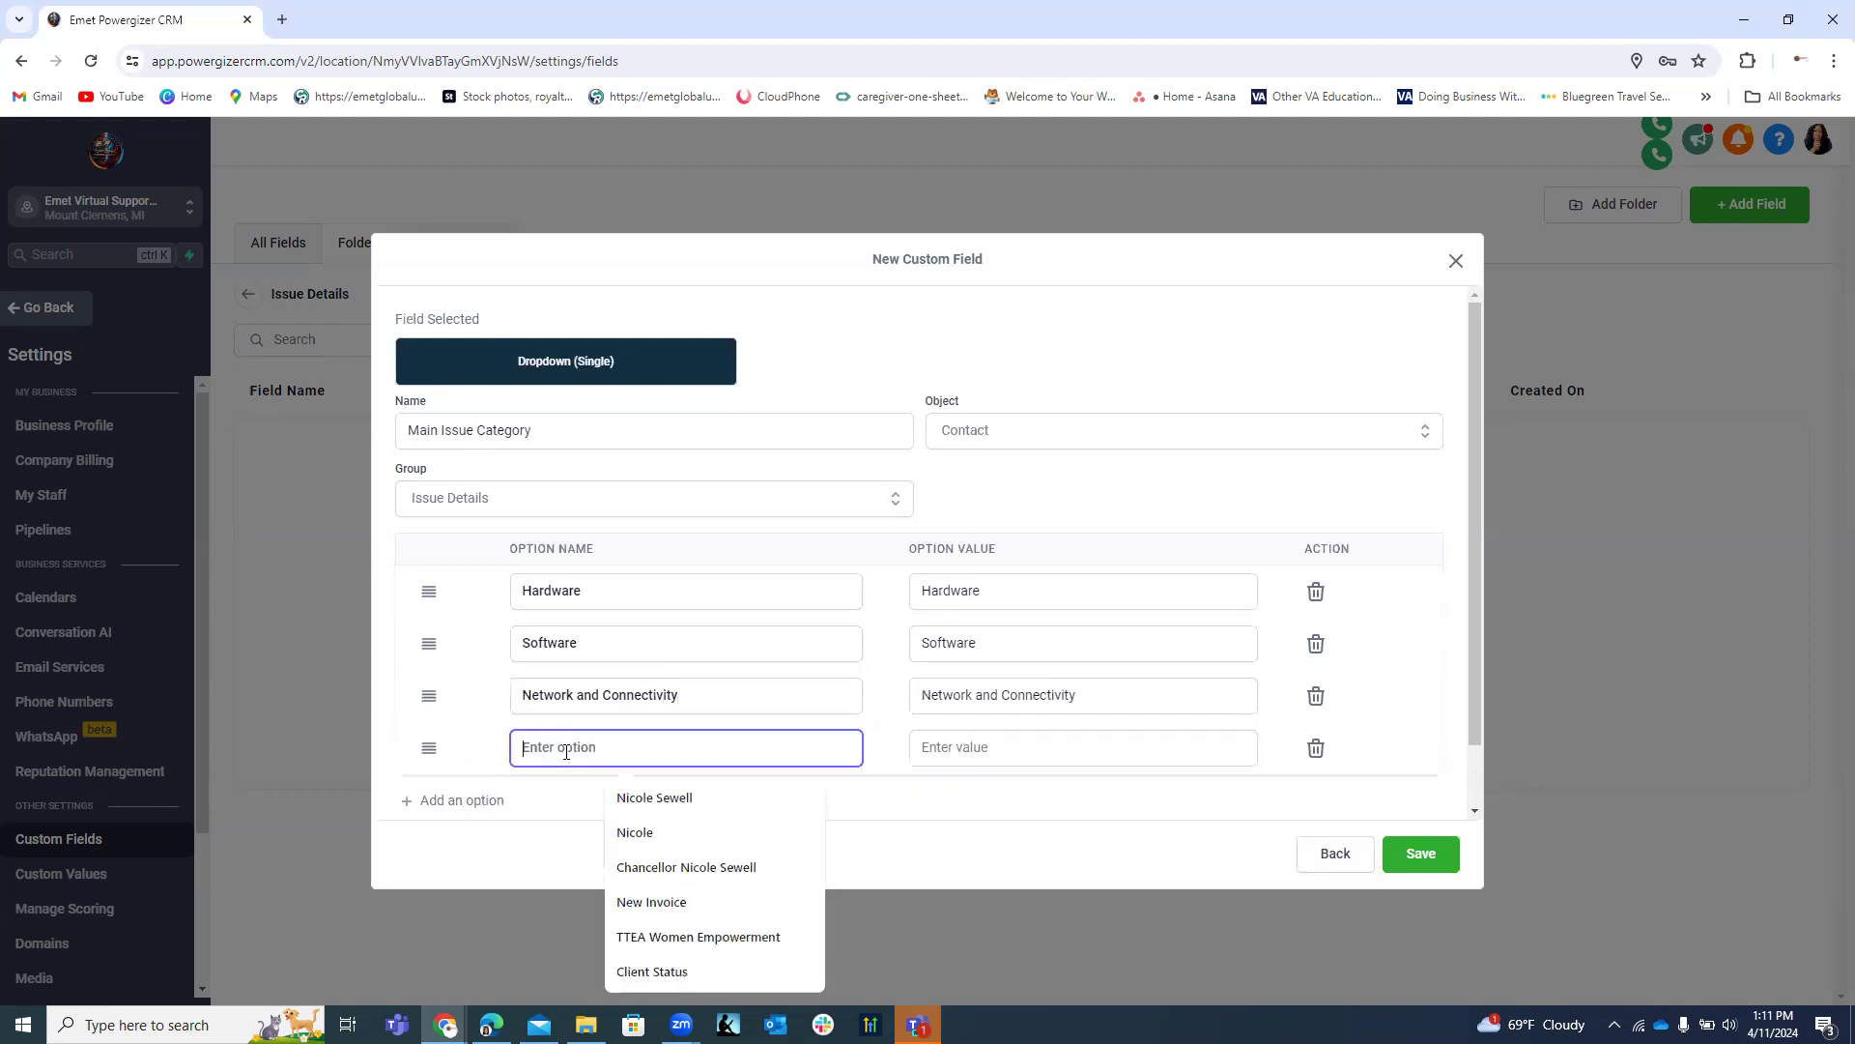
{"action": "type", "text": "Acc"}
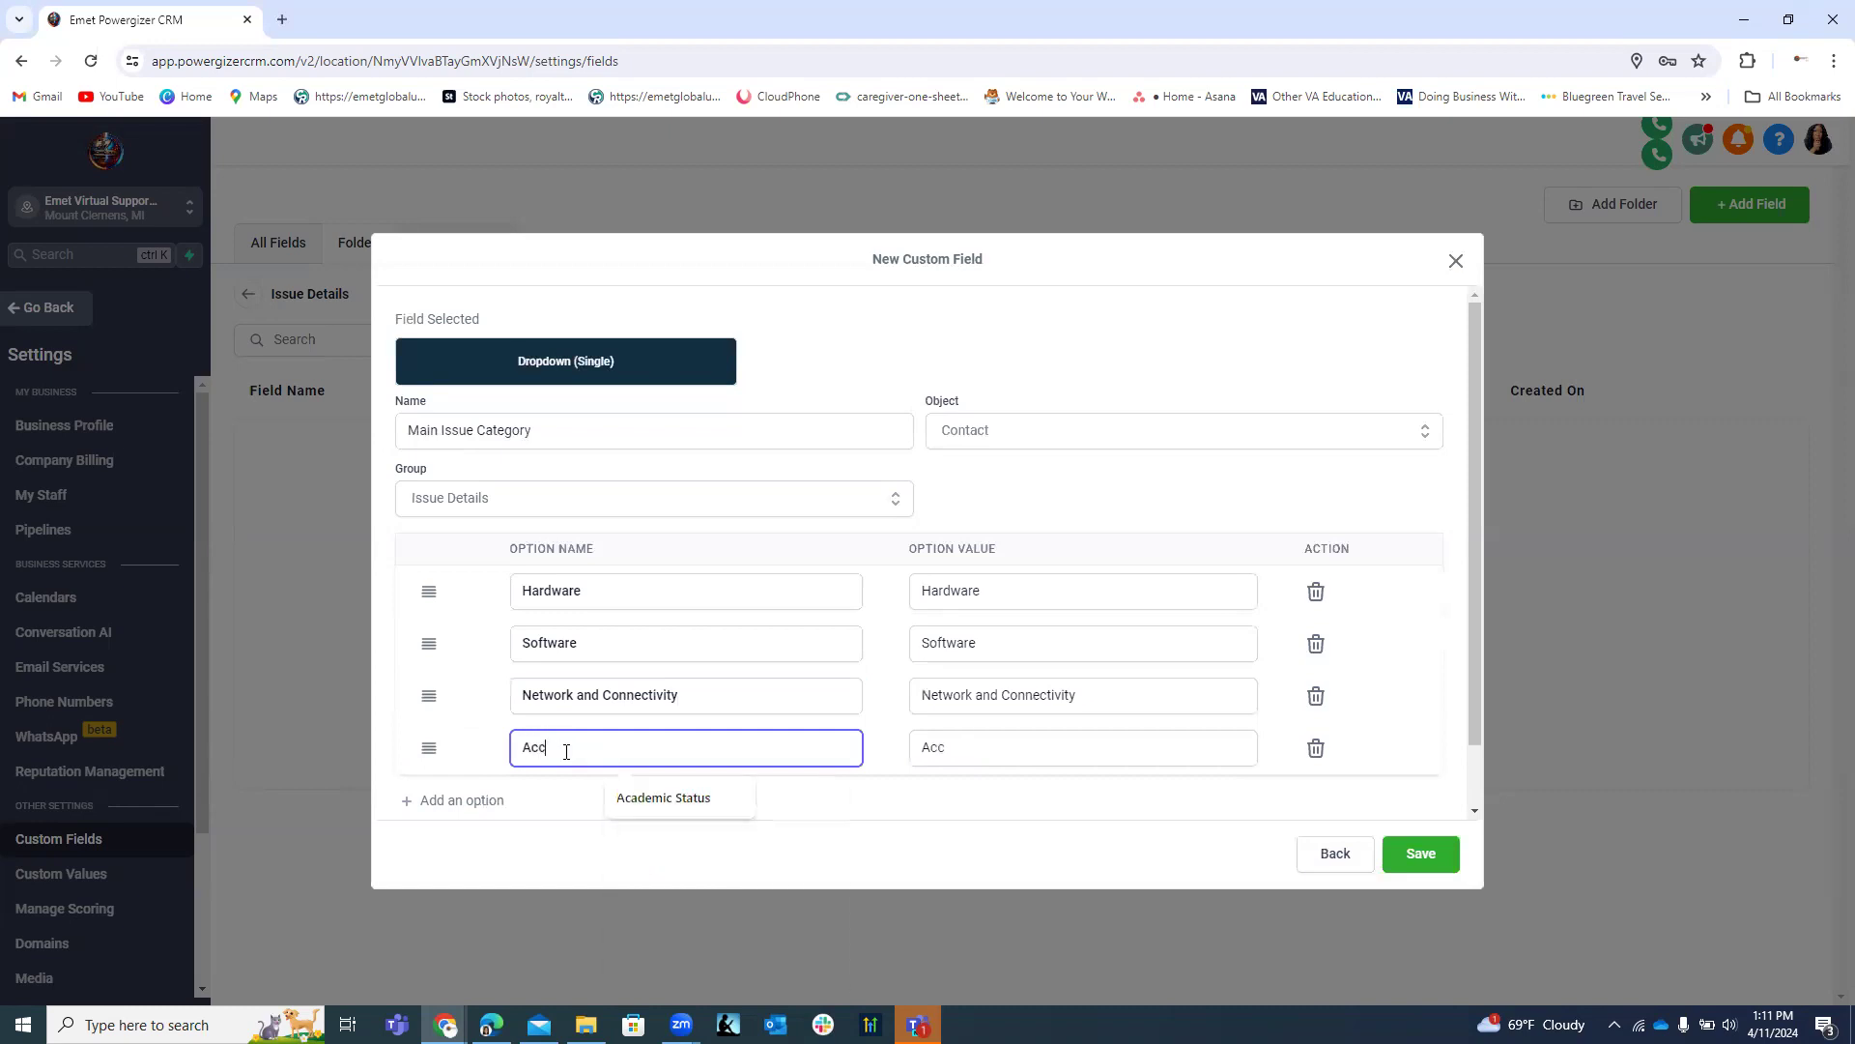
{"action": "type", "text": "ount Access"}
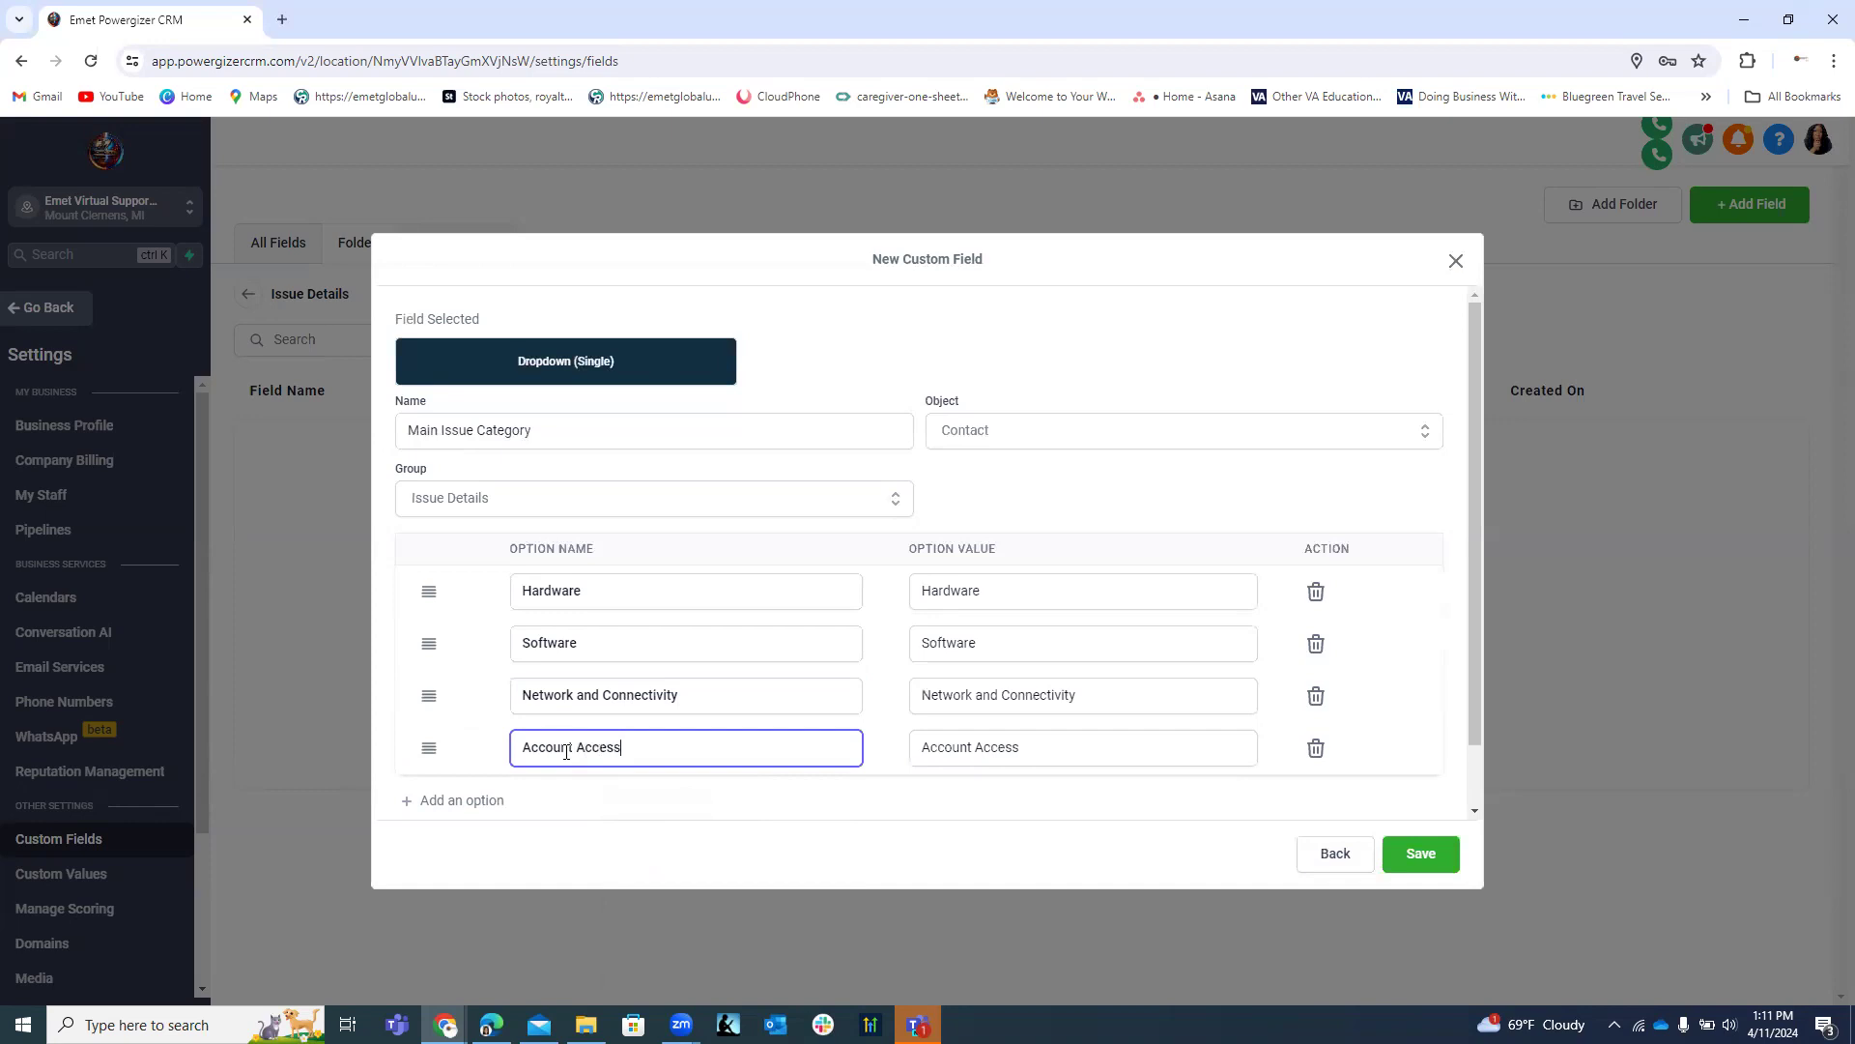
{"action": "type", "text": " Issue"}
{"action": "left_click", "coordinate": [477, 800]}
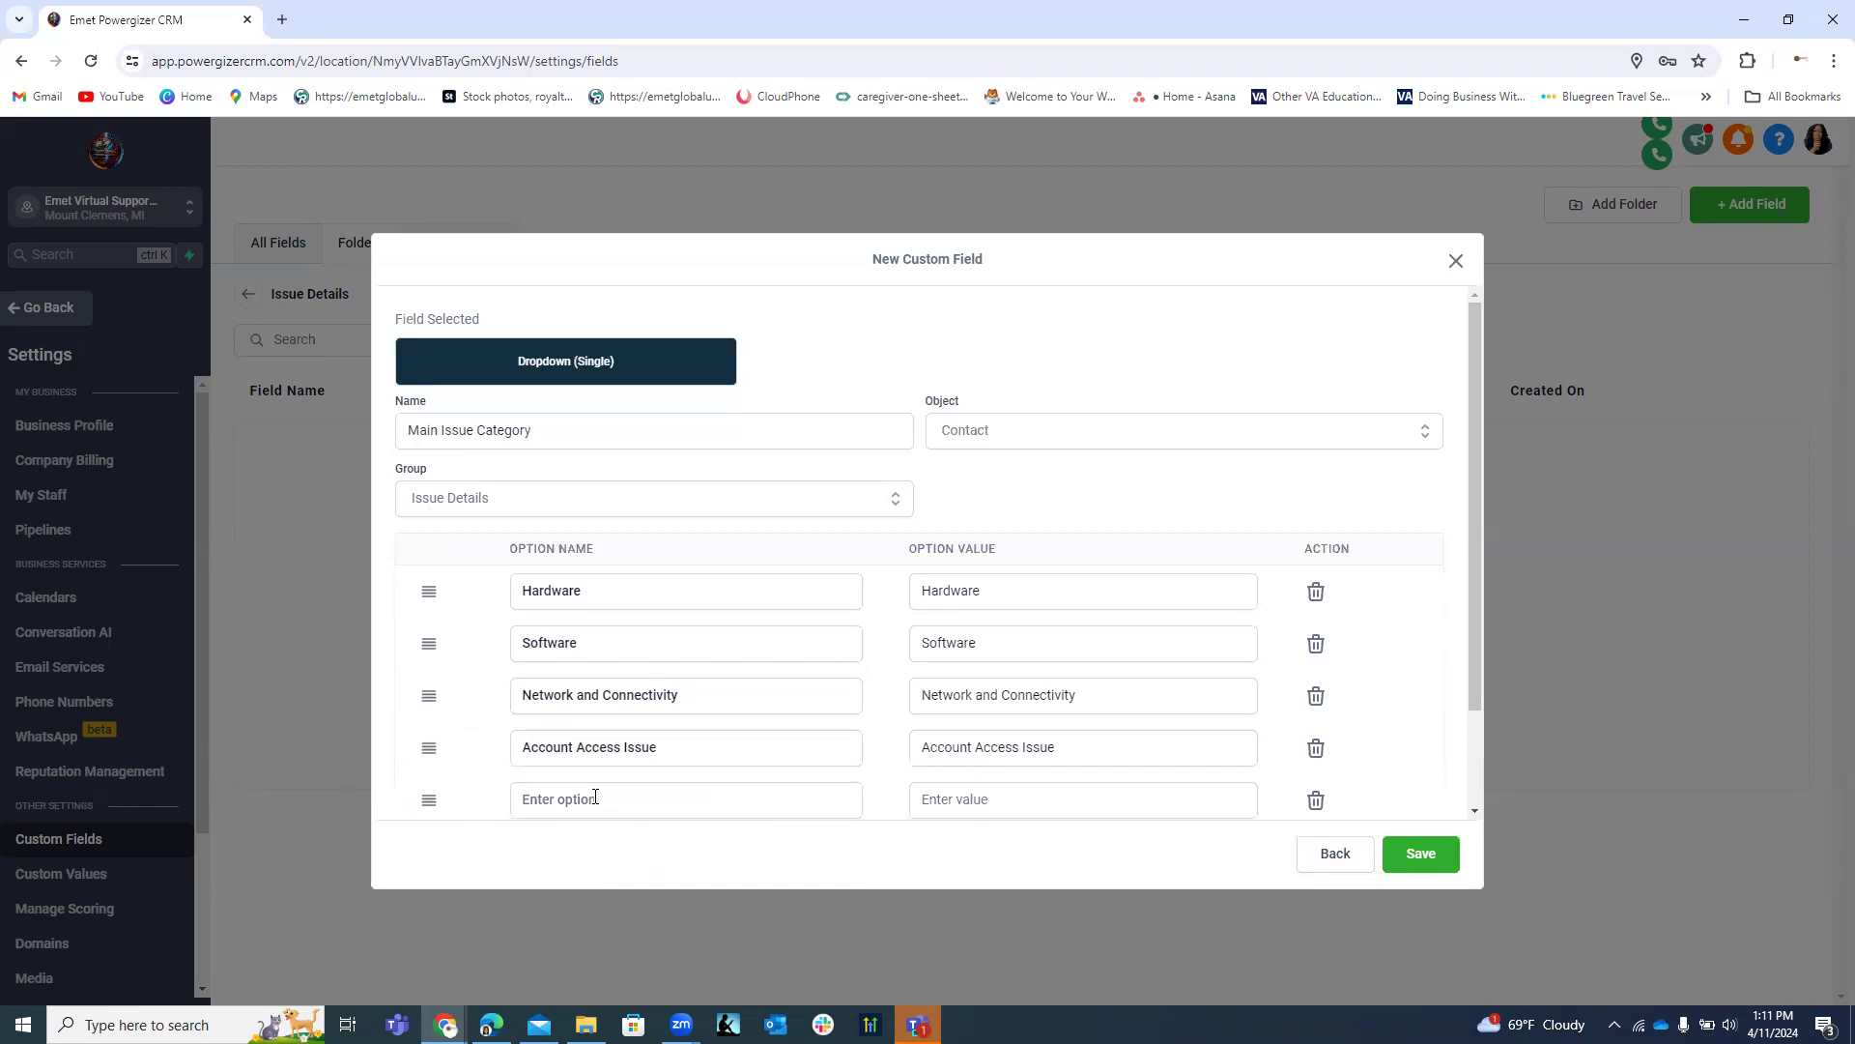
{"action": "left_click", "coordinate": [589, 799]}
{"action": "type", "text": "Security"}
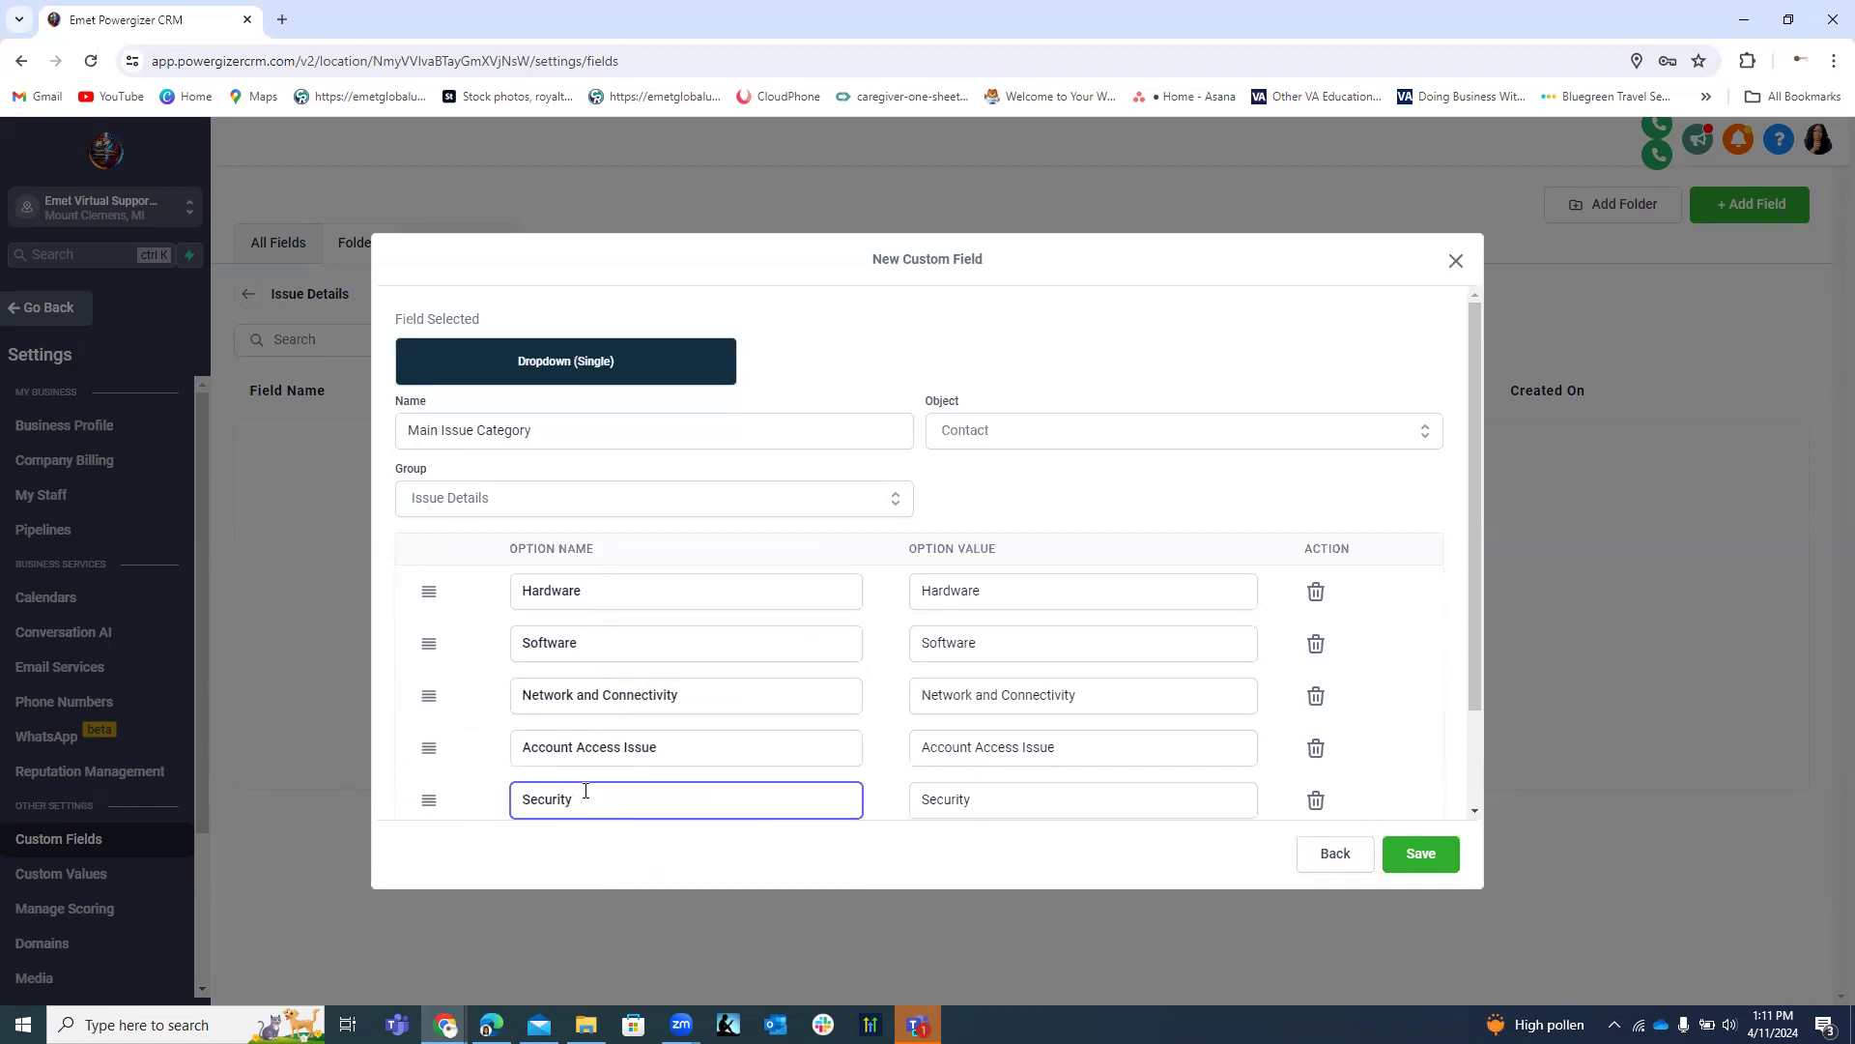
{"action": "type", "text": " and Compliance"}
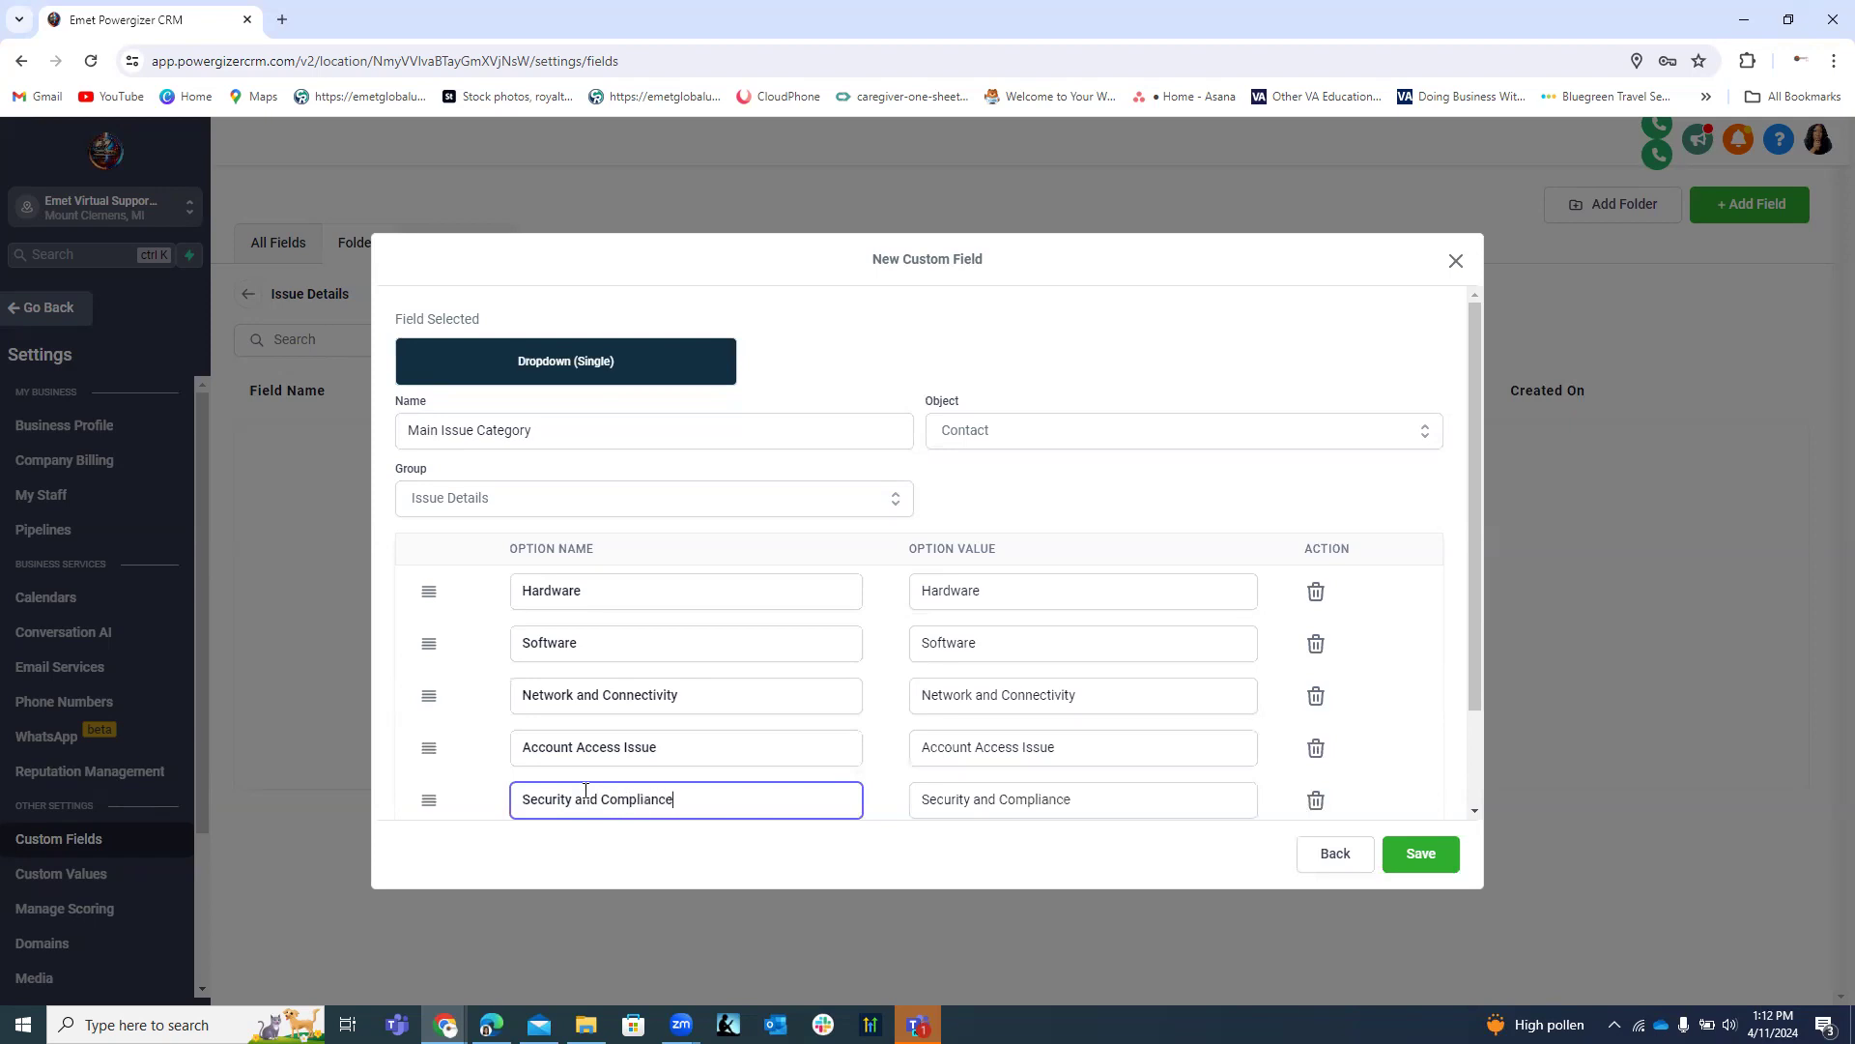
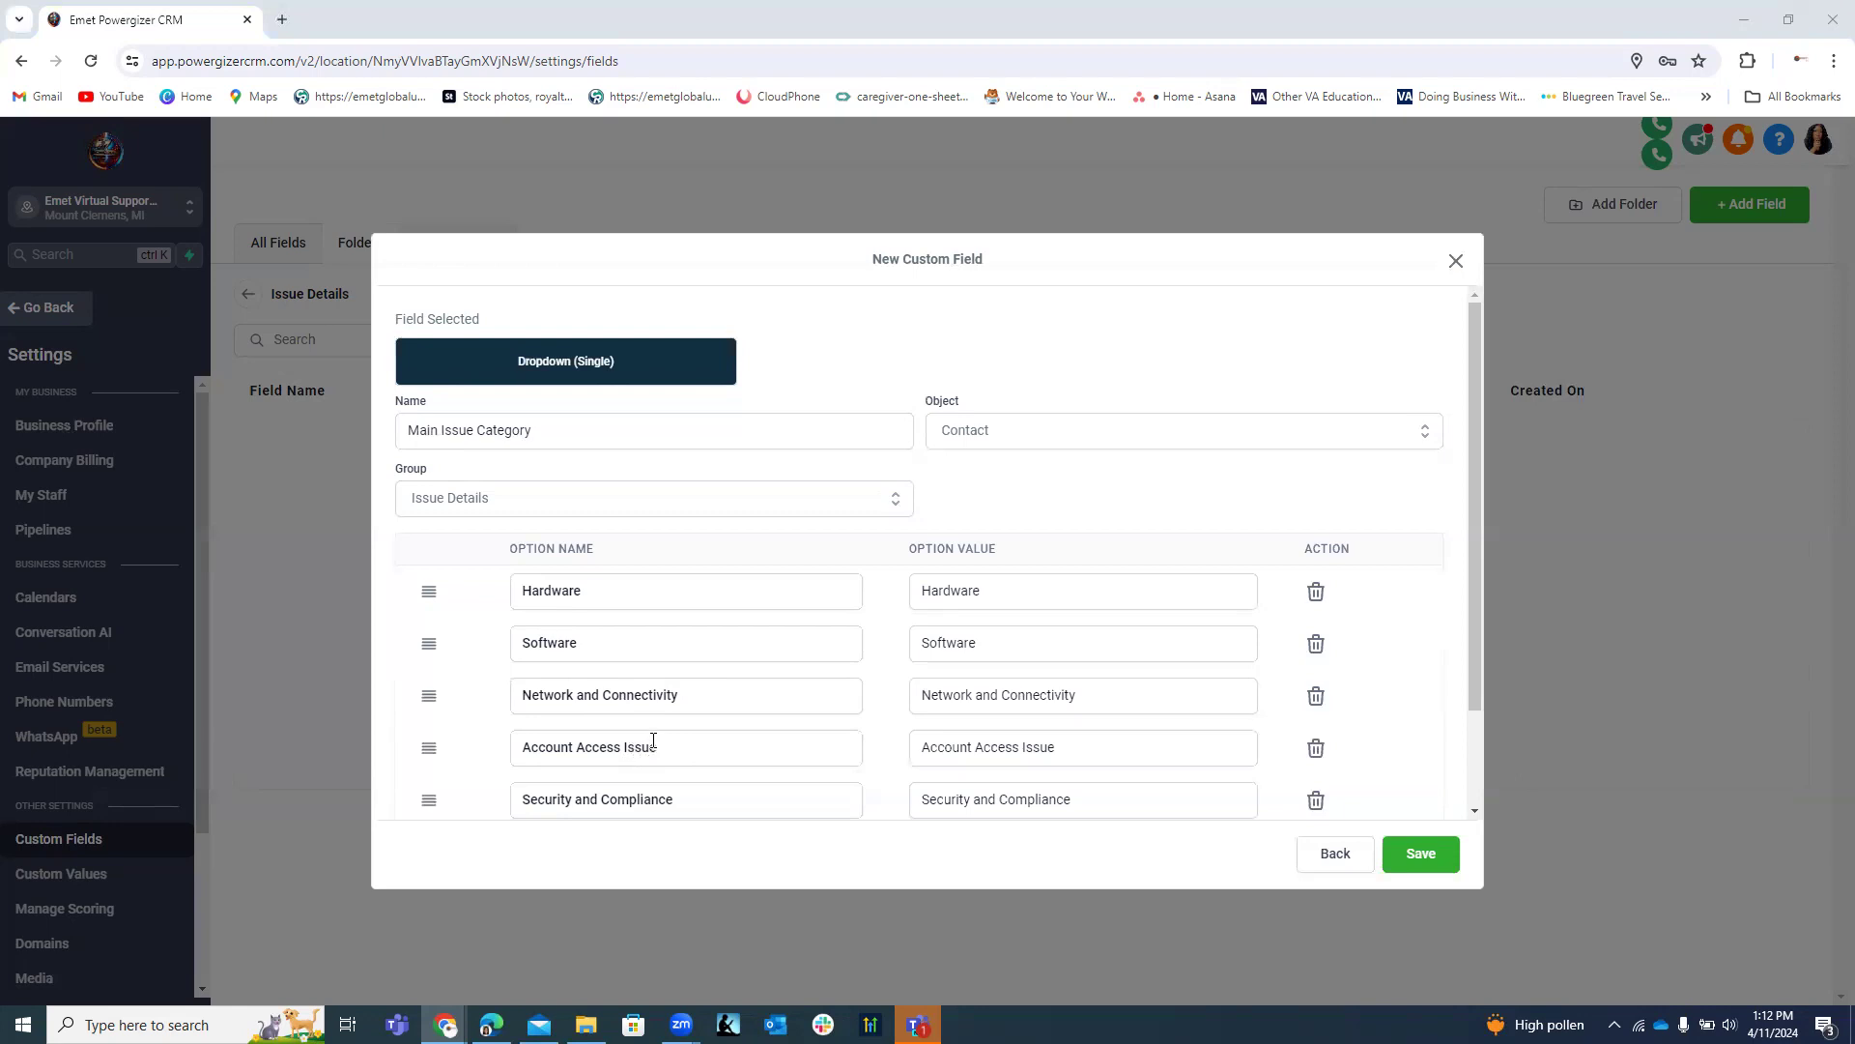
Add Item Delivery Issue as the sixth dropdown option.
{"action": "scroll", "coordinate": [653, 741], "scroll_direction": "down", "scroll_amount": 1}
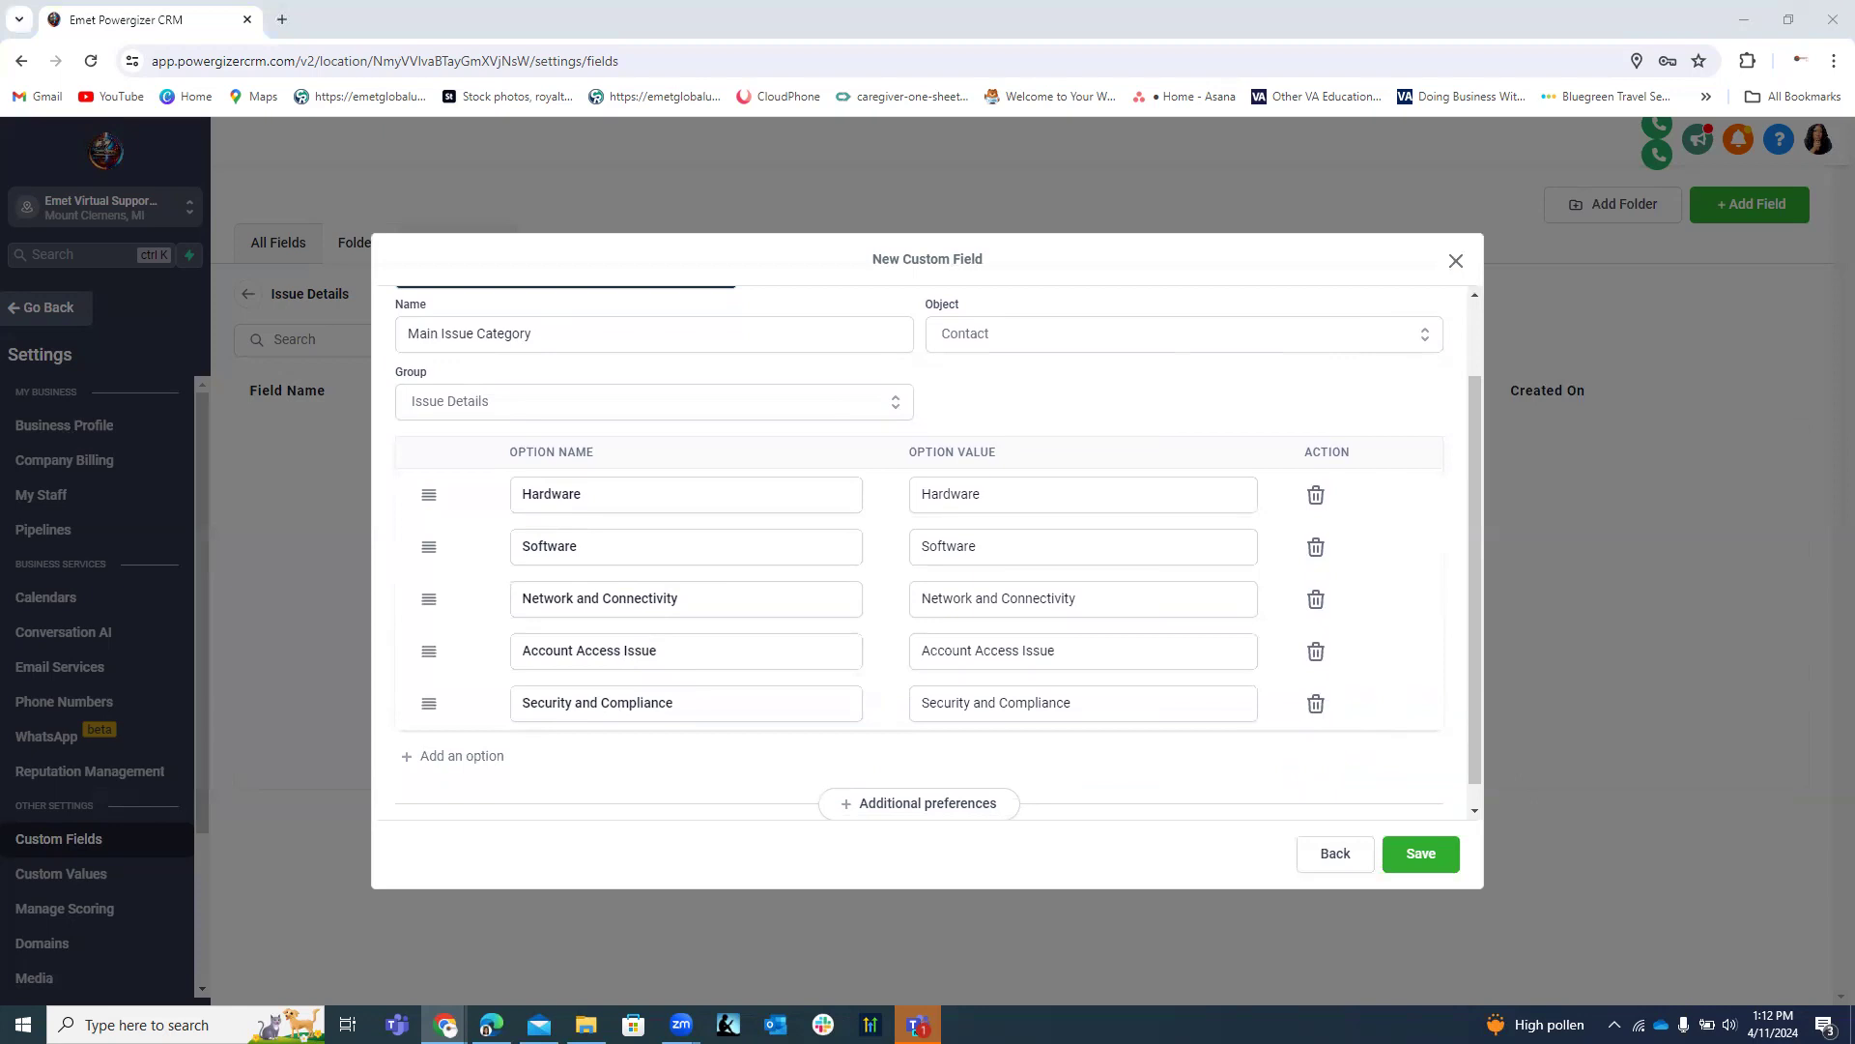
{"action": "left_click", "coordinate": [476, 758]}
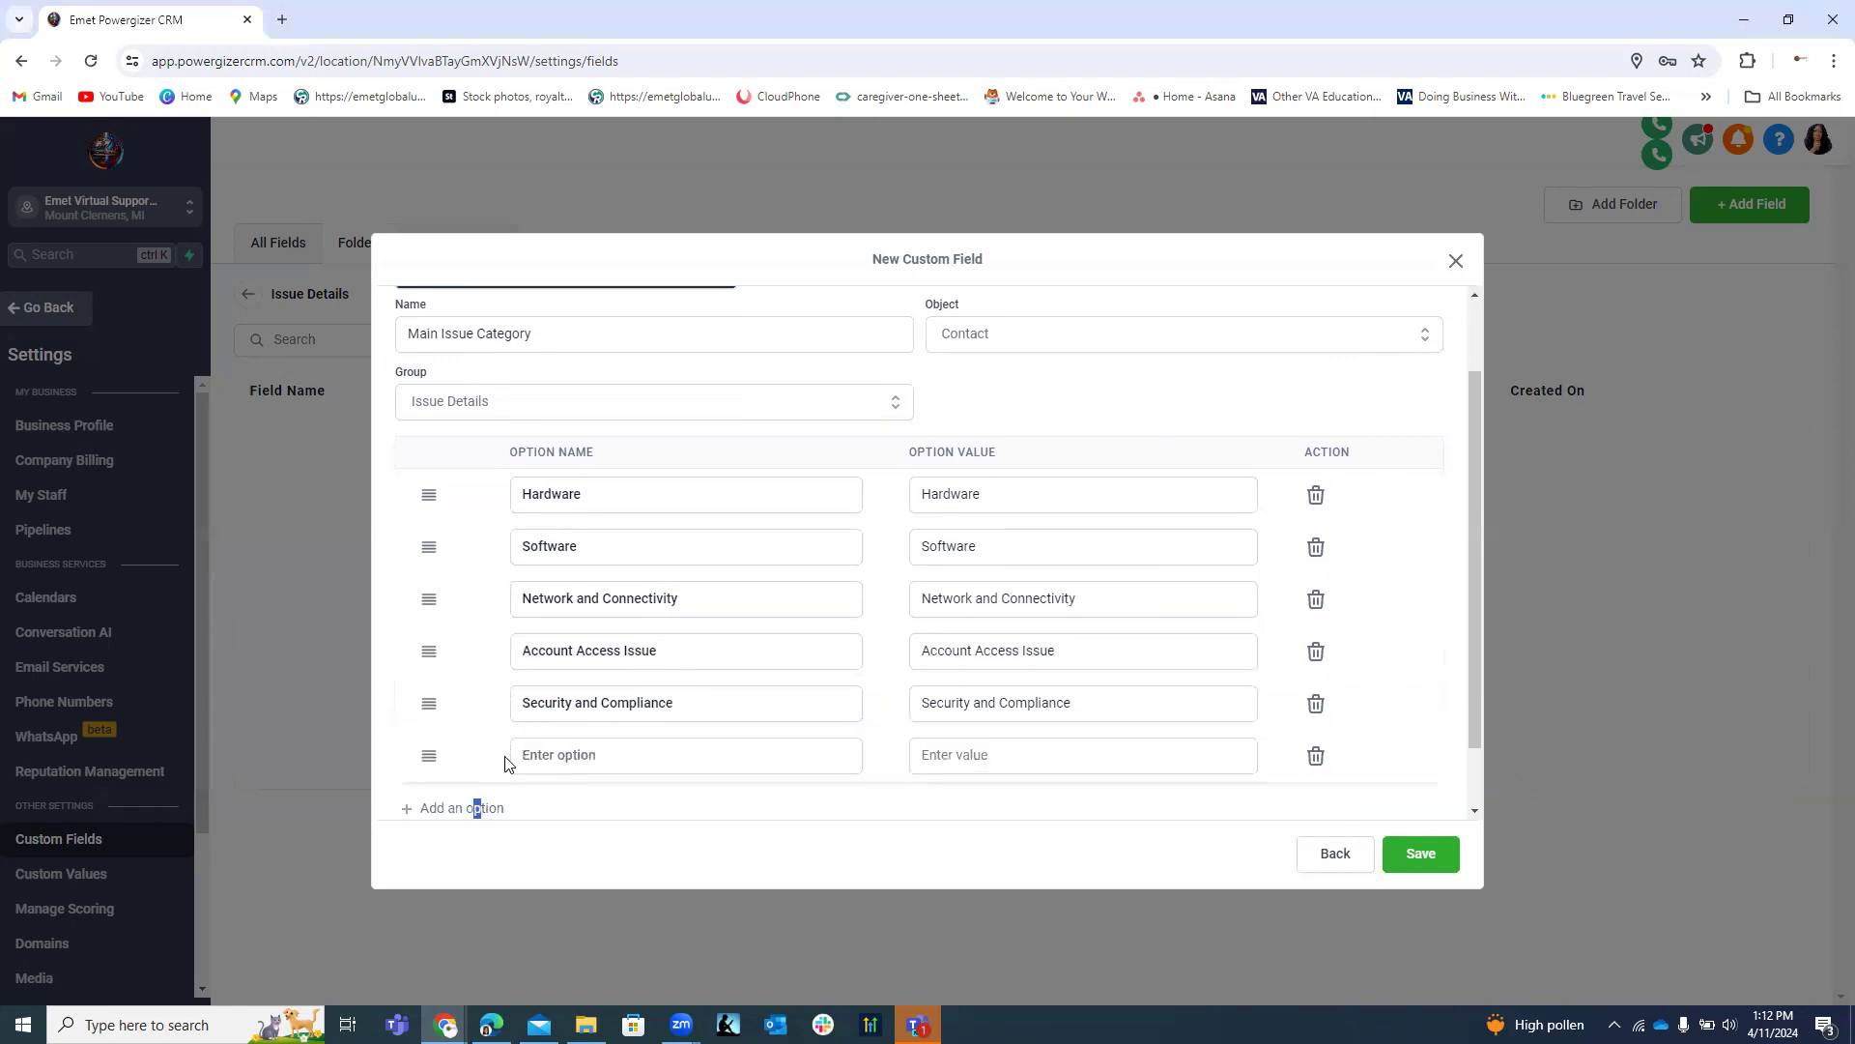
{"action": "left_click", "coordinate": [545, 755]}
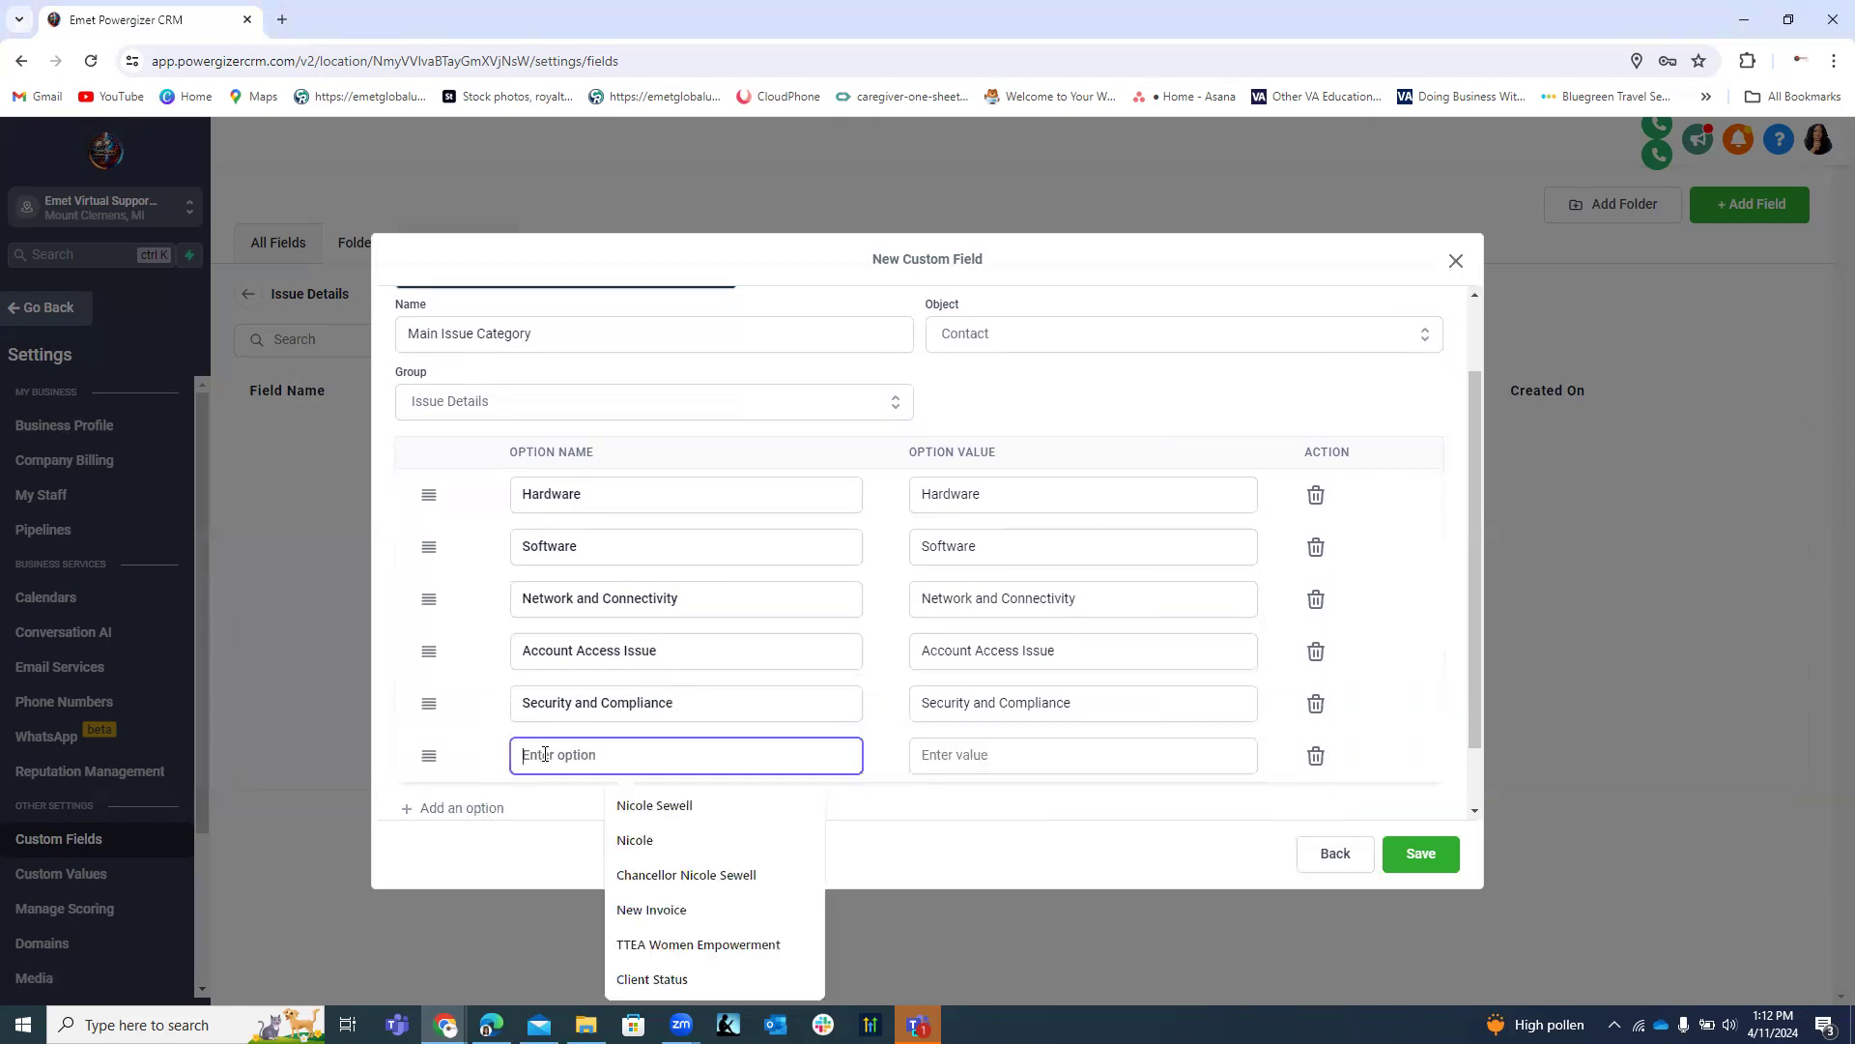
{"action": "type", "text": "Item "}
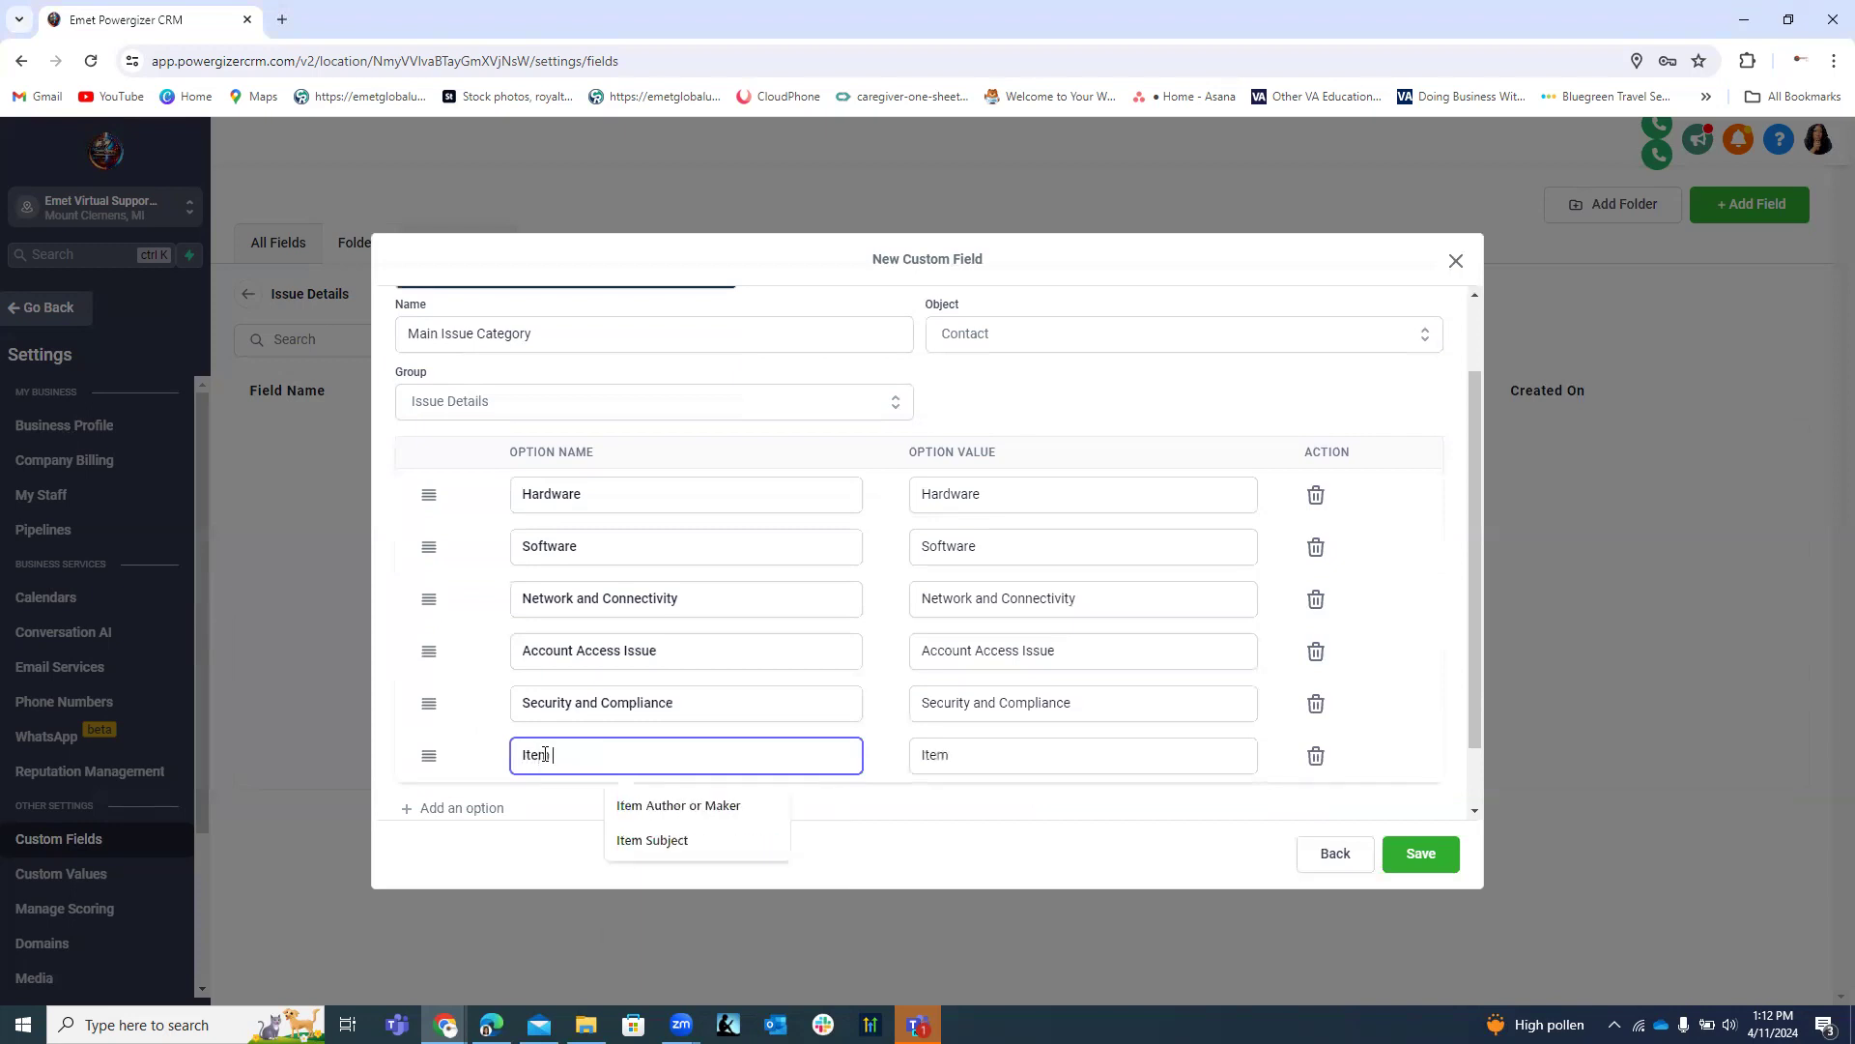
{"action": "type", "text": "Delive"}
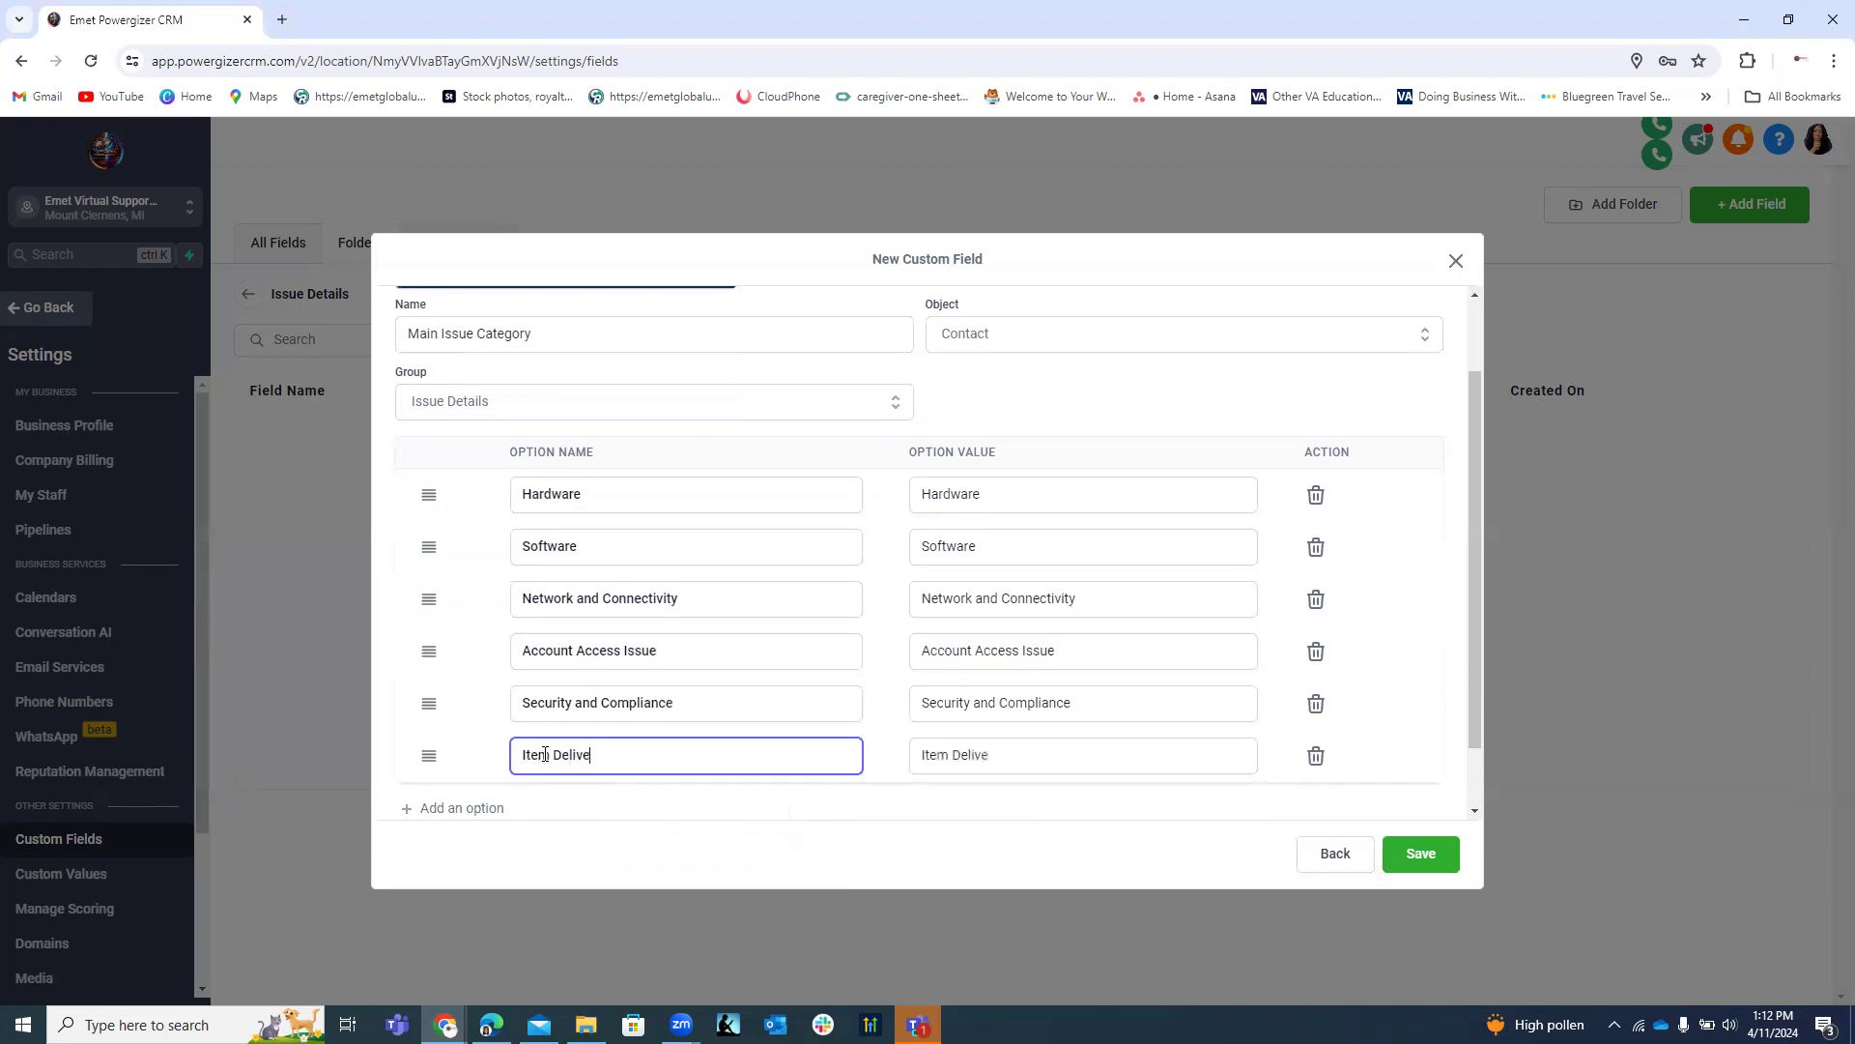
{"action": "type", "text": "ry Issue"}
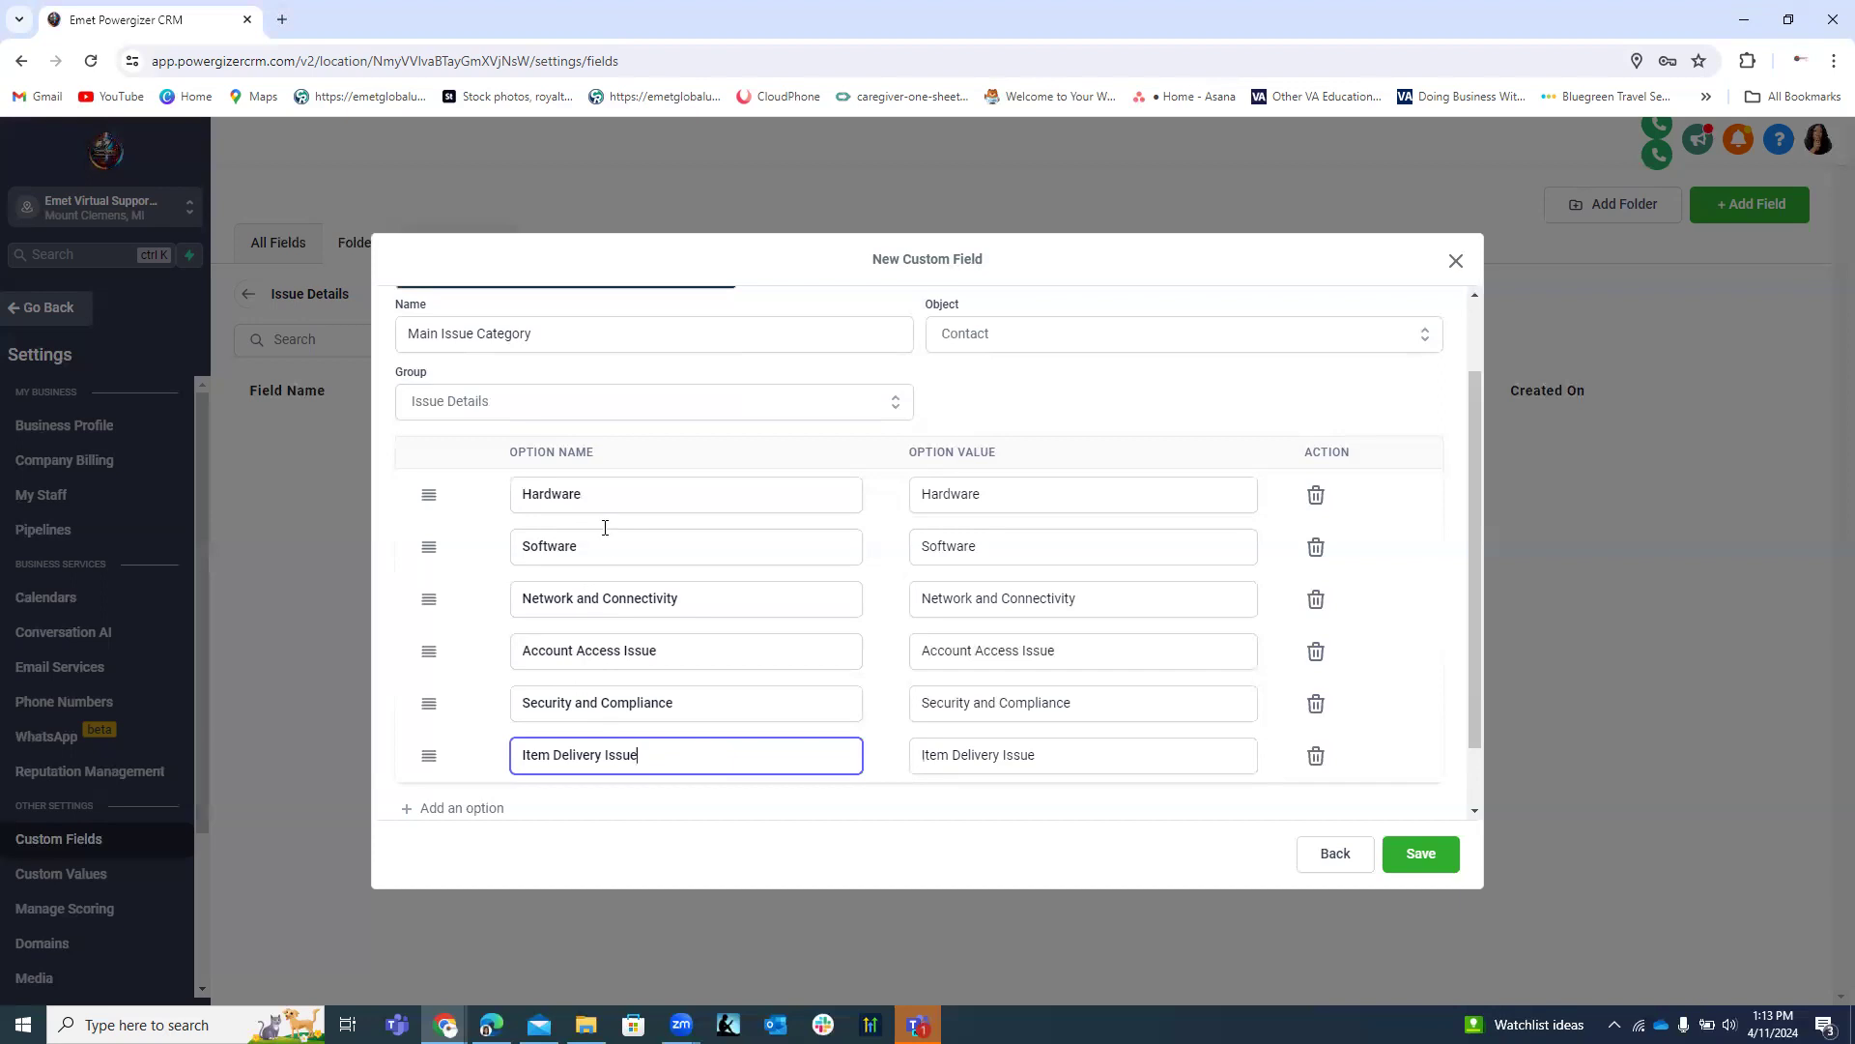
Add Application and Platform Issue, correcting 'Platfom', and save the Main Issue Category field.
{"action": "left_click", "coordinate": [477, 810]}
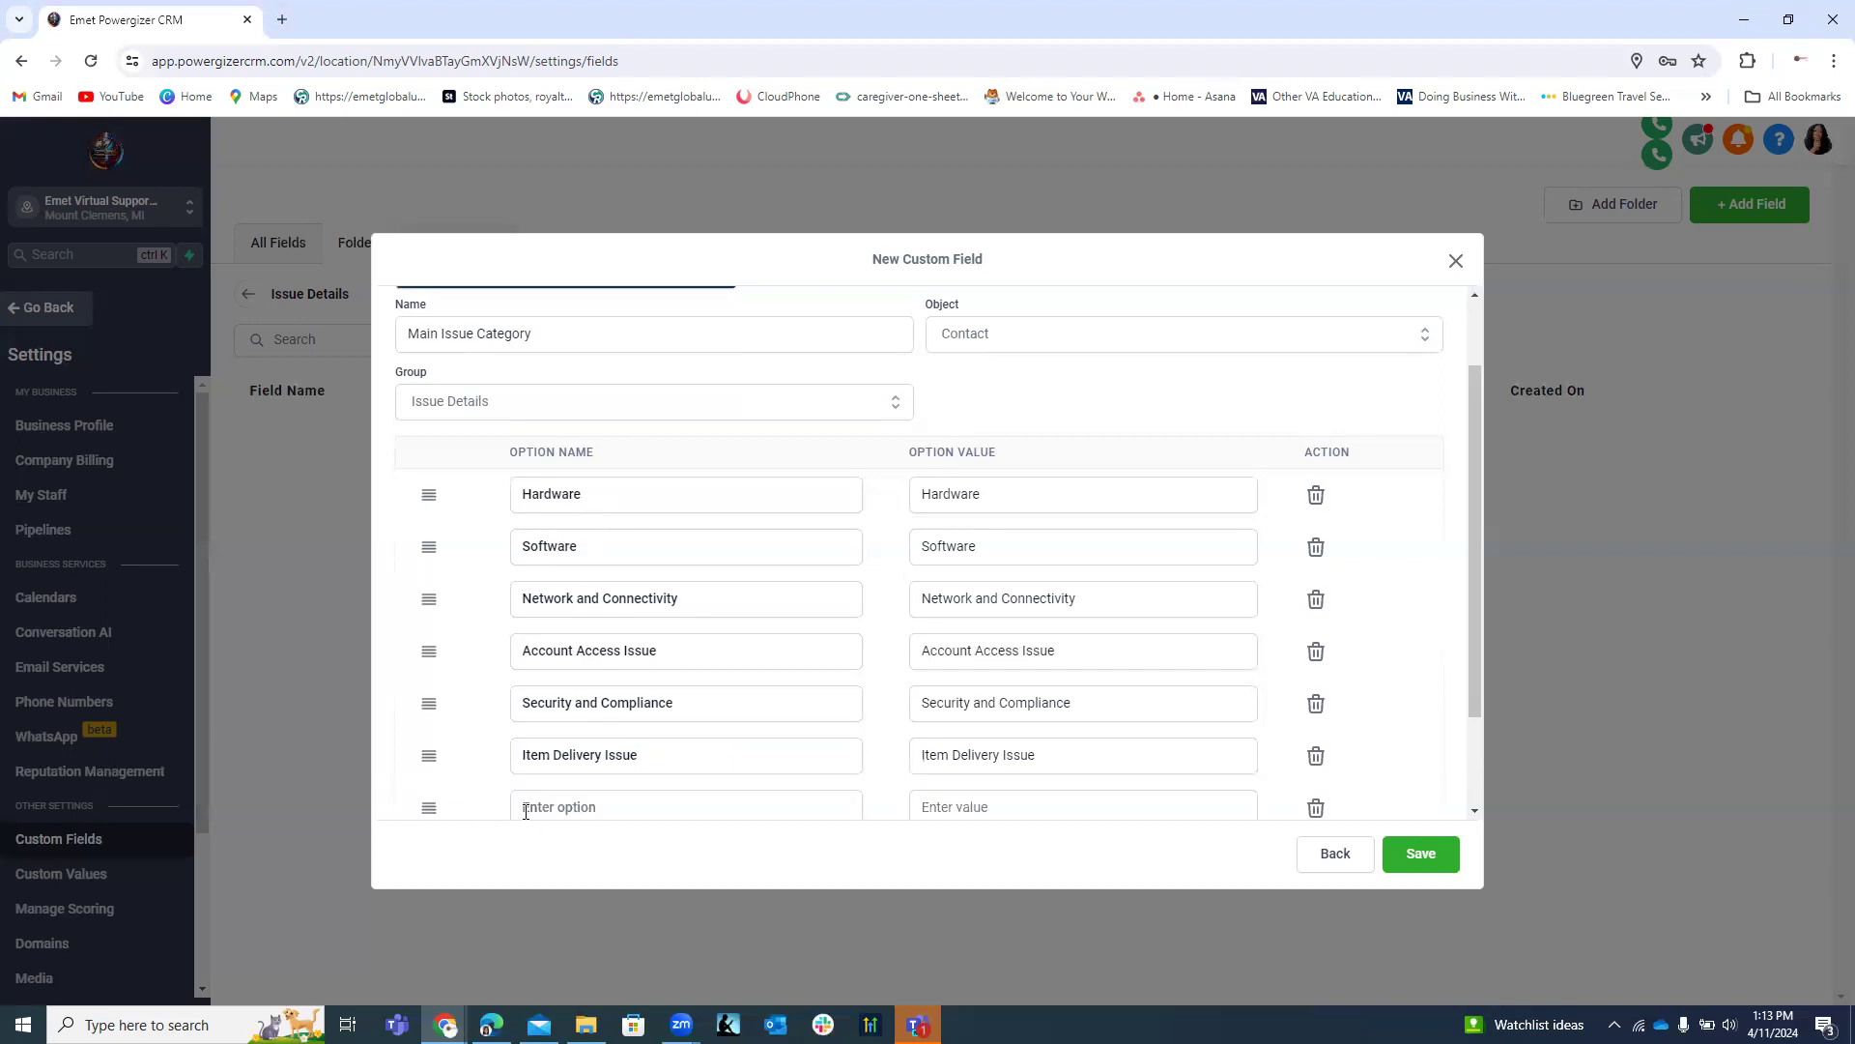
{"action": "left_click", "coordinate": [547, 812]}
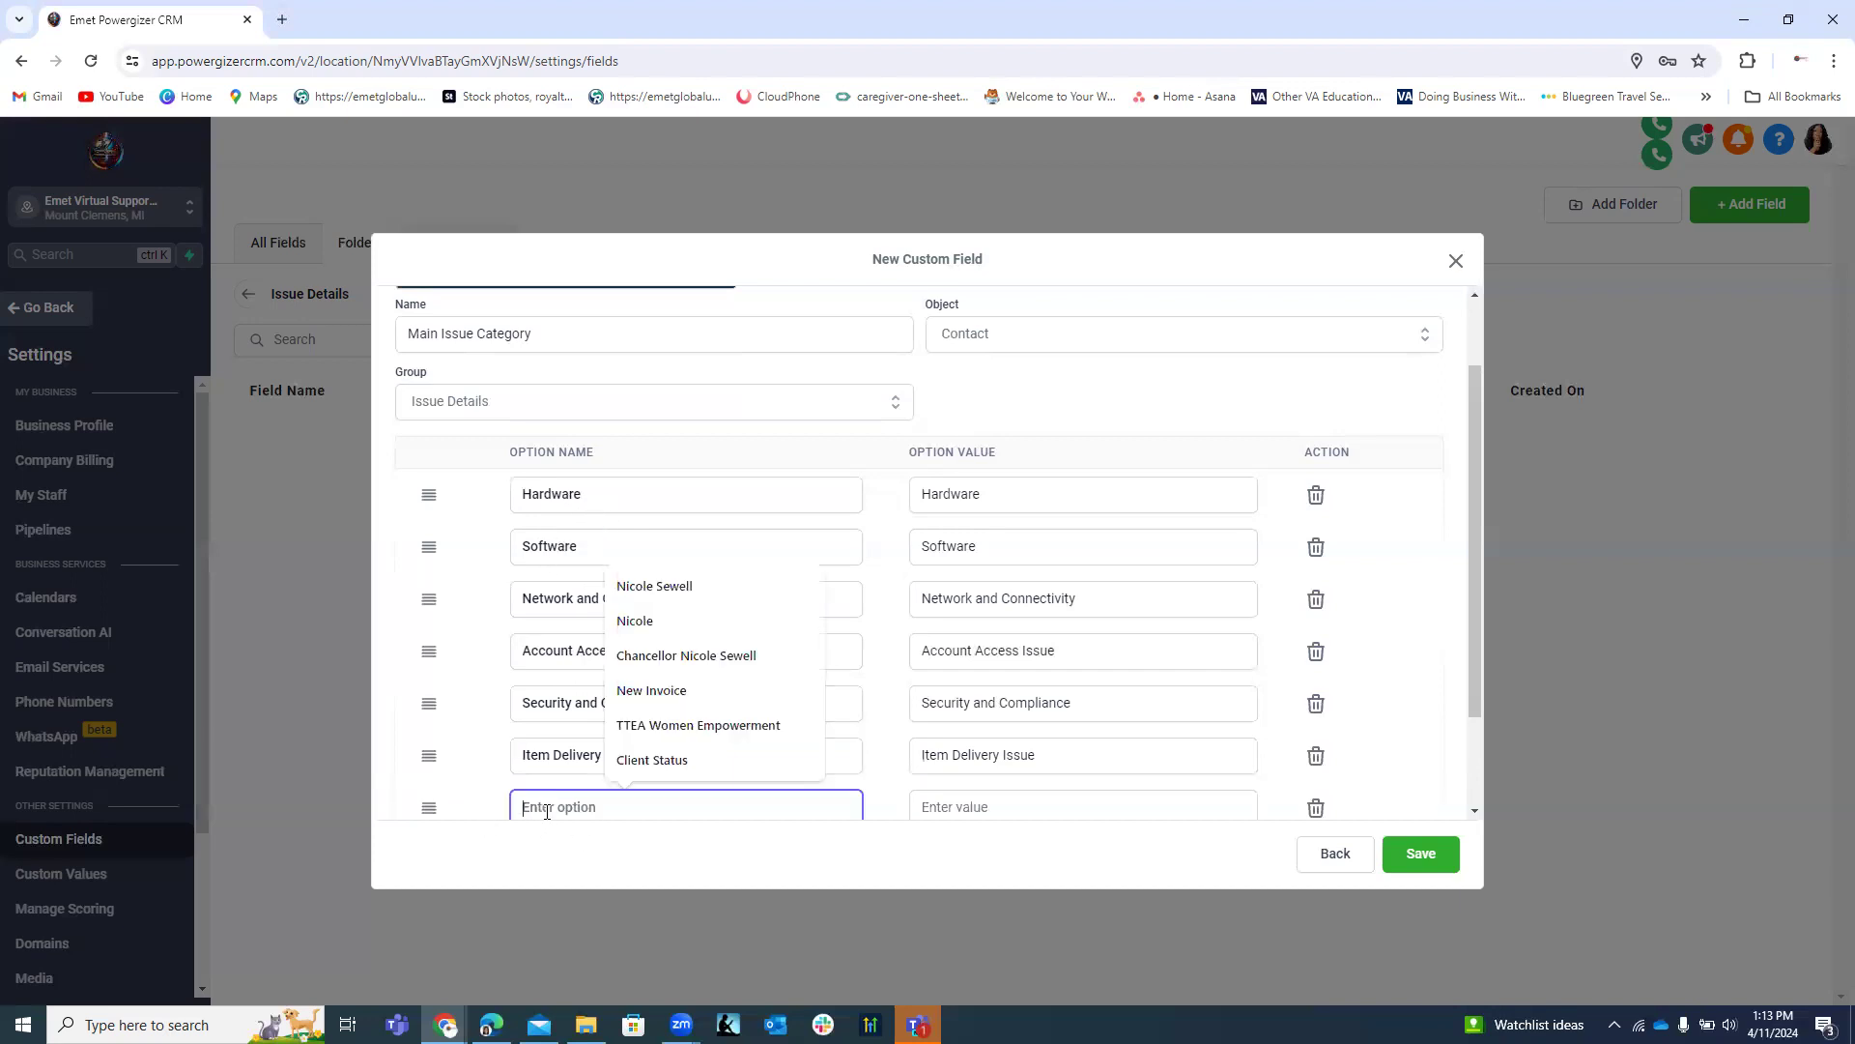
{"action": "type", "text": "Ap"}
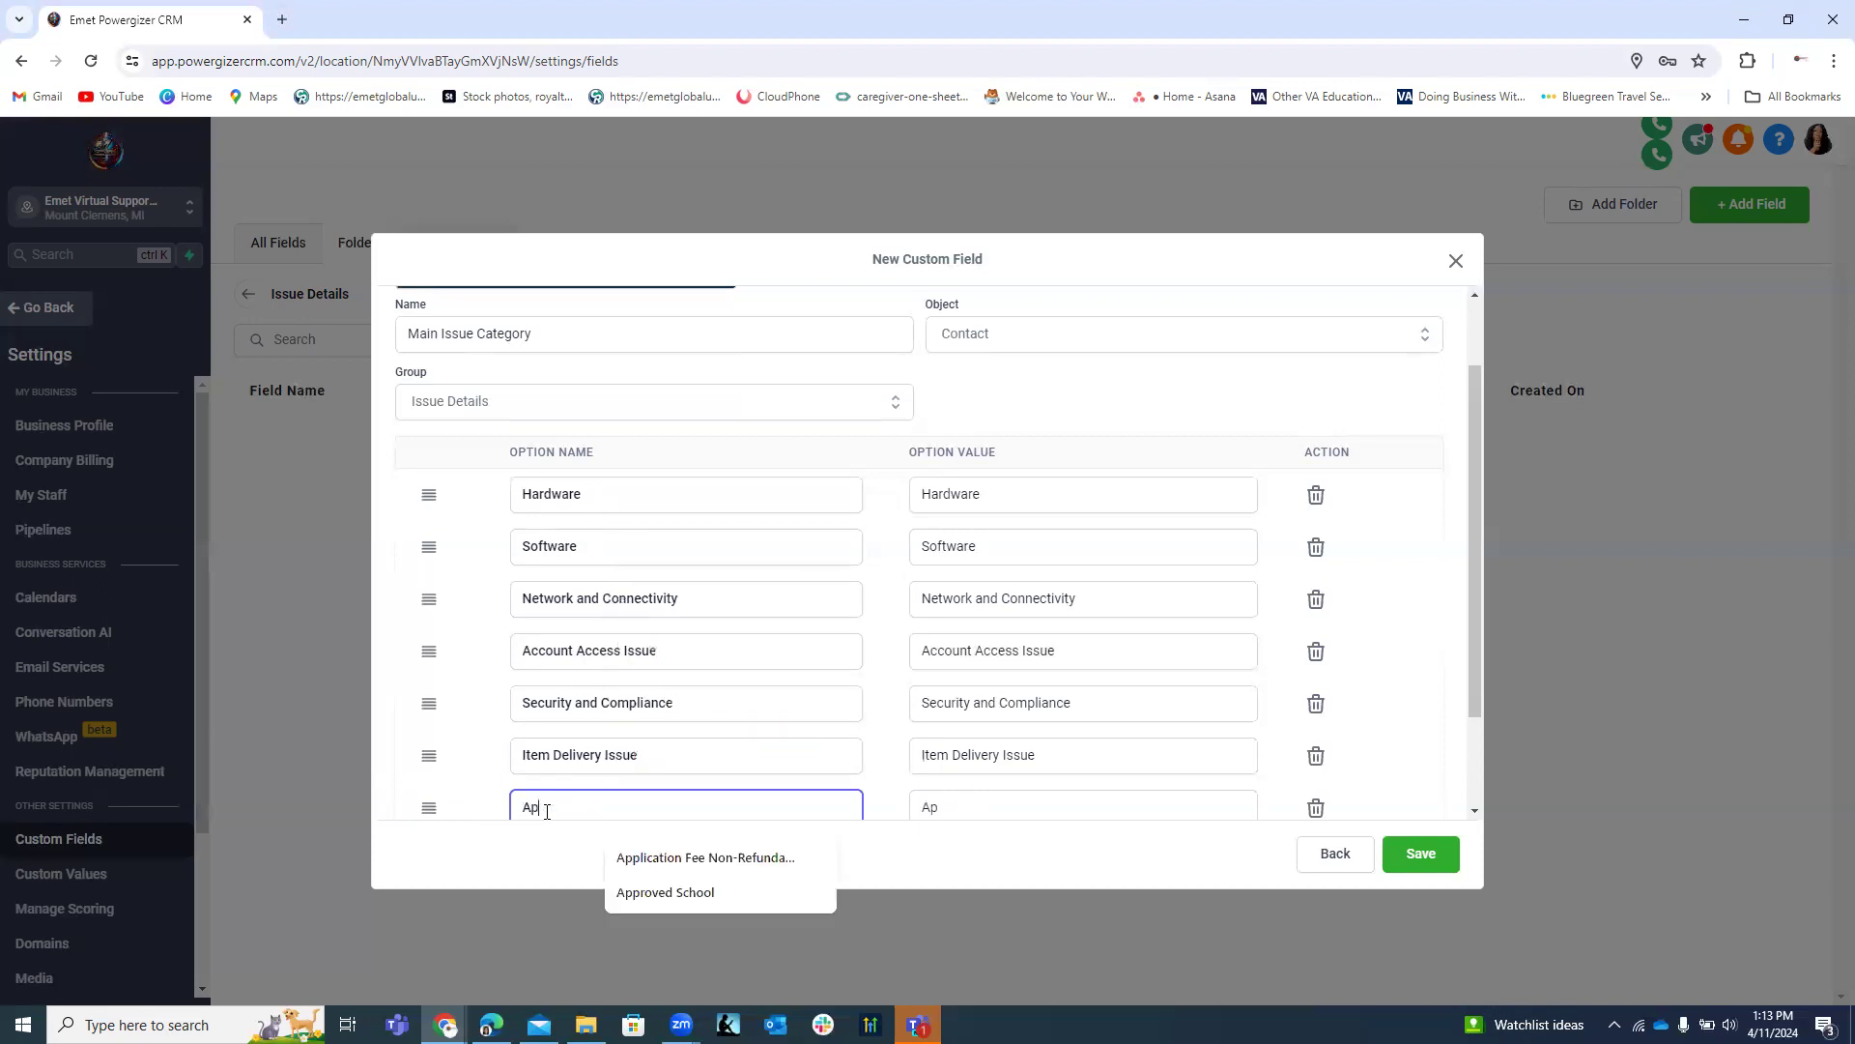
{"action": "type", "text": "plication "}
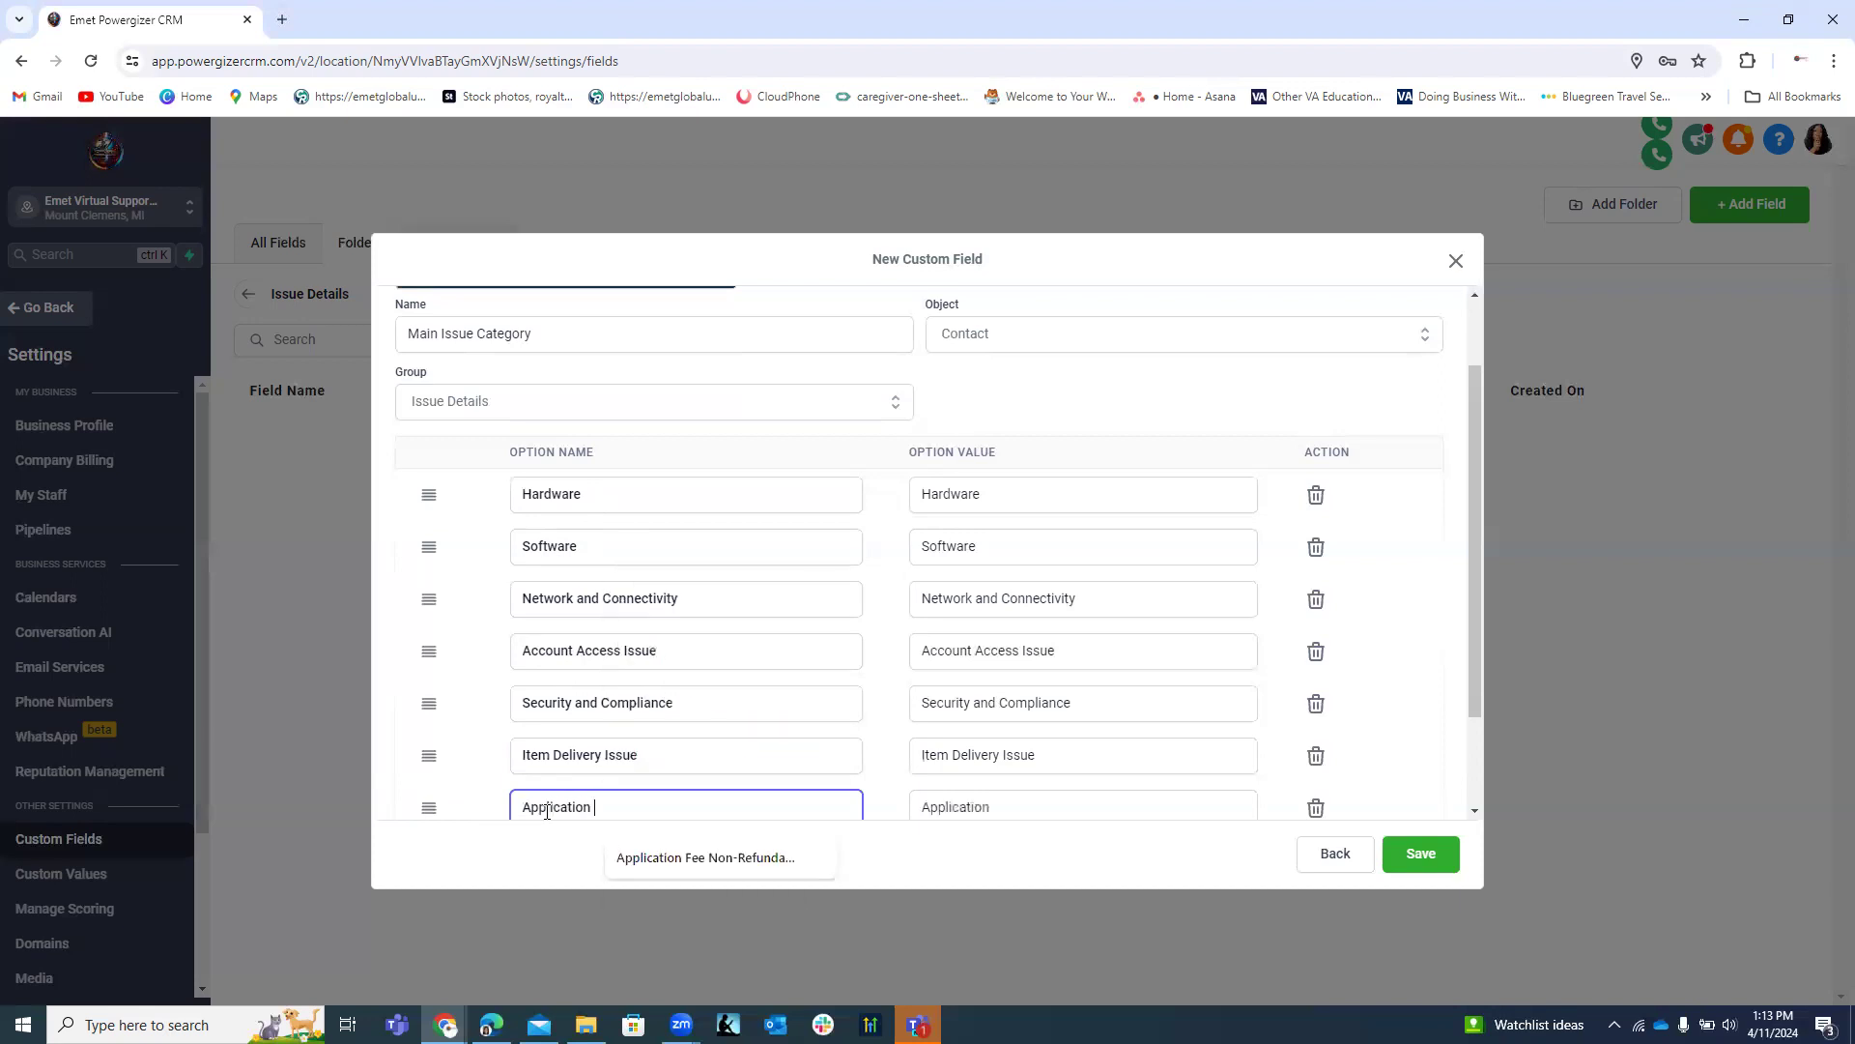
{"action": "type", "text": "and Platfo"}
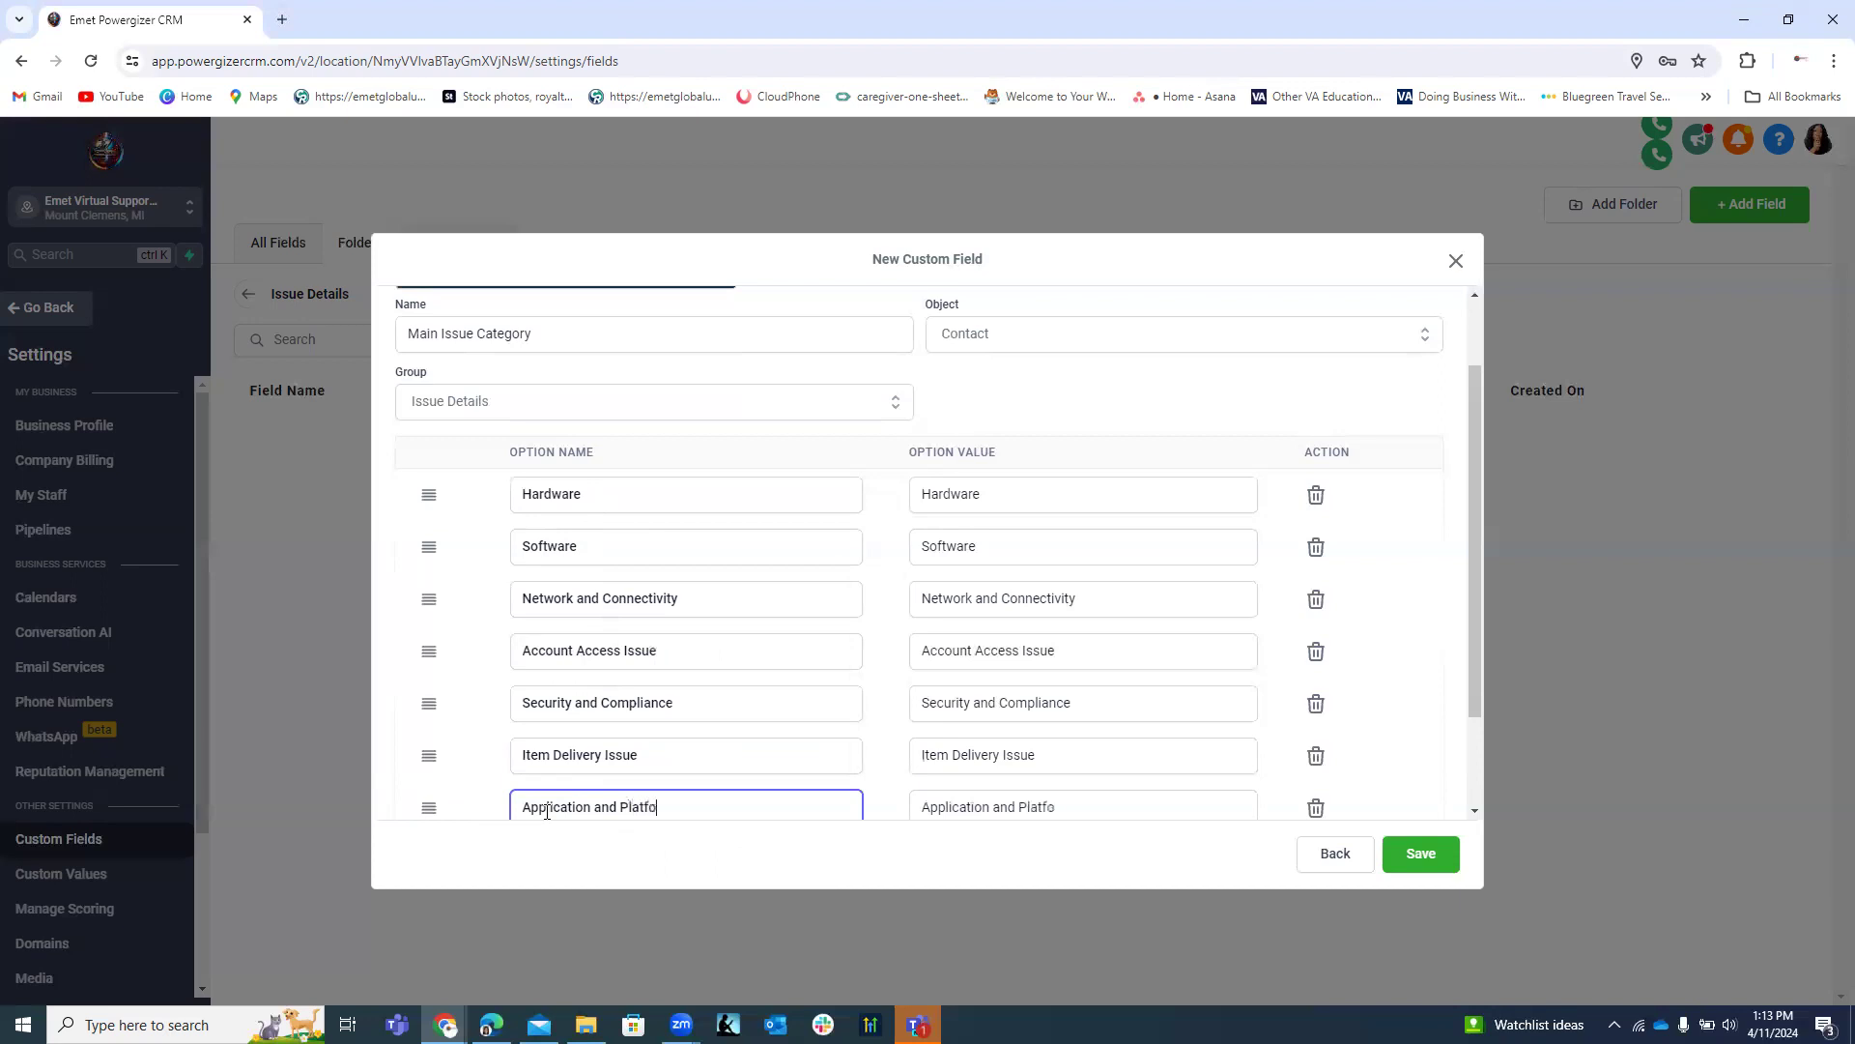
{"action": "type", "text": "m Issue"}
{"action": "right_click", "coordinate": [642, 803]}
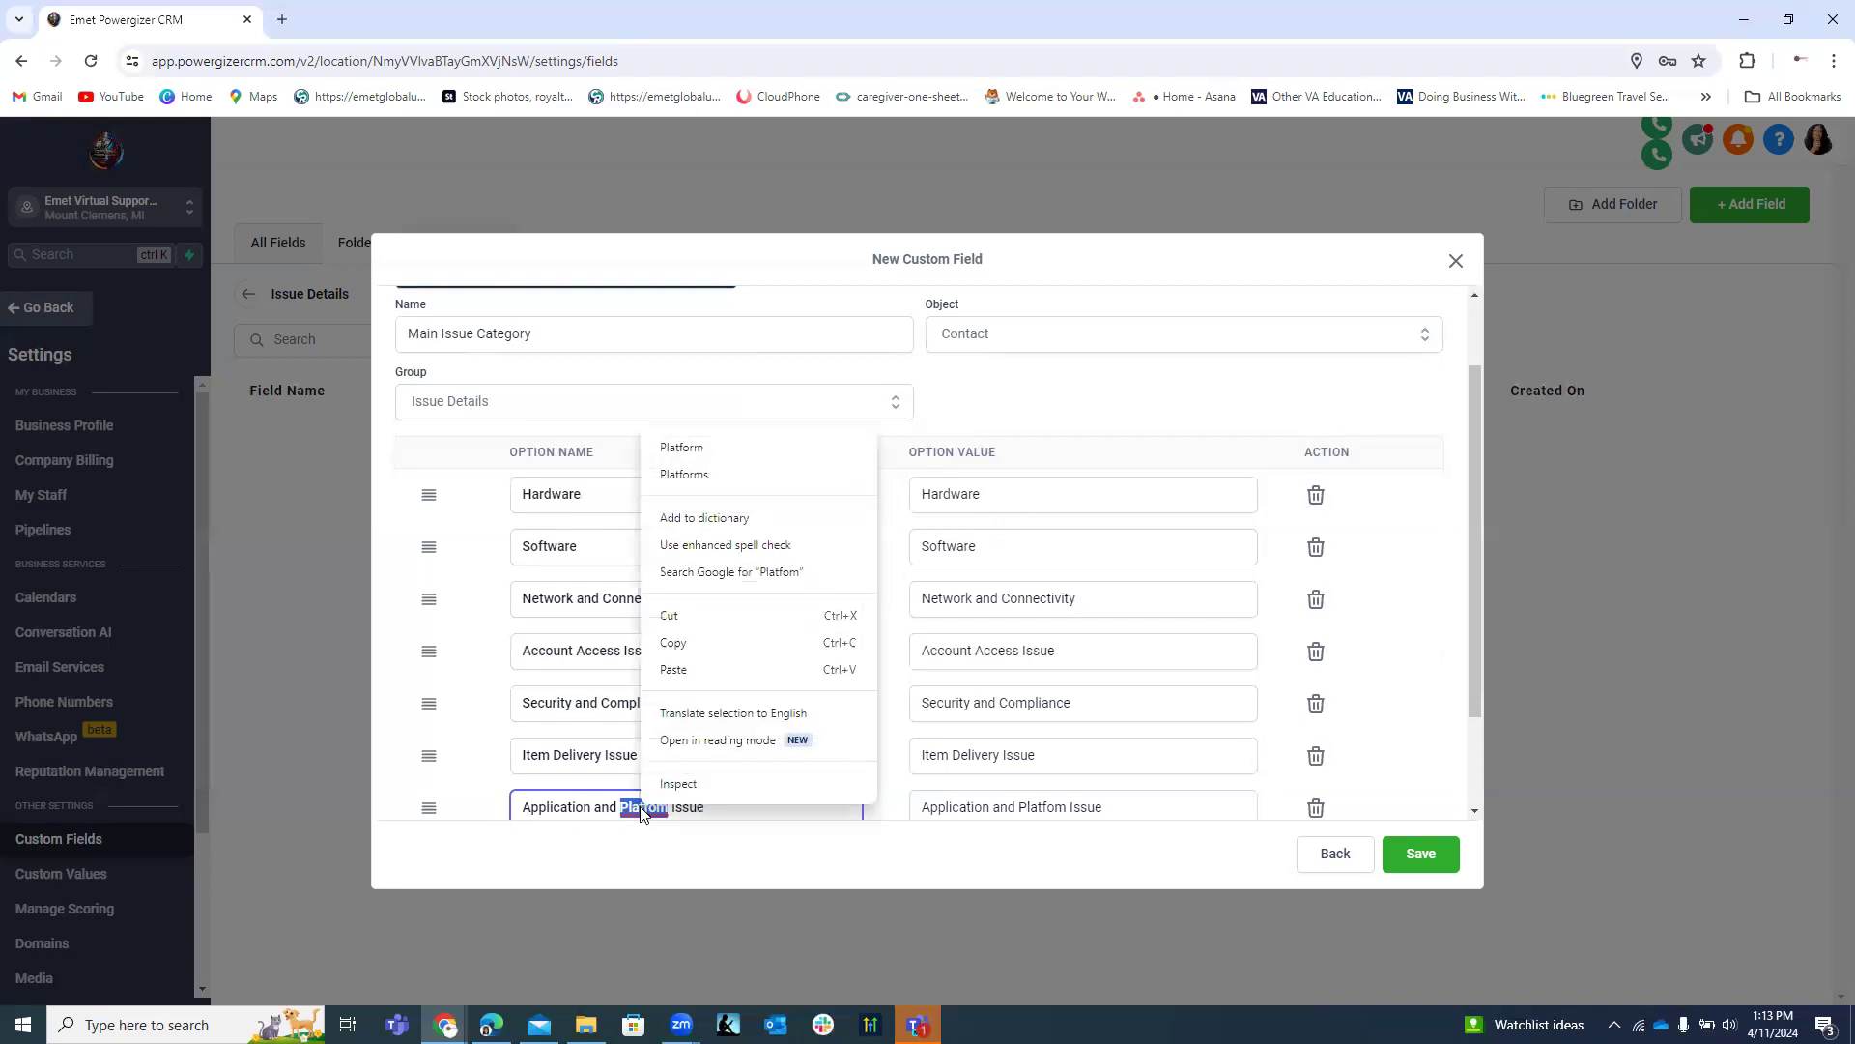
{"action": "left_click", "coordinate": [704, 454]}
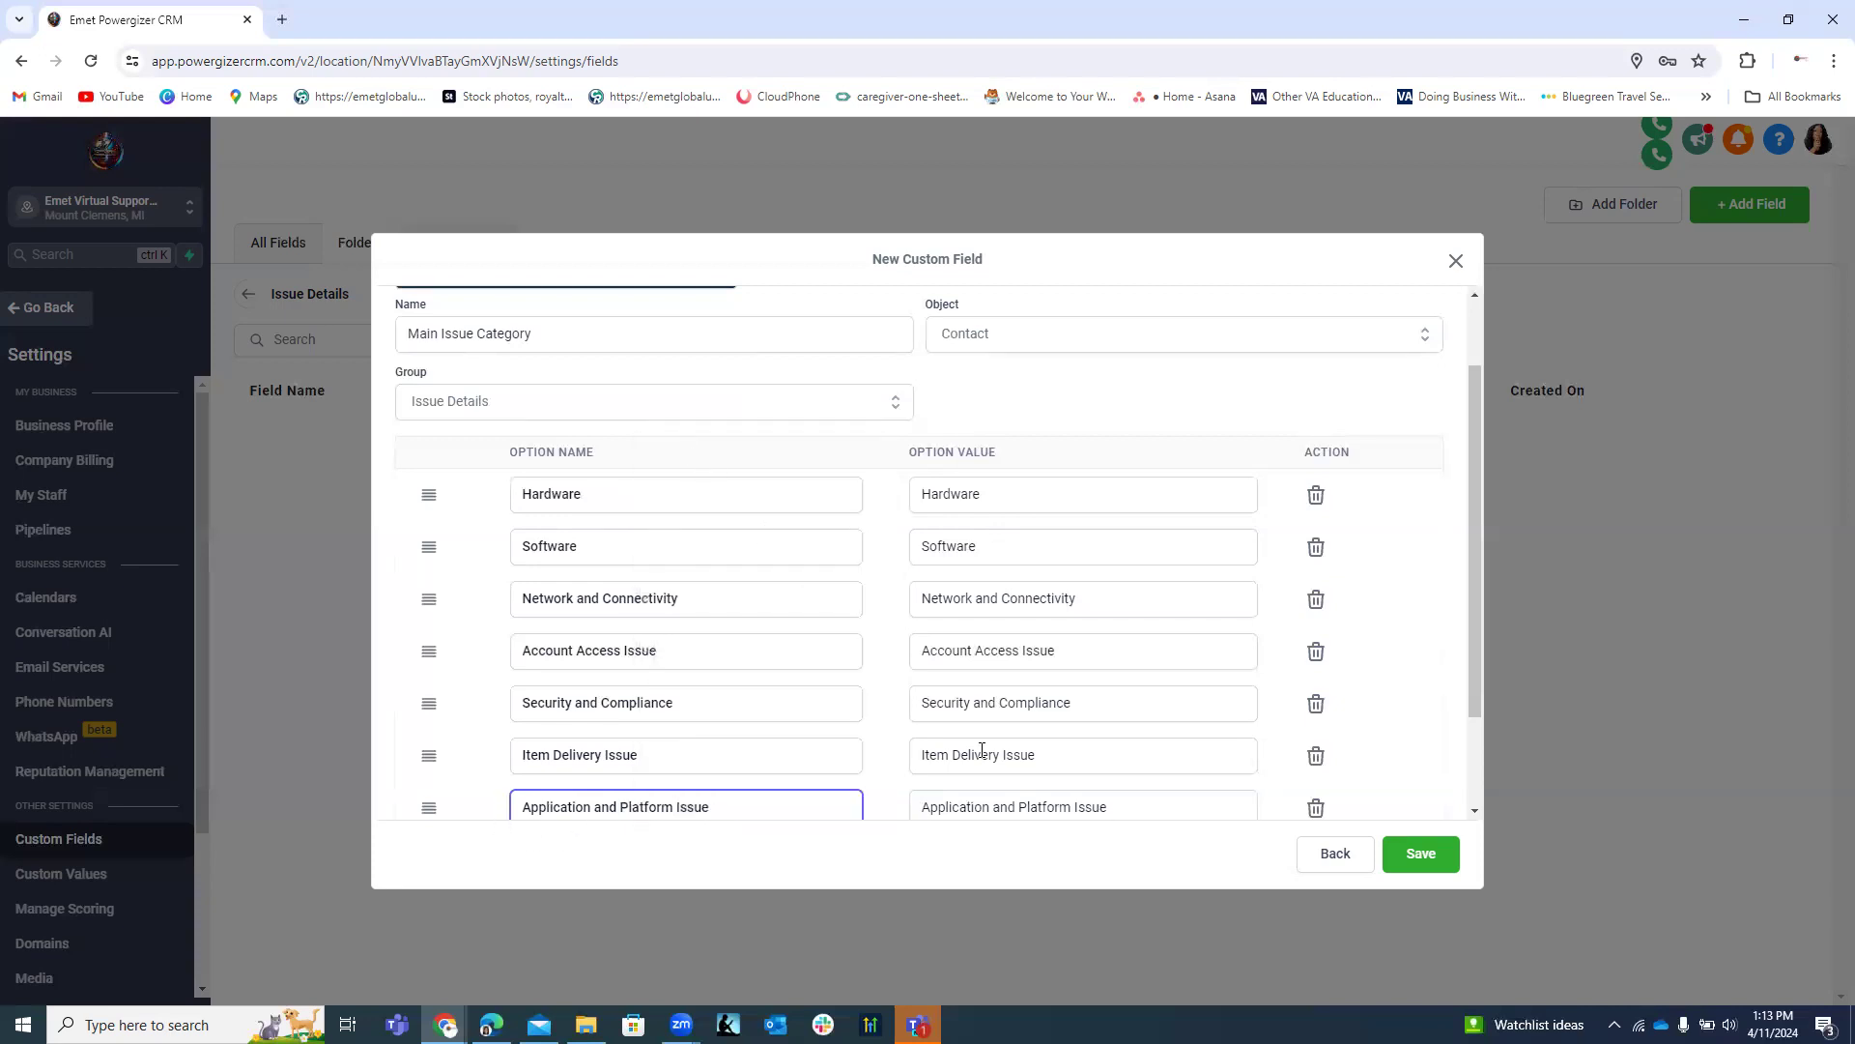
{"action": "scroll", "coordinate": [858, 635], "scroll_direction": "down", "scroll_amount": 2}
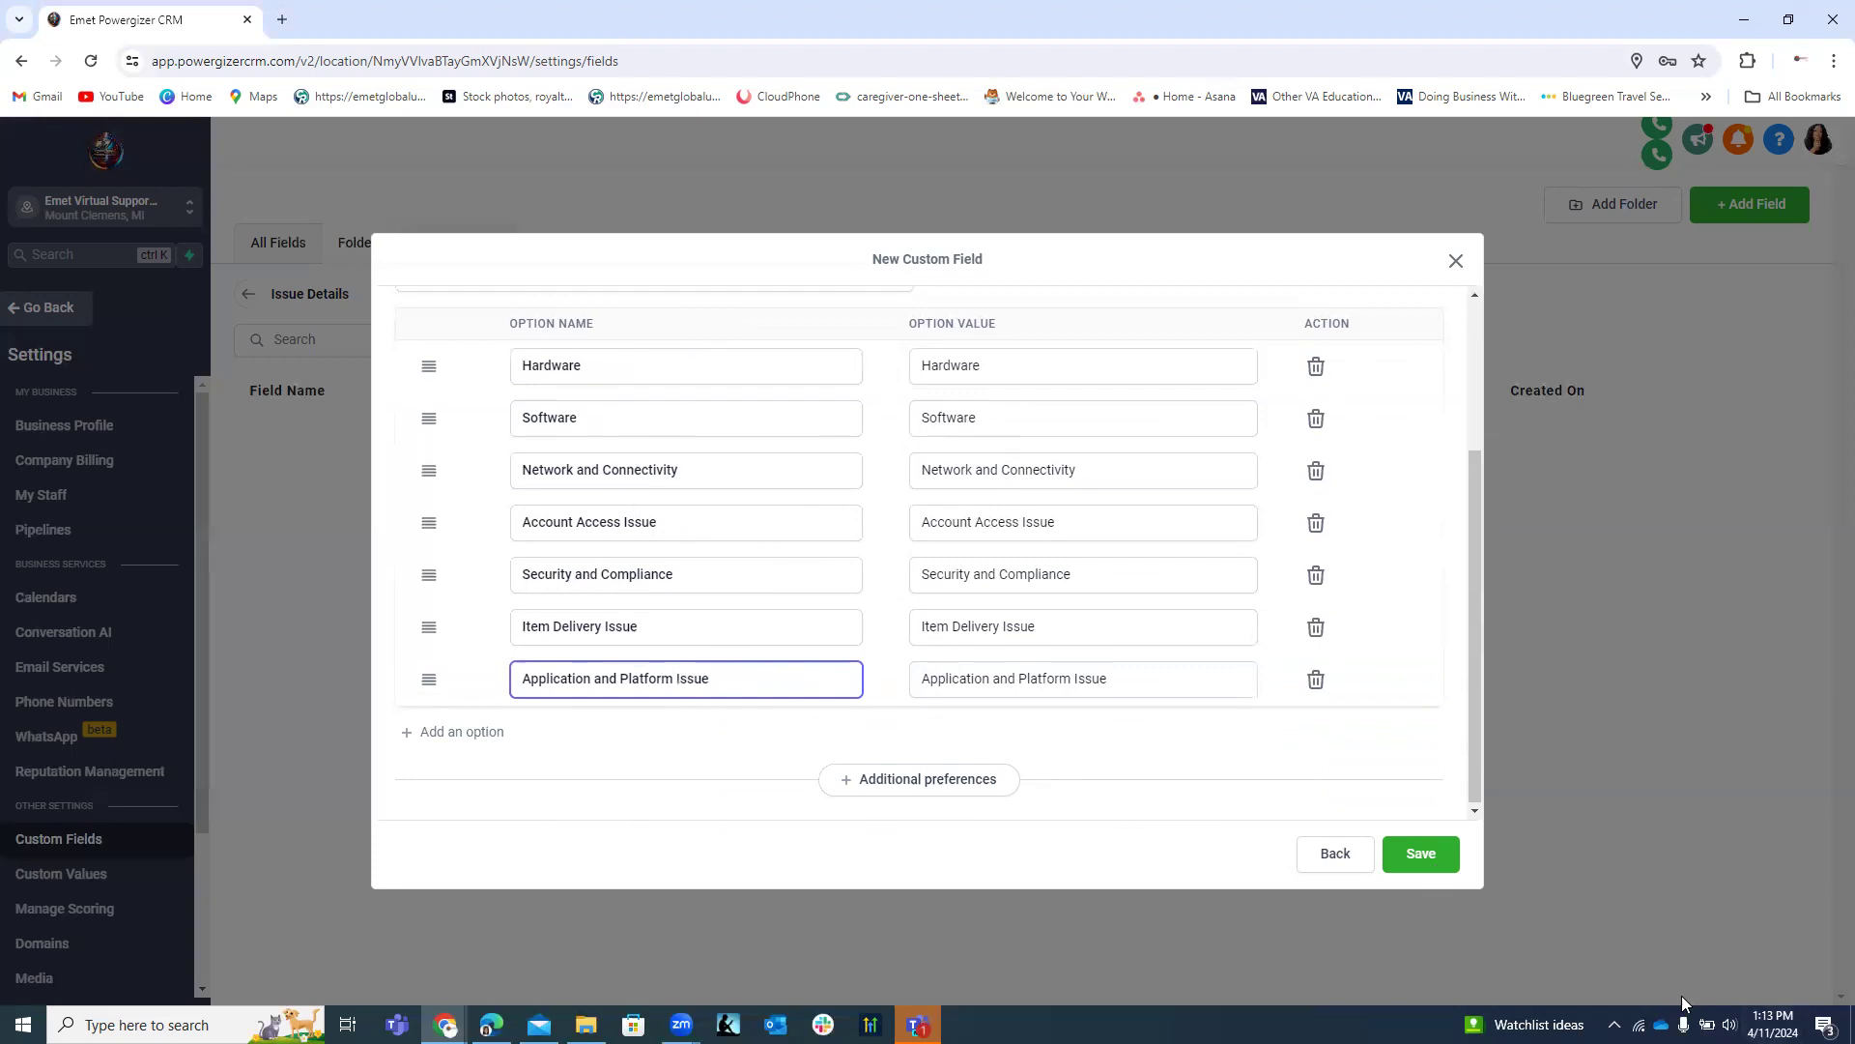
{"action": "left_click", "coordinate": [1439, 860]}
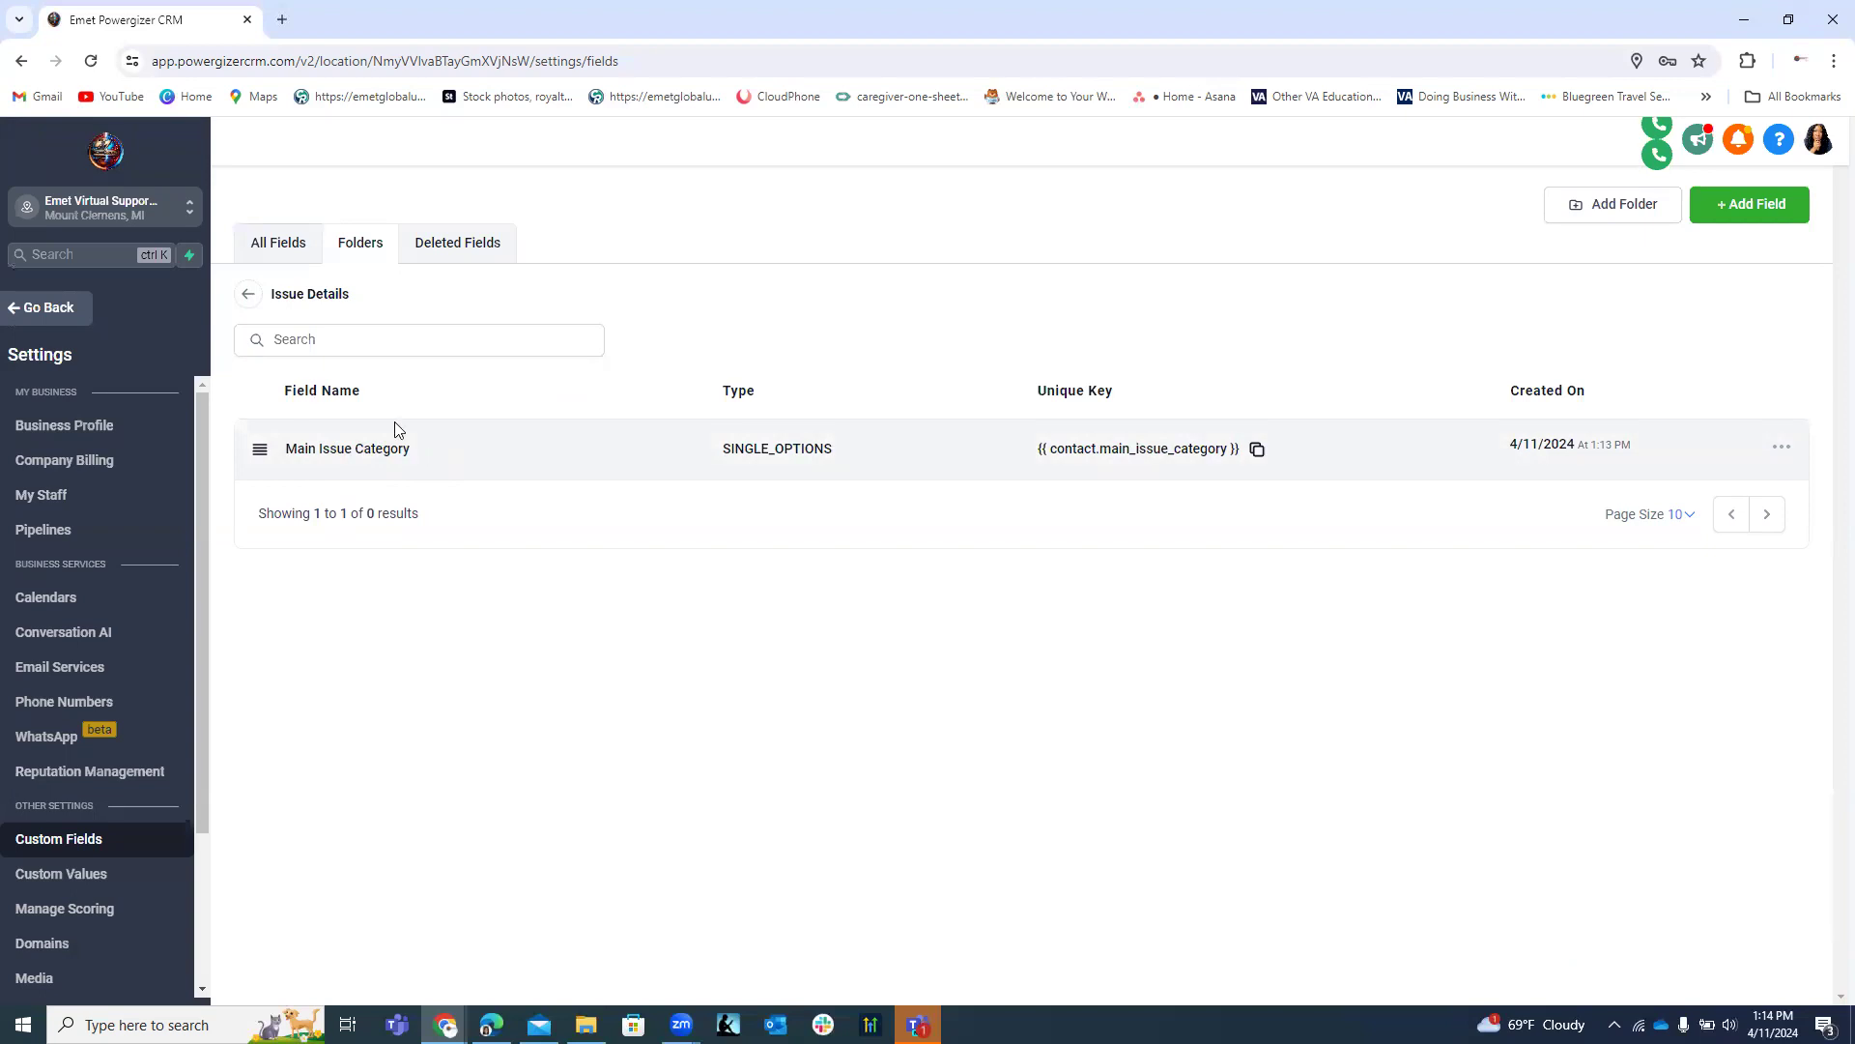
Start a new Text Box List custom field and continue to its details form.
{"action": "left_click", "coordinate": [1732, 204]}
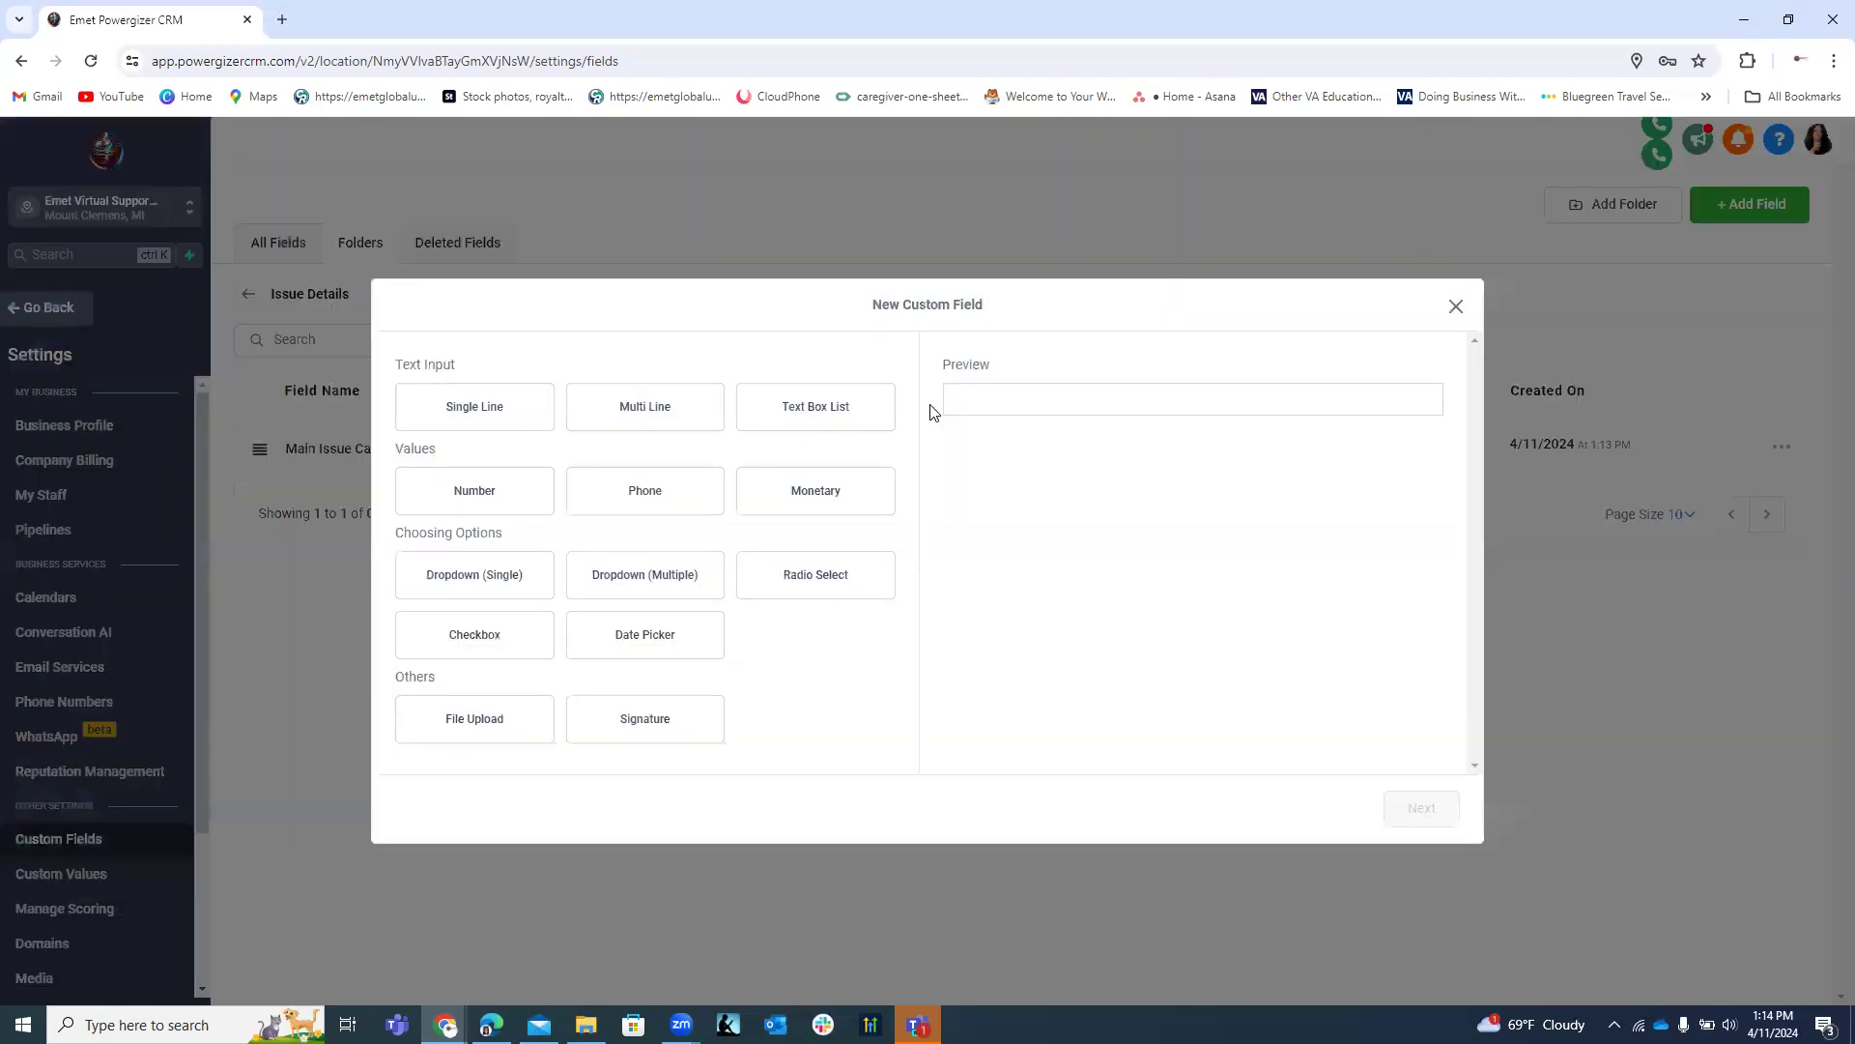
{"action": "left_click", "coordinate": [667, 425]}
{"action": "left_click", "coordinate": [812, 415]}
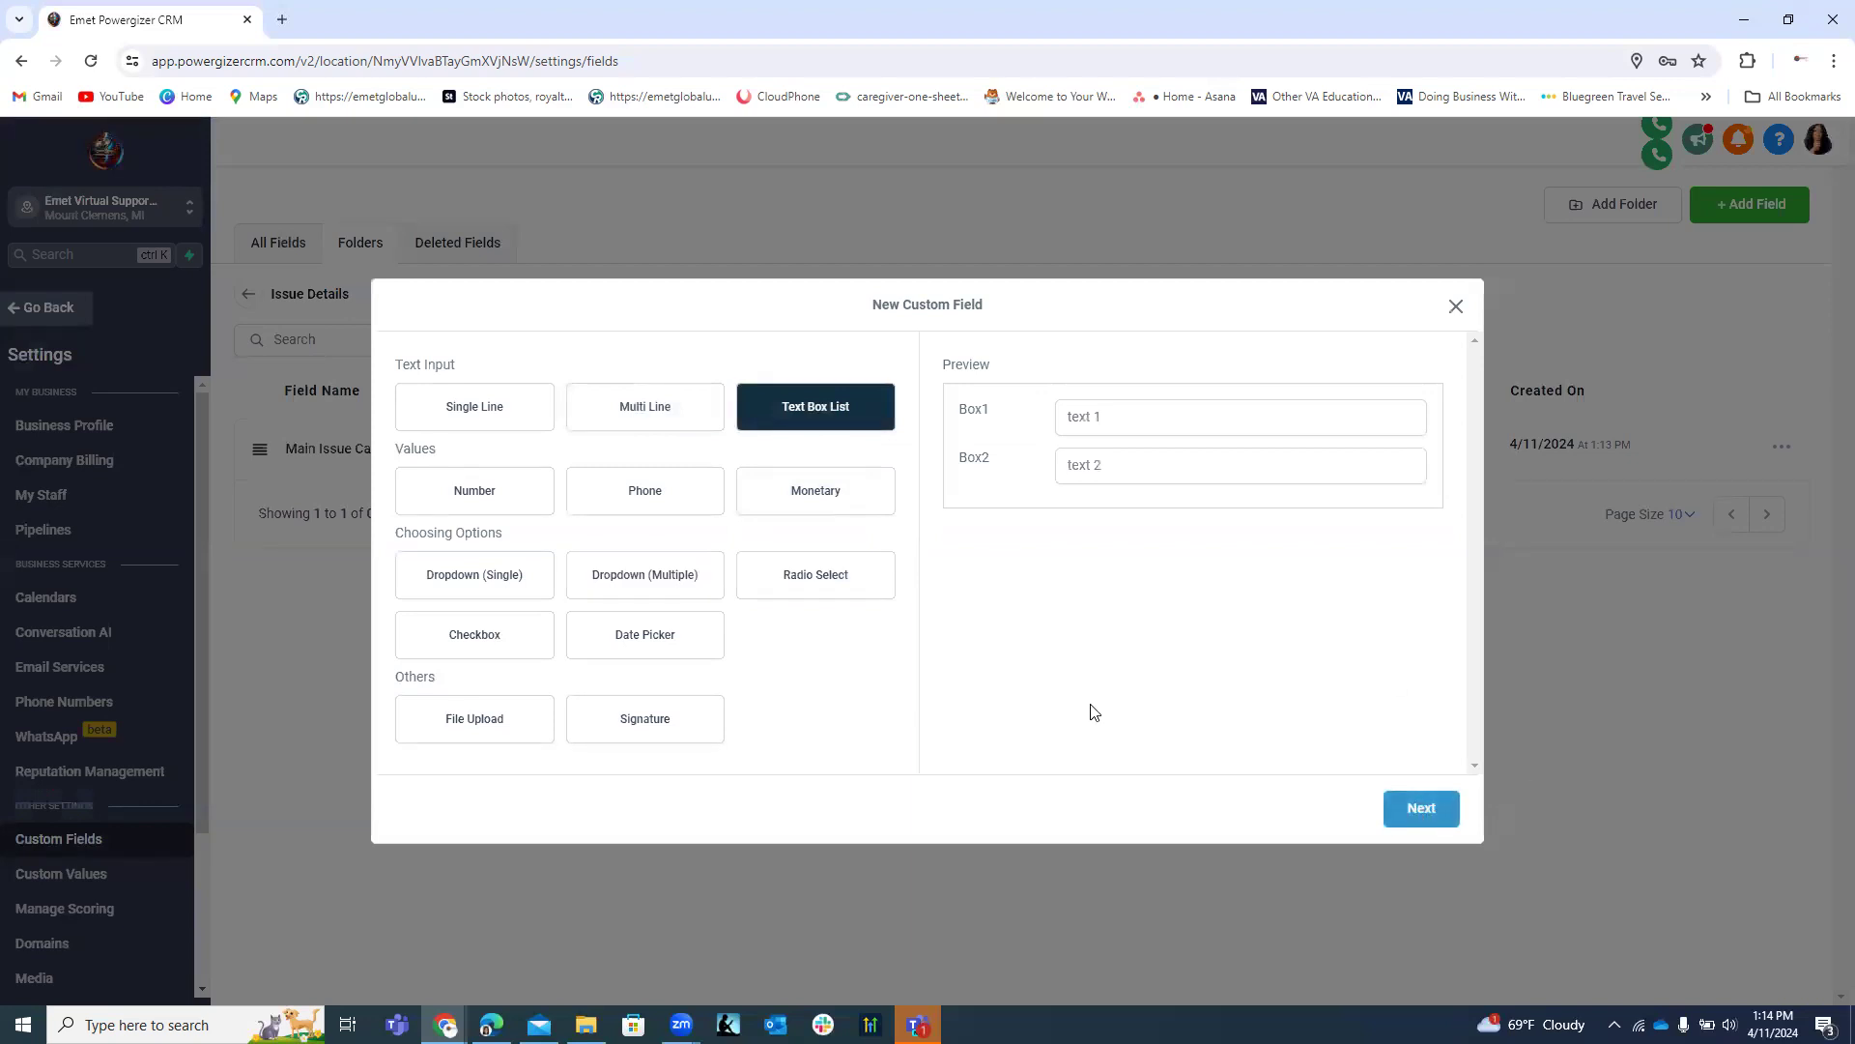
{"action": "left_click", "coordinate": [1419, 809]}
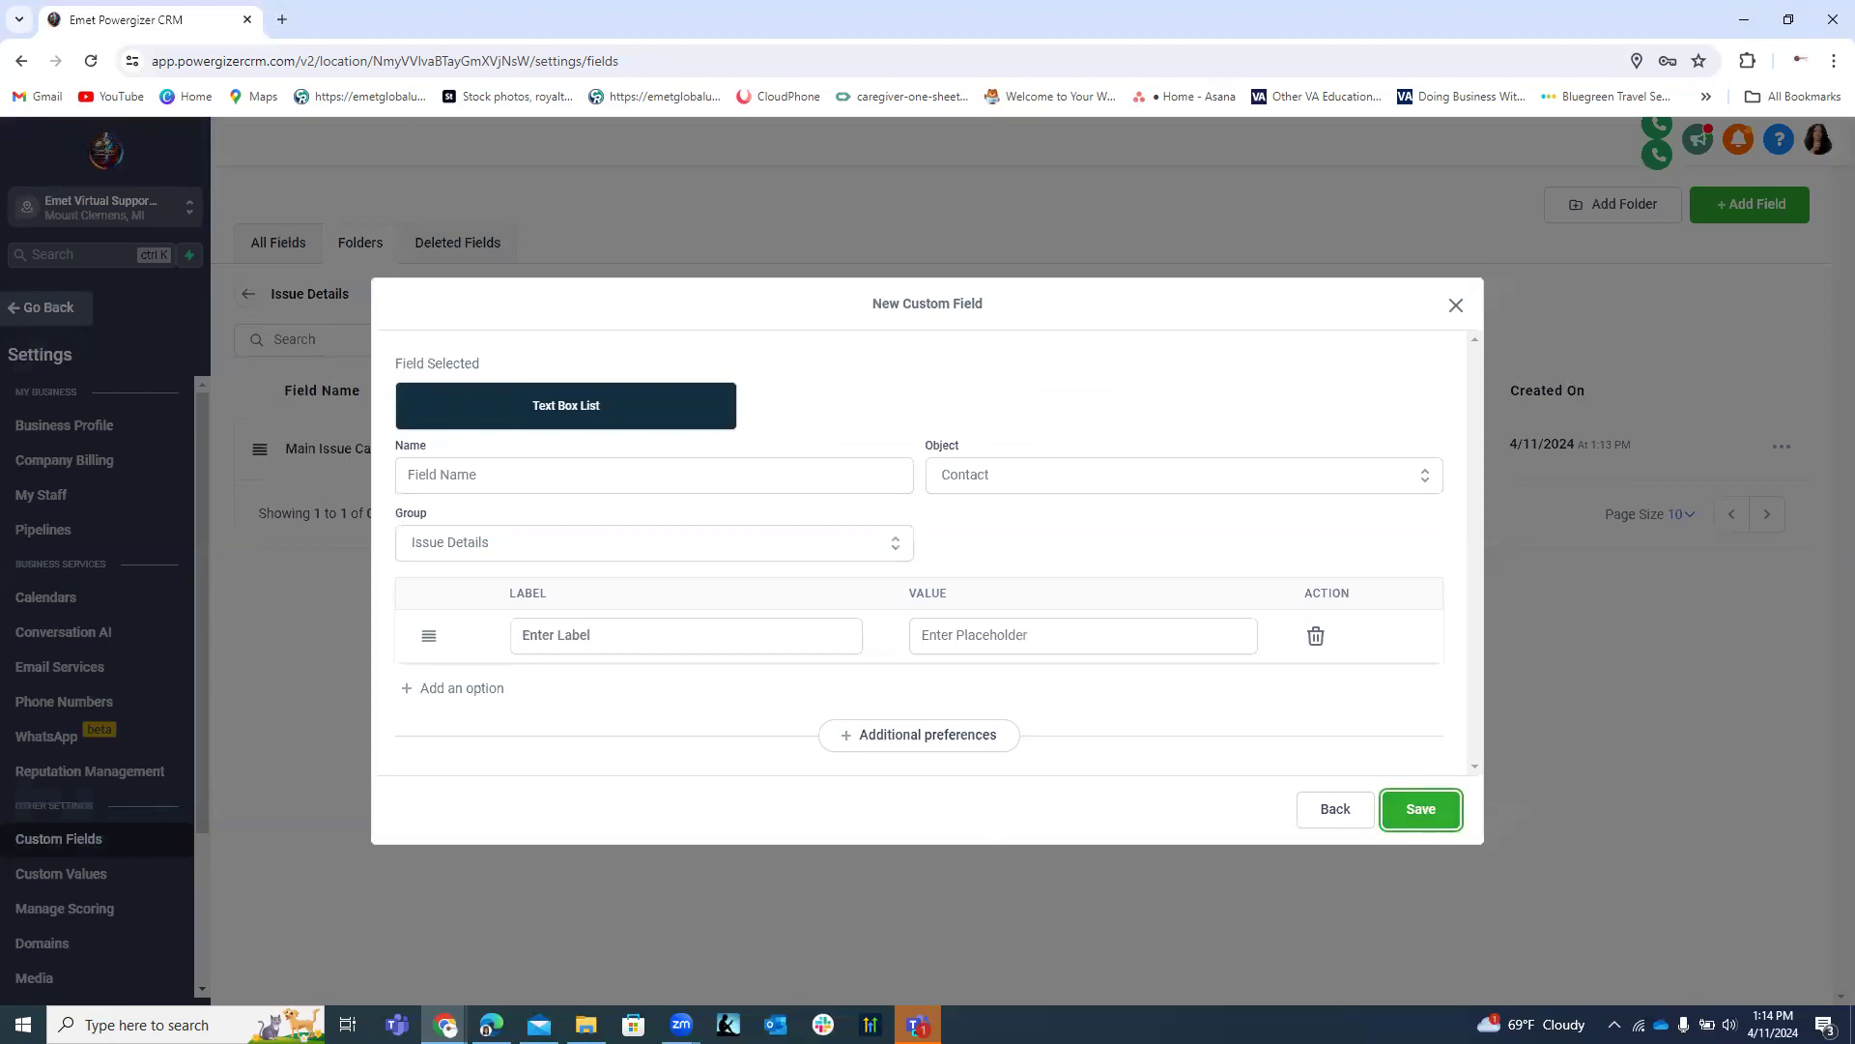
{"action": "left_click", "coordinate": [455, 477]}
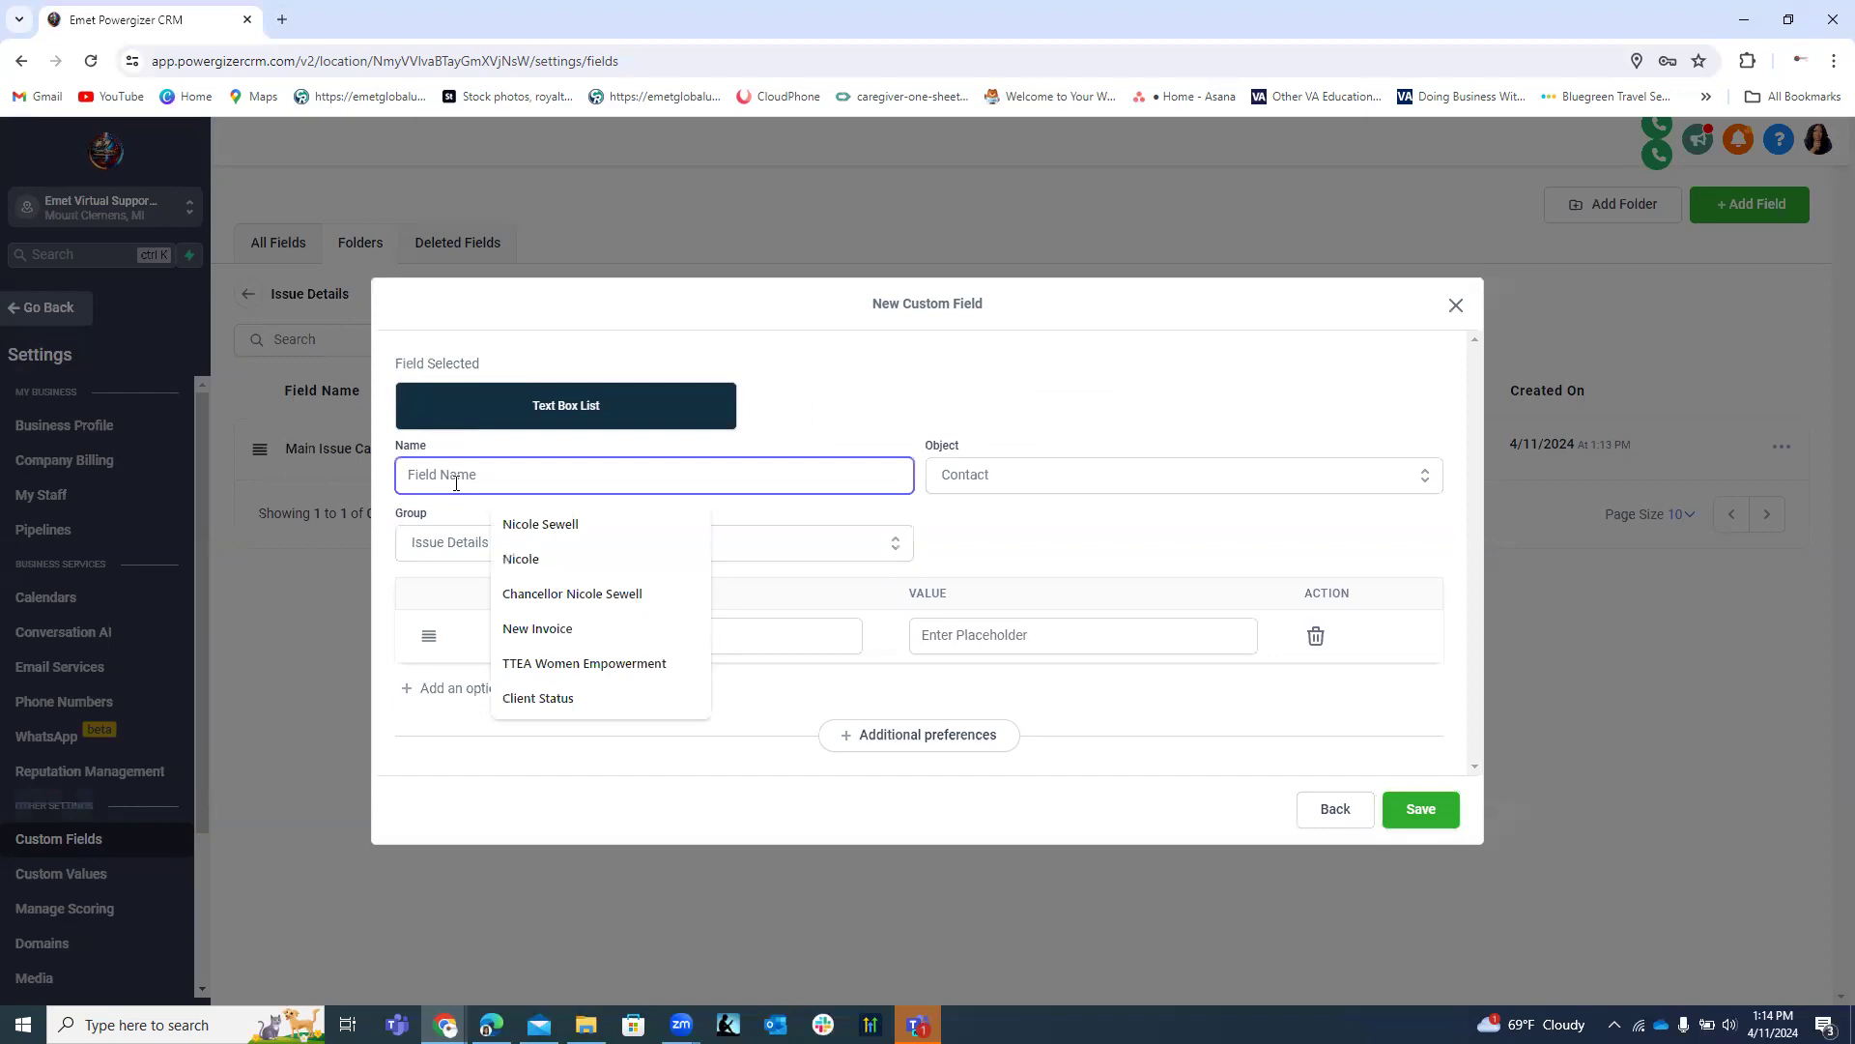
Enter 'Sub-Category Issue/Description' as the field name and focus the first label.
{"action": "type", "text": "Su"}
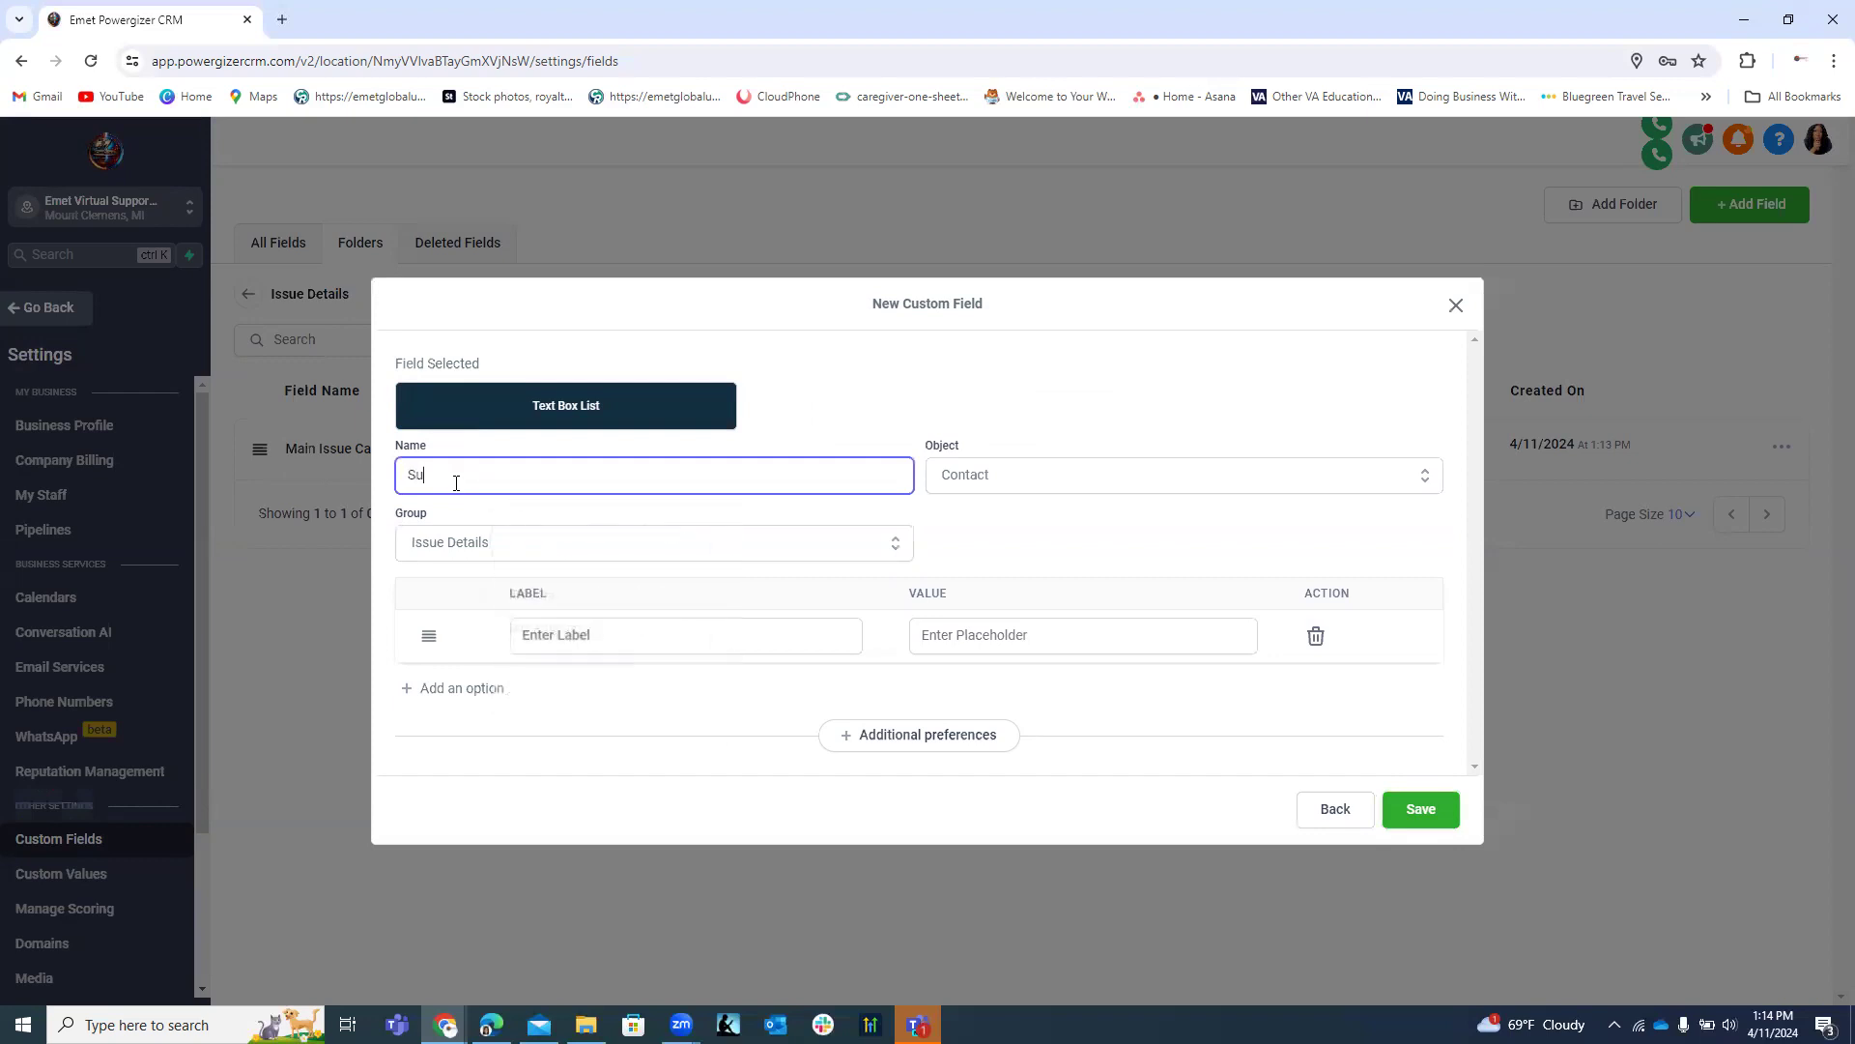
{"action": "type", "text": "b-Category Issue/Description"}
{"action": "left_click", "coordinate": [605, 642]}
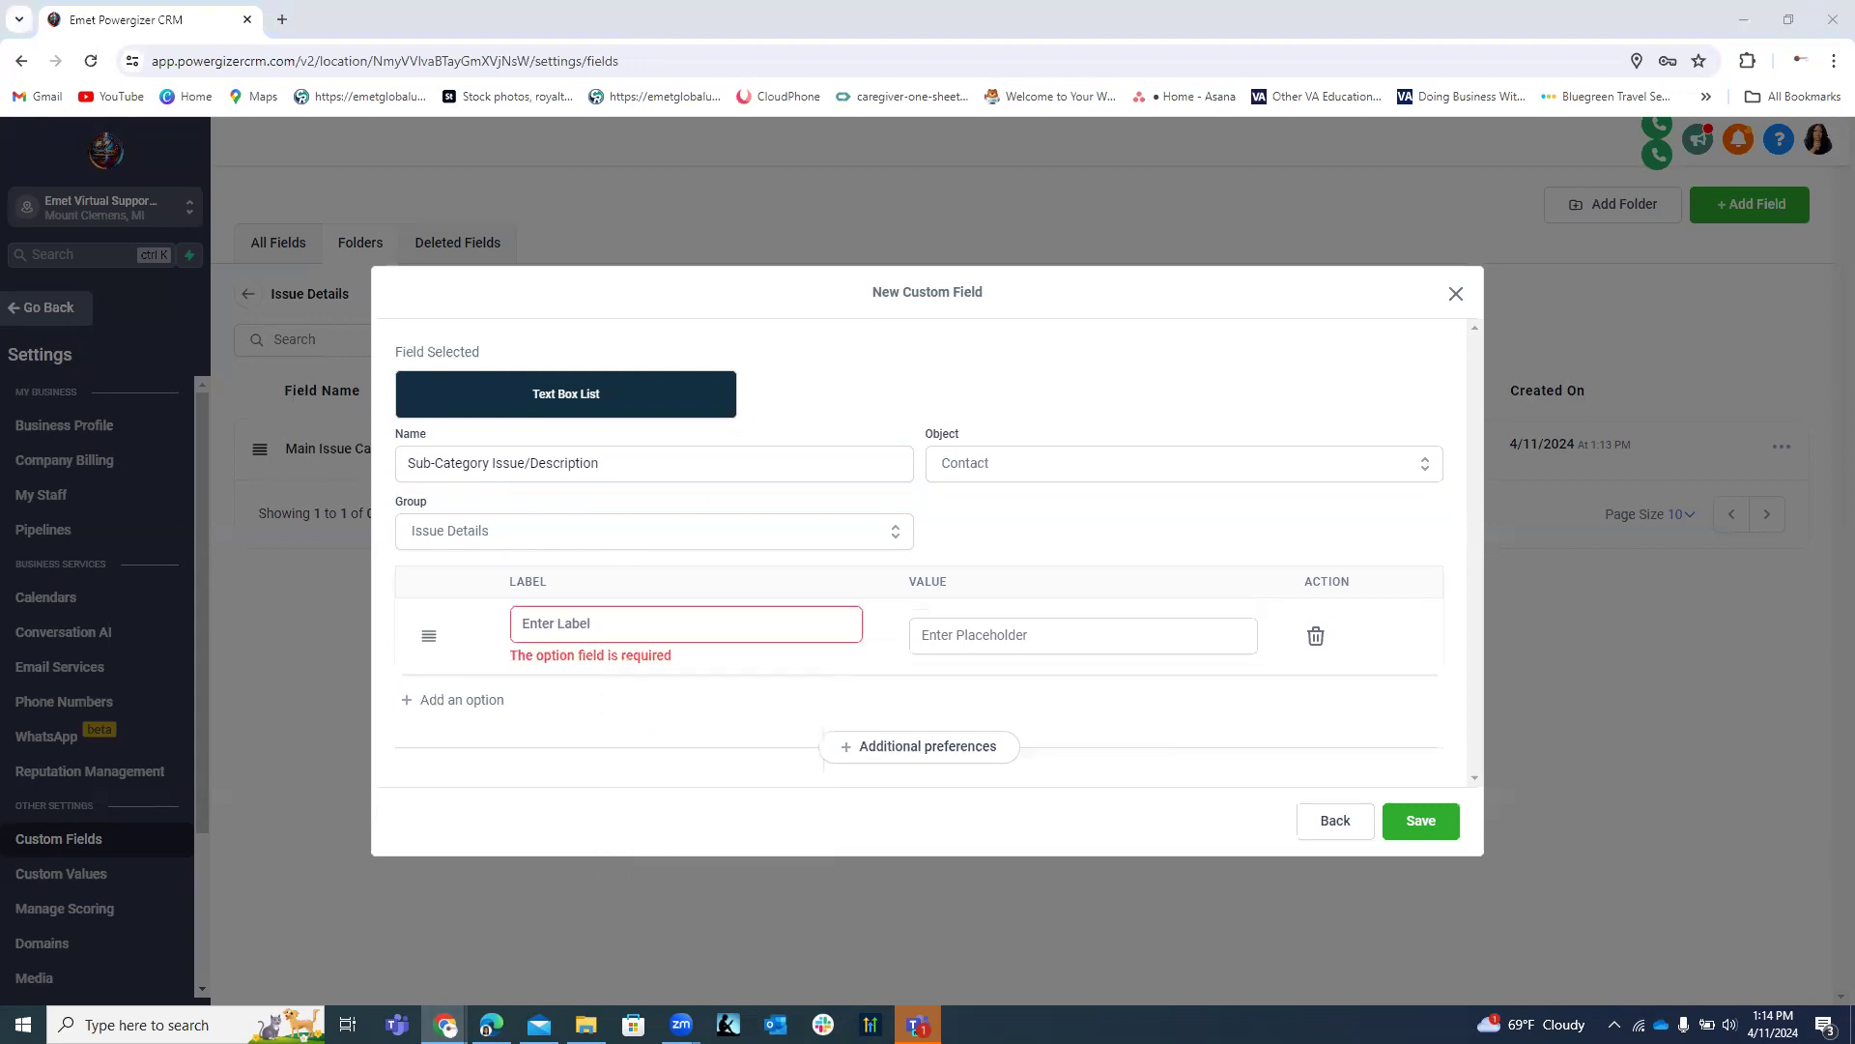
{"action": "left_click", "coordinate": [607, 630]}
{"action": "left_click", "coordinate": [544, 621]}
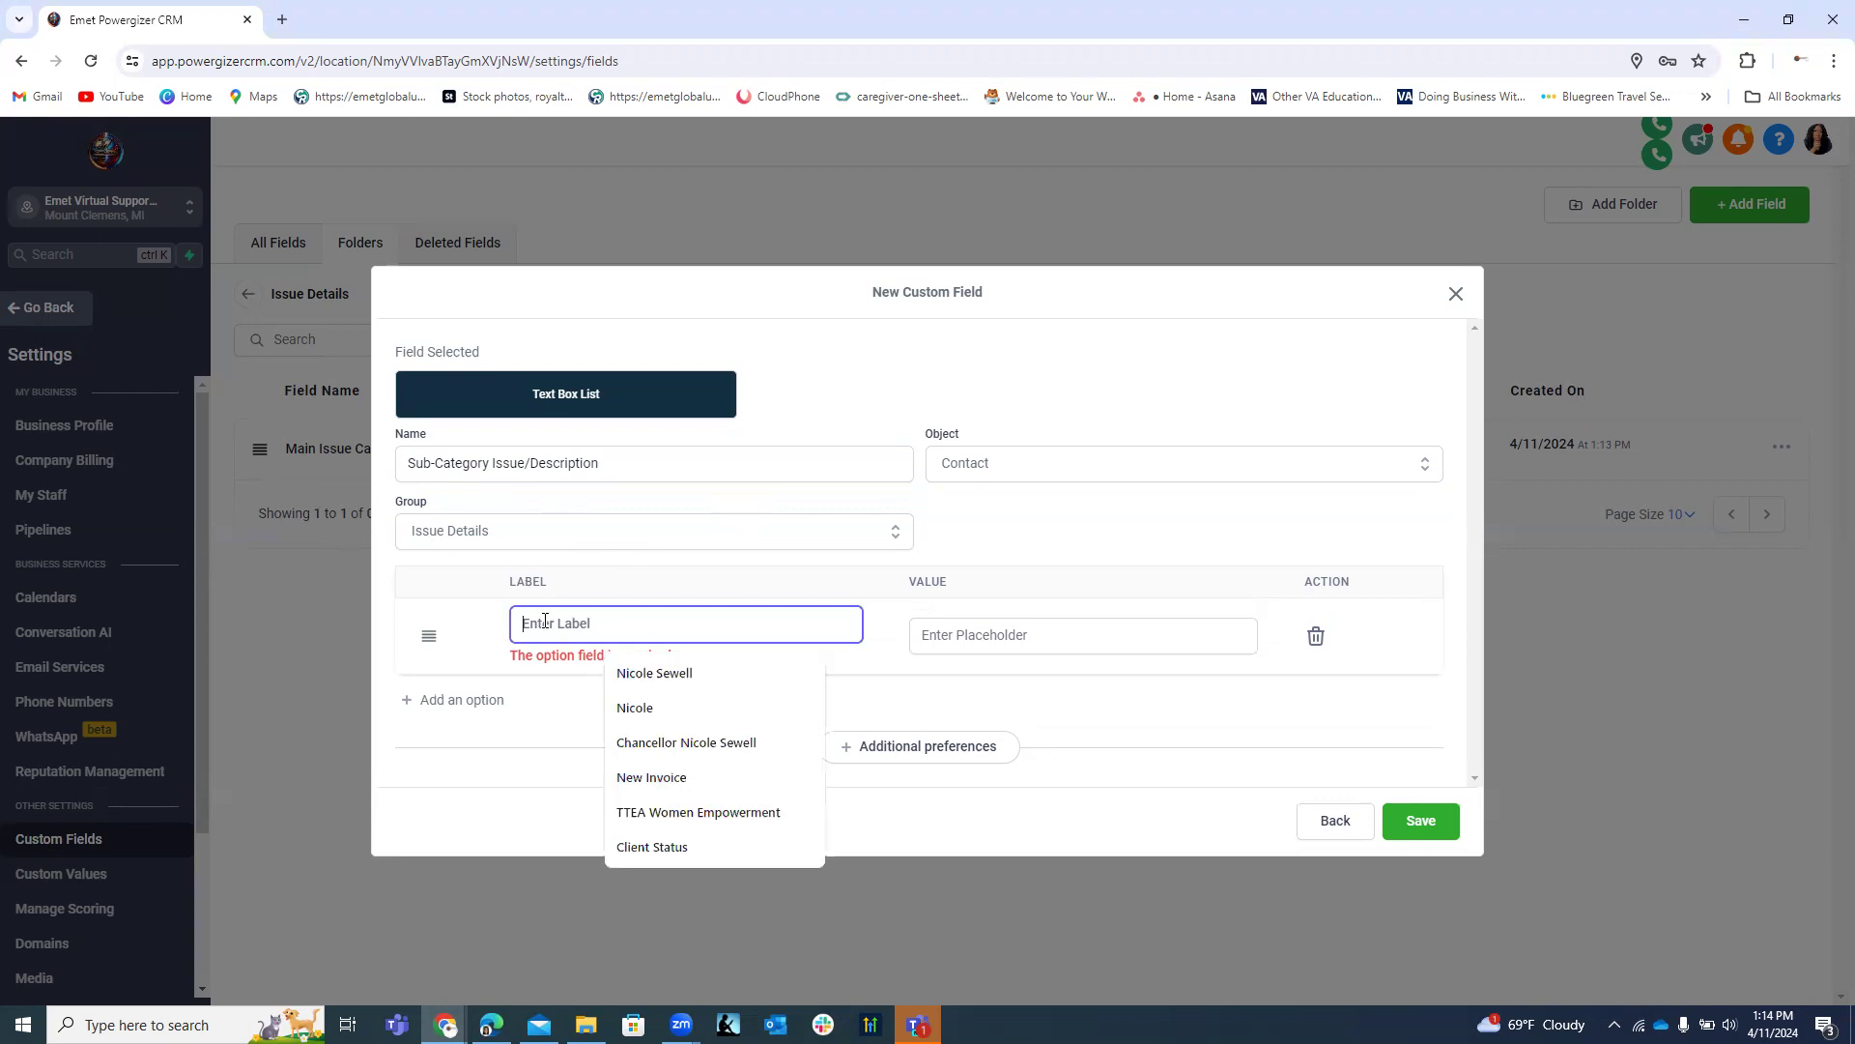
Add labels Computers and Laptops, Printers and Scanners, and Docking Station.
{"action": "type", "text": "Computers and Laptops"}
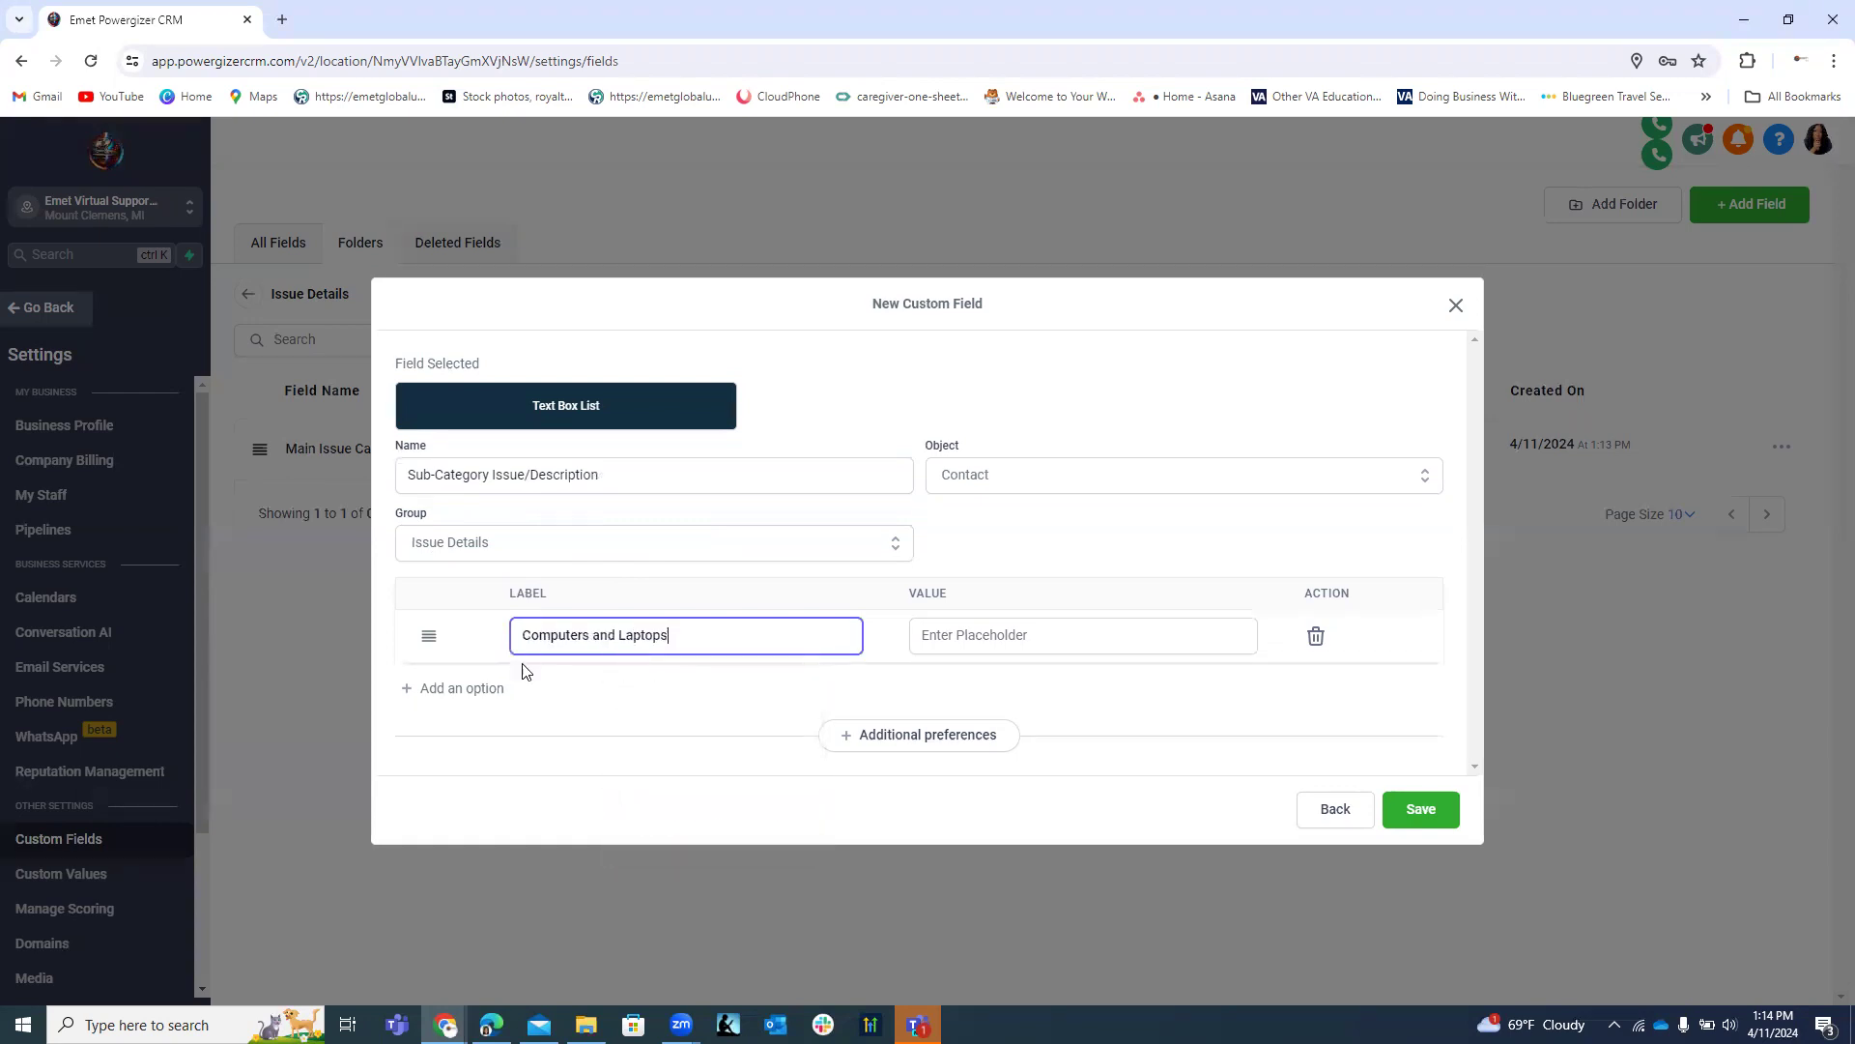
{"action": "left_click", "coordinate": [490, 693]}
{"action": "left_click", "coordinate": [592, 664]}
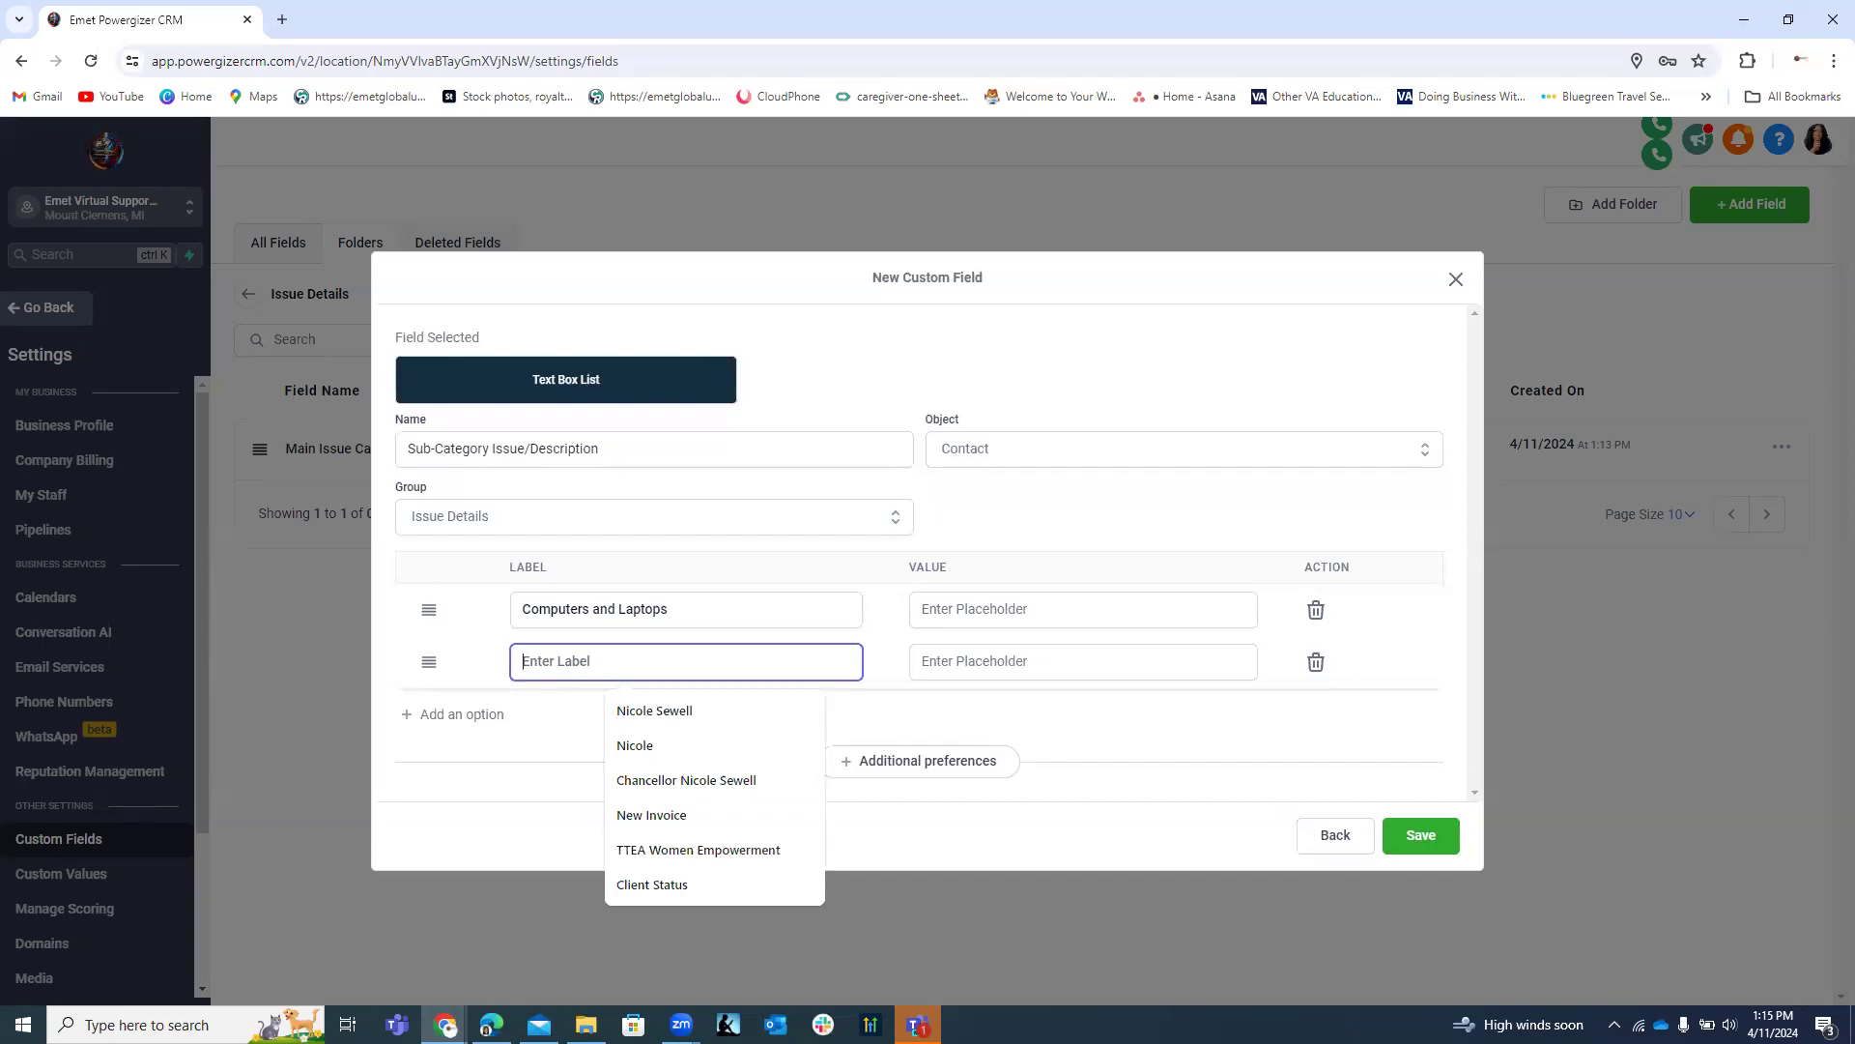
{"action": "key", "text": "alt+Tab"}
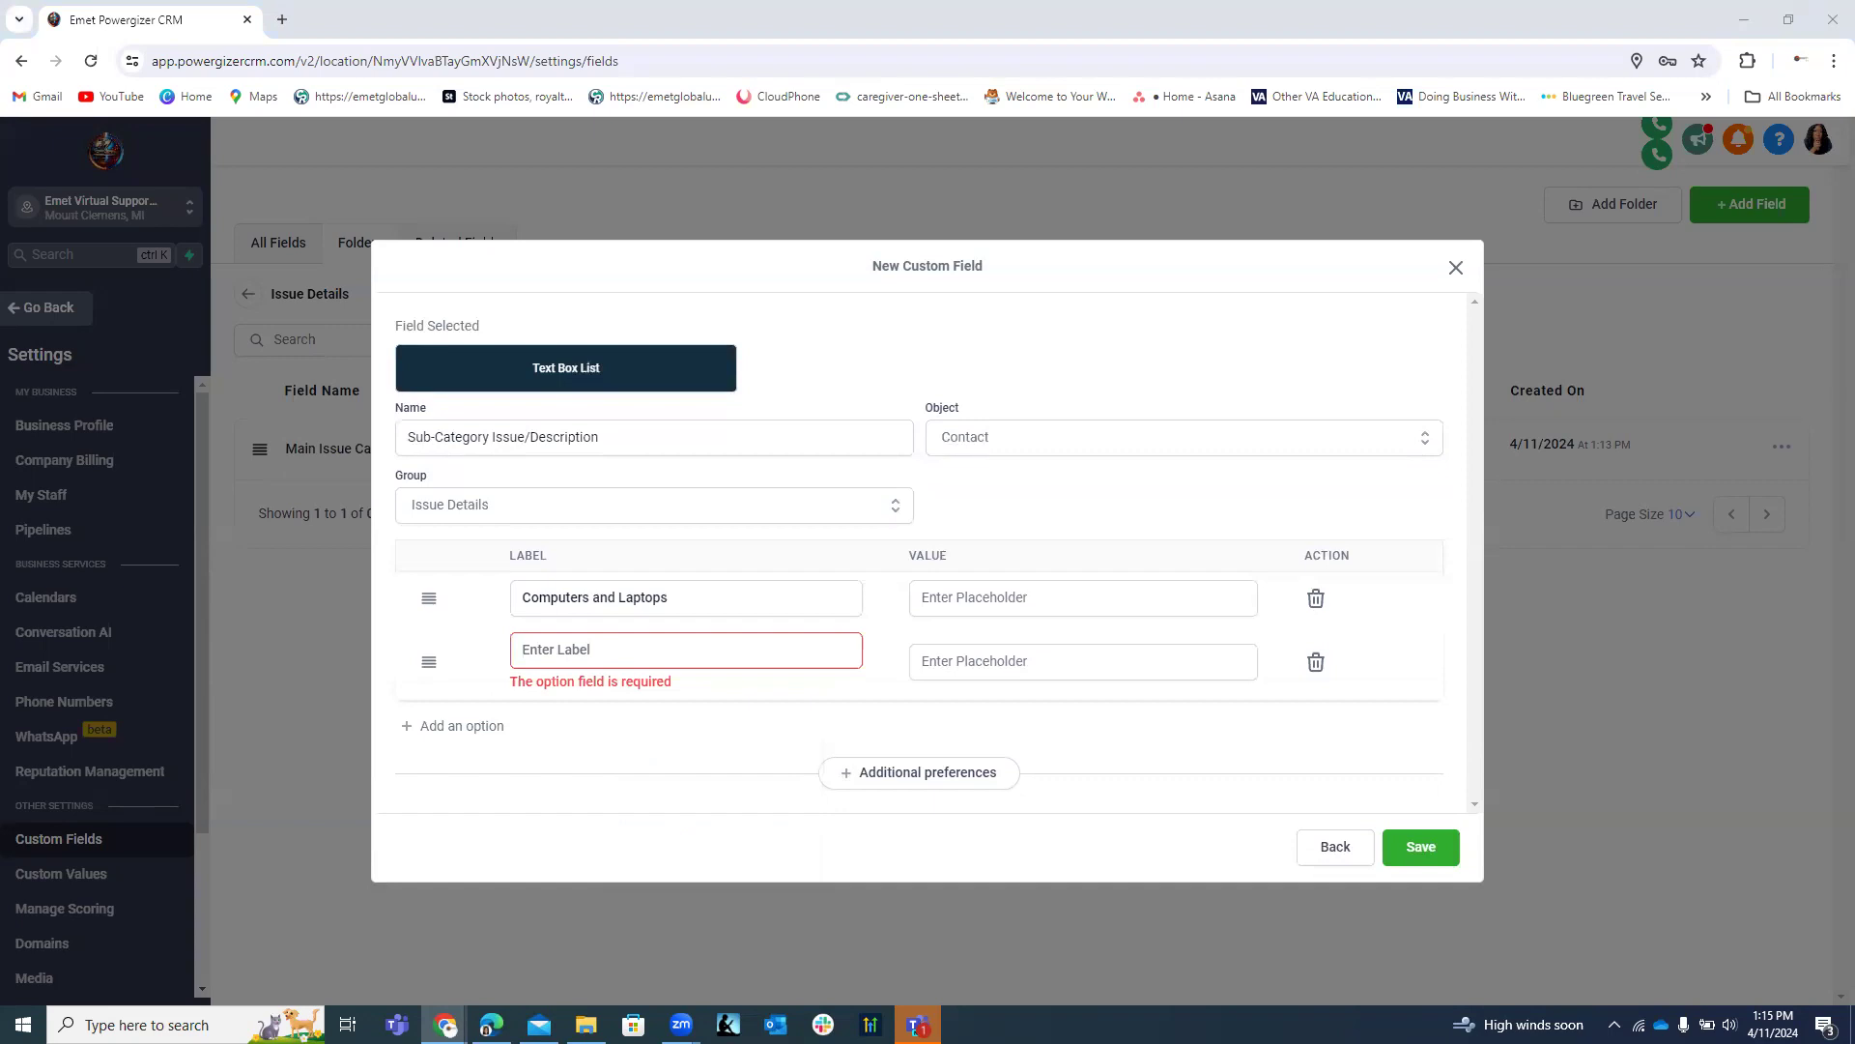
{"action": "left_click", "coordinate": [760, 650]}
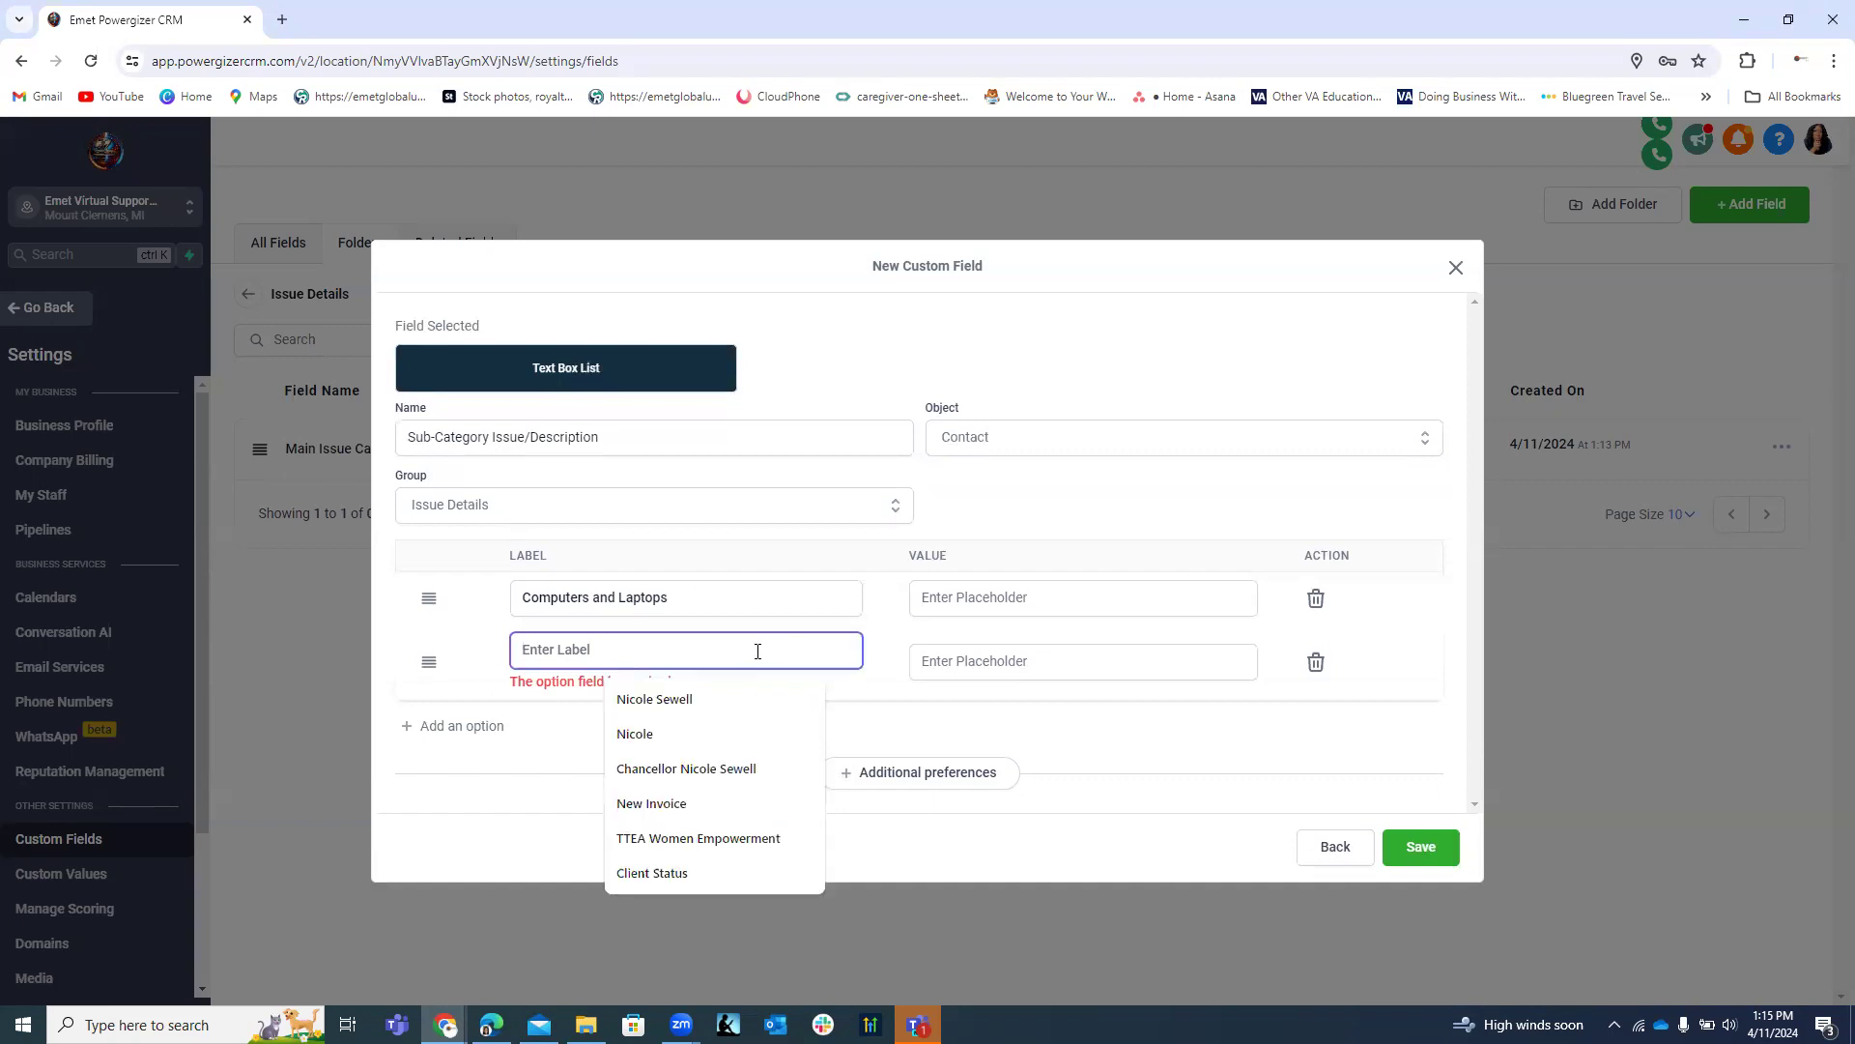
{"action": "type", "text": "Printers and Scanners"}
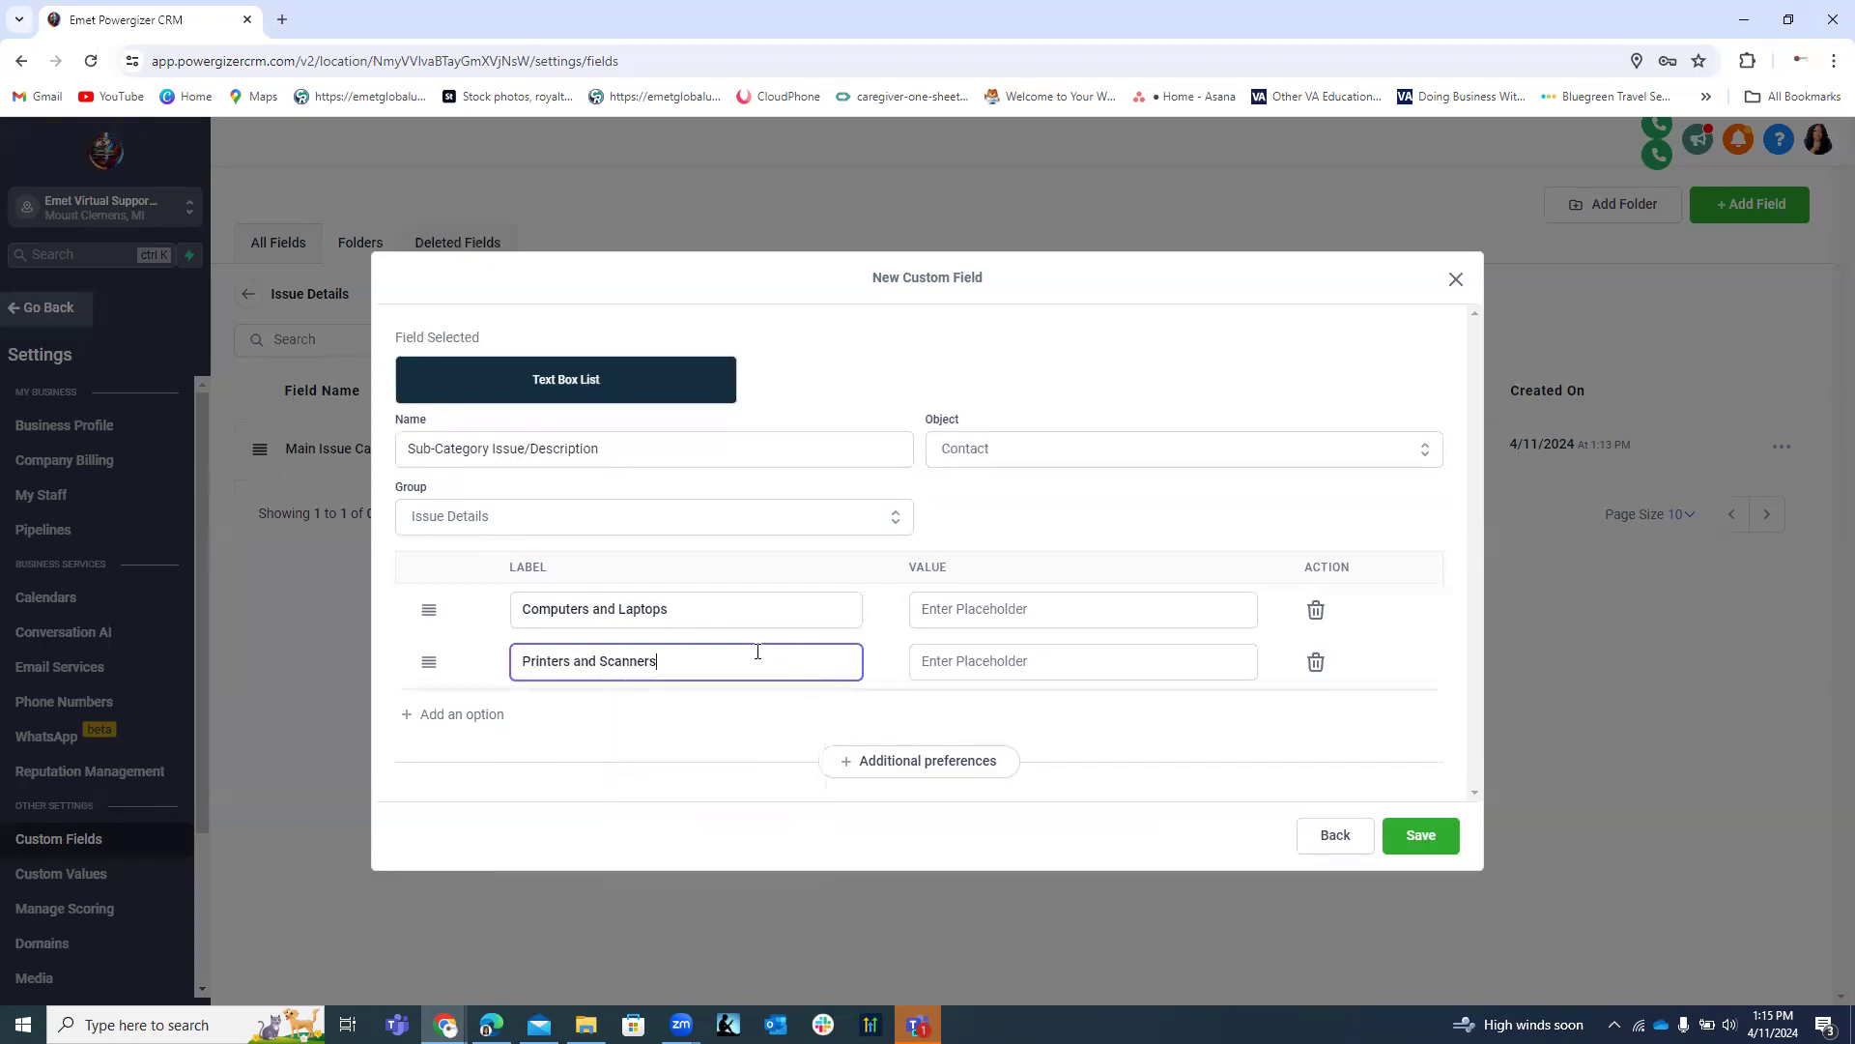
{"action": "left_click", "coordinate": [489, 720]}
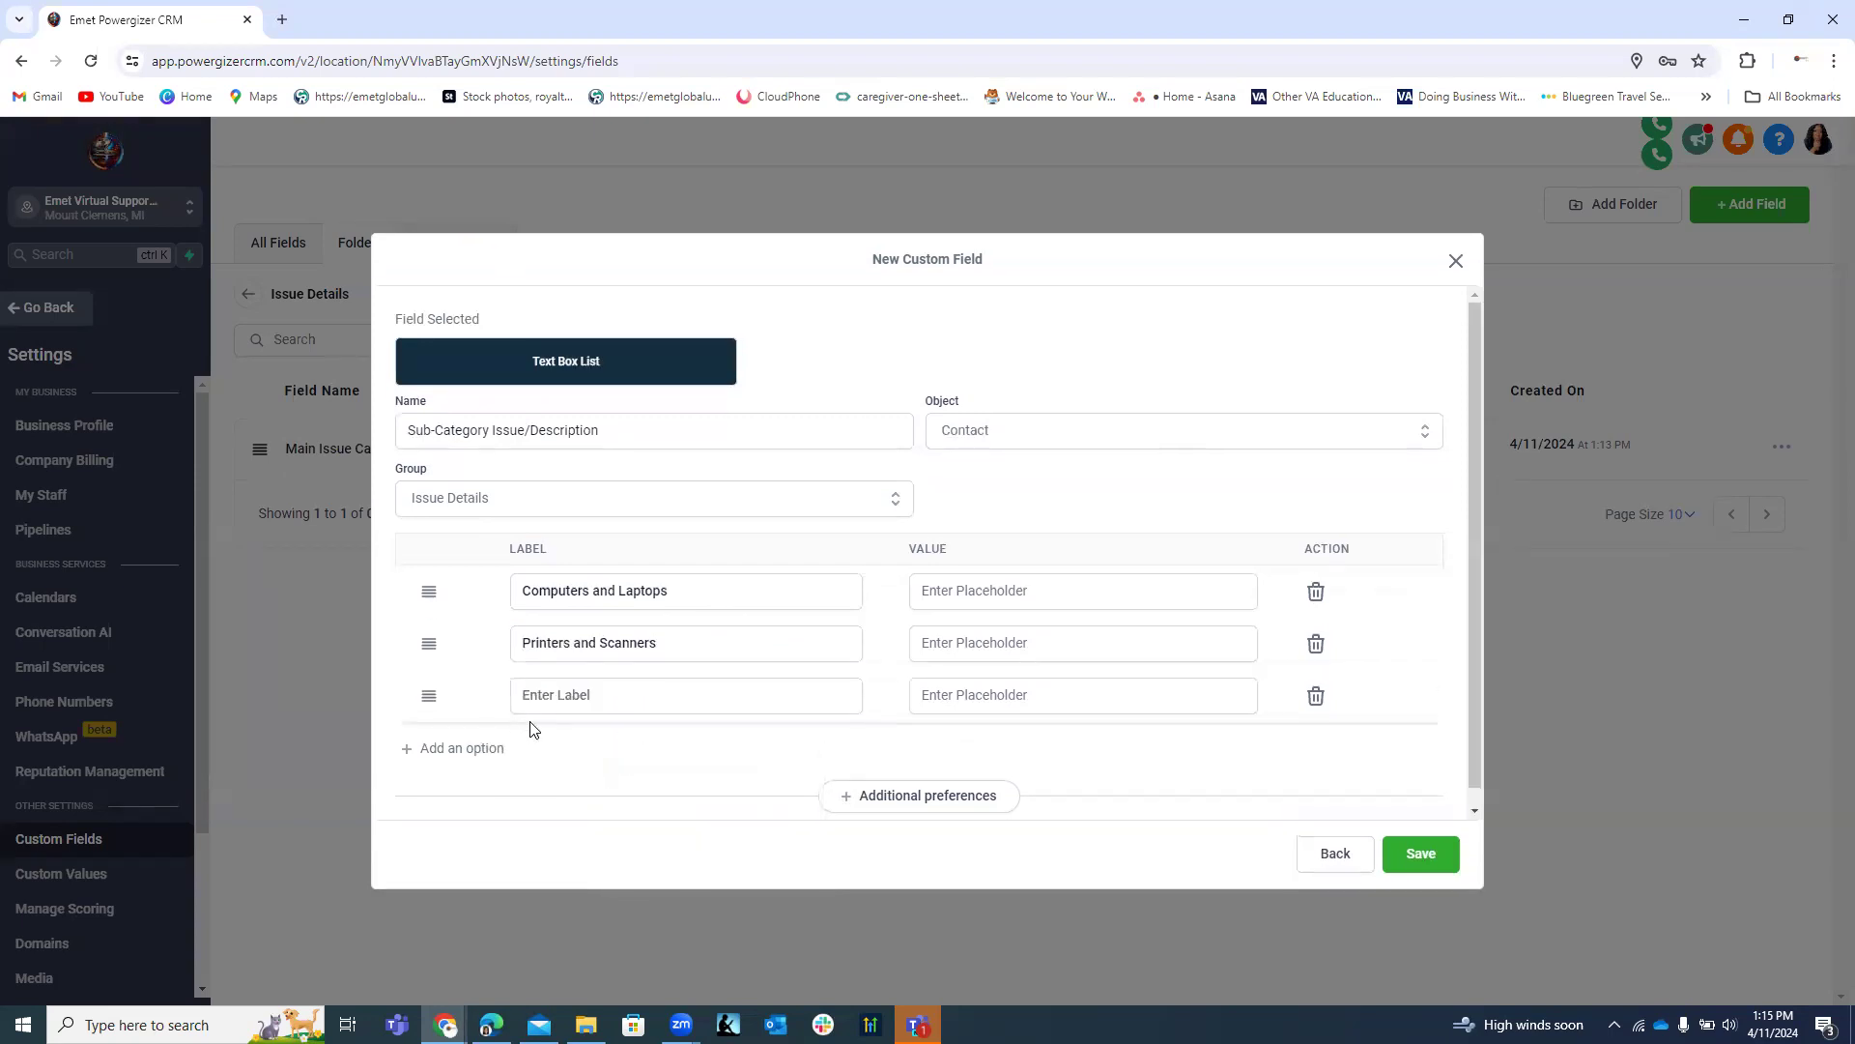
{"action": "left_click", "coordinate": [651, 693]}
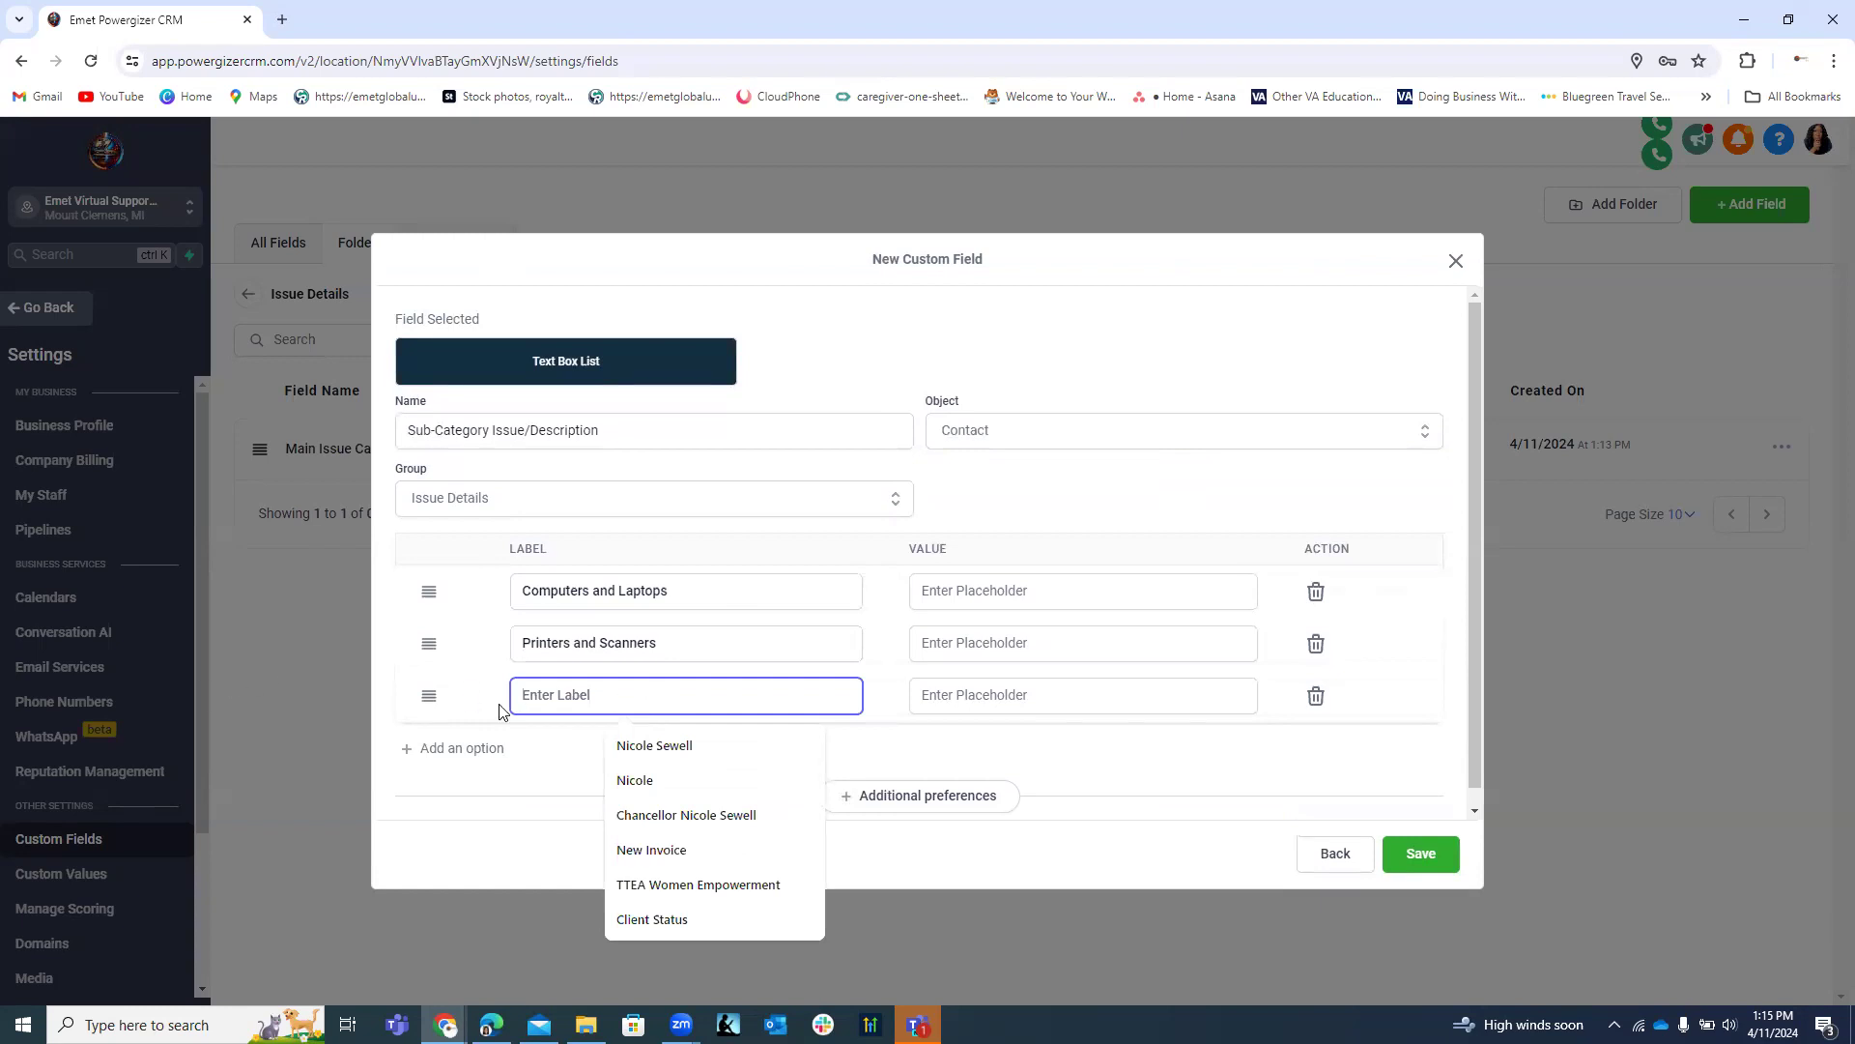
{"action": "type", "text": "Doc"}
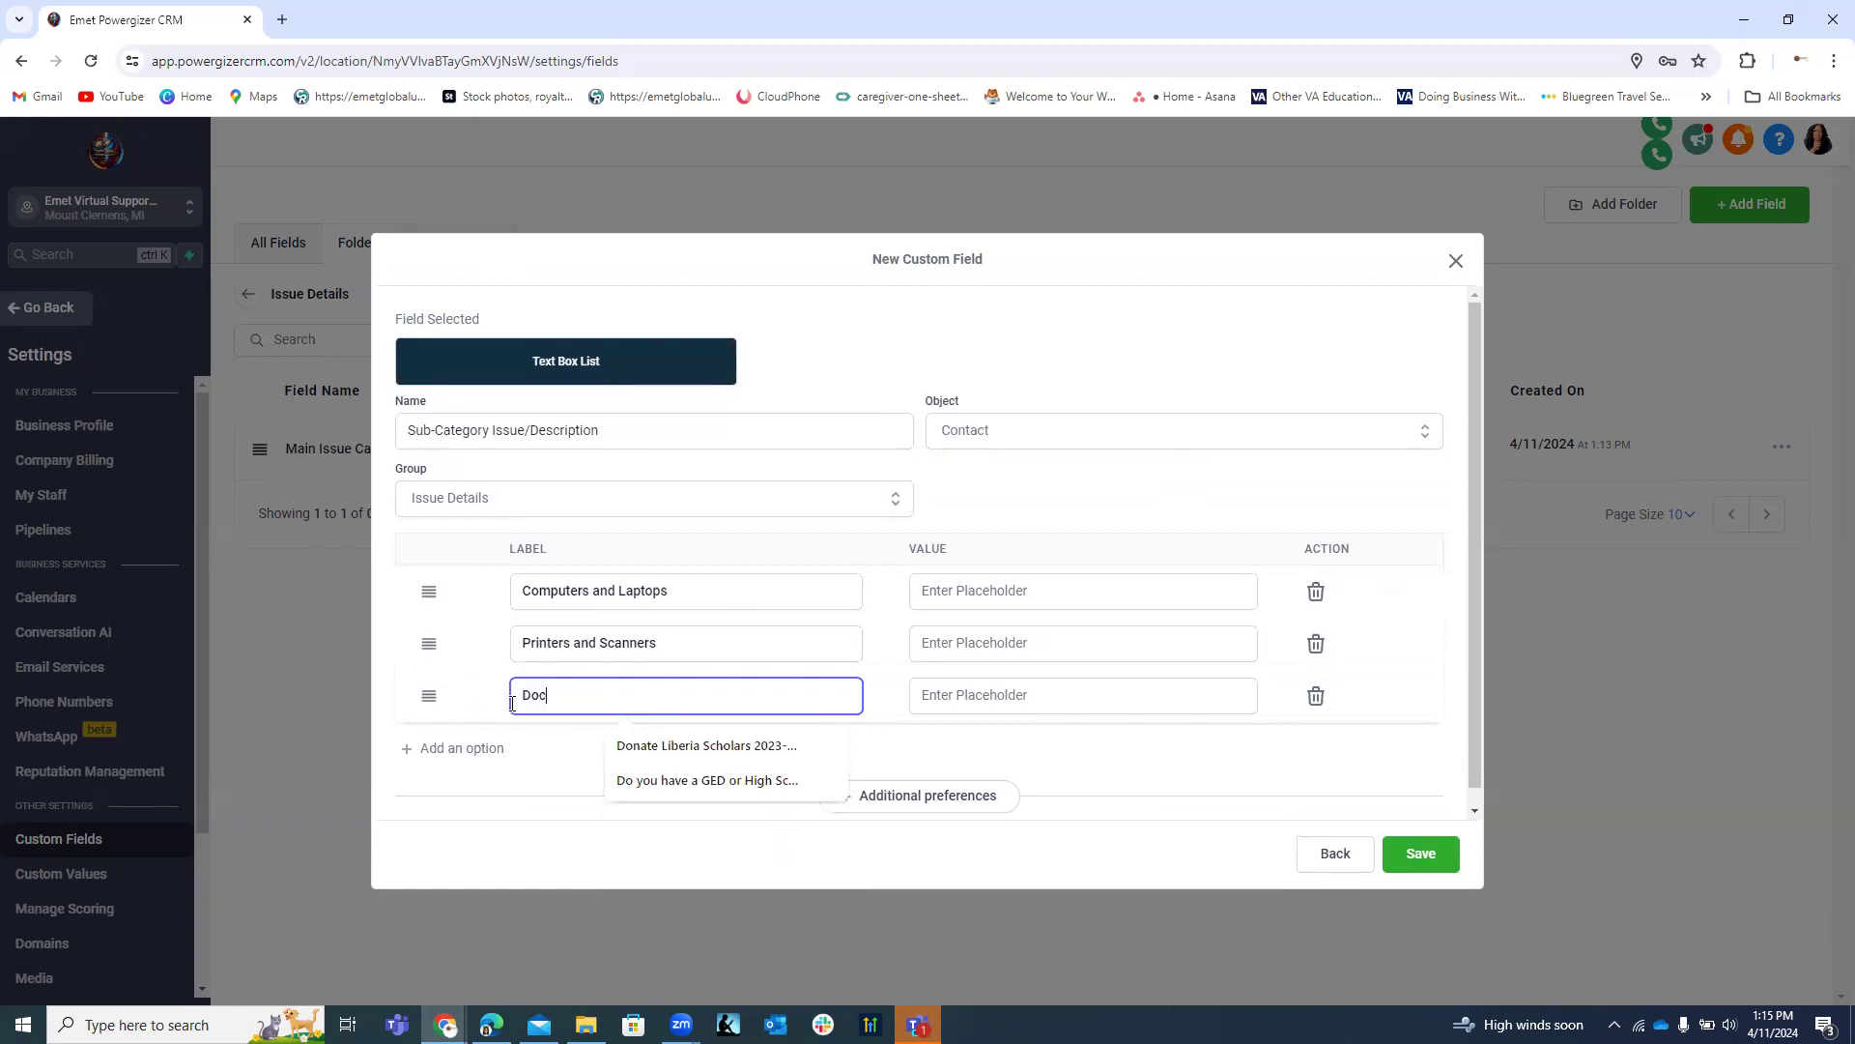
{"action": "type", "text": "king Station"}
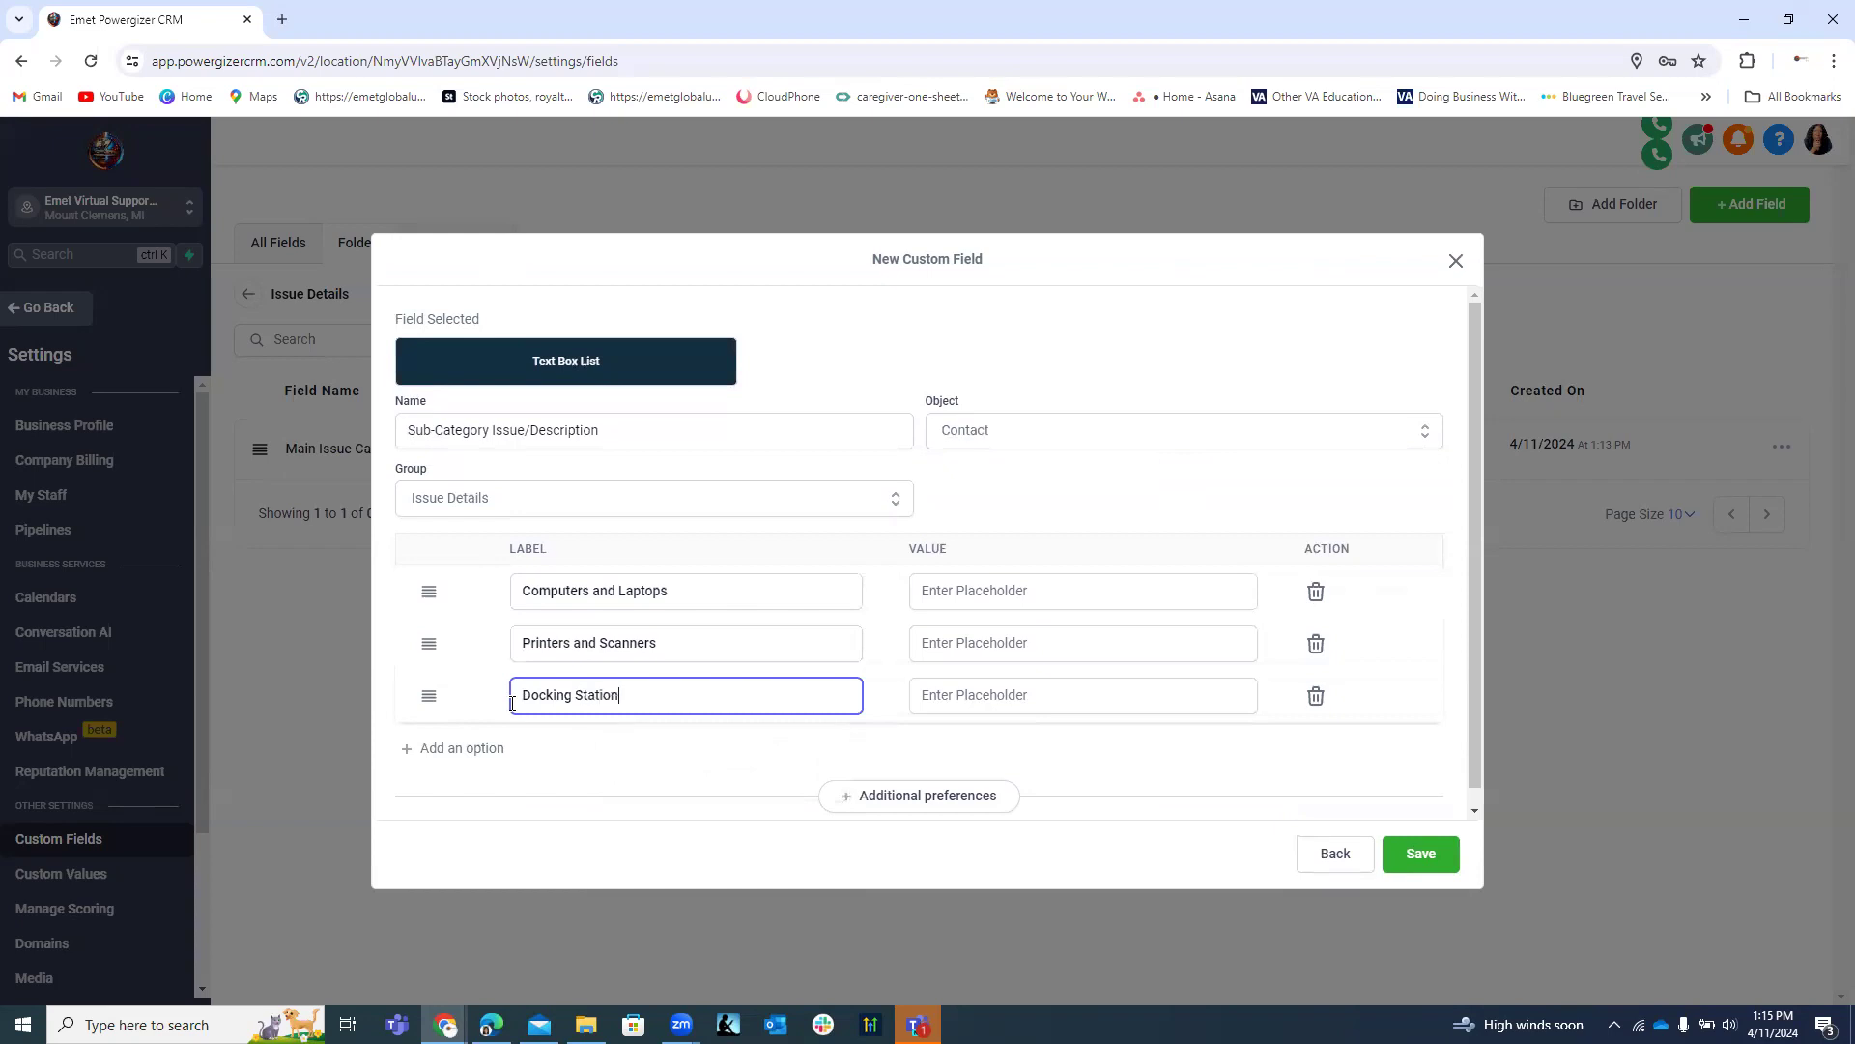
Add labels Monitor and Mobile Devices and Tablet.
{"action": "left_click", "coordinate": [499, 753]}
{"action": "left_click", "coordinate": [589, 751]}
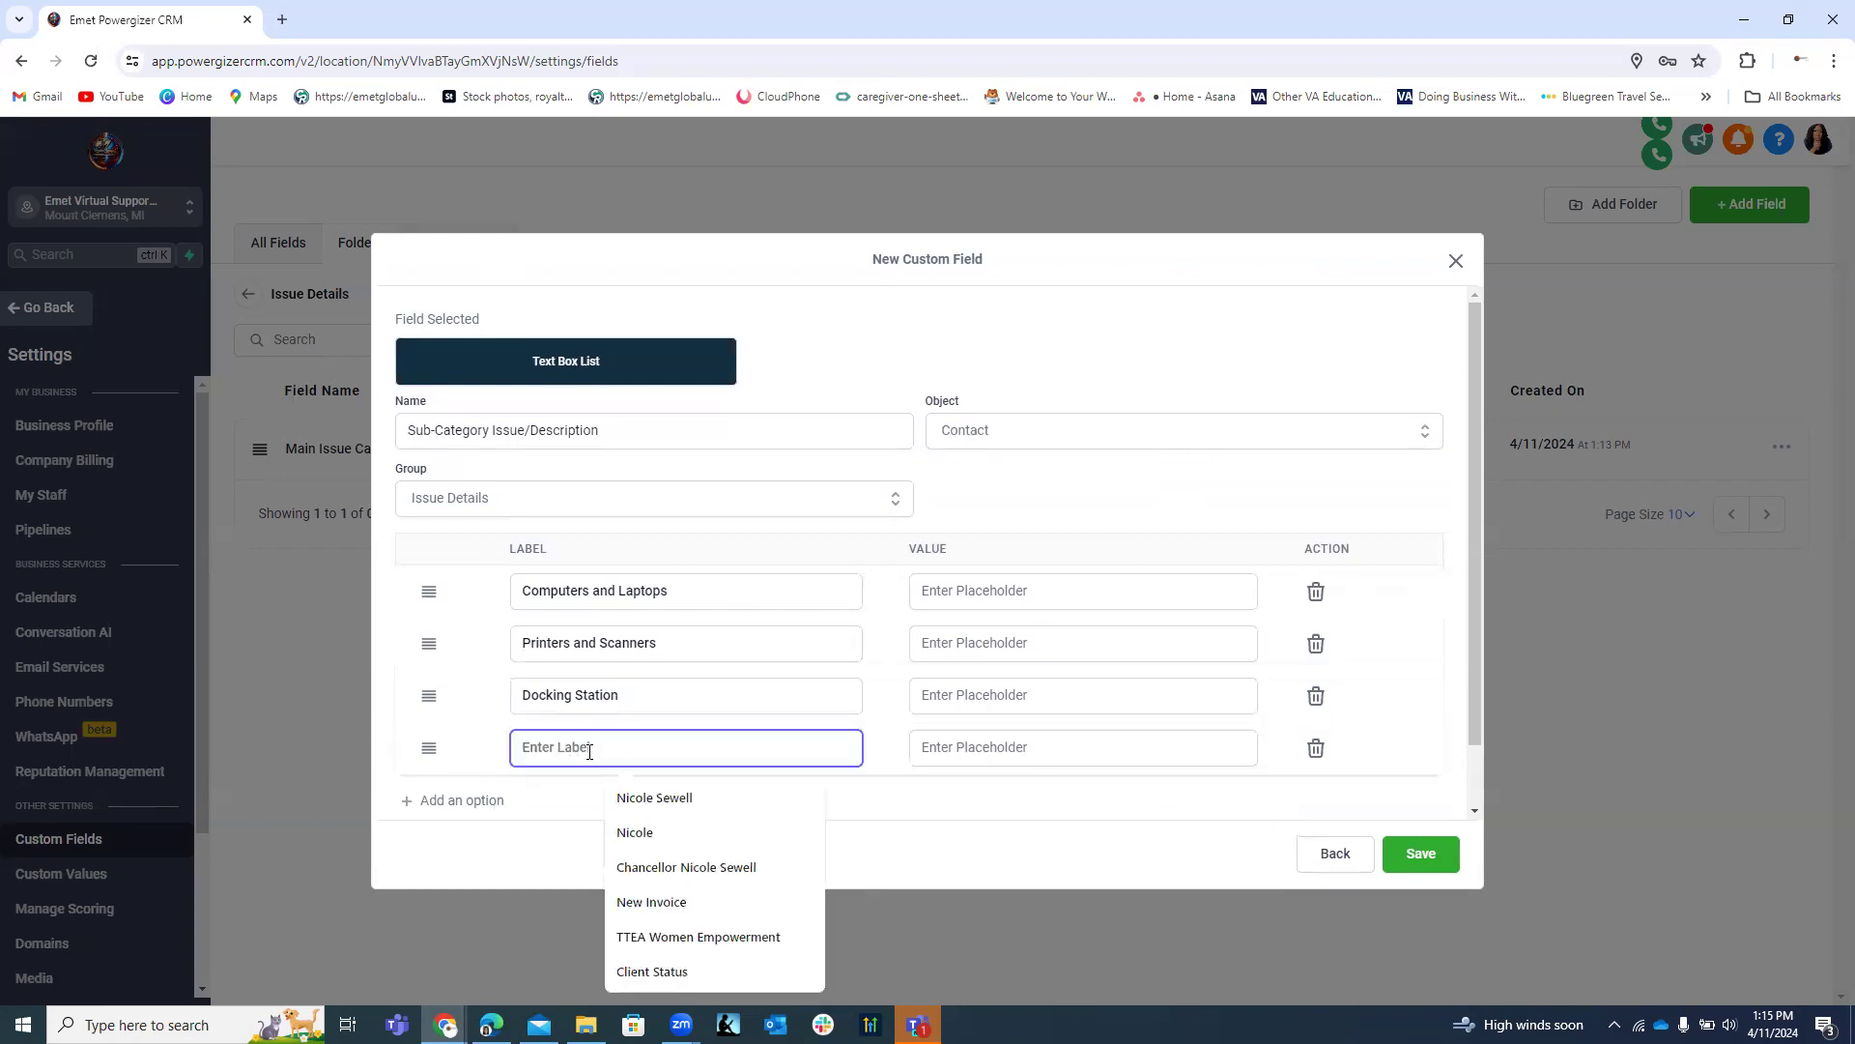
{"action": "type", "text": "Moni"}
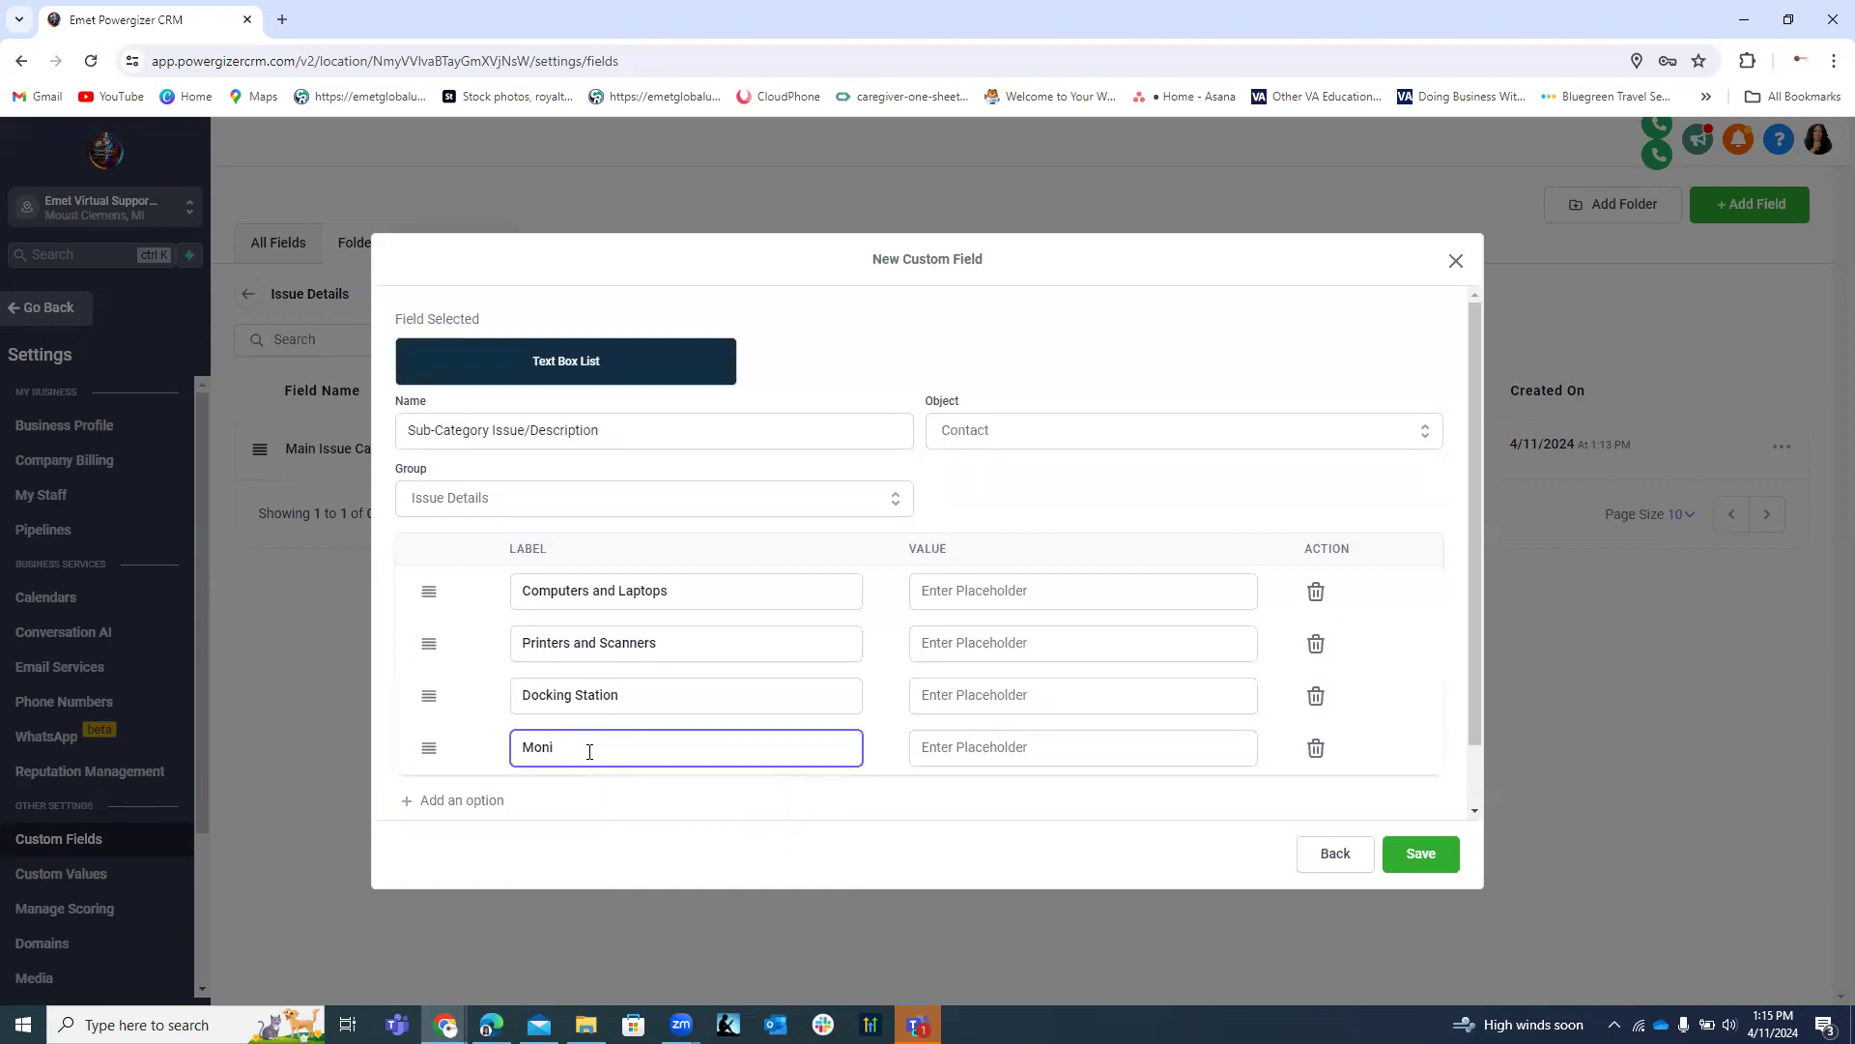
{"action": "type", "text": "tors"}
{"action": "key", "text": "BackSpace"}
{"action": "left_click", "coordinate": [495, 801]}
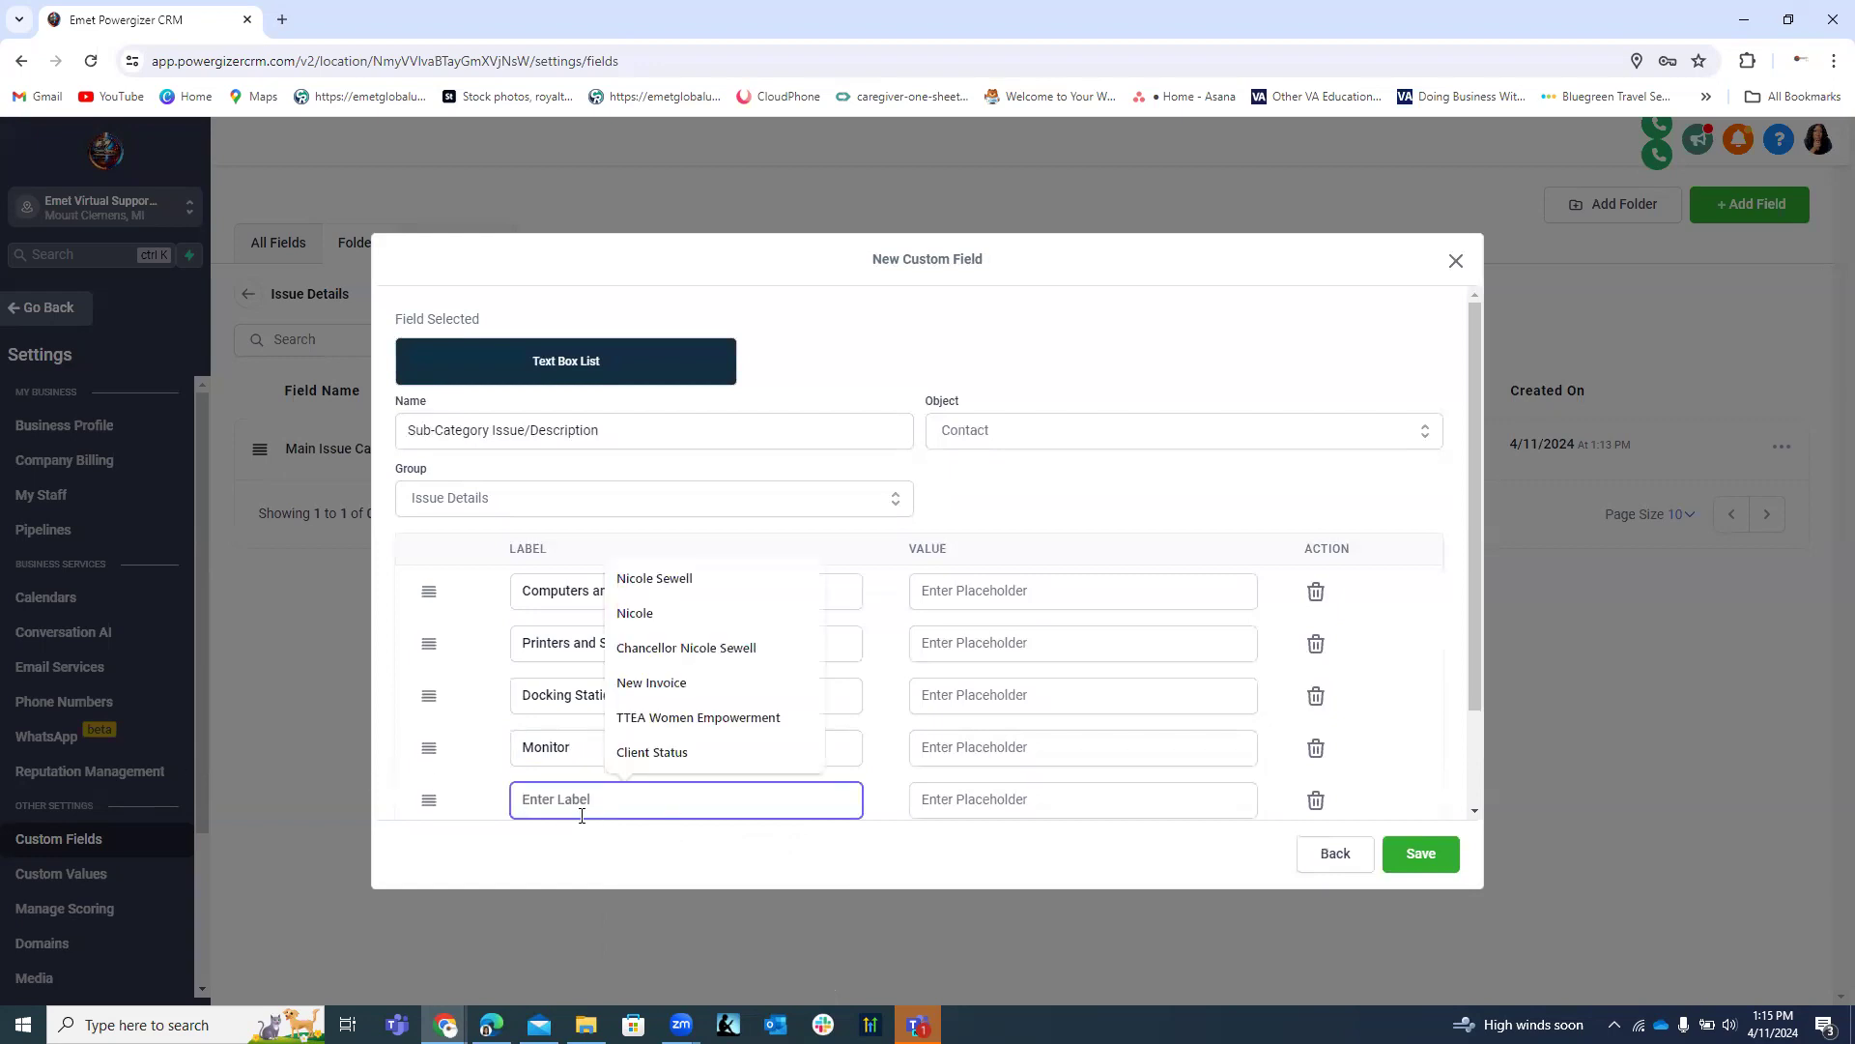
{"action": "type", "text": "Mo"}
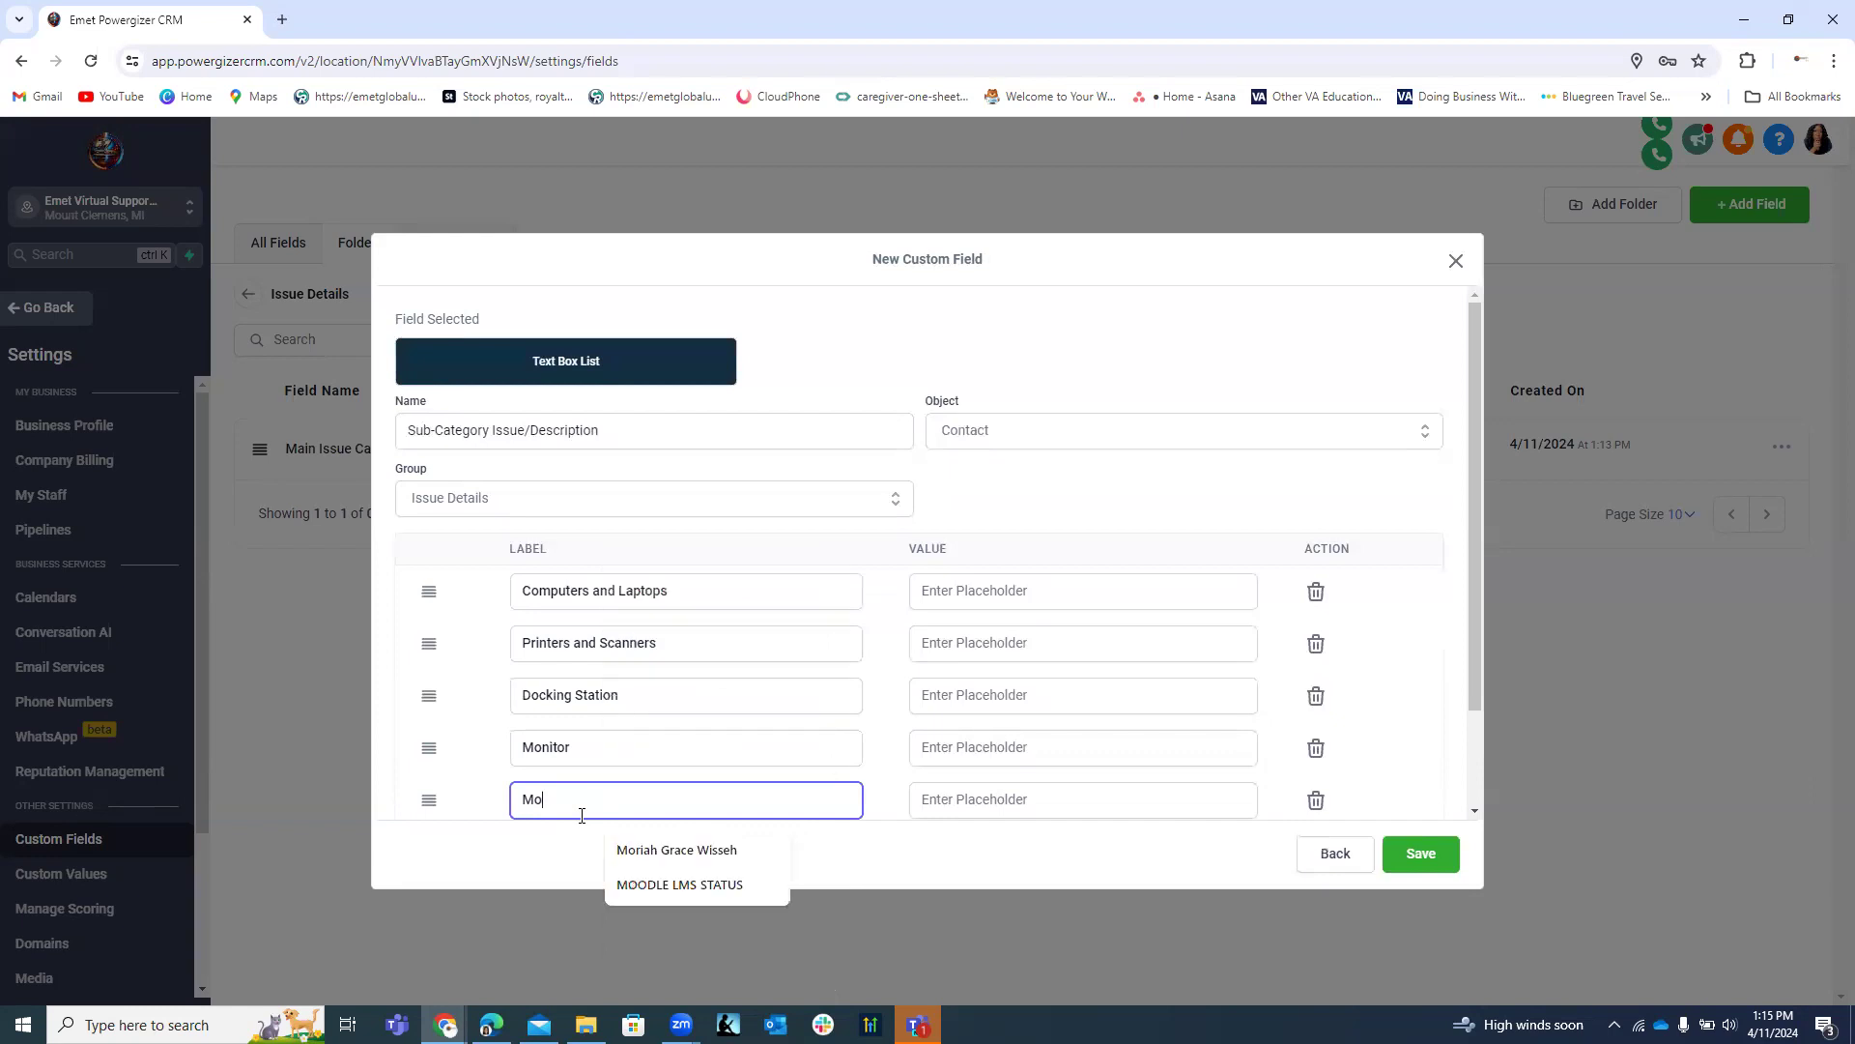
{"action": "type", "text": "bile Devices"}
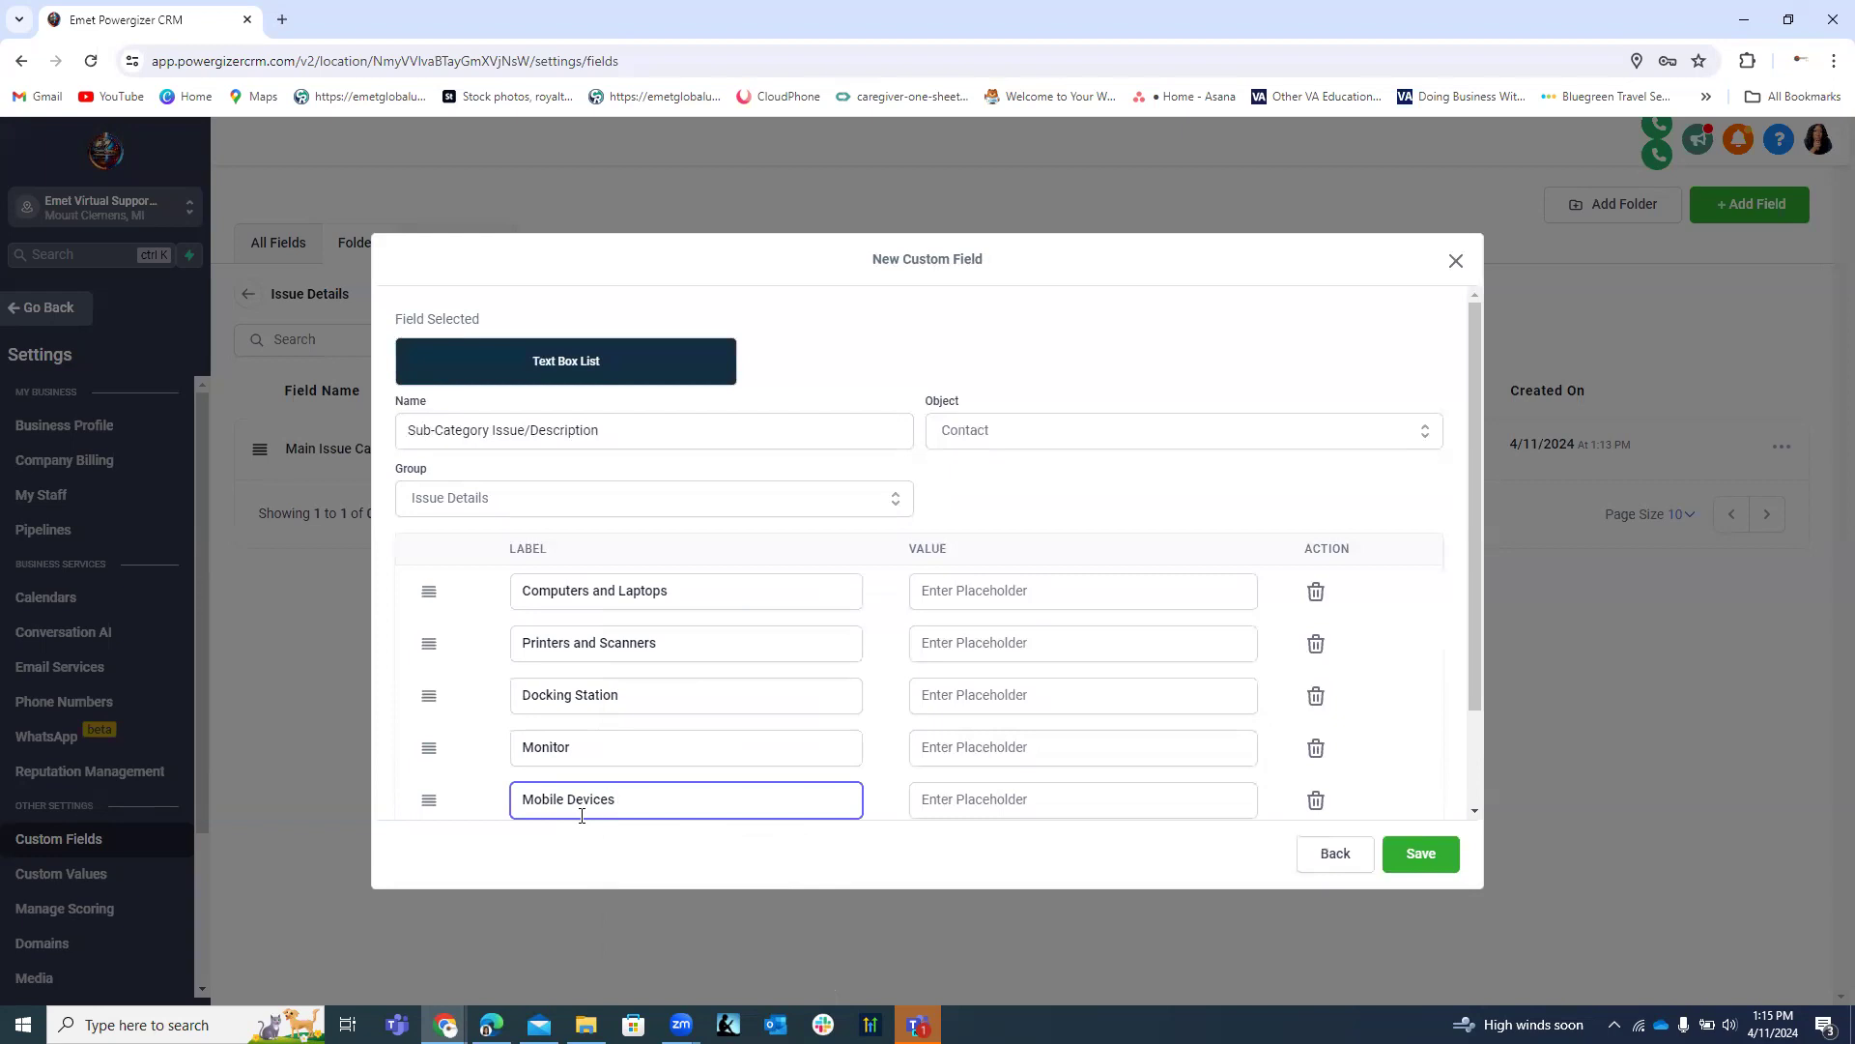
{"action": "type", "text": "nd Tablet"}
Add Cords and External Storage and start a Web Cams and Desk label.
{"action": "scroll", "coordinate": [753, 682], "scroll_direction": "down", "scroll_amount": 2}
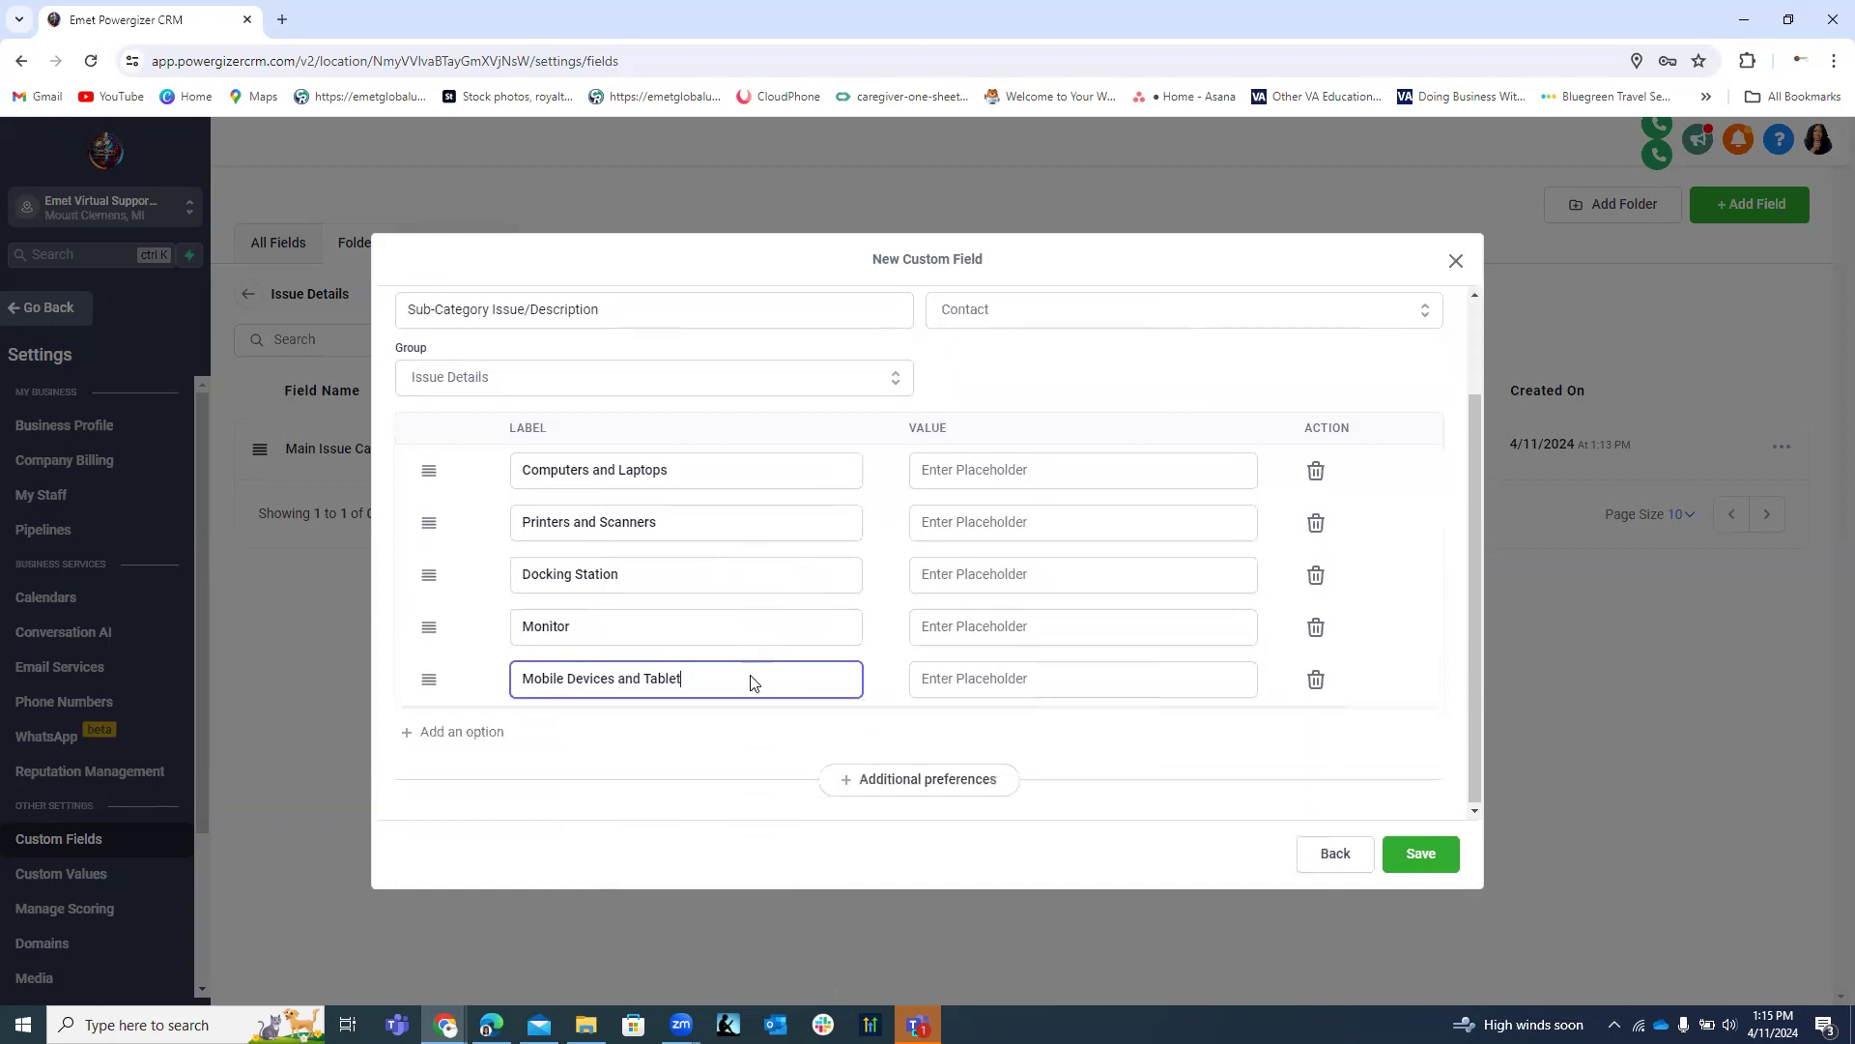
{"action": "left_click", "coordinate": [503, 730]}
{"action": "left_click", "coordinate": [543, 727]}
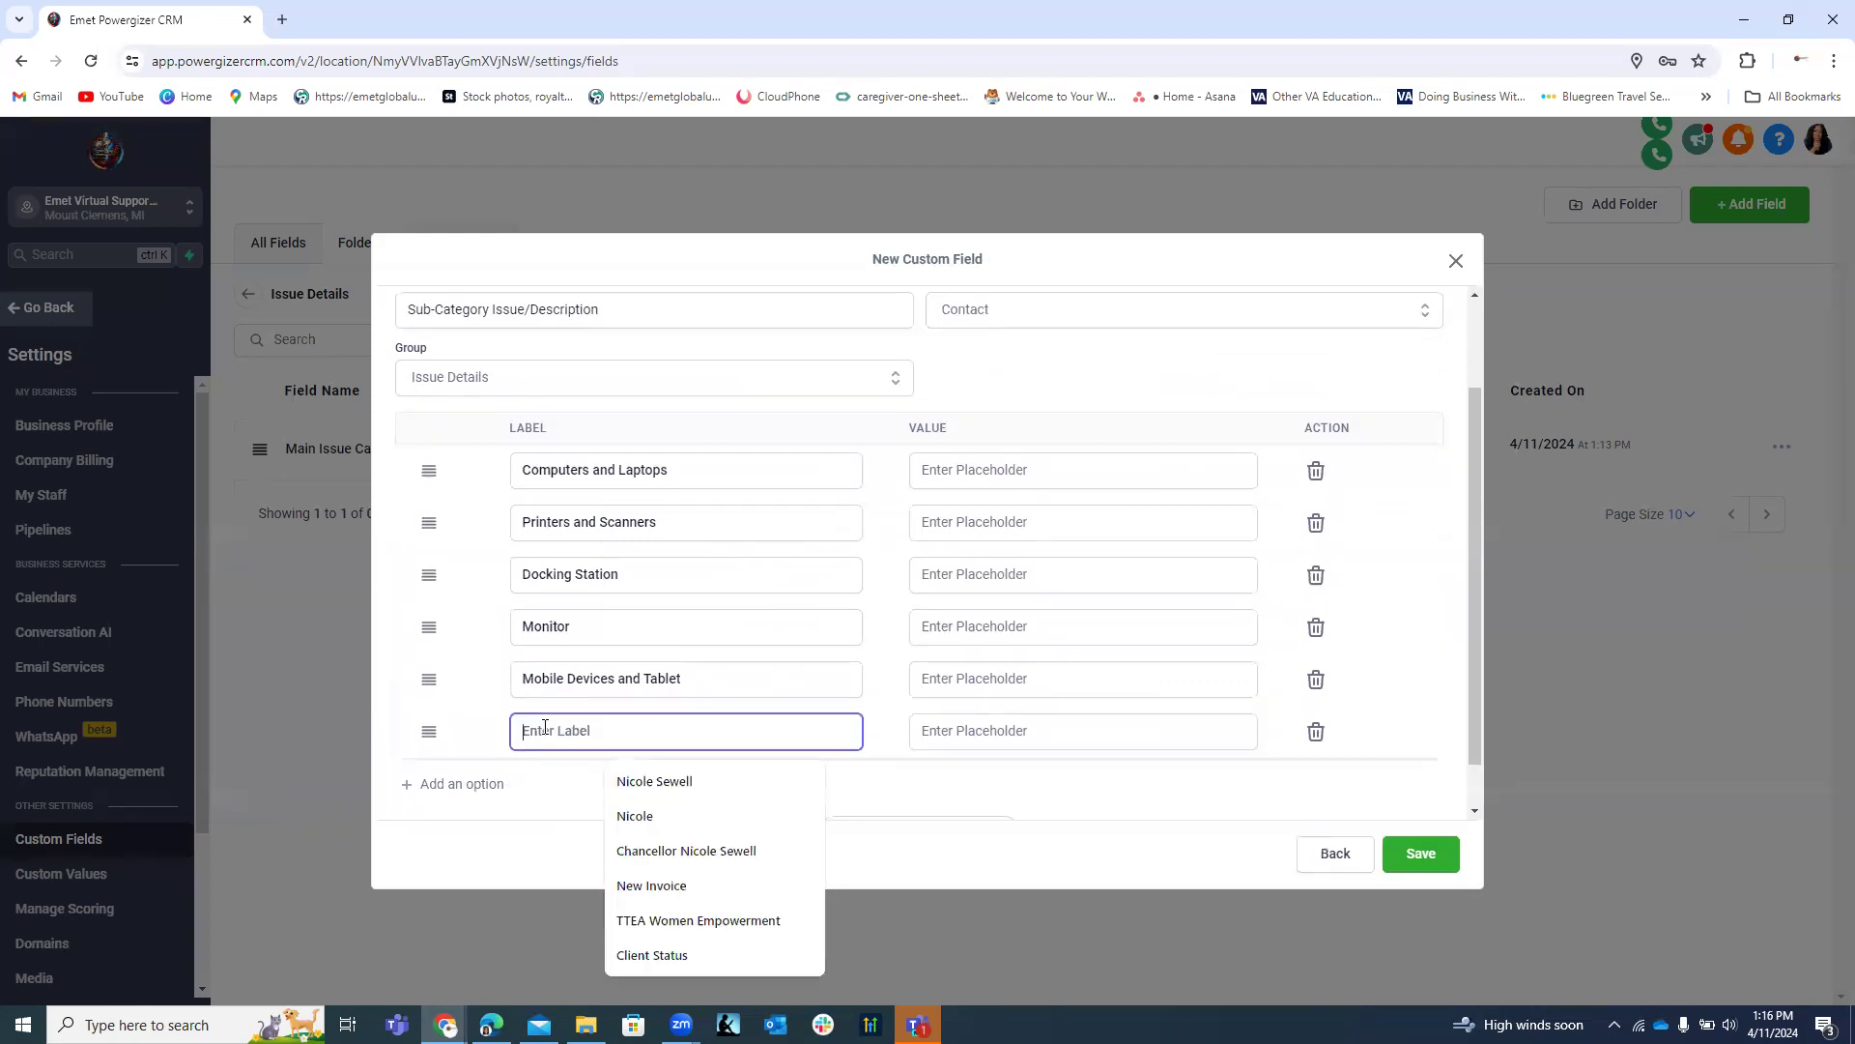
{"action": "type", "text": "Cor"}
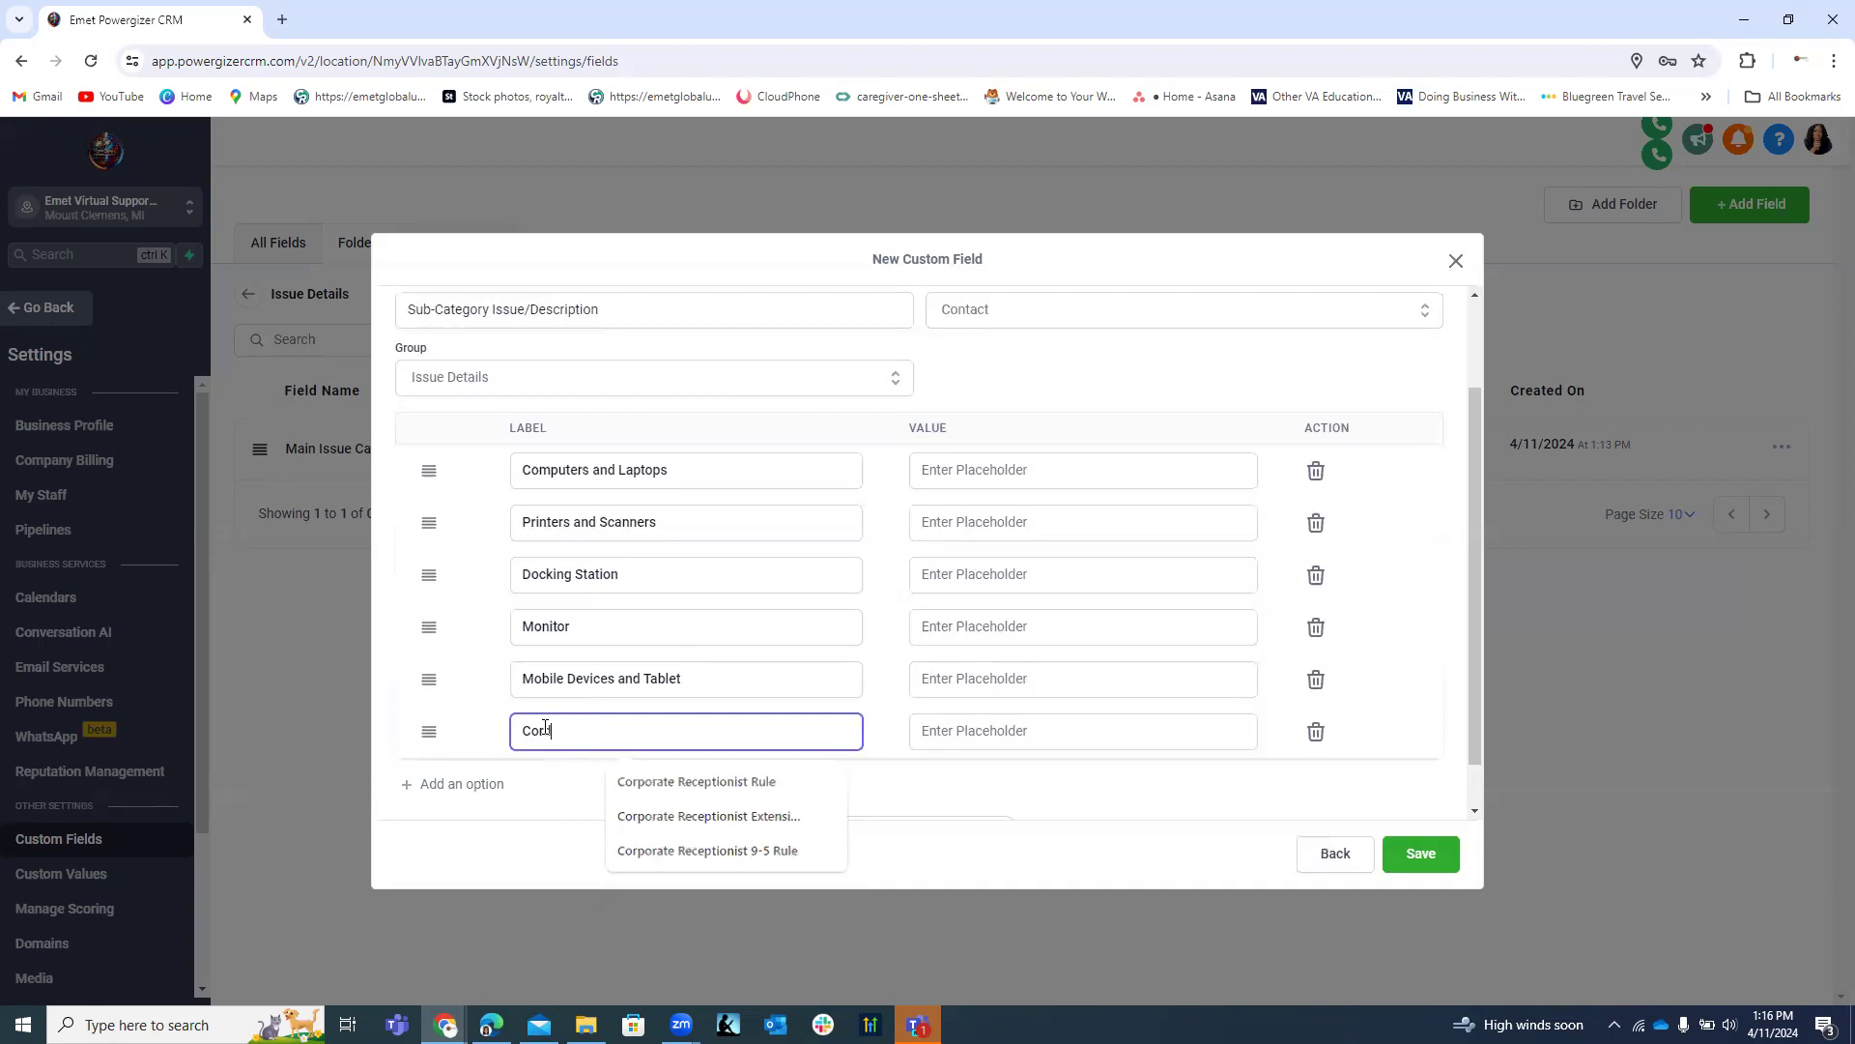
{"action": "type", "text": "ds"}
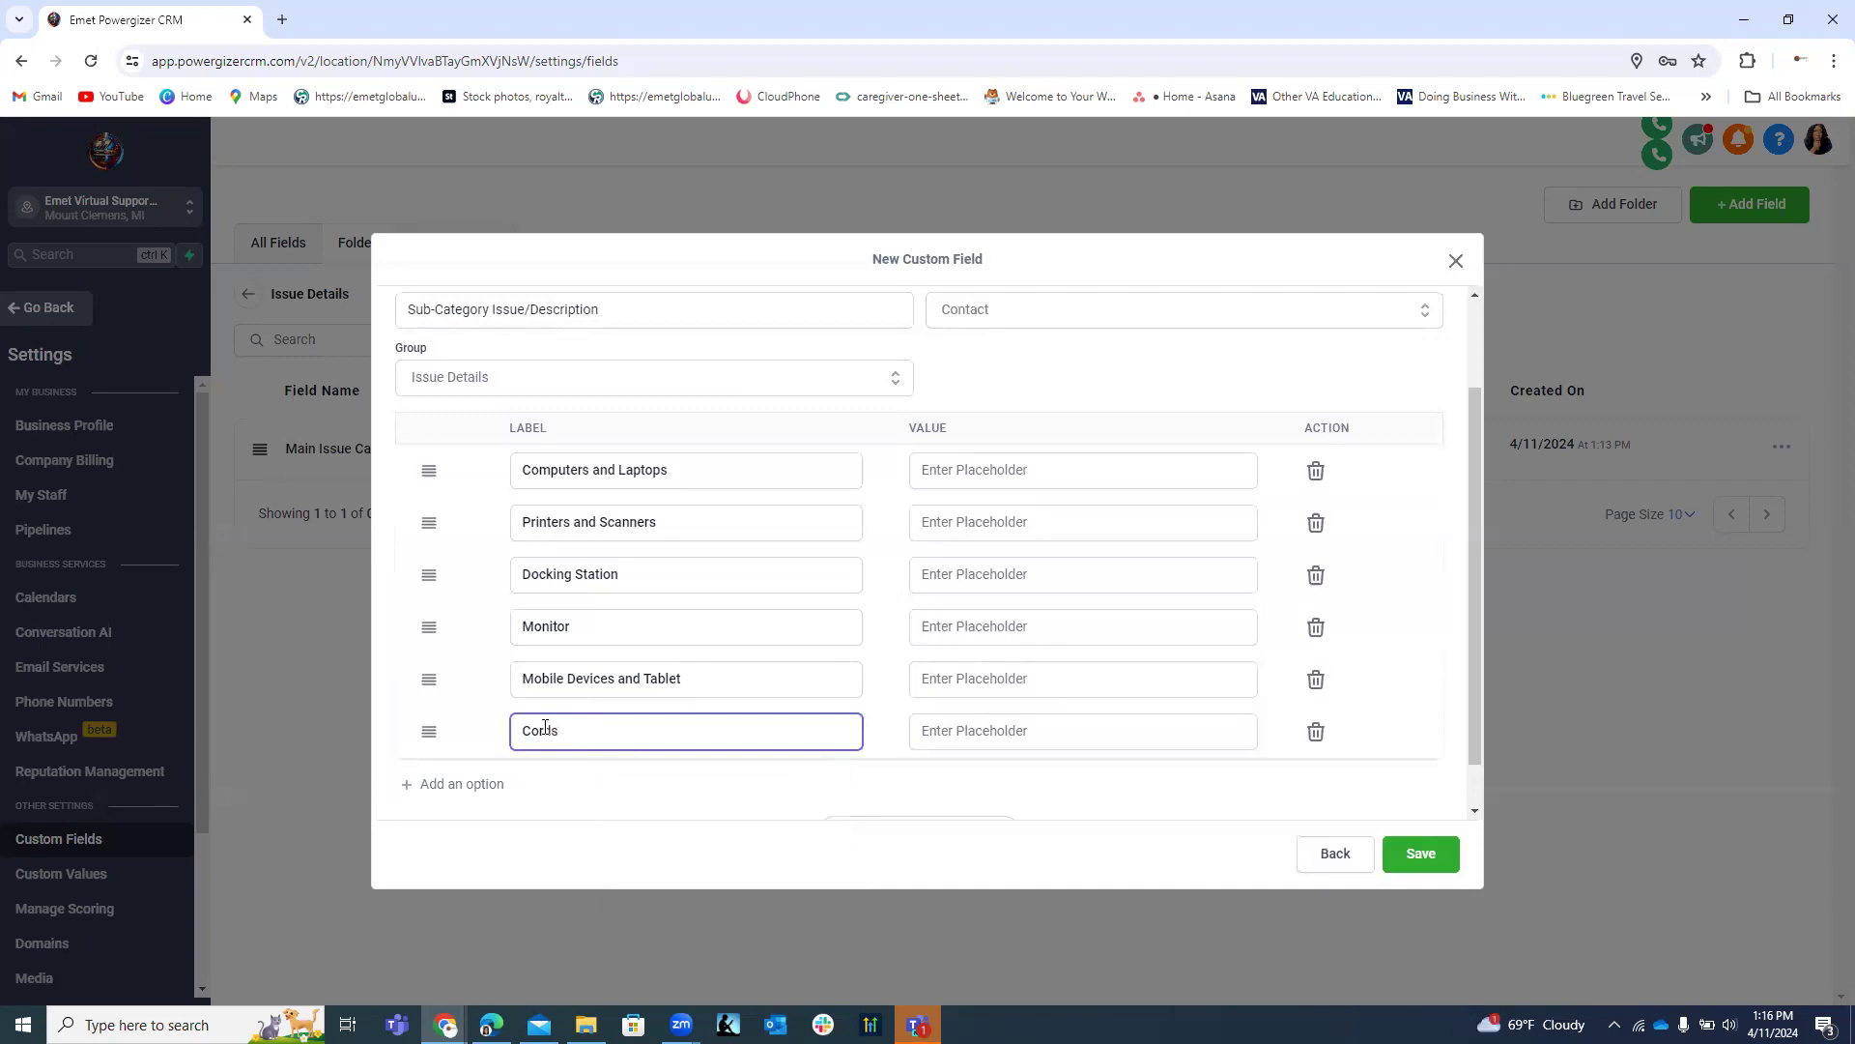
{"action": "type", "text": " and "}
{"action": "type", "text": "Storage"}
{"action": "left_click", "coordinate": [590, 732]}
{"action": "type", "text": "External"}
{"action": "left_click", "coordinate": [502, 784]}
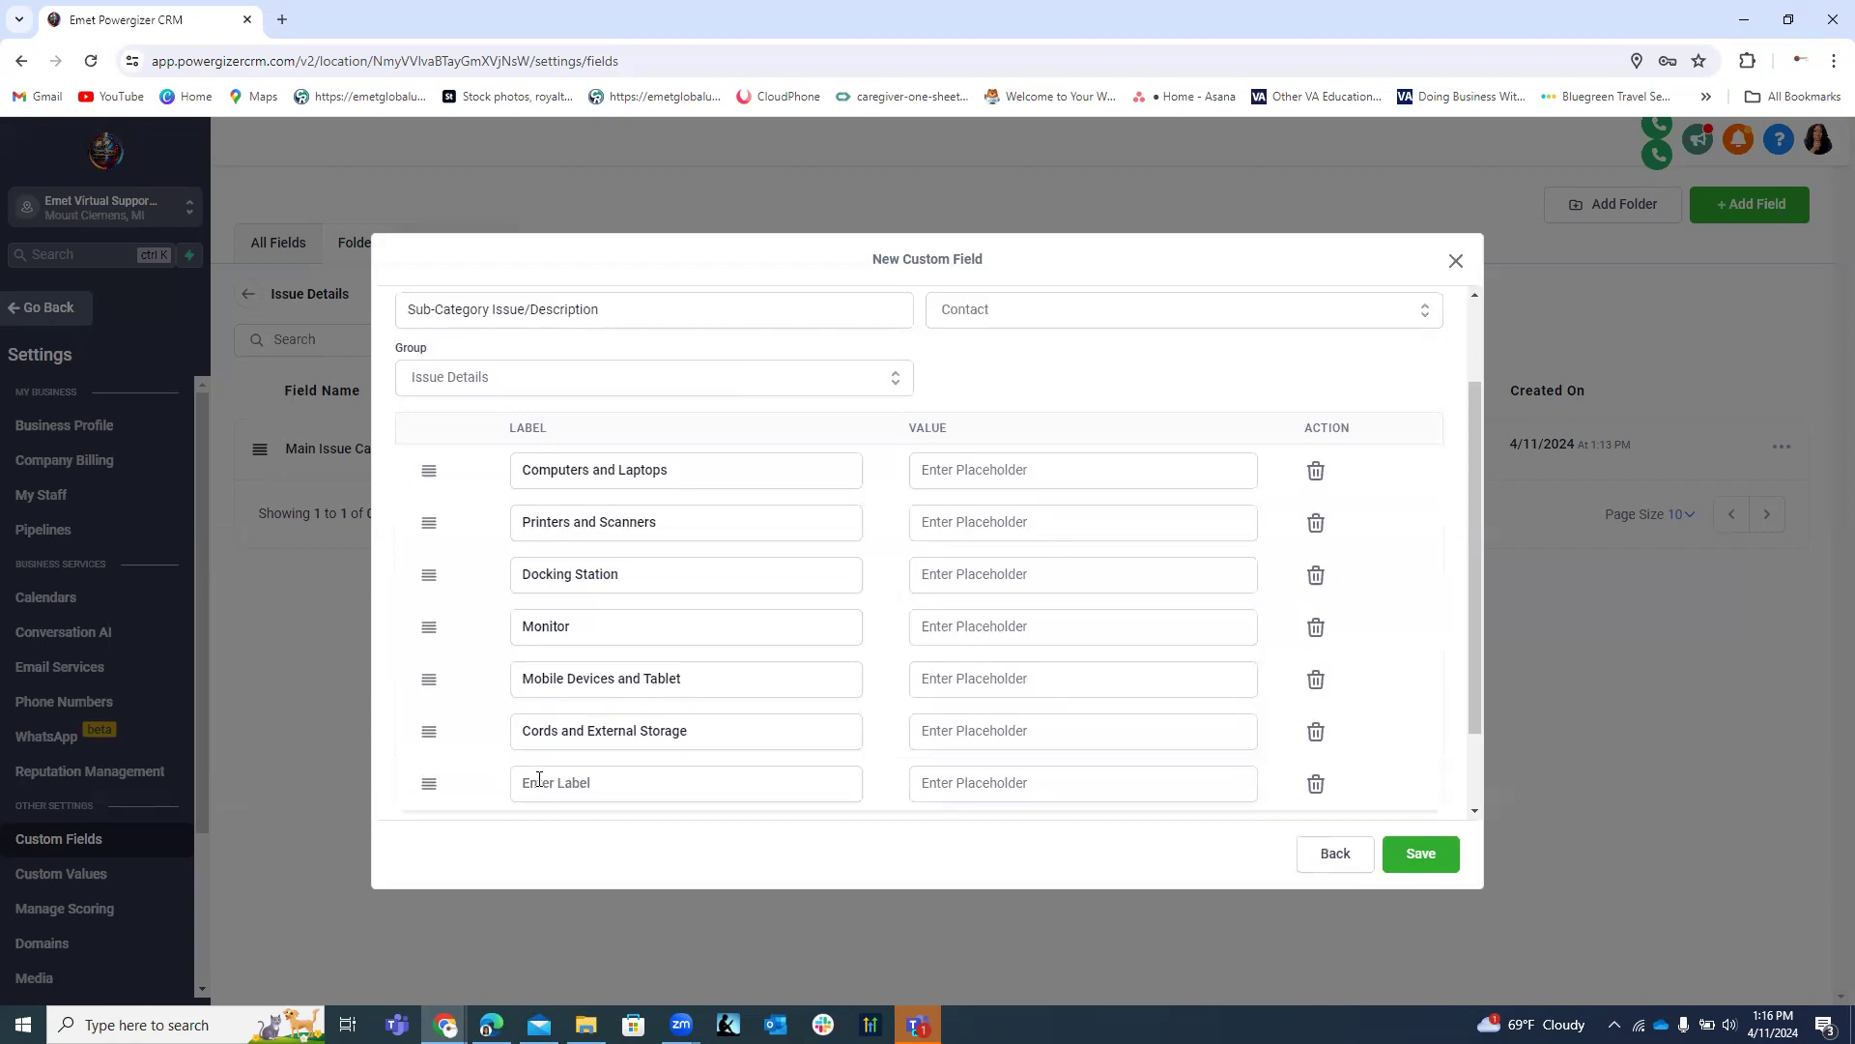
{"action": "left_click", "coordinate": [541, 784]}
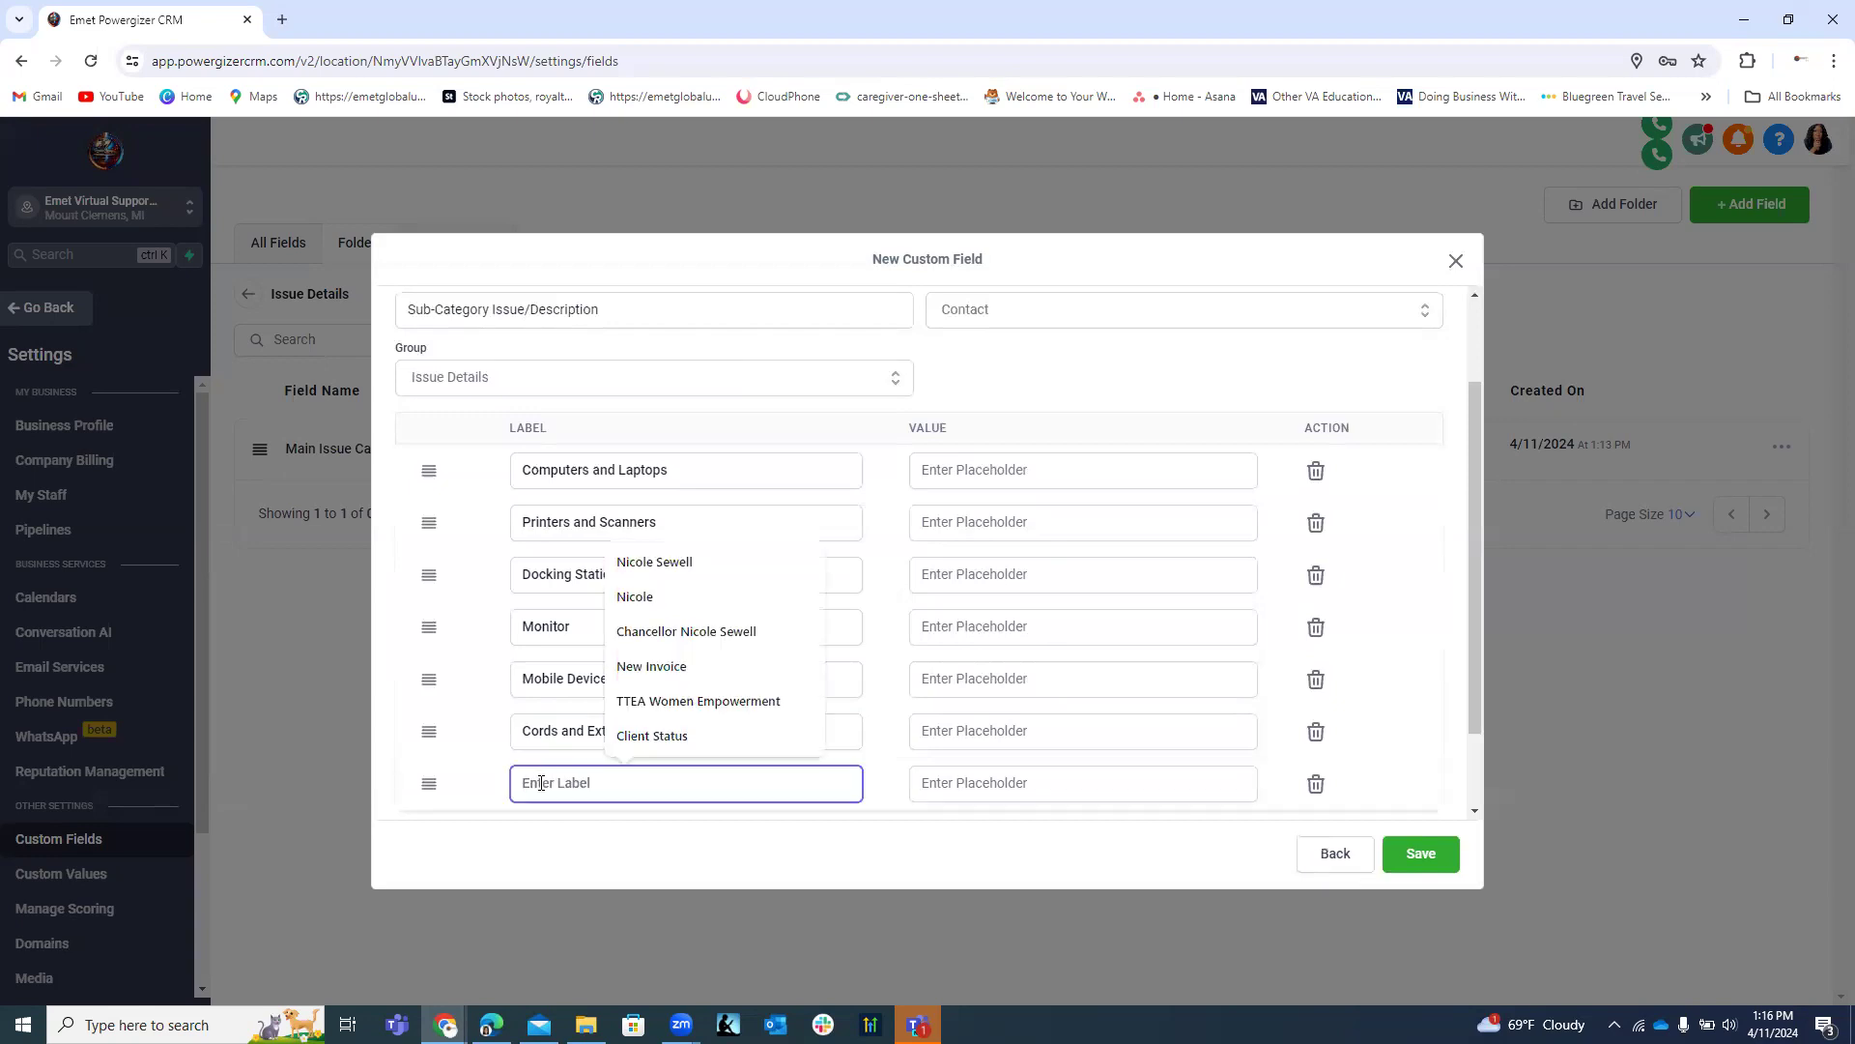
{"action": "type", "text": "Web"}
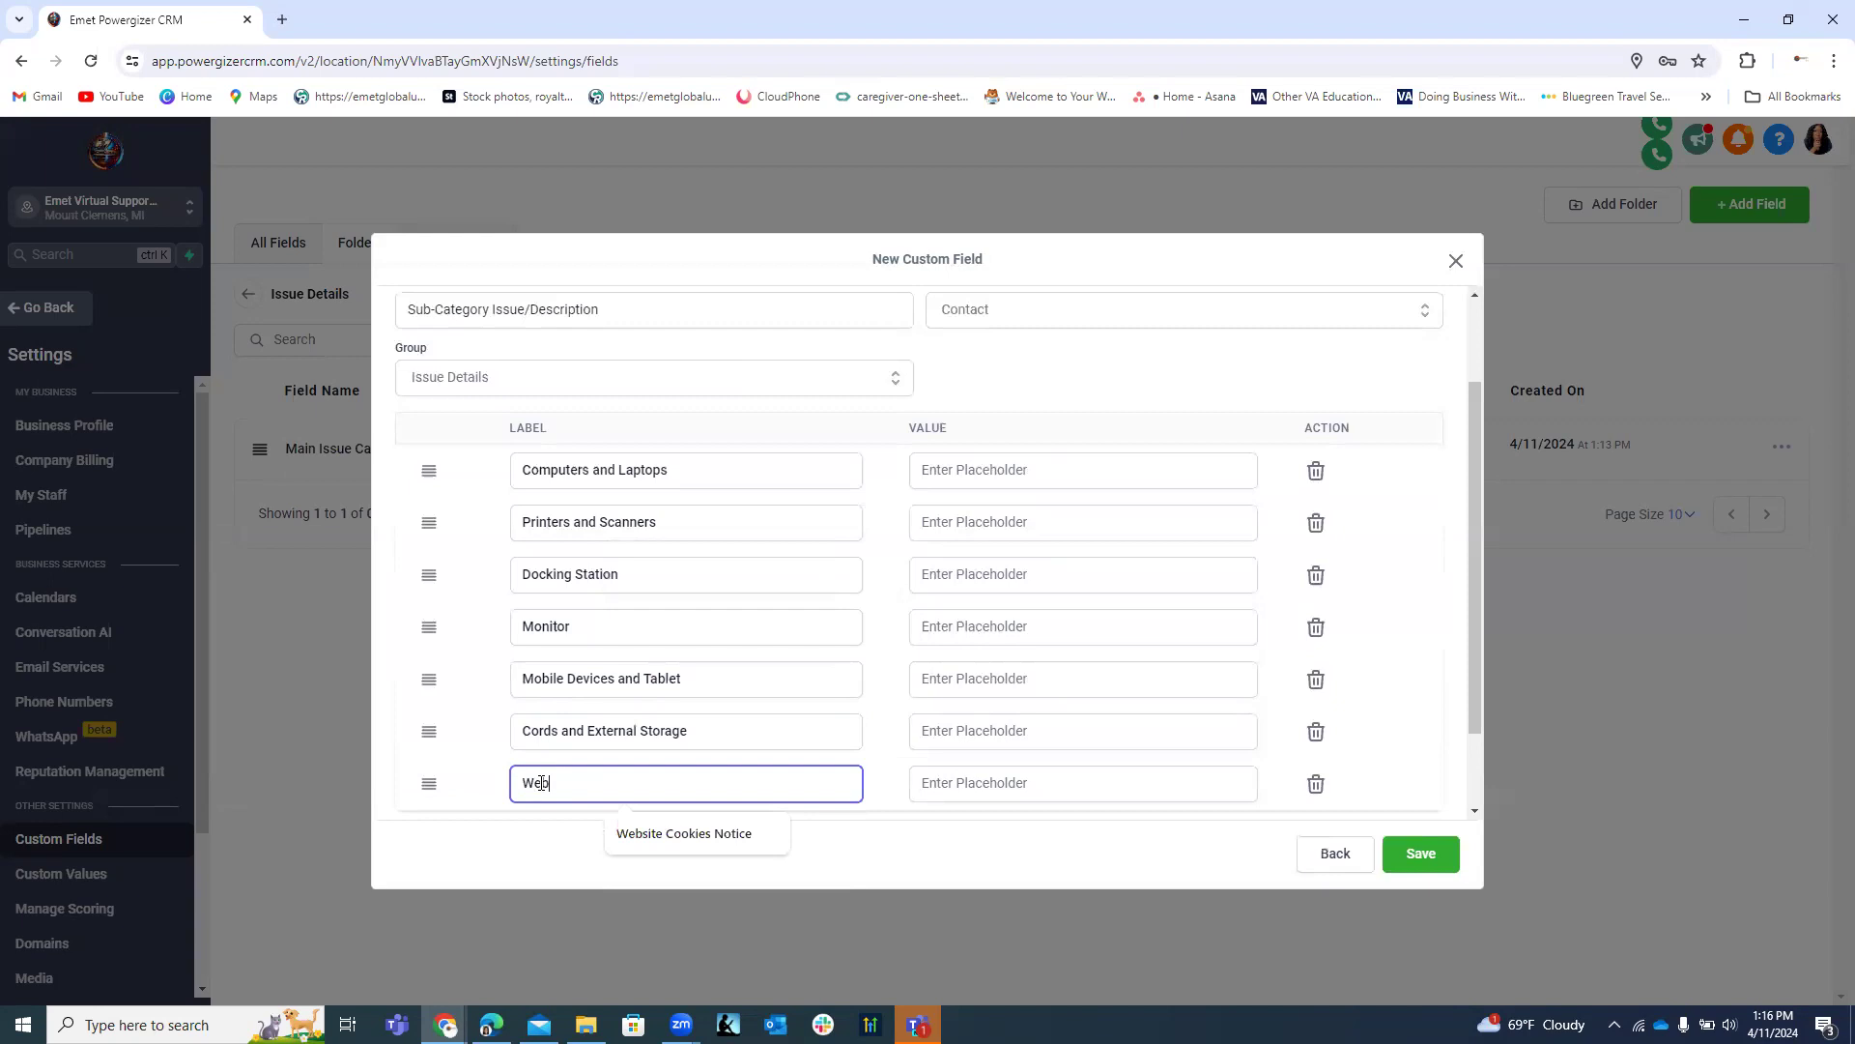
{"action": "type", "text": " C"}
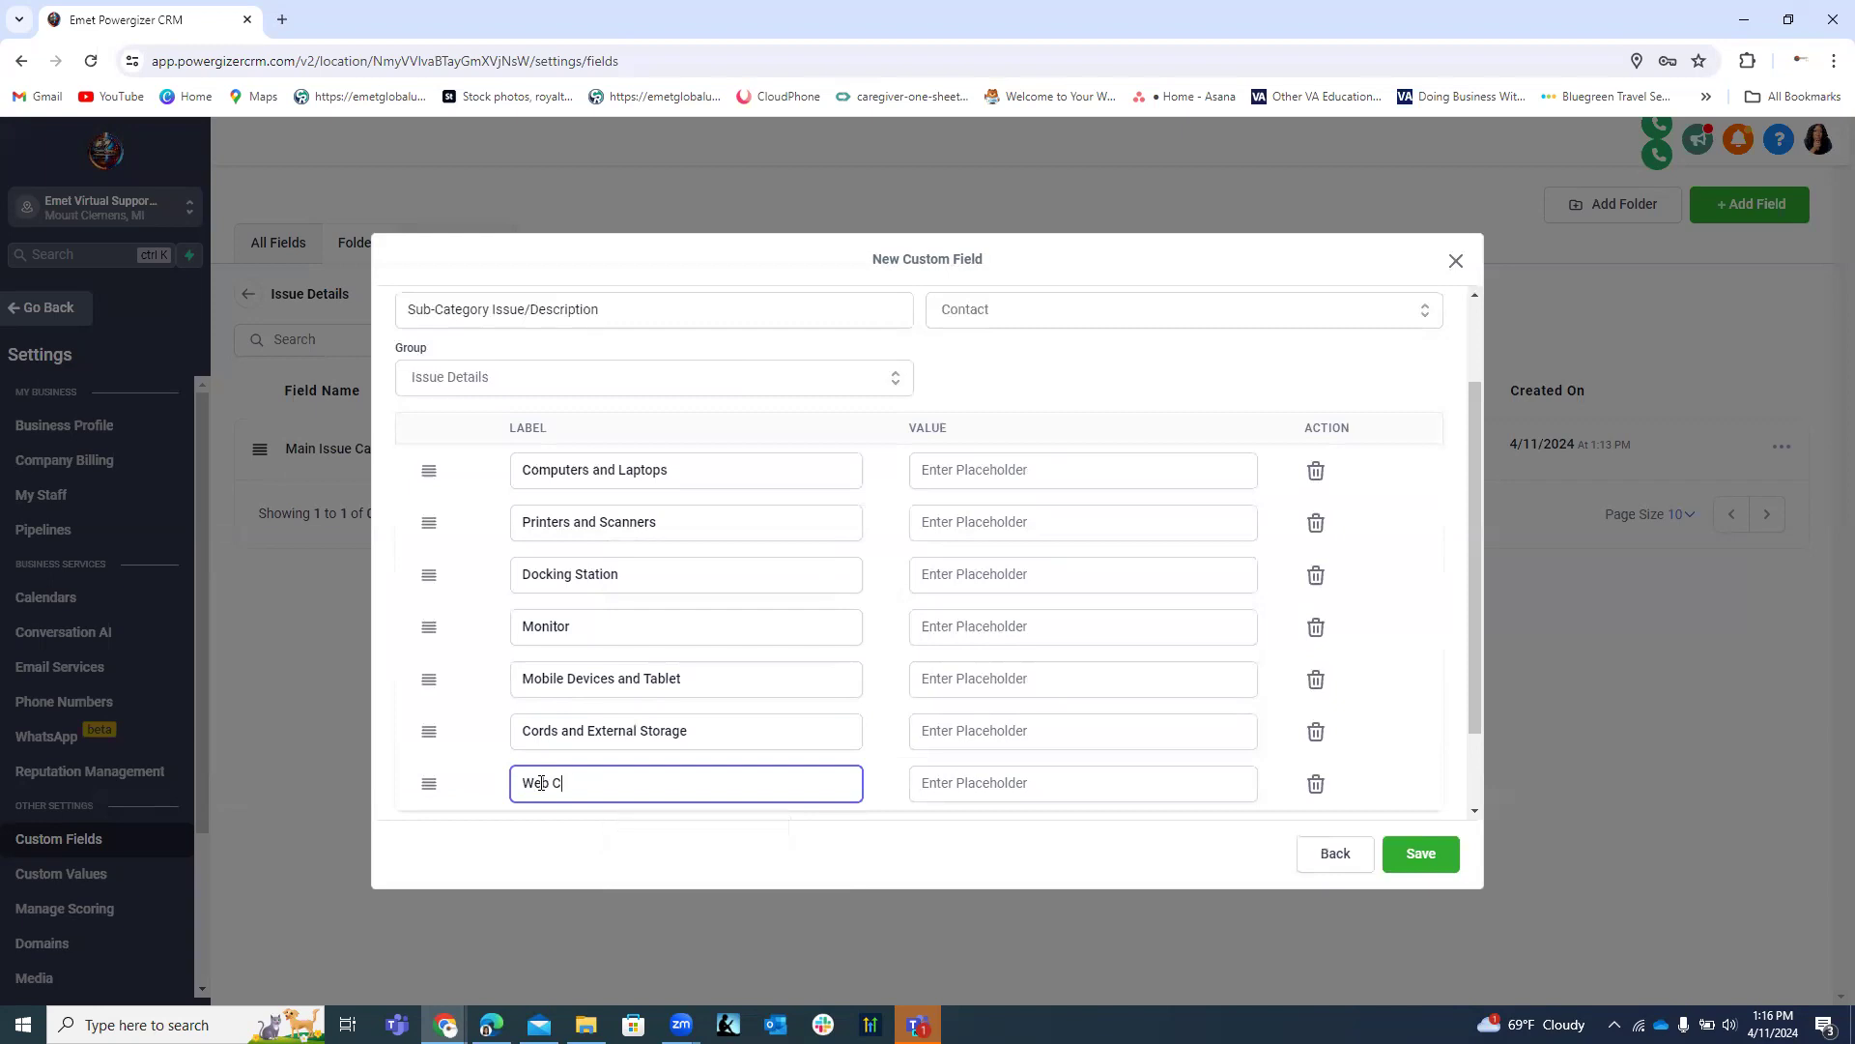
{"action": "type", "text": "ams and Desk P"}
{"action": "key", "text": "BackSpace"}
{"action": "key", "text": "BackSpace"}
{"action": "key", "text": "BackSpace"}
{"action": "key", "text": "BackSpace"}
Change Monitor to Monitor and Projectors and complete Web Cams and Desk Microphones.
{"action": "left_click", "coordinate": [621, 636]}
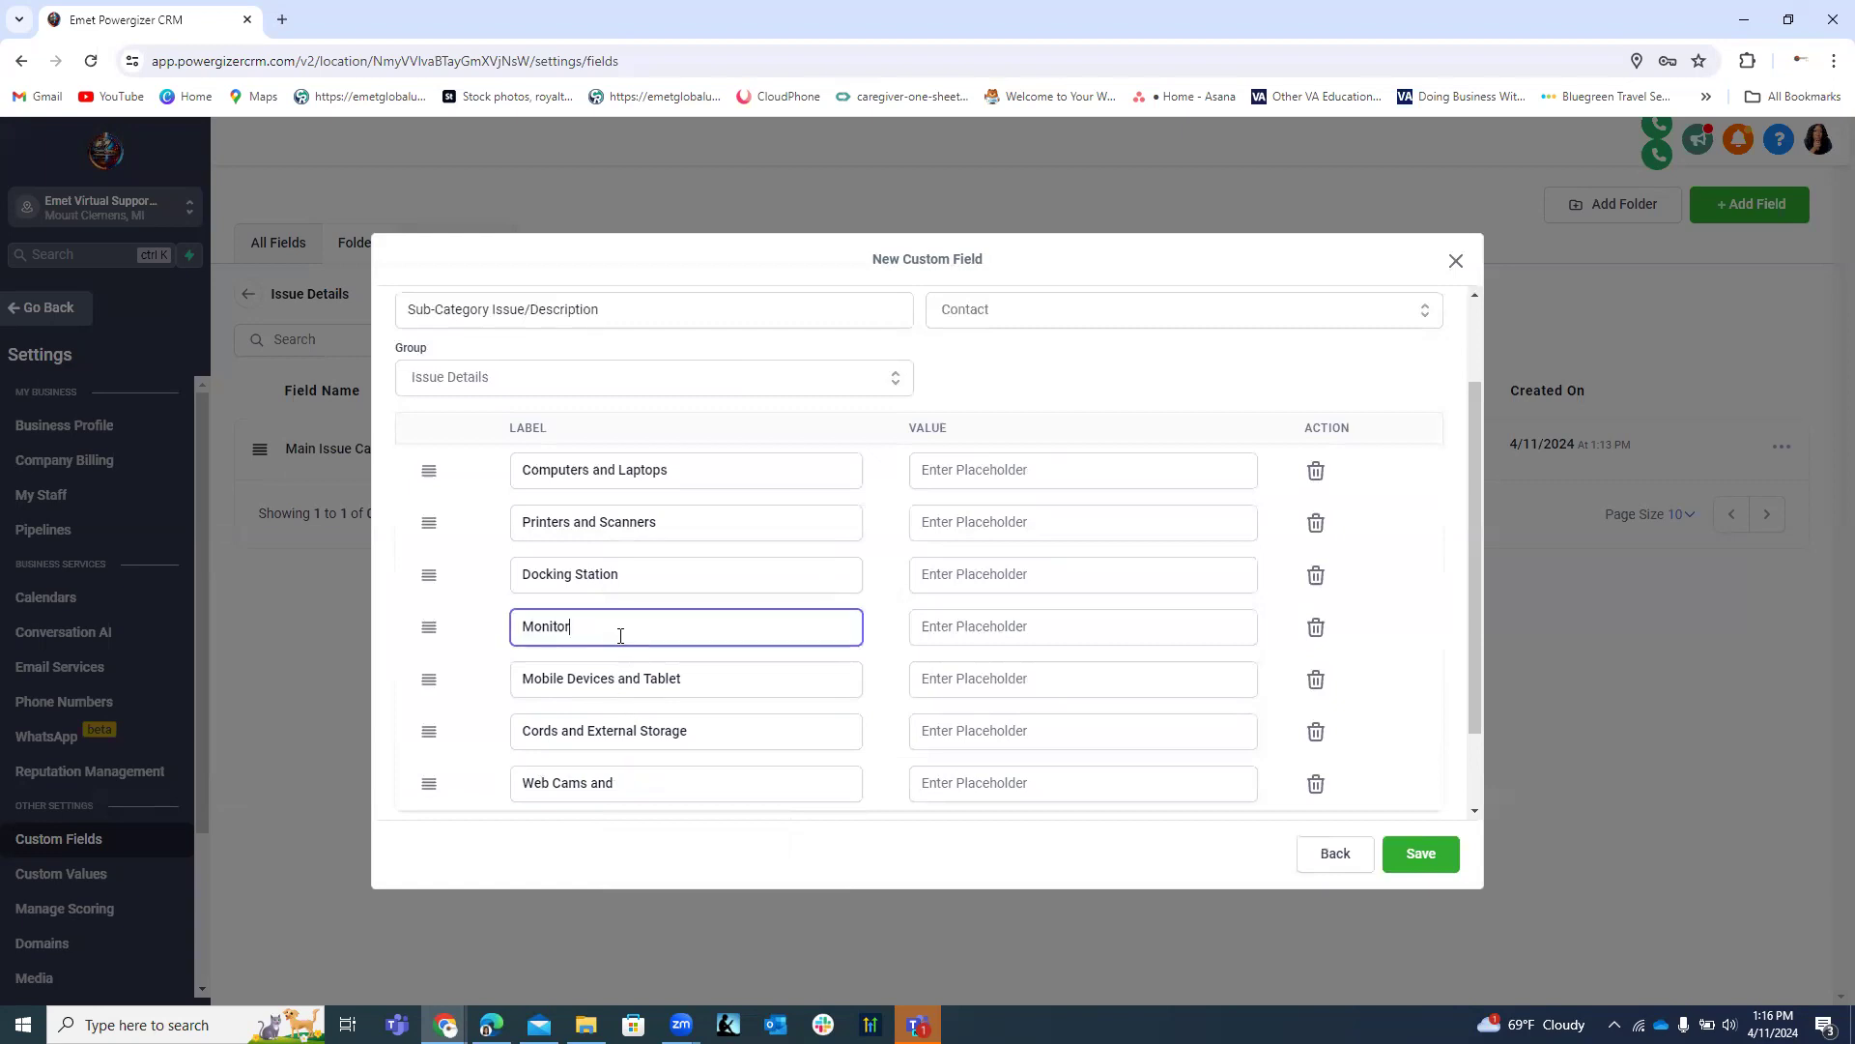
{"action": "type", "text": "AND"}
{"action": "key", "text": "BackSpace"}
{"action": "key", "text": "BackSpace"}
{"action": "type", "text": "and"}
{"action": "type", "text": "Projectors"}
{"action": "left_click", "coordinate": [628, 784]}
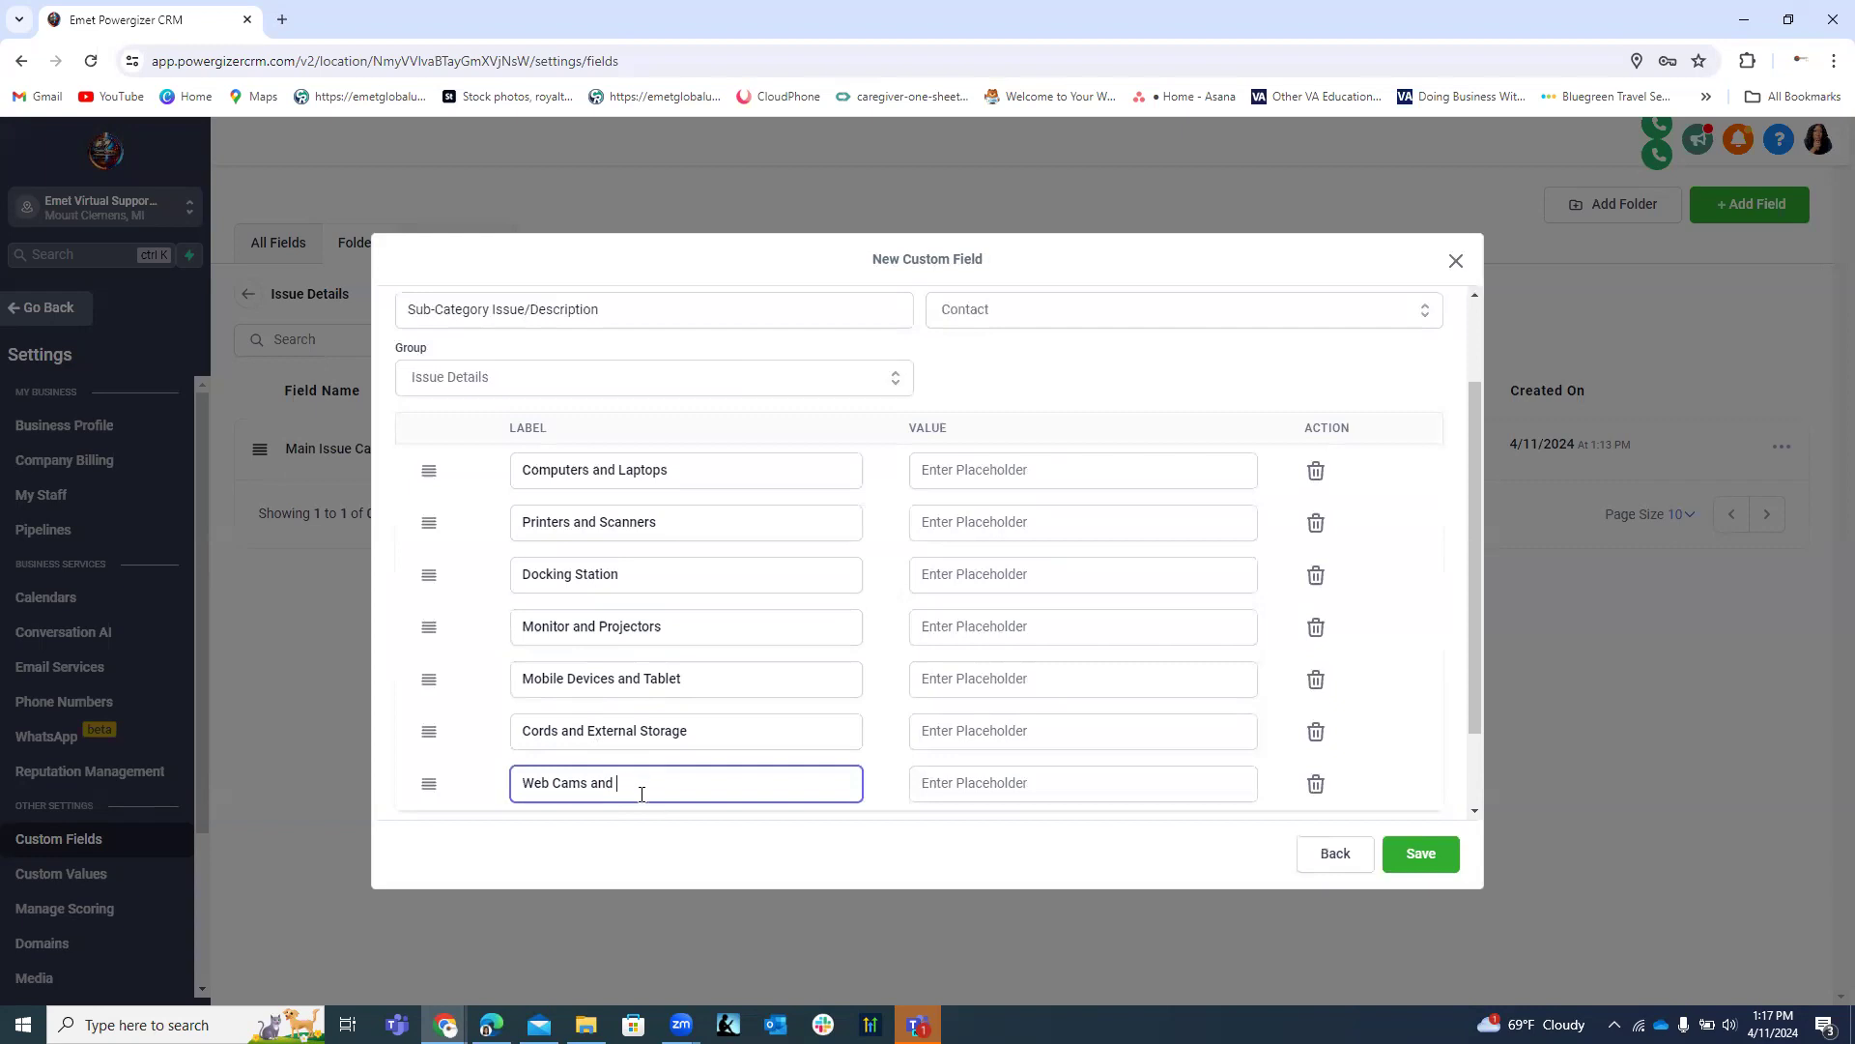
{"action": "type", "text": "Microphones"}
Add Internet and Data Boxes as the eighth label.
{"action": "scroll", "coordinate": [705, 584], "scroll_direction": "down", "scroll_amount": 1}
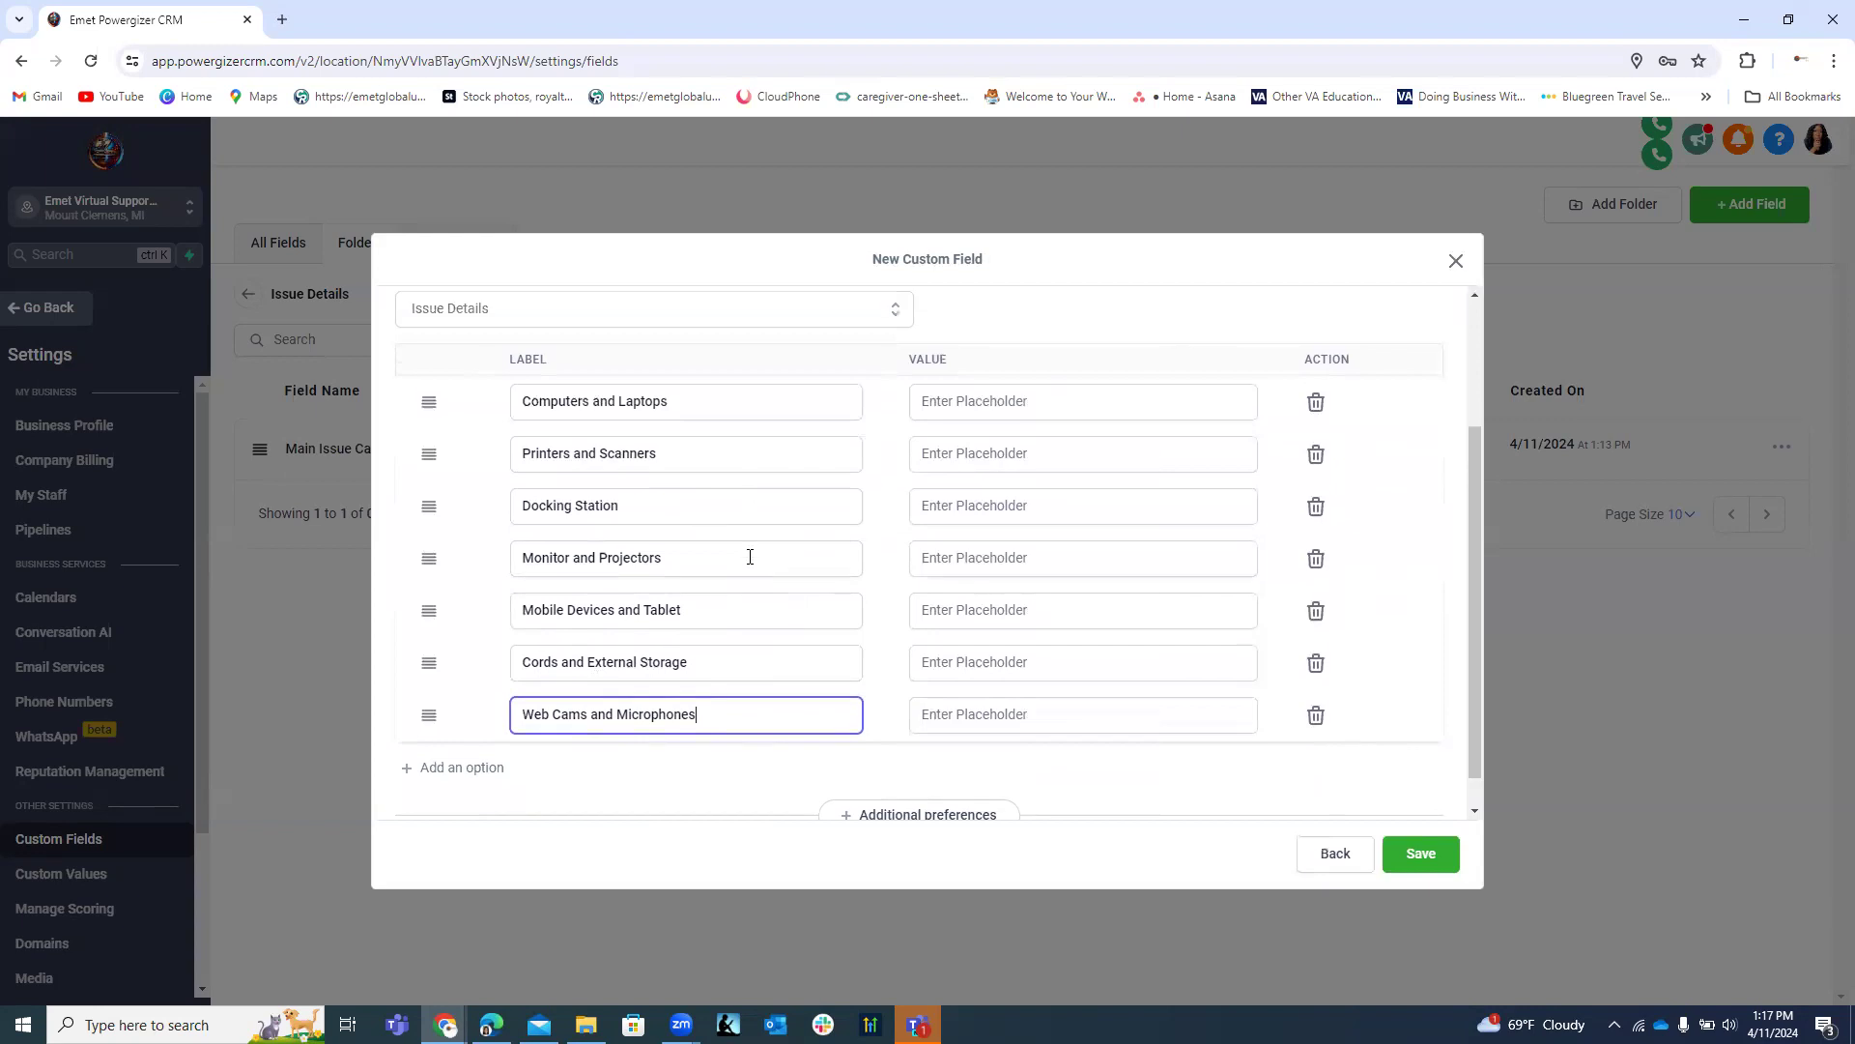
{"action": "scroll", "coordinate": [773, 551], "scroll_direction": "up", "scroll_amount": 3}
{"action": "scroll", "coordinate": [788, 565], "scroll_direction": "down", "scroll_amount": 4}
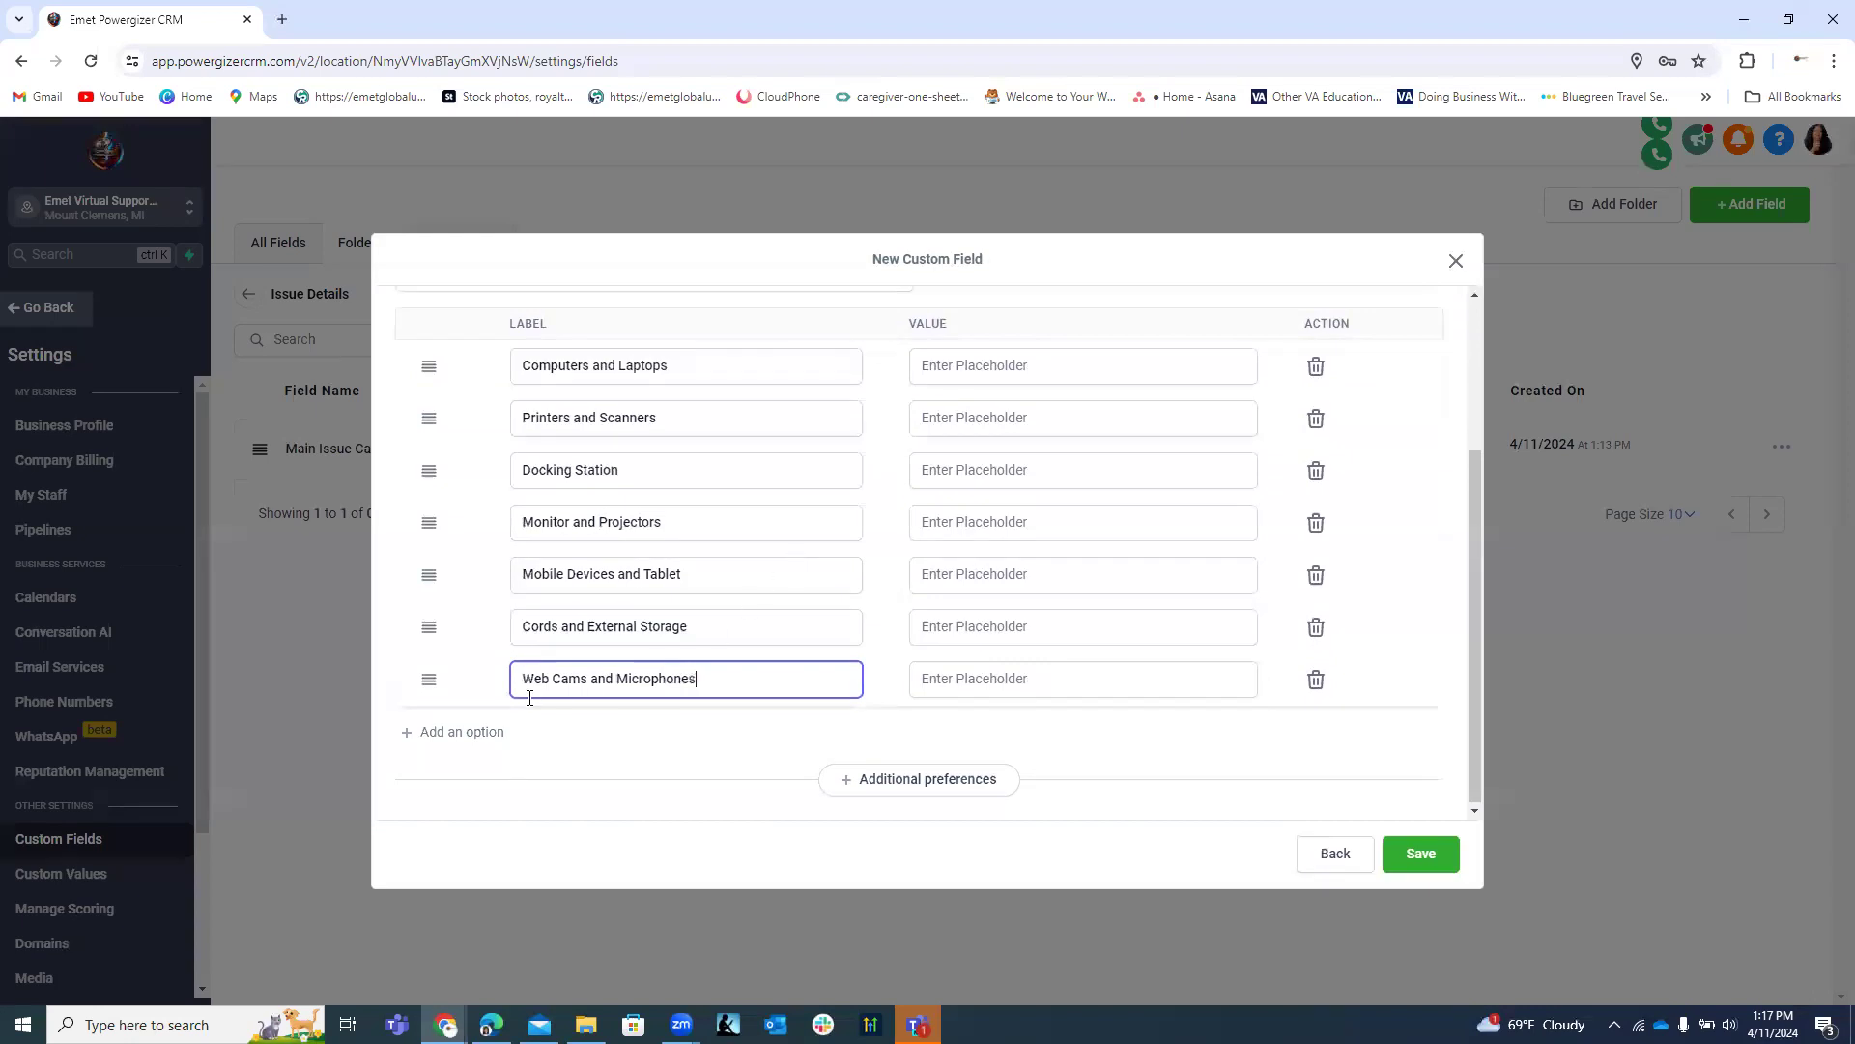
{"action": "left_click", "coordinate": [501, 734]}
{"action": "left_click", "coordinate": [562, 732]}
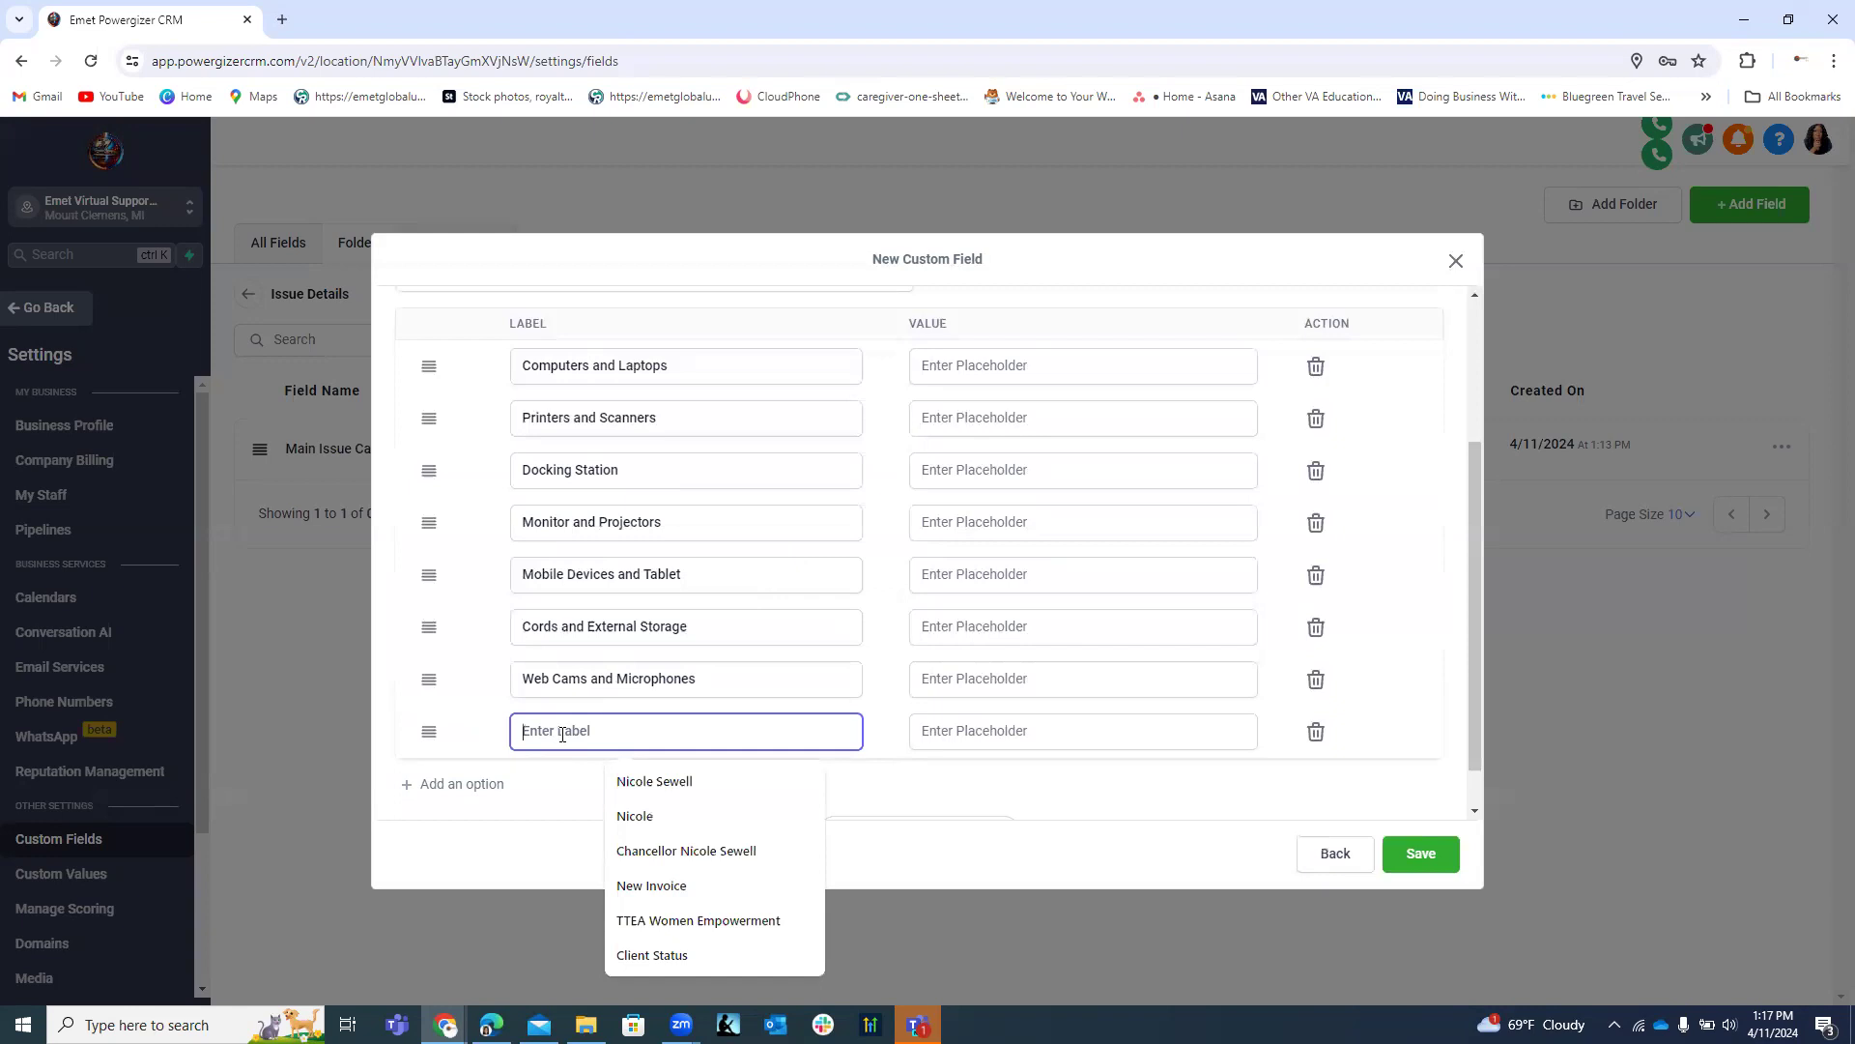
{"action": "type", "text": "Interne"}
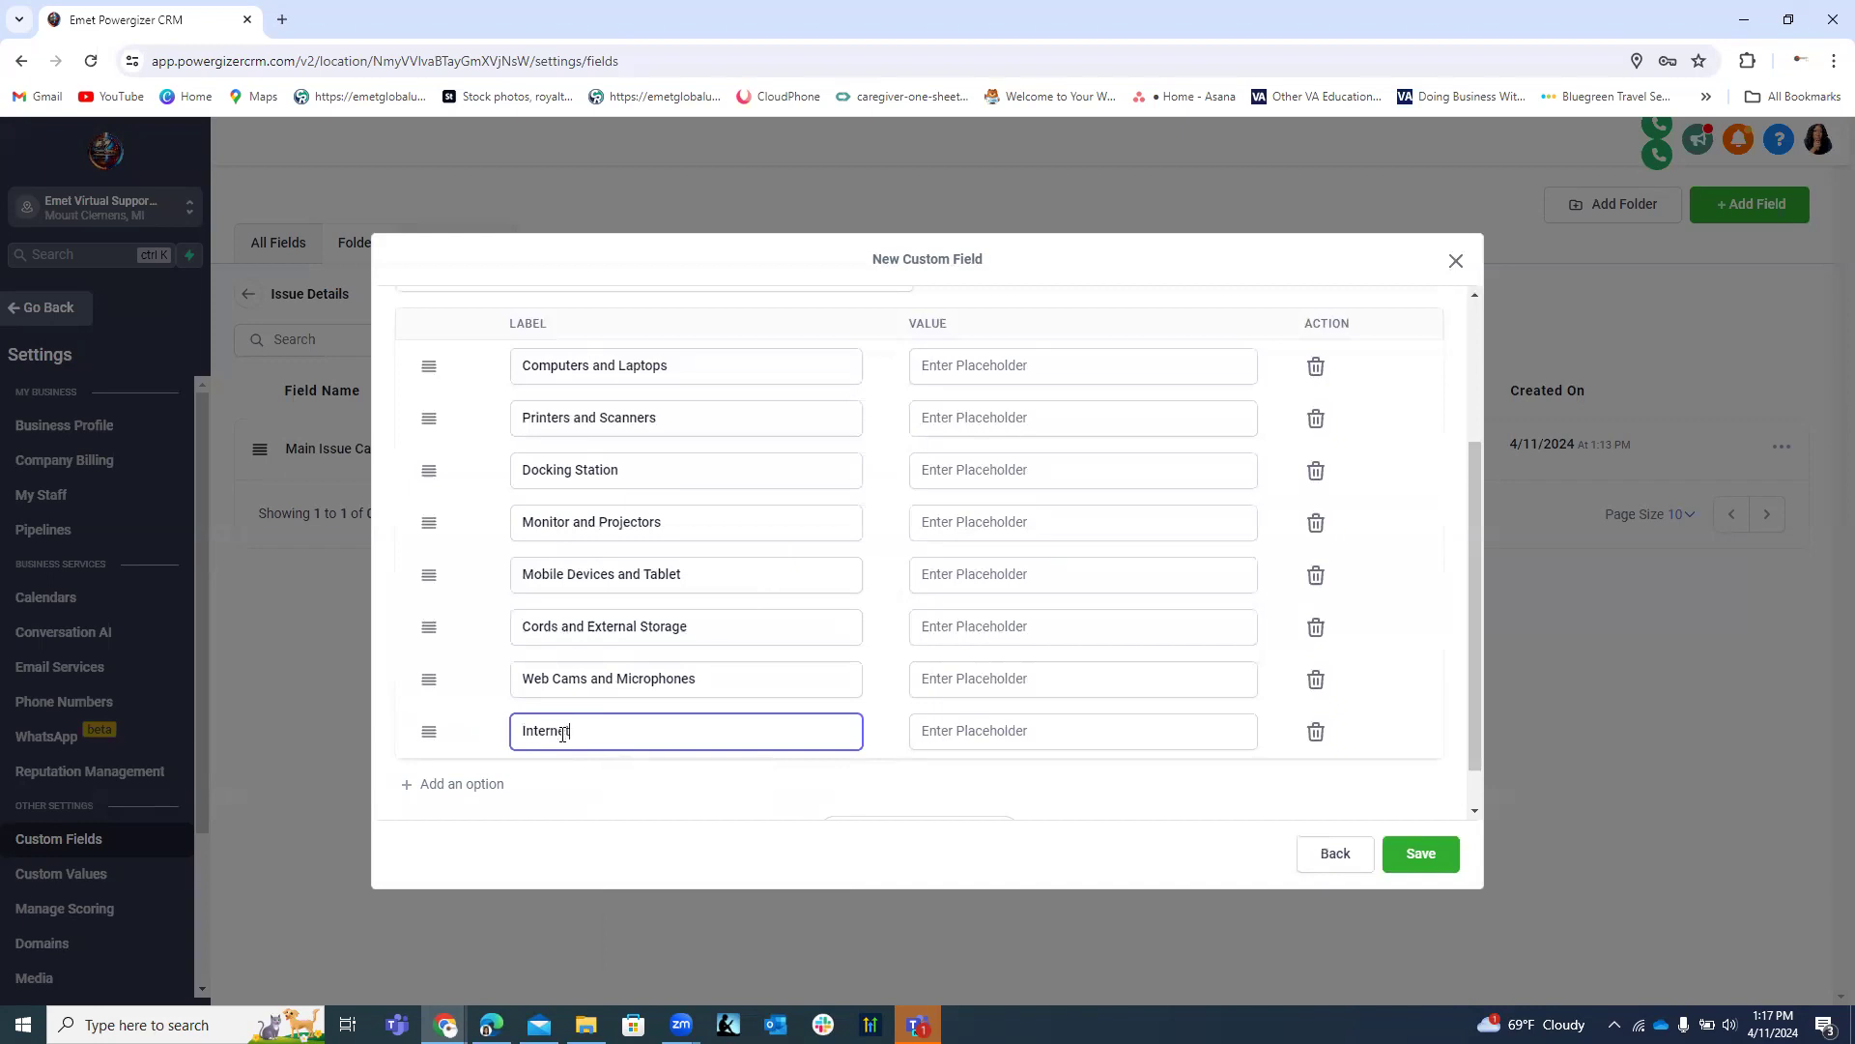
{"action": "type", "text": "t Boxes"}
{"action": "left_click", "coordinate": [576, 730]}
{"action": "type", "text": "and Data"}
Save the field, then rename it 'Hardware Sub-Category Issue/Description' and save again.
{"action": "left_click", "coordinate": [1429, 854]}
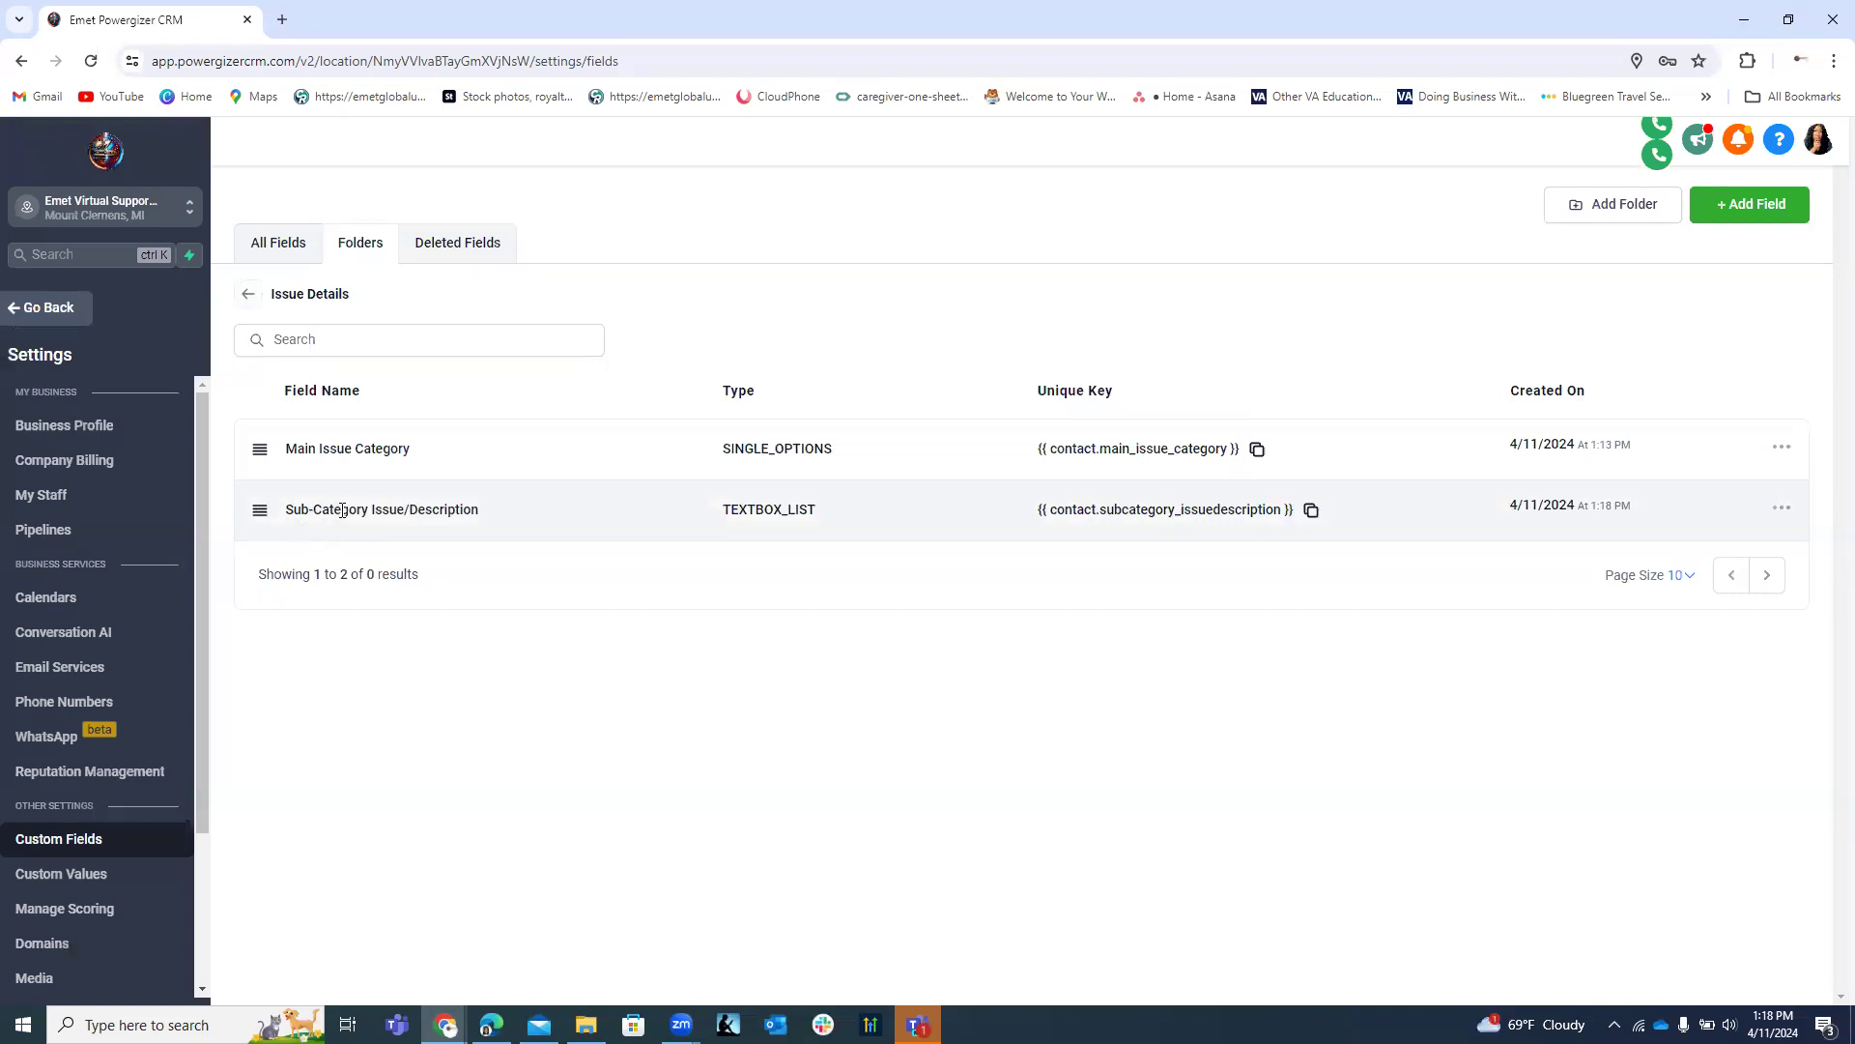
{"action": "left_click", "coordinate": [1780, 508]}
{"action": "left_click", "coordinate": [1686, 550]}
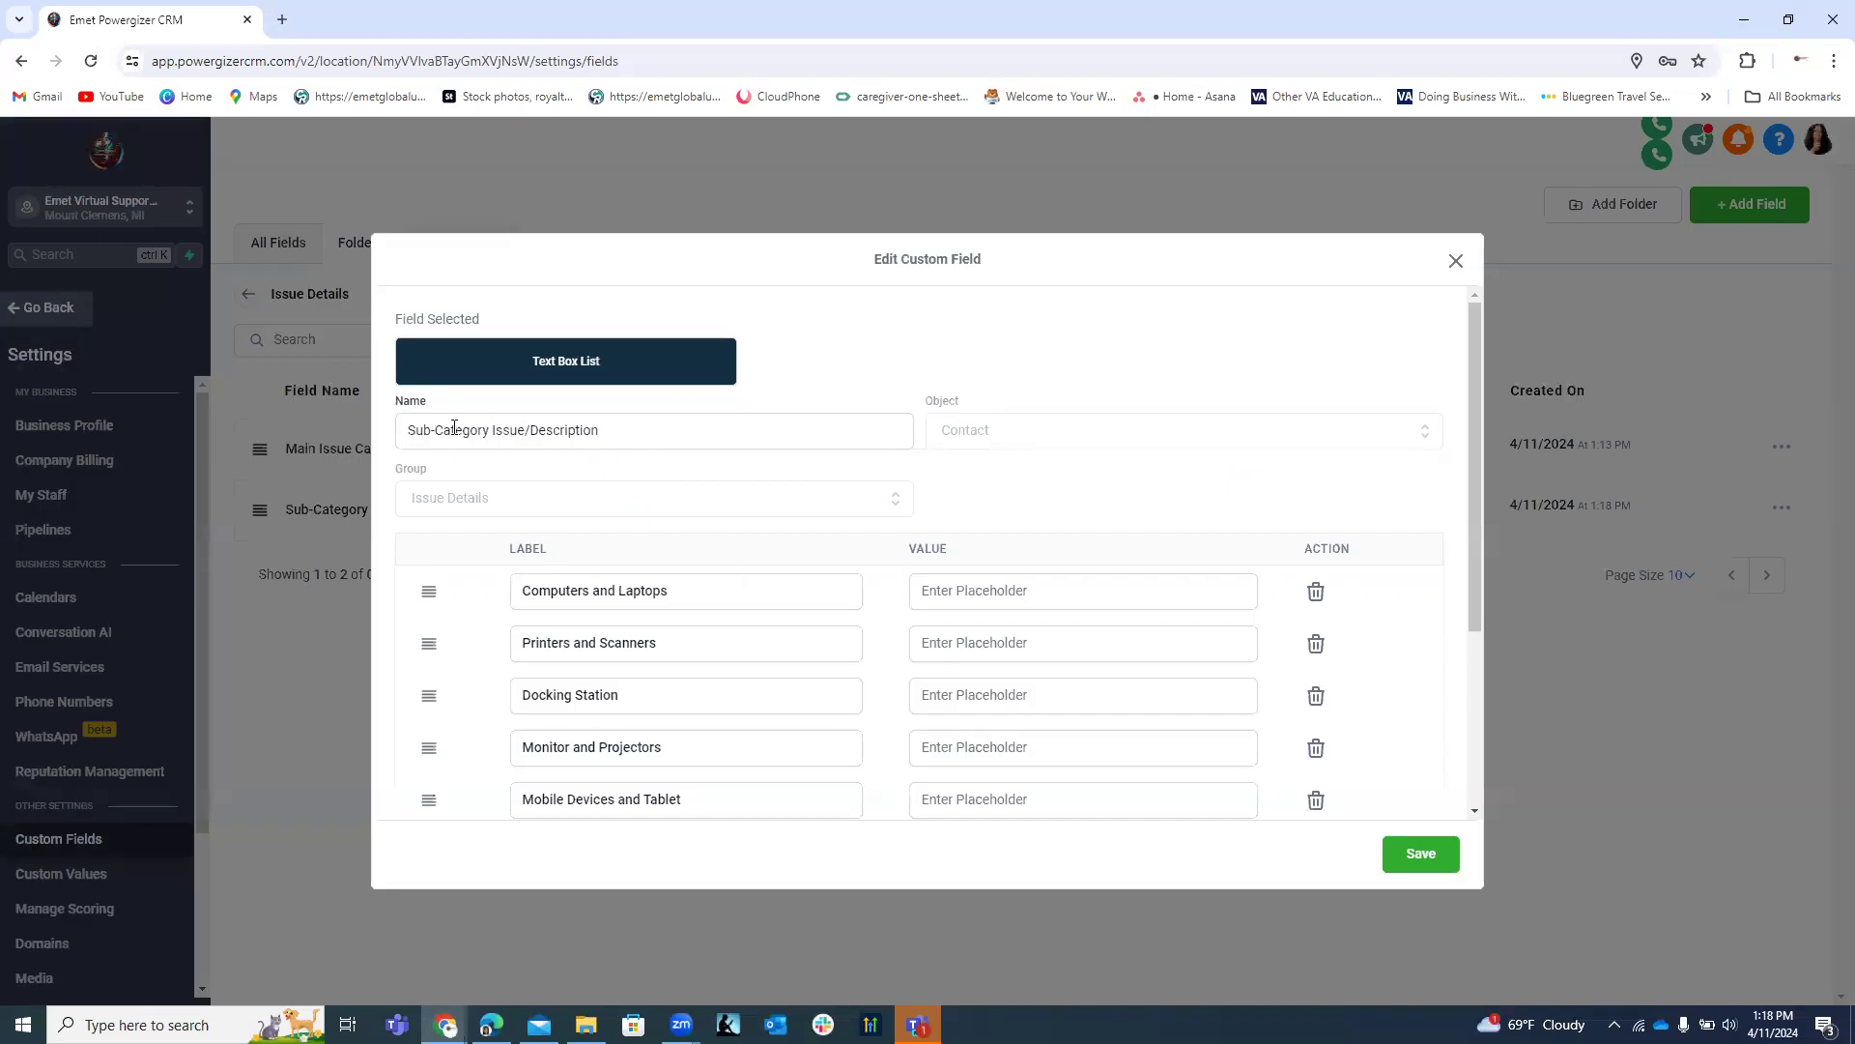
{"action": "scroll", "coordinate": [727, 572], "scroll_direction": "down", "scroll_amount": 3}
{"action": "scroll", "coordinate": [724, 568], "scroll_direction": "up", "scroll_amount": 3}
{"action": "left_click", "coordinate": [410, 430]}
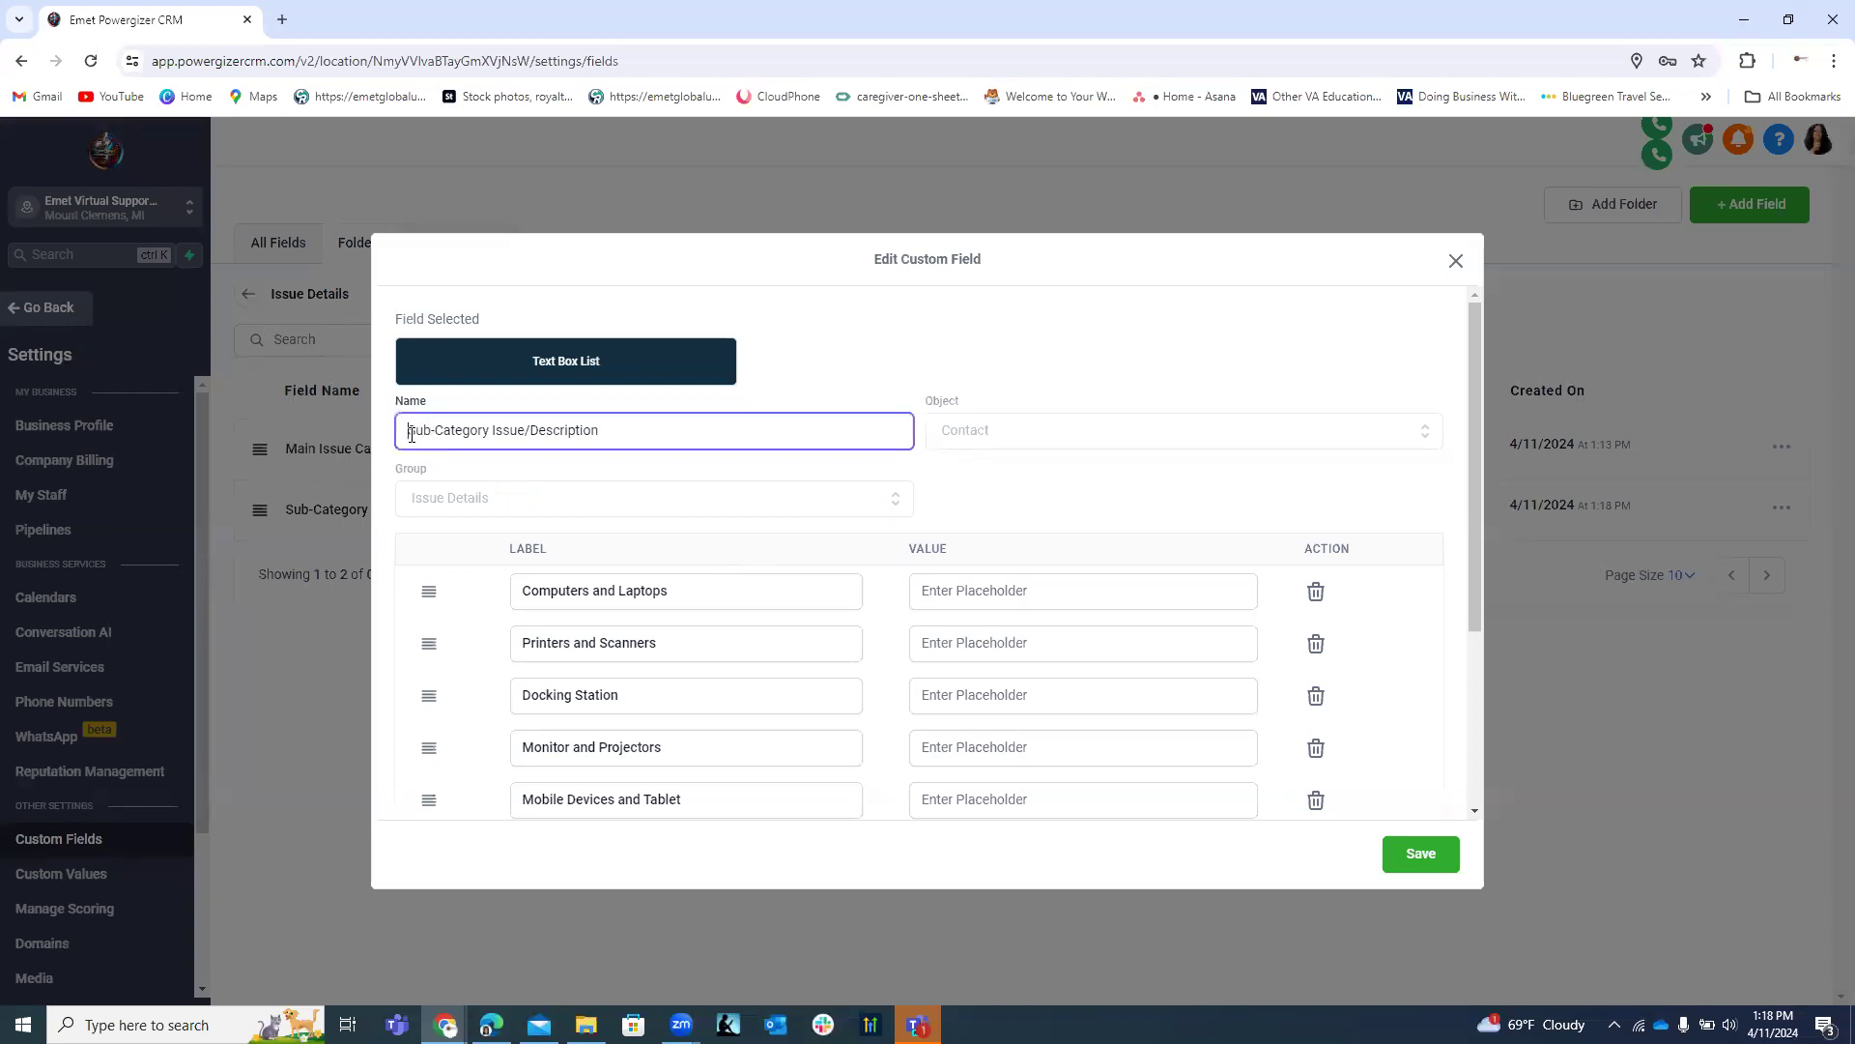
{"action": "type", "text": "Hardware"}
{"action": "left_click", "coordinate": [1403, 858]}
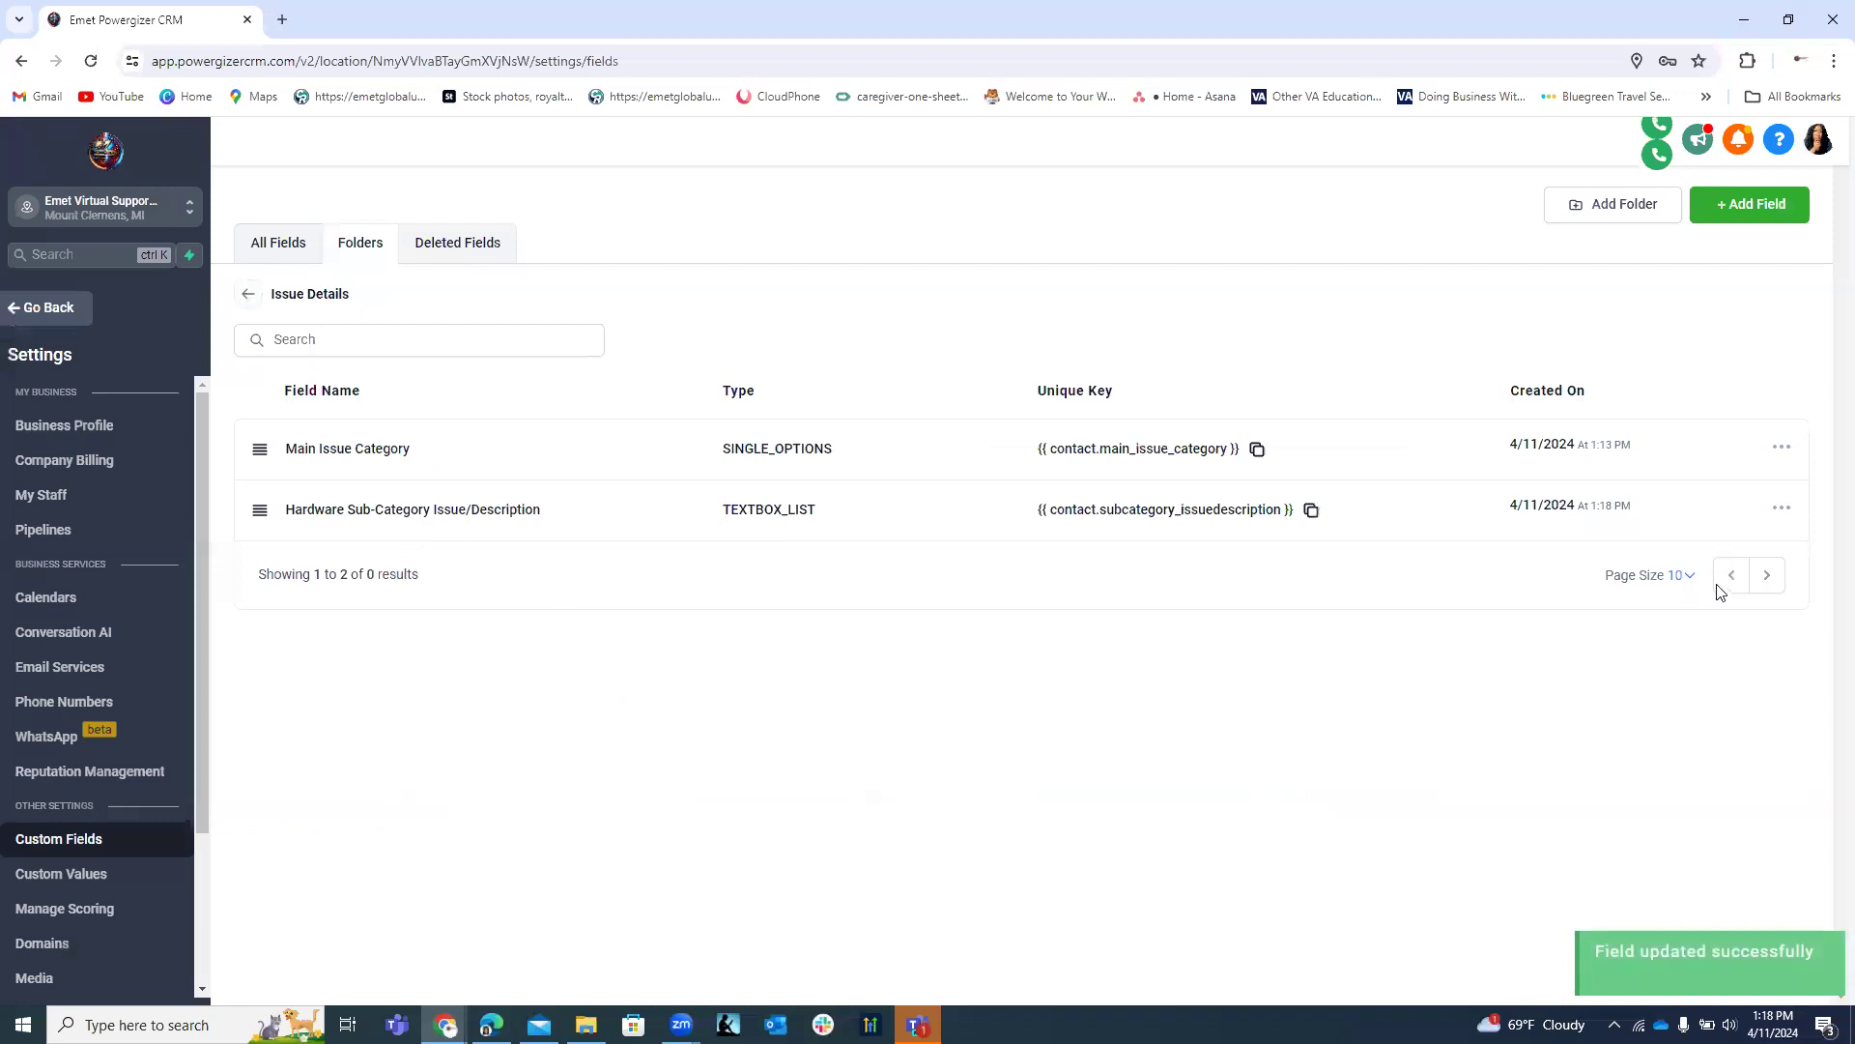
Create another Text Box List field named 'Sub-Category Software Issue/Description'.
{"action": "left_click", "coordinate": [1750, 214]}
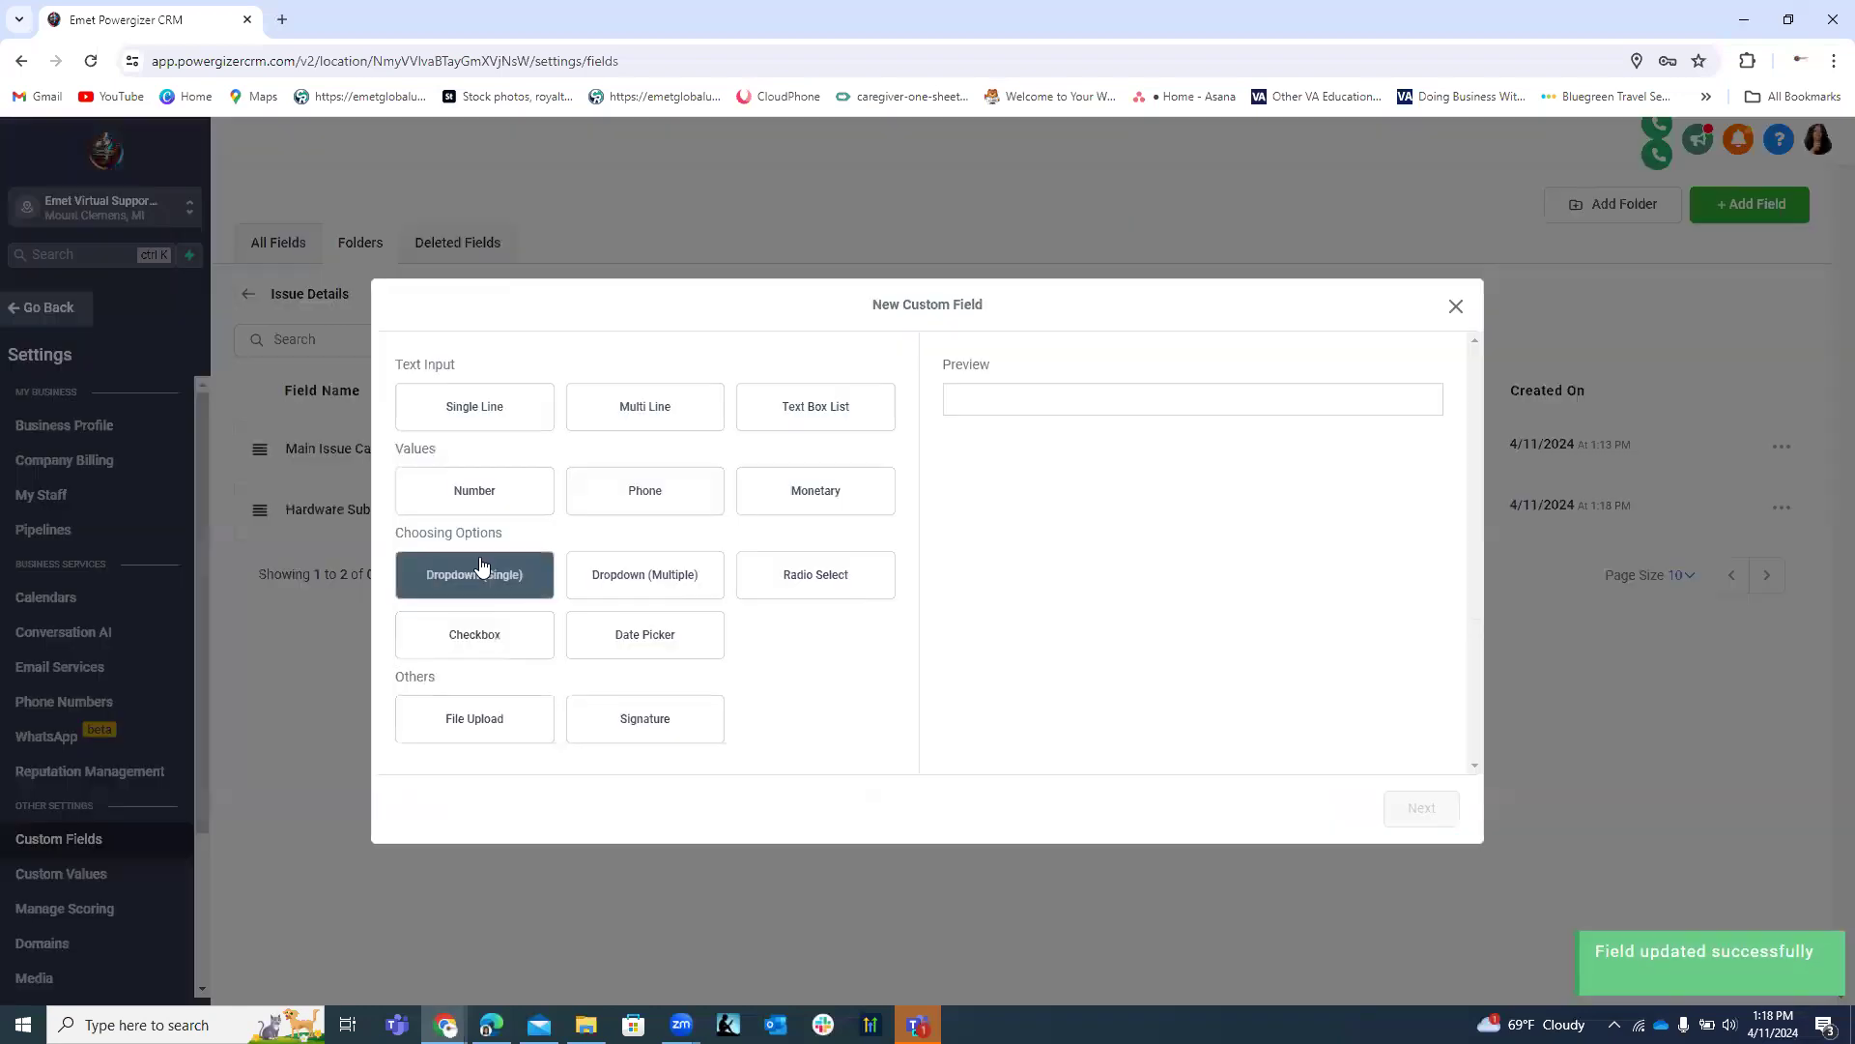
{"action": "left_click", "coordinate": [796, 418]}
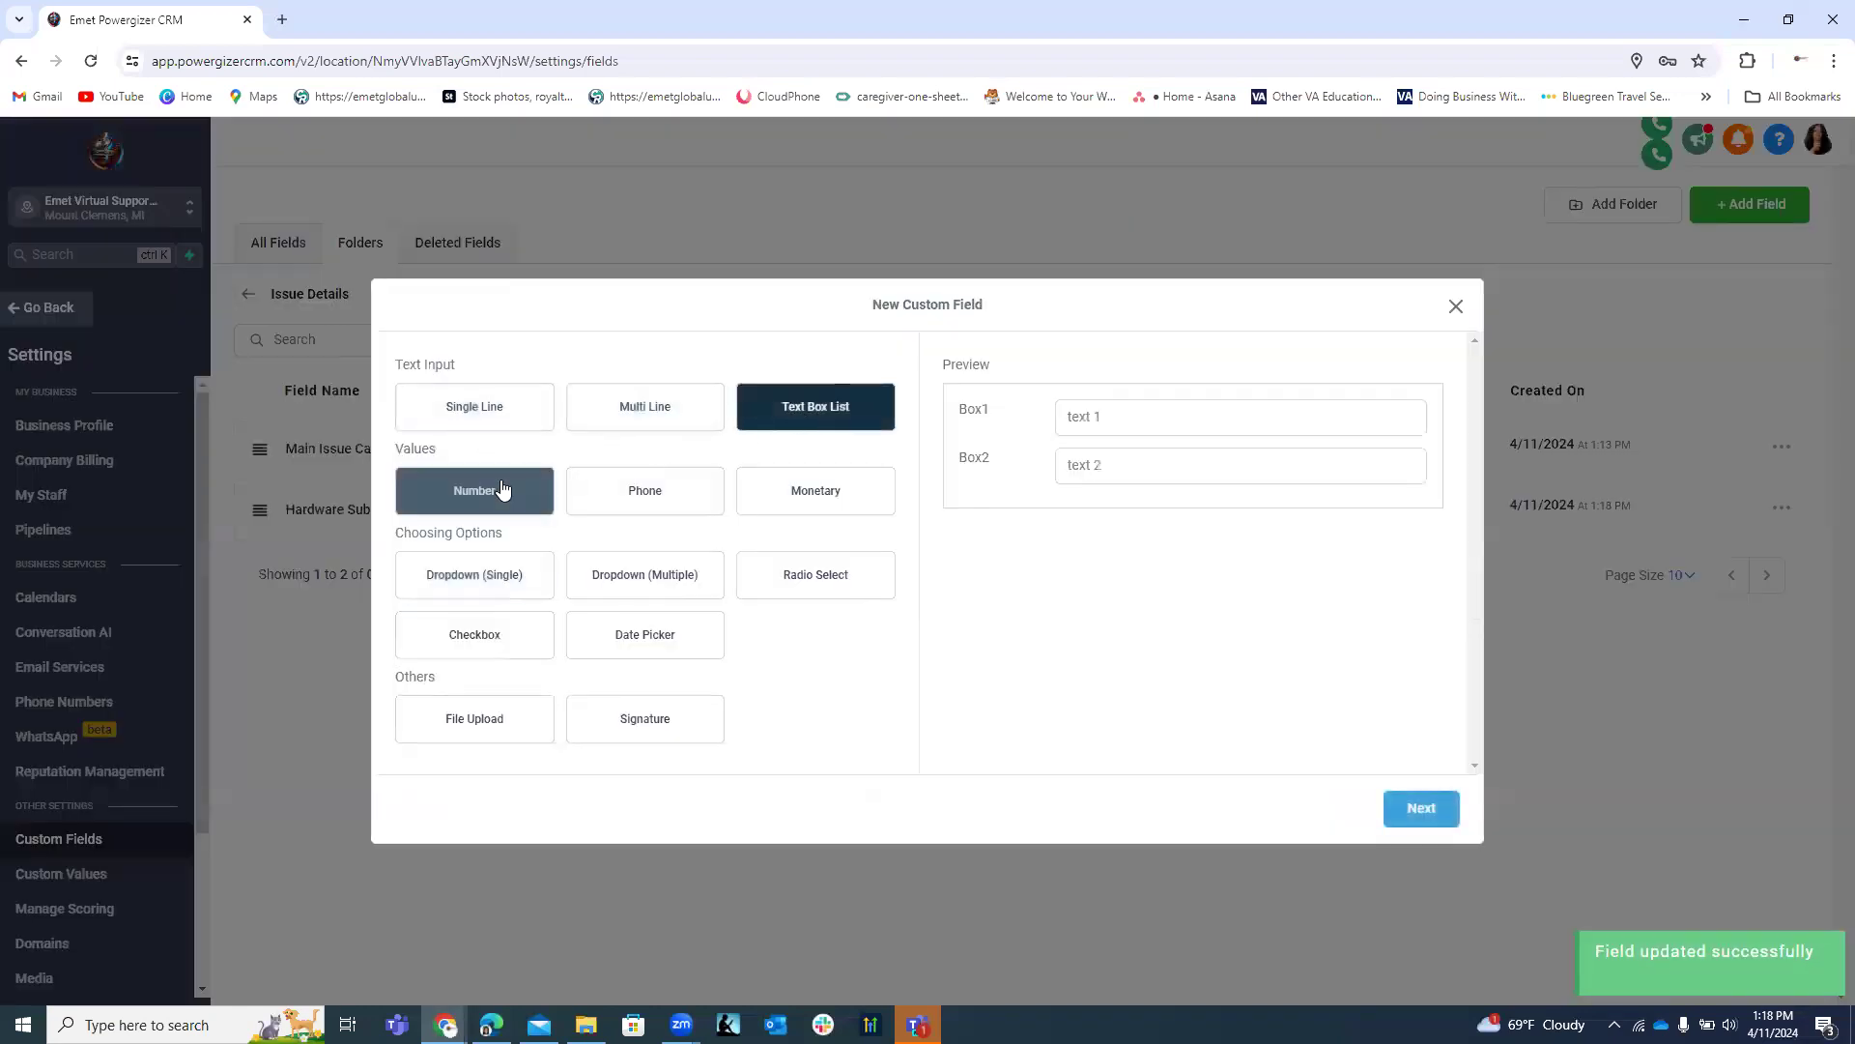
{"action": "left_click", "coordinate": [1416, 815]}
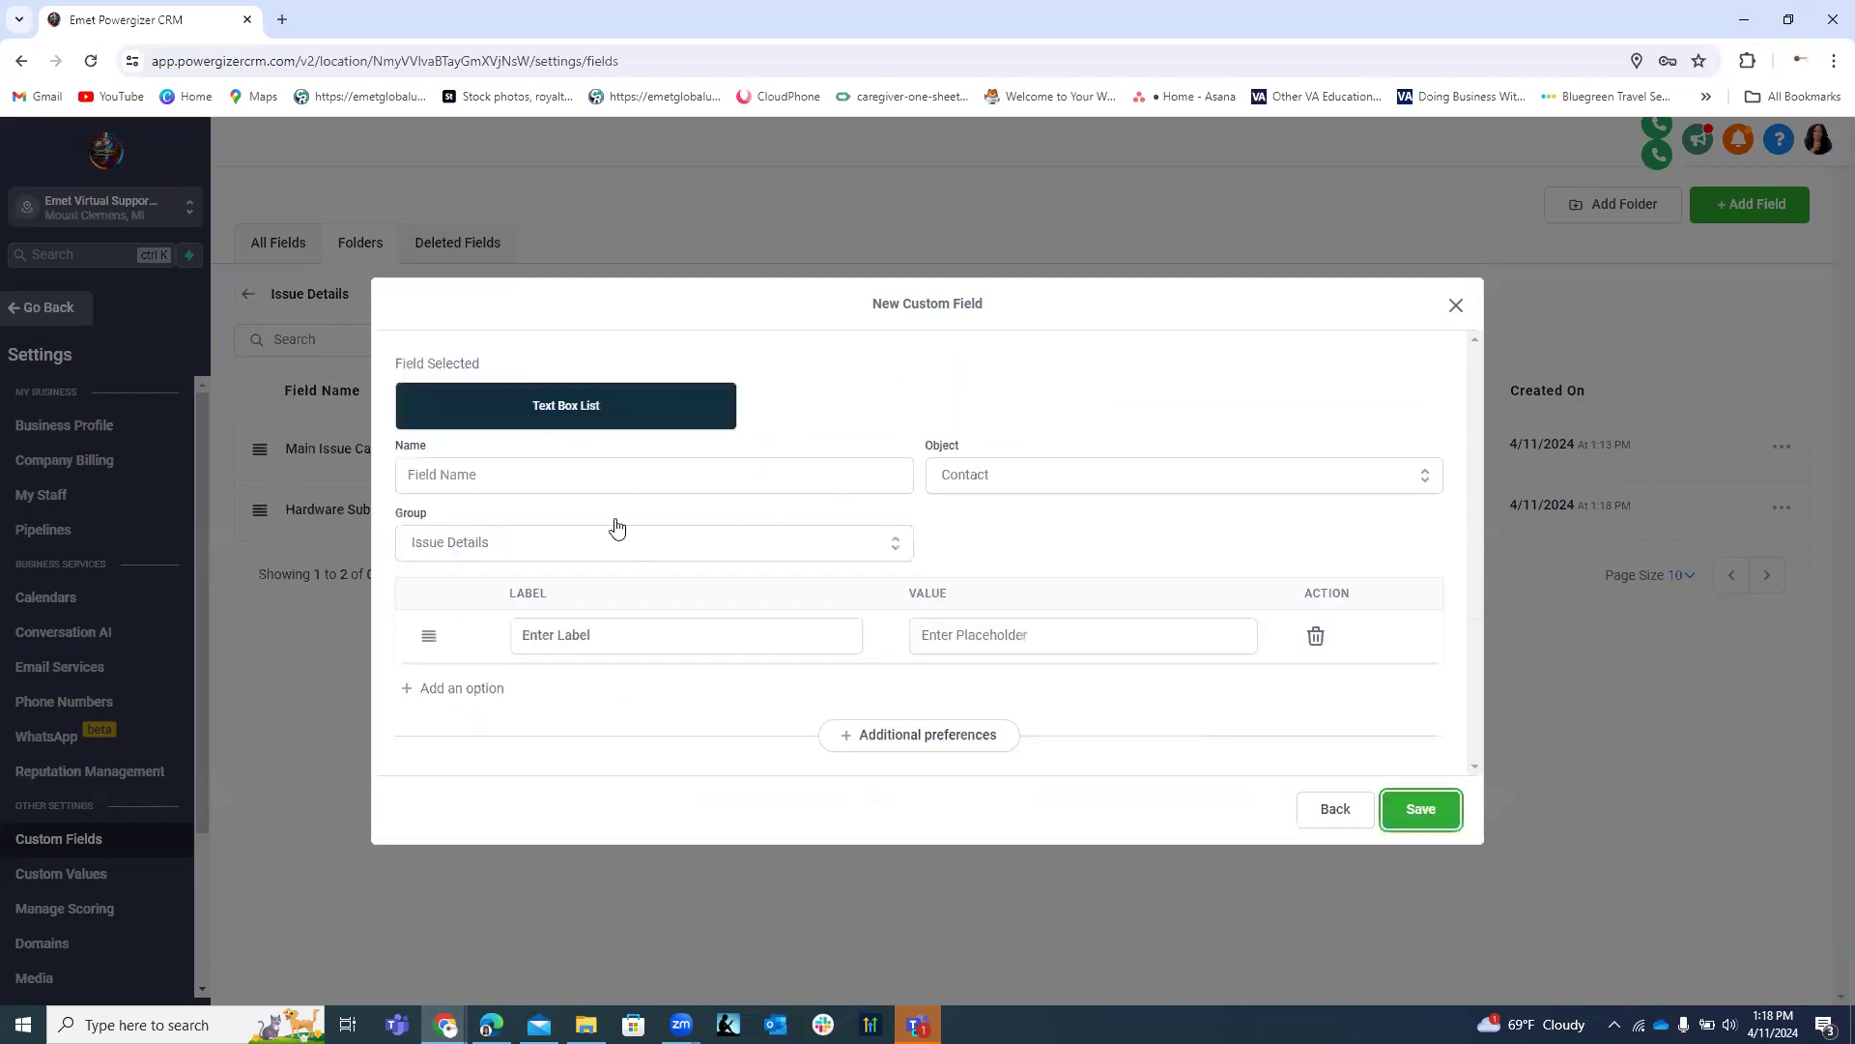
{"action": "left_click", "coordinate": [544, 474]}
{"action": "type", "text": "Su"}
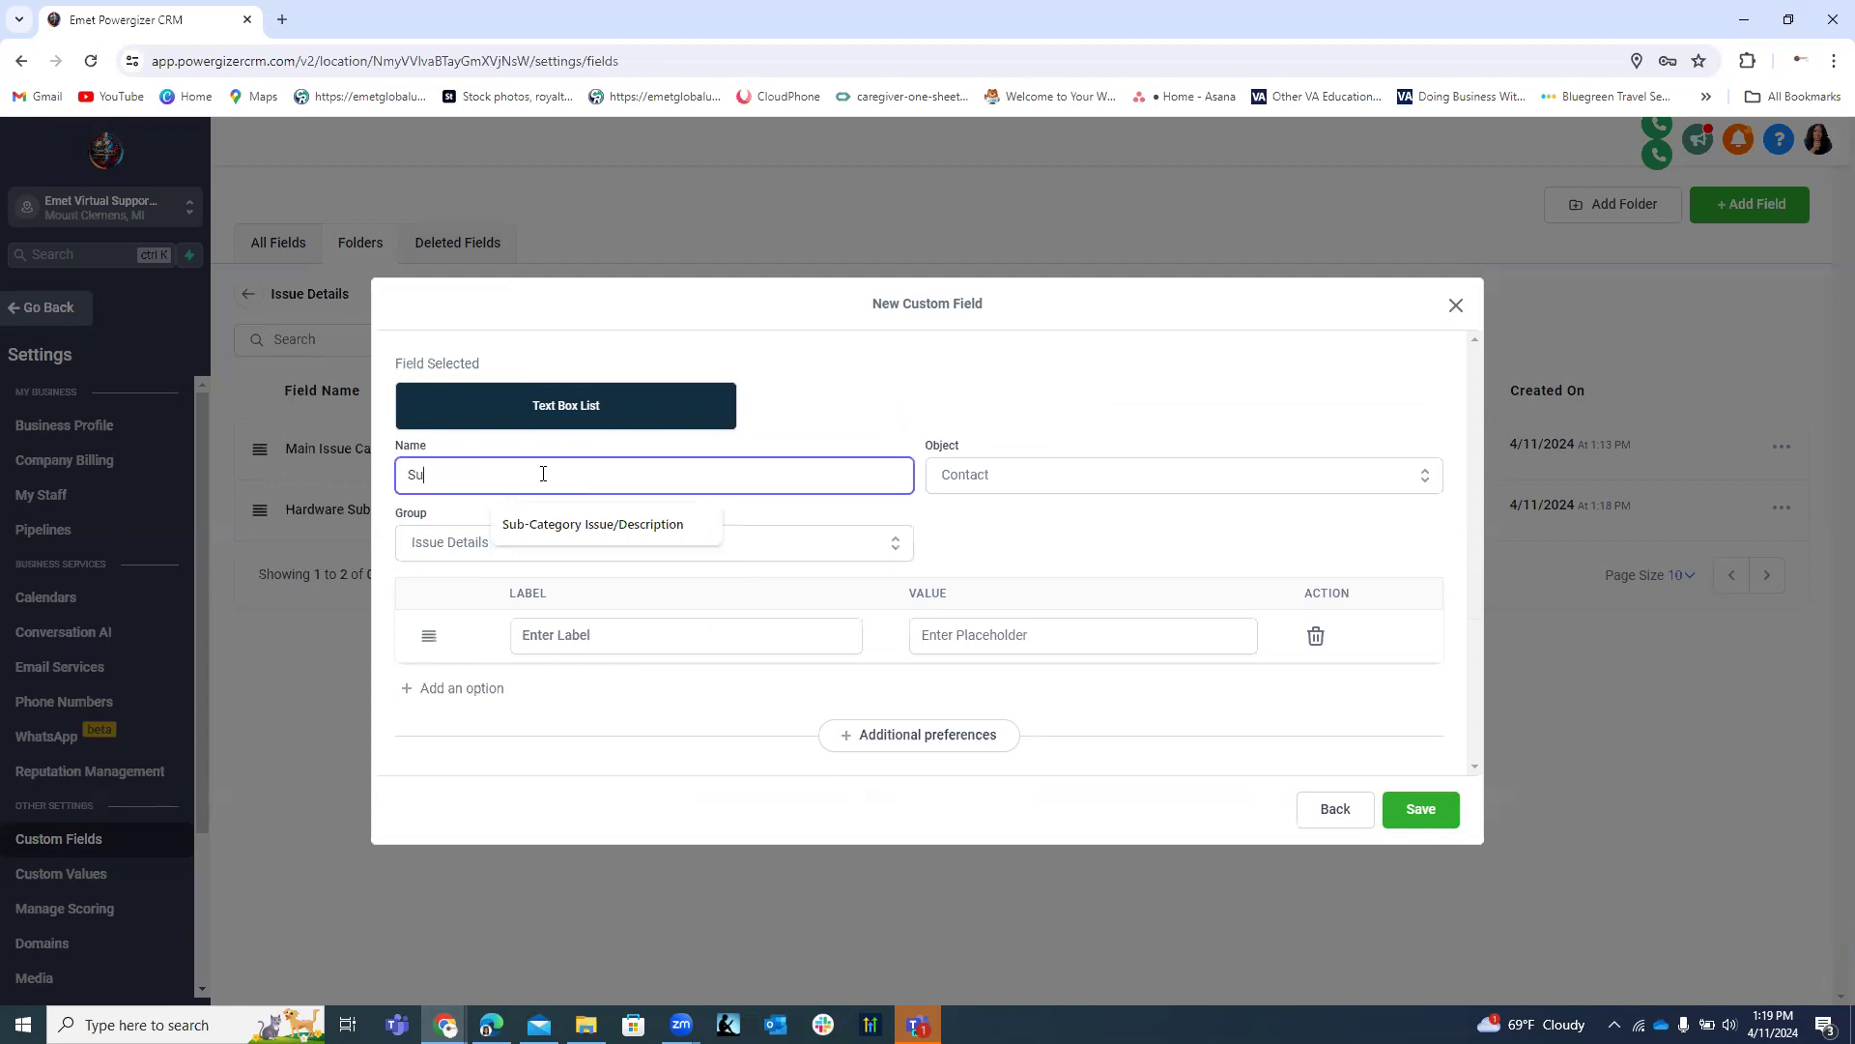
{"action": "left_click", "coordinate": [584, 523]}
{"action": "left_click", "coordinate": [488, 475]}
{"action": "type", "text": "Software Issue/Description"}
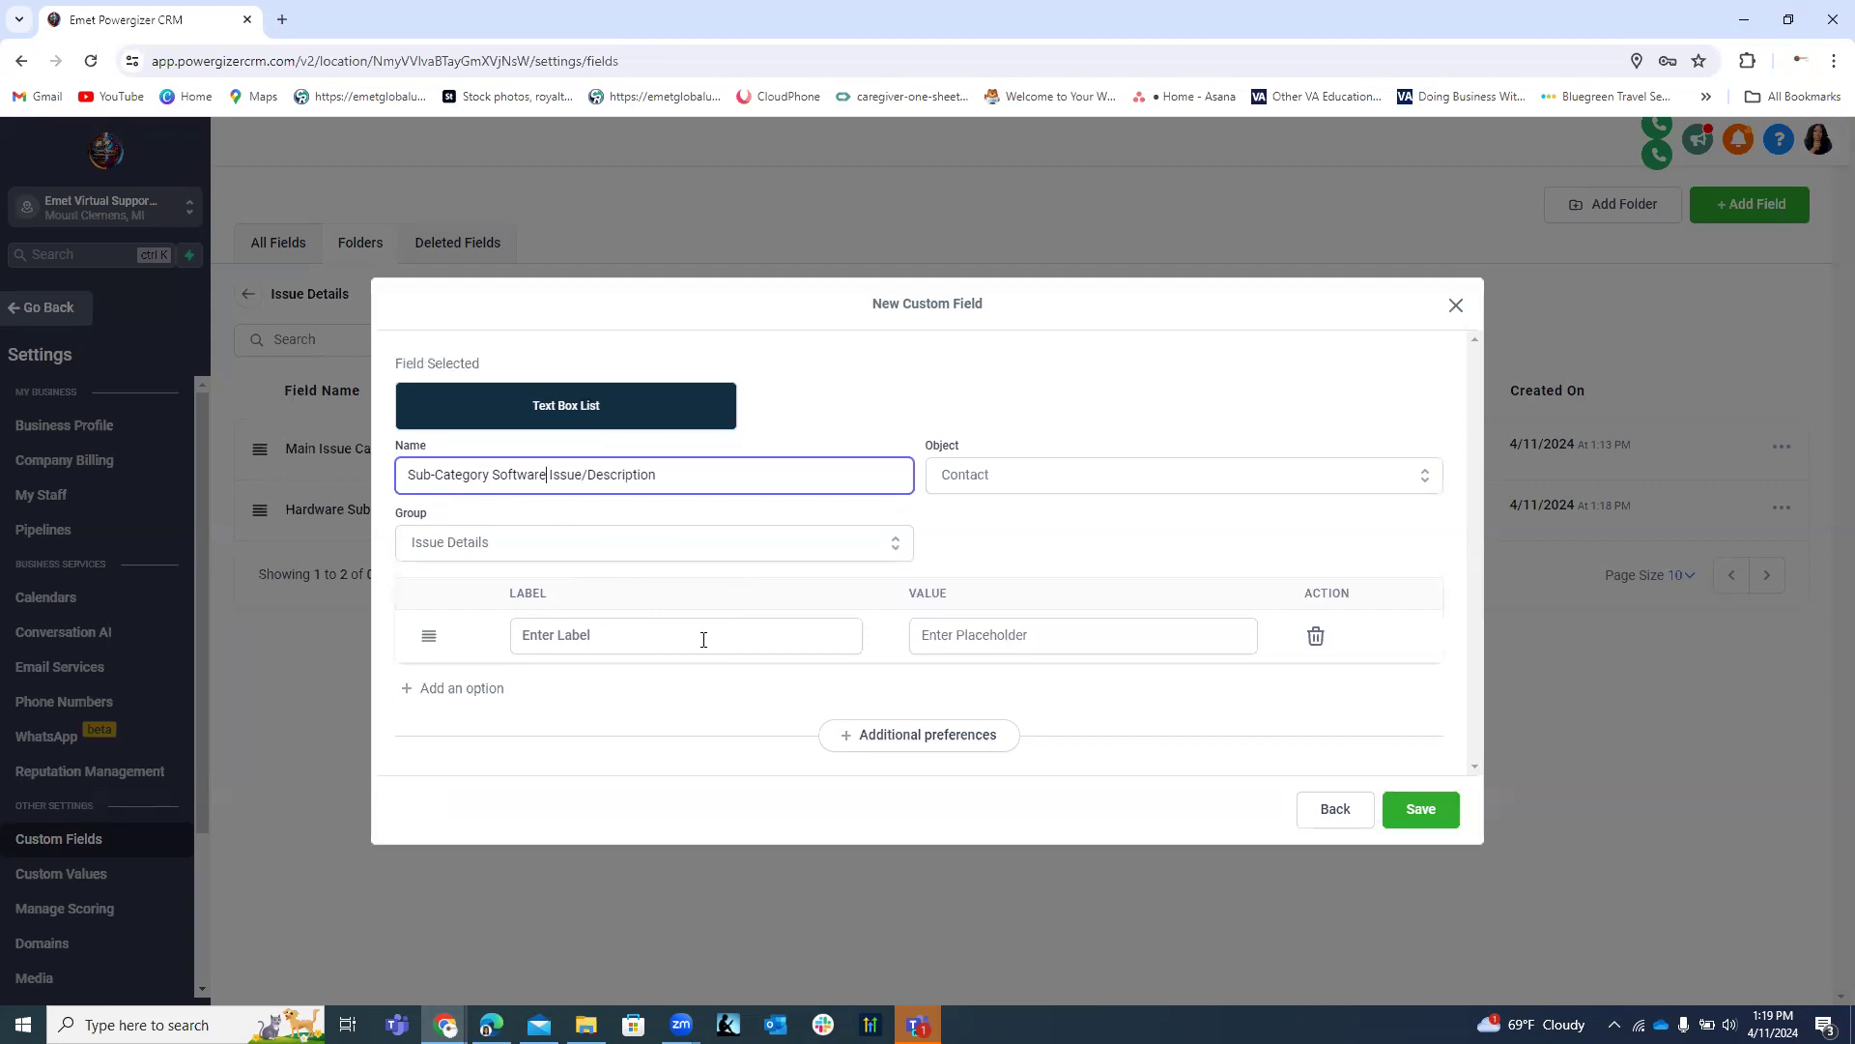
{"action": "left_click", "coordinate": [574, 638]}
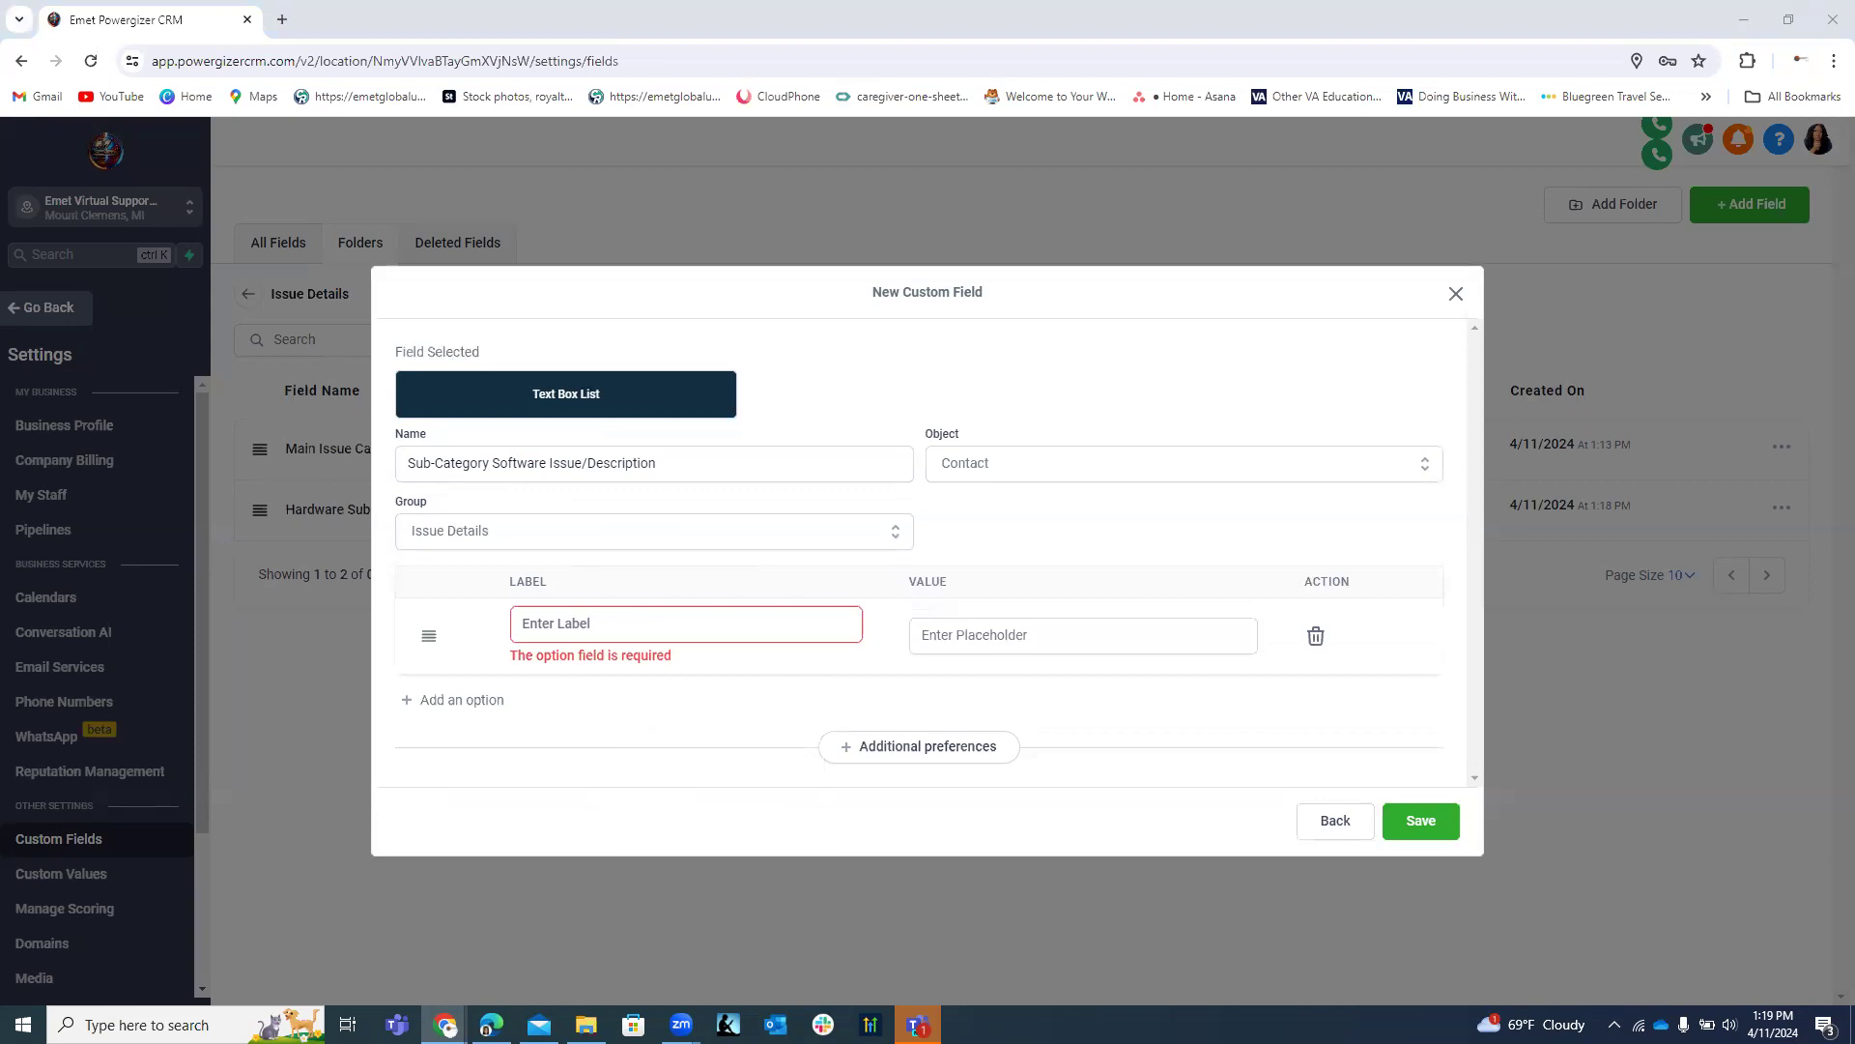
Paste Operating Systems and Educational Software as the first two labels.
{"action": "left_click", "coordinate": [616, 609]}
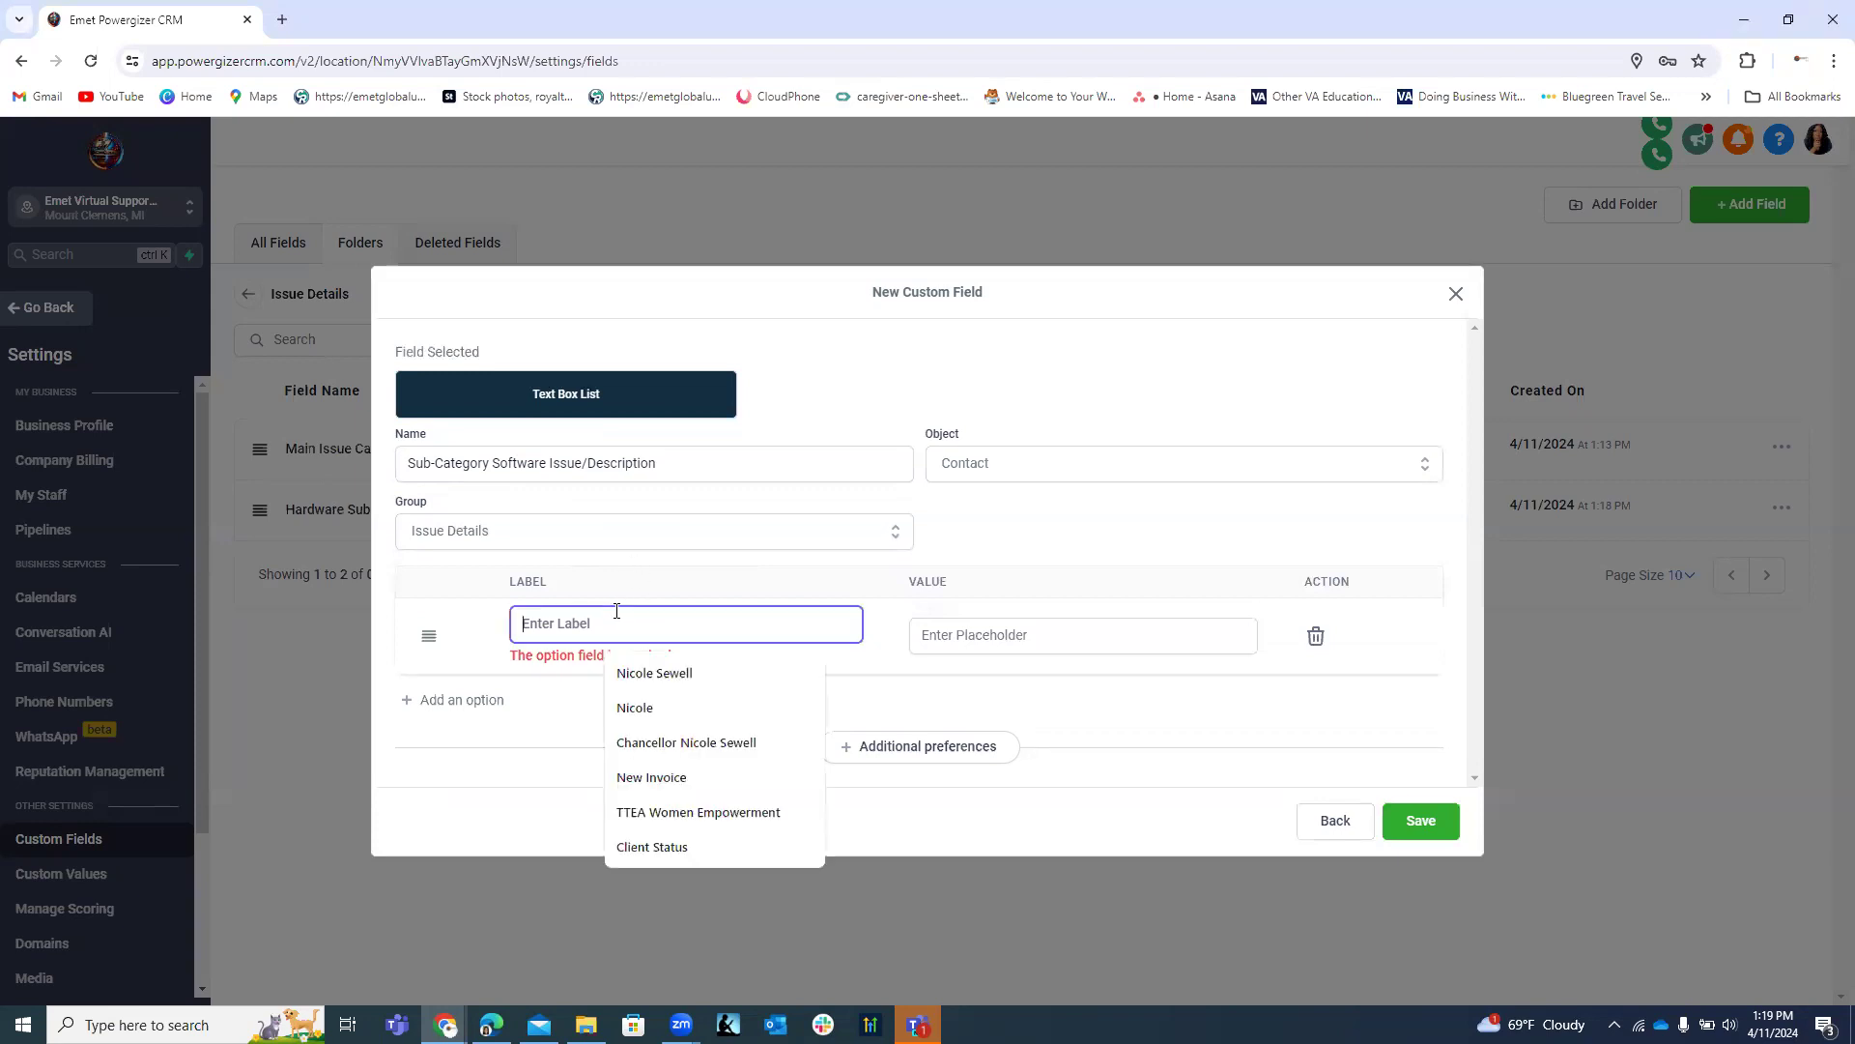
{"action": "type", "text": "Operating Systems"}
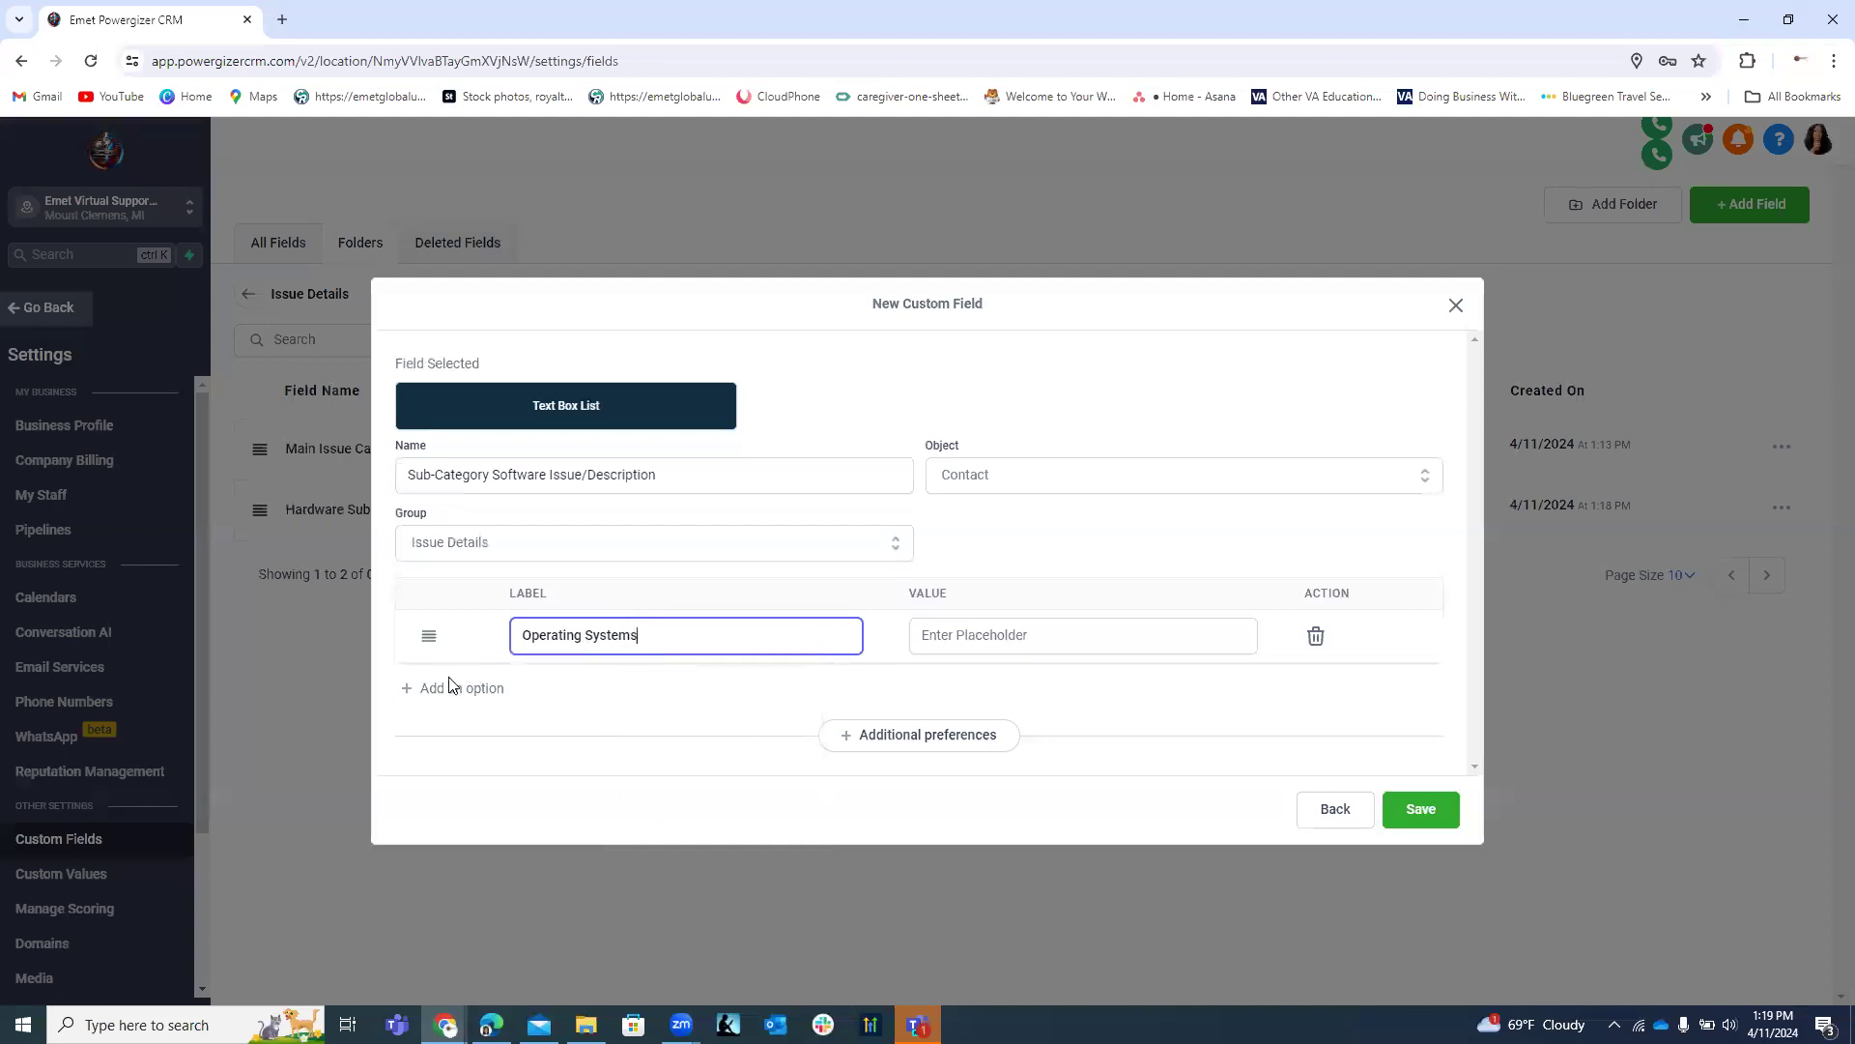
{"action": "left_click", "coordinate": [453, 696]}
{"action": "left_click", "coordinate": [541, 661]}
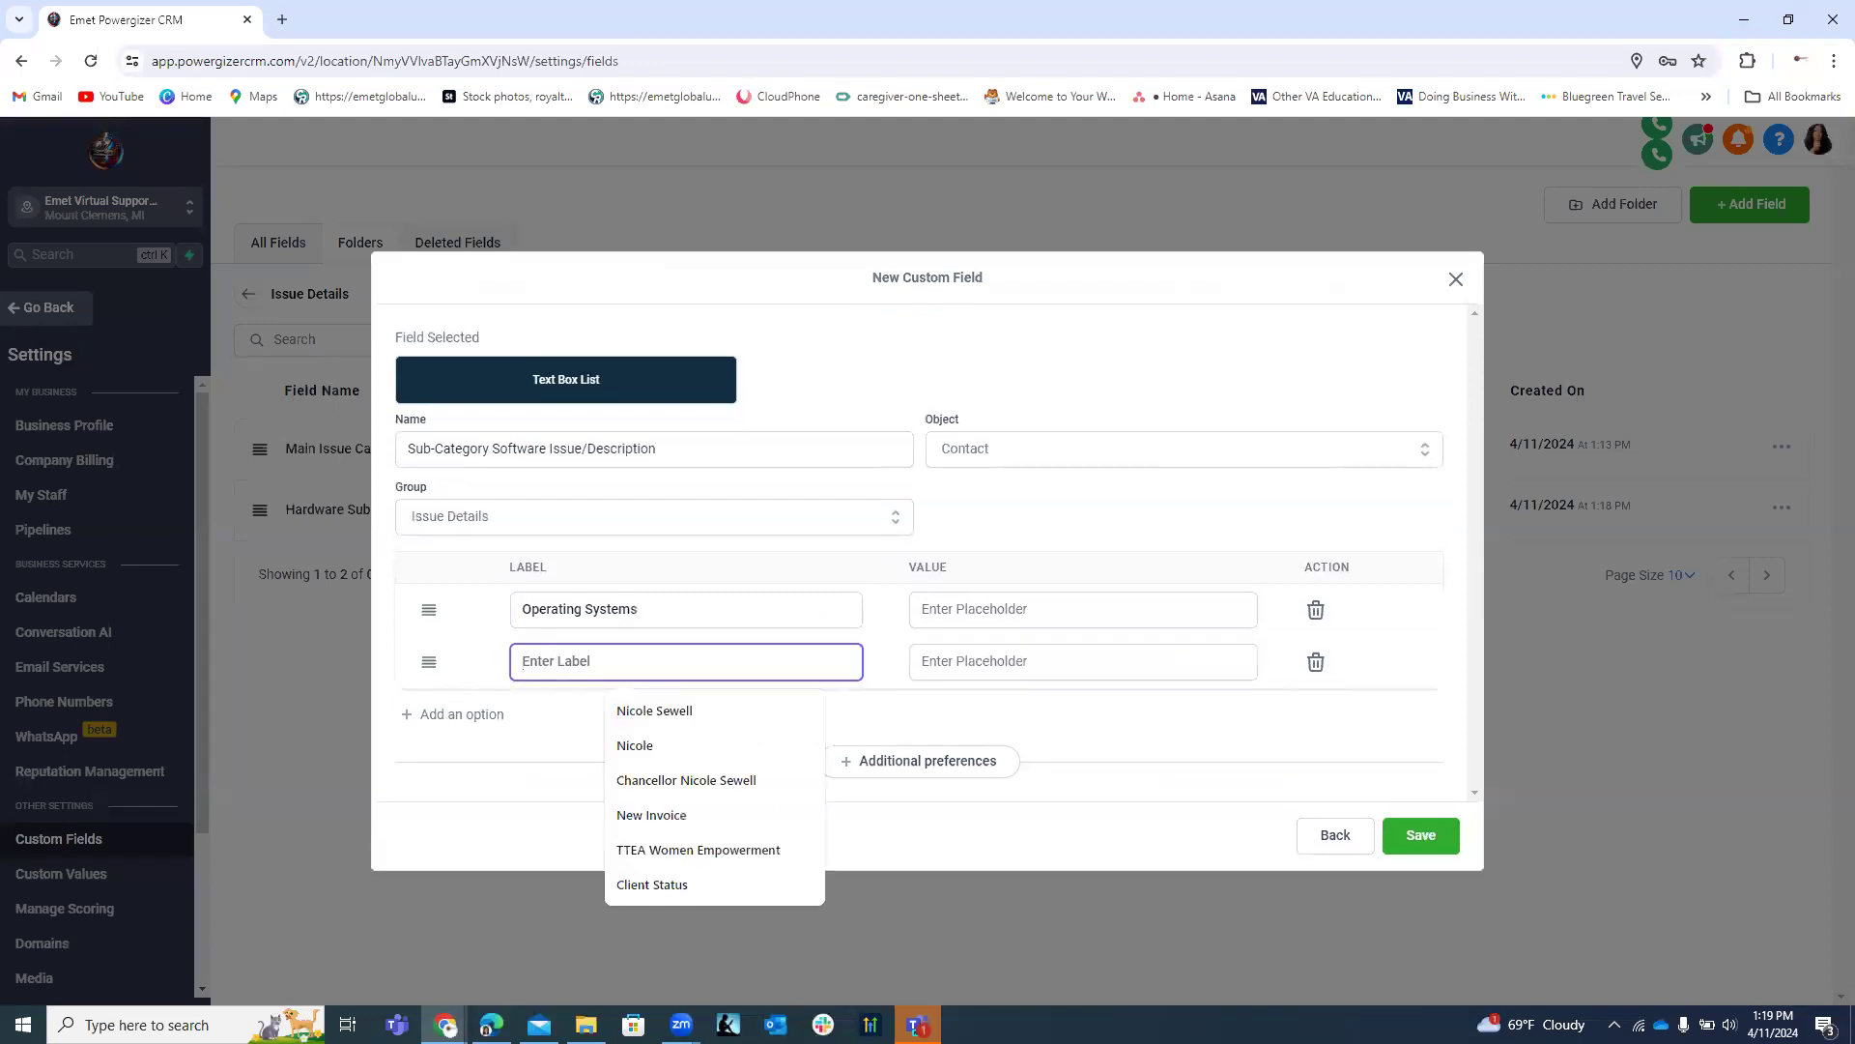
{"action": "key", "text": "alt+Tab"}
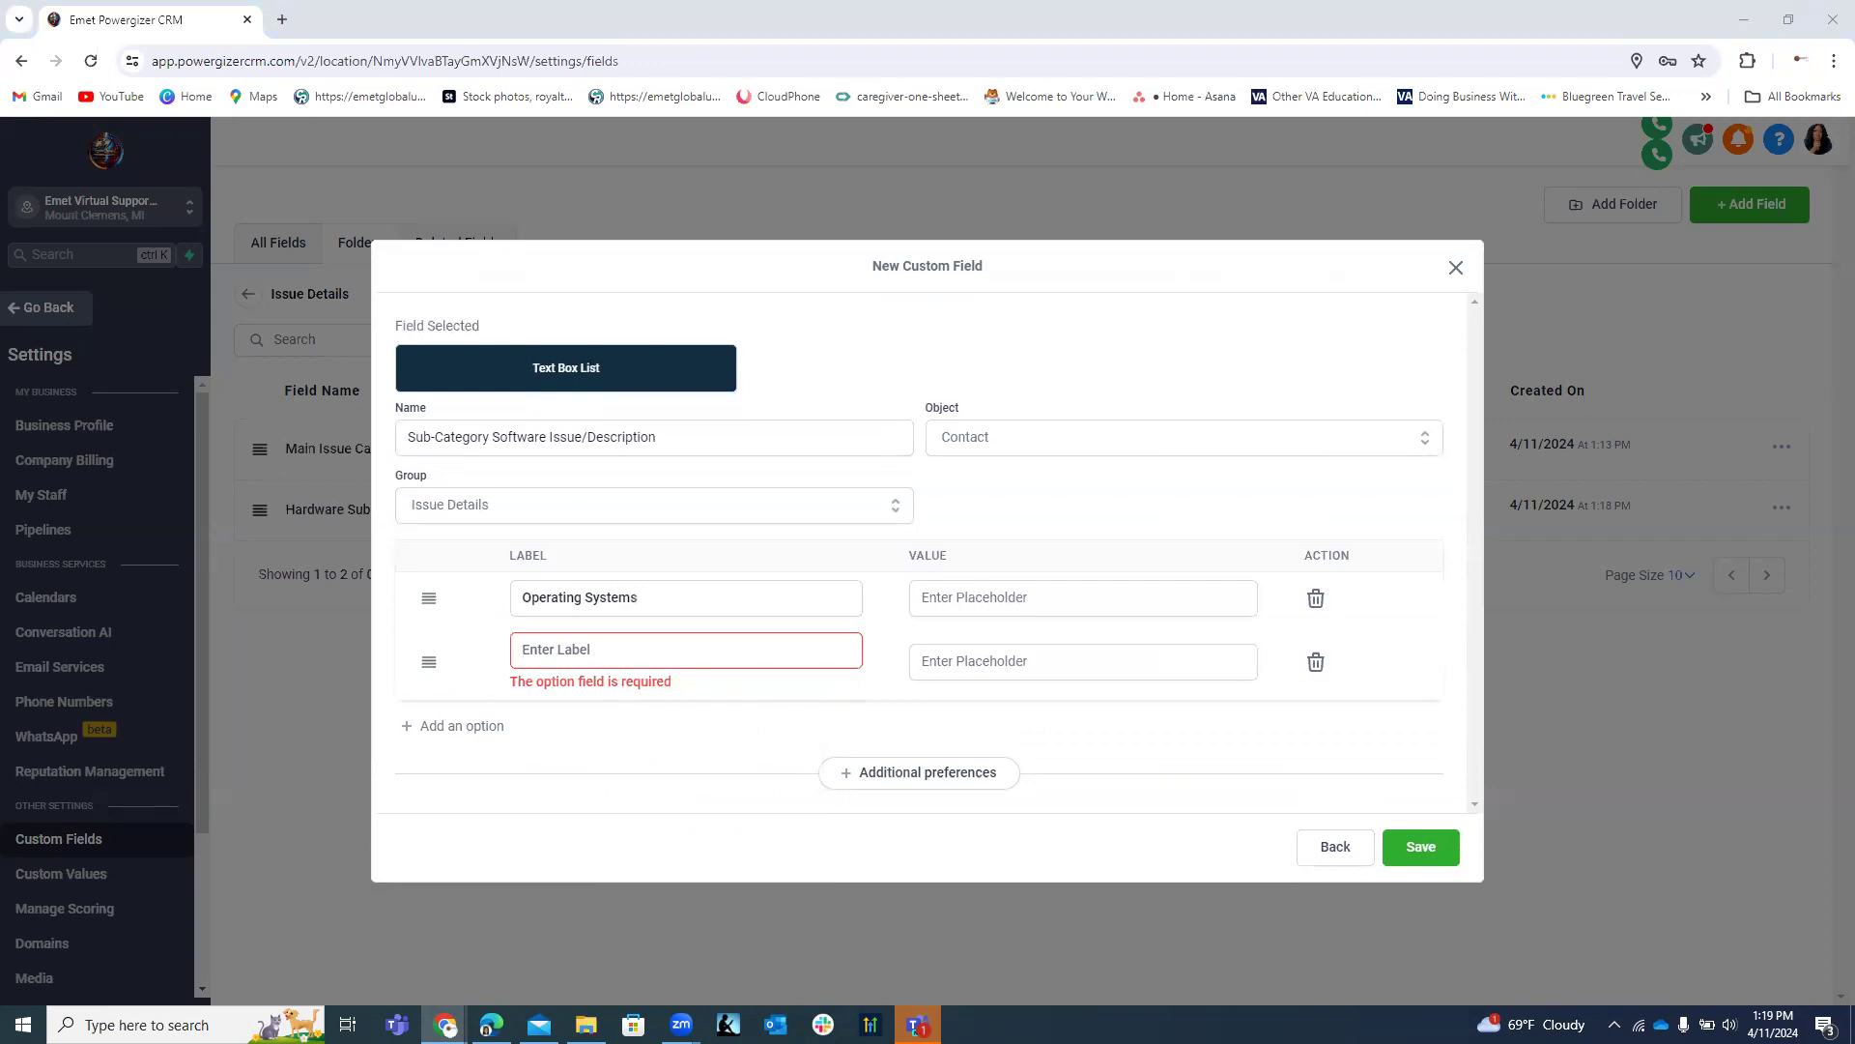
{"action": "left_click", "coordinate": [632, 648]}
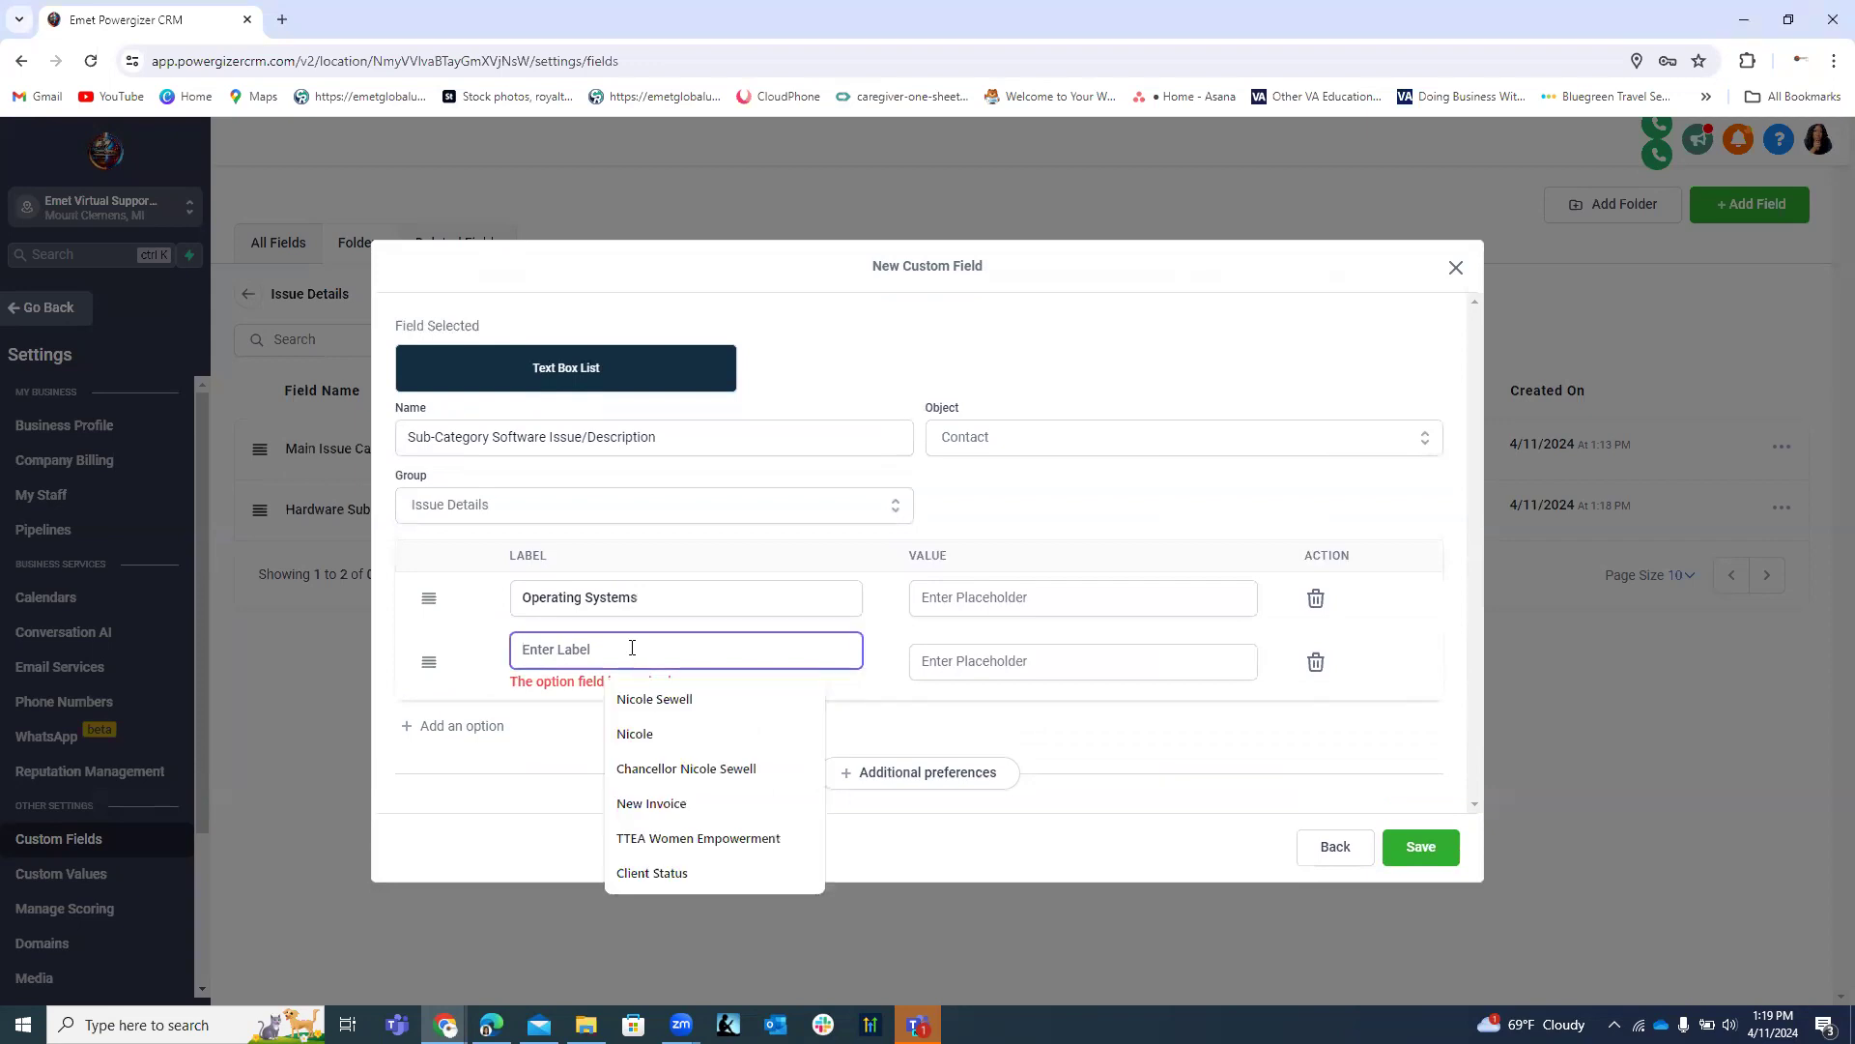
{"action": "type", "text": "Educational Software"}
Add Productivity Software and Specialized Applications as the third and fourth labels.
{"action": "left_click", "coordinate": [488, 714]}
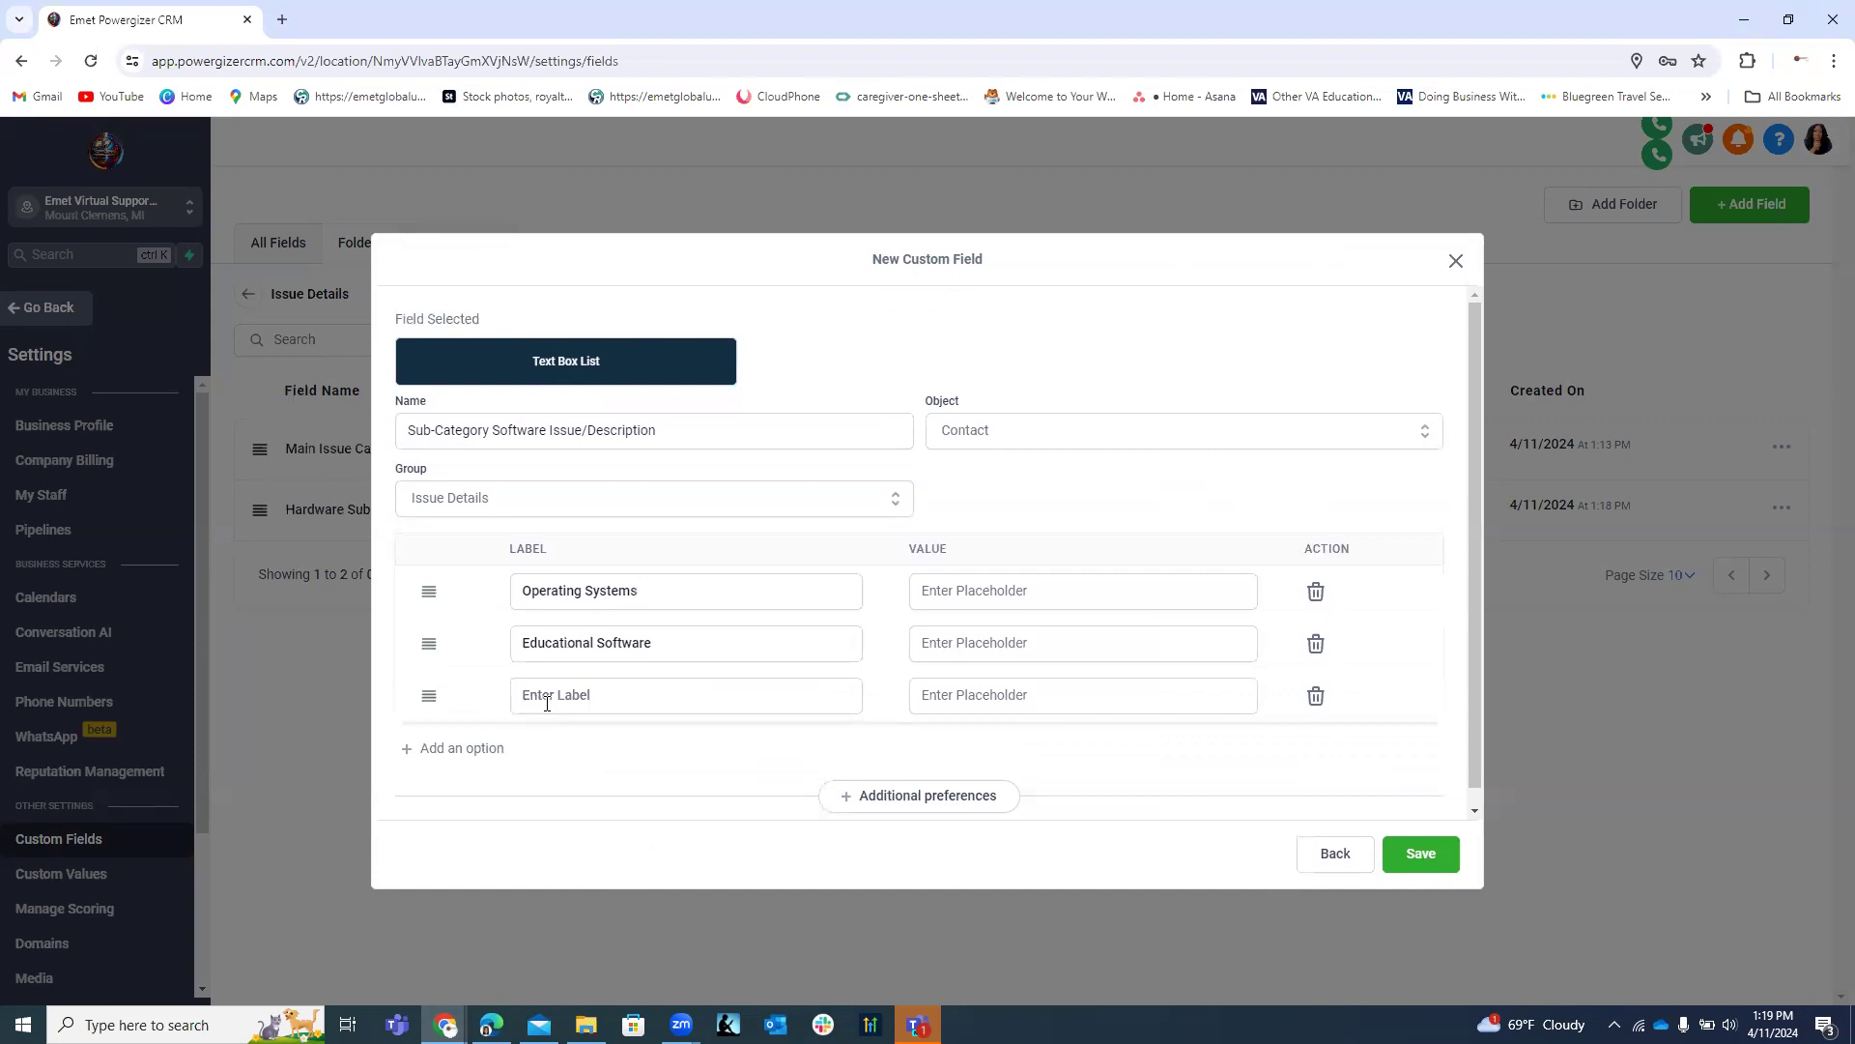
{"action": "left_click", "coordinate": [546, 696]}
{"action": "key", "text": "alt+Tab"}
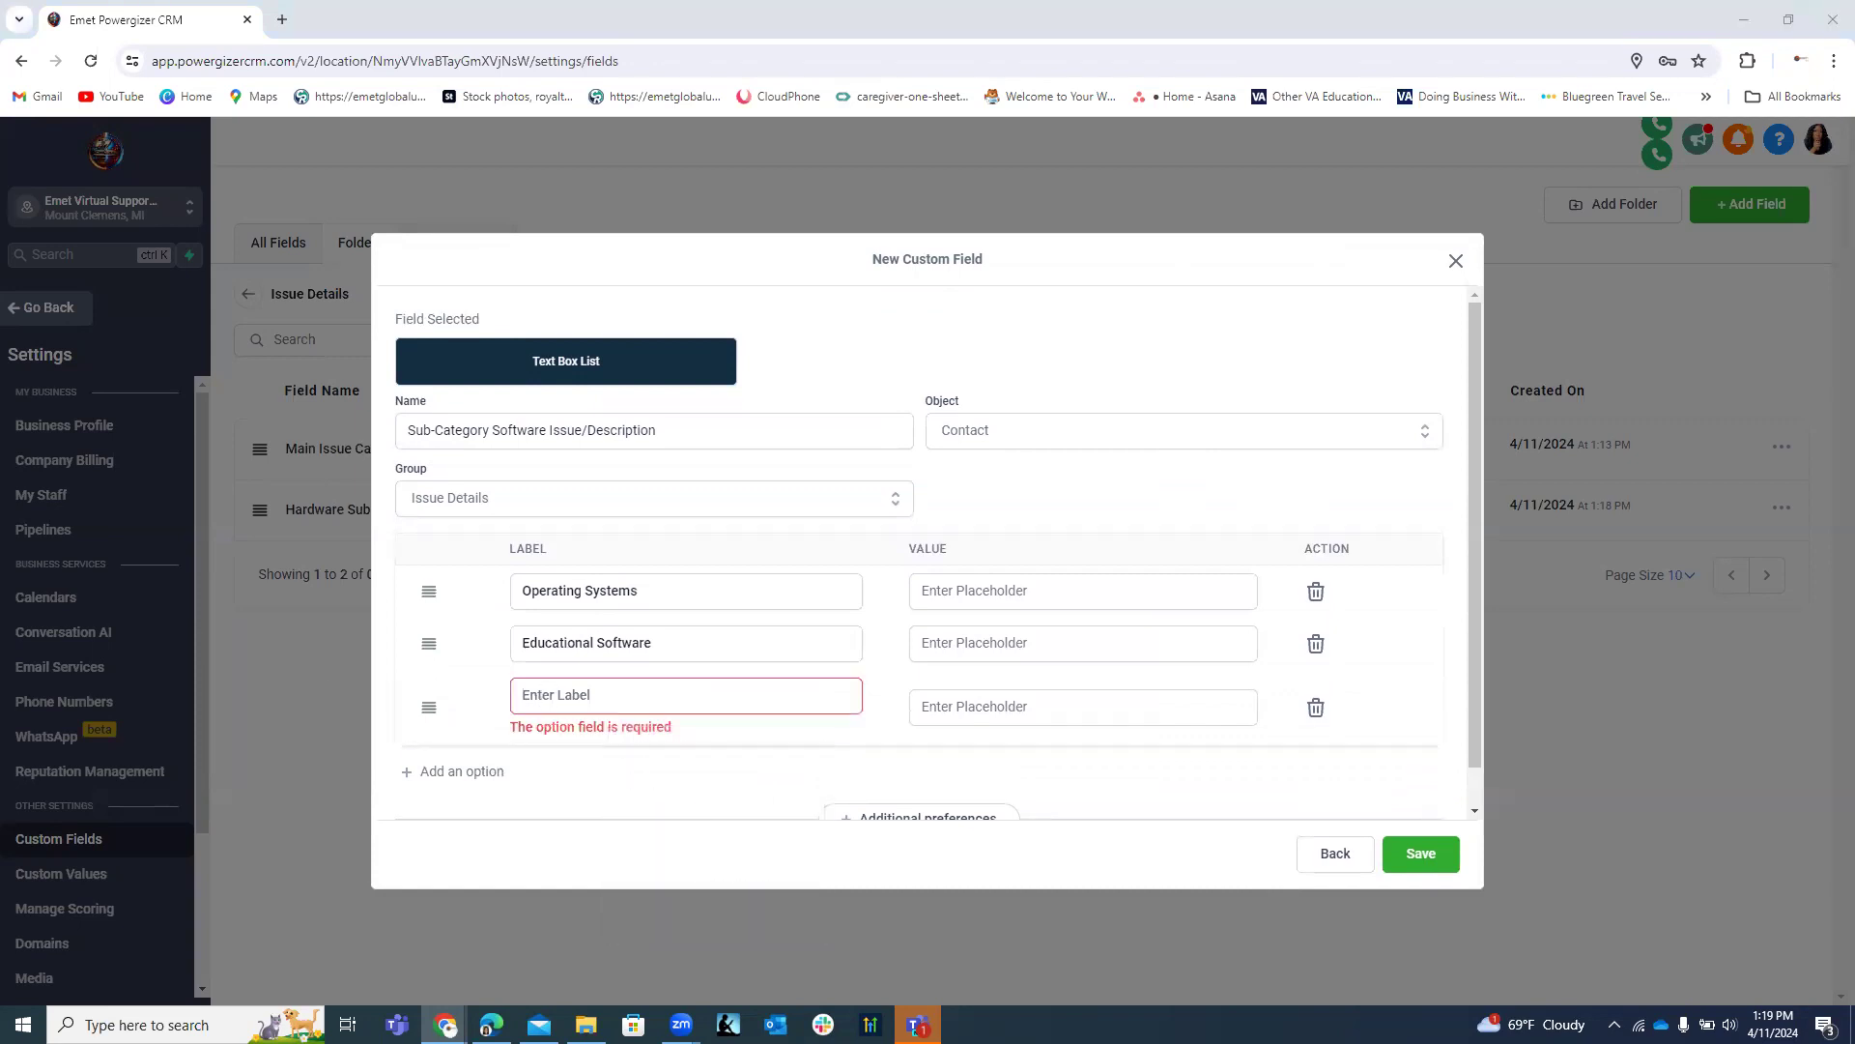
{"action": "left_click", "coordinate": [583, 692]}
{"action": "type", "text": "Productivity Software"}
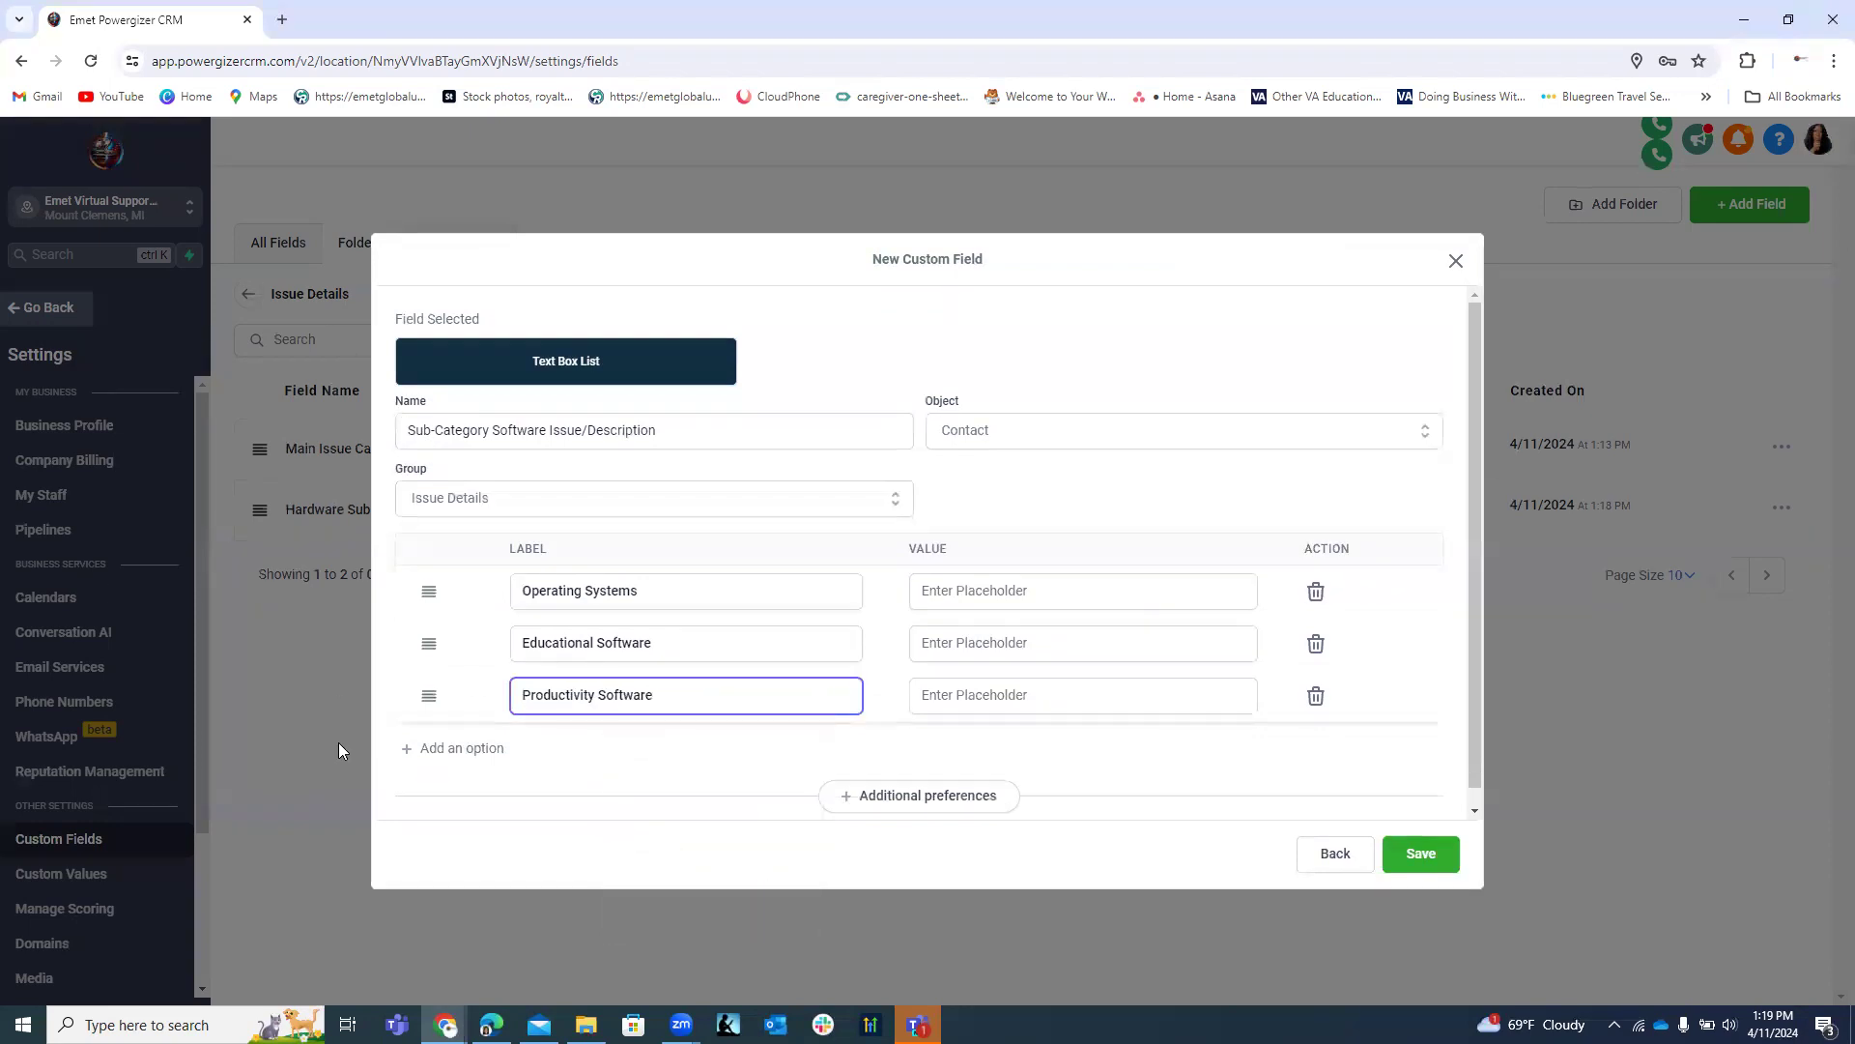
{"action": "left_click", "coordinate": [449, 748]}
{"action": "left_click", "coordinate": [526, 746]}
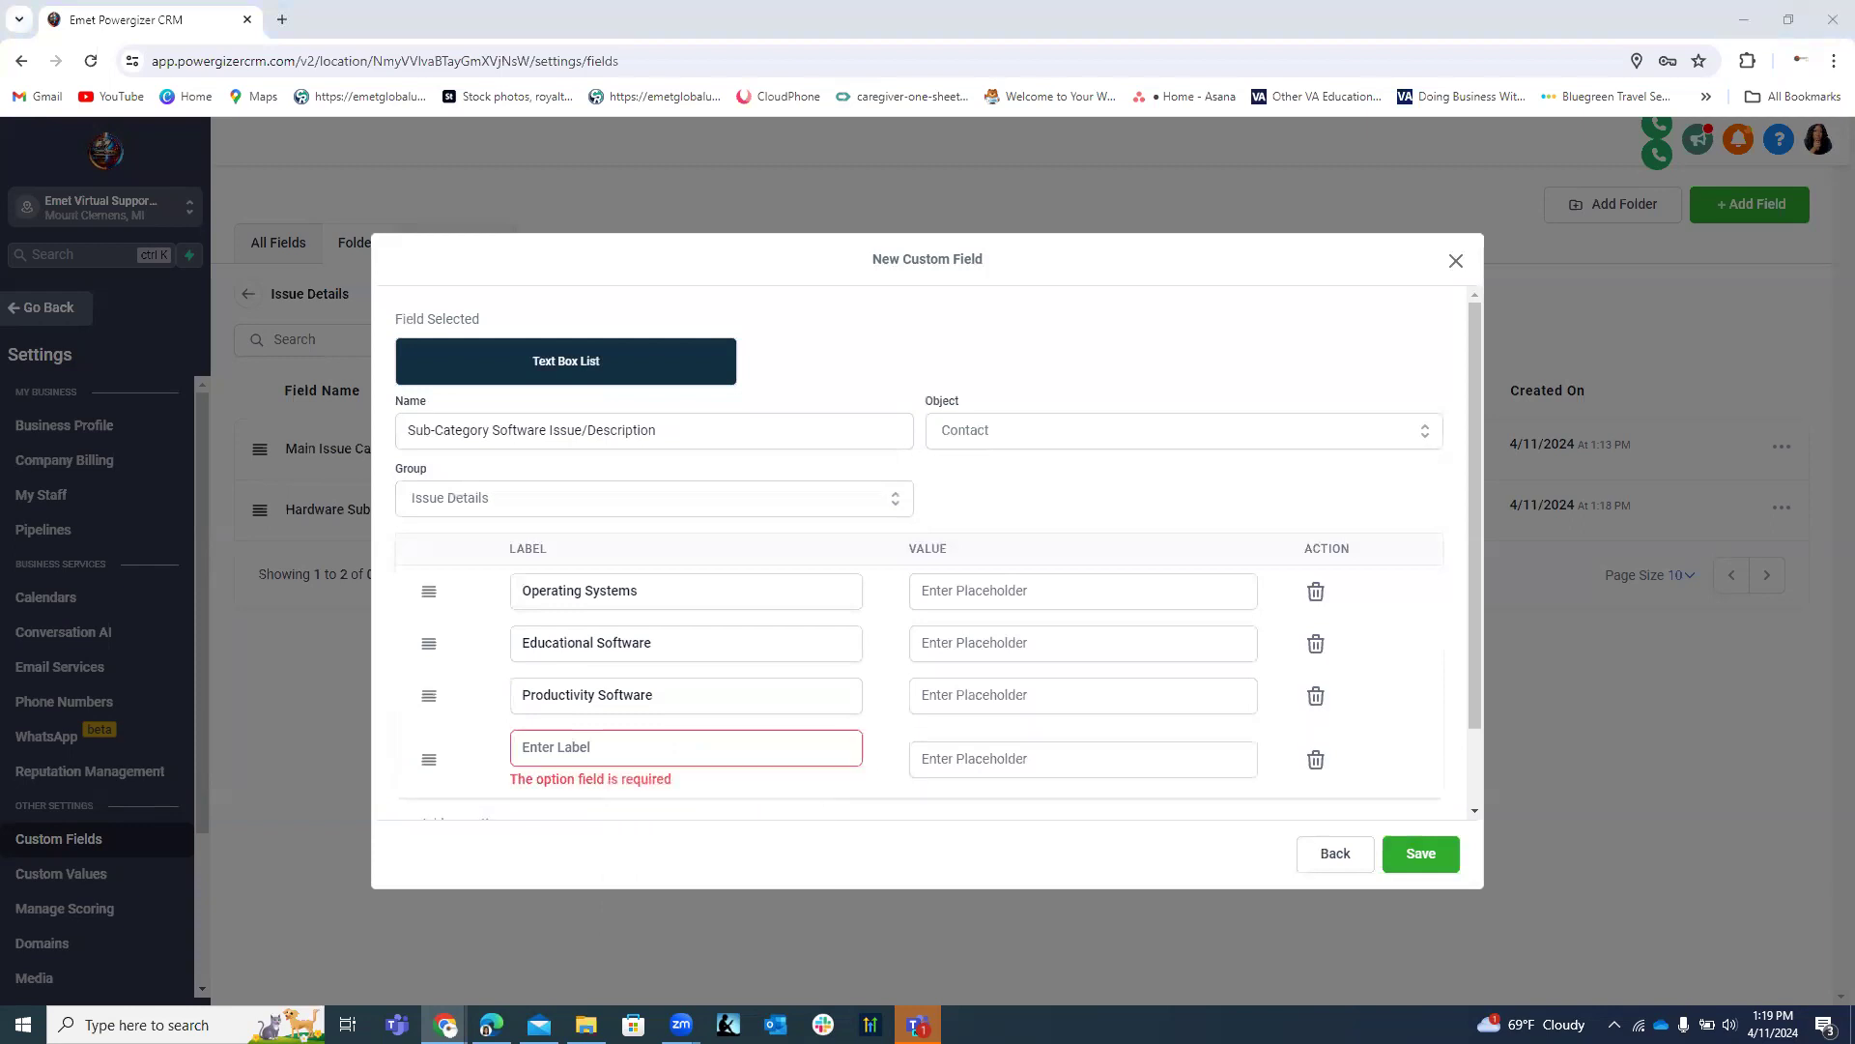
{"action": "left_click", "coordinate": [671, 747]}
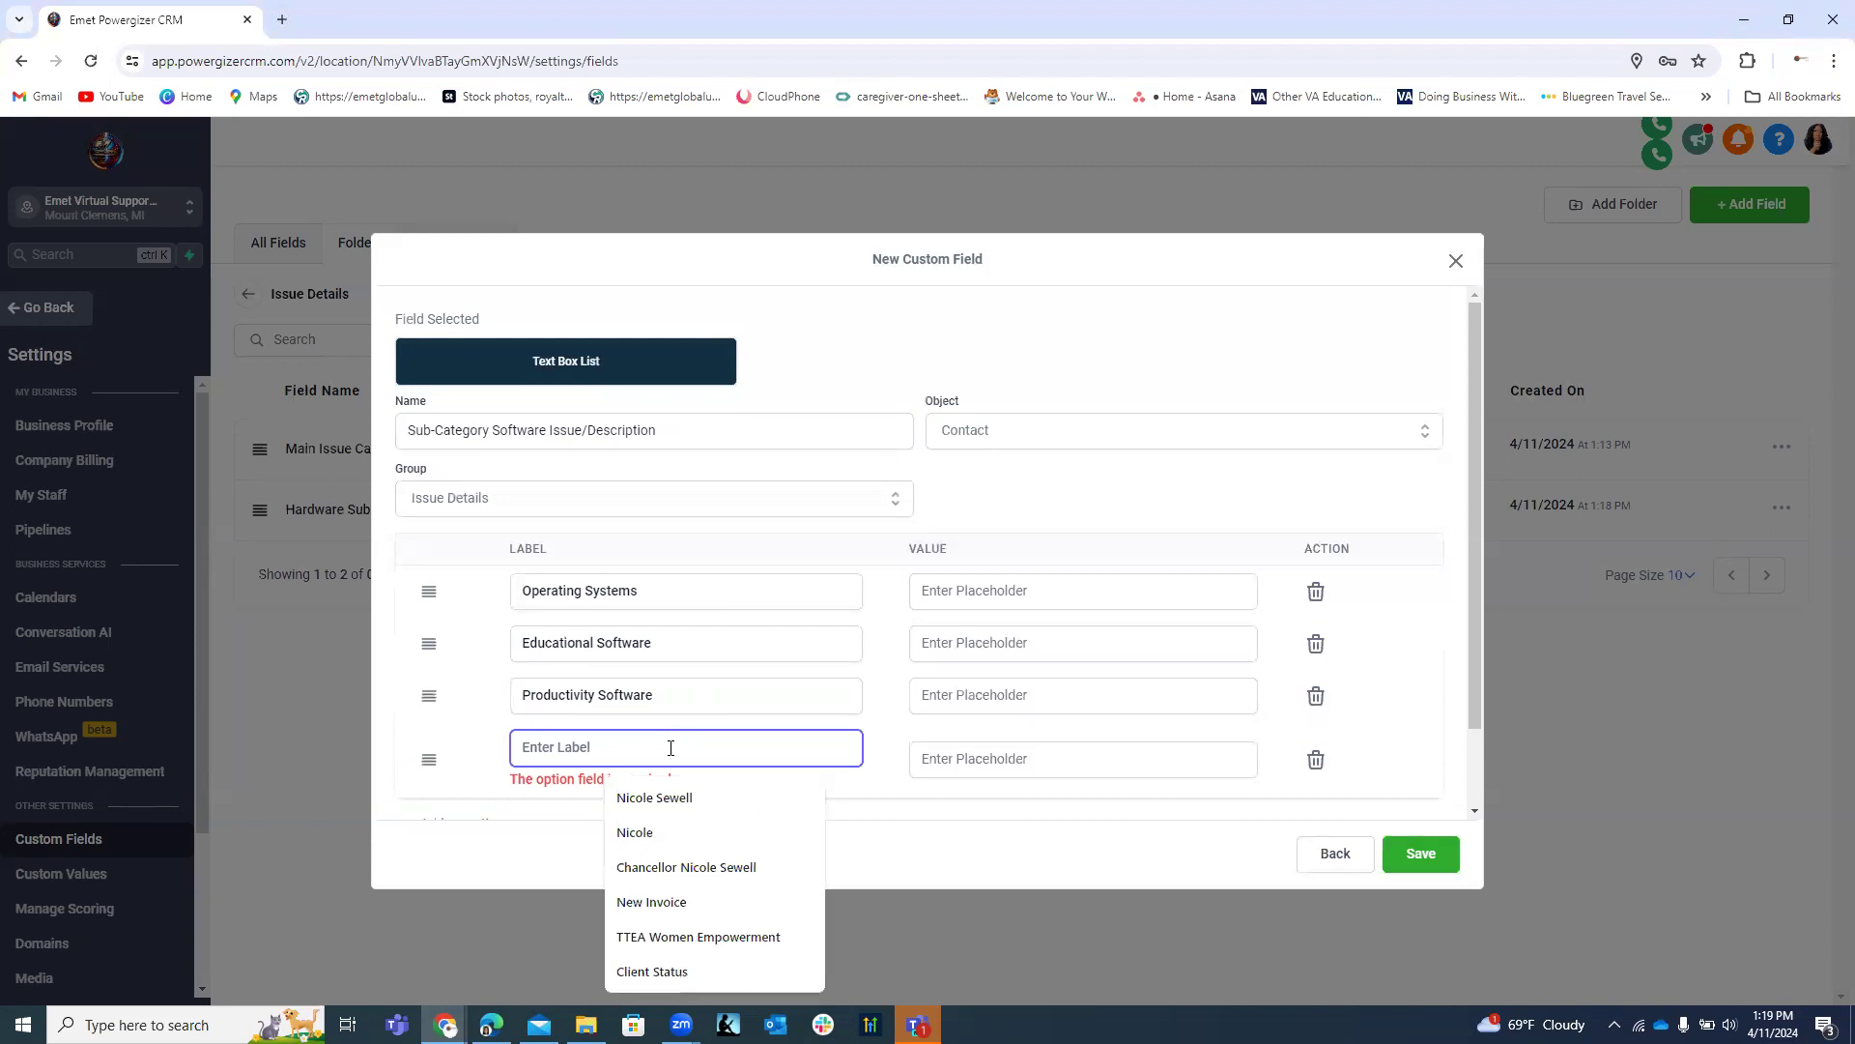
{"action": "type", "text": "Specialized Applications"}
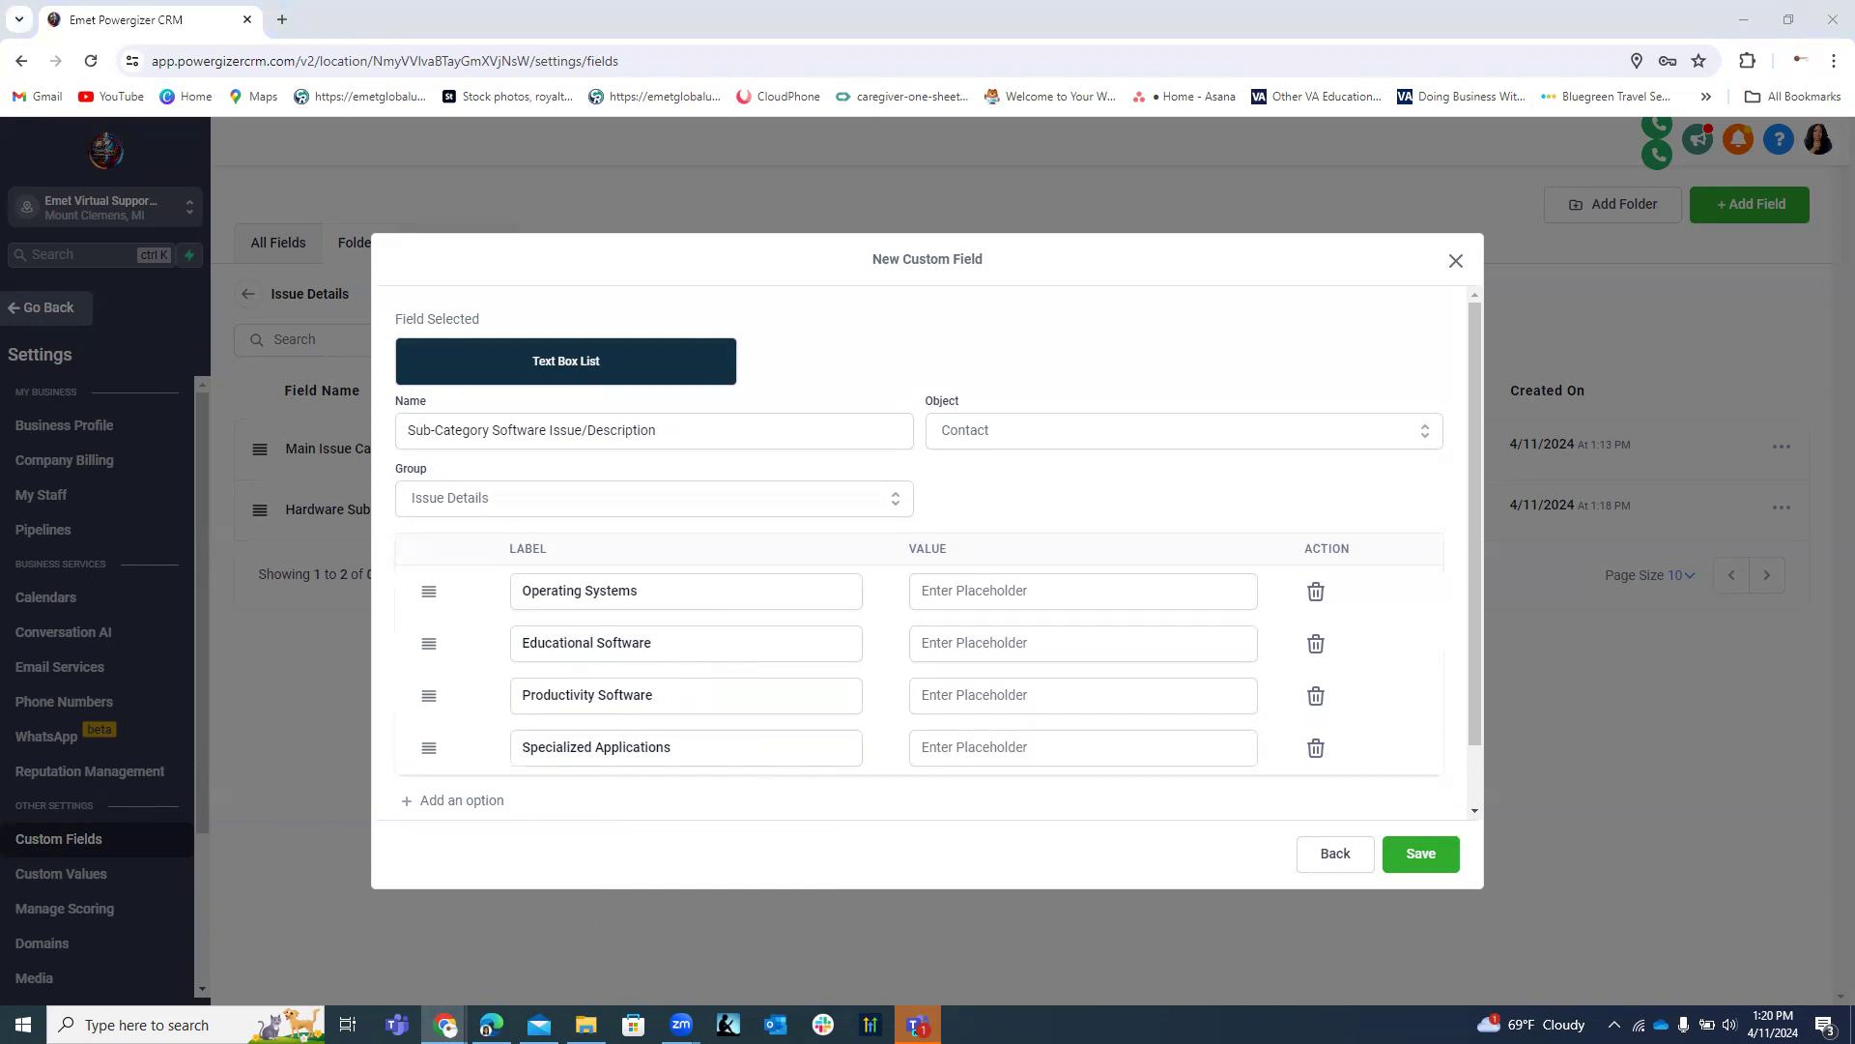
{"action": "left_click", "coordinate": [1001, 638]}
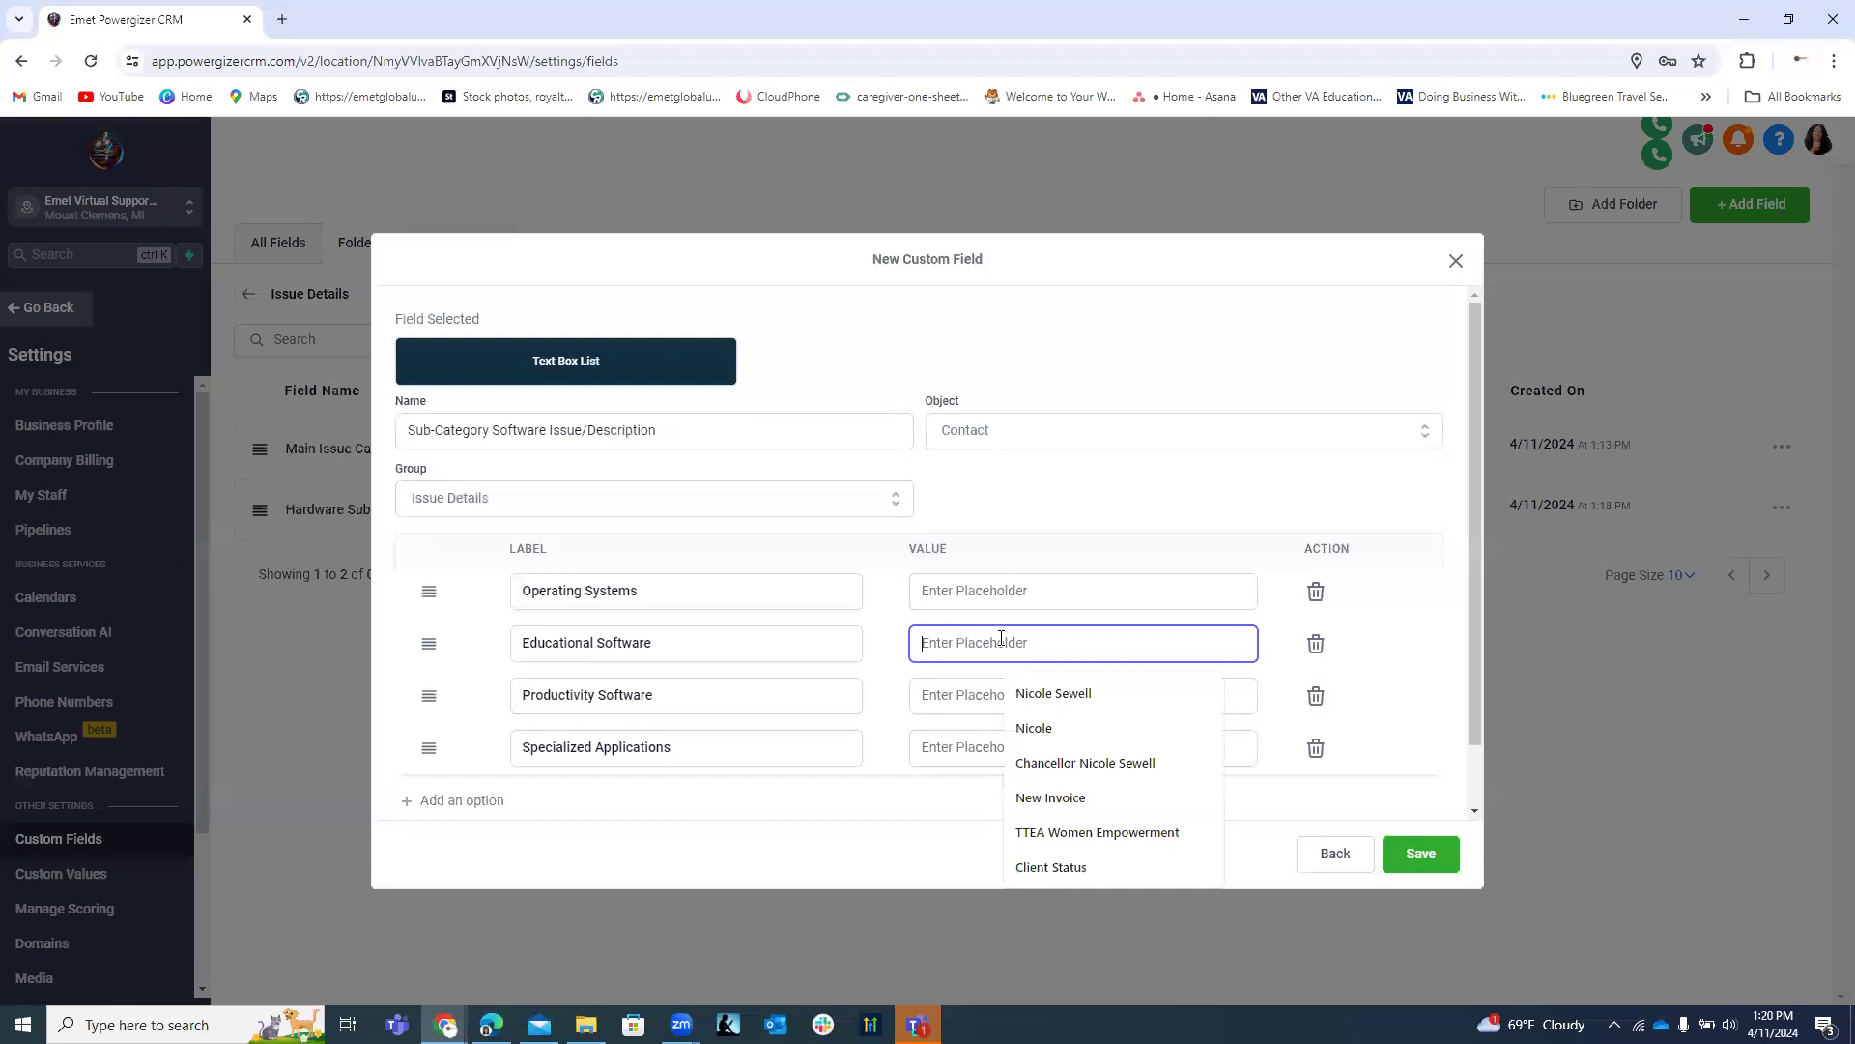
Paste value descriptions for Educational Software, Productivity Software, Operating Systems and Specialized Applications.
{"action": "key", "text": "ctrl+v"}
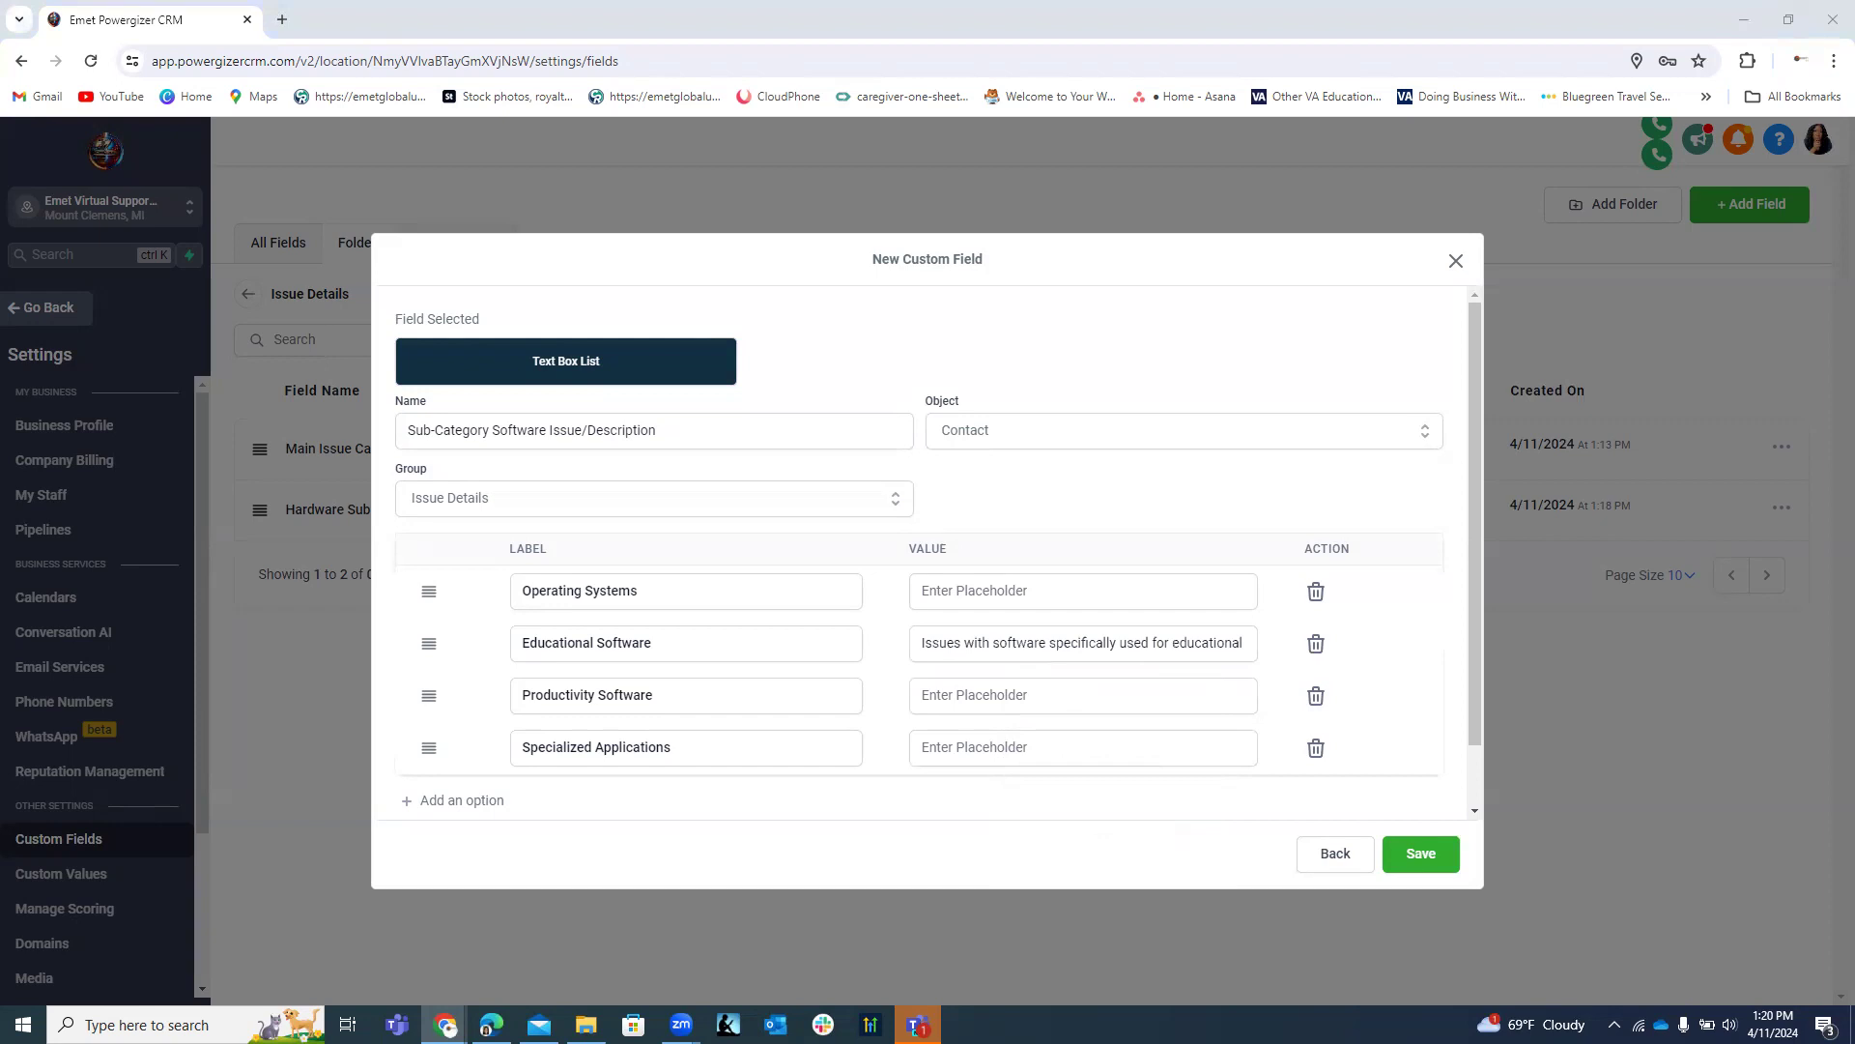
{"action": "left_click", "coordinate": [1032, 688]}
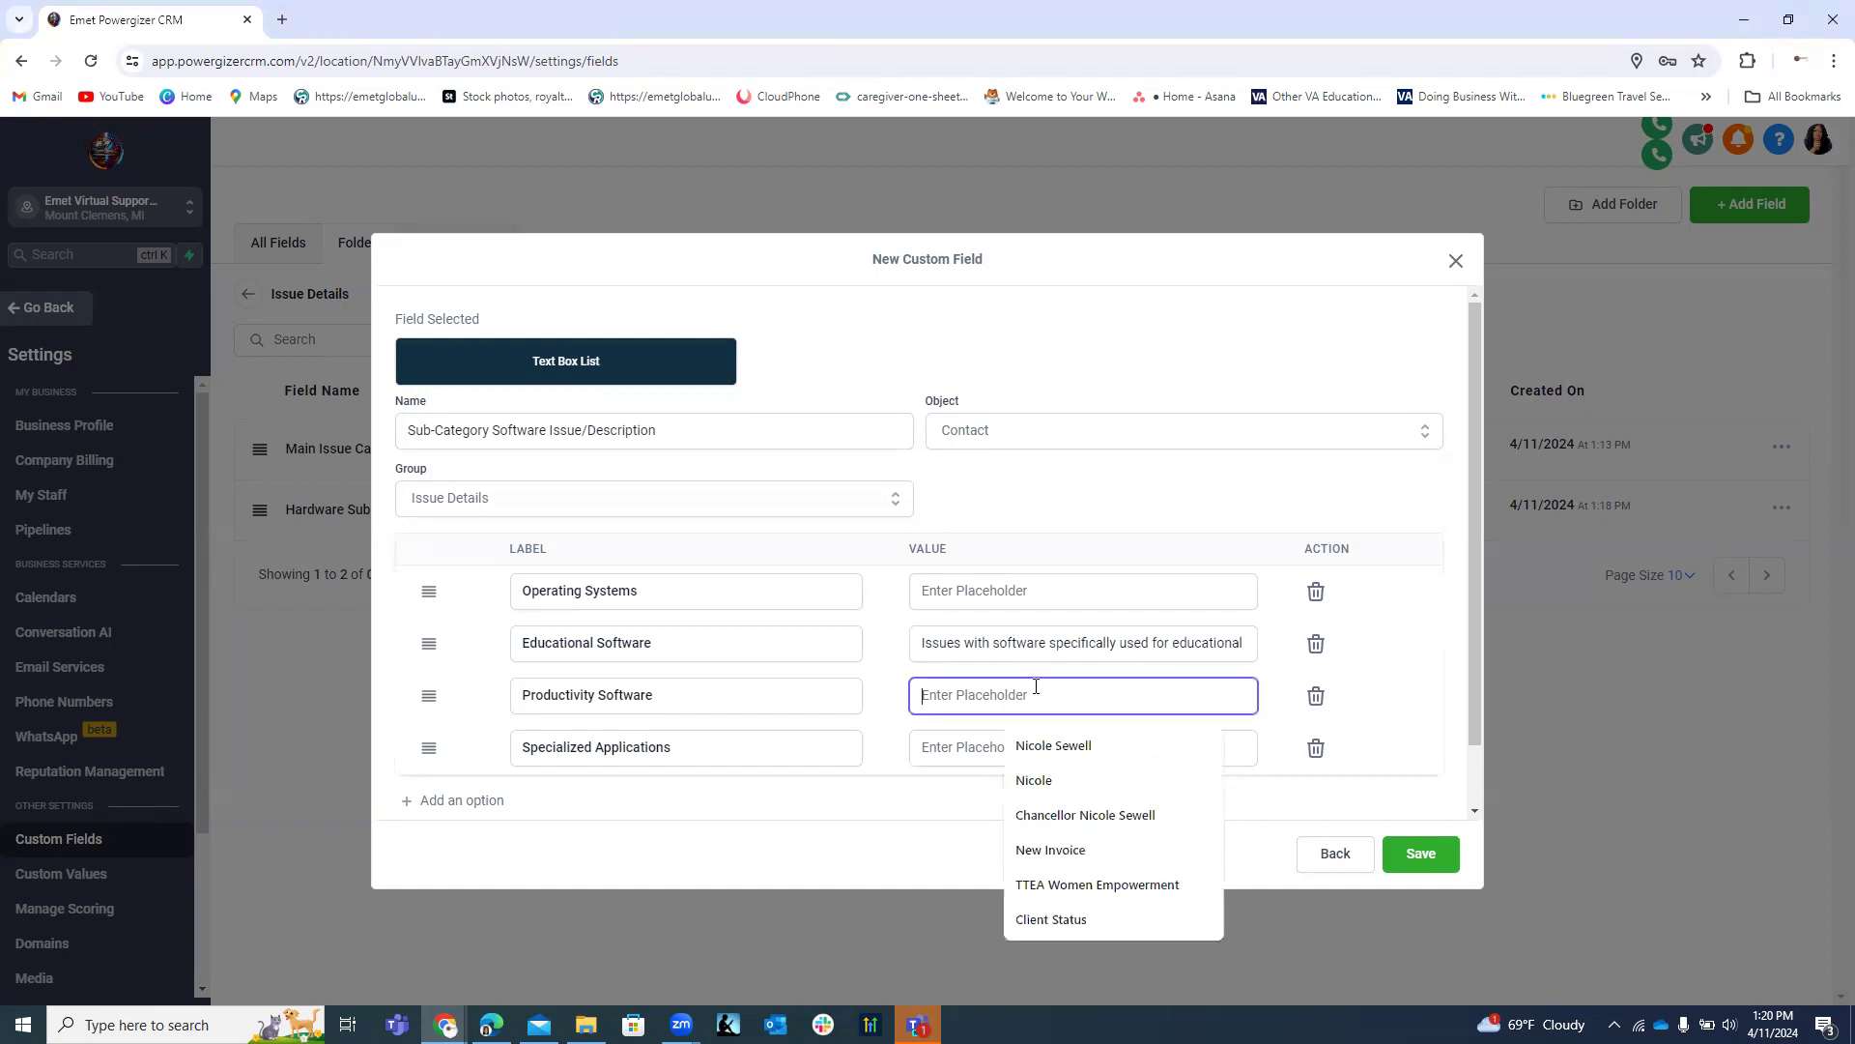
{"action": "key", "text": "ctrl+v"}
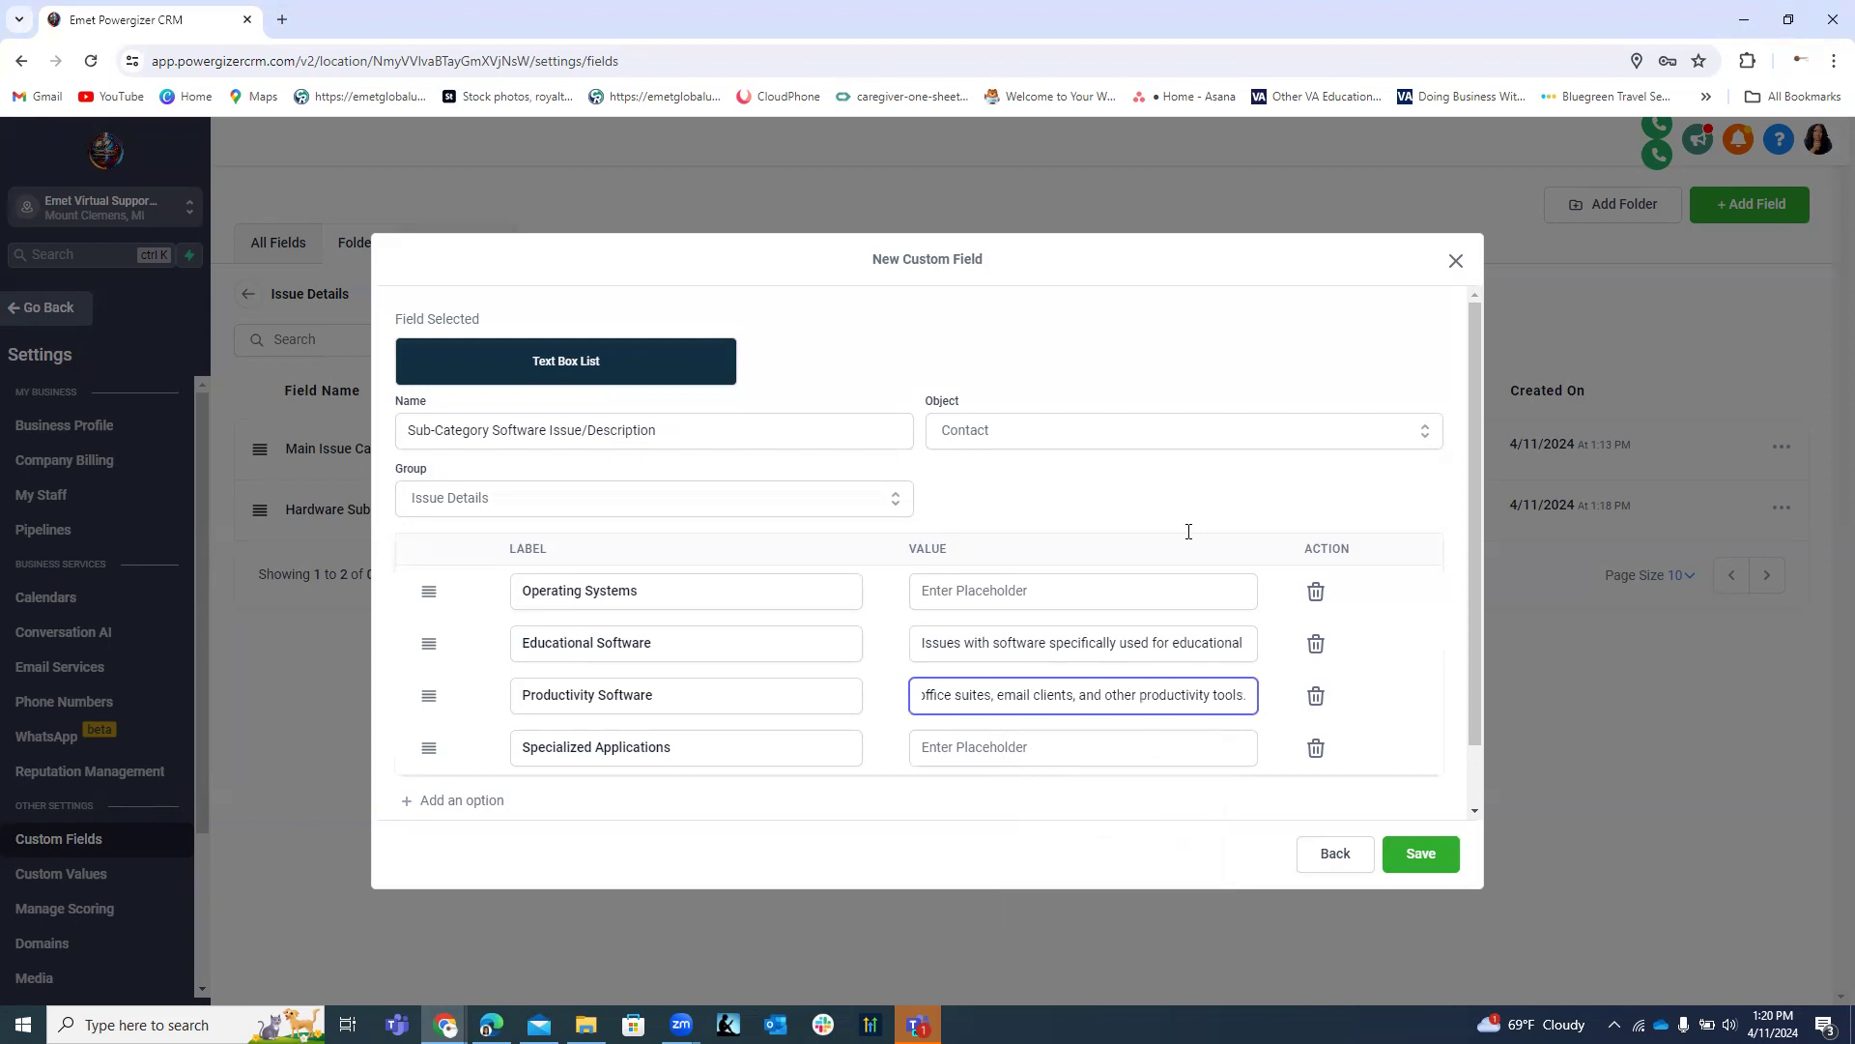
{"action": "left_click", "coordinate": [902, 657]}
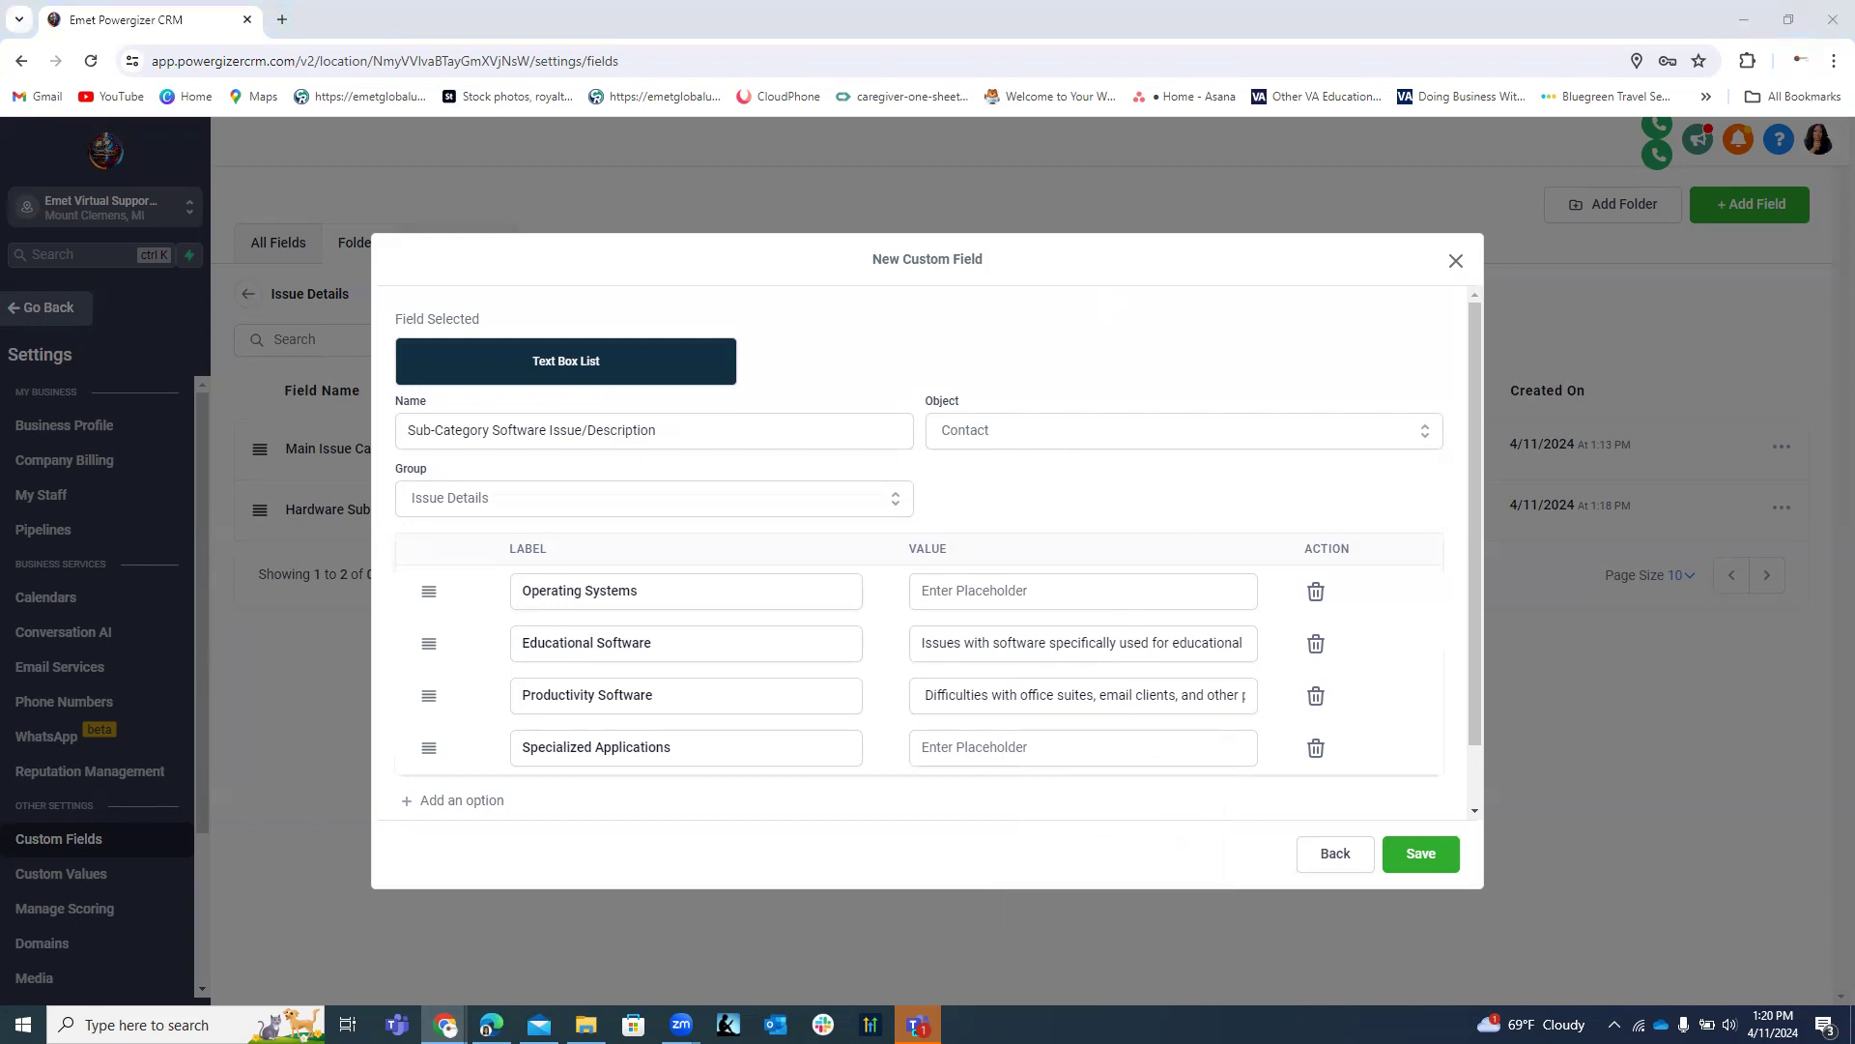
{"action": "left_click", "coordinate": [970, 593]}
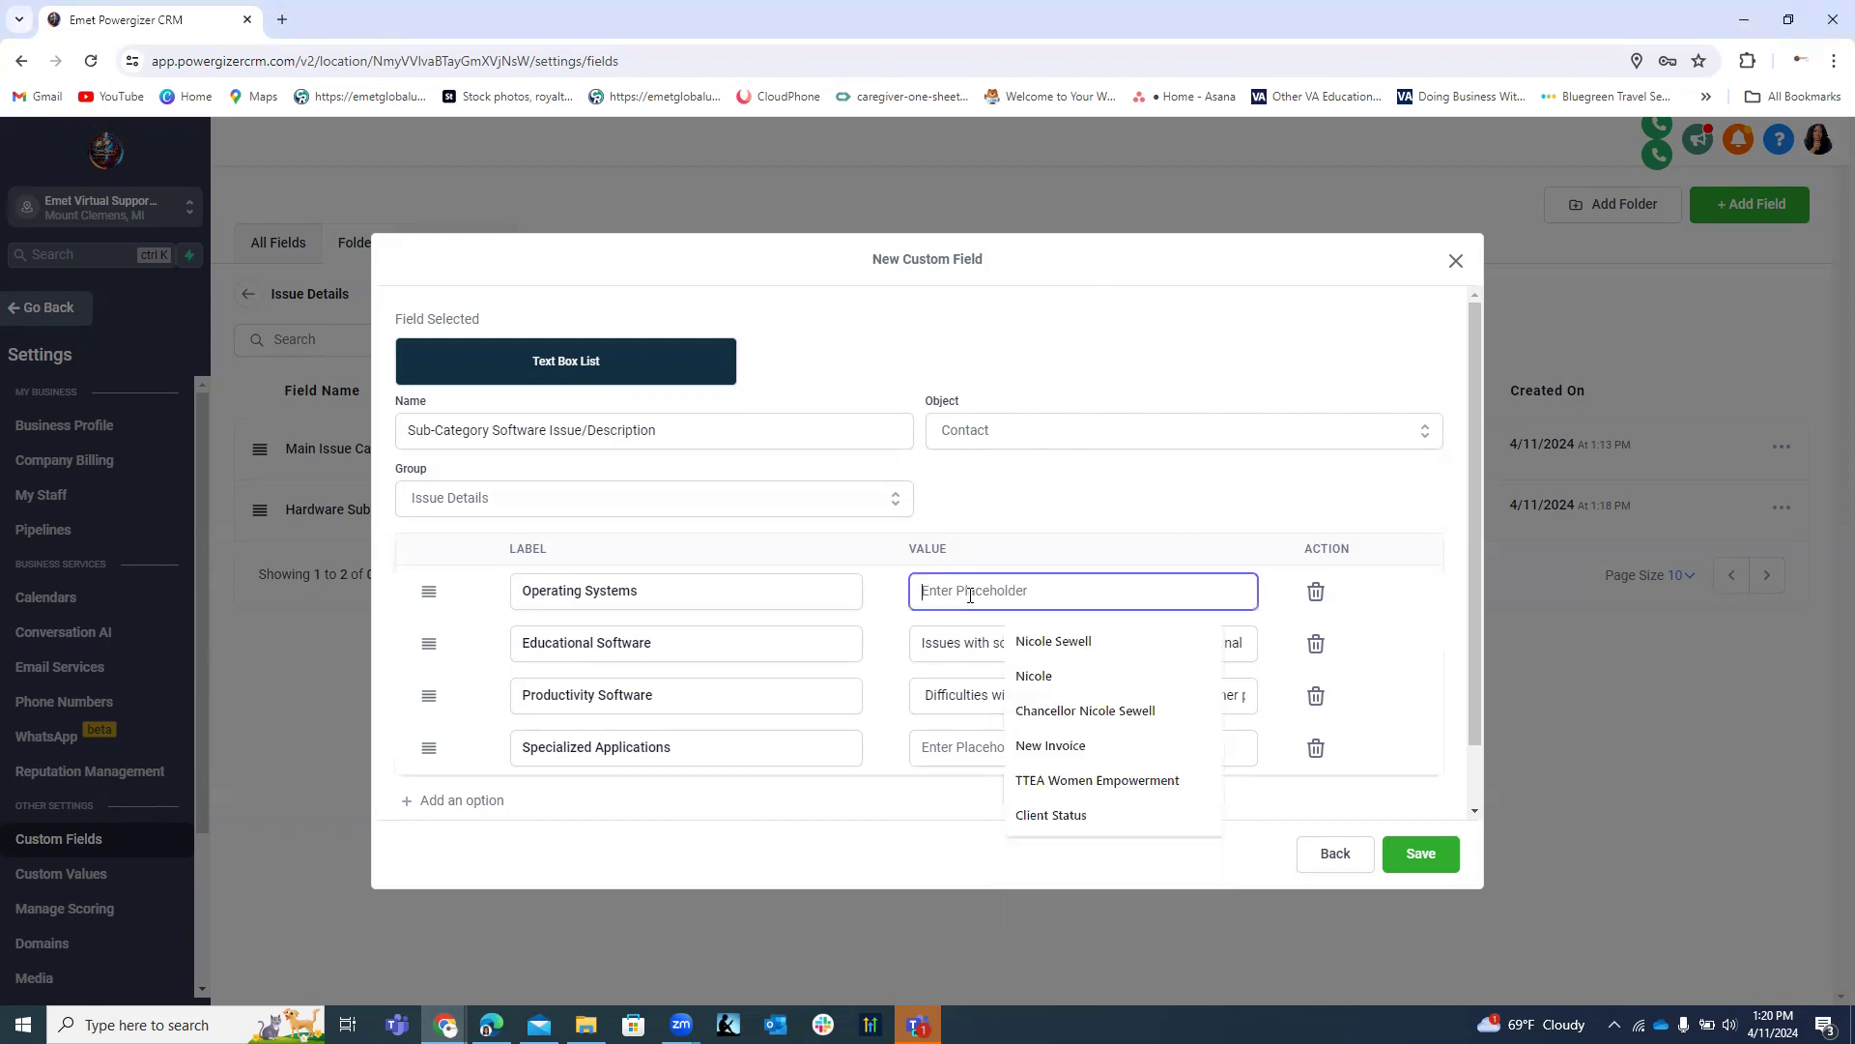
{"action": "key", "text": "ctrl+v"}
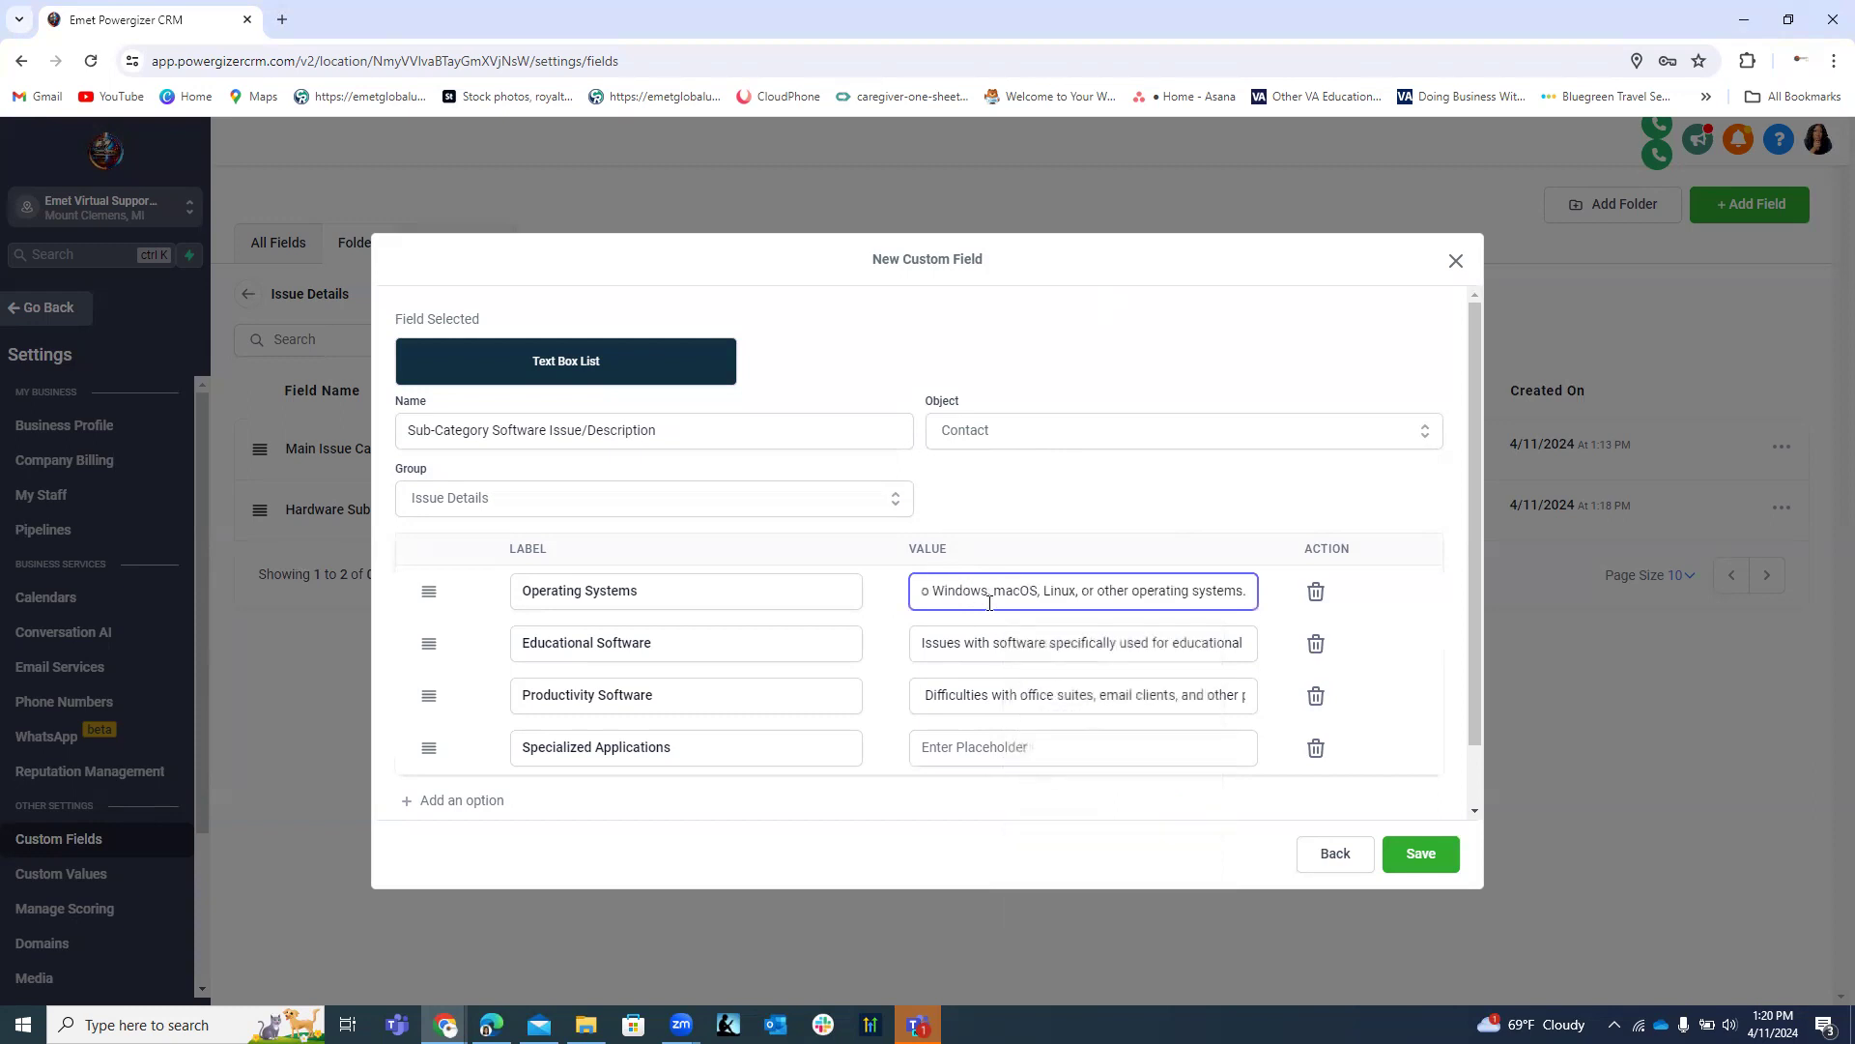
{"action": "left_click", "coordinate": [951, 749]}
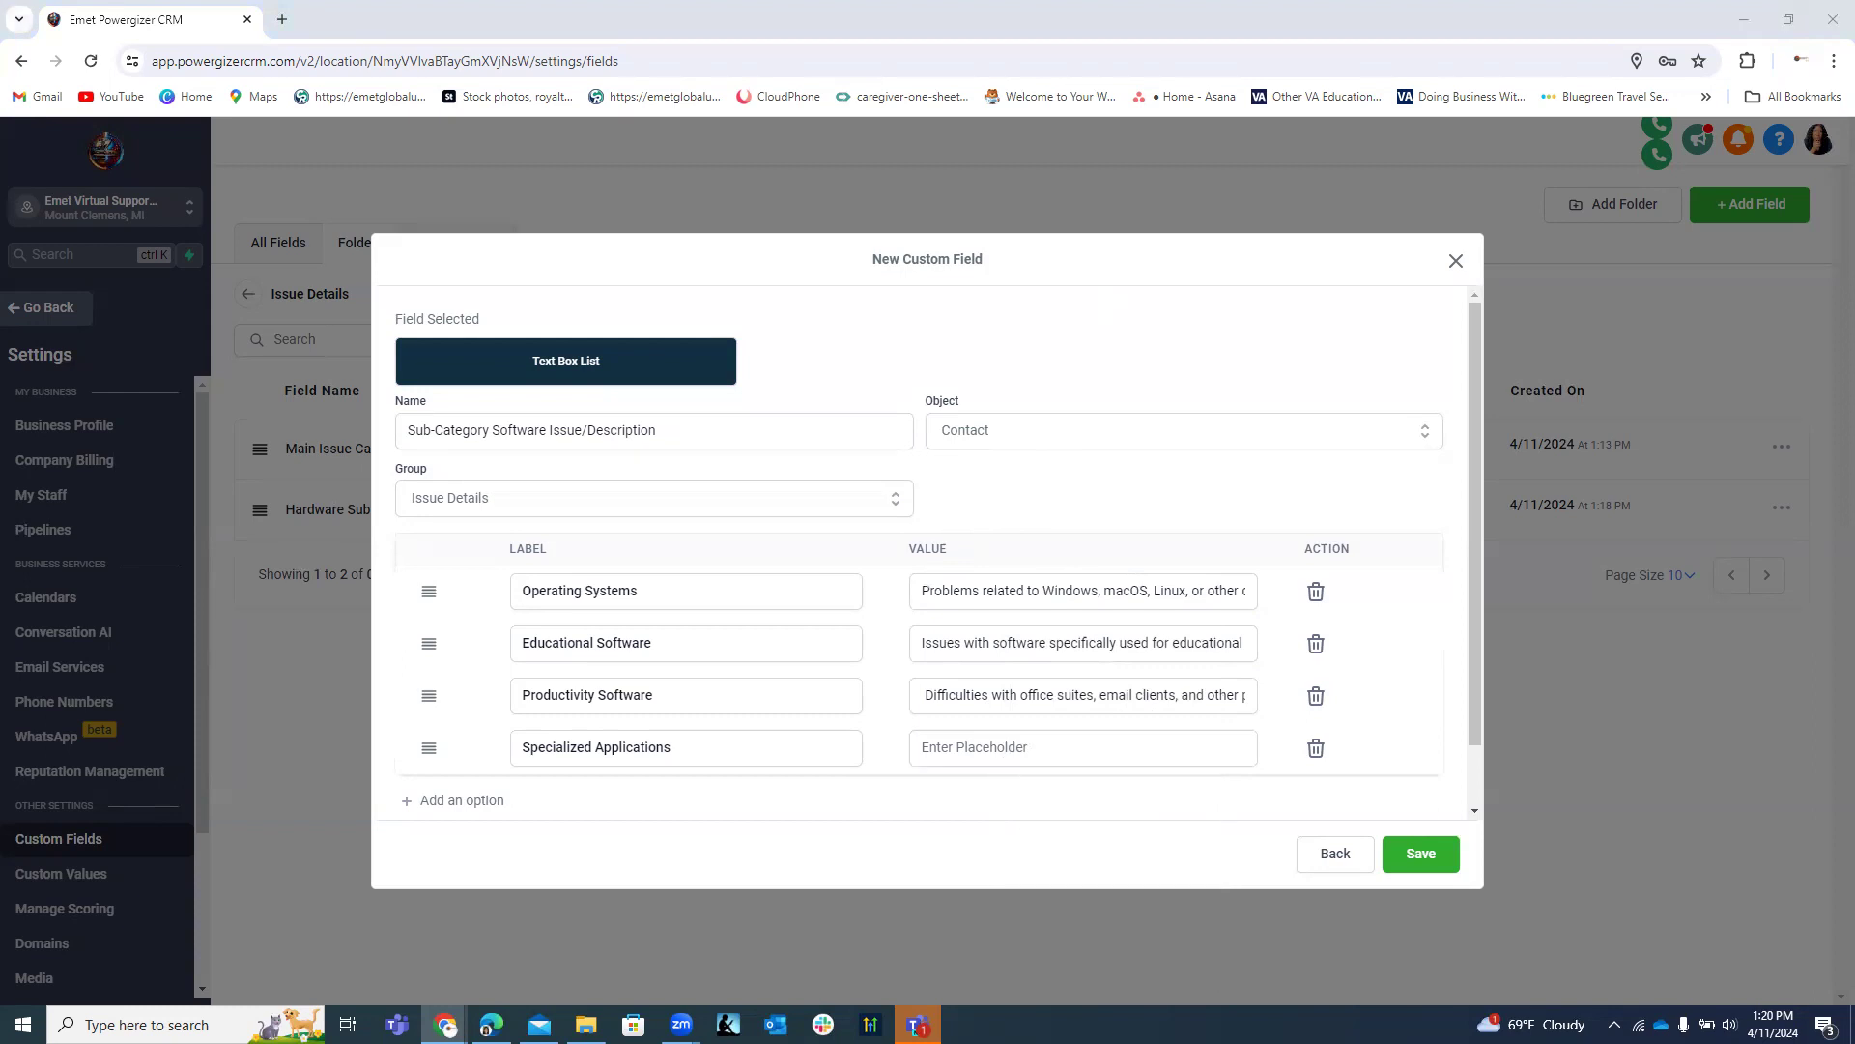
{"action": "left_click", "coordinate": [1036, 740]}
{"action": "key", "text": "ctrl+v"}
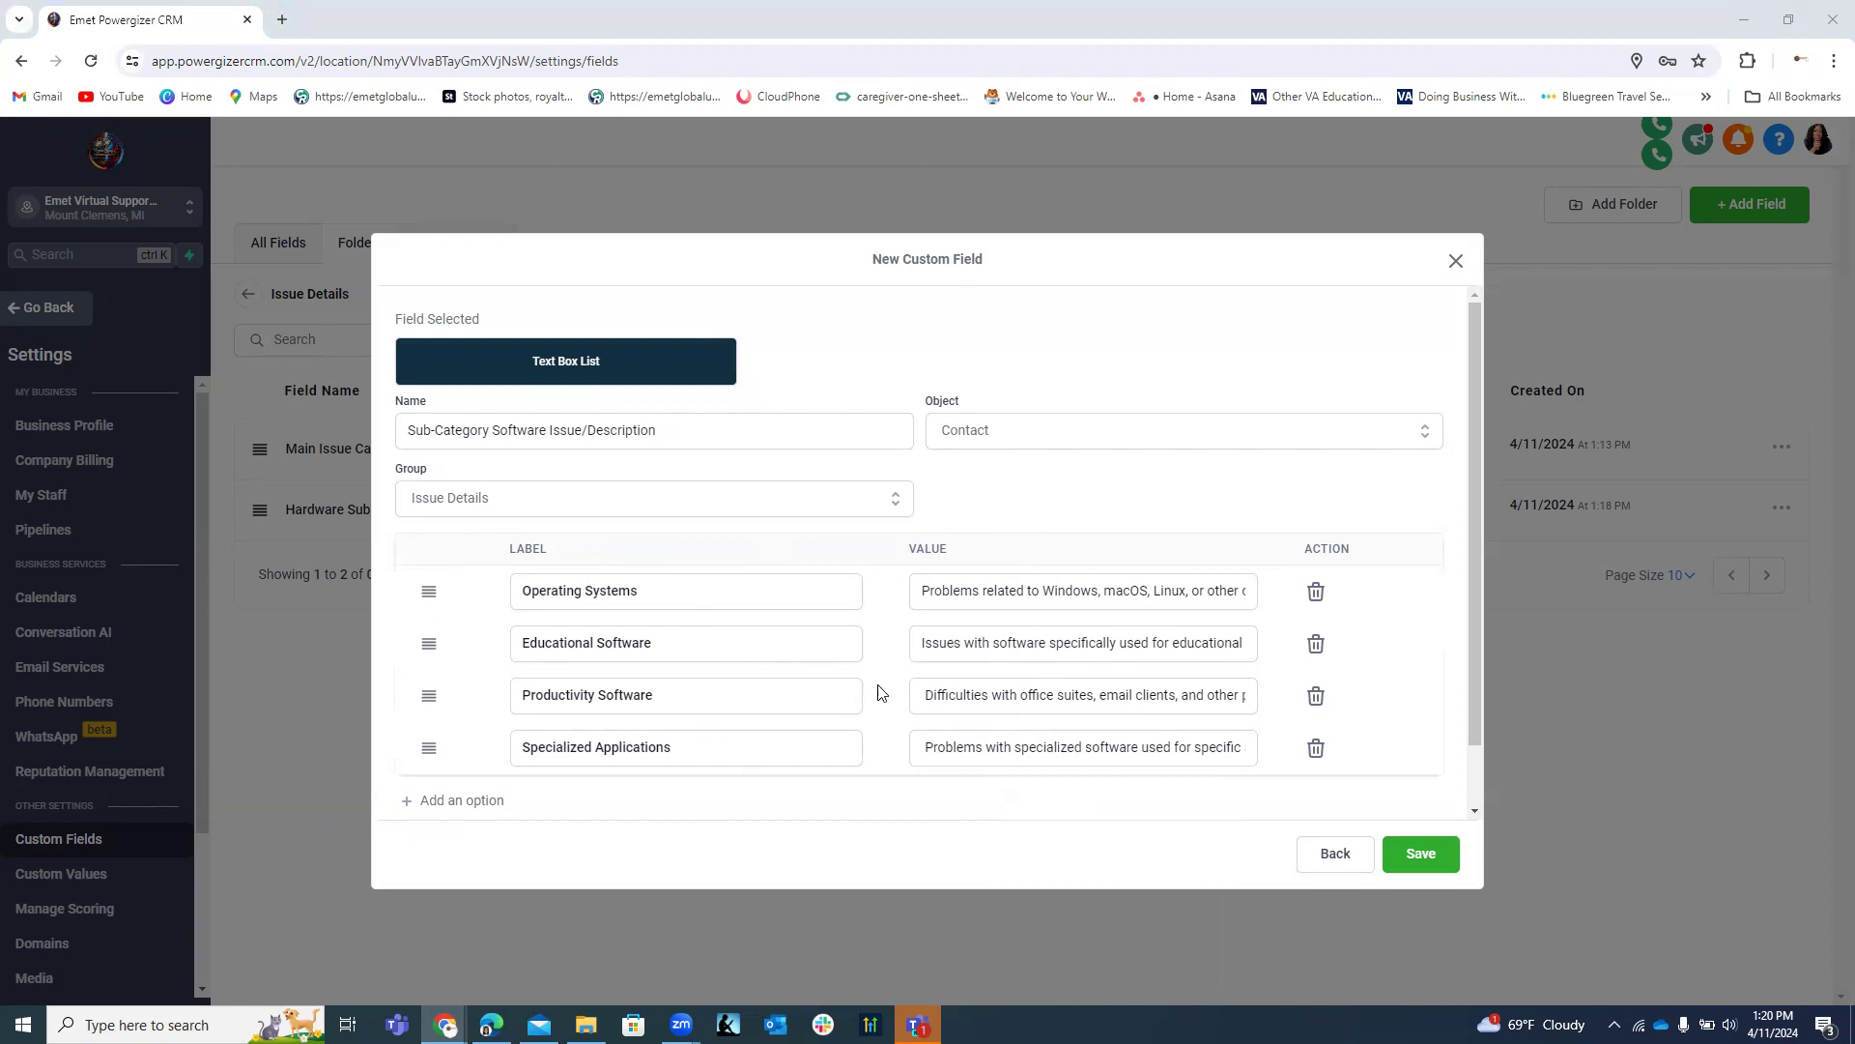
Add a fifth label 'CRM or Digital Applications by Emet' and save the field.
{"action": "left_click", "coordinate": [476, 805]}
{"action": "left_click", "coordinate": [585, 798]}
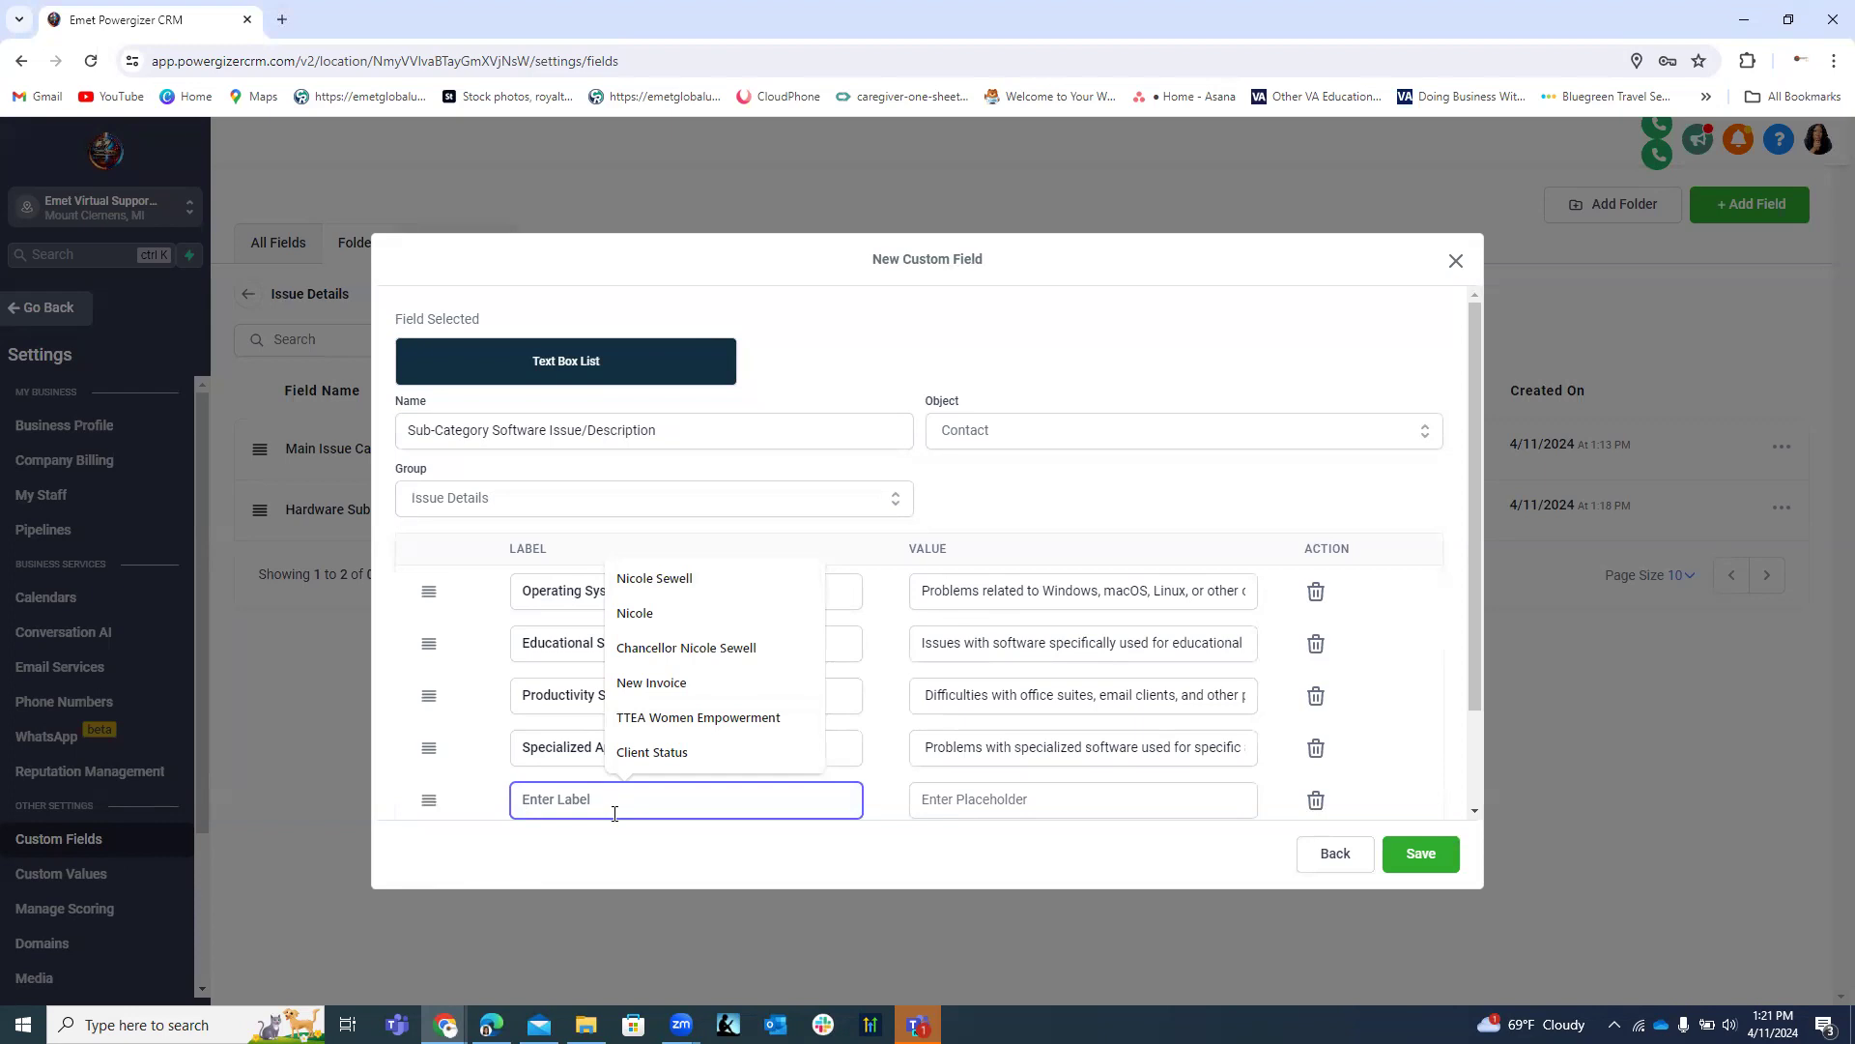
{"action": "type", "text": "CRM"}
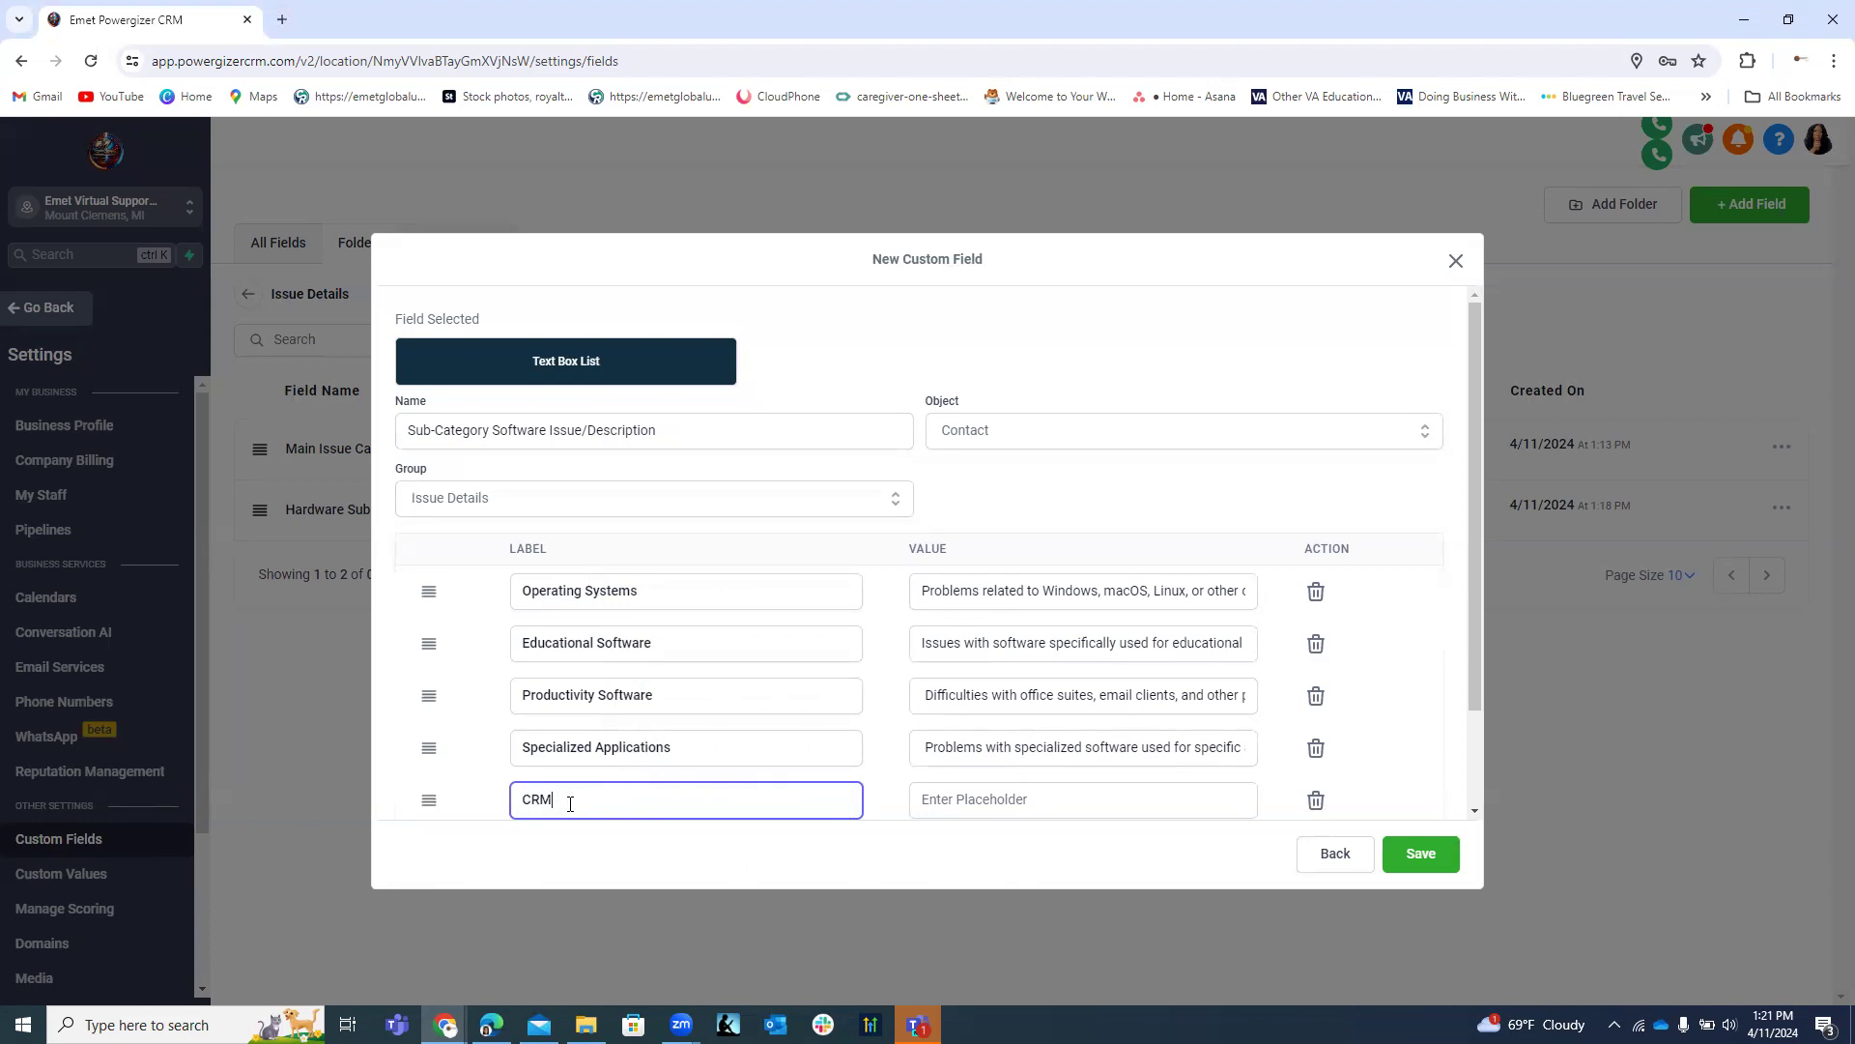
{"action": "type", "text": "or Digital Applications by Emet"}
{"action": "left_click", "coordinate": [1447, 859]}
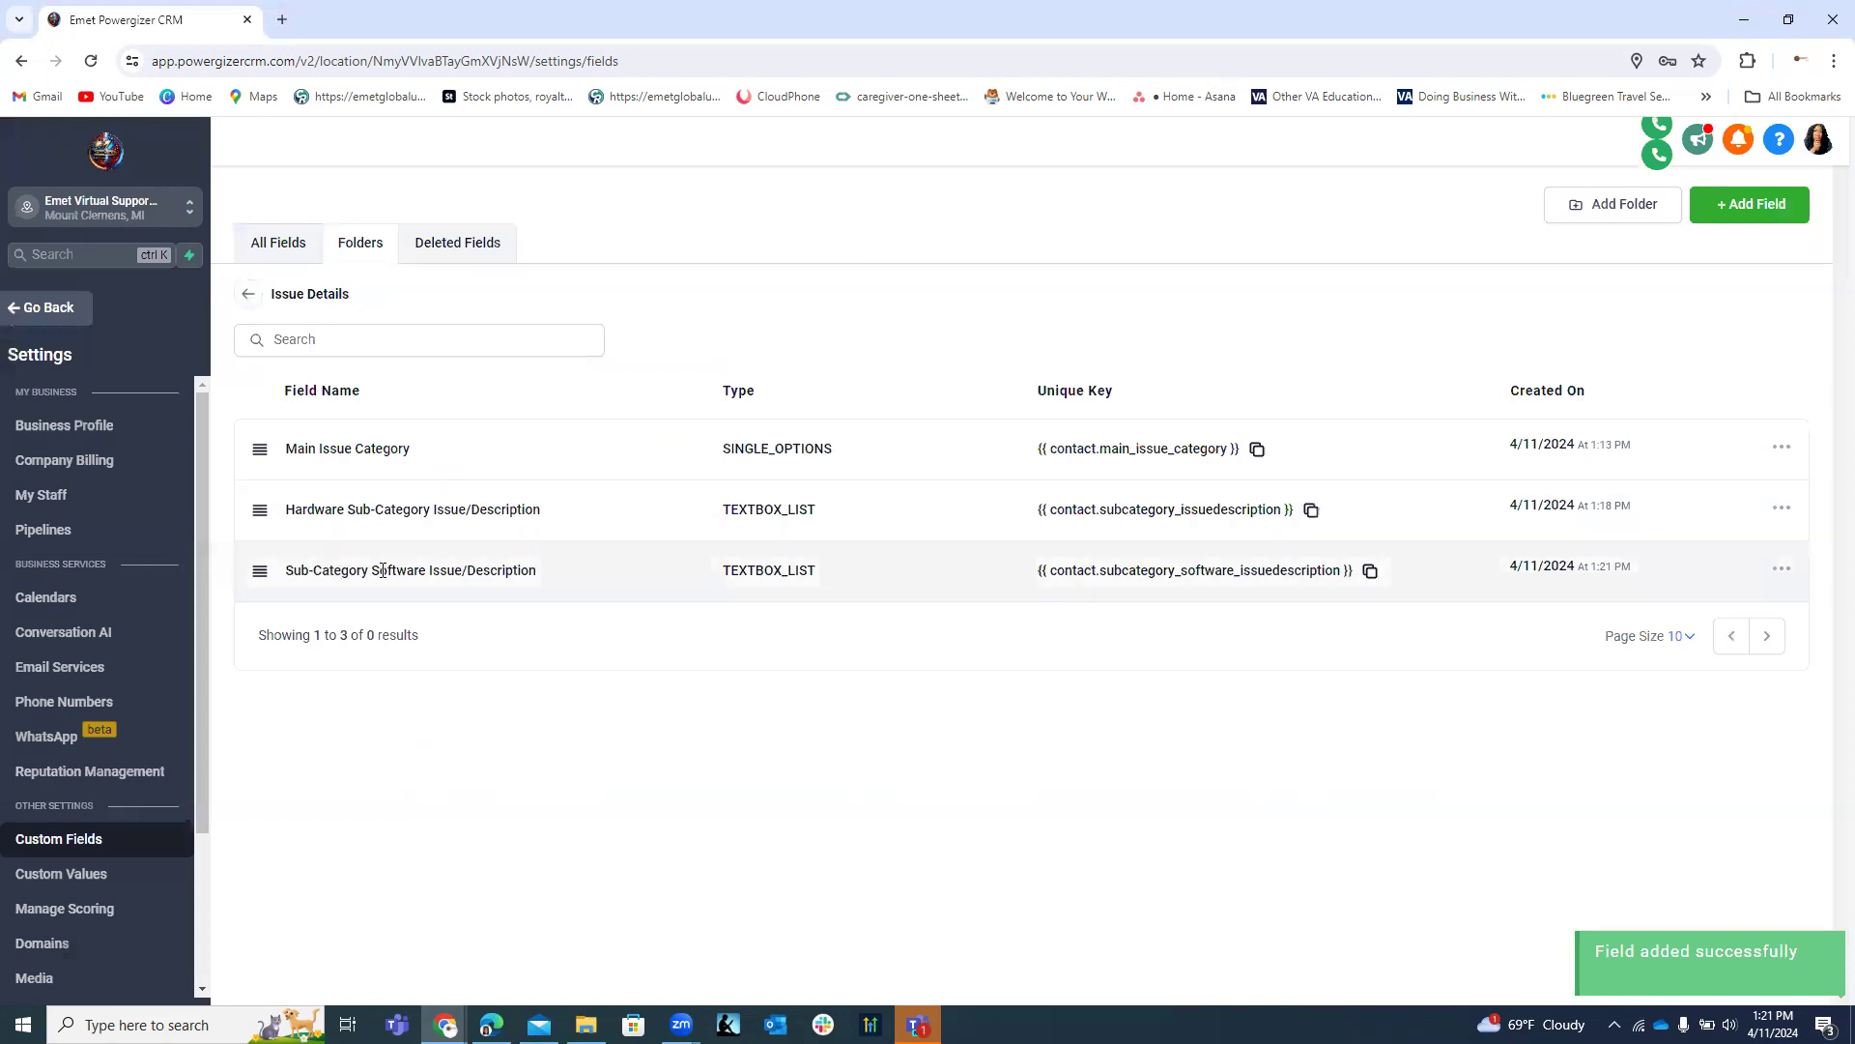
Edit the field's name to 'Software Sub-Category Issue/Description' and save it.
{"action": "left_click", "coordinate": [1776, 568]}
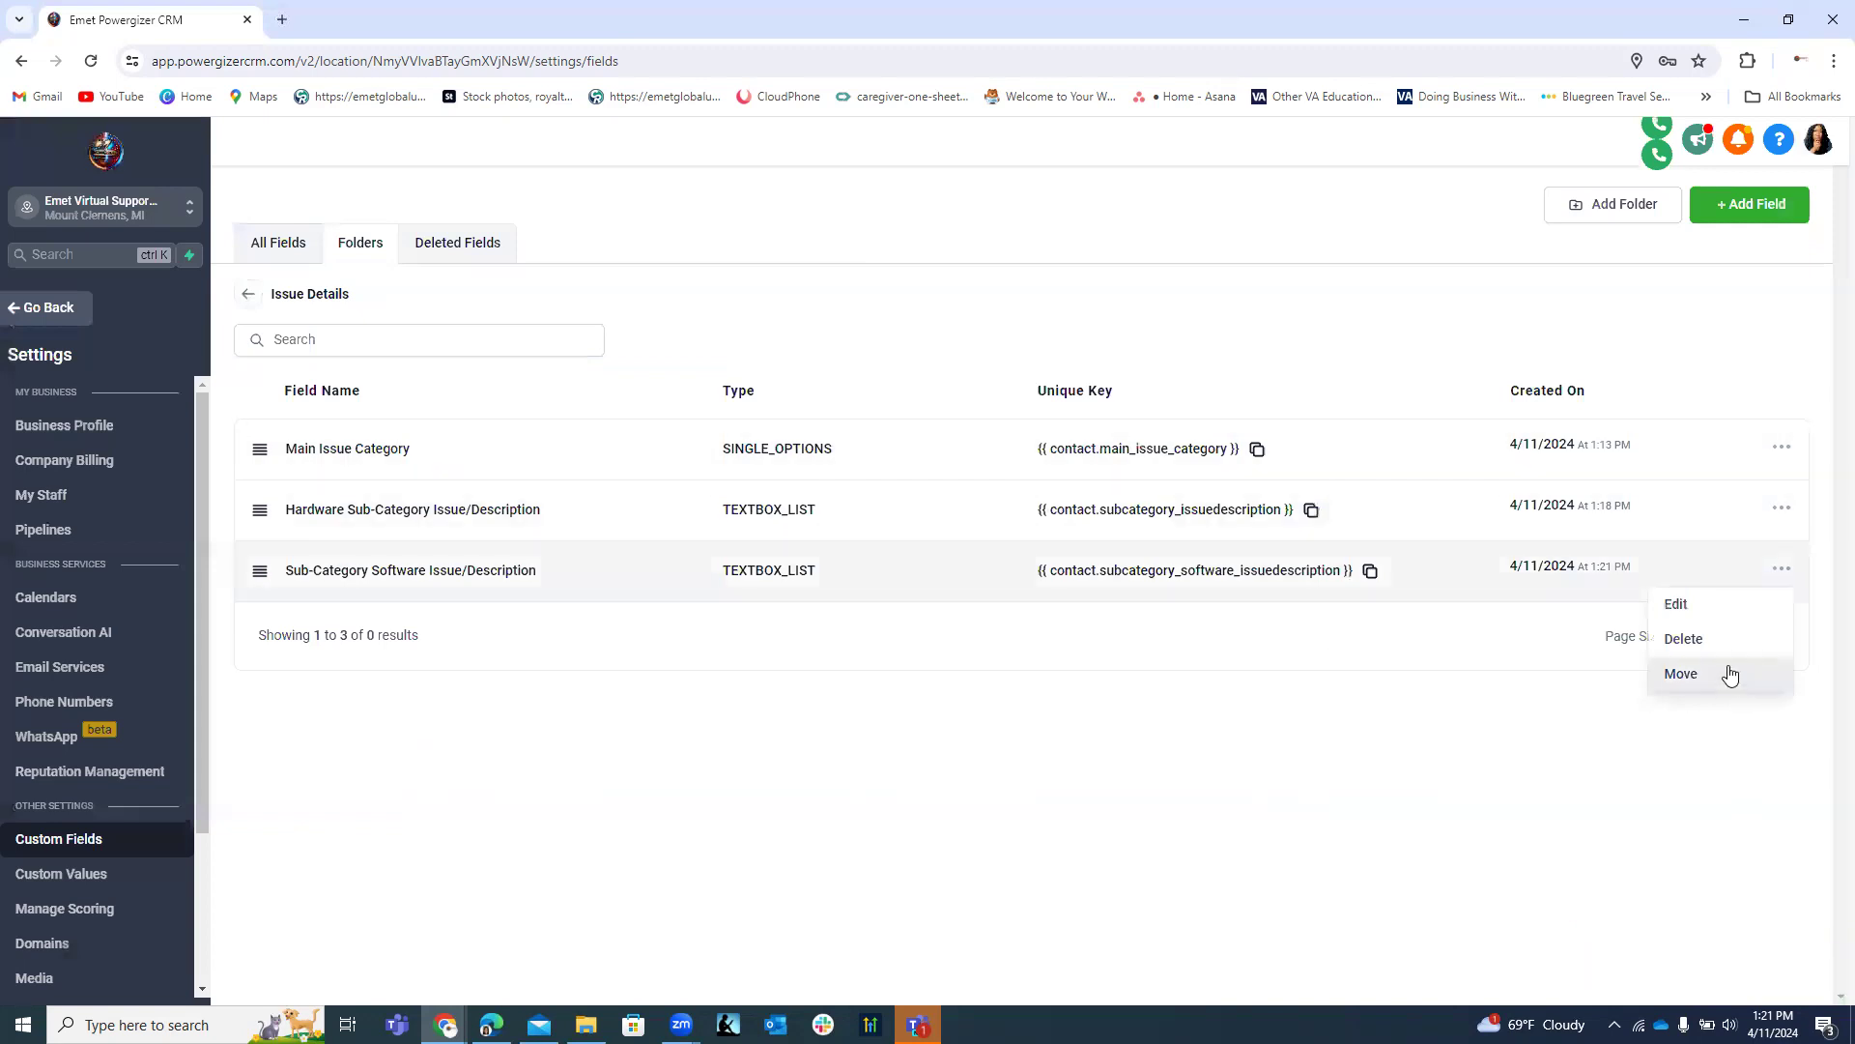
{"action": "left_click", "coordinate": [1678, 605]}
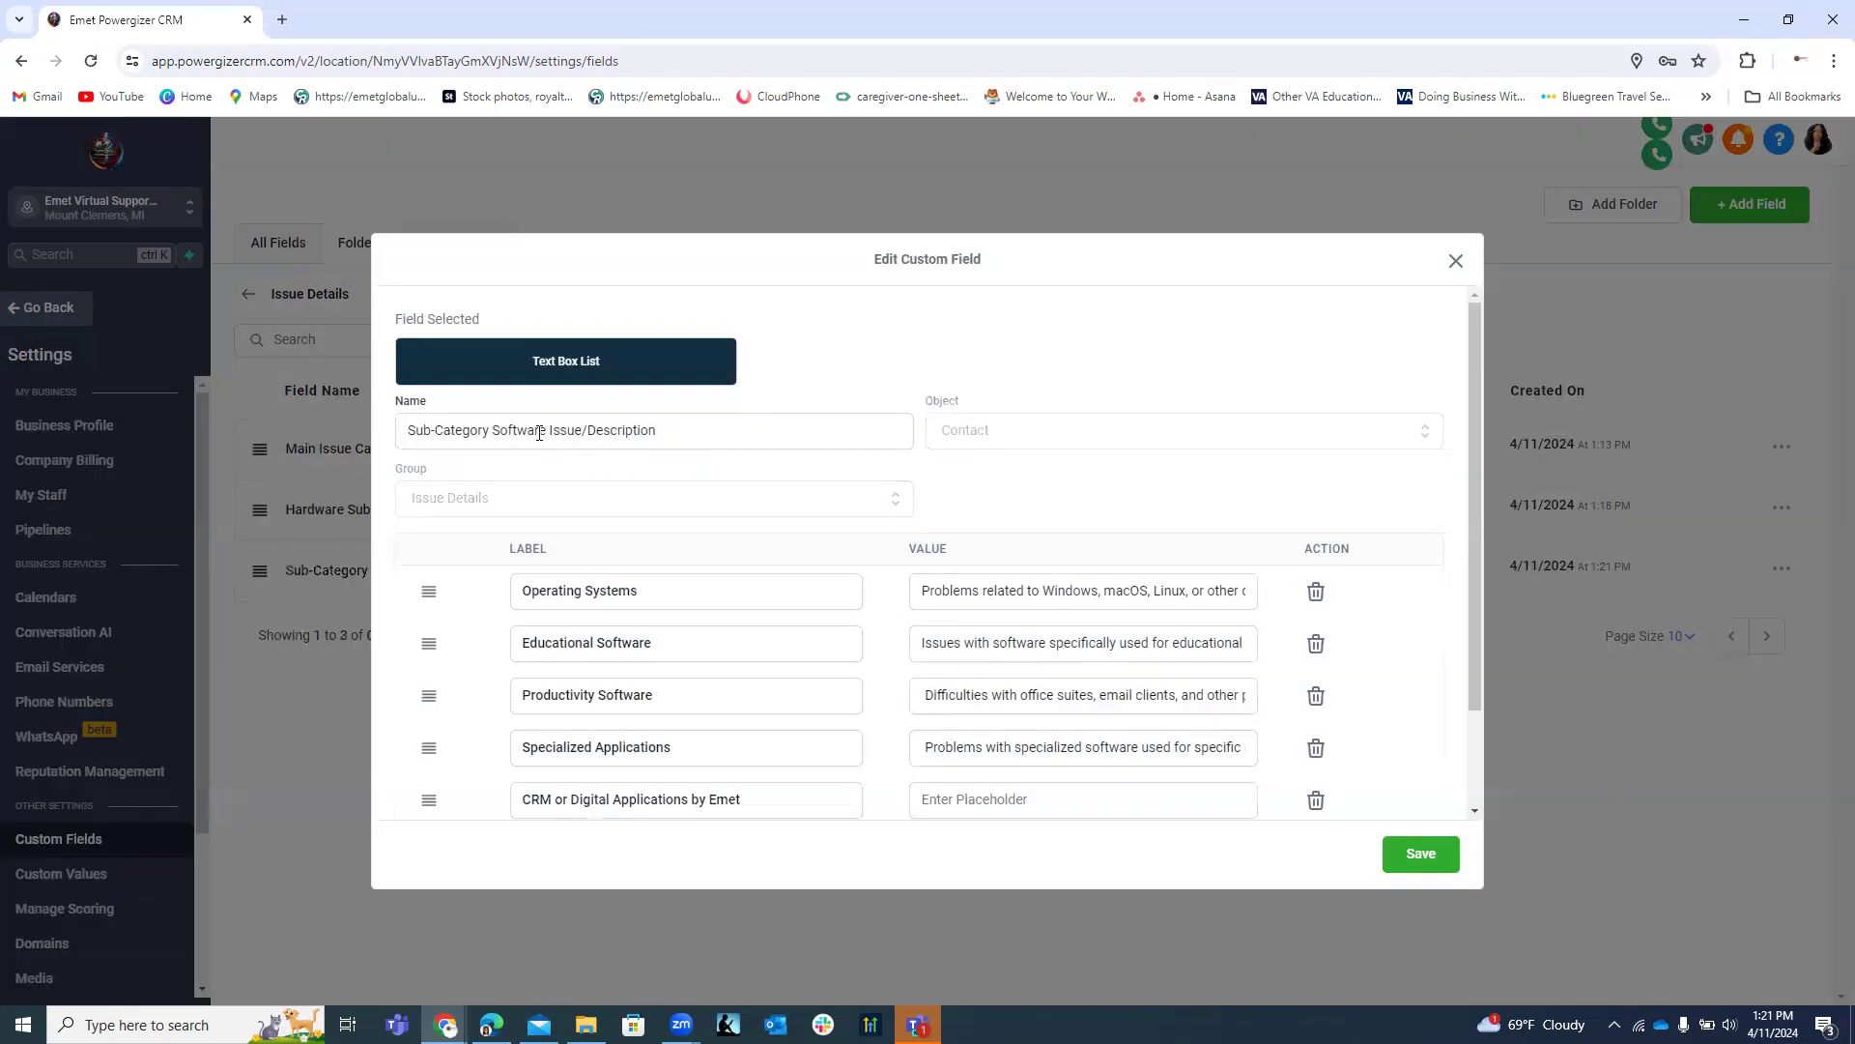
{"action": "left_click", "coordinate": [411, 431]}
{"action": "type", "text": "Software"}
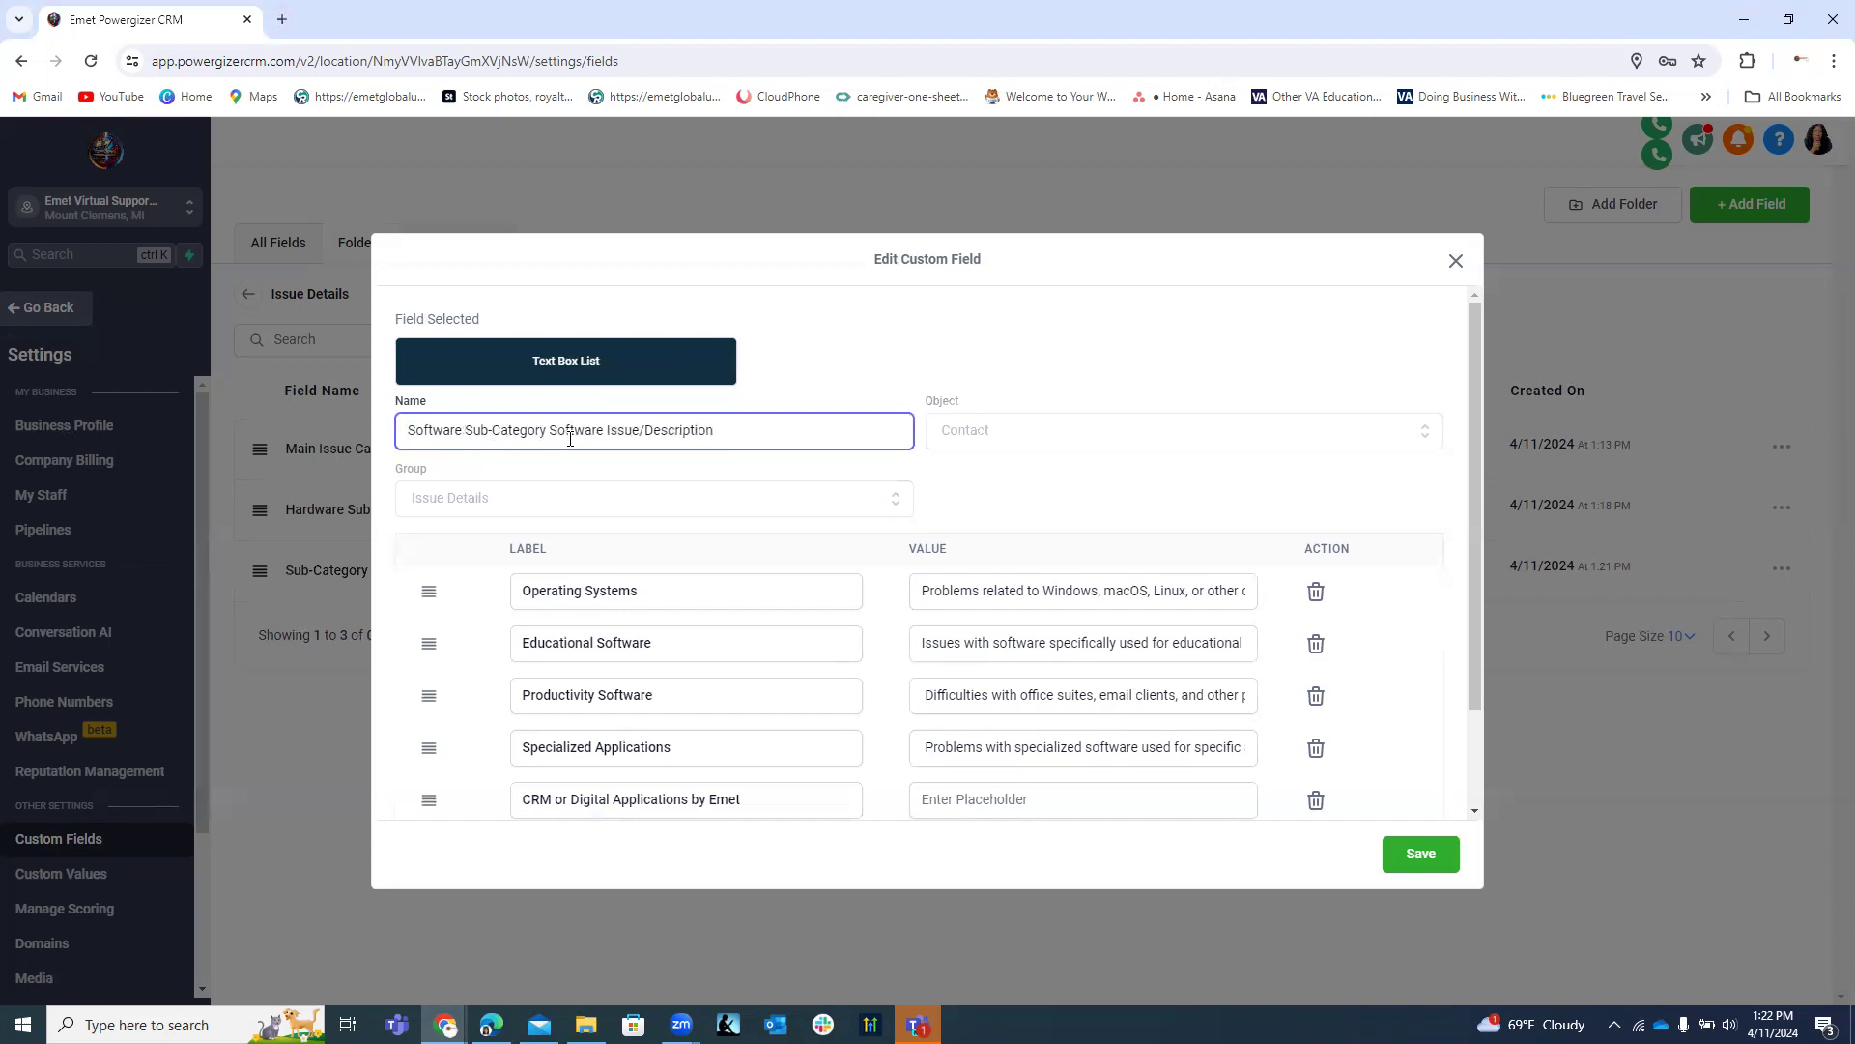
{"action": "left_click_drag", "start_coordinate": [605, 426], "coordinate": [549, 434]}
{"action": "key", "text": "BackSpace"}
{"action": "key", "text": "BackSpace"}
{"action": "left_click", "coordinate": [1421, 855]}
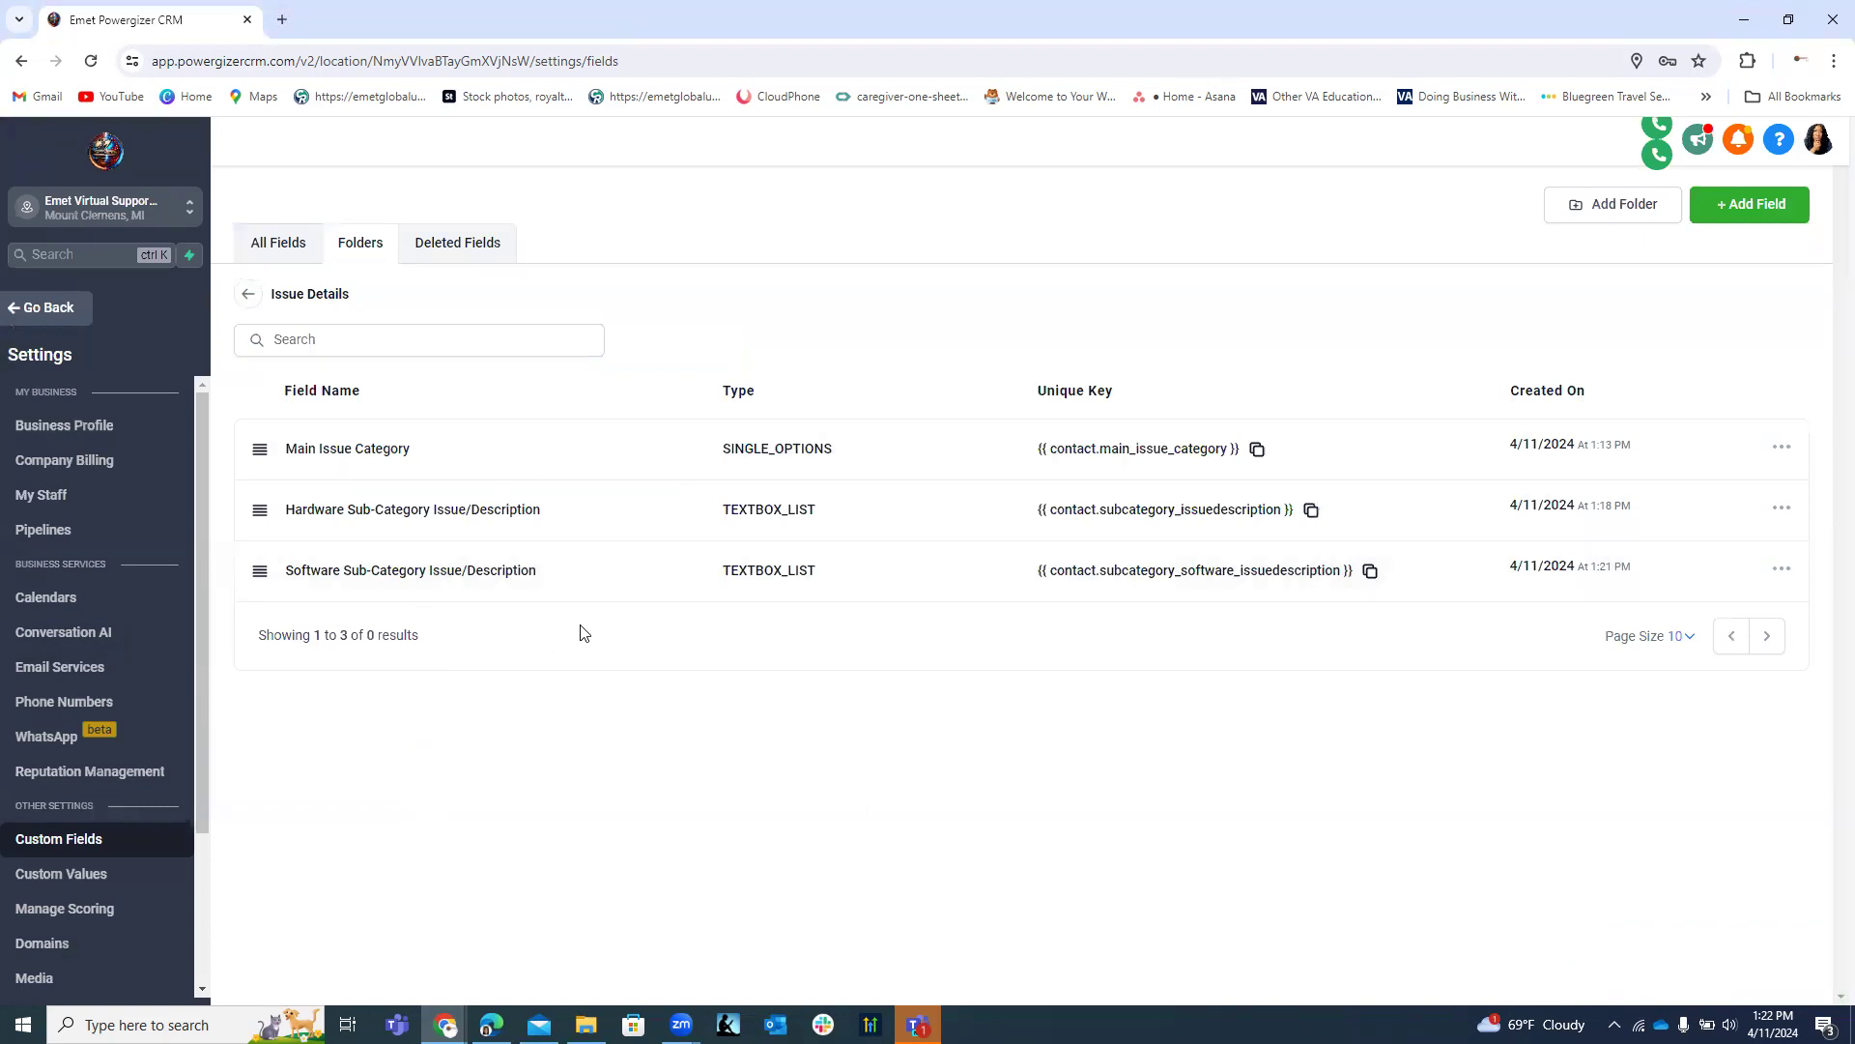
{"action": "left_click", "coordinate": [1764, 213]}
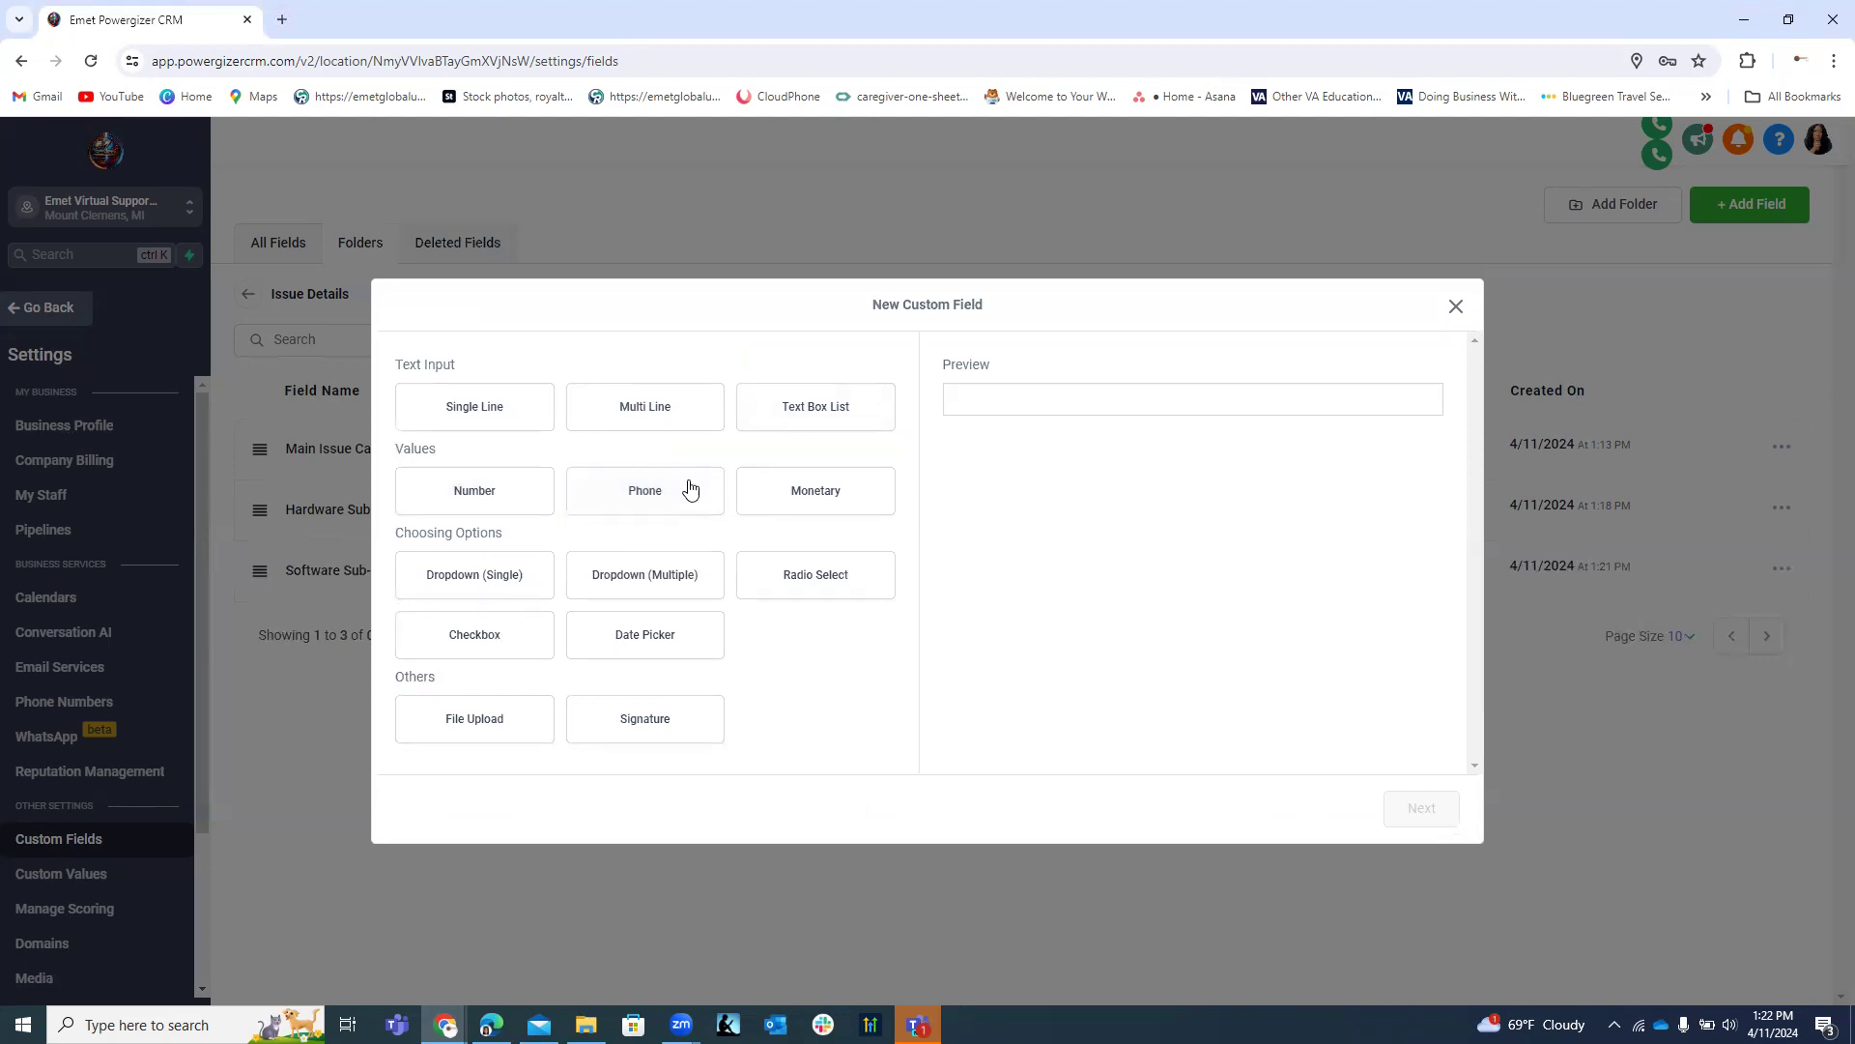
Choose Text Box List for the new field and focus its blank Name box.
{"action": "left_click", "coordinate": [817, 406]}
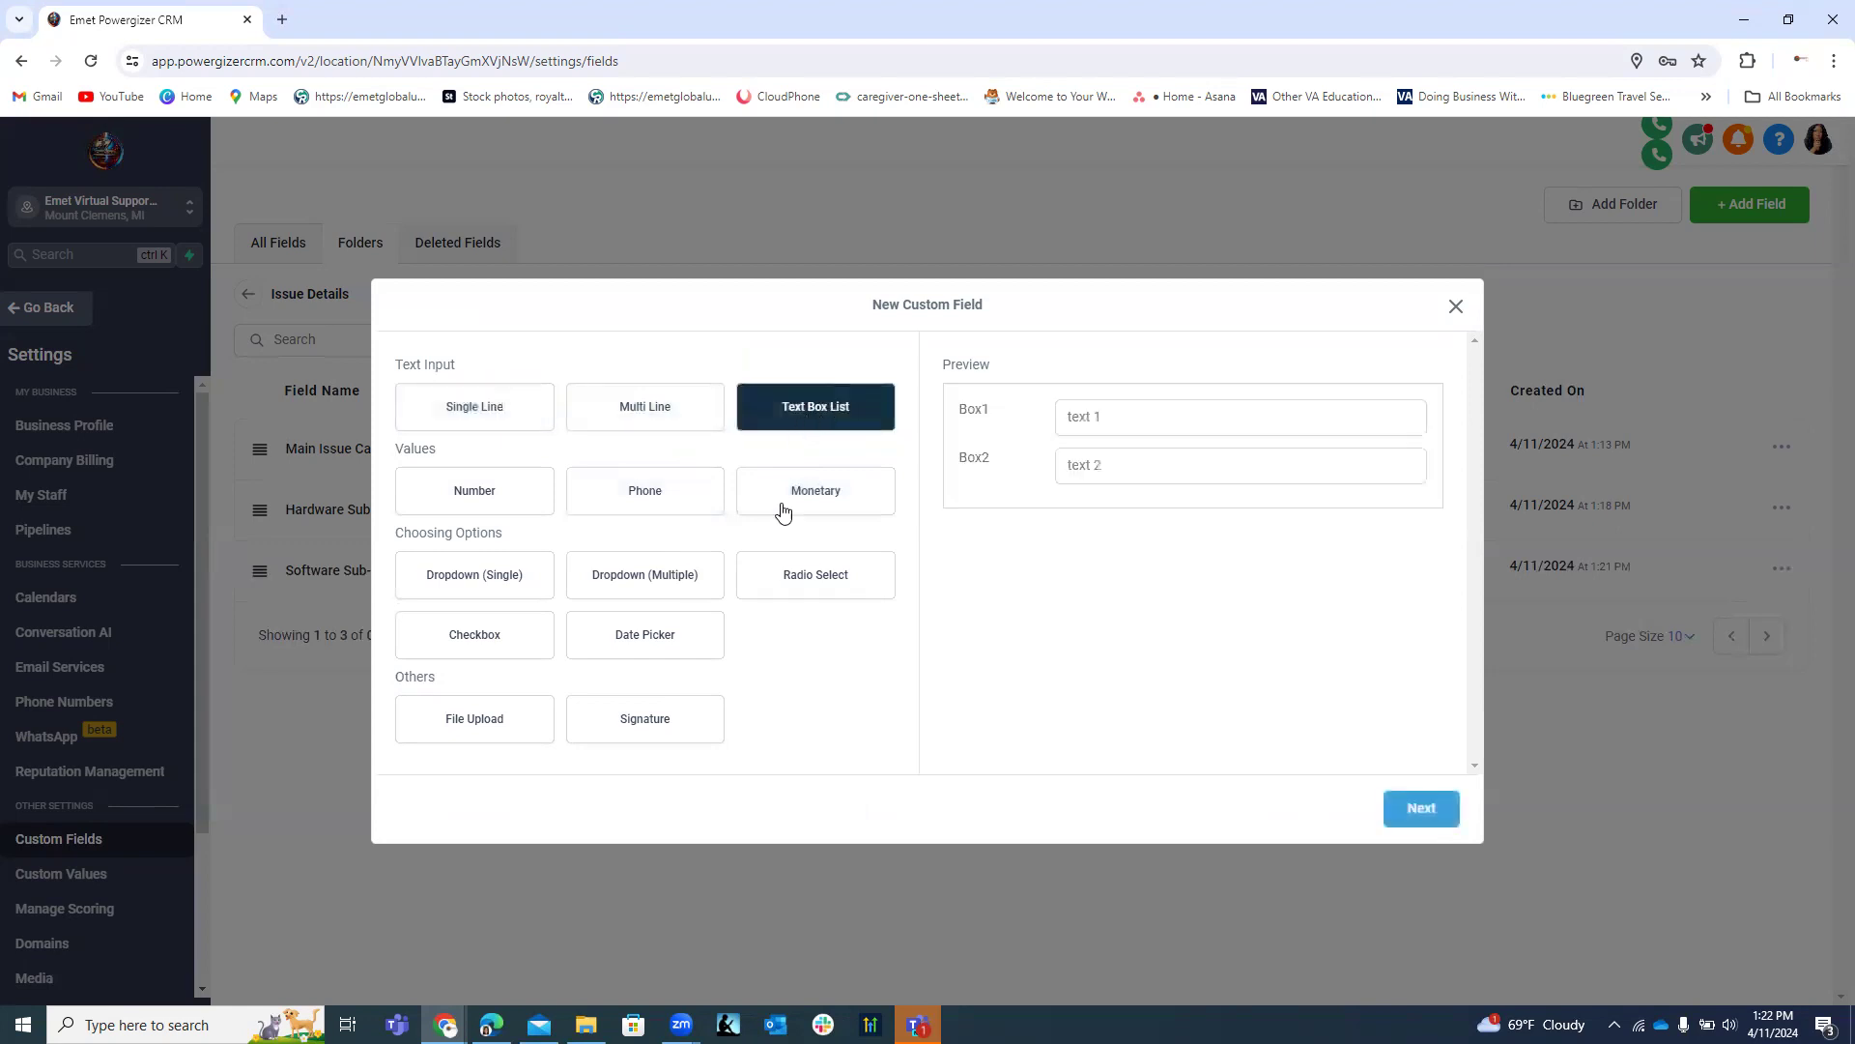
{"action": "left_click", "coordinate": [1416, 808]}
{"action": "left_click", "coordinate": [535, 477]}
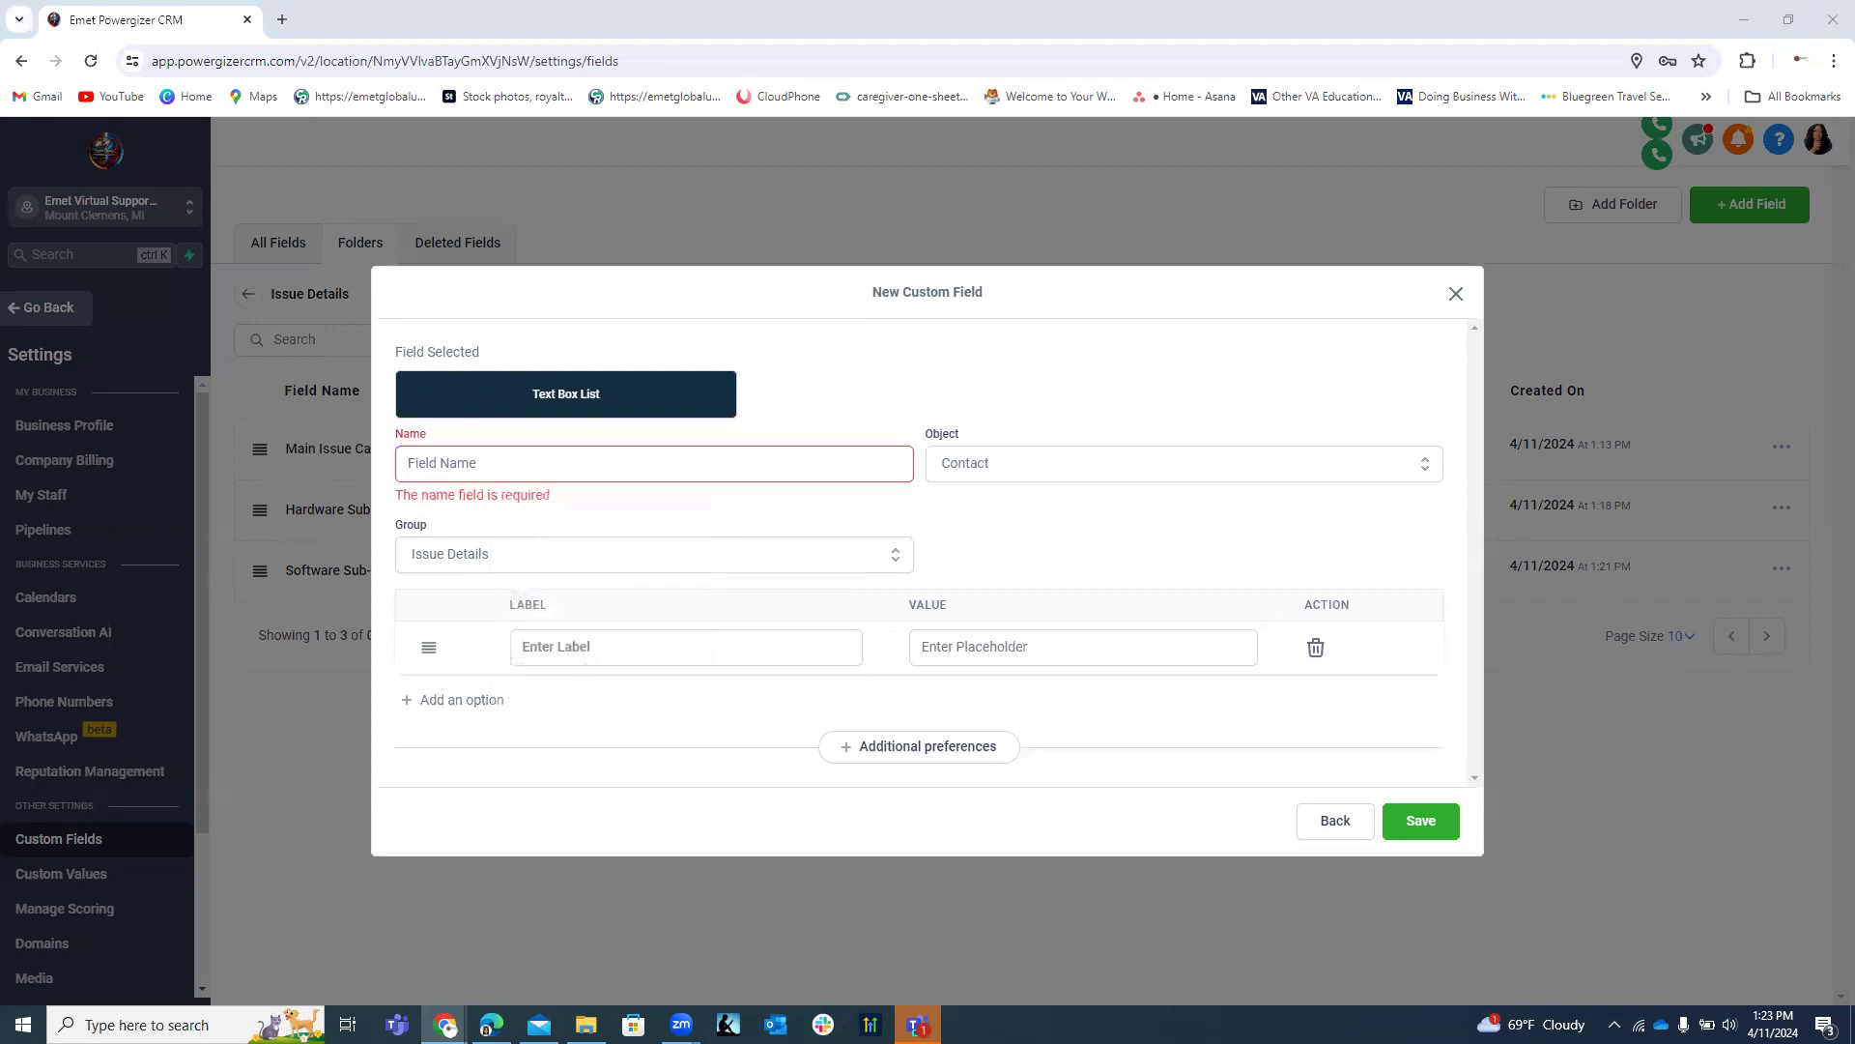
{"action": "left_click", "coordinate": [428, 465]}
Paste 'Network and Connectivity' into the Name and complete it with ' Sub-Category Issue/Description'.
{"action": "right_click", "coordinate": [428, 465]}
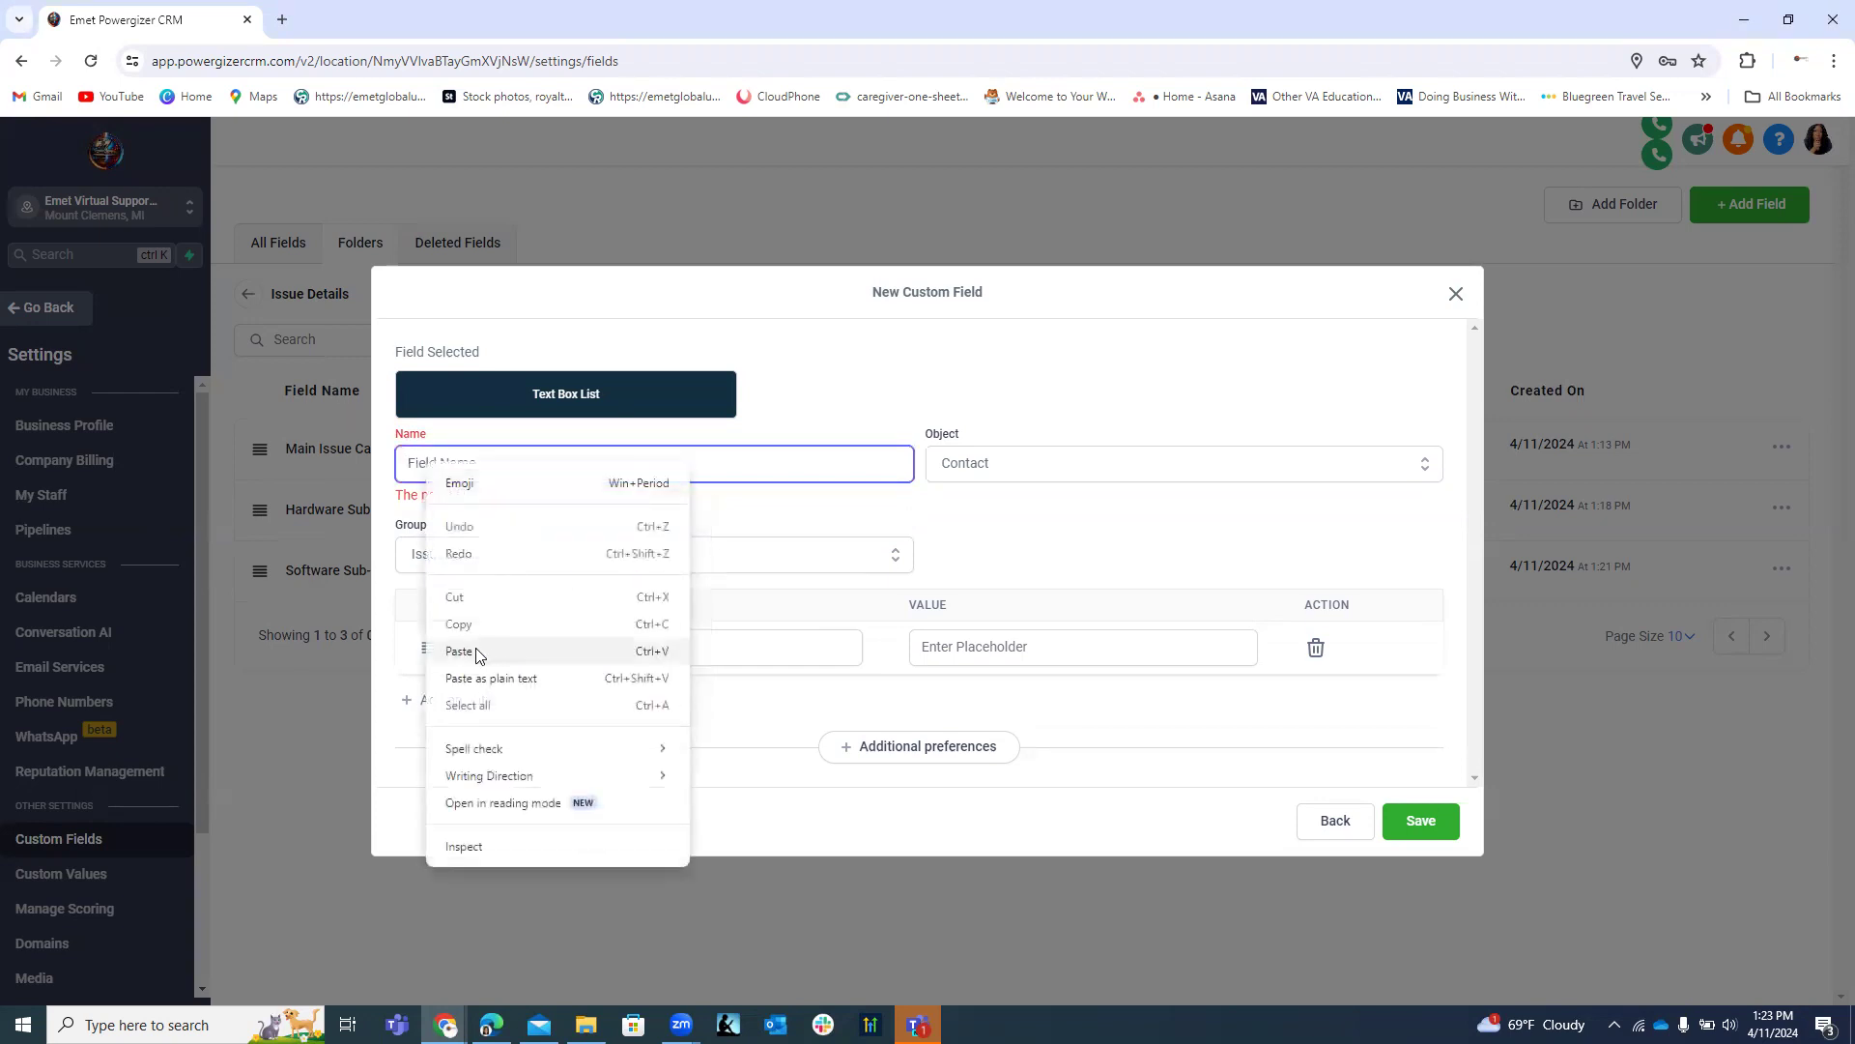
{"action": "left_click", "coordinate": [480, 650]}
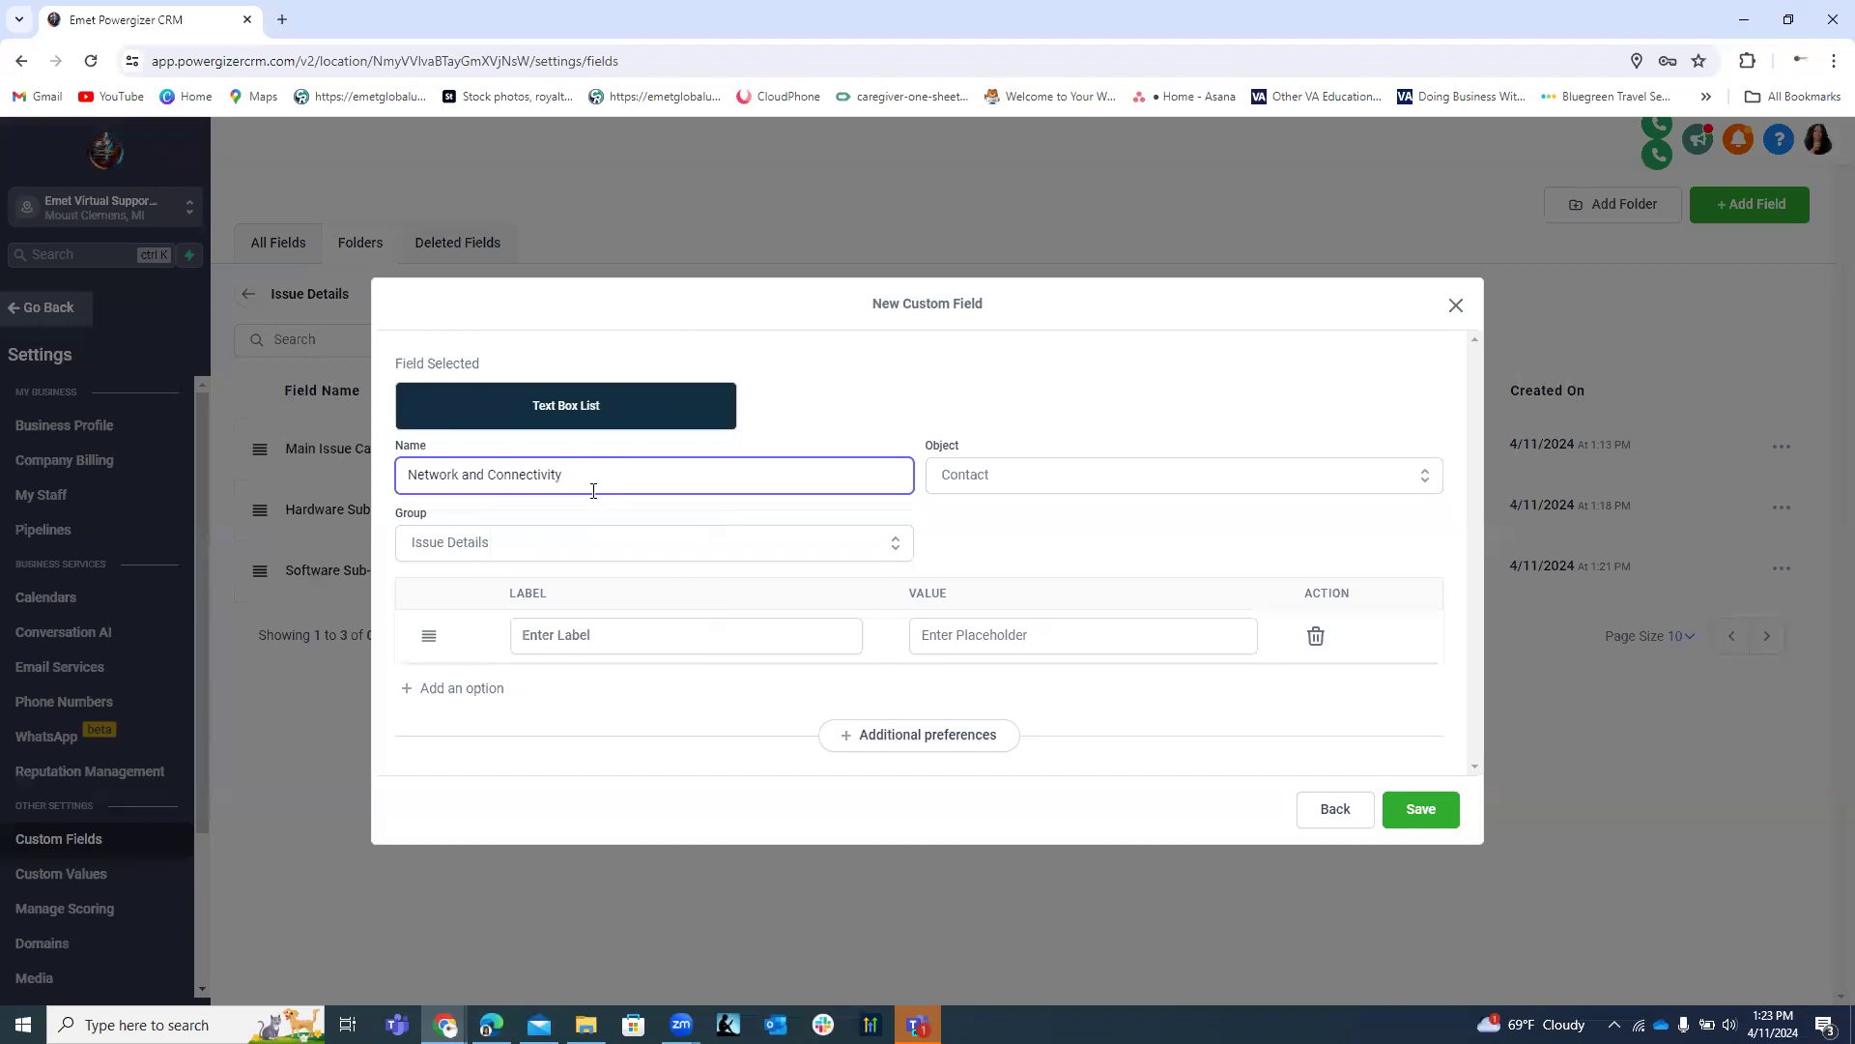
{"action": "type", "text": "Sub-Category"}
{"action": "type", "text": "Isuue"}
{"action": "key", "text": "BackSpace"}
{"action": "type", "text": "sue/Description"}
{"action": "left_click", "coordinate": [608, 636]}
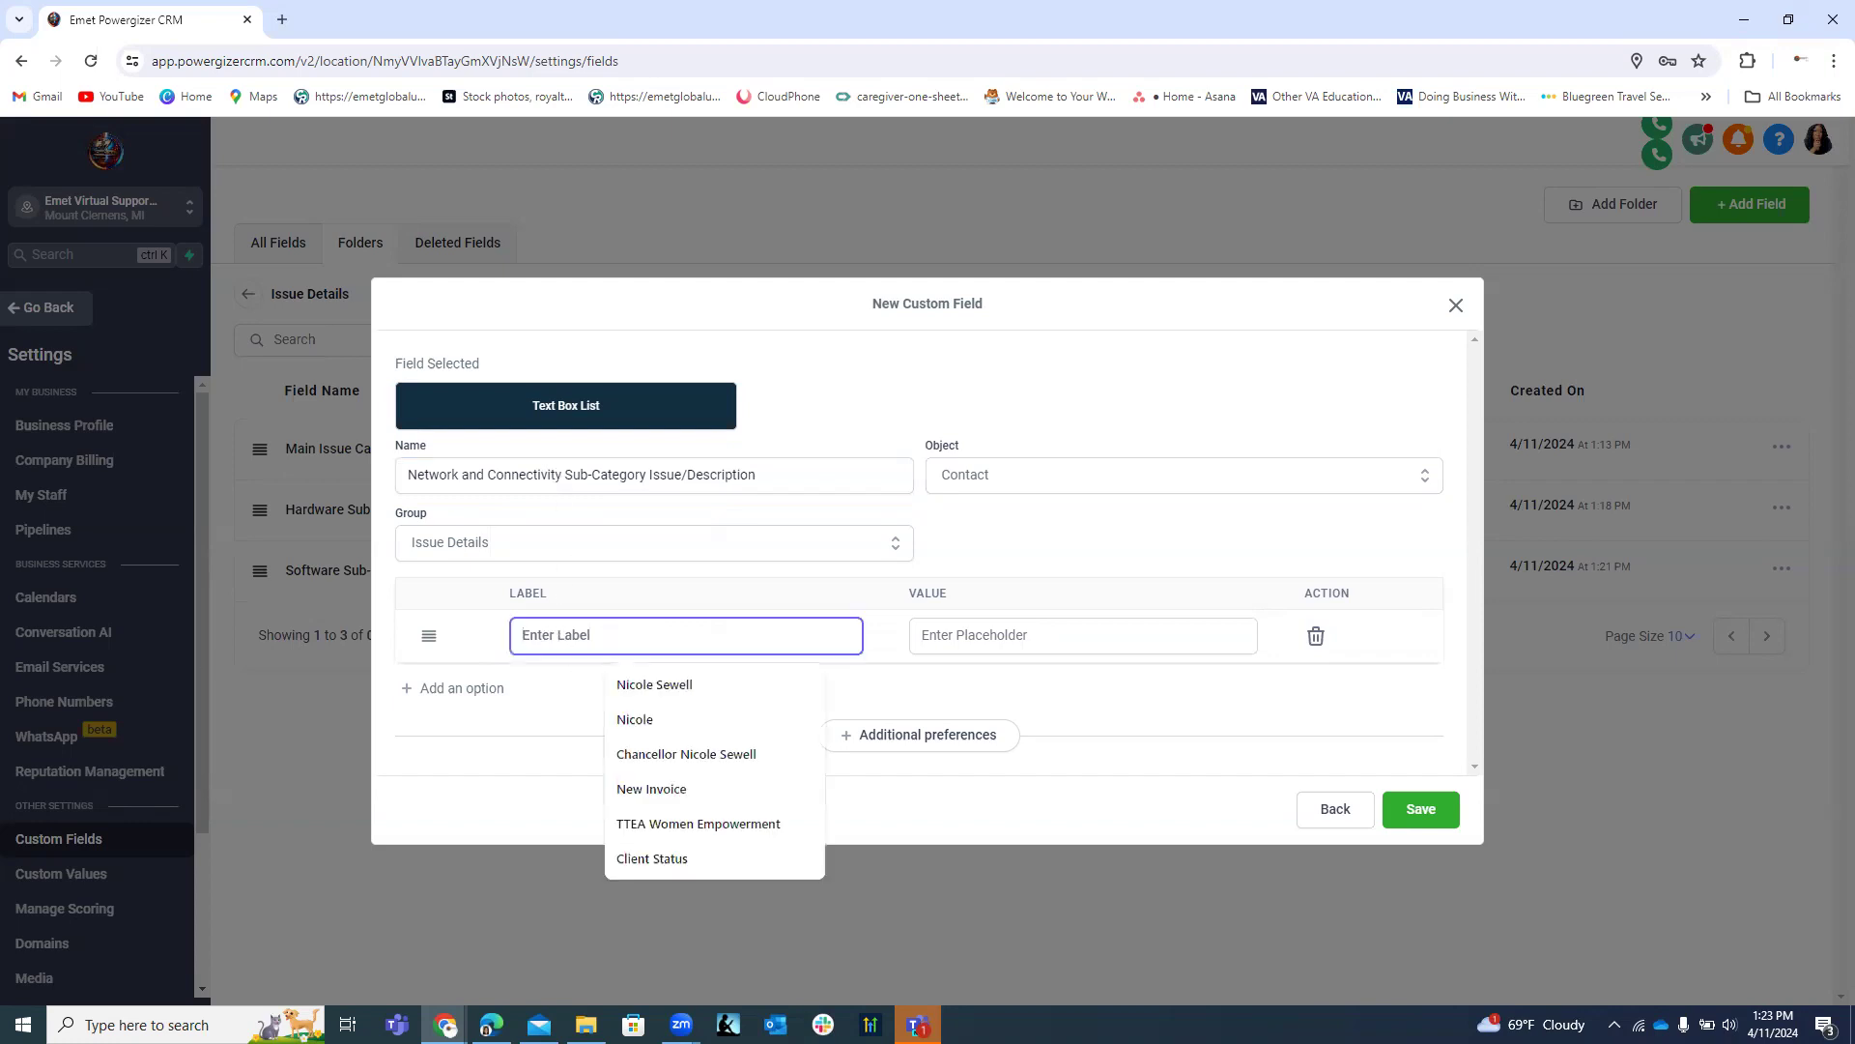
Enter Wi-Fi Access and Wired Network as the first two option labels.
{"action": "left_click", "coordinate": [313, 609]}
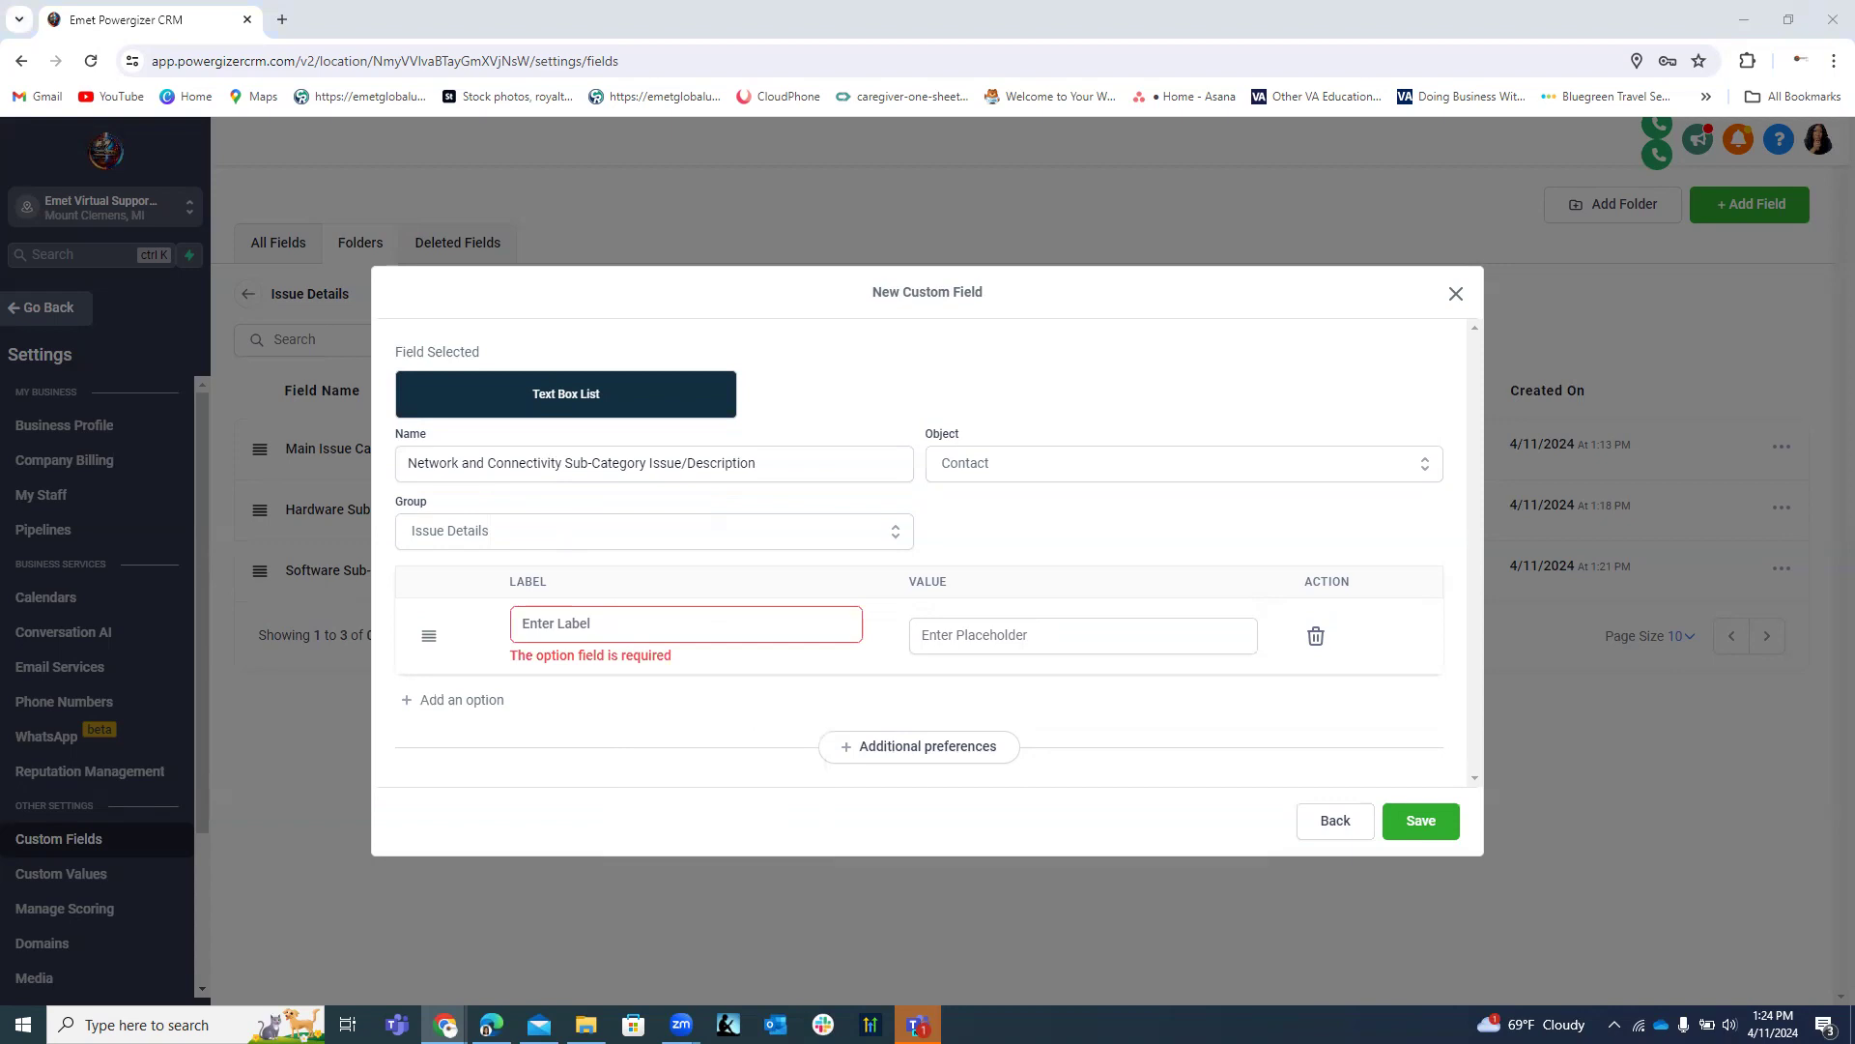
{"action": "left_click", "coordinate": [523, 611]}
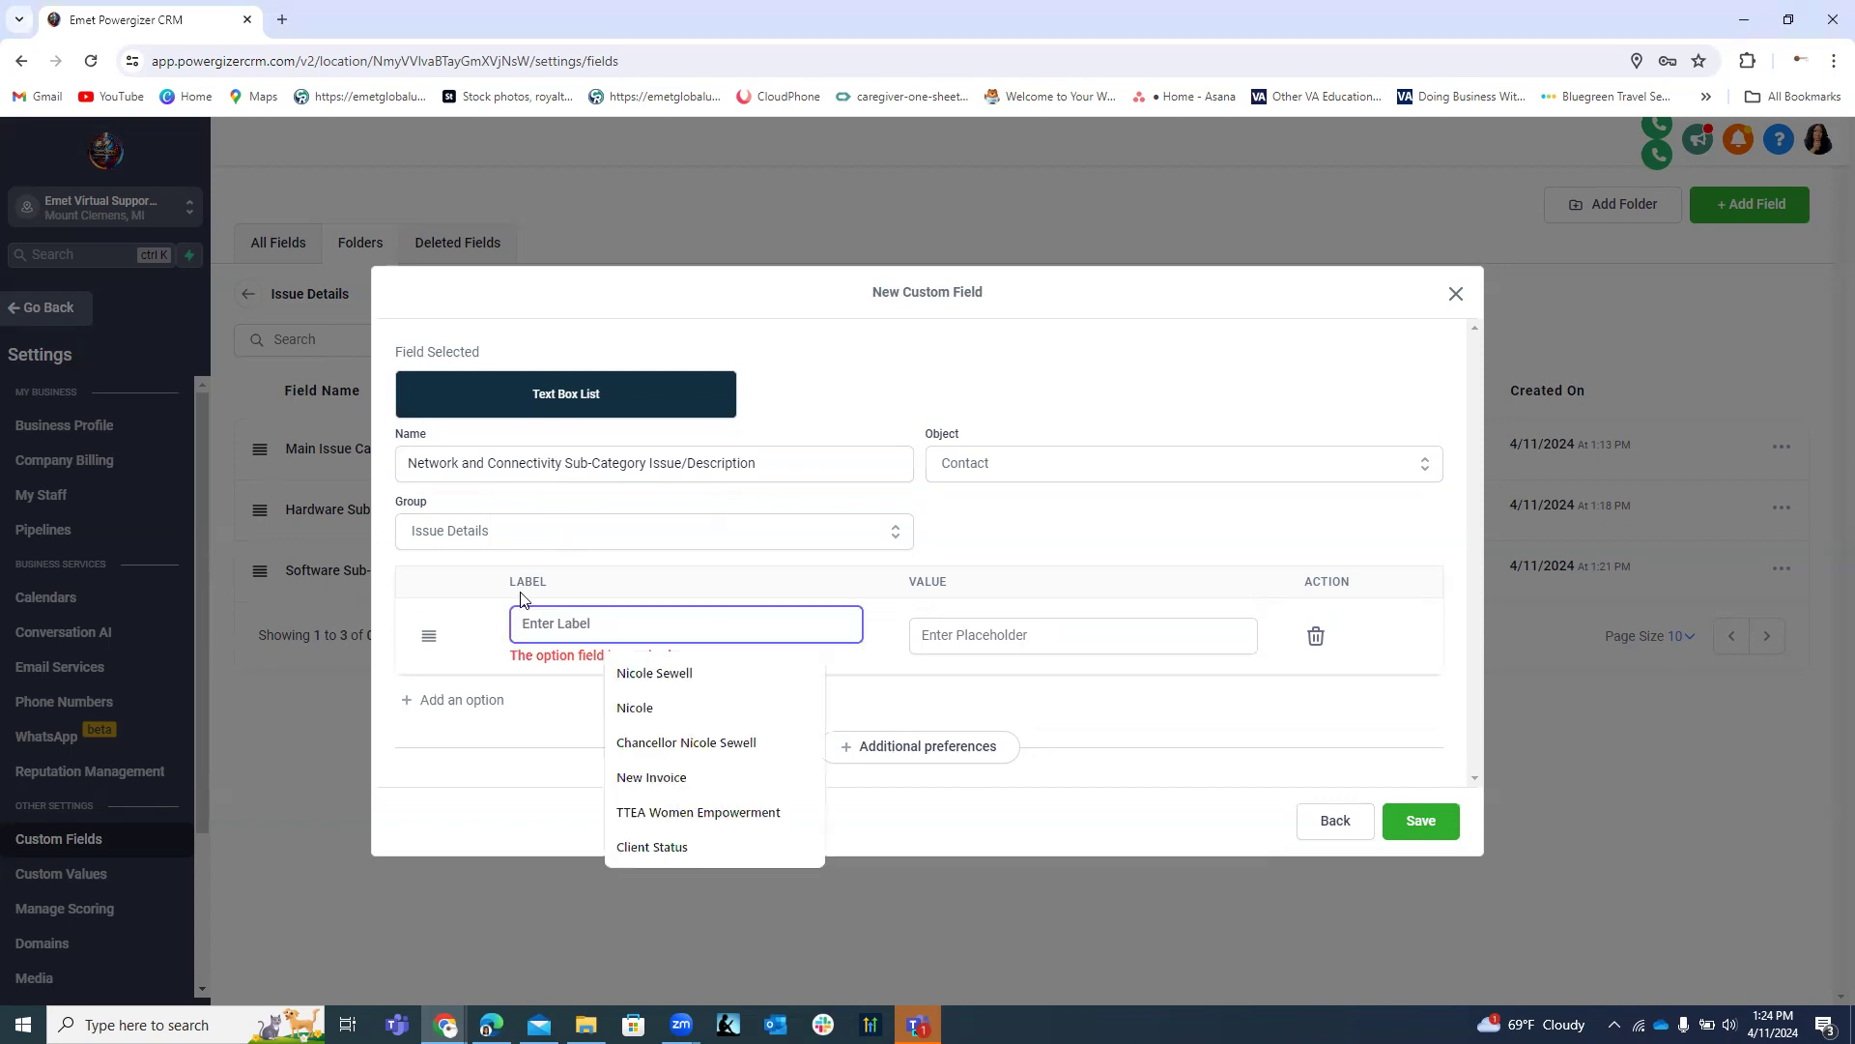
{"action": "type", "text": "Wi-Fi Access"}
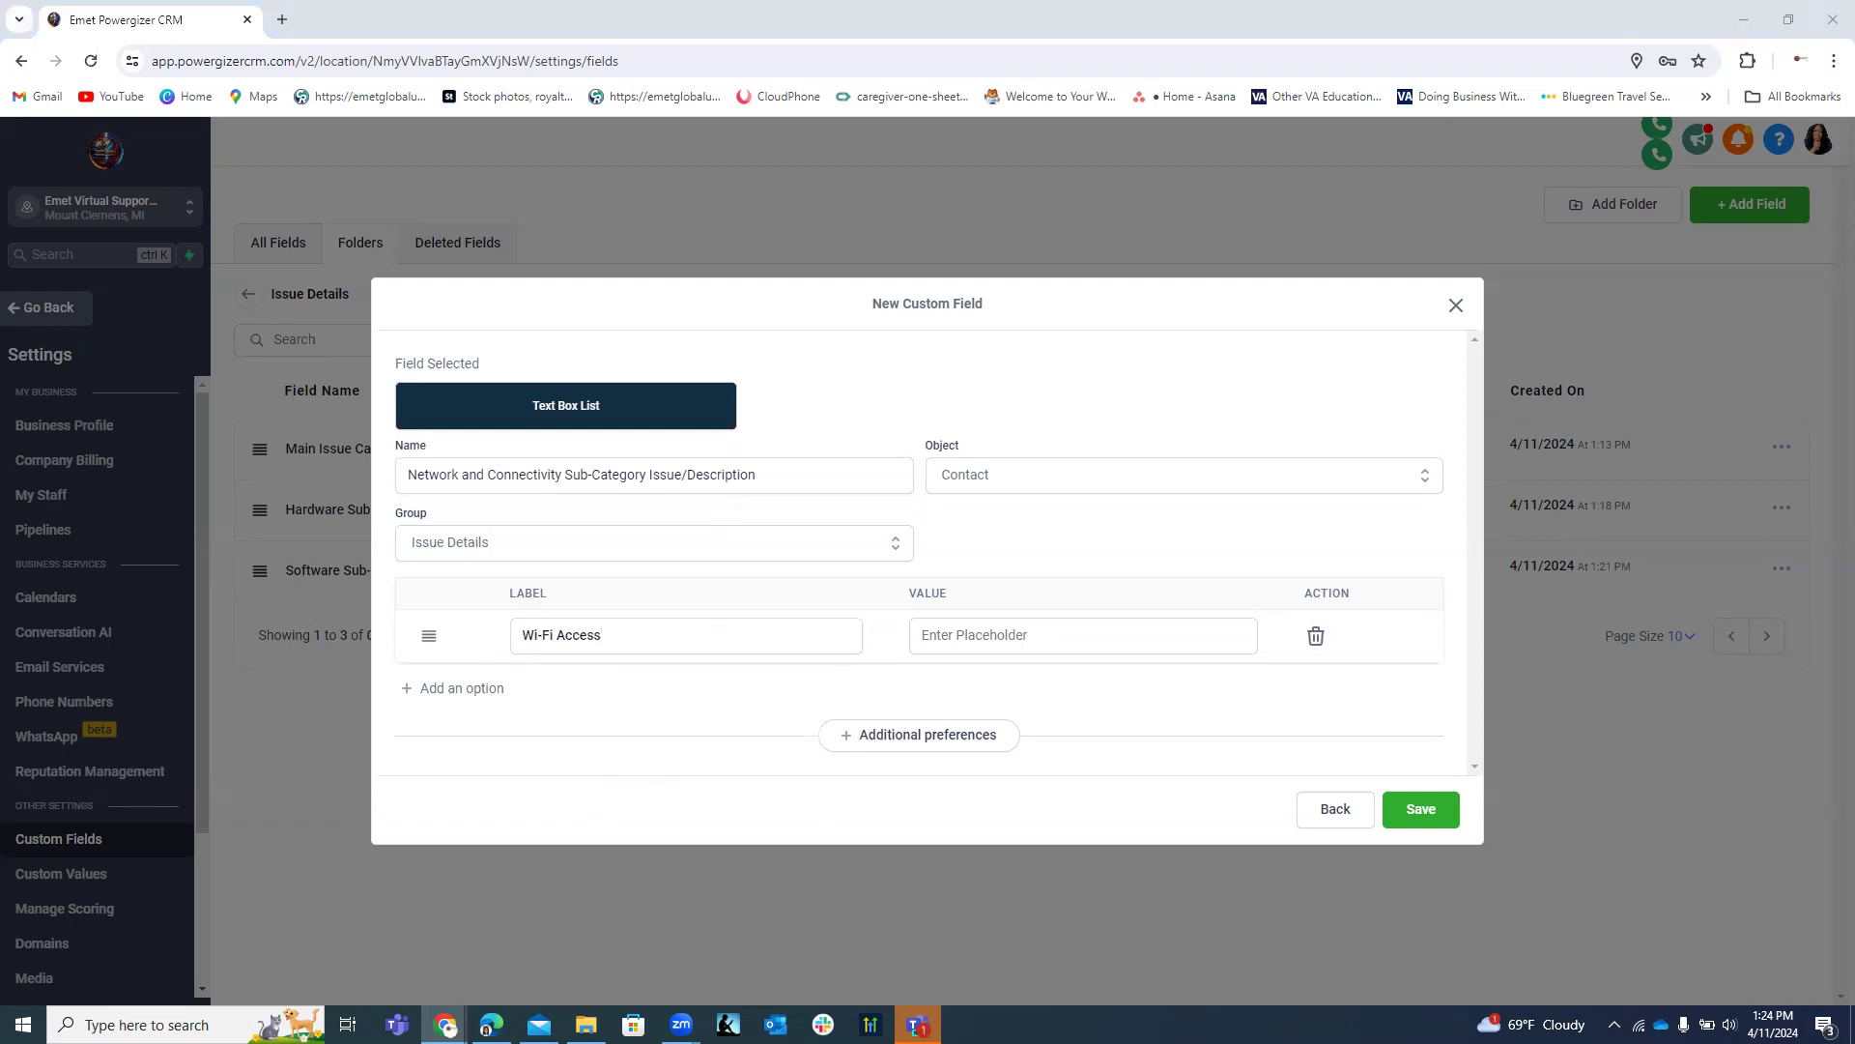
{"action": "left_click", "coordinate": [431, 690]}
{"action": "left_click", "coordinate": [539, 662]}
{"action": "type", "text": "Wired Network"}
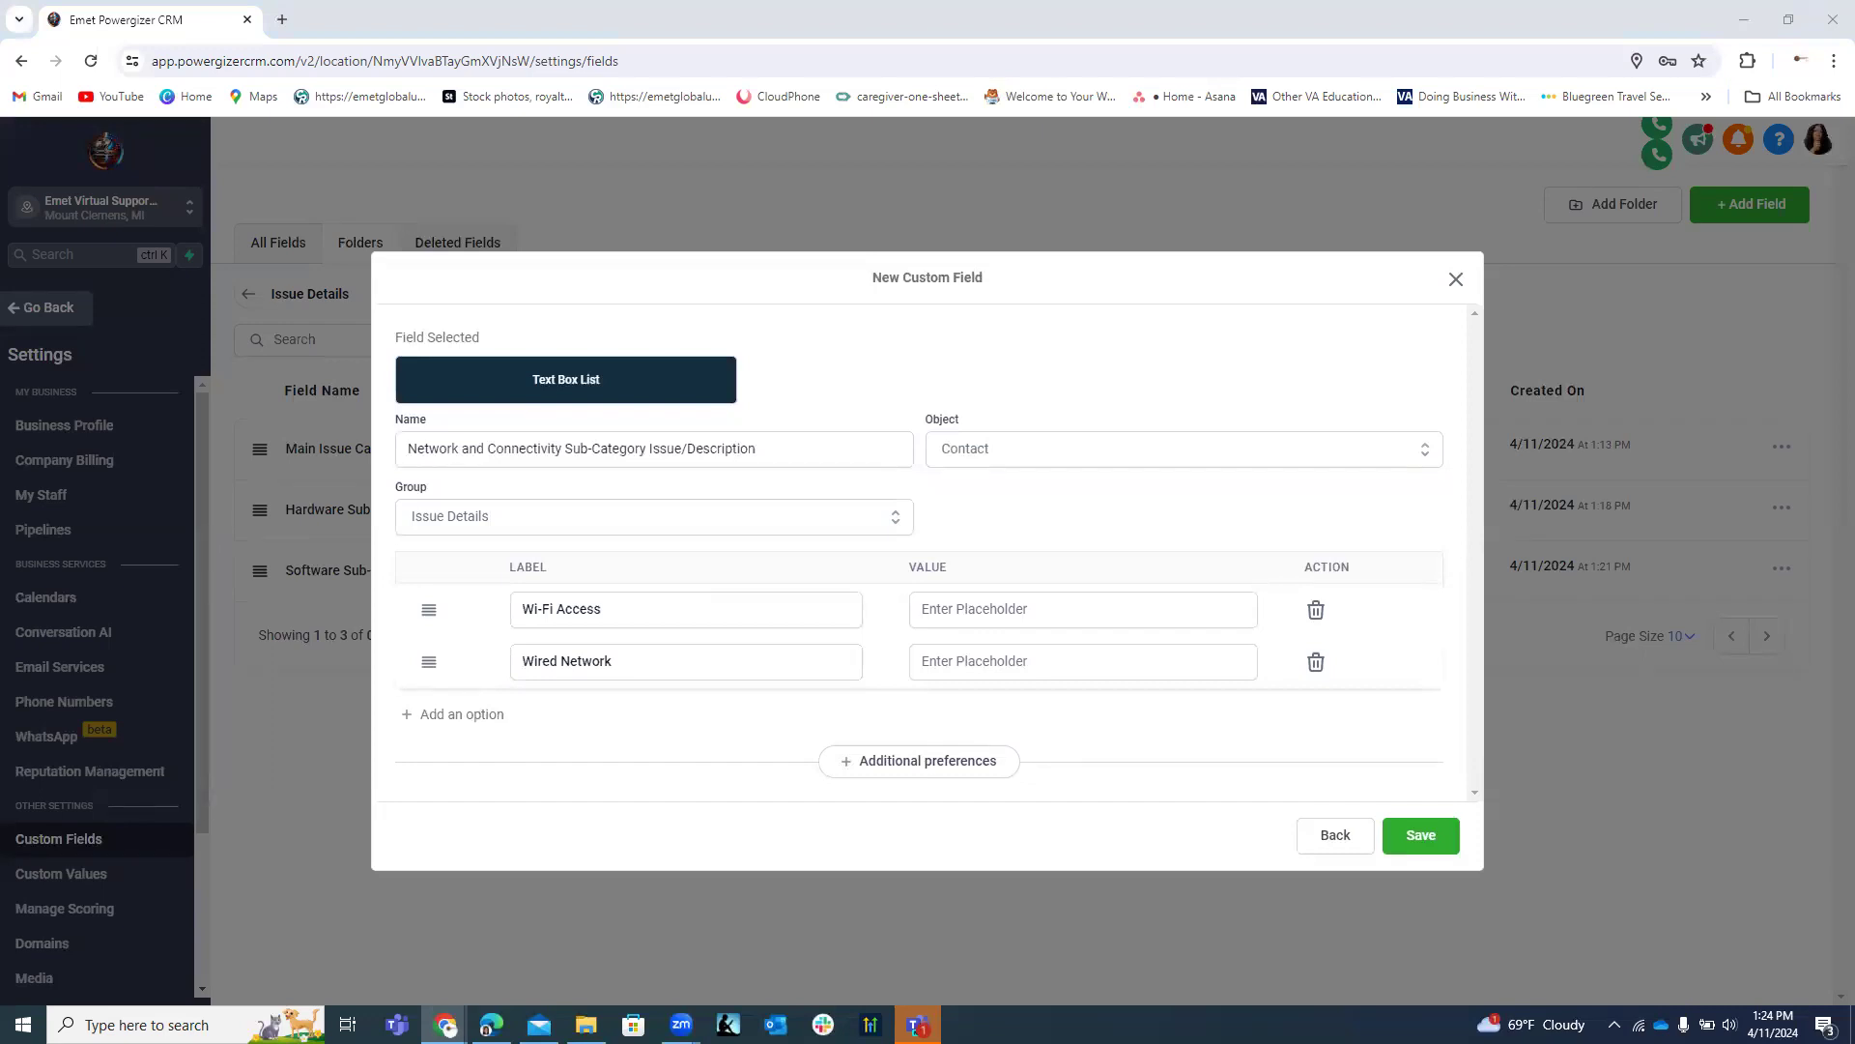
Add Remote Access and Internet Services as the third and fourth labels, then save the field.
{"action": "left_click", "coordinate": [483, 716]}
{"action": "left_click", "coordinate": [601, 690]}
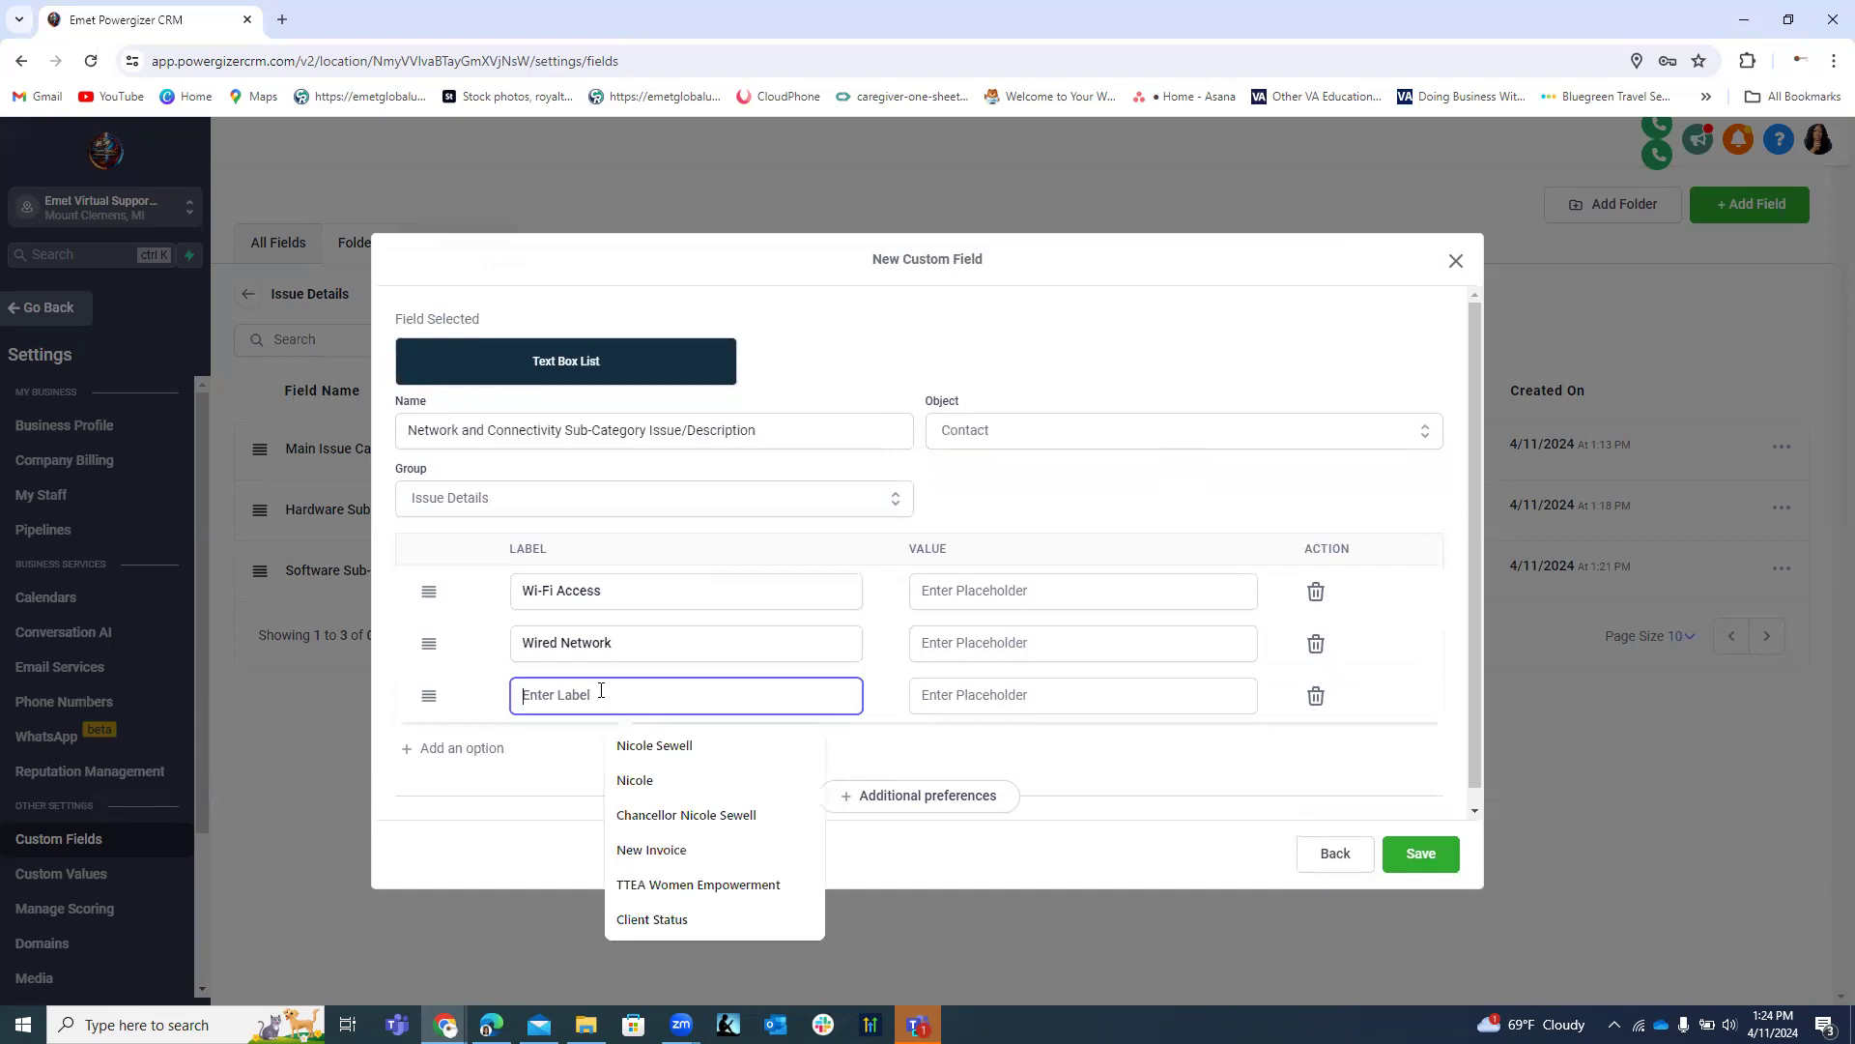
{"action": "type", "text": "Remote Access"}
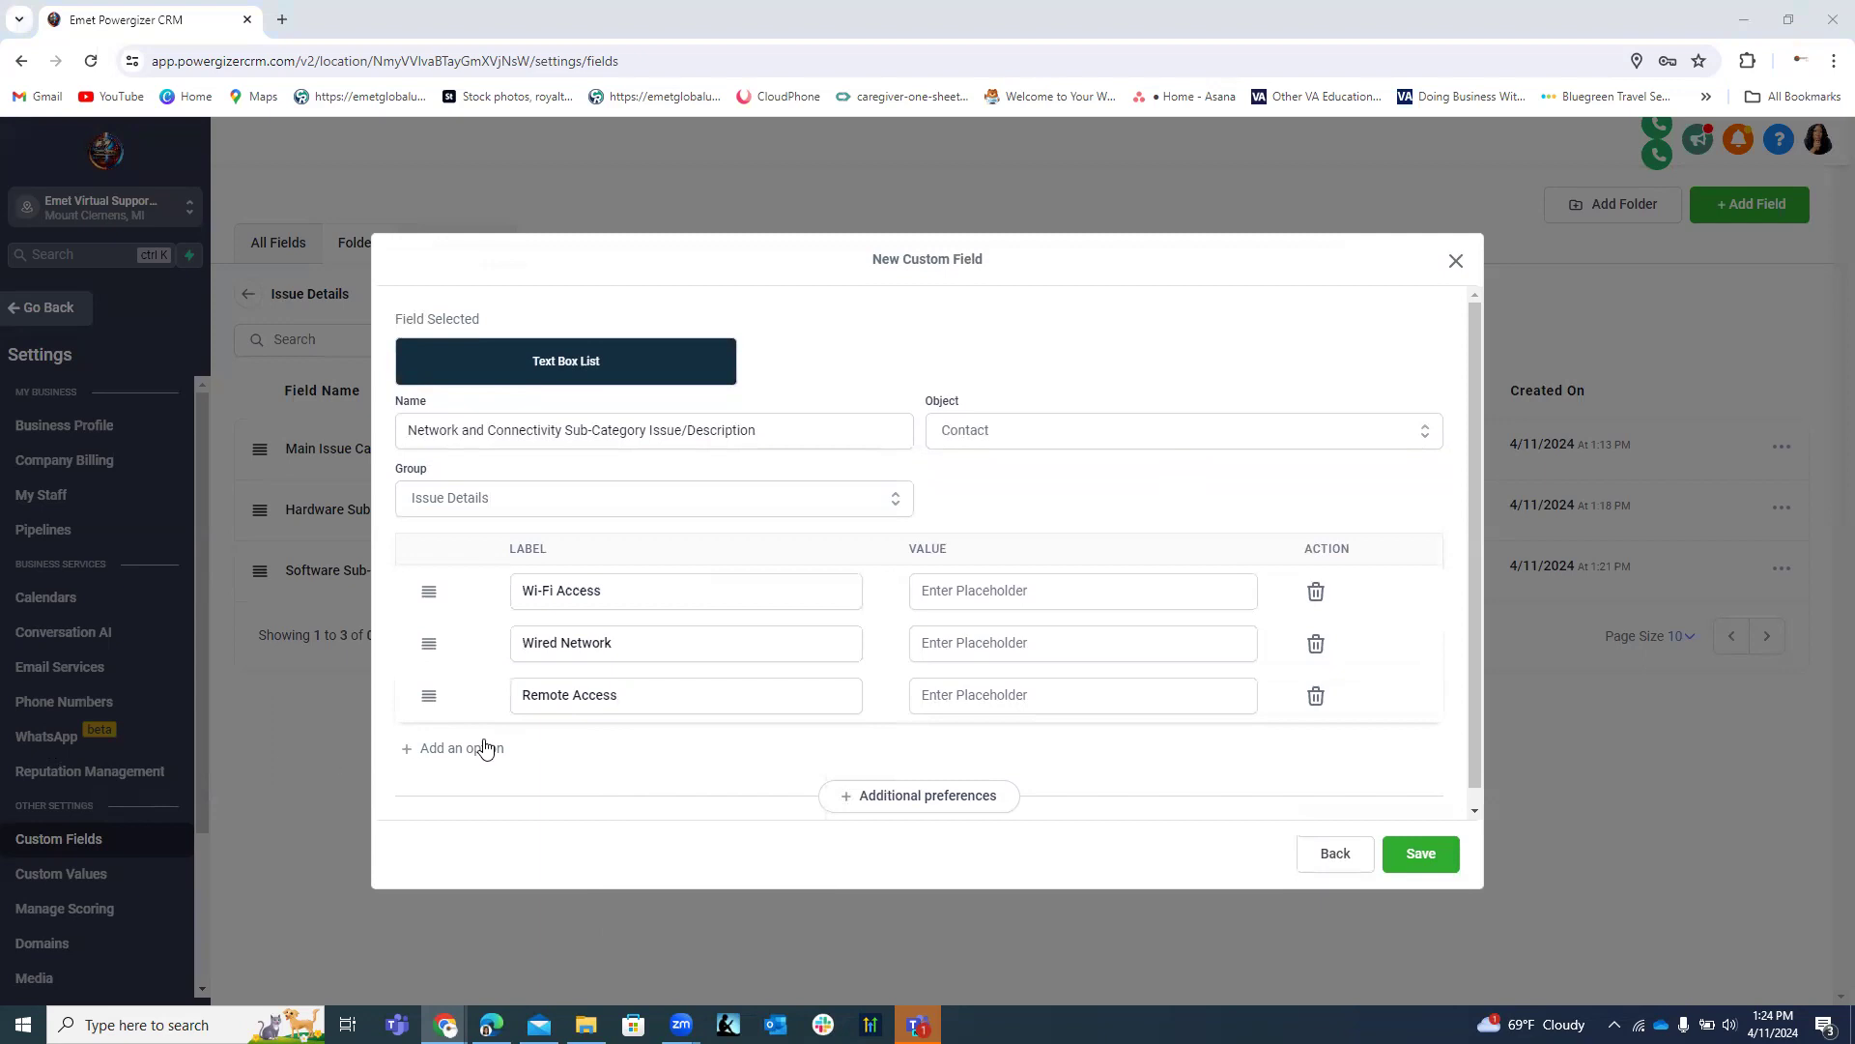
{"action": "left_click", "coordinate": [485, 749]}
{"action": "left_click", "coordinate": [587, 747]}
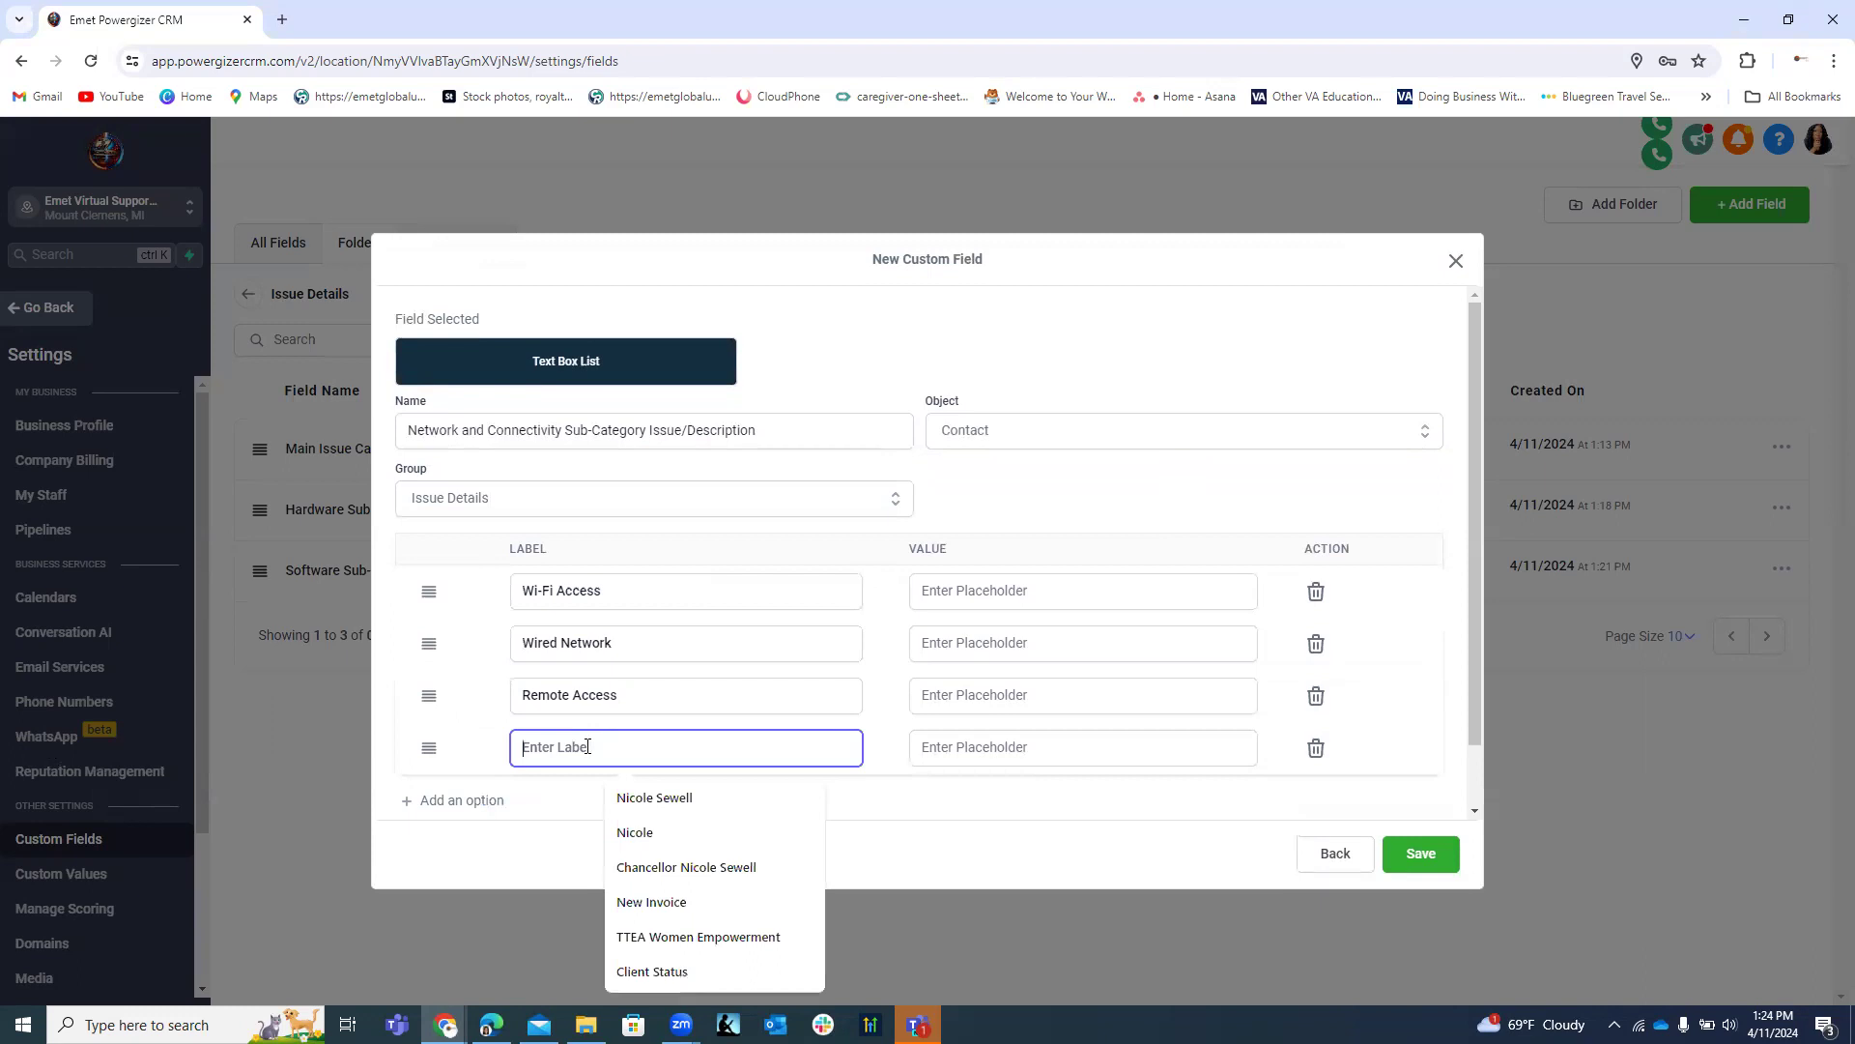
{"action": "type", "text": "Internet Services"}
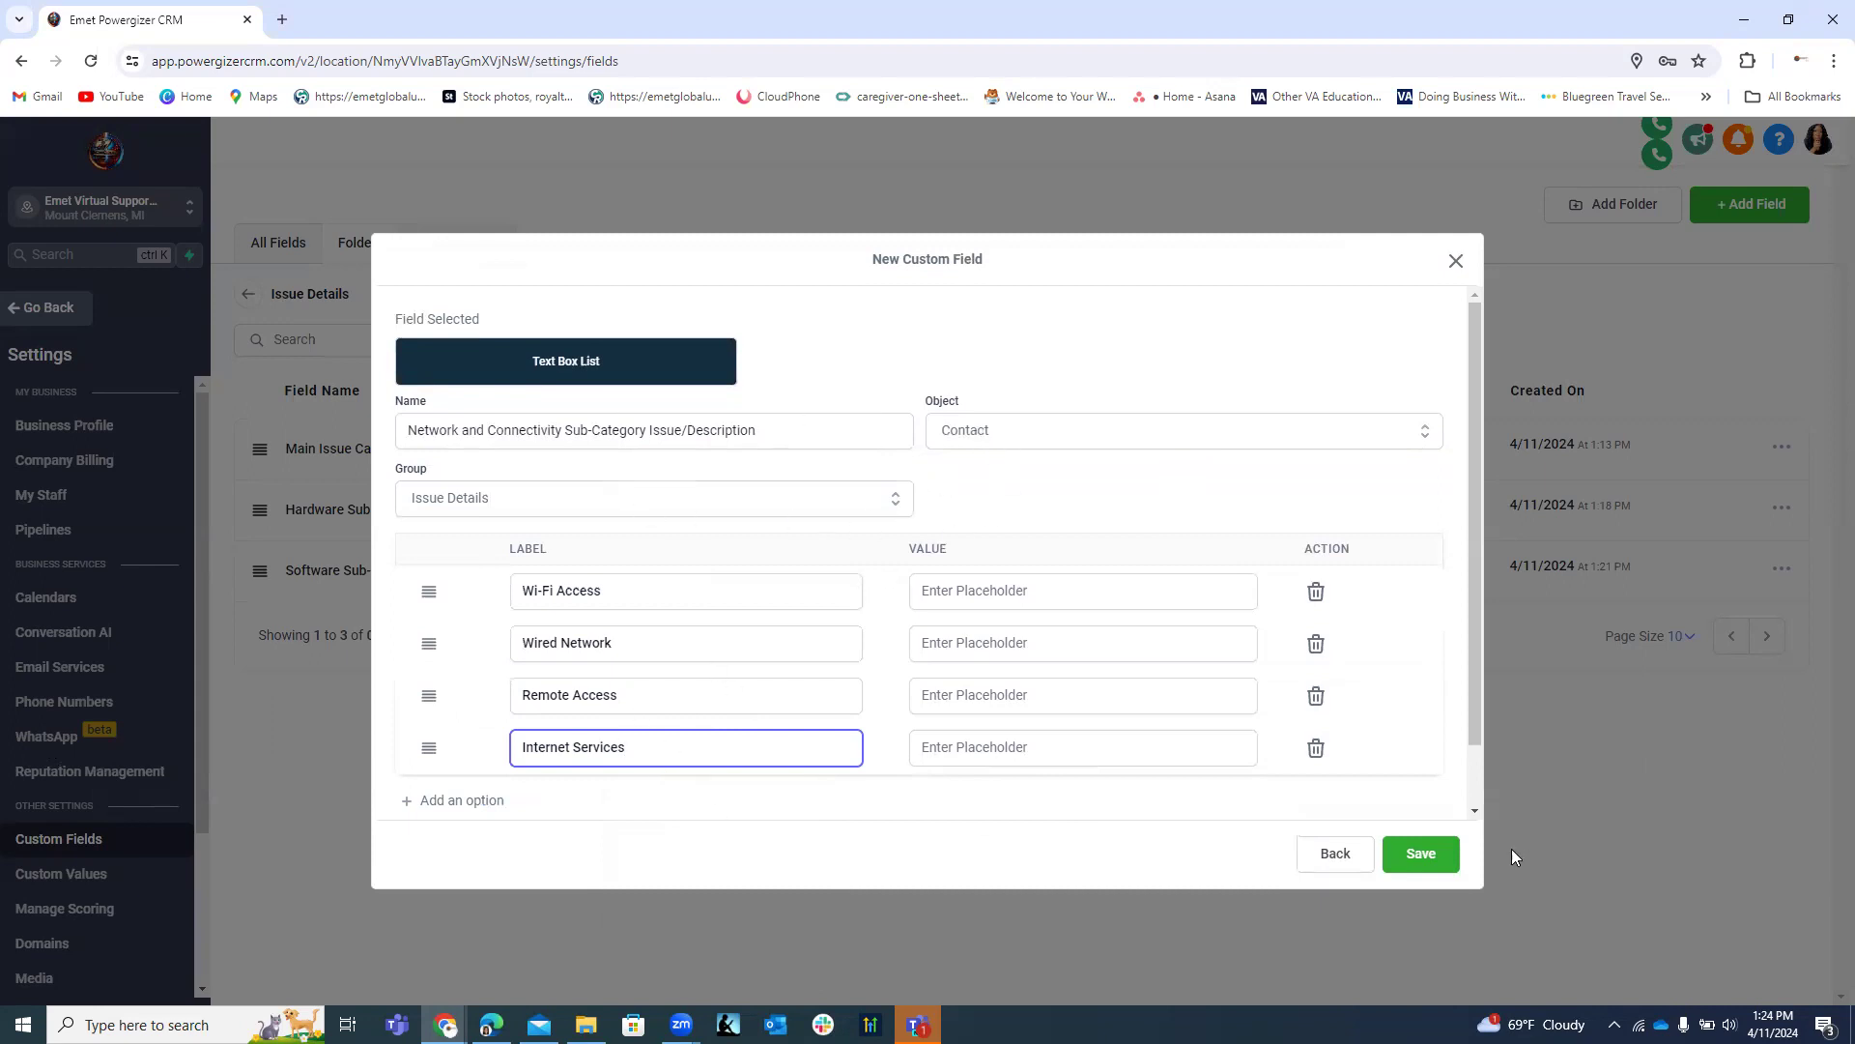
{"action": "left_click_drag", "start_coordinate": [1477, 655], "coordinate": [1488, 728]}
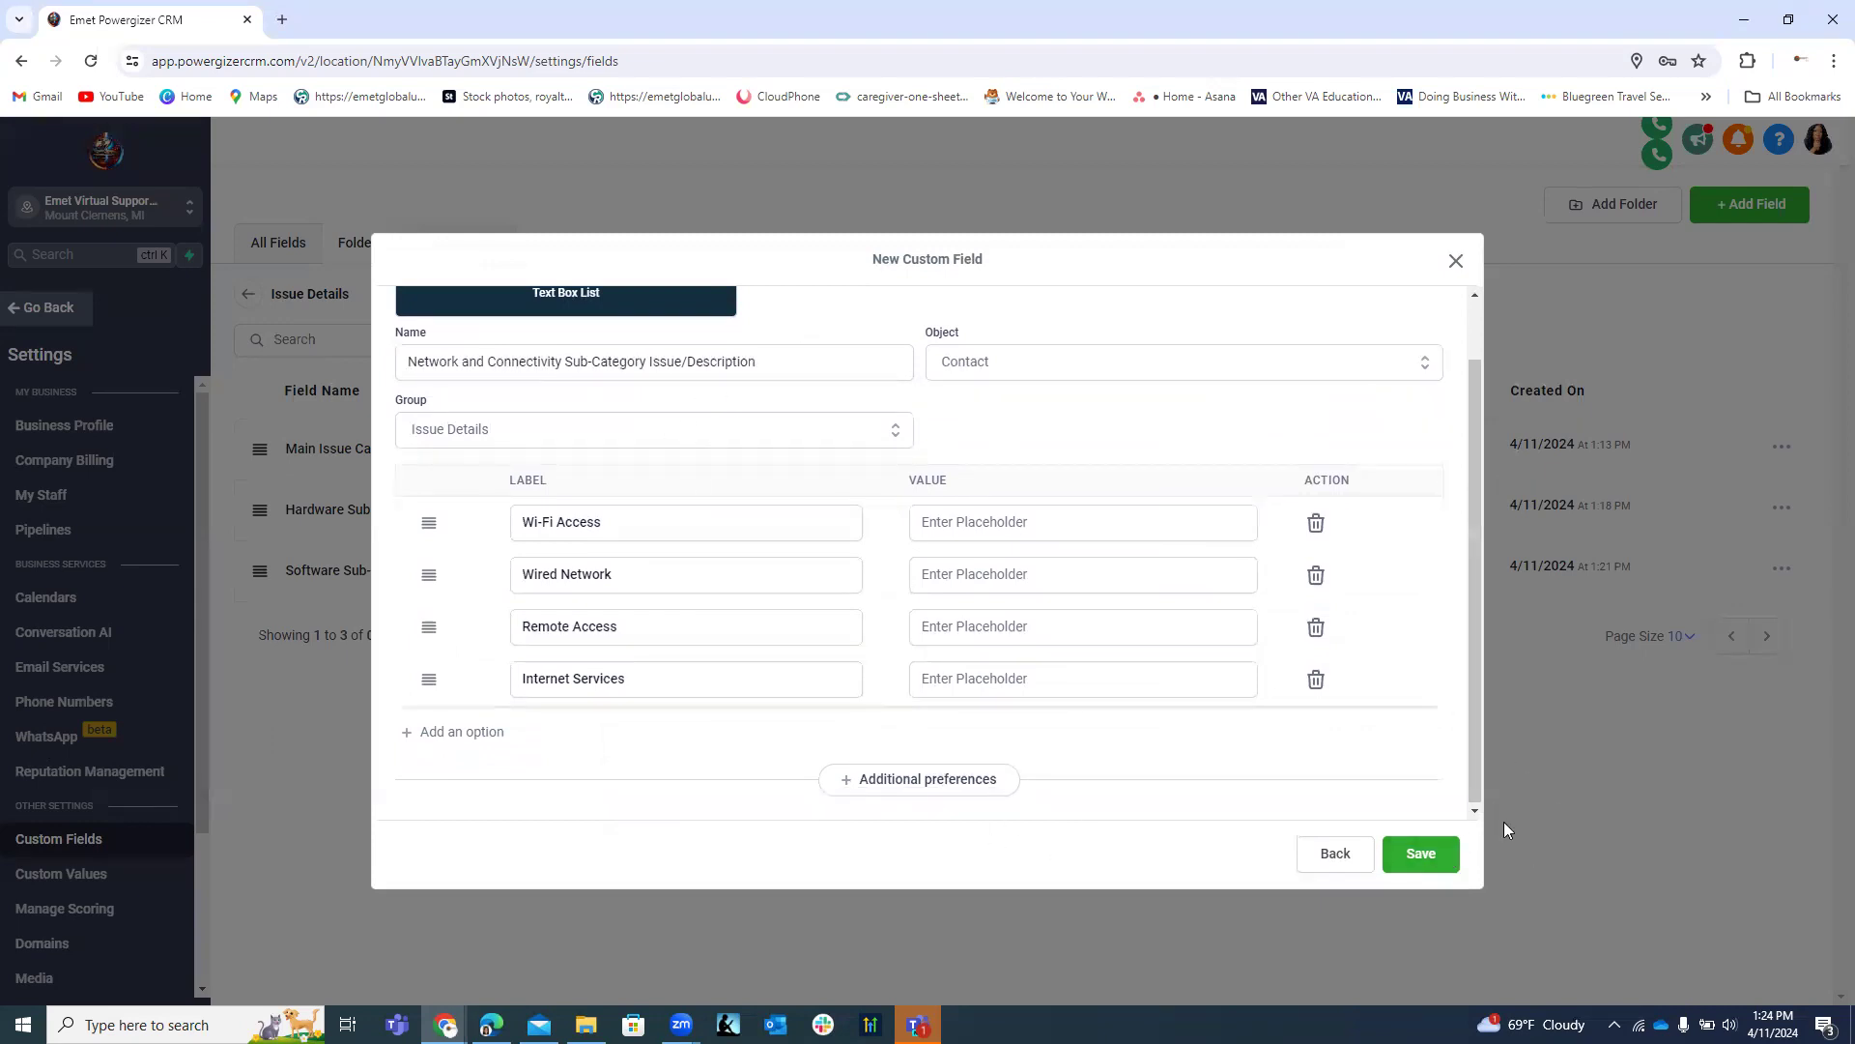
{"action": "left_click", "coordinate": [1421, 854]}
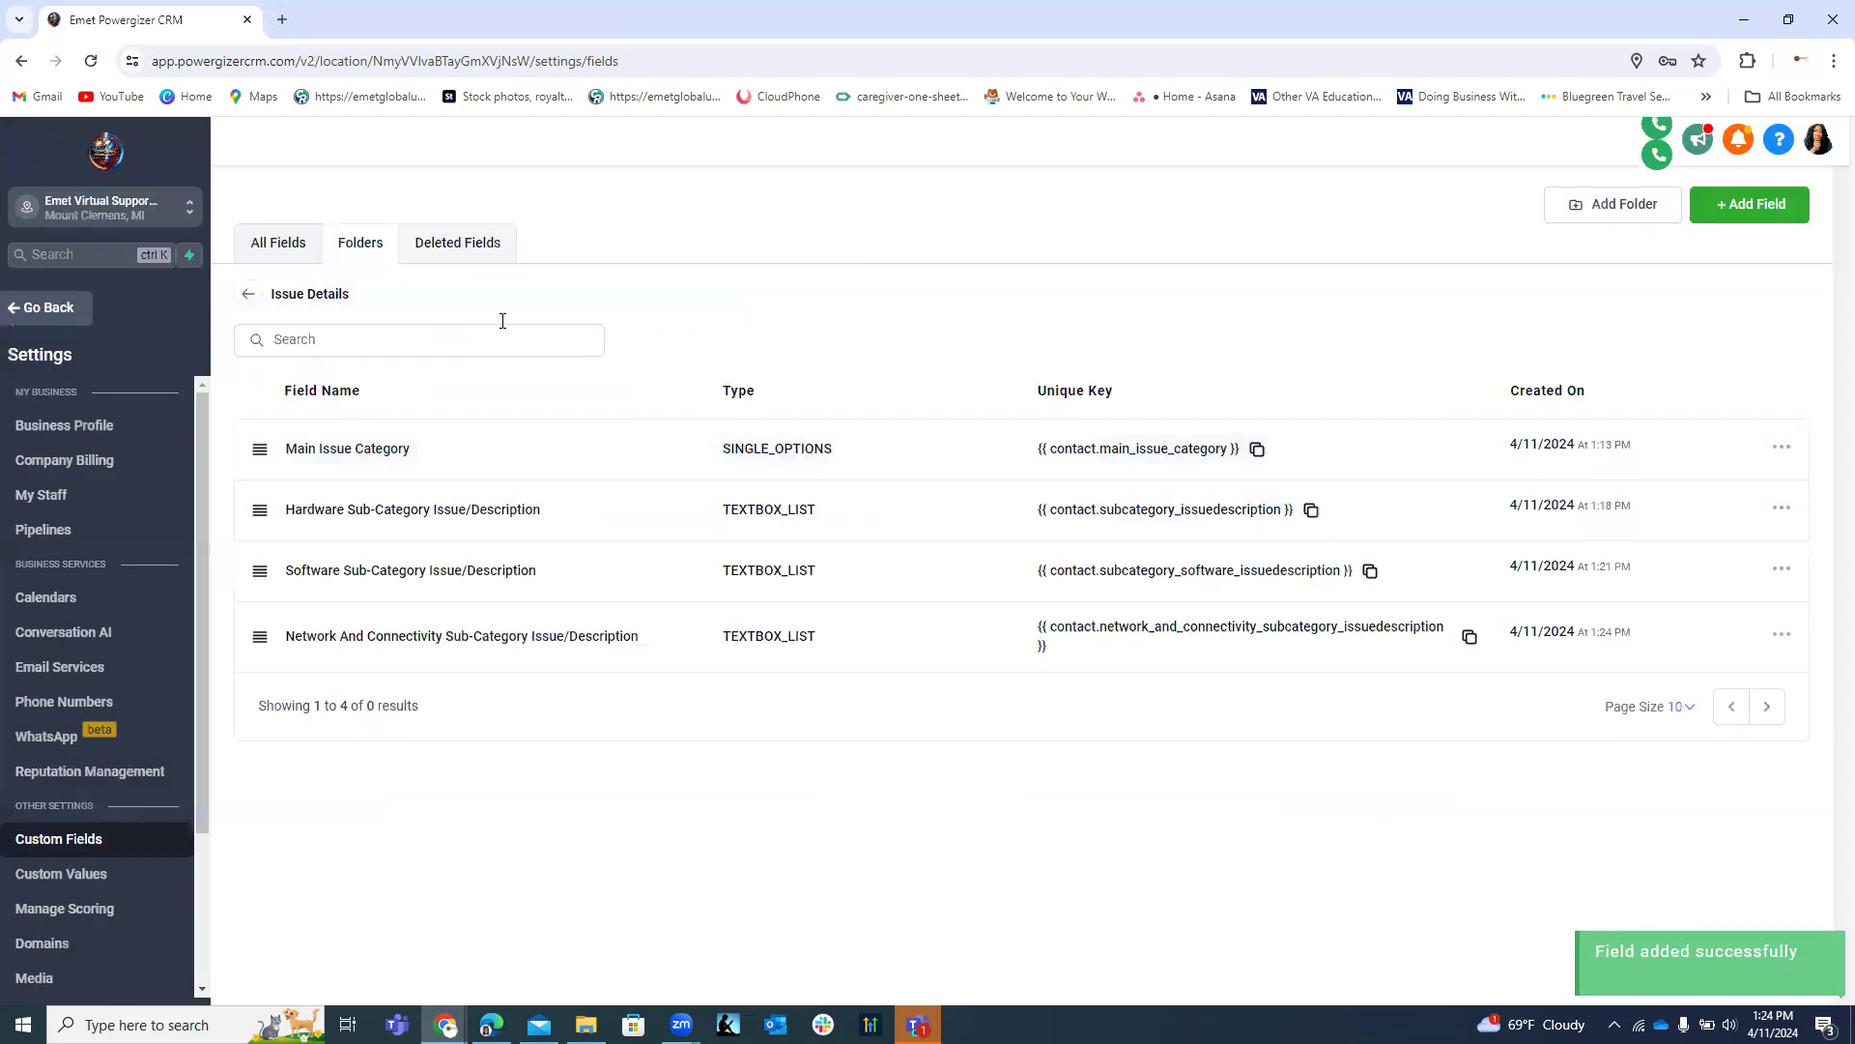
Start another Text Box List custom field.
{"action": "left_click", "coordinate": [1751, 205]}
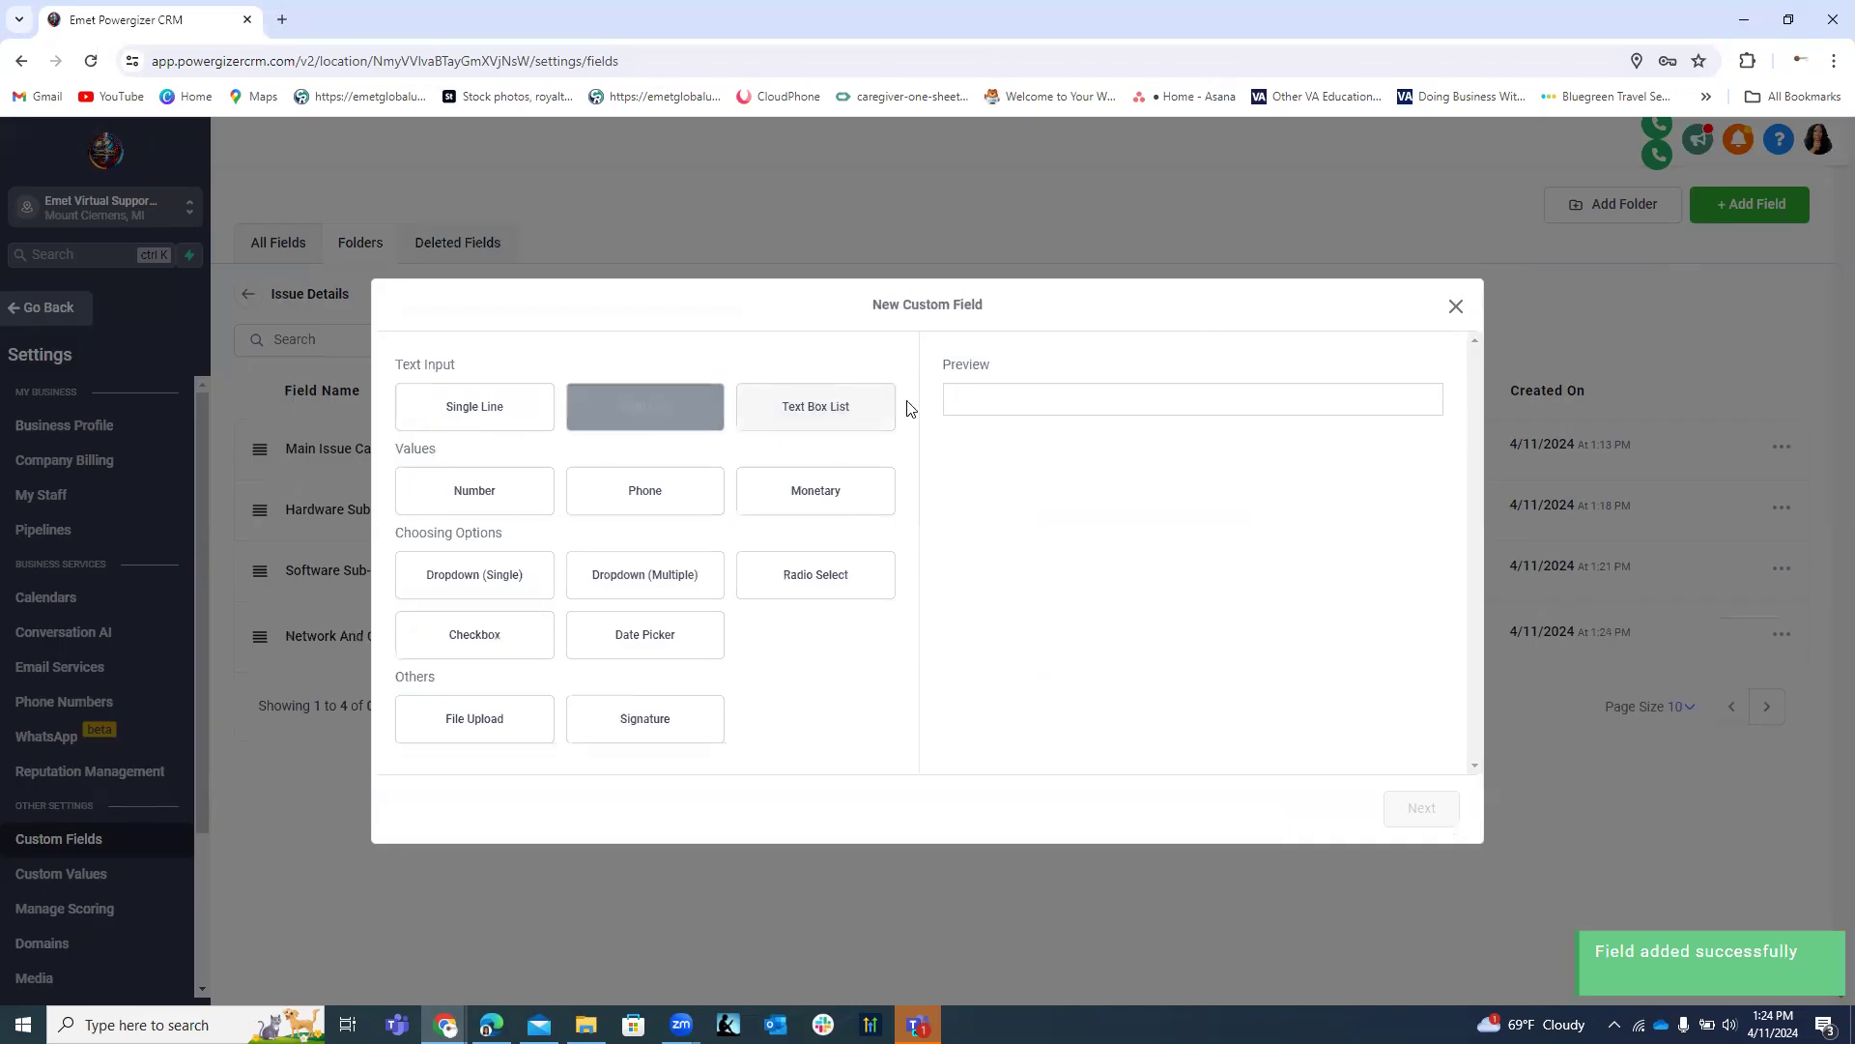
{"action": "left_click", "coordinate": [794, 418]}
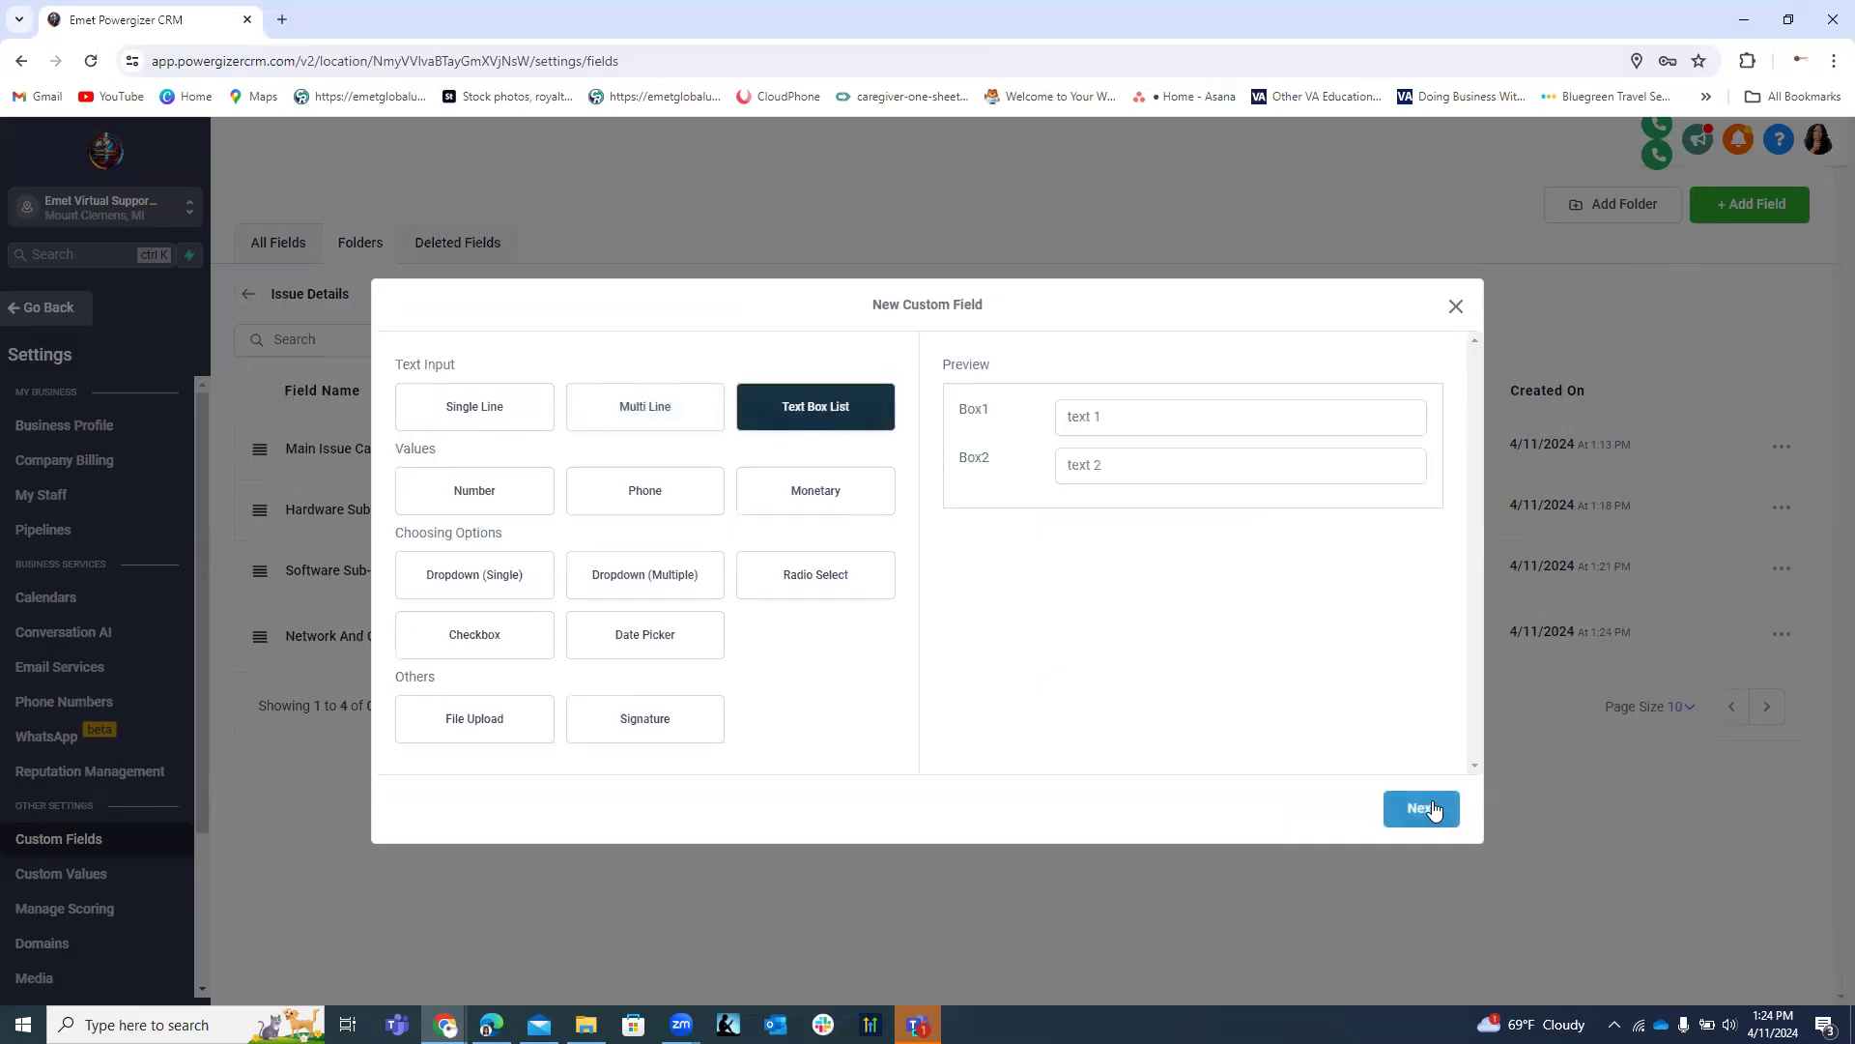
{"action": "left_click", "coordinate": [1424, 810]}
Name the field 'Account and Access Sub-Category Issue/Description'.
{"action": "left_click", "coordinate": [533, 485]}
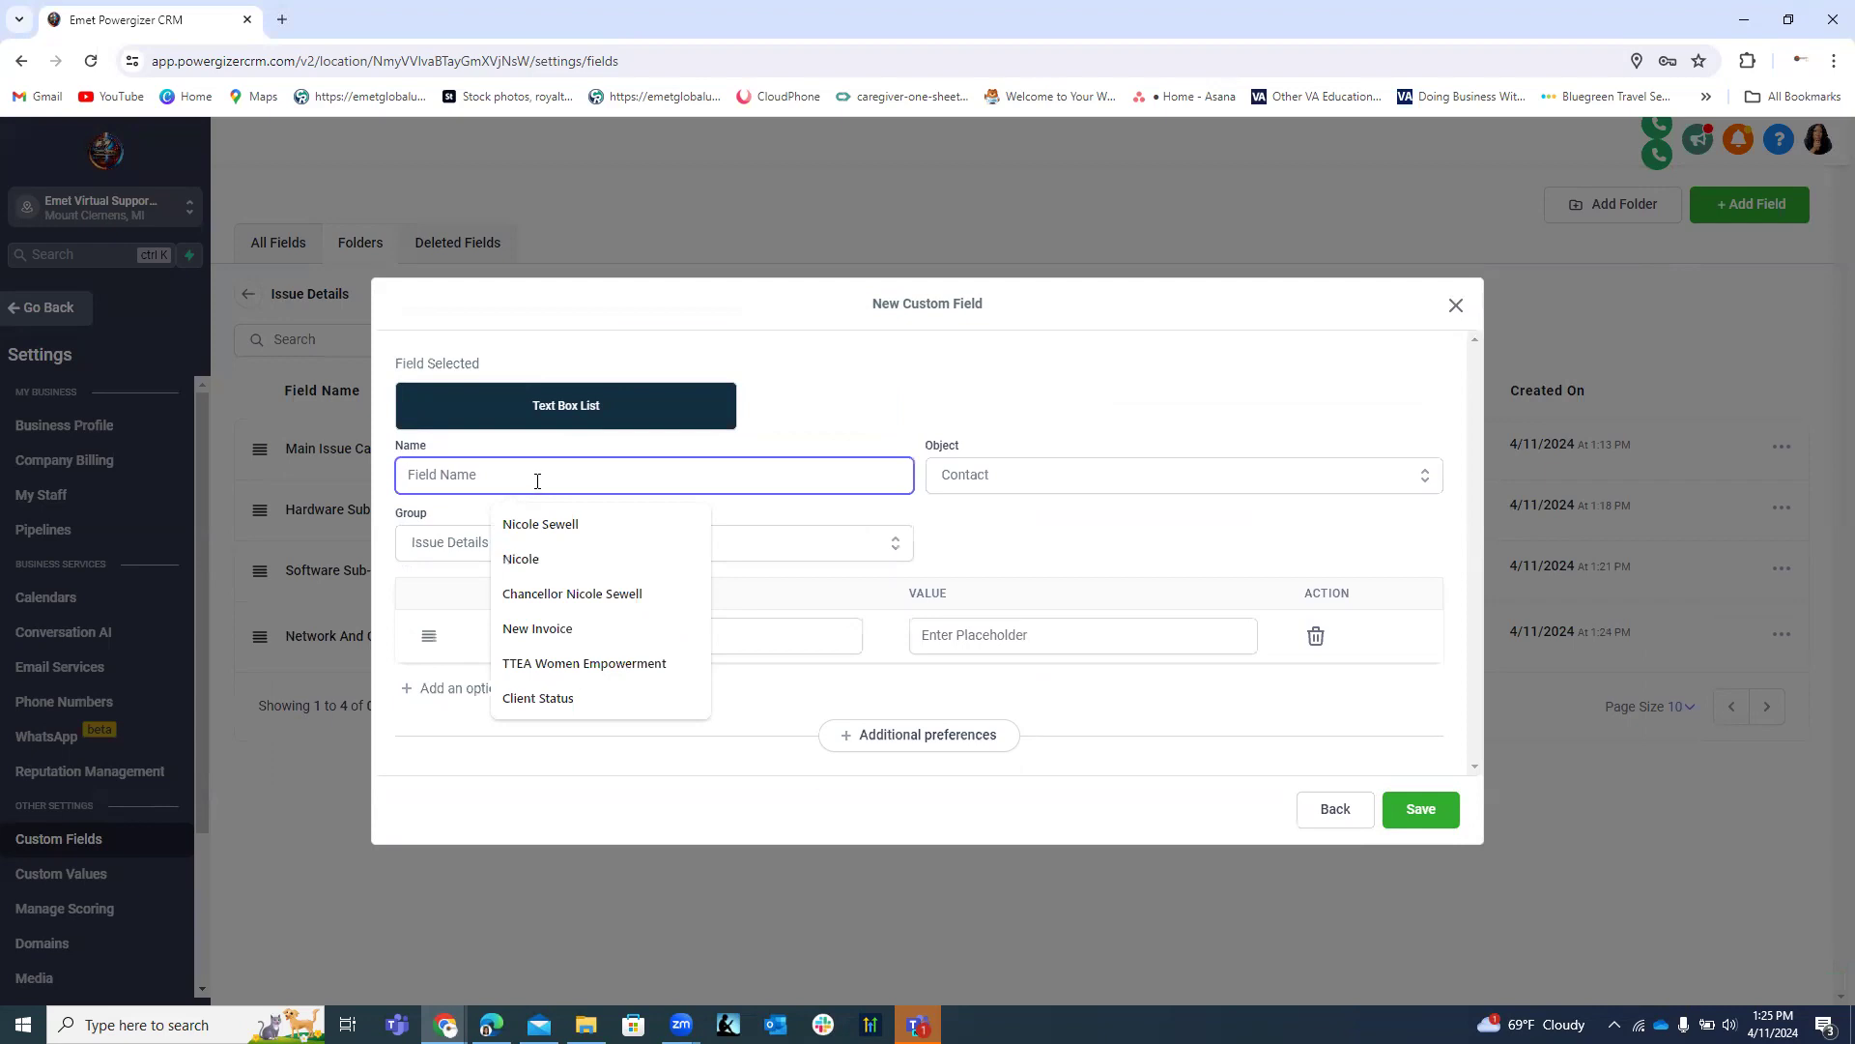
{"action": "type", "text": "C"}
{"action": "key", "text": "BackSpace"}
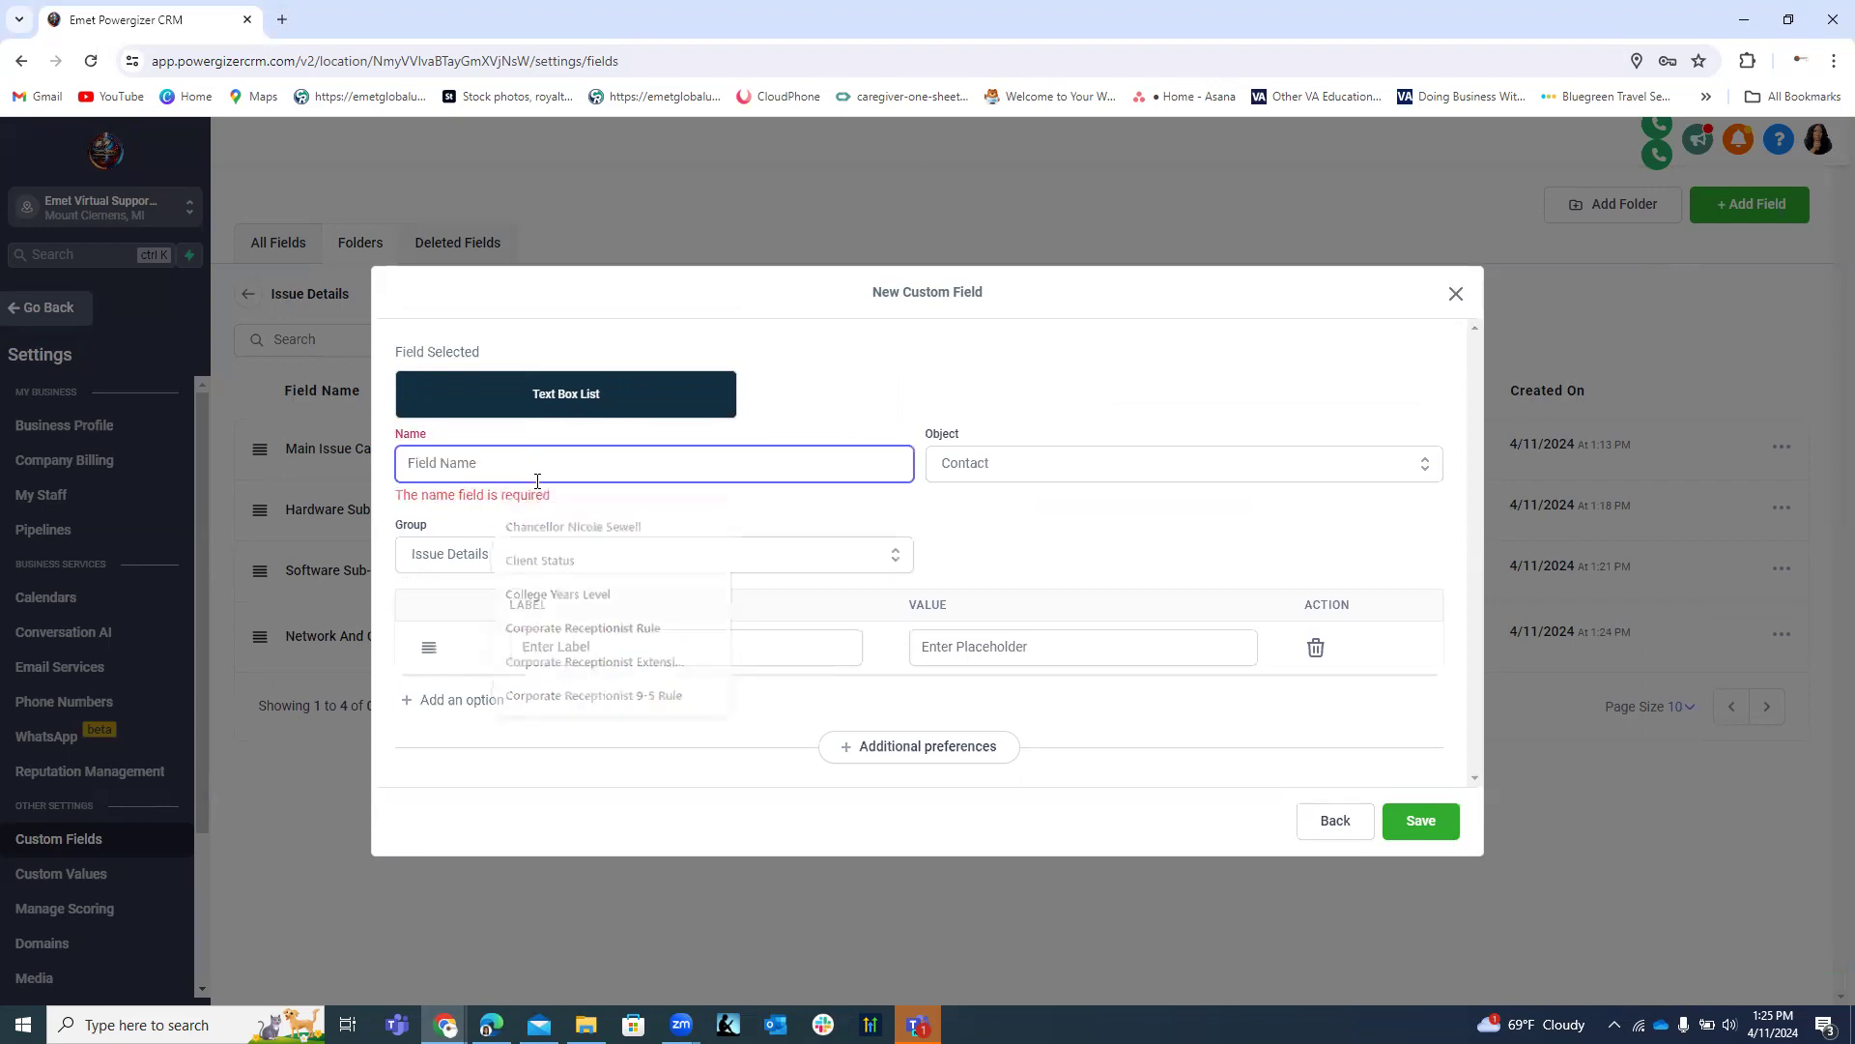
{"action": "left_click", "coordinate": [595, 461]}
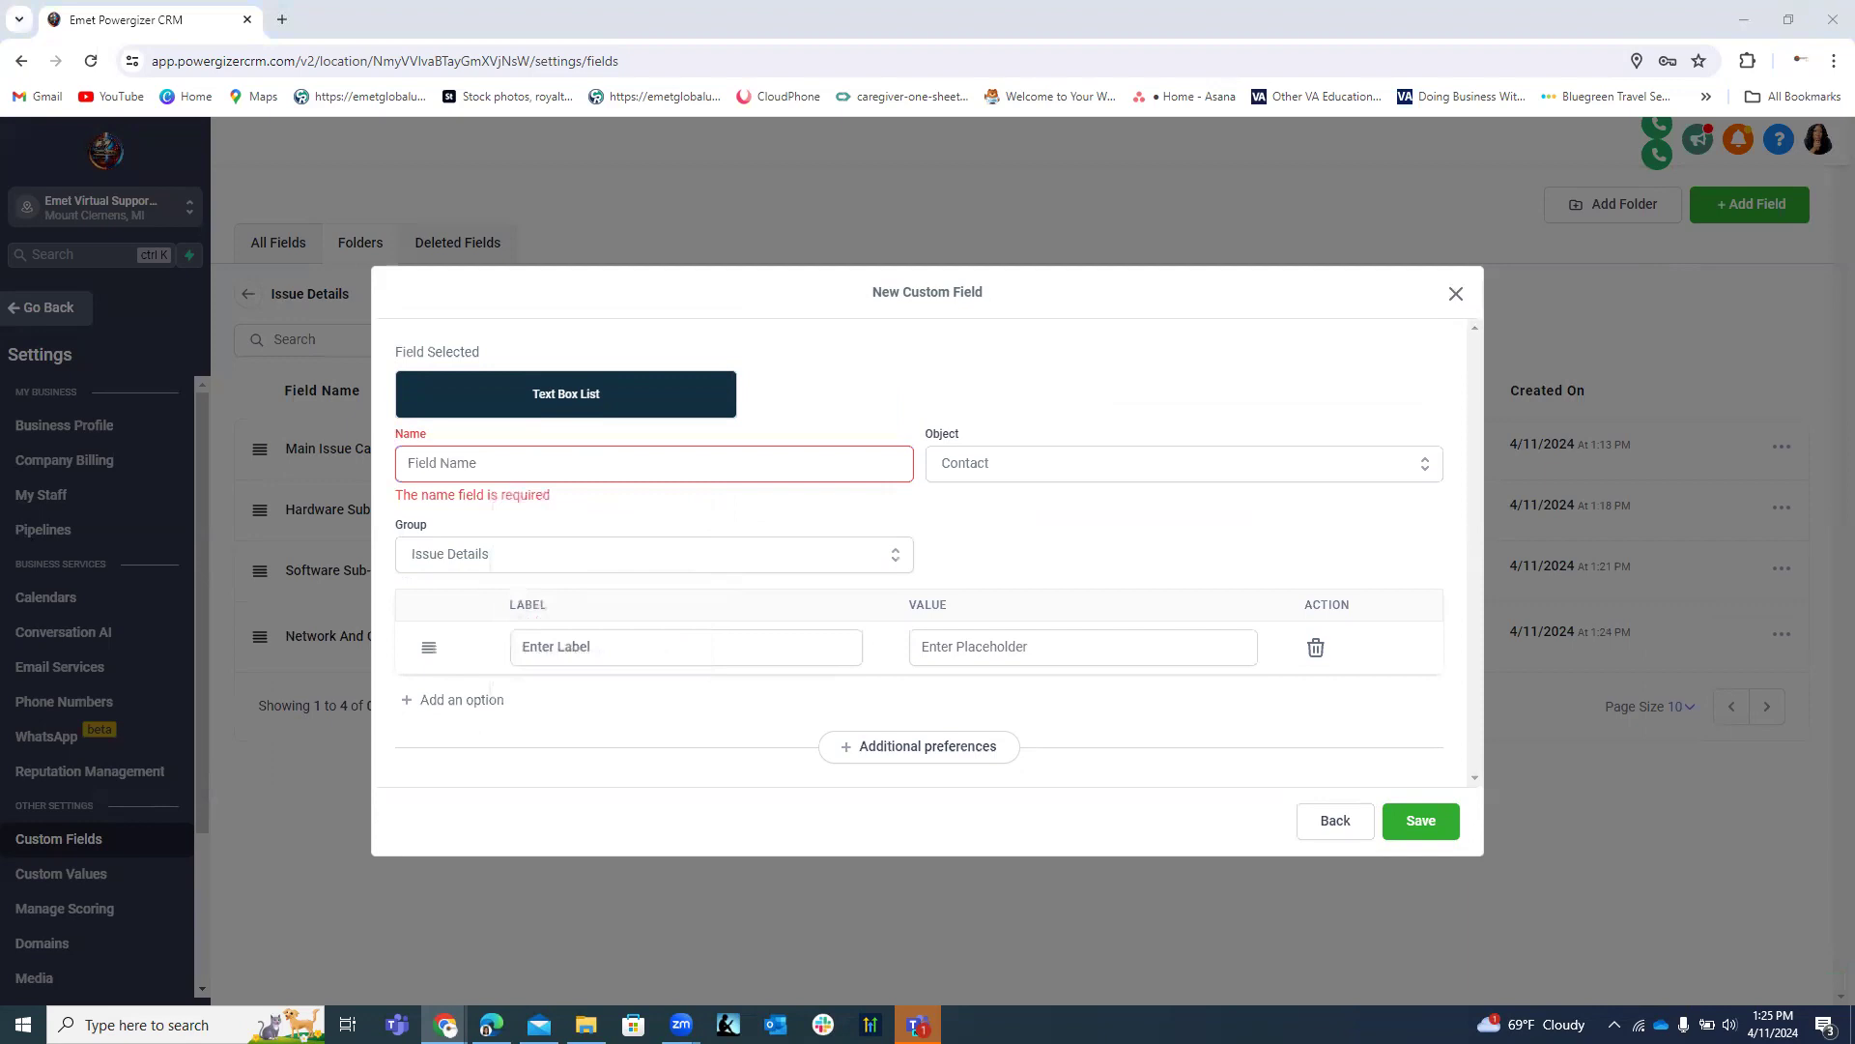
{"action": "left_click", "coordinate": [594, 462]}
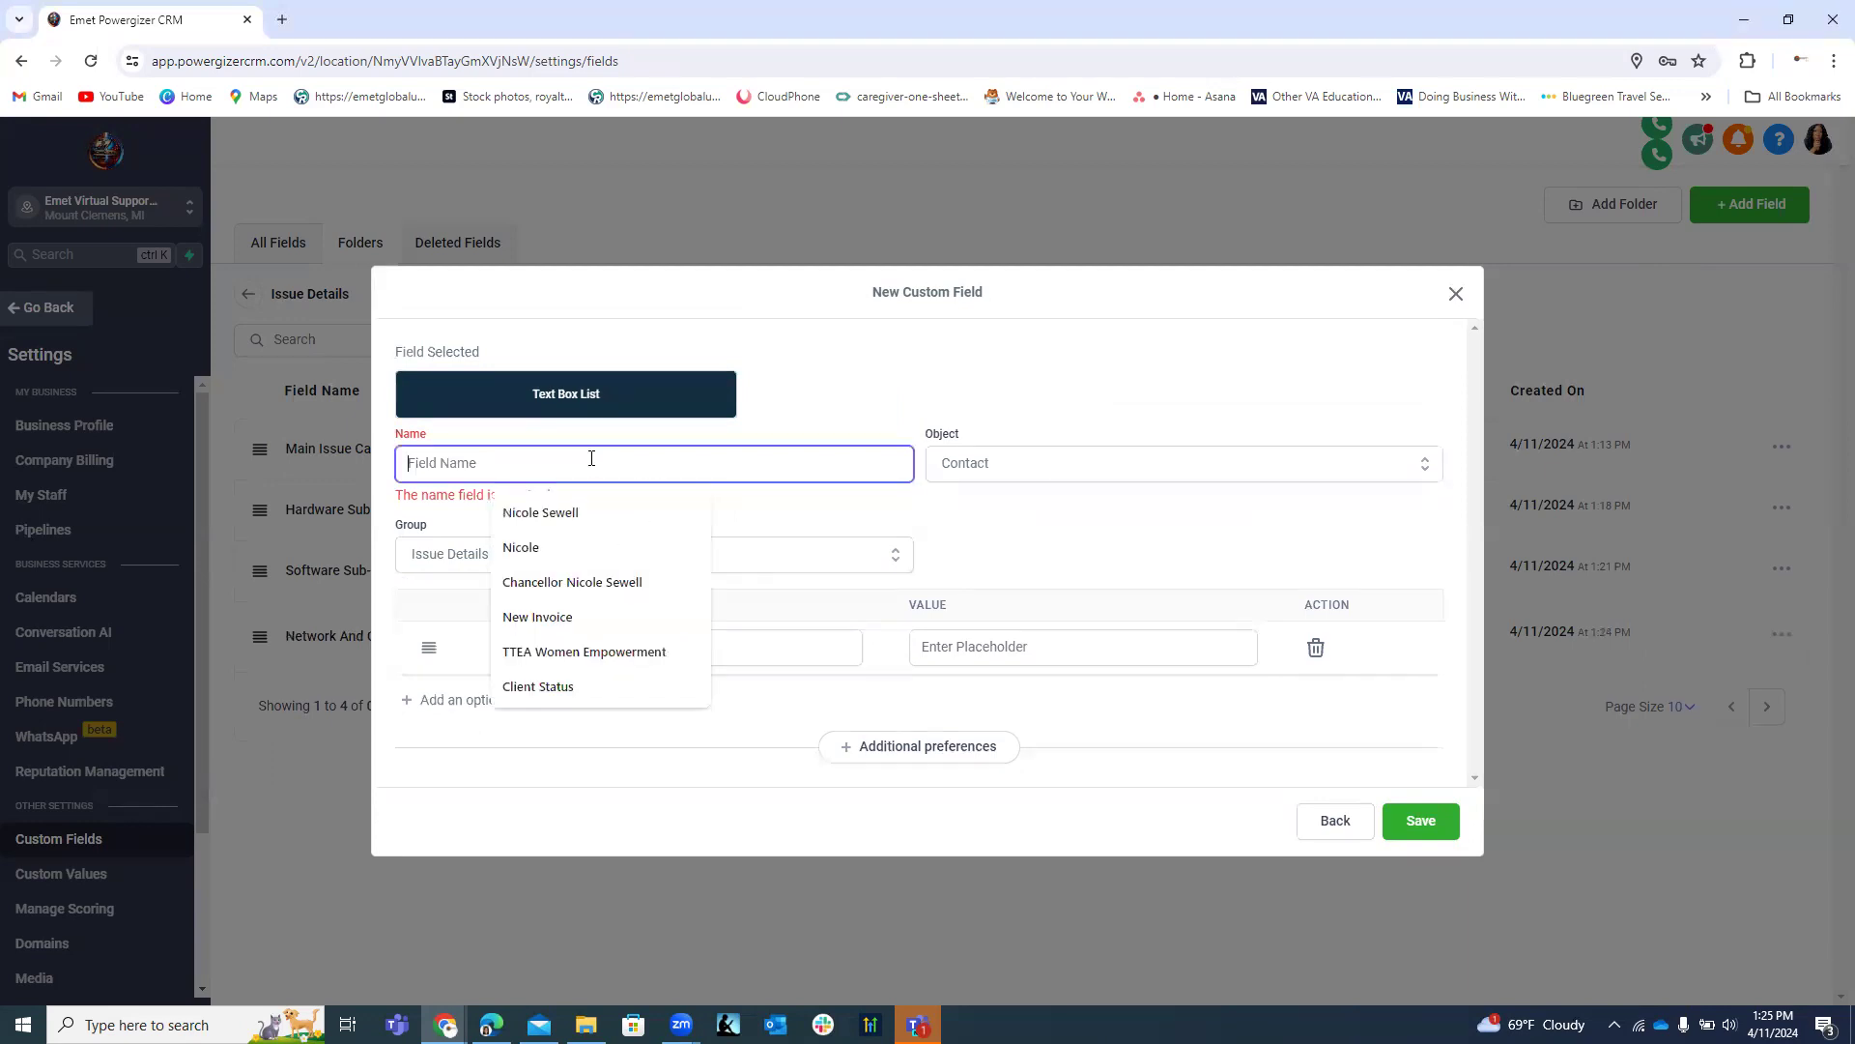
{"action": "right_click", "coordinate": [592, 465]}
{"action": "left_click", "coordinate": [629, 650]}
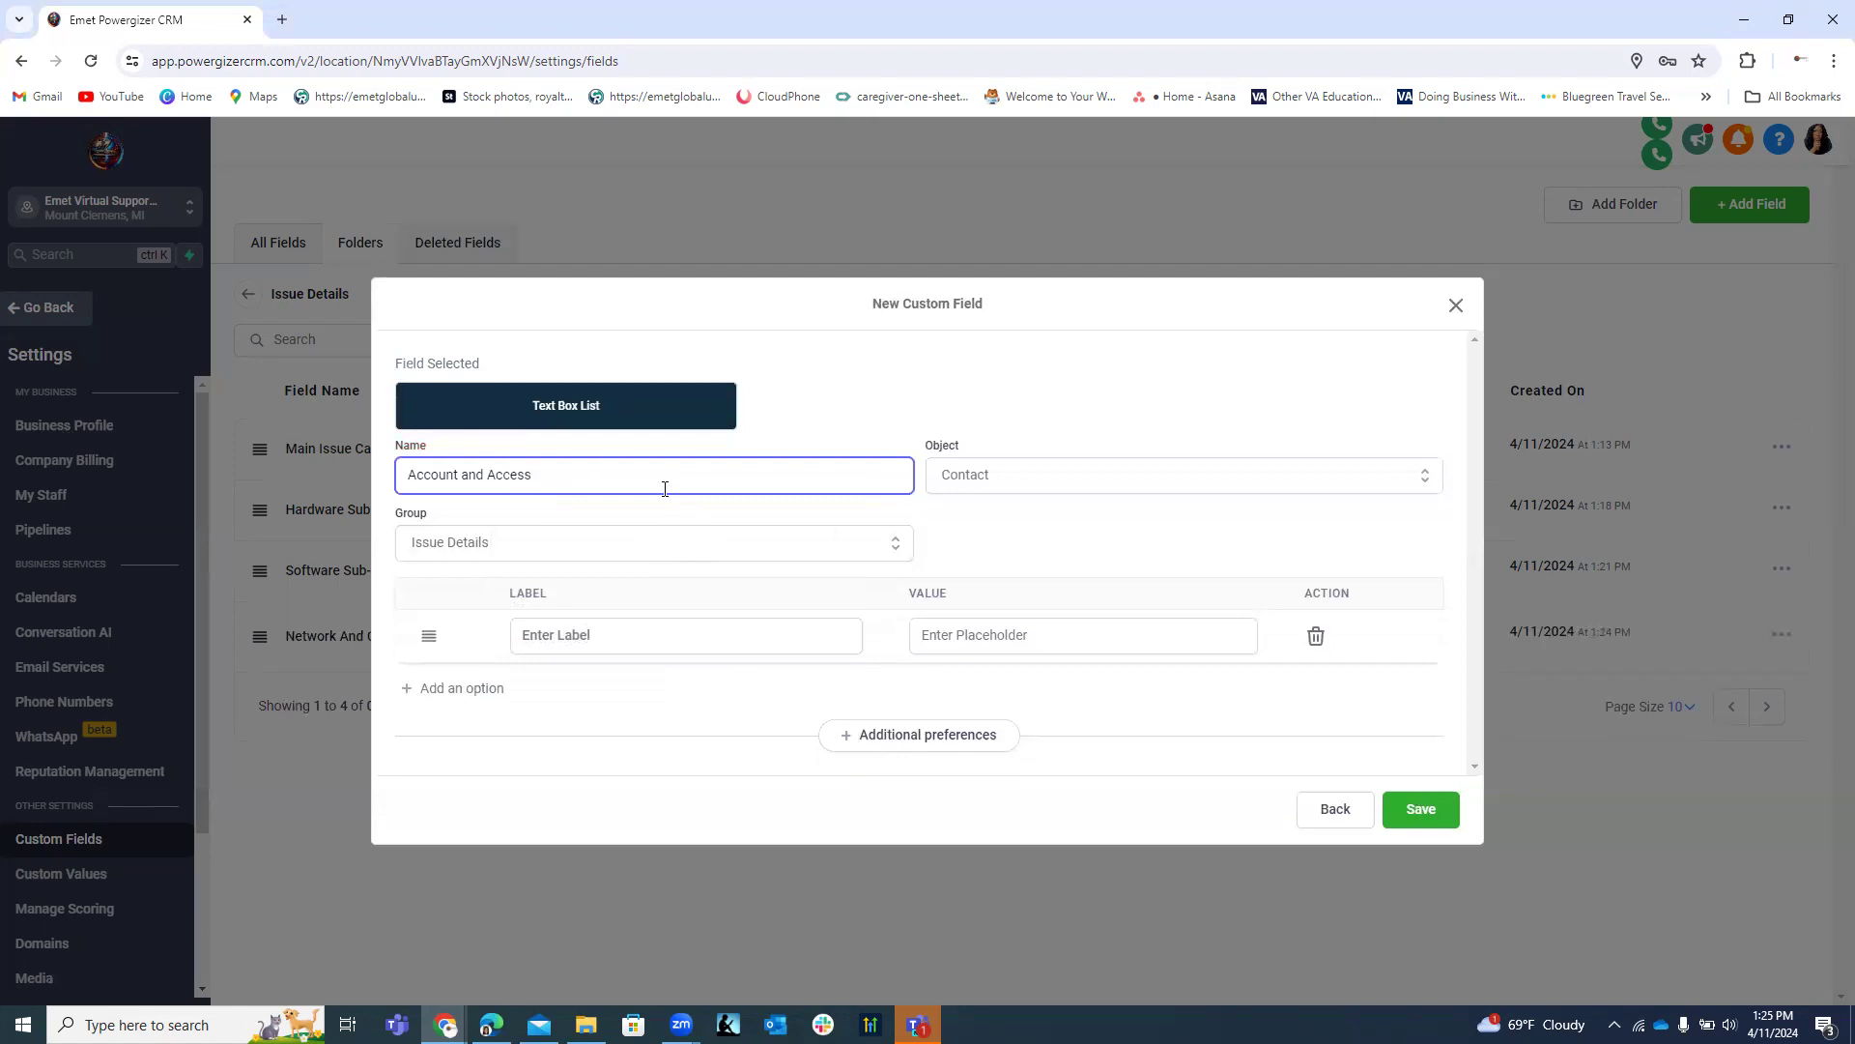
{"action": "type", "text": "Sub-Category"}
{"action": "type", "text": "Issue/Description"}
{"action": "left_click", "coordinate": [535, 628]}
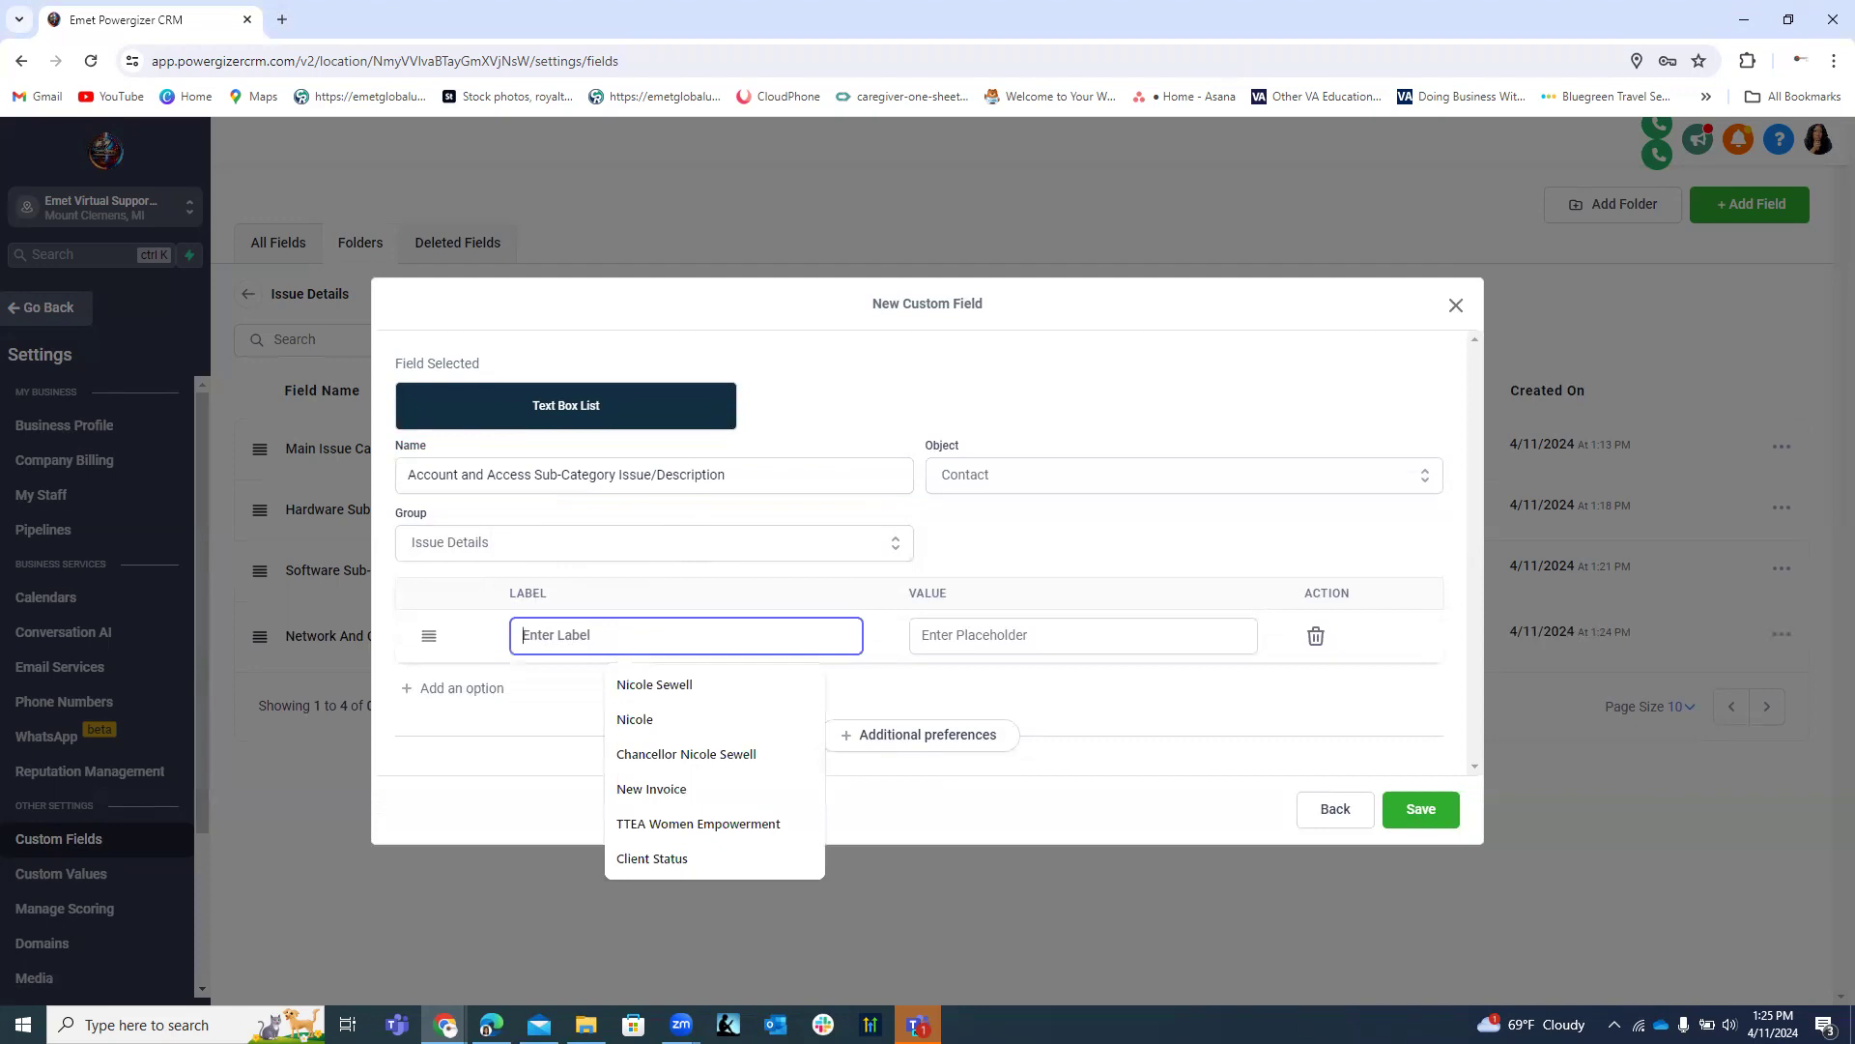
Add Login Problems and Permission Issues options, each with its description as the value.
{"action": "key", "text": "alt+Tab"}
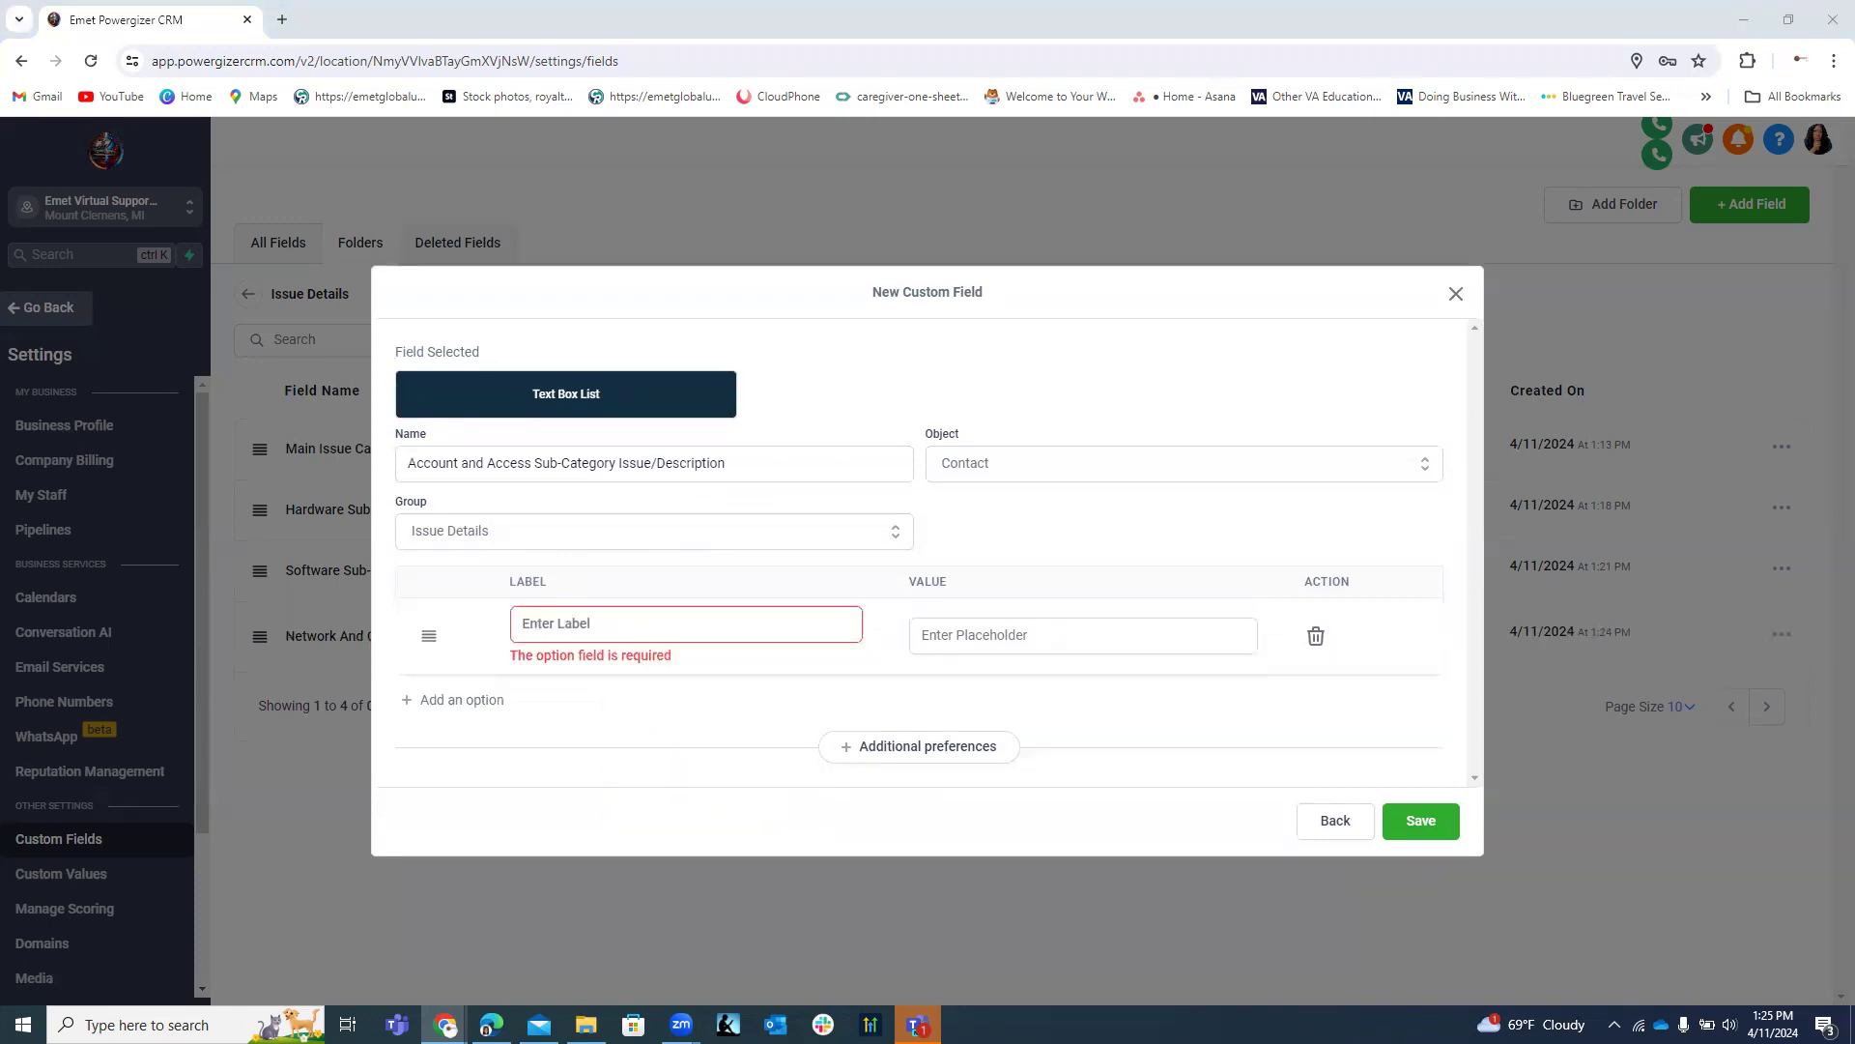
{"action": "left_click", "coordinate": [700, 621]}
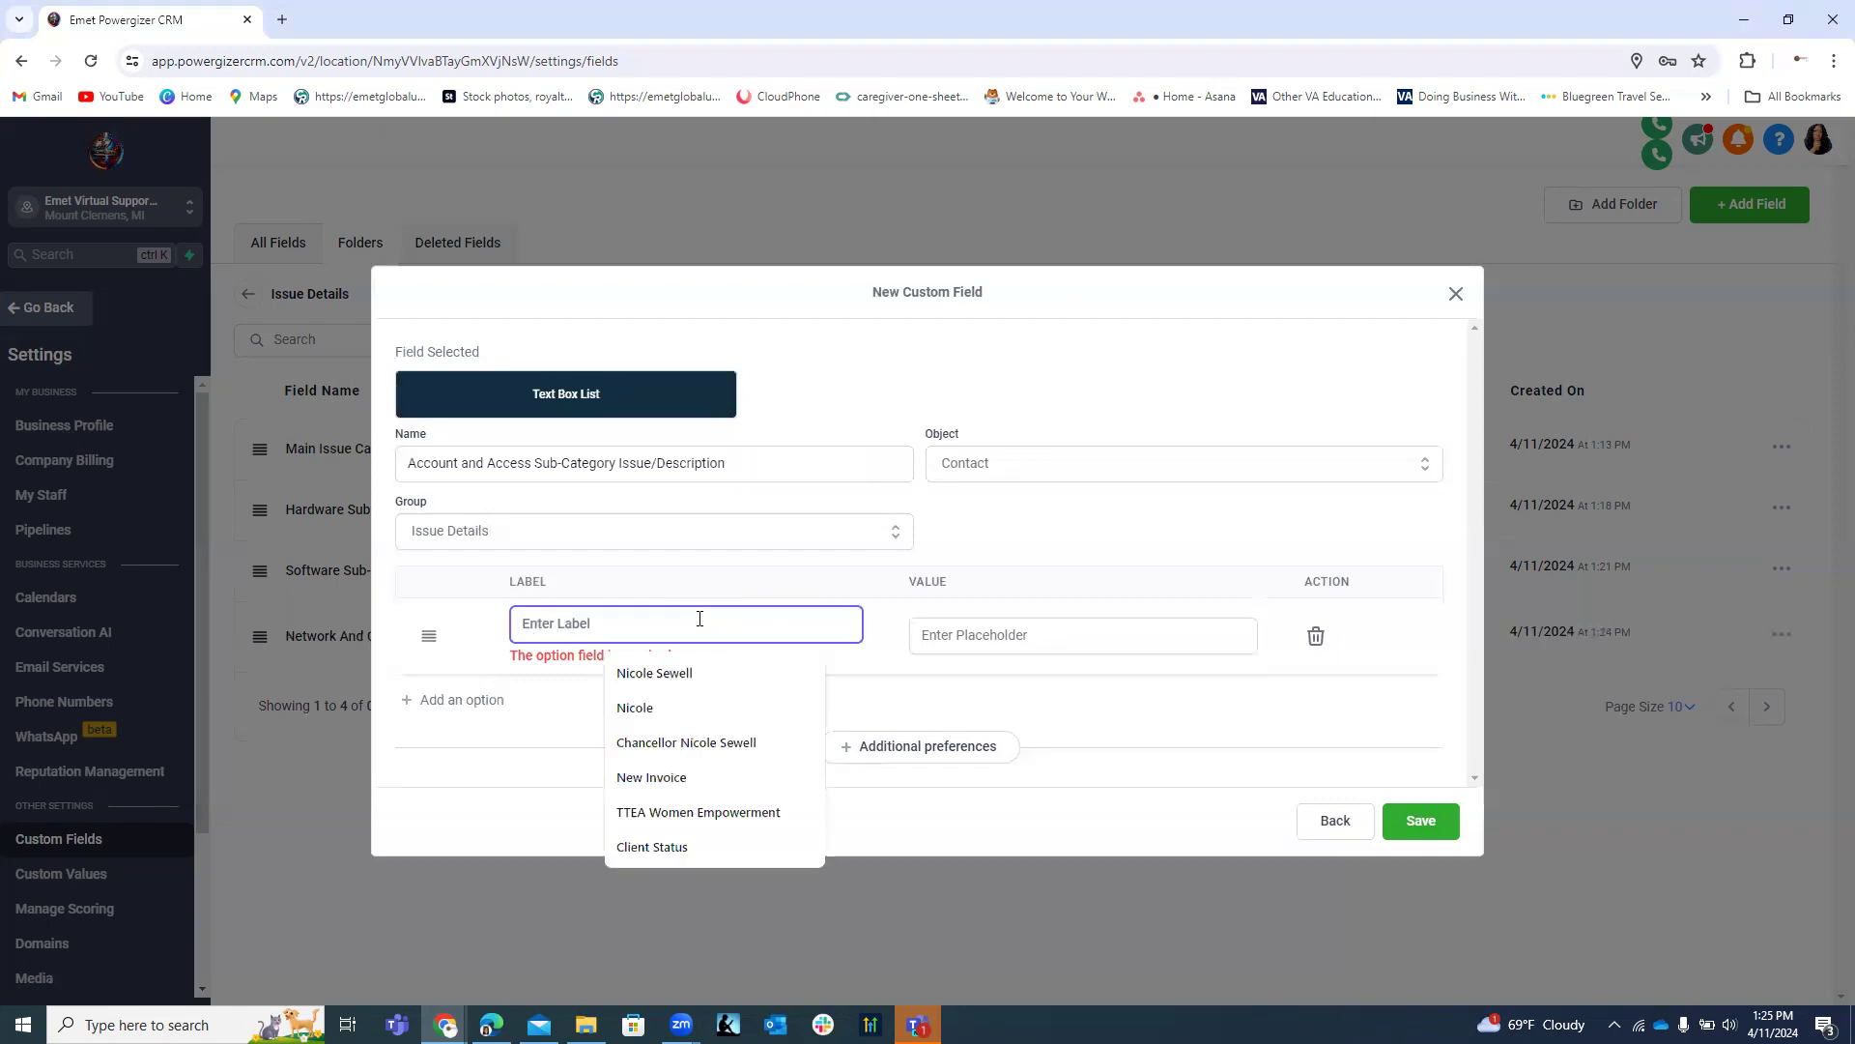
{"action": "type", "text": "Login Problems"}
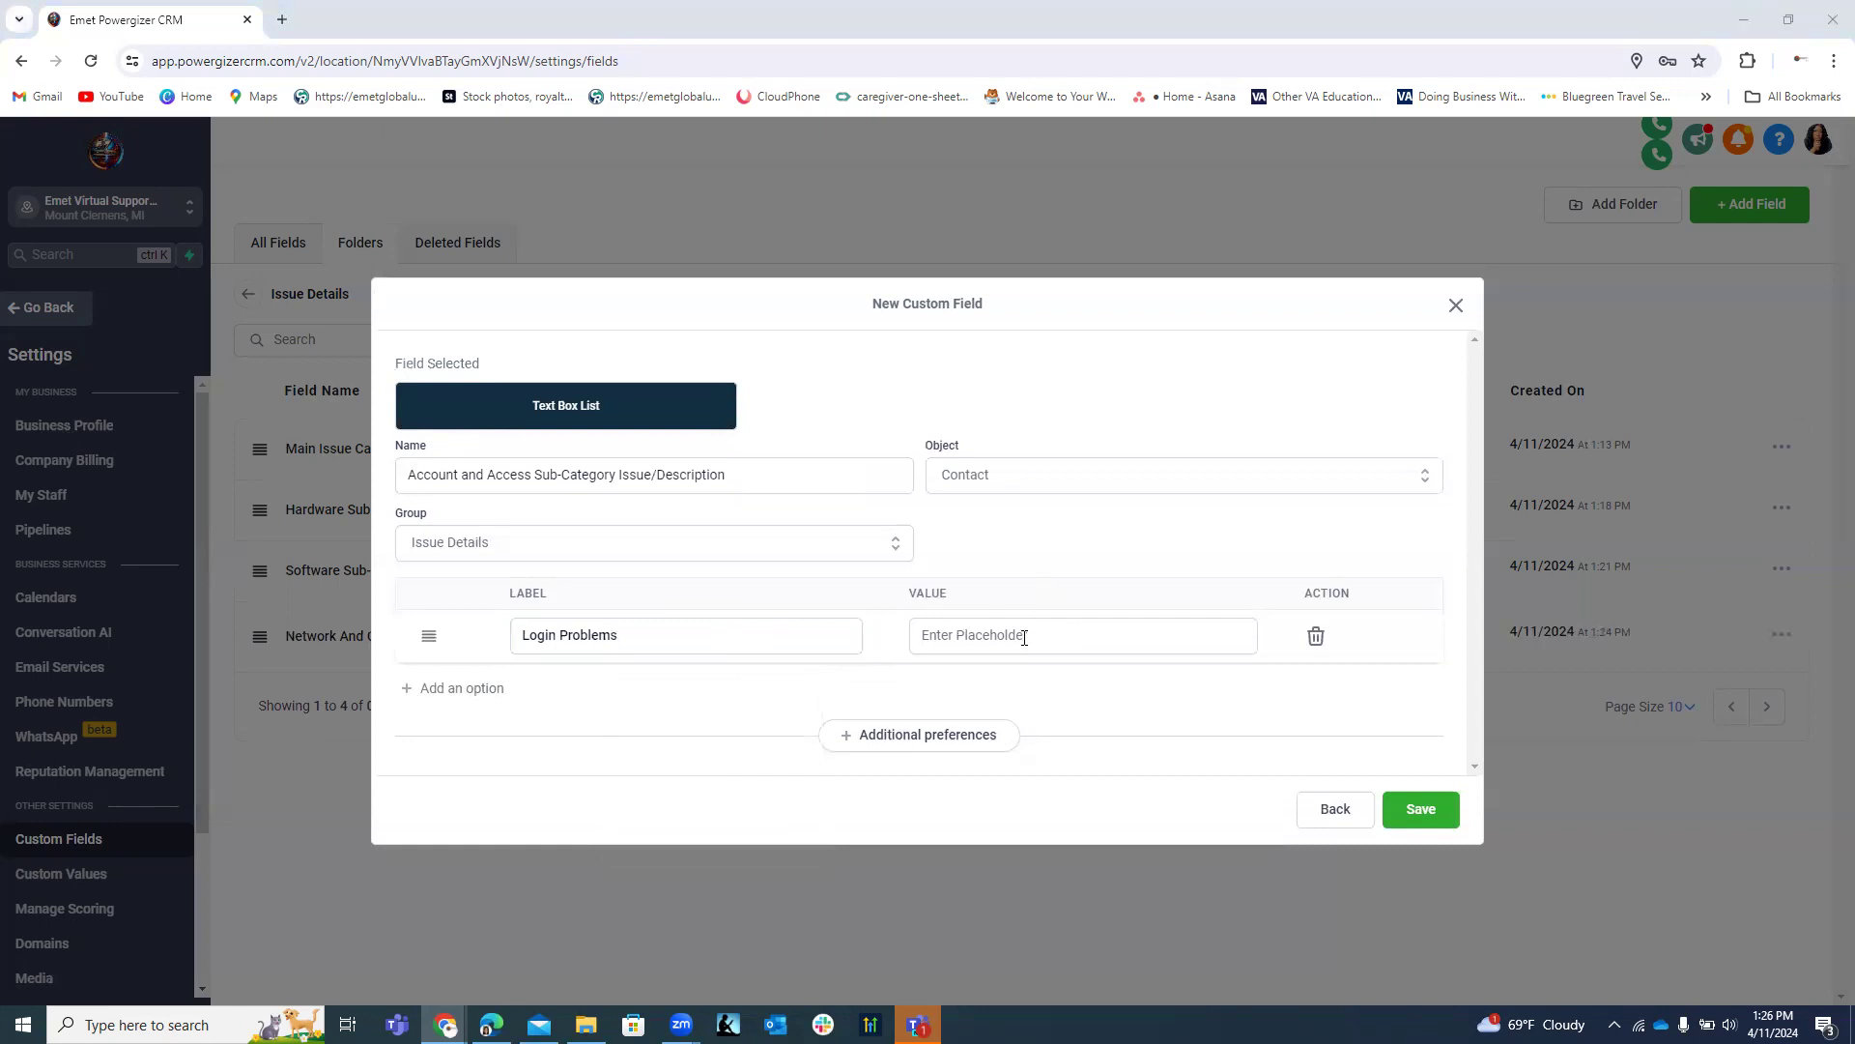
{"action": "left_click", "coordinate": [983, 633]}
{"action": "key", "text": "ctrl+v"}
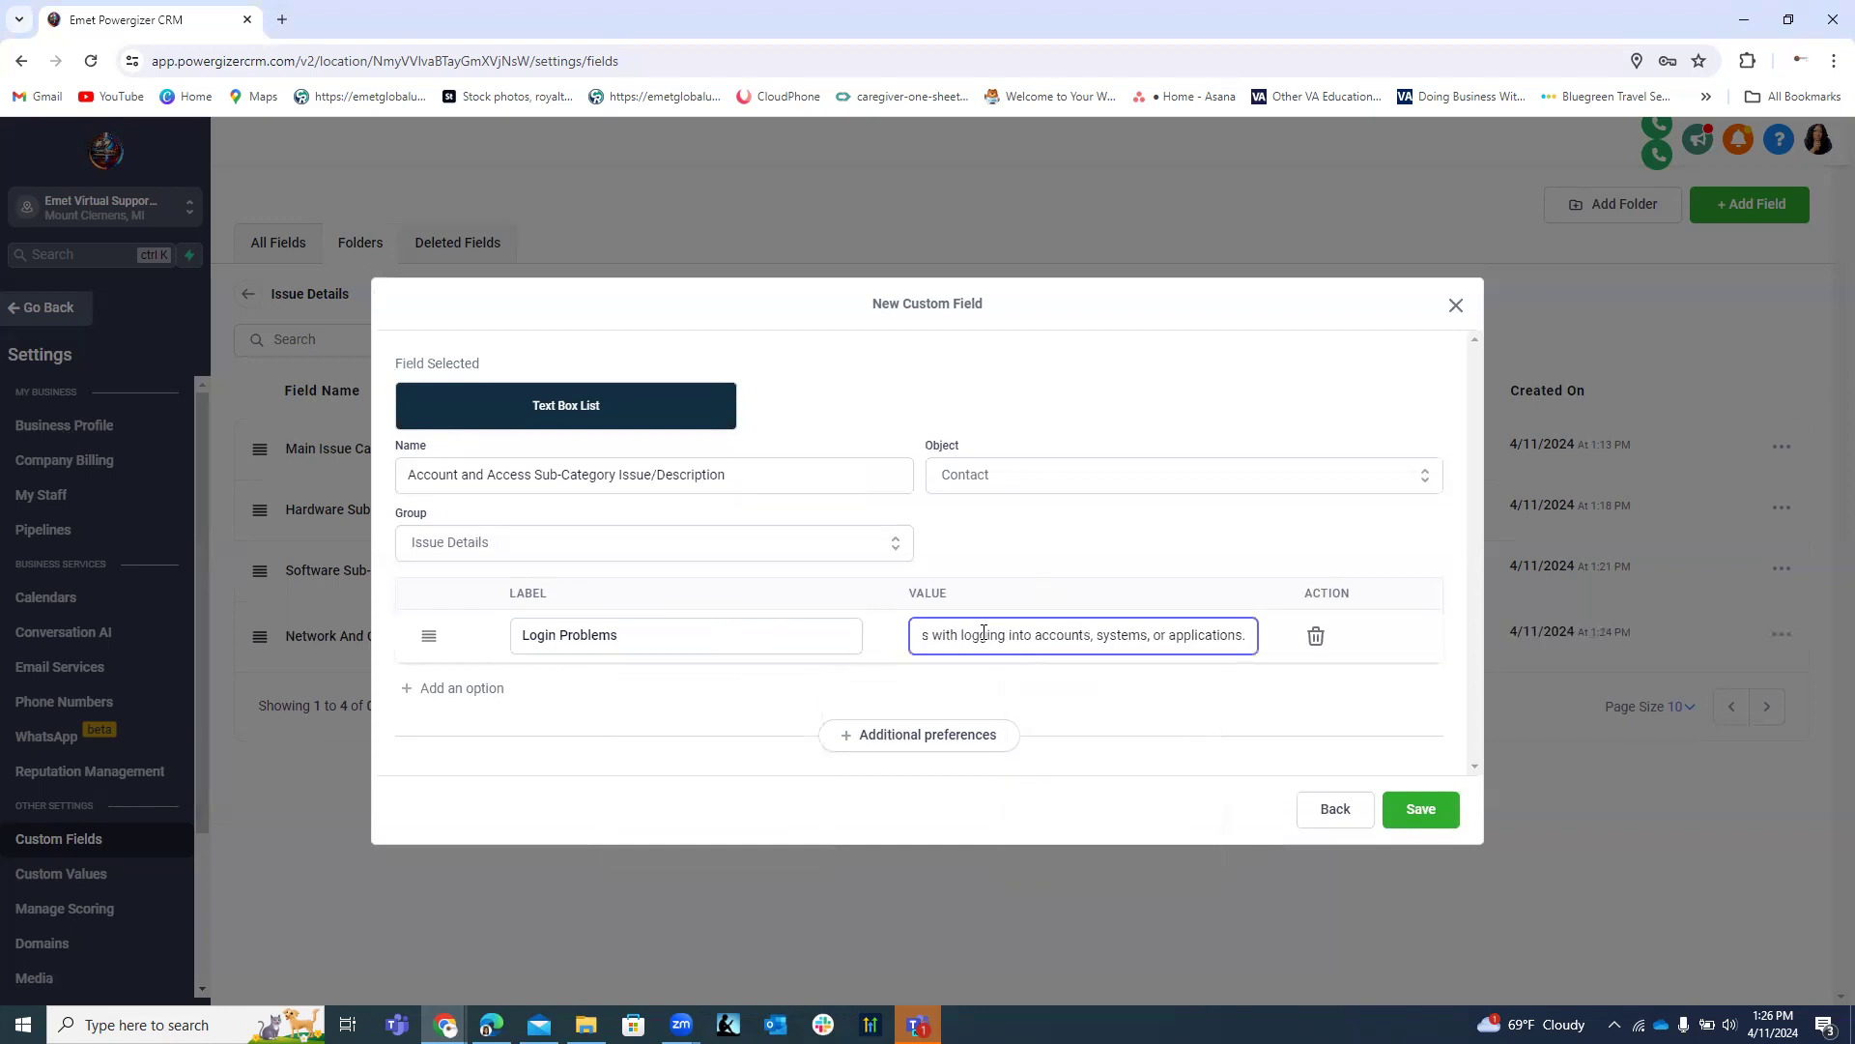
{"action": "left_click", "coordinate": [455, 690]}
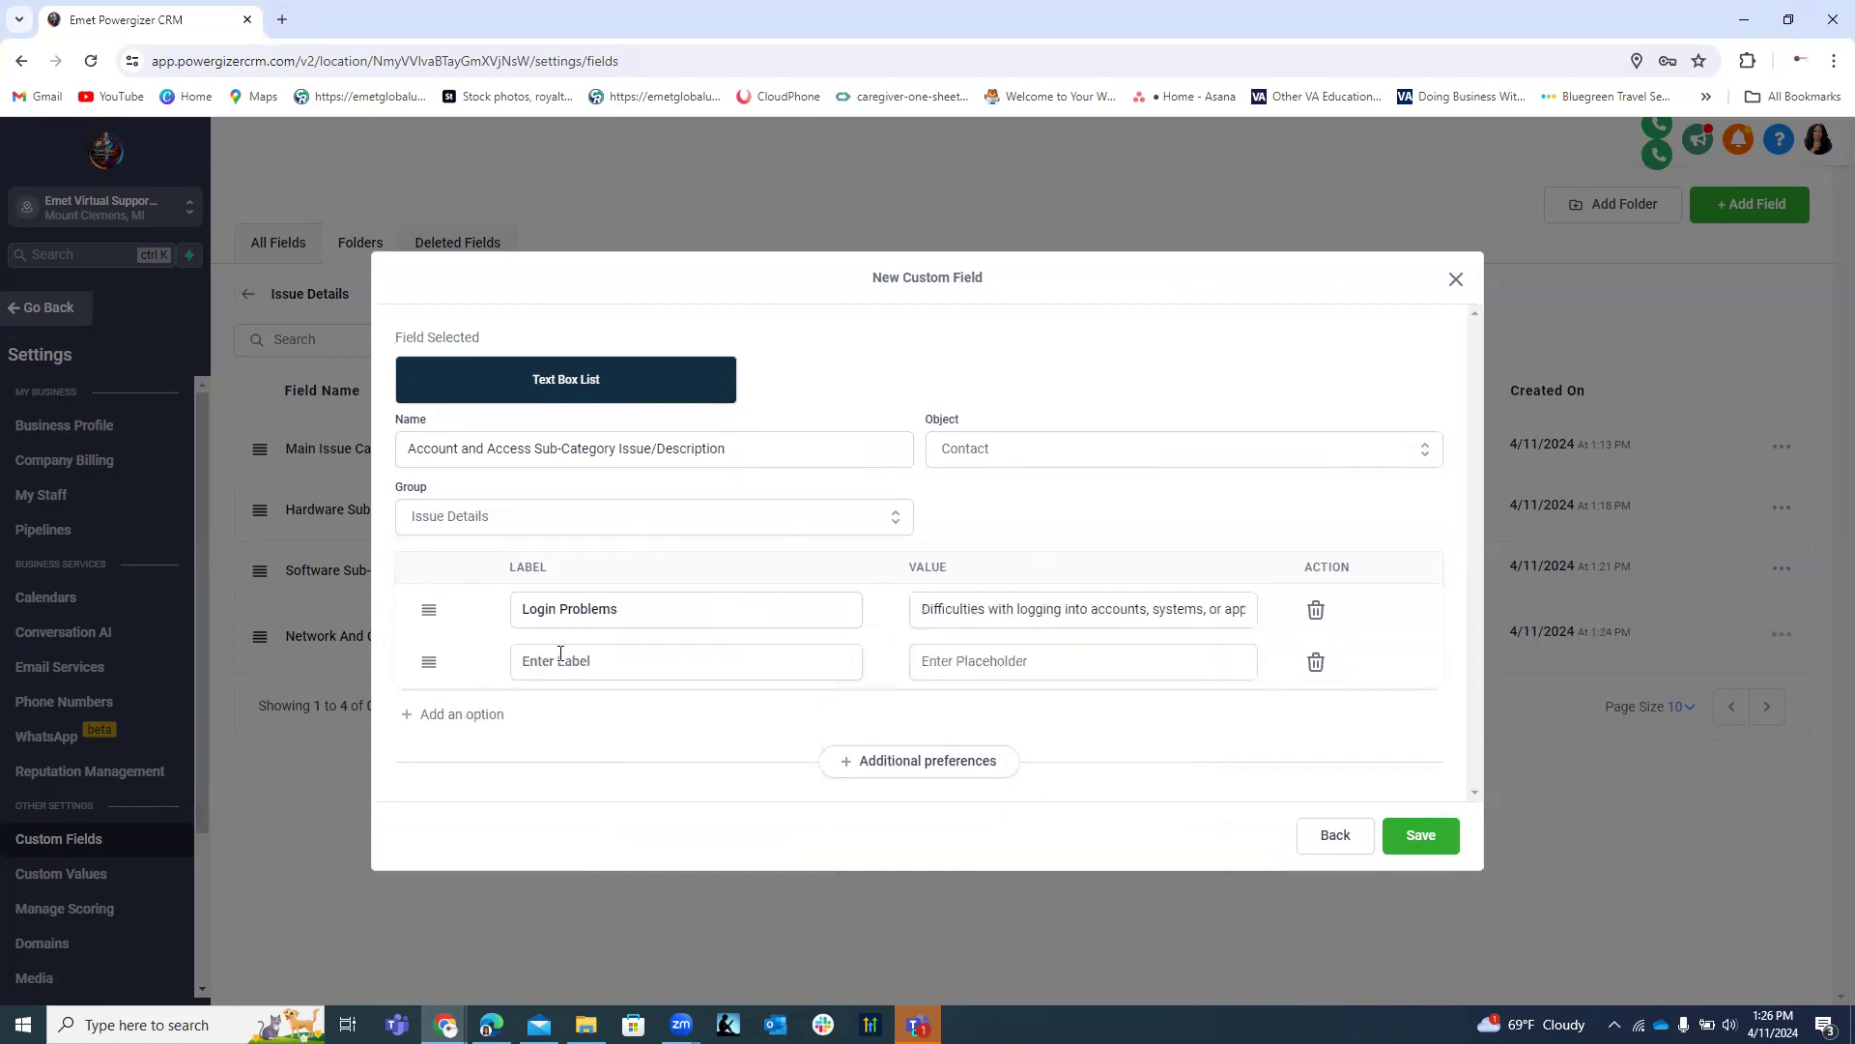
{"action": "left_click", "coordinate": [560, 655]}
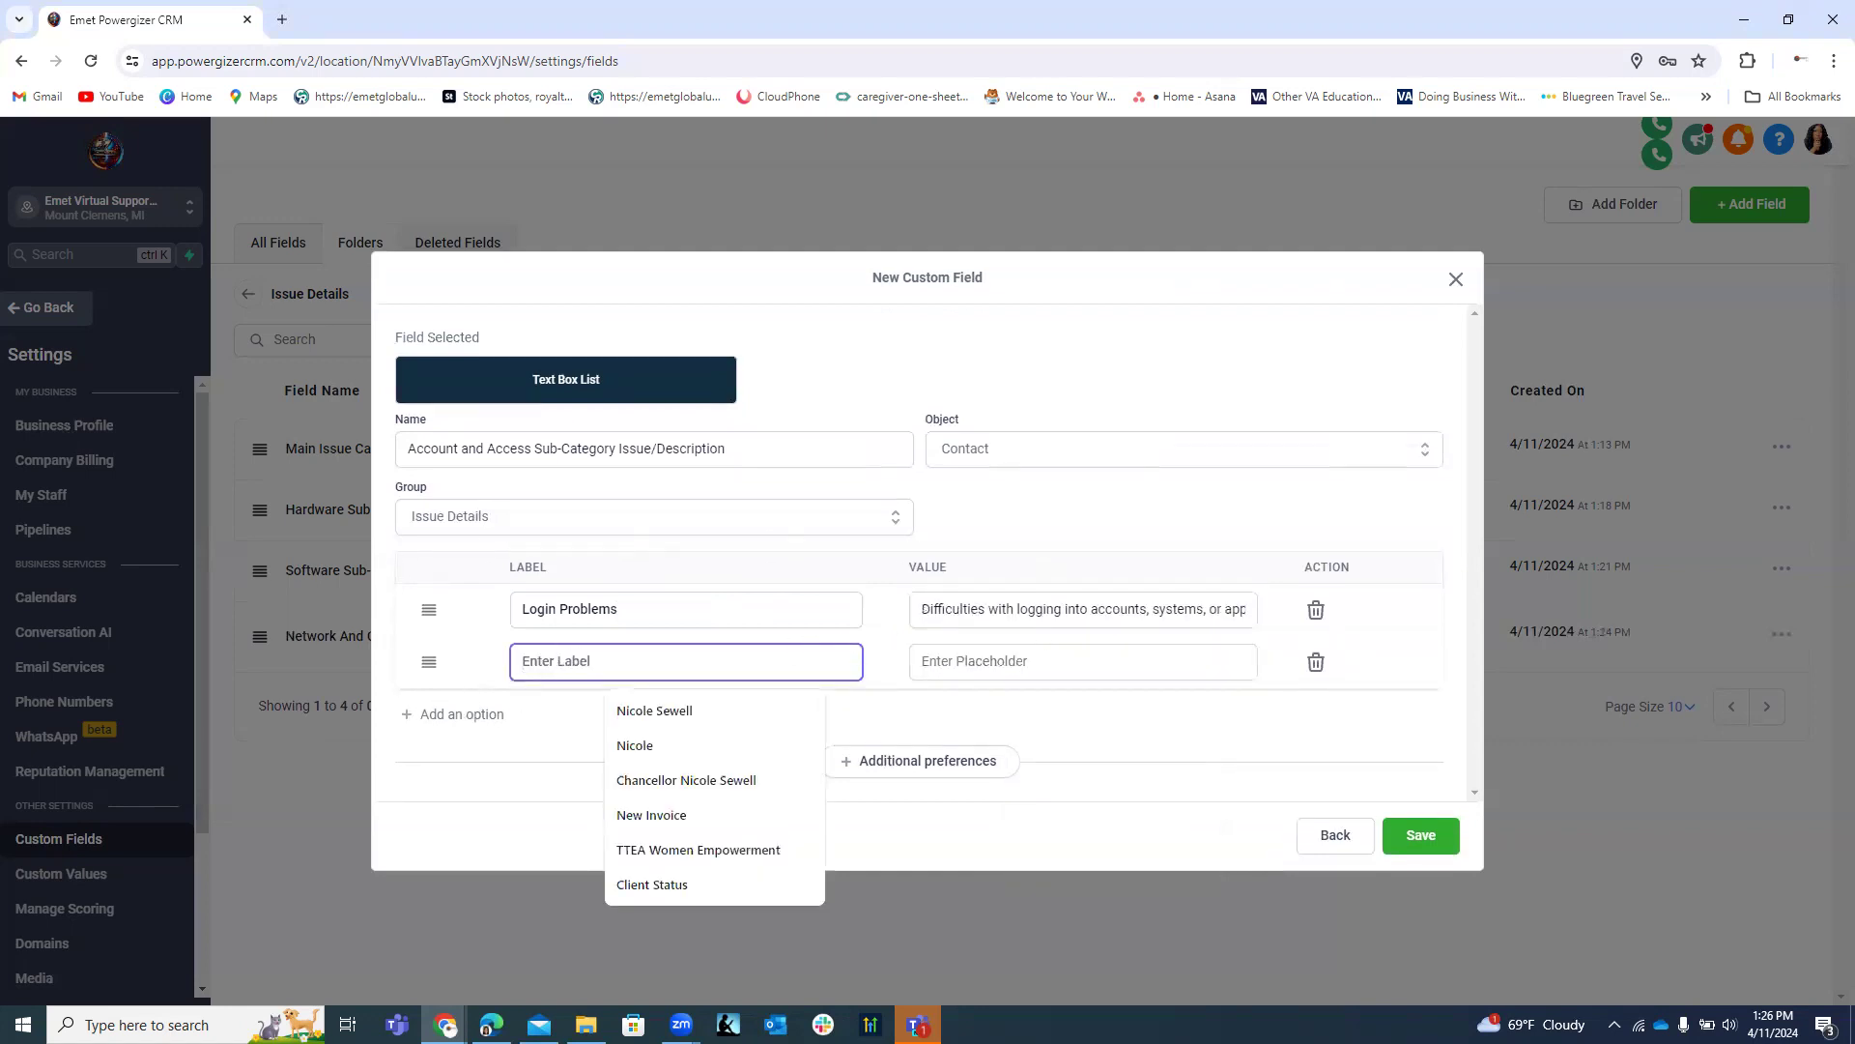
{"action": "key", "text": "alt+Tab"}
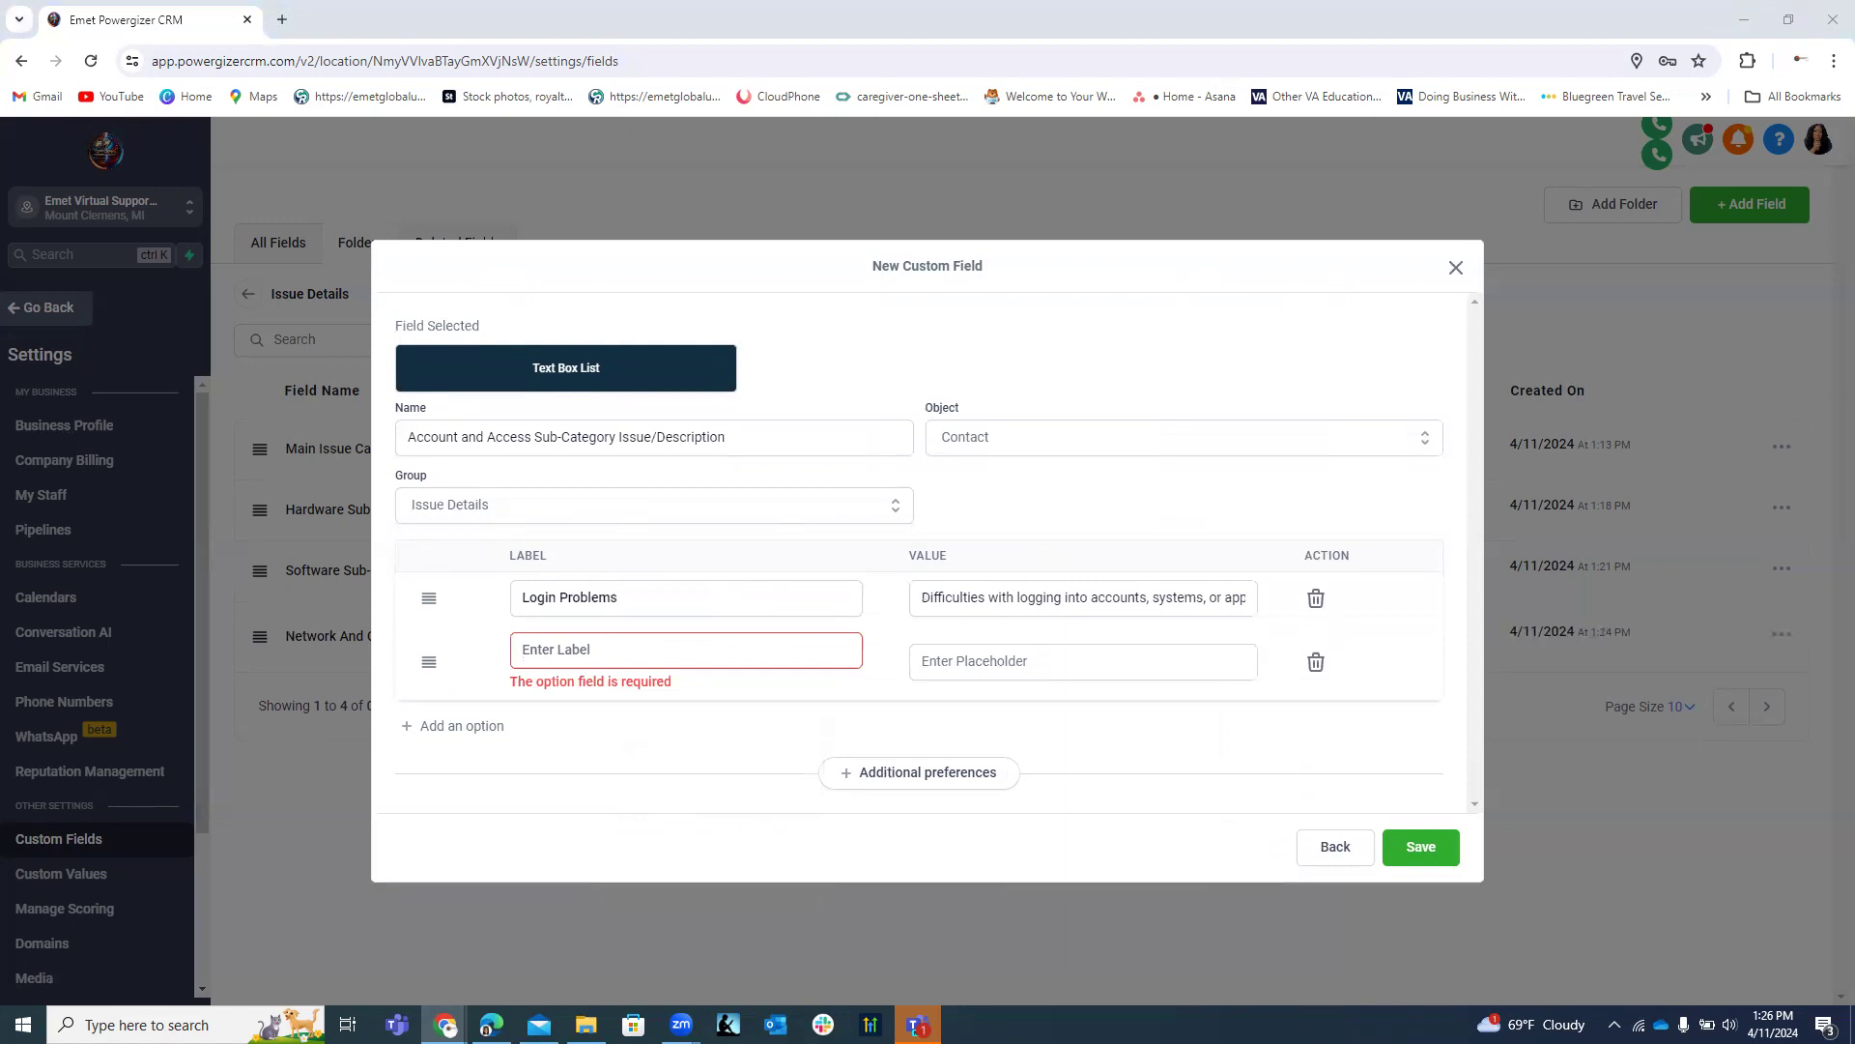
{"action": "left_click", "coordinate": [586, 652]}
{"action": "right_click", "coordinate": [586, 650]}
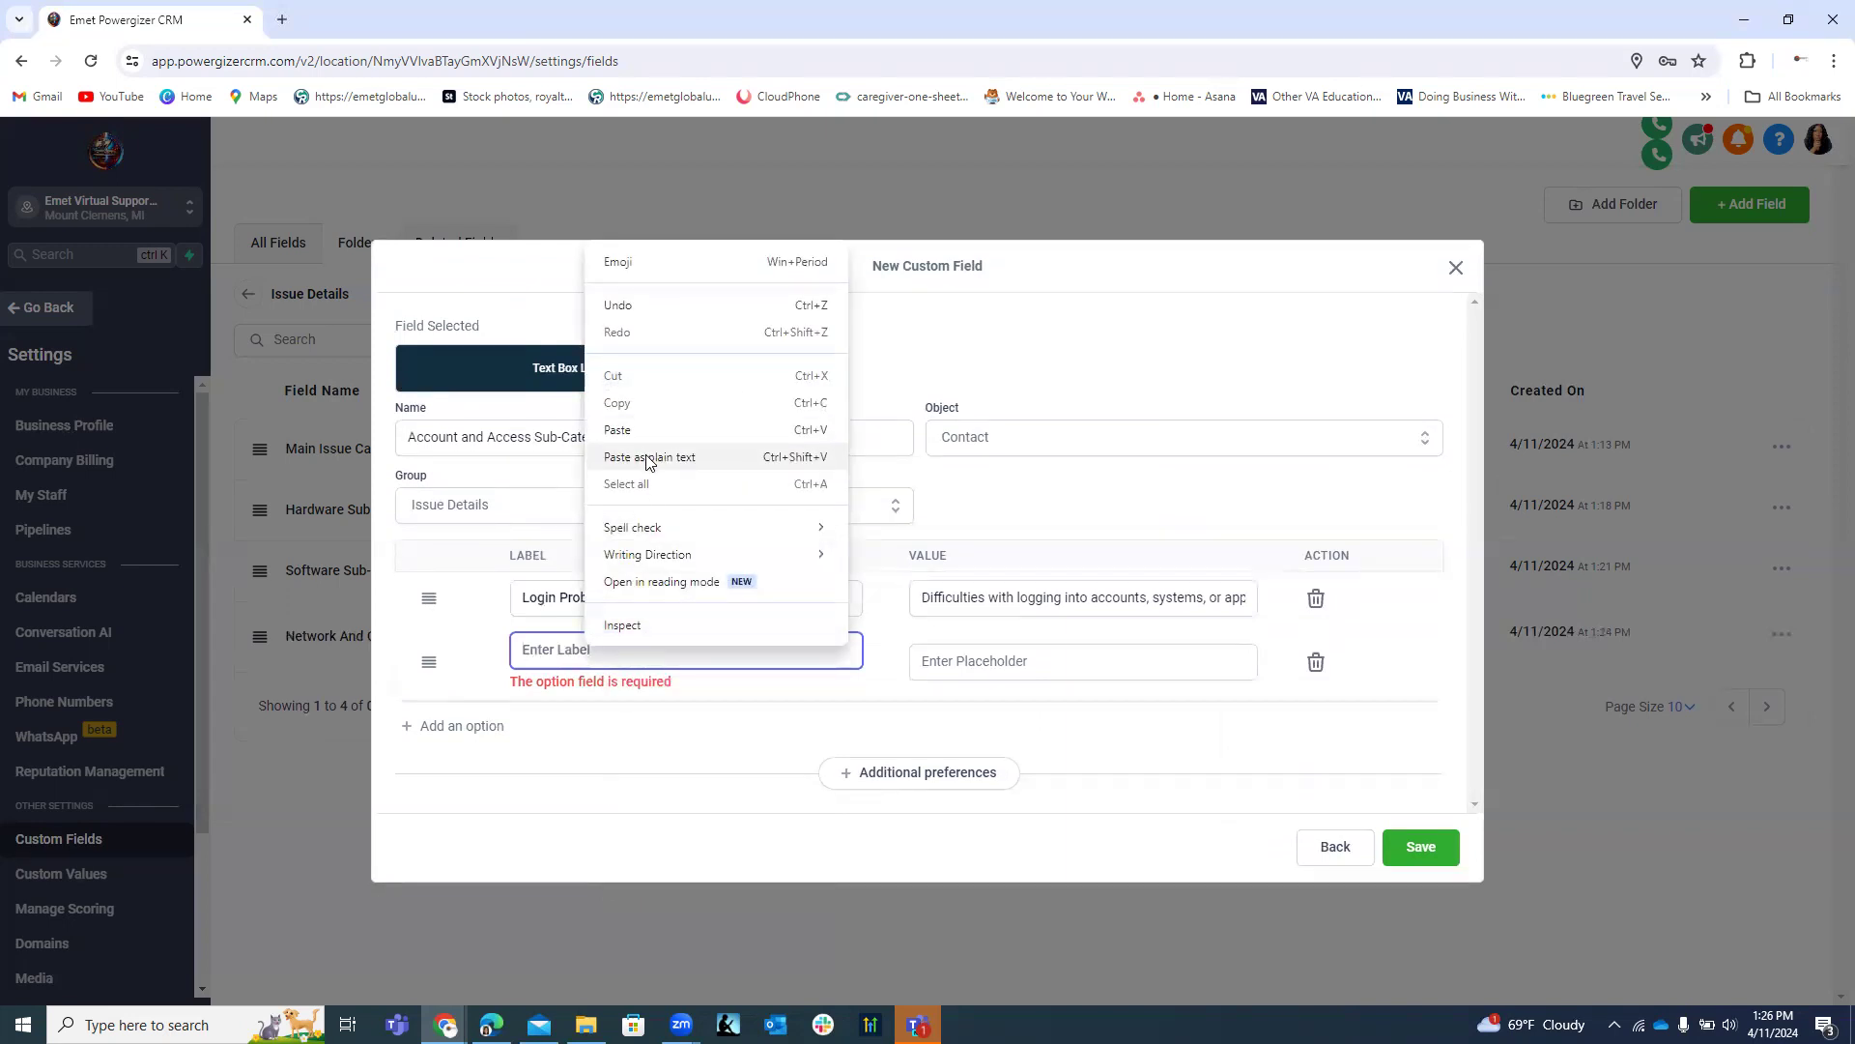
{"action": "left_click", "coordinate": [648, 457]}
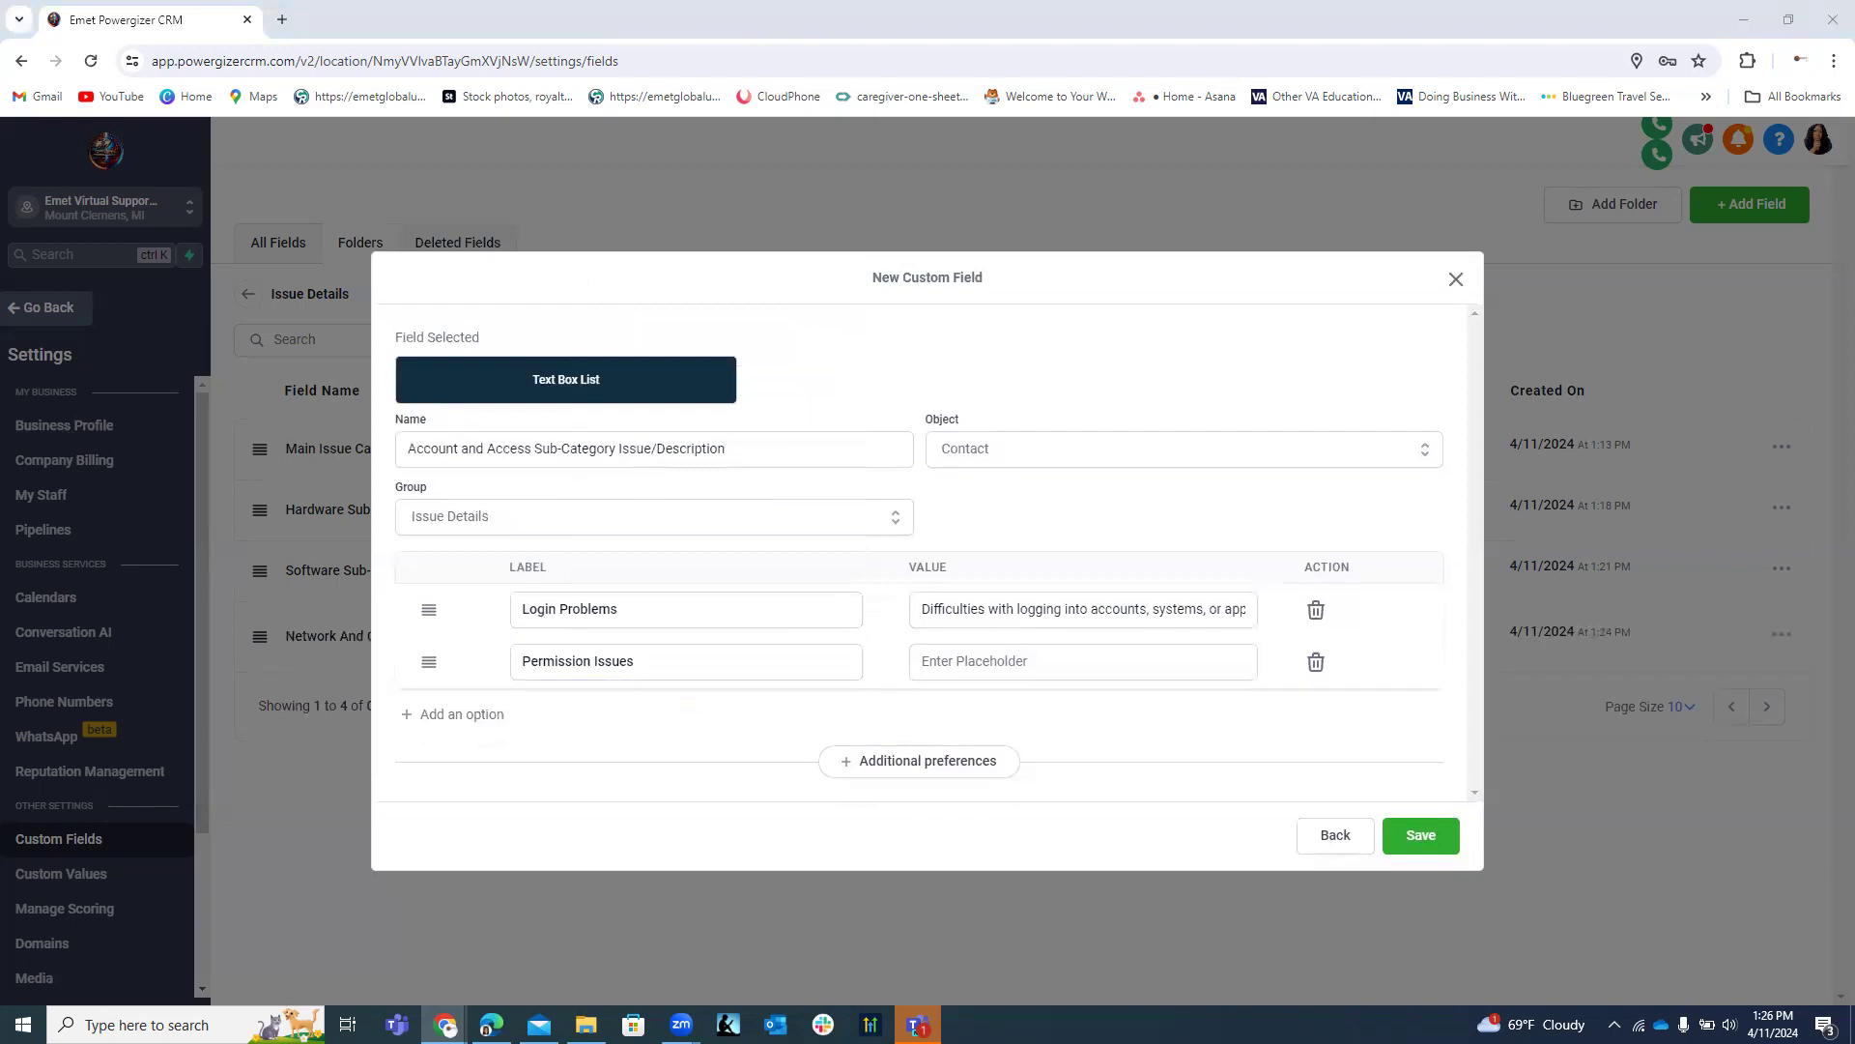
{"action": "left_click", "coordinate": [1088, 658]}
{"action": "key", "text": "ctrl+v"}
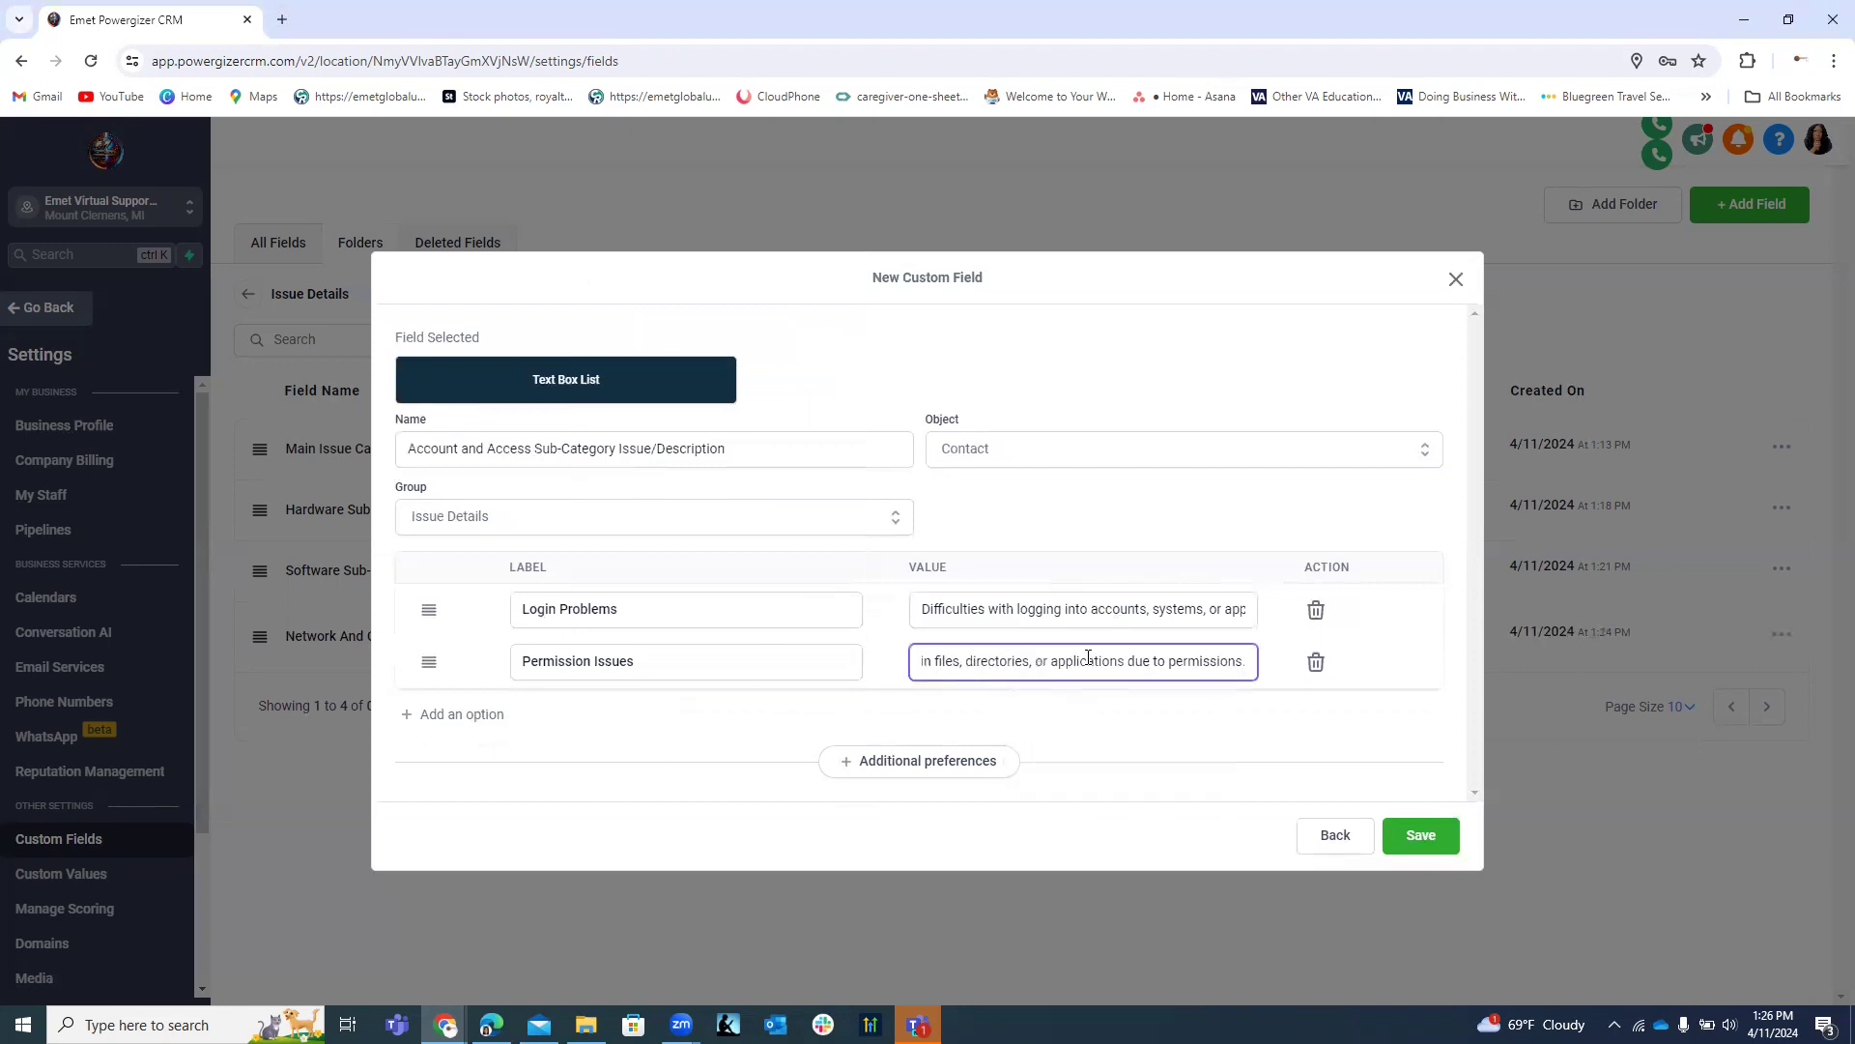
Add Email Accounts and Data Access options with their descriptions, then save the field.
{"action": "left_click", "coordinate": [471, 714]}
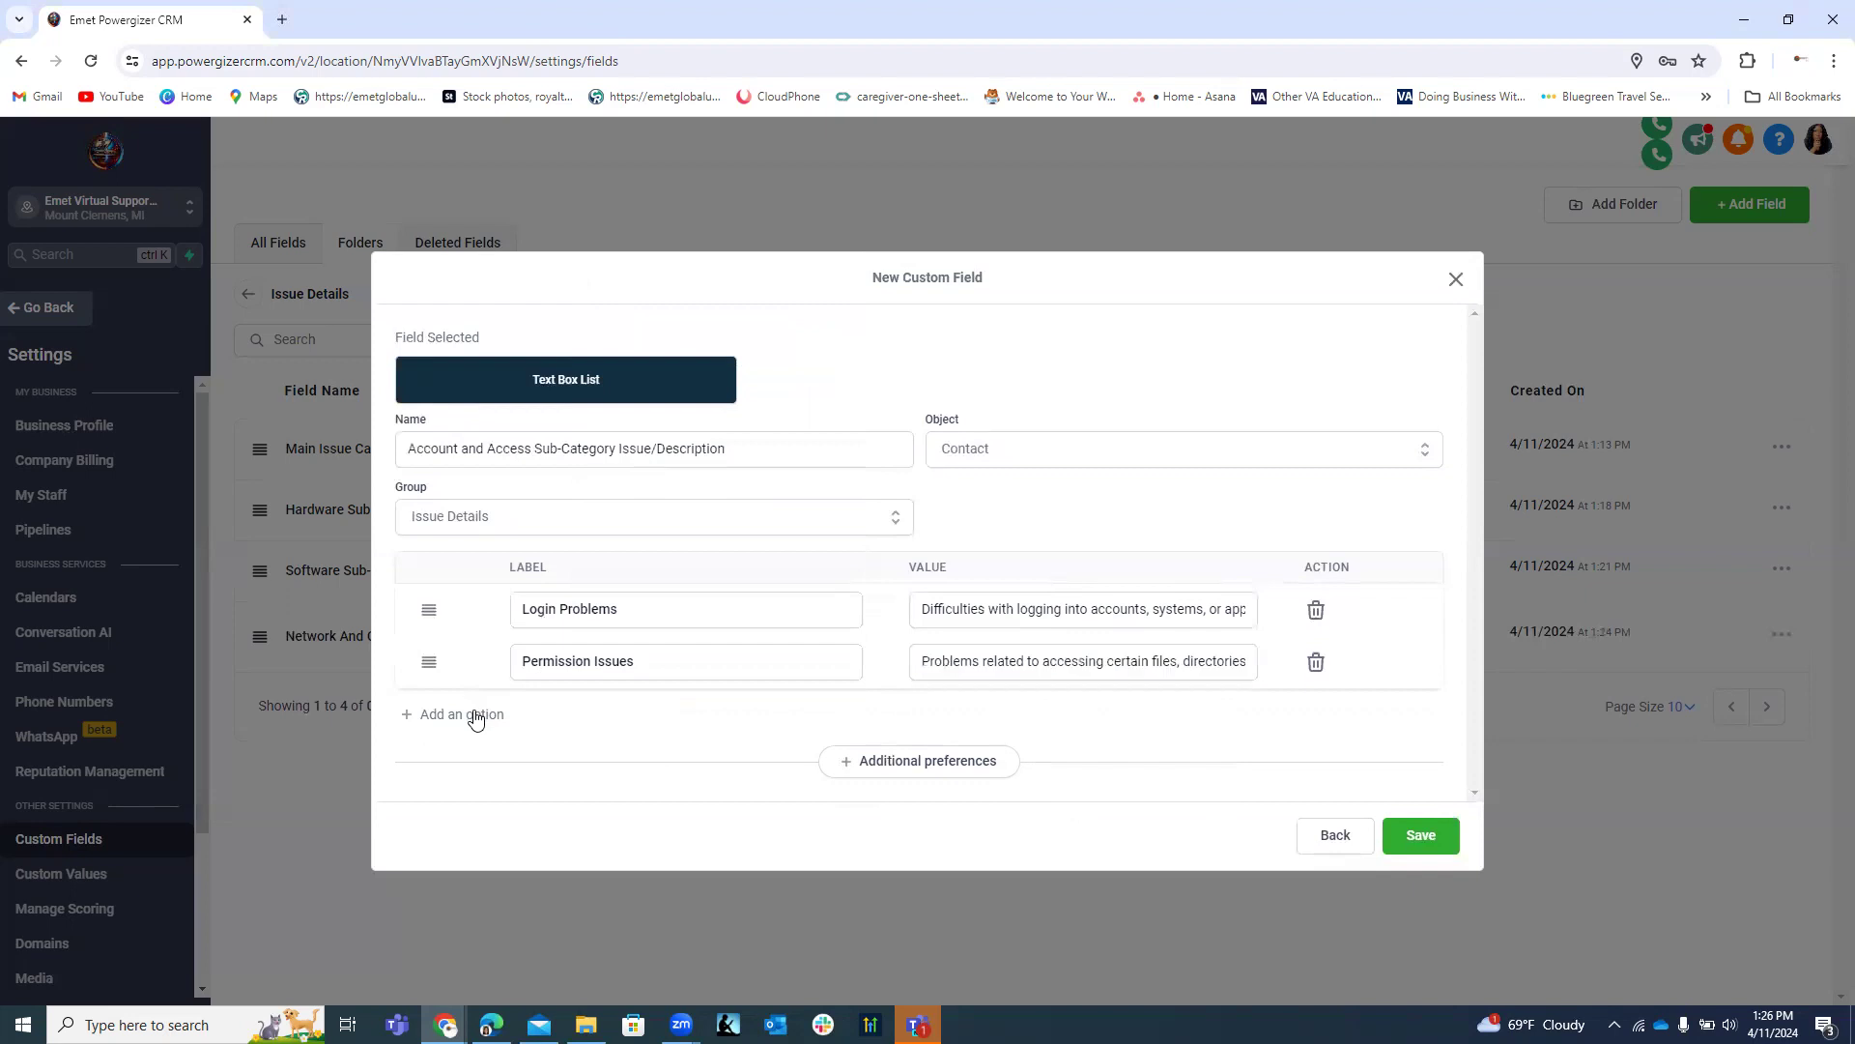
{"action": "left_click", "coordinate": [580, 698]}
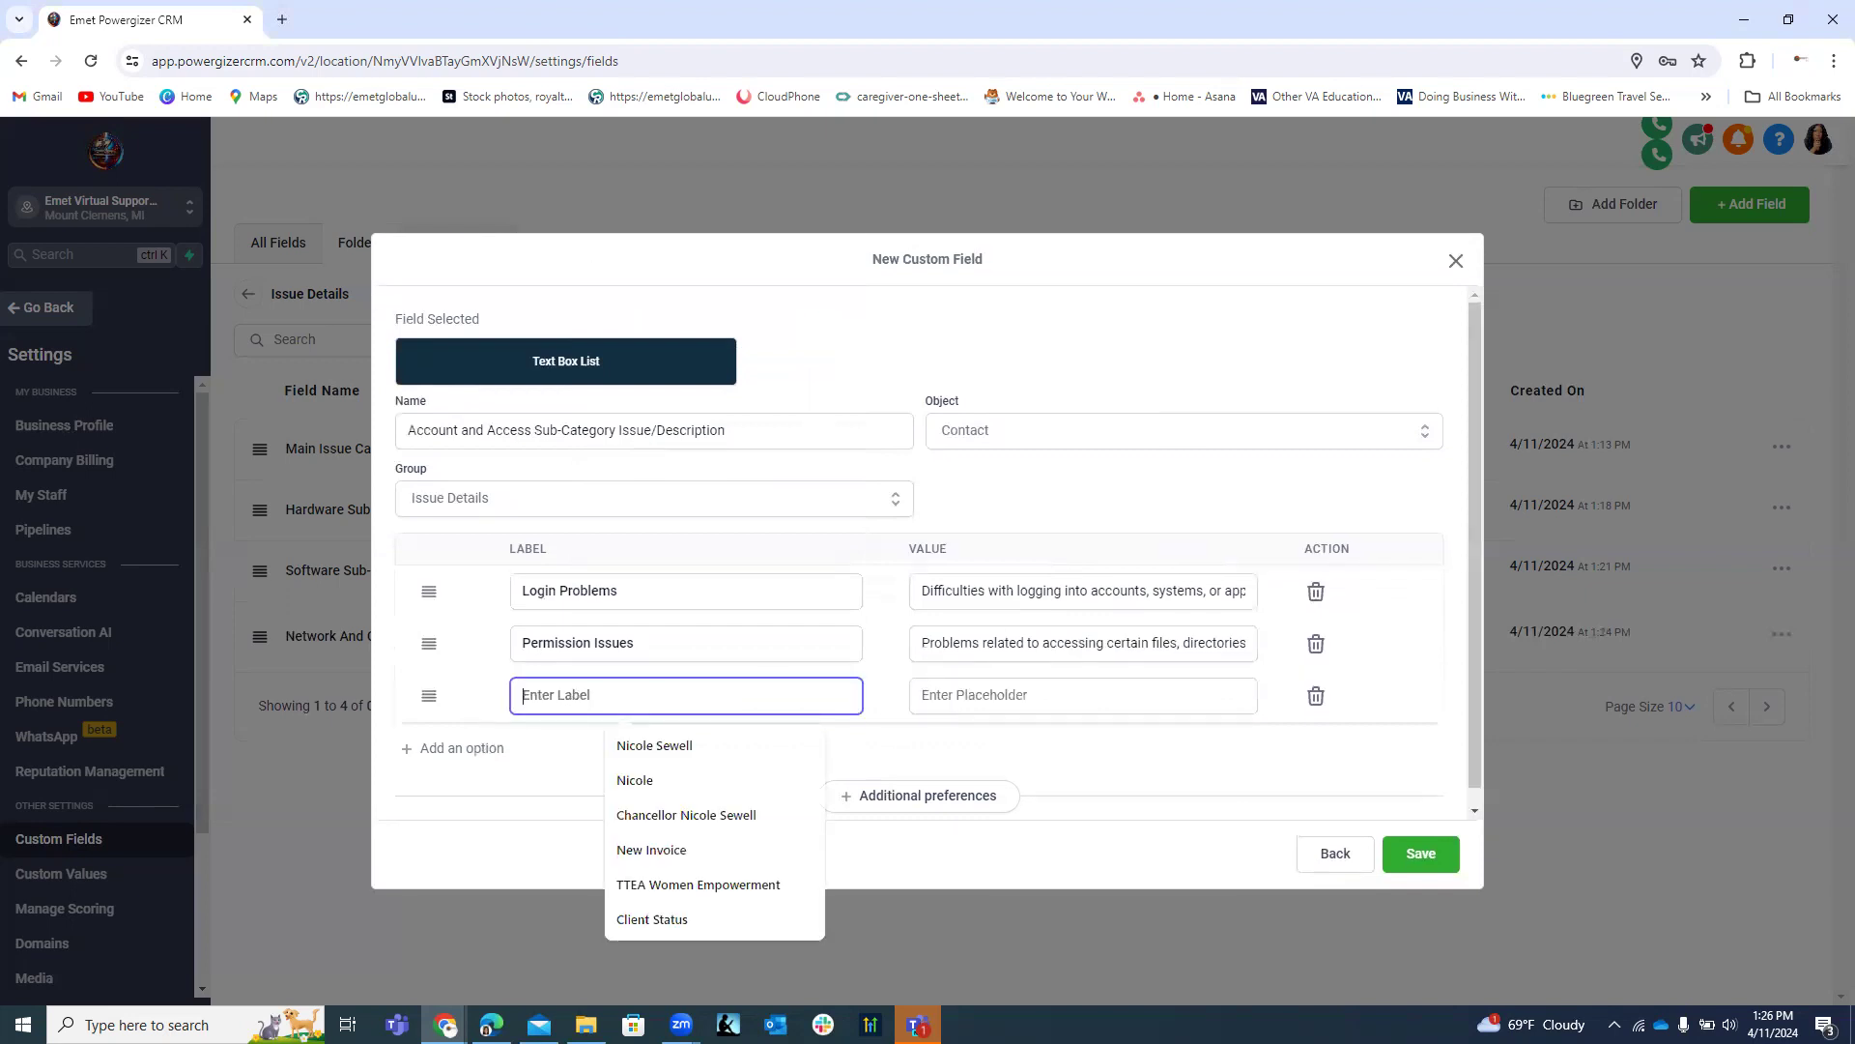
{"action": "key", "text": "alt+Tab"}
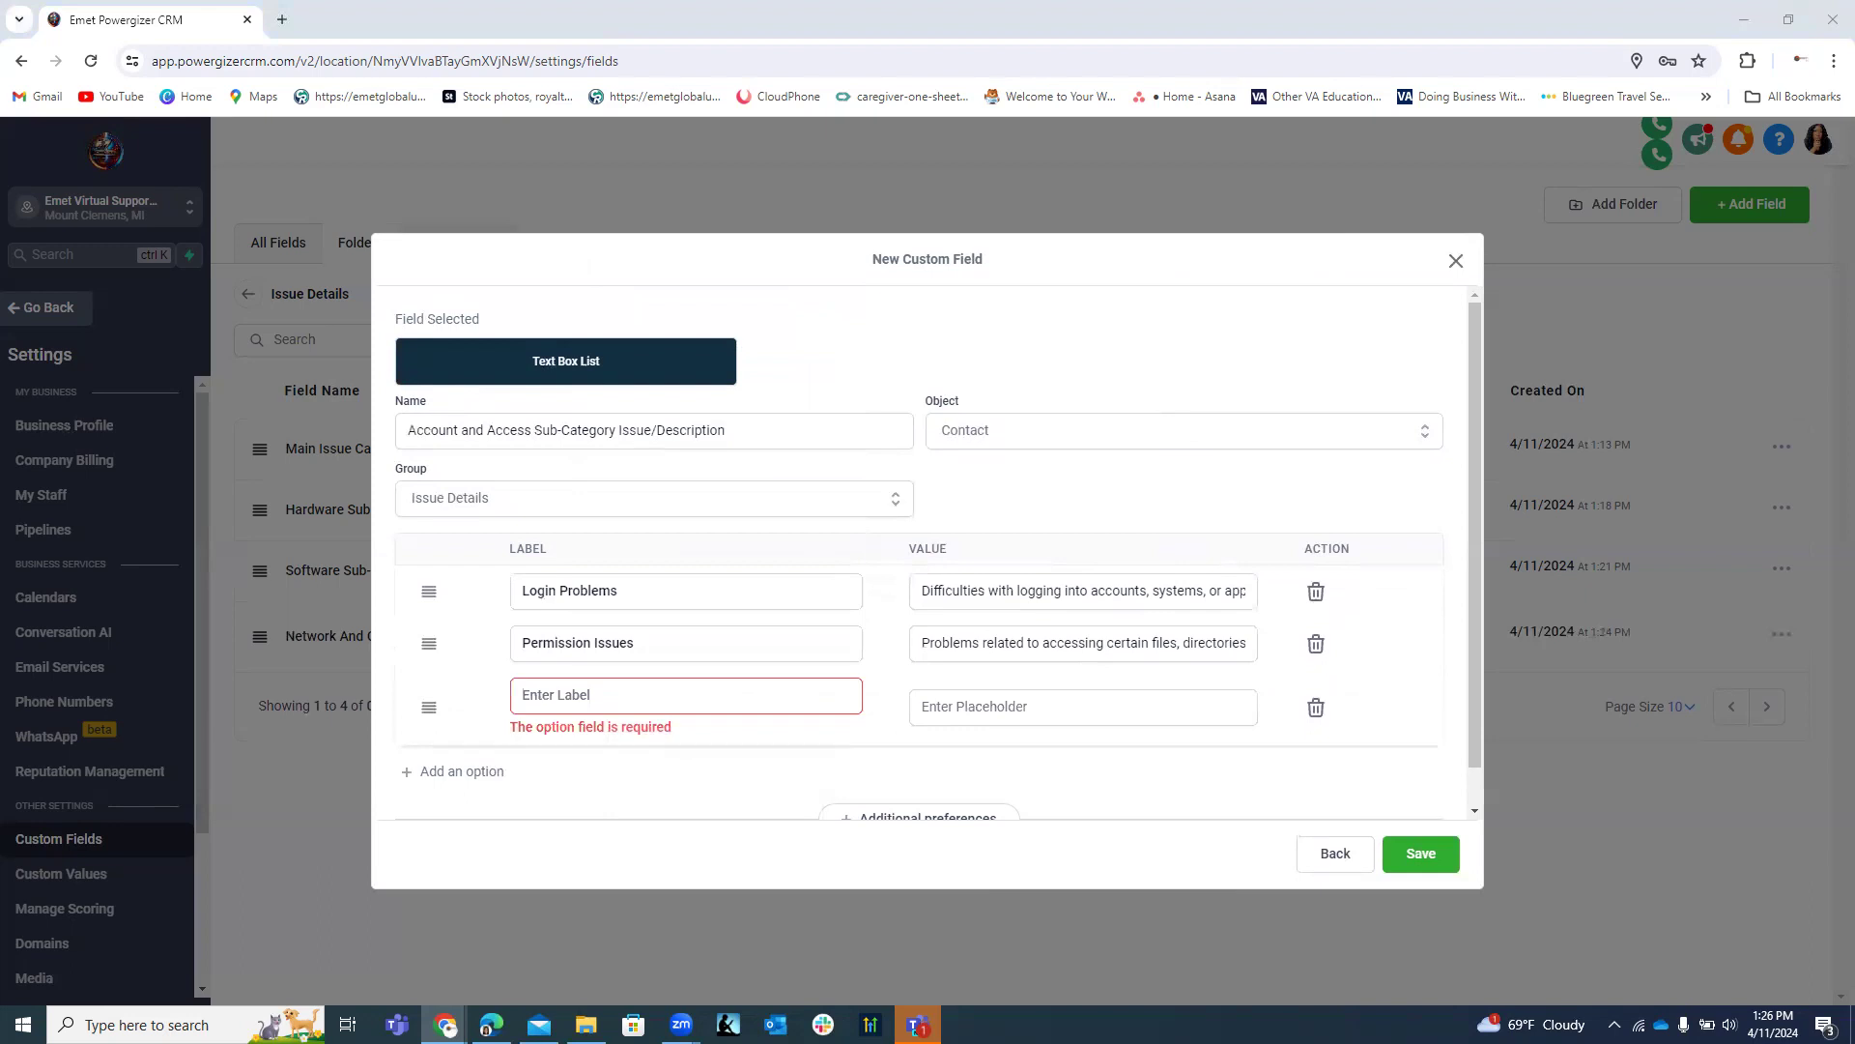
{"action": "left_click", "coordinate": [545, 695]}
{"action": "right_click", "coordinate": [547, 694]}
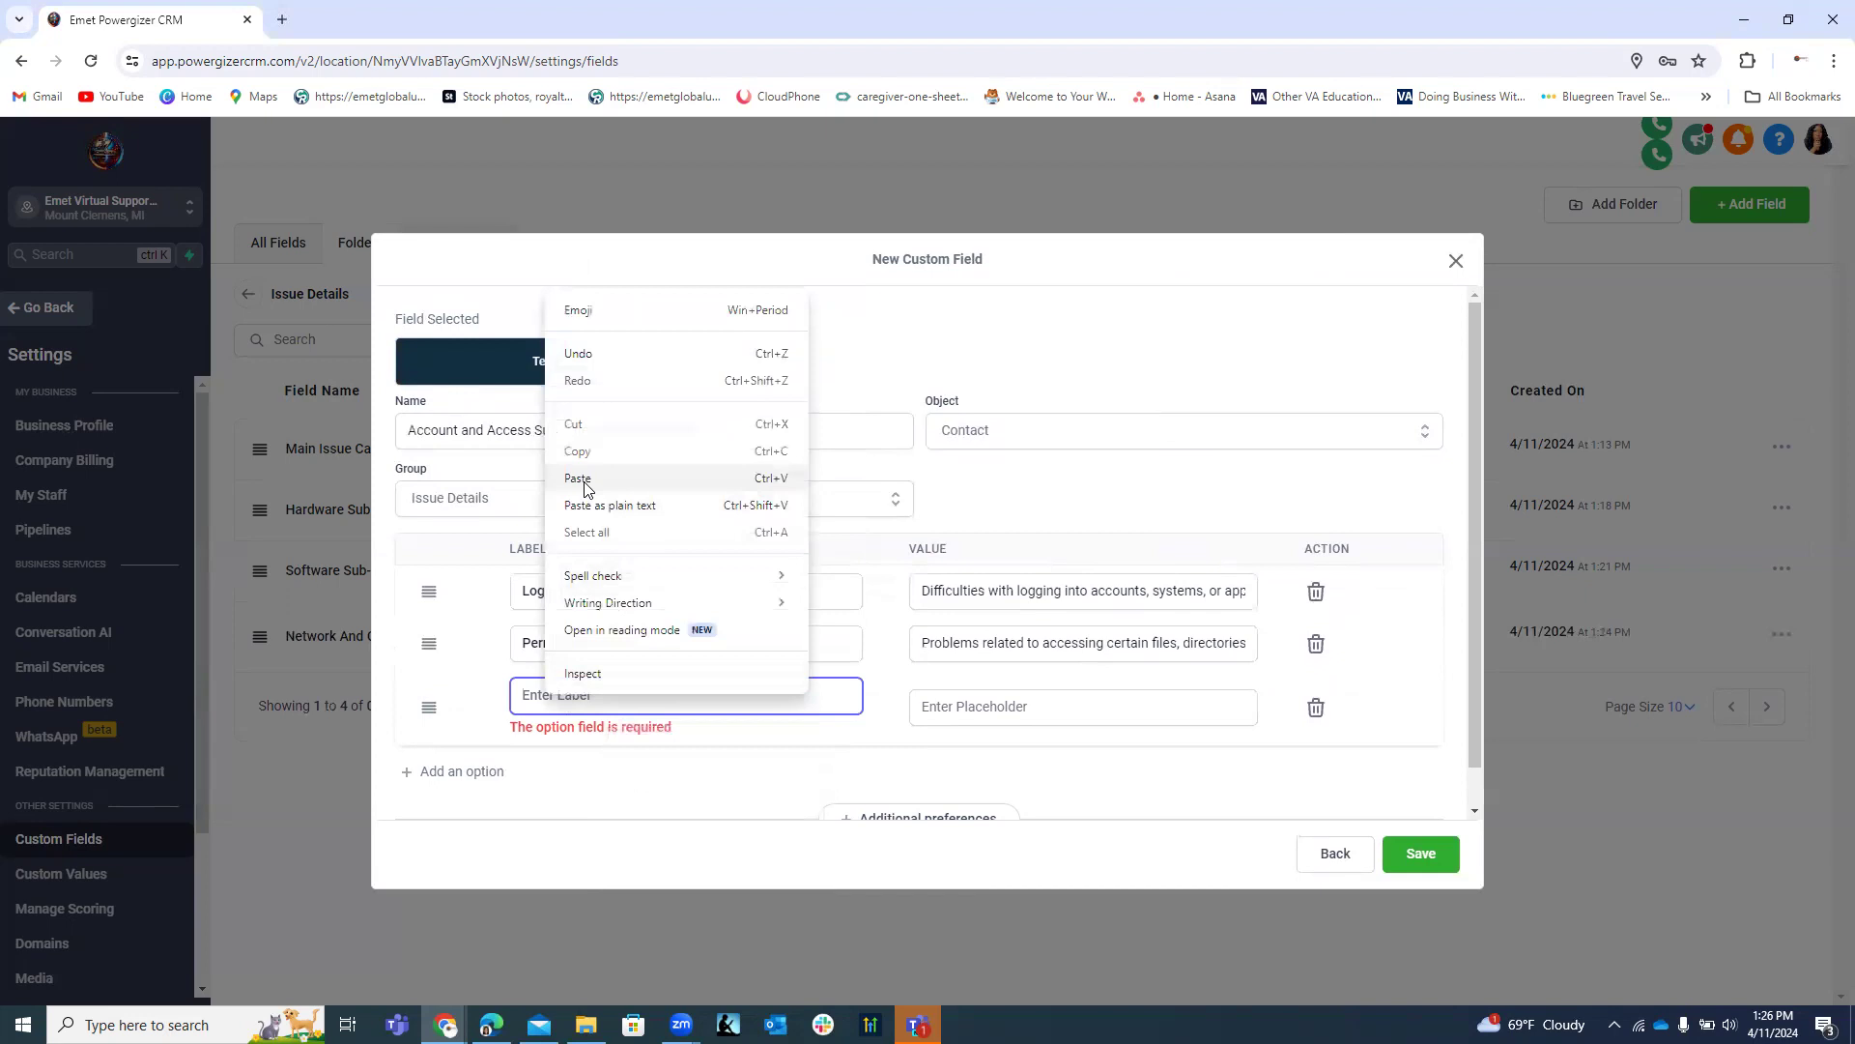
{"action": "left_click", "coordinate": [580, 478]}
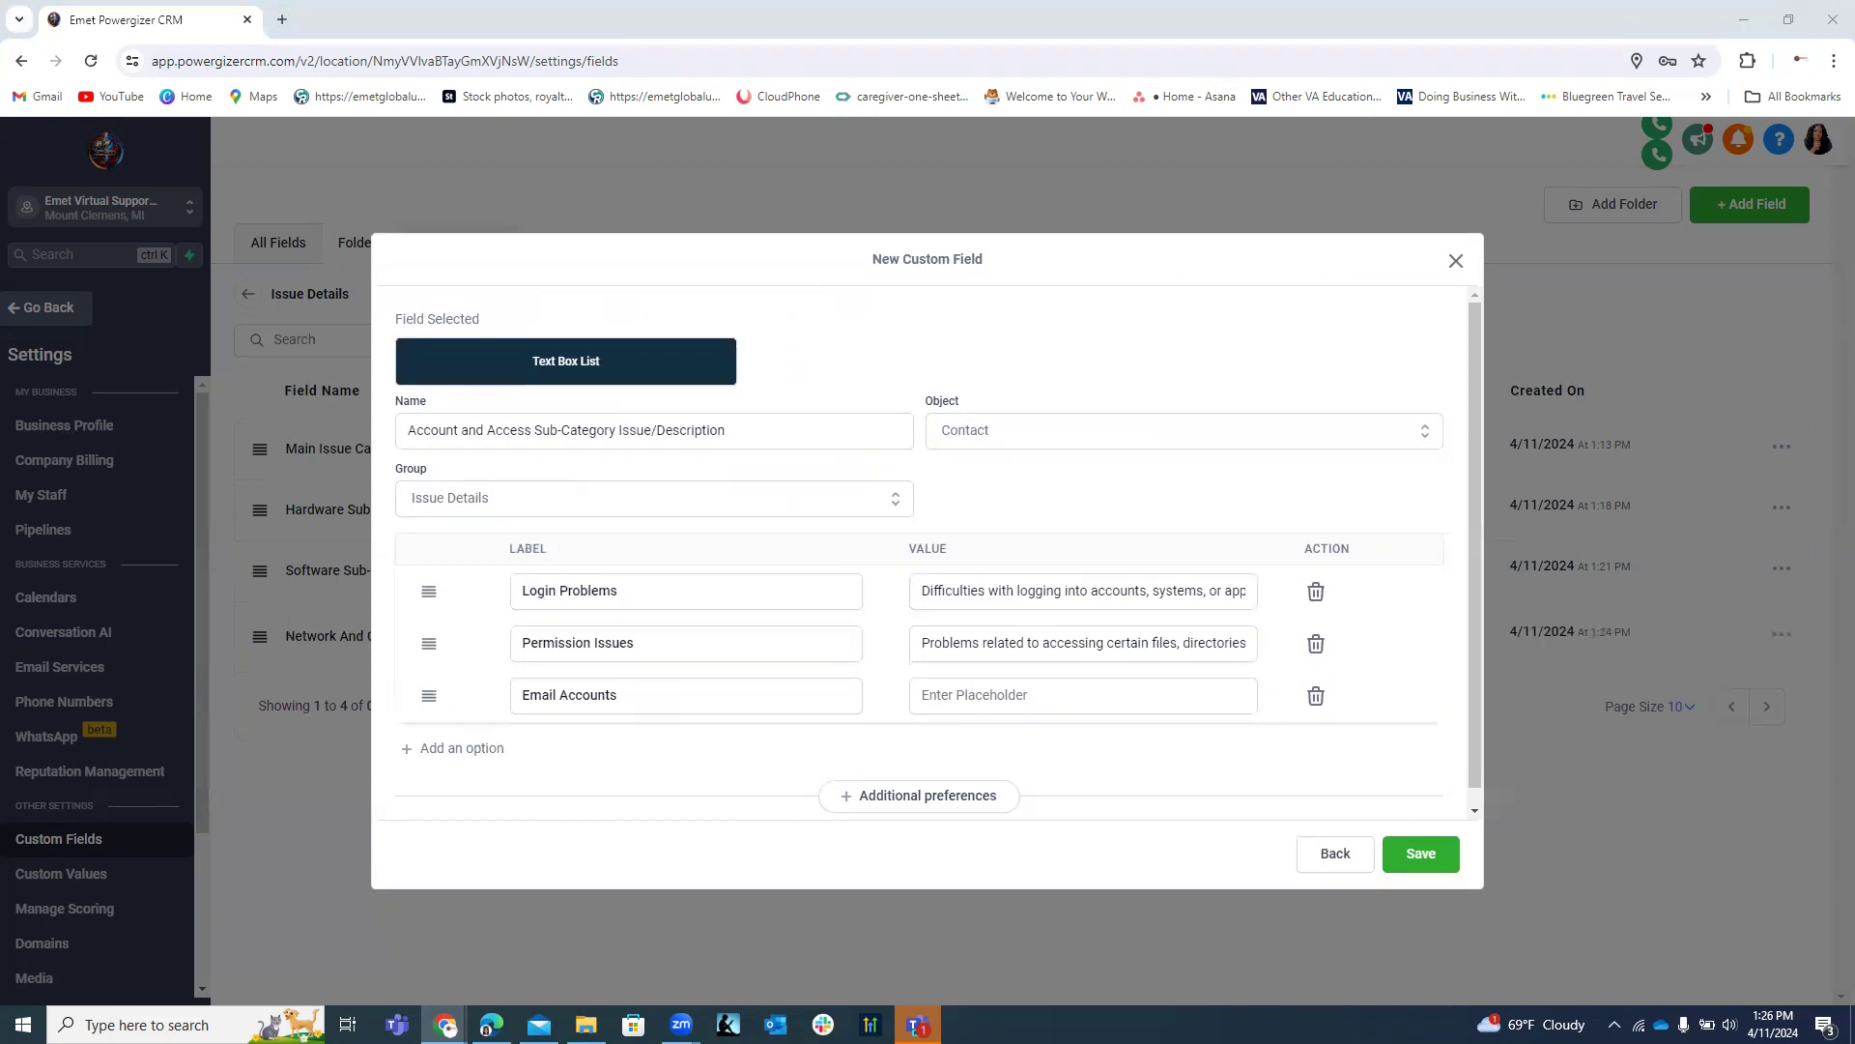
{"action": "left_click", "coordinate": [1042, 695]}
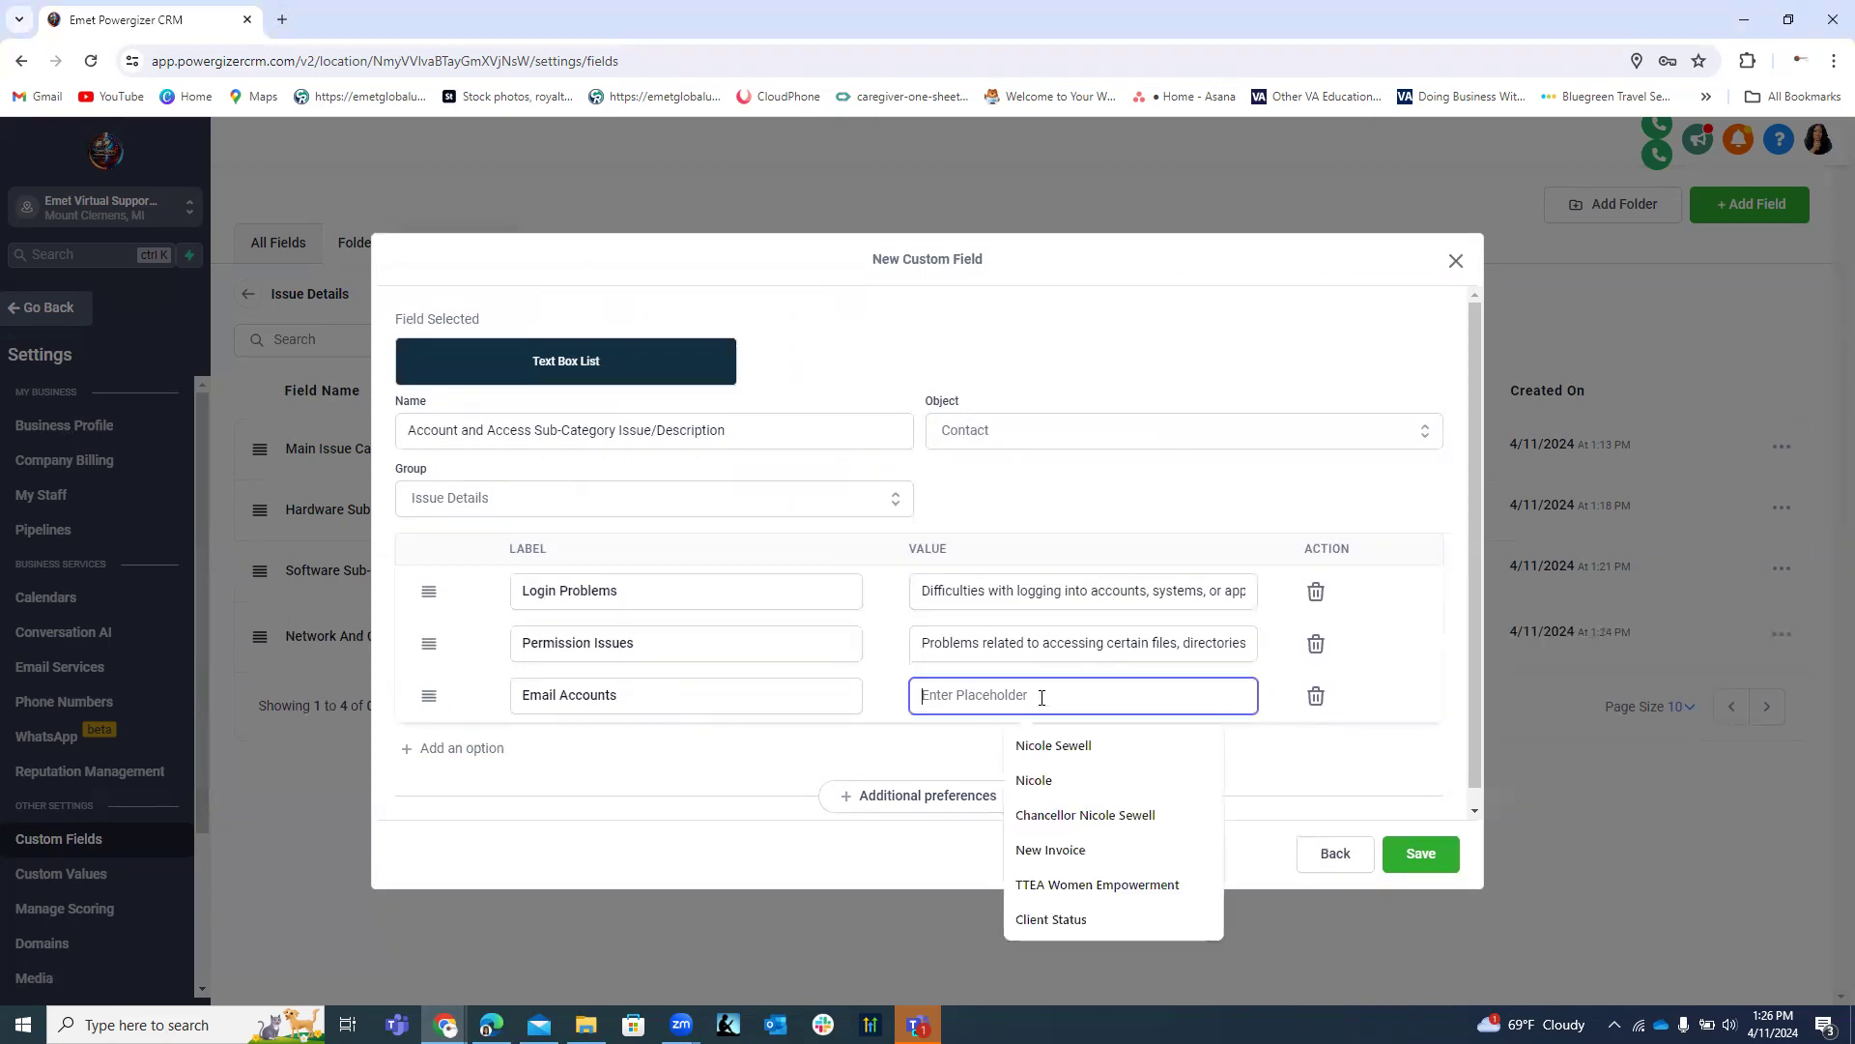
{"action": "key", "text": "ctrl+v"}
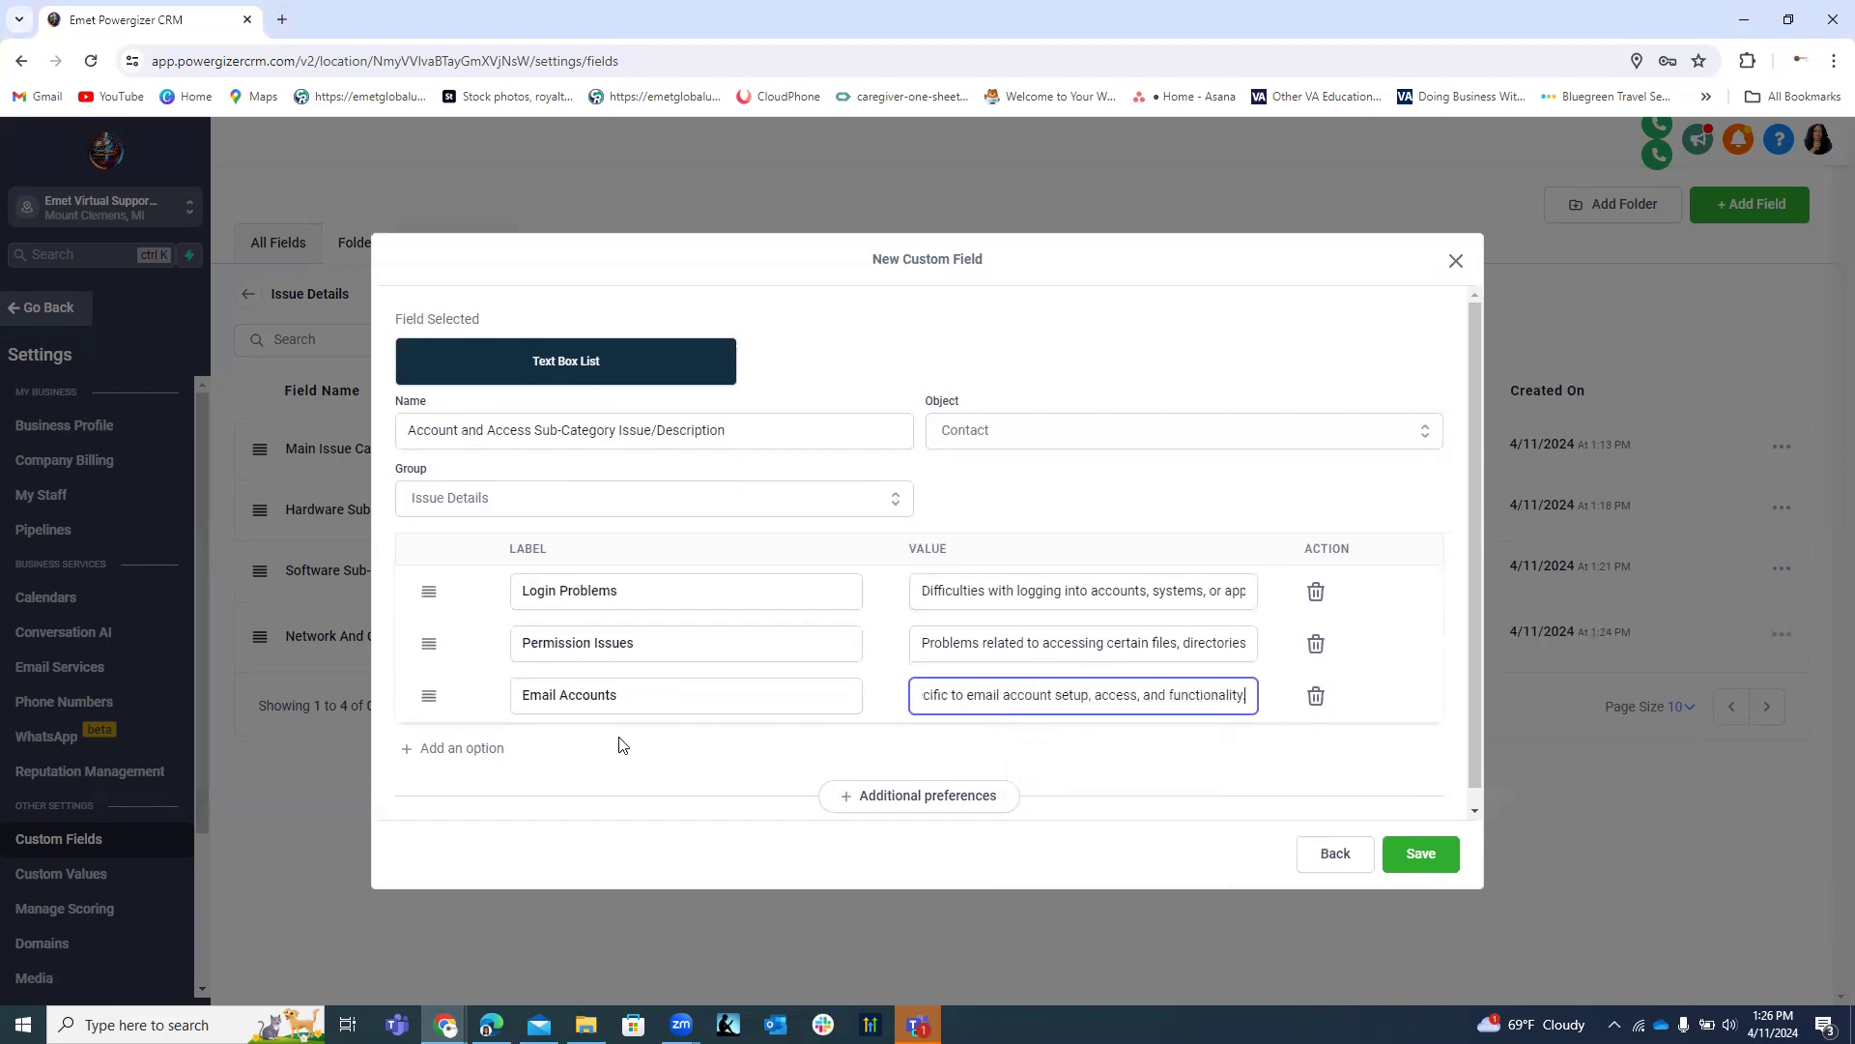
{"action": "left_click", "coordinate": [489, 748]}
{"action": "left_click", "coordinate": [550, 744]}
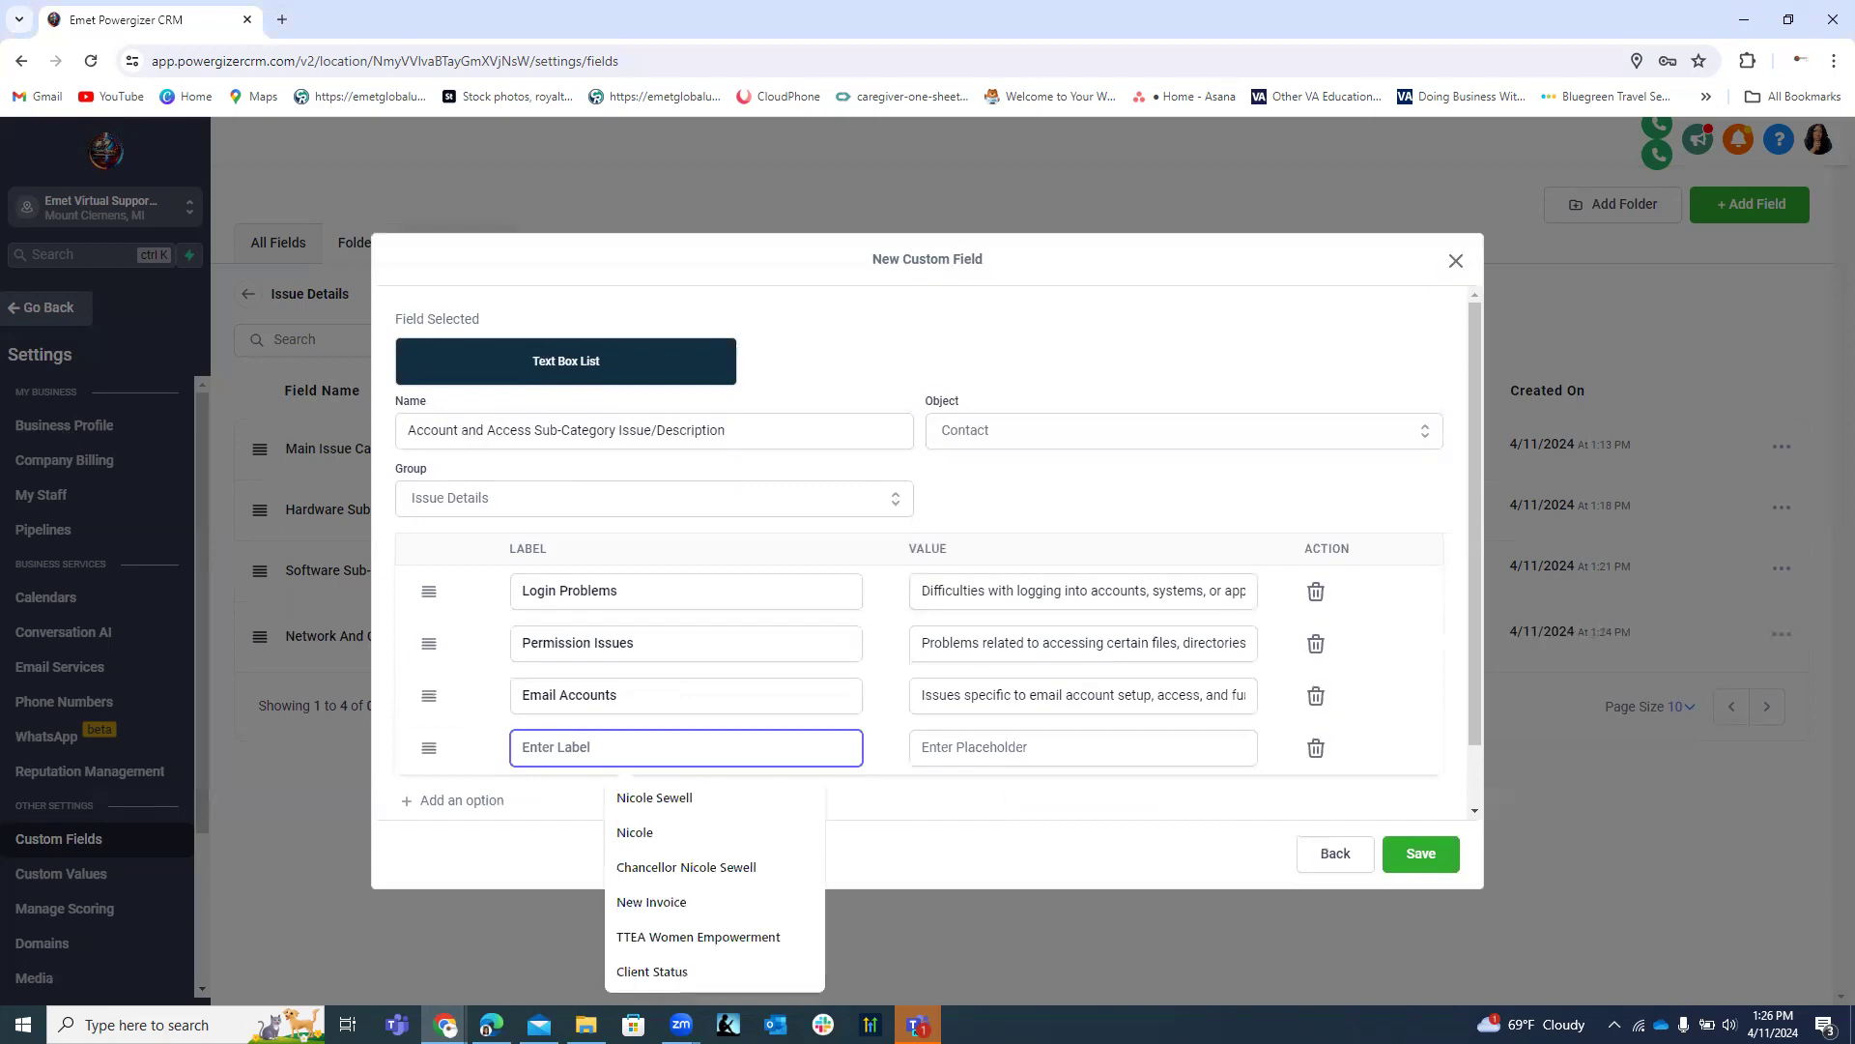
{"action": "key", "text": "alt+Tab"}
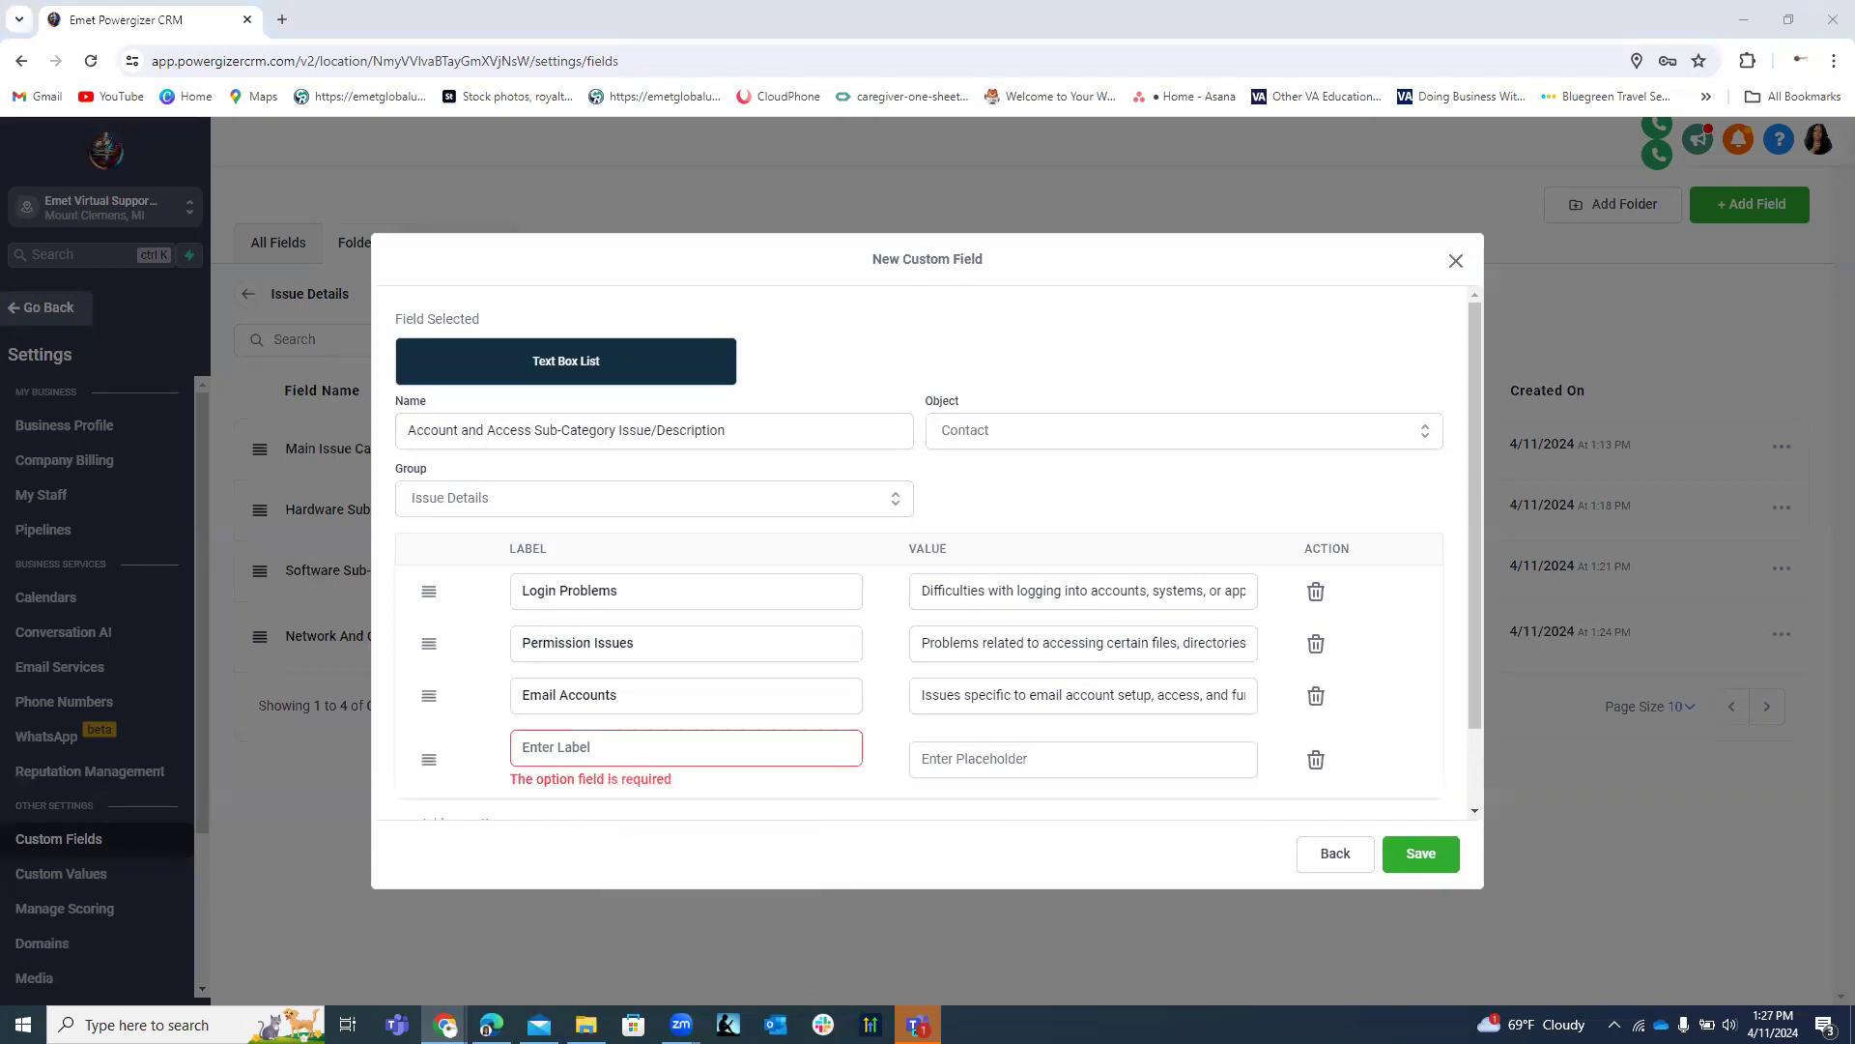
{"action": "left_click", "coordinate": [615, 747]}
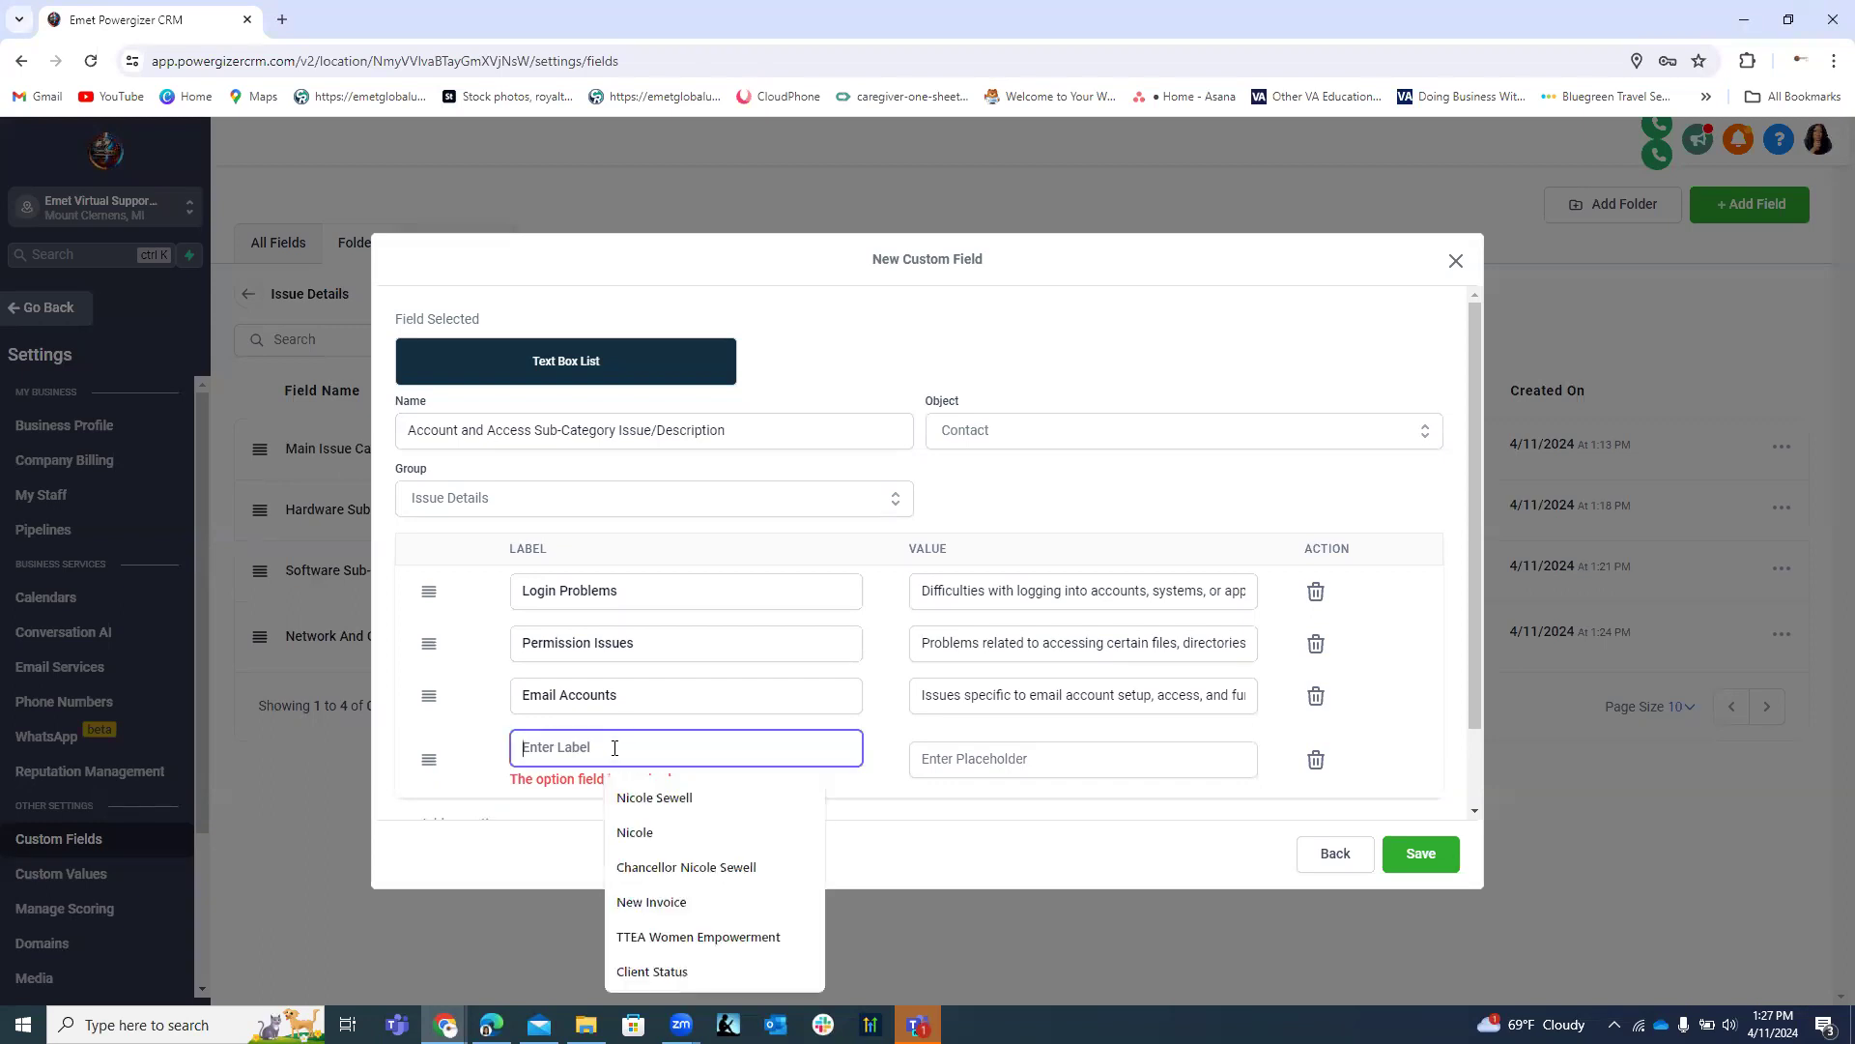
{"action": "type", "text": "Data Access"}
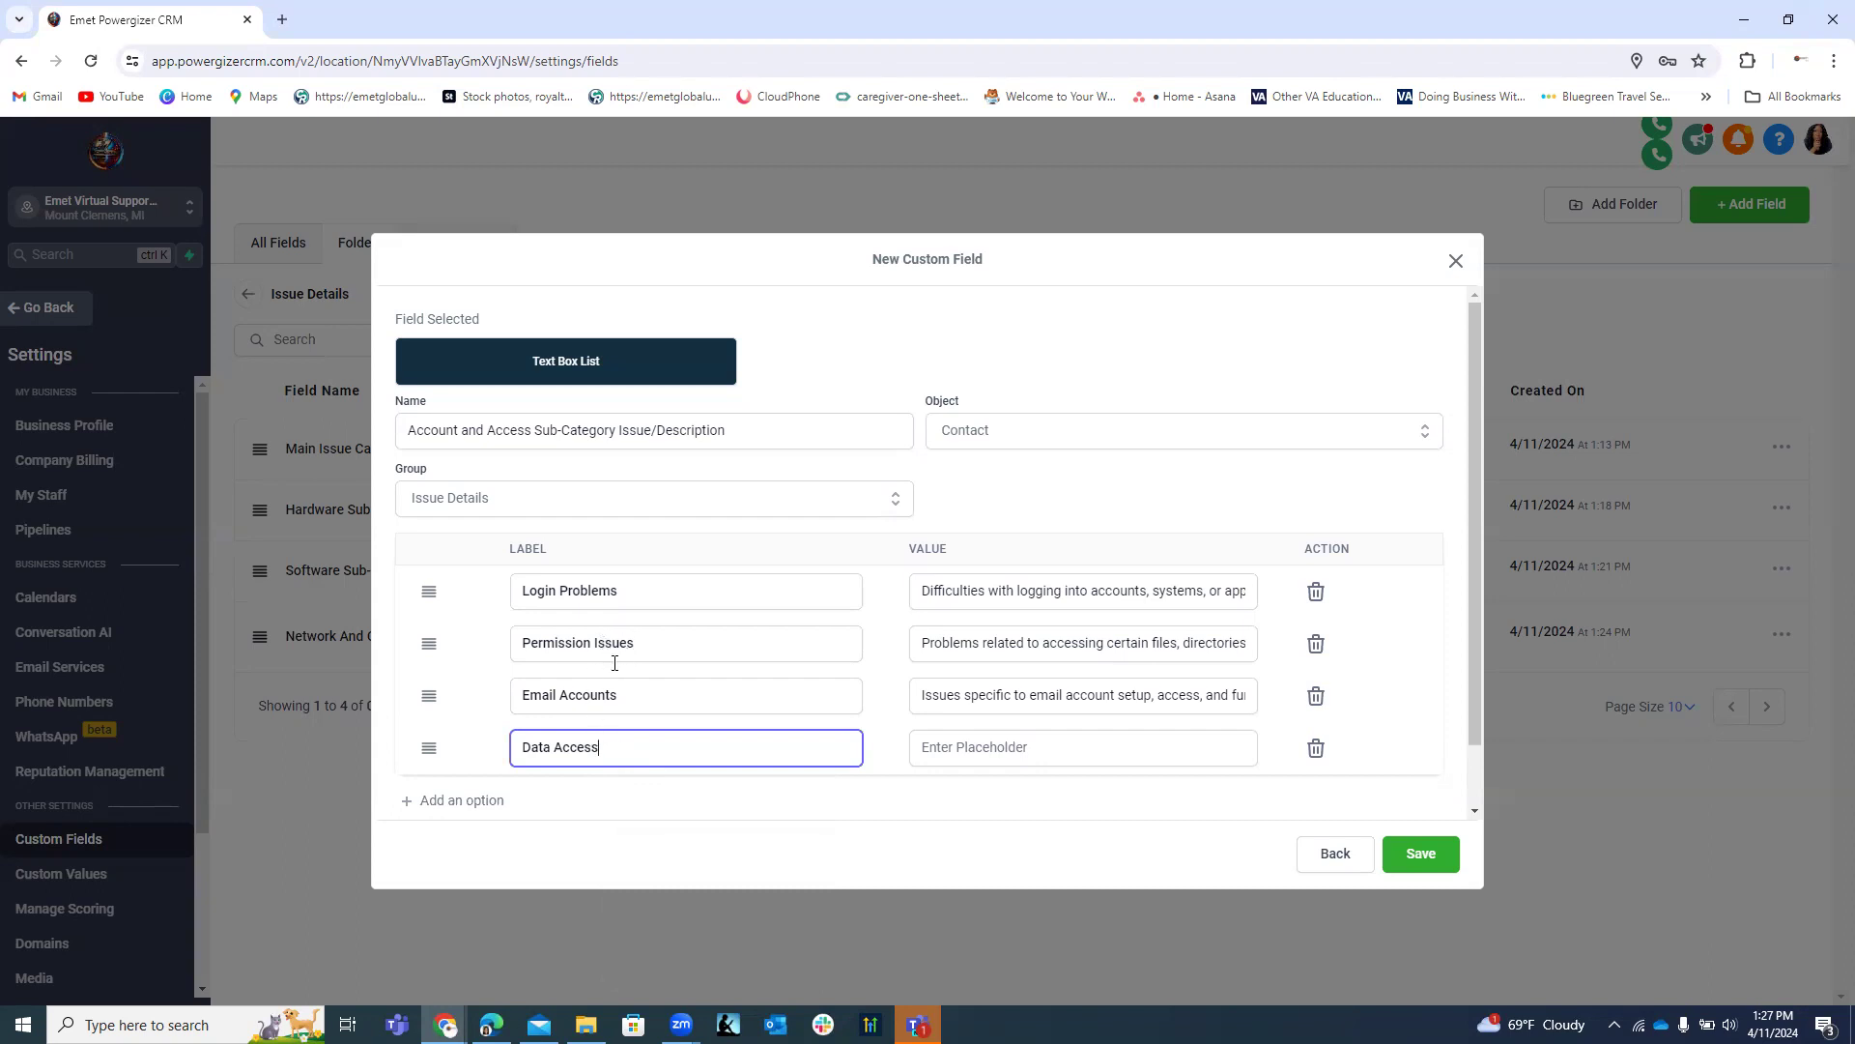
{"action": "left_click", "coordinate": [949, 746]}
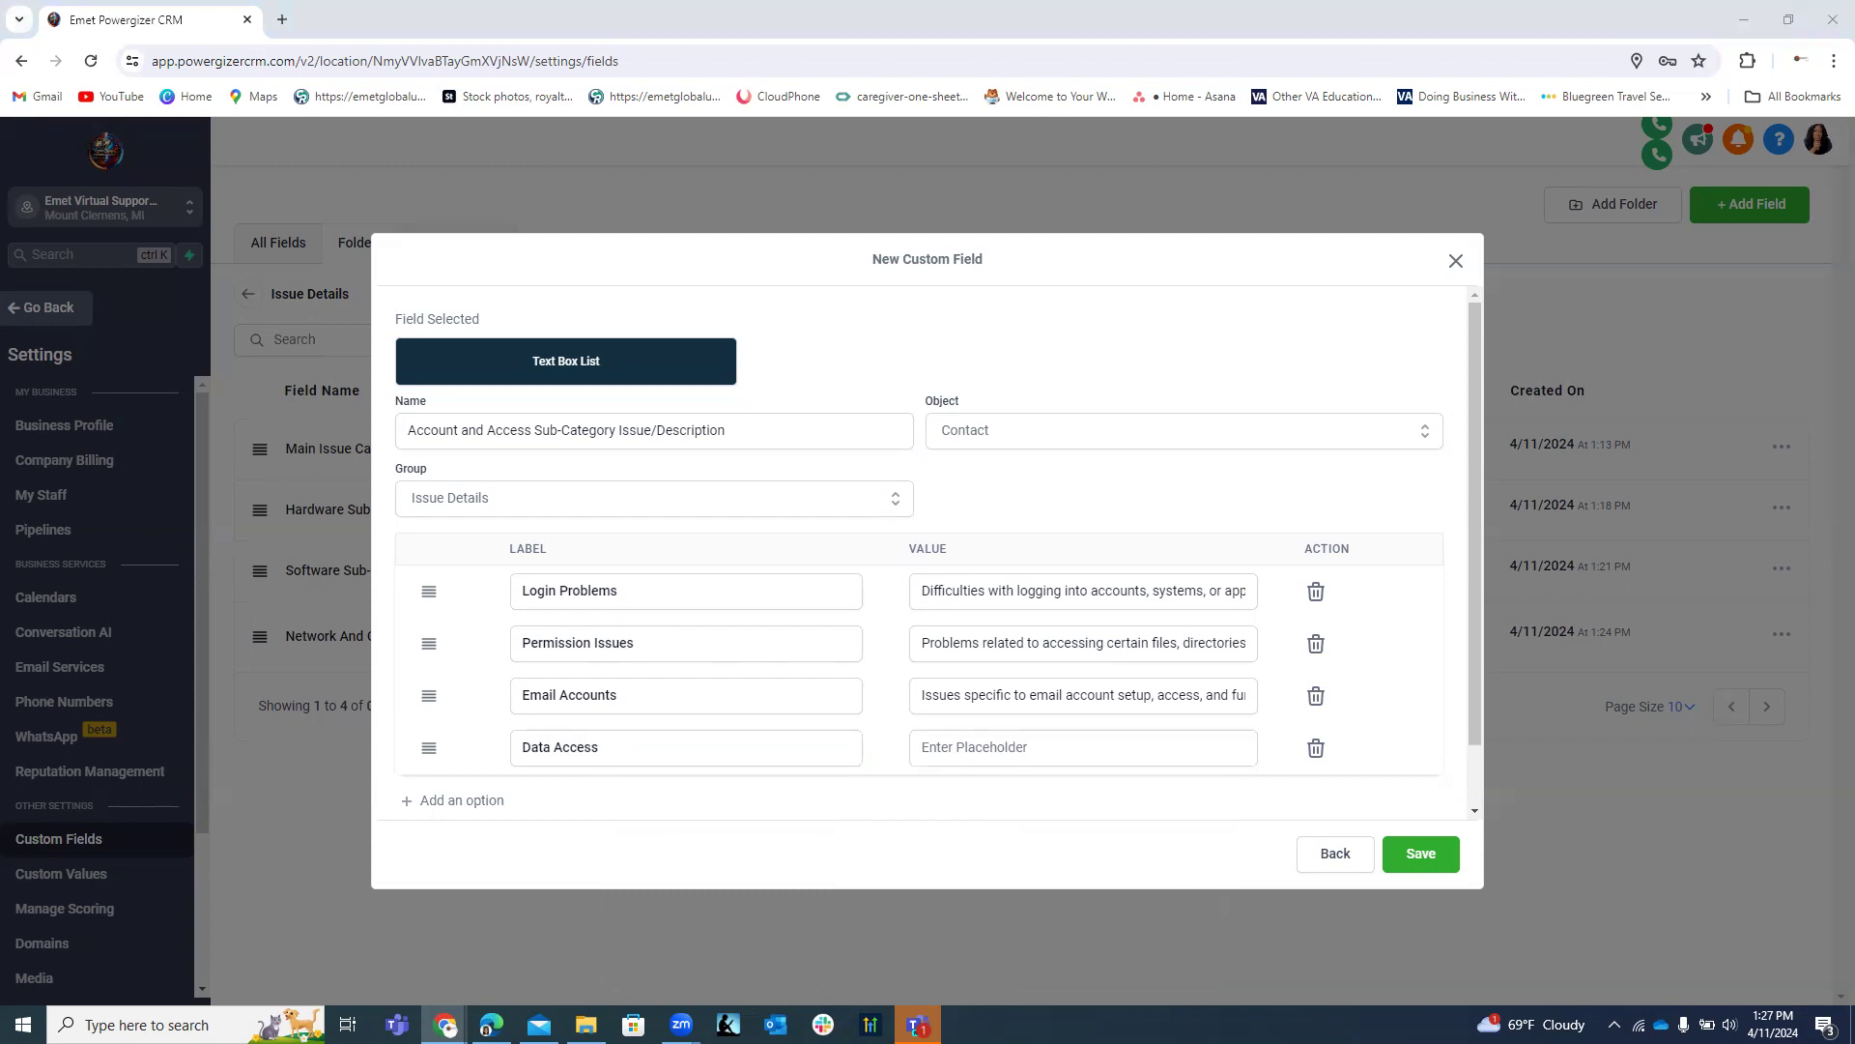
{"action": "left_click", "coordinate": [1055, 745]}
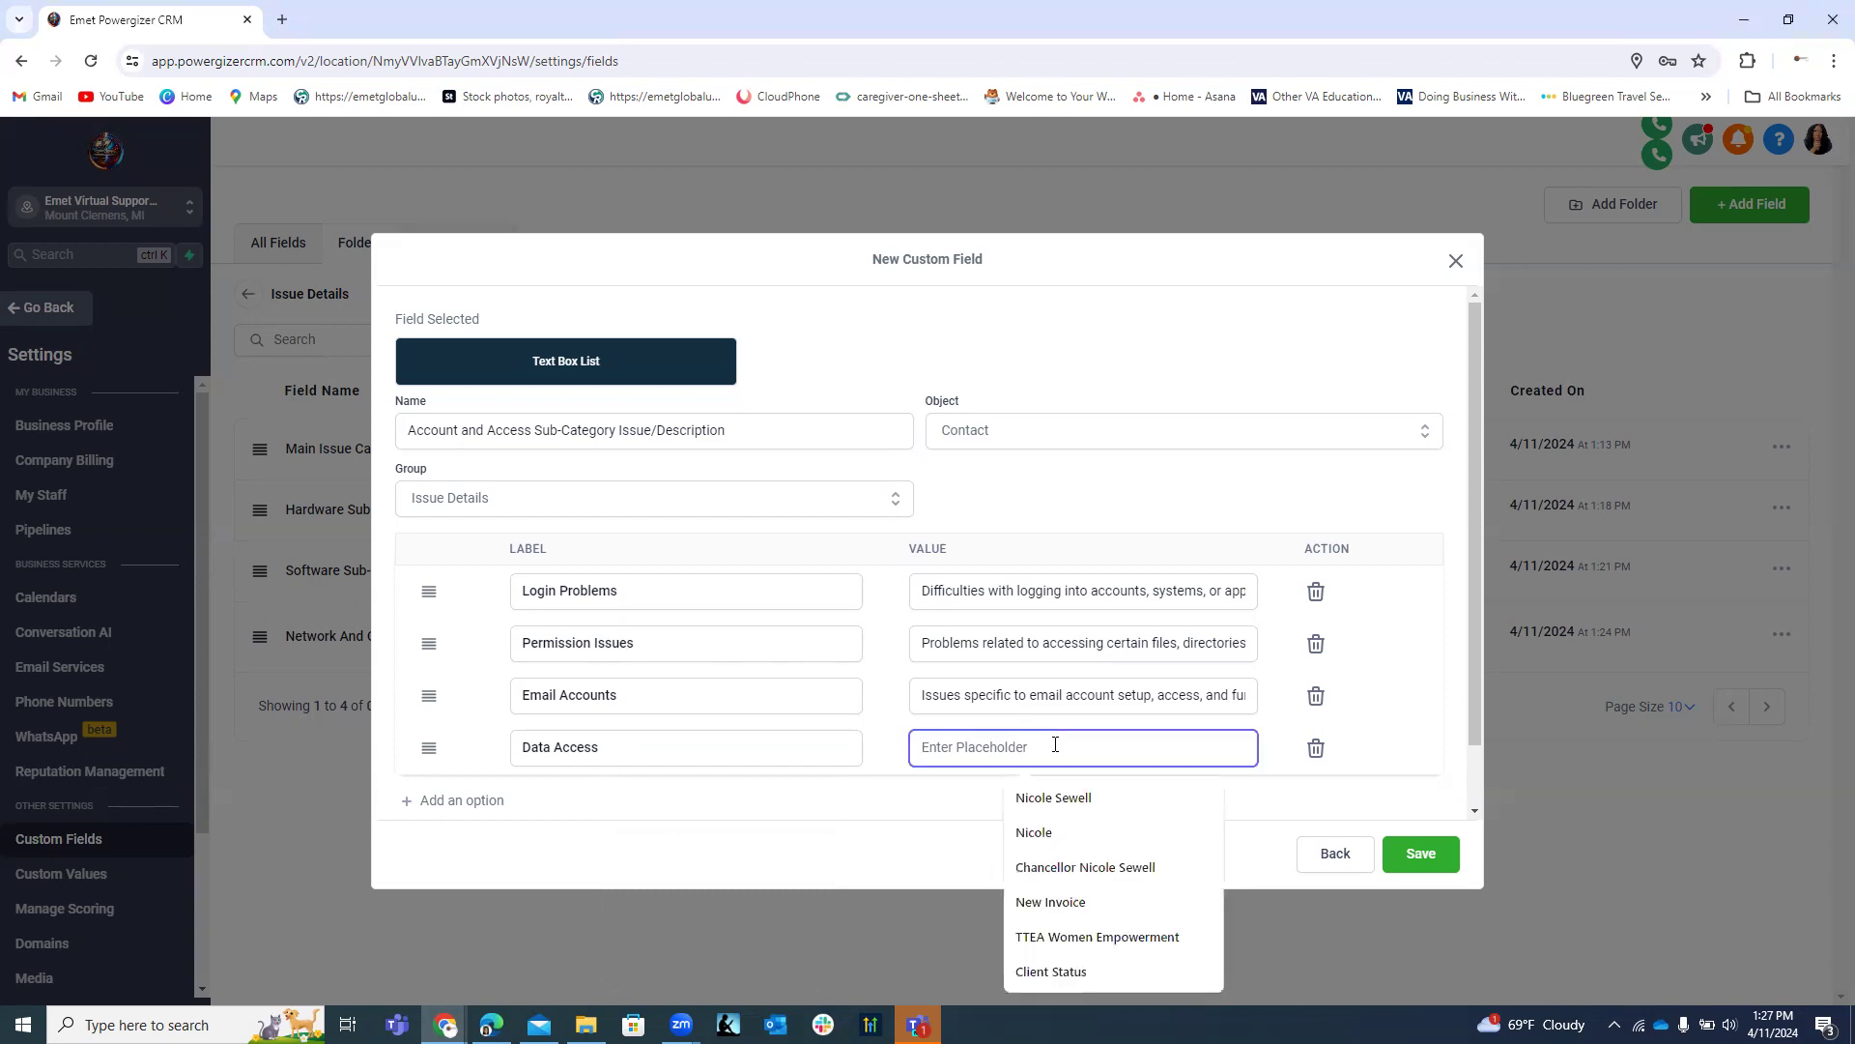
{"action": "key", "text": "ctrl+v"}
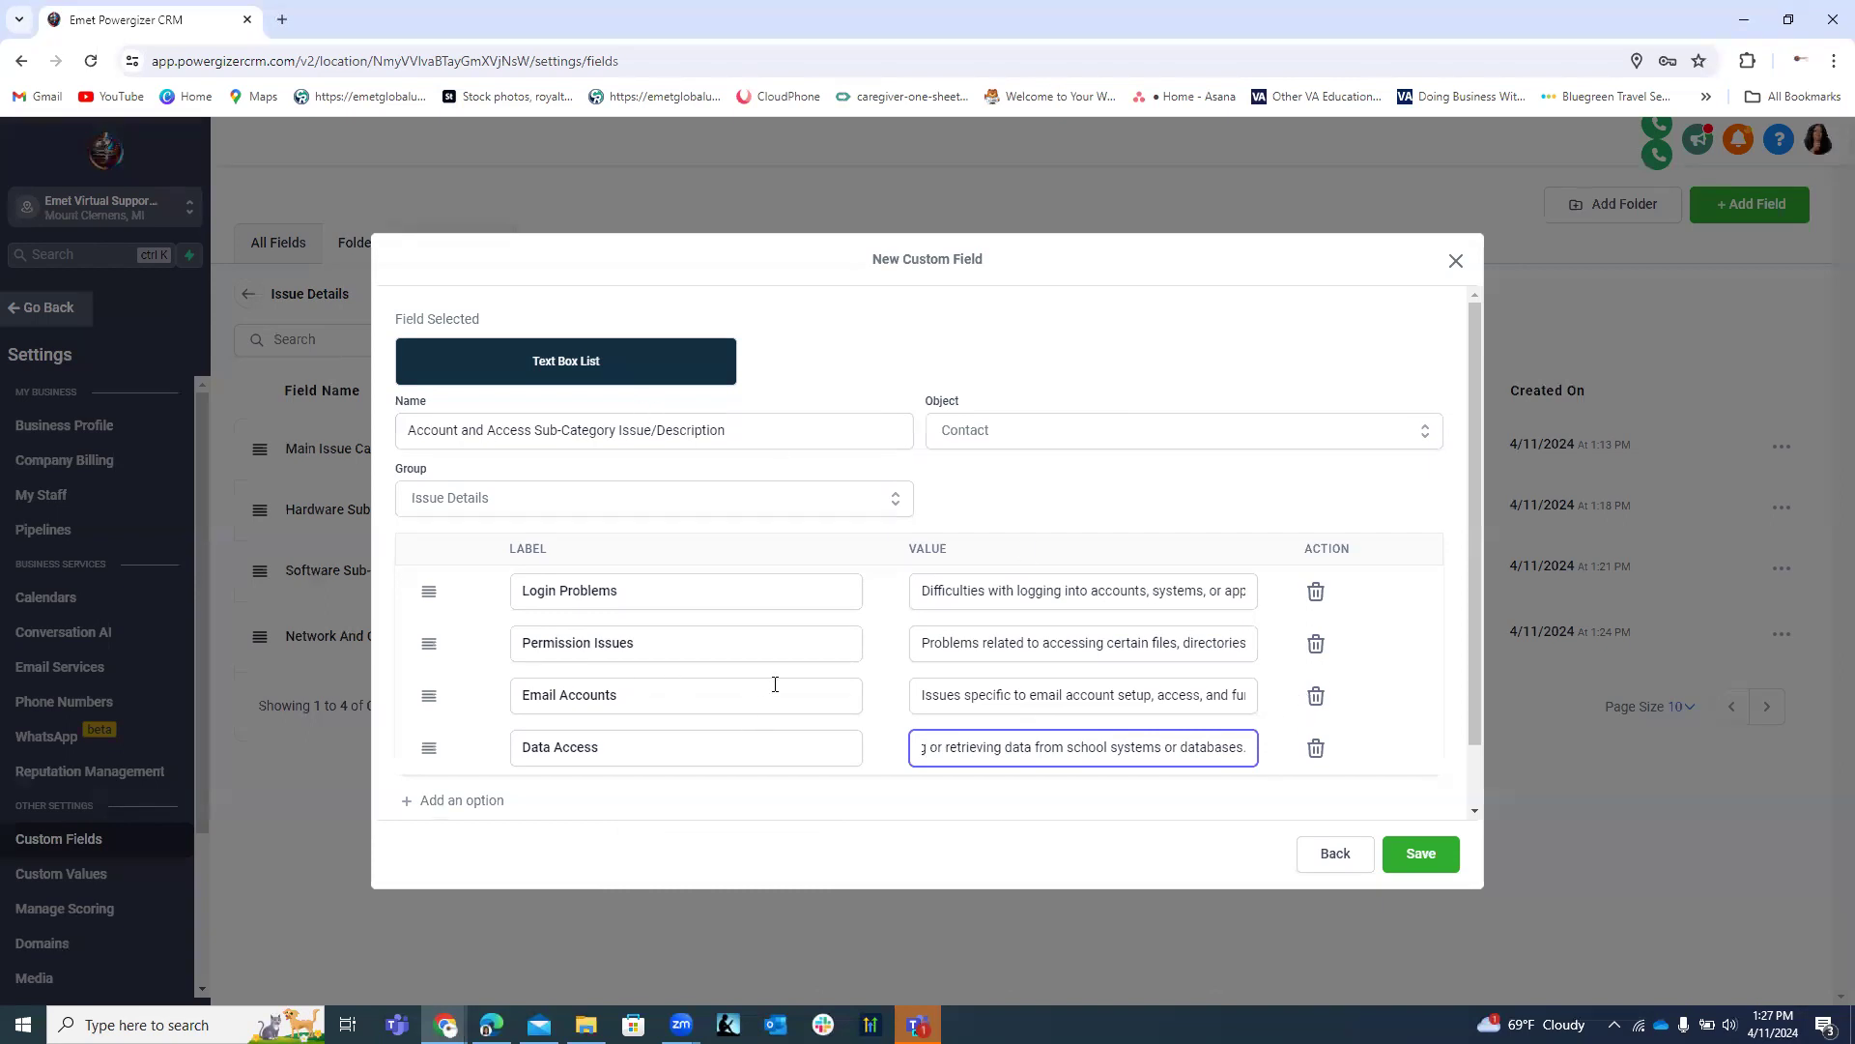
{"action": "scroll", "coordinate": [775, 684], "scroll_direction": "down", "scroll_amount": 1}
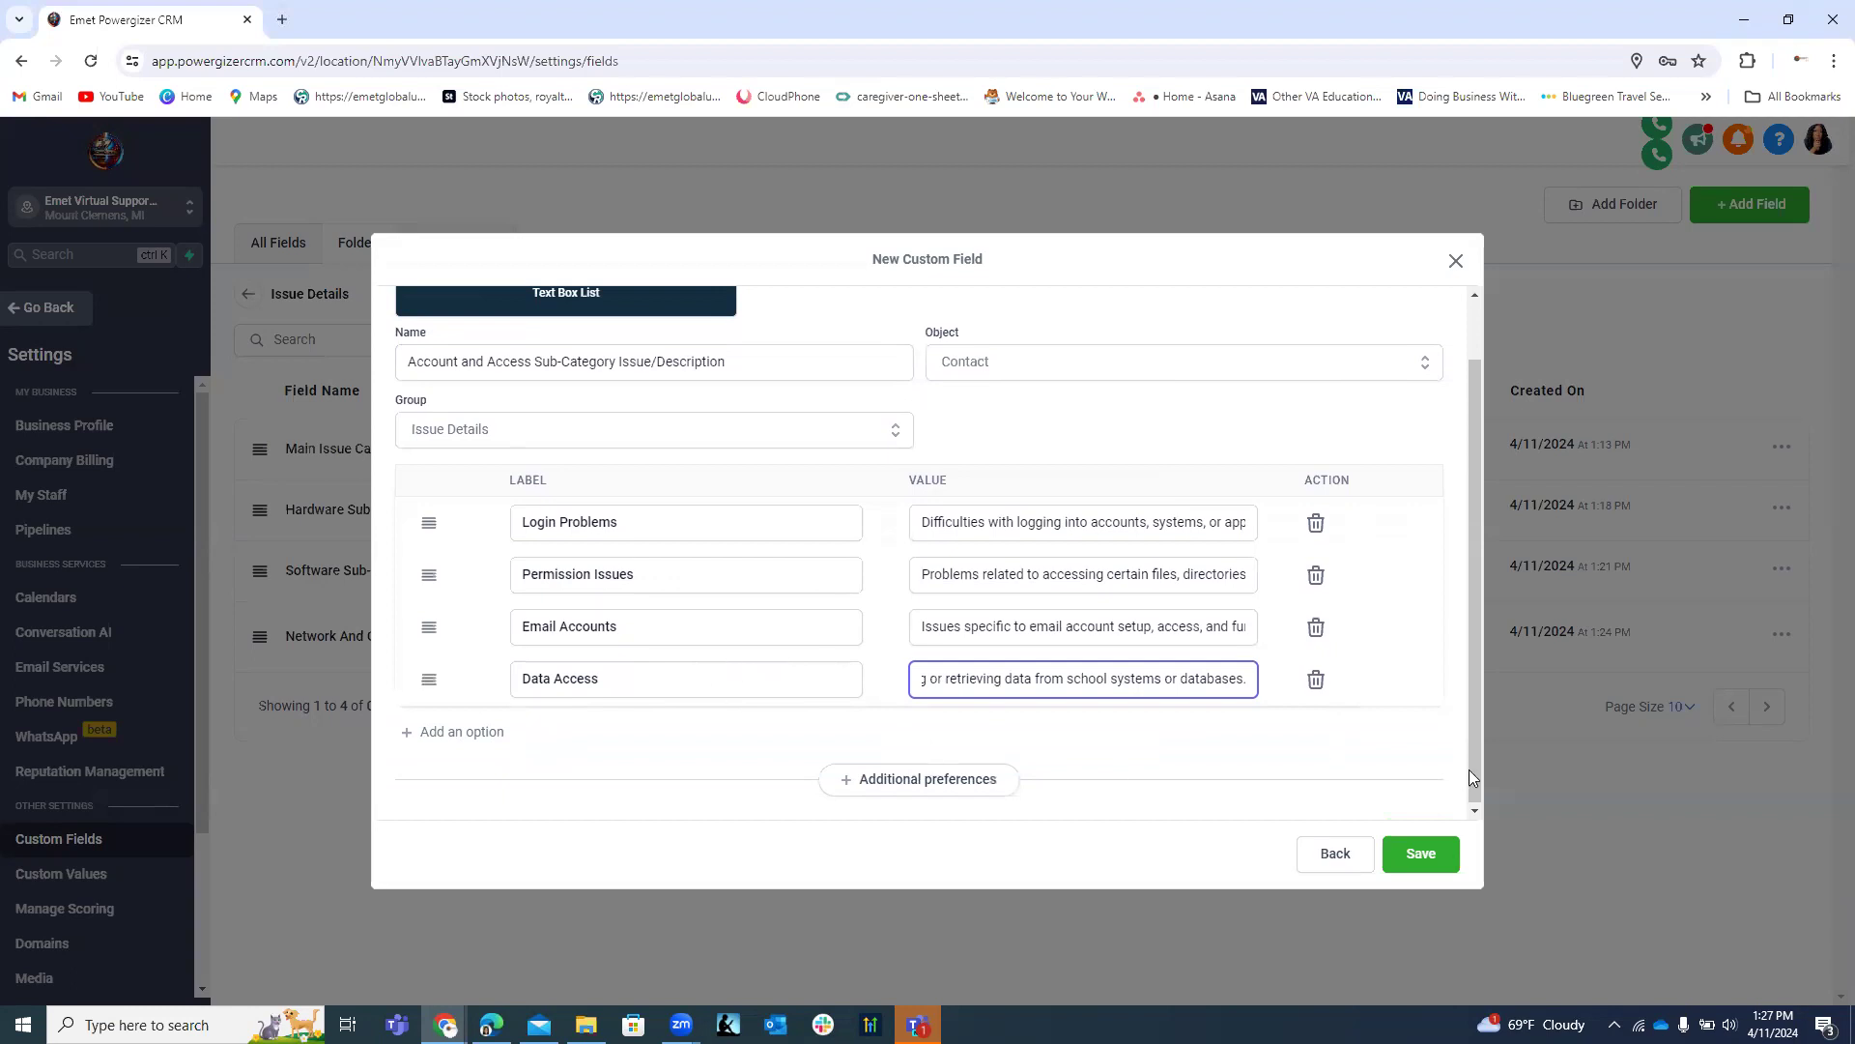
{"action": "left_click", "coordinate": [1420, 854]}
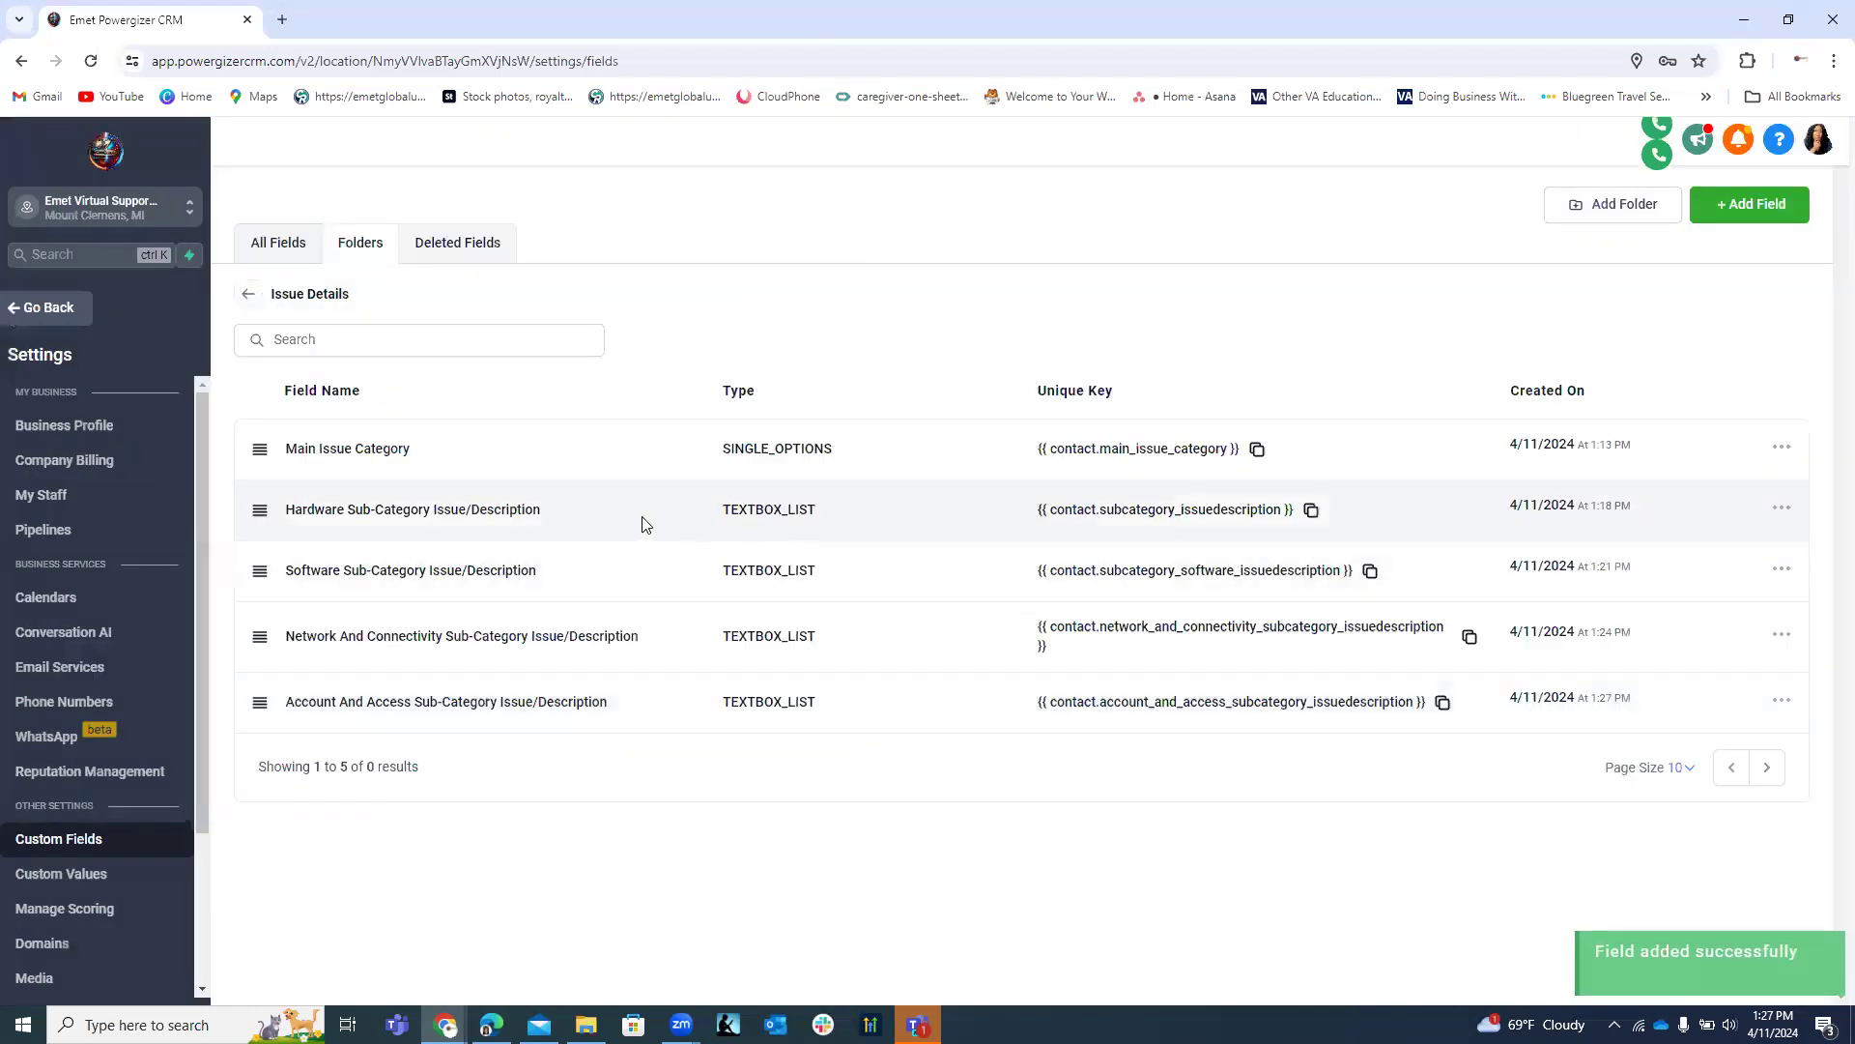
Start a new Text Box List custom field.
{"action": "left_click", "coordinate": [1749, 204]}
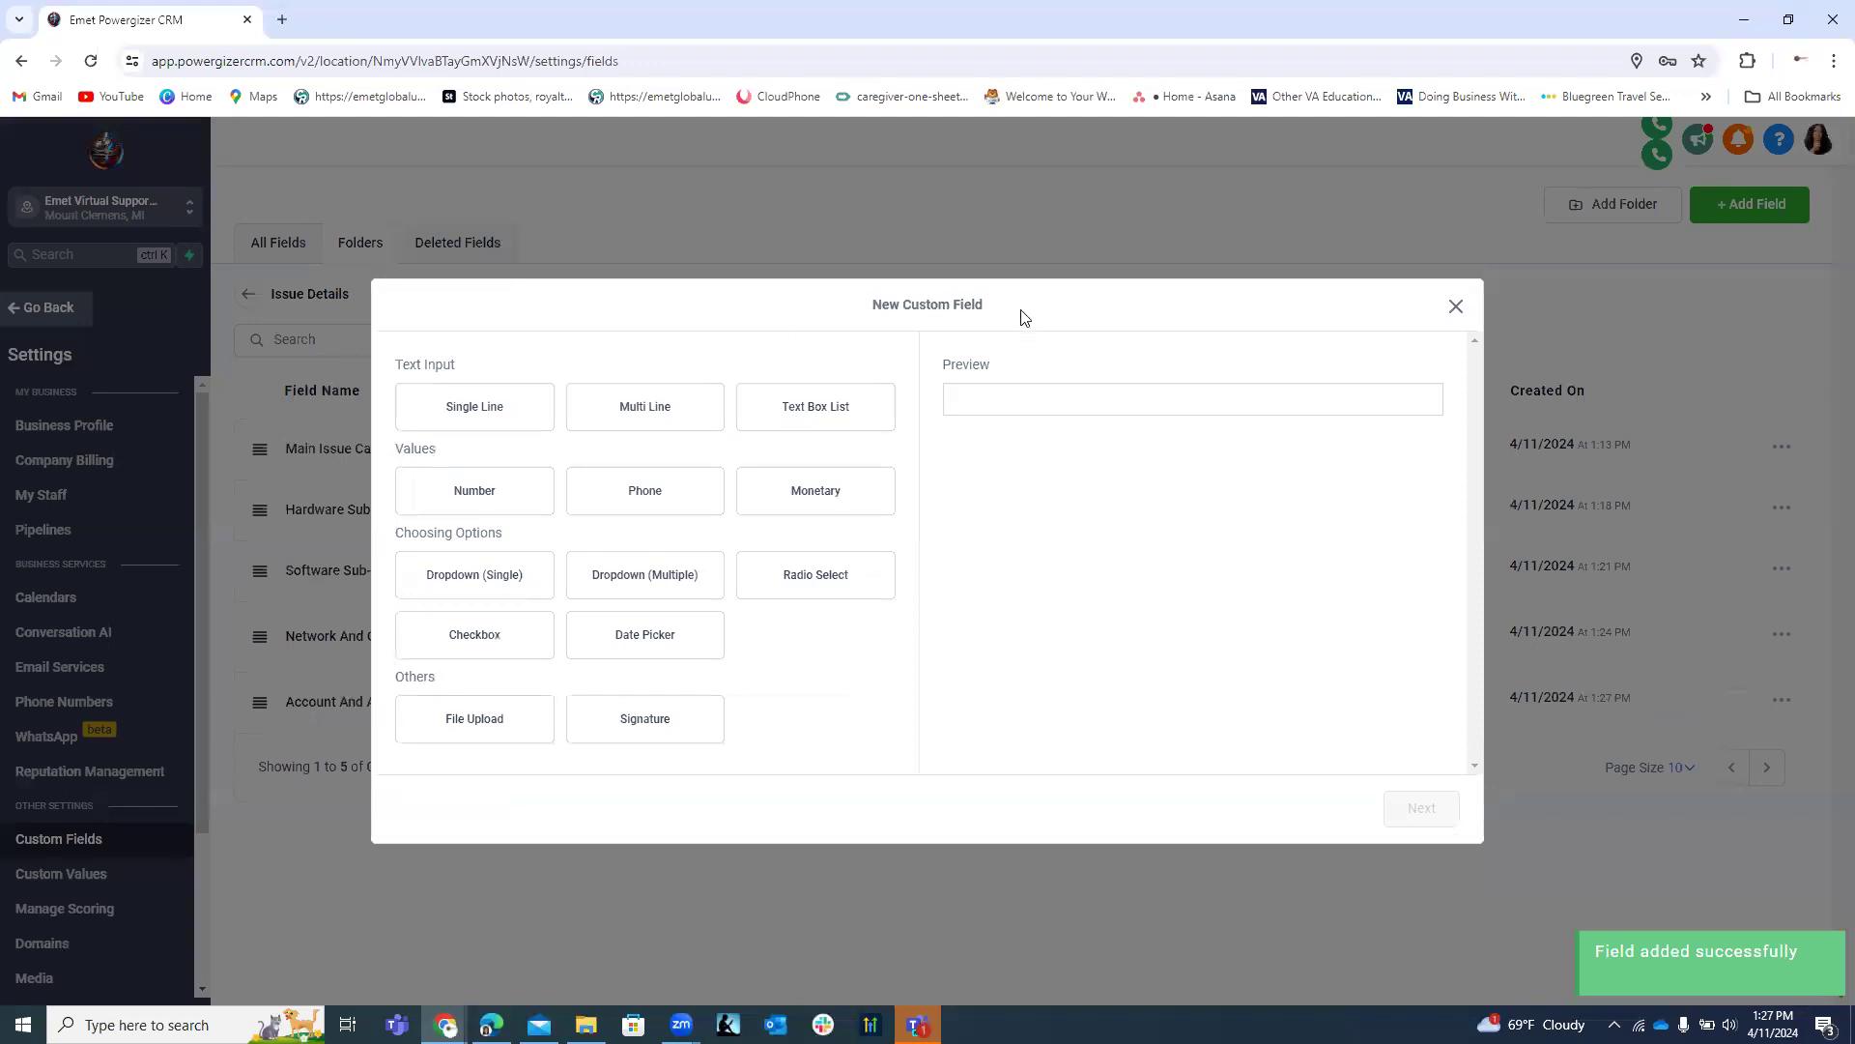
{"action": "left_click", "coordinate": [866, 410]}
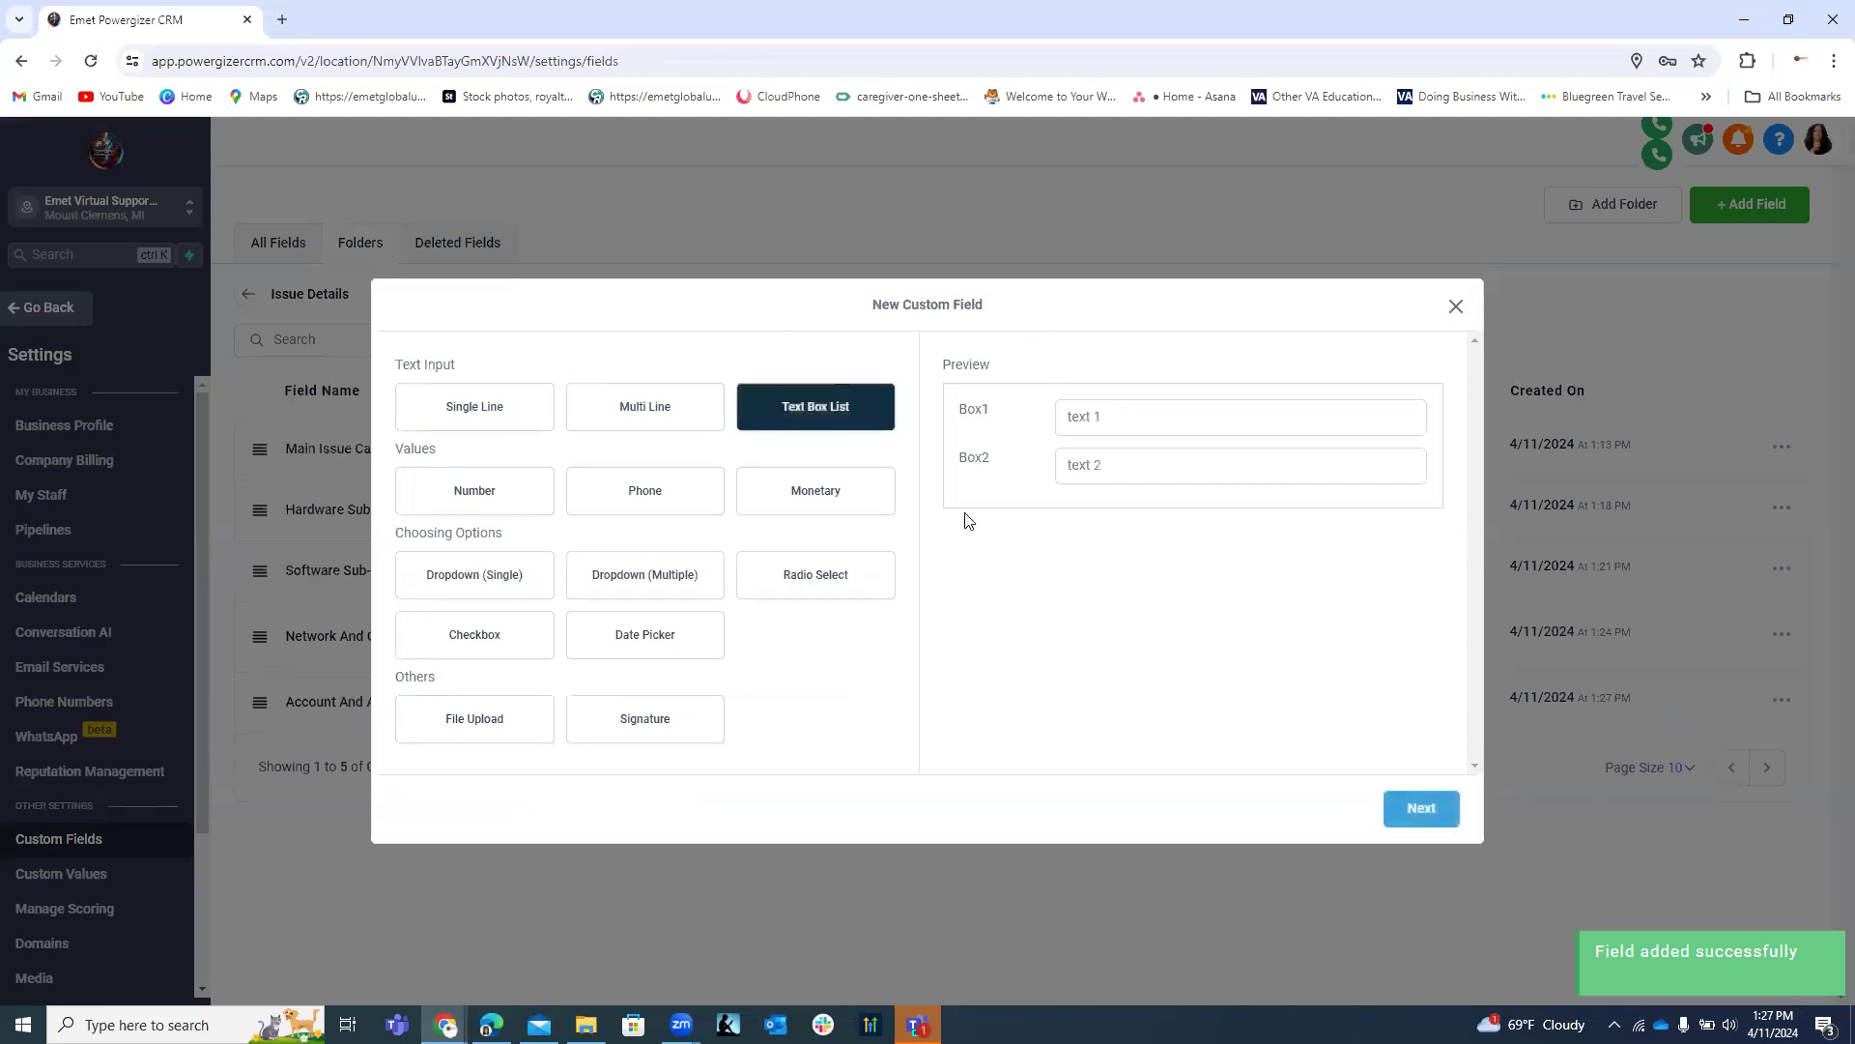
{"action": "left_click", "coordinate": [1421, 808]}
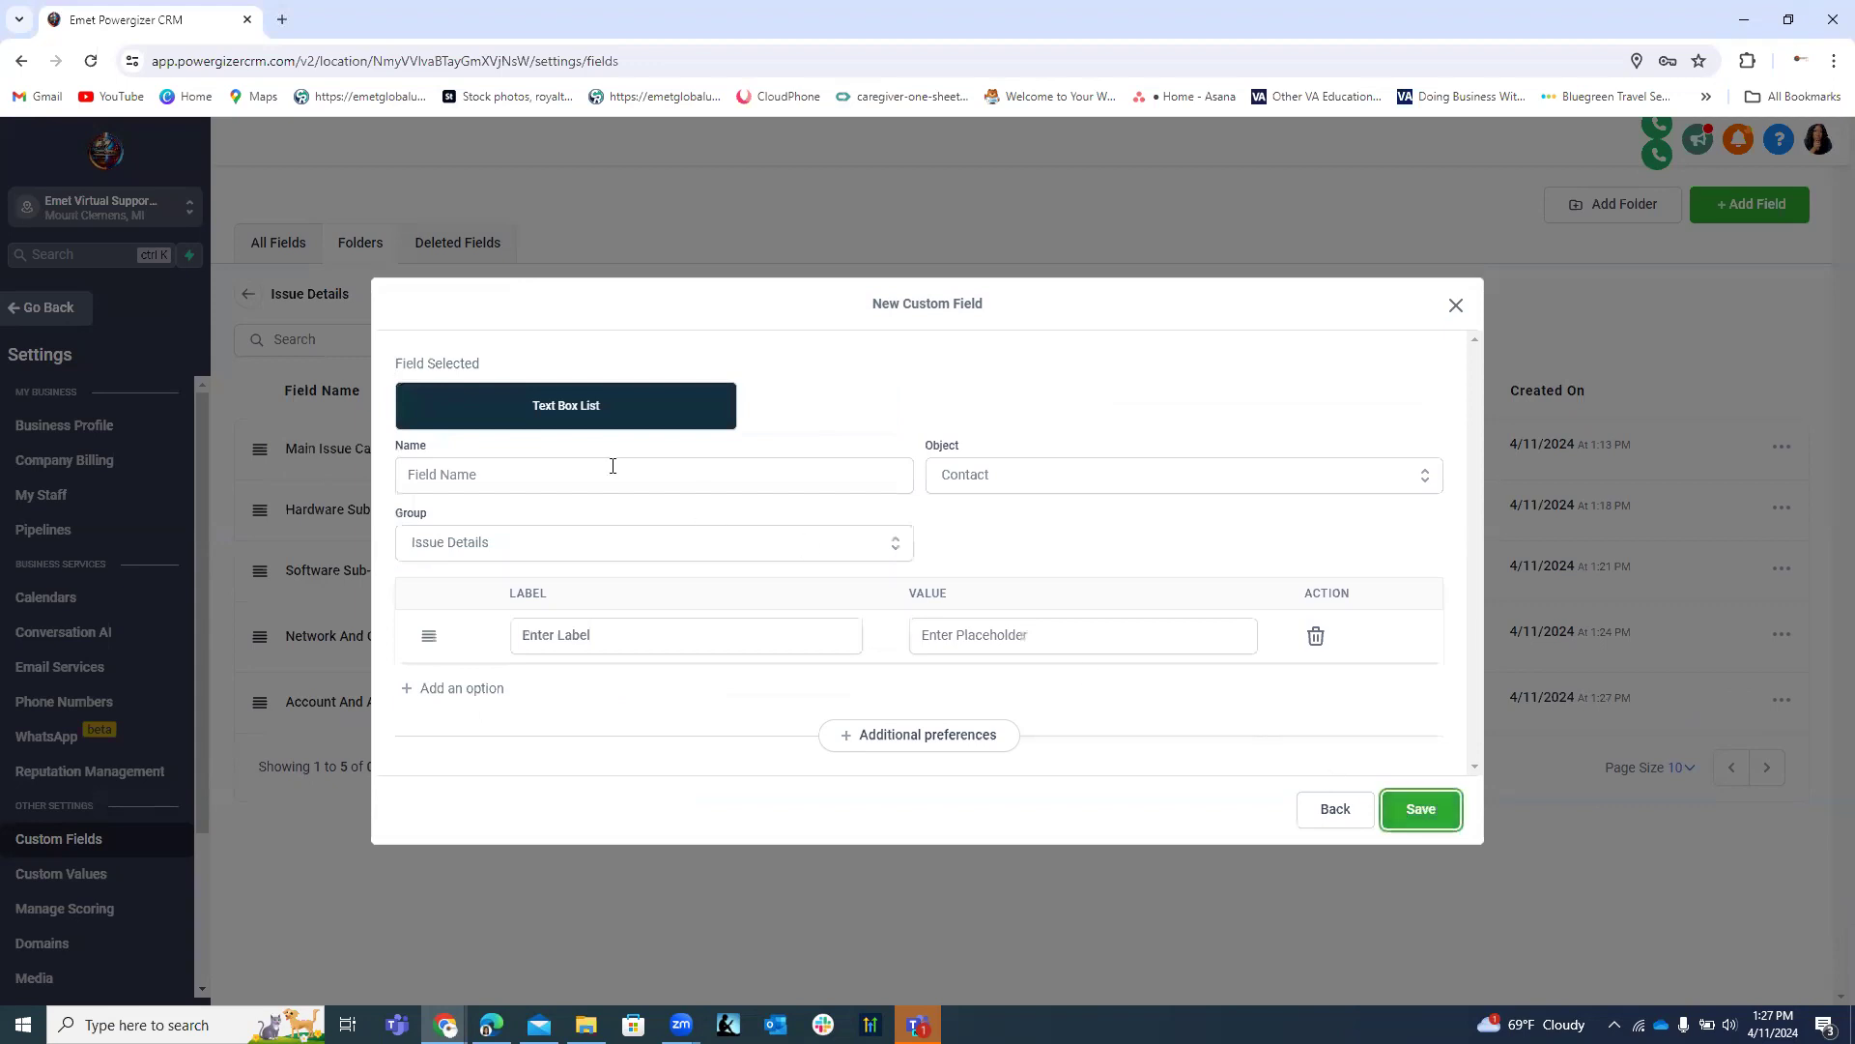
Name the field 'Security and Compliance Sub-Category Issue/Description'.
{"action": "left_click", "coordinate": [537, 473]}
{"action": "type", "text": "Sub-Category Issue/Description"}
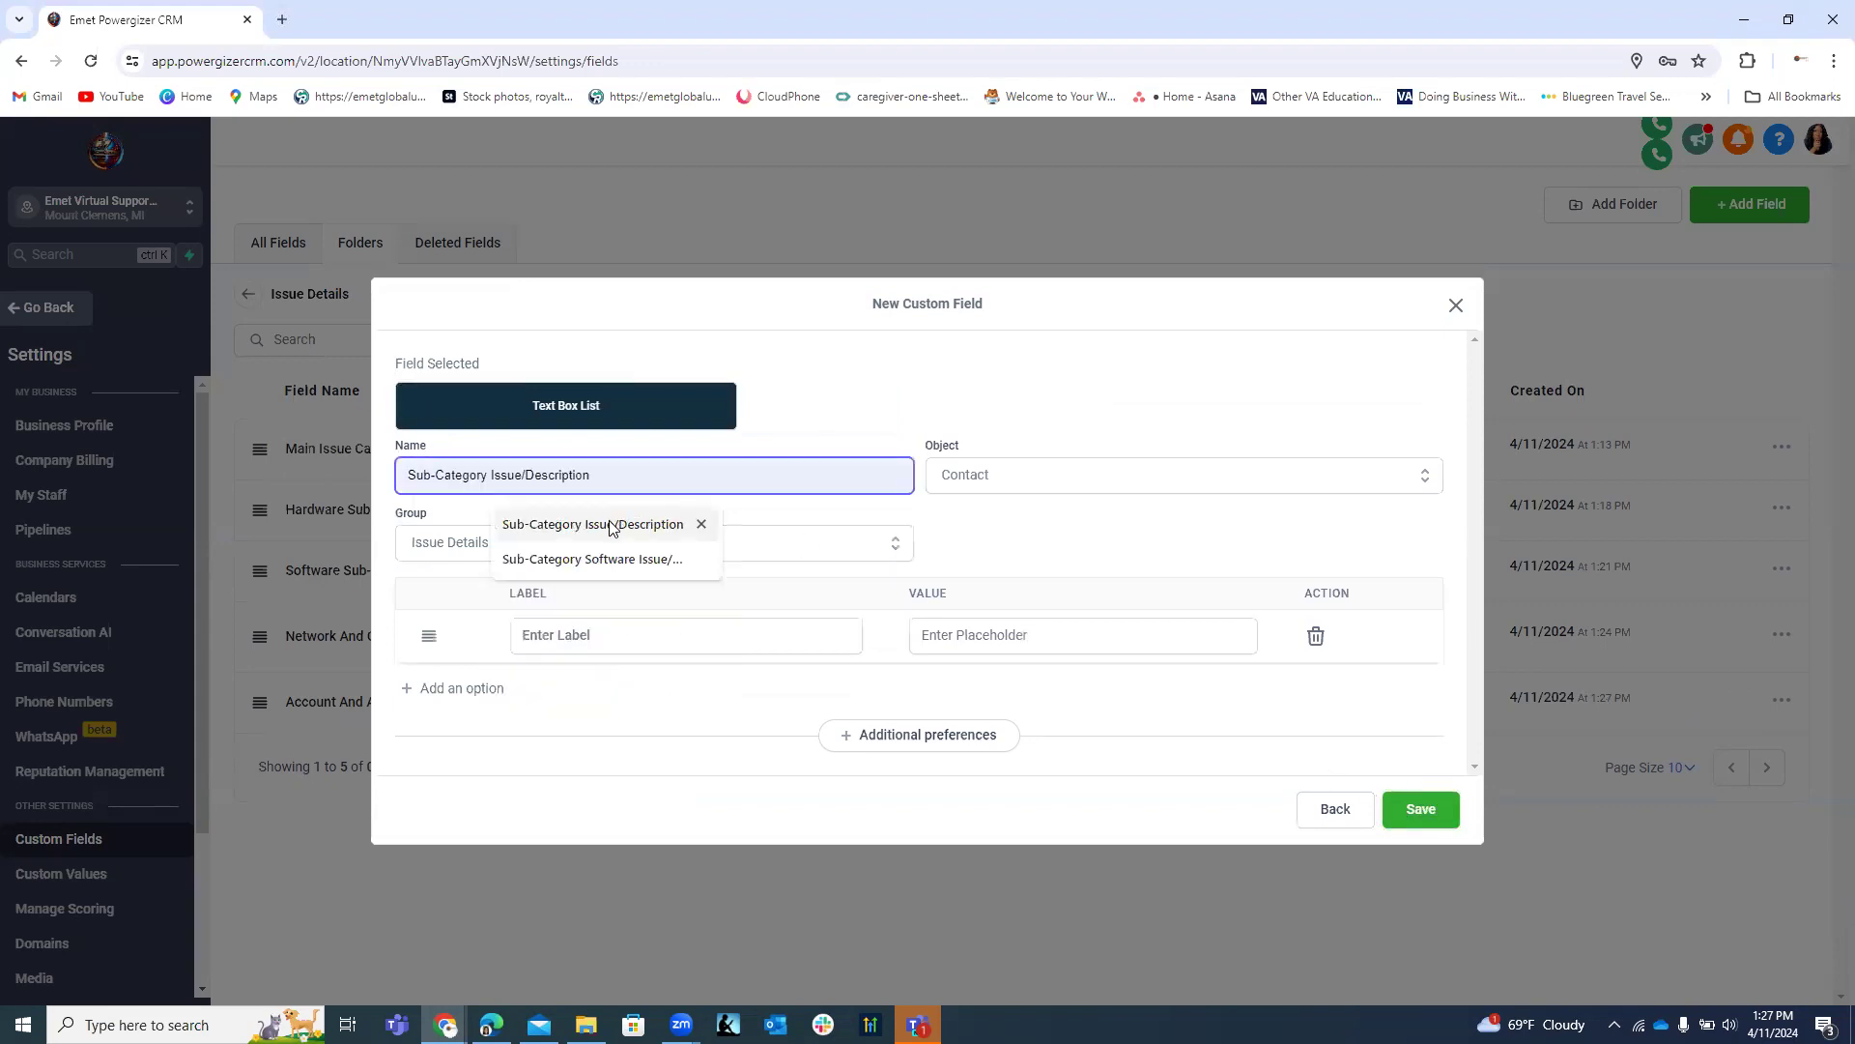
{"action": "left_click", "coordinate": [610, 525]}
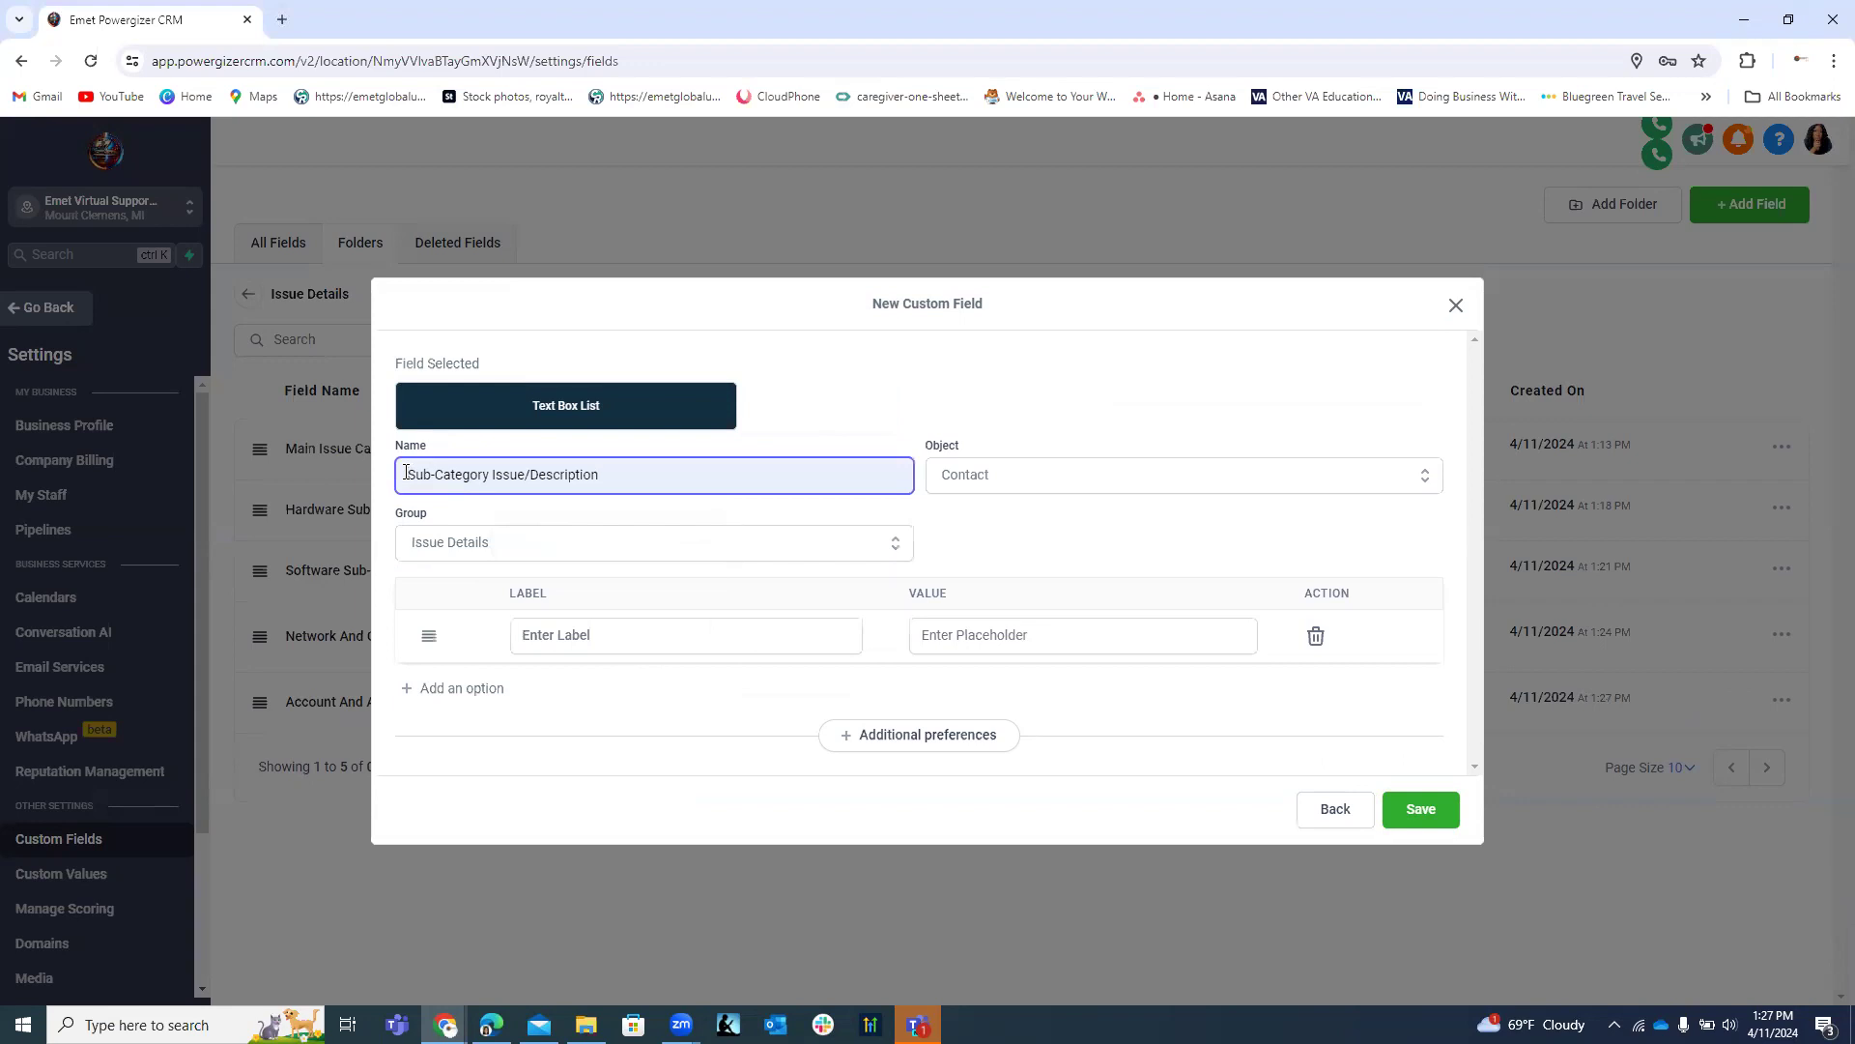
{"action": "left_click", "coordinate": [406, 472]}
{"action": "type", "text": "Security and Comp"}
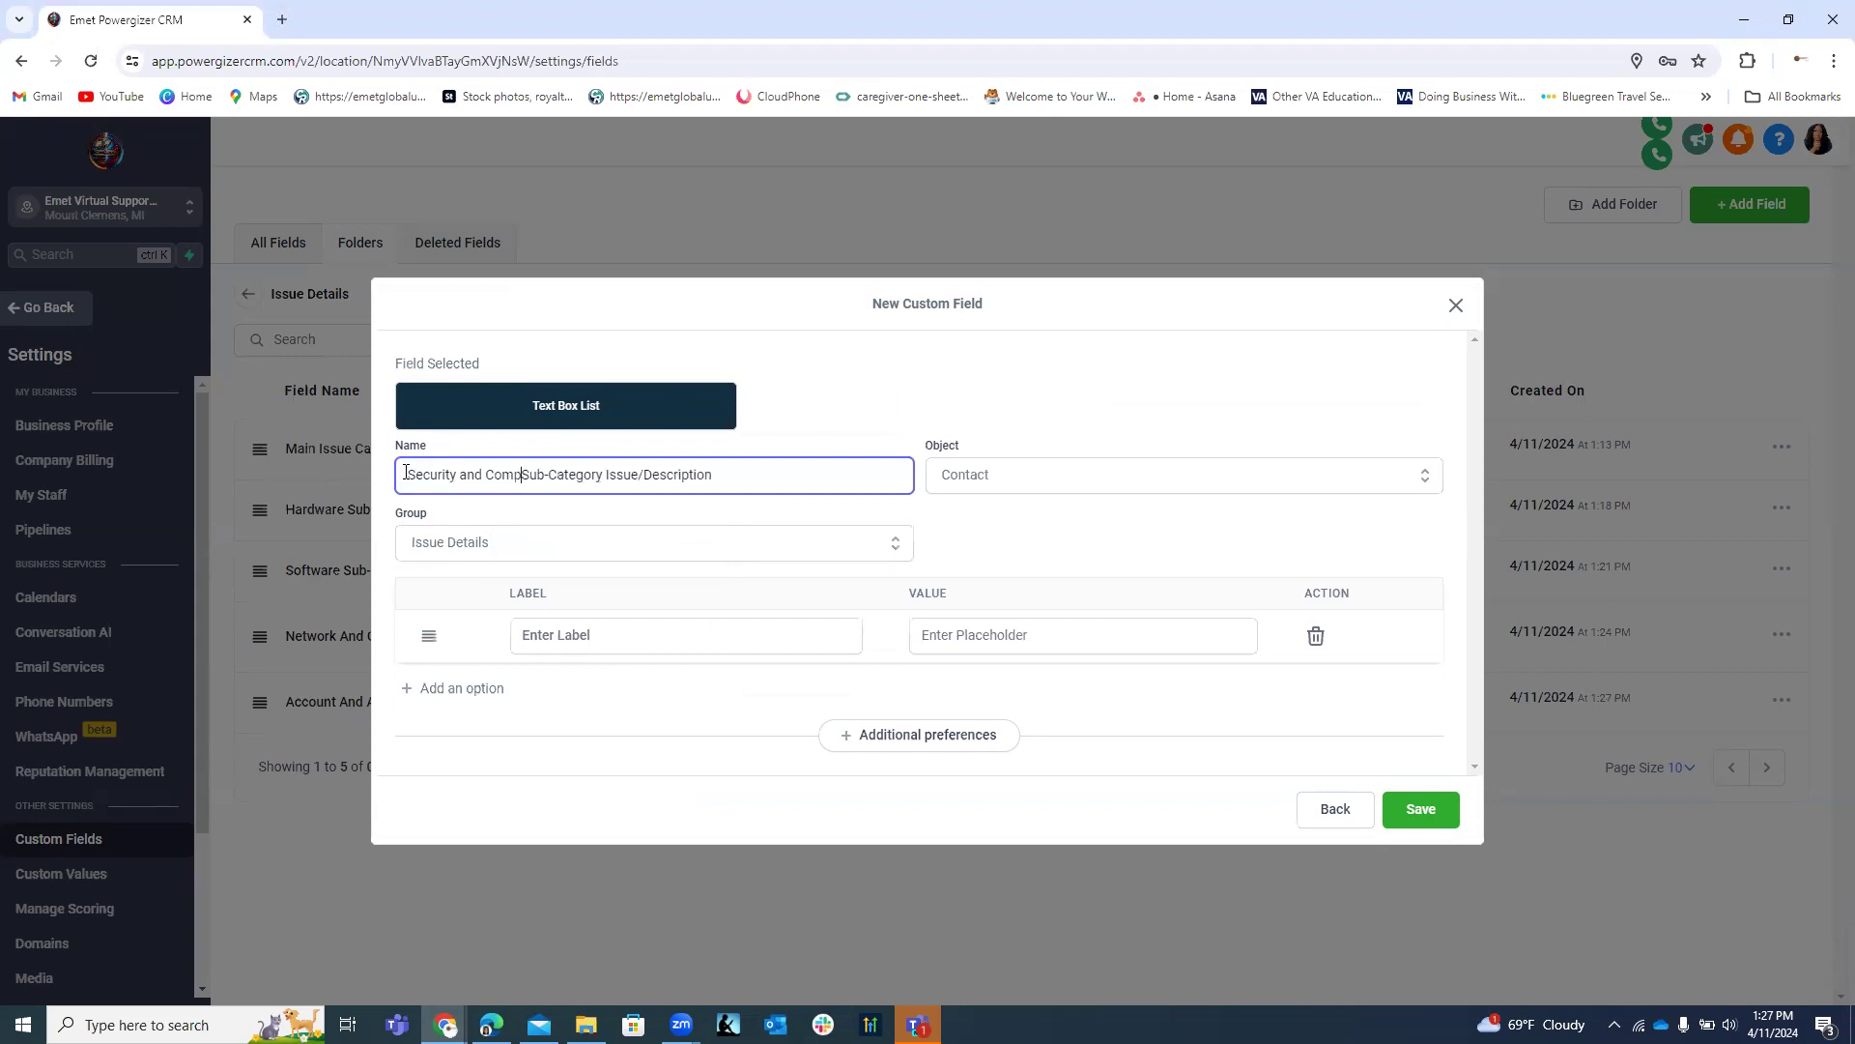
{"action": "type", "text": "liance"}
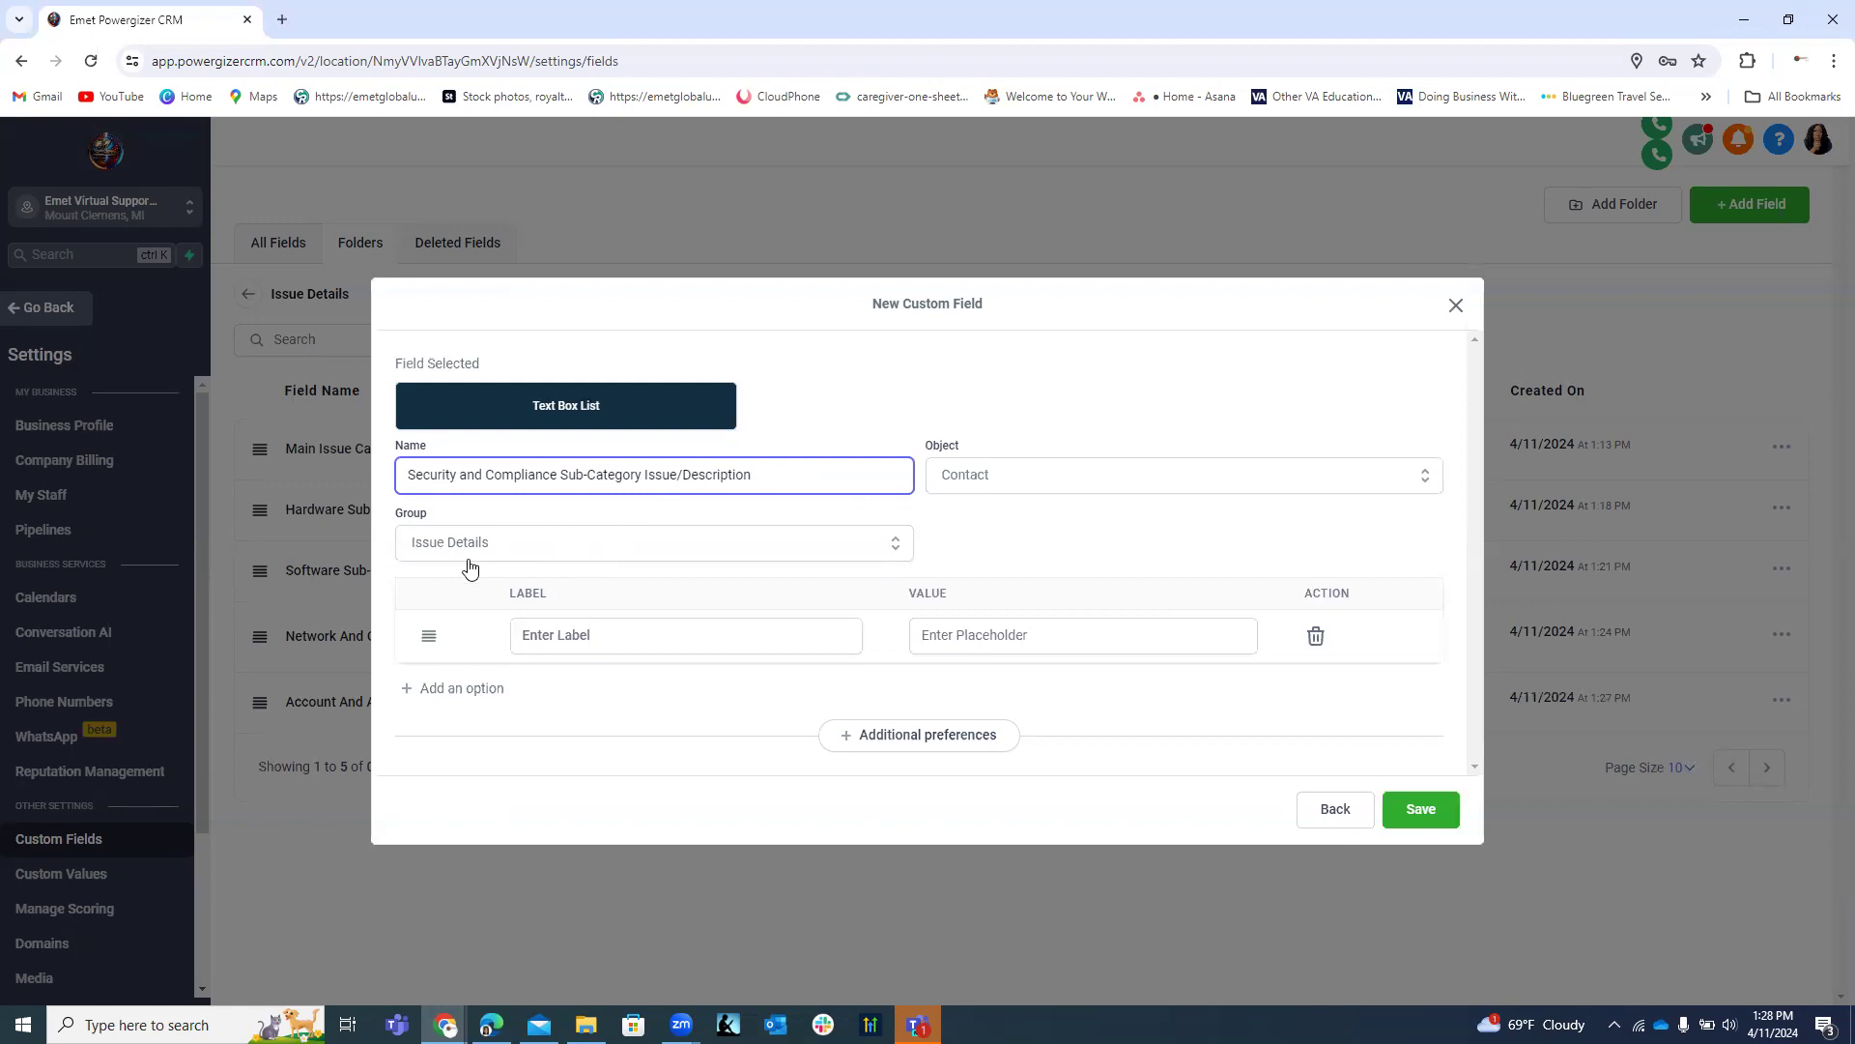
{"action": "left_click", "coordinate": [606, 640]}
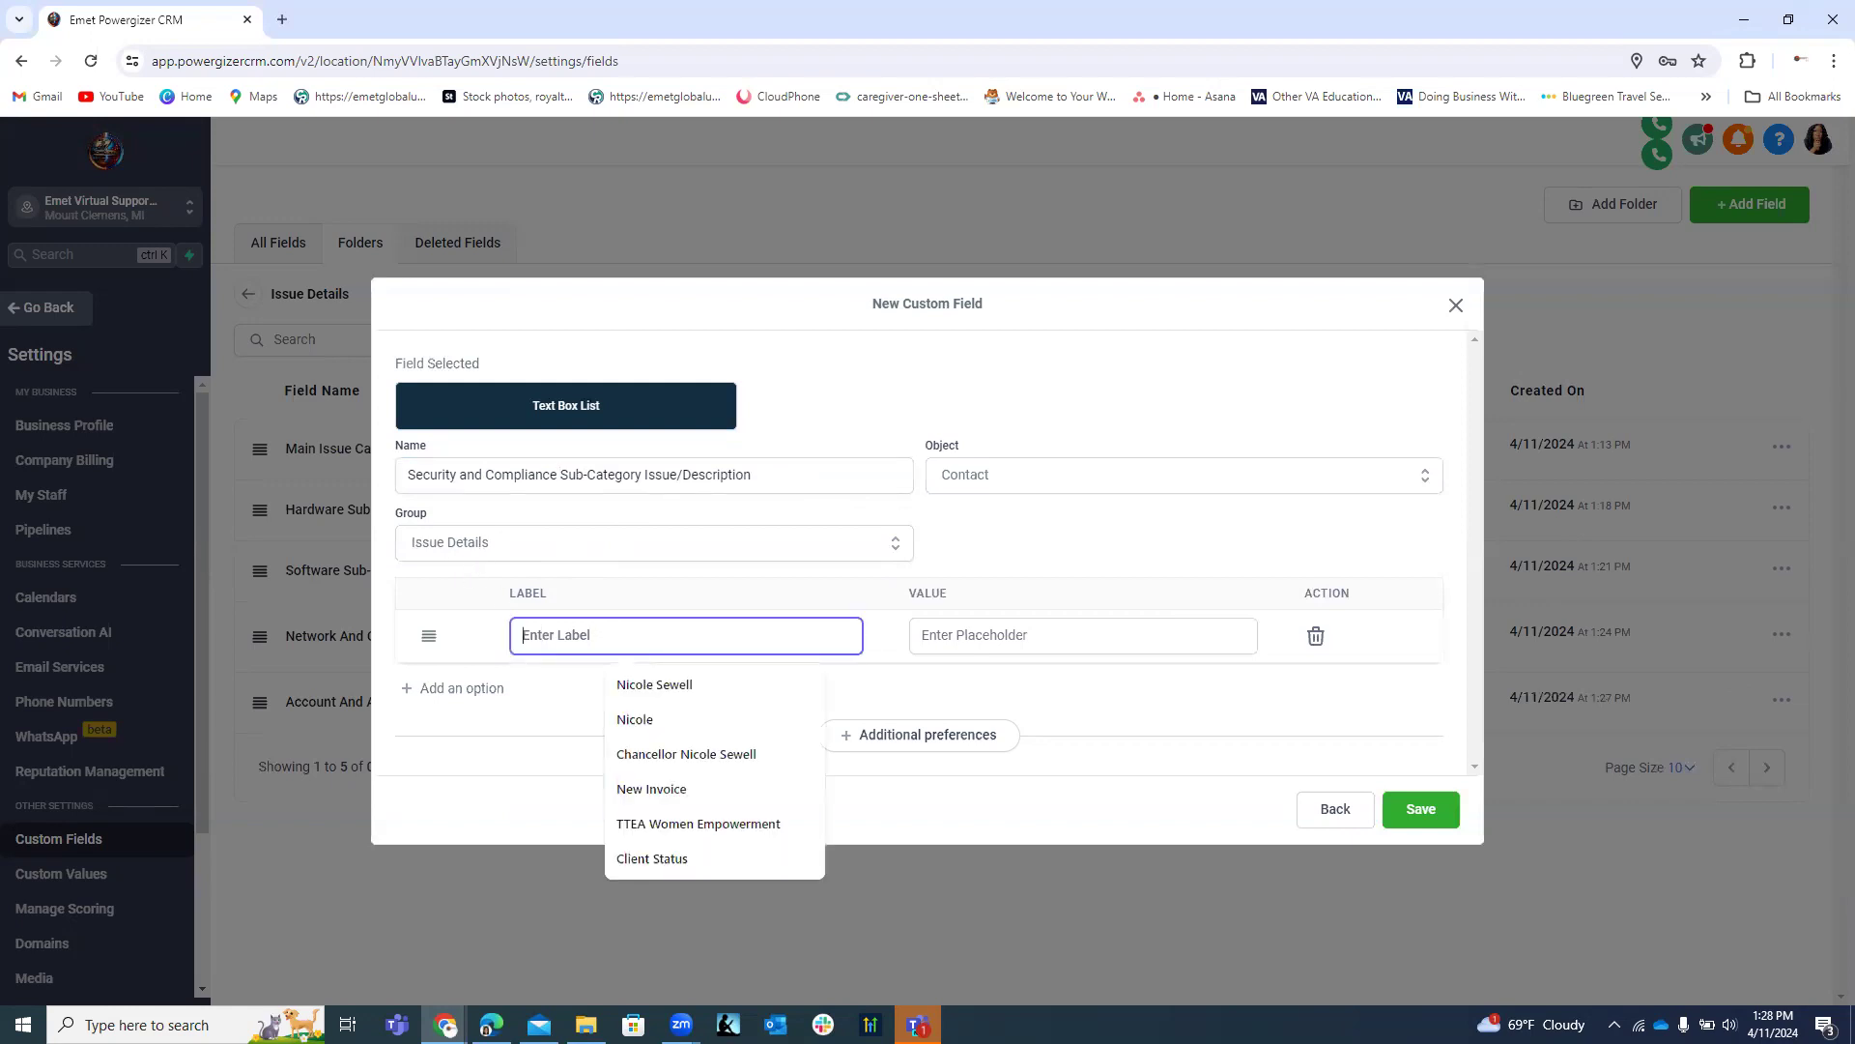
Enter Virus and Malware and Data Privacy as the first two option labels.
{"action": "key", "text": "alt+Tab"}
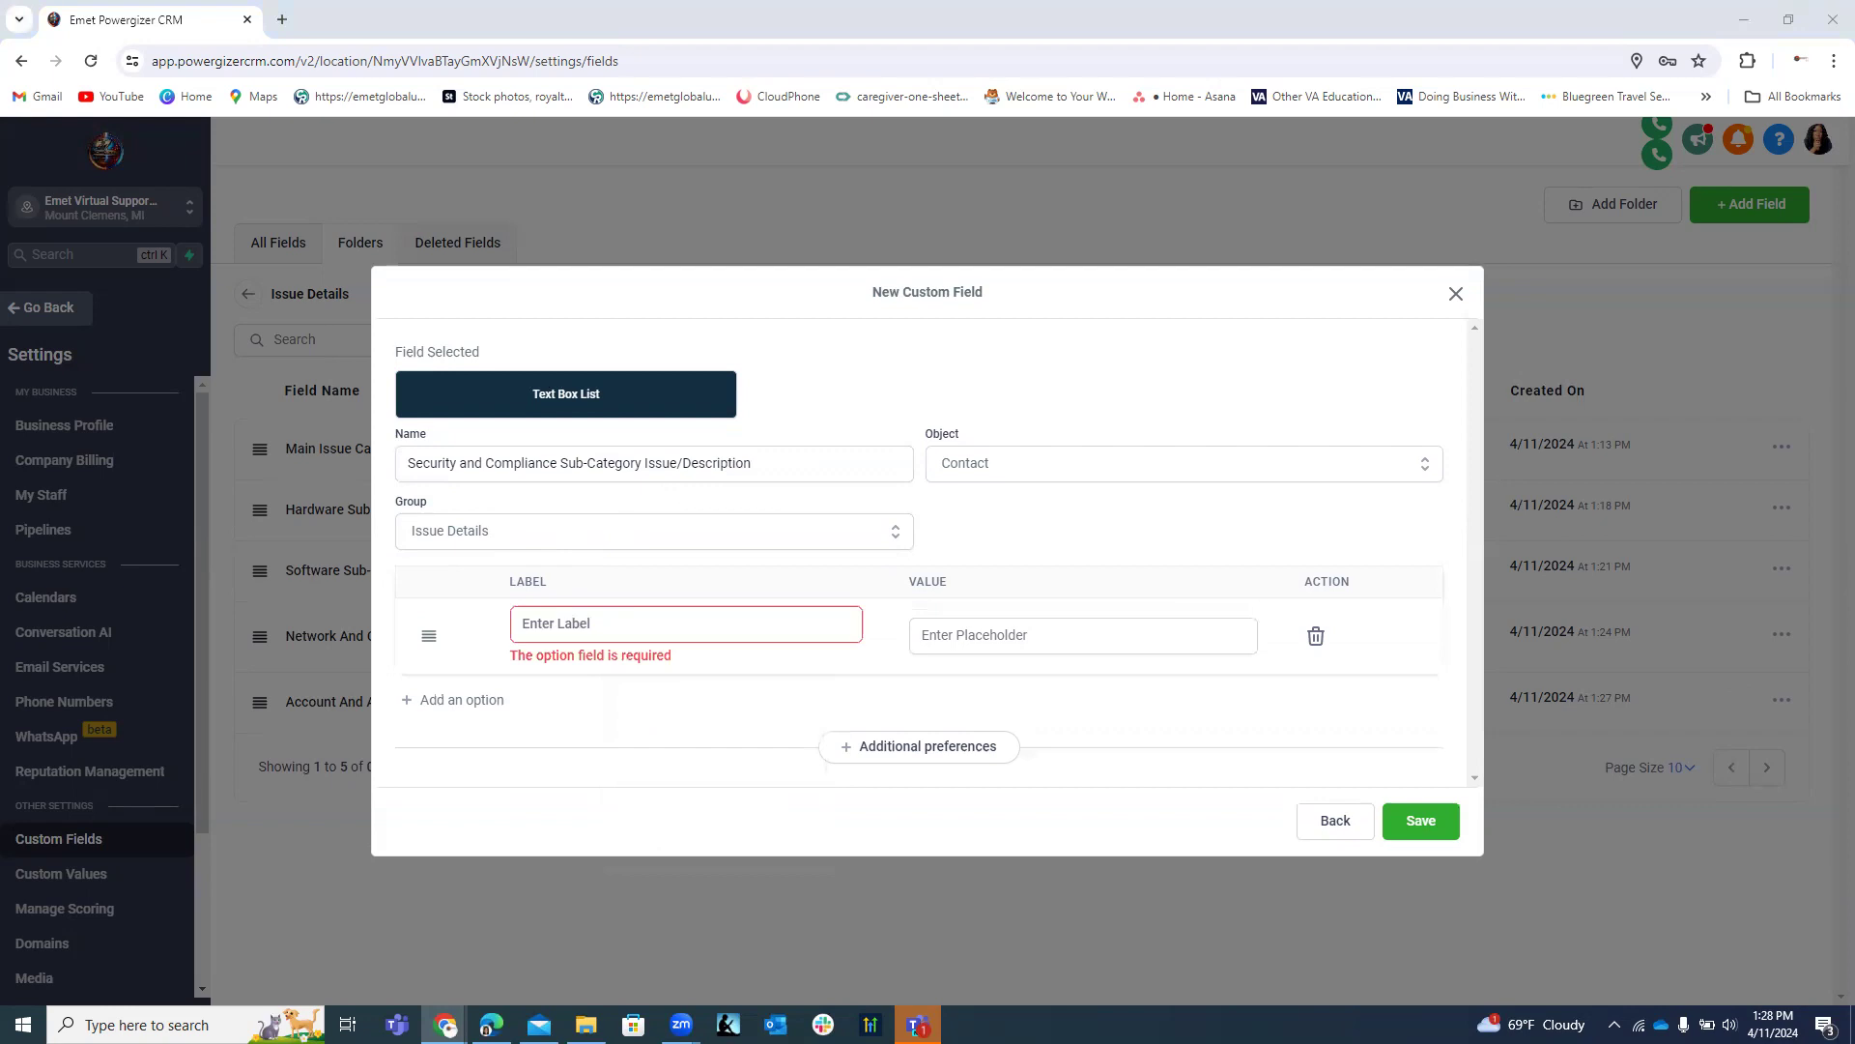
{"action": "left_click", "coordinate": [649, 621]}
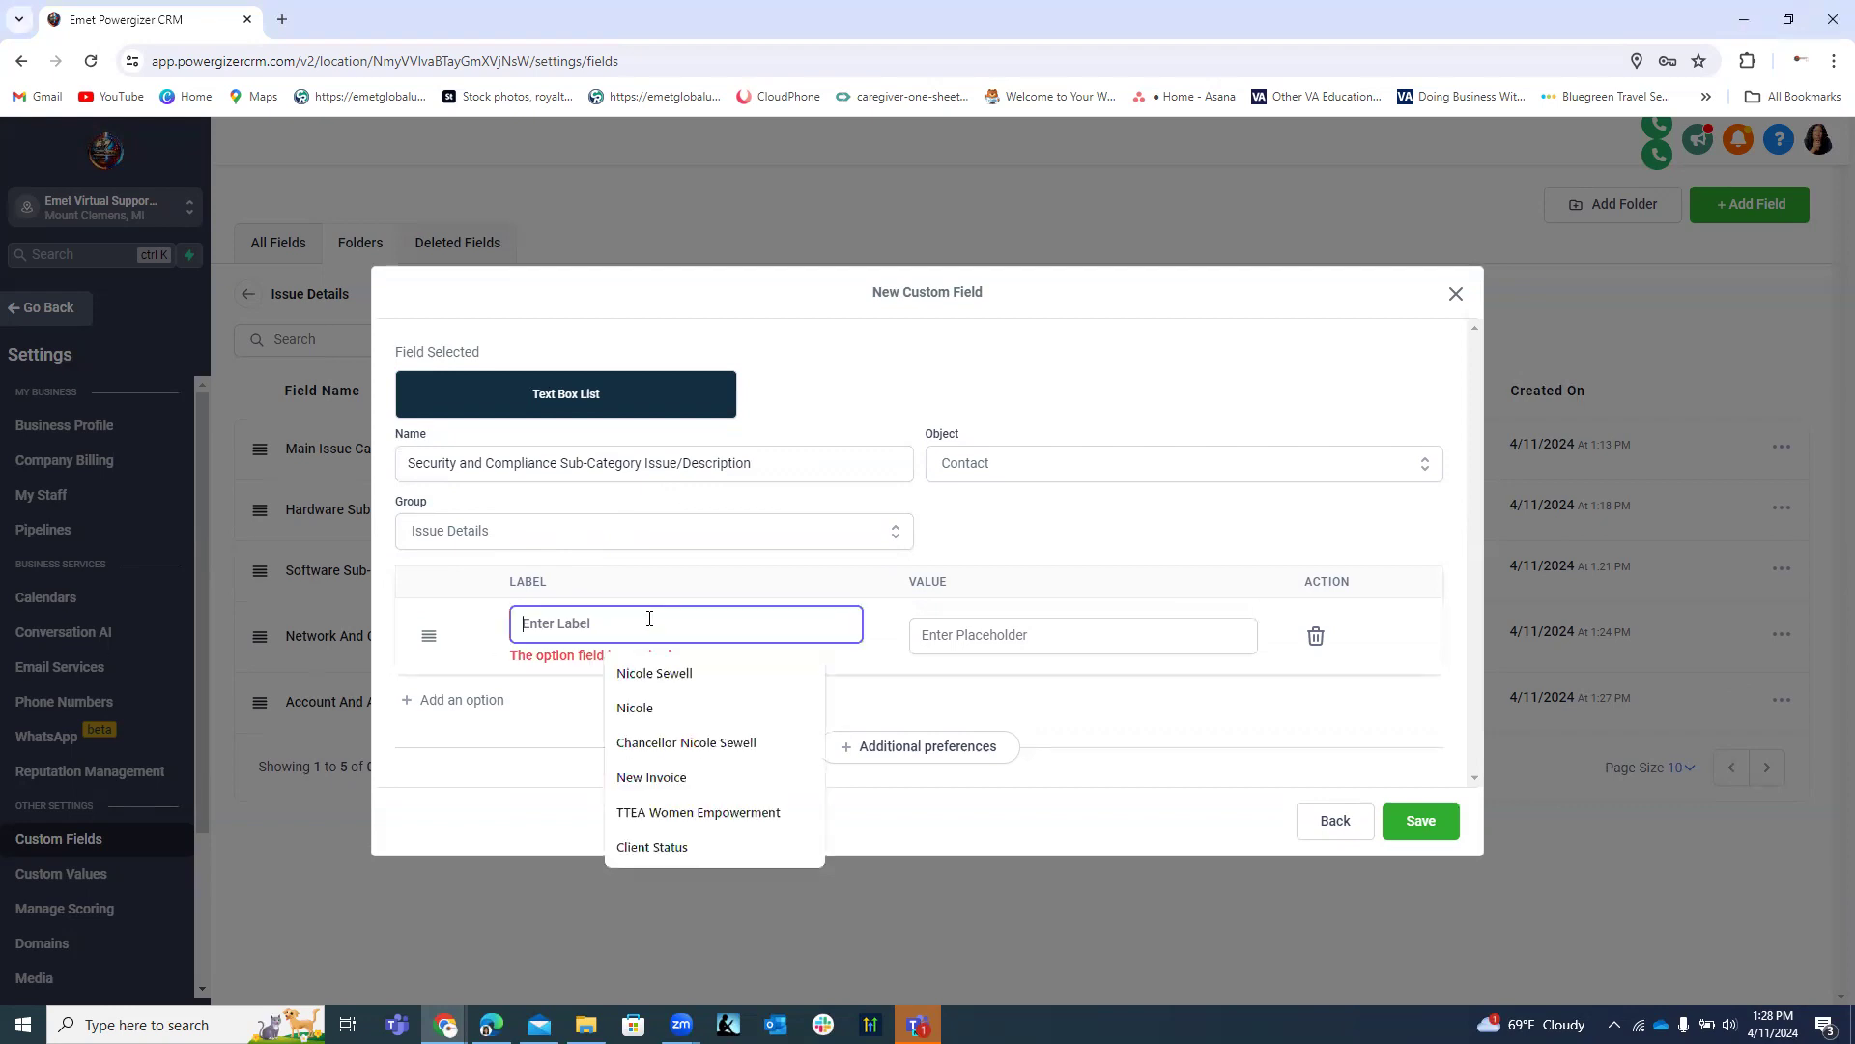
{"action": "type", "text": "Virus and Malware"}
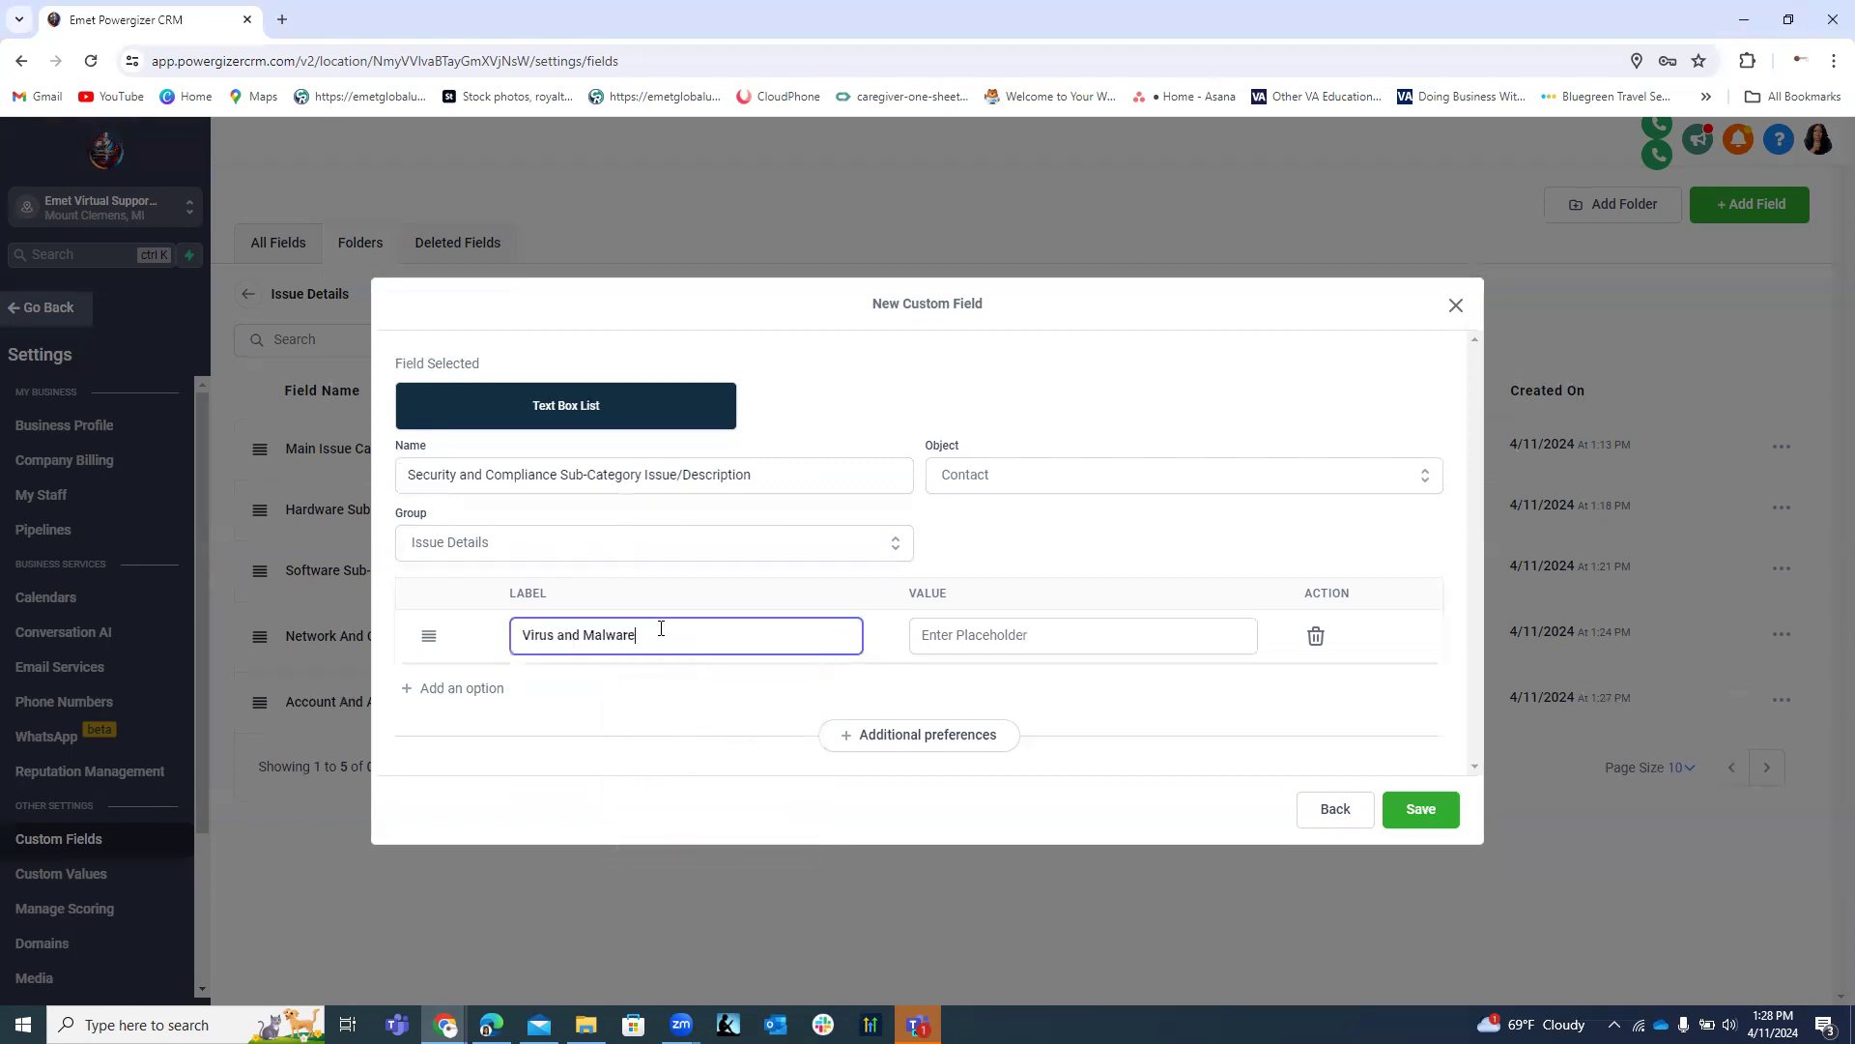
{"action": "left_click", "coordinate": [480, 698]}
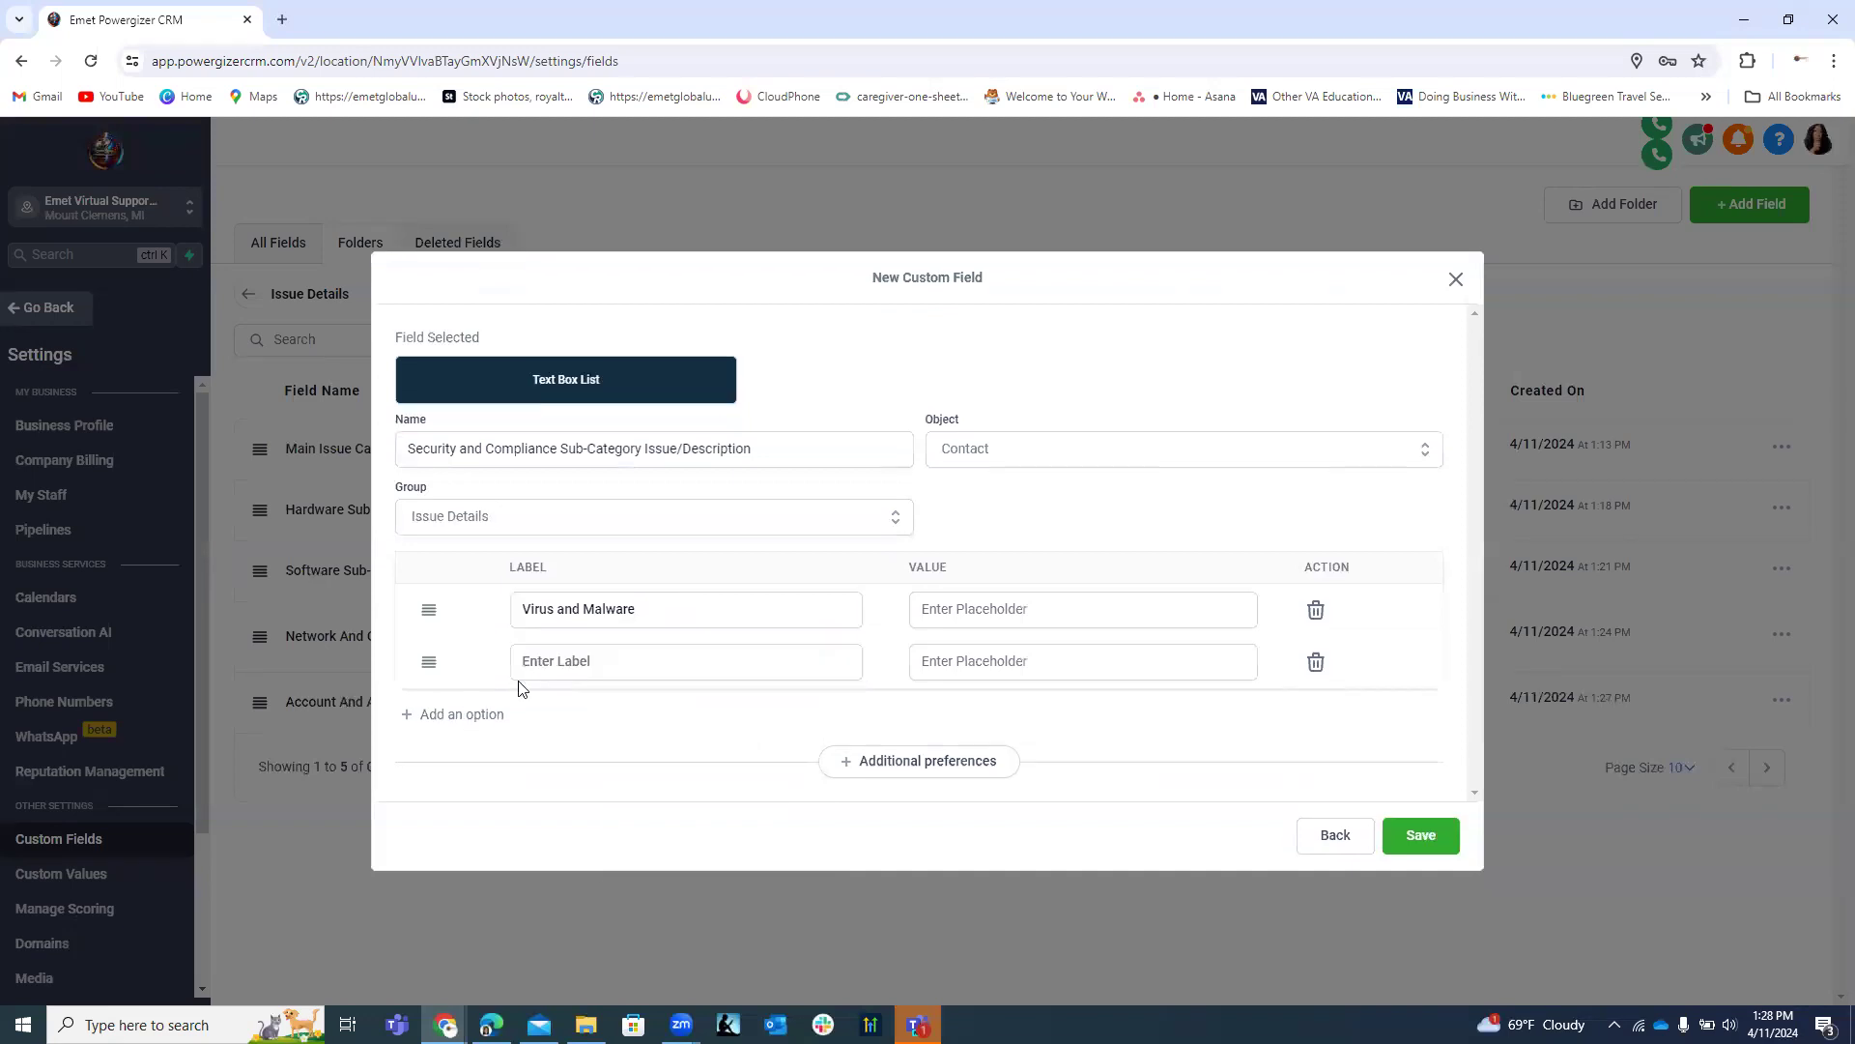
{"action": "left_click", "coordinate": [567, 663]}
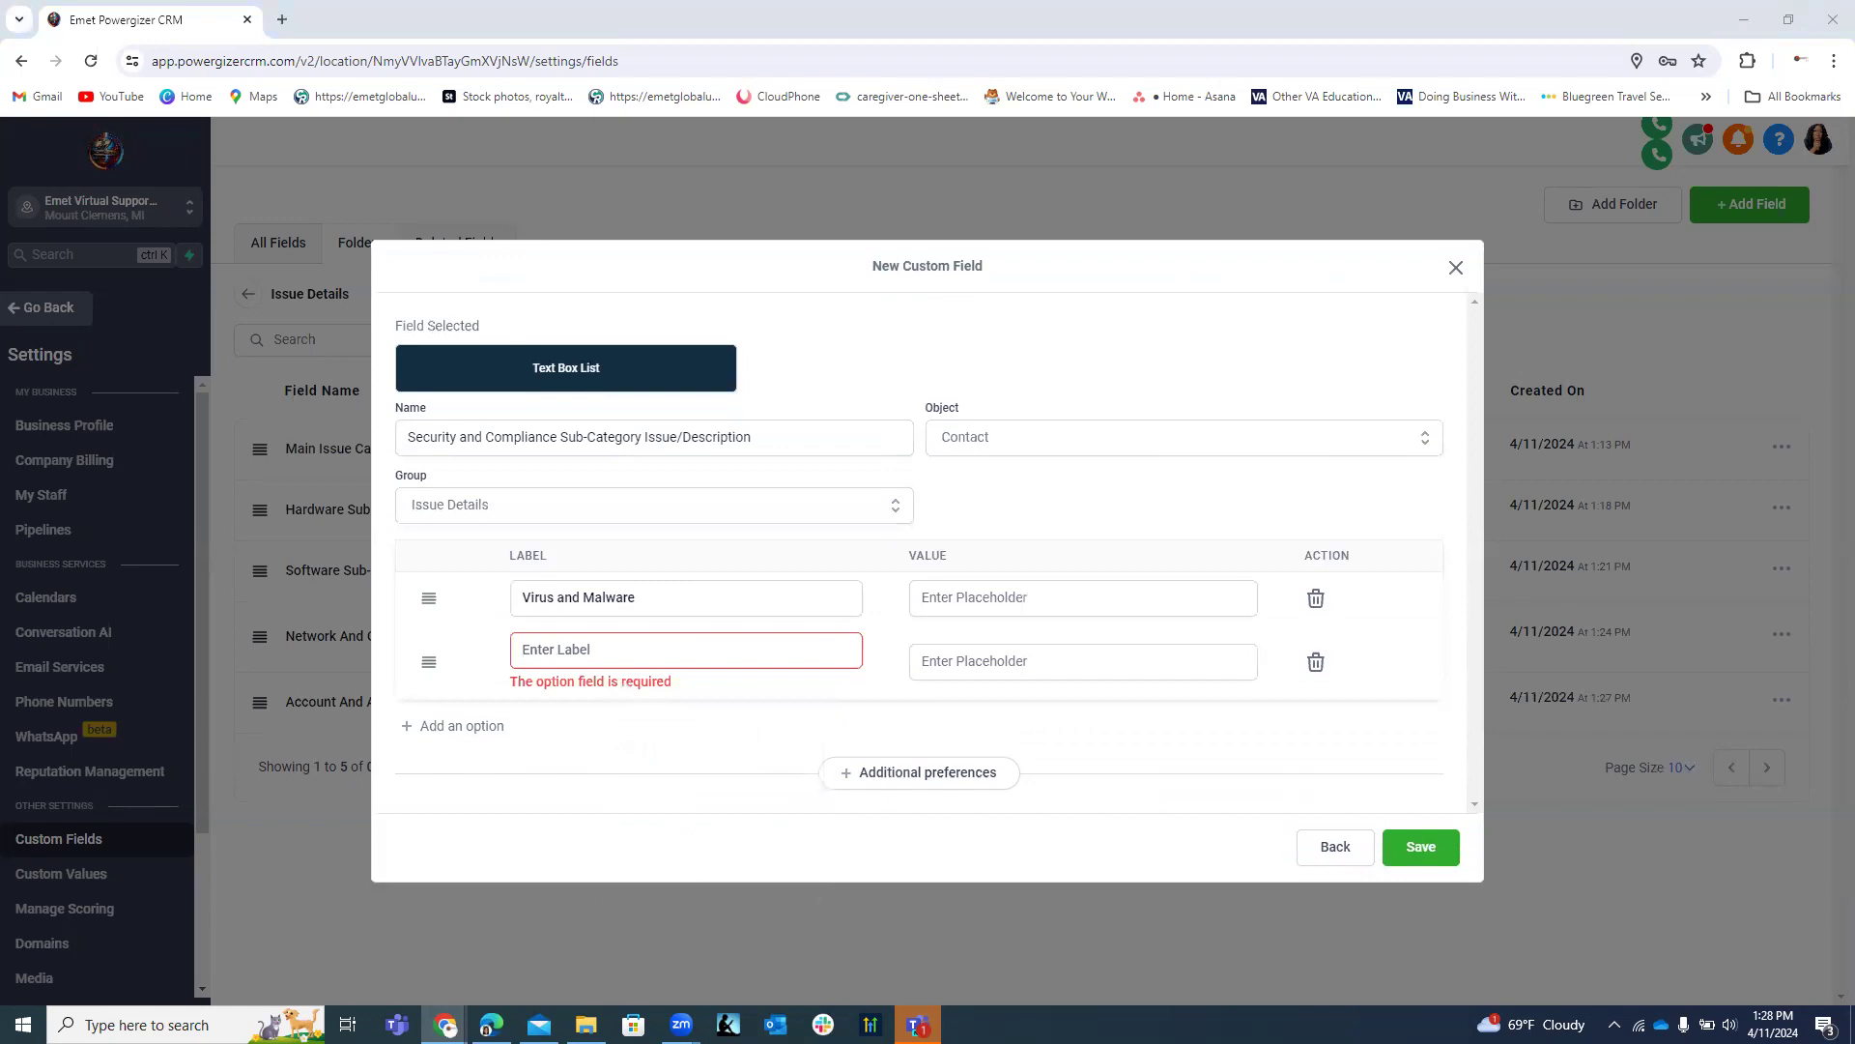
{"action": "left_click", "coordinate": [623, 649]}
{"action": "right_click", "coordinate": [638, 658]}
{"action": "left_click", "coordinate": [657, 433]}
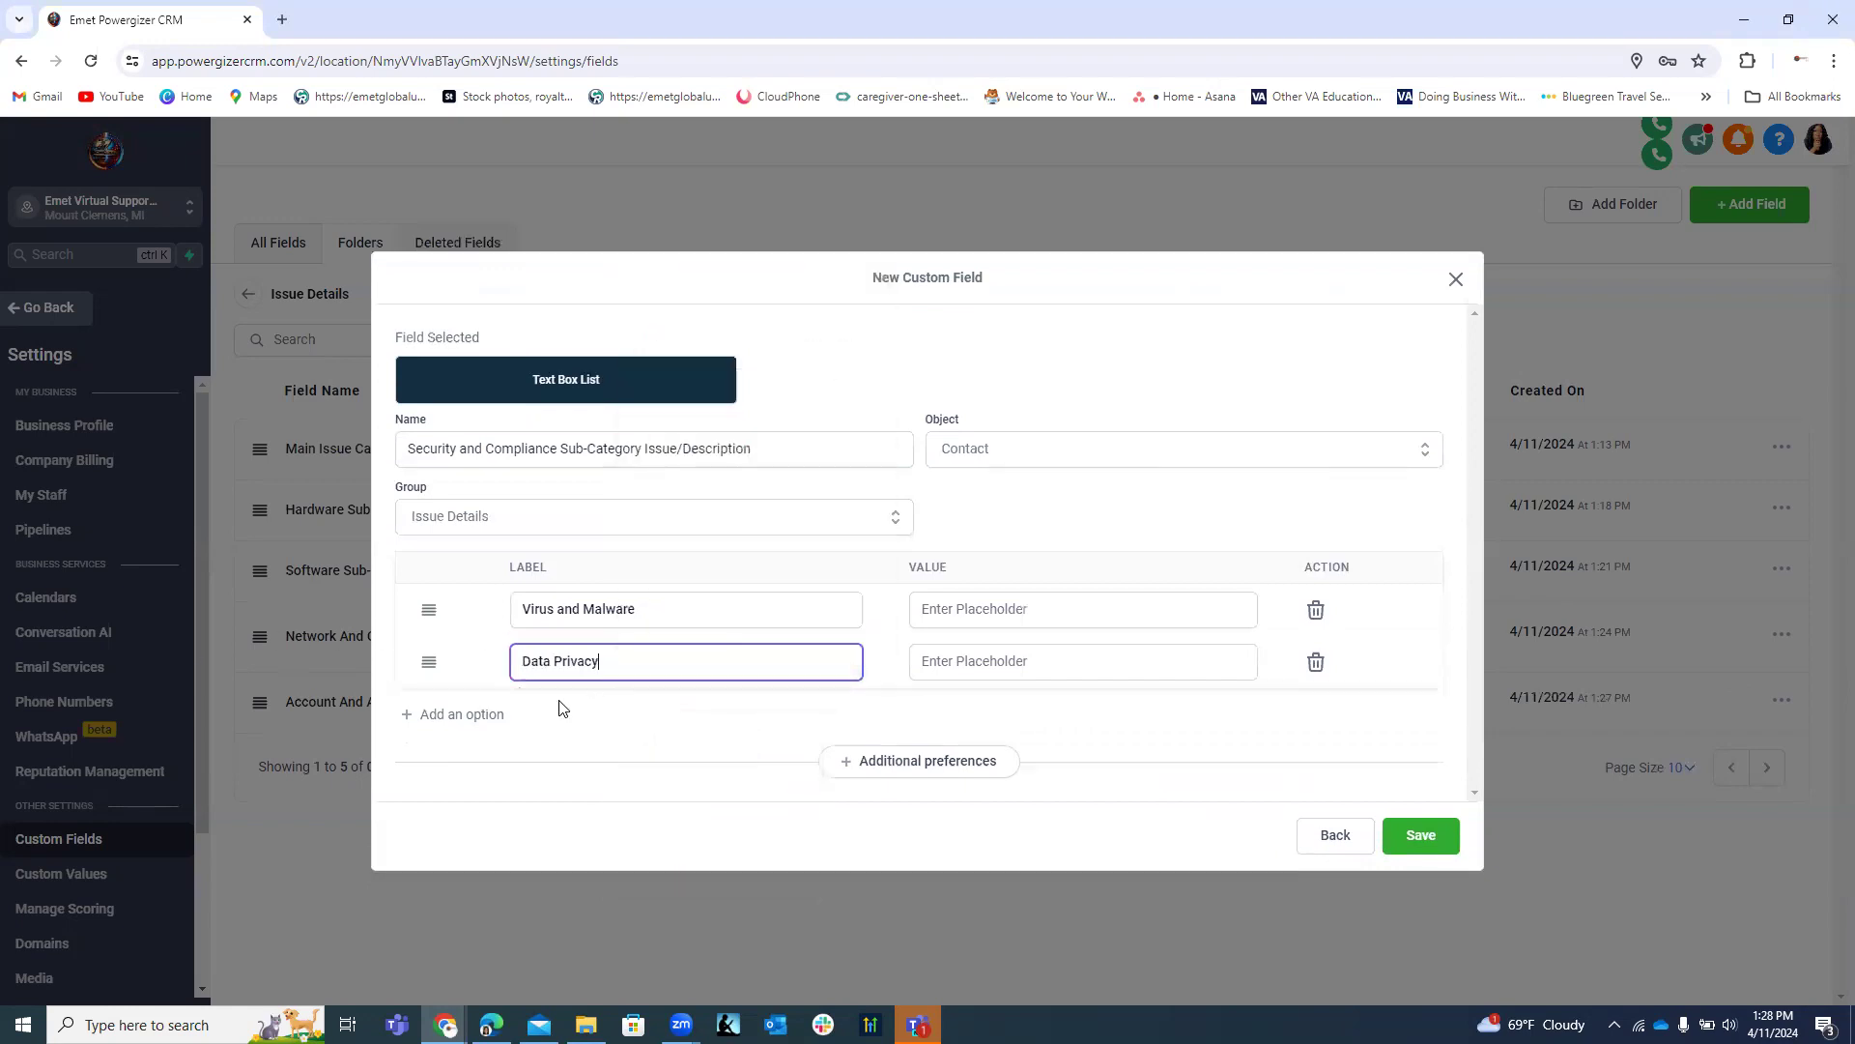
Add Policy Compliance and the cards-and-surveillance fourth label, then save the field.
{"action": "left_click", "coordinate": [480, 717]}
{"action": "left_click", "coordinate": [568, 701]}
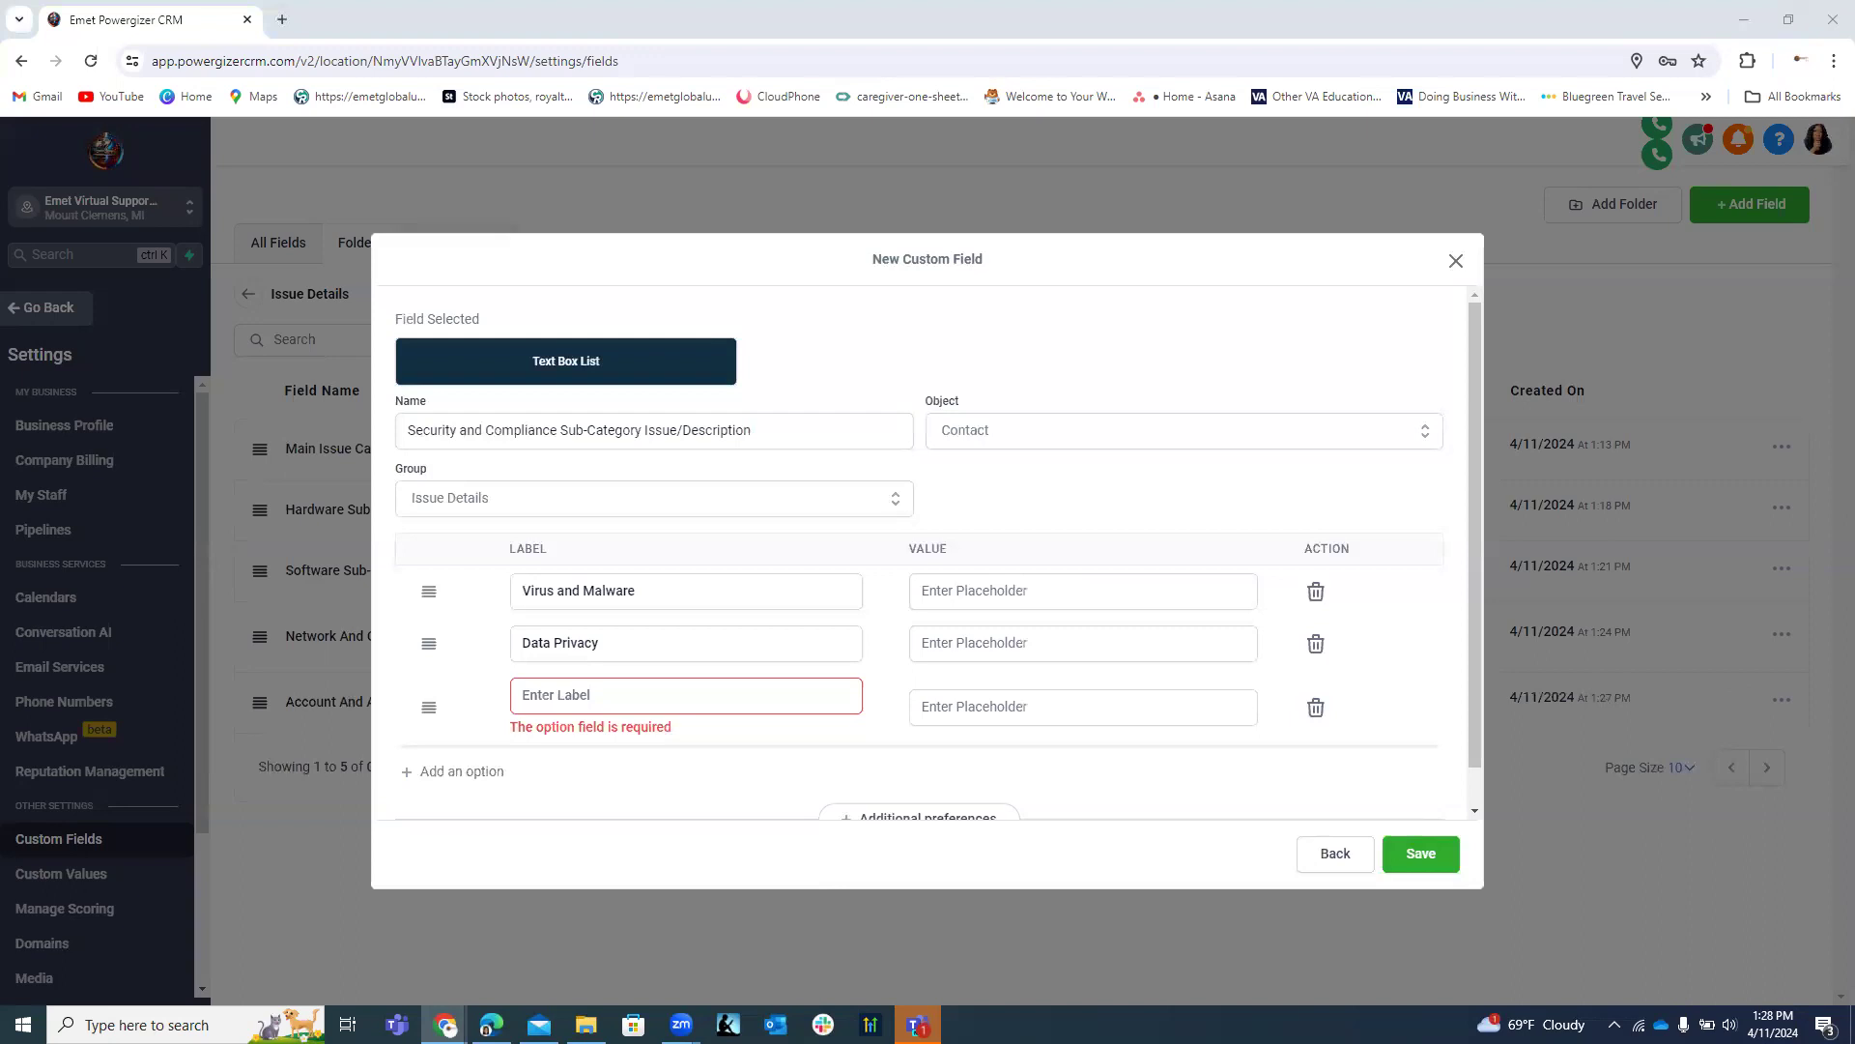
{"action": "left_click", "coordinate": [615, 696]}
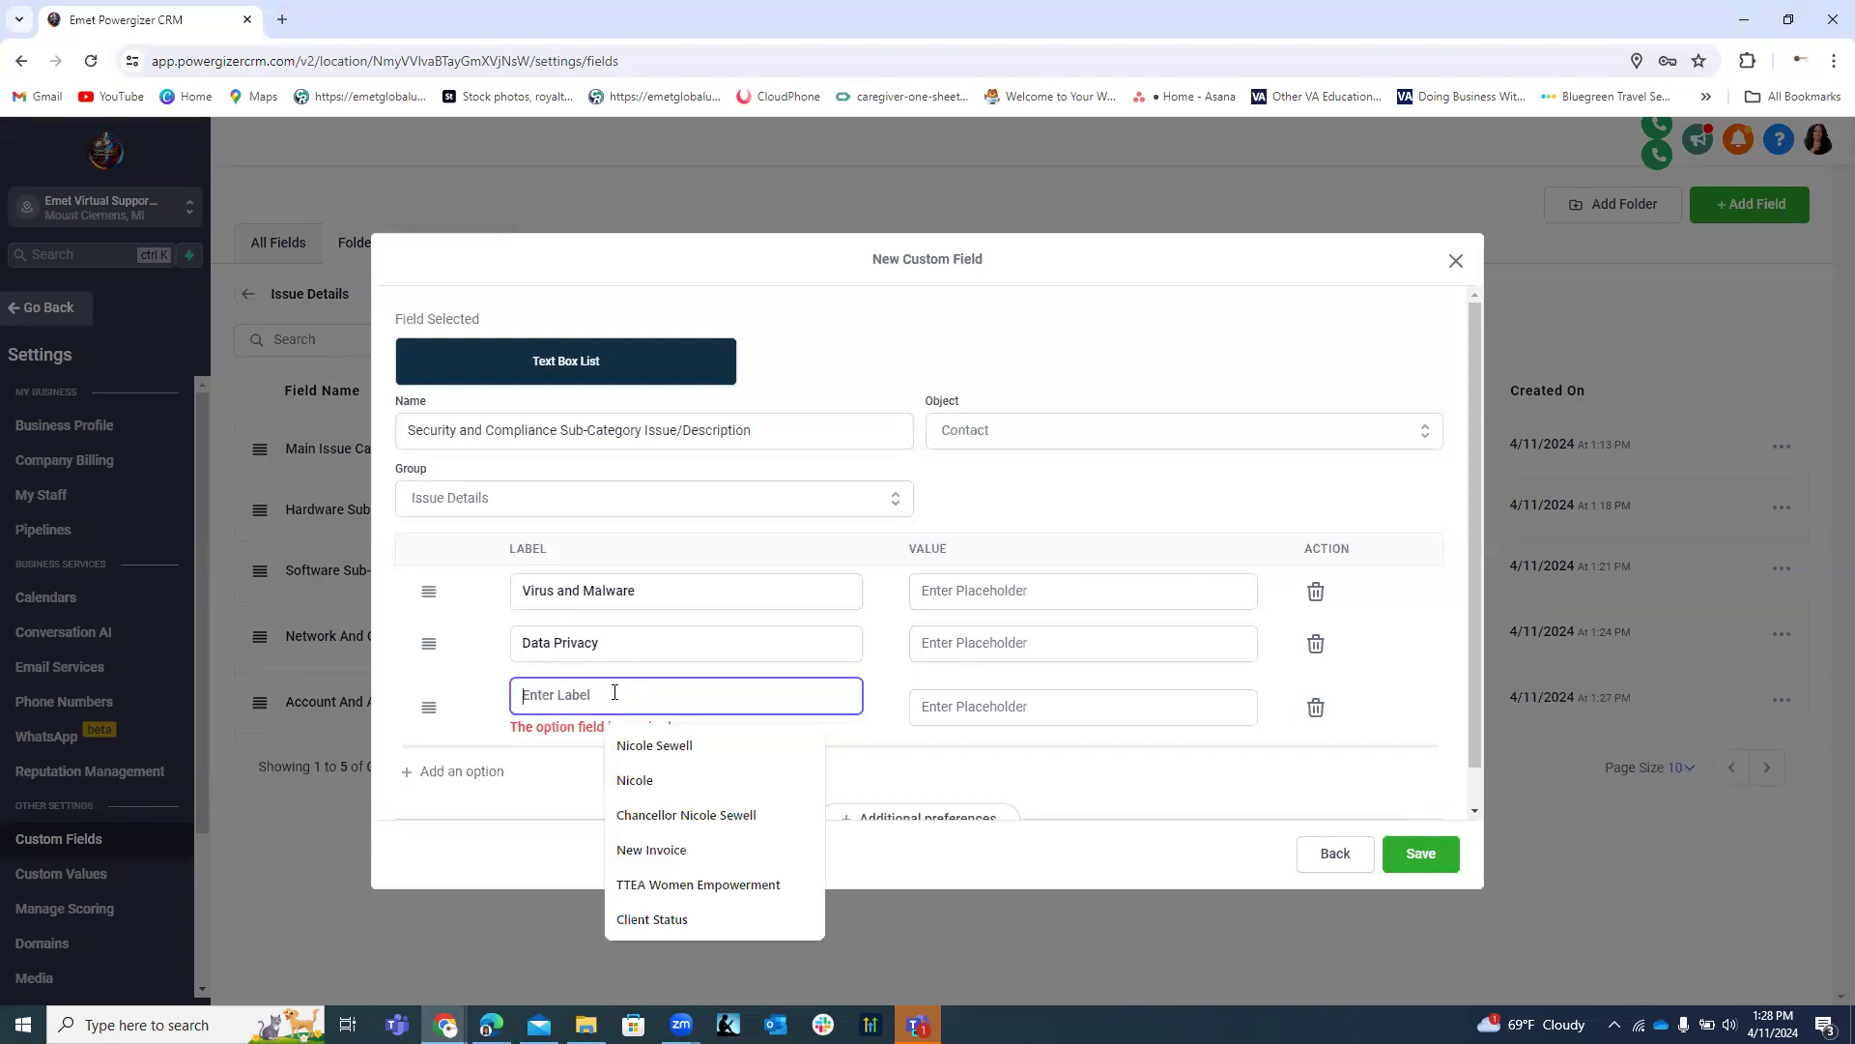
{"action": "type", "text": "Policy Compliance"}
{"action": "left_click", "coordinate": [498, 748]}
{"action": "left_click", "coordinate": [571, 745]}
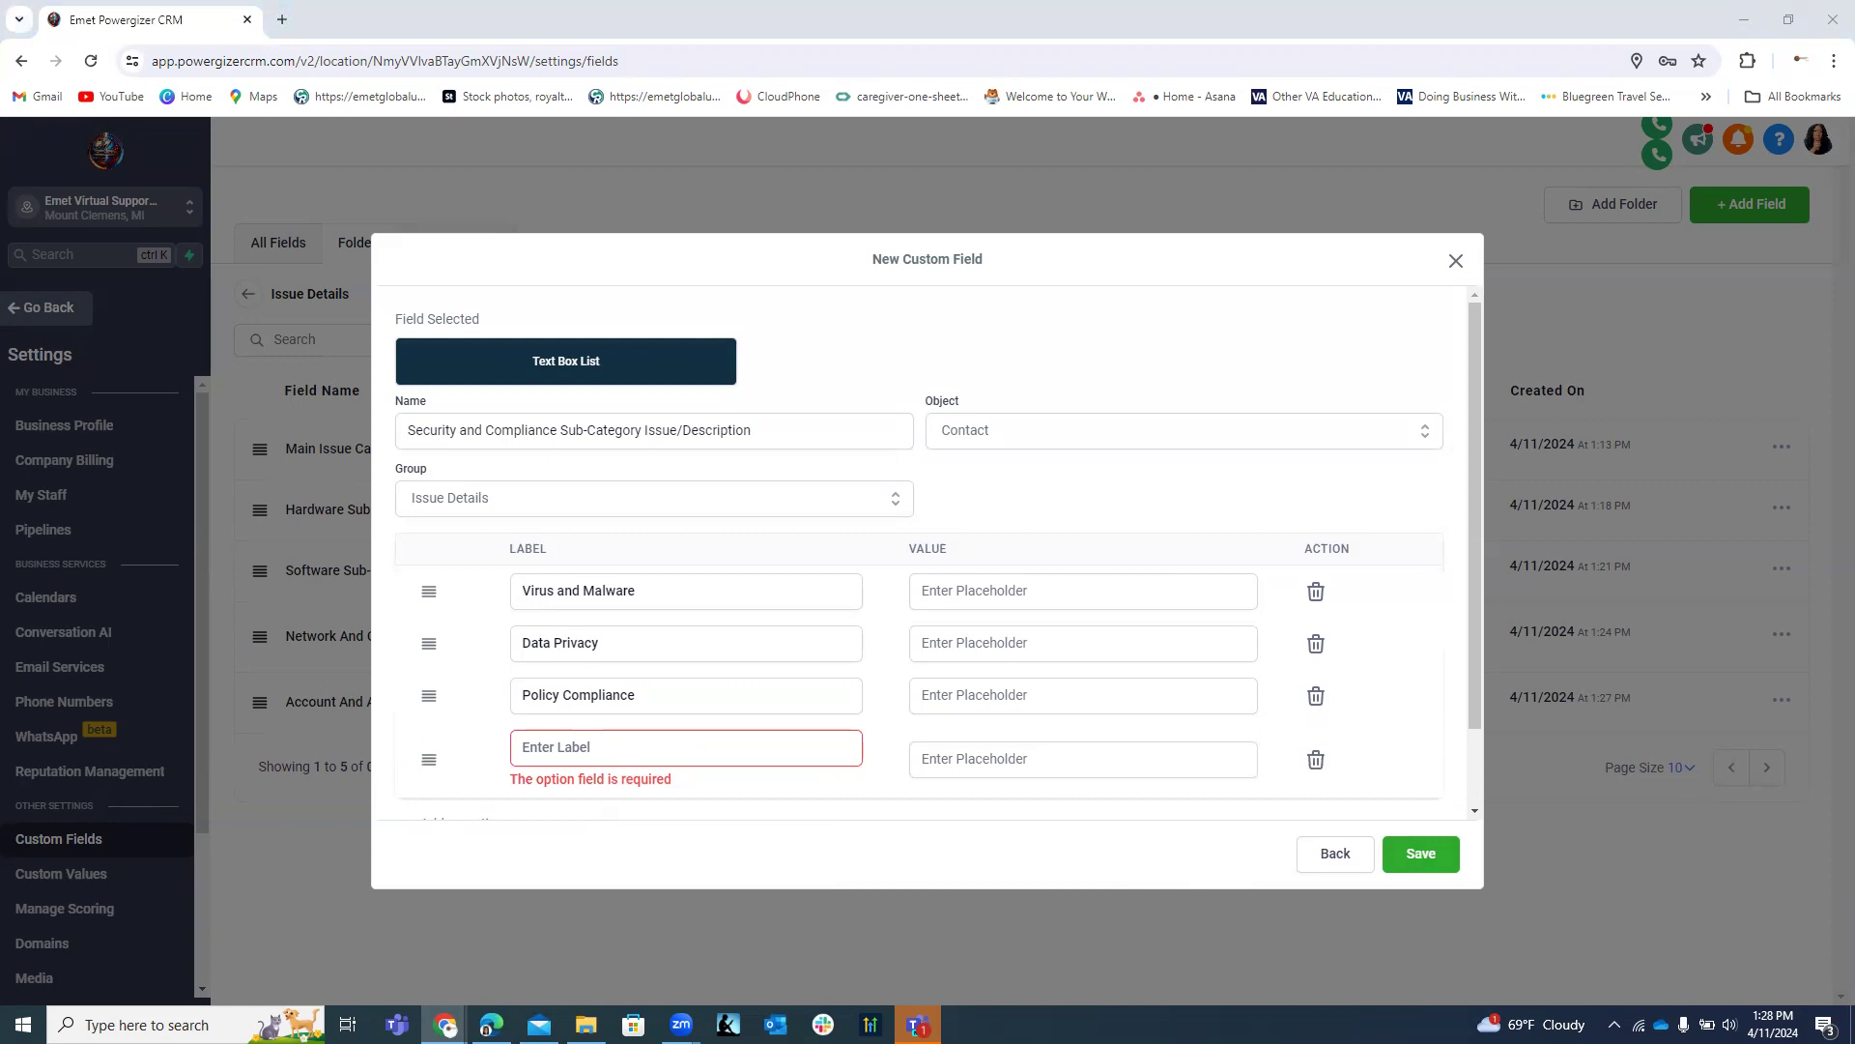
{"action": "left_click", "coordinate": [773, 740]}
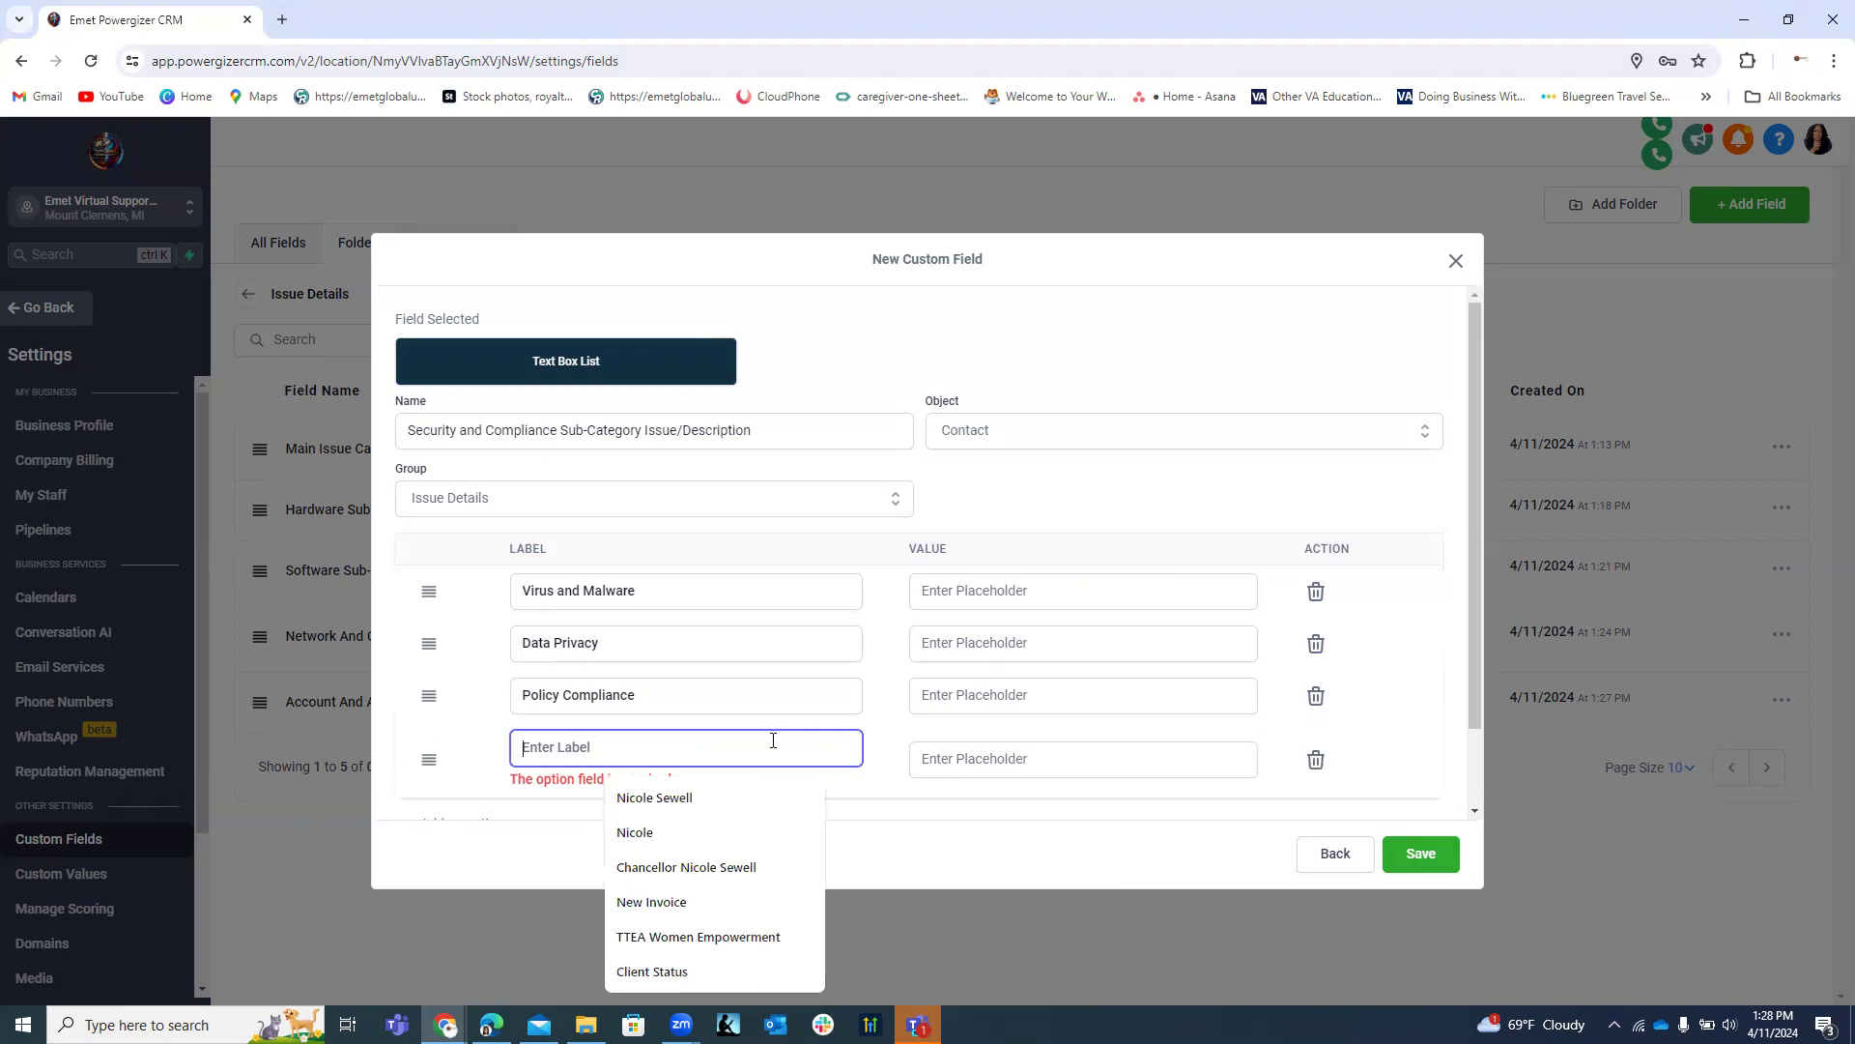
{"action": "type", "text": "cards, and surveillance"}
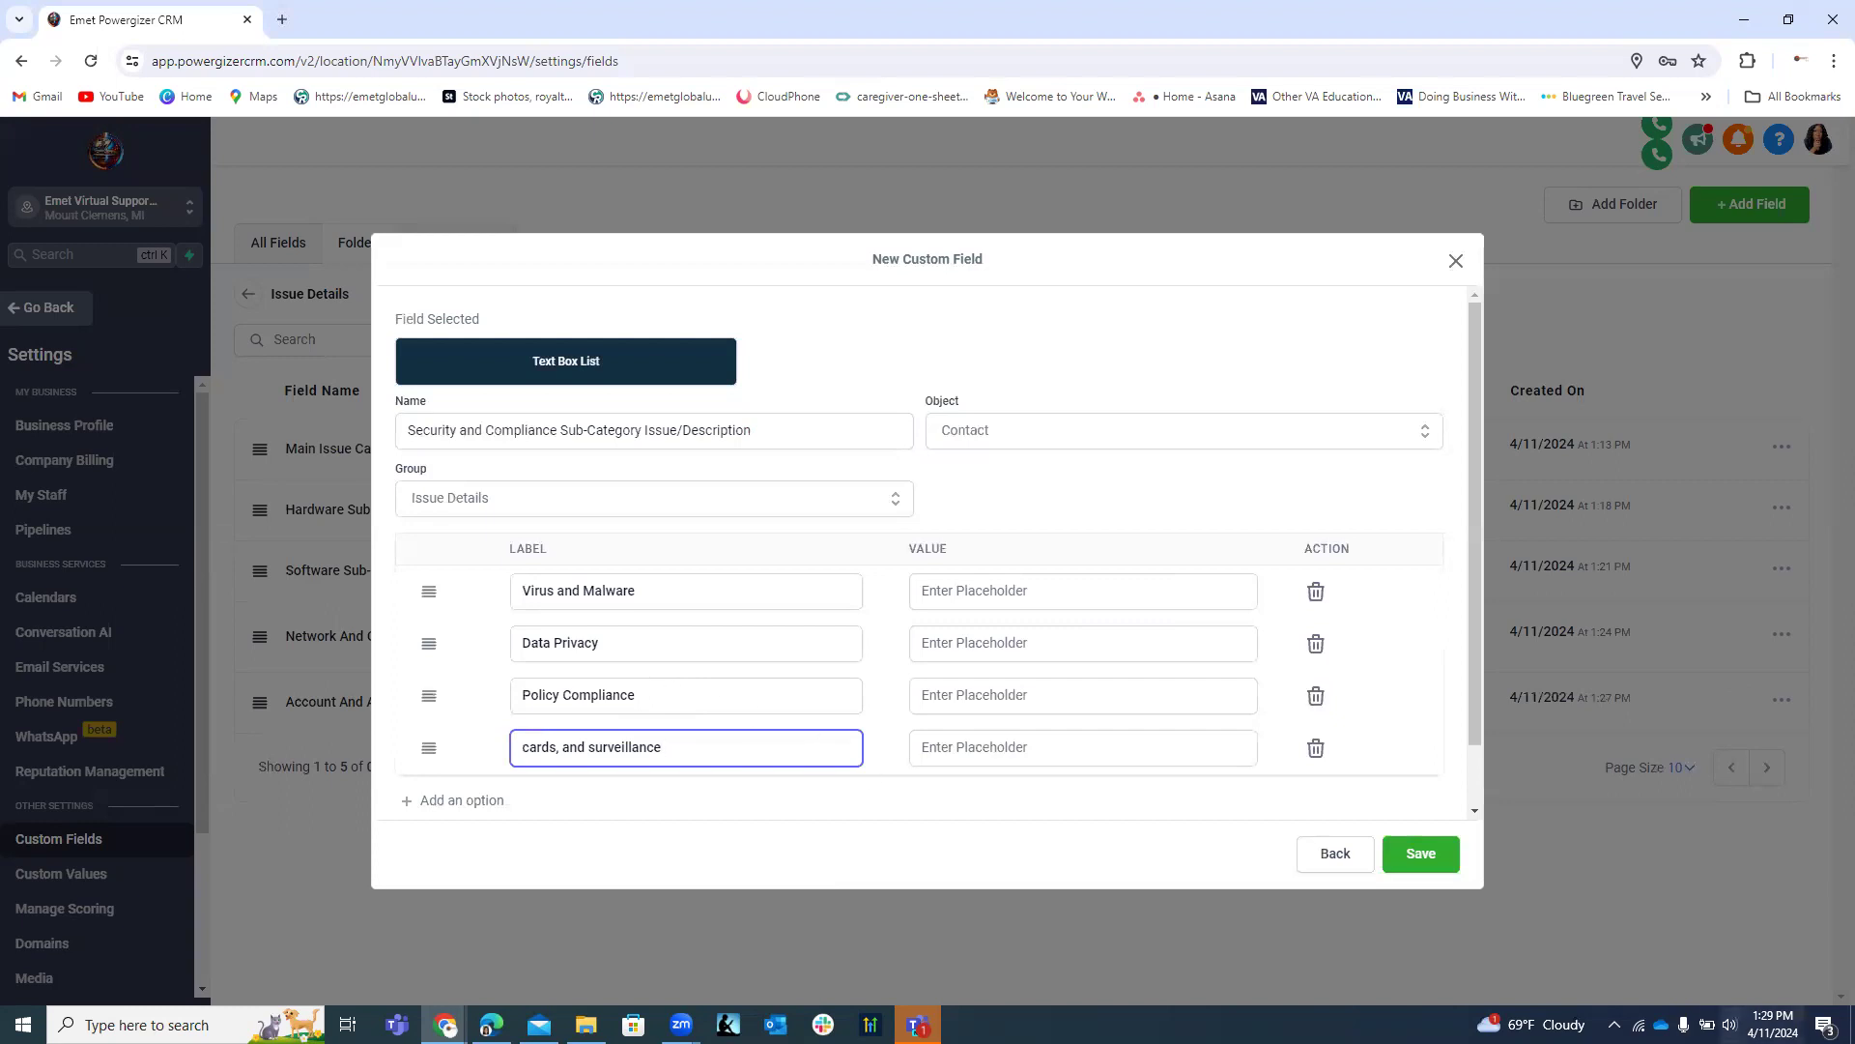
{"action": "left_click_drag", "start_coordinate": [1475, 732], "coordinate": [1475, 798]}
{"action": "left_click", "coordinate": [1416, 856]}
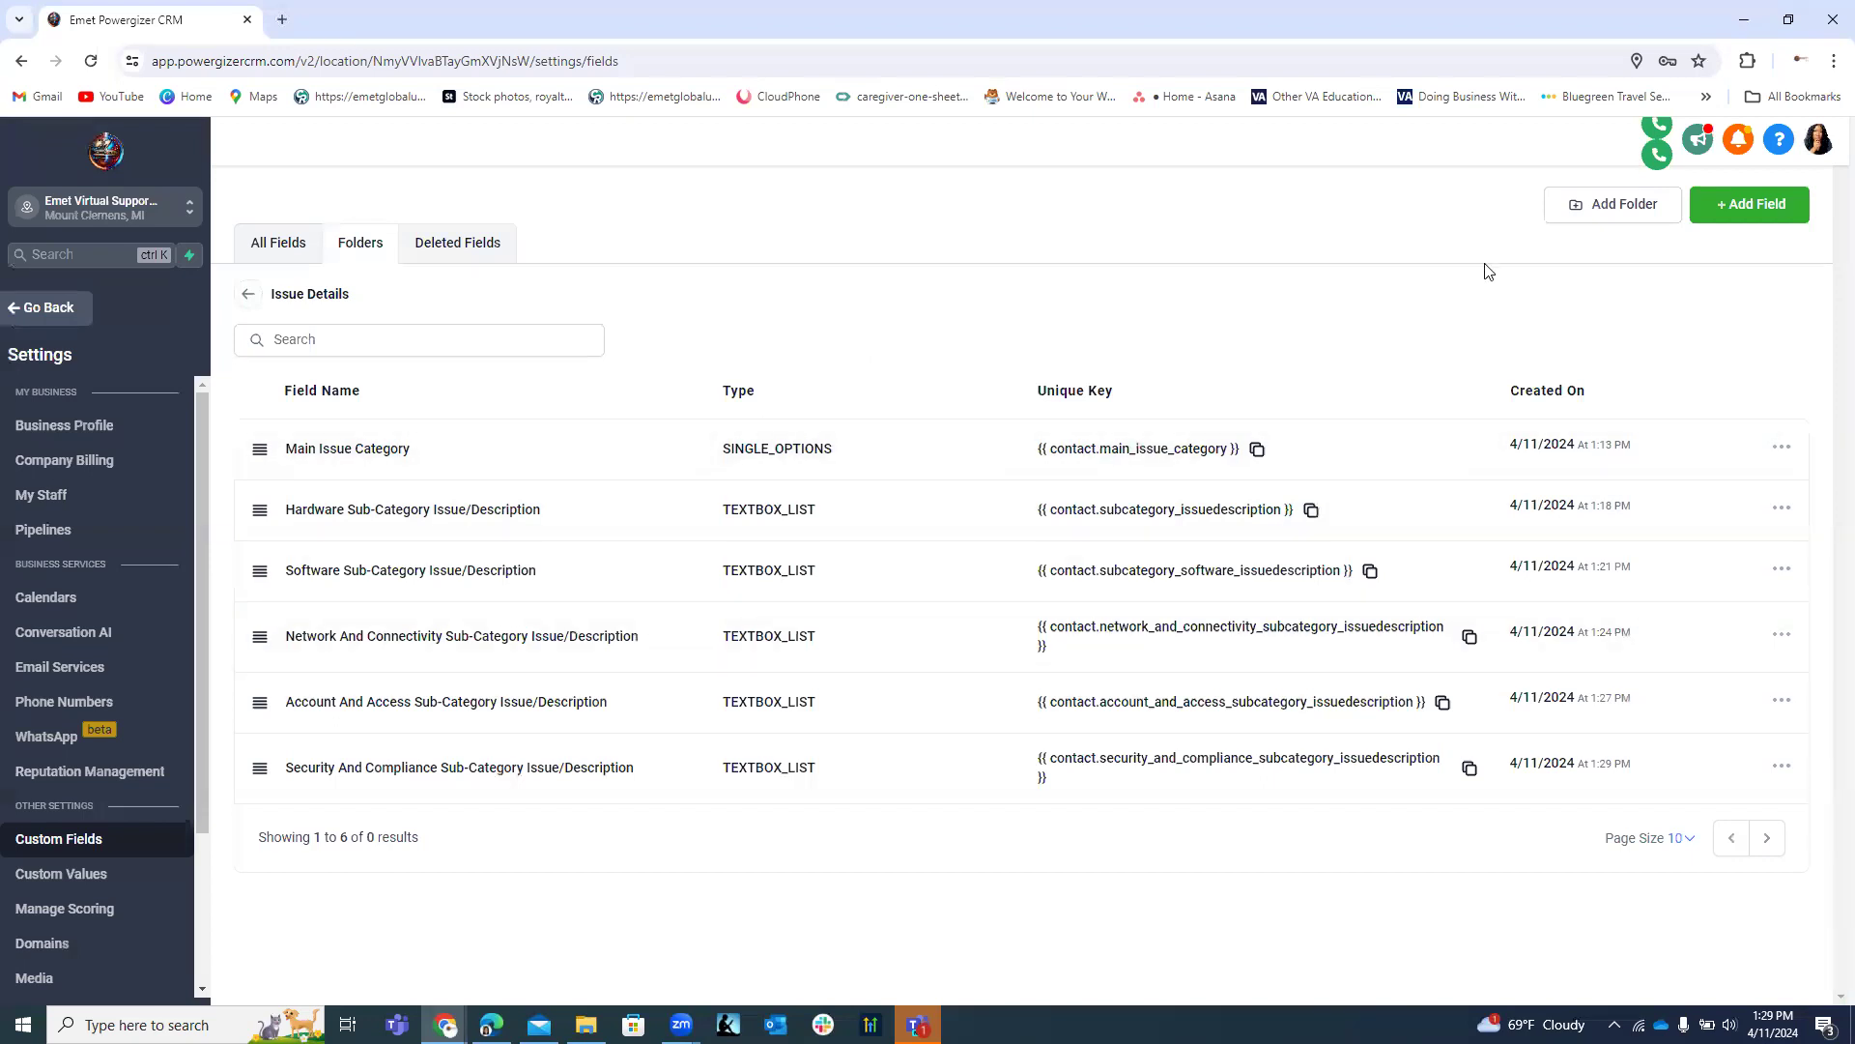
Go back to the custom-field folders, then leave settings for the contact record.
{"action": "left_click", "coordinate": [248, 294]}
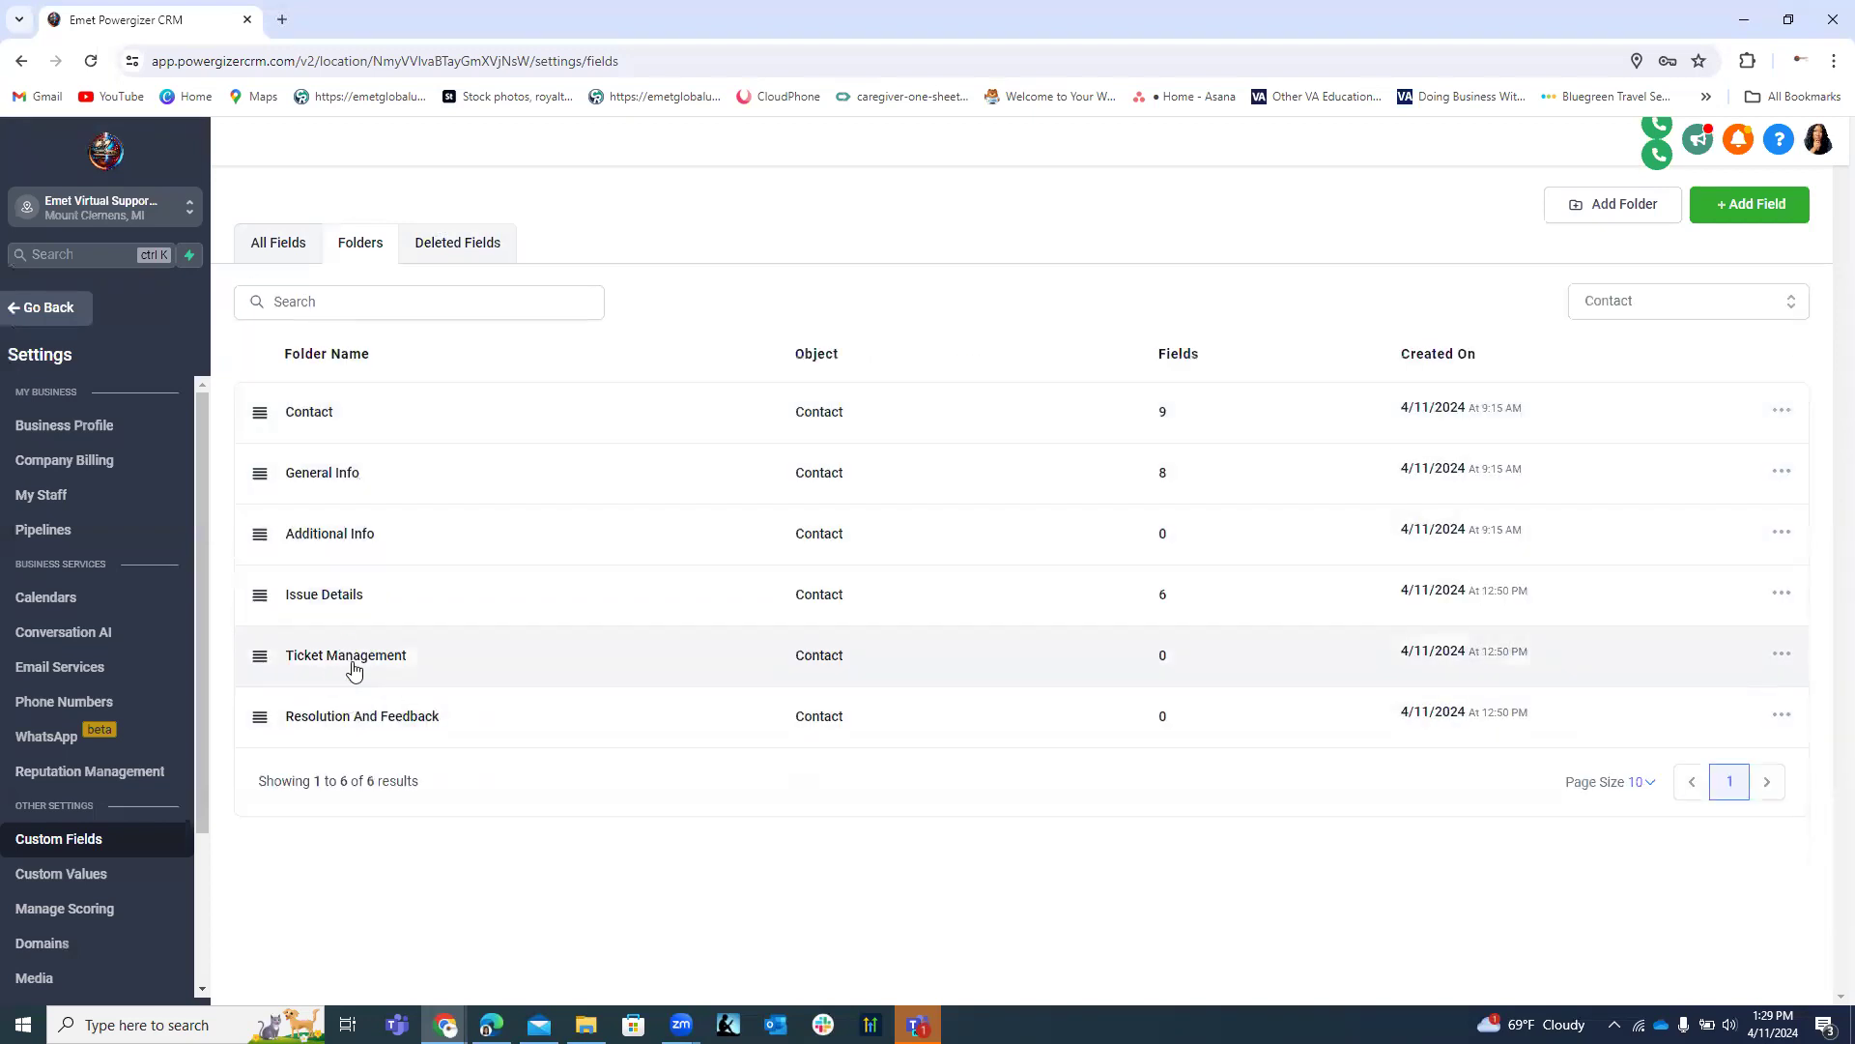
{"action": "left_click", "coordinate": [43, 310]}
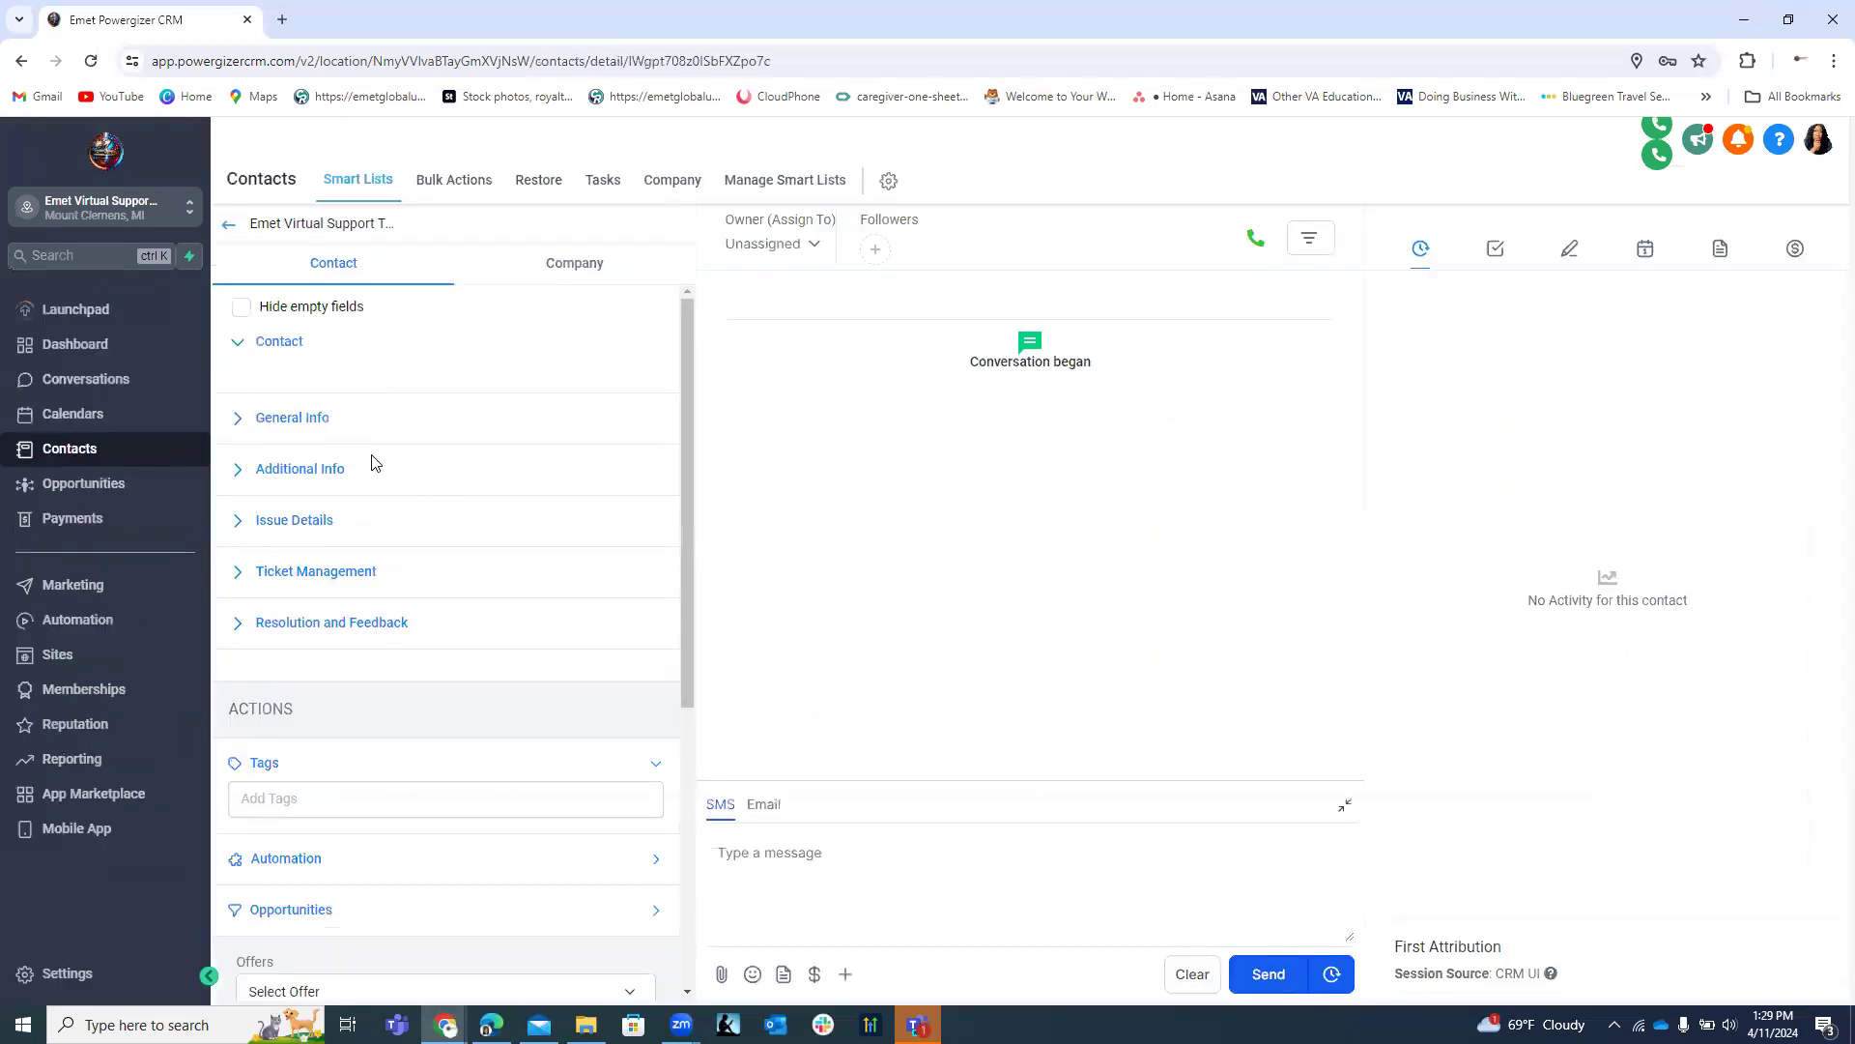
Expand the contact's Issue Details section and scroll through the new sub-category fields.
{"action": "left_click", "coordinate": [241, 530]}
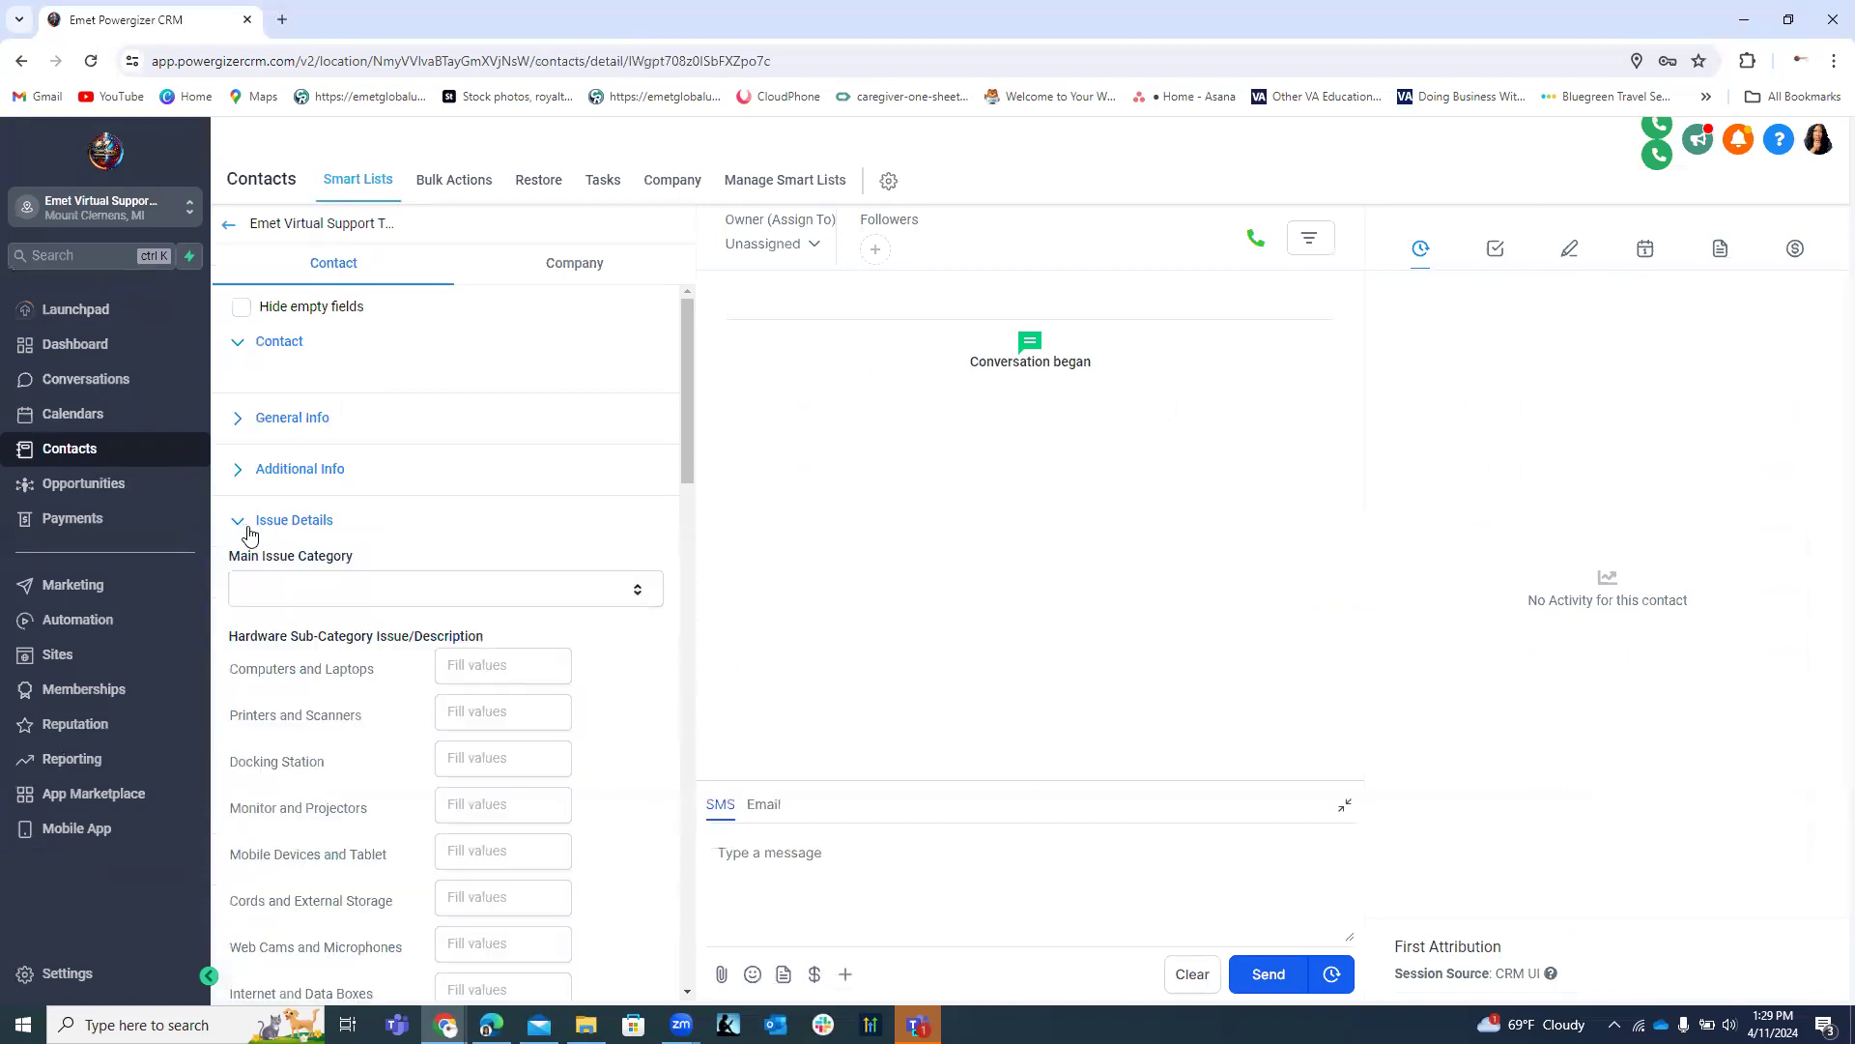
{"action": "scroll", "coordinate": [580, 473], "scroll_direction": "down", "scroll_amount": 3}
{"action": "scroll", "coordinate": [561, 464], "scroll_direction": "up", "scroll_amount": 1}
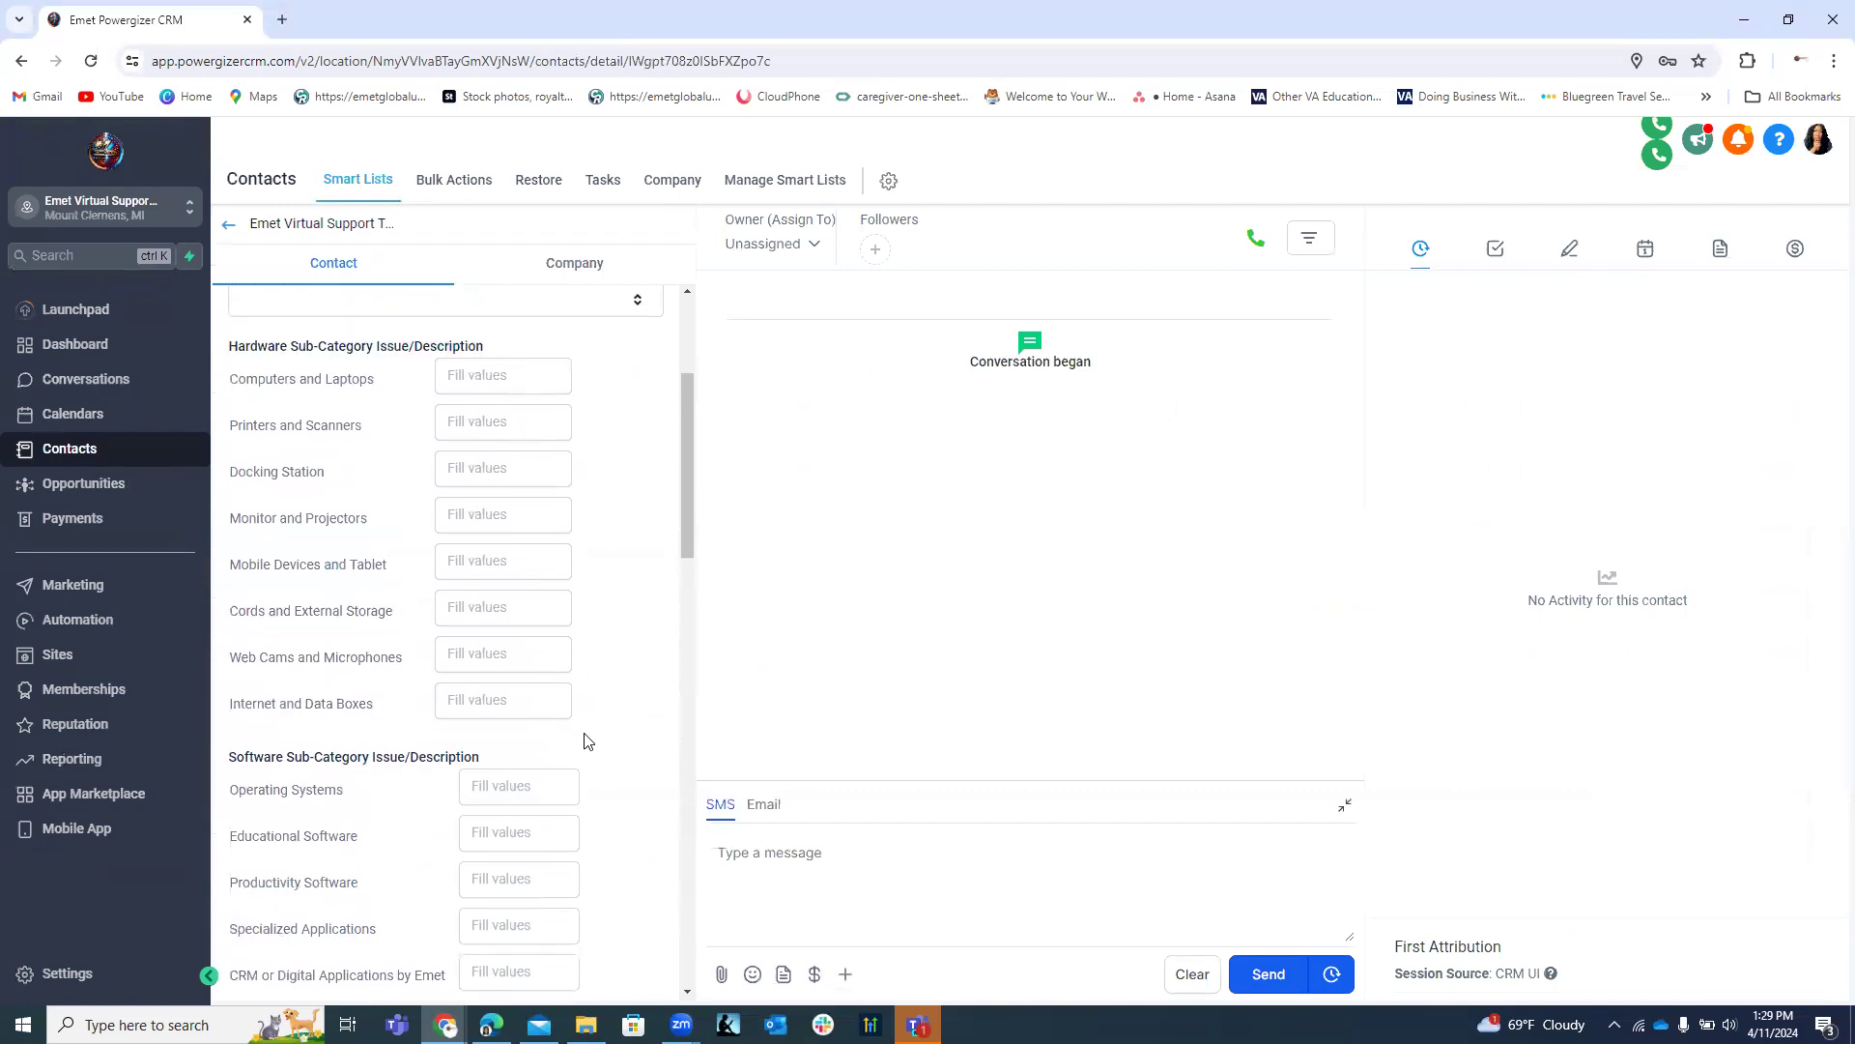
{"action": "left_click", "coordinate": [487, 375]}
{"action": "scroll", "coordinate": [558, 472], "scroll_direction": "down", "scroll_amount": 10}
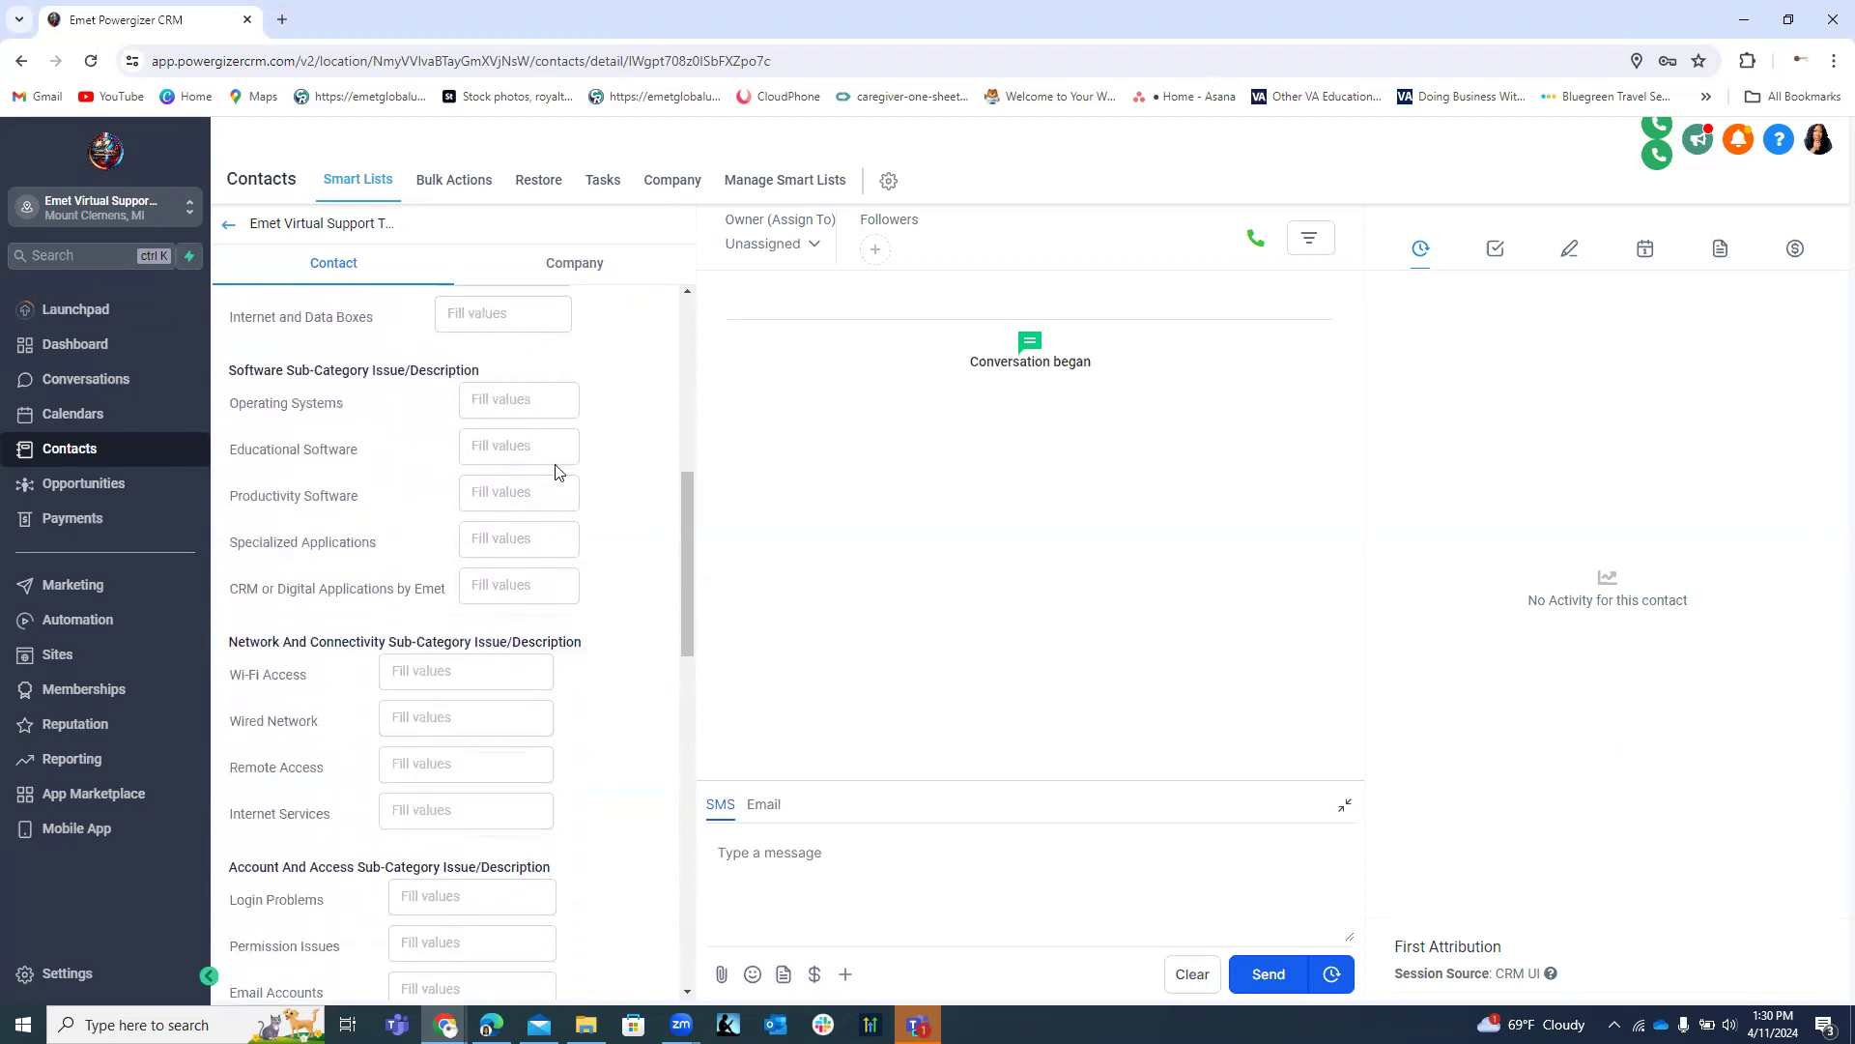
{"action": "scroll", "coordinate": [560, 459], "scroll_direction": "up", "scroll_amount": 8}
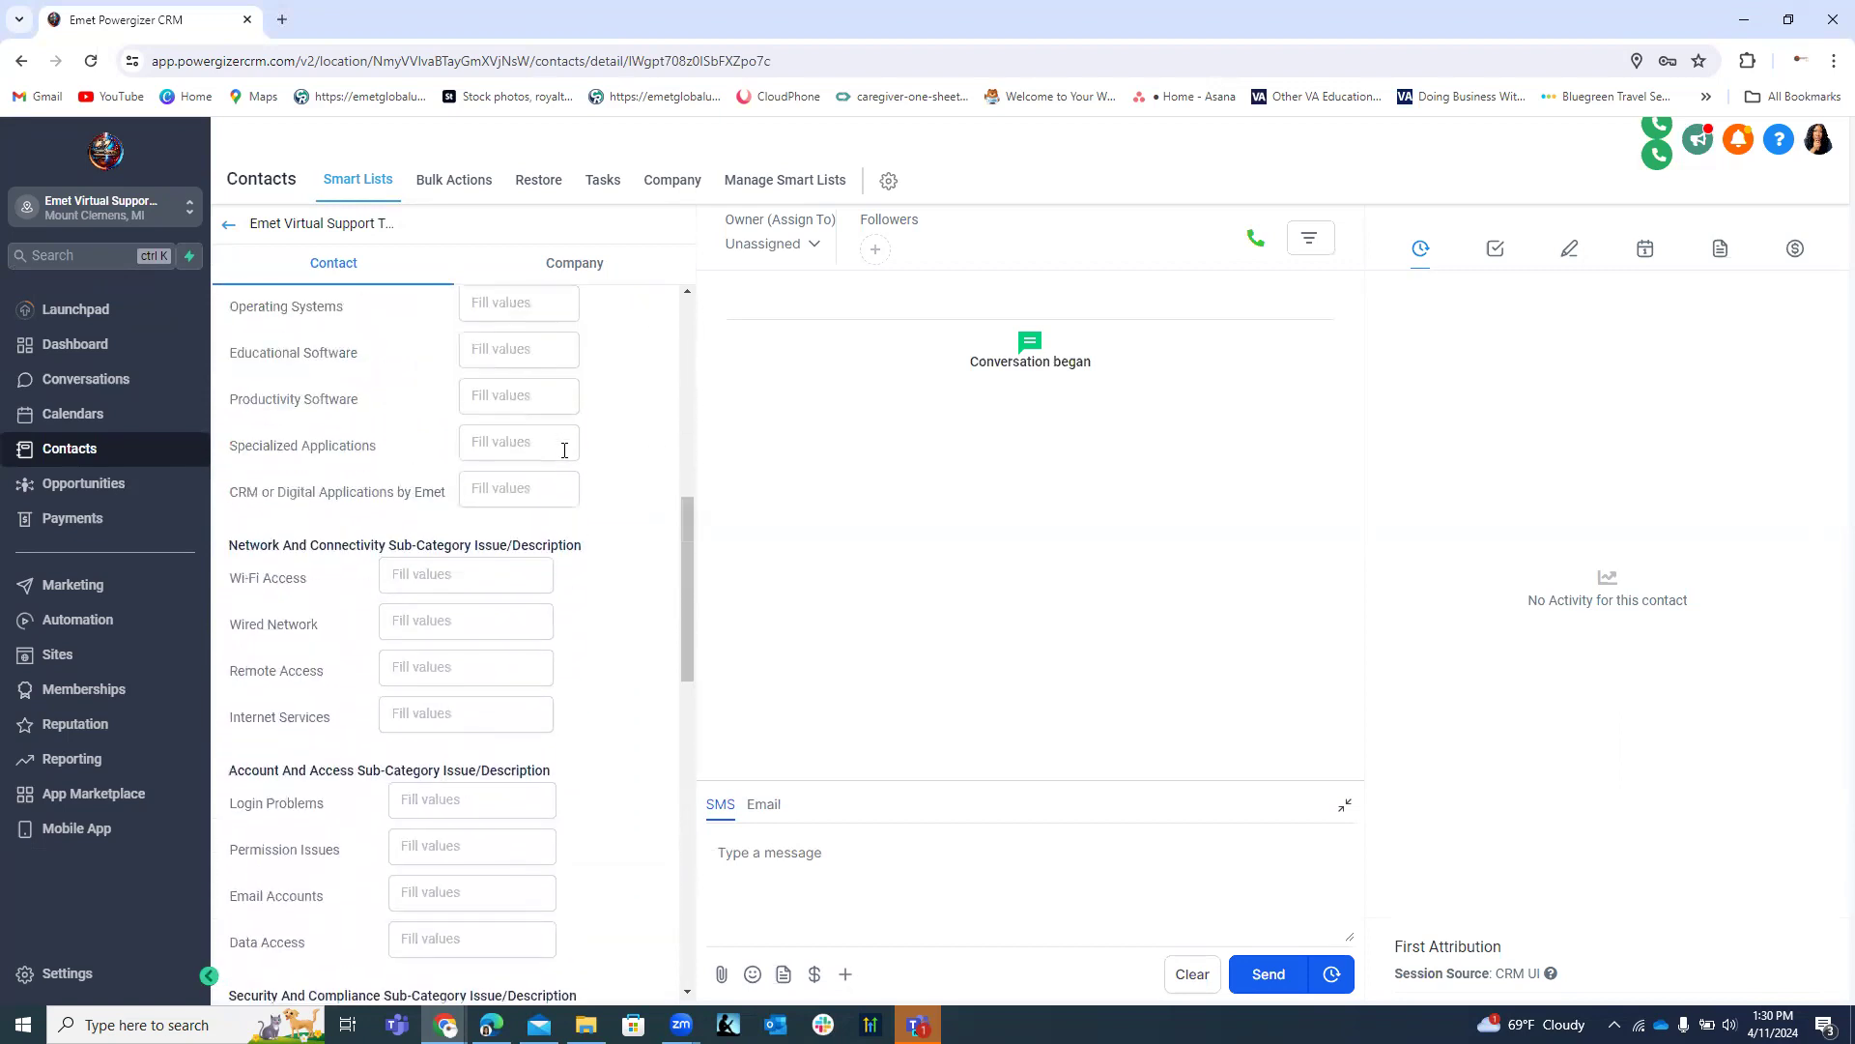
{"action": "scroll", "coordinate": [568, 443], "scroll_direction": "up", "scroll_amount": 2}
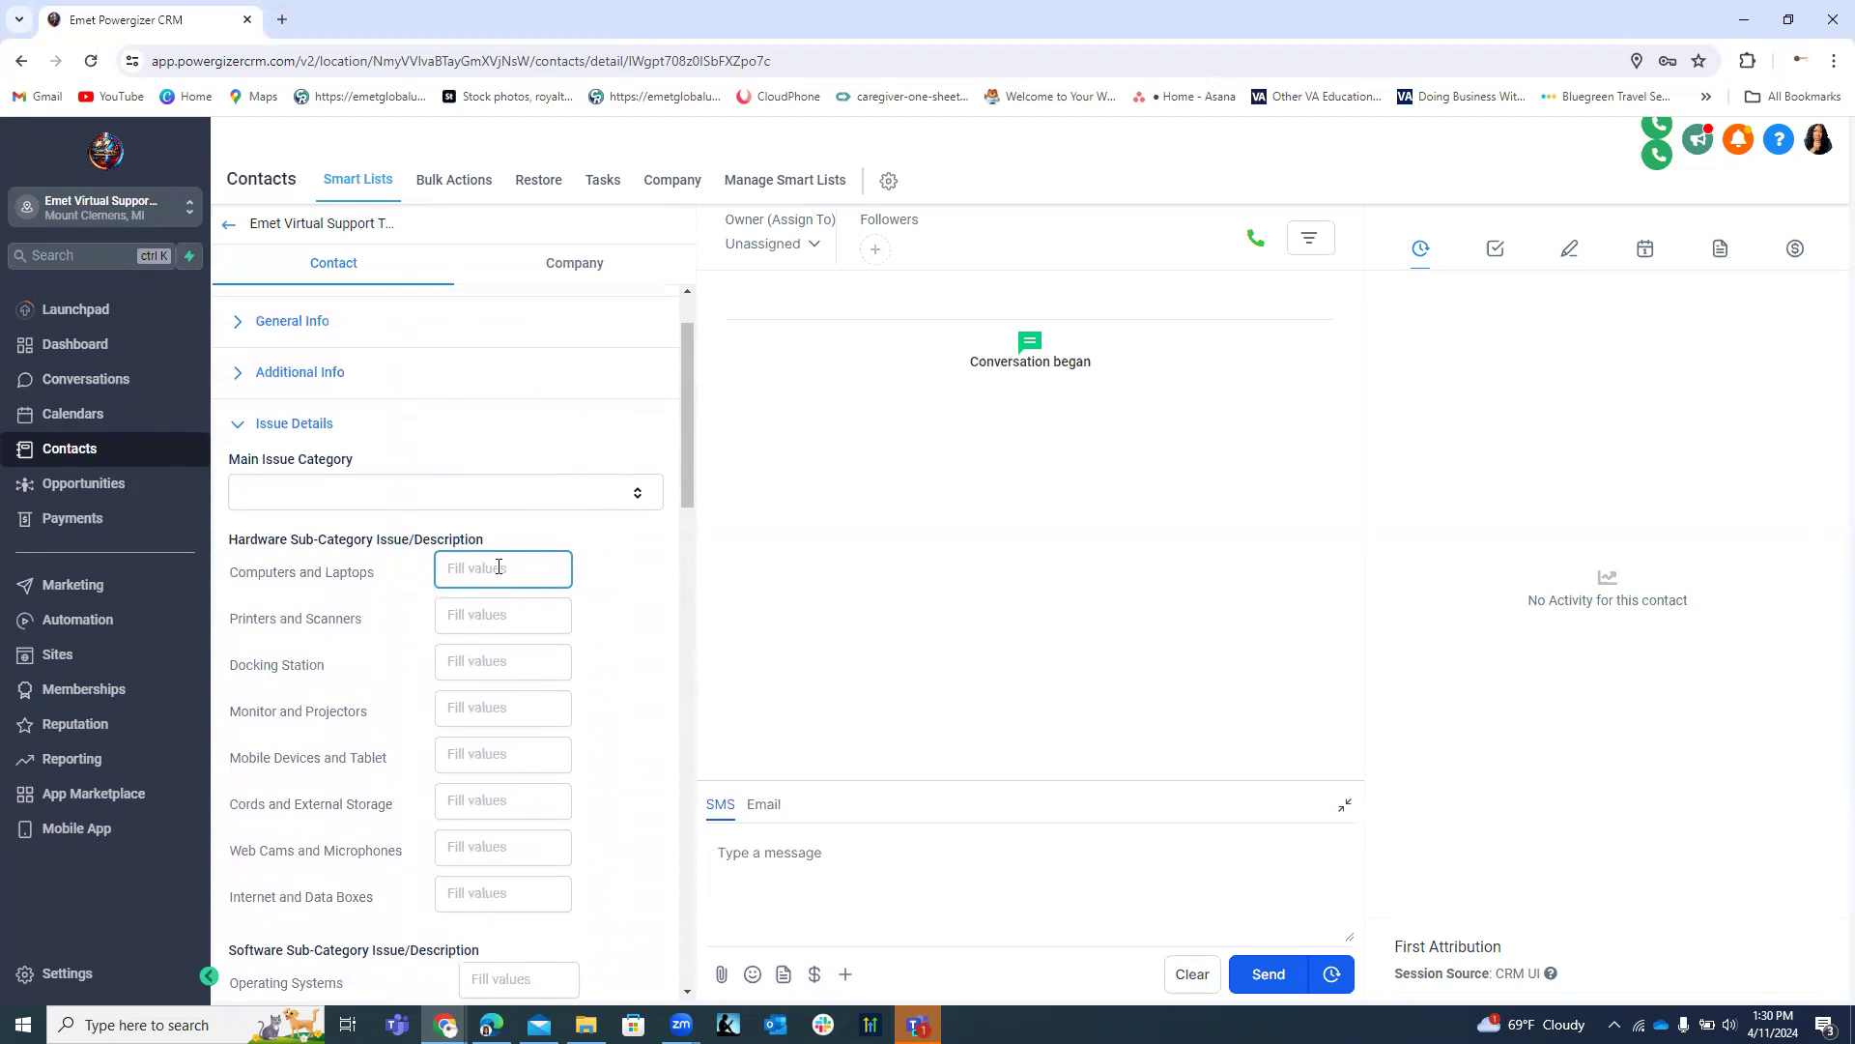
{"action": "scroll", "coordinate": [487, 604], "scroll_direction": "down", "scroll_amount": 2}
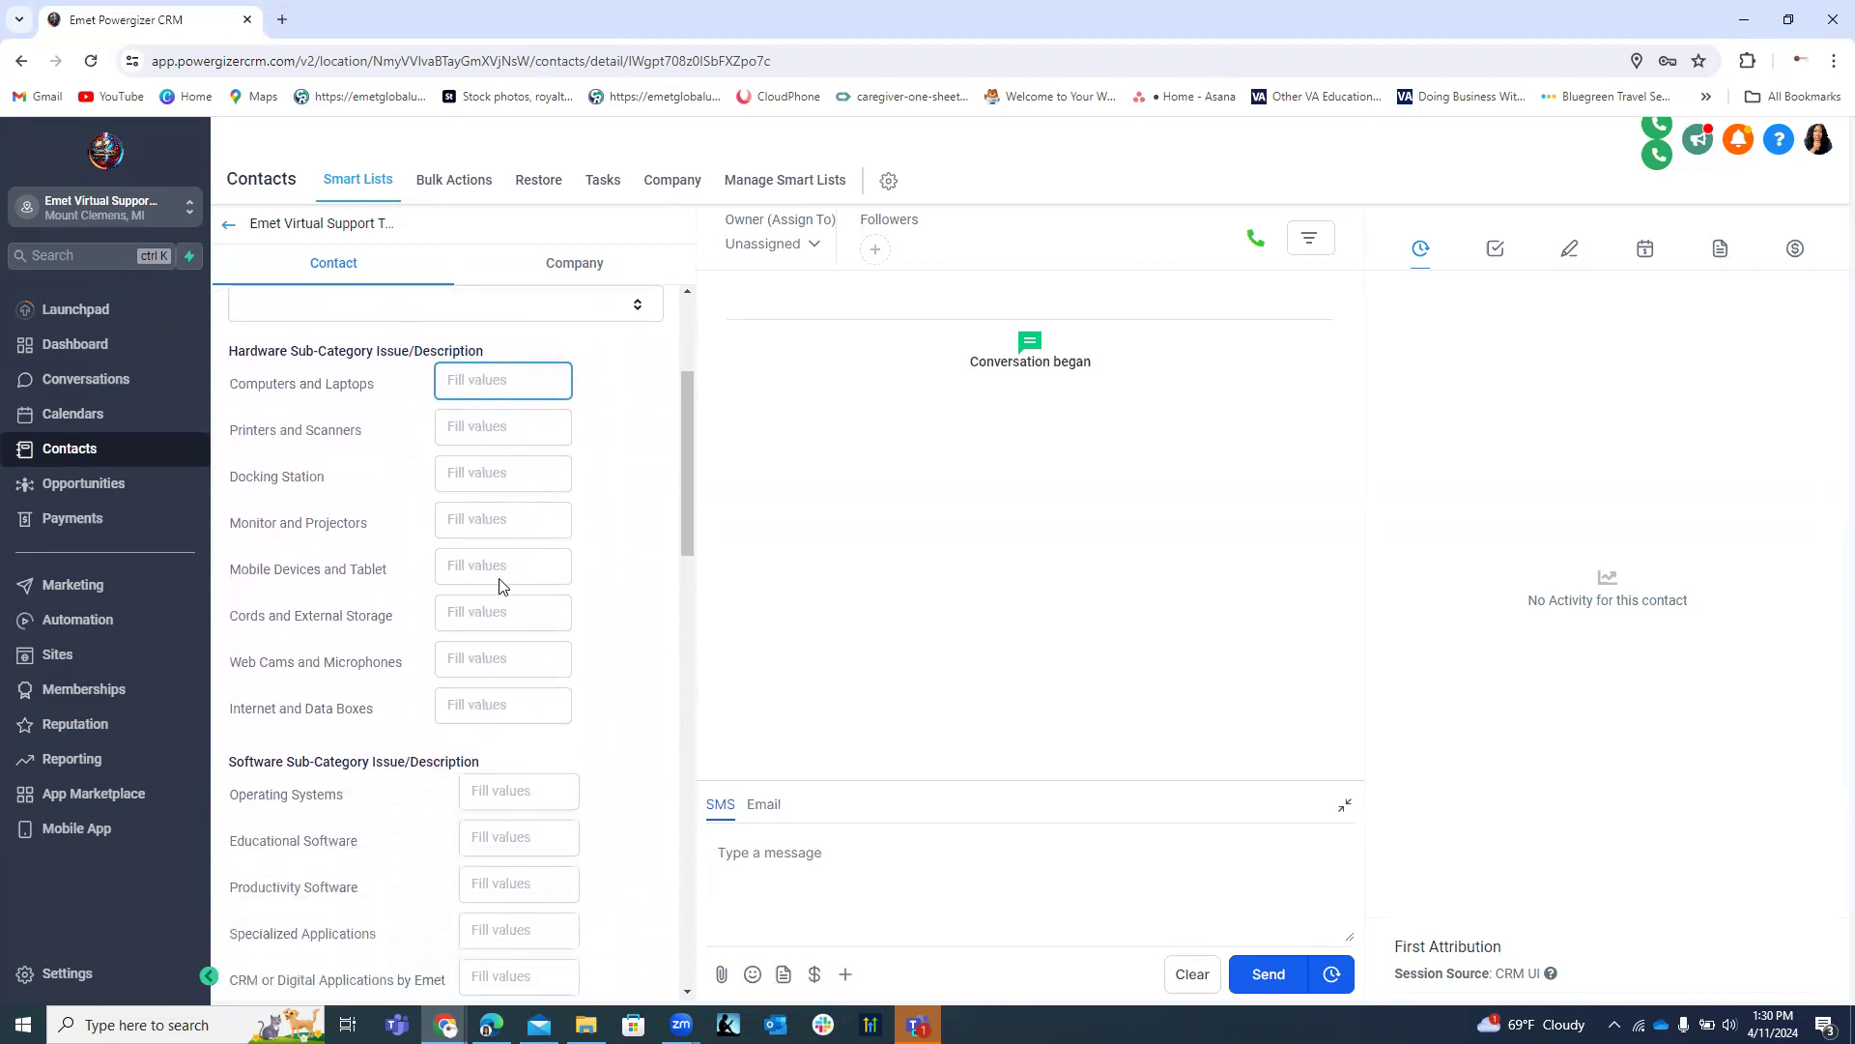
{"action": "scroll", "coordinate": [485, 448], "scroll_direction": "down", "scroll_amount": 3}
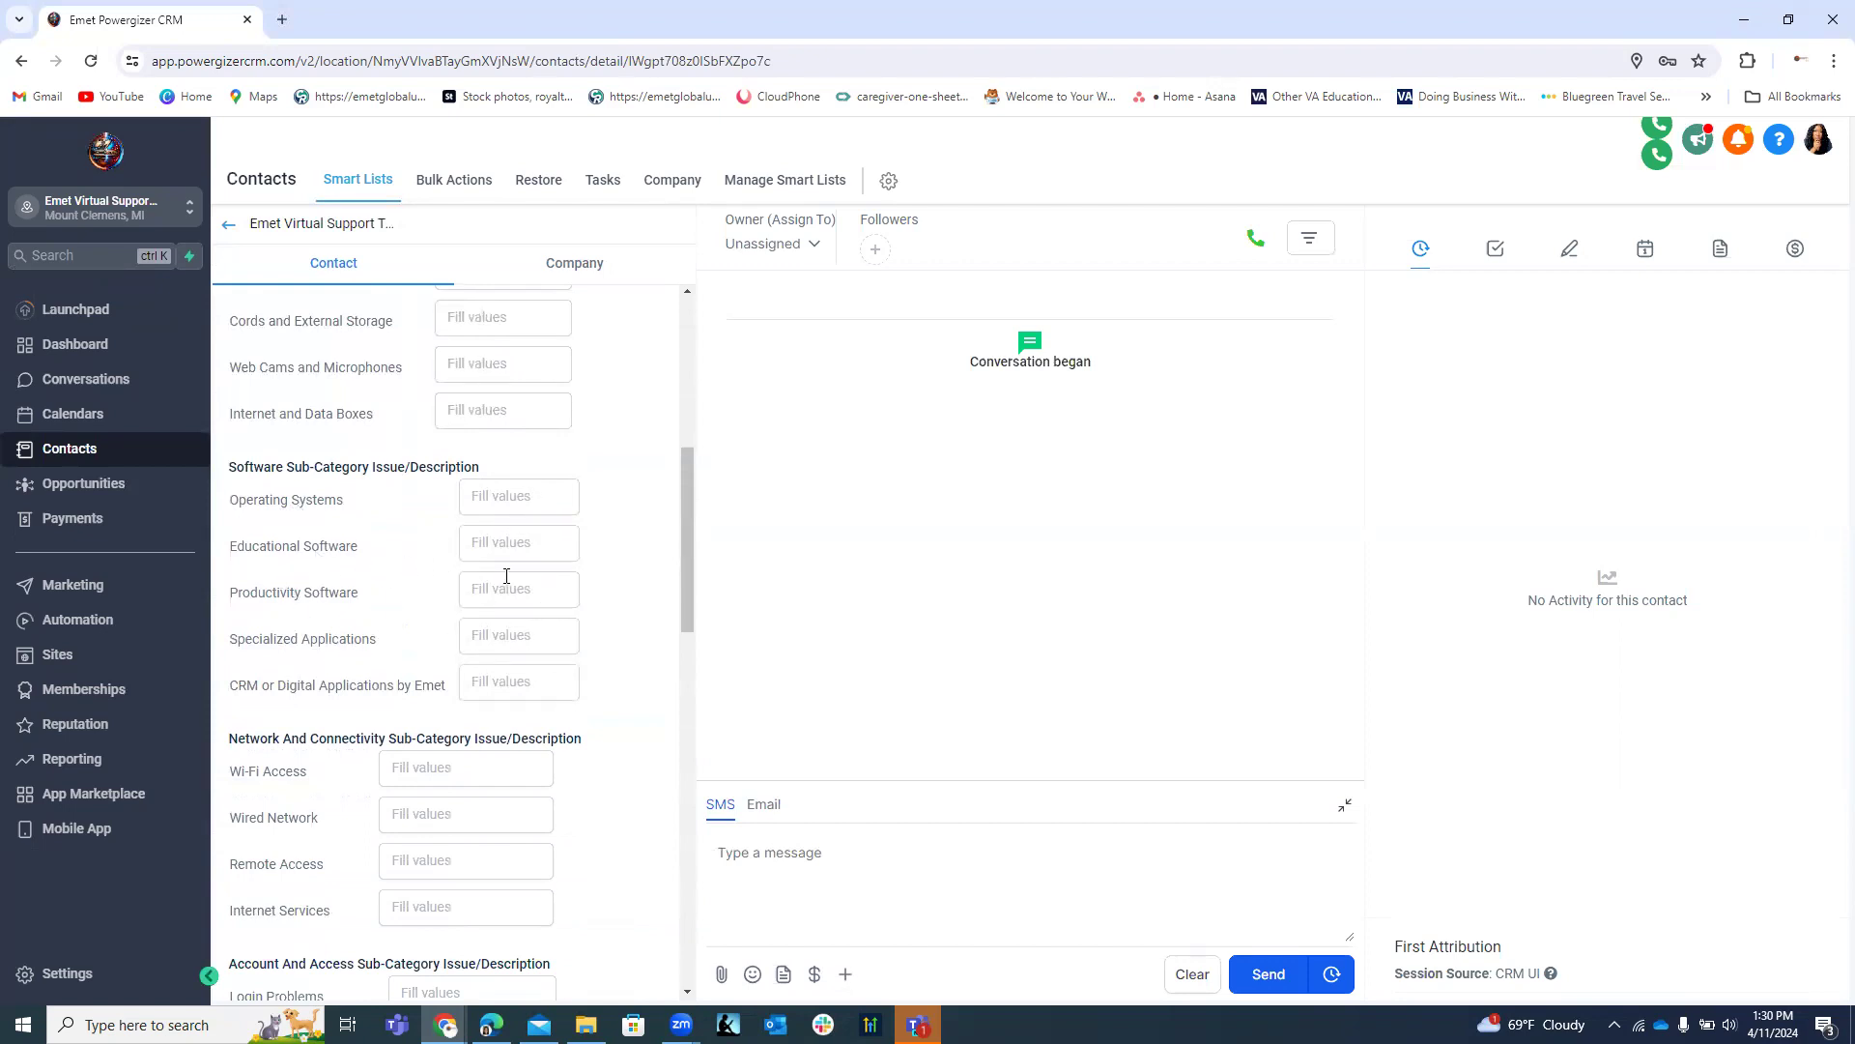
{"action": "scroll", "coordinate": [478, 579], "scroll_direction": "up", "scroll_amount": 4}
Review the sub-category fields again and open the Main Issue Category dropdown.
{"action": "left_click", "coordinate": [464, 483]}
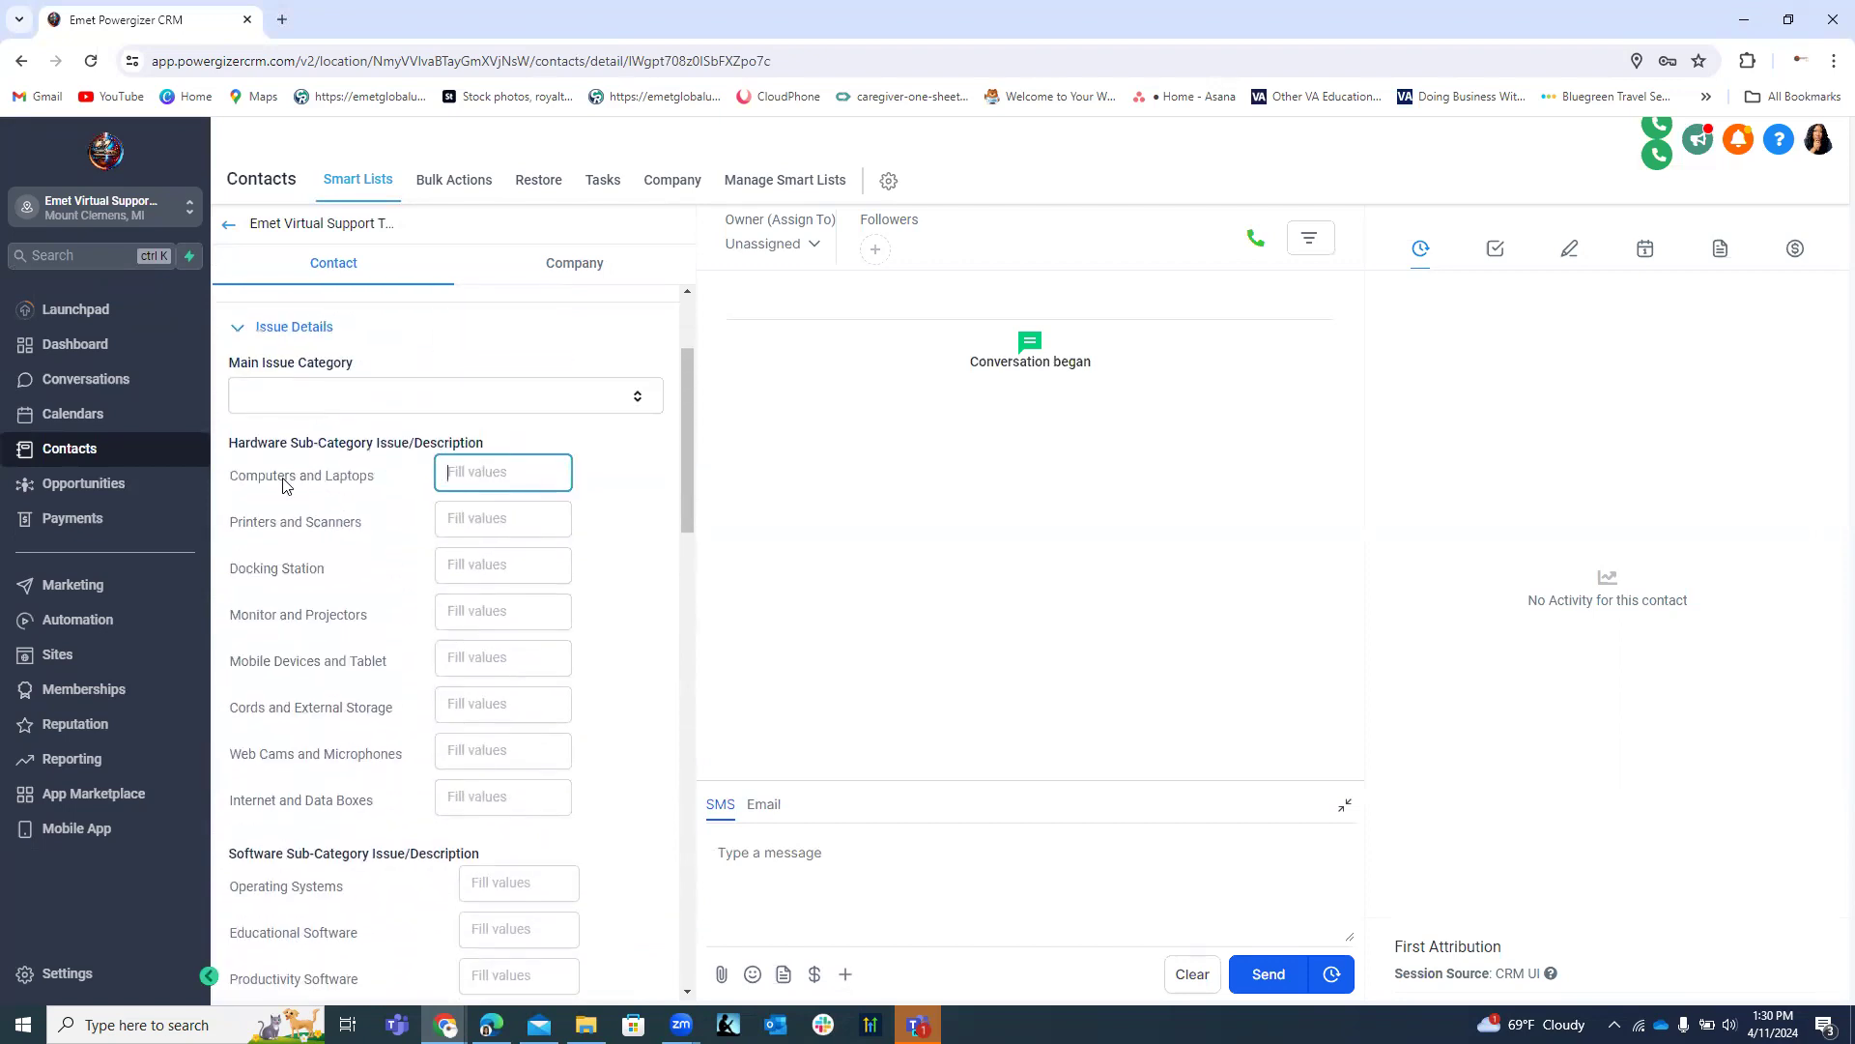
{"action": "scroll", "coordinate": [387, 512], "scroll_direction": "down", "scroll_amount": 3}
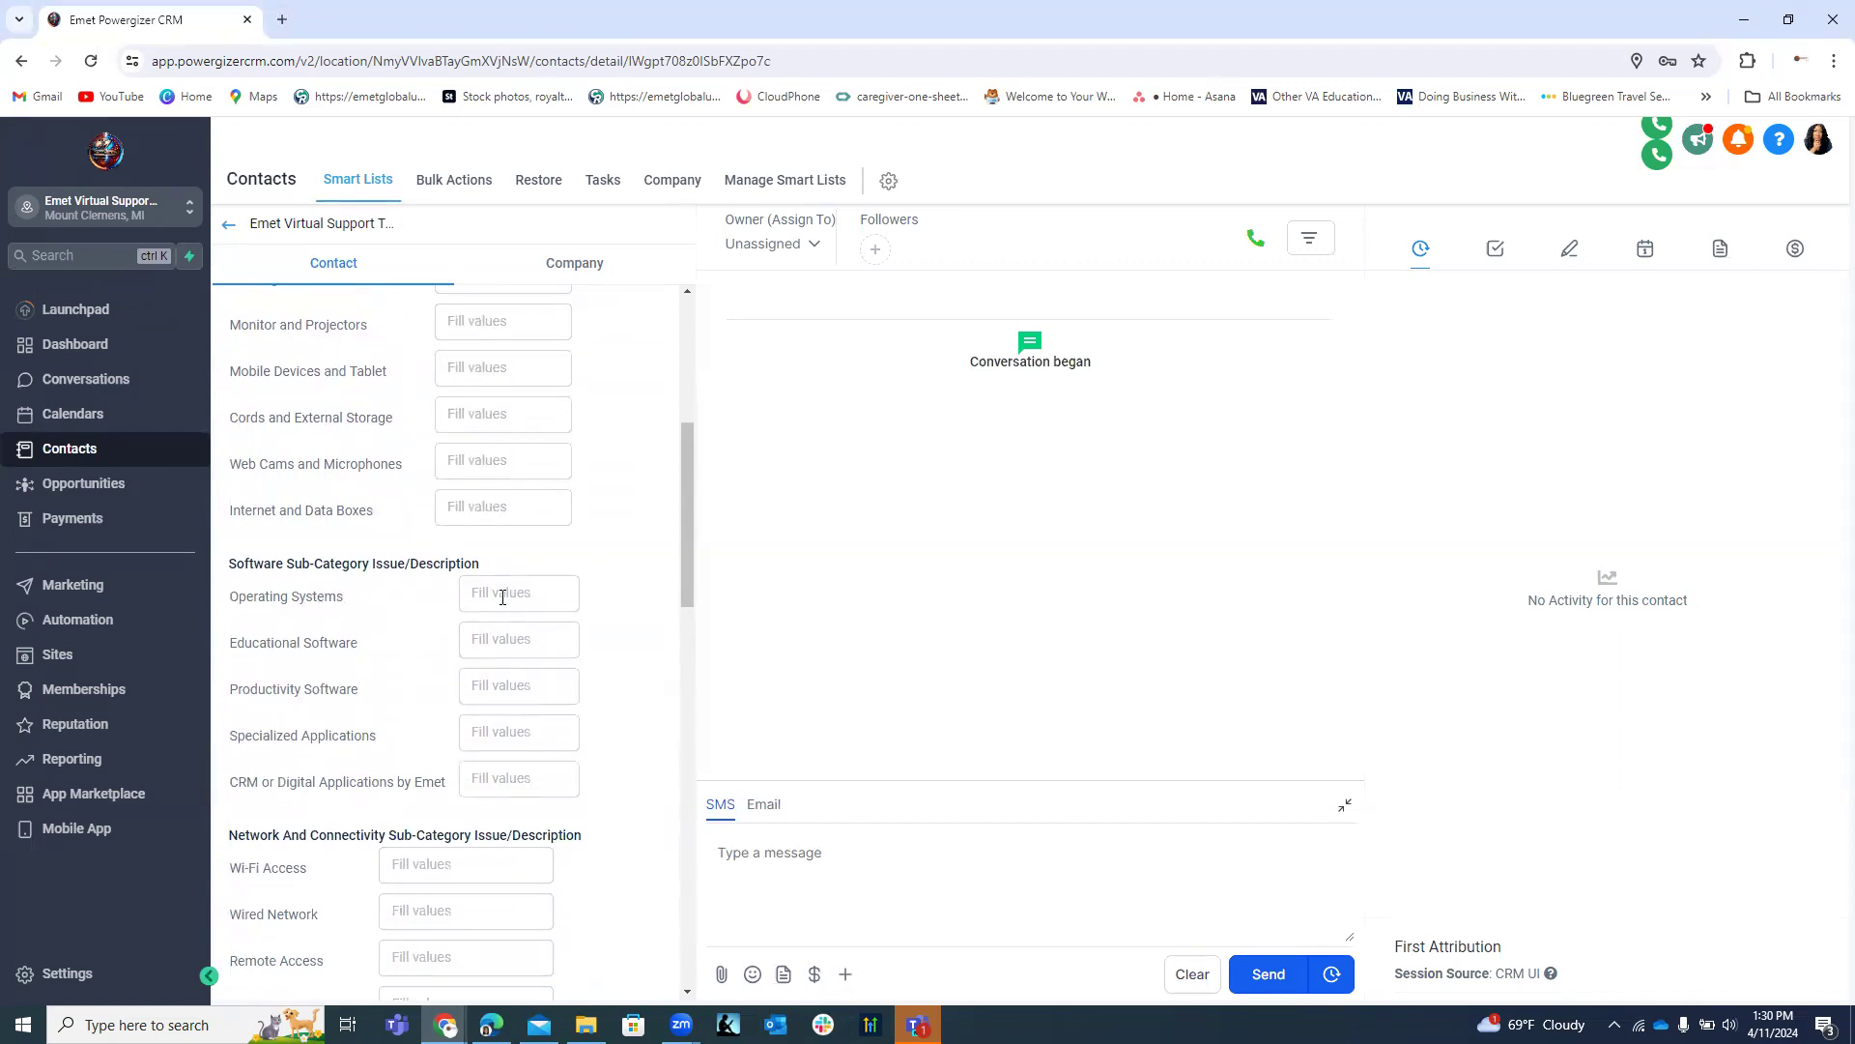
{"action": "scroll", "coordinate": [522, 599], "scroll_direction": "down", "scroll_amount": 3}
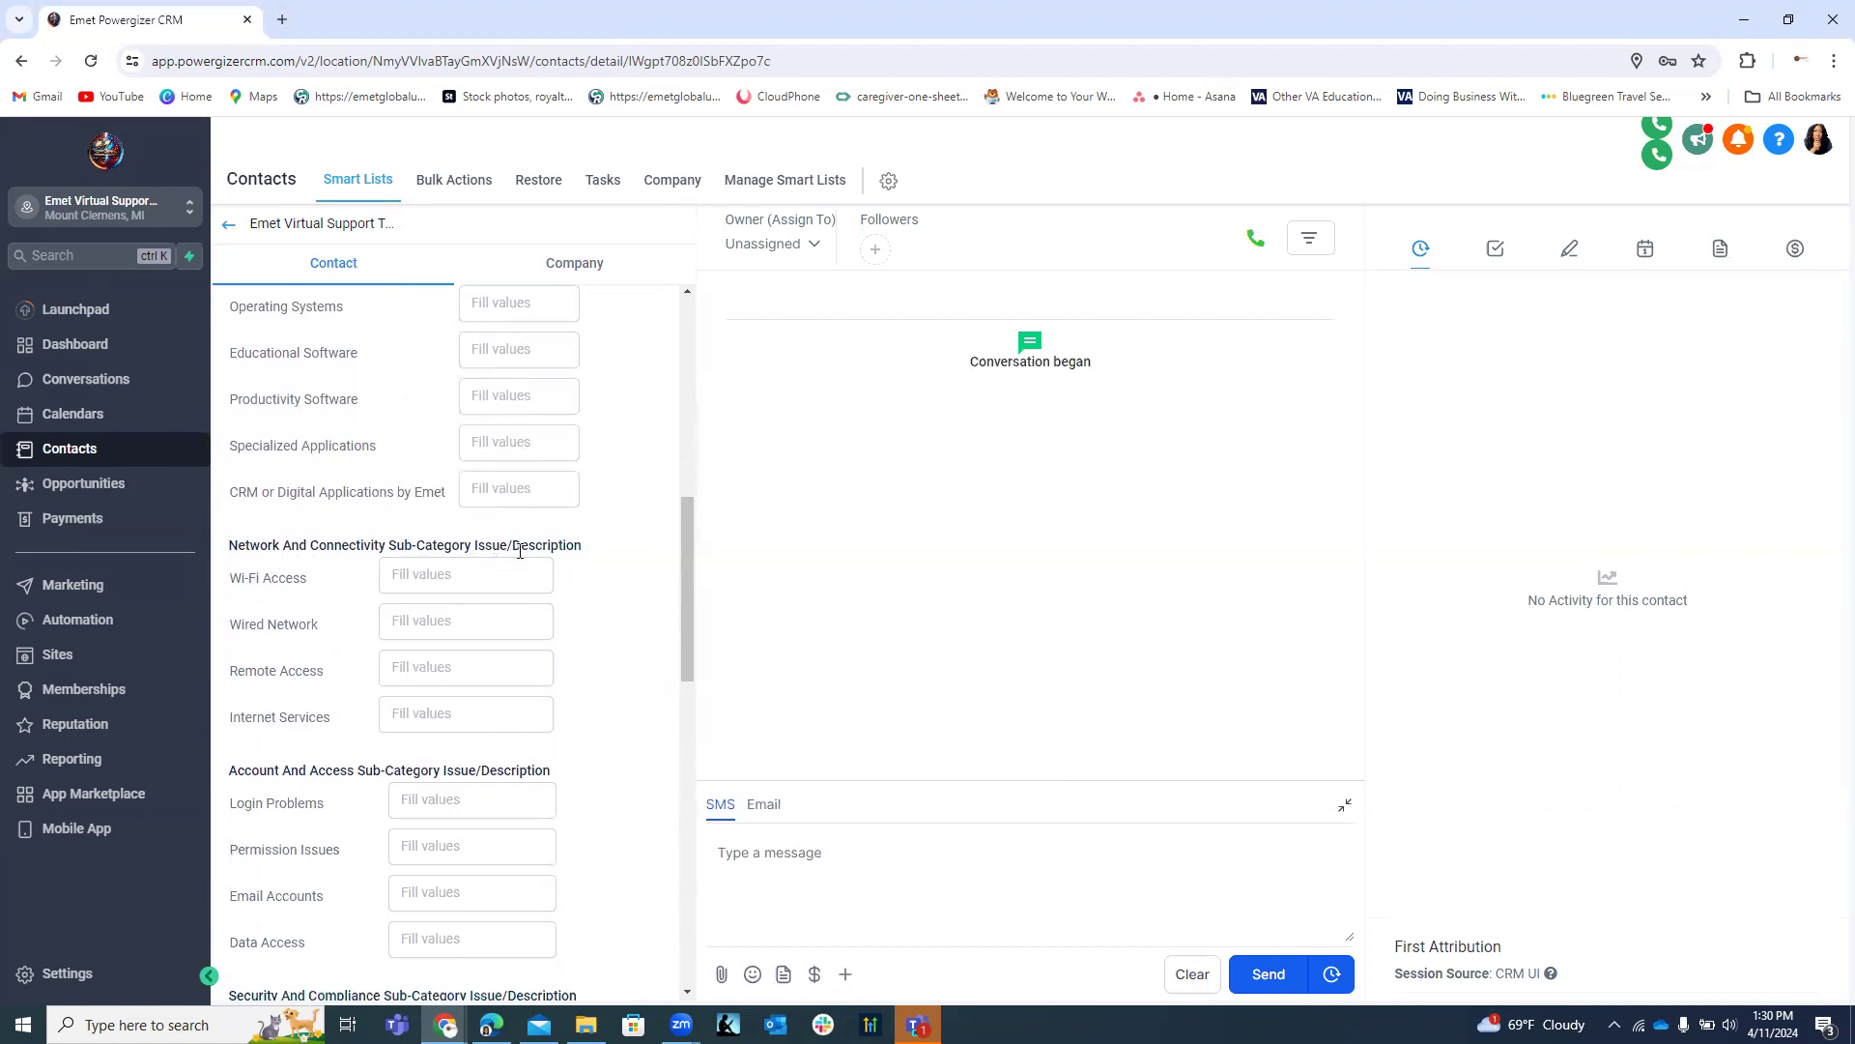
{"action": "scroll", "coordinate": [520, 550], "scroll_direction": "up", "scroll_amount": 6}
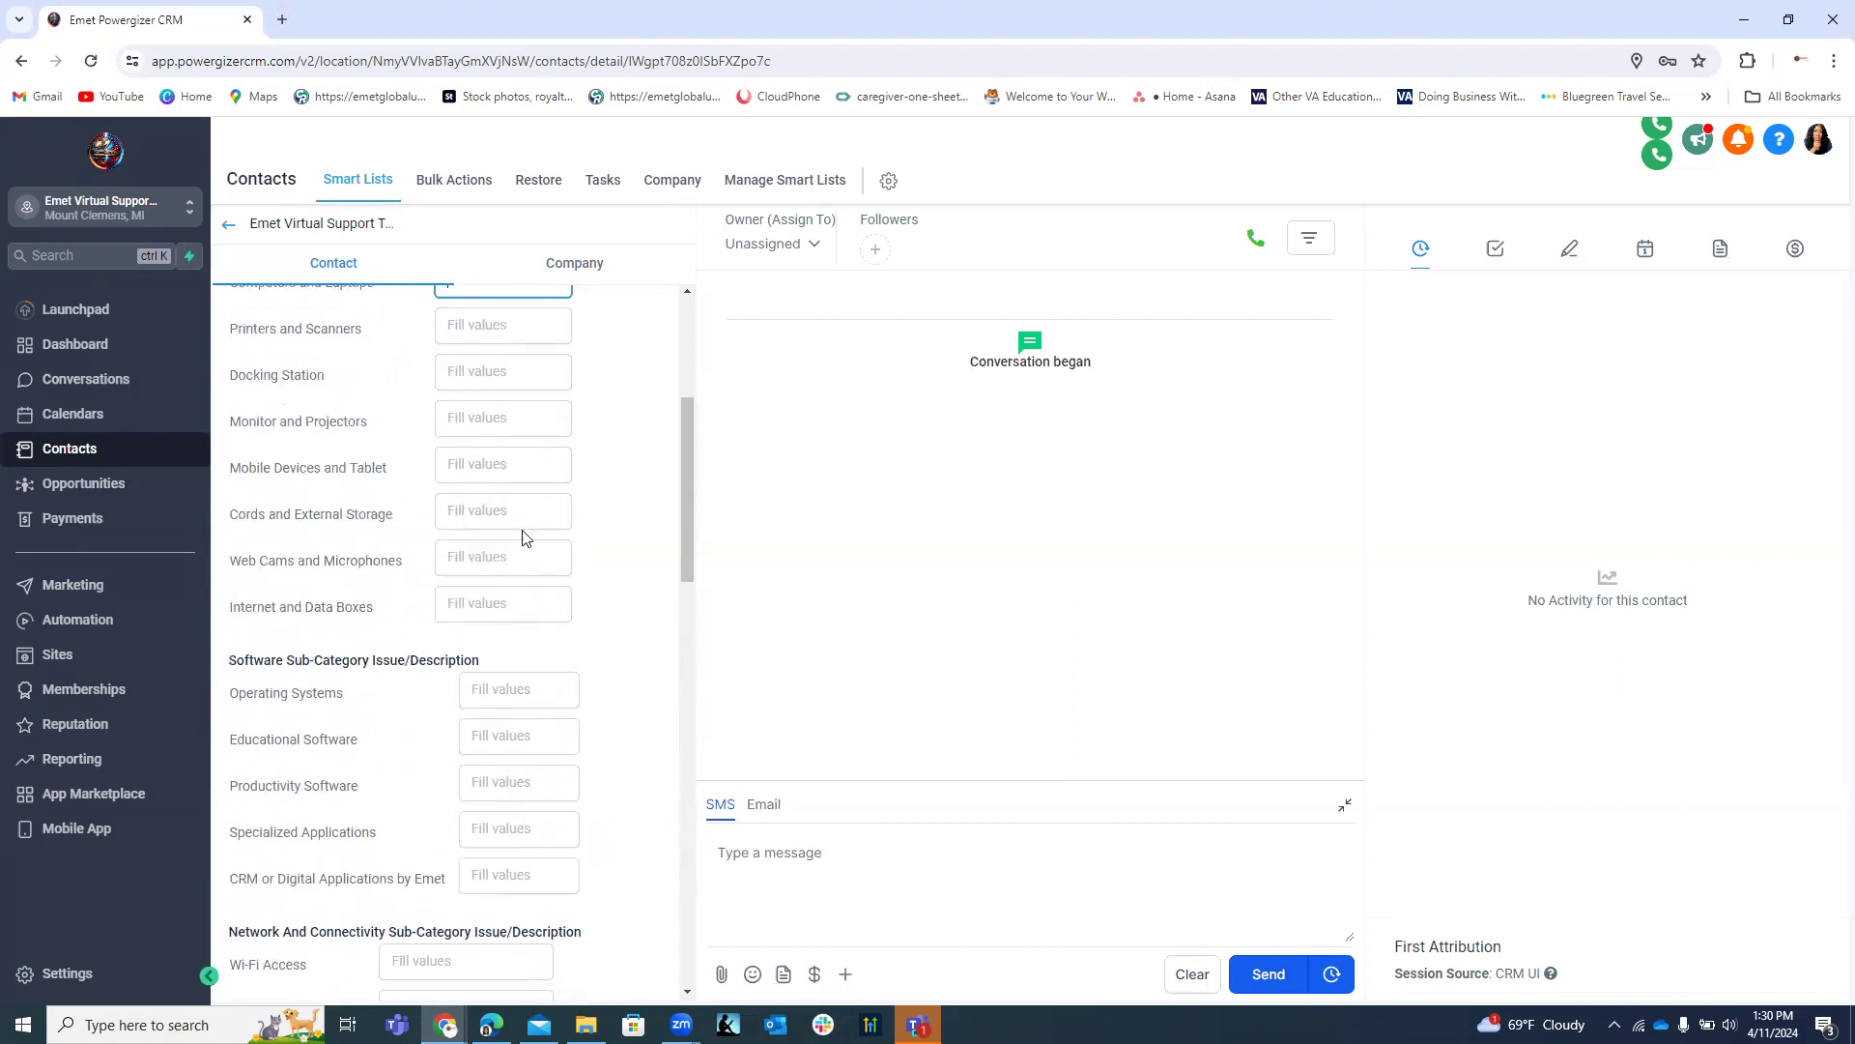
{"action": "scroll", "coordinate": [524, 533], "scroll_direction": "down", "scroll_amount": 6}
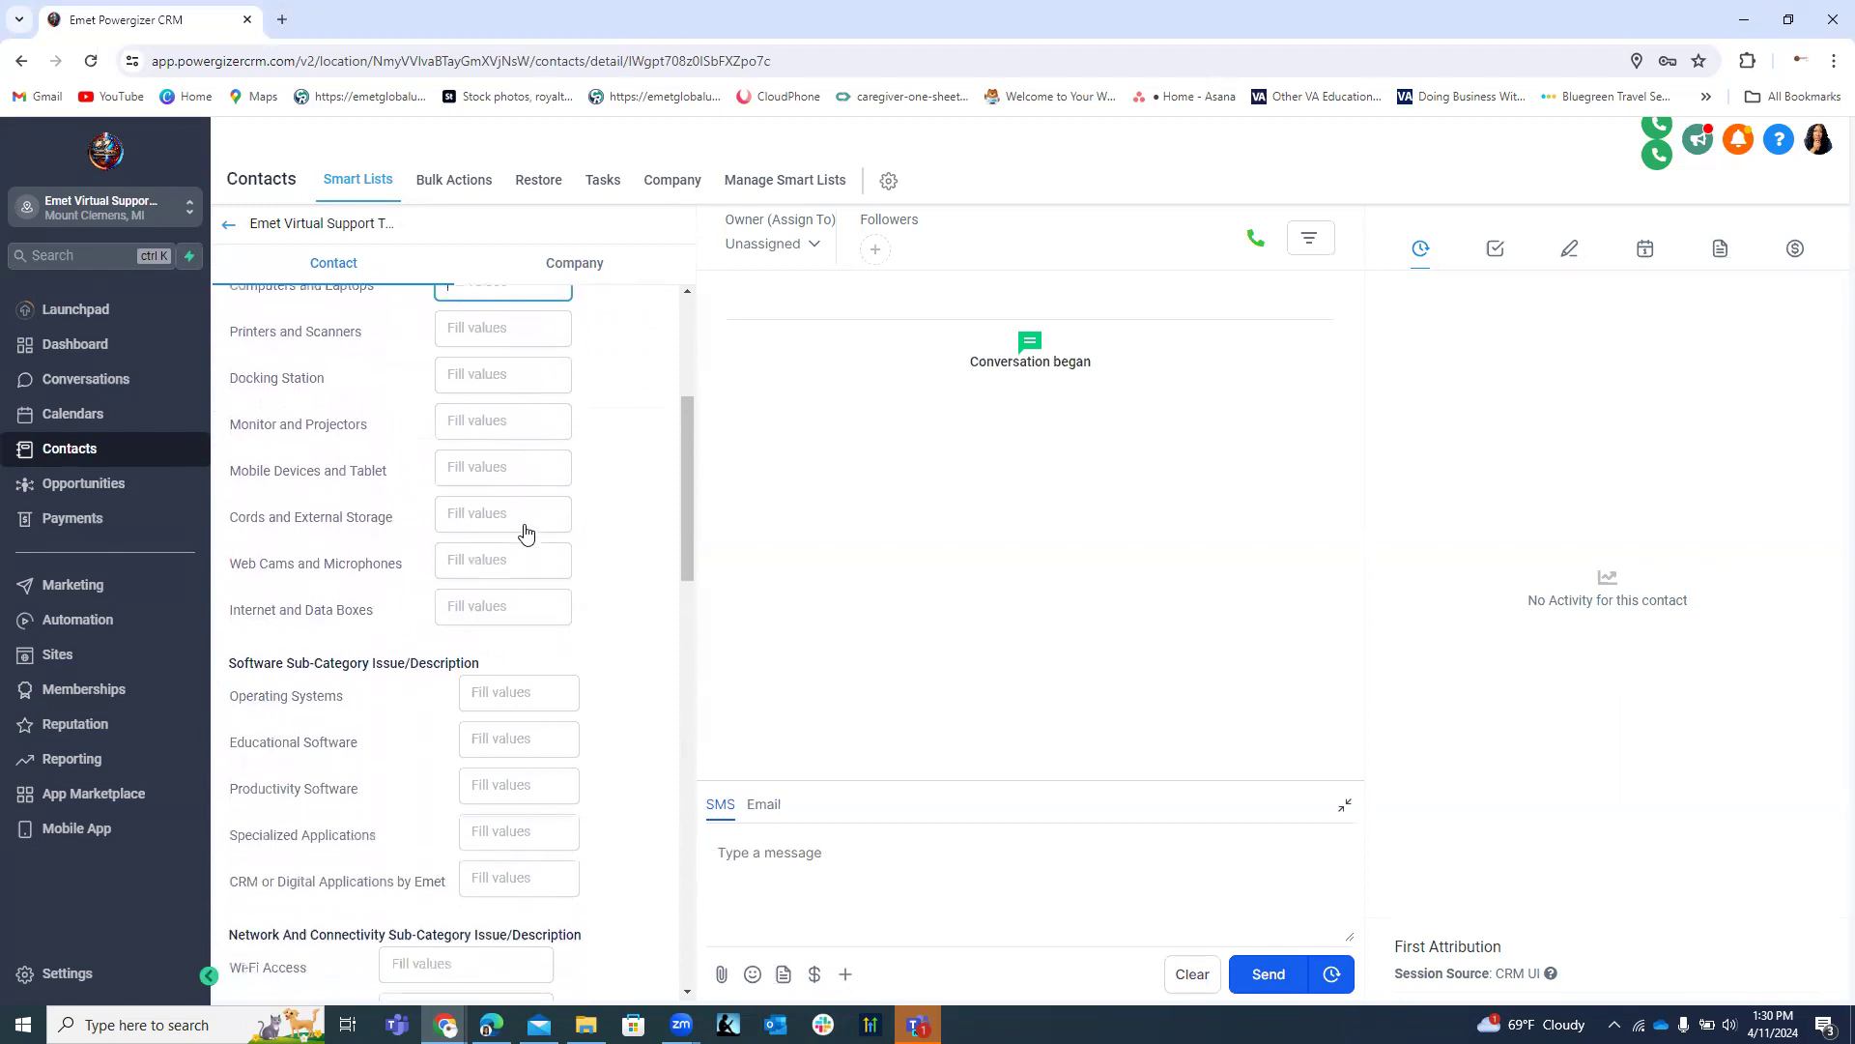
{"action": "scroll", "coordinate": [503, 546], "scroll_direction": "down", "scroll_amount": 2}
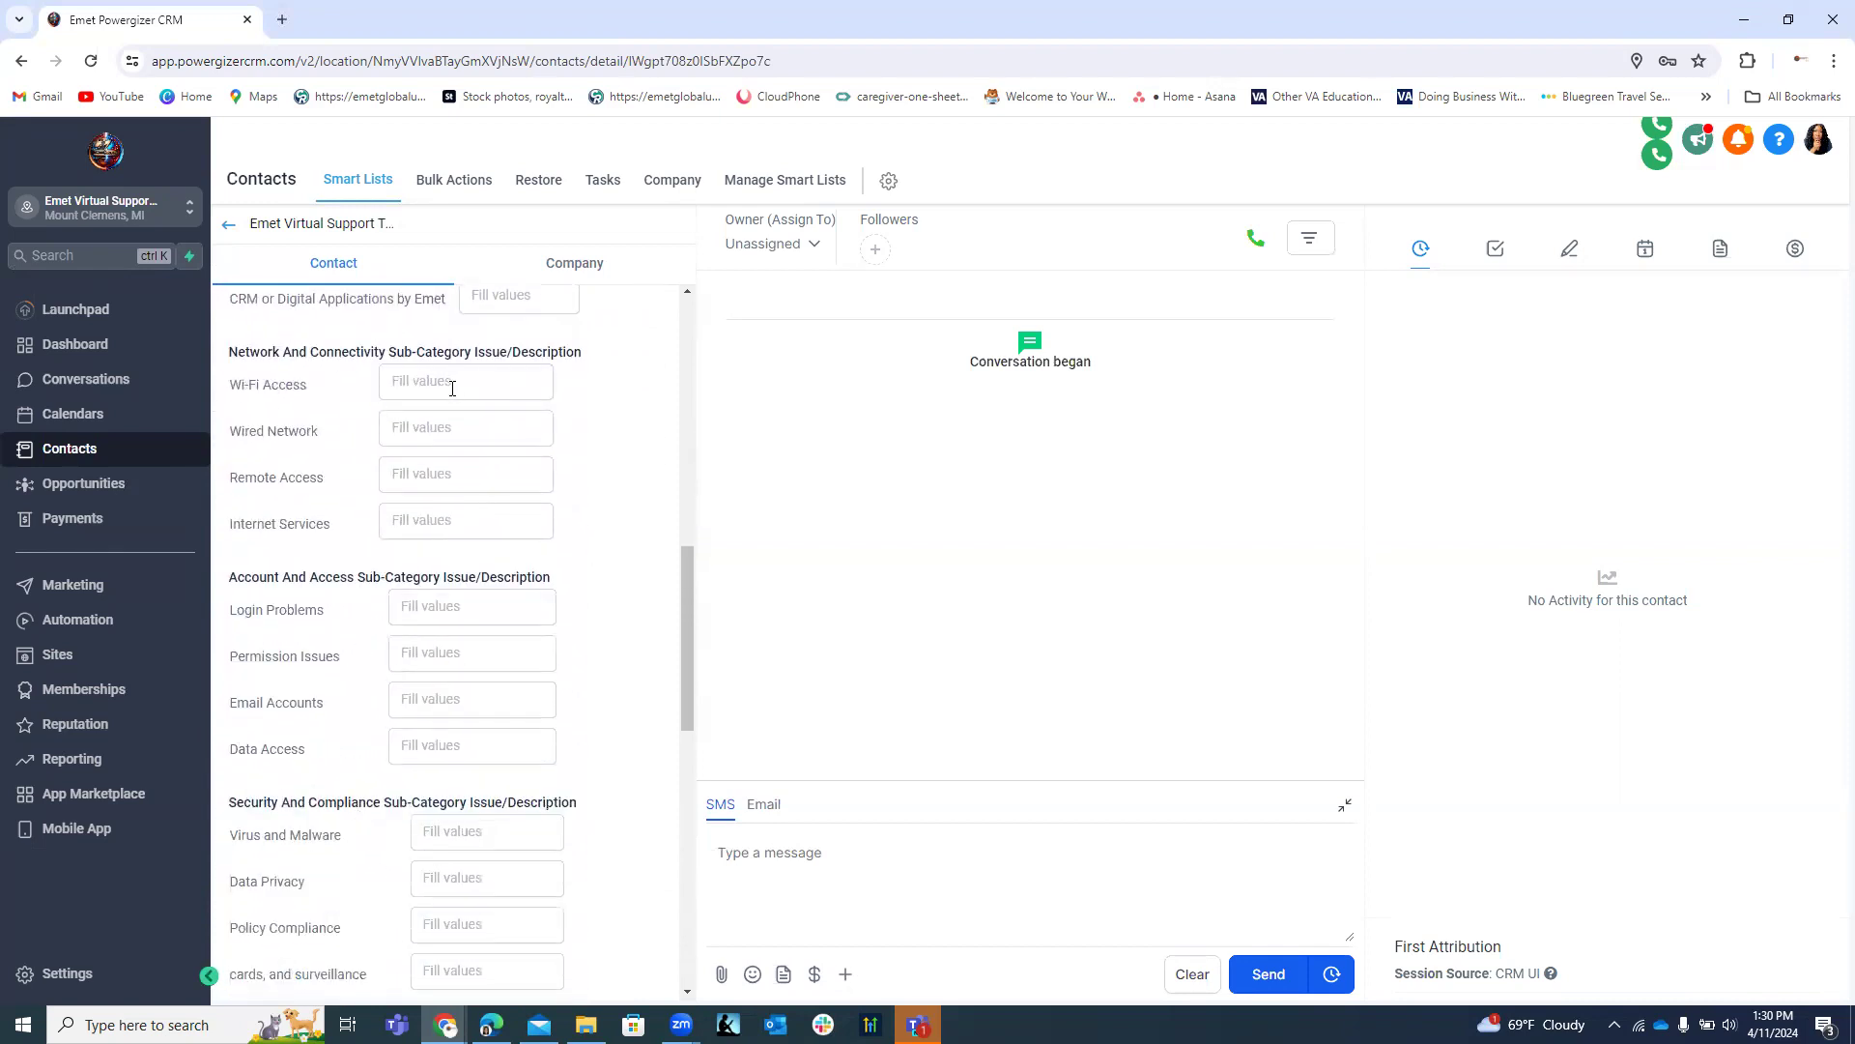
{"action": "scroll", "coordinate": [466, 522], "scroll_direction": "down", "scroll_amount": 3}
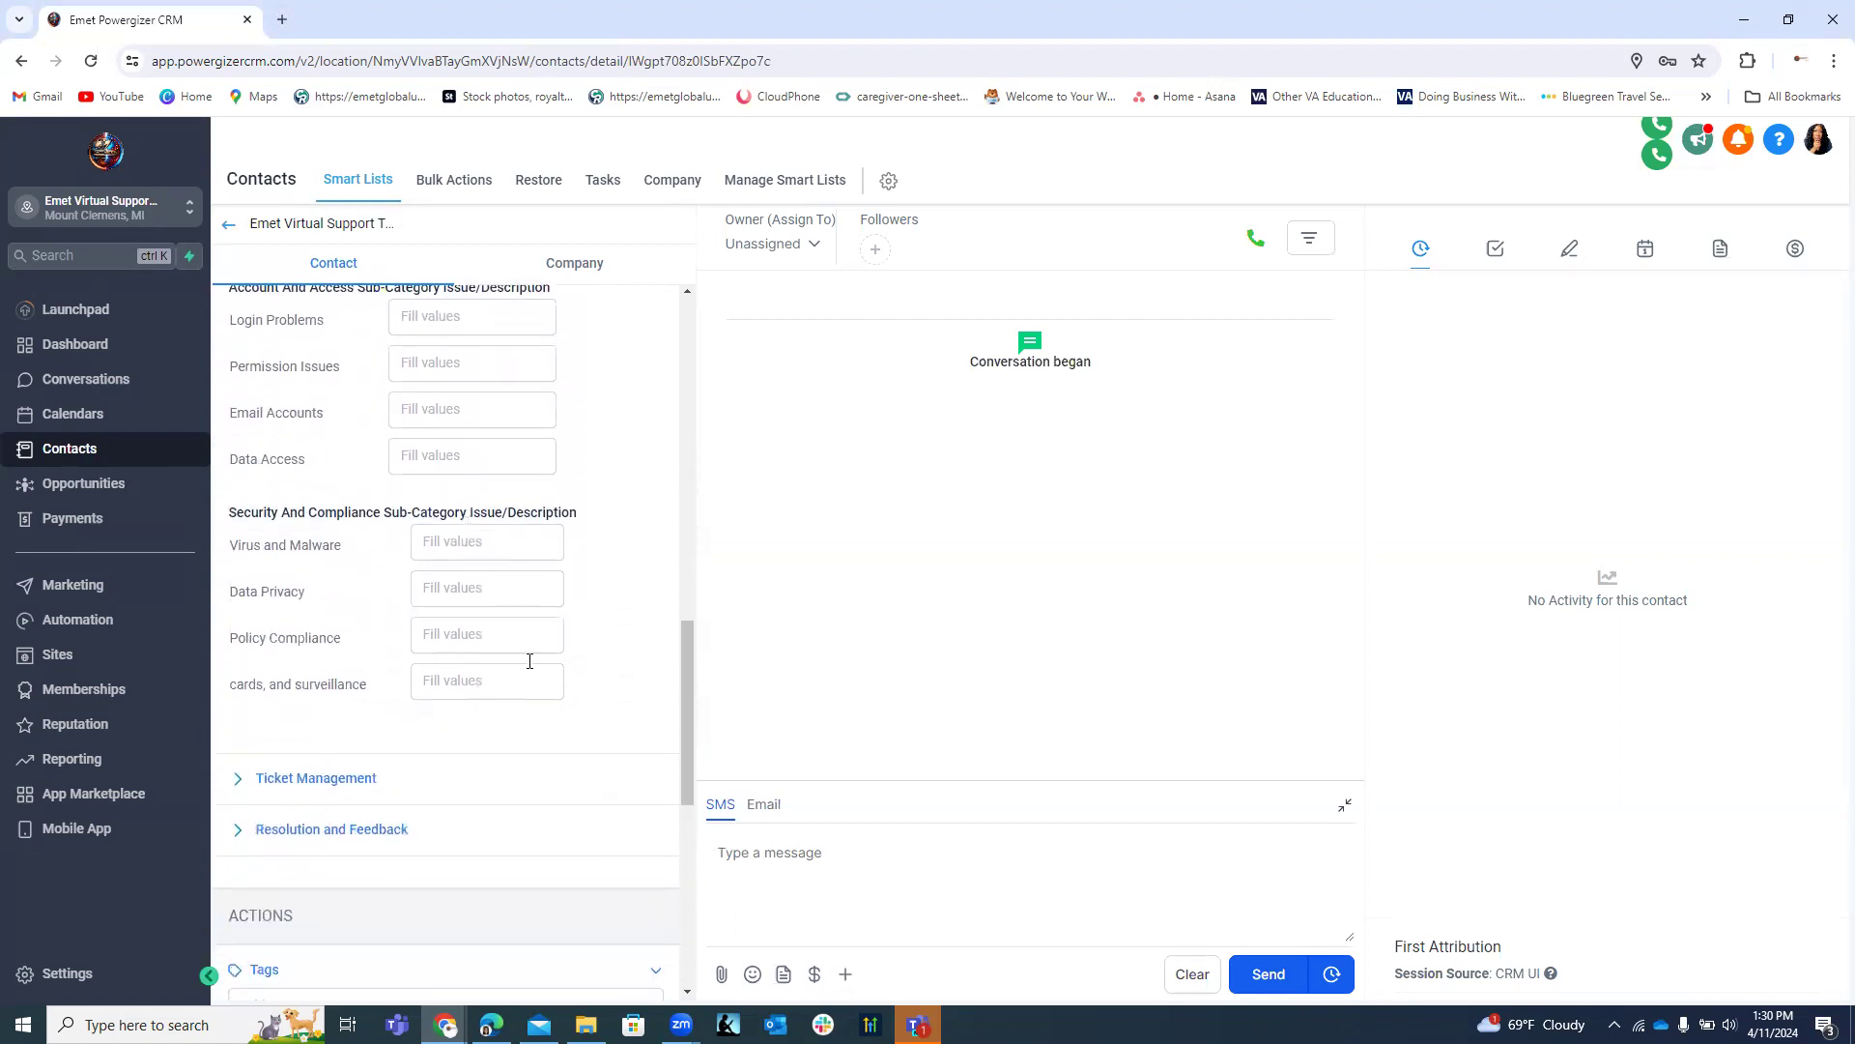
{"action": "scroll", "coordinate": [564, 591], "scroll_direction": "up", "scroll_amount": 10}
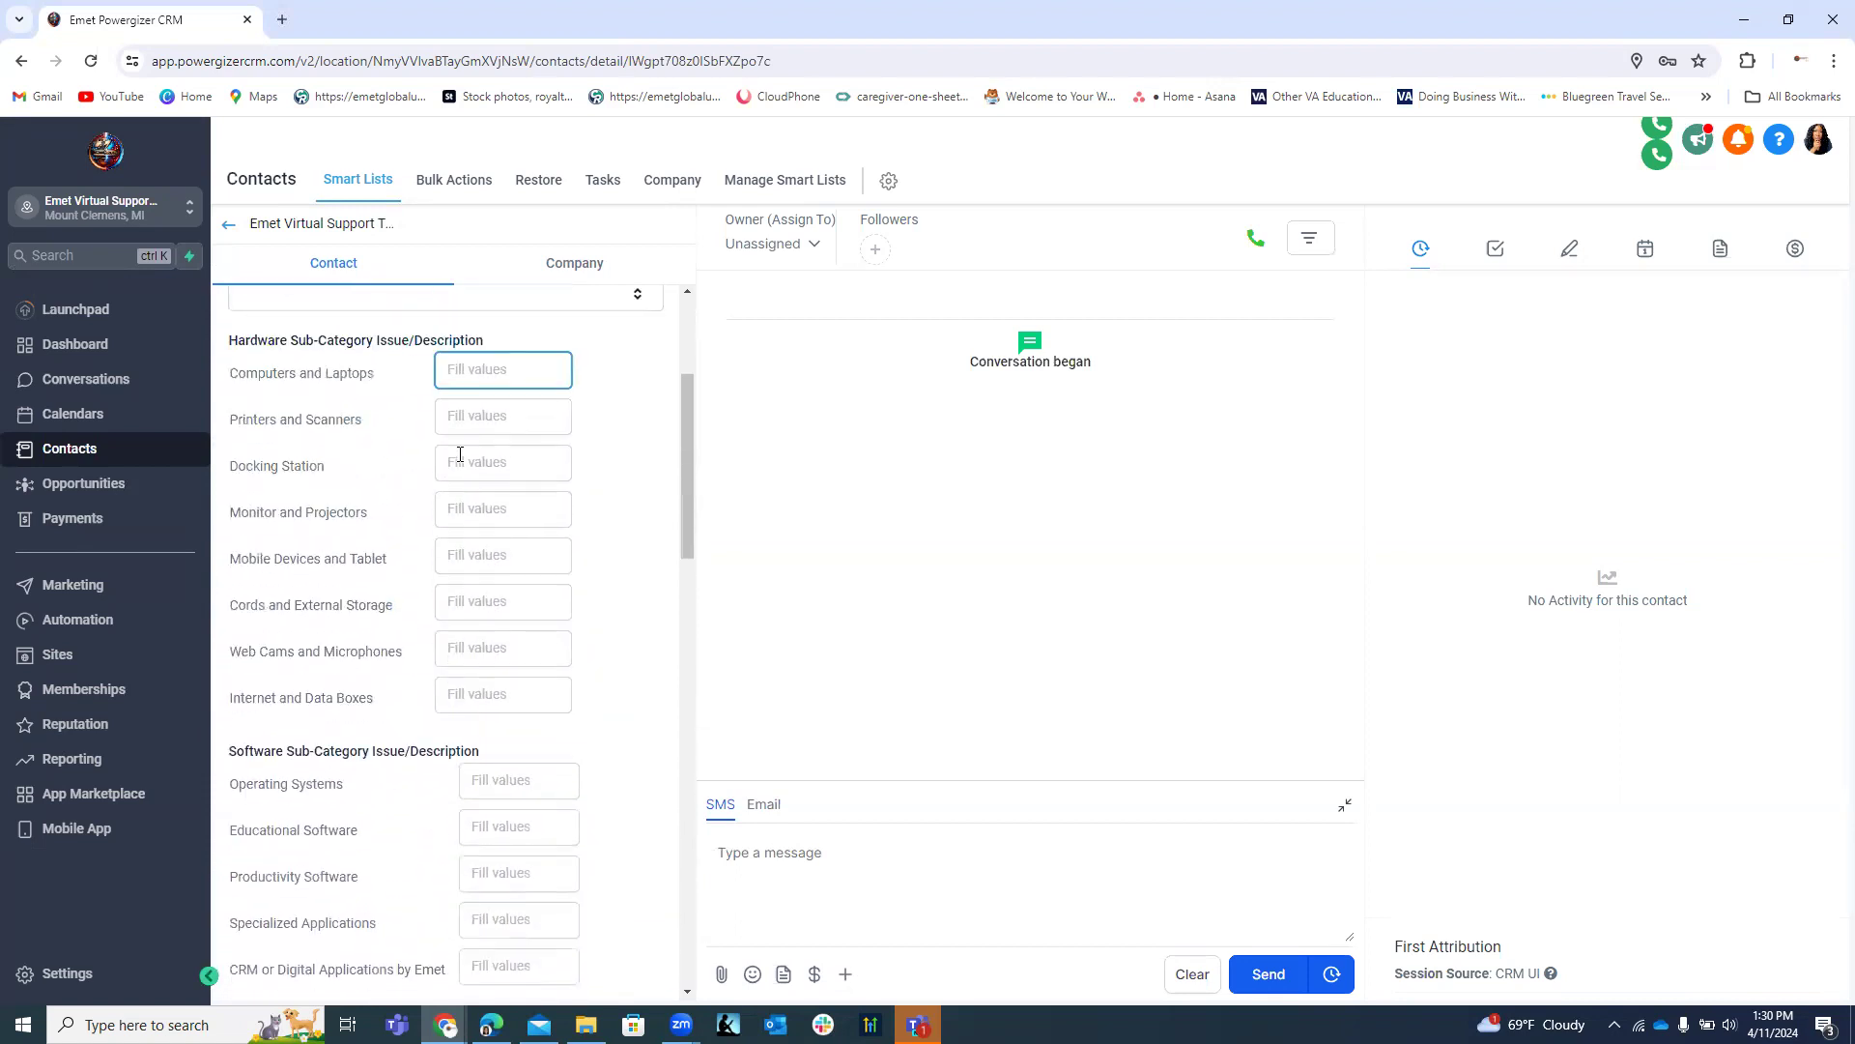
{"action": "scroll", "coordinate": [470, 457], "scroll_direction": "up", "scroll_amount": 2}
{"action": "scroll", "coordinate": [501, 482], "scroll_direction": "down", "scroll_amount": 3}
{"action": "scroll", "coordinate": [515, 483], "scroll_direction": "up", "scroll_amount": 2}
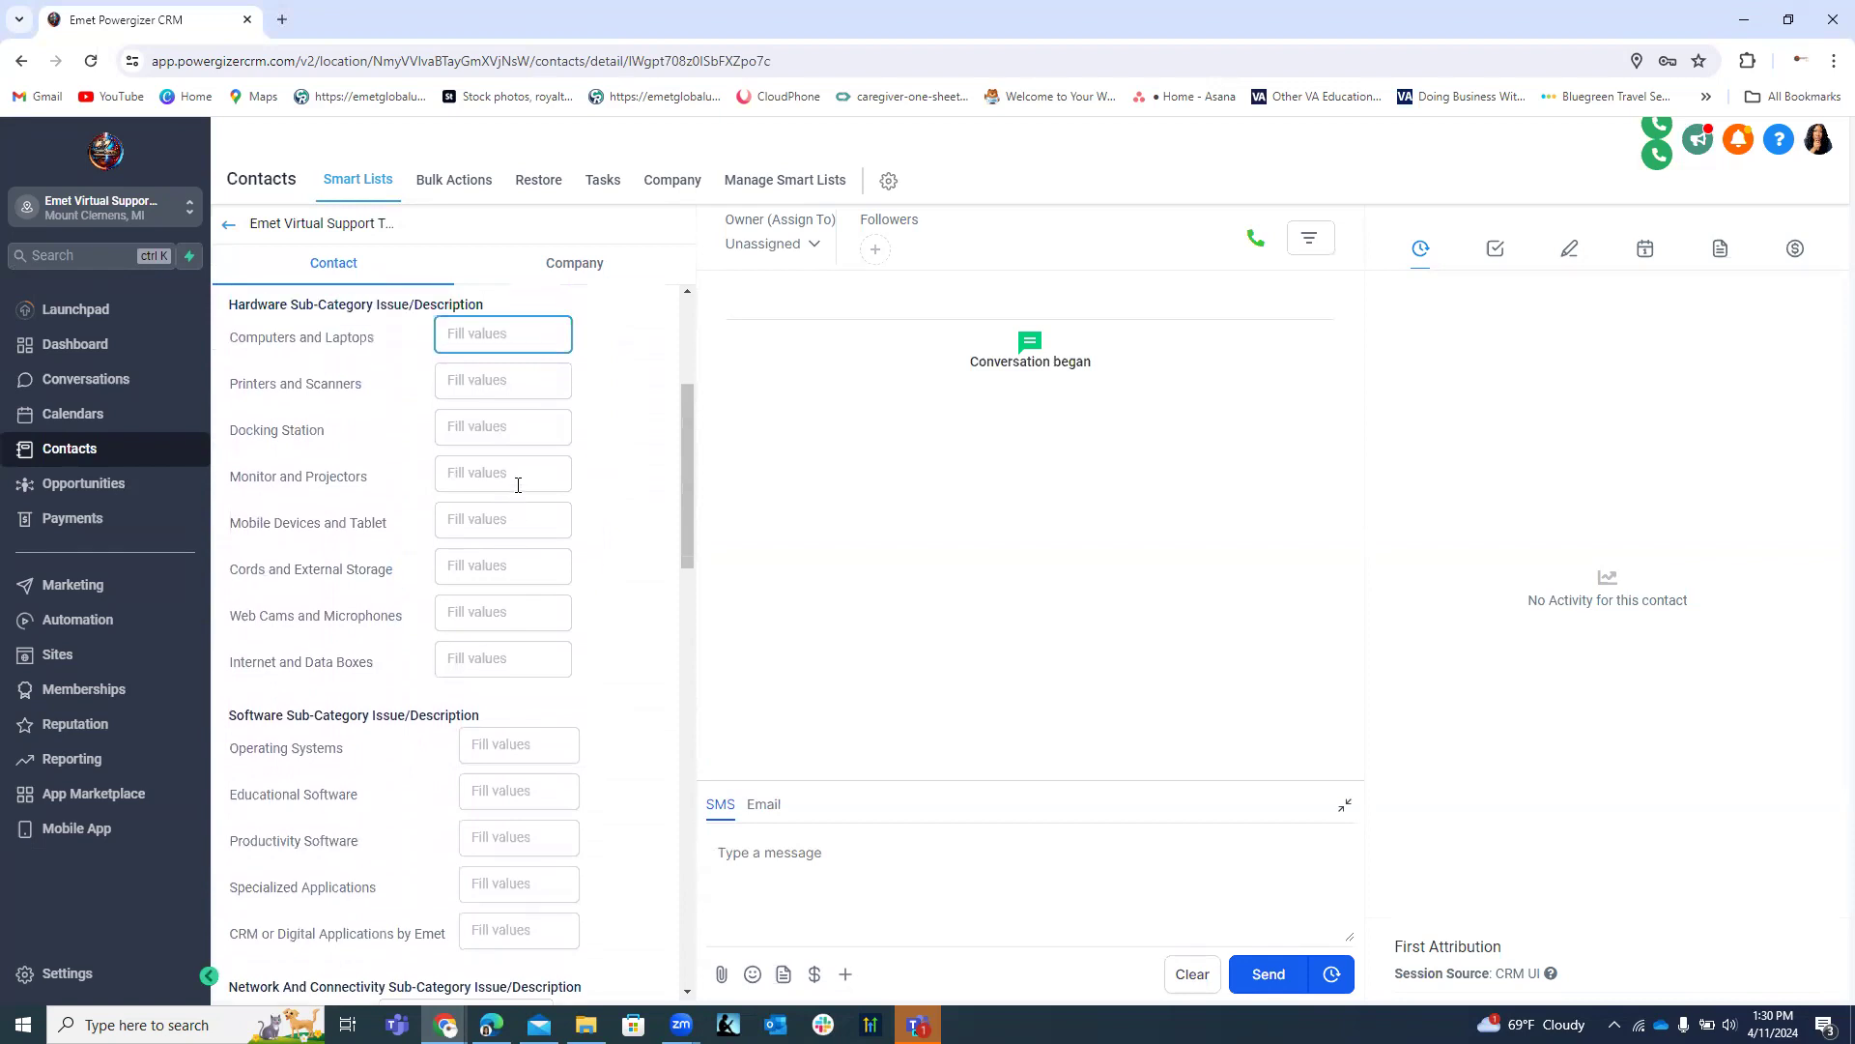
{"action": "scroll", "coordinate": [481, 473], "scroll_direction": "down", "scroll_amount": 2}
{"action": "scroll", "coordinate": [485, 474], "scroll_direction": "up", "scroll_amount": 2}
{"action": "left_click", "coordinate": [502, 396]}
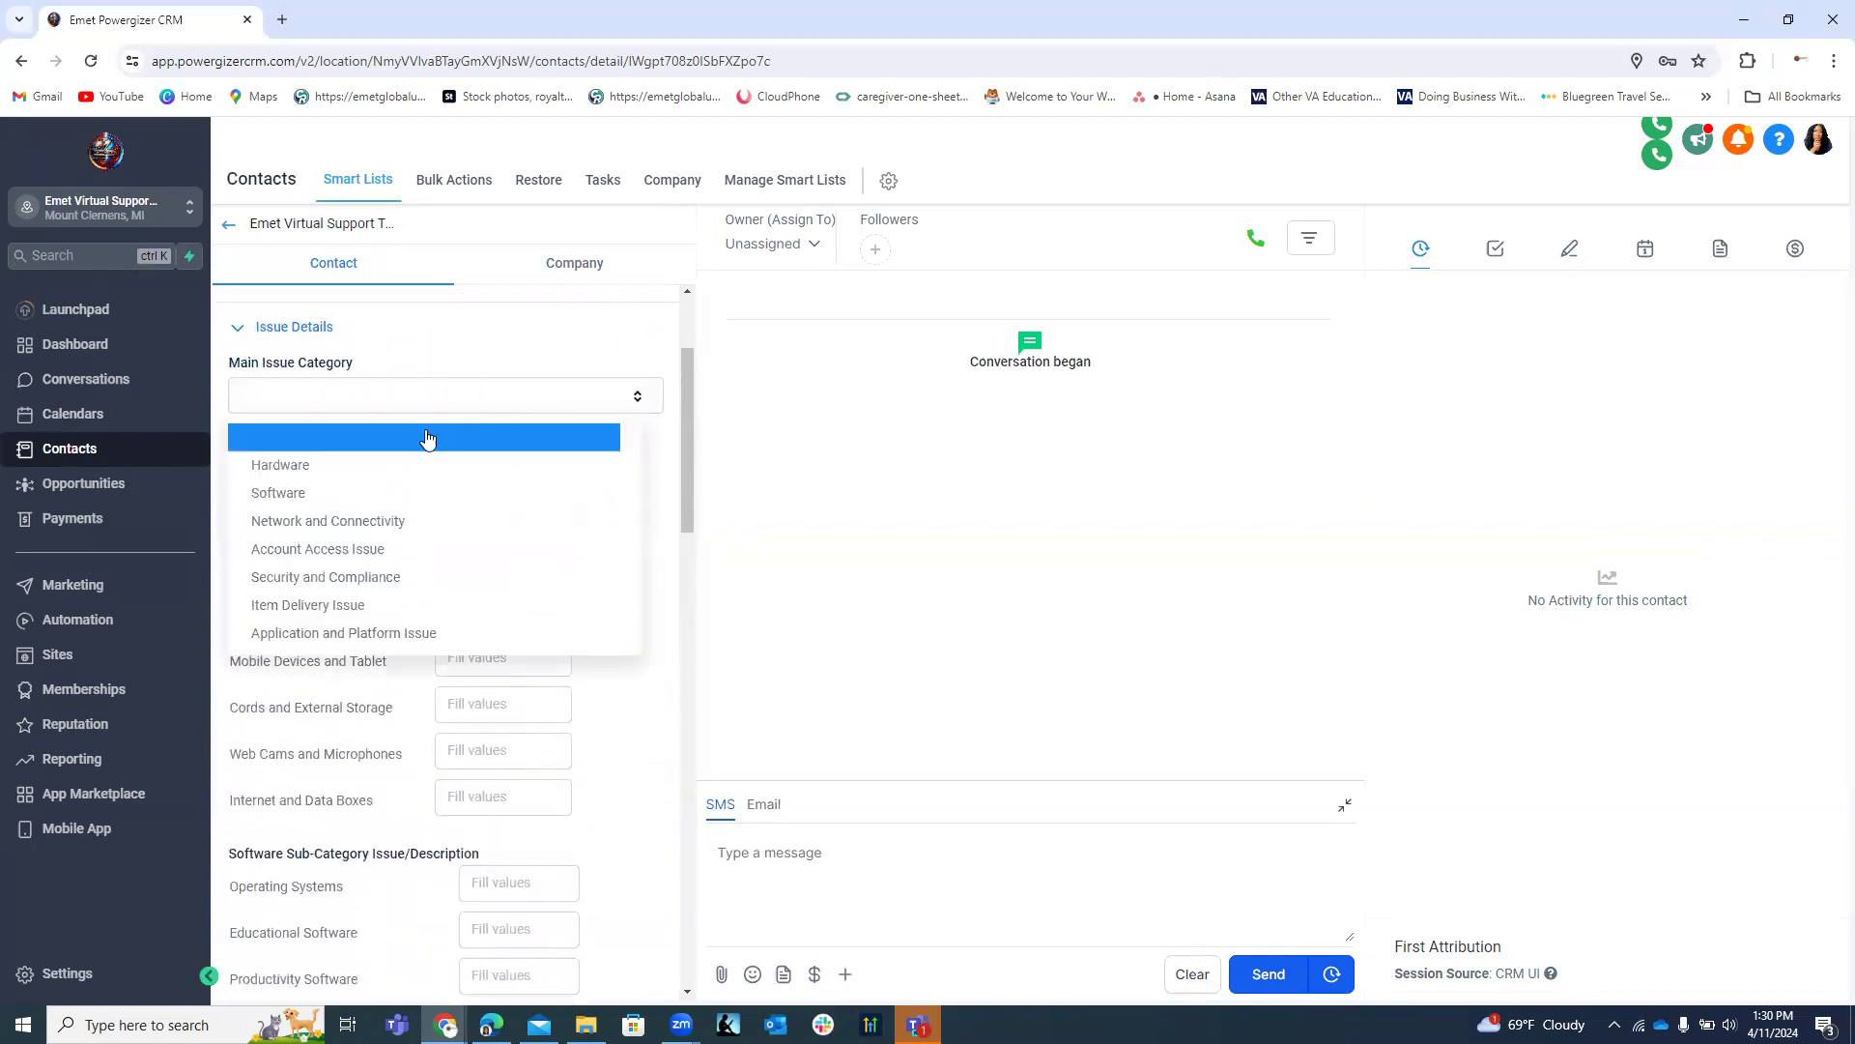
Pick Software as Main Issue Category, review the form, then discard the unsaved change.
{"action": "left_click", "coordinate": [295, 494]}
{"action": "scroll", "coordinate": [660, 541], "scroll_direction": "down", "scroll_amount": 2}
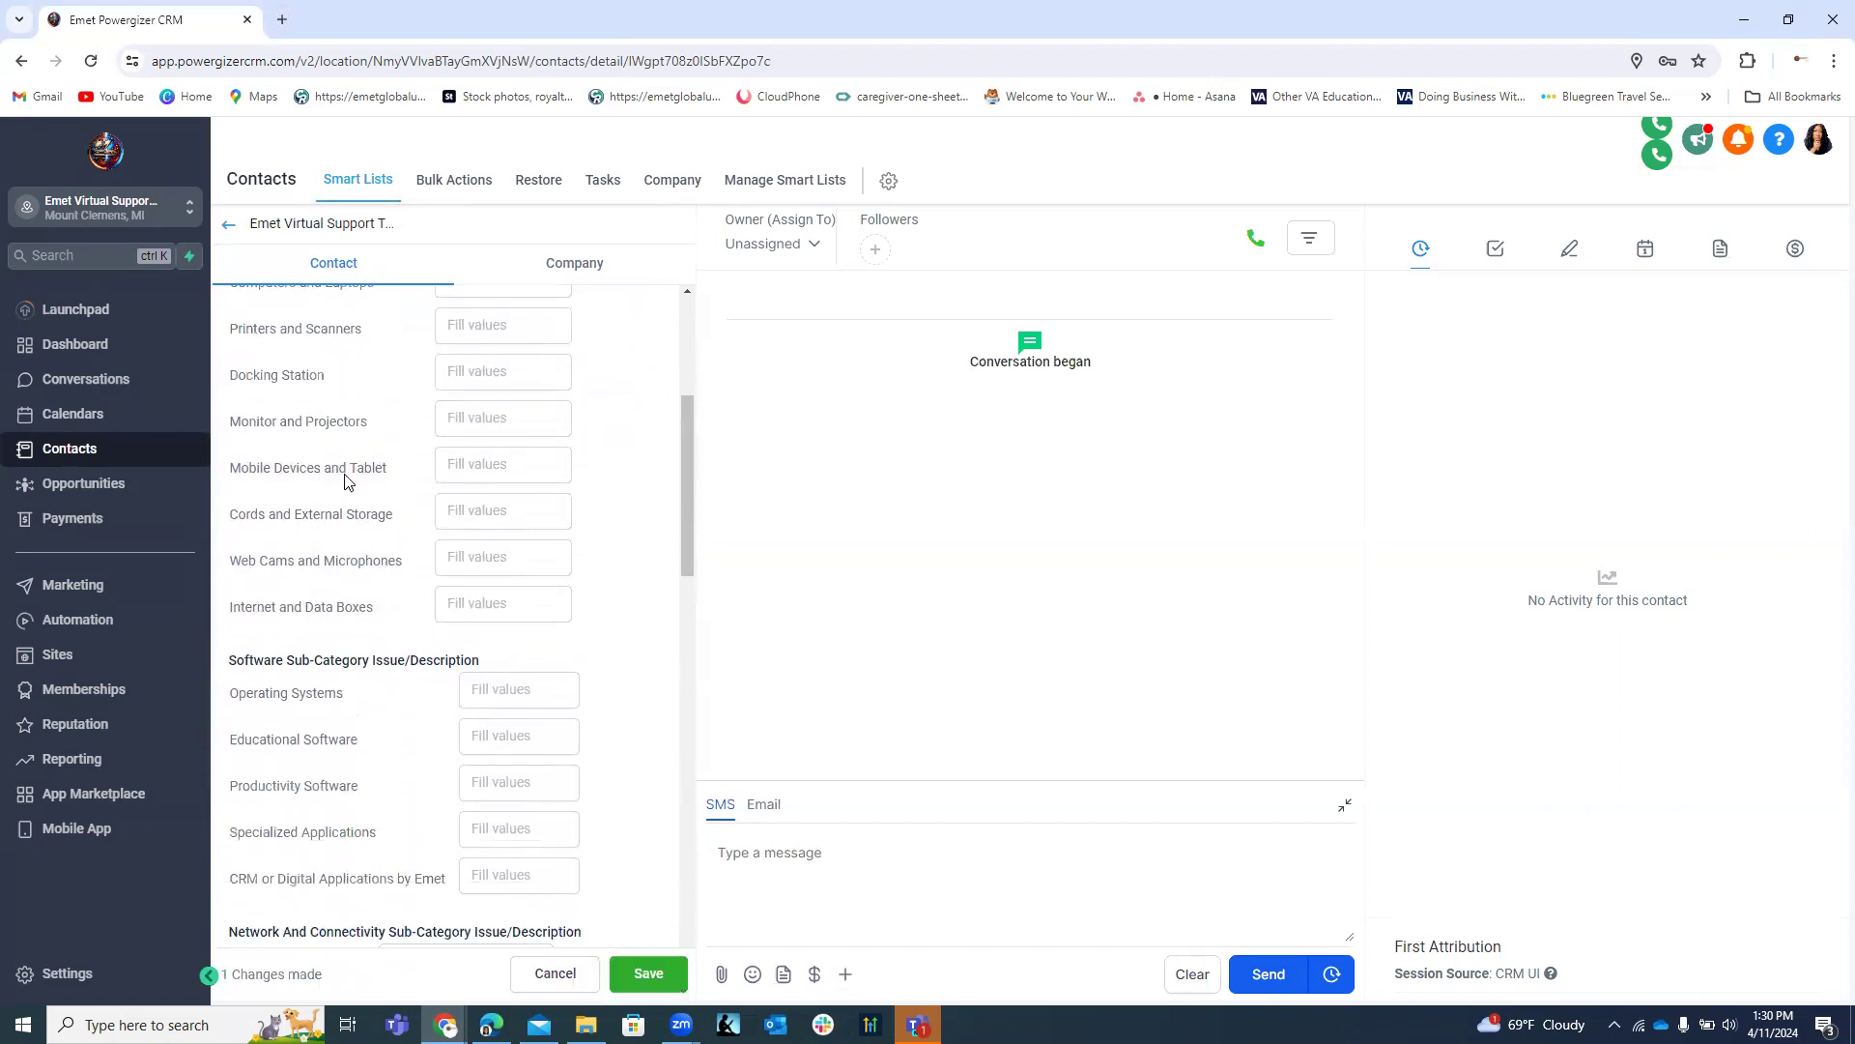
{"action": "scroll", "coordinate": [665, 676], "scroll_direction": "down", "scroll_amount": 2}
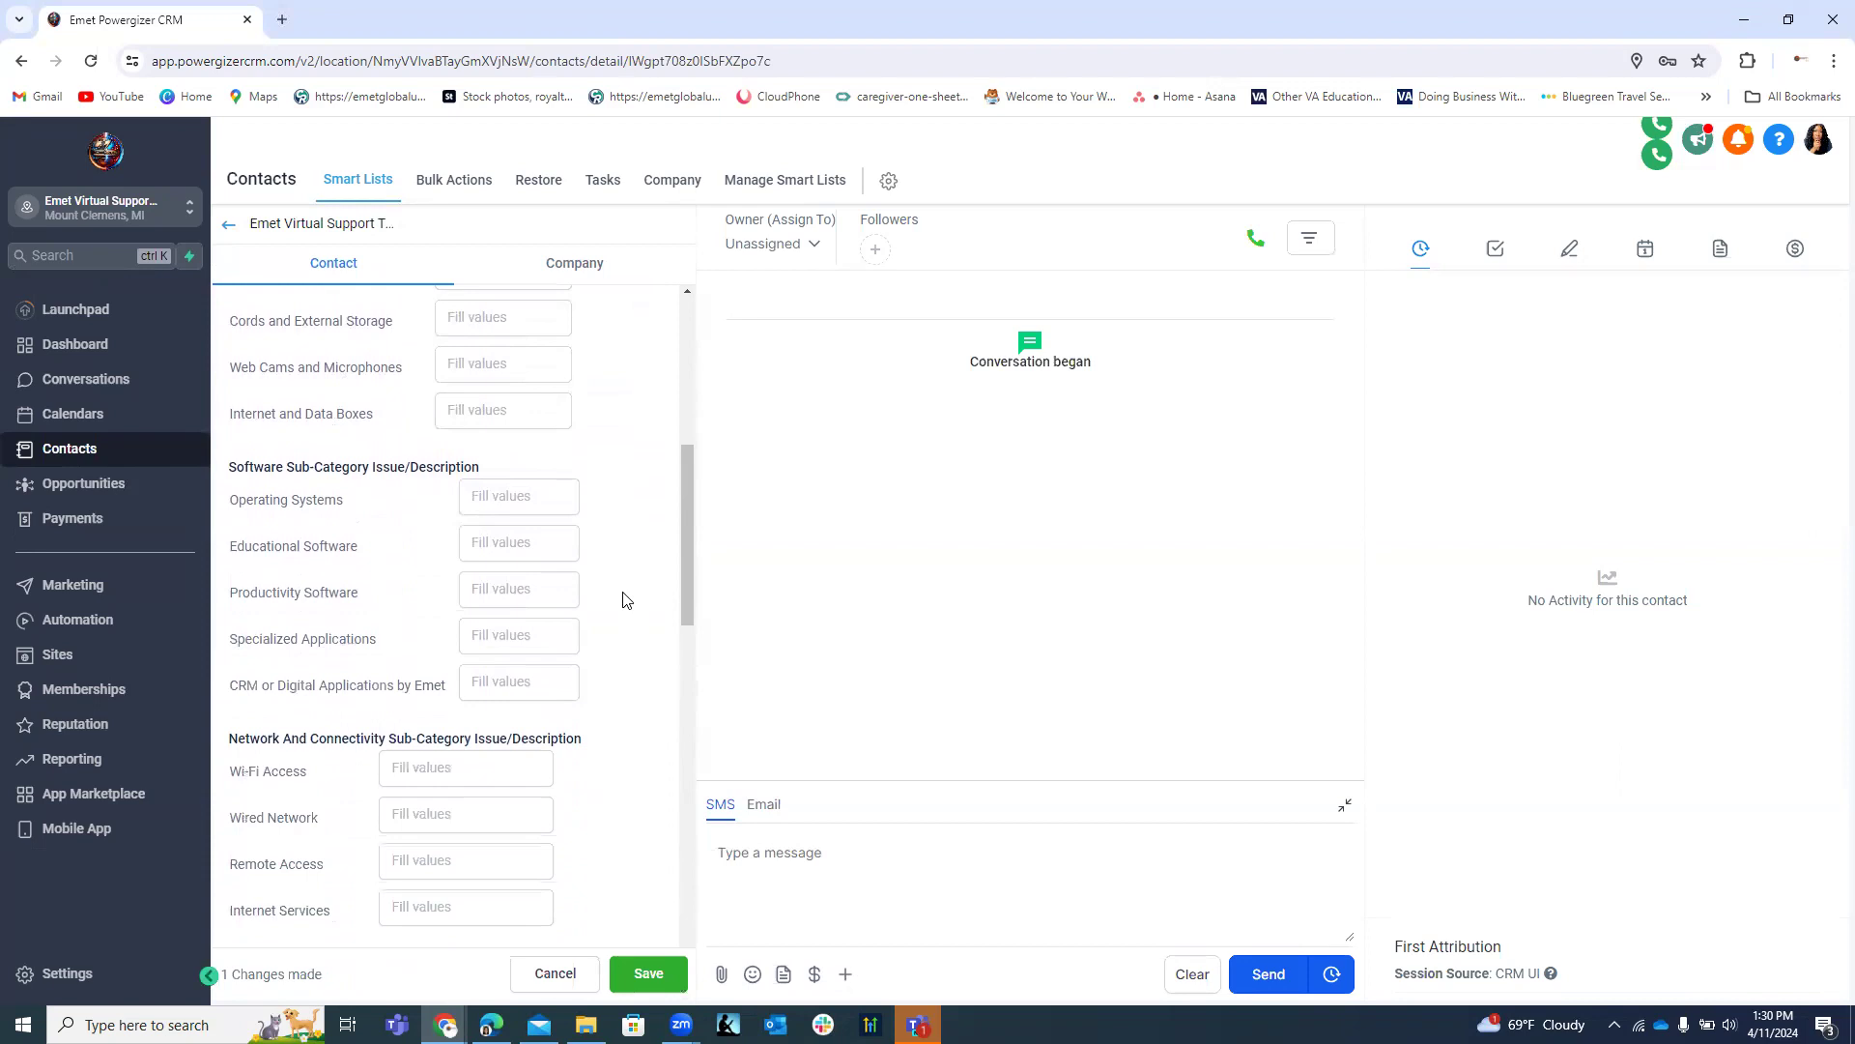
{"action": "scroll", "coordinate": [643, 551], "scroll_direction": "up", "scroll_amount": 6}
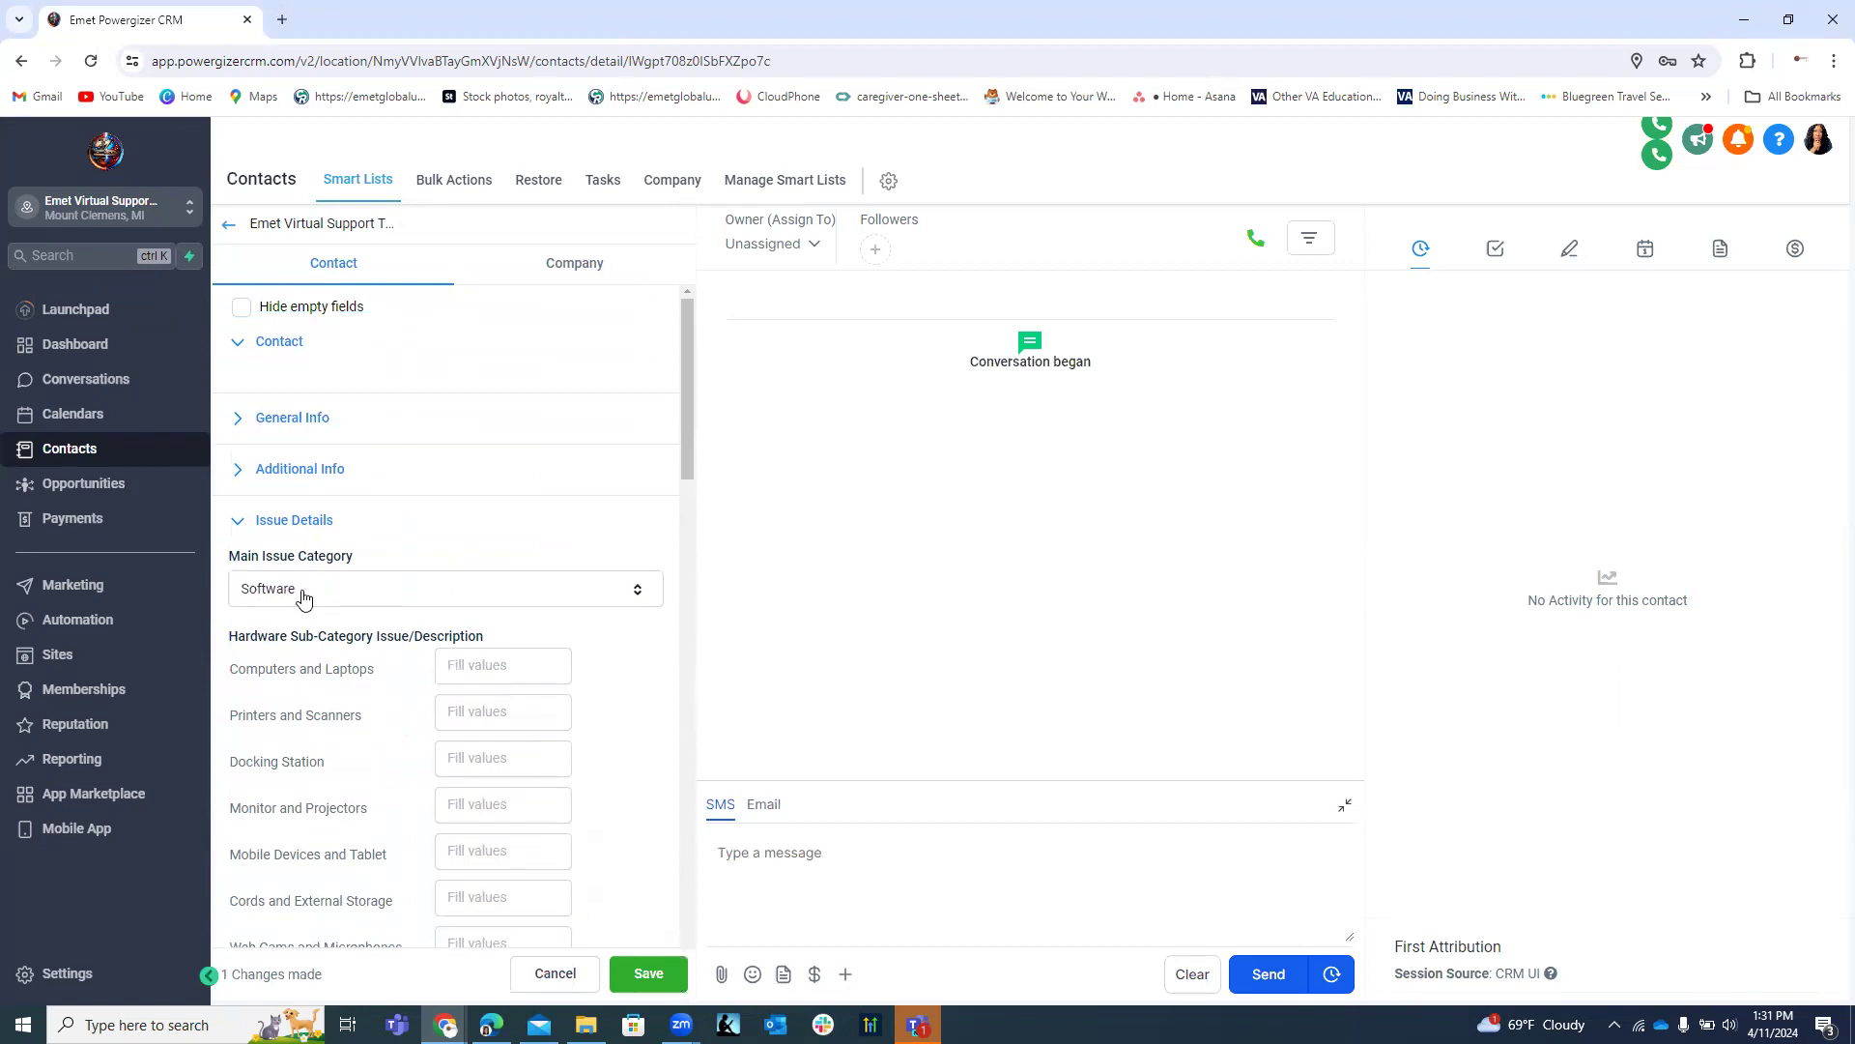
{"action": "scroll", "coordinate": [355, 568], "scroll_direction": "down", "scroll_amount": 1}
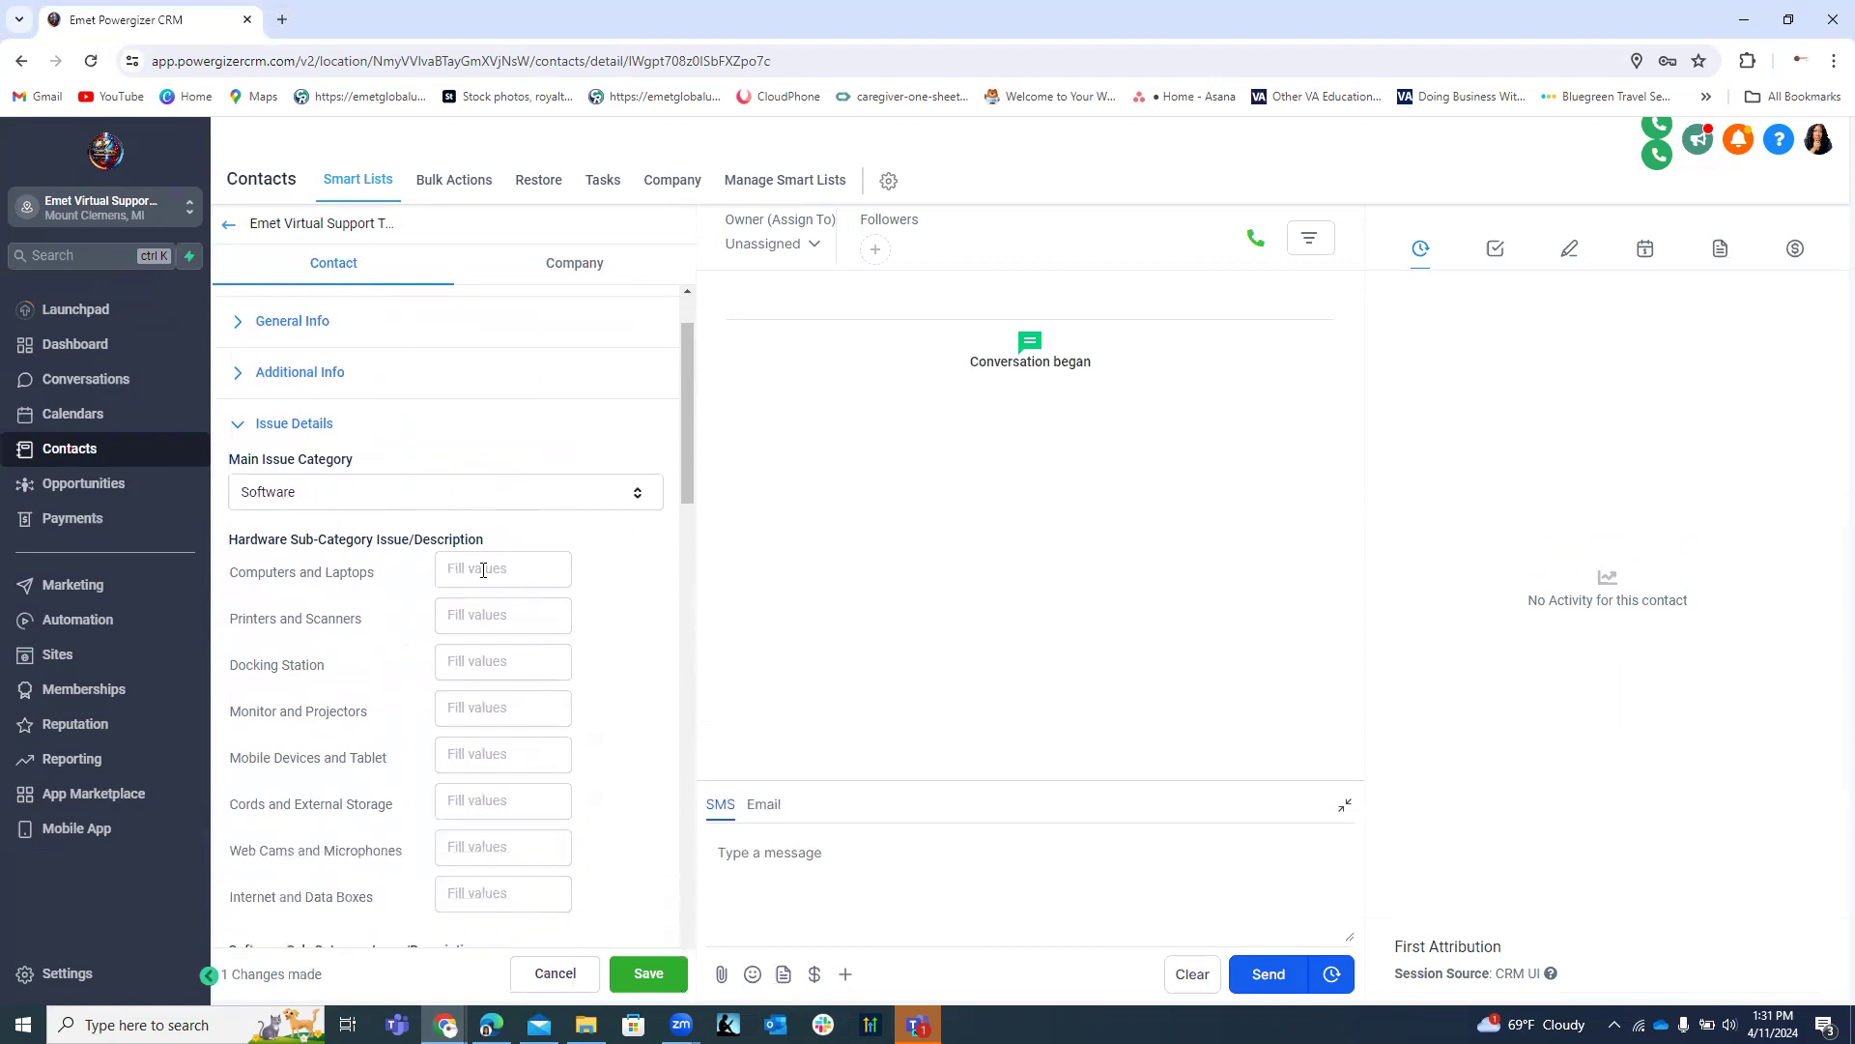
{"action": "scroll", "coordinate": [351, 931], "scroll_direction": "down", "scroll_amount": 4}
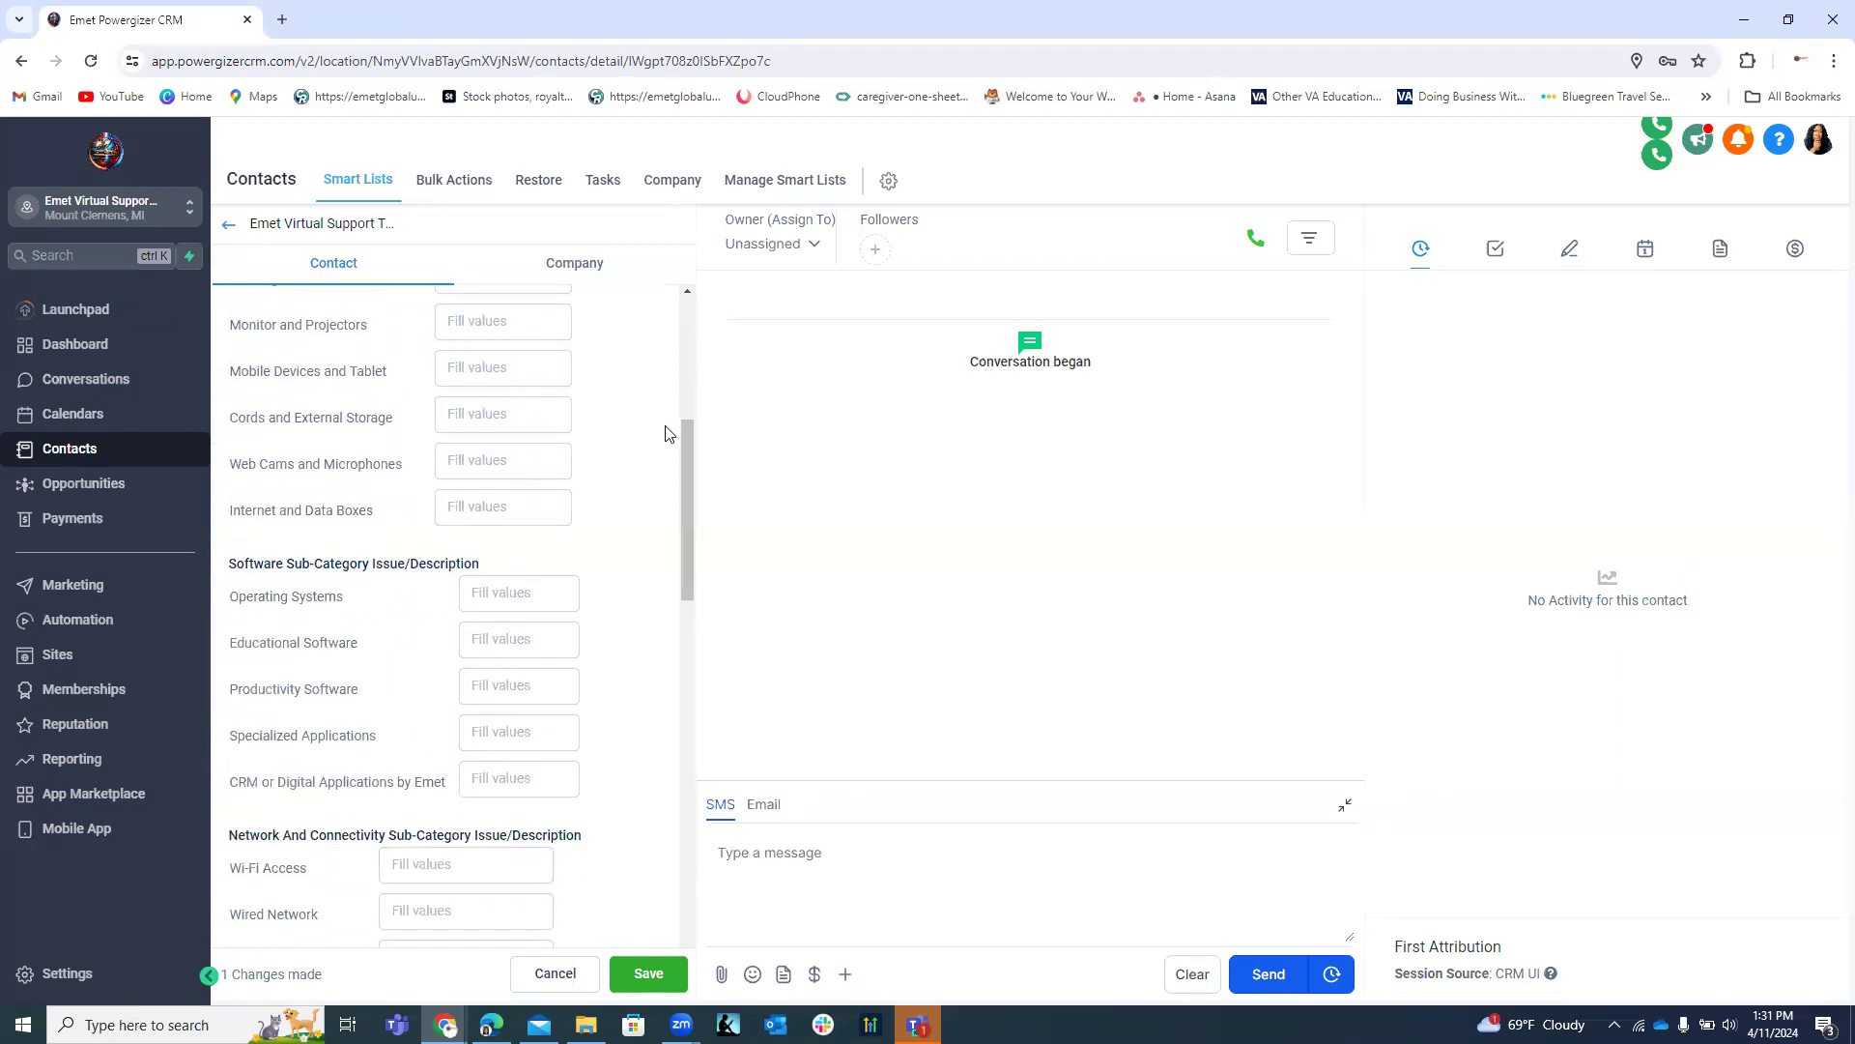
{"action": "scroll", "coordinate": [634, 467], "scroll_direction": "down", "scroll_amount": 10}
{"action": "scroll", "coordinate": [435, 531], "scroll_direction": "up", "scroll_amount": 2}
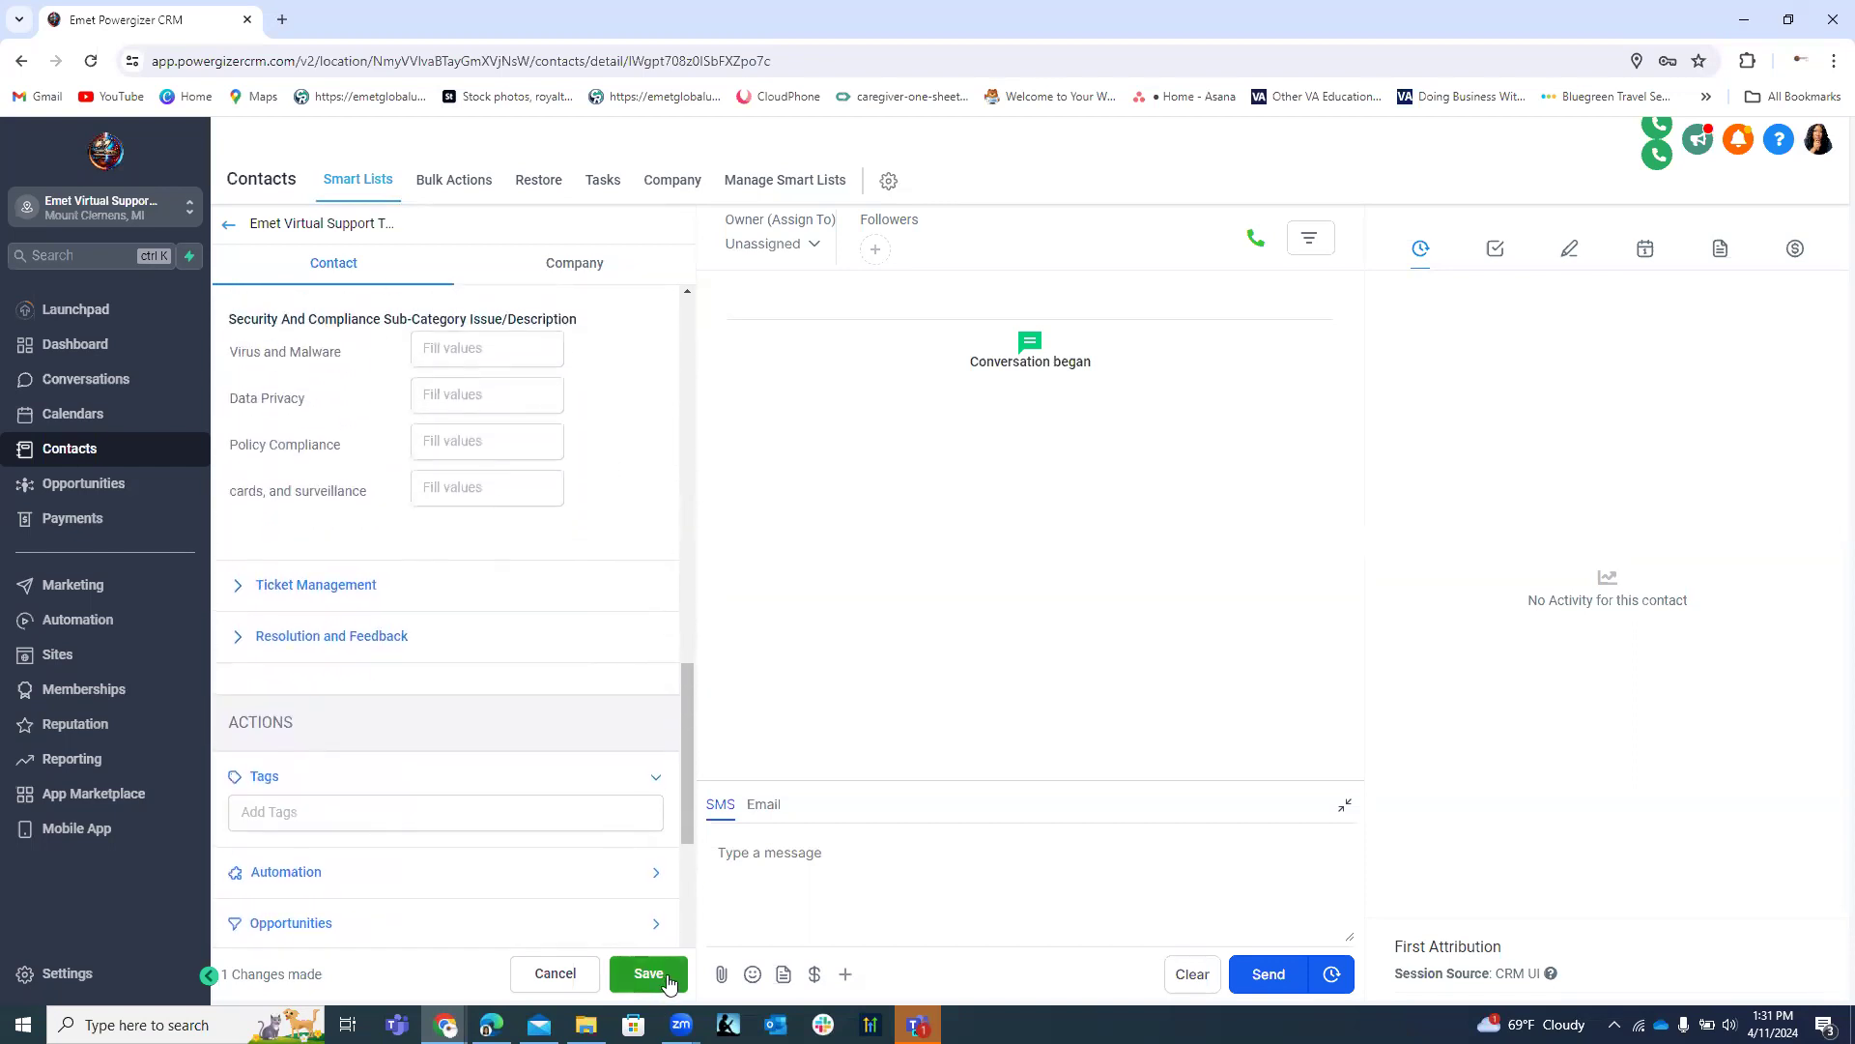
{"action": "left_click", "coordinate": [555, 974]}
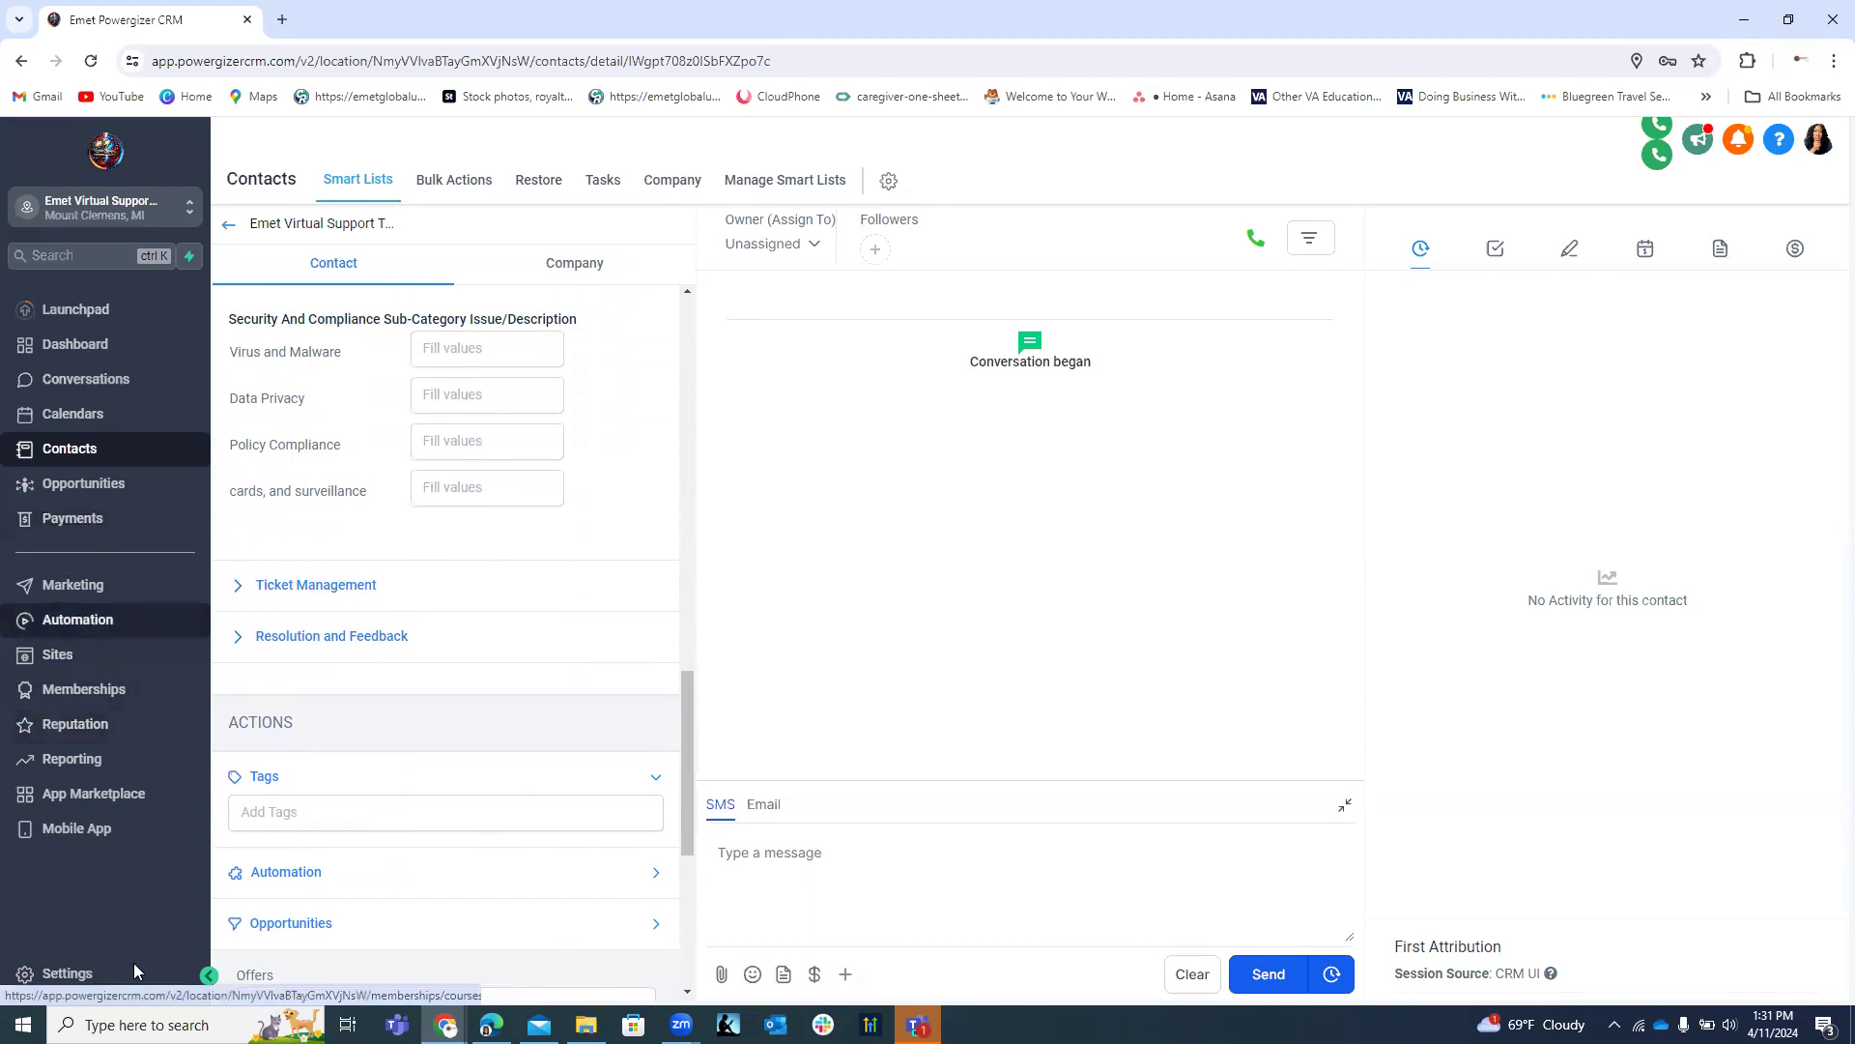
{"action": "left_click", "coordinate": [81, 973]}
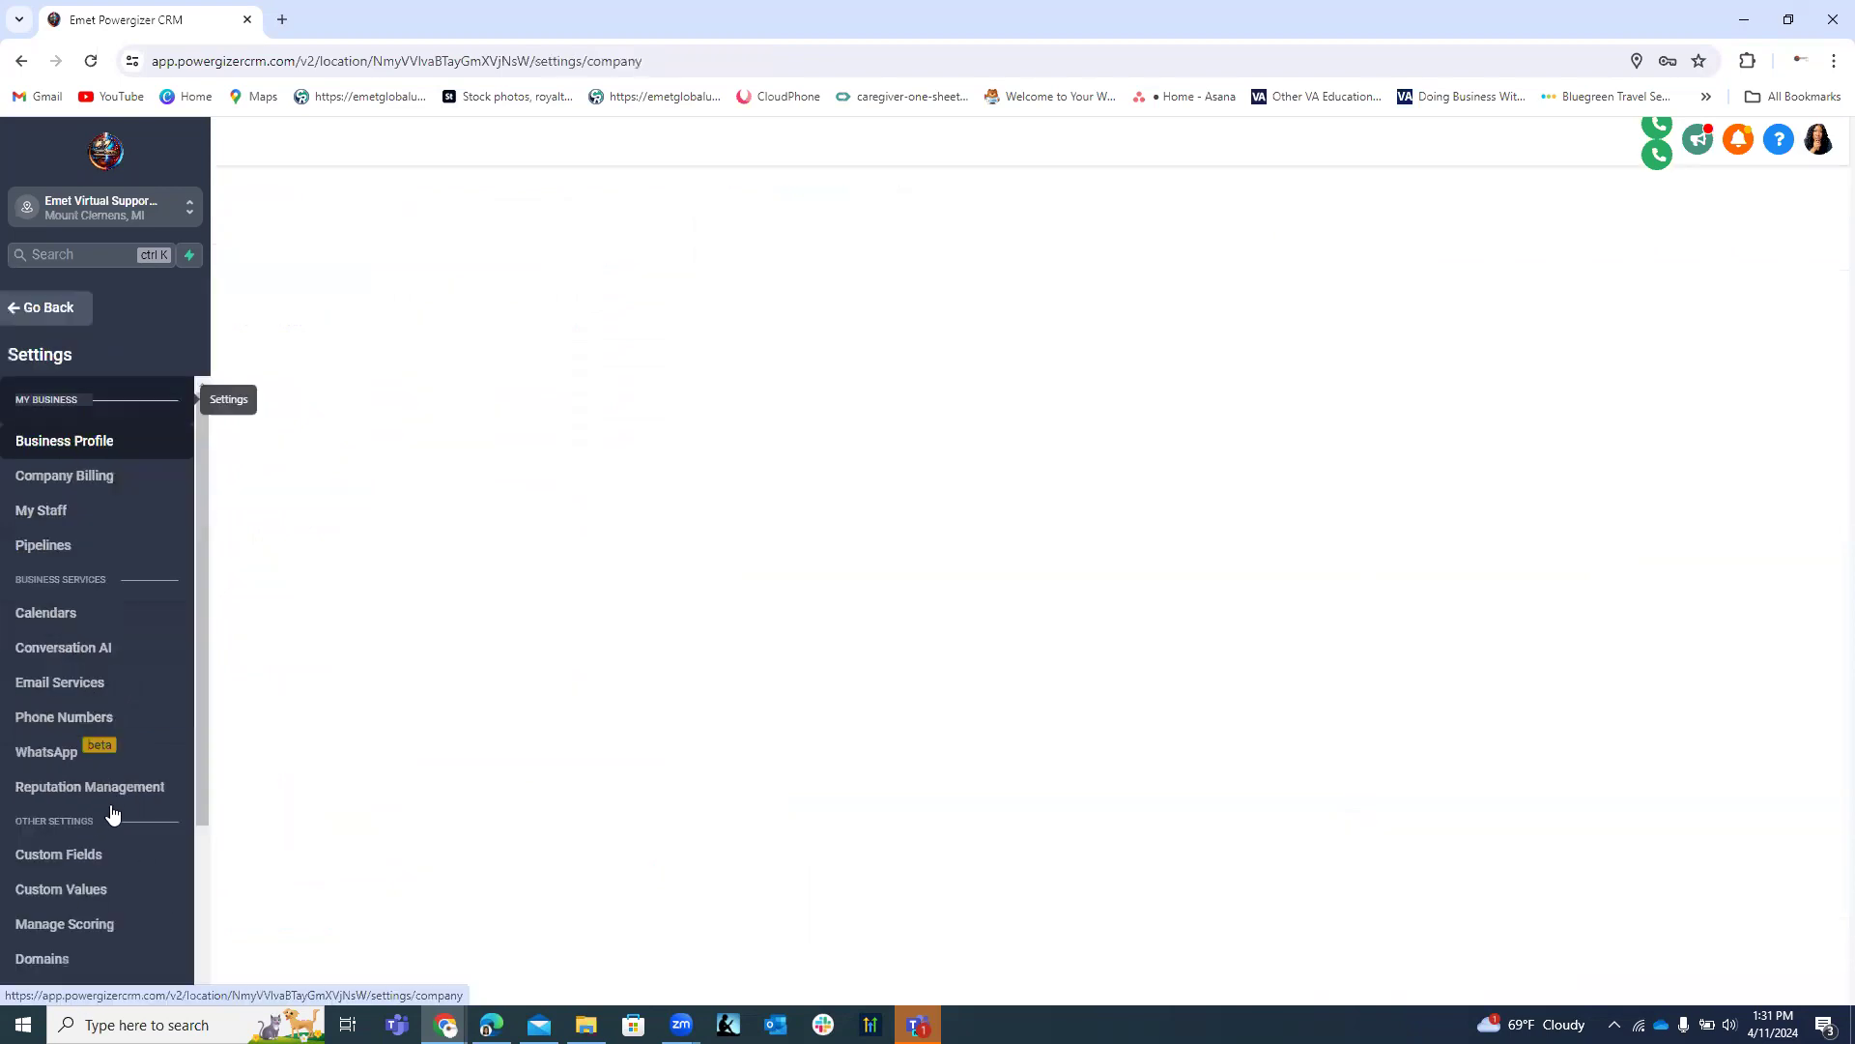
Open the Ticket Management folder under Custom Fields and begin a new custom field.
{"action": "left_click", "coordinate": [70, 847]}
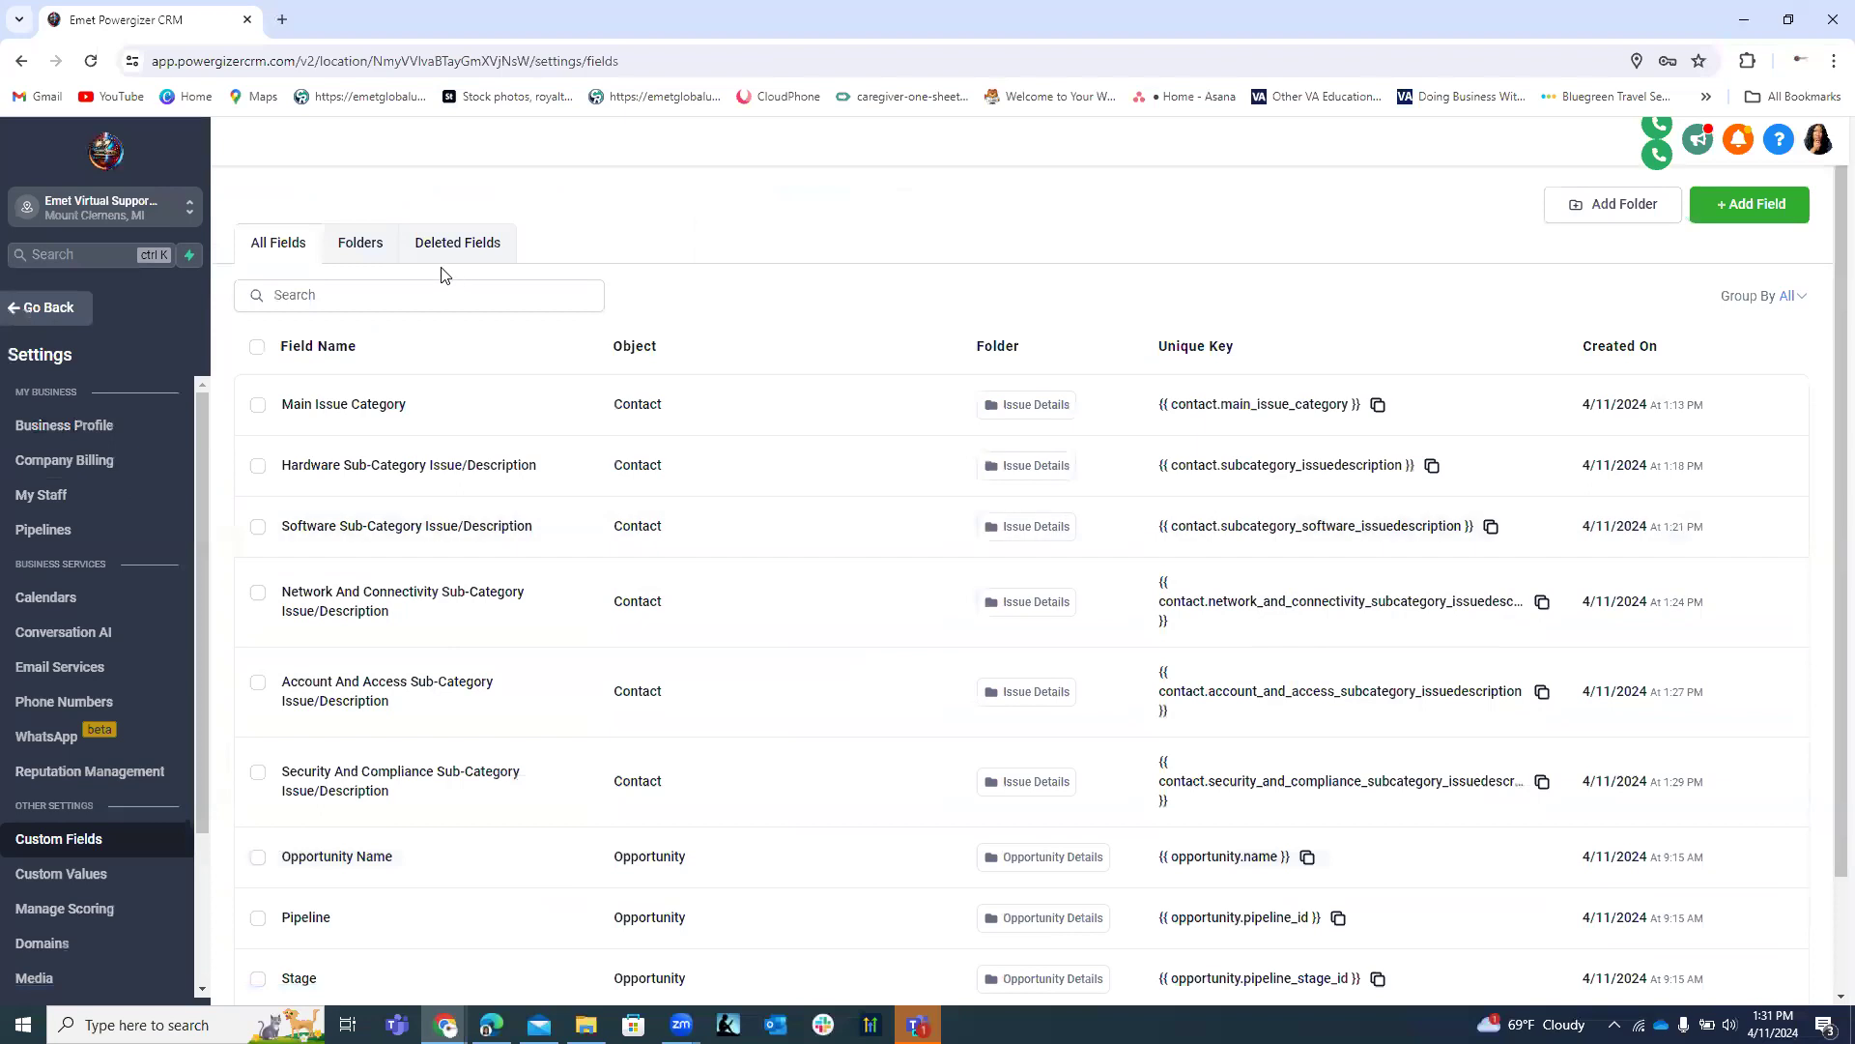
{"action": "left_click", "coordinate": [375, 253]}
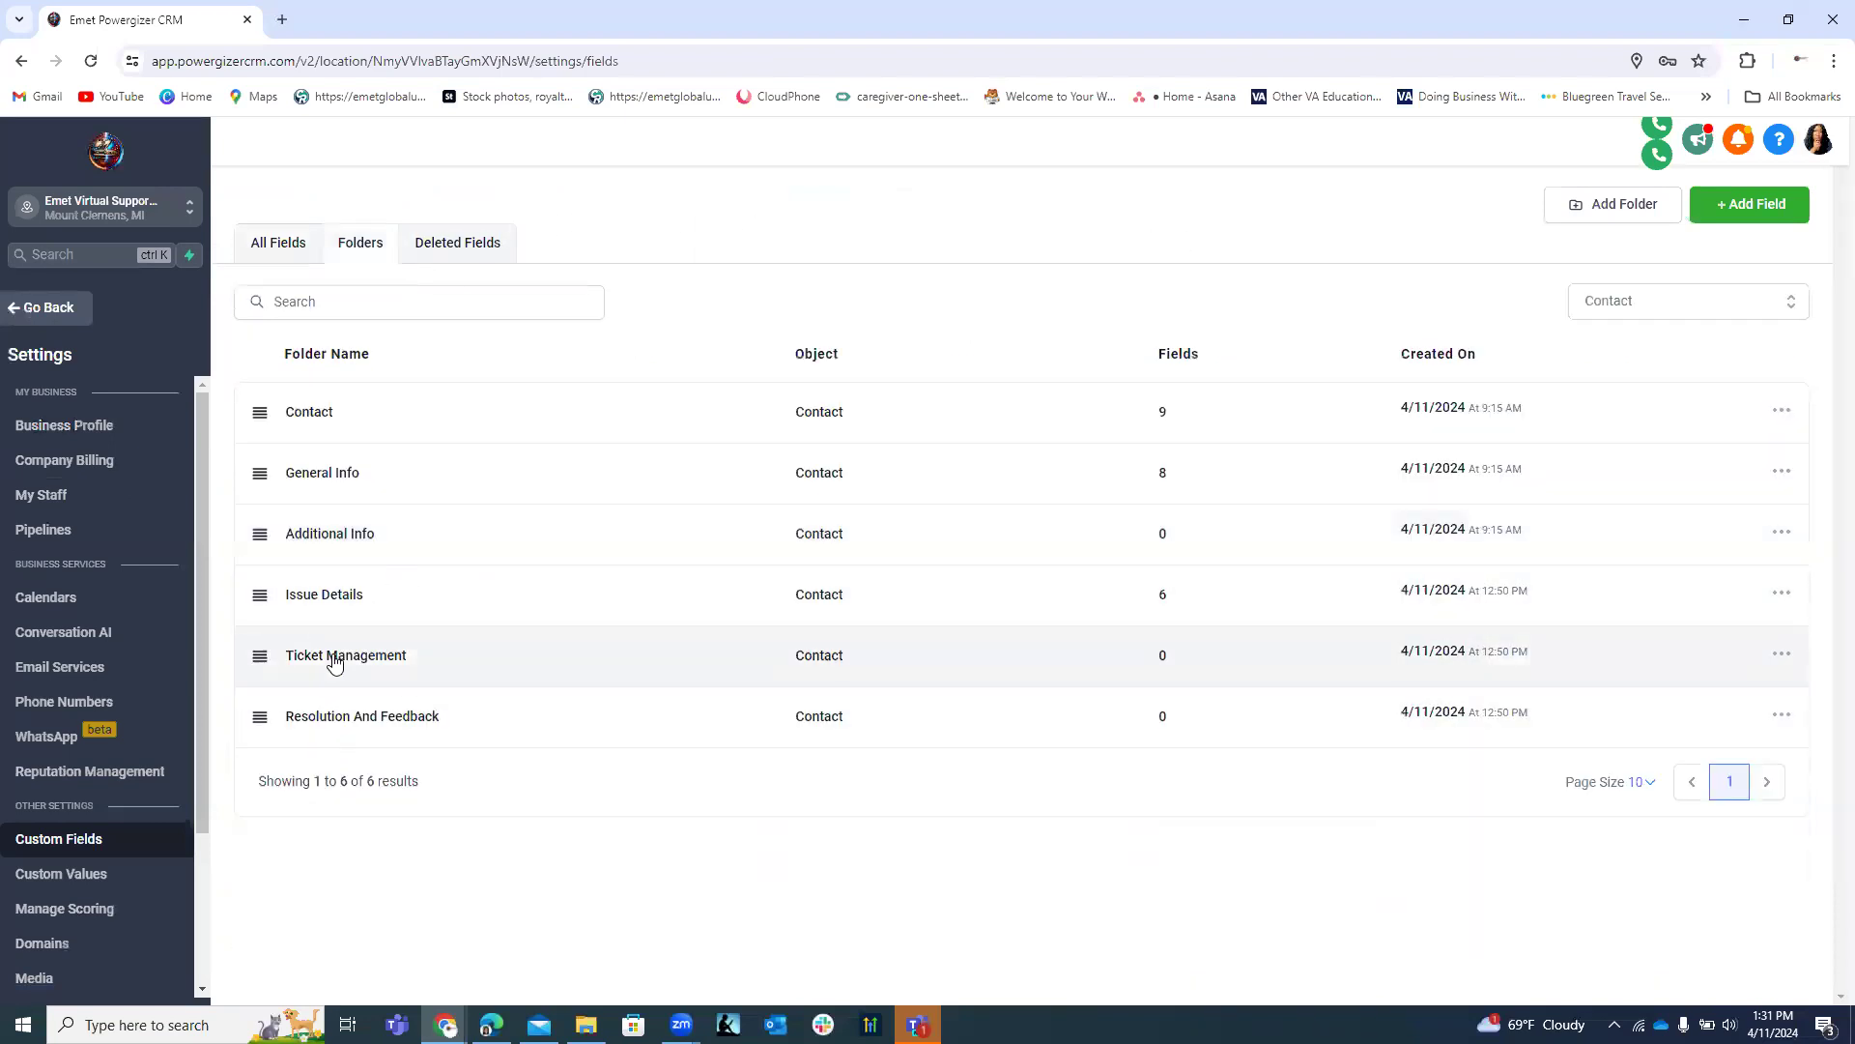
{"action": "left_click", "coordinate": [335, 661]}
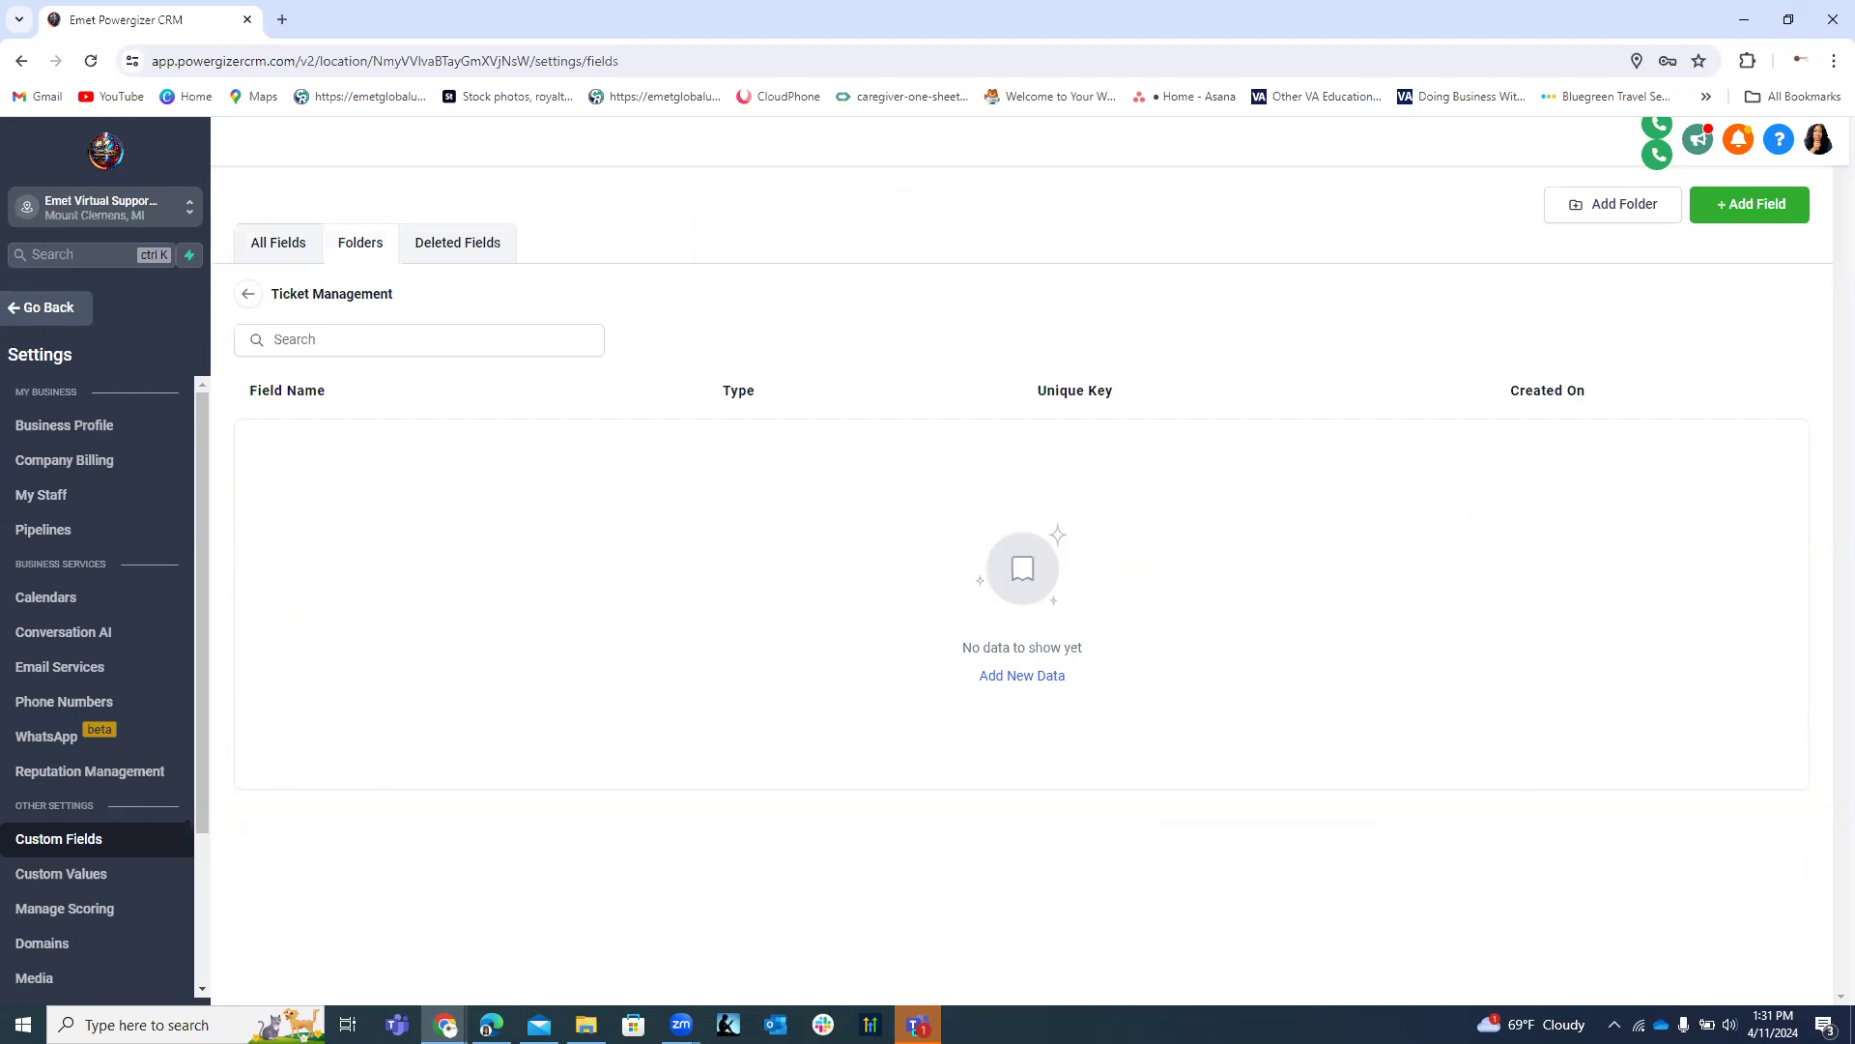
{"action": "left_click", "coordinate": [1800, 219]}
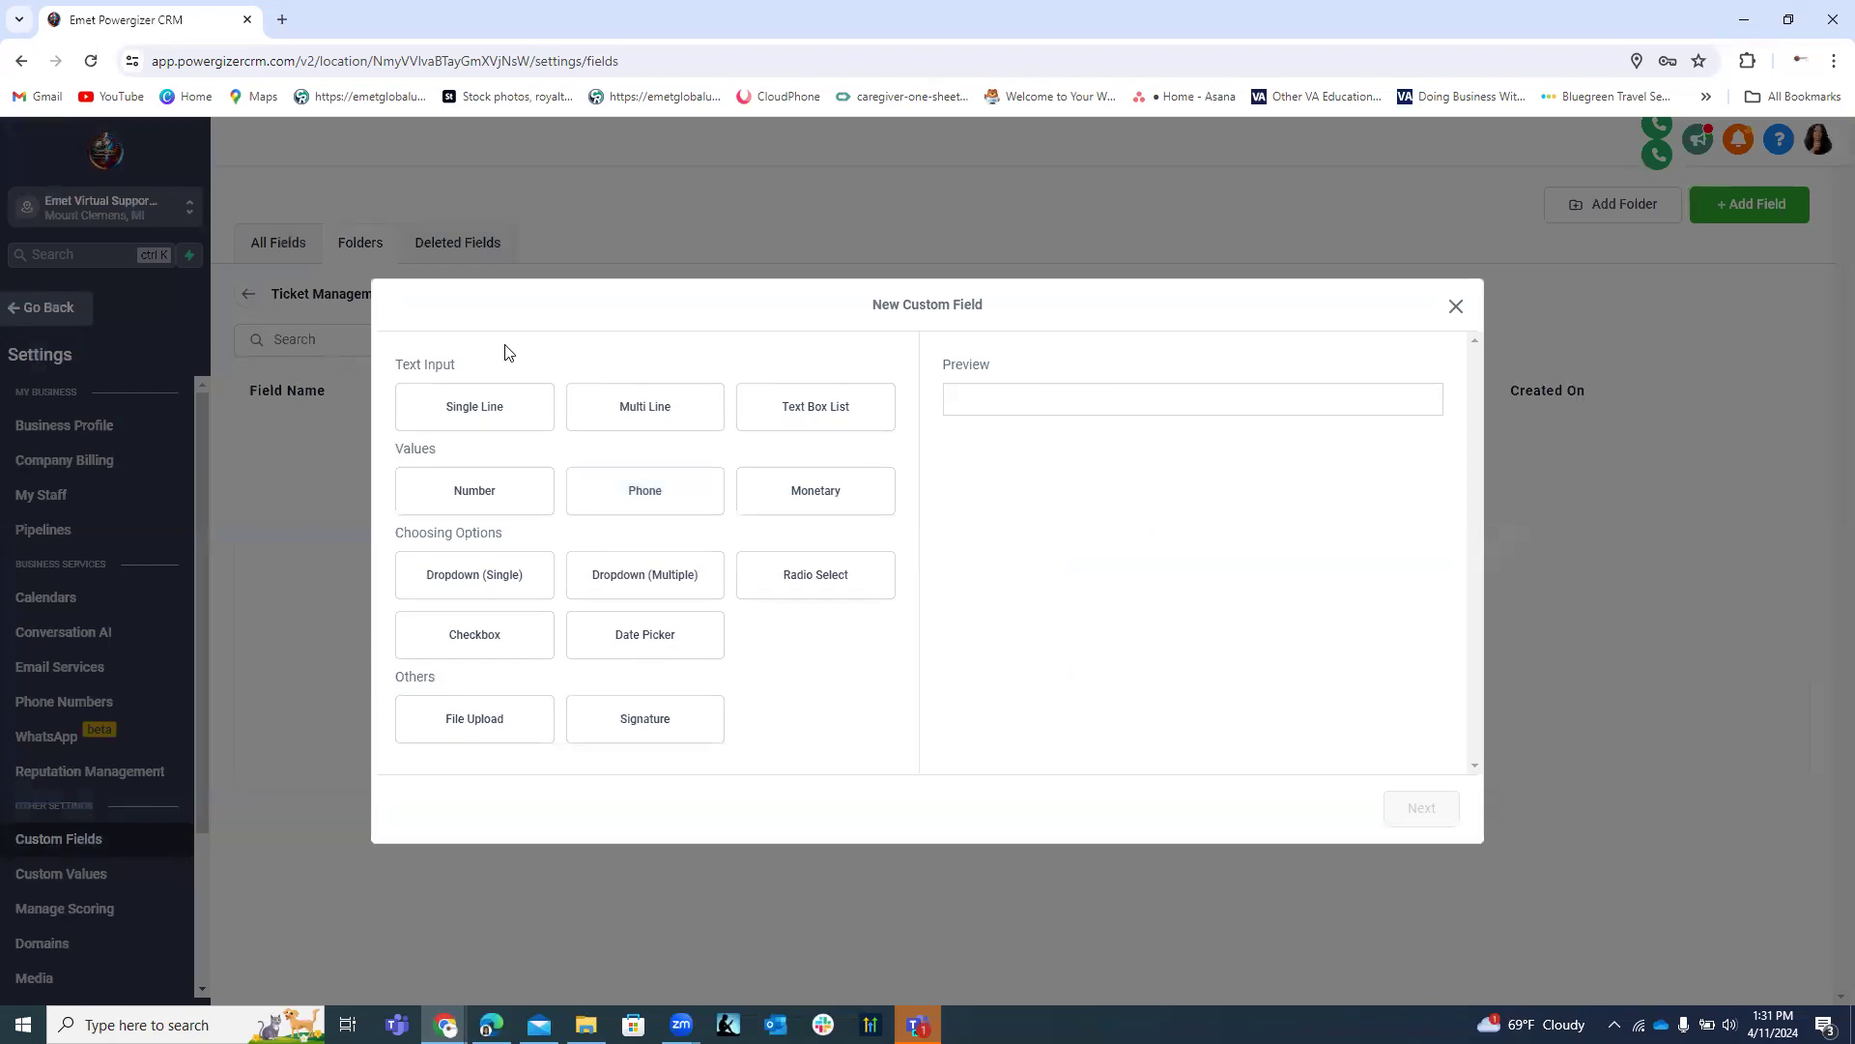
Create a Date Picker field named 'Date Ticket Summited', using the spelling suggestion, and save it.
{"action": "left_click", "coordinate": [679, 643]}
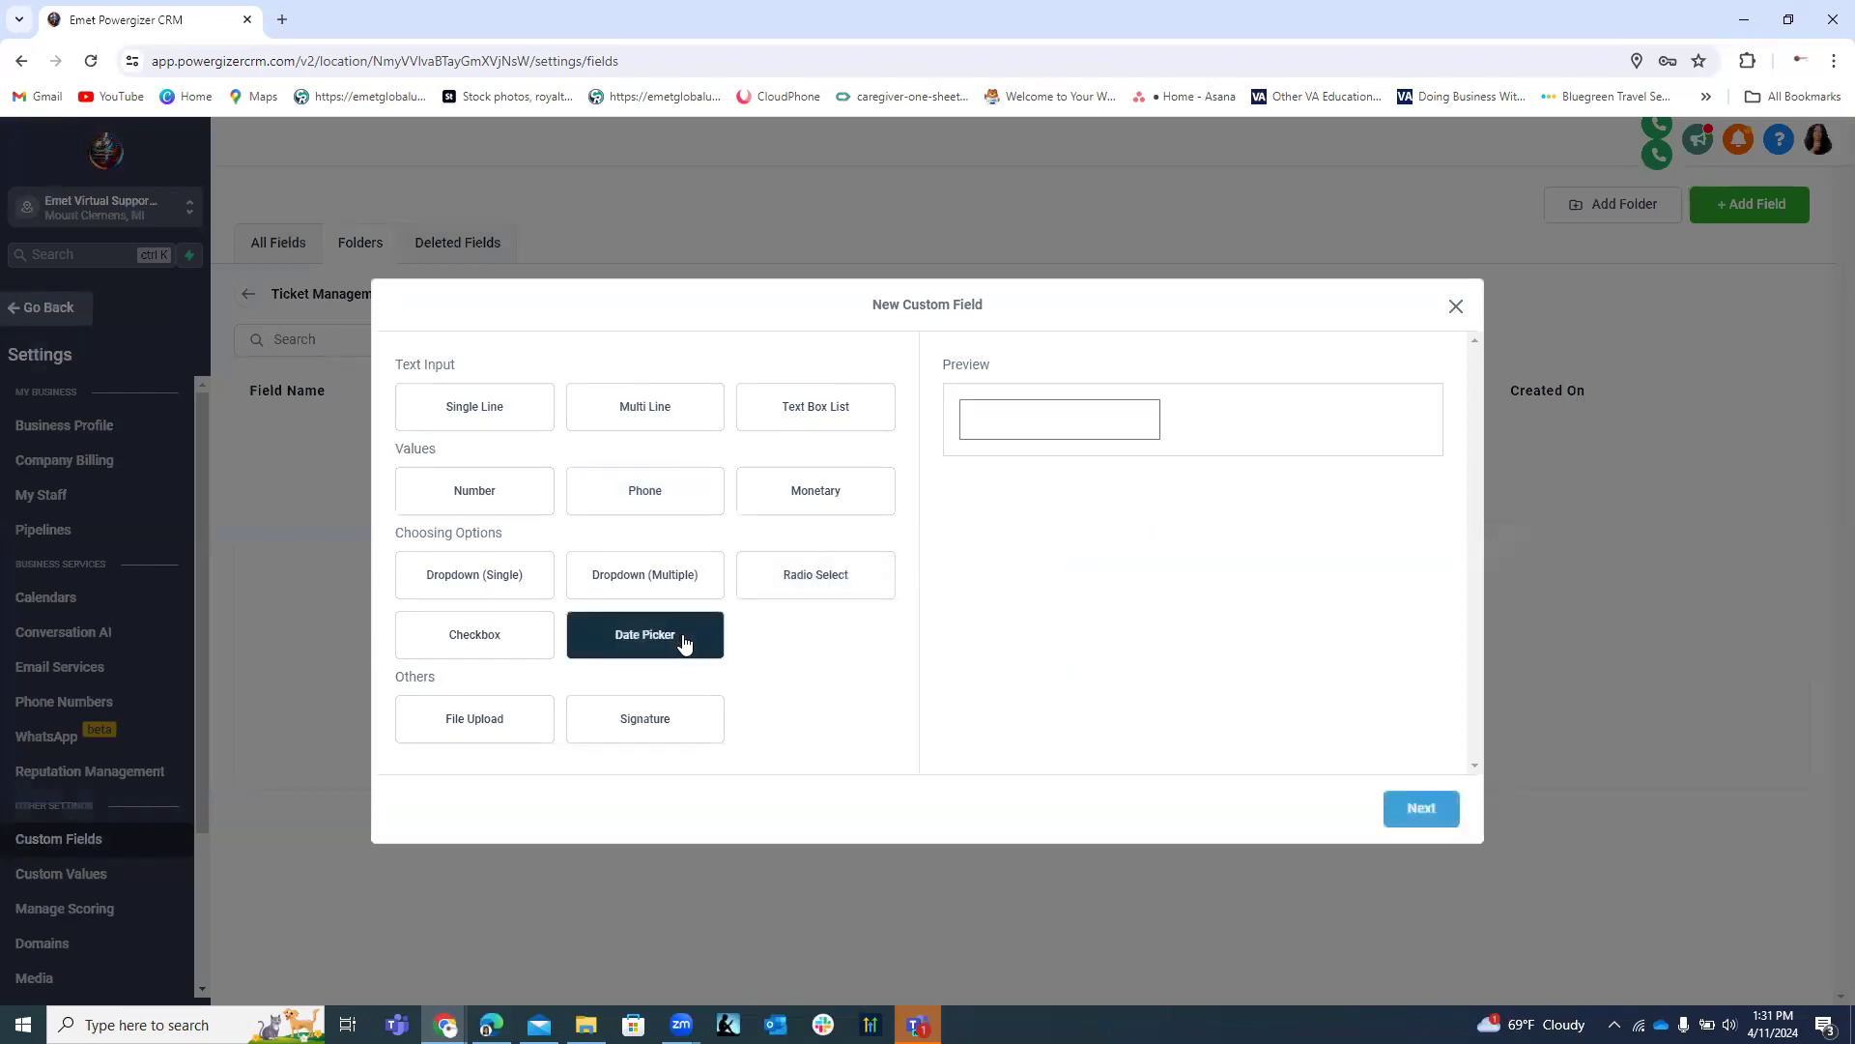
{"action": "left_click", "coordinate": [1423, 809]}
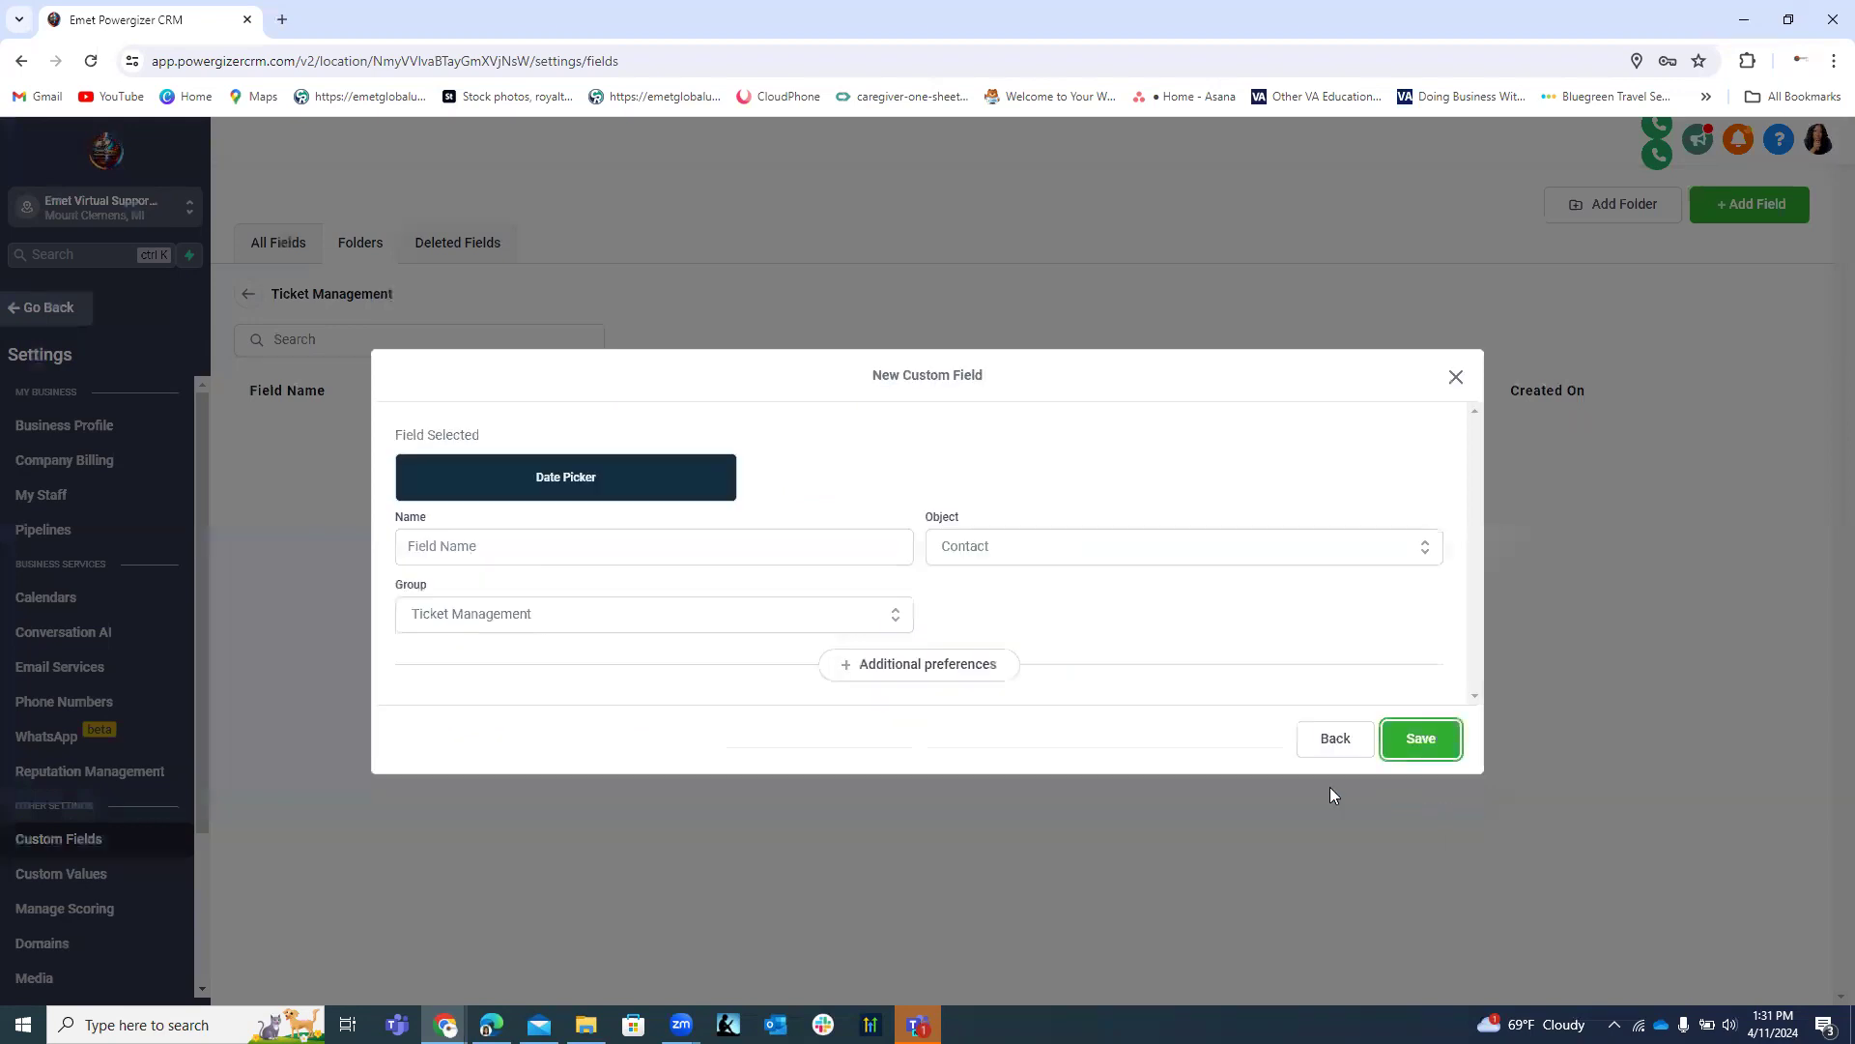
{"action": "left_click", "coordinate": [523, 543]}
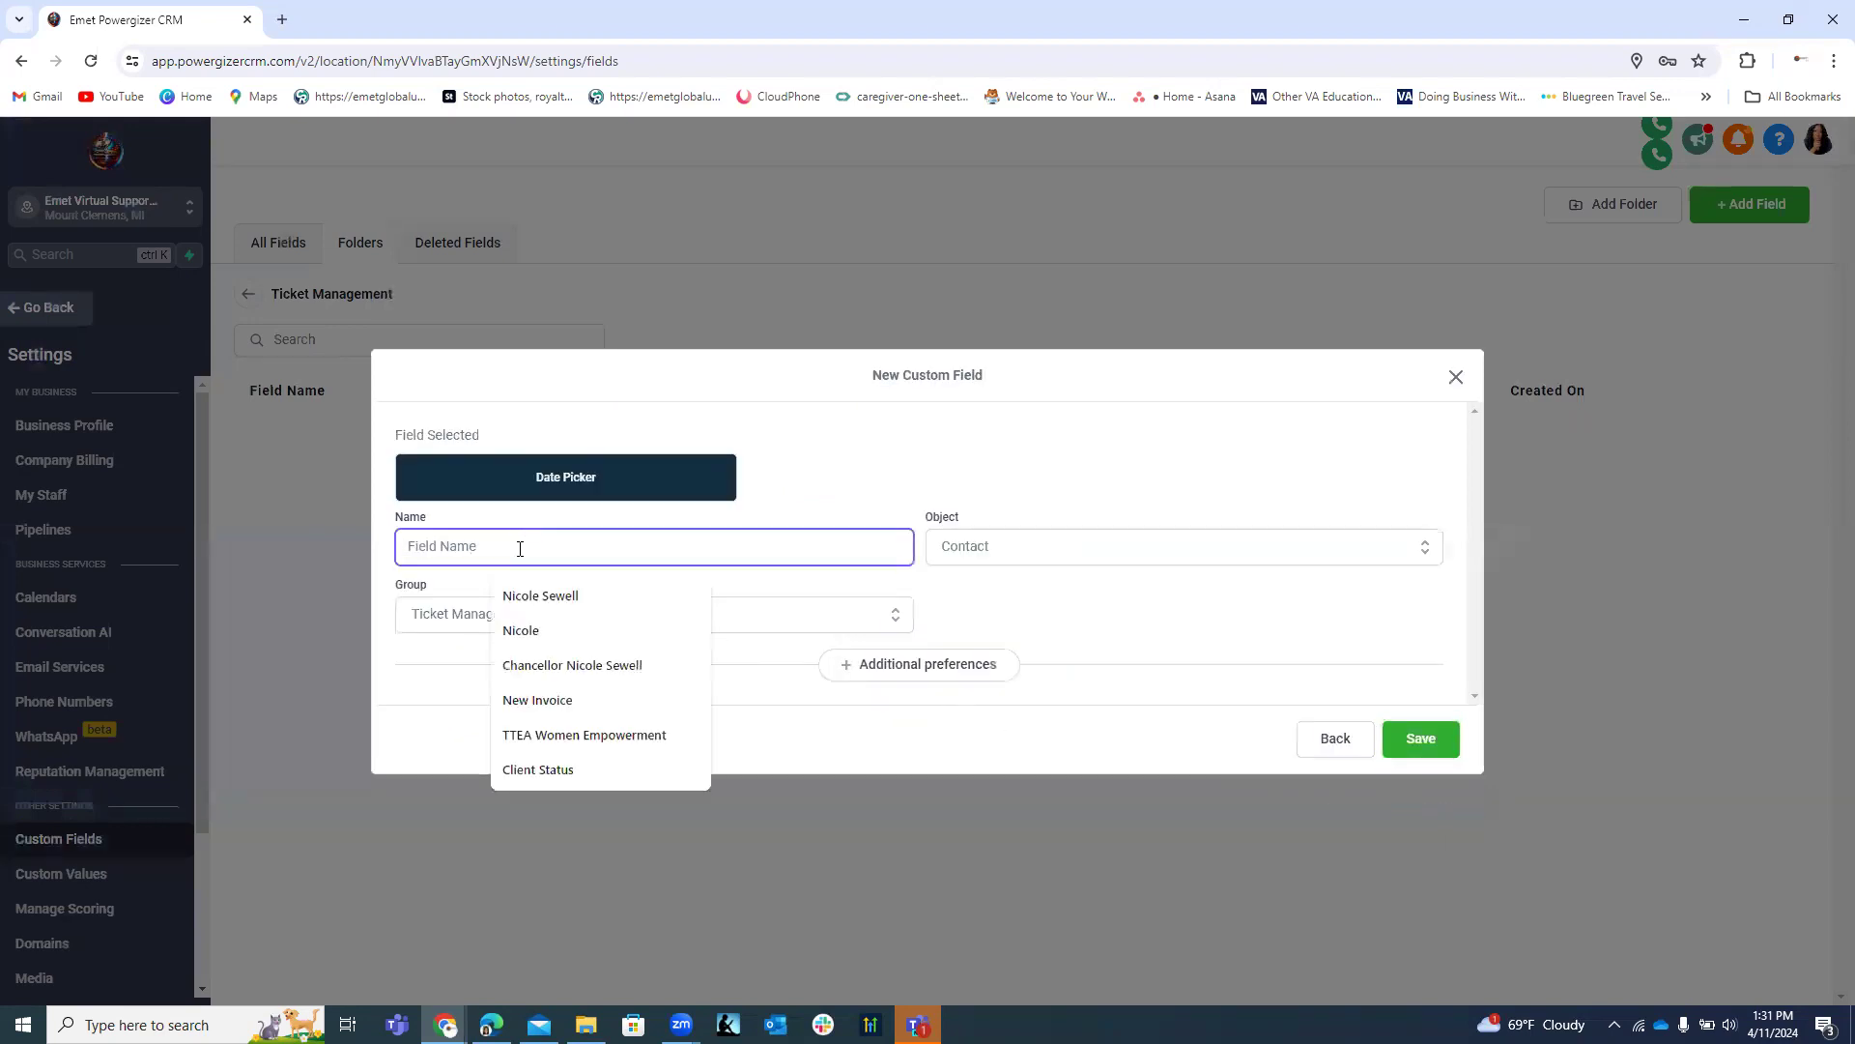
{"action": "type", "text": "Date"}
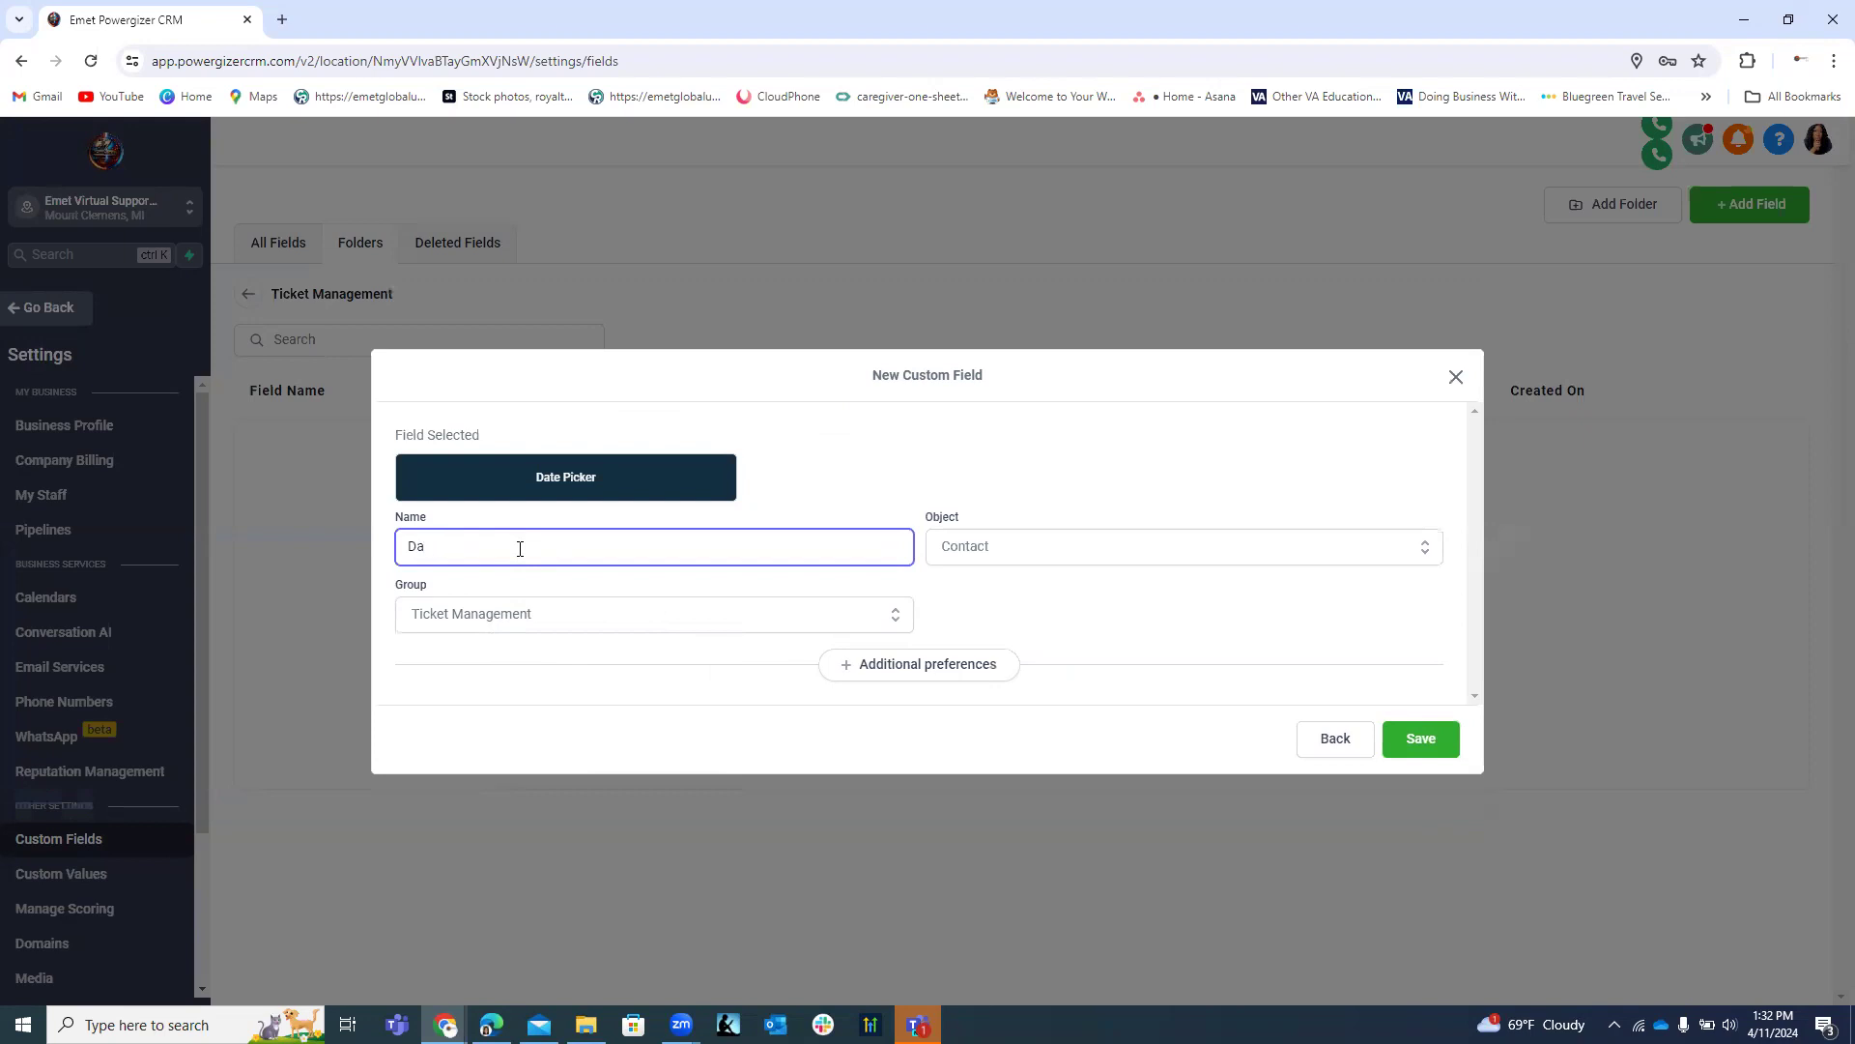
{"action": "key", "text": "BackSpace"}
{"action": "key", "text": "BackSpace"}
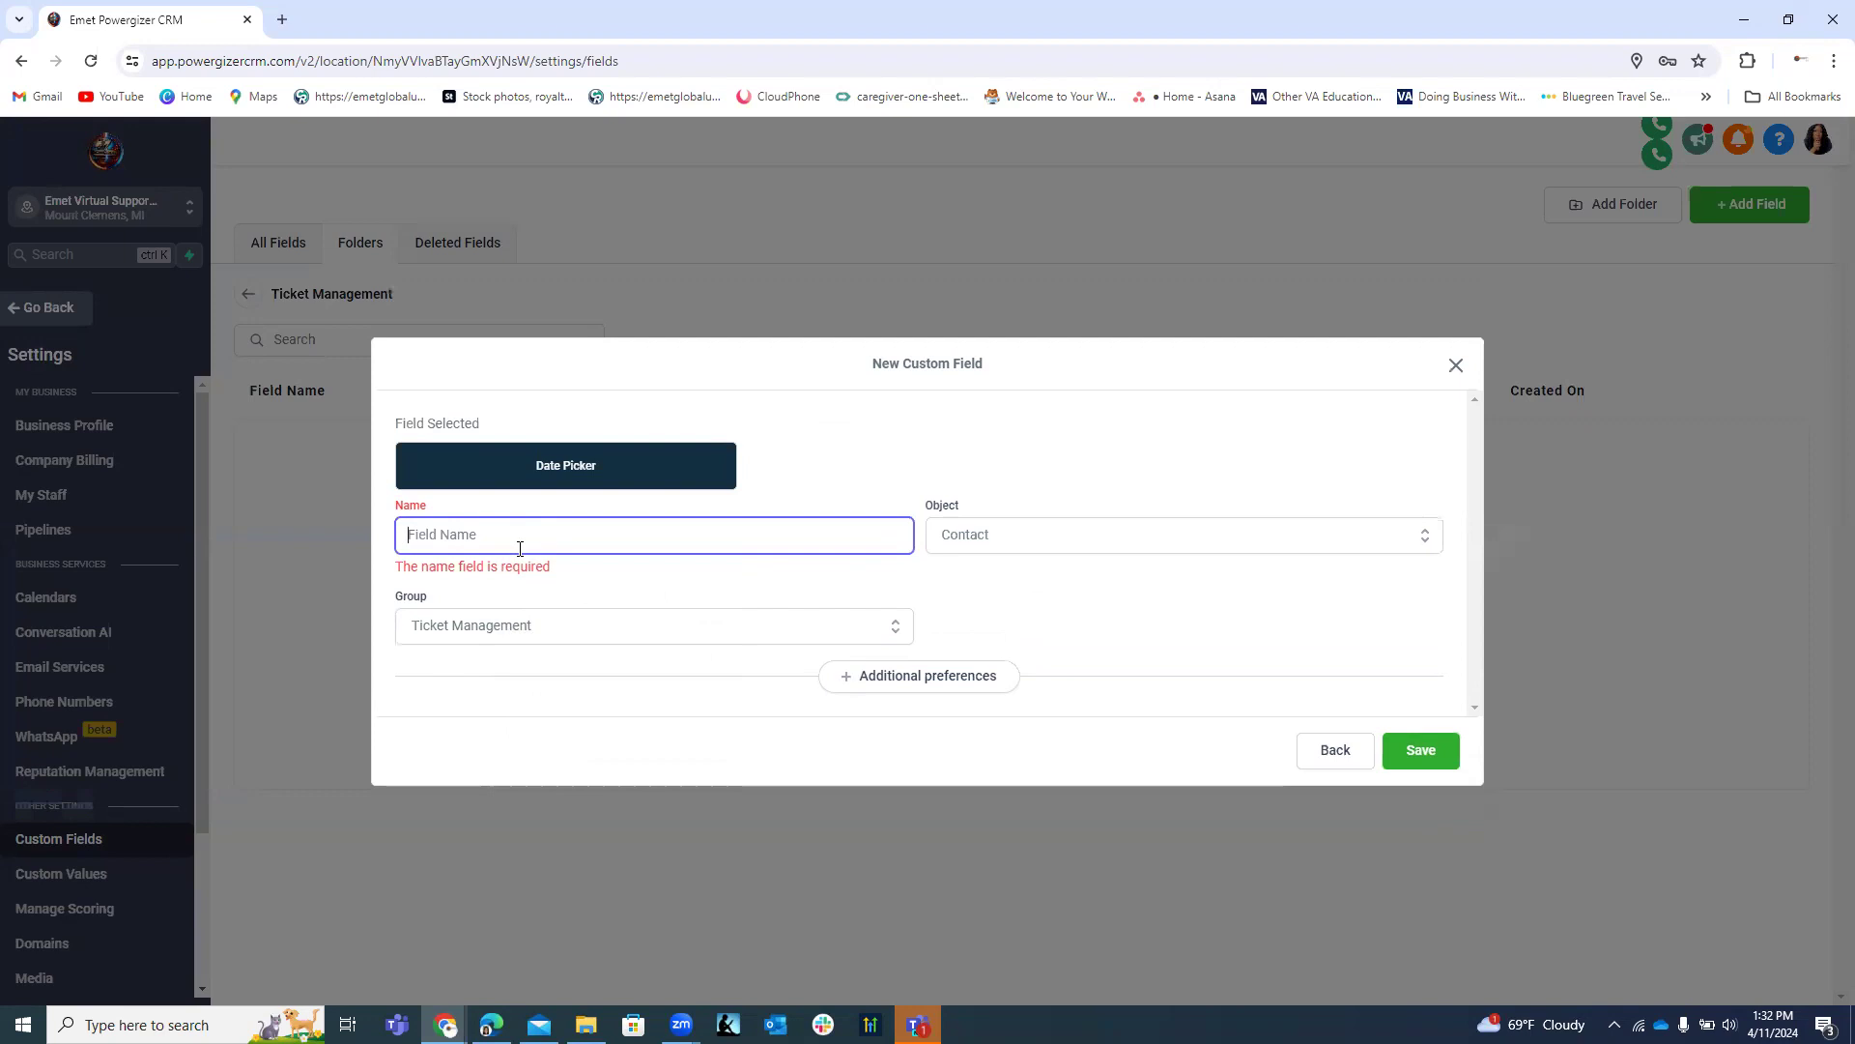
{"action": "type", "text": "Date Ticket Submitted"}
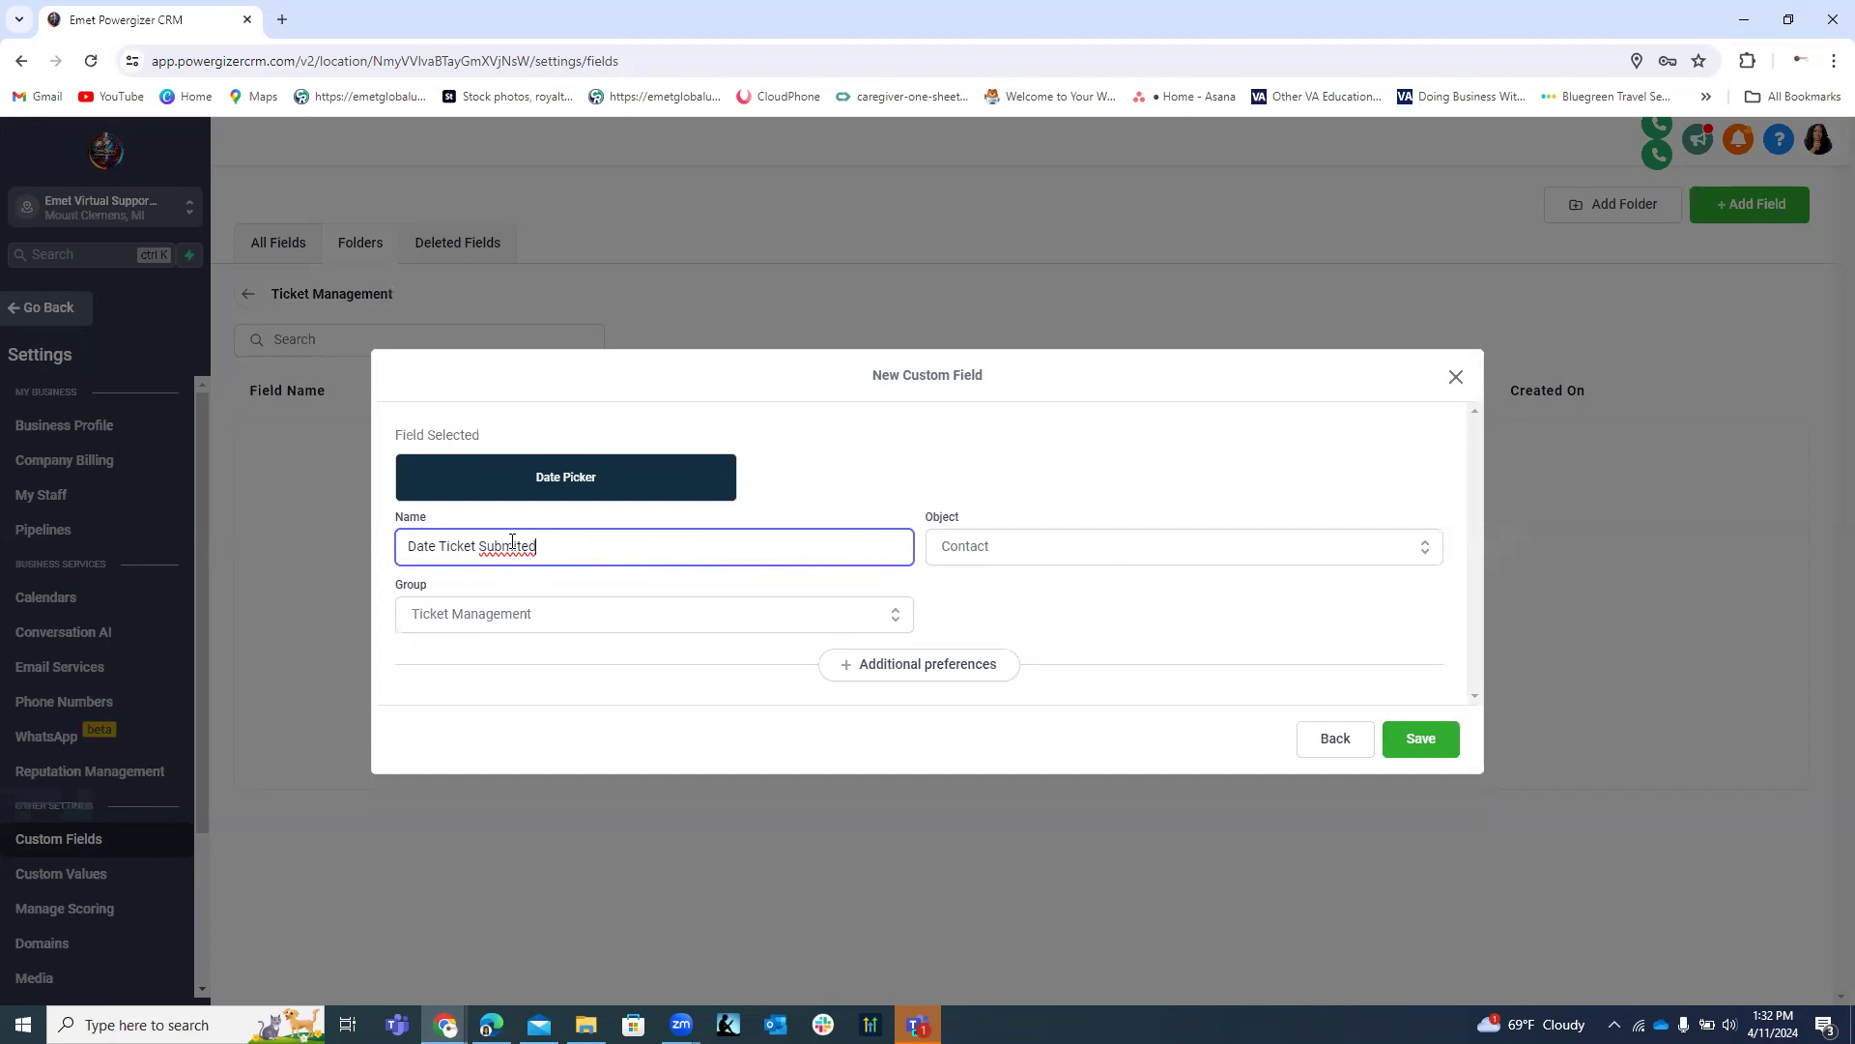
{"action": "right_click", "coordinate": [508, 543]}
{"action": "left_click", "coordinate": [568, 568]}
{"action": "left_click", "coordinate": [1420, 740]}
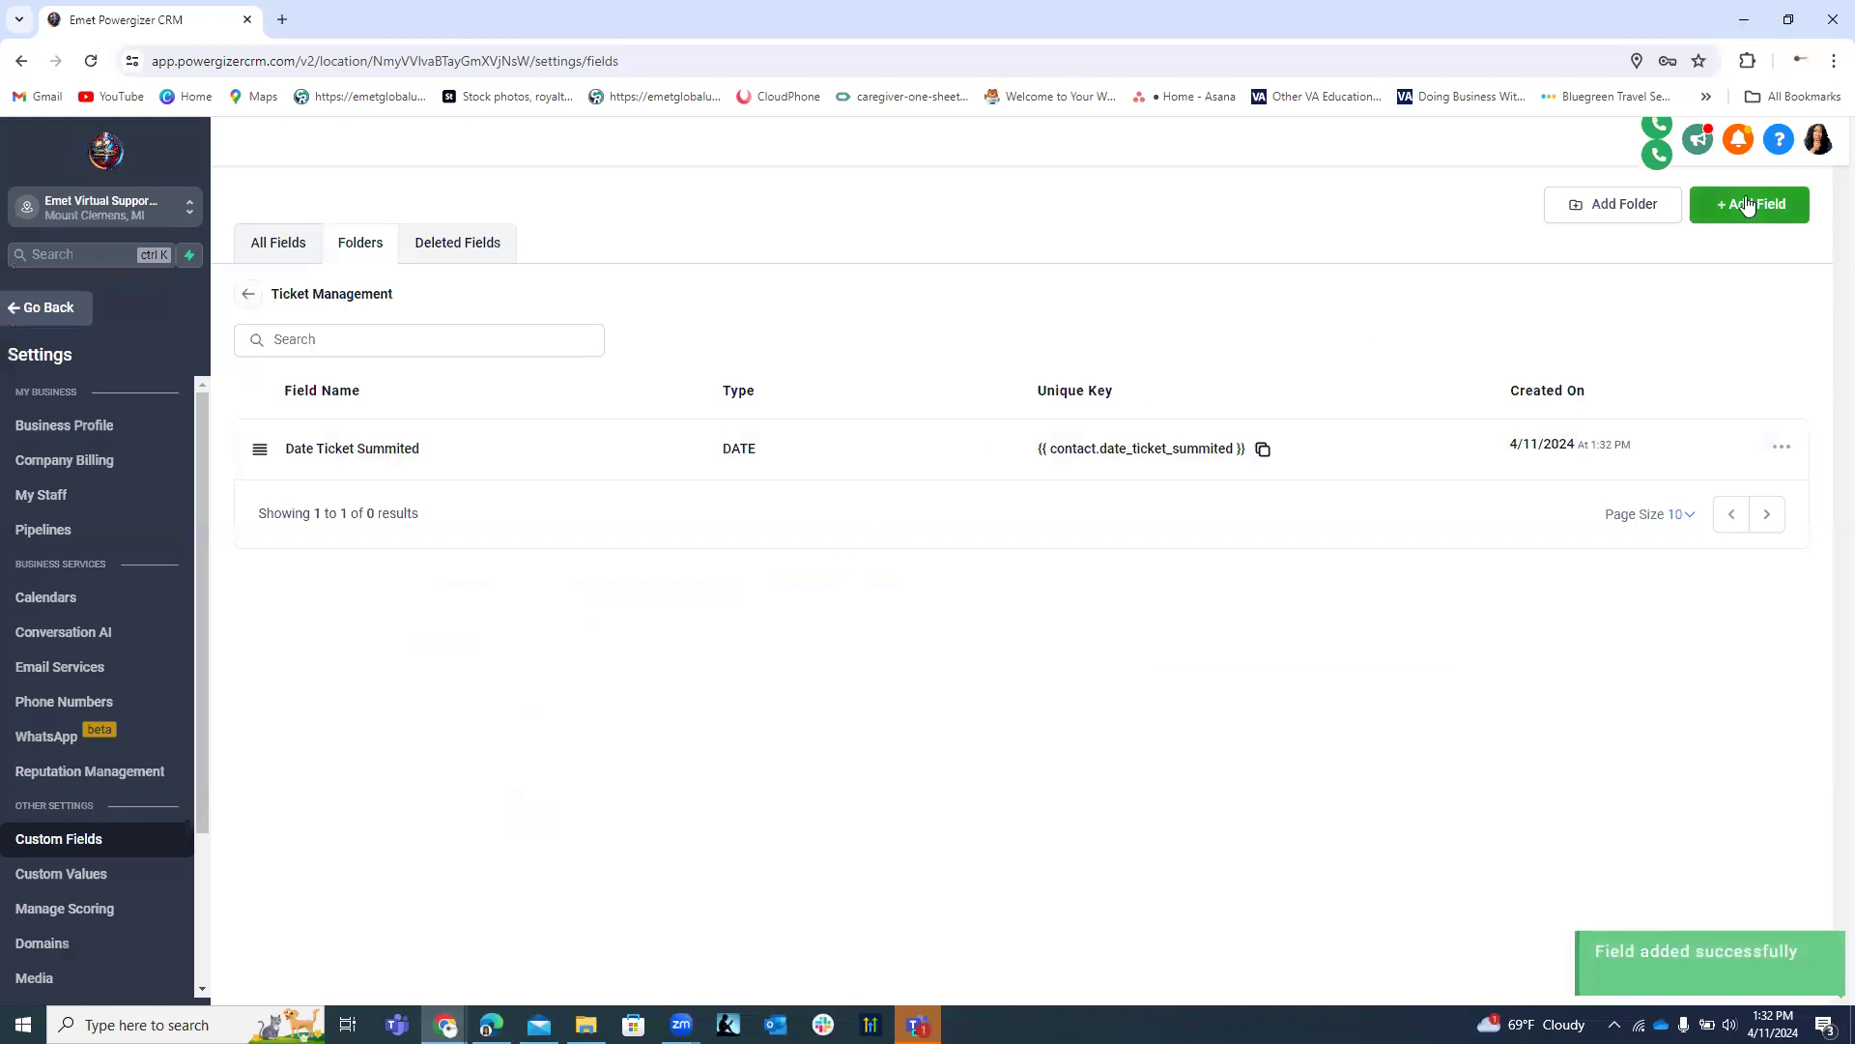
Create a Date Picker field named 'Date Device Issue Started' and save it.
{"action": "left_click", "coordinate": [1754, 204]}
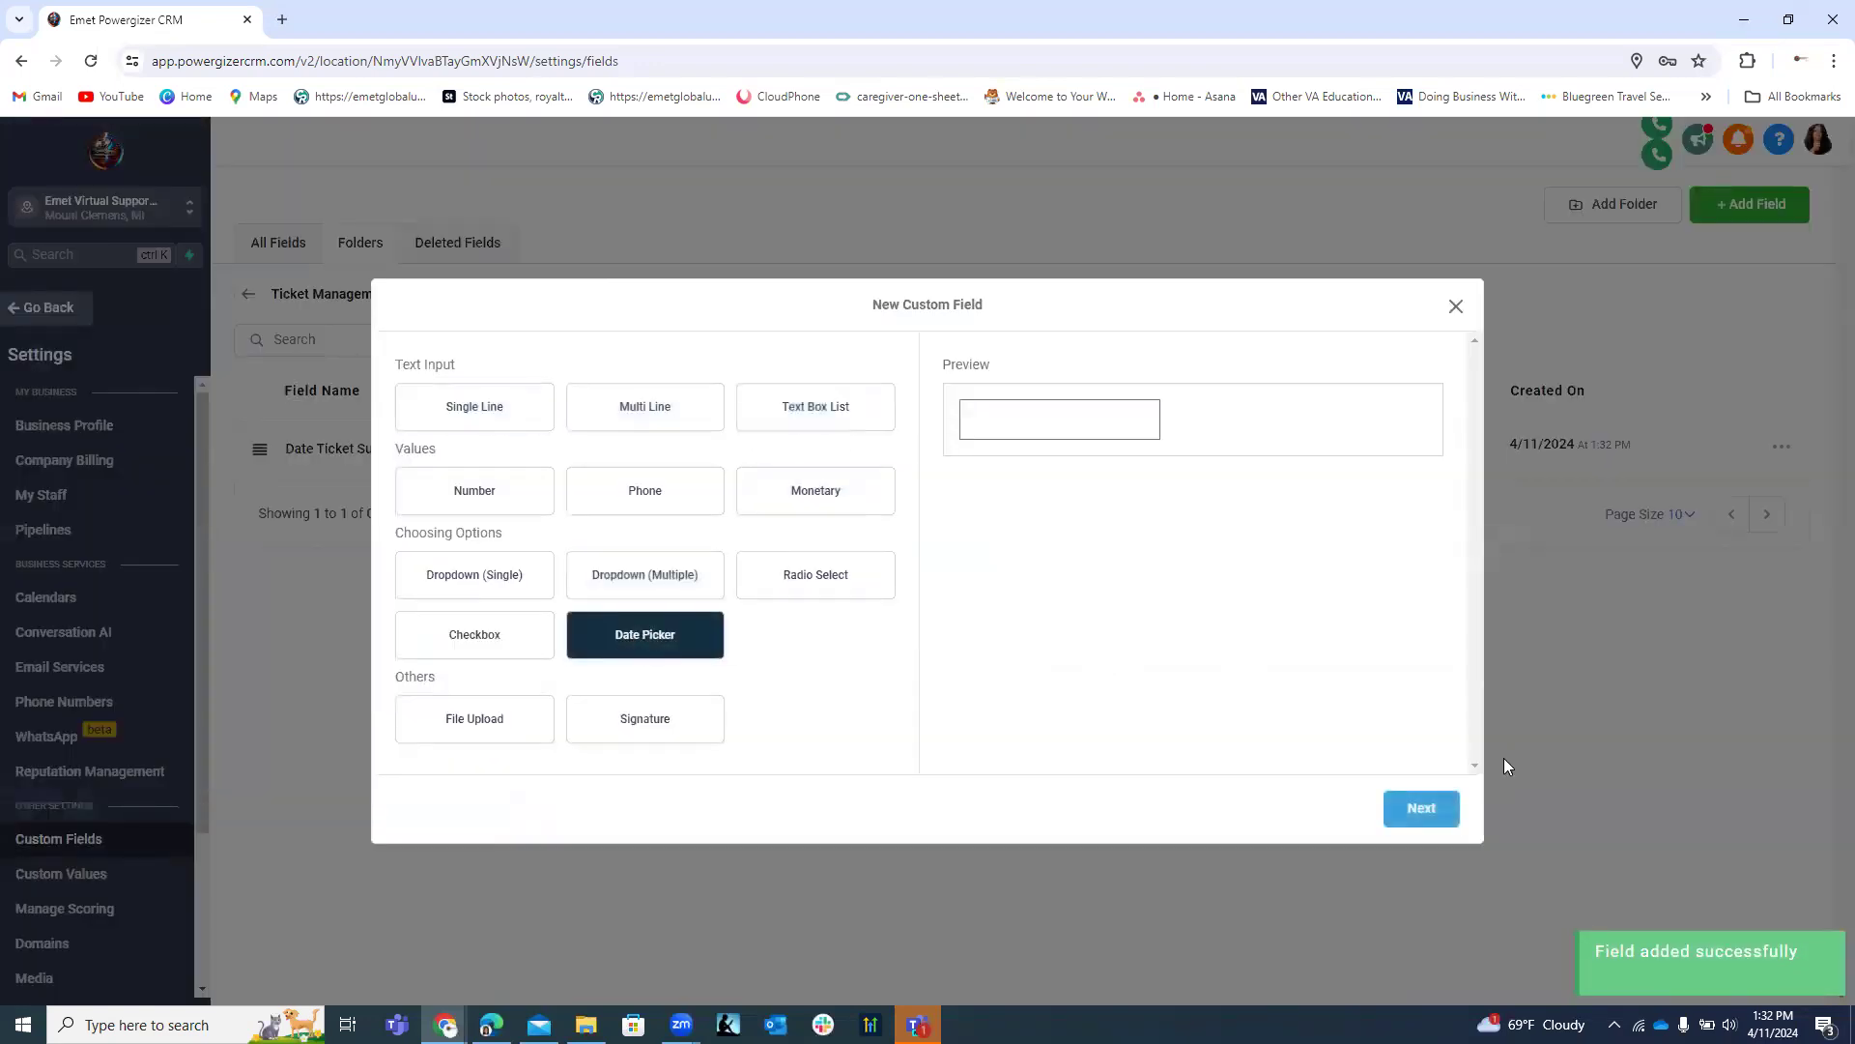
{"action": "left_click", "coordinate": [1419, 808]}
{"action": "left_click", "coordinate": [522, 549]}
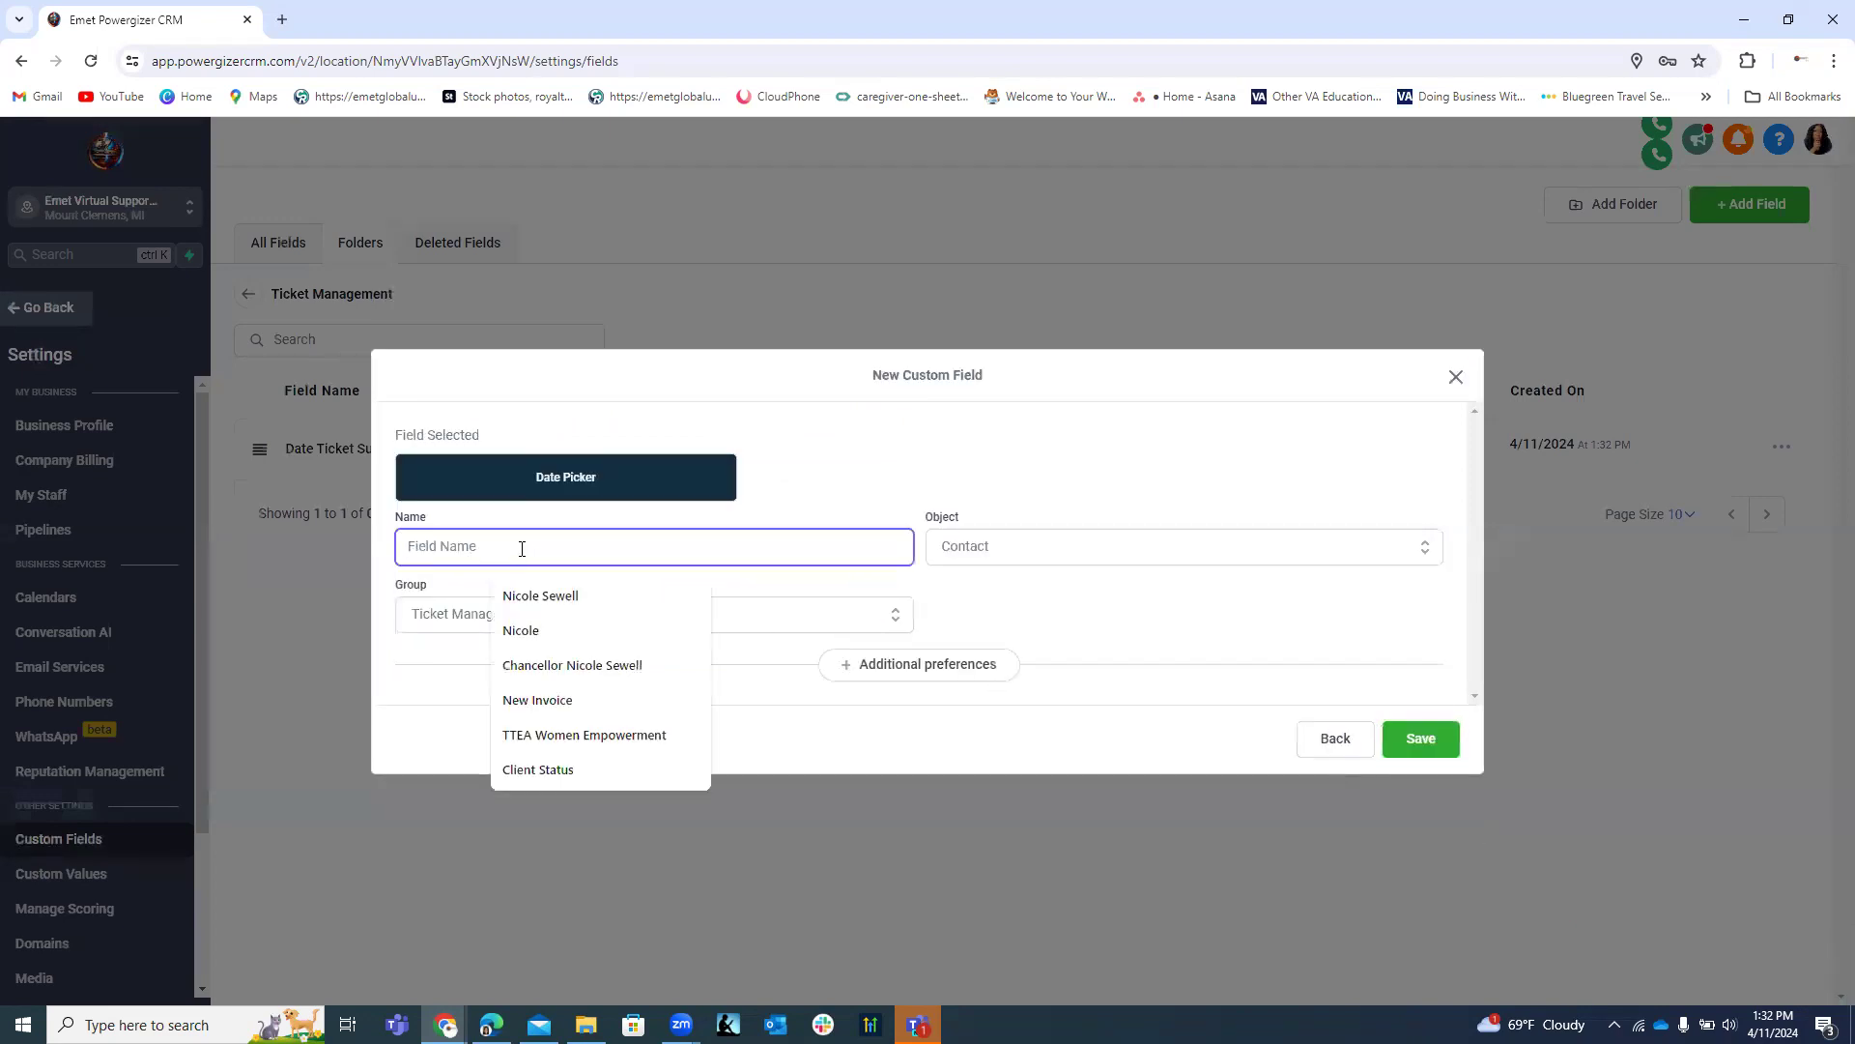
{"action": "type", "text": "Dat"}
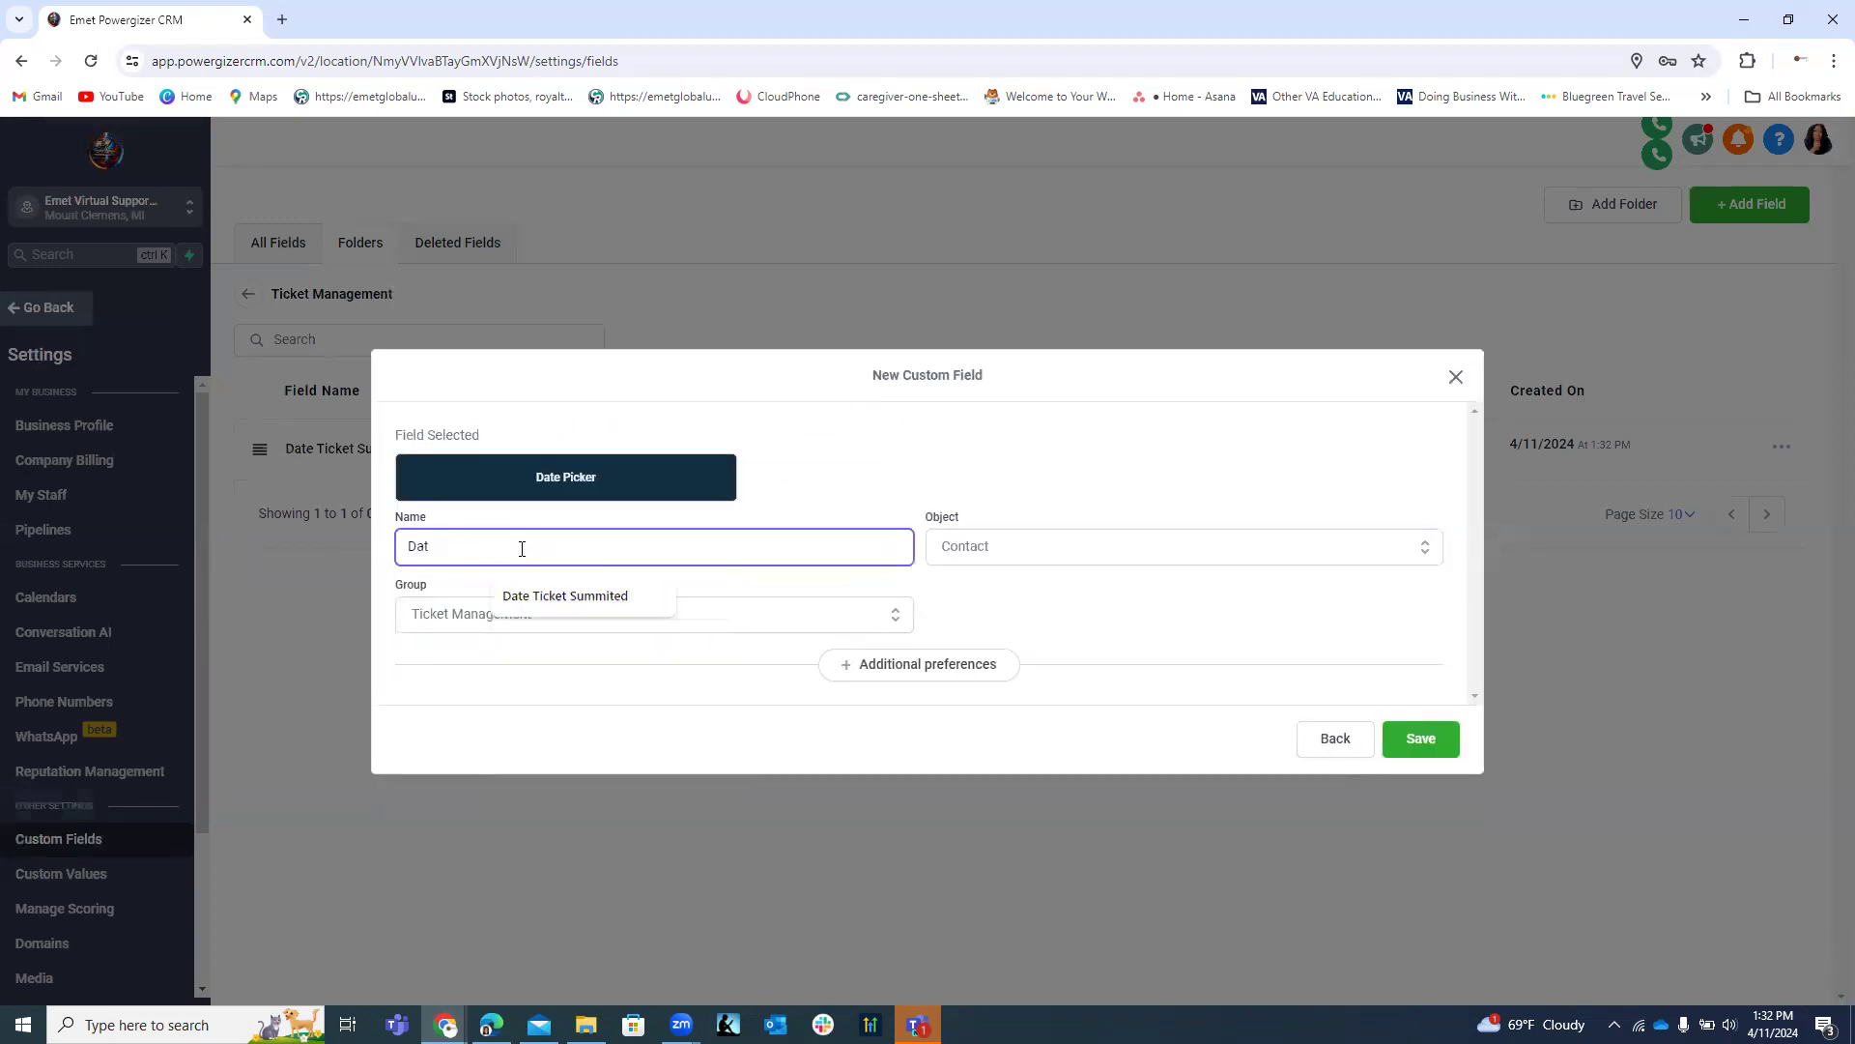
{"action": "type", "text": "e of D"}
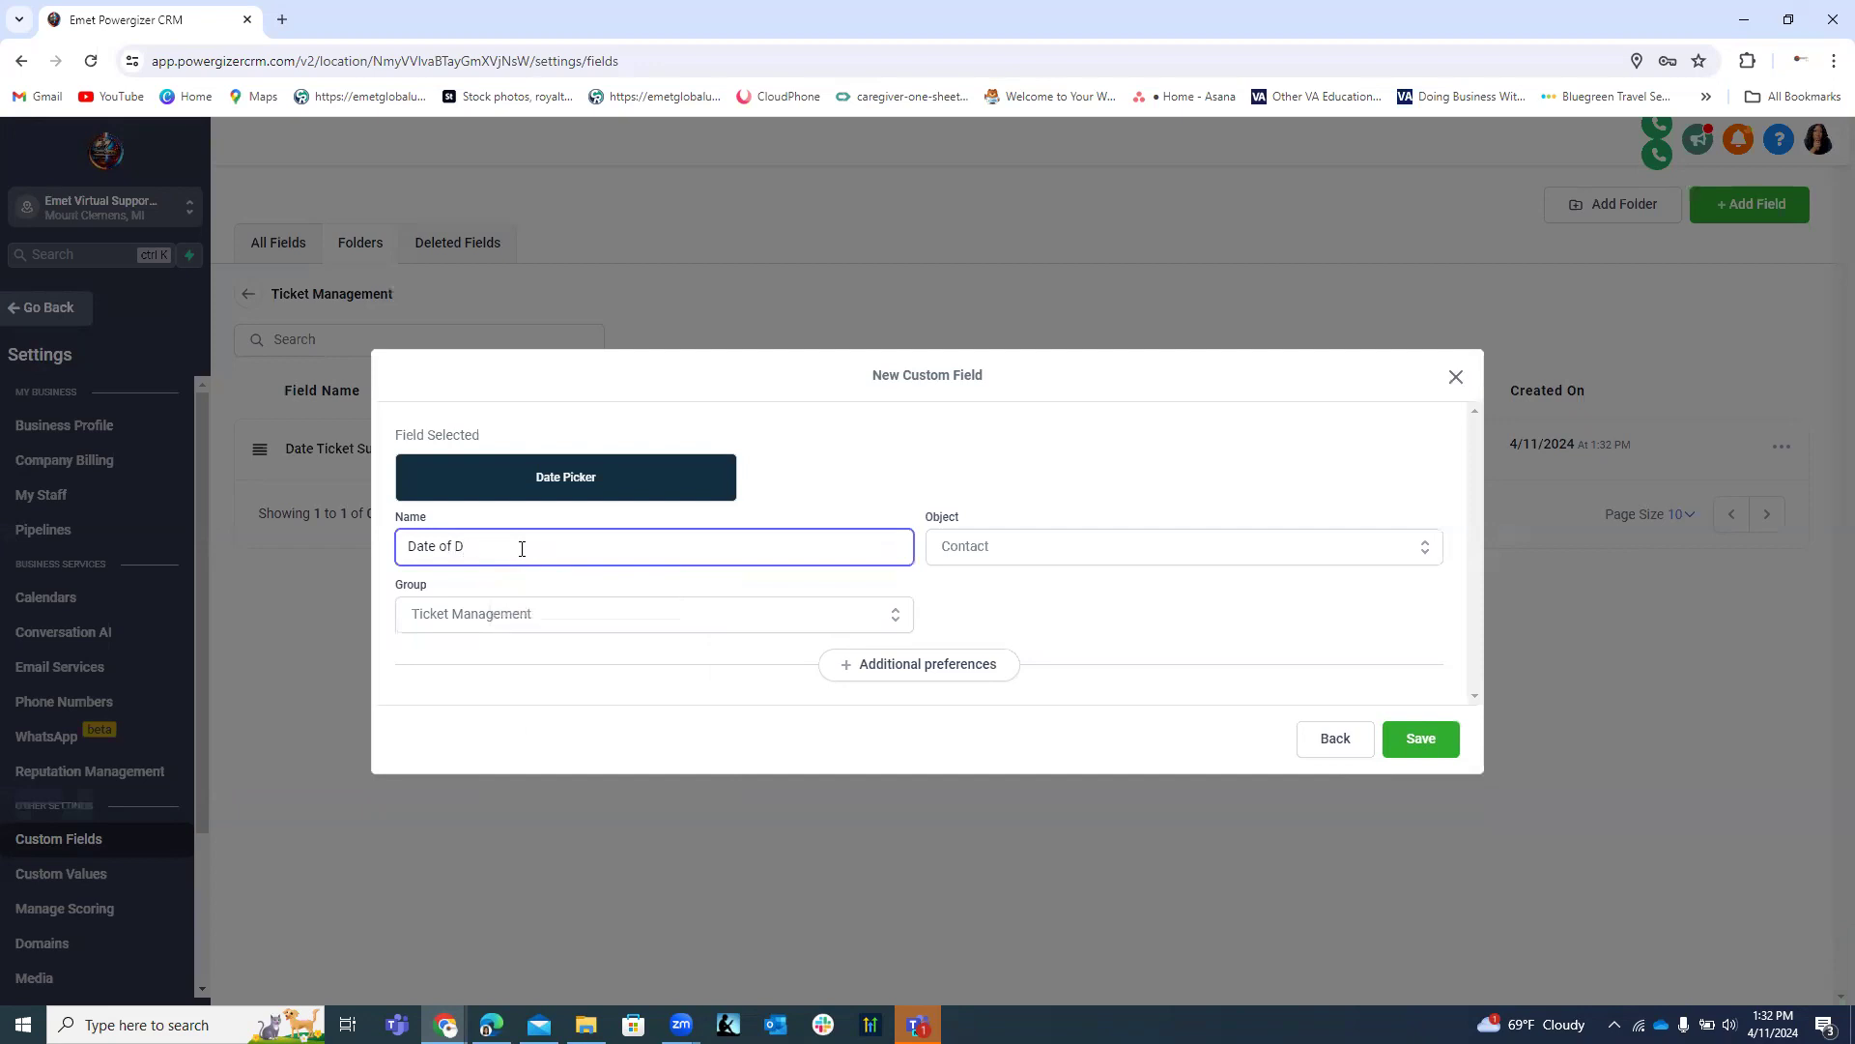
{"action": "type", "text": "ivice Issue"}
{"action": "left_click", "coordinate": [458, 543]}
{"action": "key", "text": "BackSpace"}
{"action": "key", "text": "BackSpace"}
{"action": "key", "text": "BackSpace"}
{"action": "type", "text": "Started"}
{"action": "left_click", "coordinate": [1420, 738]}
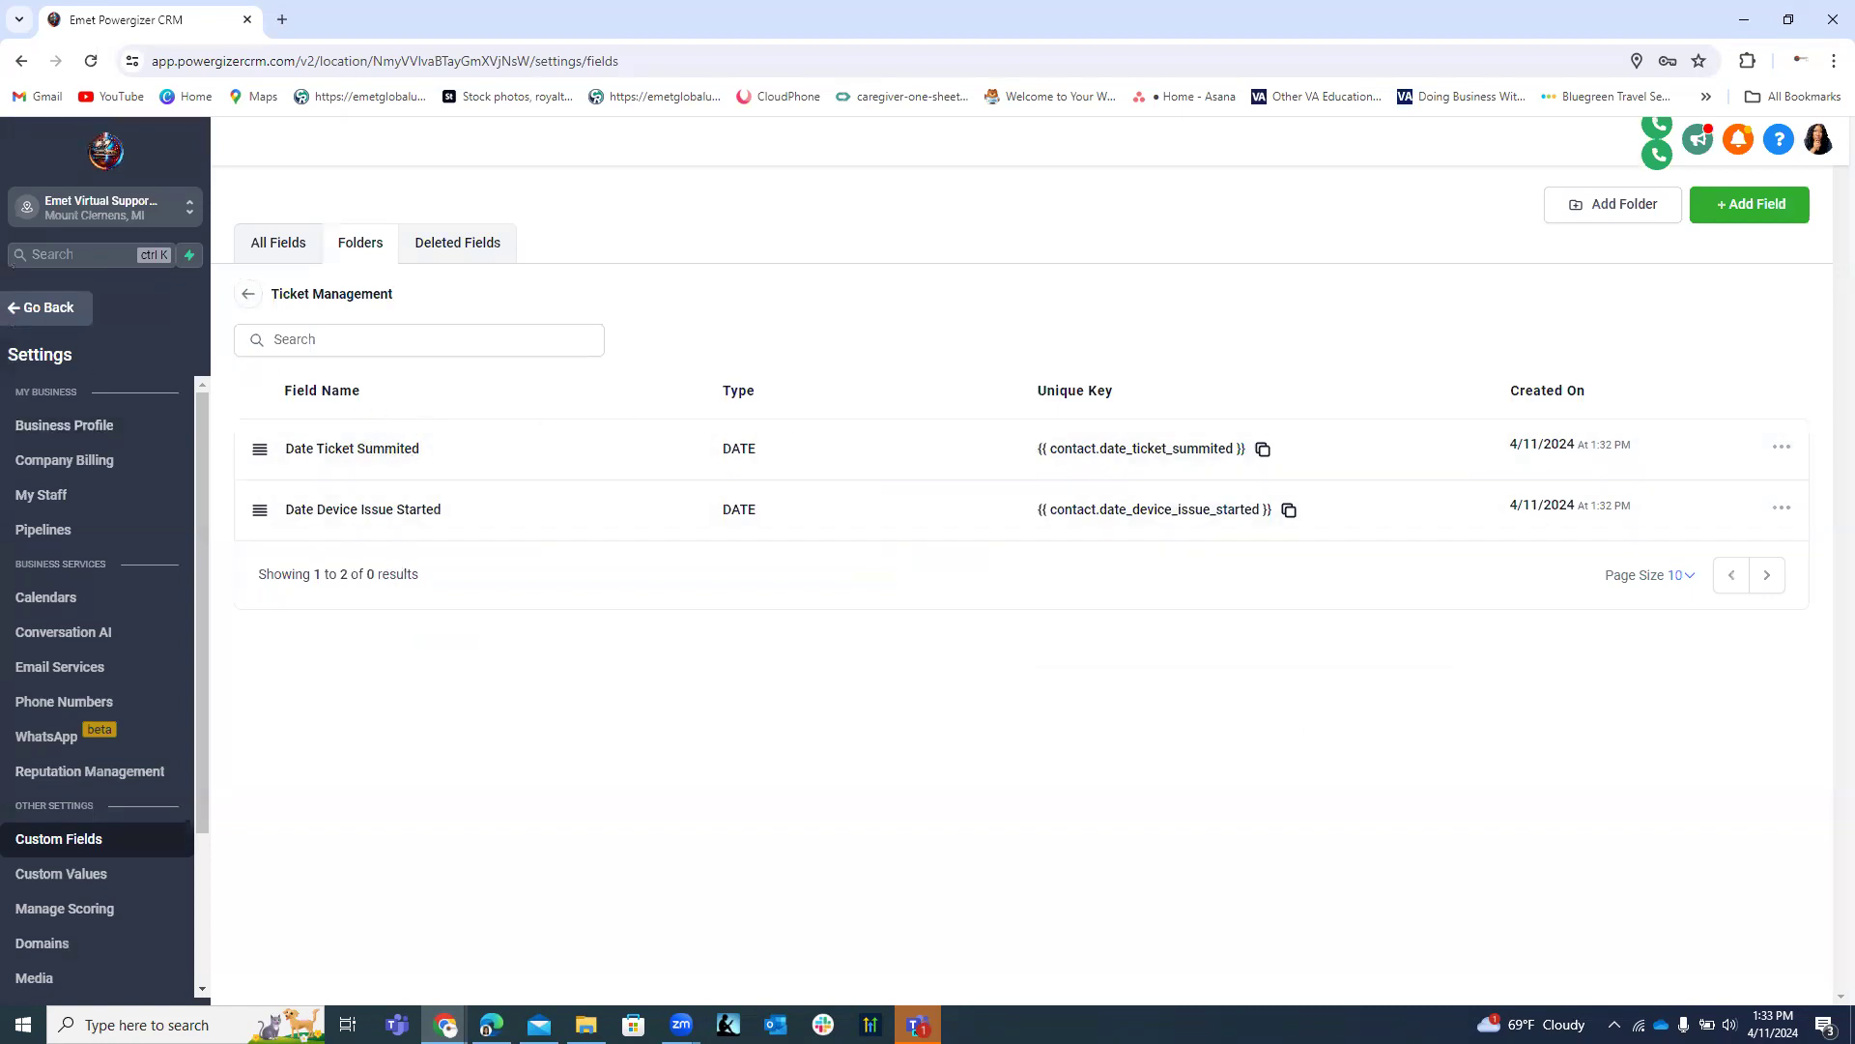
Start a Text Box List field and enter the name 'Approval Request Date'.
{"action": "left_click", "coordinate": [1751, 205]}
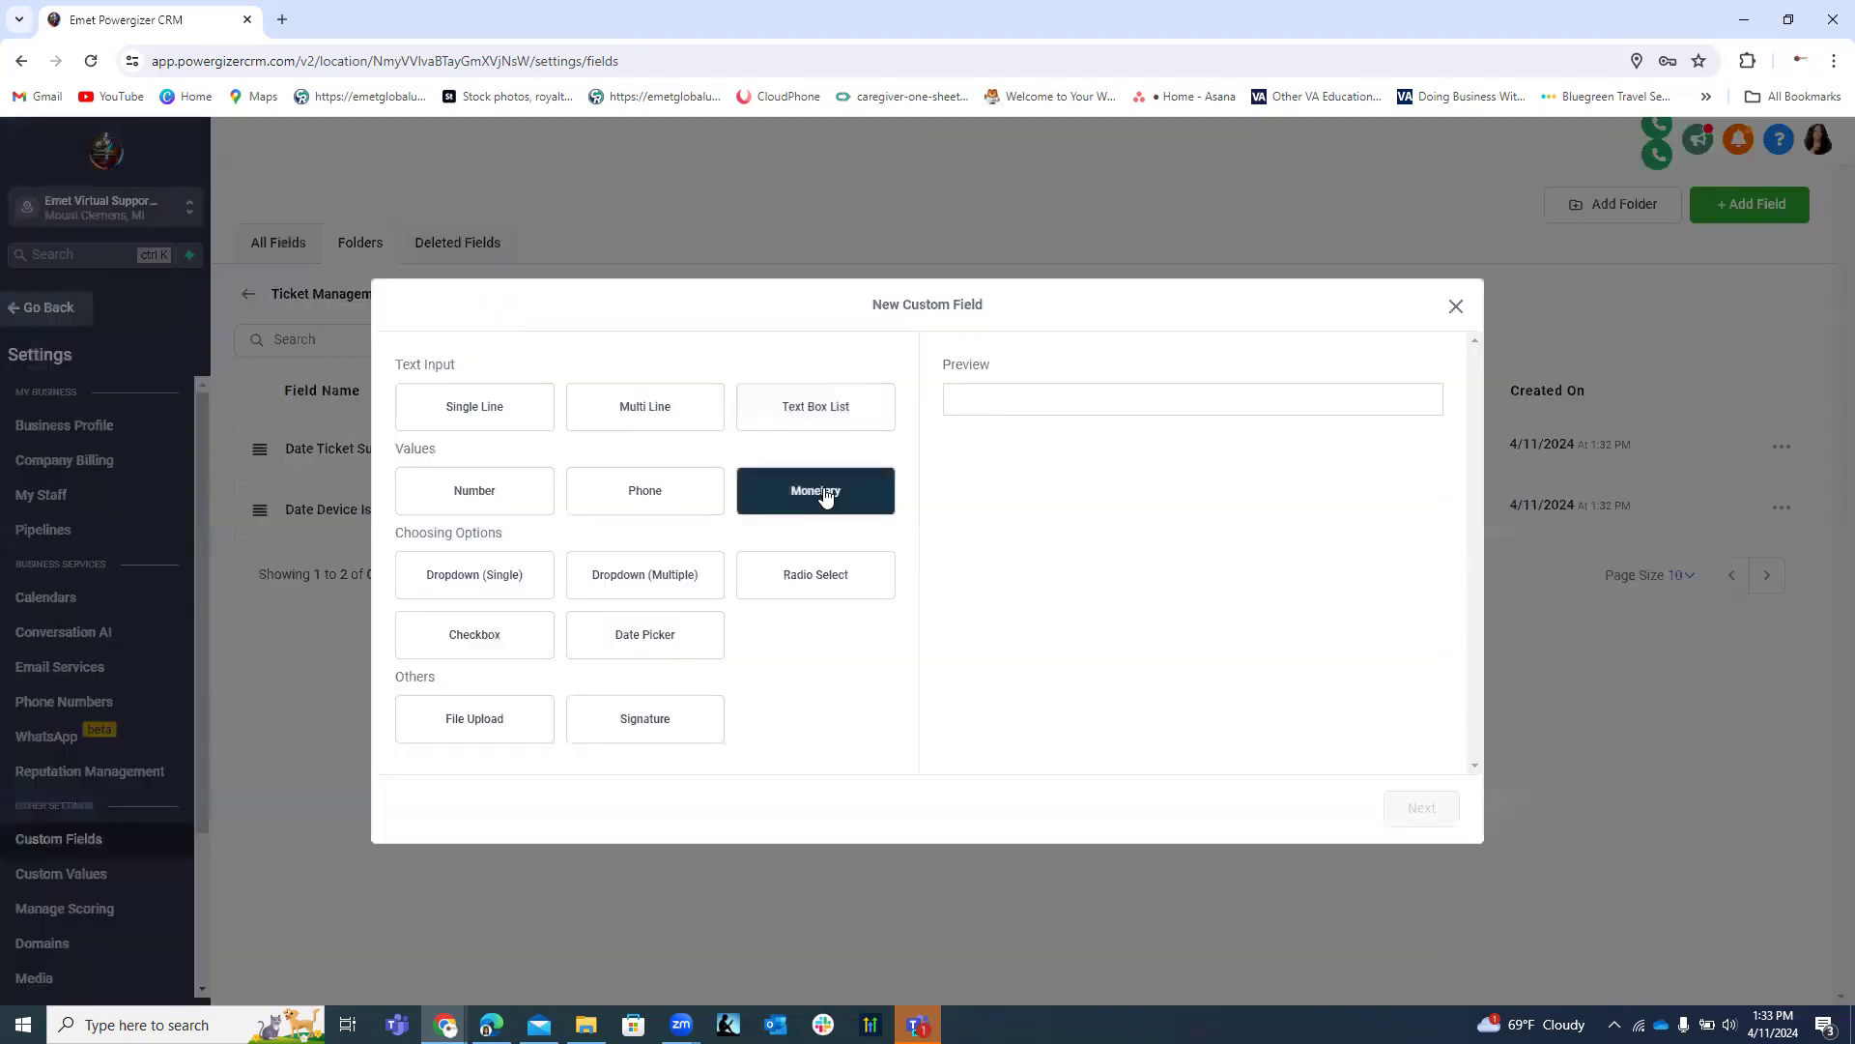
{"action": "left_click", "coordinate": [825, 405]}
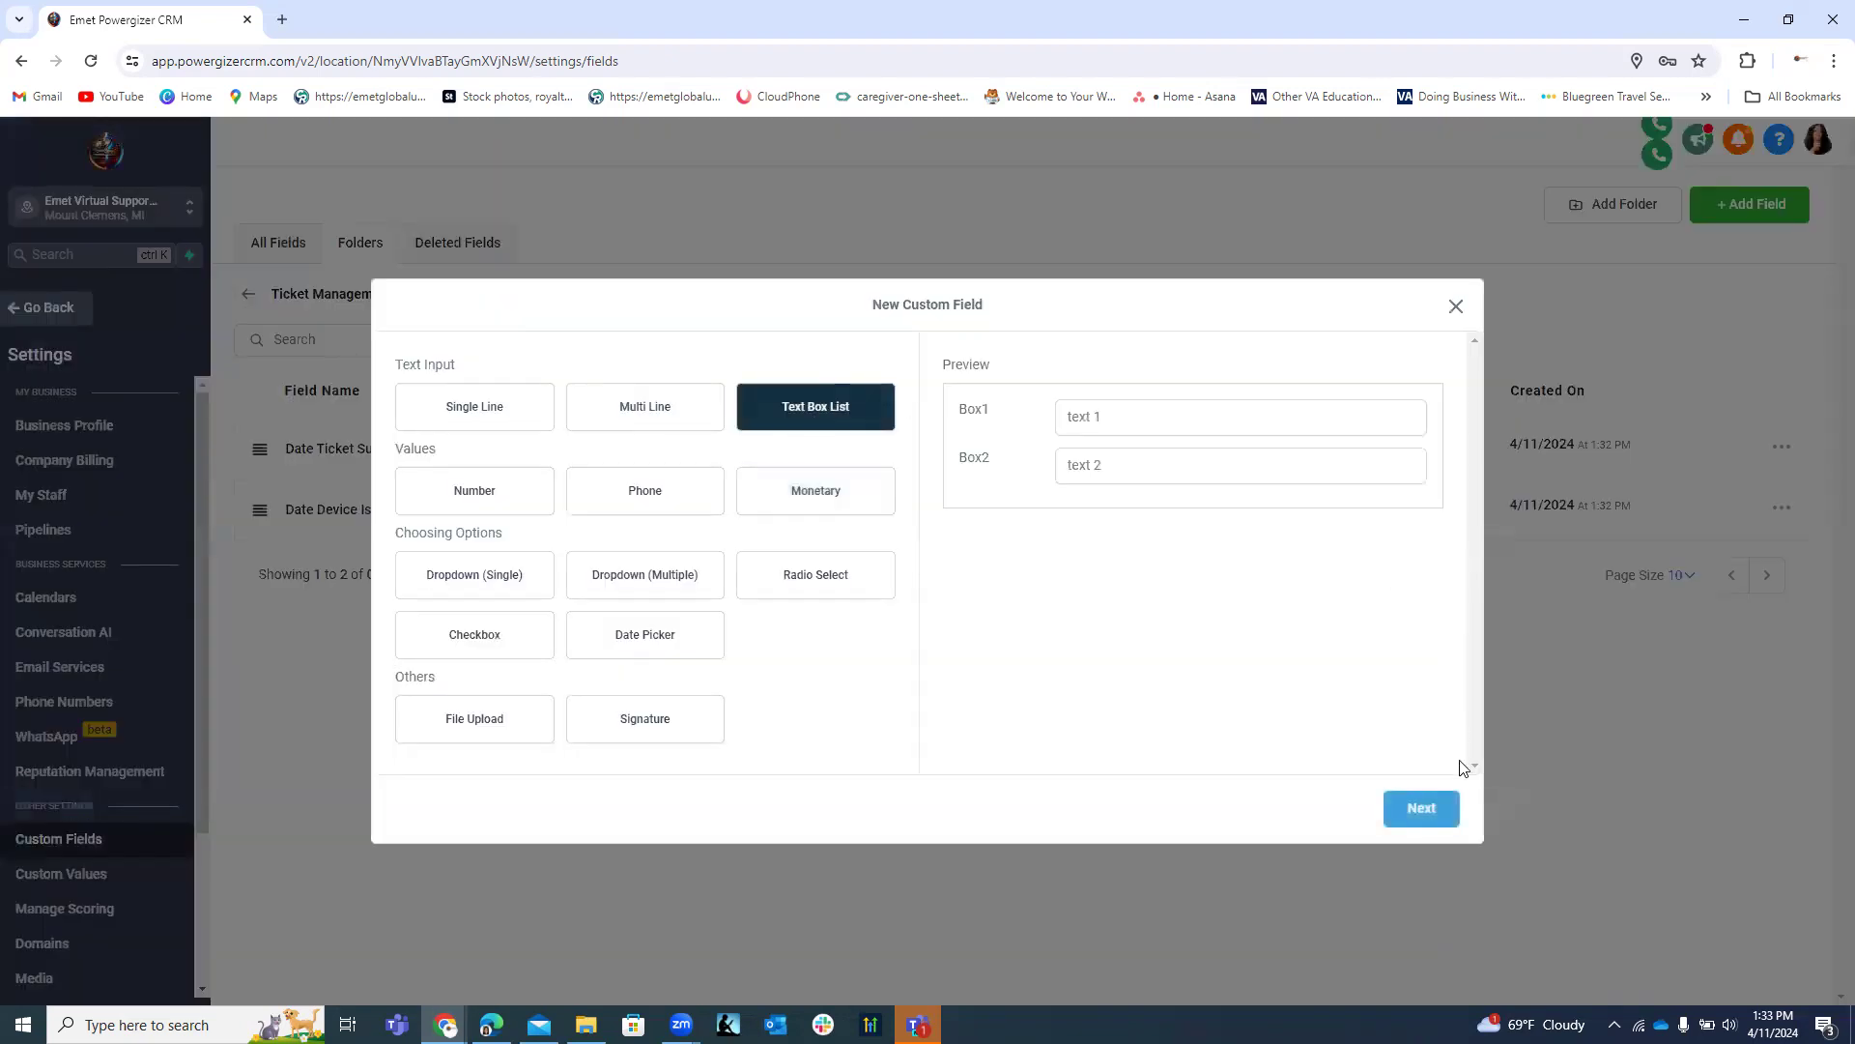
{"action": "left_click", "coordinate": [1418, 812]}
{"action": "left_click", "coordinate": [646, 479]}
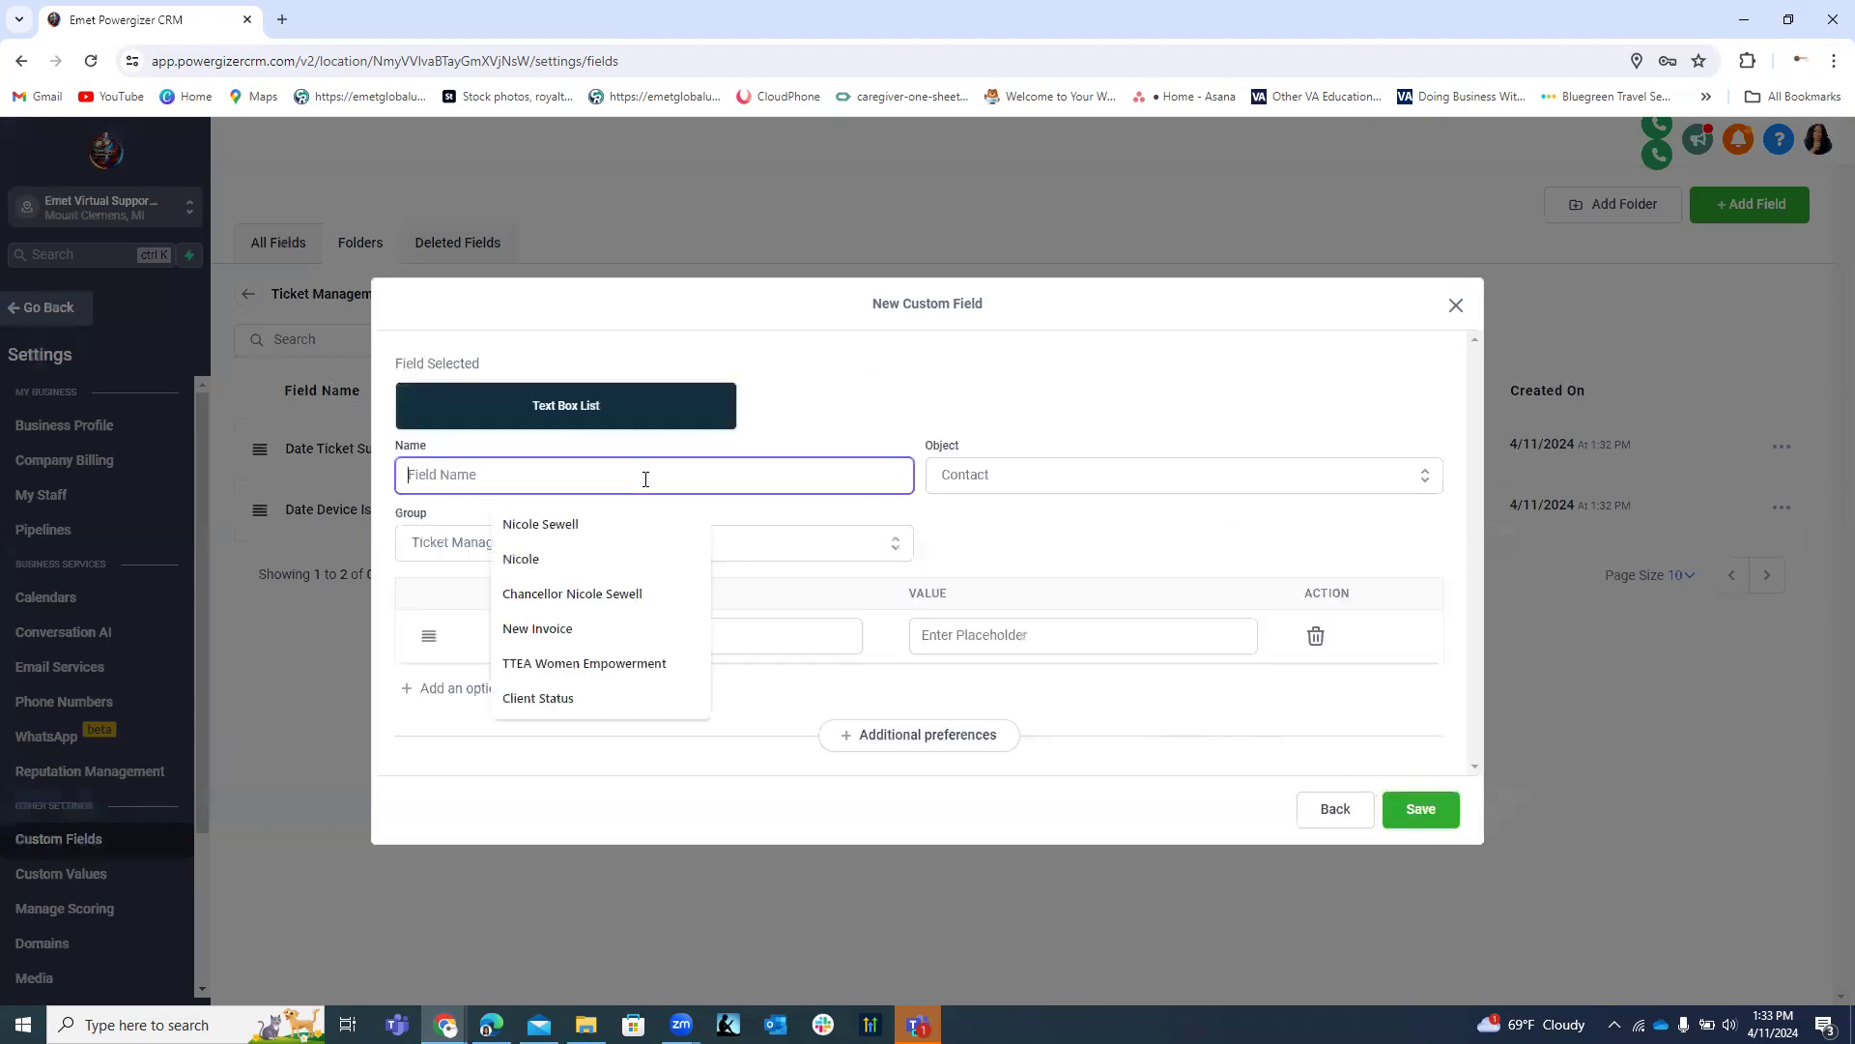
{"action": "type", "text": "Date"}
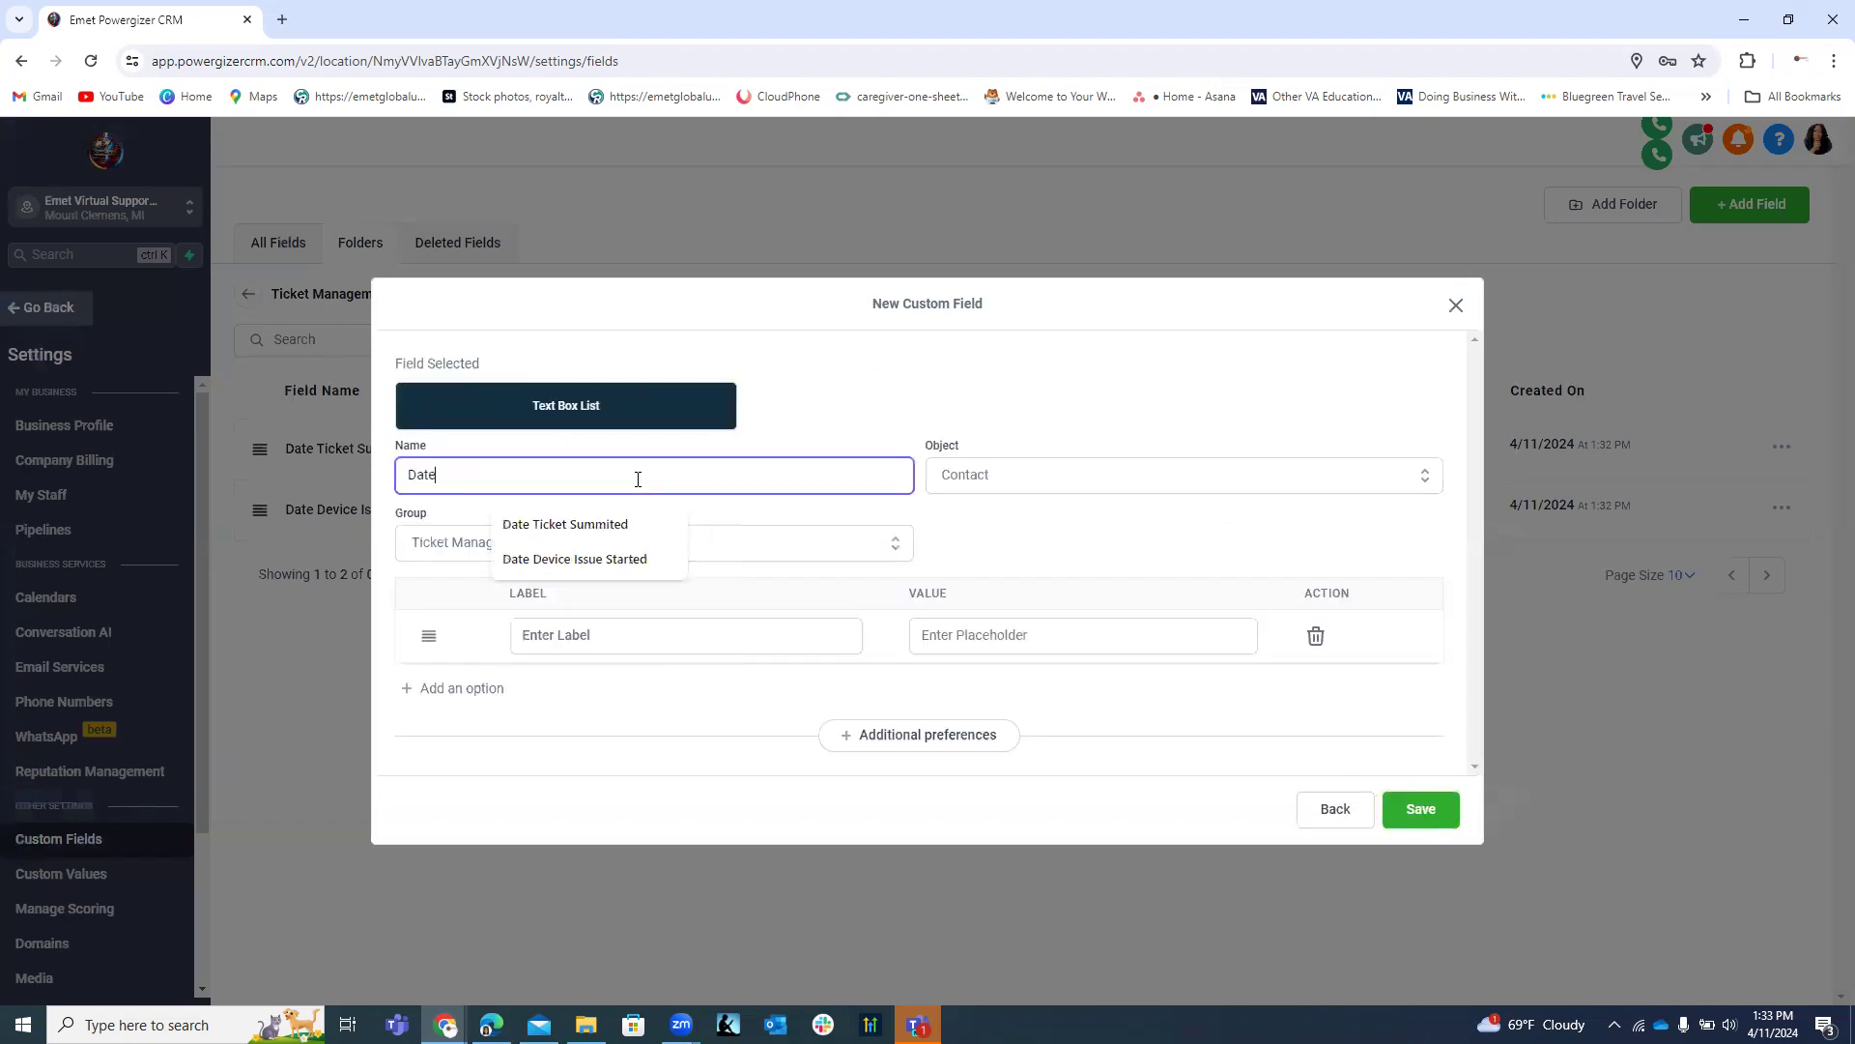
{"action": "type", "text": " Device"}
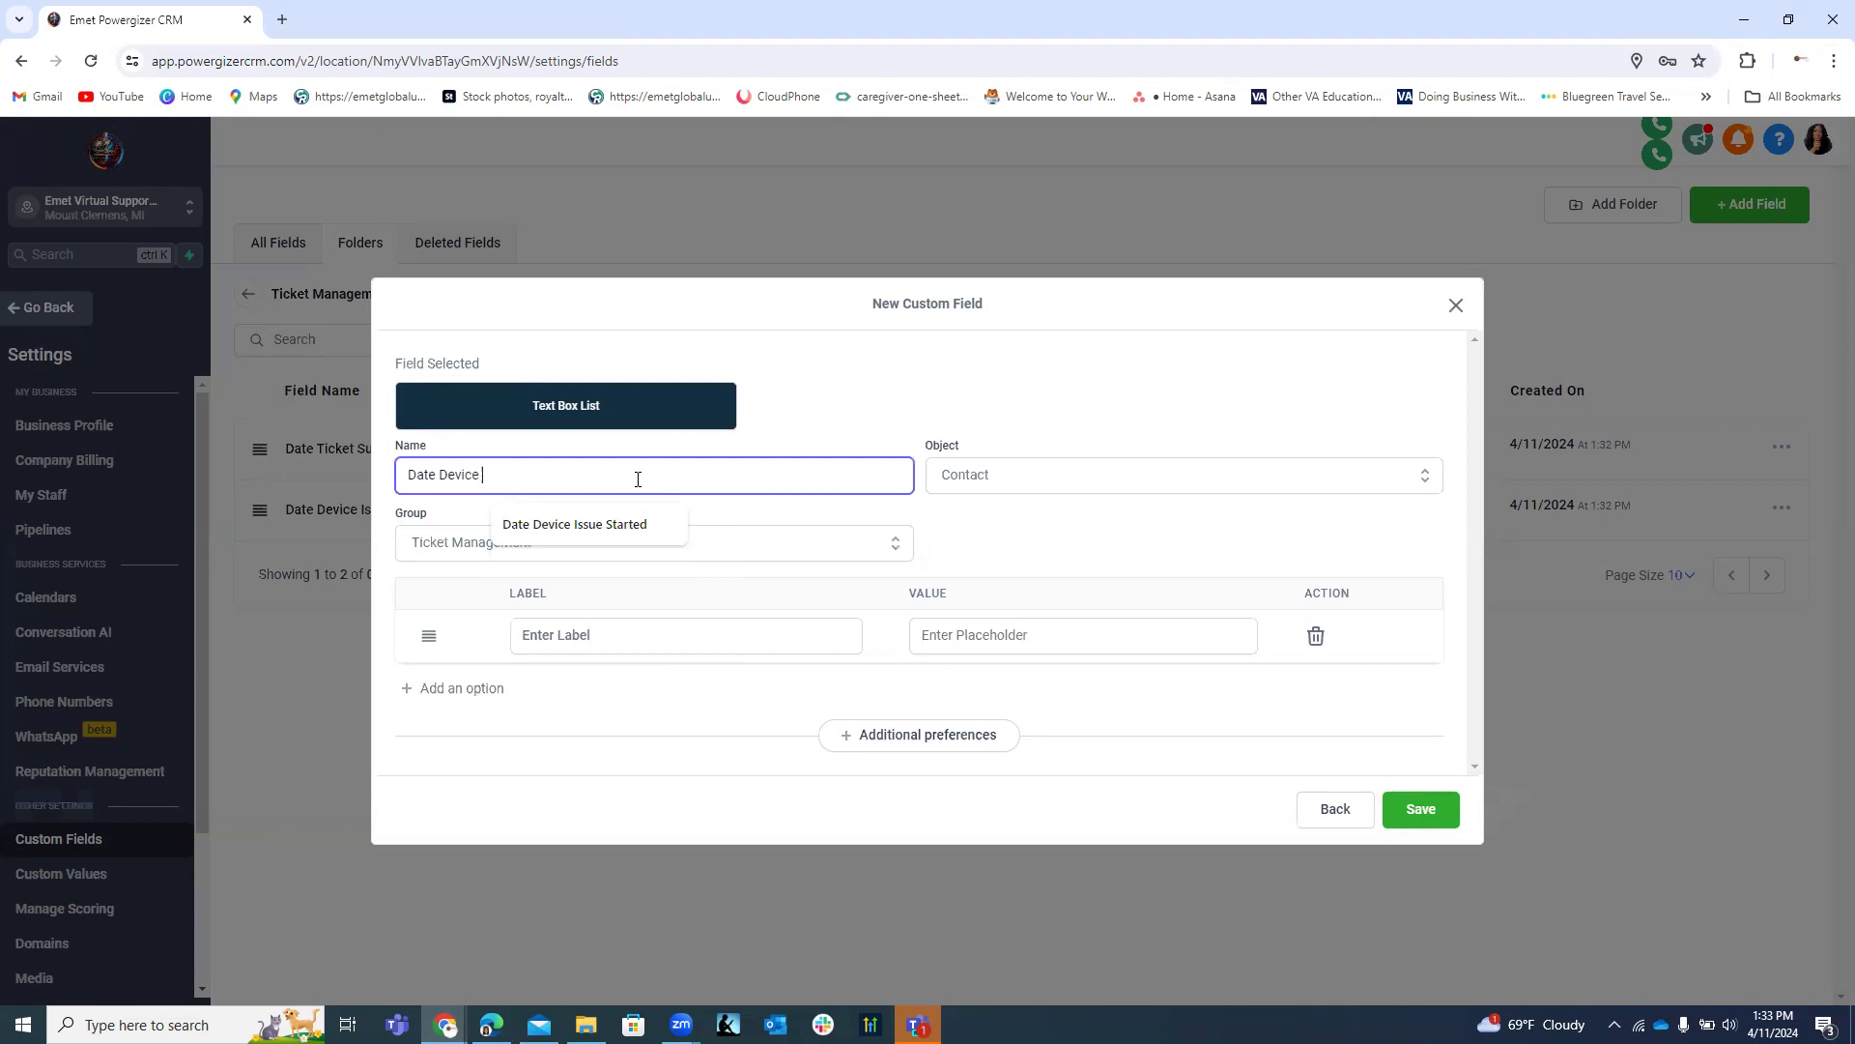
{"action": "key", "text": "BackSpace"}
{"action": "key", "text": "BackSpace"}
{"action": "key", "text": "BackSpace"}
{"action": "key", "text": "BackSpace"}
{"action": "key", "text": "BackSpace"}
{"action": "key", "text": "BackSpace"}
{"action": "key", "text": "BackSpace"}
{"action": "type", "text": "aPP"}
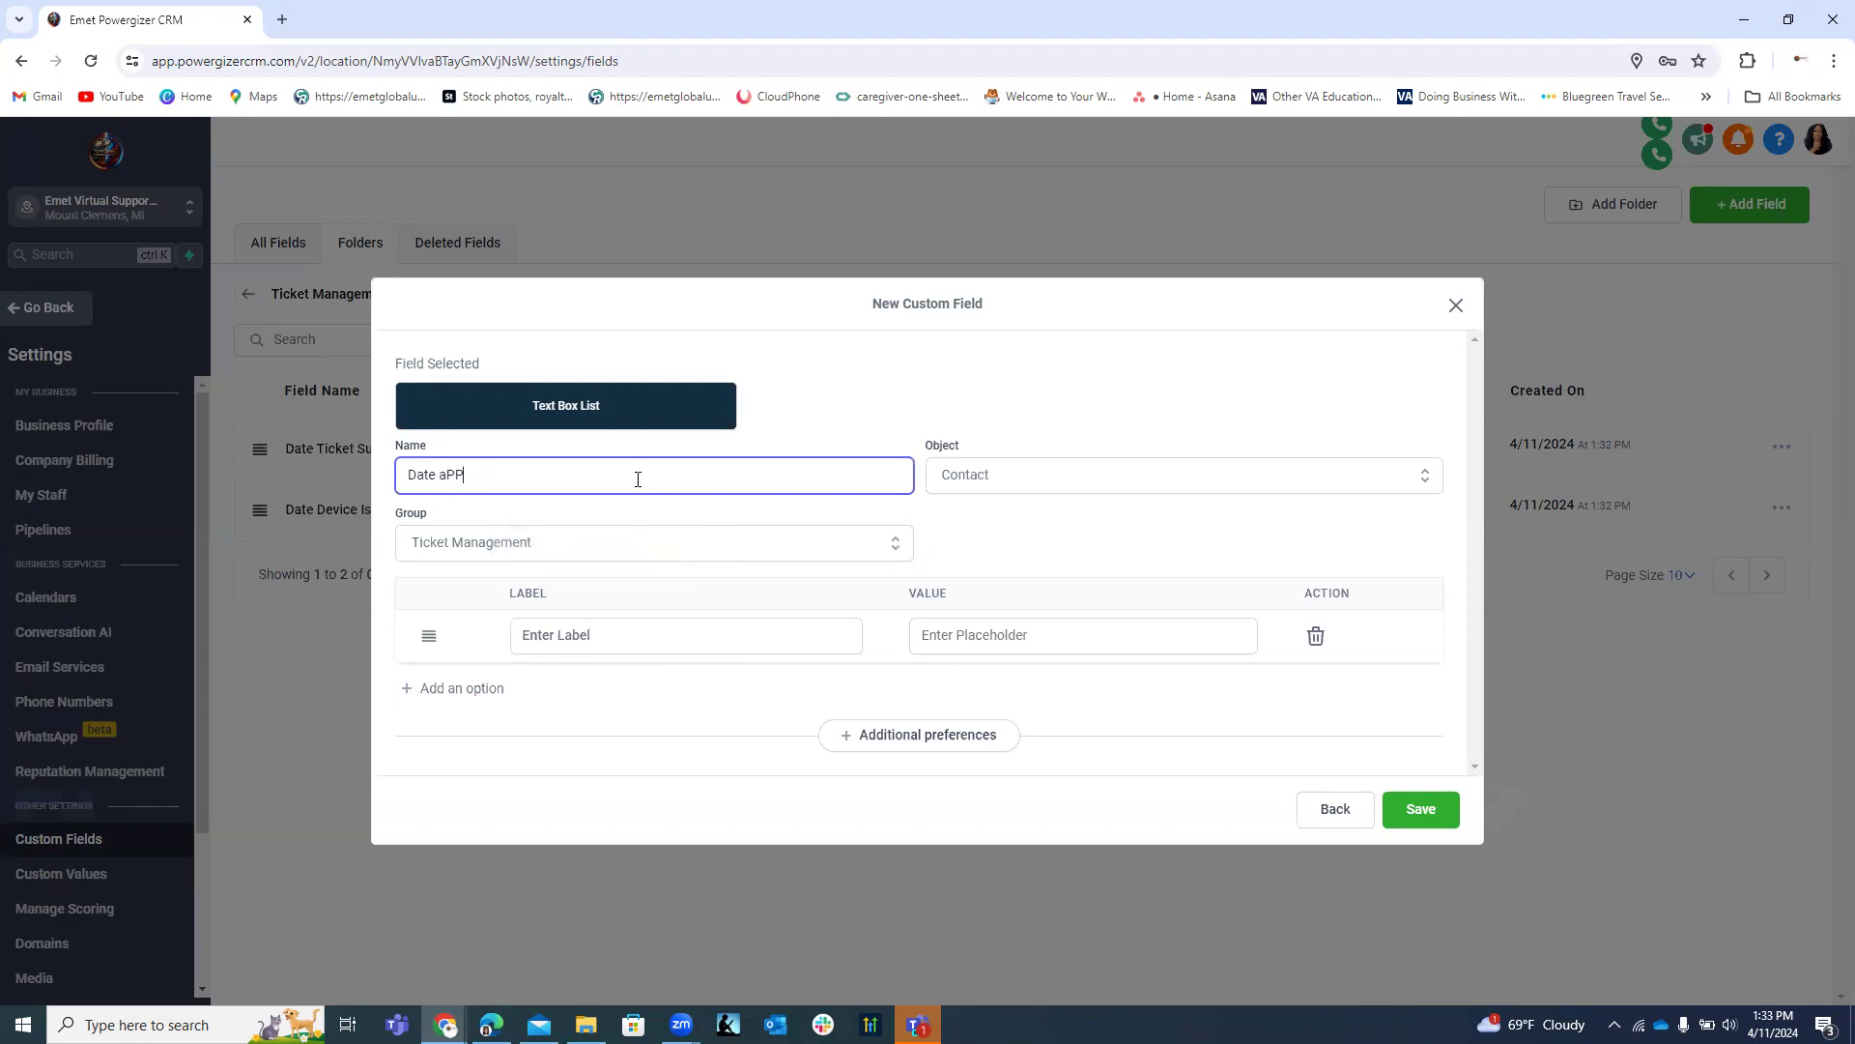
{"action": "type", "text": "ROVAL rEQUEST"}
{"action": "key", "text": "BackSpace"}
{"action": "key", "text": "BackSpace"}
{"action": "key", "text": "BackSpace"}
{"action": "key", "text": "BackSpace"}
{"action": "key", "text": "BackSpace"}
{"action": "key", "text": "BackSpace"}
{"action": "key", "text": "BackSpace"}
{"action": "key", "text": "BackSpace"}
{"action": "key", "text": "BackSpace"}
{"action": "key", "text": "BackSpace"}
{"action": "key", "text": "BackSpace"}
{"action": "key", "text": "BackSpace"}
{"action": "key", "text": "BackSpace"}
{"action": "key", "text": "BackSpace"}
{"action": "key", "text": "BackSpace"}
{"action": "key", "text": "BackSpace"}
{"action": "key", "text": "BackSpace"}
{"action": "key", "text": "BackSpace"}
{"action": "key", "text": "BackSpace"}
{"action": "key", "text": "BackSpace"}
{"action": "type", "text": "a"}
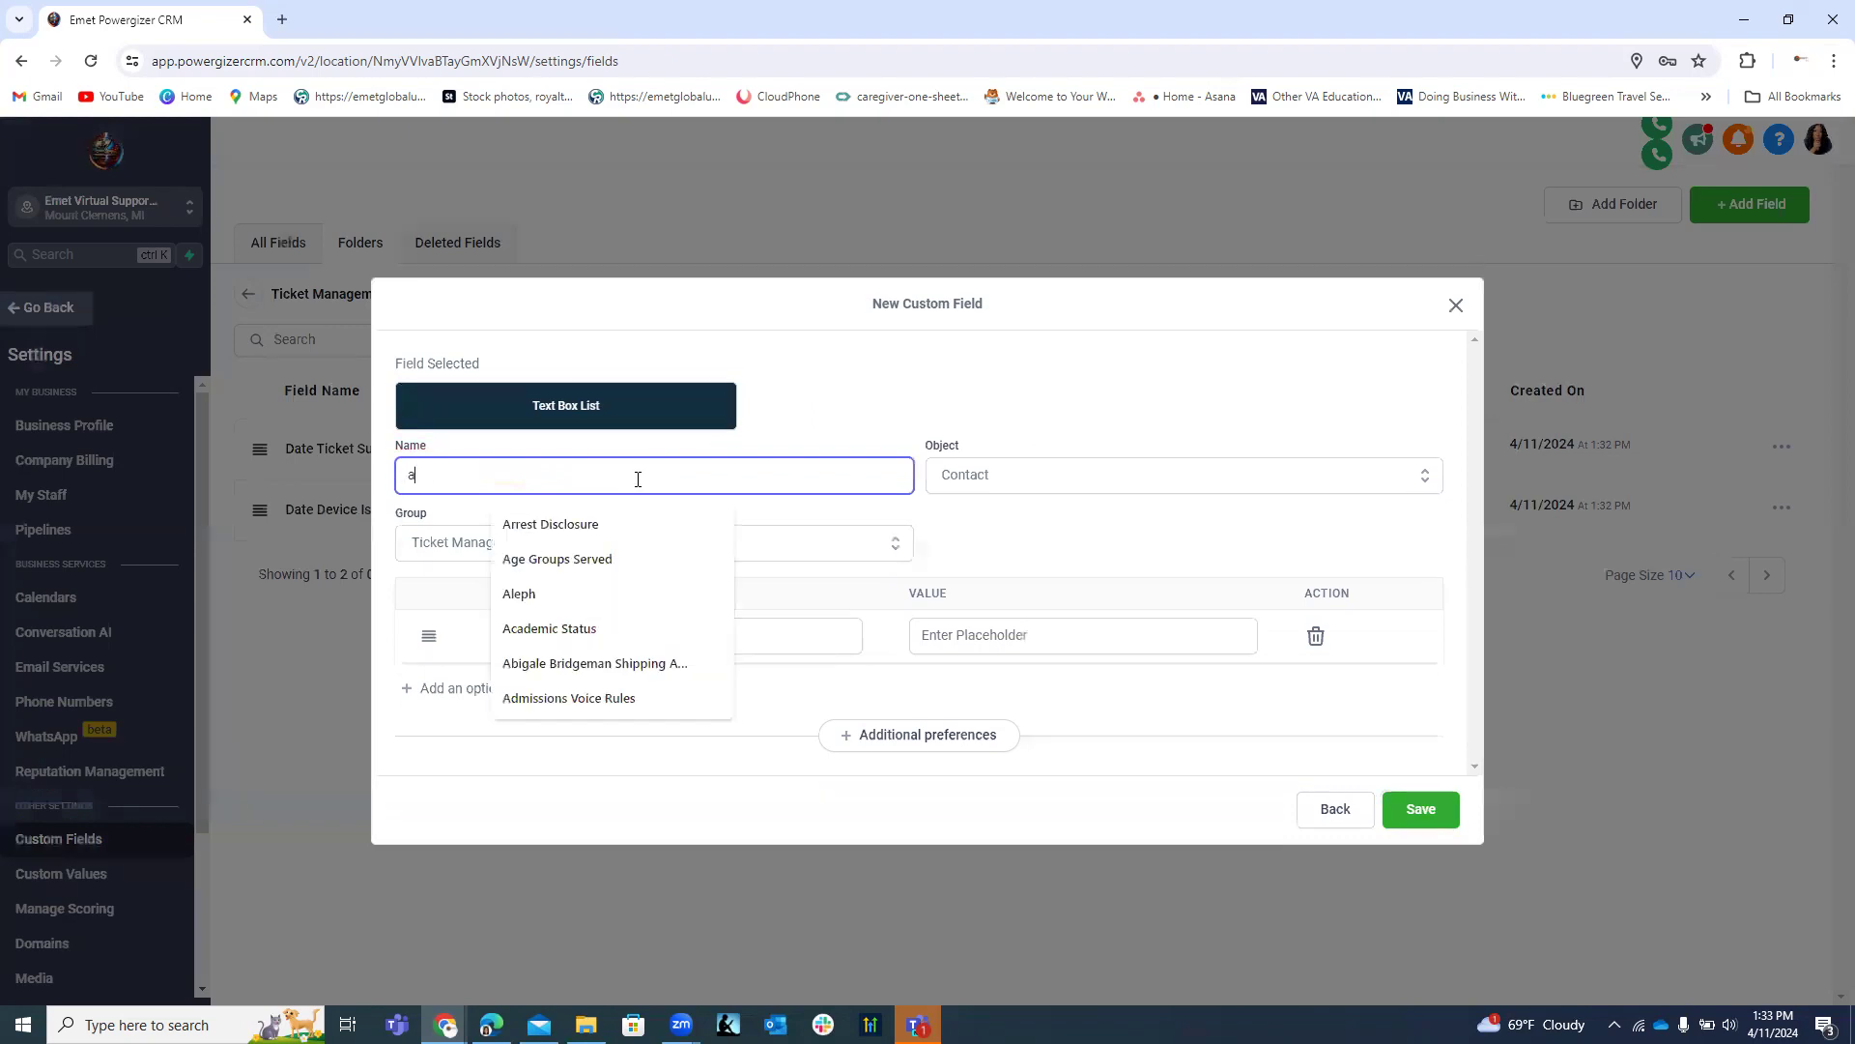
{"action": "type", "text": "PPROVAL"}
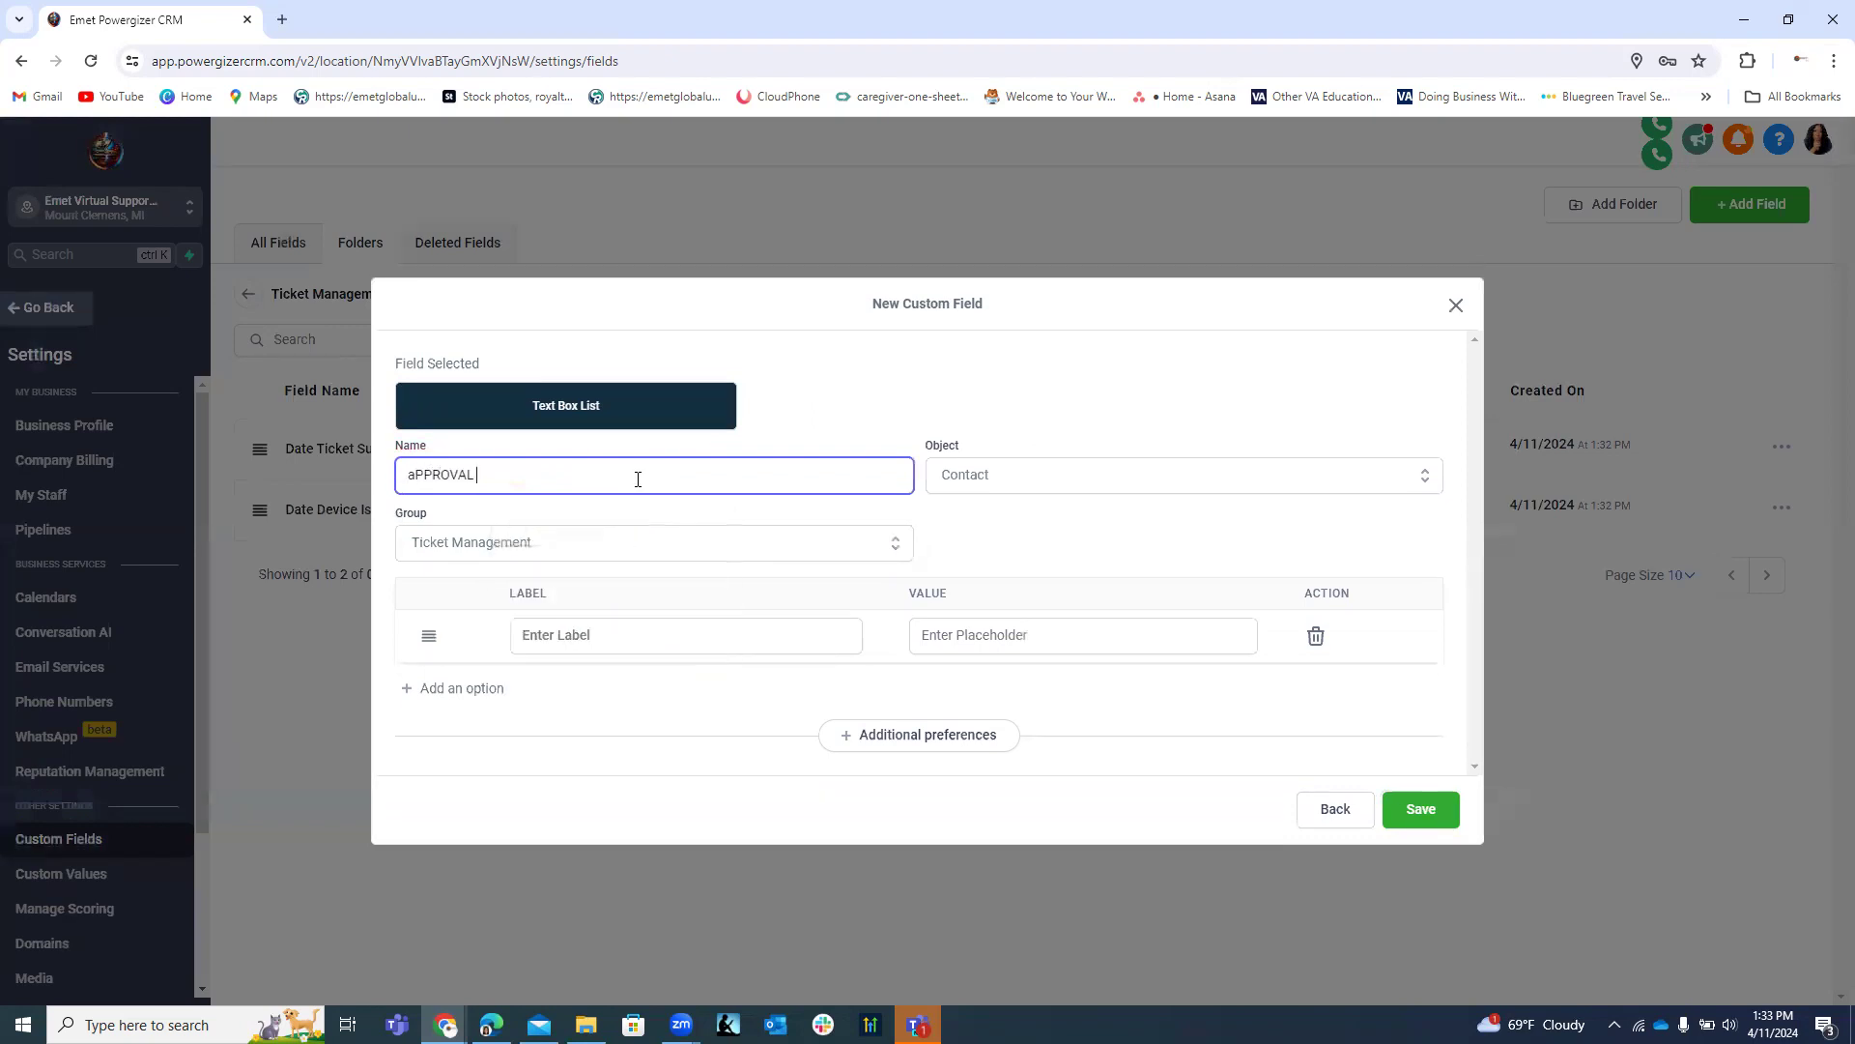
{"action": "key", "text": "BackSpace"}
{"action": "key", "text": "BackSpace"}
{"action": "key", "text": "BackSpace"}
{"action": "key", "text": "BackSpace"}
{"action": "key", "text": "BackSpace"}
{"action": "key", "text": "BackSpace"}
{"action": "key", "text": "BackSpace"}
{"action": "key", "text": "BackSpace"}
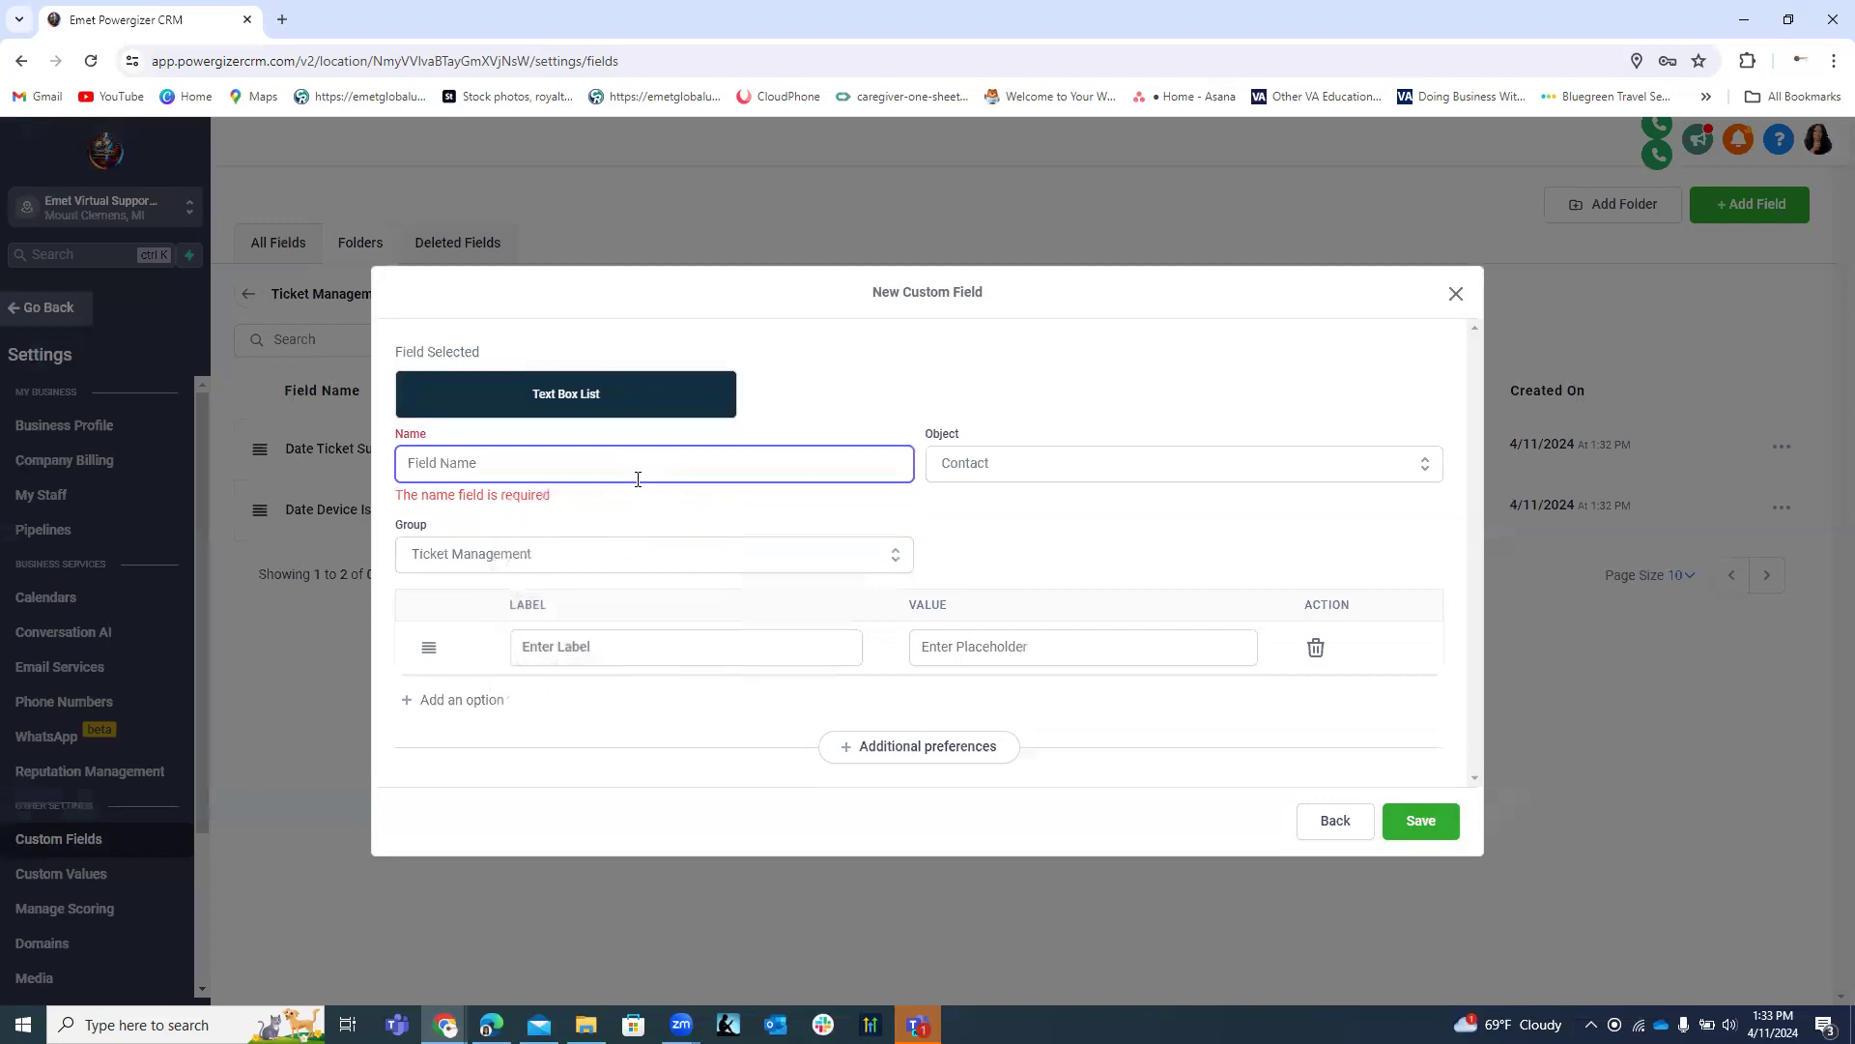
{"action": "type", "text": "Appro"}
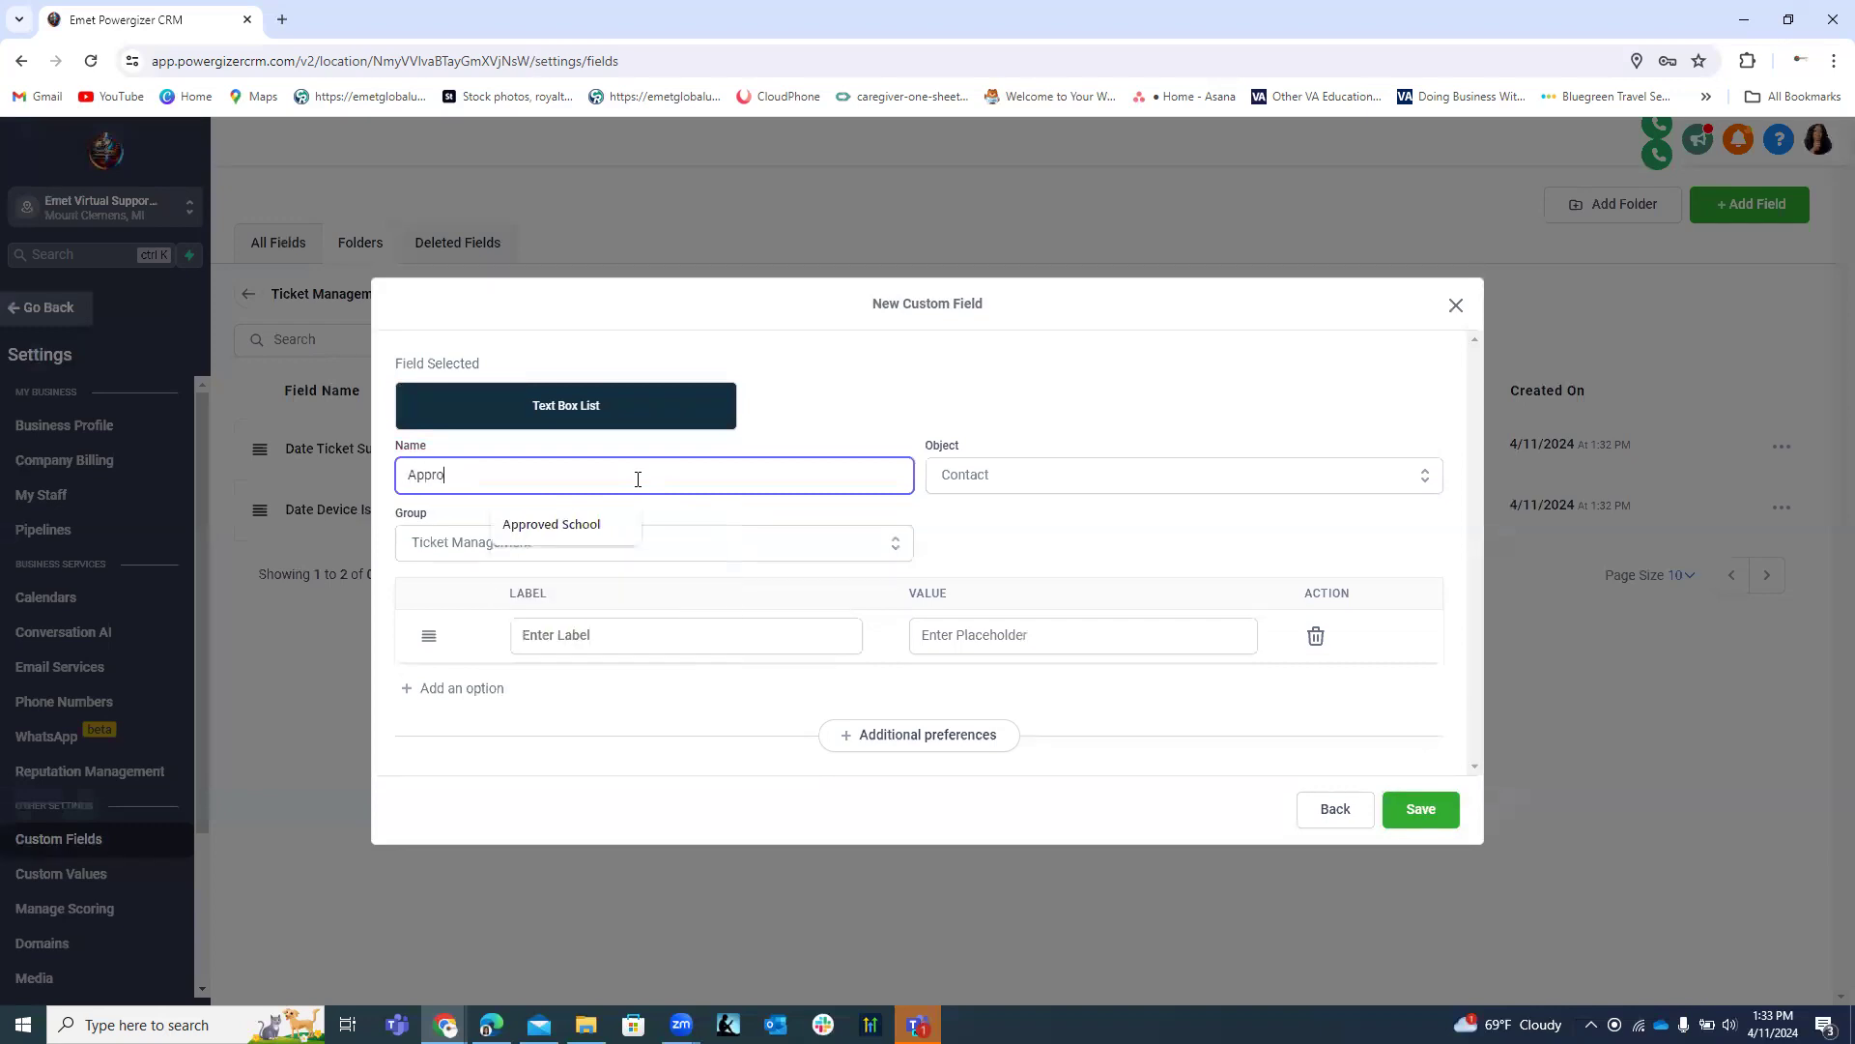
{"action": "type", "text": "val Req"}
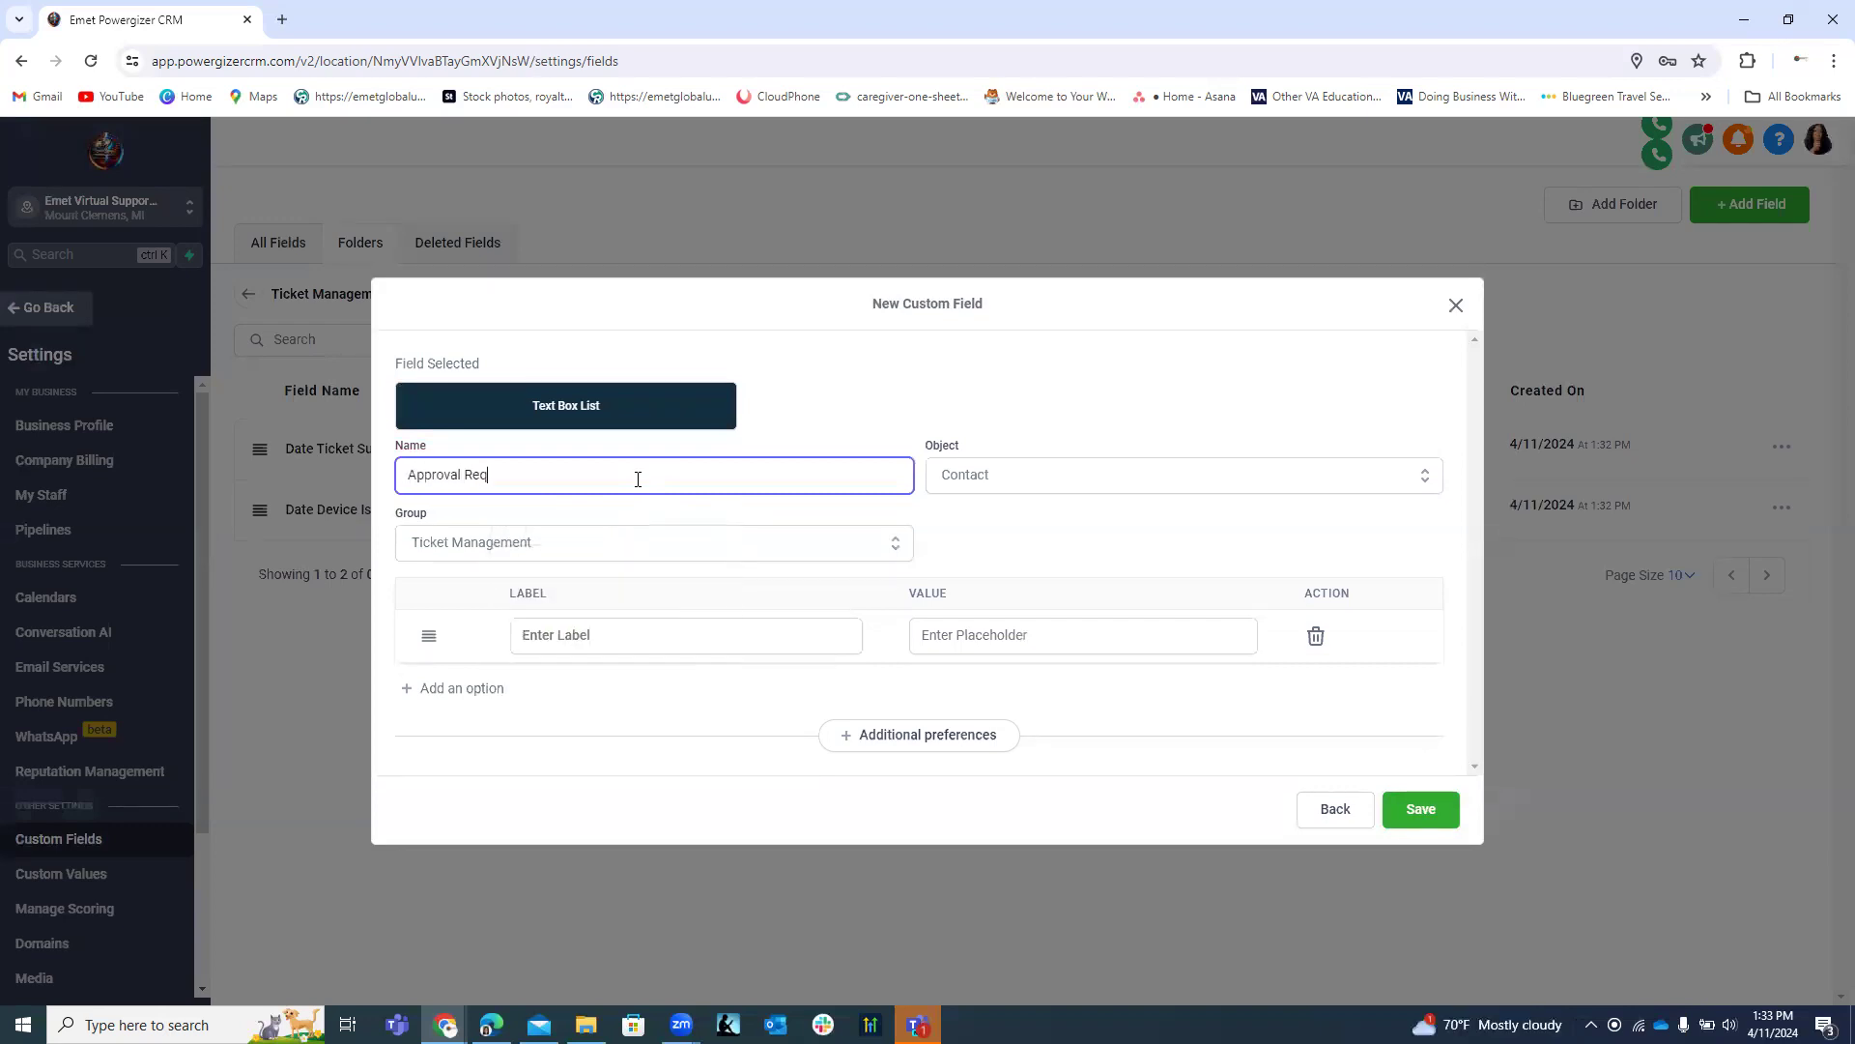
{"action": "type", "text": "uest Date"}
{"action": "left_click", "coordinate": [1343, 809]}
{"action": "left_click", "coordinate": [690, 628]}
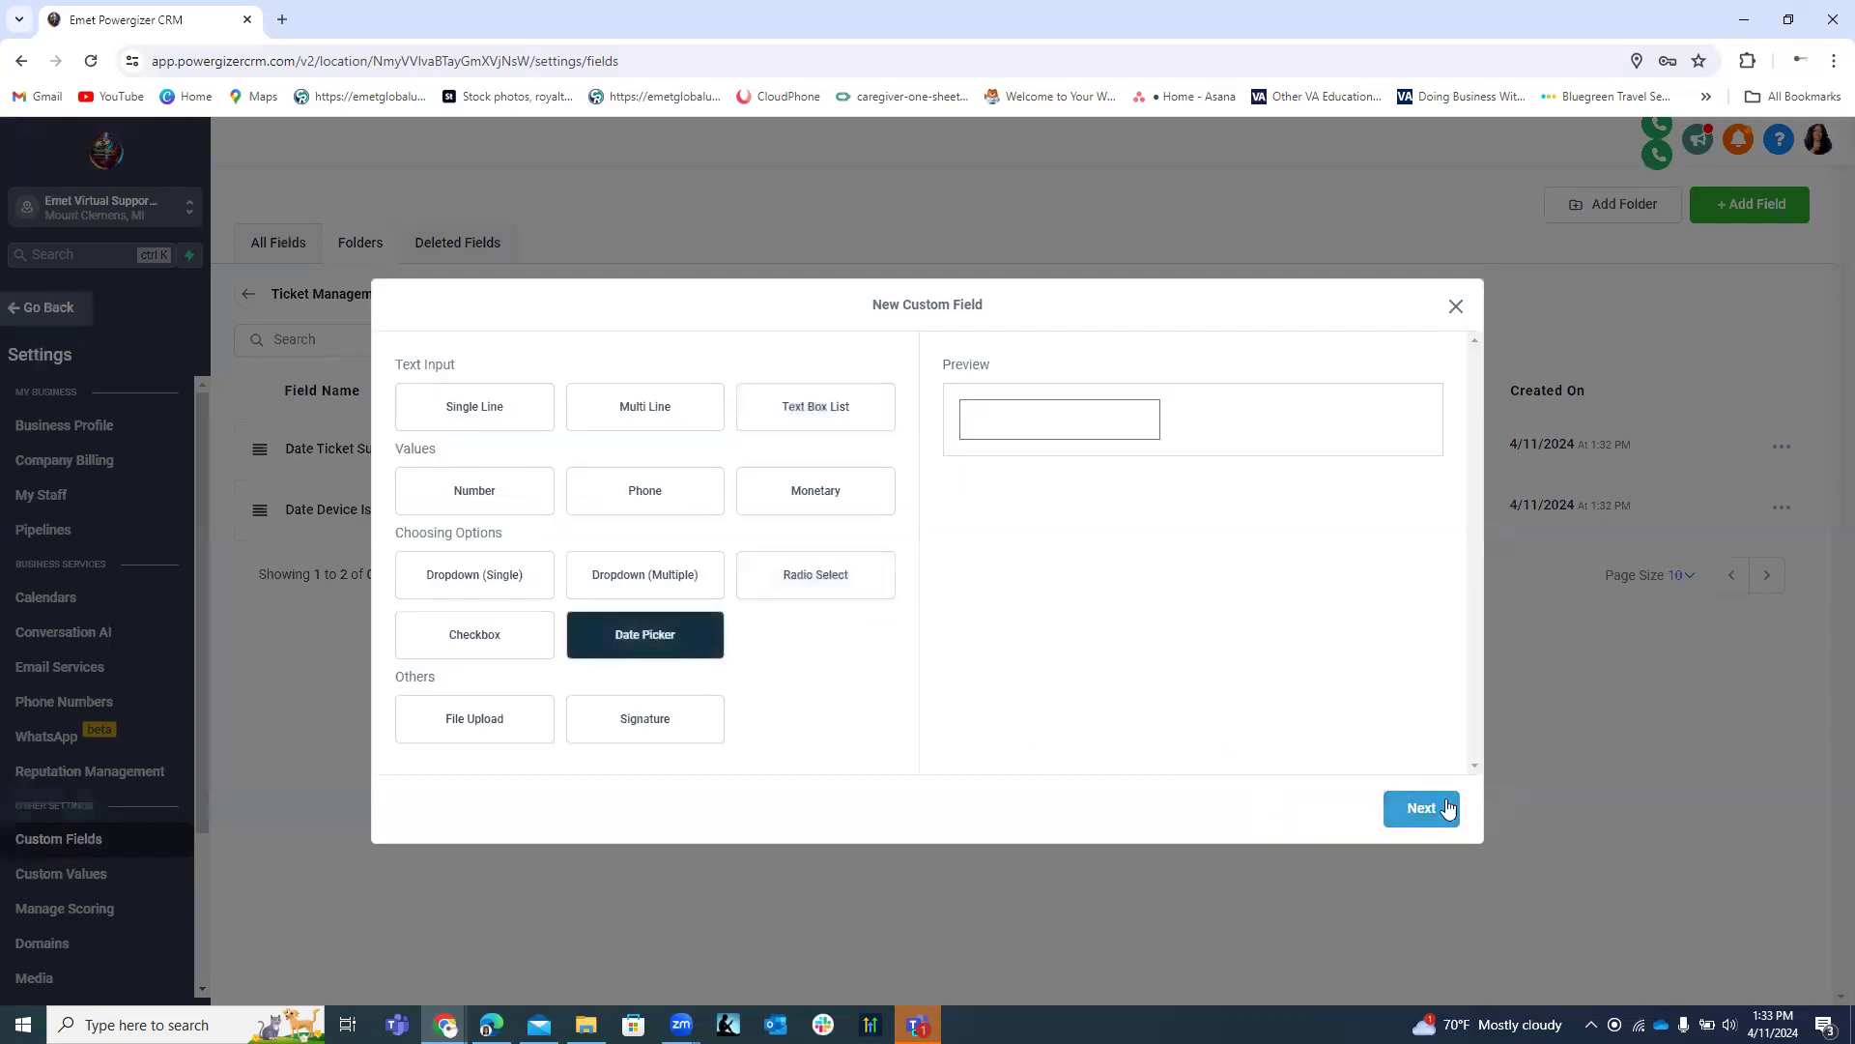
{"action": "left_click", "coordinate": [1418, 808]}
{"action": "left_click", "coordinate": [567, 542]}
{"action": "type", "text": "Approval Request Date"}
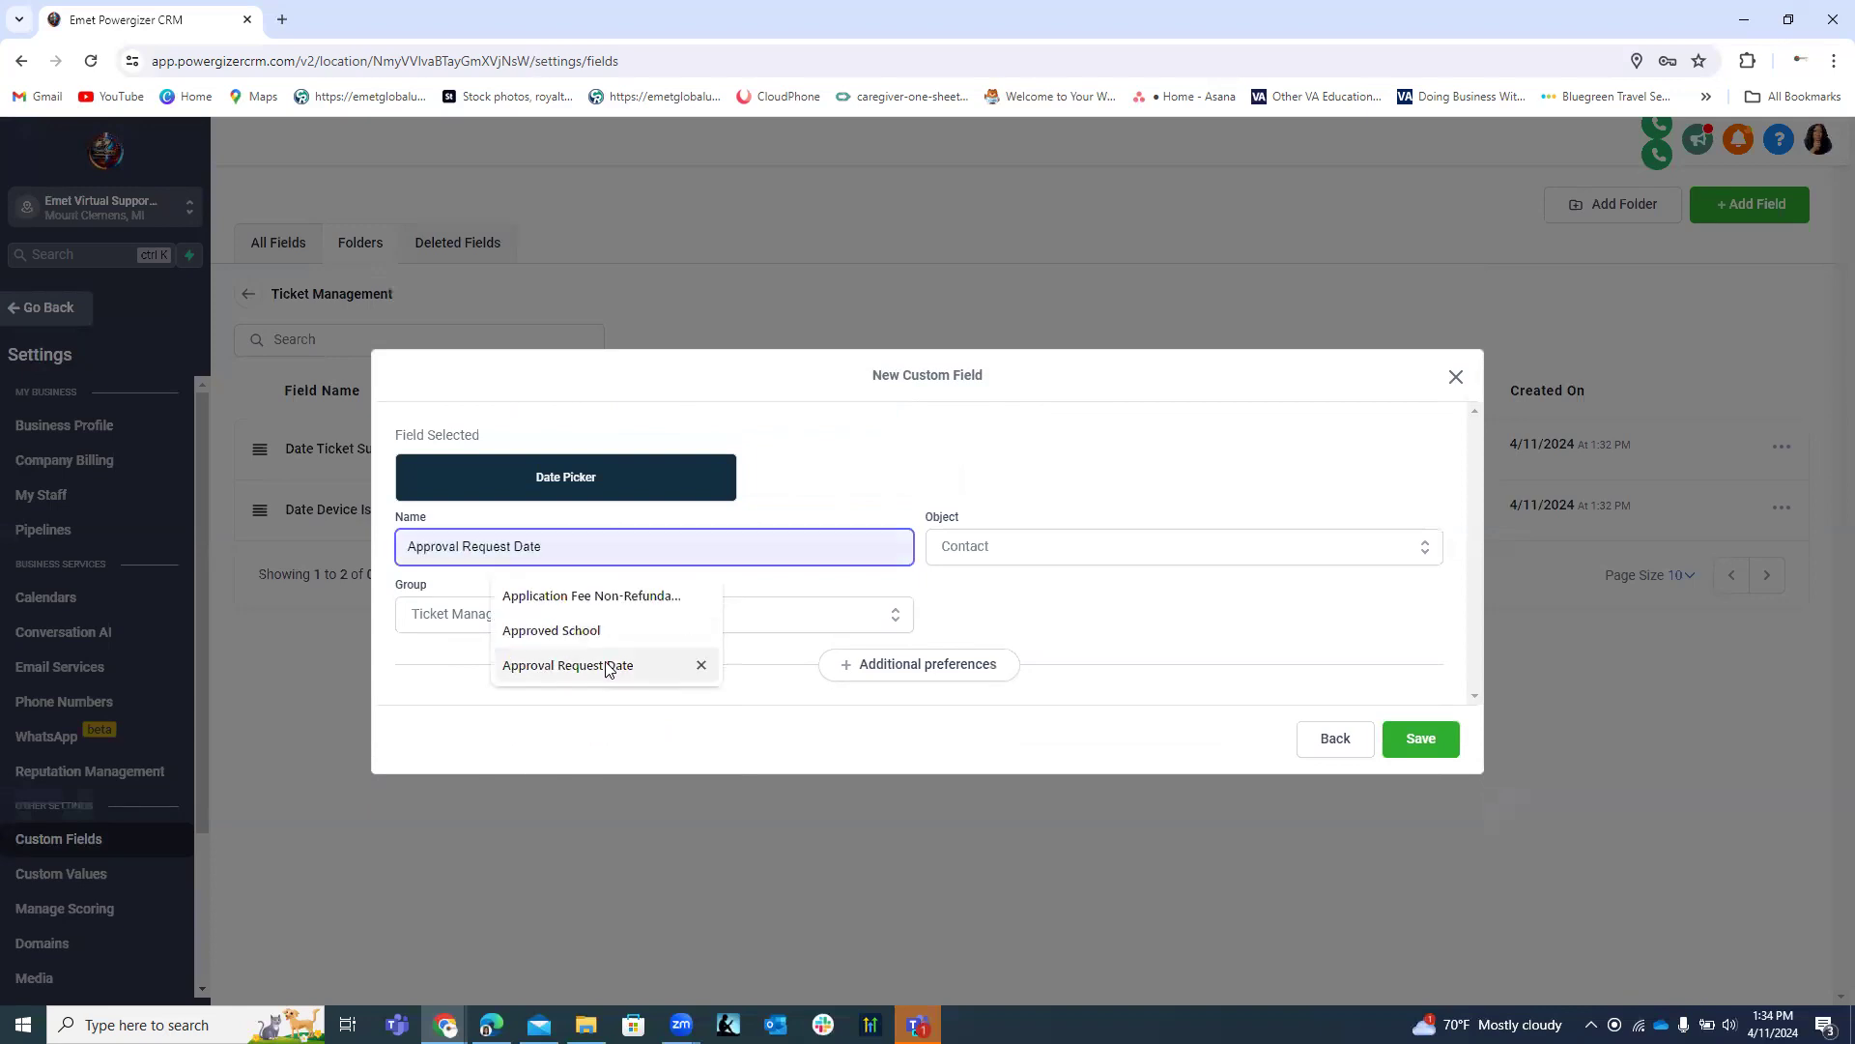
{"action": "left_click", "coordinate": [609, 665]}
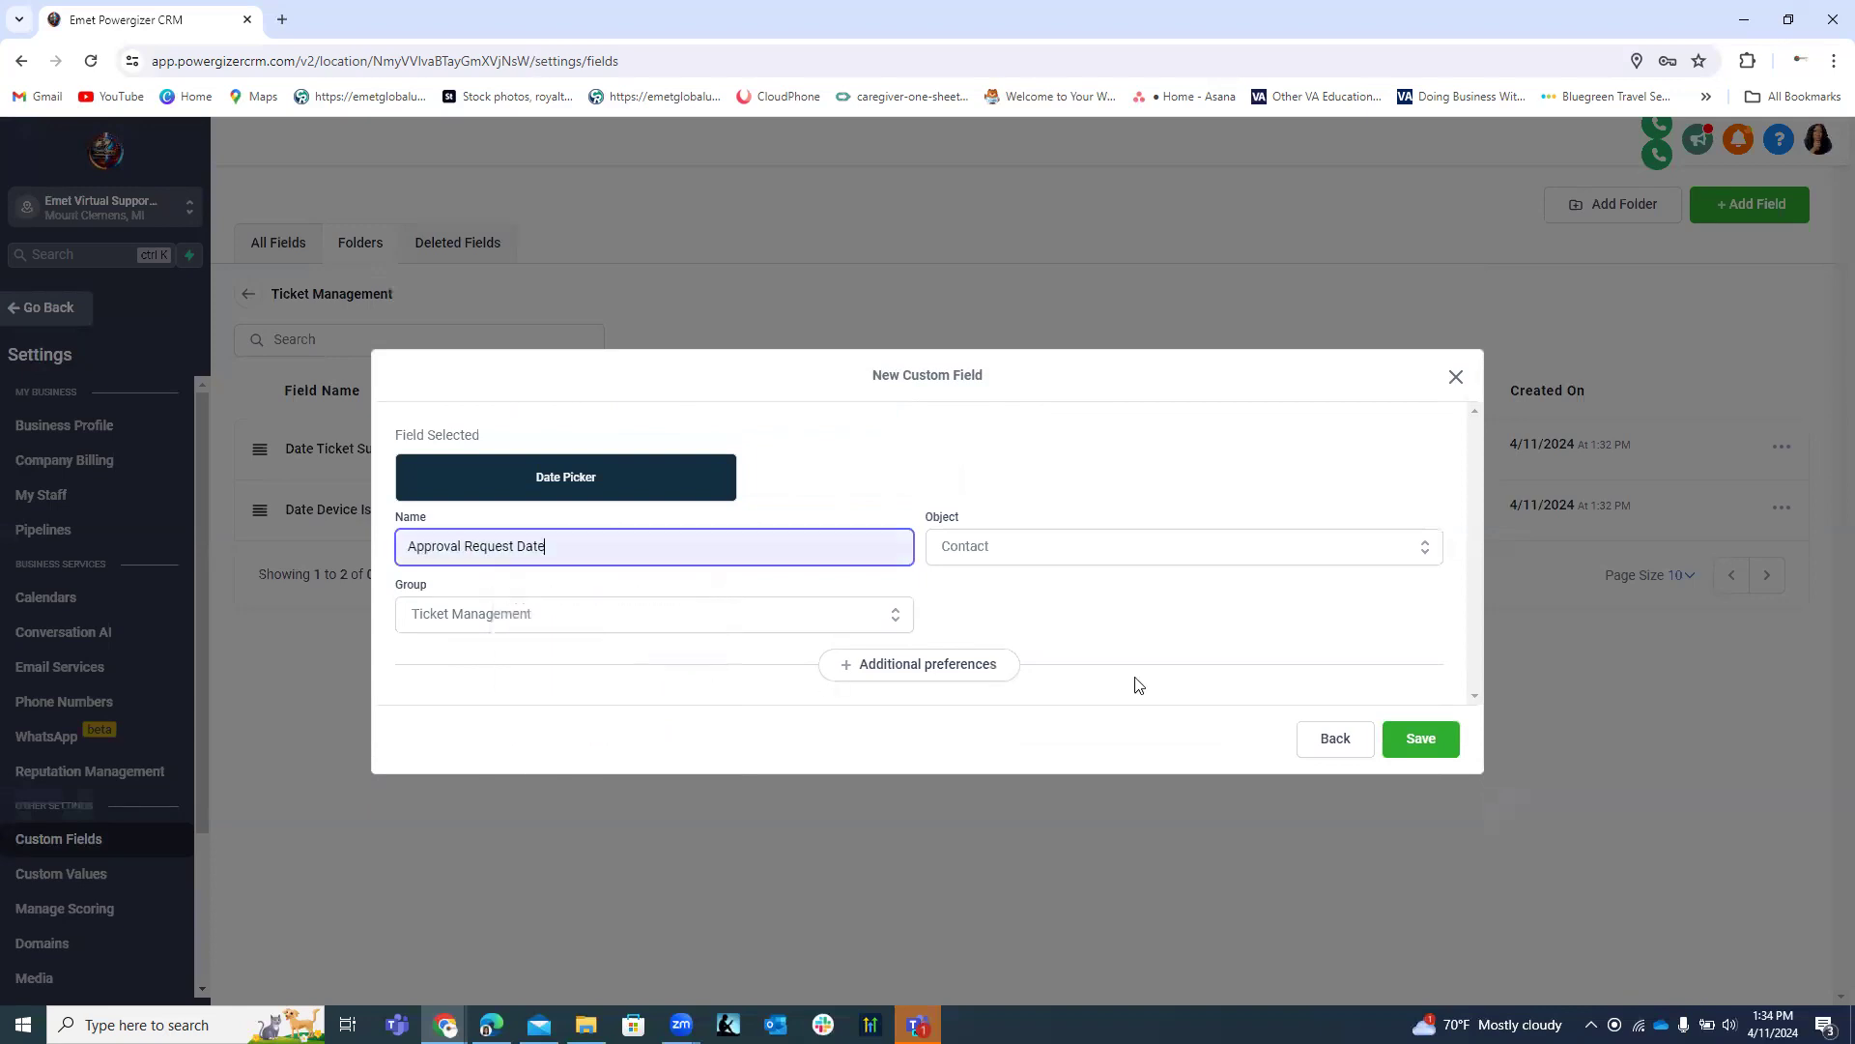
{"action": "left_click", "coordinate": [1423, 736]}
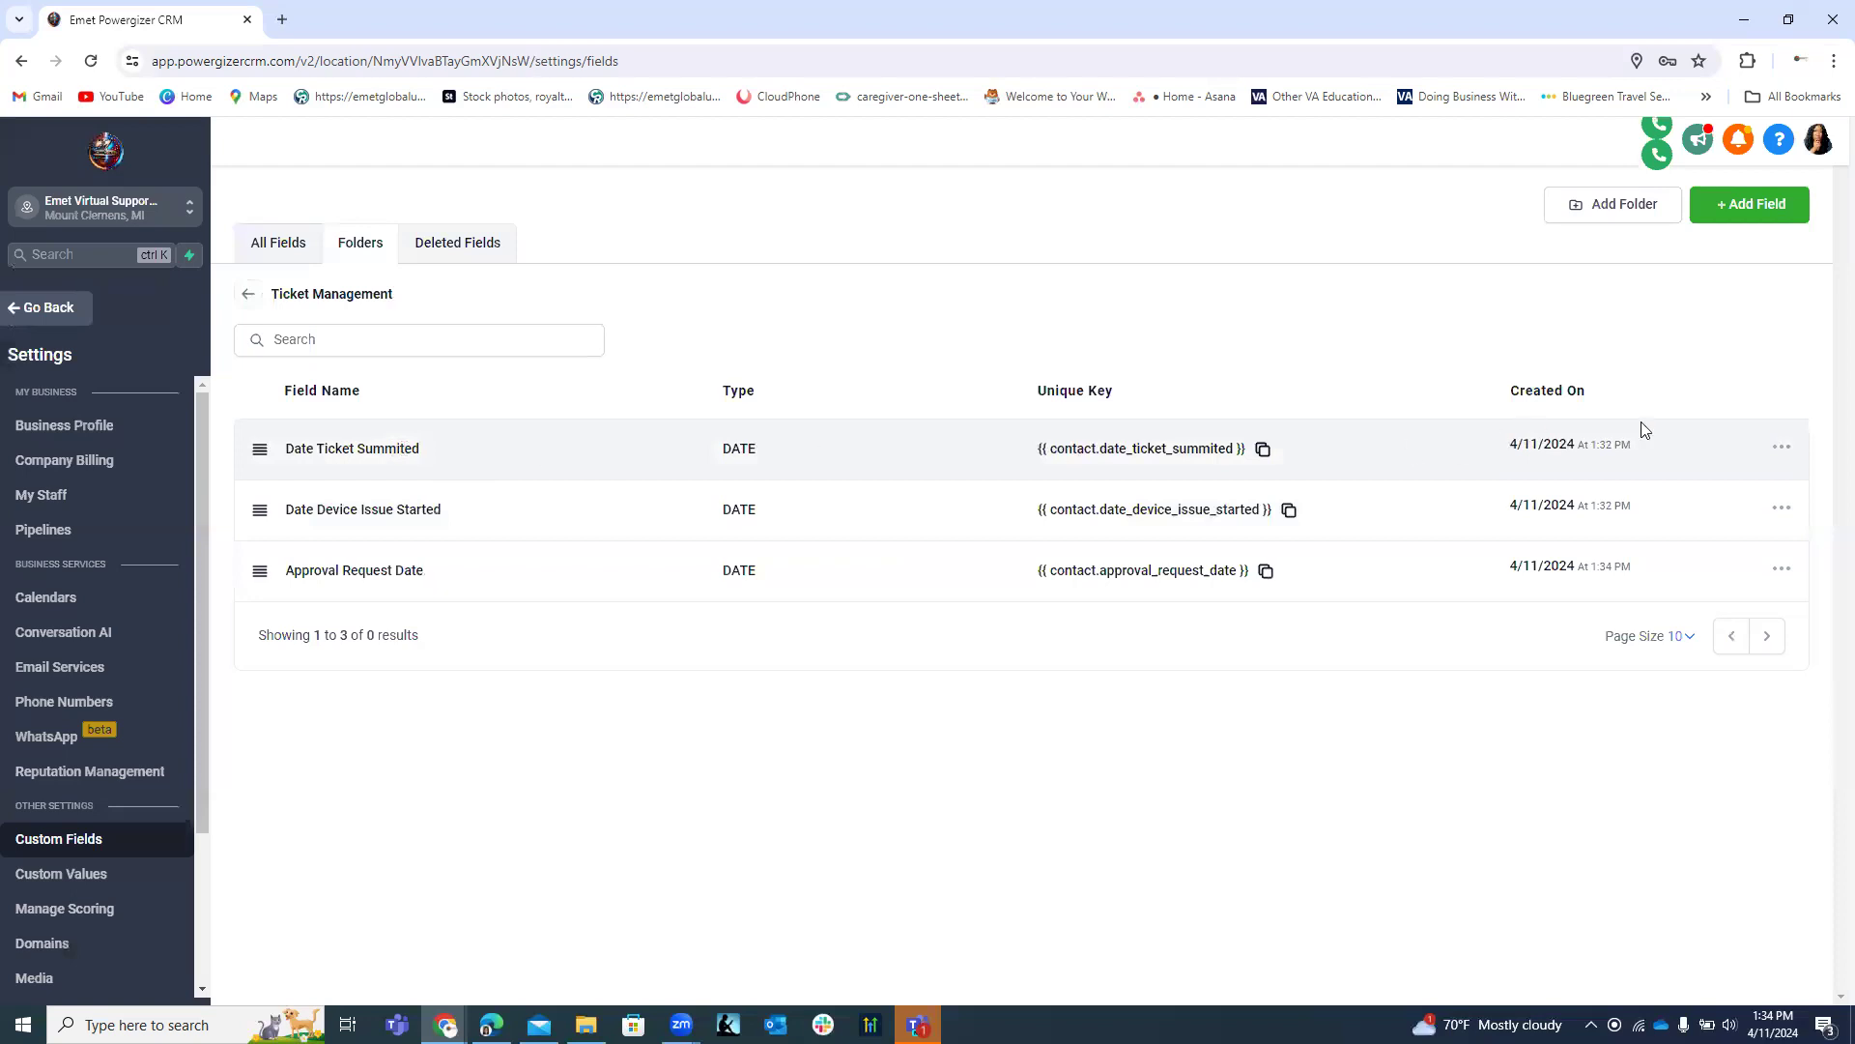
{"action": "left_click", "coordinate": [1781, 447]}
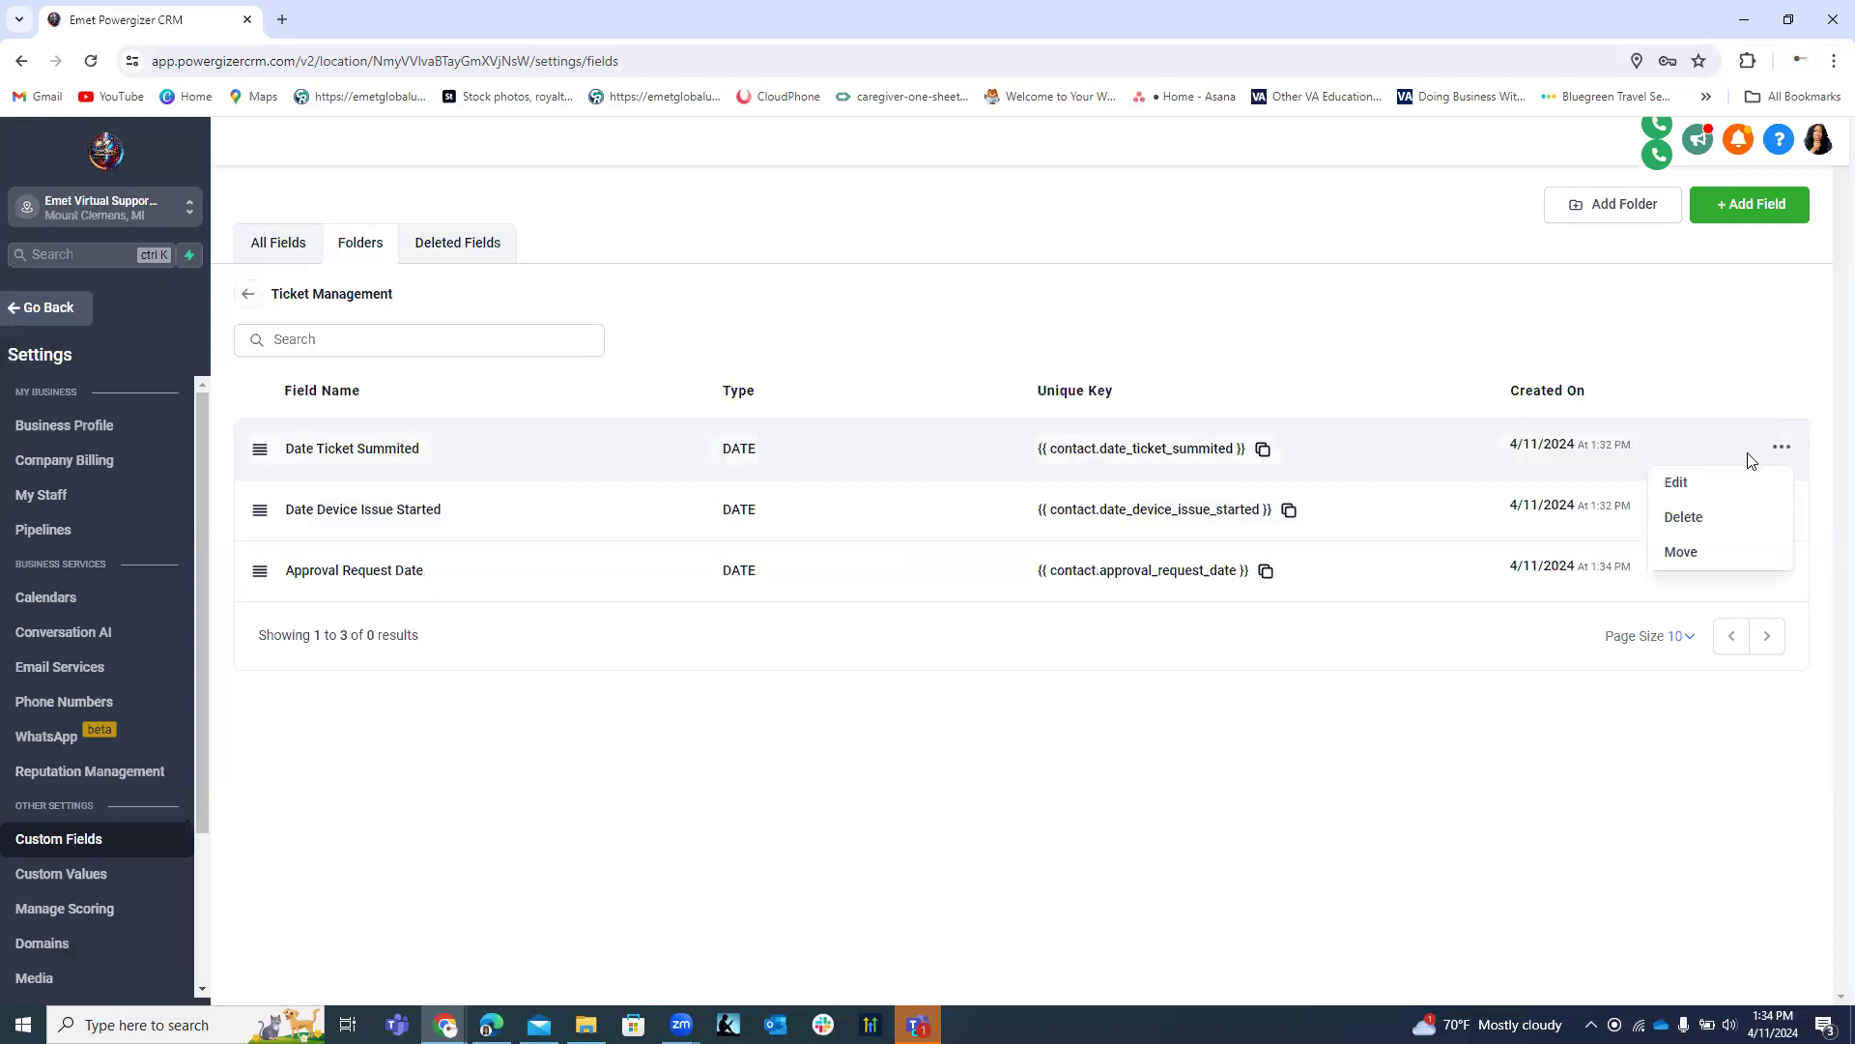
Edit the 'Date Ticket Summited' field, rename it to 'Date Ticket Submitted', and save.
{"action": "left_click", "coordinate": [1688, 492]}
{"action": "left_click", "coordinate": [510, 544]}
{"action": "key", "text": "BackSpace"}
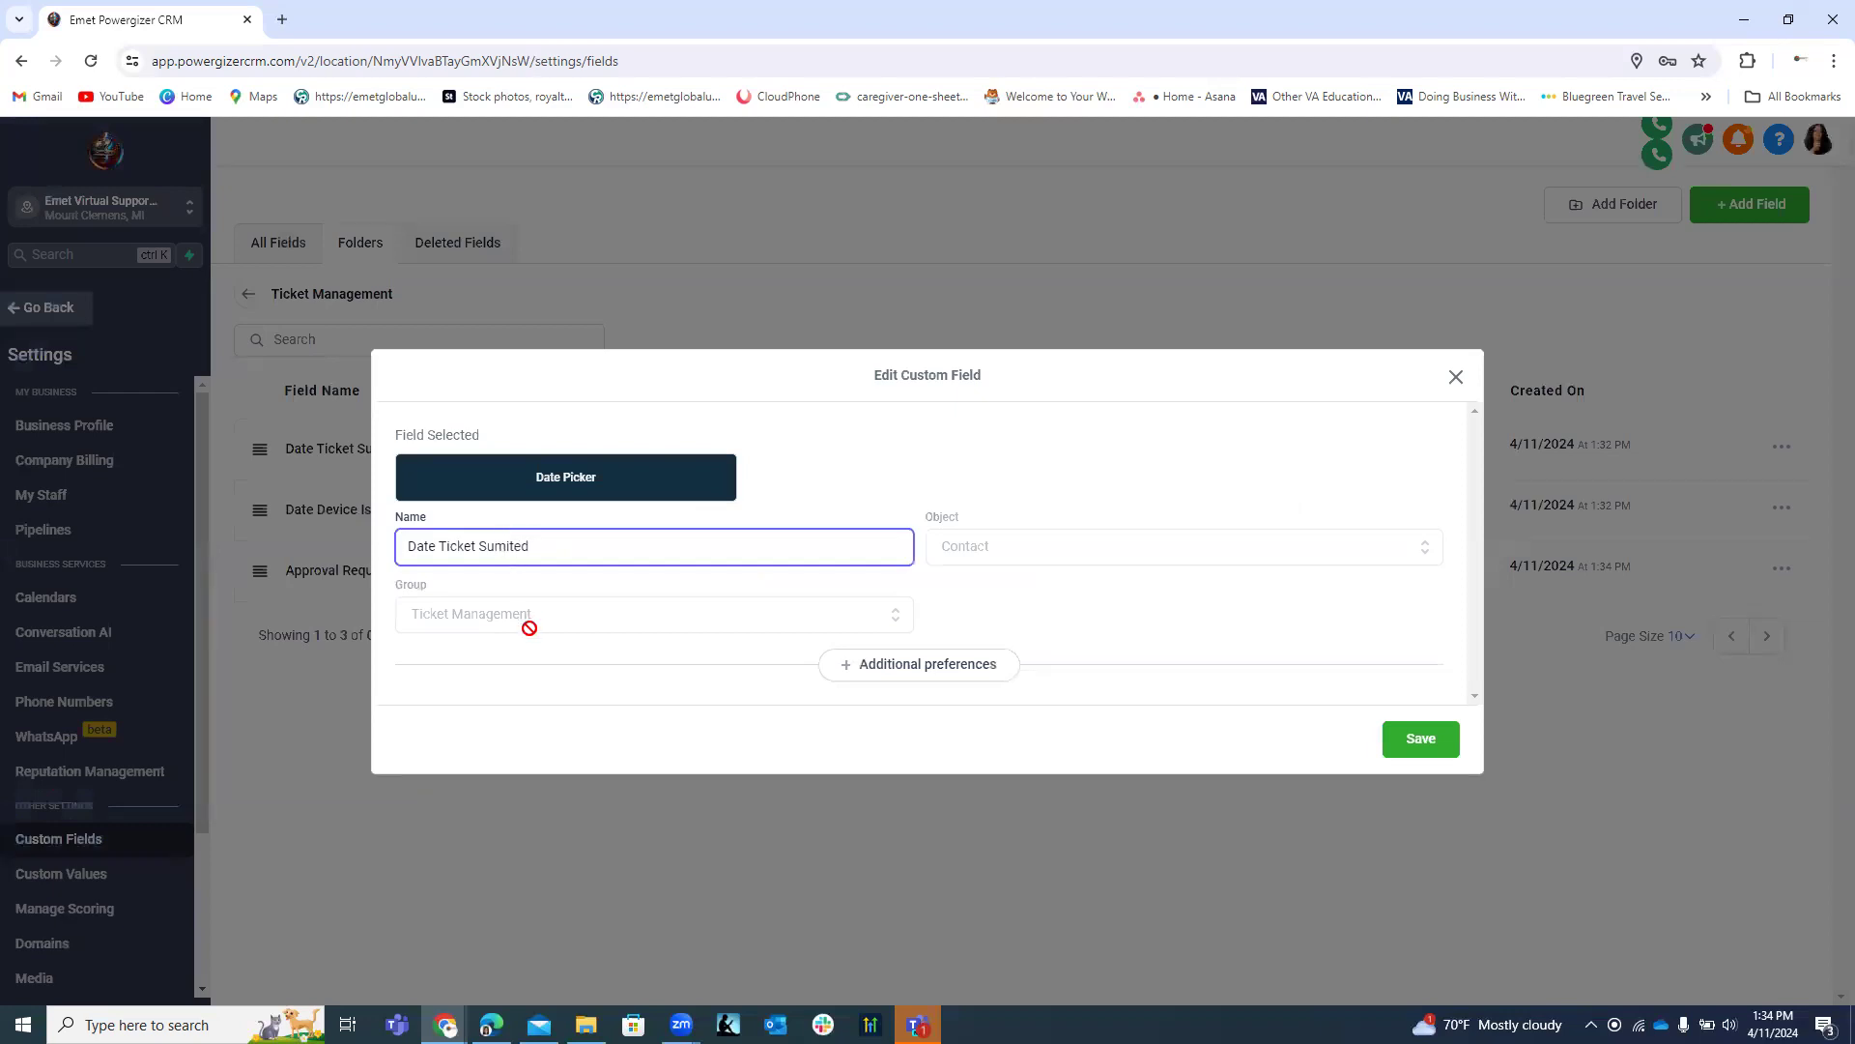
{"action": "type", "text": "b"}
{"action": "left_click", "coordinate": [526, 548]}
{"action": "type", "text": "t"}
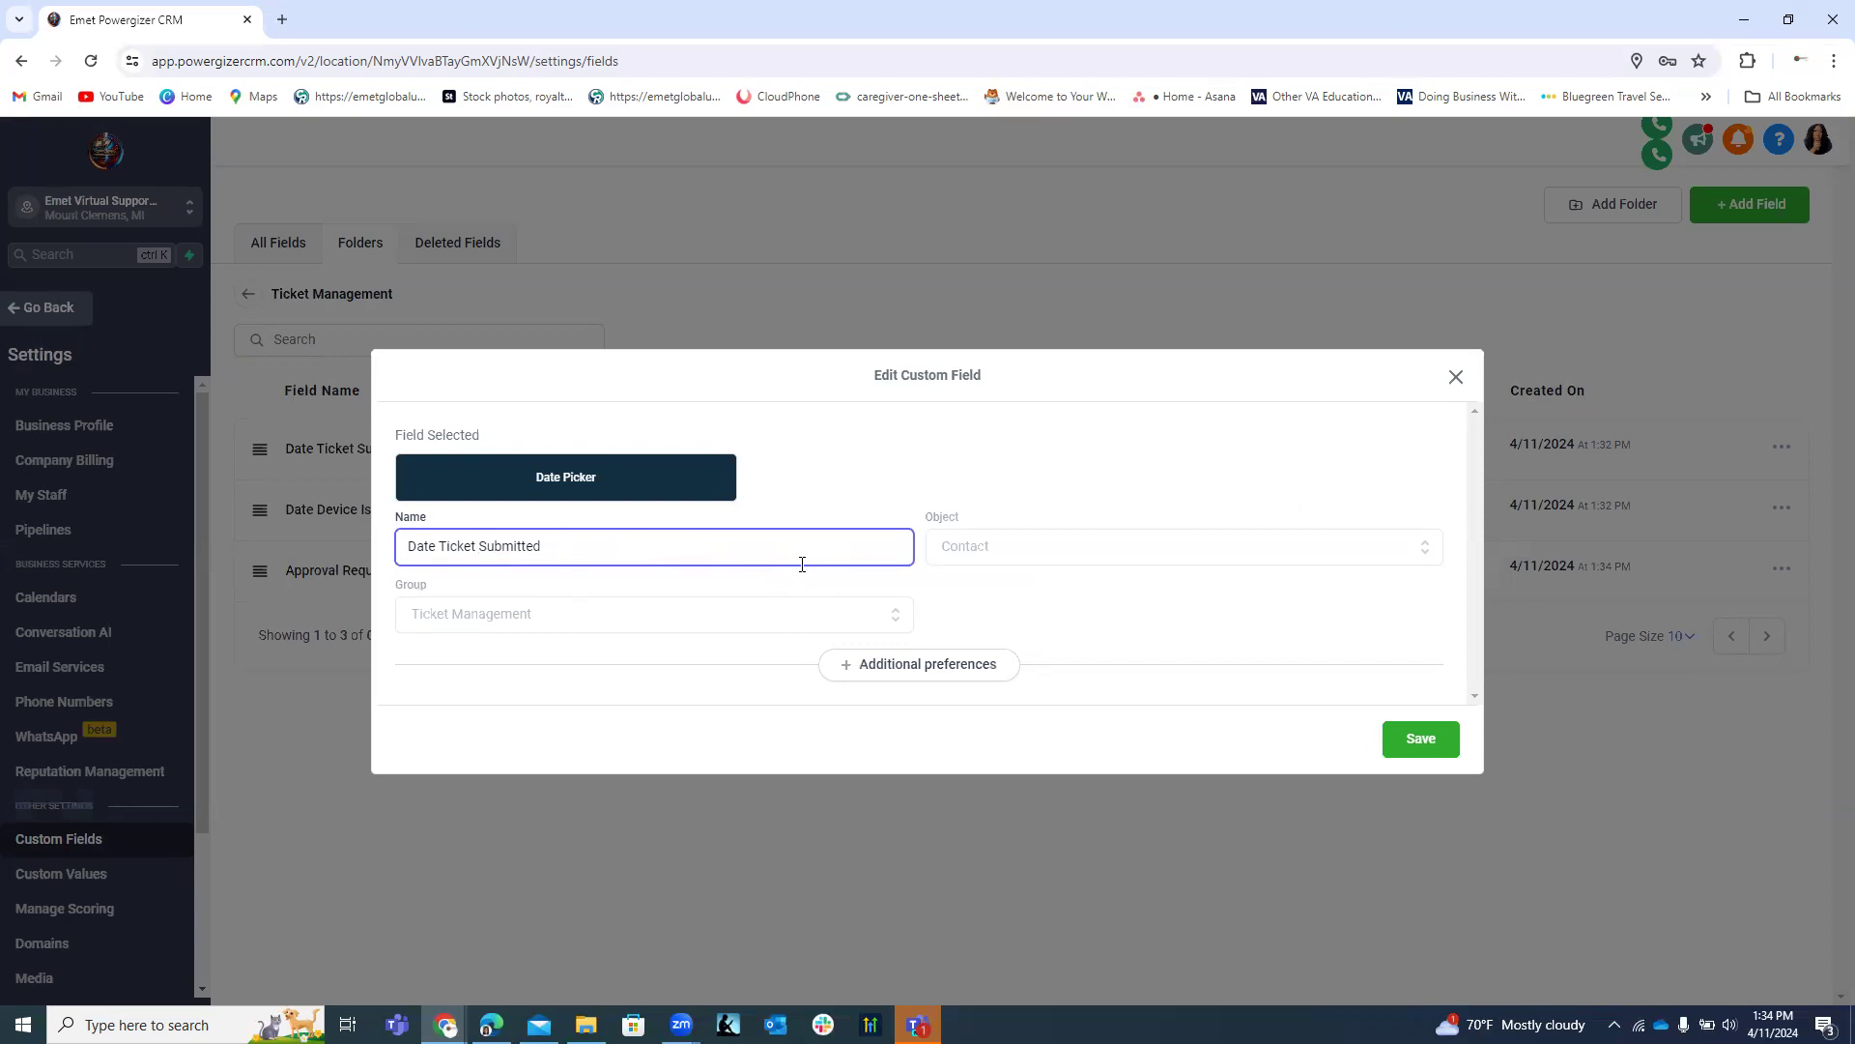
{"action": "left_click", "coordinate": [1420, 736]}
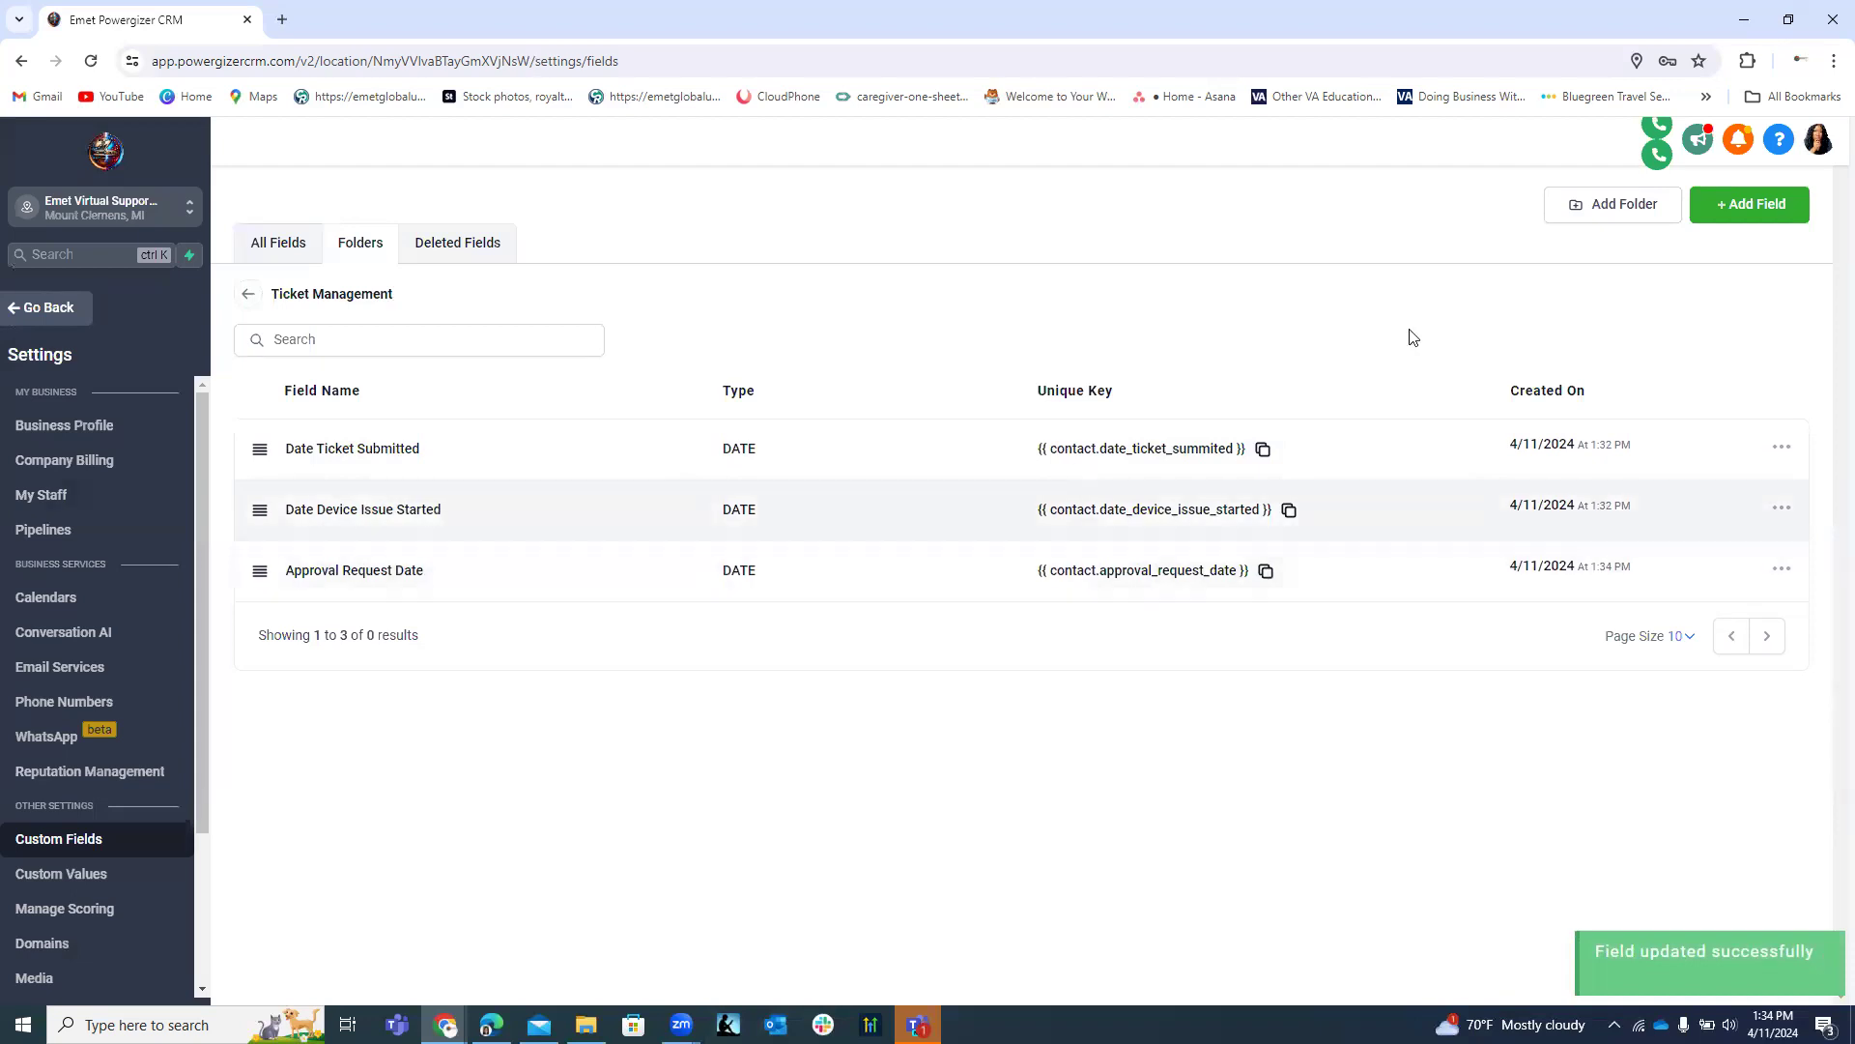
{"action": "left_click", "coordinate": [1763, 215]}
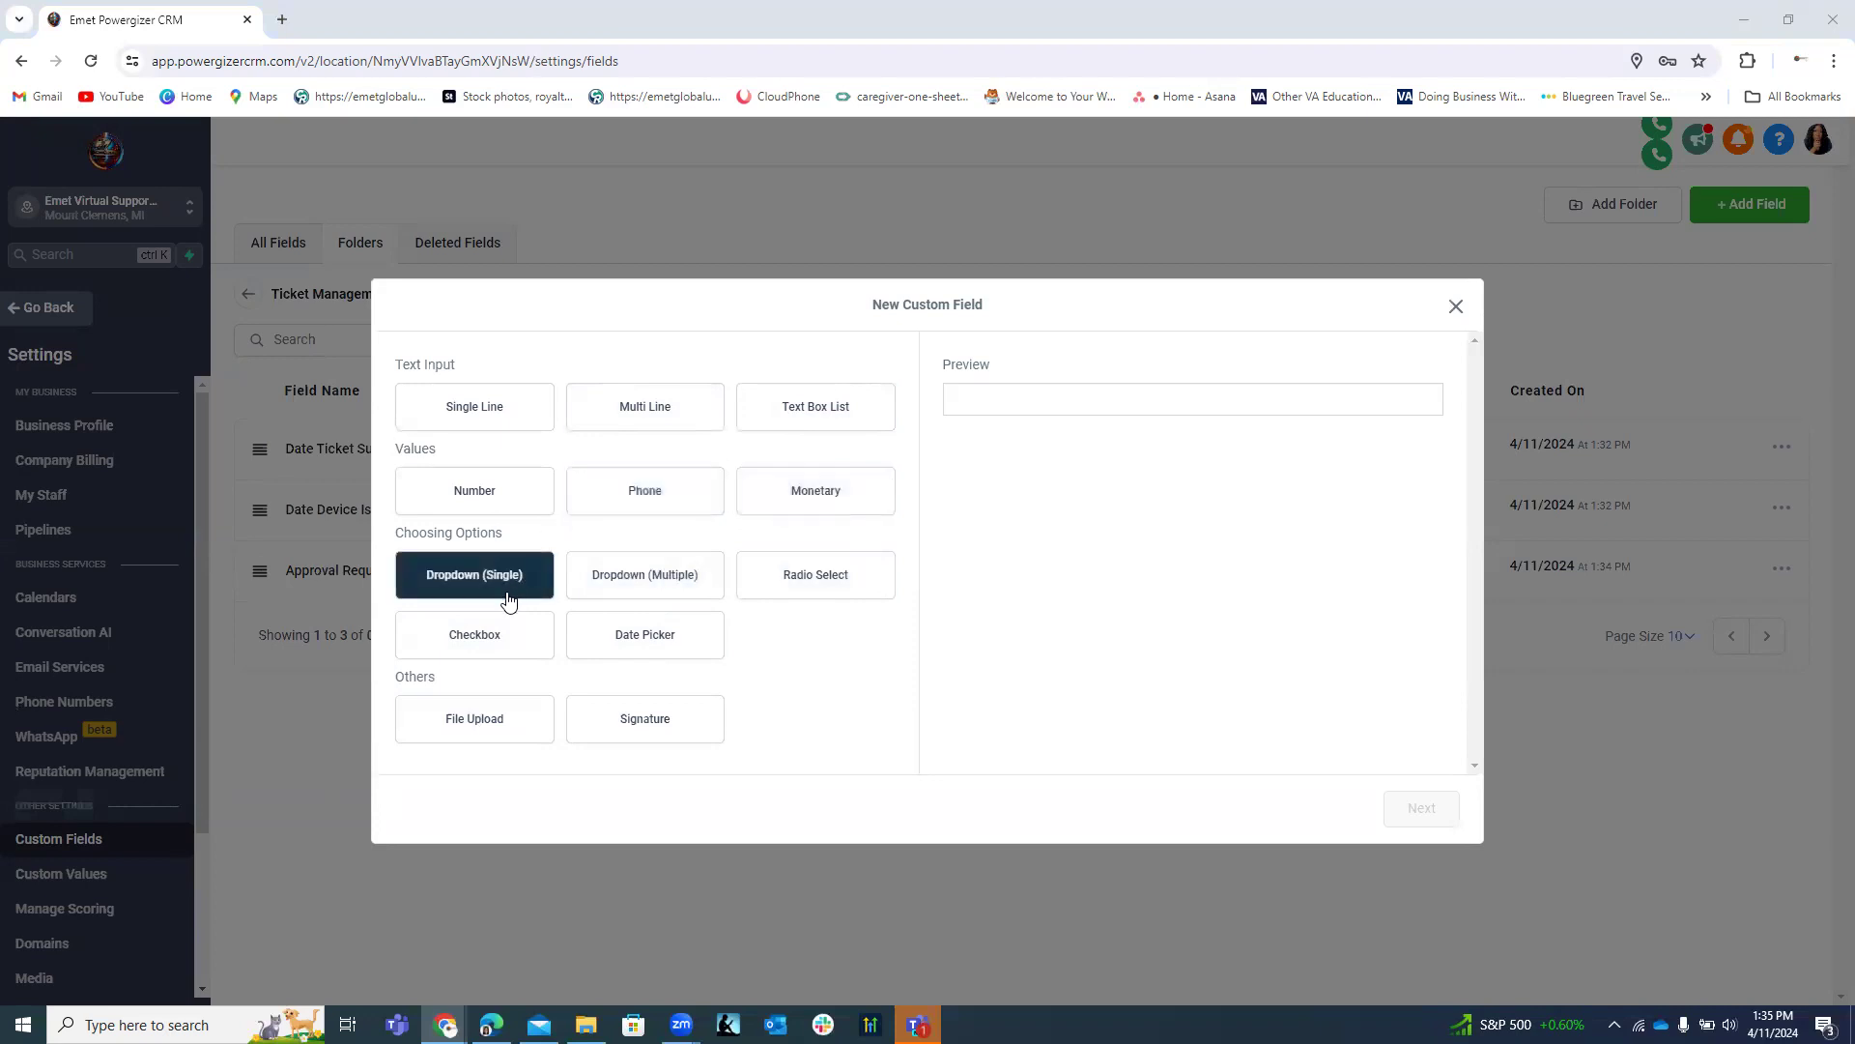
Choose Radio Select as the type for the new field.
{"action": "left_click", "coordinate": [803, 581]}
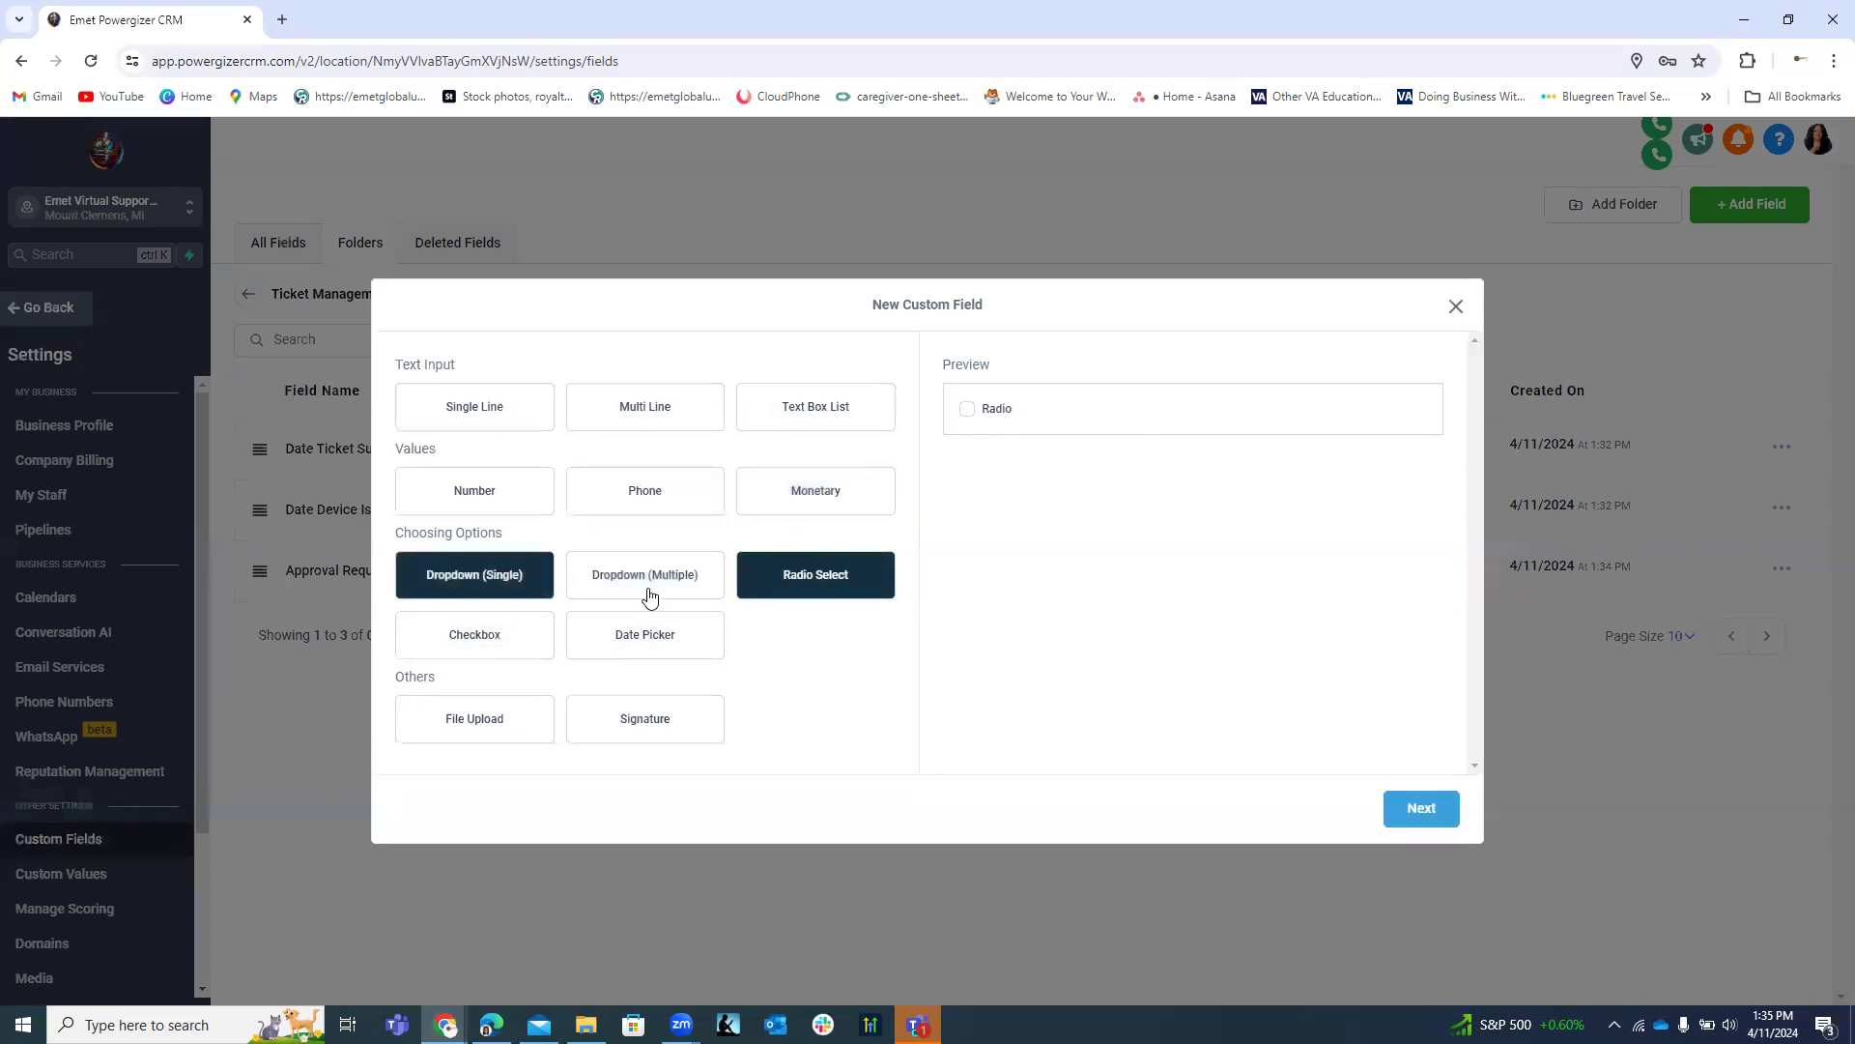
Name the new Radio Select field 'Priority Level'.
{"action": "left_click", "coordinate": [1429, 808]}
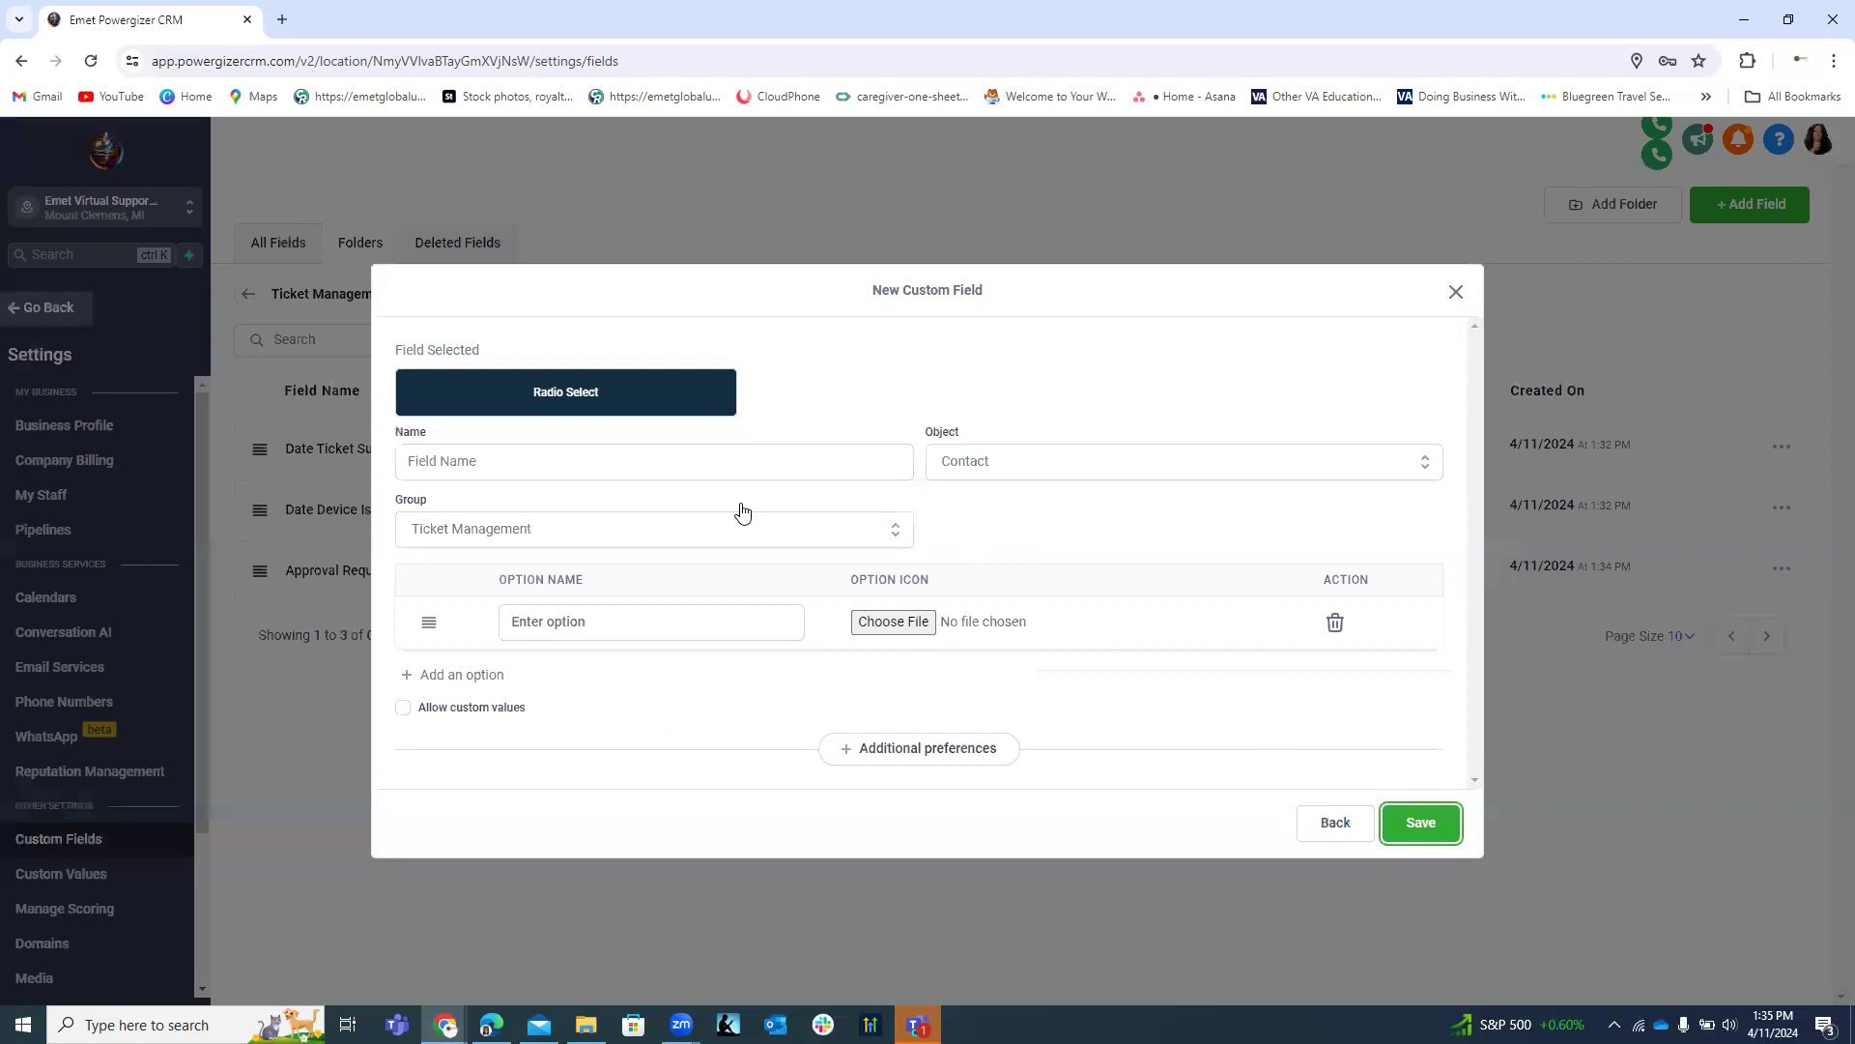
{"action": "left_click", "coordinate": [477, 462]}
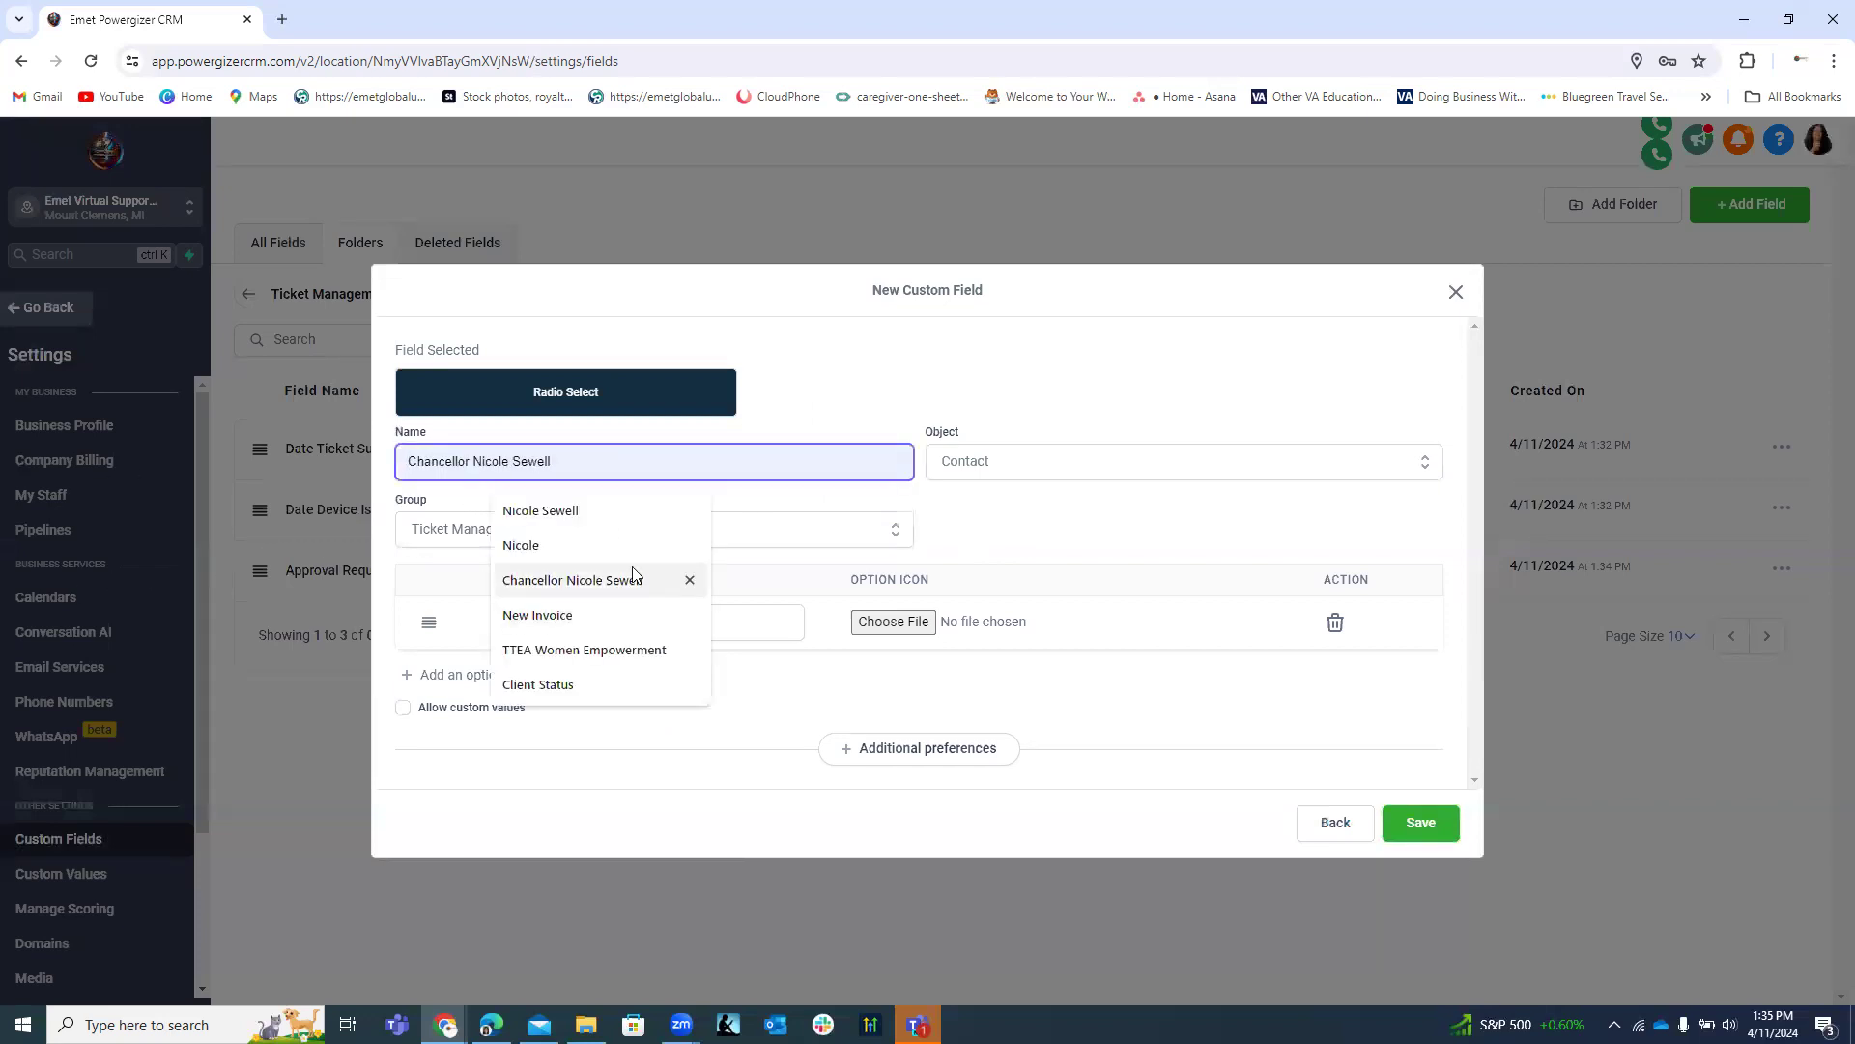
{"action": "type", "text": "P"}
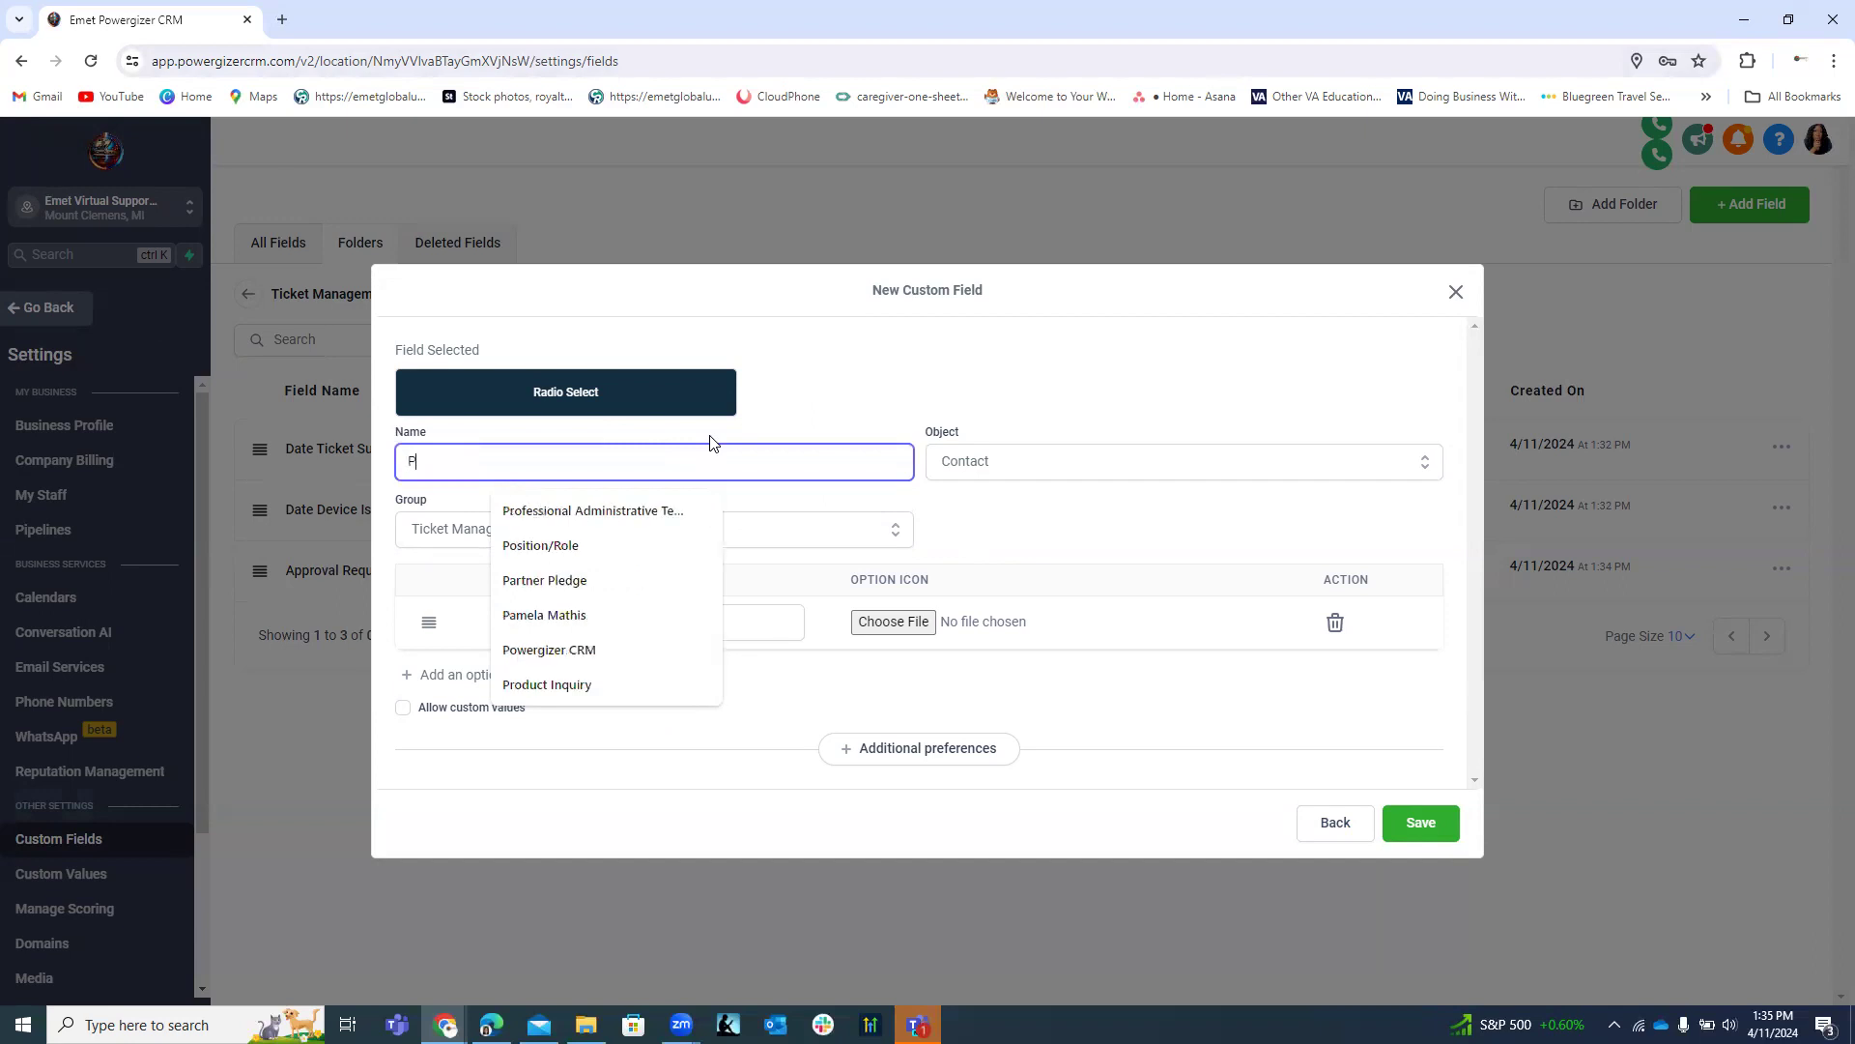
{"action": "type", "text": "riority Level"}
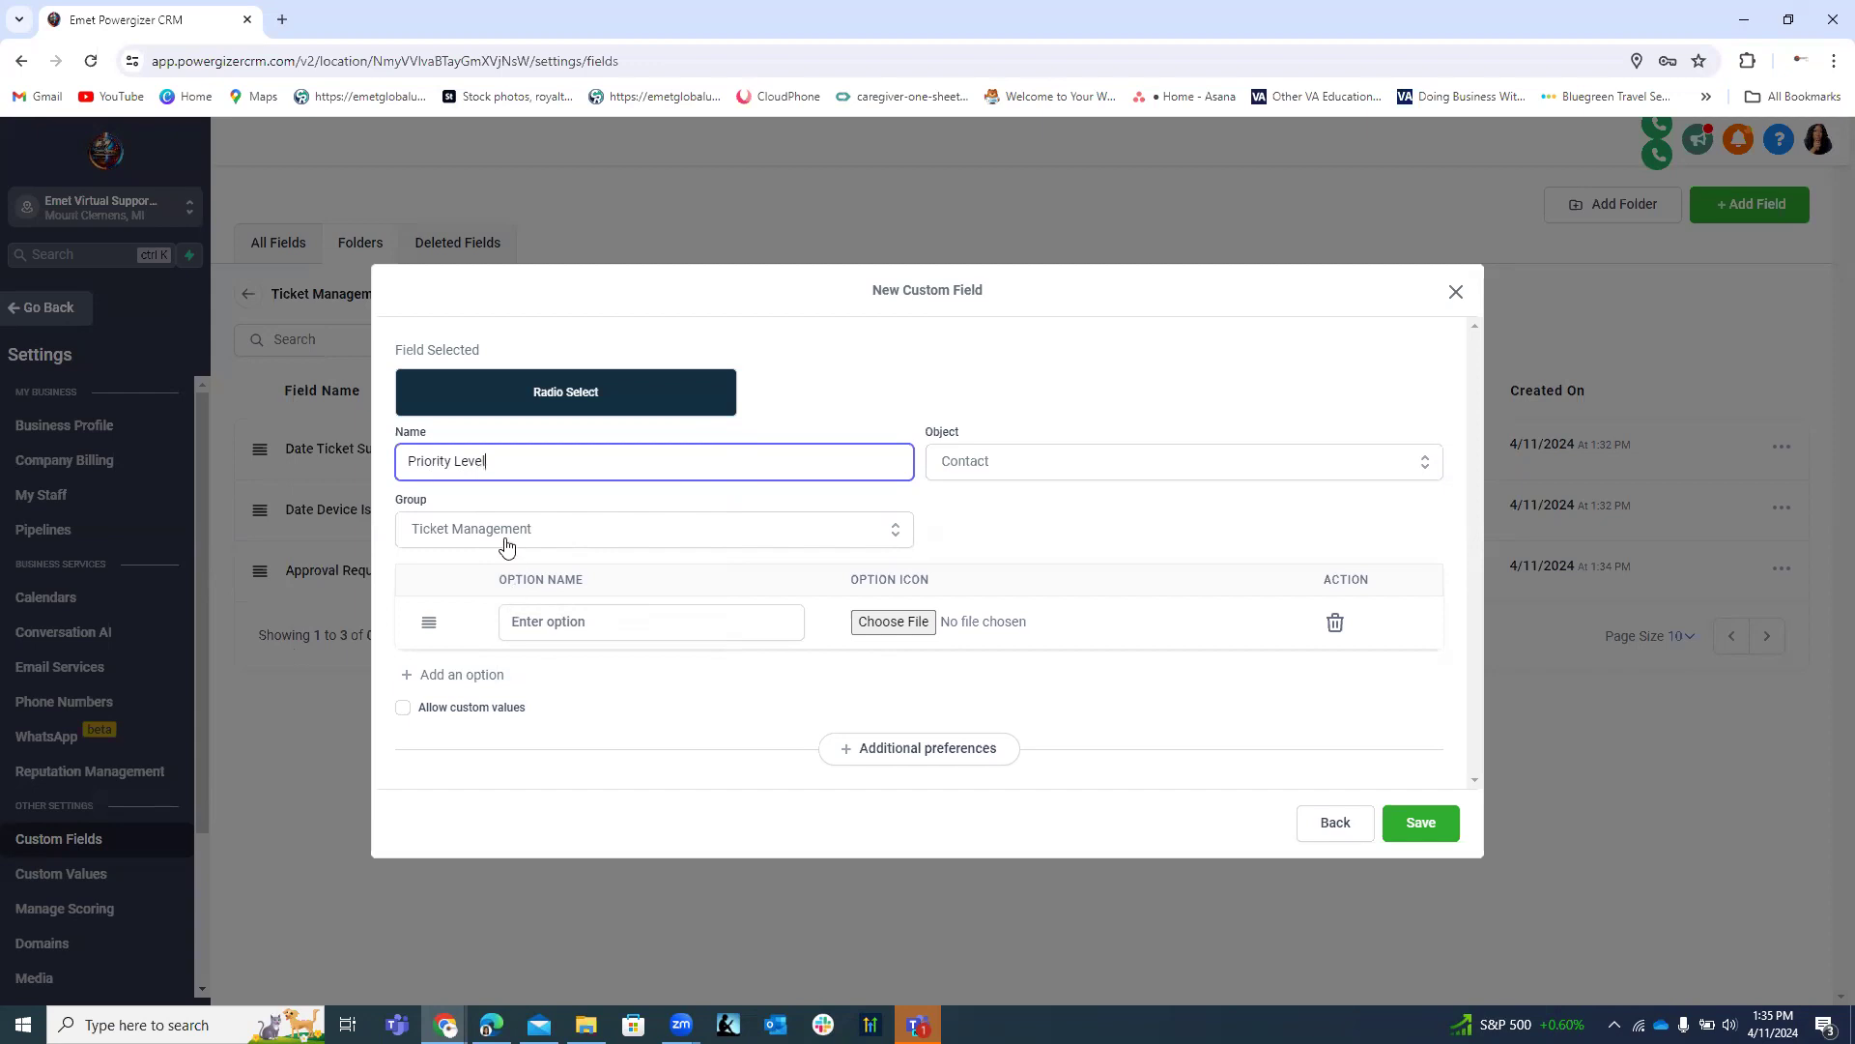
{"action": "left_click", "coordinate": [562, 621]}
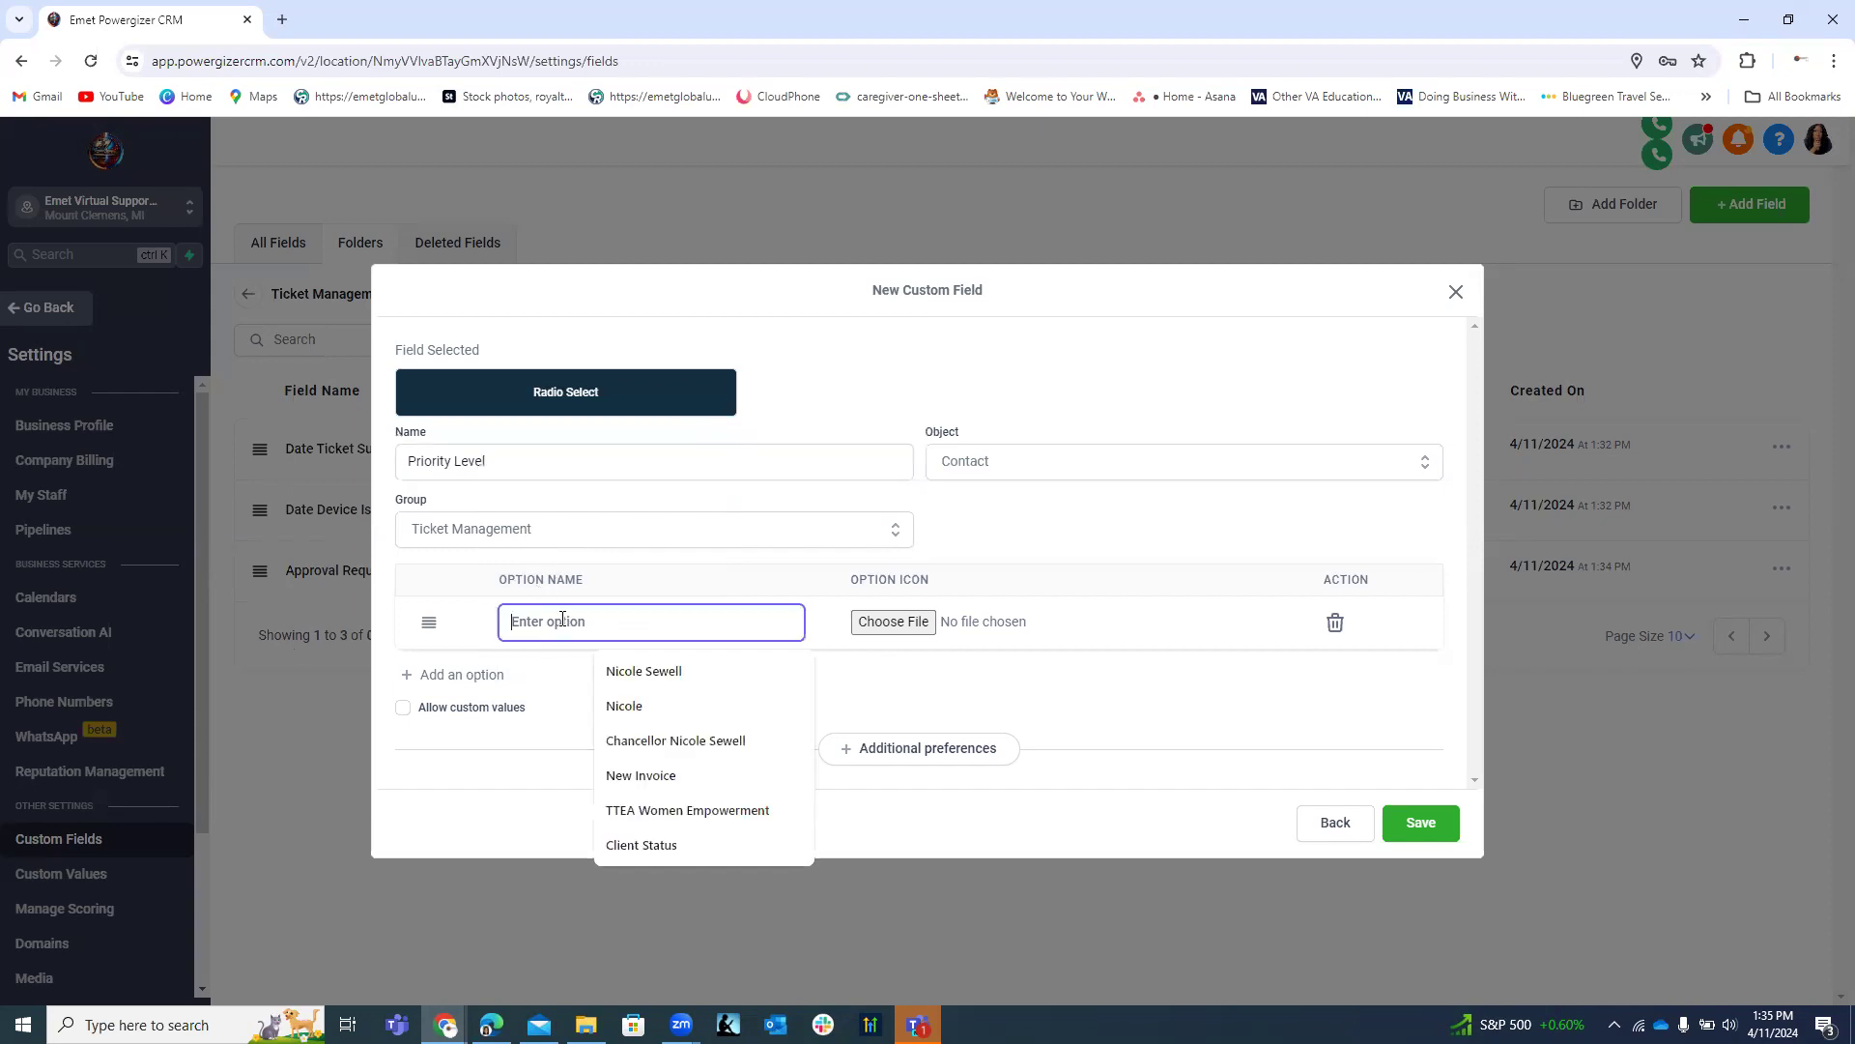
Enter the options Low Priority, Medium Priority and High Priority.
{"action": "type", "text": "Low Pri"}
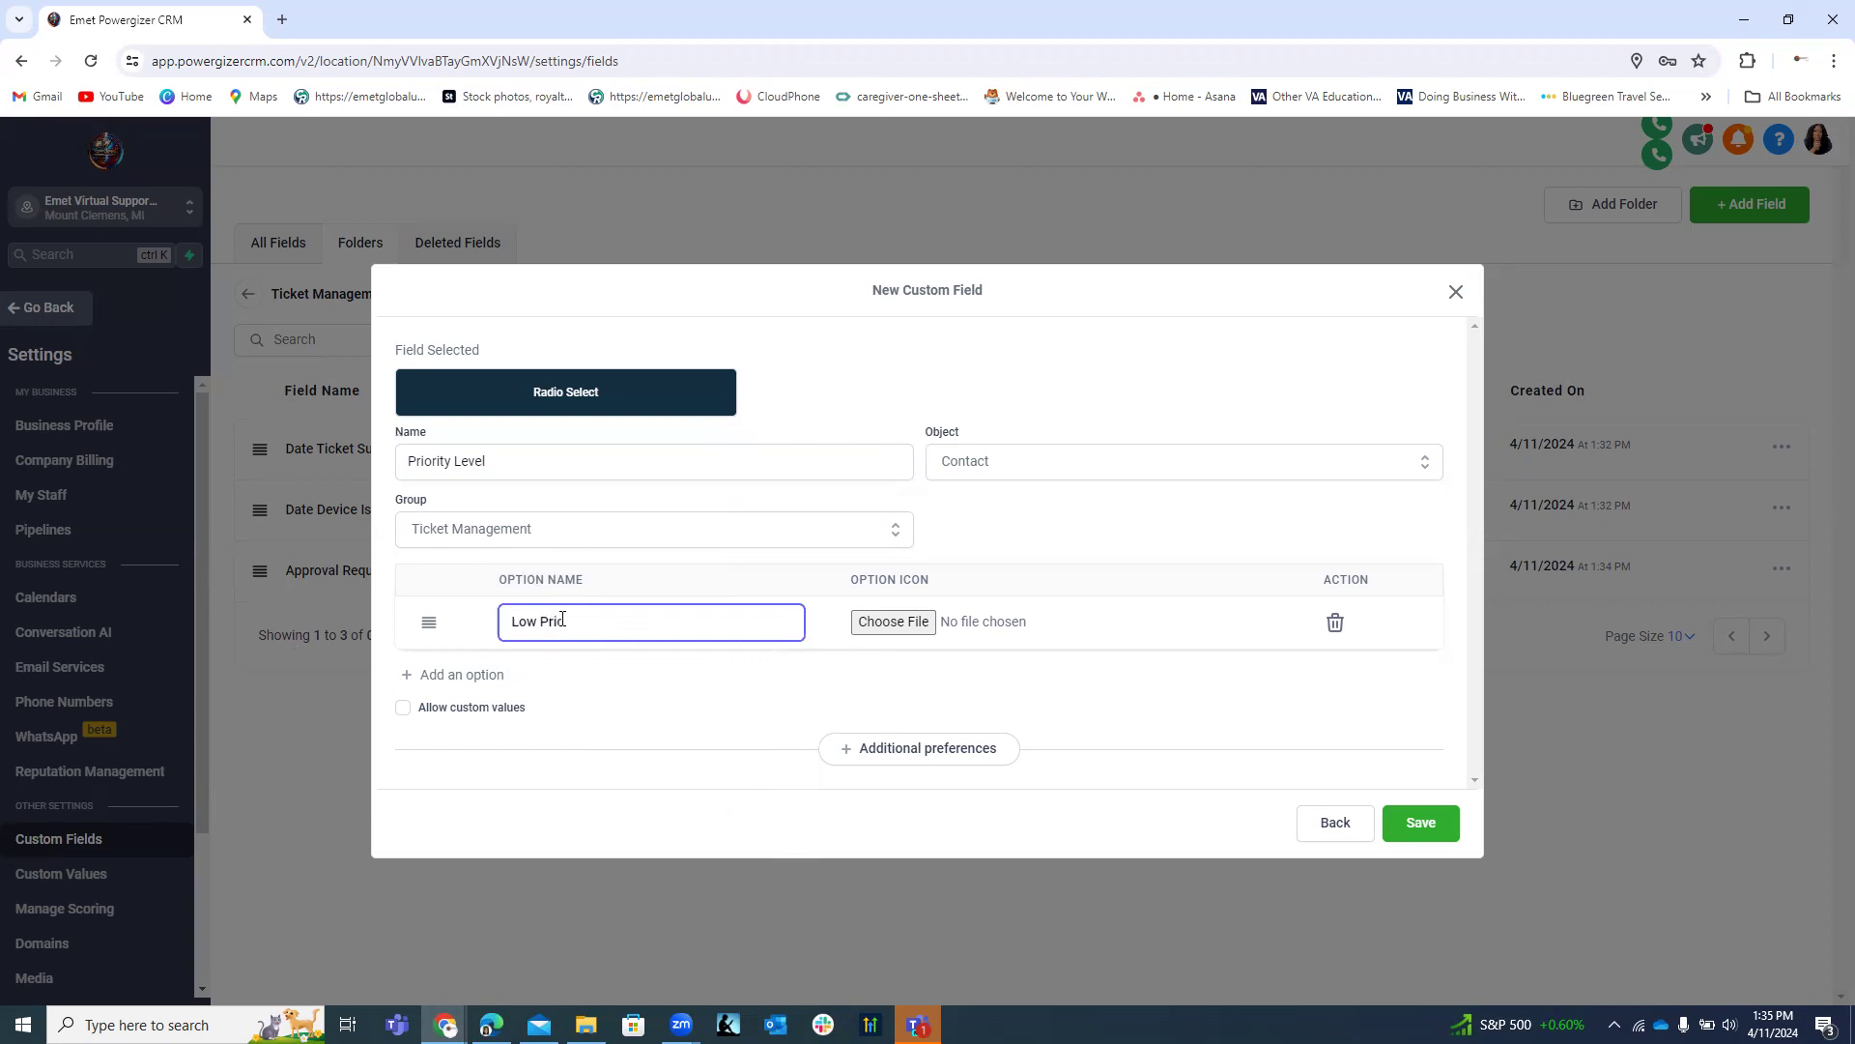
{"action": "type", "text": "cority"}
{"action": "left_click", "coordinate": [465, 675]}
{"action": "left_click", "coordinate": [547, 654]}
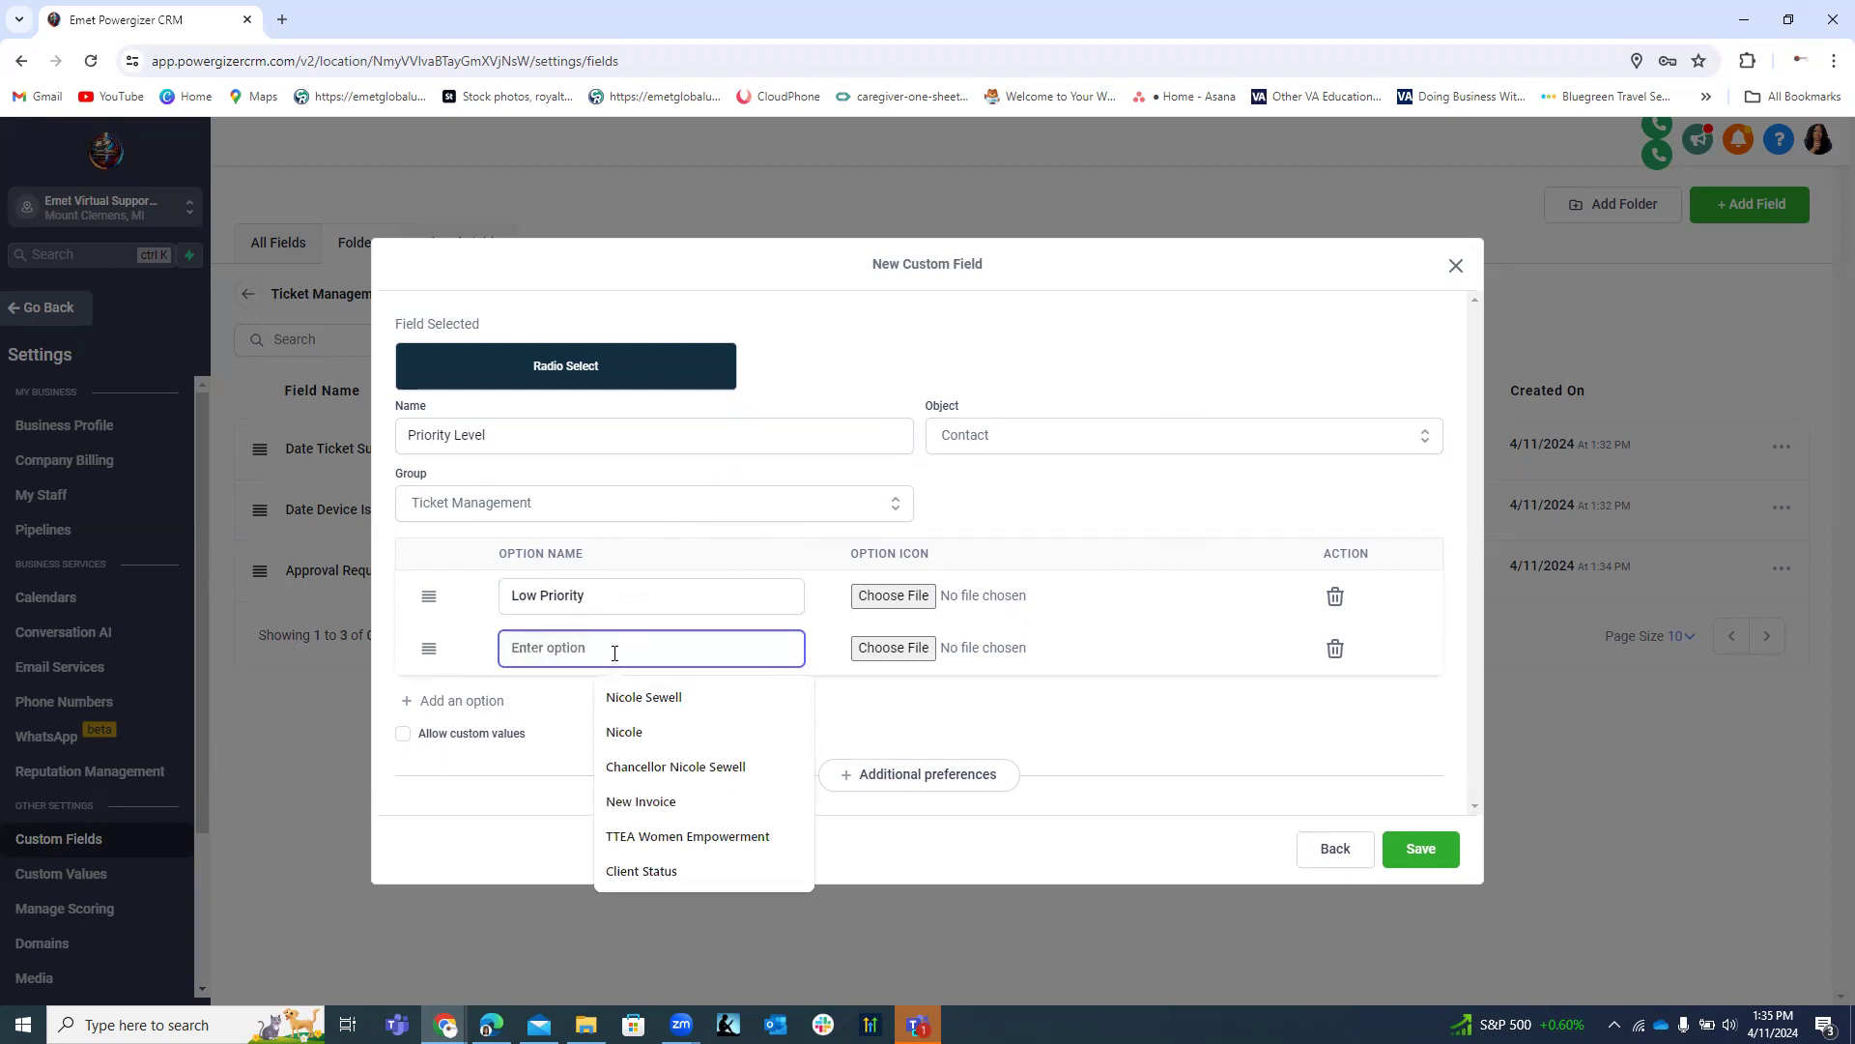
{"action": "type", "text": "Medium"}
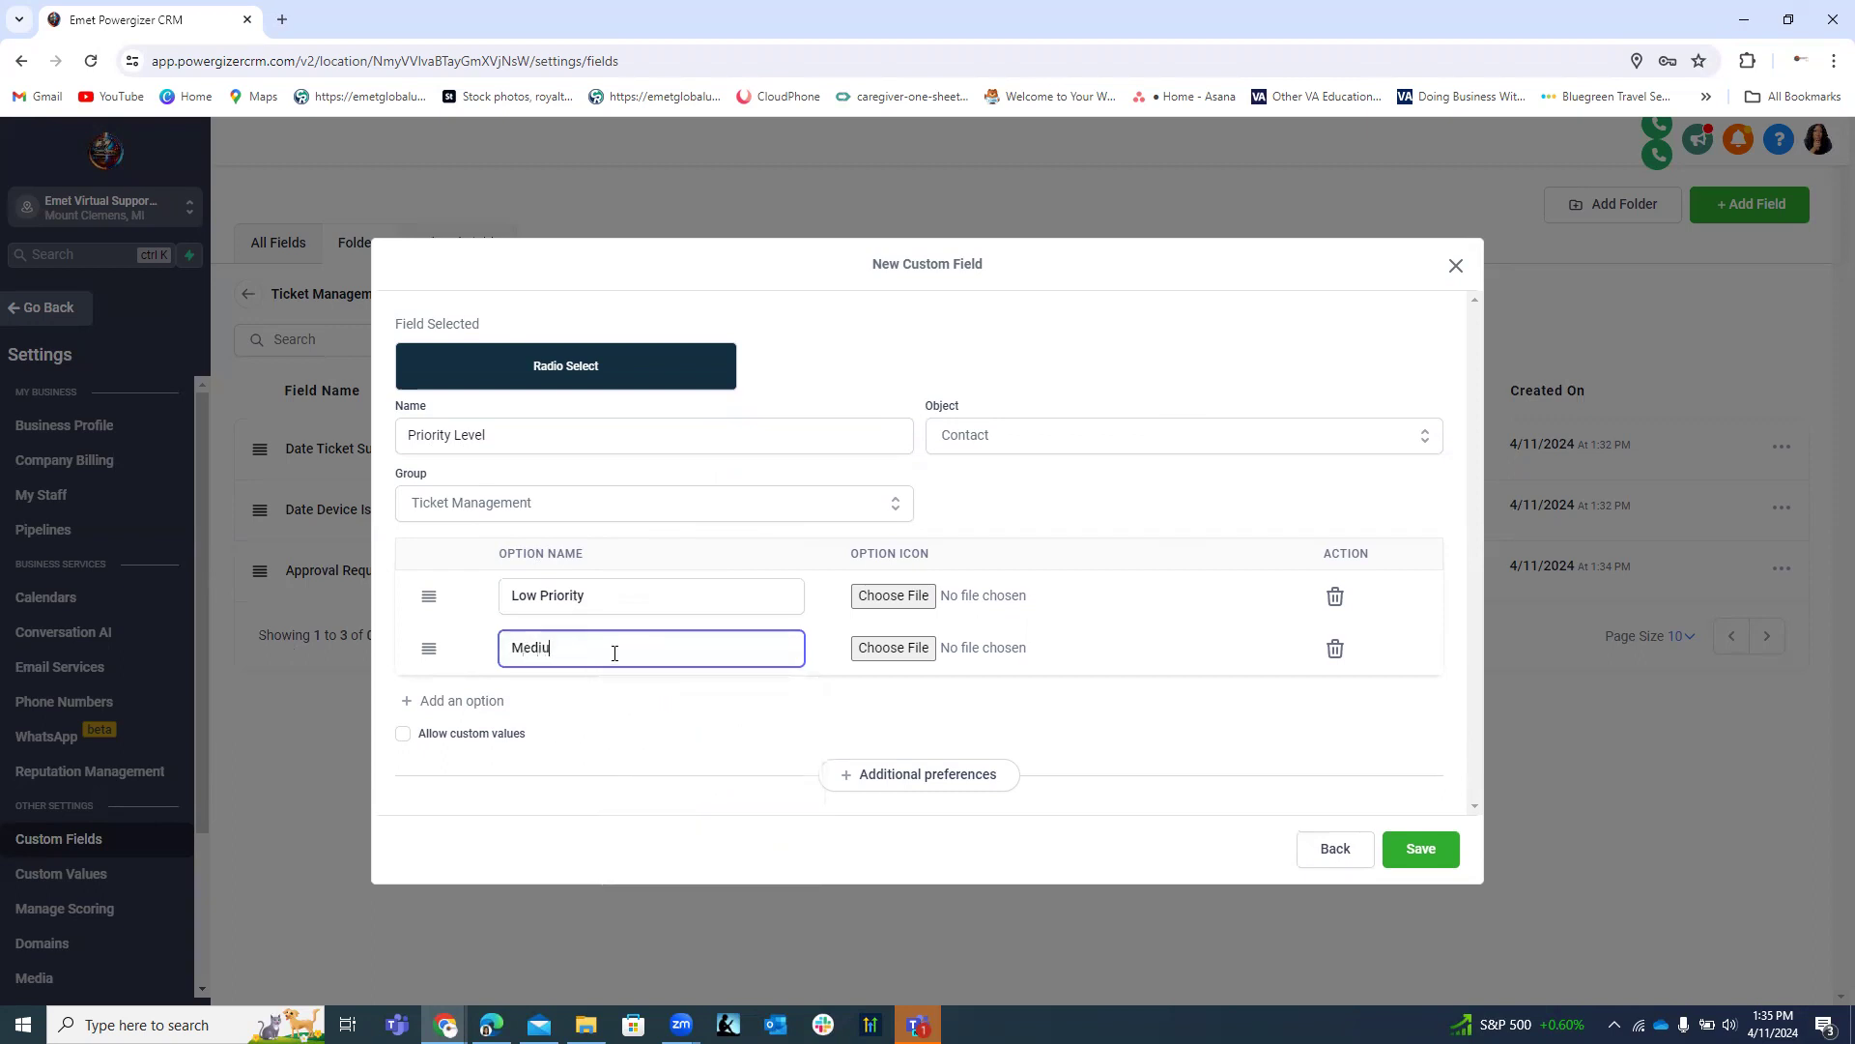
{"action": "type", "text": "riority"}
{"action": "left_click", "coordinate": [460, 702]}
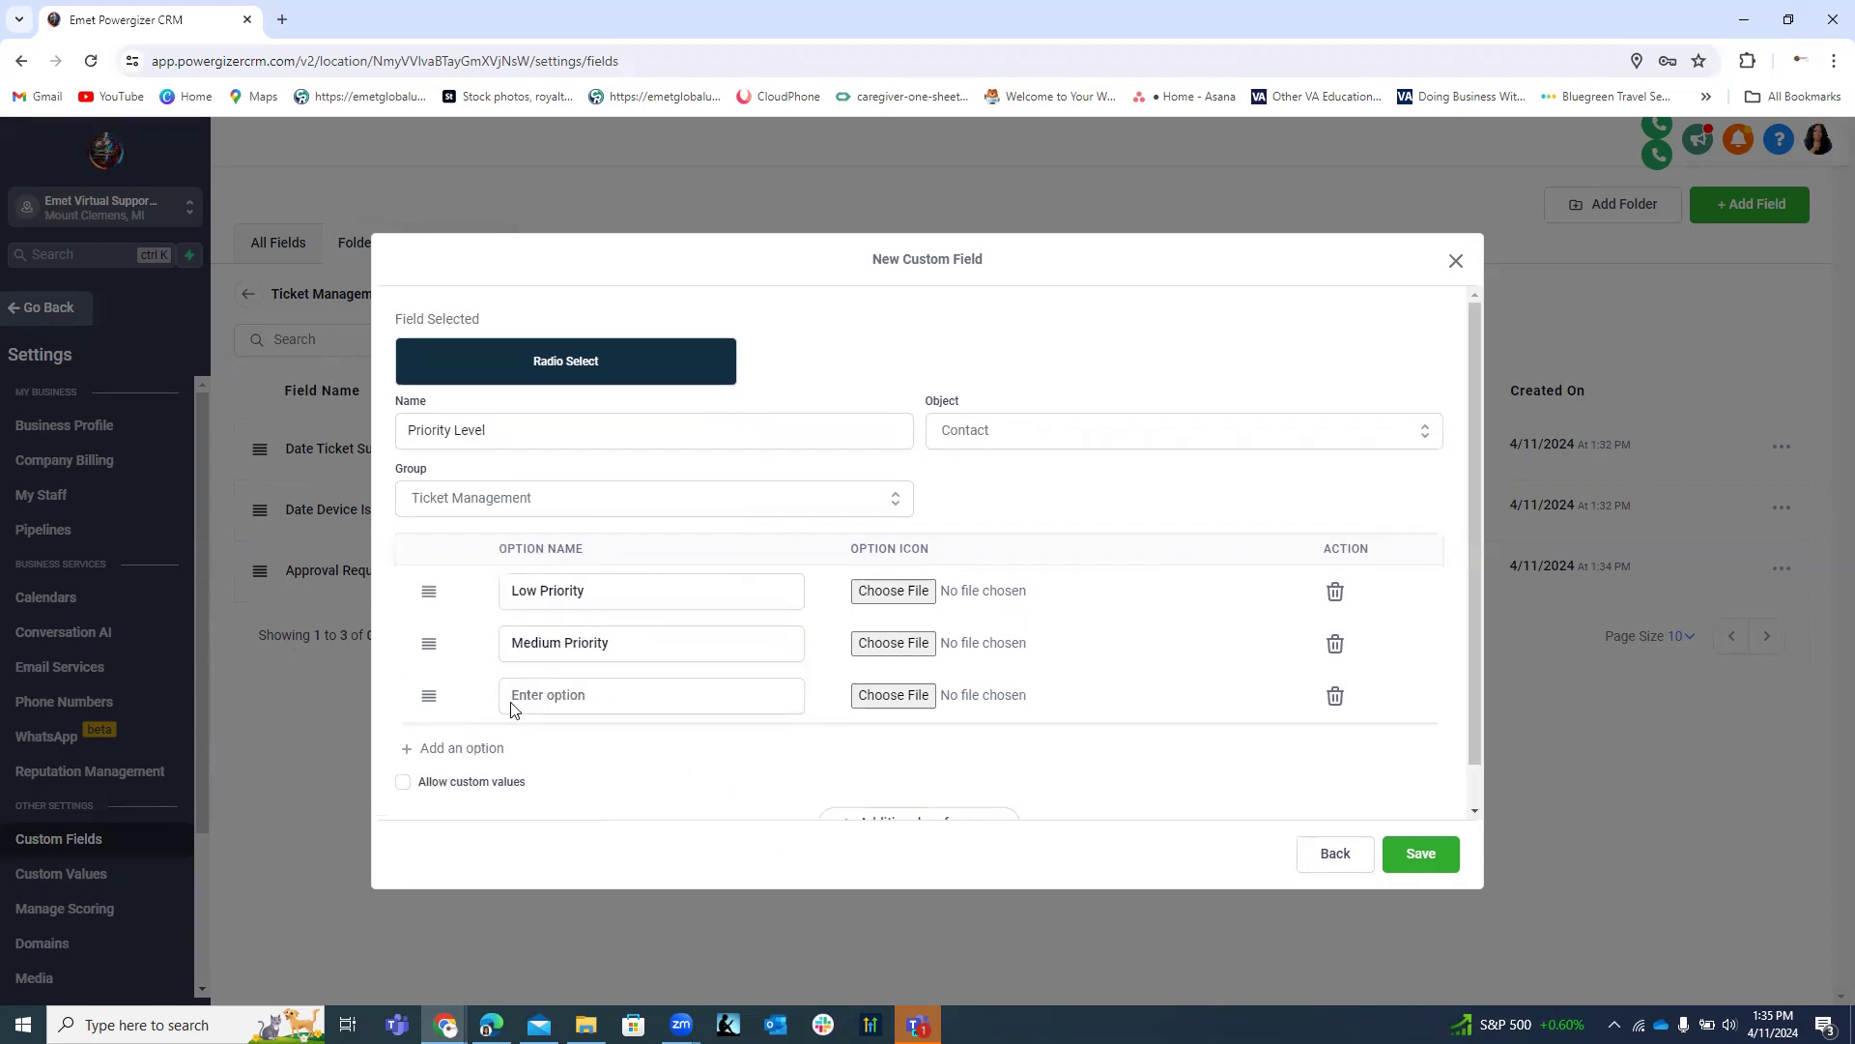
{"action": "left_click", "coordinate": [673, 697]}
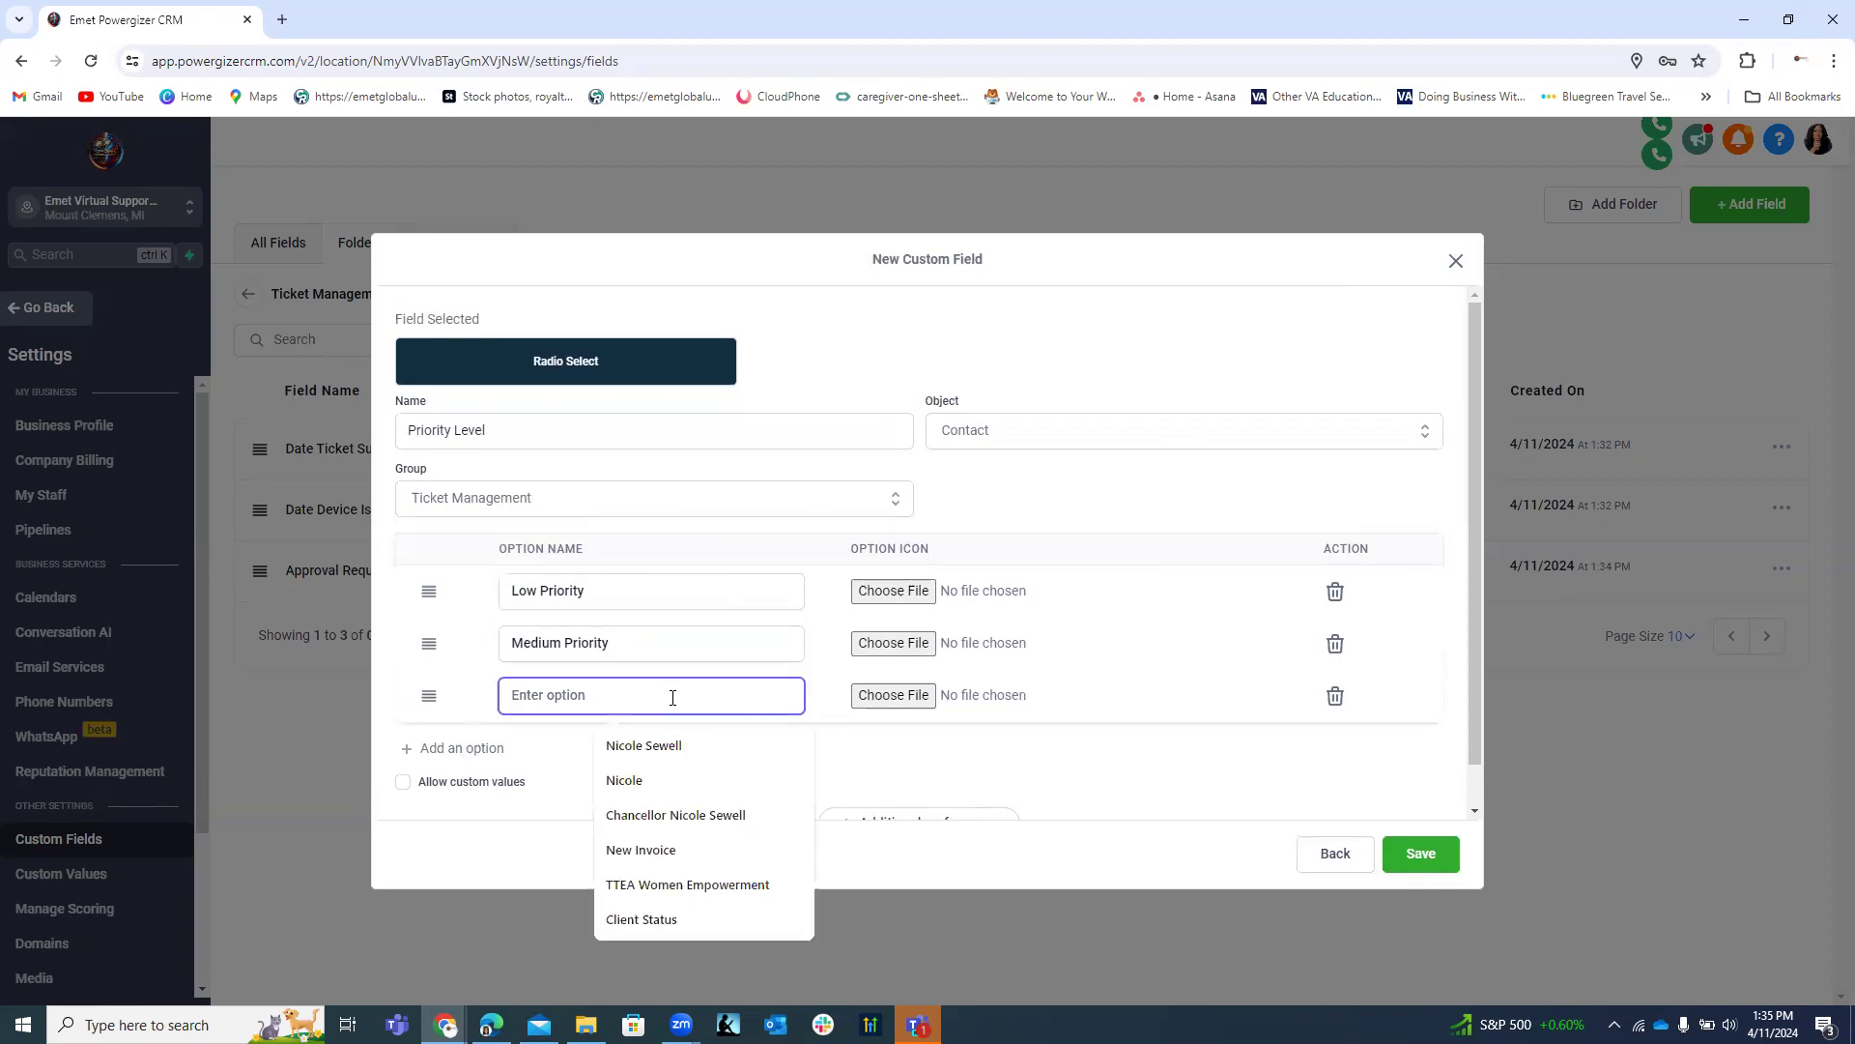
{"action": "type", "text": "High "}
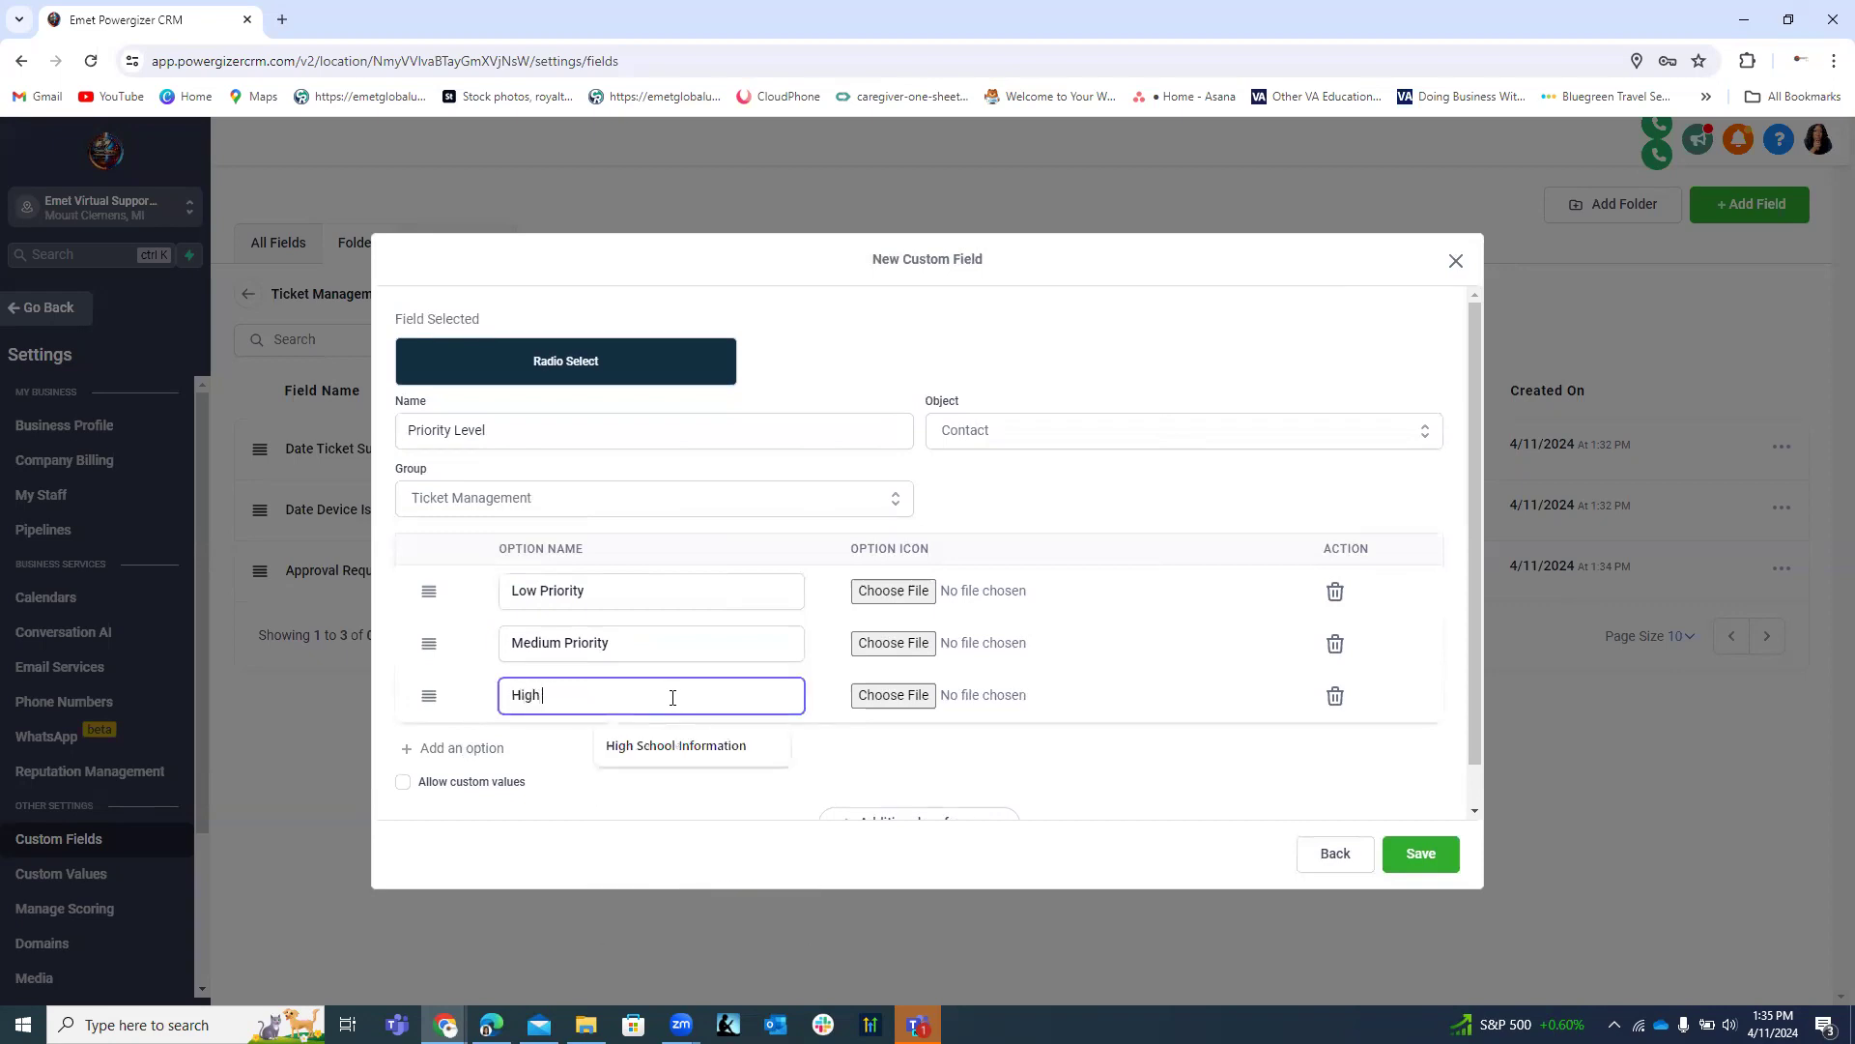
{"action": "type", "text": "Priority"}
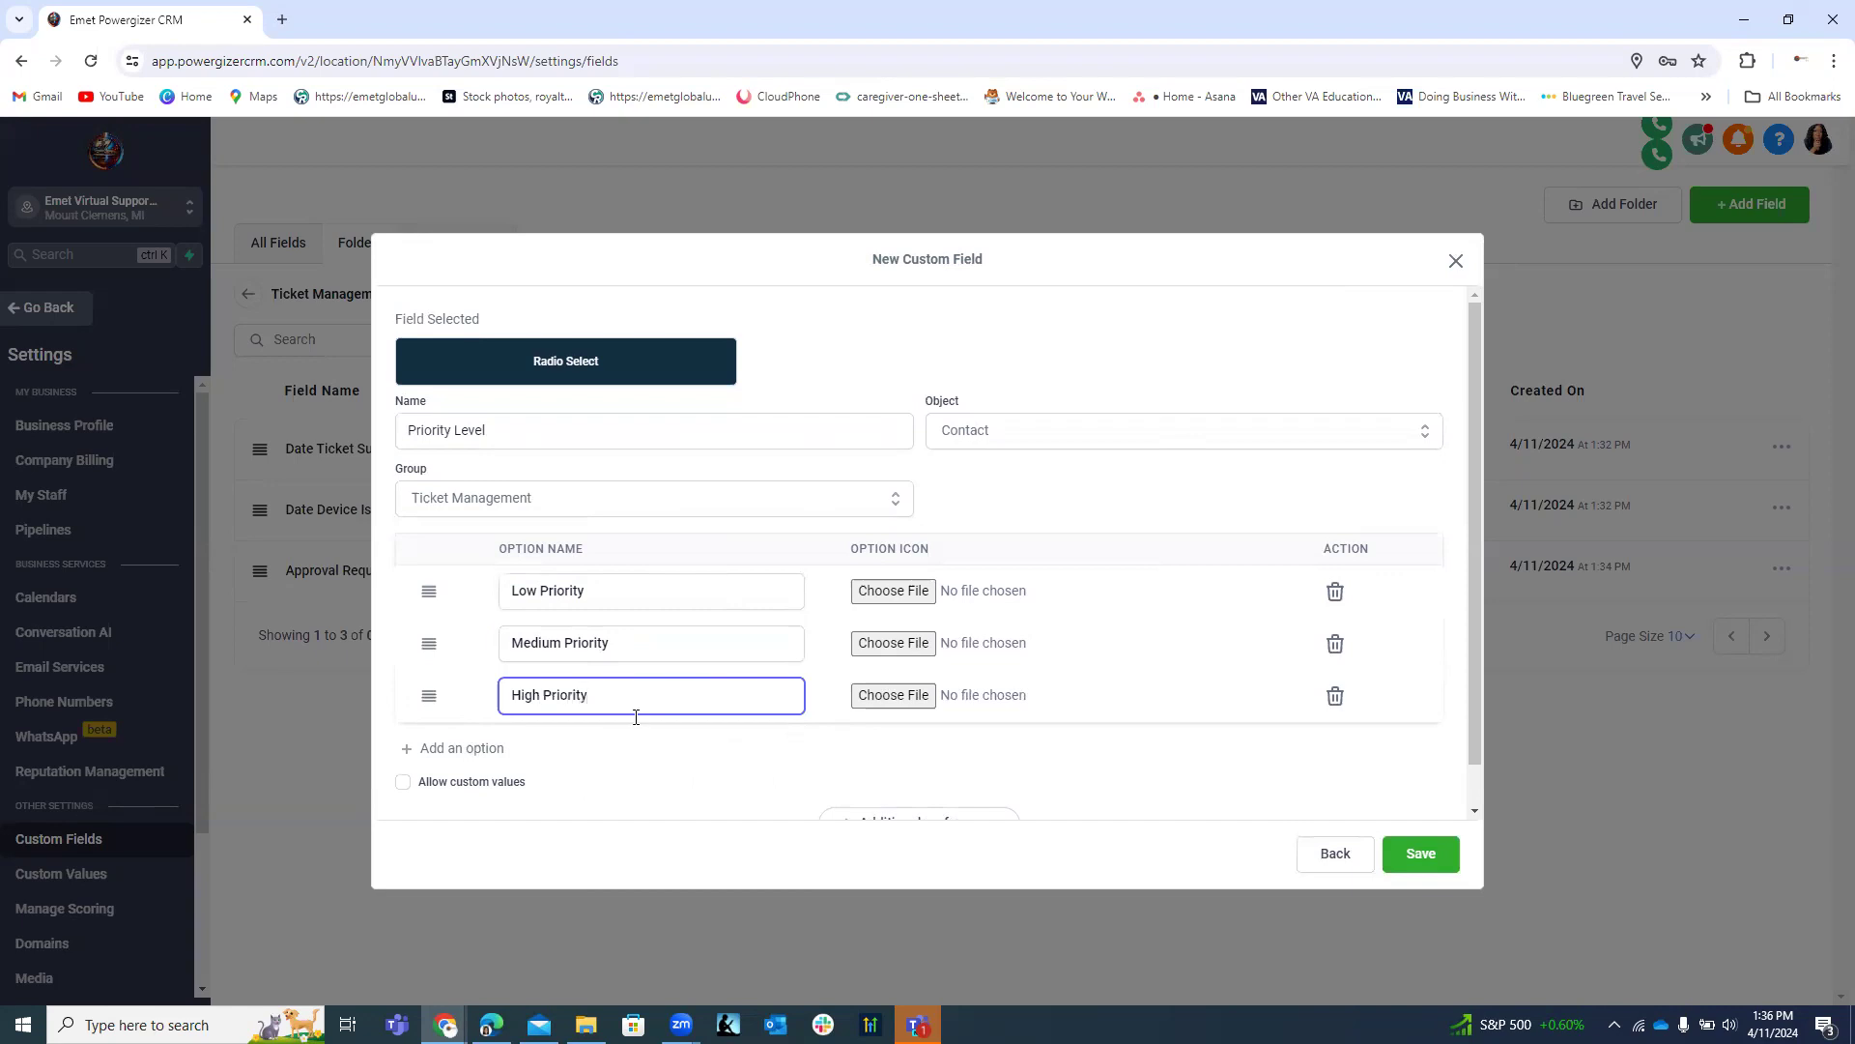
Add a Critical Priority option and delete the extra empty option row.
{"action": "left_click", "coordinate": [483, 749]}
{"action": "left_click", "coordinate": [505, 748]}
{"action": "type", "text": "C"}
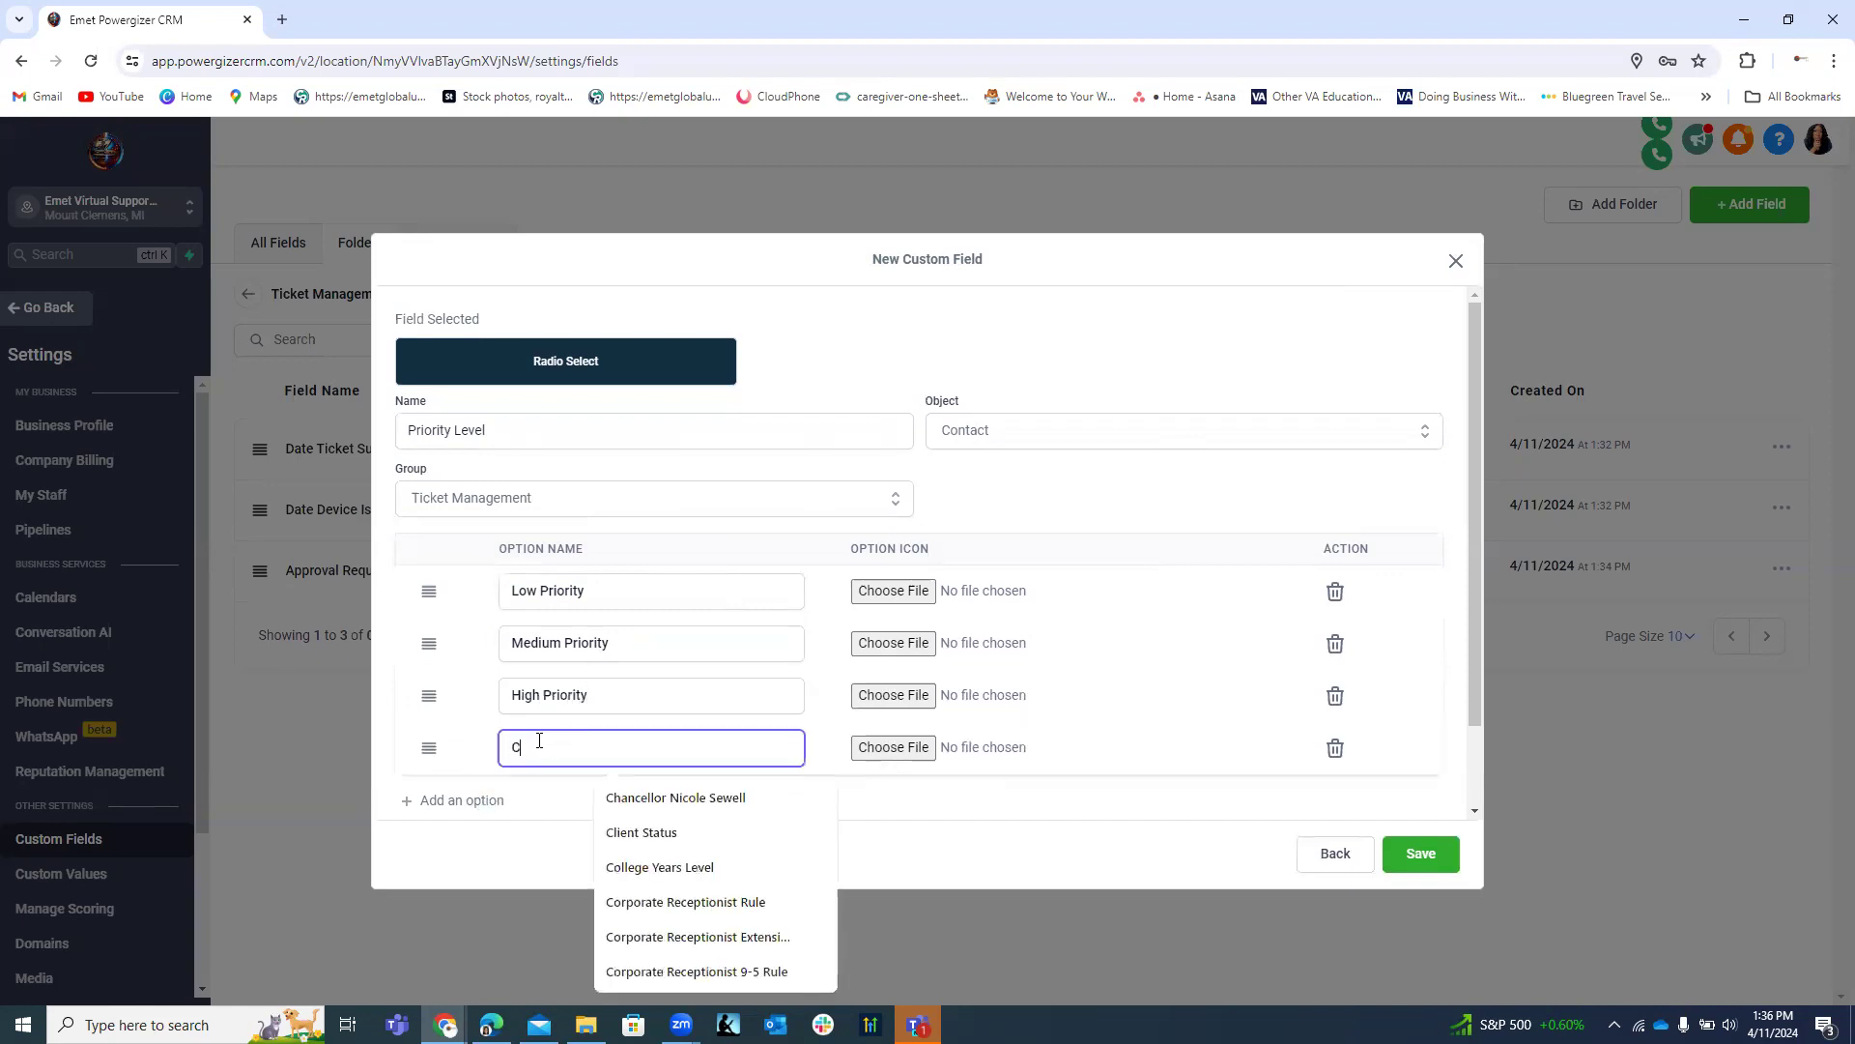
{"action": "type", "text": "ritical"}
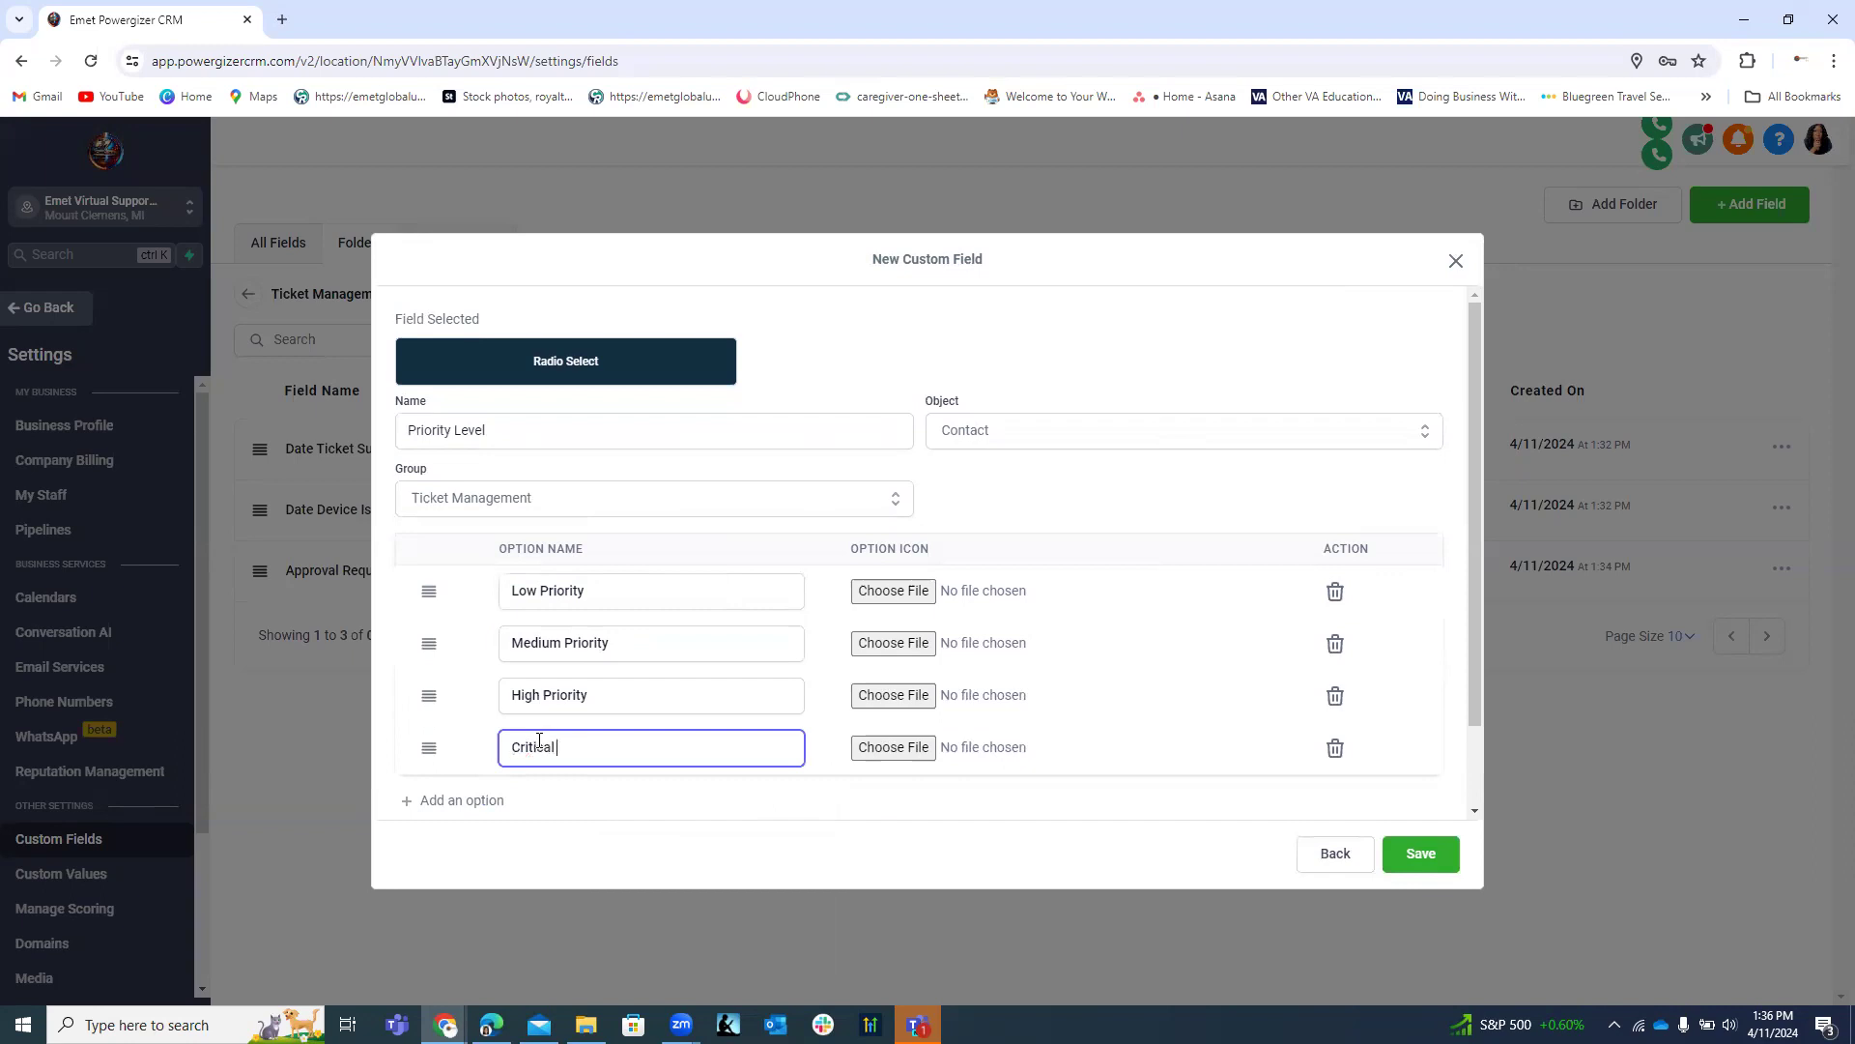
{"action": "type", "text": " Priority"}
{"action": "scroll", "coordinate": [684, 711], "scroll_direction": "down", "scroll_amount": 1}
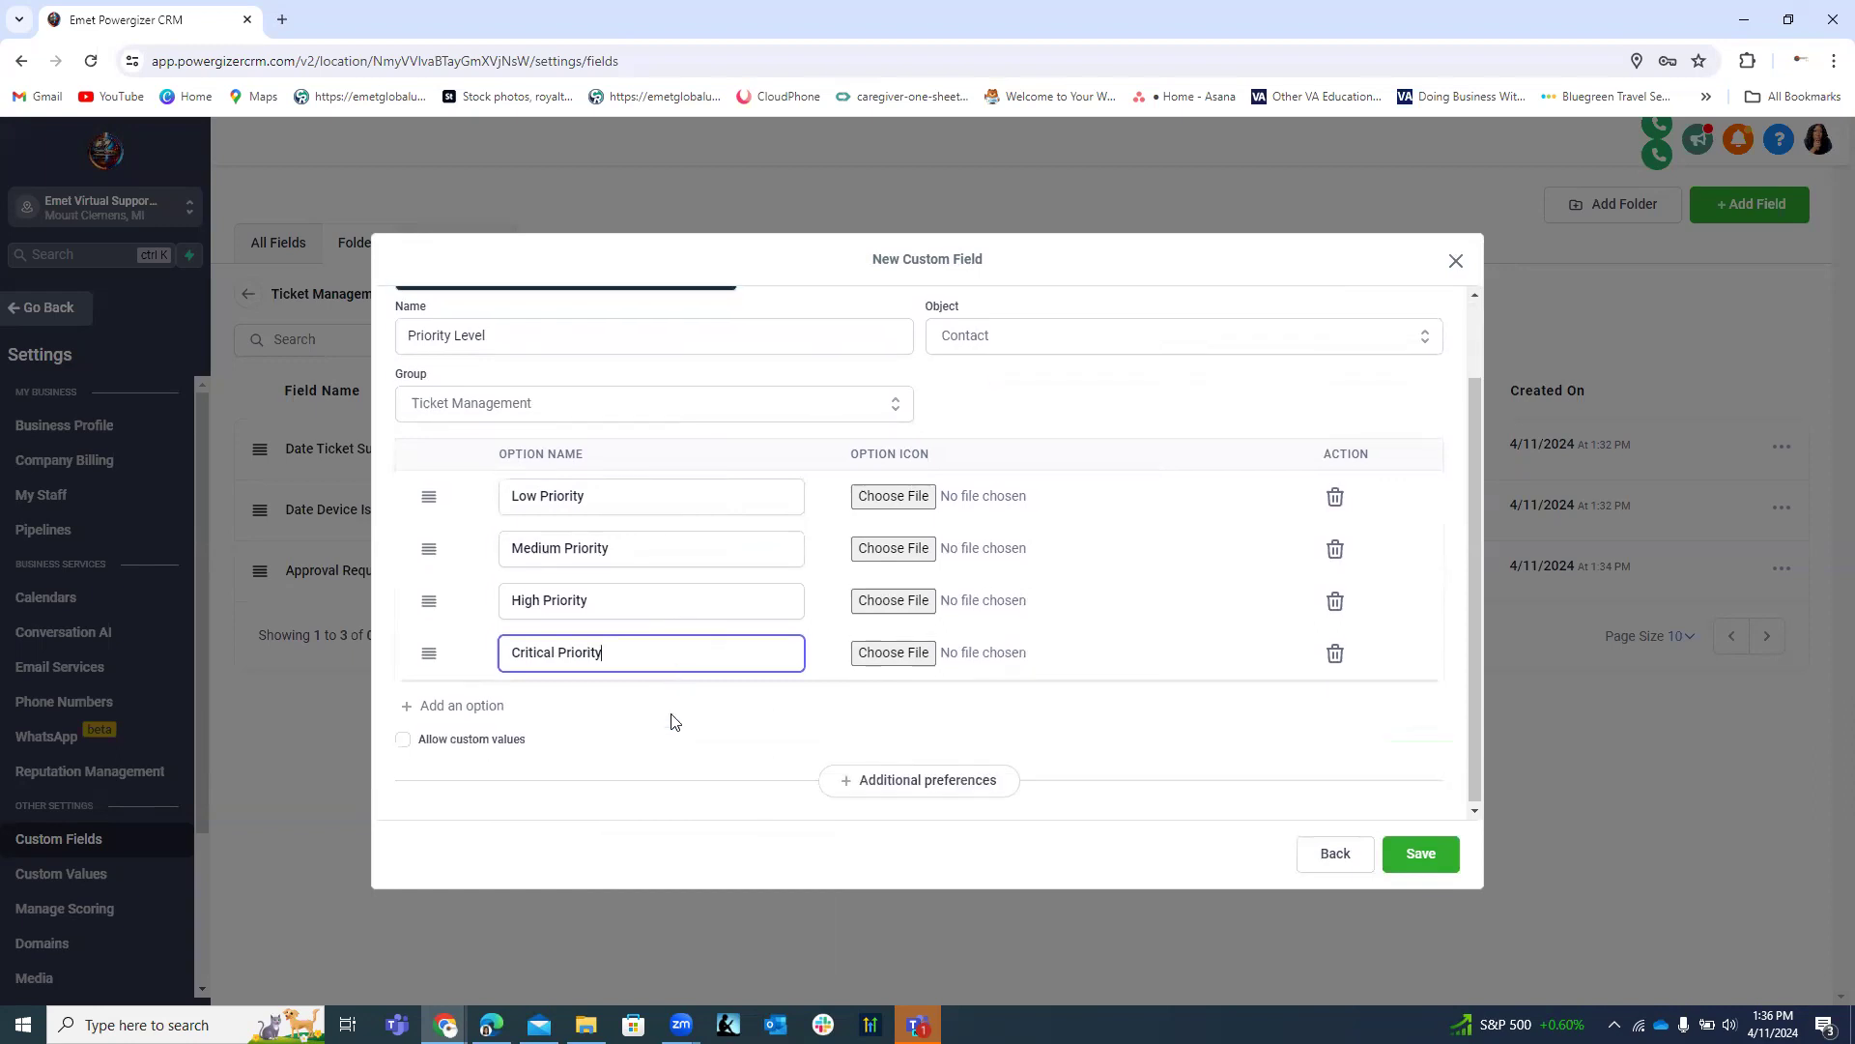
{"action": "left_click", "coordinate": [473, 706]}
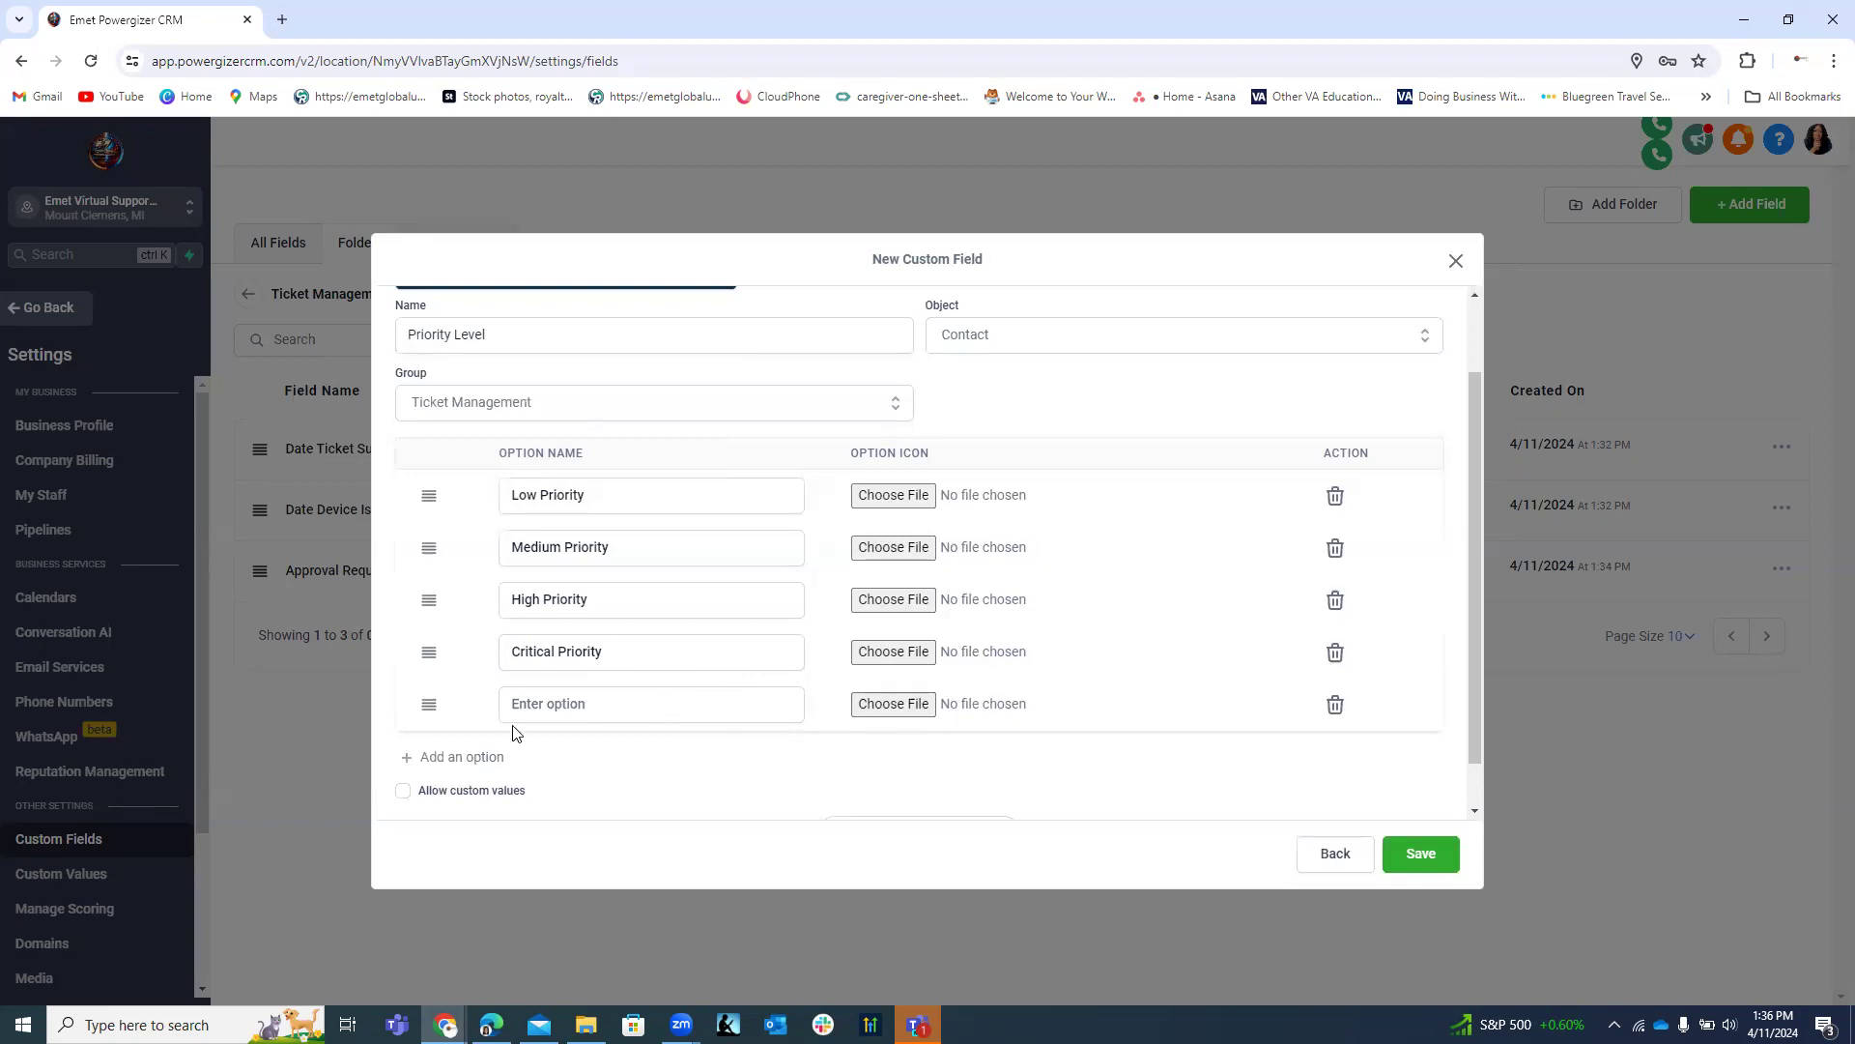
{"action": "left_click", "coordinate": [1336, 705]}
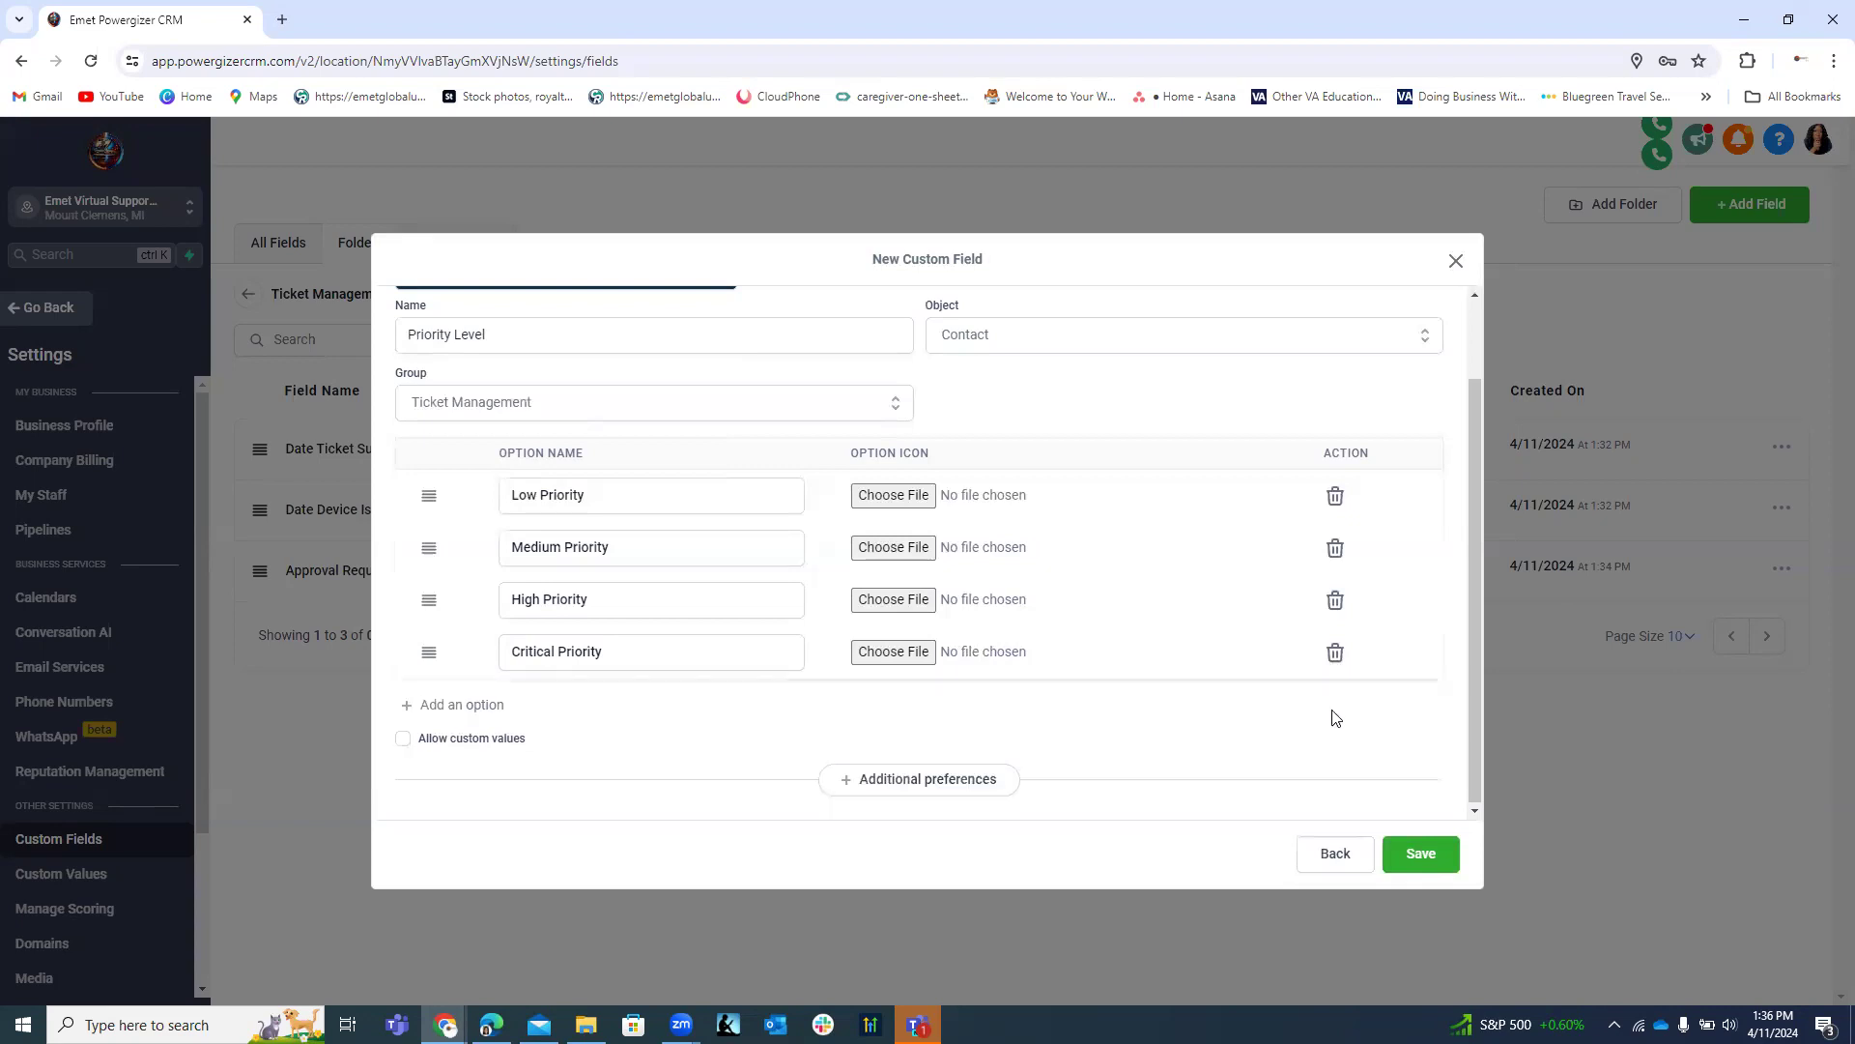
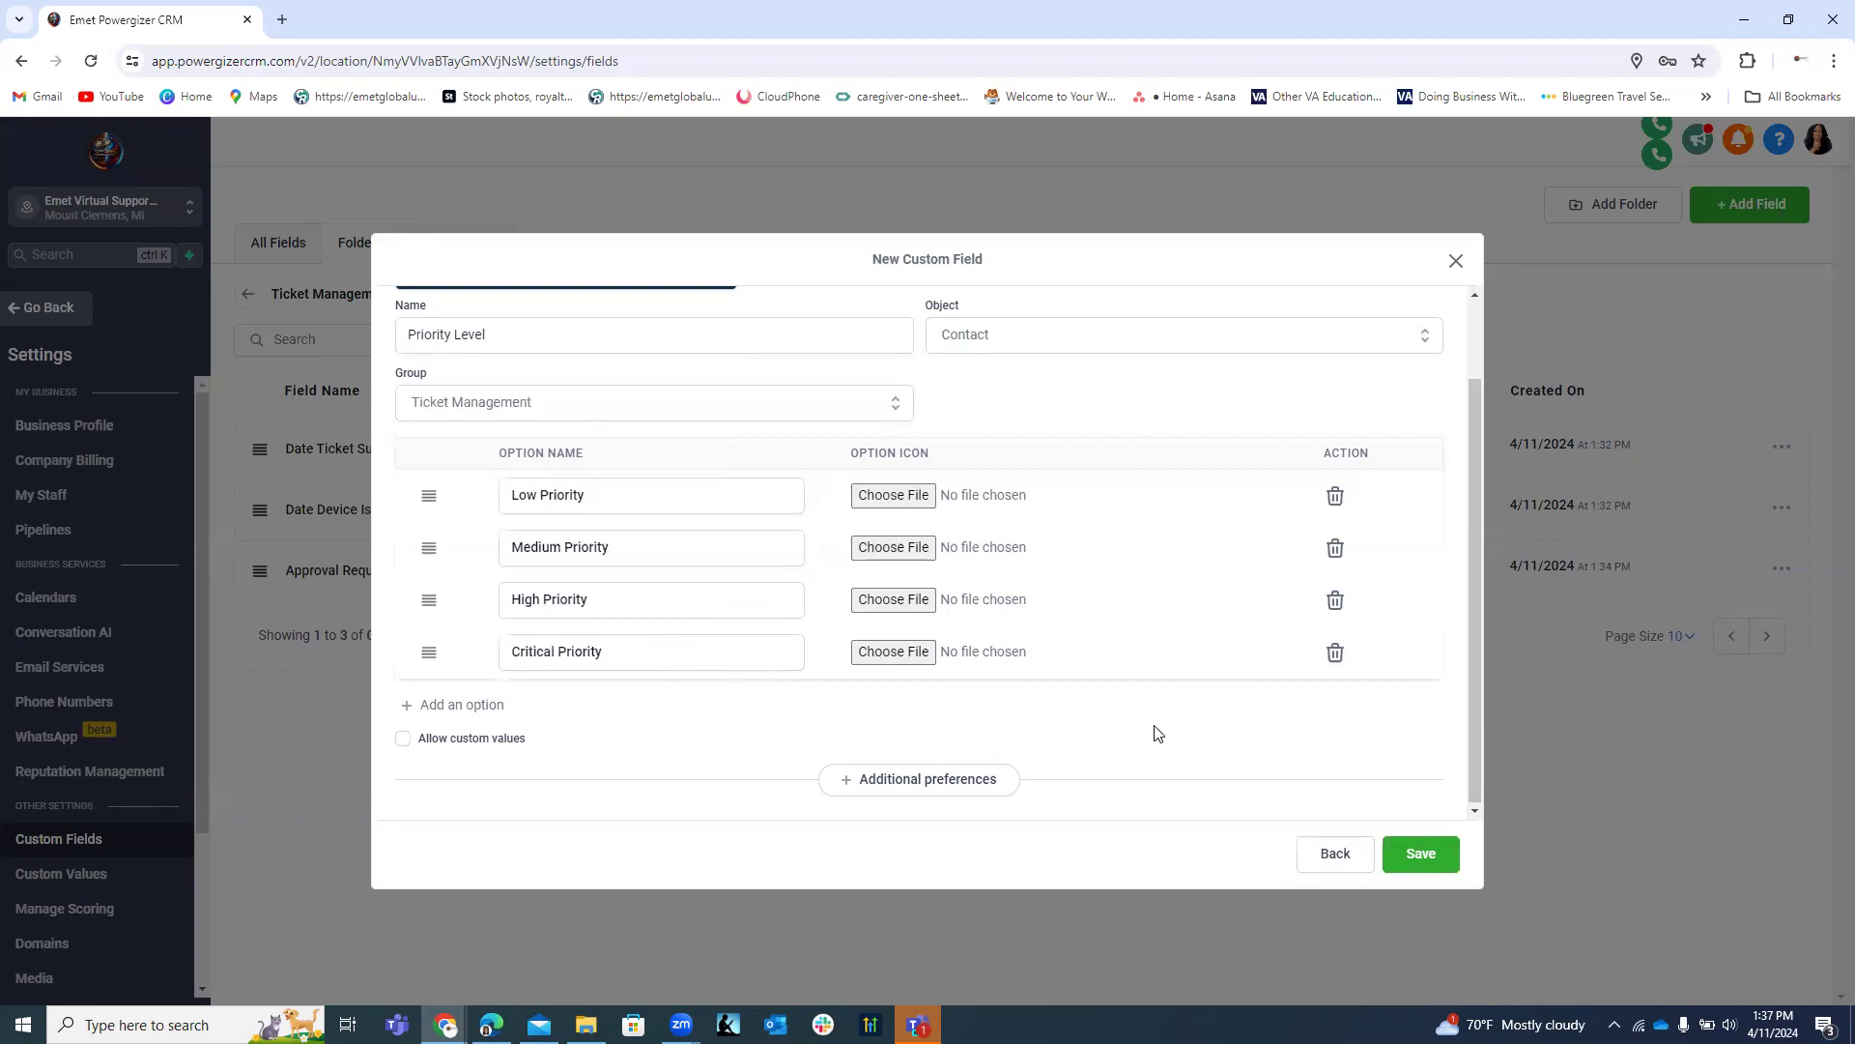
Save the Priority Level radio field and its four priority options to Ticket Management.
{"action": "left_click", "coordinate": [1418, 851]}
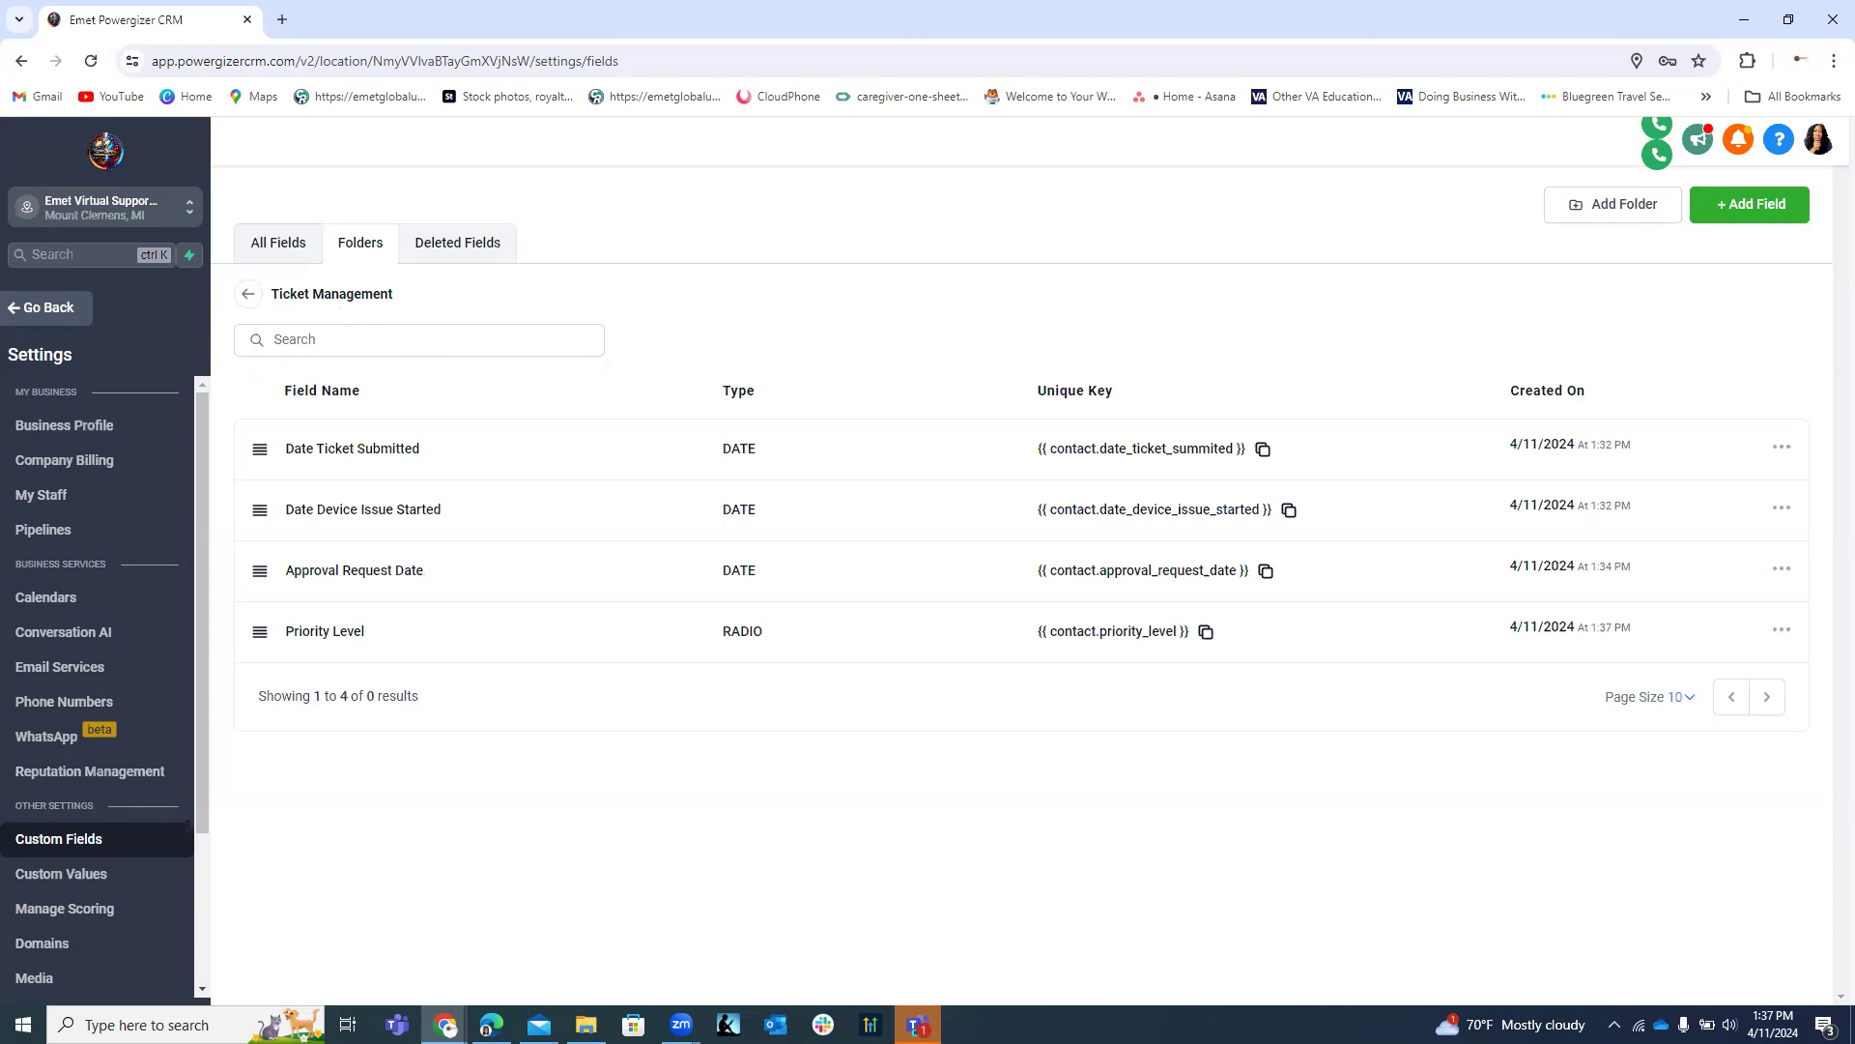
Start a new Dropdown (Single) custom field and move to its name entry.
{"action": "left_click", "coordinate": [1770, 214]}
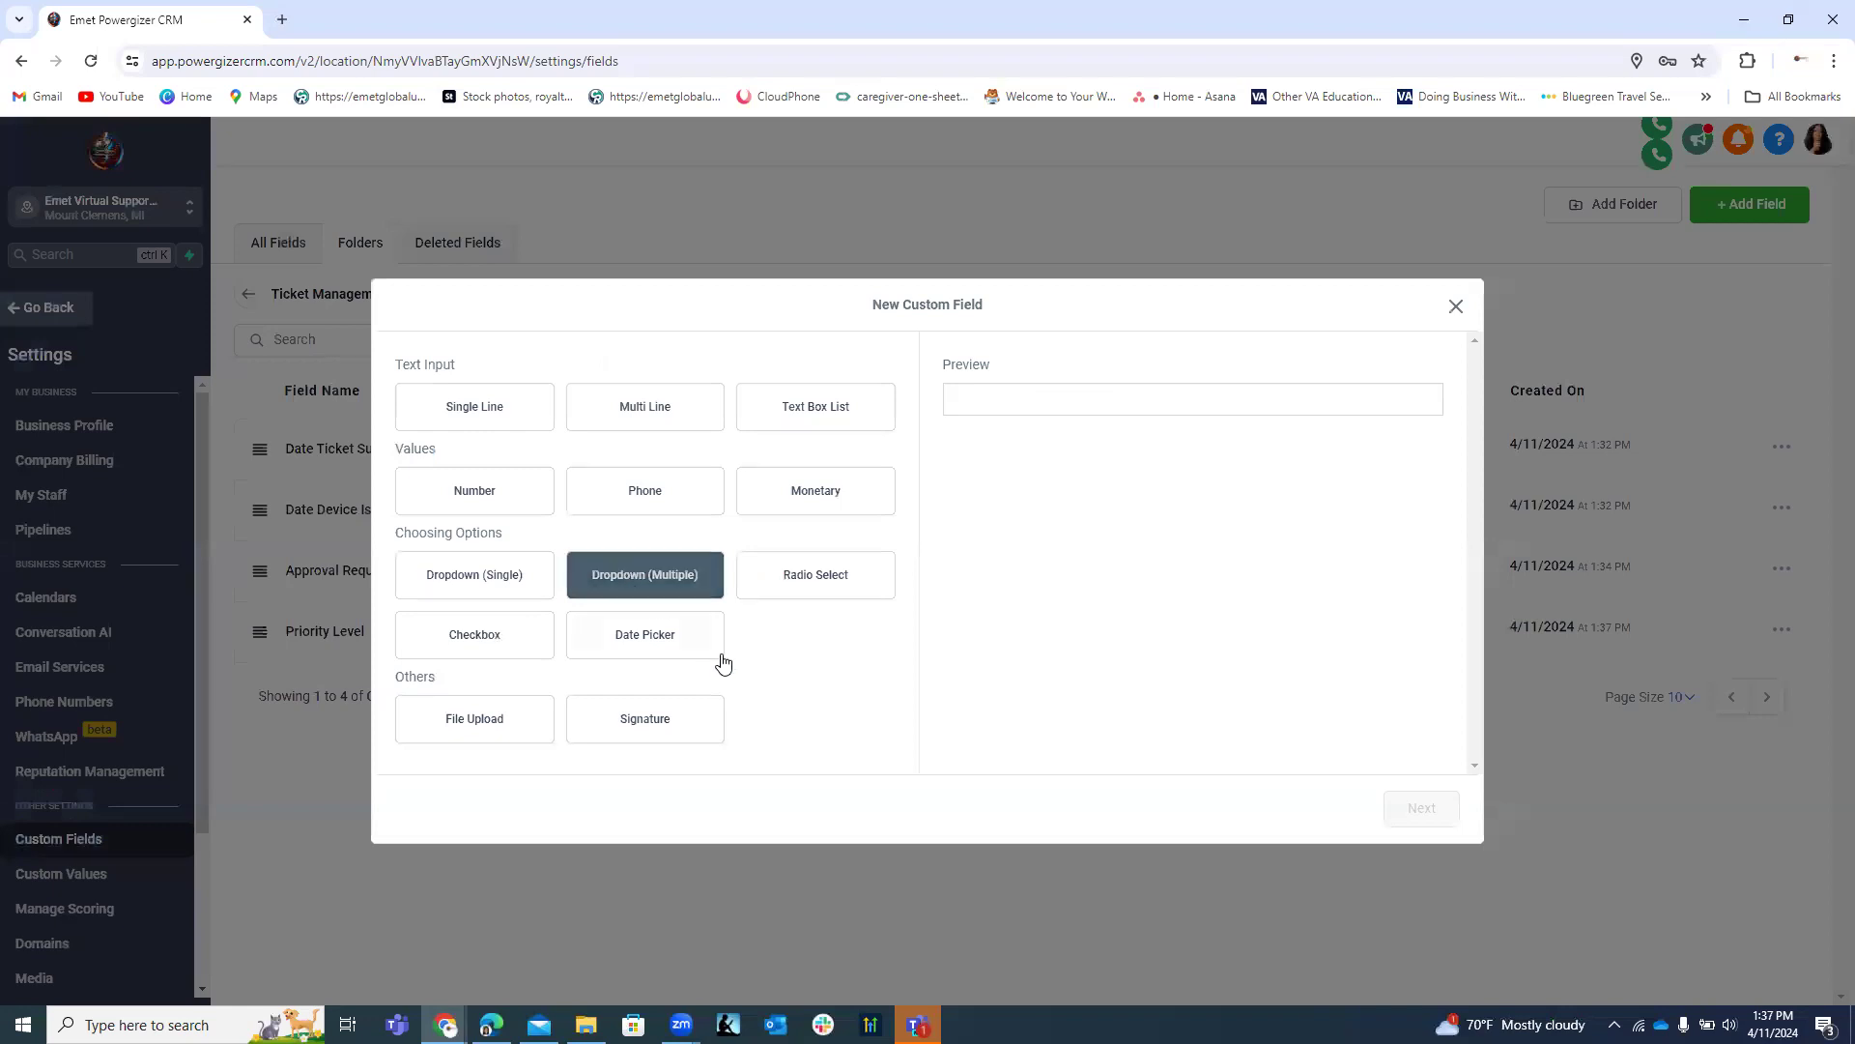
{"action": "left_click", "coordinate": [605, 648]}
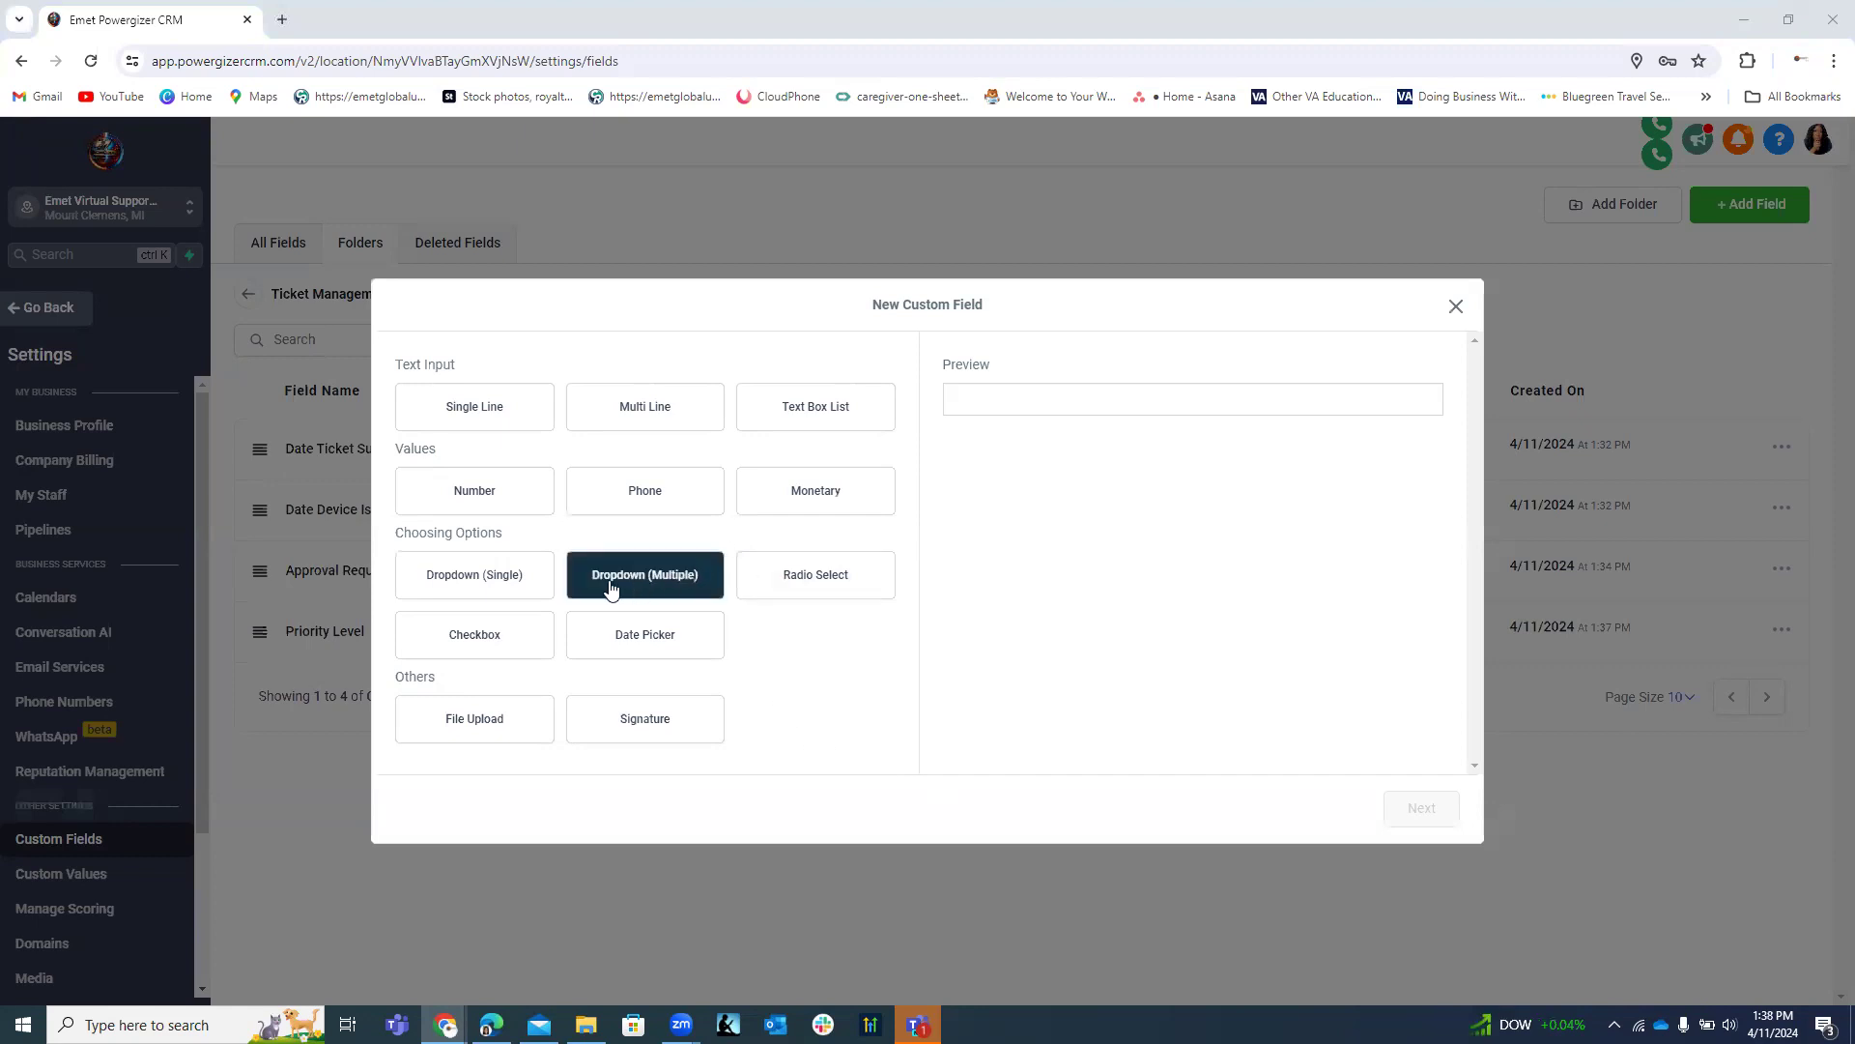
{"action": "left_click", "coordinate": [525, 585]}
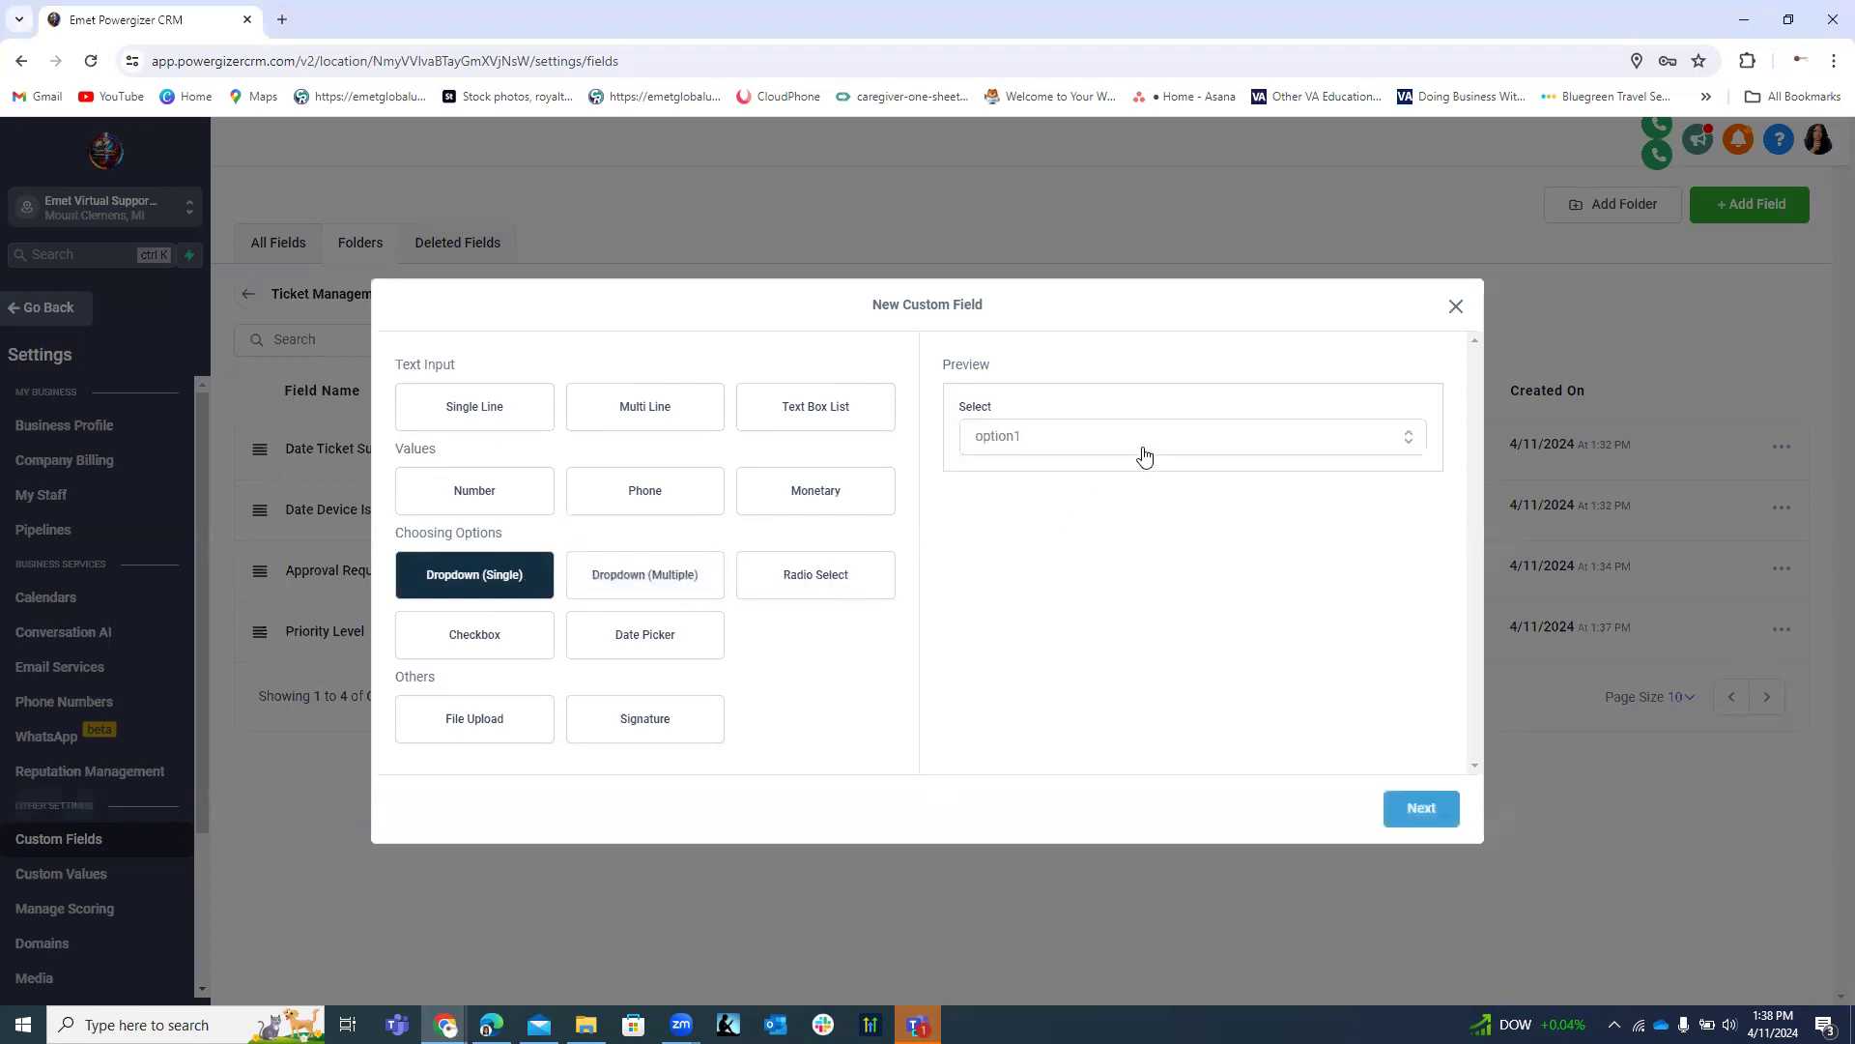
{"action": "left_click", "coordinate": [1416, 809]}
{"action": "left_click", "coordinate": [510, 485]}
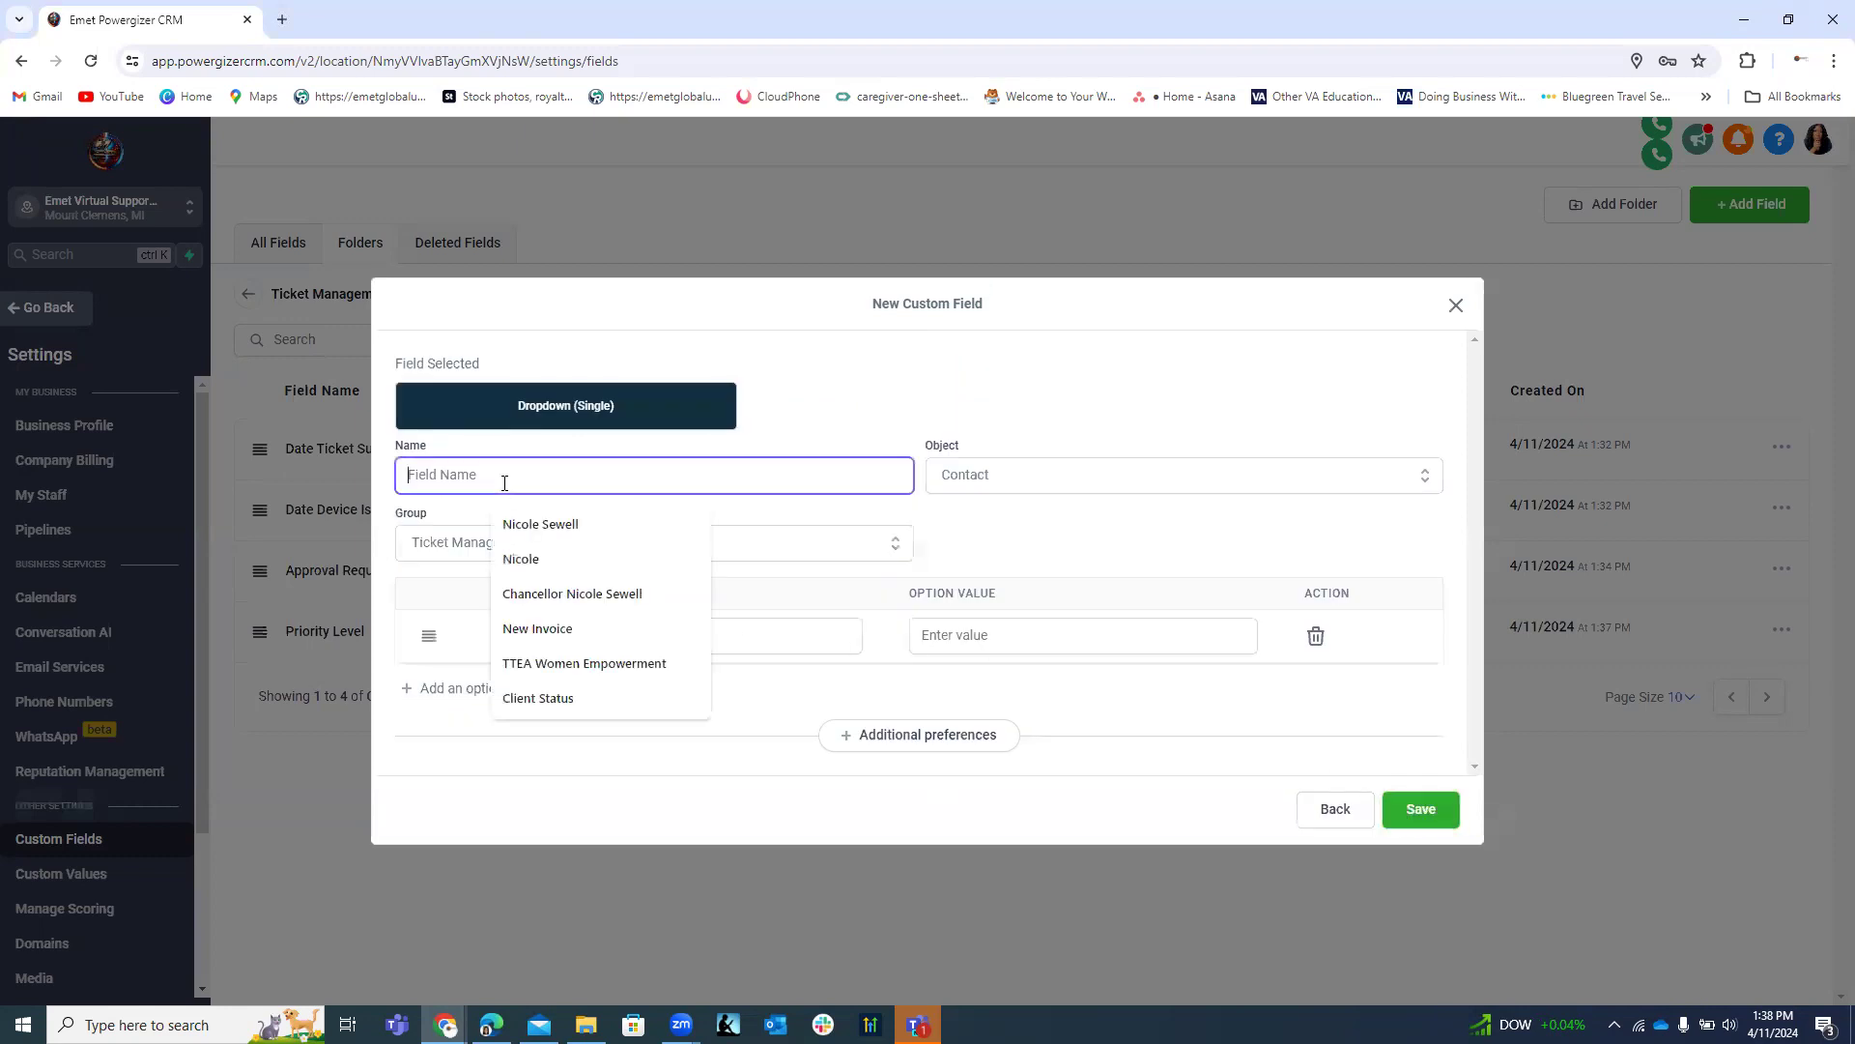
Name the dropdown field 'Current Status of Ticket'.
{"action": "type", "text": "Cu"}
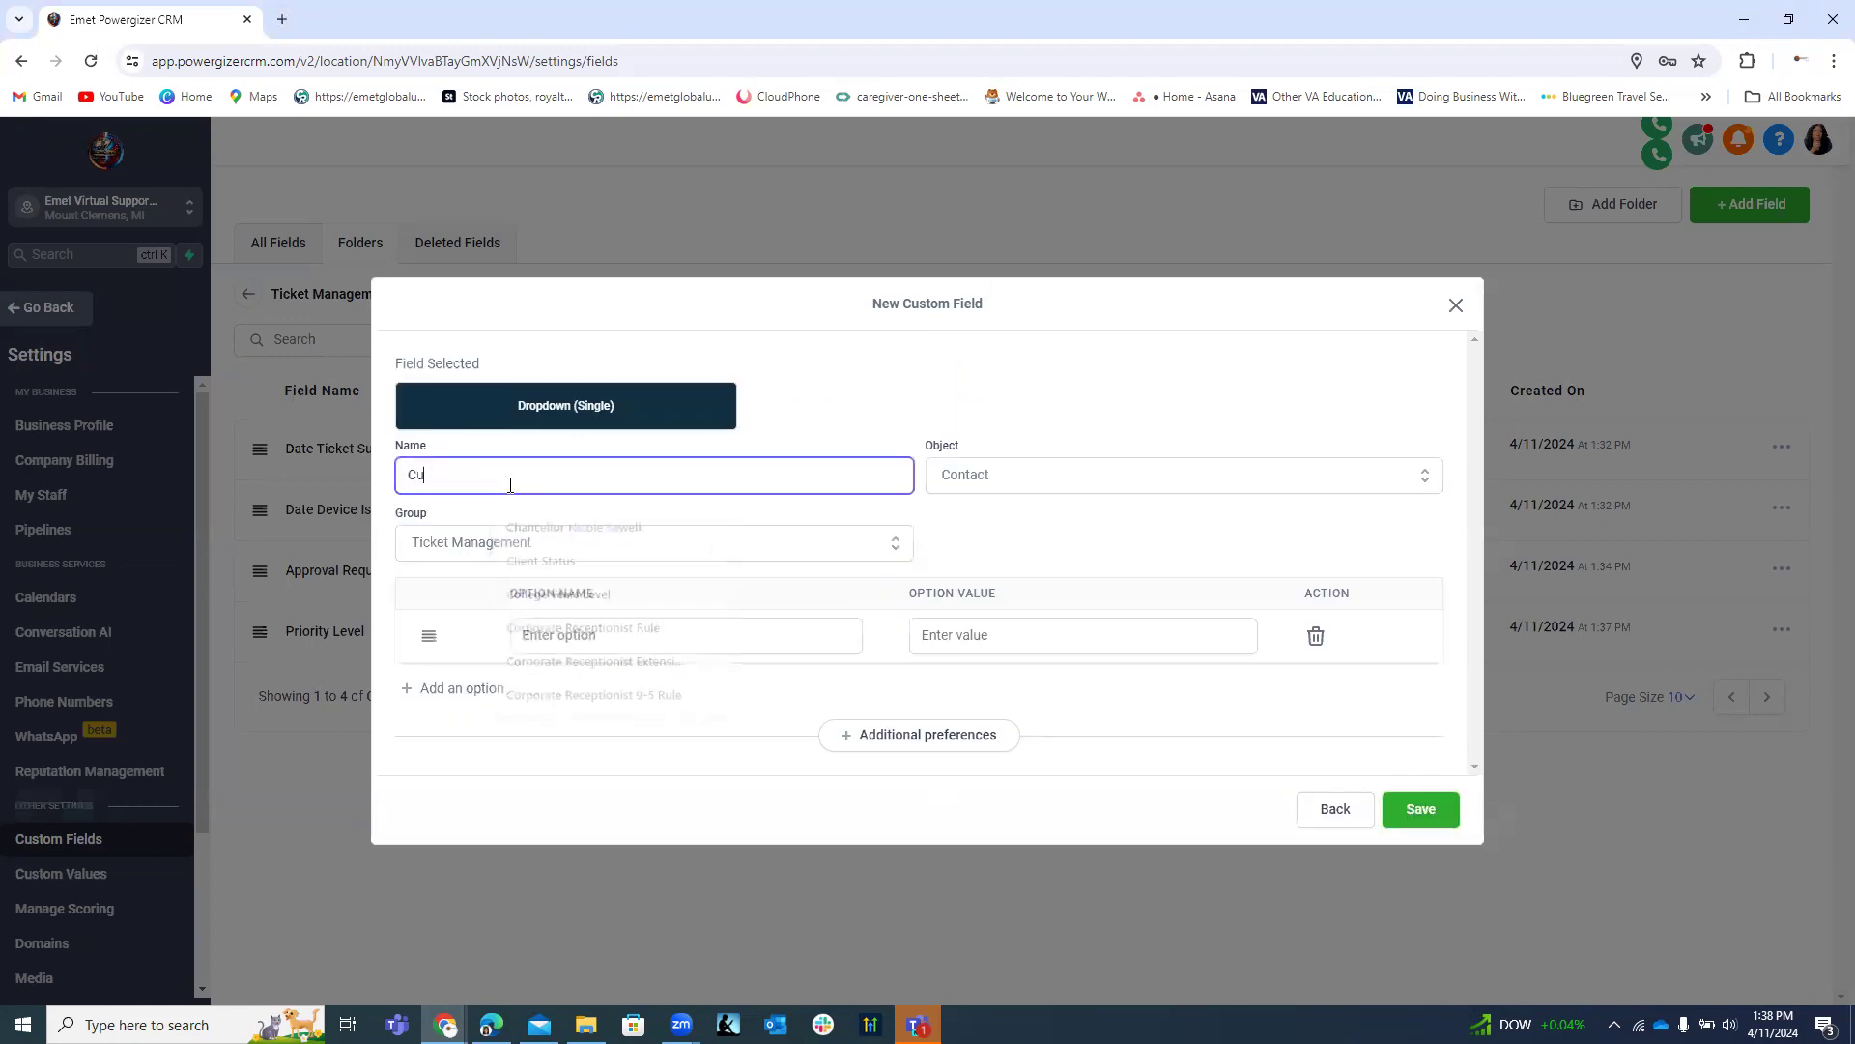
{"action": "type", "text": "rrent Sta"}
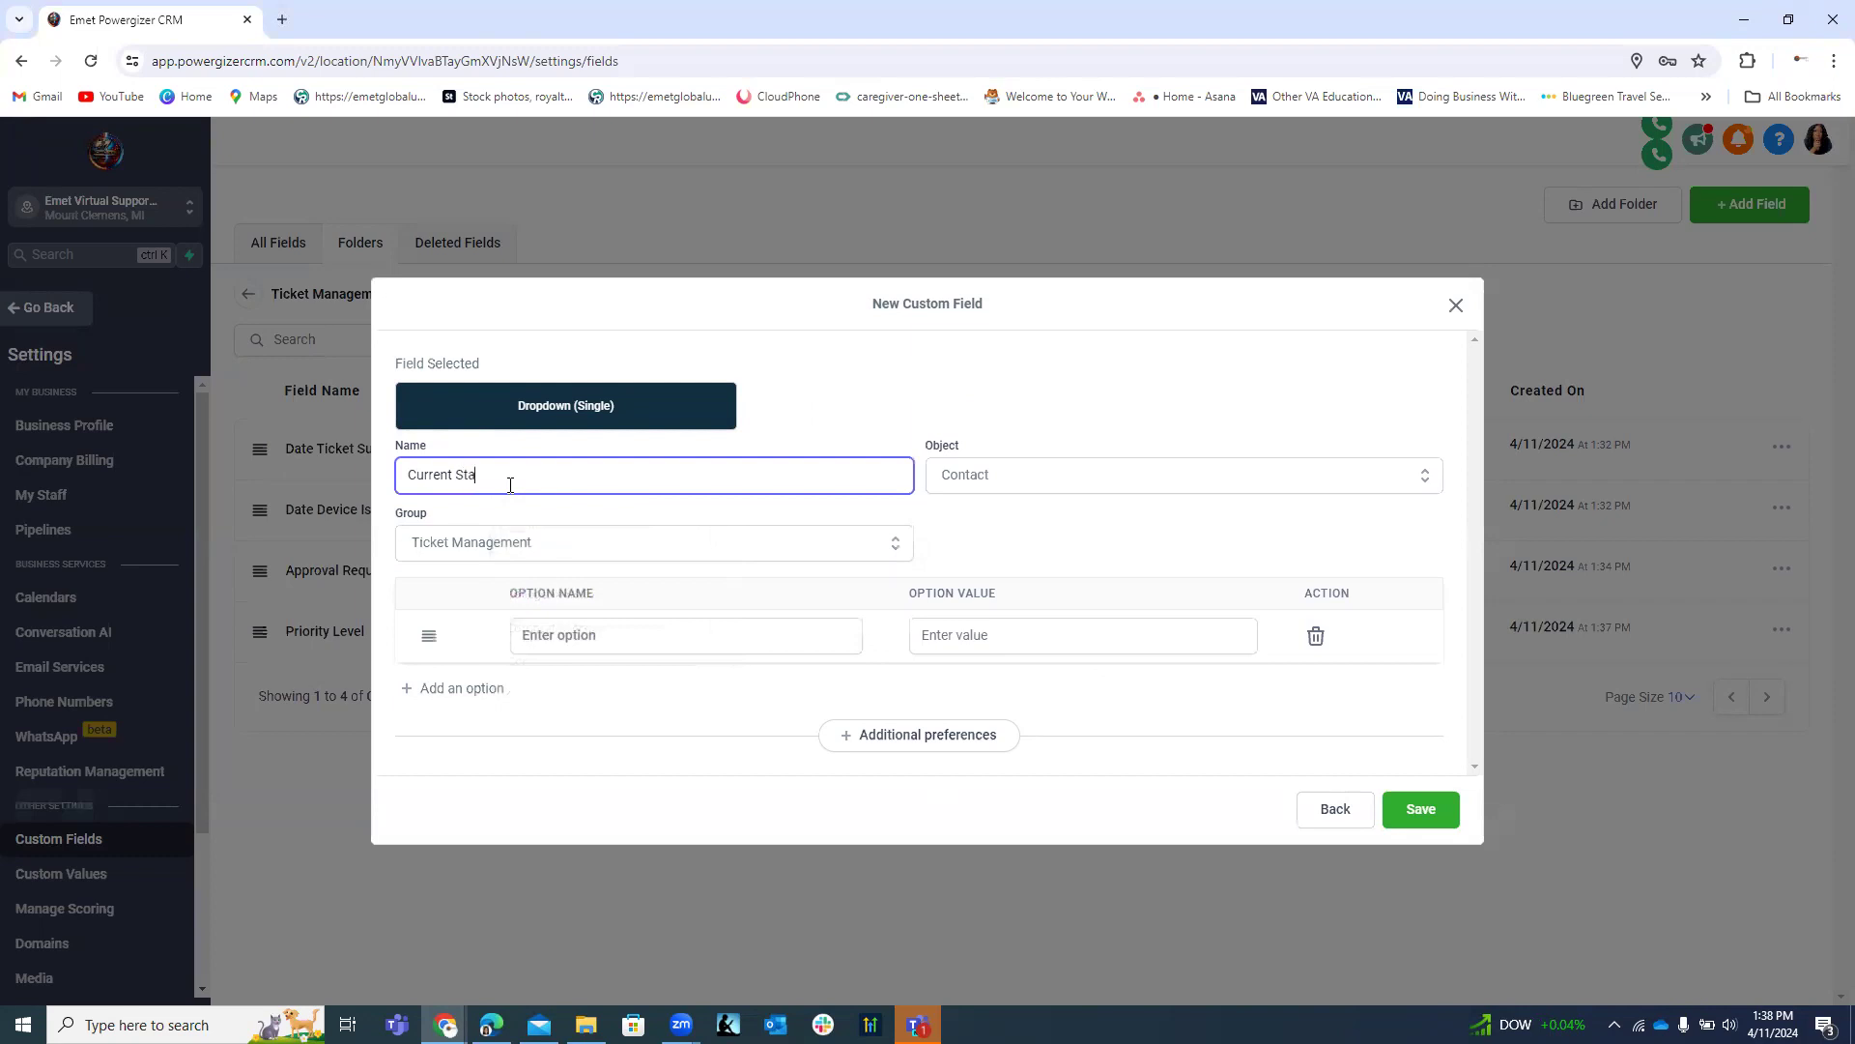
{"action": "type", "text": "tus of Ticket"}
{"action": "left_click", "coordinate": [598, 633]}
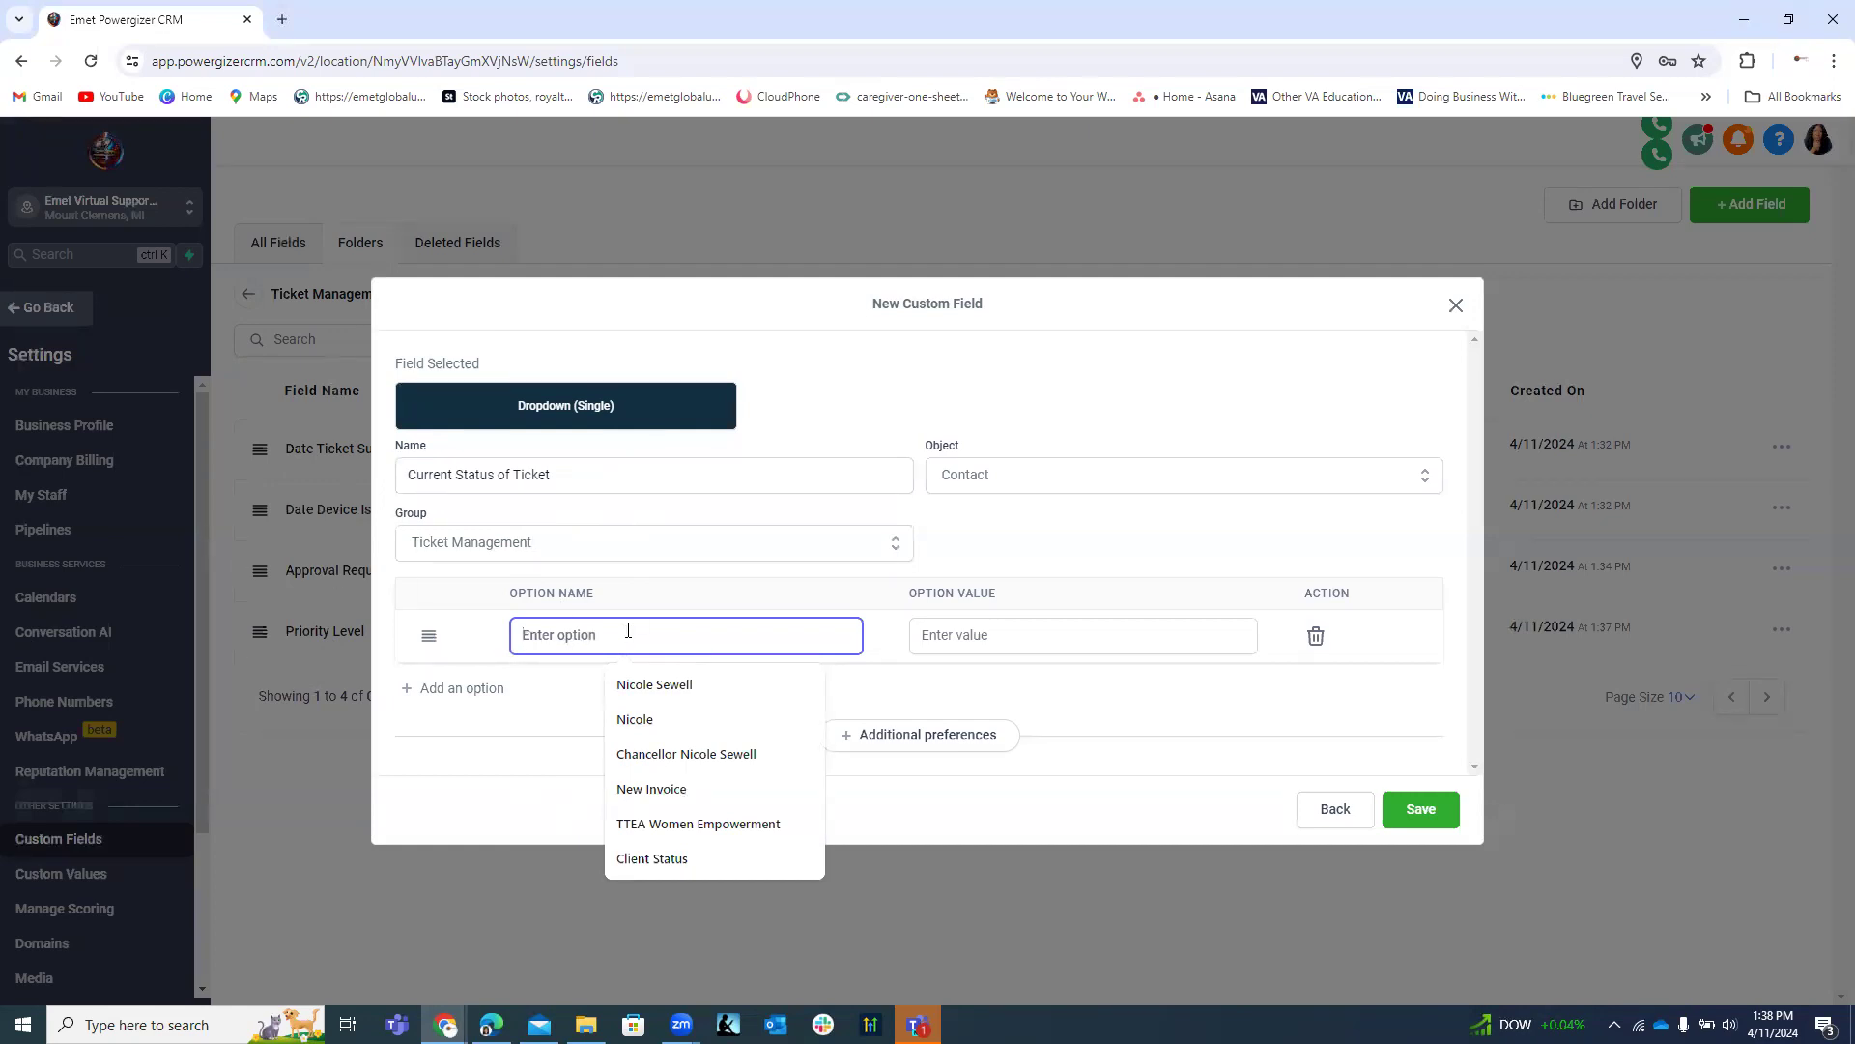
Enter the first two status options, New Ticket and Open Ticket.
{"action": "type", "text": "New"}
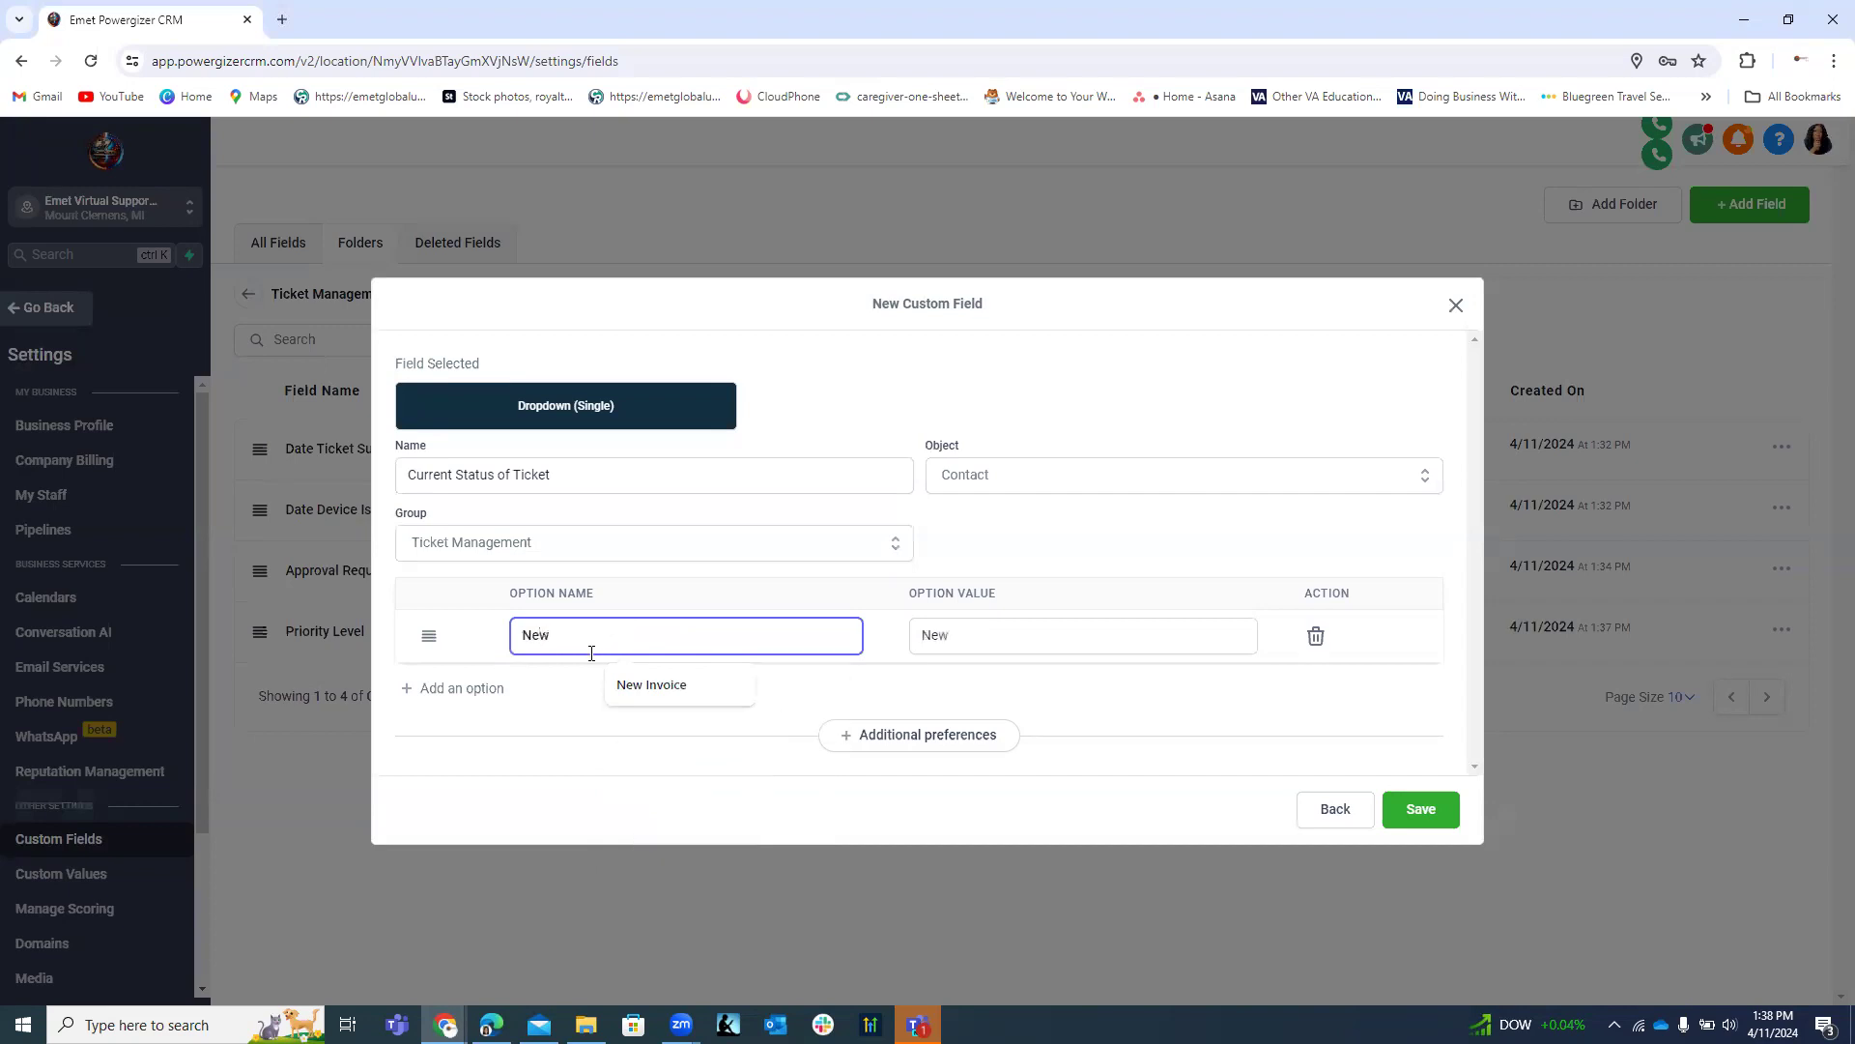
{"action": "left_click", "coordinate": [471, 687]}
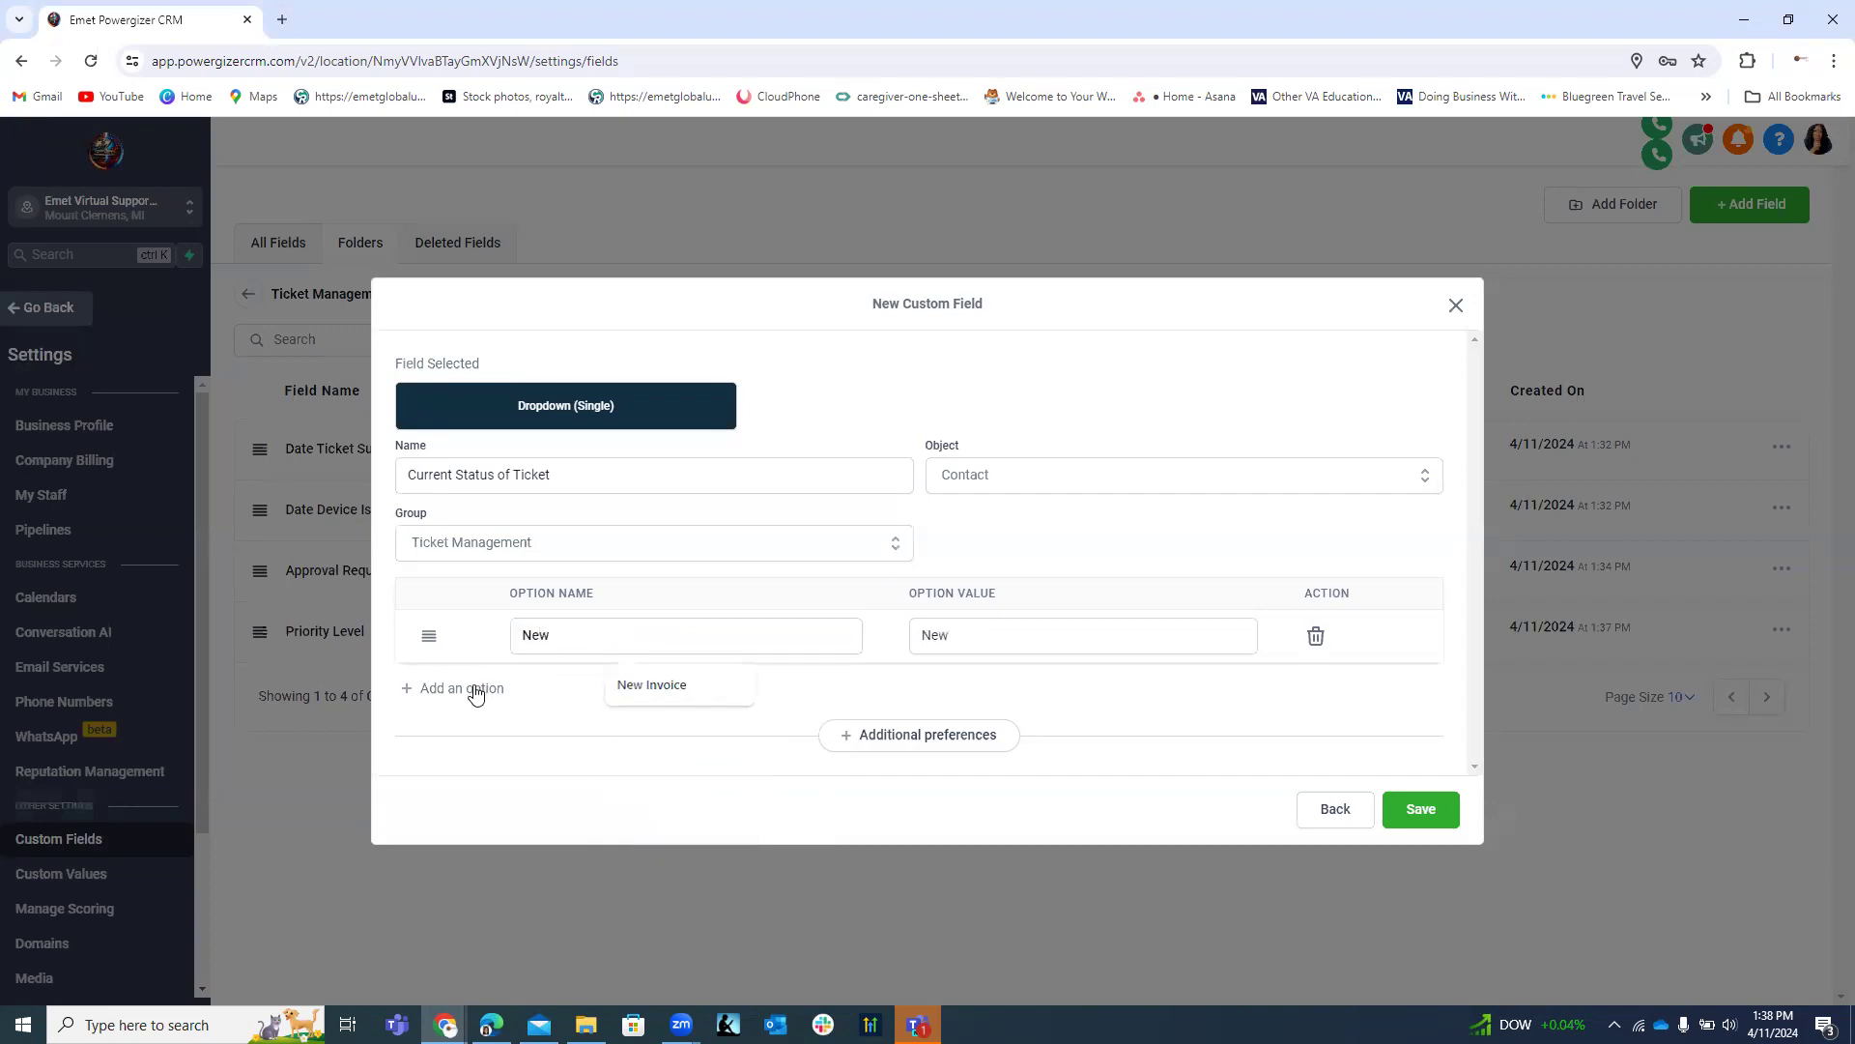
{"action": "left_click", "coordinate": [550, 610]}
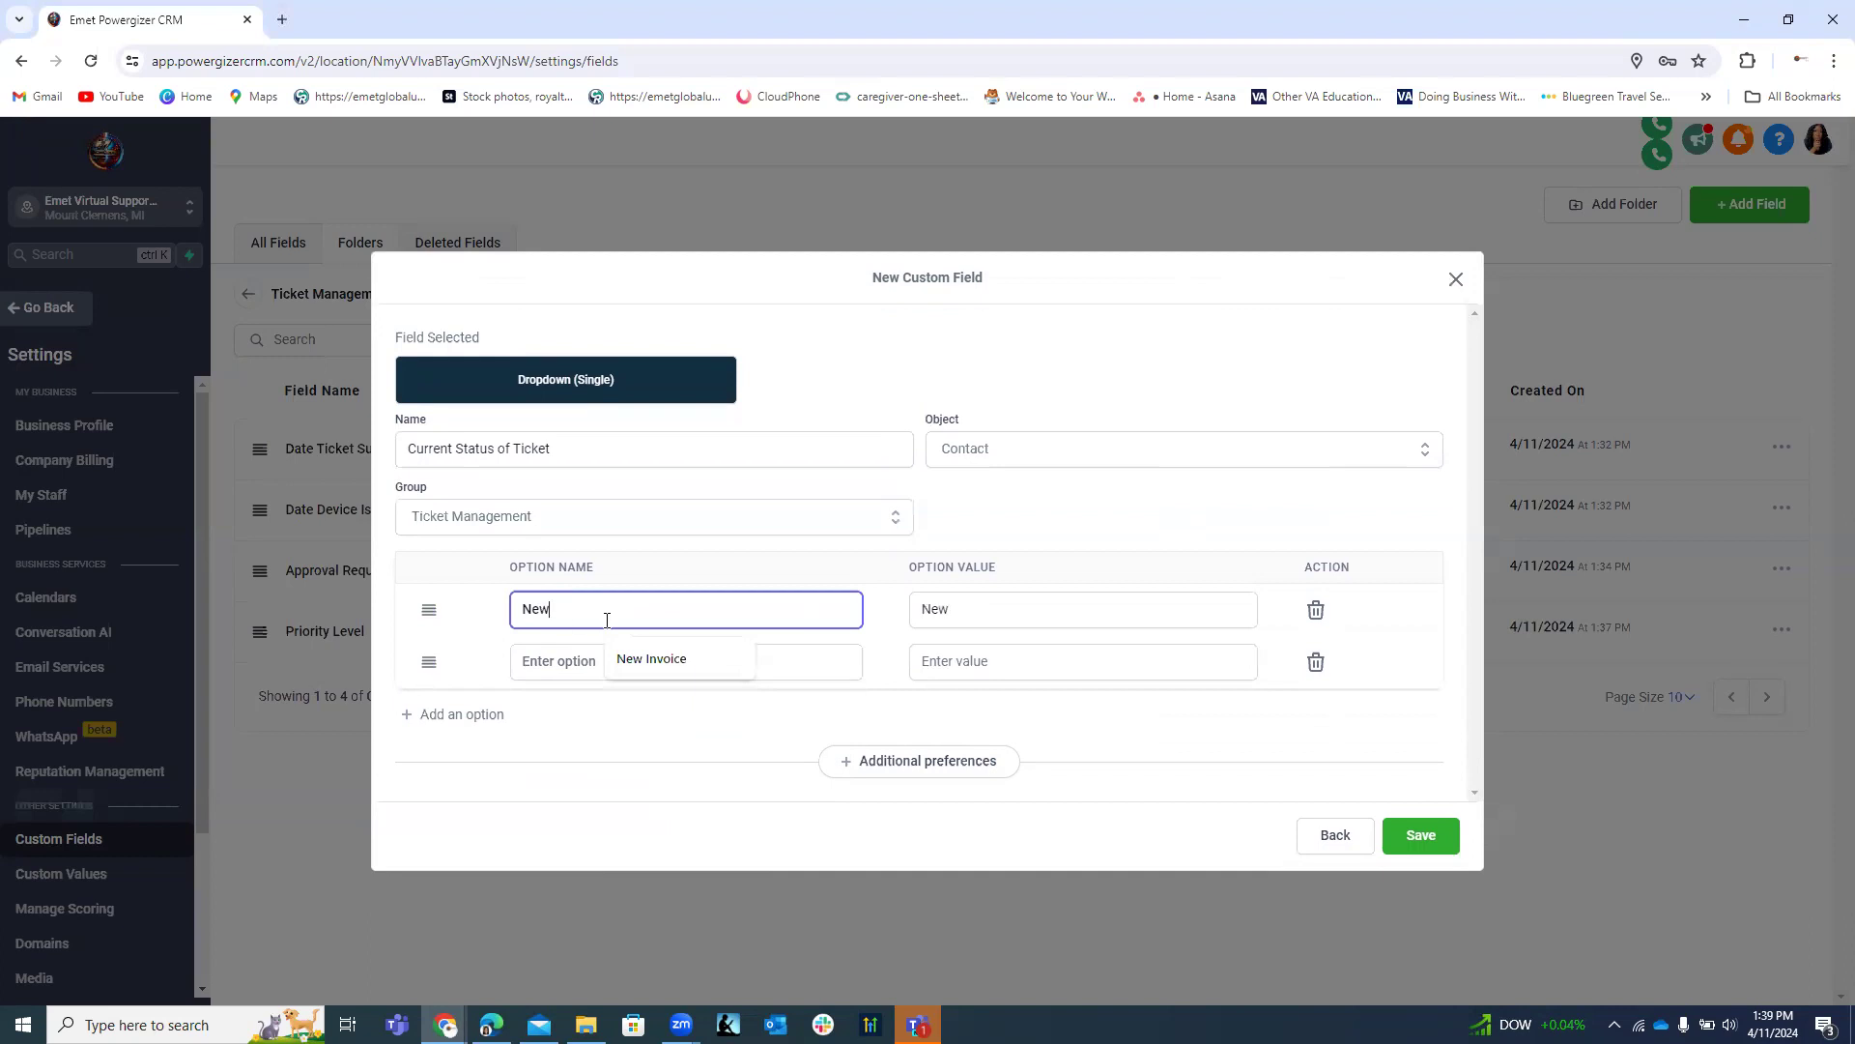
{"action": "type", "text": "Ticlket"}
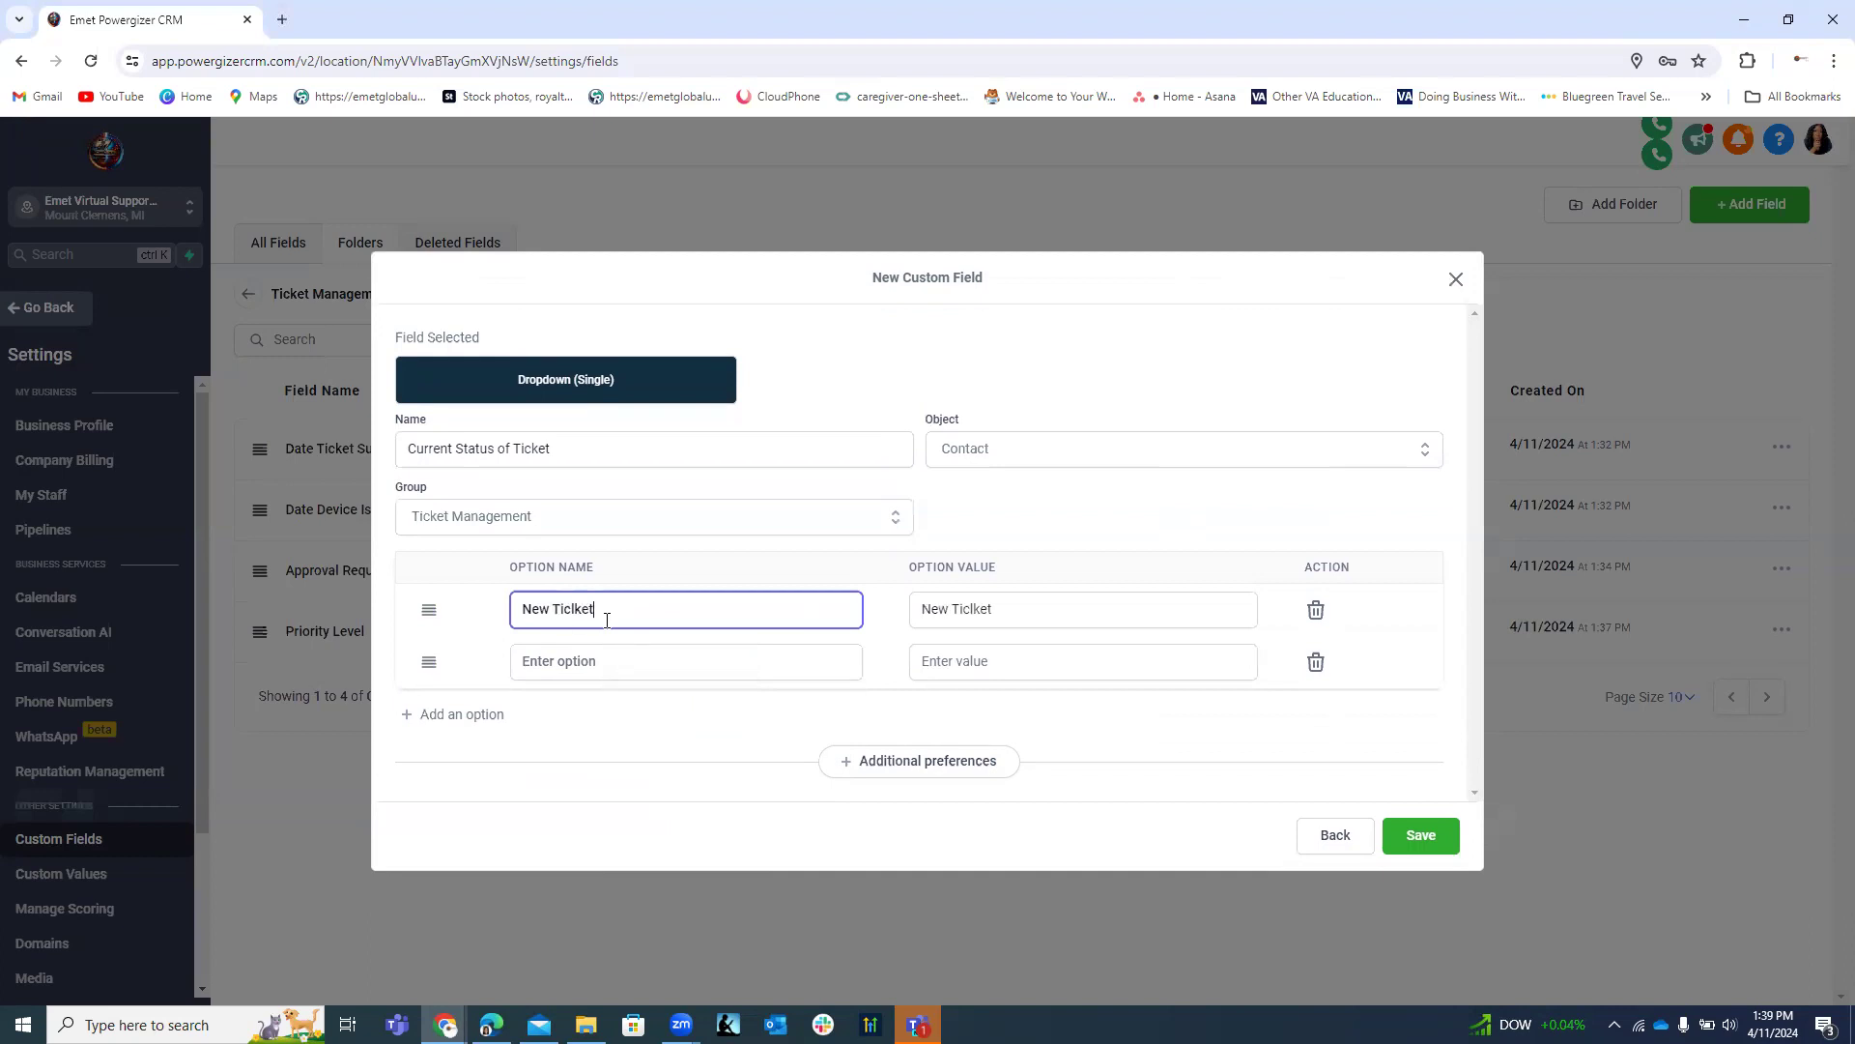
{"action": "key", "text": "BackSpace"}
{"action": "key", "text": "BackSpace"}
{"action": "key", "text": "BackSpace"}
{"action": "key", "text": "BackSpace"}
{"action": "type", "text": "ke"}
{"action": "left_click", "coordinate": [595, 668]}
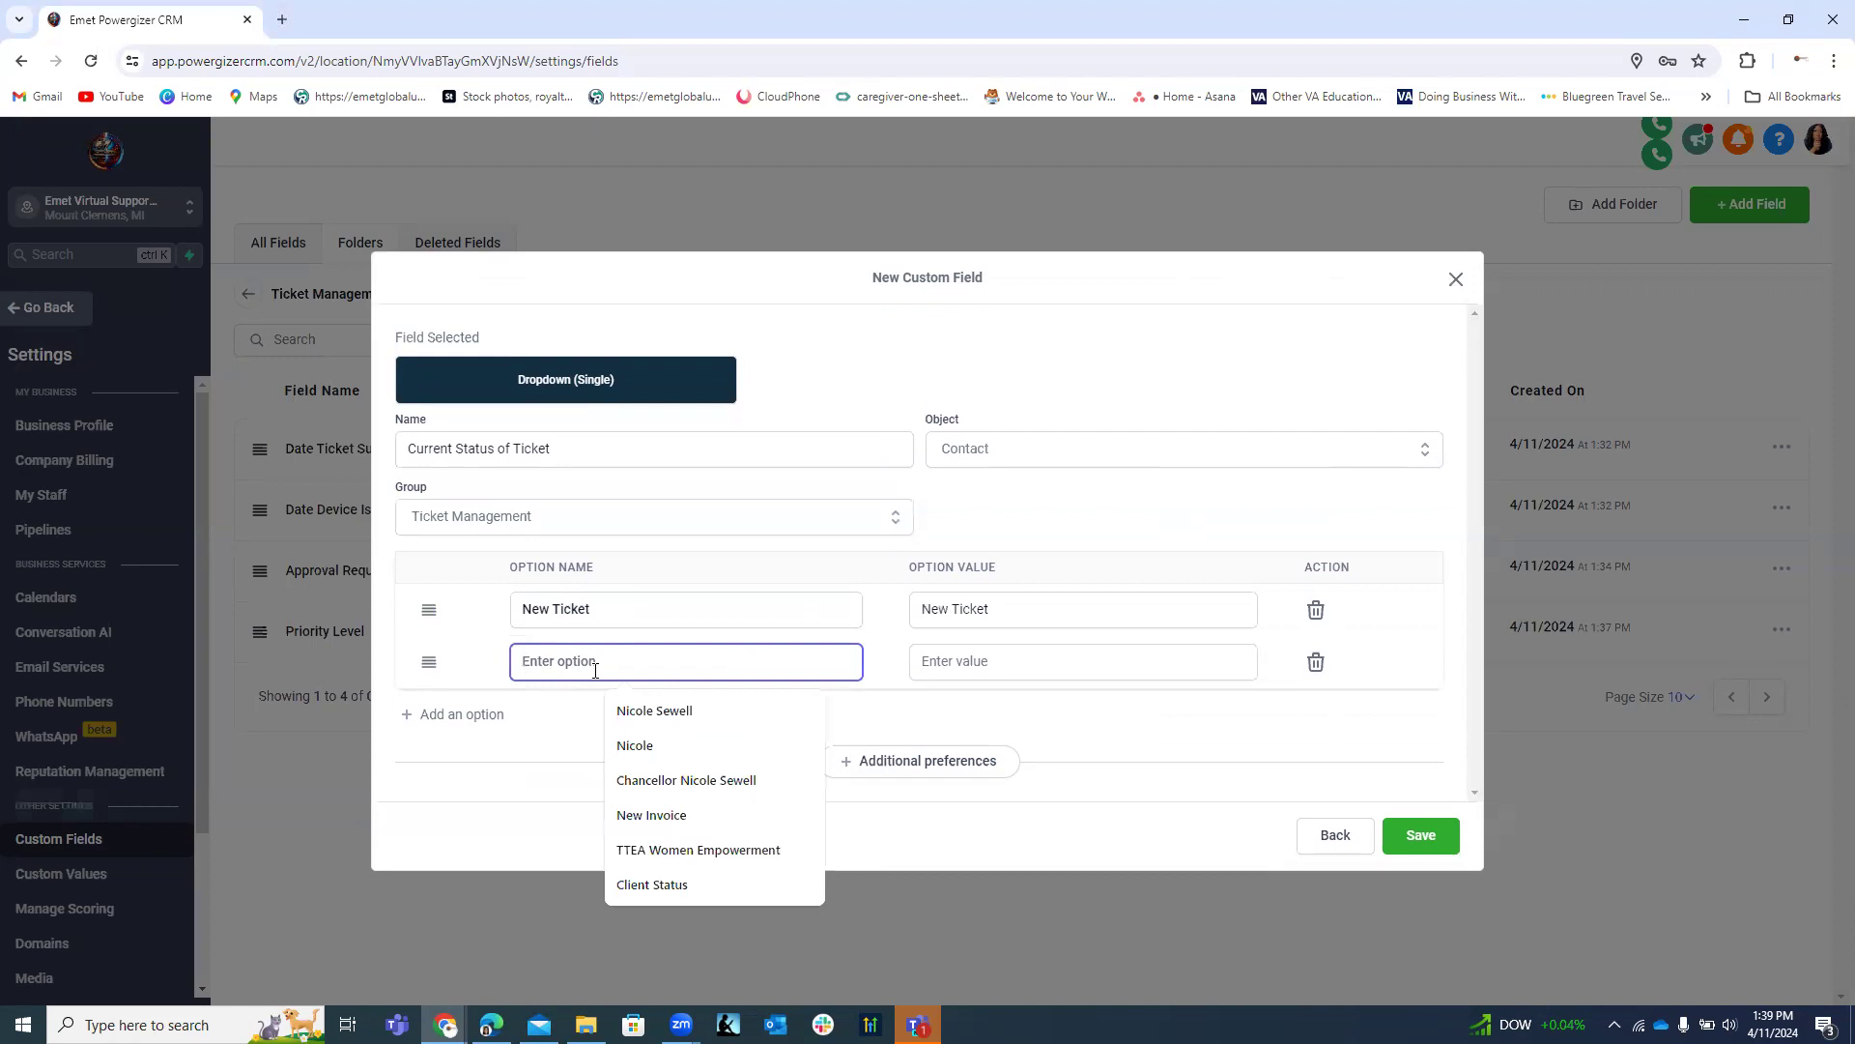
{"action": "type", "text": "Open Ticket"}
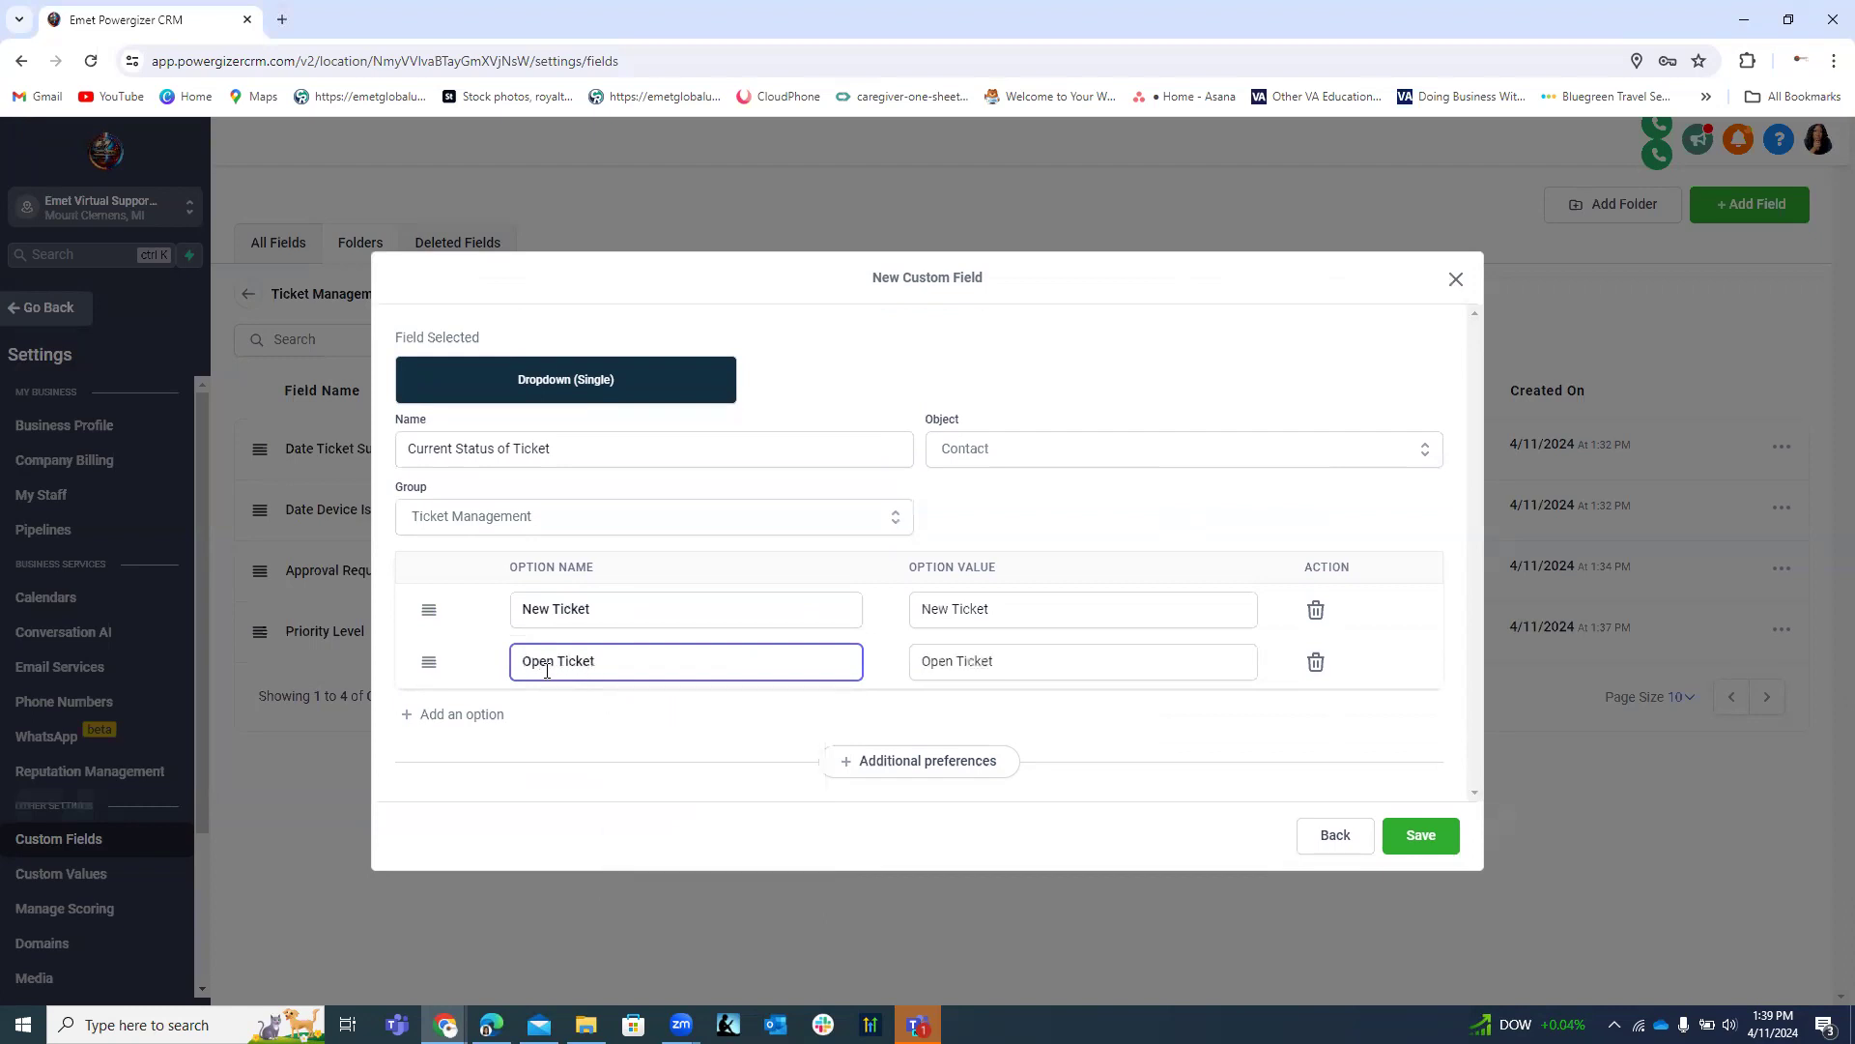
Add the options Pending Requester Response, Pending Third Party and Ticket In Progress.
{"action": "left_click", "coordinate": [488, 715]}
{"action": "left_click", "coordinate": [559, 698]}
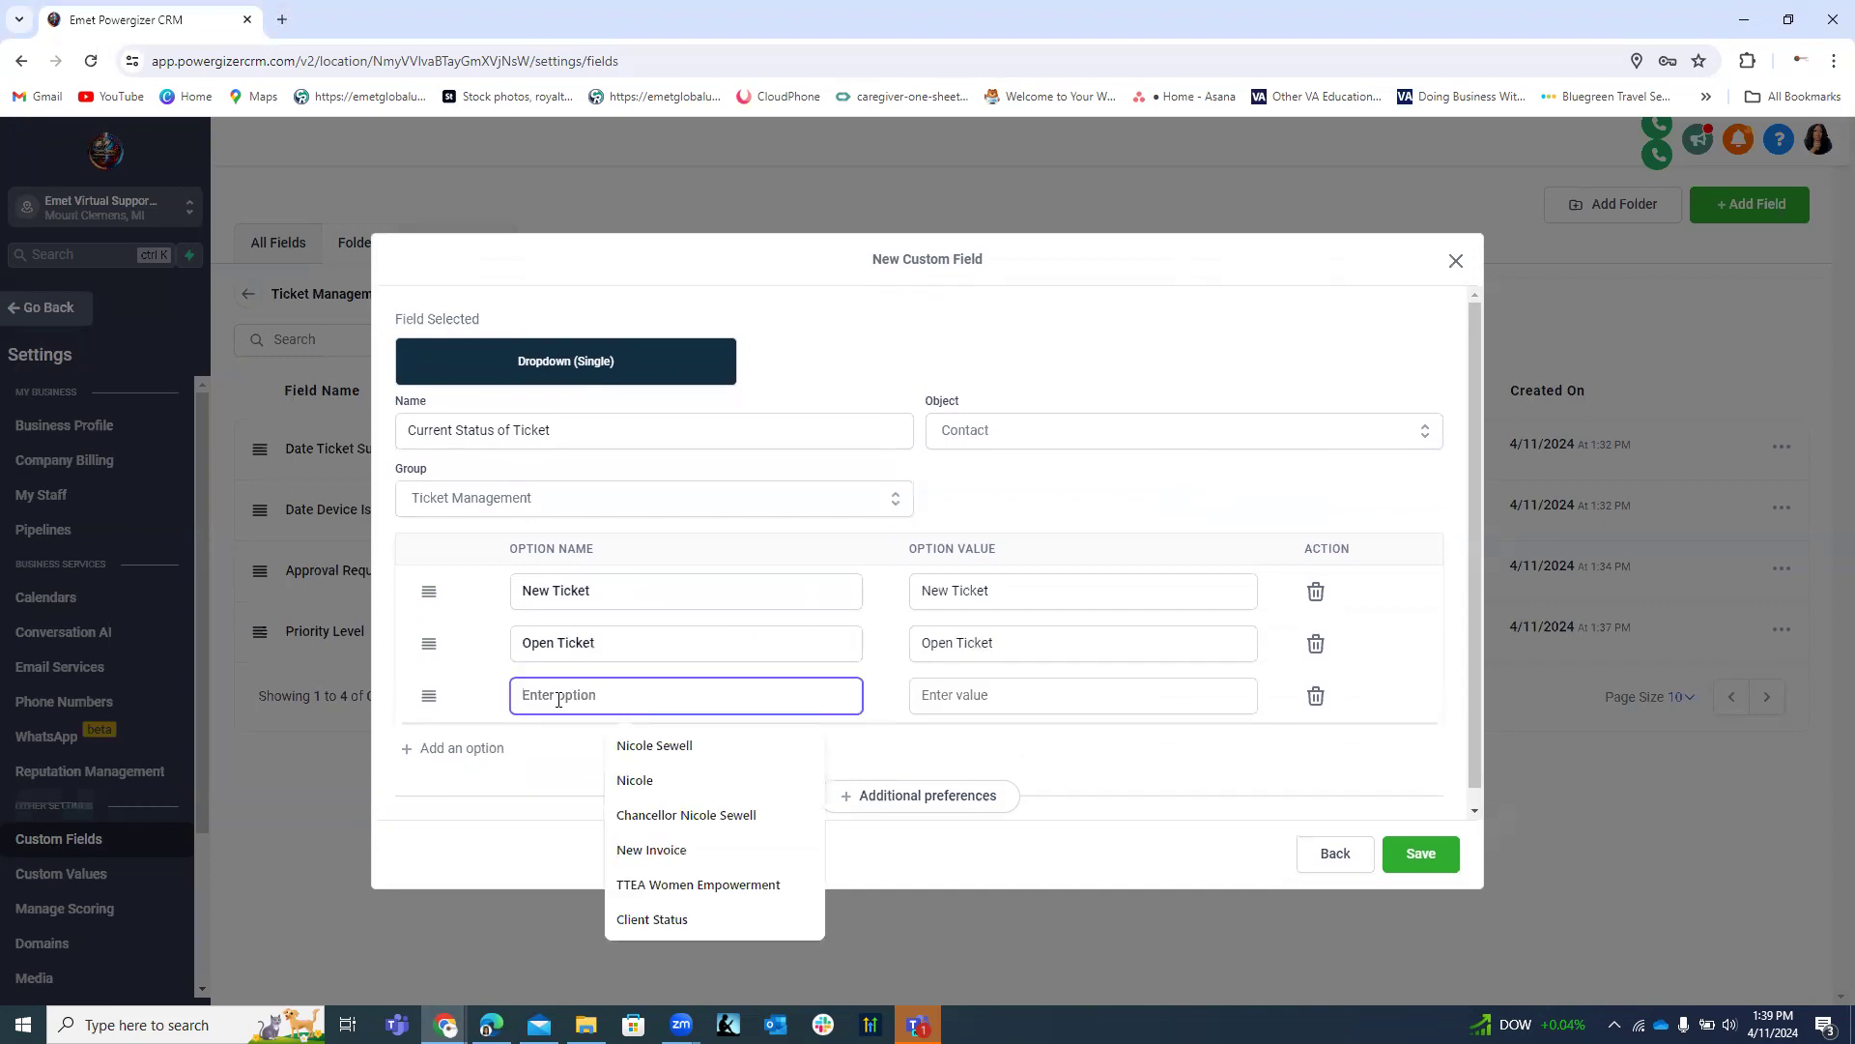
{"action": "type", "text": "Pending"}
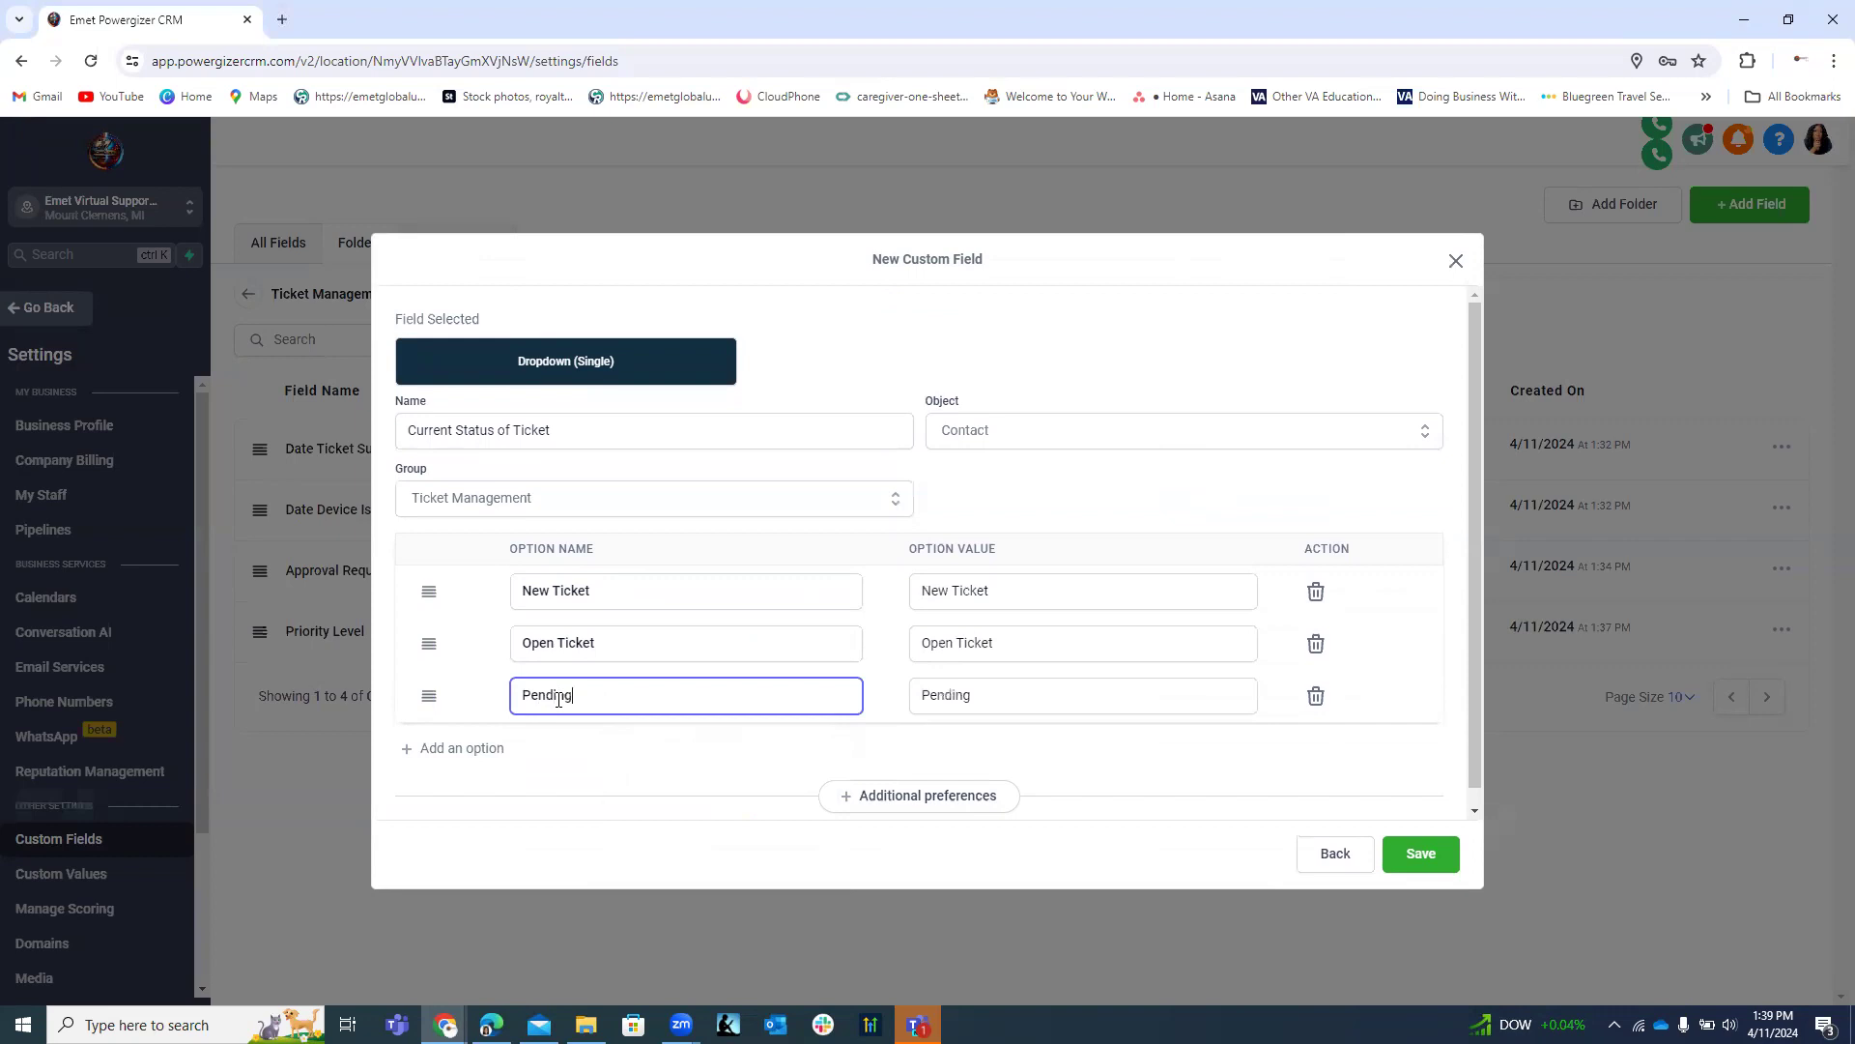
{"action": "type", "text": " Requester Response"}
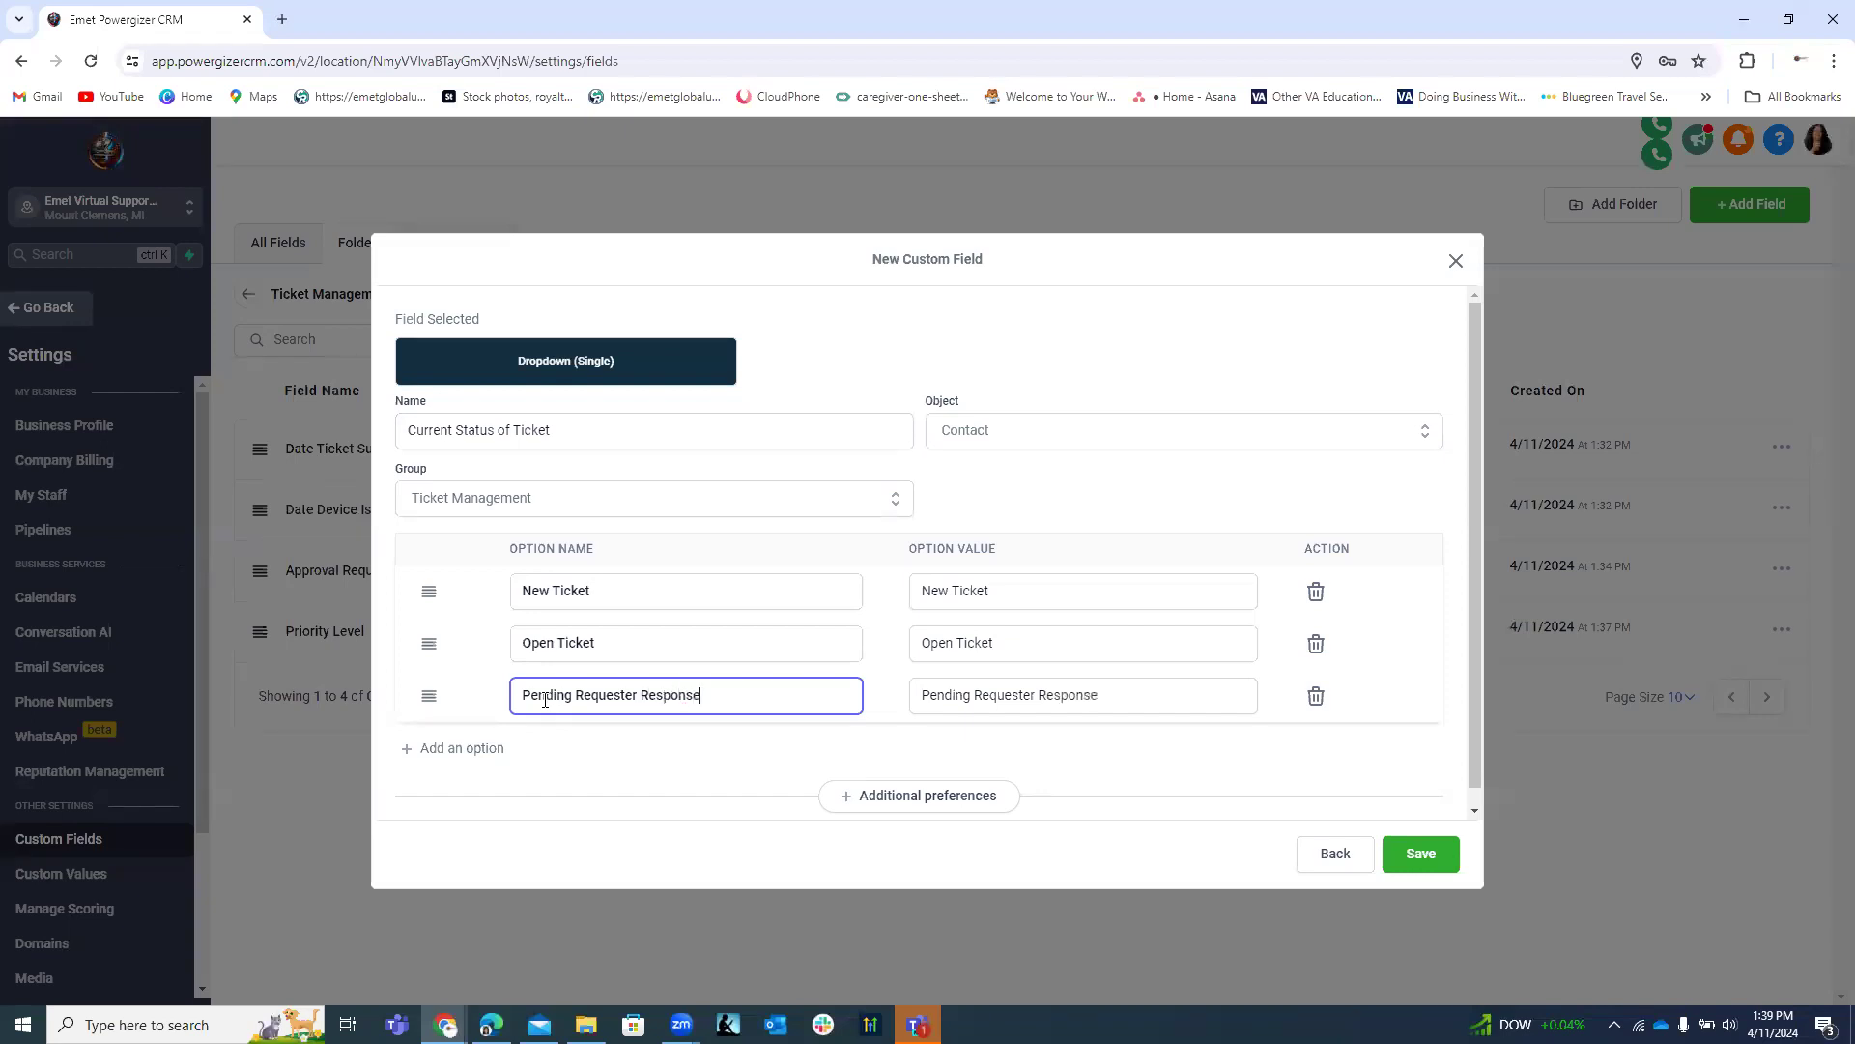
{"action": "left_click", "coordinate": [479, 749]}
{"action": "left_click", "coordinate": [595, 745]}
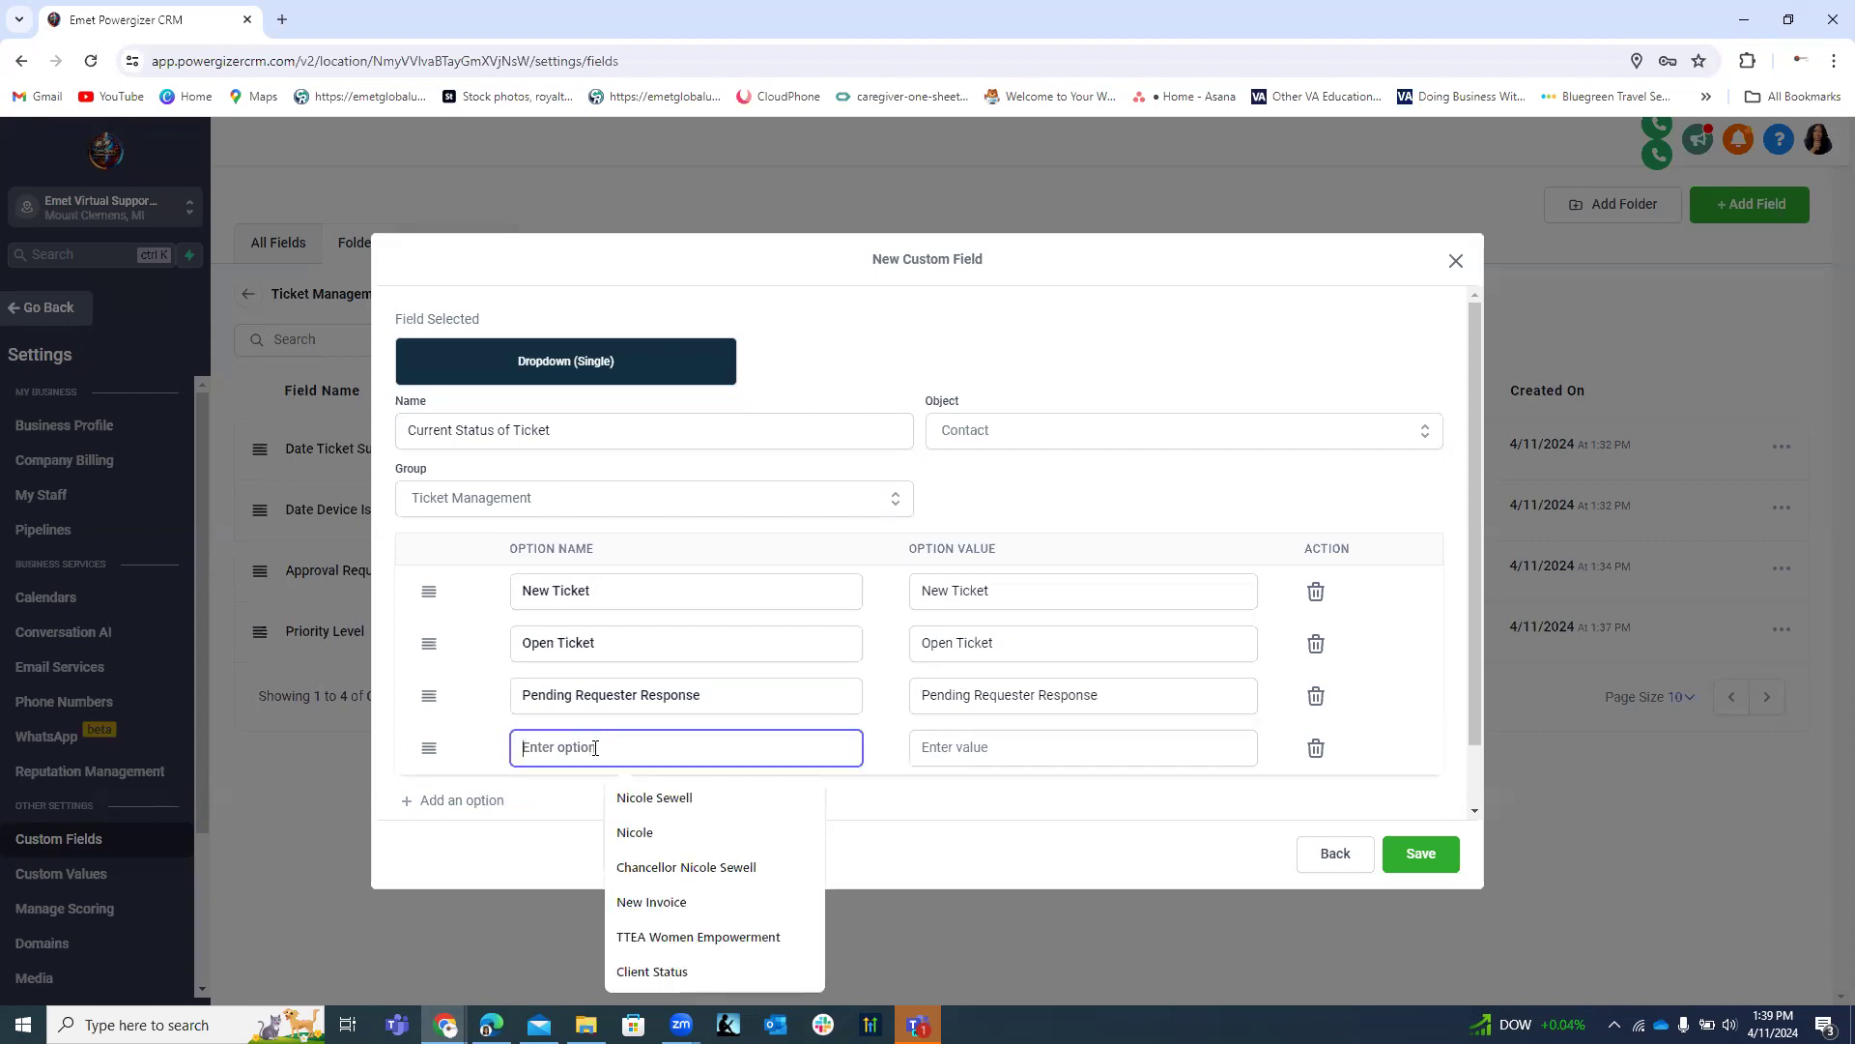
{"action": "type", "text": "Pend"}
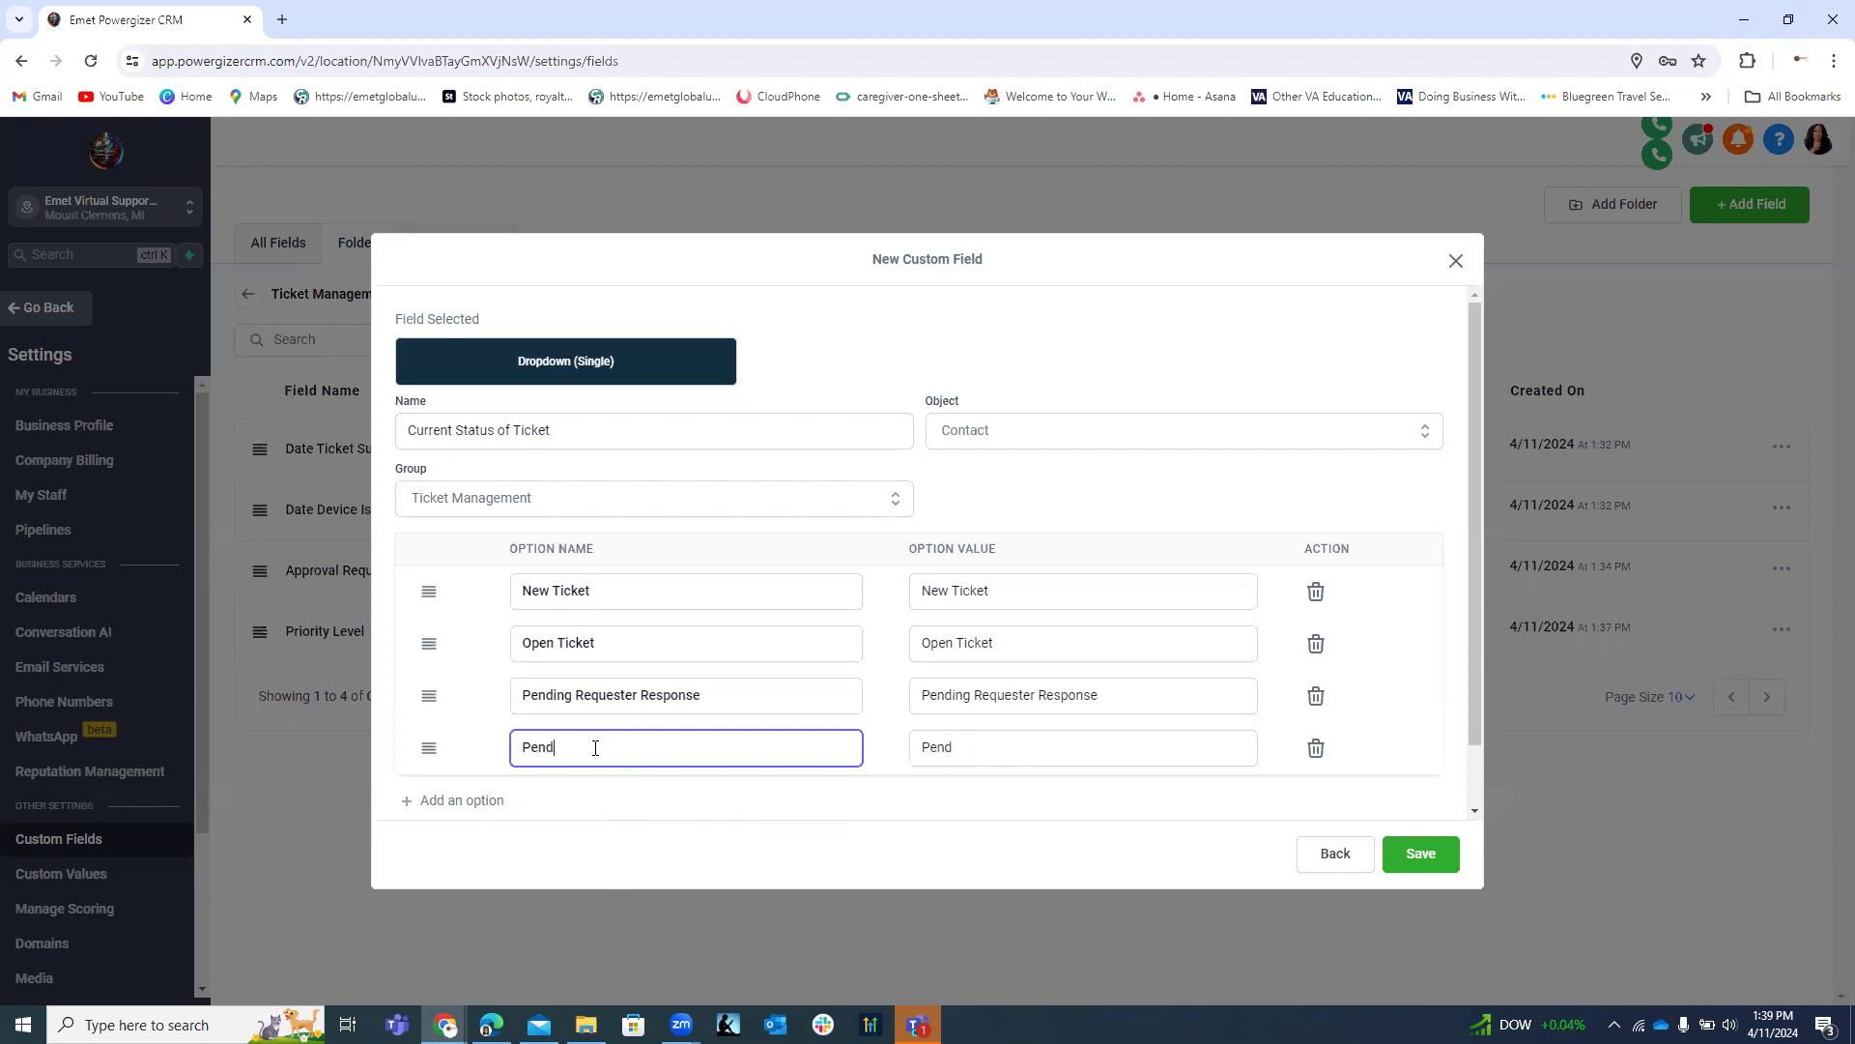
{"action": "type", "text": "ing Third Party"}
{"action": "left_click", "coordinate": [483, 802]}
{"action": "left_click", "coordinate": [582, 804]}
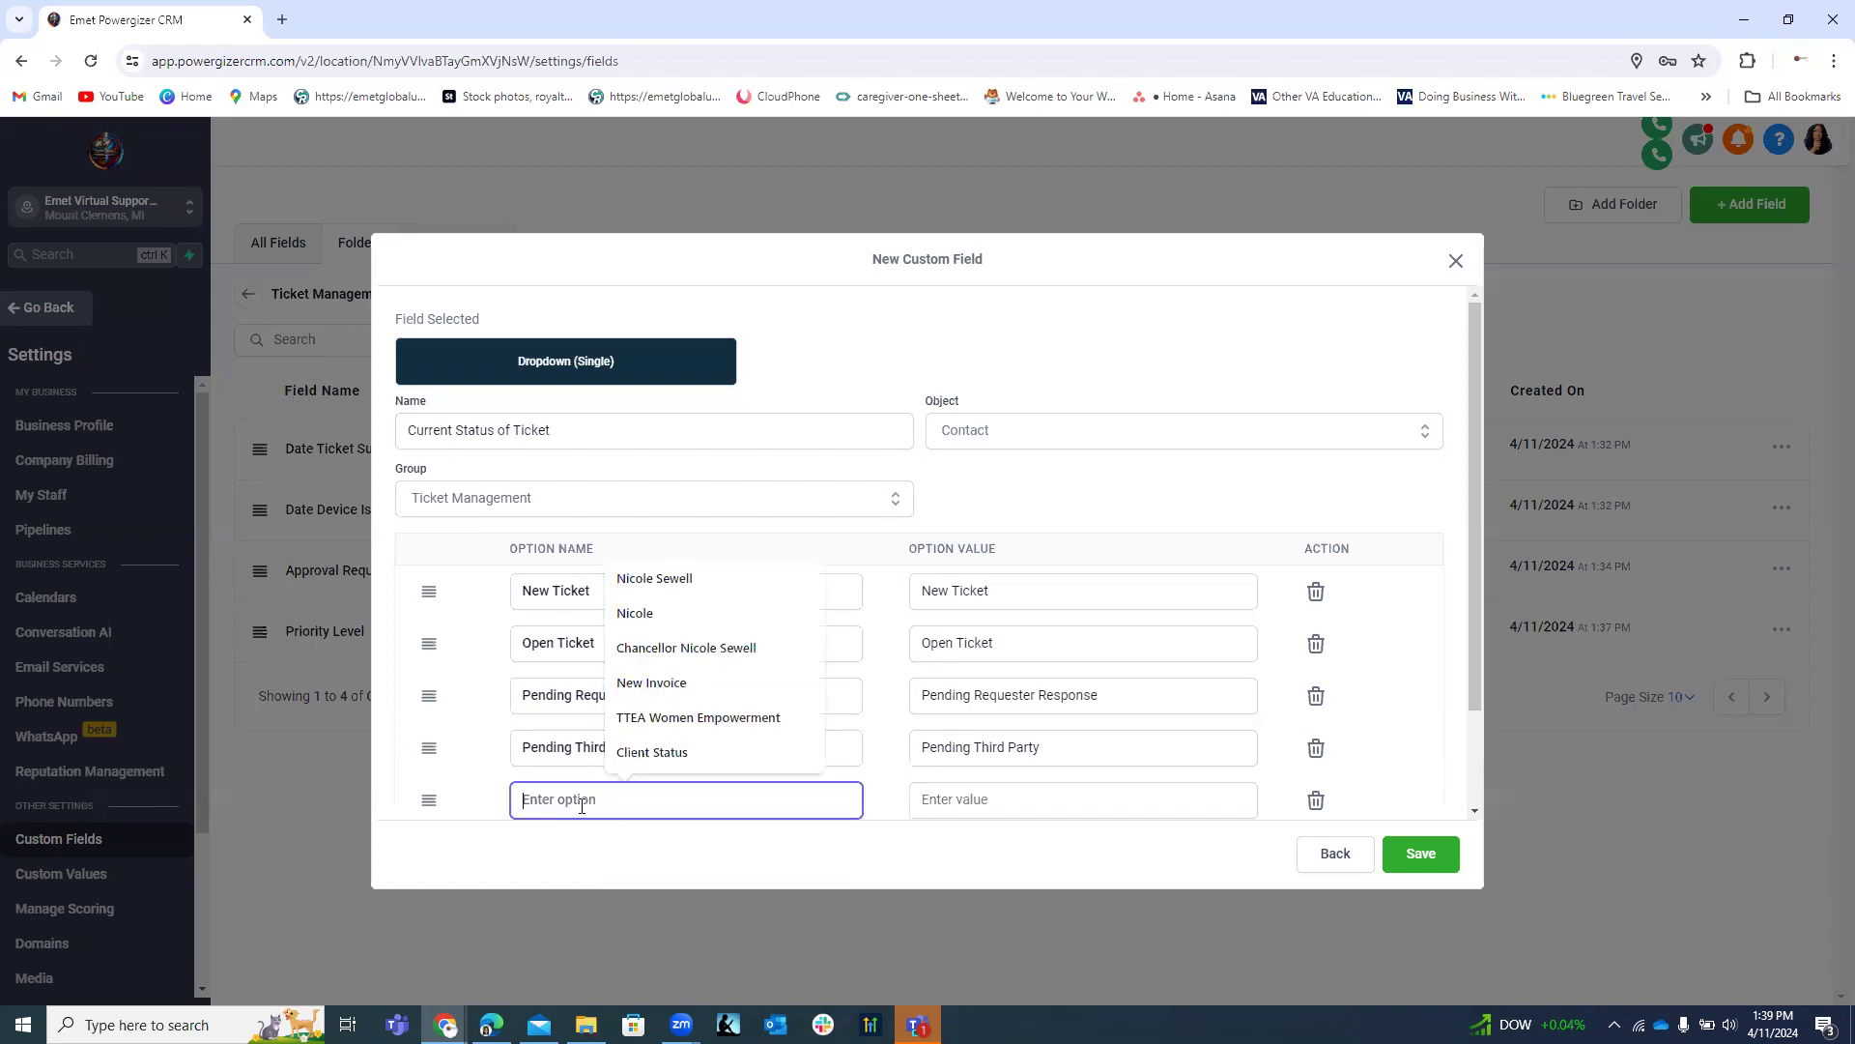
{"action": "type", "text": "T"}
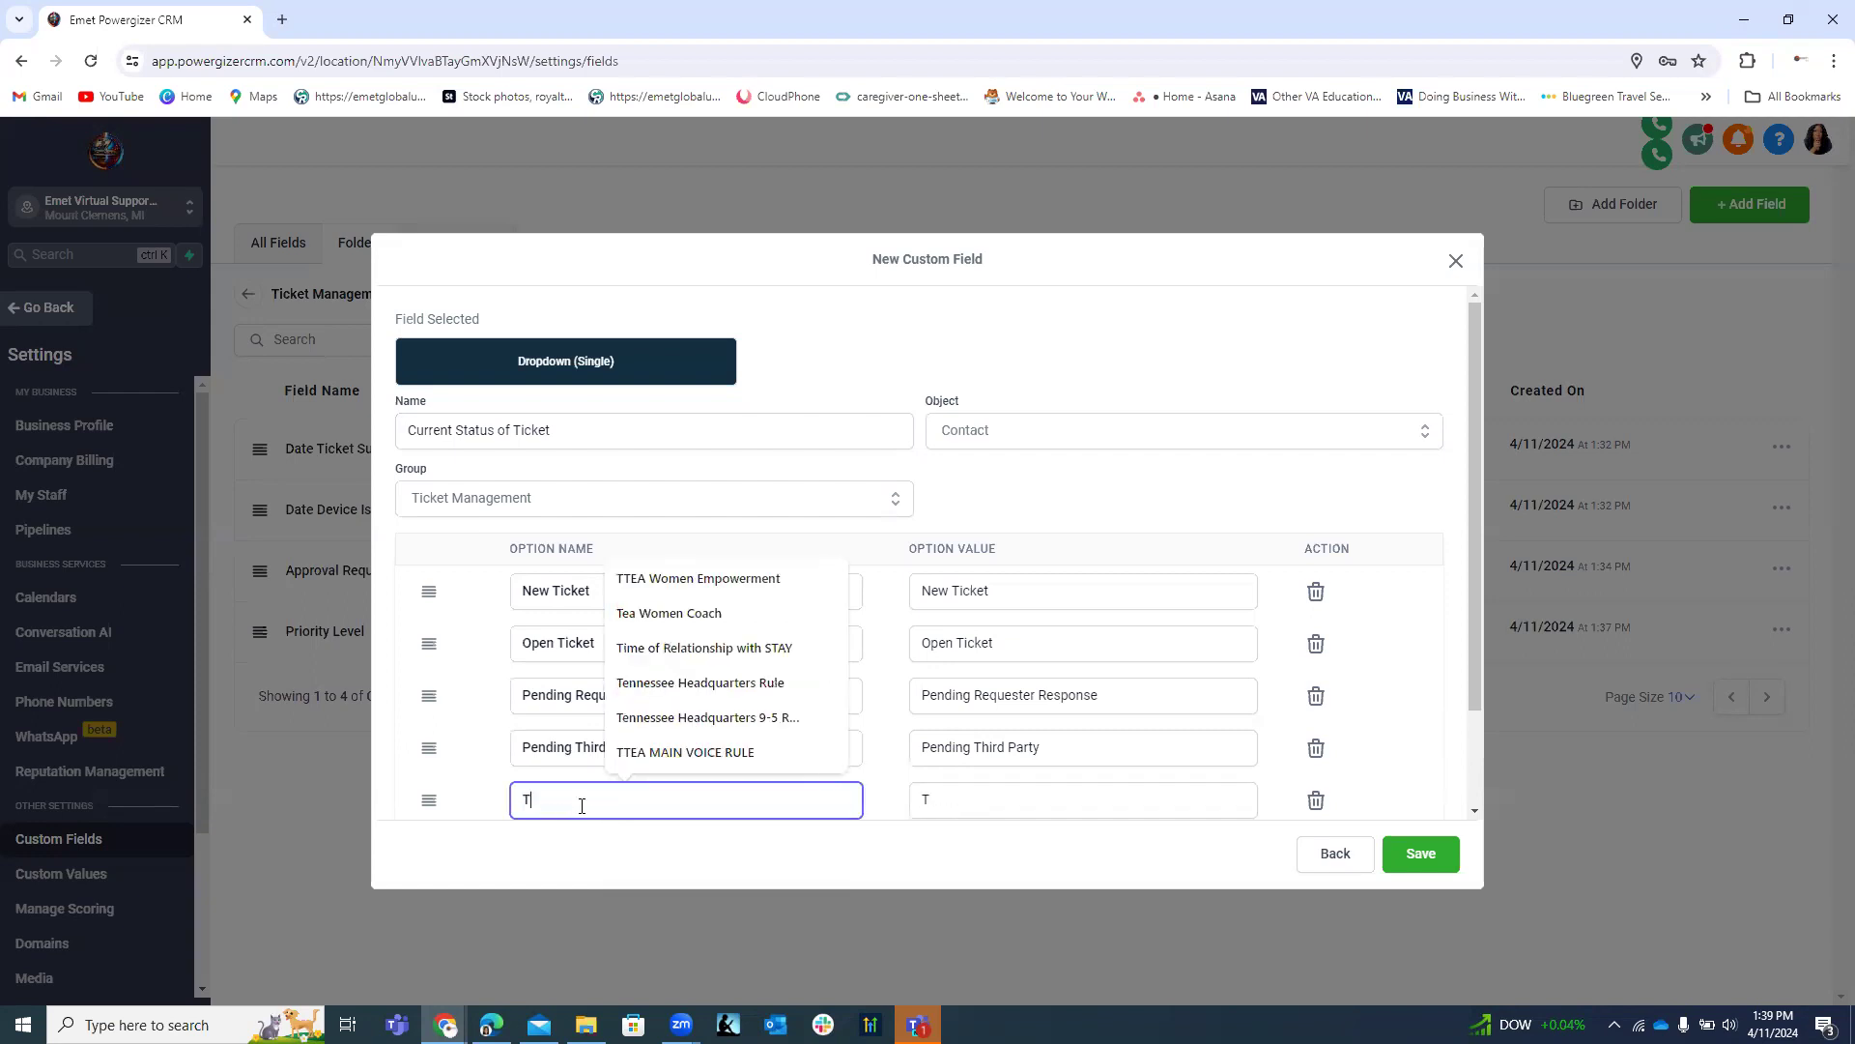
{"action": "type", "text": "icket I"}
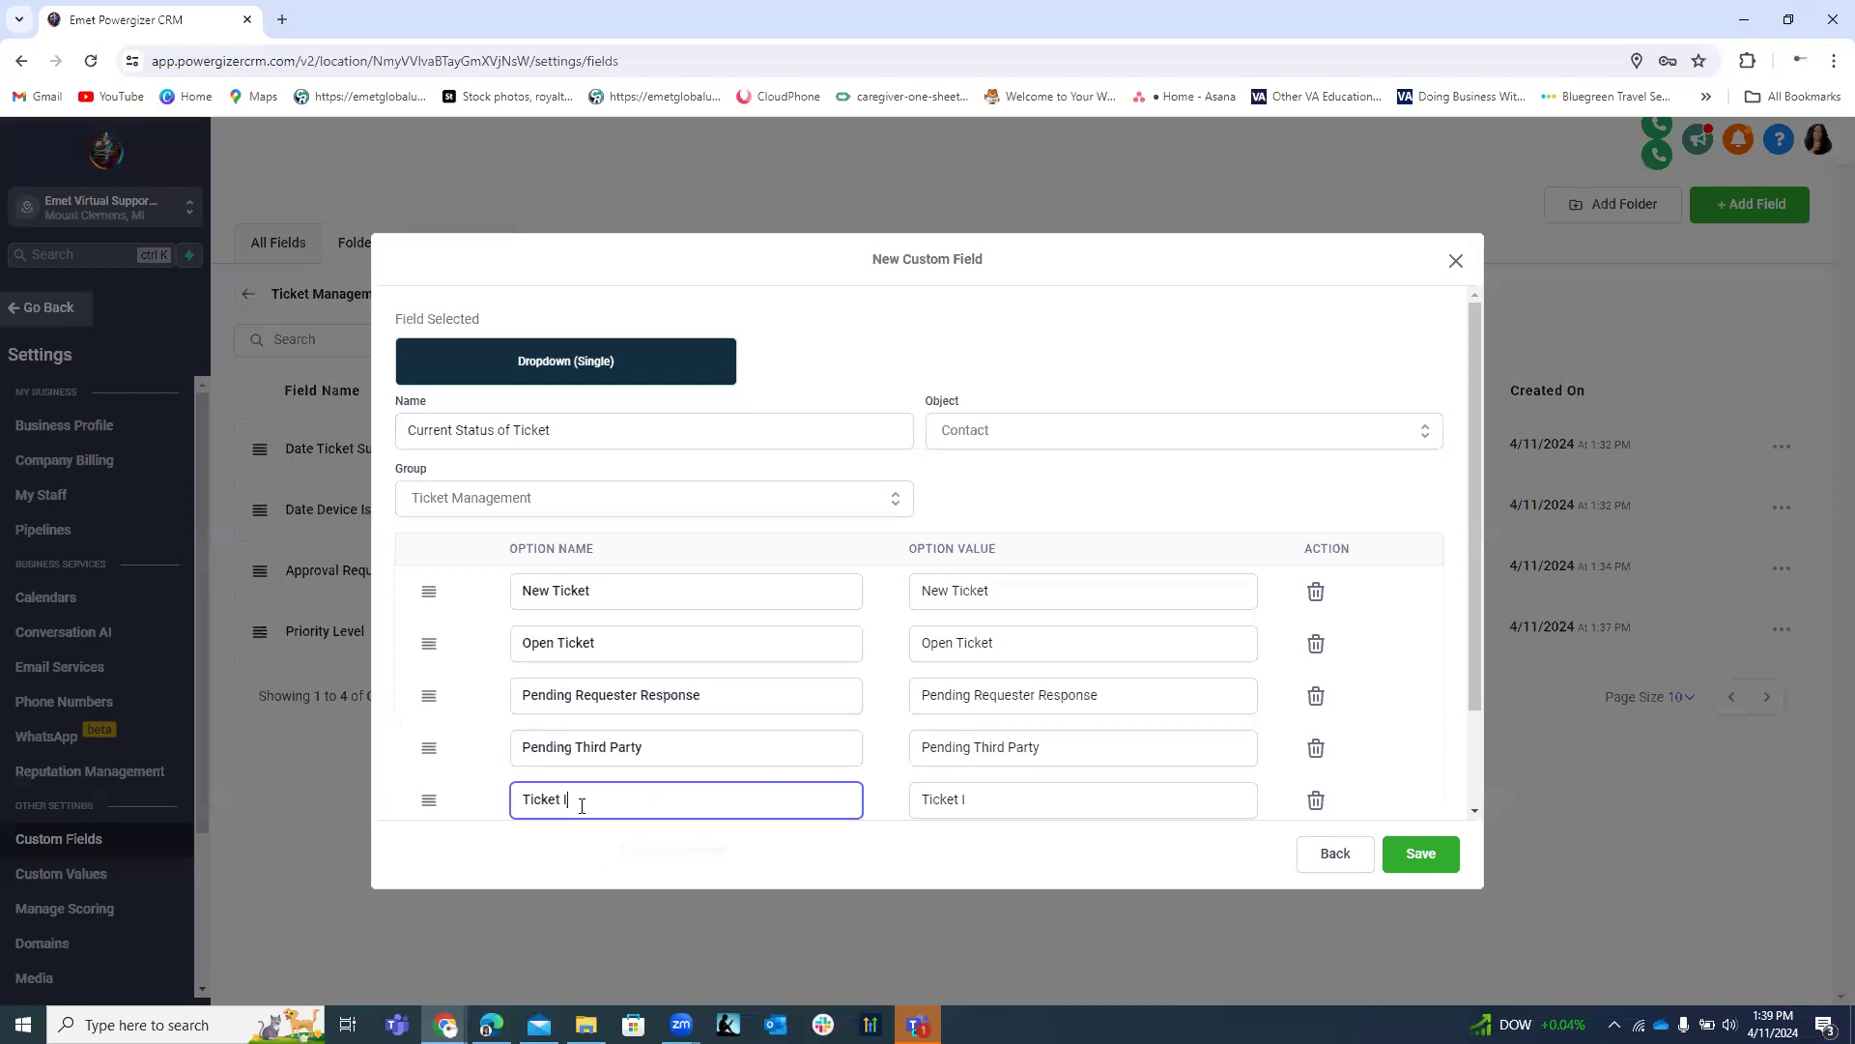
{"action": "type", "text": "n Progress"}
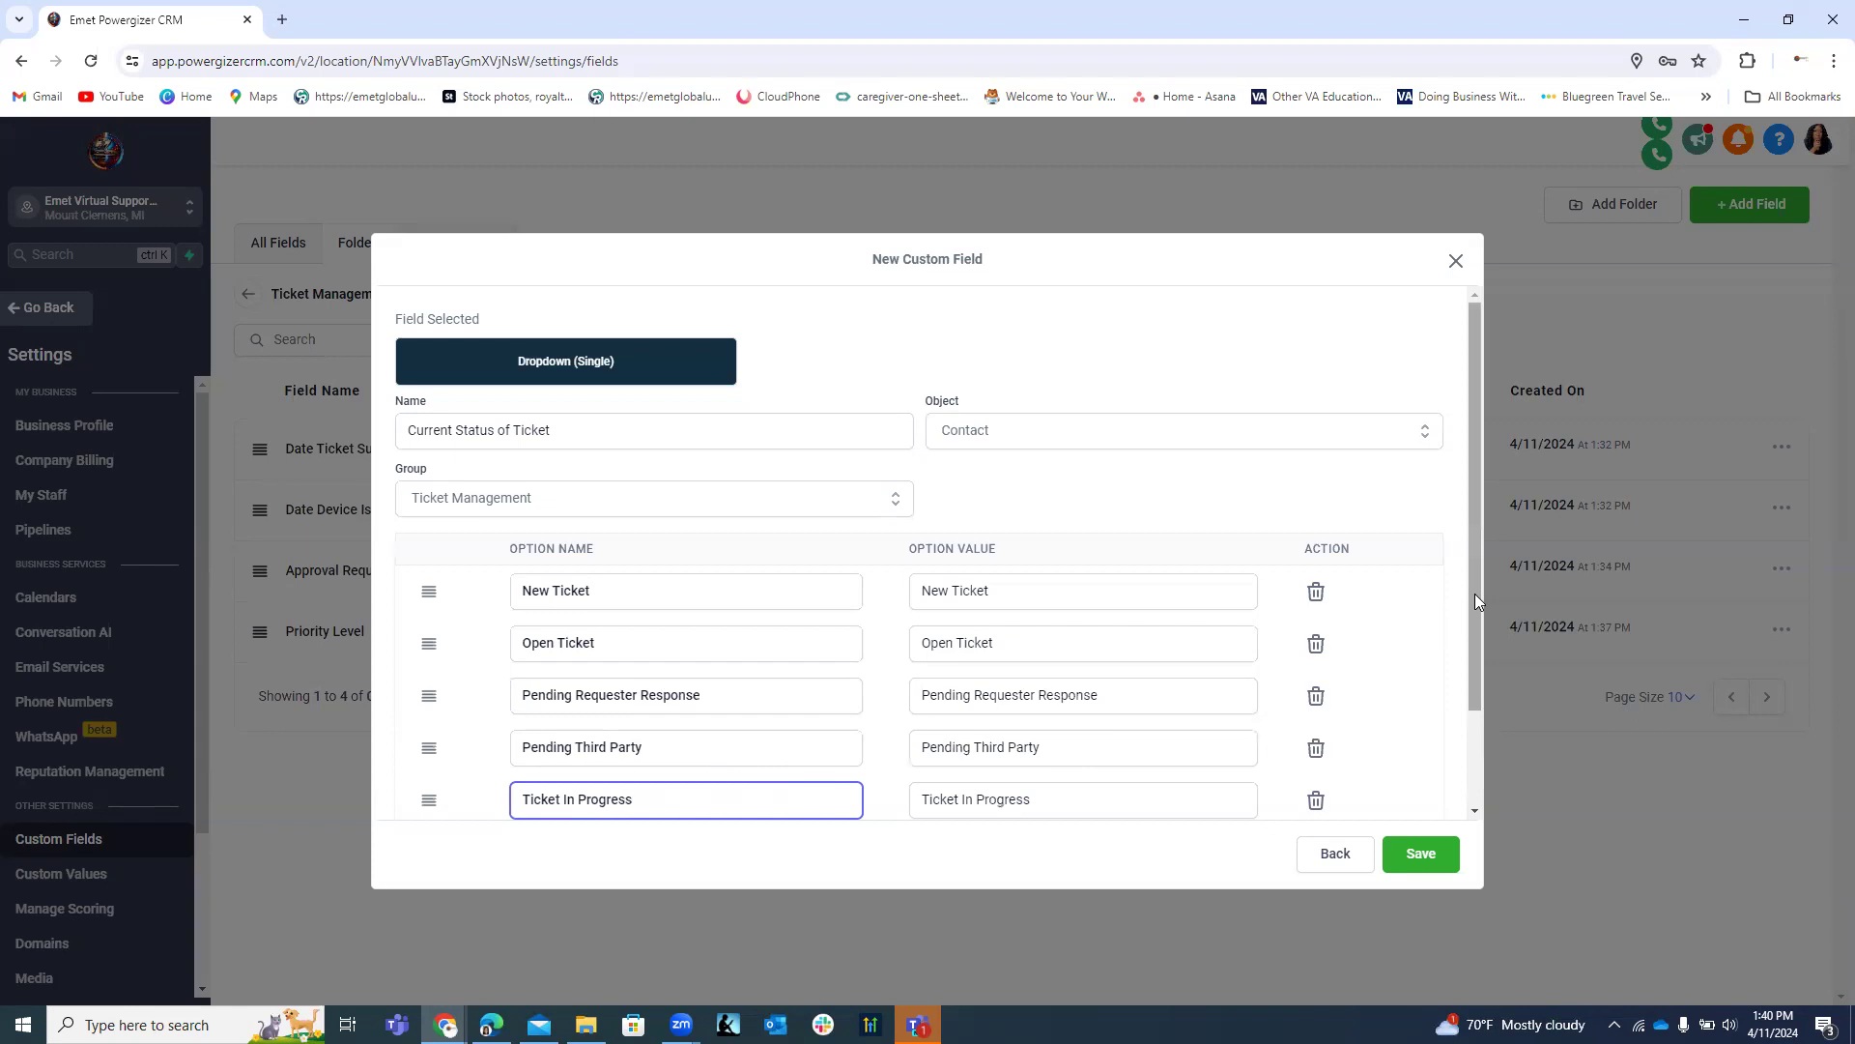
Add the options Ticket Resolved, Ticket Closed and Ticket Closed Unresolved.
{"action": "scroll", "coordinate": [1475, 594], "scroll_direction": "down", "scroll_amount": 2}
{"action": "left_click", "coordinate": [494, 735]}
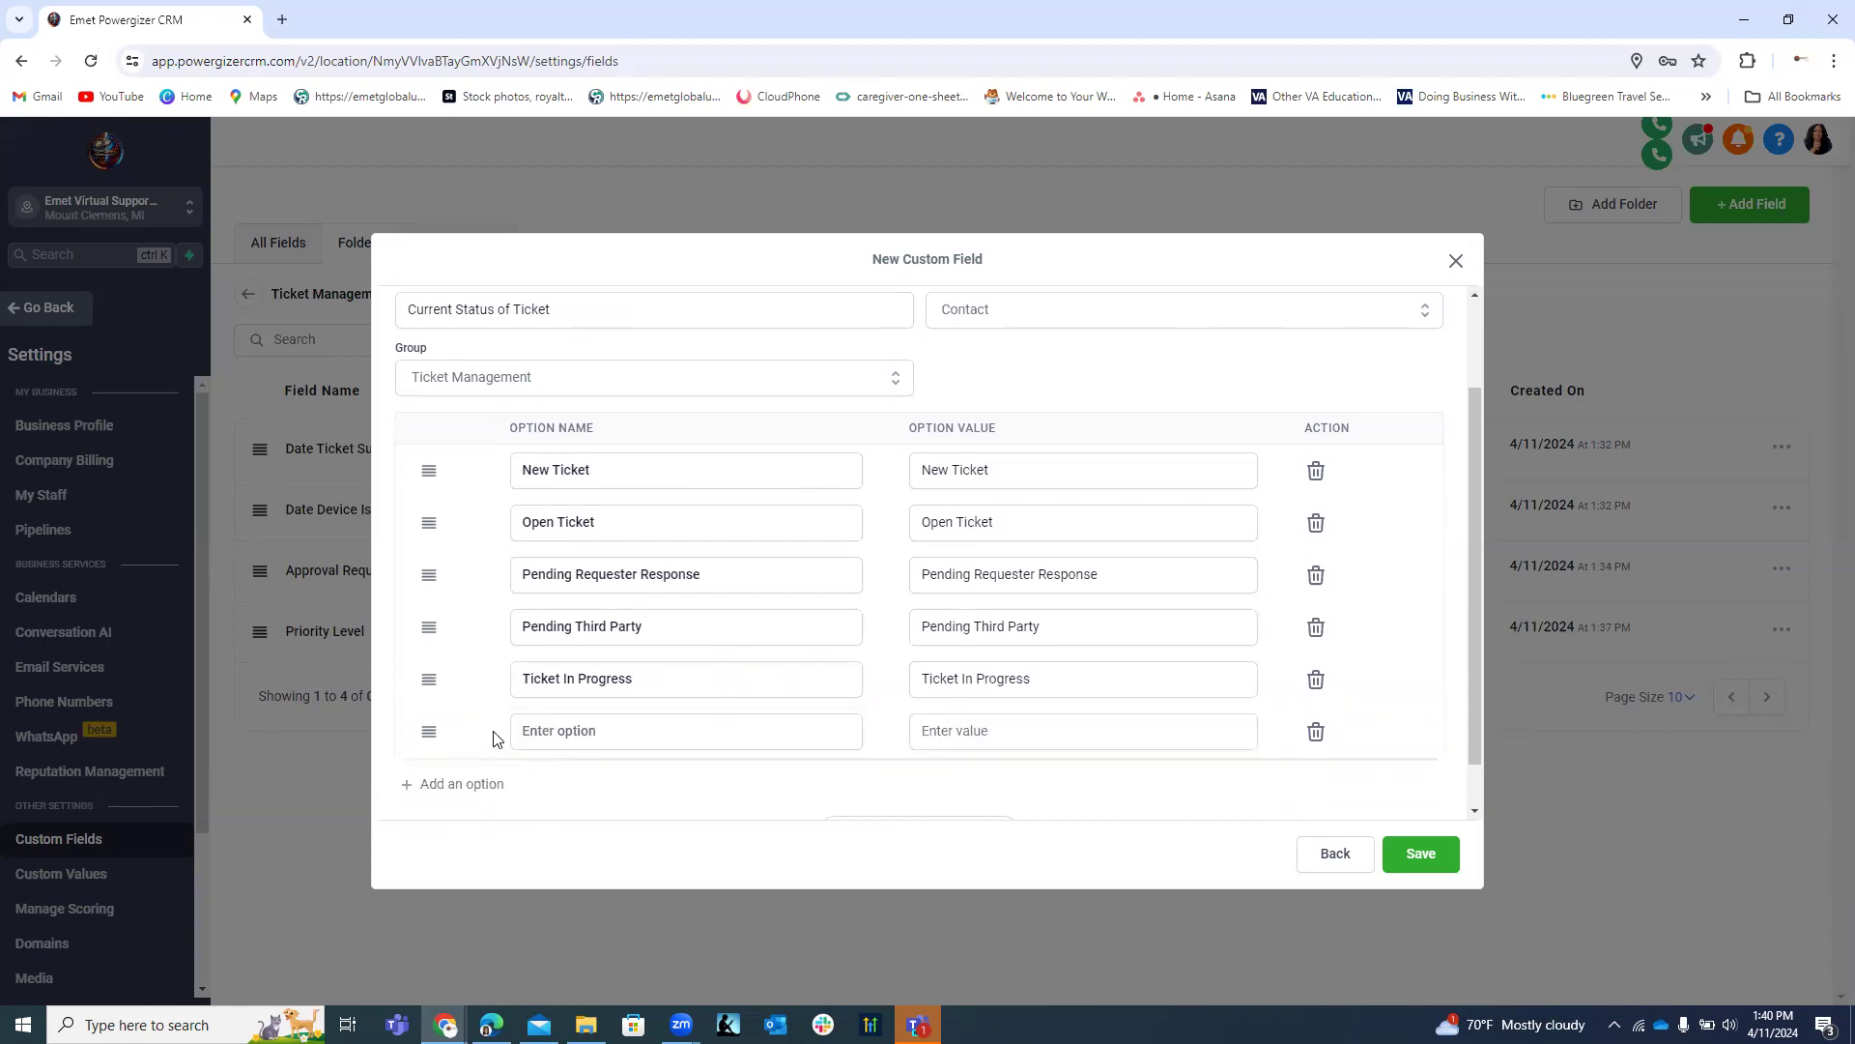
{"action": "left_click", "coordinate": [657, 736]}
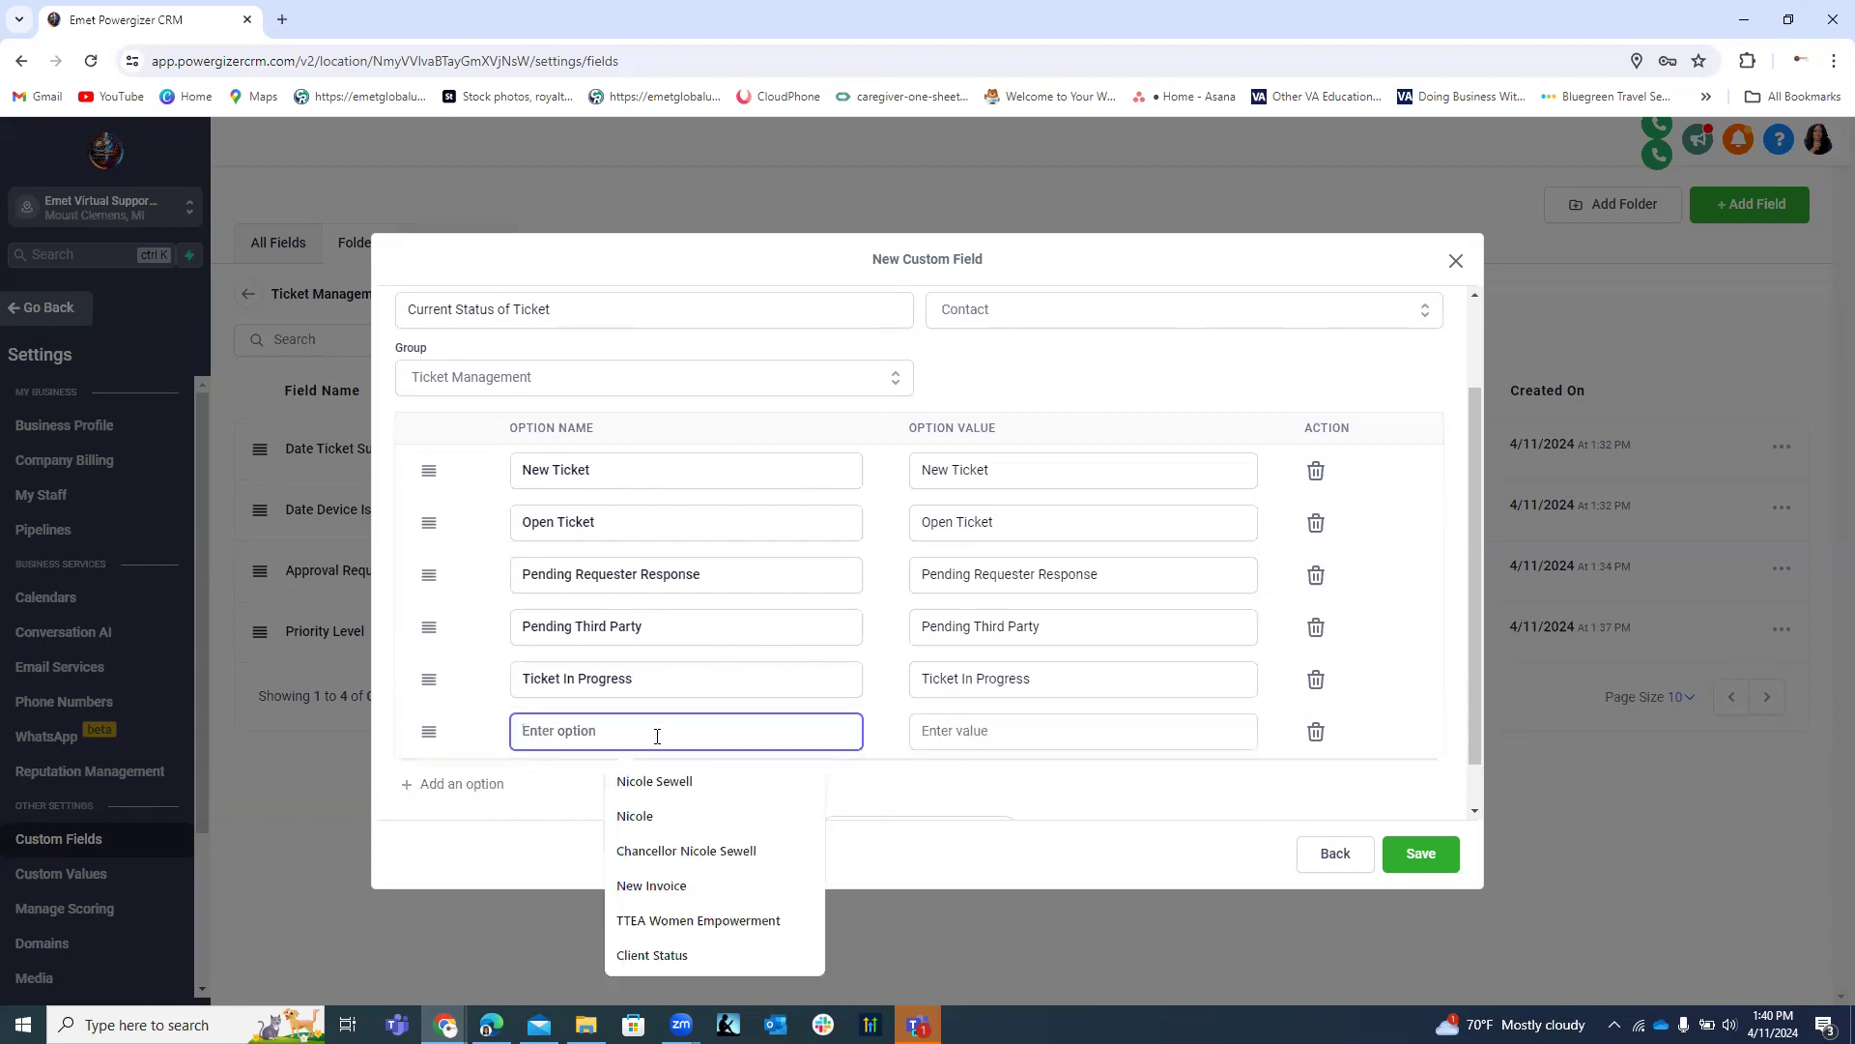
{"action": "type", "text": "Ti"}
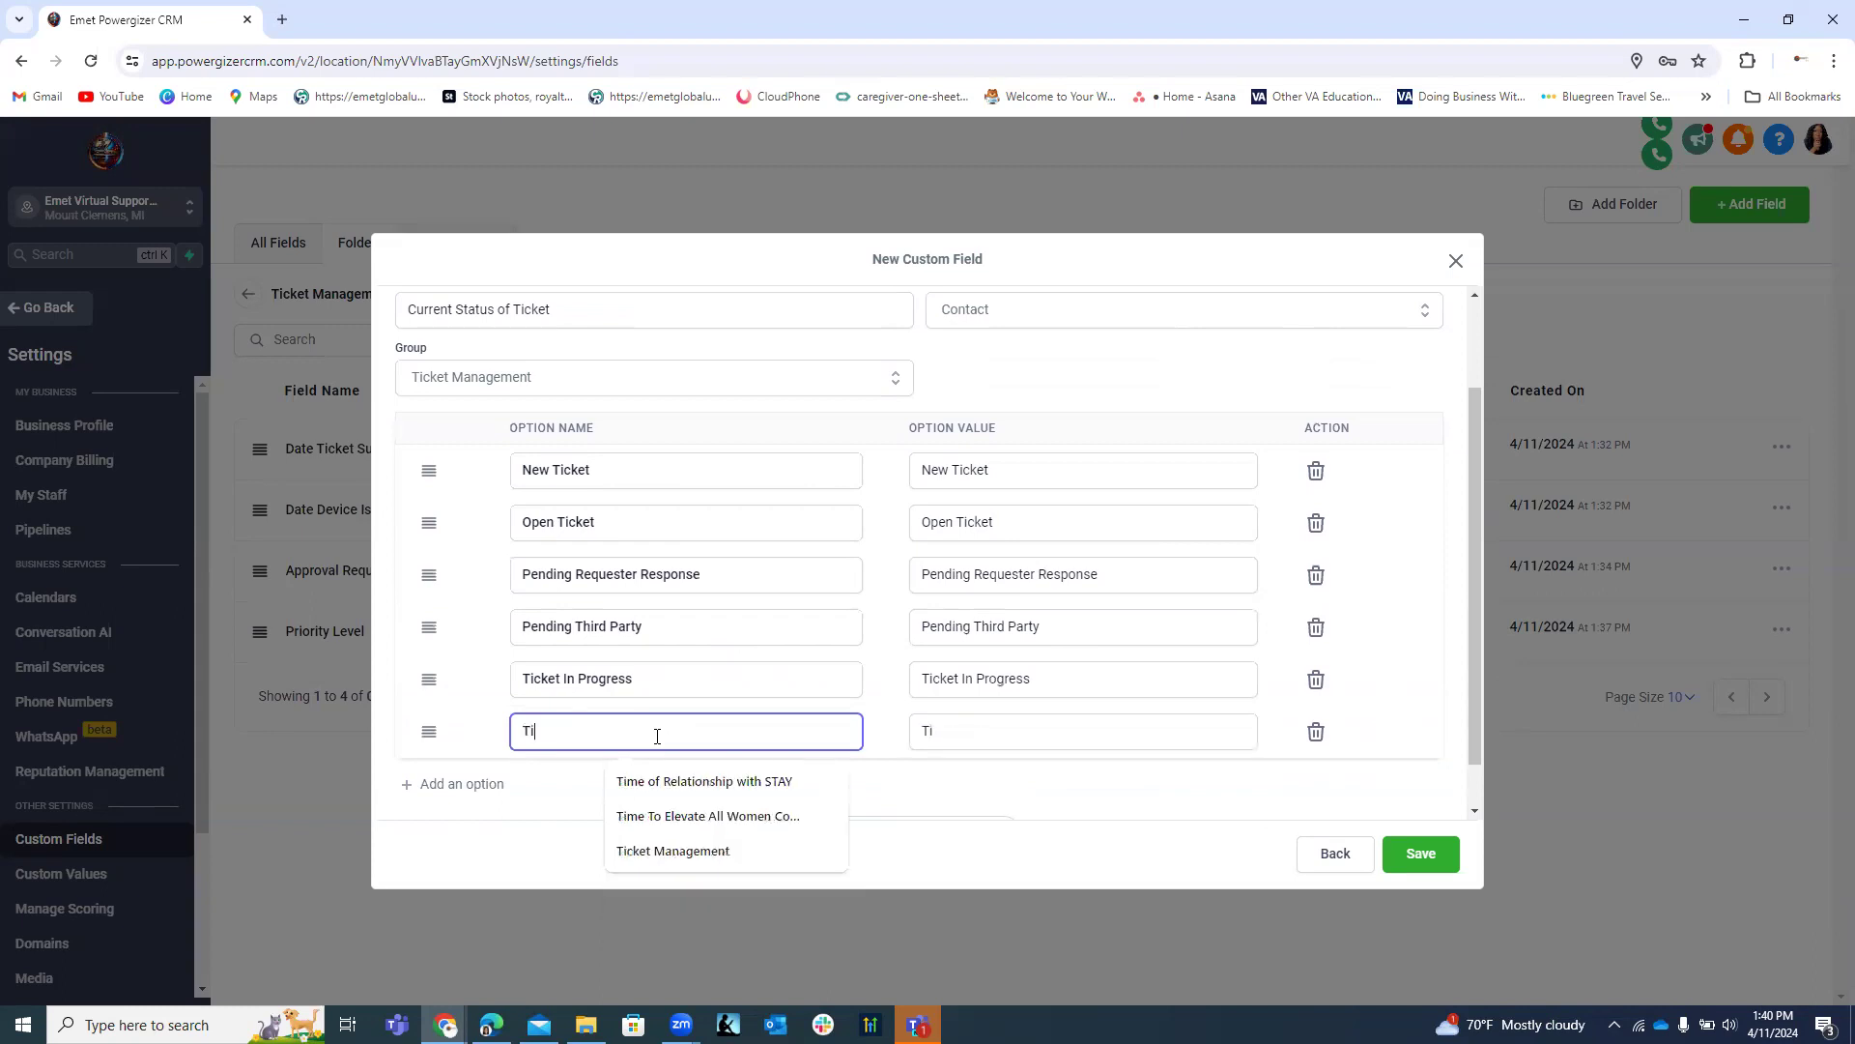
{"action": "type", "text": "cket"}
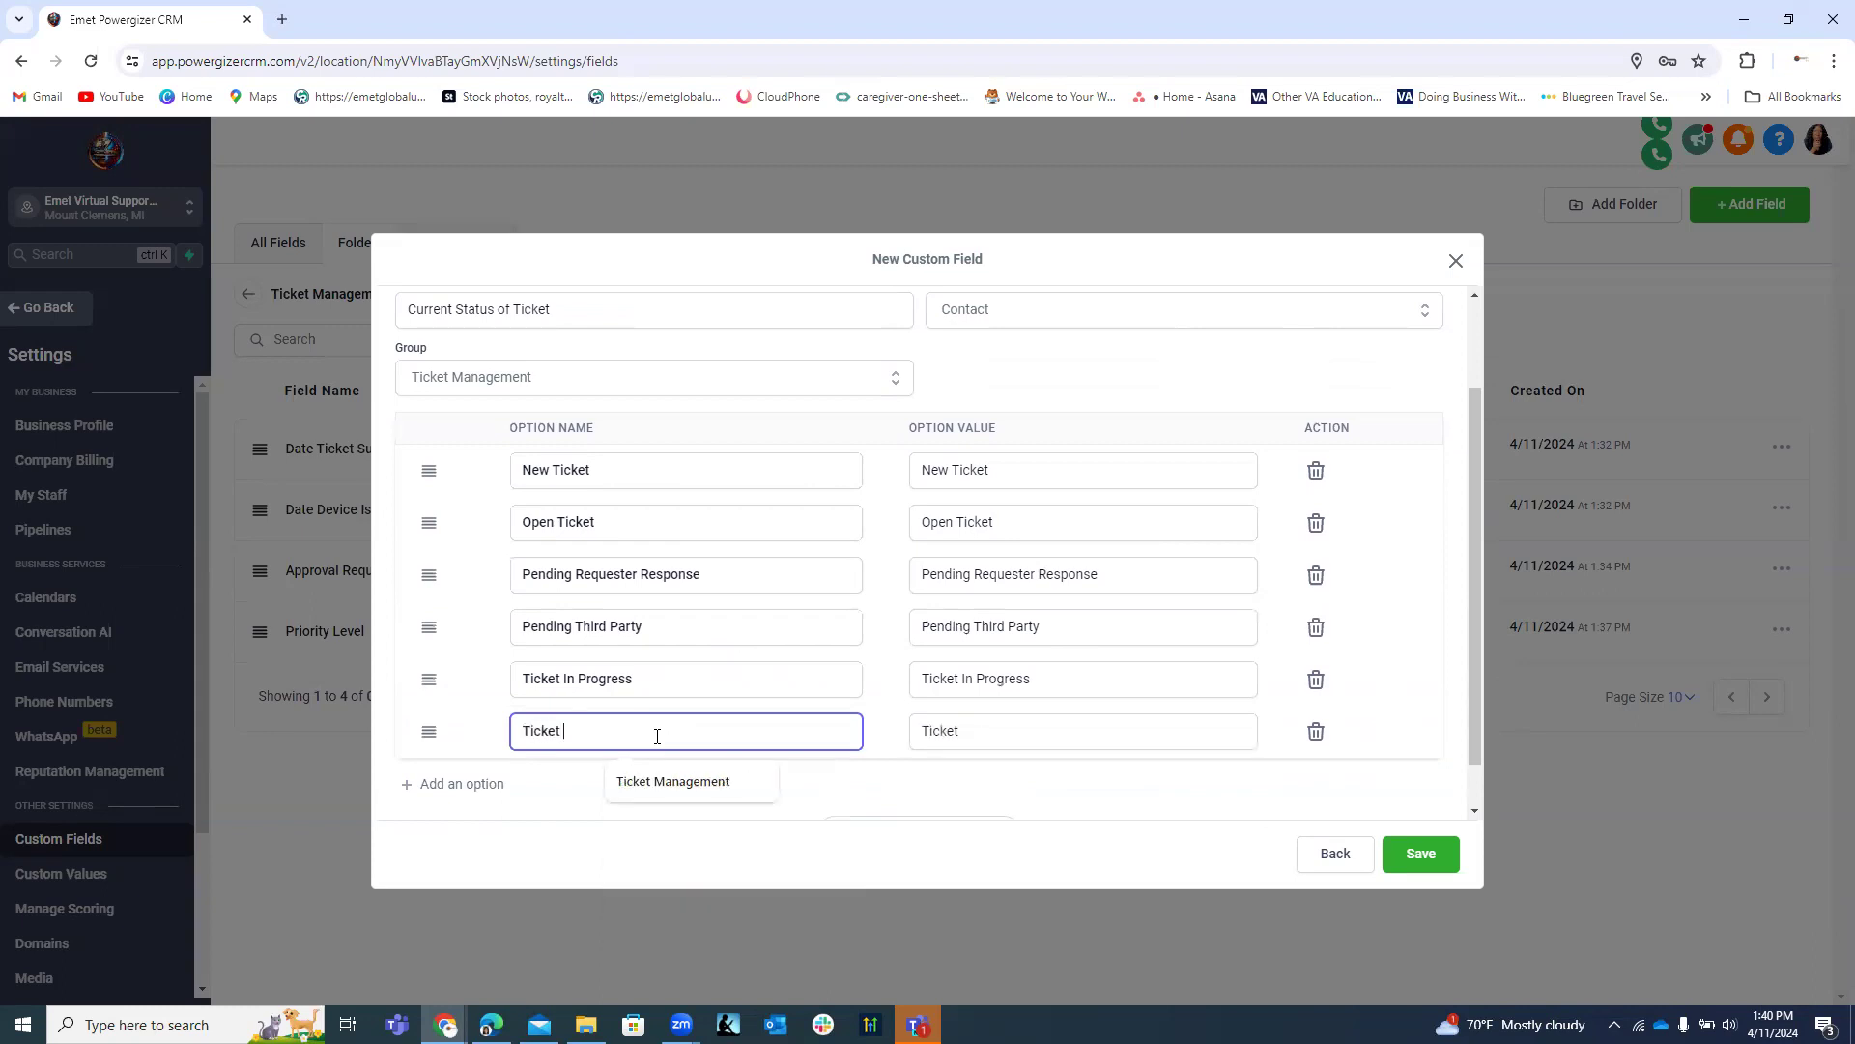
{"action": "type", "text": " Resolved"}
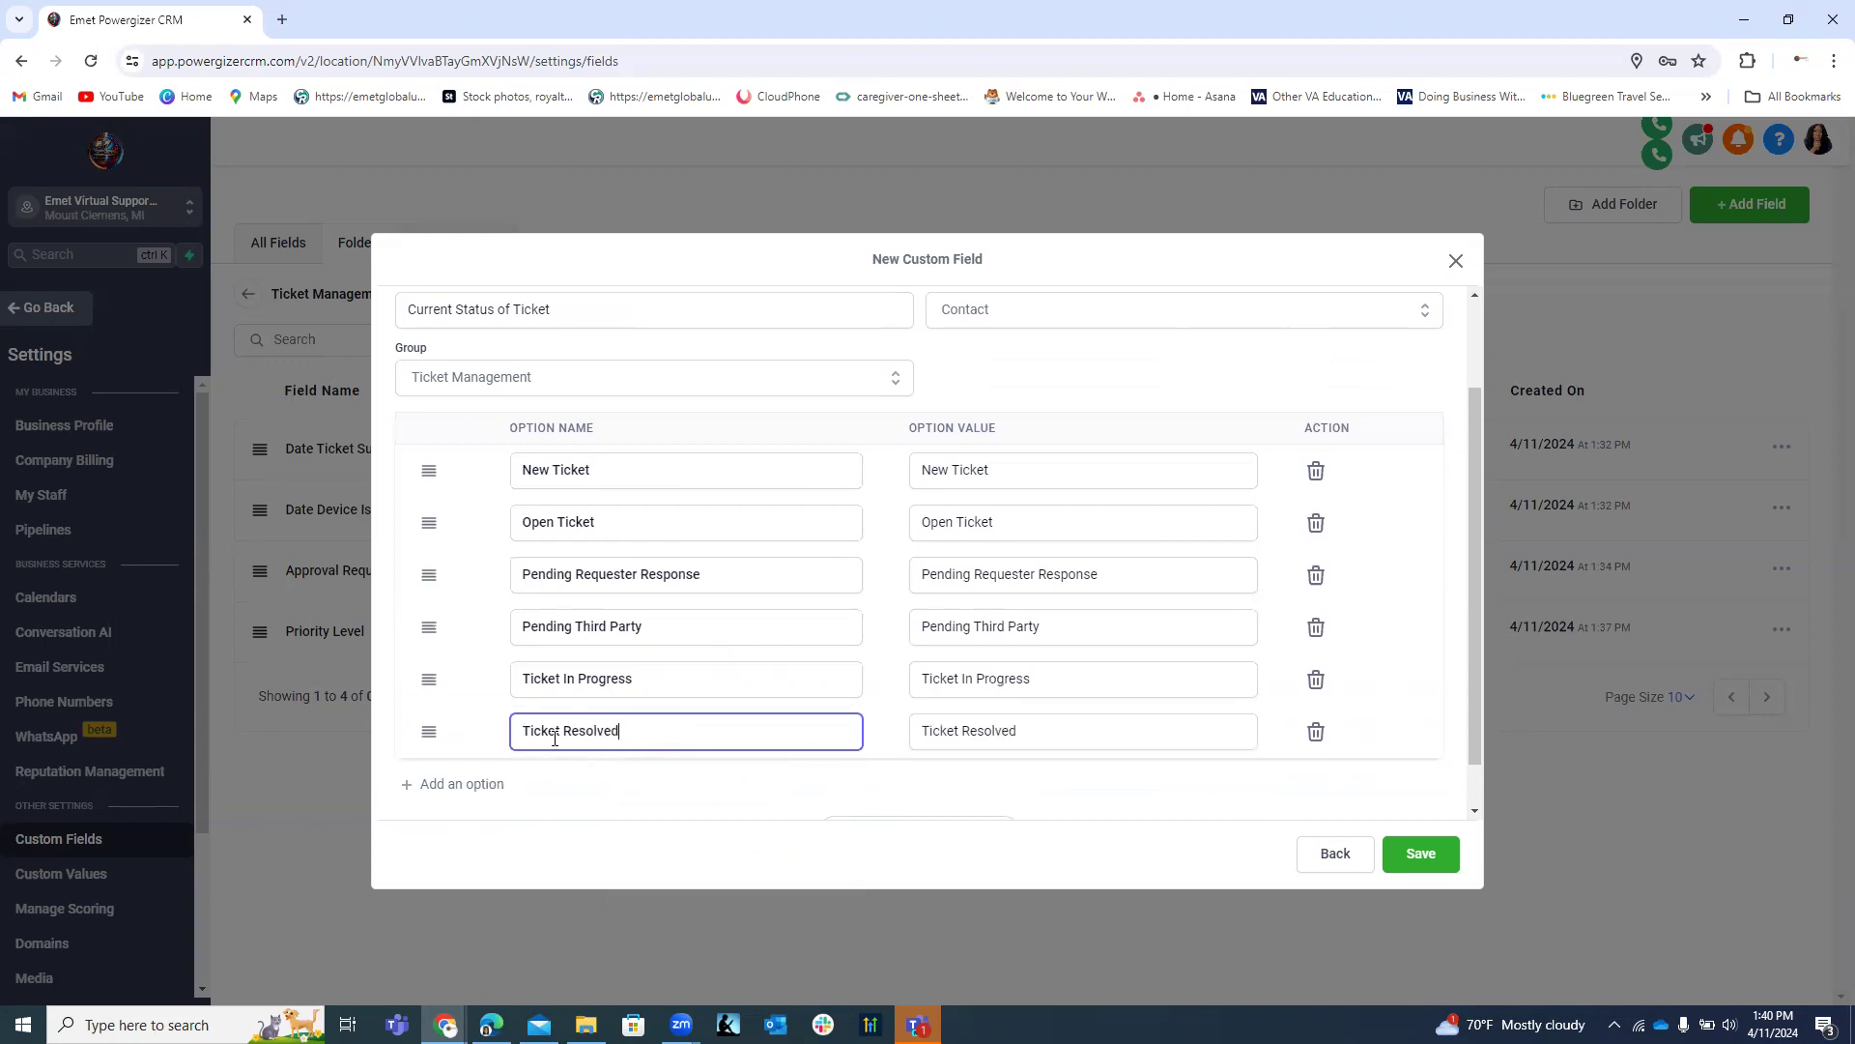
{"action": "left_click_drag", "start_coordinate": [1470, 740], "coordinate": [1473, 794]}
{"action": "left_click", "coordinate": [455, 745]}
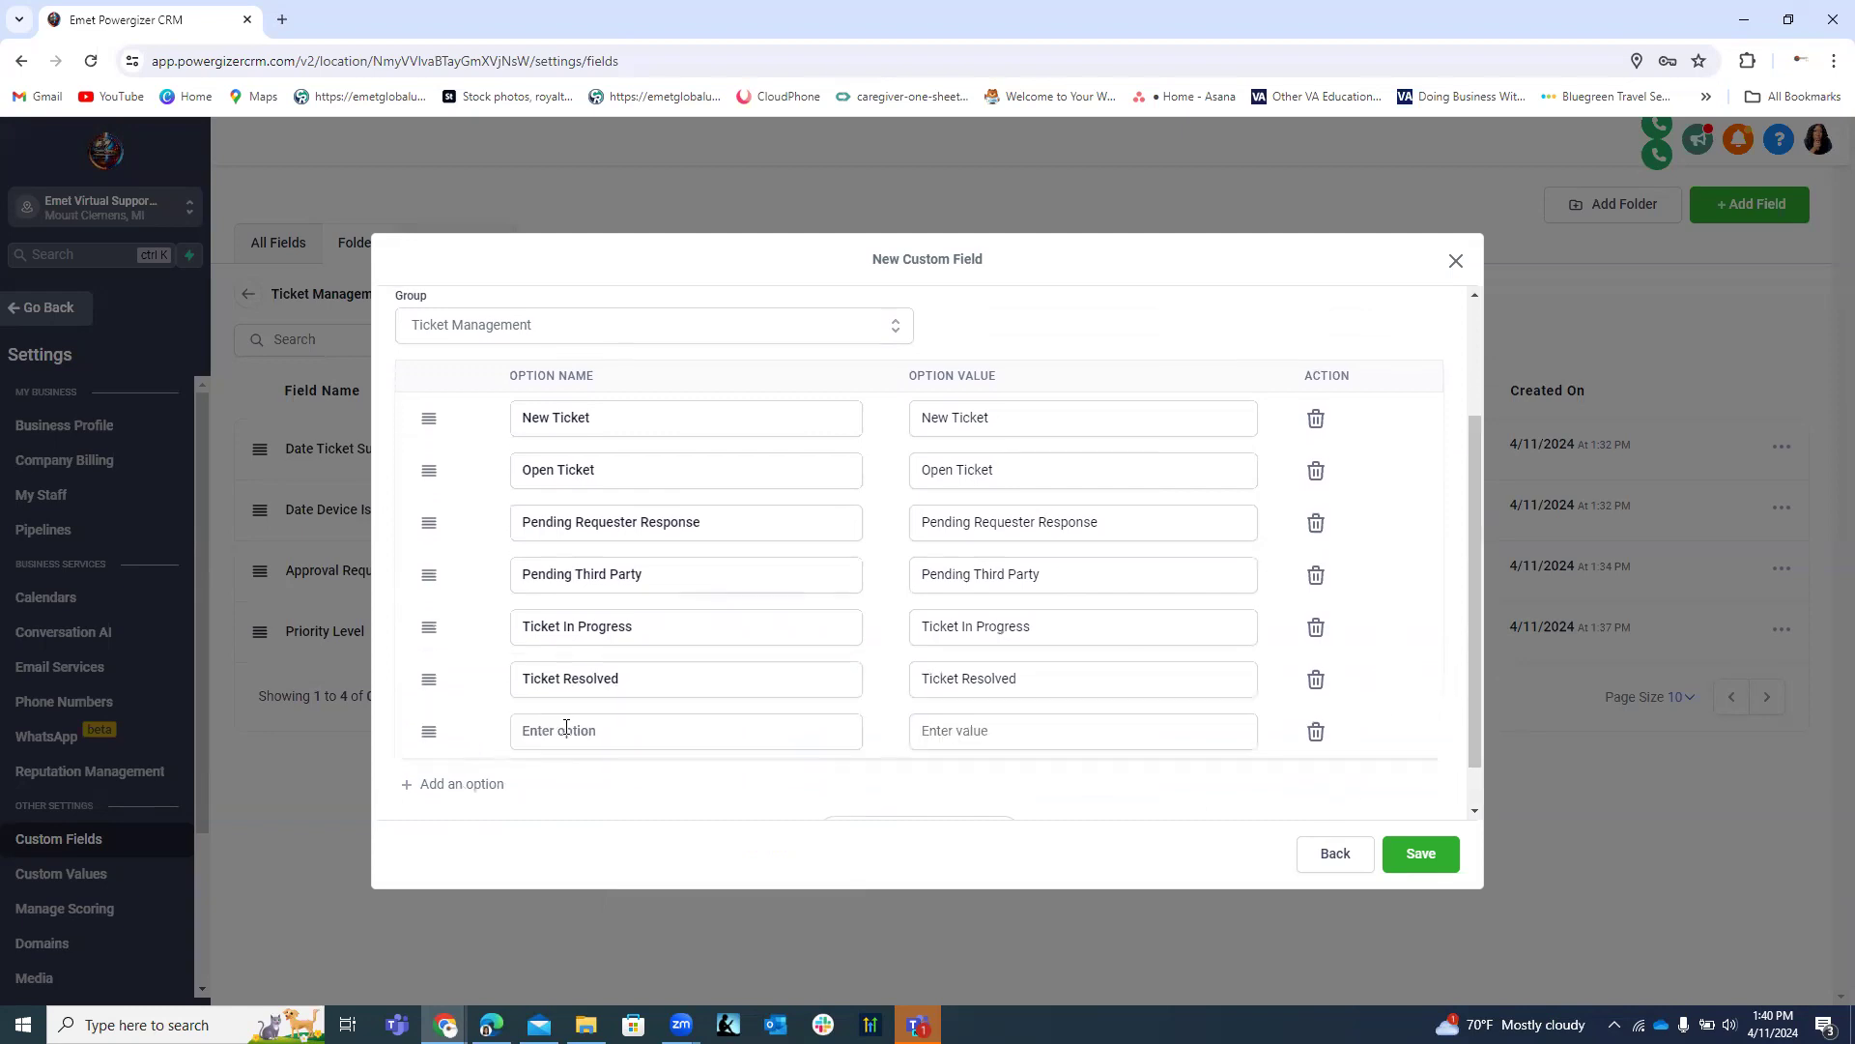
{"action": "left_click", "coordinate": [570, 743]}
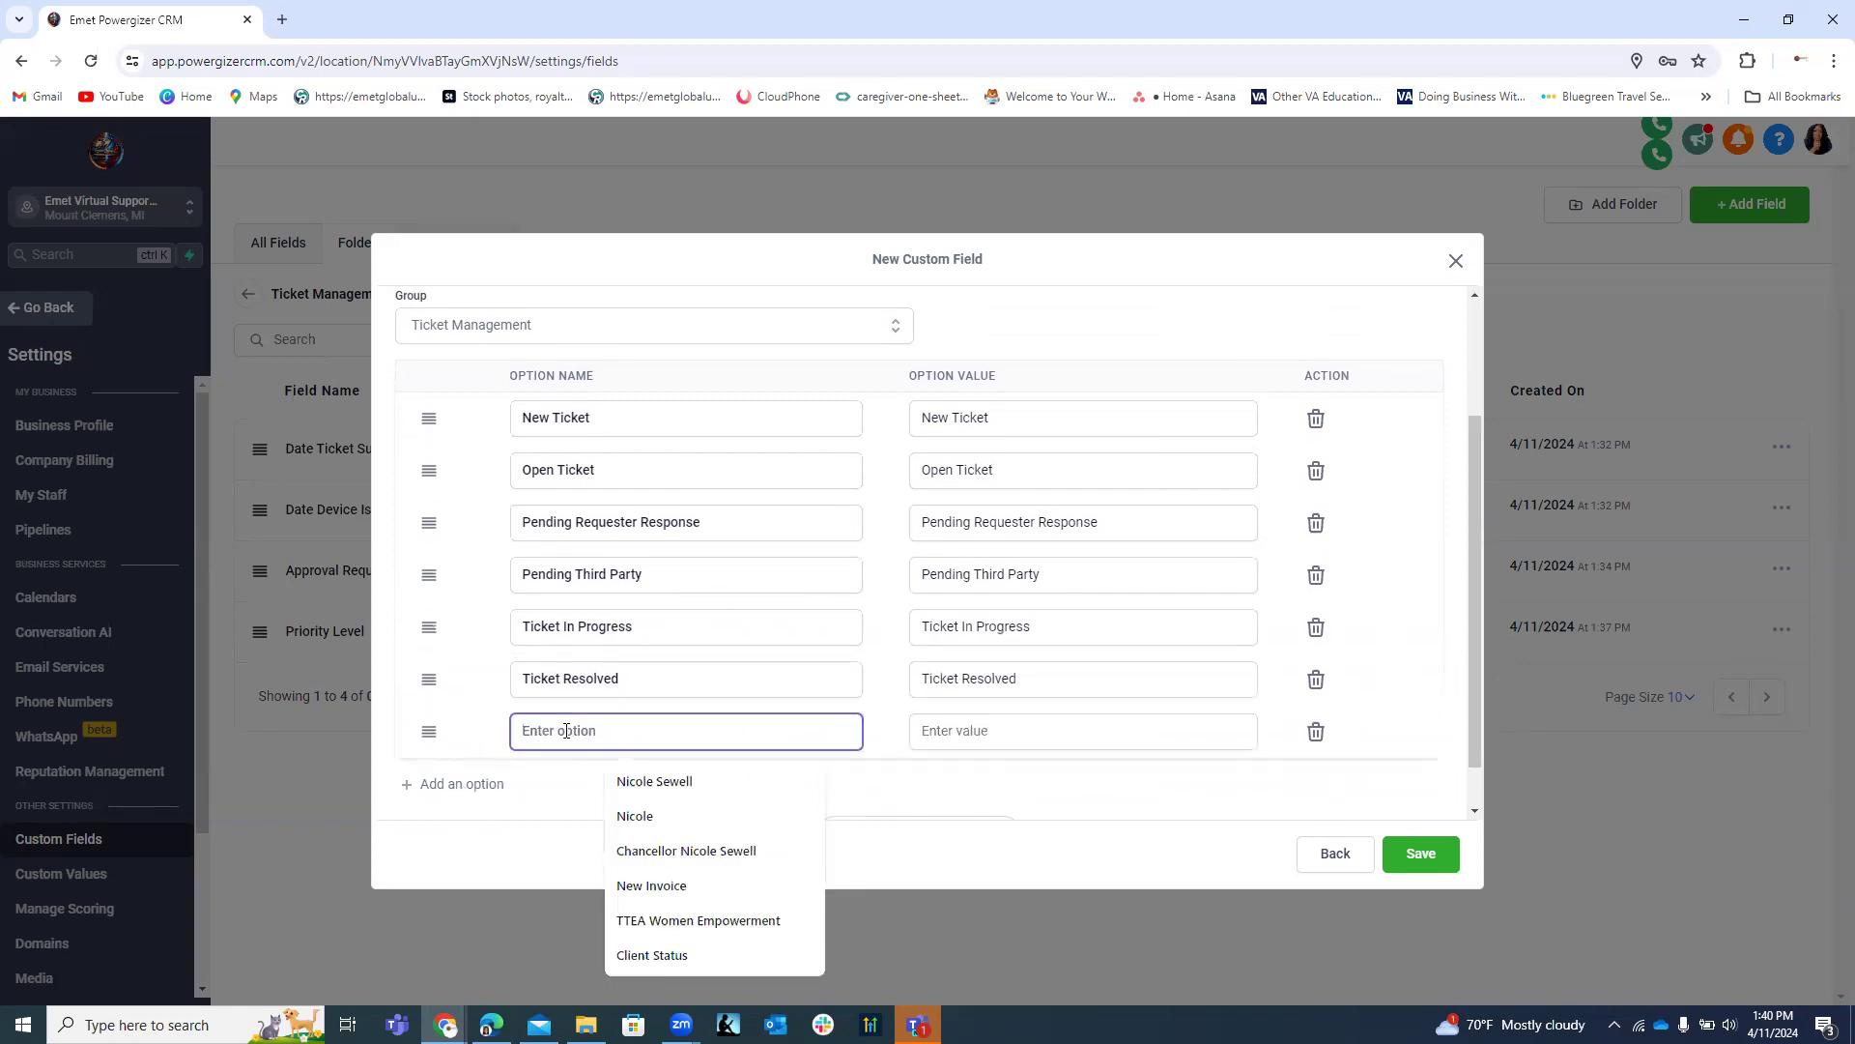
{"action": "type", "text": "Ticket "}
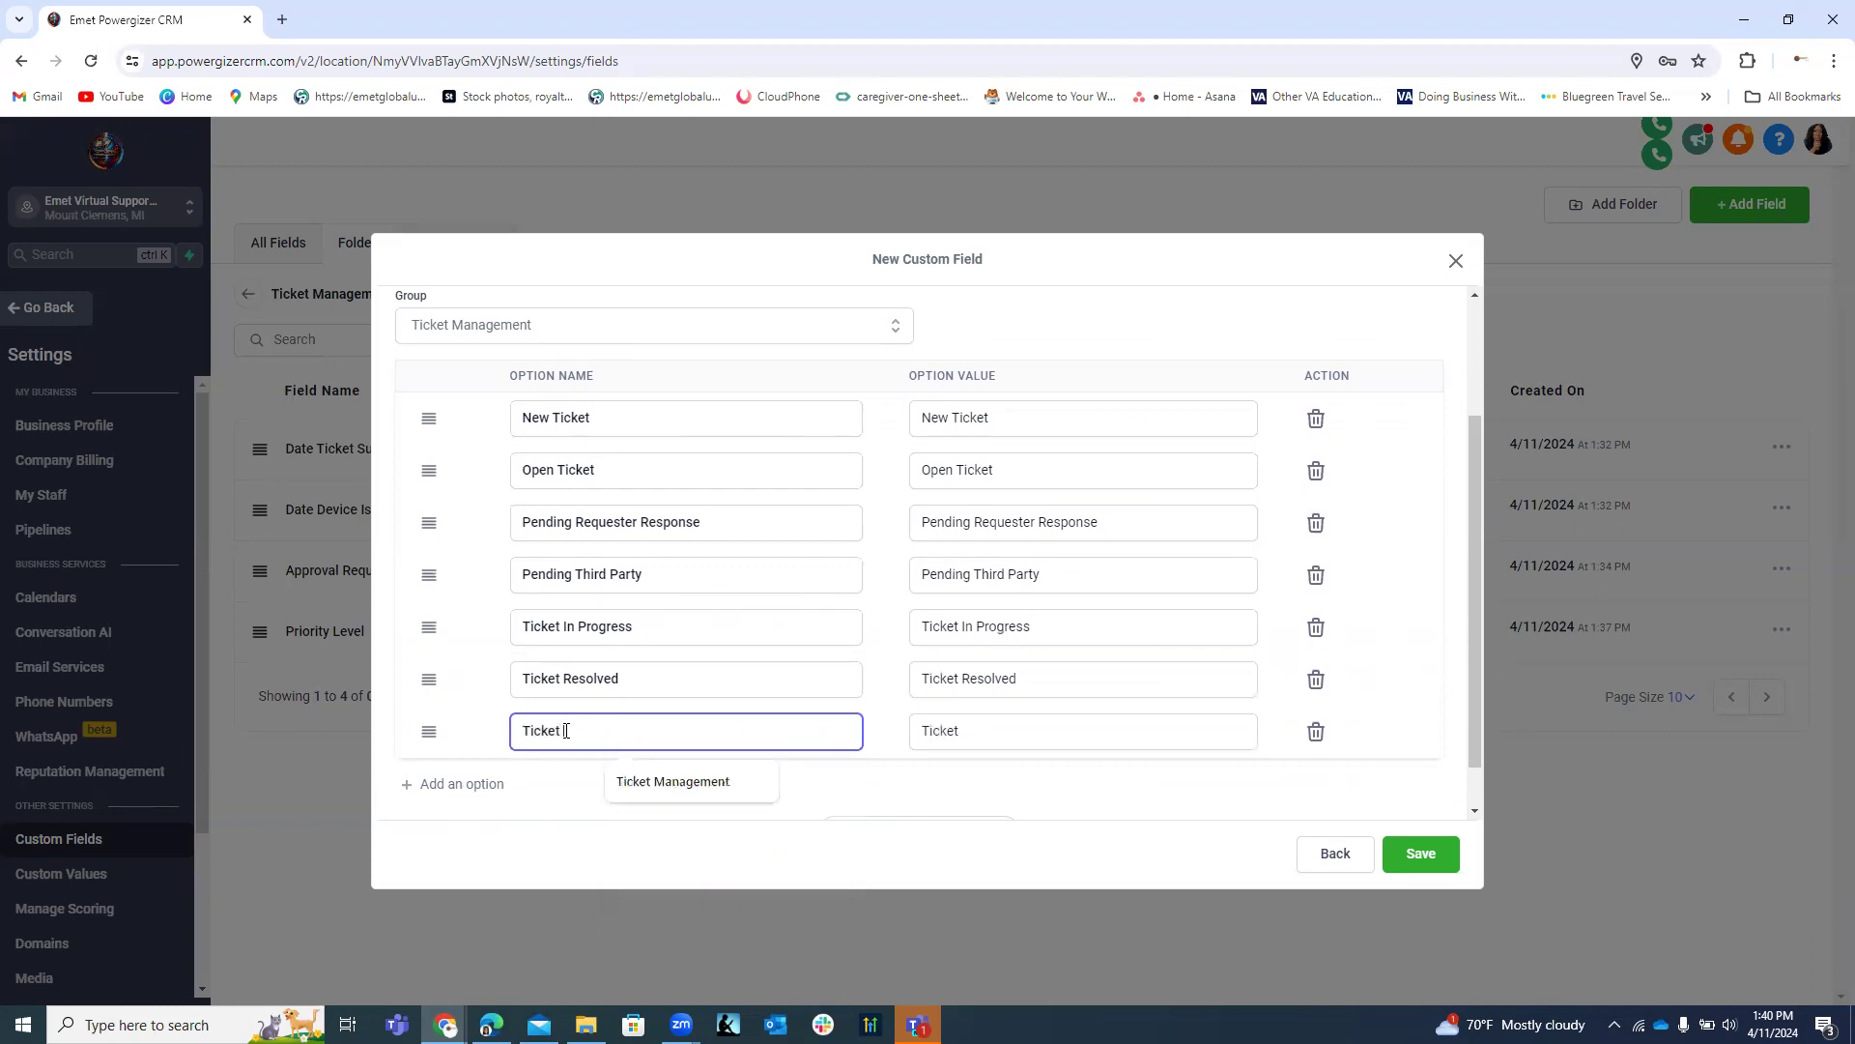
{"action": "type", "text": "Closed"}
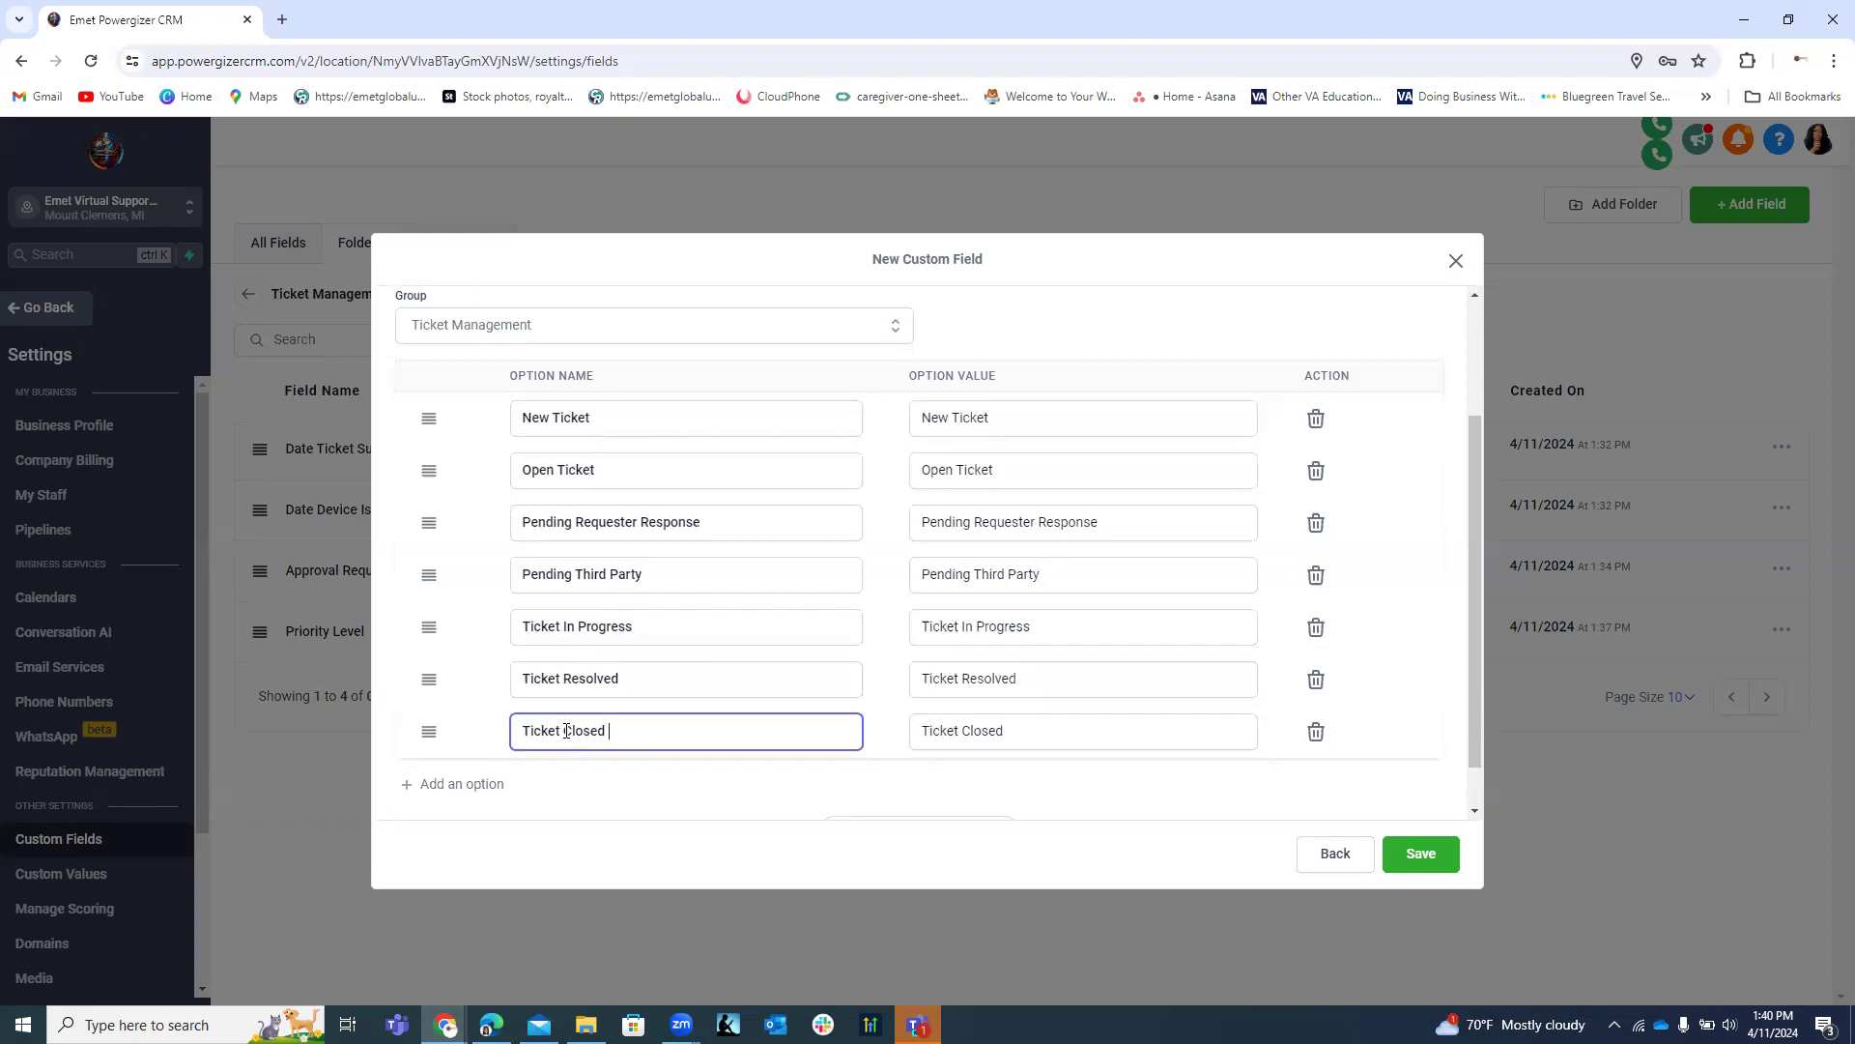
{"action": "left_click", "coordinate": [488, 786]}
{"action": "left_click", "coordinate": [558, 780]}
{"action": "type", "text": "Tic"}
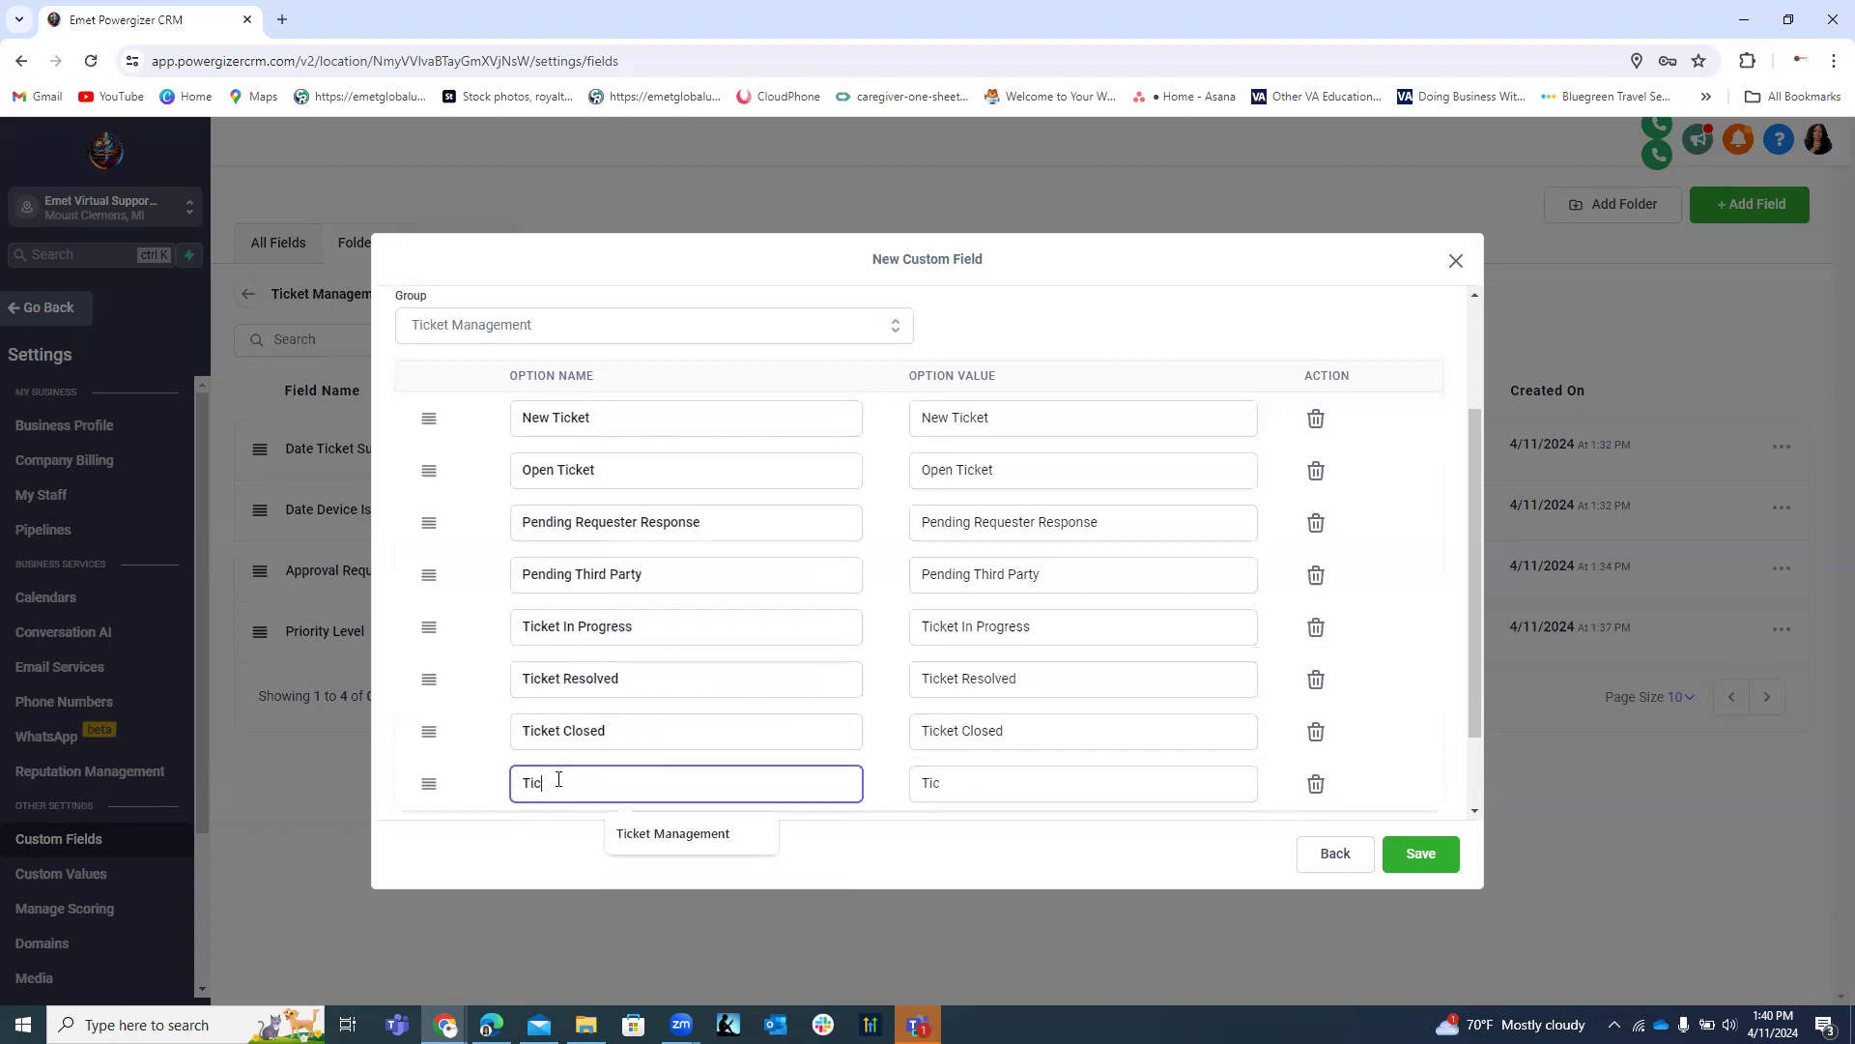
{"action": "type", "text": "ket Clo"}
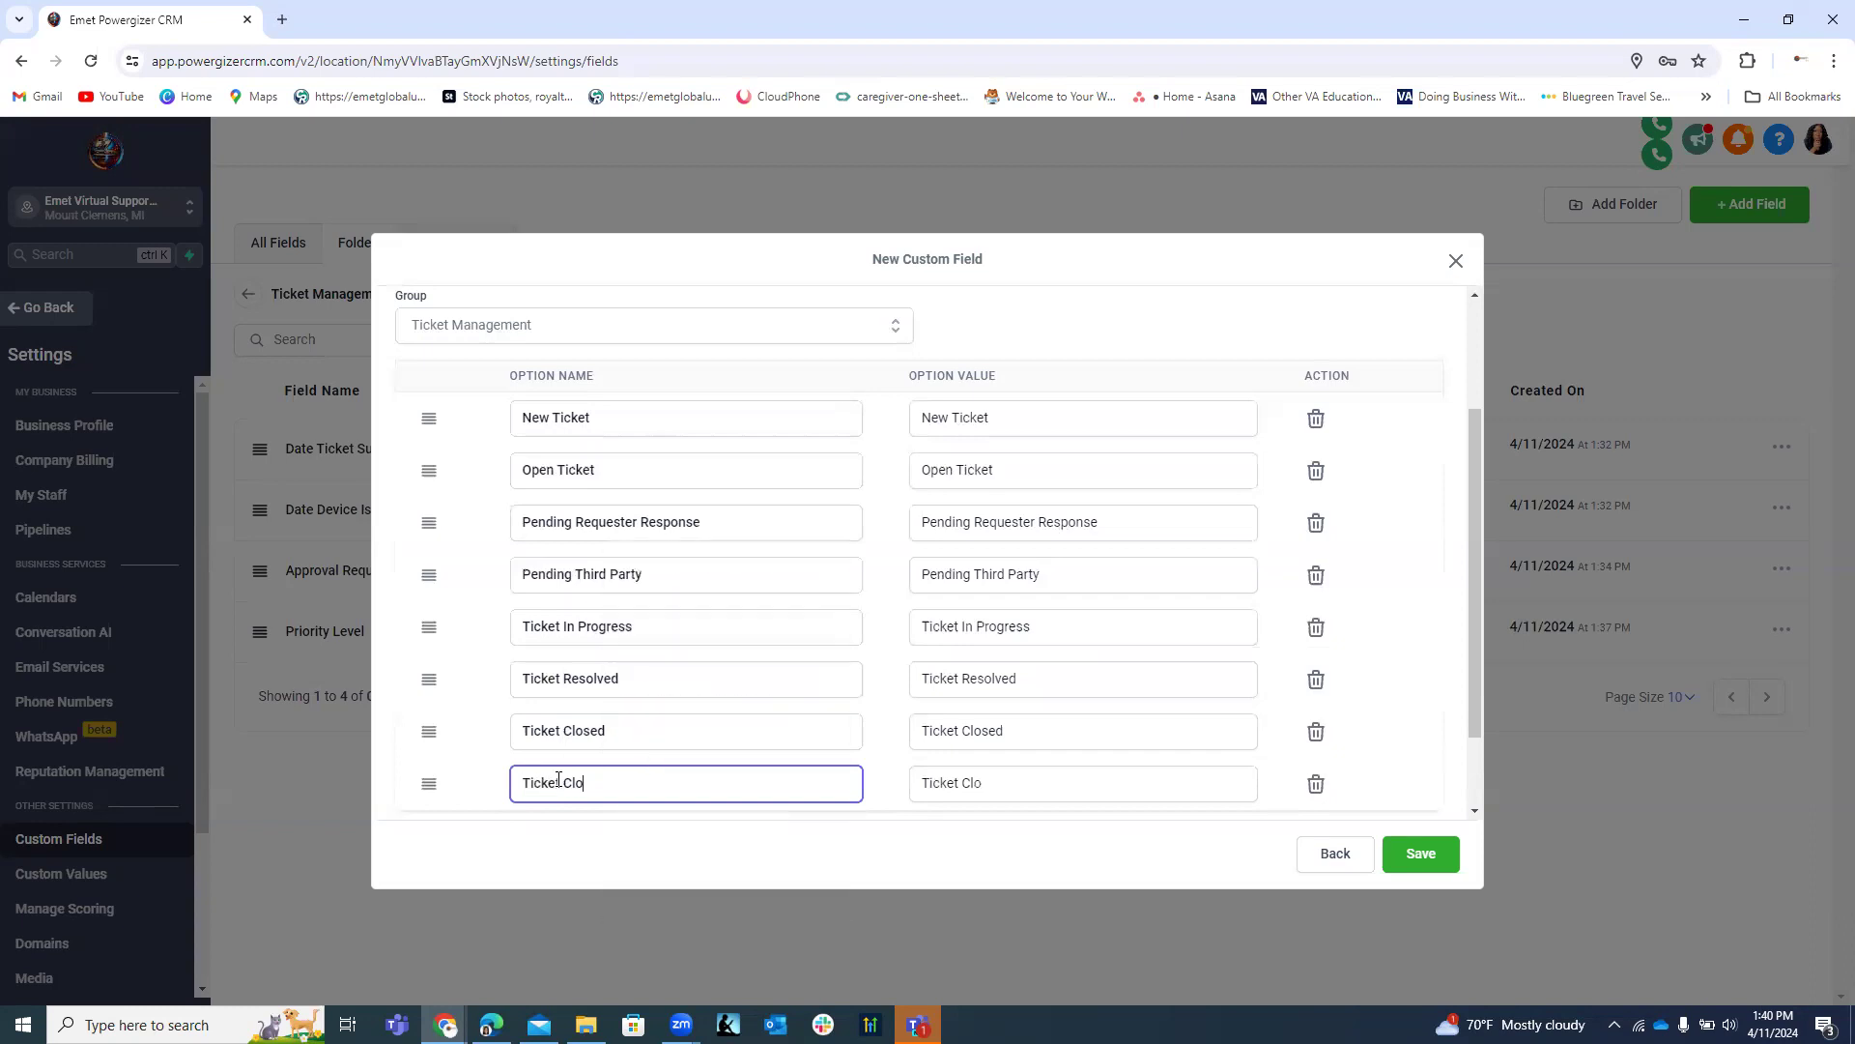
{"action": "type", "text": "sed Unre"}
{"action": "type", "text": "lved"}
{"action": "key", "text": "BackSpace"}
{"action": "key", "text": "BackSpace"}
{"action": "key", "text": "BackSpace"}
{"action": "type", "text": "solved"}
Add the options Ticket Closed Resolved, Ticket Reopened and Awaiting Parts/Supplies.
{"action": "scroll", "coordinate": [1474, 703], "scroll_direction": "down", "scroll_amount": 1}
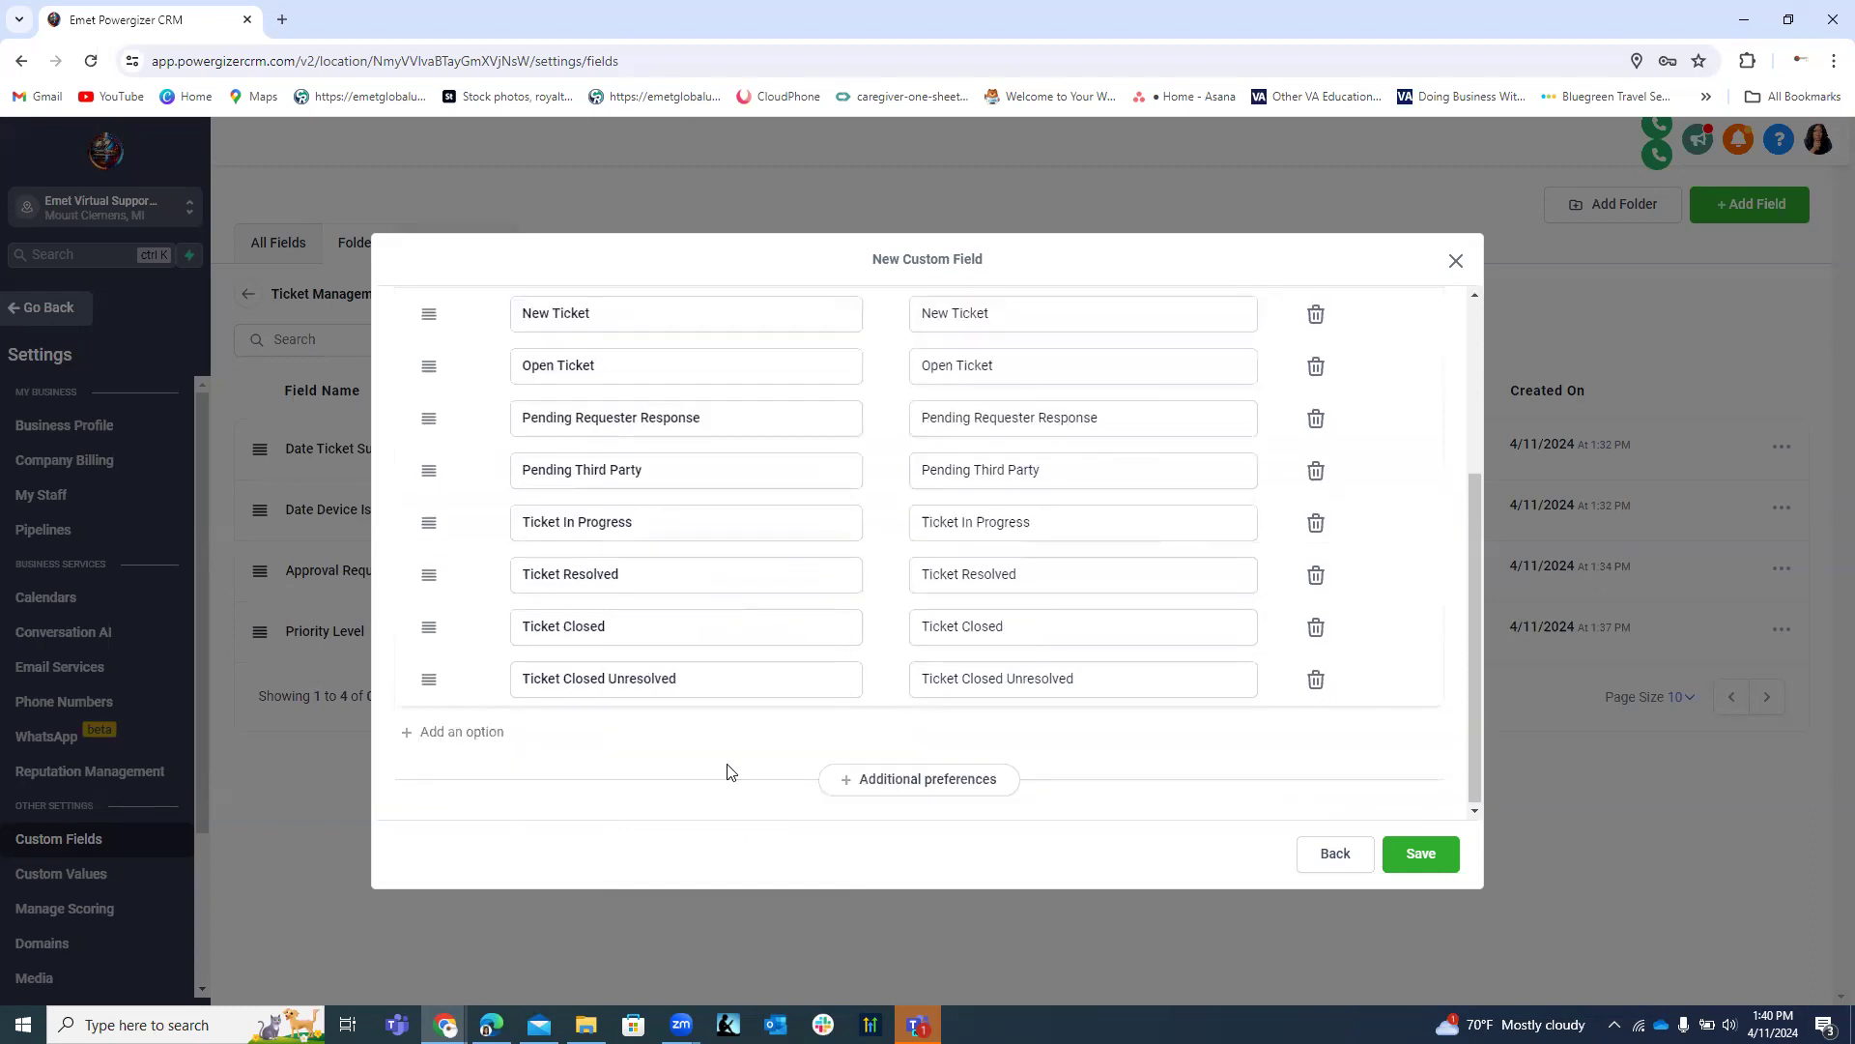
{"action": "left_click", "coordinate": [460, 733]}
{"action": "left_click", "coordinate": [584, 731]}
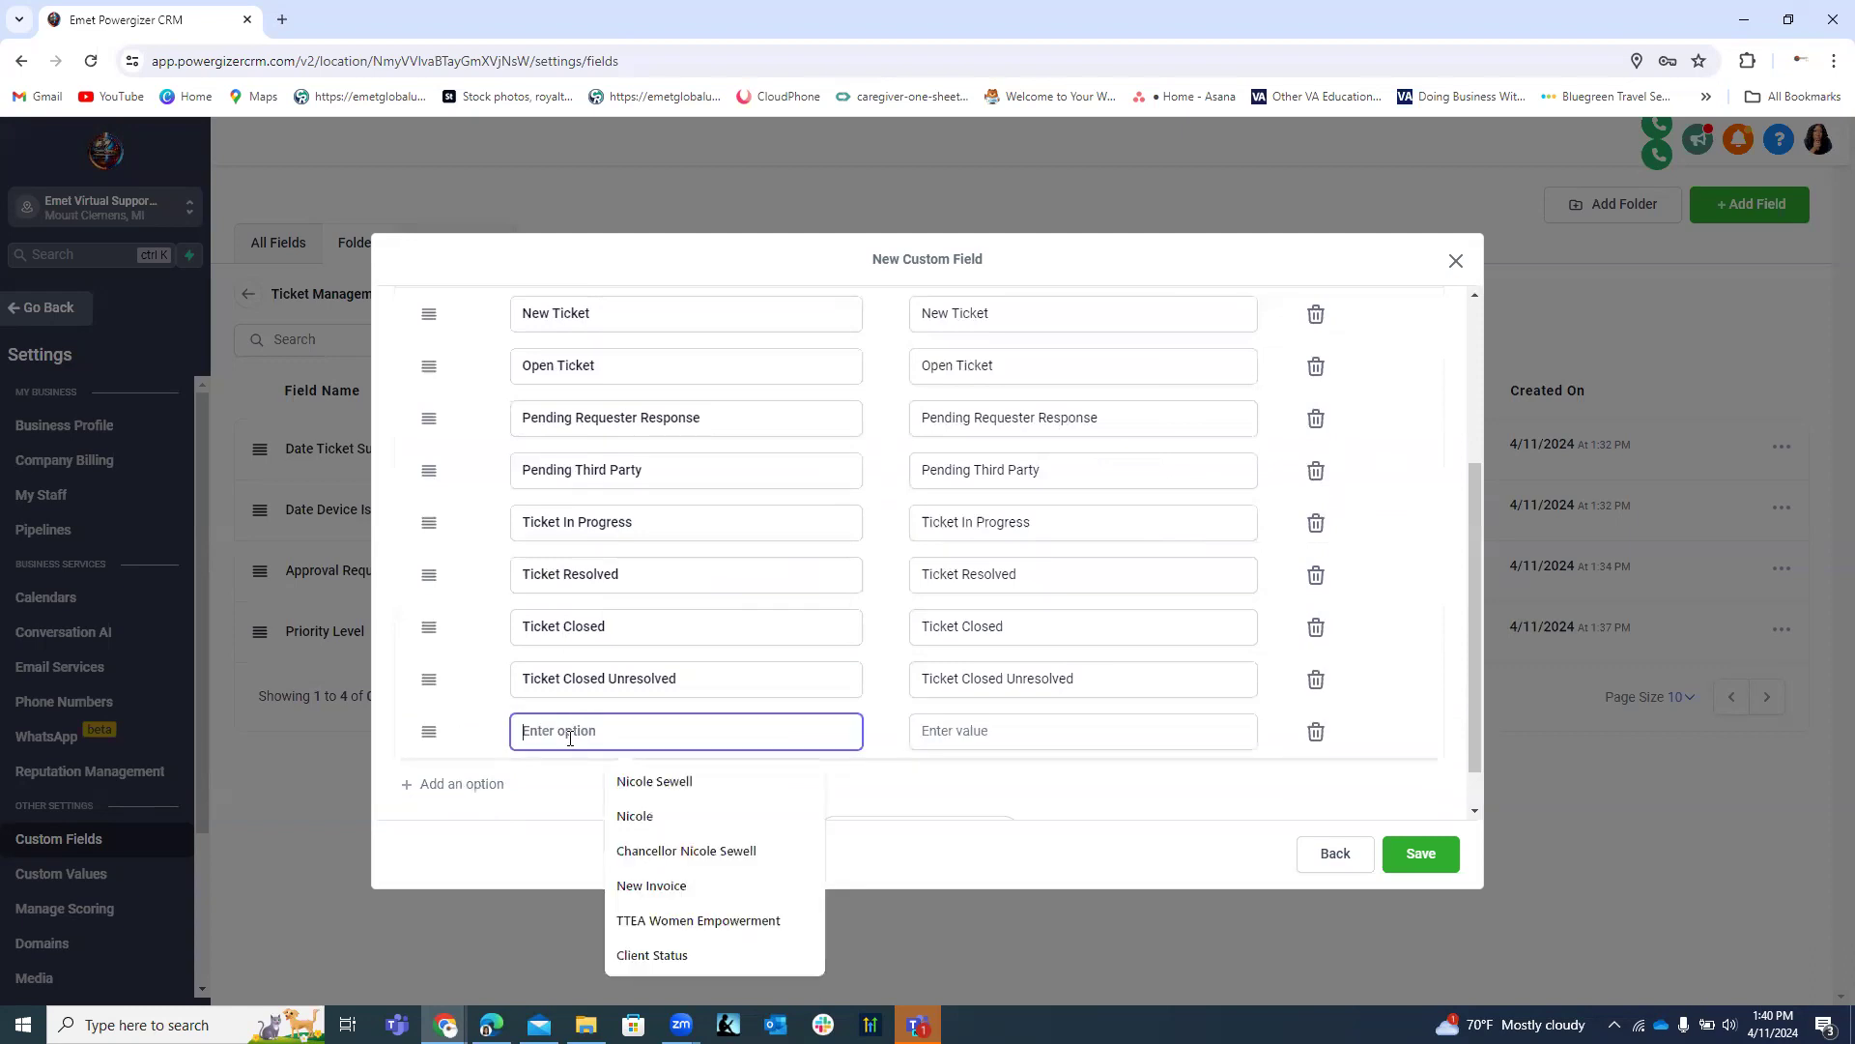
{"action": "type", "text": "Ticket"}
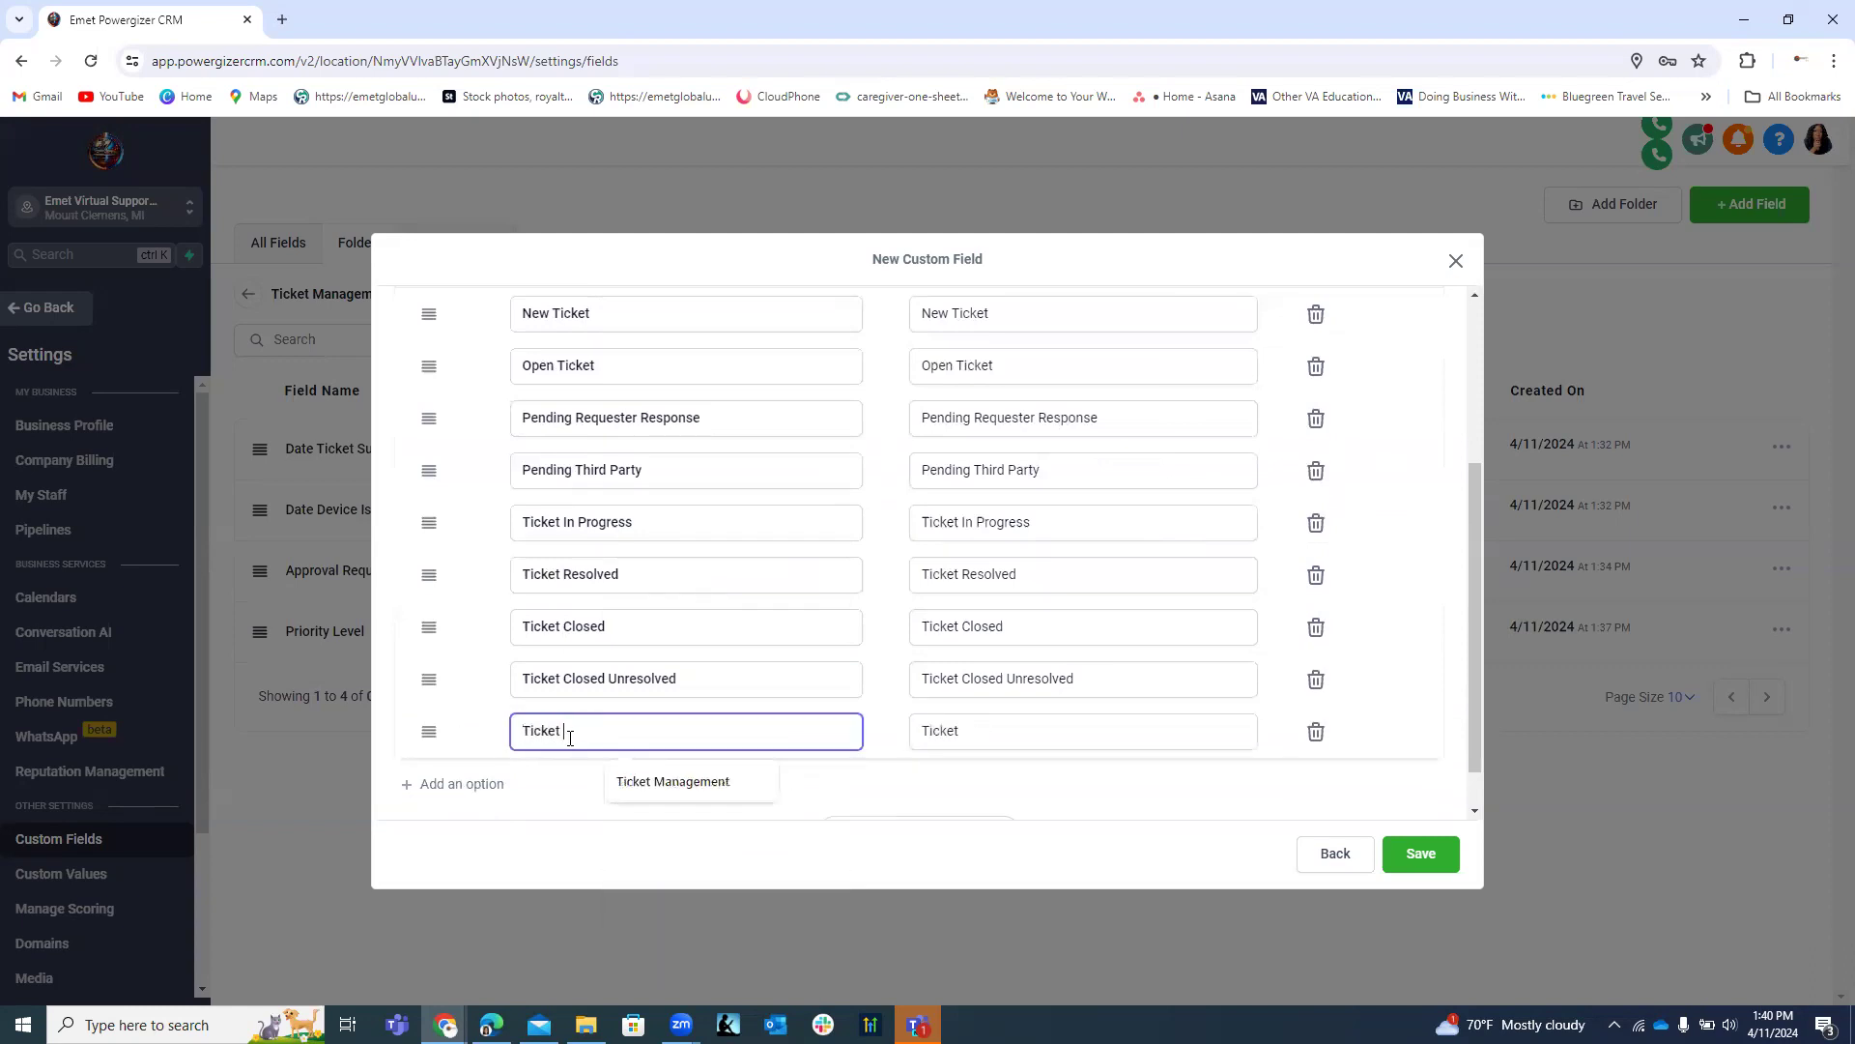
{"action": "type", "text": " Closed"}
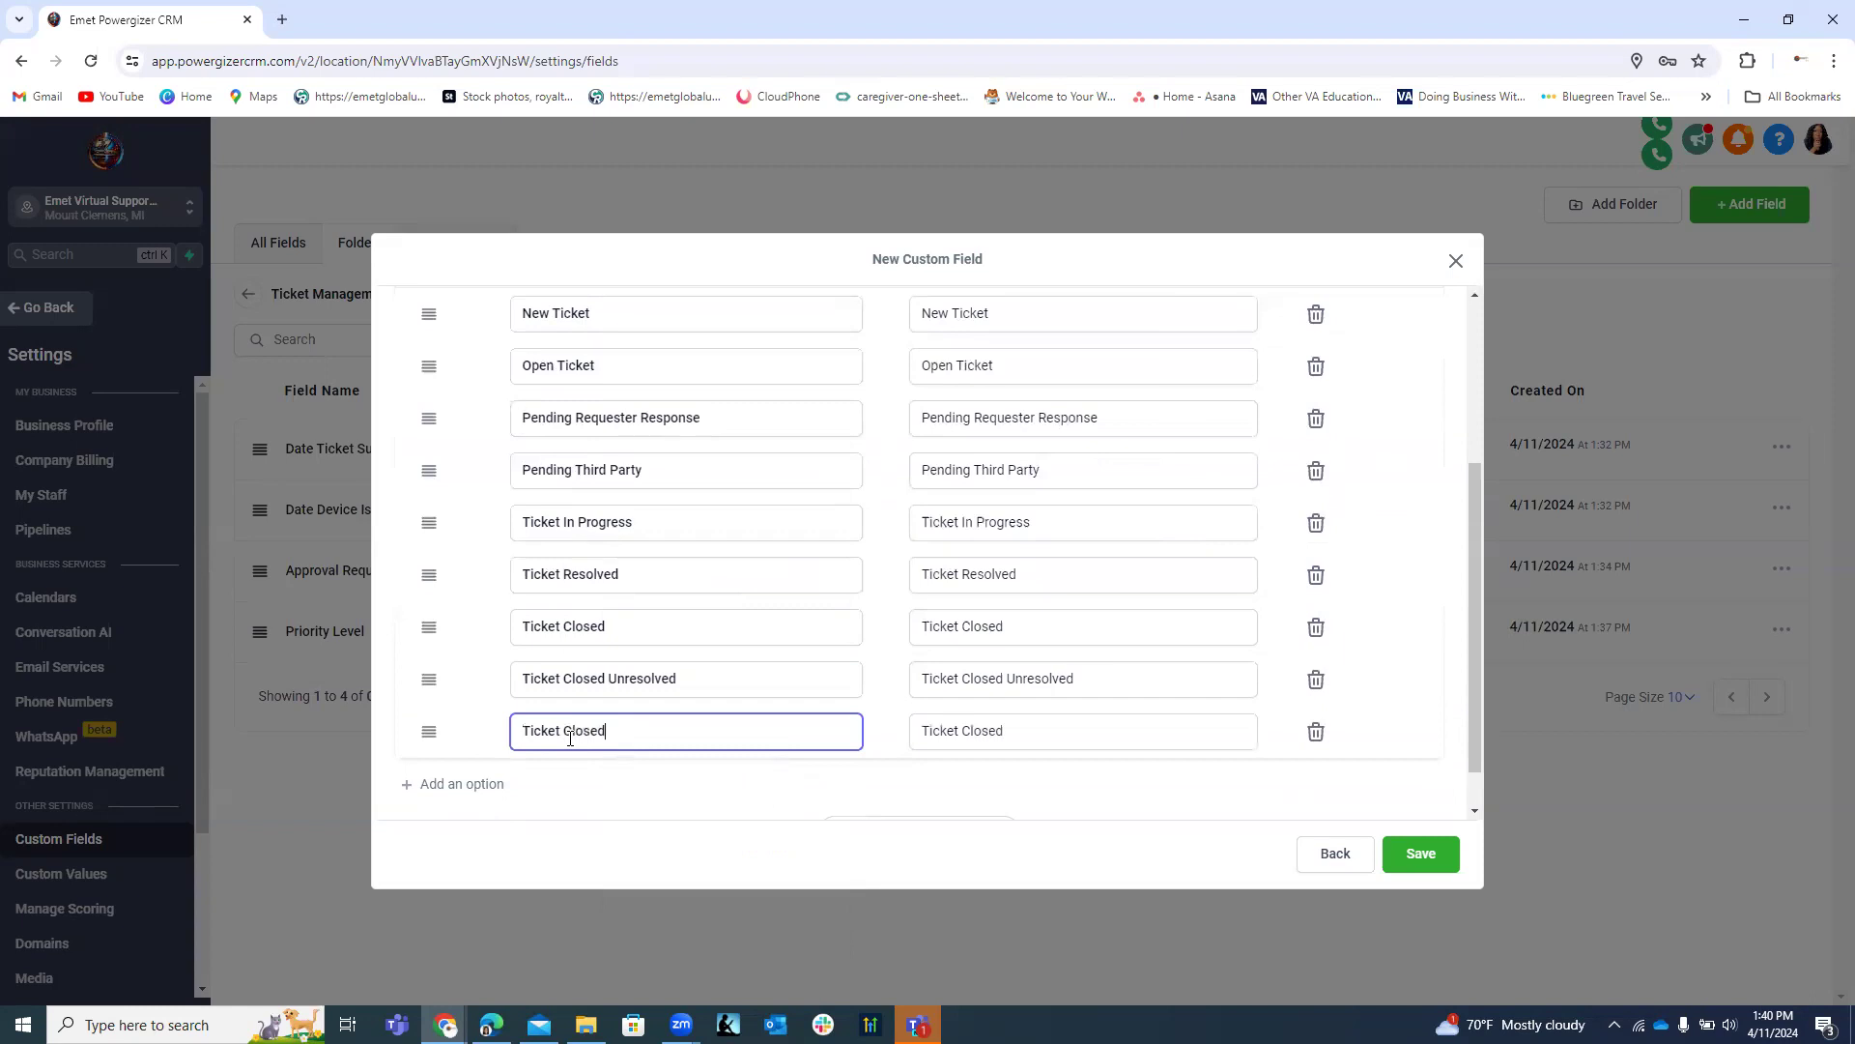
{"action": "type", "text": " Resolved"}
{"action": "scroll", "coordinate": [694, 672], "scroll_direction": "down", "scroll_amount": 1}
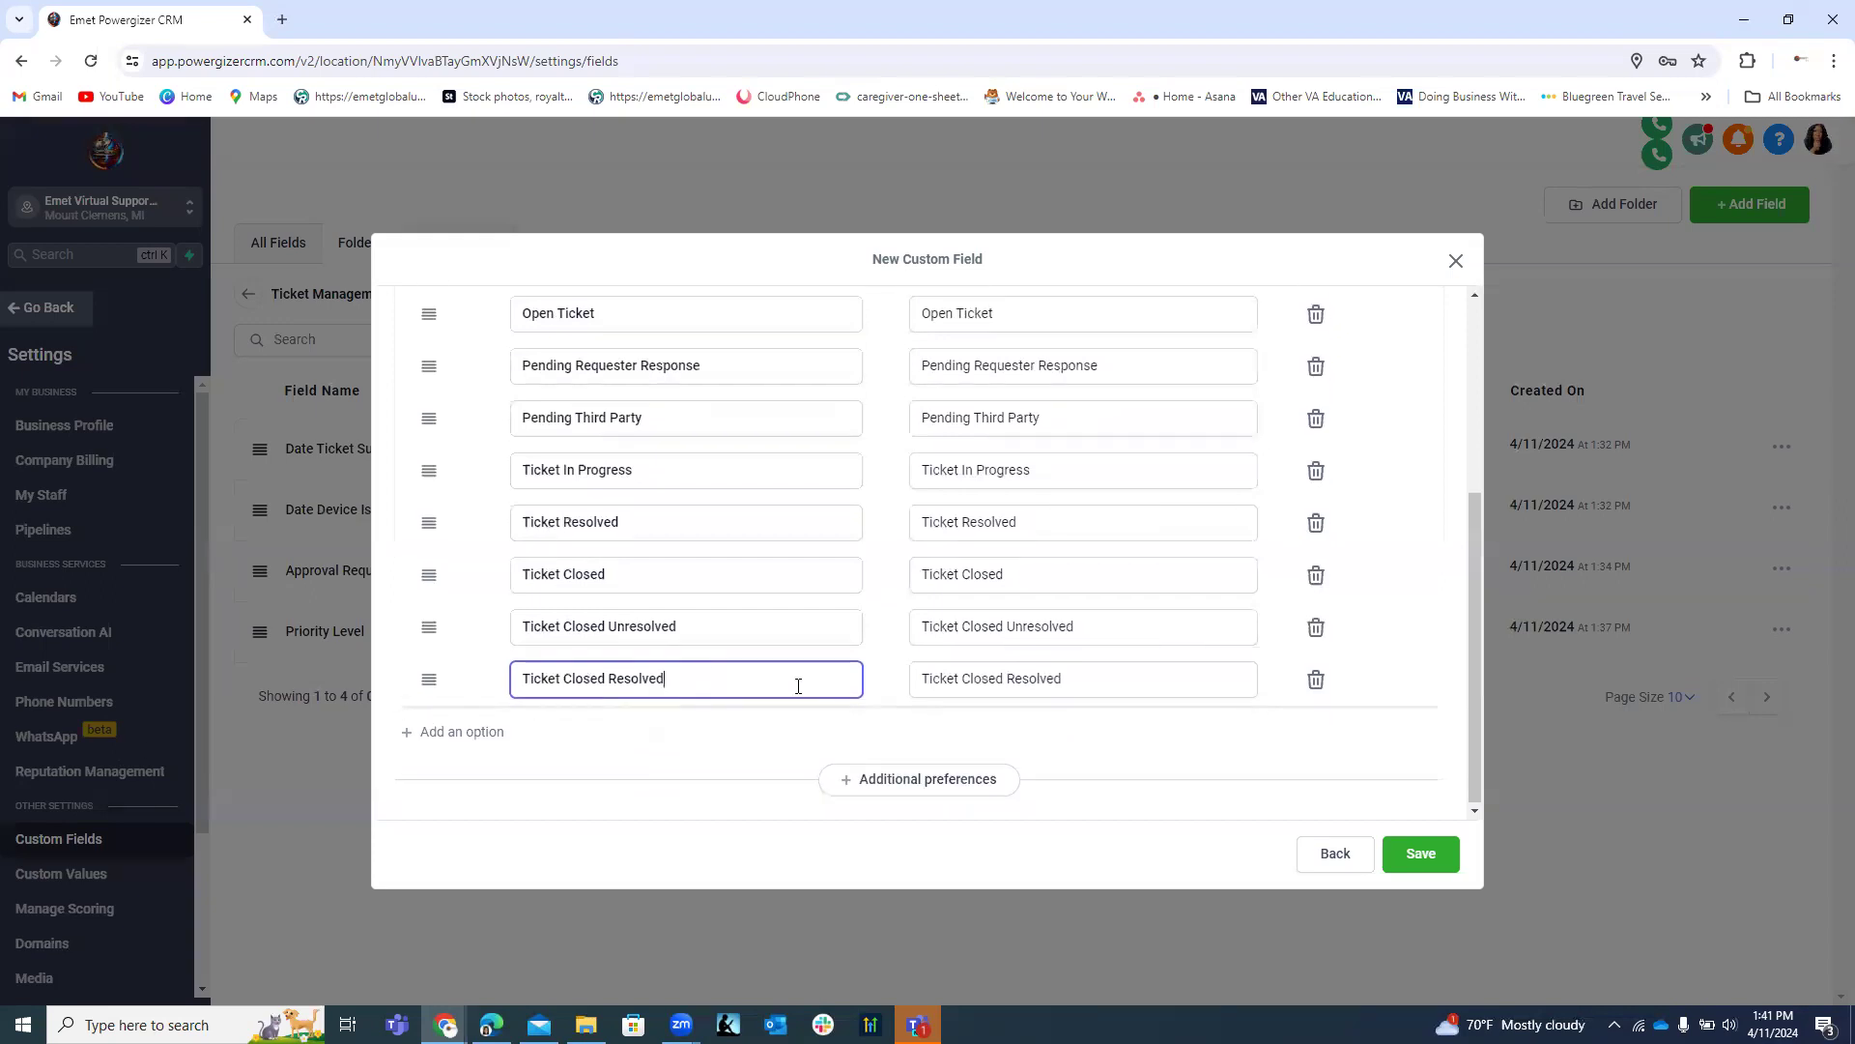
{"action": "left_click", "coordinate": [493, 732]}
{"action": "left_click", "coordinate": [551, 732]}
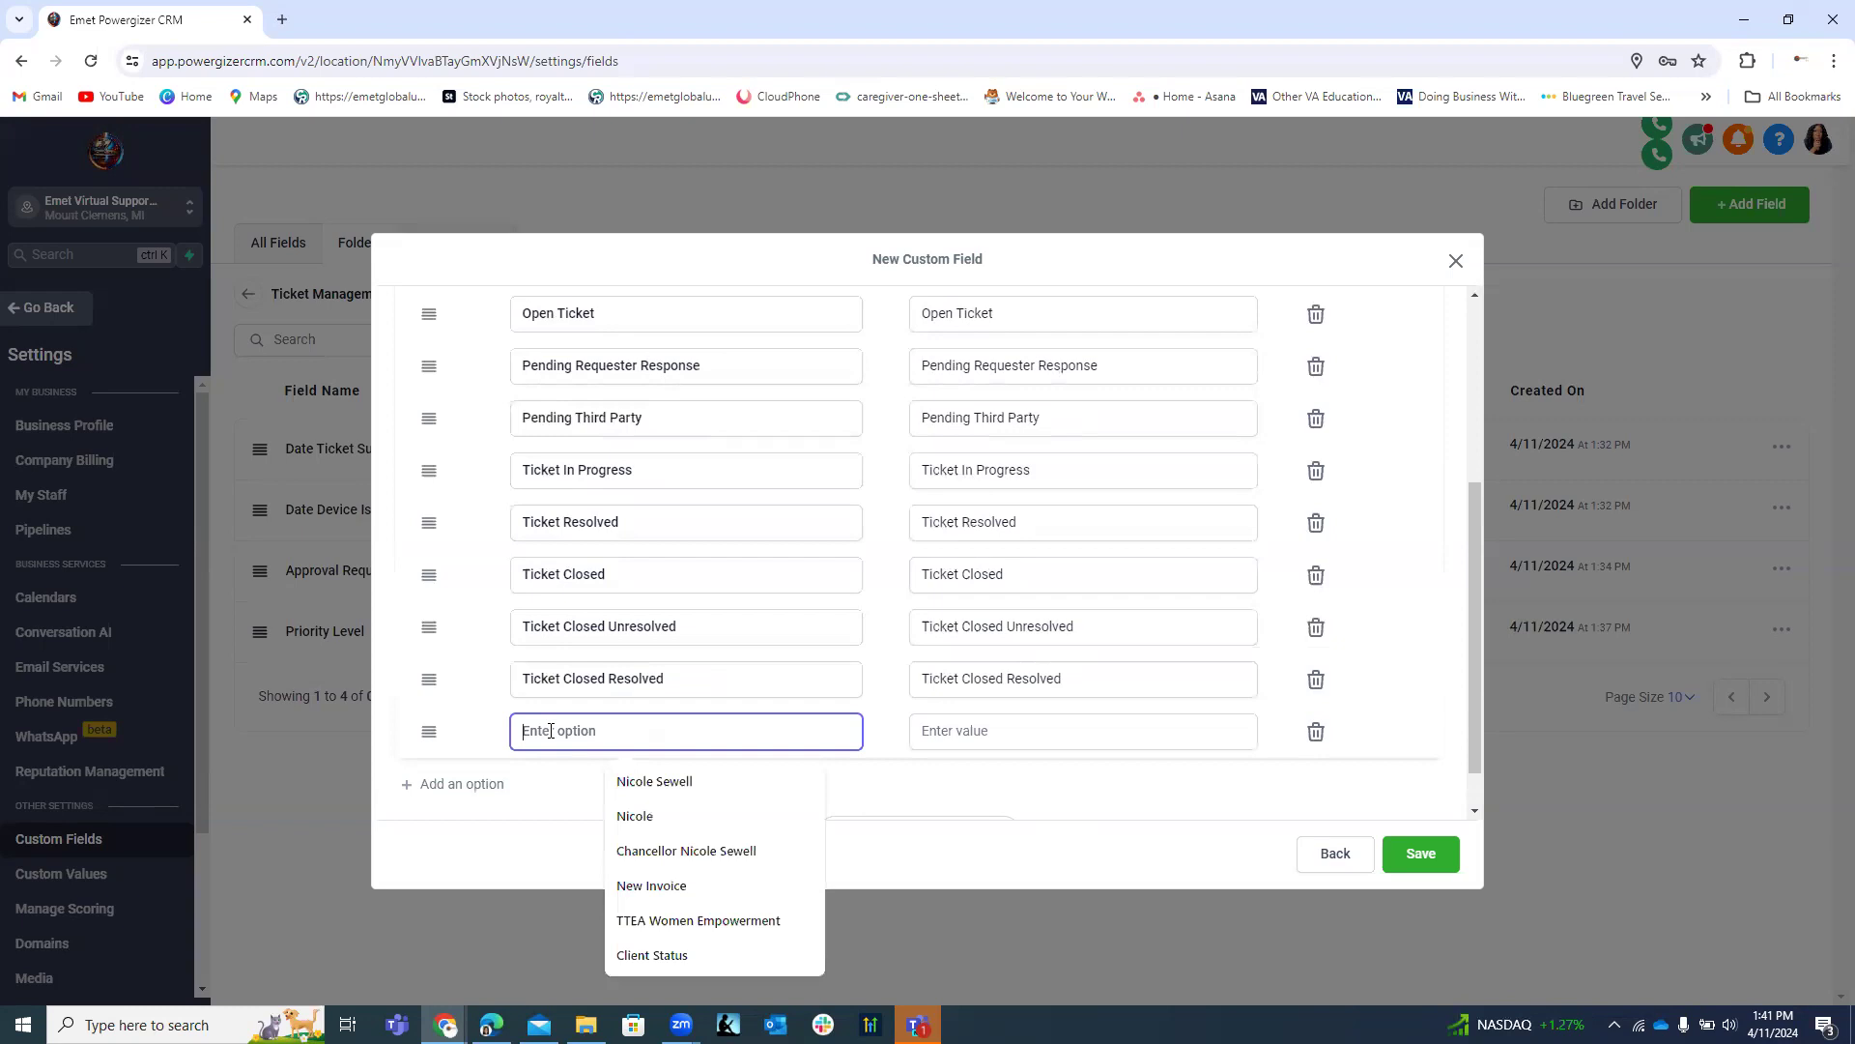
{"action": "type", "text": "Ticket"}
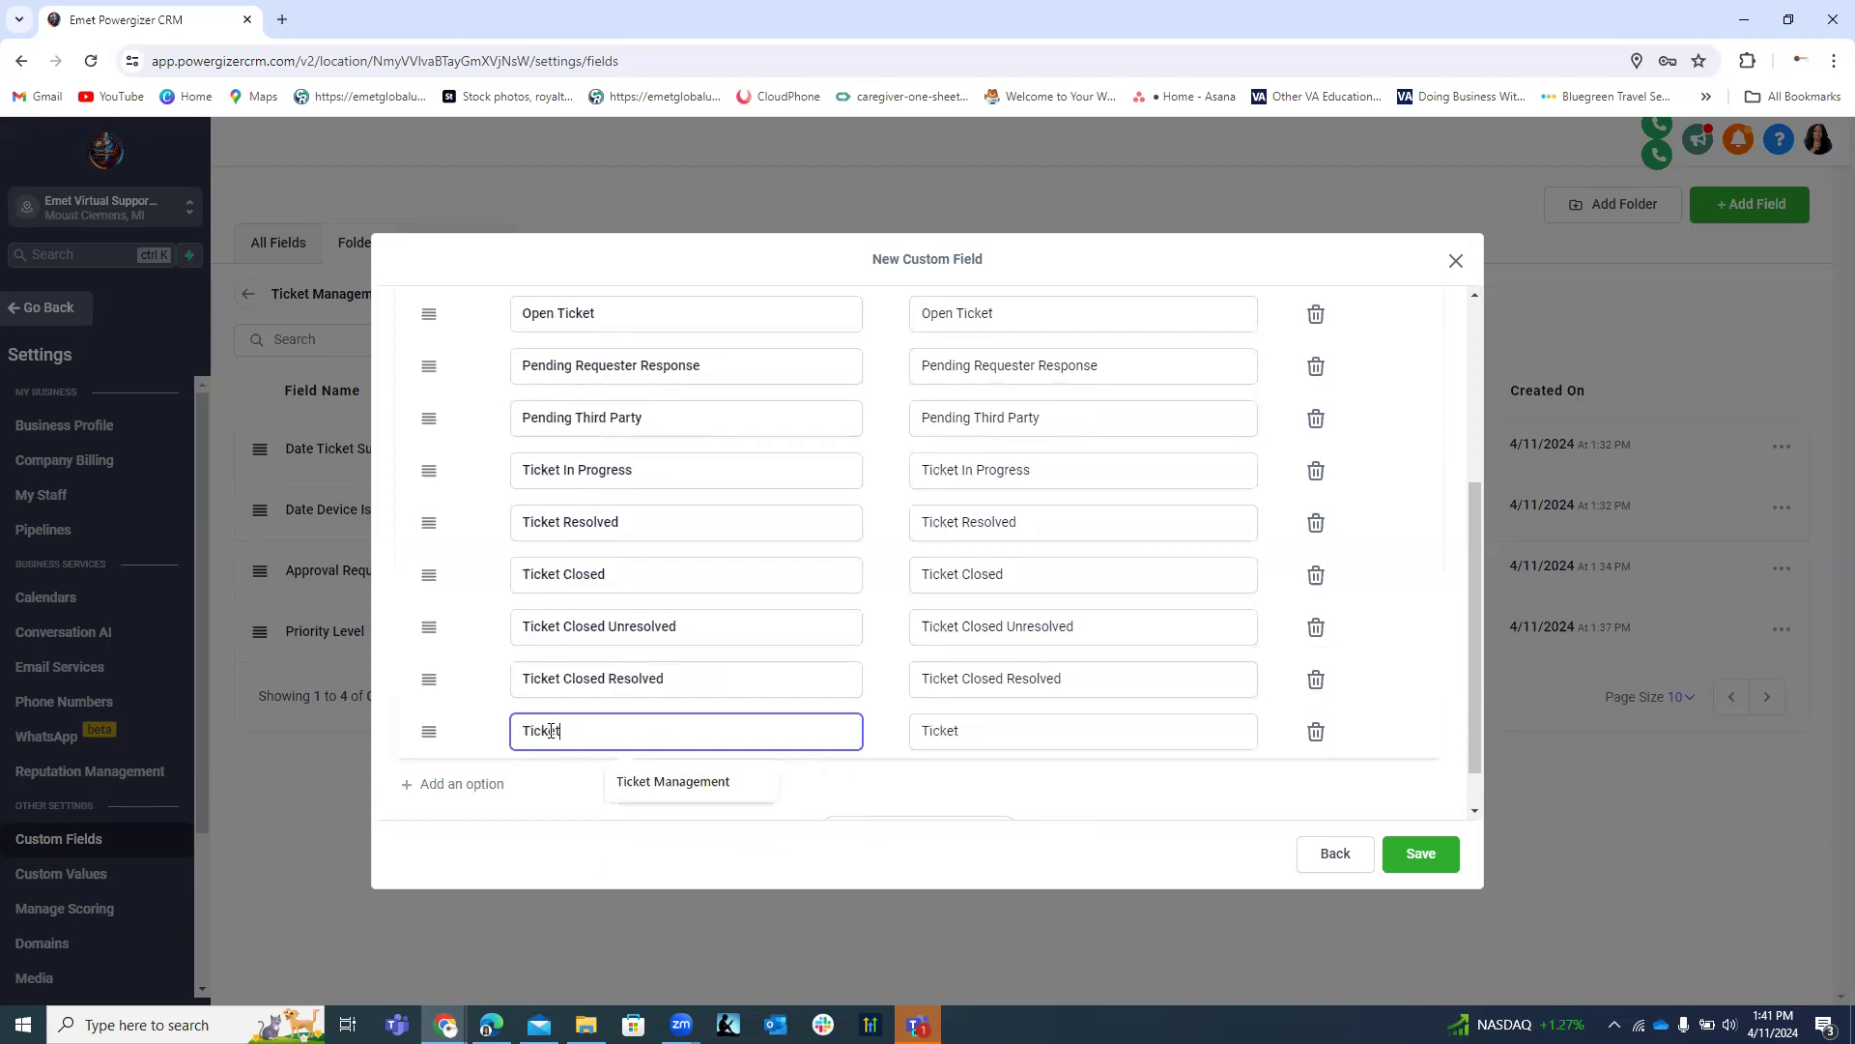
{"action": "type", "text": " Reopen"}
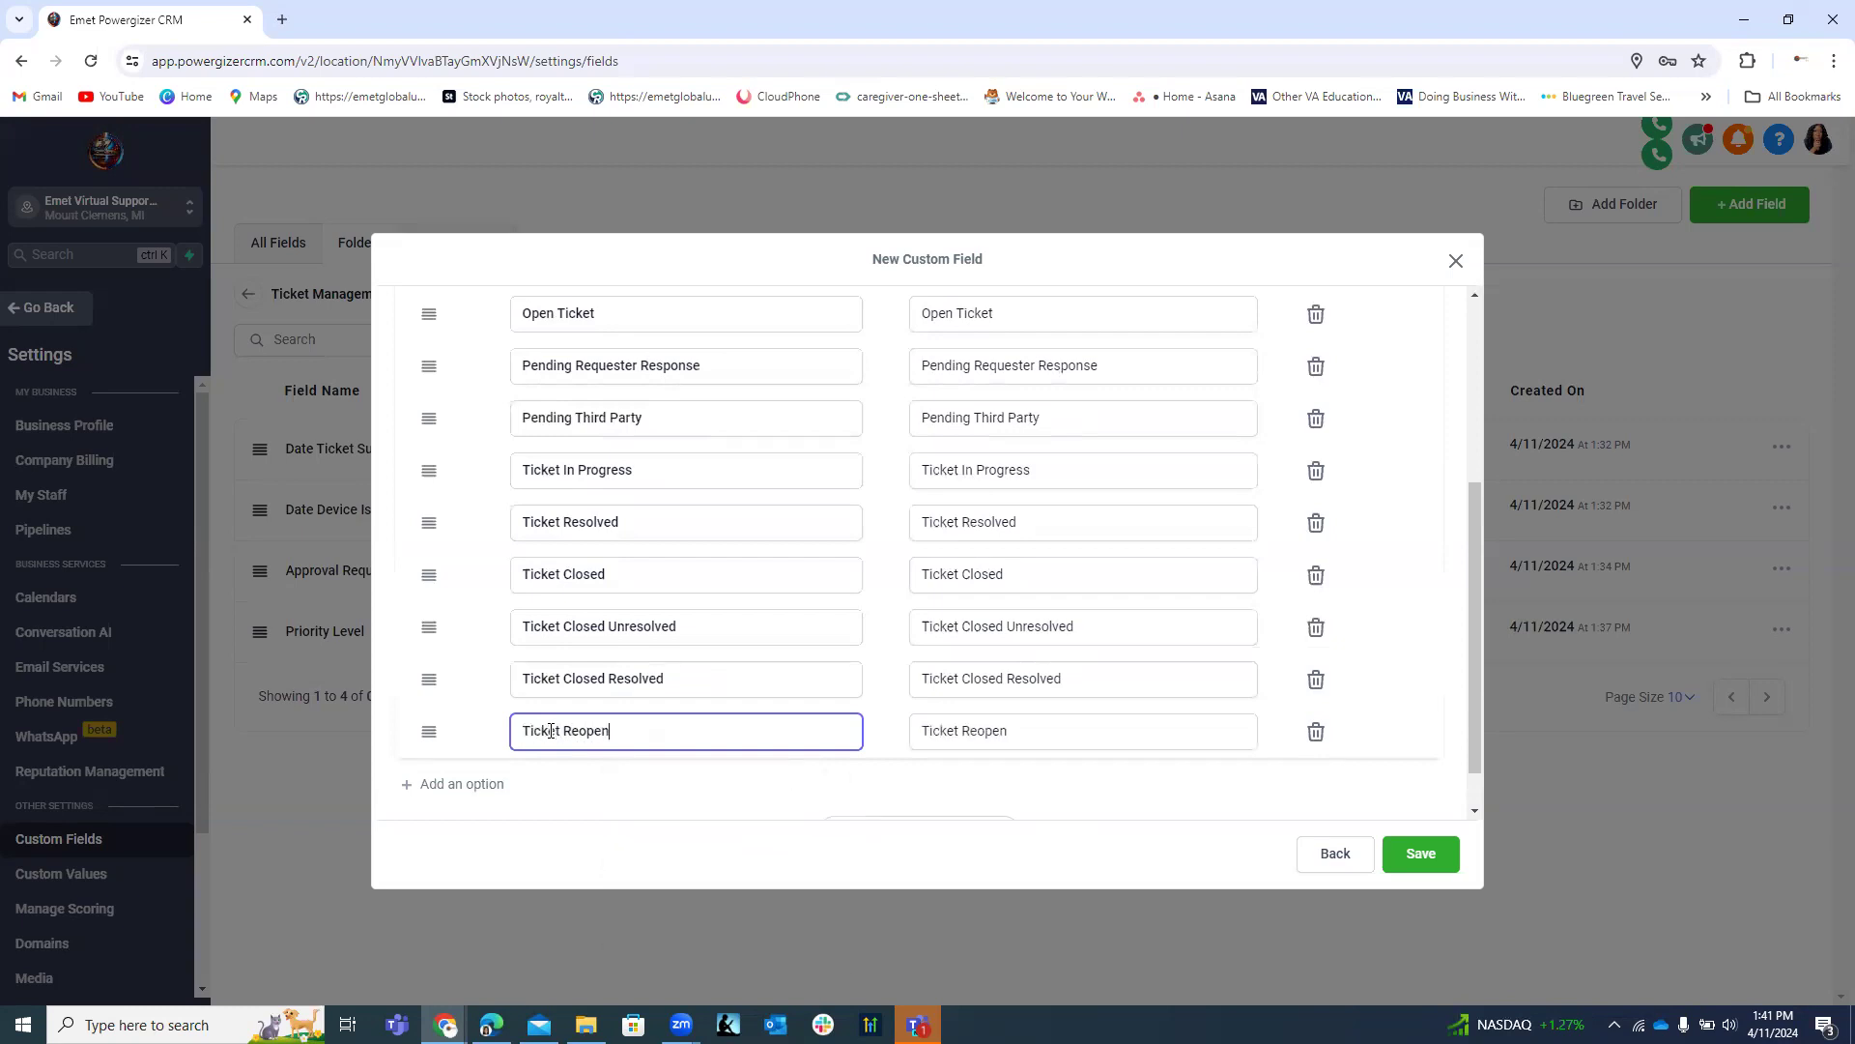
{"action": "type", "text": "ed"}
{"action": "scroll", "coordinate": [773, 663], "scroll_direction": "down", "scroll_amount": 1}
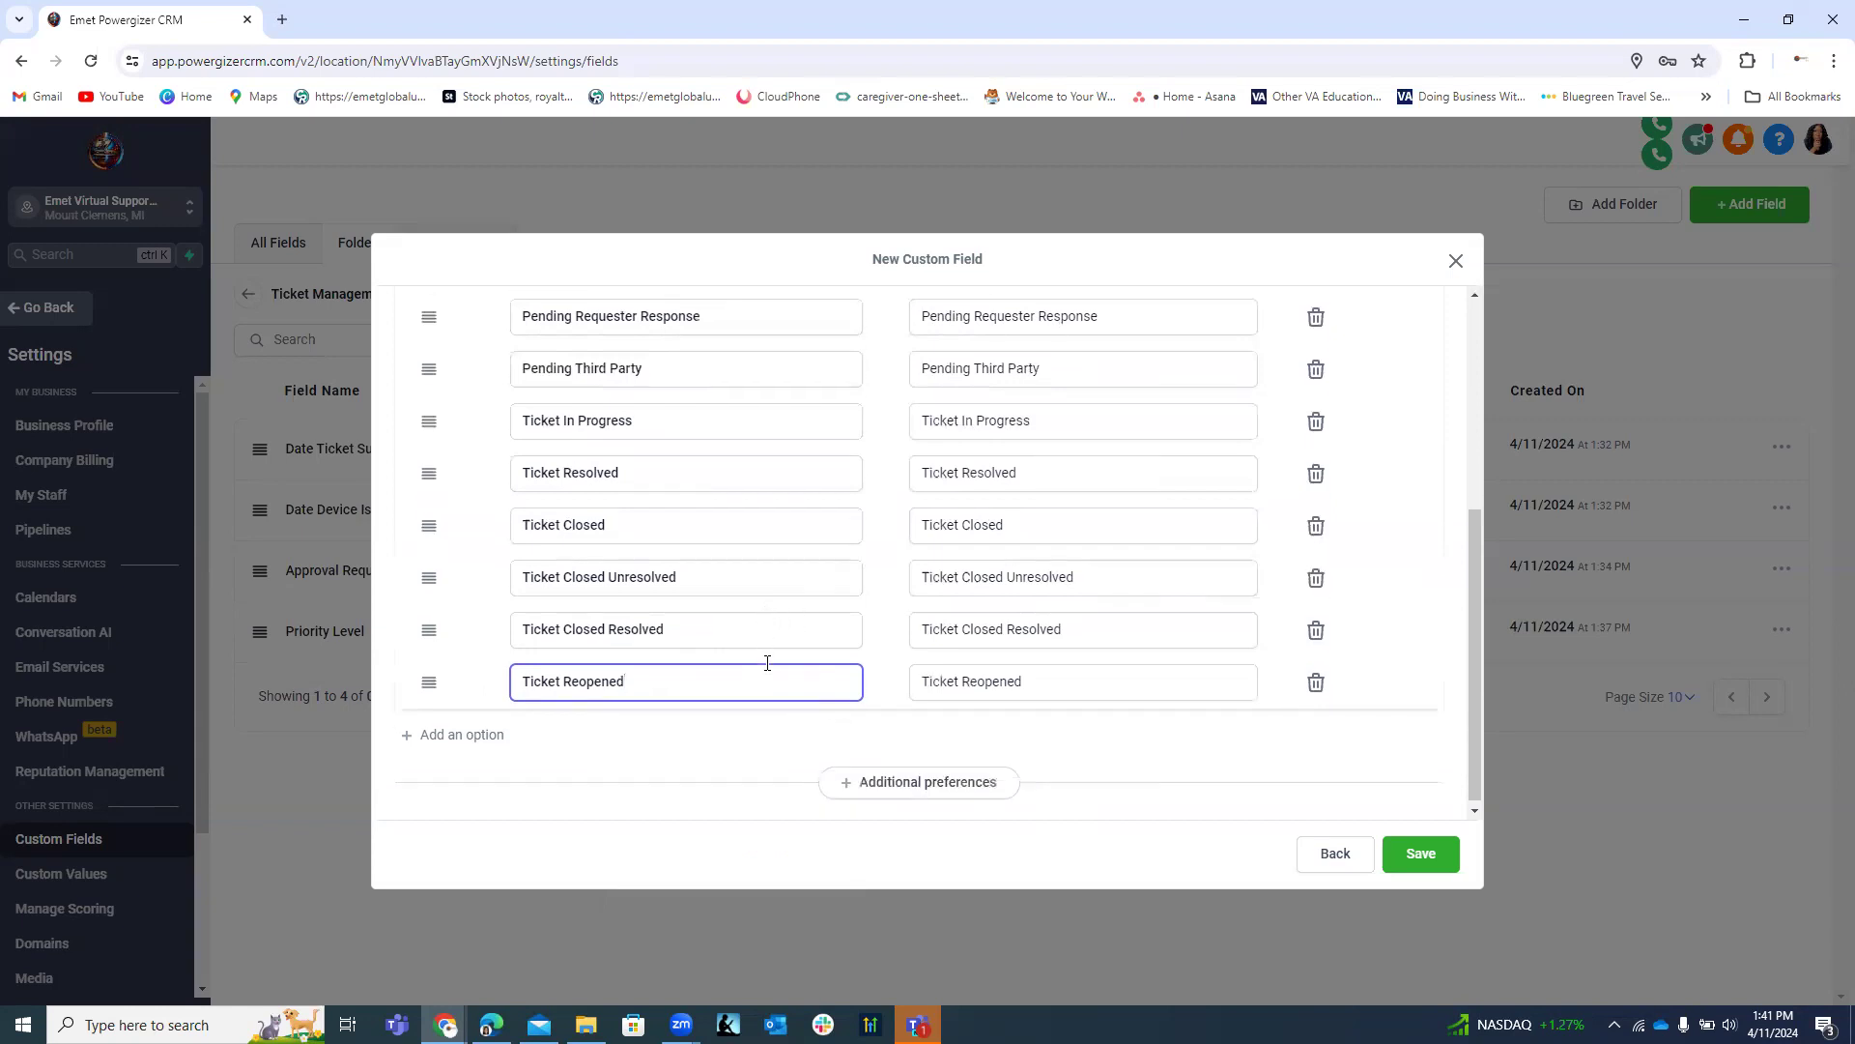
{"action": "left_click", "coordinate": [491, 740]}
{"action": "left_click", "coordinate": [561, 730]}
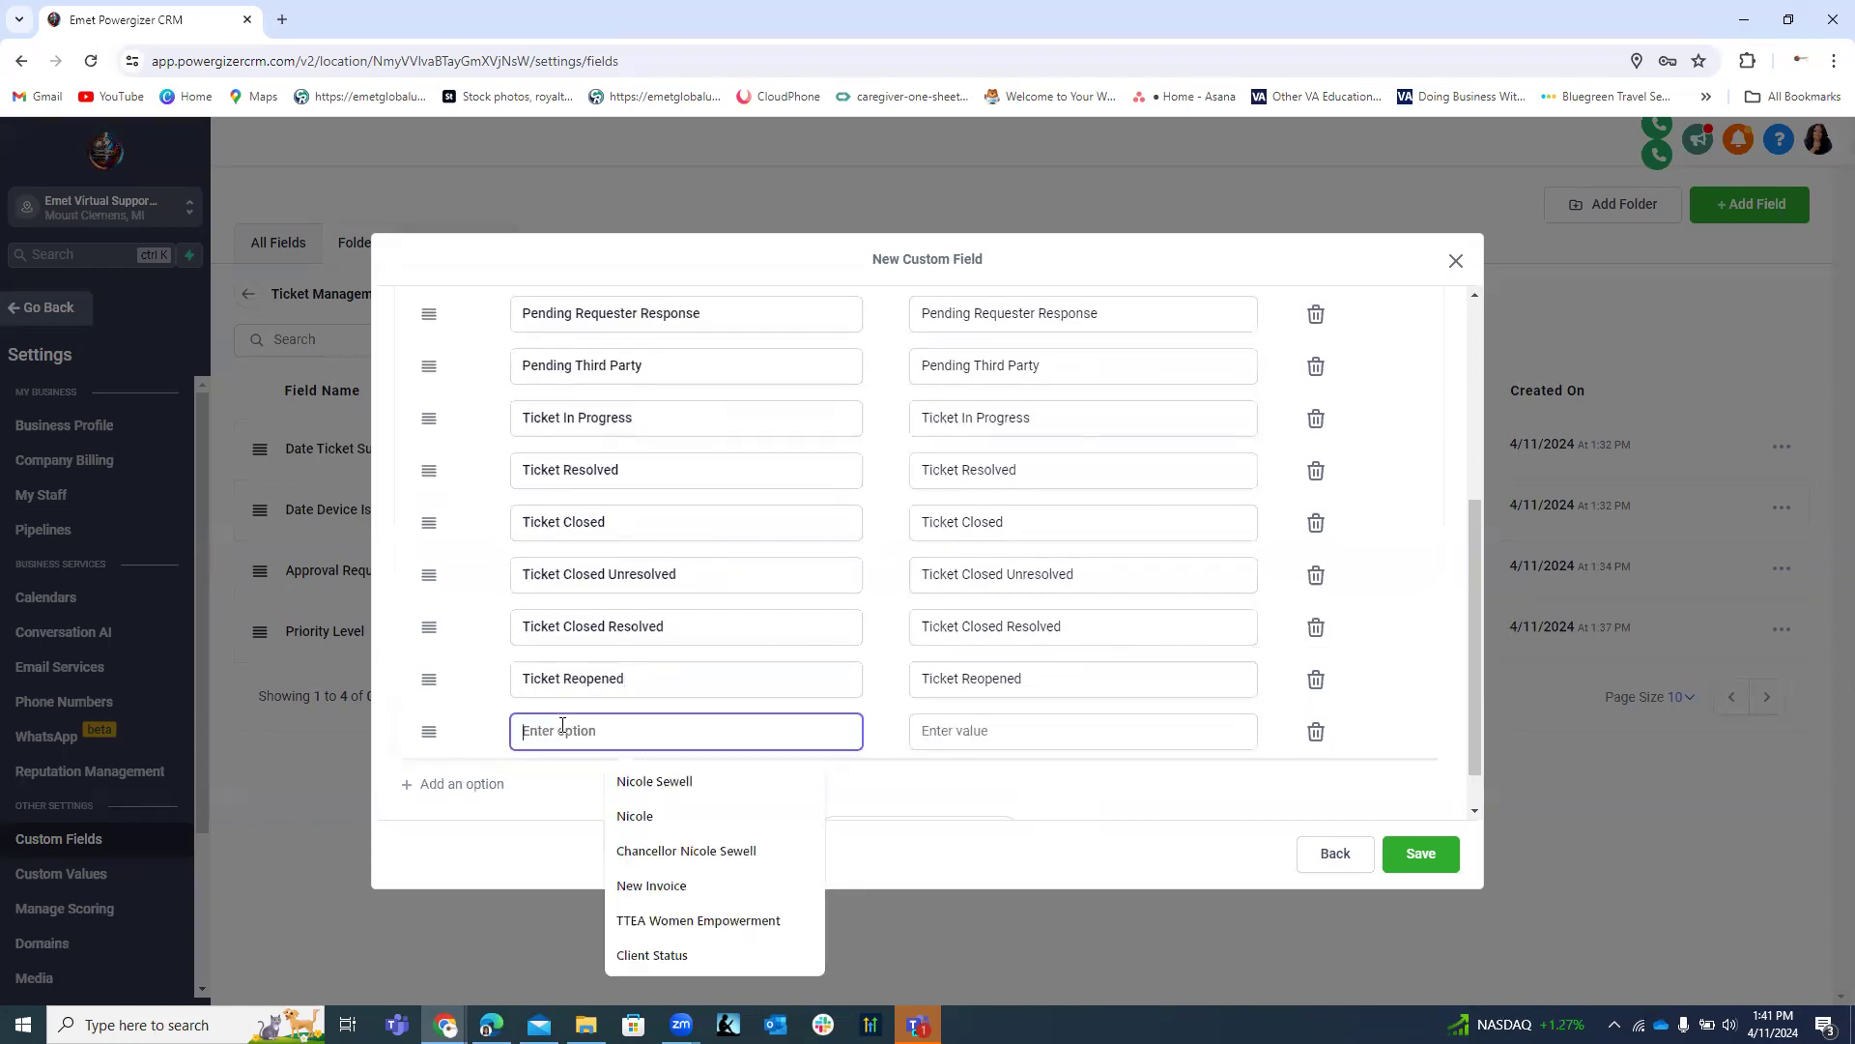
{"action": "type", "text": "Aw"}
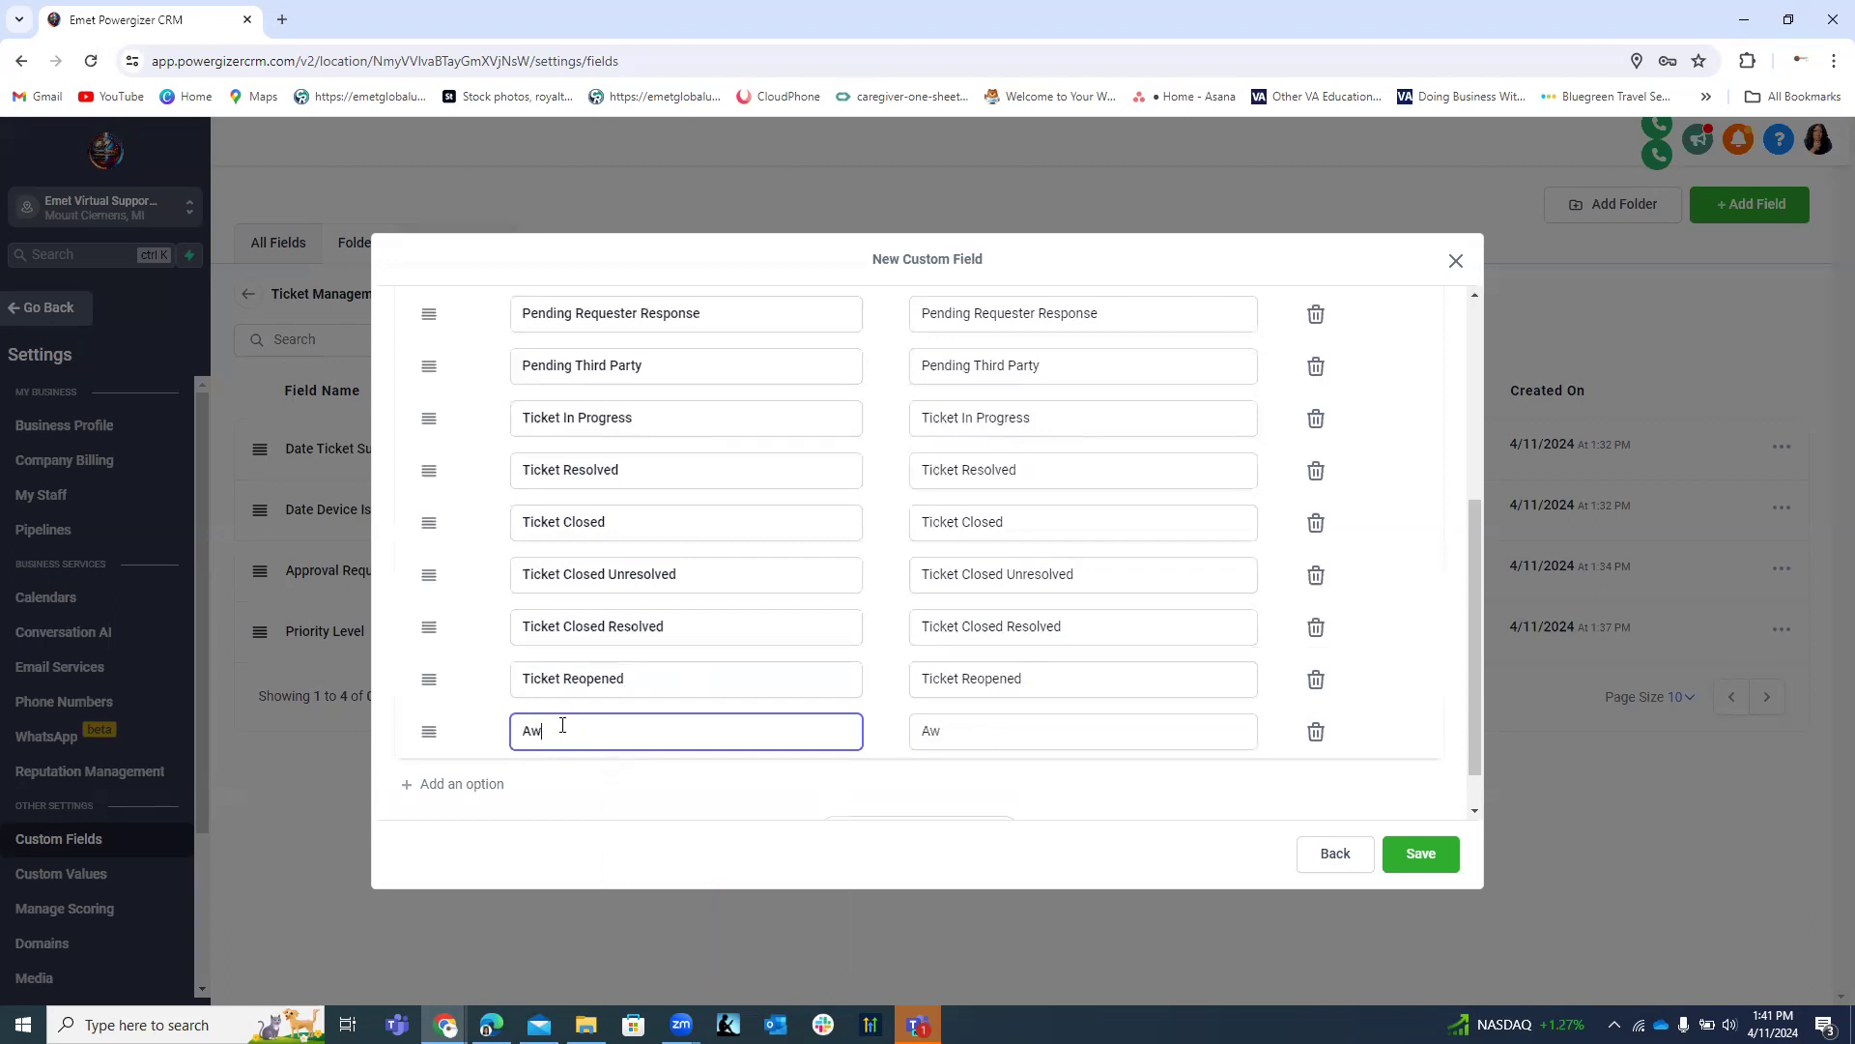
{"action": "type", "text": "aiting Parts/Supplies"}
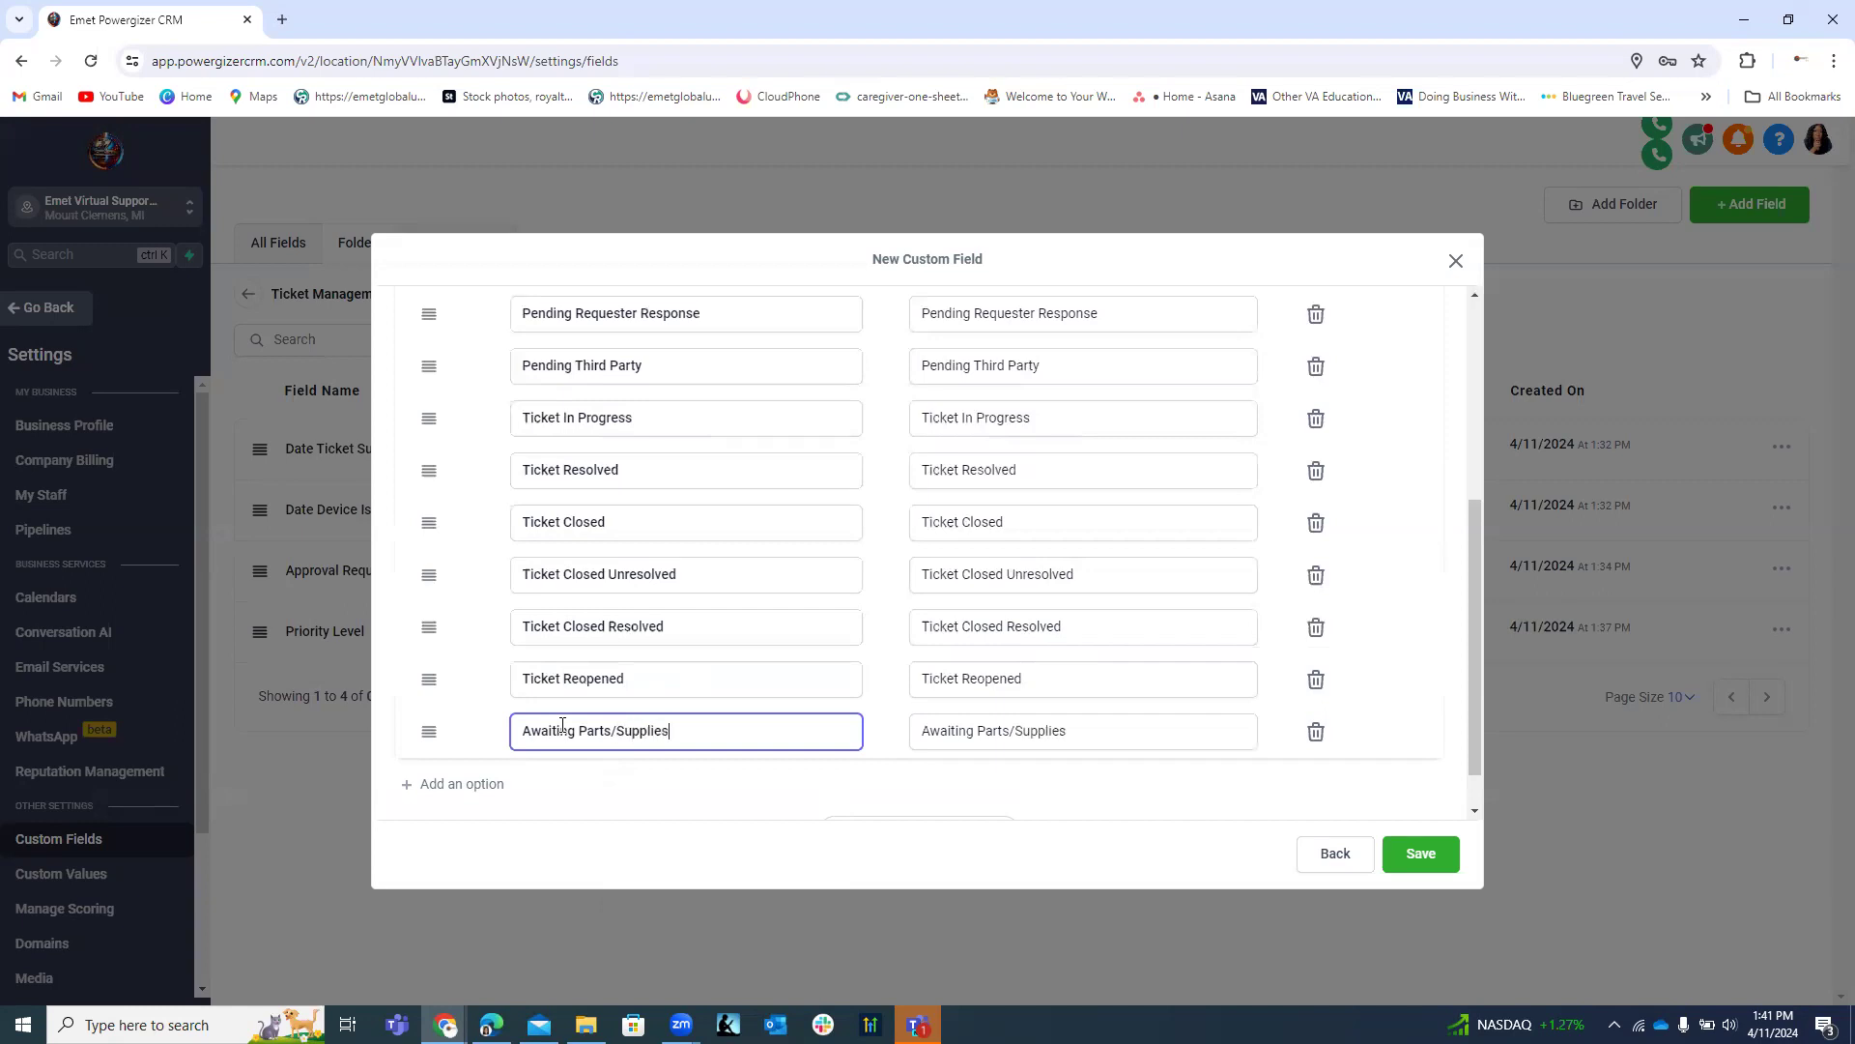
Add a final Ticket Escalated option and save the Current Status of Ticket field.
{"action": "left_click", "coordinate": [488, 783]}
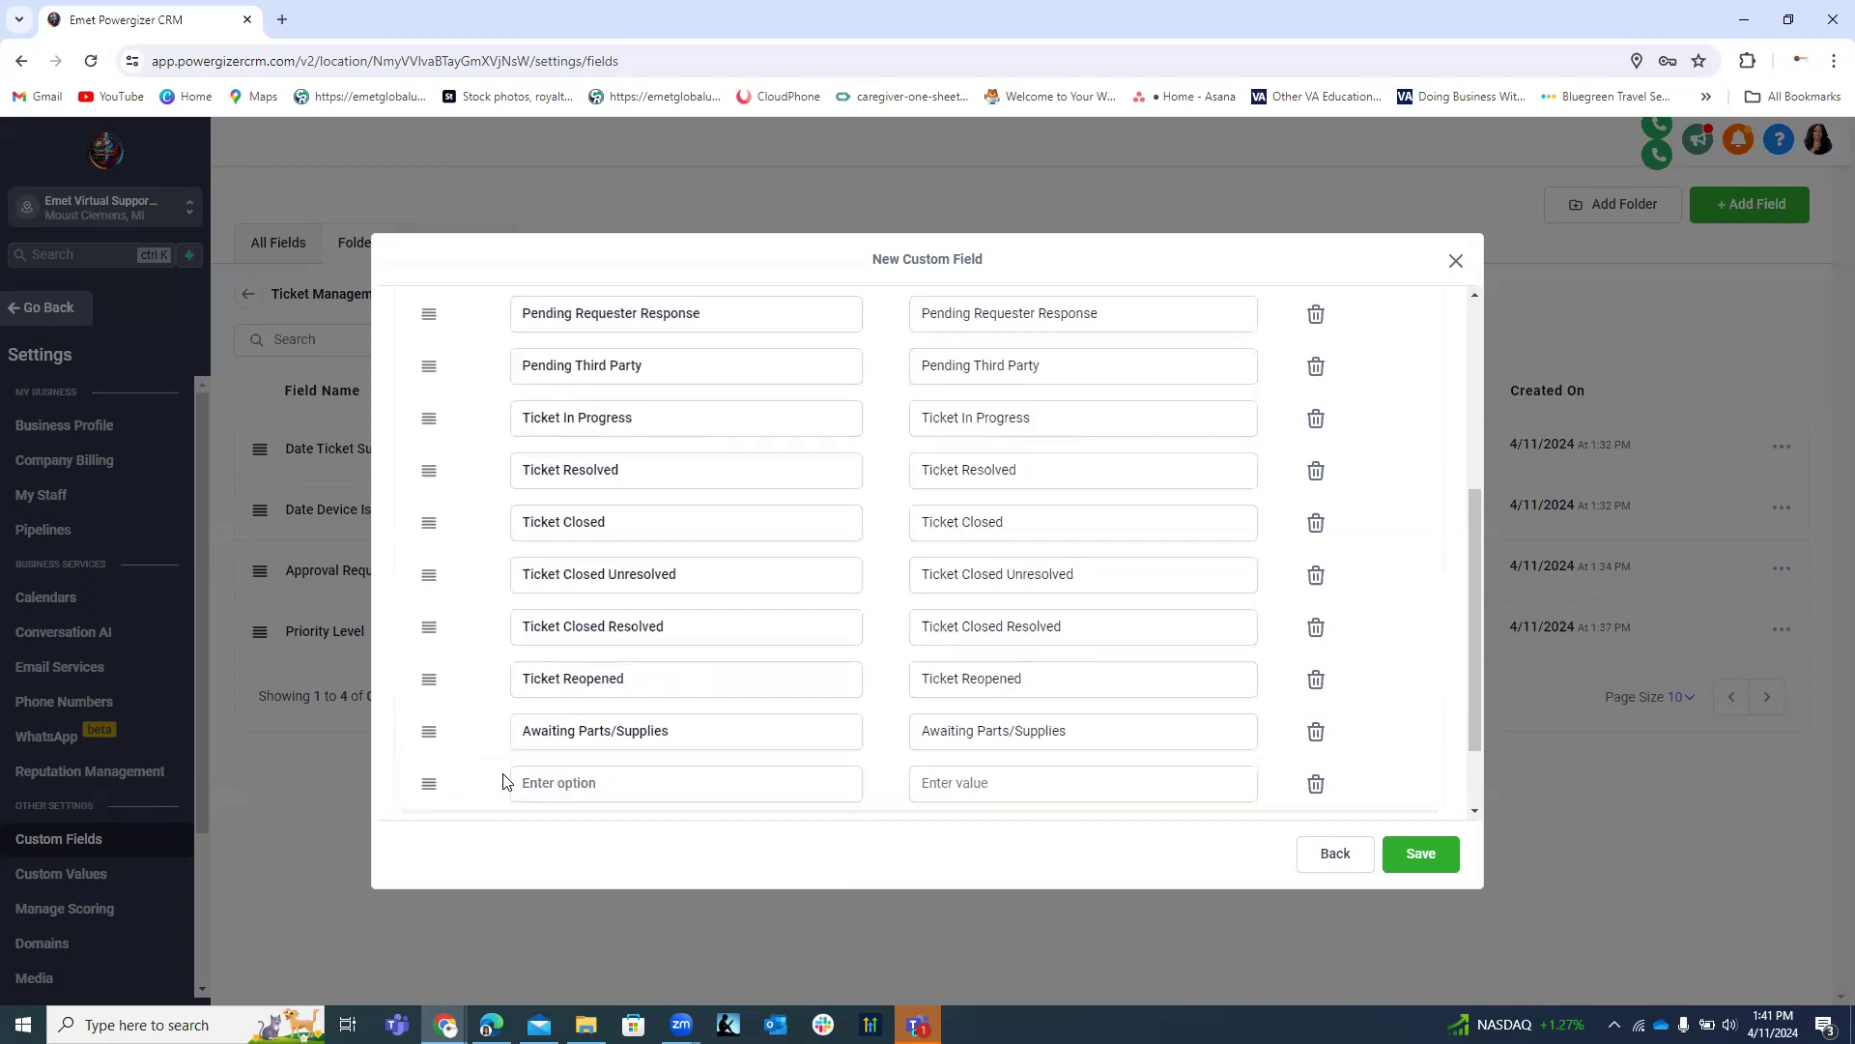
{"action": "left_click", "coordinate": [562, 782]}
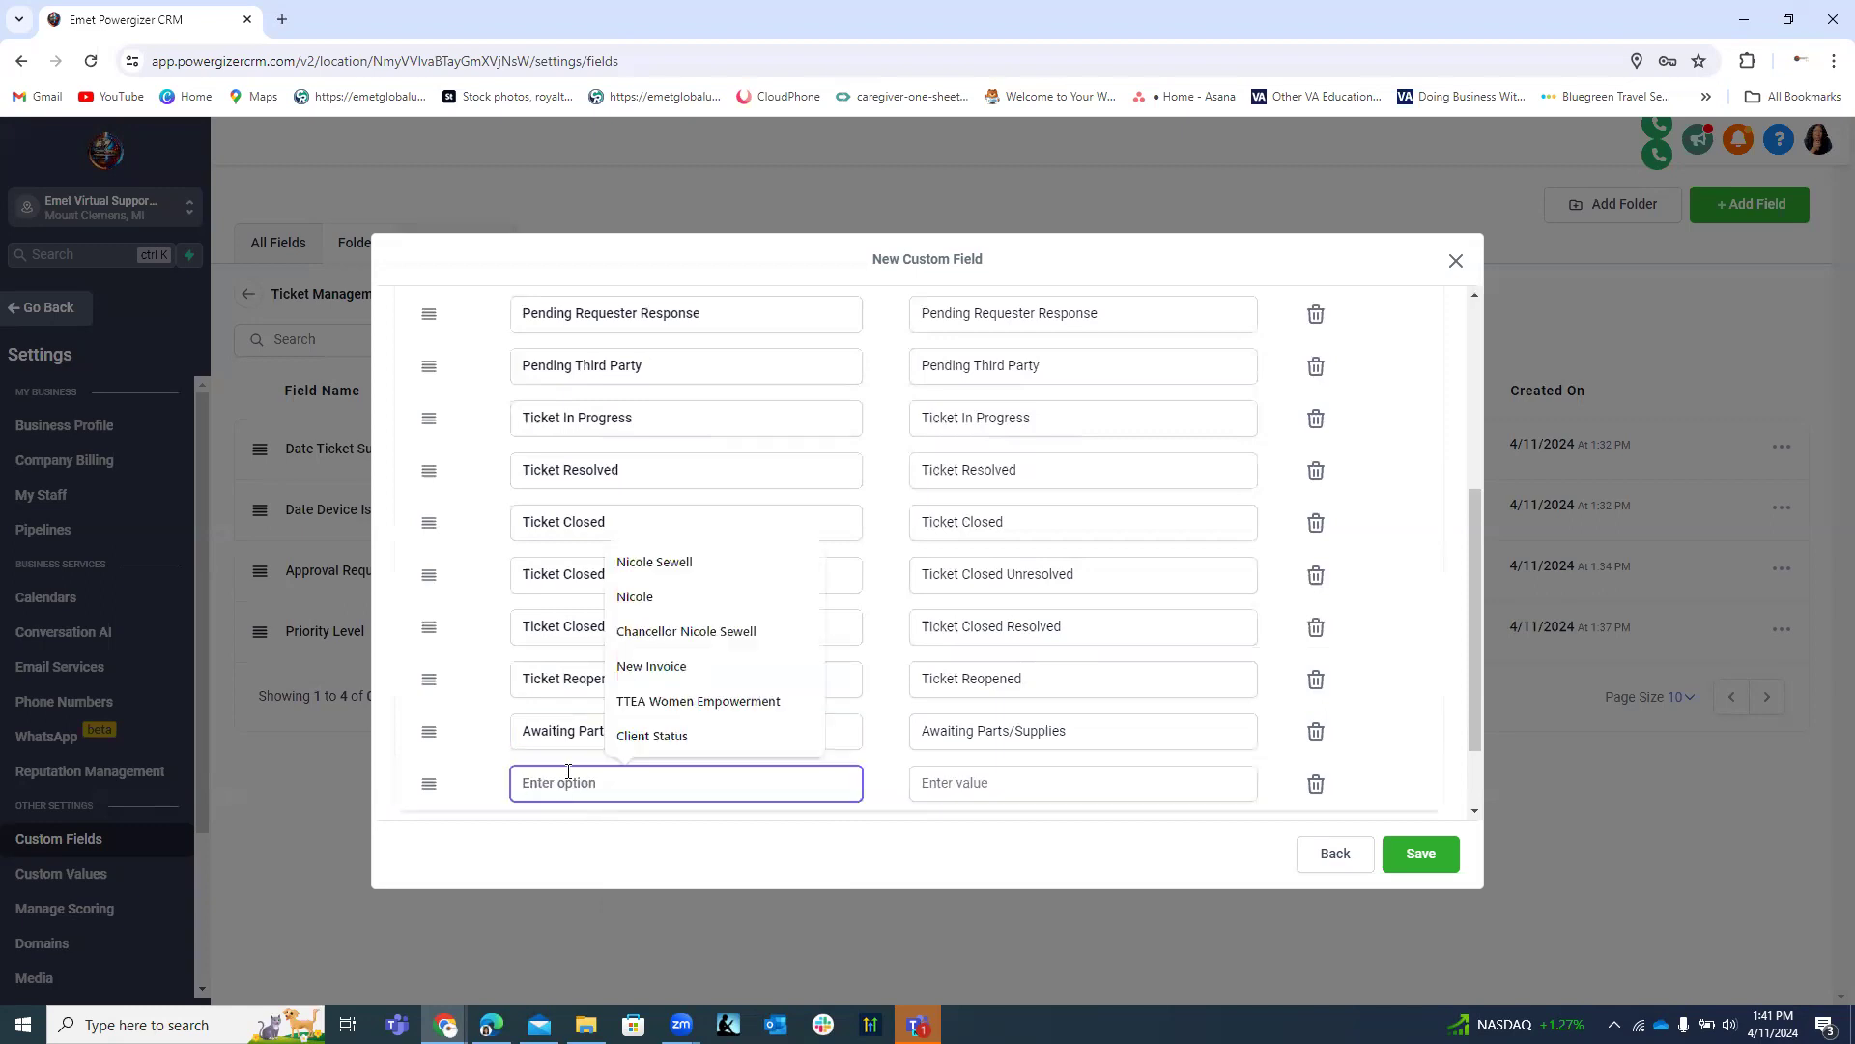
{"action": "type", "text": "Ti"}
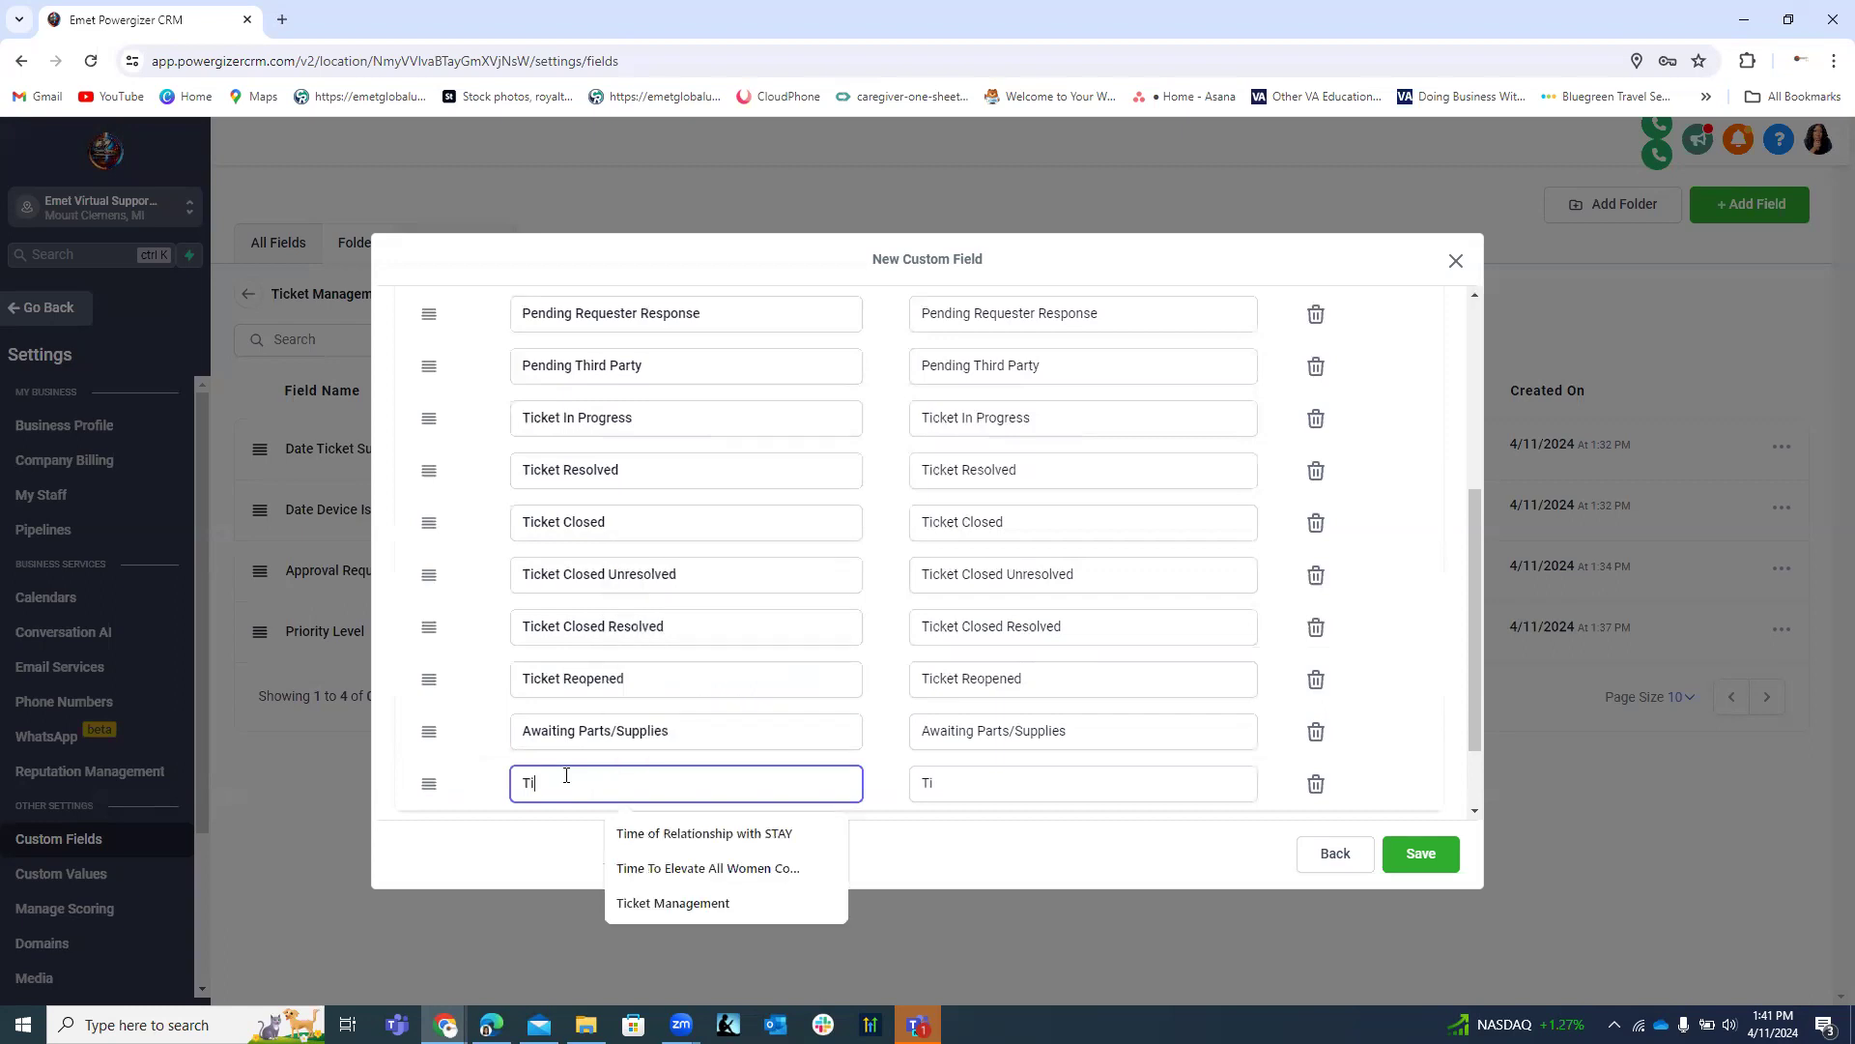
{"action": "type", "text": "cket "}
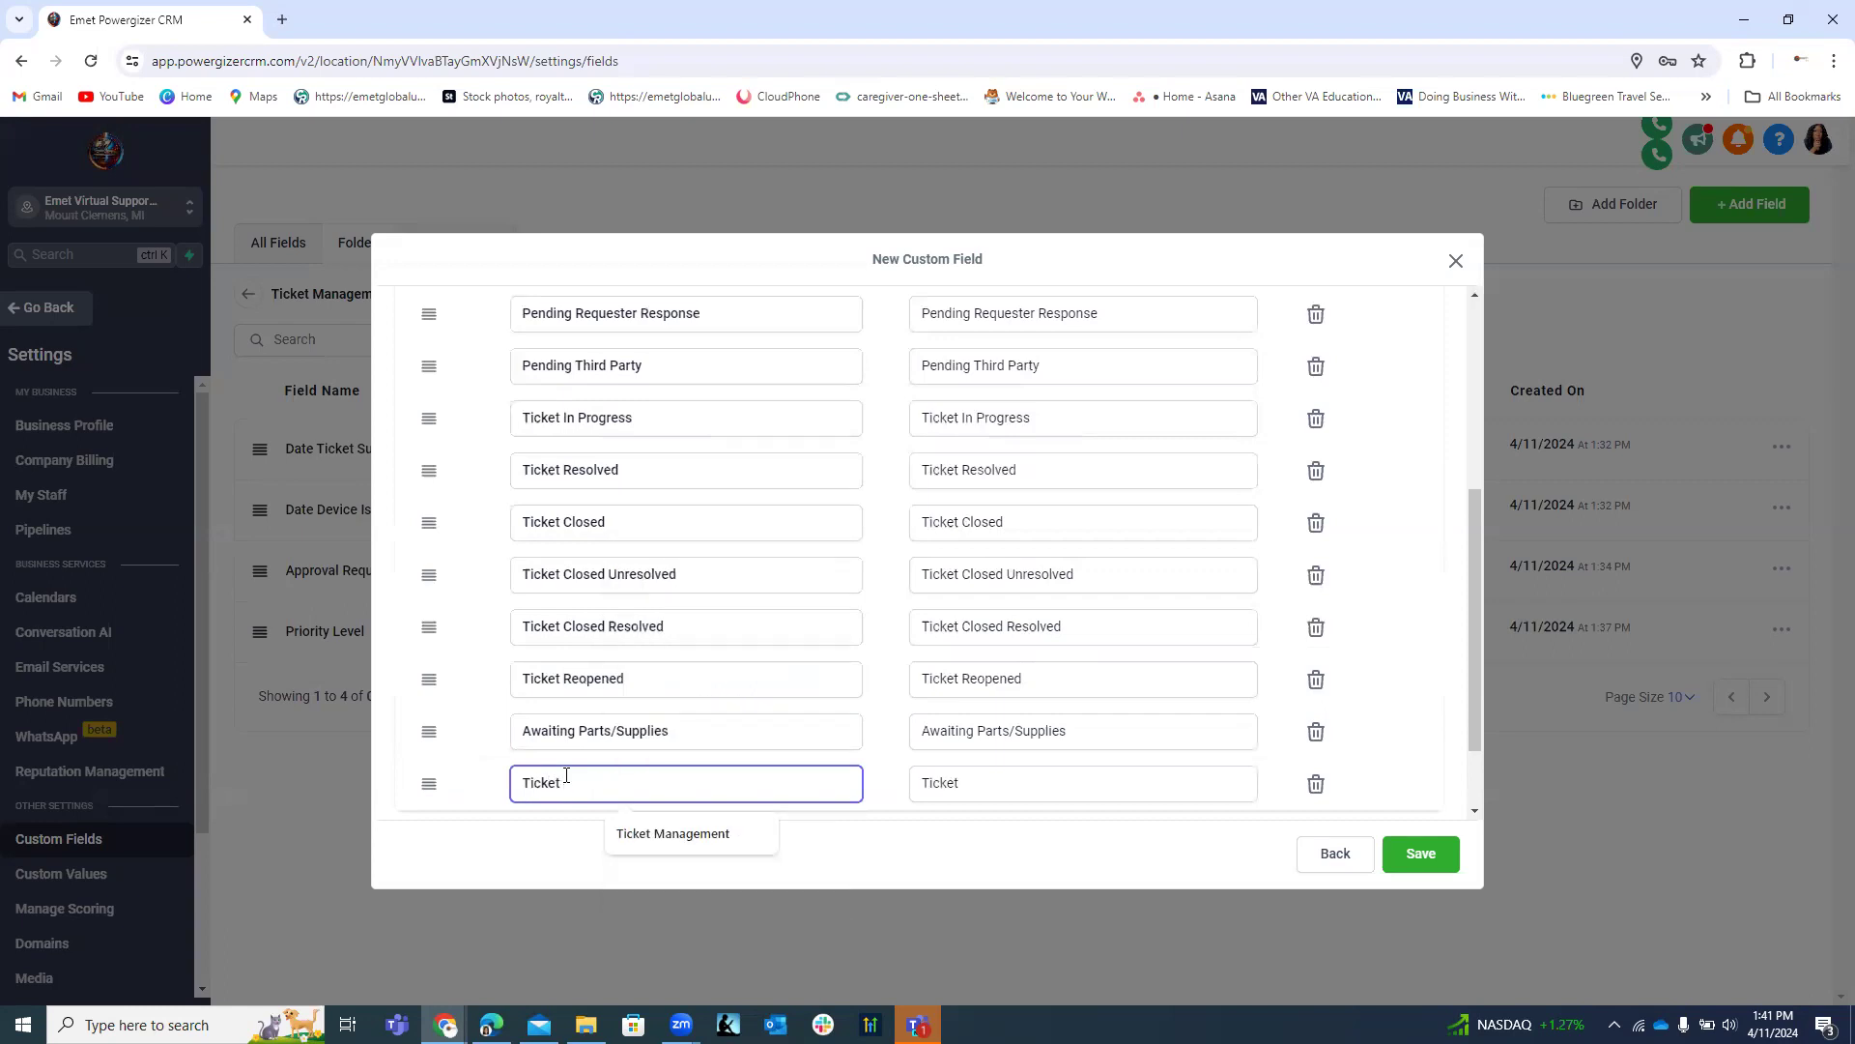
{"action": "type", "text": "Escalated"}
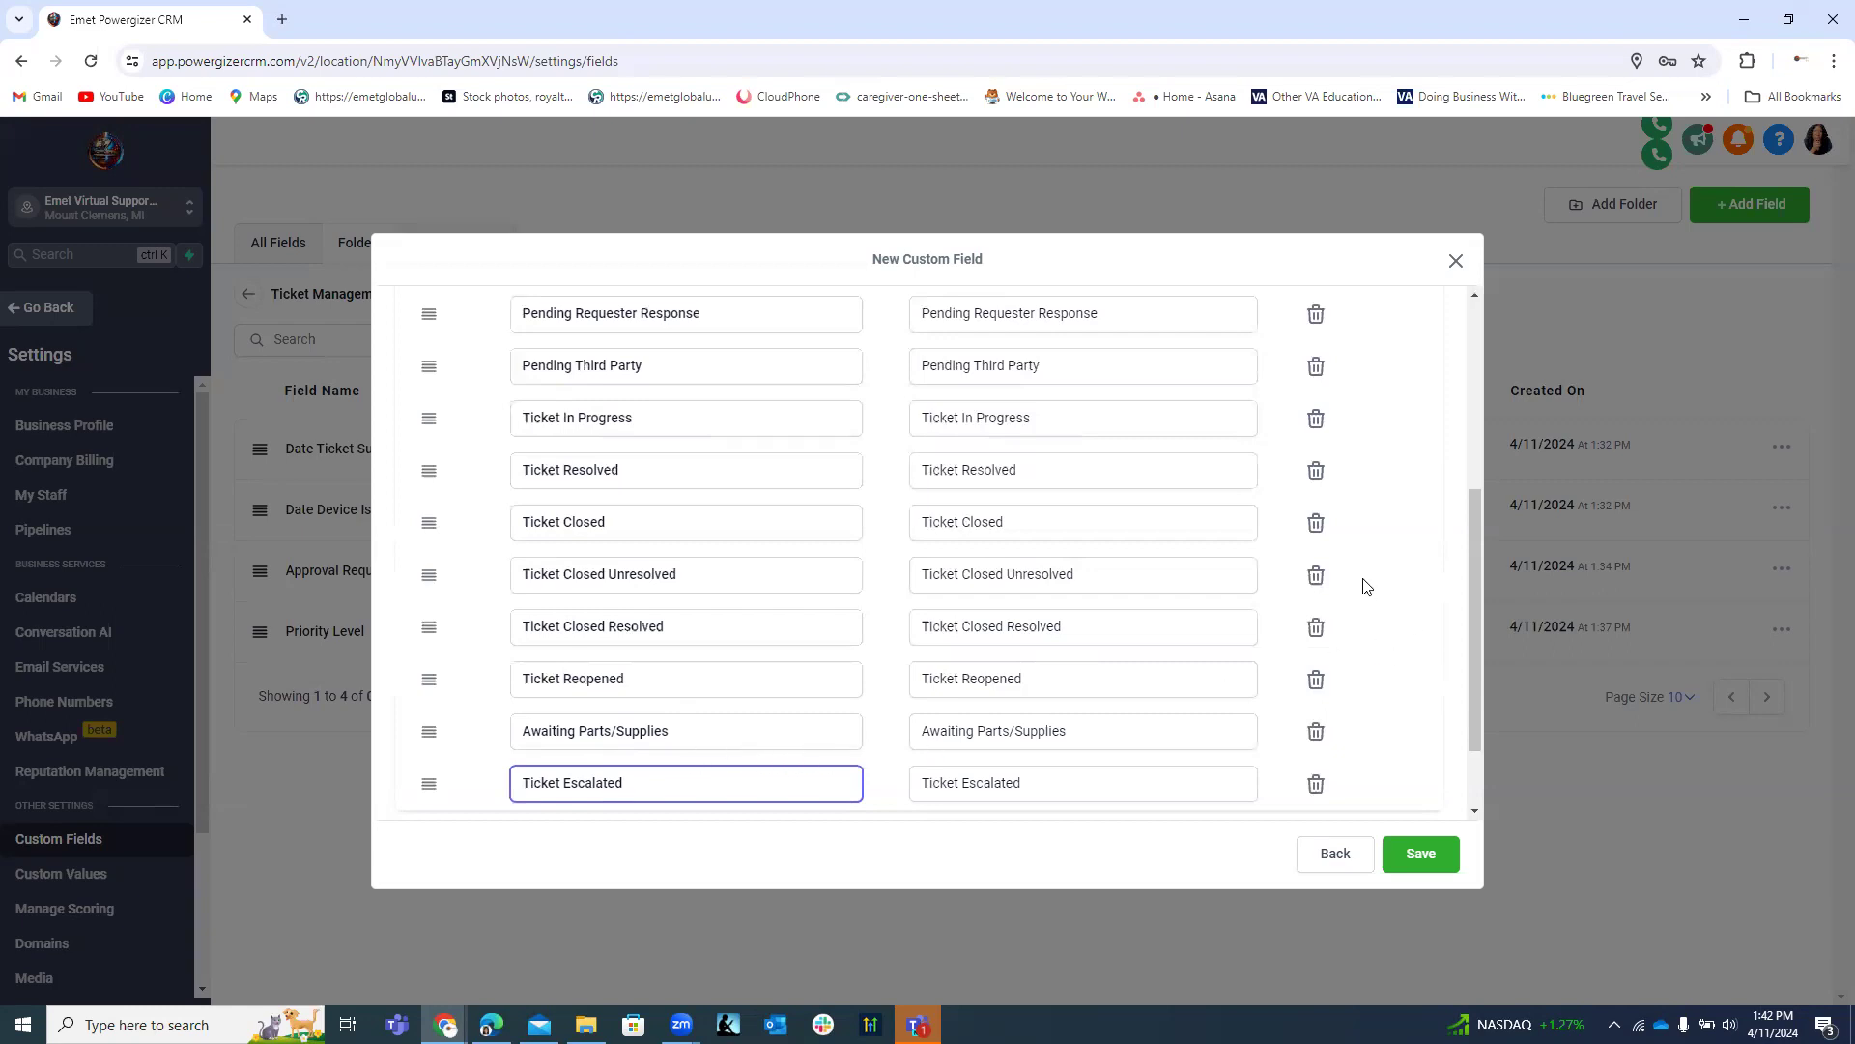
{"action": "left_click", "coordinate": [1436, 863]}
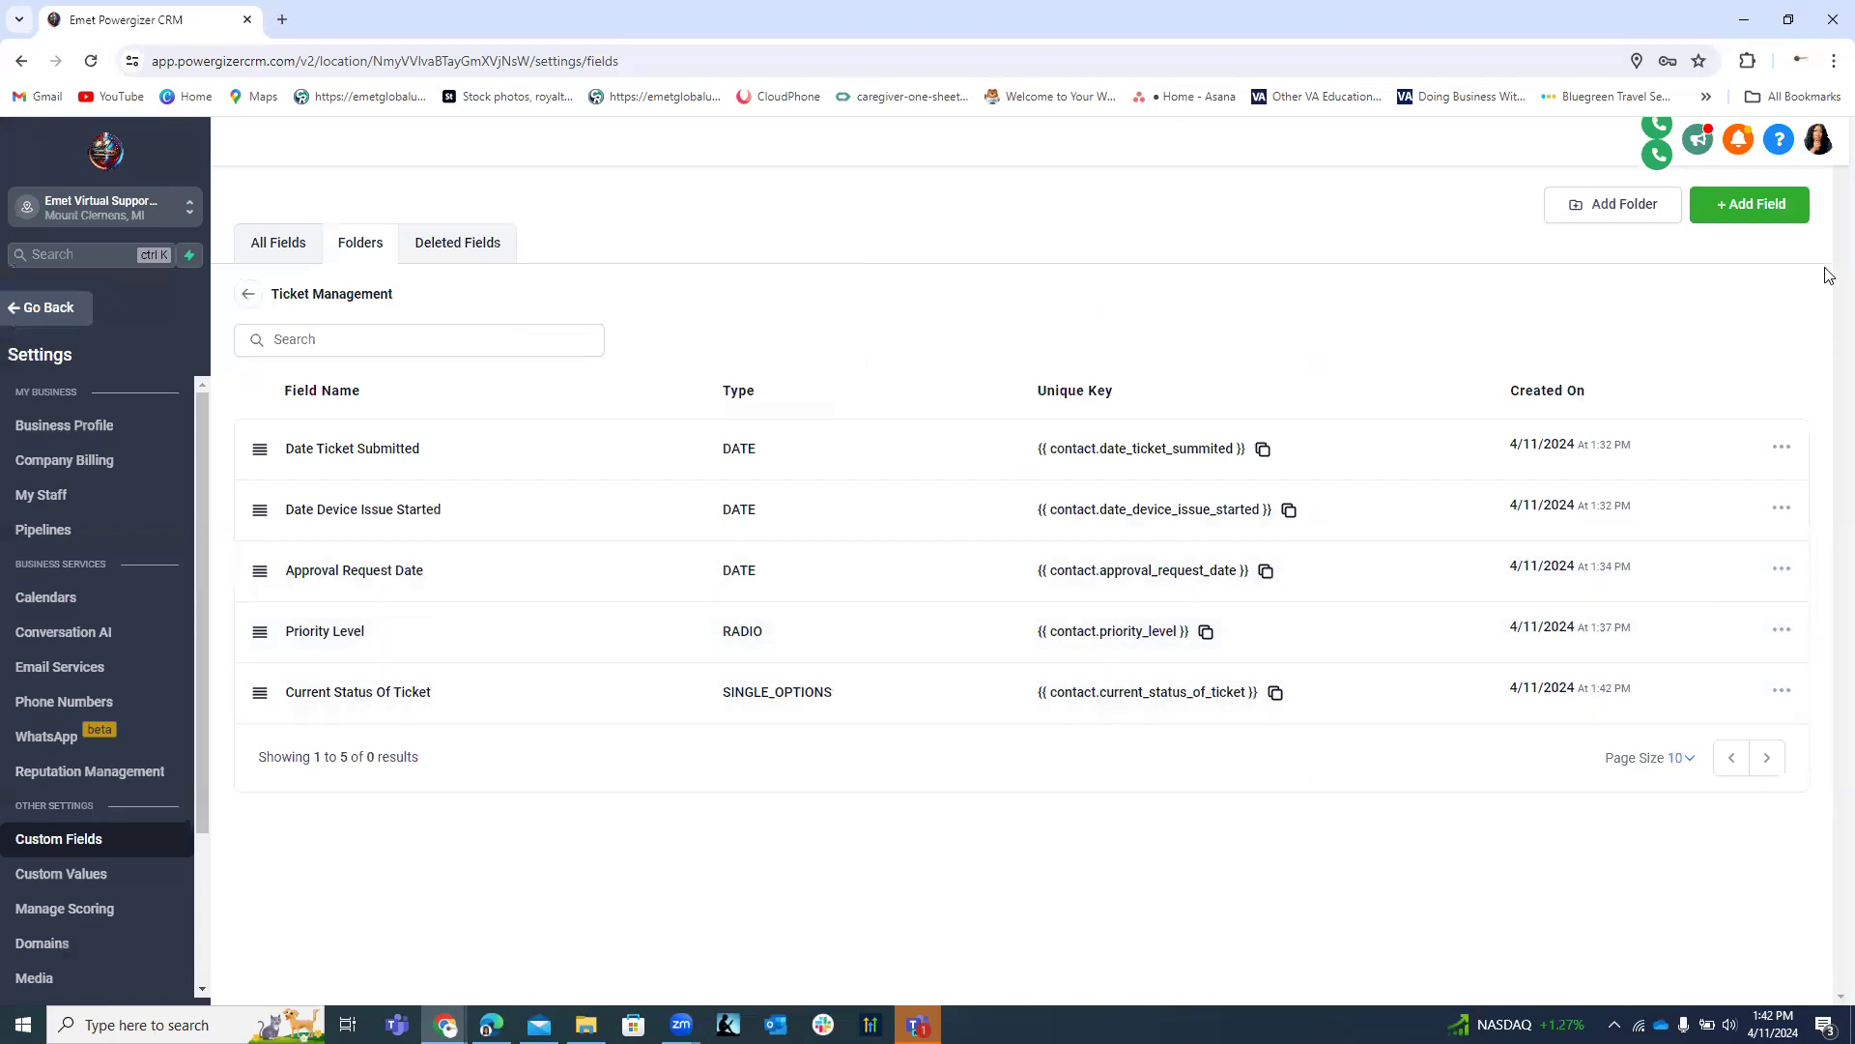
Begin a Radio Select field named 'A', then clear the name and go back to field types.
{"action": "left_click", "coordinate": [1766, 216]}
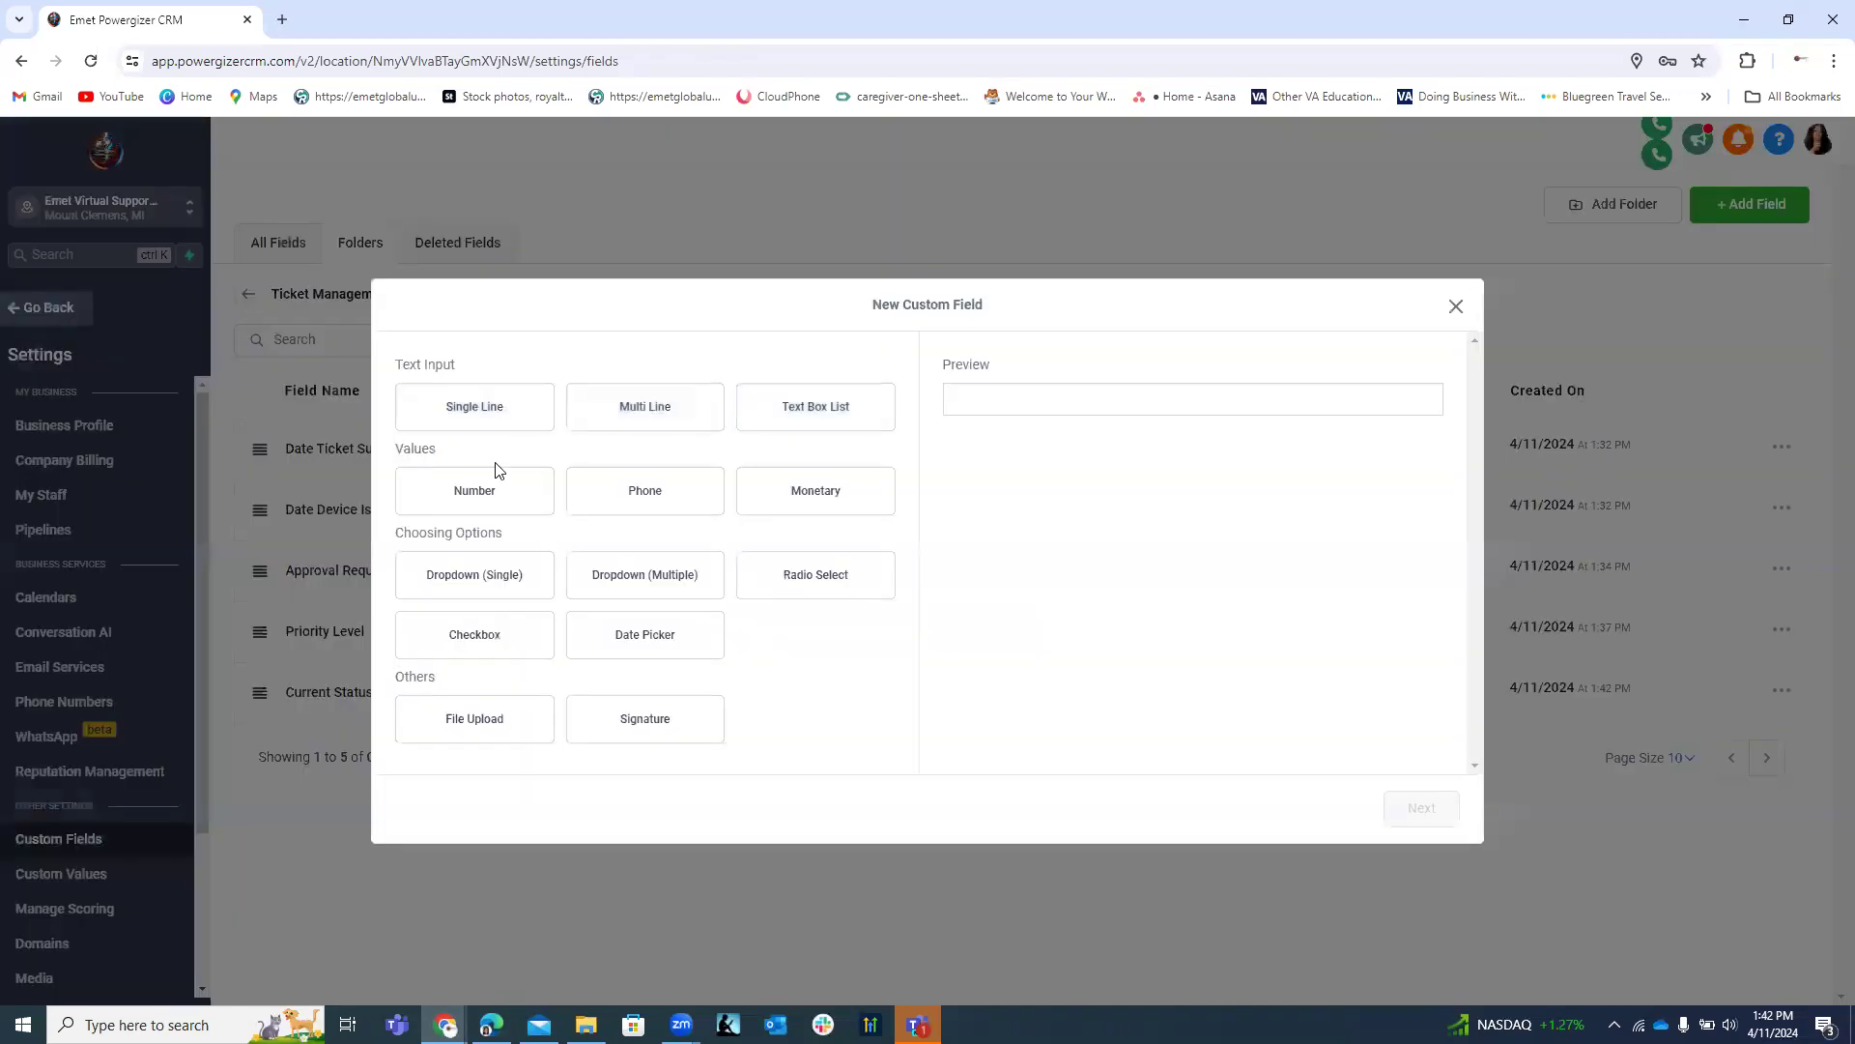
{"action": "left_click", "coordinate": [824, 587]}
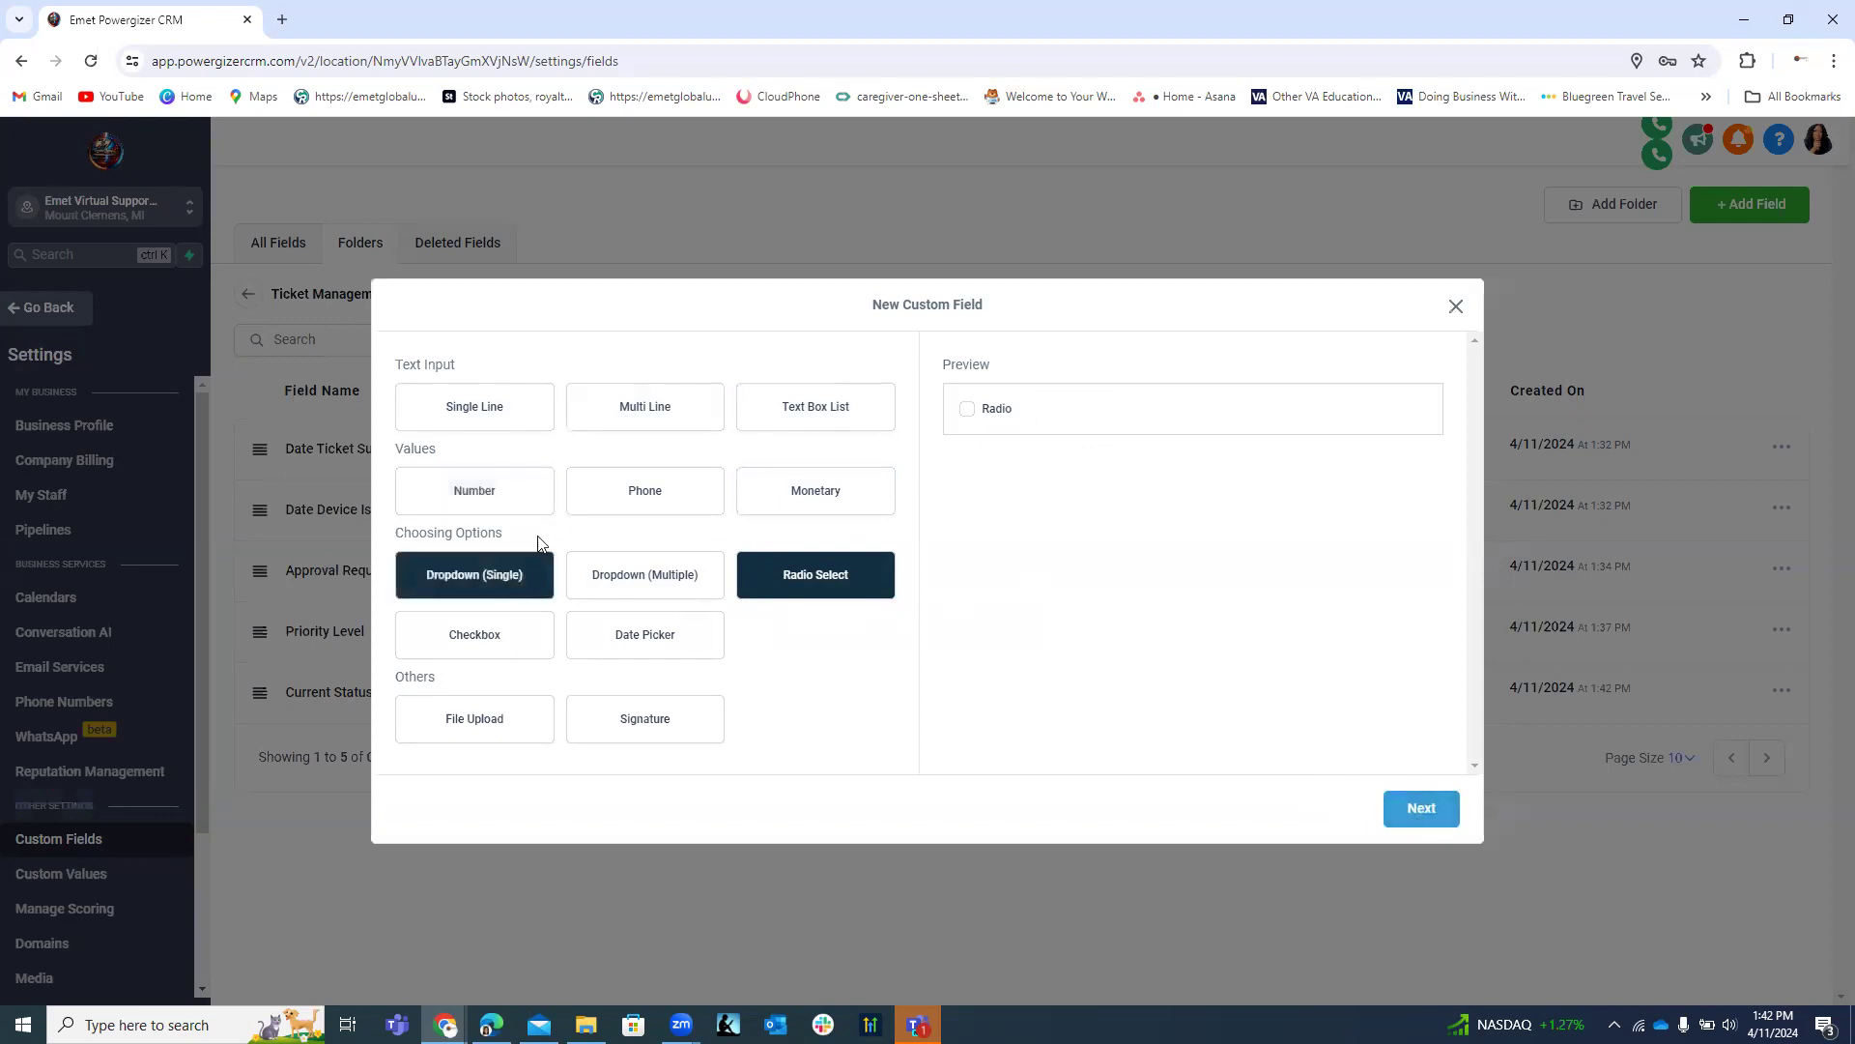
{"action": "left_click", "coordinate": [1441, 817]}
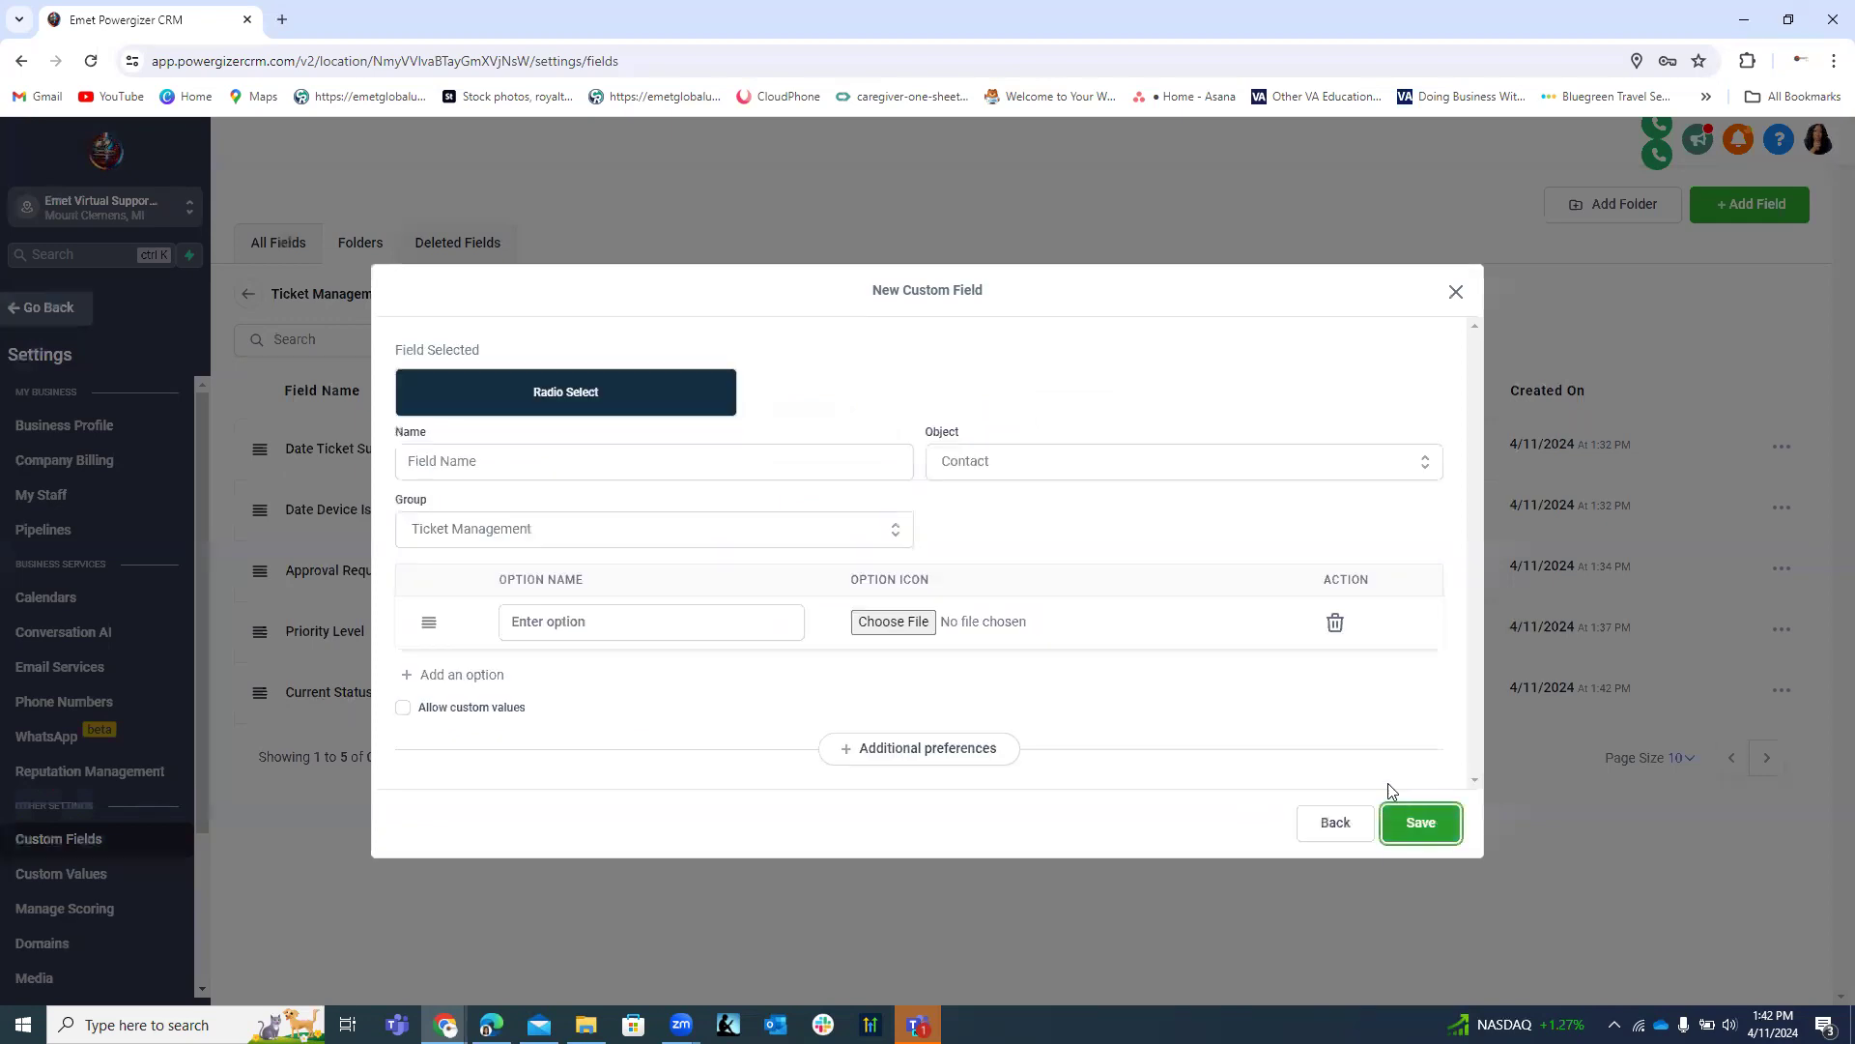
{"action": "left_click", "coordinate": [522, 465]}
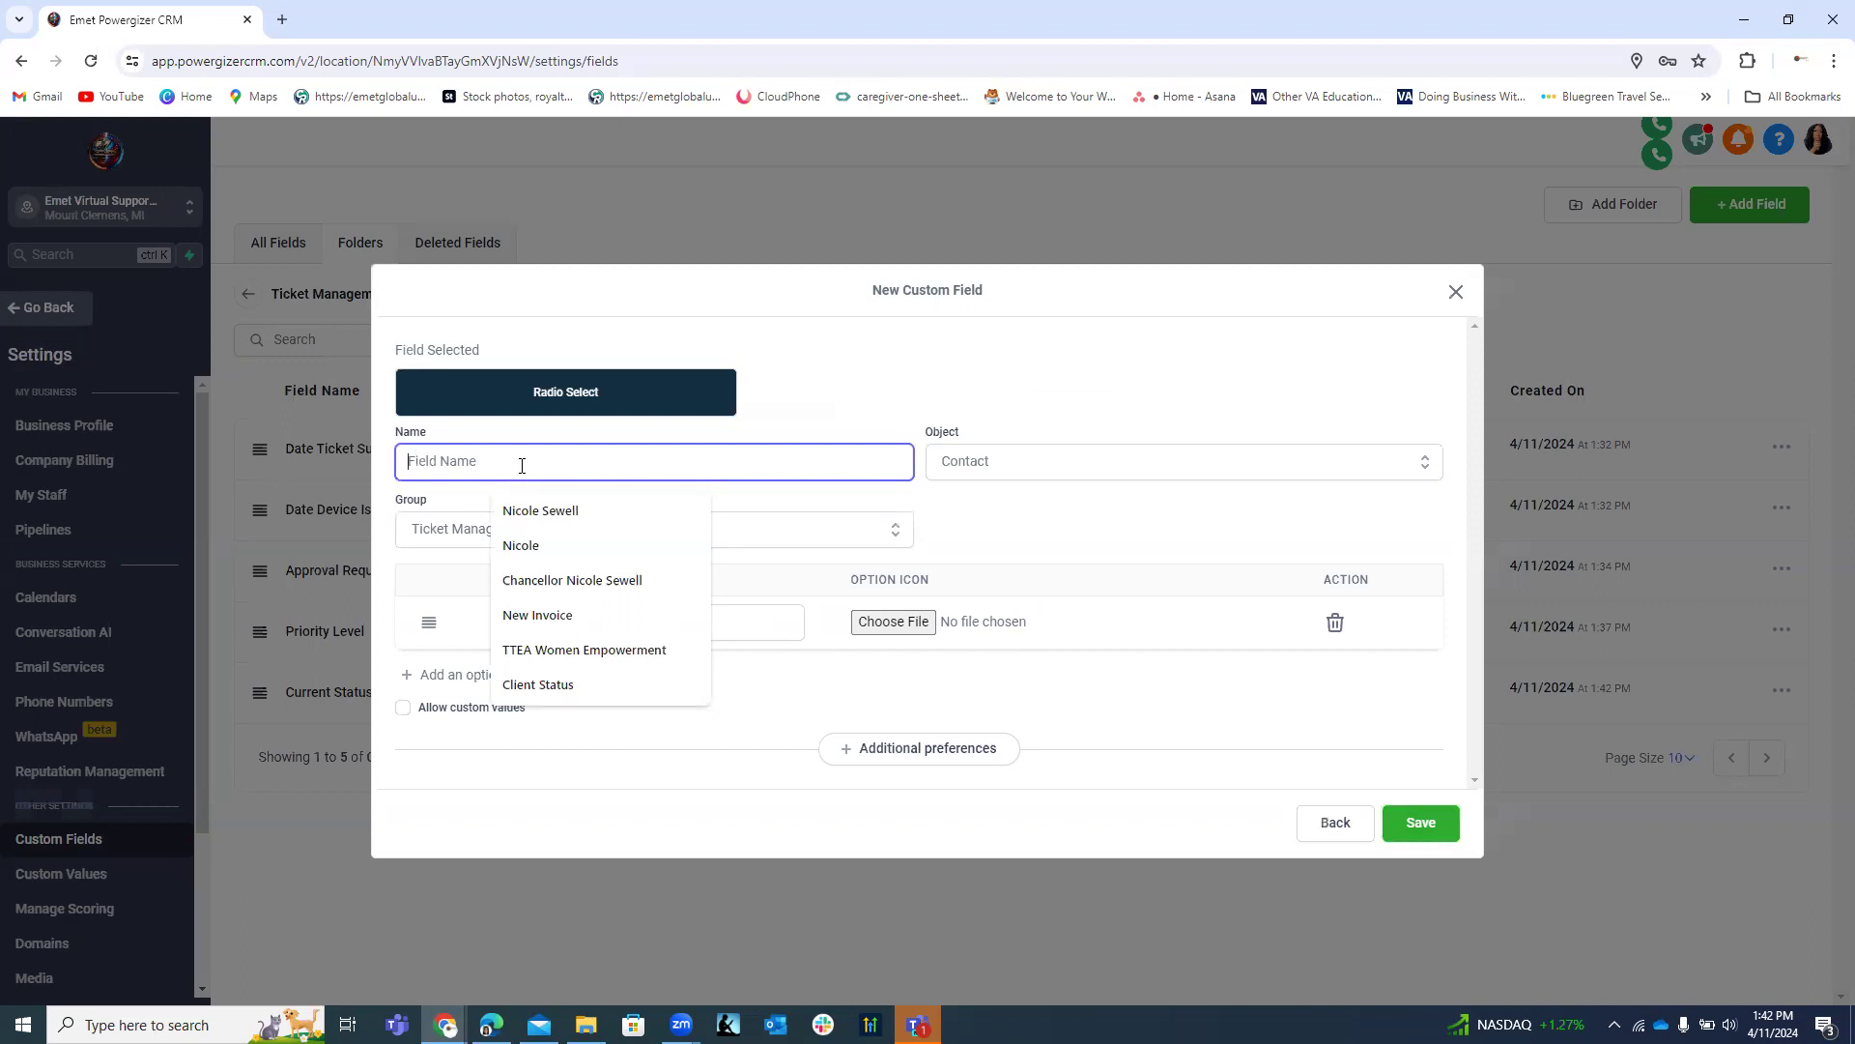
{"action": "type", "text": "A"}
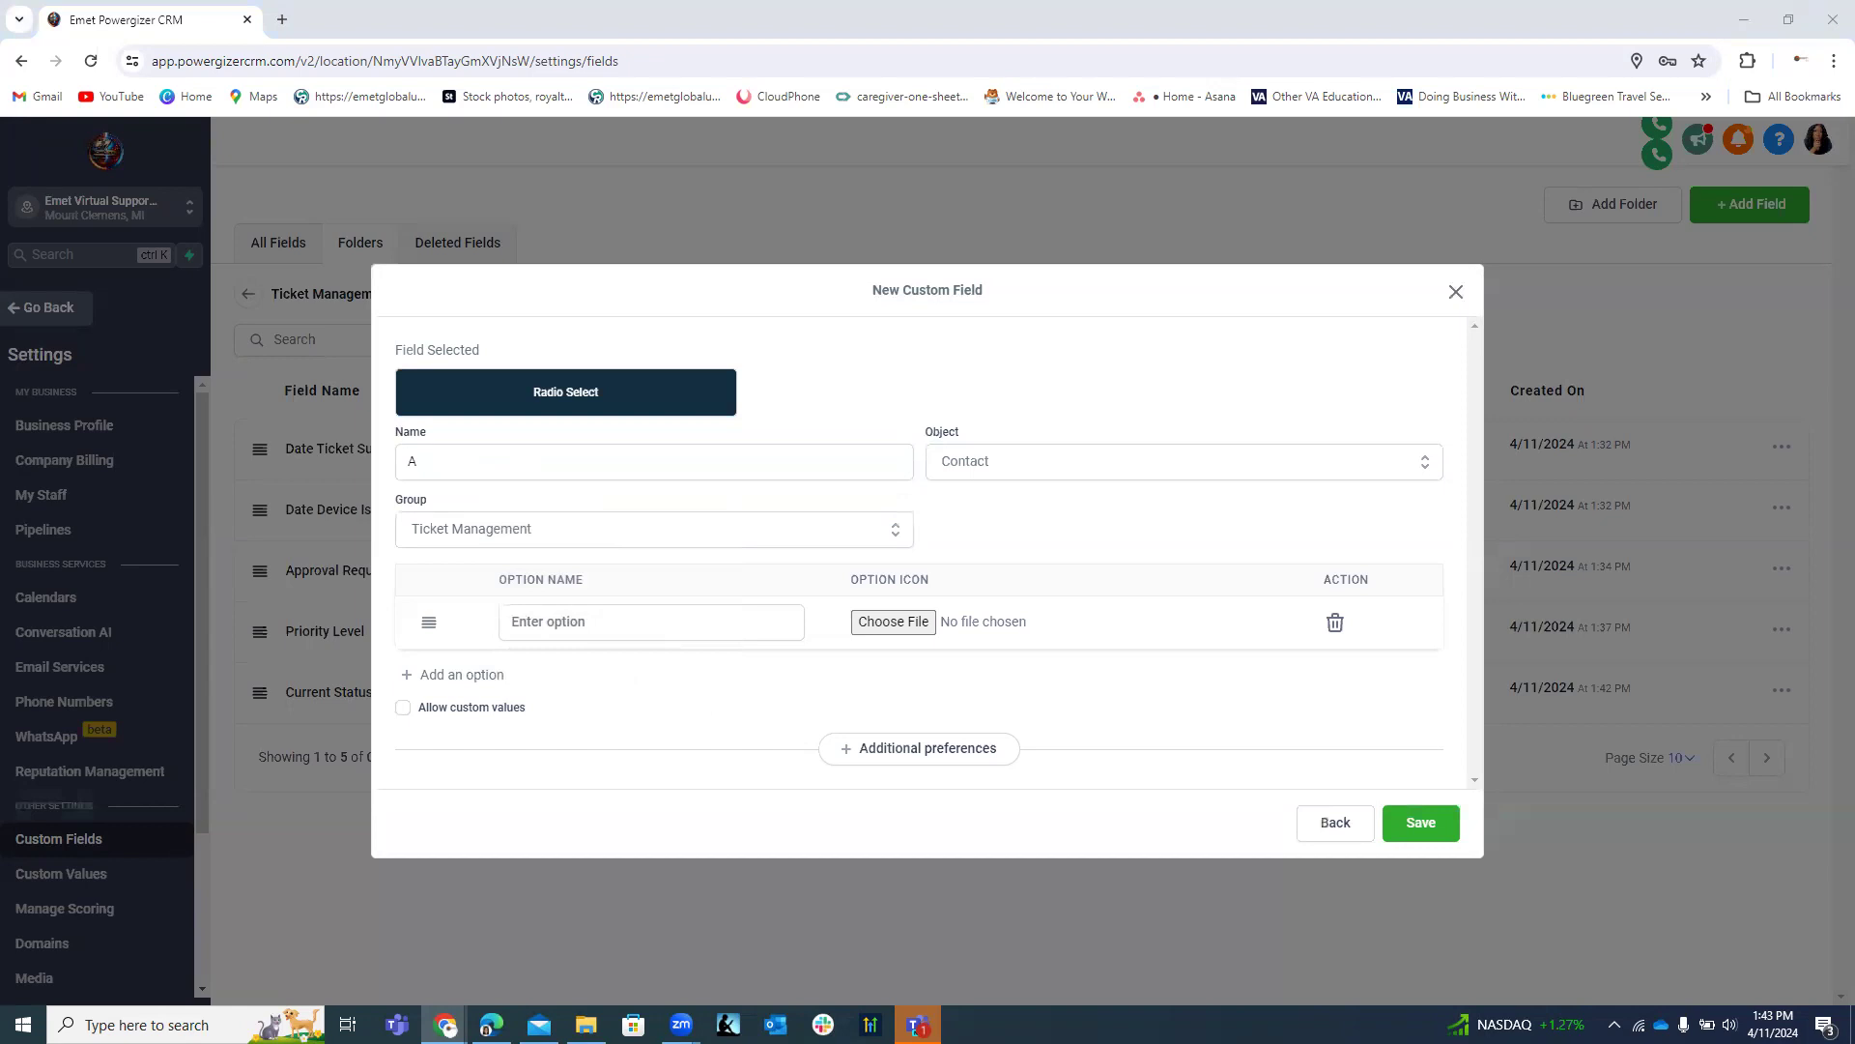
{"action": "left_click_drag", "start_coordinate": [468, 465], "coordinate": [398, 469]}
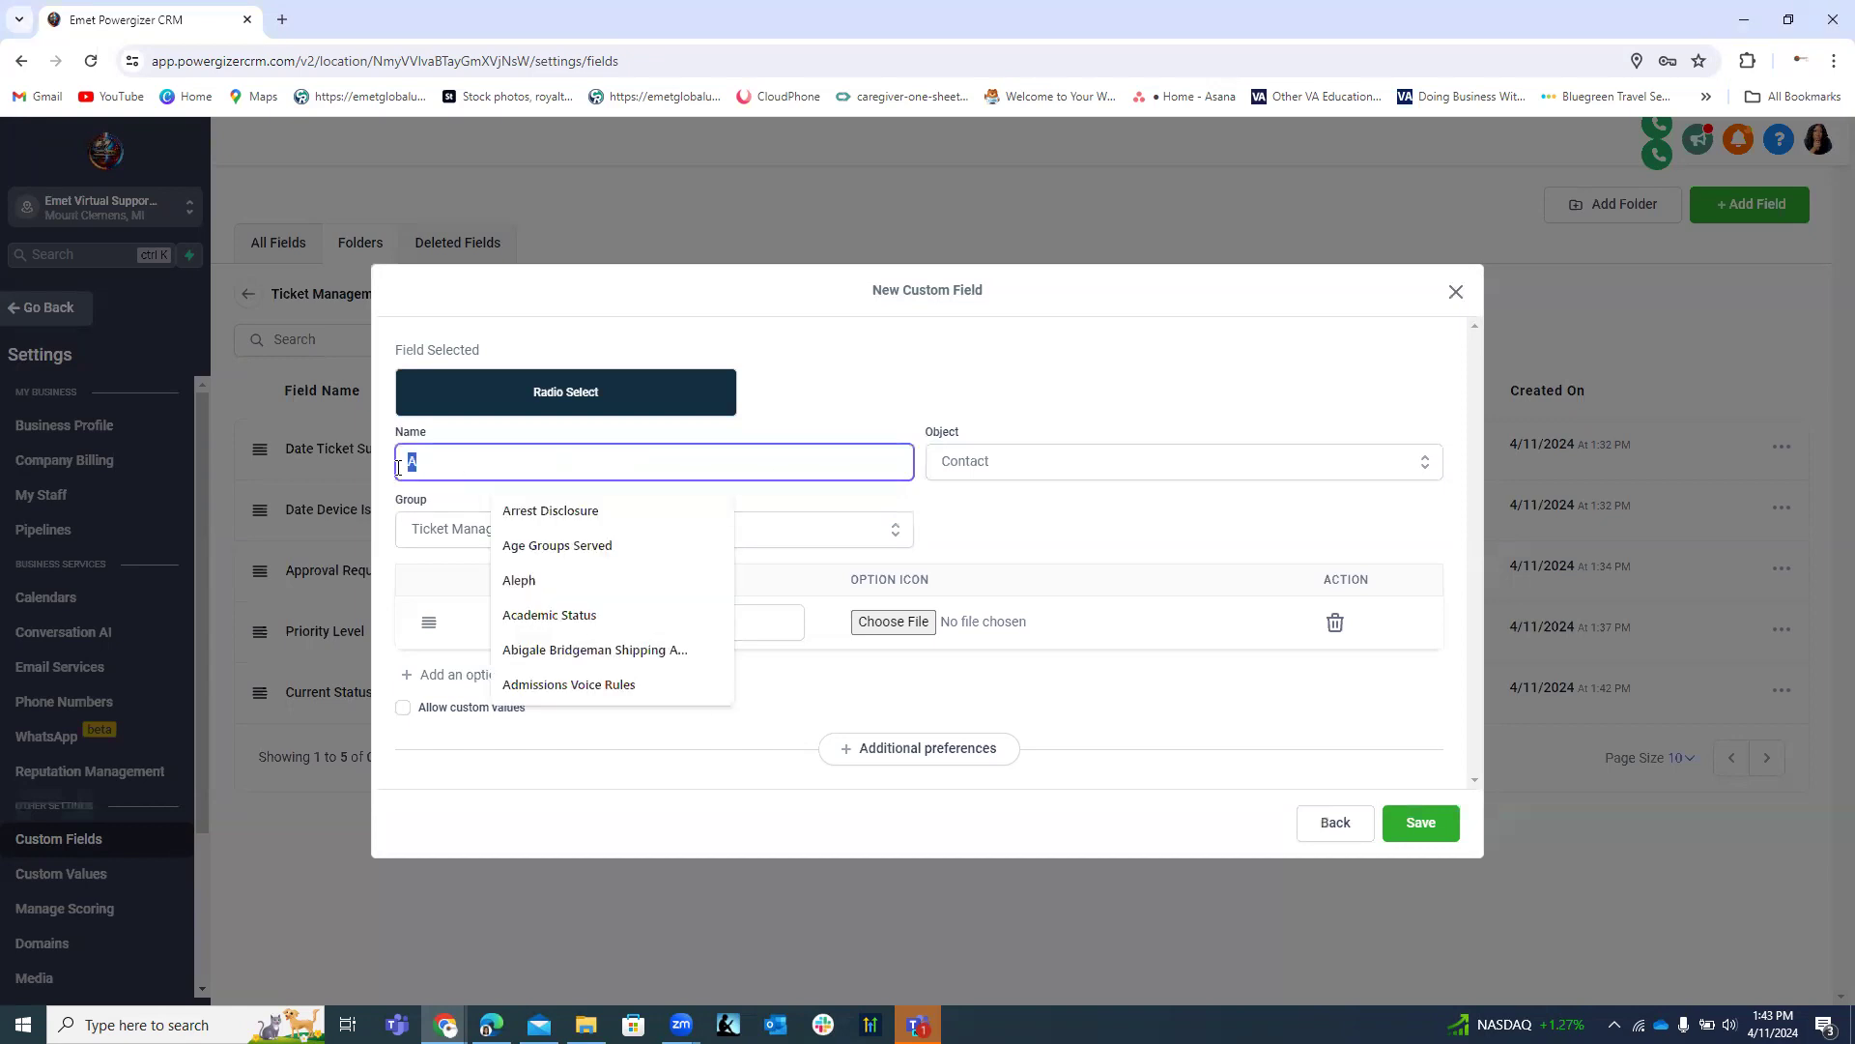
{"action": "left_click", "coordinate": [1335, 822]}
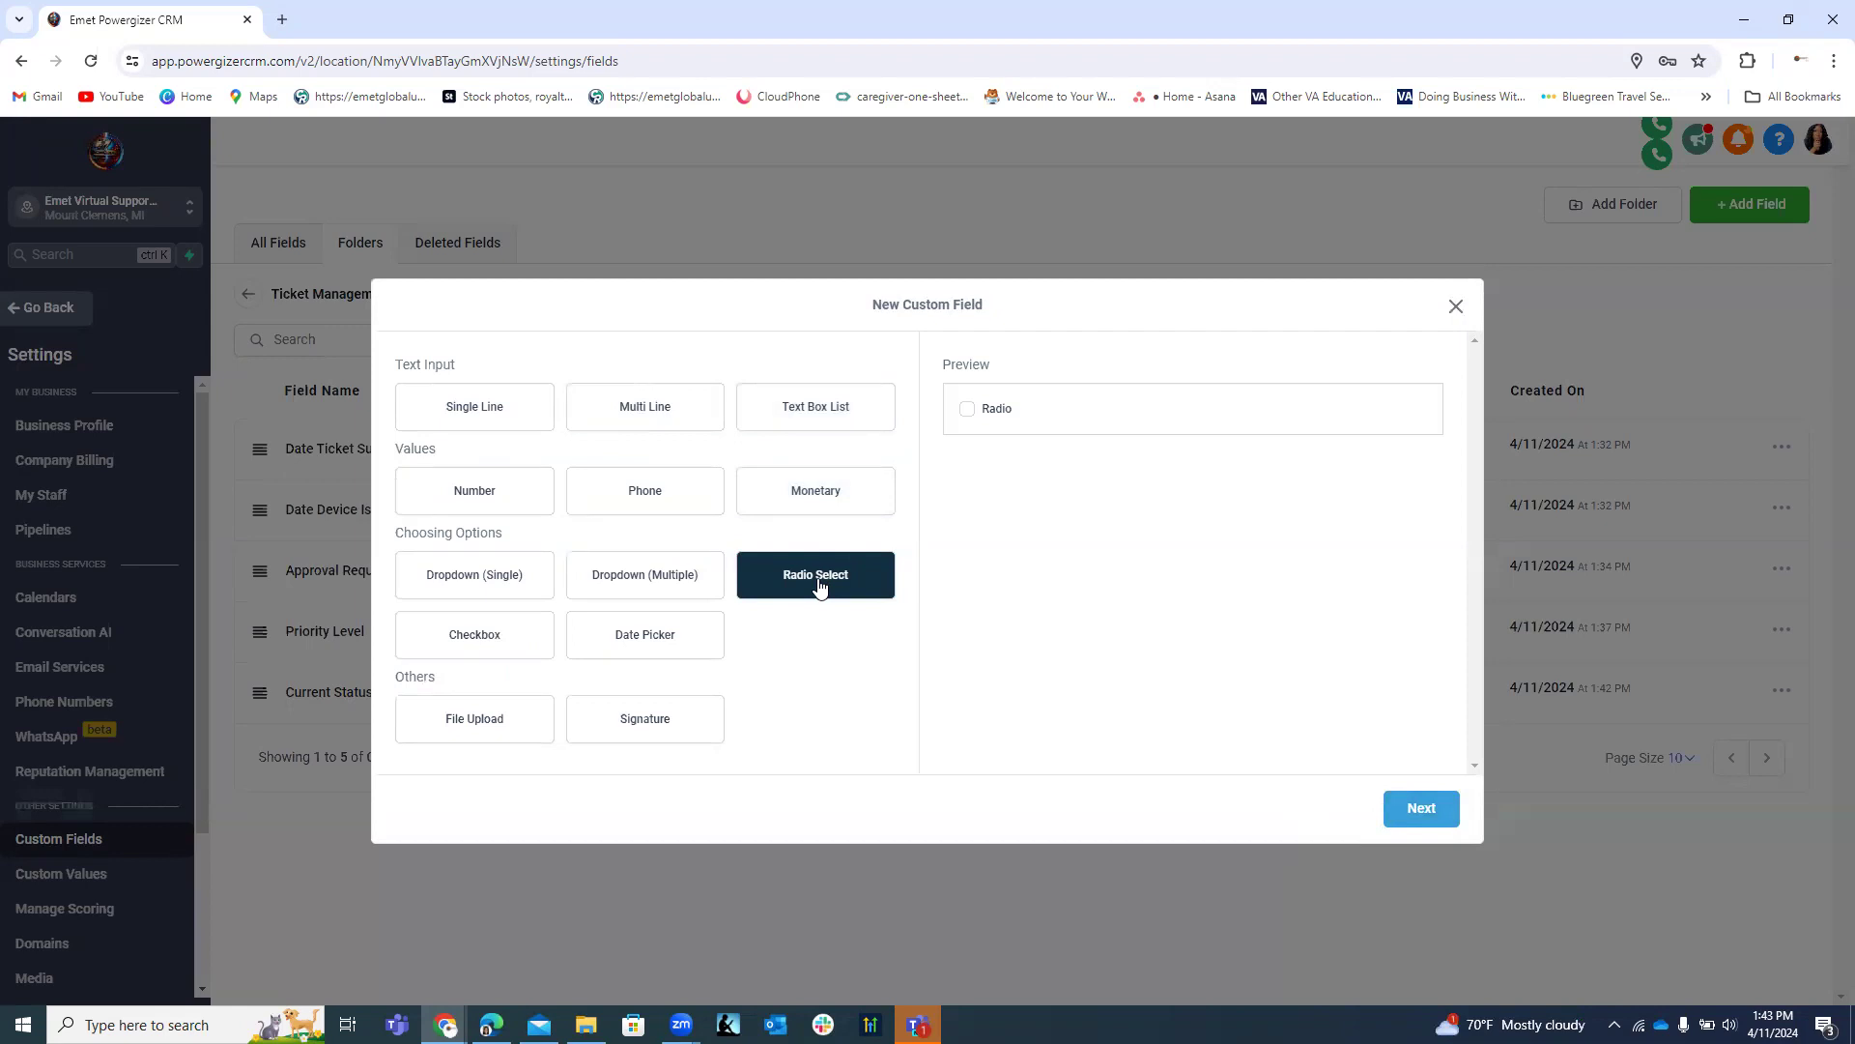
Make the field a Text Box List and paste the name 'Assigned Technician/Support Agent'.
{"action": "left_click", "coordinate": [811, 417]}
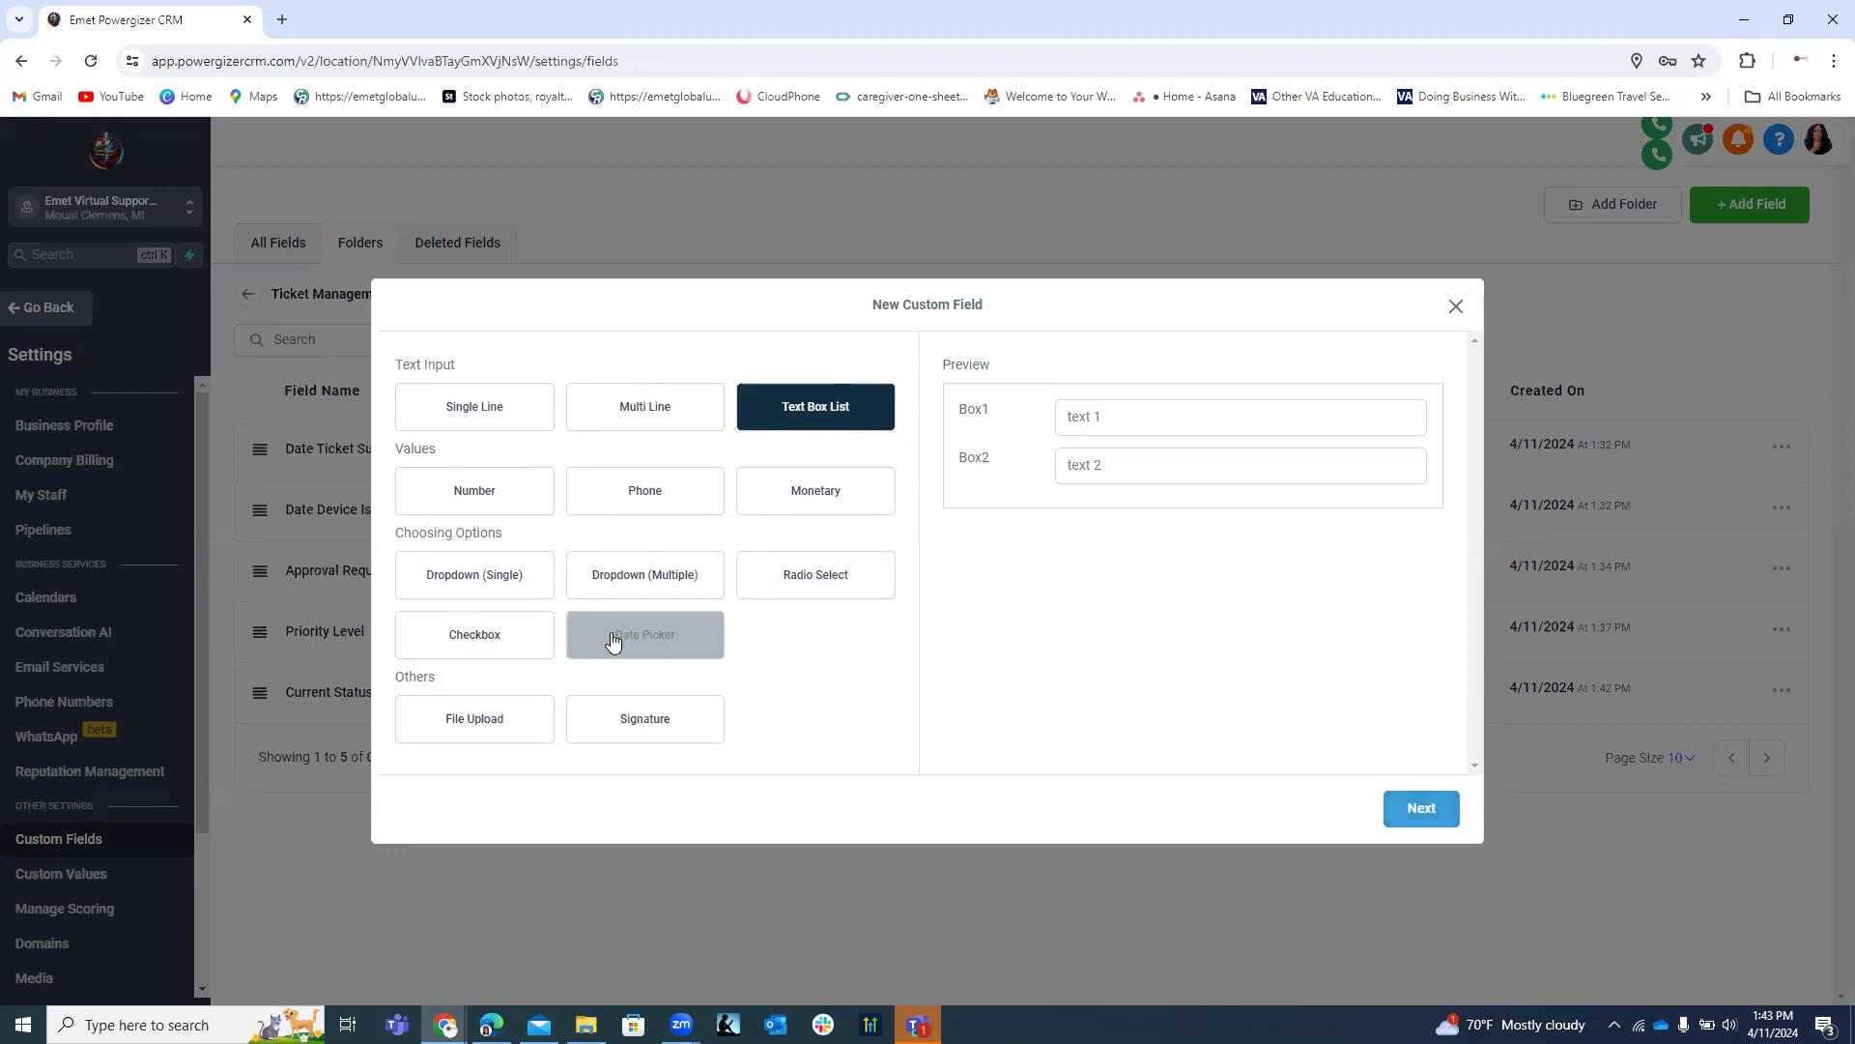
{"action": "left_click", "coordinate": [503, 655]}
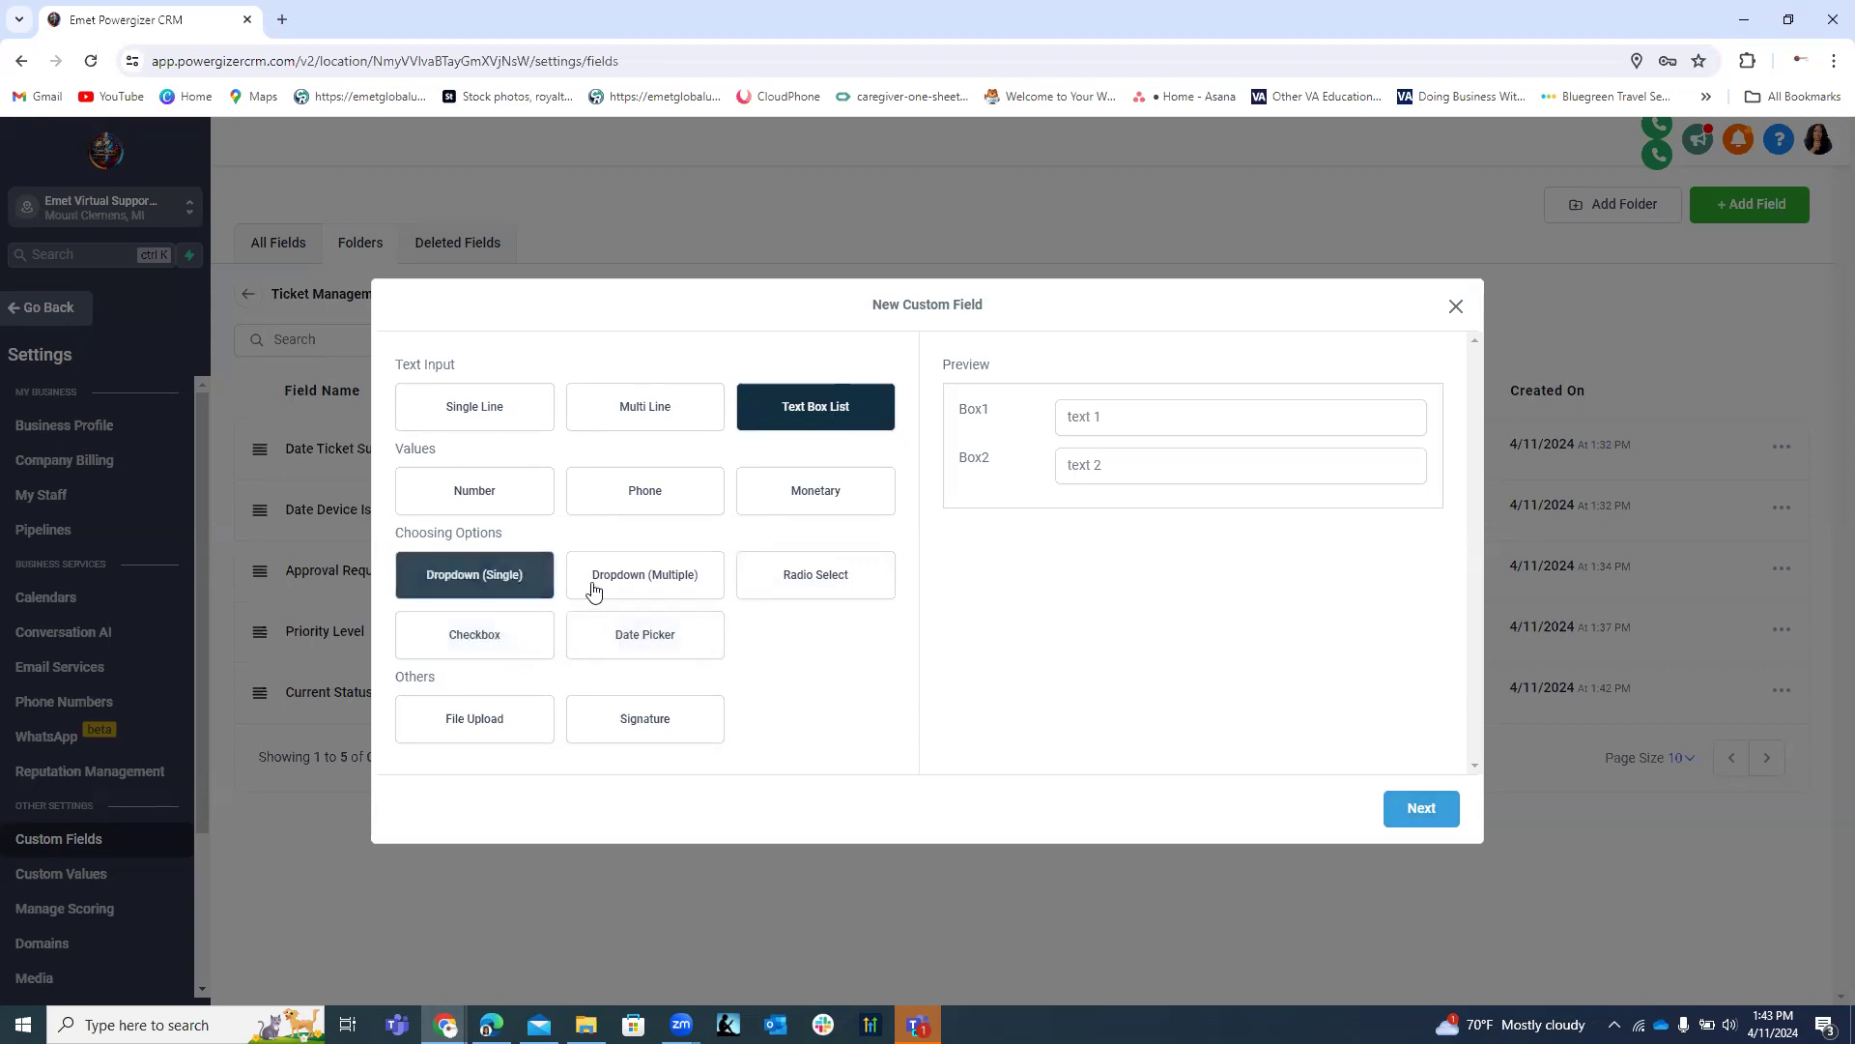
{"action": "left_click", "coordinate": [1418, 808]}
{"action": "left_click", "coordinate": [493, 473]}
{"action": "right_click", "coordinate": [492, 475]}
{"action": "left_click", "coordinate": [531, 662]}
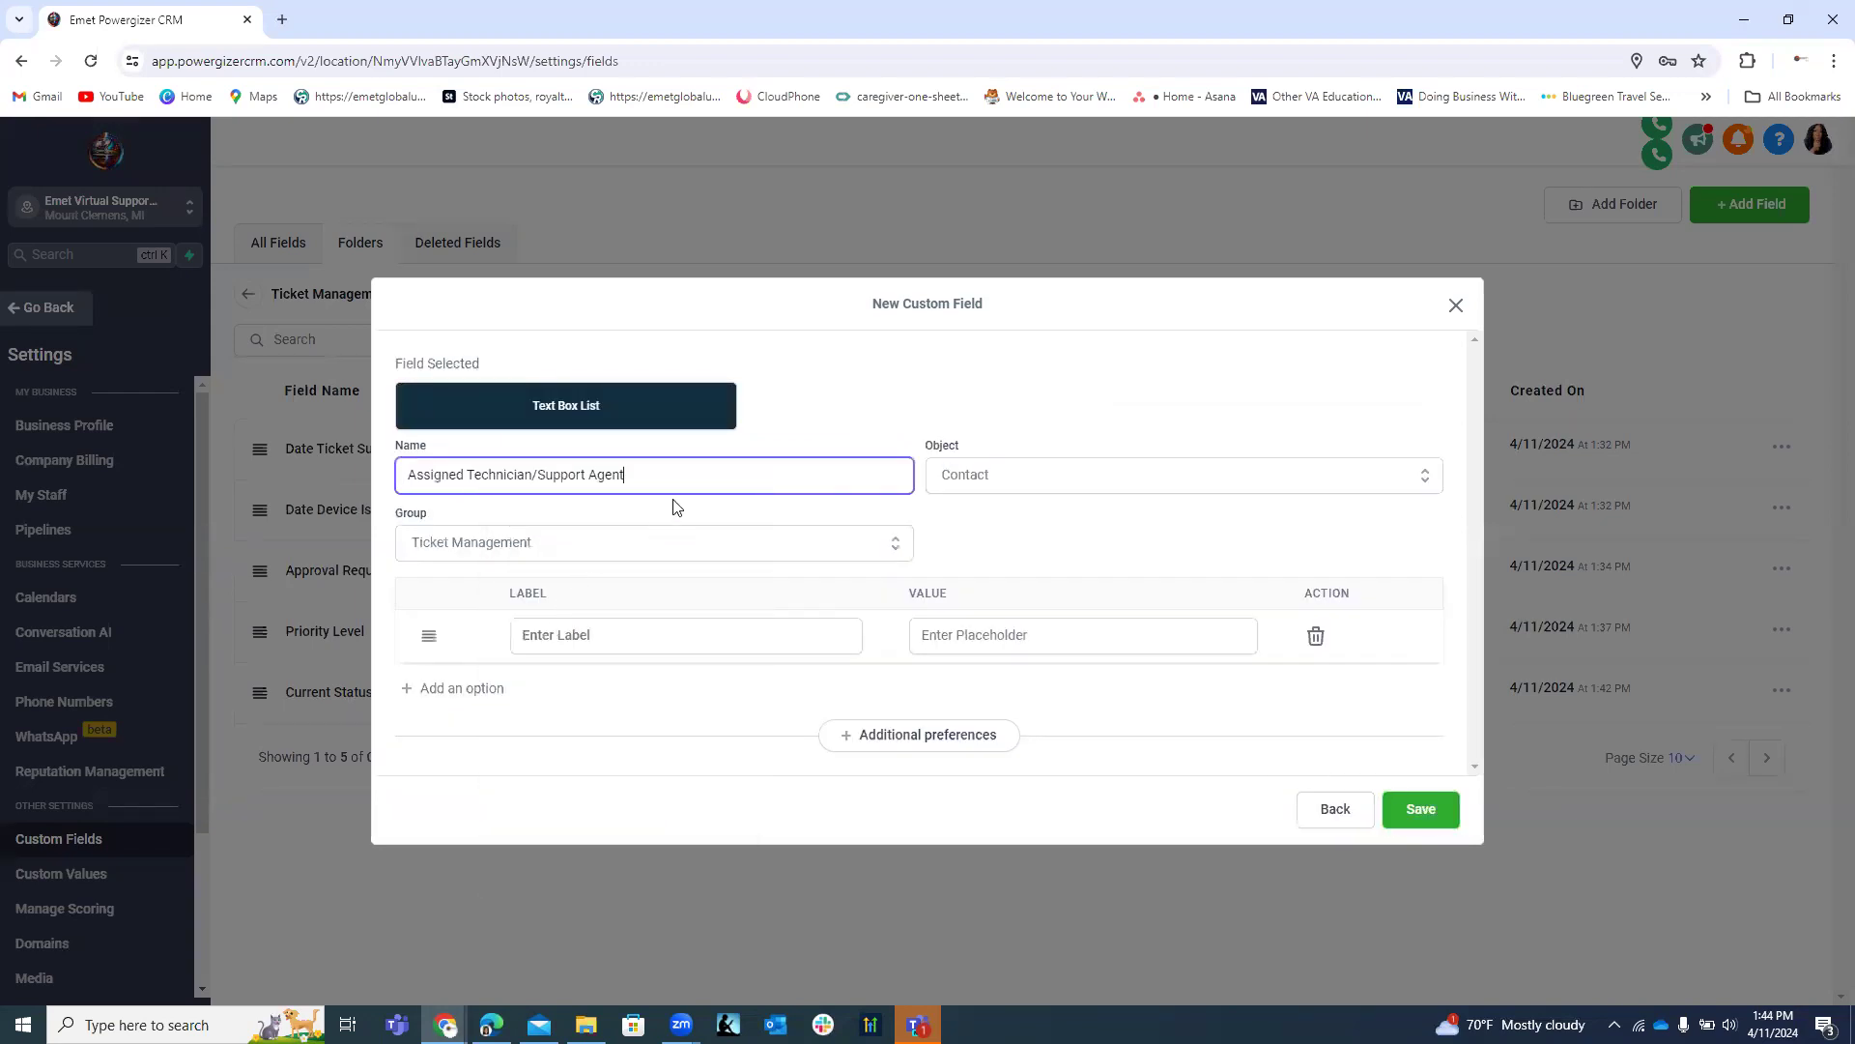
Append ' Status' to the name and add the labels Unassigned and Pending Specialist.
{"action": "type", "text": "Status"}
{"action": "left_click", "coordinate": [597, 641]}
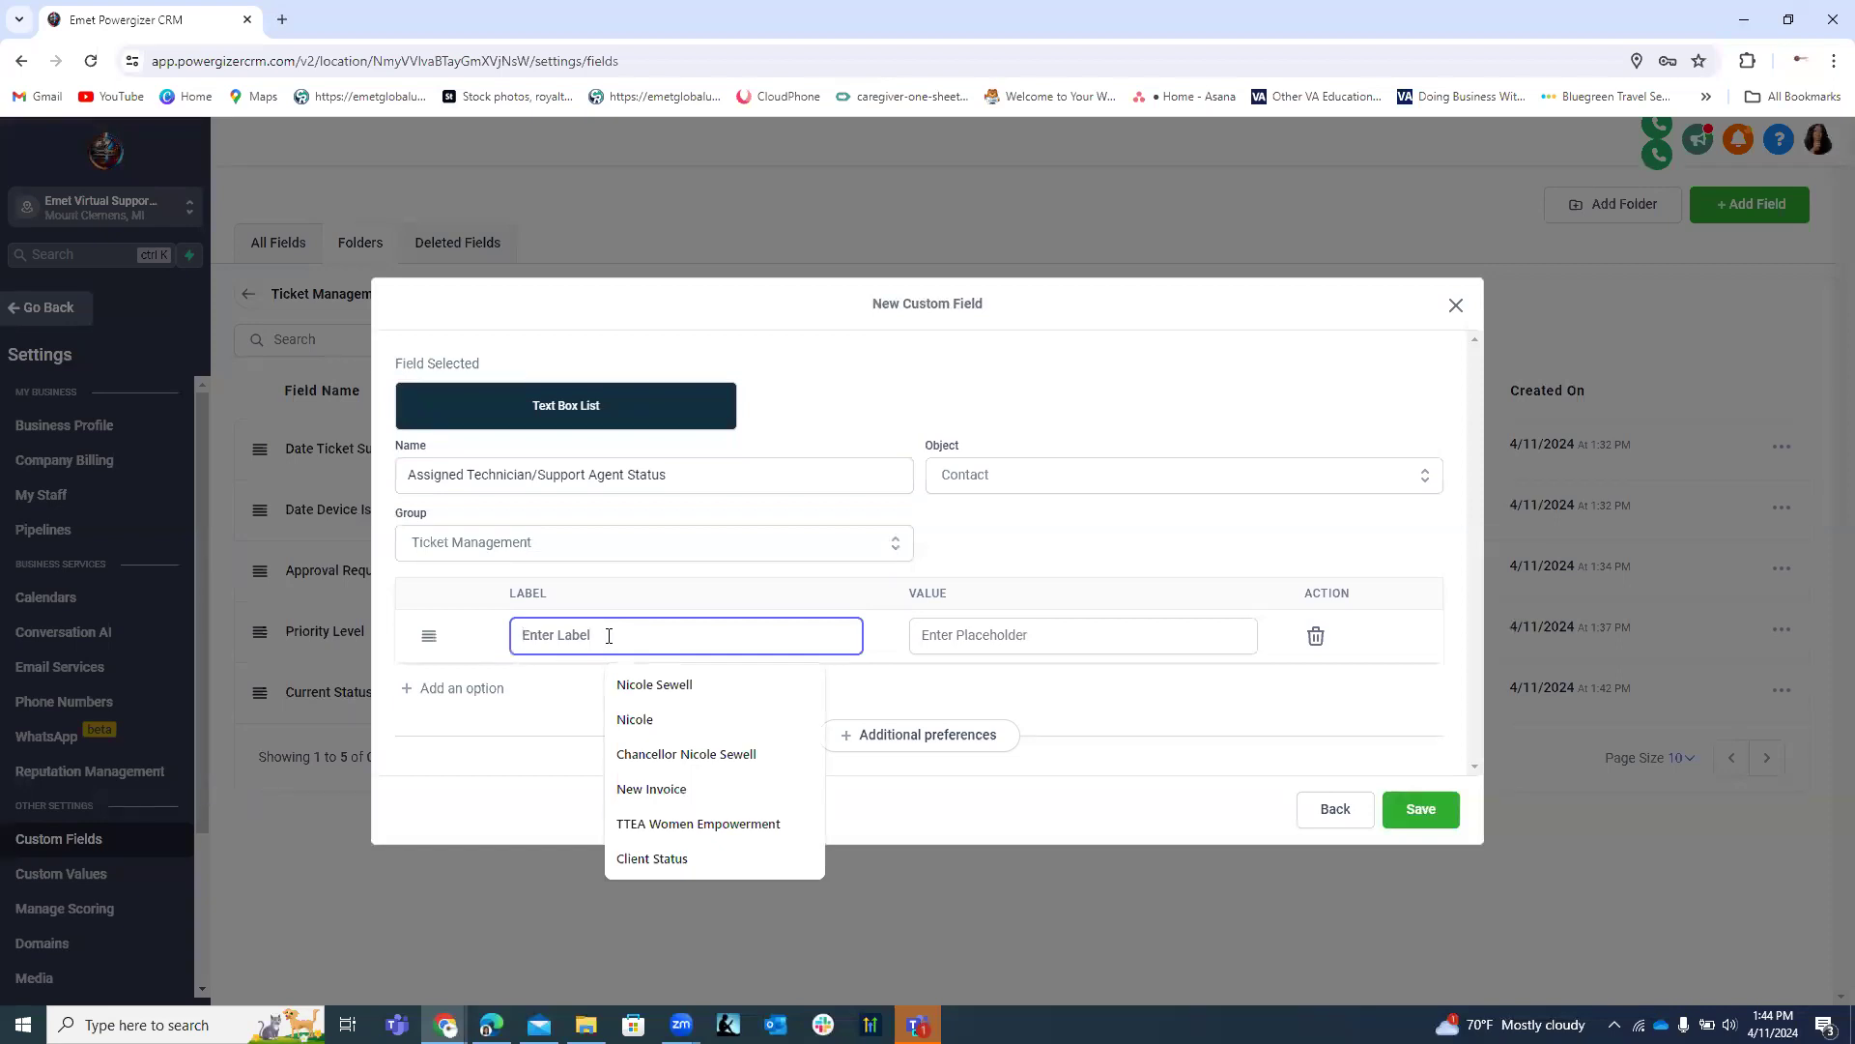
{"action": "type", "text": "U"}
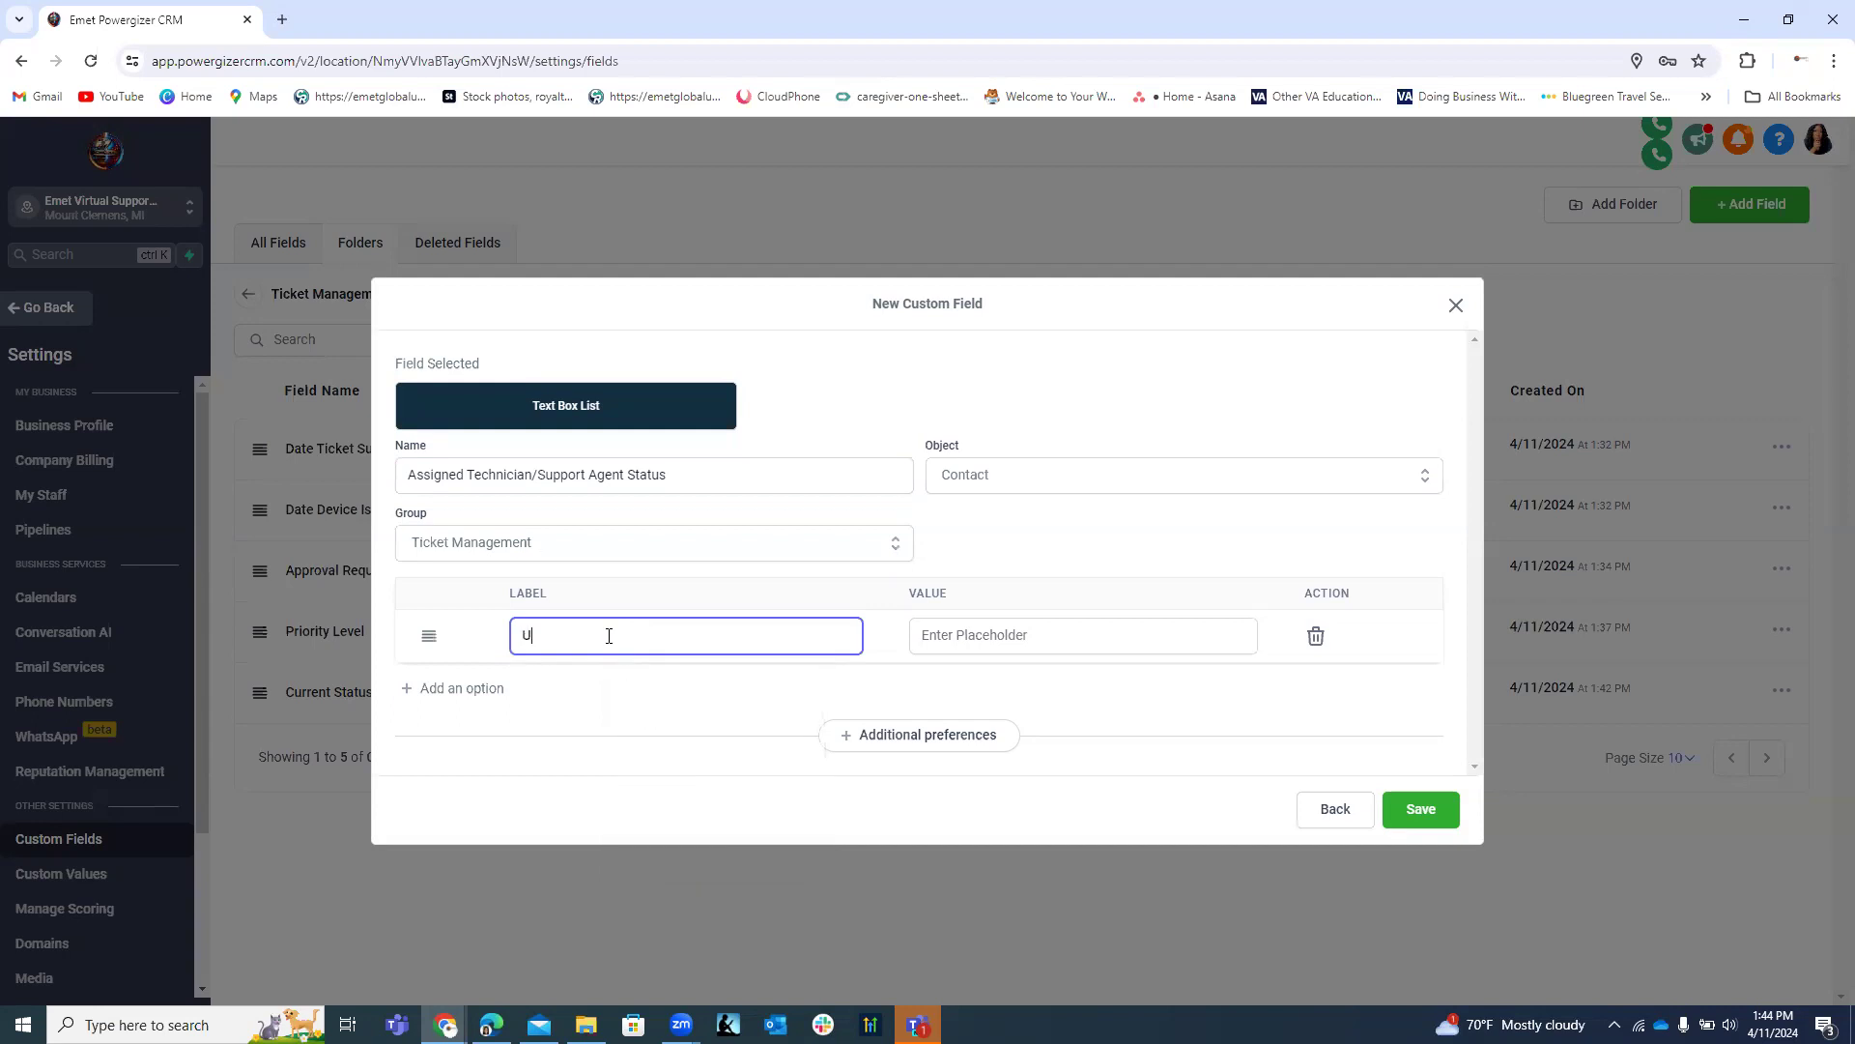
{"action": "type", "text": "nassigned"}
{"action": "left_click", "coordinate": [467, 688]}
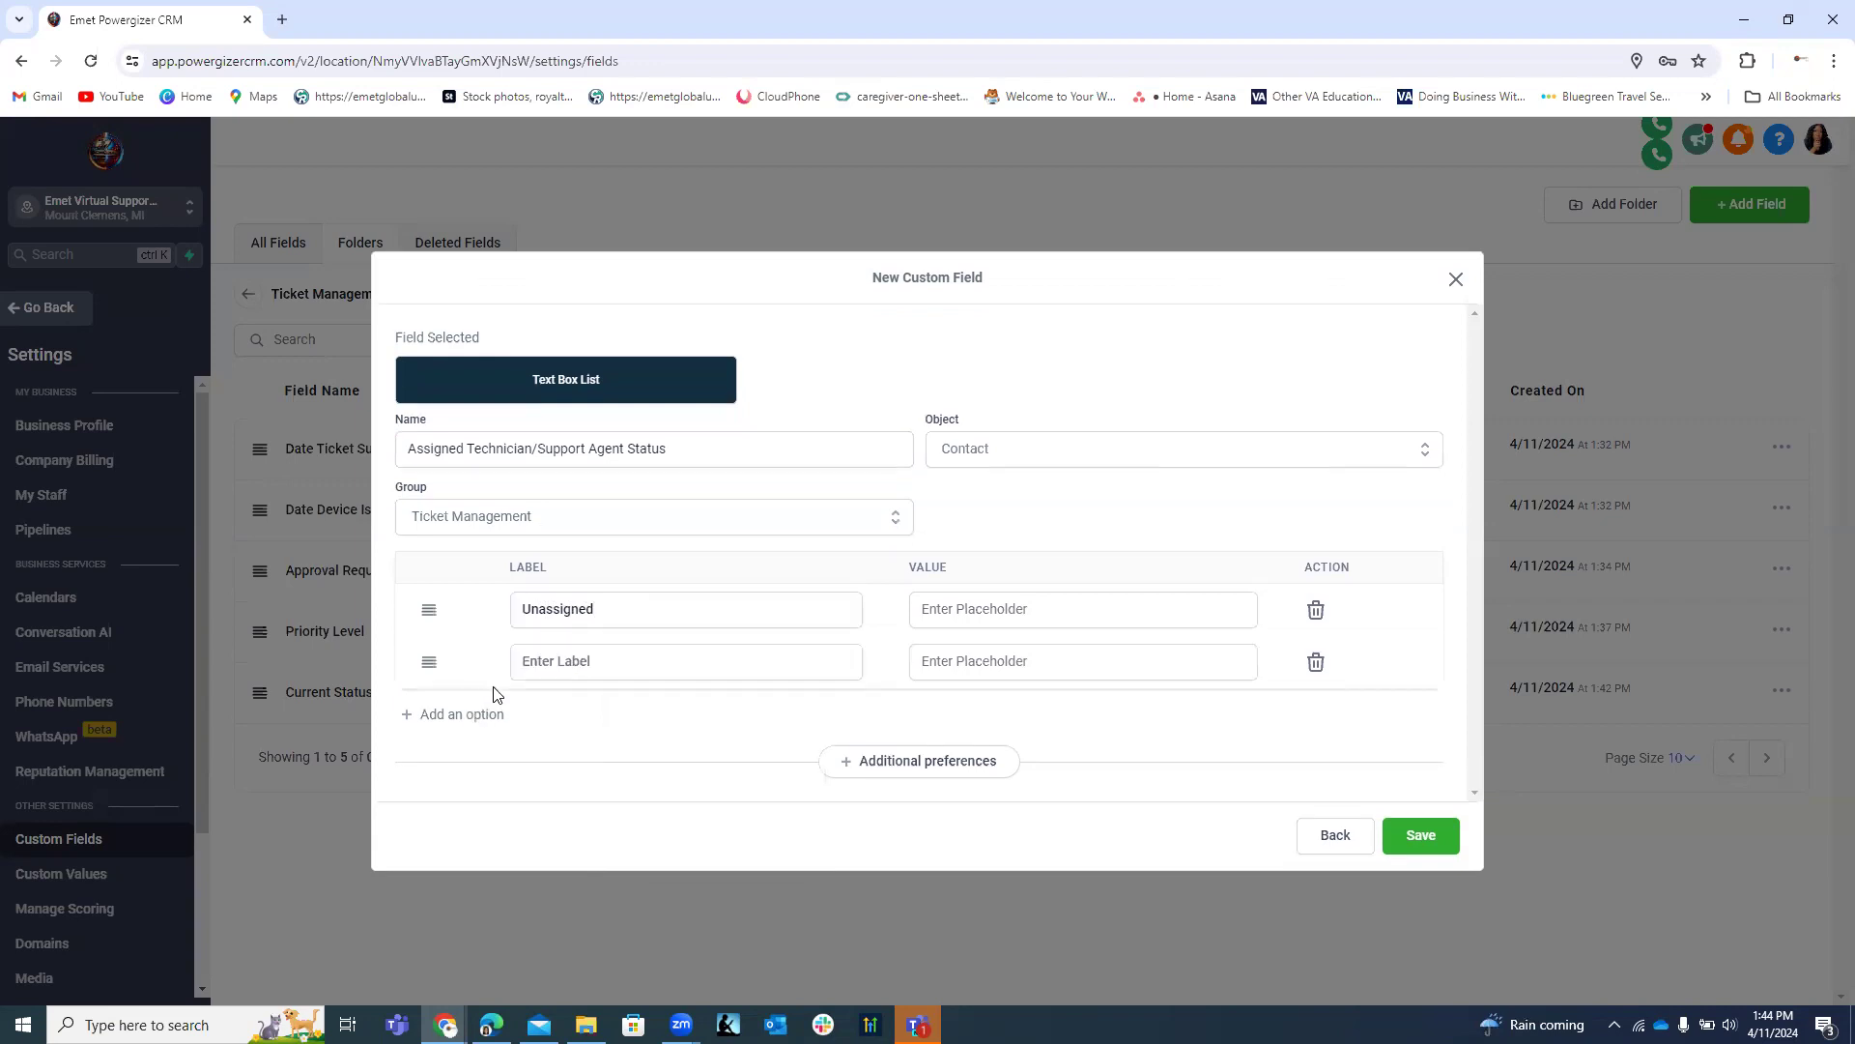
{"action": "left_click", "coordinate": [548, 664]}
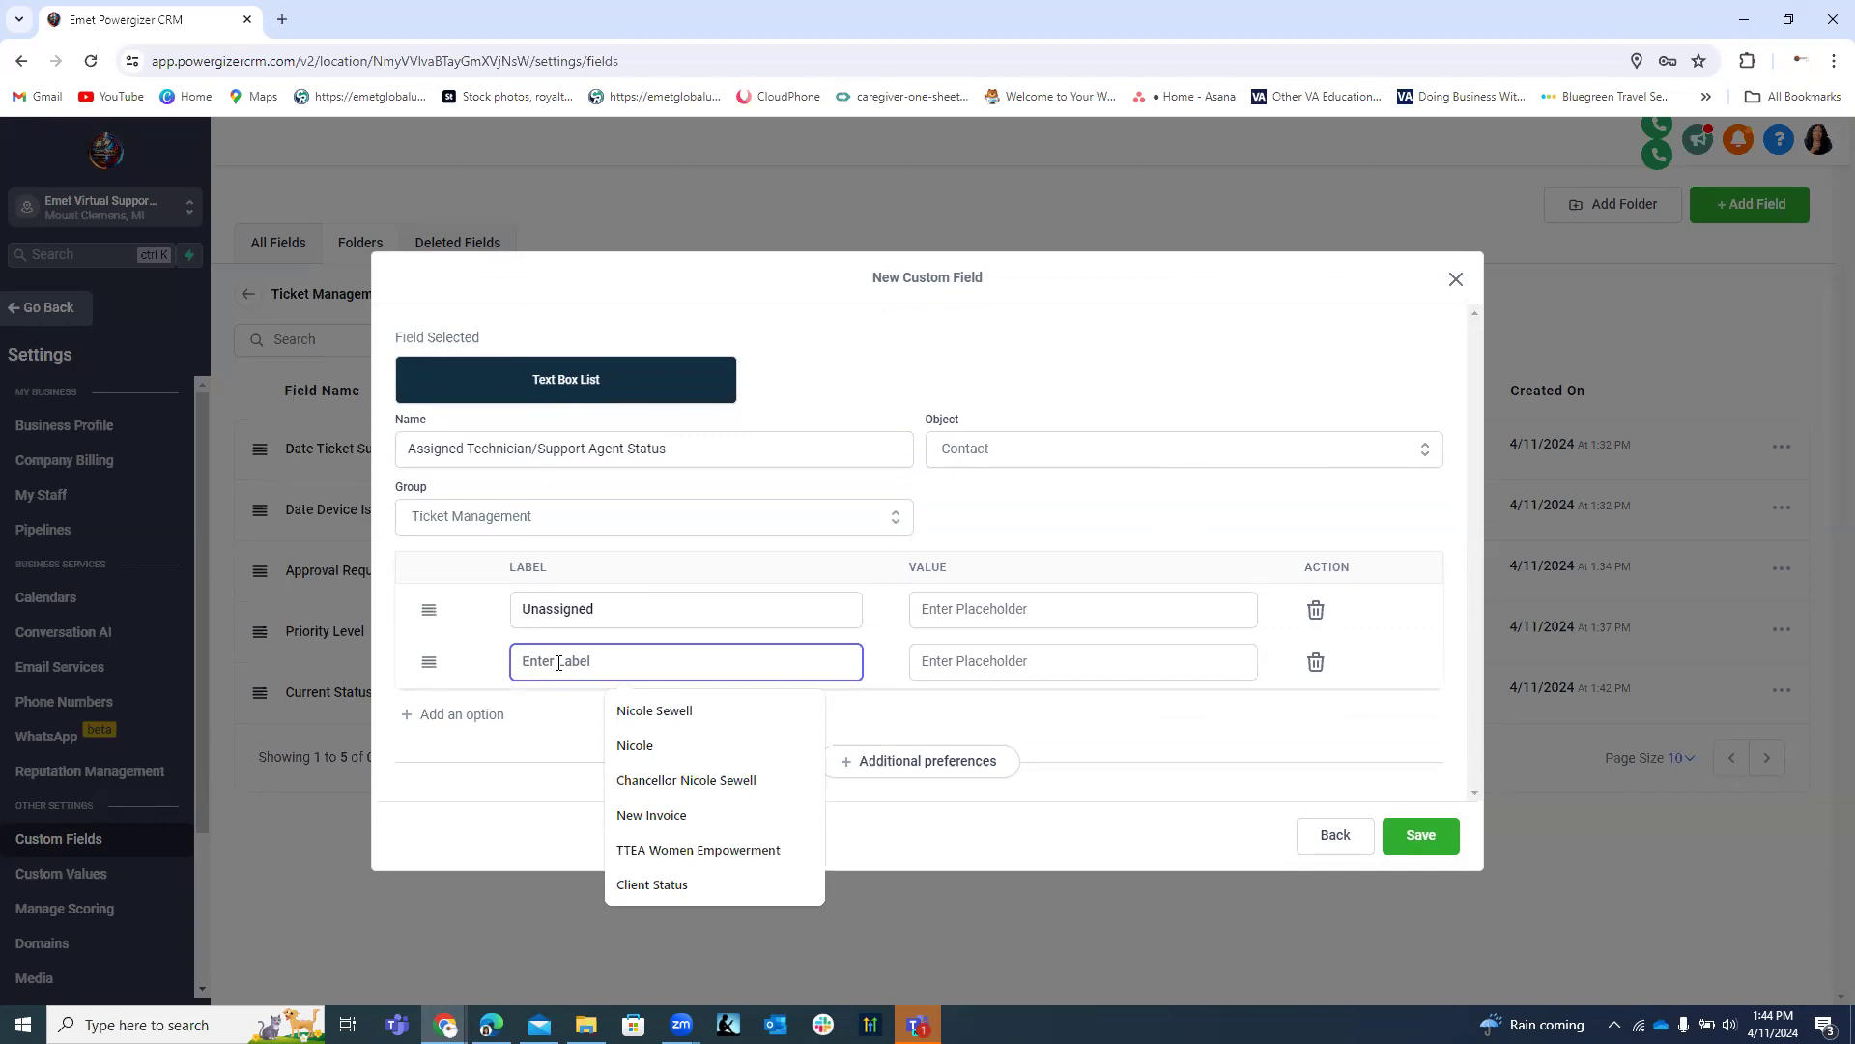
{"action": "type", "text": "Pen"}
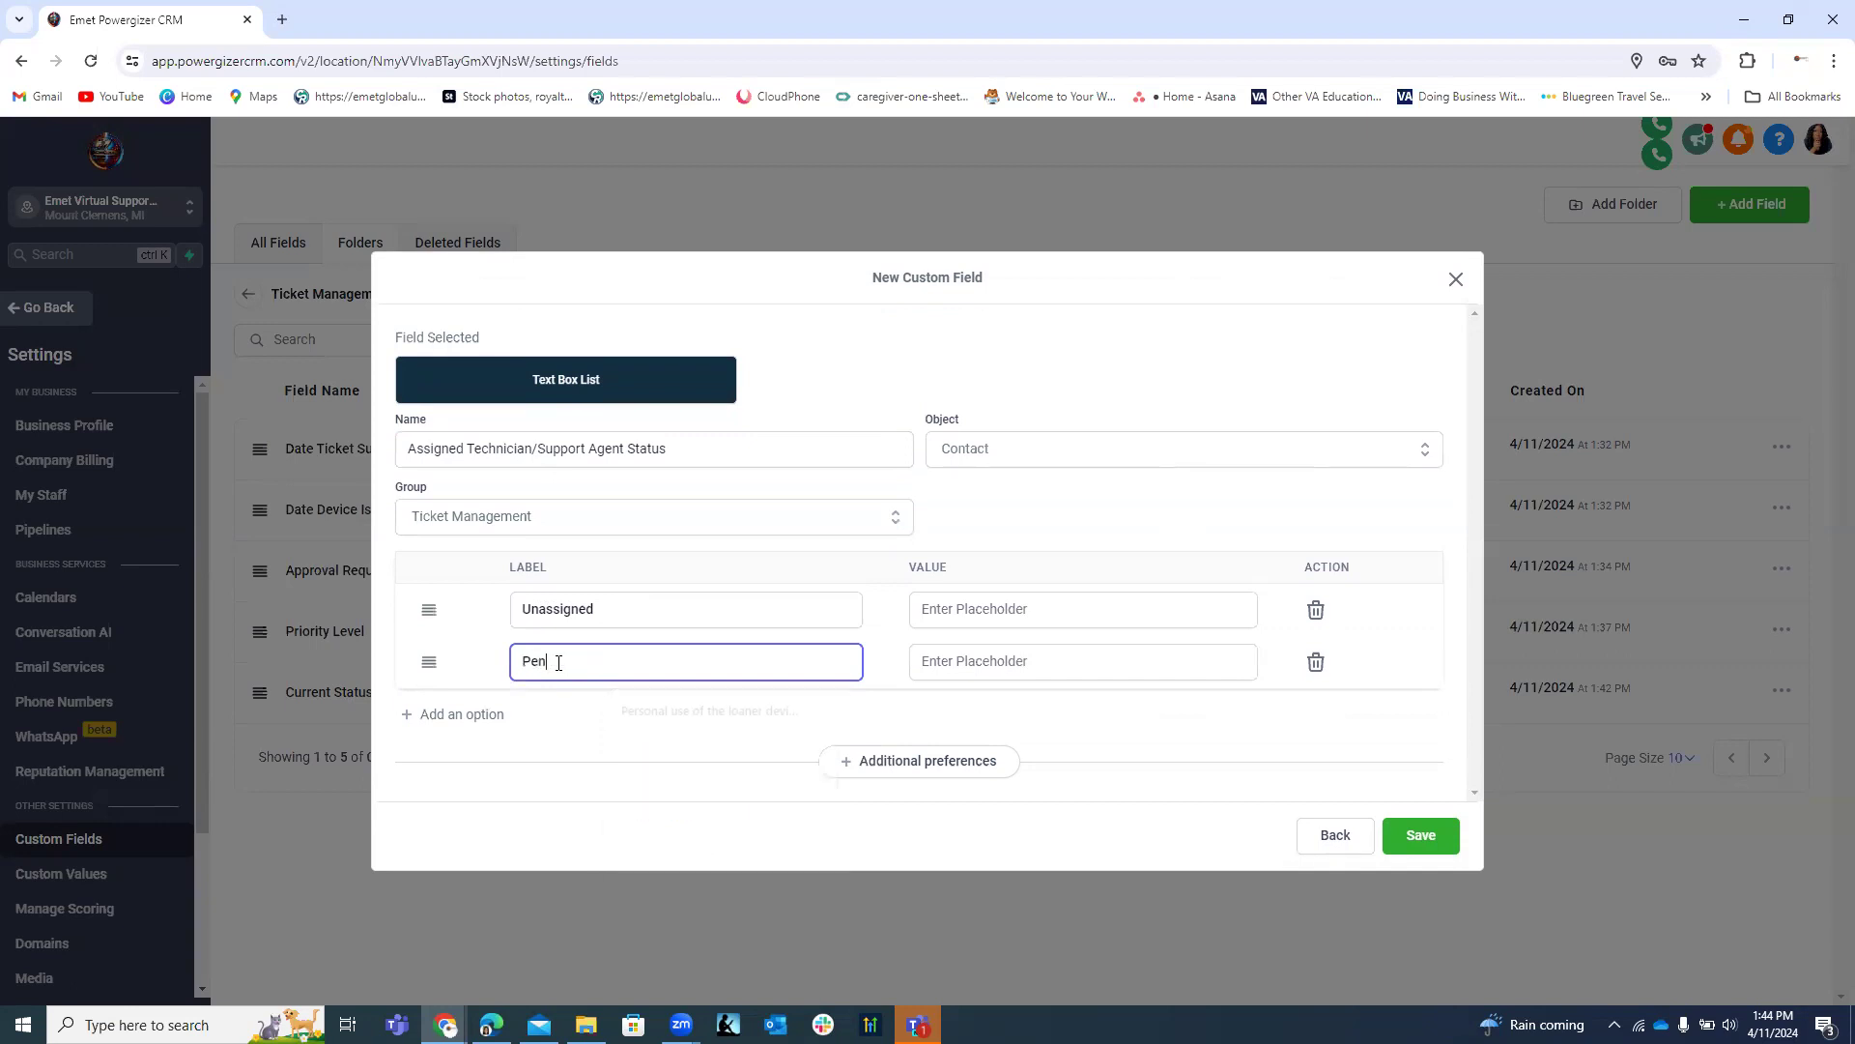
{"action": "type", "text": "ding"}
{"action": "type", "text": " S"}
{"action": "type", "text": "pe"}
{"action": "type", "text": "ll"}
{"action": "type", "text": "st"}
{"action": "left_click", "coordinate": [599, 664]}
{"action": "type", "text": "cia"}
Add the labels Assigned Agent and Escalated to Manager, then save the field.
{"action": "left_click", "coordinate": [476, 717]}
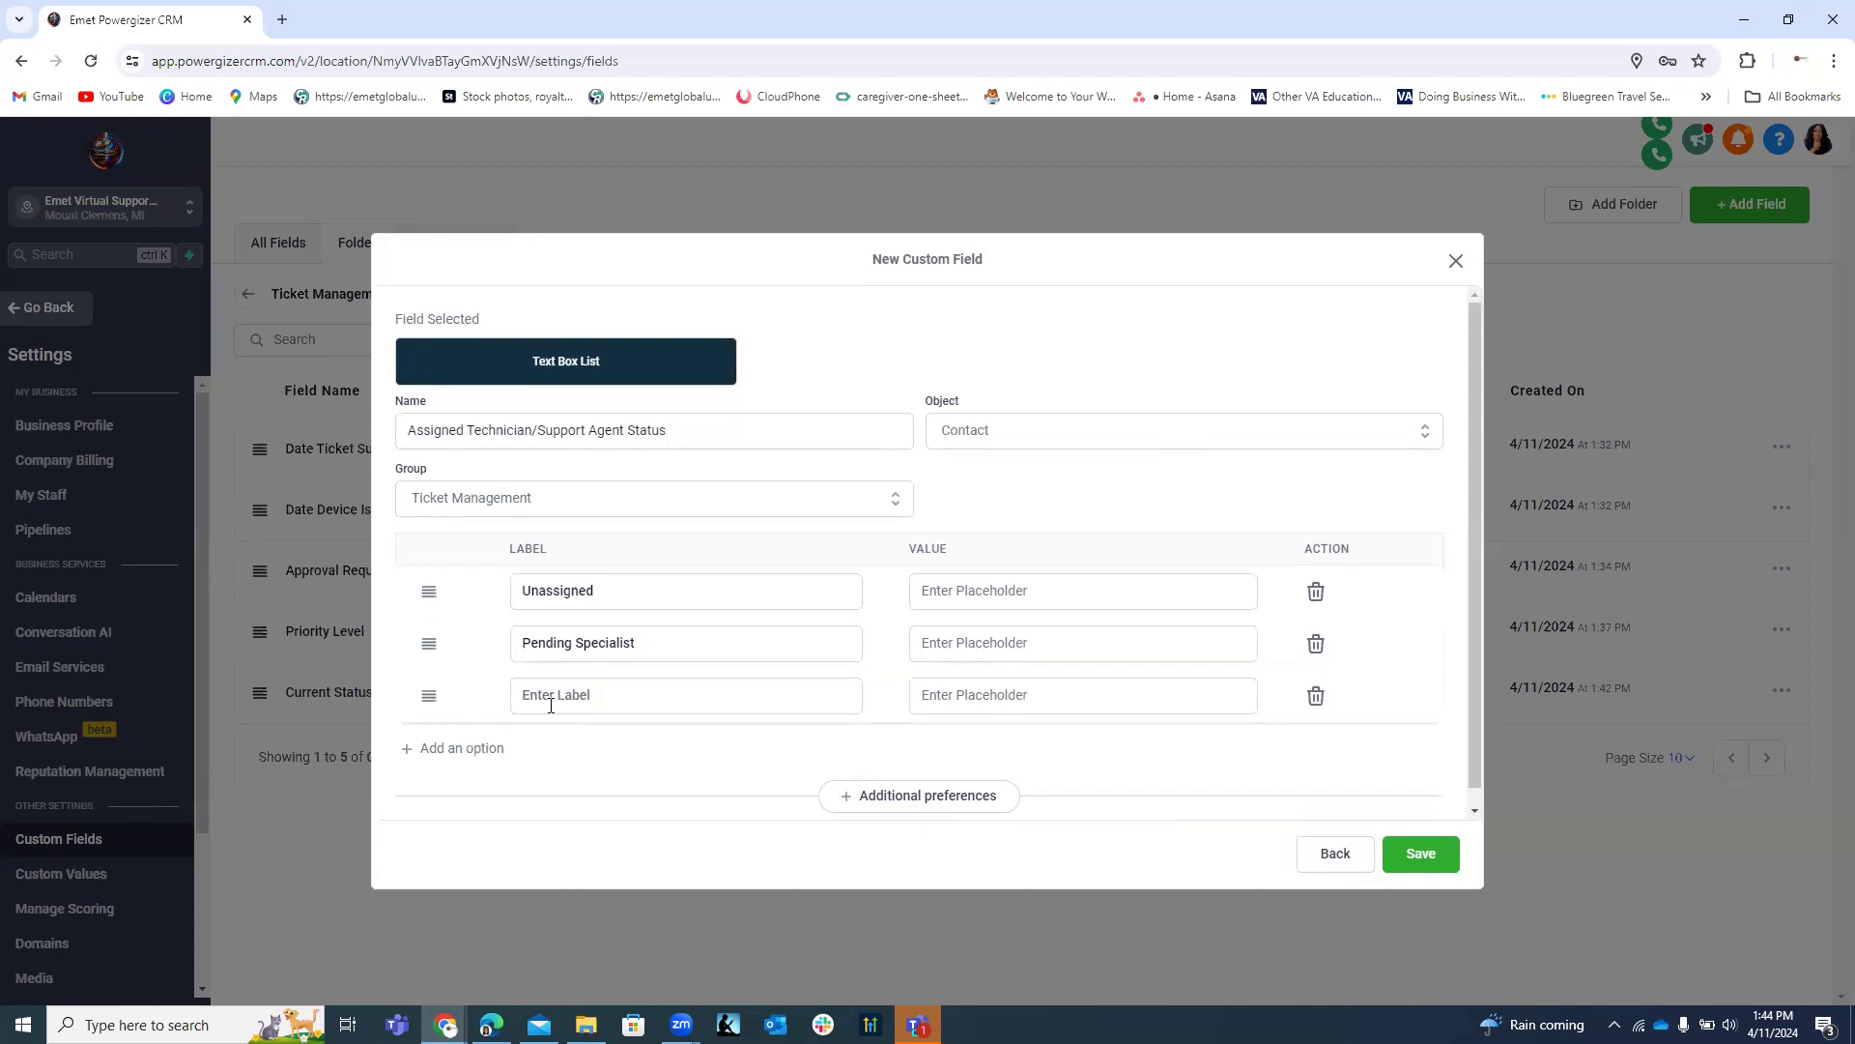
{"action": "left_click", "coordinate": [553, 703]}
{"action": "type", "text": "Assigned"}
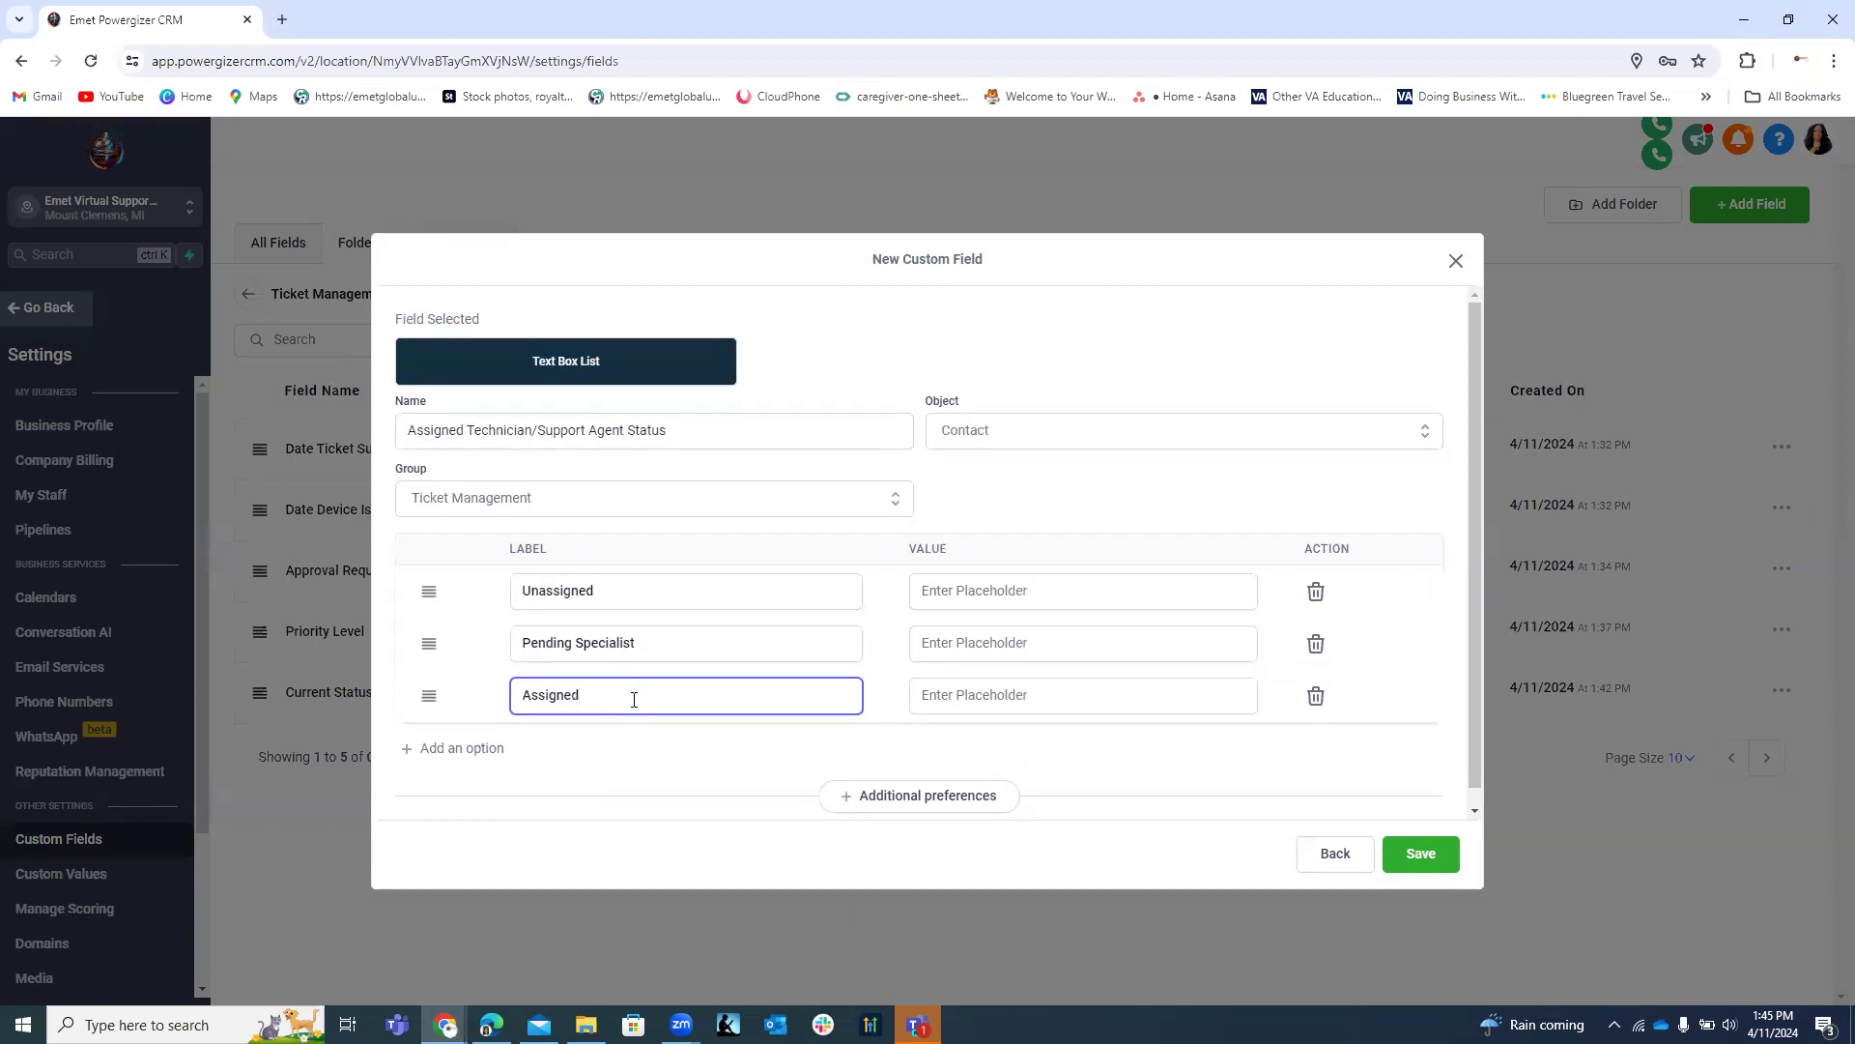
{"action": "left_click", "coordinate": [481, 750]}
{"action": "left_click", "coordinate": [530, 751]}
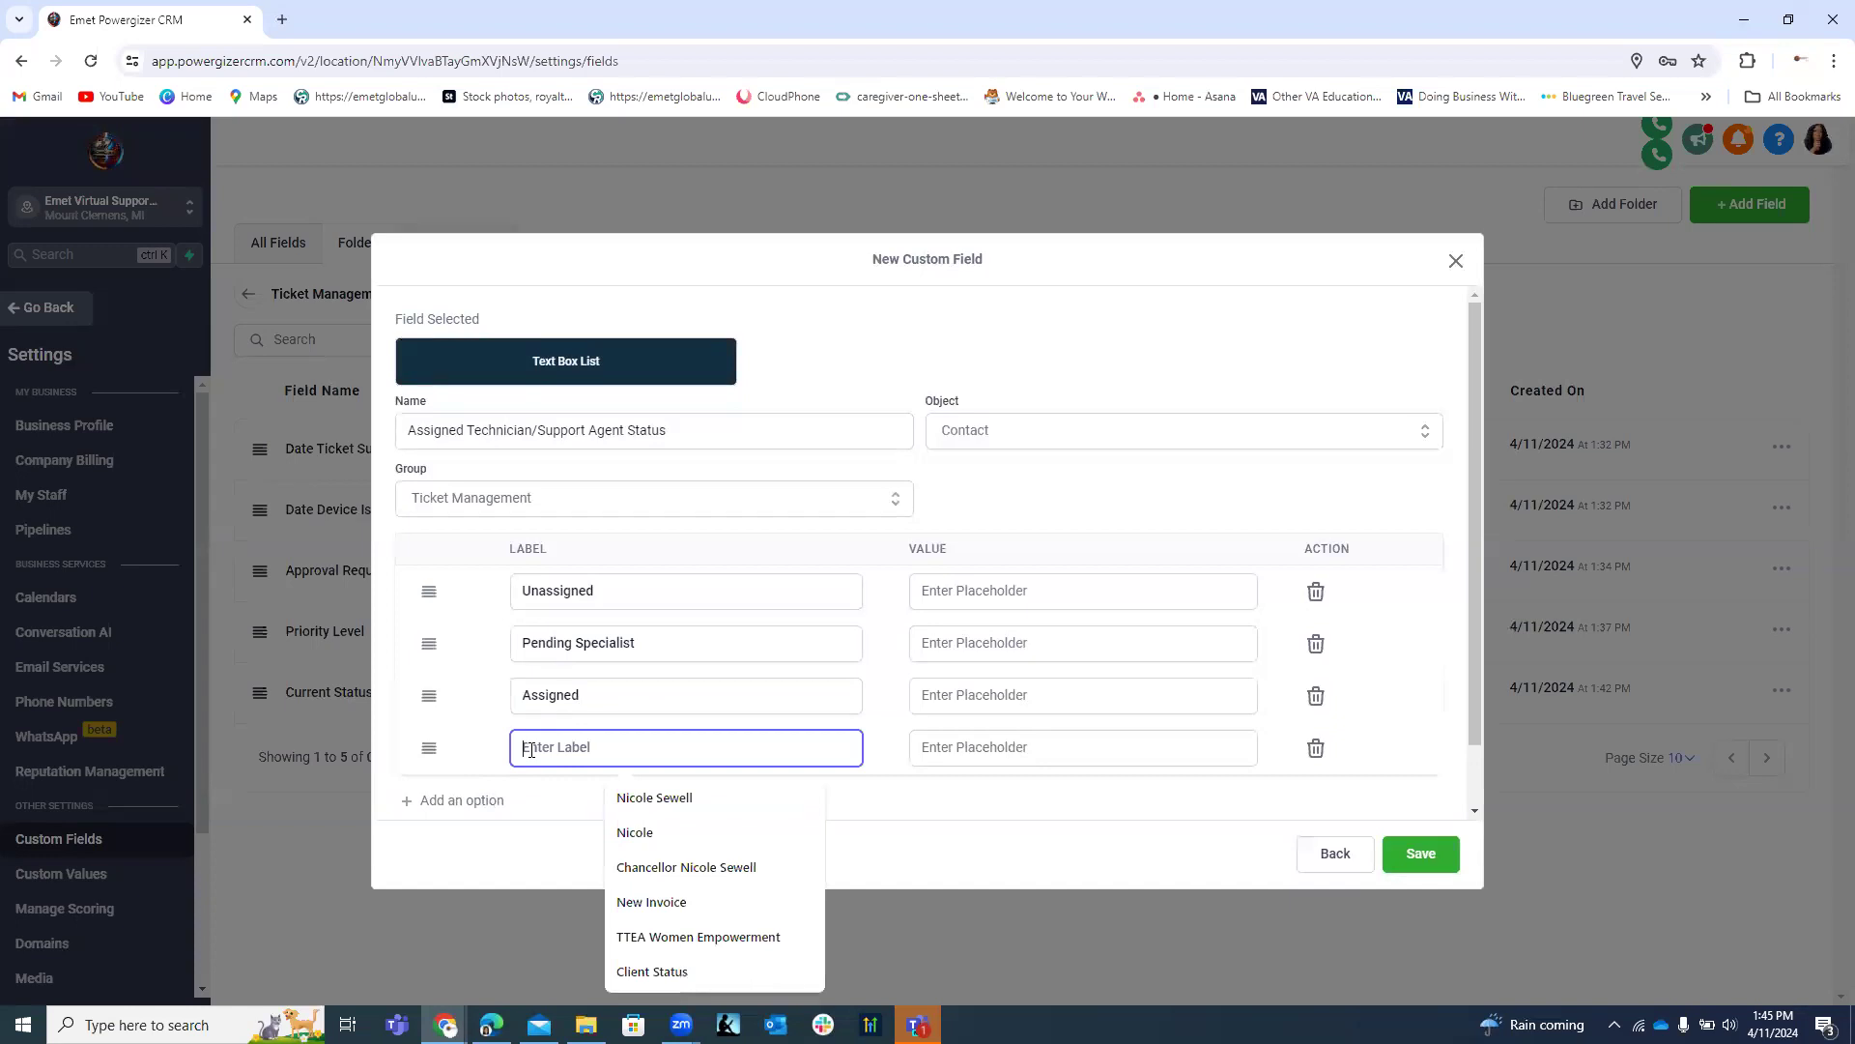
{"action": "type", "text": "Esca"}
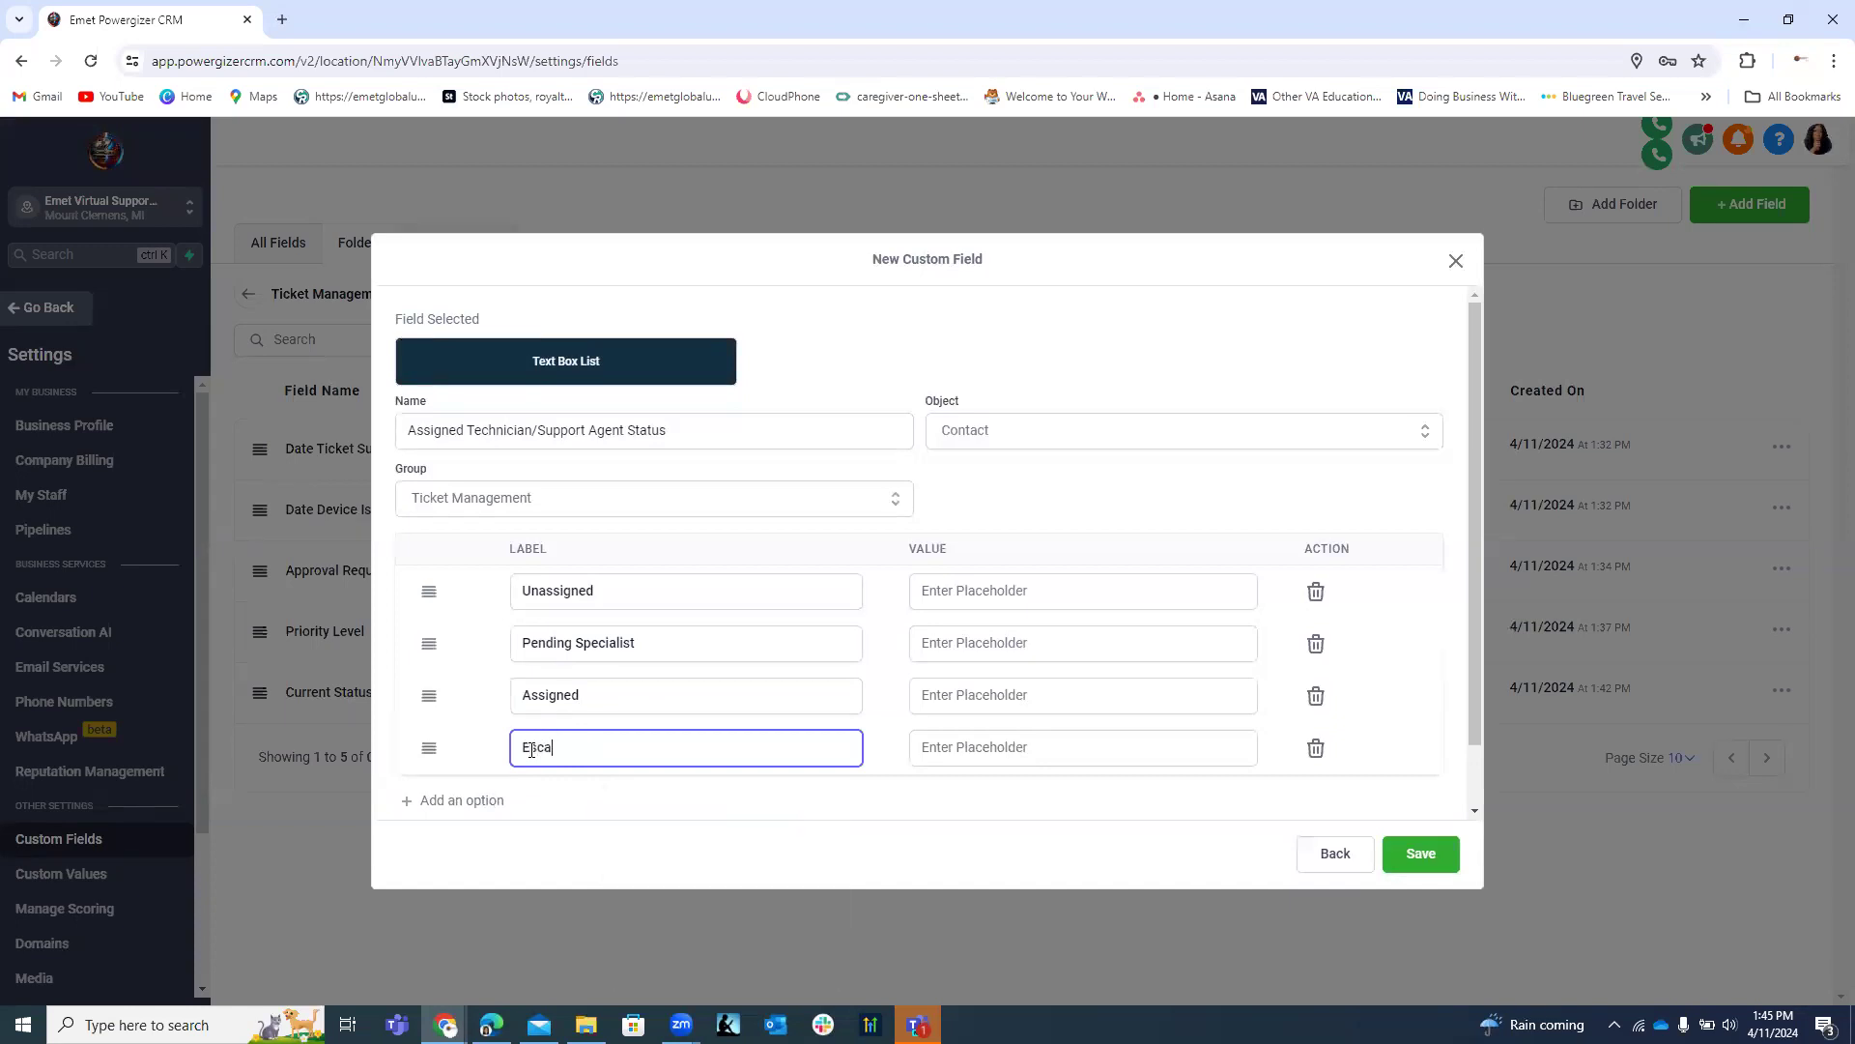
{"action": "type", "text": "lated Managerto"}
{"action": "left_click", "coordinate": [613, 696]}
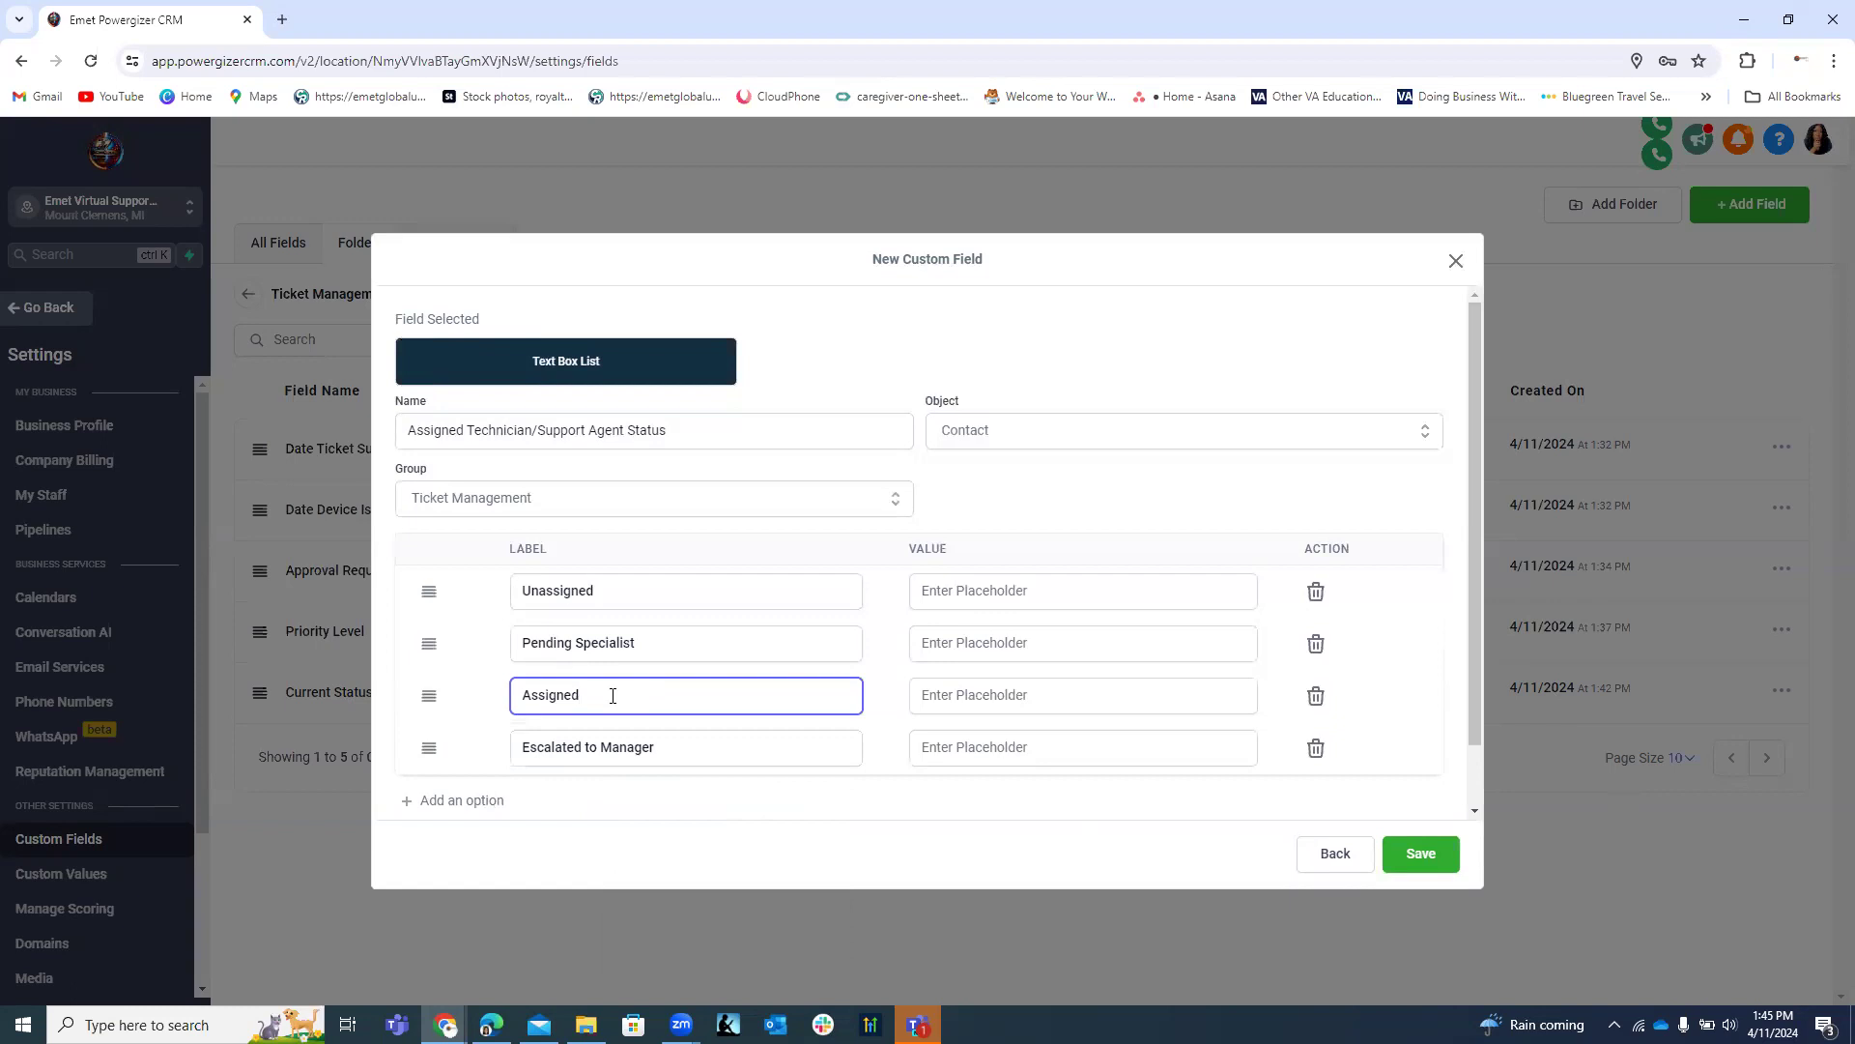
{"action": "type", "text": "Agent"}
{"action": "left_click", "coordinate": [615, 588]}
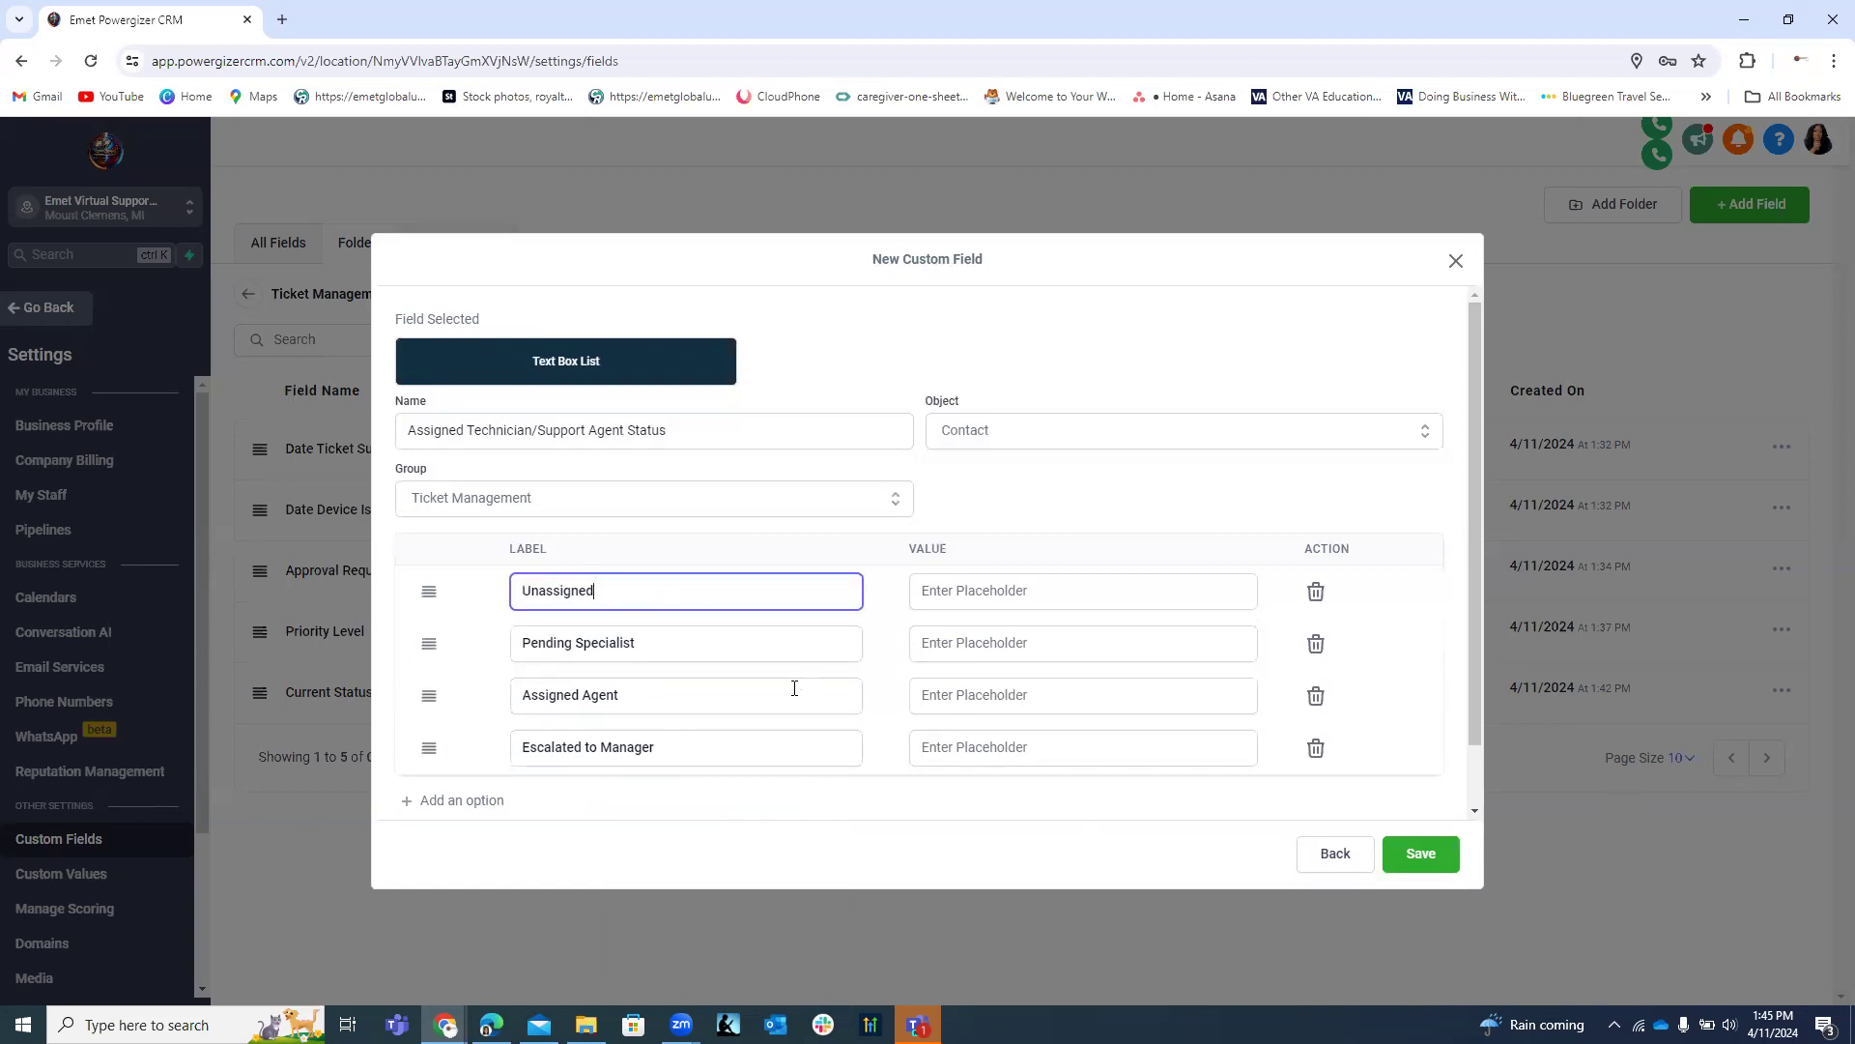
{"action": "left_click", "coordinate": [701, 644]}
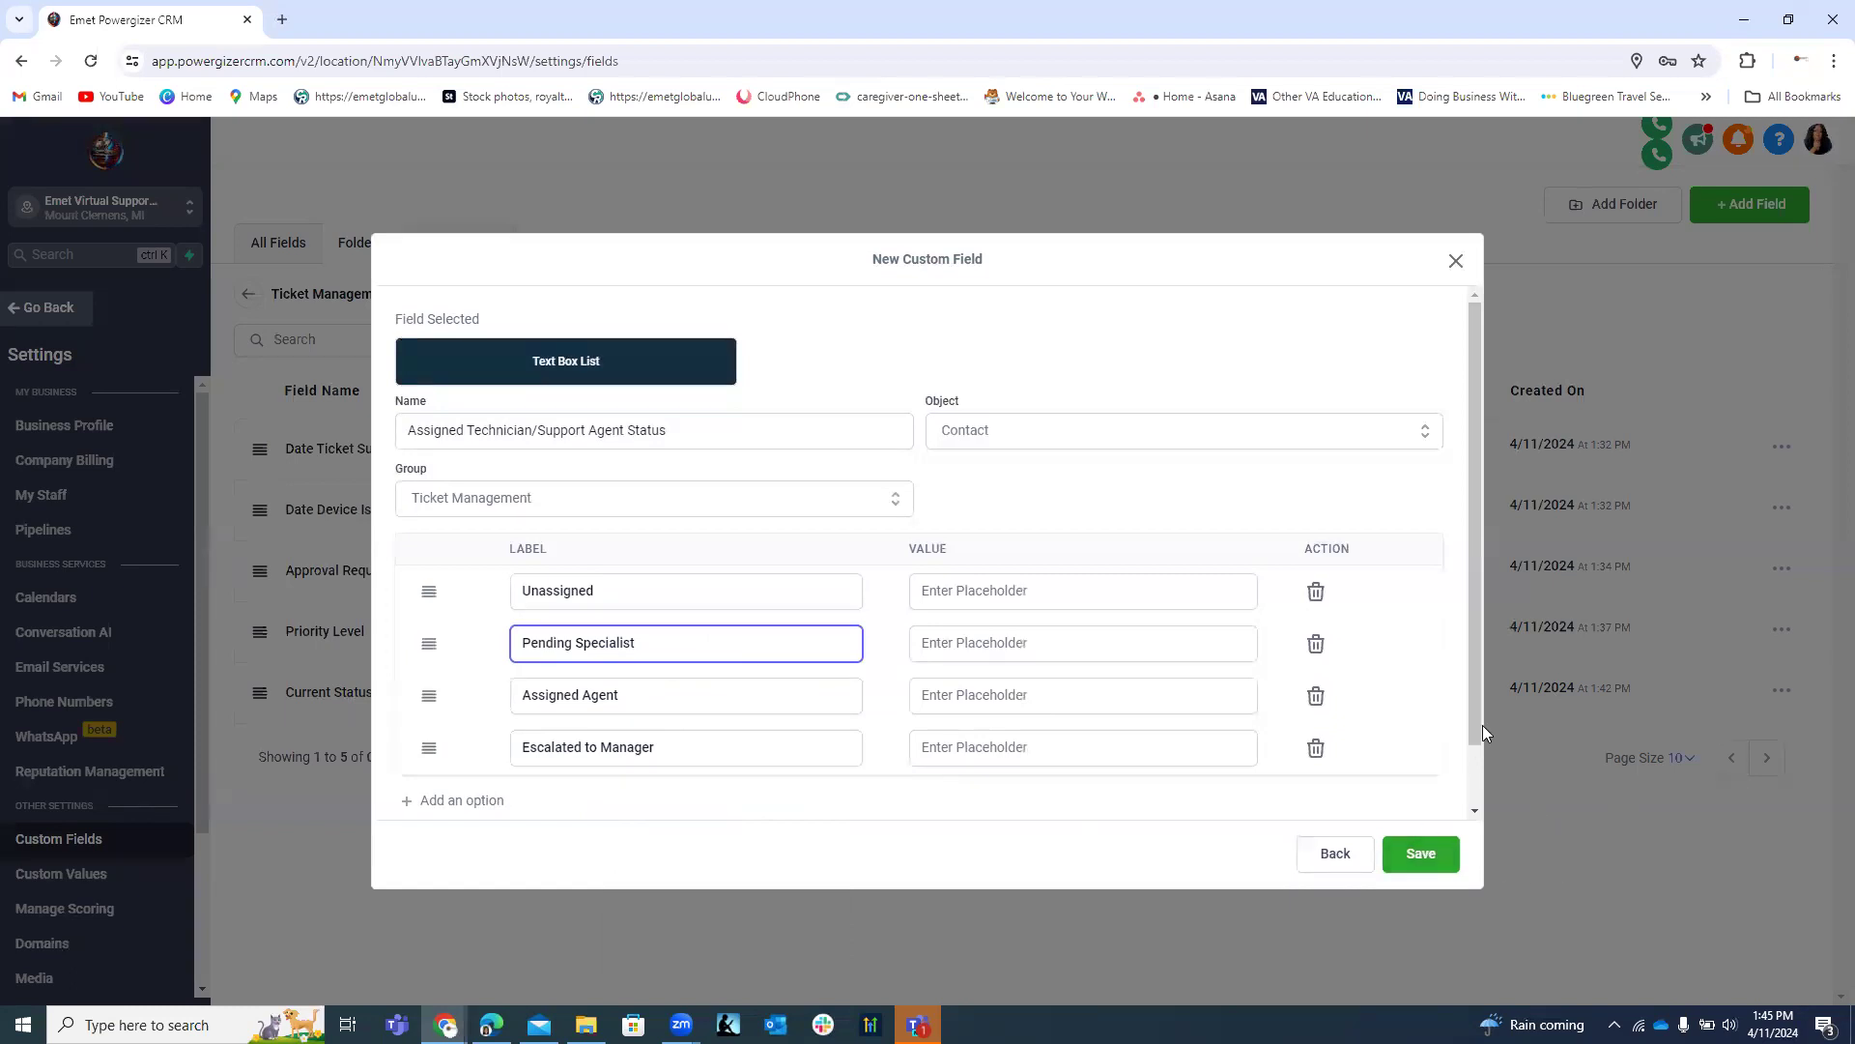
{"action": "left_click", "coordinate": [1417, 854]}
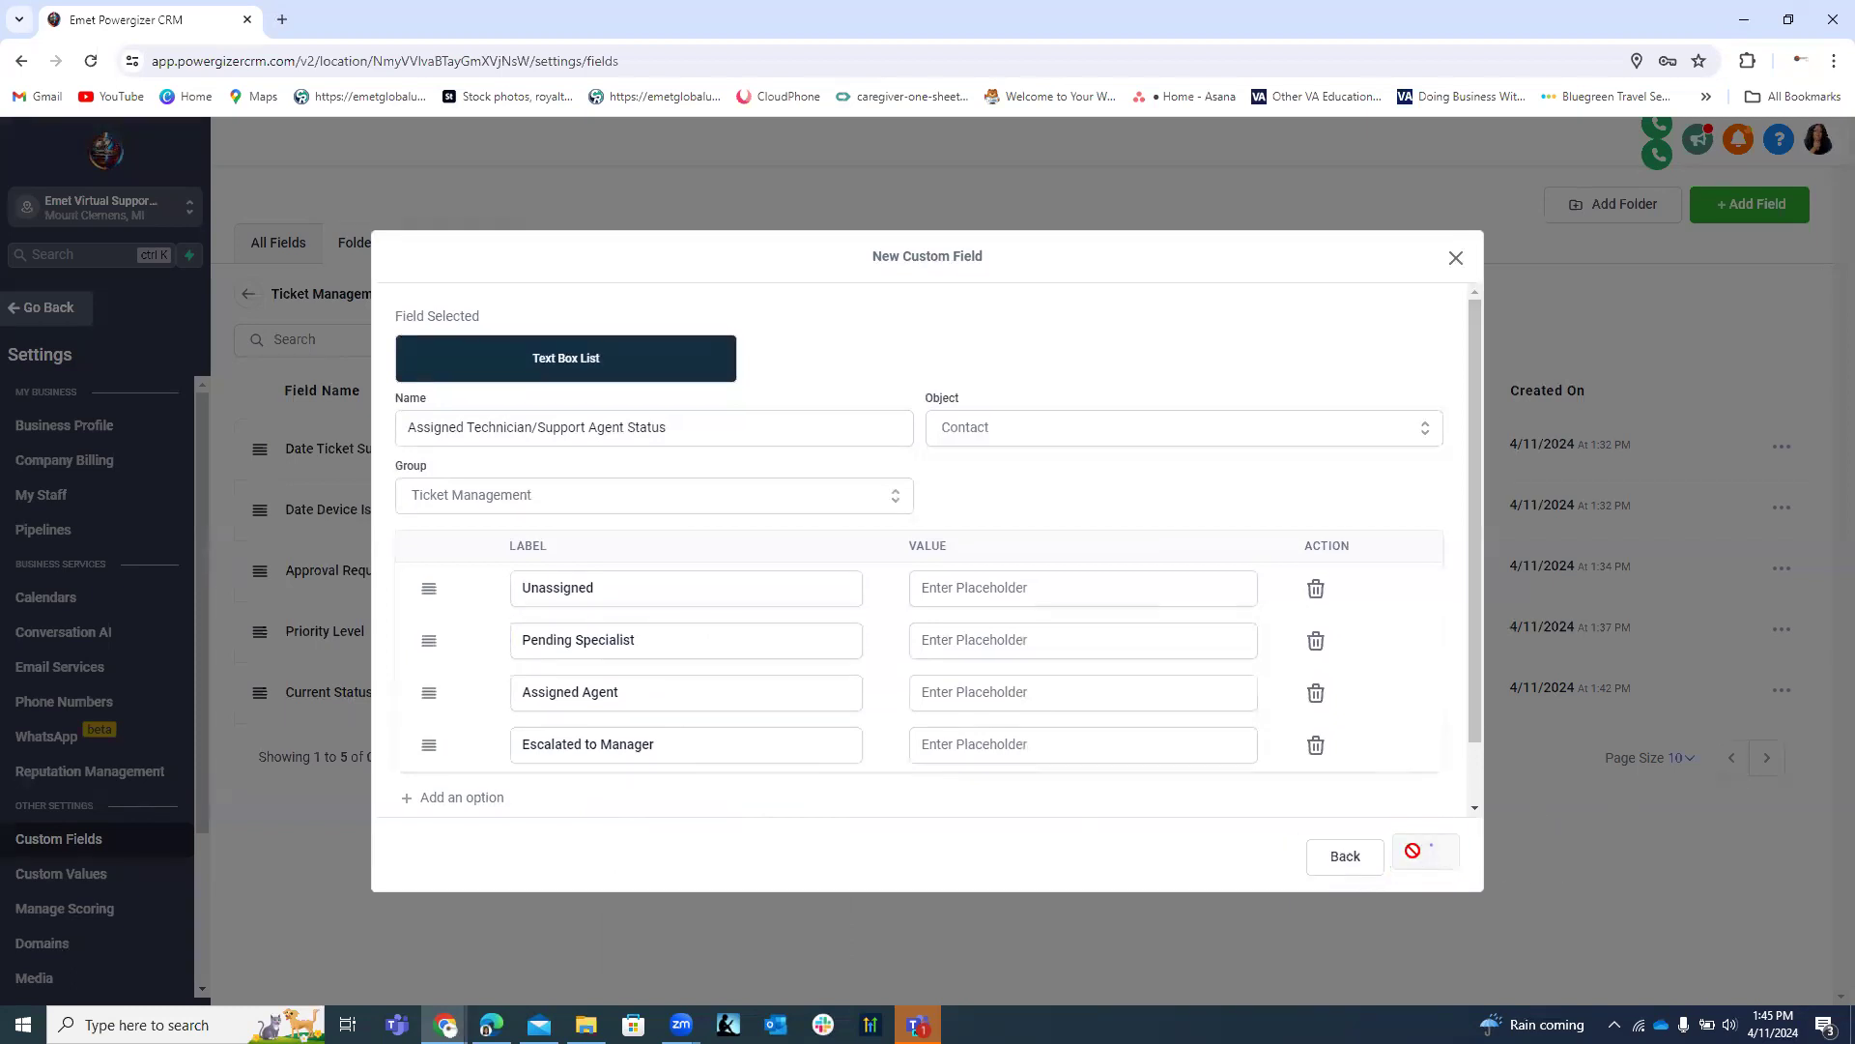
{"action": "left_click", "coordinate": [33, 310]}
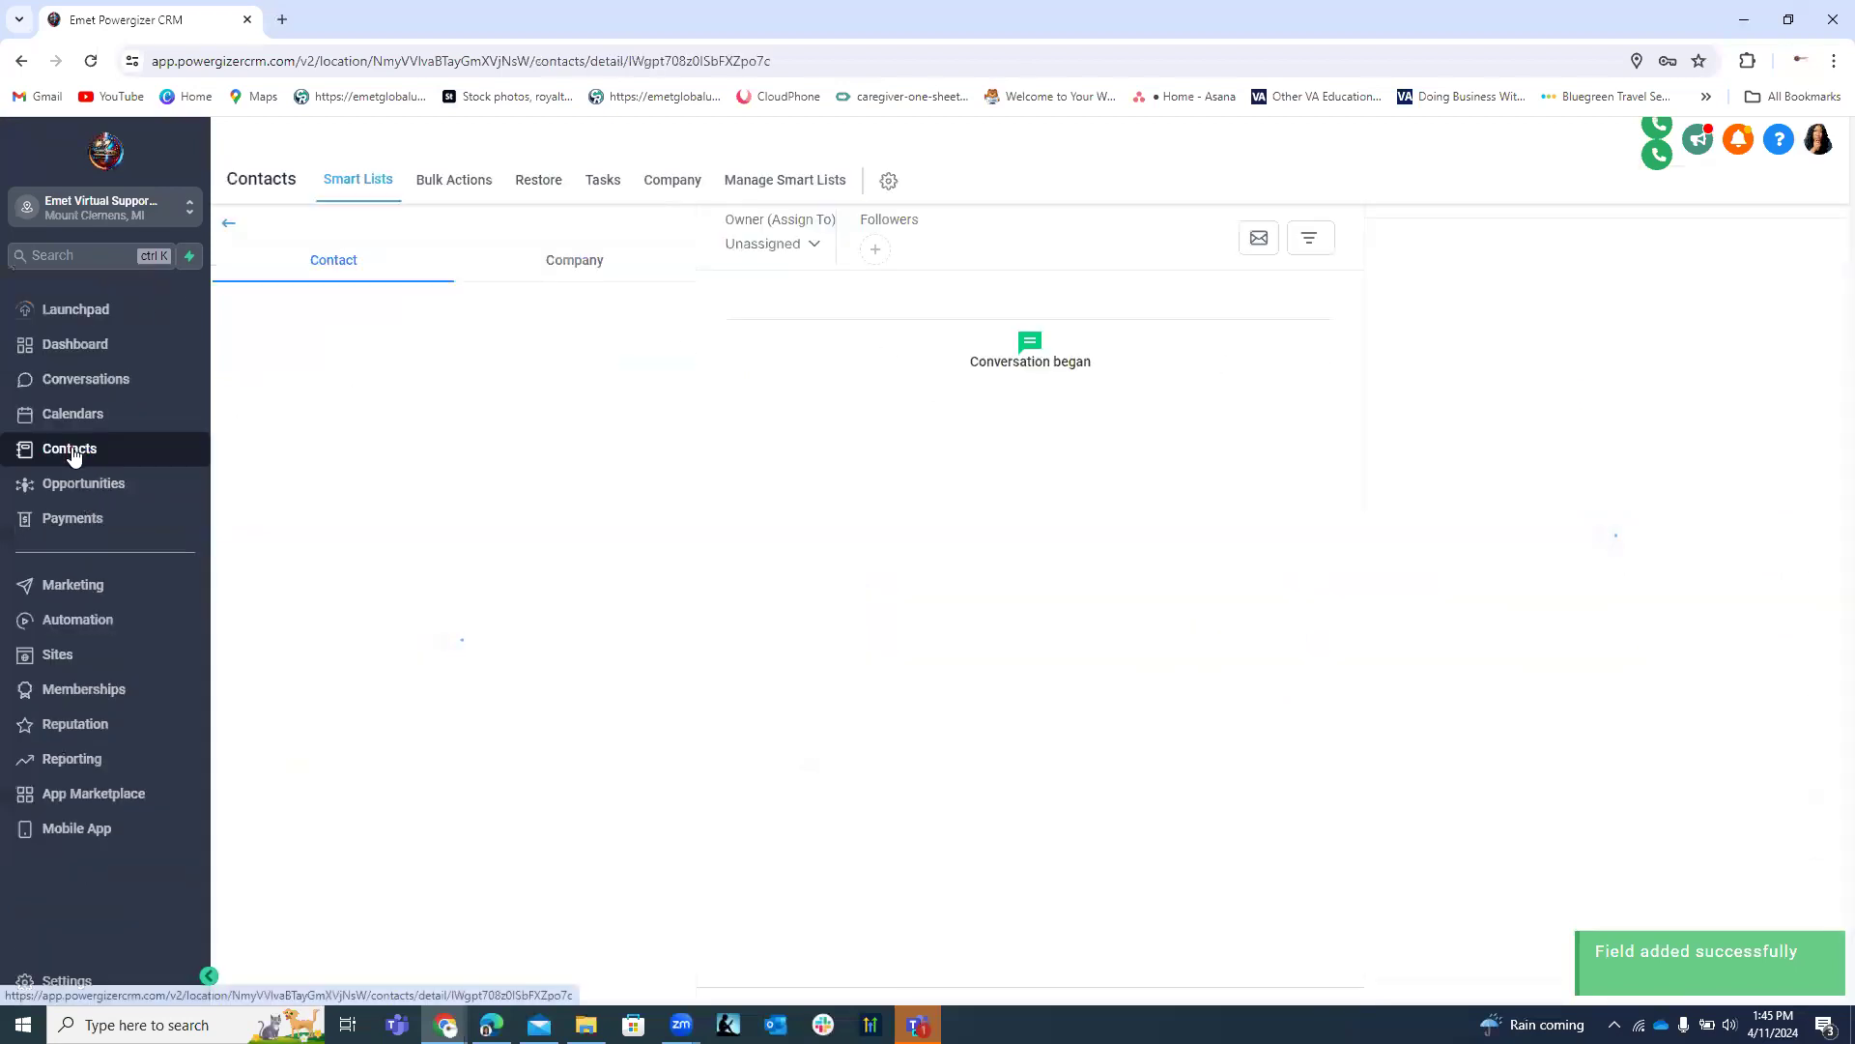
{"action": "scroll", "coordinate": [576, 531], "scroll_direction": "down", "scroll_amount": 1}
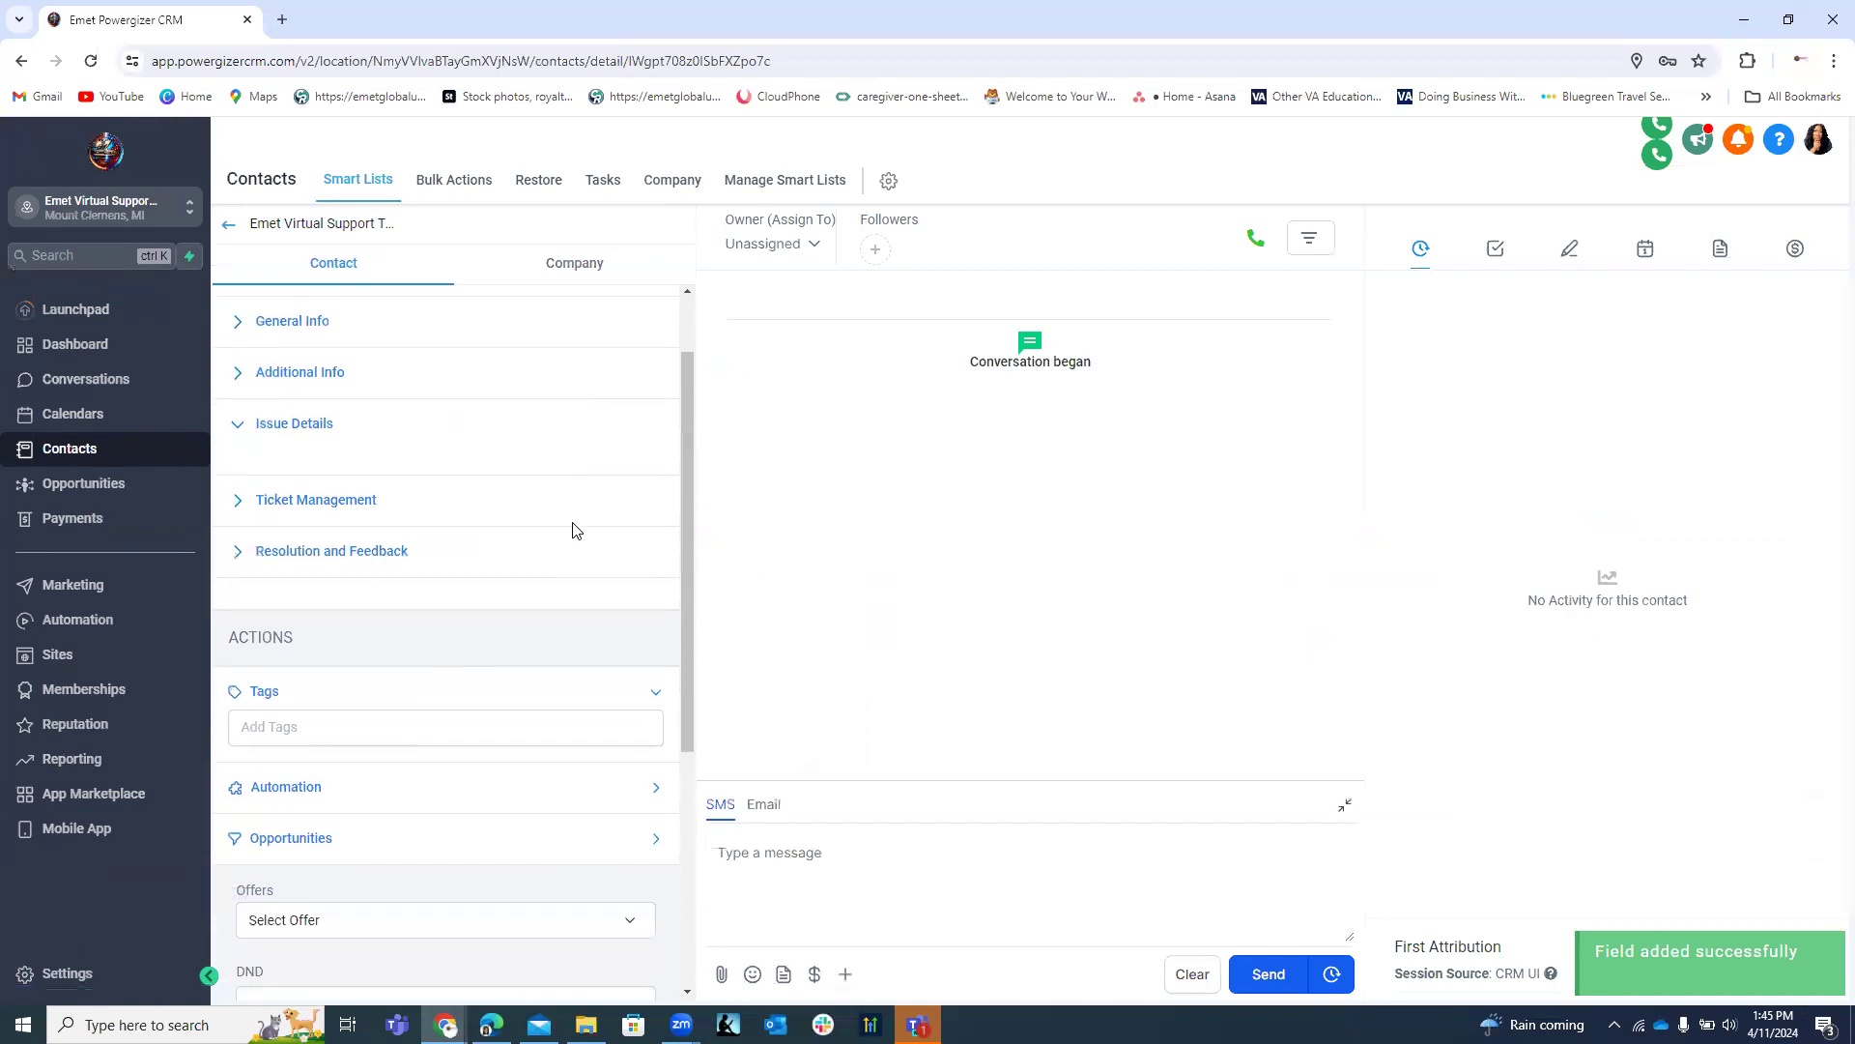
{"action": "left_click", "coordinate": [244, 502]}
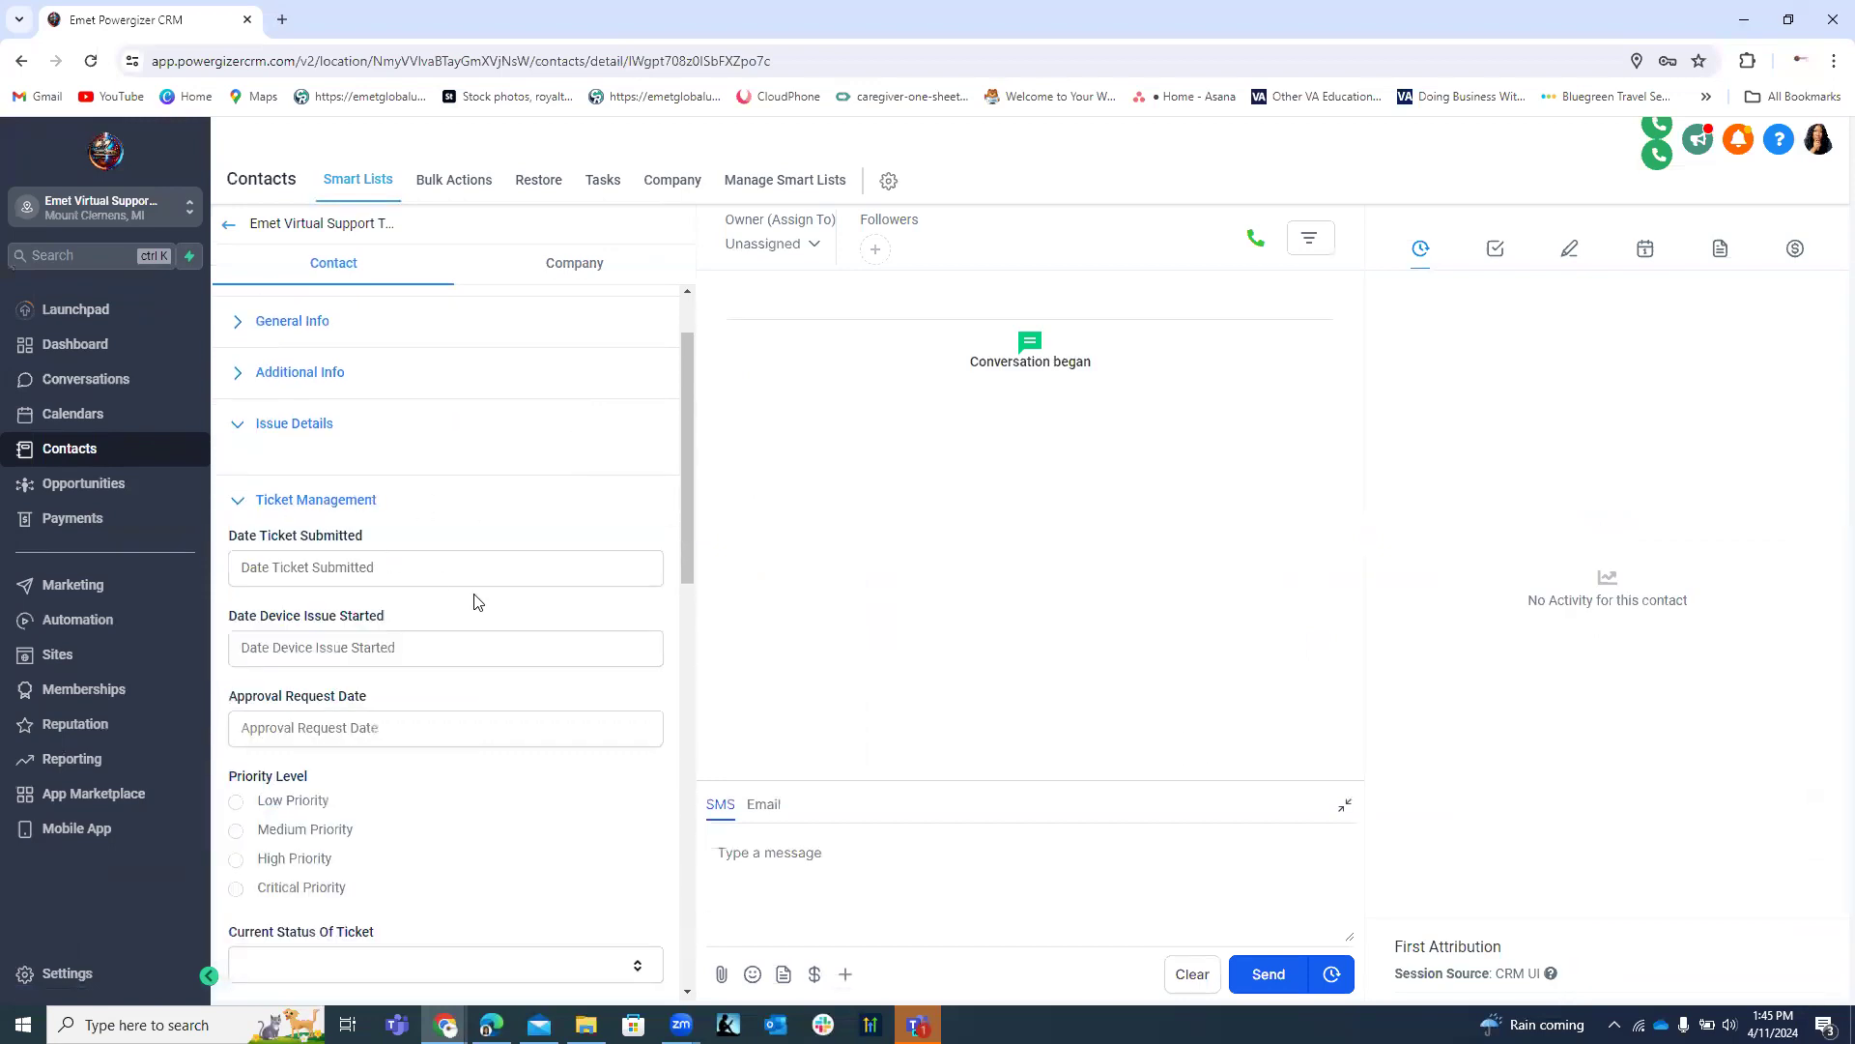
{"action": "scroll", "coordinate": [474, 604], "scroll_direction": "down", "scroll_amount": 4}
{"action": "scroll", "coordinate": [474, 604], "scroll_direction": "down", "scroll_amount": 5}
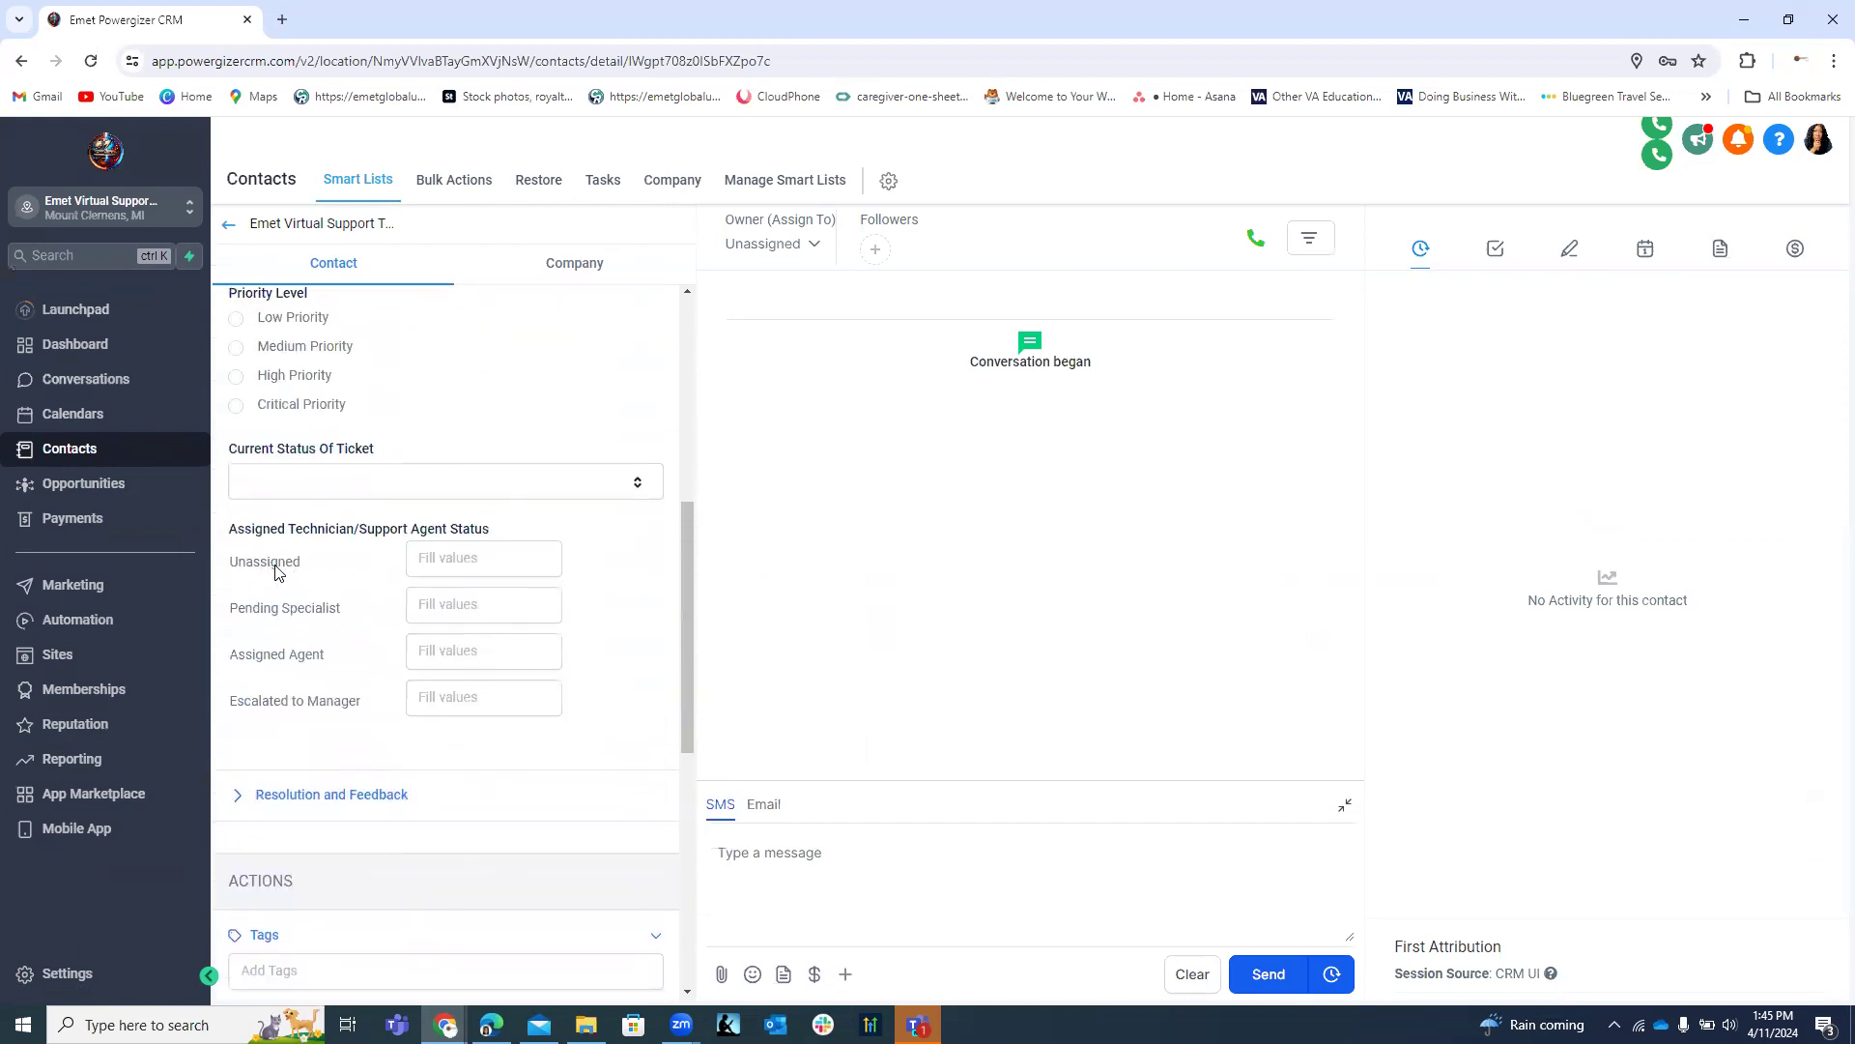
{"action": "left_click", "coordinate": [444, 564]}
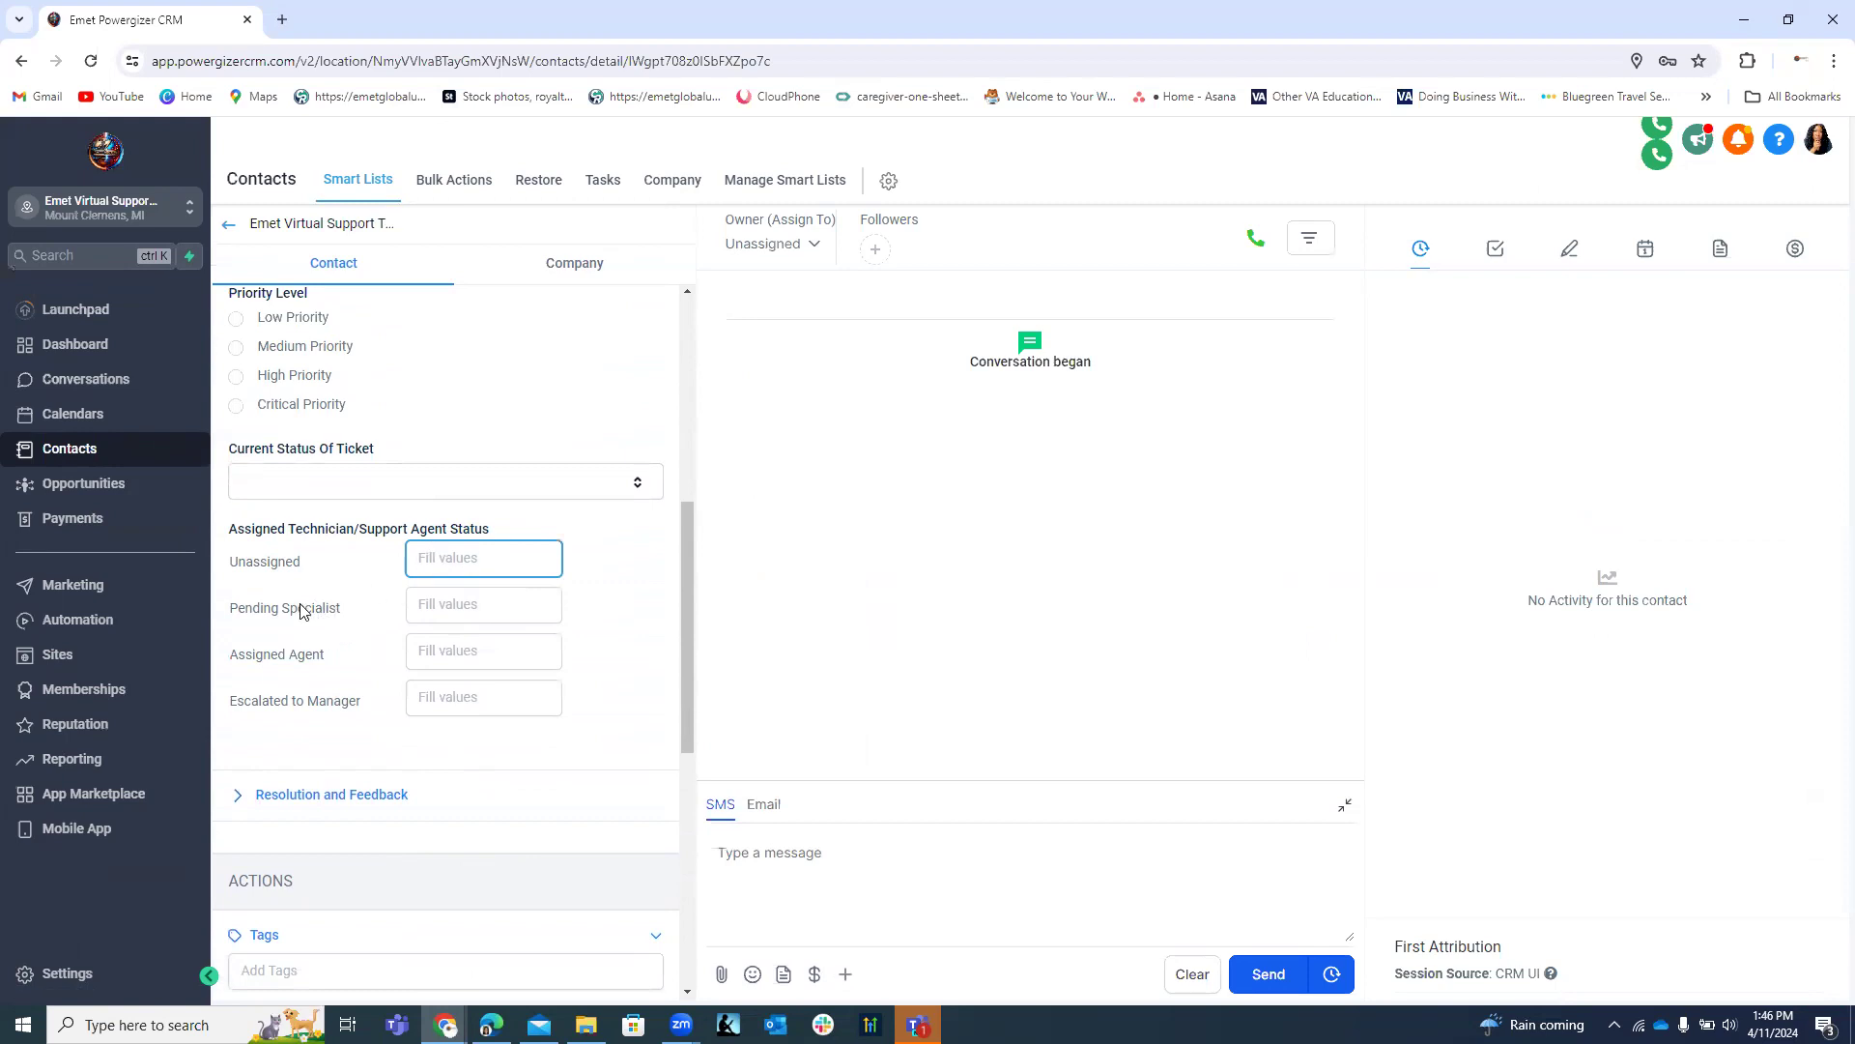
{"action": "left_click", "coordinate": [431, 611]}
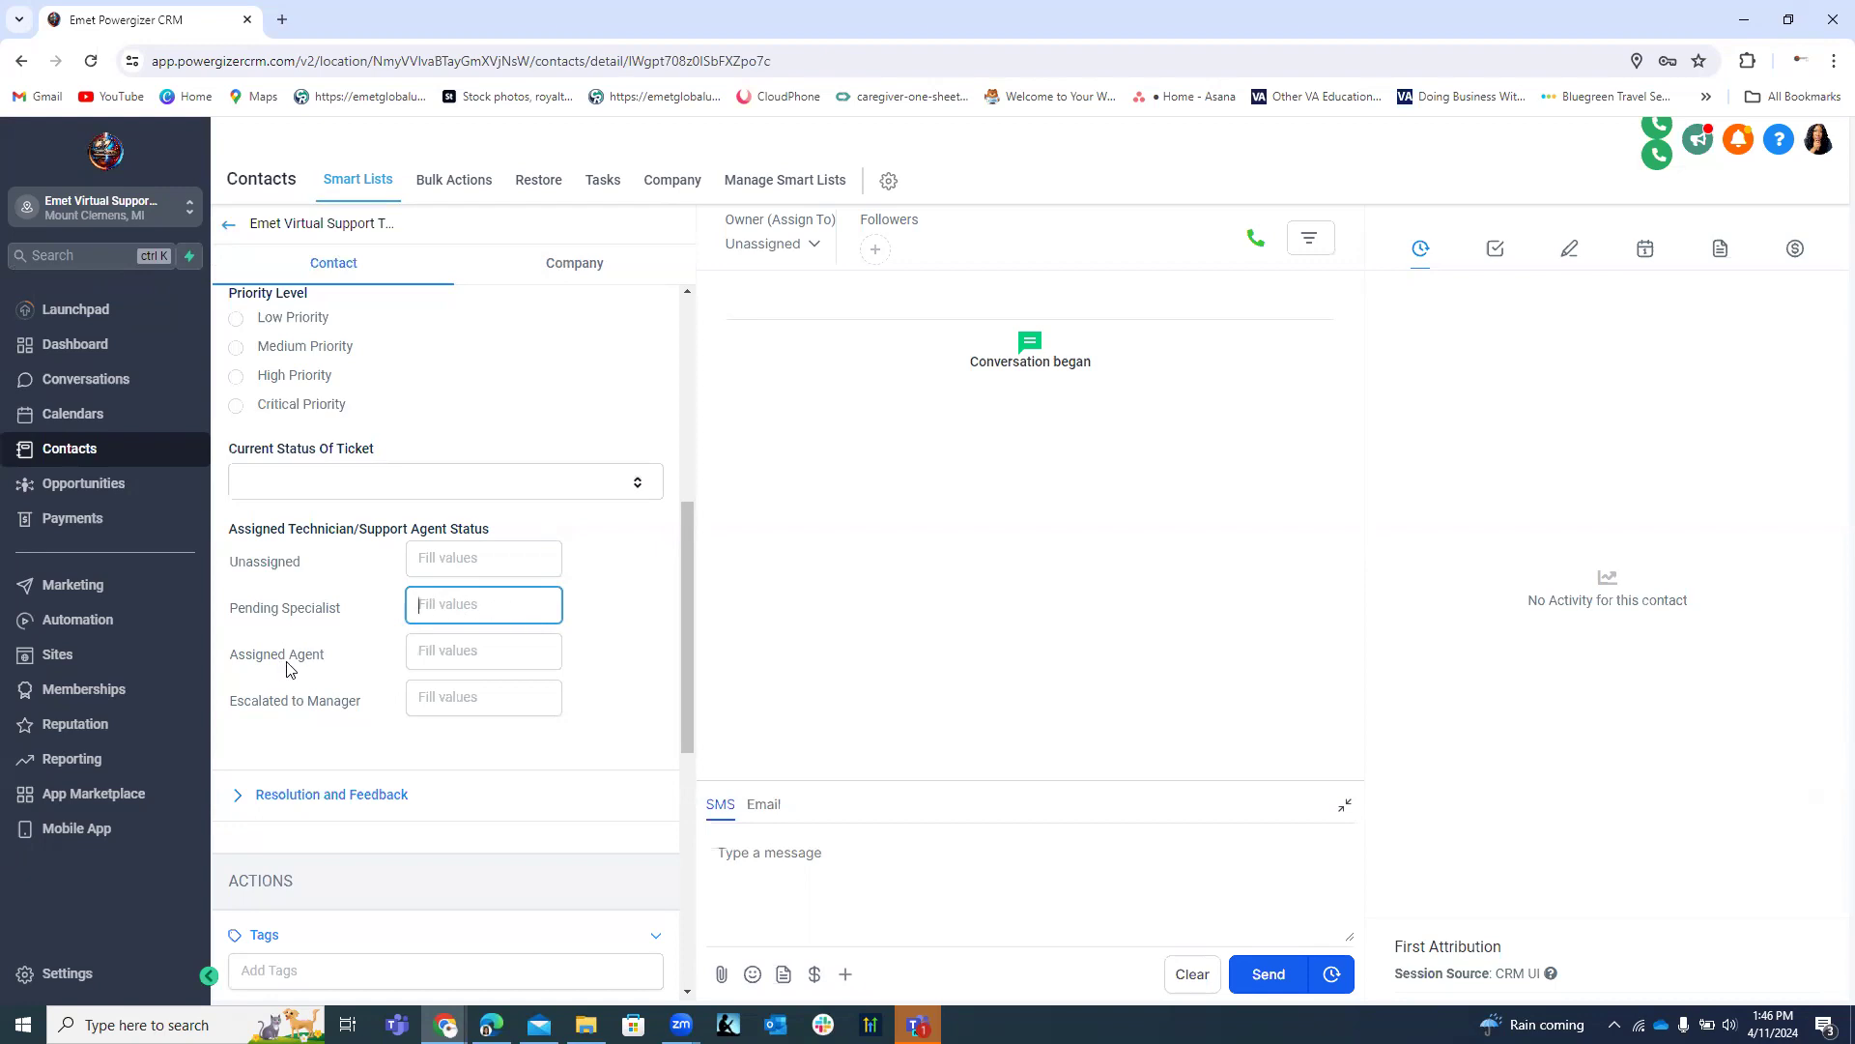
{"action": "left_click", "coordinate": [428, 652]}
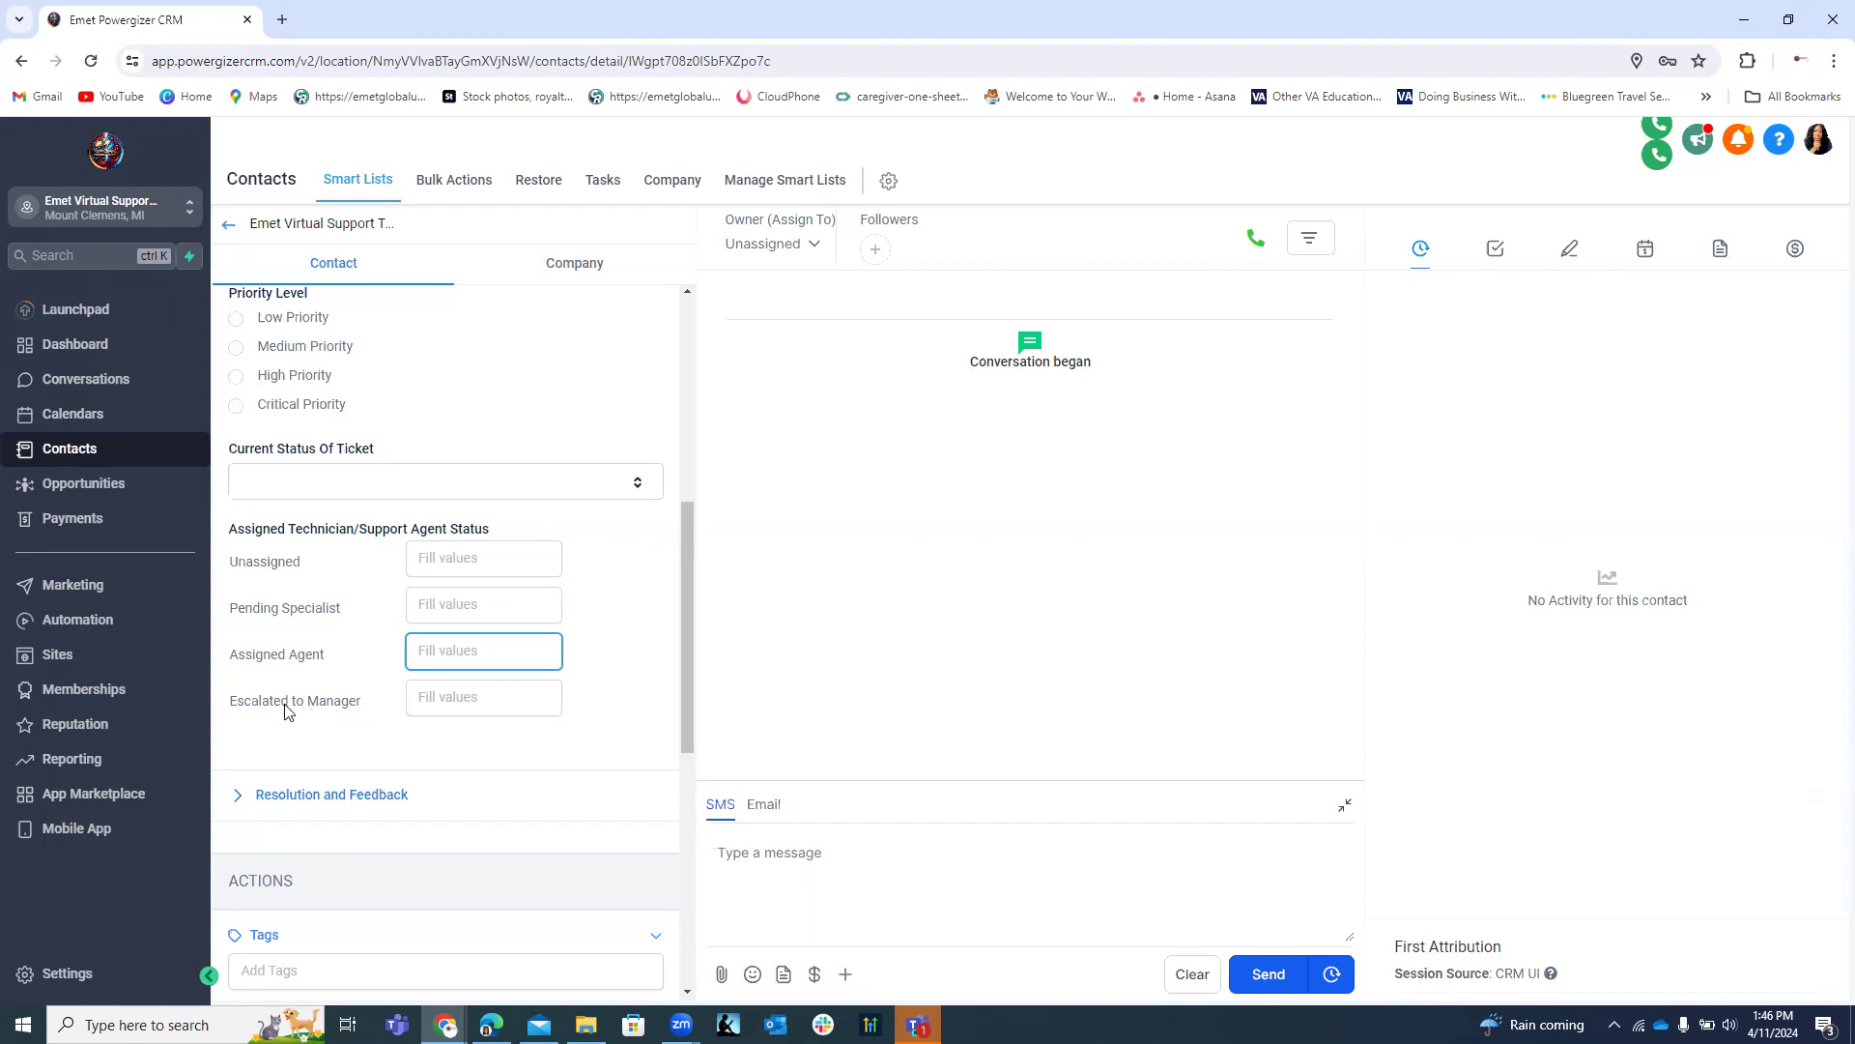
{"action": "left_click", "coordinate": [814, 245]}
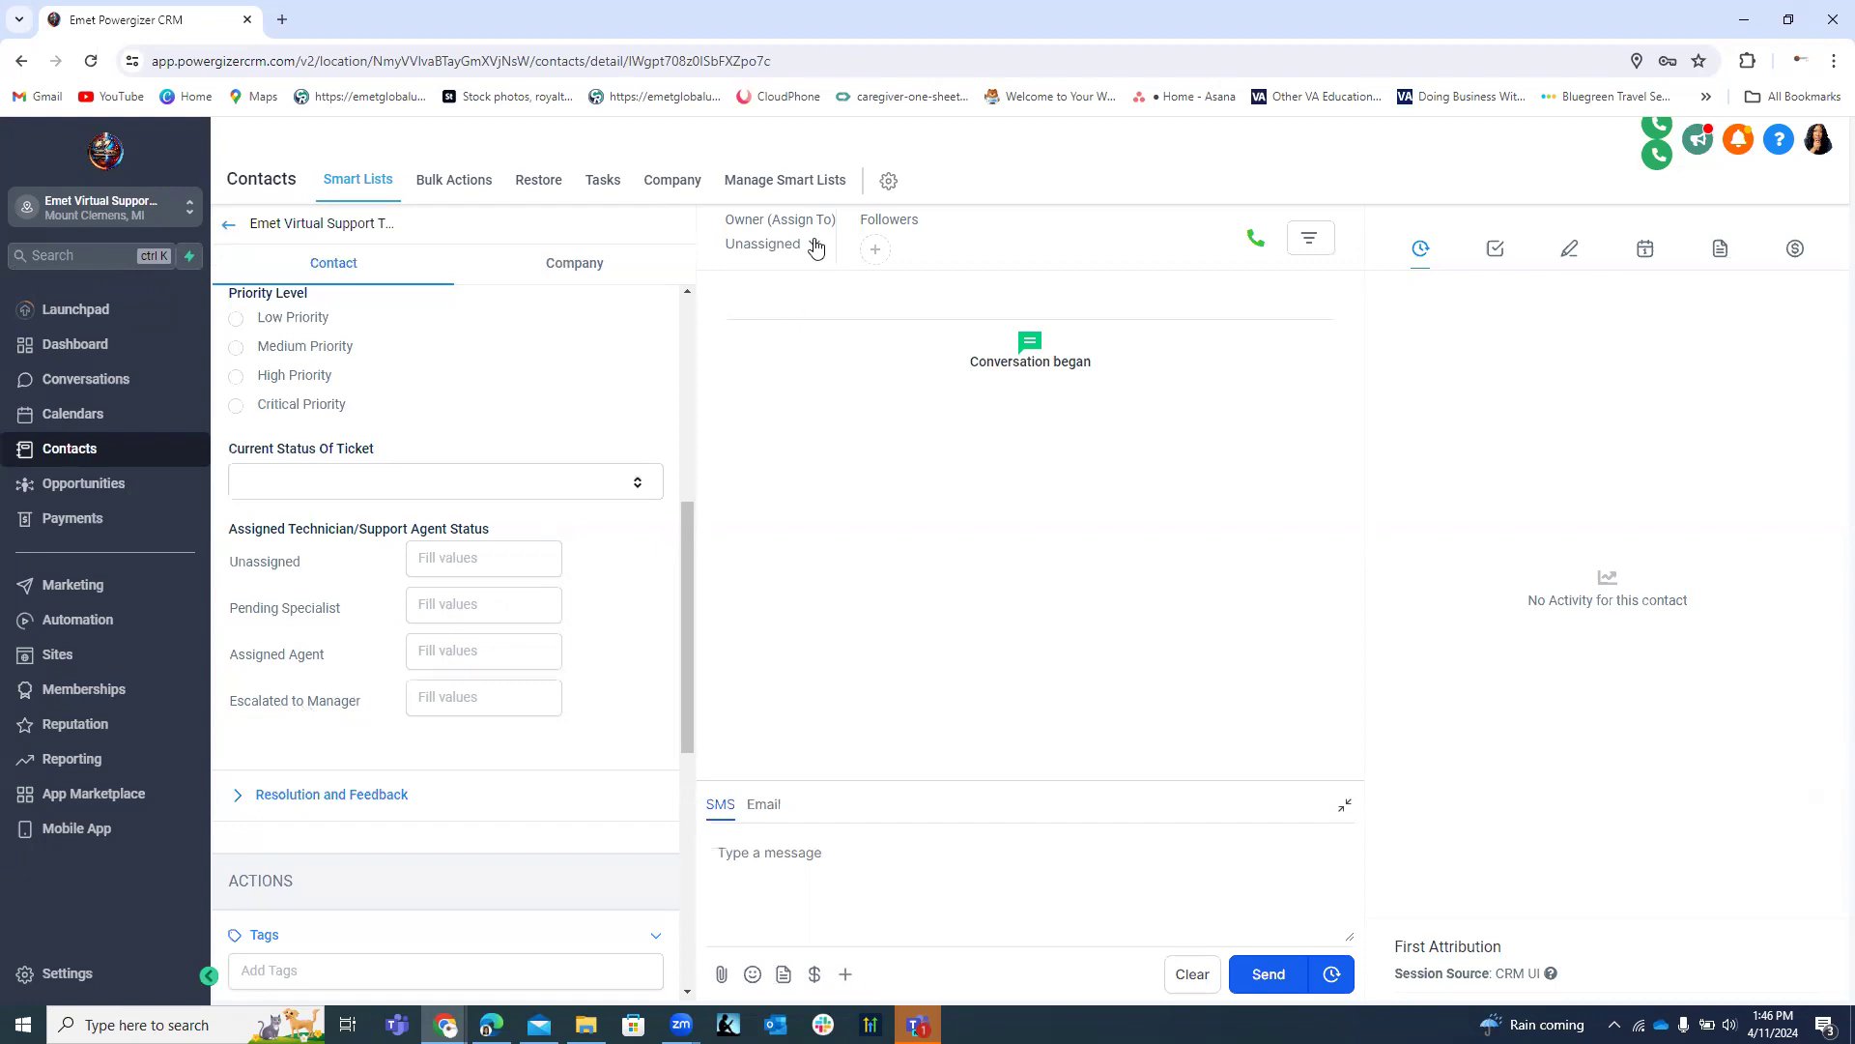
{"action": "left_click", "coordinate": [795, 406]}
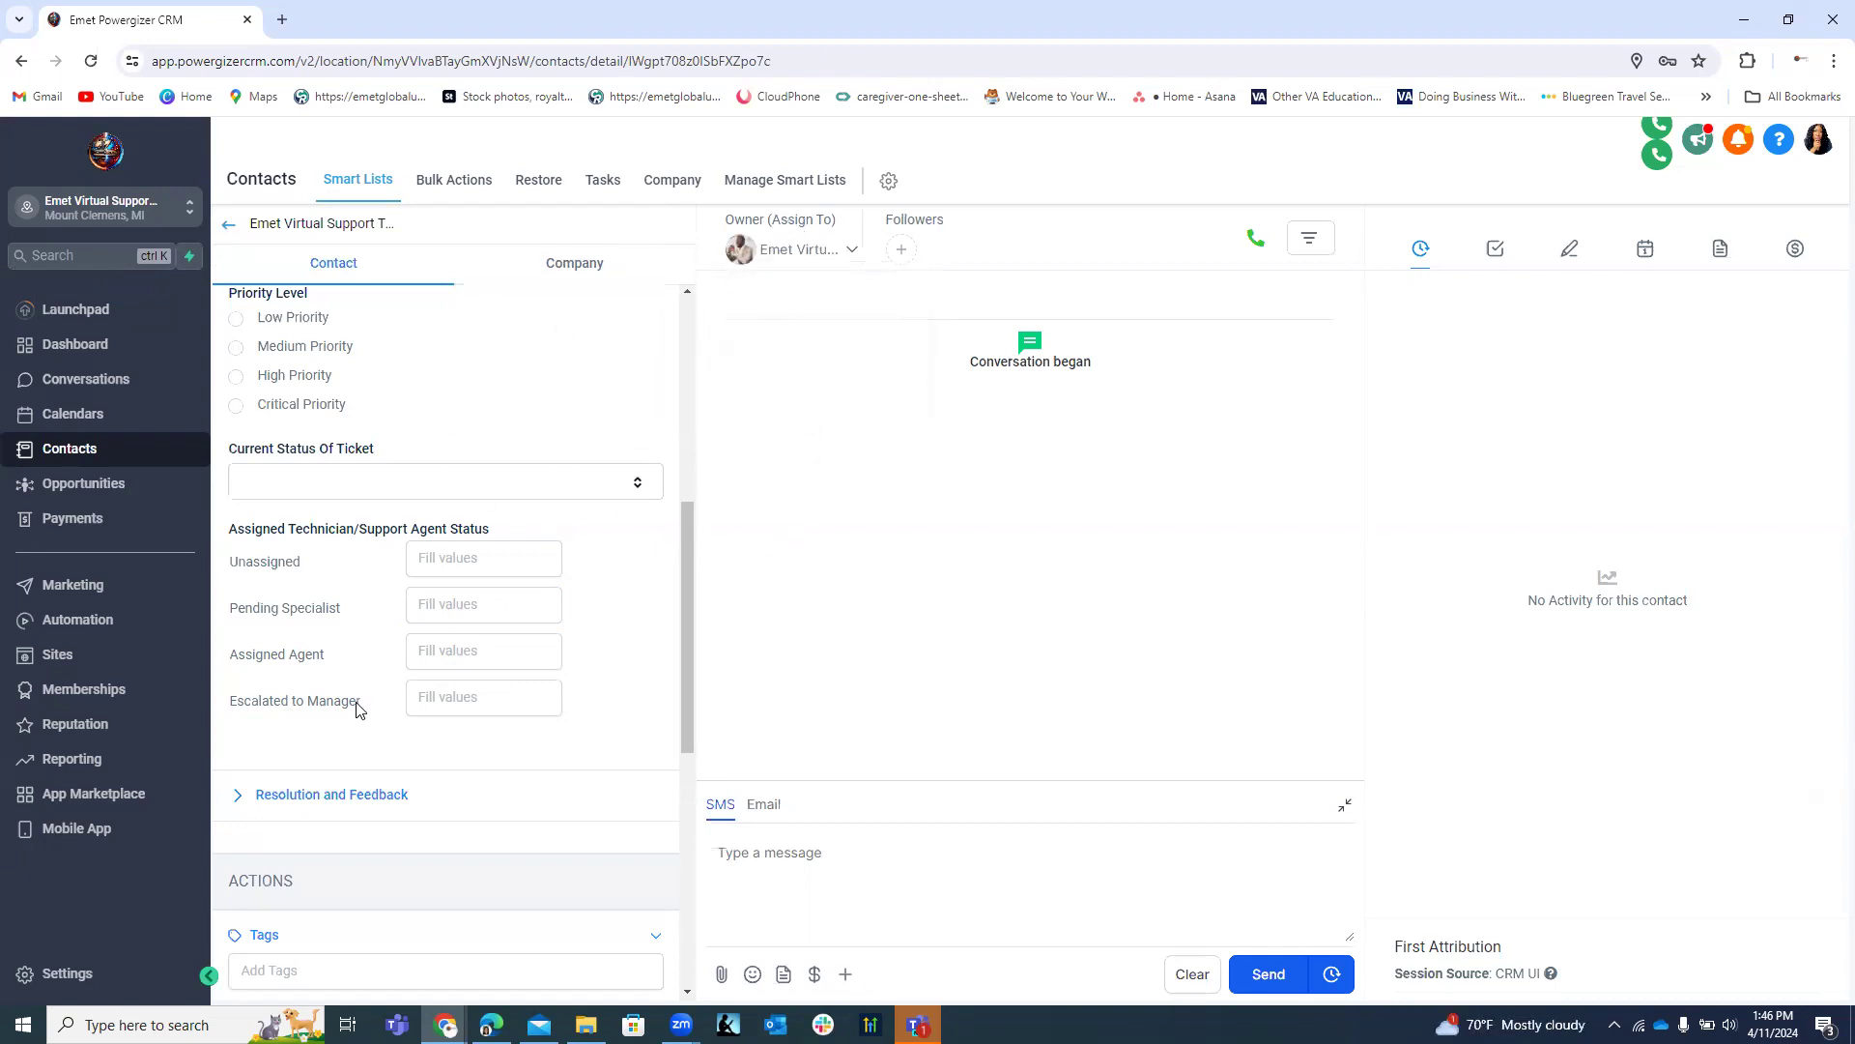
{"action": "left_click", "coordinate": [443, 697]}
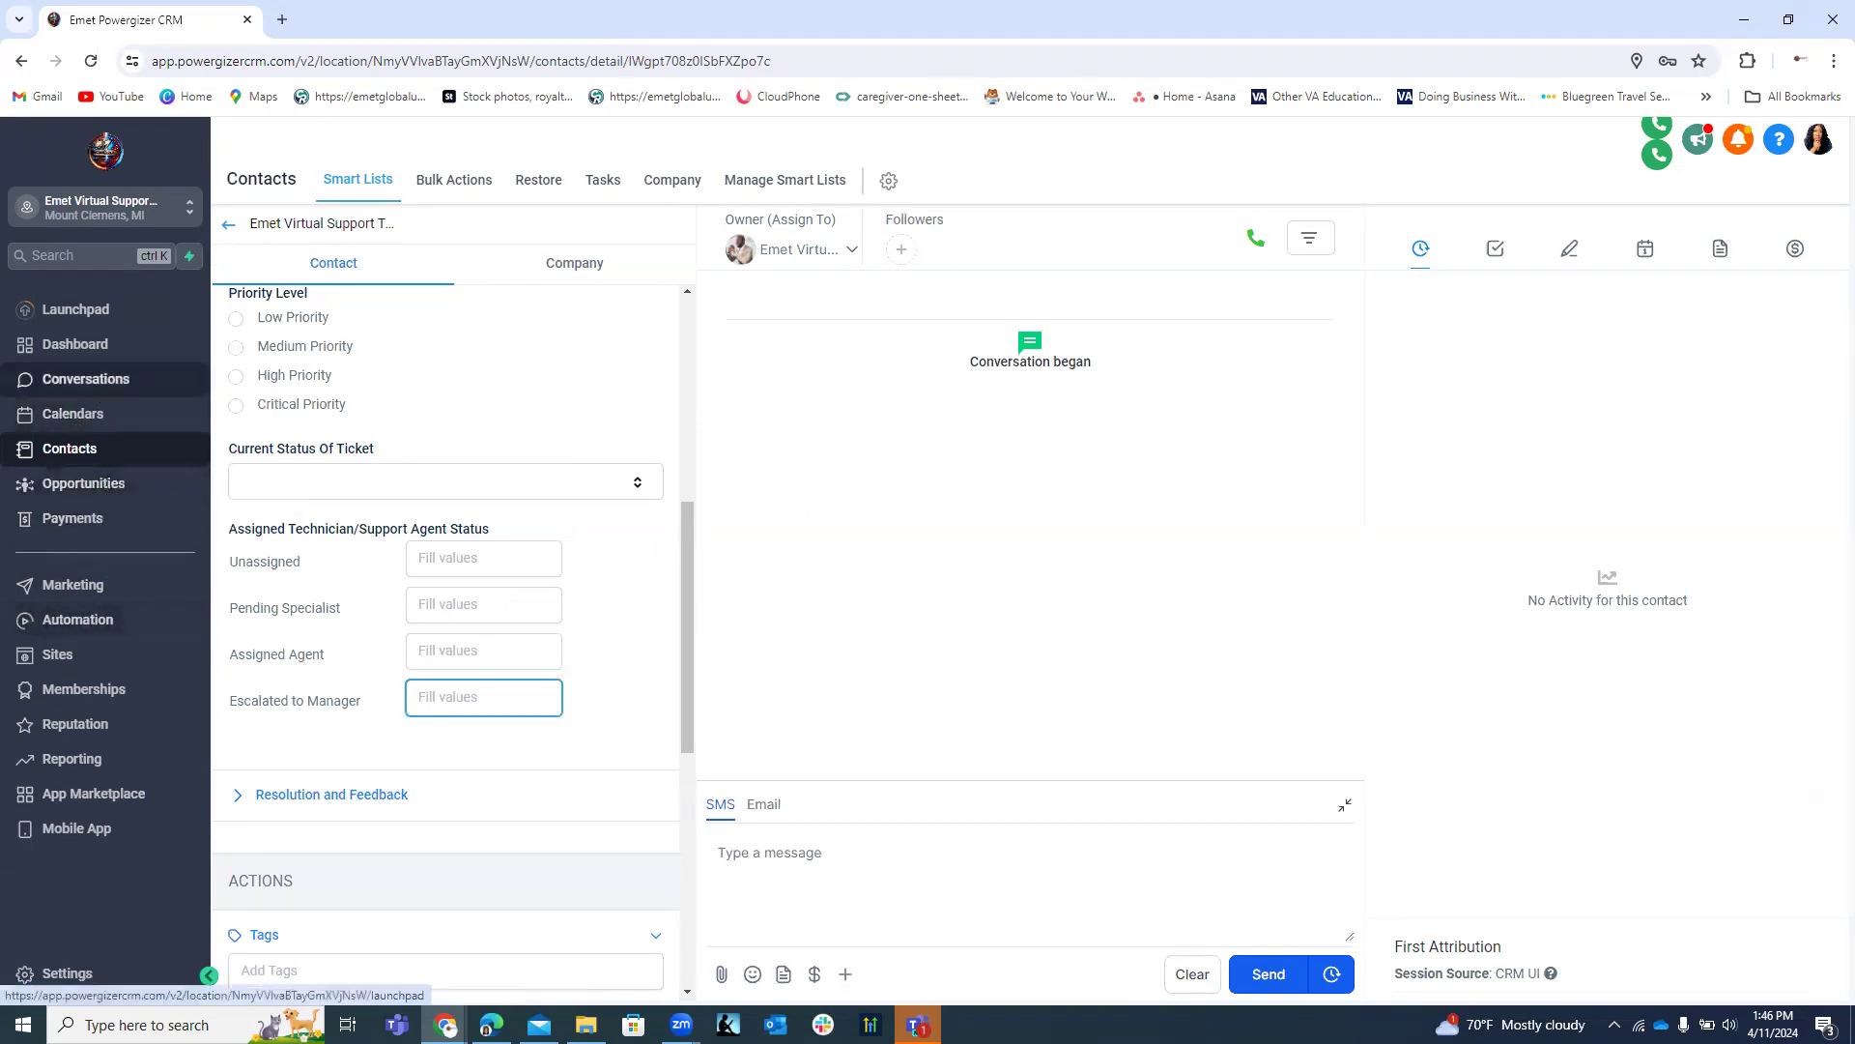
Open the Resolution and Feedback folder under Settings > Custom Fields > Folders and add a field.
{"action": "left_click", "coordinate": [66, 973]}
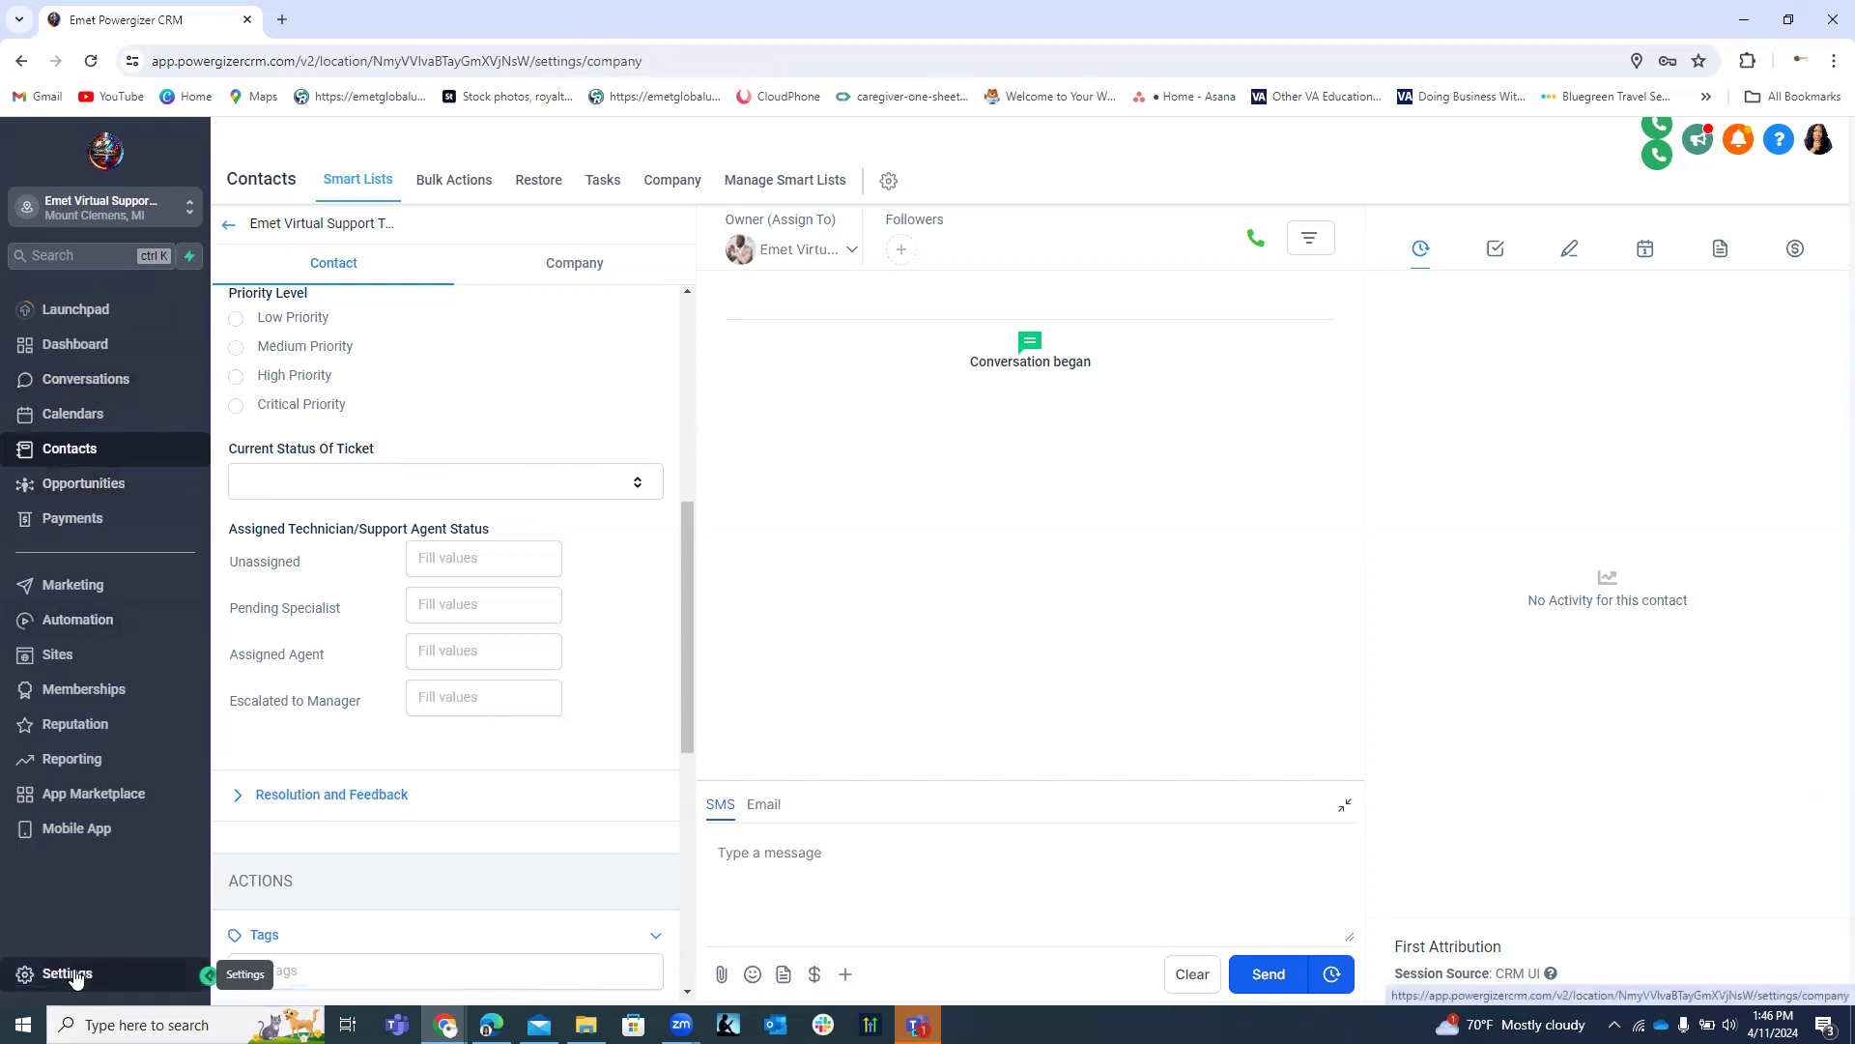
{"action": "left_click", "coordinate": [85, 854]}
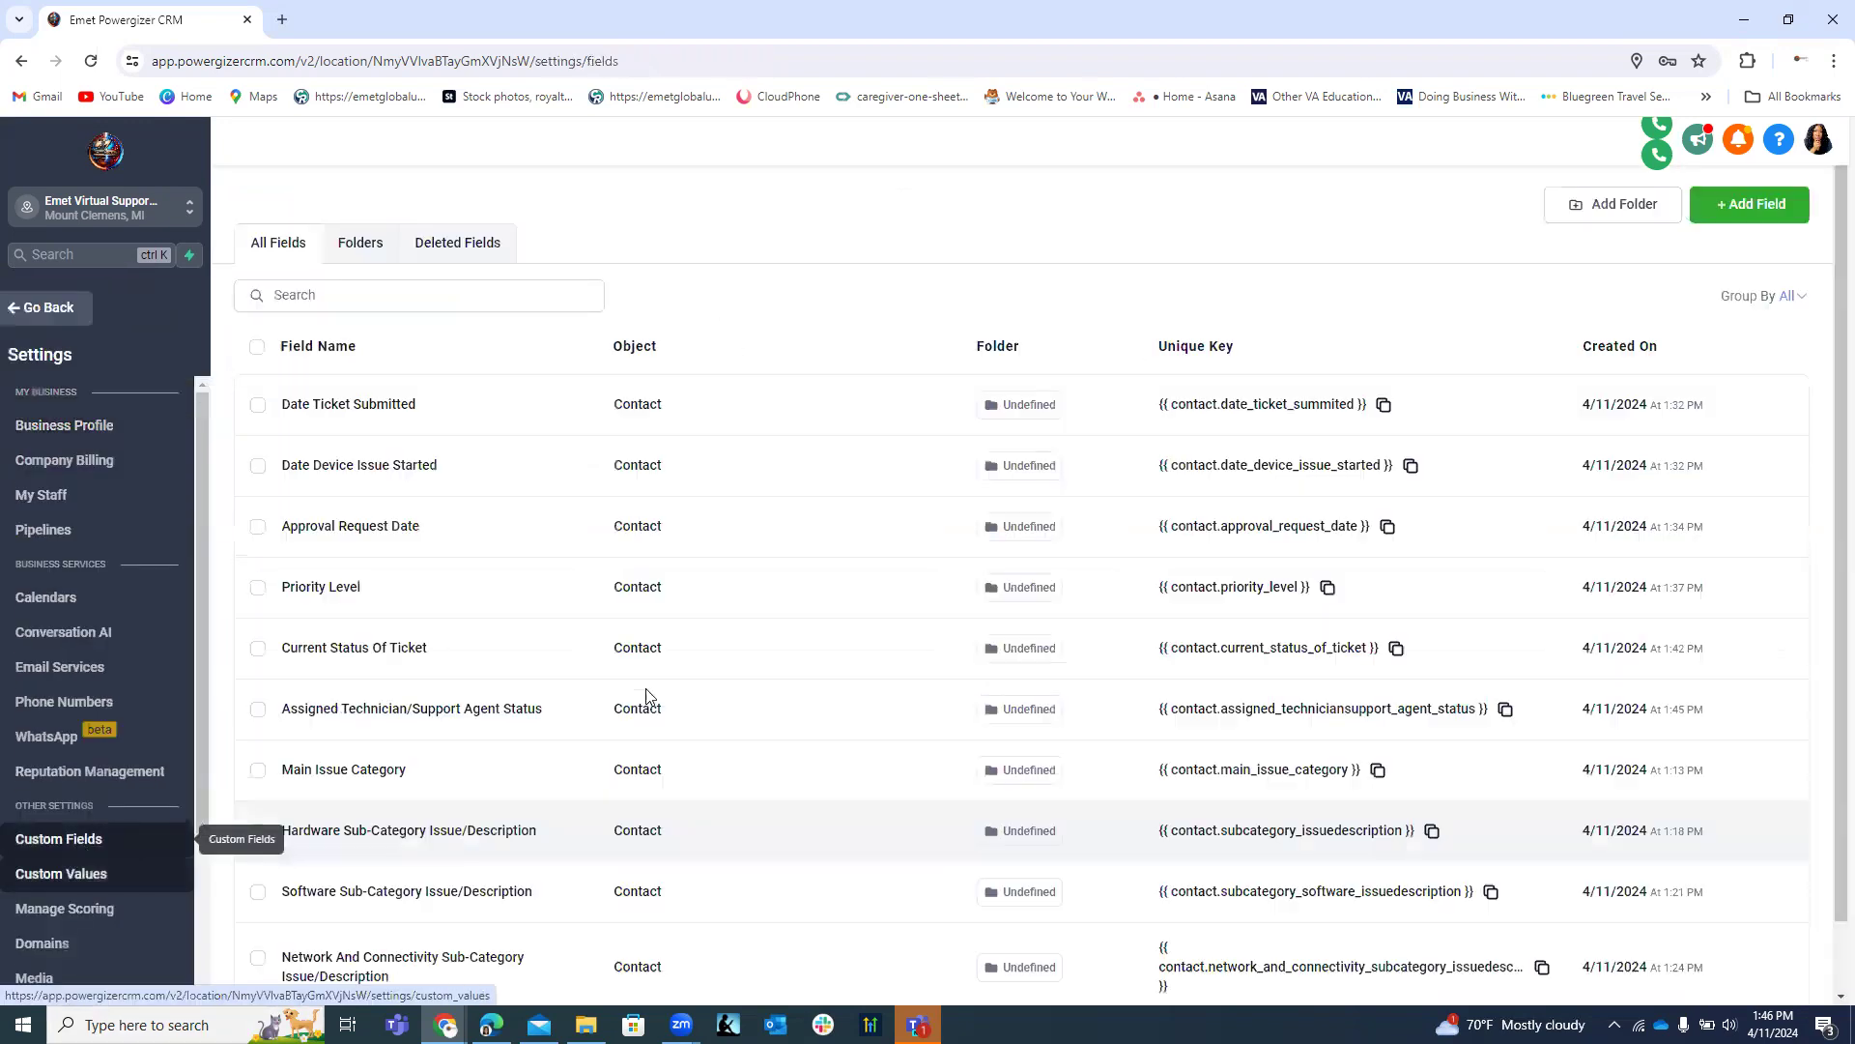
{"action": "left_click", "coordinate": [359, 242]}
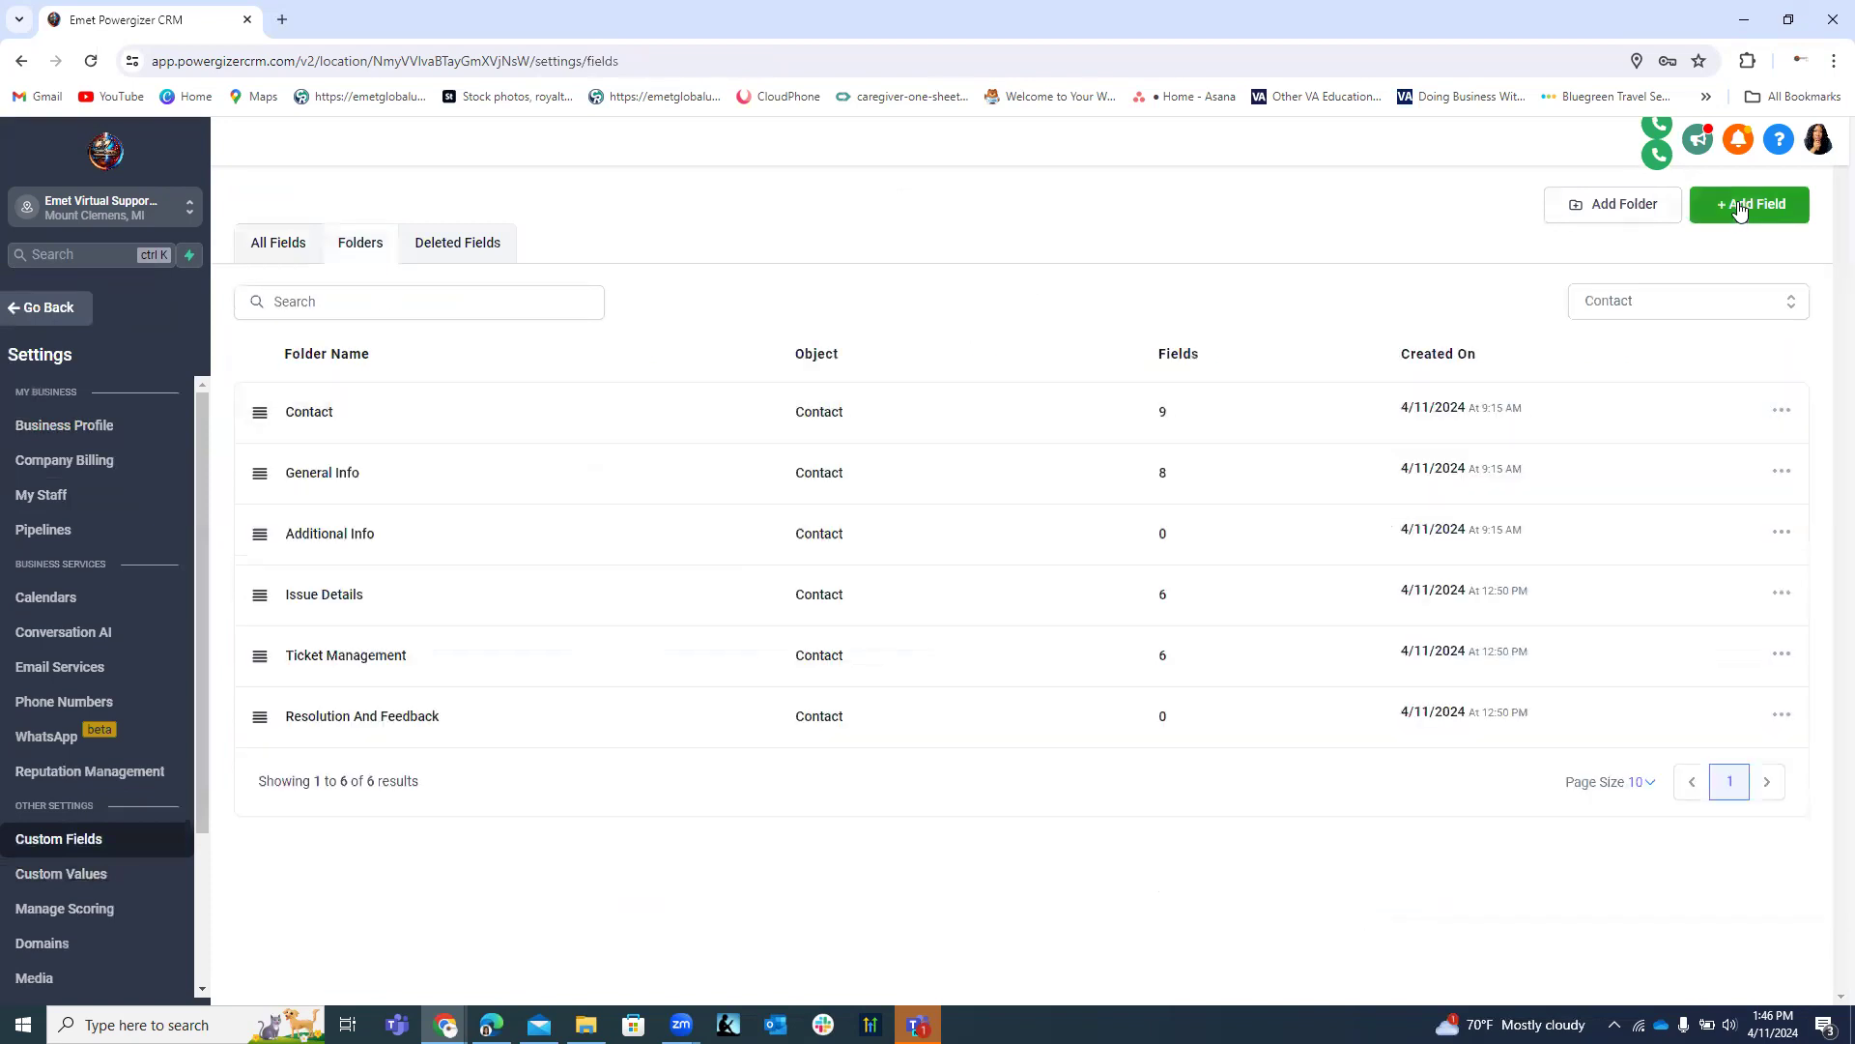
{"action": "left_click", "coordinate": [351, 720]}
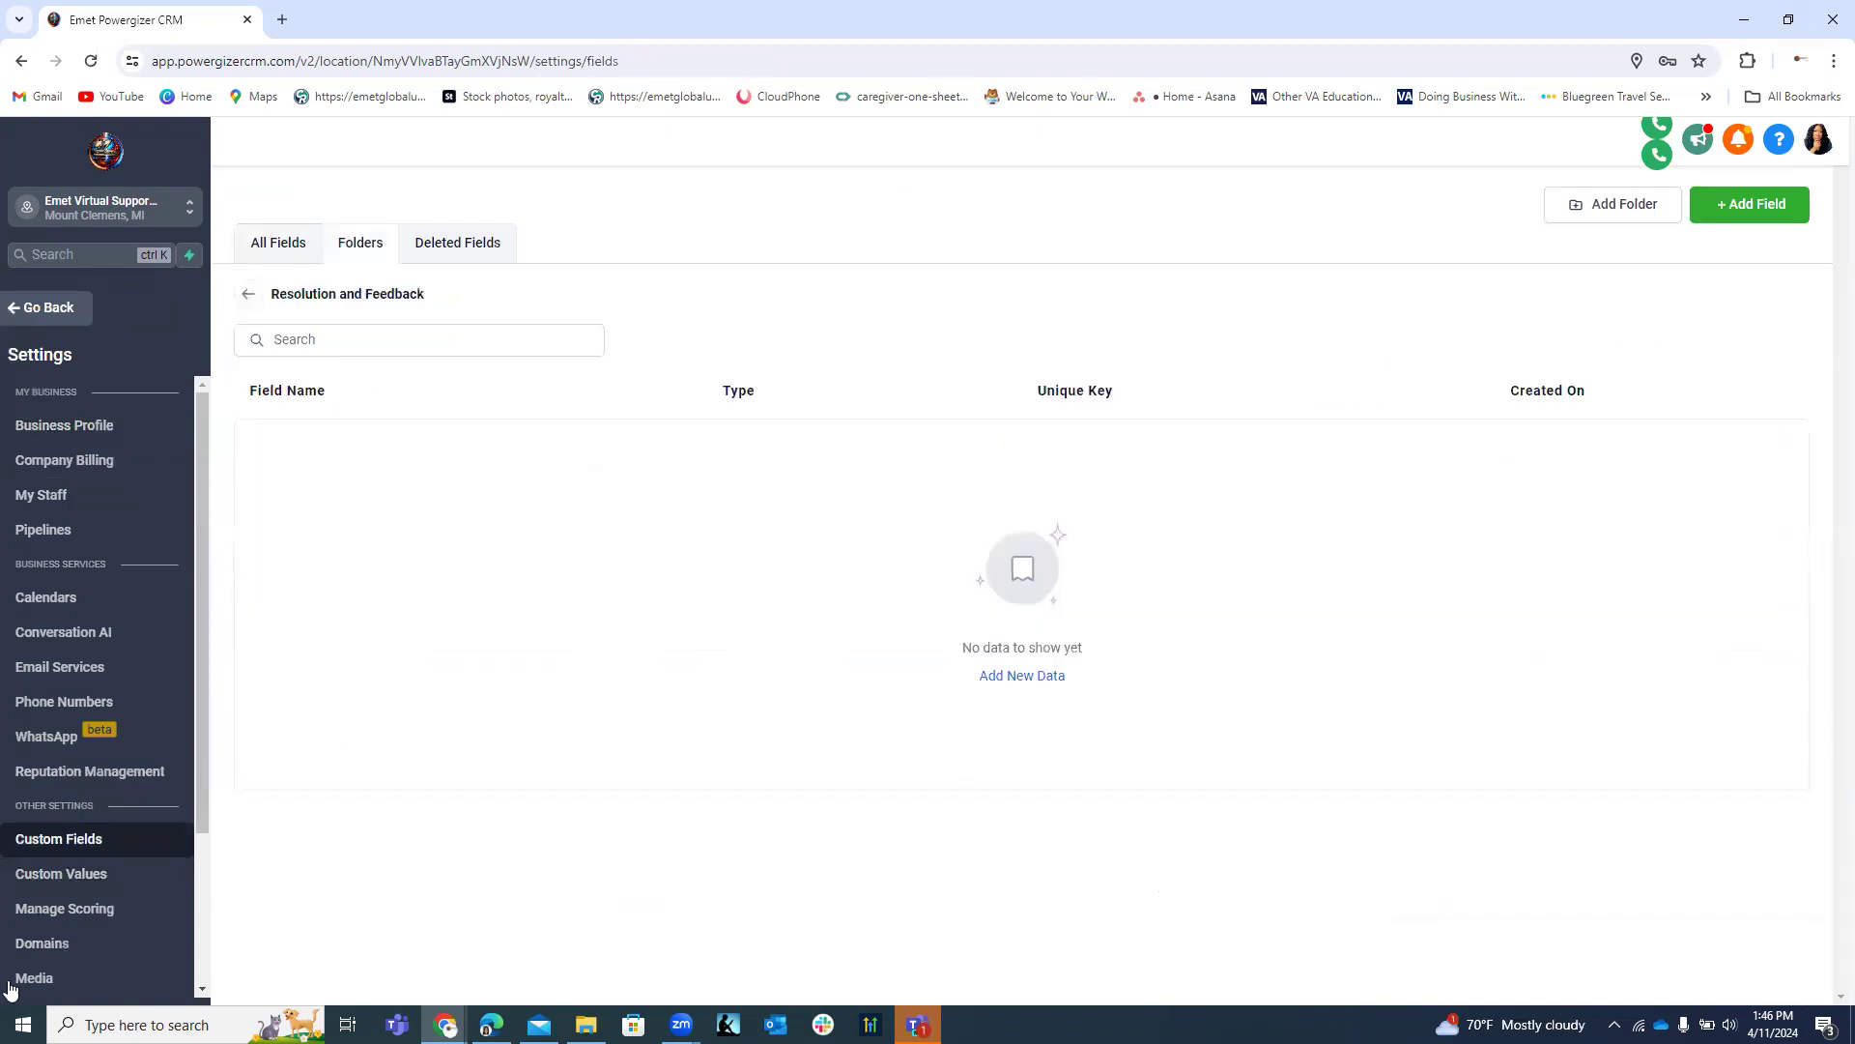
{"action": "left_click", "coordinate": [1739, 203]}
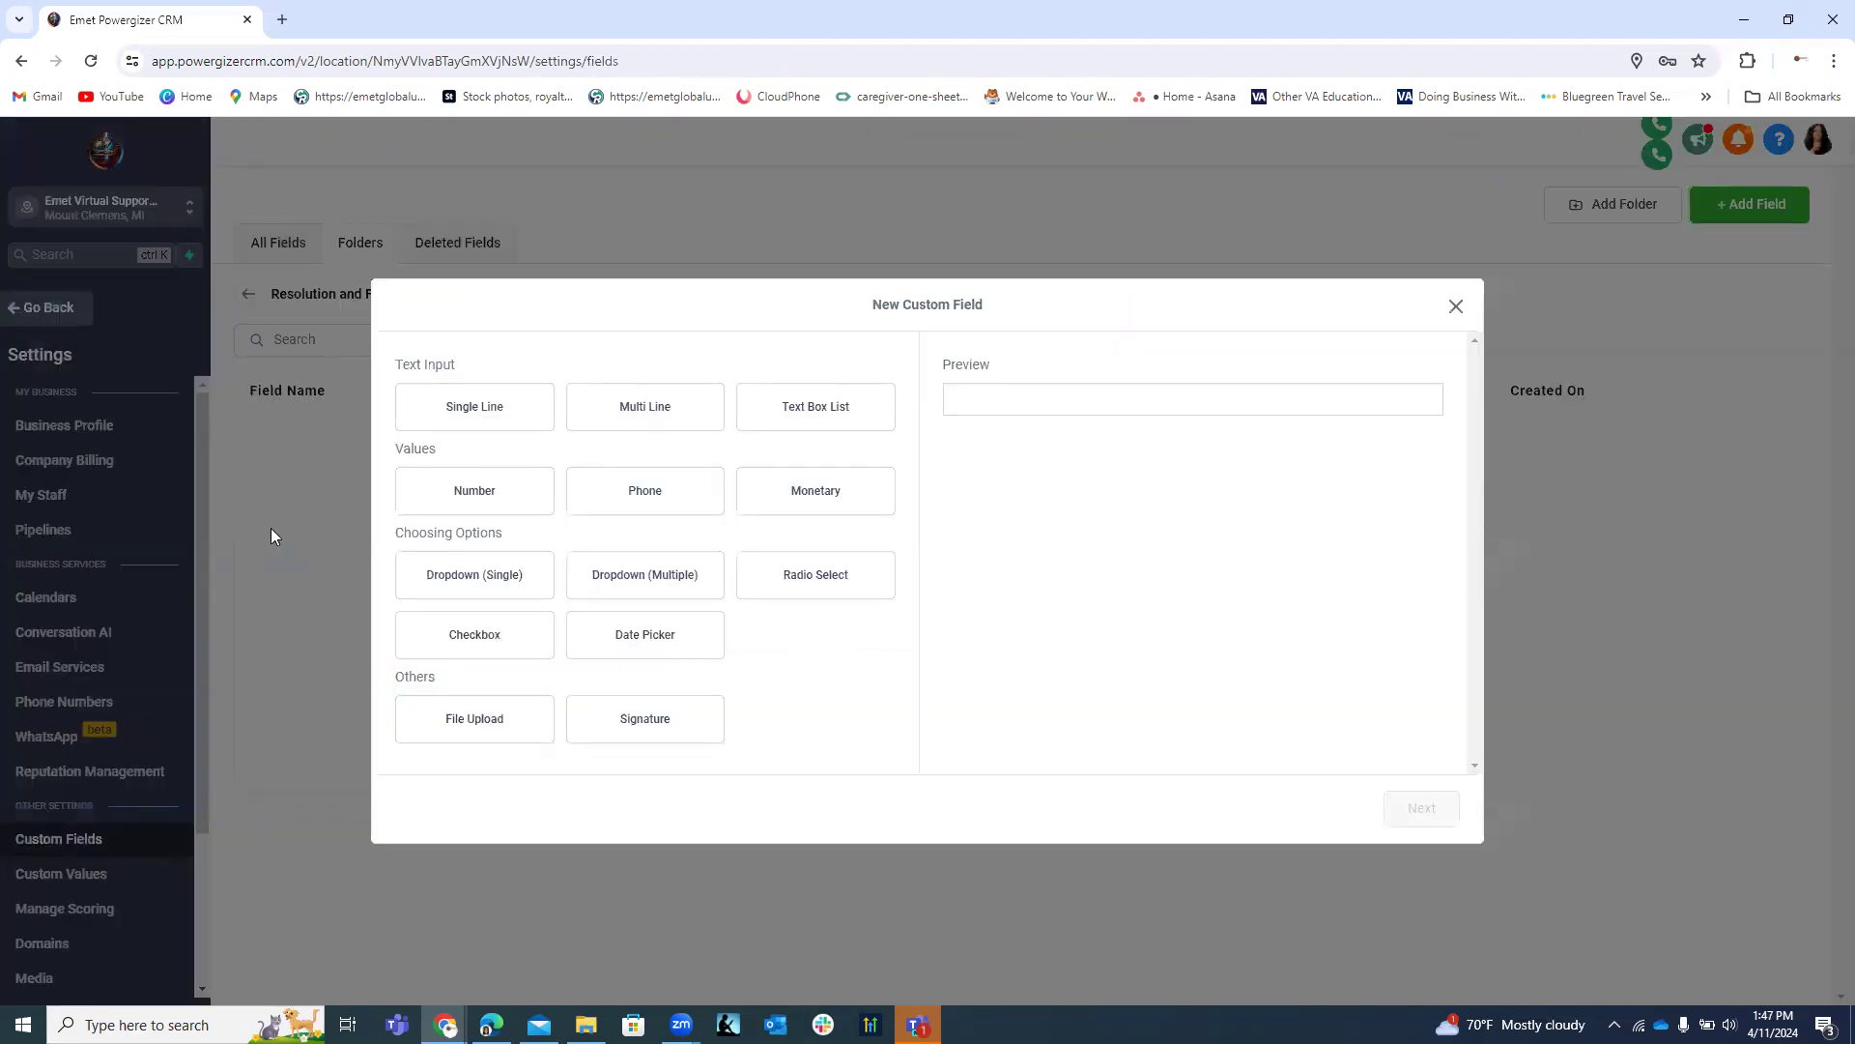
Create and save a Multi Line field named 'Resolution Description'.
{"action": "left_click", "coordinate": [713, 427]}
{"action": "left_click", "coordinate": [506, 420]}
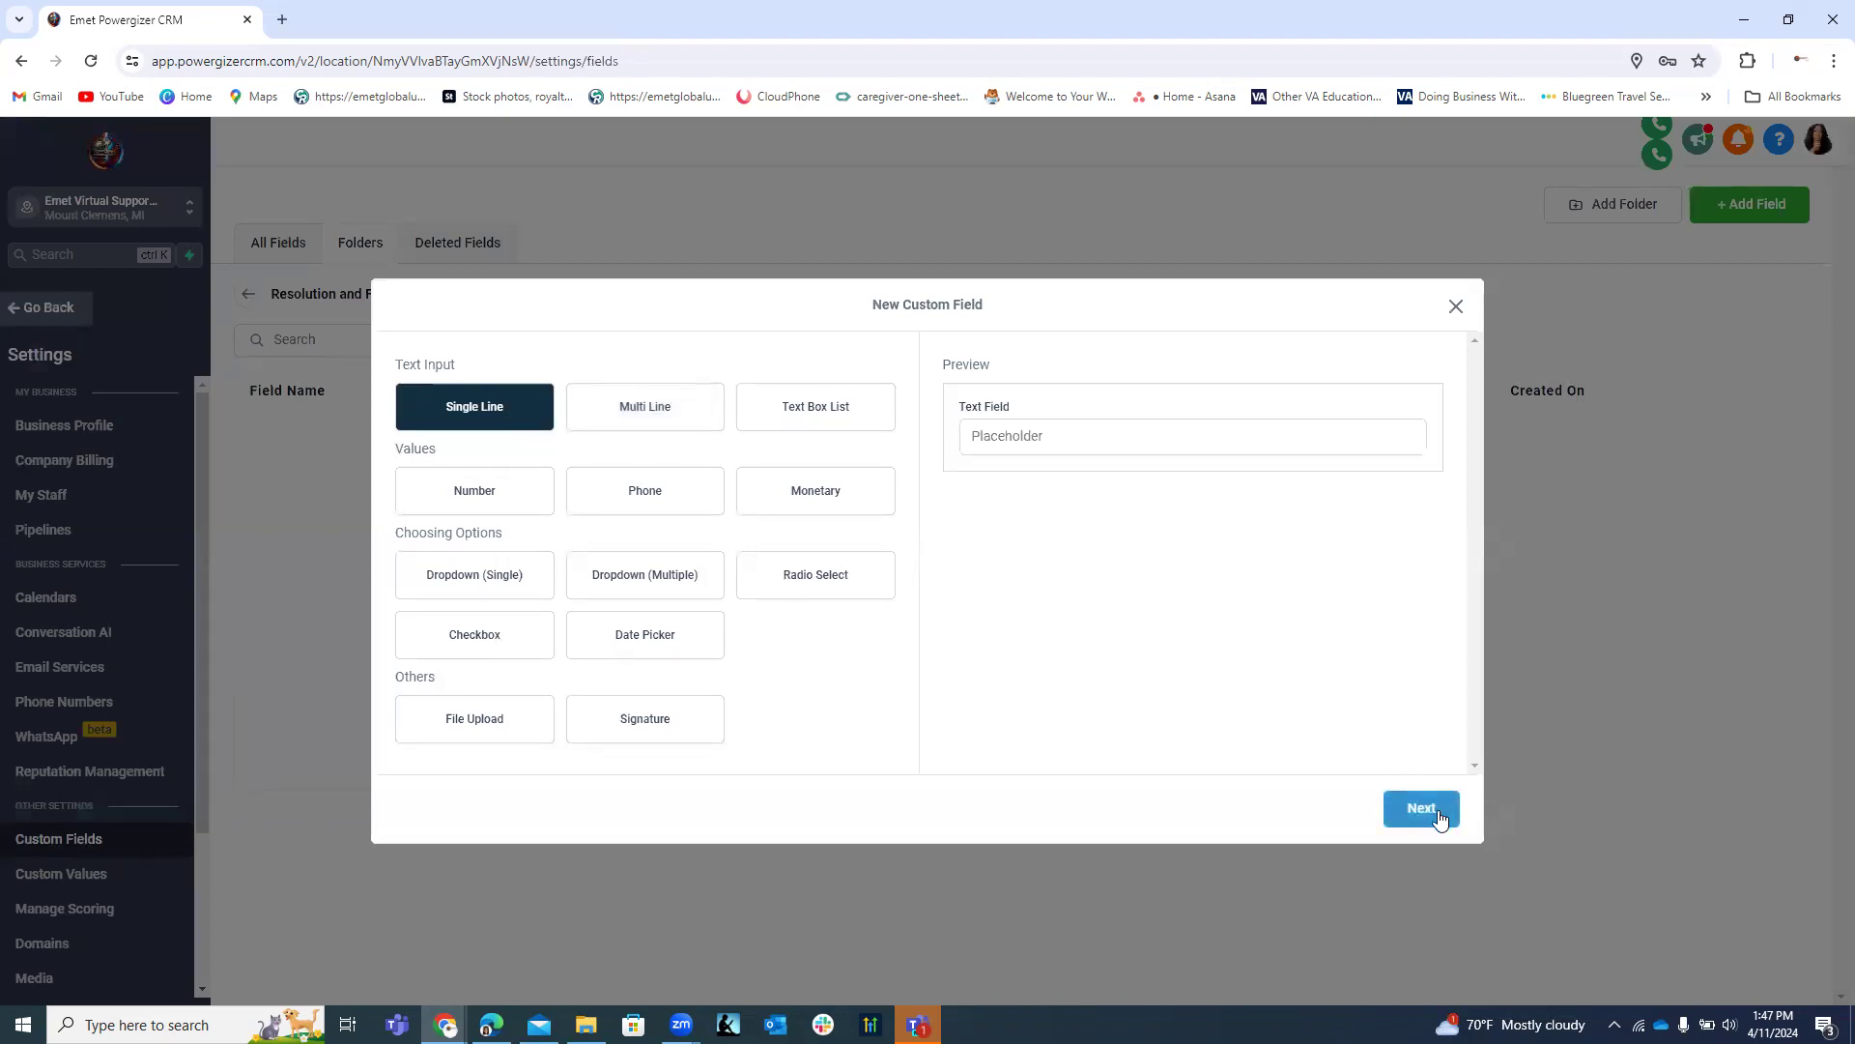
{"action": "left_click", "coordinate": [682, 408]}
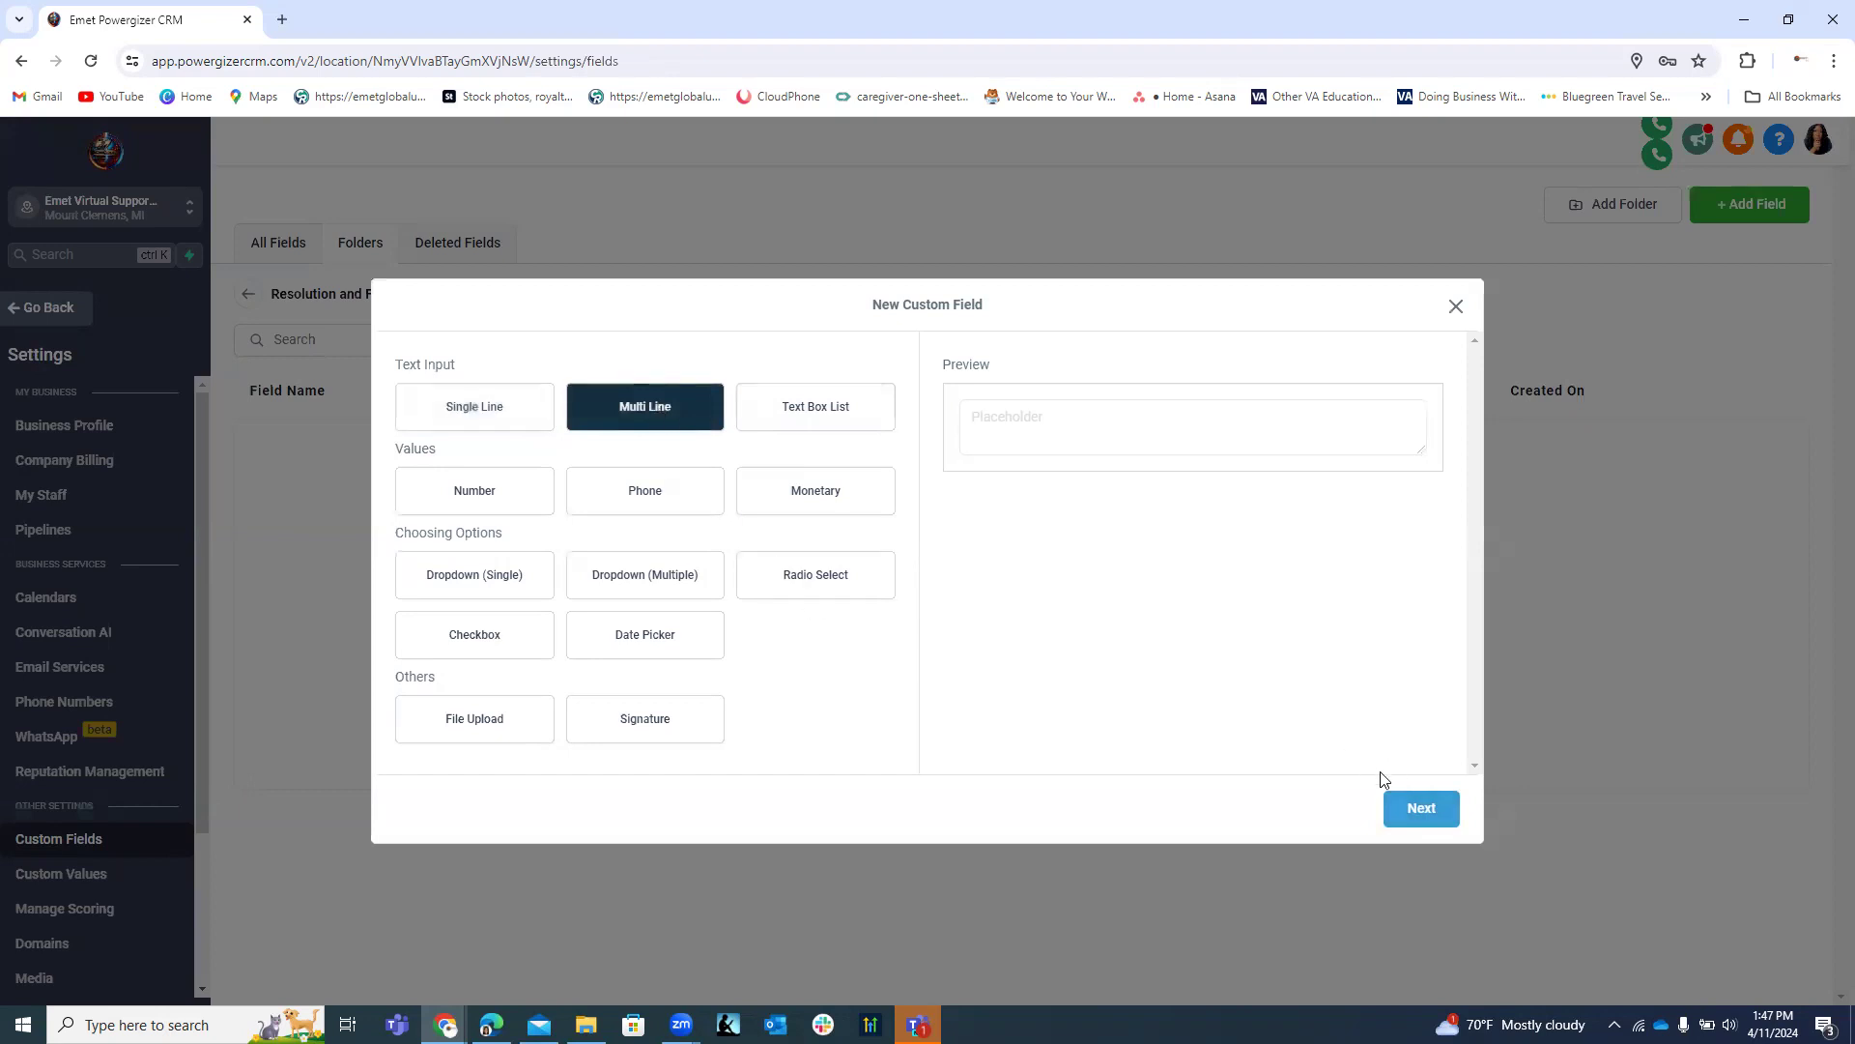
{"action": "left_click", "coordinate": [503, 415]}
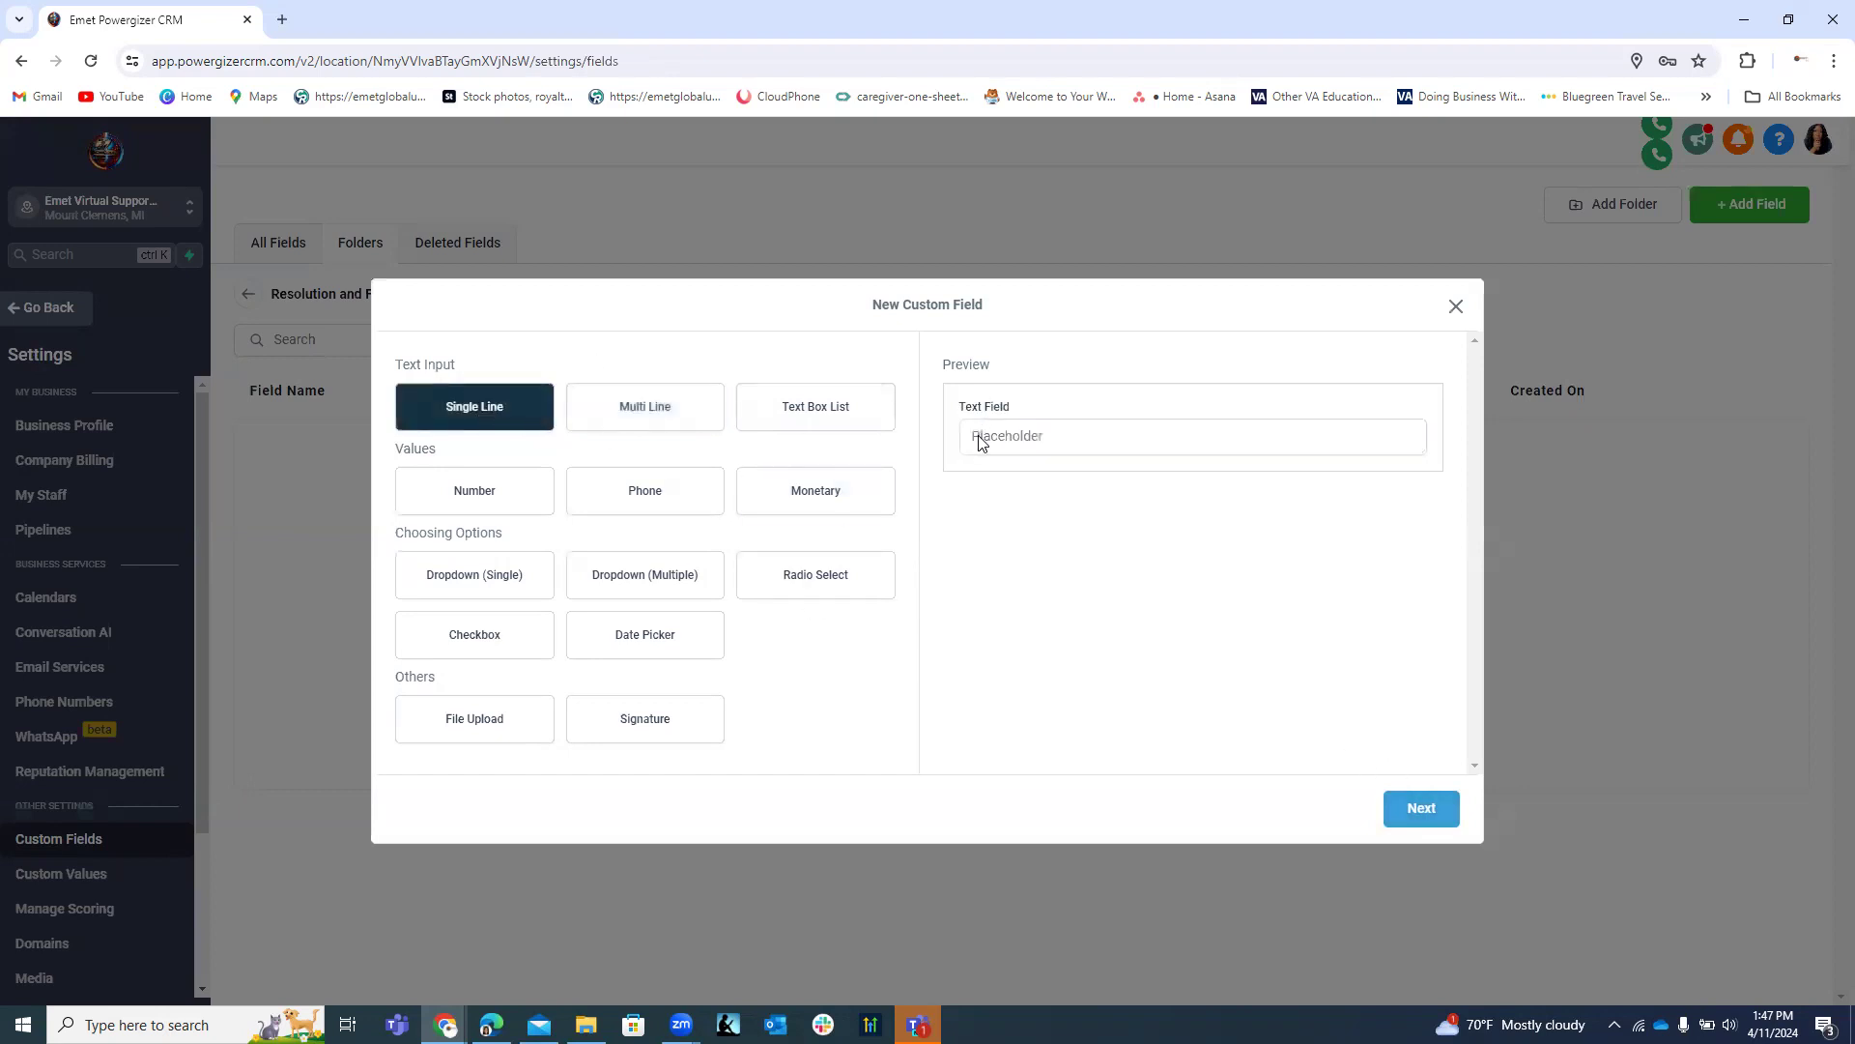
{"action": "left_click", "coordinate": [676, 425]}
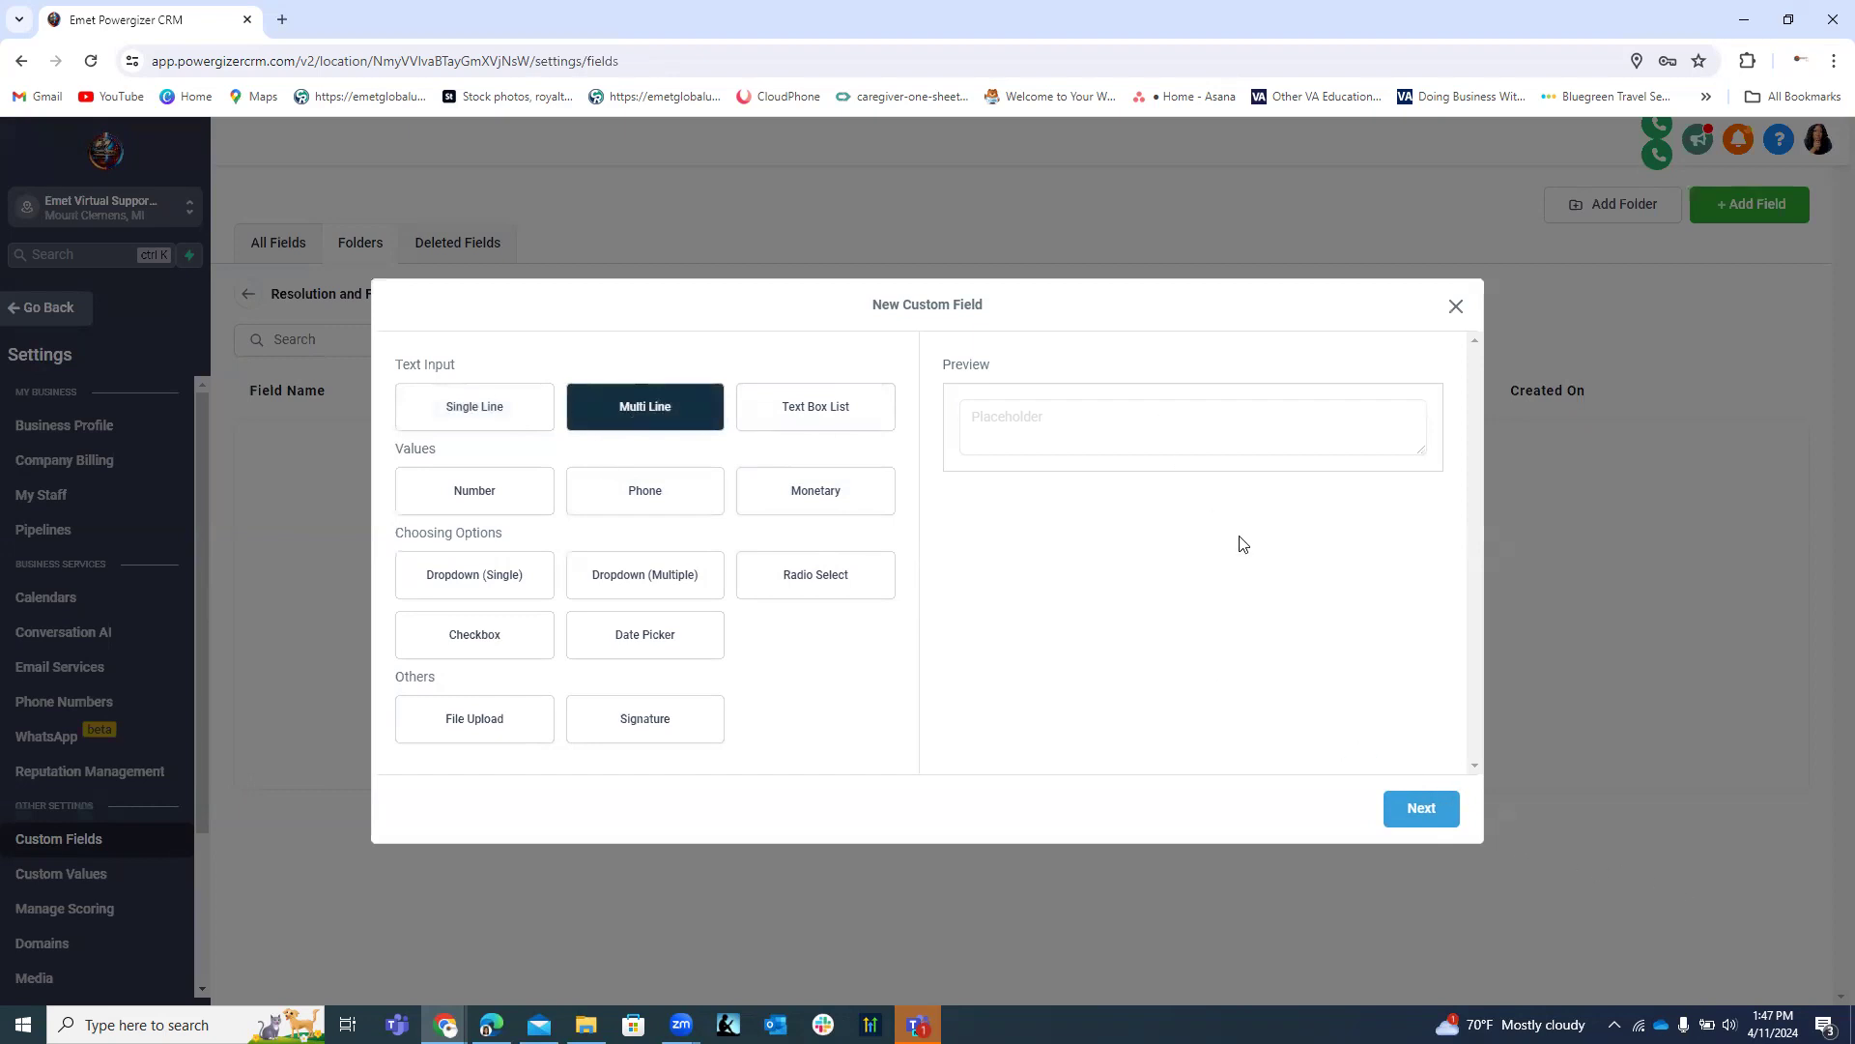
{"action": "left_click", "coordinate": [1420, 810]}
{"action": "left_click", "coordinate": [513, 509]}
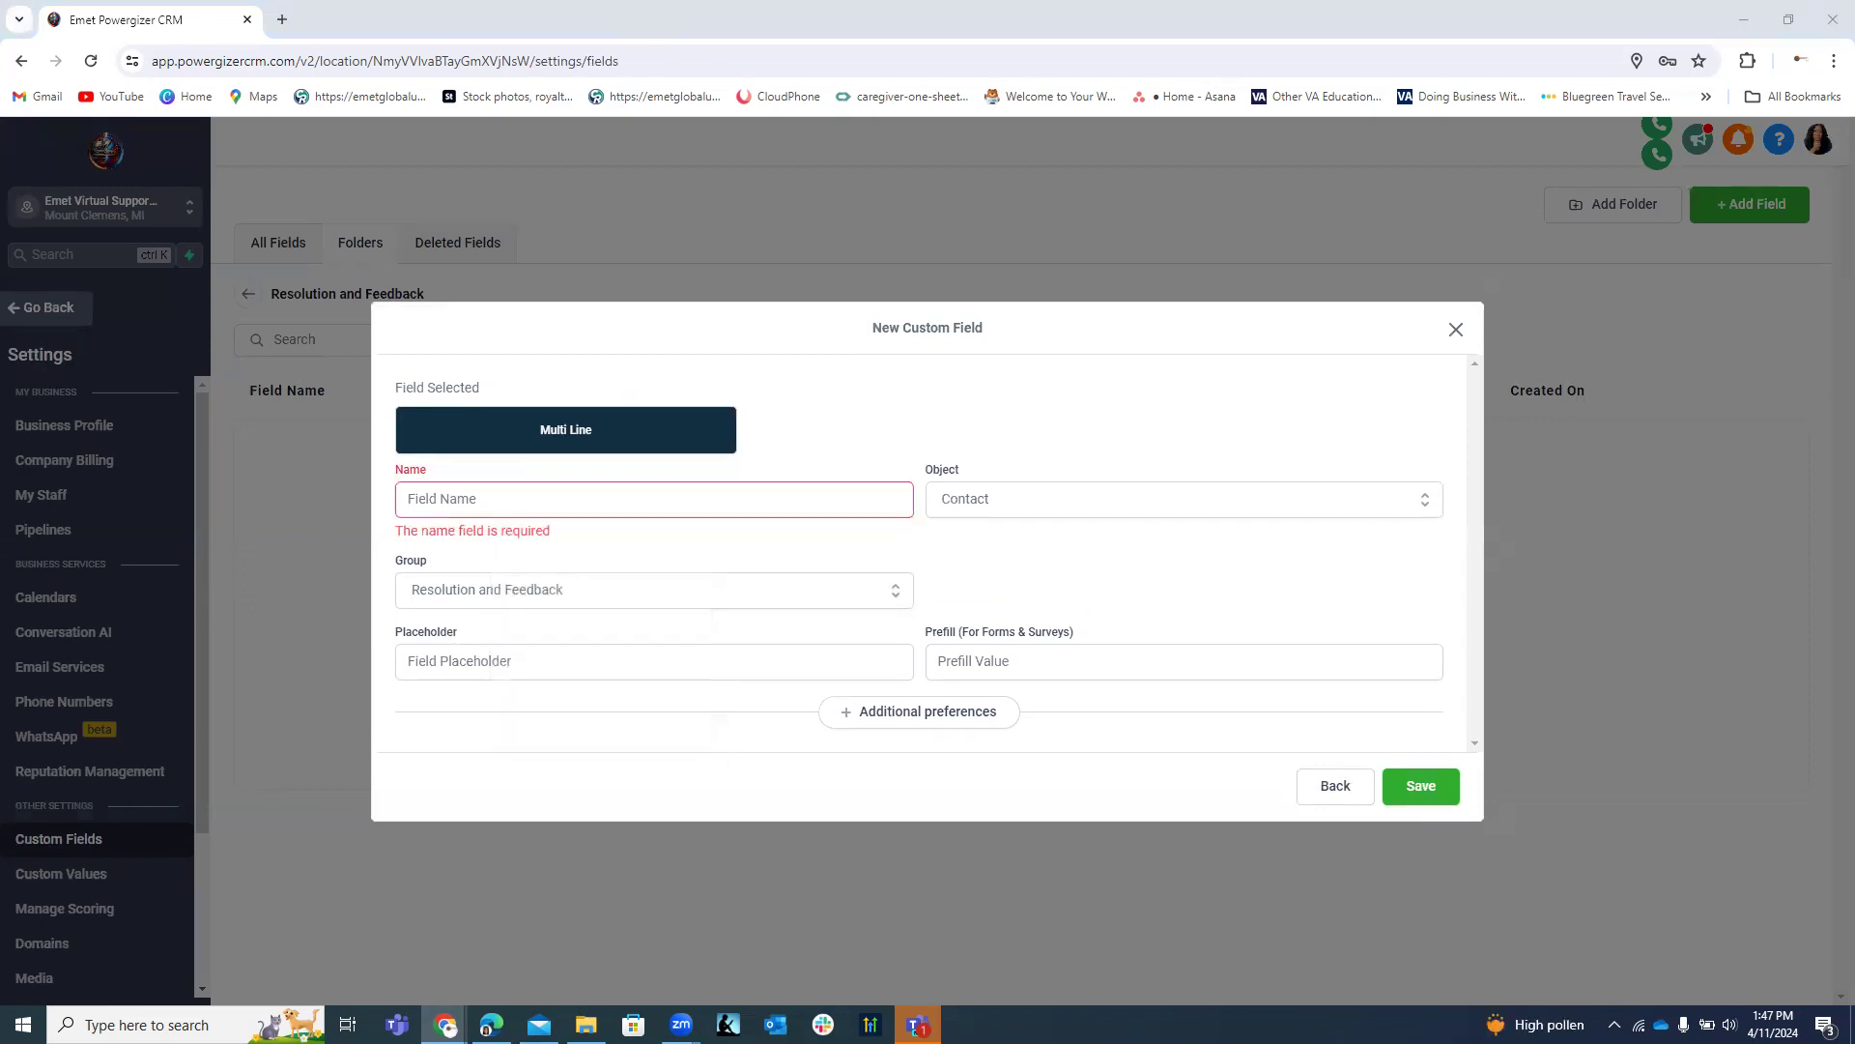
{"action": "left_click", "coordinate": [527, 508]}
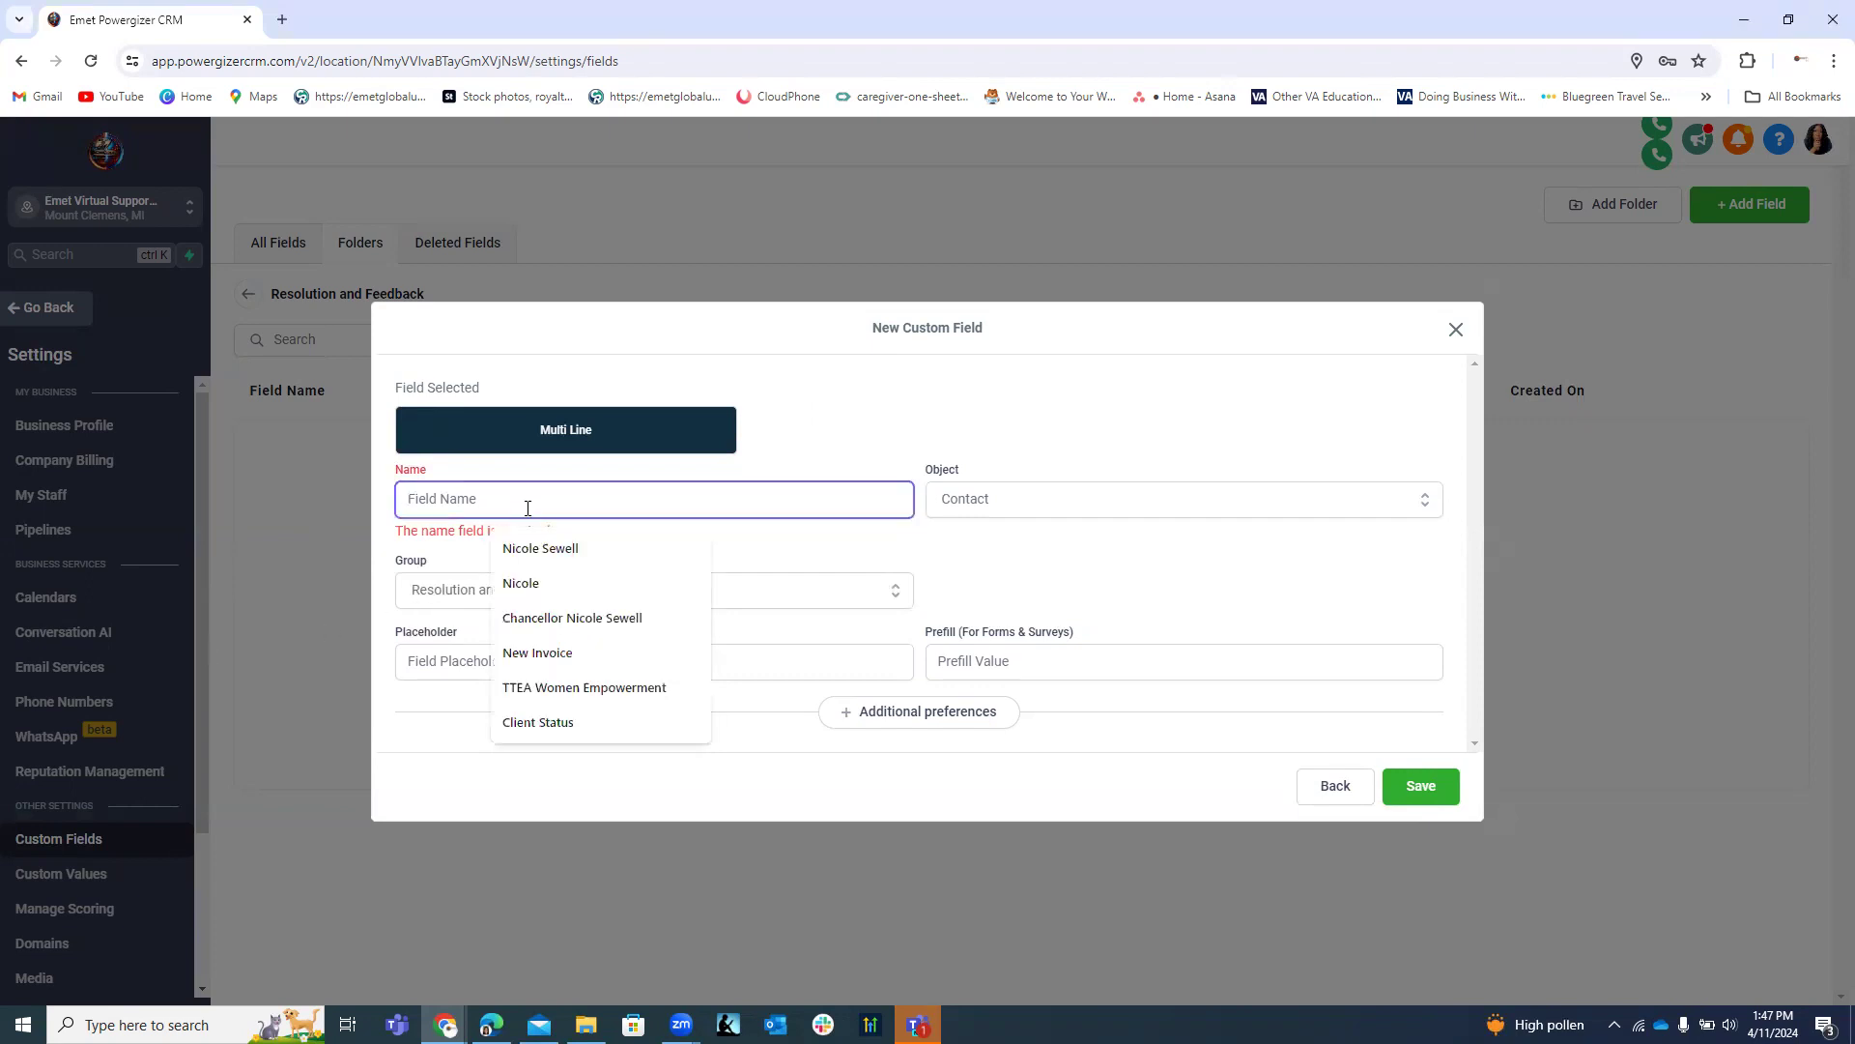
{"action": "type", "text": "Resolution Description"}
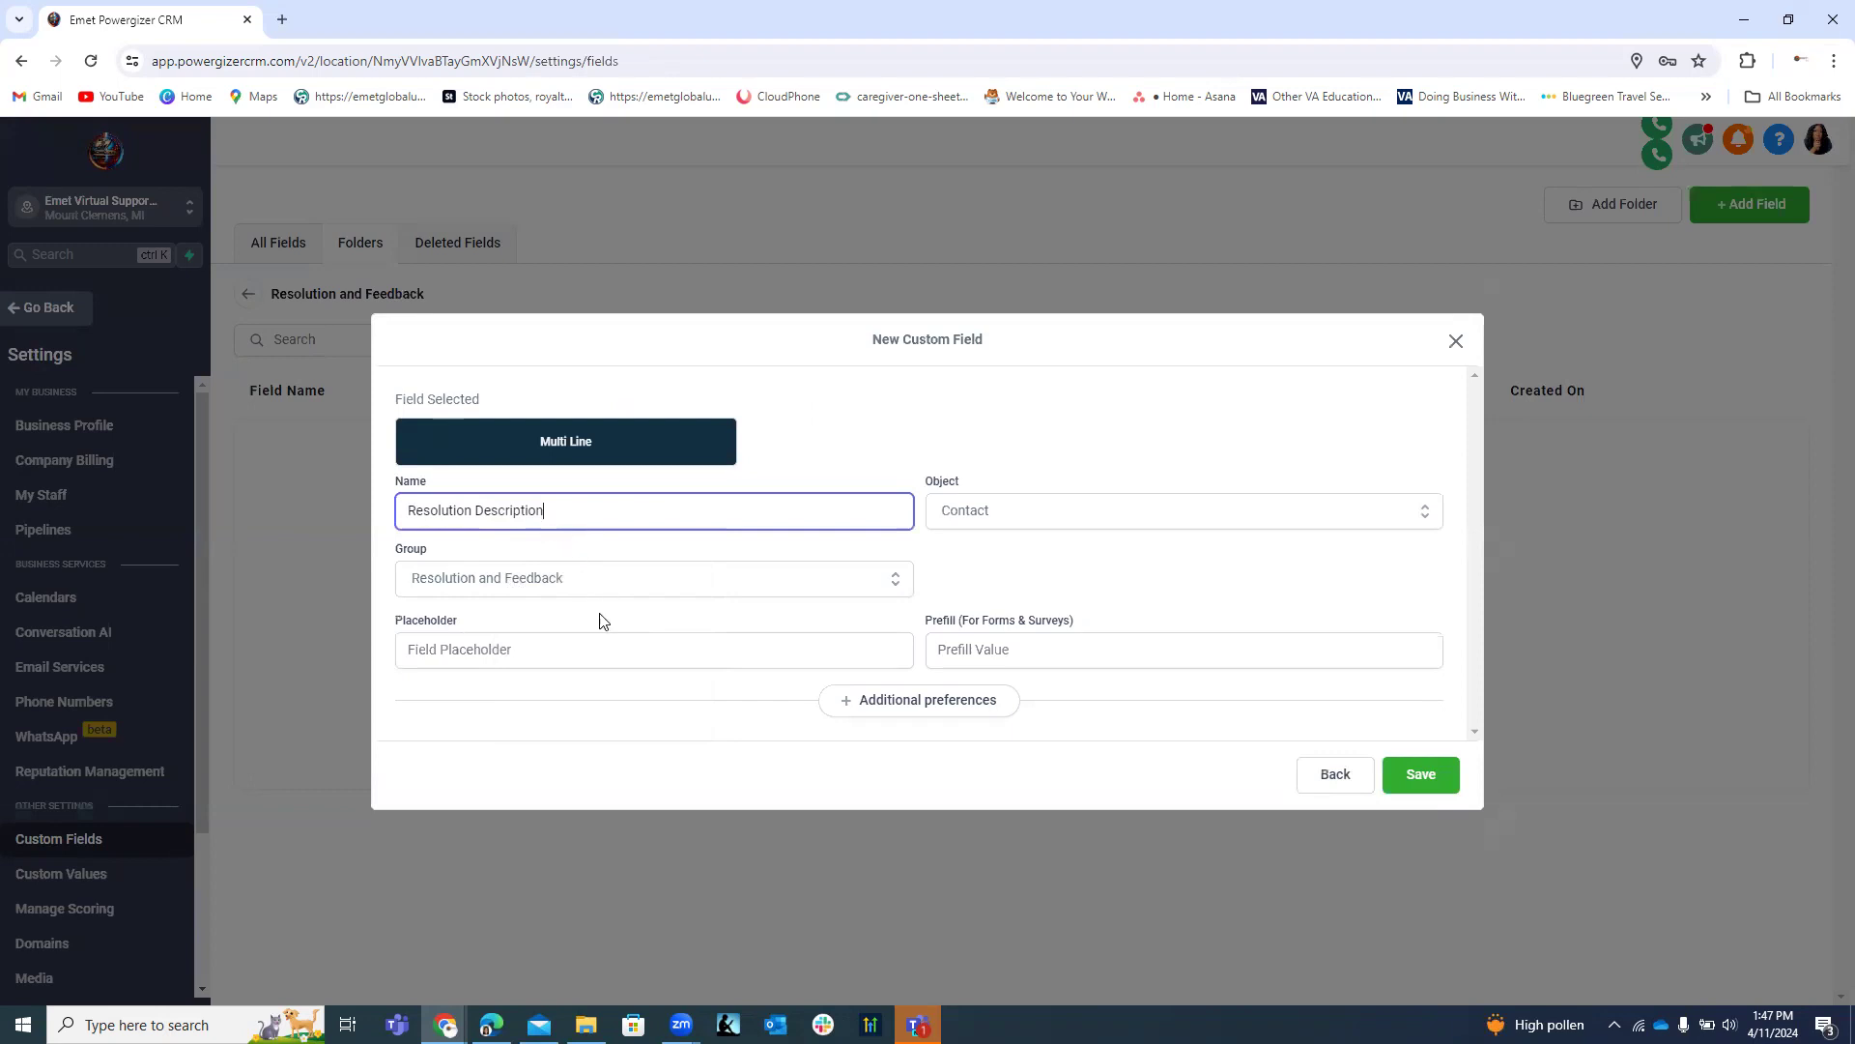
{"action": "left_click", "coordinate": [1420, 774]}
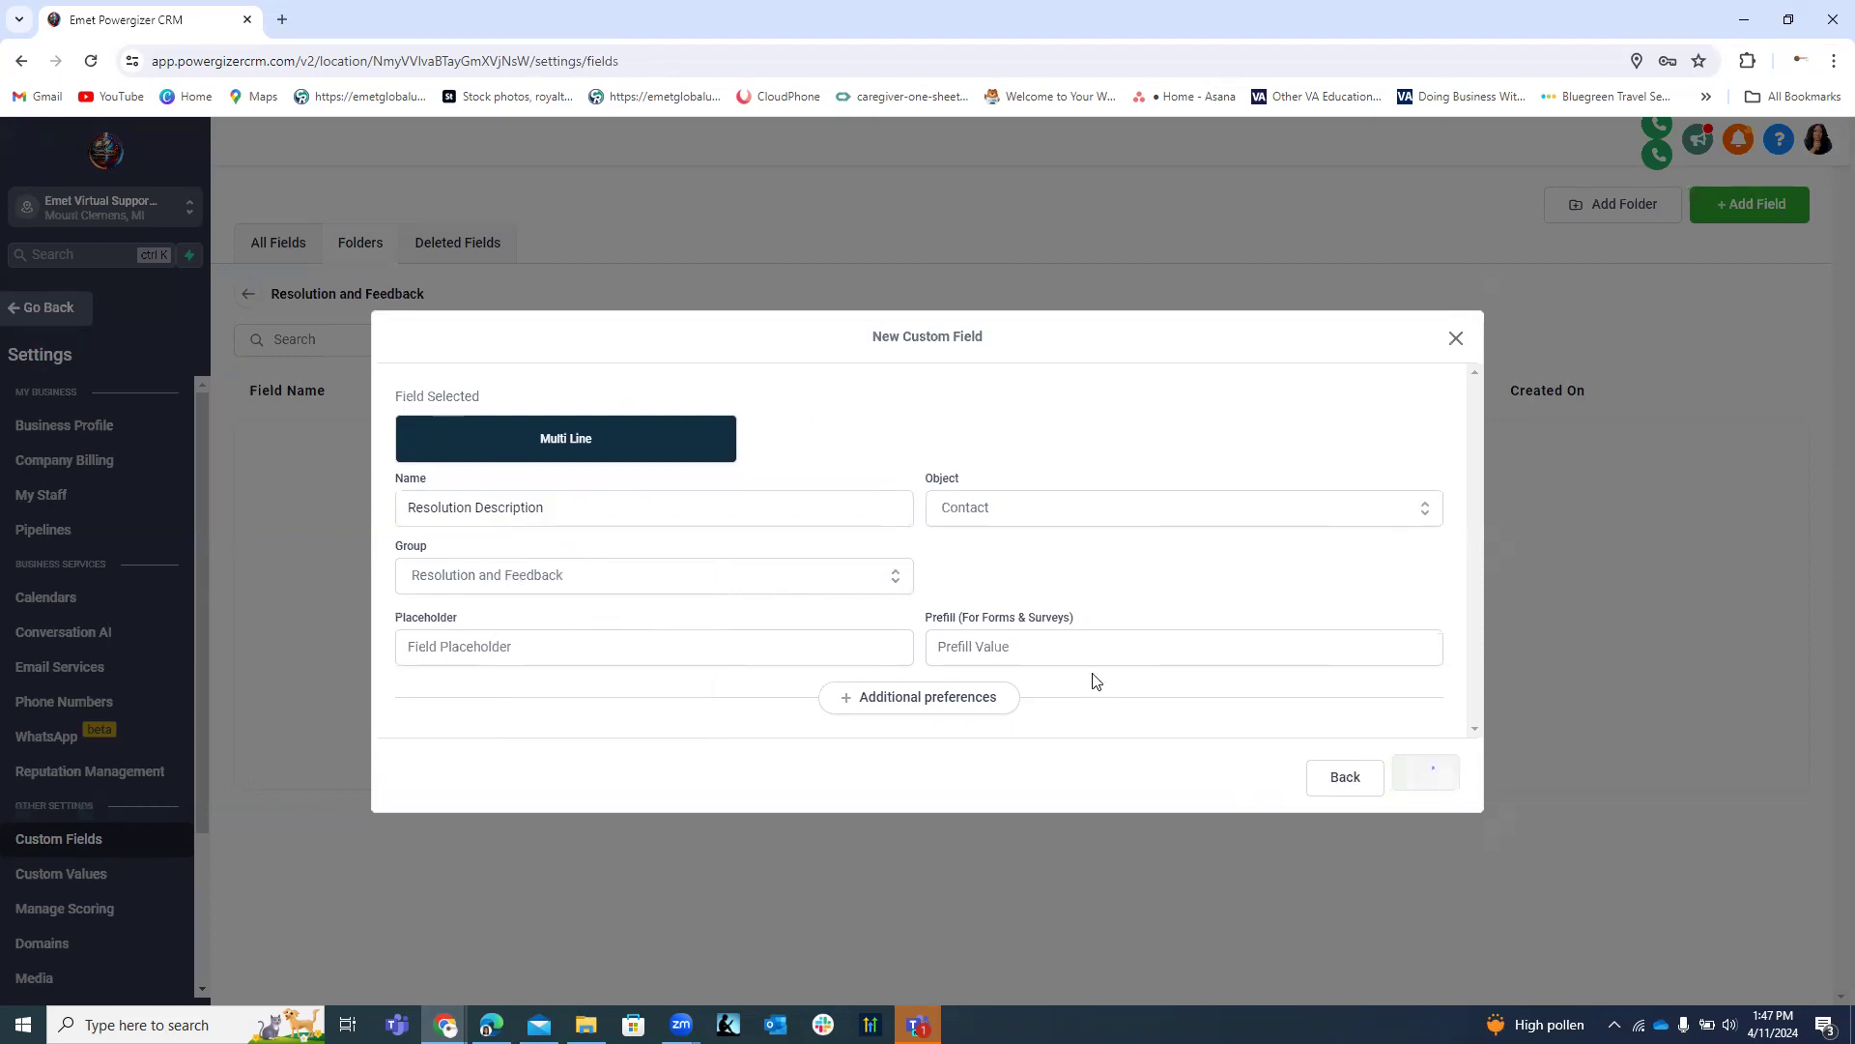
{"action": "left_click", "coordinate": [1728, 207]}
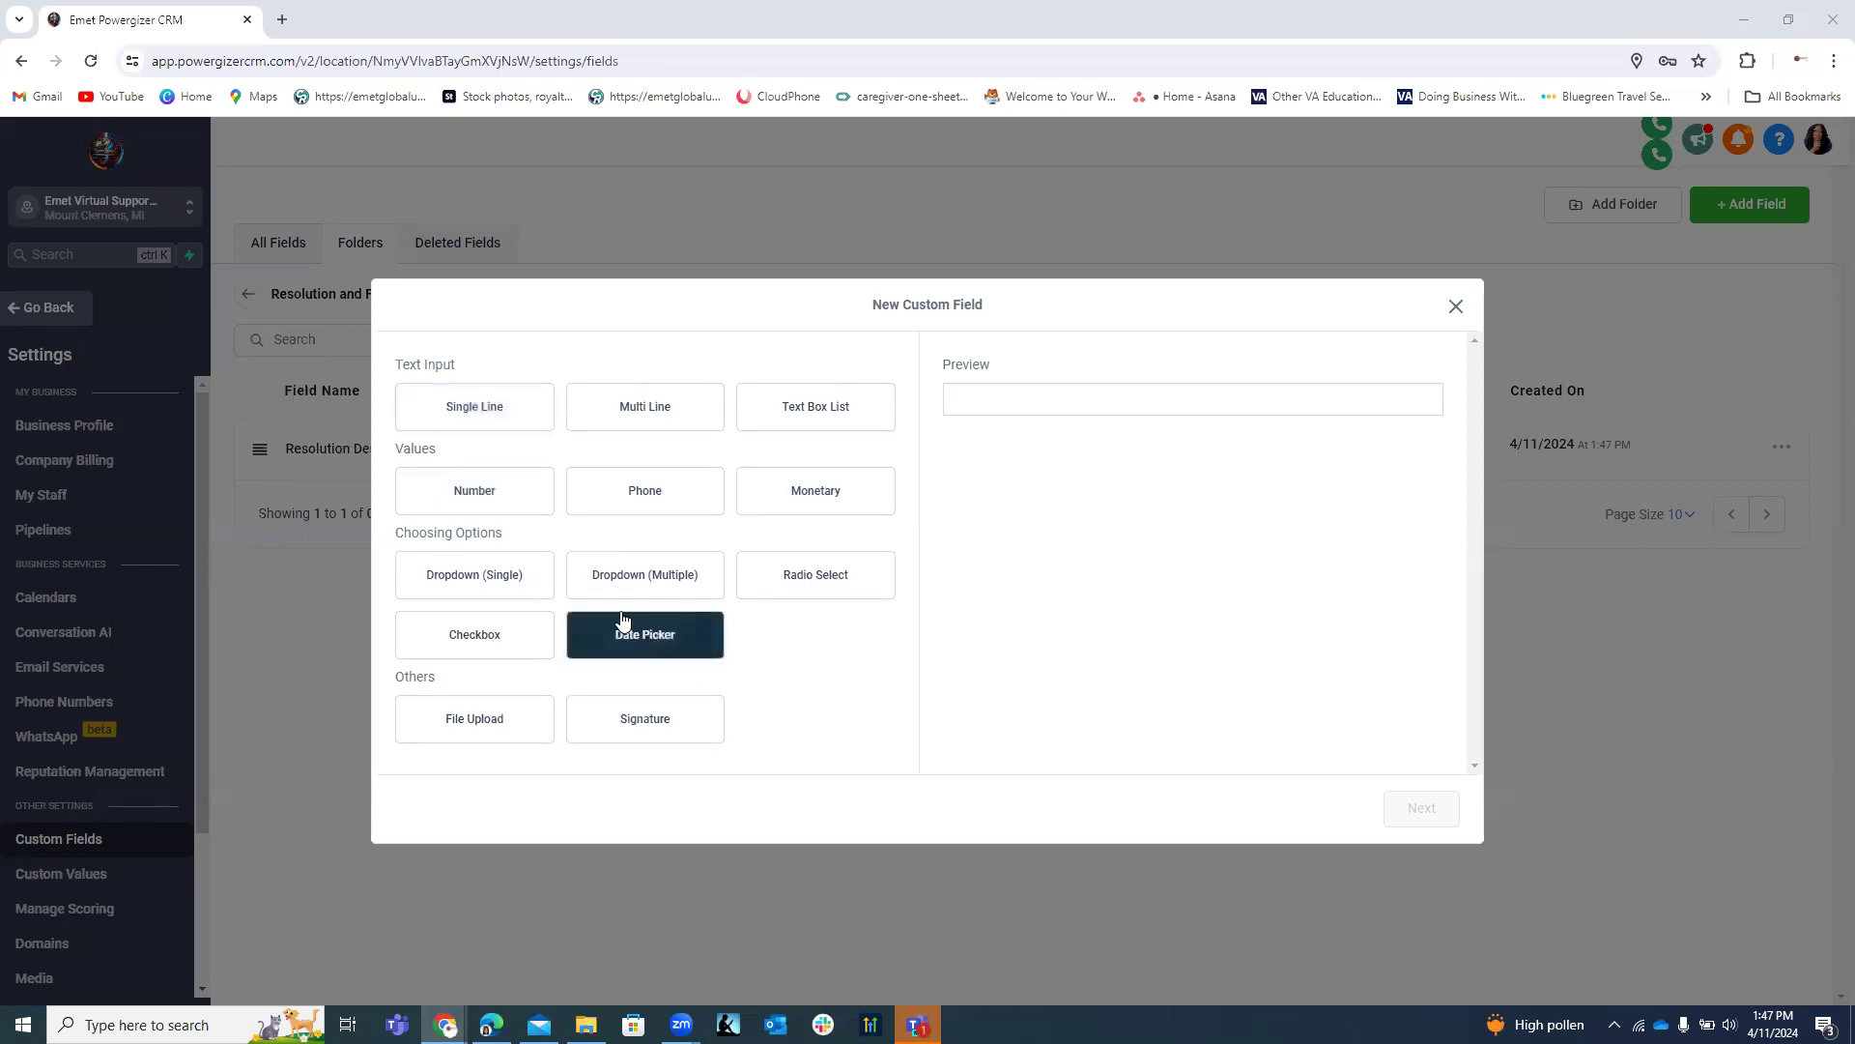
Create a Date Picker field named 'Resolution Date' in the Resolution and Feedback folder.
{"action": "left_click", "coordinate": [621, 504]}
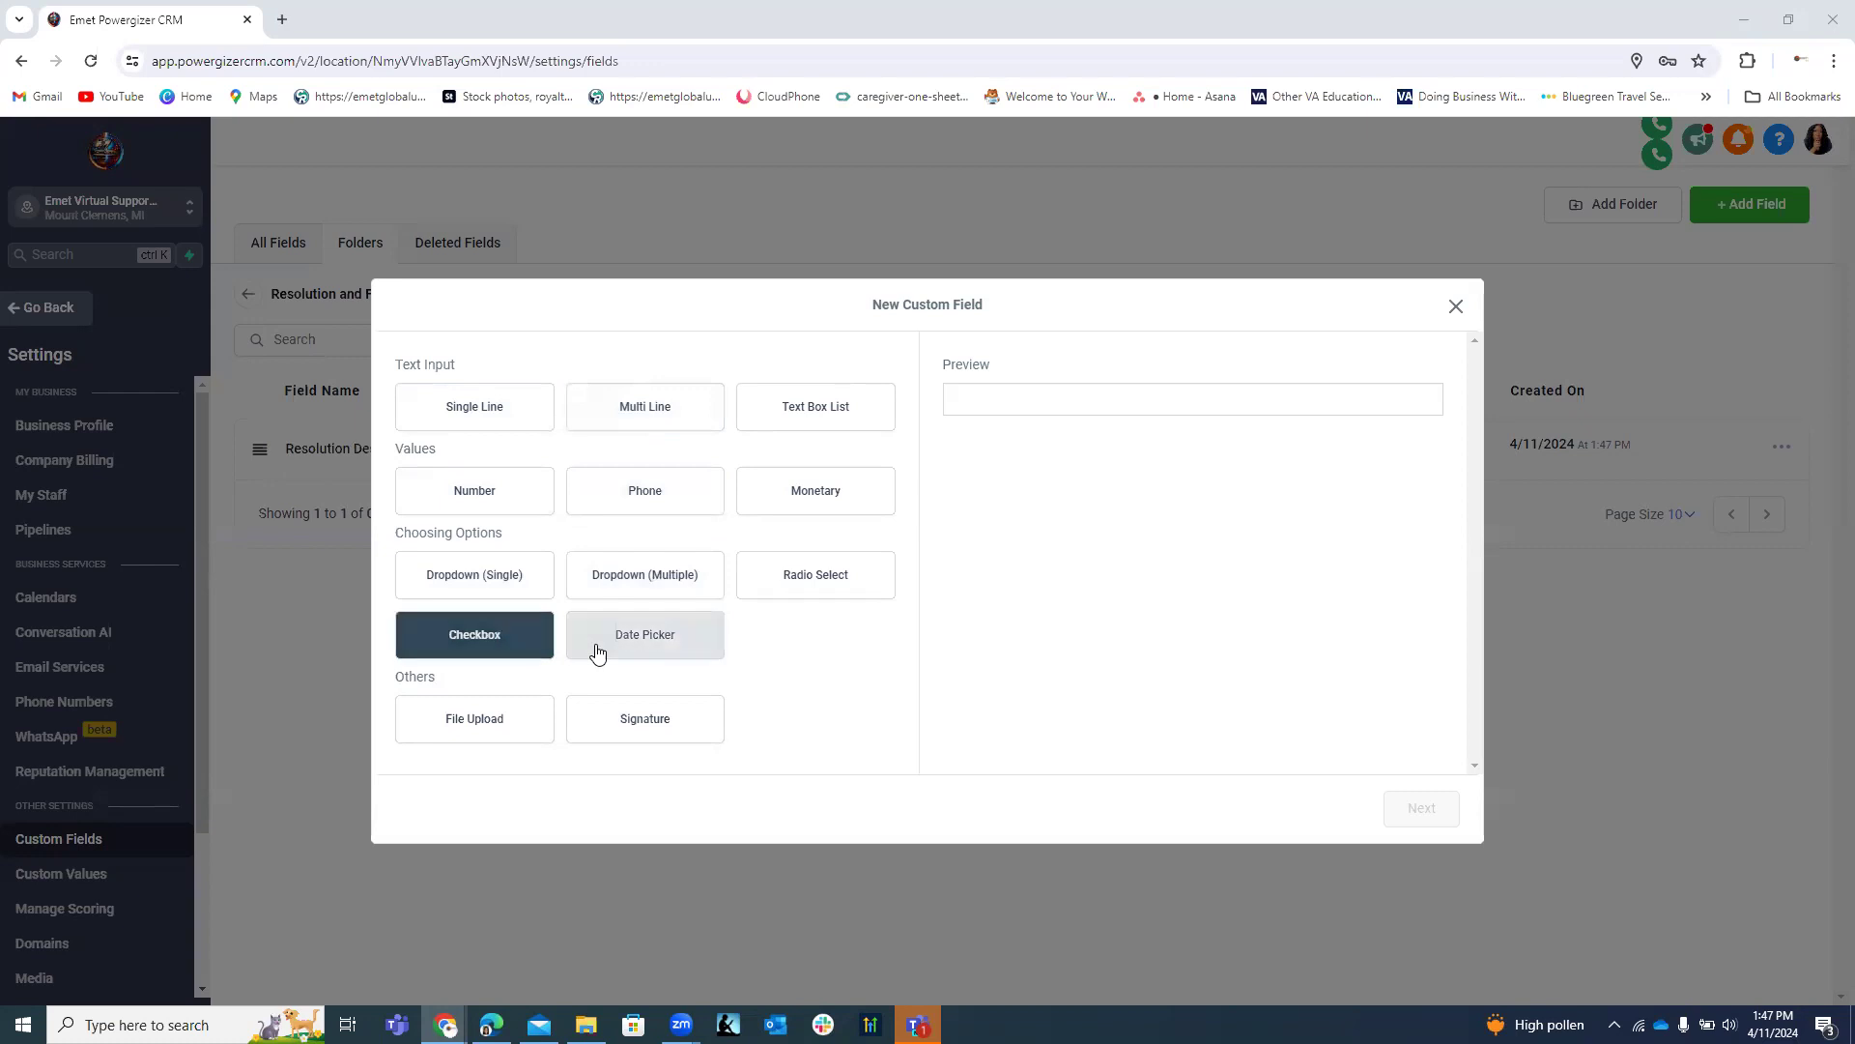
{"action": "left_click", "coordinate": [653, 647]}
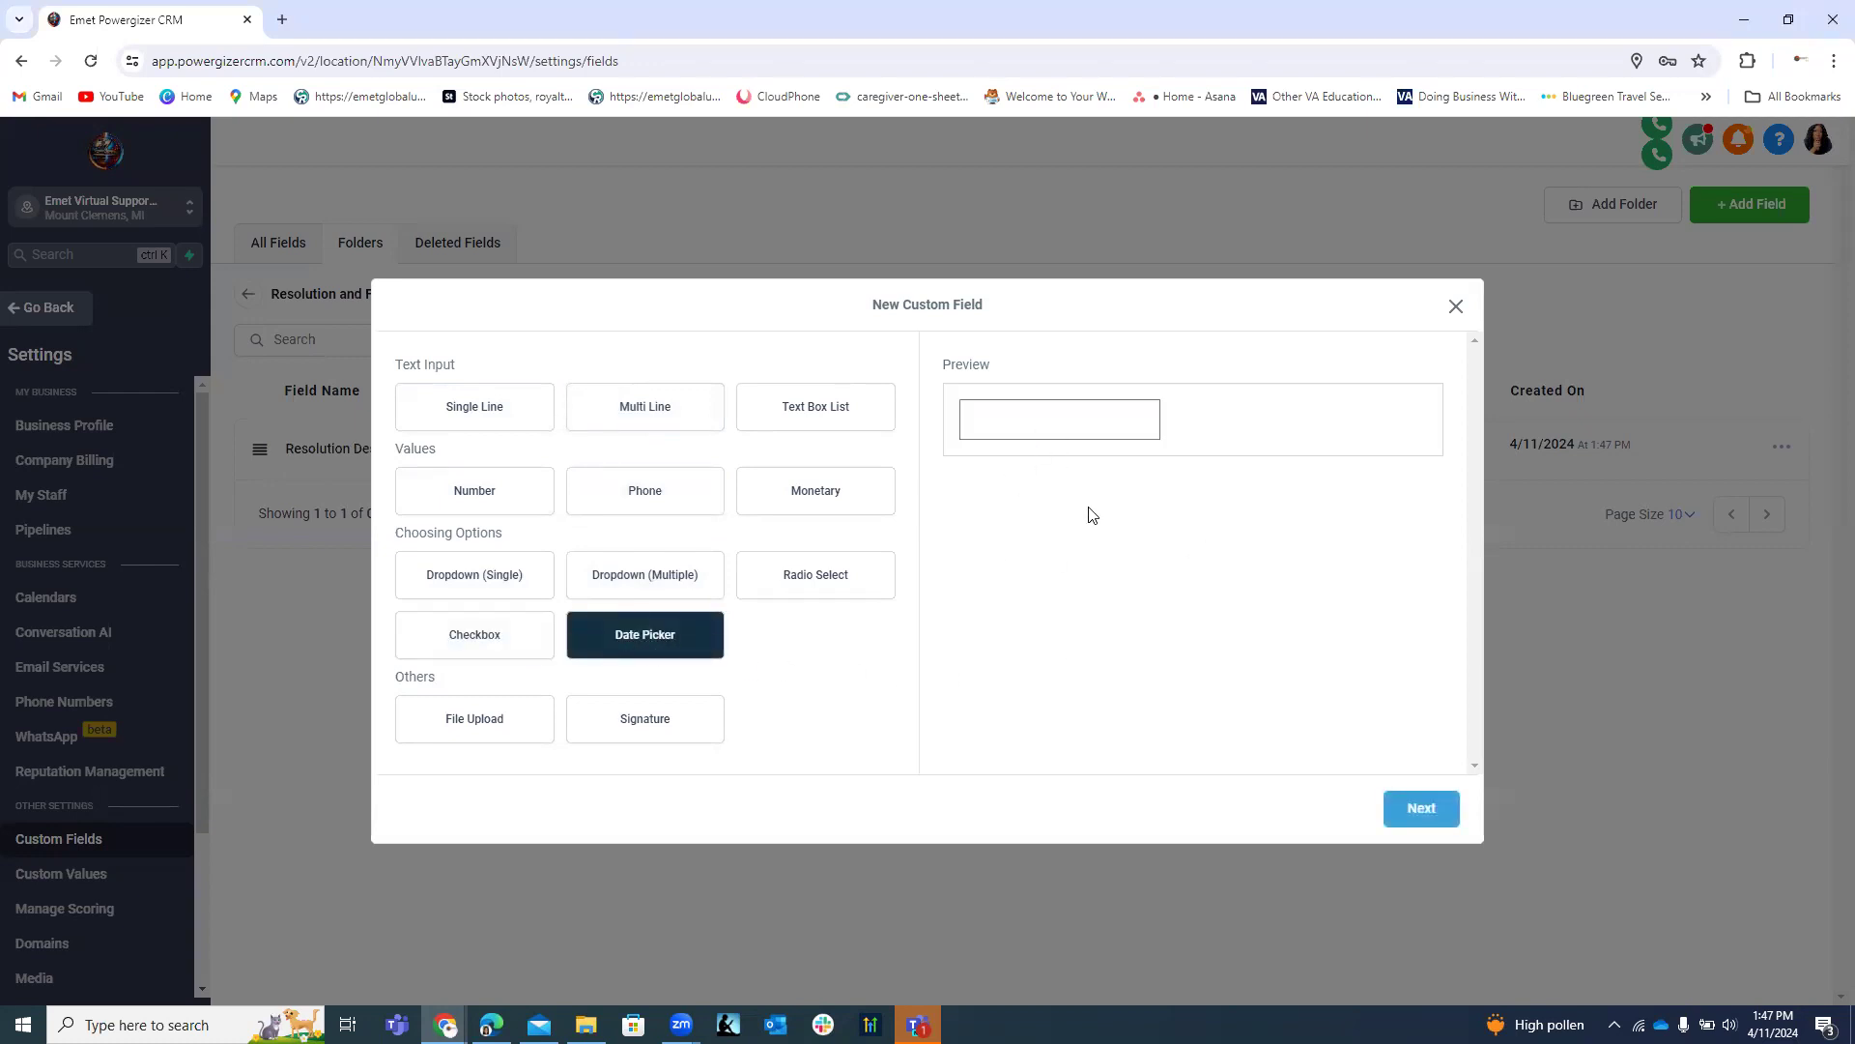
{"action": "left_click", "coordinate": [1431, 814]}
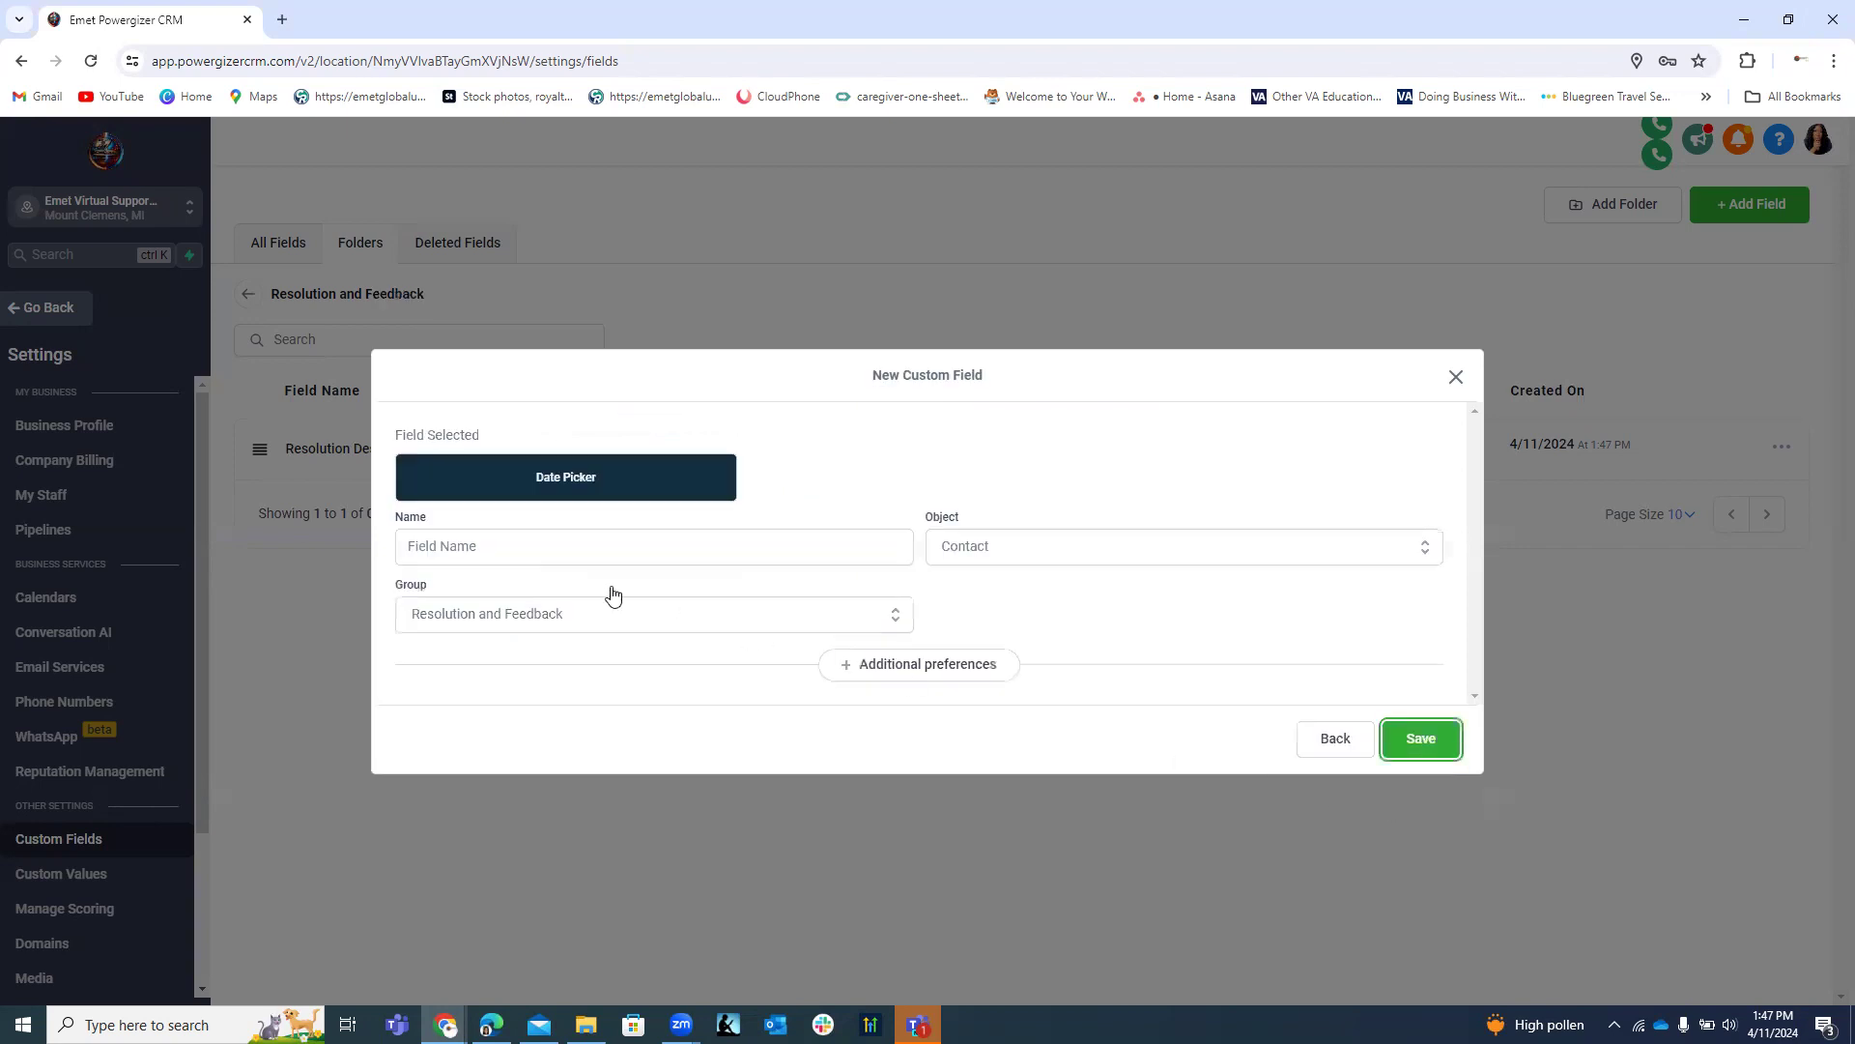
{"action": "left_click", "coordinate": [519, 550]}
{"action": "right_click", "coordinate": [520, 551]}
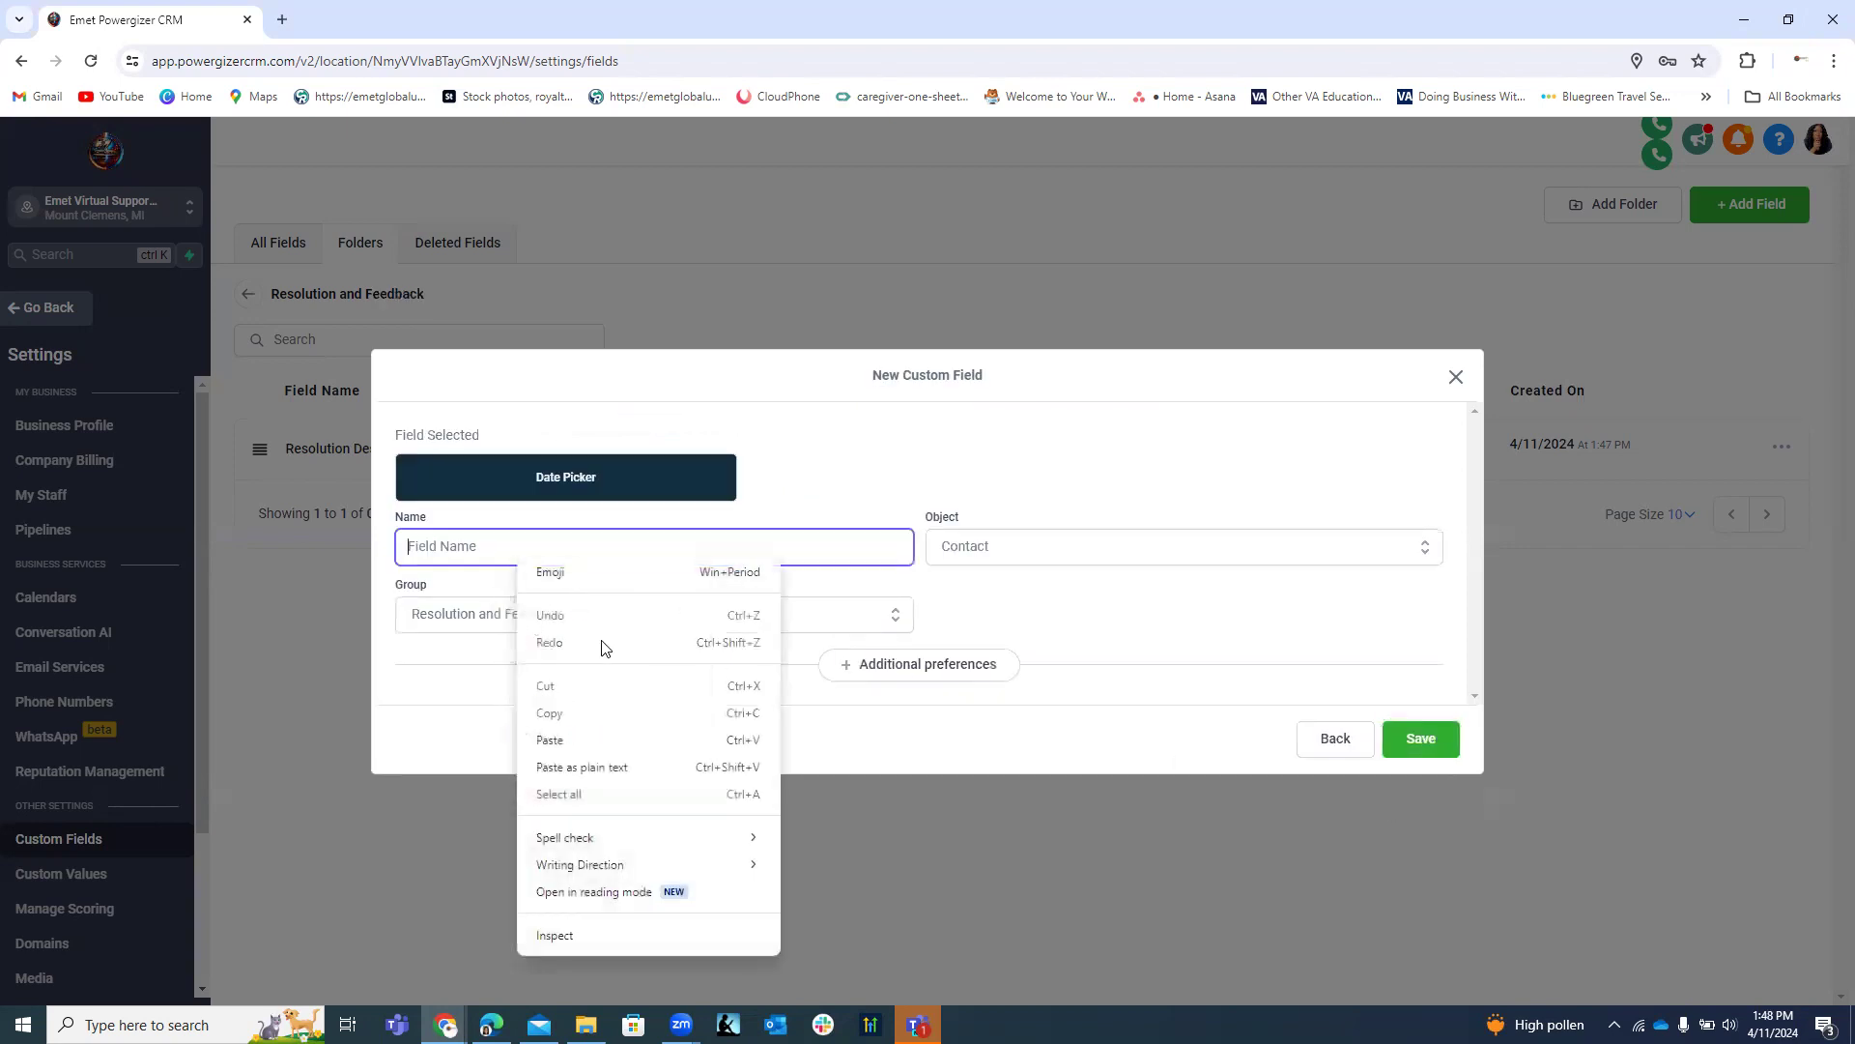
{"action": "left_click", "coordinate": [584, 741]}
{"action": "left_click_drag", "start_coordinate": [585, 547], "coordinate": [498, 551]}
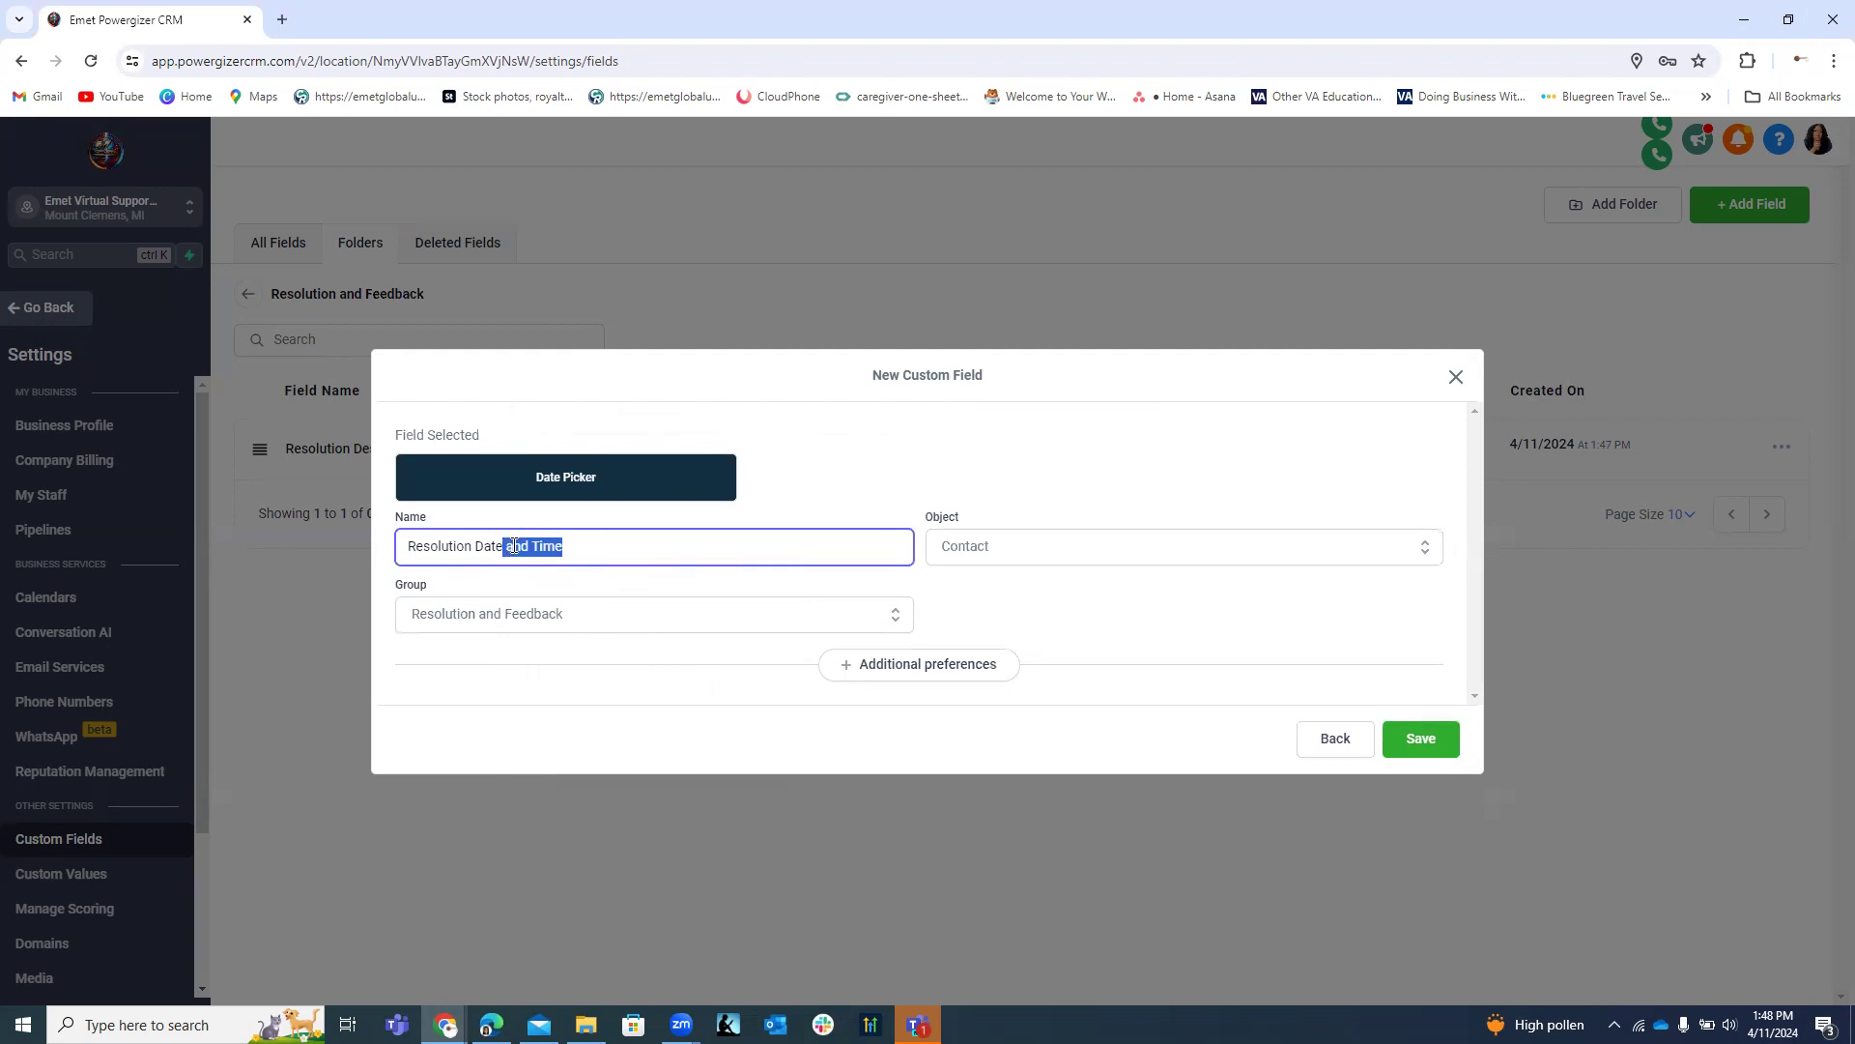
{"action": "right_click", "coordinate": [513, 546]}
{"action": "left_click", "coordinate": [547, 177]}
{"action": "left_click", "coordinate": [1437, 747]}
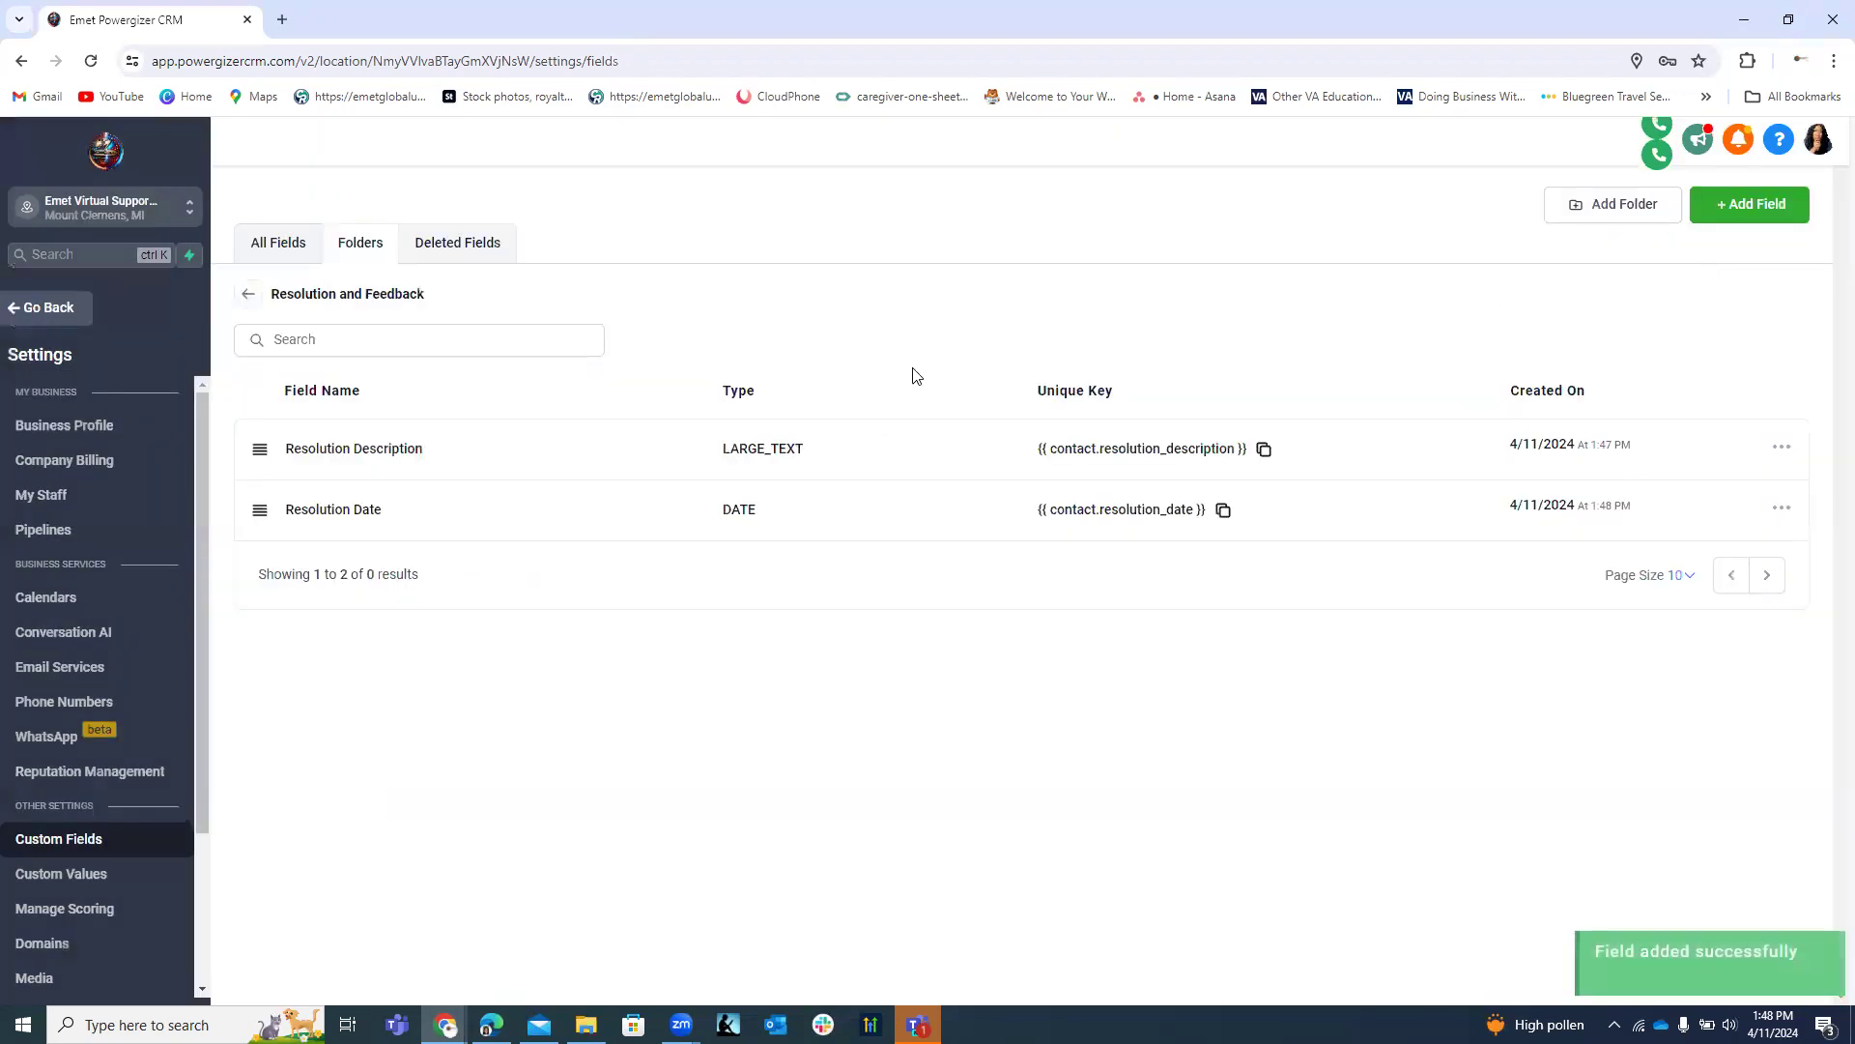
{"action": "left_click", "coordinate": [1747, 204]}
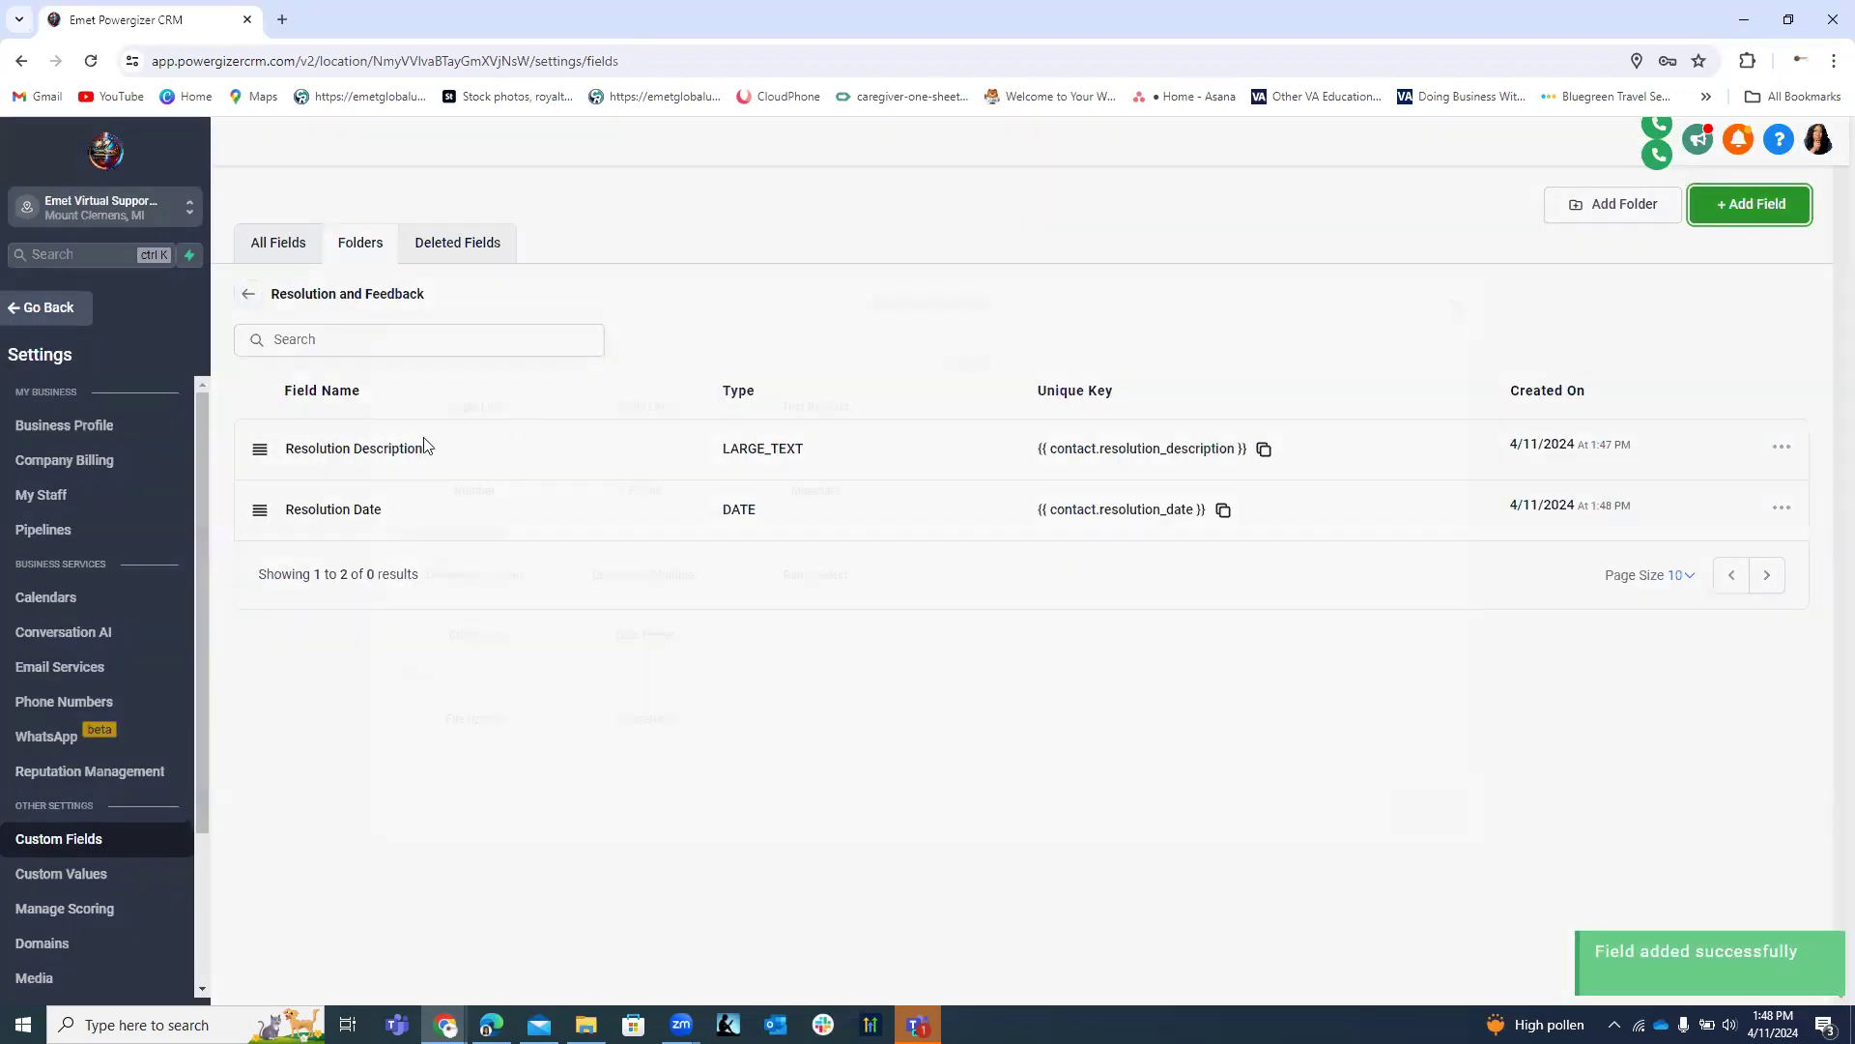
Add a single-line text field named 'Time' to the folder.
{"action": "left_click", "coordinate": [488, 410]}
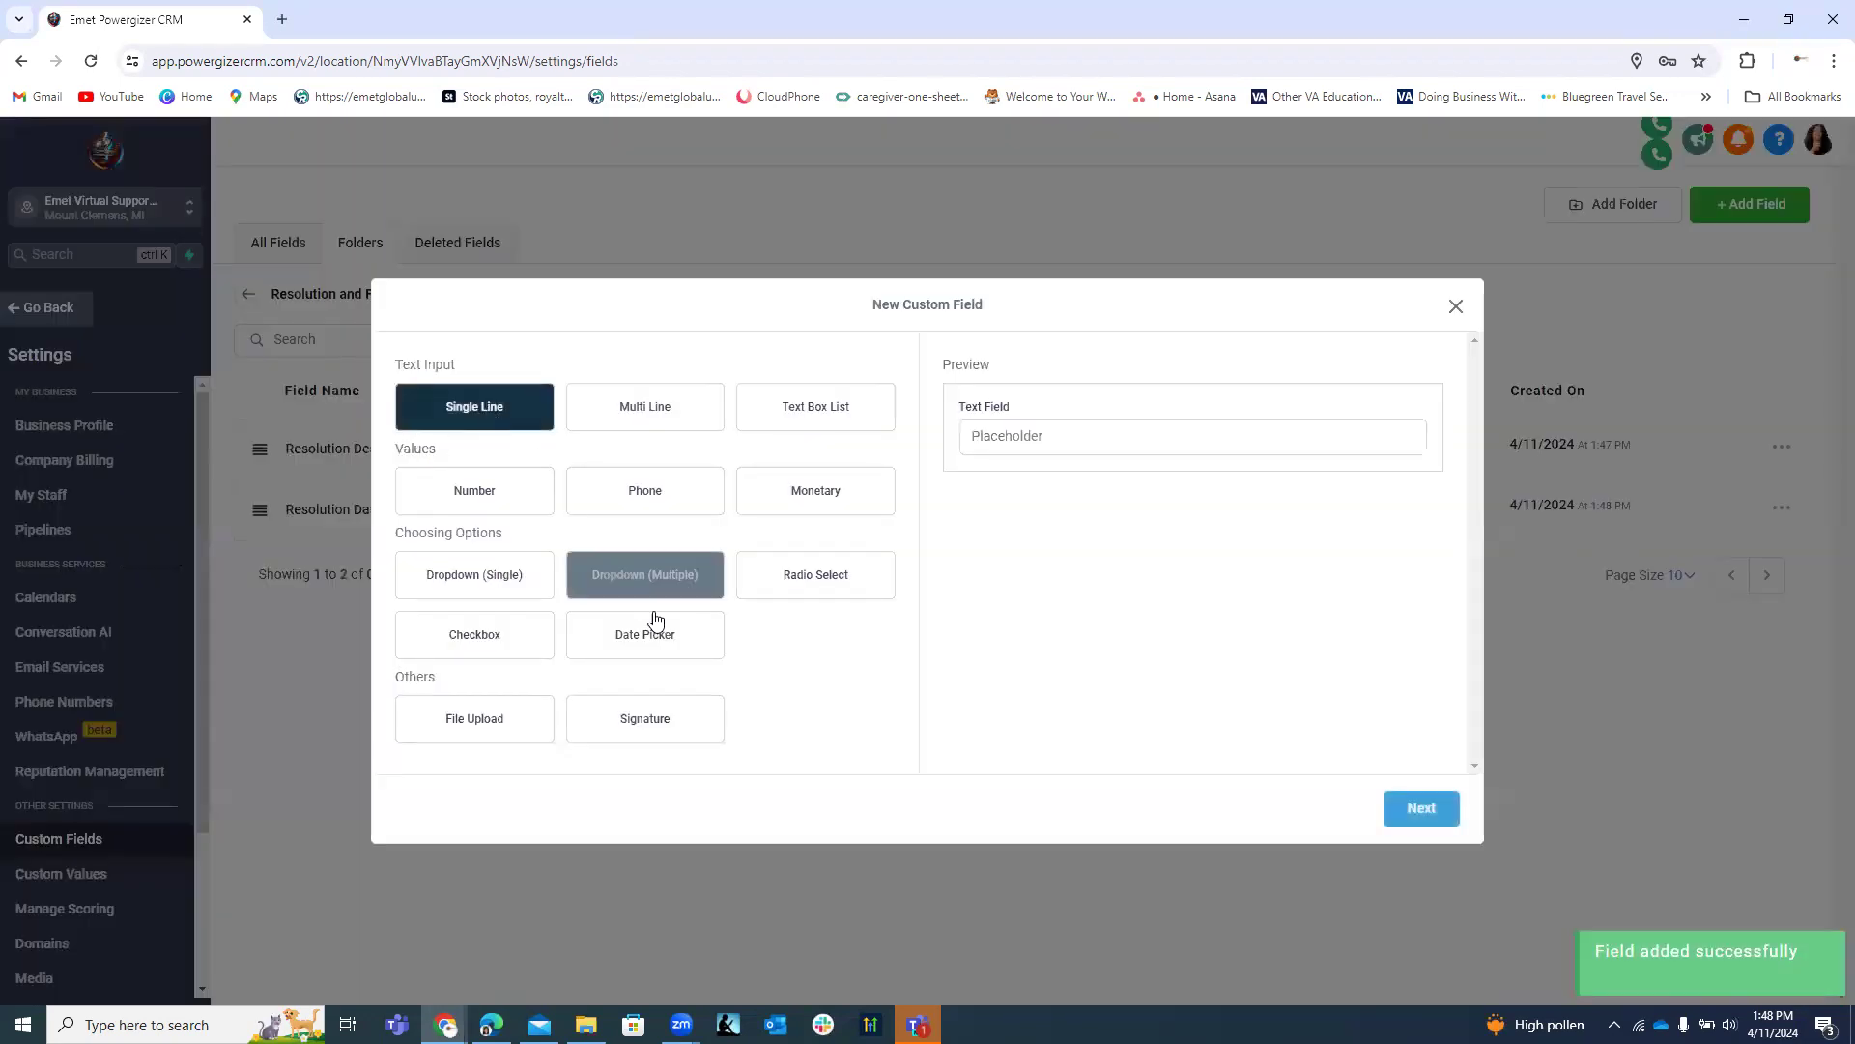
{"action": "left_click", "coordinate": [1441, 811]}
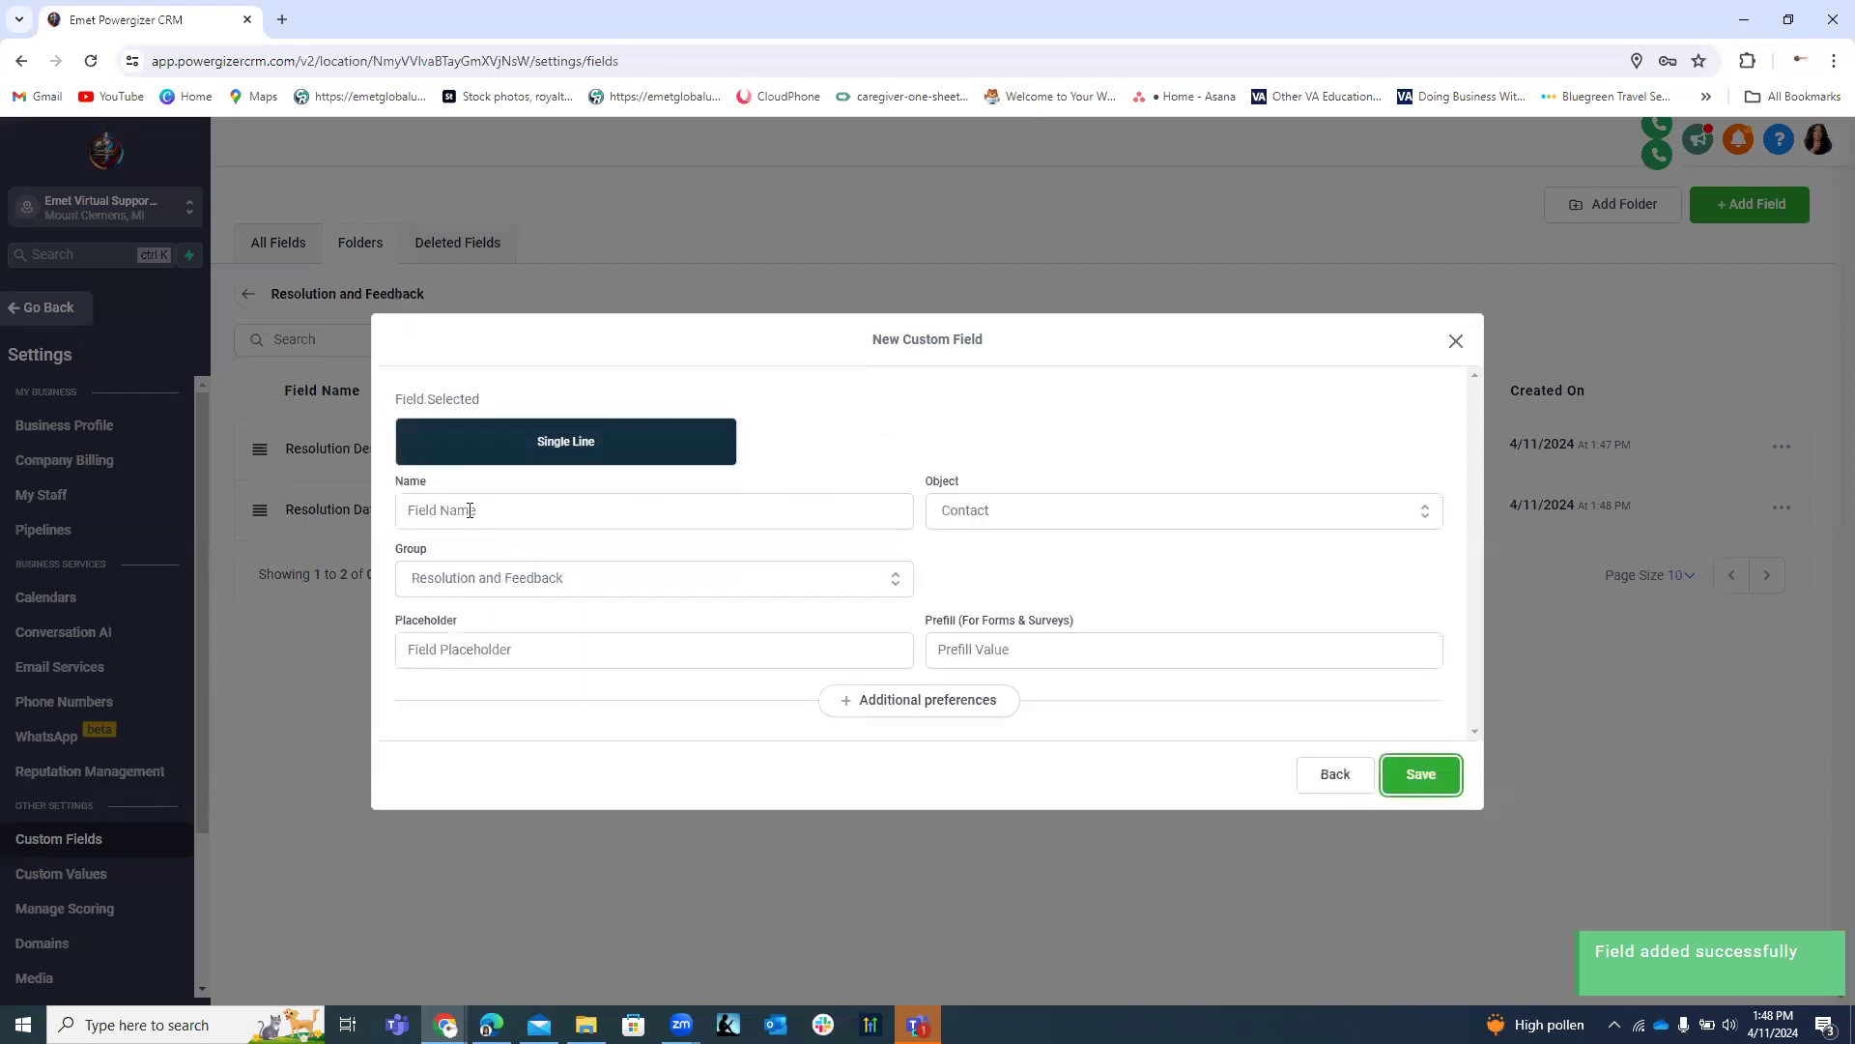
{"action": "right_click", "coordinate": [469, 510]}
{"action": "left_click", "coordinate": [521, 703]}
{"action": "left_click_drag", "start_coordinate": [439, 510], "coordinate": [344, 510]}
{"action": "key", "text": "BackSpace"}
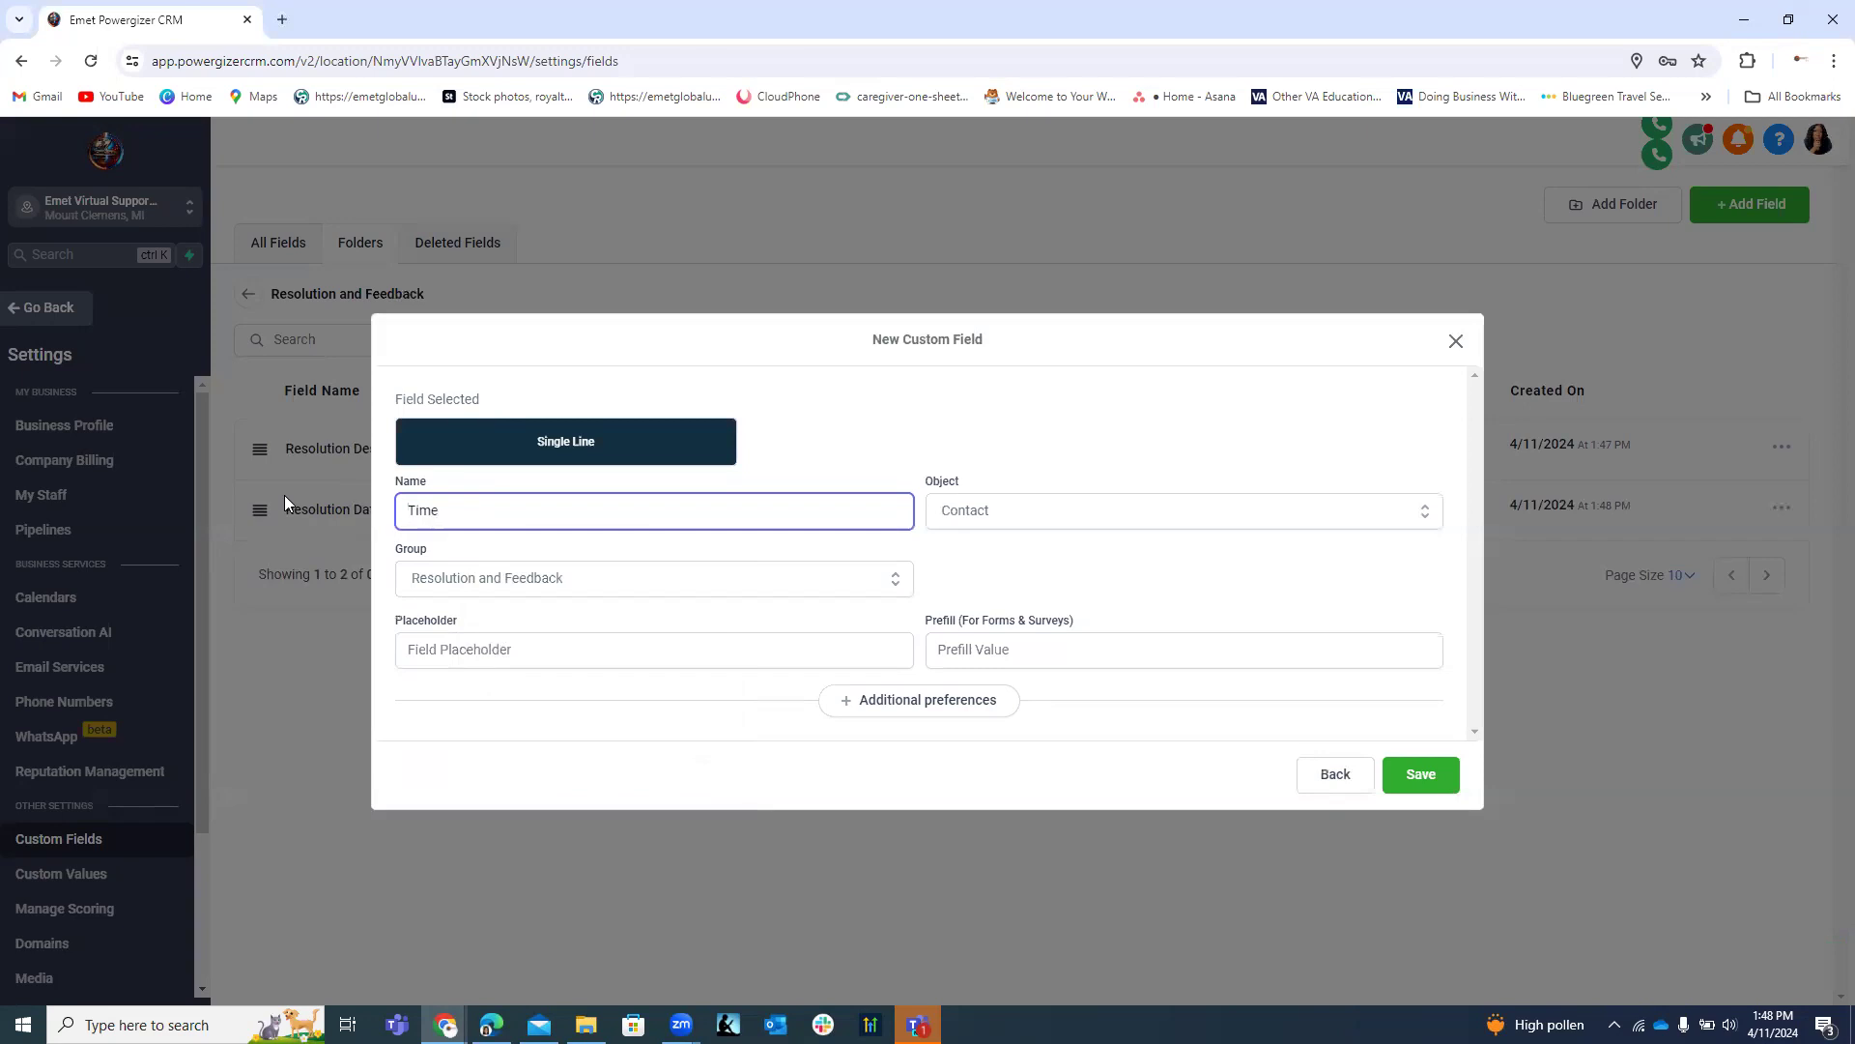
{"action": "left_click", "coordinate": [1421, 776]}
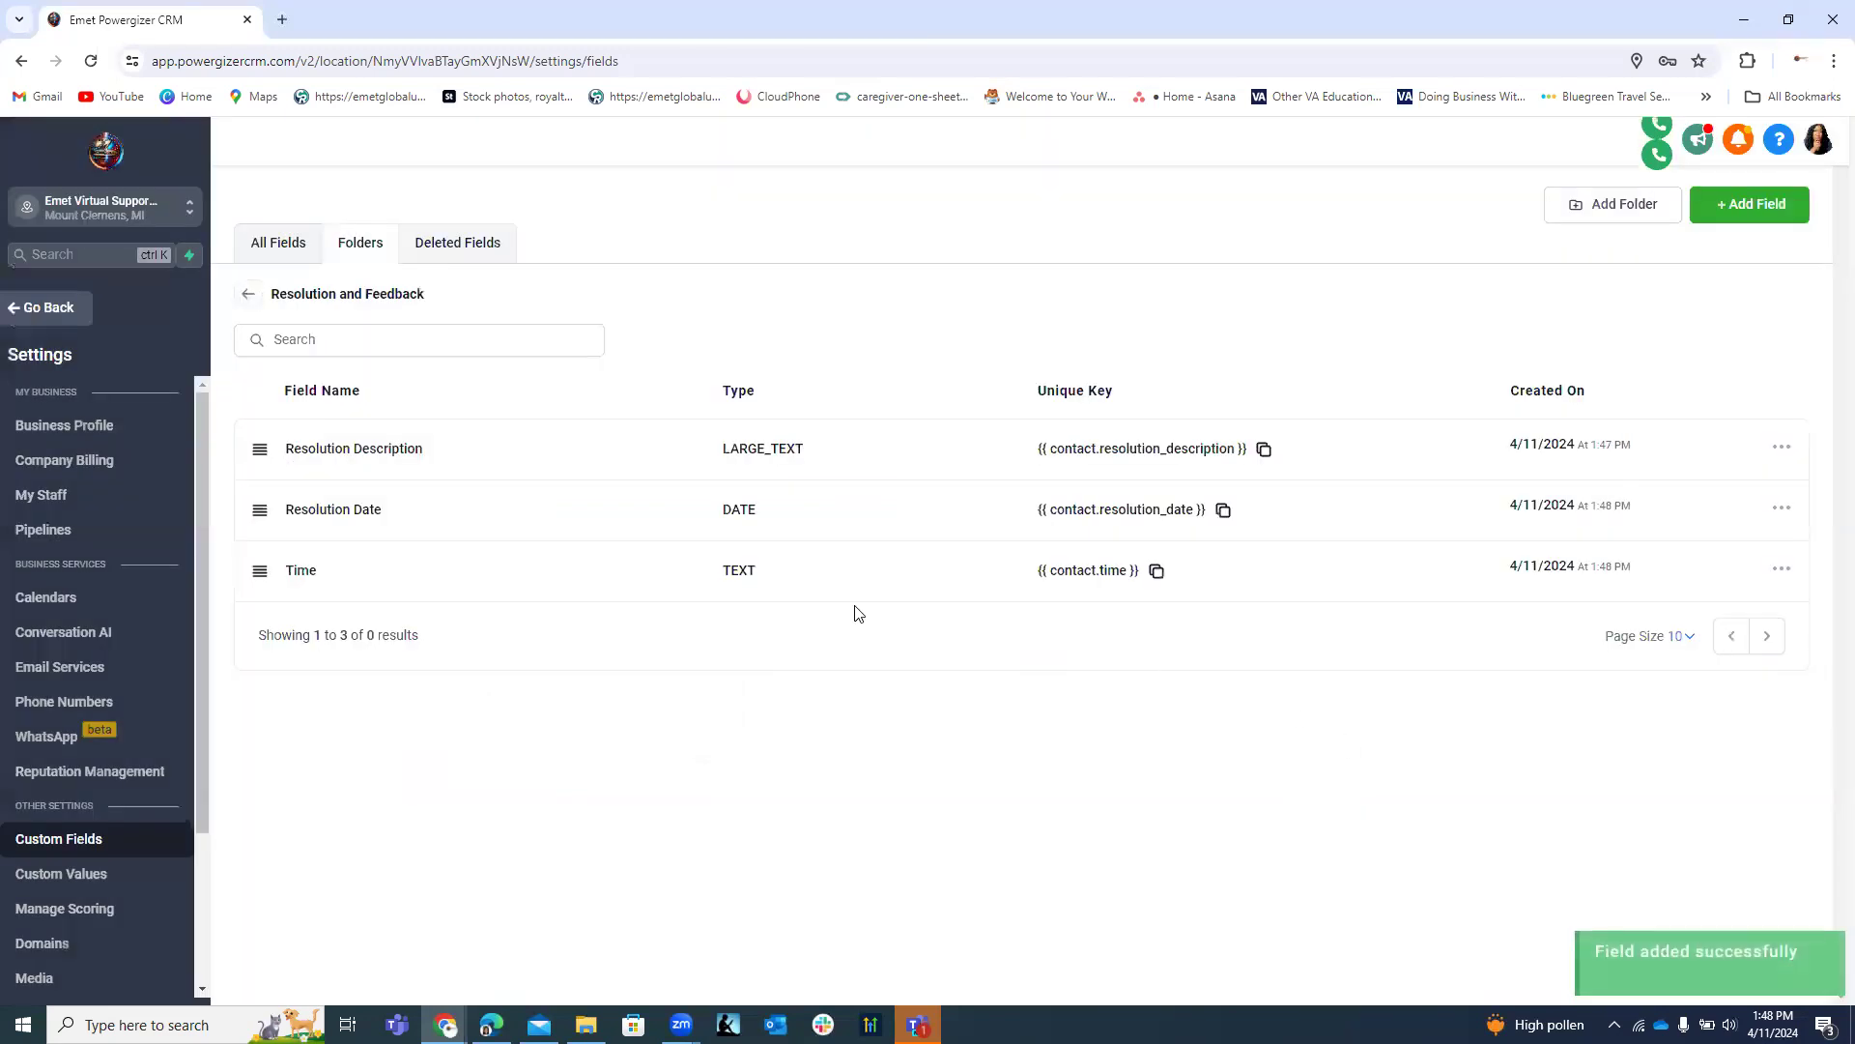
Rename the Time field to 'Resolution Time' and save it.
{"action": "left_click", "coordinate": [1781, 569]}
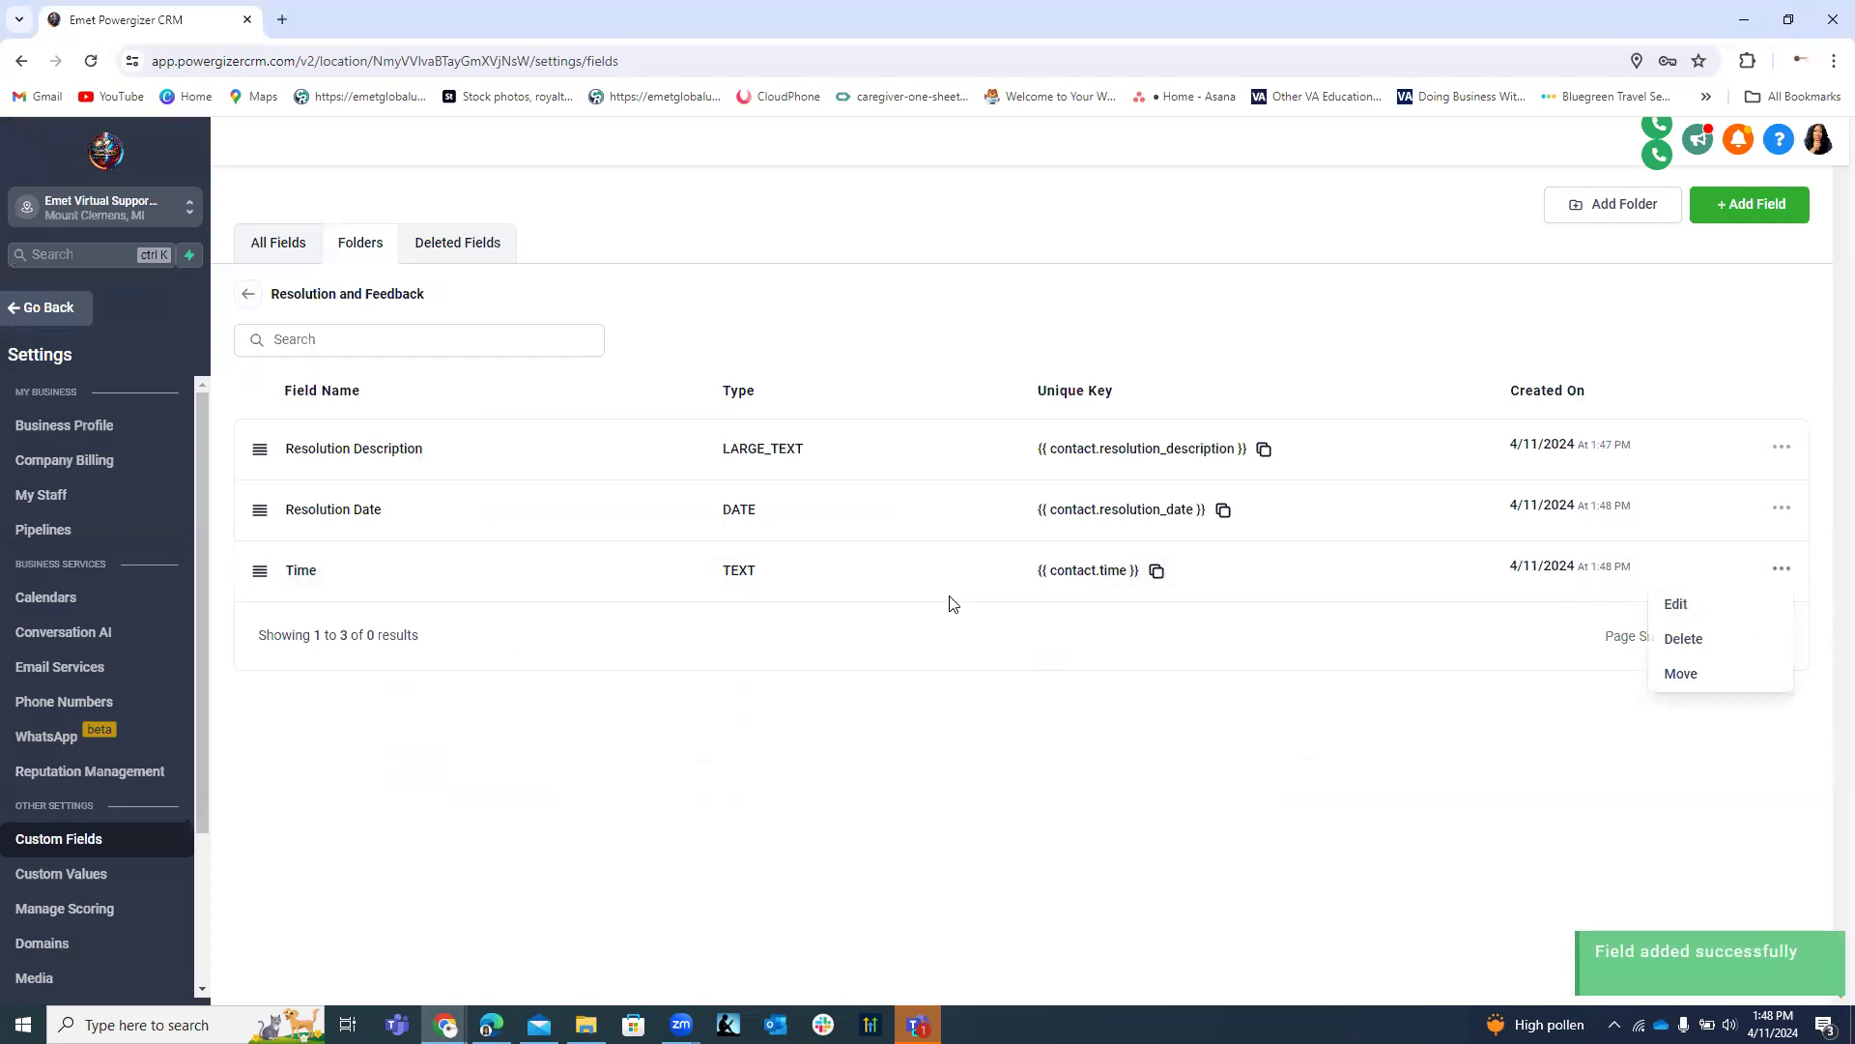
{"action": "left_click", "coordinate": [1676, 605]}
{"action": "left_click", "coordinate": [412, 518]}
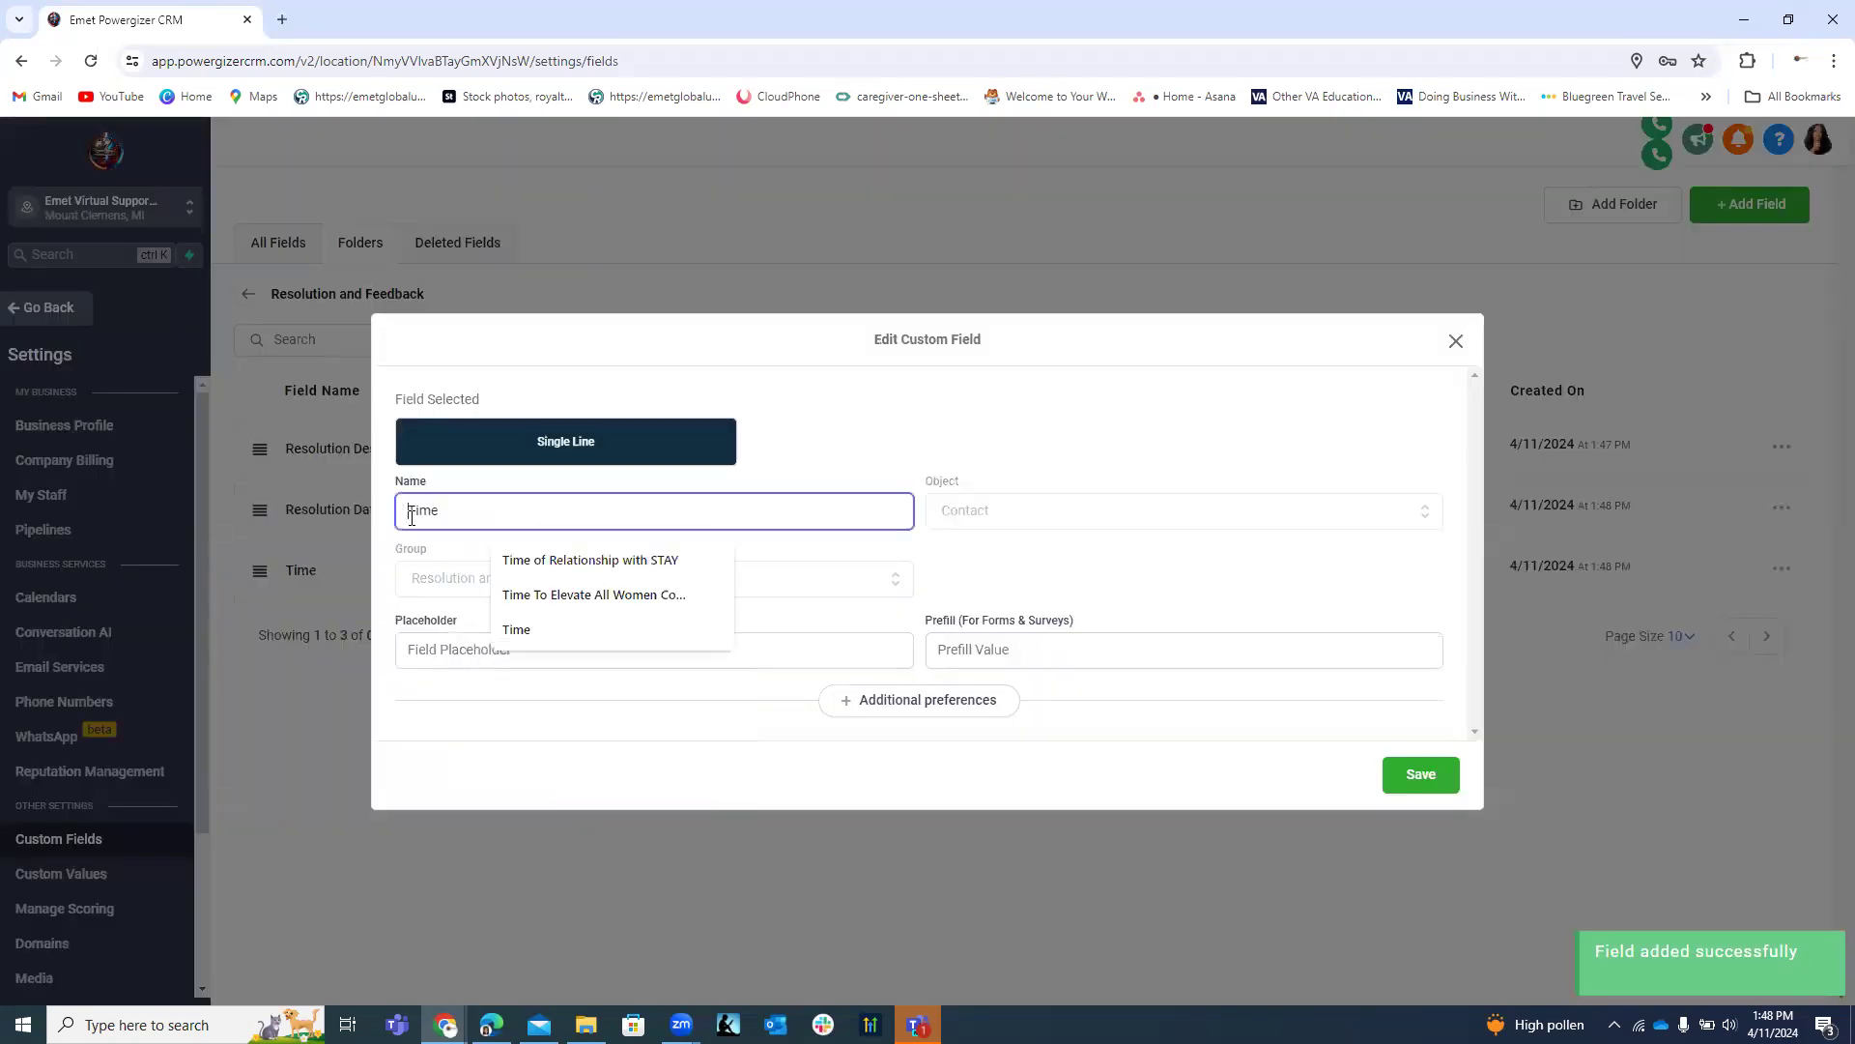
{"action": "type", "text": "Resolution"}
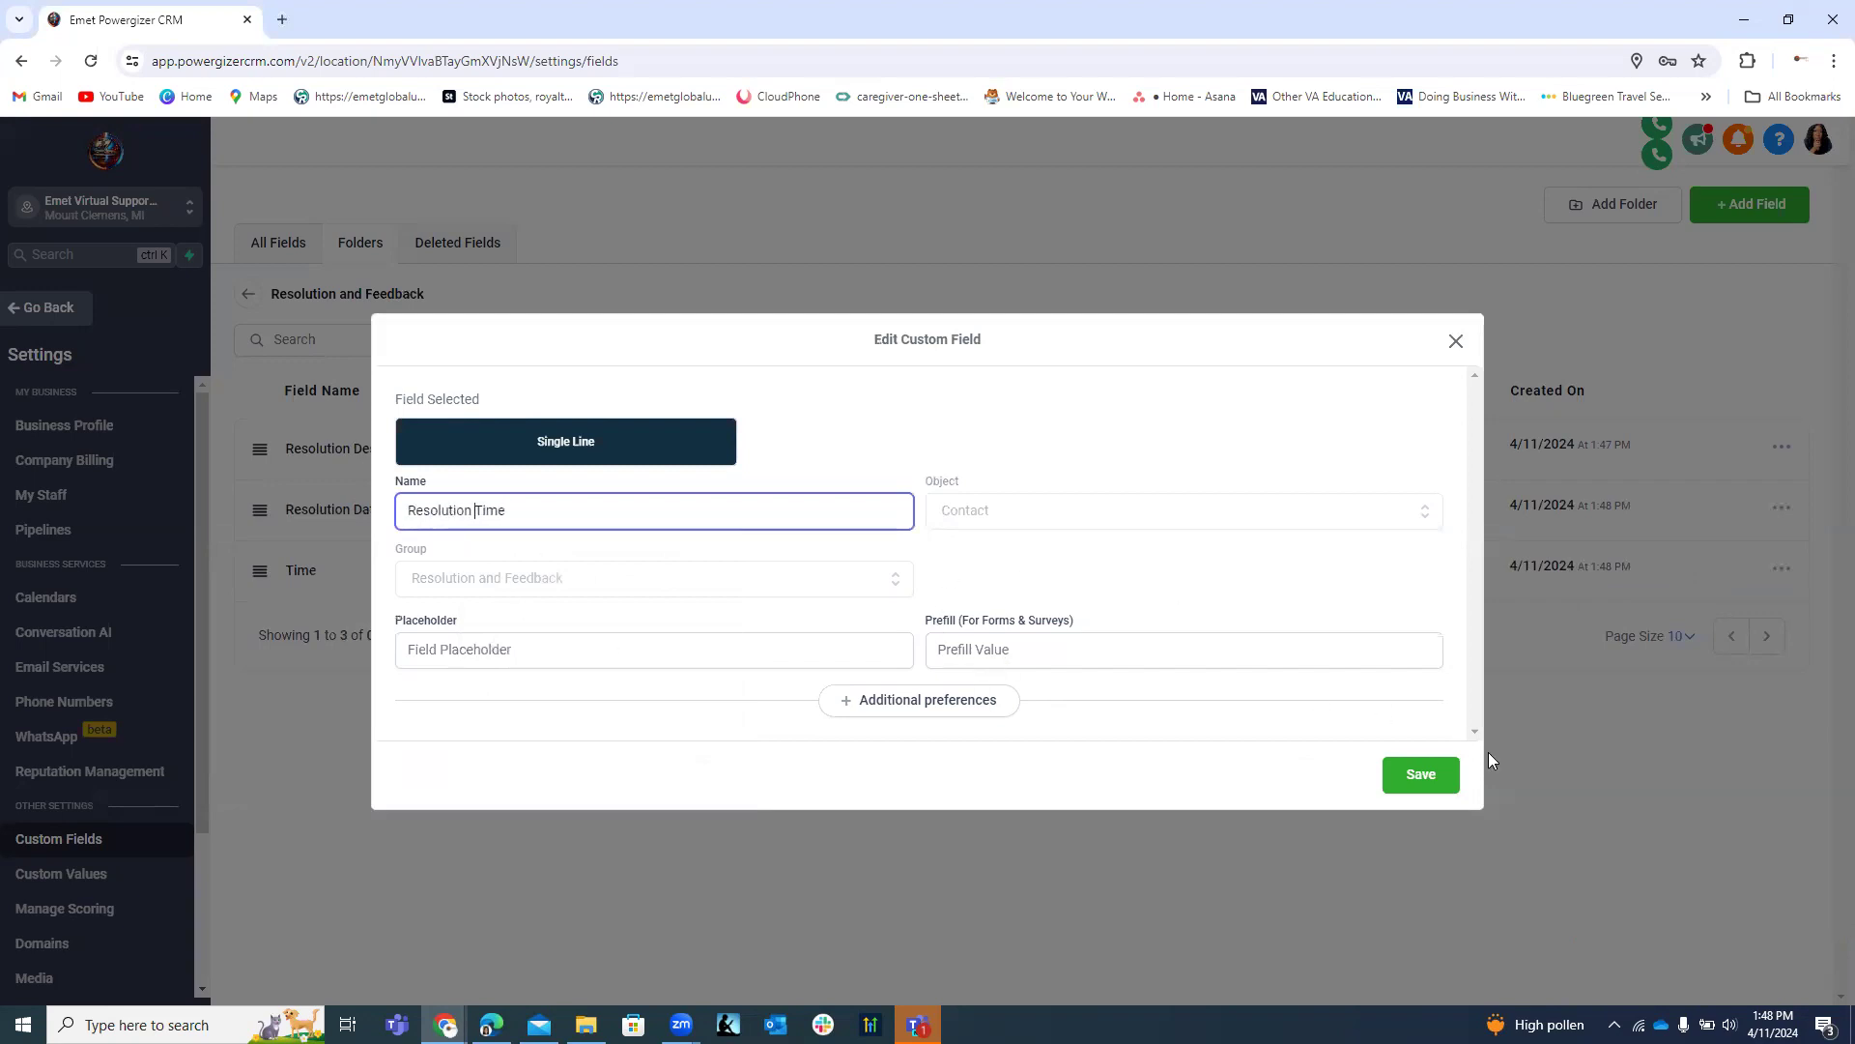
{"action": "left_click", "coordinate": [1428, 785]}
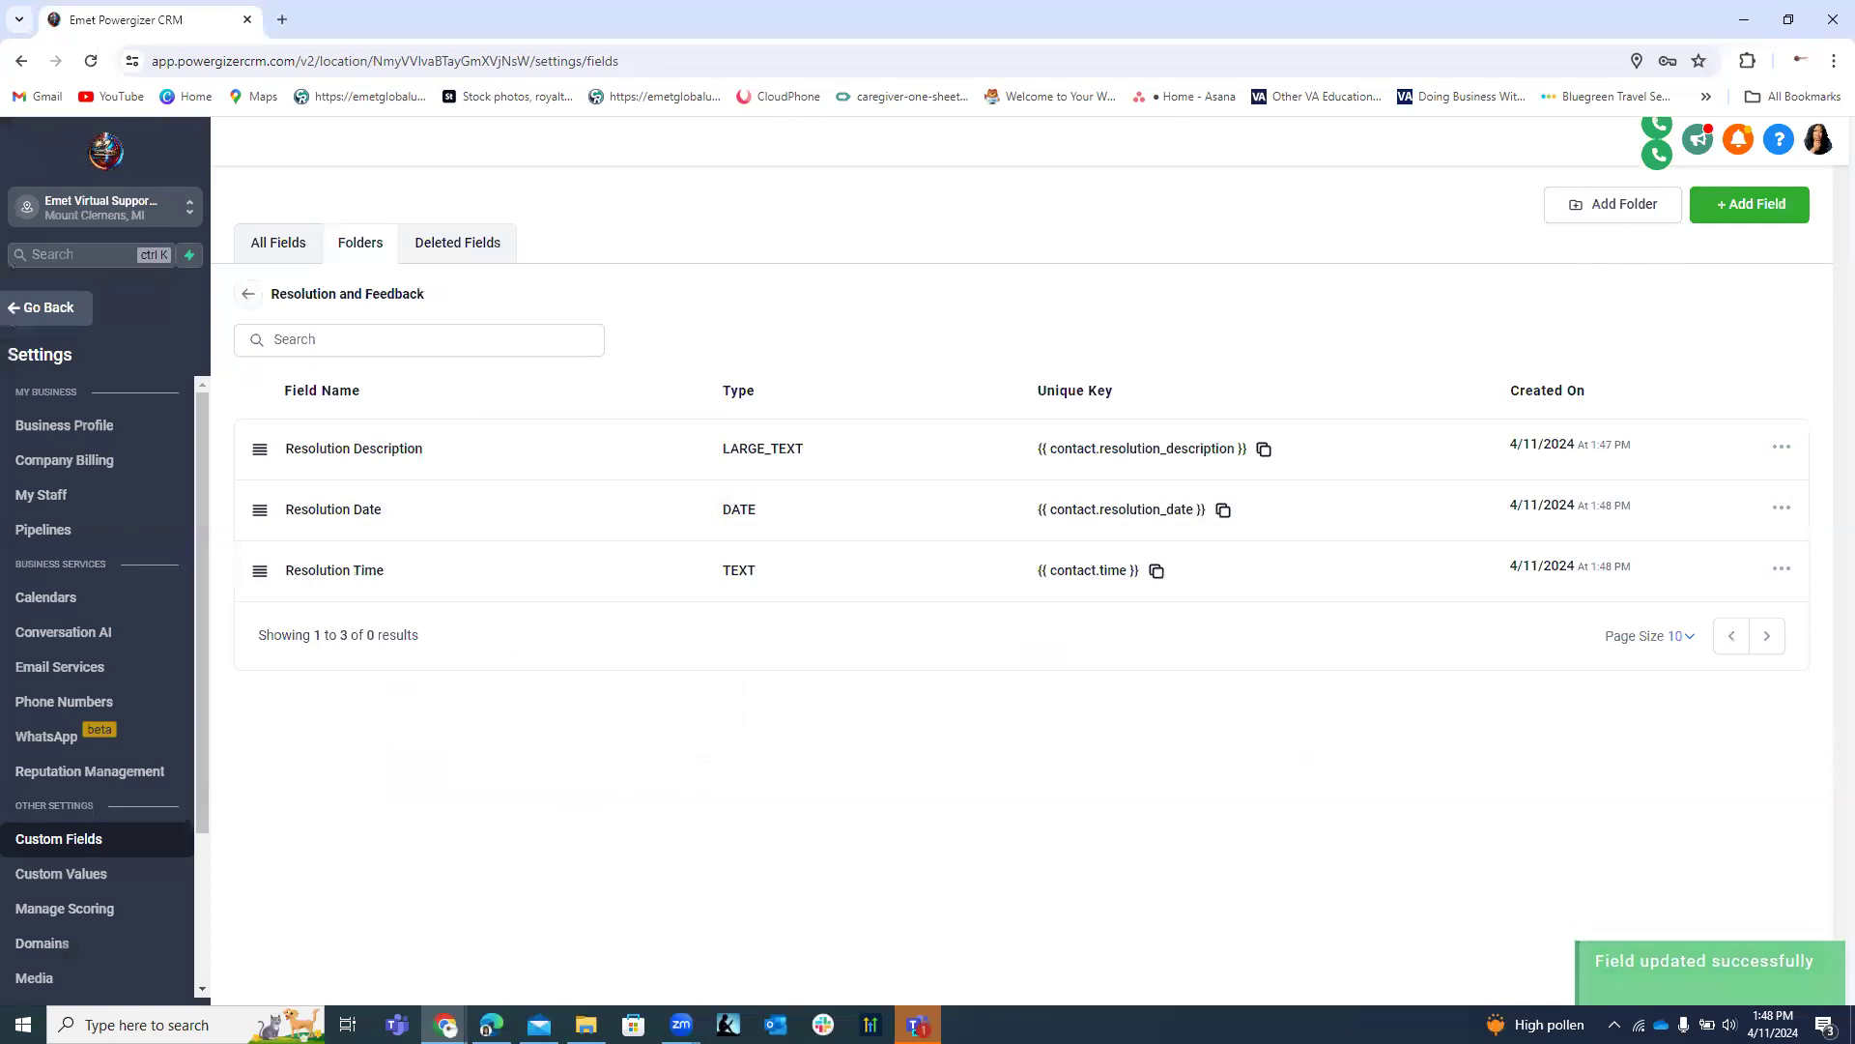
{"action": "left_click", "coordinate": [1749, 205]}
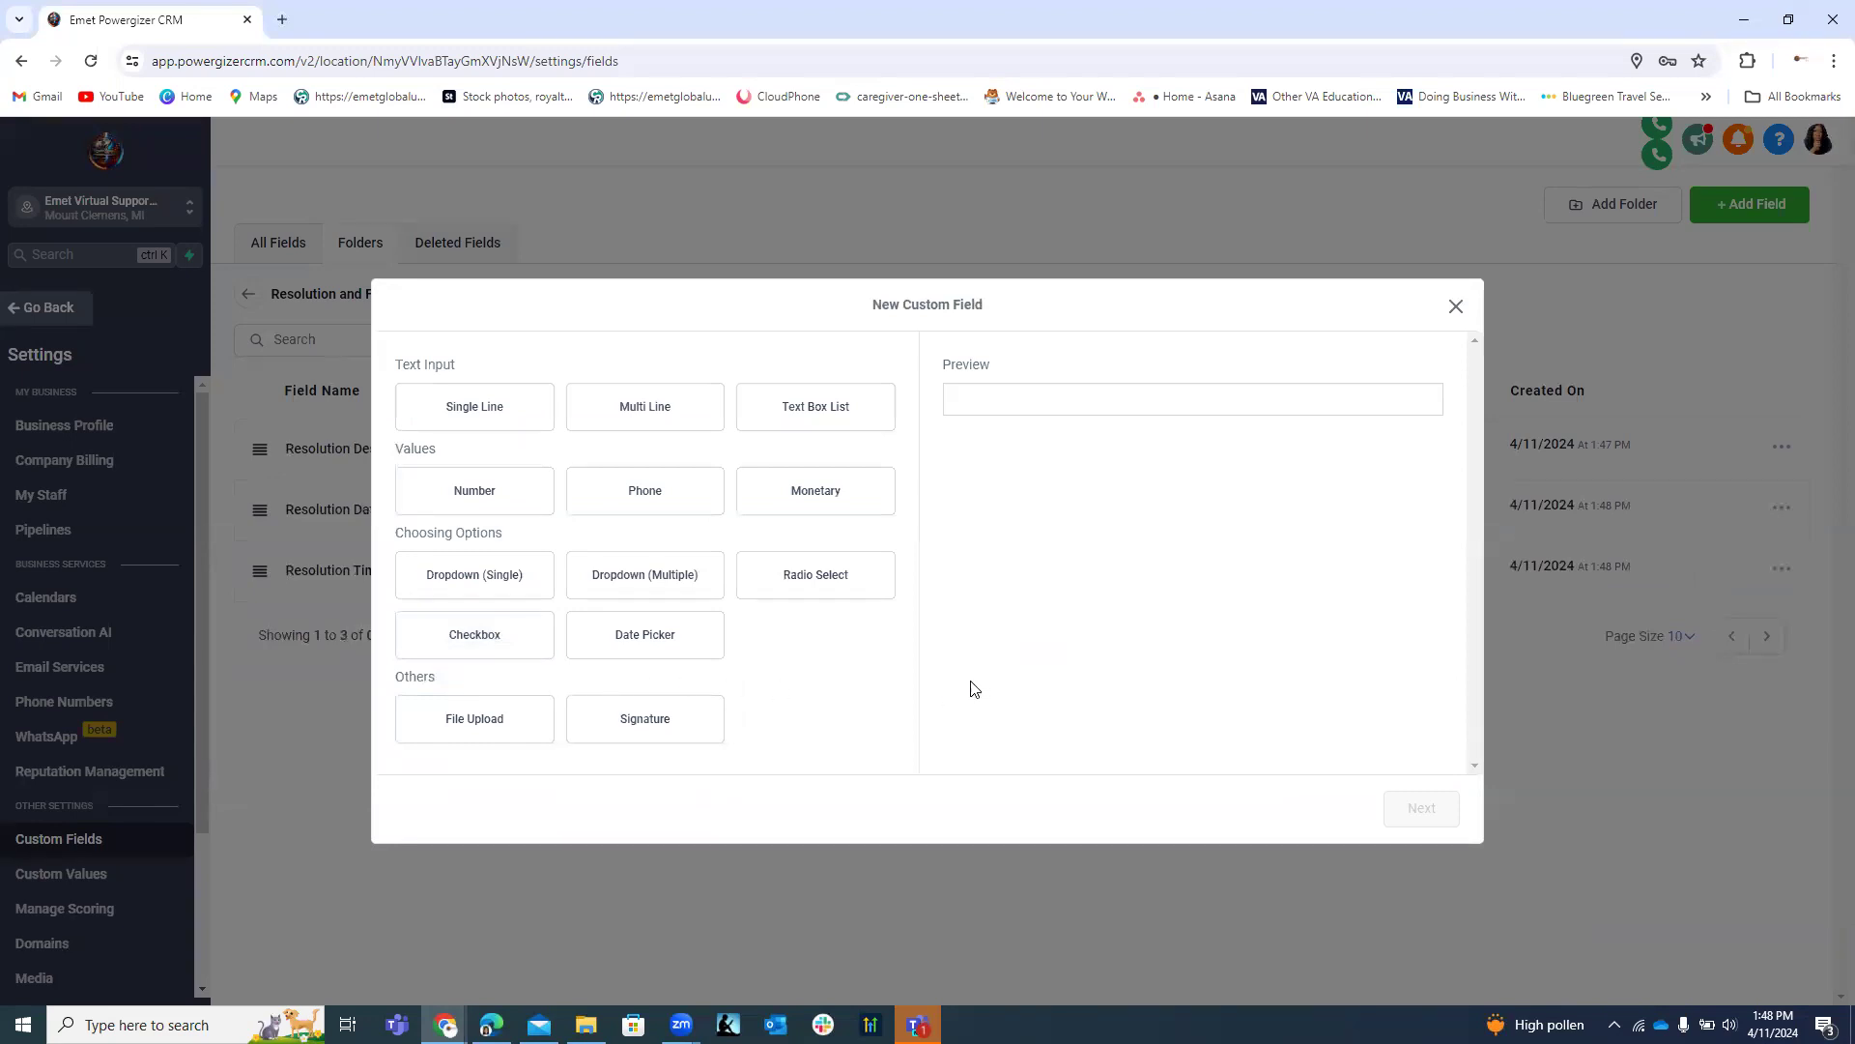
Start a Radio Select field and paste 'Follow-Up Required' as its name.
{"action": "left_click", "coordinate": [823, 577]}
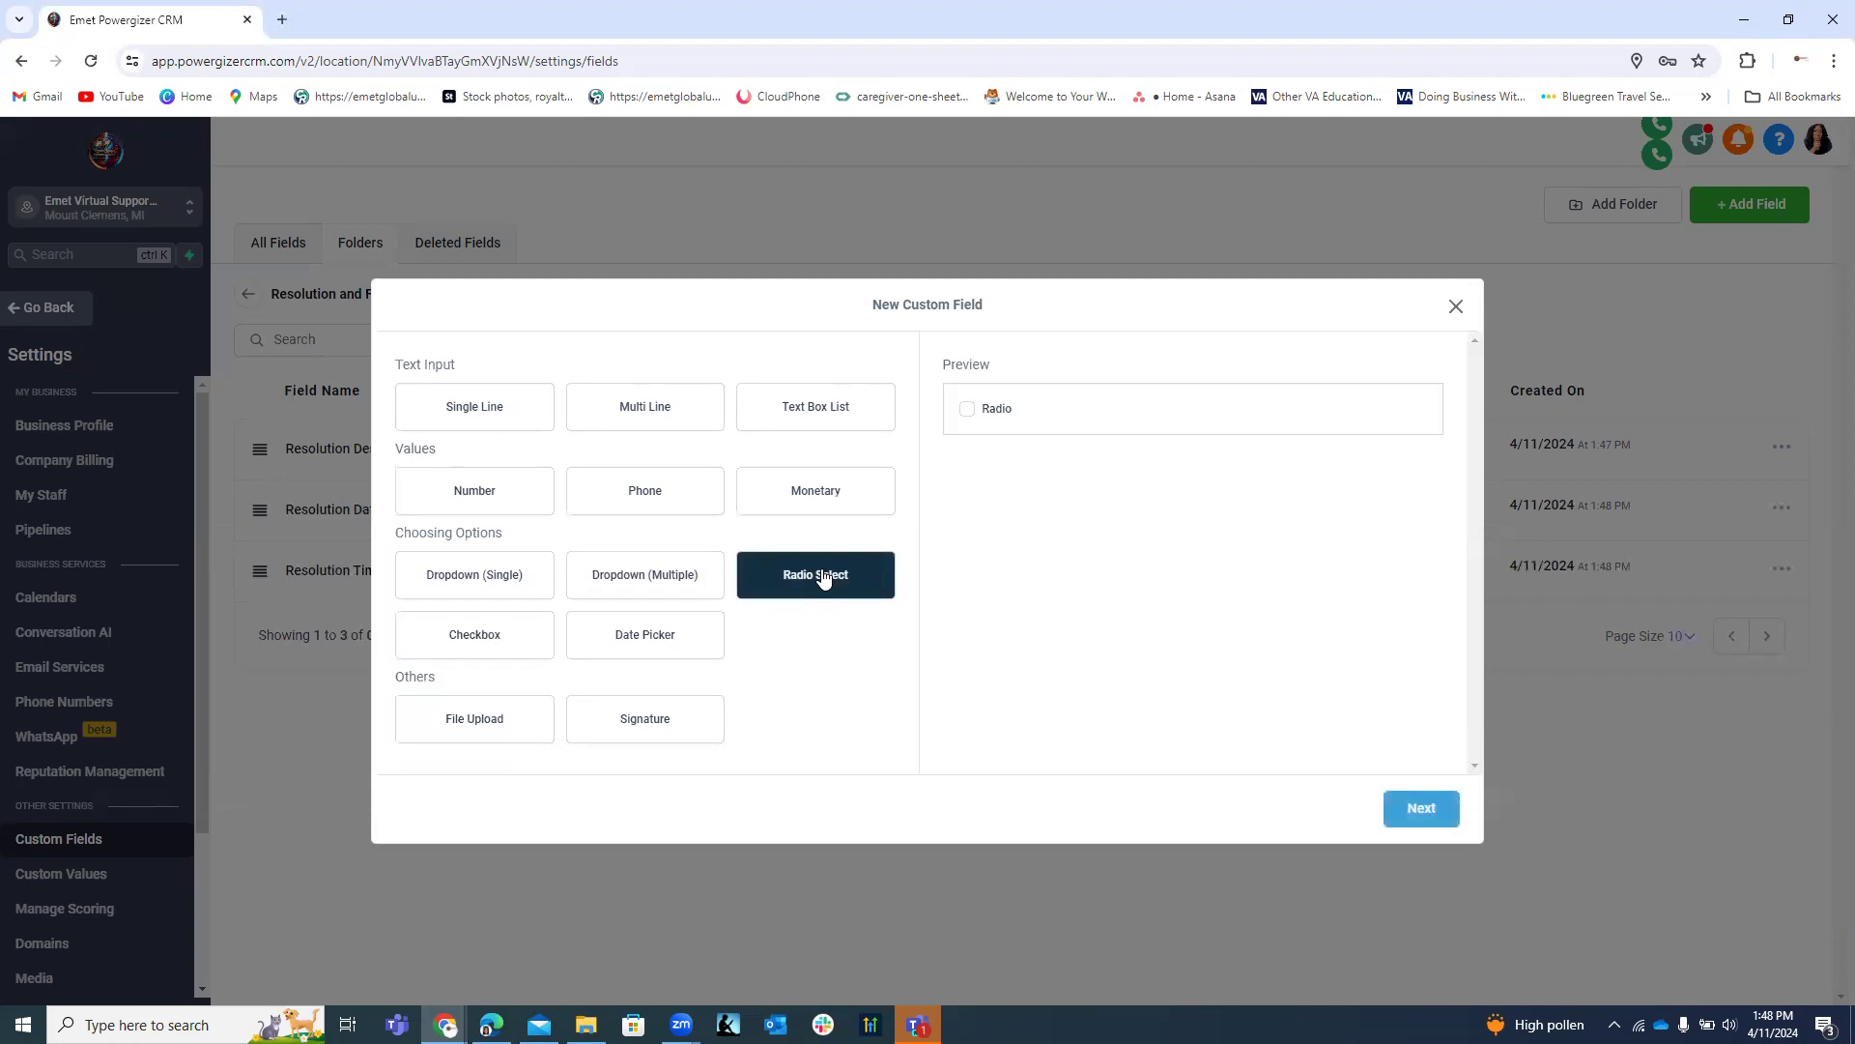
{"action": "left_click", "coordinate": [1431, 810]}
{"action": "left_click", "coordinate": [471, 448]}
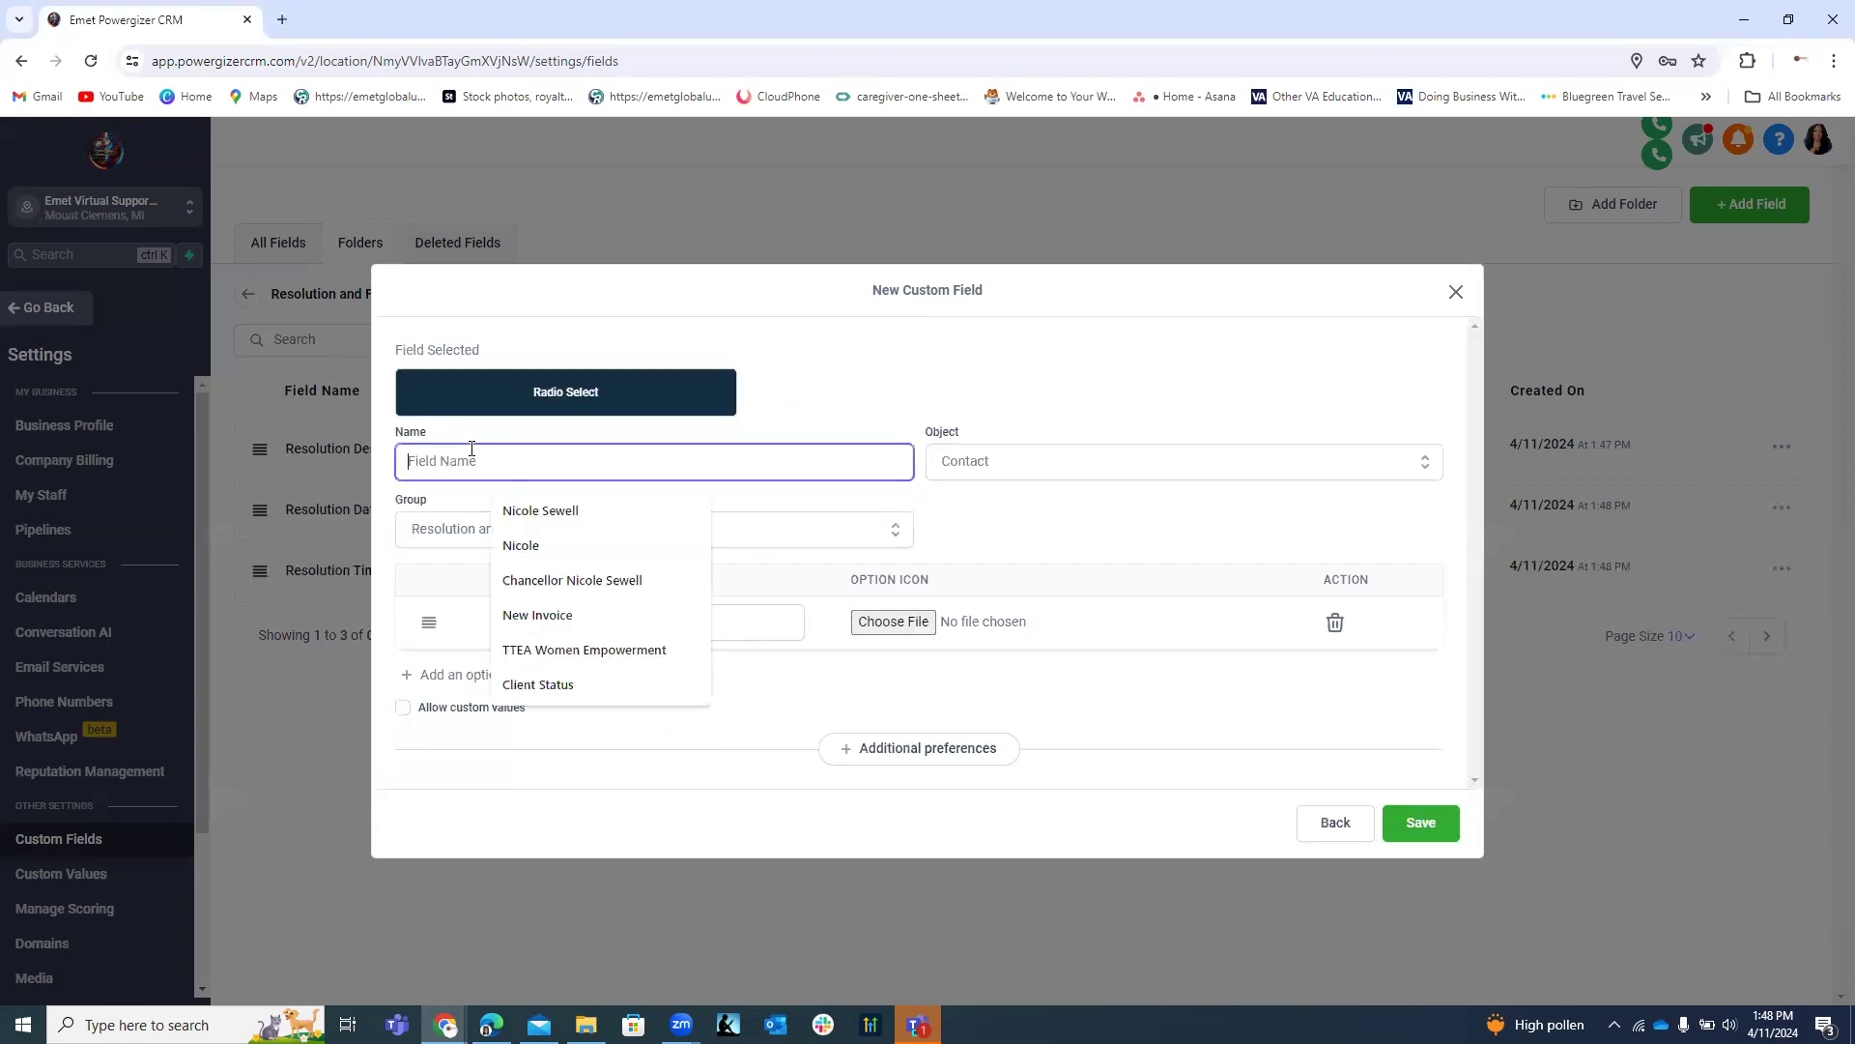
{"action": "key", "text": "alt+Tab"}
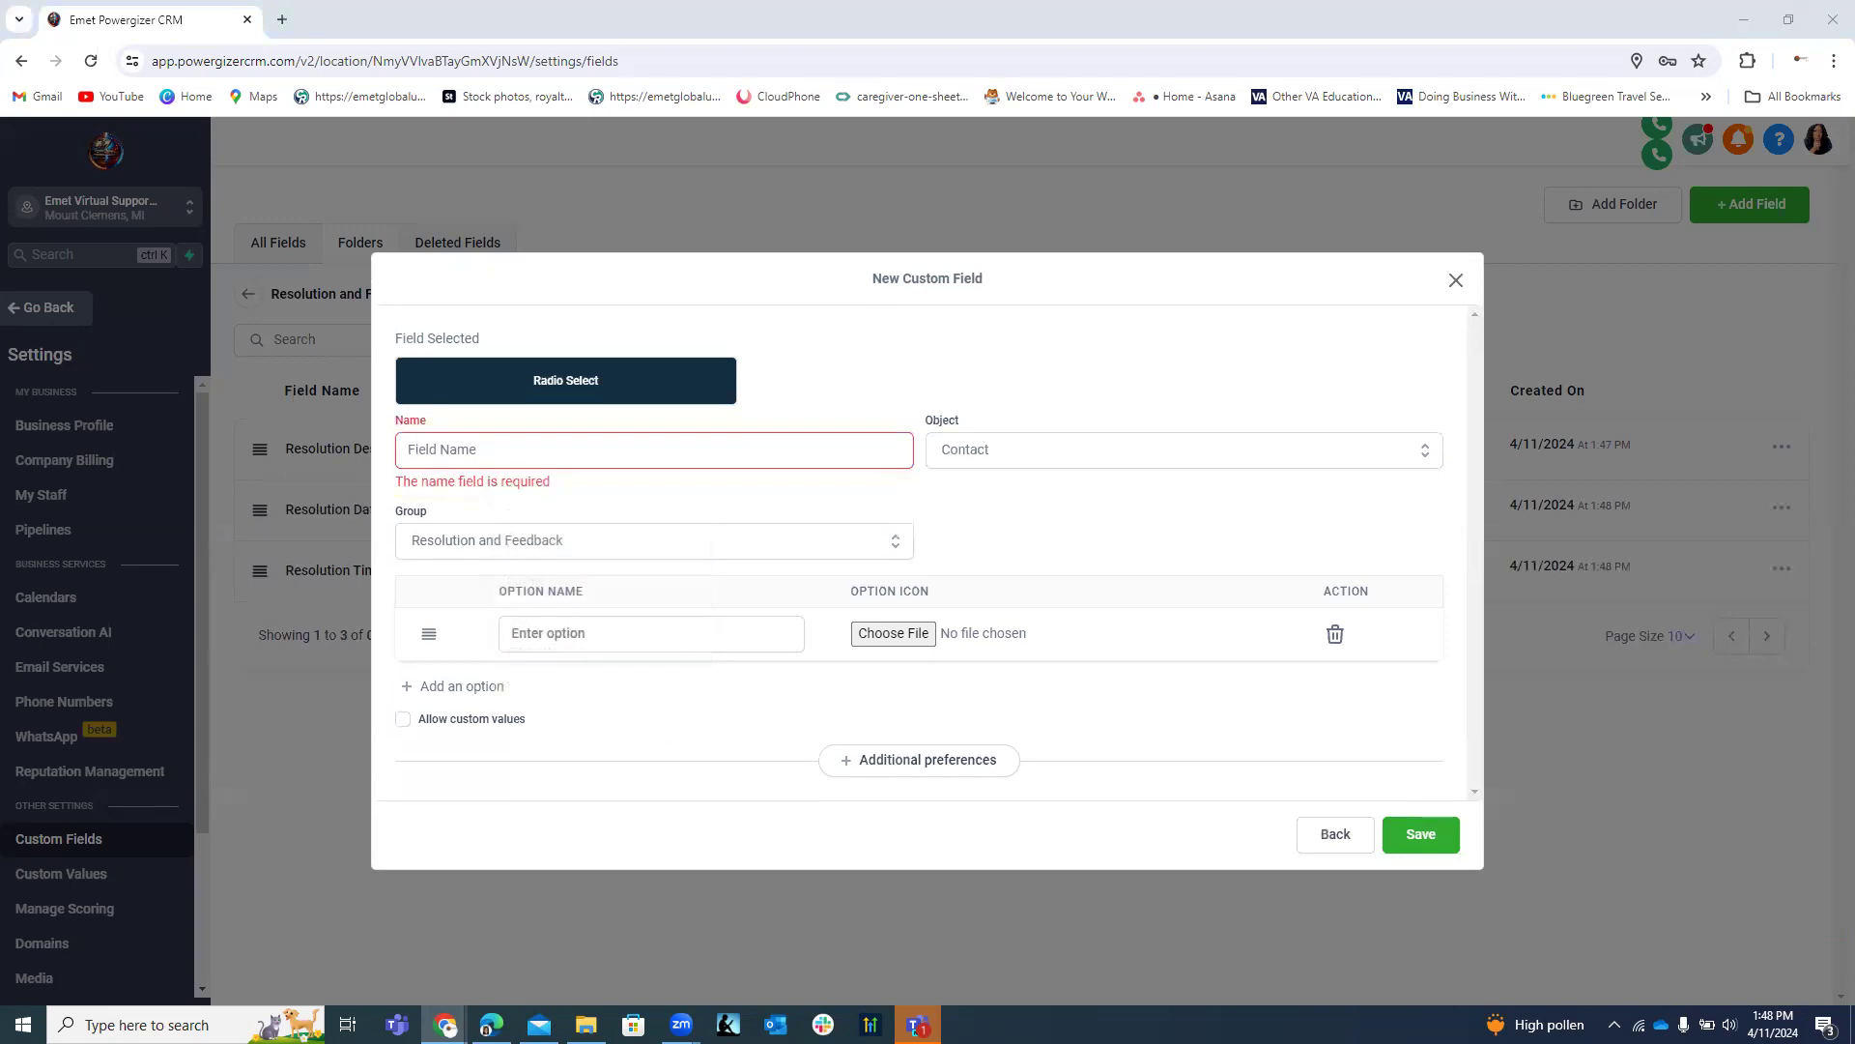
{"action": "left_click", "coordinate": [692, 456]}
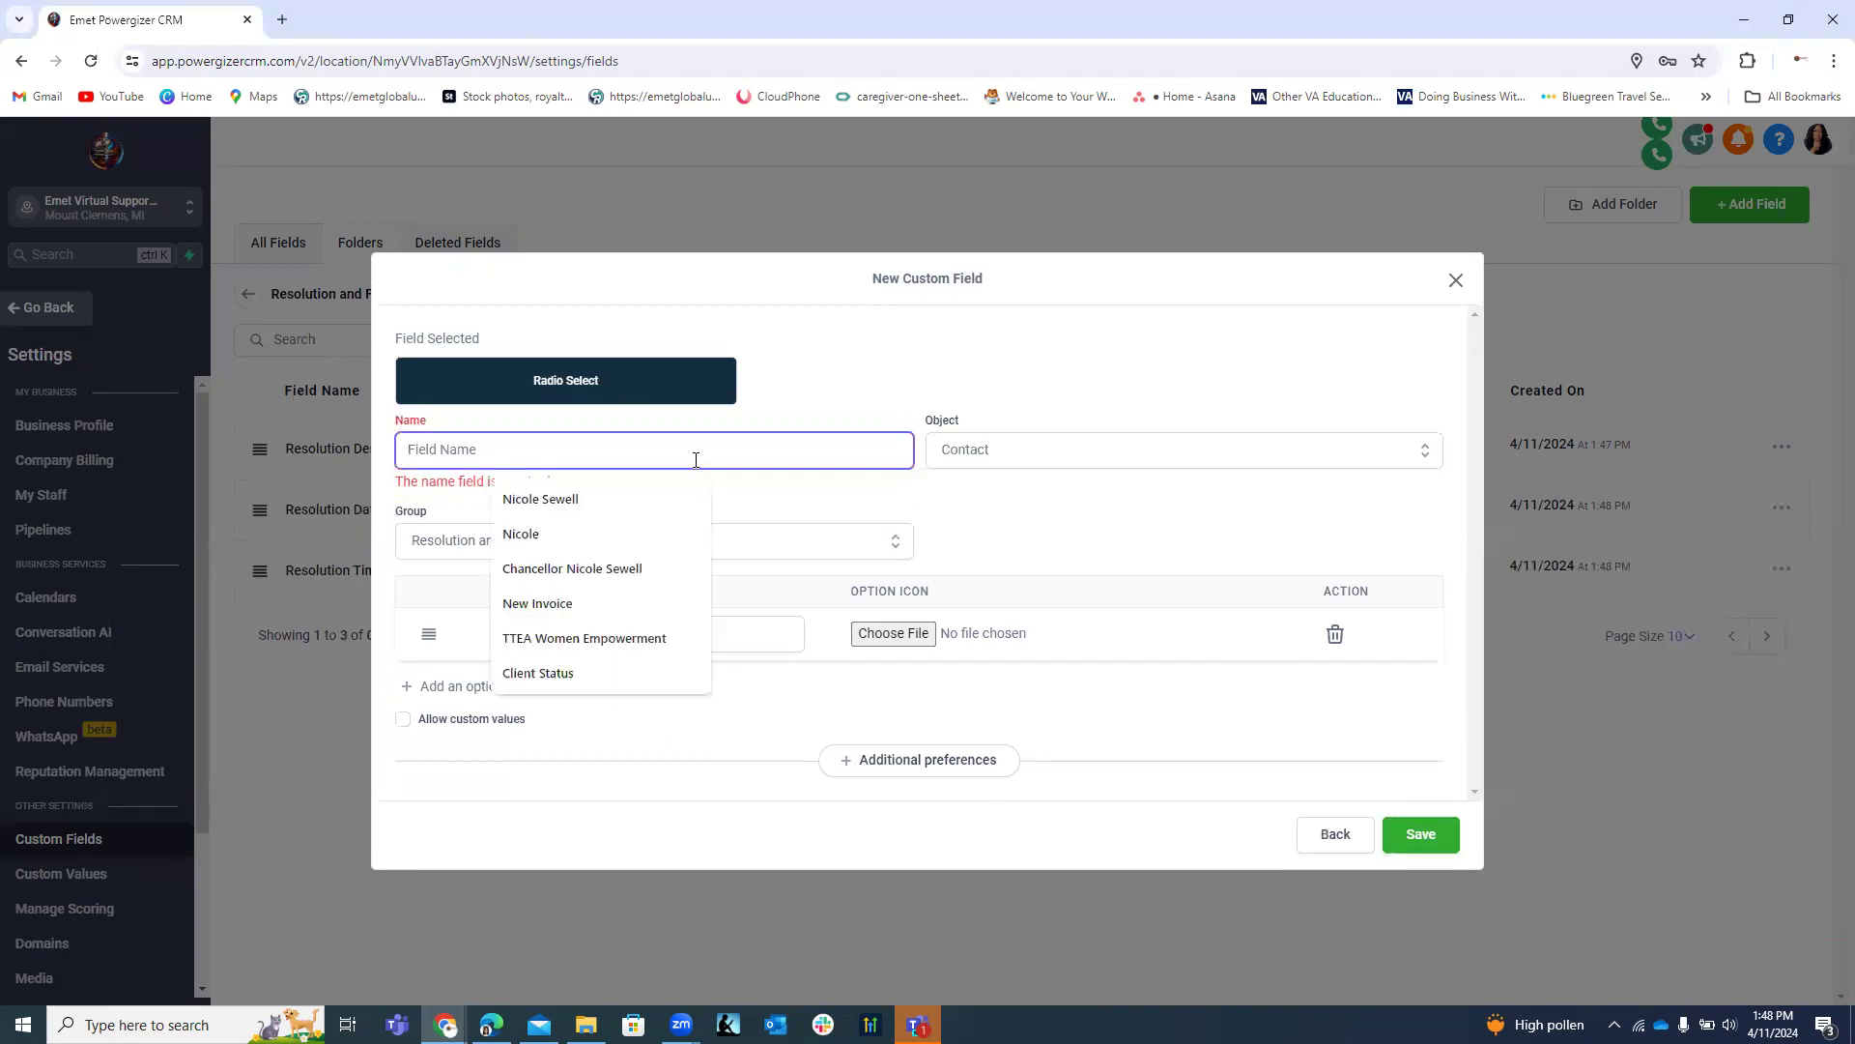
{"action": "right_click", "coordinate": [694, 461]}
{"action": "left_click", "coordinate": [727, 650]}
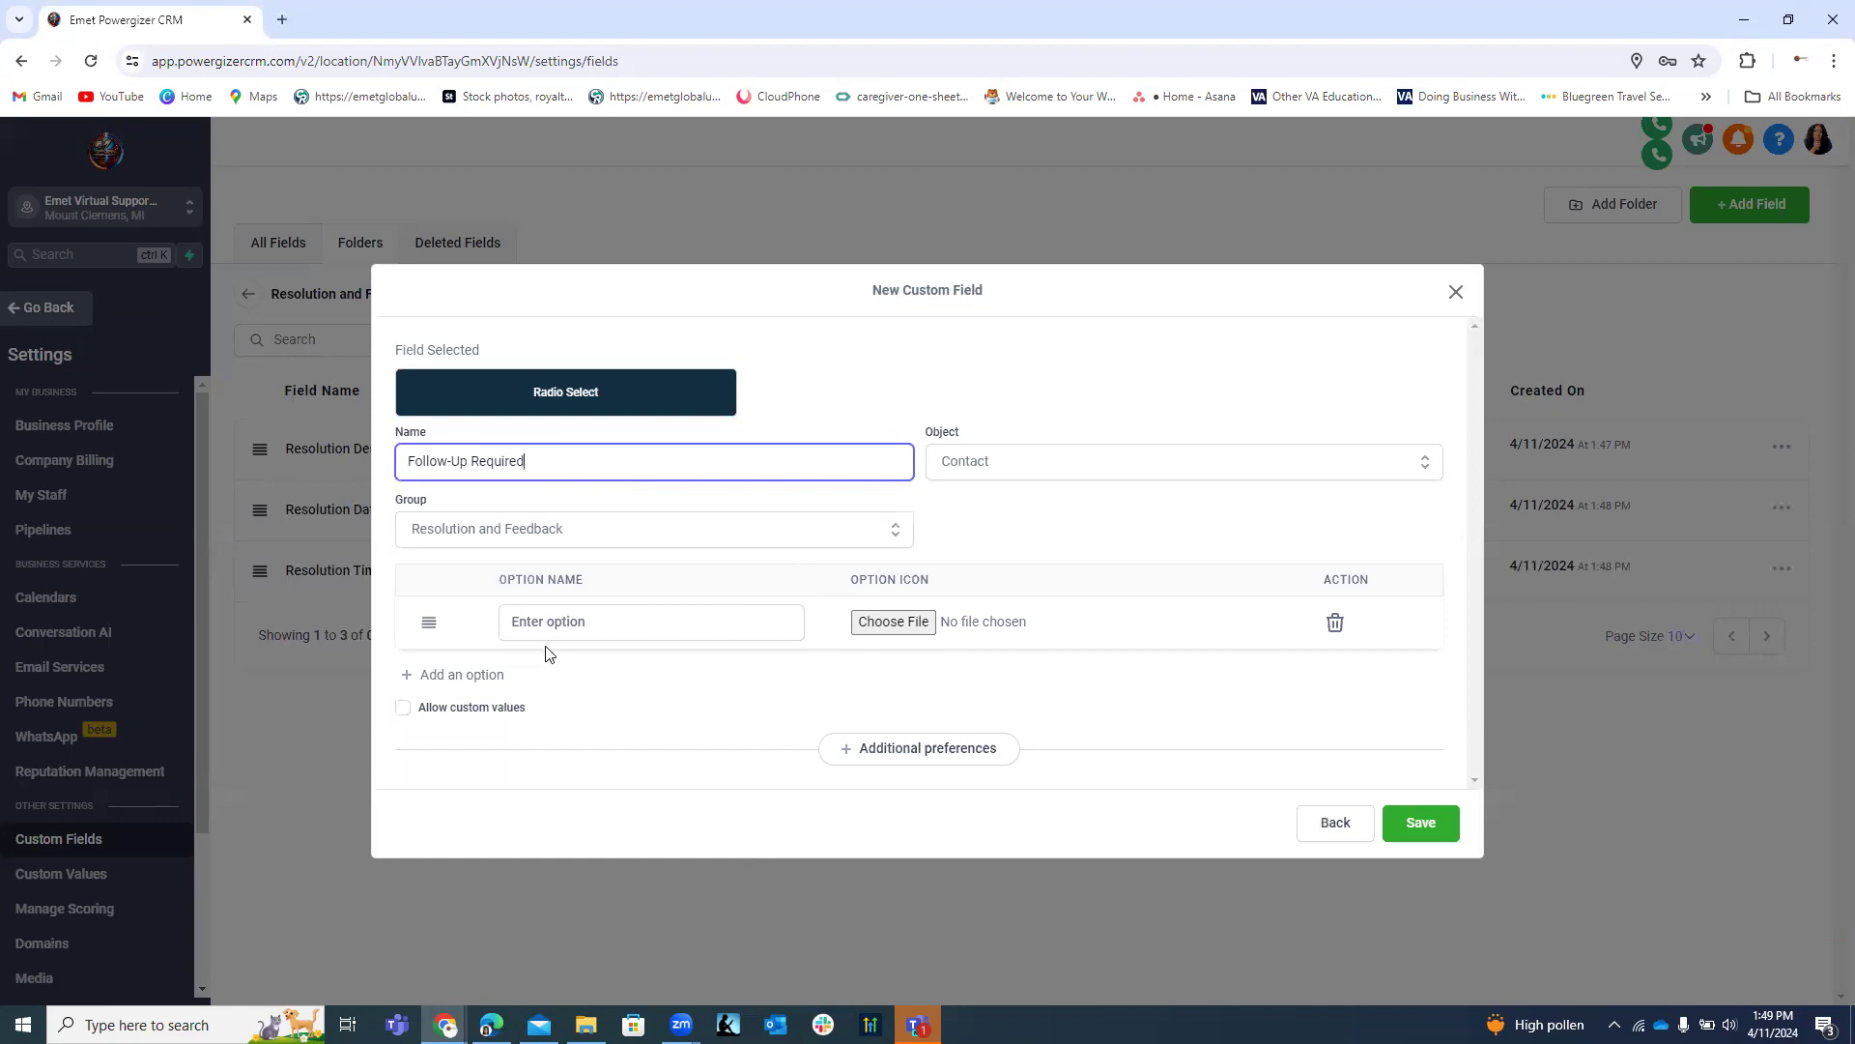
Give the radio field the options Yes and No, then save it.
{"action": "left_click", "coordinate": [561, 623]}
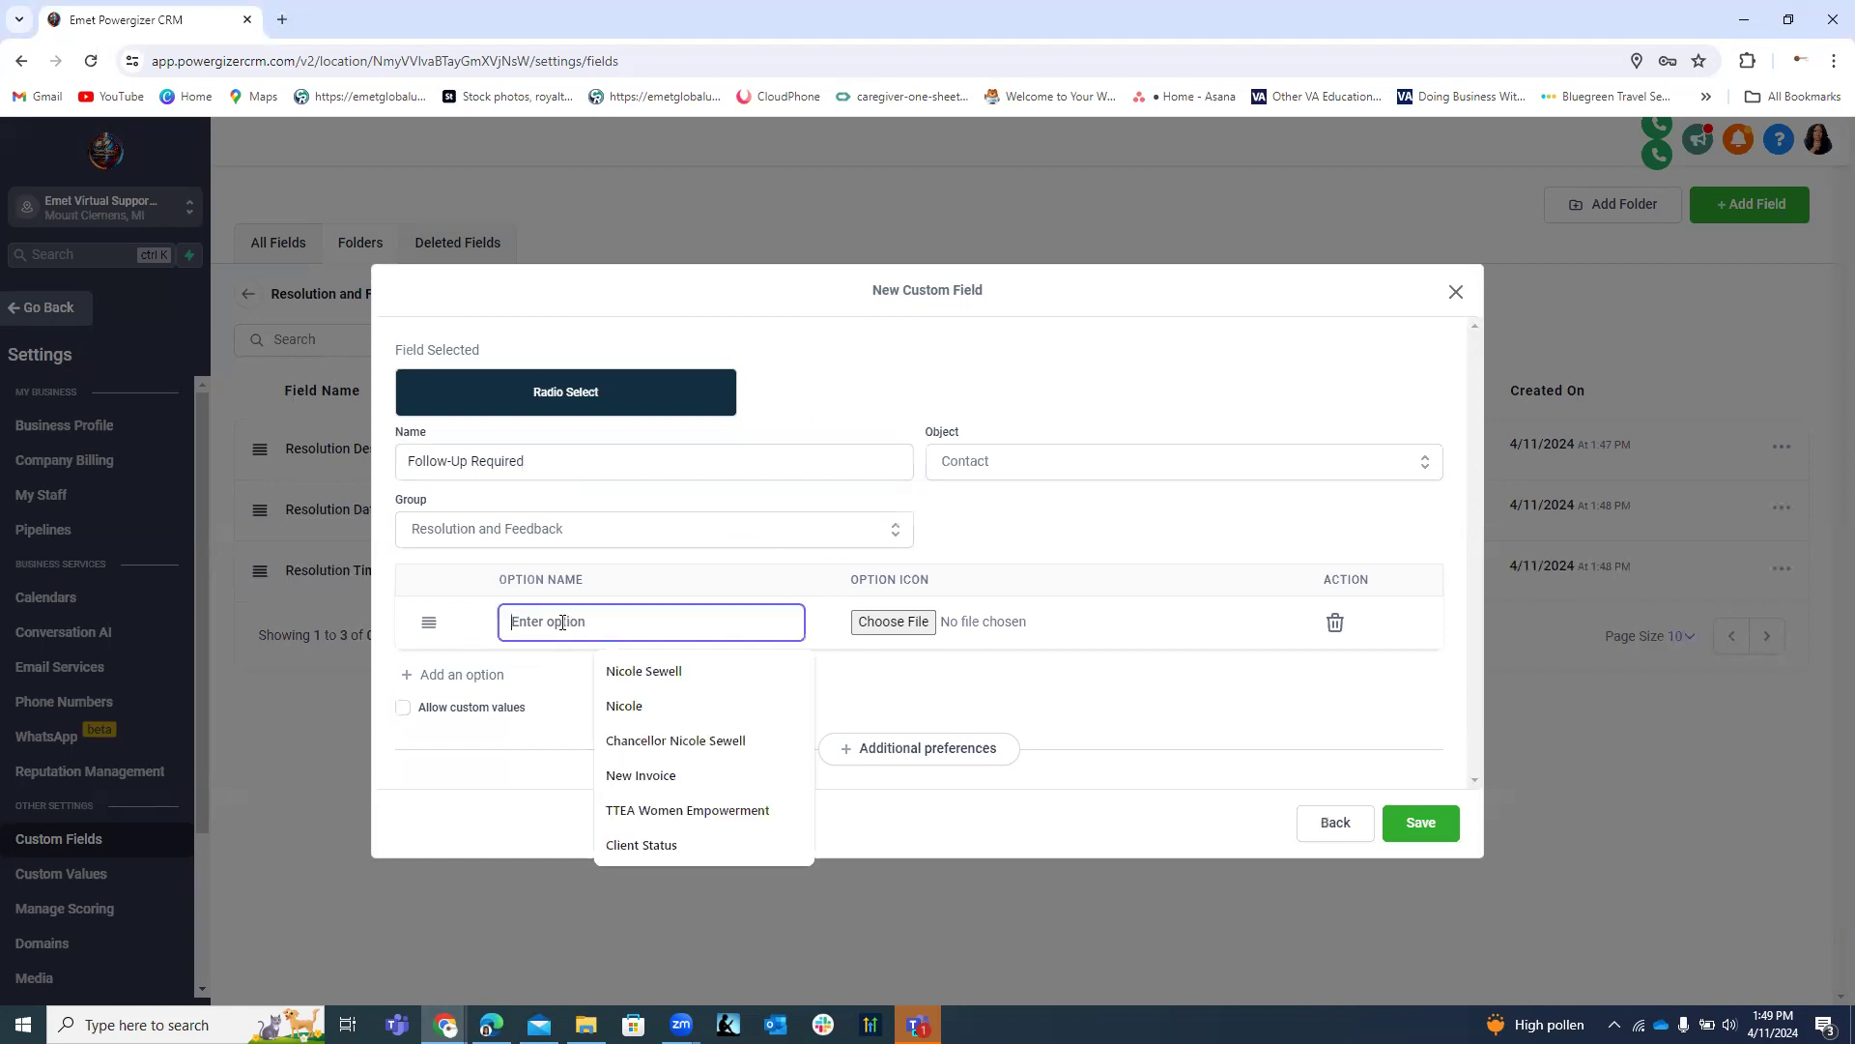
{"action": "type", "text": "Yes"}
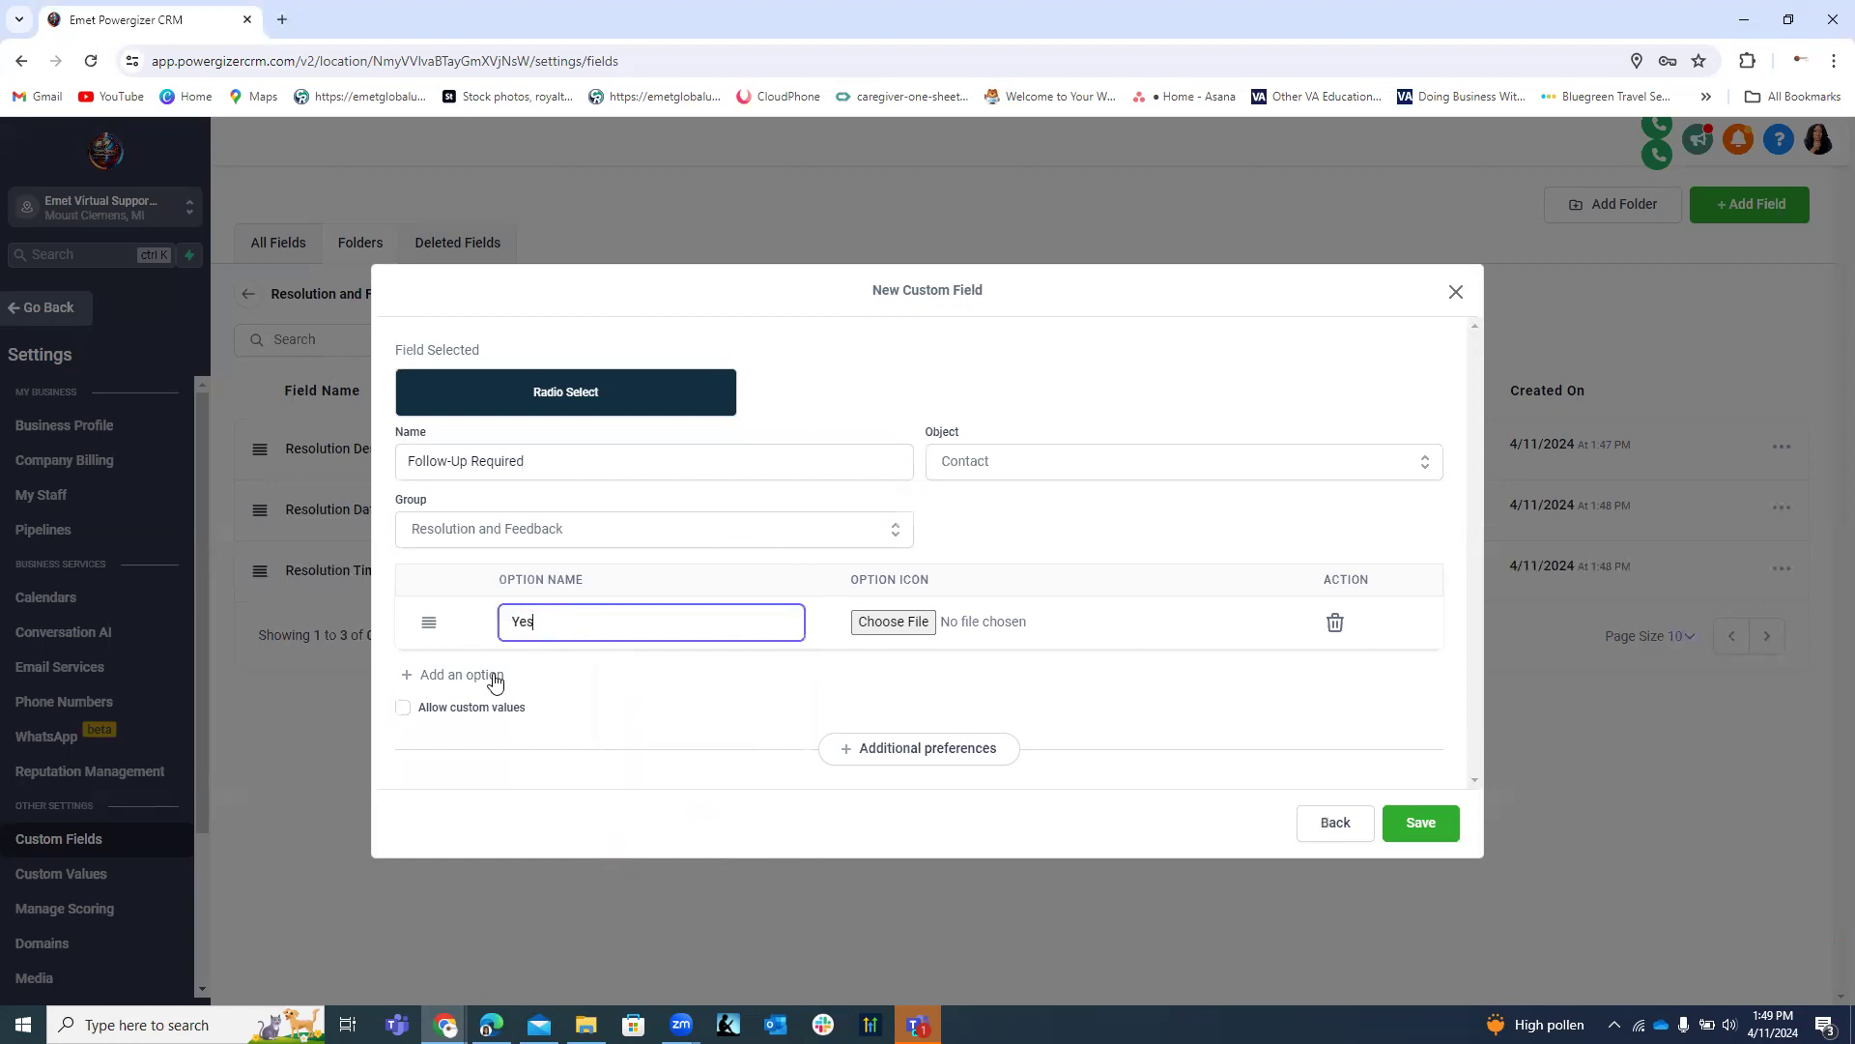
{"action": "left_click", "coordinate": [490, 676]}
{"action": "left_click", "coordinate": [549, 642]}
{"action": "type", "text": "No"}
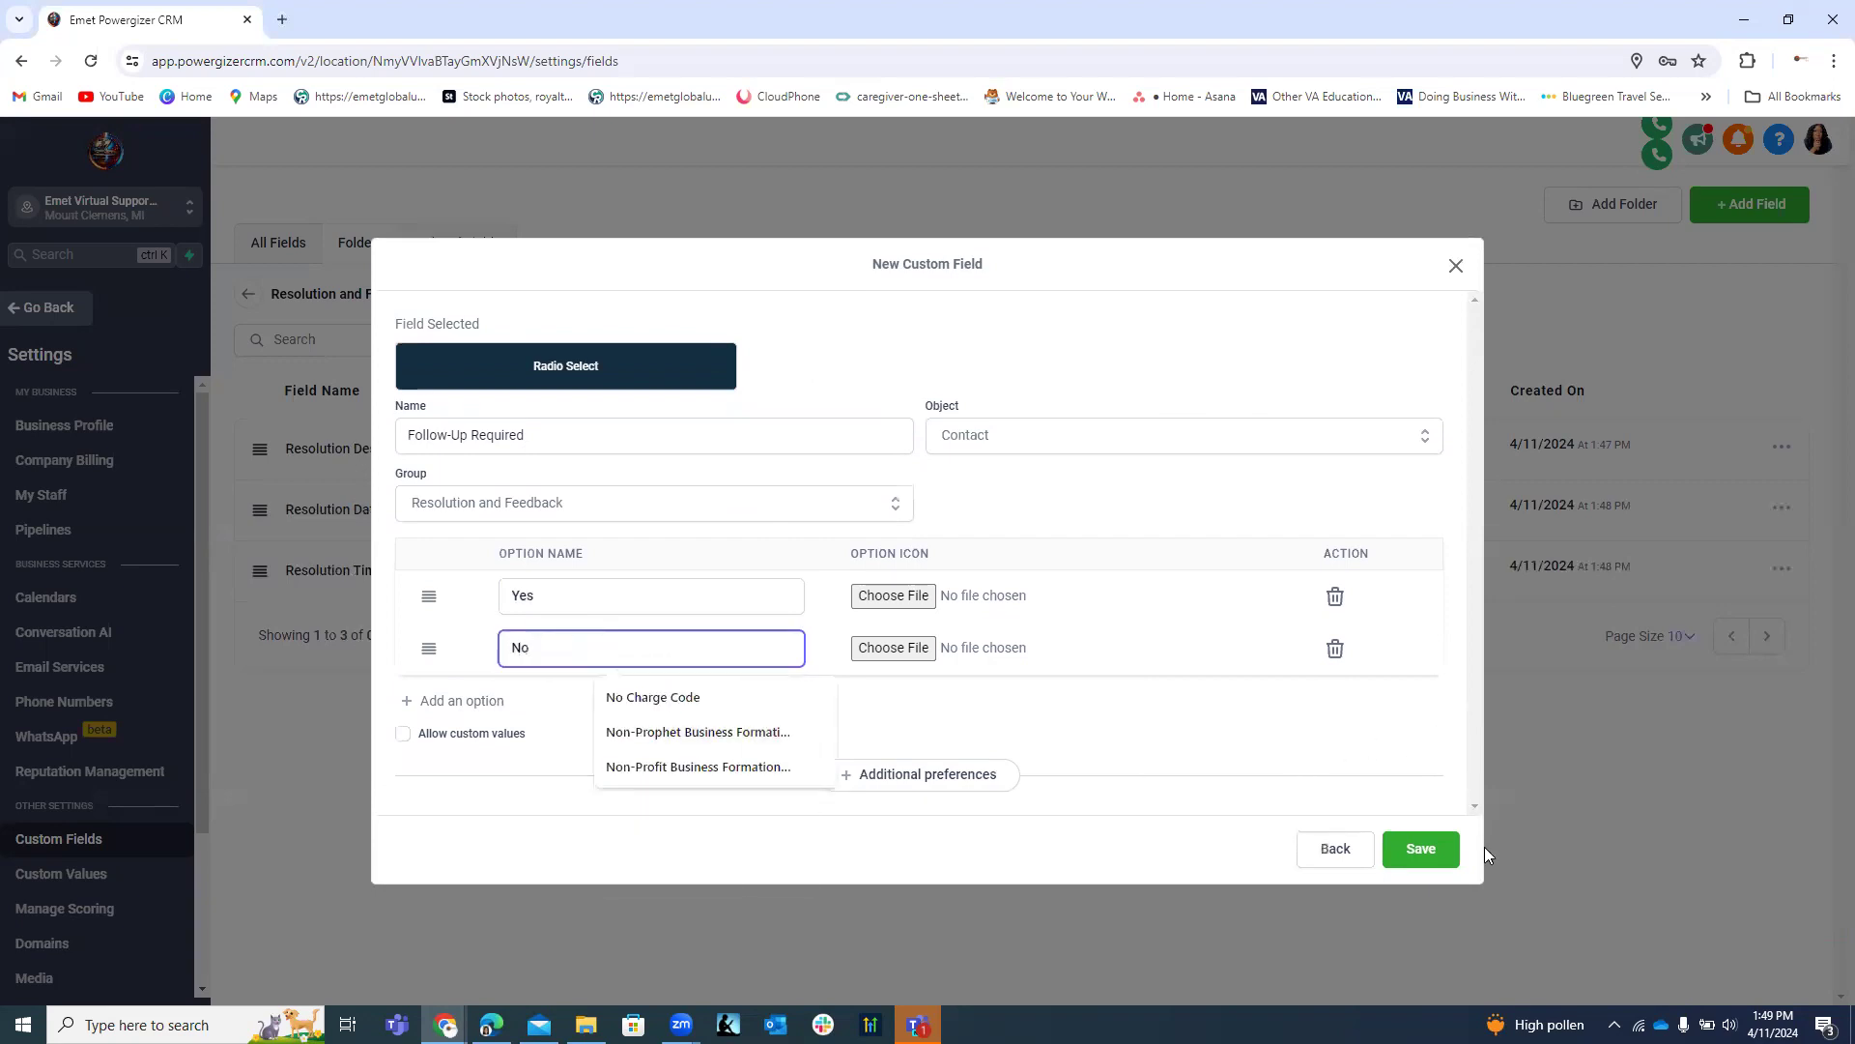
{"action": "left_click", "coordinate": [1422, 850]}
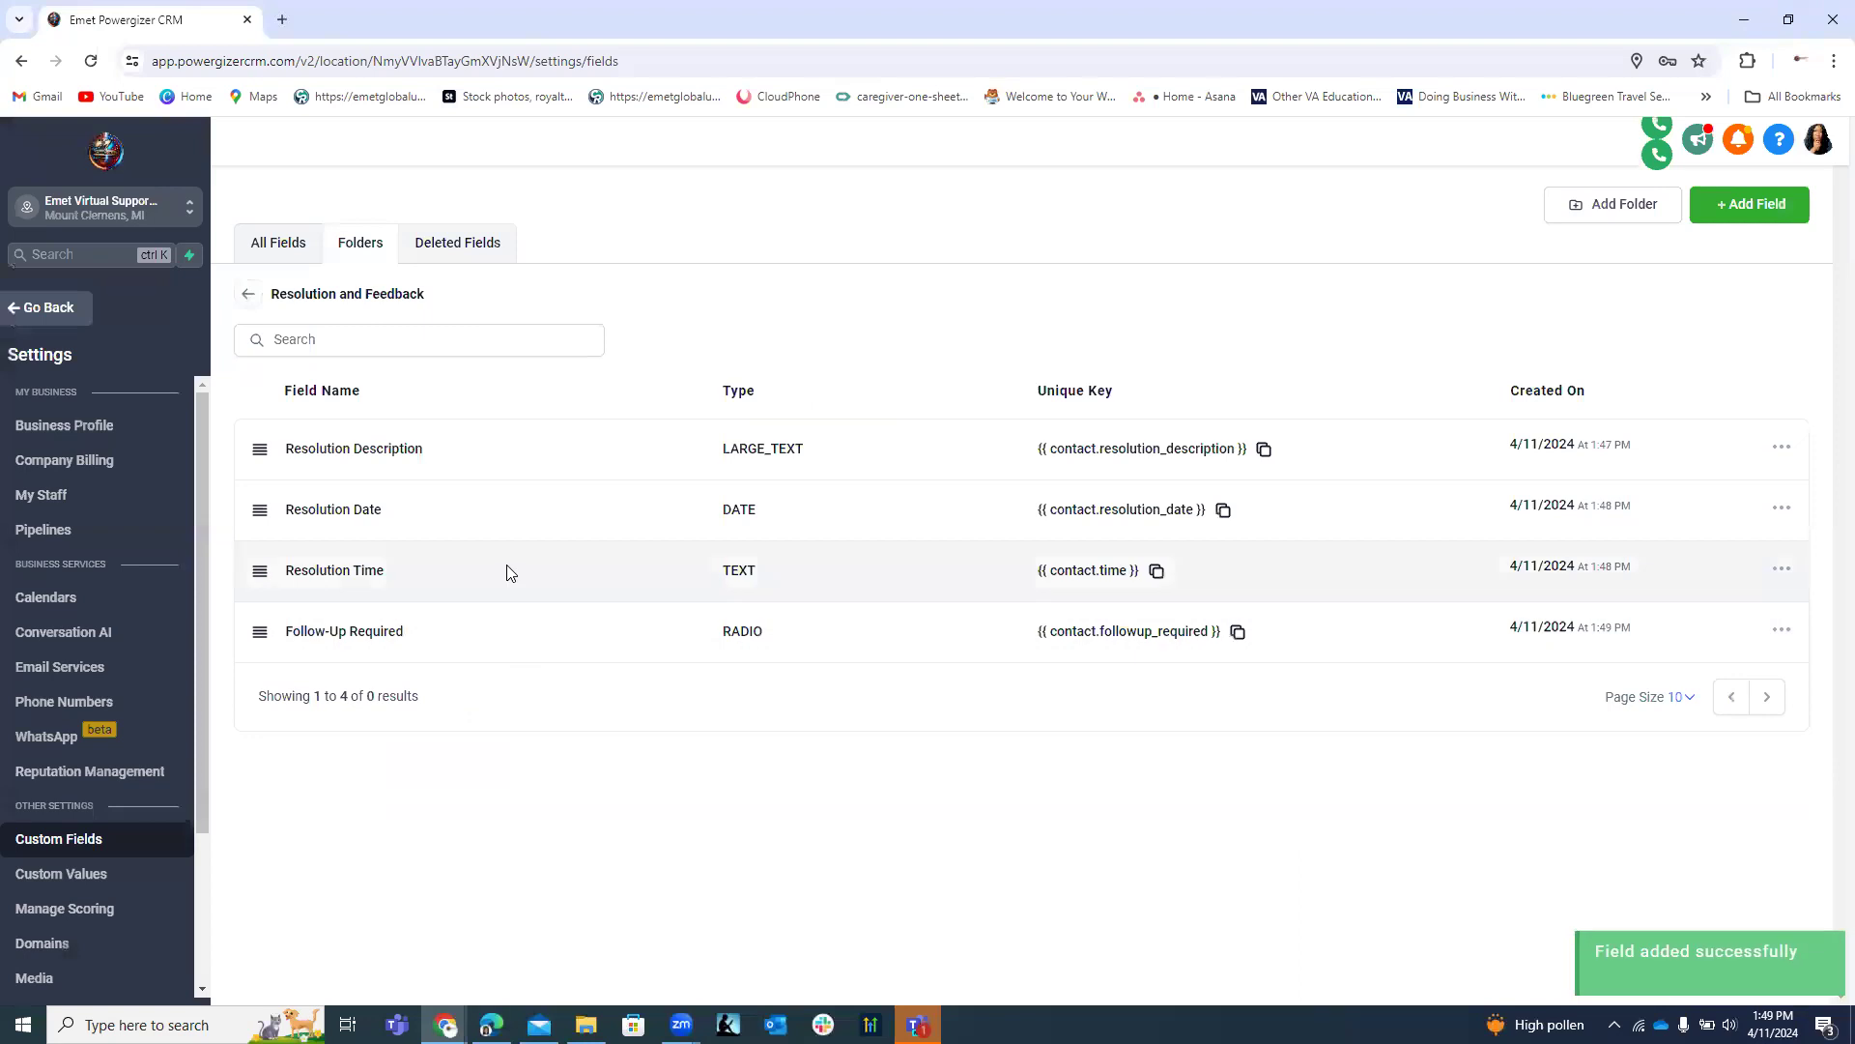
Create a Multi Line field named 'Type of Follow-Up Required' and save it.
{"action": "left_click", "coordinate": [1744, 203]}
{"action": "left_click", "coordinate": [641, 419]}
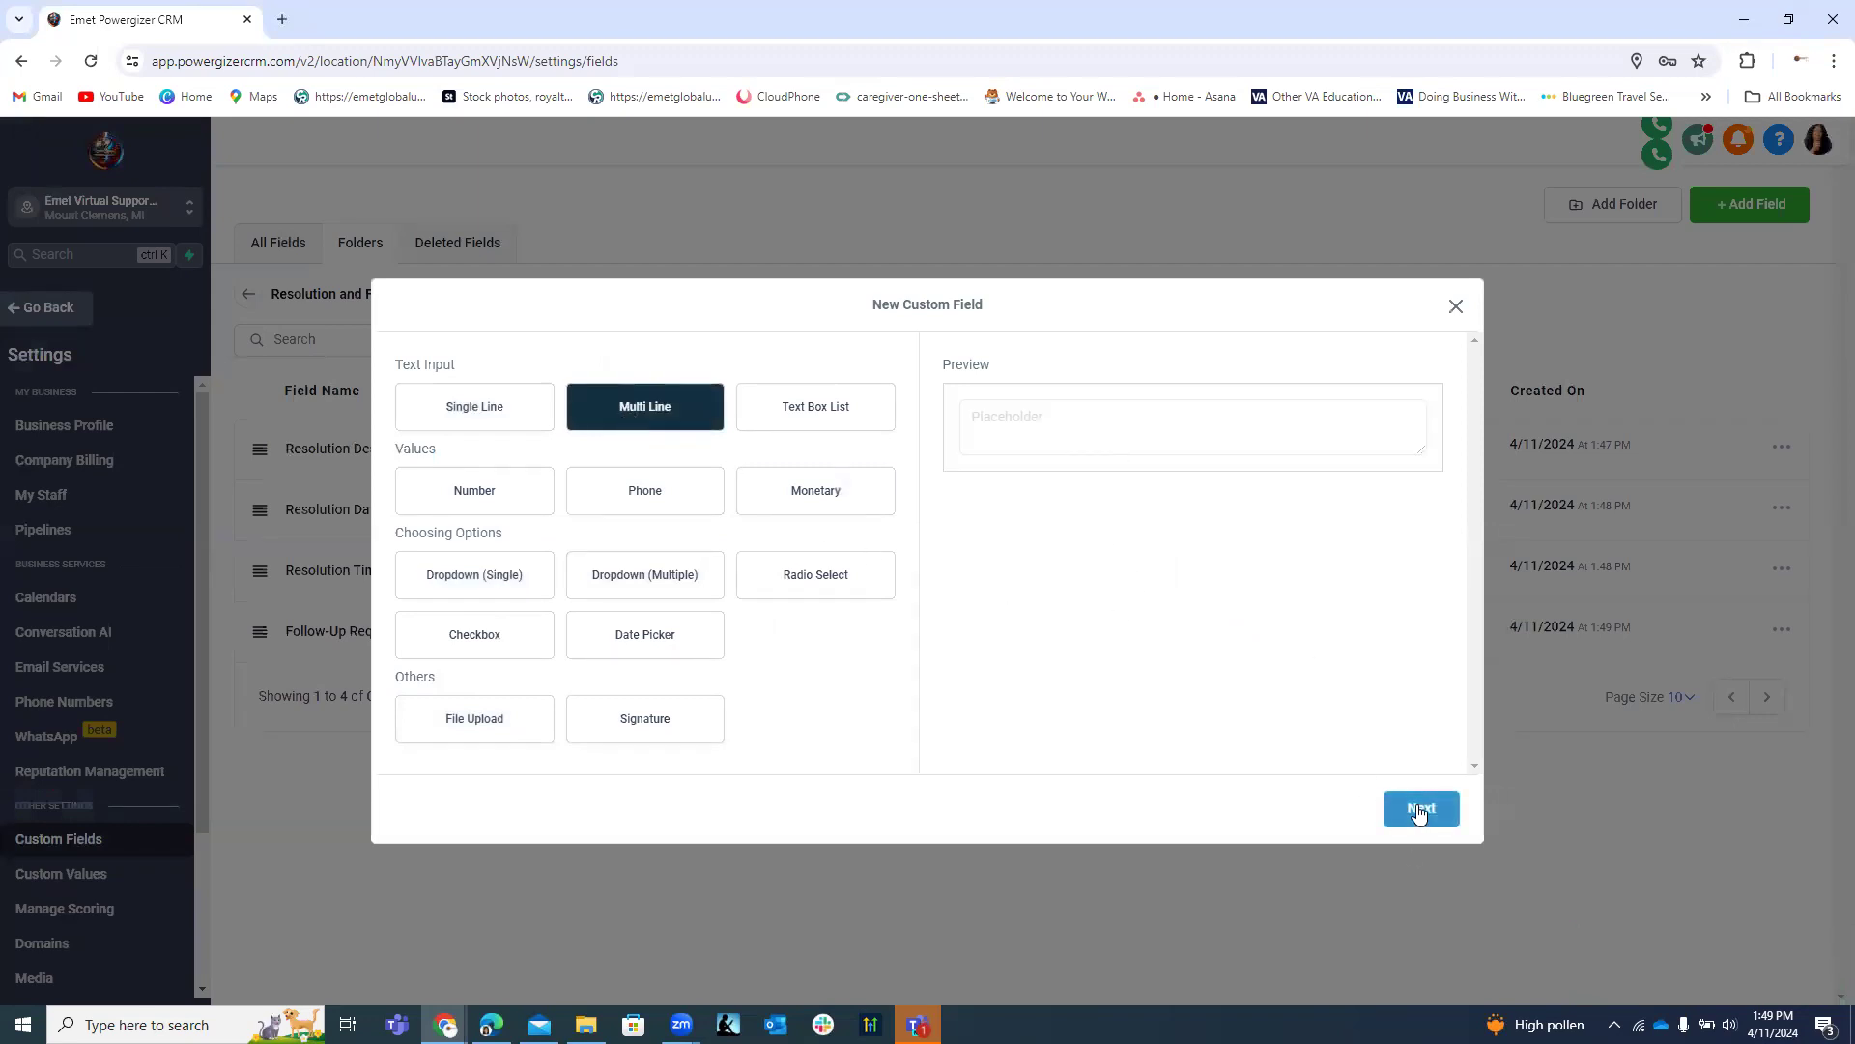
{"action": "left_click", "coordinate": [1418, 810]}
{"action": "left_click", "coordinate": [528, 510]}
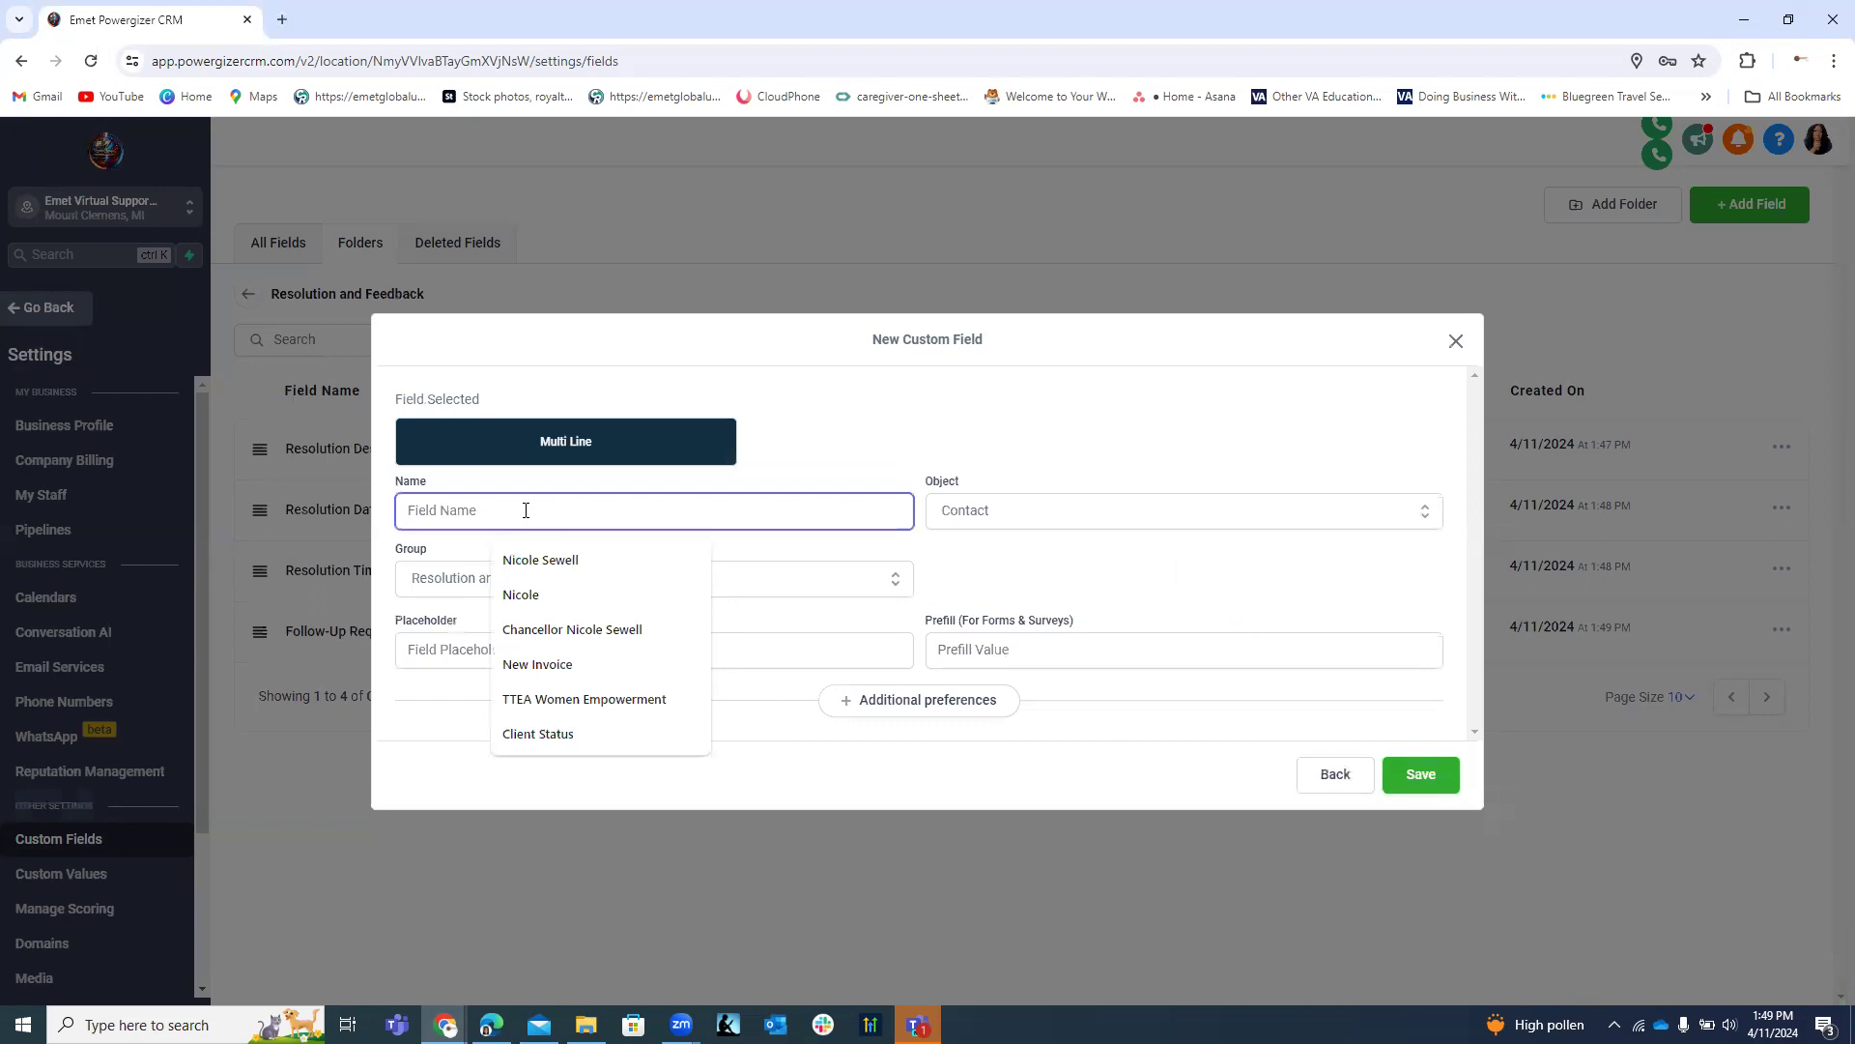
{"action": "type", "text": "v"}
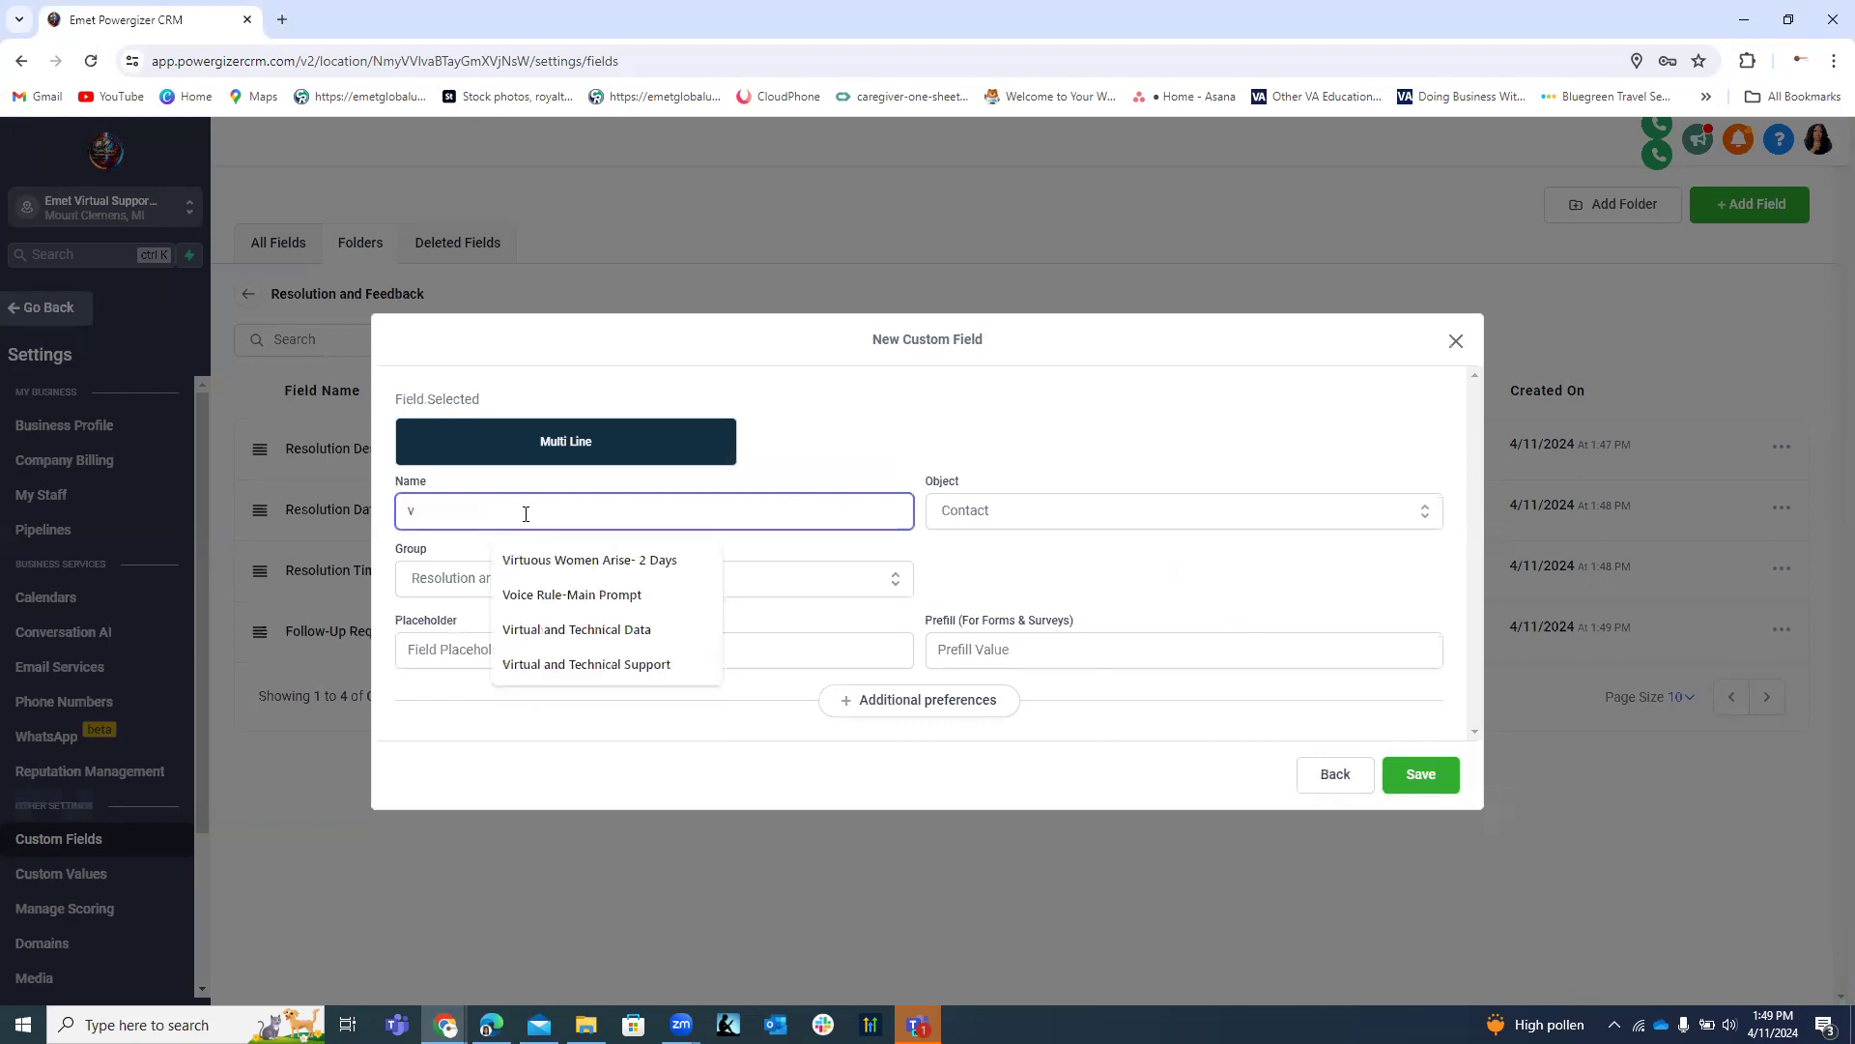
{"action": "key", "text": "BackSpace"}
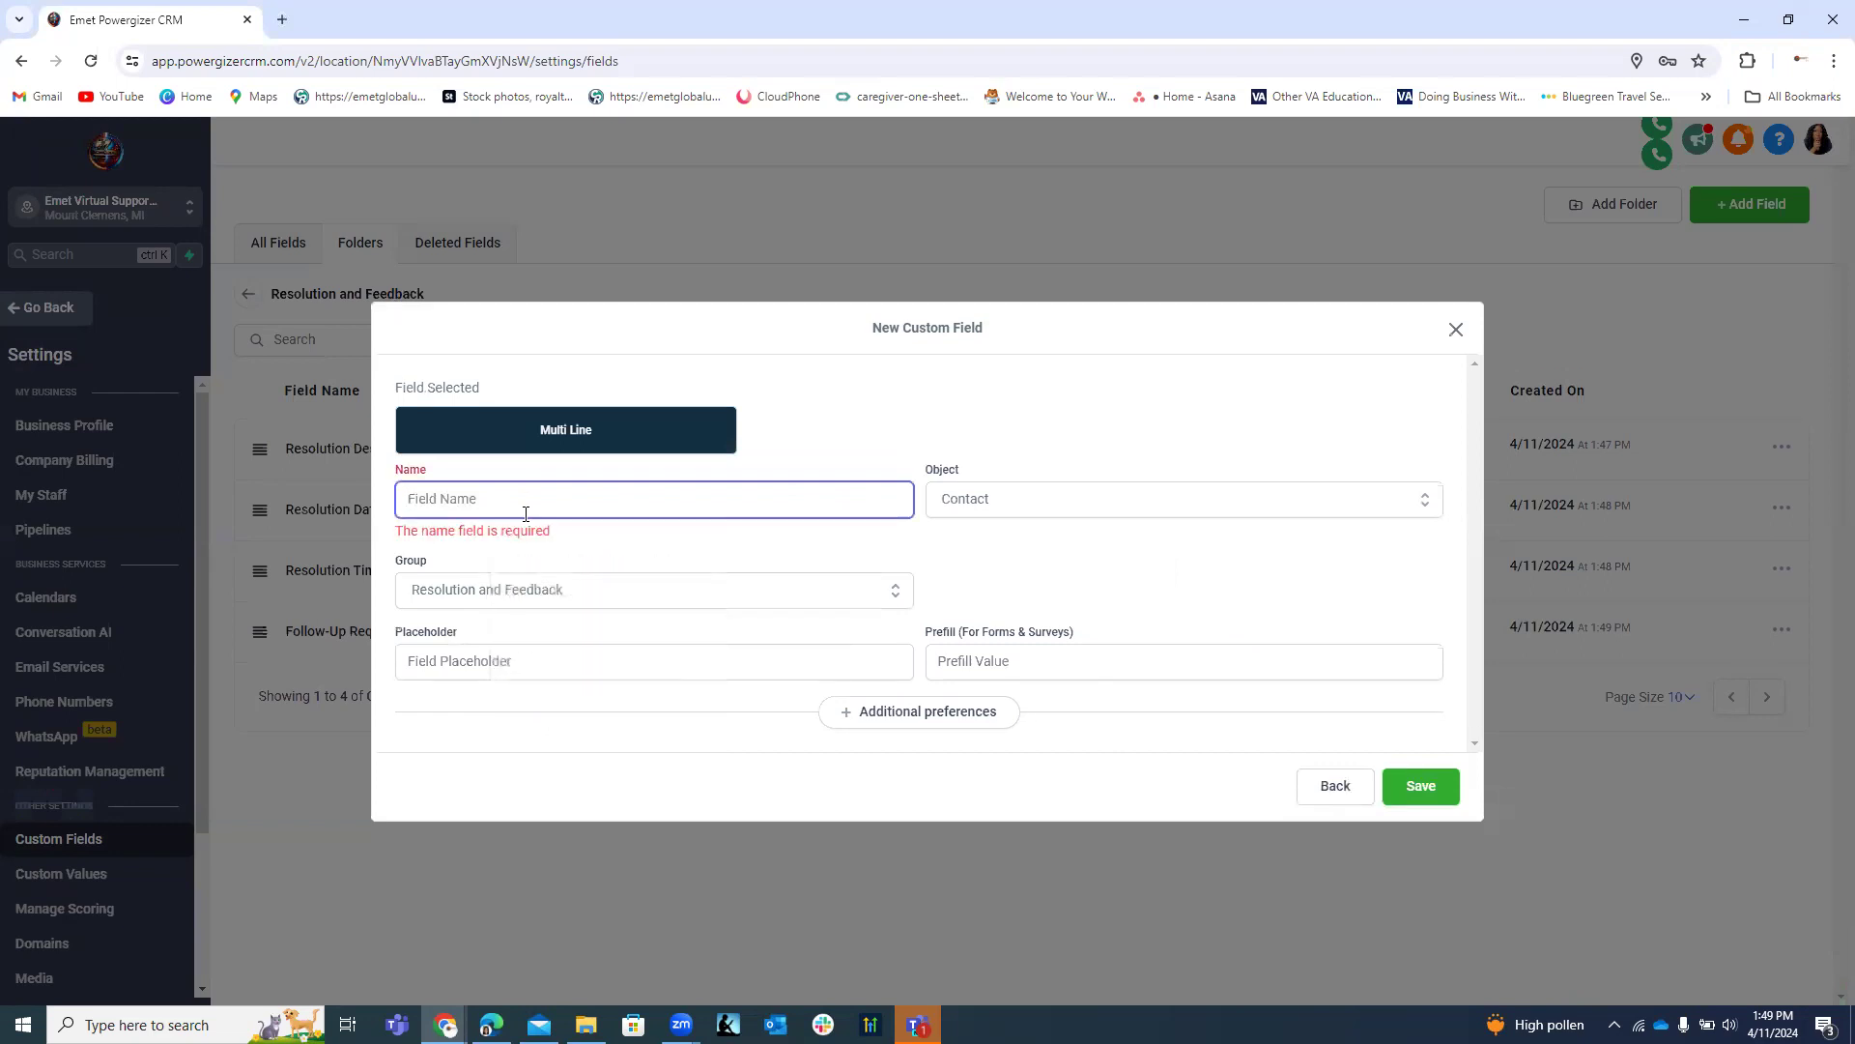
{"action": "type", "text": "Follow-Up Required"}
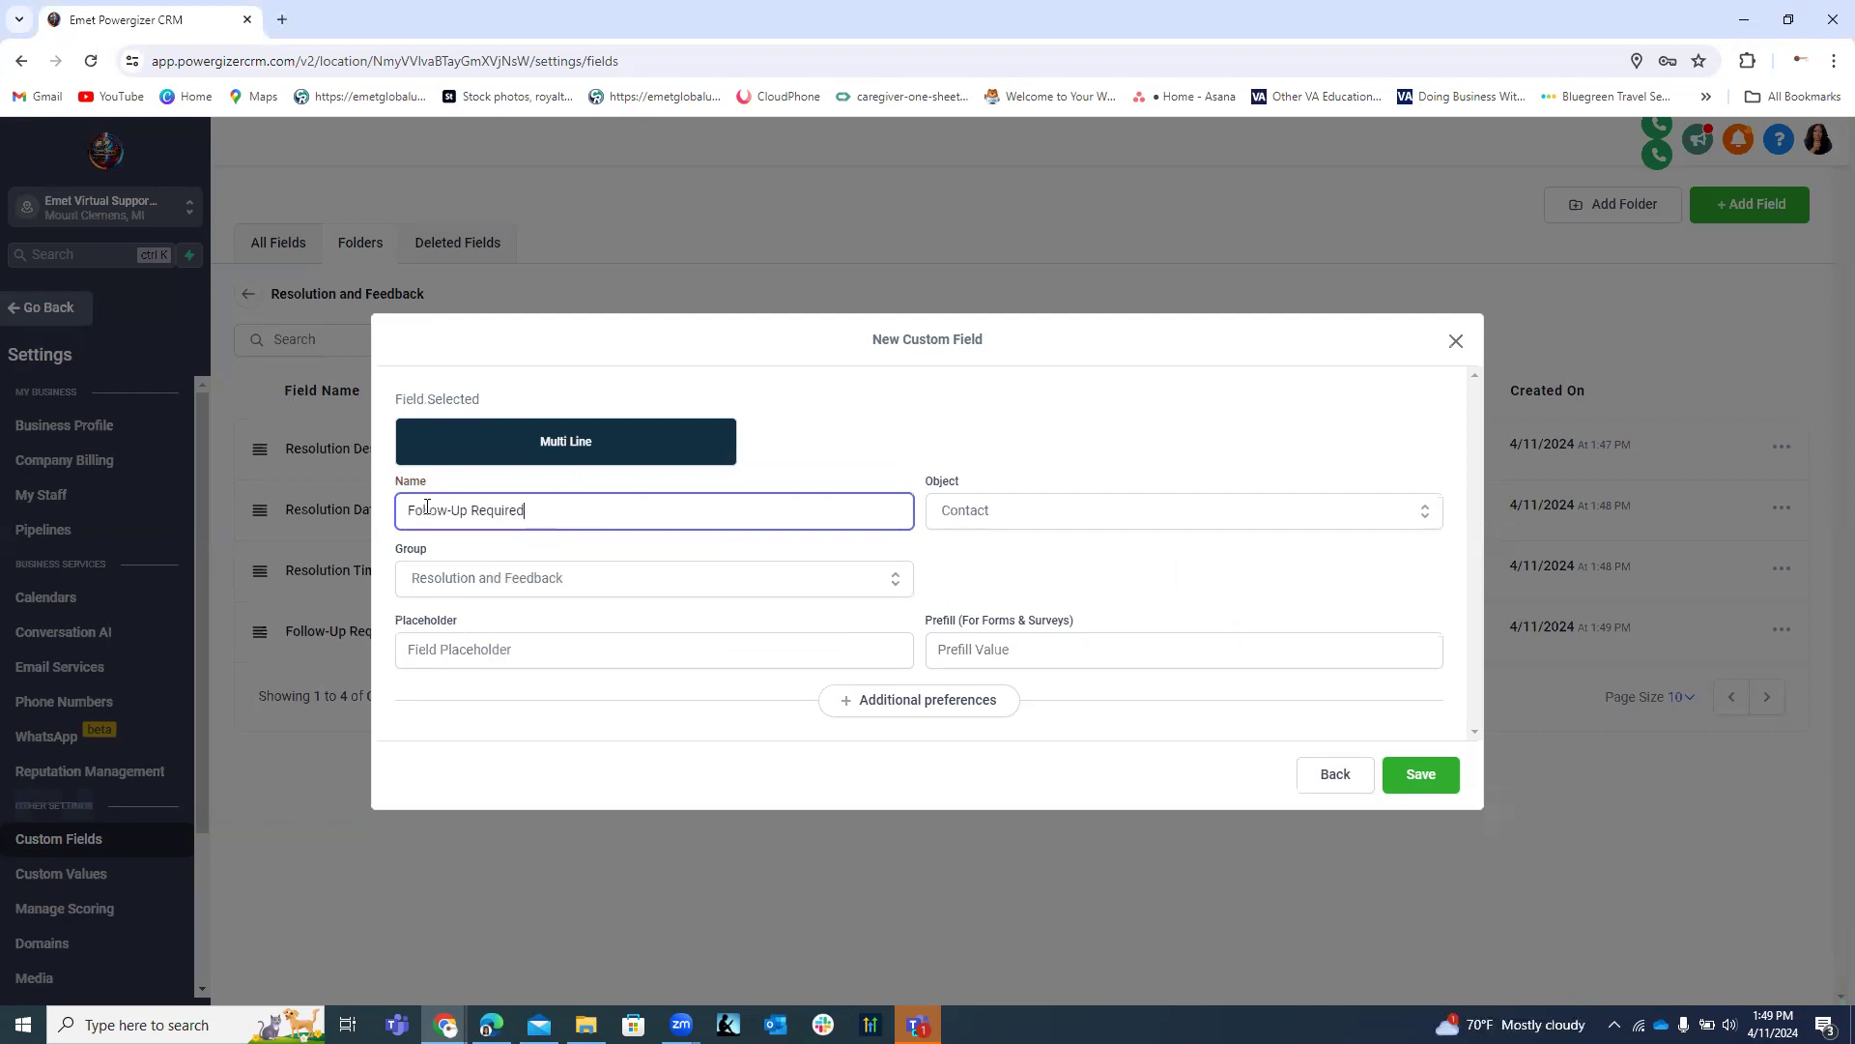
{"action": "type", "text": "Type of"}
{"action": "left_click", "coordinate": [1431, 779]}
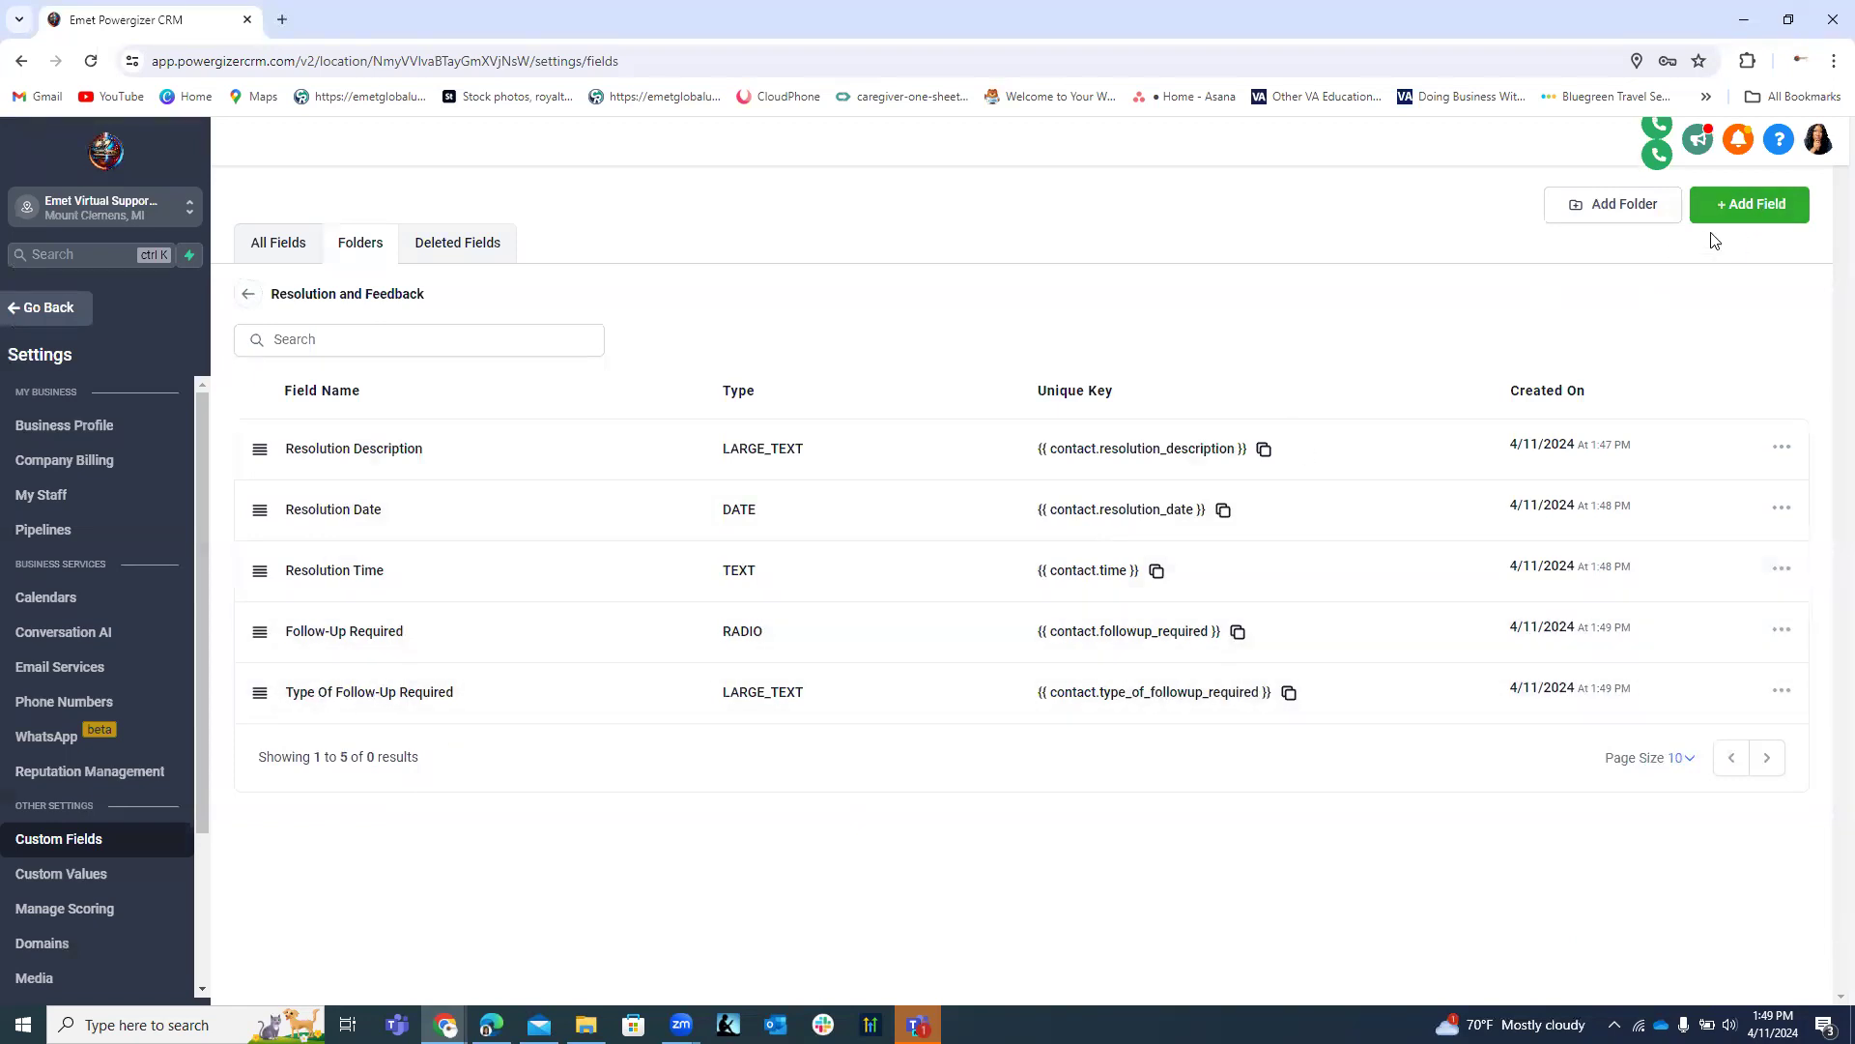
Create a Multi Line field named 'Feedback' and save it.
{"action": "left_click", "coordinate": [1757, 205]}
{"action": "left_click", "coordinate": [531, 413]}
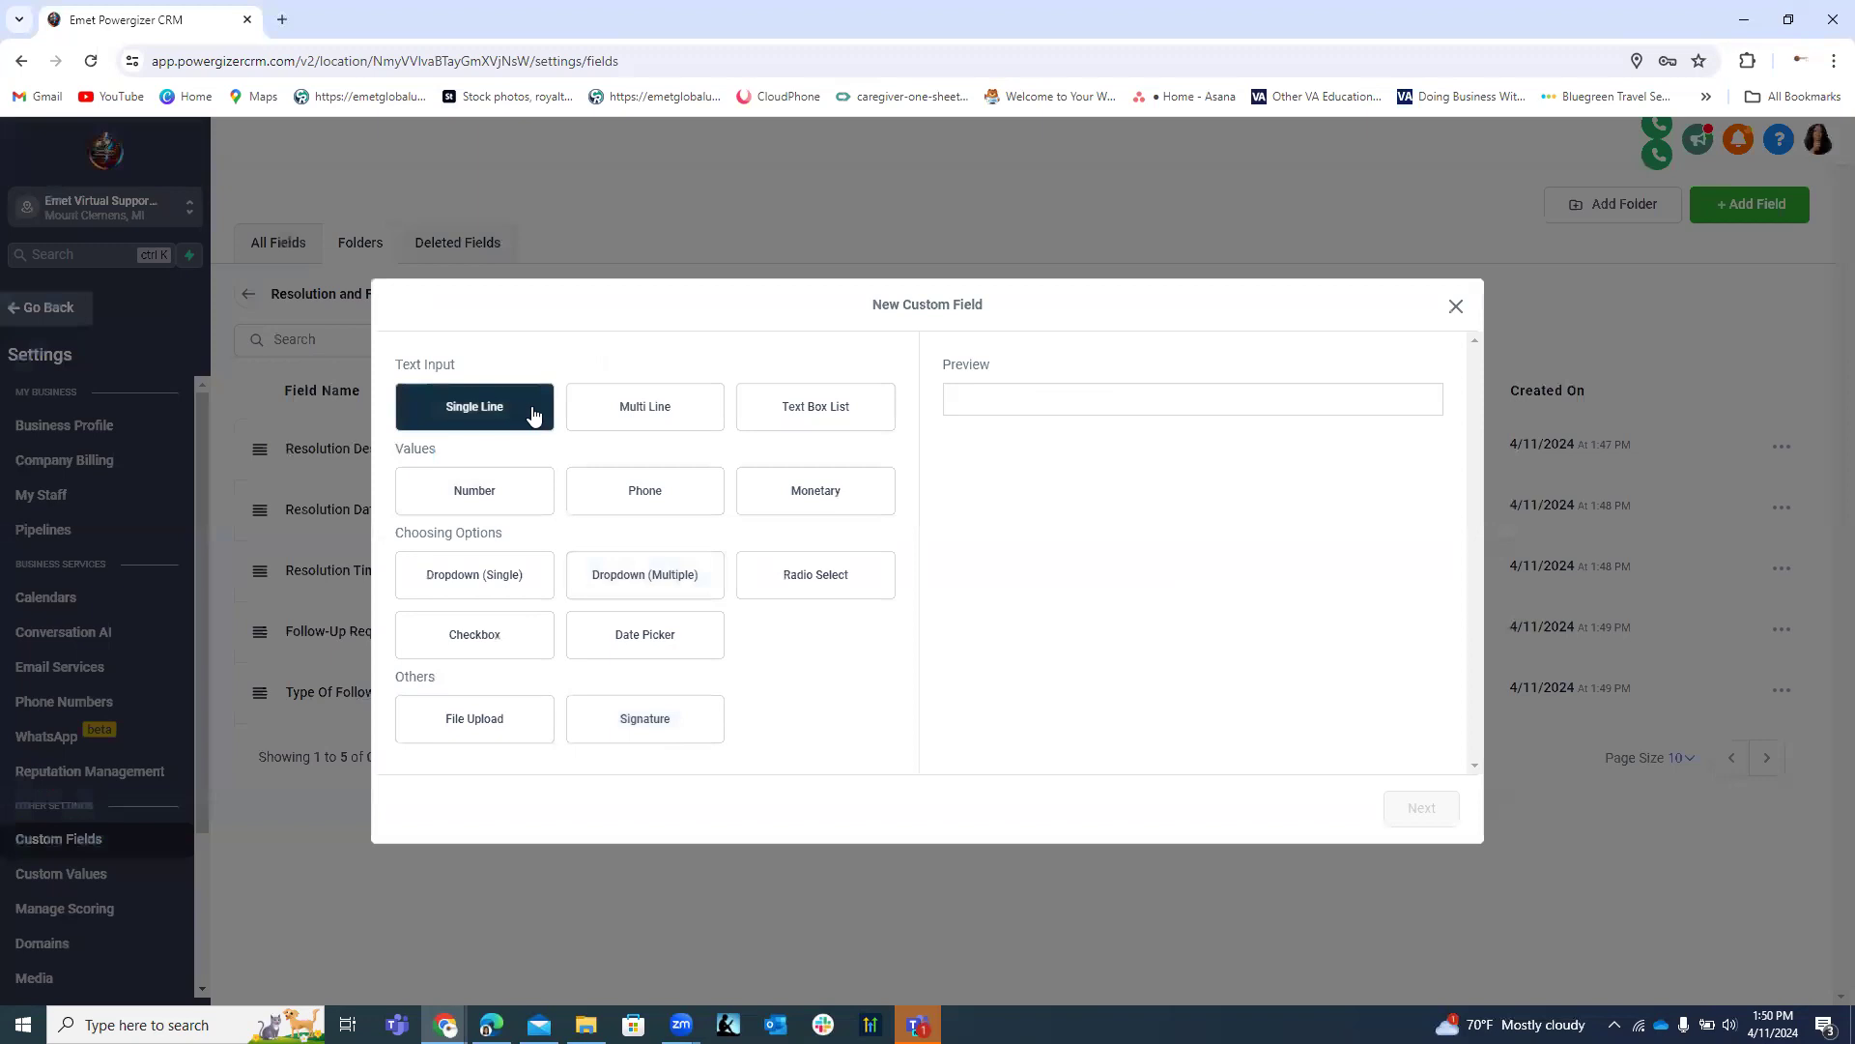
{"action": "left_click", "coordinate": [640, 409]}
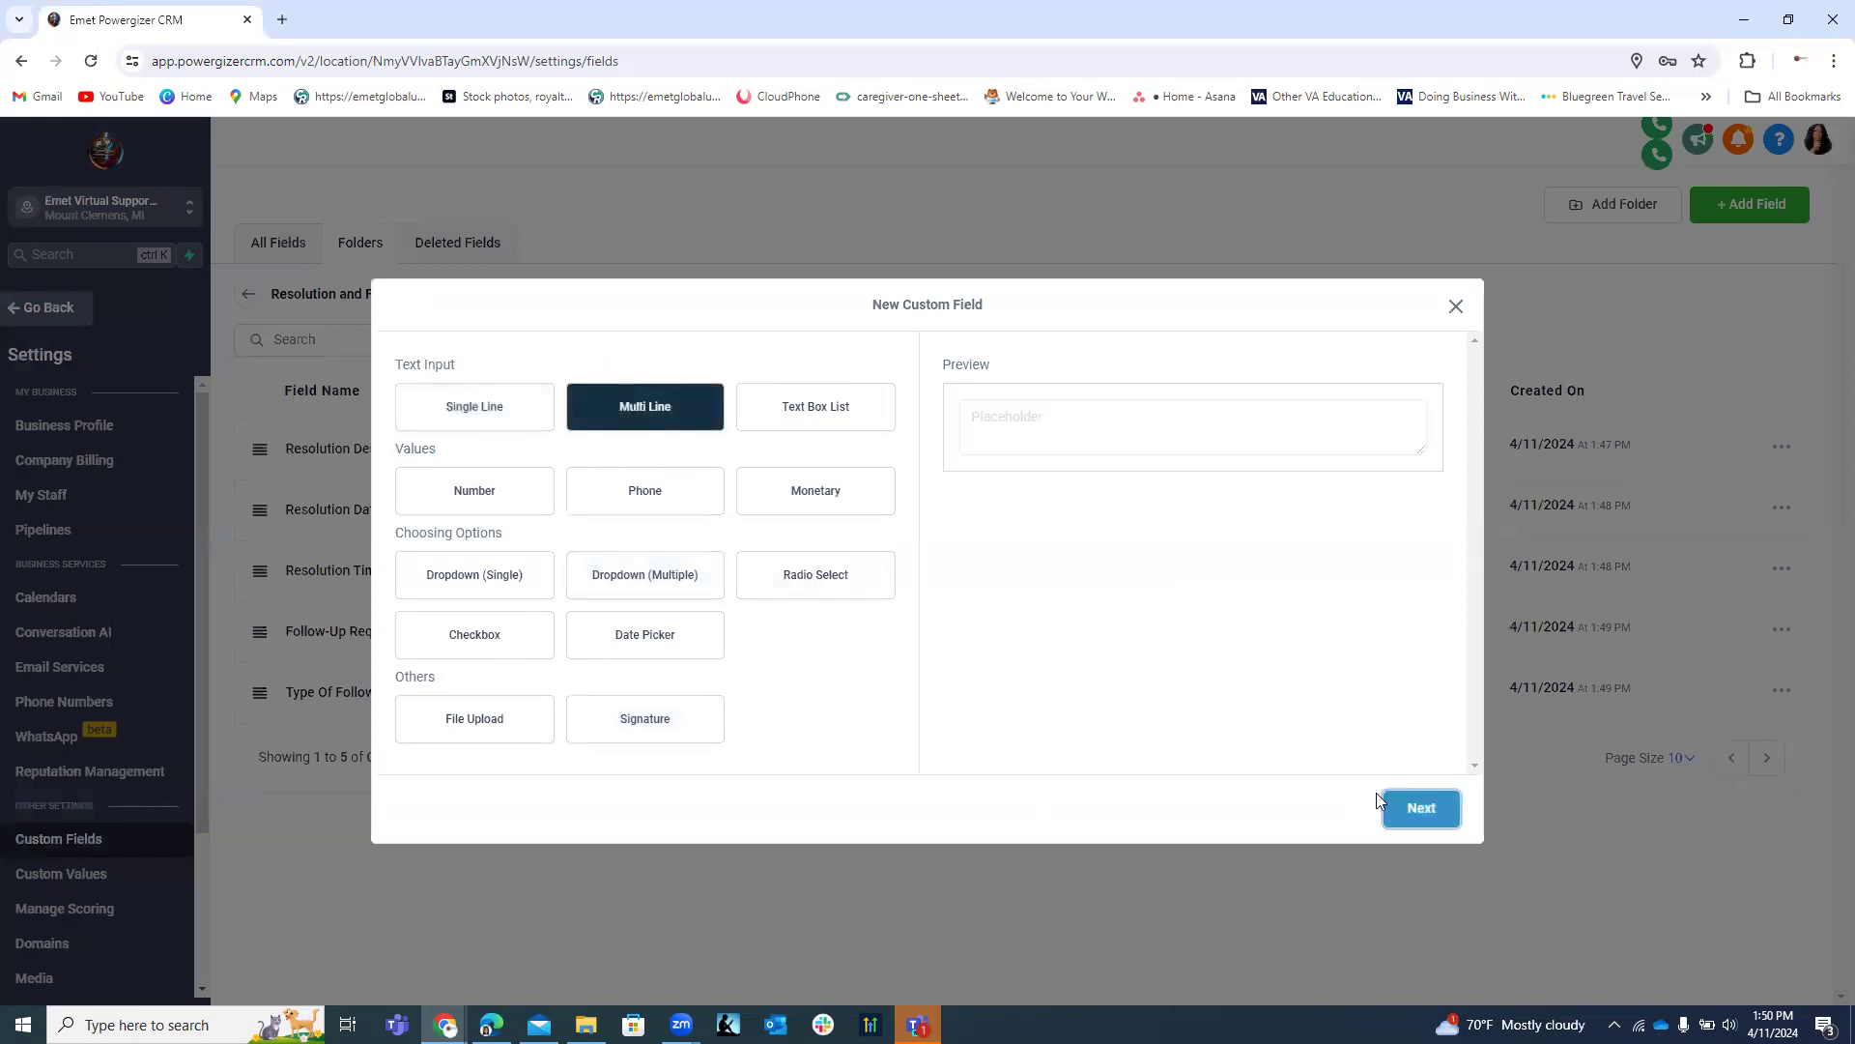
{"action": "left_click", "coordinate": [1382, 808]}
{"action": "left_click", "coordinate": [502, 505]}
{"action": "type", "text": "Feedbac"}
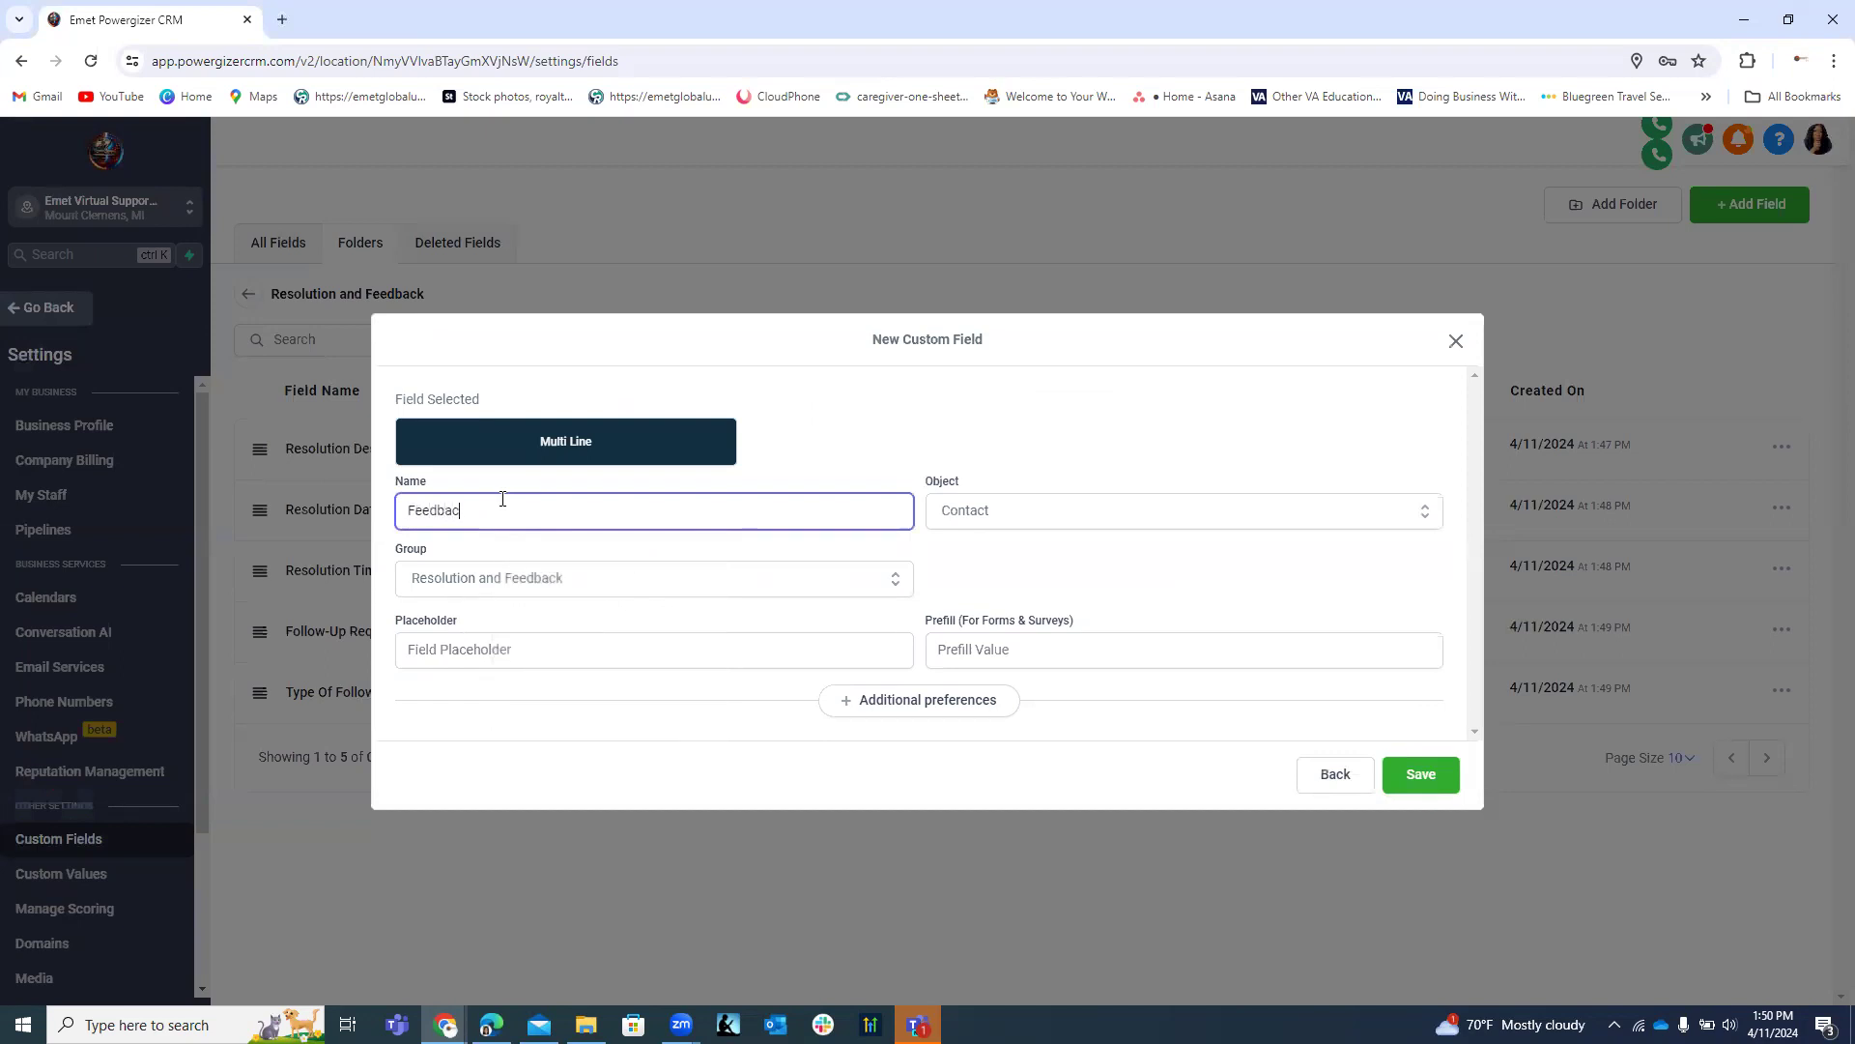
{"action": "type", "text": "k"}
{"action": "left_click", "coordinate": [1431, 774]}
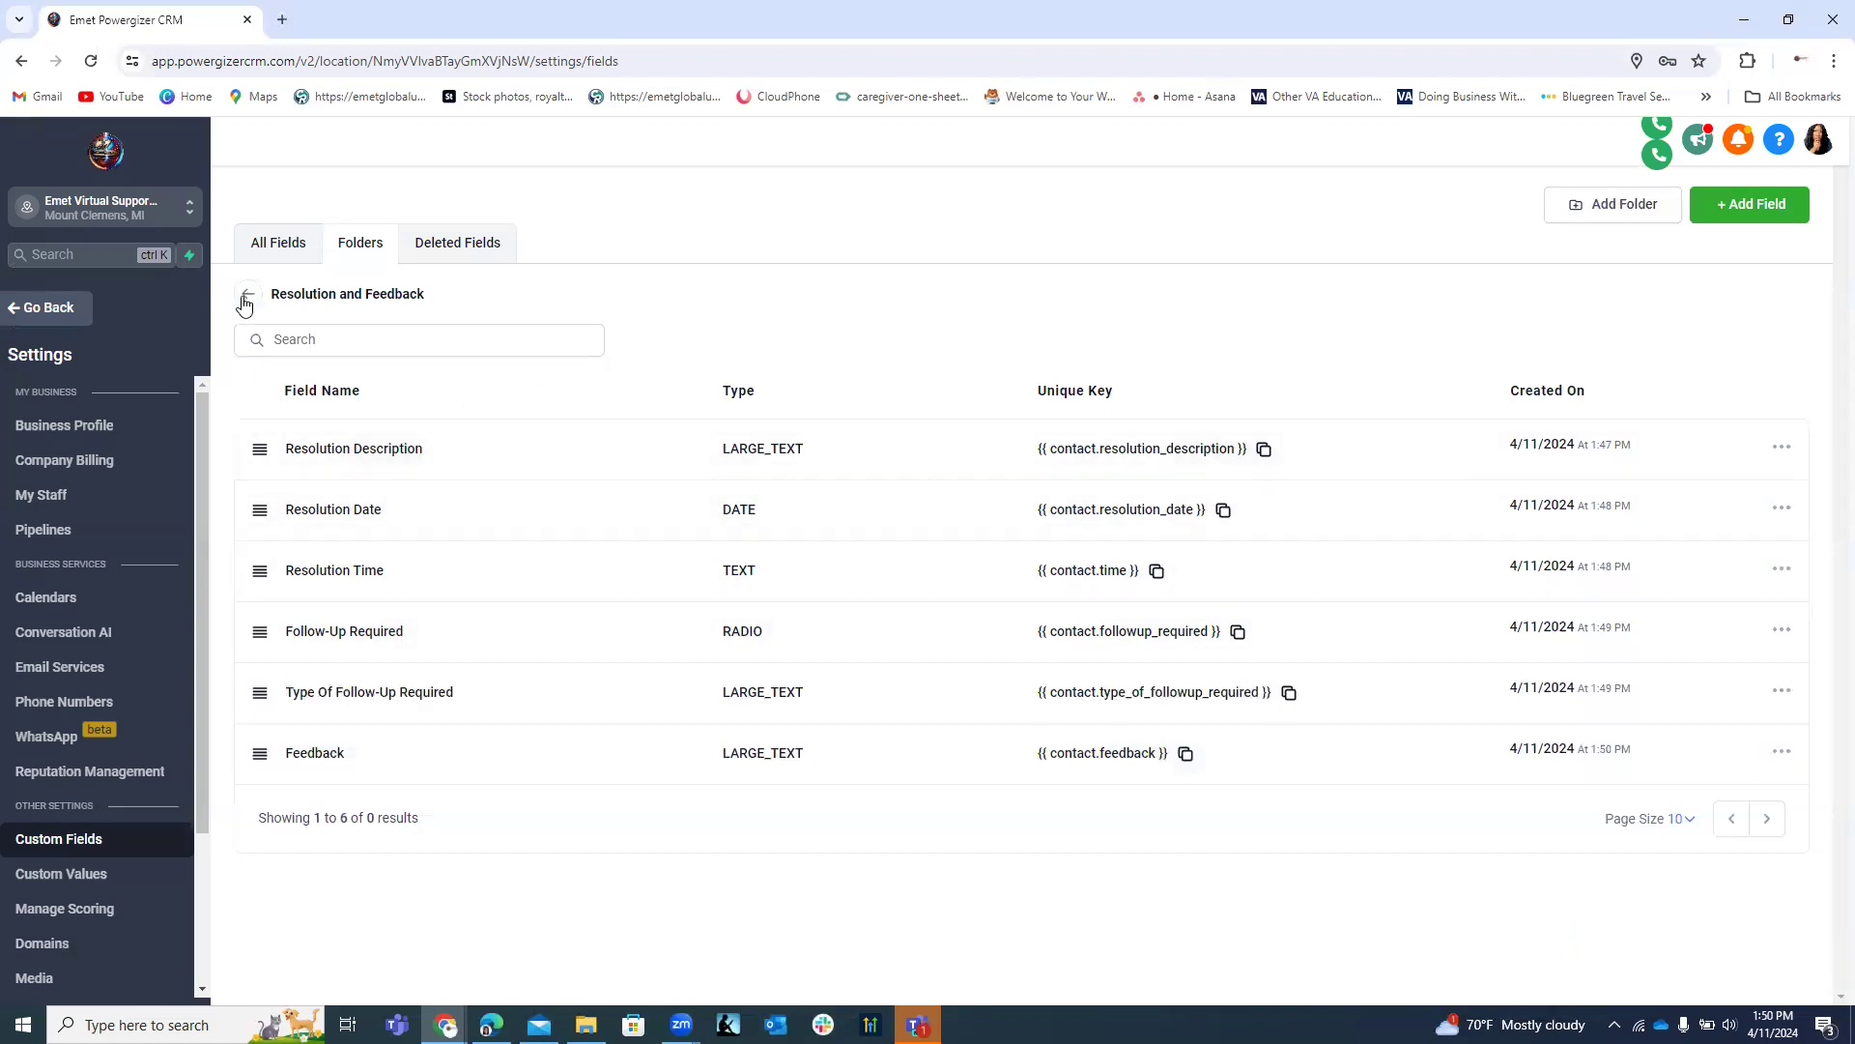
In the Contact folder, drag School/Department above Department/School, then return to the folders.
{"action": "left_click", "coordinate": [248, 295]}
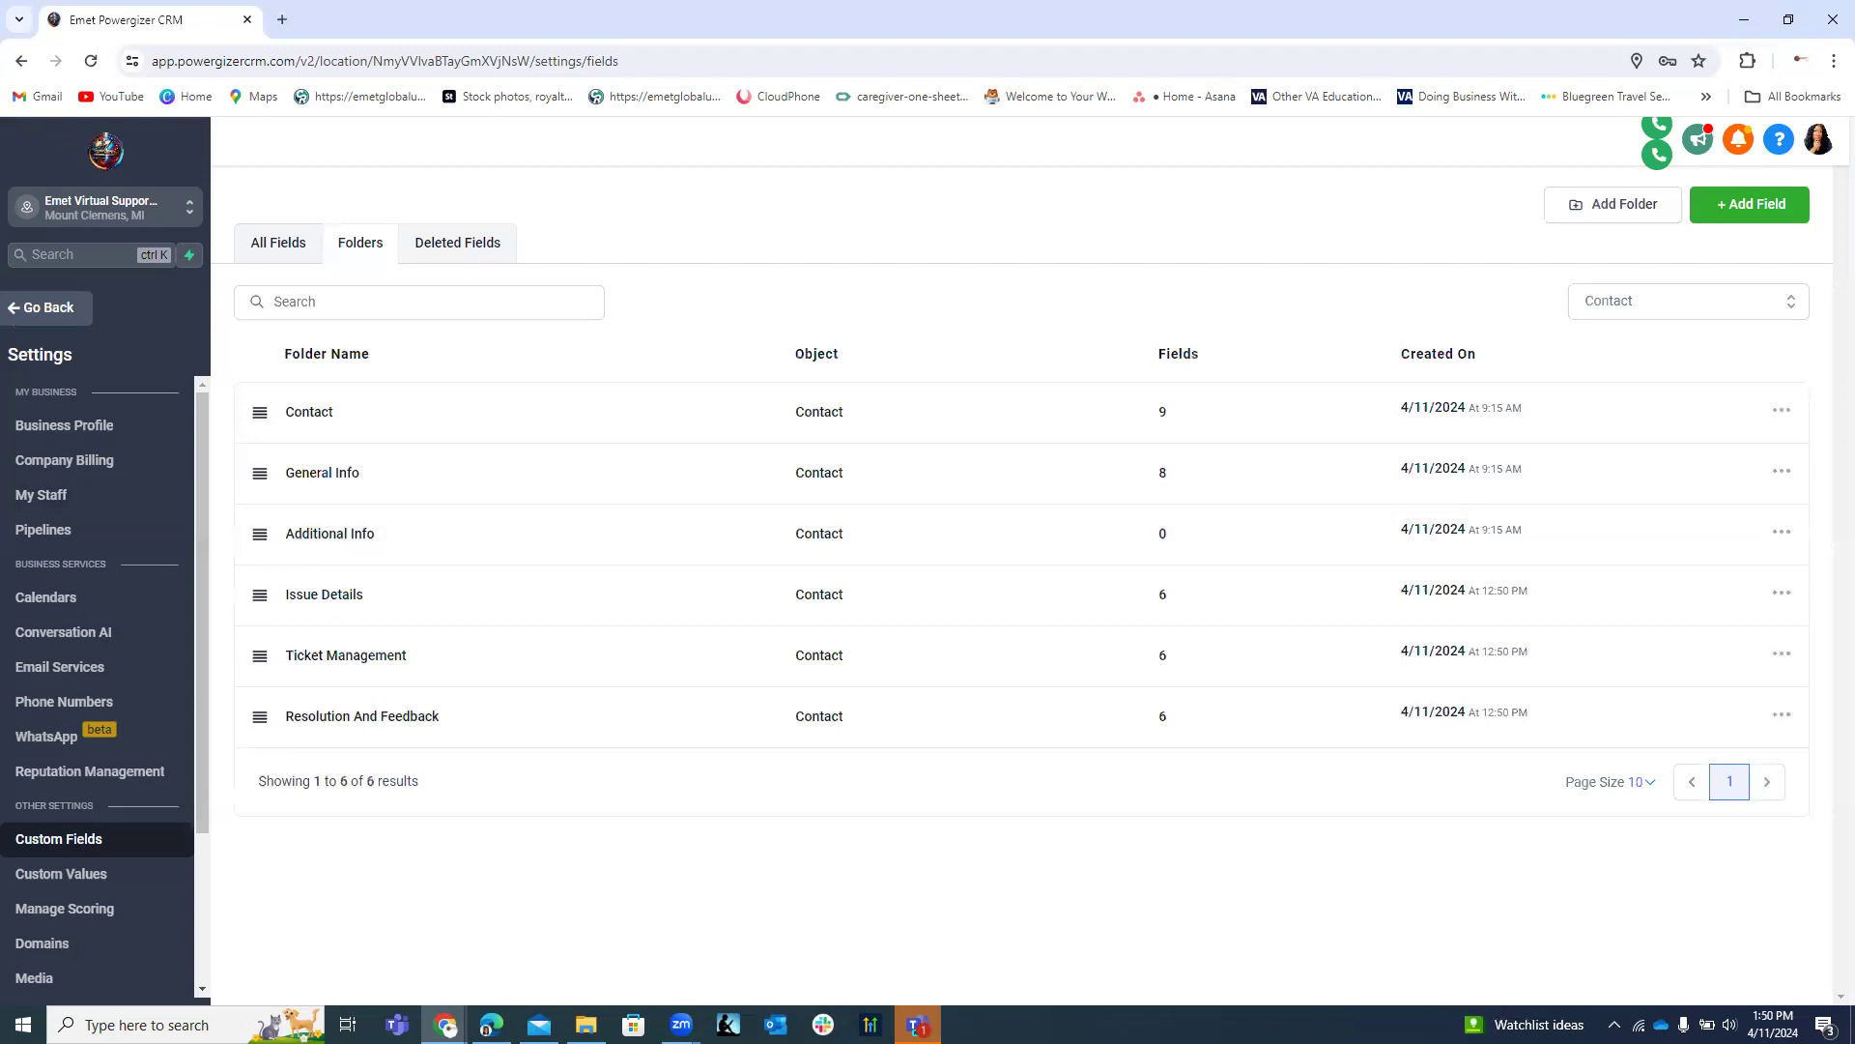
{"action": "left_click", "coordinate": [327, 422]}
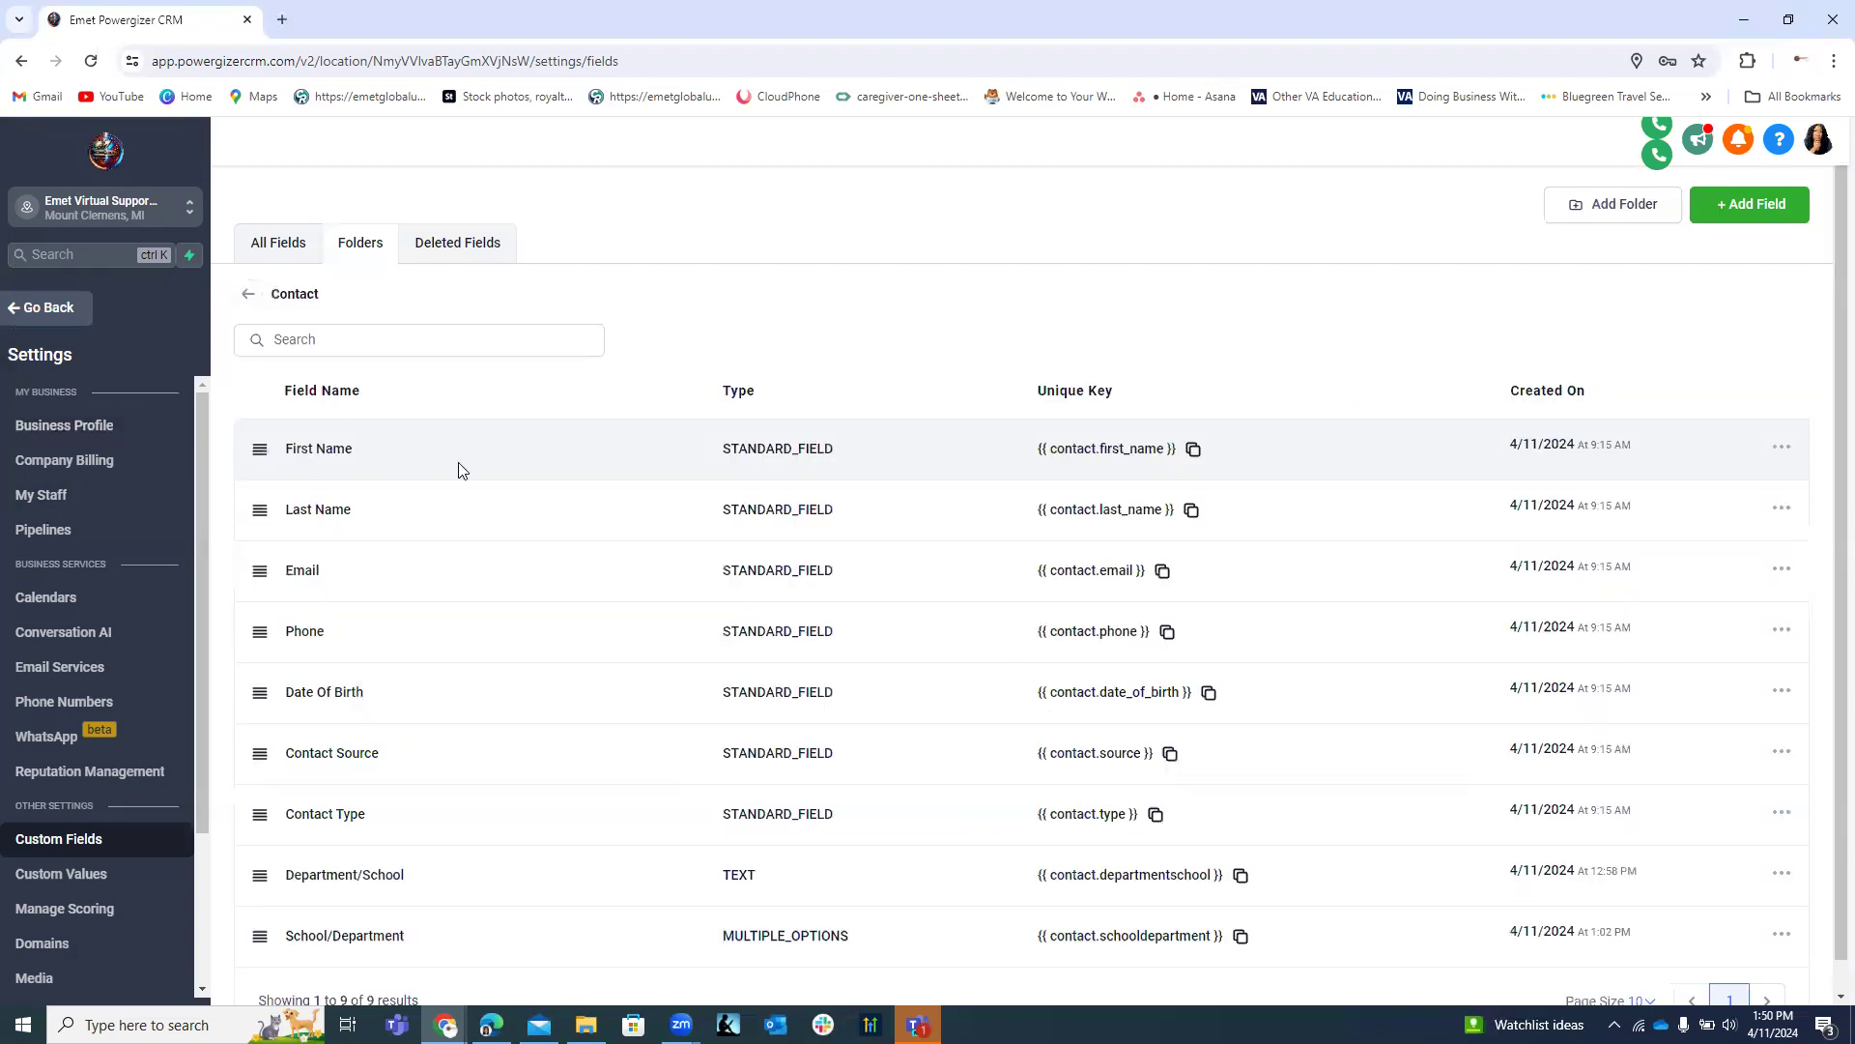
{"action": "scroll", "coordinate": [497, 454], "scroll_direction": "down", "scroll_amount": 1}
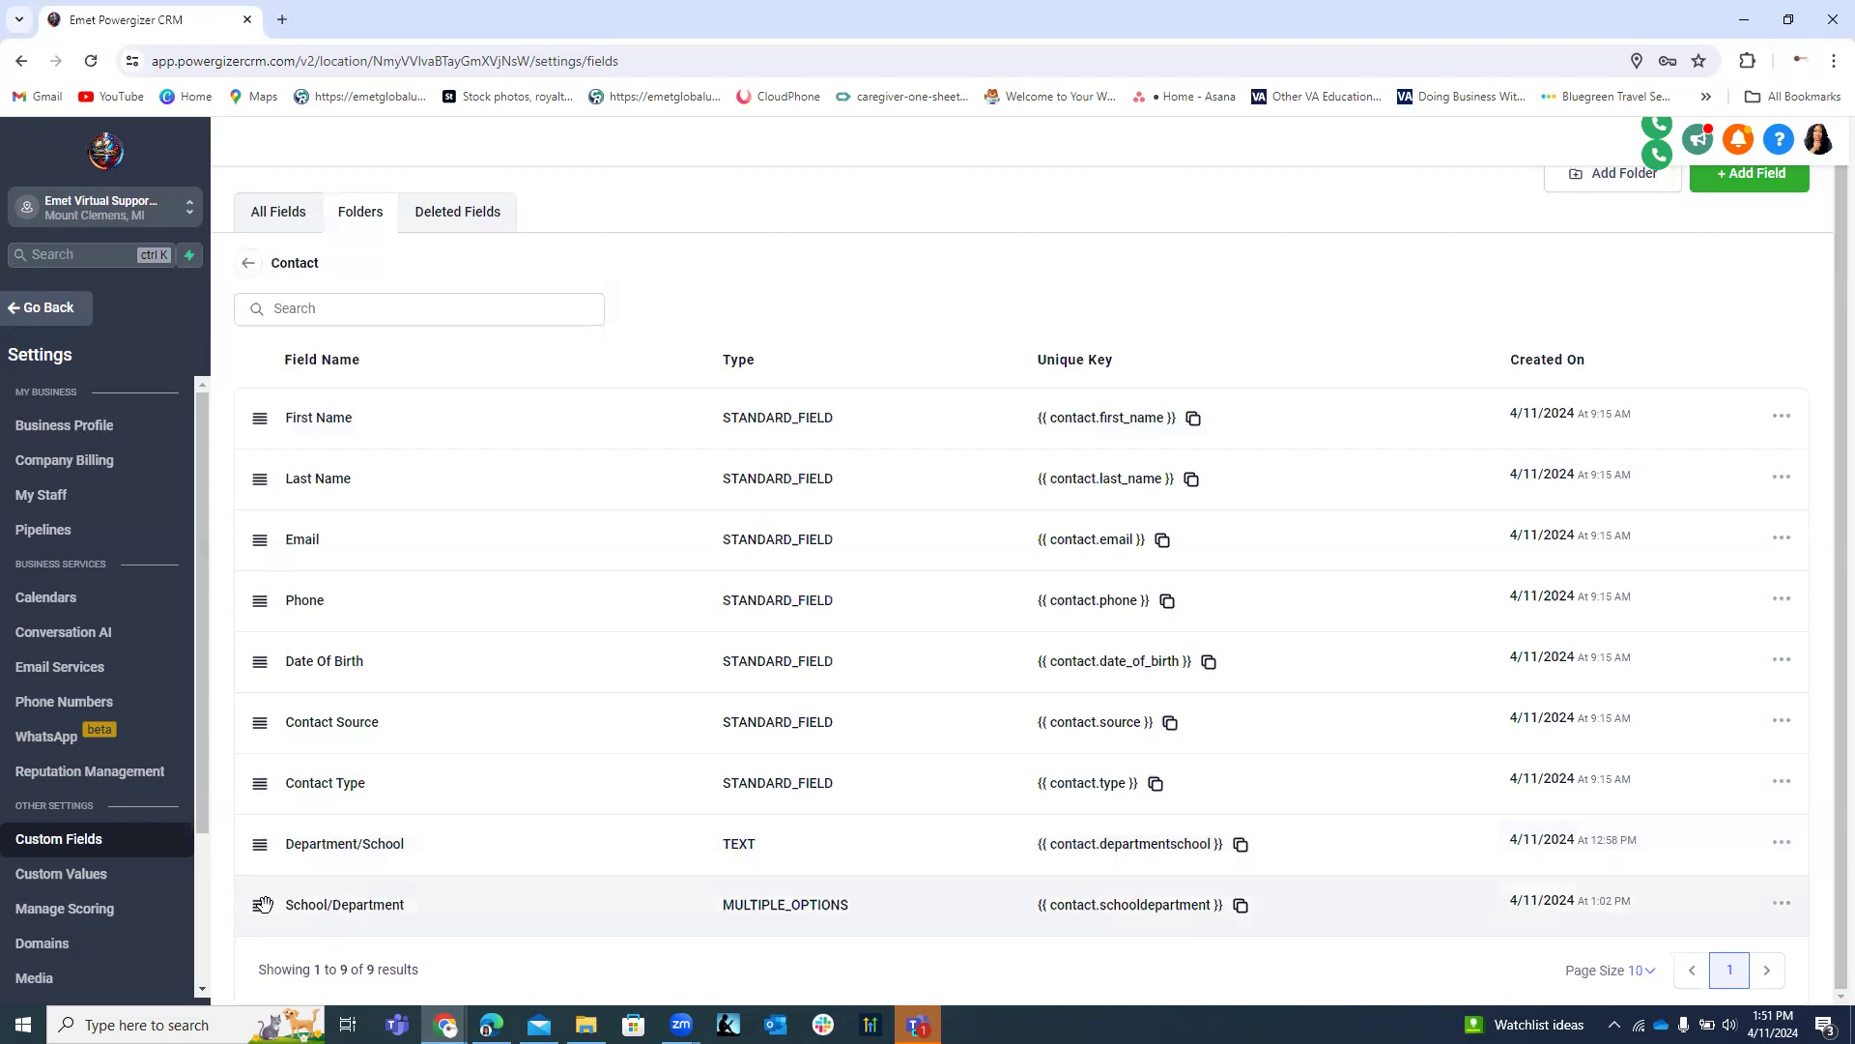
{"action": "left_click_drag", "start_coordinate": [264, 904], "coordinate": [348, 846]}
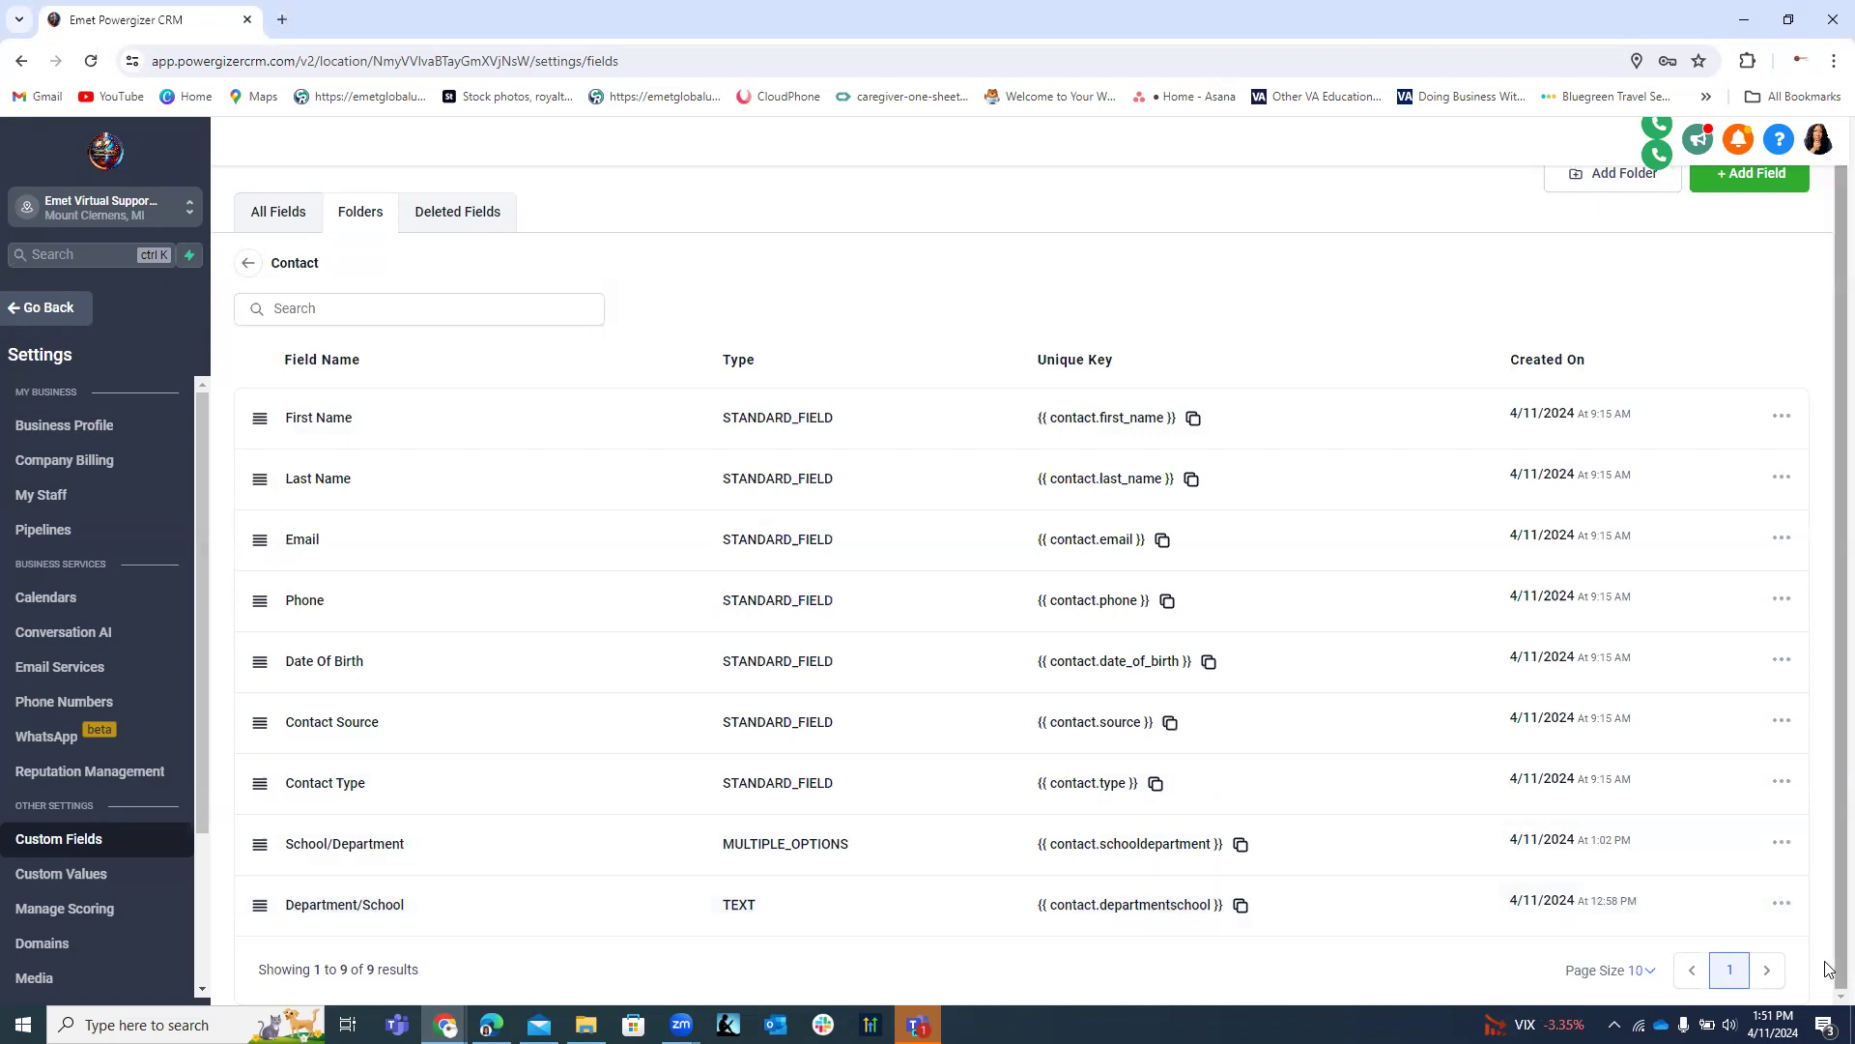
{"action": "left_click", "coordinate": [248, 265]}
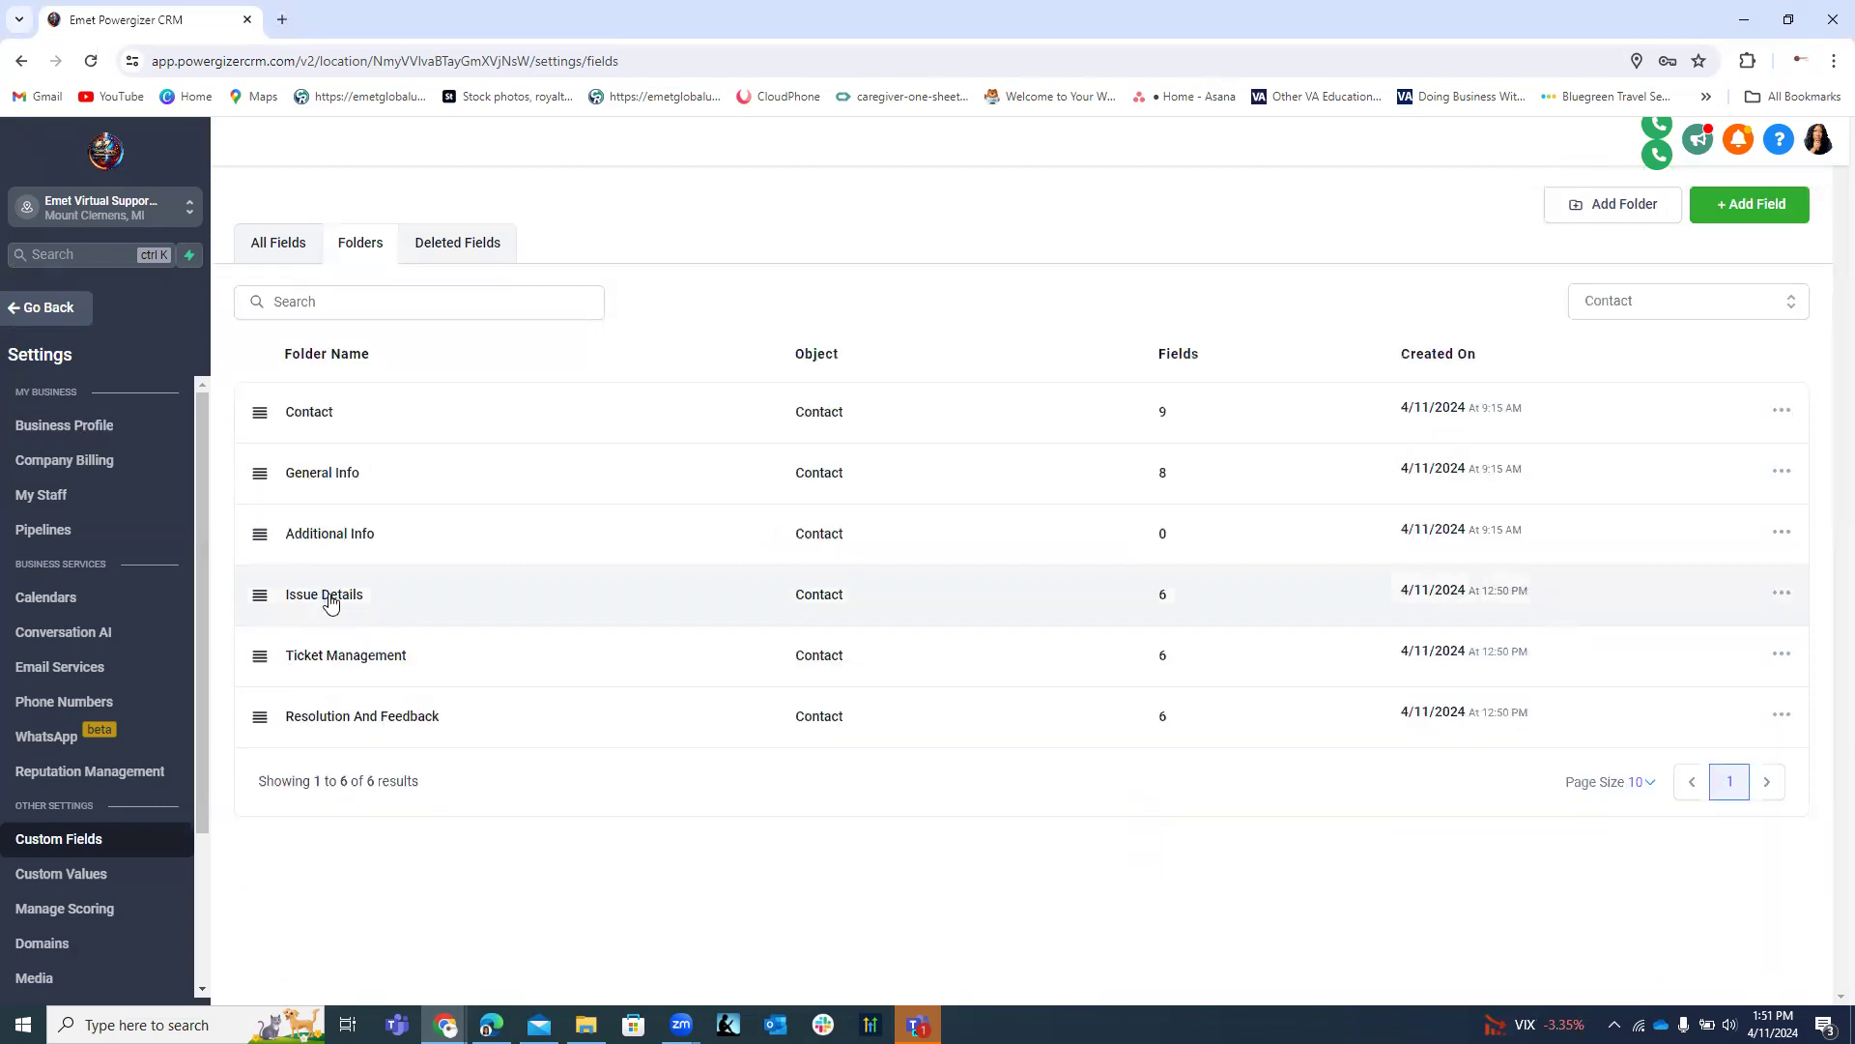
Review the Issue Details, Ticket Management and Resolution And Feedback folders, then leave settings.
{"action": "left_click", "coordinate": [337, 599]}
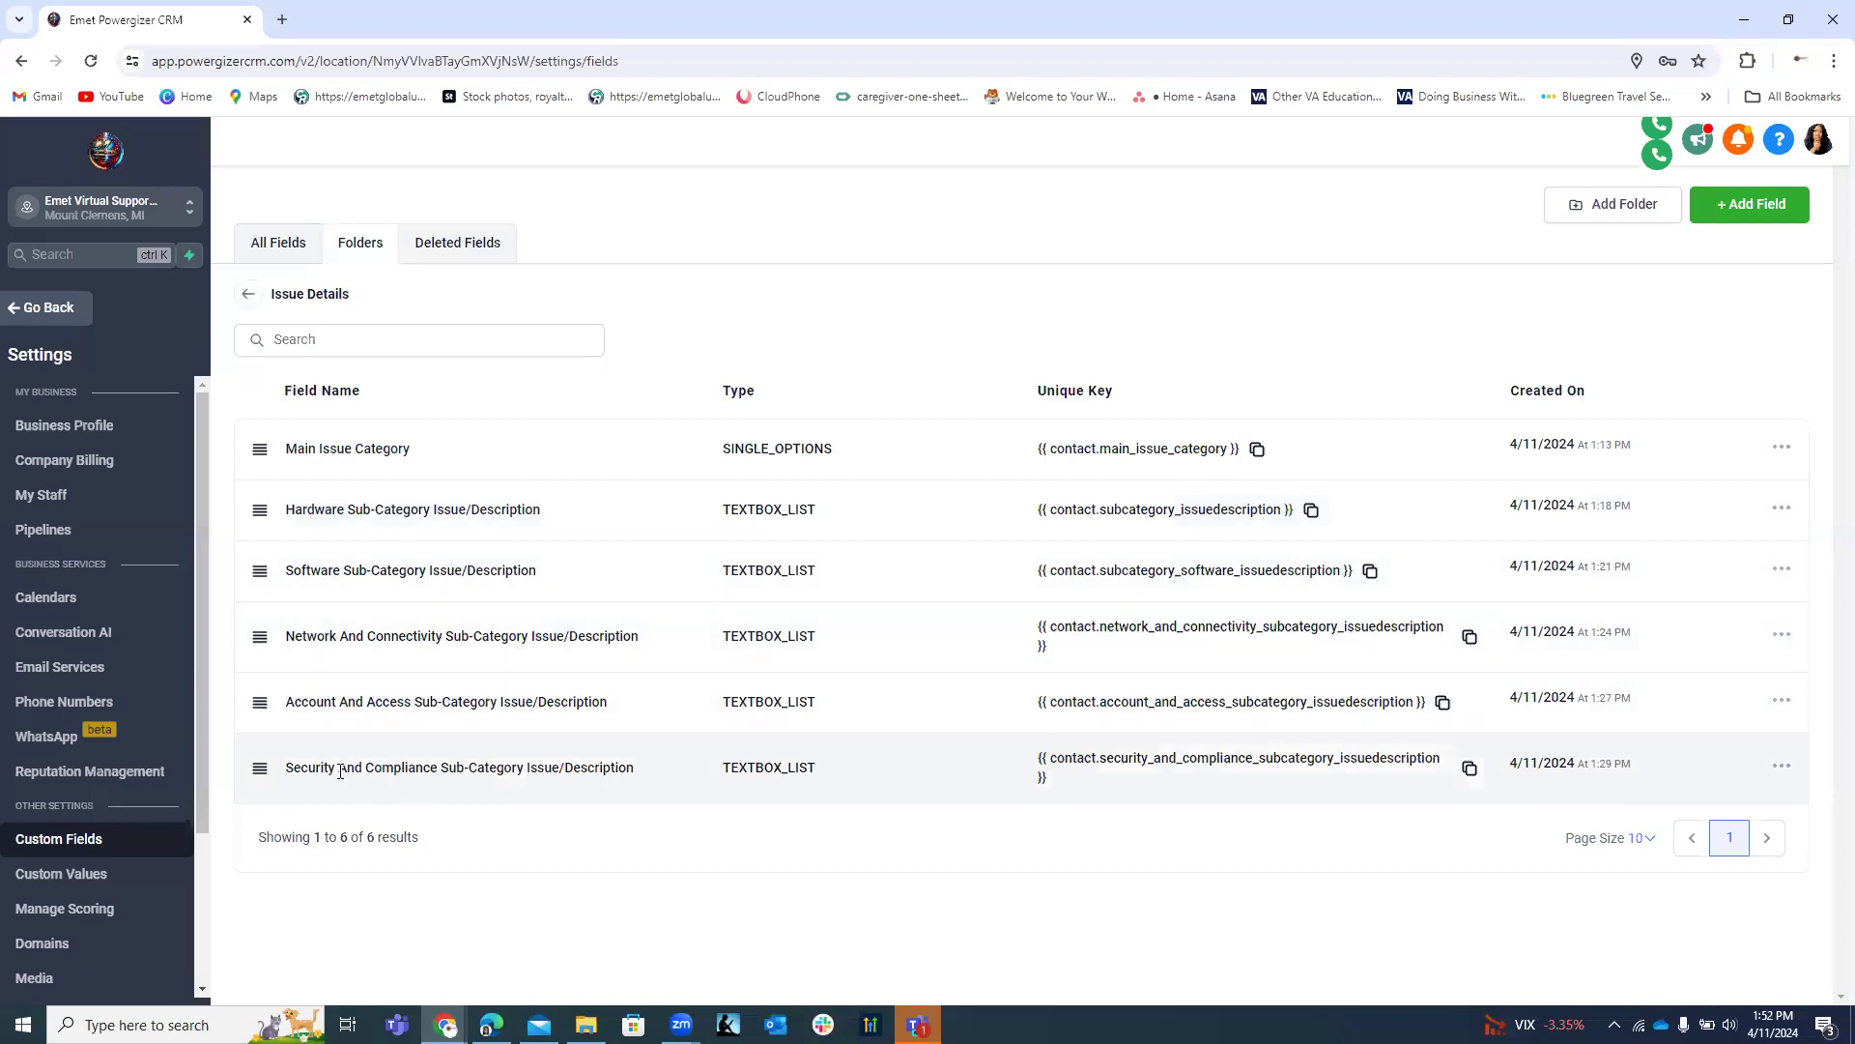
{"action": "left_click", "coordinate": [249, 298]}
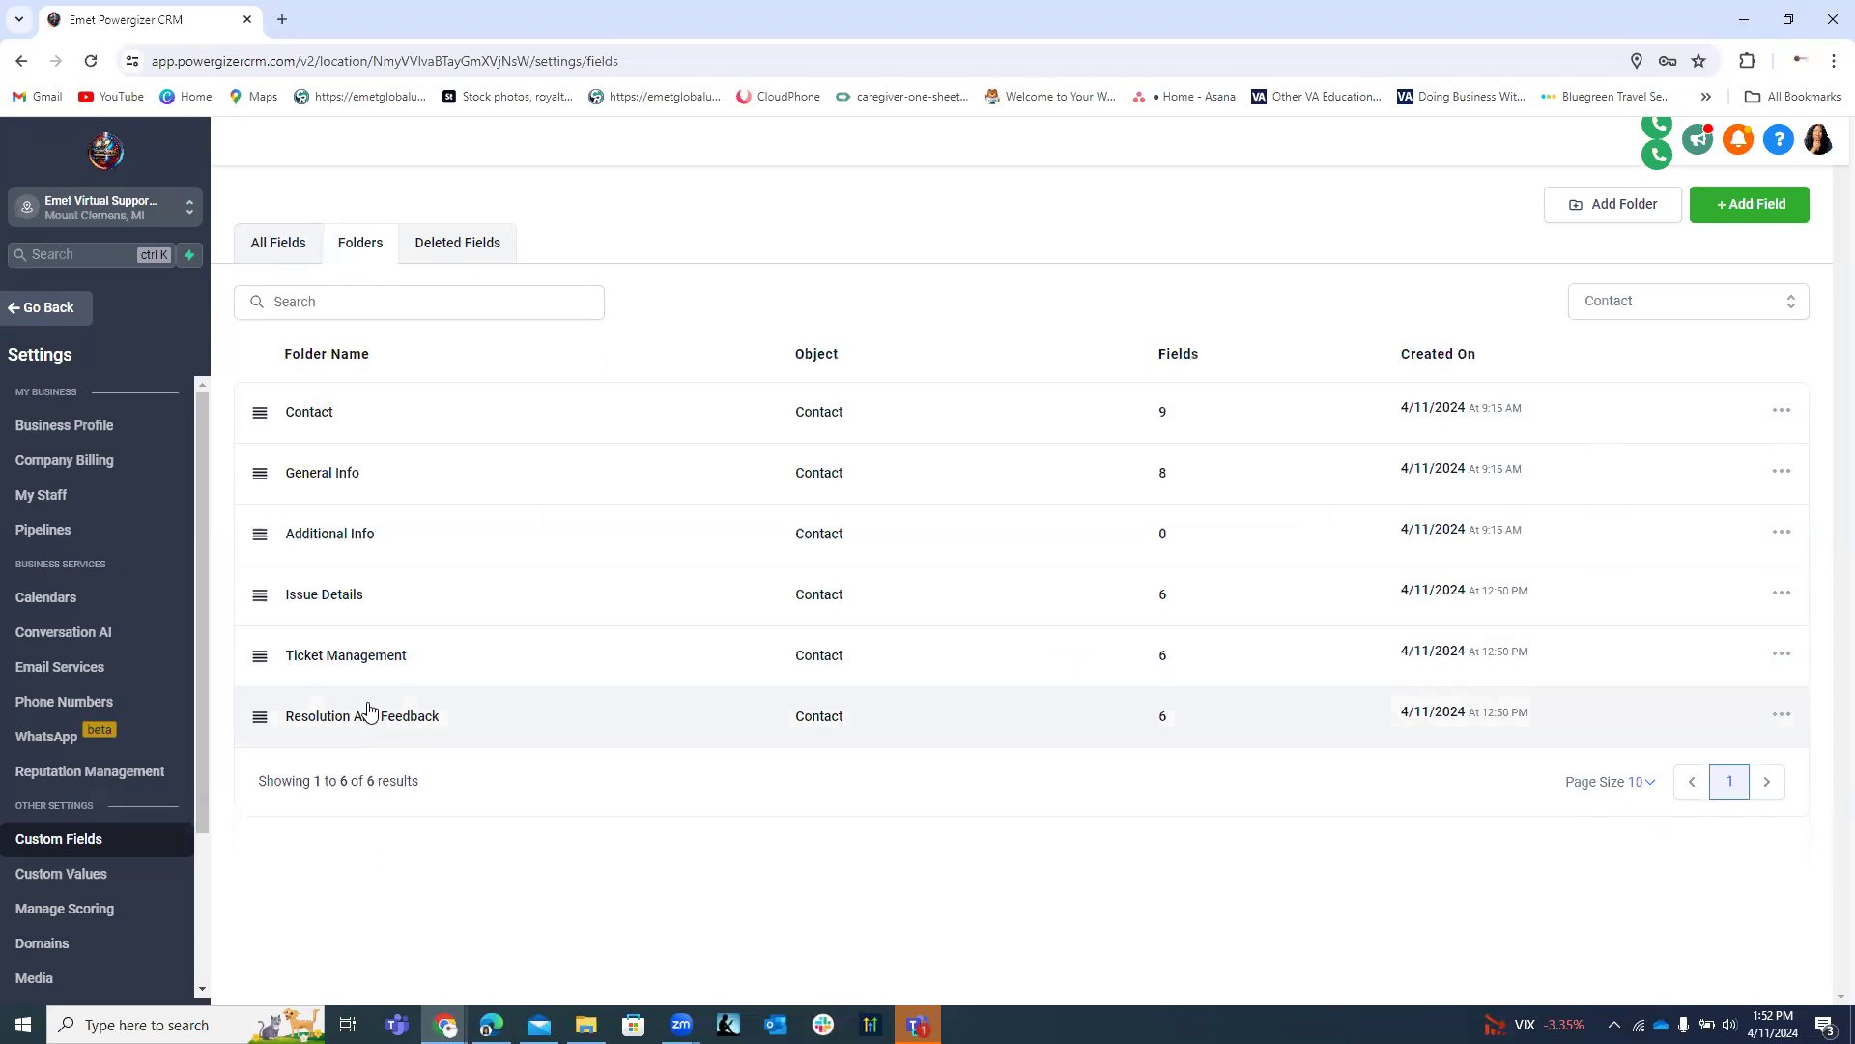
{"action": "left_click", "coordinate": [326, 657]}
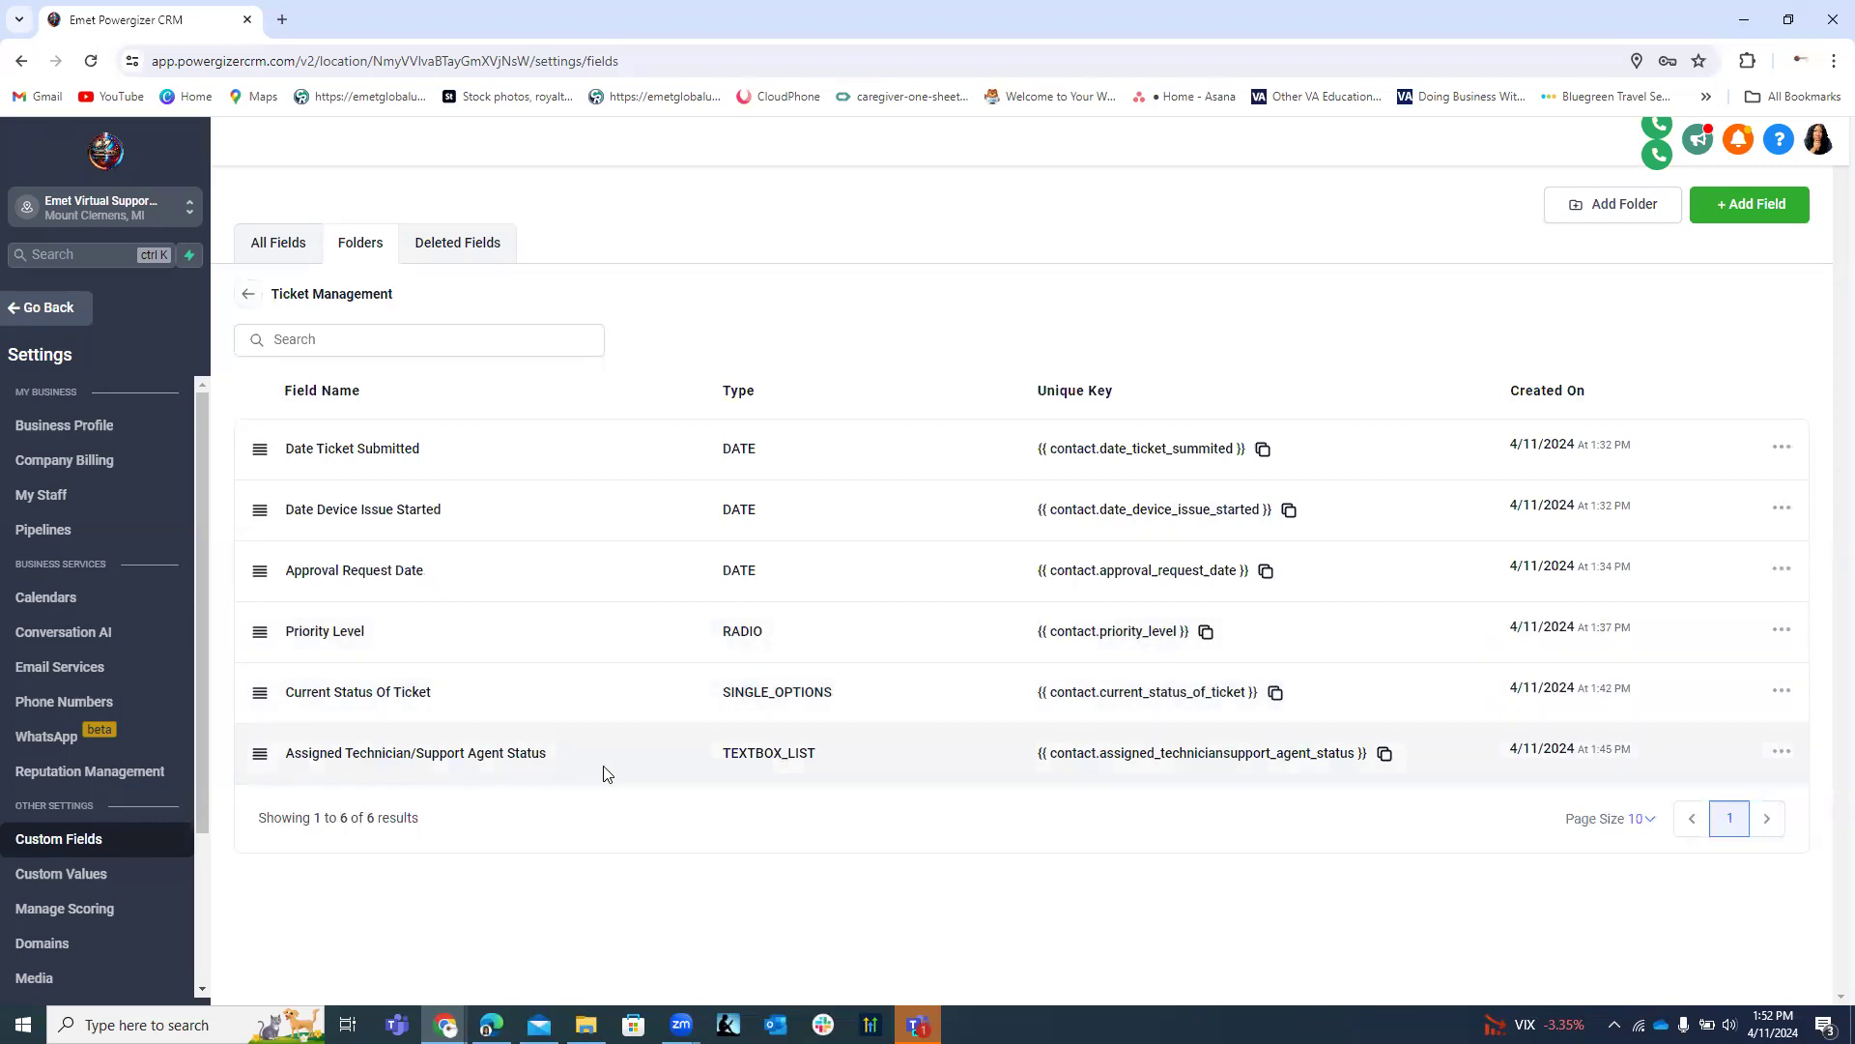
{"action": "left_click", "coordinate": [255, 298]}
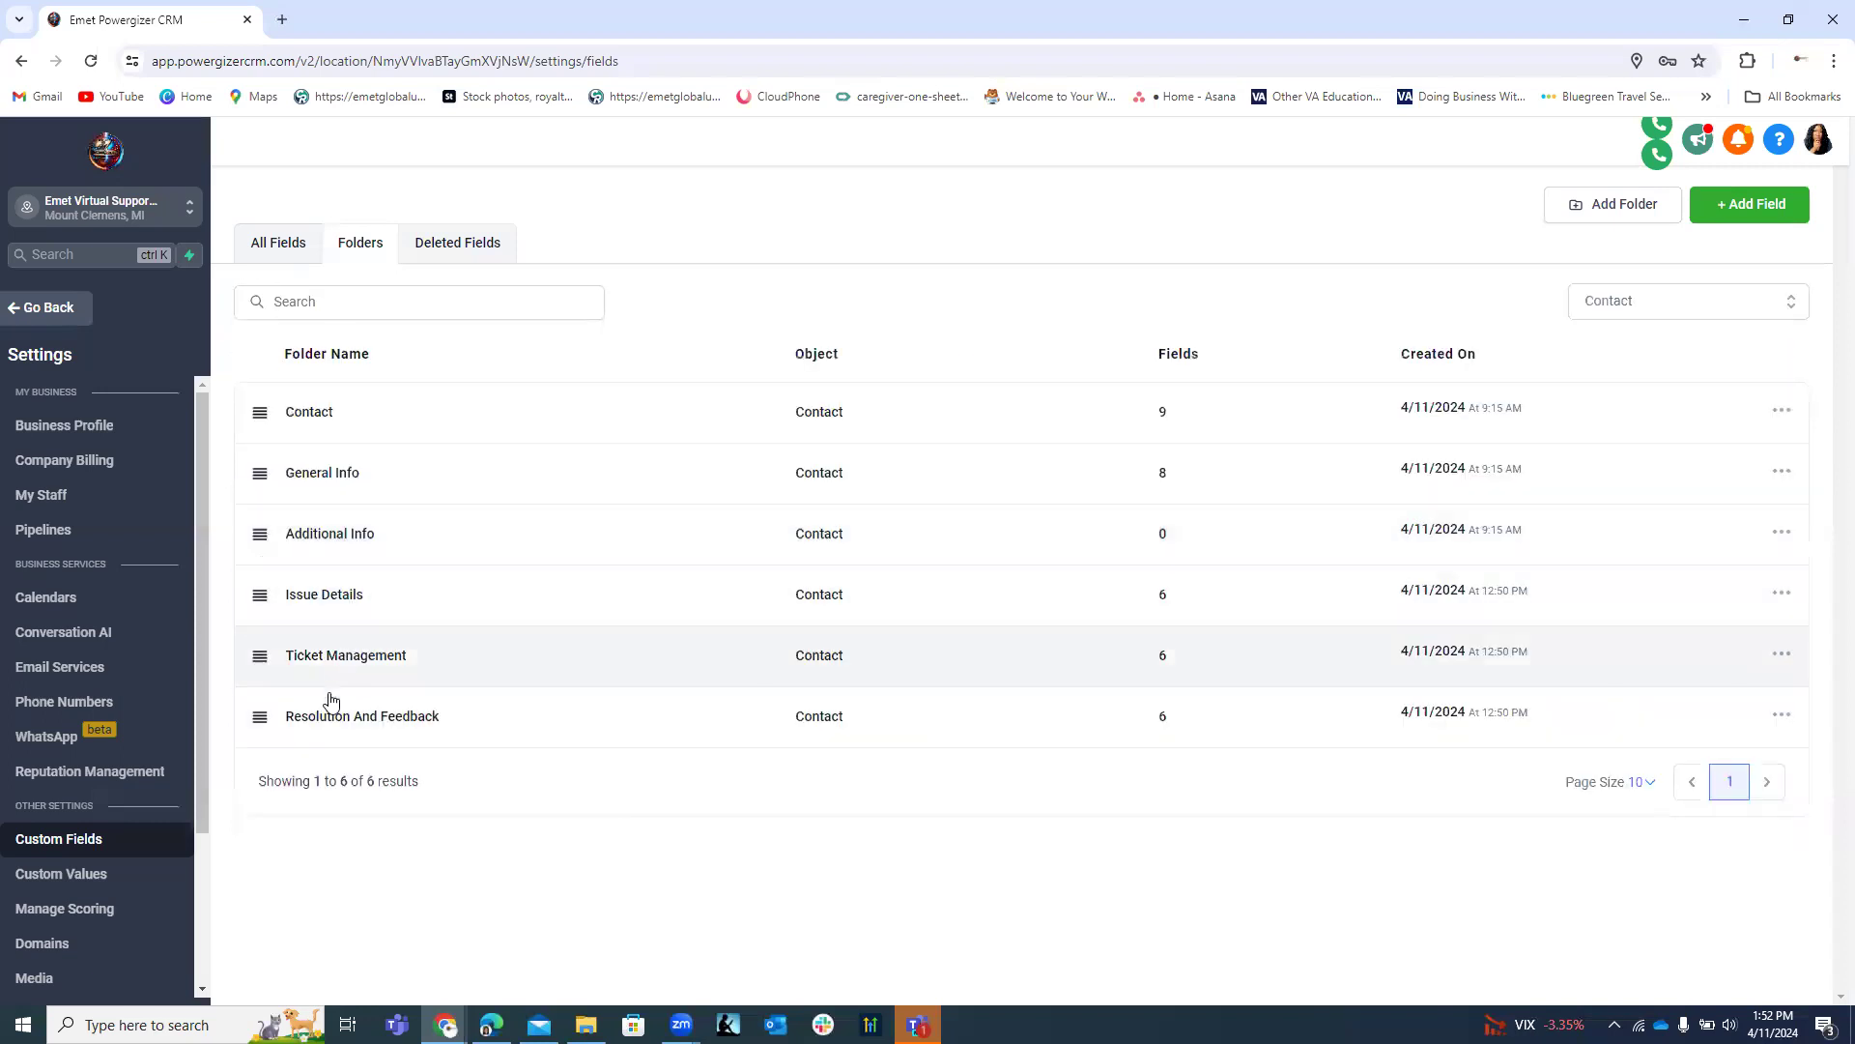
{"action": "left_click", "coordinate": [324, 723]}
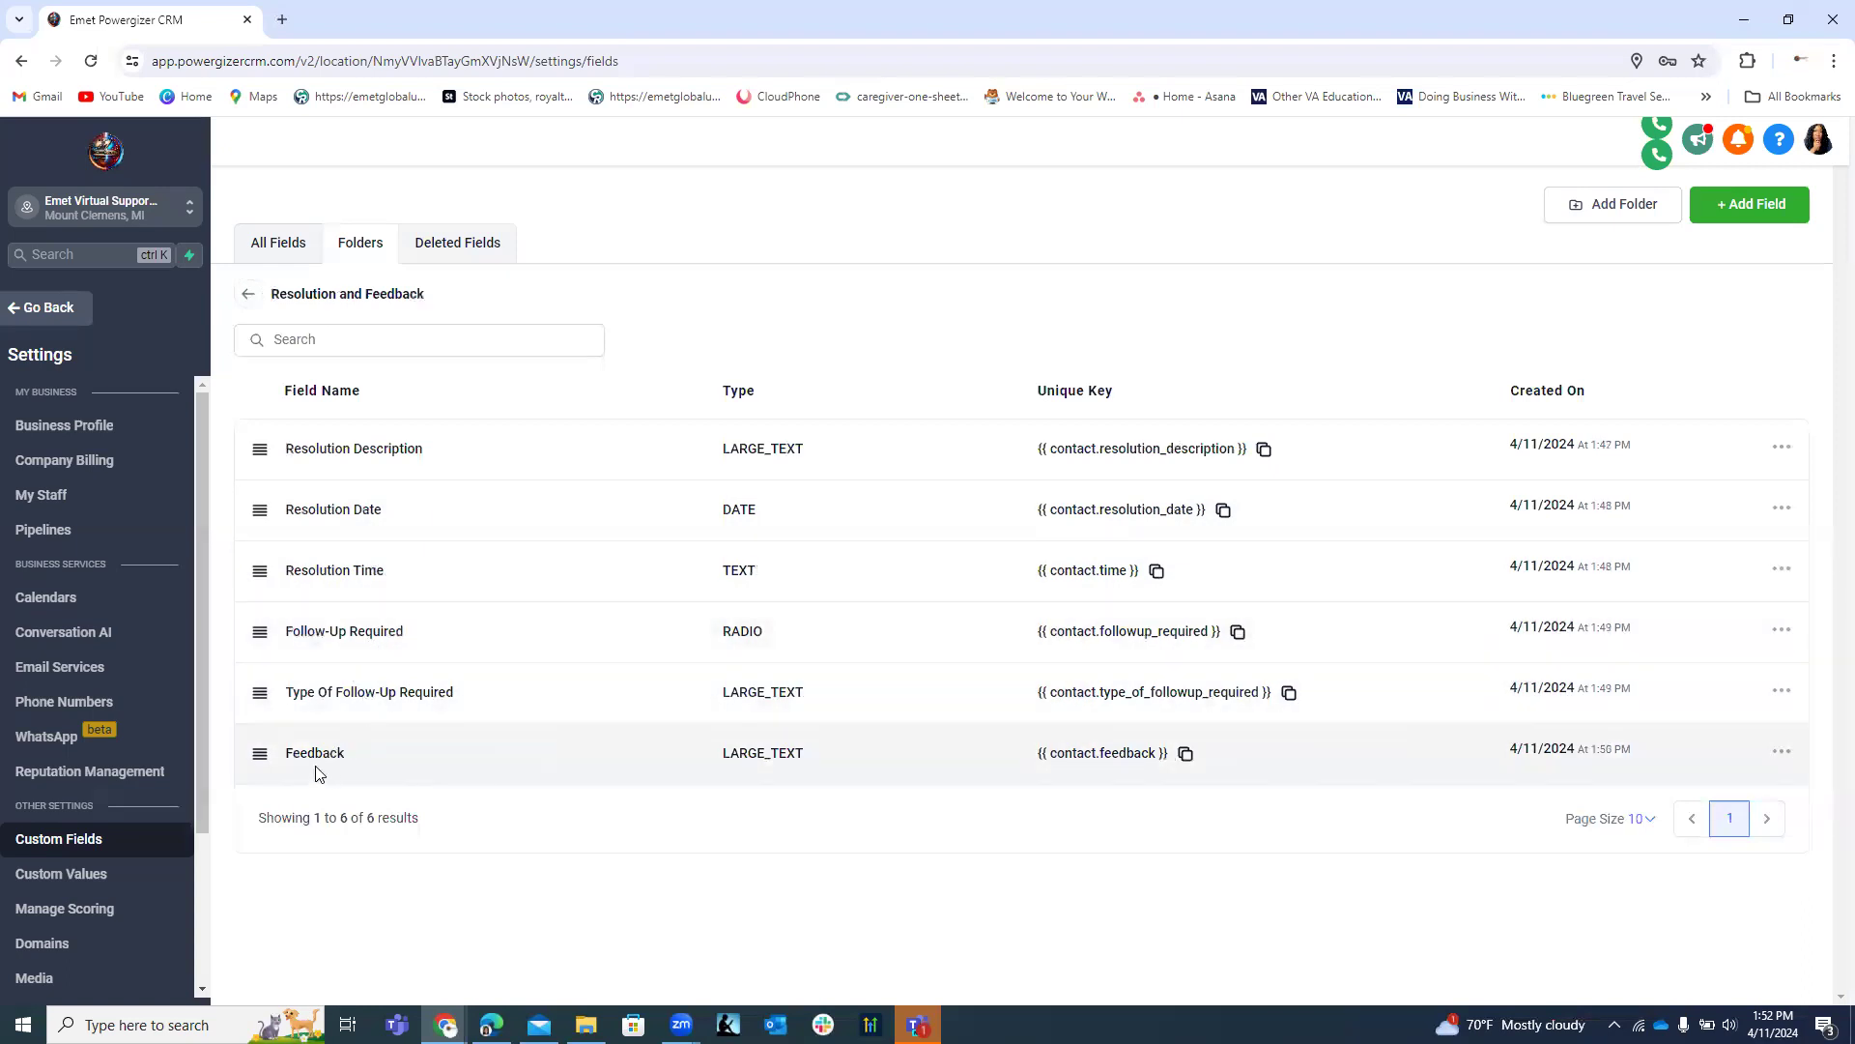
{"action": "left_click", "coordinate": [56, 319]}
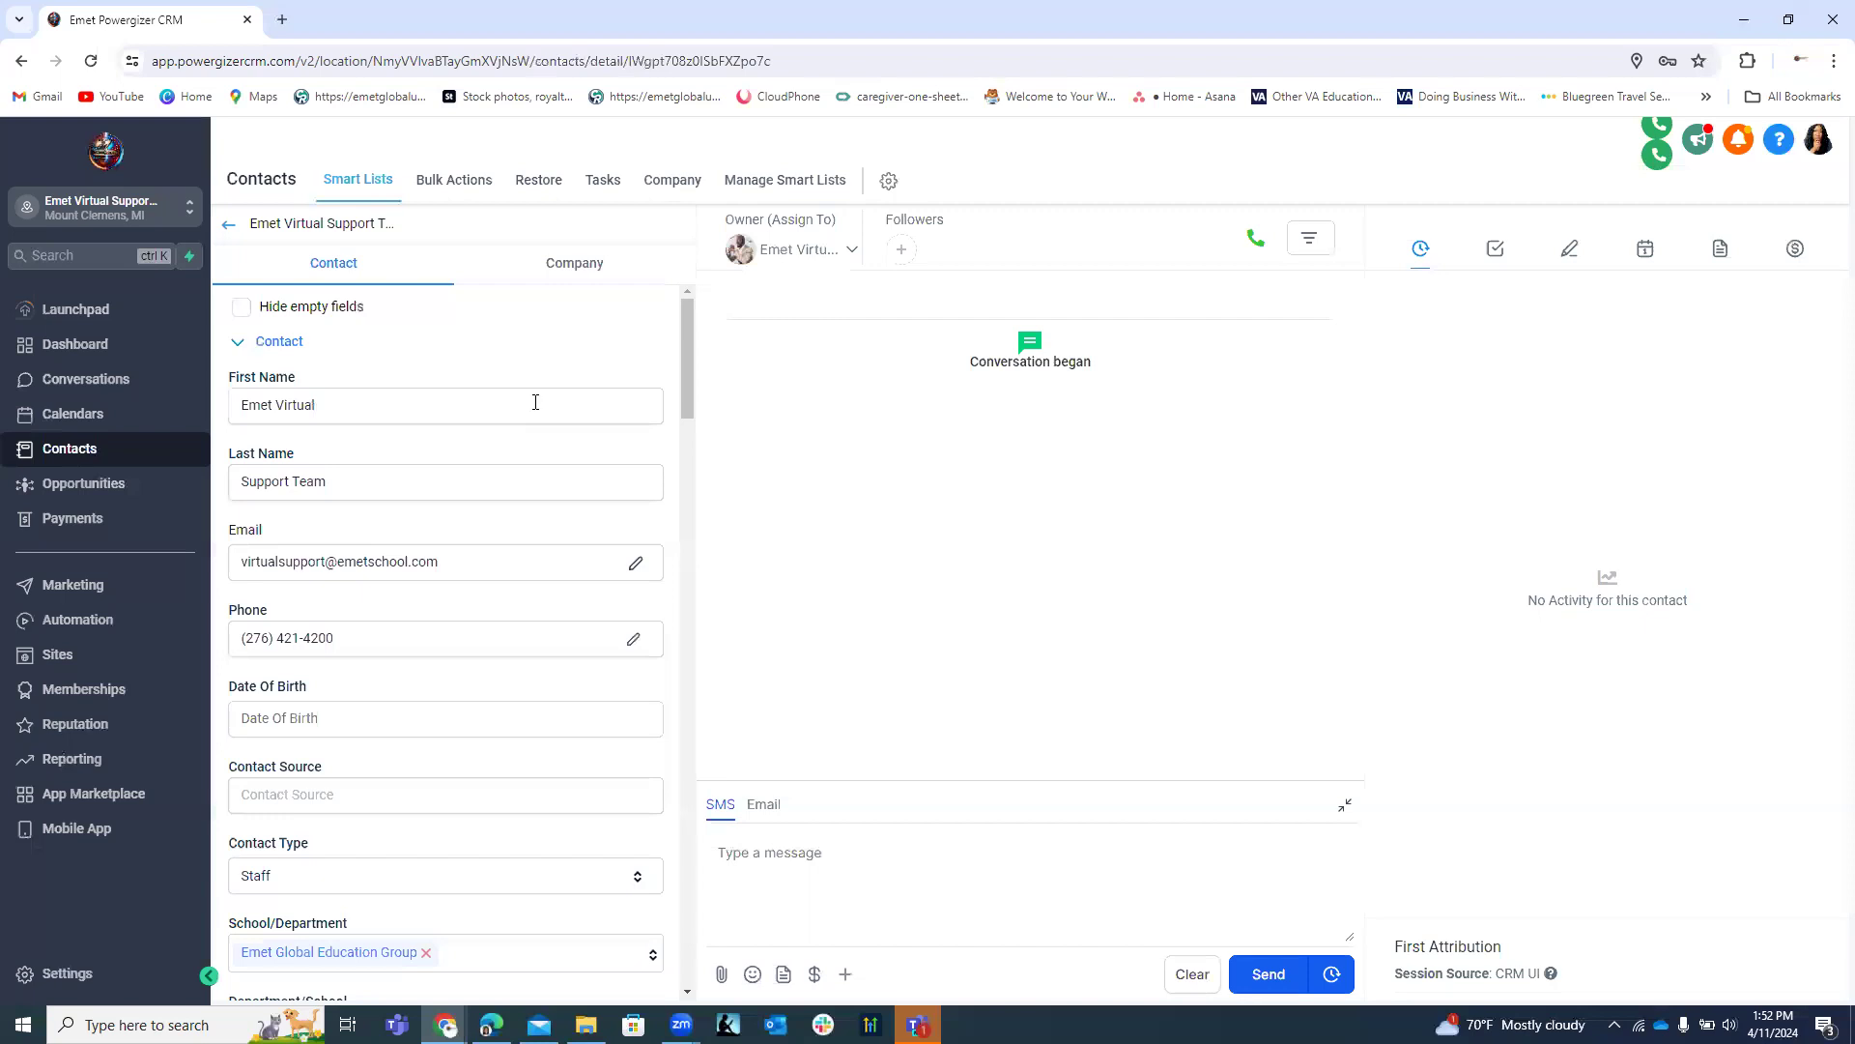
Collapse the Issue Details, Ticket Management and Contact sections on the contact record.
{"action": "scroll", "coordinate": [535, 402], "scroll_direction": "down", "scroll_amount": 10}
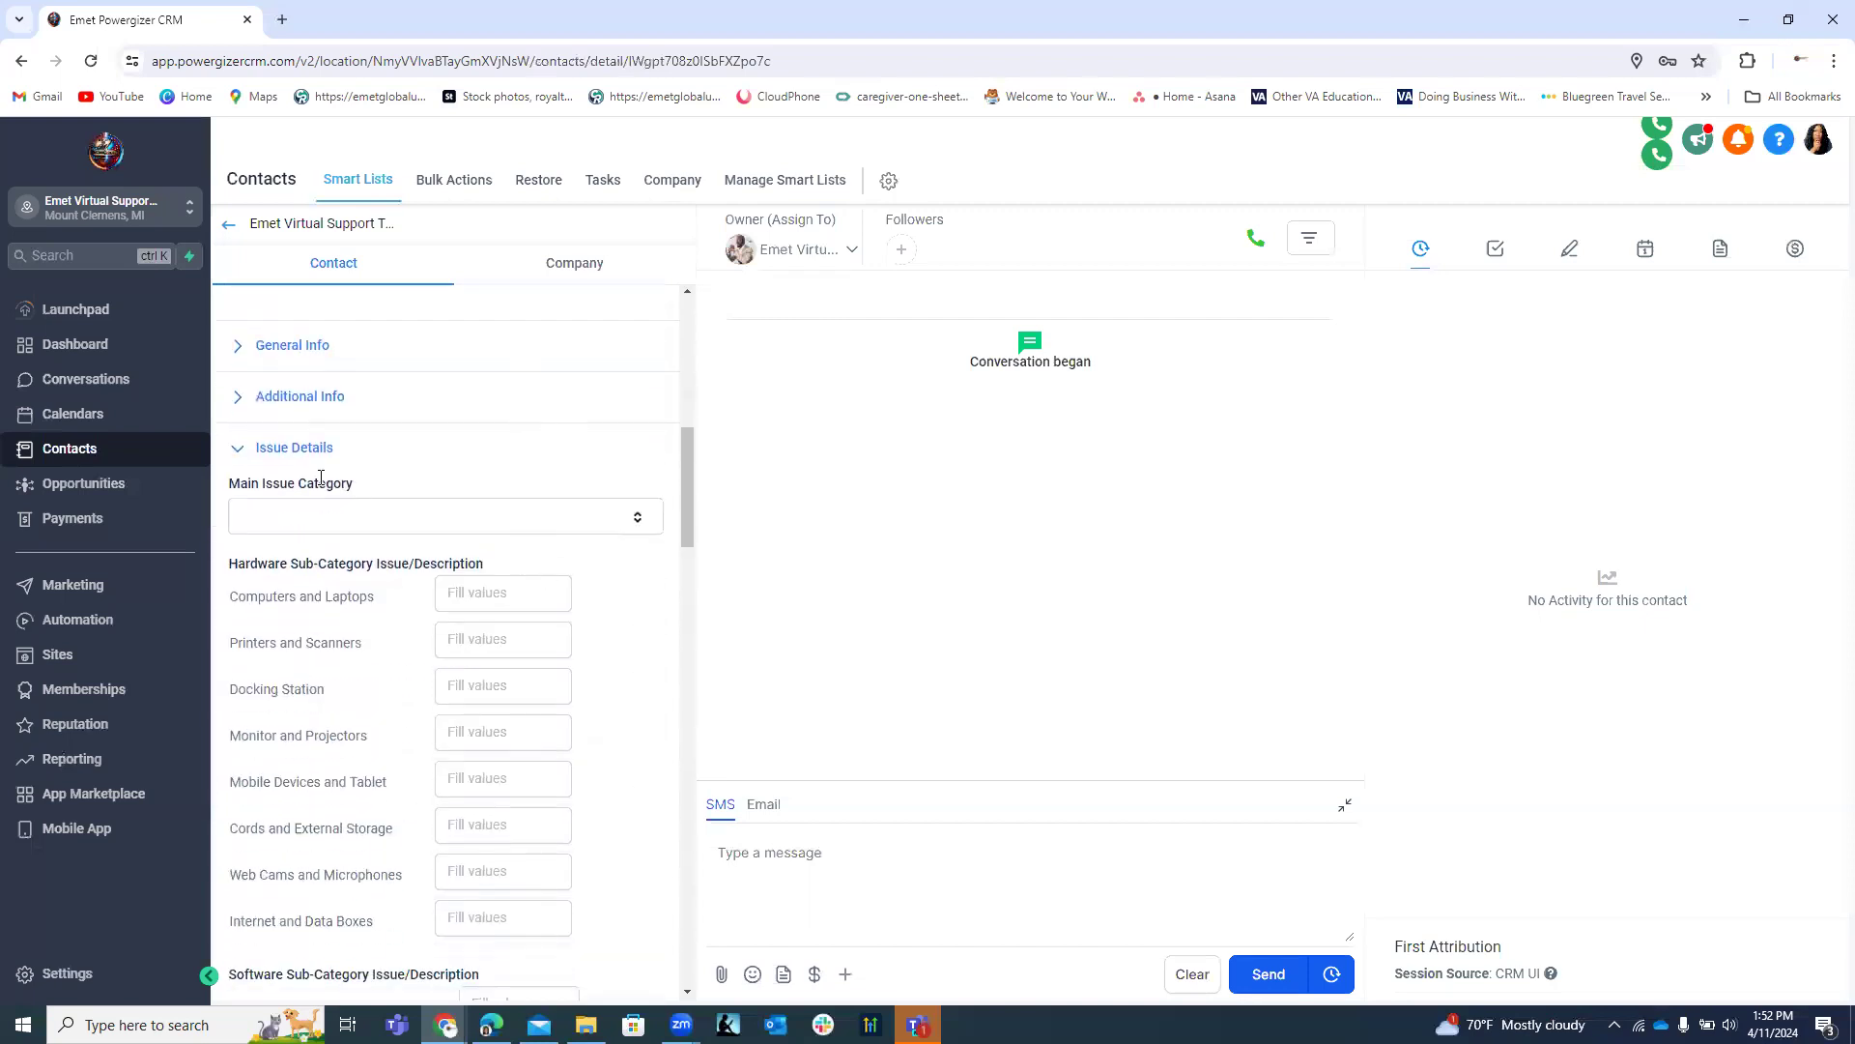
{"action": "left_click", "coordinate": [241, 450]}
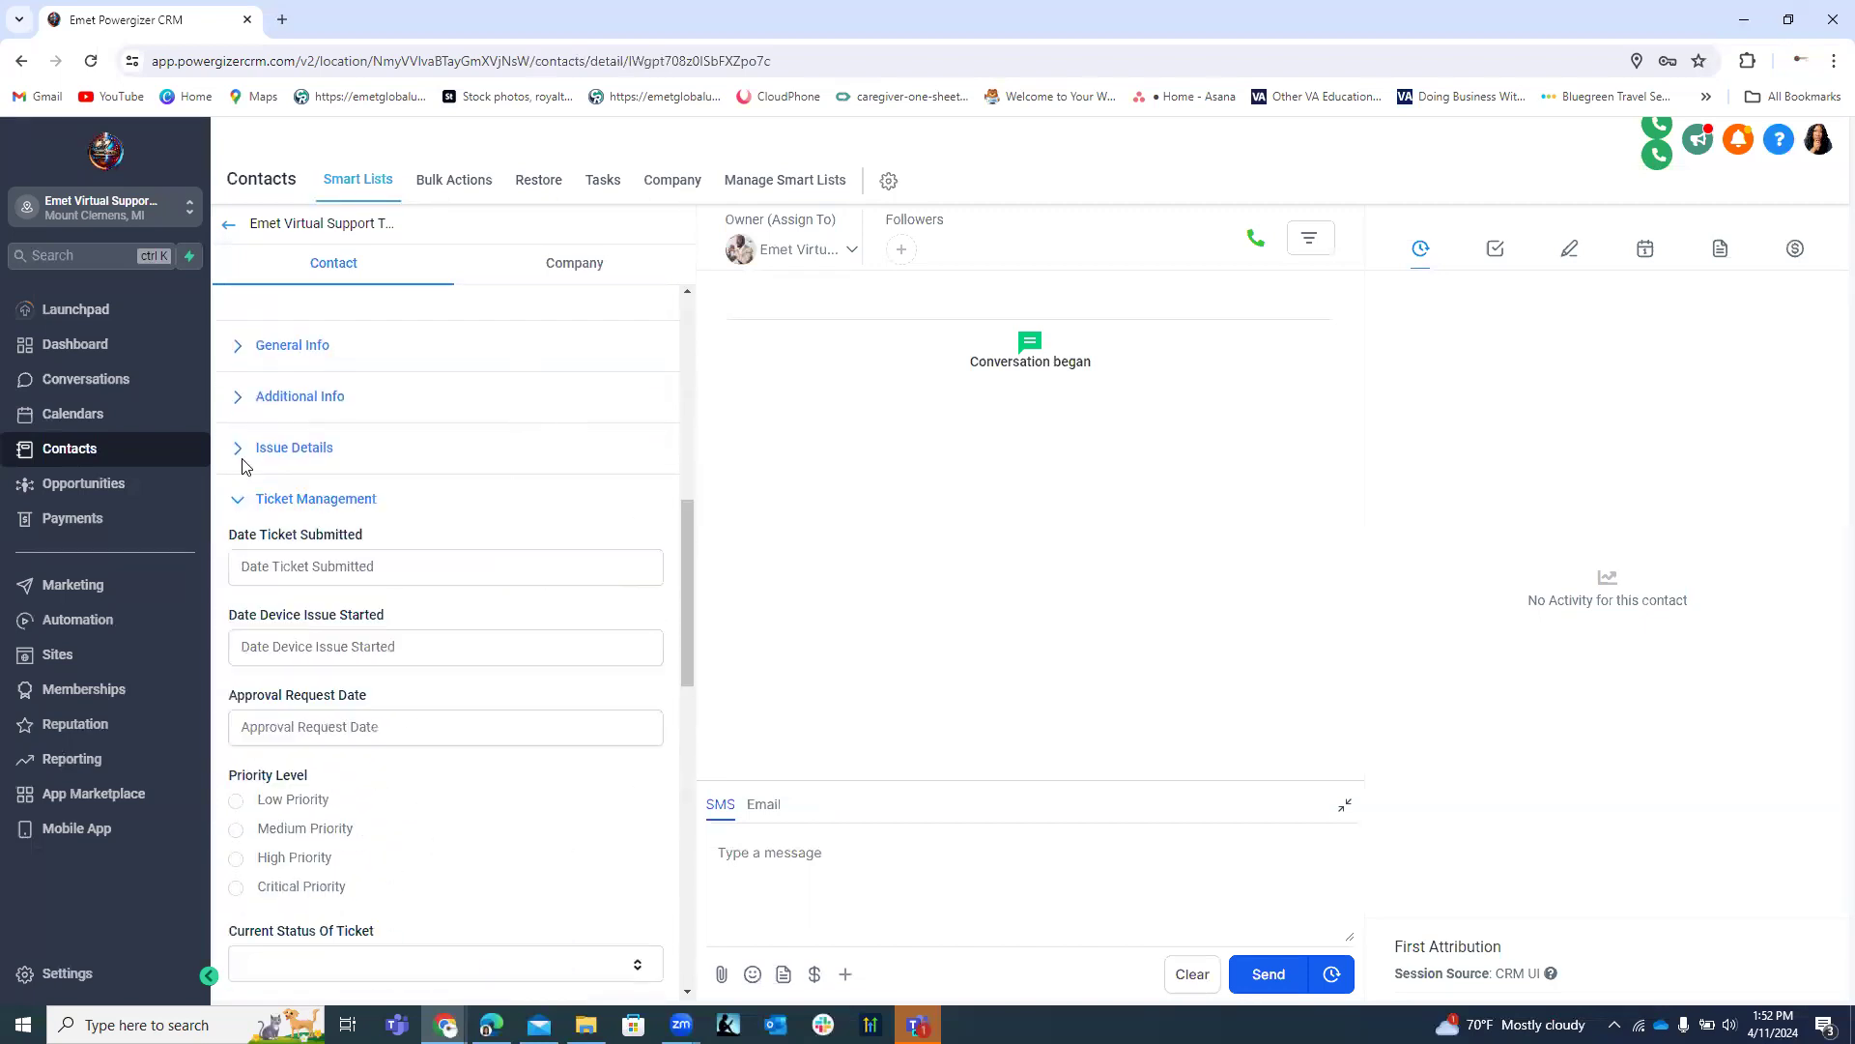
{"action": "left_click", "coordinate": [240, 500]}
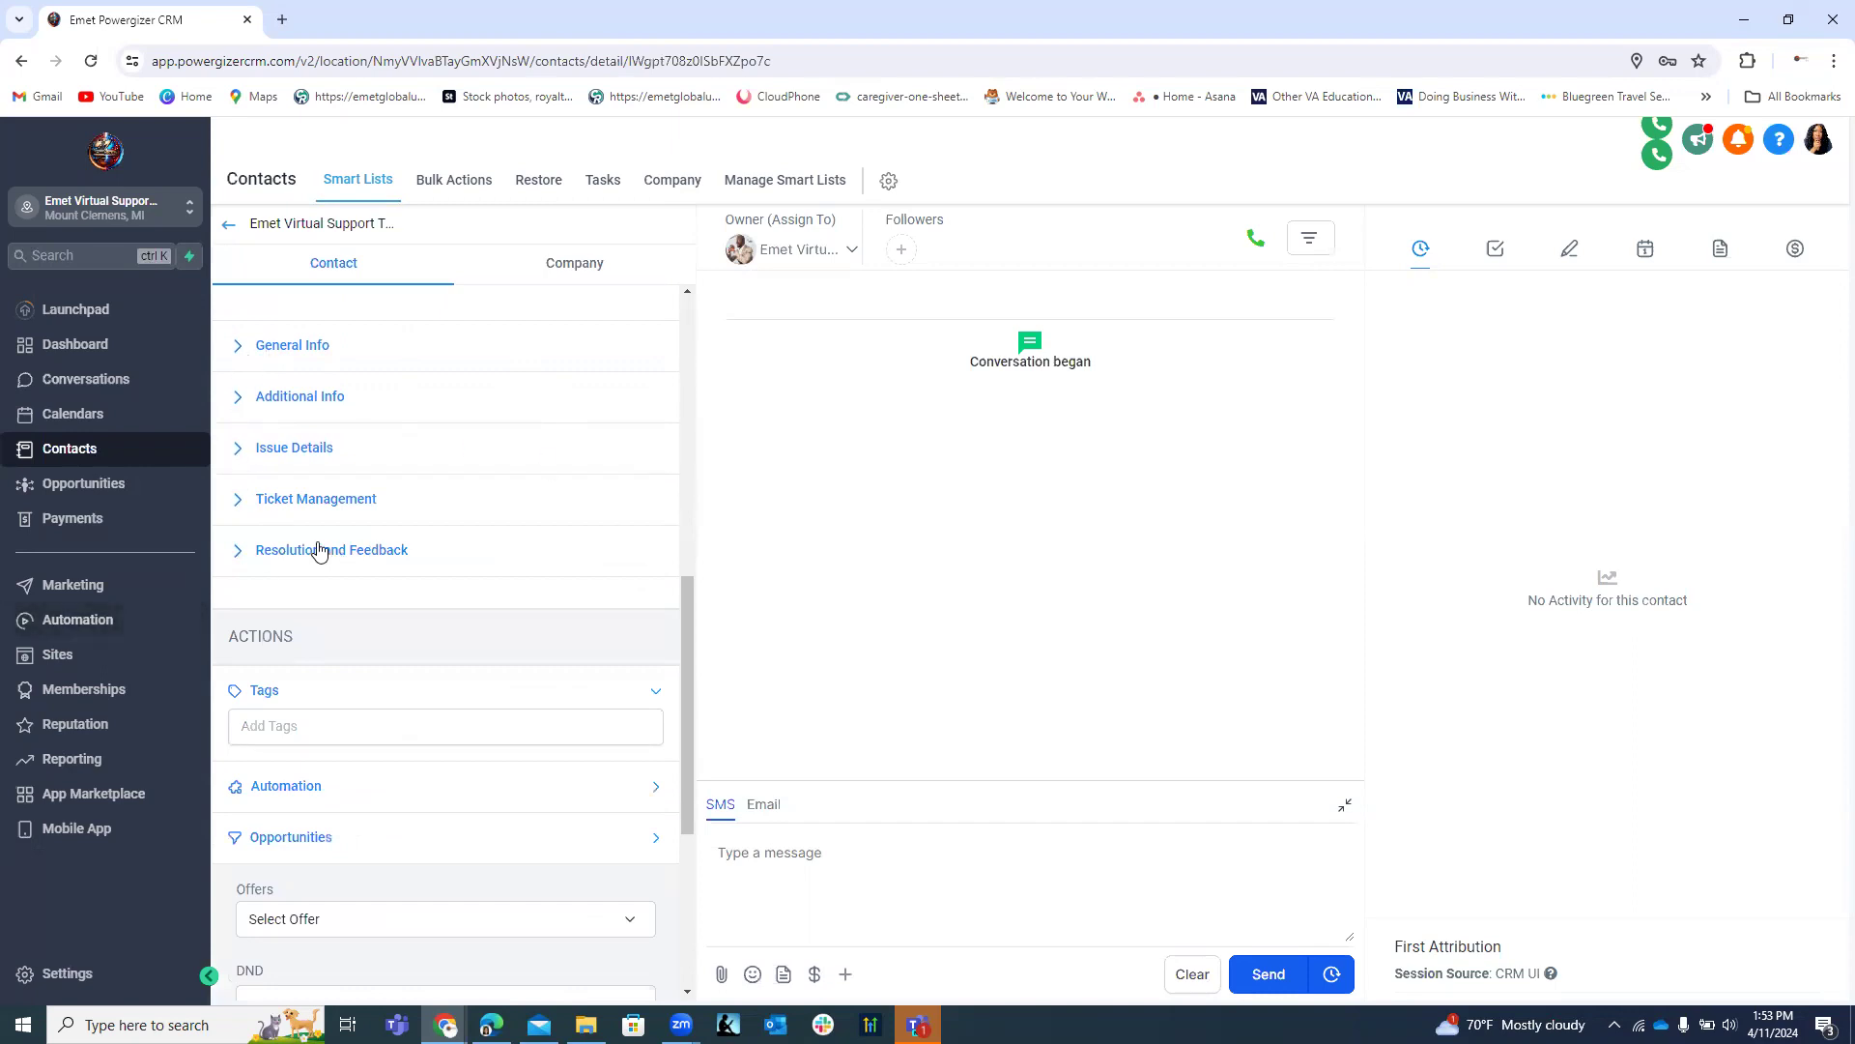
{"action": "scroll", "coordinate": [393, 481], "scroll_direction": "up", "scroll_amount": 2}
{"action": "scroll", "coordinate": [366, 492], "scroll_direction": "up", "scroll_amount": 6}
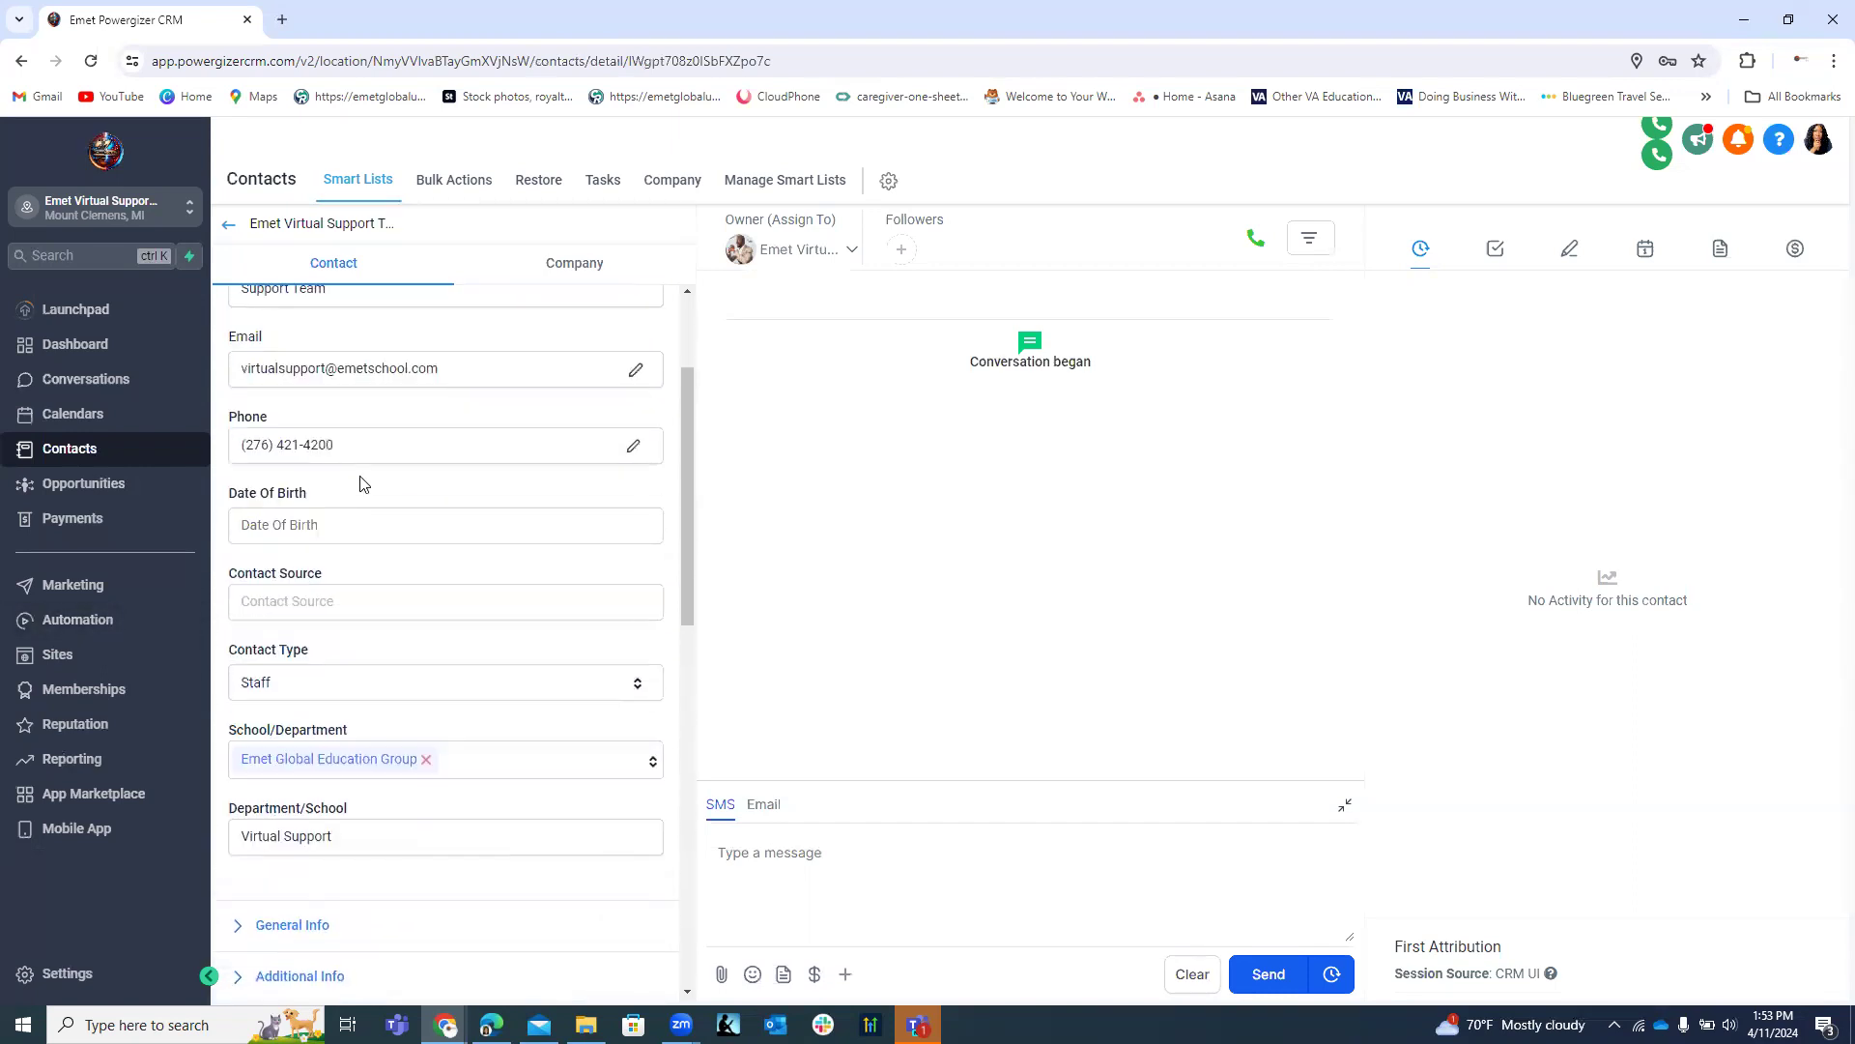
{"action": "left_click", "coordinate": [247, 347]}
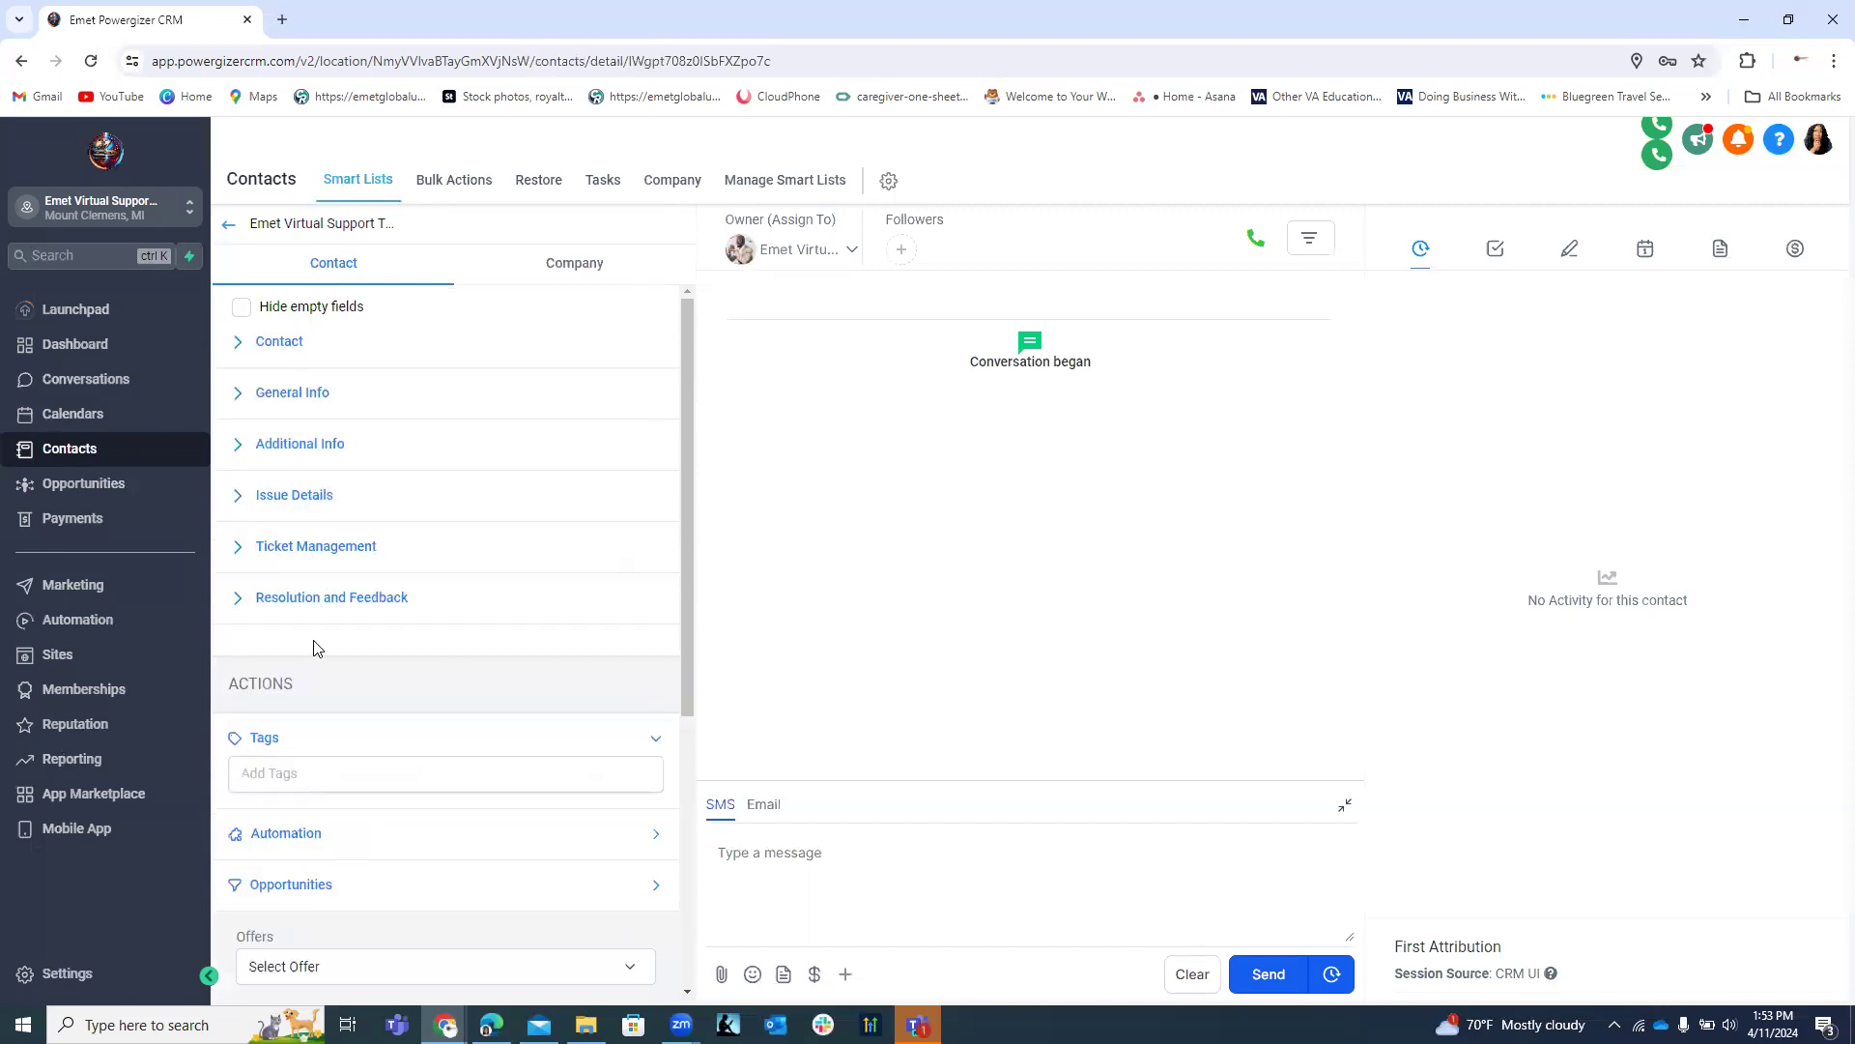
Expand Ticket Management and check its ticket status choices without picking one.
{"action": "left_click", "coordinate": [240, 553]}
{"action": "scroll", "coordinate": [357, 371], "scroll_direction": "down", "scroll_amount": 4}
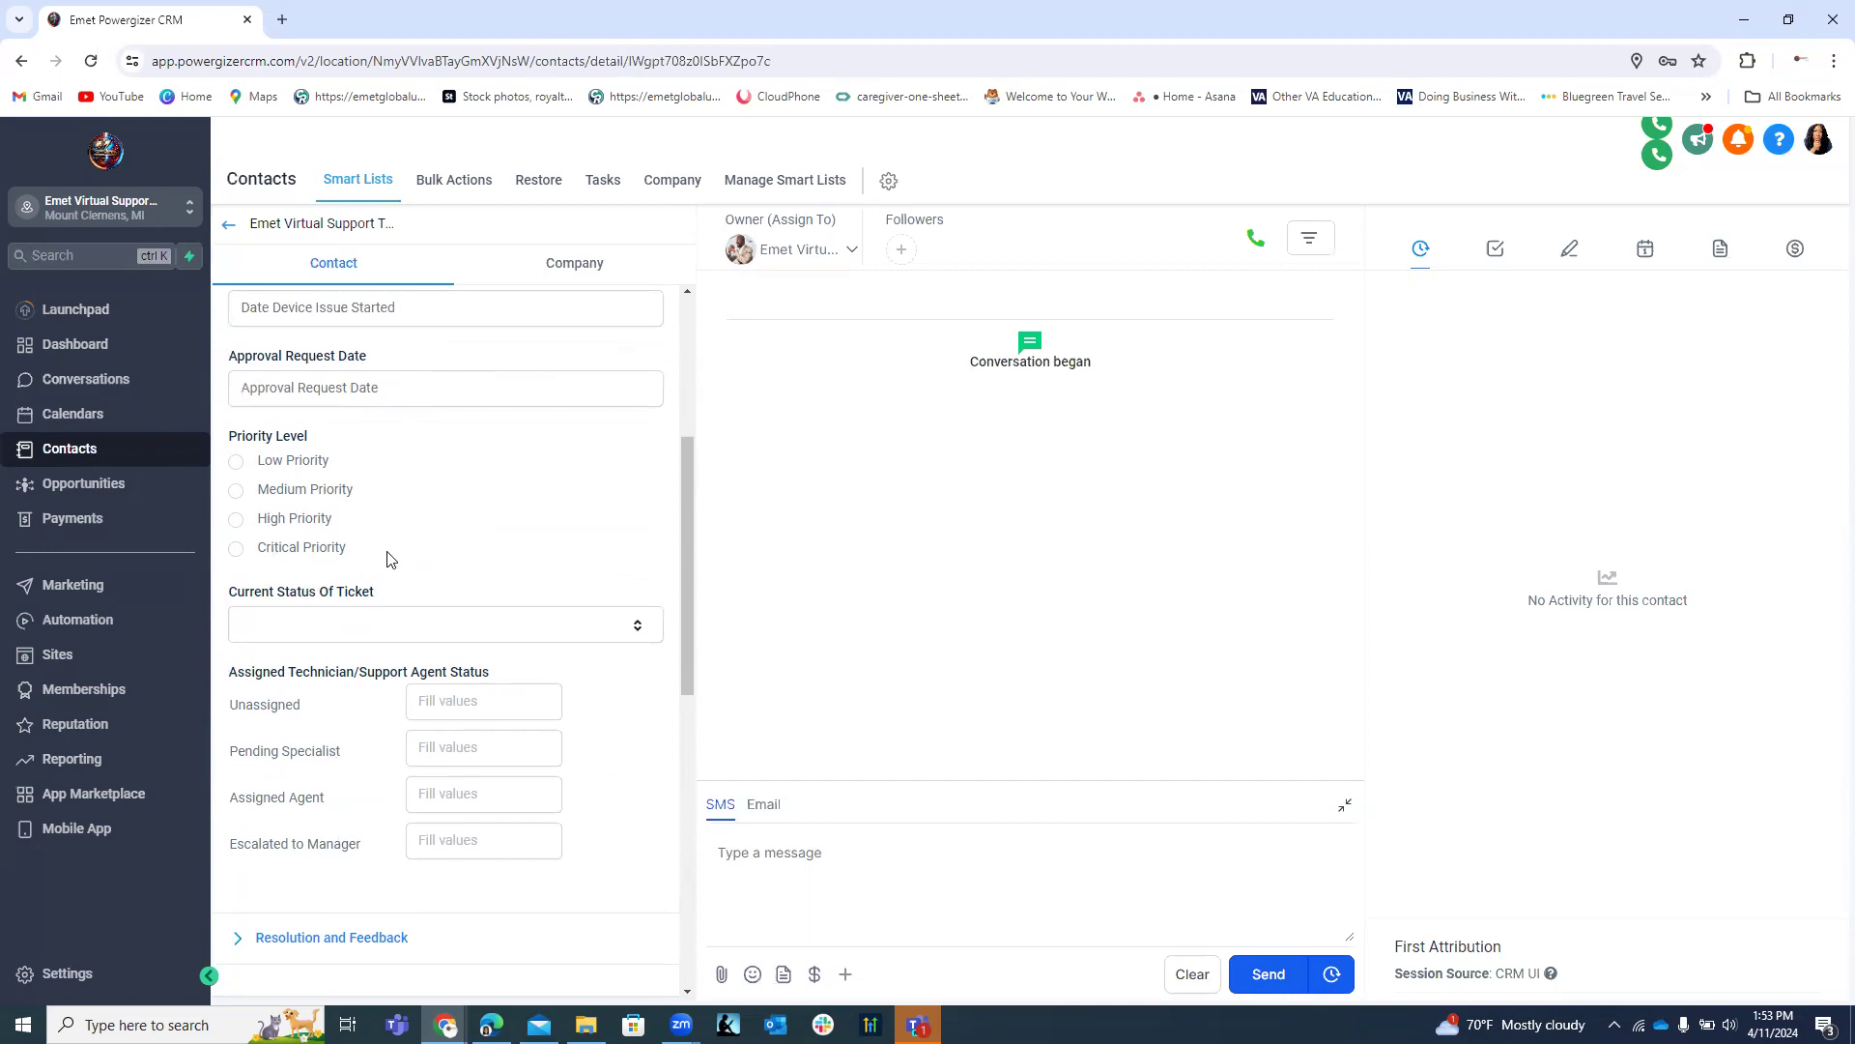
{"action": "scroll", "coordinate": [387, 553], "scroll_direction": "down", "scroll_amount": 1}
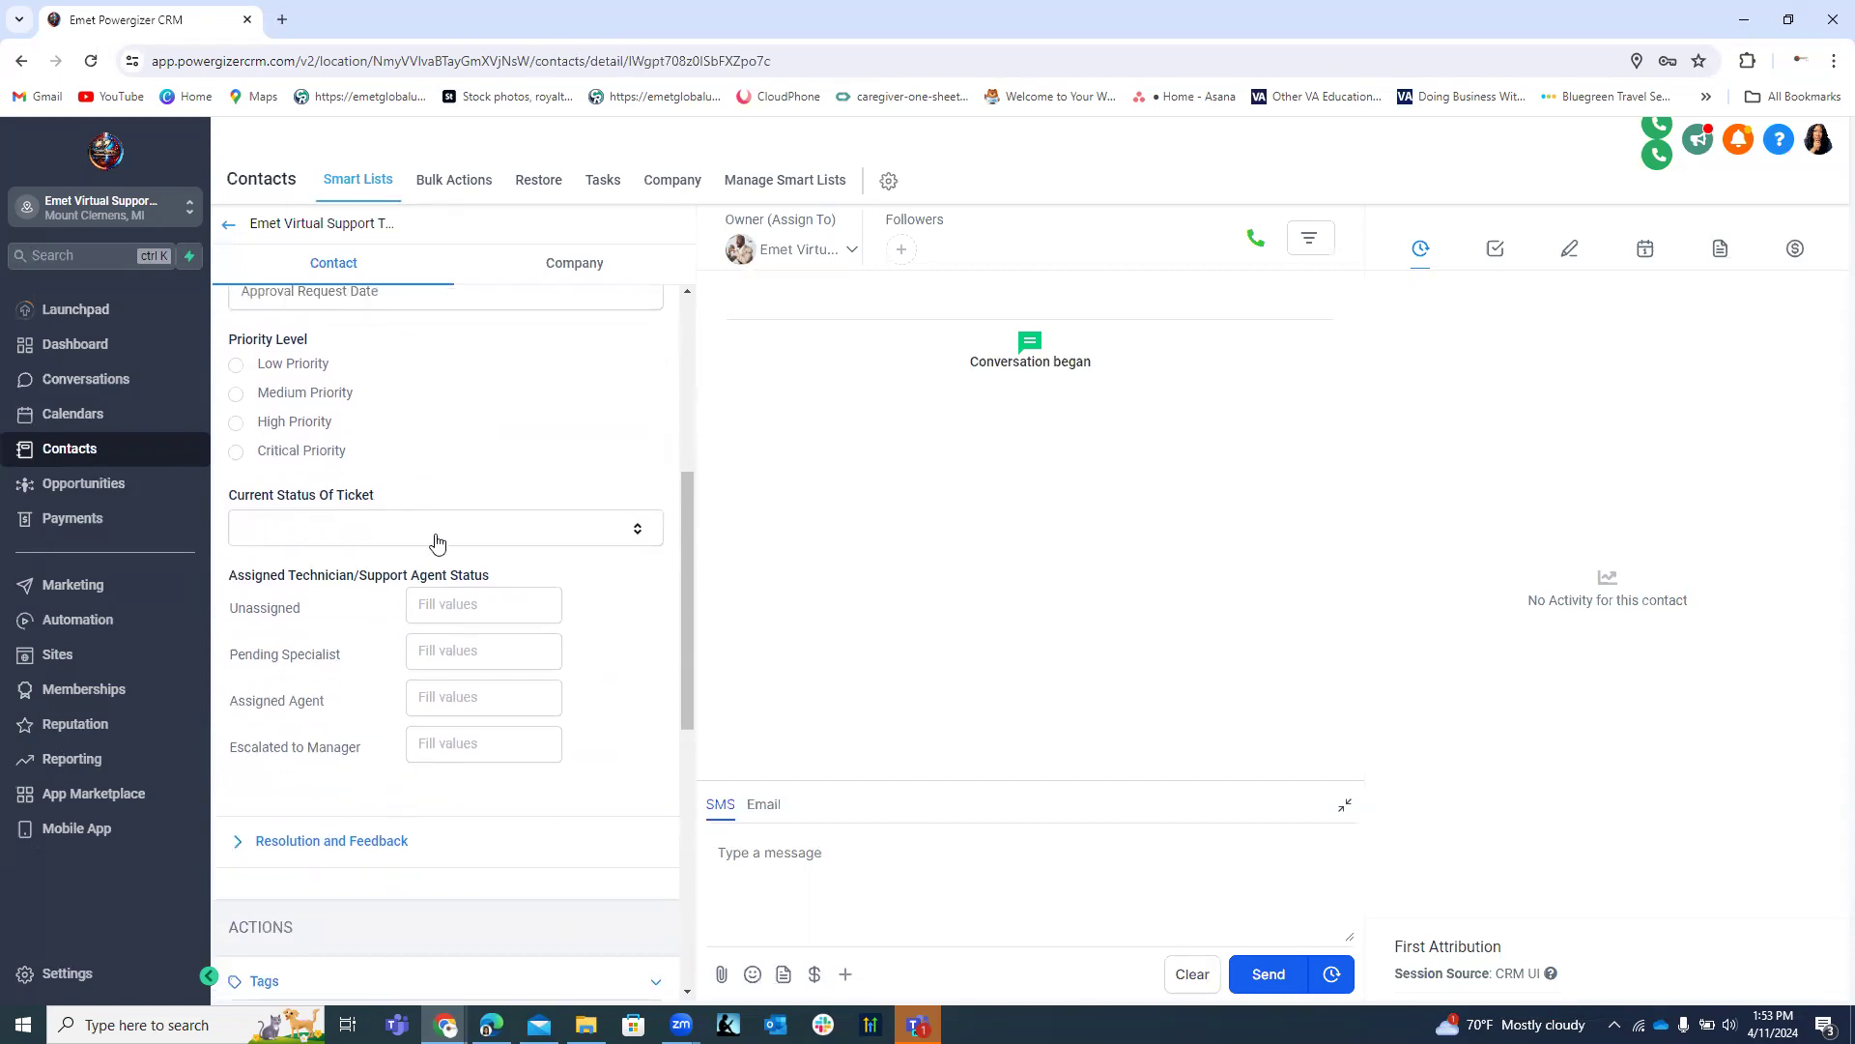
{"action": "left_click", "coordinate": [374, 536]}
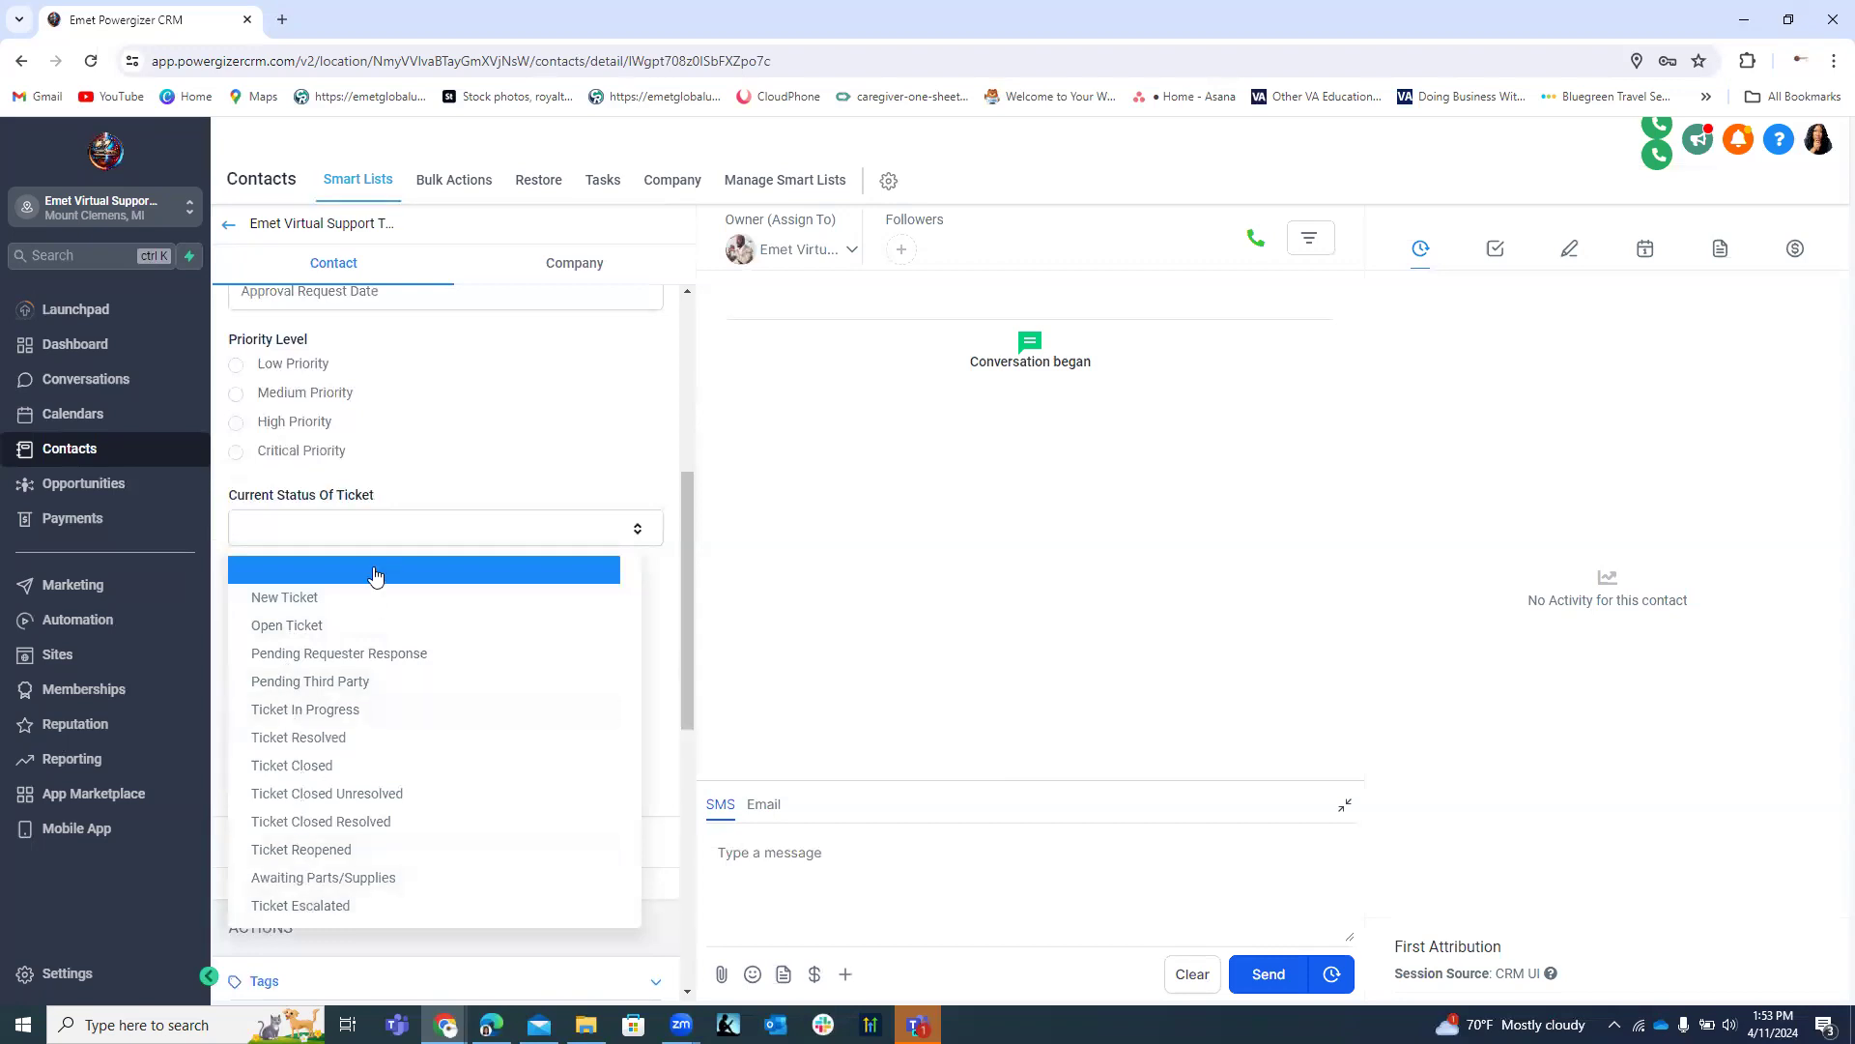
{"action": "left_click", "coordinate": [367, 530]}
{"action": "scroll", "coordinate": [375, 519], "scroll_direction": "down", "scroll_amount": 1}
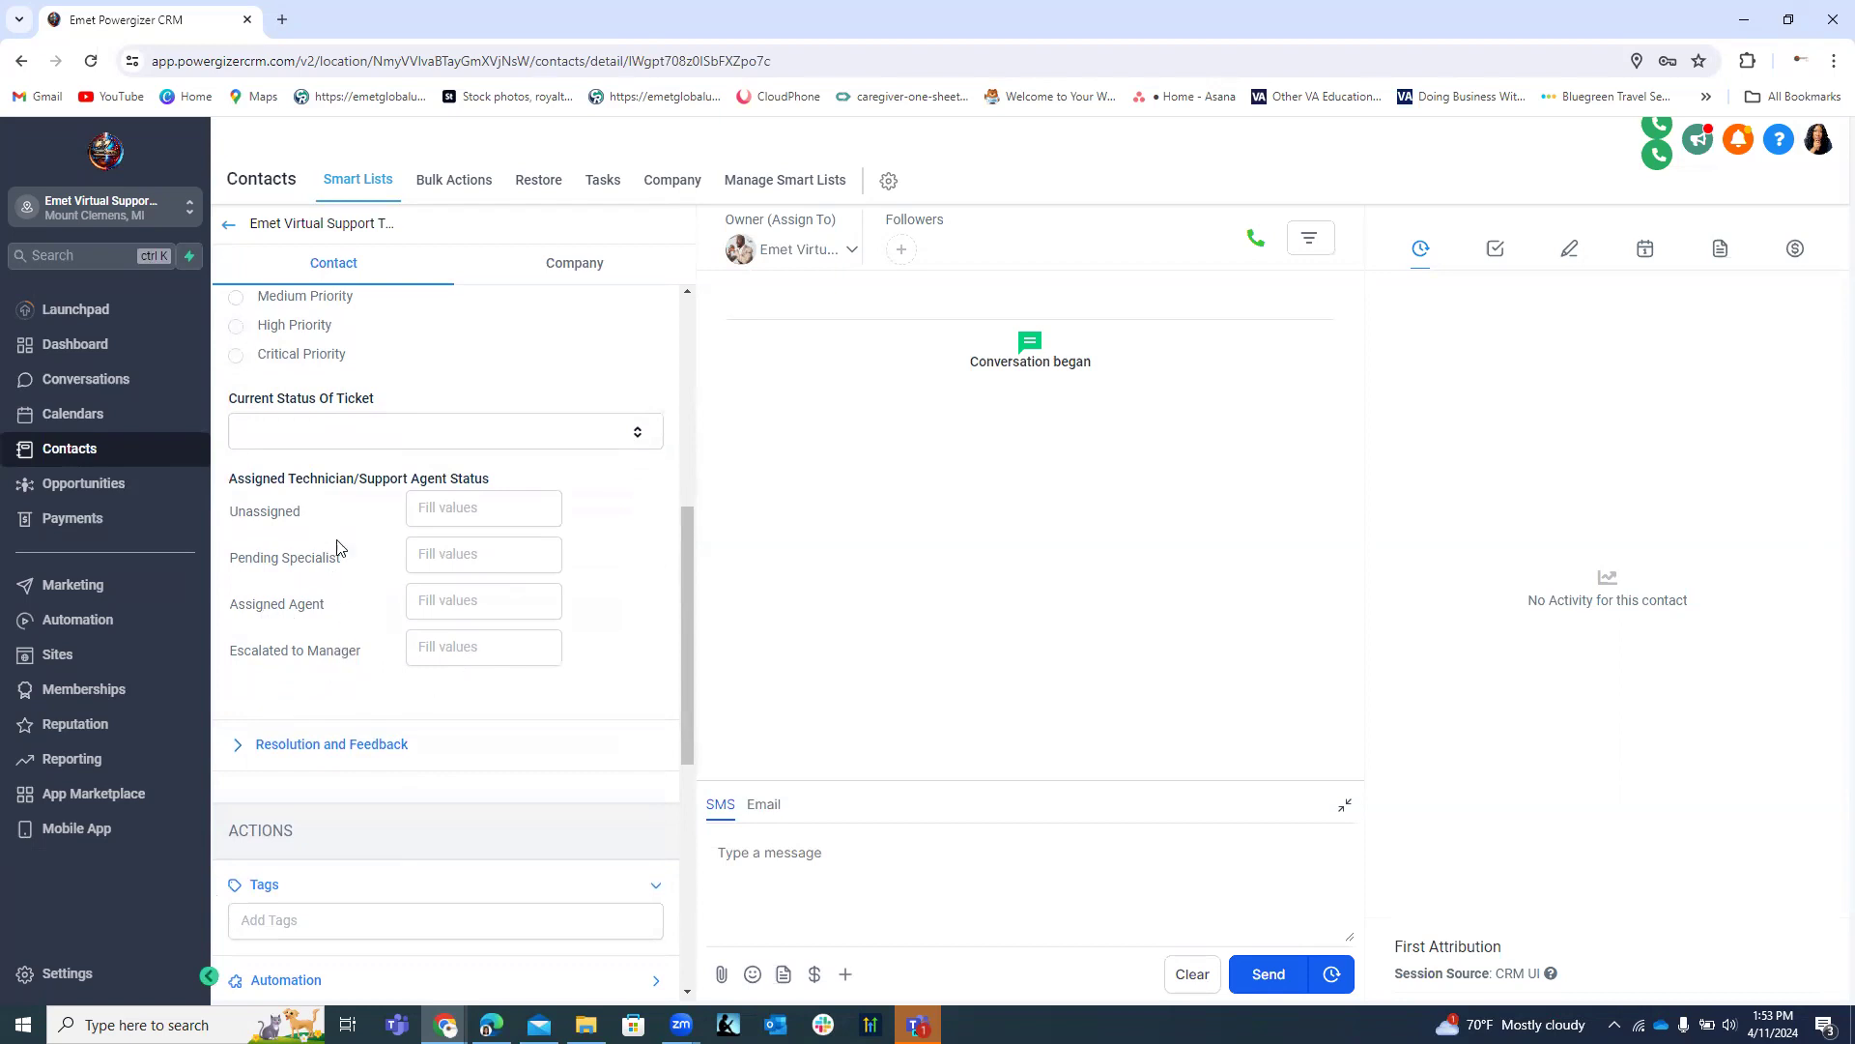
{"action": "scroll", "coordinate": [290, 555], "scroll_direction": "down", "scroll_amount": 2}
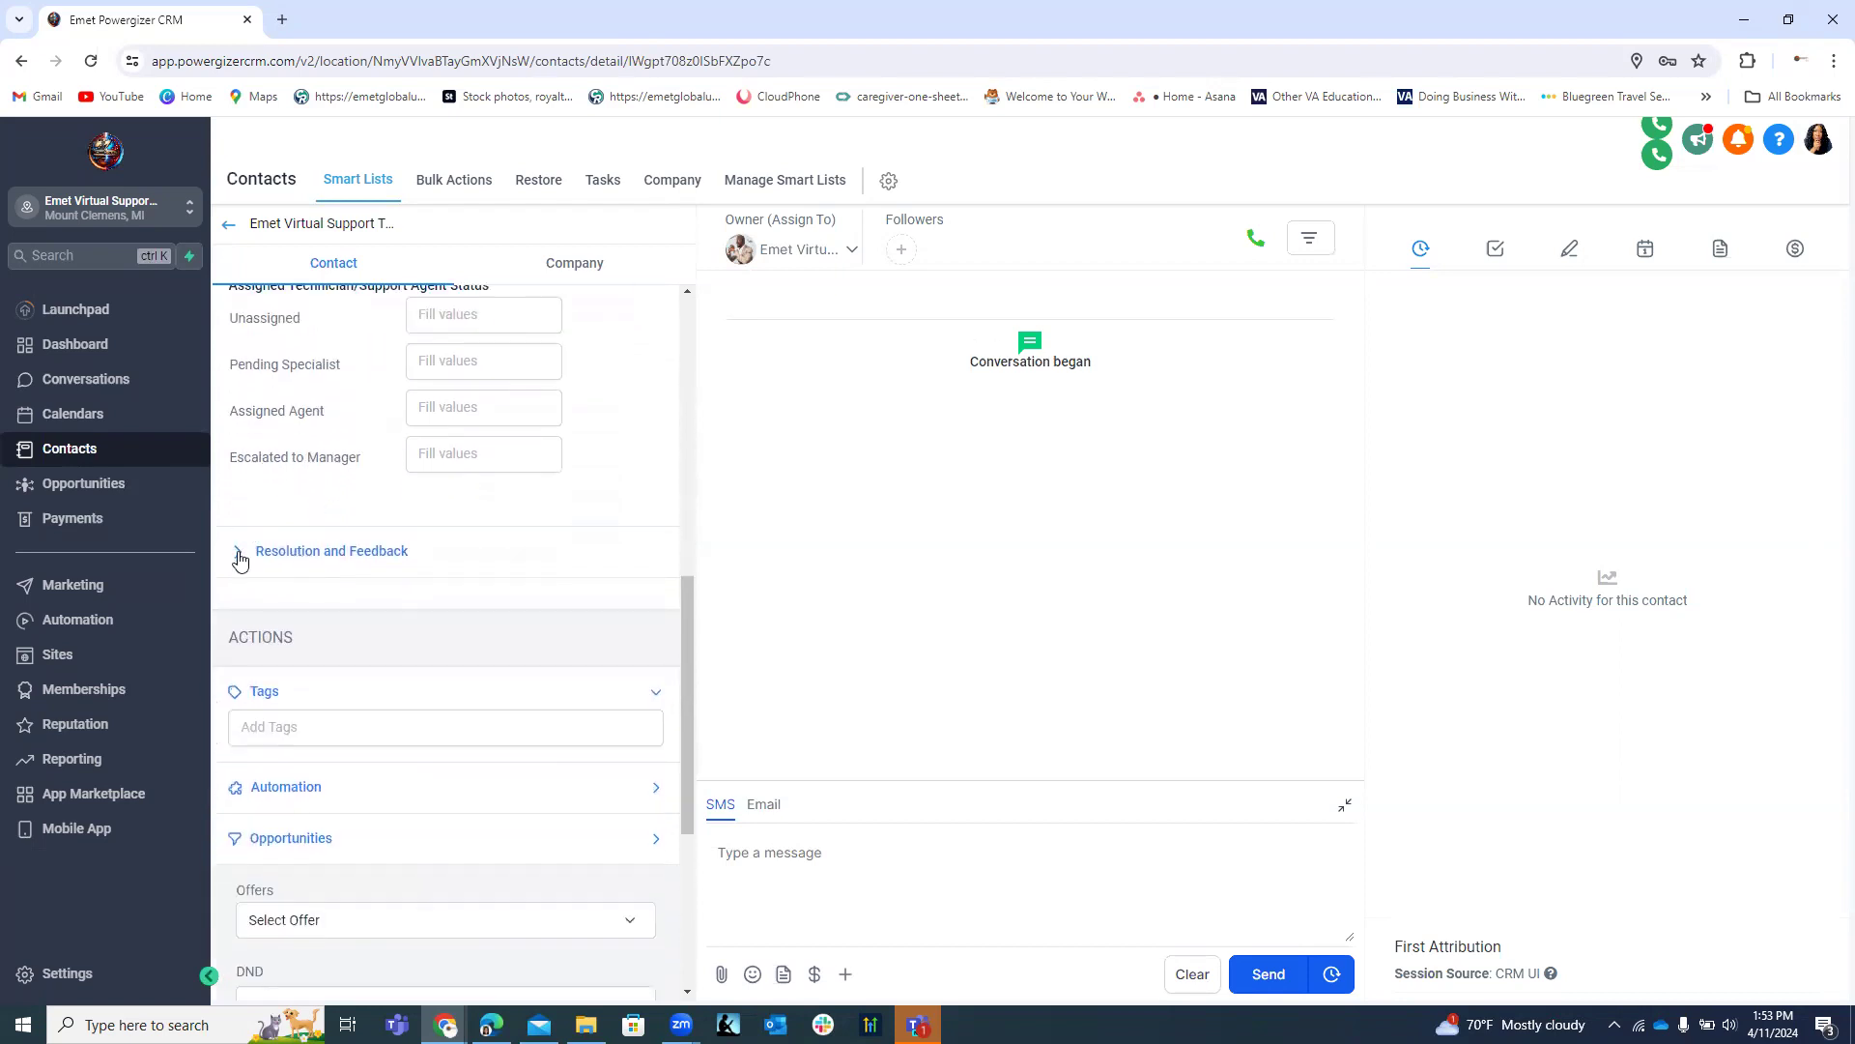
Expand Resolution and Feedback to verify its six fields, then collapse every section.
{"action": "left_click", "coordinate": [238, 552]}
{"action": "scroll", "coordinate": [377, 558], "scroll_direction": "down", "scroll_amount": 2}
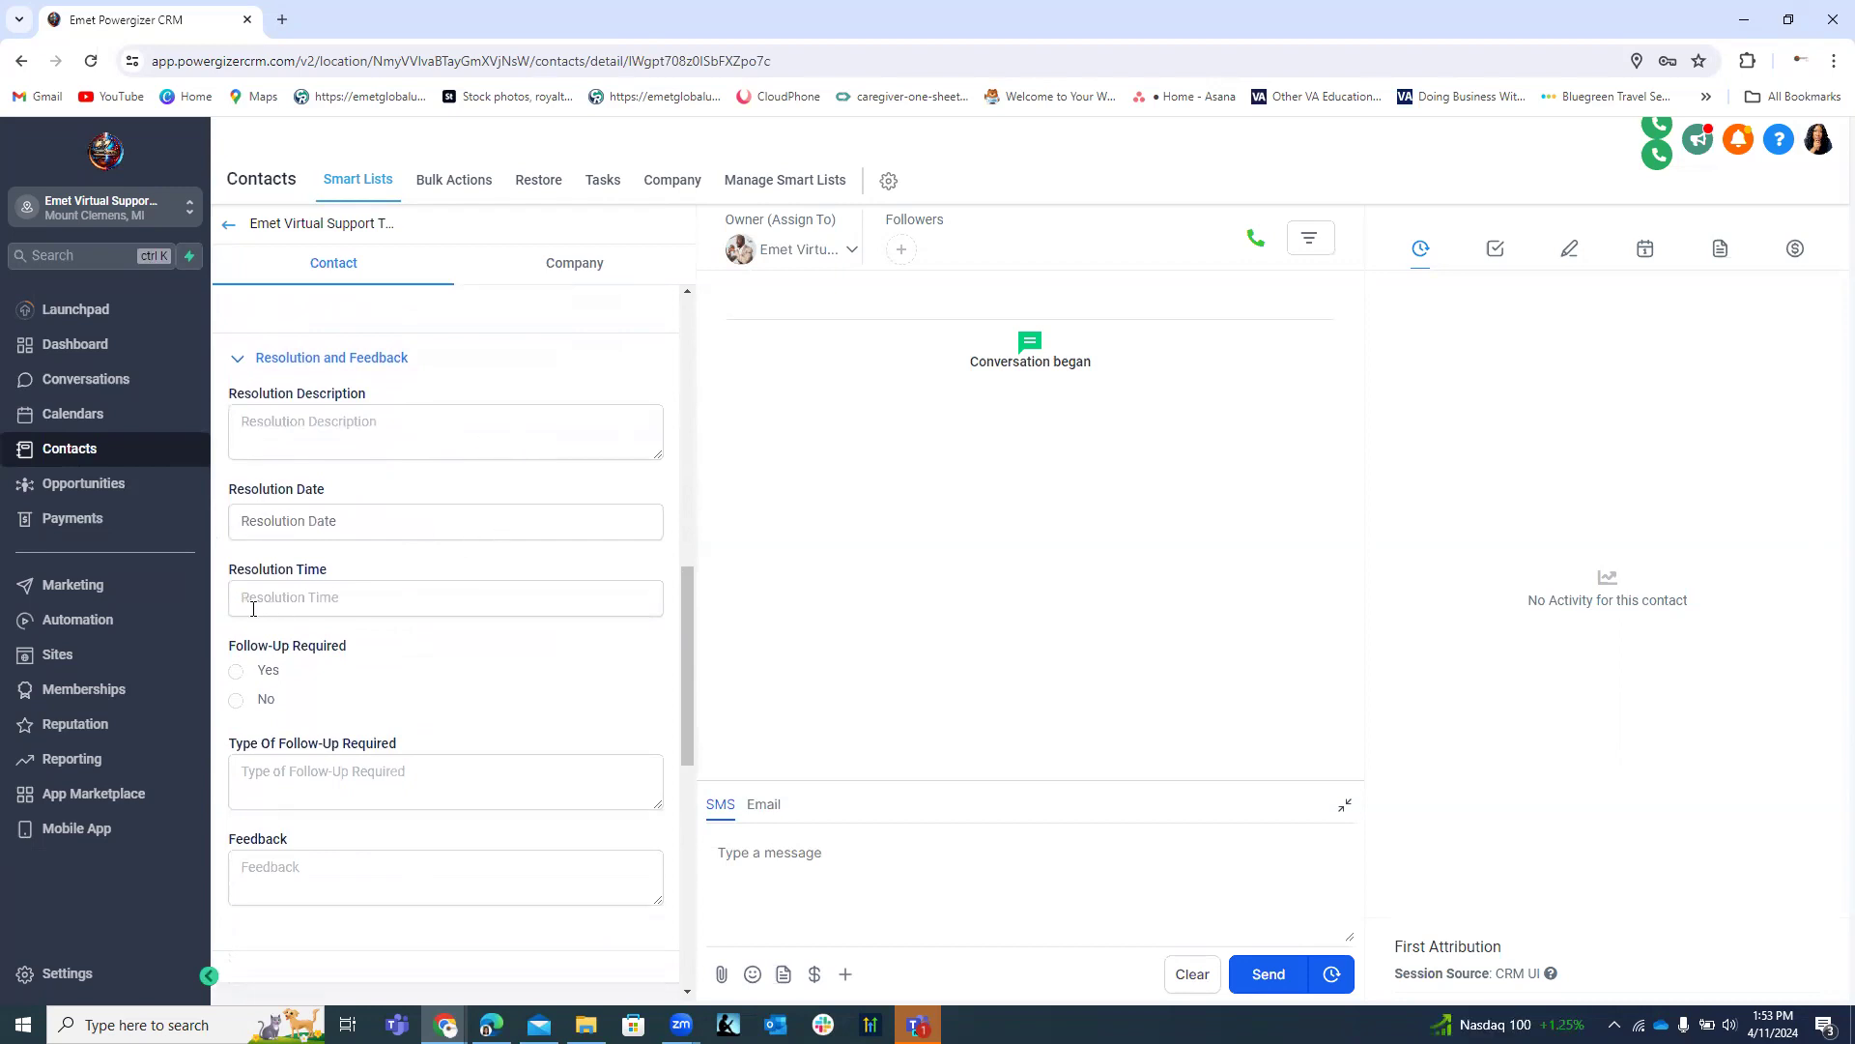
{"action": "scroll", "coordinate": [444, 688], "scroll_direction": "down", "scroll_amount": 2}
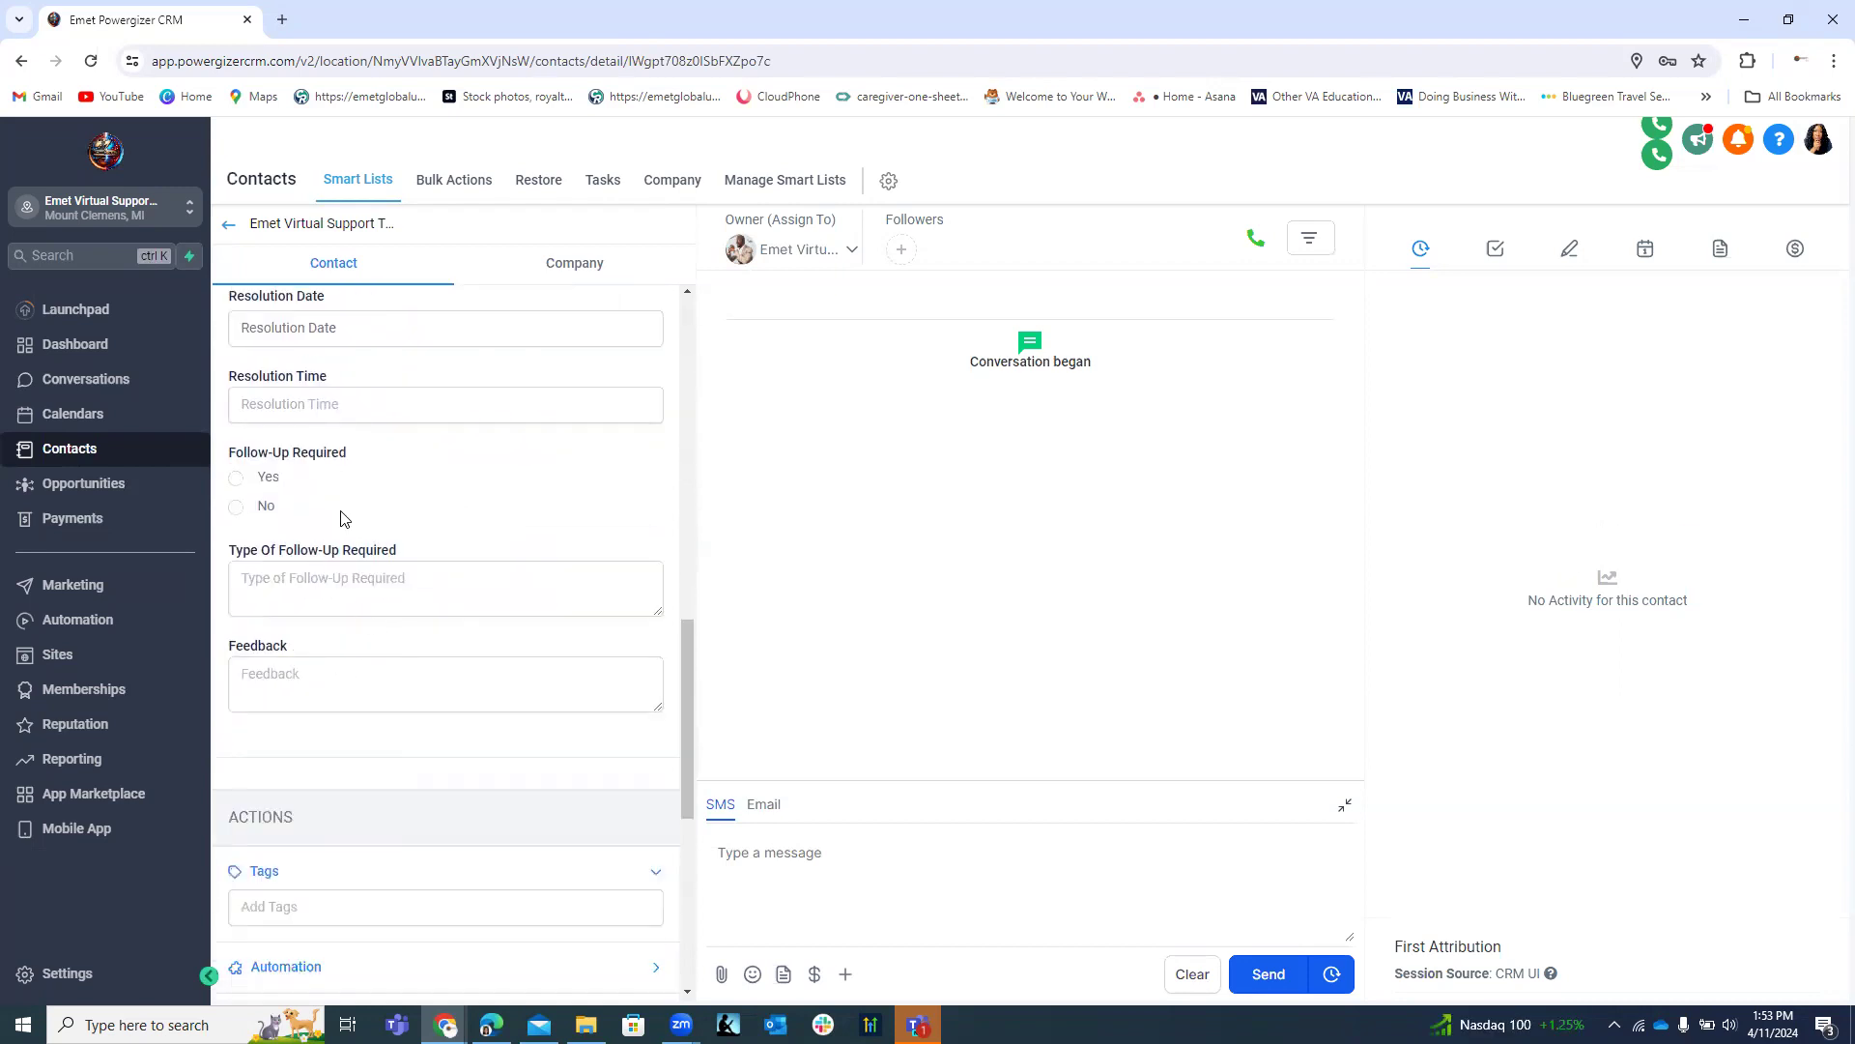
{"action": "scroll", "coordinate": [377, 618], "scroll_direction": "up", "scroll_amount": 3}
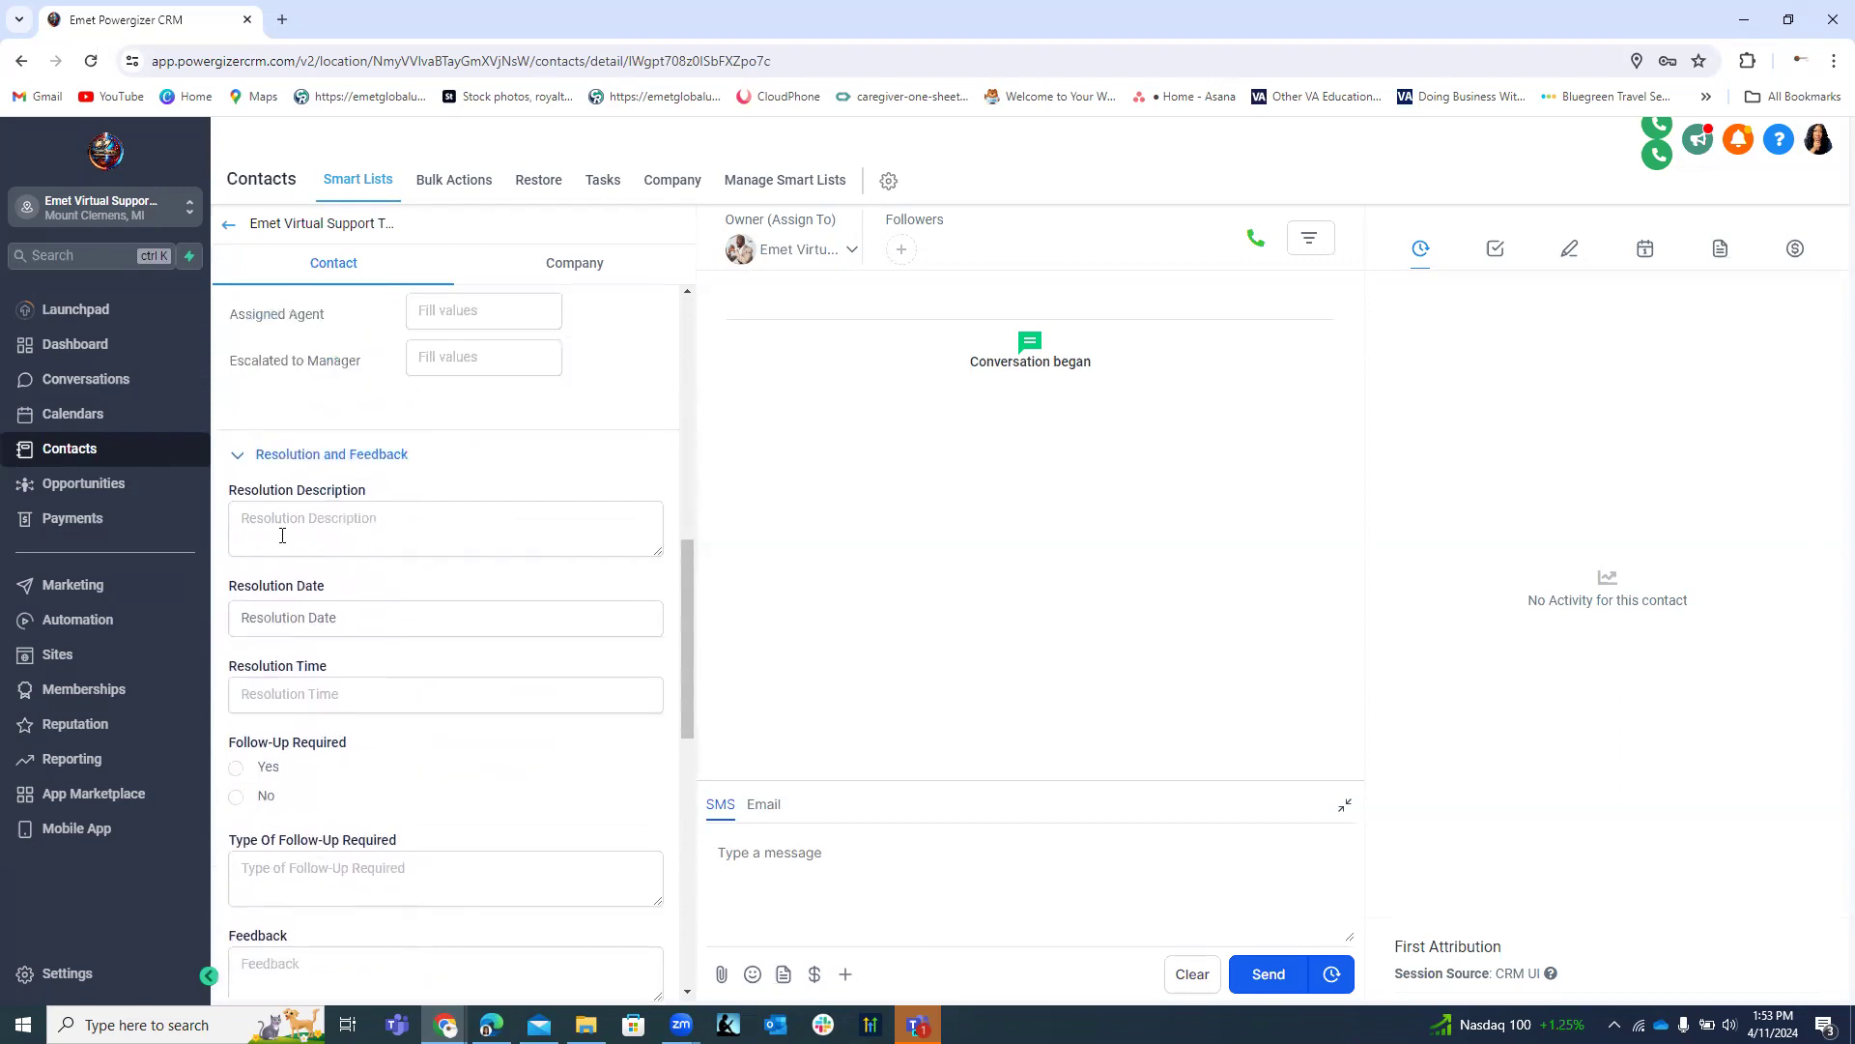
{"action": "left_click", "coordinate": [237, 455]}
{"action": "scroll", "coordinate": [419, 536], "scroll_direction": "up", "scroll_amount": 1}
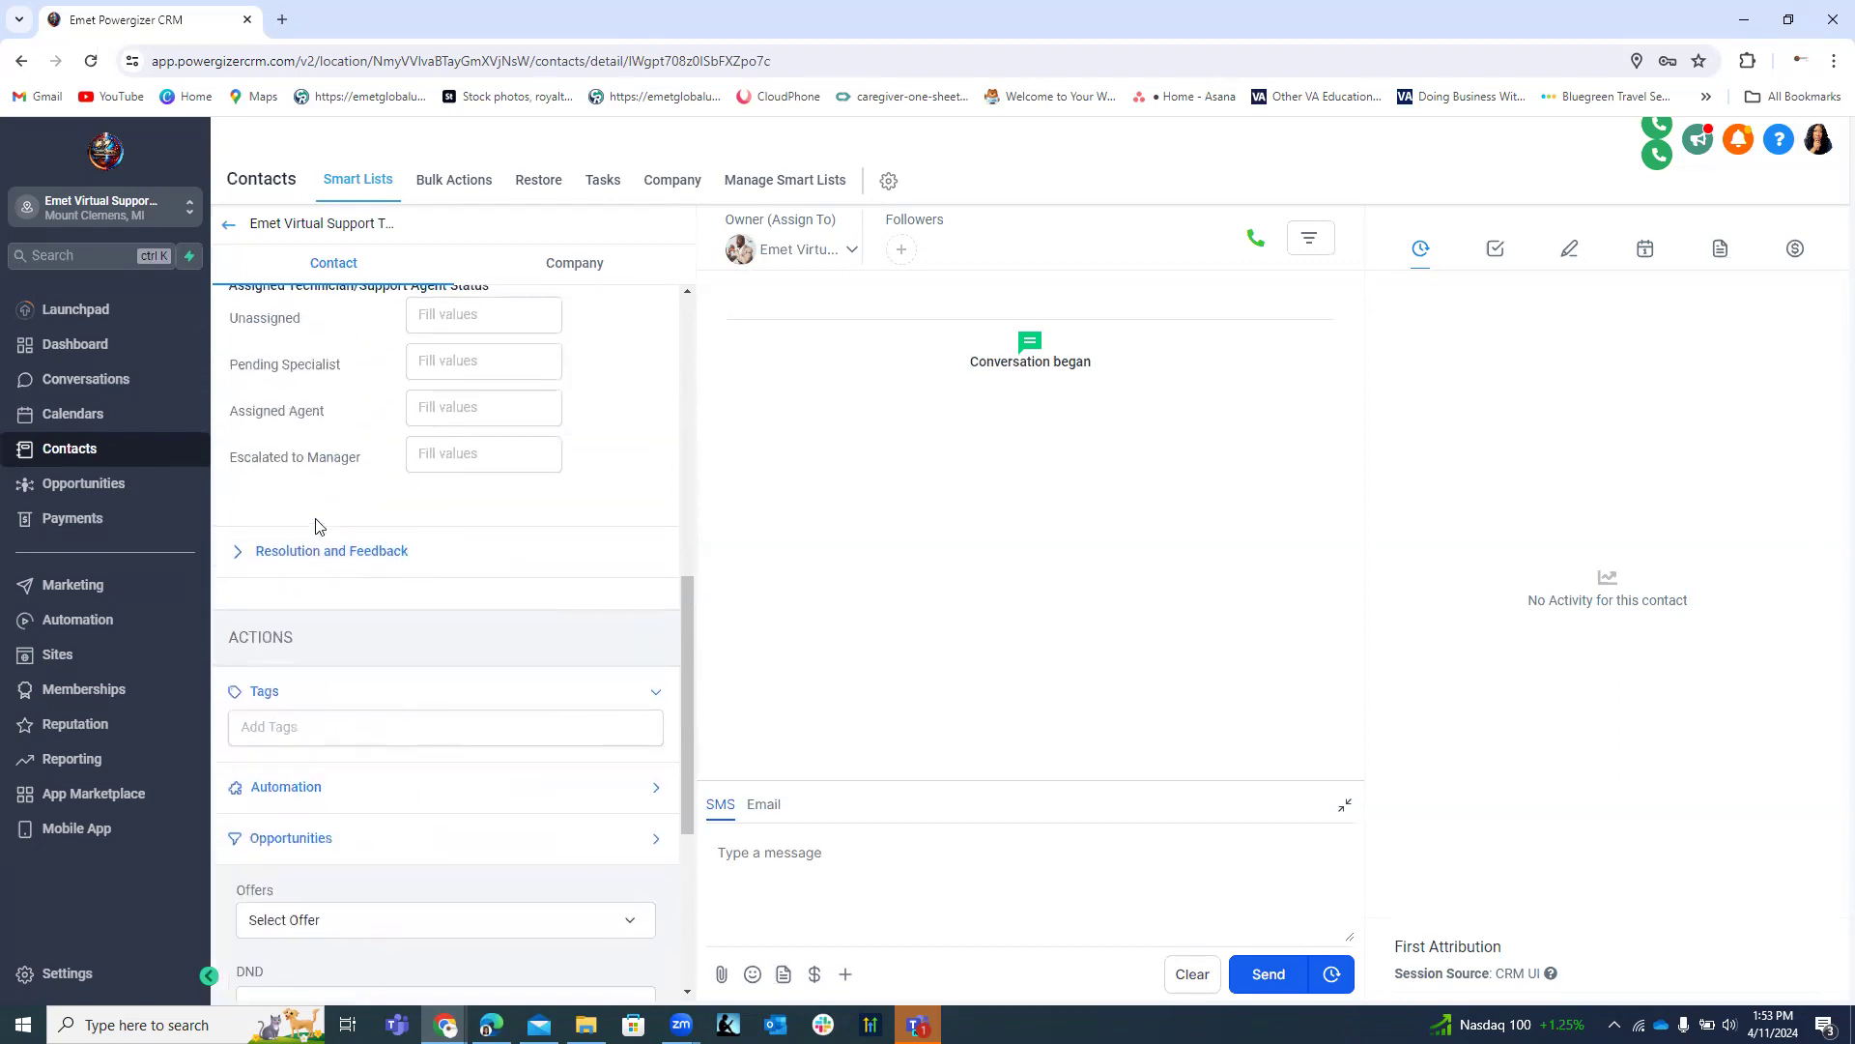
{"action": "left_click", "coordinate": [238, 553]}
{"action": "scroll", "coordinate": [319, 493], "scroll_direction": "up", "scroll_amount": 7}
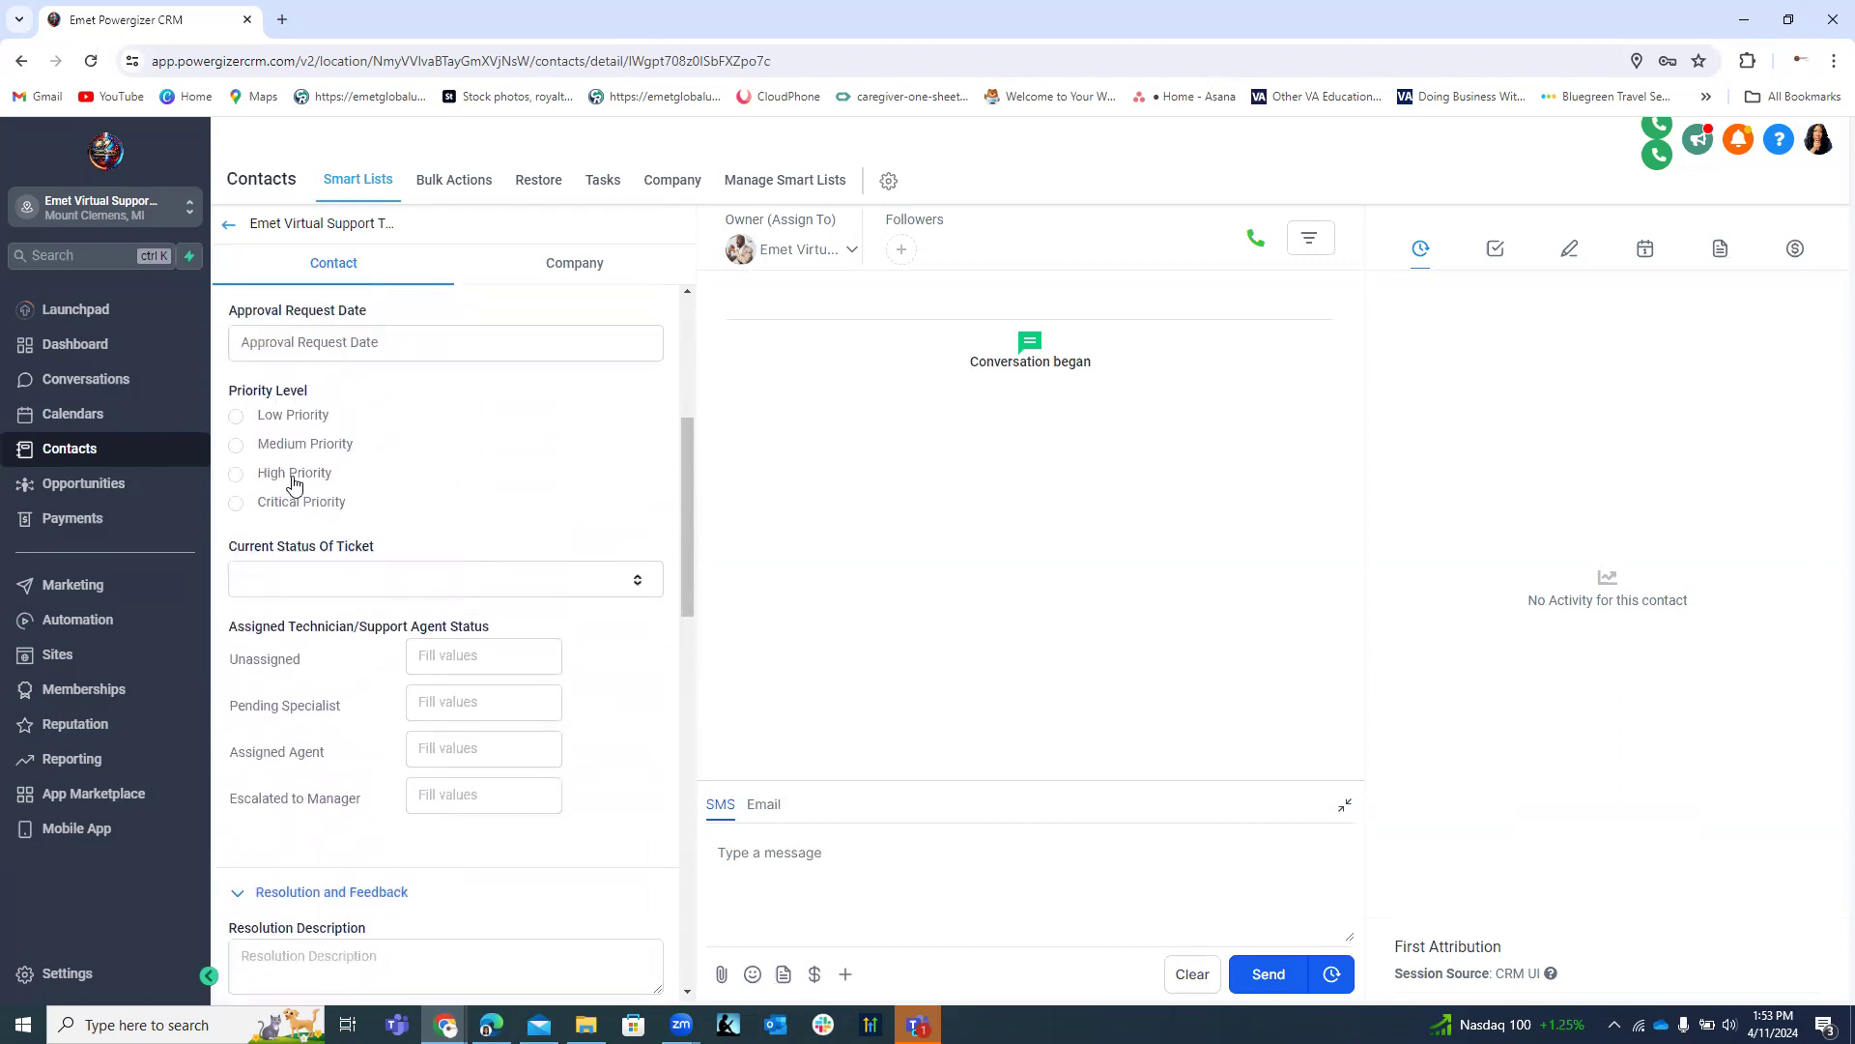
{"action": "left_click", "coordinate": [235, 451]}
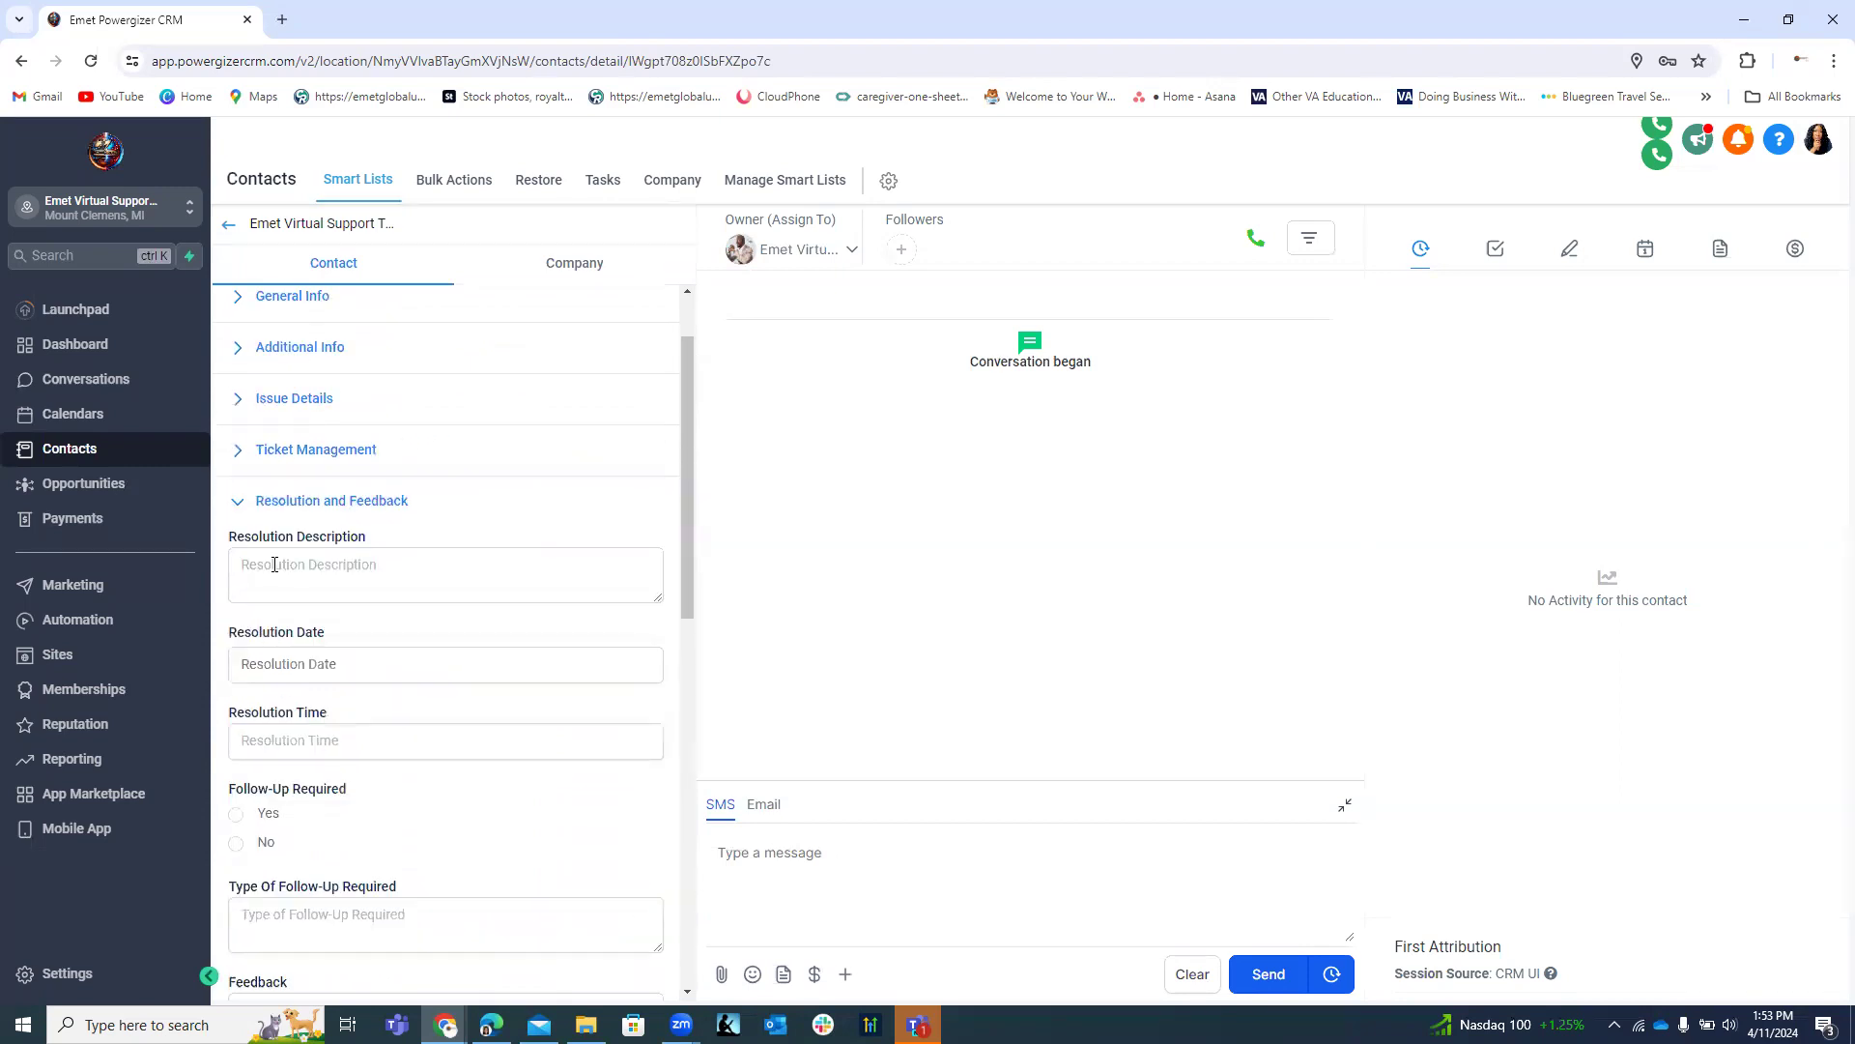
{"action": "left_click", "coordinate": [239, 506]}
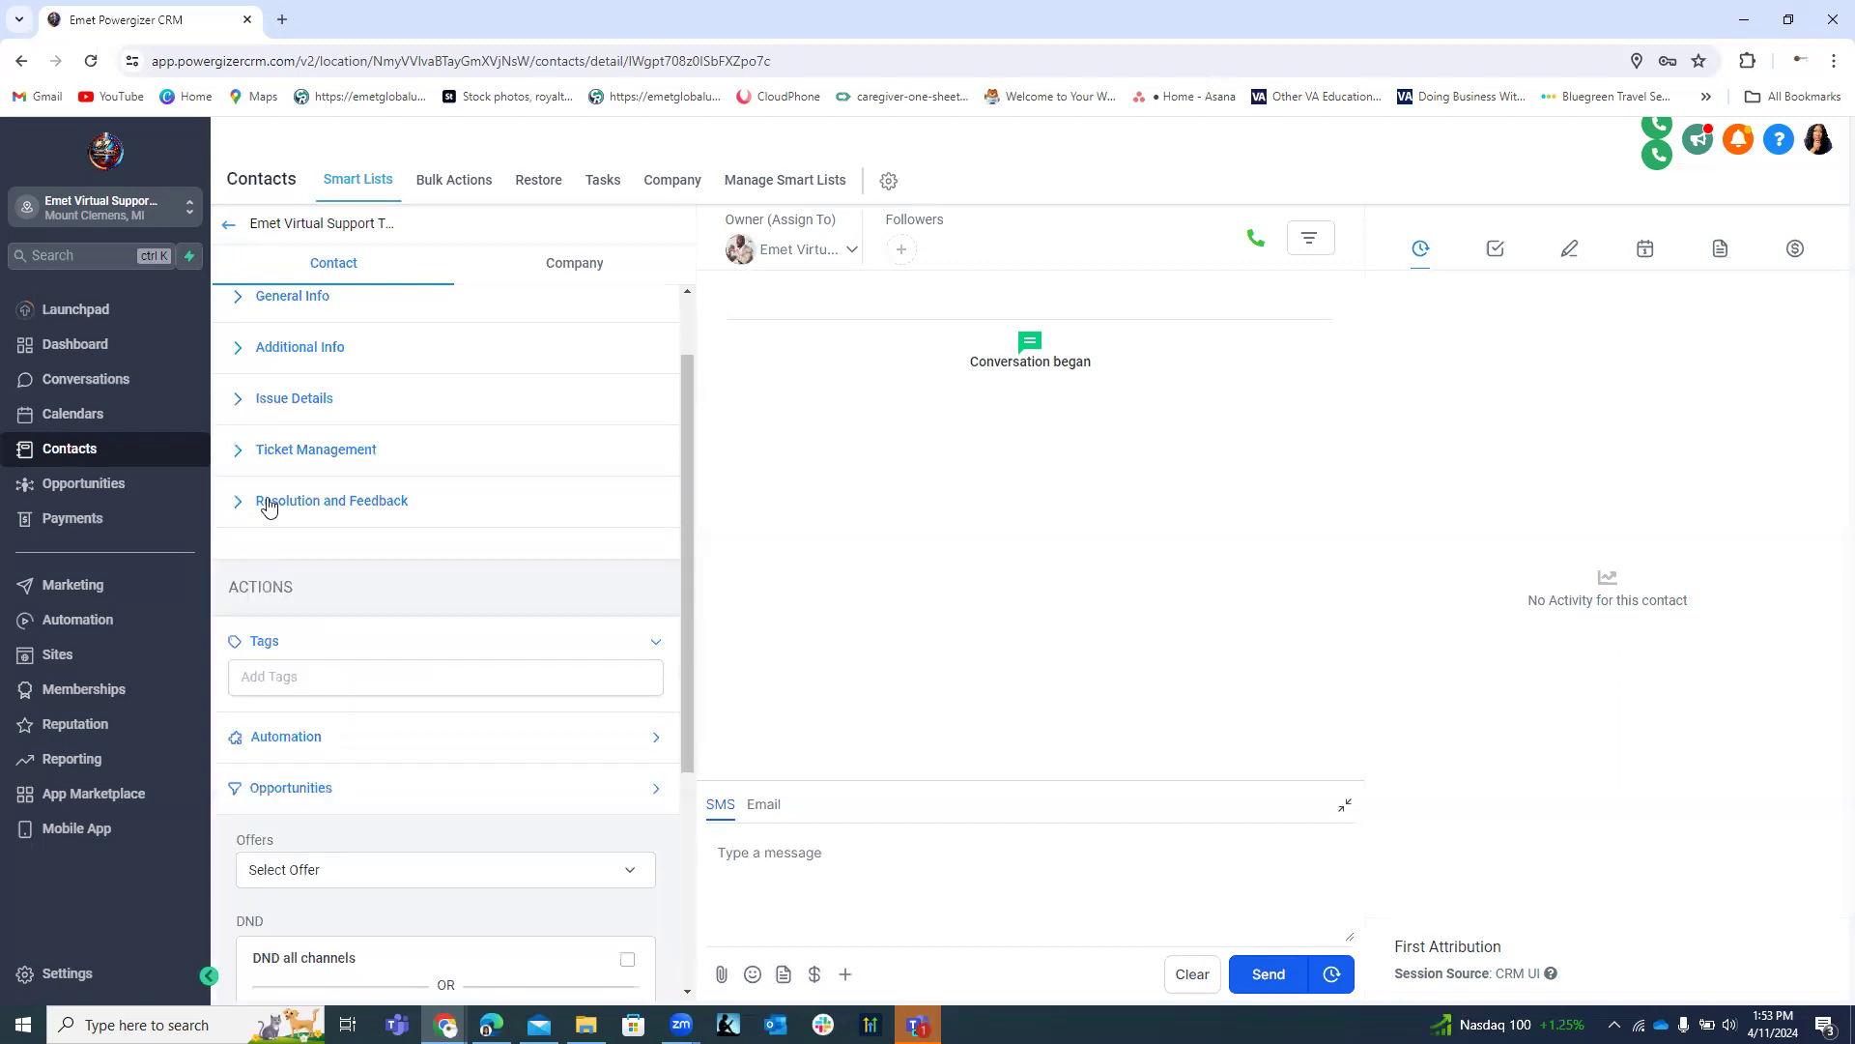
{"action": "scroll", "coordinate": [473, 487], "scroll_direction": "up", "scroll_amount": 1}
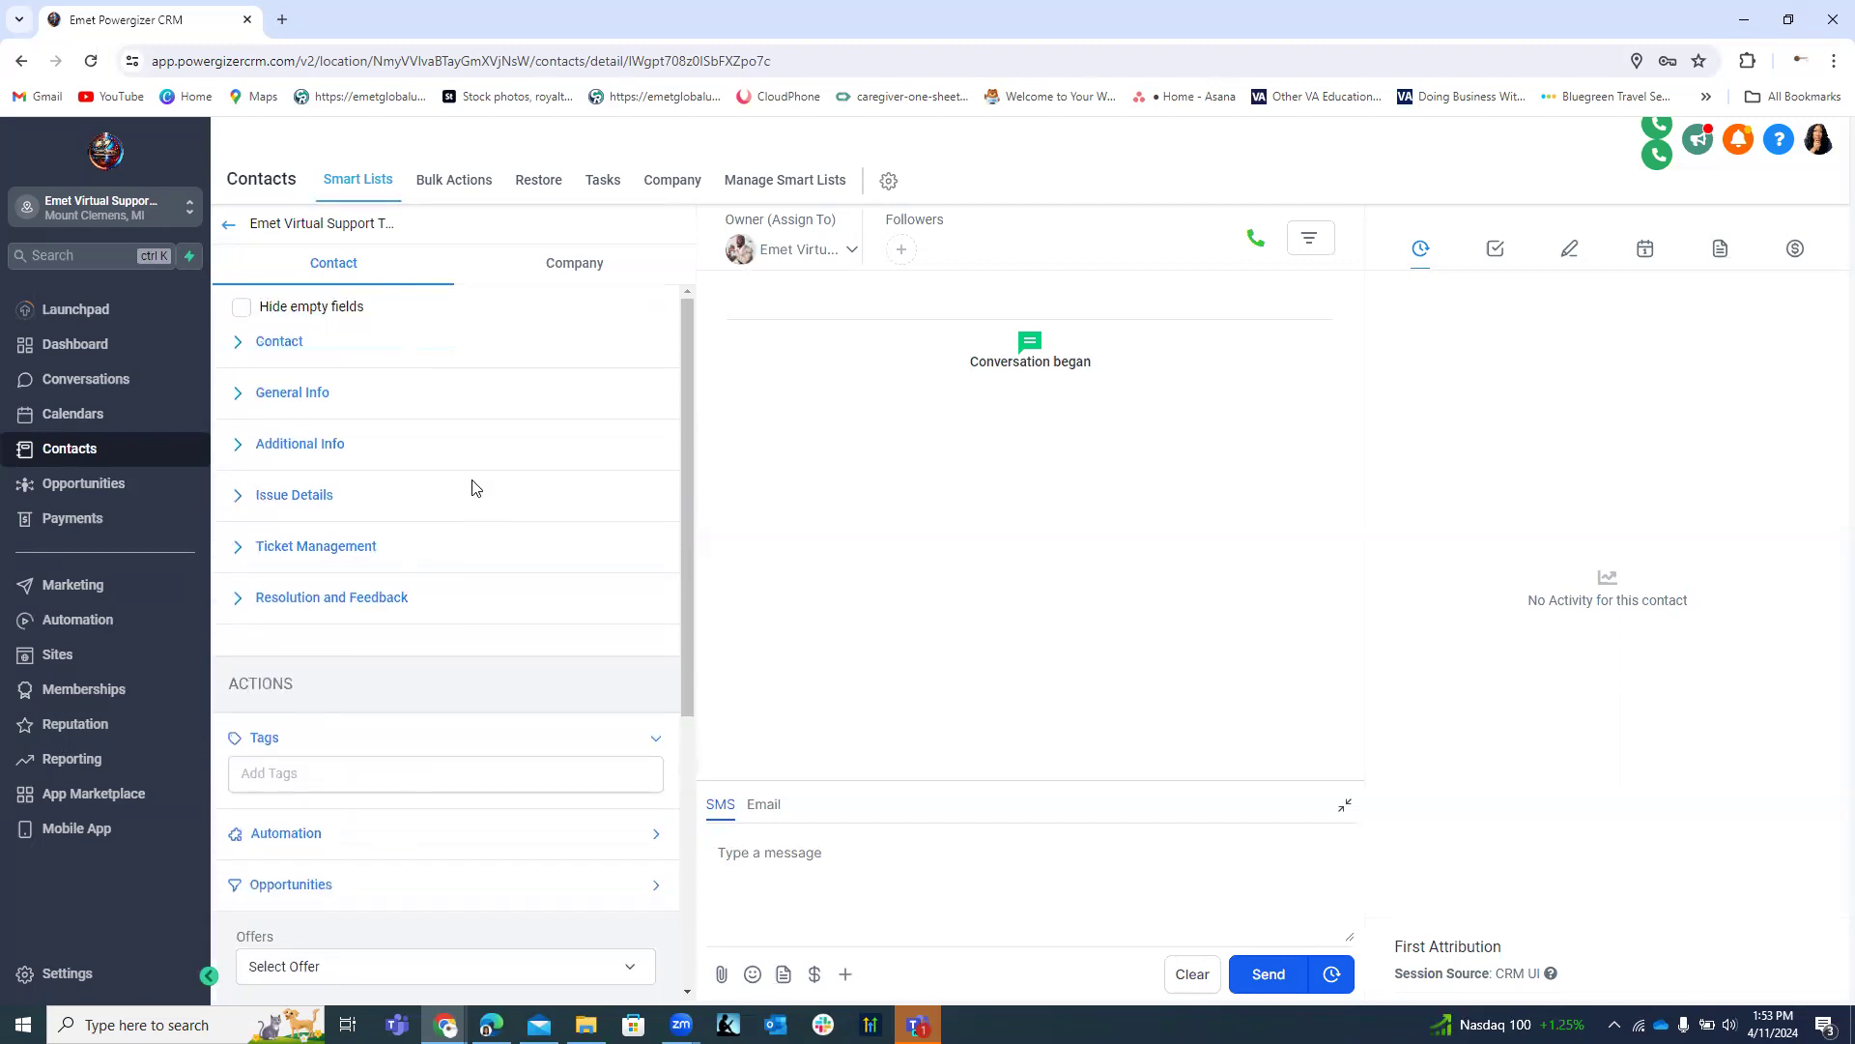